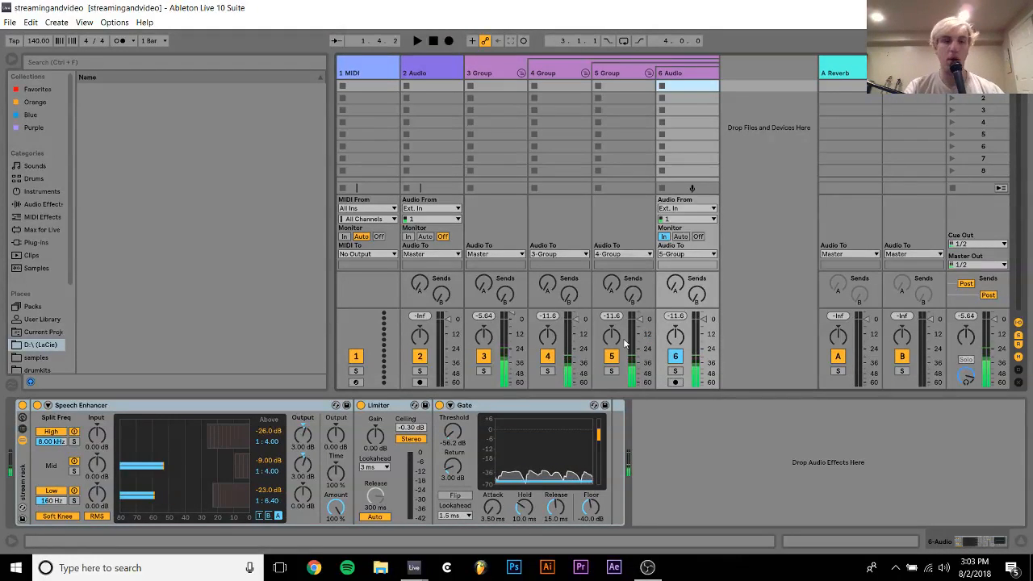
Switch to the Untitled Live set, dismiss the antivirus alert, and open the recent set mallet.als
mouse_move(414, 567)
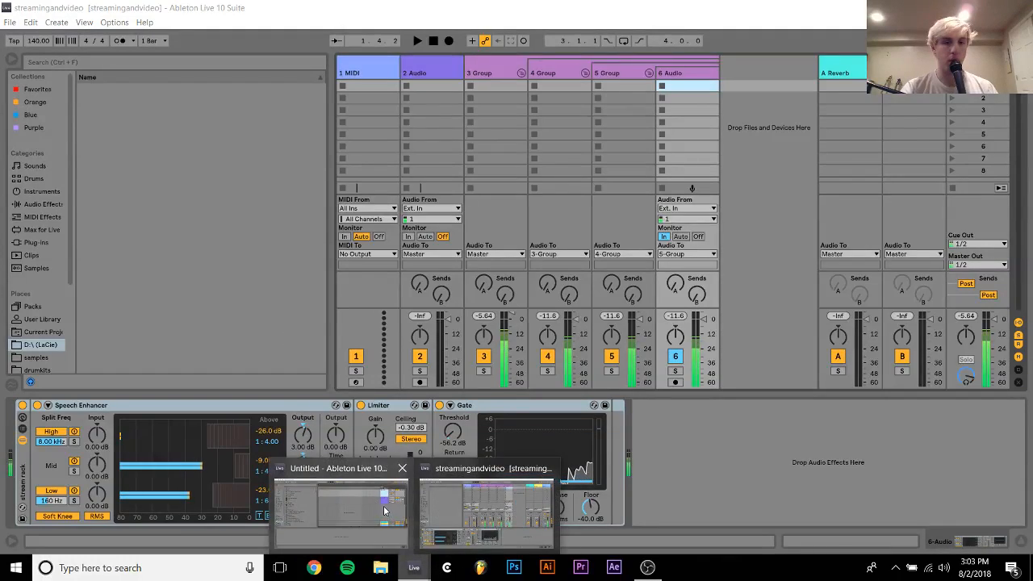
click(382, 506)
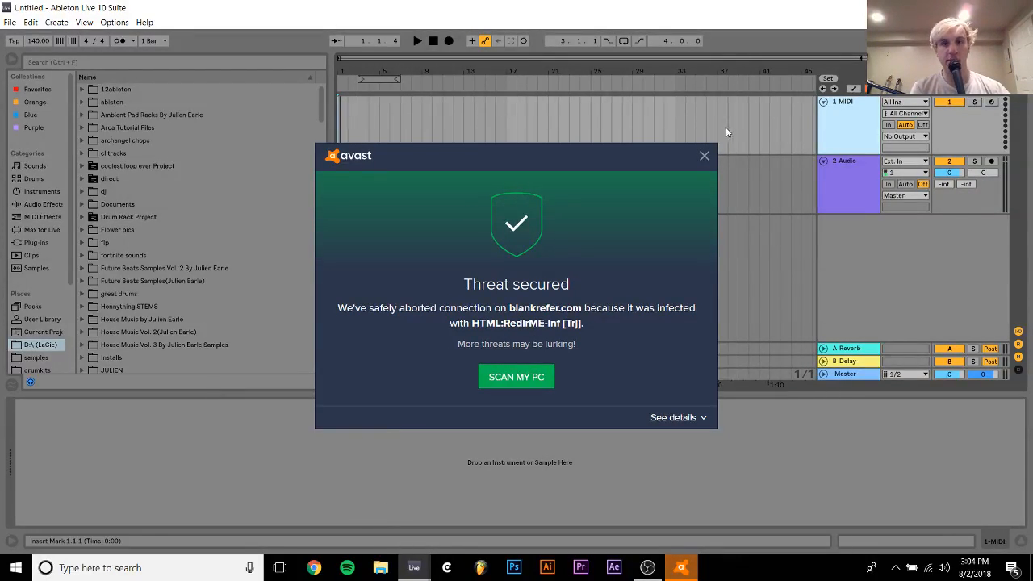
click(703, 156)
click(10, 22)
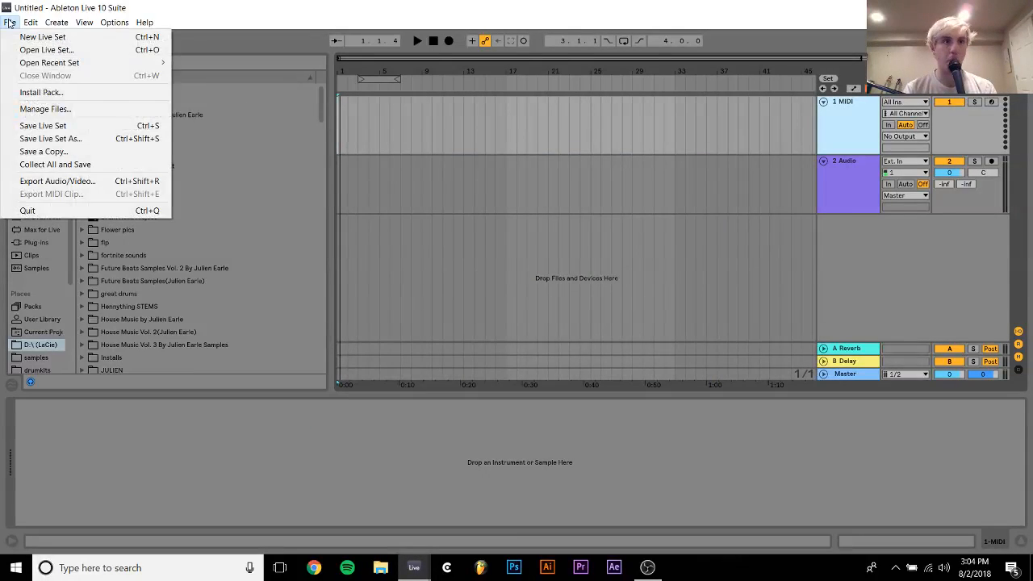
mouse_move(42, 64)
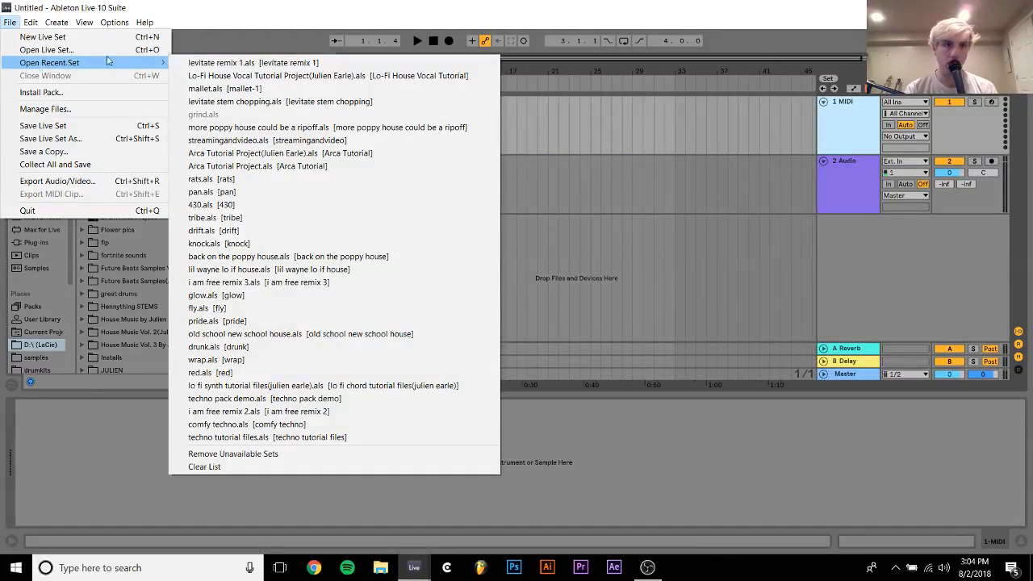
click(231, 90)
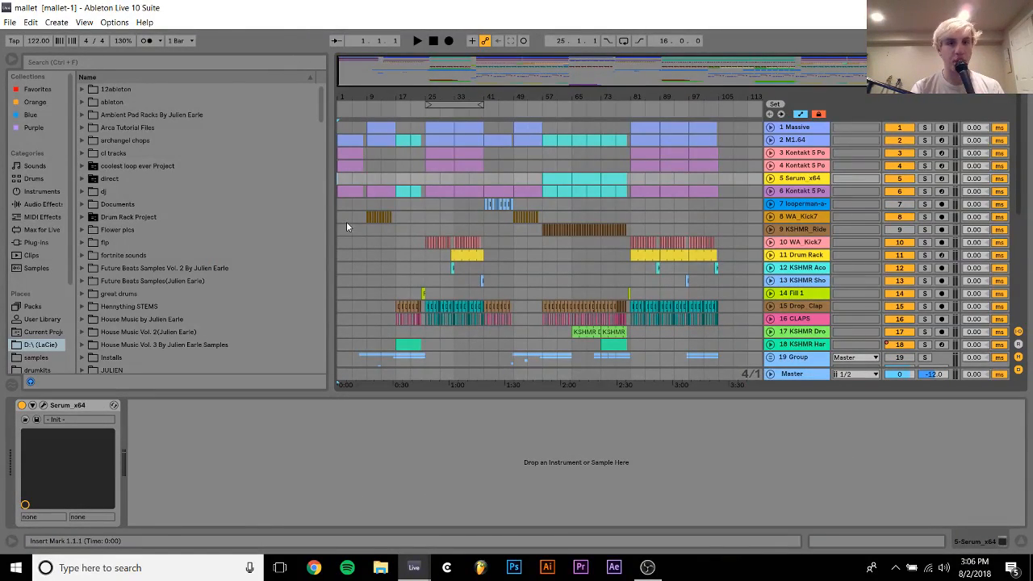
Audition the arrangement from its beginning and then from bar 23, just before the drop
key(space)
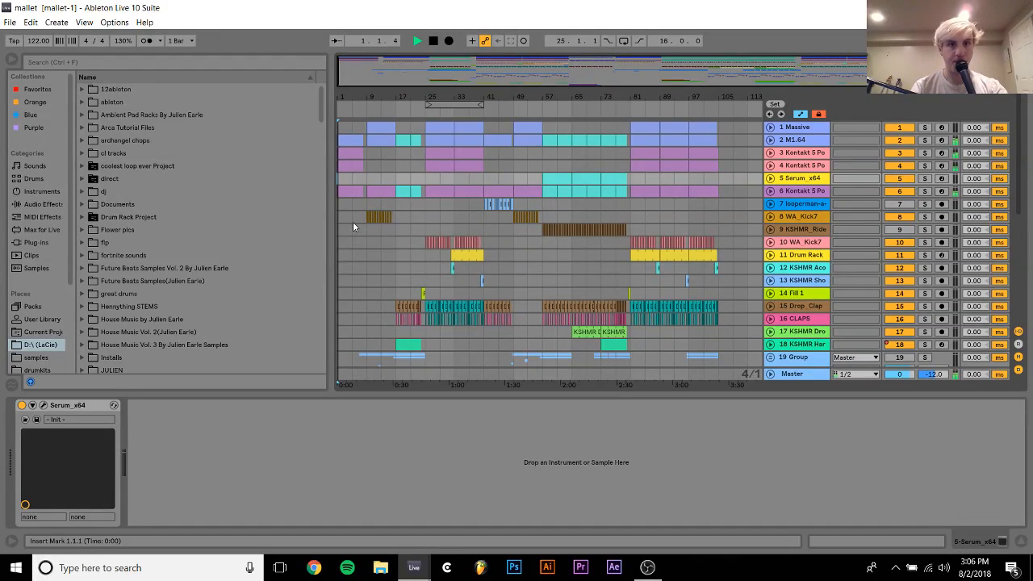
click(425, 202)
key(space)
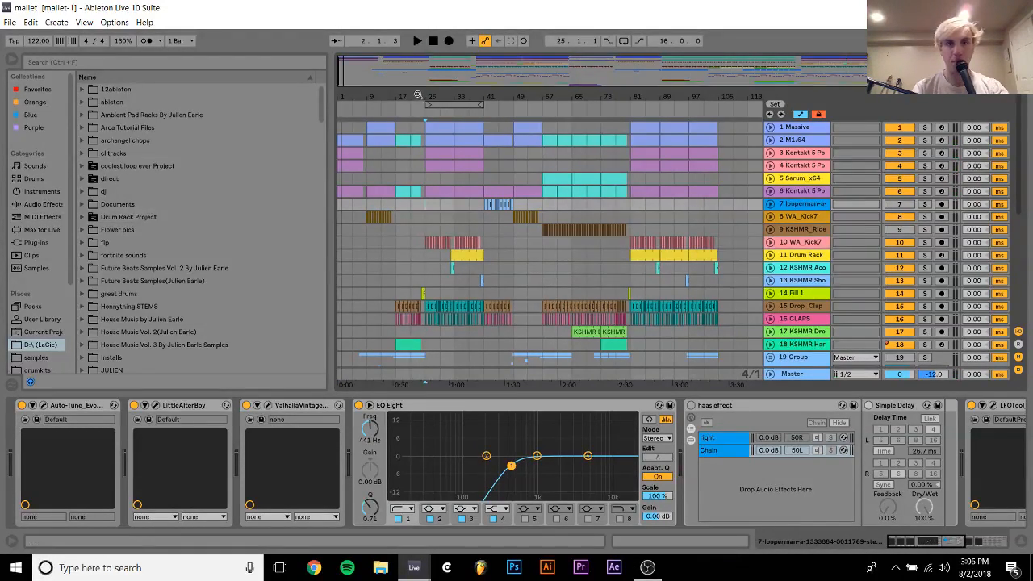
drag(418, 92, 418, 150)
click(416, 167)
key(space)
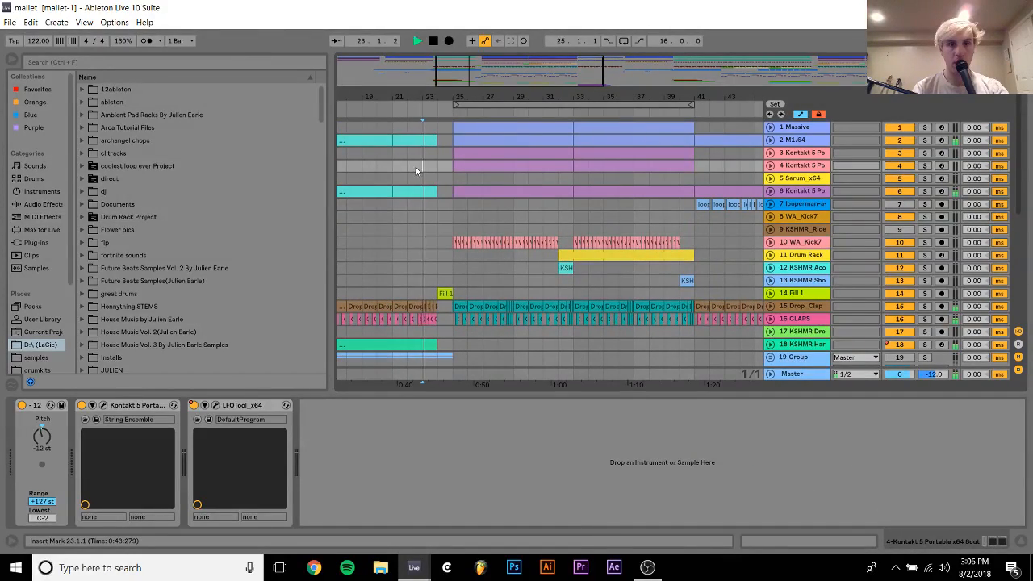
Unfold the 27 Group vocal track and set its volume to -4.0 dB during playback
scroll(415, 166, down, 3)
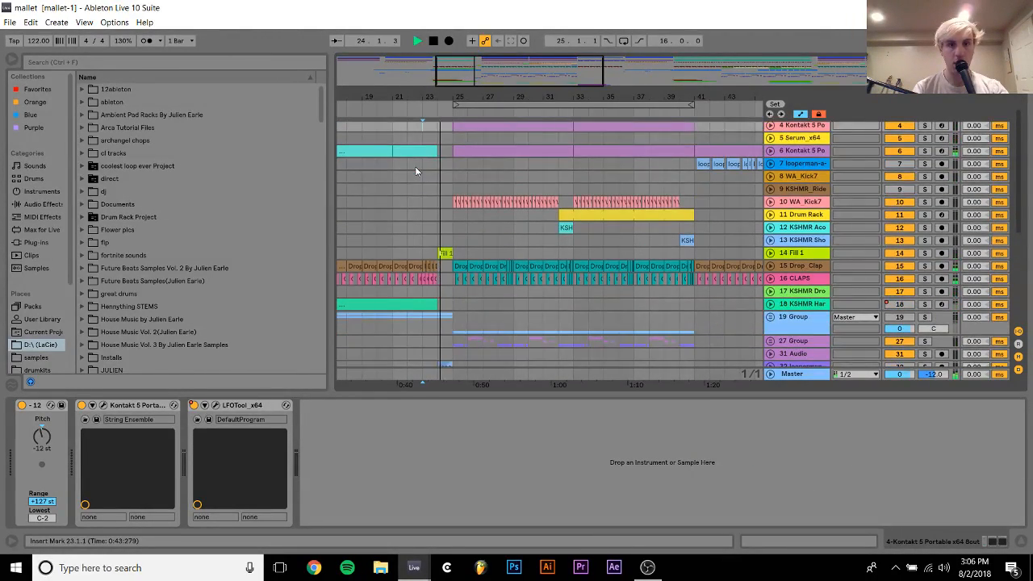
scroll(415, 166, up, 1)
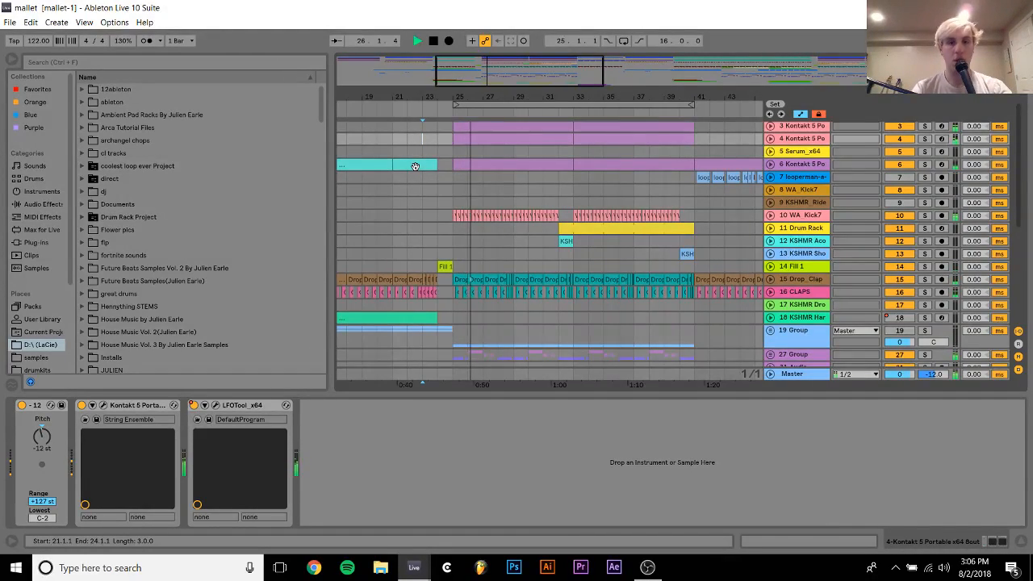
scroll(415, 166, down, 2)
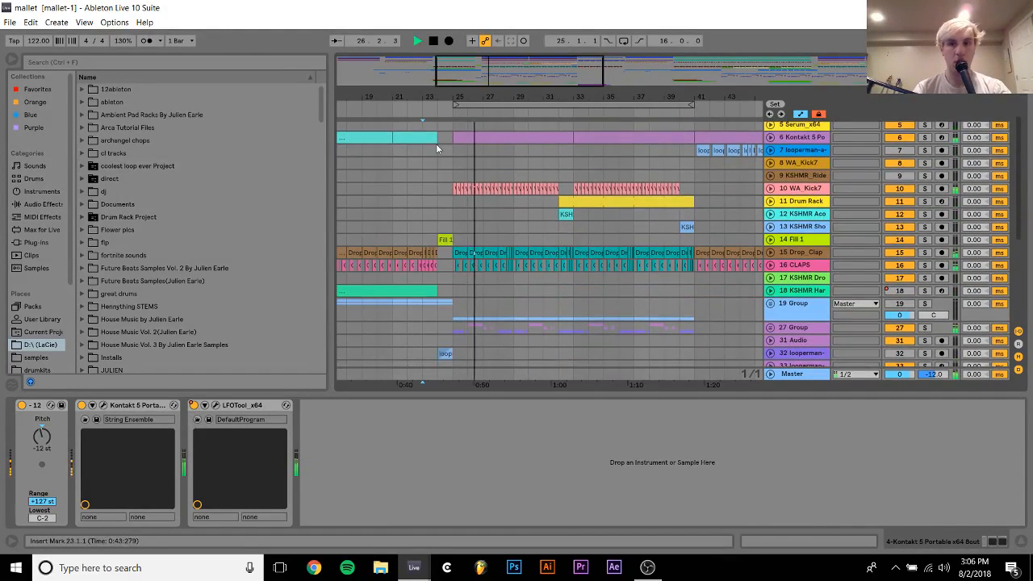
click(791, 328)
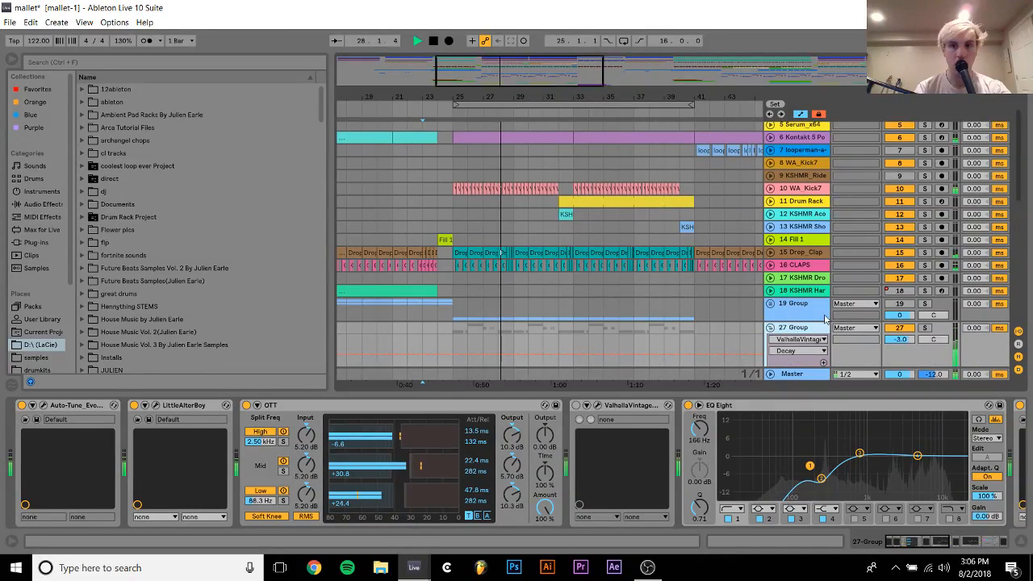
scroll(825, 319, down, 4)
drag(900, 286, 902, 291)
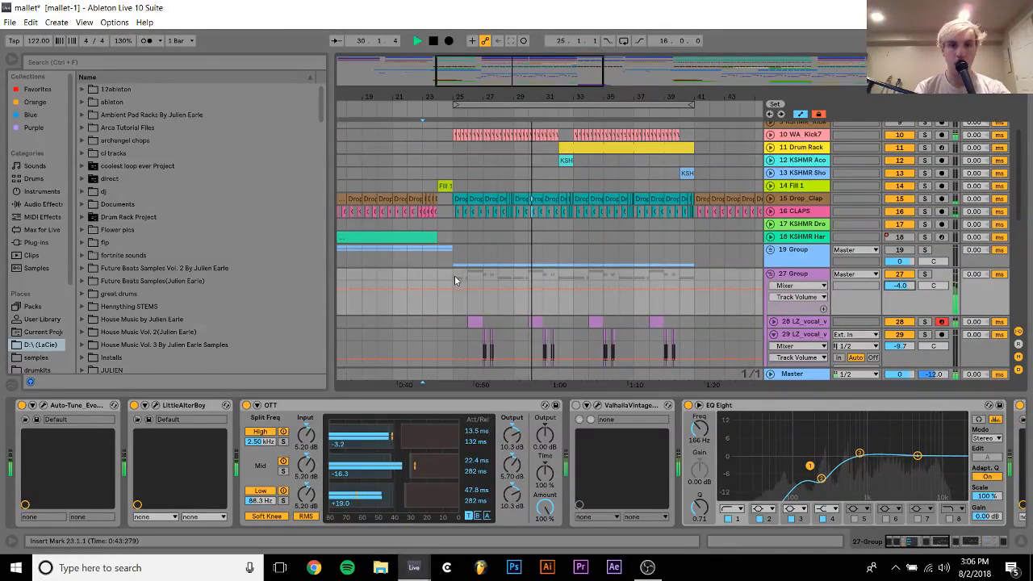
Loop the eight bars from 25 to 33 and listen while reviewing the vocal tracks inside 27 Group
drag(455, 280, 574, 275)
key(ctrl+l)
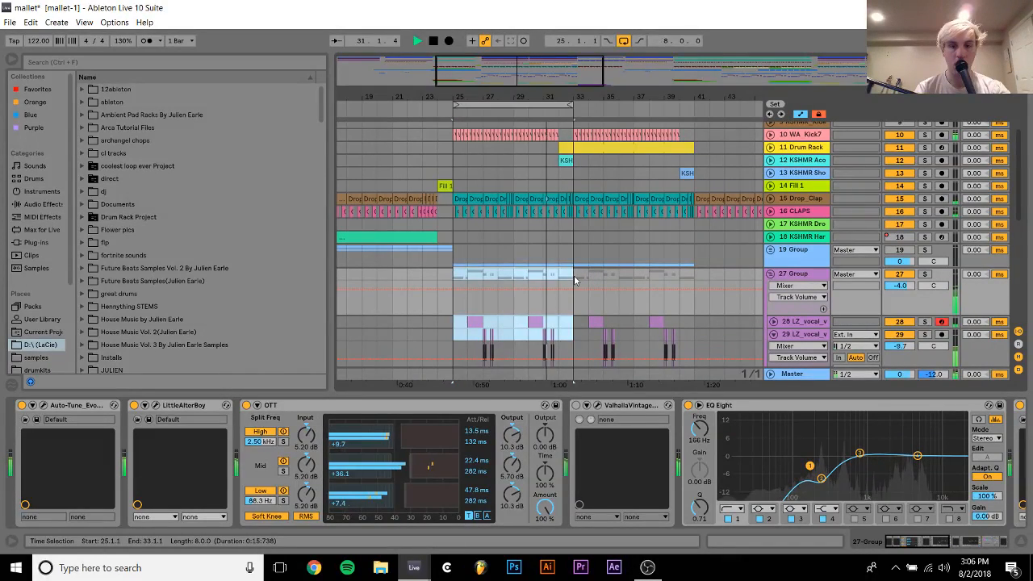
click(574, 275)
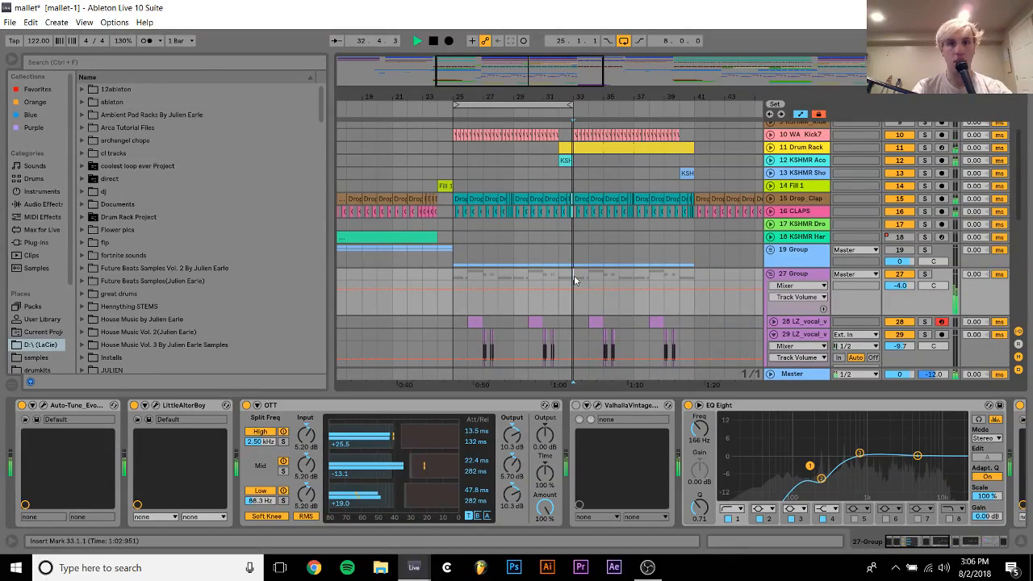
scroll(574, 281, down, 5)
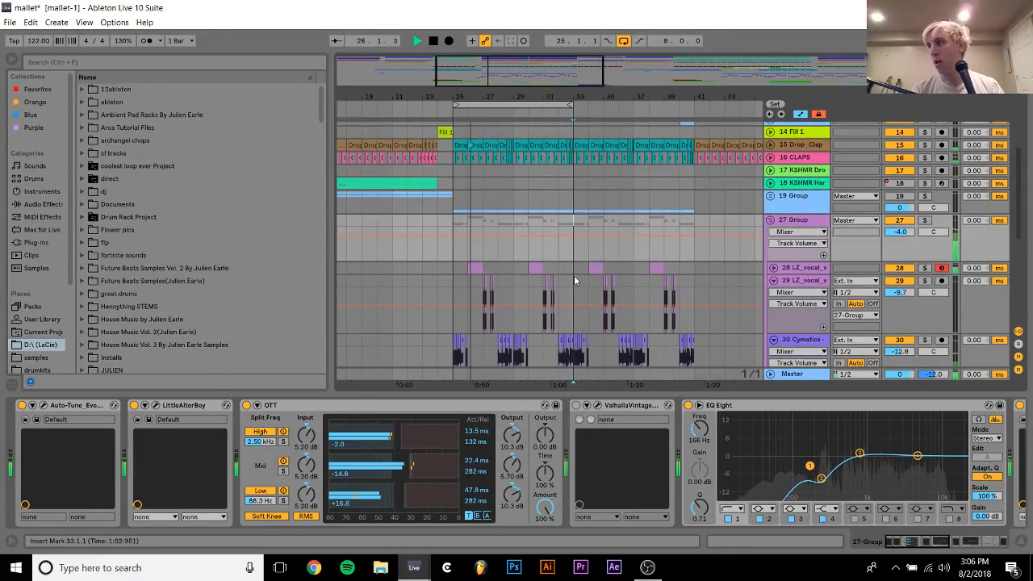
scroll(574, 280, up, 10)
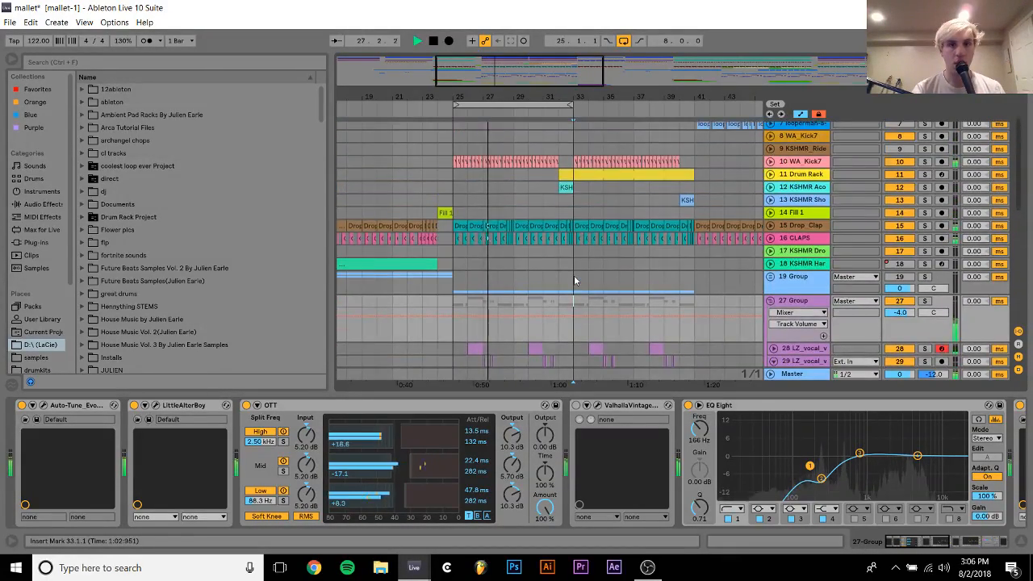
scroll(574, 280, down, 10)
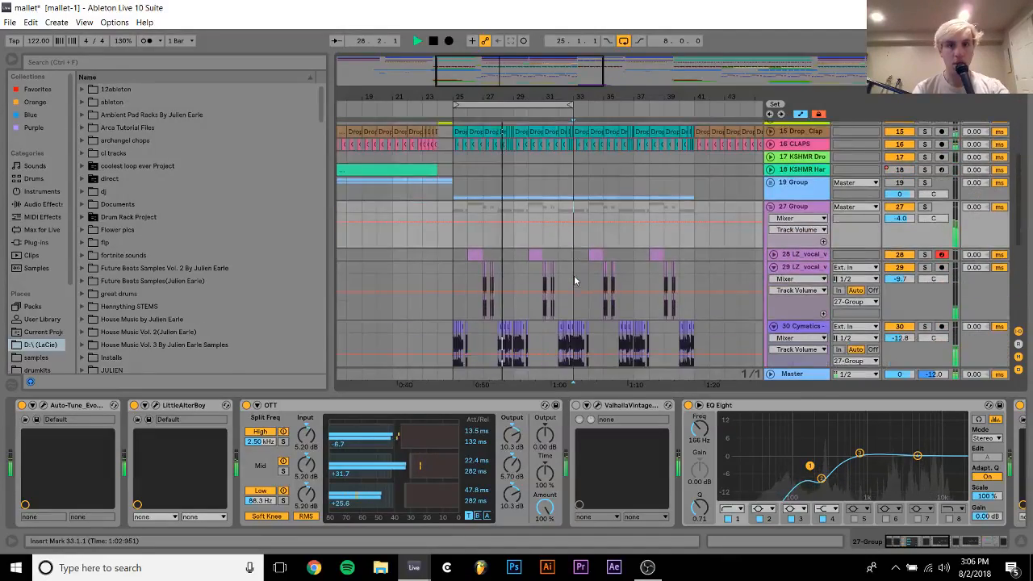
scroll(574, 281, up, 3)
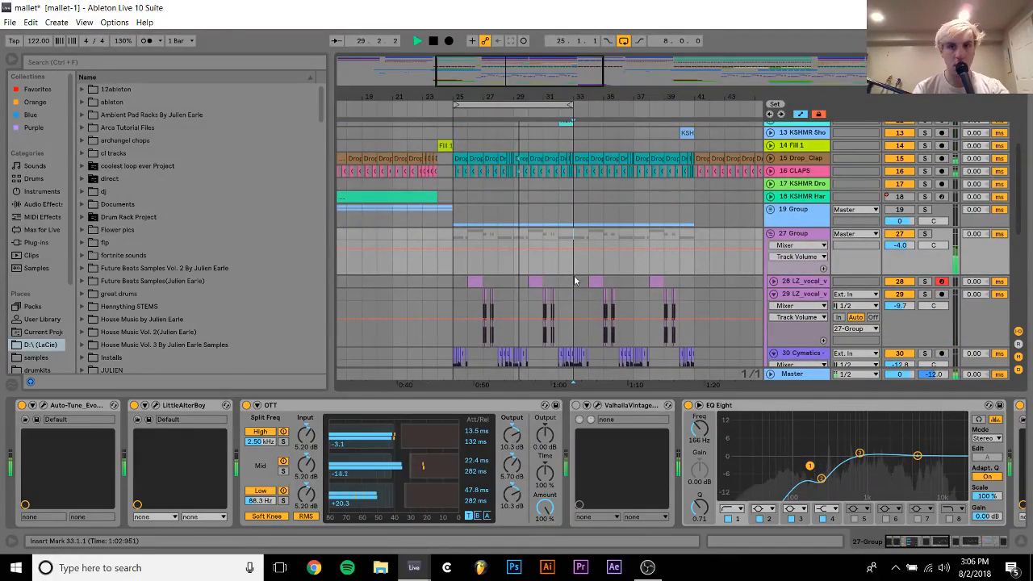
Fold the 27 Group track back up and stop playback
click(771, 236)
scroll(771, 230, up, 6)
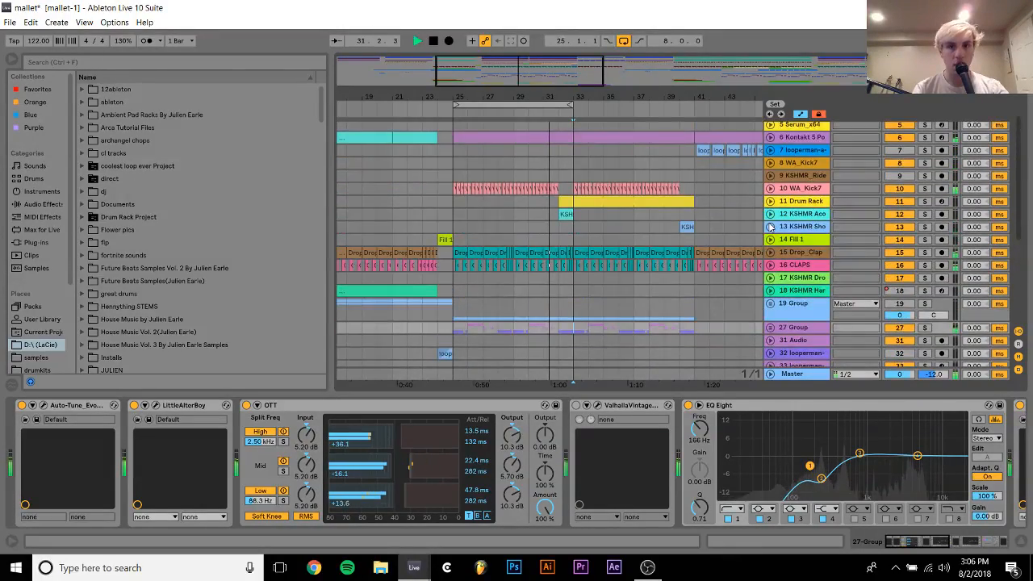
key(space)
Unfold track 10 WA_Kick7, set its volume to -11.5 dB while listening, and stop playback
click(771, 202)
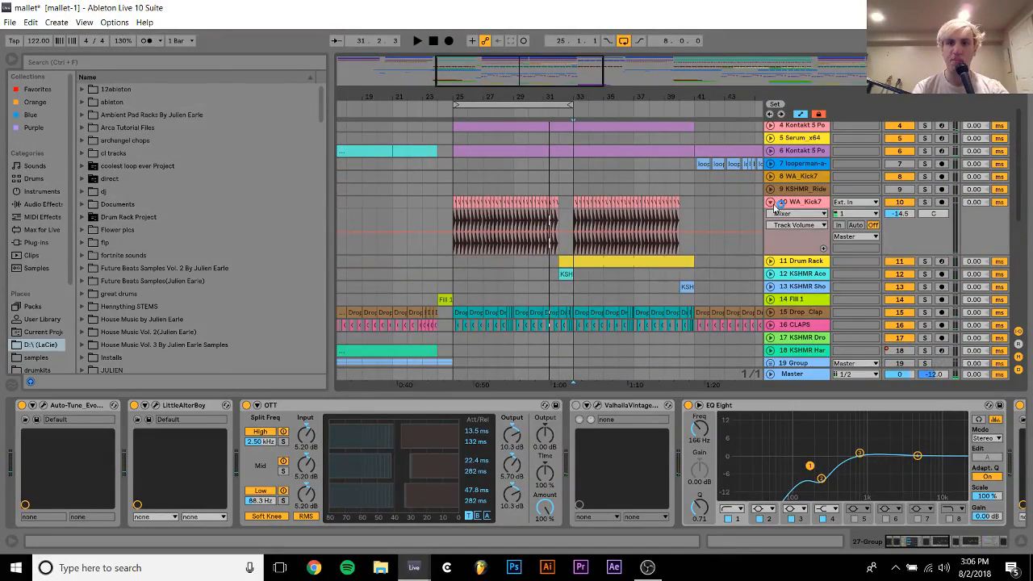
click(799, 203)
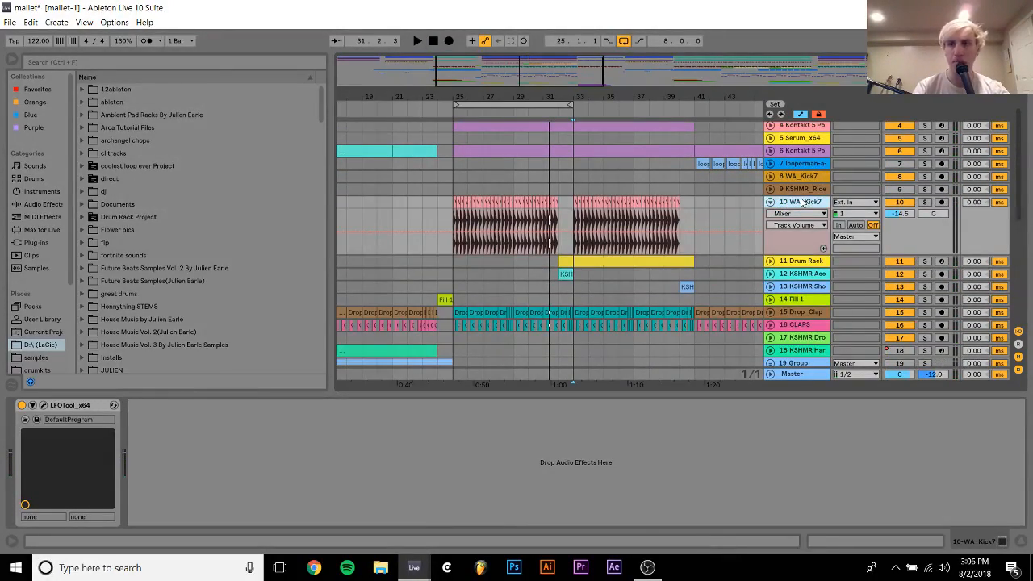
click(901, 215)
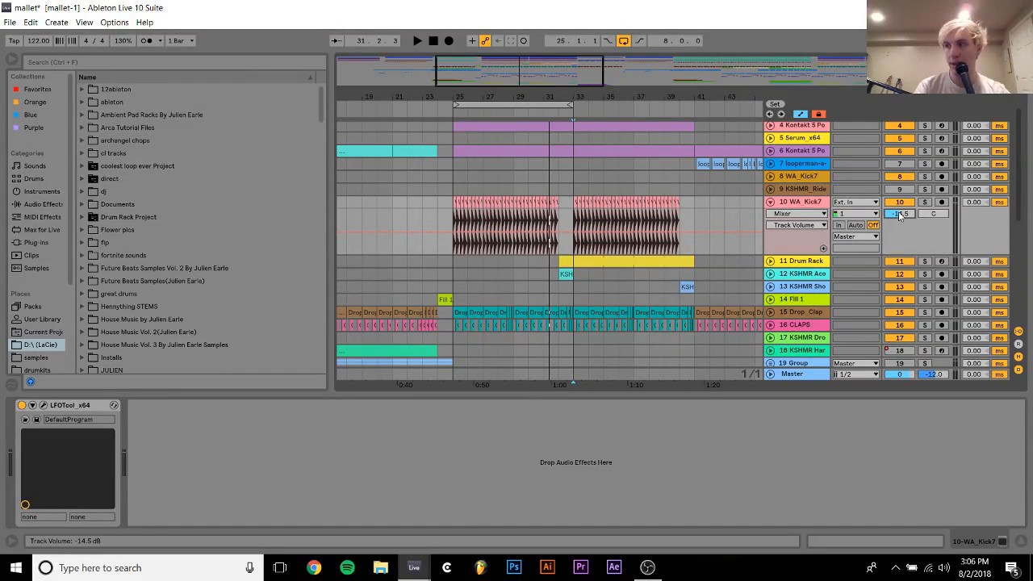
scroll(900, 215, up, 4)
key(space)
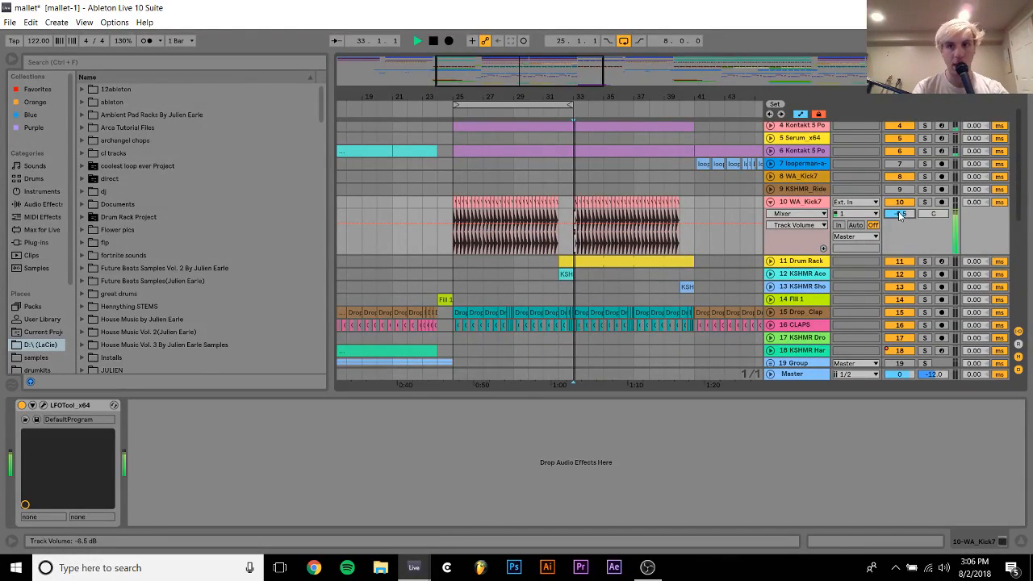
scroll(900, 215, down, 5)
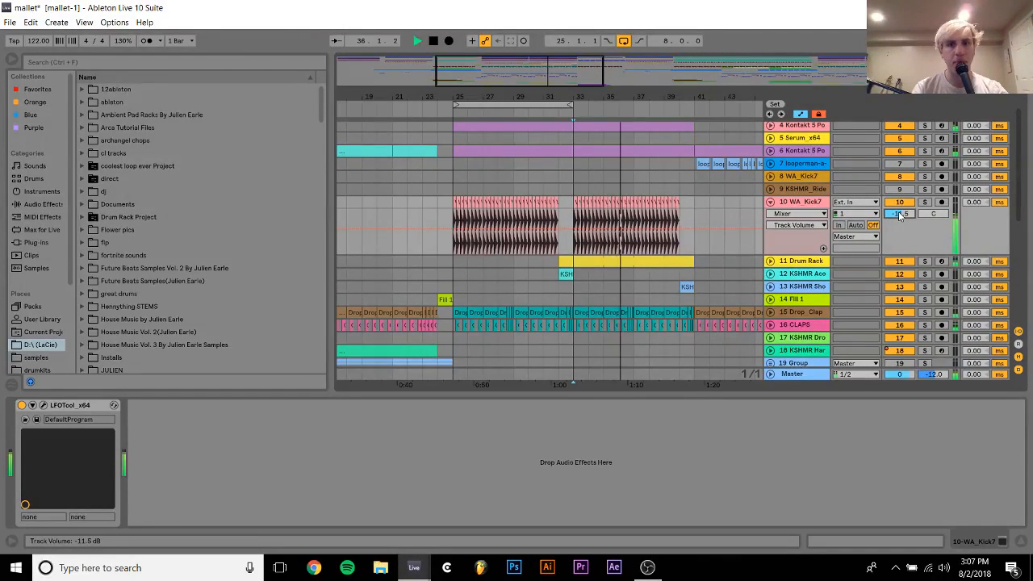
scroll(560, 233, down, 2)
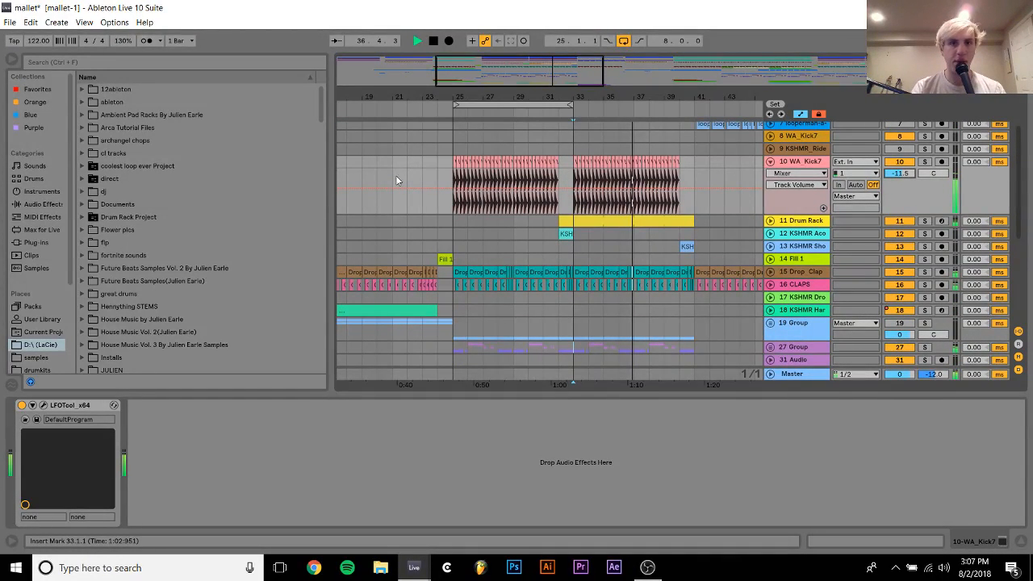
click(434, 41)
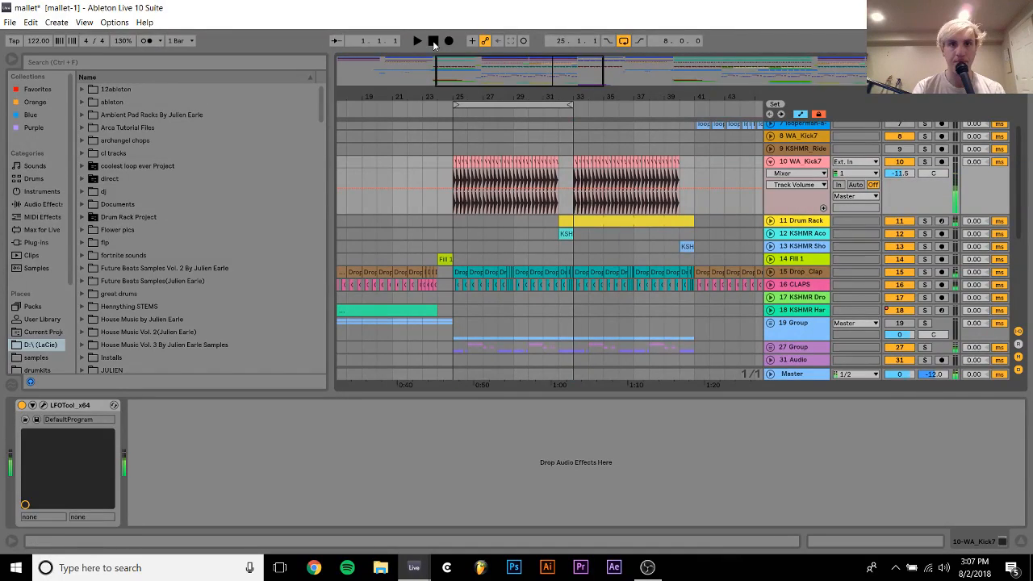
click(433, 41)
Play from bar 25 and set the WA_Kick7 track's volume to -12.5 dB
click(449, 170)
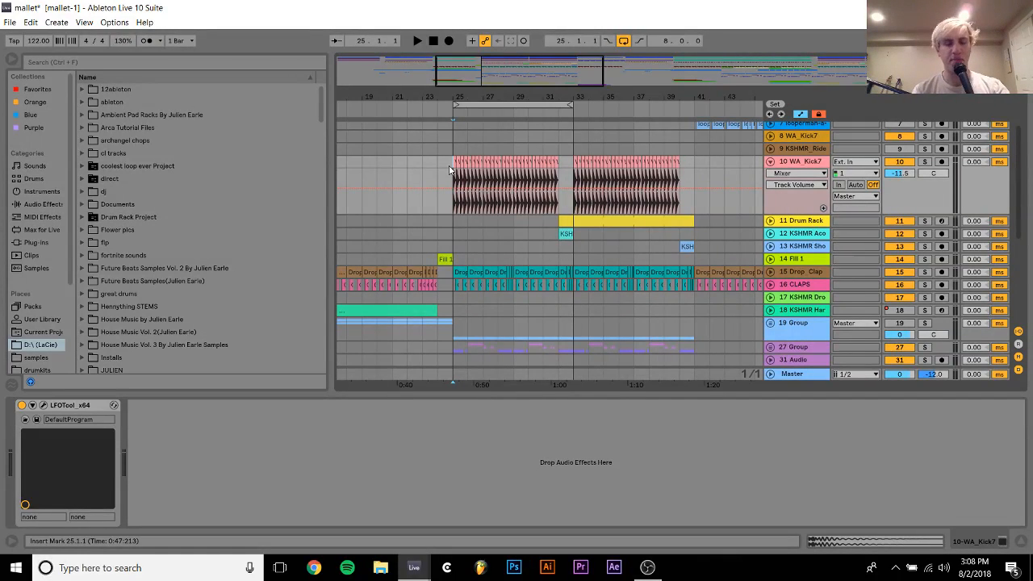
key(space)
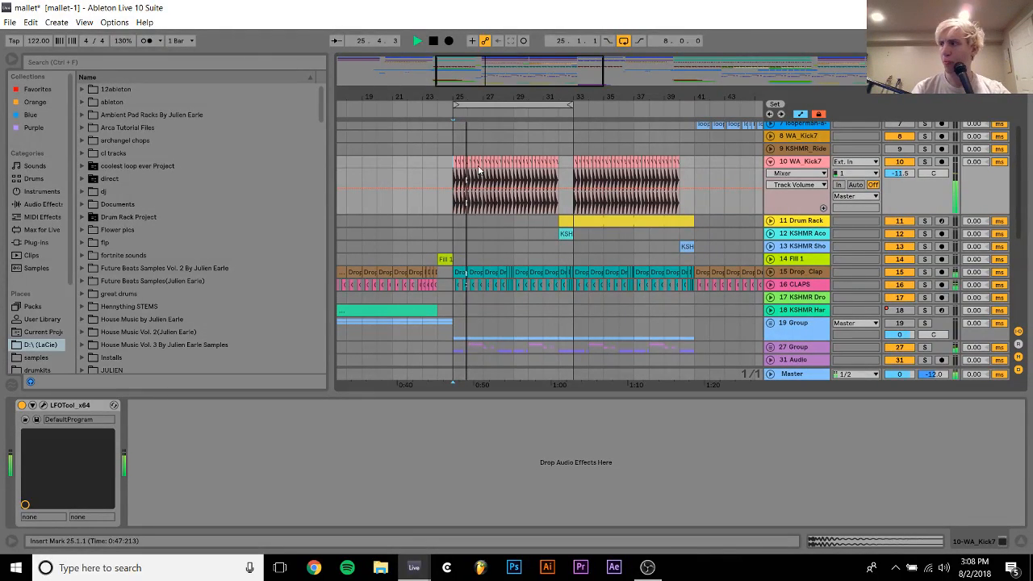
drag(912, 175, 911, 179)
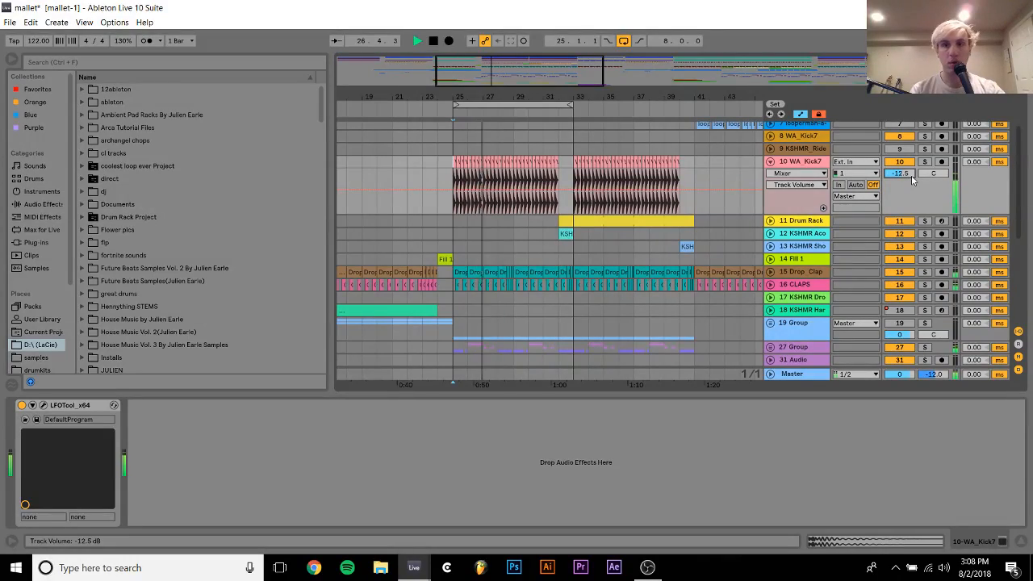
key(space)
Solo the 27 Group vocal track while playing from bar 25
scroll(833, 256, down, 5)
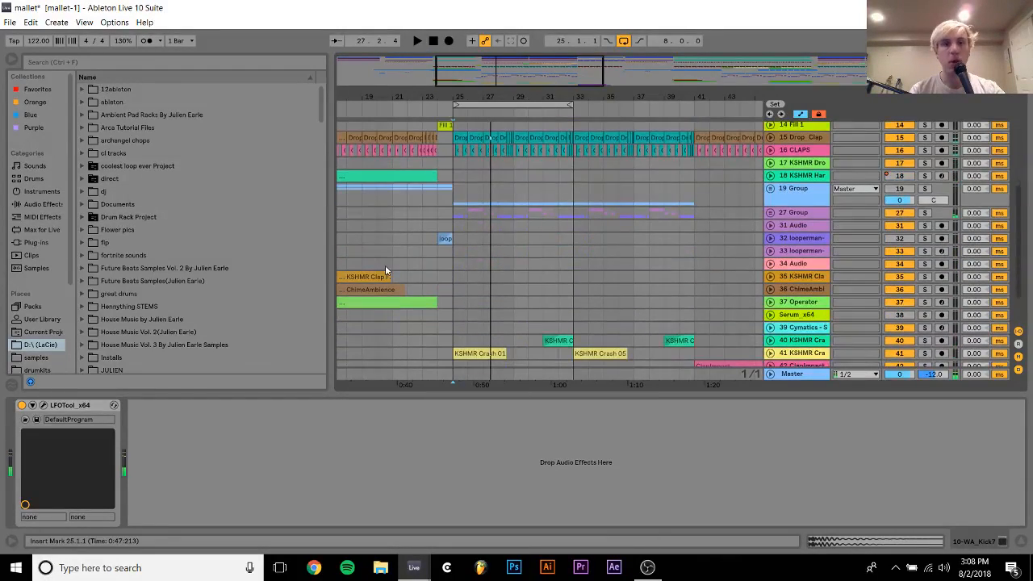
click(456, 215)
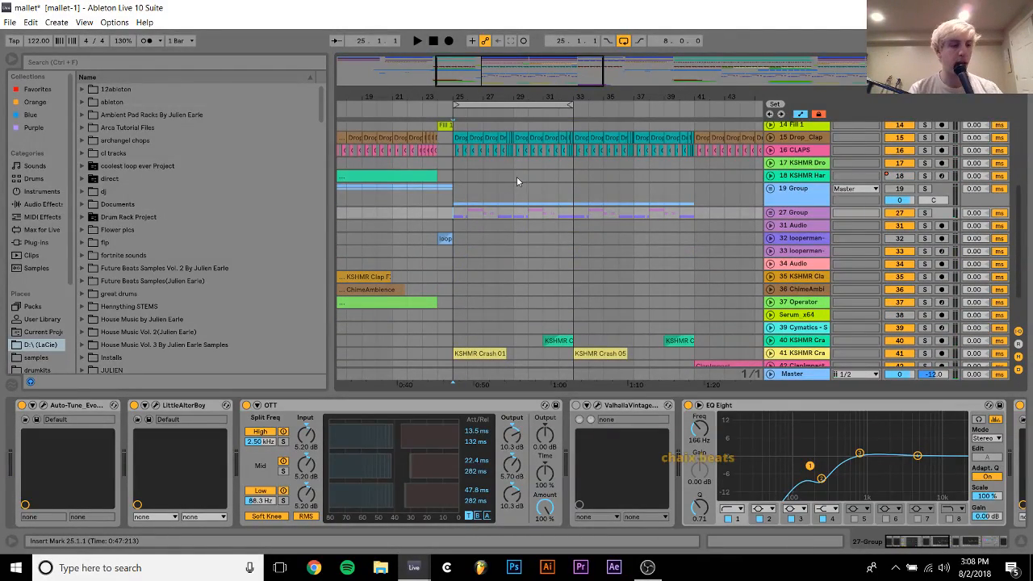
key(space)
click(925, 213)
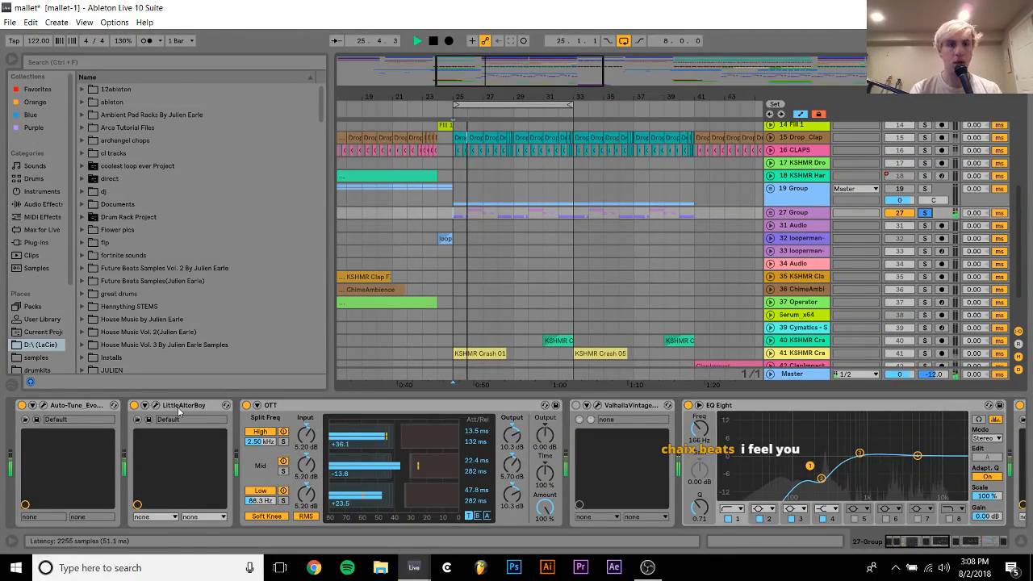
Open the settings of the ValhallaVintageVerb placed between the two EQ Eights on 27 Group
scroll(577, 424, right, 5)
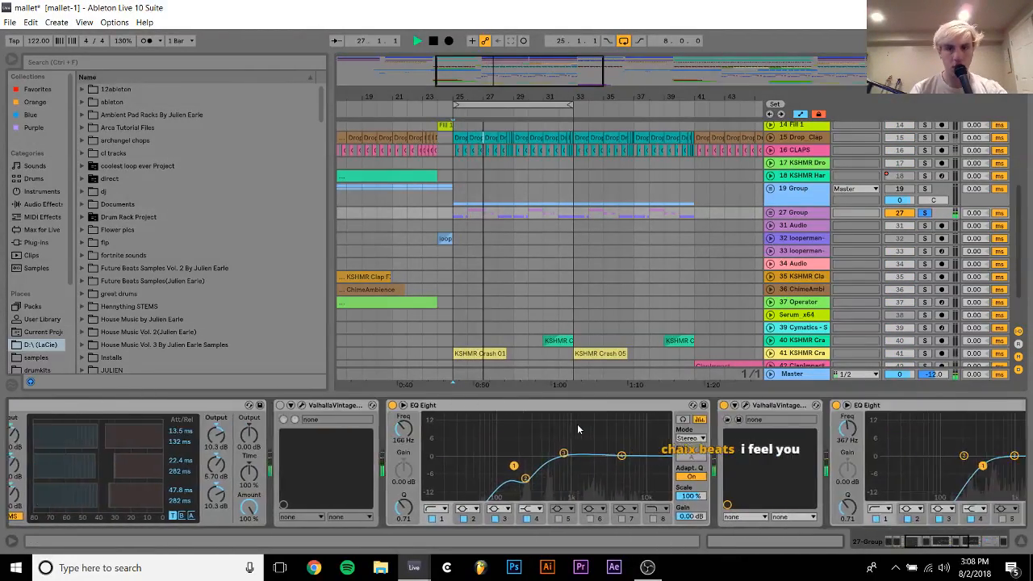
scroll(577, 427, right, 3)
click(637, 406)
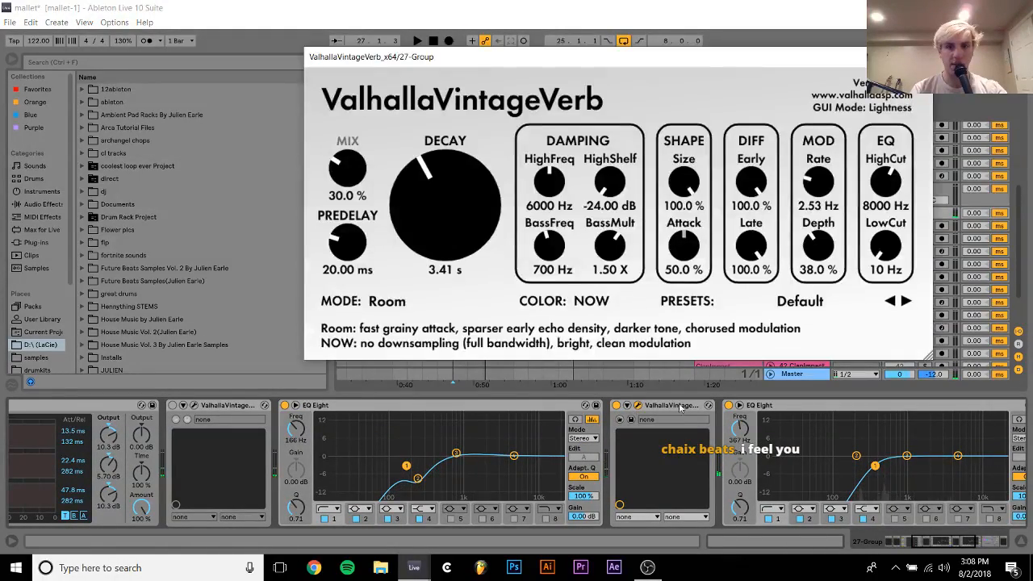
Close the reverb's settings and inspect the LFOTool curve at the end of 27 Group's effects chain
click(920, 57)
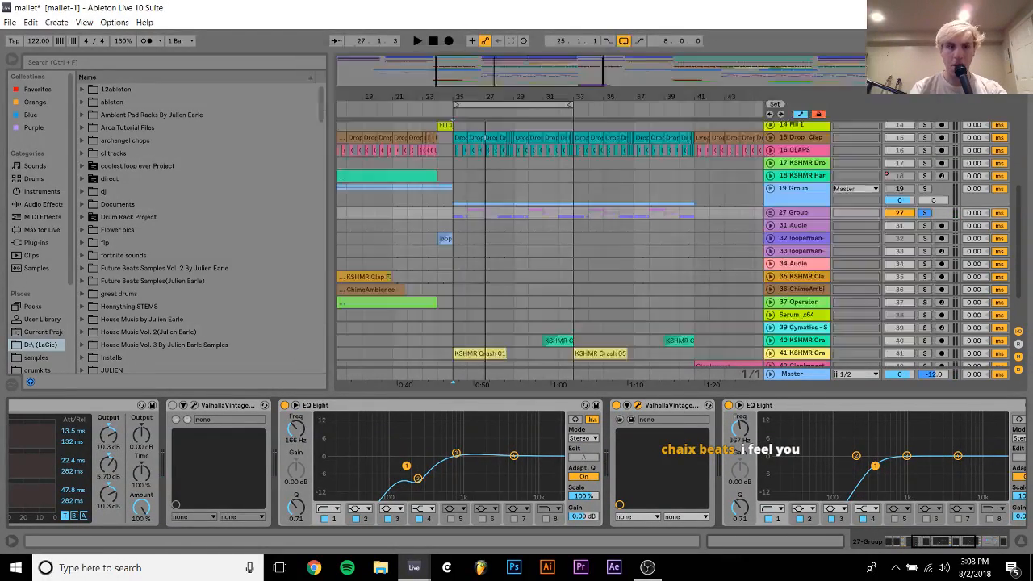
scroll(663, 442, right, 6)
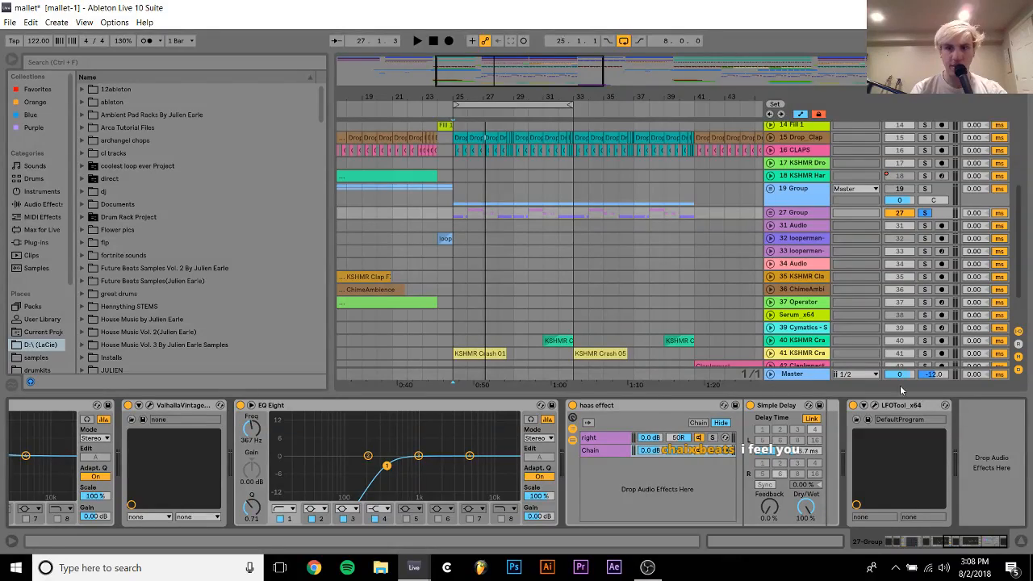
click(868, 419)
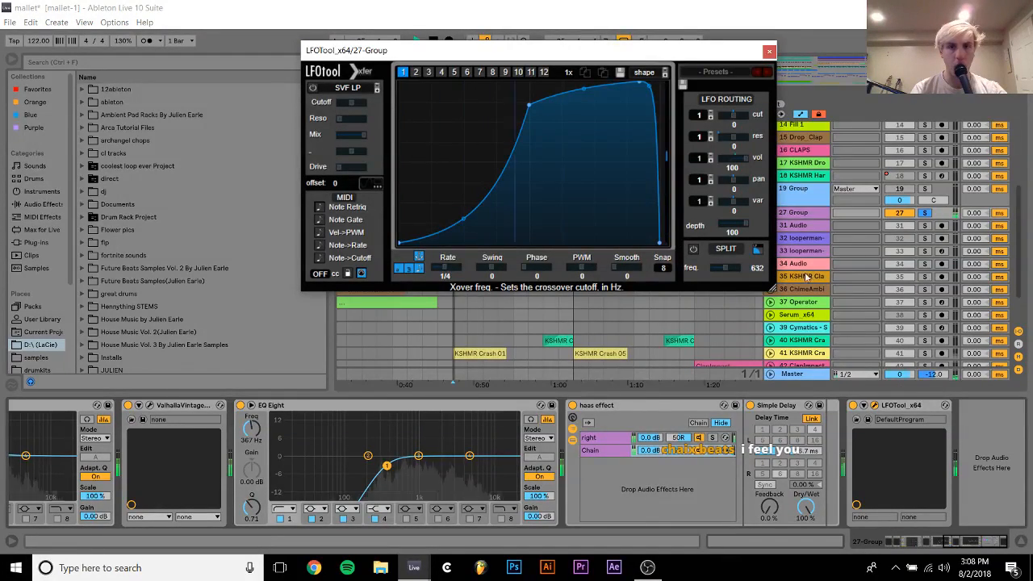
click(770, 51)
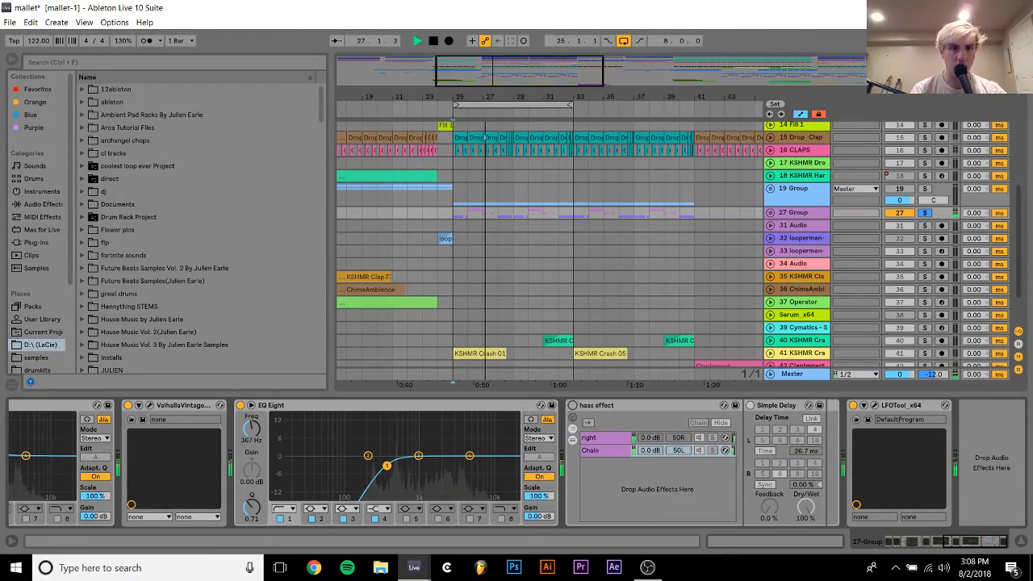
Lower the last EQ Eight's frequency to 255 Hz, bypass the earlier 166 Hz EQ Eight on 27 Group, and stop playback
drag(251, 429, 250, 438)
scroll(250, 438, up, 3)
scroll(250, 438, up, 5)
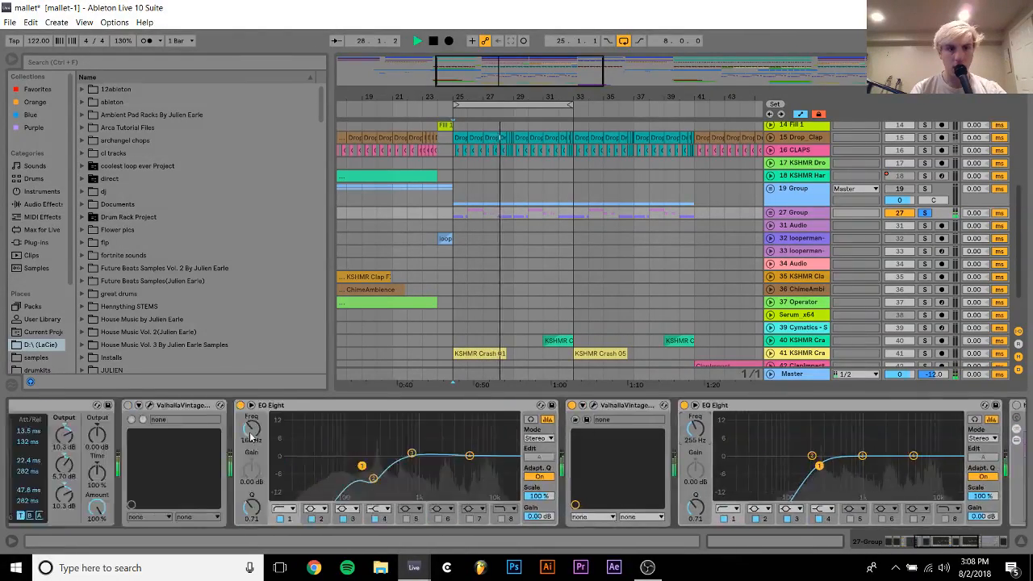
click(429, 405)
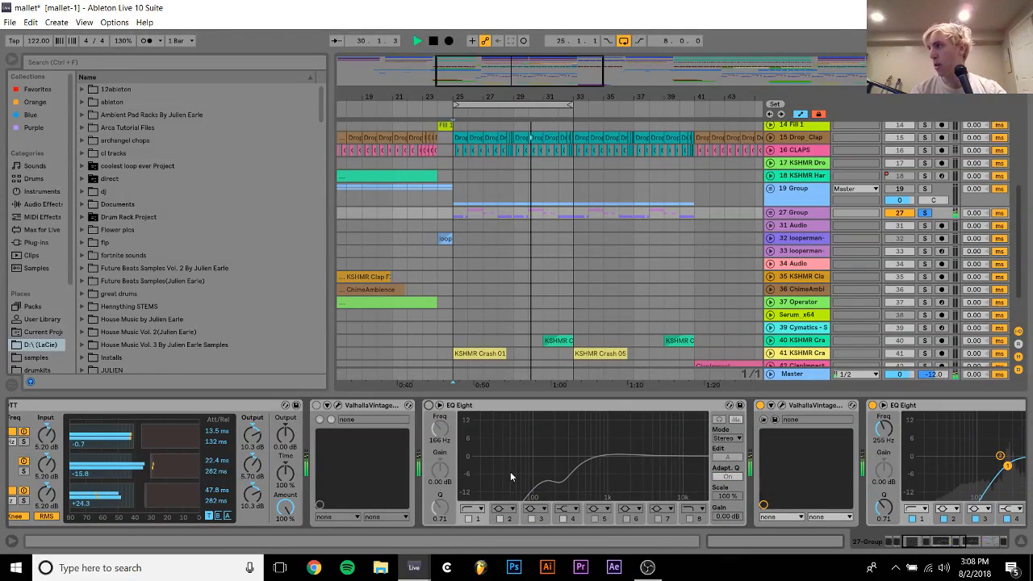
key(space)
scroll(510, 471, up, 5)
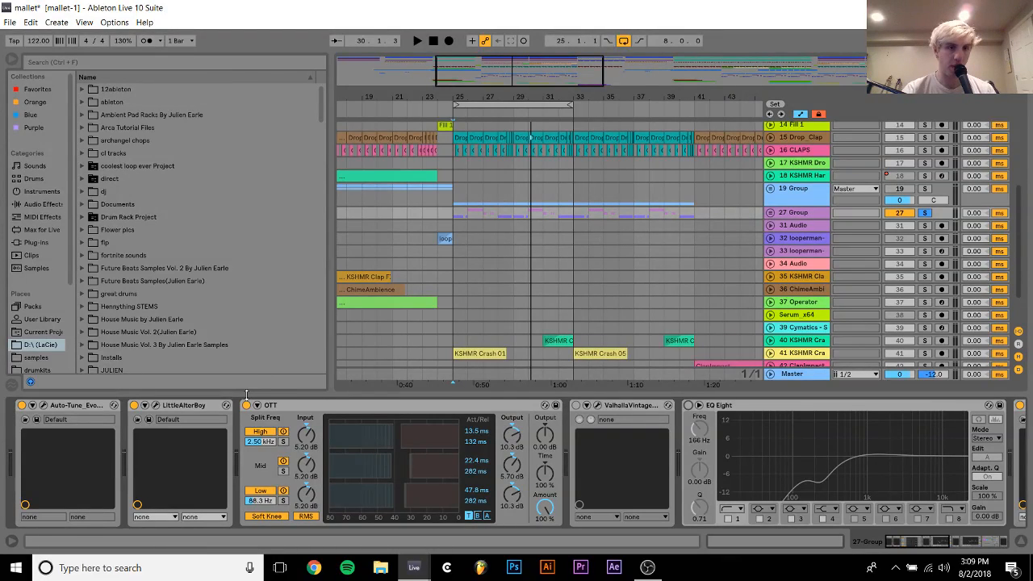
Bypass OTT on 27 Group and try LittleAlterBoy's Formant at -12.0 during playback
click(246, 405)
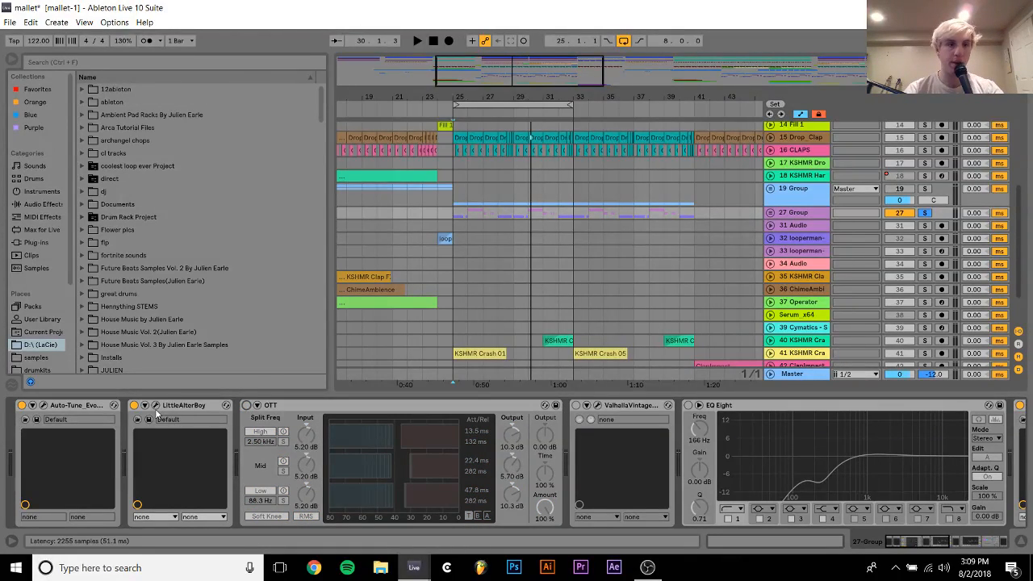
click(148, 419)
key(space)
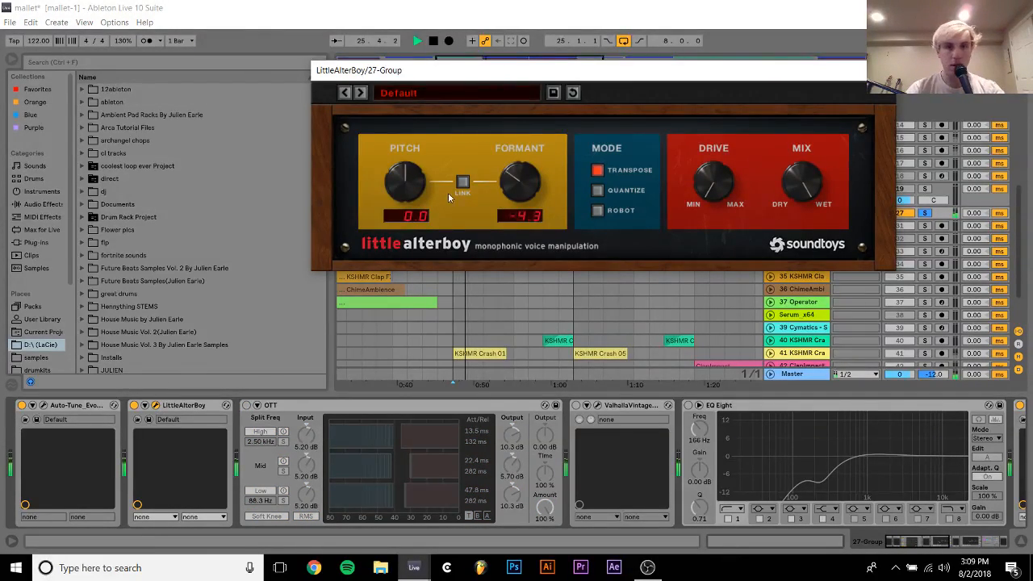
drag(533, 182, 530, 216)
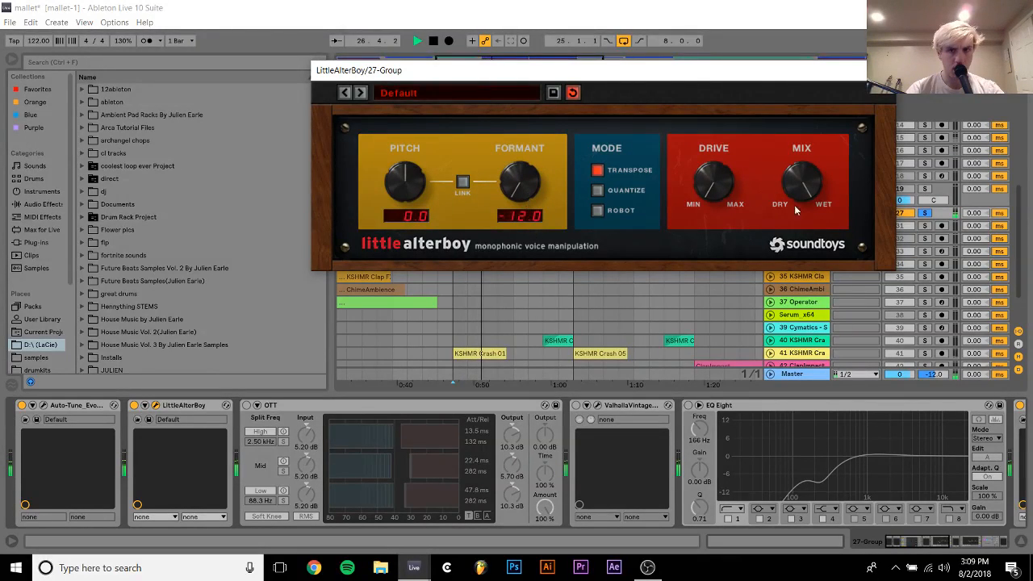
Unsolo 27 Group and turn its OTT back on while the full mix plays
click(926, 214)
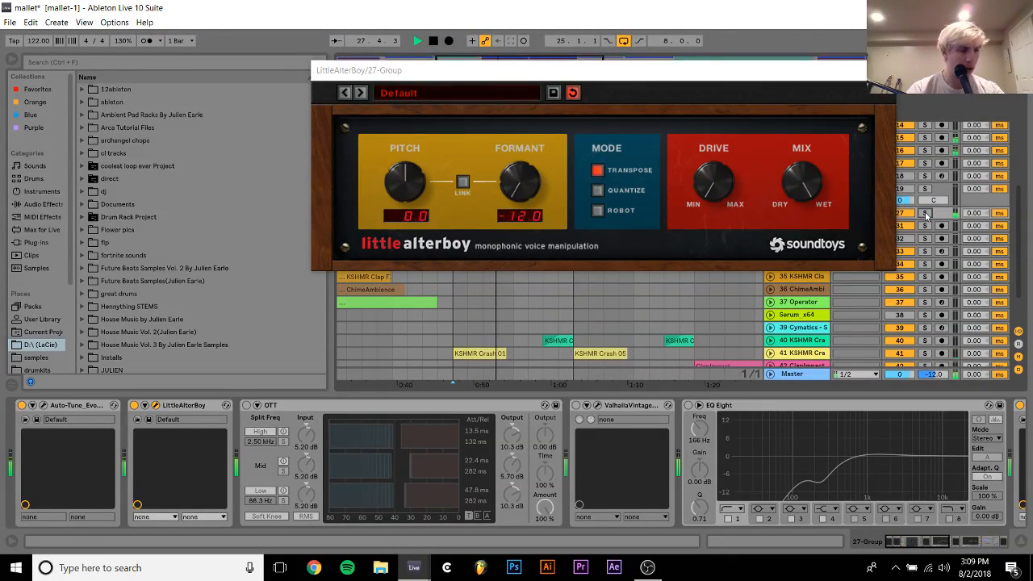
click(247, 406)
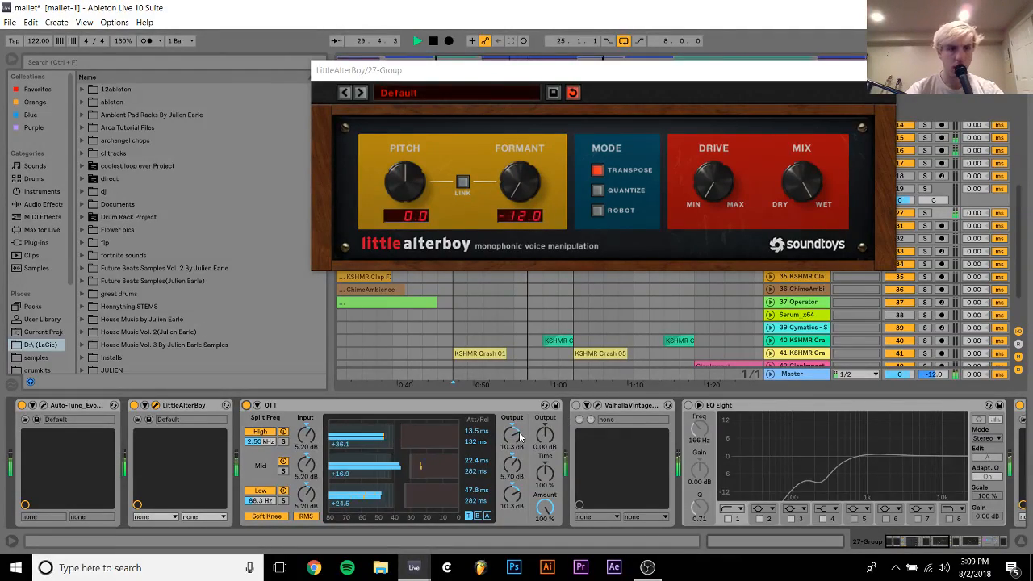
scroll(519, 431, right, 10)
scroll(519, 432, left, 10)
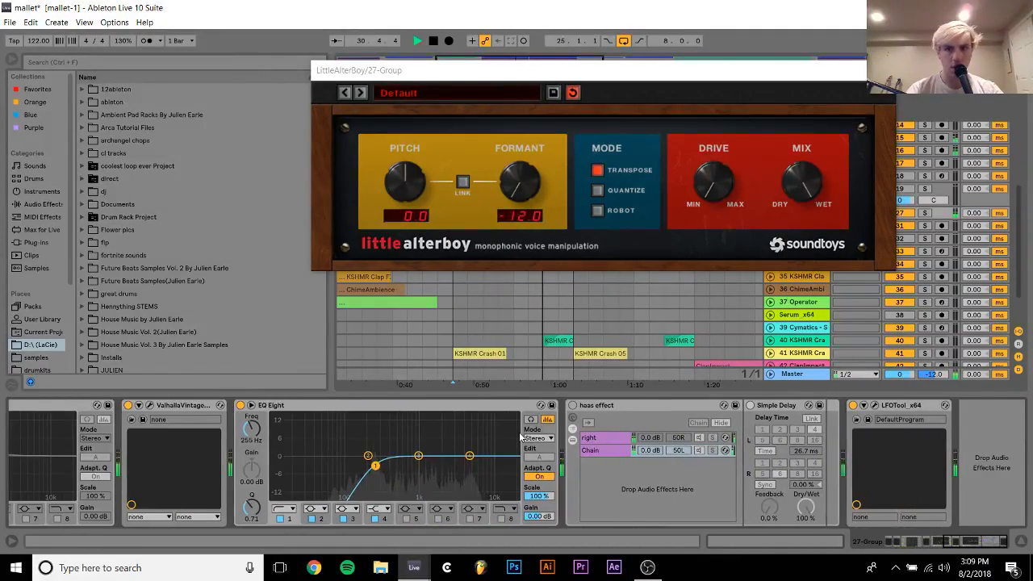
Set LittleAlterBoy's Formant to -4.7 on 27 Group and close the plug-in window
scroll(520, 437, left, 4)
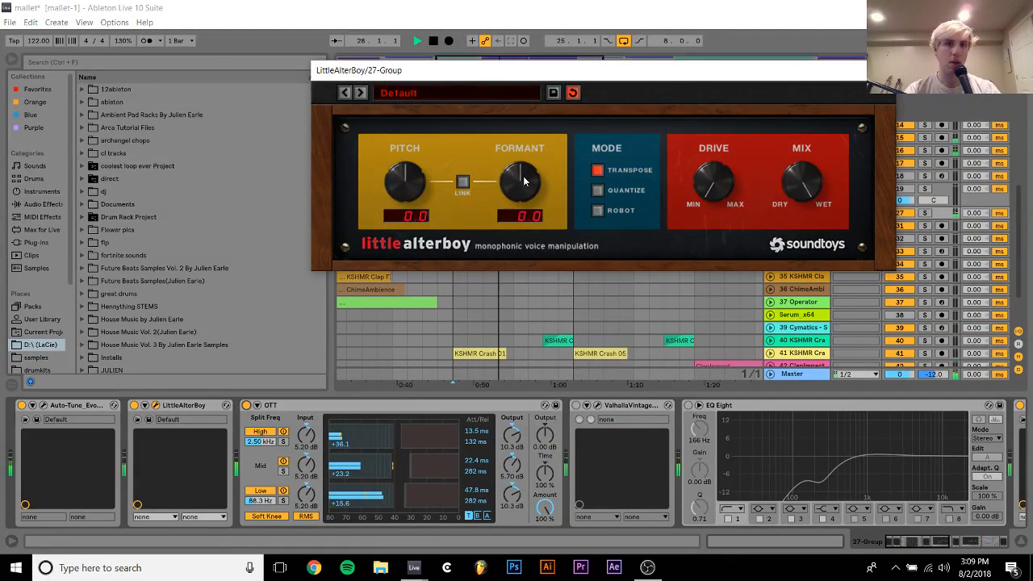
drag(520, 170, 505, 272)
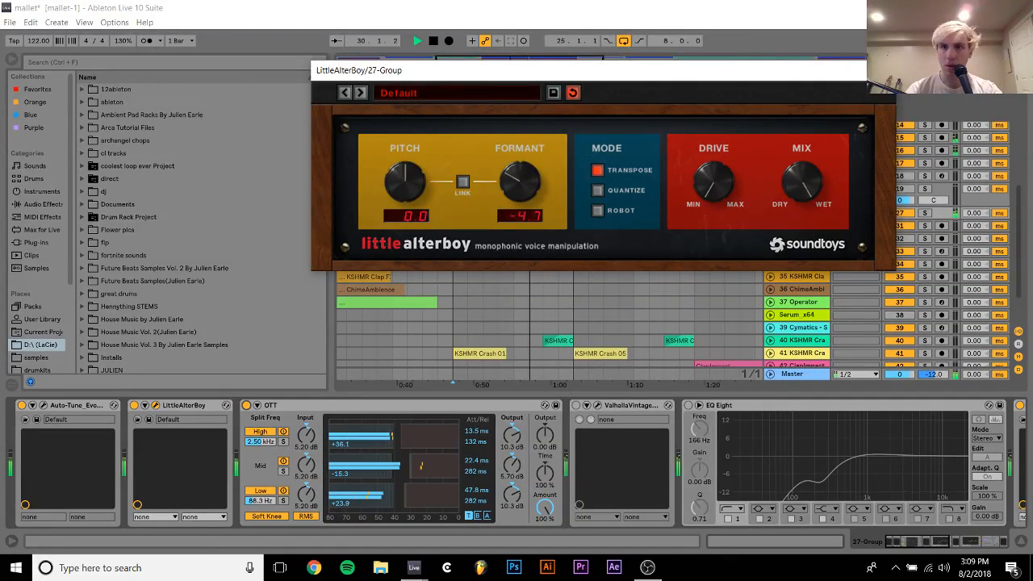
click(842, 71)
Turn off the arrangement loop and restart playback from bar 25
click(770, 212)
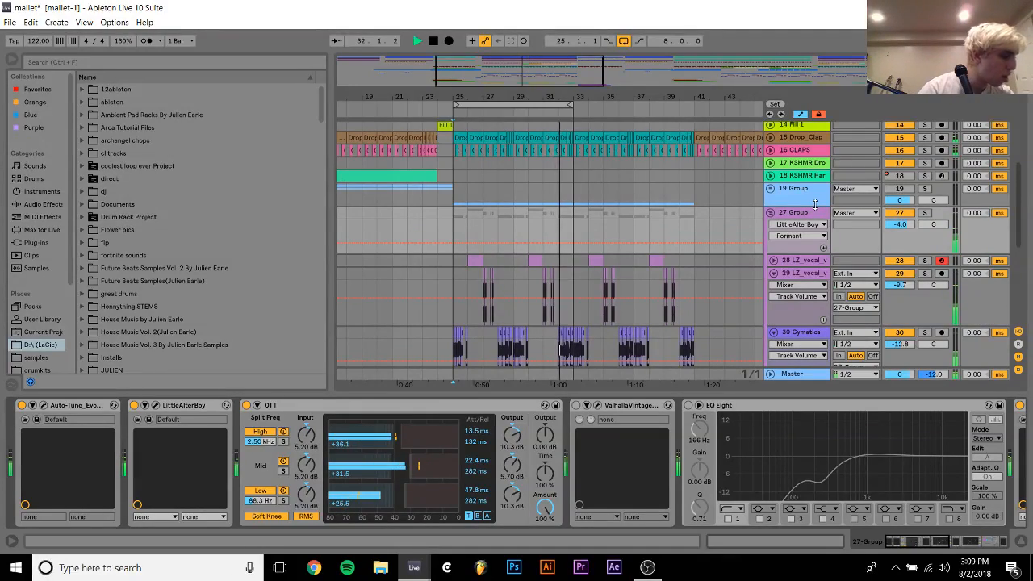
click(623, 41)
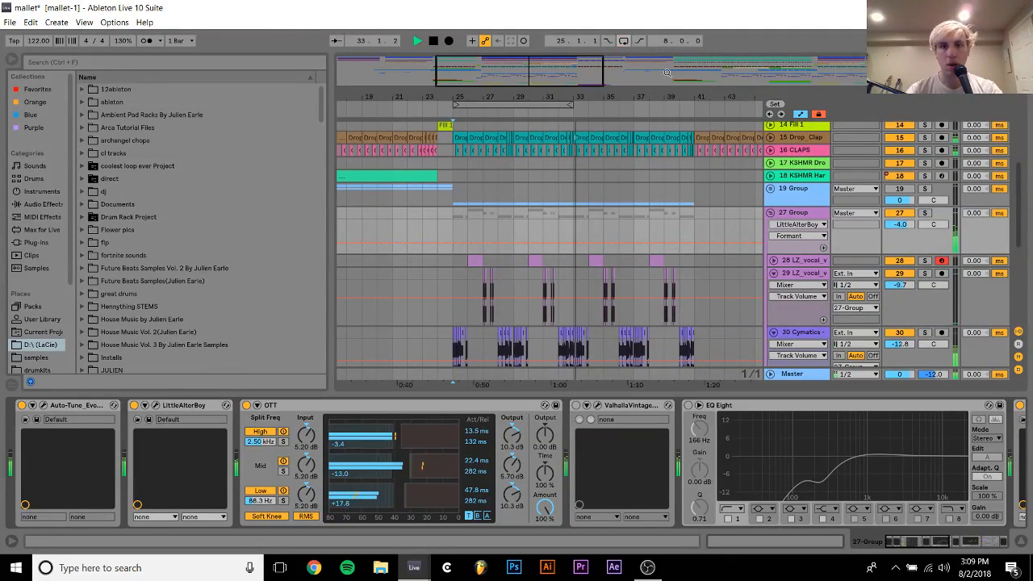
click(771, 212)
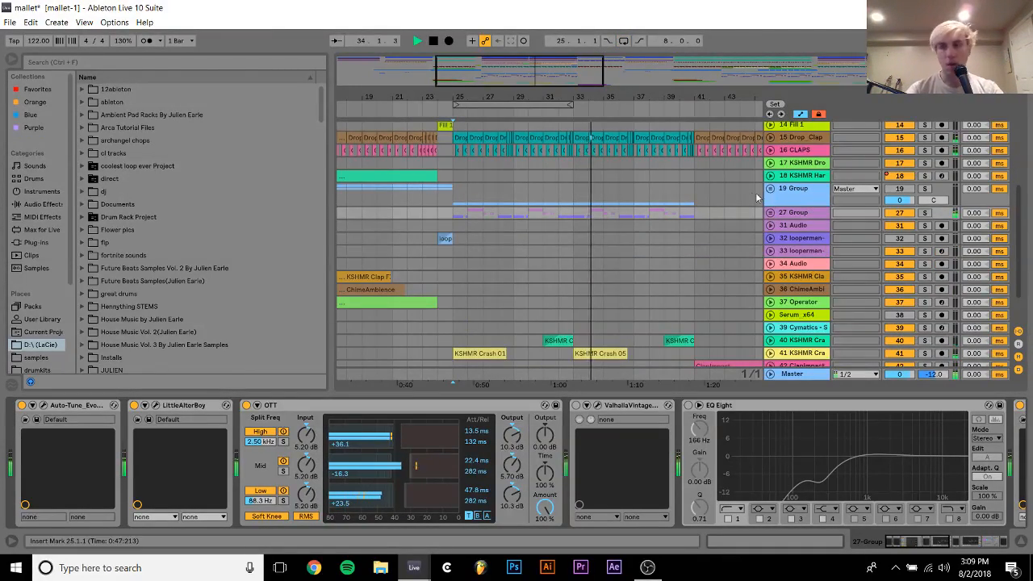
scroll(619, 205, up, 5)
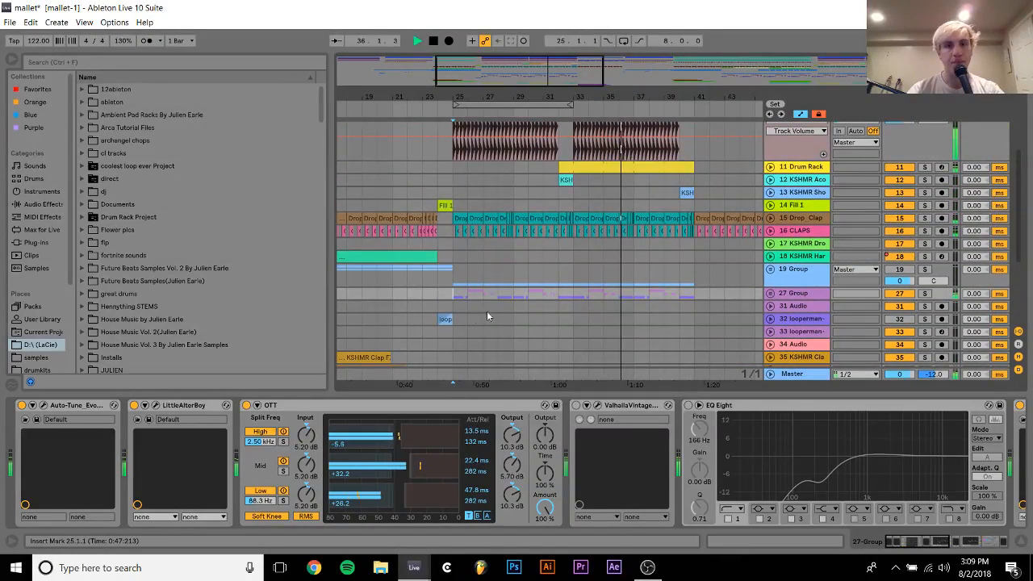
key(space)
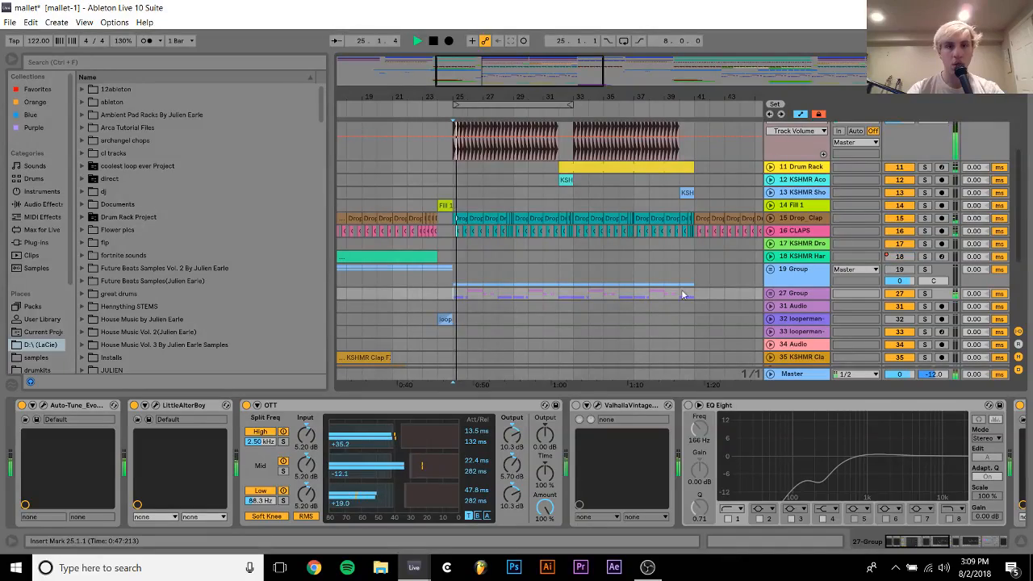
Unfold 27 Group and move its LittleAlterBoy onto track 30 Cymatics, placing it before dblue_TapeStop
click(772, 294)
scroll(774, 297, down, 2)
scroll(774, 298, down, 4)
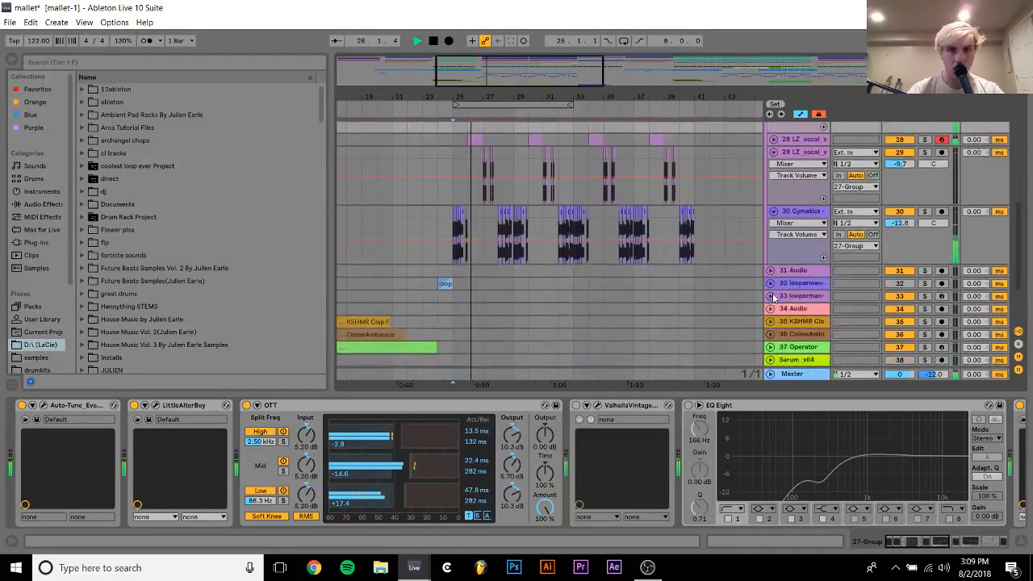
scroll(811, 178, up, 2)
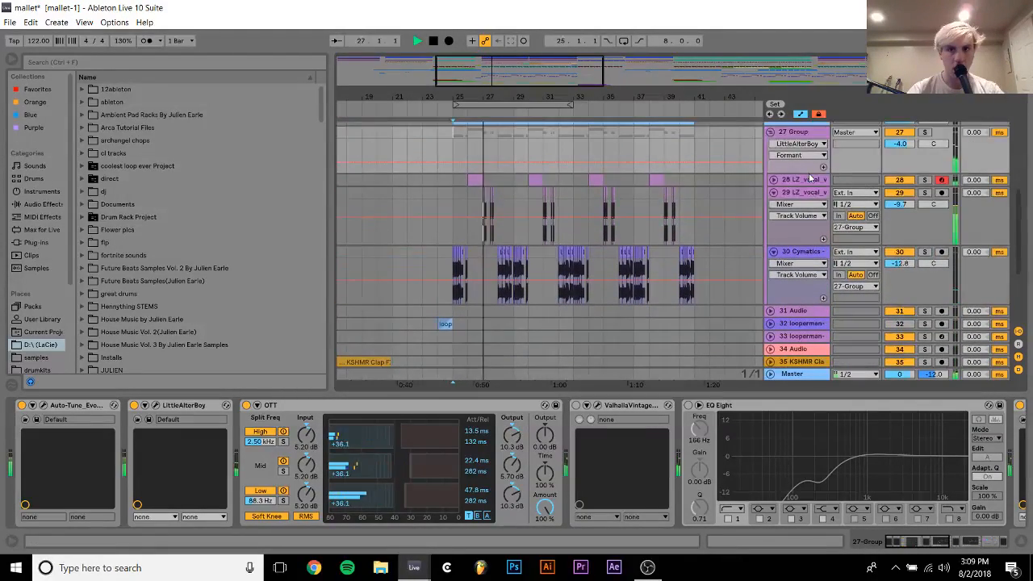
click(797, 133)
click(184, 406)
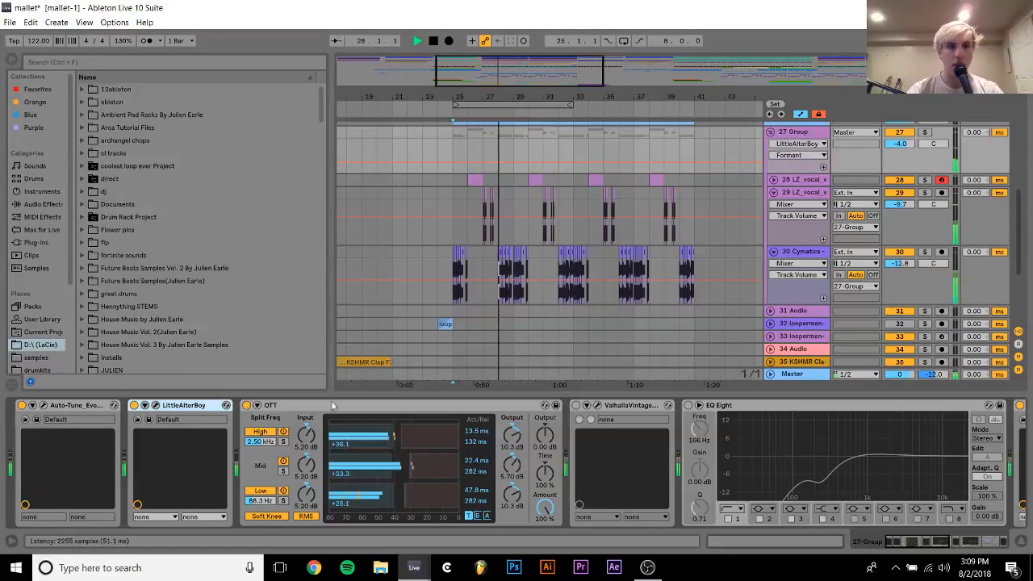
click(506, 286)
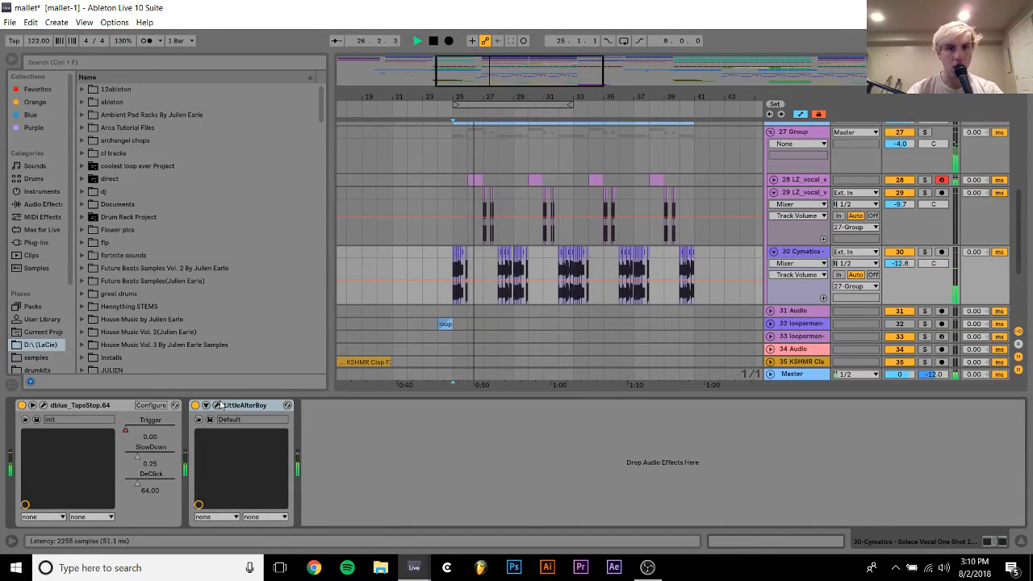
click(221, 406)
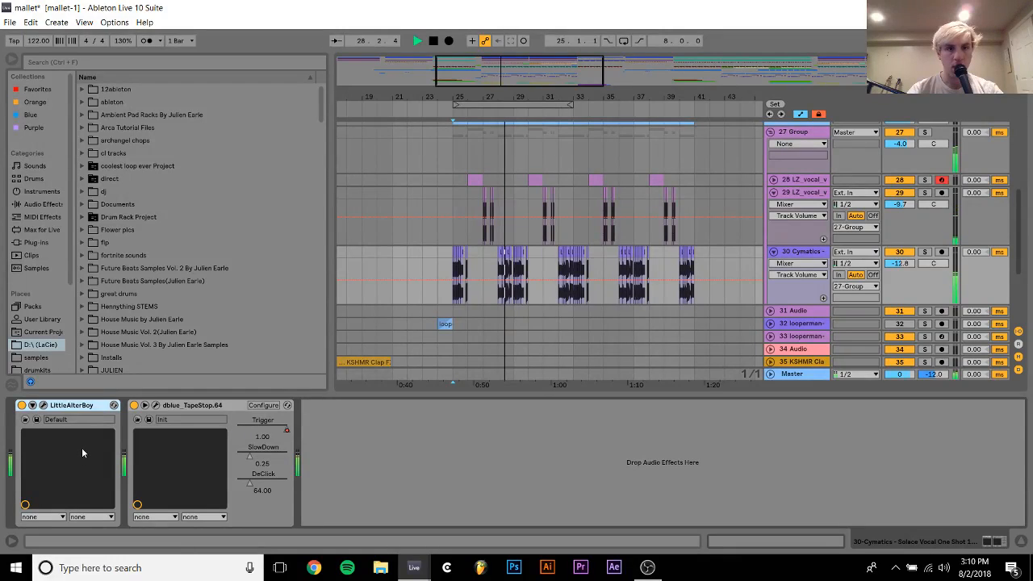
Set LittleAlterBoy's Formant to -12.0 on track 30 Cymatics, audition it from bar 25, and close the plug-in window
click(44, 407)
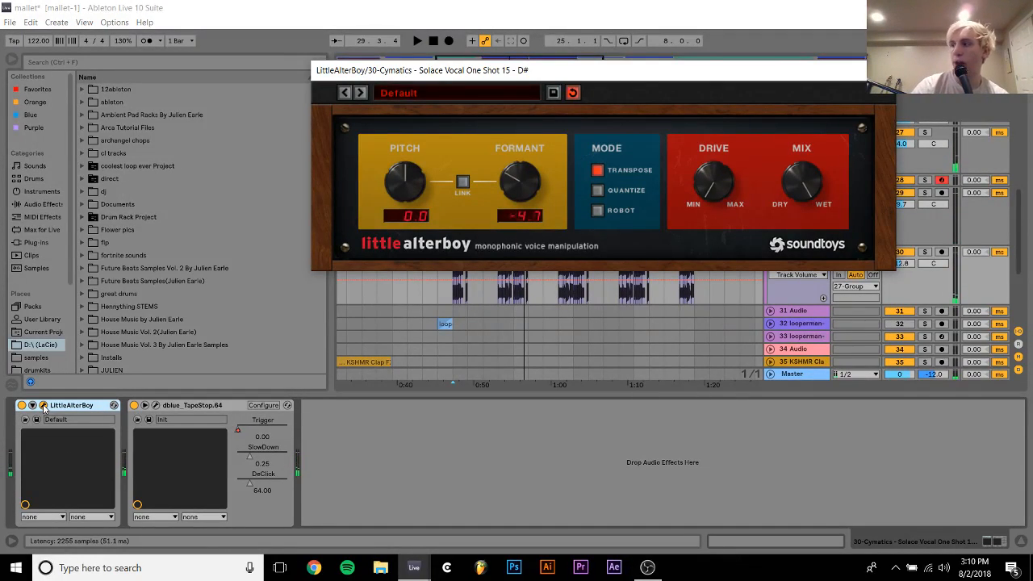
drag(533, 196, 518, 385)
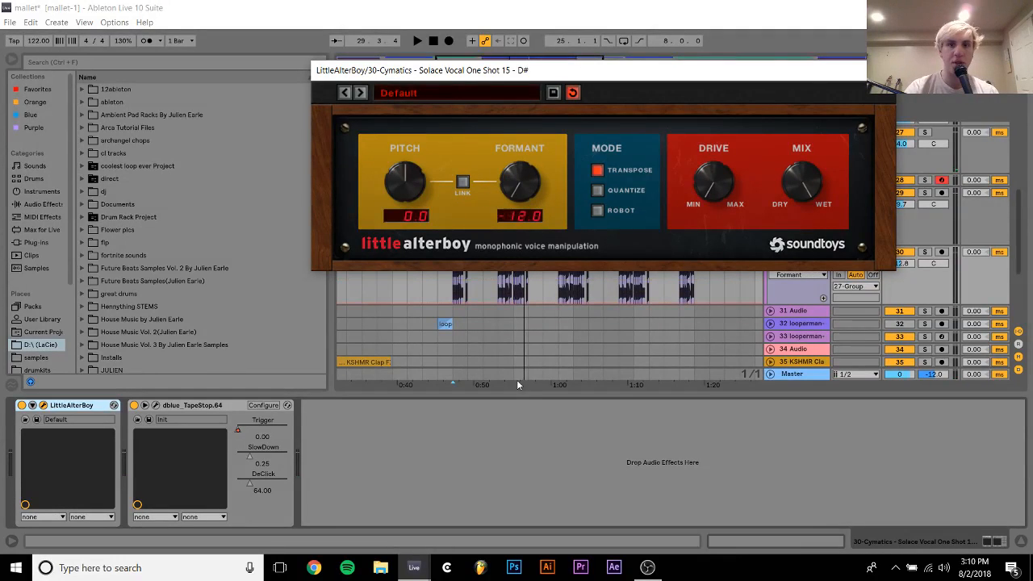
key(space)
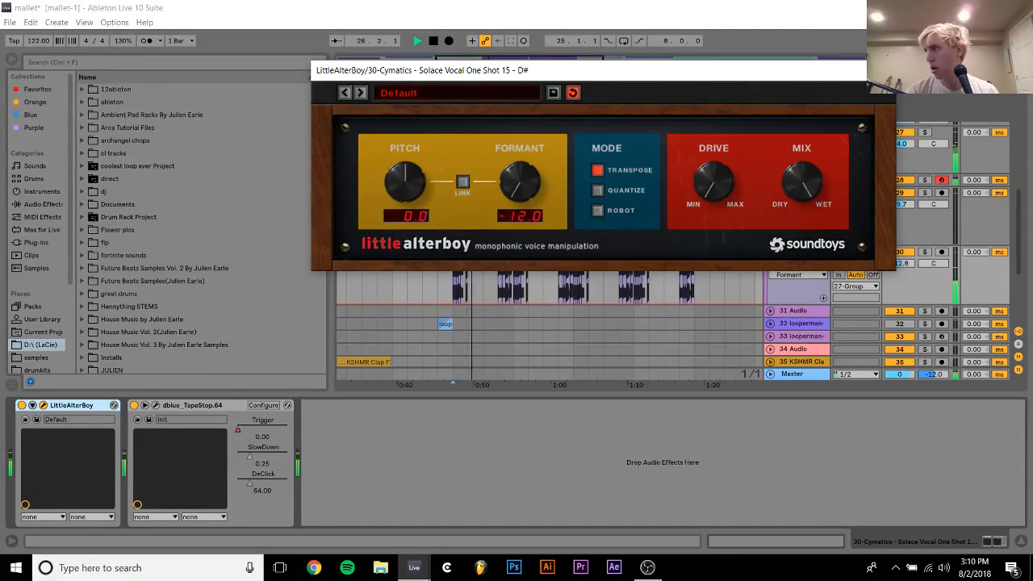
key(space)
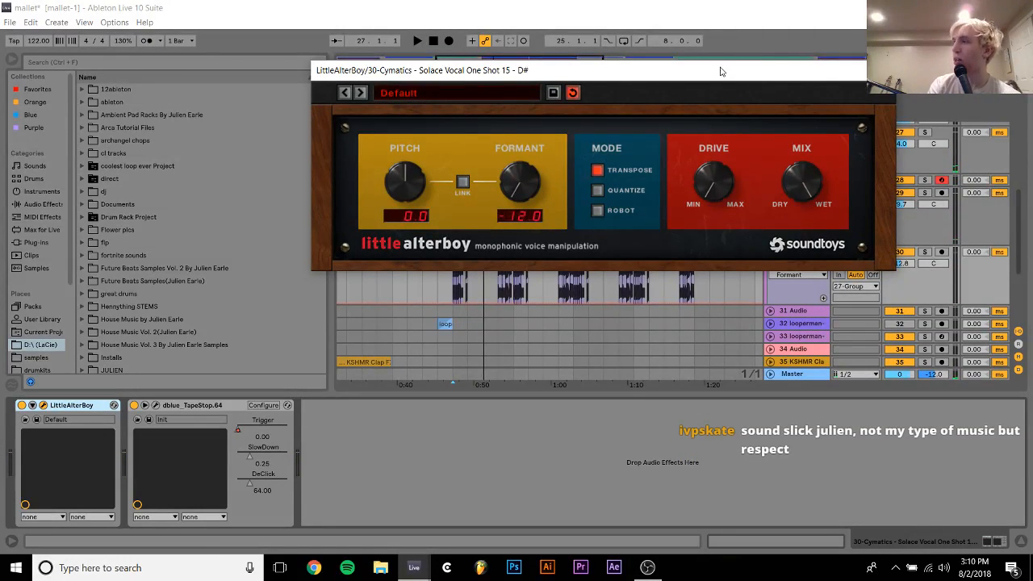
click(882, 70)
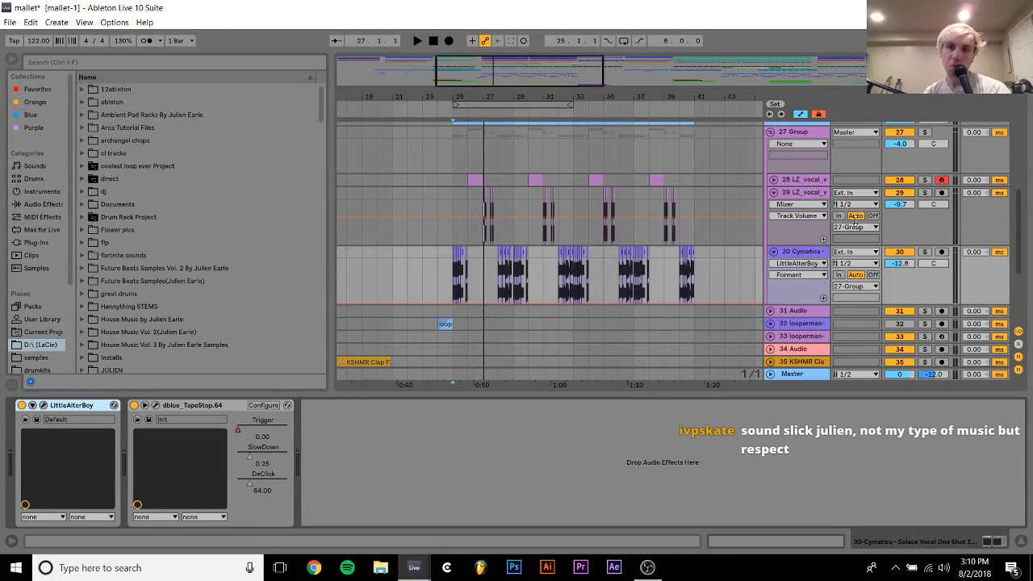
Fold 27 Group and place the insert marker at bar 21 on its lane
scroll(836, 200, up, 4)
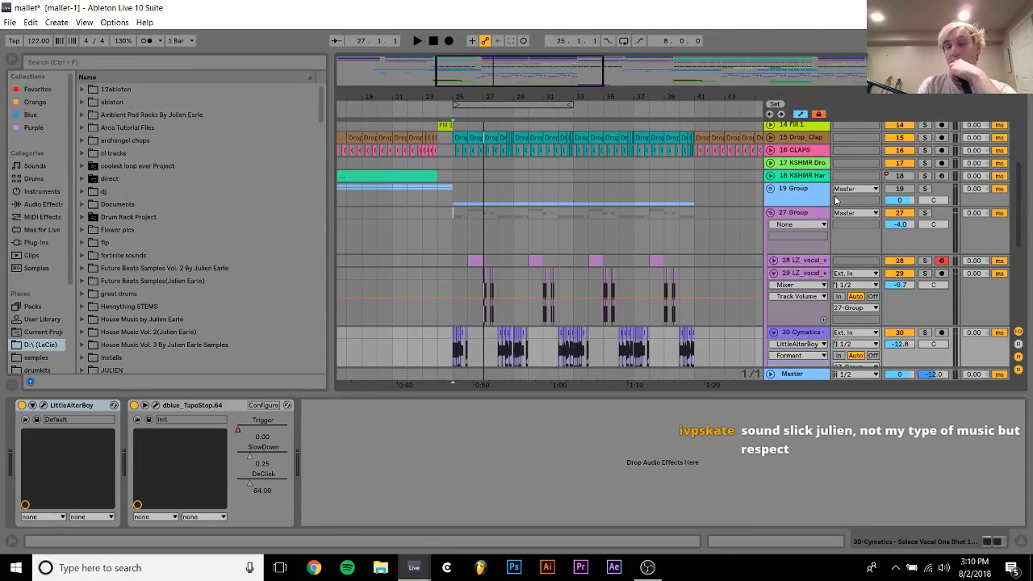
click(771, 214)
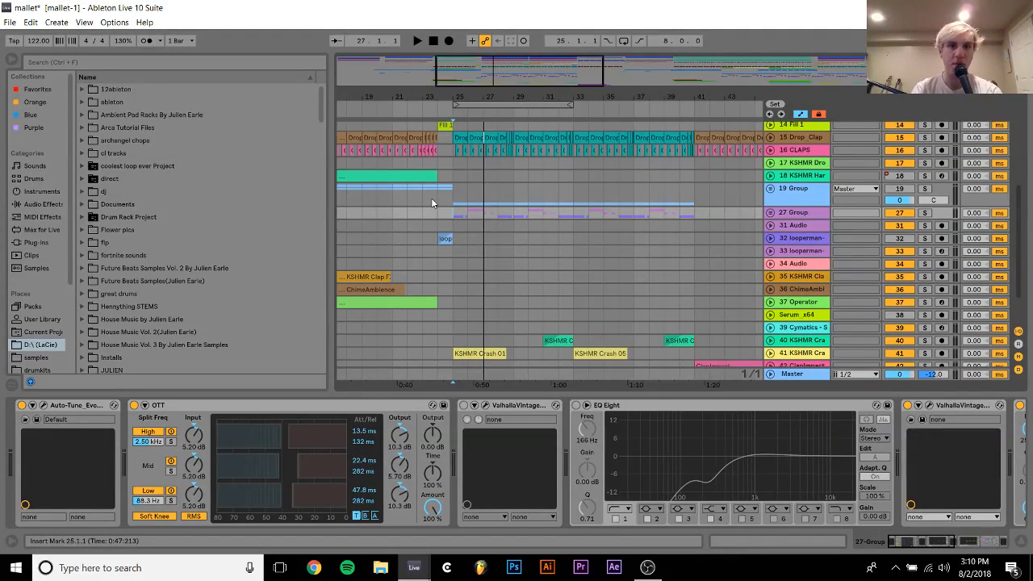
scroll(432, 202, up, 5)
scroll(432, 202, down, 8)
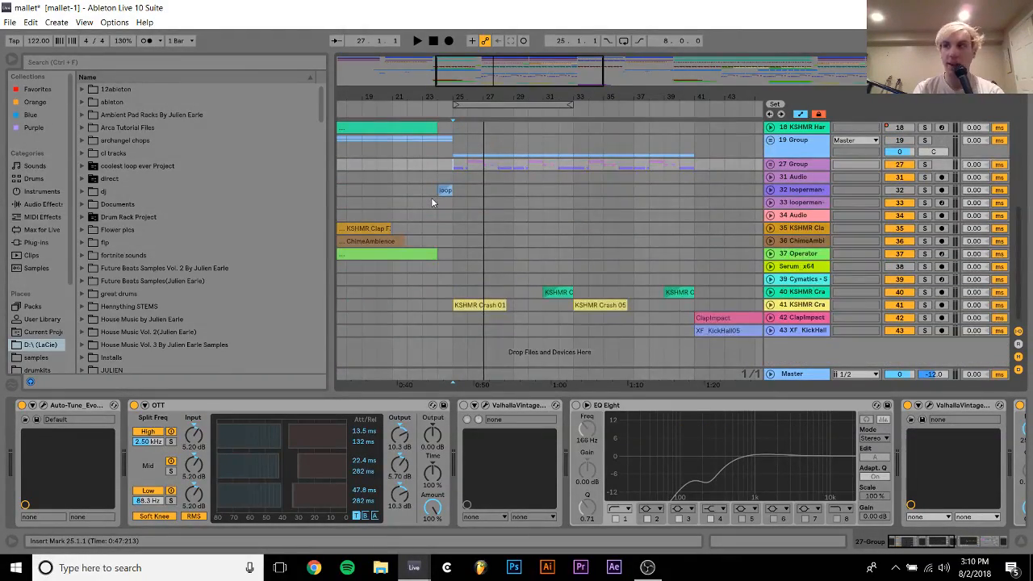
scroll(432, 202, up, 1)
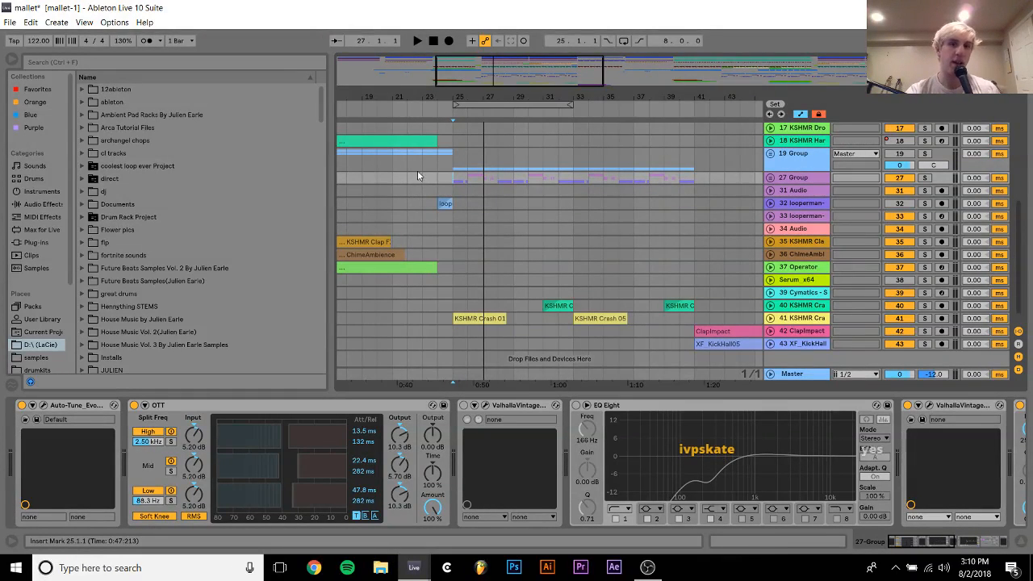
click(397, 180)
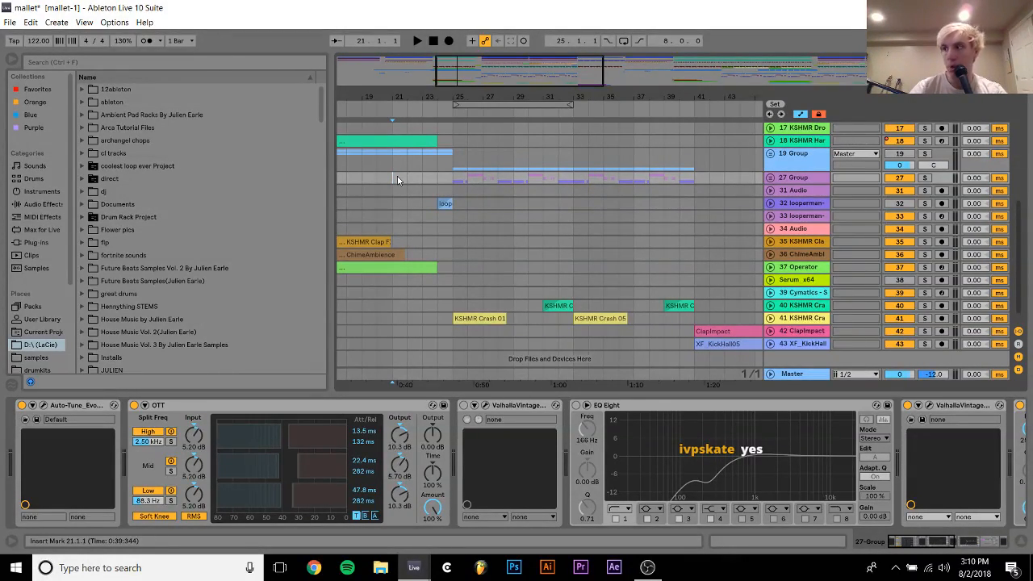
Play the arrangement from bar 21 and move the insert marker to bar 24 on the 27 Group lane
key(space)
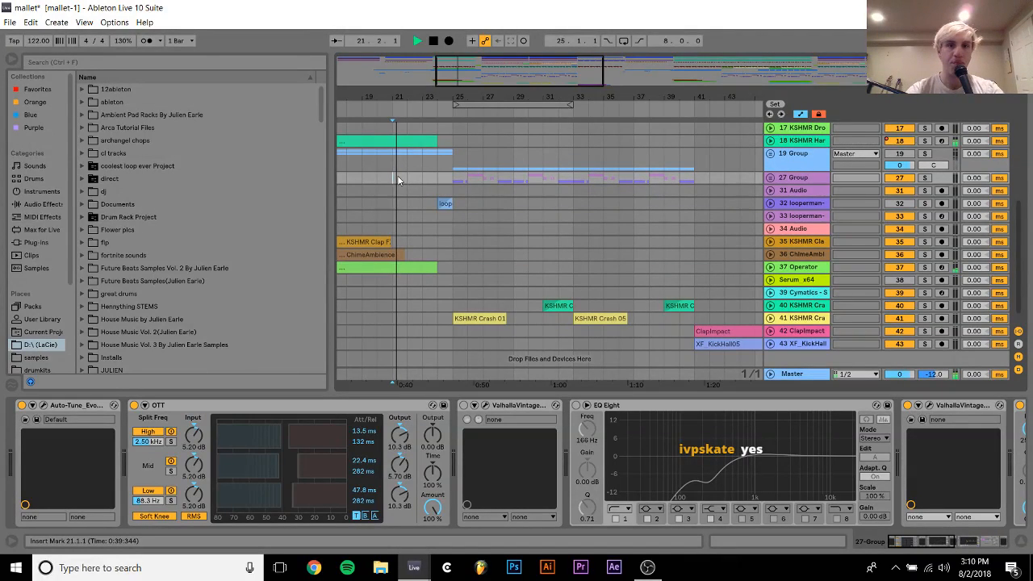
click(441, 181)
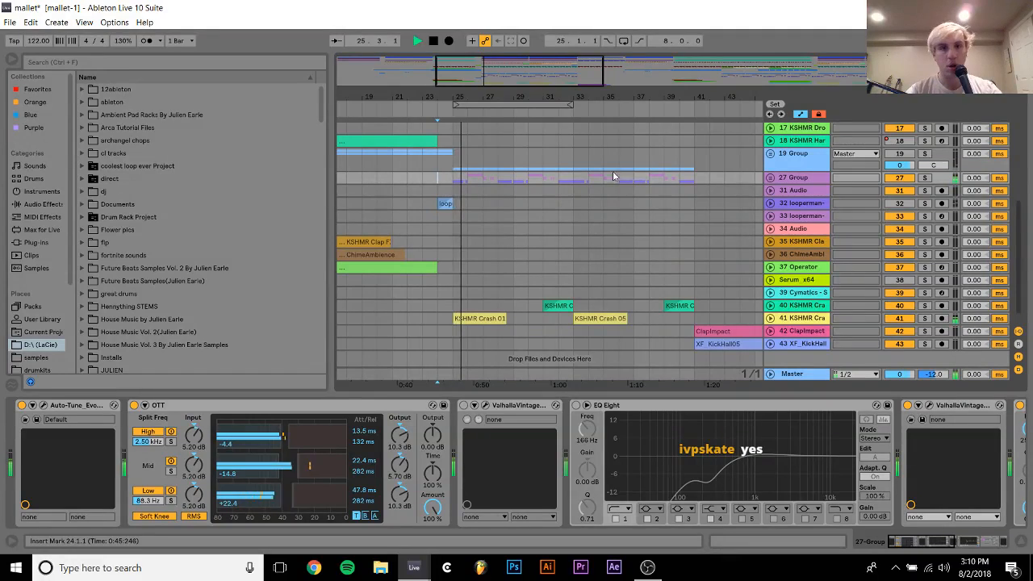
Unfold 27 Group, examine the device chains of track 29, the group and track 30 during playback, and stop playback
click(770, 178)
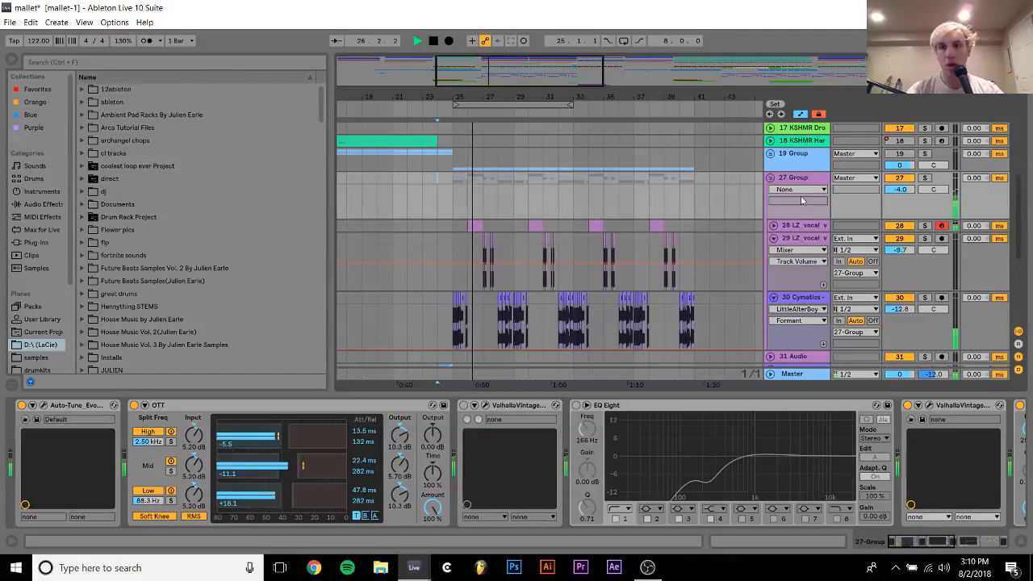
click(797, 242)
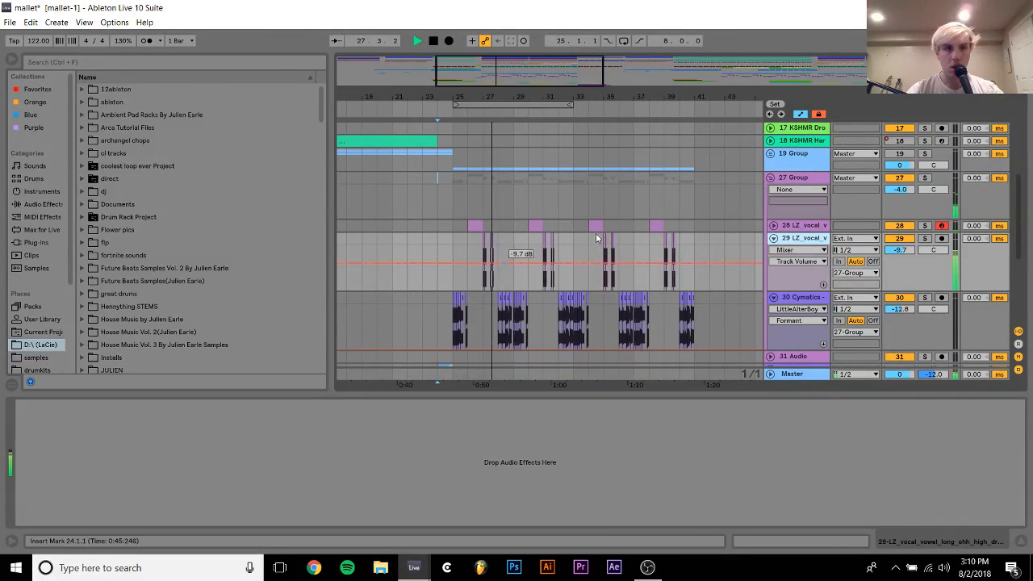
click(790, 179)
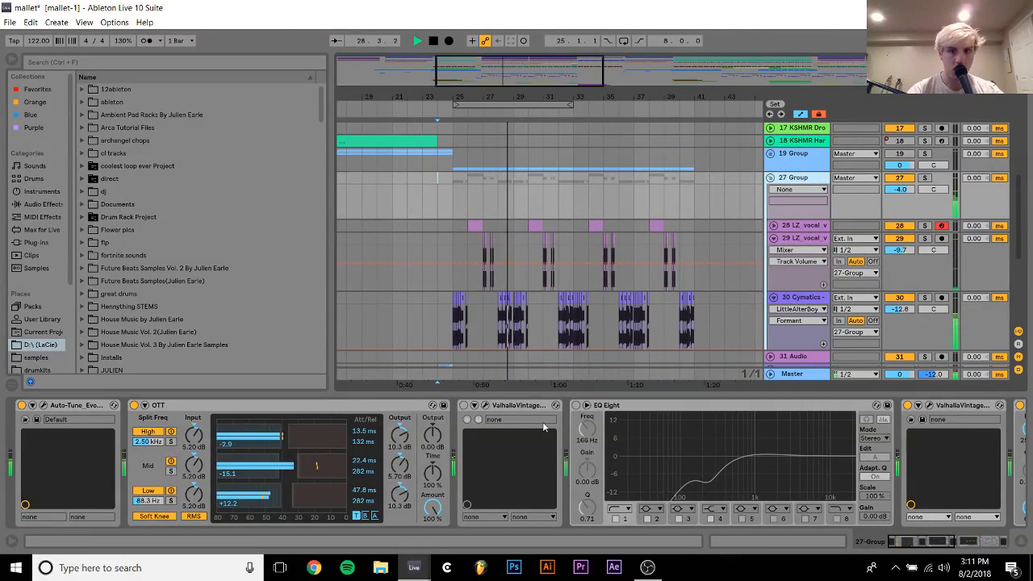
drag(566, 510, 121, 504)
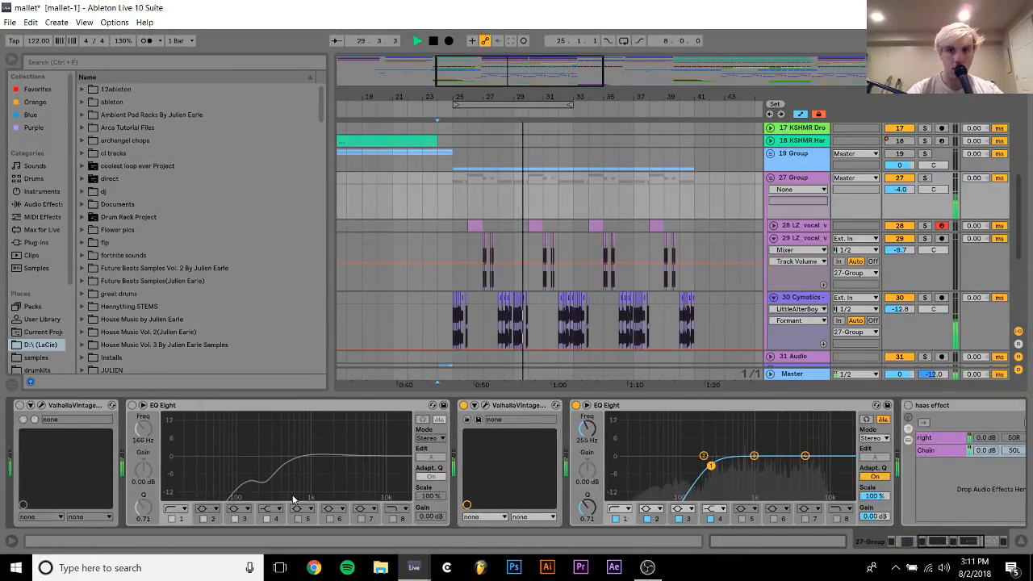
drag(452, 494, 265, 491)
click(812, 299)
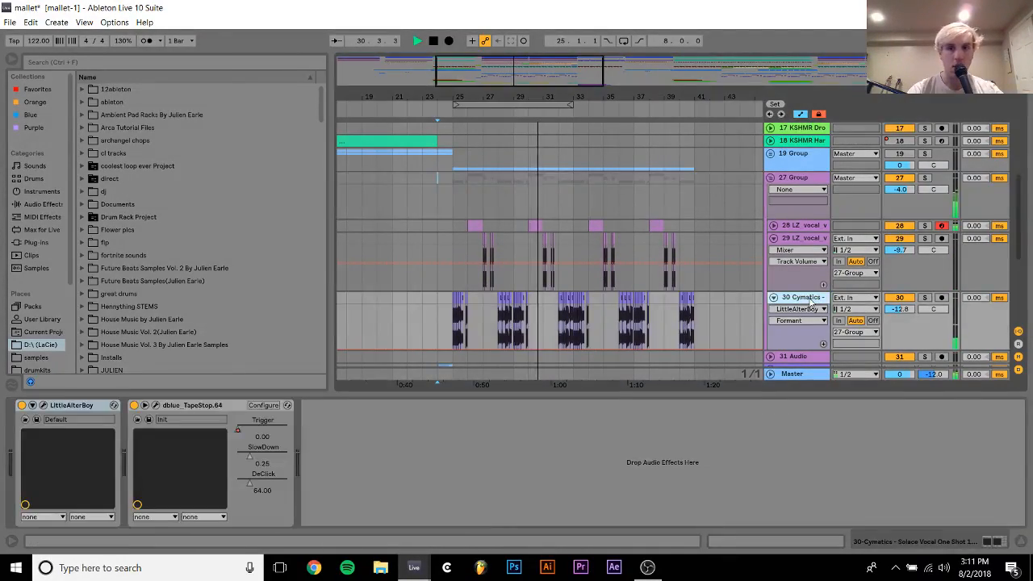
key(space)
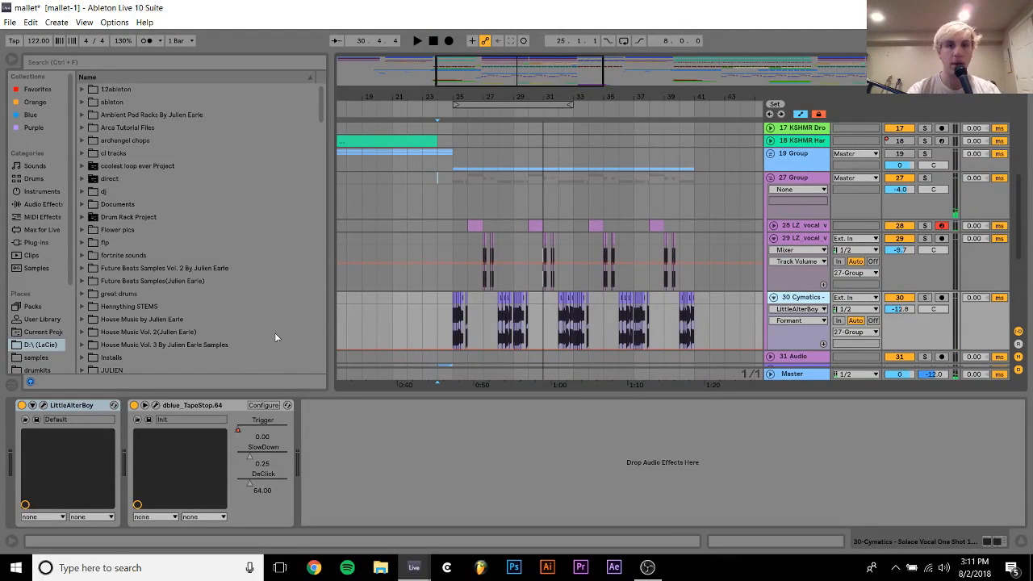
Select track 28 LZ_vocal and browse the samples place down to the Cymatics sample packs
click(799, 226)
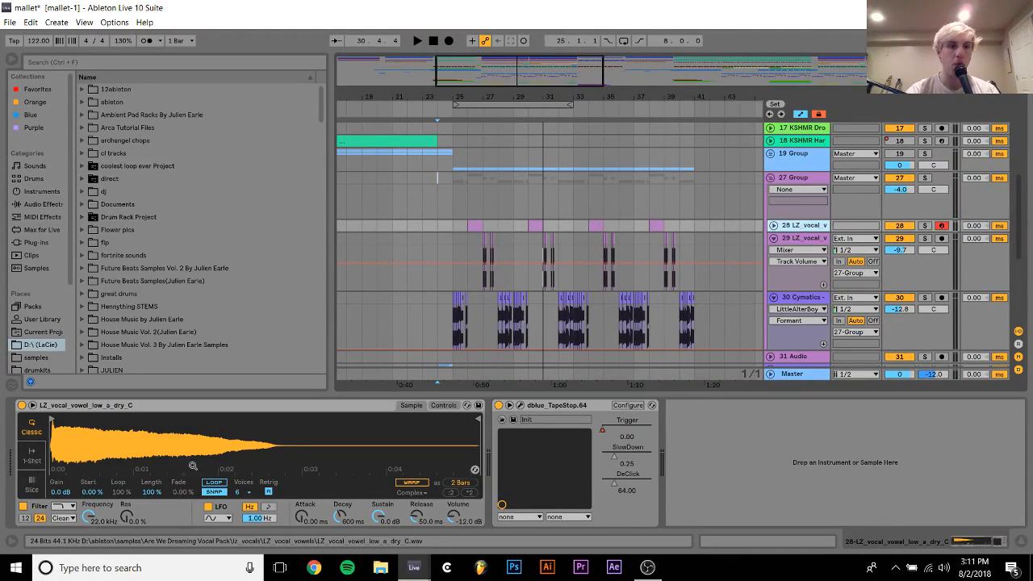
click(35, 358)
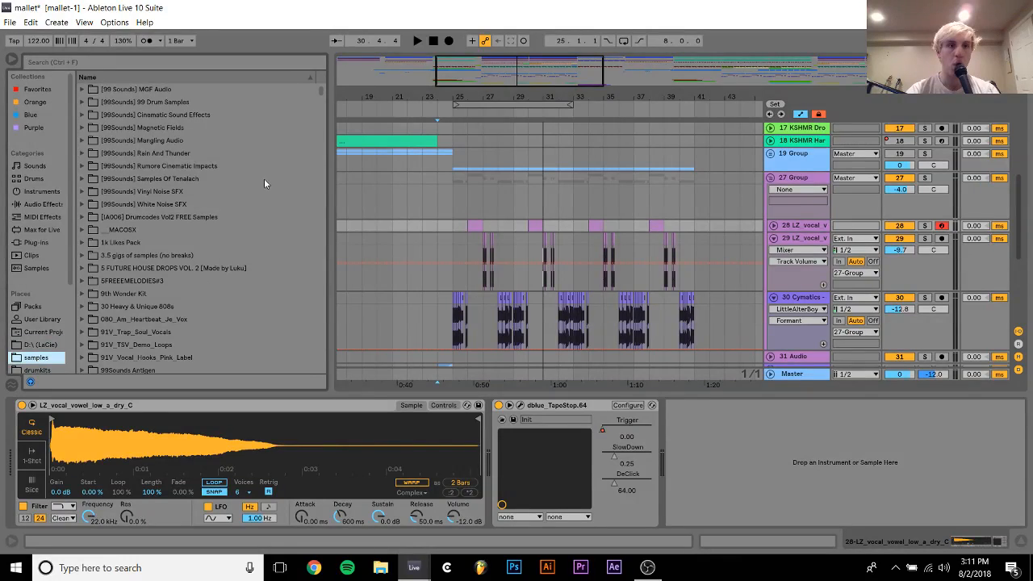
drag(317, 89, 327, 143)
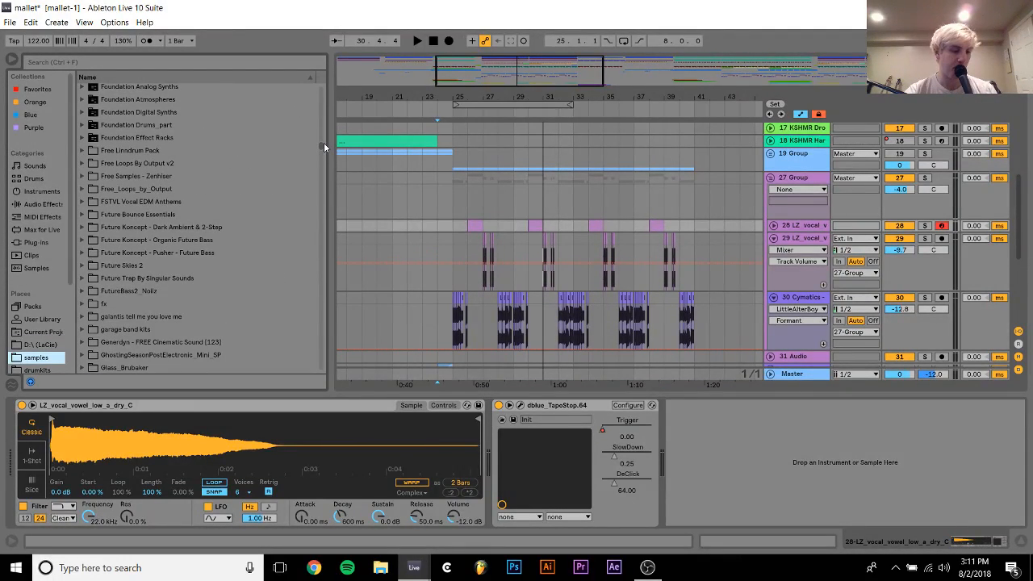
drag(324, 142, 323, 144)
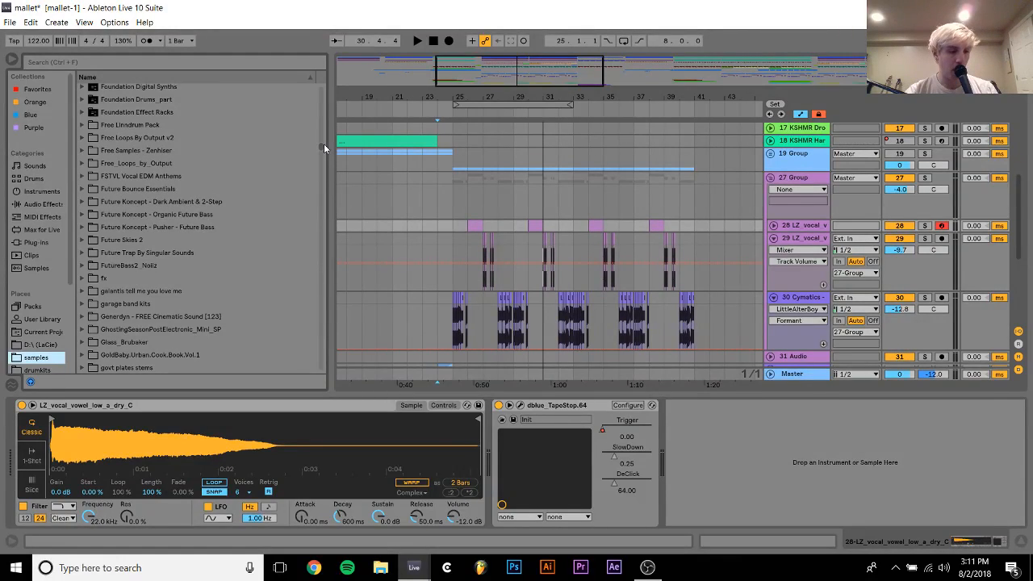
scroll(324, 144, down, 2)
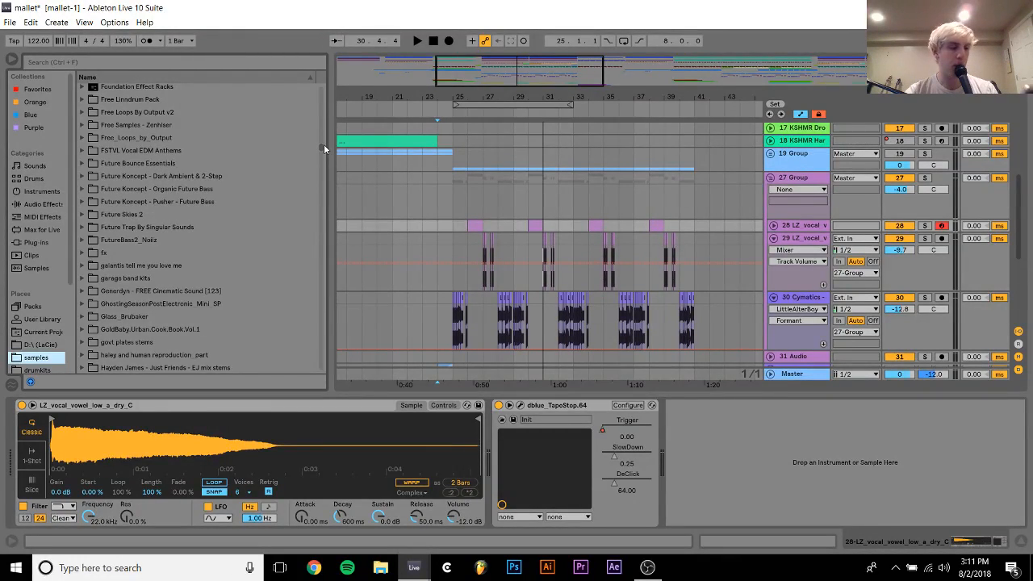
scroll(323, 143, down, 10)
drag(328, 149, 319, 120)
scroll(323, 131, down, 2)
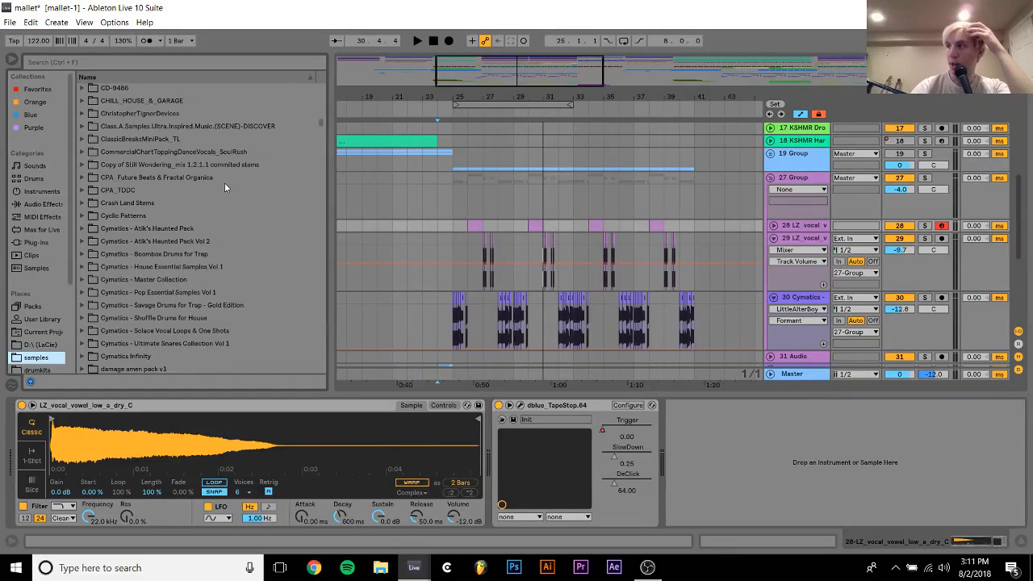
scroll(87, 263, down, 4)
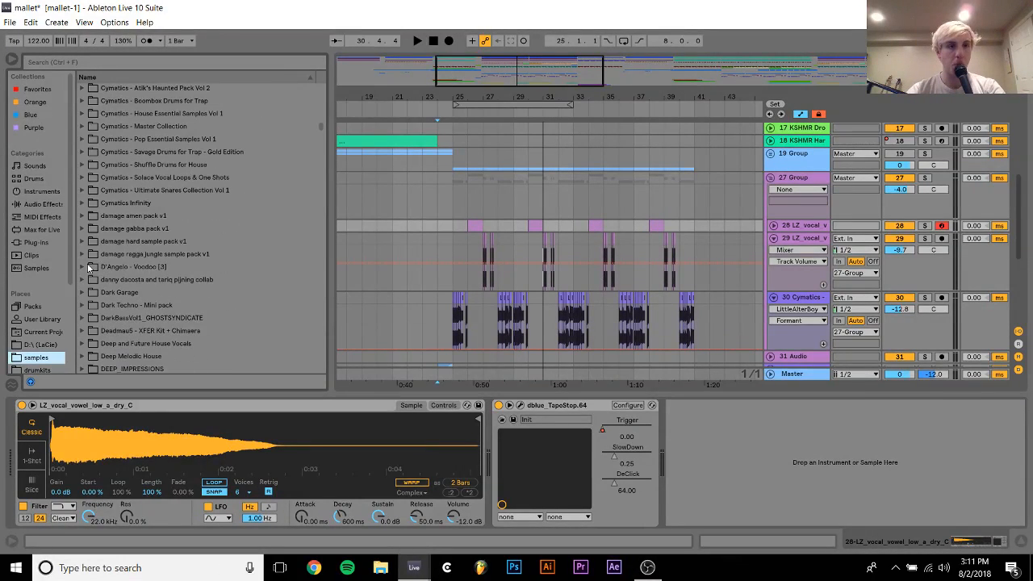
Expand the Cymatics - Solace Vocal Loops & One Shots pack and its Vocal One Shots subfolder
click(232, 152)
key(Down)
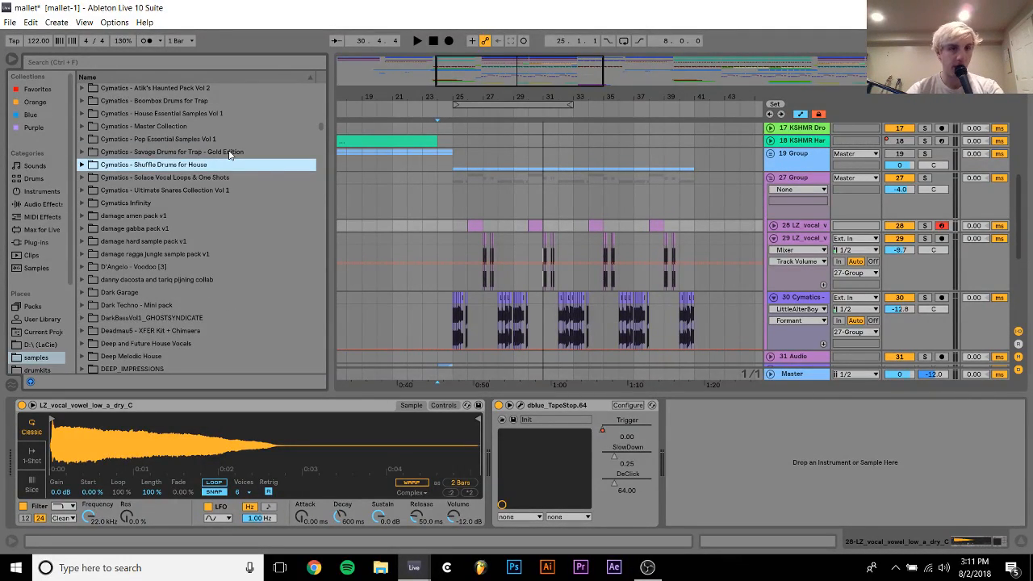
key(Down)
key(Right)
key(Down)
key(Down)
key(Down)
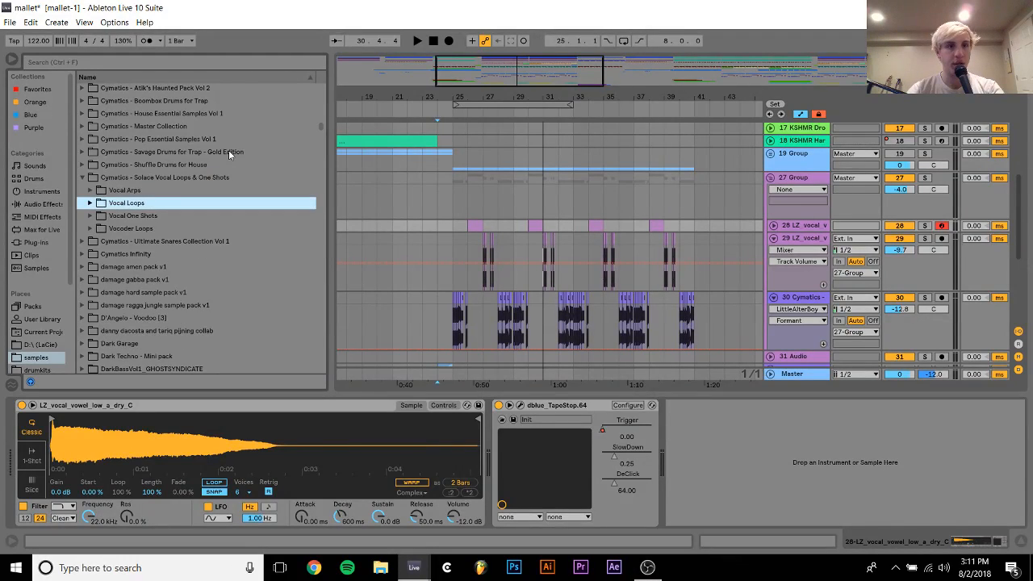
key(Right)
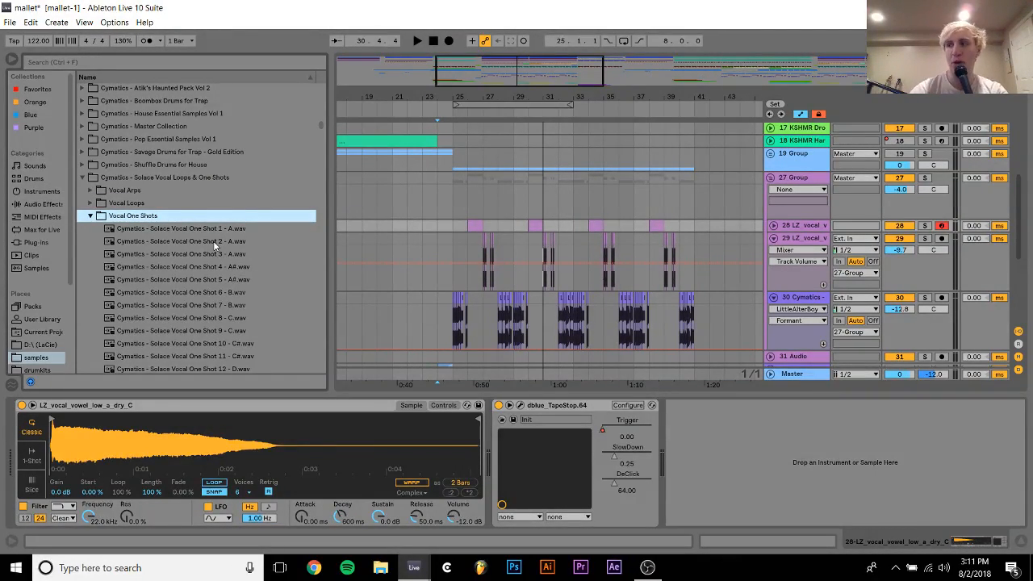
Replace track 28's Simpler sample with Cymatics - Solace Vocal One Shot 4 - A#.wav and transpose it +2 st
key(Down)
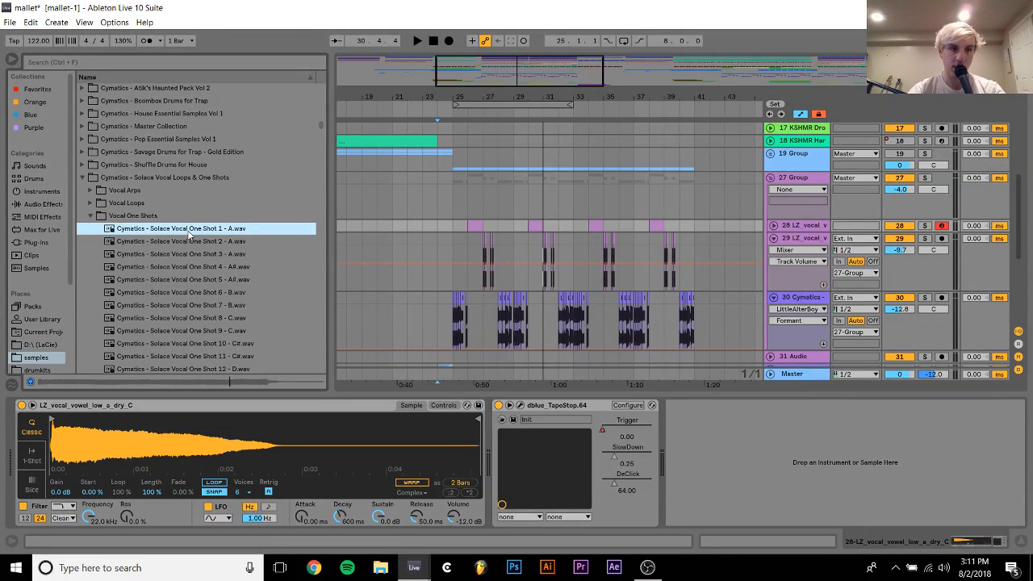
key(Down)
key(Down)
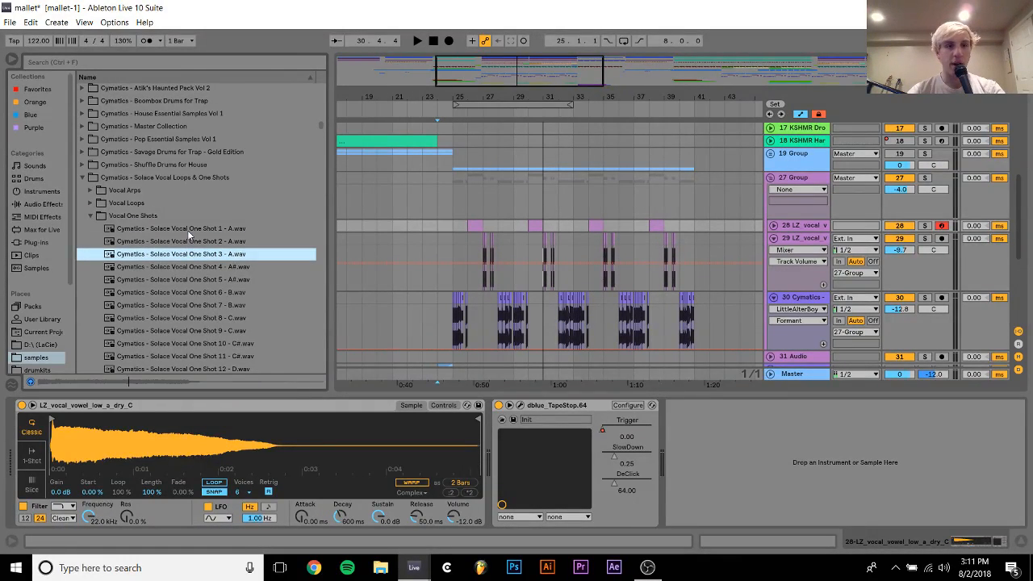
key(Down)
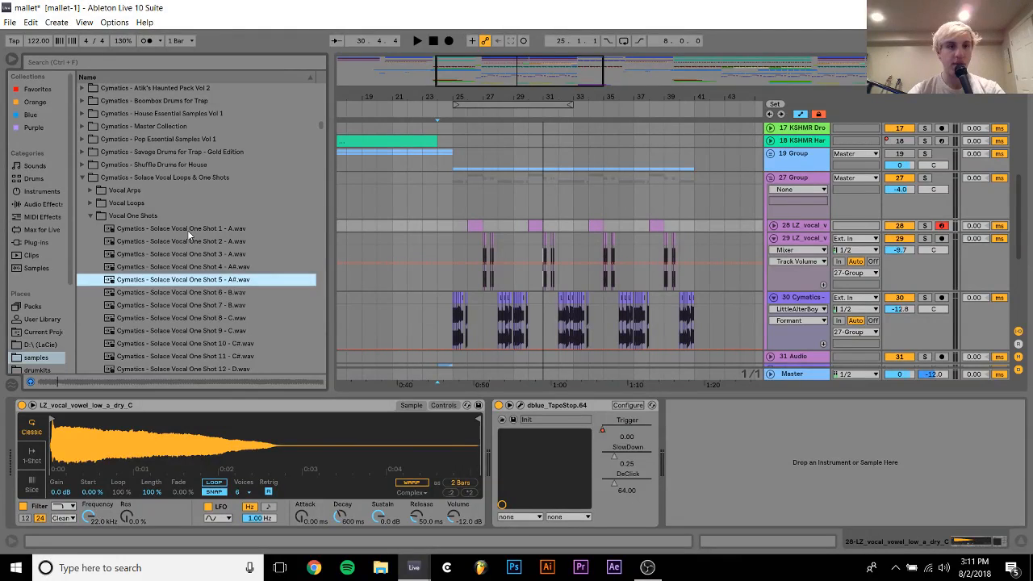
click(445, 405)
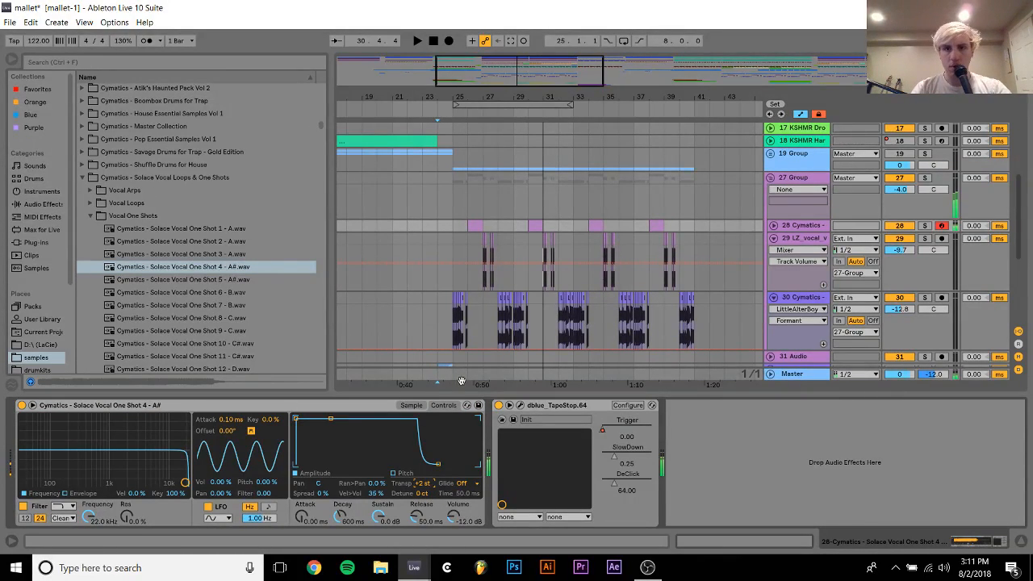
click(411, 405)
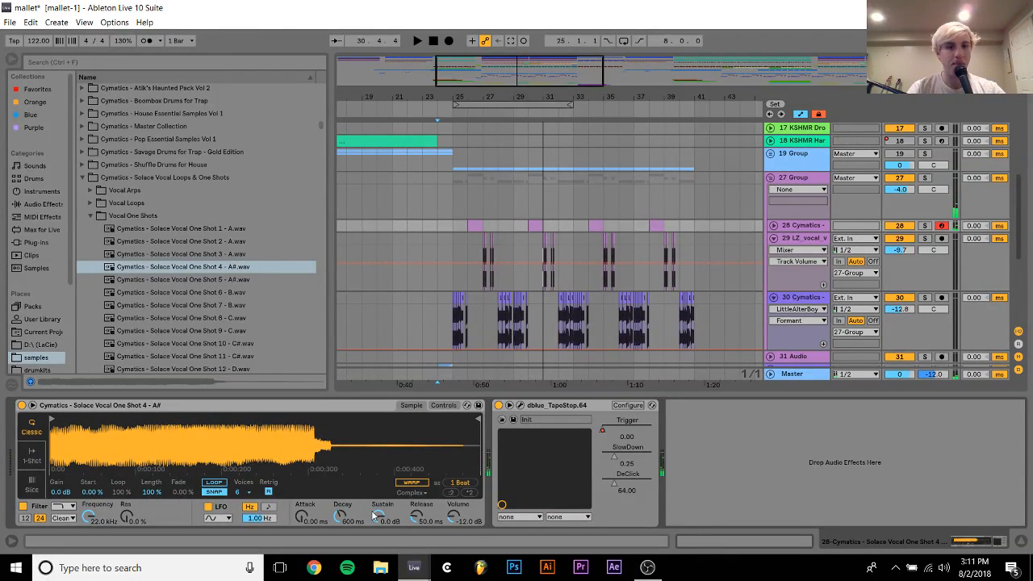
Loop the sample in track 28's Simpler with Start 27.3 %, Length 39.1 % and Fade 100 %, and dismiss the error dialog
click(214, 483)
drag(156, 496, 92, 489)
drag(187, 494, 191, 457)
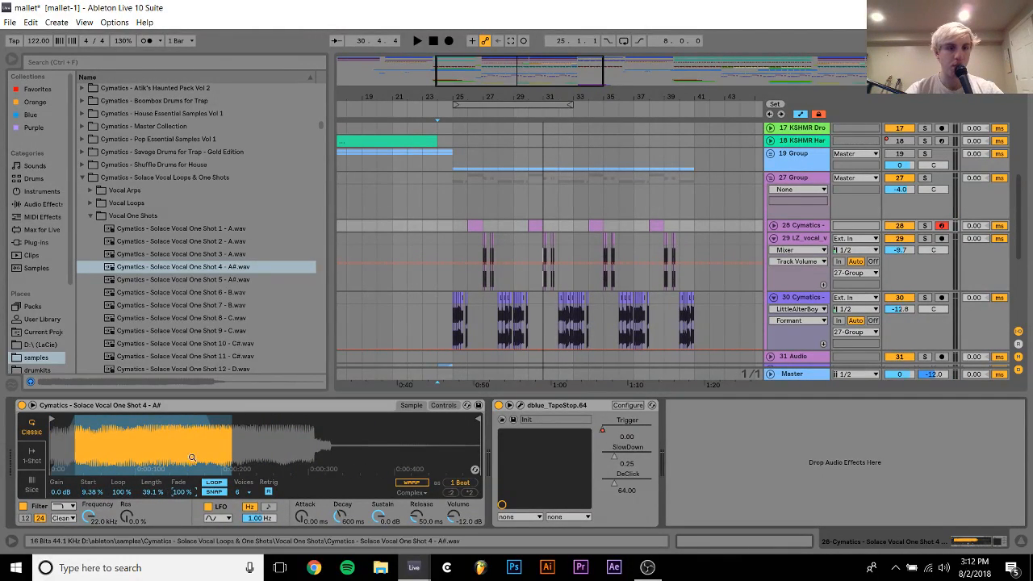
mouse_move(94, 494)
mouse_down()
mouse_move(94, 474)
mouse_move(91, 494)
mouse_up()
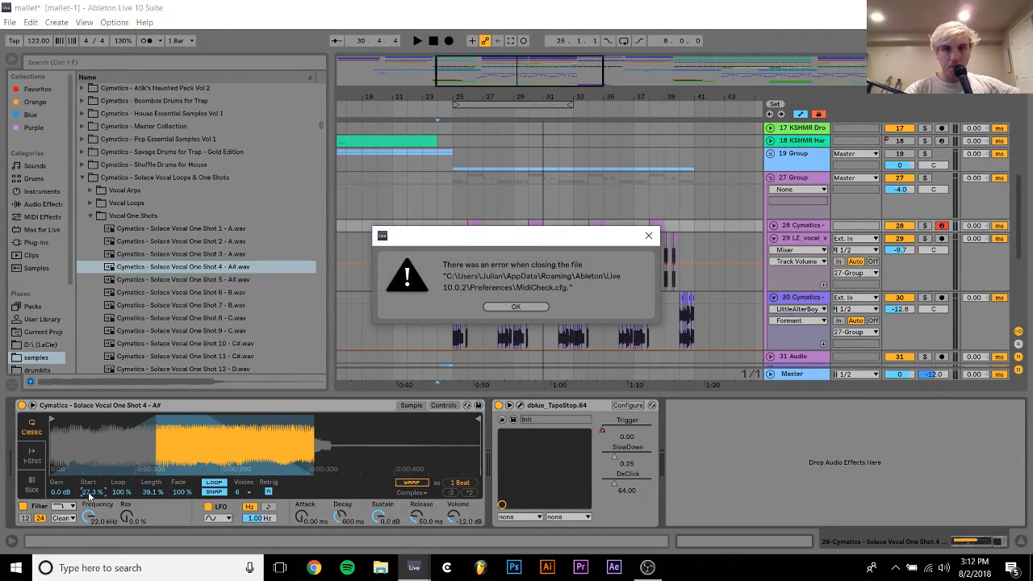
click(518, 307)
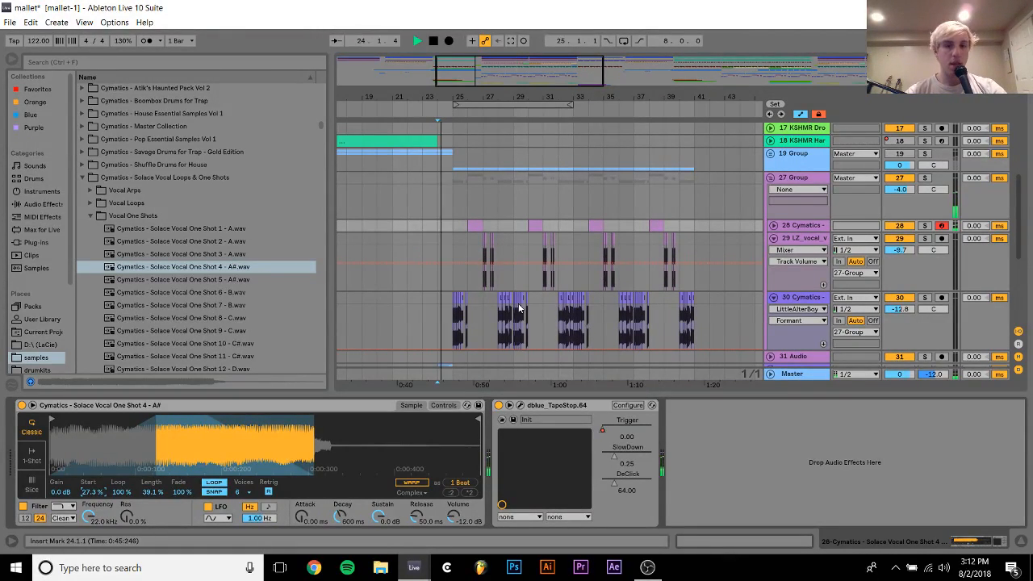
Show Simpler's controls on track 28 and audition from bar 25 while folding tracks 29 and 30
click(444, 405)
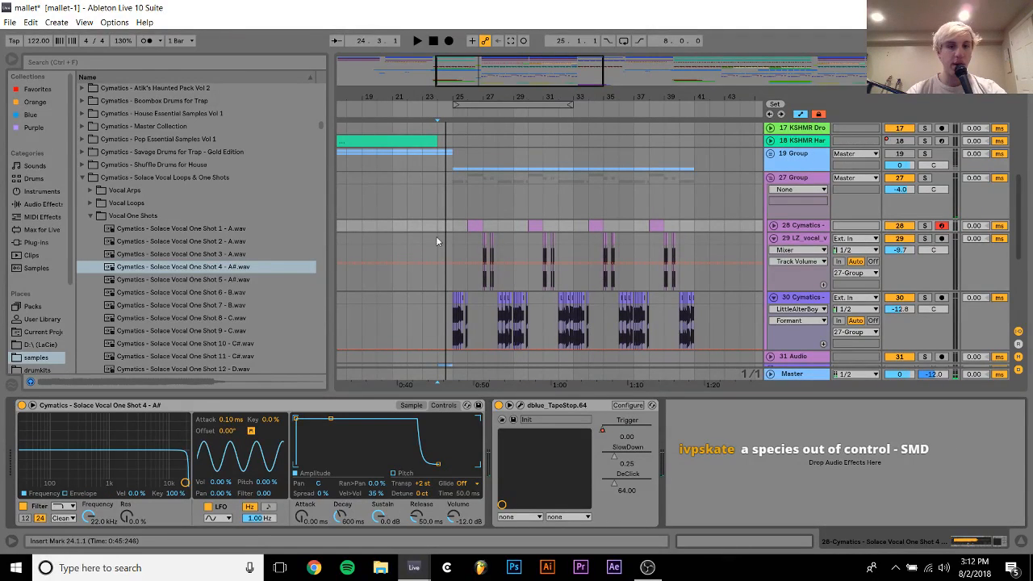
key(z)
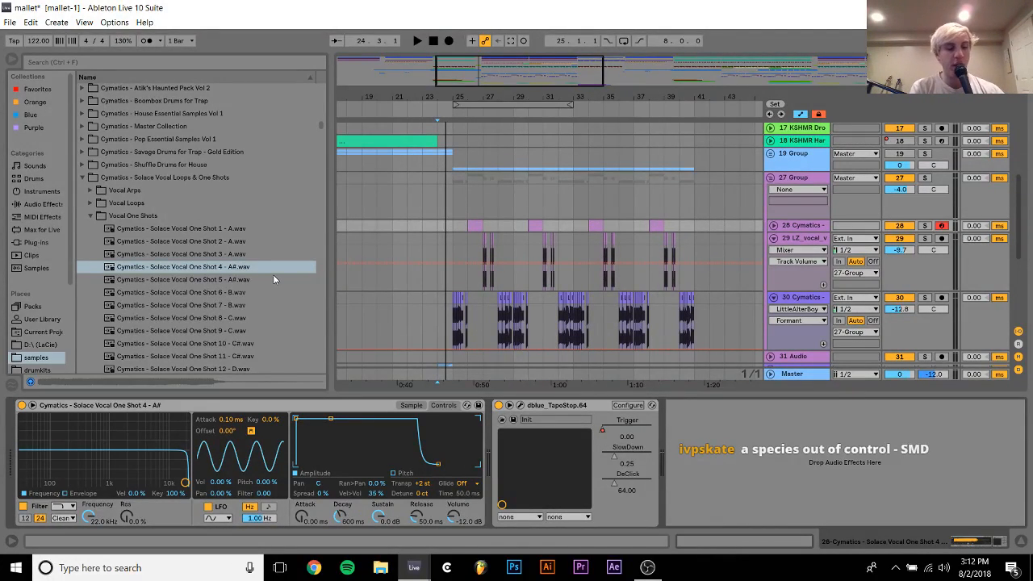
key(space)
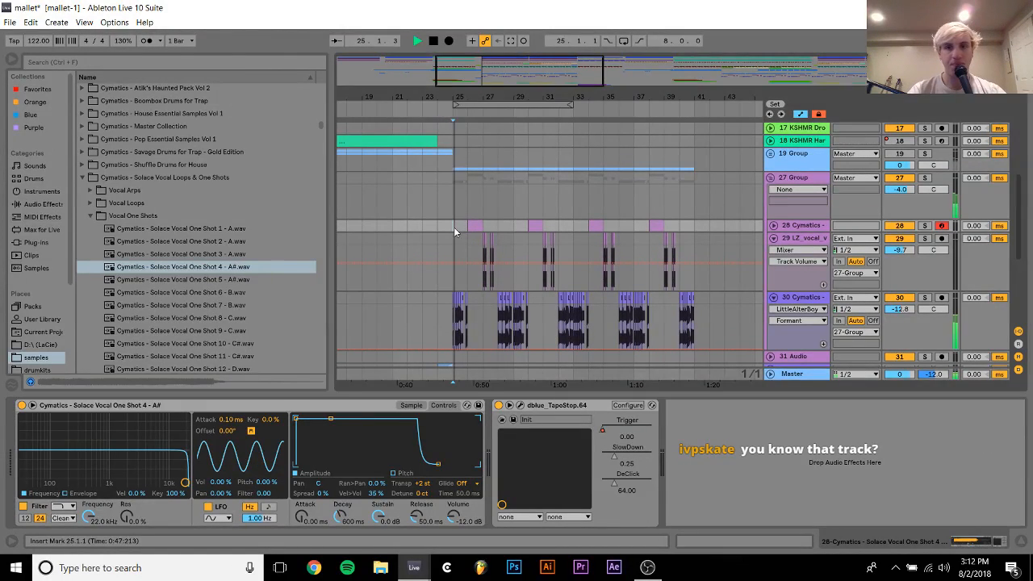
click(774, 239)
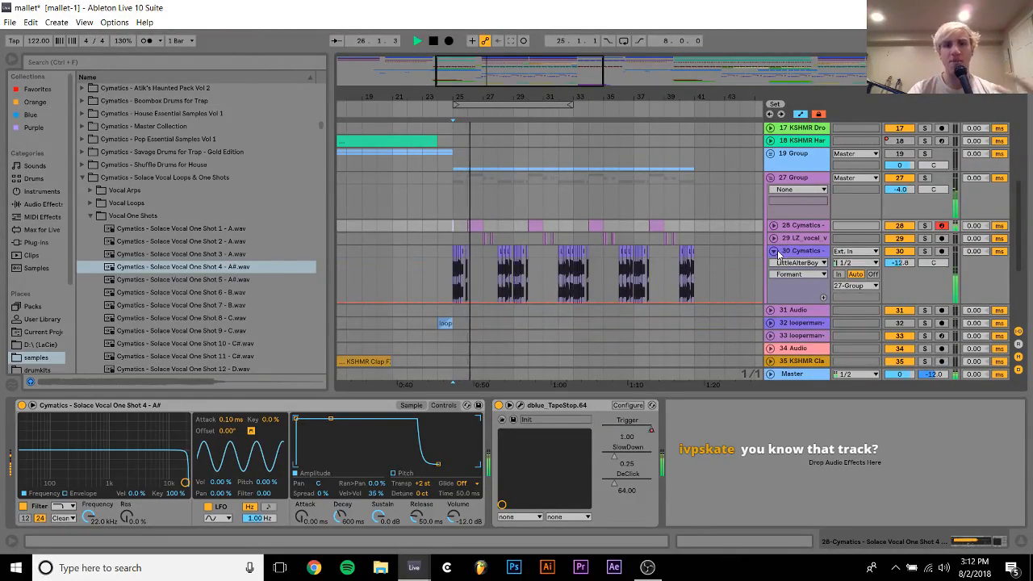
click(773, 251)
key(space)
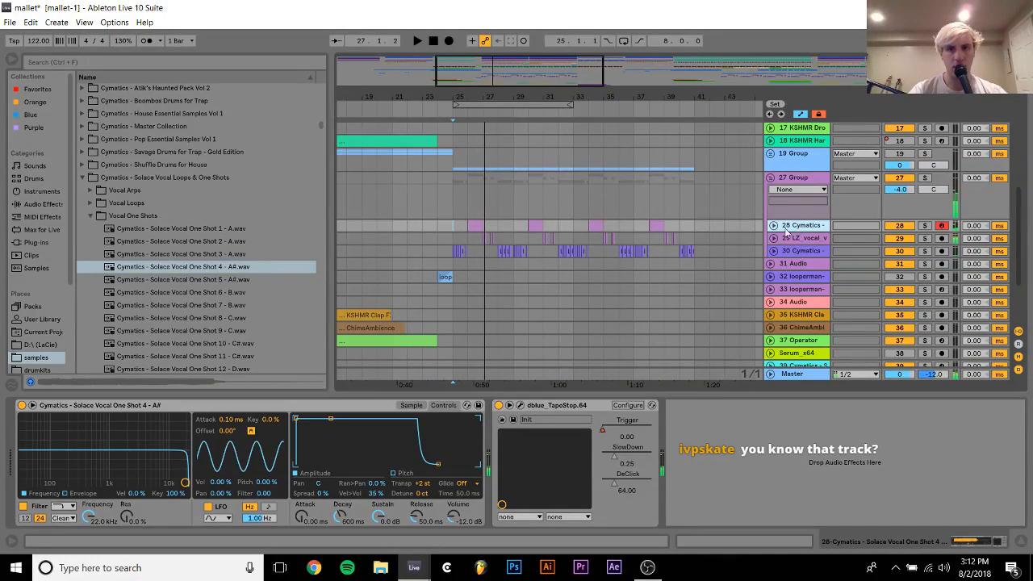
Set track 28's Simpler to Glide mode with a glide time of 102 ms
click(473, 482)
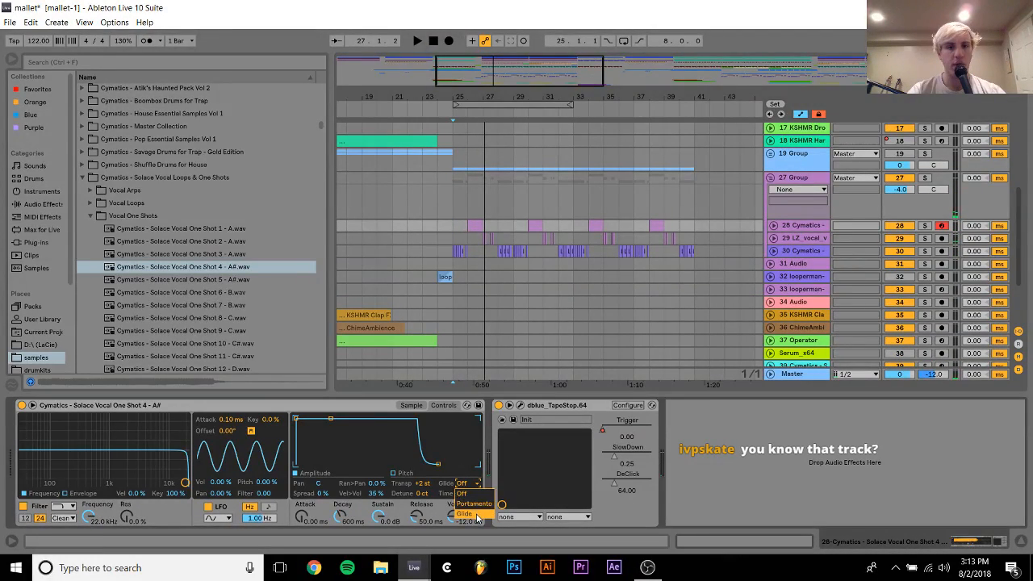
click(465, 513)
drag(469, 493, 468, 480)
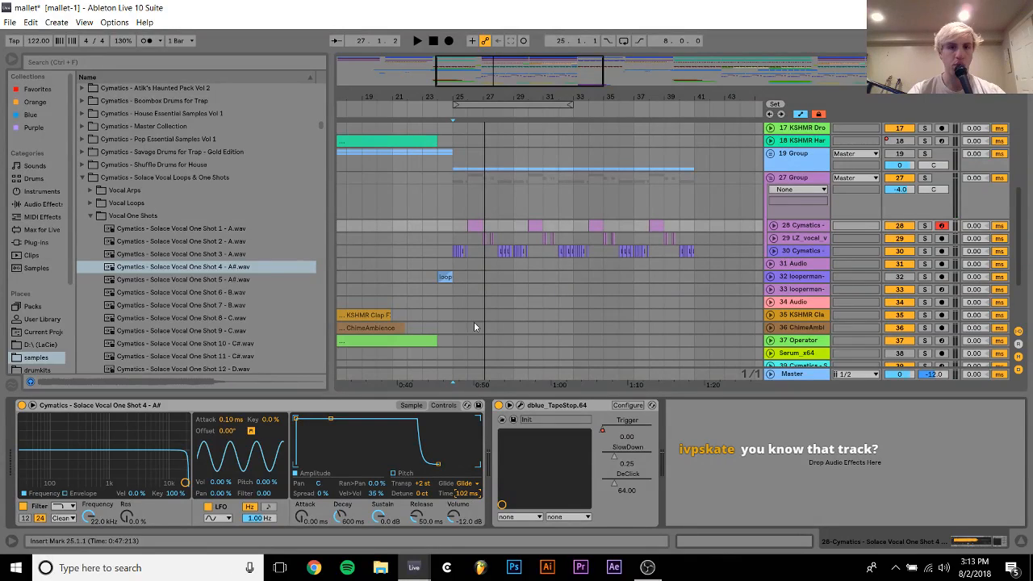
Select the clip at bar 26 on track 28 and audition the glide from there
click(469, 226)
key(space)
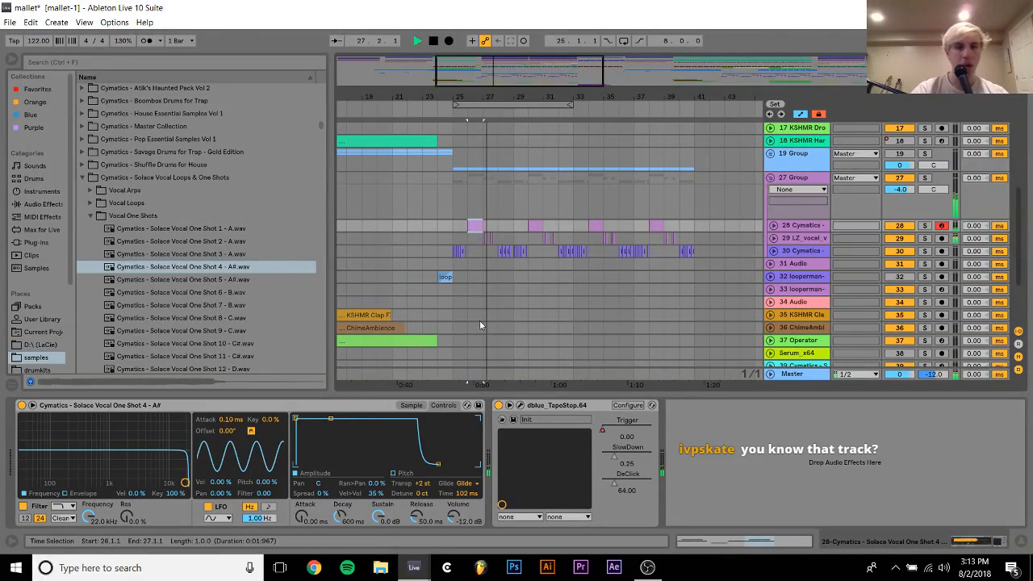
key(space)
key(space)
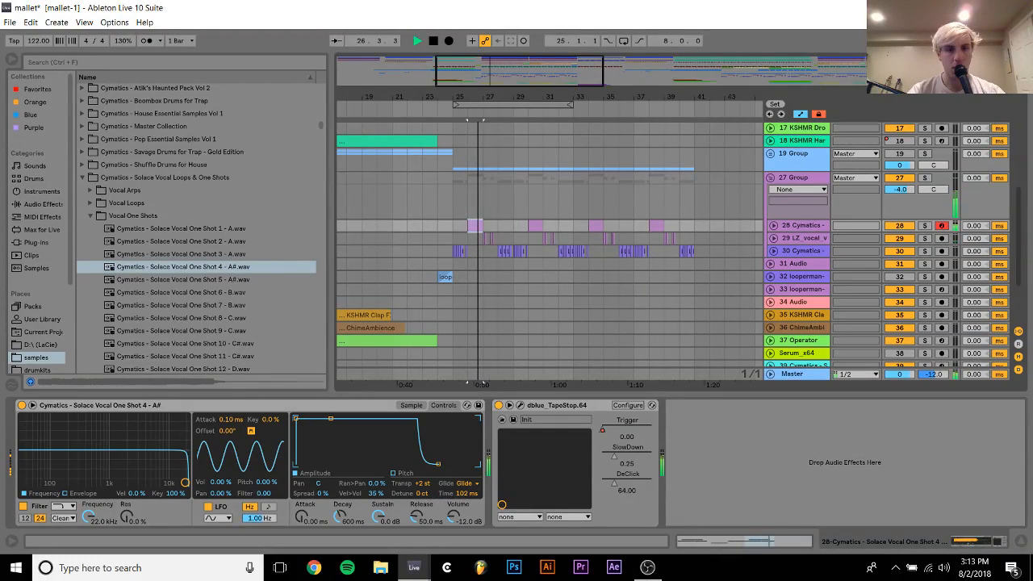
Preview several Cymatics Solace vocal one-shots, replace track 28's Simpler sample with "Cymatics - Solace Vocal One Shot 8 - C.wav", and audition it
key(space)
click(412, 406)
click(196, 309)
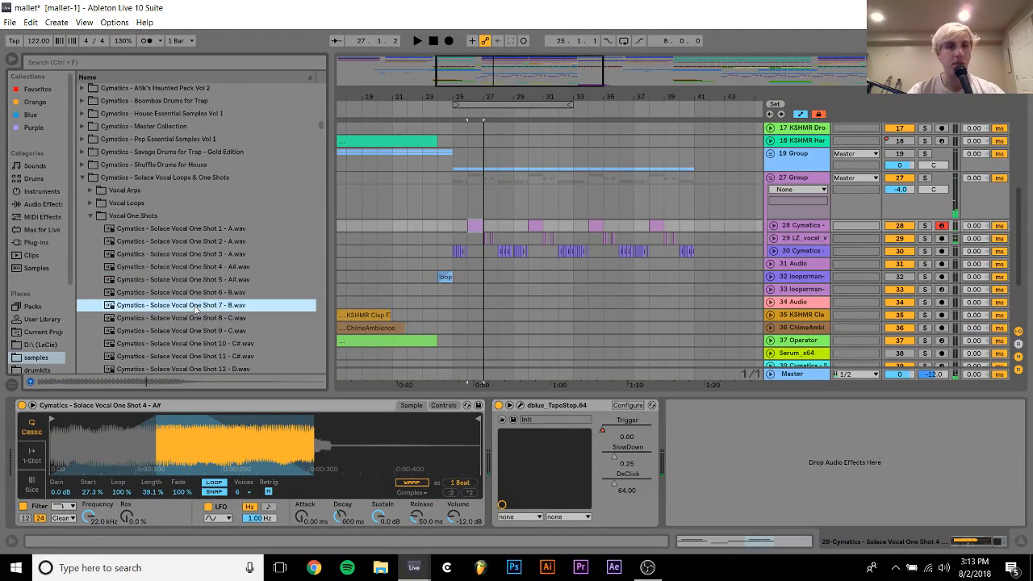
click(240, 317)
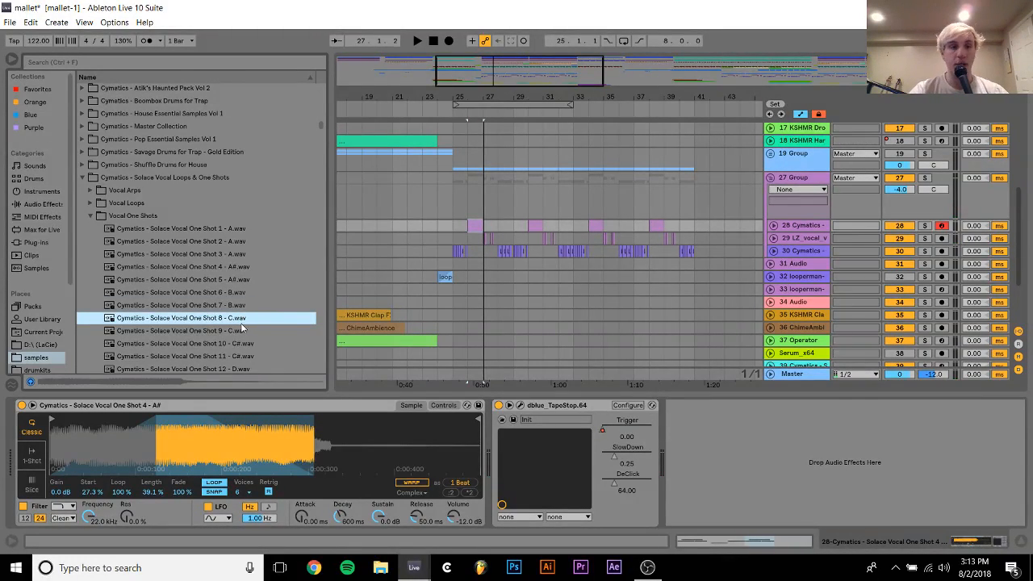
click(230, 331)
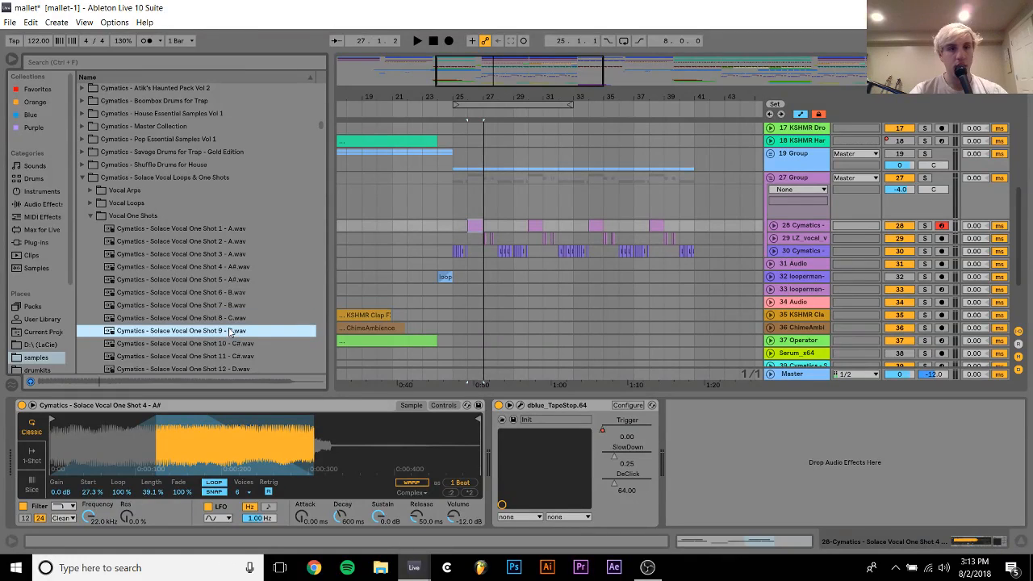
click(229, 318)
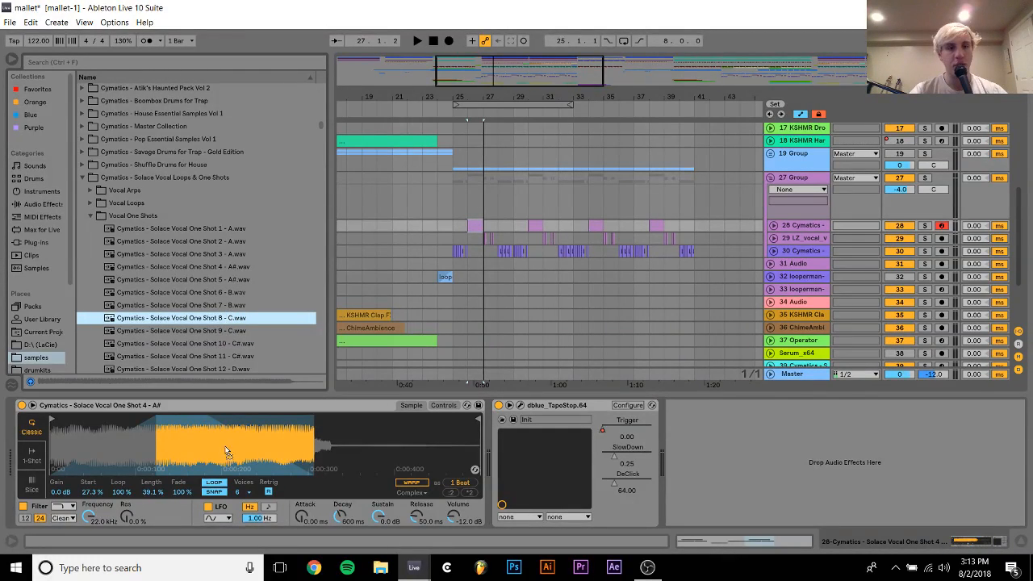
key(space)
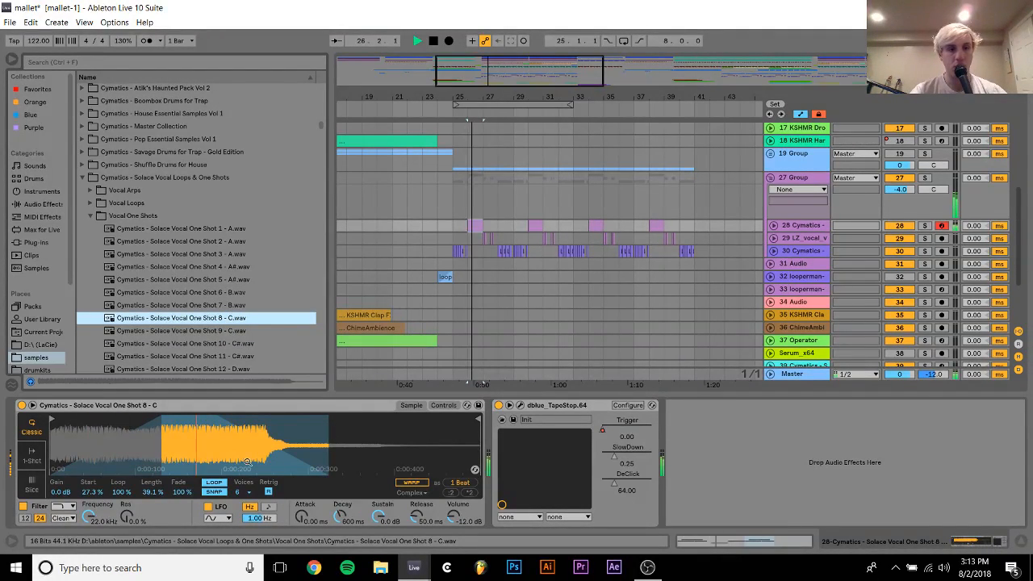
Set the loop in track 28's Simpler to Start 19.5 % and Length 19.5 % while auditioning it
drag(92, 492, 92, 532)
key(space)
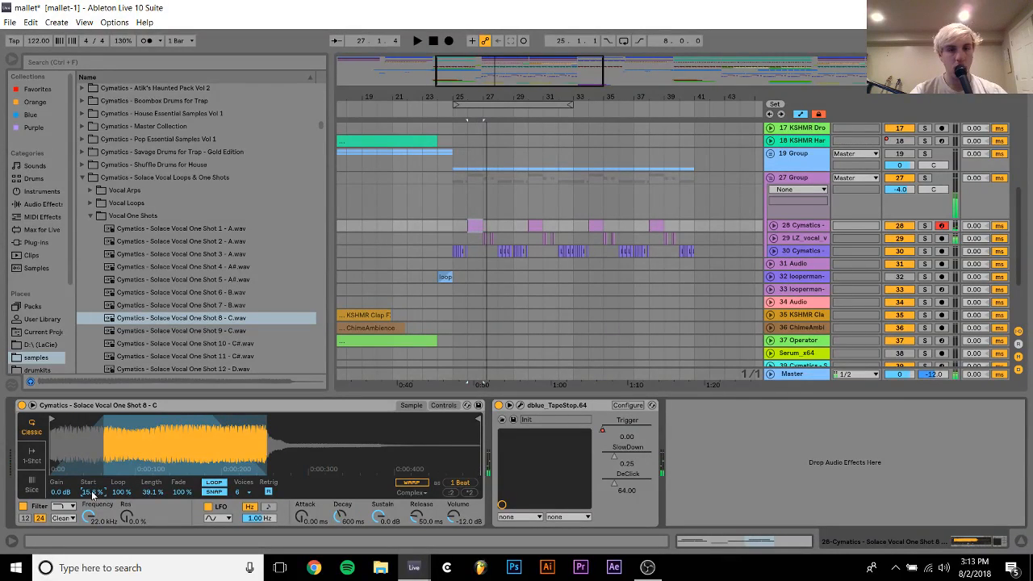
key(space)
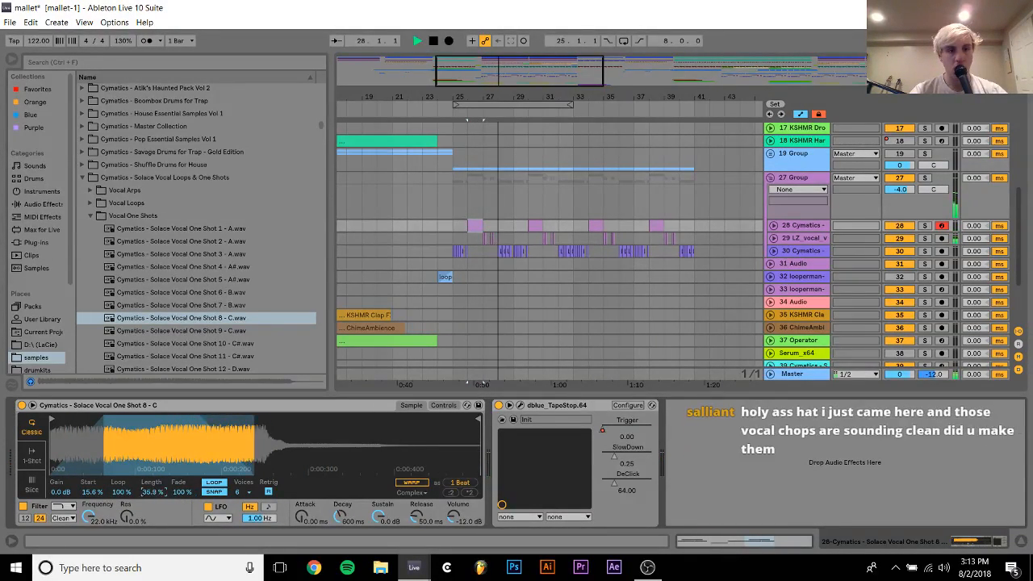
drag(156, 496, 153, 517)
key(space)
key(space)
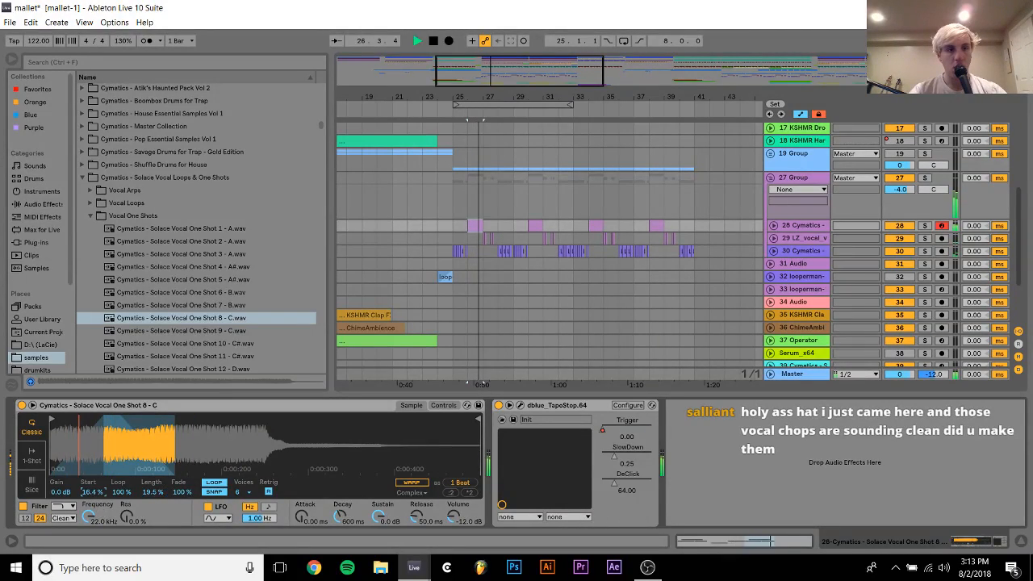
Set the Simpler's transposition to 0 st on track 28 and audition from bar 25
click(442, 406)
key(space)
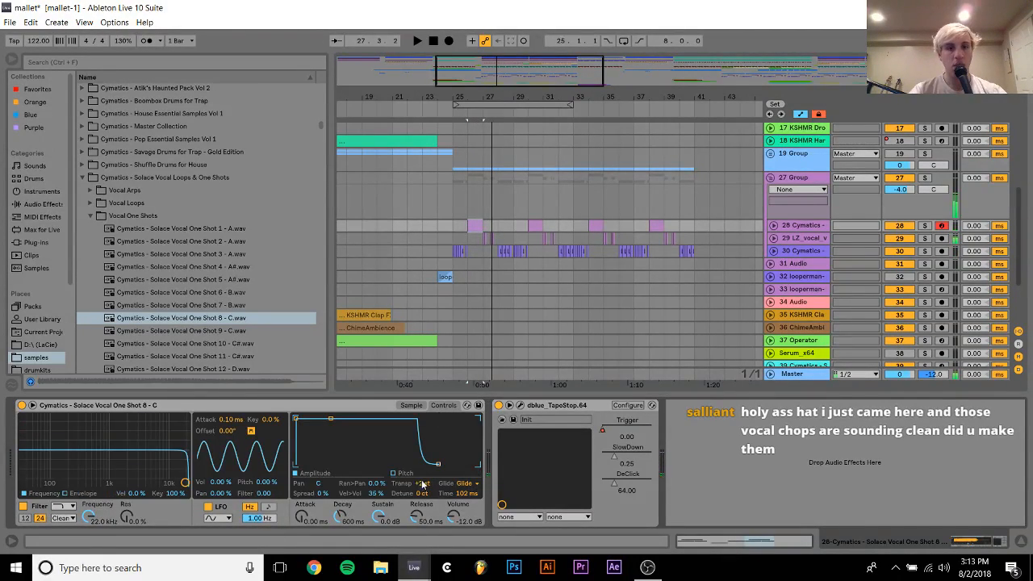
key(space)
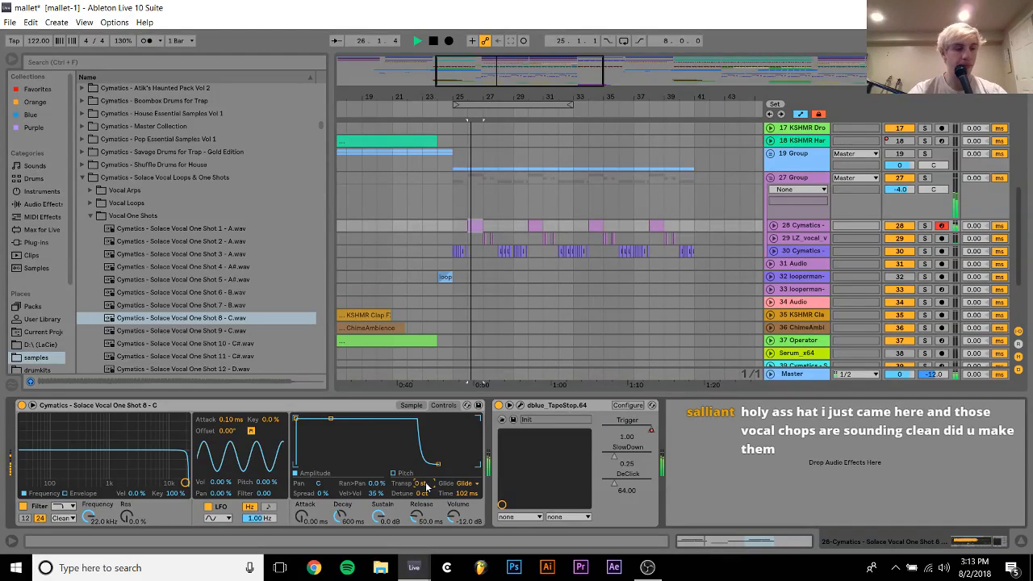
click(453, 221)
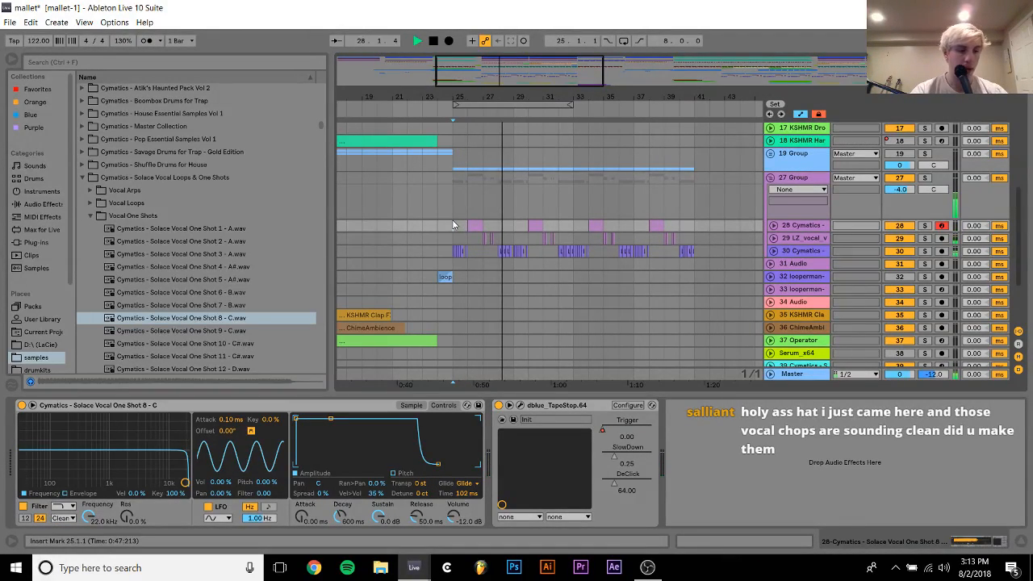
Insert the Soundtoys LittleAlterBoy plug-in on track 28 between Simpler and dblue_TapeStop
click(34, 242)
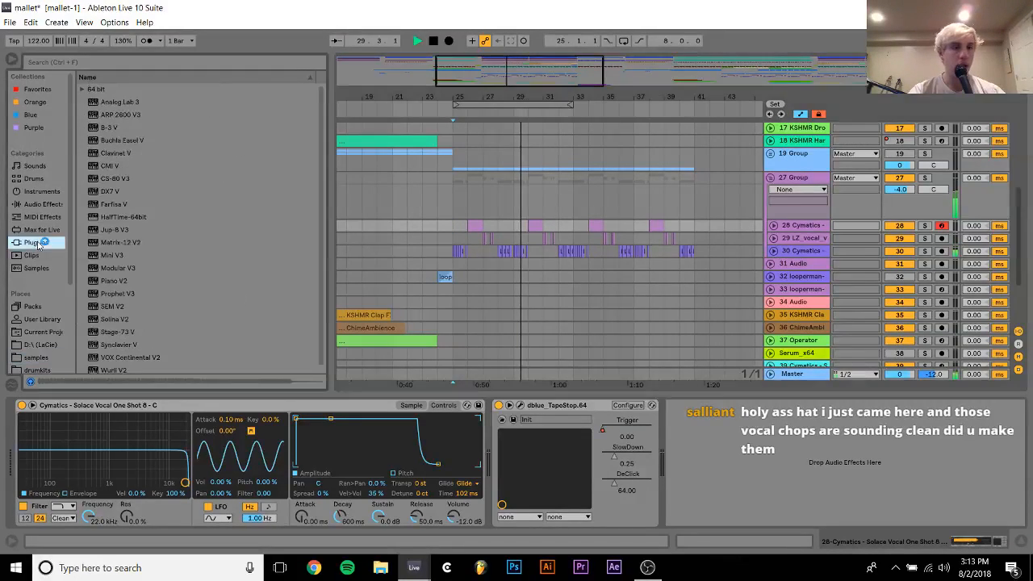
click(82, 89)
scroll(118, 310, down, 2)
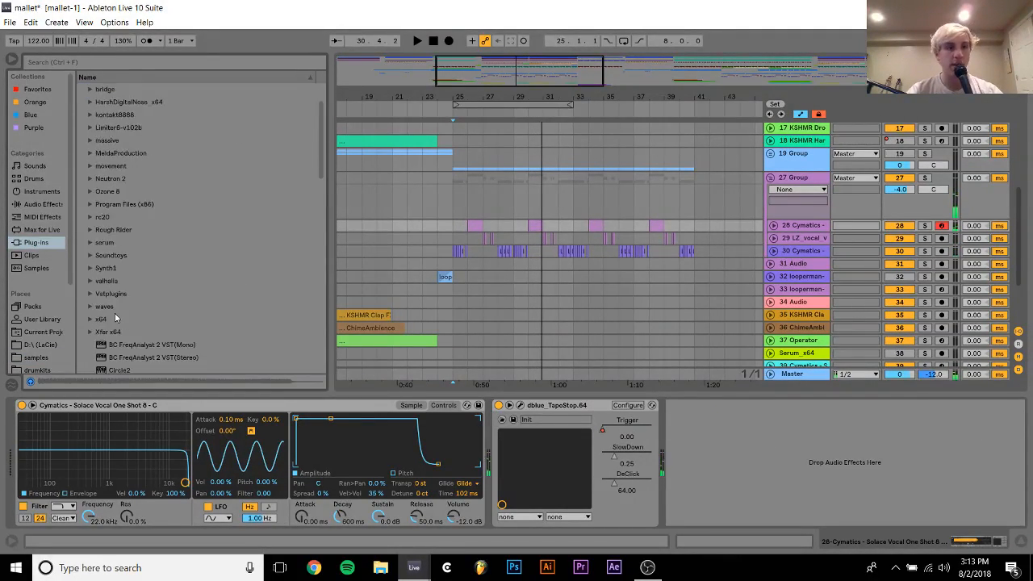
click(90, 255)
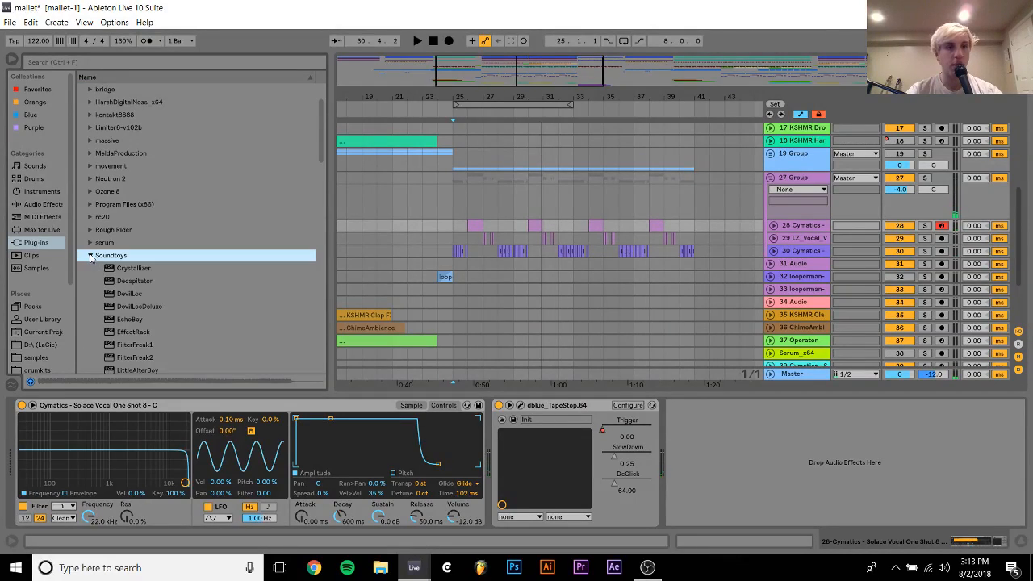
click(140, 369)
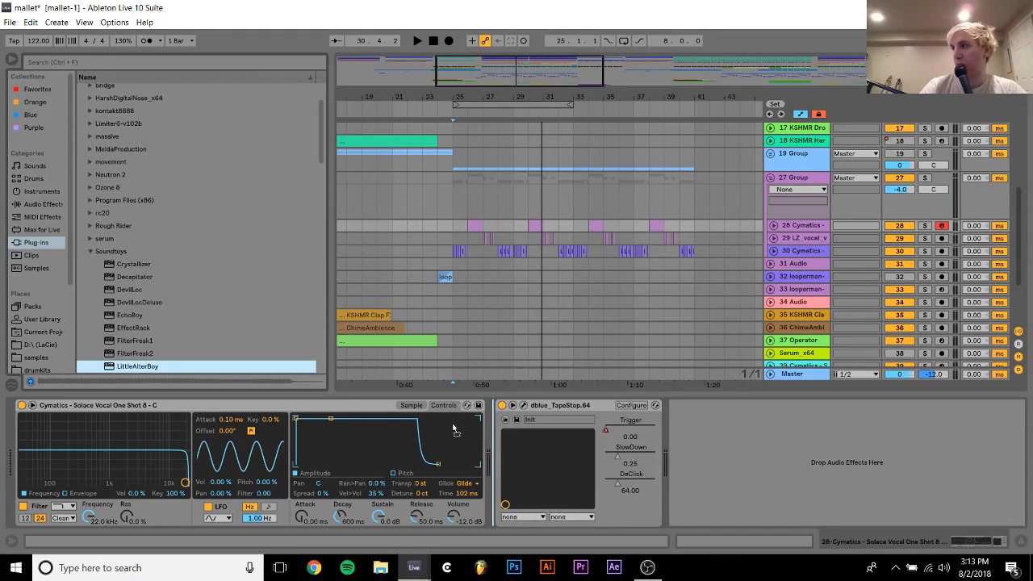
drag(454, 429, 462, 438)
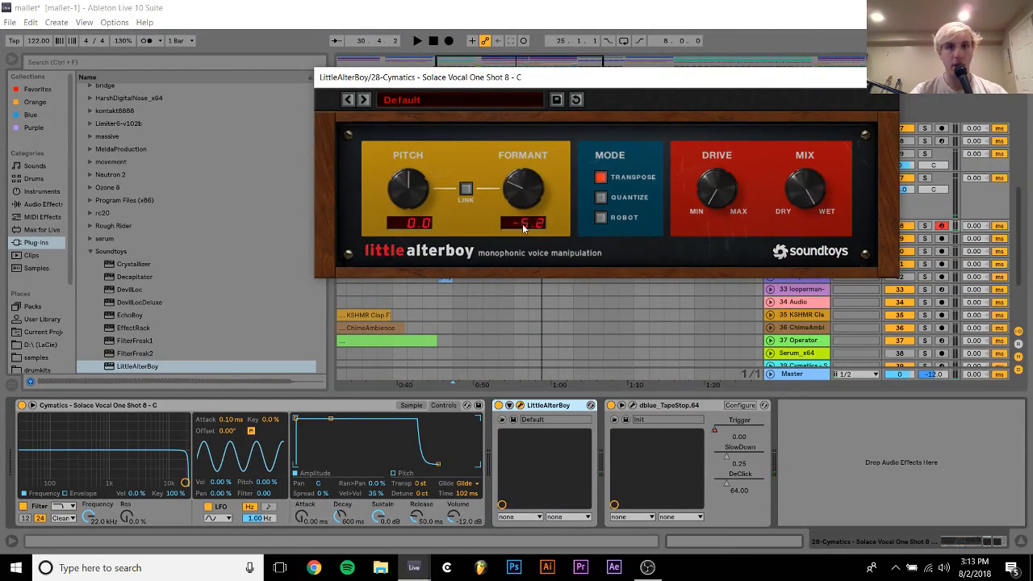
Try LittleAlterBoy's Formant and Drive during playback, settle on Formant 0.0 and Drive about 0.24, and close the plug-in window
drag(523, 225, 523, 244)
key(space)
drag(715, 191, 723, 127)
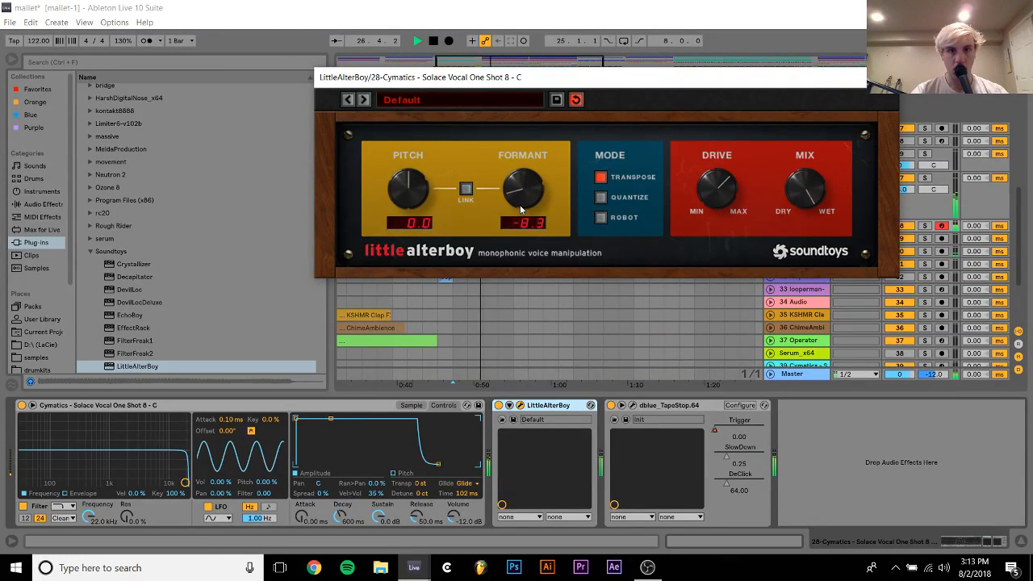
drag(521, 206, 522, 161)
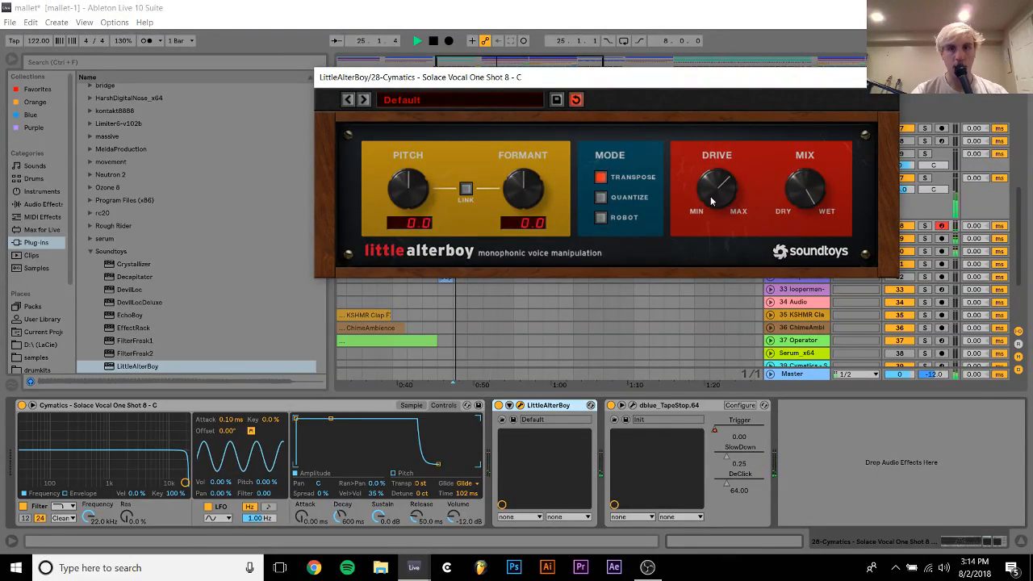
drag(713, 201, 715, 255)
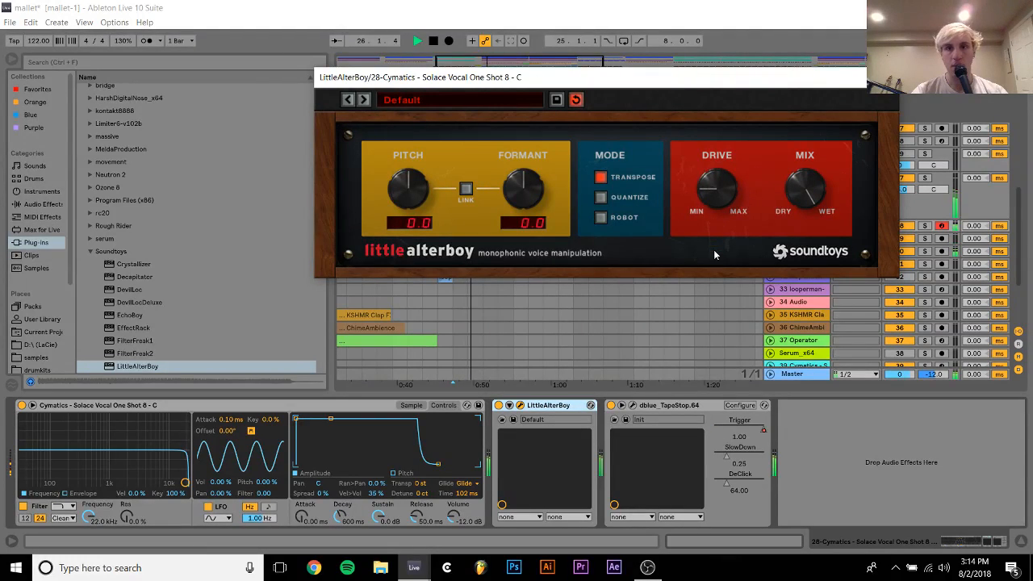
click(885, 78)
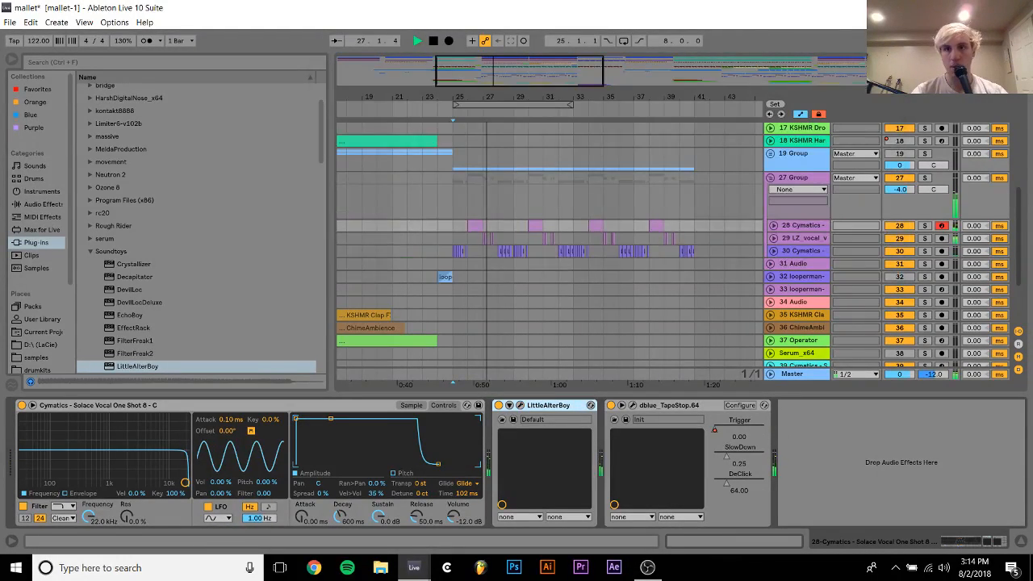
key(space)
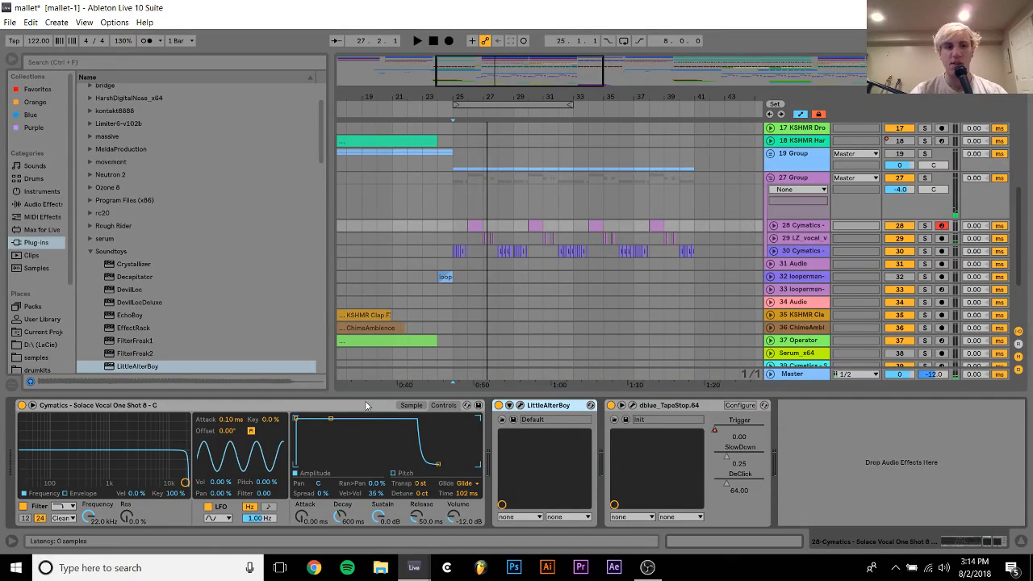
Show Simpler's sample view and unfold tracks 28, 29 and 30 around bars 25 to 30 of the arrangement
click(406, 405)
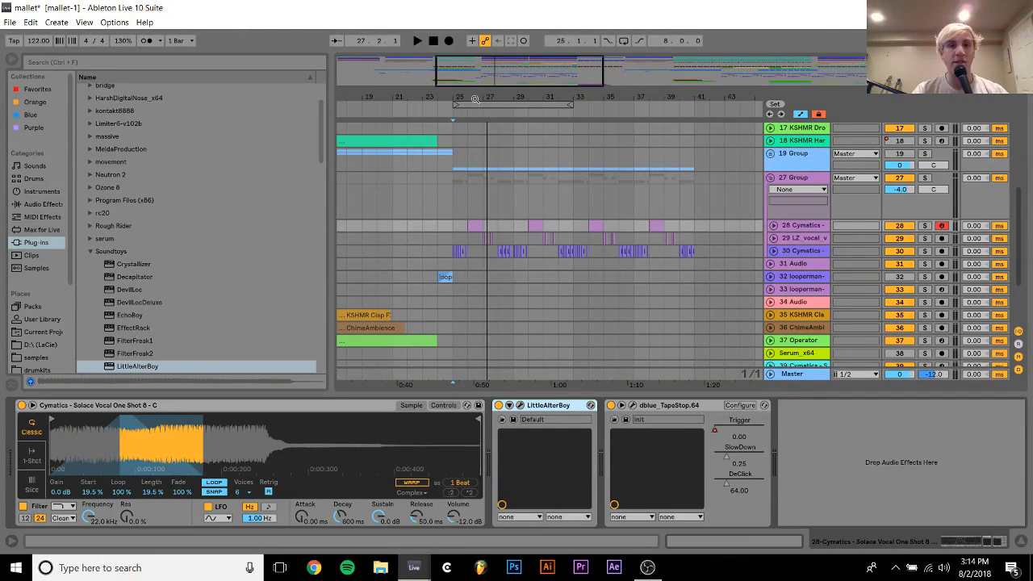
drag(476, 99, 497, 144)
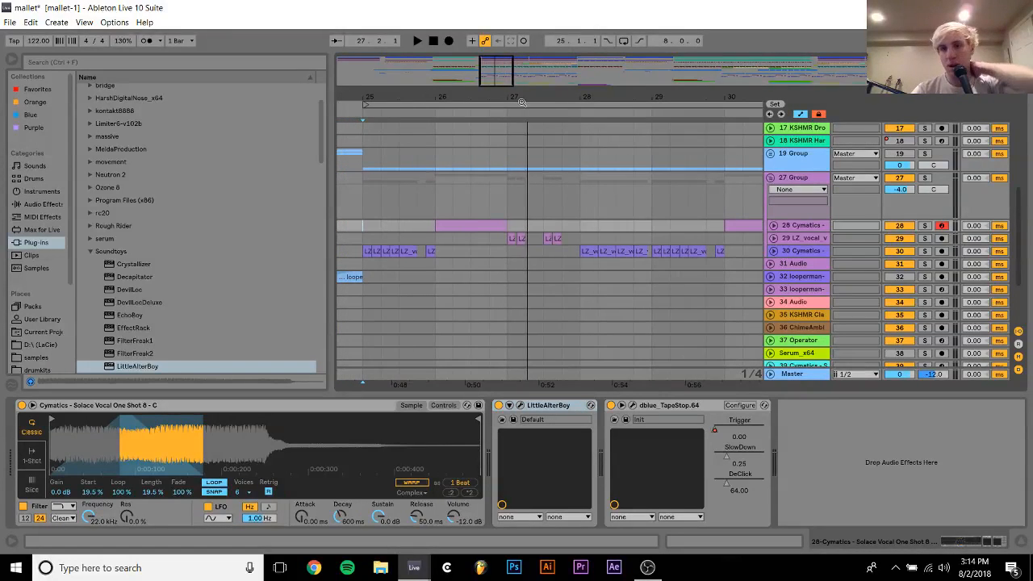
click(773, 251)
click(774, 238)
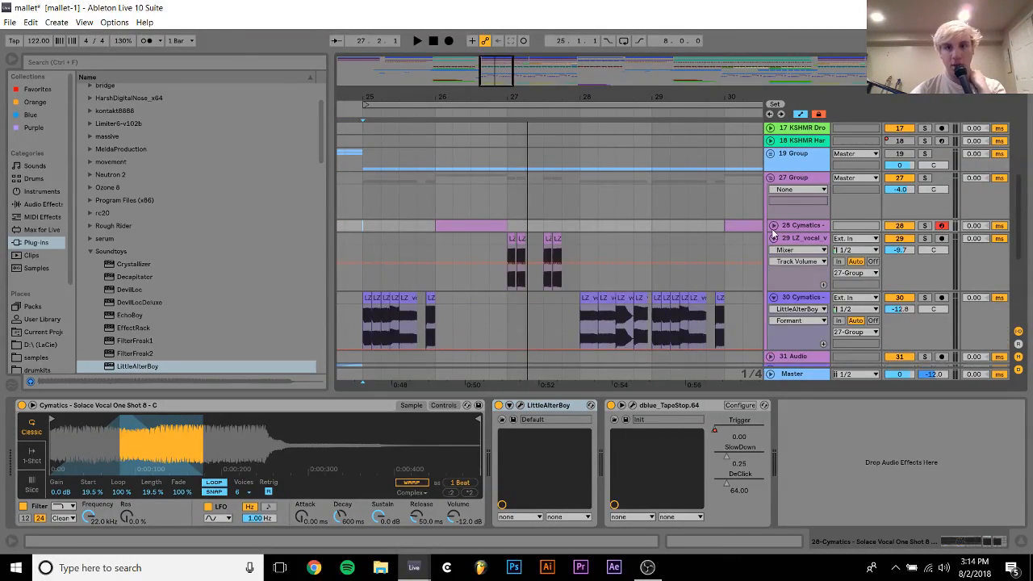
click(773, 225)
scroll(579, 220, down, 1)
scroll(579, 220, down, 5)
scroll(396, 203, up, 3)
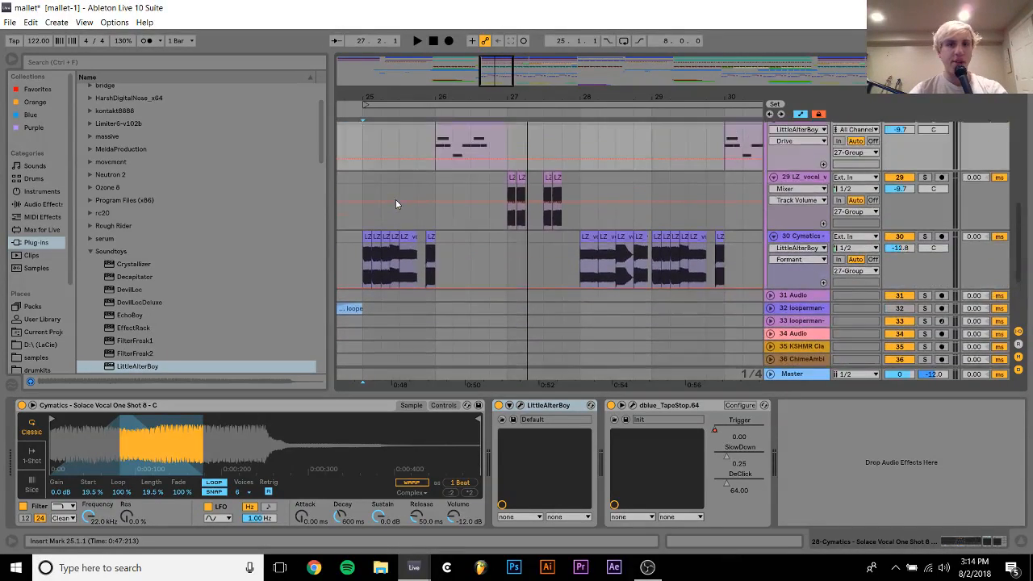
Loop the arrangement from bar 25 to bar 29 and audition the start of the loop
drag(360, 205, 652, 196)
key(ctrl+l)
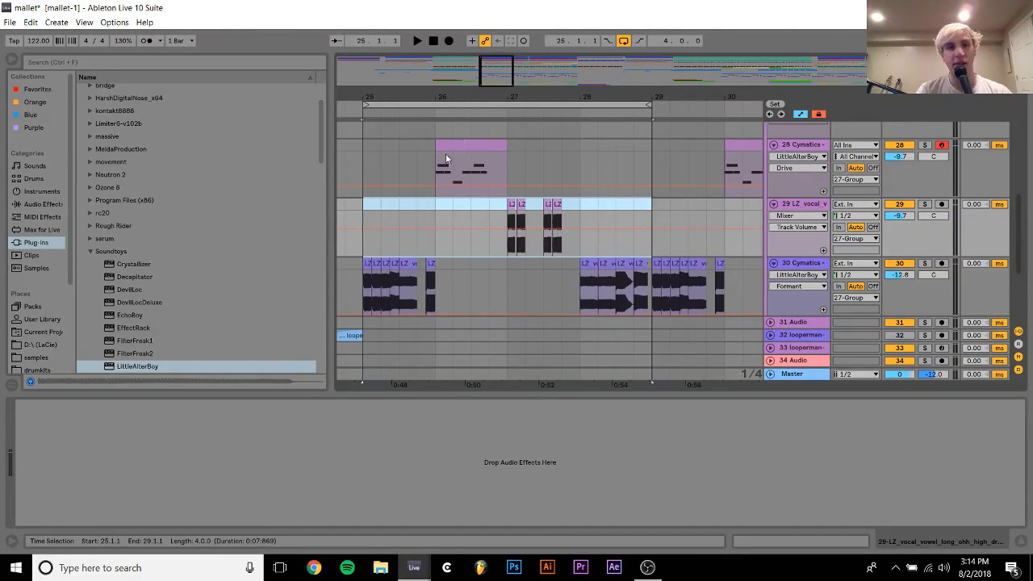
key(space)
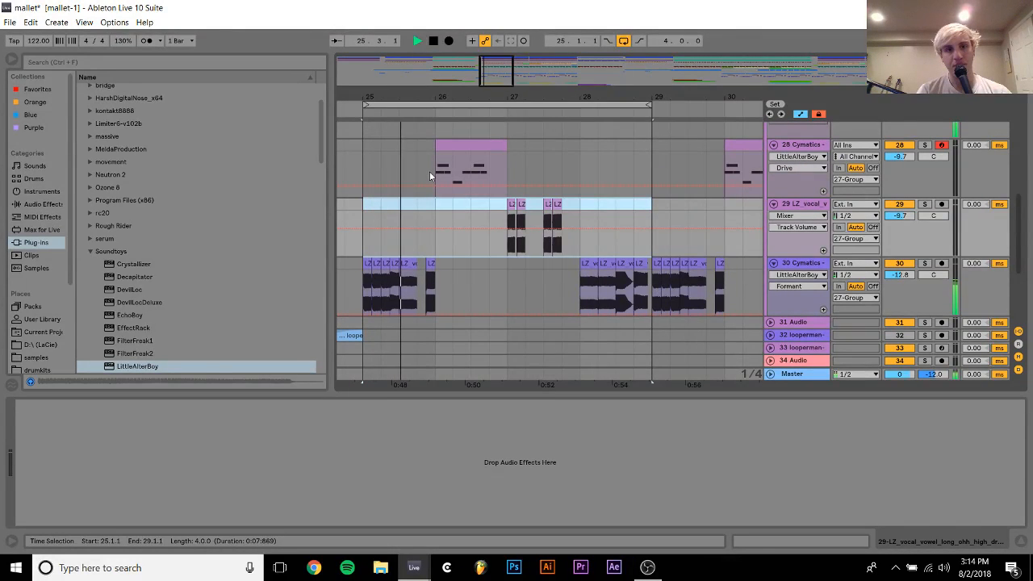
key(space)
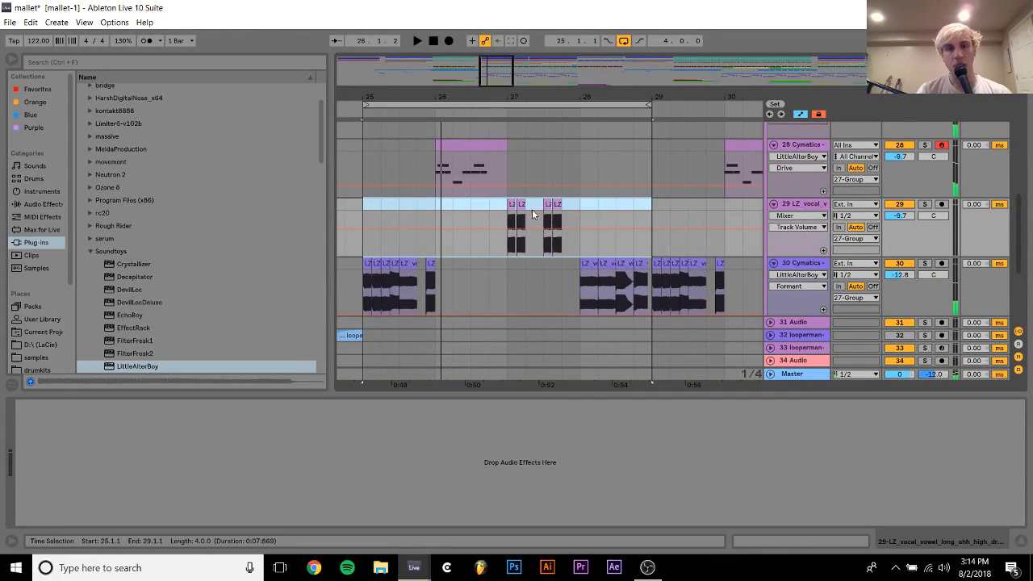
Audition the looped vocal chops from bar 25 on track 28 and from bar 27 on track 29
click(481, 146)
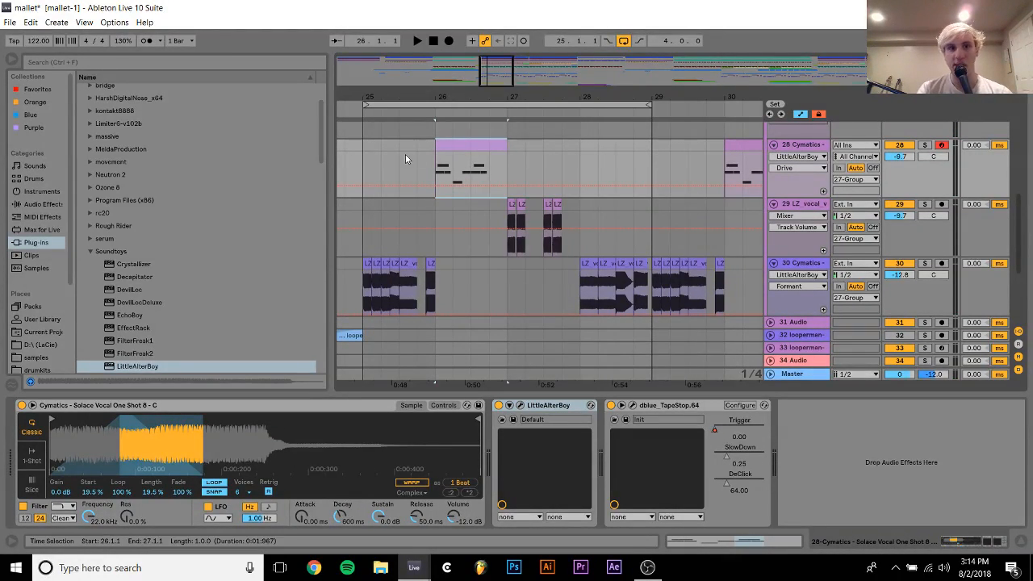
click(363, 148)
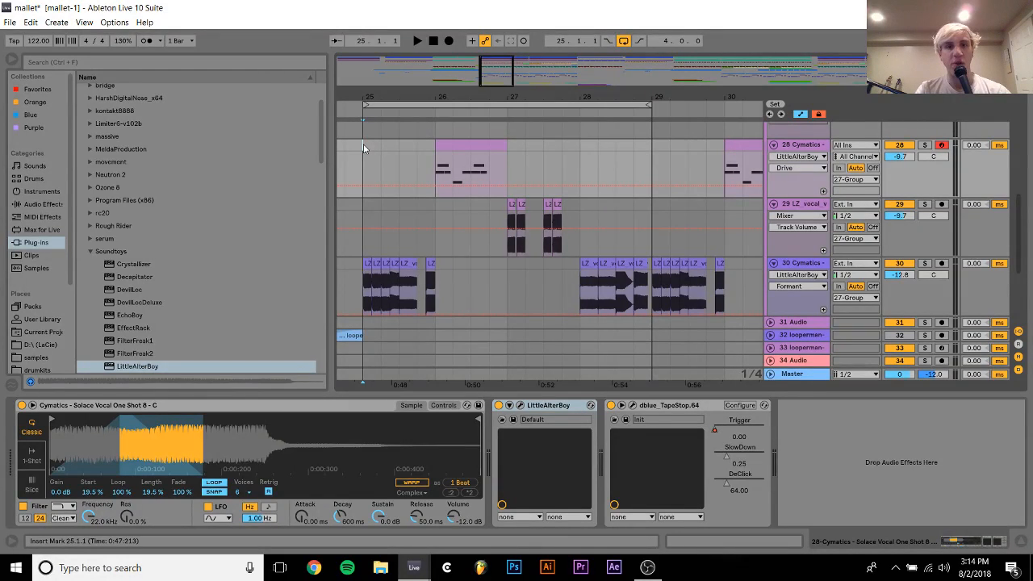
key(space)
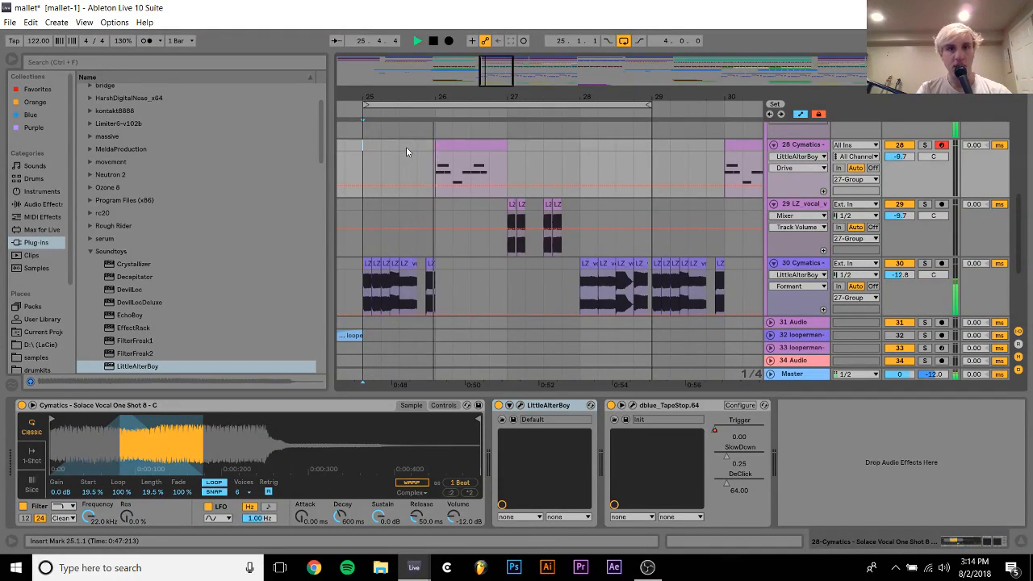
key(space)
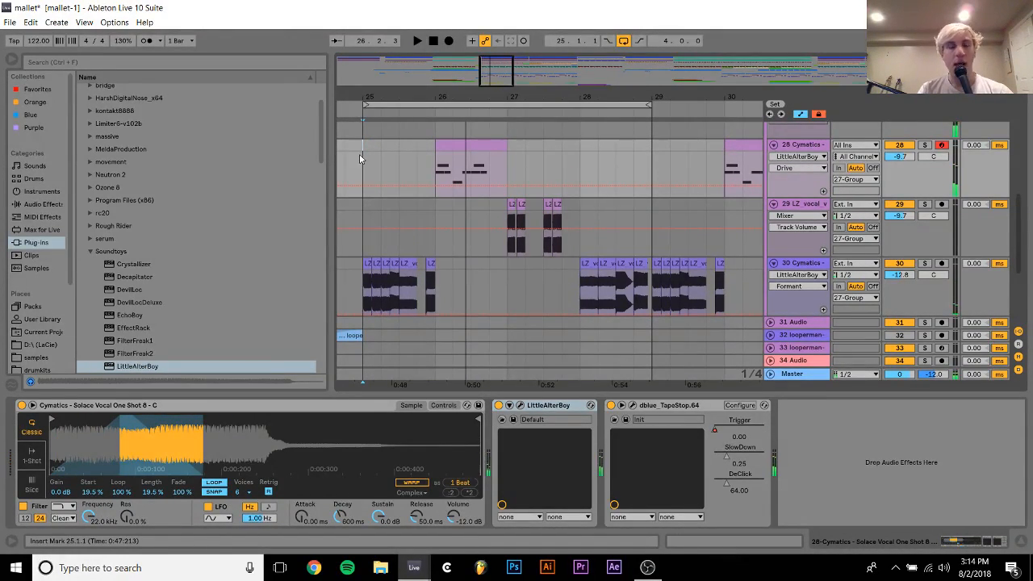
mouse_move(487, 191)
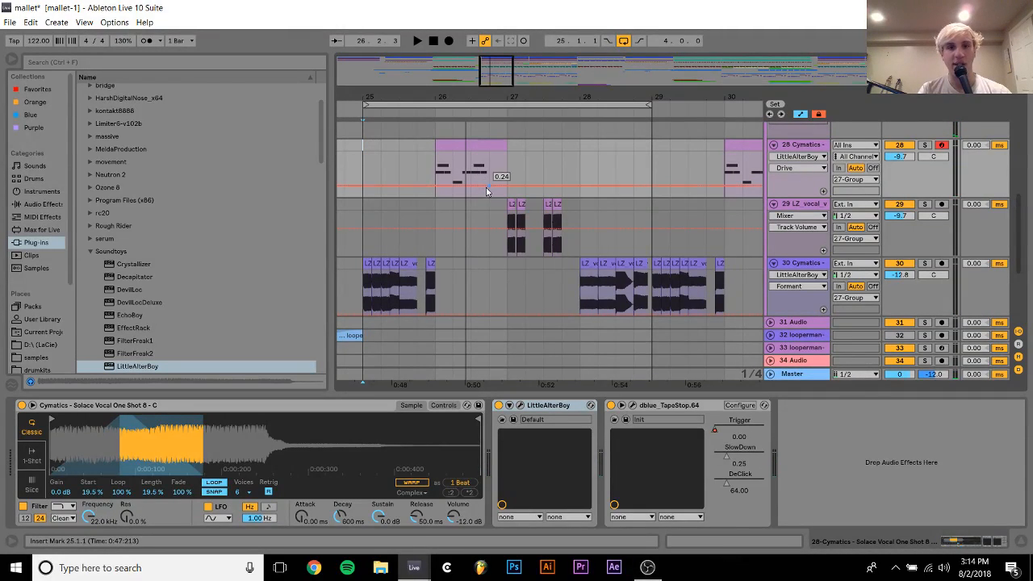
click(507, 216)
key(space)
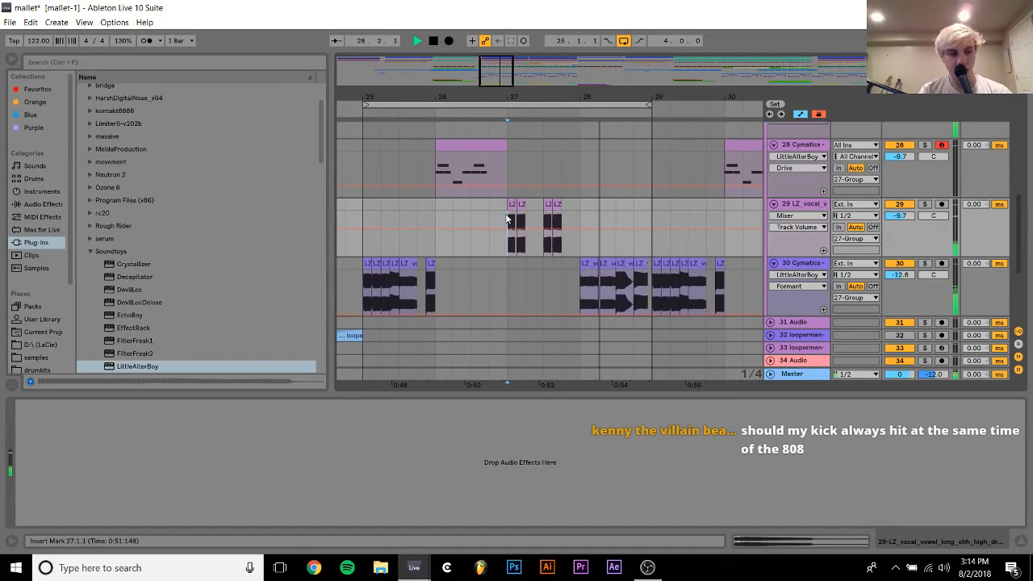
key(space)
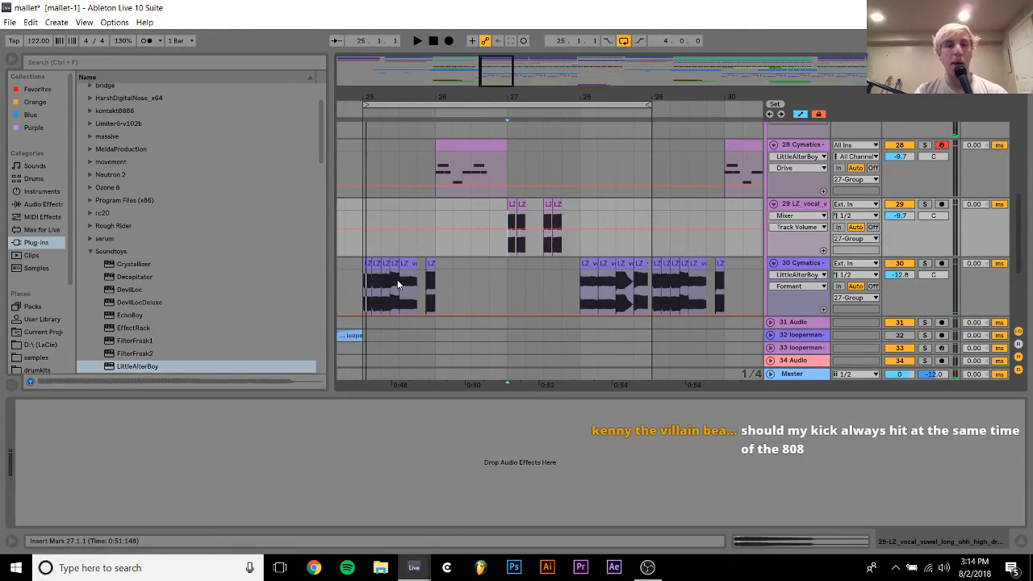
Select bars 25 to 27 across tracks 28 to 30, then bar 27 on track 29, and audition the vocal chops
drag(363, 292, 505, 143)
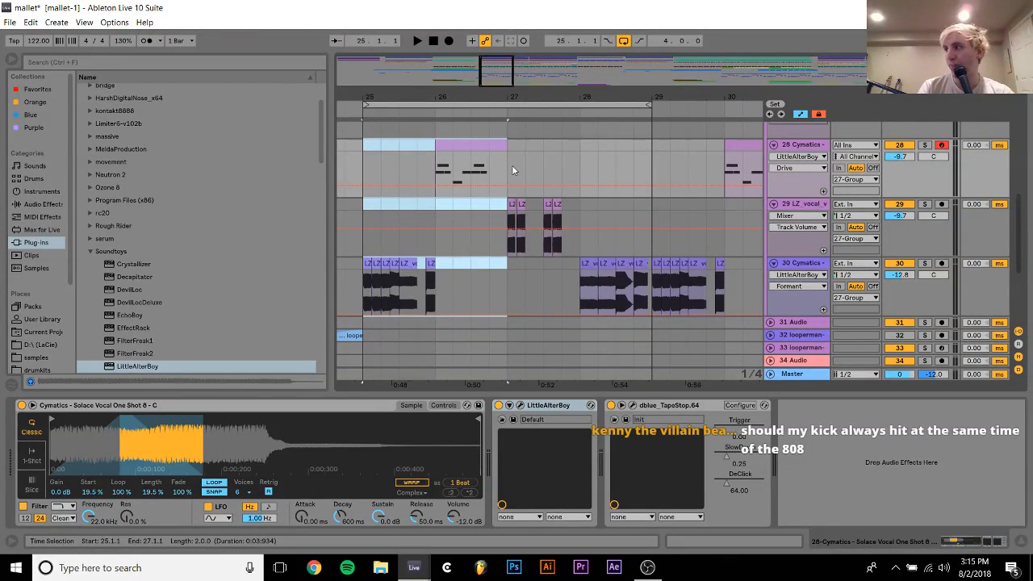
drag(509, 207, 579, 210)
key(space)
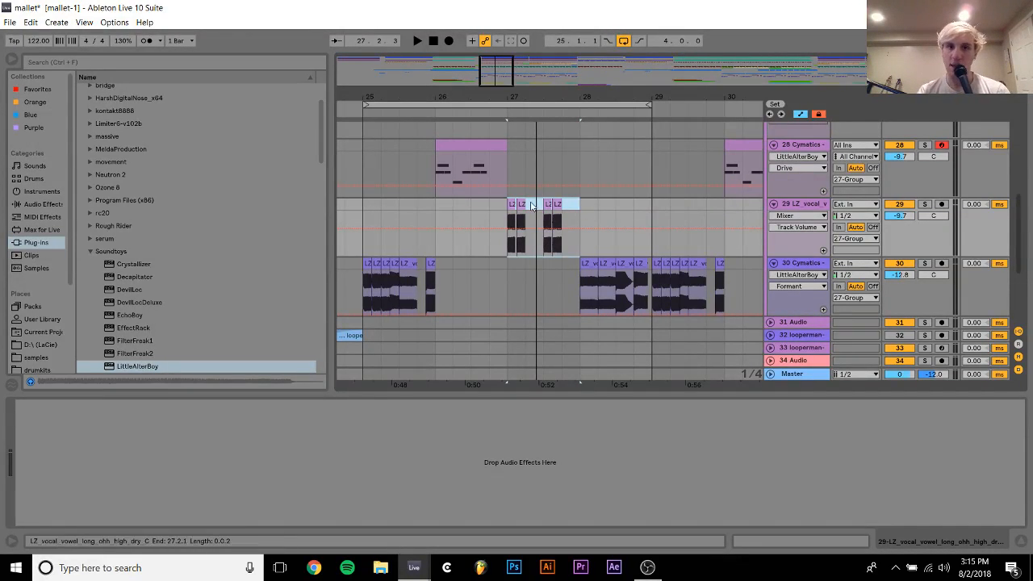
key(space)
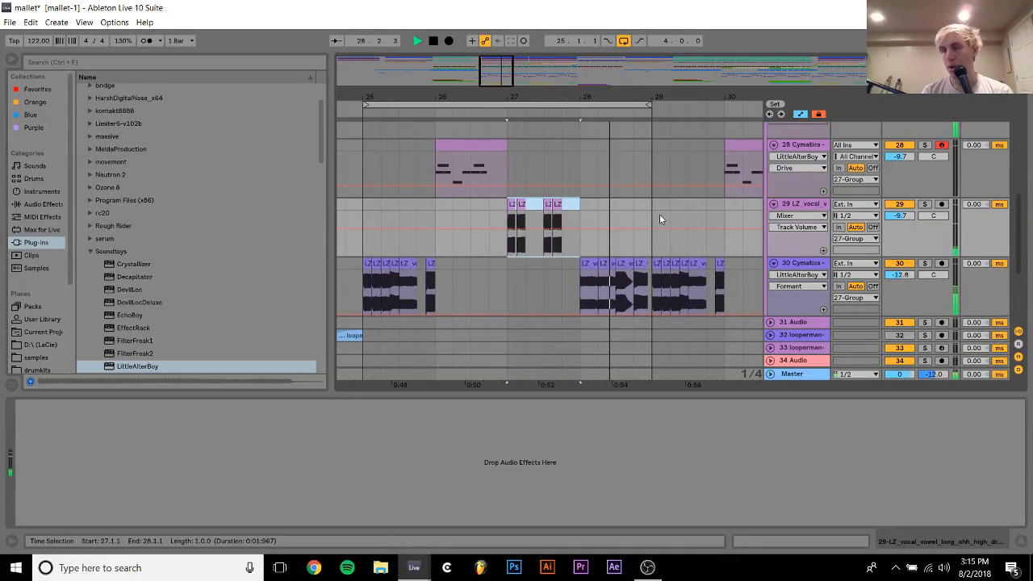
key(space)
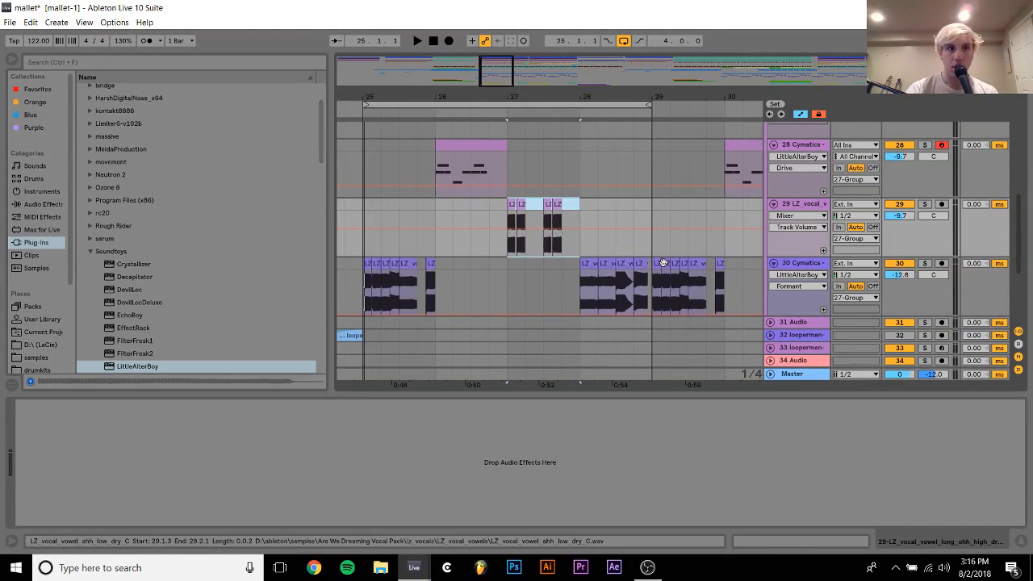
Save the mallet project and start a new Live set with its tempo at 130 BPM
key(ctrl+n)
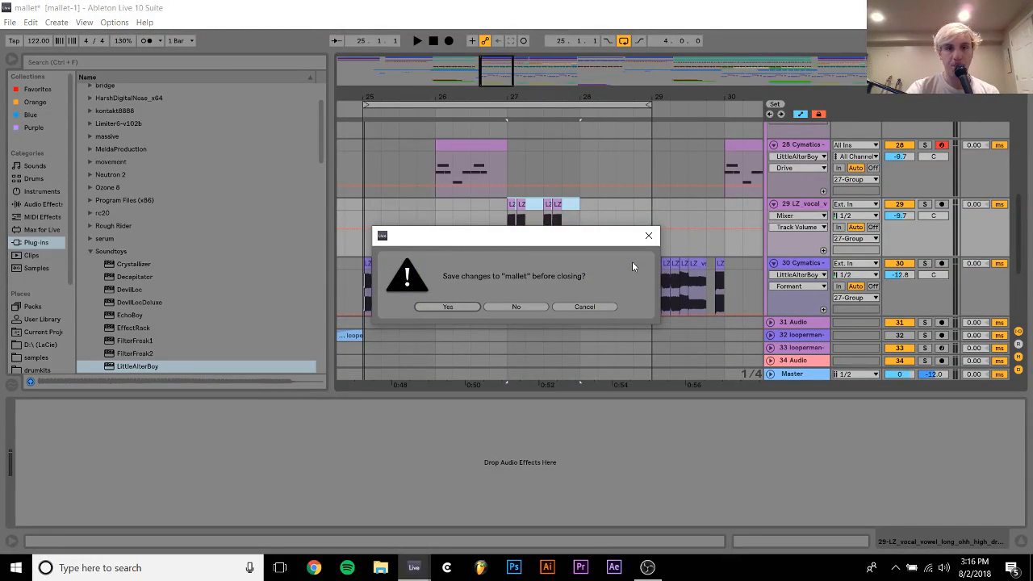
key(Return)
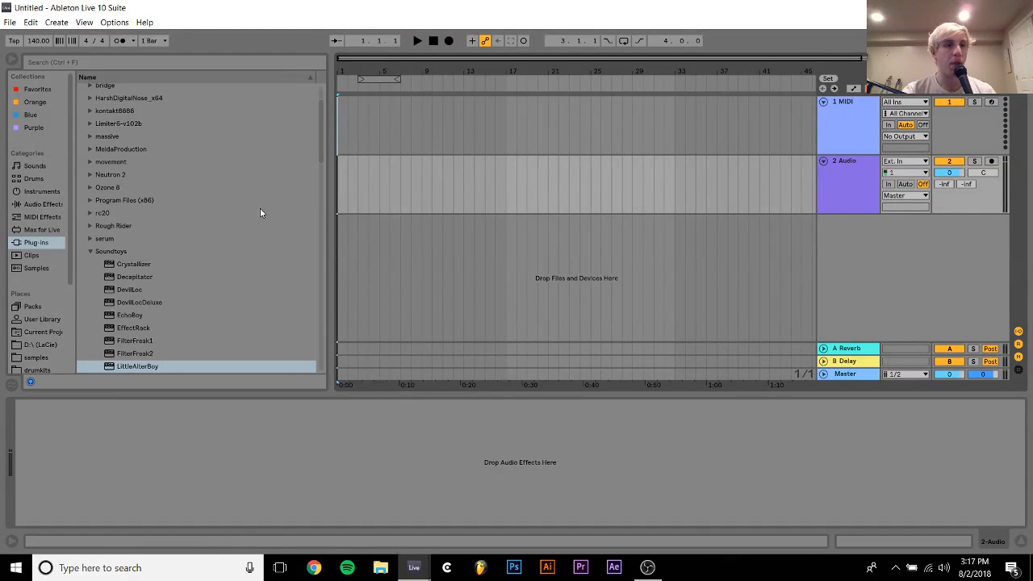
click(34, 42)
text(130)
key(Return)
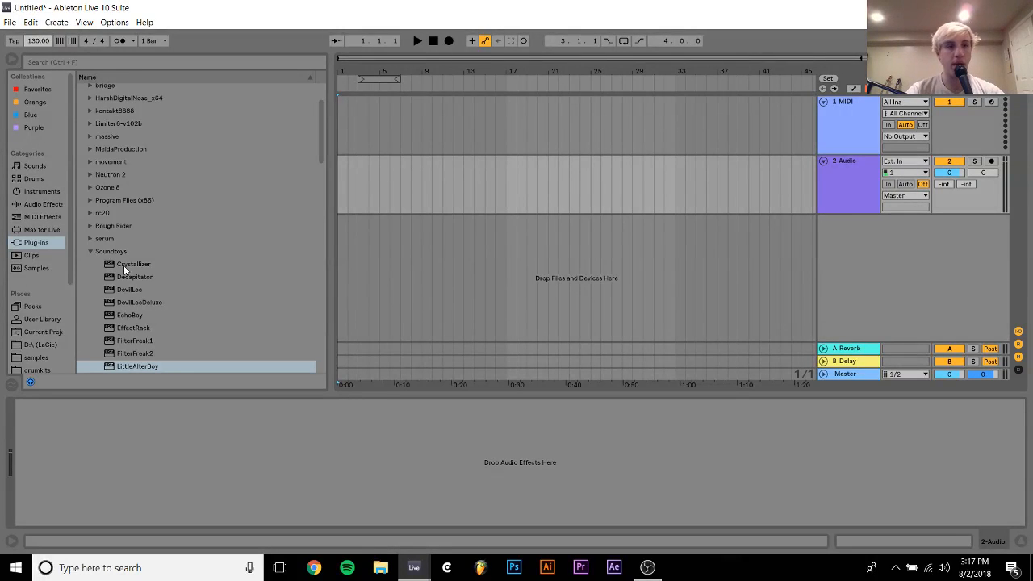
Browse the samples folder and look through the rave stabs in [99Sounds] Rumore Cinematic Impacts
click(29, 360)
scroll(253, 232, up, 15)
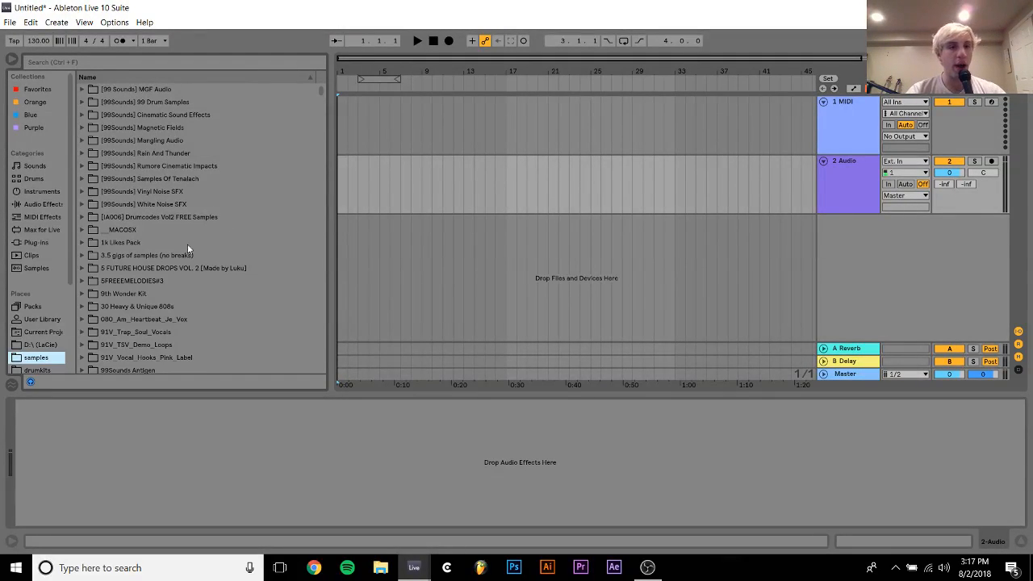
scroll(164, 282, down, 5)
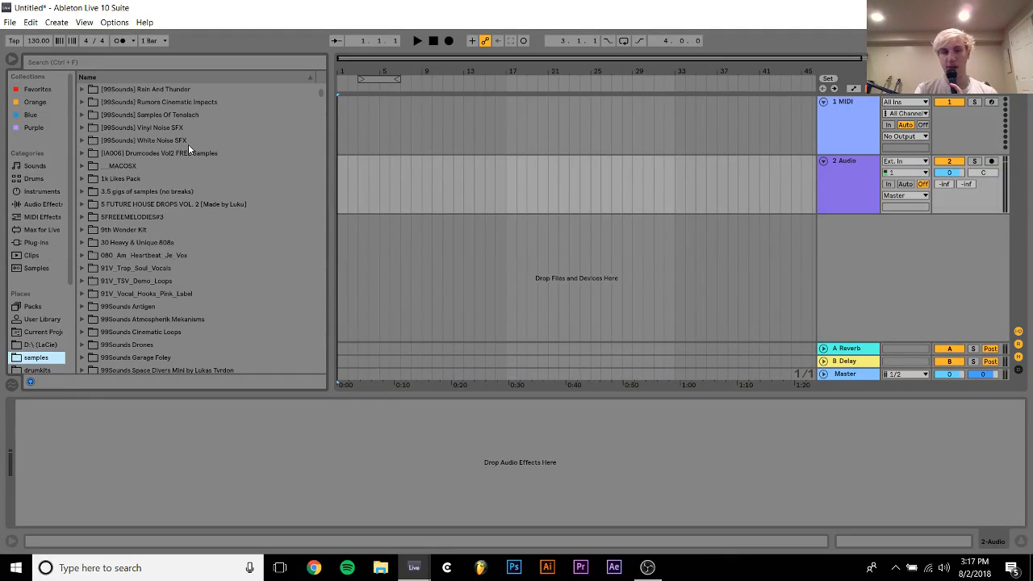
click(172, 129)
key(Up)
key(Up)
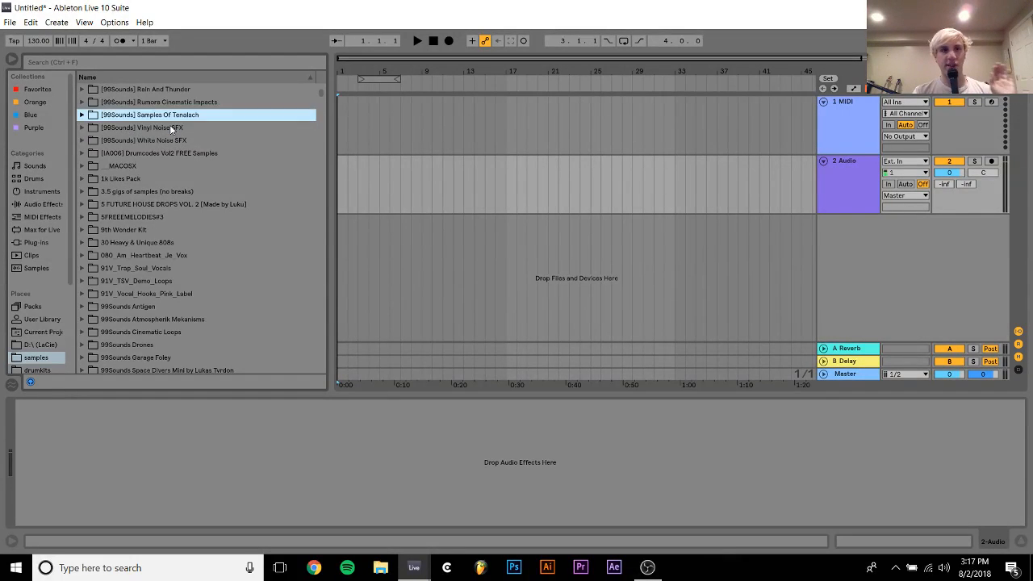
key(Right)
key(Down)
key(Right)
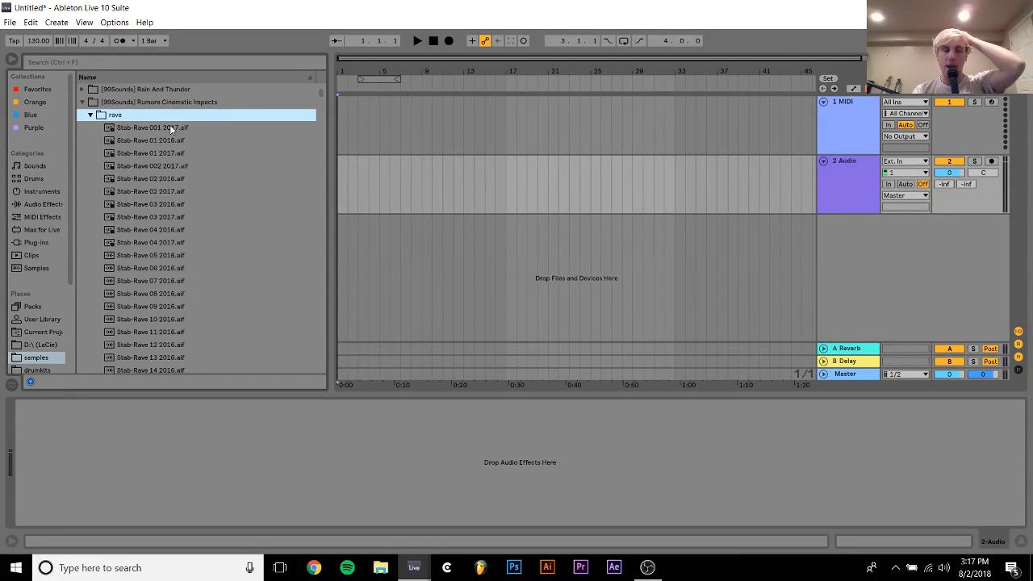
key(Down)
Place HAL9K - A Simple One.wav from the pack's Samples folder at bar 1 of the first track and turn off its warping
key(Down)
key(Left)
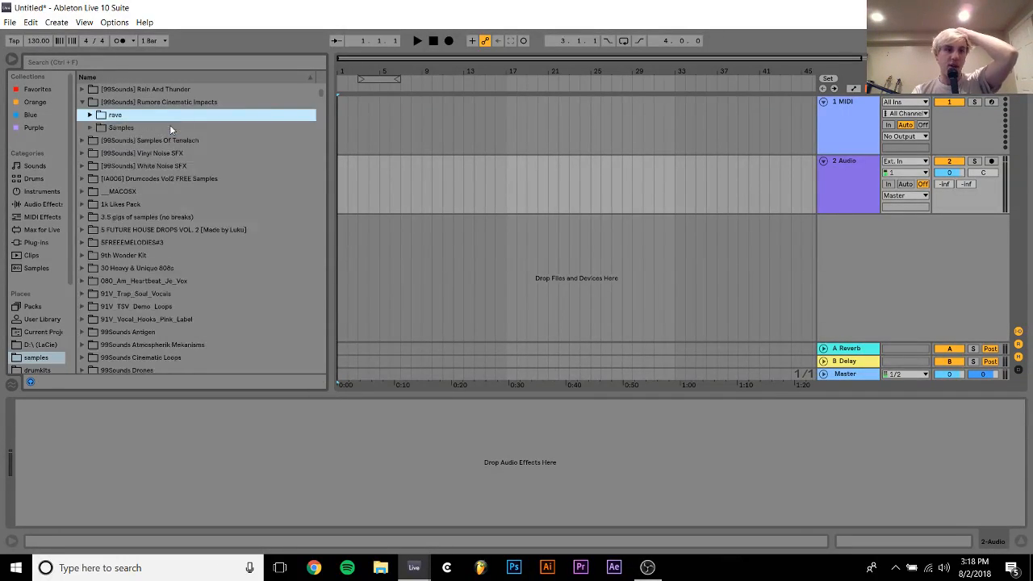
key(Down)
key(Right)
key(Down)
key(Down)
key(Up)
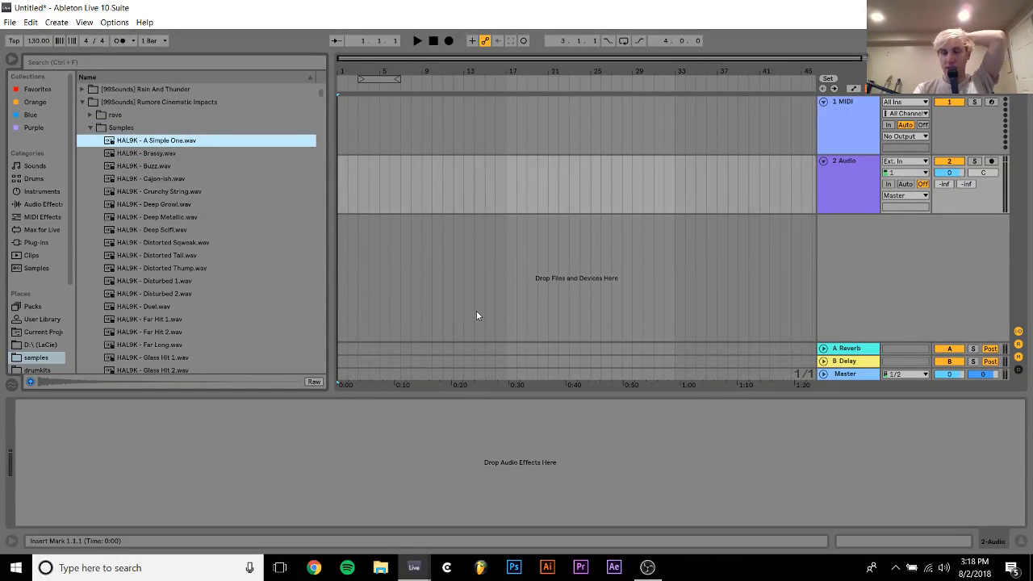
drag(117, 143, 347, 113)
double_click(354, 103)
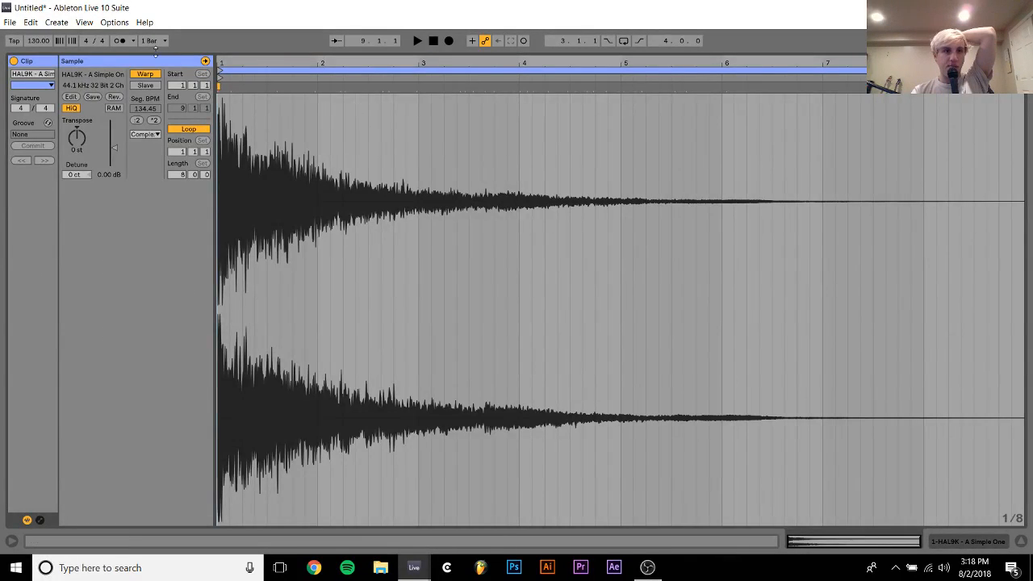
click(153, 75)
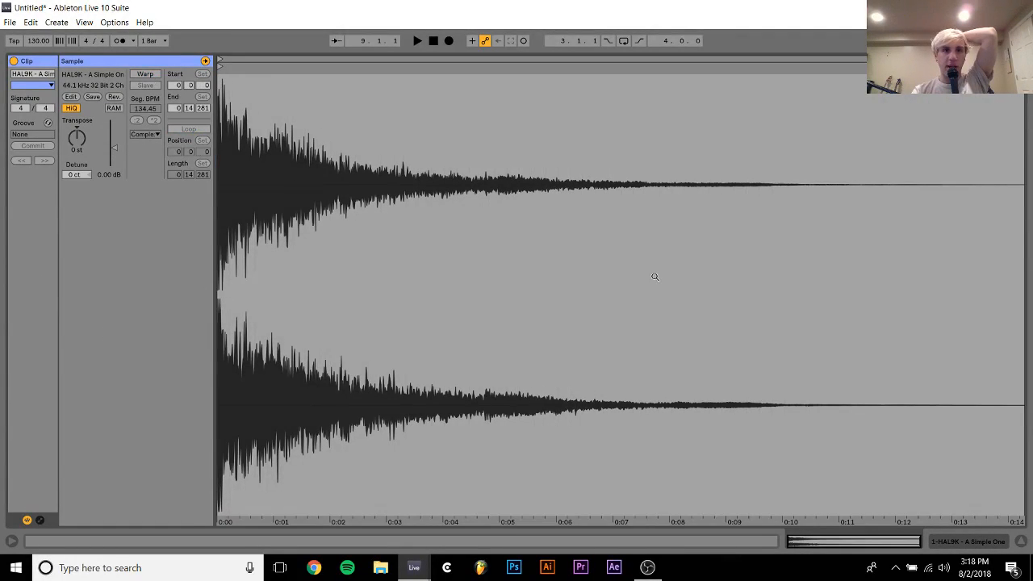
click(949, 543)
Split the HAL9K clip at 1.3 and delete everything after the split
drag(357, 63, 527, 63)
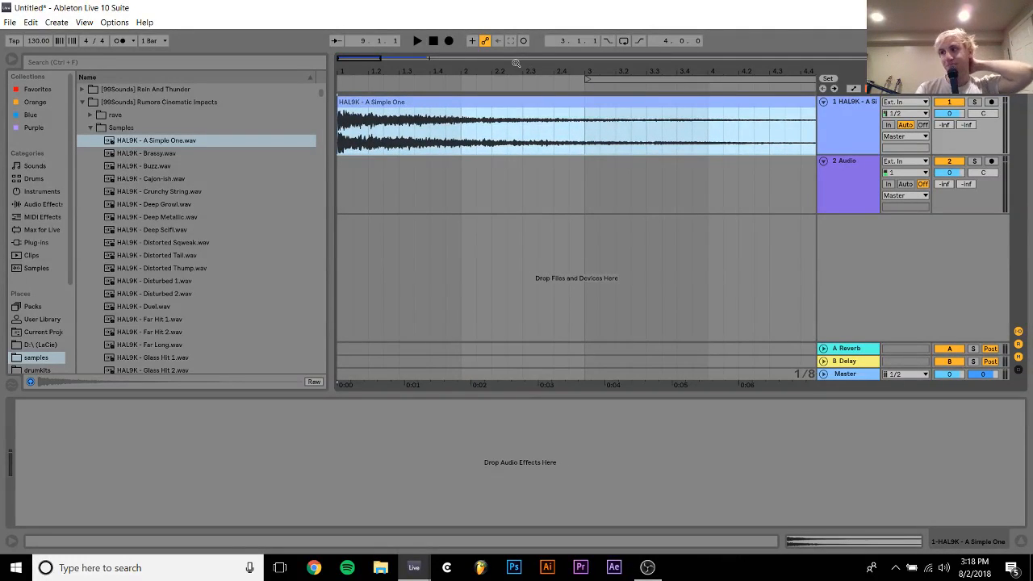
click(401, 147)
key(ctrl+e)
click(433, 109)
key(Delete)
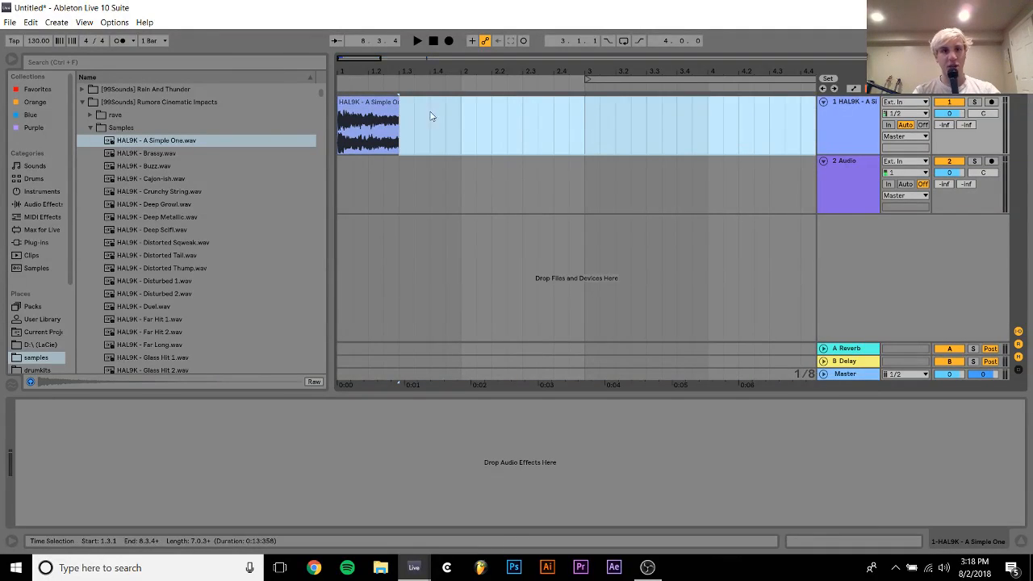
Move the shortened clip's start marker past the leading silence to the onset of the sound
double_click(376, 106)
drag(218, 83, 218, 162)
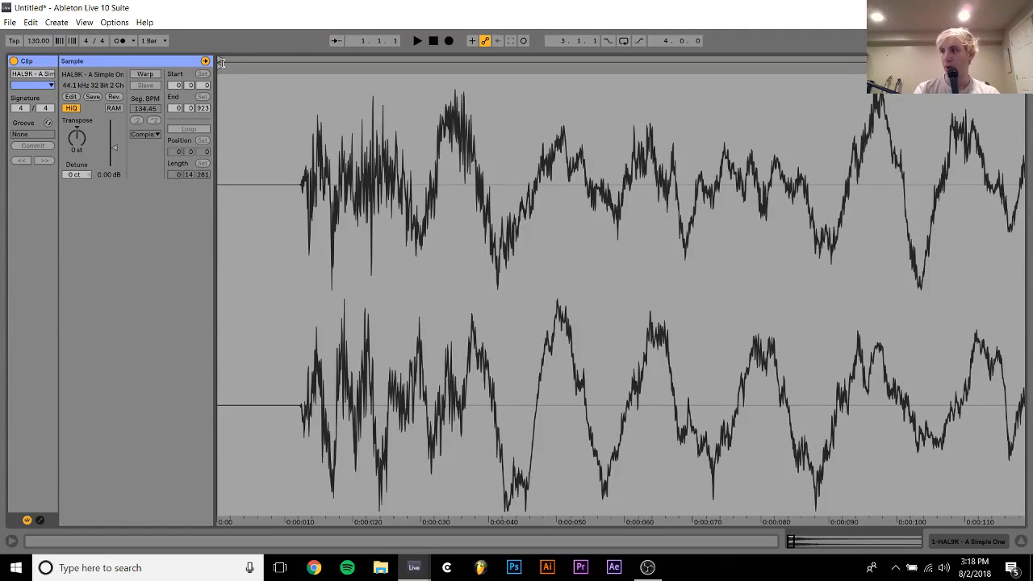
drag(222, 63, 302, 78)
click(985, 539)
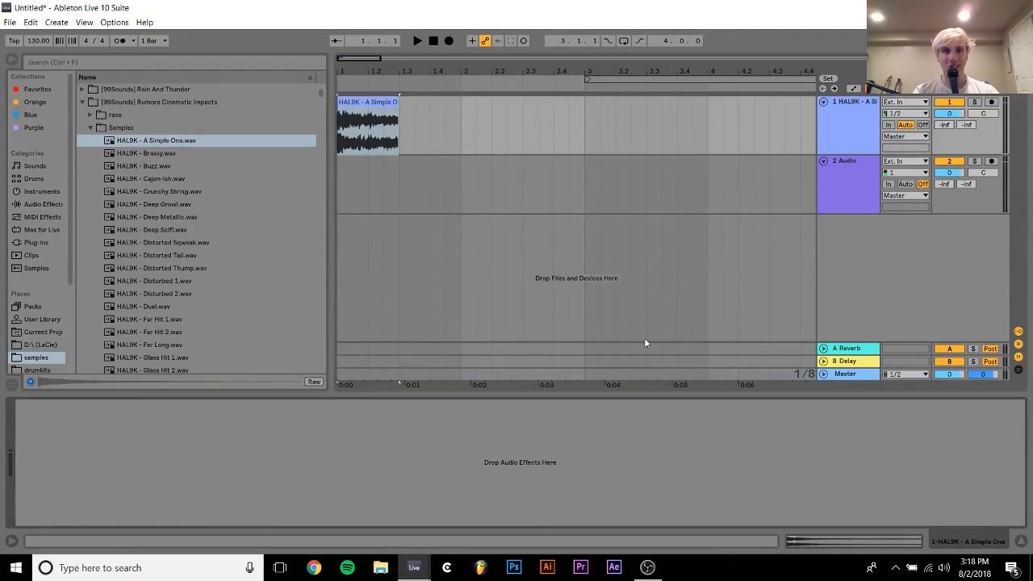
Fade the HAL9K clip out across nearly its whole length and audition the fade
click(373, 107)
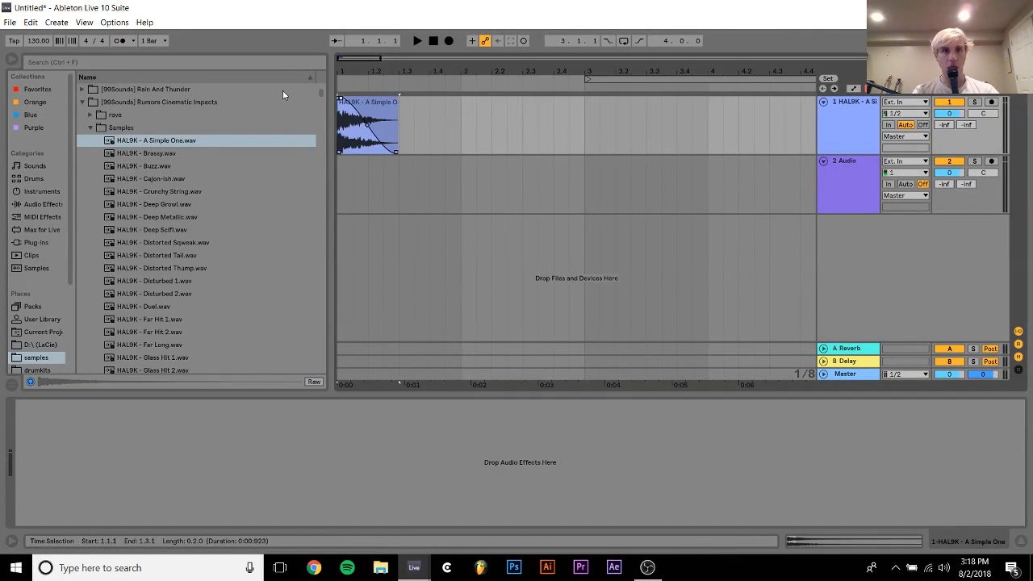
key(space)
key(space)
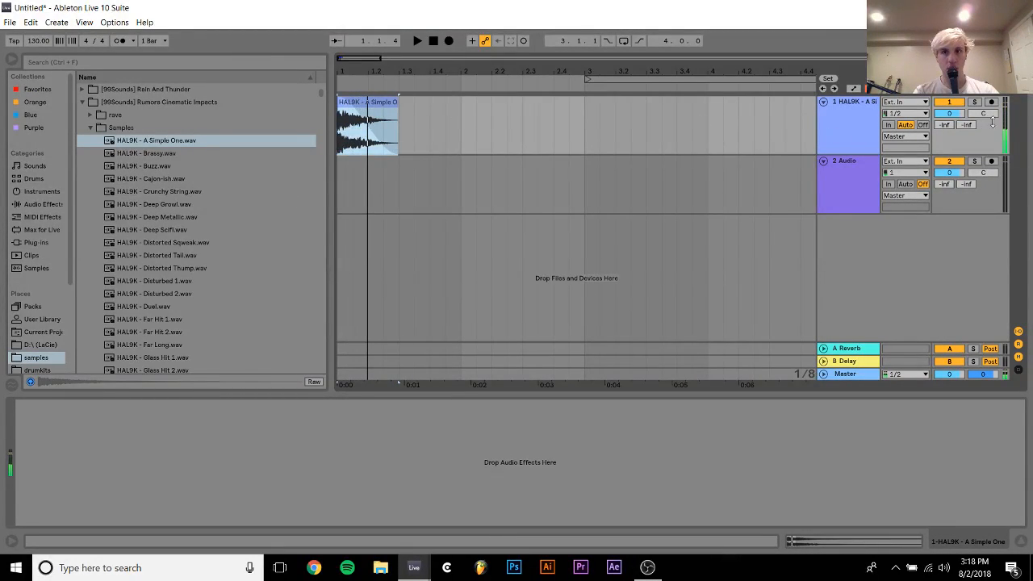
drag(395, 101, 340, 98)
key(space)
key(space)
key(space)
key(space)
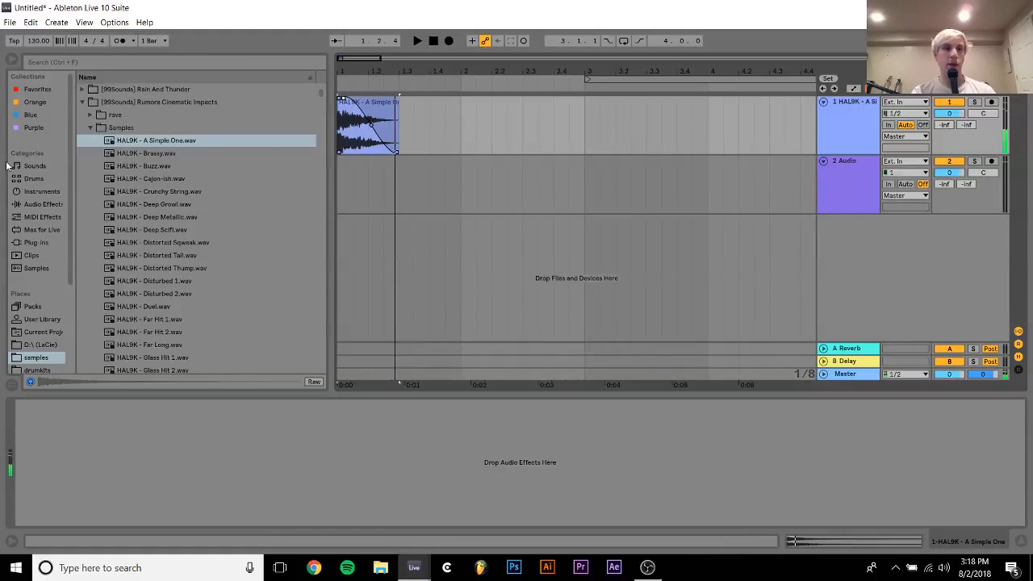
Add Auto Filter to the HAL9K track, lower its low-pass cutoff to 165 Hz and audition the clip
click(42, 207)
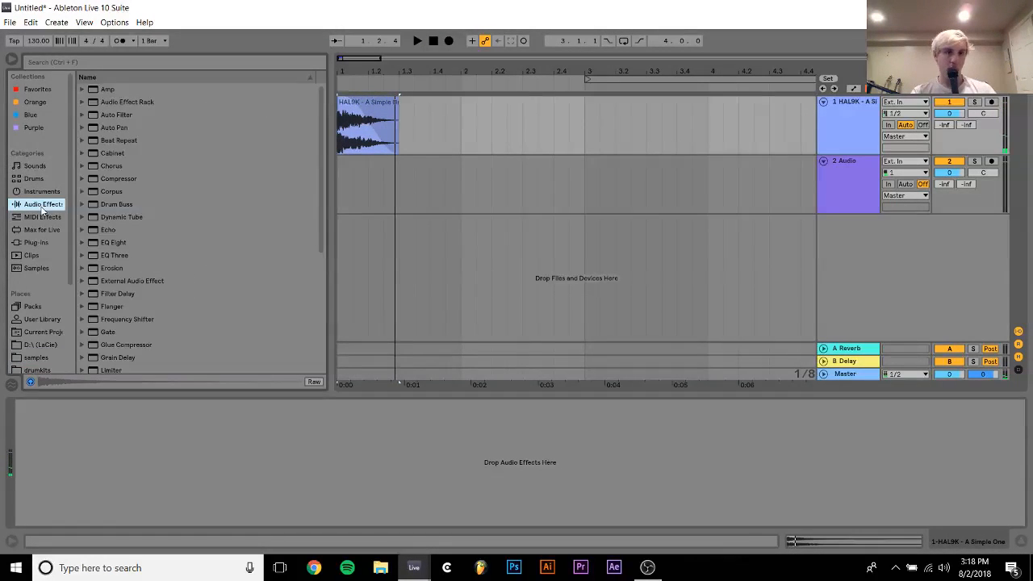
double_click(117, 115)
drag(149, 483, 95, 483)
key(space)
key(space)
key(space)
key(space)
key(space)
key(space)
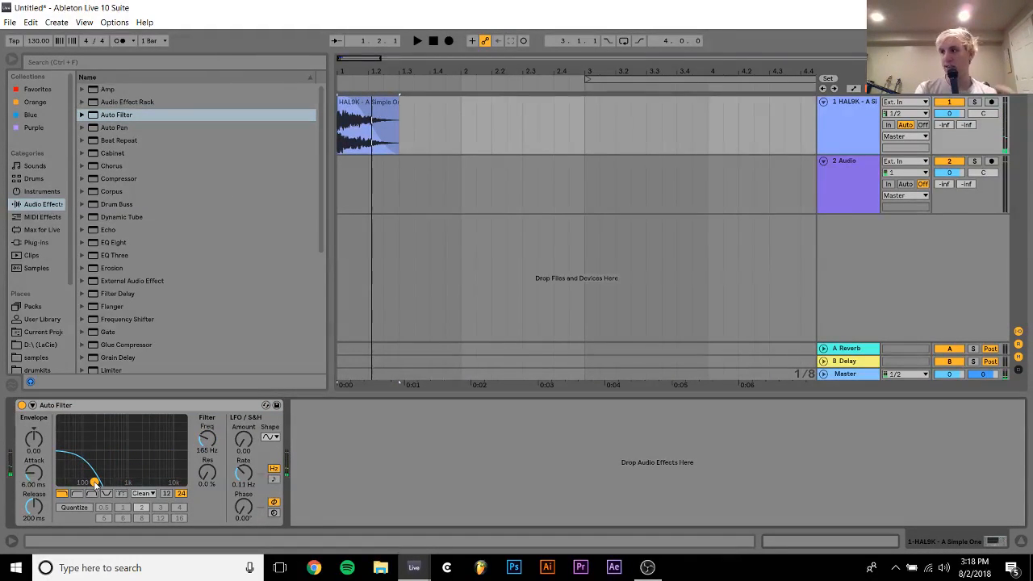
Lower the Auto Filter cutoff to 133 Hz and audition the filtered hit
drag(94, 483, 89, 483)
key(space)
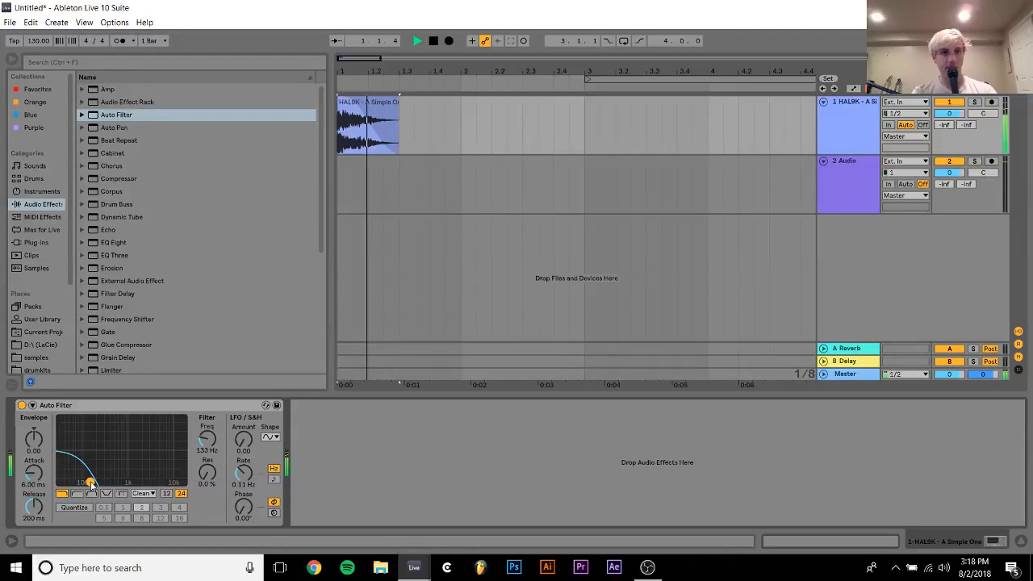
key(space)
key(space)
key(space)
Consolidate the faded HAL9K clip and turn off warping on the consolidated sample
click(376, 103)
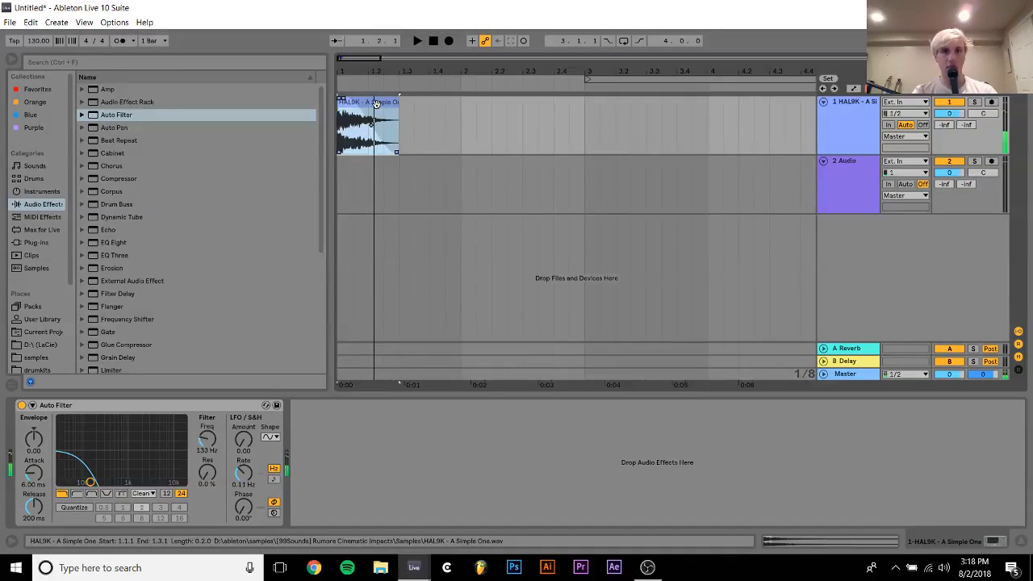
key(ctrl+j)
double_click(377, 103)
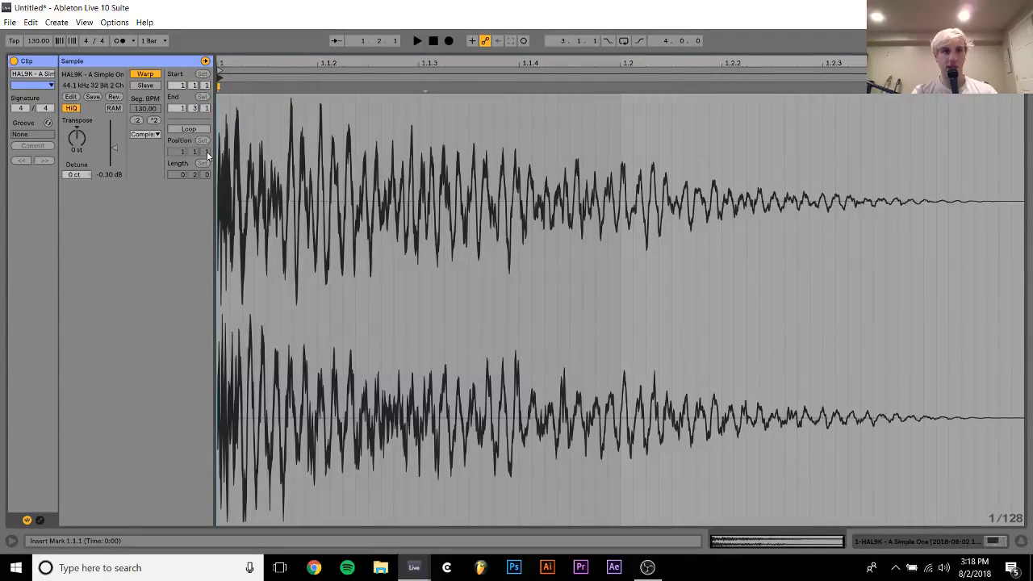
click(147, 75)
click(886, 542)
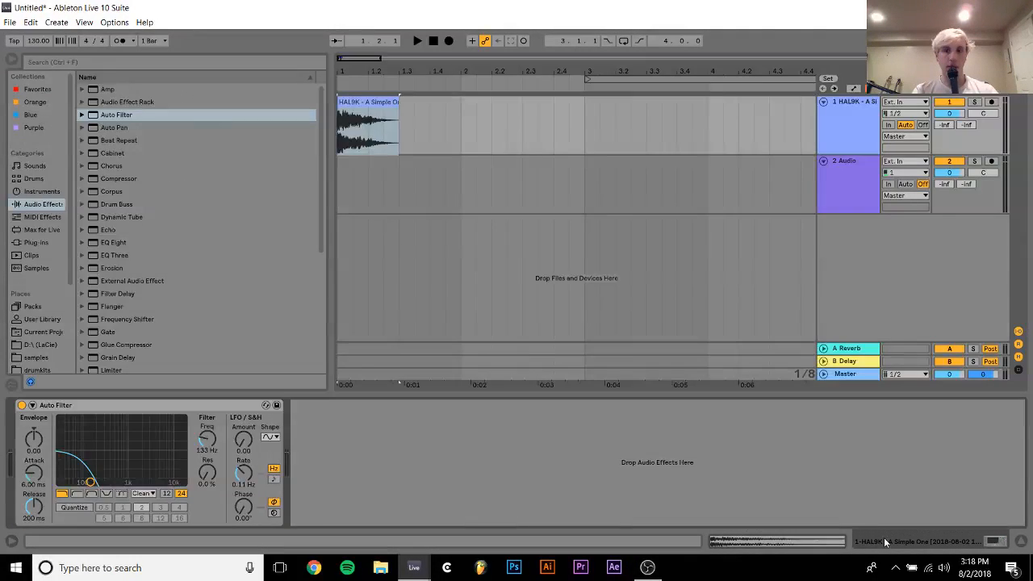
Insert a new MIDI track and load the consolidated HAL9K clip into Simpler on it
key(ctrl+shift+t)
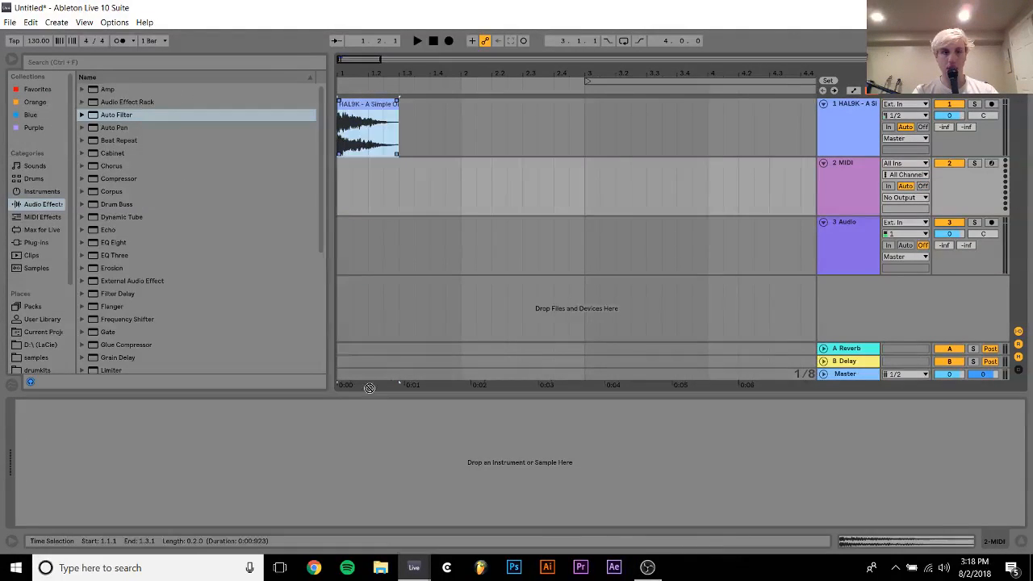
drag(349, 465, 350, 464)
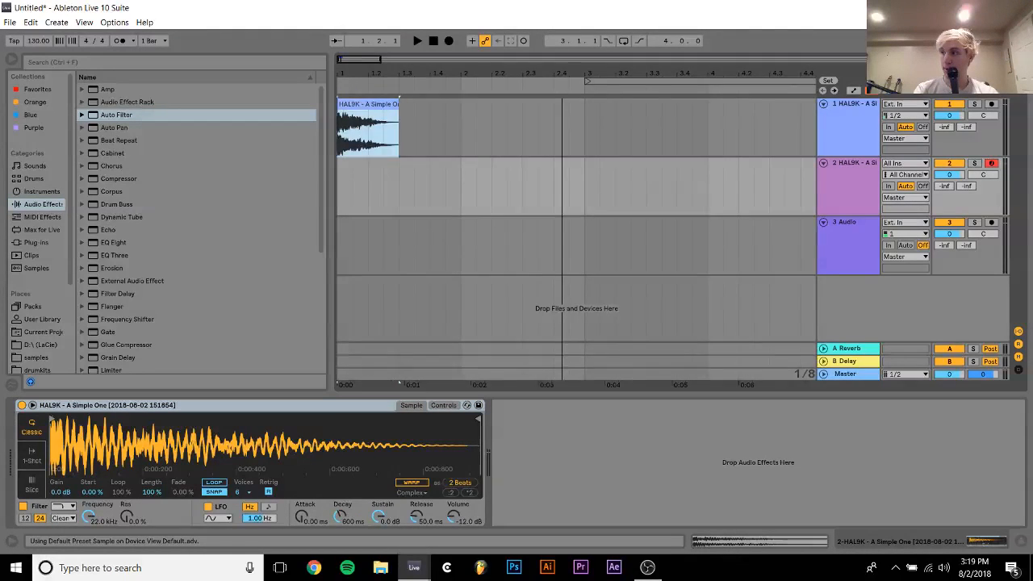
Create an empty two-bar MIDI clip on the Simpler track from bar 1 to bar 3
drag(404, 82, 405, 85)
drag(459, 209, 302, 202)
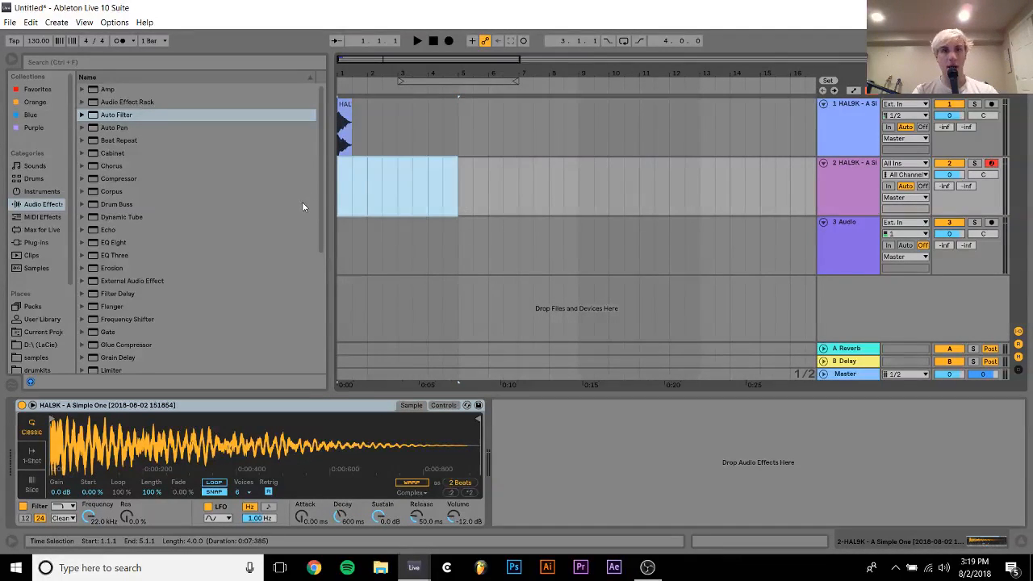
drag(401, 189, 253, 193)
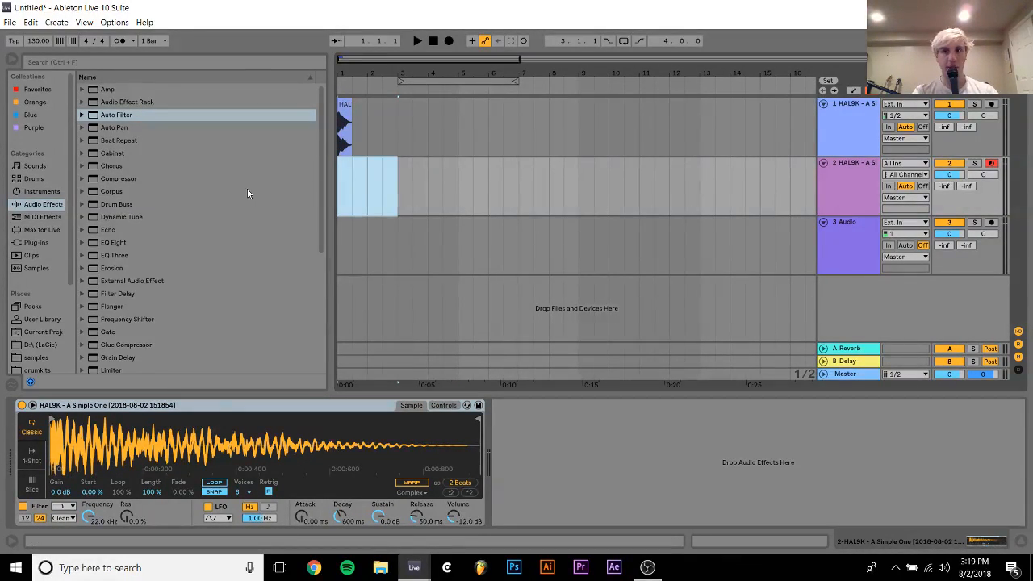
key(ctrl+shift+m)
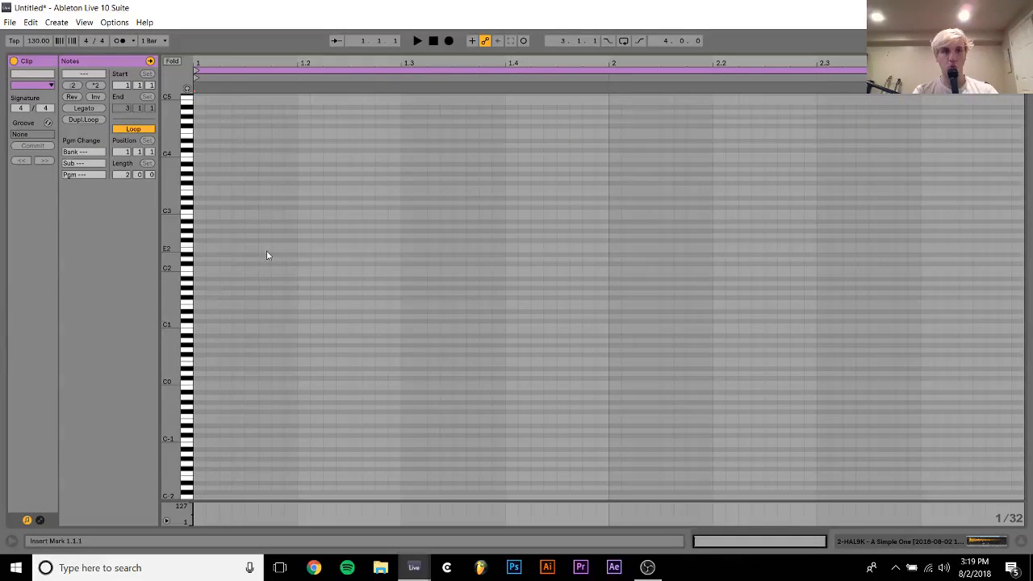
Fill the two-bar MIDI clip with one-beat C3 notes, one on every beat
double_click(202, 212)
key(shift+Right)
key(shift+Right)
key(shift+Right)
key(shift+Right)
key(shift+Right)
key(shift+Right)
key(shift+Right)
key(shift+Right)
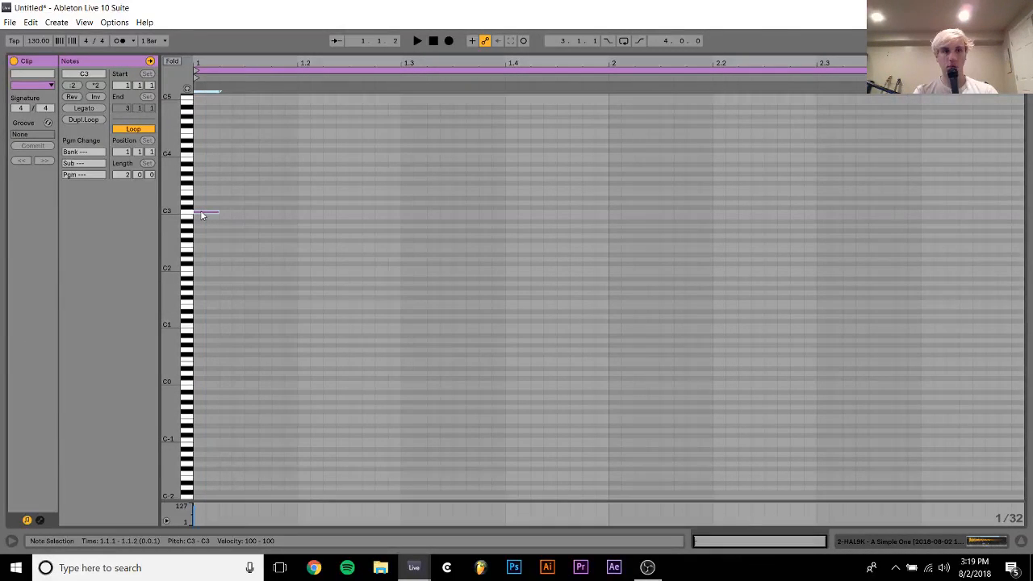
key(ctrl+d)
key(ctrl+d)
key(ctrl+d)
key(ctrl+d)
key(ctrl+d)
key(ctrl+d)
key(ctrl+d)
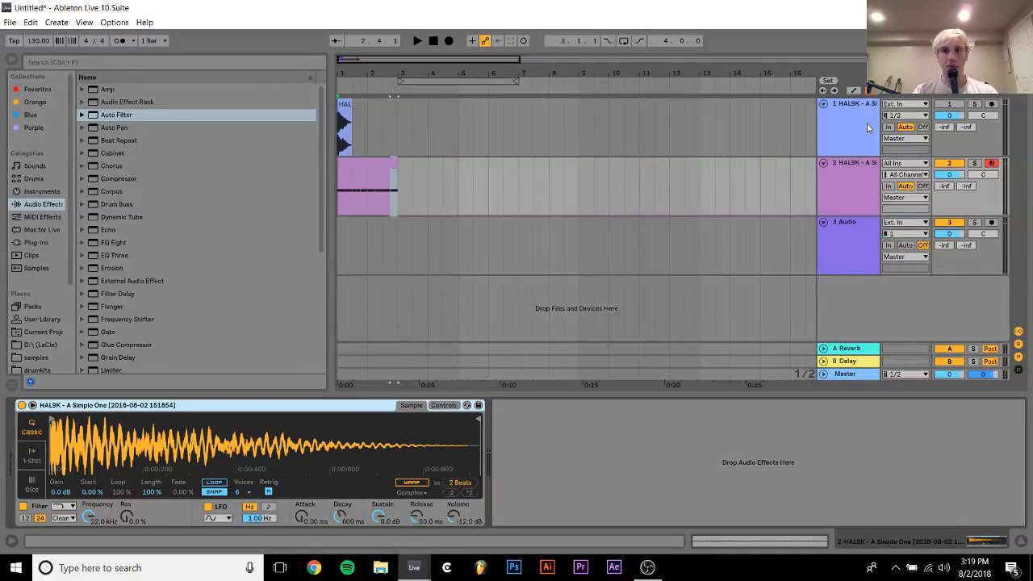
Delete the unused track above the Simpler track, set the Simpler track's volume to -6 dB, and audition it
click(868, 127)
key(Delete)
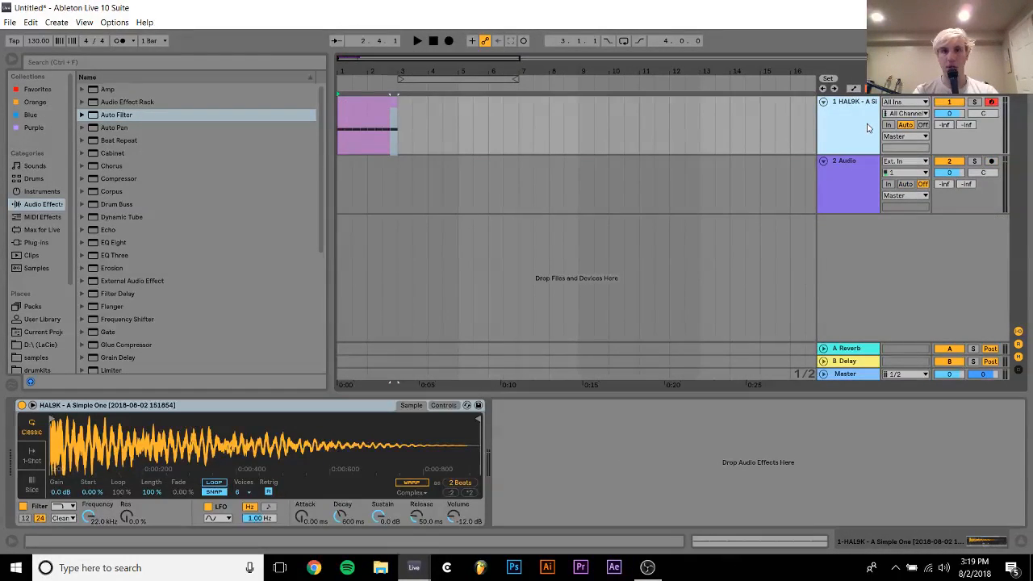
click(949, 118)
text(-6)
key(Return)
key(space)
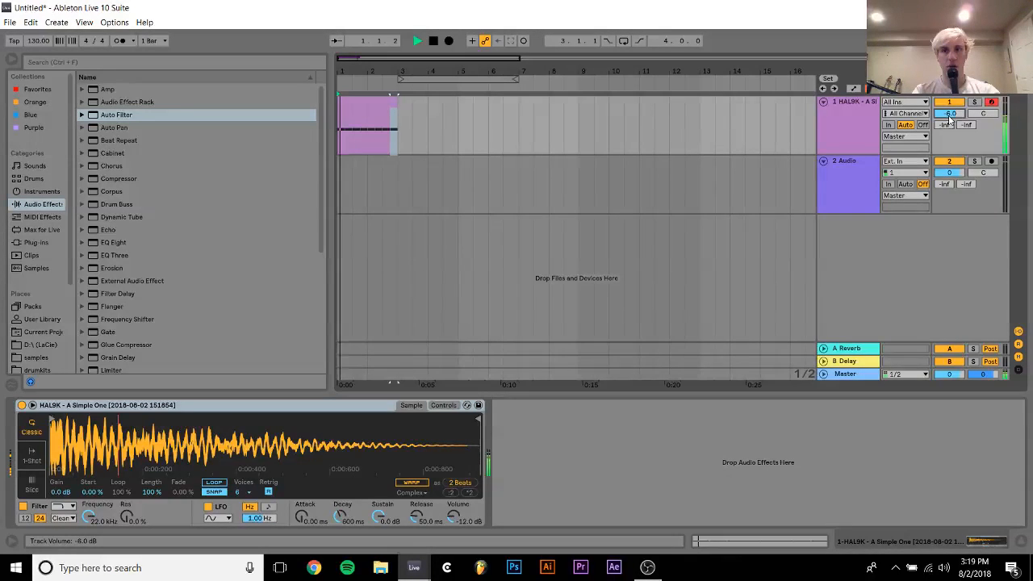
key(space)
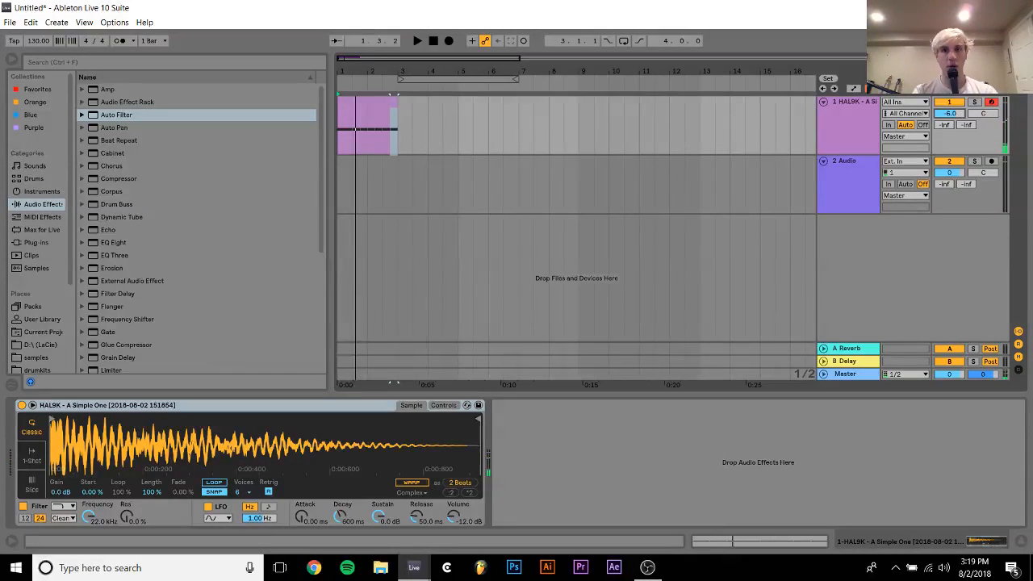
Add an Auto Filter after Simpler with its cutoff at about 198 Hz and loop the two-bar clip during playback
drag(116, 114, 581, 484)
key(space)
click(384, 106)
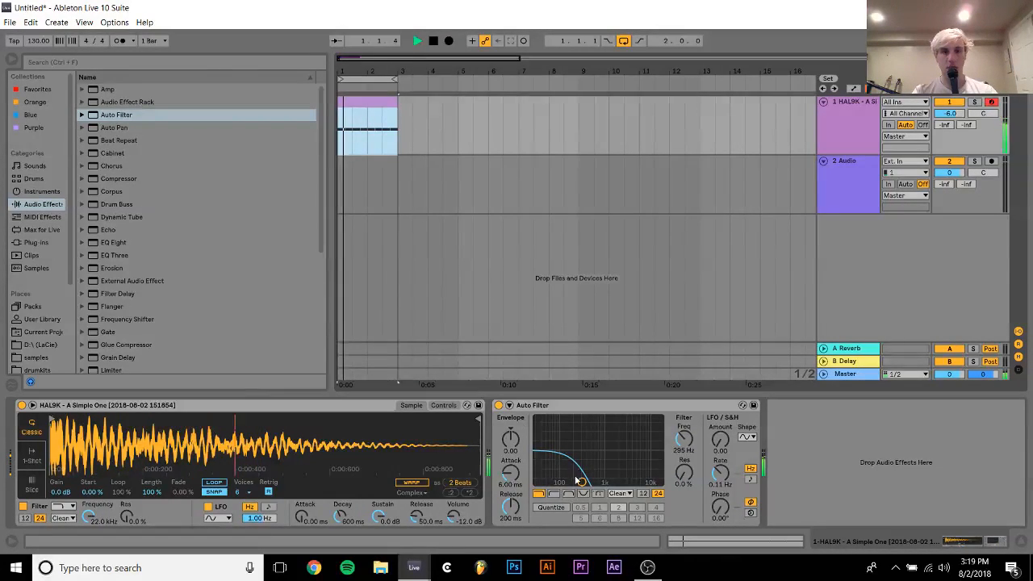
key(ctrl+l)
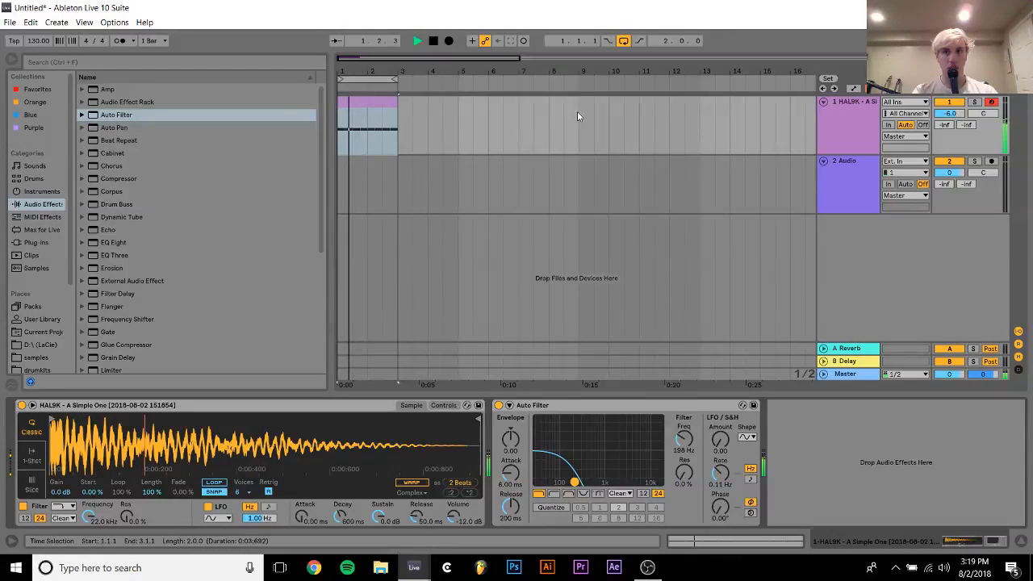
Insert an Amp between Simpler and the Auto Filter, compare the Lead and Rock models, and settle on Blues
mouse_move(104, 90)
mouse_down()
mouse_move(547, 454)
mouse_move(535, 476)
mouse_move(619, 480)
mouse_move(604, 484)
mouse_up()
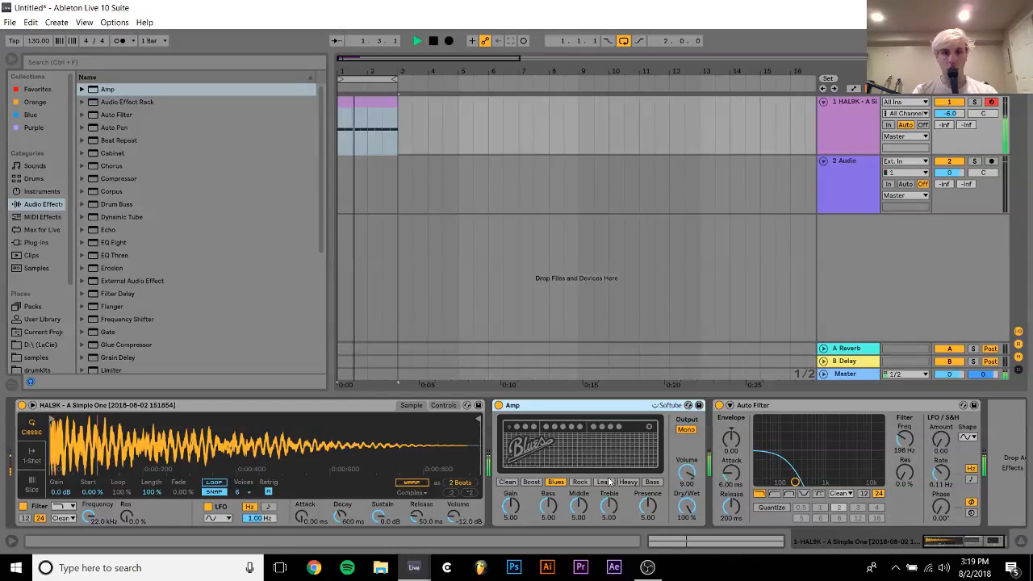
click(604, 482)
click(580, 482)
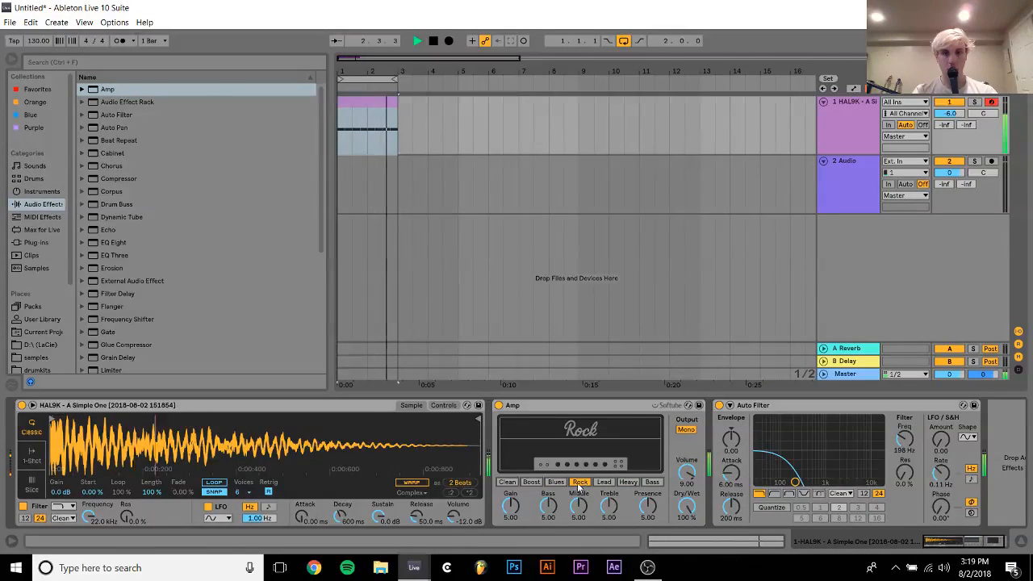
click(555, 482)
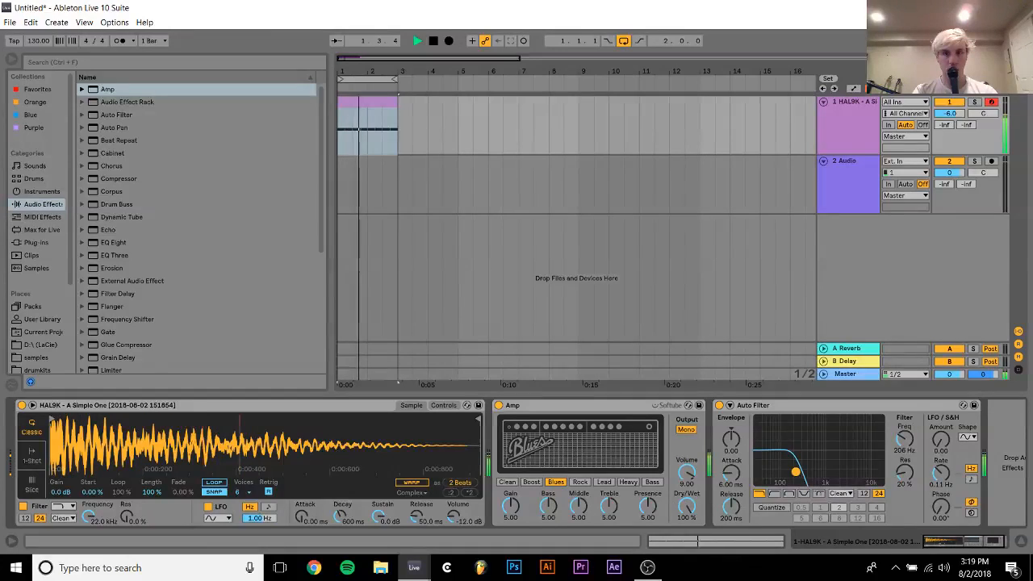
Adjust the Auto Filter cutoff to about 221 Hz and raise the kick track's volume to -4.5 dB
mouse_move(796, 482)
mouse_down()
mouse_move(858, 482)
mouse_move(785, 482)
mouse_move(797, 482)
mouse_up()
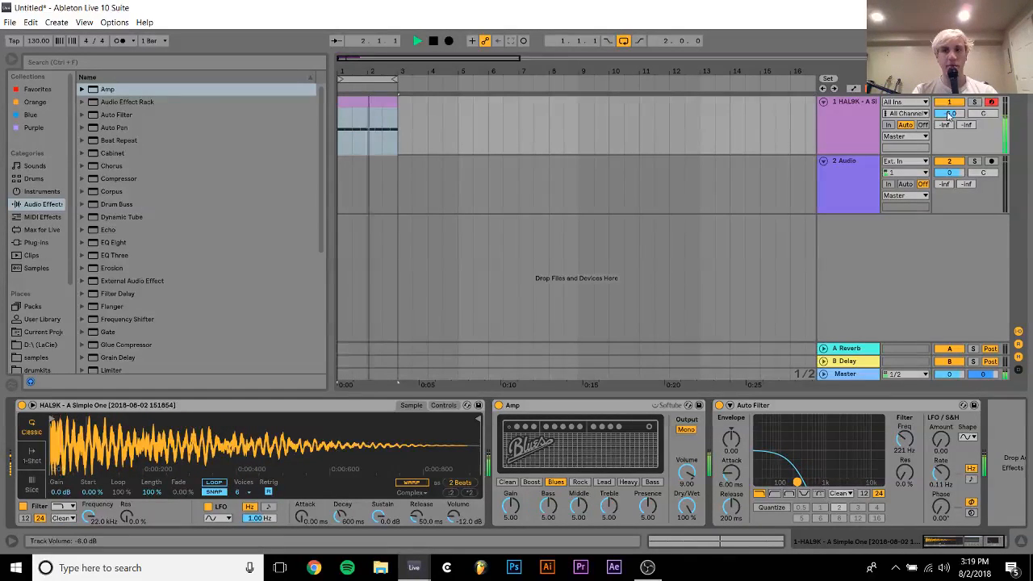
key(space)
drag(947, 113, 948, 108)
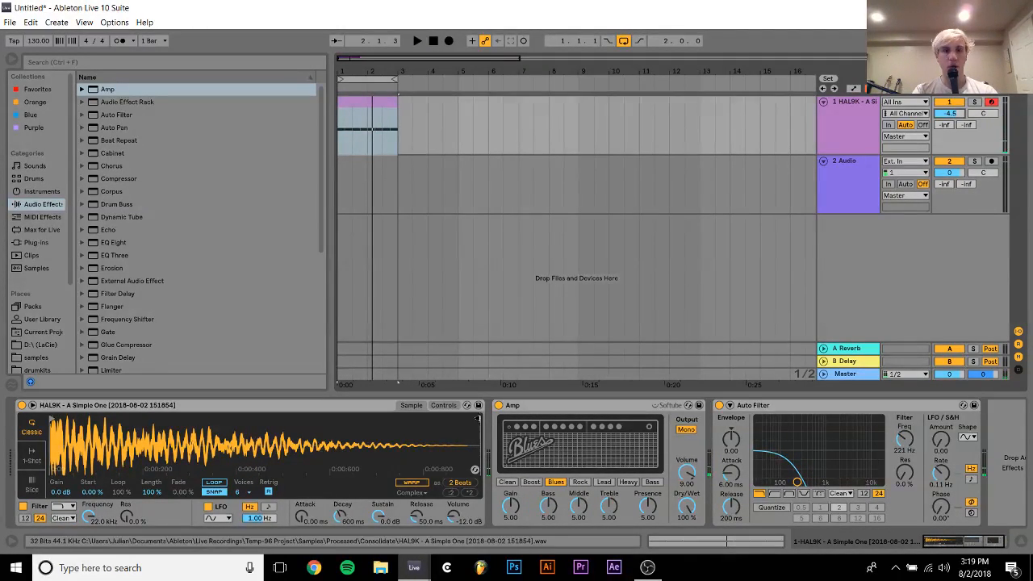
Switch Simpler to 1-Shot mode with a 2.00 s fade out, and move the sample's end point earlier
click(32, 456)
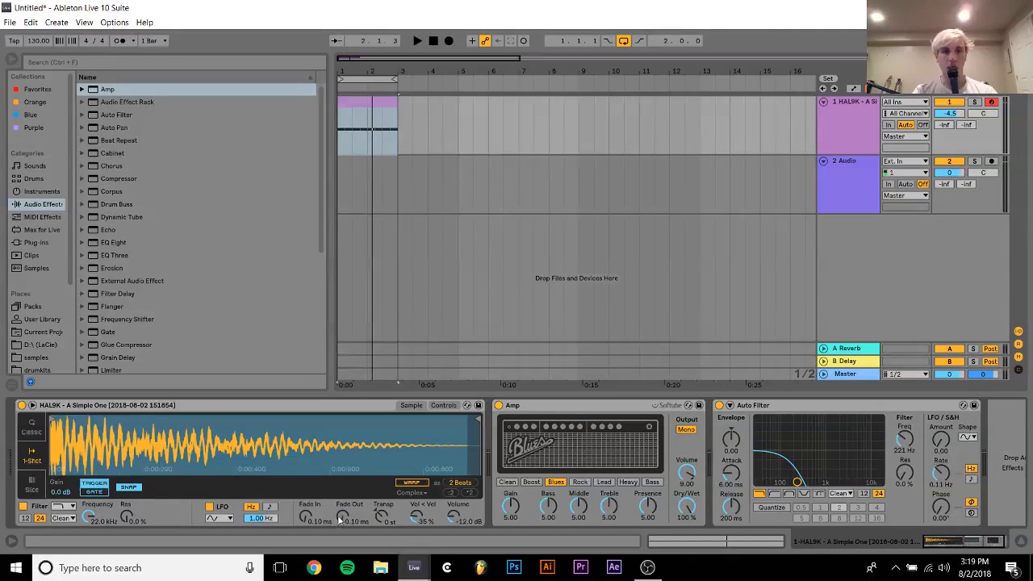
drag(339, 521, 356, 476)
key(space)
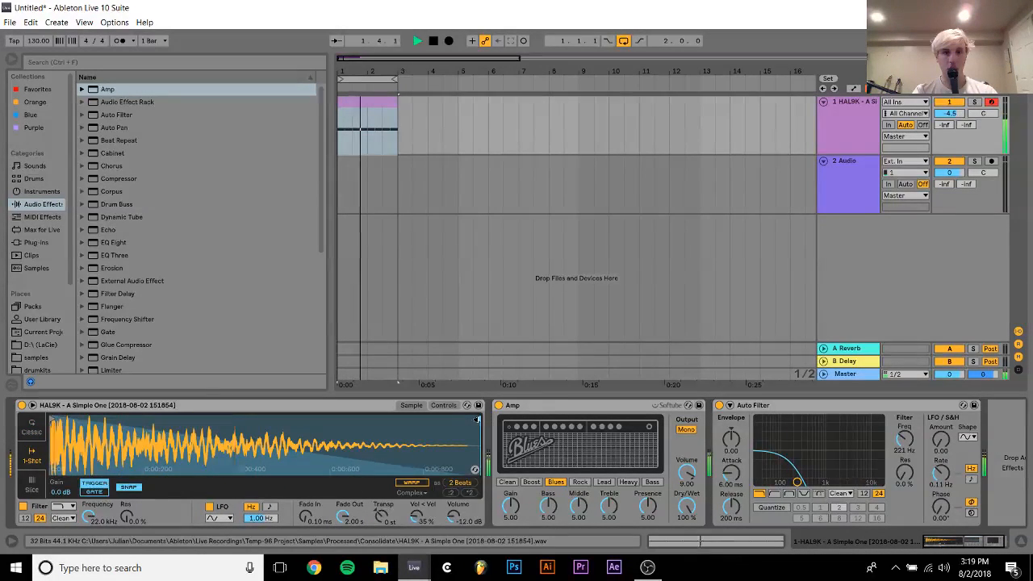
drag(476, 420, 405, 420)
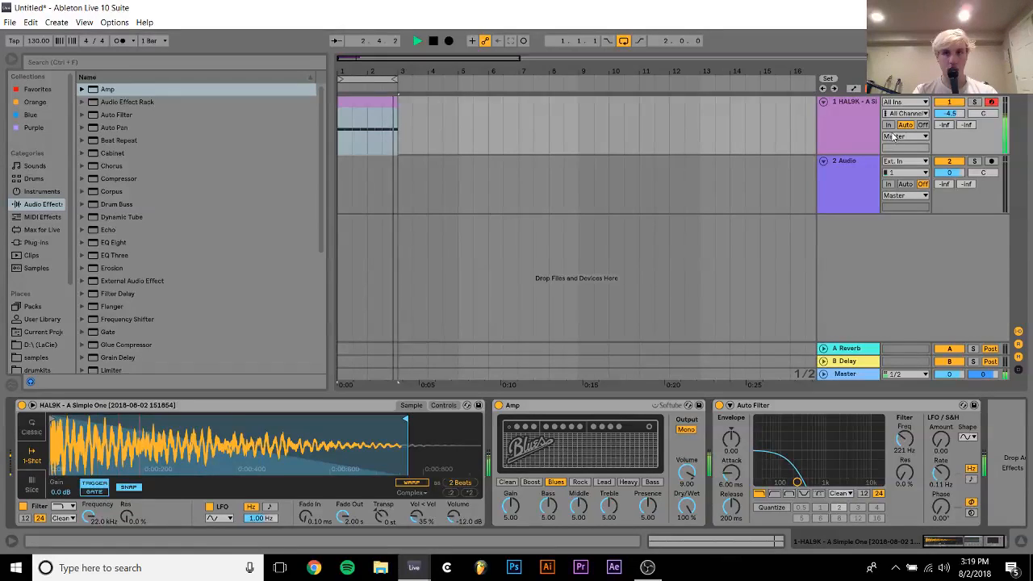
Stop playback and insert a new MIDI track below the HAL9K kick track
key(space)
key(ctrl+shift+t)
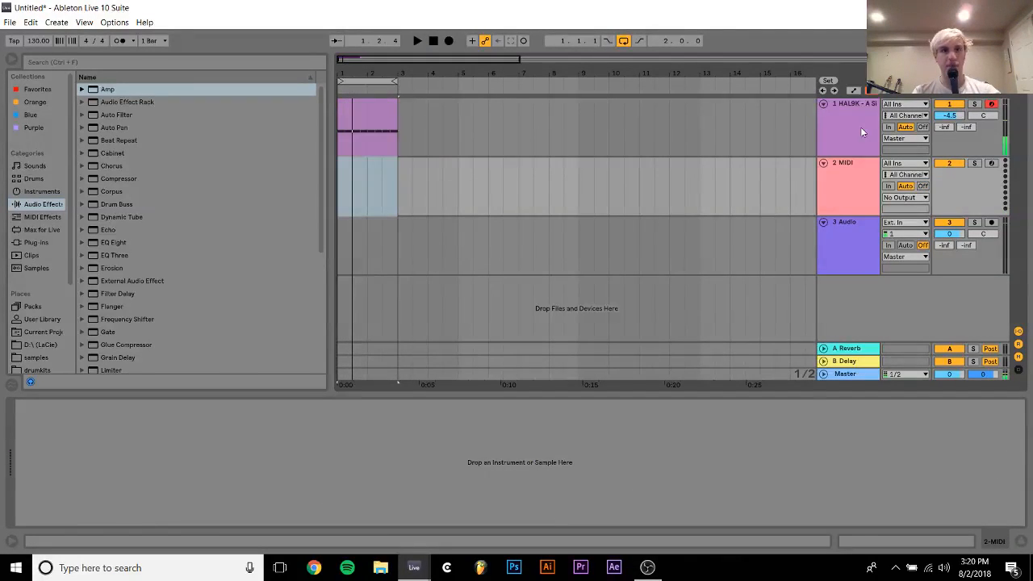
drag(345, 71, 344, 113)
Preview the Distorted Tail and Distorted Sqweak samples from the Rumore Cinematic Impacts pack in the samples folder
scroll(50, 348, down, 3)
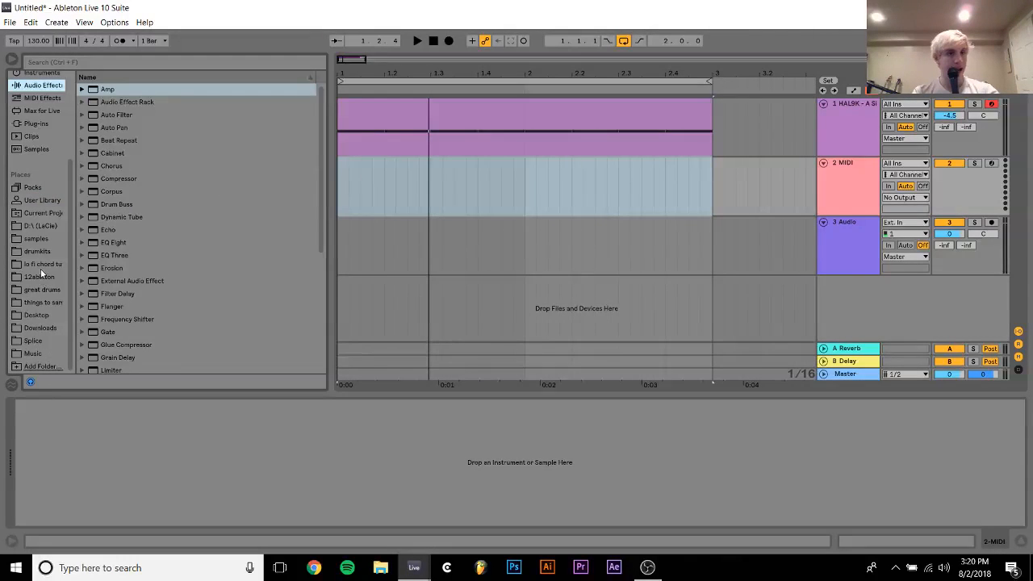
click(34, 241)
click(167, 255)
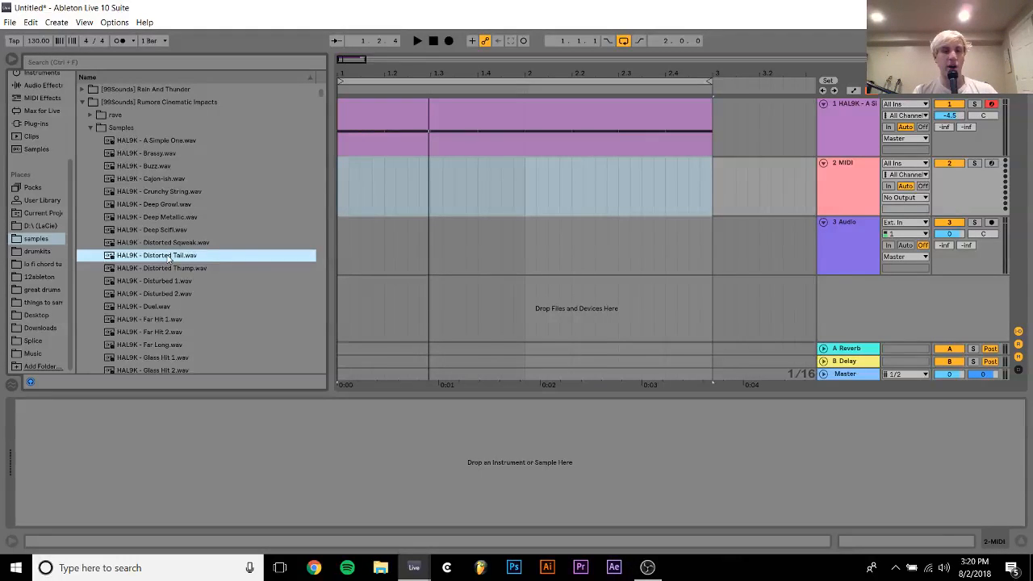
key(Up)
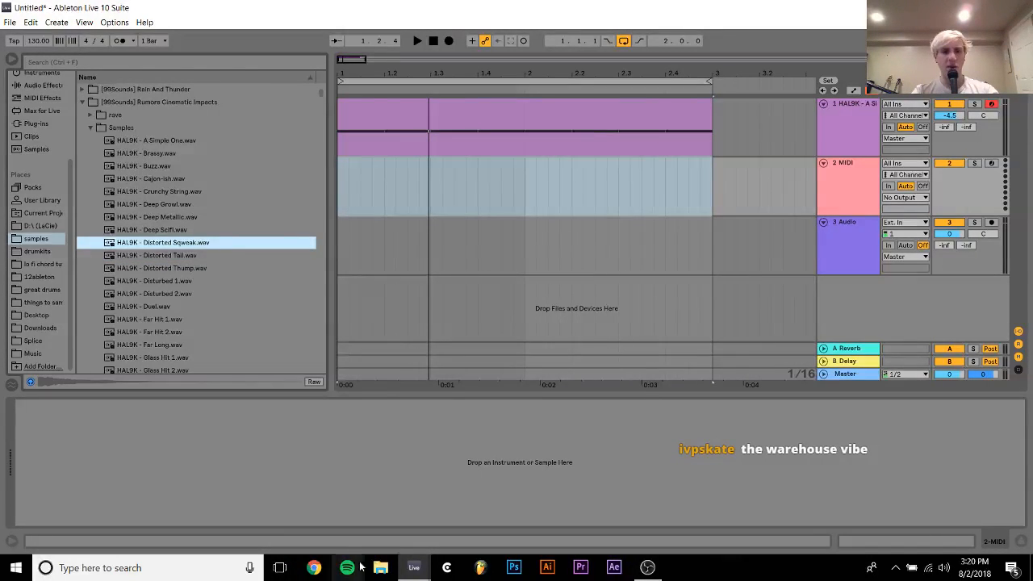
click(91, 129)
Look through the packs in the samples folder for a fitting sound while the kick loop plays
key(Down)
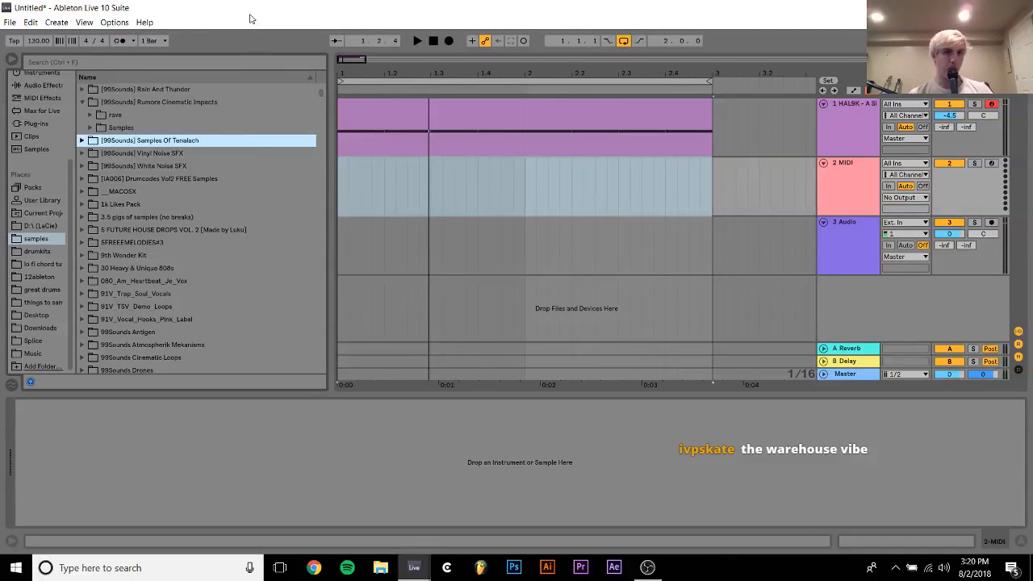
key(Down)
key(Down)
key(Down)
key(Down)
key(Down)
key(Down)
key(Down)
key(Down)
key(Down)
key(Down)
key(Down)
key(Down)
key(Down)
key(Down)
key(Down)
key(Down)
key(Down)
key(Down)
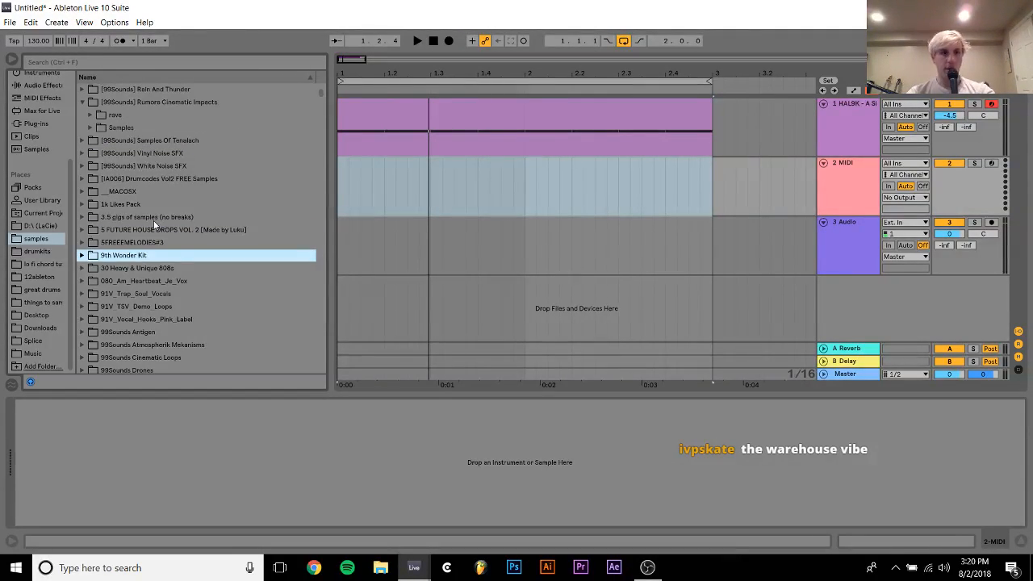
key(Down)
key(Down)
key(Down)
key(Down)
key(Down)
key(Down)
key(Down)
key(Down)
key(Down)
key(Down)
key(Down)
key(Down)
key(Down)
key(Down)
key(Down)
key(Down)
key(Down)
key(Down)
key(Down)
key(Down)
key(space)
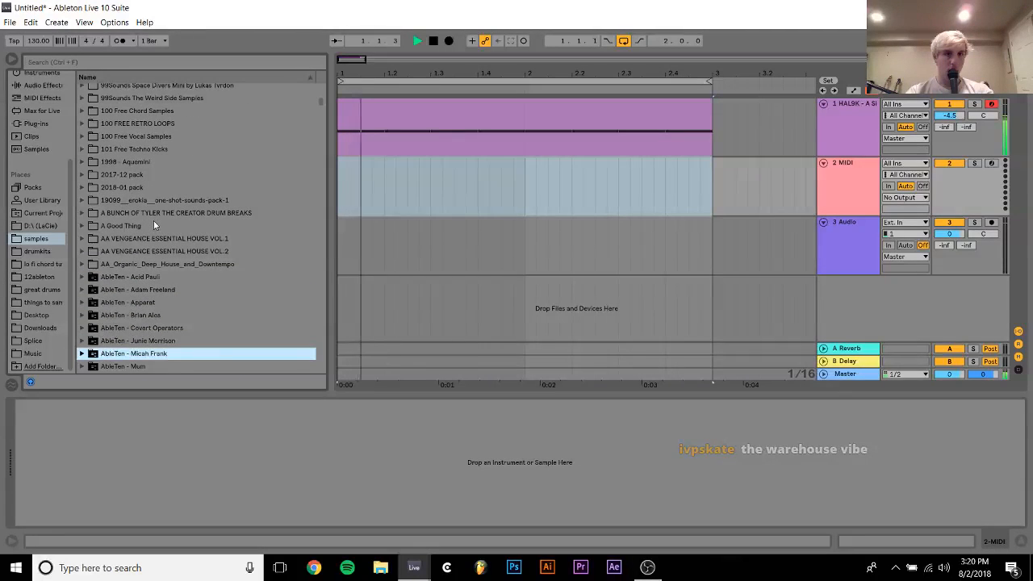
key(Up)
key(Up)
key(Up)
key(Up)
key(Up)
key(Up)
key(Up)
key(Up)
key(Up)
key(Up)
key(Up)
key(Up)
key(Up)
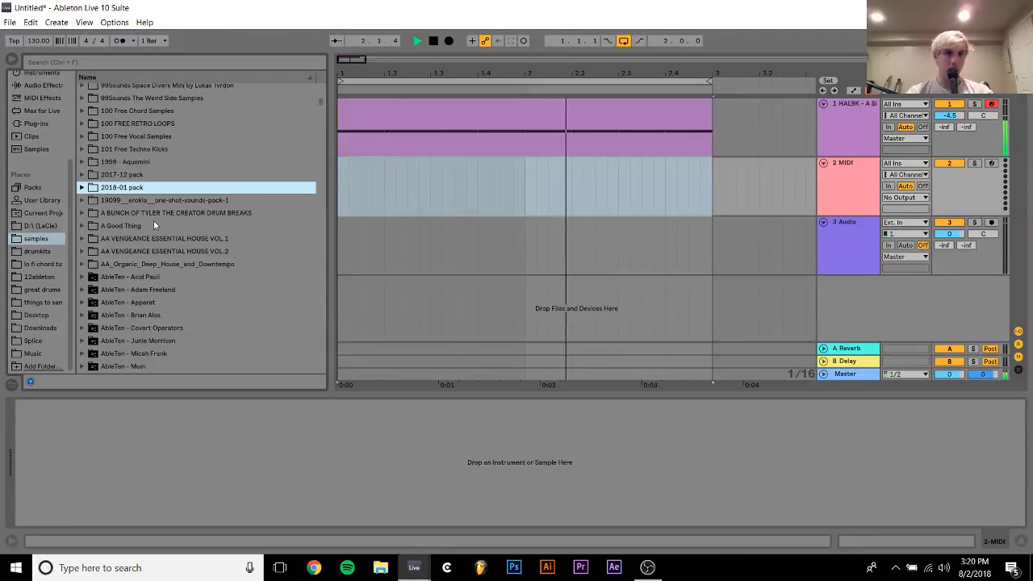
Tune the kick's Auto Filter to about 178 Hz with 41% resonance on the 24 dB slope, and shorten the Simpler sample further
click(838, 126)
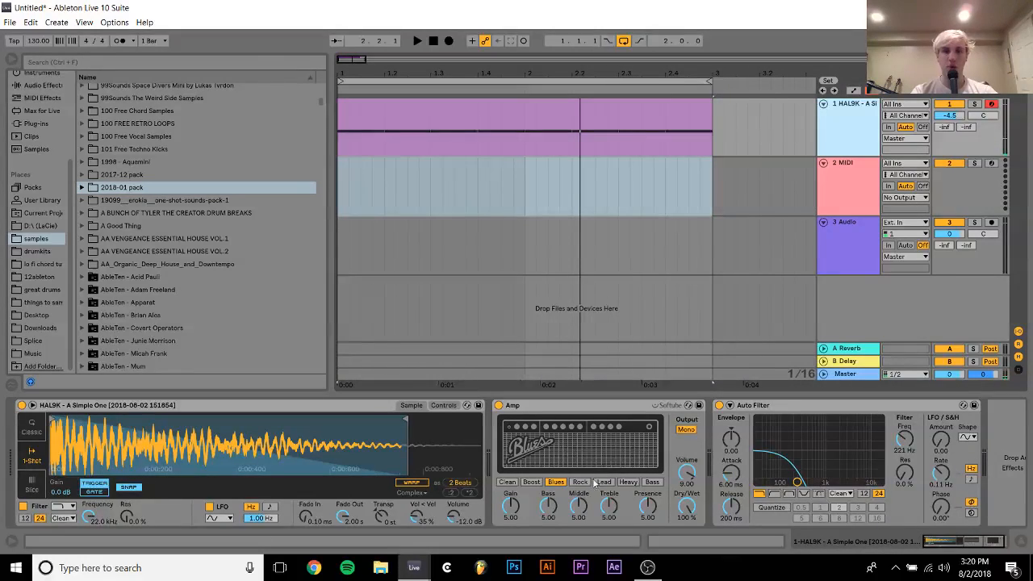
click(863, 493)
key(space)
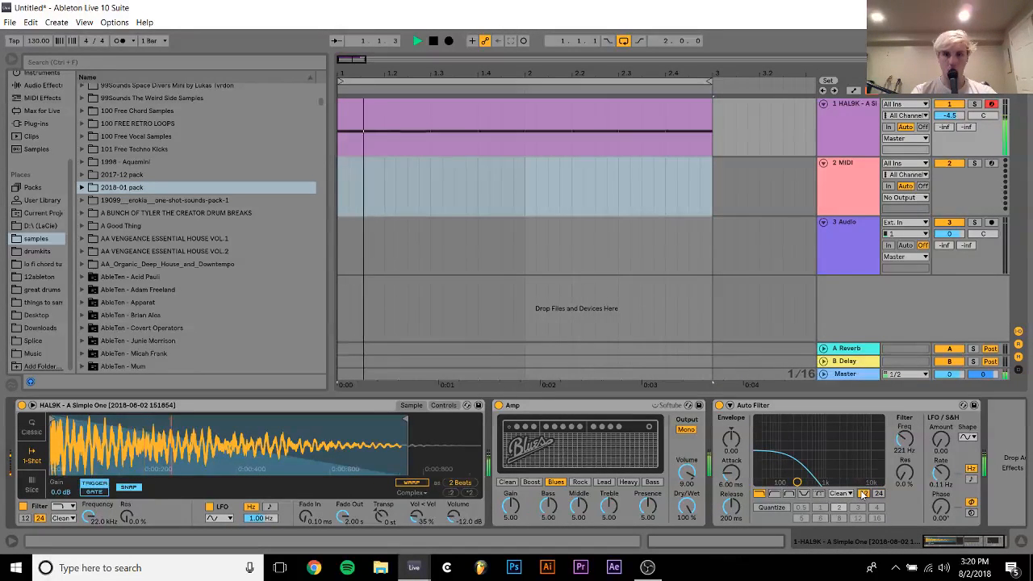
click(878, 493)
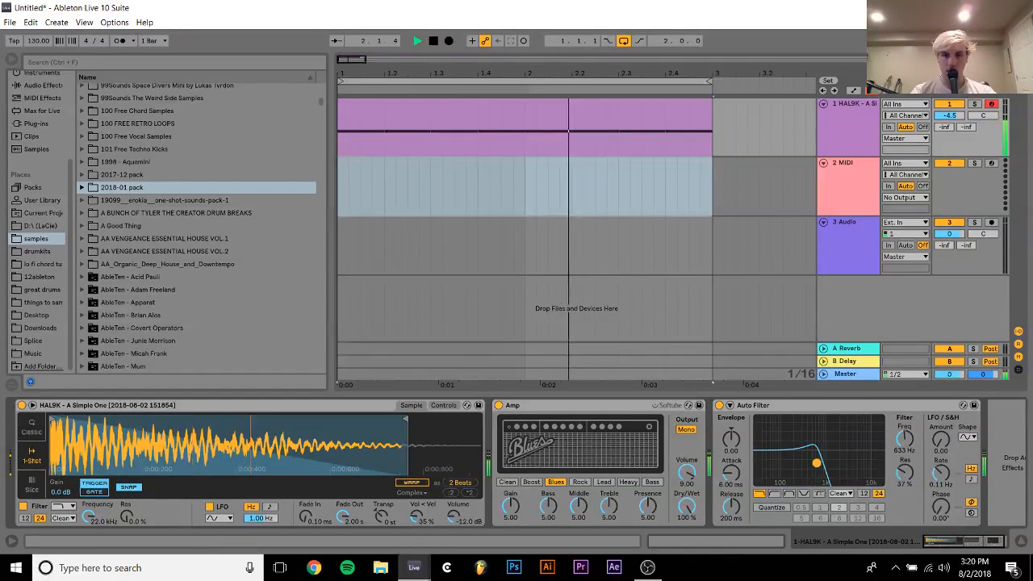
drag(796, 482, 793, 461)
mouse_move(402, 425)
mouse_down()
mouse_move(224, 426)
mouse_move(349, 413)
mouse_up()
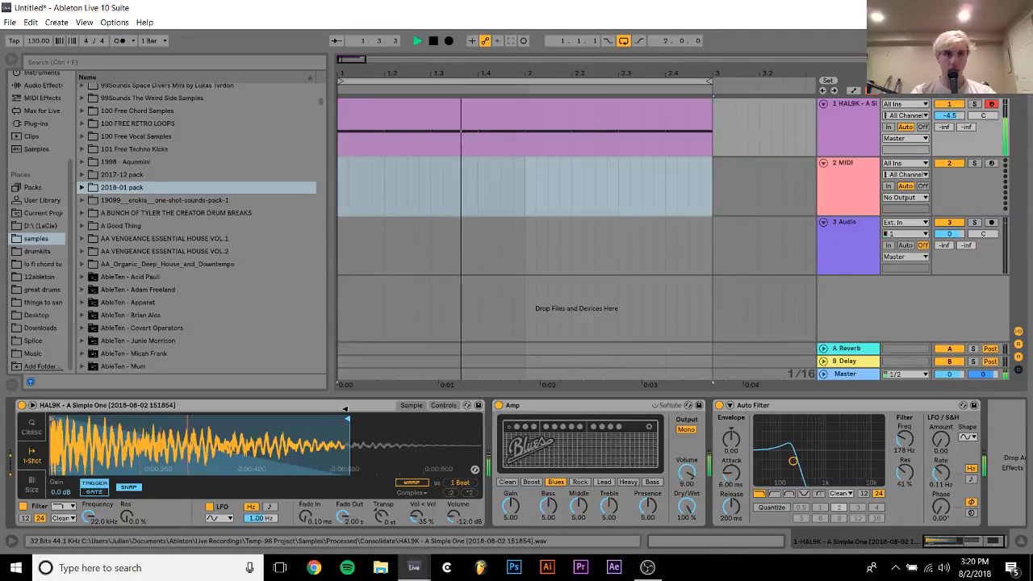
Stop playback and search the samples folder for a techno kick pack
scroll(201, 217, up, 1)
scroll(134, 176, down, 10)
key(space)
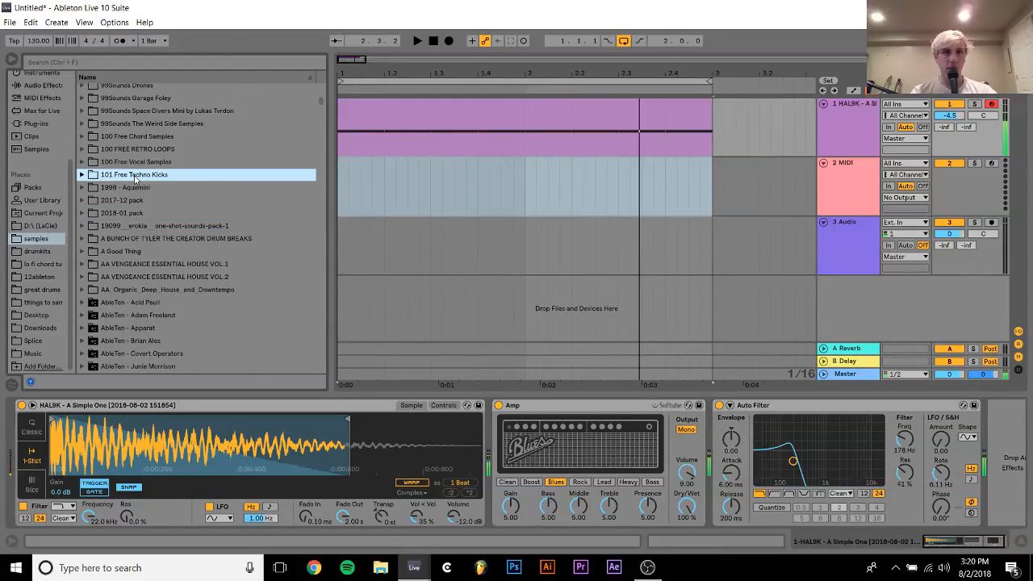
scroll(134, 175, down, 20)
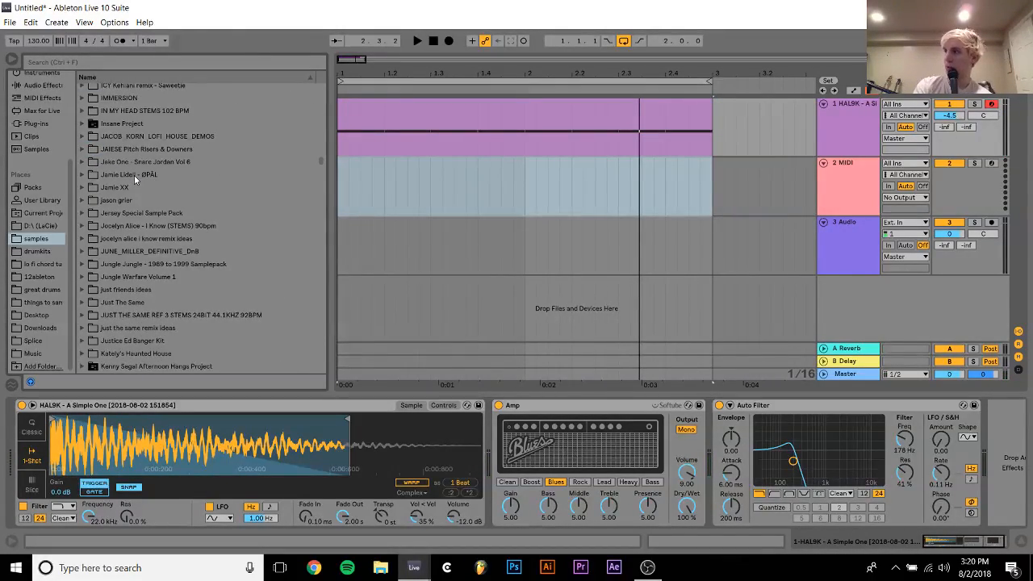
scroll(134, 175, down, 5)
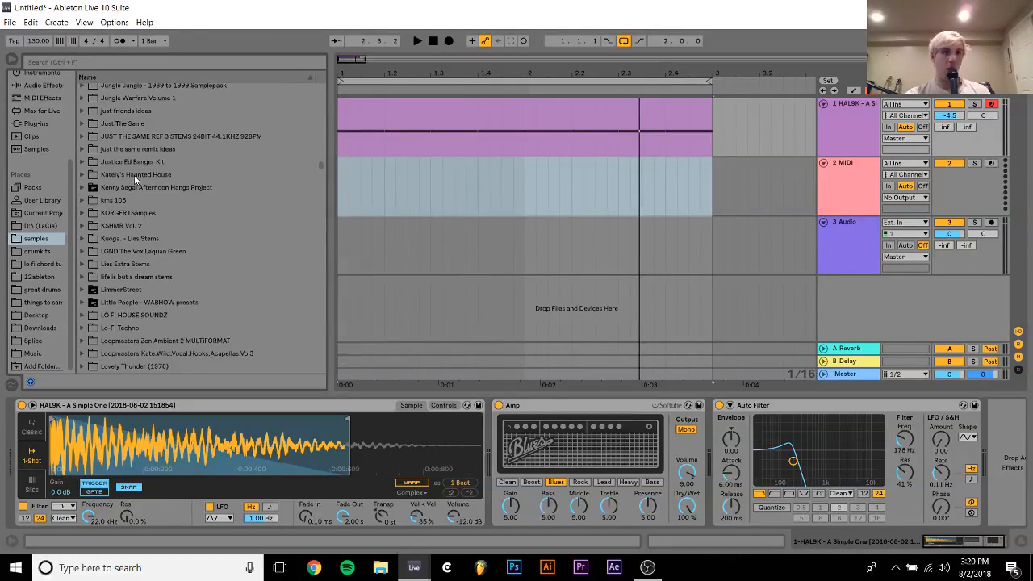
scroll(134, 175, down, 20)
scroll(134, 175, down, 7)
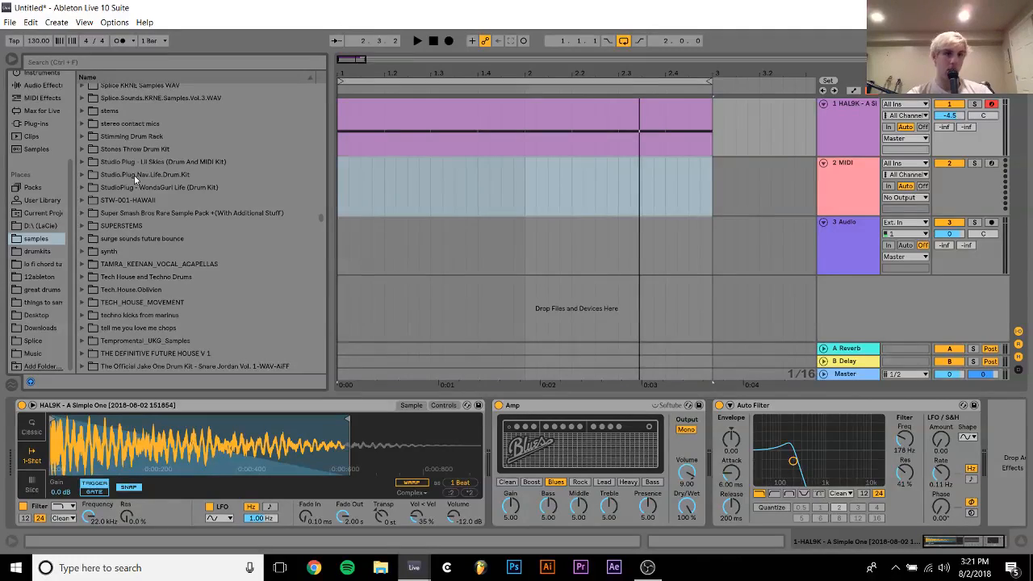
scroll(134, 176, up, 10)
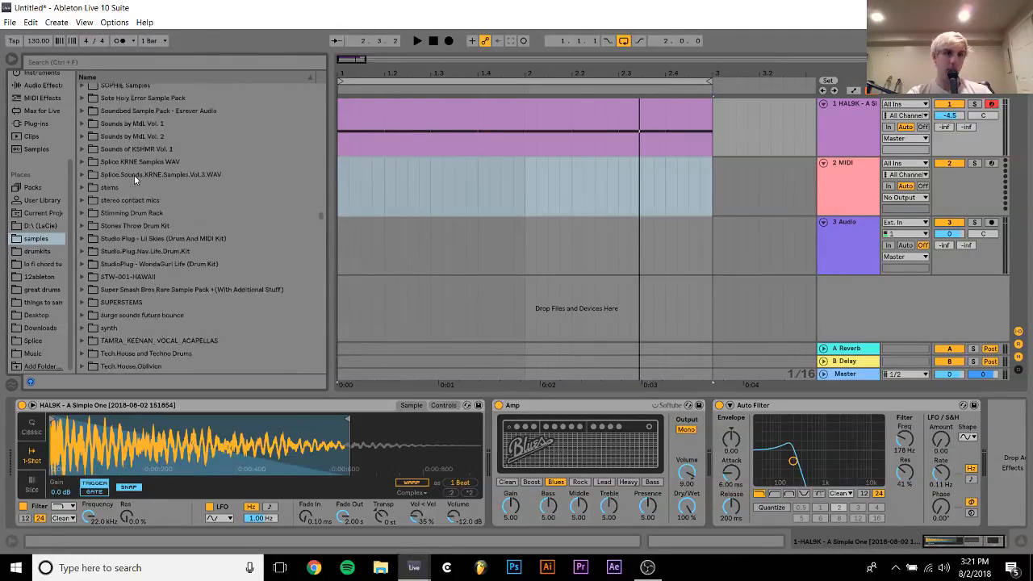
scroll(134, 175, up, 6)
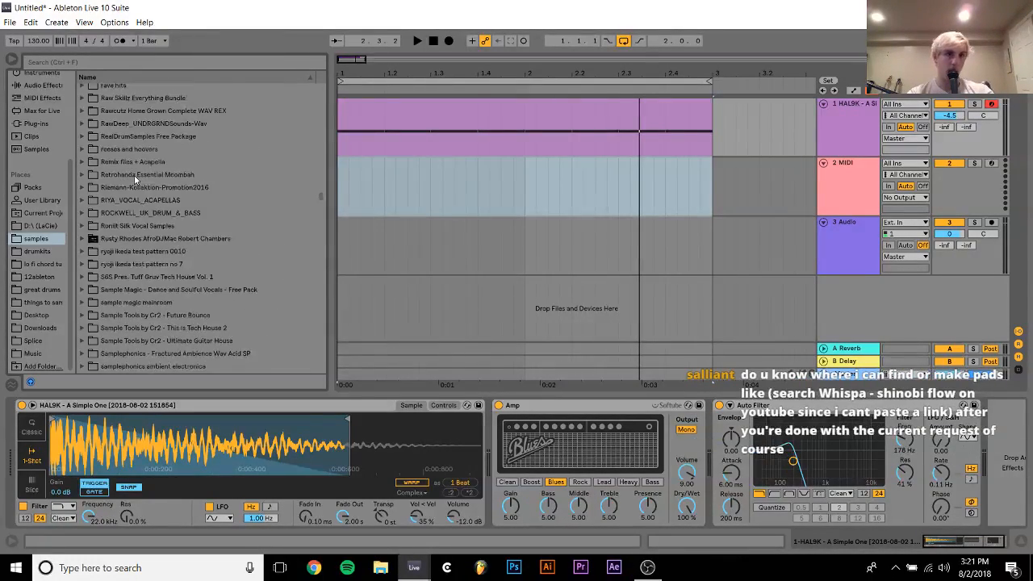
Open the Kickdrums one-shots in the Riemann-Kollektion-Promotion2016 pack and preview RK_Techno_Kick2_01.wav
click(132, 214)
key(Up)
key(Up)
key(Right)
key(Down)
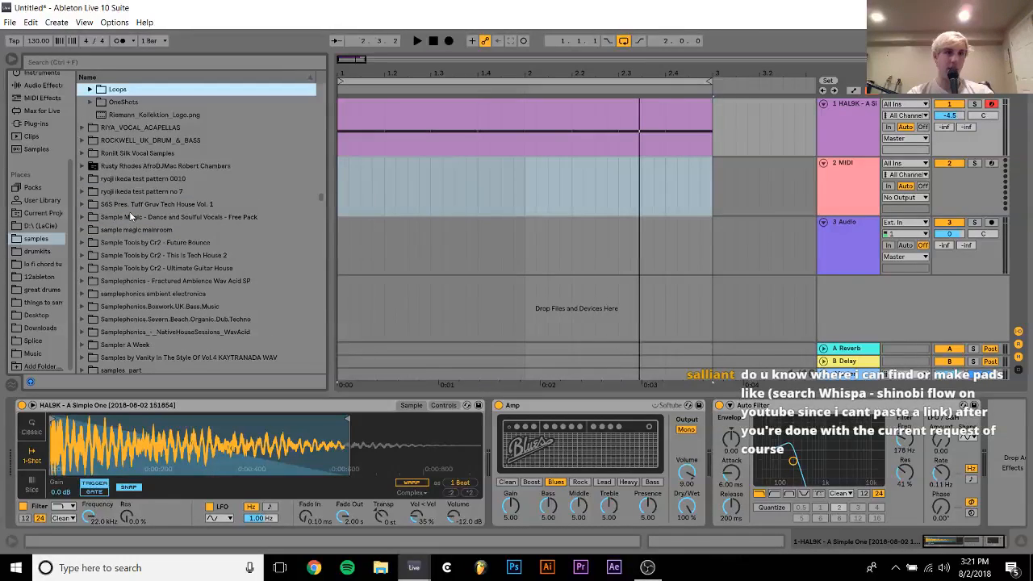
key(Down)
key(Right)
key(Down)
key(Down)
key(Down)
key(Down)
key(Down)
key(Down)
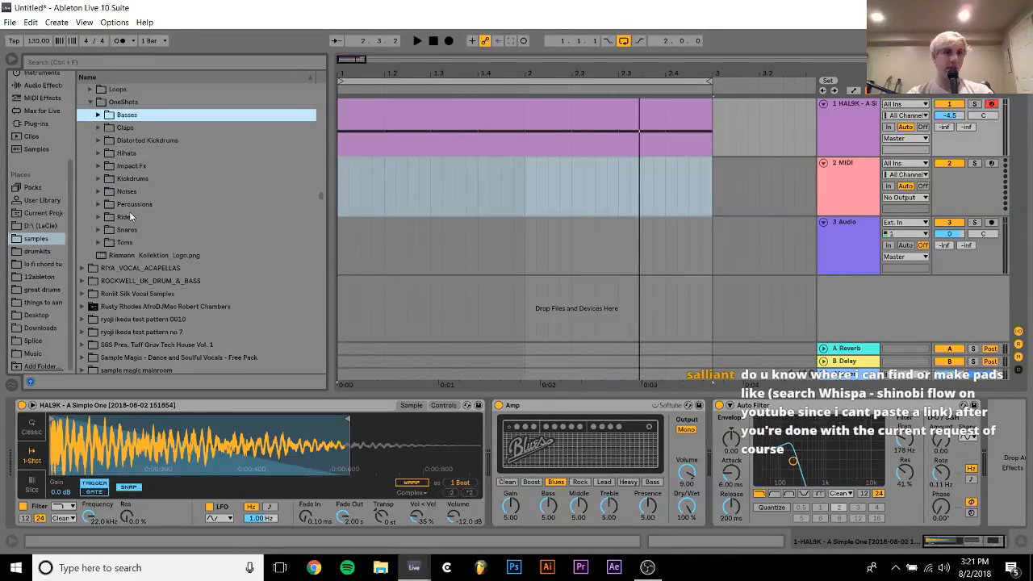
key(Right)
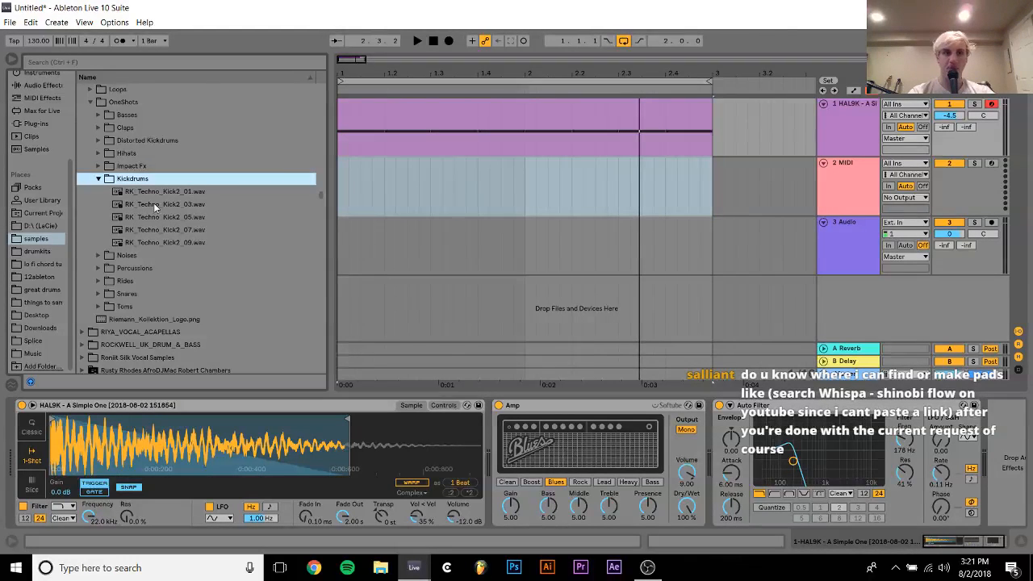
key(Down)
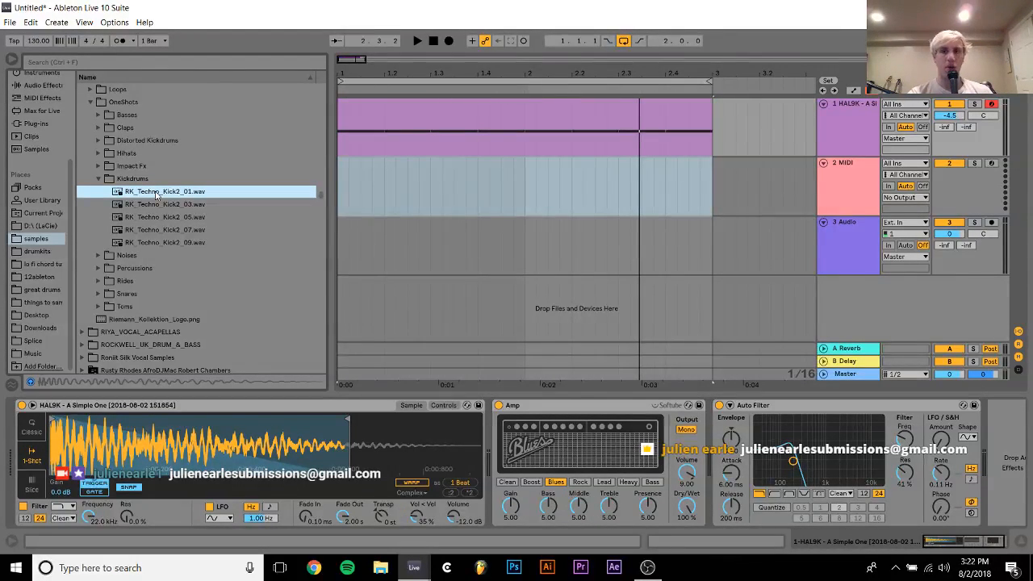
Play back the existing loop, then audition the Kickdrums one-shots RK_Techno_Kick2_01.wav through RK_Techno_Kick2_07.wav to pick an accompanying kick
key(space)
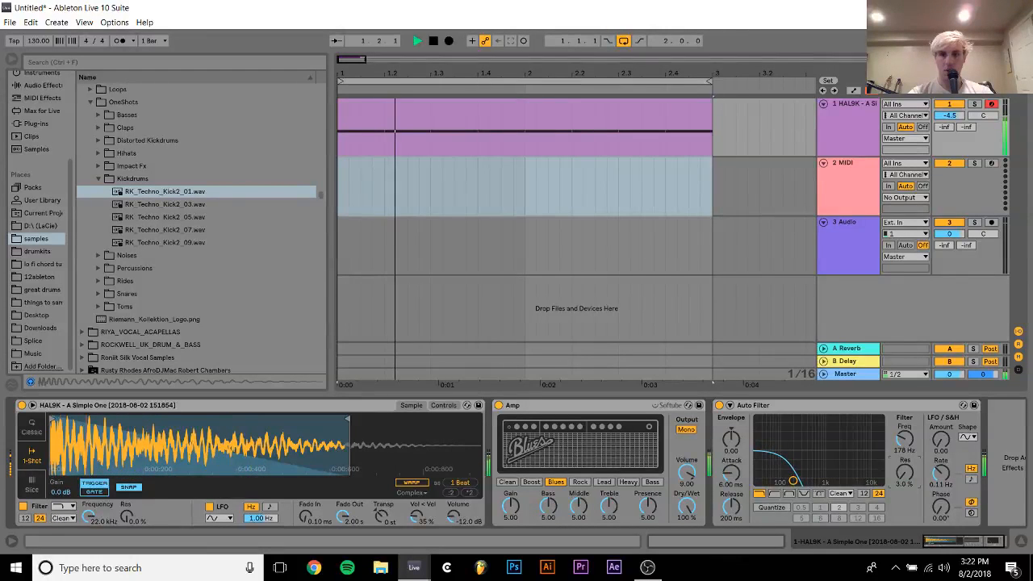
click(696, 185)
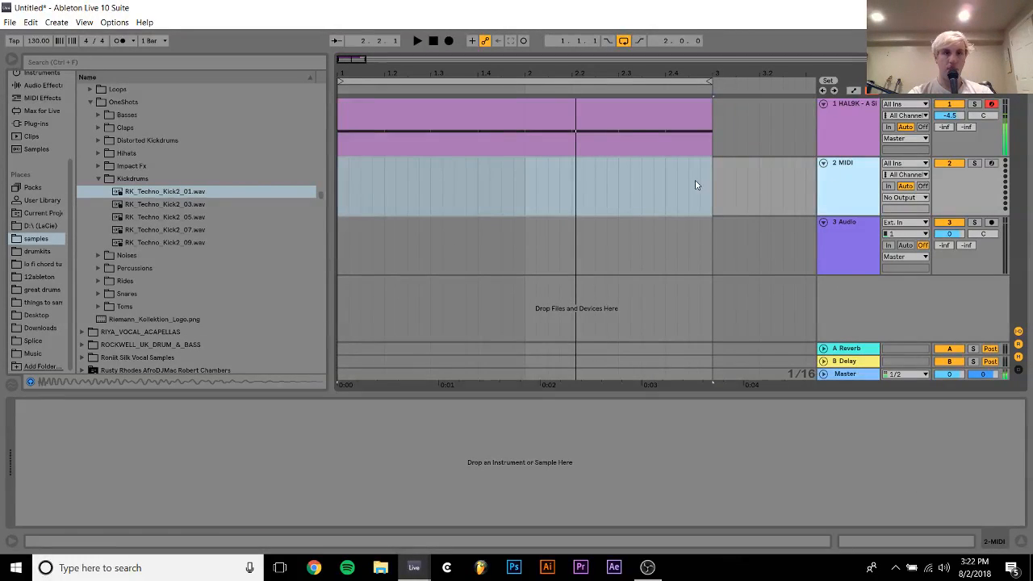
click(146, 207)
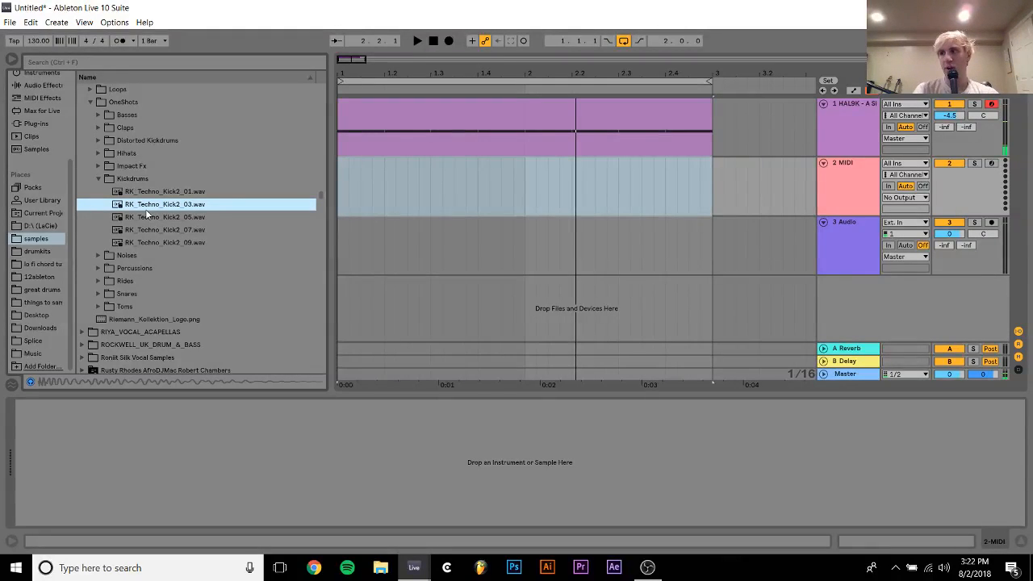
key(Up)
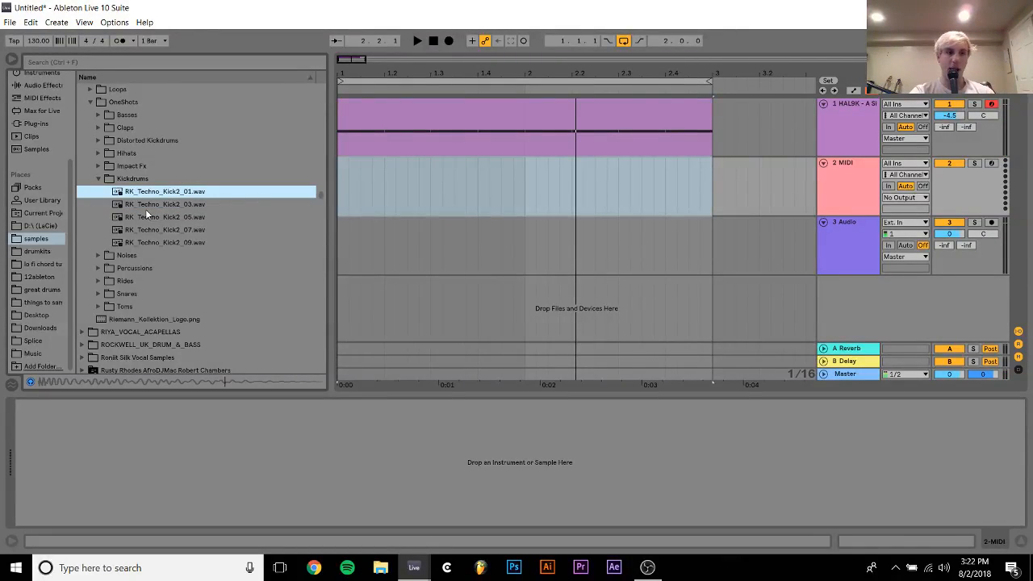
key(Down)
key(Down)
key(Down)
key(Down)
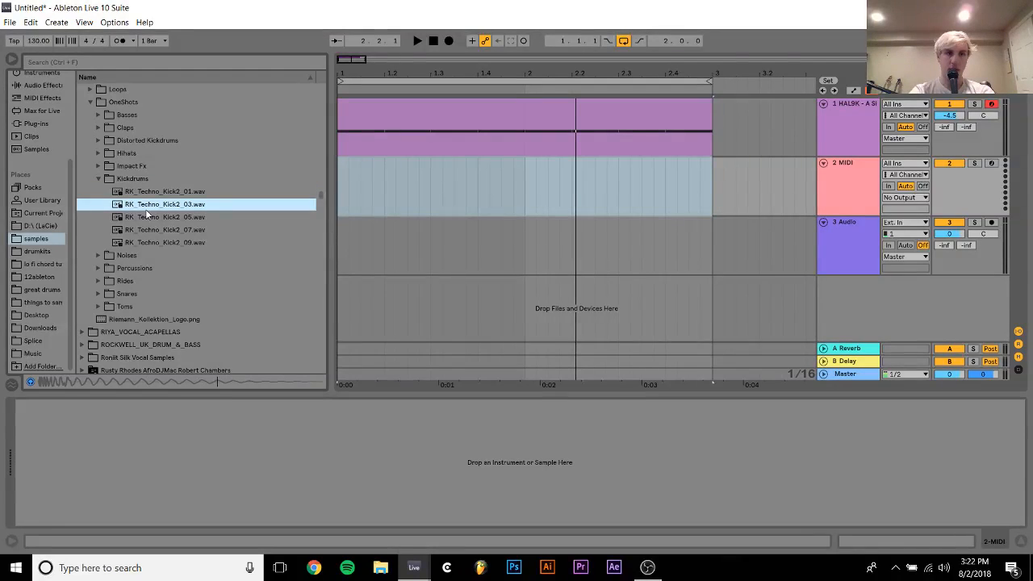
key(Up)
key(Up)
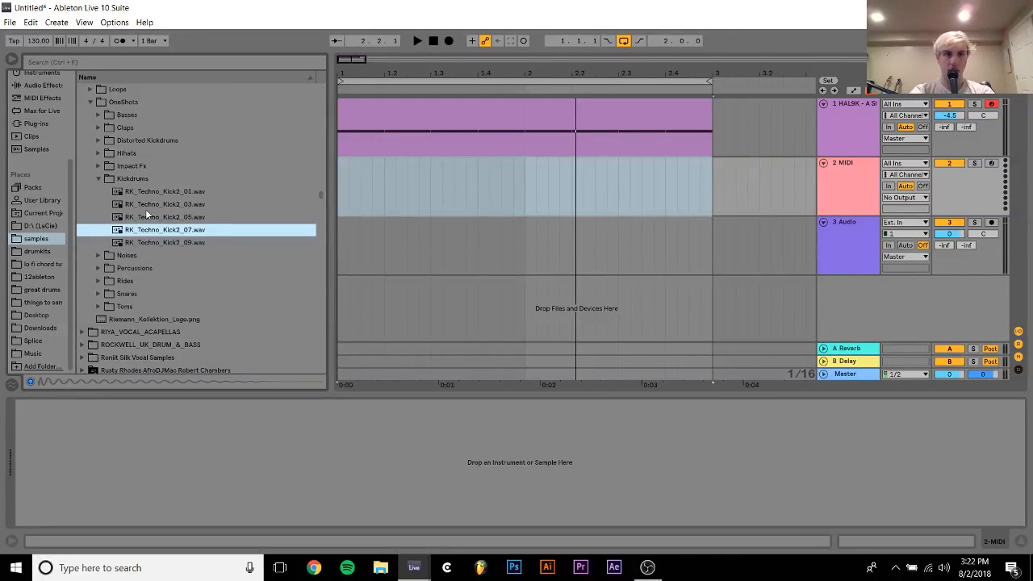
Place RK_Techno_Kick2_01.wav at the start of track 2 and duplicate it onto every beat of the two-bar loop
drag(160, 192, 341, 173)
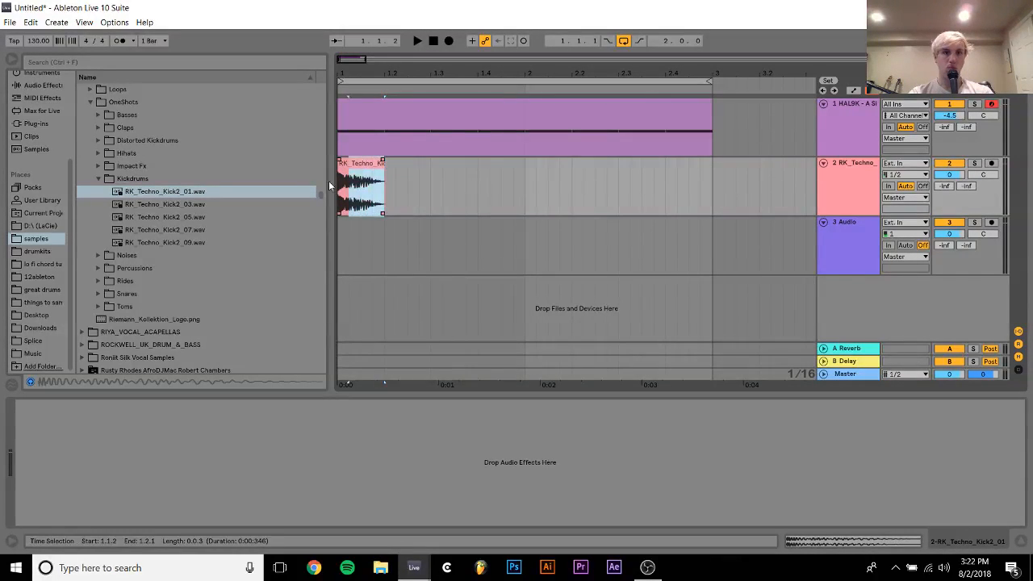
key(ctrl+d)
key(ctrl+d)
key(ctrl+d)
key(ctrl+d)
key(ctrl+d)
key(ctrl+d)
key(ctrl+d)
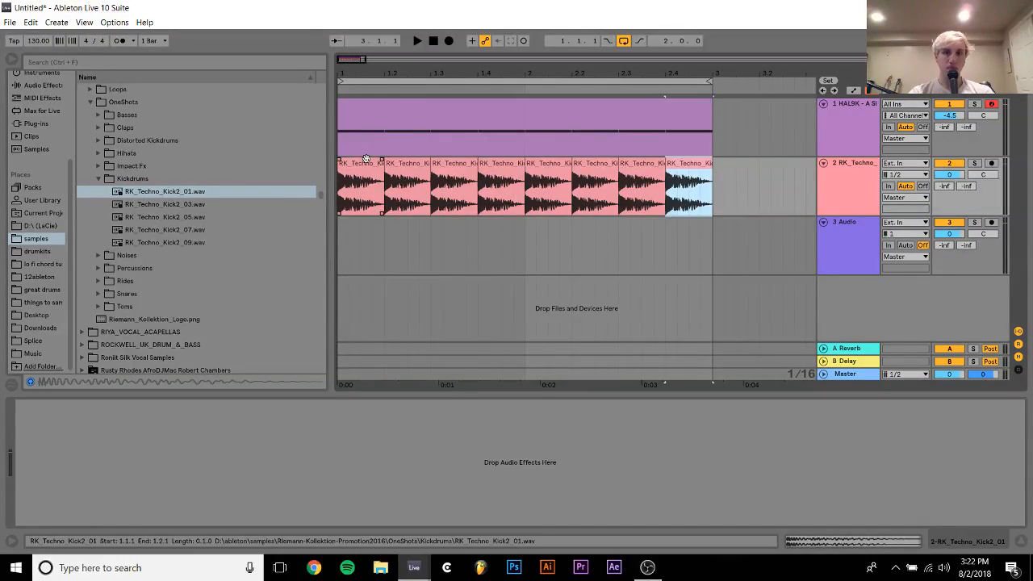
Play the loop and lower the techno kick track's volume to -9 dB
click(361, 161)
key(space)
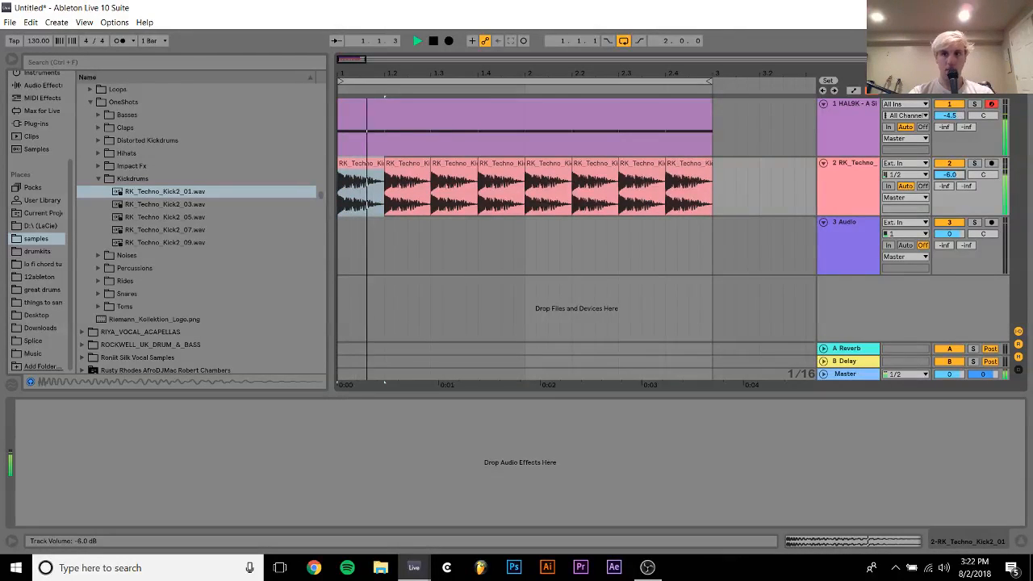
drag(949, 175, 949, 172)
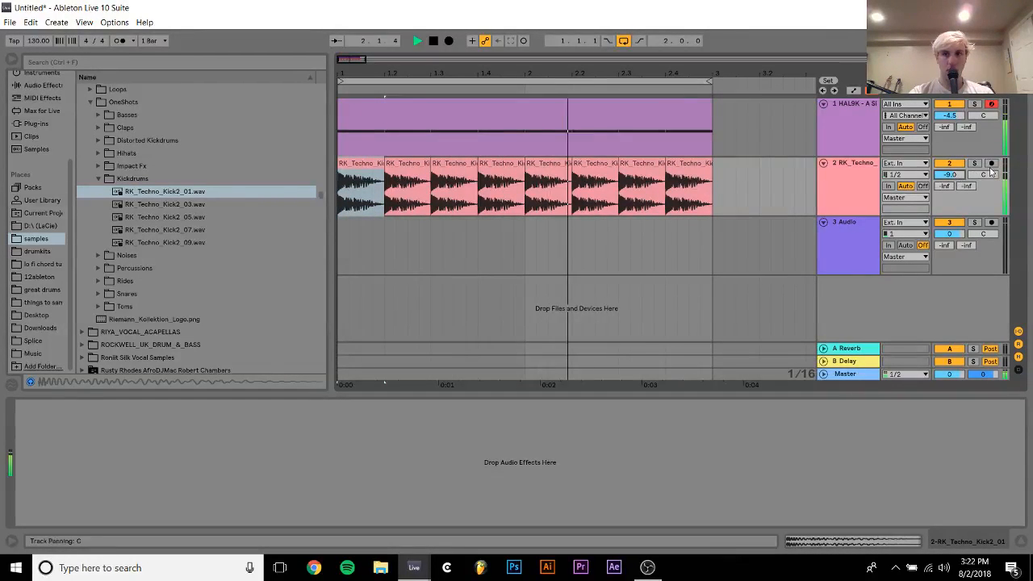
Solo the techno kick track and add an EQ Eight with band 1 as a low cut at about 102 Hz
click(976, 163)
click(838, 182)
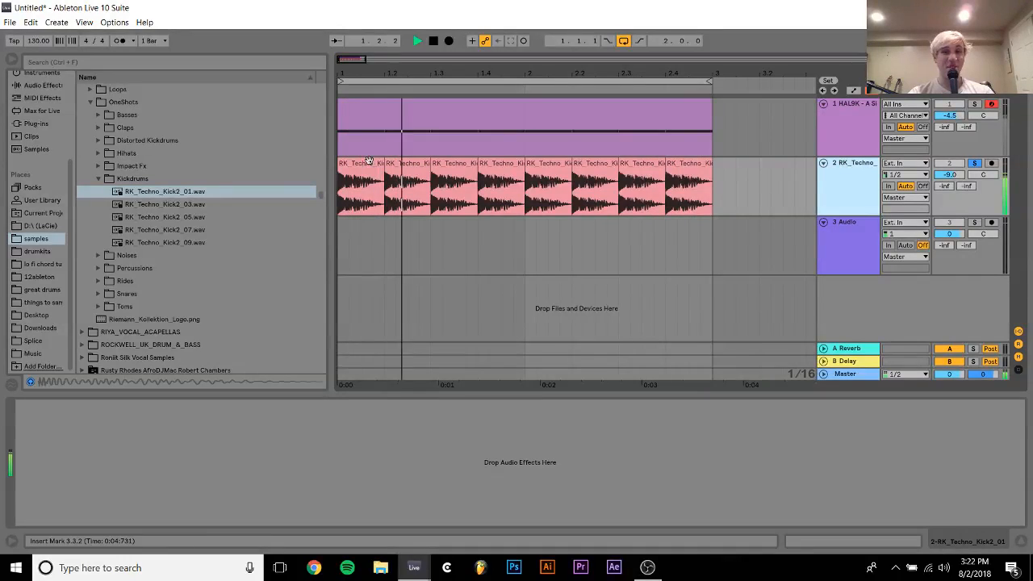
click(37, 85)
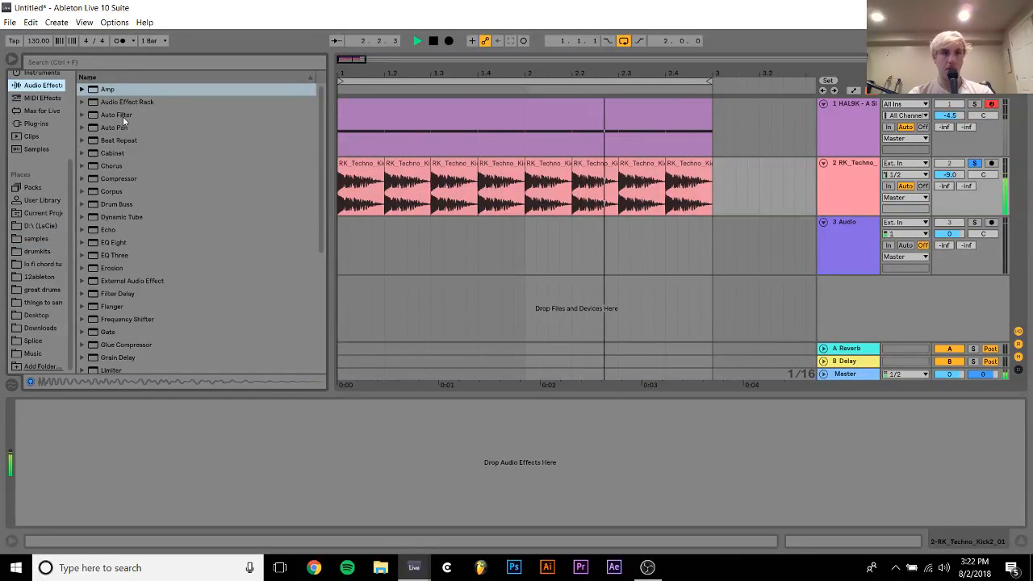
double_click(117, 243)
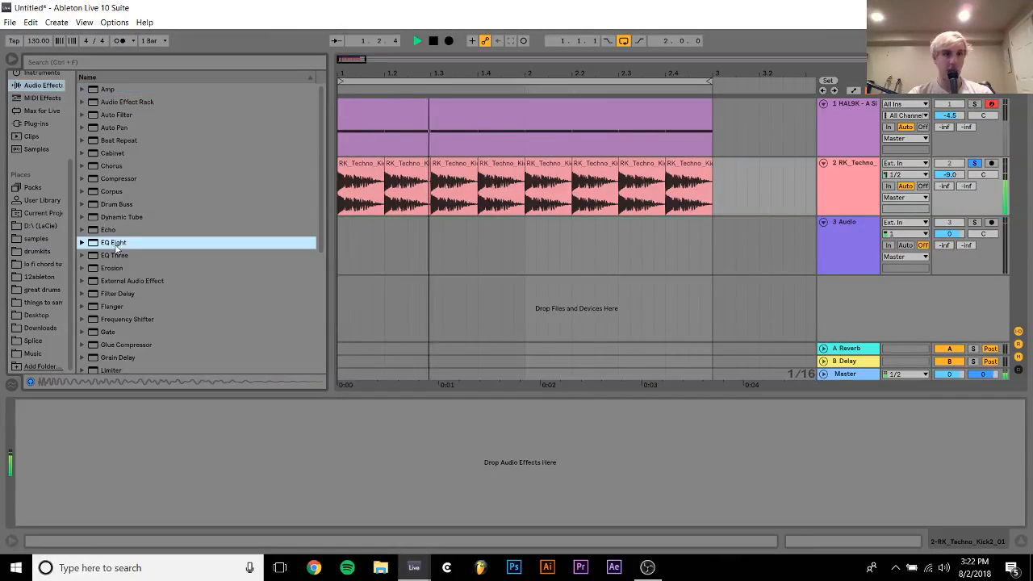
click(67, 509)
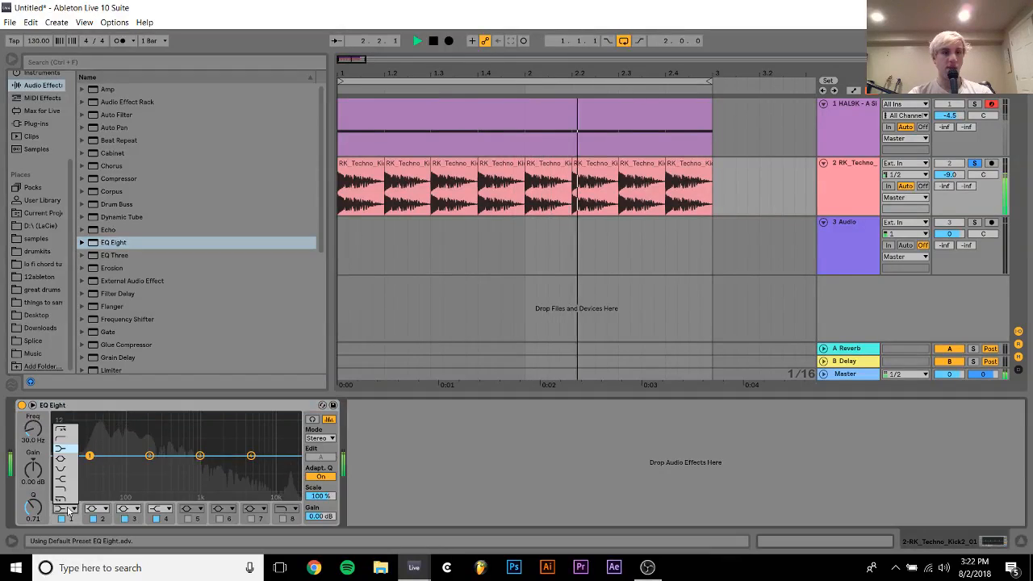
click(61, 429)
drag(89, 467, 126, 467)
drag(35, 434, 35, 433)
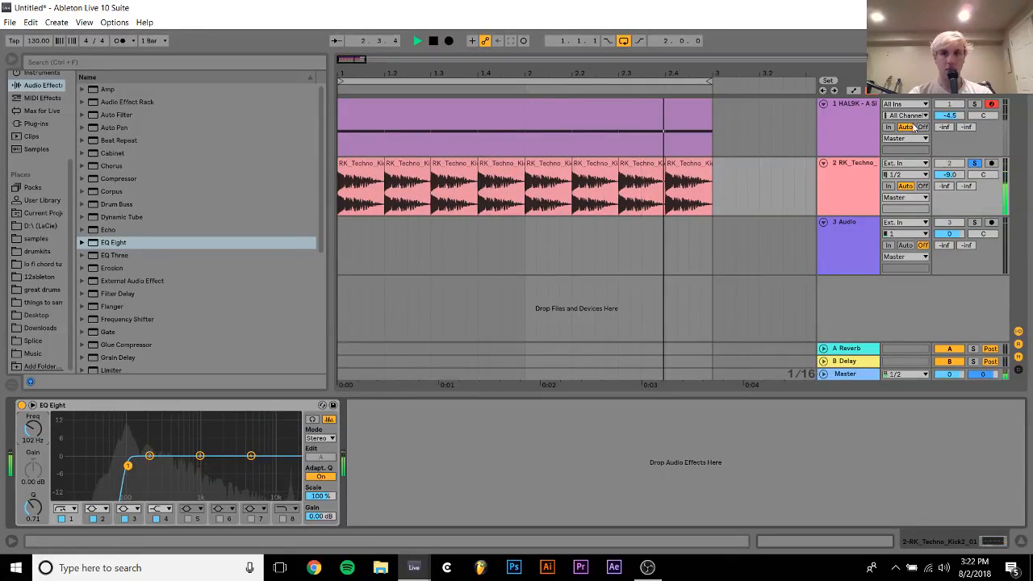
Unsolo the techno kick track and set its volume to about -10.4 dB
click(975, 163)
drag(950, 175, 950, 177)
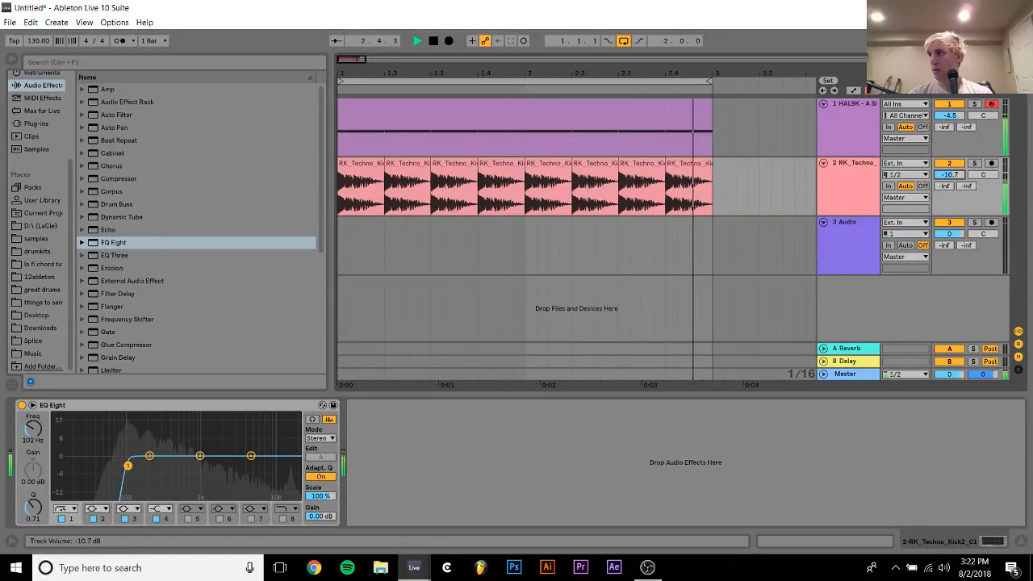
Transpose all eight techno kick clips by -1 semitone, then return to the device view and stop playback
drag(783, 186, 760, 185)
drag(608, 202, 311, 236)
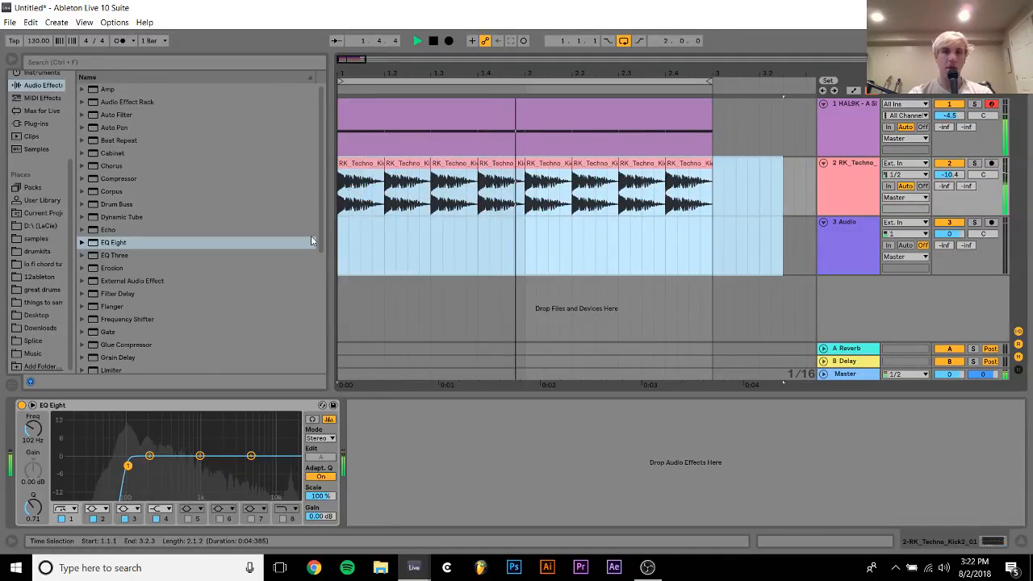
click(848, 542)
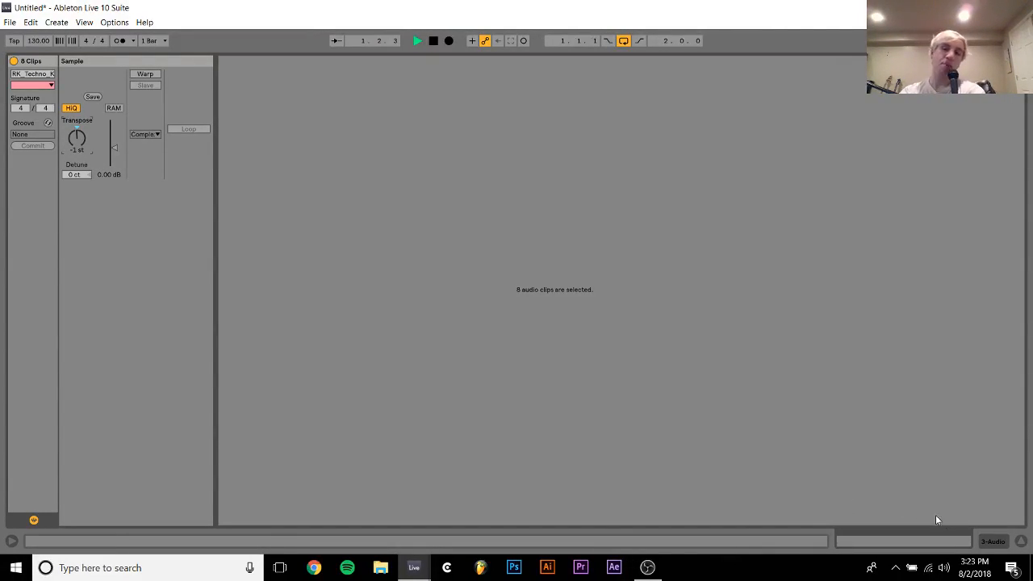
click(998, 543)
key(space)
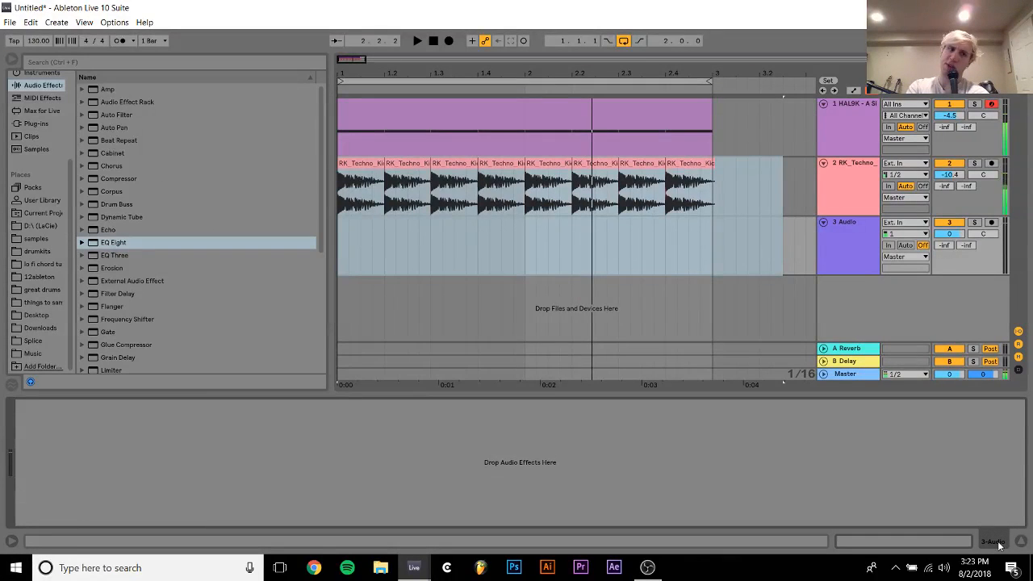
Preview the original RK_Techno_Kick2_01.wav, then compare the techno kick track with its EQ Eight bypassed and re-enabled during playback
click(37, 238)
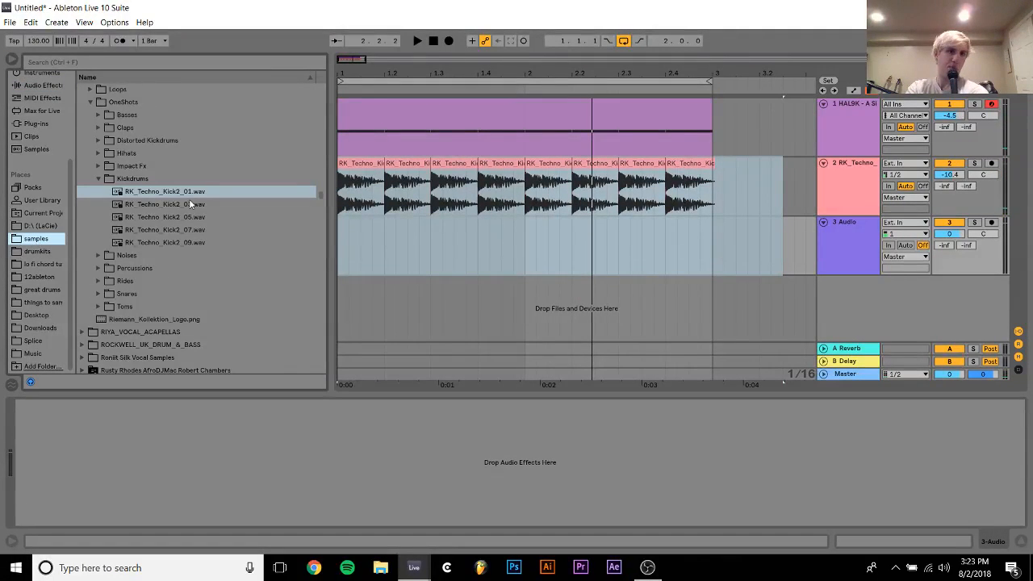
click(159, 192)
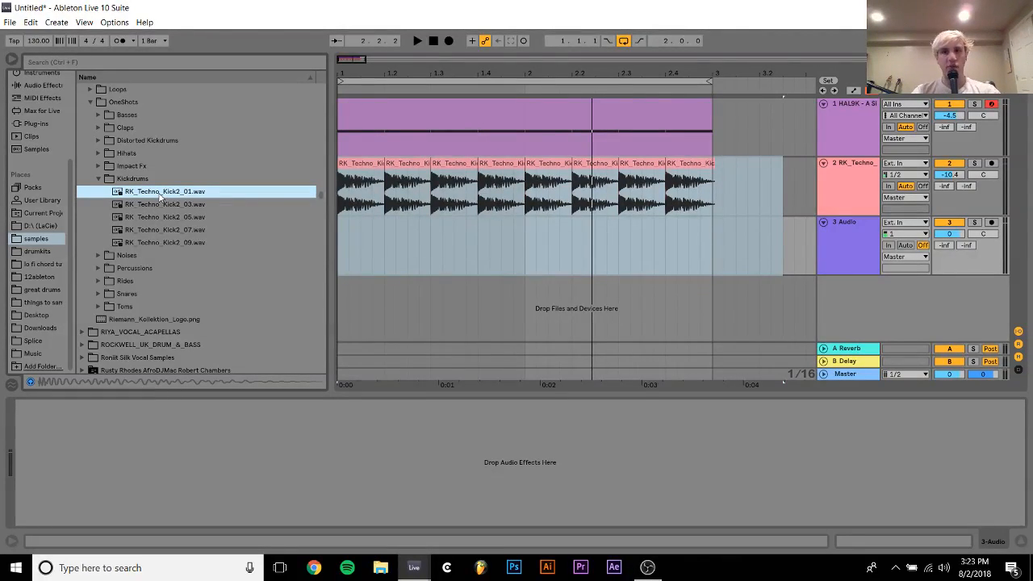
click(843, 178)
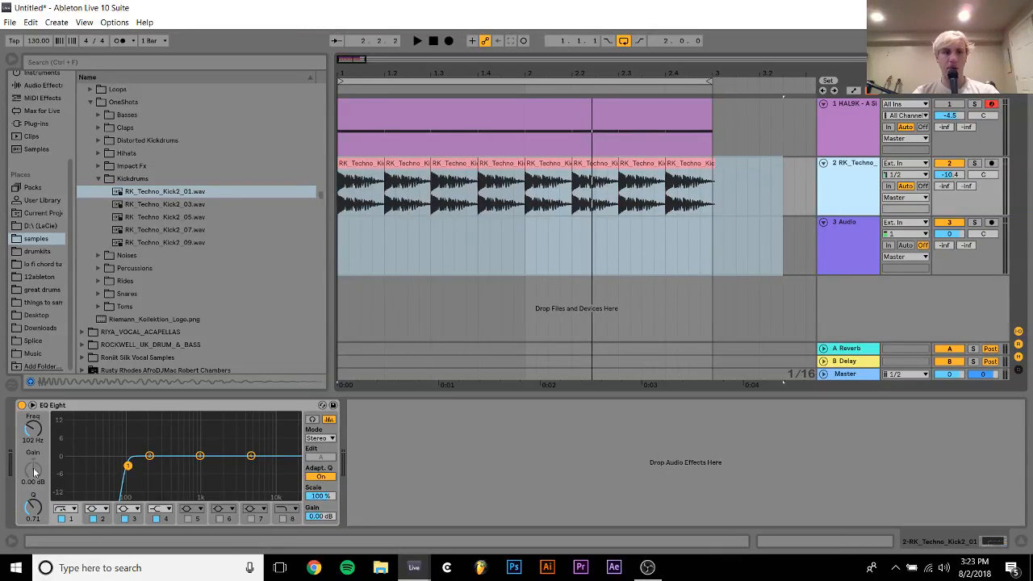
click(21, 405)
key(space)
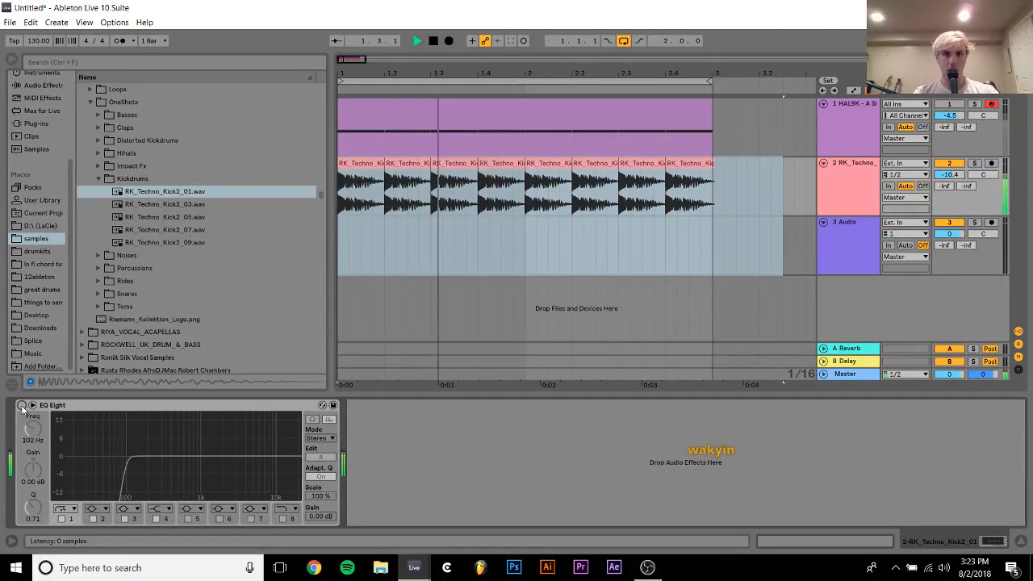
click(21, 405)
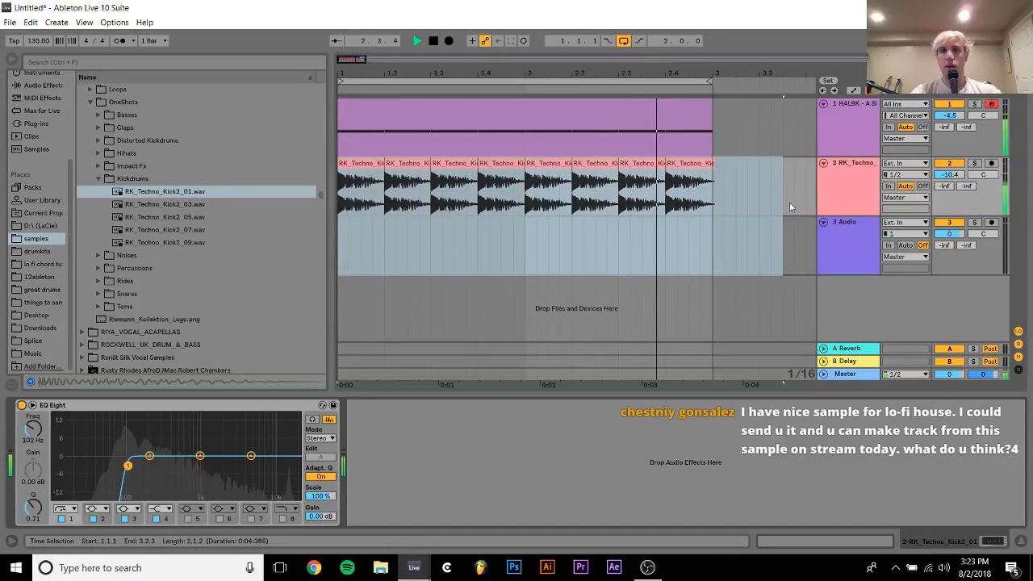
Insert a new MIDI track below the techno kick track, stop playback and open the pack's Hihats one-shots folder
key(ctrl+shift+t)
click(97, 179)
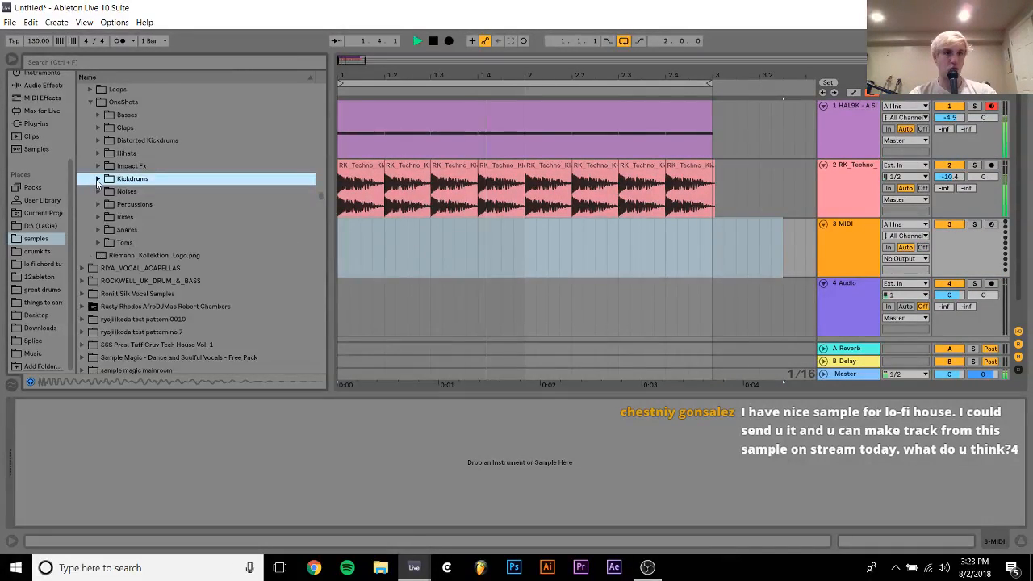
key(space)
key(Up)
key(Up)
key(Right)
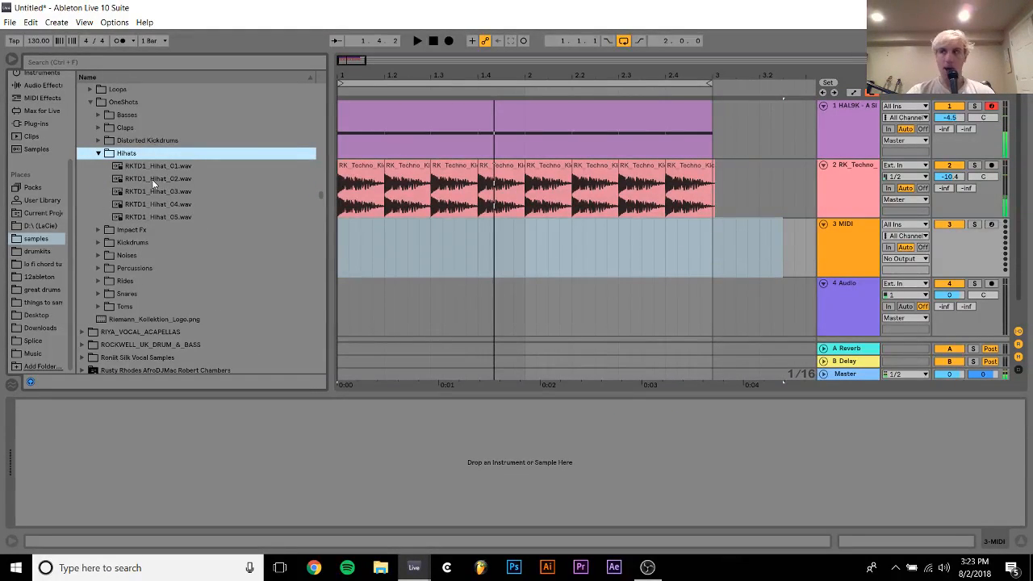
Audition the hi-hat one-shots from RKTD1_Hihat_01.wav to RKTD1_Hihat_05.wav and collapse the Hihats folder
key(Down)
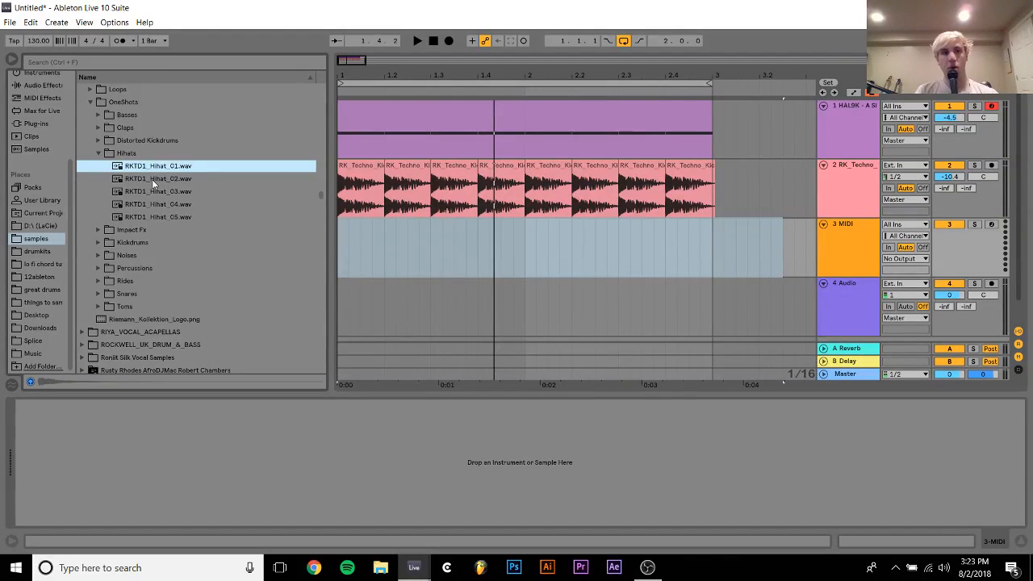
key(Down)
key(Down)
key(Down)
key(Down)
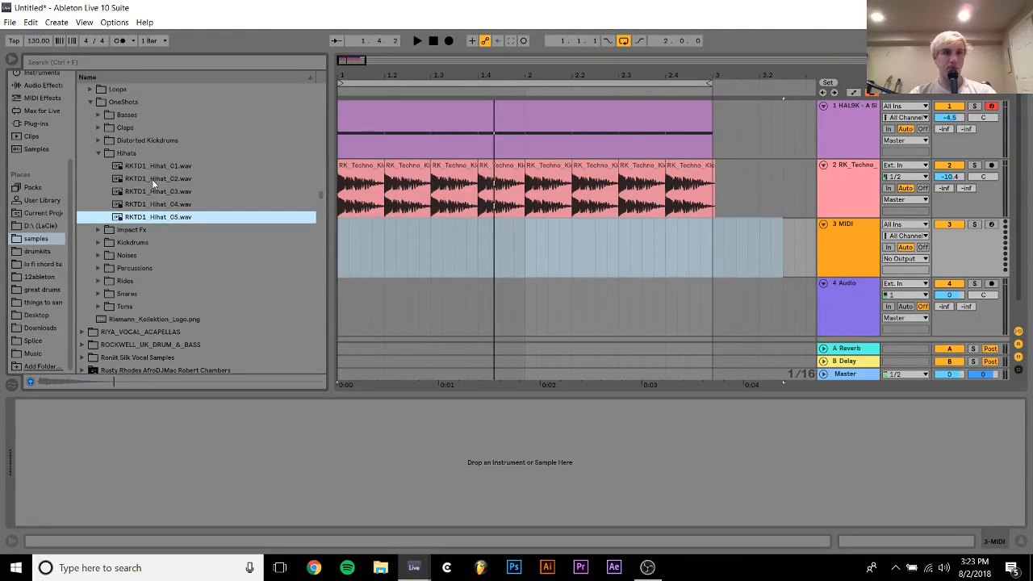
key(Left)
key(Left)
Open the Rides one-shots folder in the same pack and audition its ride samples
key(Down)
key(Down)
key(Down)
key(Down)
key(Down)
key(Right)
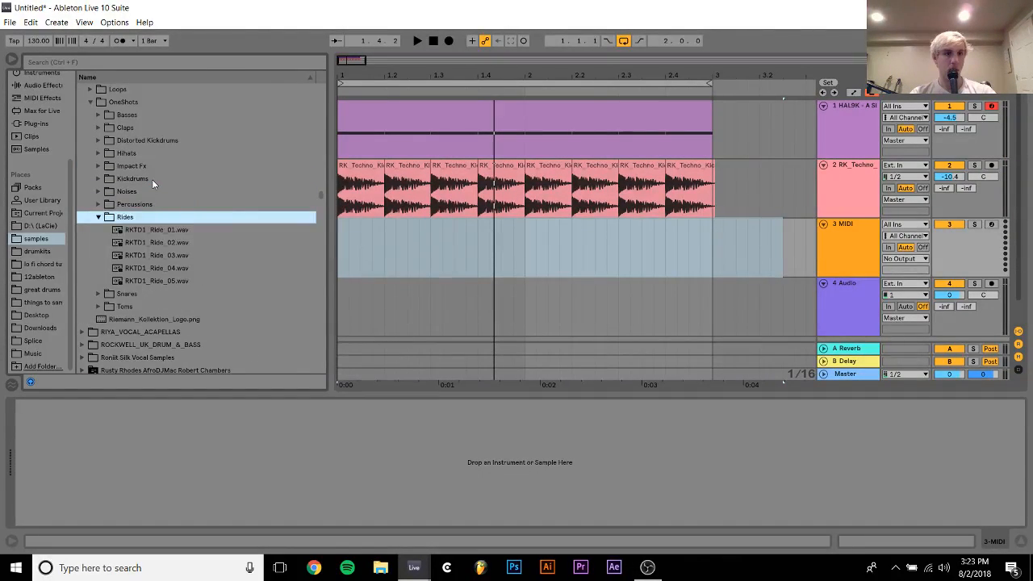
key(Down)
Open the Percussions one-shots folder, audition the RKTD1_Perc samples and collapse the folder again
key(Down)
key(Down)
key(Up)
key(Up)
key(Up)
key(Up)
key(Right)
key(Down)
key(Down)
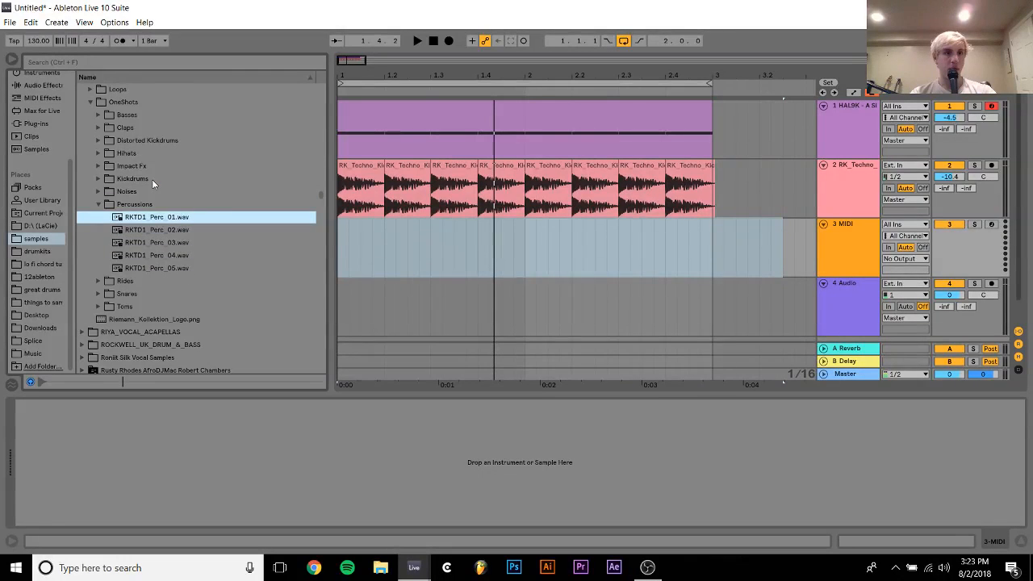
key(Down)
key(Down)
key(Down)
key(Down)
key(Up)
key(Left)
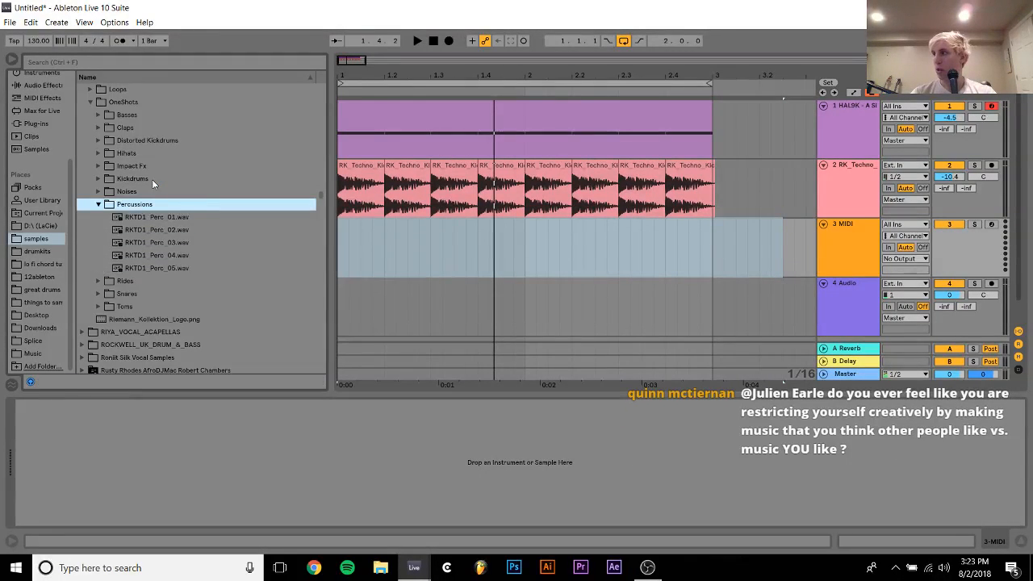
key(Left)
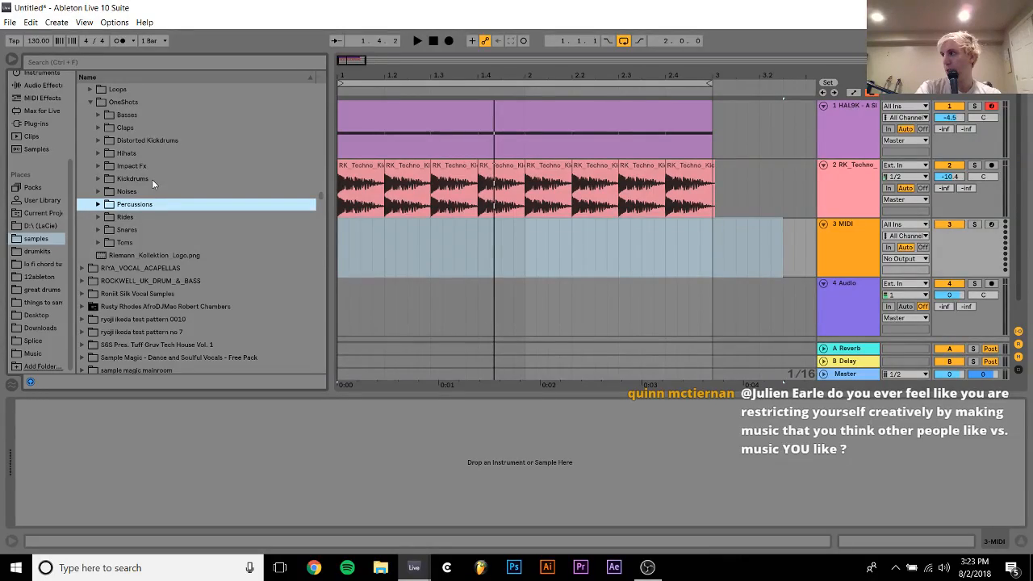
Find the 9th Wonder Kit among the sample packs and expand it to reach its percussion subfolders
scroll(152, 179, up, 15)
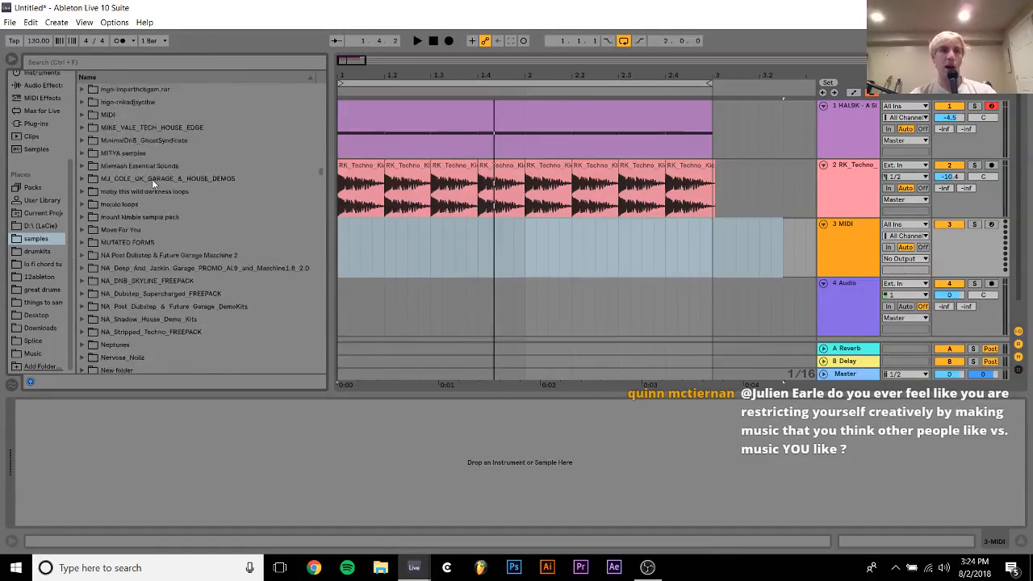
scroll(152, 183, up, 20)
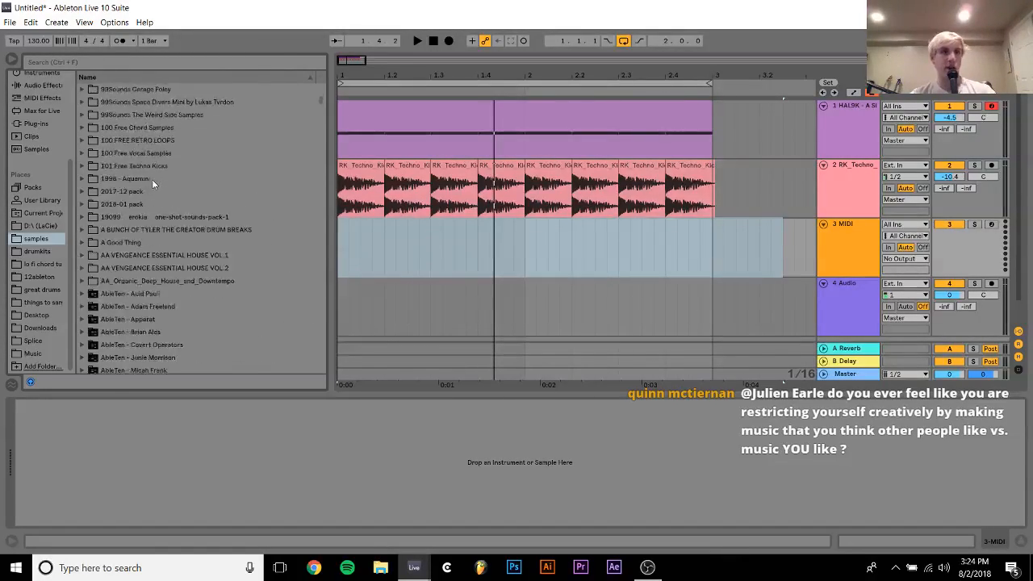
scroll(149, 194, down, 2)
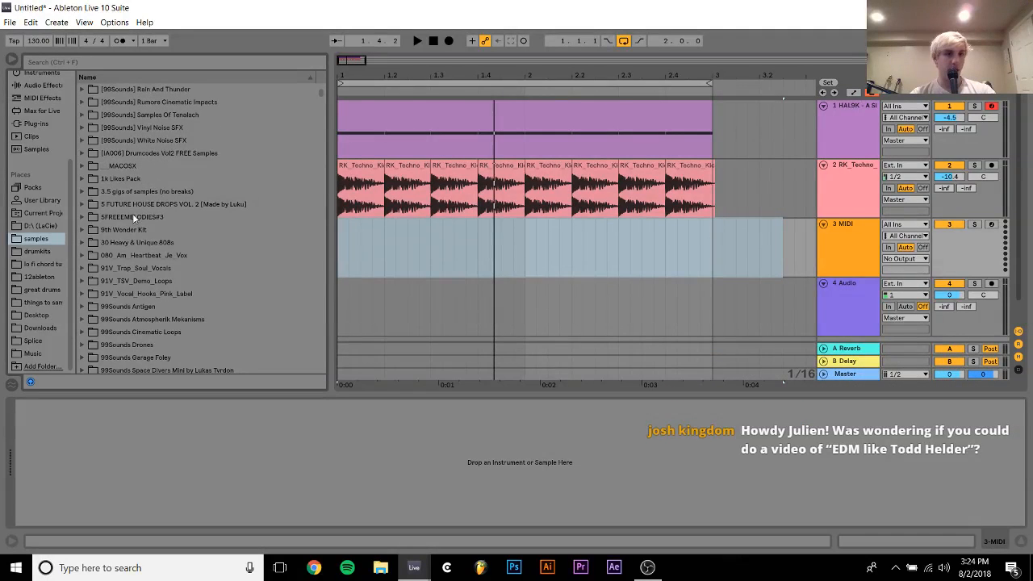
click(124, 230)
key(Right)
key(Down)
key(Down)
key(Down)
key(Down)
key(Down)
key(Down)
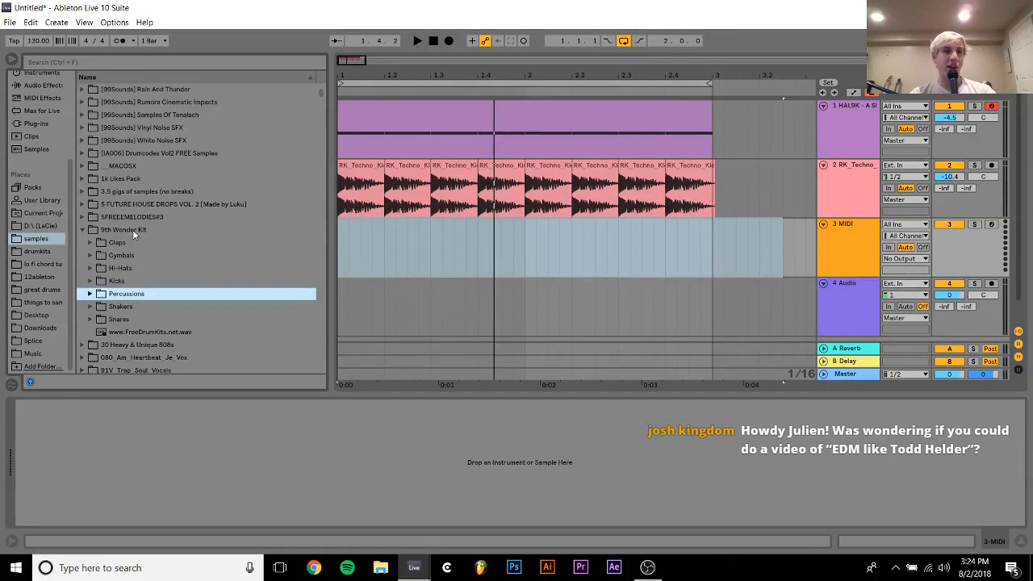
Open the kit's Shakers folder and audition its first shaker samples, including Hi_Shk1.wav
key(Right)
key(Down)
key(Down)
key(Up)
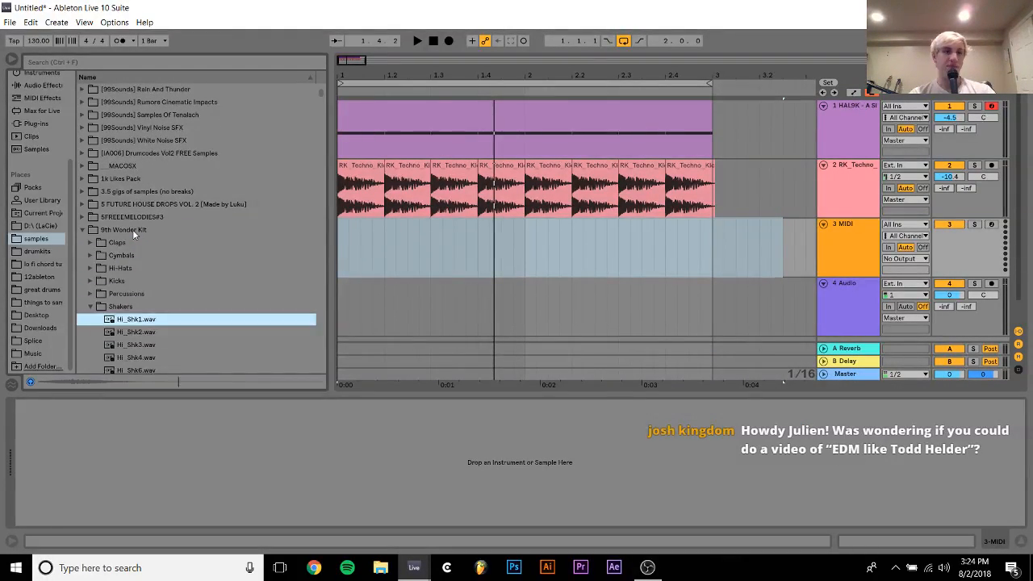
click(131, 334)
Place Hi_Shk1.wav on the third track at the 1.1.3 off-beat and check its clip settings, returning to the track's device view
drag(128, 321, 362, 247)
double_click(365, 226)
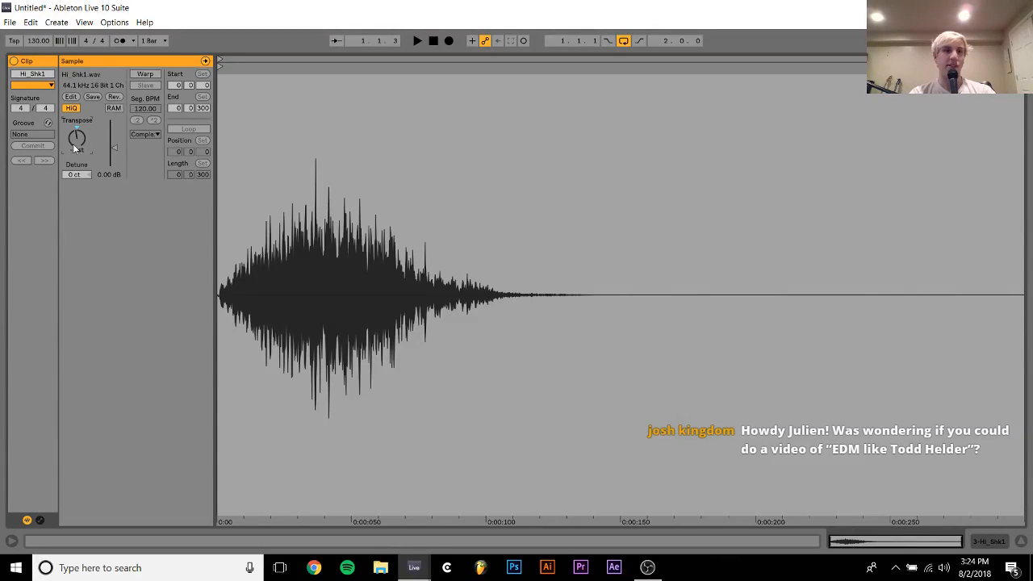
drag(1024, 113, 618, 116)
click(994, 544)
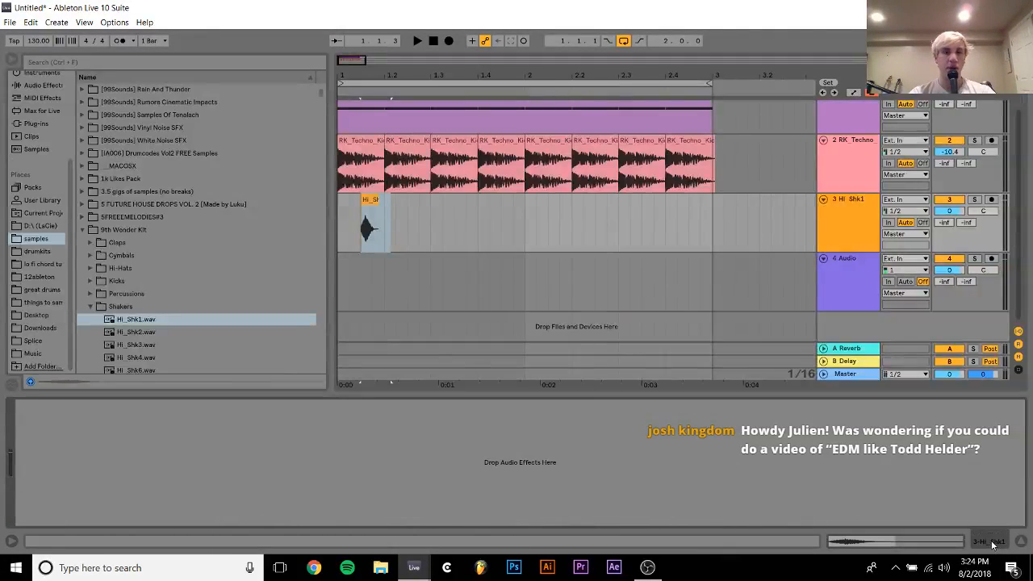
Duplicate the one-beat off-beat shaker section until it fills both bars and set the shaker track's volume to -8.3 dB
drag(388, 218, 371, 219)
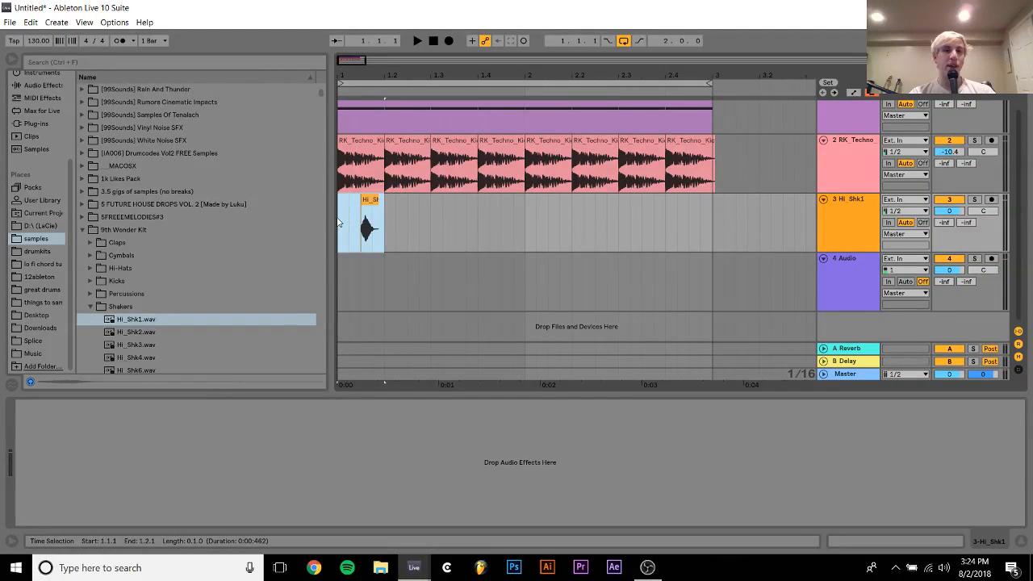
key(ctrl+d)
shift+click(341, 225)
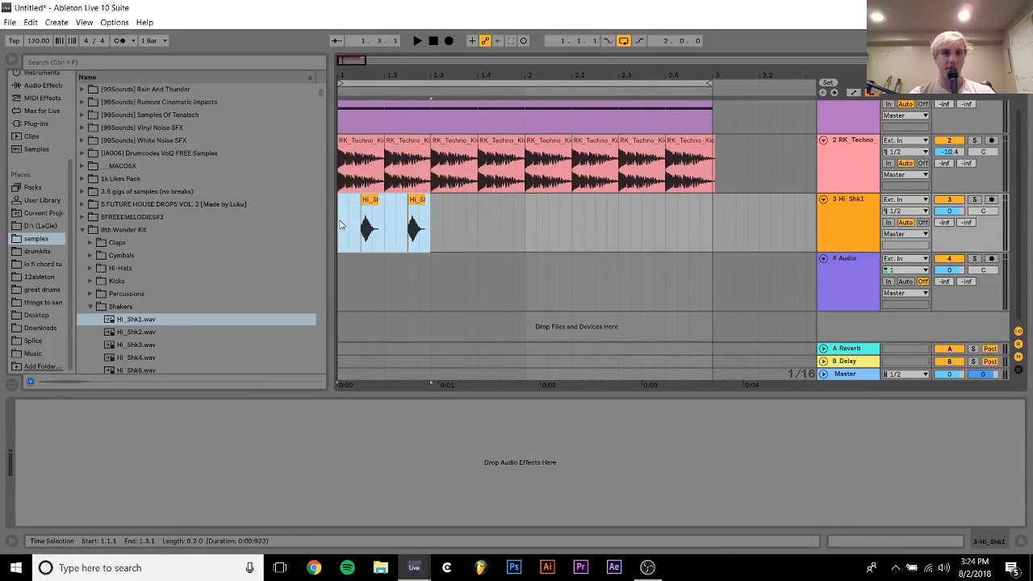
key(ctrl+d)
shift+click(341, 225)
key(ctrl+d)
shift+click(340, 225)
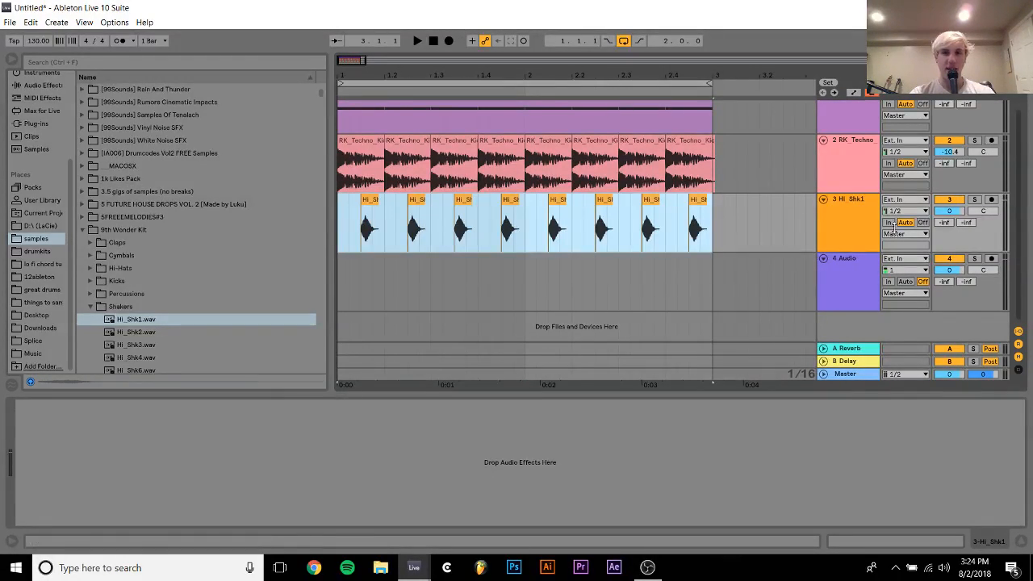
click(950, 211)
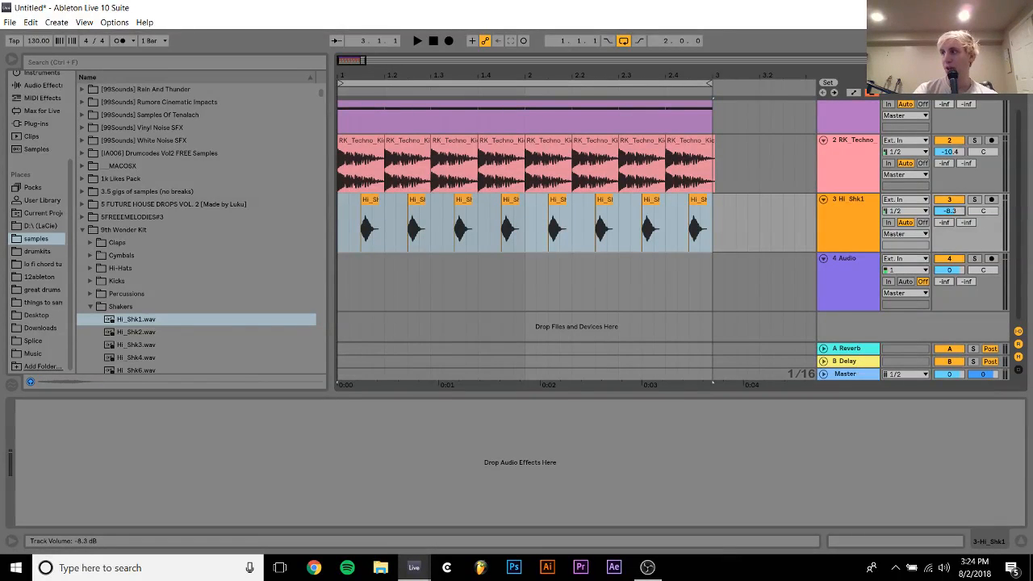
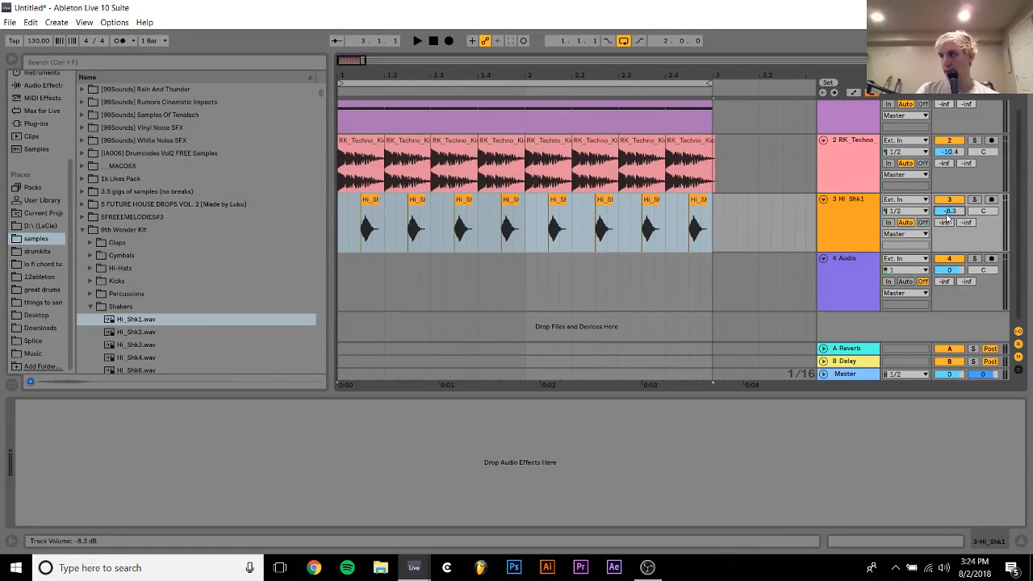
Play the two-bar loop and lower the shaker track's volume to -10.3 dB
key(space)
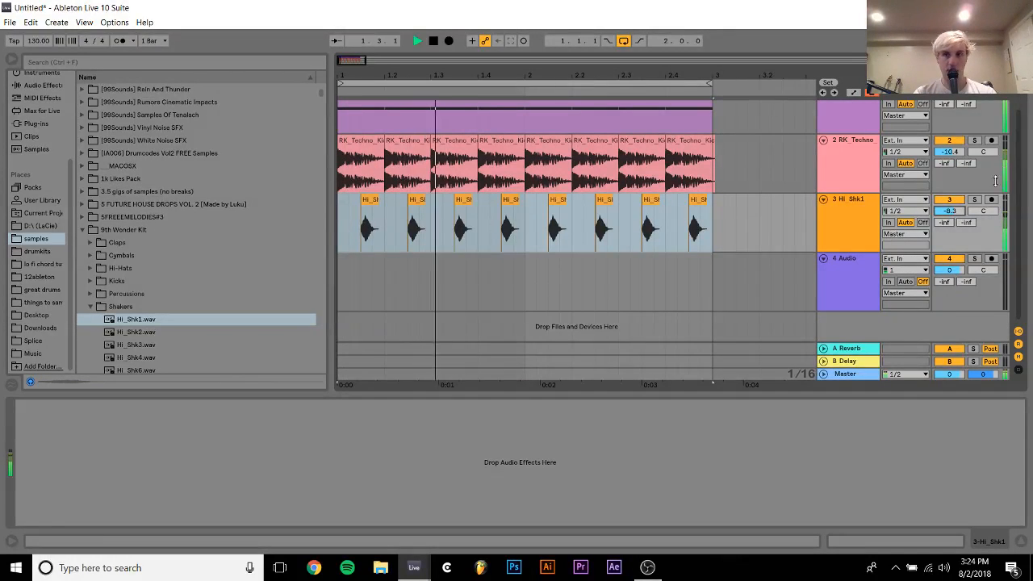
drag(950, 211, 950, 226)
click(854, 218)
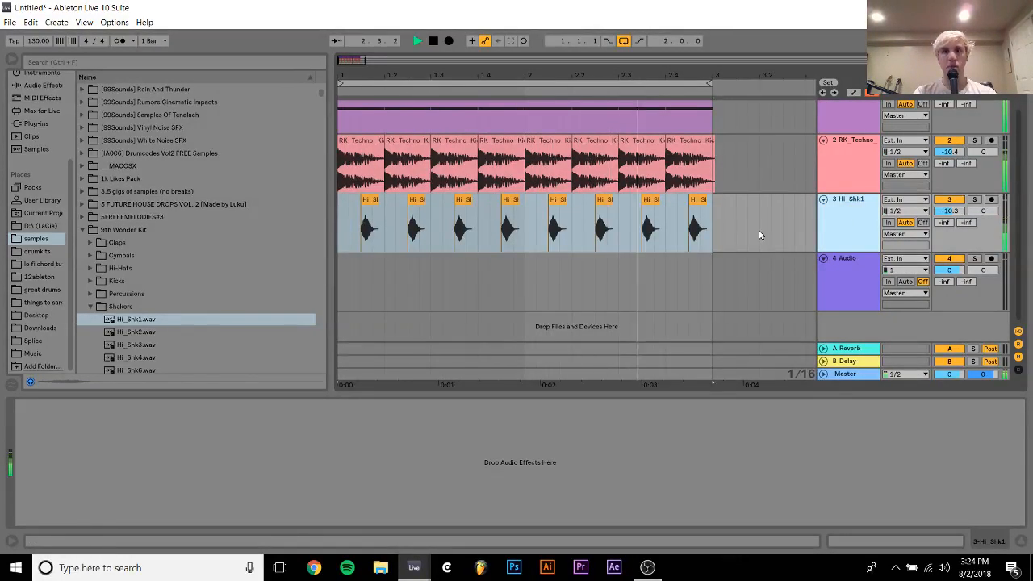
Check the shared transposition settings of the eight Hi_Shk1 clips while the loop plays, returning to the arrangement
shift+click(723, 228)
click(907, 545)
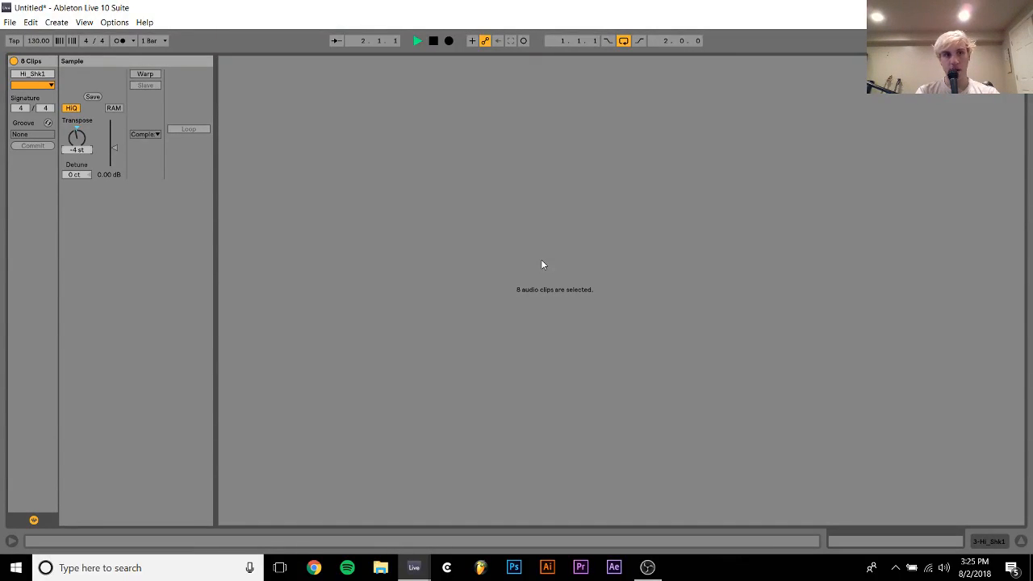
click(991, 543)
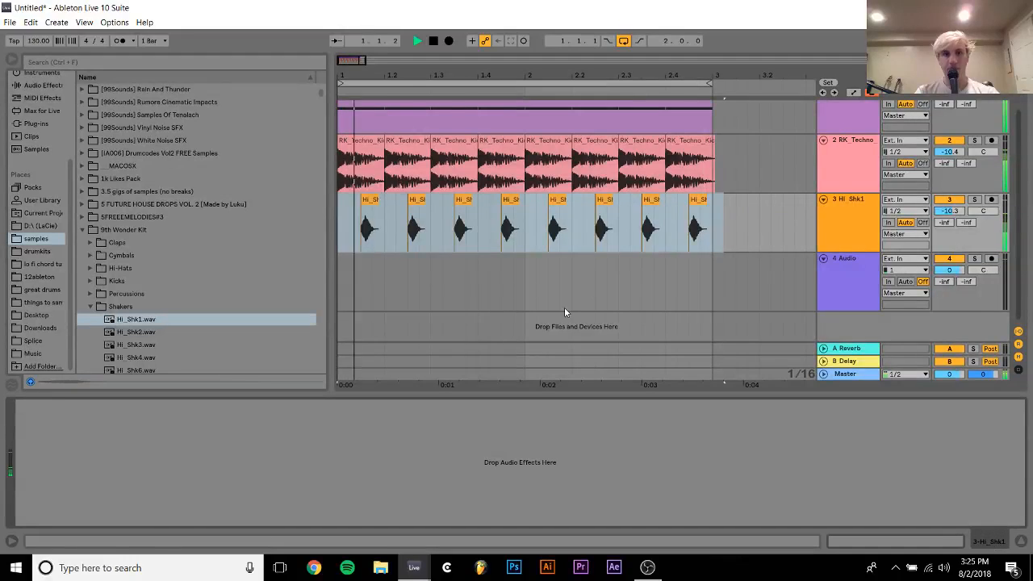
key(space)
Move the first Hi_Shk1 clip's start point 27 ms into the sample to cut off its soft attack
double_click(368, 202)
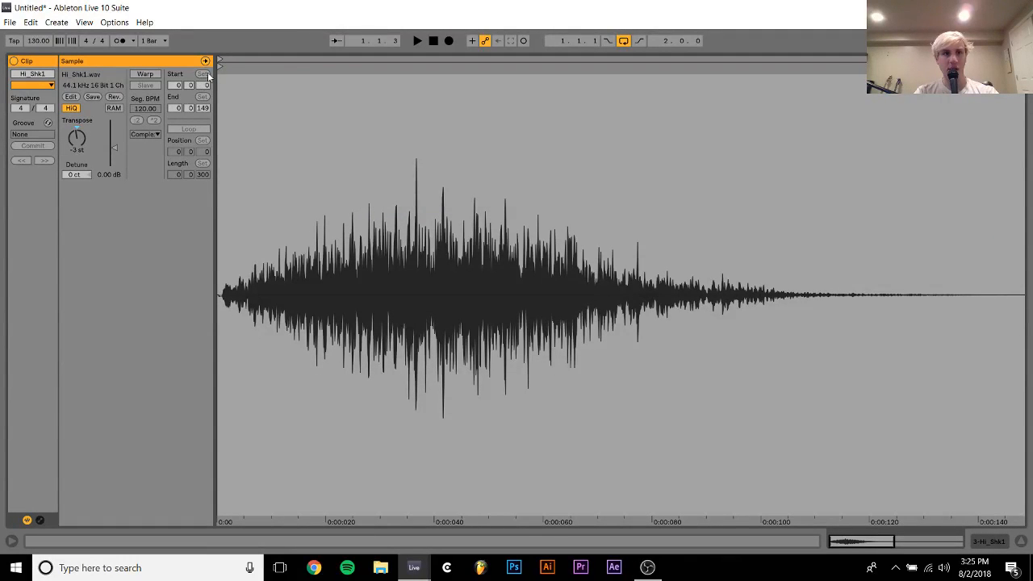
drag(252, 72, 372, 86)
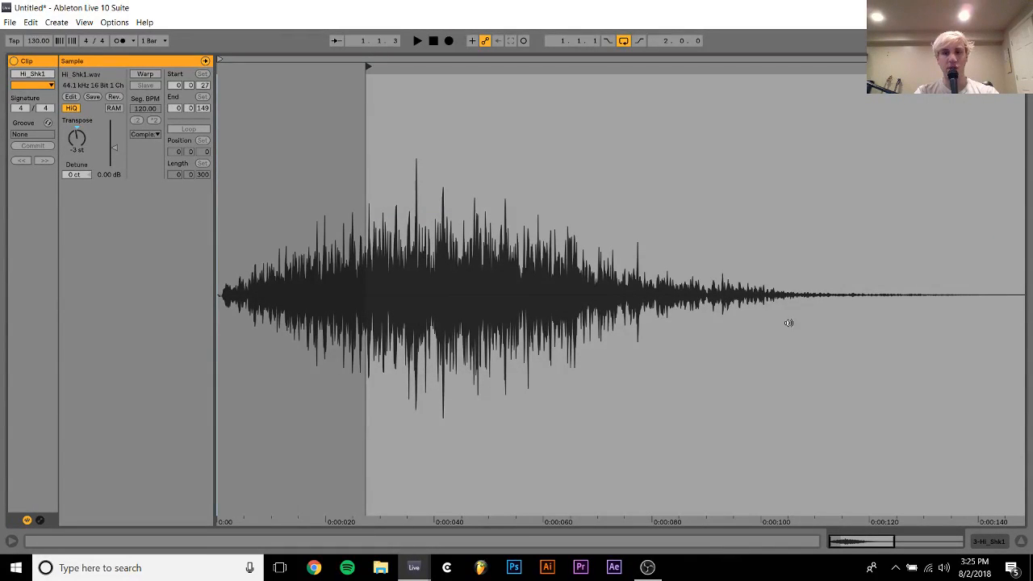
click(1001, 545)
Delete all shaker clips from 1.2.1 onward and audition the remaining trimmed shaker against the kicks
drag(384, 234, 859, 233)
key(Delete)
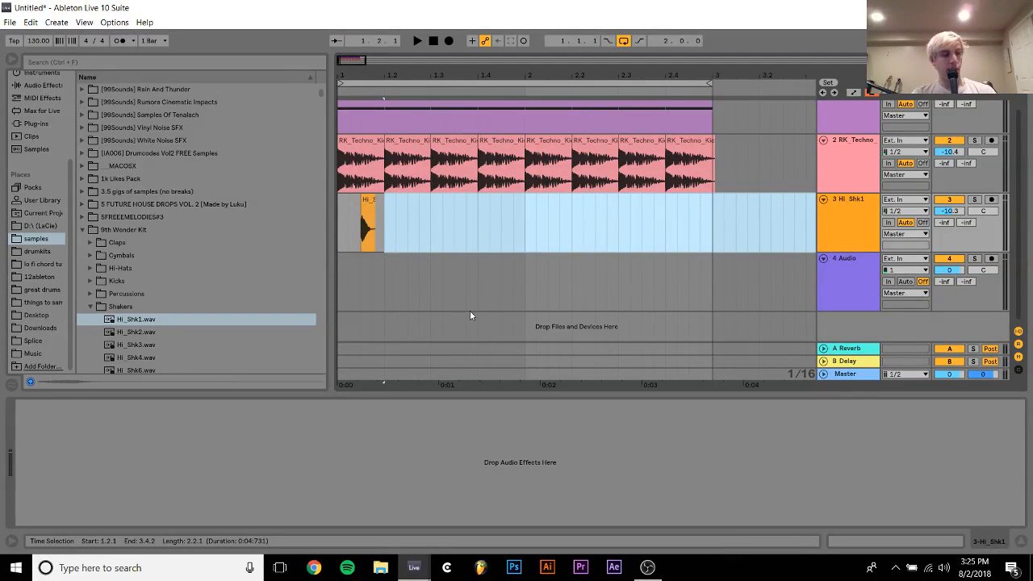
click(346, 236)
key(space)
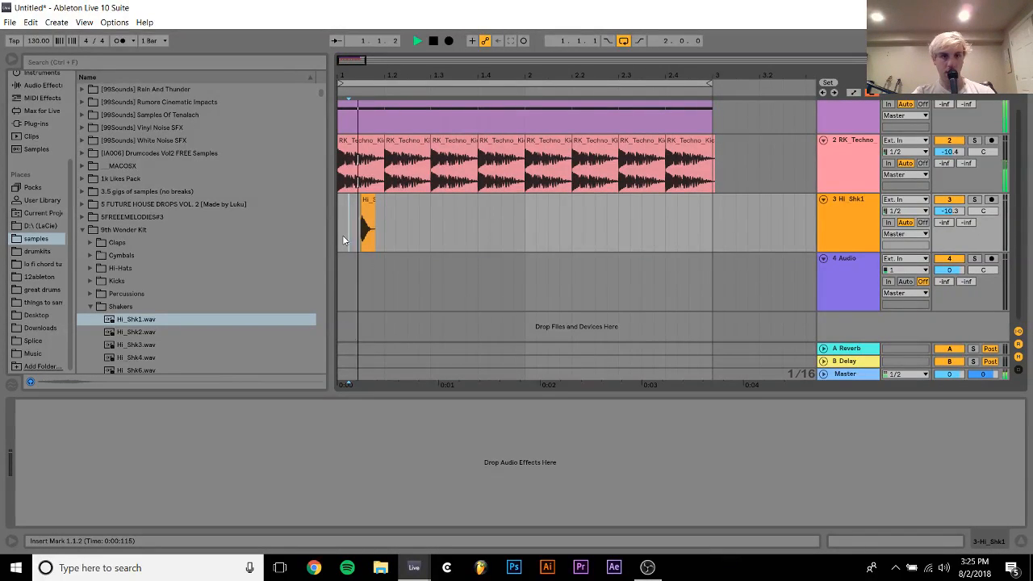
click(339, 237)
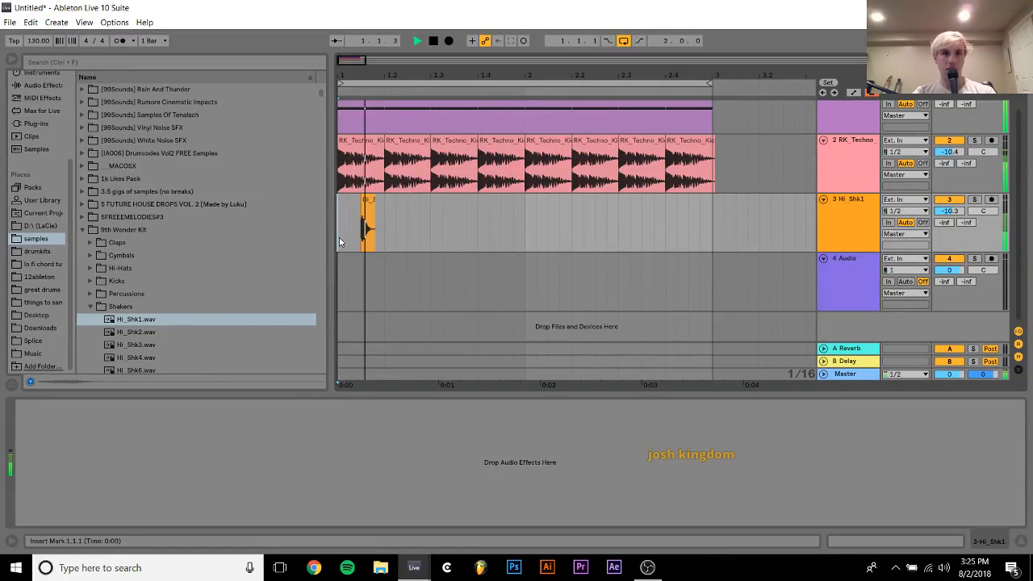
Duplicate the first beat of the shaker track until the trimmed off-beat shaker fills both bars
shift+click(385, 233)
key(ctrl+d)
key(ctrl+d)
key(ctrl+d)
key(ctrl+d)
key(ctrl+d)
key(ctrl+d)
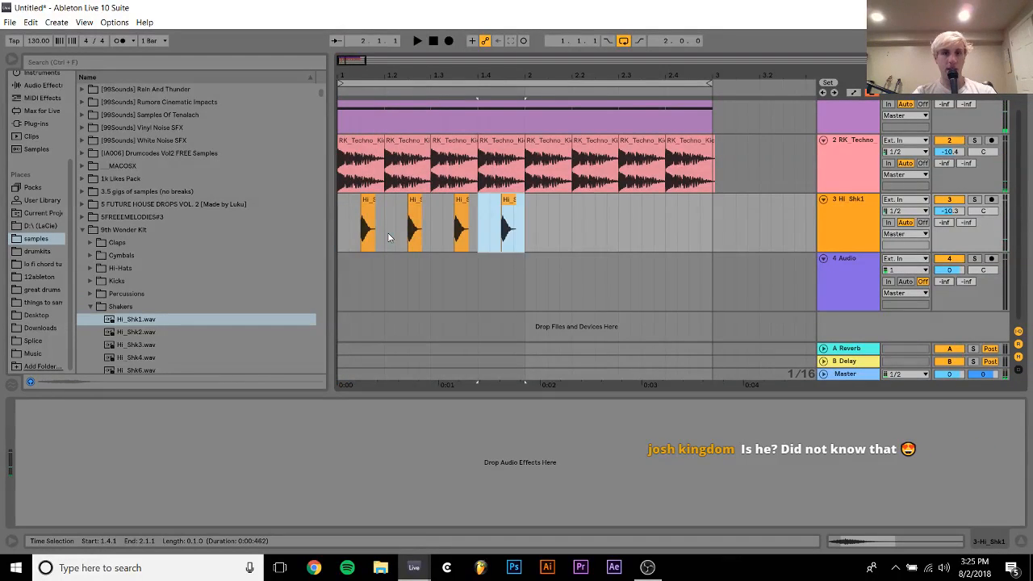
key(ctrl+d)
Select the shaker track's full two bars and transpose all eight clips to -5 st during playback
shift+click(339, 226)
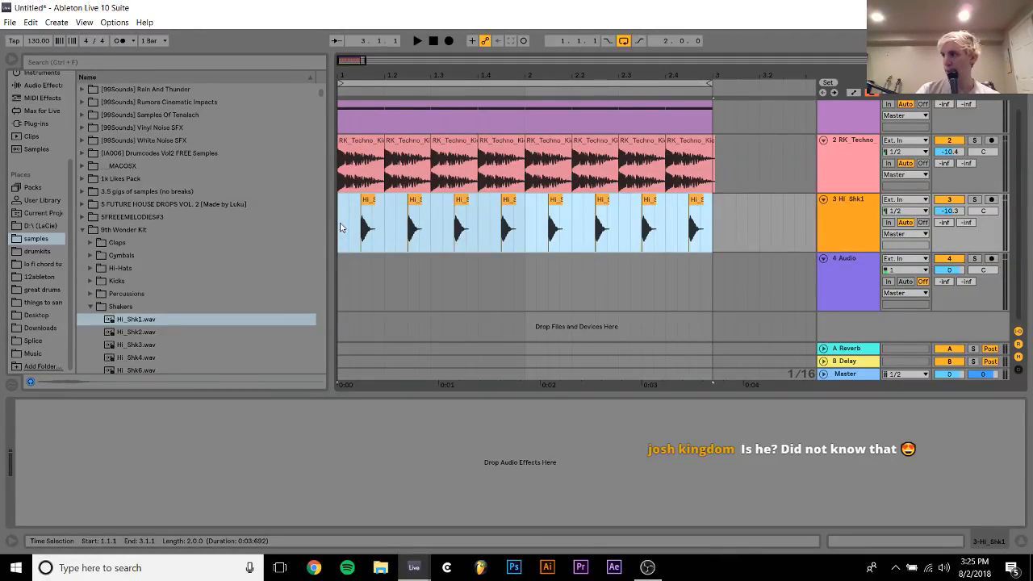
key(space)
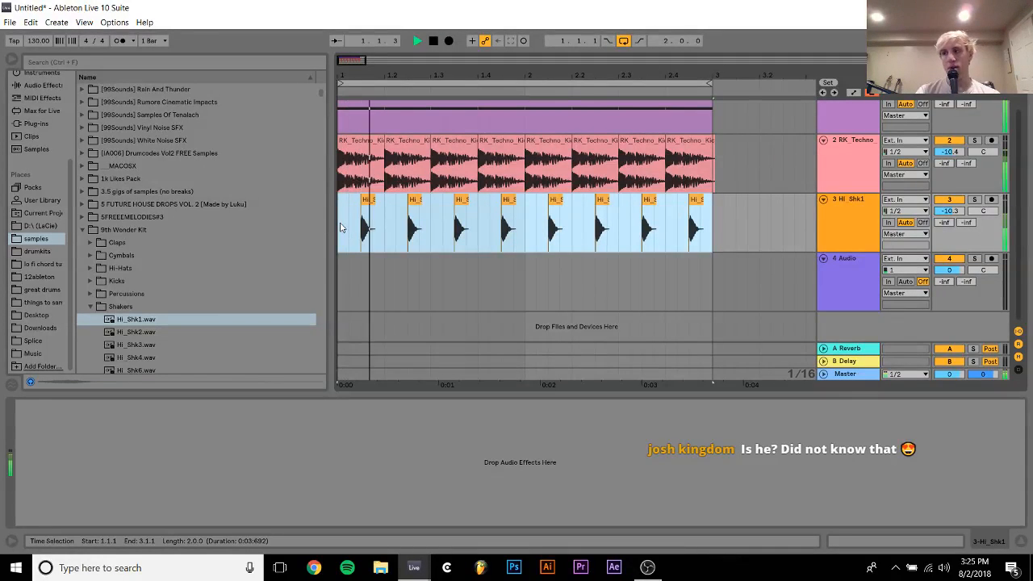
click(928, 540)
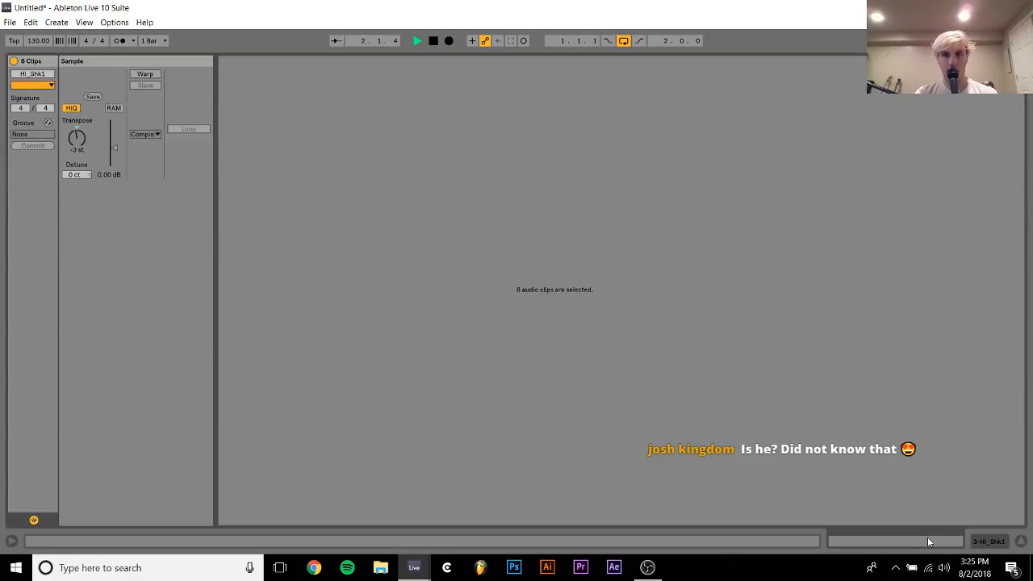
drag(77, 139, 77, 148)
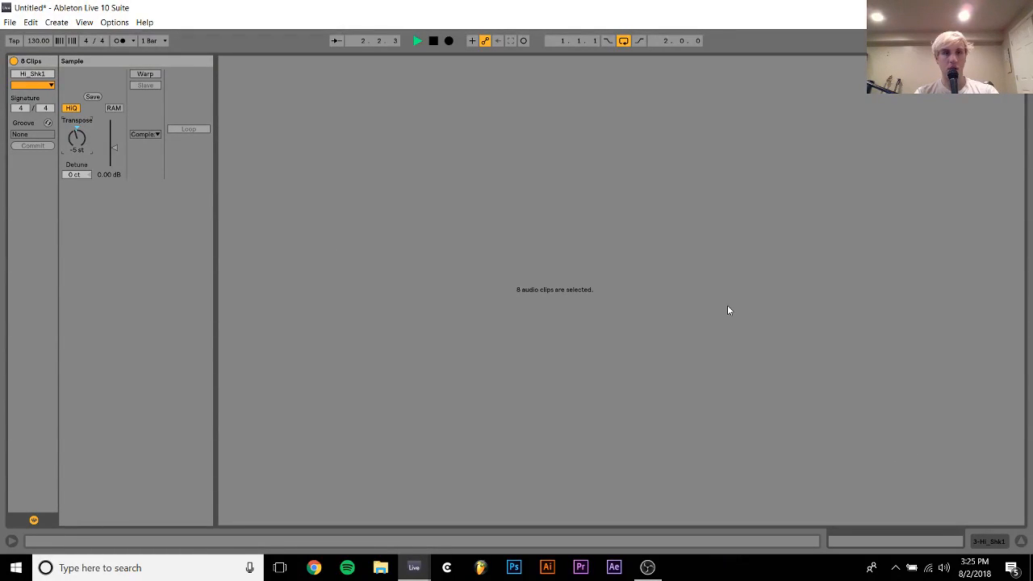
click(981, 541)
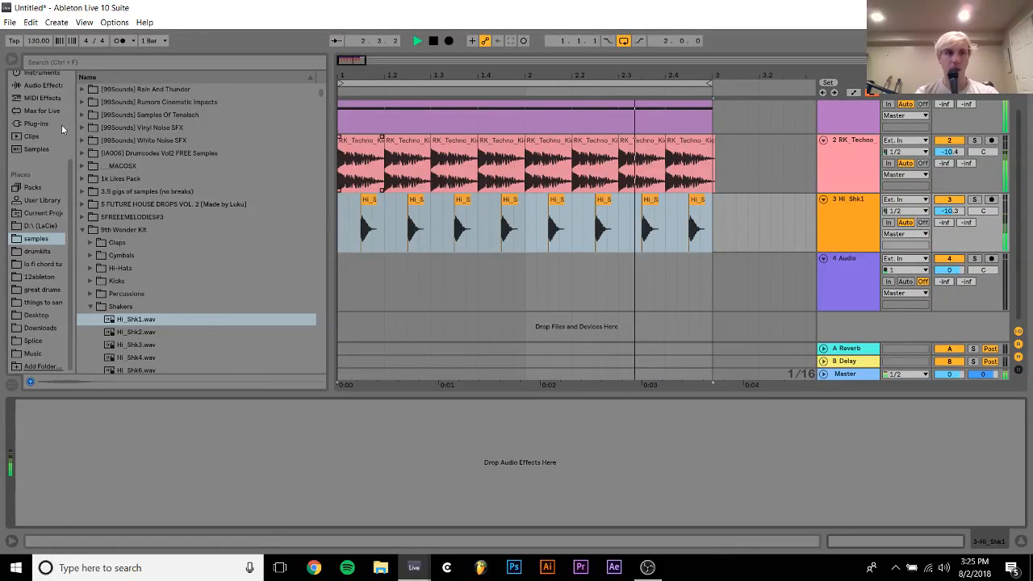
Find Reverb among the audio effects and add it to the shaker track
click(43, 85)
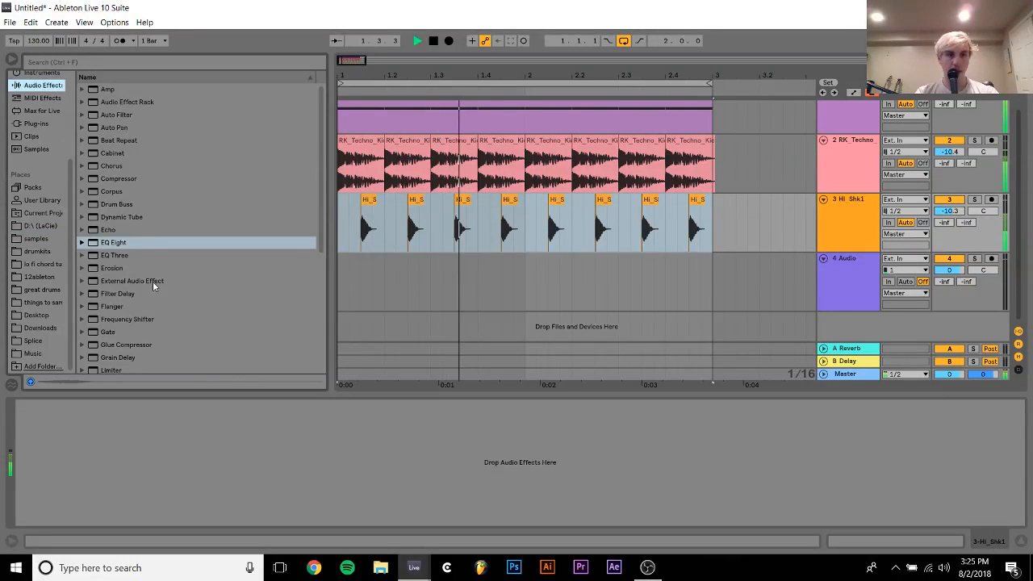
scroll(152, 287, down, 5)
click(117, 277)
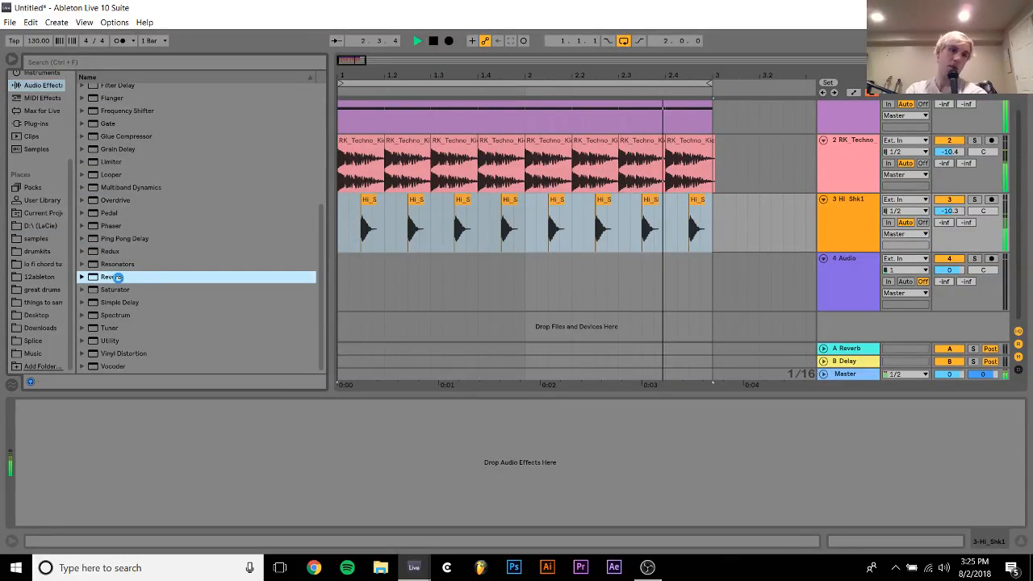
double_click(117, 277)
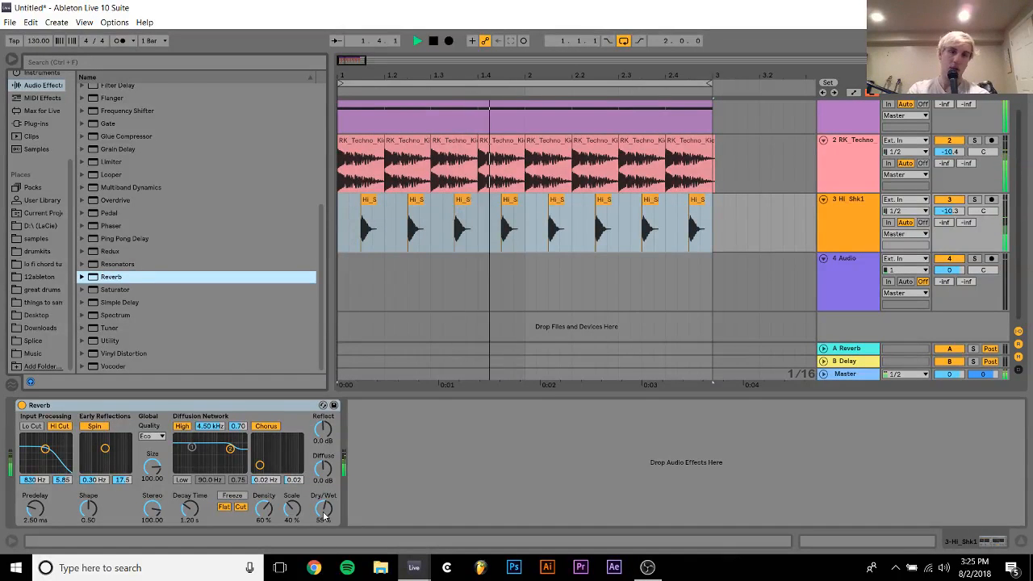
Set the shaker's Reverb to 31% Dry/Wet, 2.30 s Decay Time and a 389 Hz input filter
drag(324, 516, 323, 541)
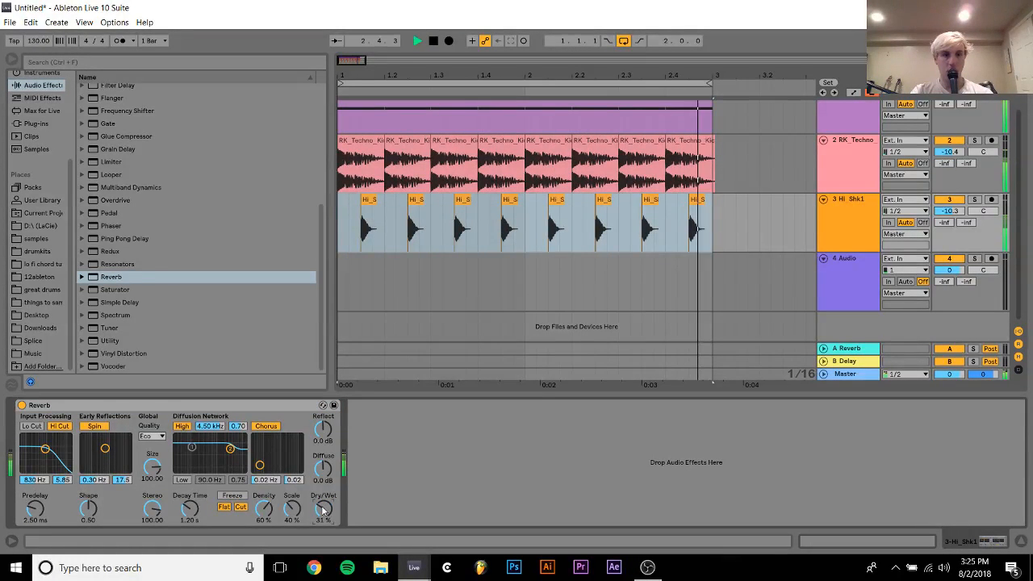
drag(192, 514, 192, 496)
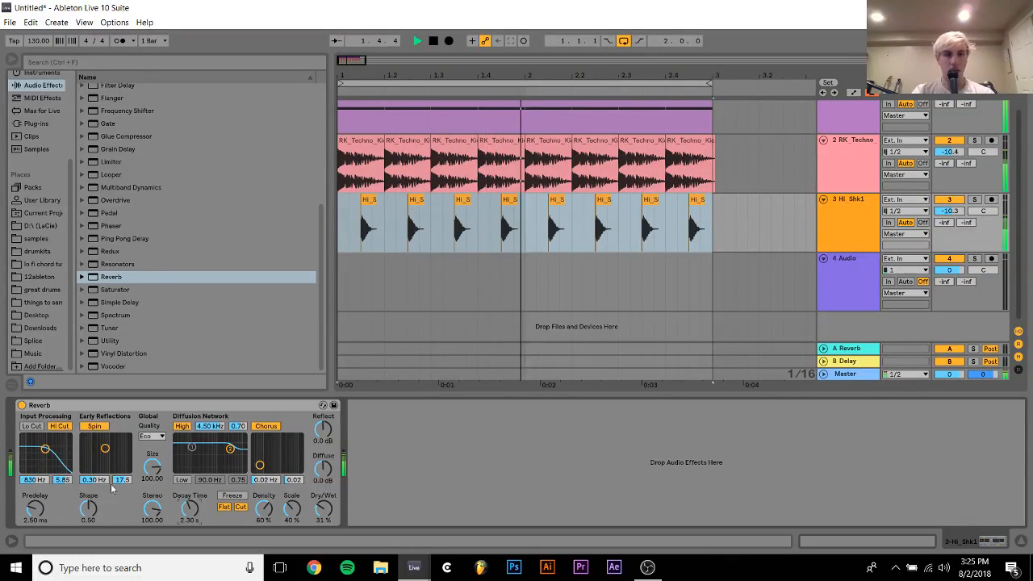
drag(45, 448, 40, 448)
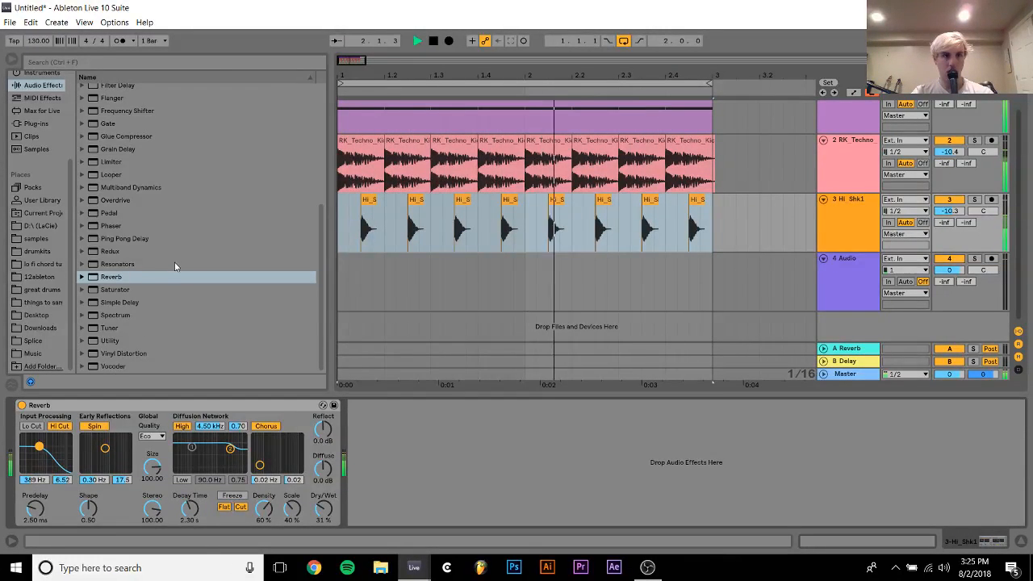
Add an Auto Filter to the shaker track ahead of the Reverb
scroll(201, 146, up, 5)
click(98, 115)
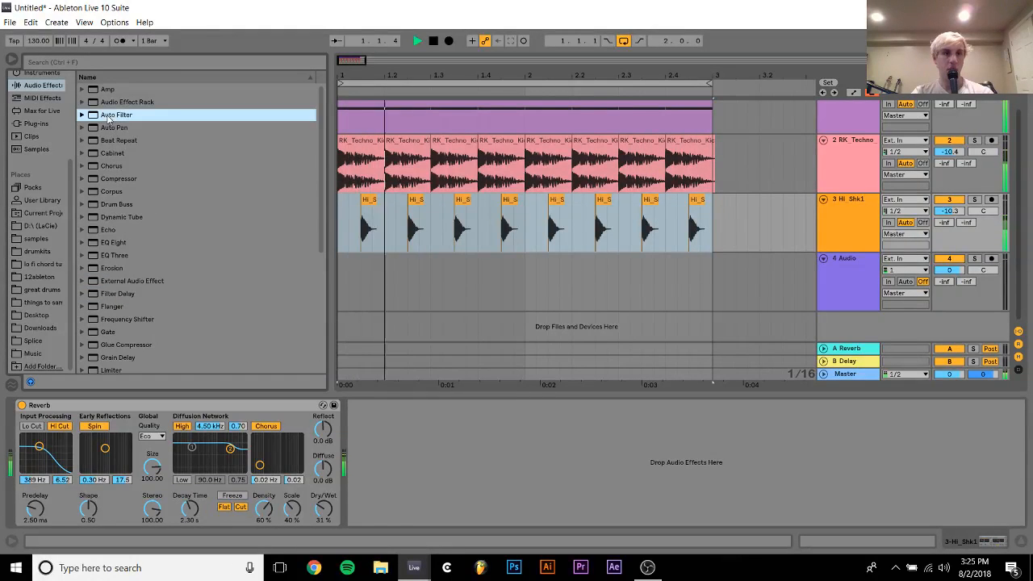
drag(108, 118, 39, 456)
Set the shaker's low-pass Auto Filter to 6.95 kHz with 60% resonance and the track volume to -10.7 dB
drag(175, 475, 150, 447)
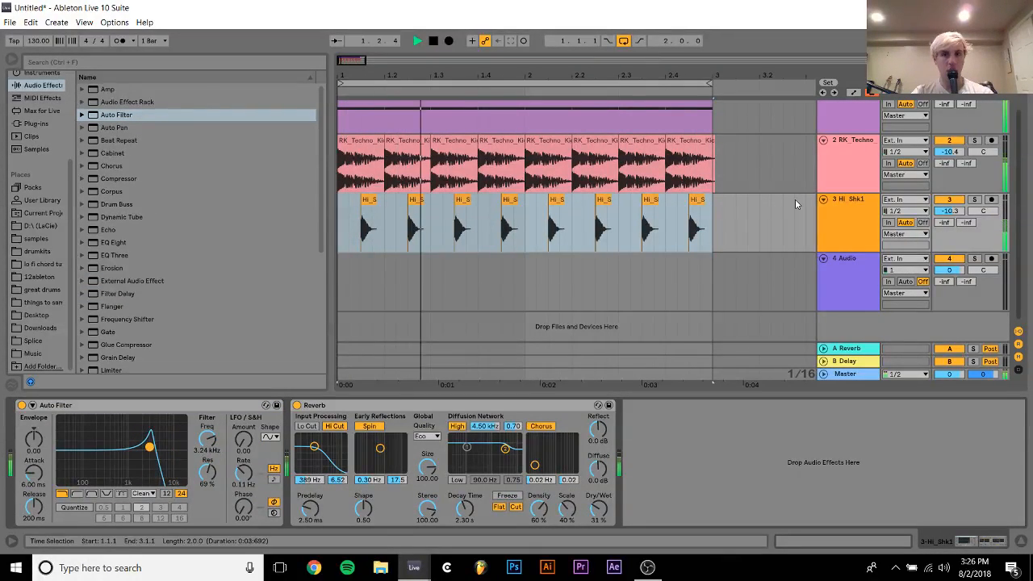
drag(950, 211, 953, 217)
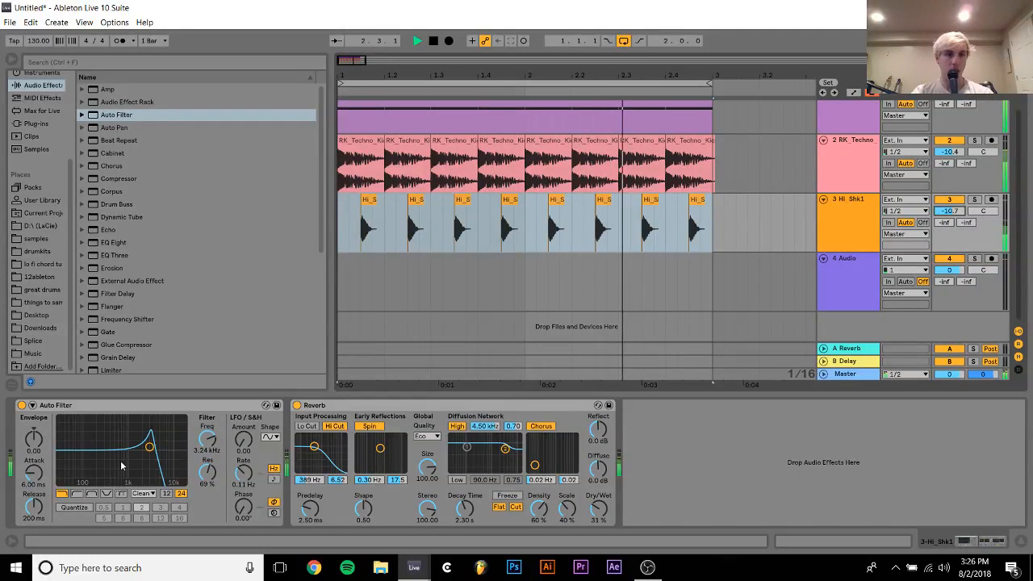
mouse_move(149, 447)
mouse_down()
mouse_move(171, 446)
mouse_move(163, 451)
mouse_up()
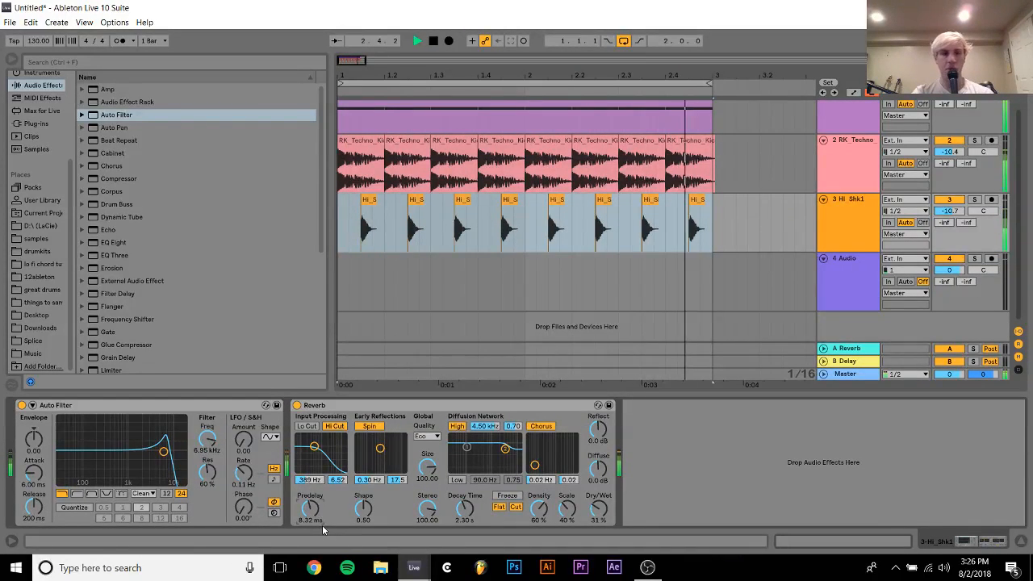
Refine the shaker's Reverb with a 19.2 ms Predelay, a 325 Hz input filter and High quality
drag(317, 463, 311, 446)
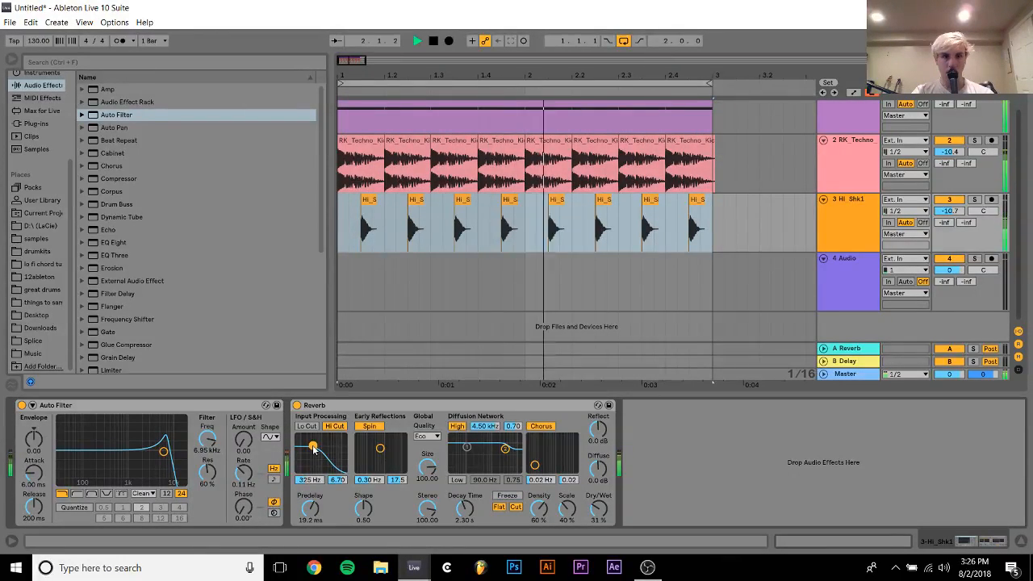
click(428, 436)
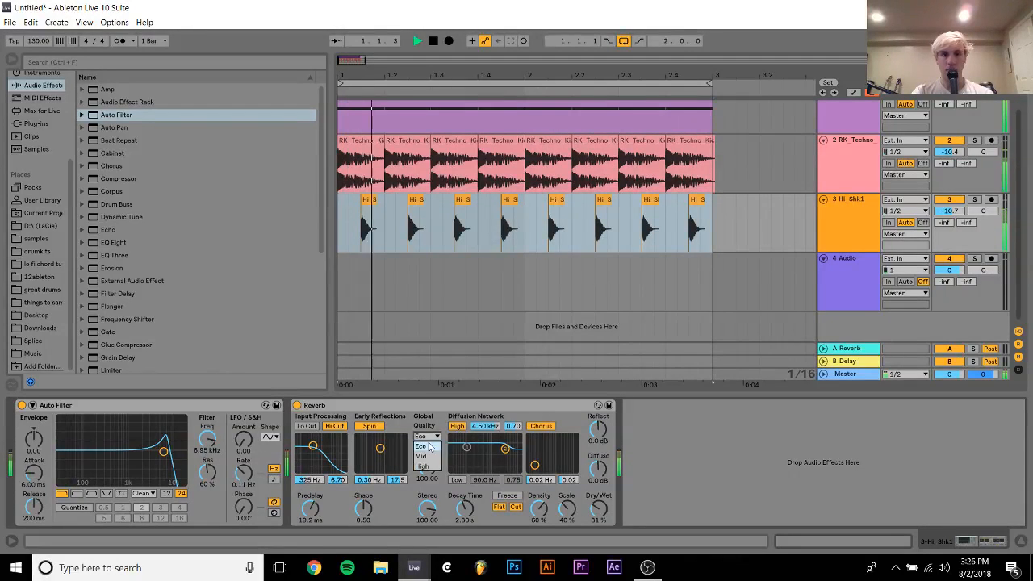
click(433, 470)
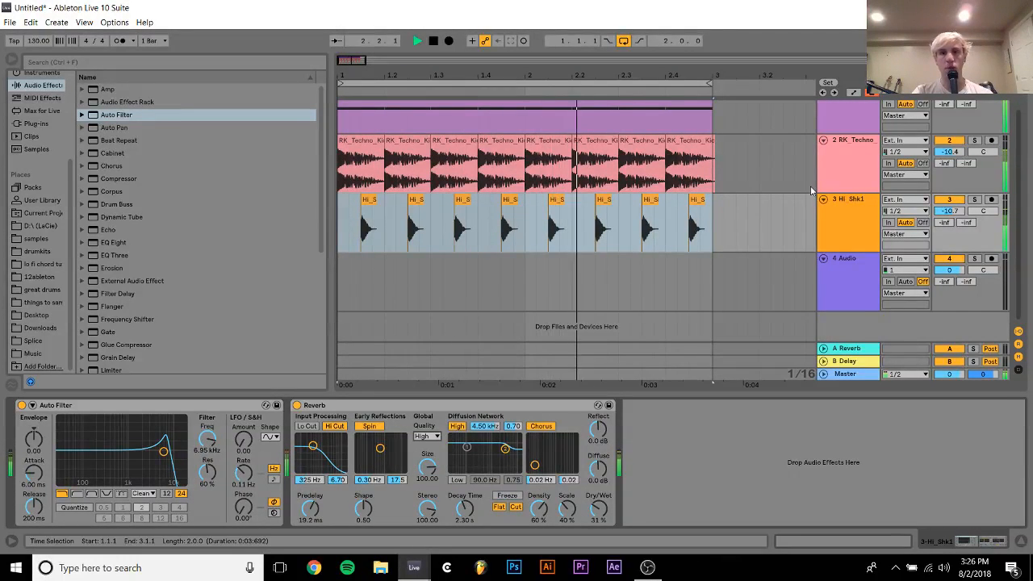
Insert a new MIDI track below the Hi_Shk1 track and audition Hi_Shk2.wav through Hi_Shk4.wav from the Shakers folder
click(847, 230)
key(ctrl+shift+t)
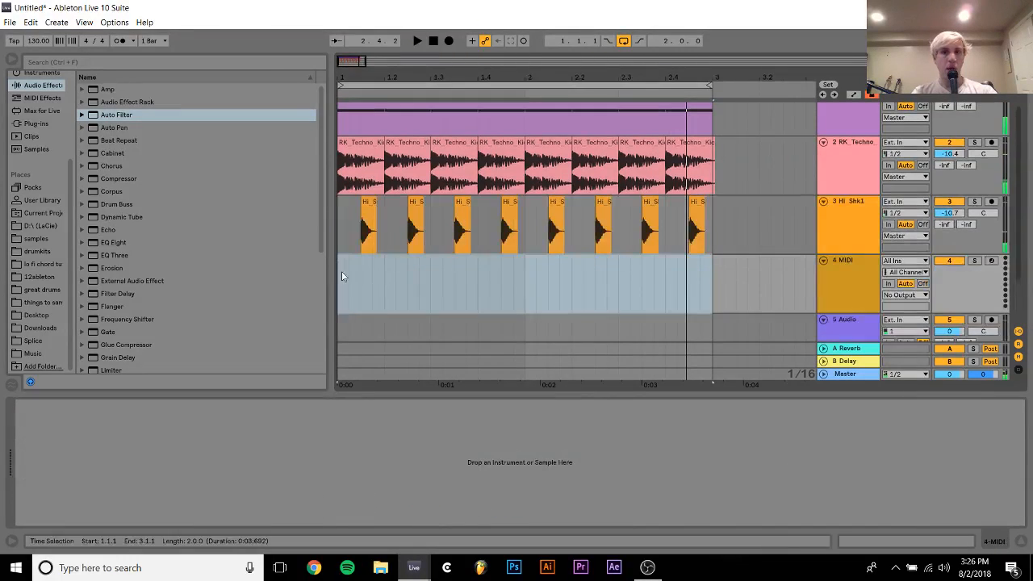
click(34, 240)
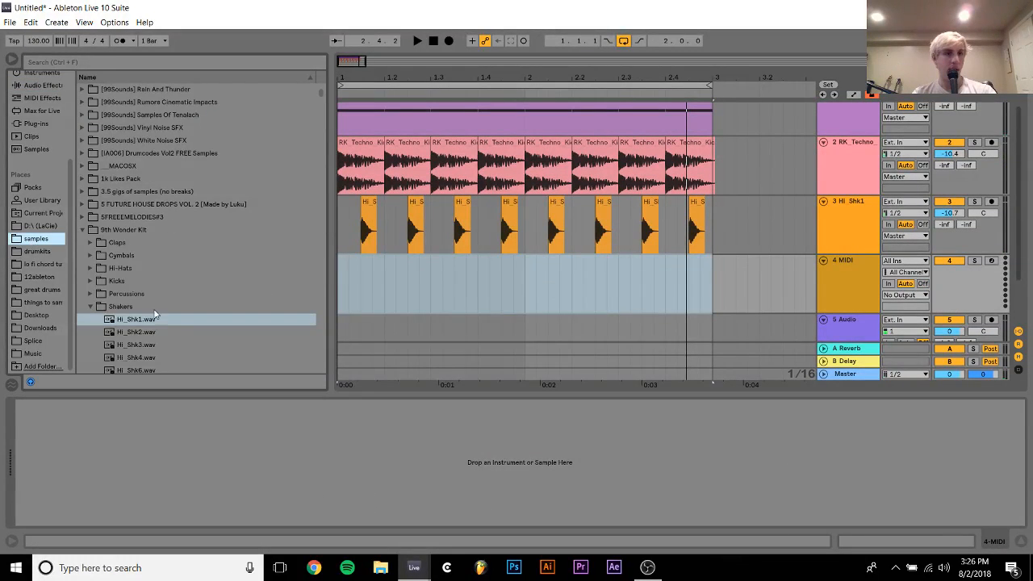
click(132, 332)
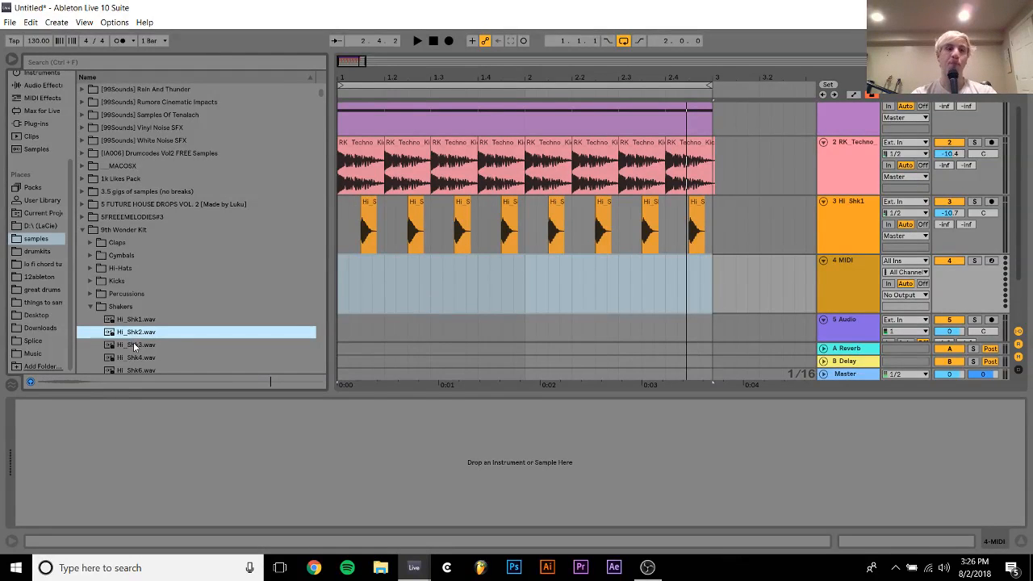
key(Down)
key(Down)
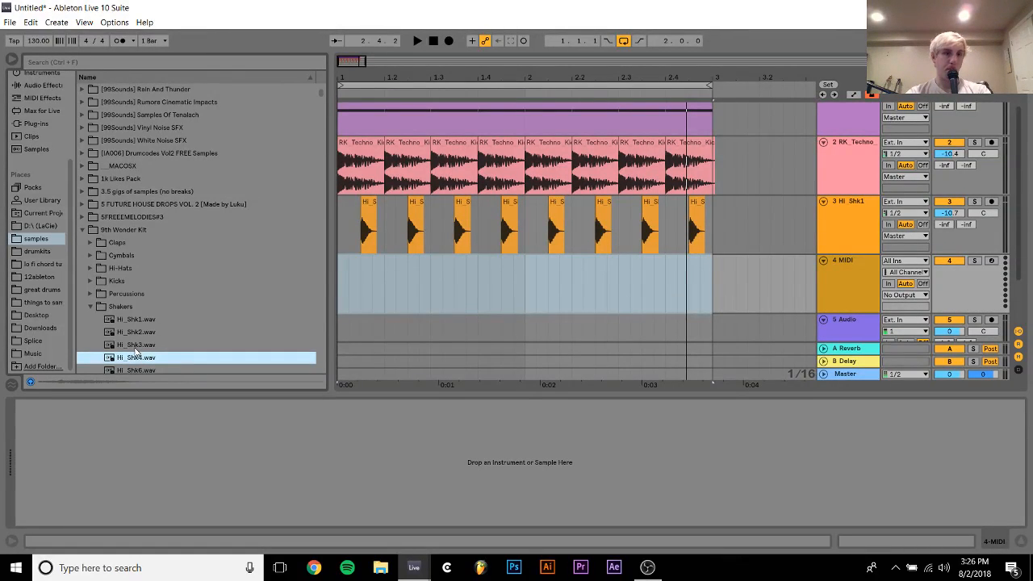
Place Hi_Shk4.wav on the fourth track at 1.1.1, with its start moved 23 ms in and transposed to -5 st
drag(204, 358, 339, 272)
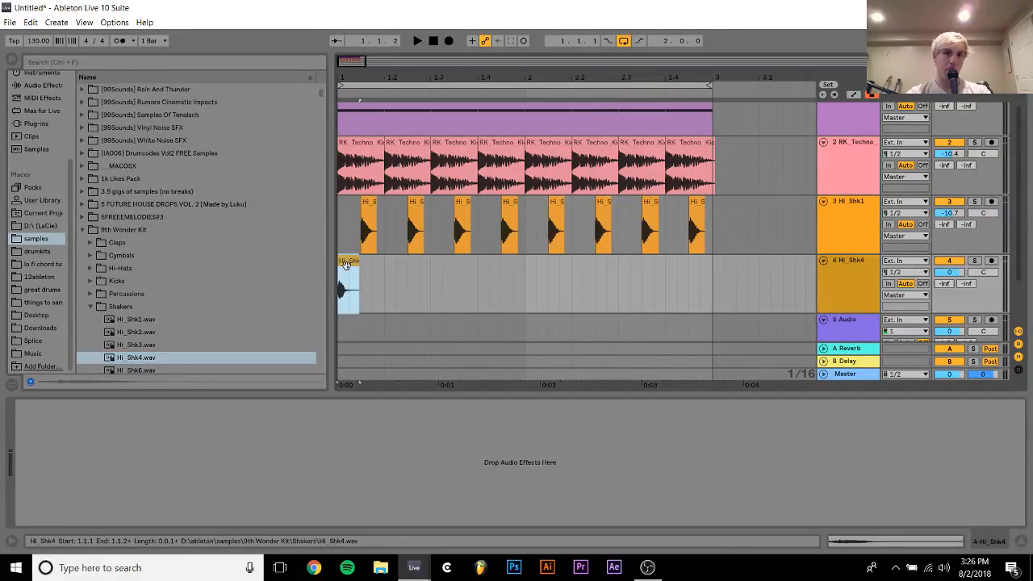
drag(223, 67, 305, 77)
key(space)
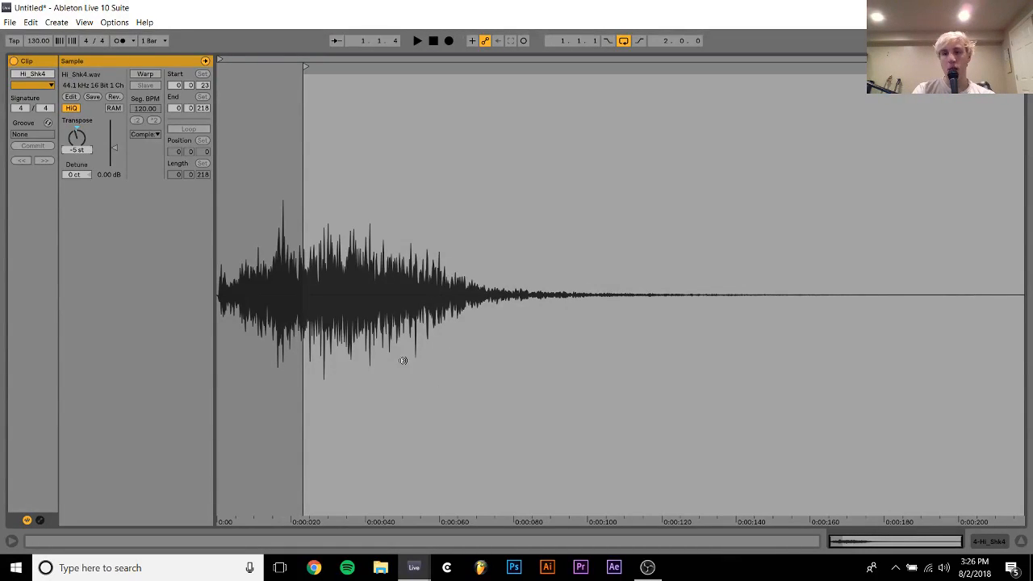
click(986, 545)
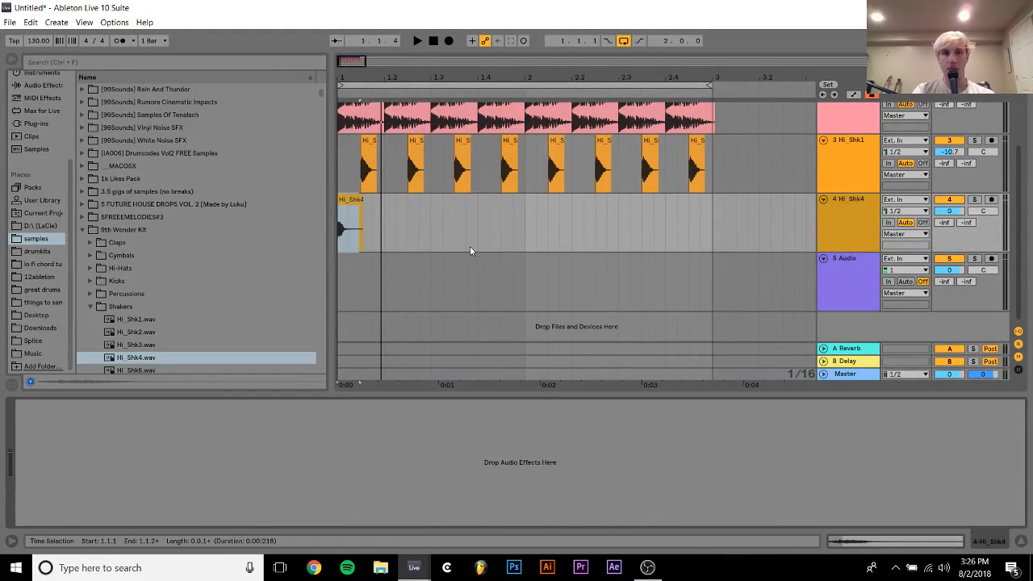
Arrange two Hi_Shk4 clips per beat, repeat that beat across both bars, and lower the Hi_Shk4 track volume to -19.4 dB
click(350, 200)
drag(349, 201, 504, 225)
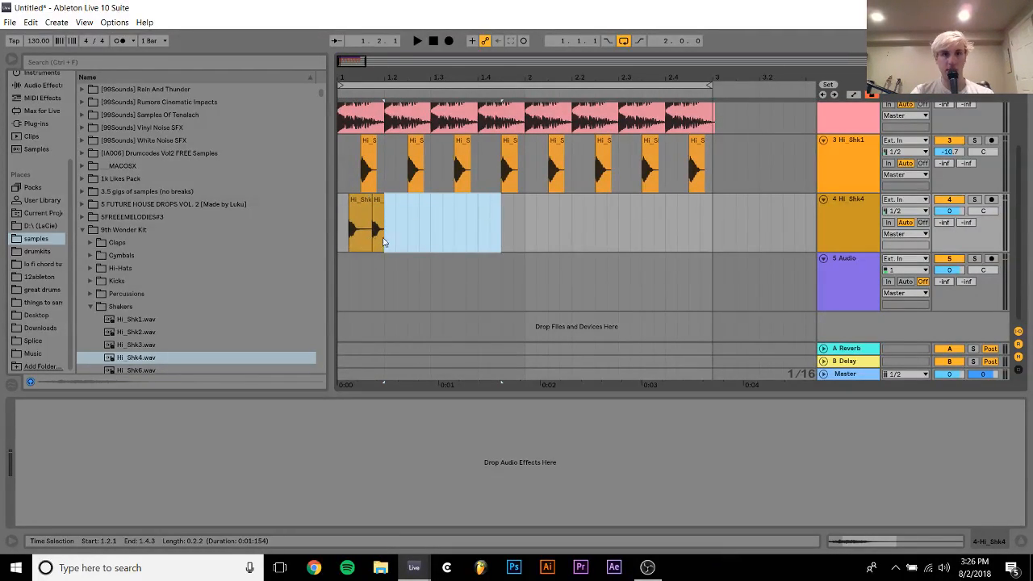
drag(385, 227, 328, 231)
key(ctrl+d)
key(ctrl+d)
key(ctrl+d)
key(ctrl+d)
key(ctrl+d)
key(ctrl+d)
key(ctrl+d)
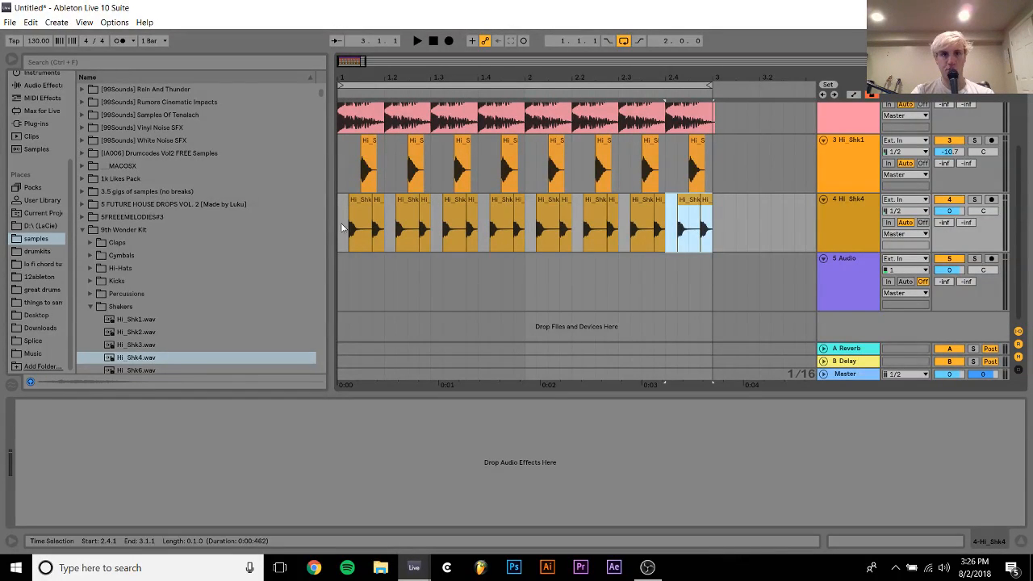
click(343, 228)
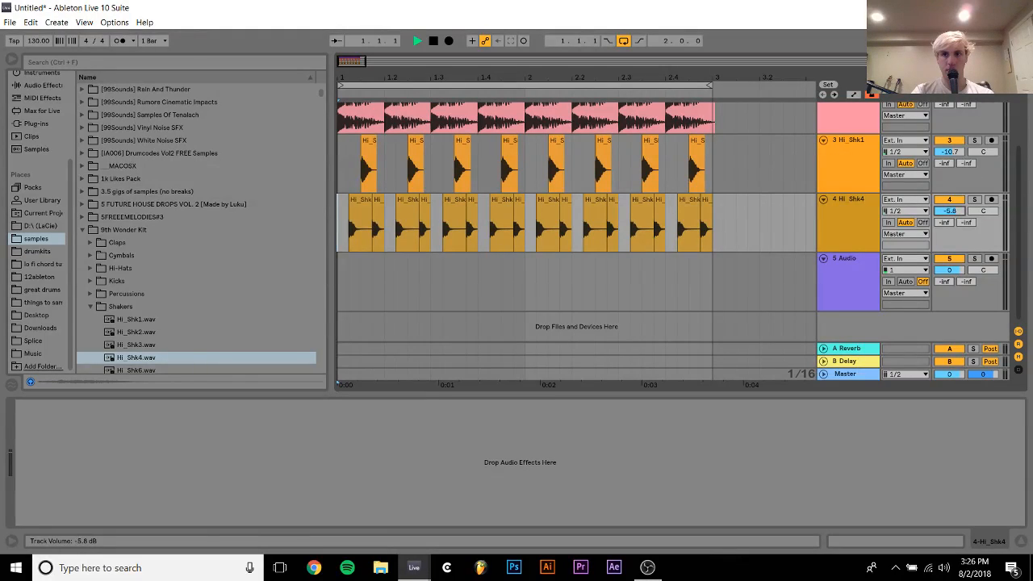
drag(949, 211, 949, 231)
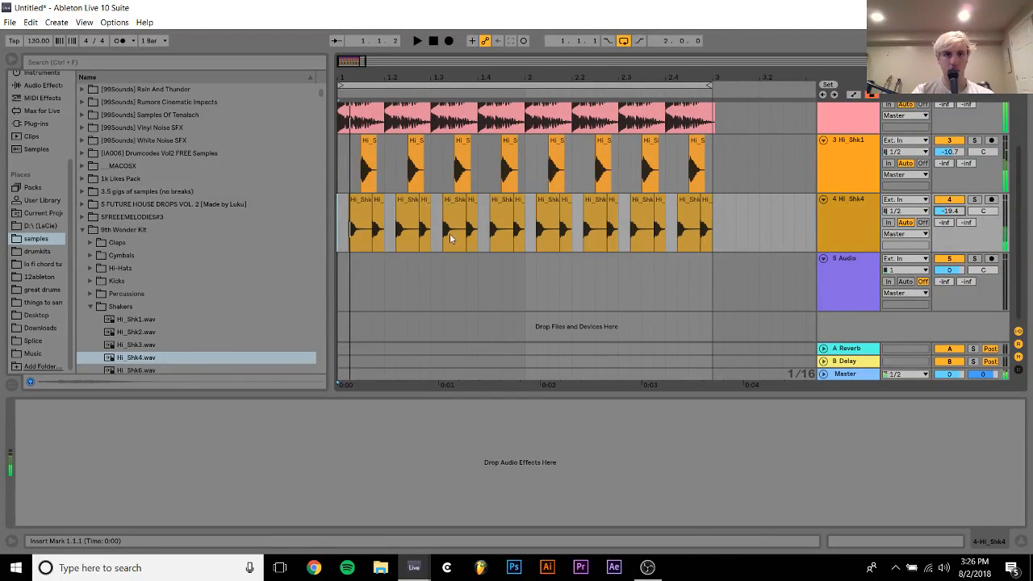
Rework the Hi_Shk4 pattern into three consecutive sixteenth hits per beat and repeat it through both bars
drag(353, 234, 383, 232)
key(ctrl+d)
key(ctrl+d)
key(ctrl+d)
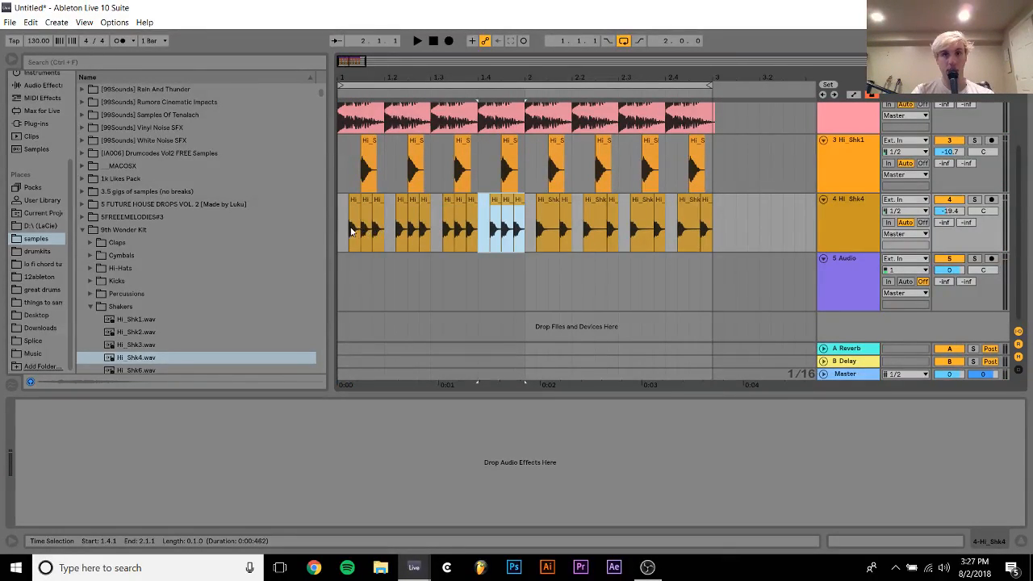
shift+click(341, 227)
key(ctrl+d)
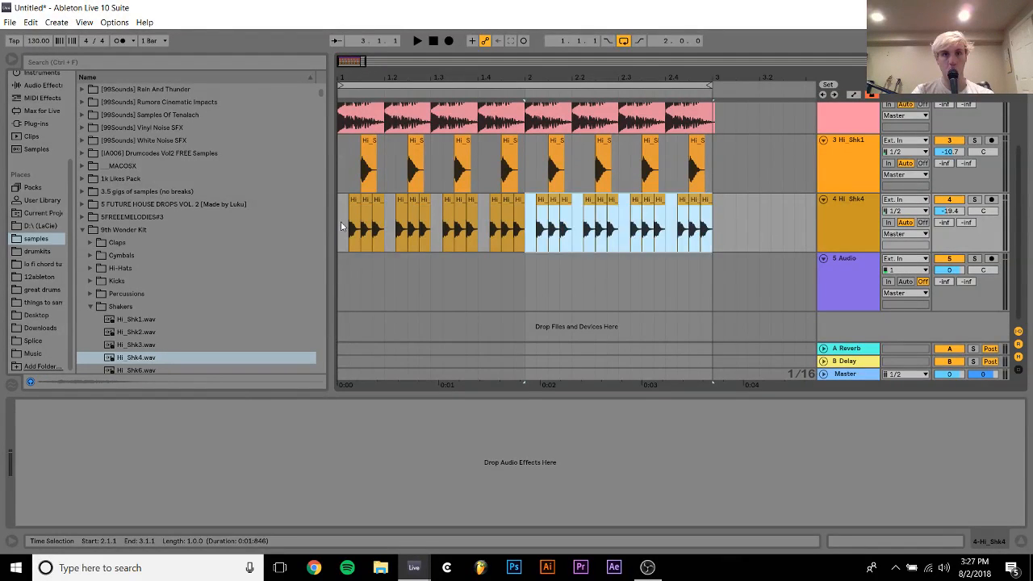
Play the loop, briefly mute Hi_Shk1 for comparison, and set the Hi_Shk4 track volume to -18.6 dB
click(341, 227)
key(space)
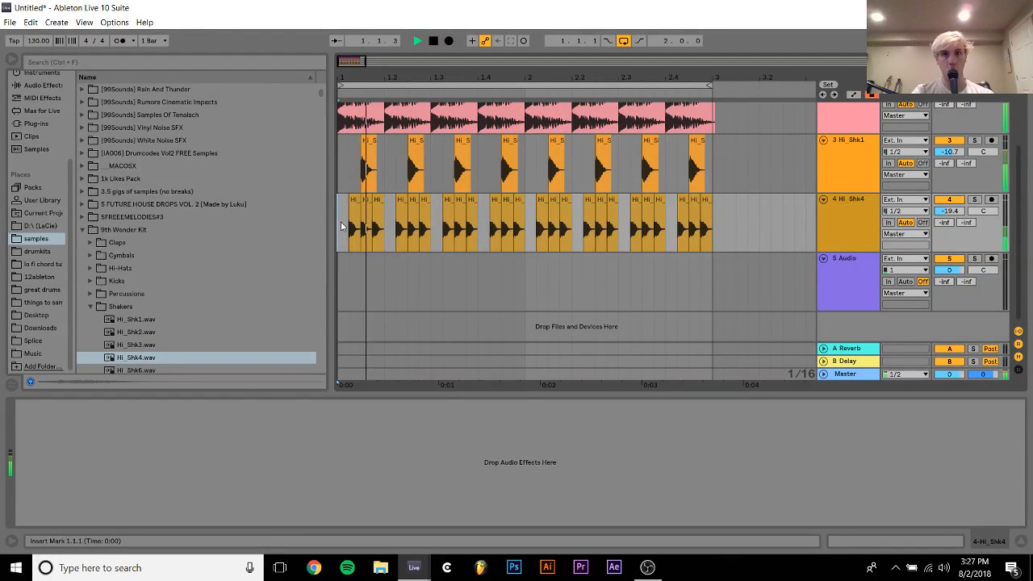
click(949, 141)
drag(957, 211, 958, 208)
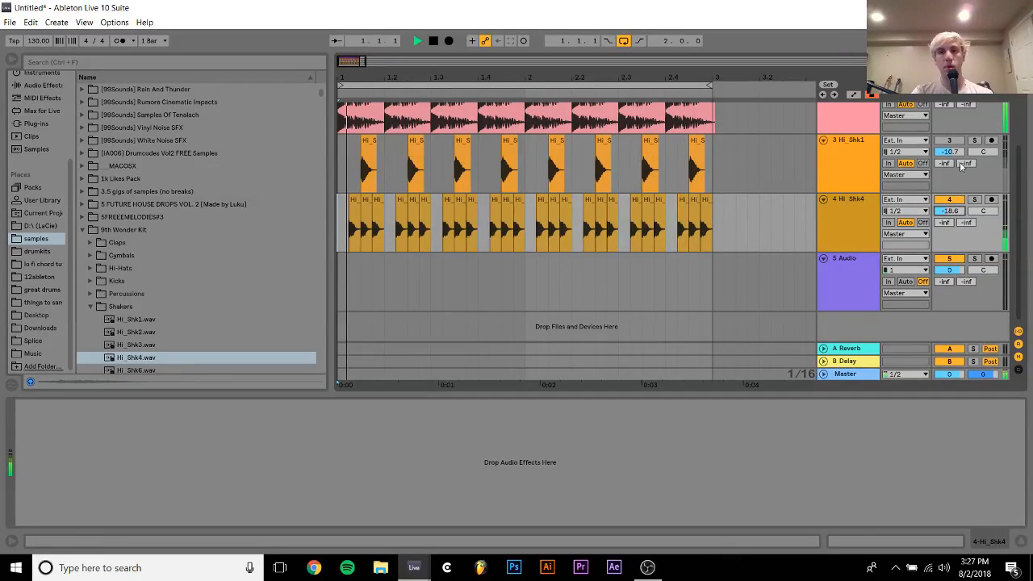
click(949, 141)
Copy Hi_Shk1's Auto Filter to the Hi_Shk4 track and set it to 8.04 kHz with 68% resonance
click(812, 171)
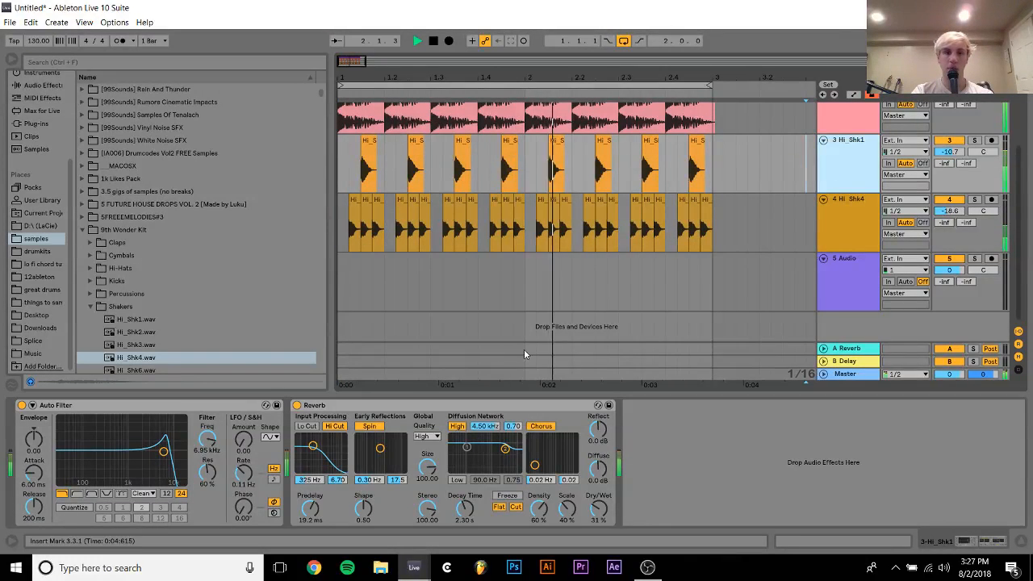
click(756, 218)
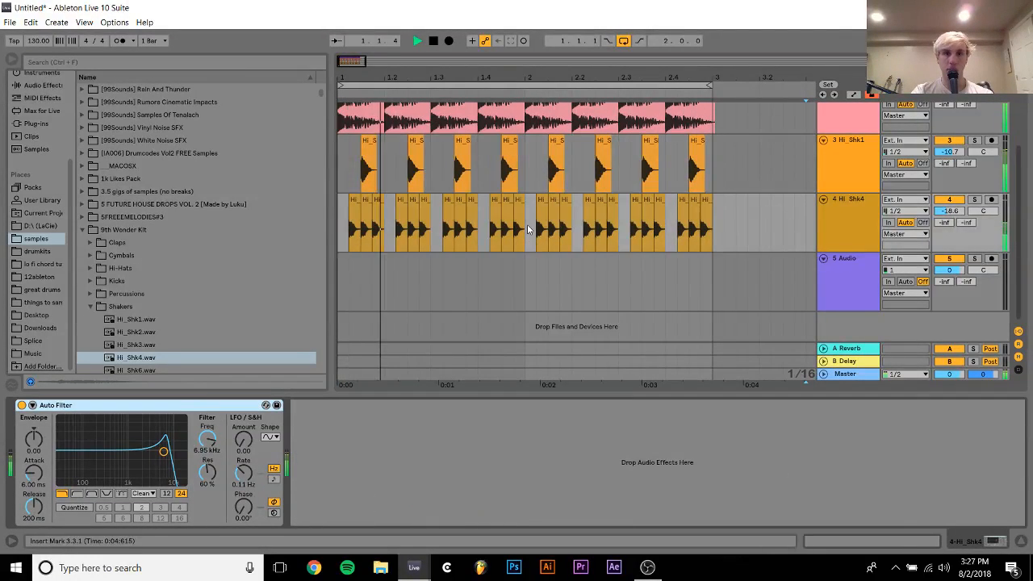
click(341, 227)
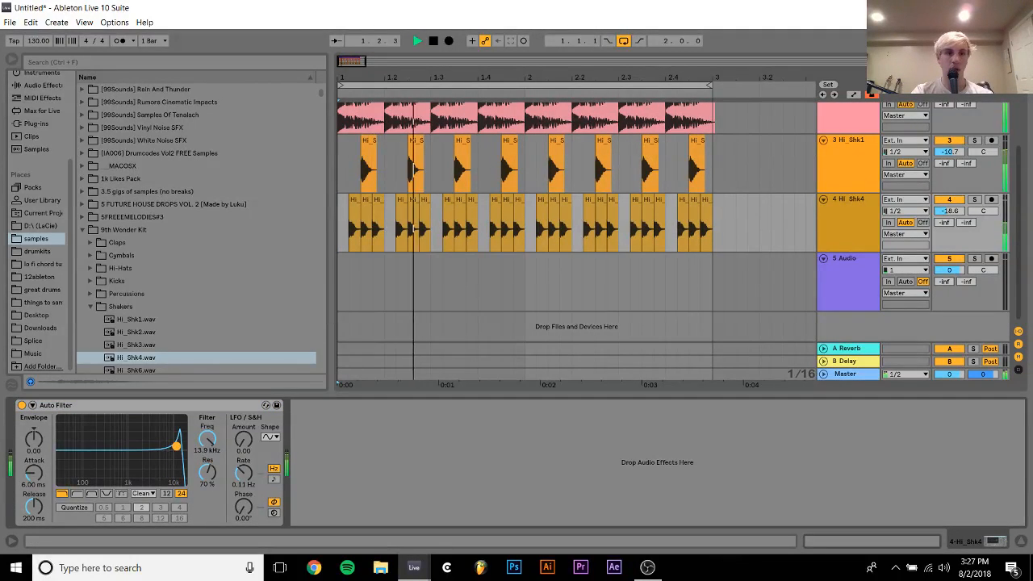
mouse_move(163, 451)
mouse_down()
mouse_move(142, 445)
mouse_move(128, 456)
mouse_move(144, 446)
mouse_move(117, 442)
mouse_move(165, 448)
mouse_up()
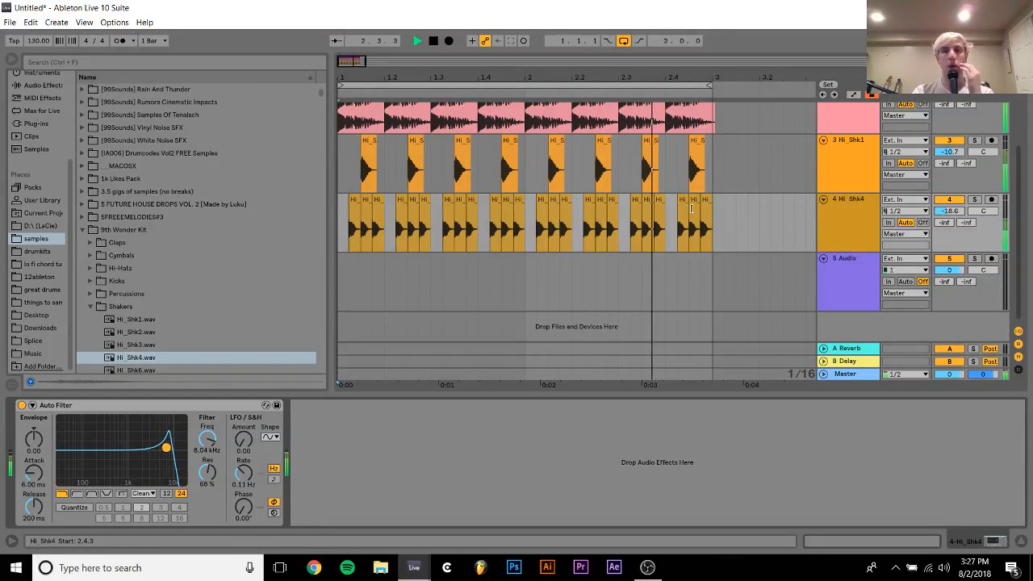
key(space)
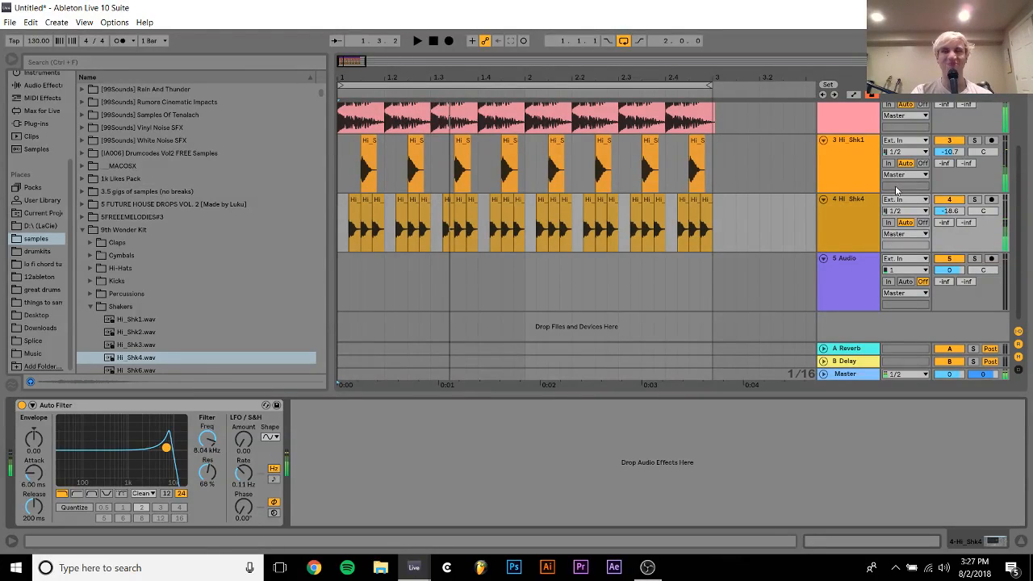
Delete the Hi_Shk1 and Hi_Shk4 shaker tracks
click(842, 181)
key(Delete)
key(Delete)
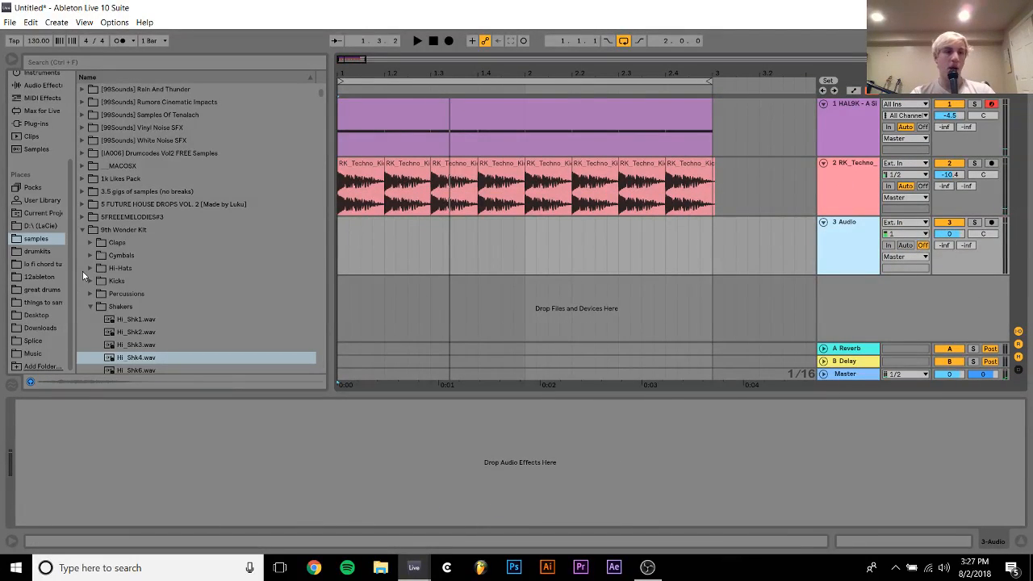
Close the 9th Wonder Kit folder and look through the samples library for another percussion source
scroll(202, 281, down, 3)
click(206, 293)
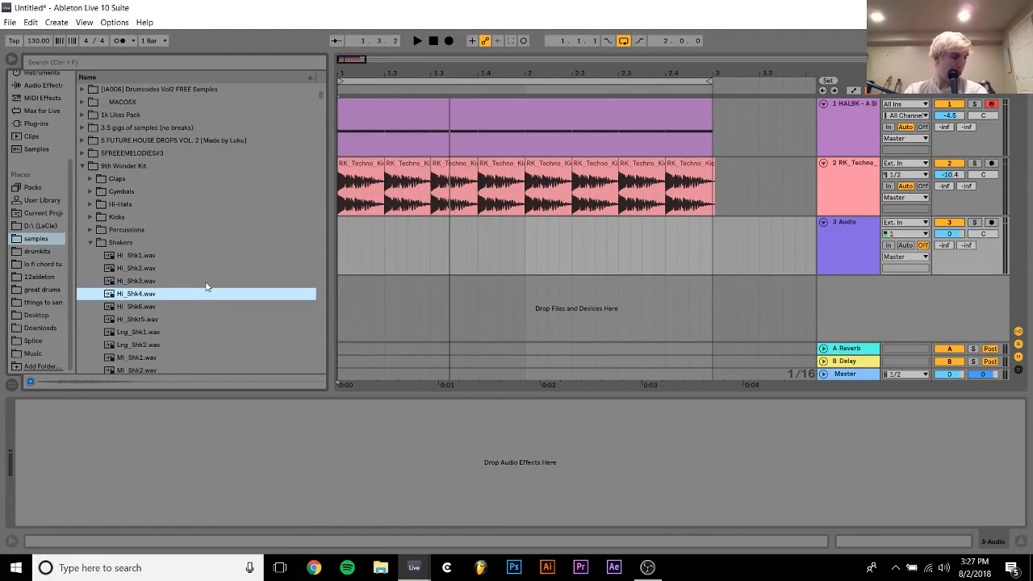
scroll(205, 284, up, 5)
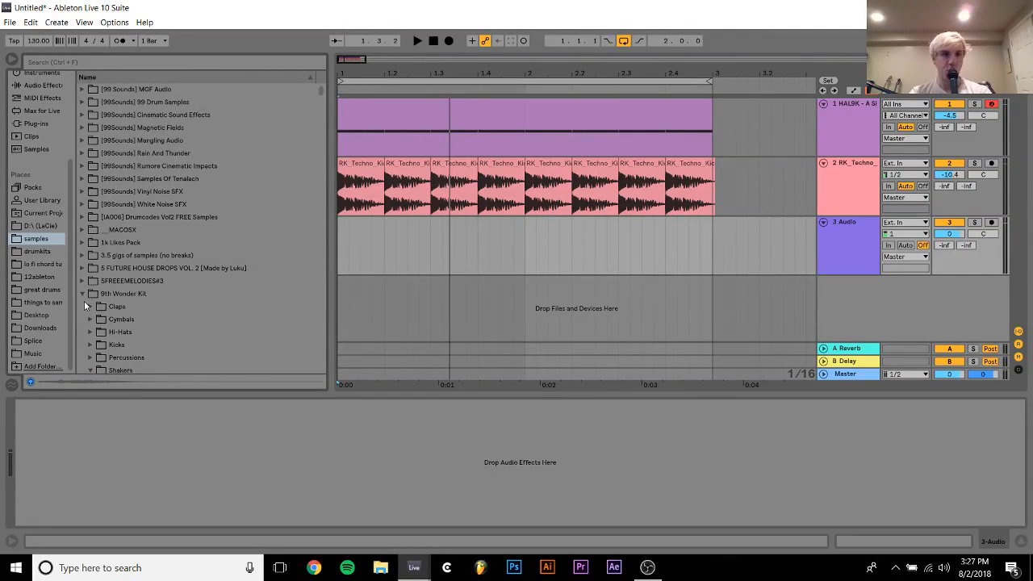
click(83, 294)
scroll(115, 291, down, 15)
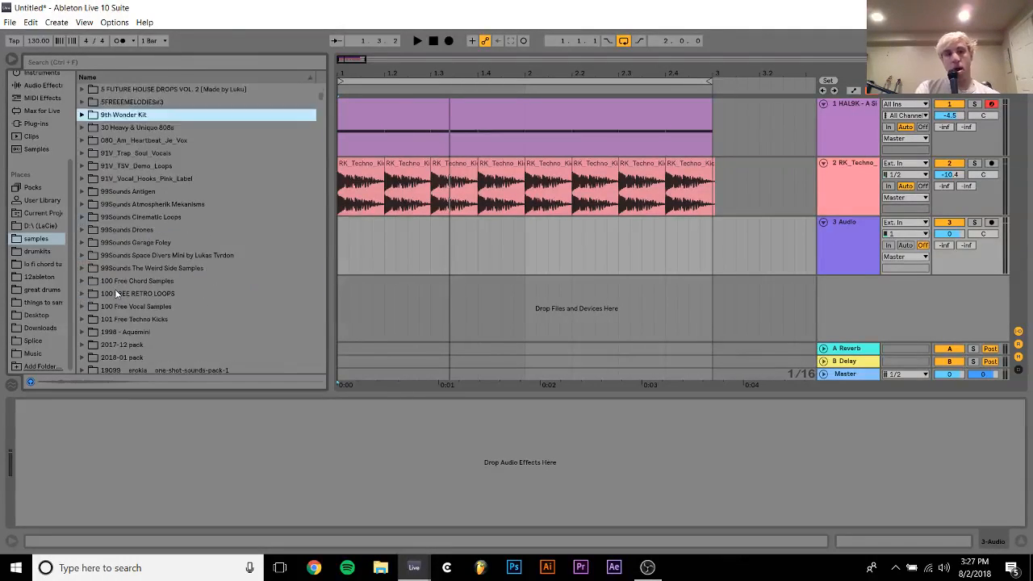
scroll(115, 251, down, 10)
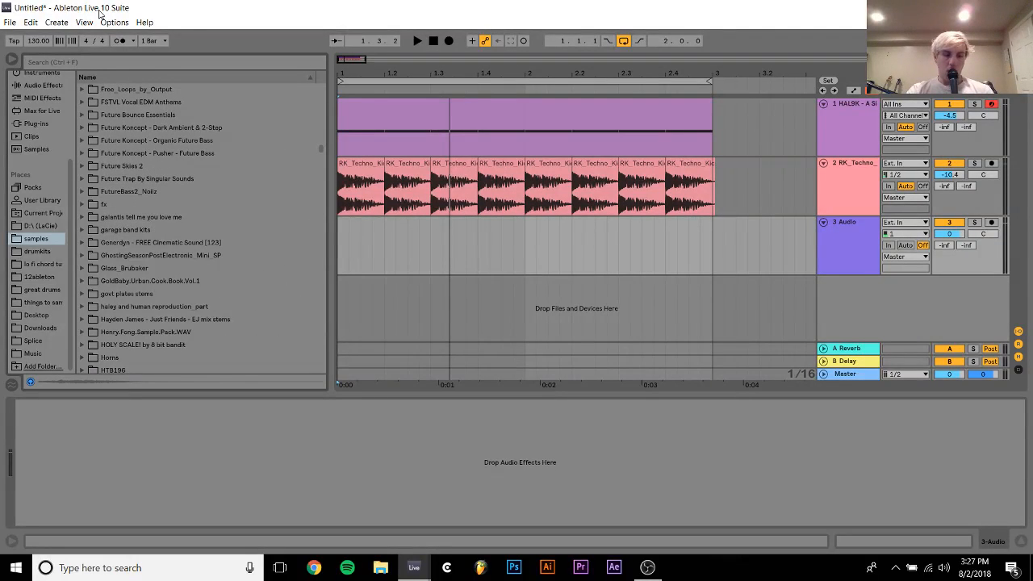
Play back the two layered kick tracks on their own to judge what the beat needs
key(space)
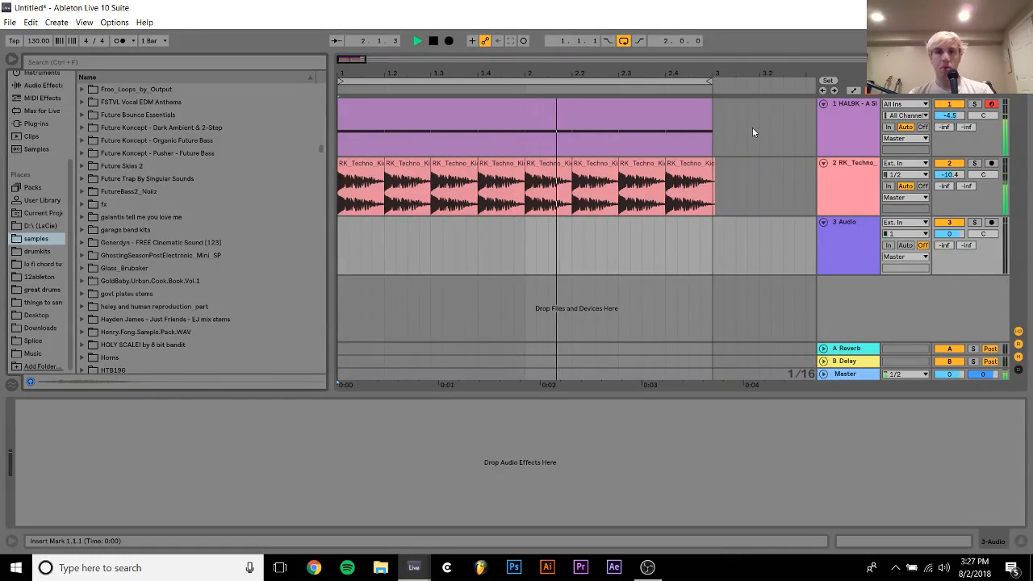
drag(748, 122, 714, 176)
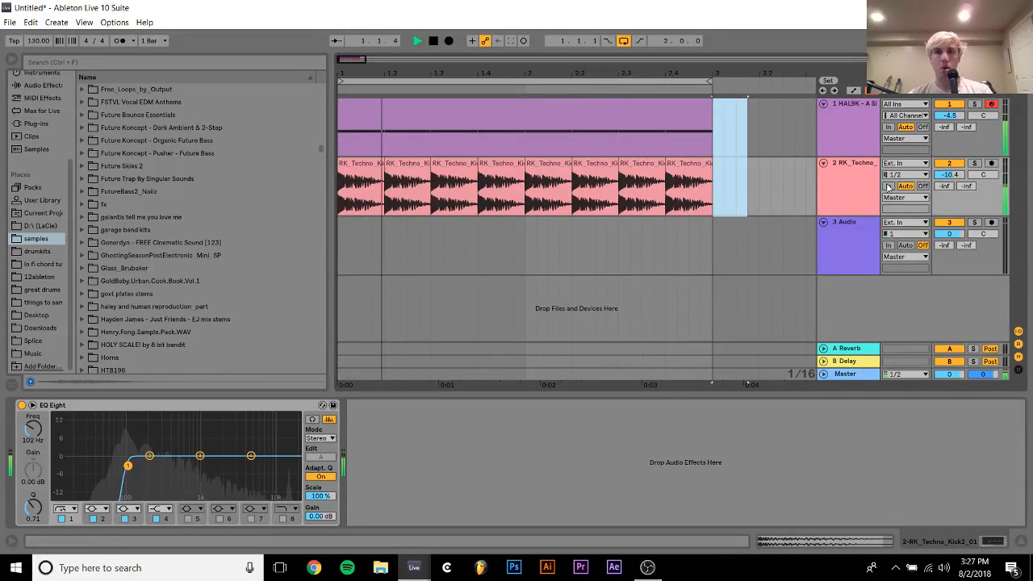
click(361, 165)
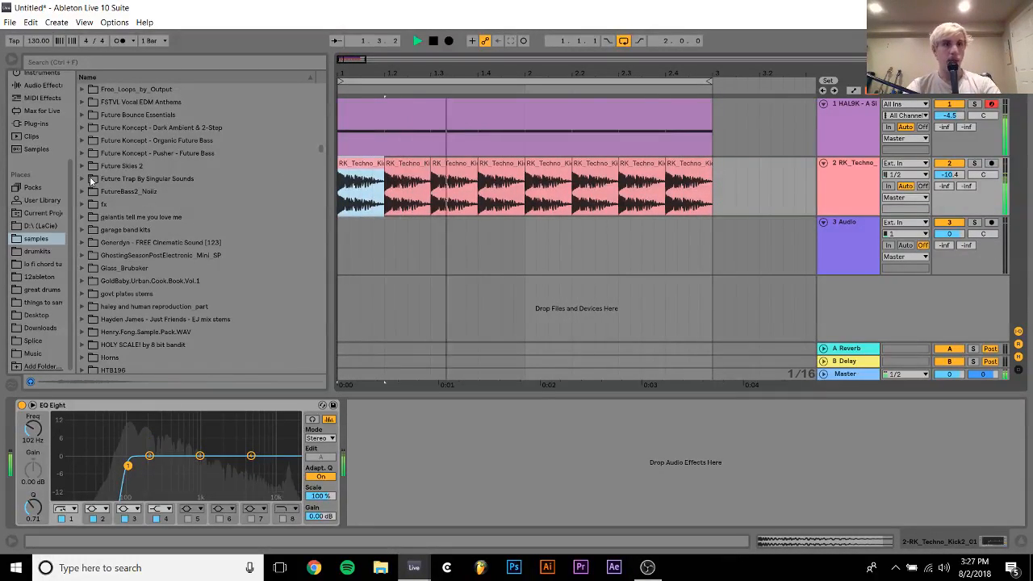
key(space)
Open the VES1 Drumloops 128BPM folder inside Vengeance Electroshock Vol.1 in the samples library
drag(321, 152, 323, 242)
click(188, 207)
key(Down)
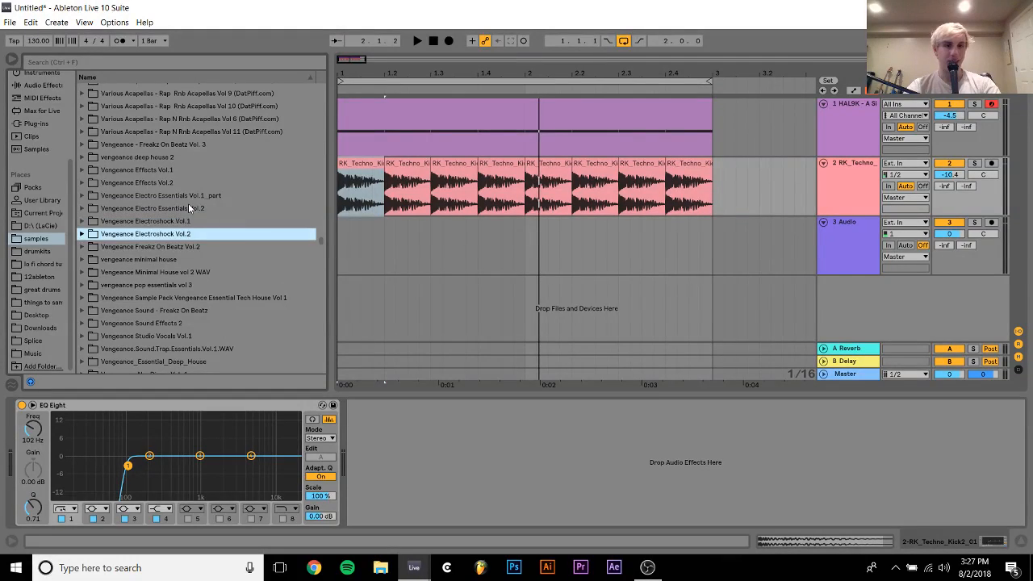
key(Right)
key(Down)
key(Down)
key(Down)
Audition the VES1 128BPM drum loops from 002 through 036, returning to VES1 Loops 128BPM 034.wav
key(Down)
key(Right)
key(Down)
key(Down)
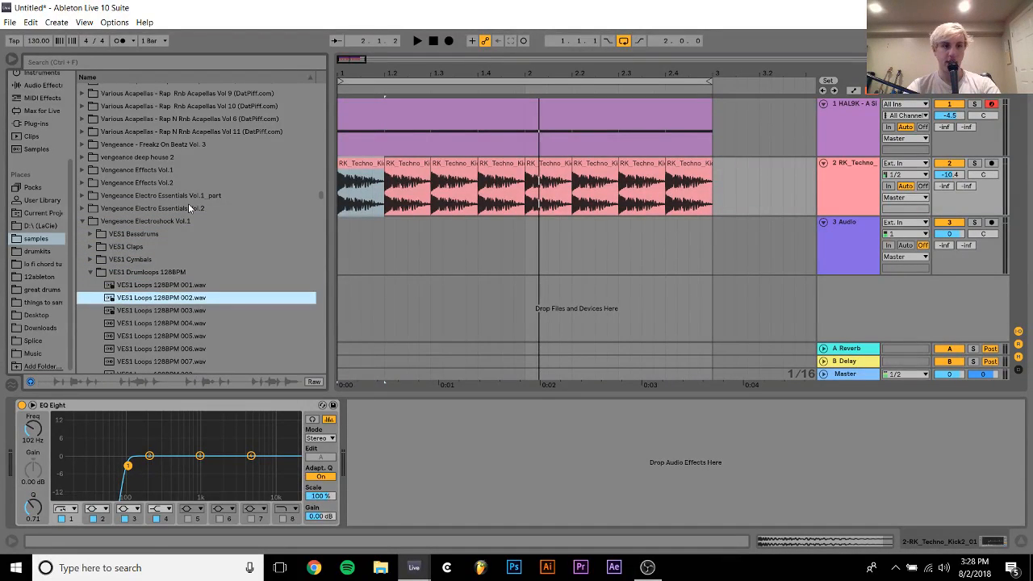
key(Down)
key(Down)
key(Down)
key(Down)
key(Down)
key(Down)
key(Down)
key(Down)
key(Down)
key(Down)
key(Down)
key(Down)
key(Down)
key(Down)
key(Down)
key(Down)
key(Down)
key(Down)
key(Down)
key(Down)
scroll(188, 208, down, 9)
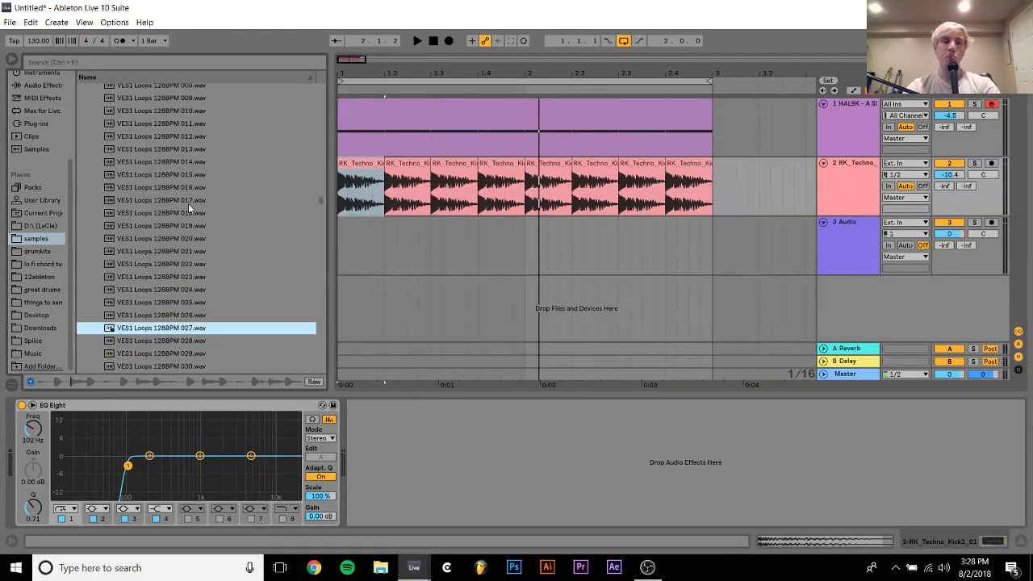
scroll(188, 208, up, 4)
click(171, 190)
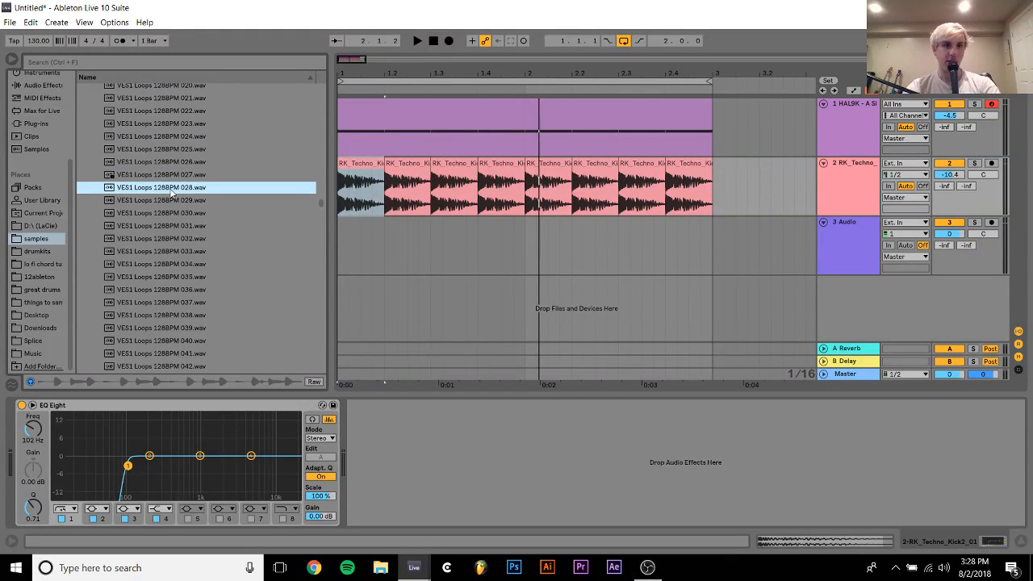
key(Down)
key(Down)
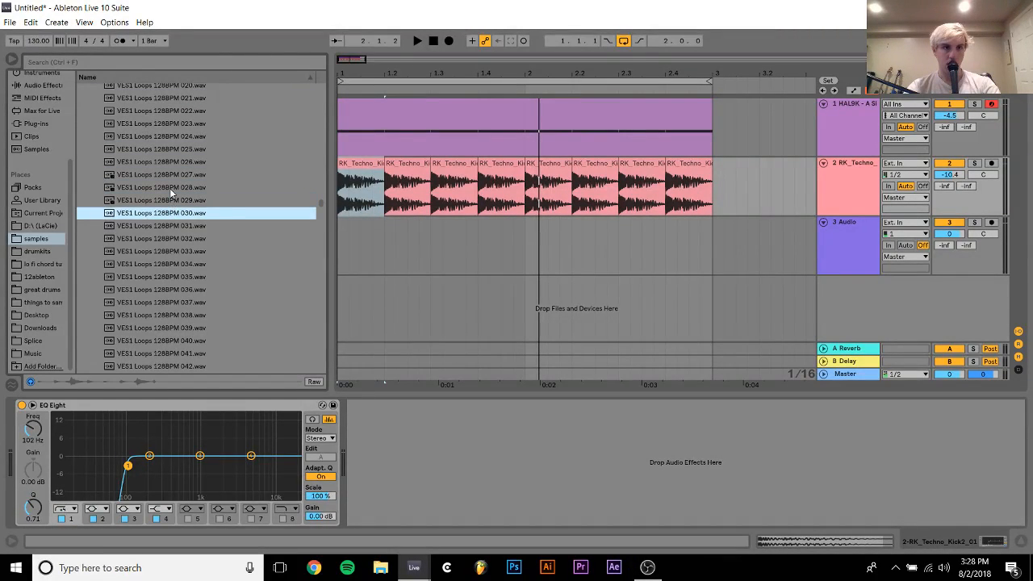
key(Down)
key(Down)
key(Down)
key(Down)
scroll(170, 188, down, 3)
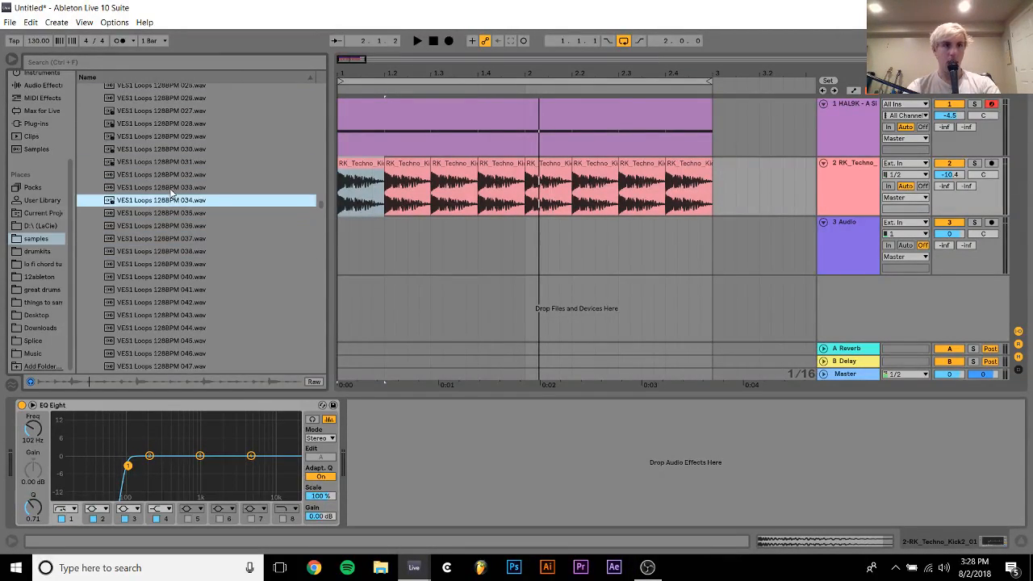
key(Down)
key(Down)
key(Up)
key(Up)
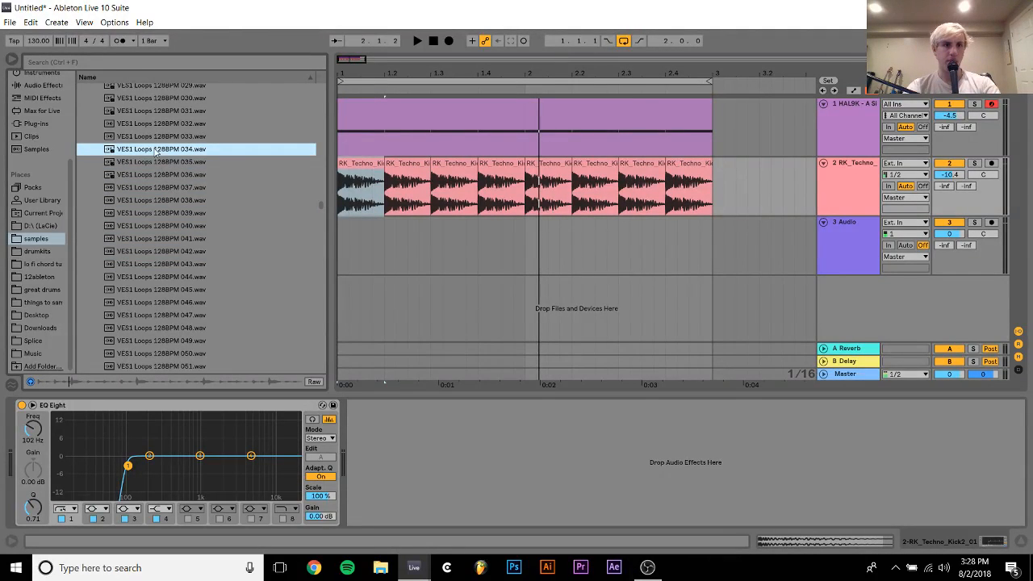
Try VES1 Loops 128BPM 034.wav at 1.1.1 on the third track with the volume at -8.1 dB, then remove the clip
drag(156, 152, 344, 234)
key(space)
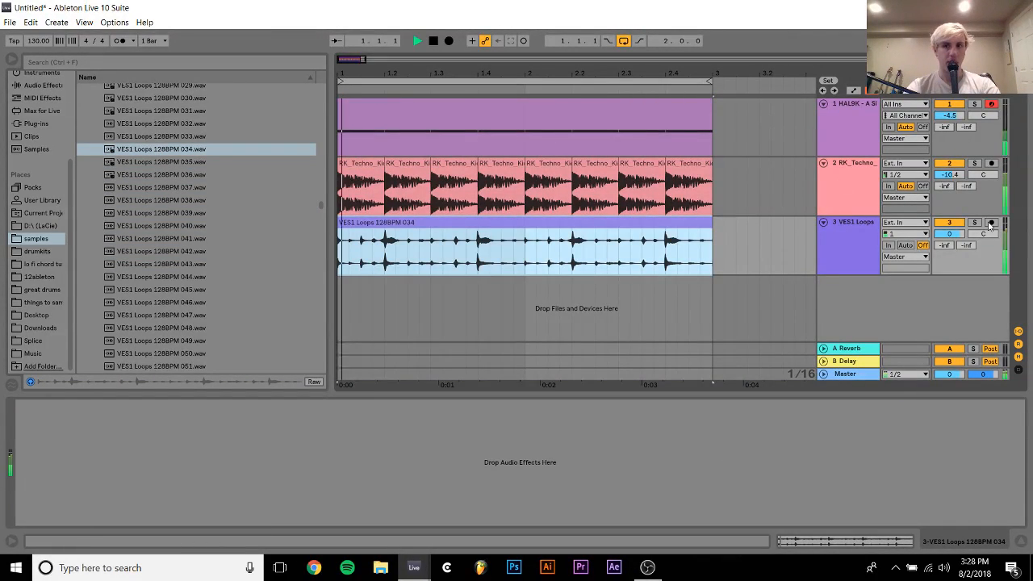
drag(950, 234, 950, 249)
key(space)
click(535, 223)
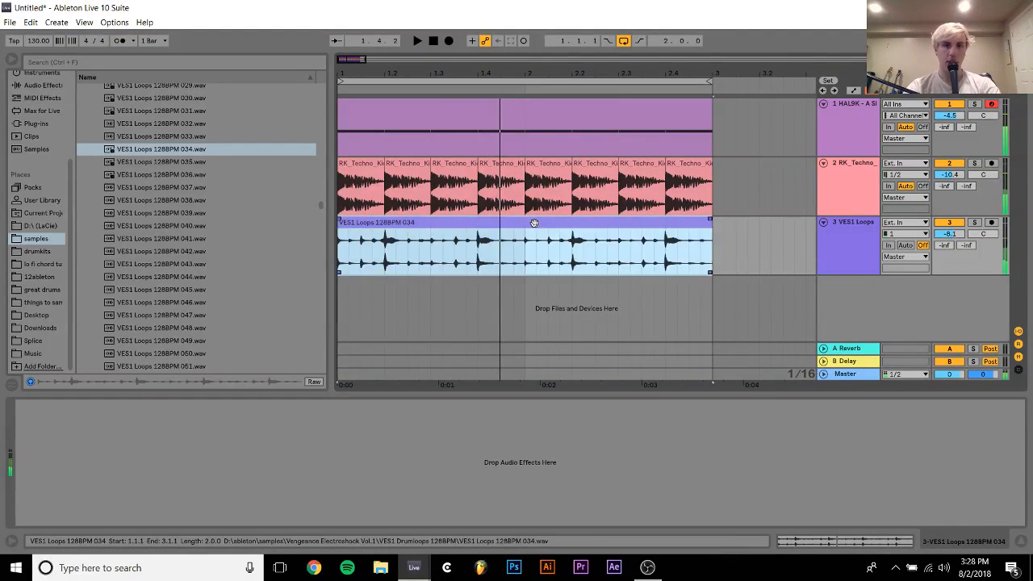
key(Delete)
Audition the VES1 128BPM drum loops 035 through 042 and return to loop 040
click(151, 162)
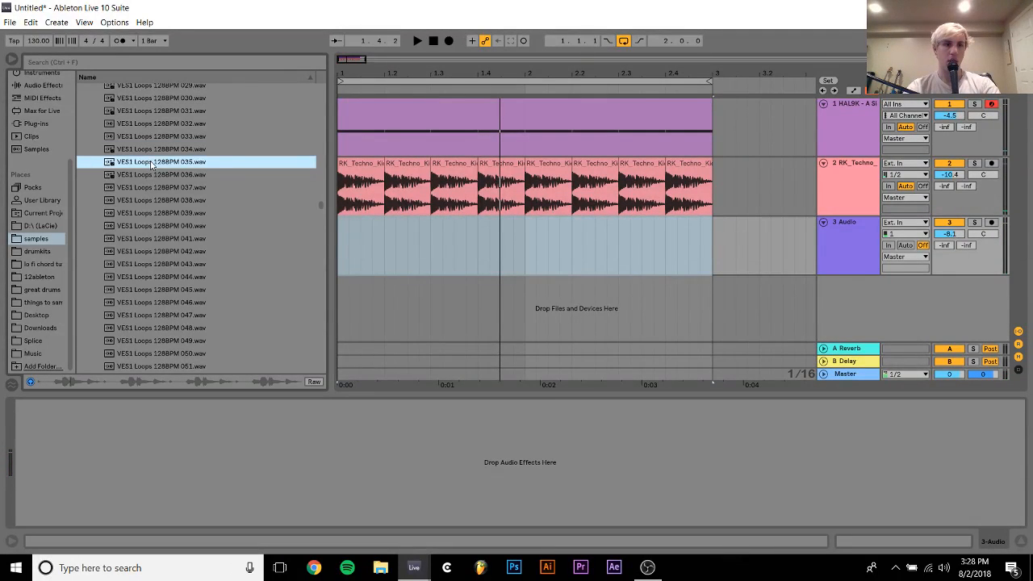
key(Down)
key(Down)
key(Down)
key(Down)
key(Down)
key(Down)
key(Down)
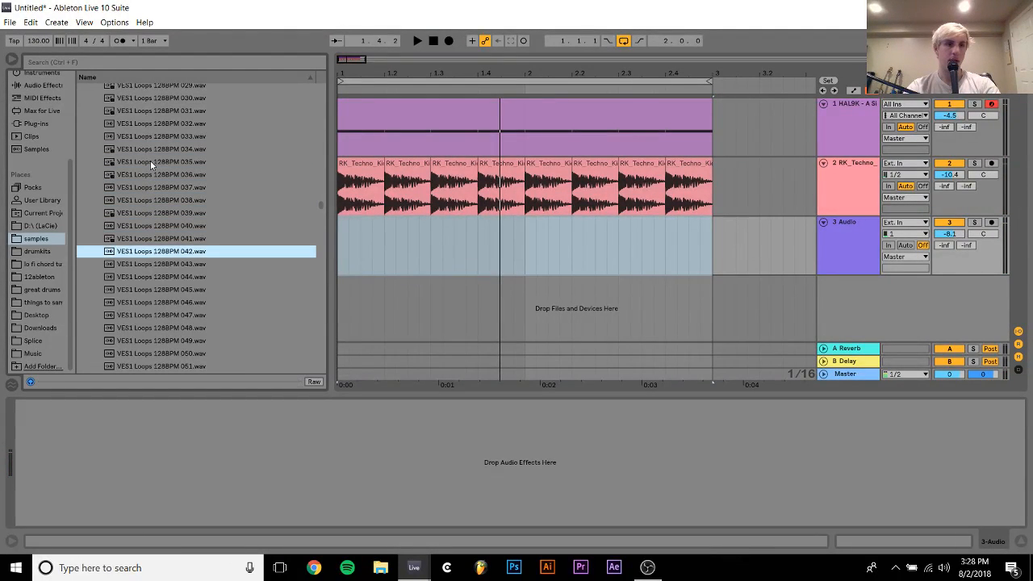
key(Up)
key(Up)
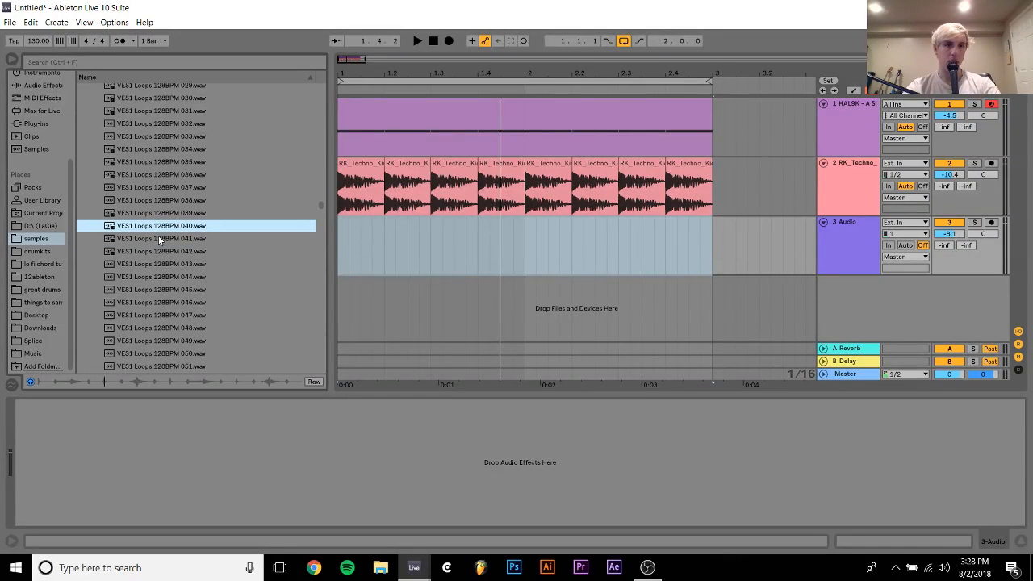
Try VES1 Loops 128BPM 040.wav at 1.1.1 on the third track against the kicks and remove it
drag(330, 239, 339, 241)
key(space)
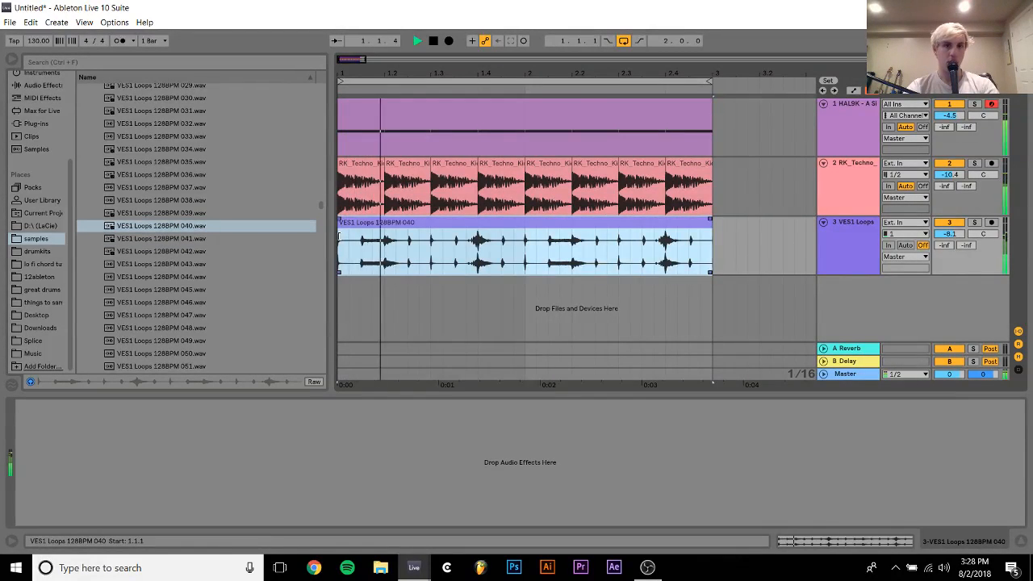
key(Delete)
key(space)
Audition VES1 Loops 128BPM 051.wav through 053.wav
click(162, 366)
scroll(173, 369, down, 2)
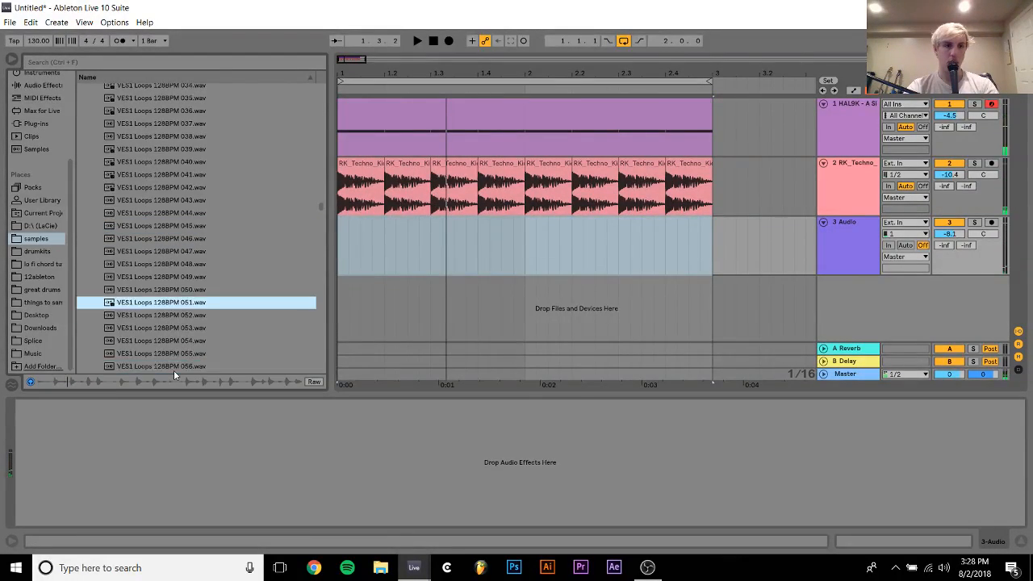
key(Down)
key(Down)
key(Down)
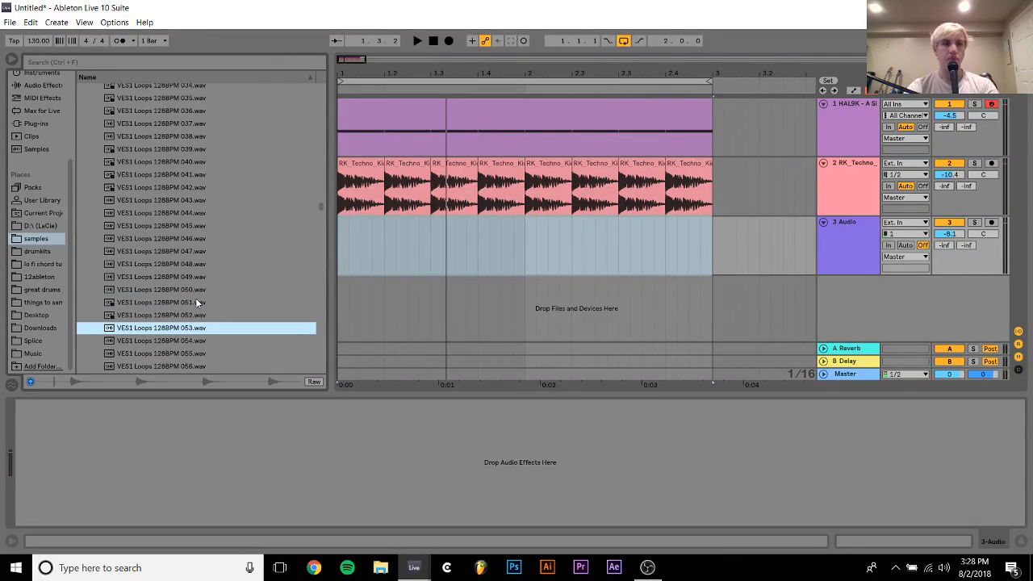
Collapse Vengeance Electroshock Vol.1 and look through the neighbouring Ultra, Vandalism and Vengeance sample pack folders for another loop source
key(Left)
key(Left)
key(Left)
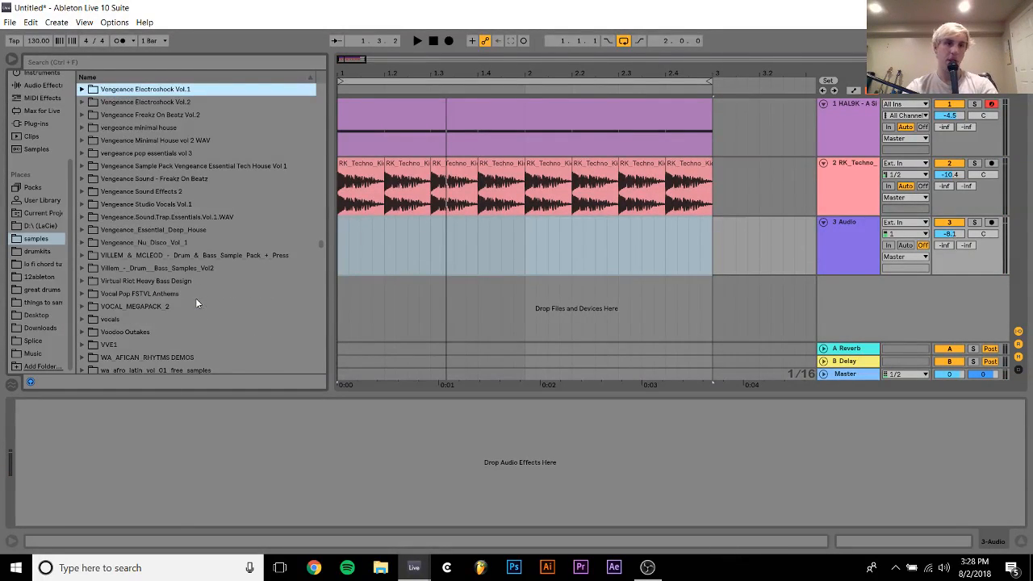
key(Down)
key(Up)
key(Up)
key(Up)
key(Up)
key(Up)
key(Up)
key(Up)
key(Up)
key(Up)
key(Up)
key(Up)
key(Up)
key(Up)
key(Up)
key(Up)
key(Up)
key(Up)
key(Up)
key(Up)
key(Up)
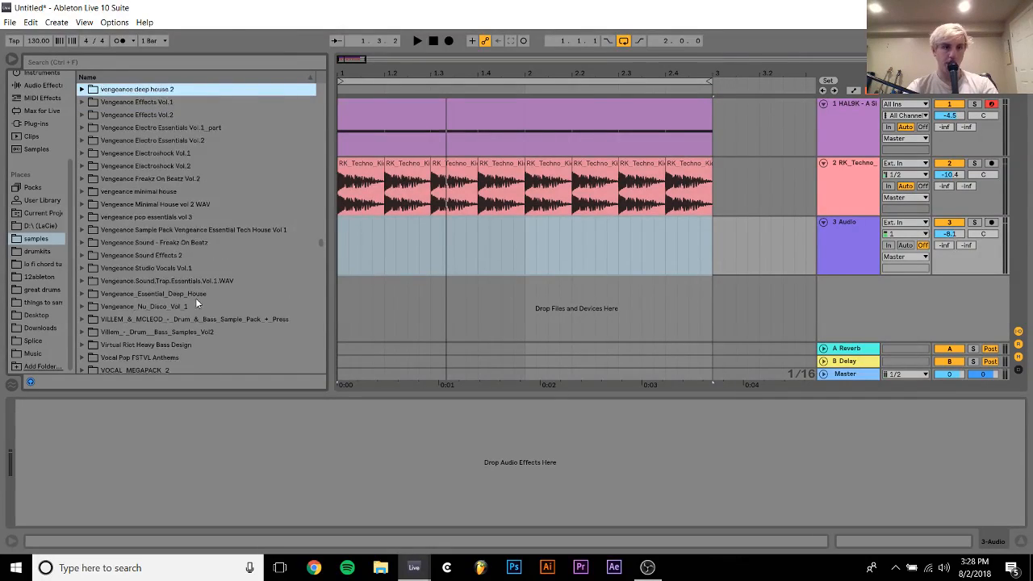
key(Up)
key(Up)
key(Up)
key(Up)
key(Up)
key(Up)
key(Up)
key(Up)
key(Up)
key(Up)
key(Up)
key(Up)
key(Up)
key(Up)
key(Up)
key(Up)
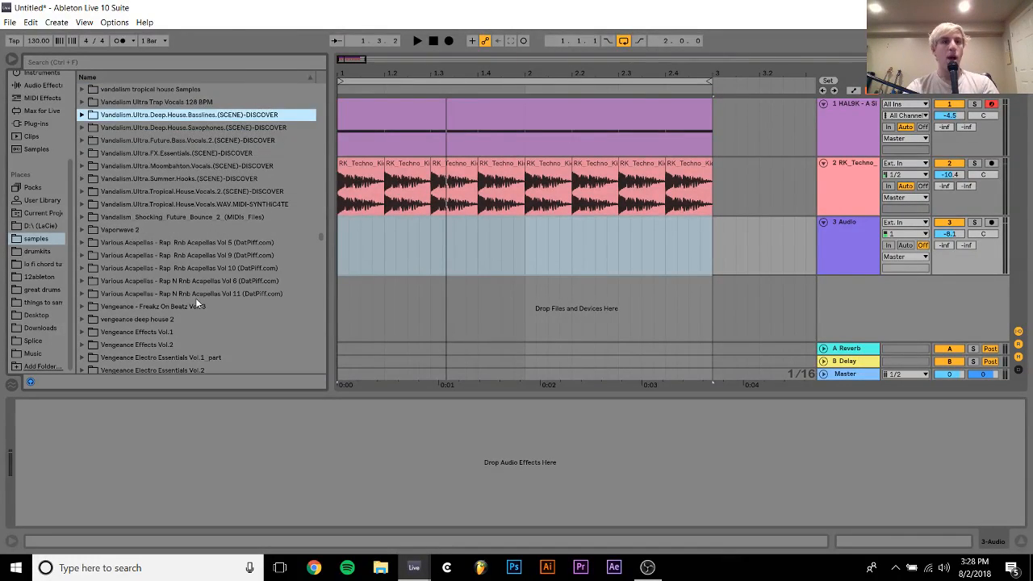
key(Down)
key(Down)
key(Down)
key(Down)
key(Down)
key(Down)
key(Down)
key(Down)
key(Down)
key(Down)
key(Down)
key(Down)
key(Down)
key(Down)
key(Down)
key(Down)
key(Down)
key(Down)
key(Down)
key(Down)
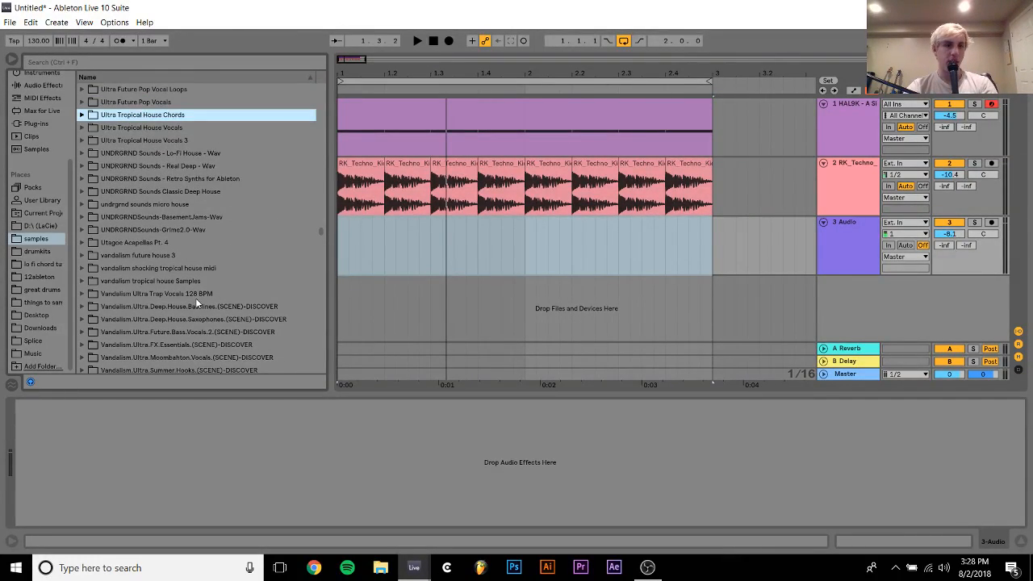
key(Down)
key(Down)
key(Down)
key(Down)
key(Down)
key(Down)
key(Down)
key(Down)
key(Down)
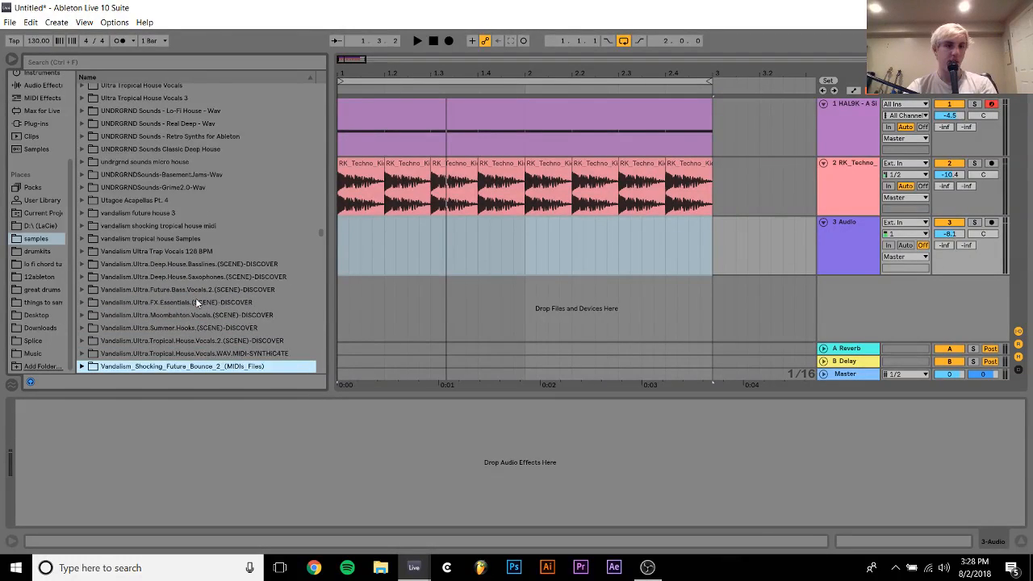
key(Down)
key(Down)
key(Down)
key(Down)
key(Down)
key(Down)
key(Down)
key(Down)
key(Down)
key(Down)
key(Down)
key(Down)
key(Down)
key(Down)
key(Down)
key(Down)
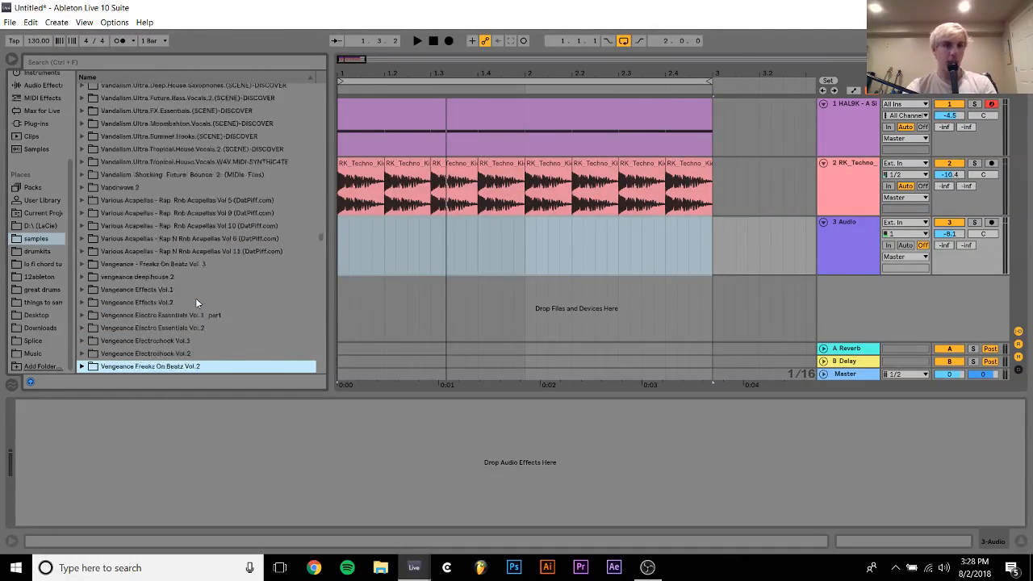
key(Up)
key(Up)
key(Up)
key(Up)
key(Up)
key(Up)
key(Up)
key(Up)
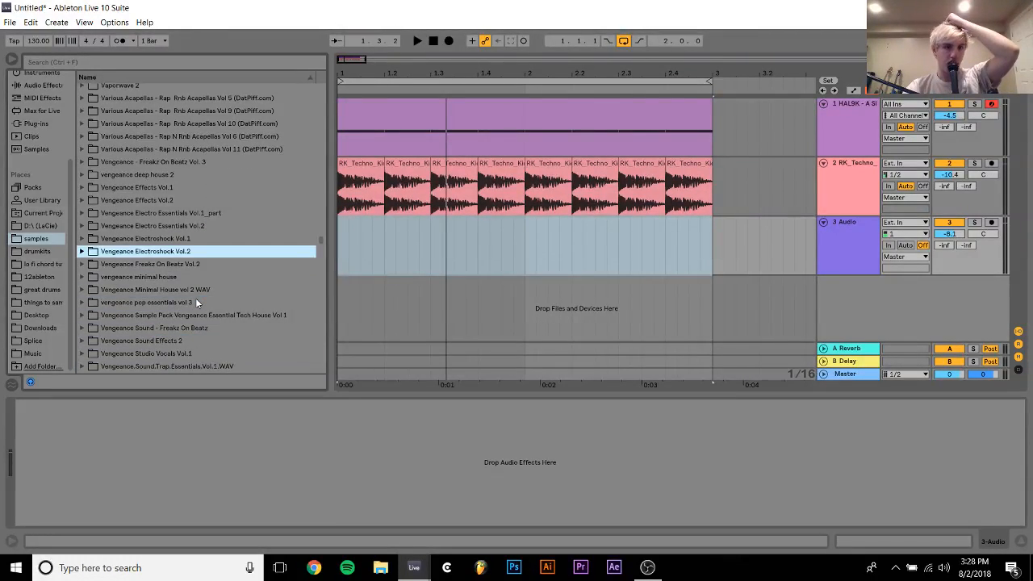
Expand Vengeance Freakz On Beatz Vol.2 and audition its first two 808 riddim loops
key(Down)
key(Right)
key(Down)
Collapse Vol.2 and expand VFOB3 Tom & Percussion Loop 125BPM inside the drum loops of Vengeance - Freakz On Beatz Vol. 3
key(Down)
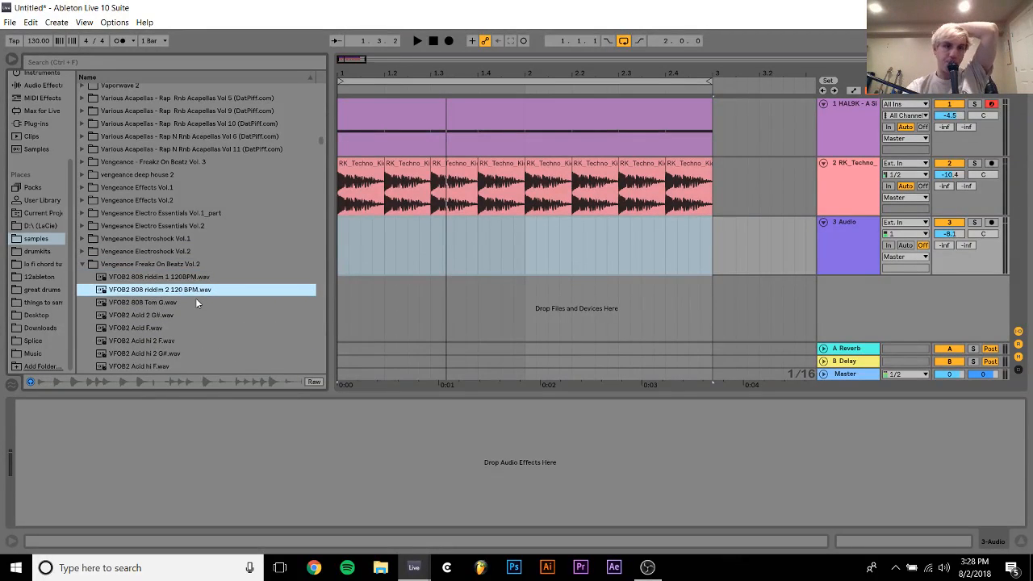
key(Up)
key(Up)
key(Up)
key(Up)
key(Up)
key(Up)
key(Up)
key(Up)
key(Up)
key(Up)
key(Down)
key(Up)
key(Right)
key(Down)
key(Down)
key(Down)
key(Down)
key(Down)
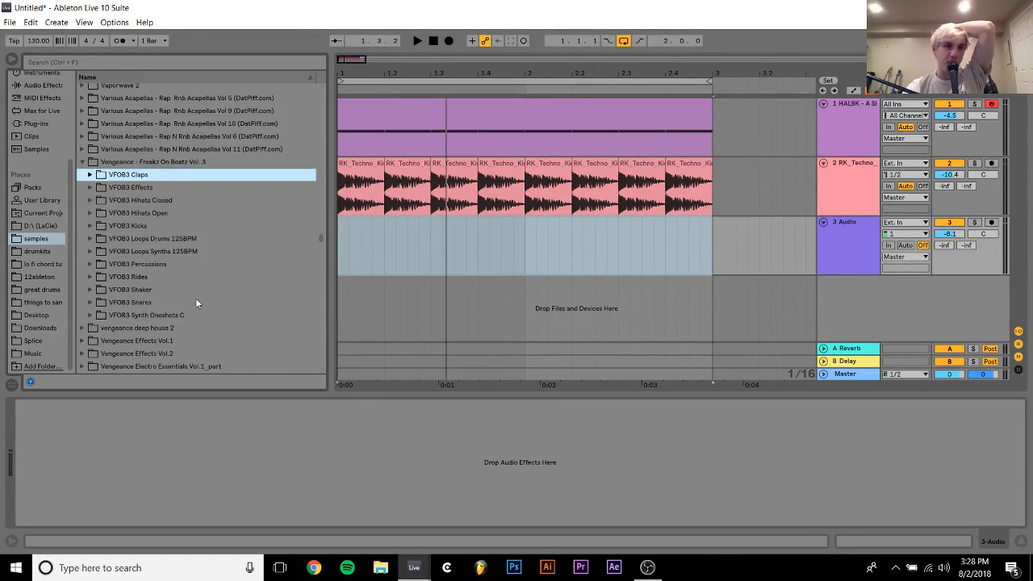
key(Down)
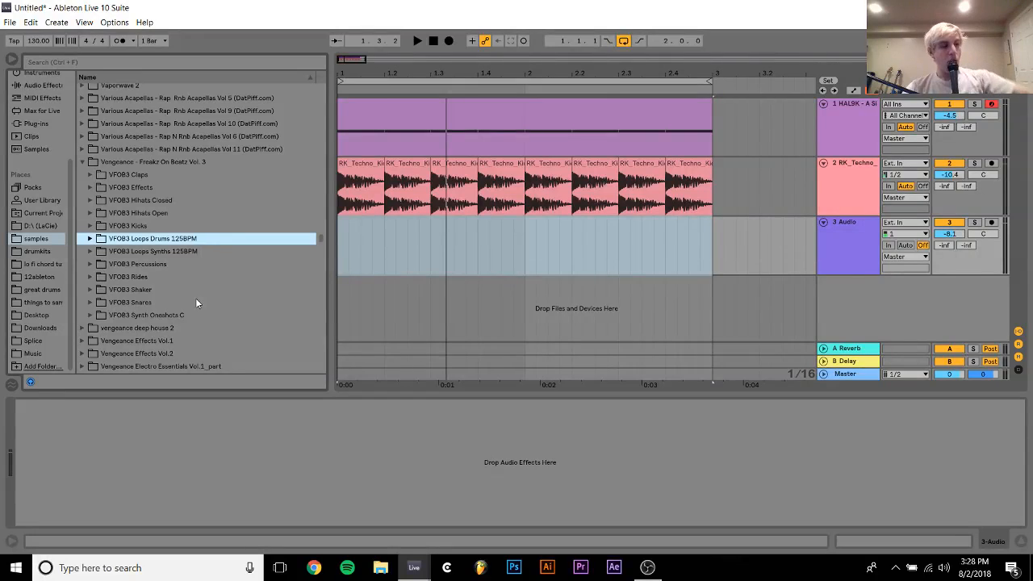
key(Right)
key(Down)
Audition VFOB3 Percussive Loop 01 125bpm.wav through Percussive Loop 04 125bpm.wav
key(Down)
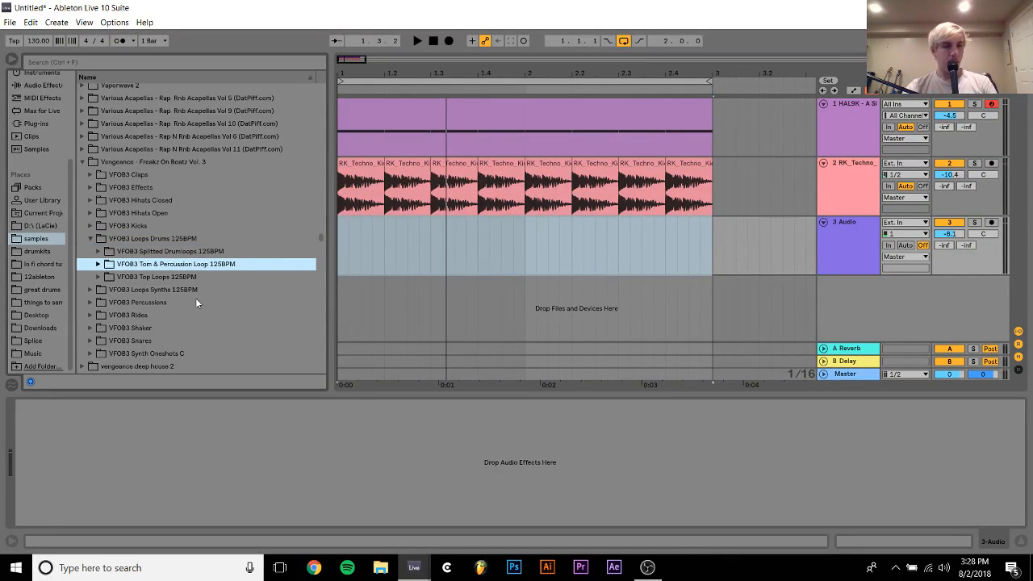
key(Right)
key(Down)
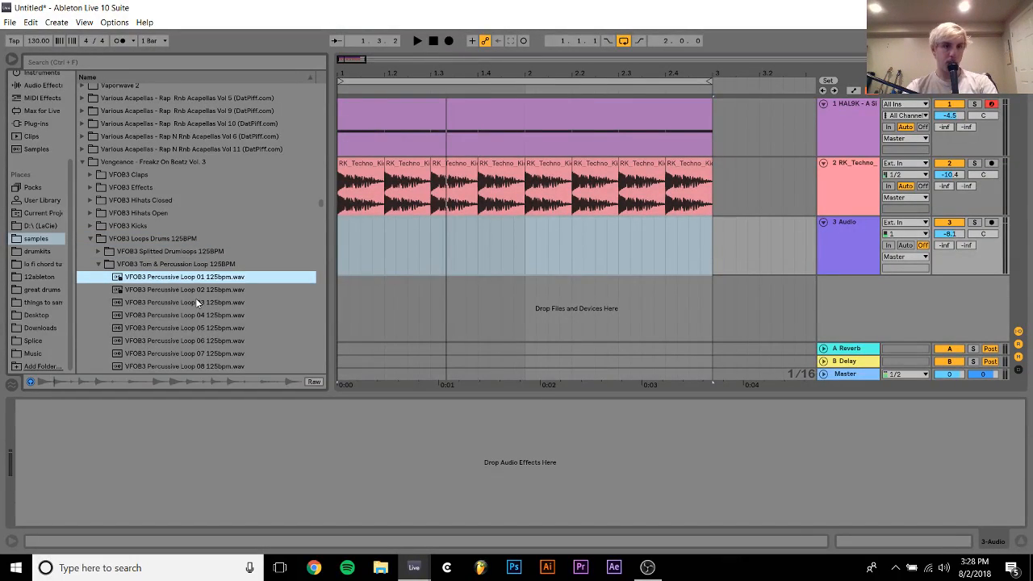
key(Down)
key(Down)
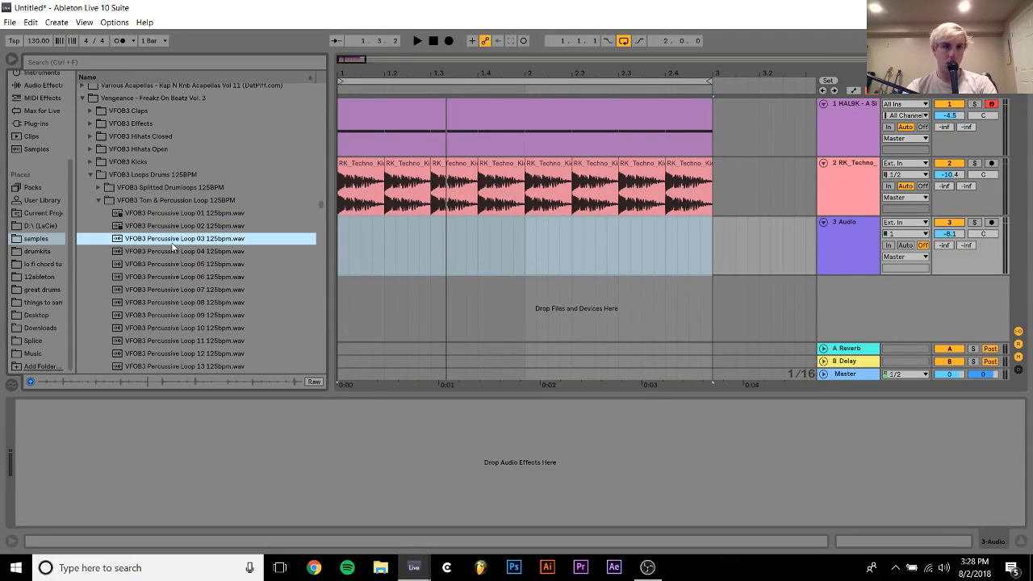
key(Down)
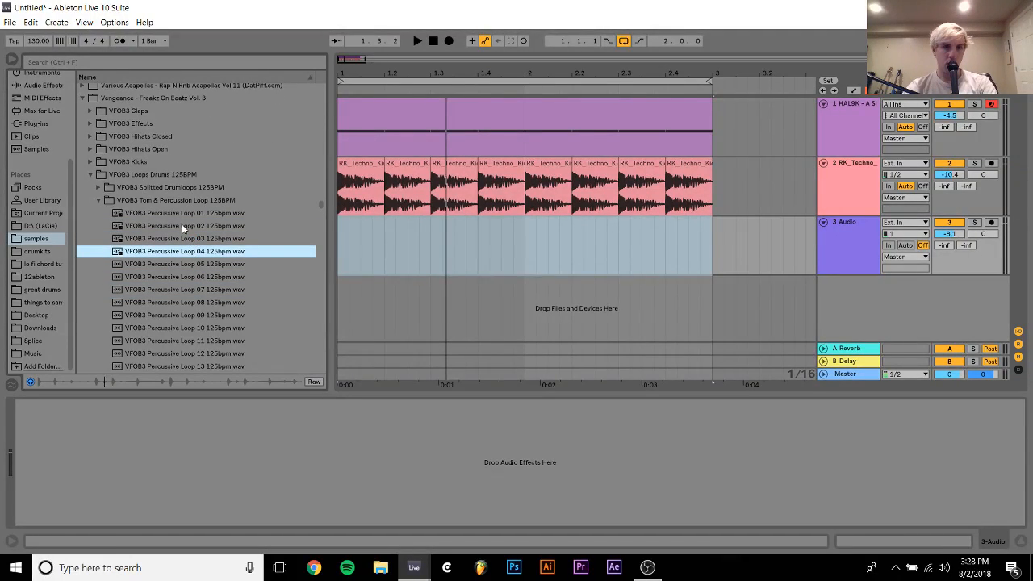
Place VFOB3 Percussive Loop 02 125bpm.wav at 1.1.1 on the third track and set its warp mode to Re-Pitch
drag(181, 225, 340, 235)
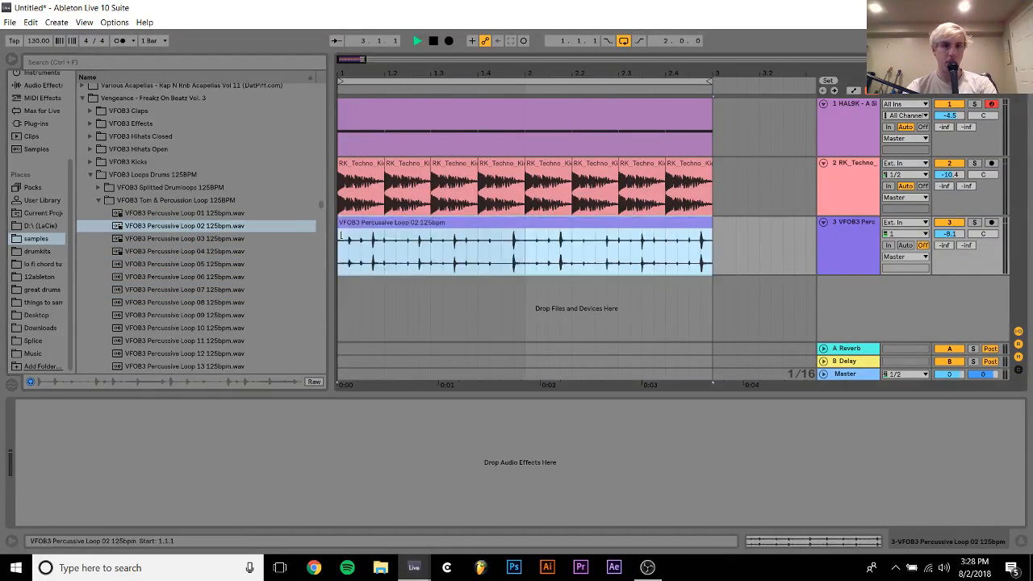
key(space)
double_click(551, 221)
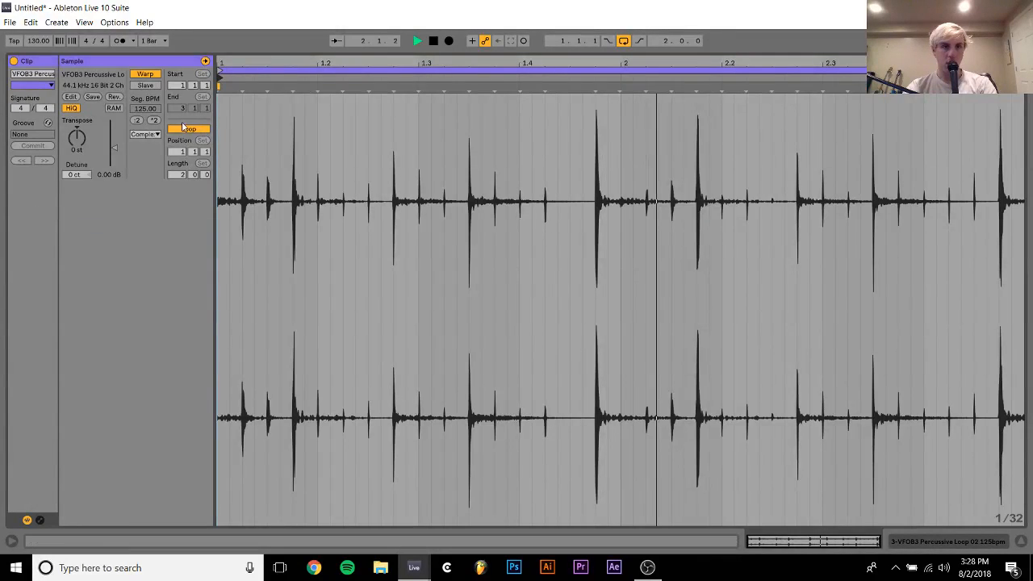
click(145, 134)
click(145, 175)
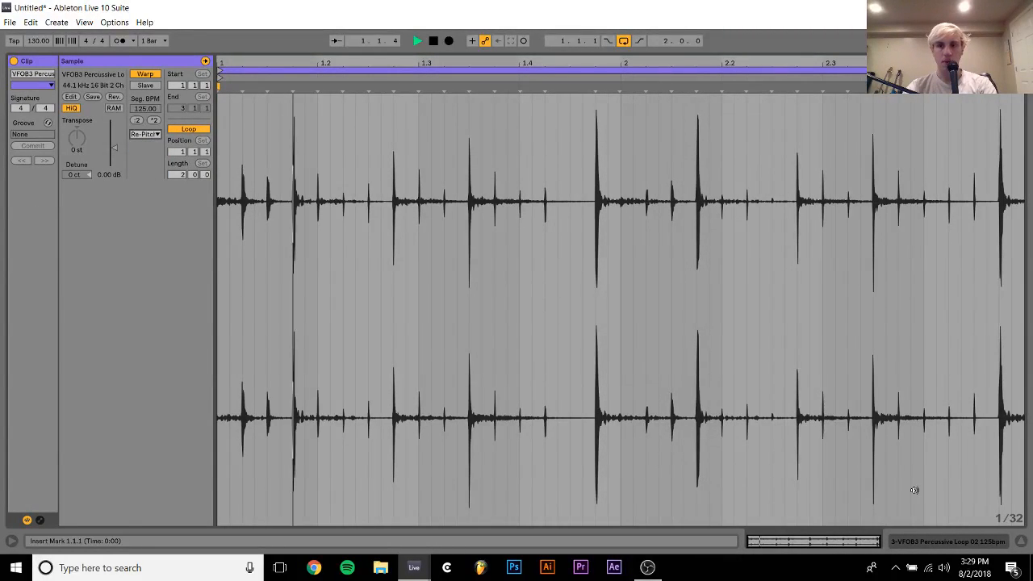
click(934, 542)
Solo the percussive loop track and add Guitar Rig 5 to it with the input gate switched off
click(975, 222)
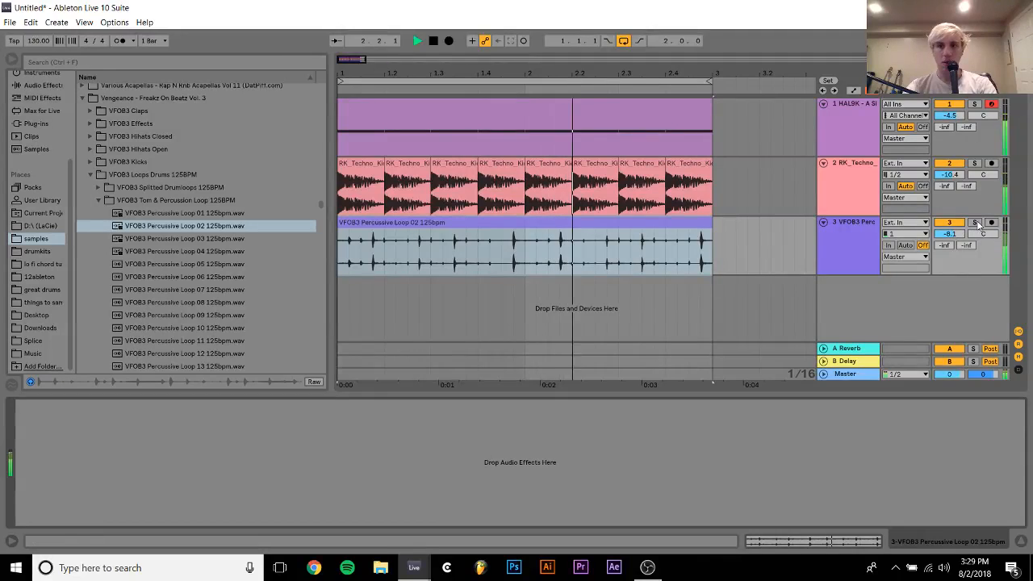
click(36, 123)
scroll(170, 260, down, 15)
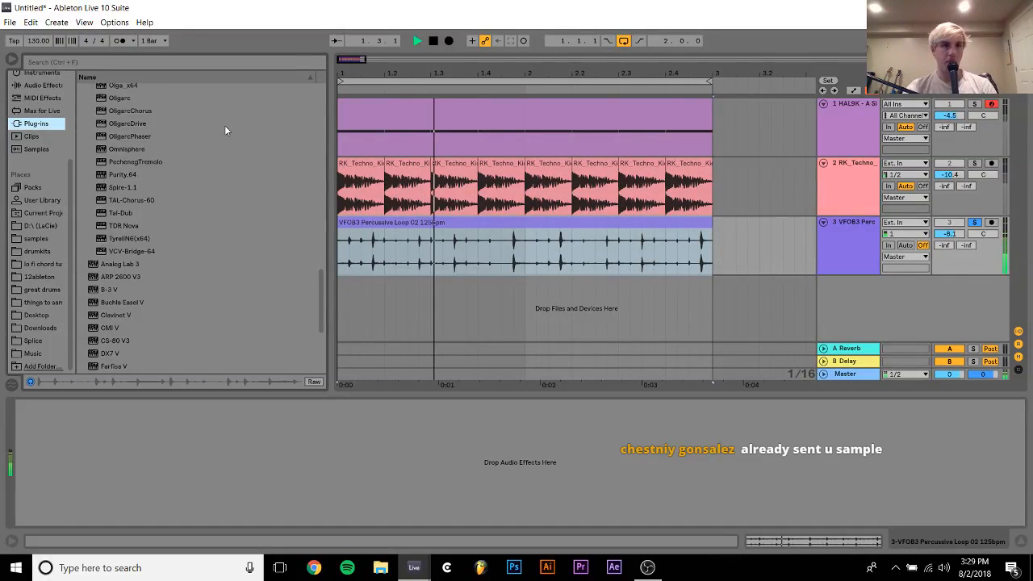
scroll(224, 125, up, 4)
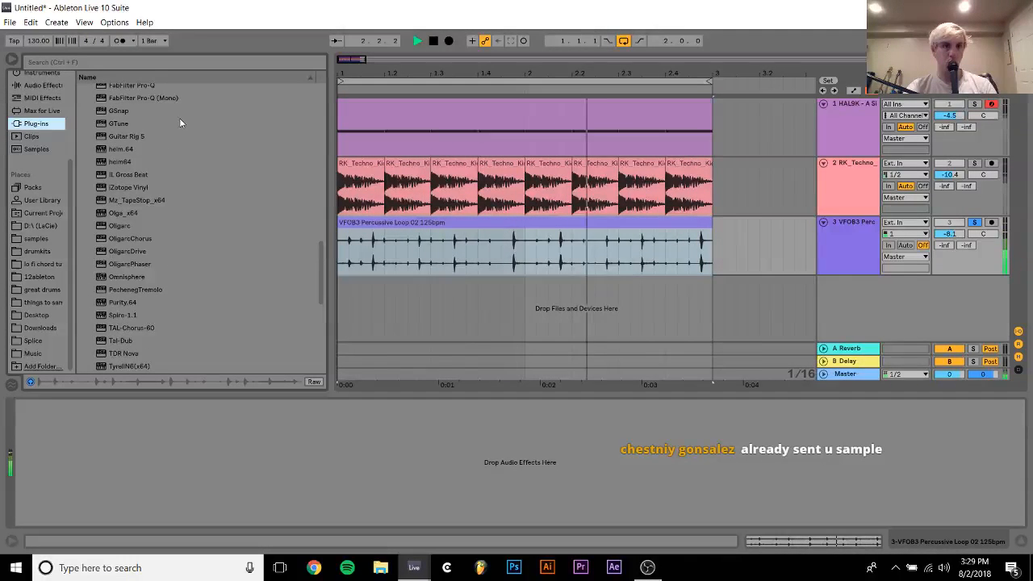
double_click(123, 137)
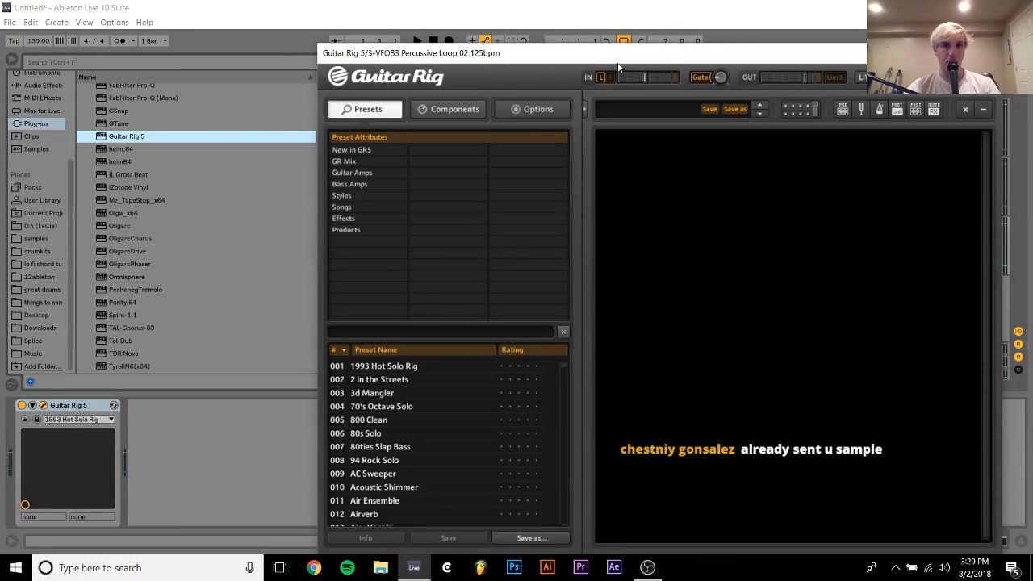
click(699, 79)
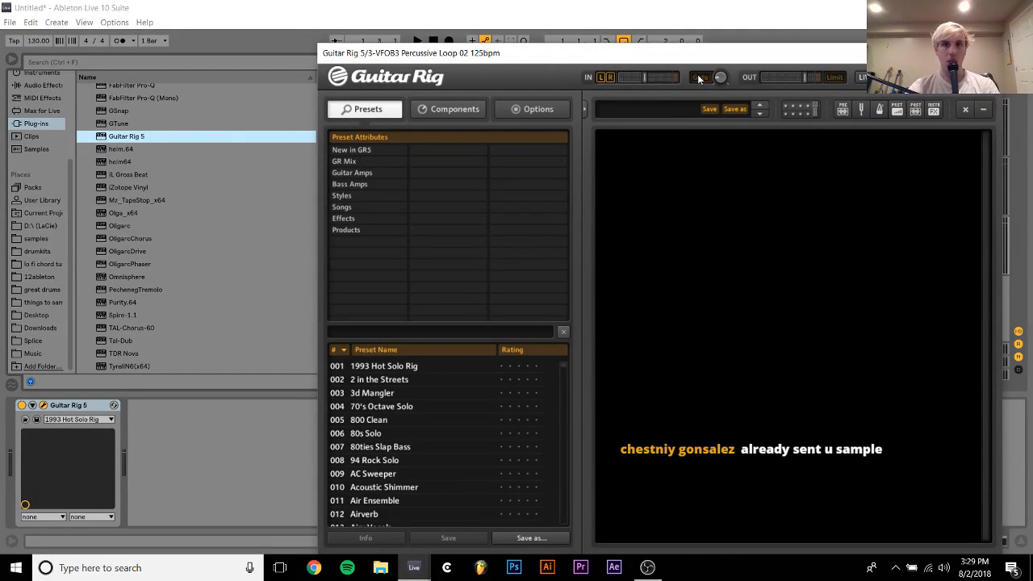
Try the Etherblopz preset from Guitar Rig's Animated effects, then load Gronkique
click(352, 197)
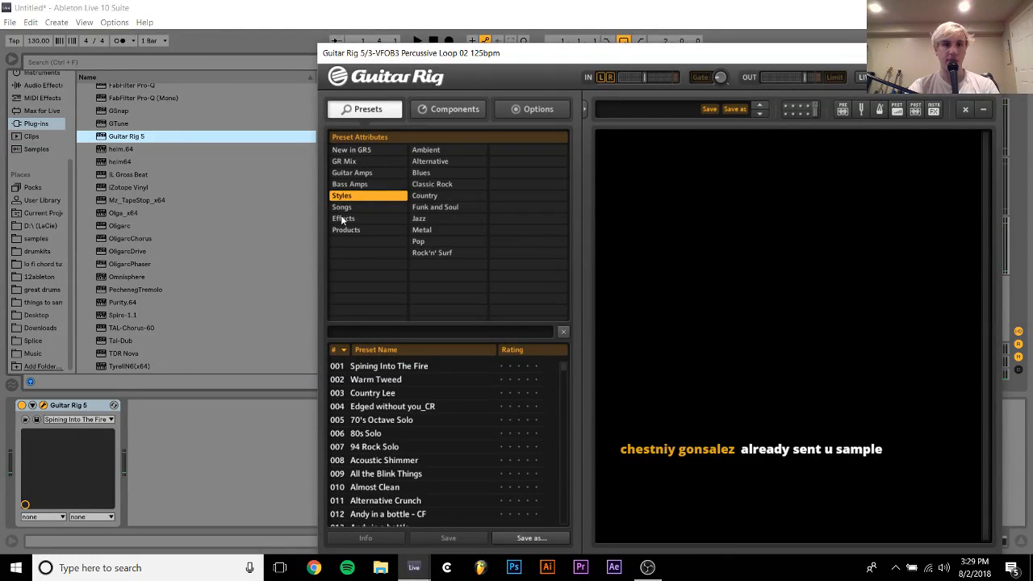
click(342, 219)
click(429, 175)
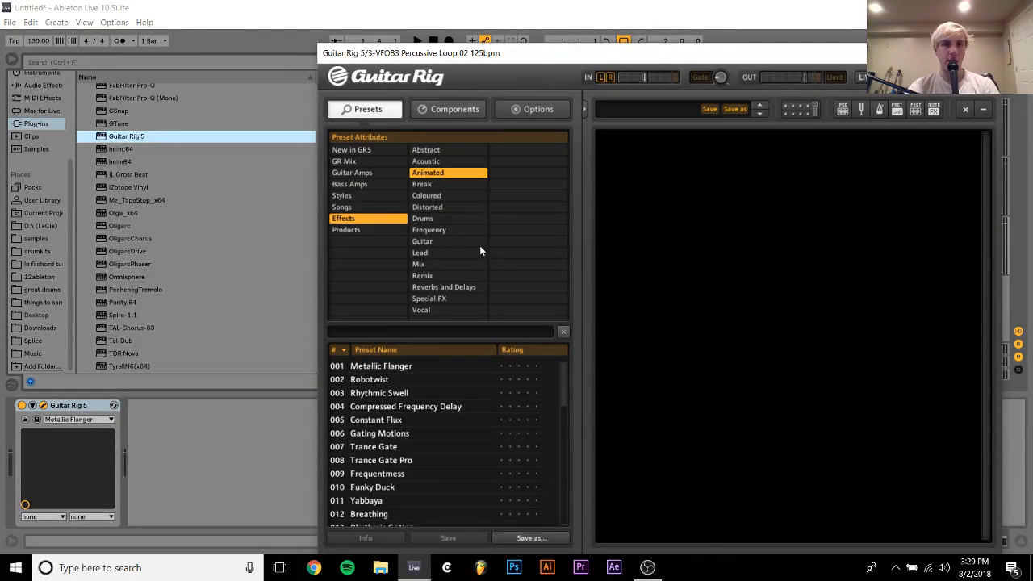
scroll(375, 388, down, 10)
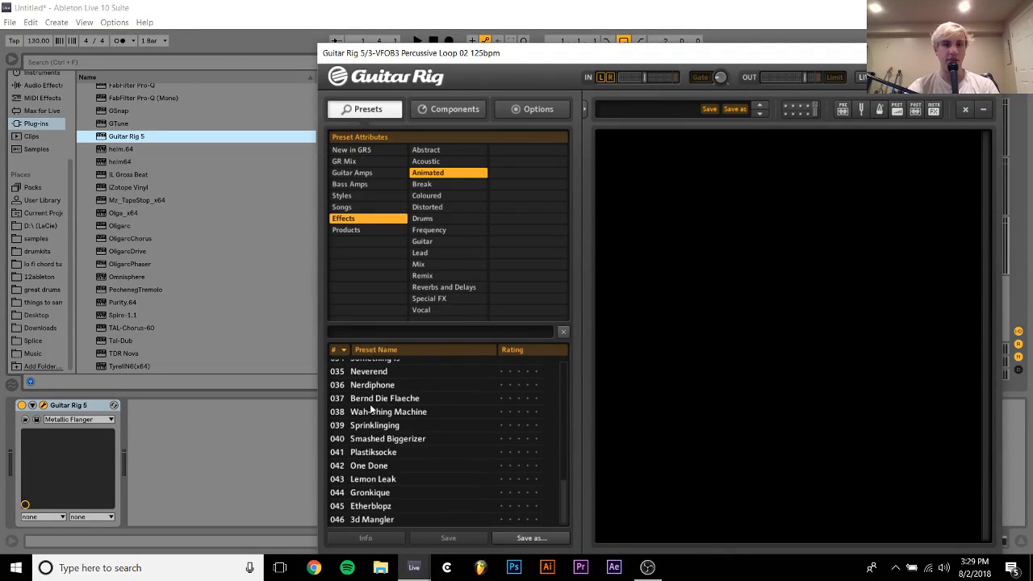
click(372, 507)
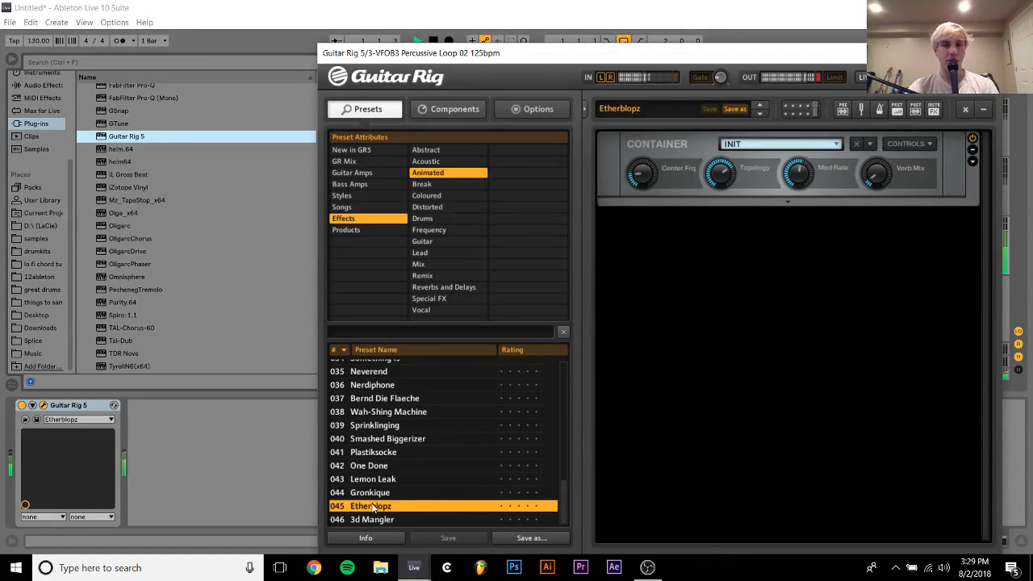
click(384, 493)
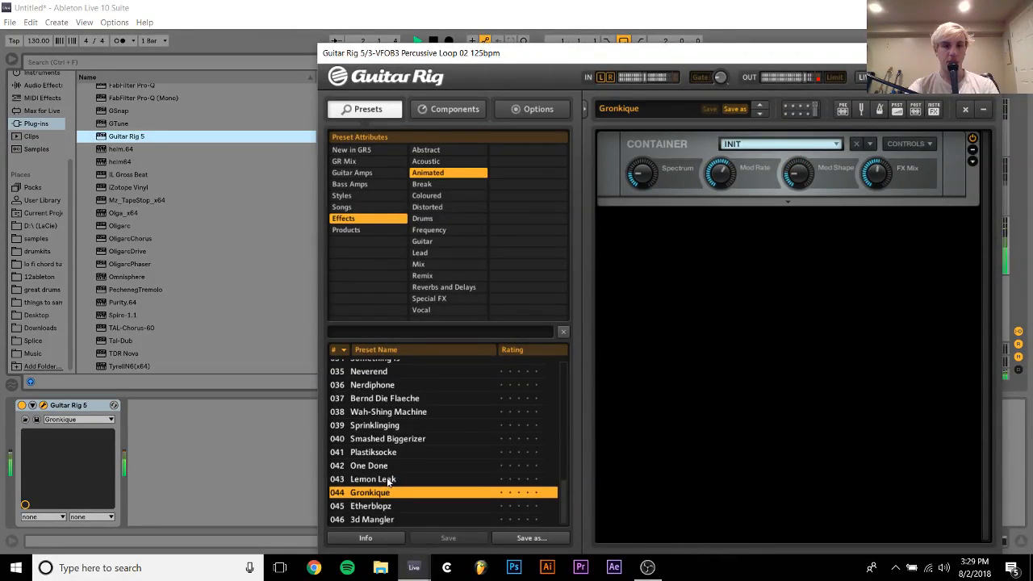
Unsolo the percussive loop track, set its volume to -11.3 dB and close the Guitar Rig window
drag(702, 38, 477, 64)
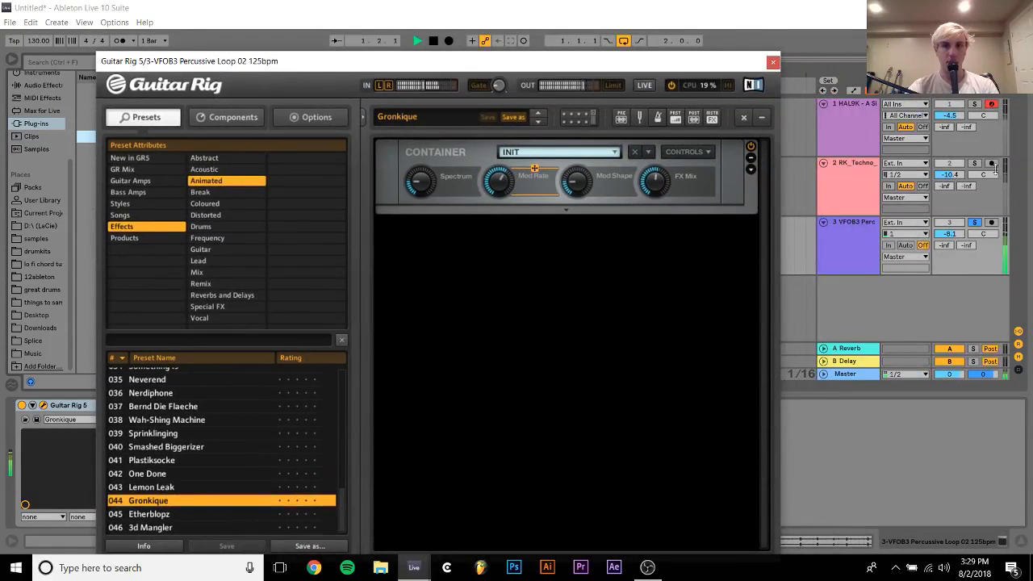
click(976, 223)
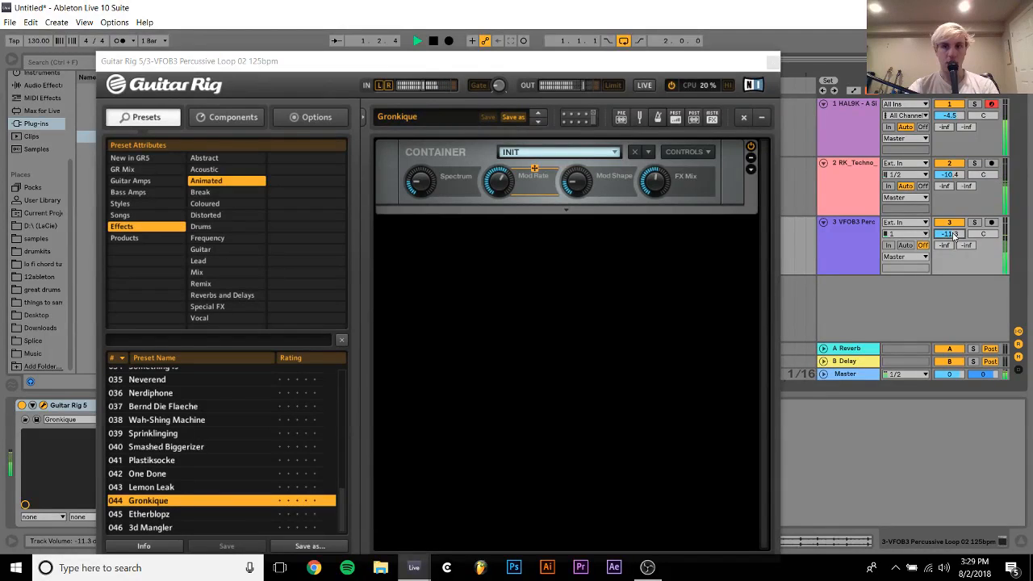
click(773, 62)
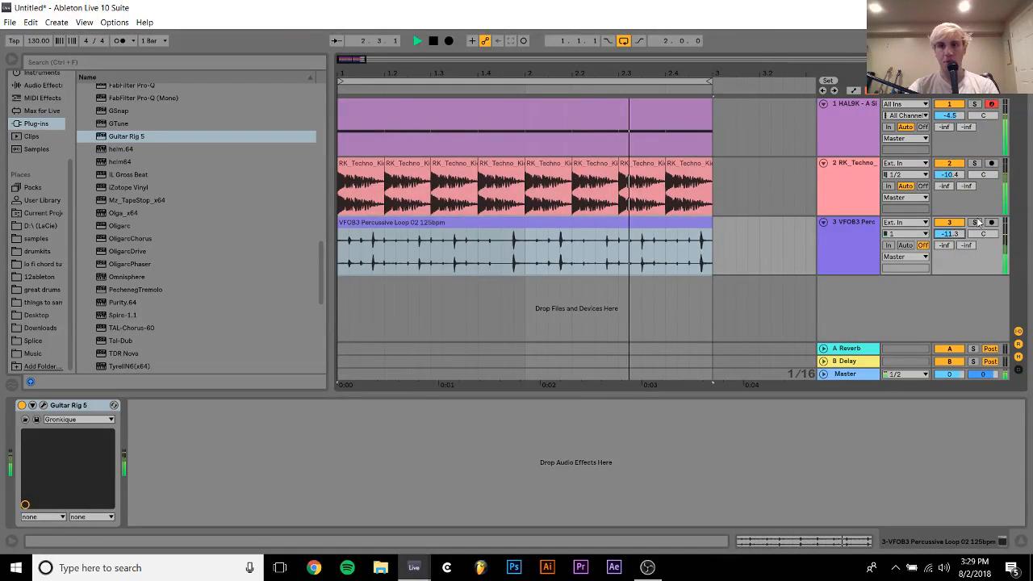
Solo the percussive loop track, freeze and flatten it, and trim the audio after 3.1.1
key(space)
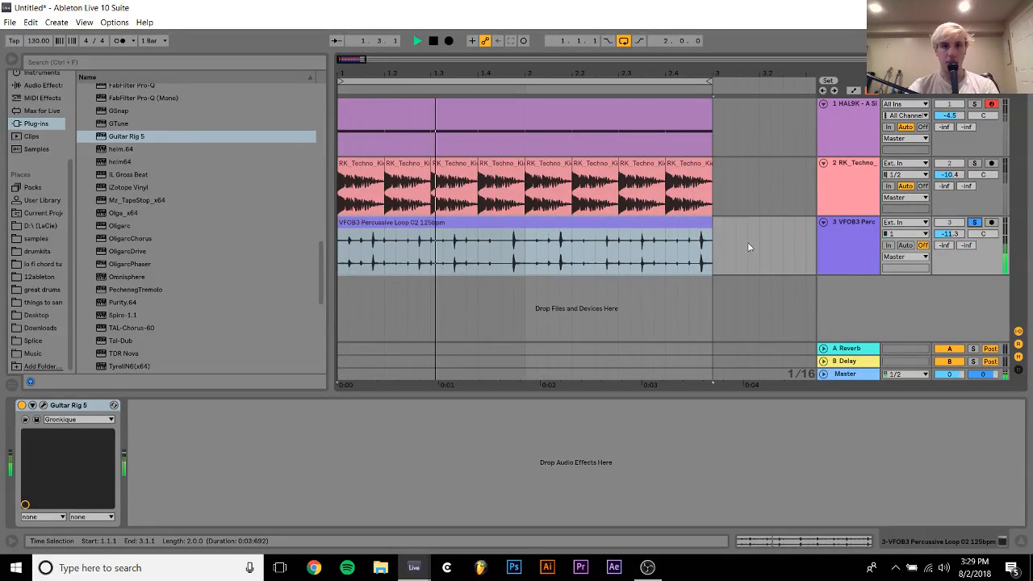
right_click(848, 242)
click(880, 324)
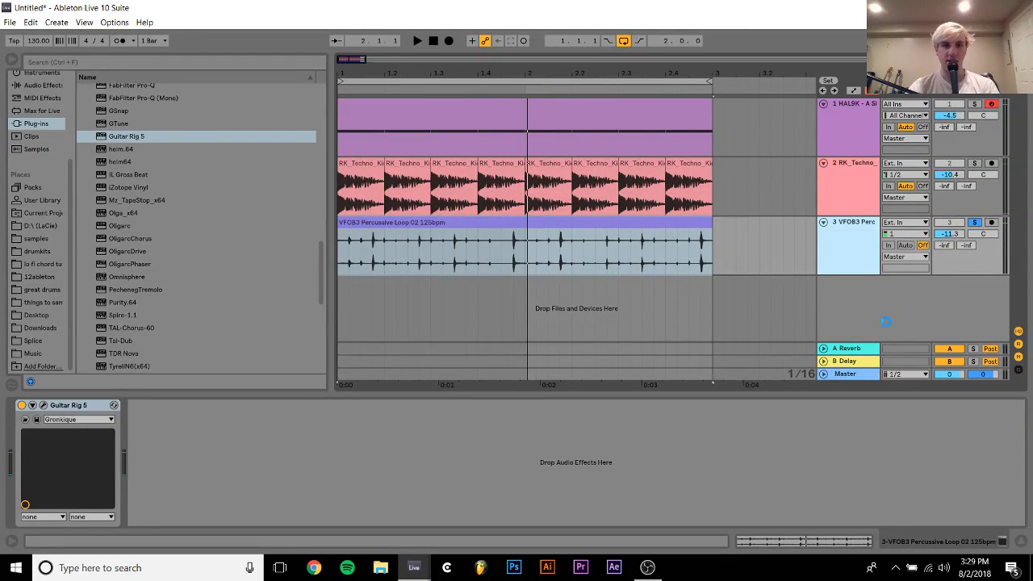
right_click(856, 257)
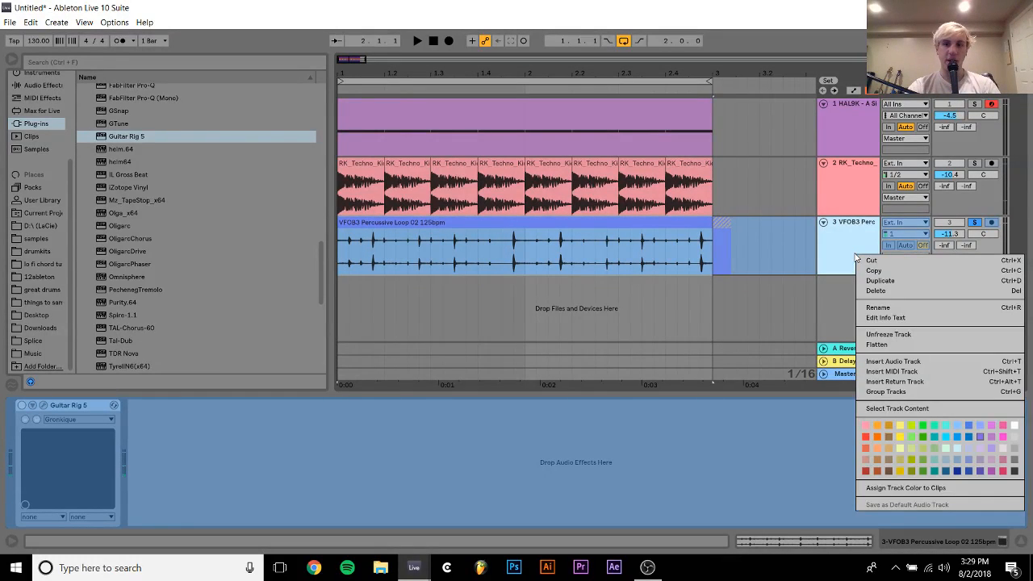
click(751, 290)
drag(753, 248, 711, 172)
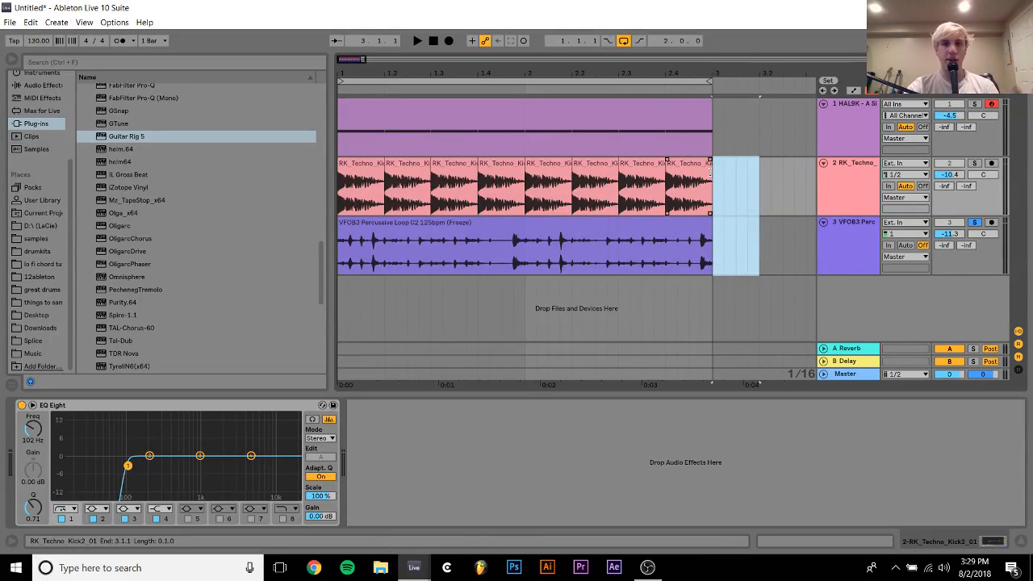
Shift the flattened percussive clip a sixteenth later to 1.1.2 and move its overhang past 3.1.1 to 1.1.1
click(462, 226)
key(space)
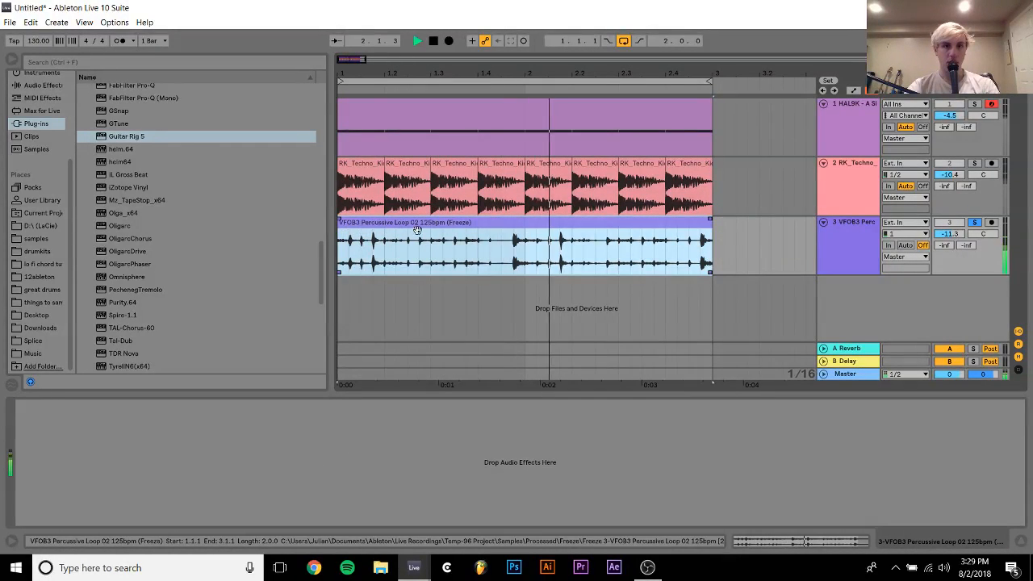
key(space)
drag(443, 228, 454, 232)
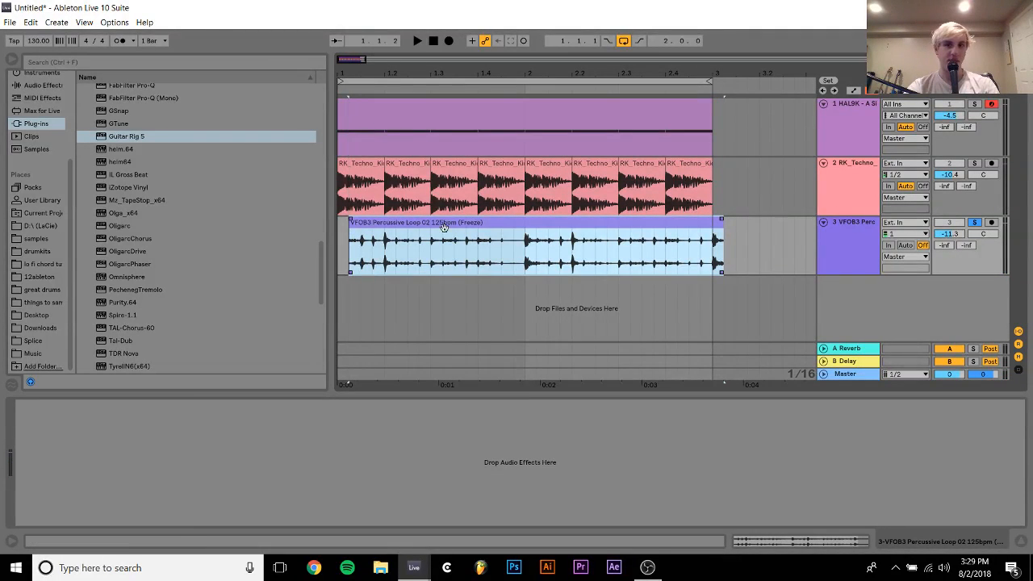
click(717, 259)
drag(717, 258, 738, 249)
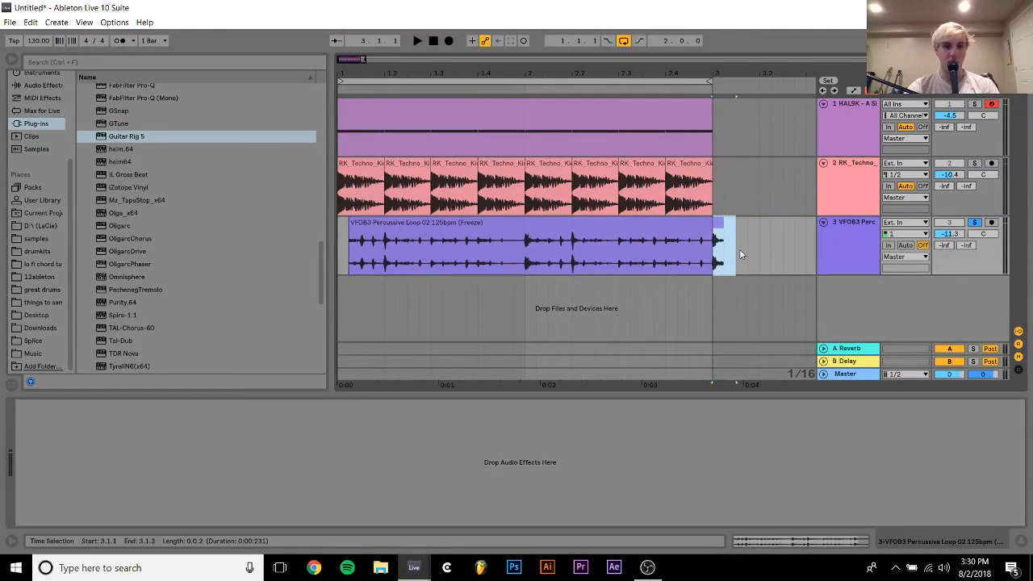
drag(341, 251, 360, 242)
key(space)
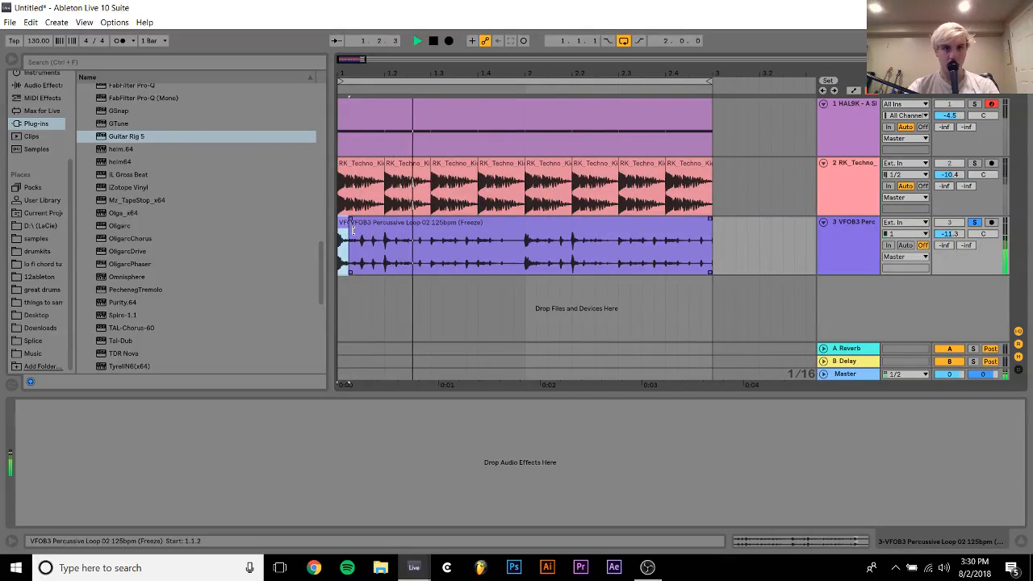
Move the percussive hit at 1.2.1 a sixteenth earlier to 1.1.4 and extend its slice to 1.2.2
click(384, 257)
drag(384, 257, 341, 221)
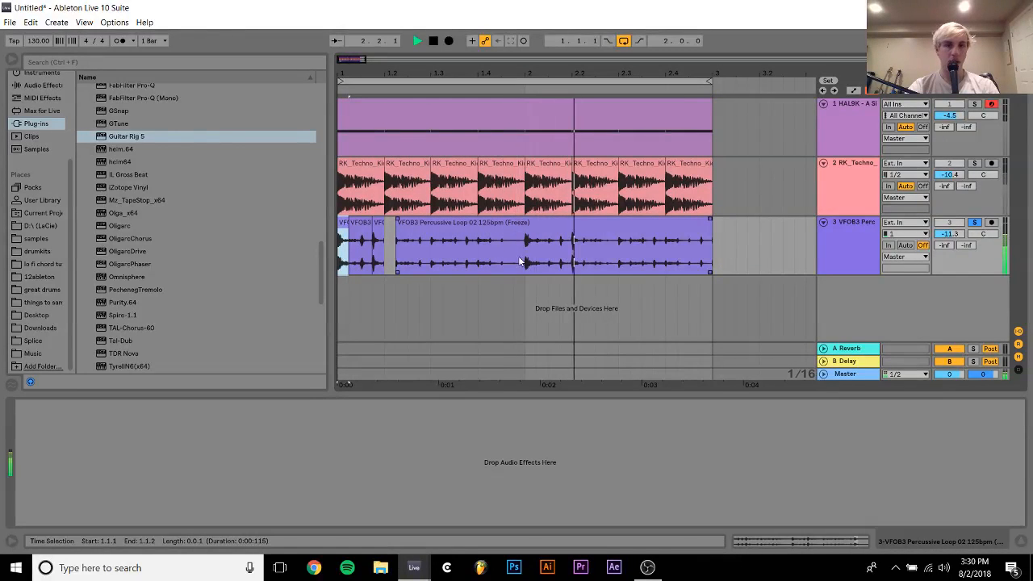
click(381, 226)
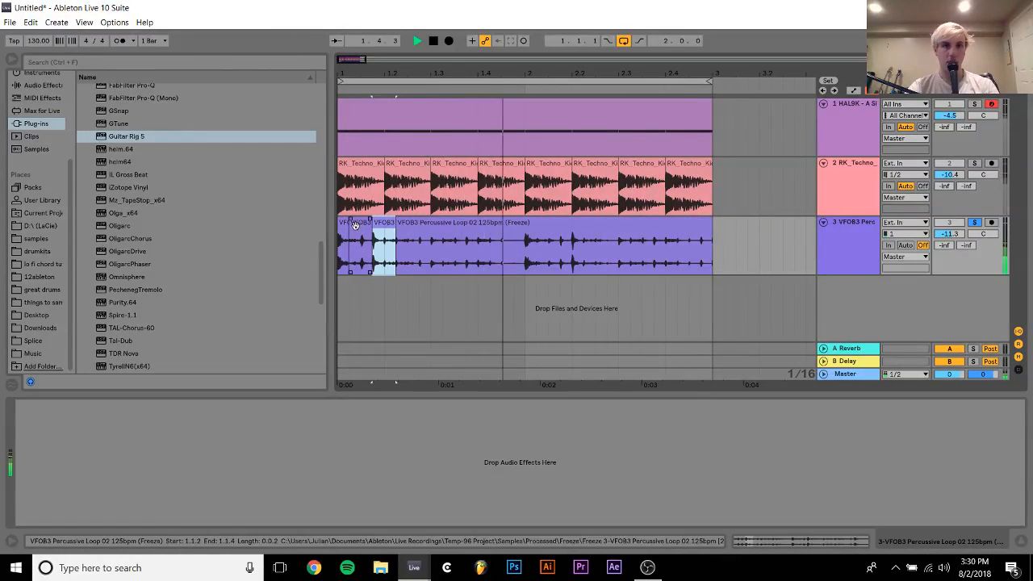
drag(381, 226, 346, 224)
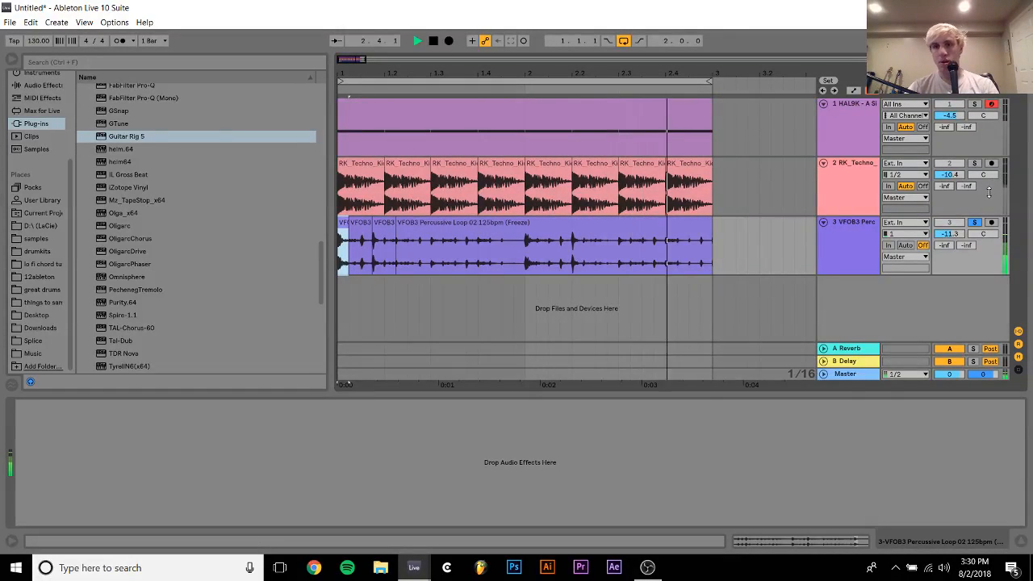
Unsolo the percussive loop track and set its volume to -12.4 dB
click(976, 222)
click(842, 227)
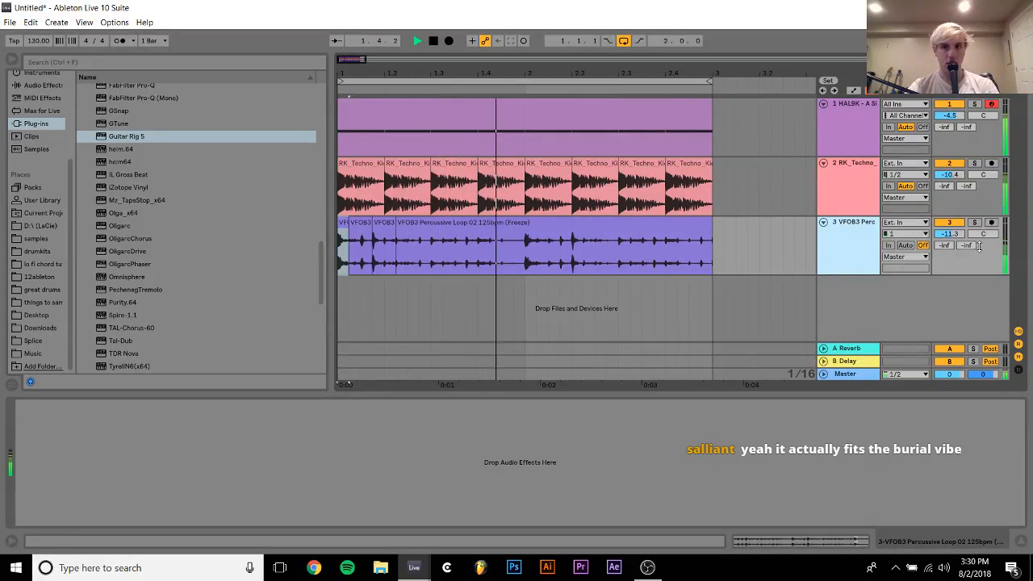
drag(950, 234, 950, 242)
click(870, 236)
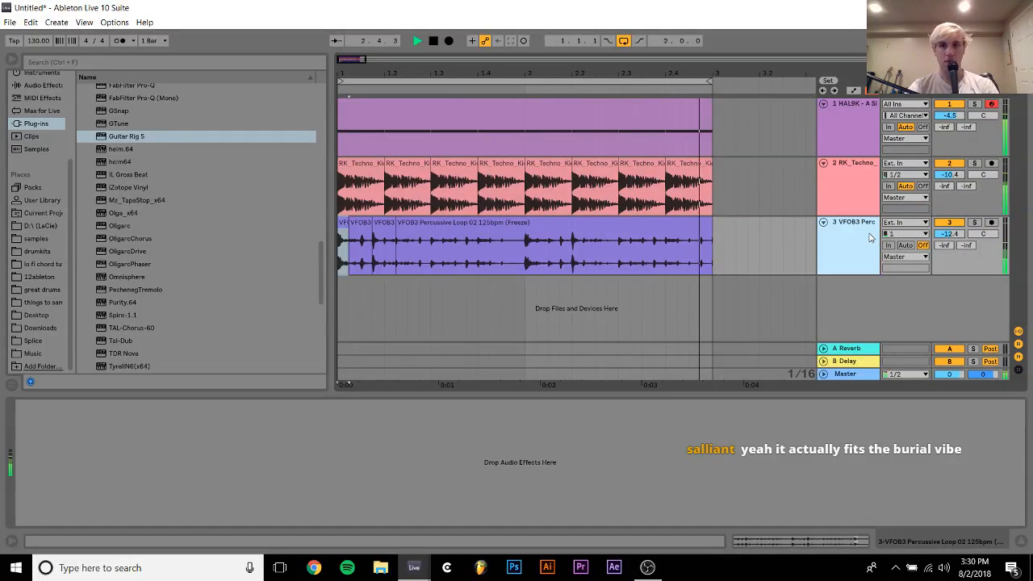
Try shifting all the percussive loop slices two sixteenths later so they start at 1.1.3
key(space)
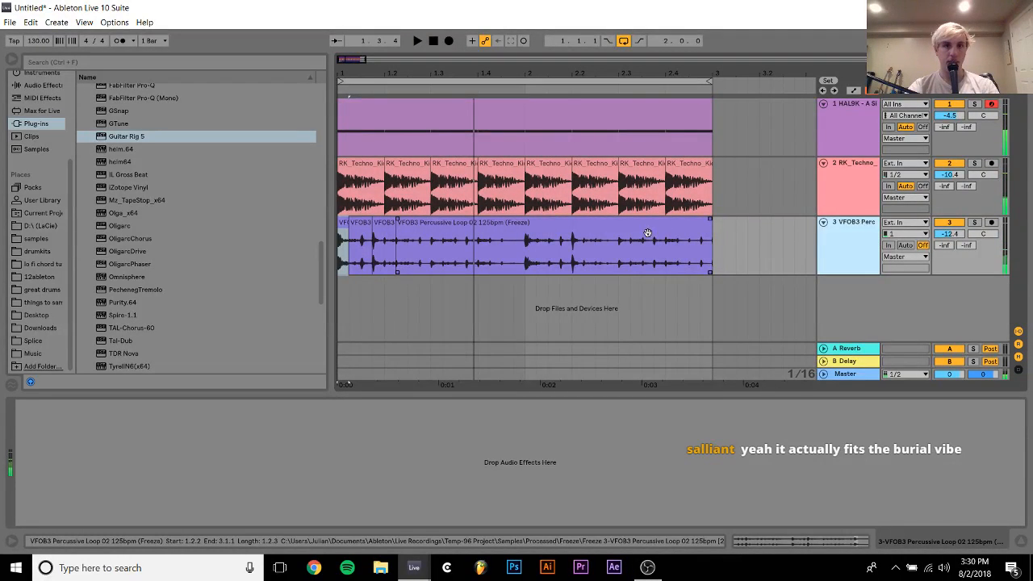
click(648, 234)
drag(482, 231, 508, 235)
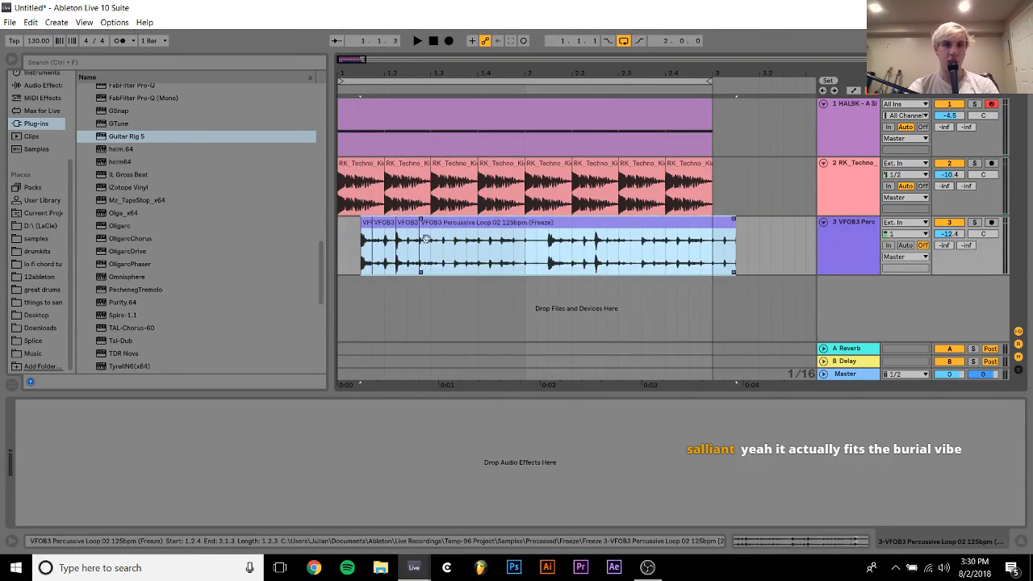
click(344, 240)
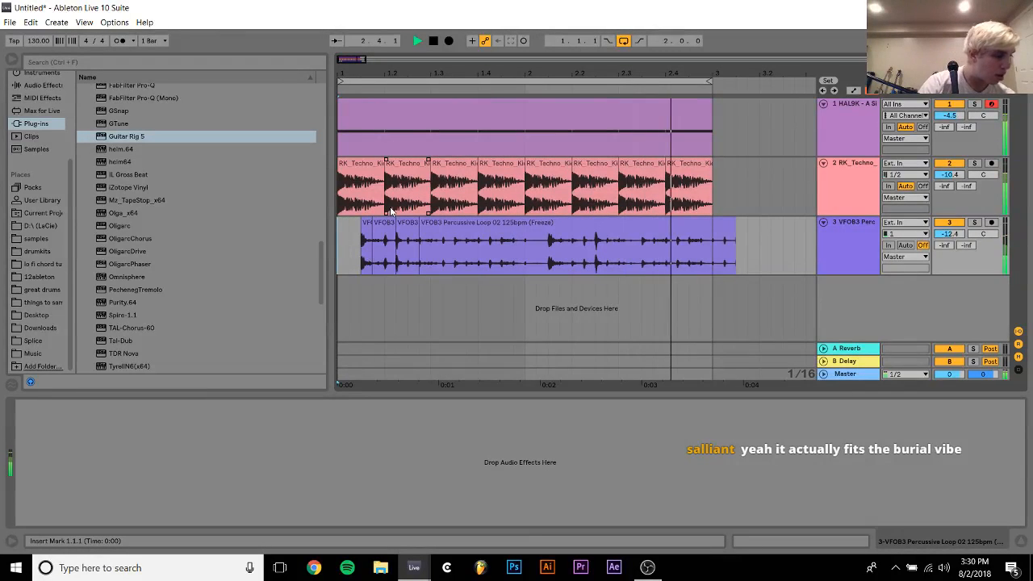
key(ctrl+z)
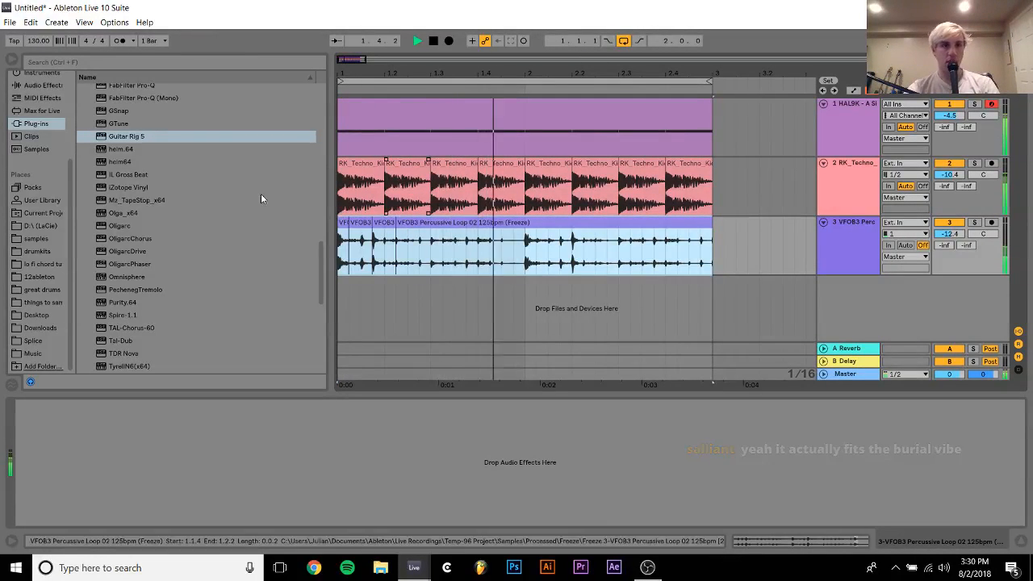
Add Guitar Rig 5 to the flattened percussive loop track with the input gate switched off
key(space)
double_click(113, 142)
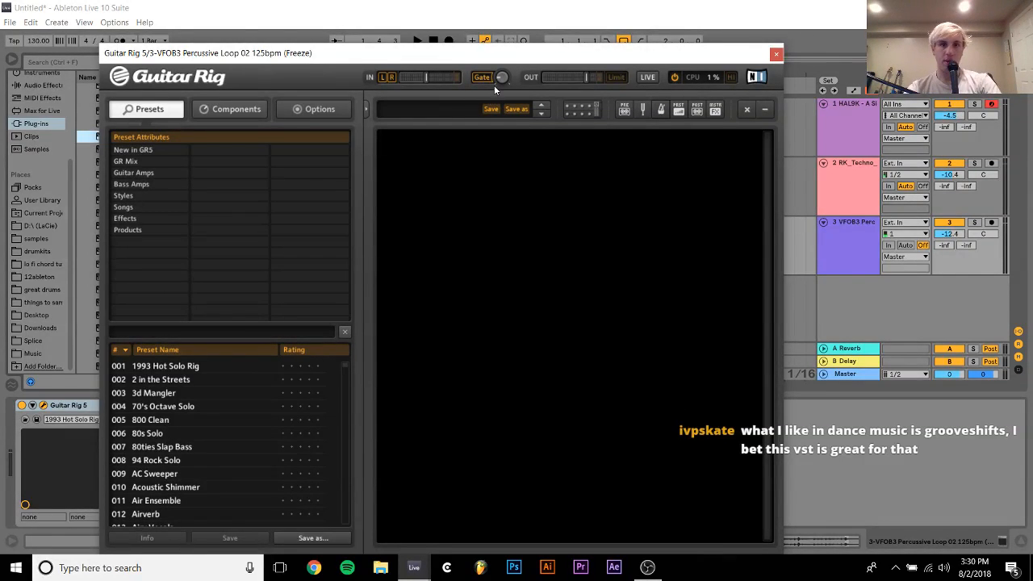
click(258, 112)
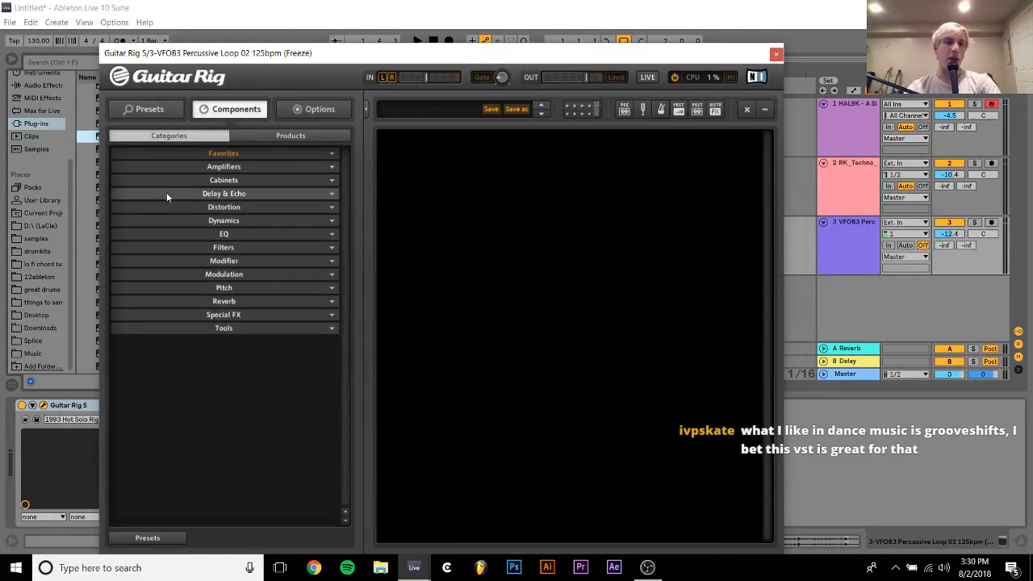
click(149, 111)
Filter Guitar Rig's presets to Animated effects and audition Something Is and Neverend
click(123, 197)
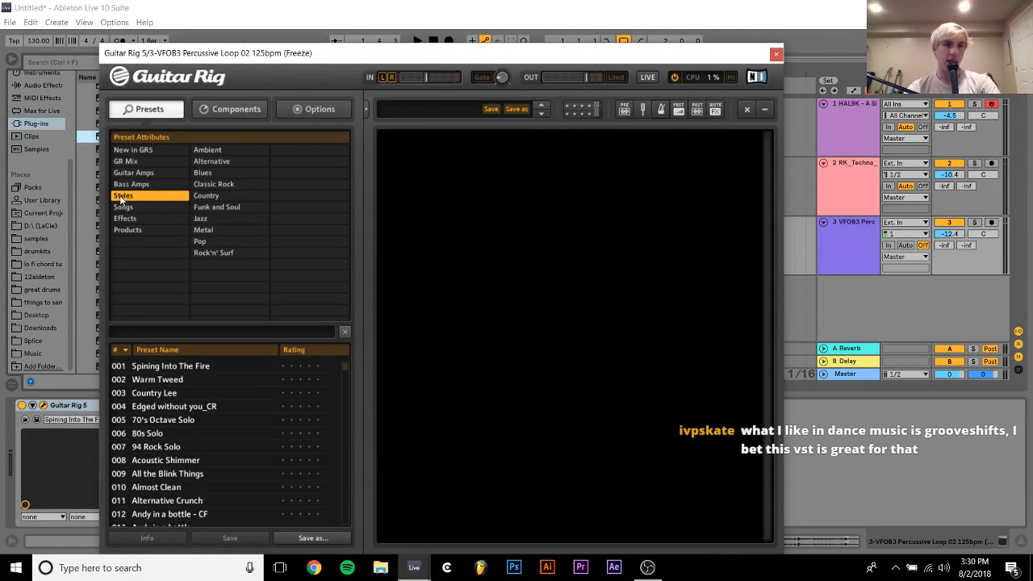
click(134, 218)
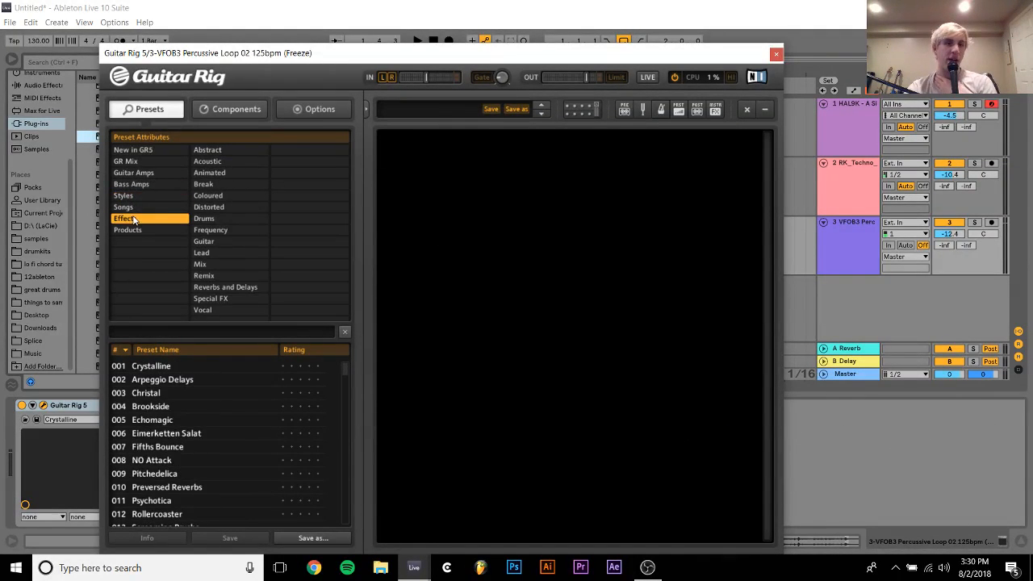
click(223, 178)
scroll(207, 509, down, 10)
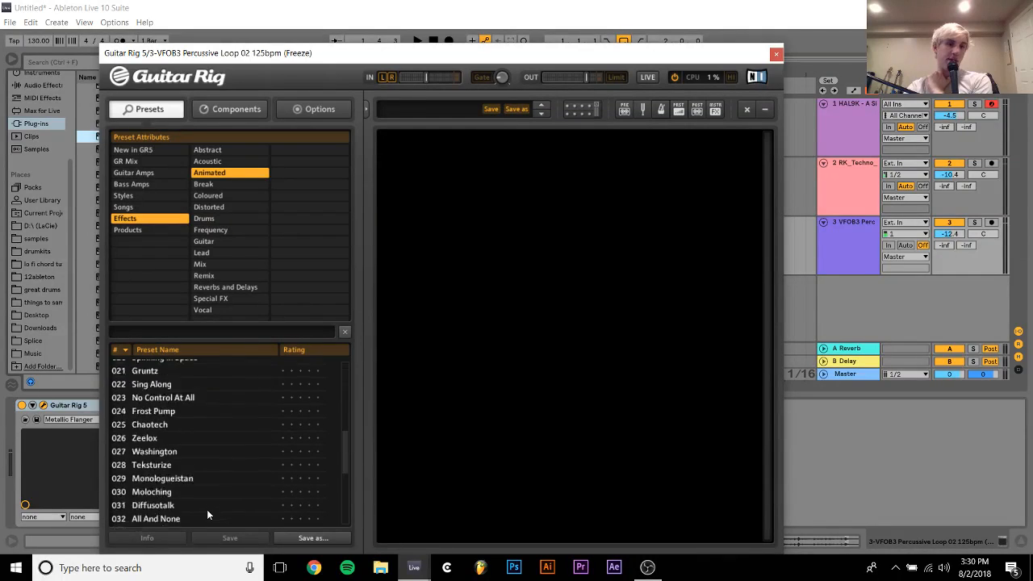
click(148, 373)
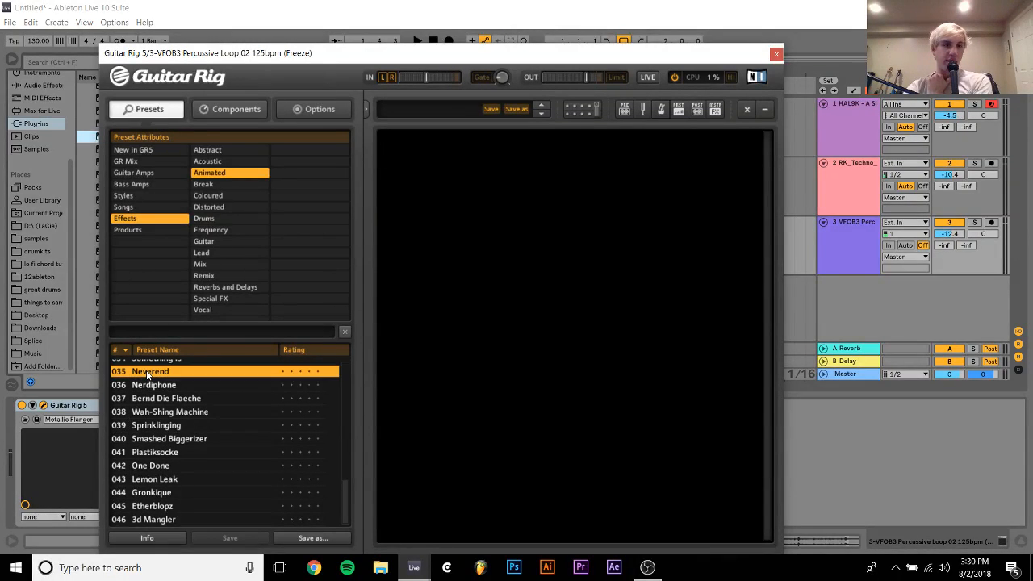
key(Up)
key(Up)
key(Down)
key(Down)
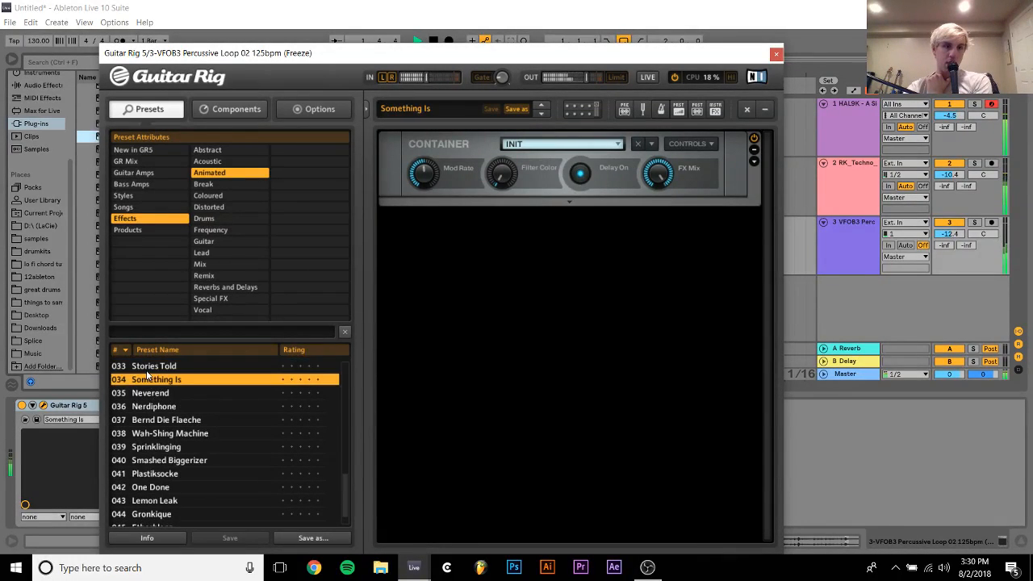
key(Down)
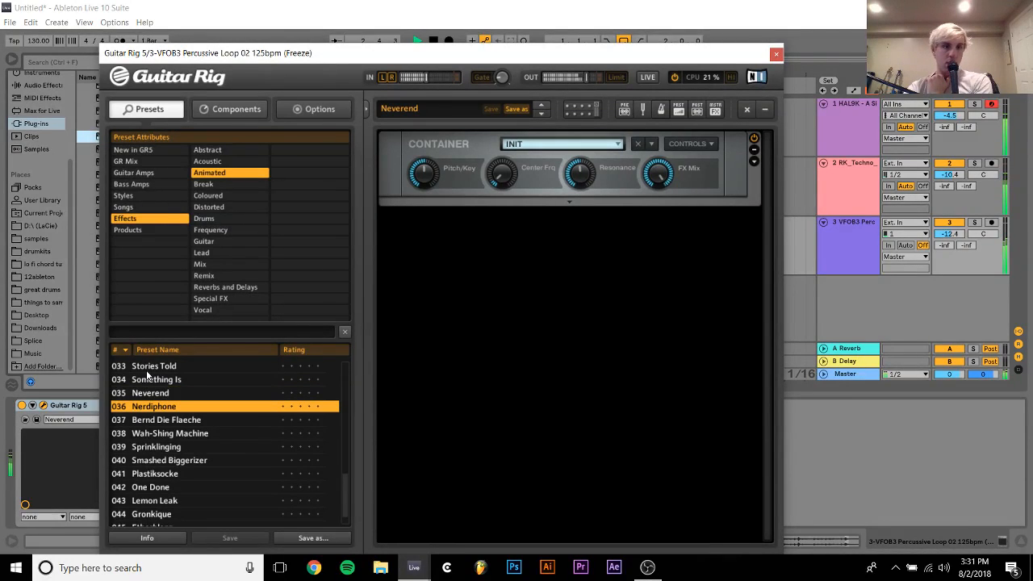
Audition the All And None and Monologueistan presets on the percussive loop and load Moloching
key(Up)
key(Up)
key(Up)
key(Up)
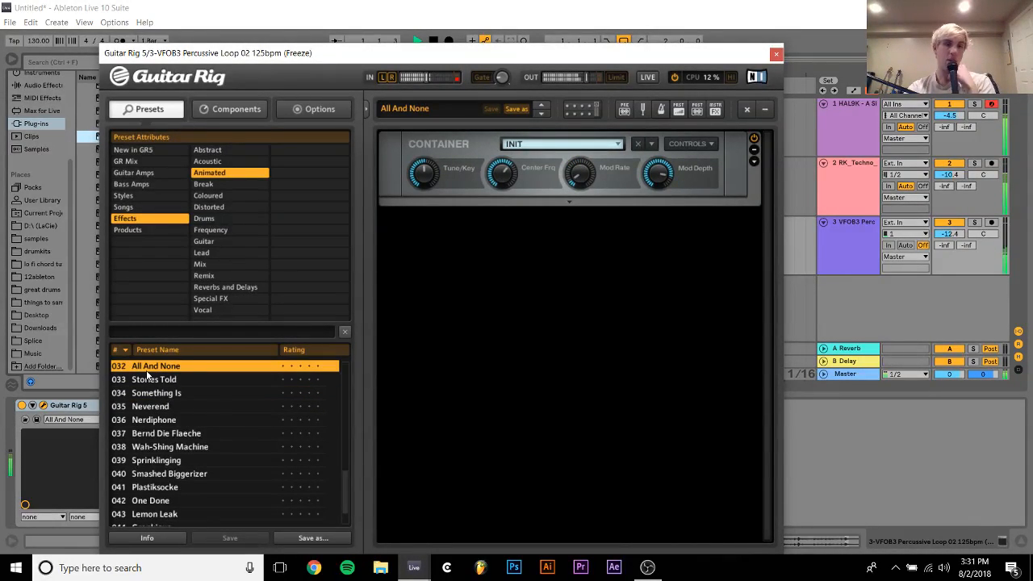
key(Up)
key(Up)
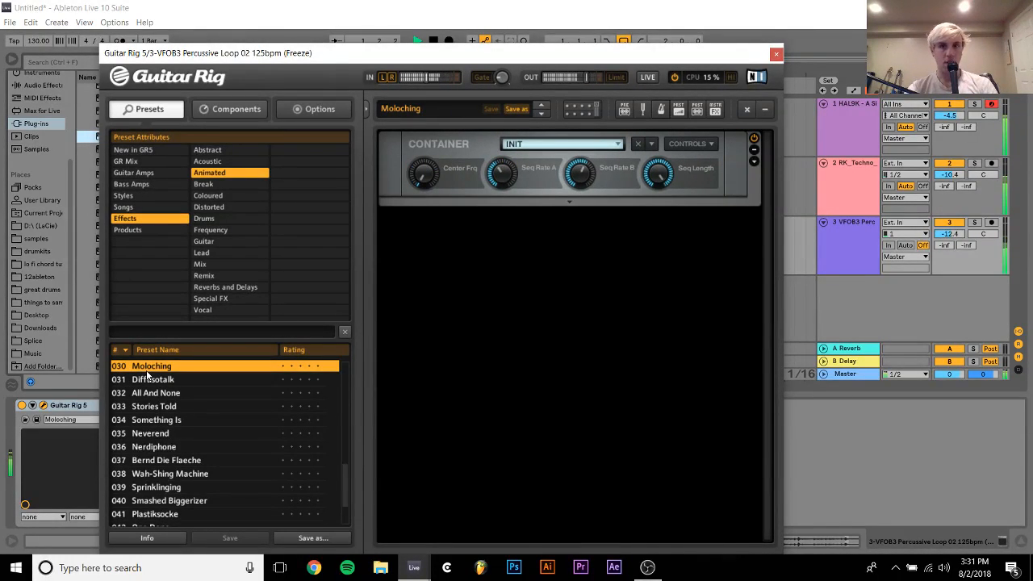
key(Up)
key(Down)
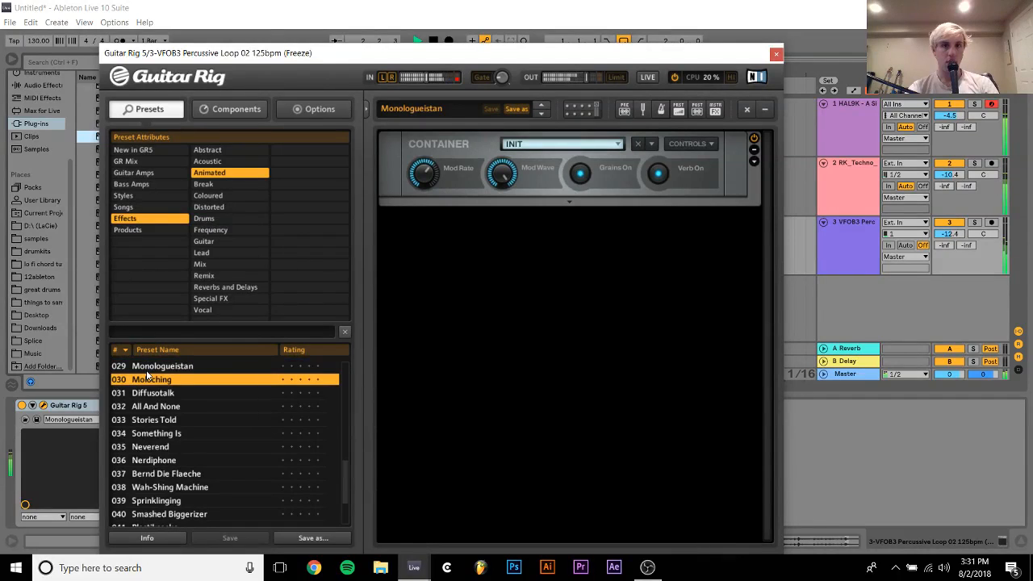
key(Up)
key(Up)
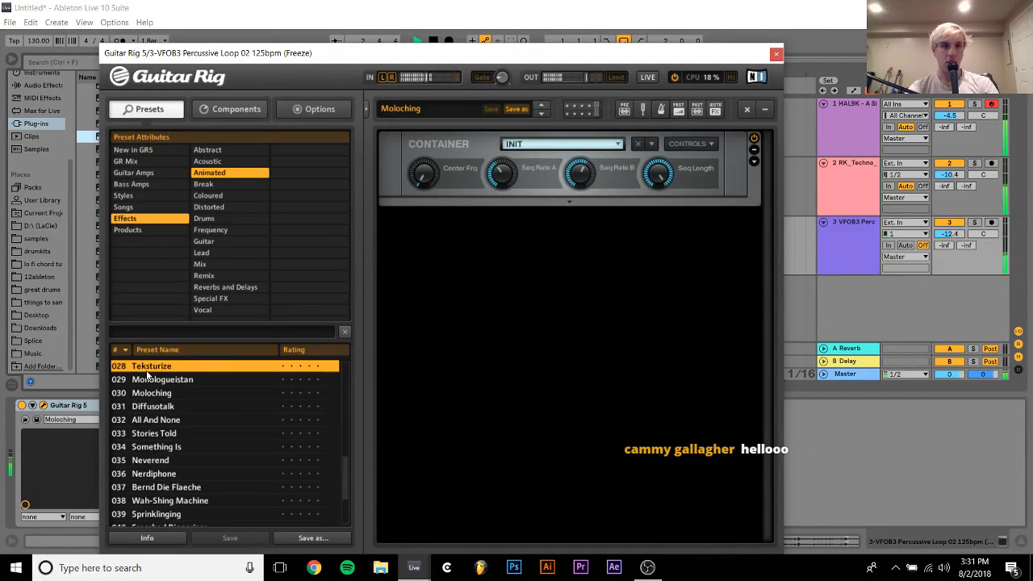
Close the Guitar Rig window and compare the percussive loop with the effect bypassed and active
click(776, 55)
click(22, 408)
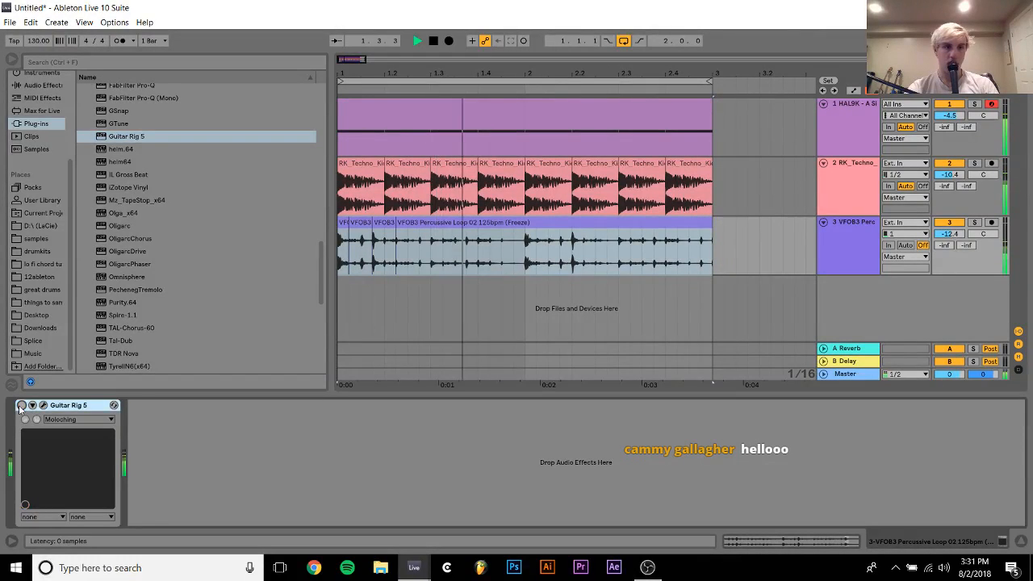
click(21, 407)
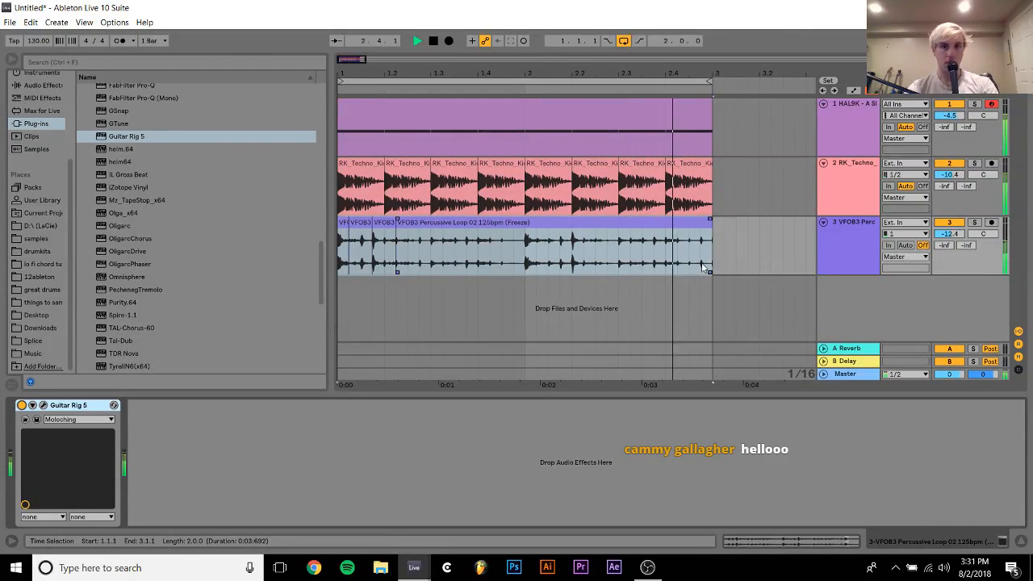
Duplicate the clips on all three tracks to fill eight bars up to 9.1.1 and loop the full section
drag(712, 261, 325, 103)
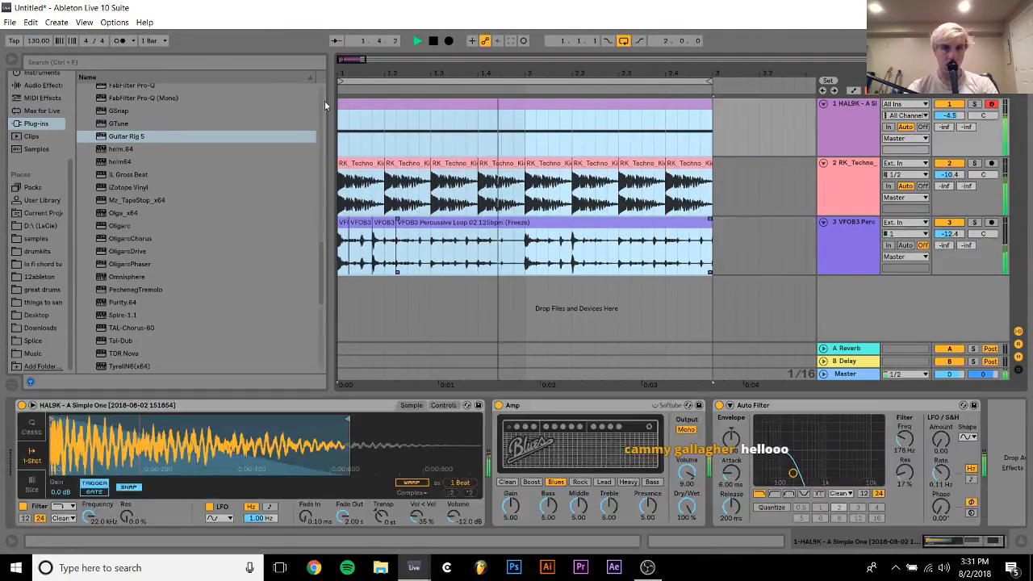
drag(443, 71, 454, 52)
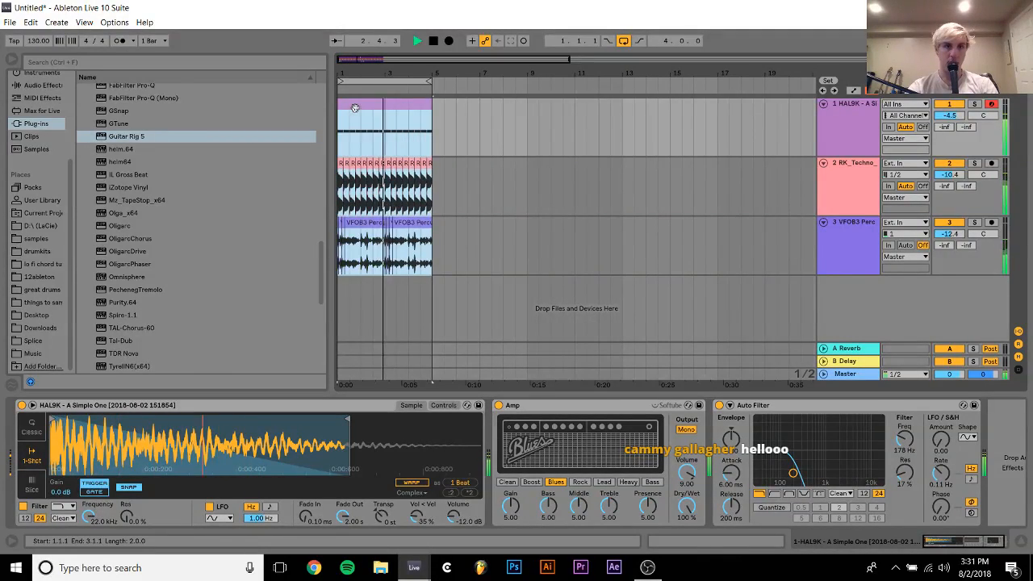
click(625, 41)
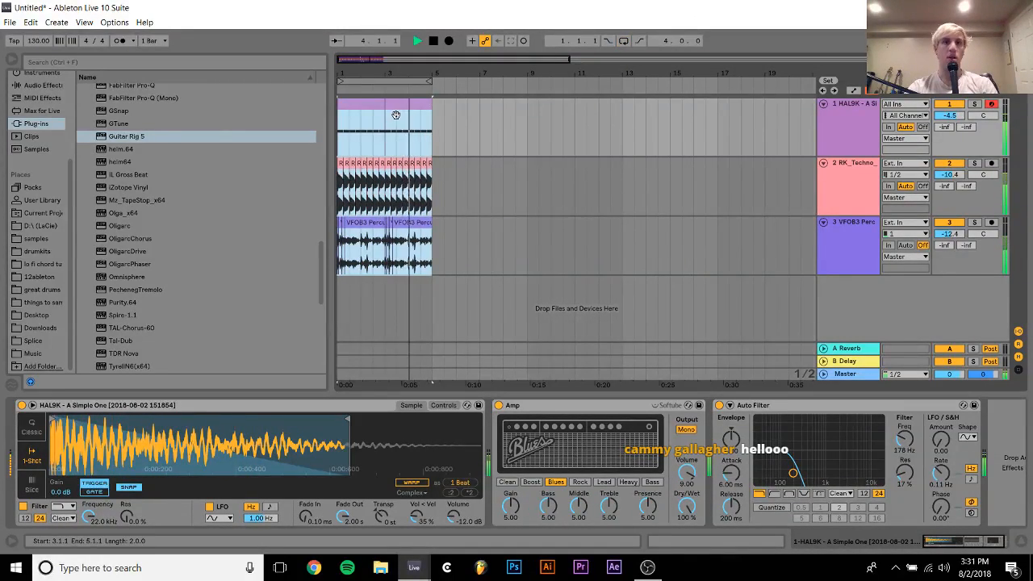
key(ctrl+d)
key(ctrl+a)
key(ctrl+l)
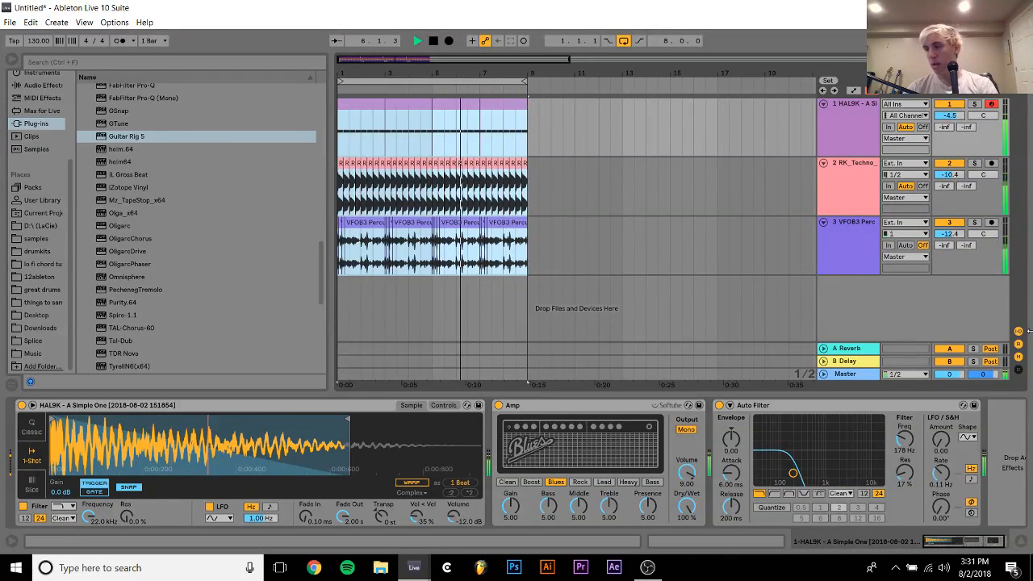
Play back the eight-bar loop and examine the short percussive slices at the start of the arrangement
click(866, 267)
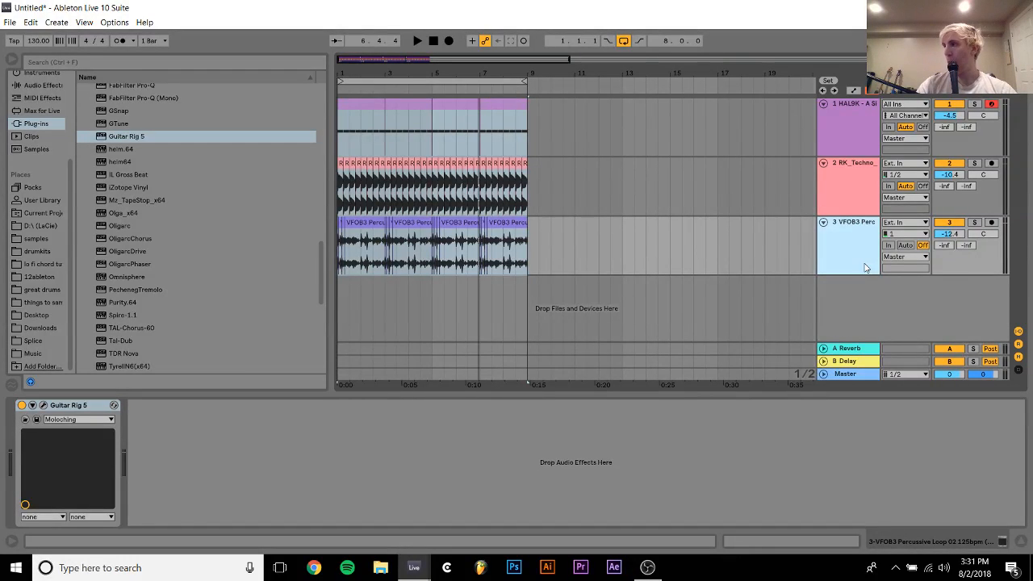
key(space)
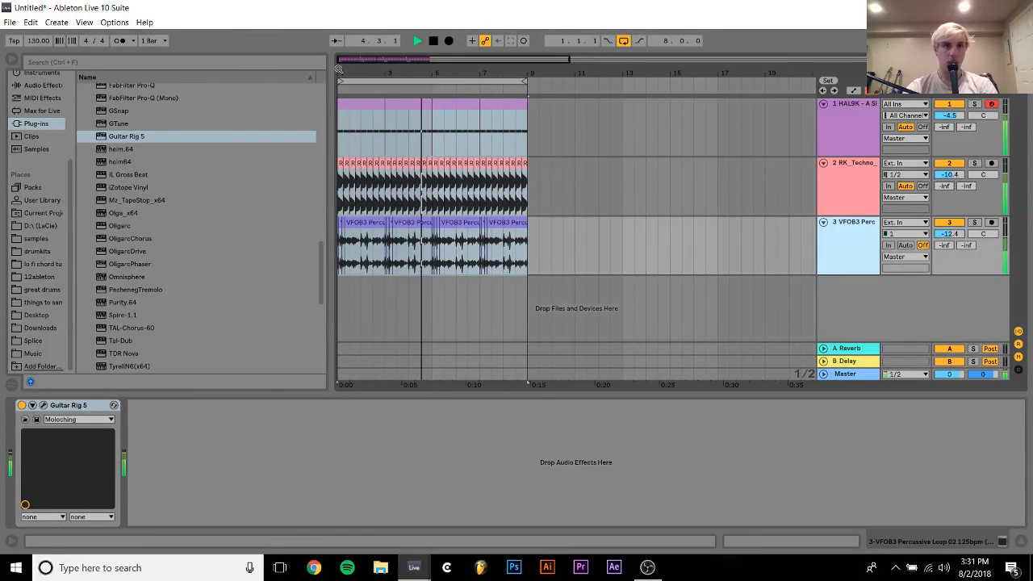
drag(339, 70, 344, 159)
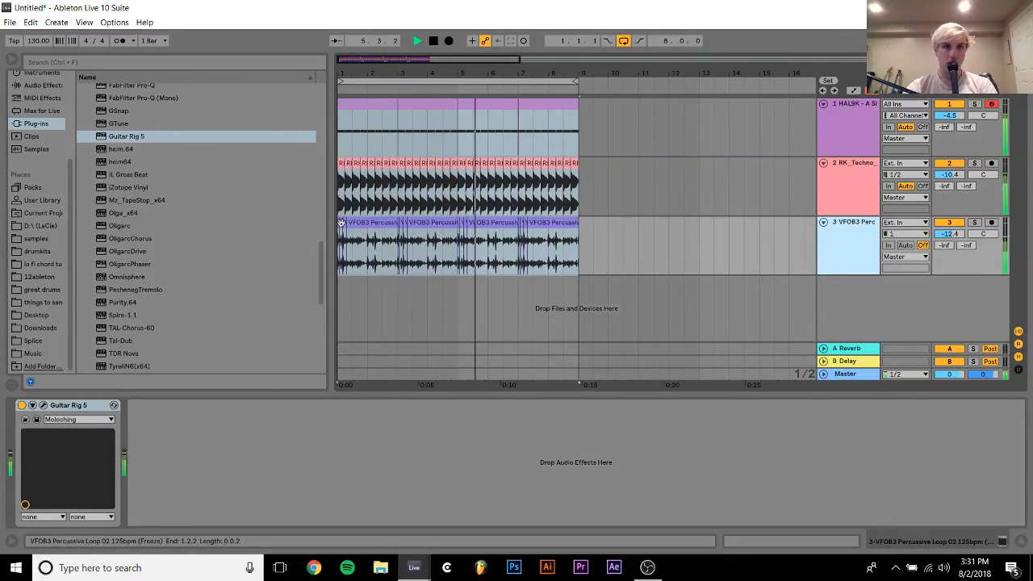
drag(344, 70, 344, 113)
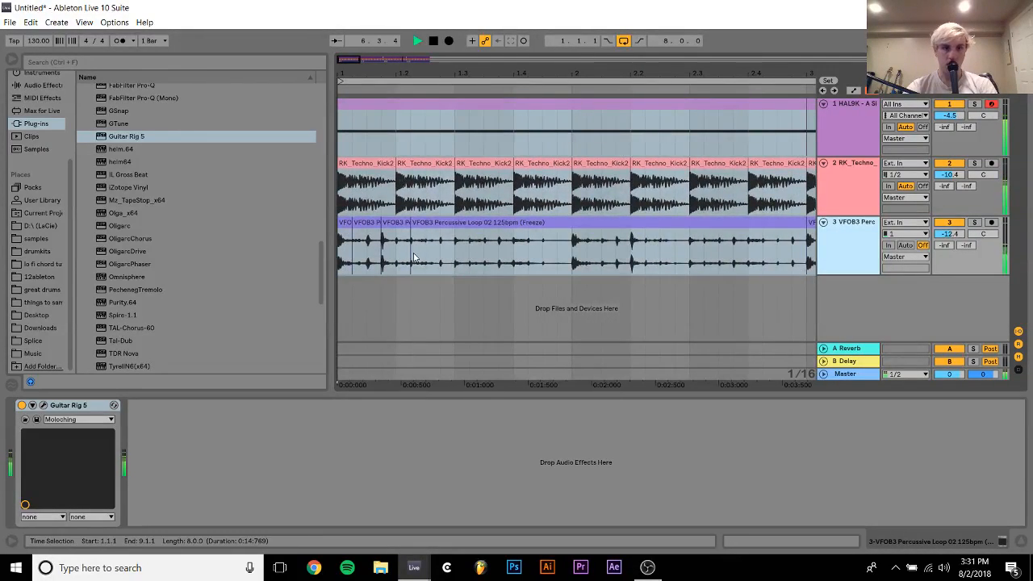
key(space)
click(387, 226)
key(space)
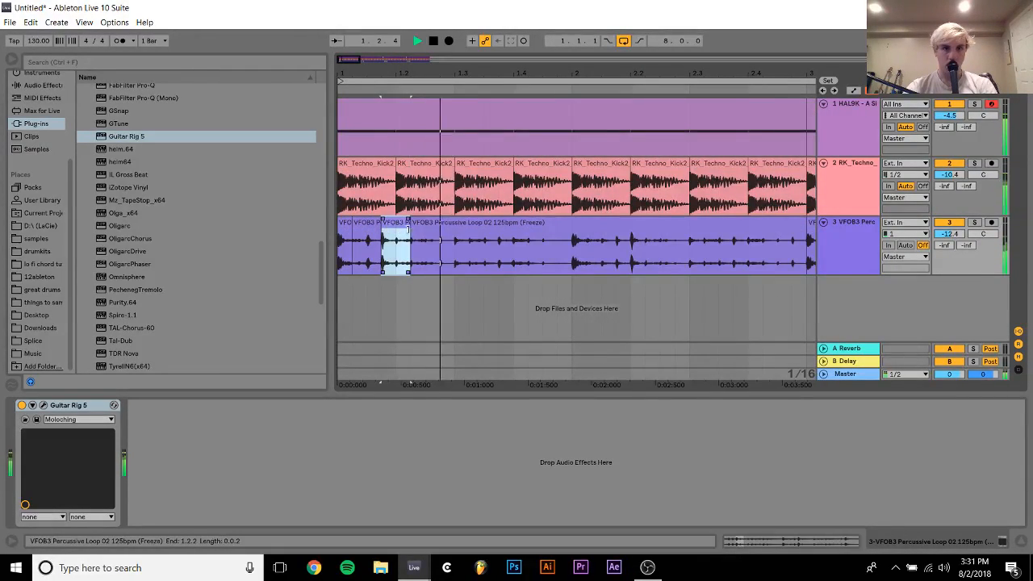
key(space)
click(355, 230)
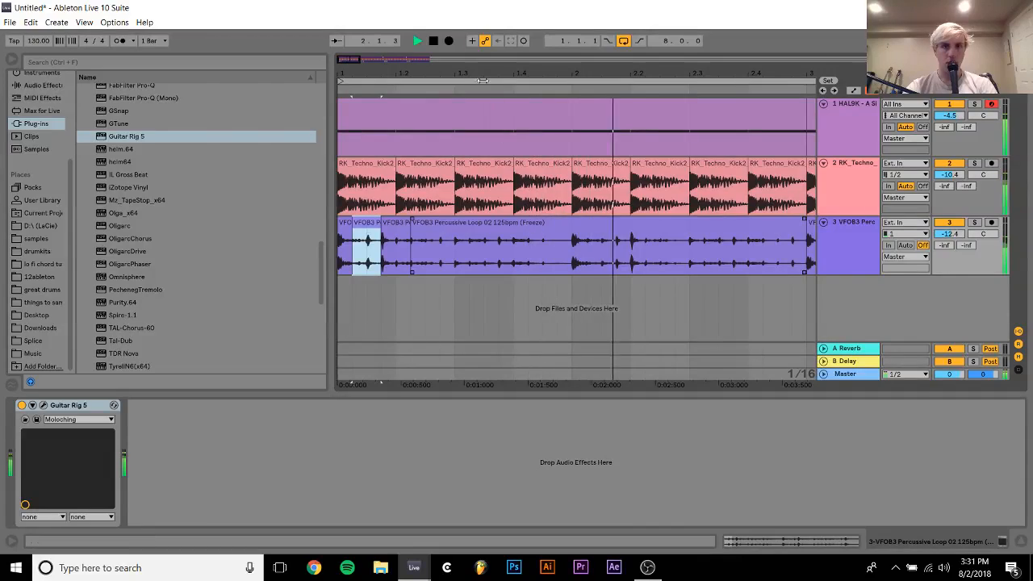
Review the percussive clips across all eight bars and check the Moloching preset in the Guitar Rig window
drag(473, 71, 472, 27)
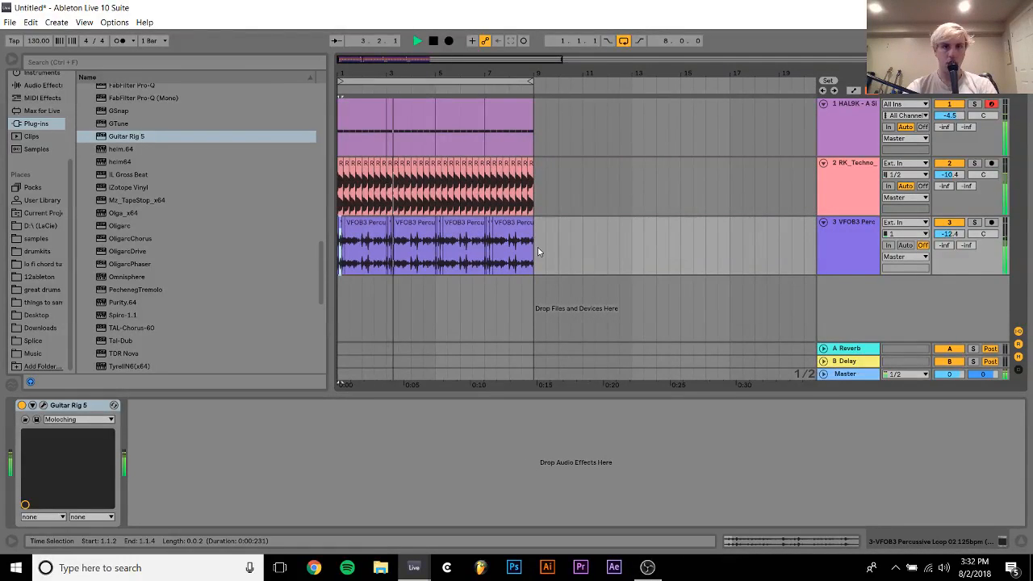
drag(538, 246, 337, 254)
drag(351, 69, 404, 68)
drag(487, 223, 504, 222)
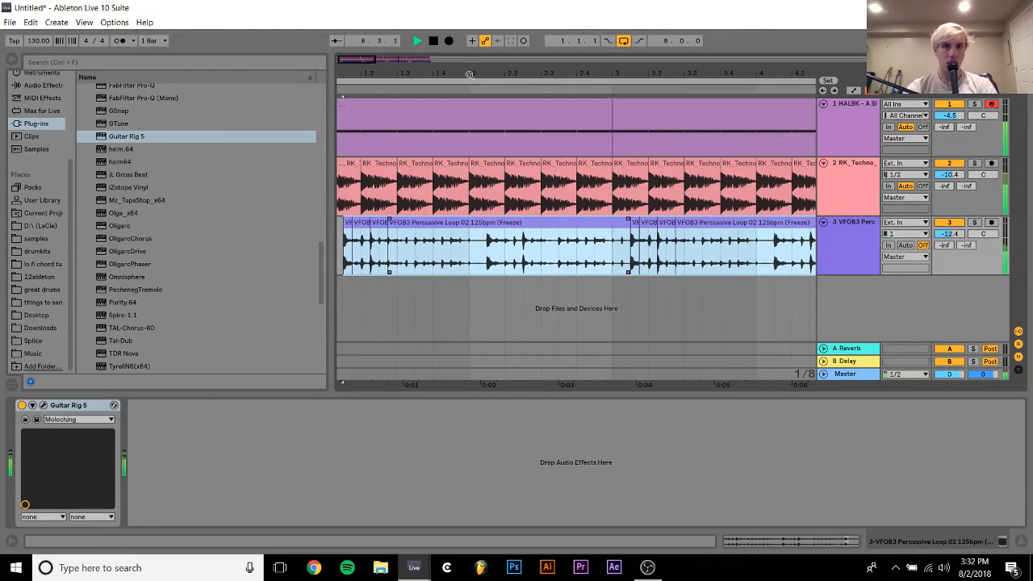
drag(470, 61, 680, 68)
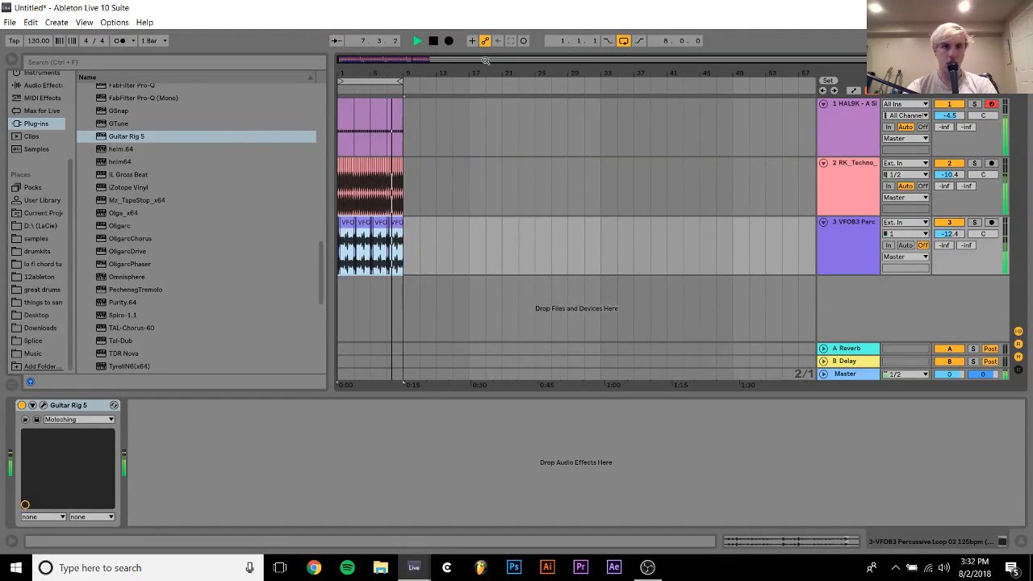
drag(370, 66, 347, 77)
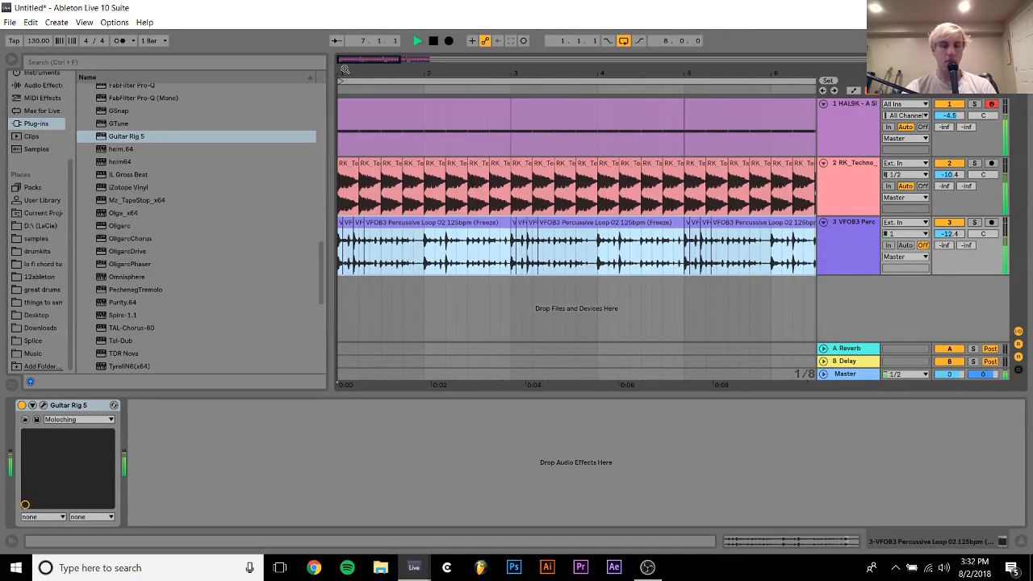
click(841, 238)
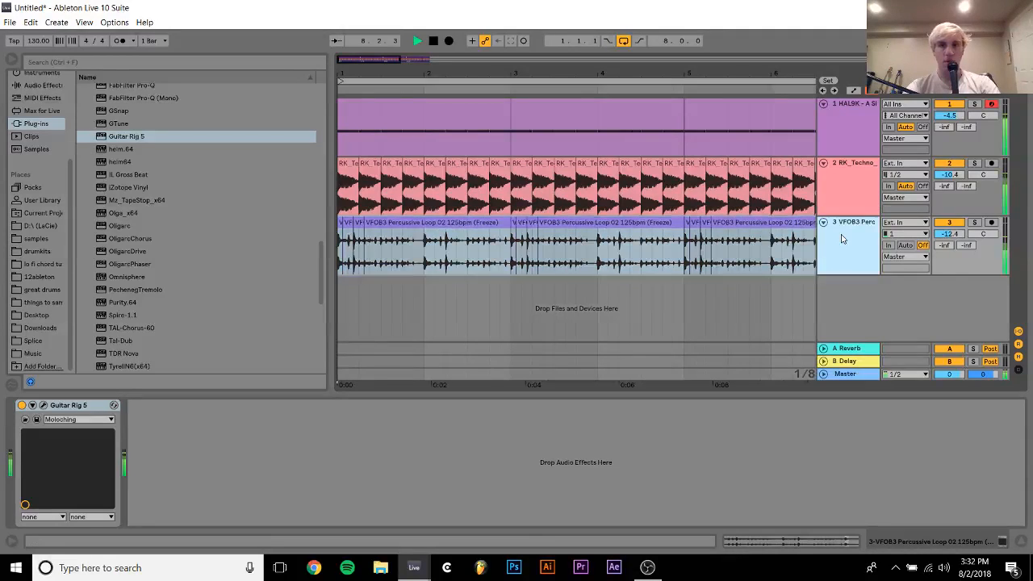
click(44, 406)
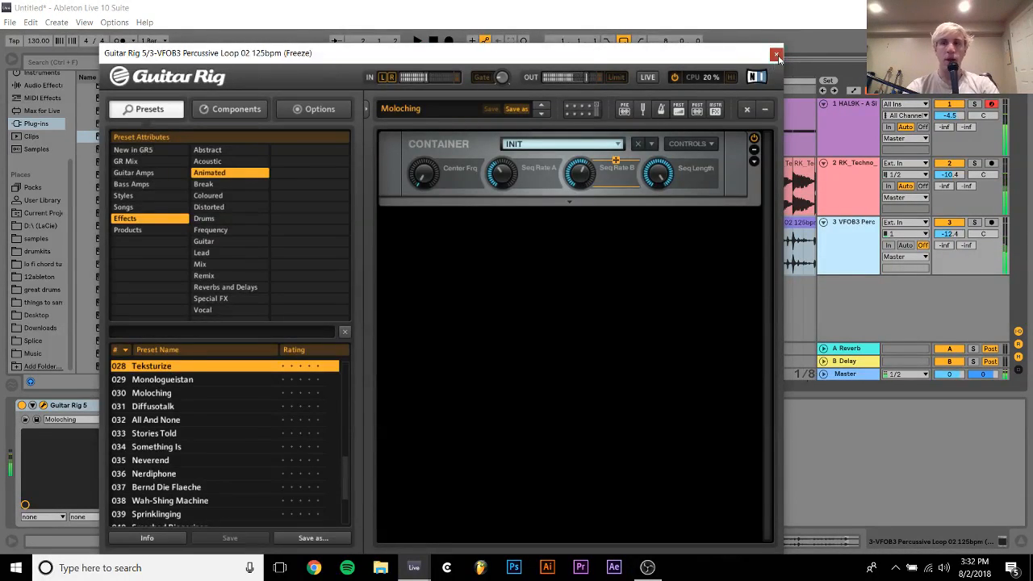
click(776, 55)
Add an Auto Filter after Guitar Rig on the percussive track, set its frequency to 26.0 Hz, and show that parameter's automation
drag(541, 74, 541, 40)
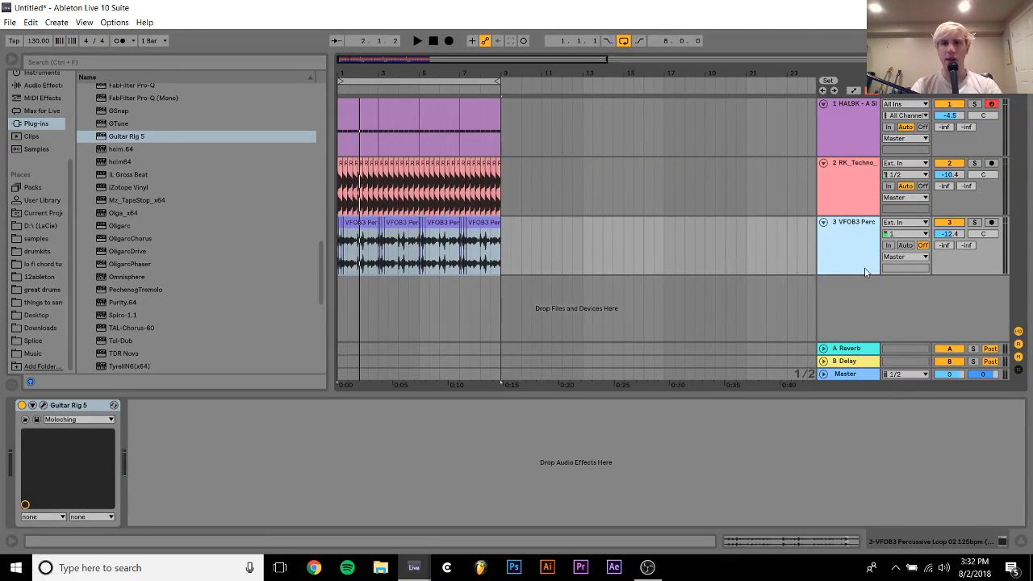
click(43, 85)
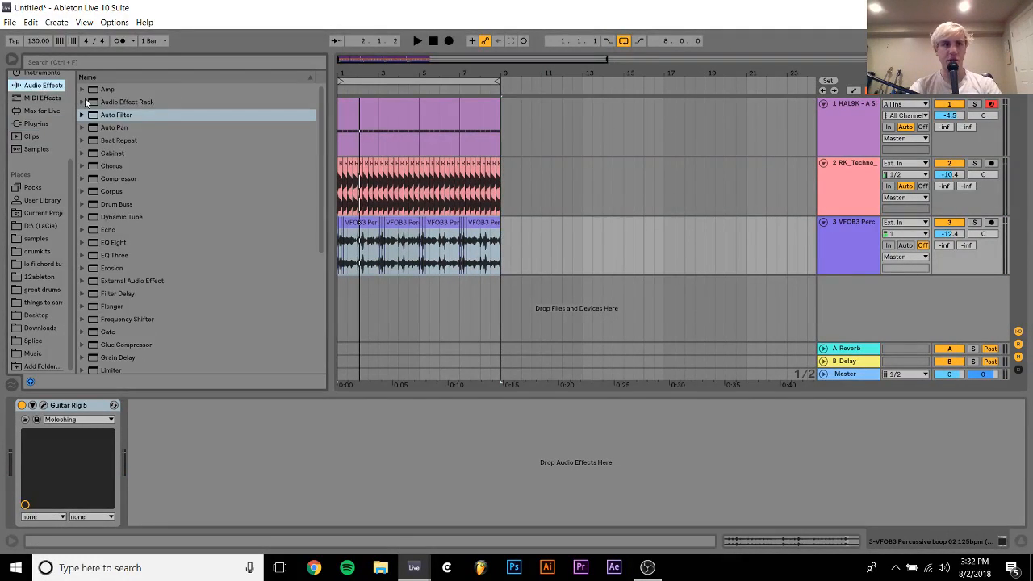
double_click(113, 117)
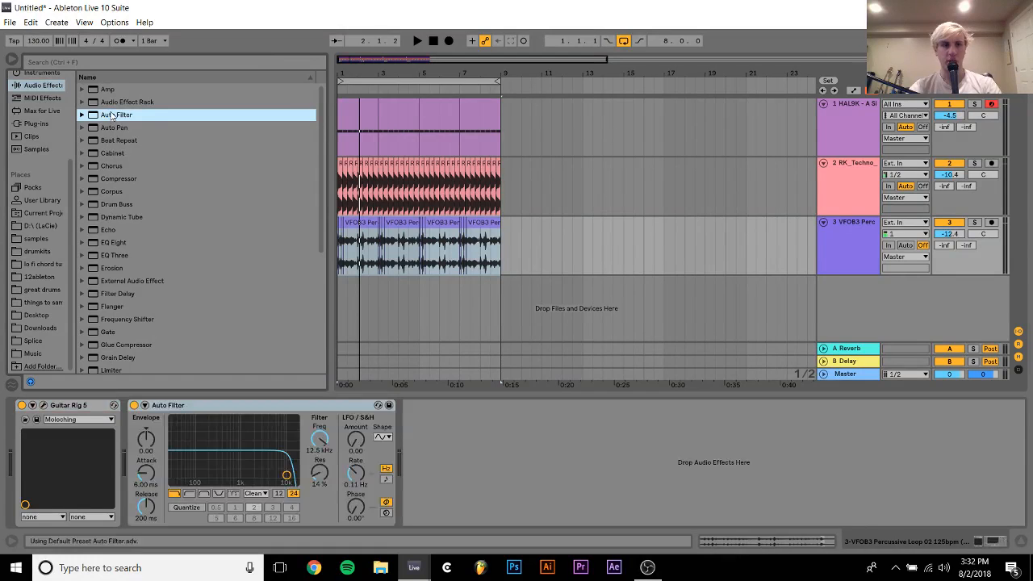
drag(326, 440, 339, 465)
right_click(320, 440)
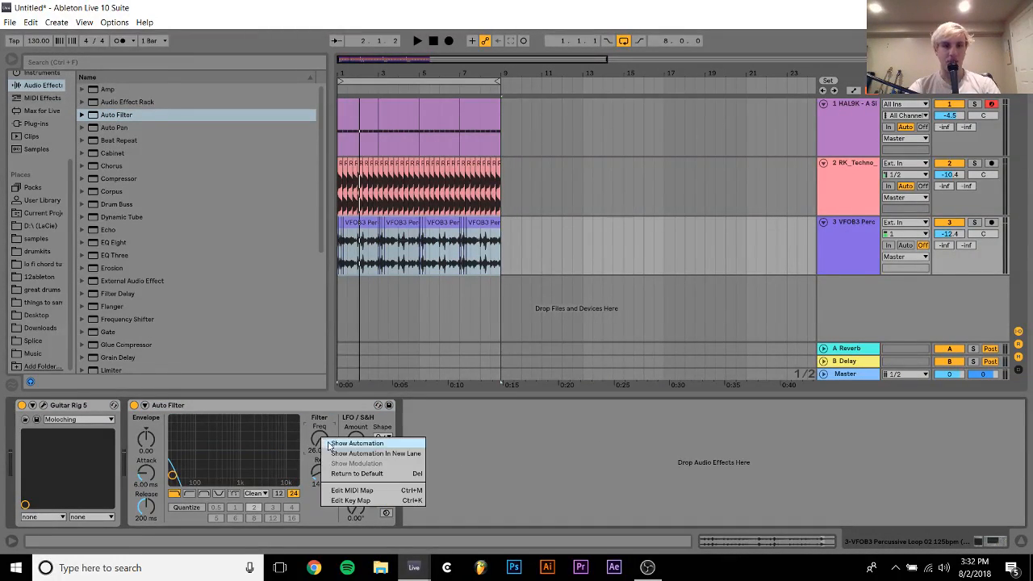
click(368, 442)
Automate the percussive filter frequency to rise from 26.0 Hz at bar 1 to 19.9 kHz at bar 9, and play it back
click(341, 275)
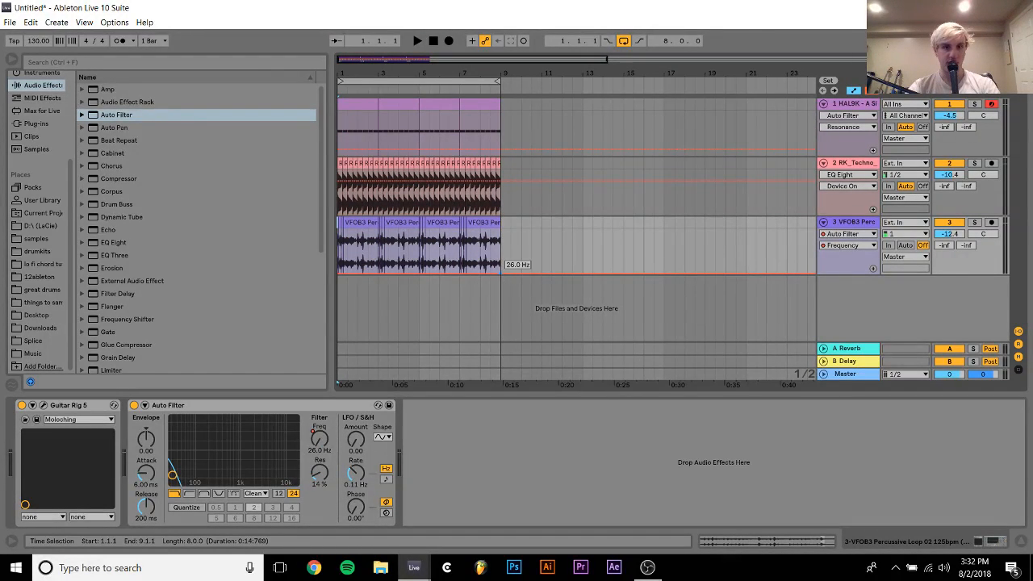
drag(500, 272, 501, 231)
key(space)
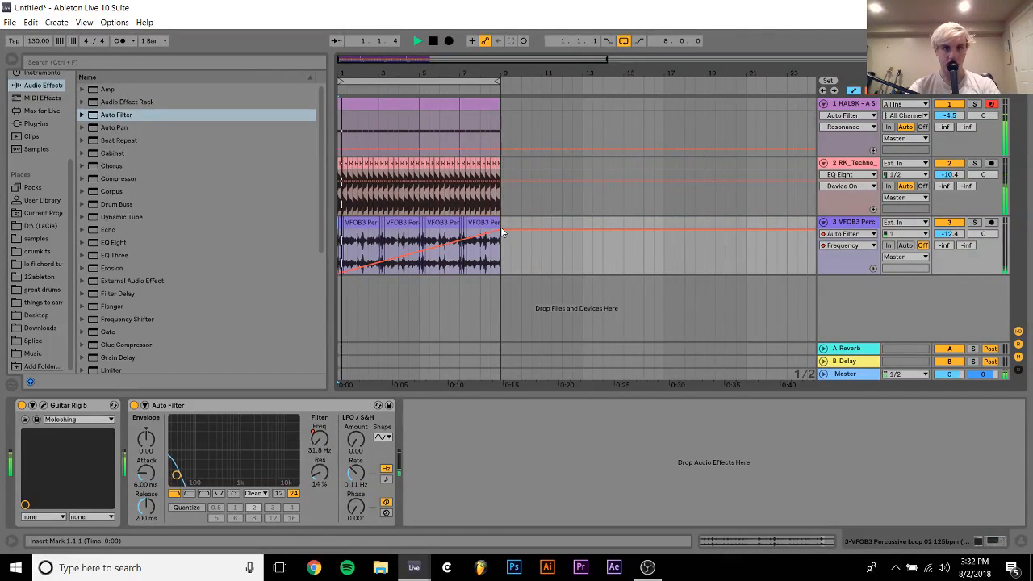
Duplicate the eight bars on all three tracks up to 17.1.1 and stretch the filter frequency ramp across all sixteen bars
click(420, 269)
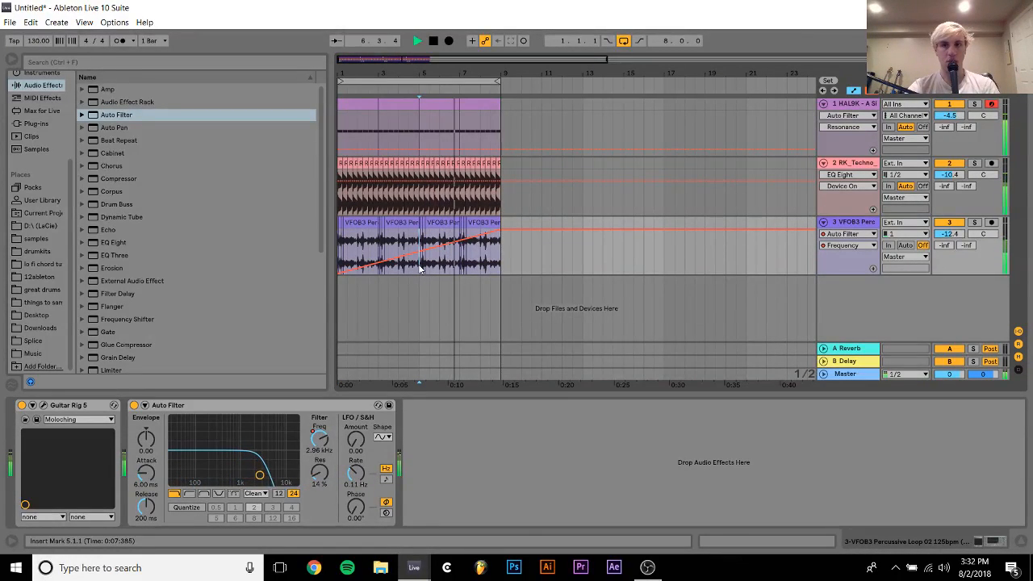
key(ctrl+a)
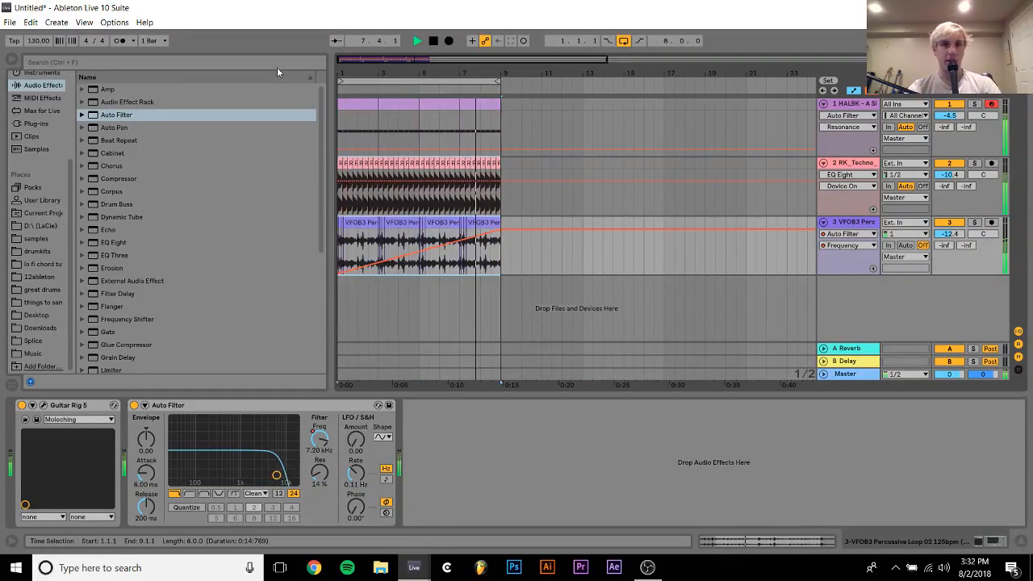
key(ctrl+d)
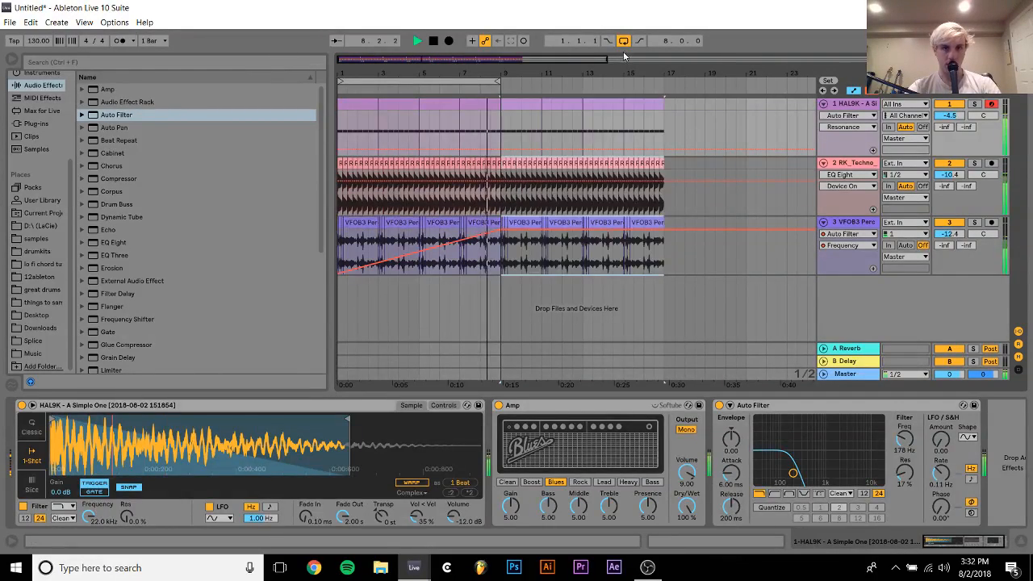
click(665, 229)
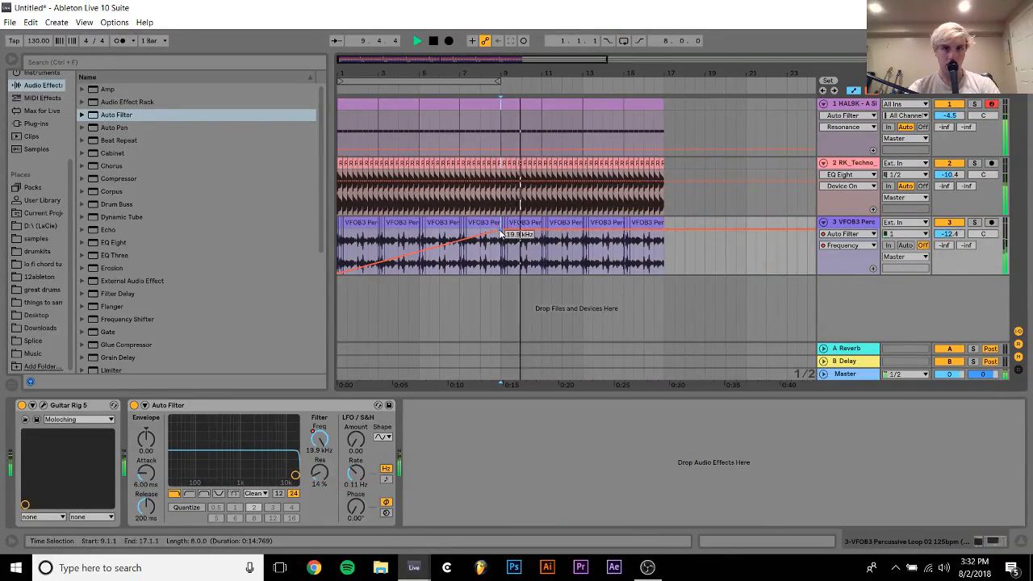
click(500, 234)
key(space)
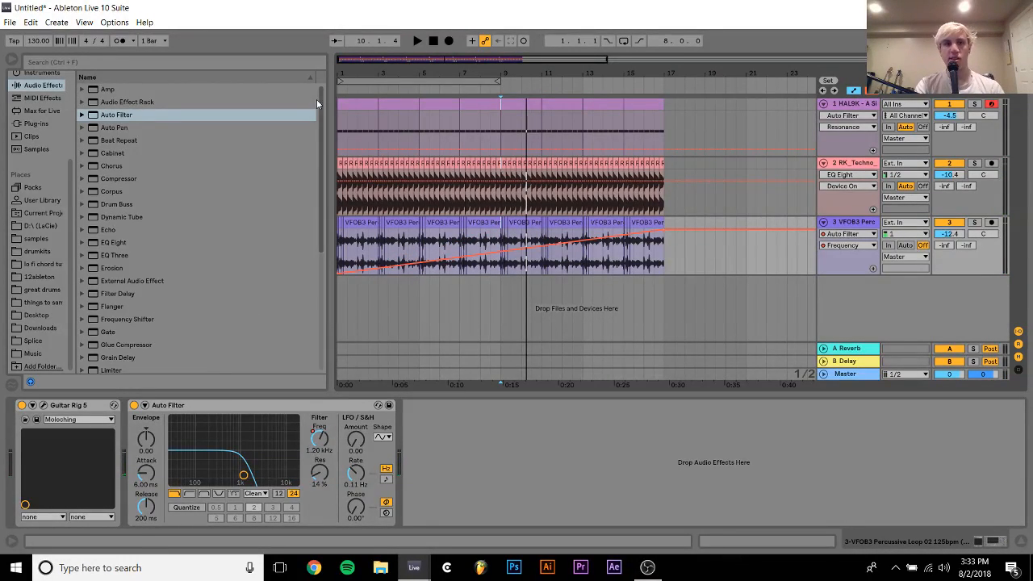
Move the end point of the HAL9K kick sample slightly later in Simpler and listen through the filter build-up
click(351, 100)
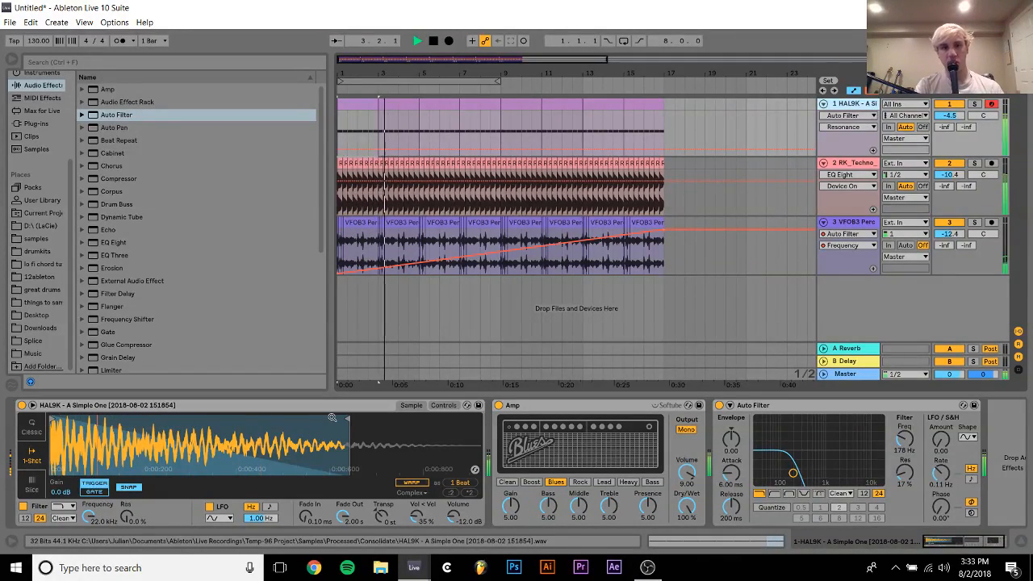
drag(347, 417, 361, 418)
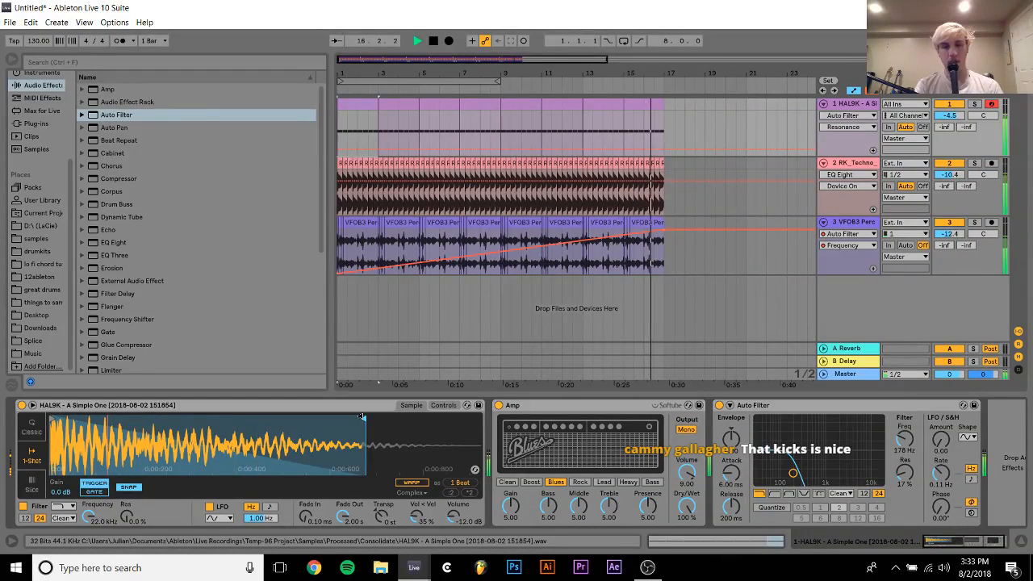
key(space)
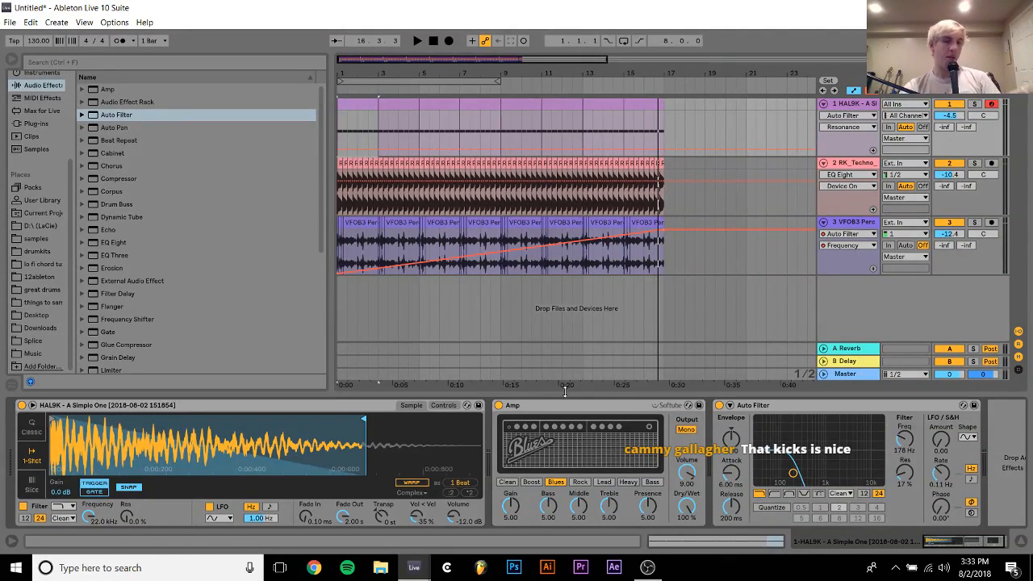
Duplicate the sixteen-bar section on all three tracks to extend the arrangement from 17.1.1 to 33.1.1
drag(666, 263, 329, 109)
key(space)
key(ctrl+d)
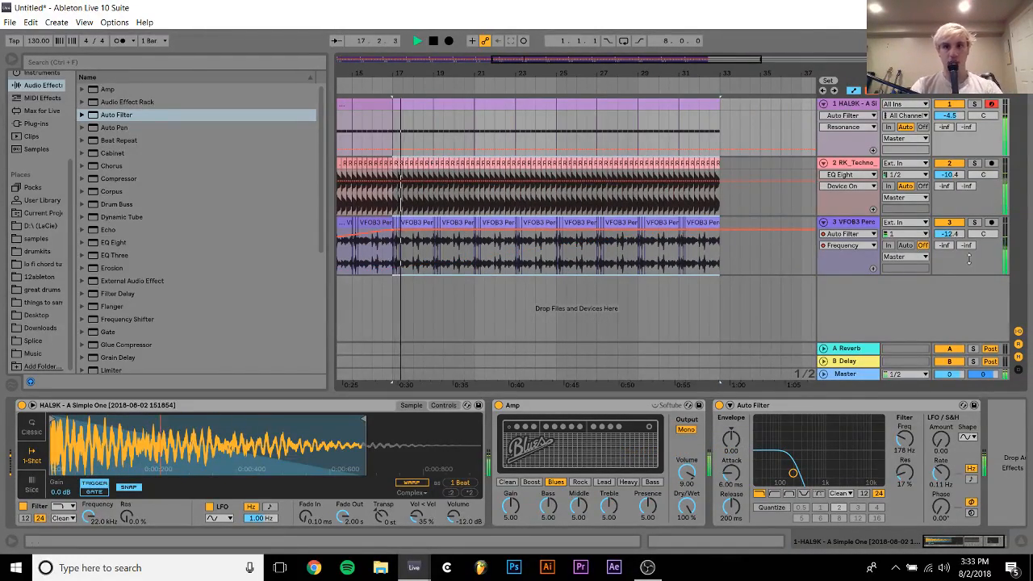
key(space)
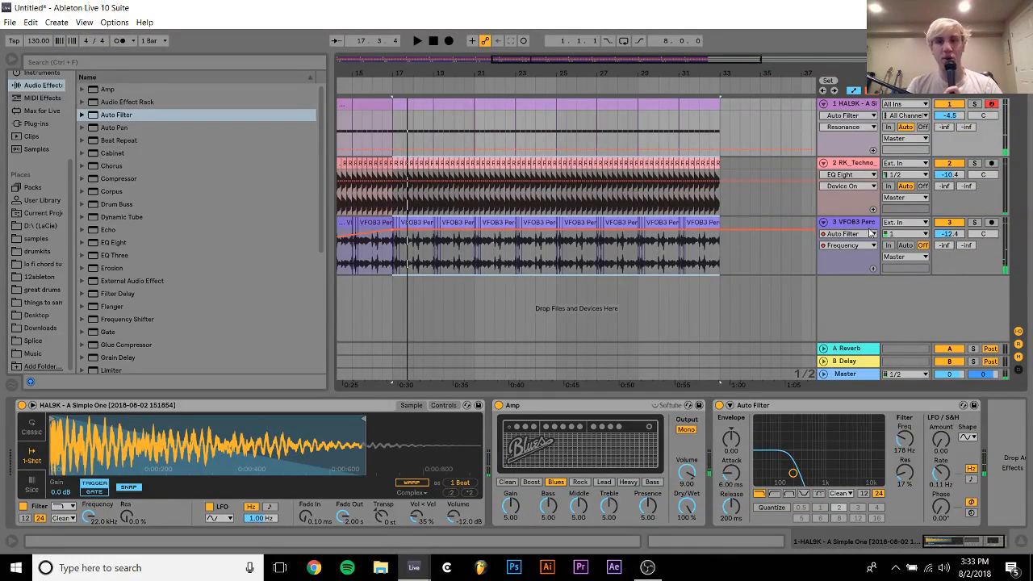
Load the 606 Core Kit drum rack onto a new MIDI track below the percussive loop
click(862, 222)
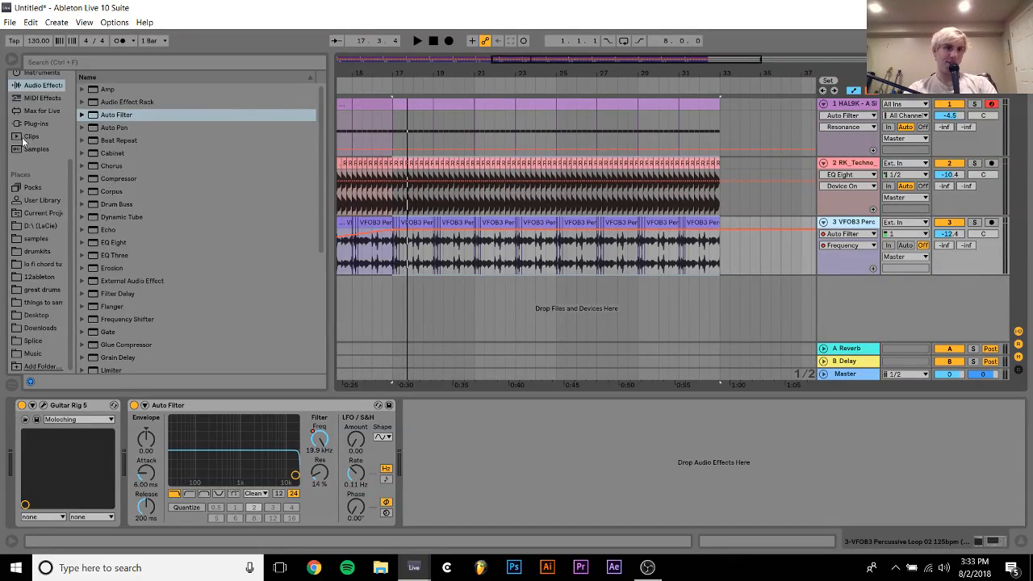
scroll(24, 139, up, 3)
click(34, 179)
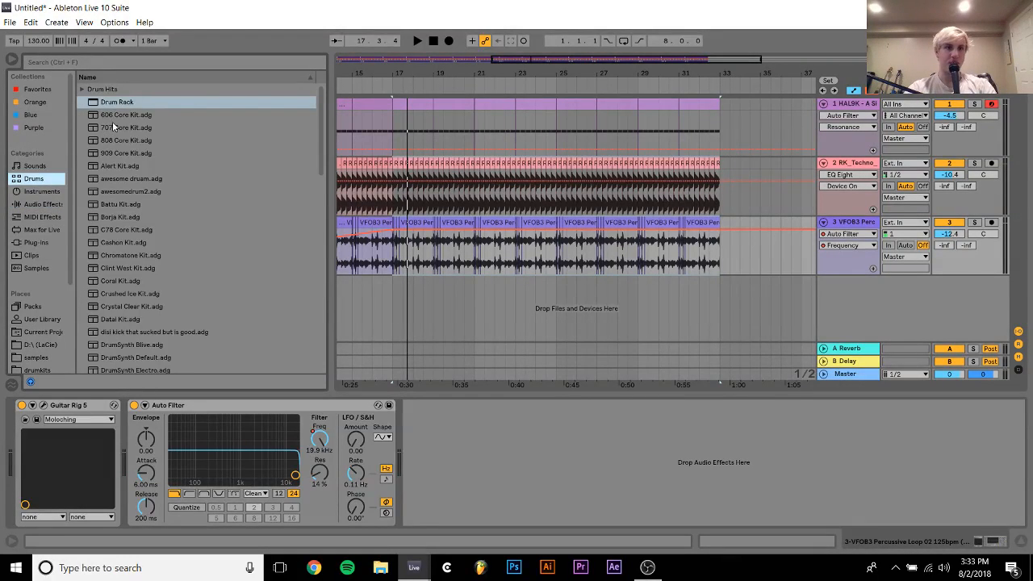
drag(112, 119, 442, 234)
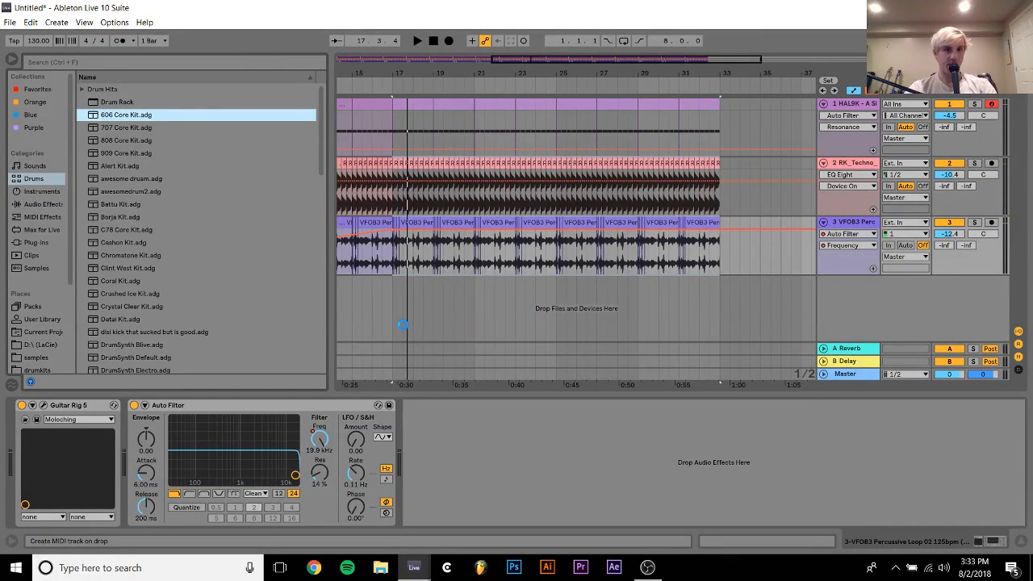
drag(398, 307, 339, 375)
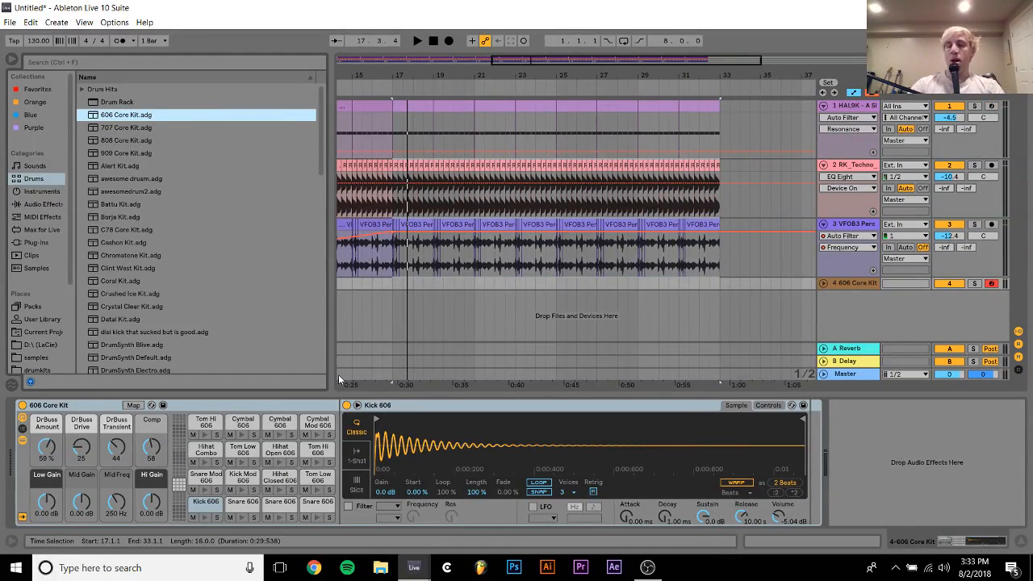
Insert a half-bar MIDI clip from 17.1.1 to 17.3.1 on the 606 Core Kit track and enable note preview in its editor
drag(396, 282, 403, 285)
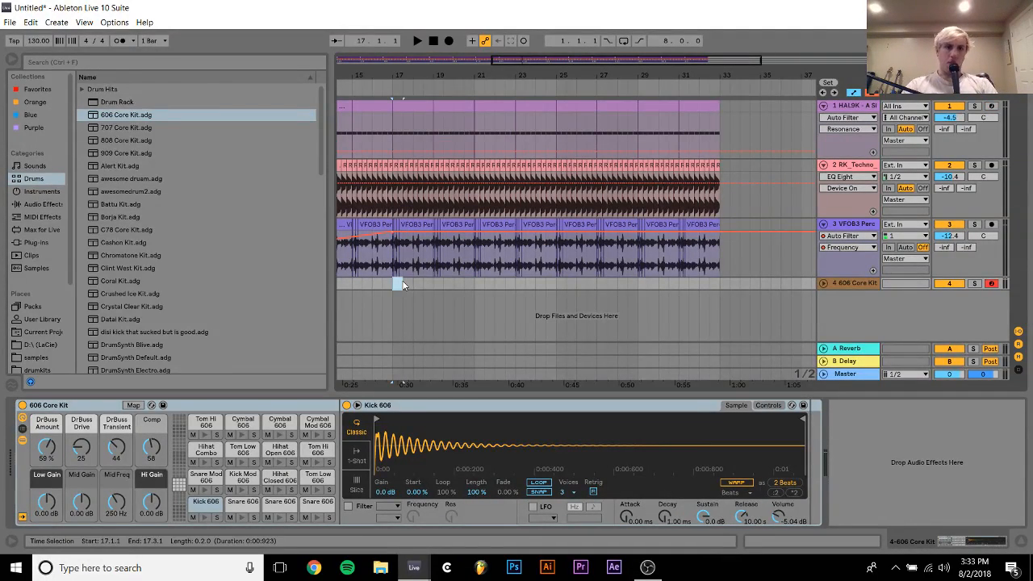
key(ctrl+shift+m)
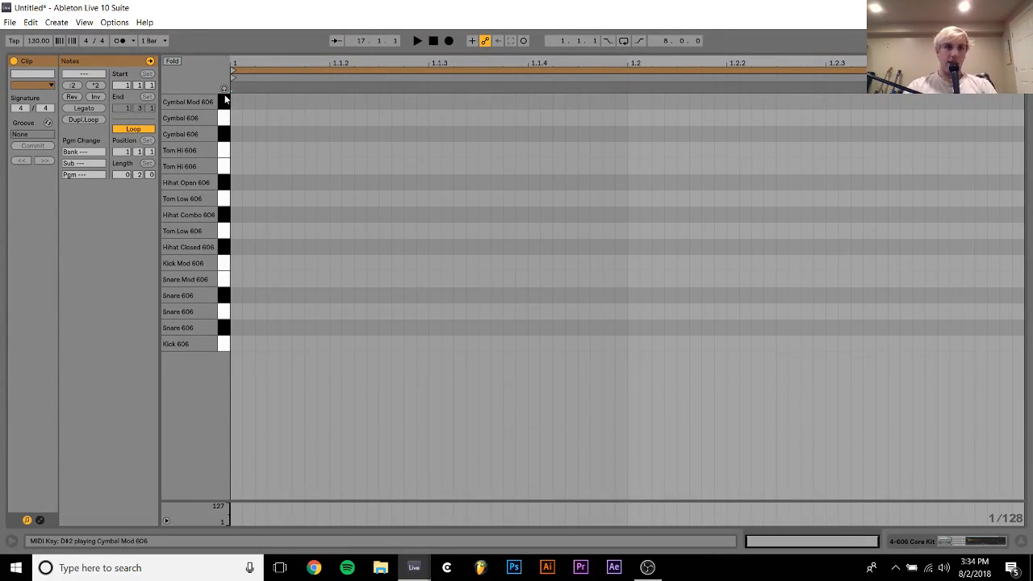
click(245, 170)
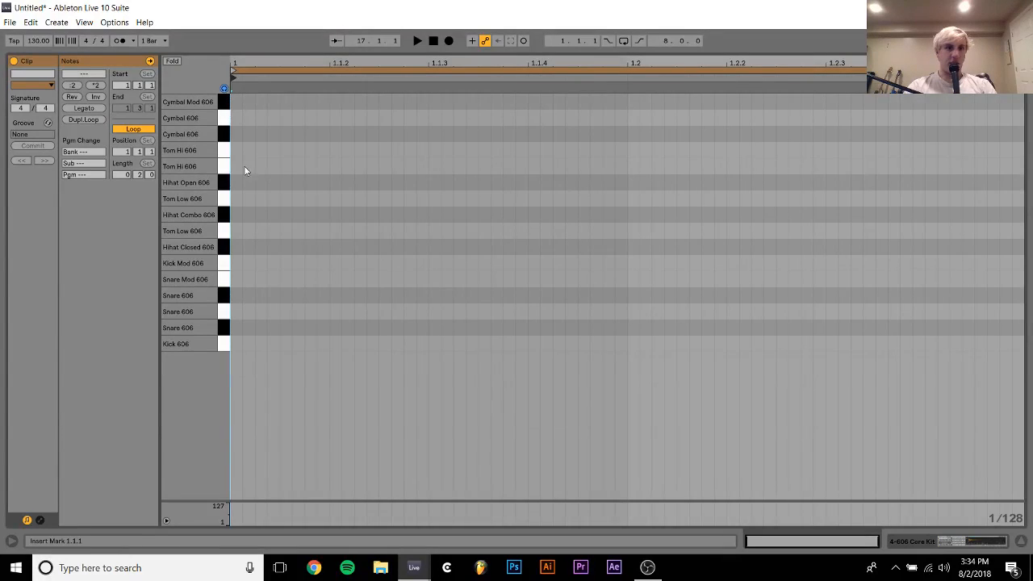
Program sixteenth notes from 1.1.1 in the 606 clip: two on Hihat Closed 606, then one on Hihat Combo 606
double_click(236, 216)
key(shift+Right)
key(shift+Right)
key(shift+Right)
key(shift+Right)
key(shift+Right)
key(shift+Right)
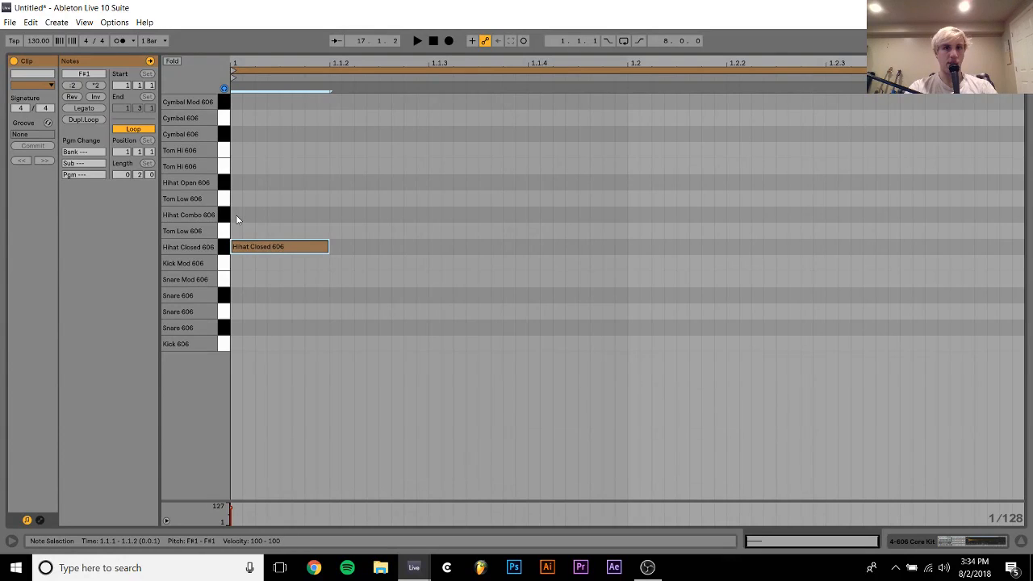
key(ctrl+d)
key(ctrl+d)
key(Up)
key(Up)
key(Up)
key(Down)
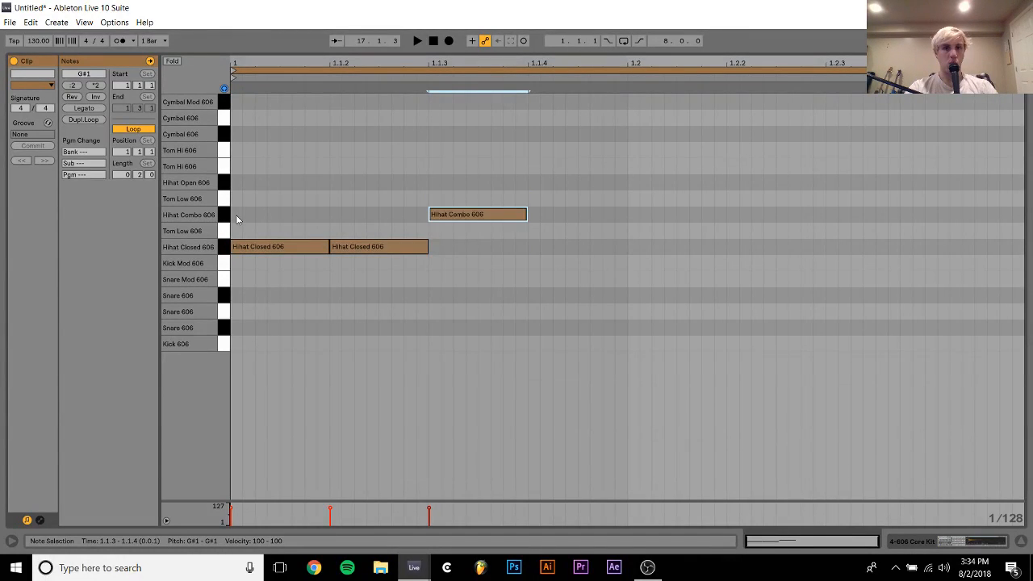
Add a Hihat Closed 606 note at 1.1.4 and duplicate the four-note pattern to fill the half-bar clip
key(ctrl+d)
key(Down)
key(Down)
key(ctrl+a)
key(ctrl+d)
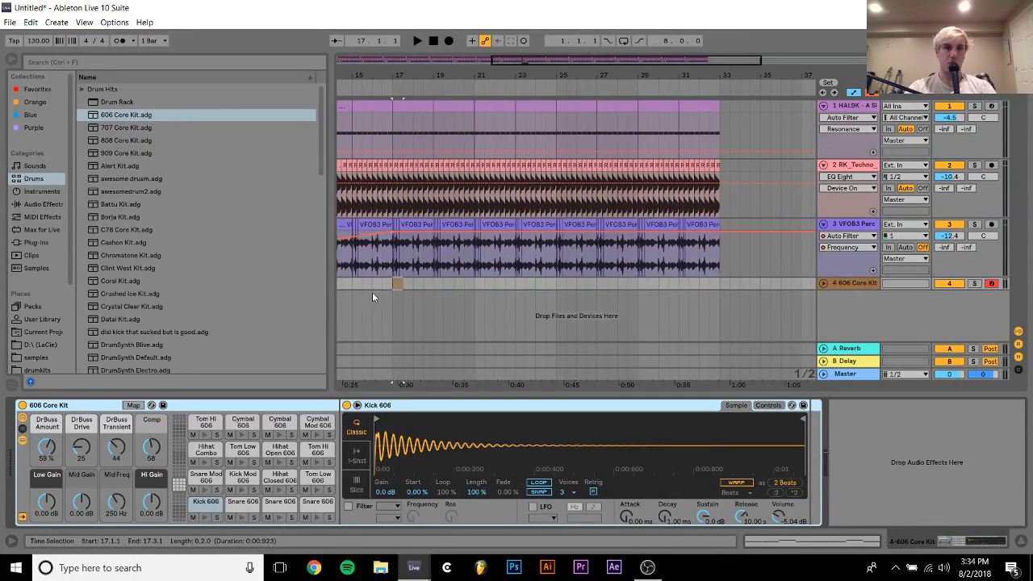
Loop the 606 Core Kit clip out to 33.1.1 and set its track volume to -13.8 dB during playback
drag(403, 282, 719, 284)
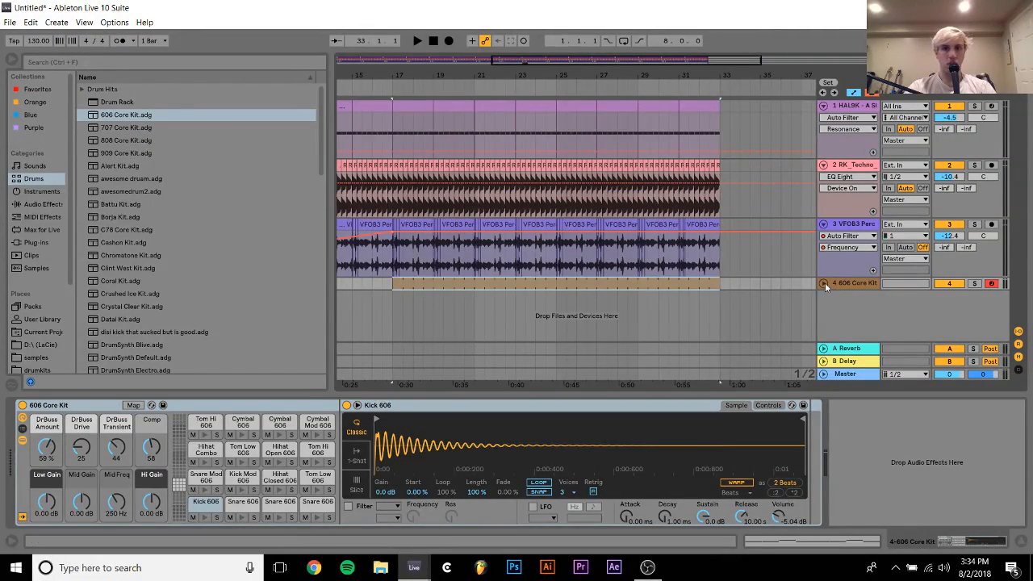
click(825, 283)
key(space)
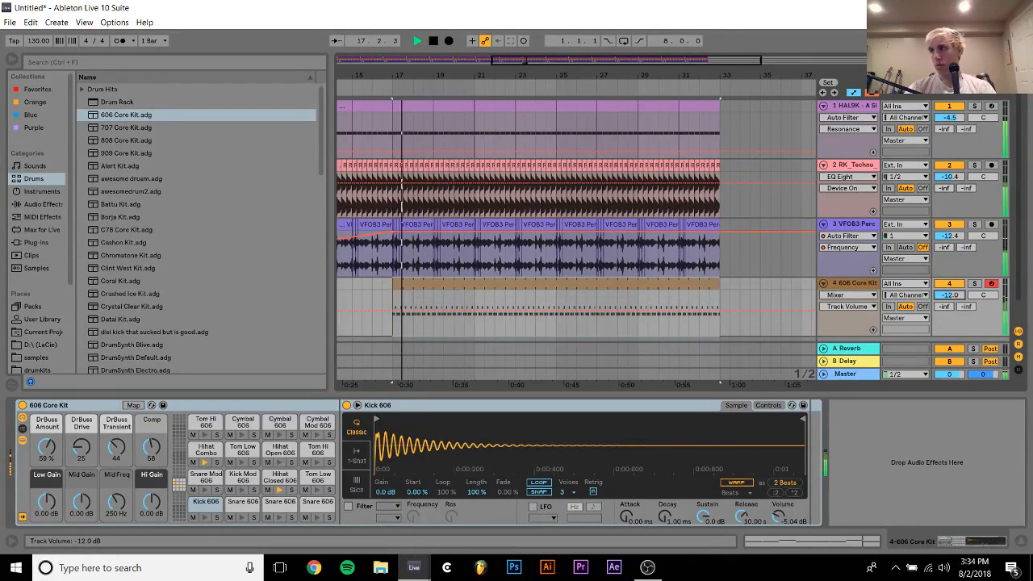
drag(949, 296, 949, 296)
scroll(593, 248, left, 4)
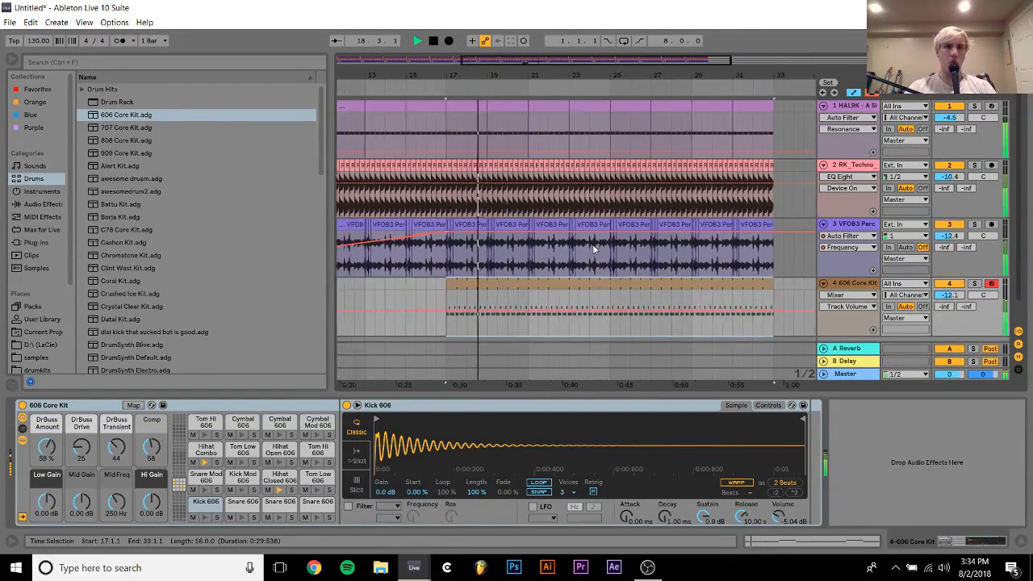
scroll(592, 244, left, 12)
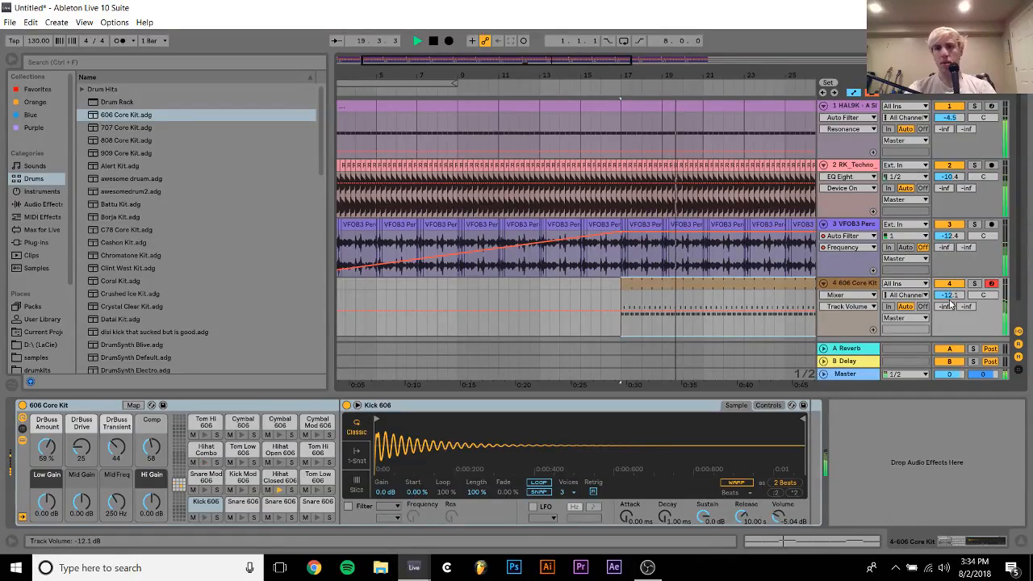
drag(951, 303, 951, 315)
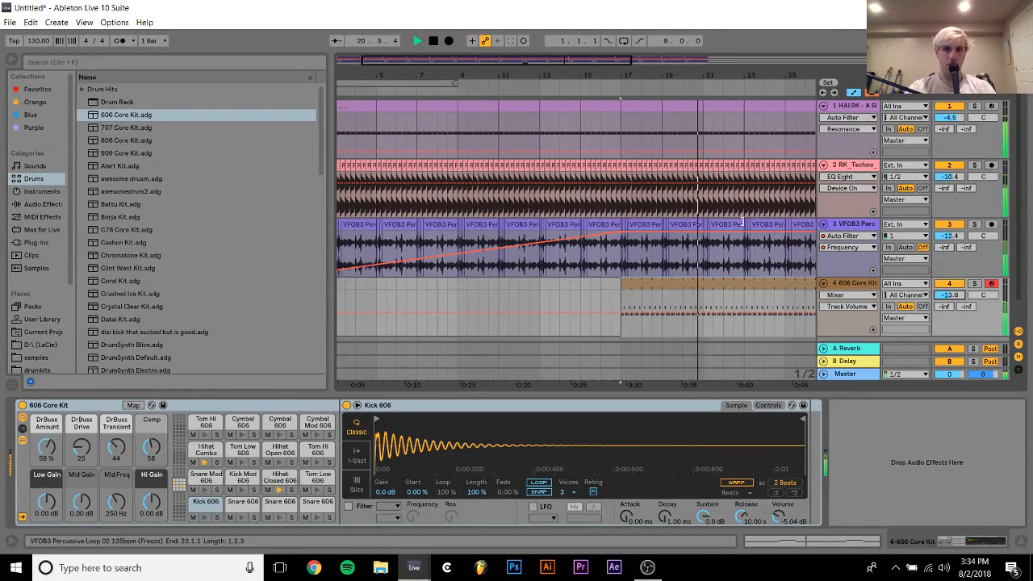
Insert an audio track below the percussive loop and move the loop's Auto Filter onto it, leaving only Guitar Rig 5 on the loop
scroll(741, 222, right, 6)
drag(494, 79, 494, 37)
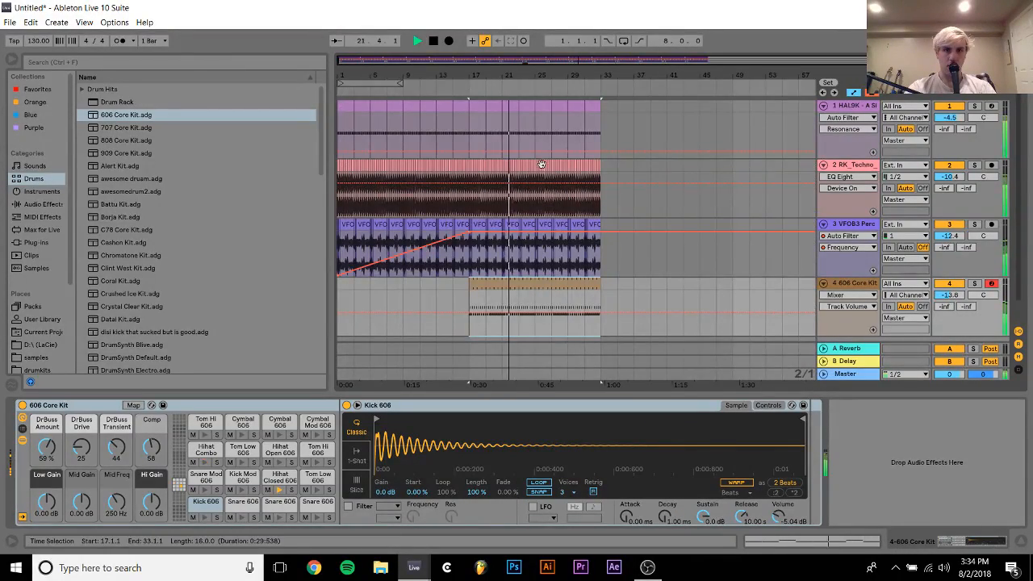
click(843, 228)
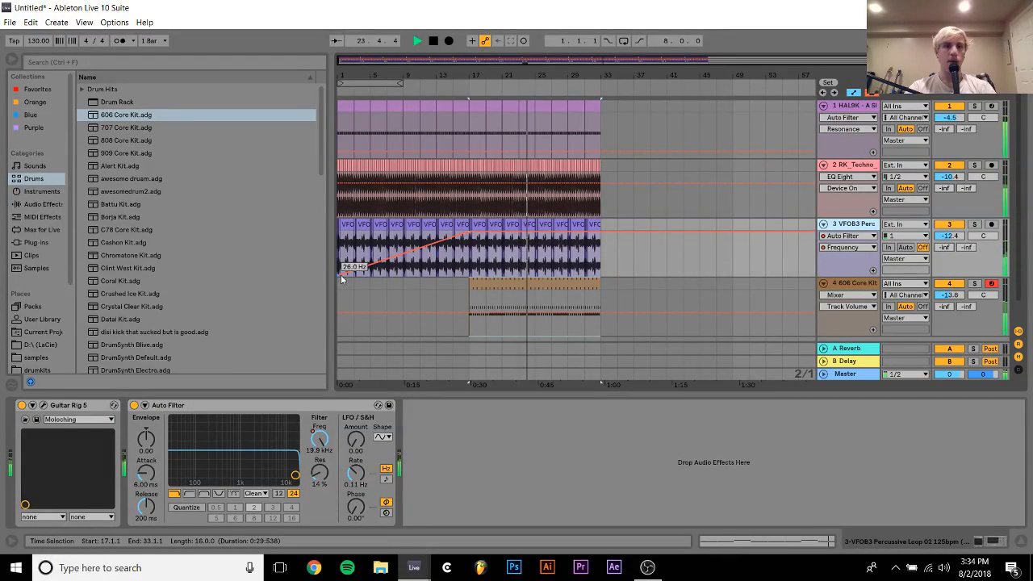
key(space)
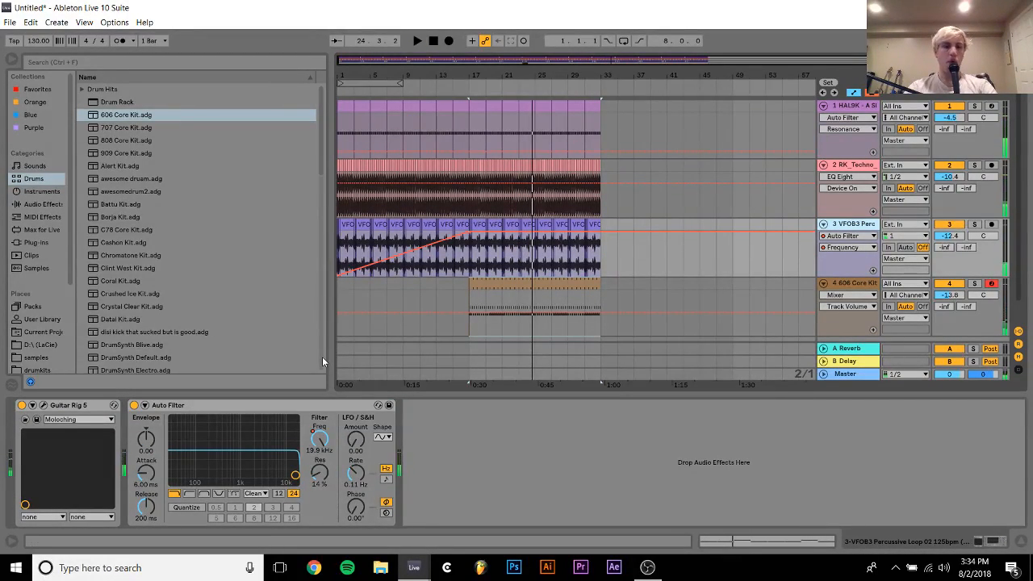
key(ctrl+z)
click(464, 261)
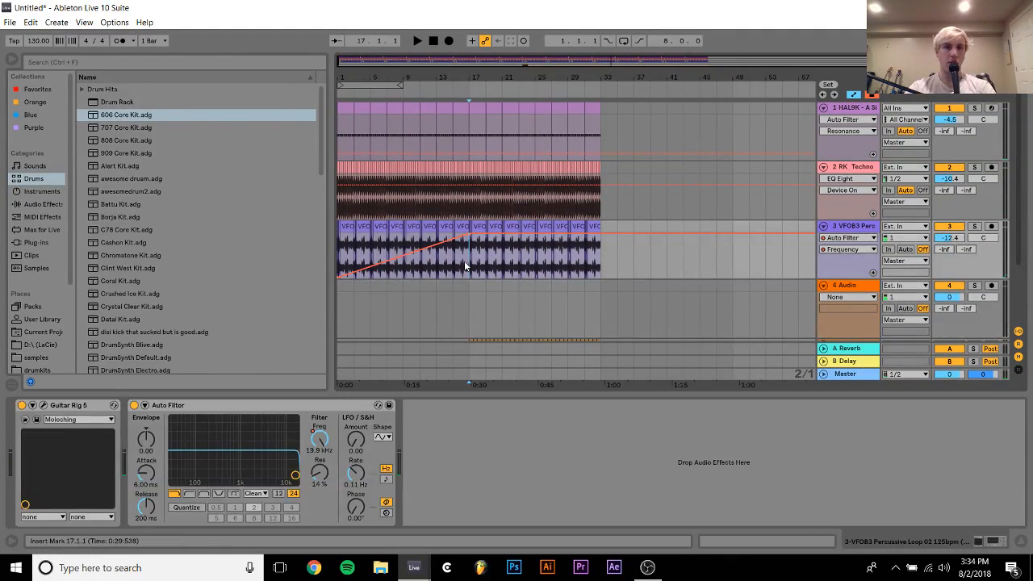
key(ctrl+z)
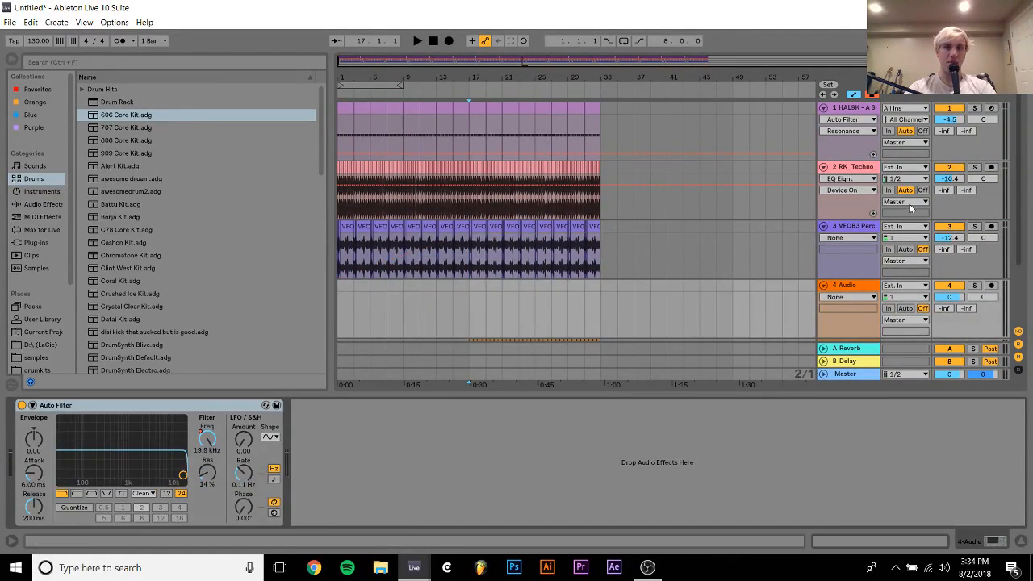
Freeze the VFOB3 percussive loop track and flatten it to audio
right_click(873, 226)
click(735, 307)
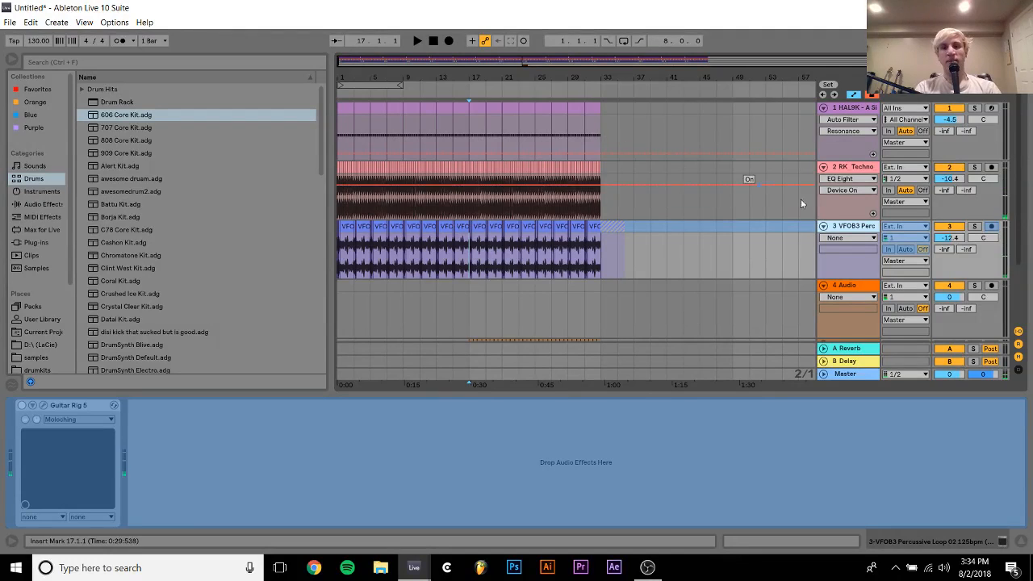
right_click(865, 232)
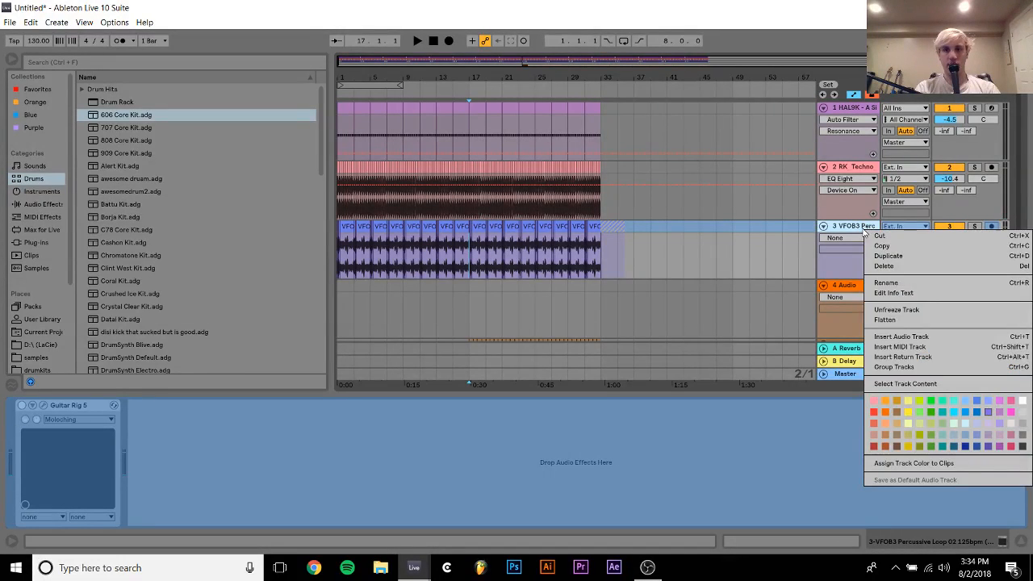
click(899, 325)
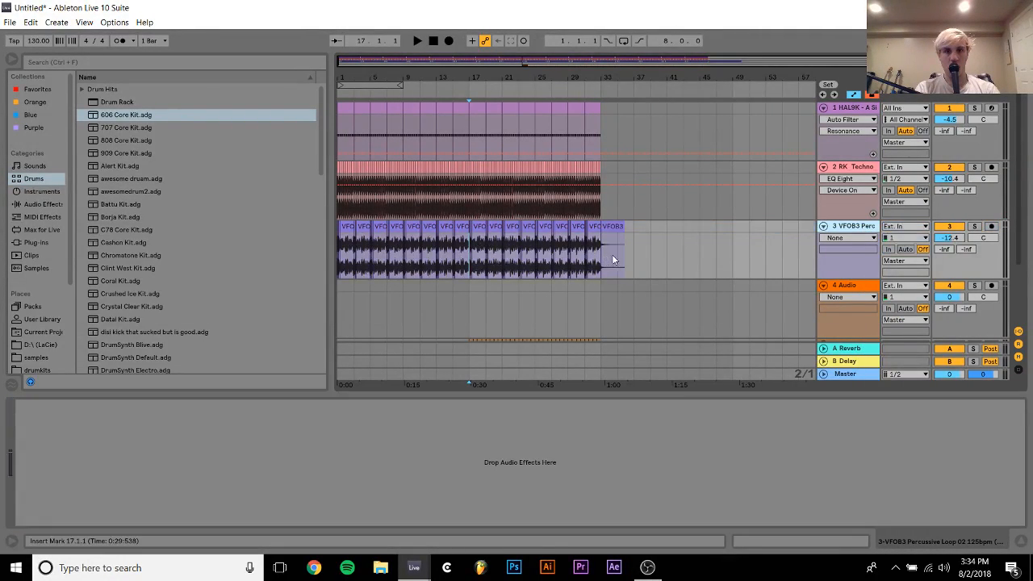
Shift all flattened percussive loop clips one sixteenth later to start at 1.1.2, and play from the beginning
drag(646, 254, 603, 228)
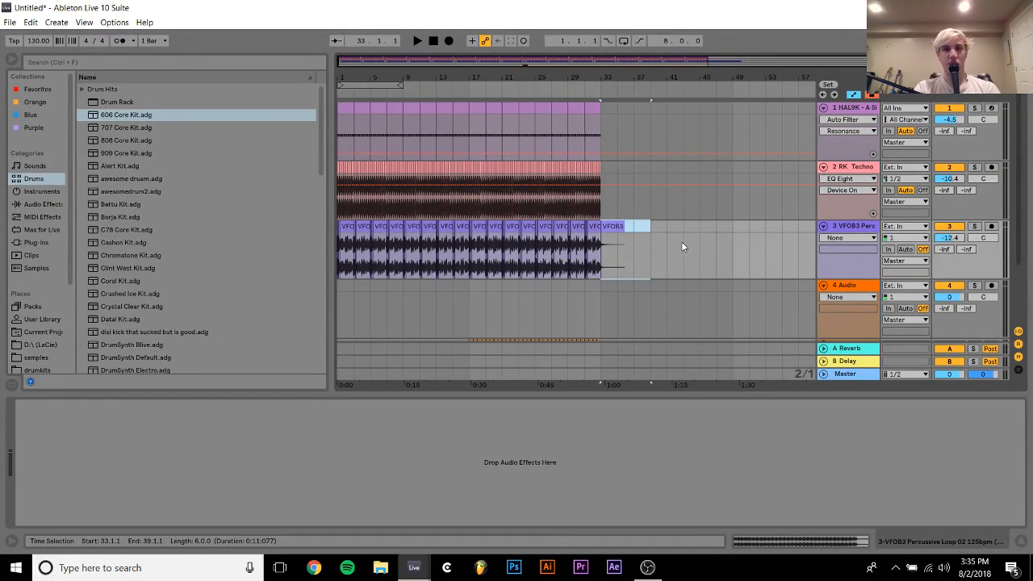
drag(681, 241, 346, 266)
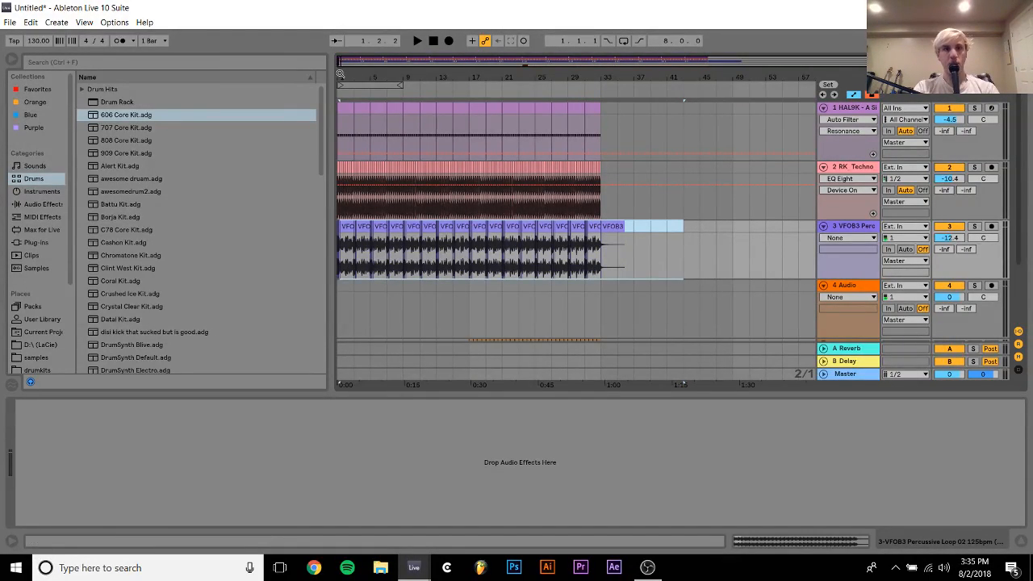
drag(341, 74, 369, 233)
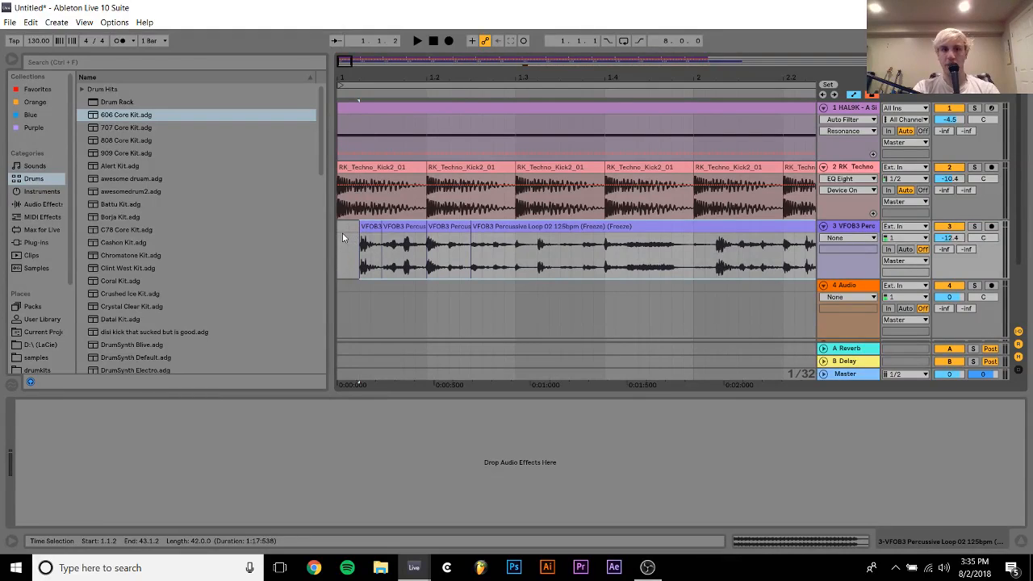
click(339, 232)
key(space)
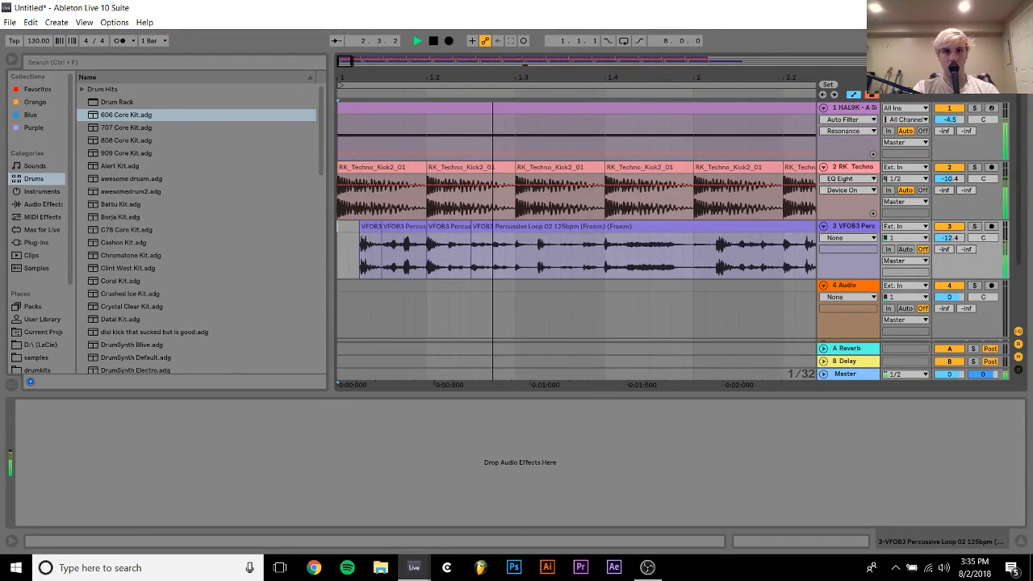
Move all percussive loop clips another sixteenth later to start at 1.1.3, and play from 1.1.1
drag(351, 78, 351, 22)
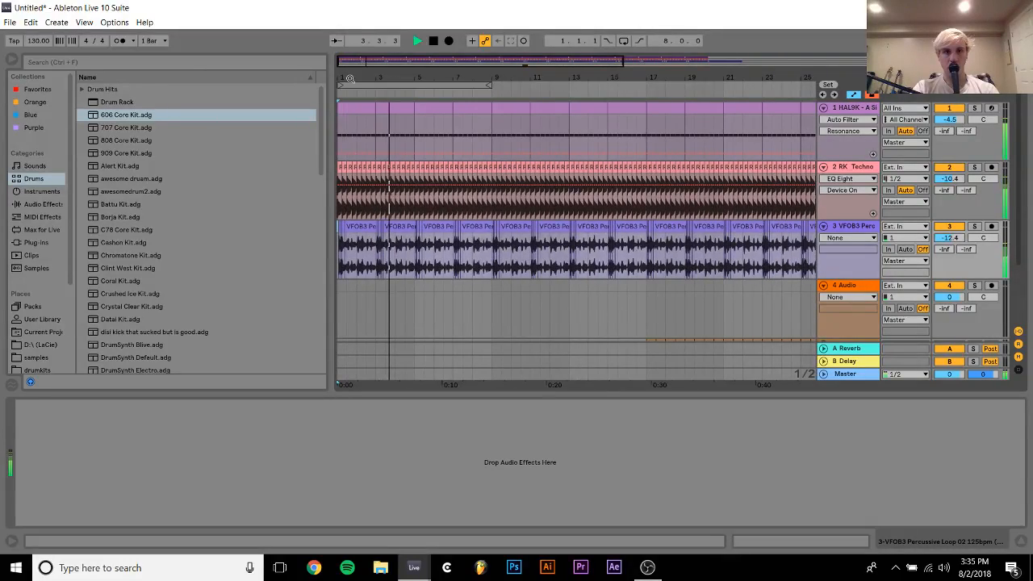
drag(351, 78, 350, 139)
shift+click(663, 227)
key(space)
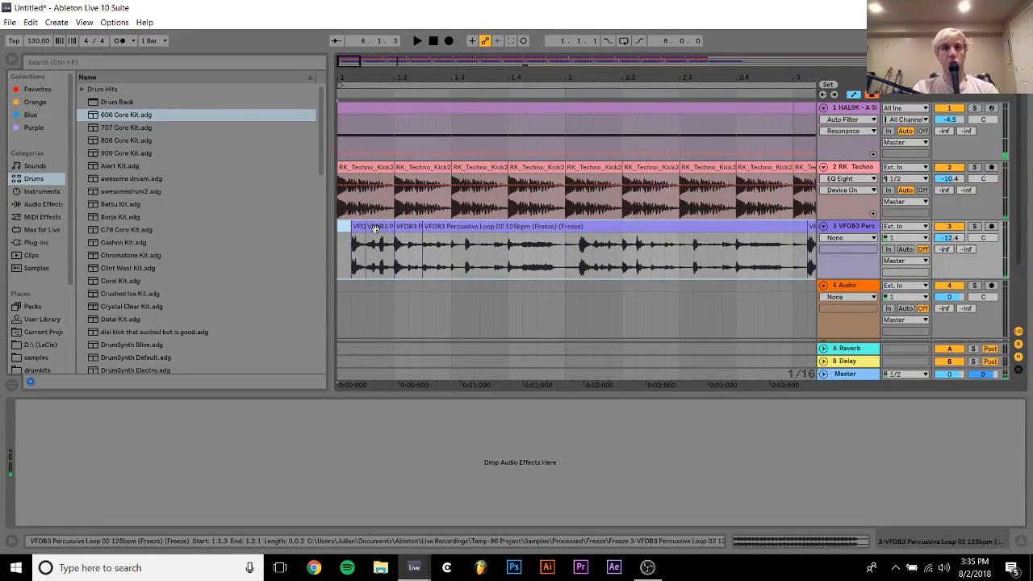
drag(376, 230, 393, 234)
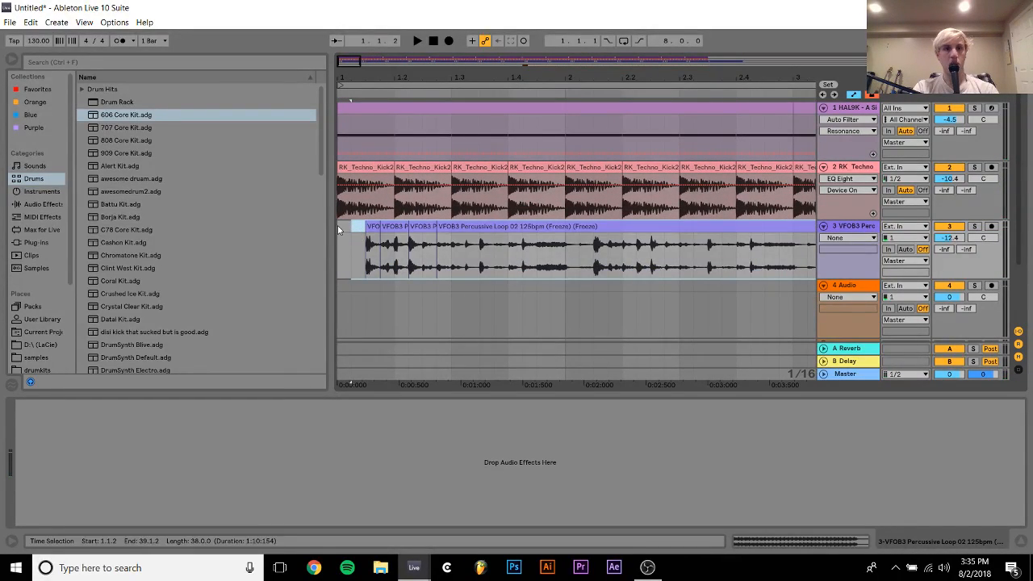
click(337, 225)
key(space)
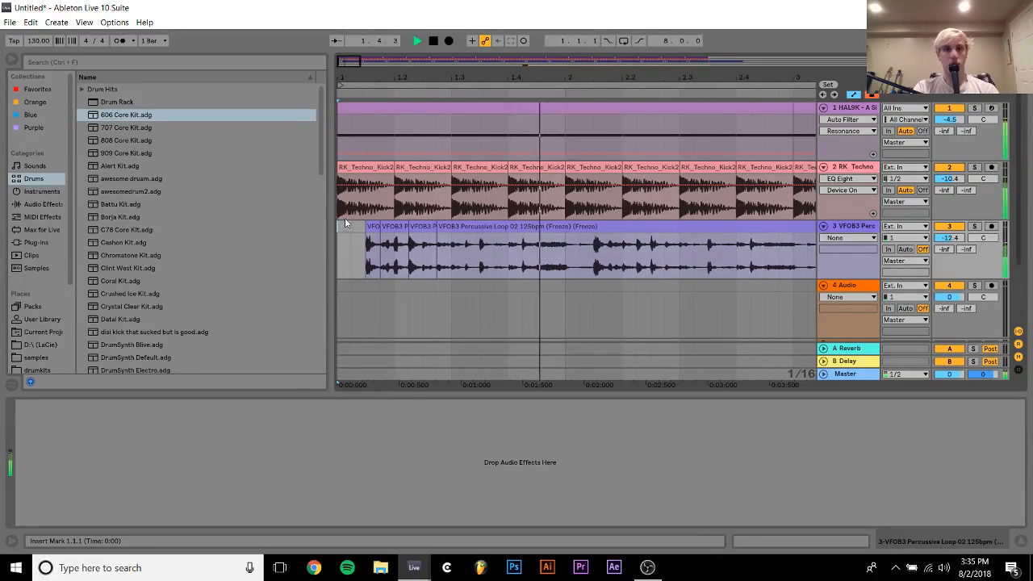
Move the whole percussive loop one more sixteenth later to start at 1.1.4, and audition it from the beginning
drag(529, 79, 529, 24)
shift+click(745, 230)
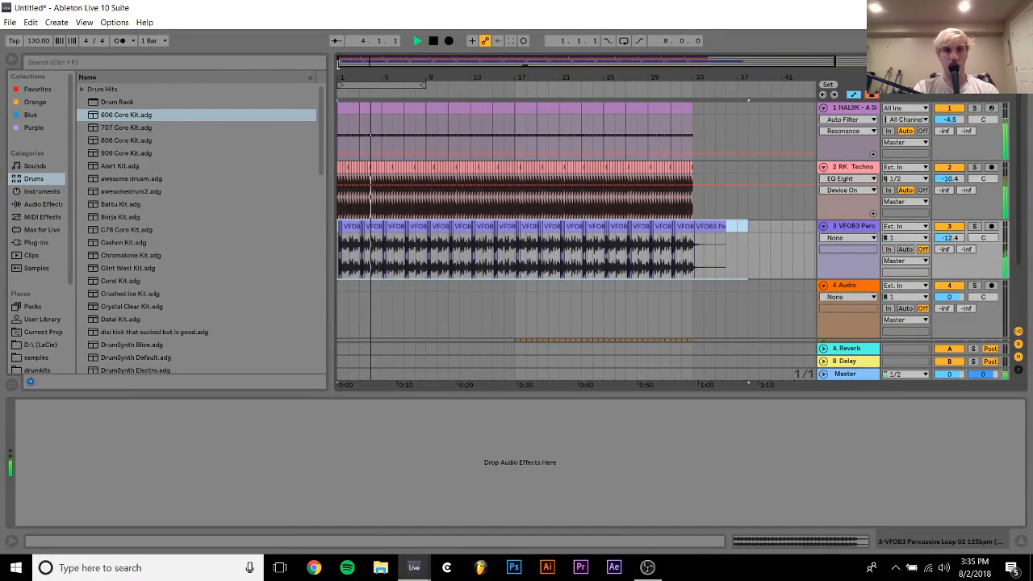
drag(340, 78, 339, 134)
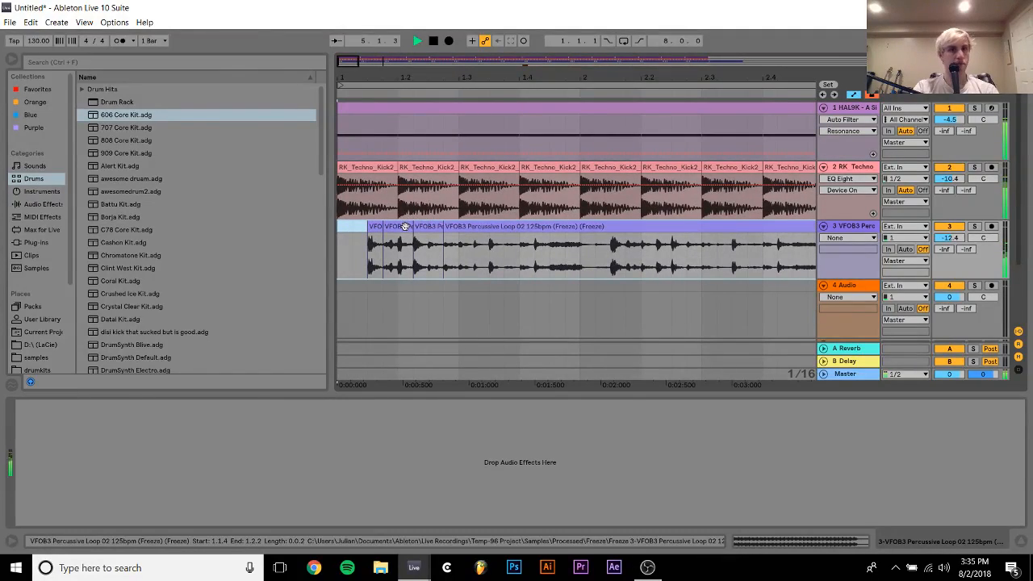
drag(405, 227, 420, 227)
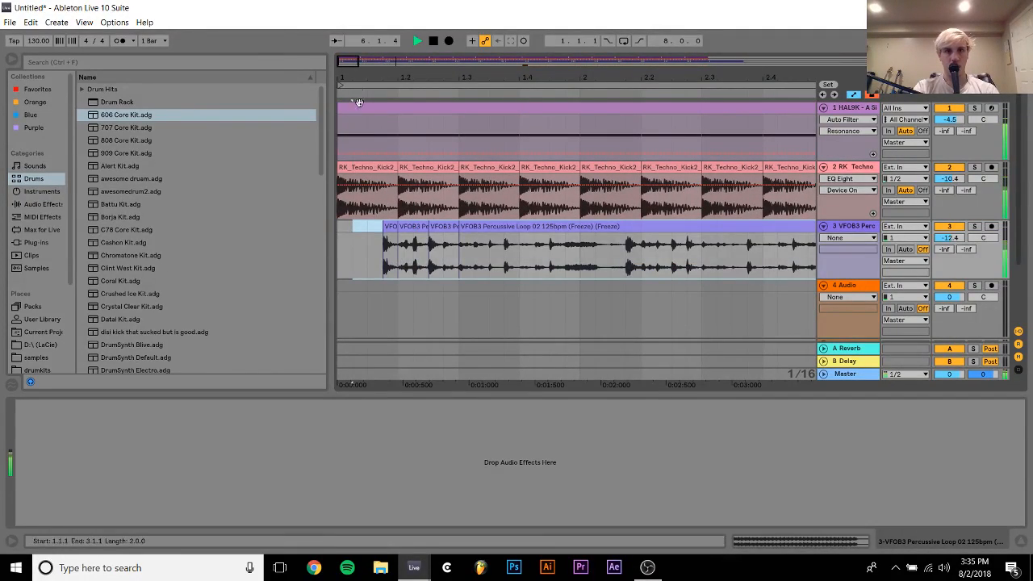
mouse_move(358, 79)
mouse_down()
mouse_move(358, 100)
mouse_move(368, 84)
mouse_up()
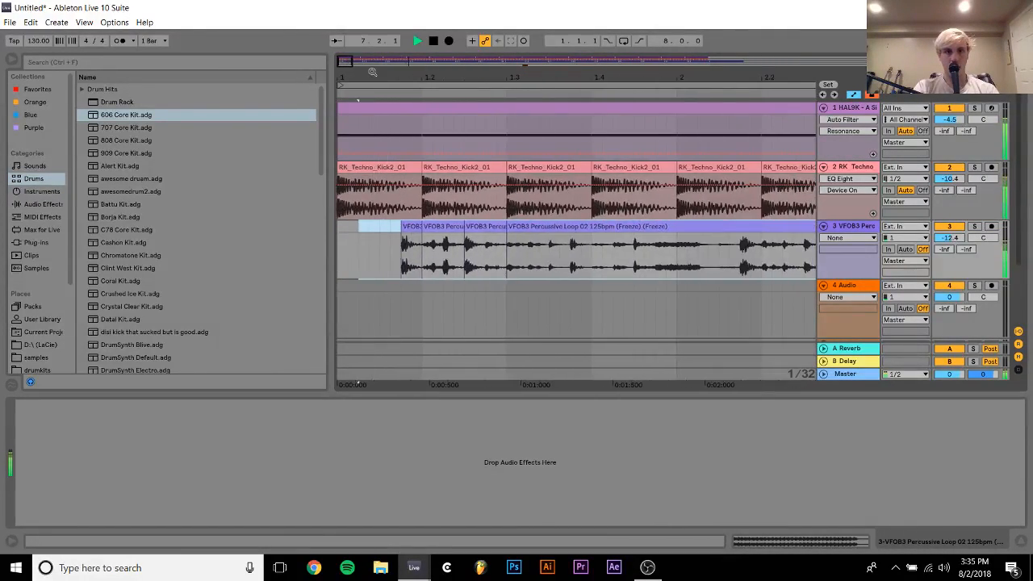
click(339, 230)
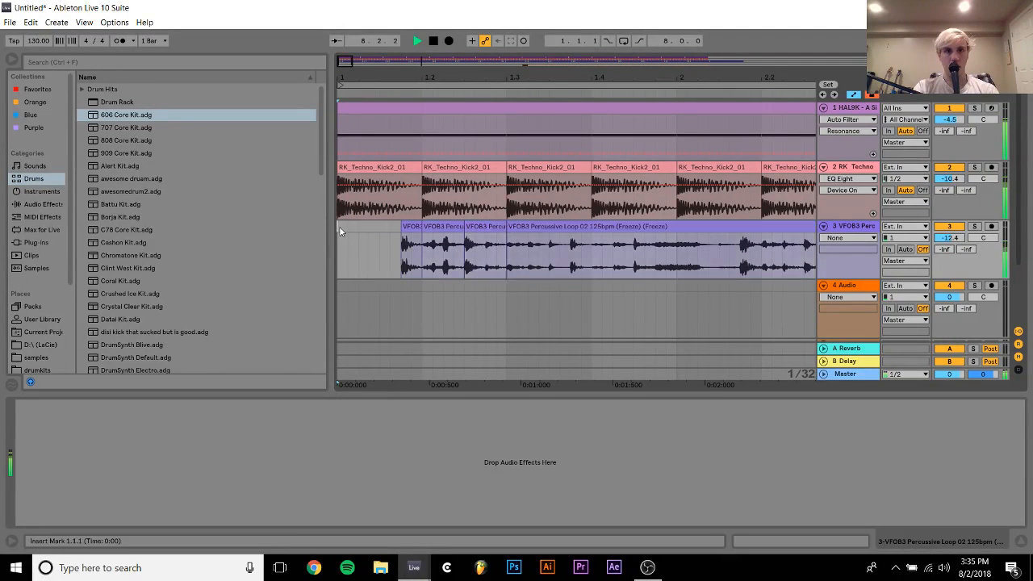
key(space)
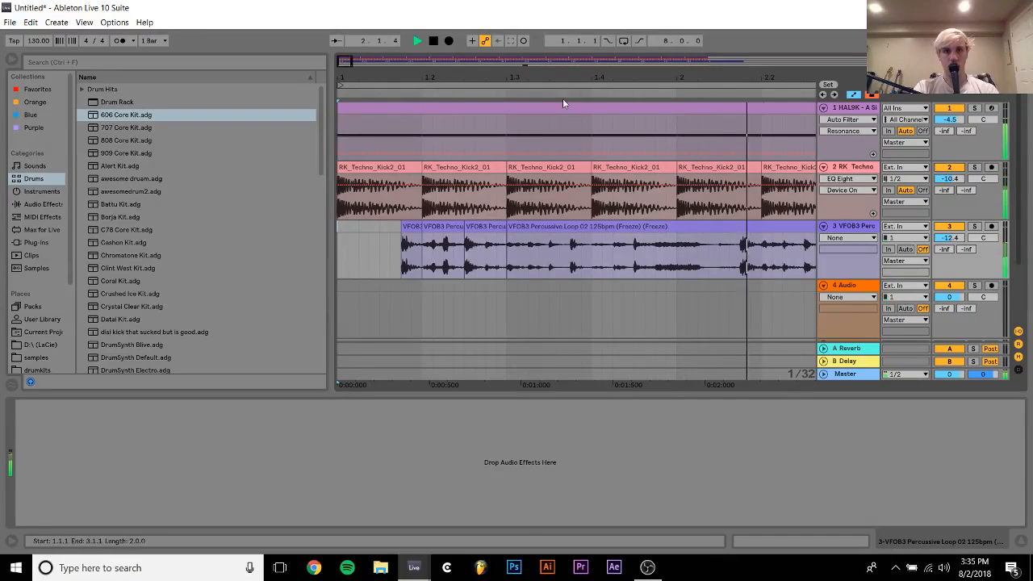
drag(562, 73, 555, 0)
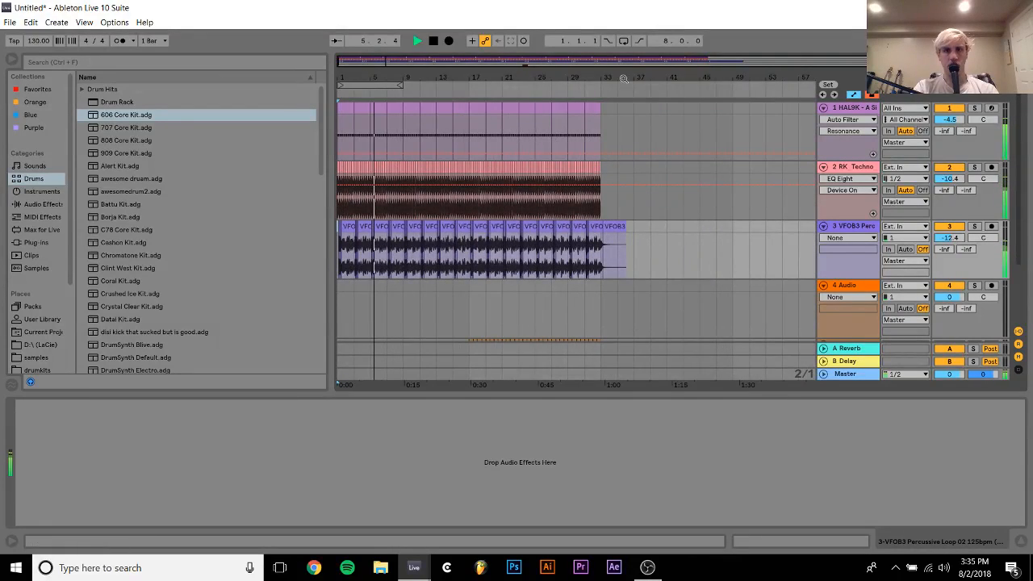
drag(605, 71, 605, 122)
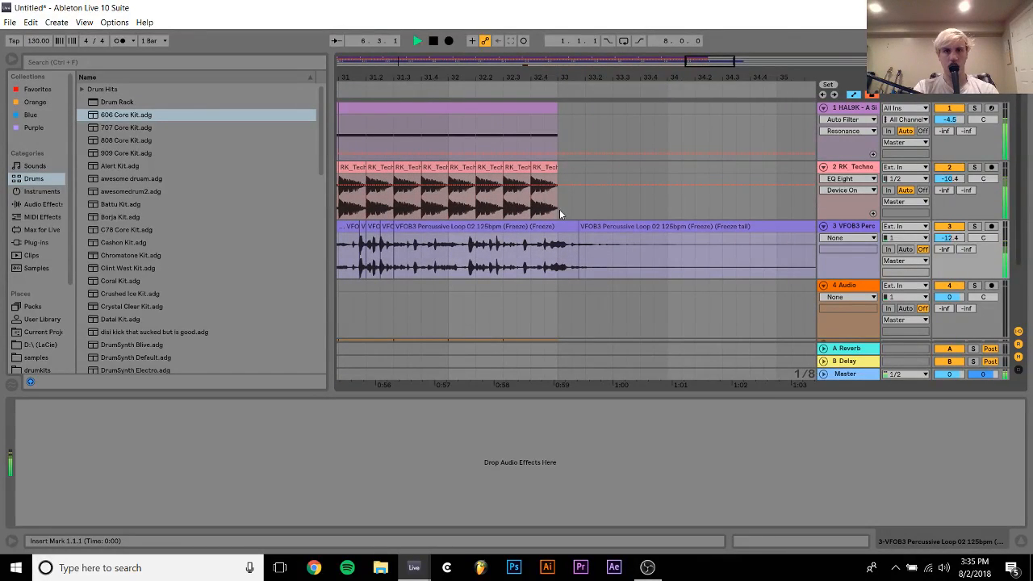
drag(561, 214, 570, 239)
scroll(570, 239, left, 15)
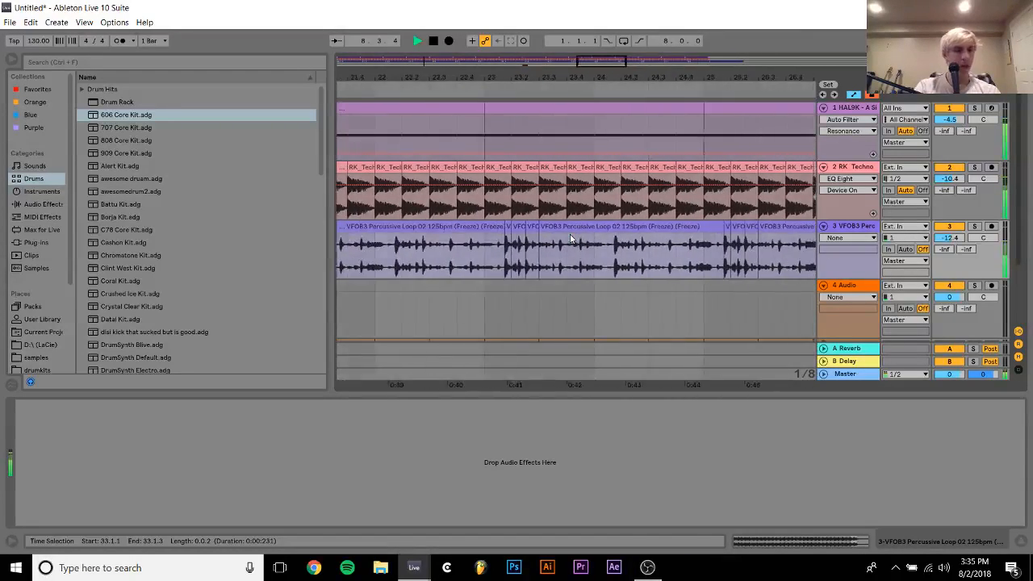
double_click(473, 74)
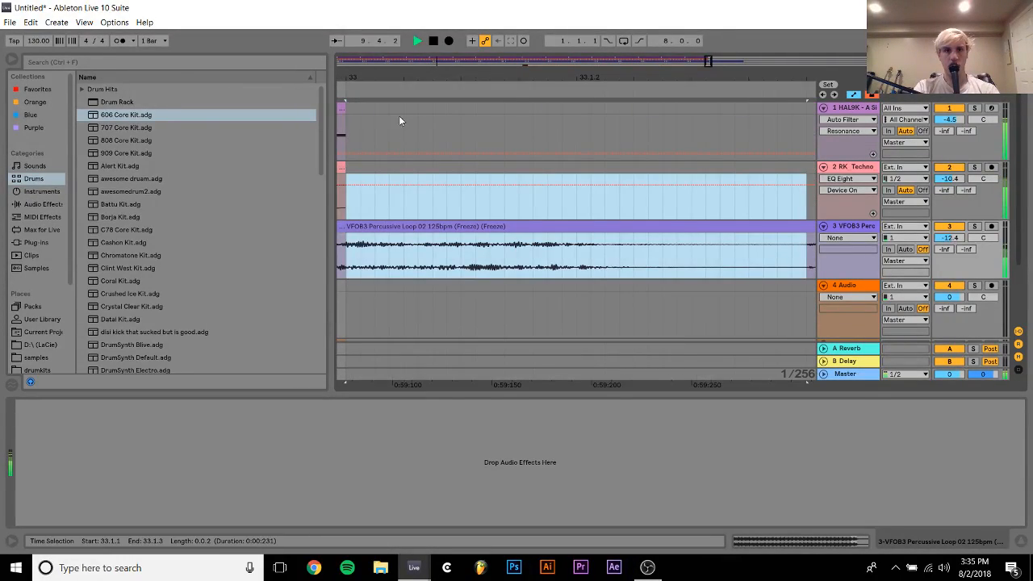
drag(365, 72, 807, 41)
drag(702, 63, 729, 68)
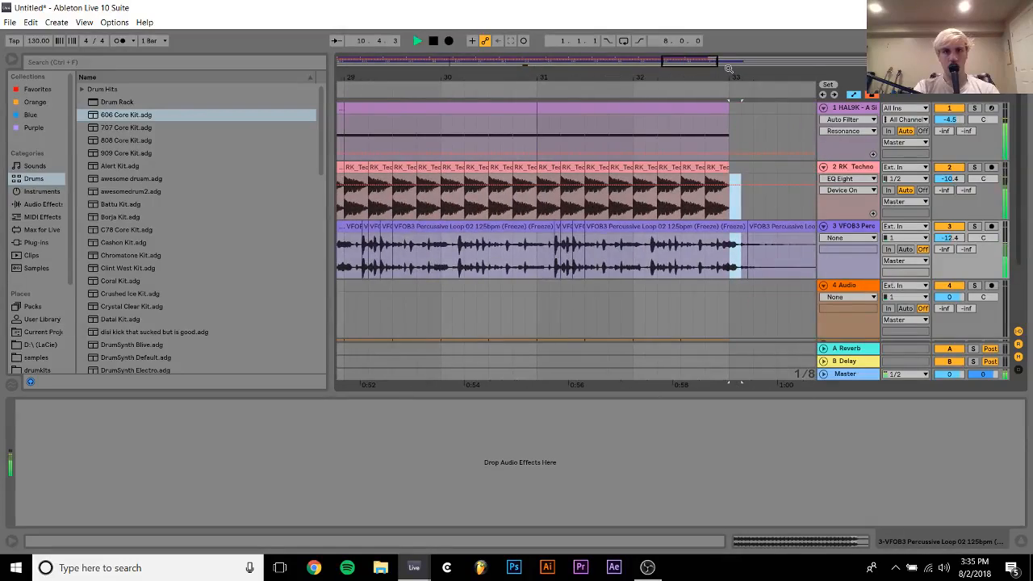
drag(627, 78, 592, 16)
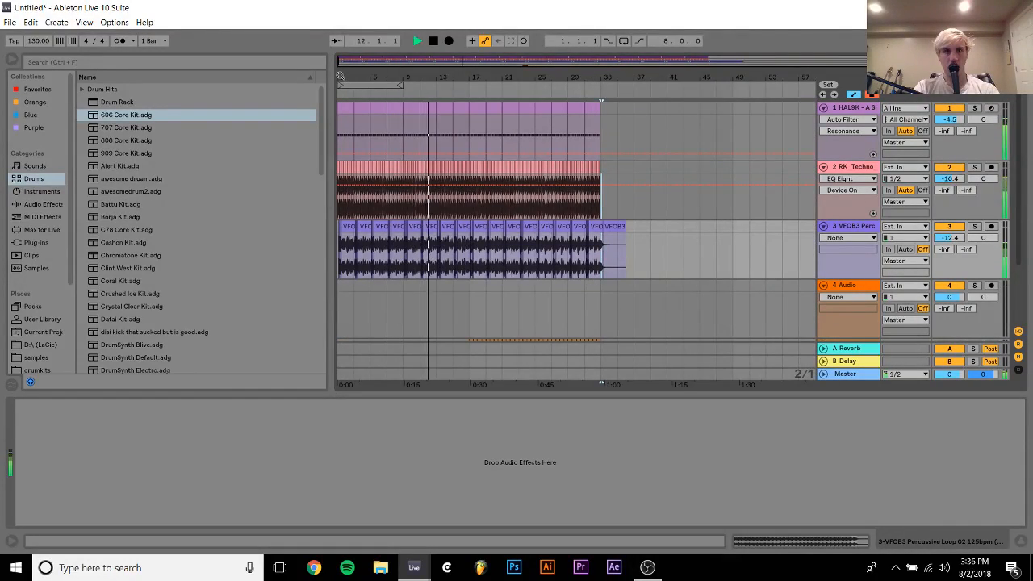
drag(339, 78, 340, 173)
click(340, 227)
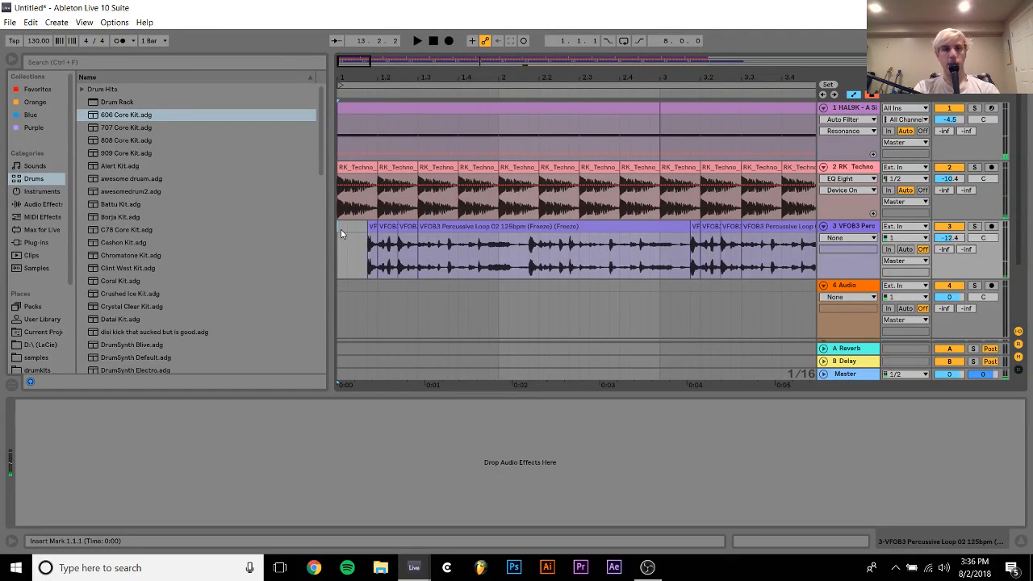
Split off the percussive loop slice from 33.1.1 to 33.1.4 and paste a copy into the gap at 1.1.1
drag(434, 81, 342, 75)
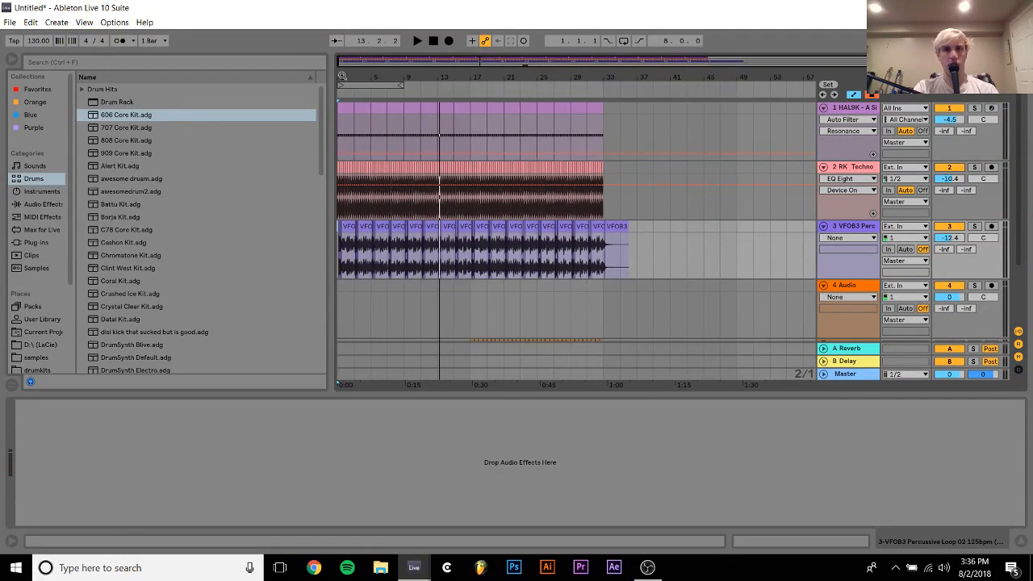
scroll(605, 73, up, 5)
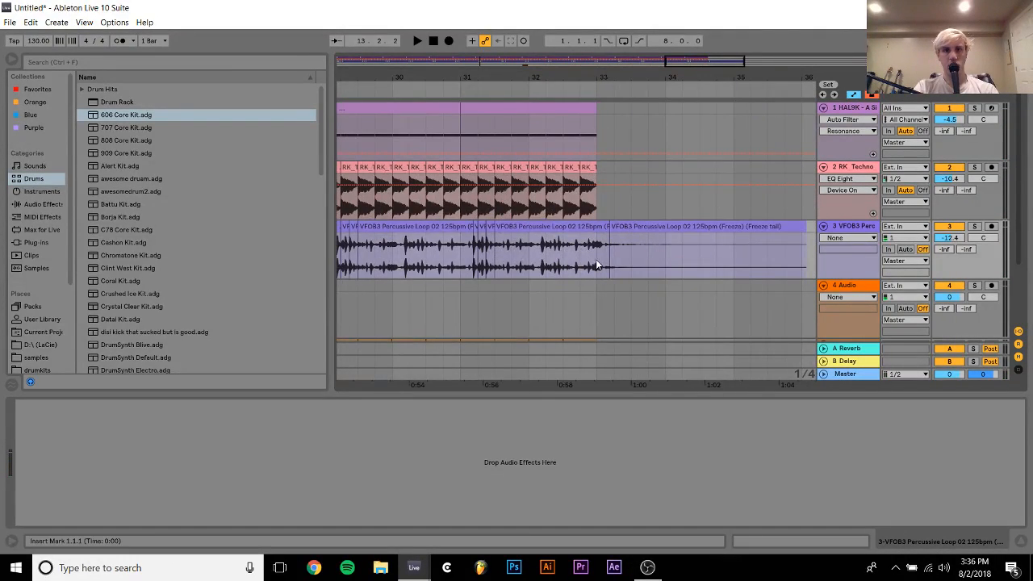
click(603, 225)
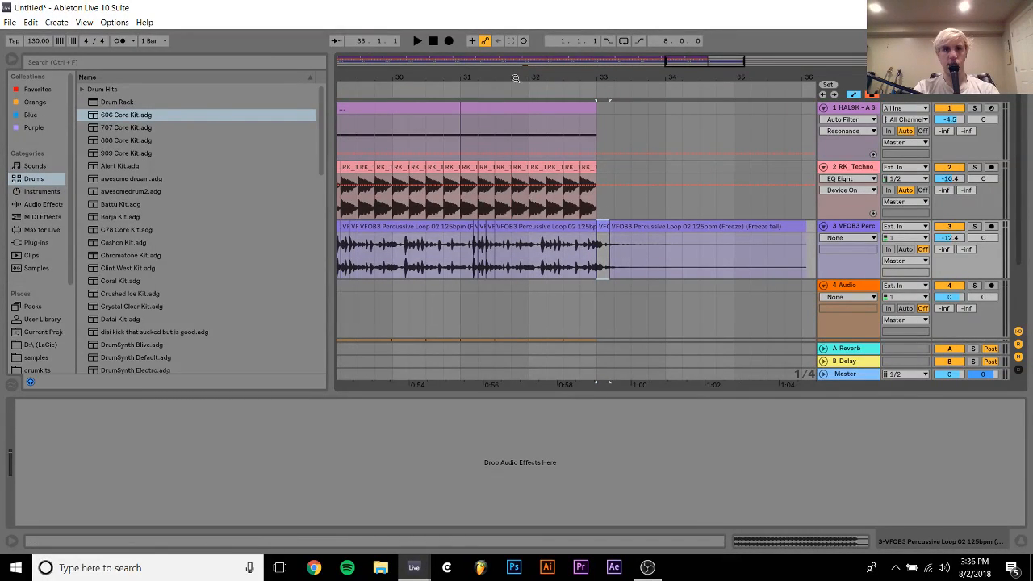
drag(509, 79, 551, 48)
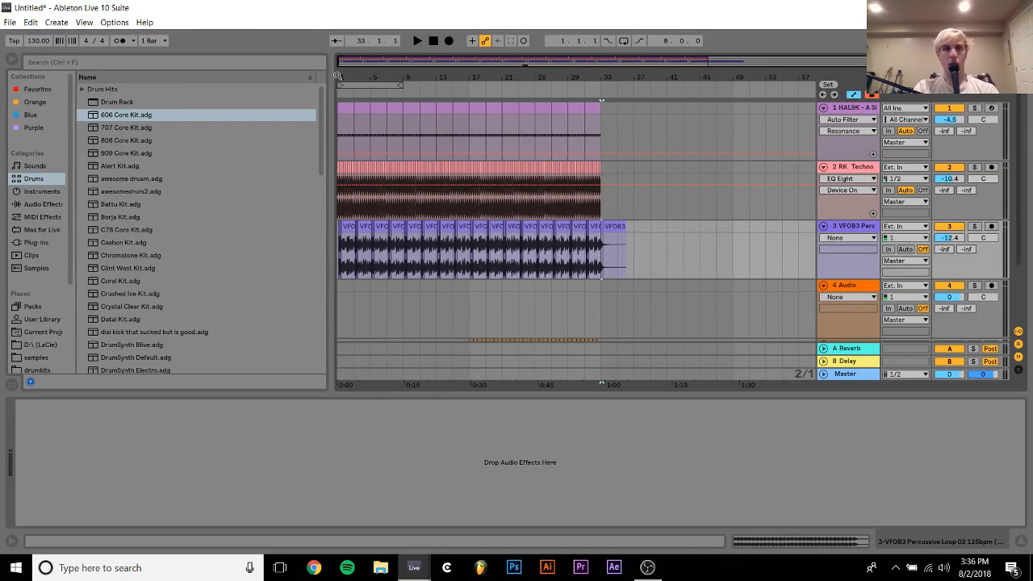
drag(338, 75, 341, 225)
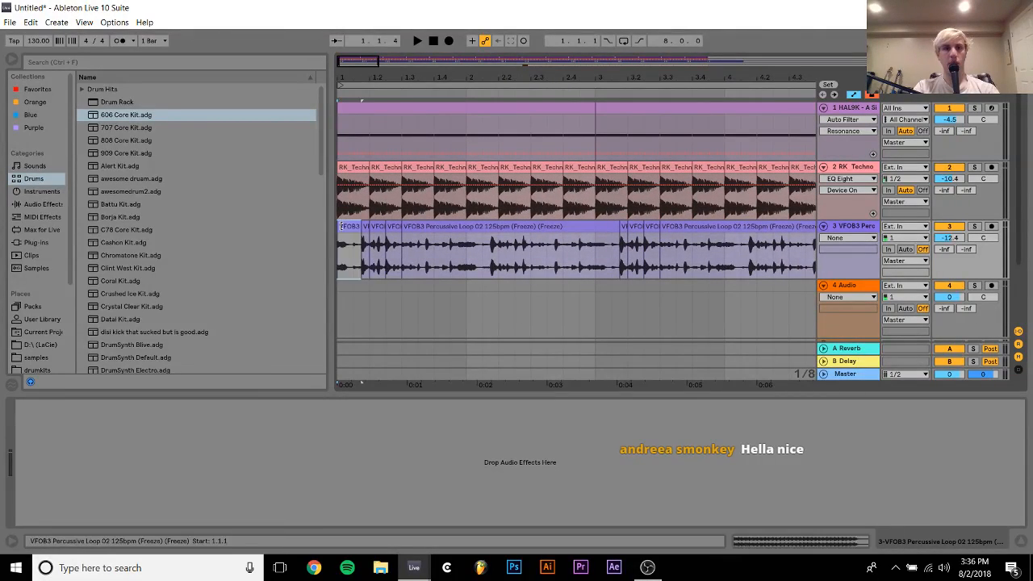
Audition the slice pasted at 1.1.1, reverse it, and play the arrangement from the beginning
key(space)
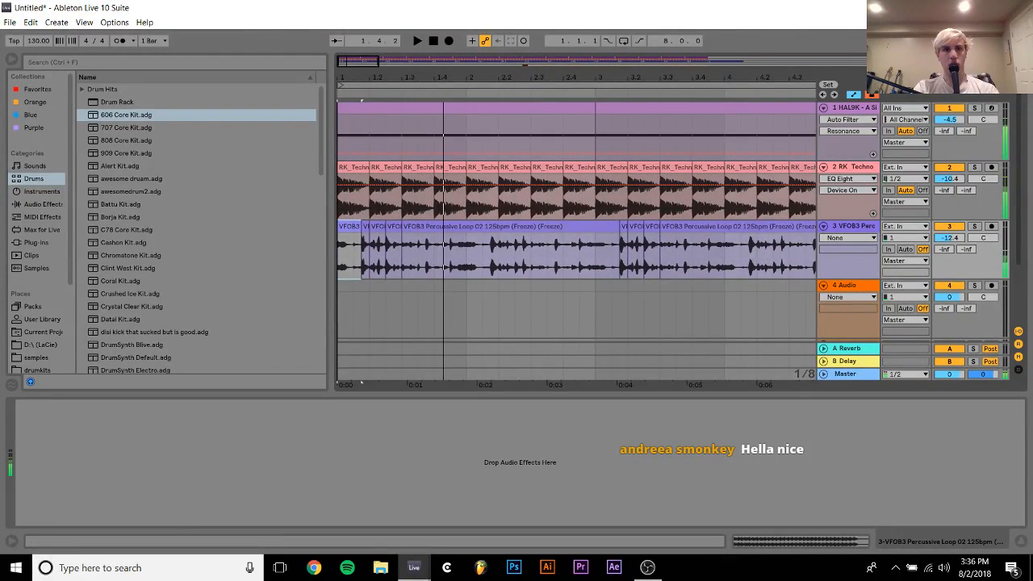
drag(343, 78, 344, 158)
key(r)
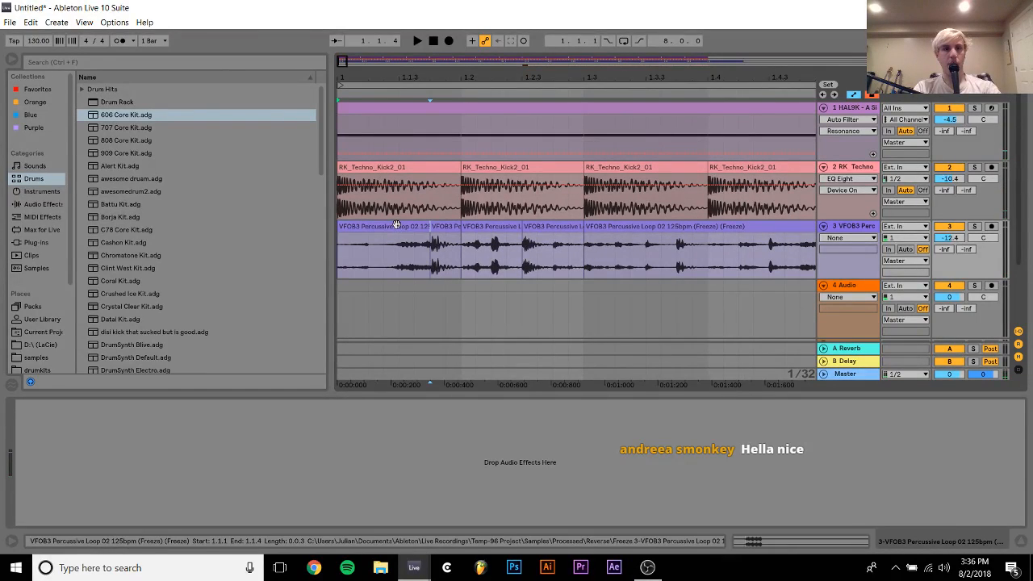
key(space)
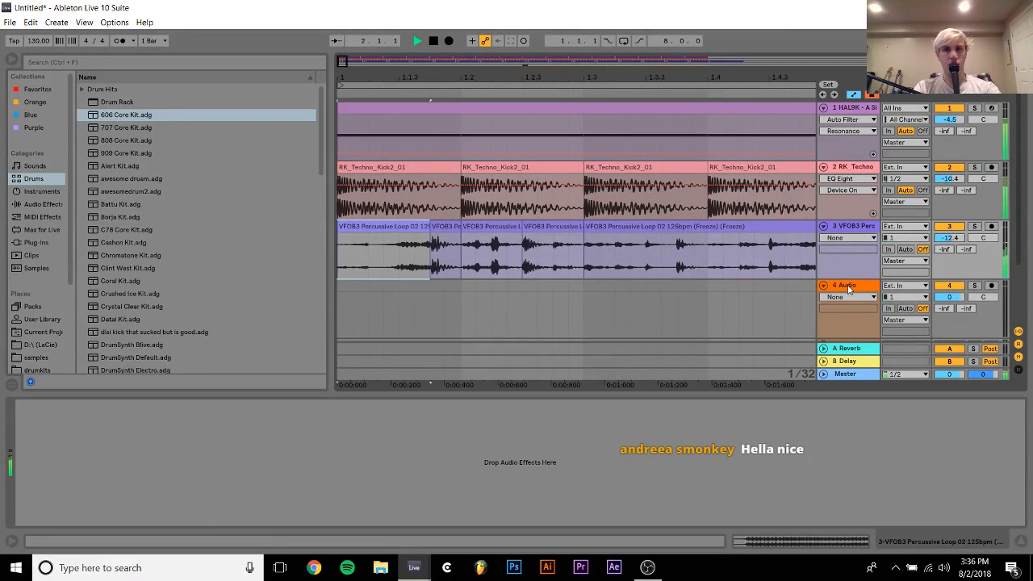
Move the Auto Filter from audio track 4 to the flattened percussive loop track and play through the build-up to bar 17
click(585, 291)
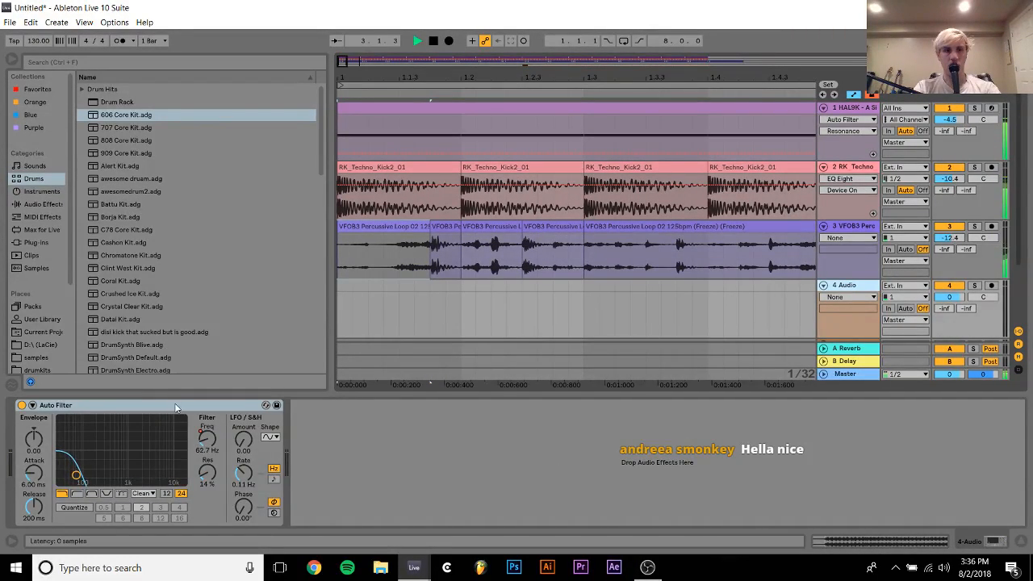
click(437, 334)
click(414, 258)
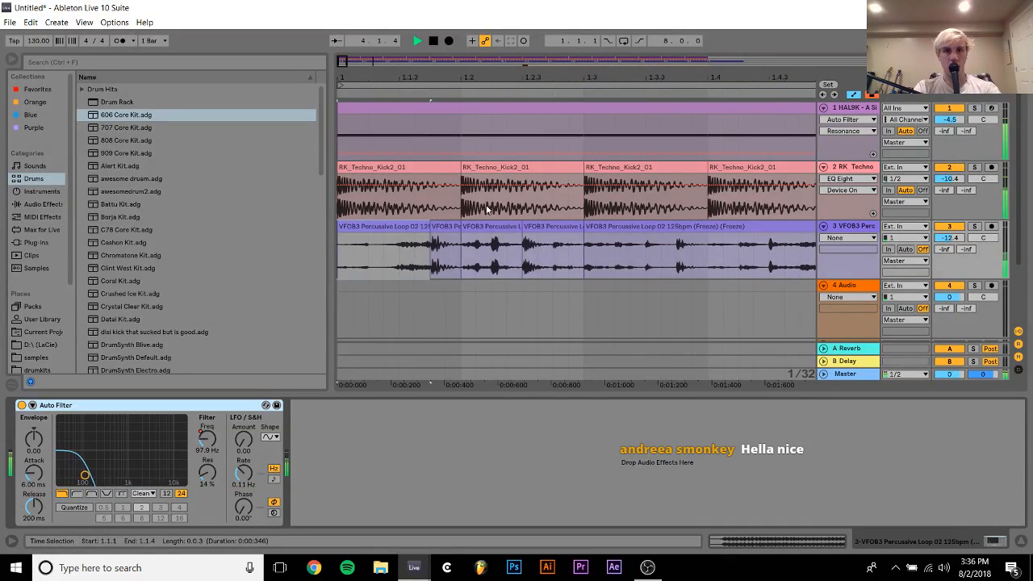
drag(353, 75, 353, 25)
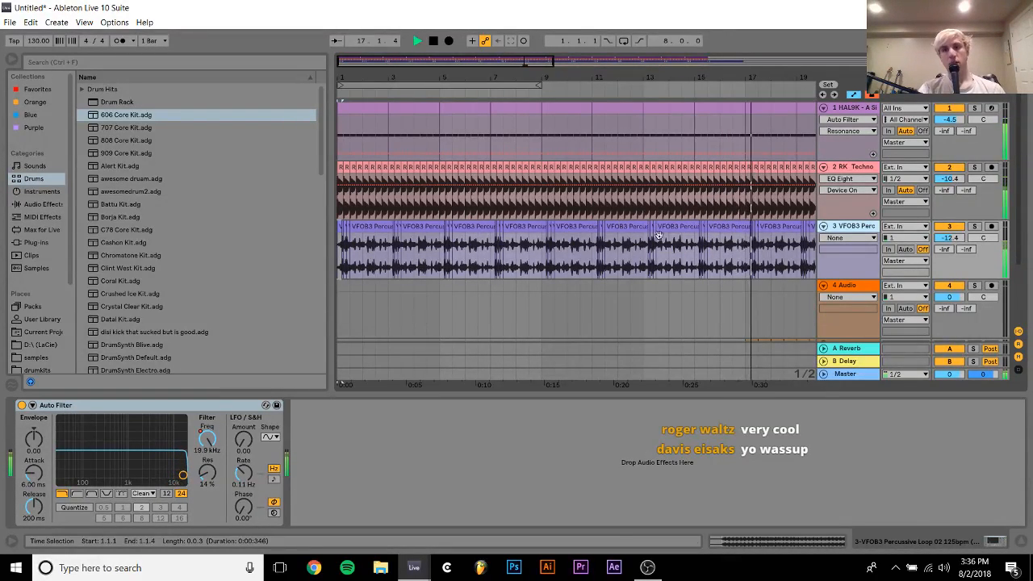
Loop playback over the 606 Core Kit hi-hat clip, from 17.1.1 for 16 bars
scroll(881, 270, down, 5)
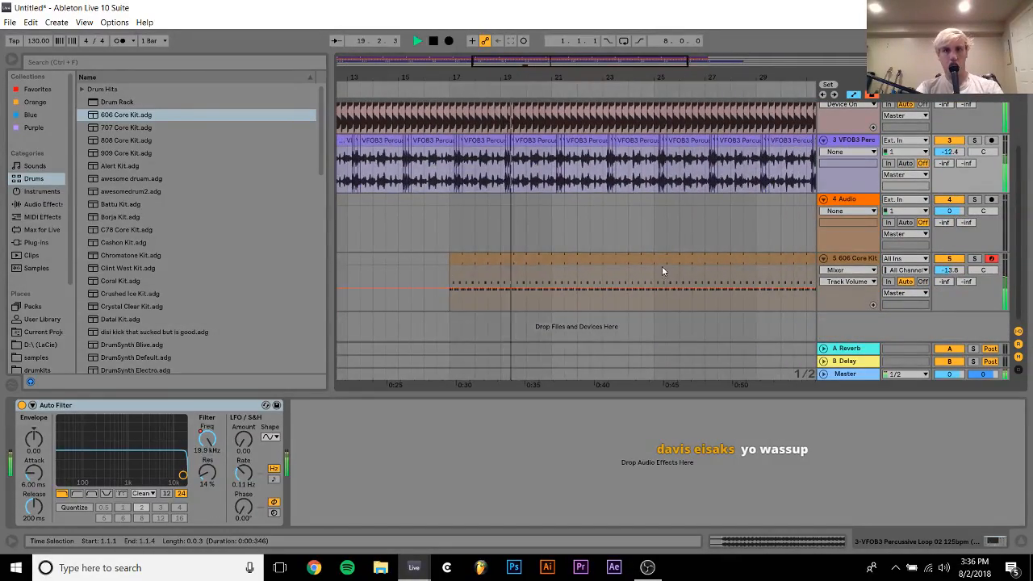
click(662, 266)
drag(599, 78, 594, 33)
key(ctrl+l)
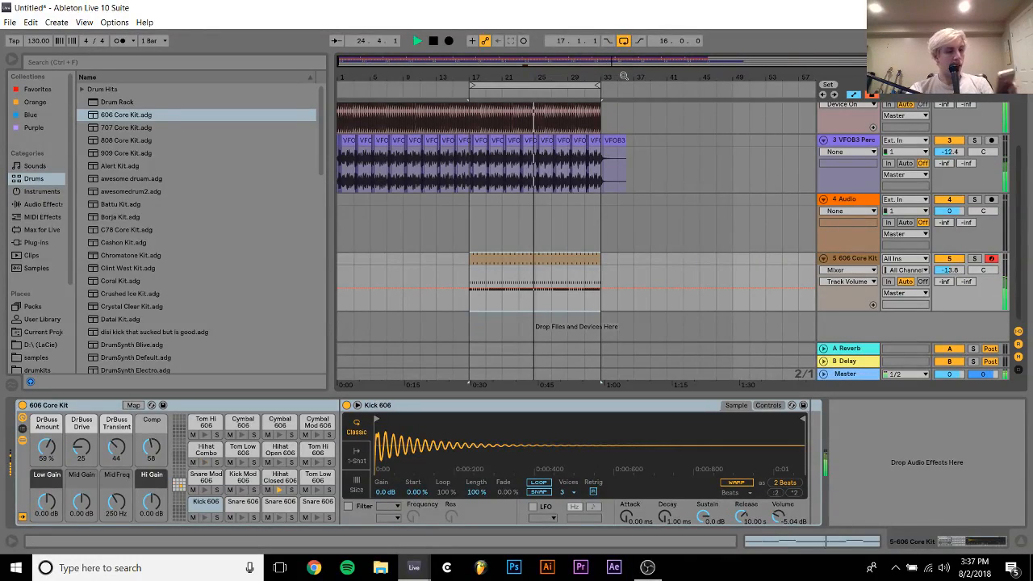
Move the percussive loop's freeze tail clip to start at 33.1.1, turn looping off, and audition the end of the arrangement
drag(624, 75, 577, 137)
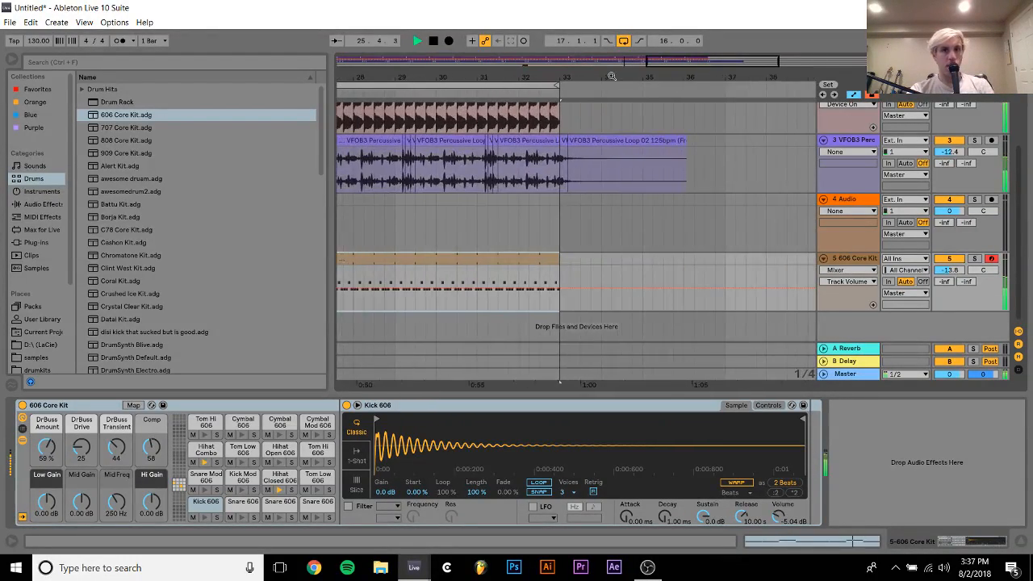
click(577, 138)
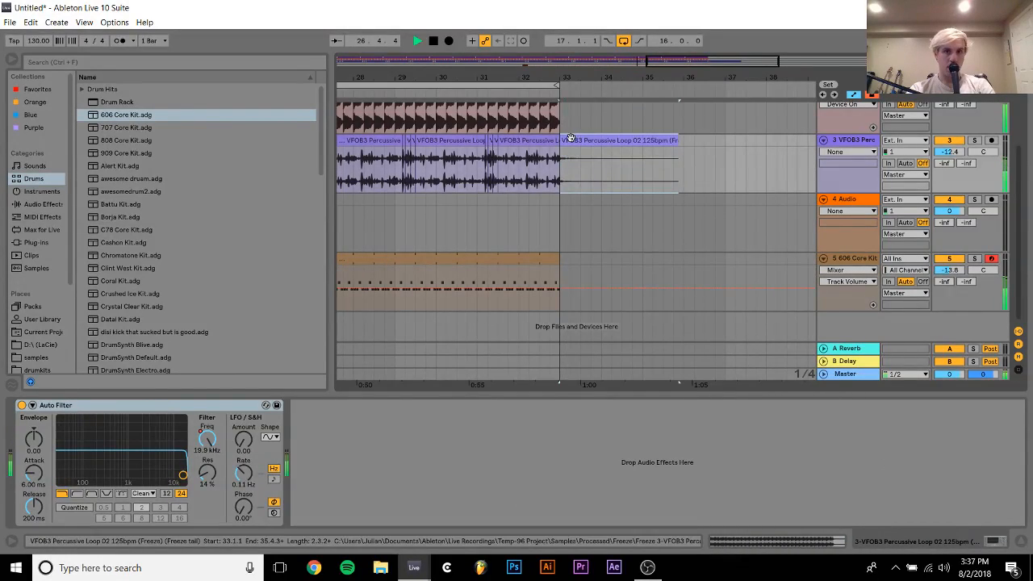
click(527, 183)
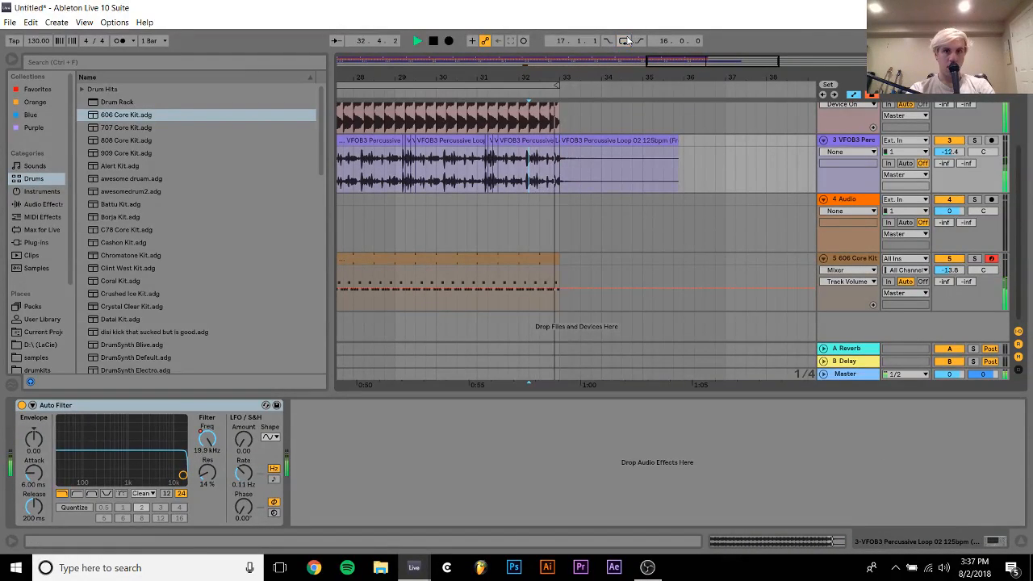
drag(620, 57, 589, 24)
key(space)
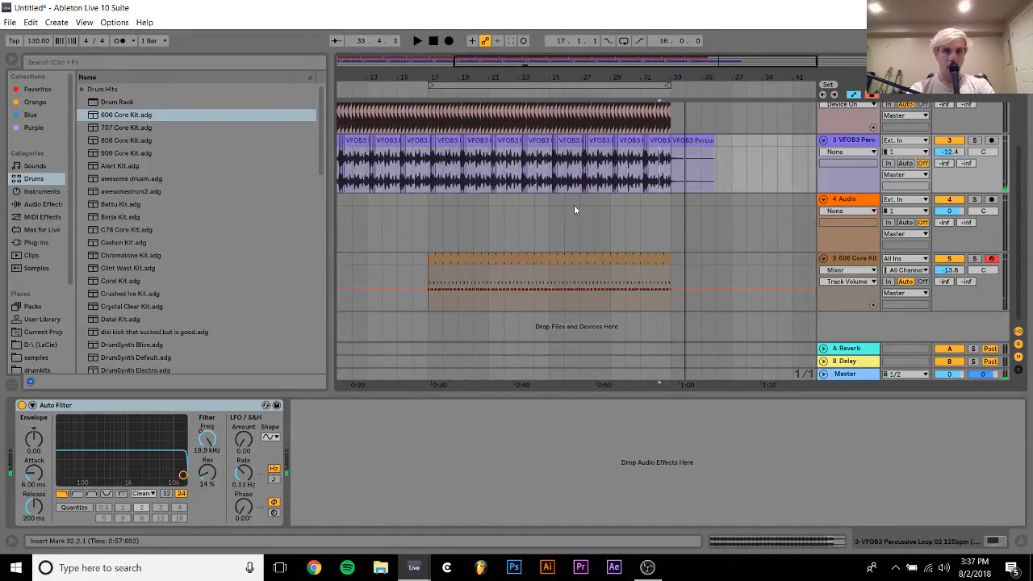
click(543, 204)
key(space)
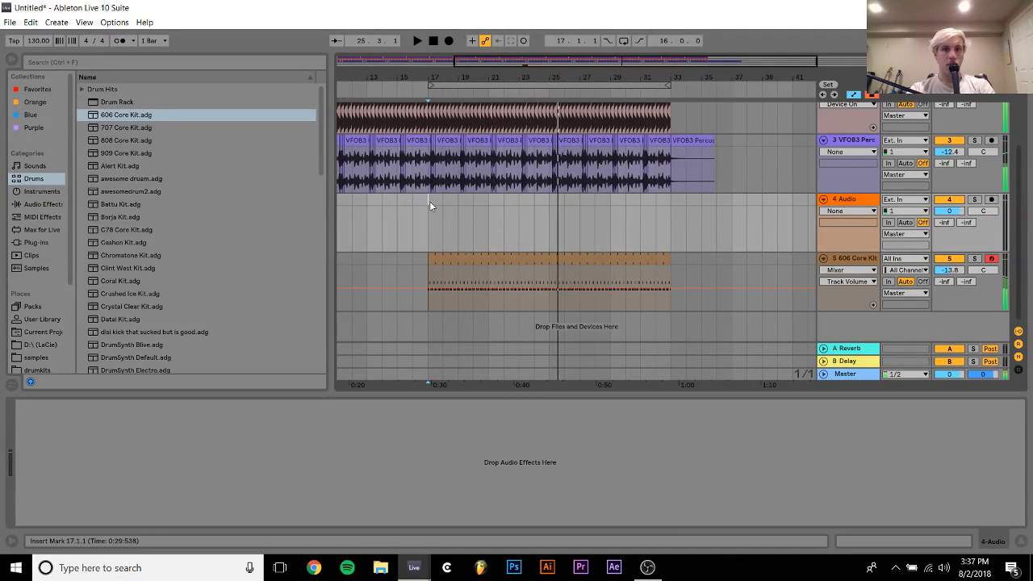
Select 17.1.1 to 33.1.1 on audio track 4 and loop playback over that 16-bar range
click(429, 203)
drag(414, 77, 461, 50)
shift+click(599, 202)
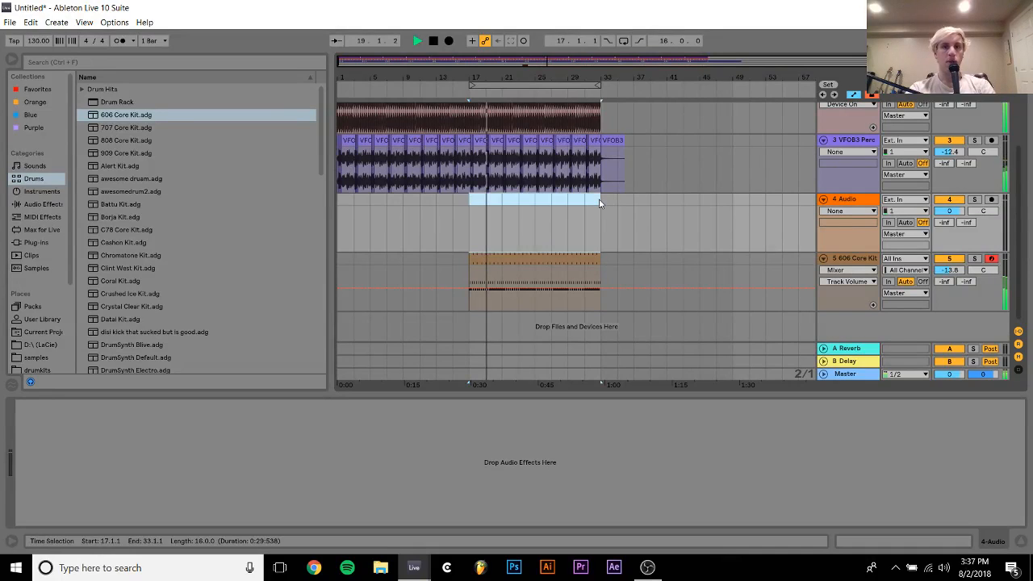
key(ctrl+k)
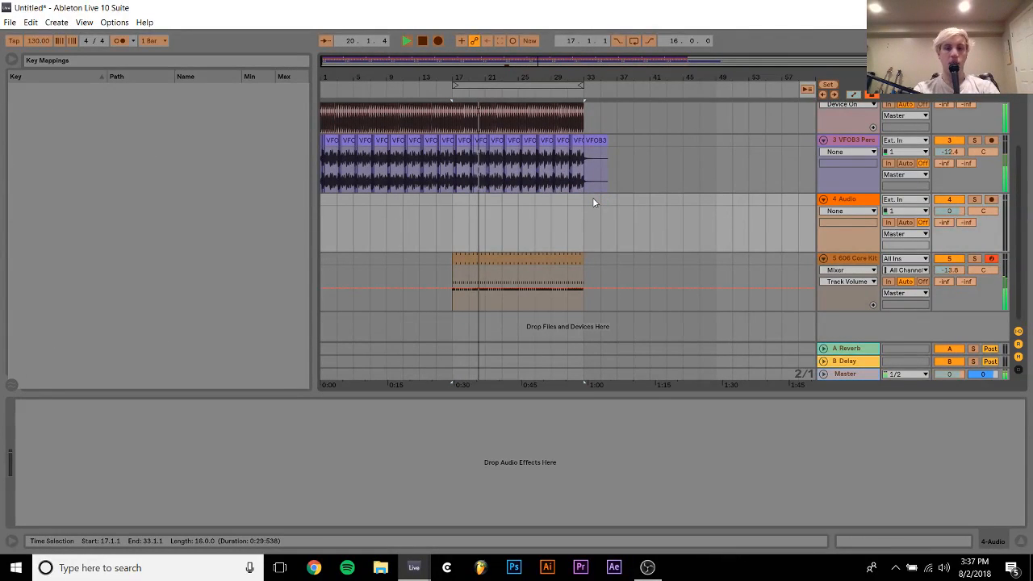
key(ctrl+k)
key(ctrl+l)
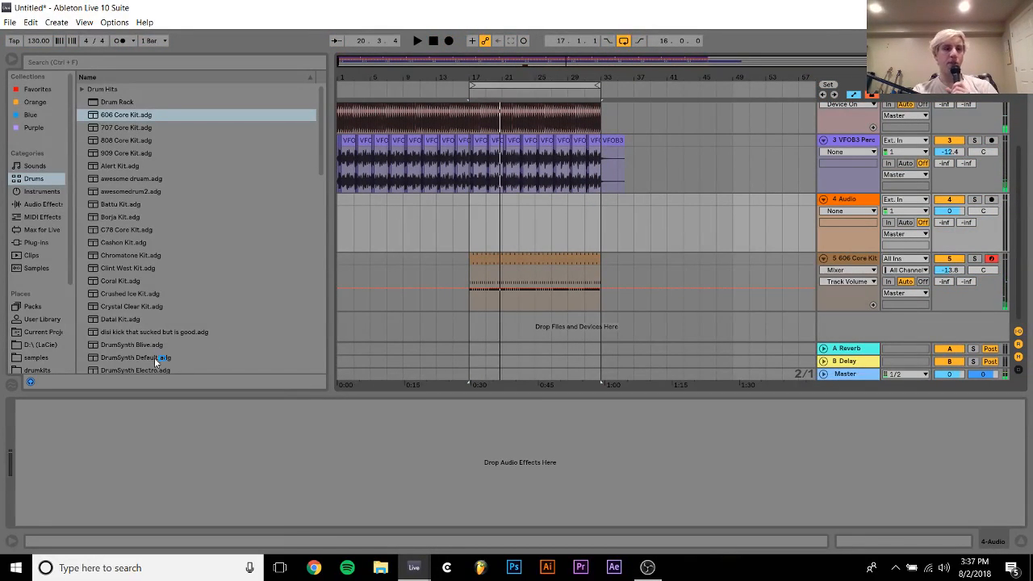
Browse the samples folder and the D:\ (LaCie) drive for another sound, and play the looped section
click(37, 358)
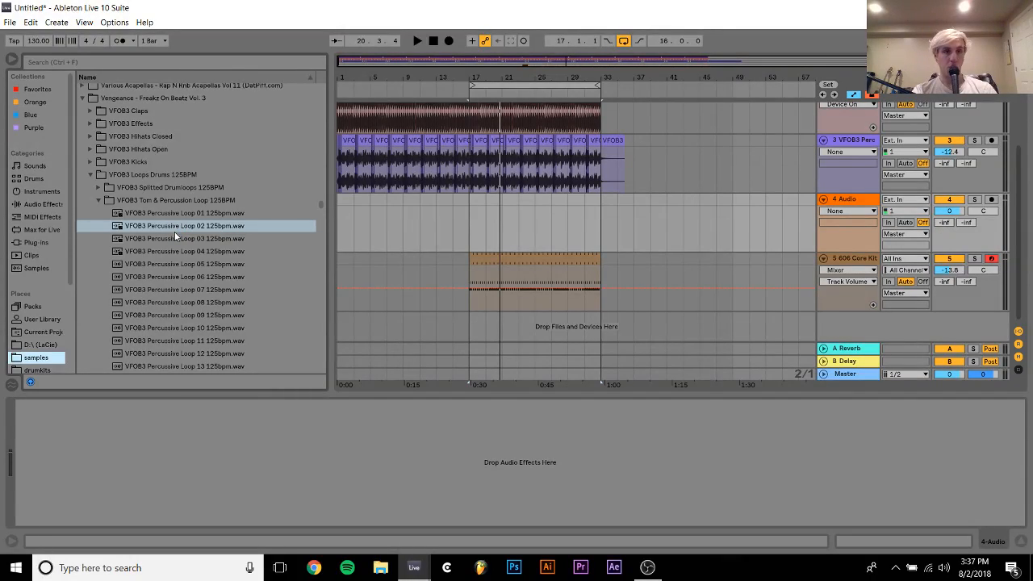
scroll(175, 231, down, 3)
scroll(174, 232, up, 20)
scroll(175, 232, up, 20)
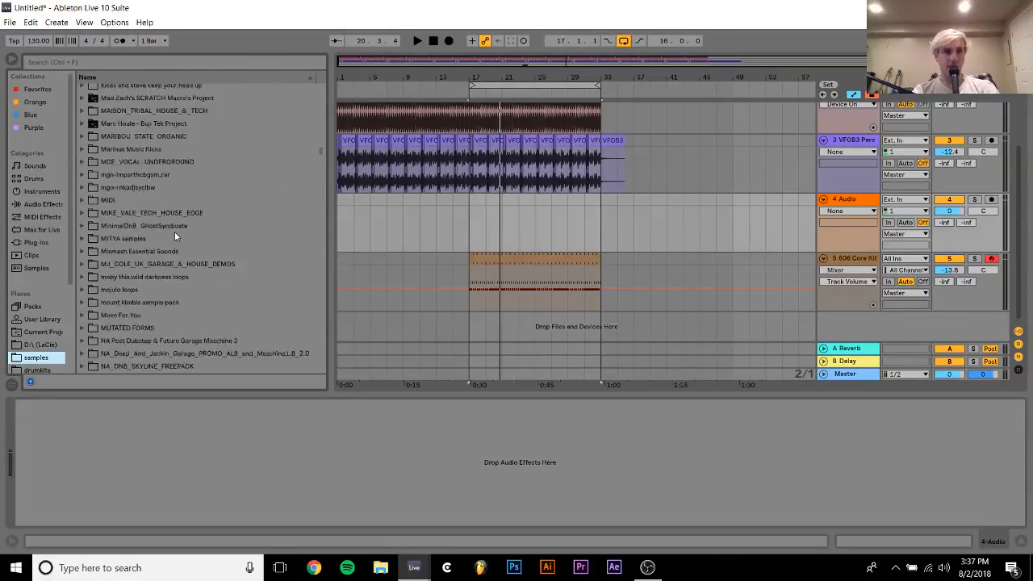
scroll(28, 355, down, 3)
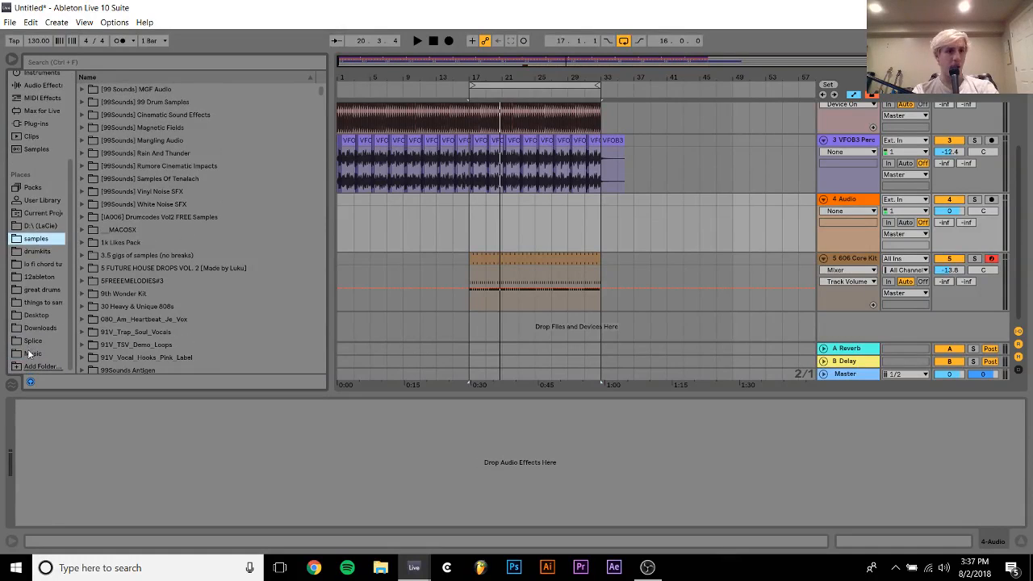
click(39, 227)
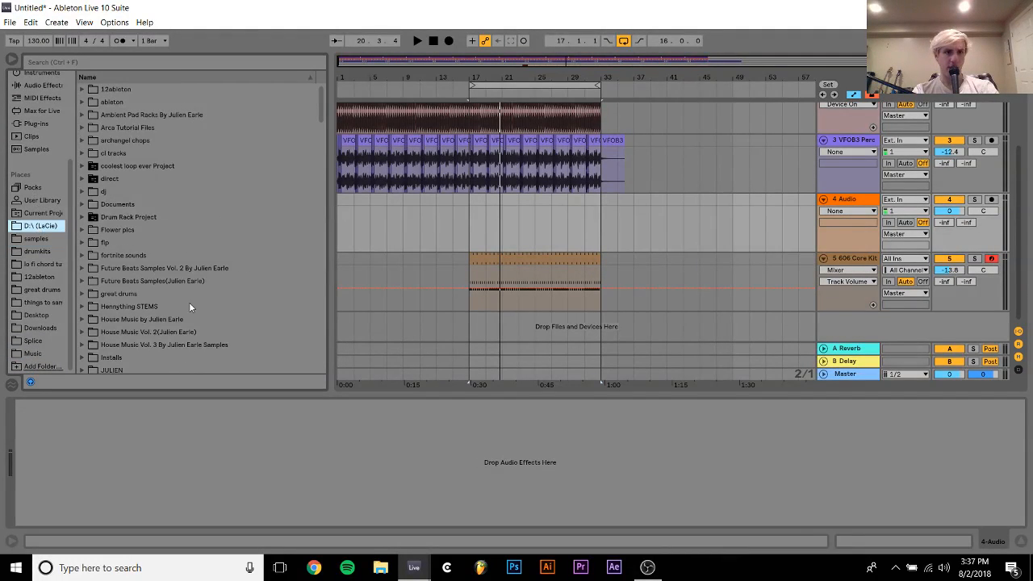
scroll(189, 302, down, 10)
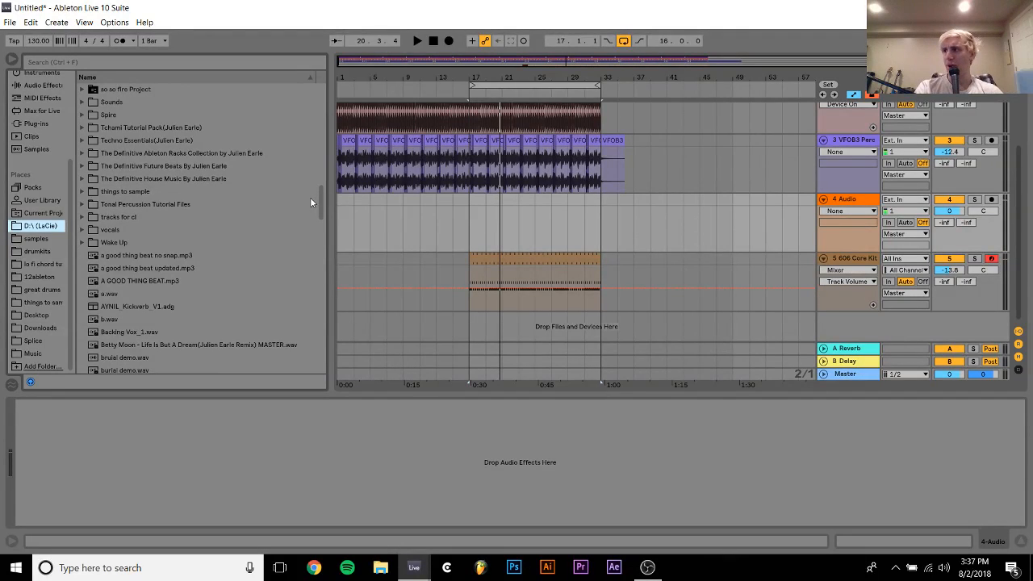
scroll(311, 201, down, 5)
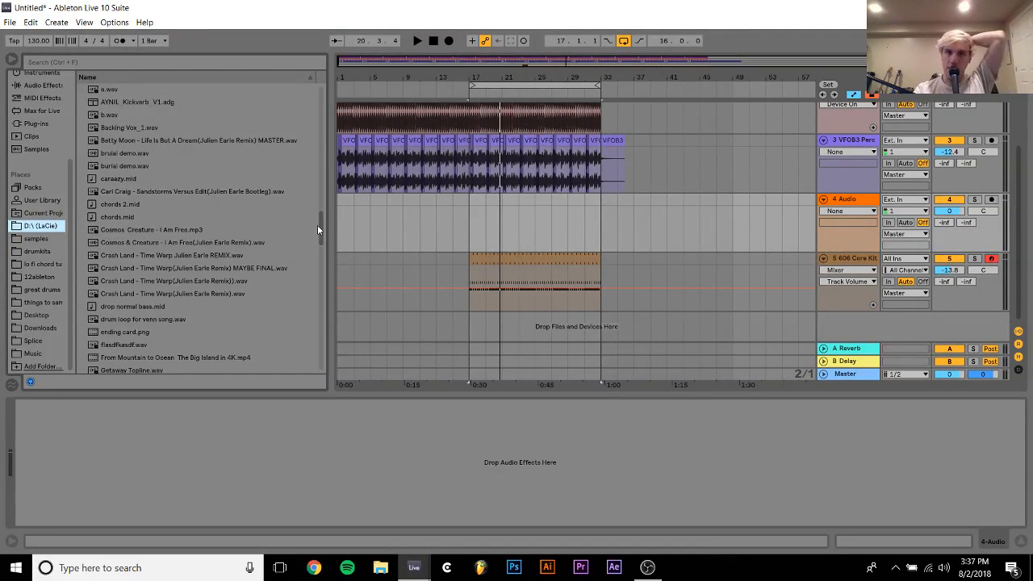
key(space)
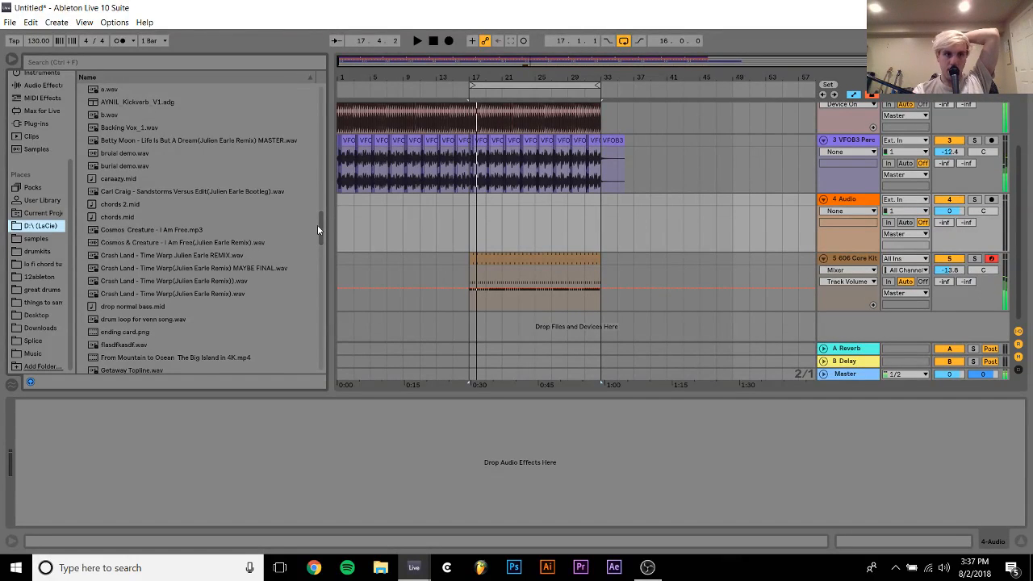
Look through the D:\ (LaCie) drive and search it and the great drums folder for "adg" racks
drag(320, 234, 324, 329)
scroll(117, 292, down, 3)
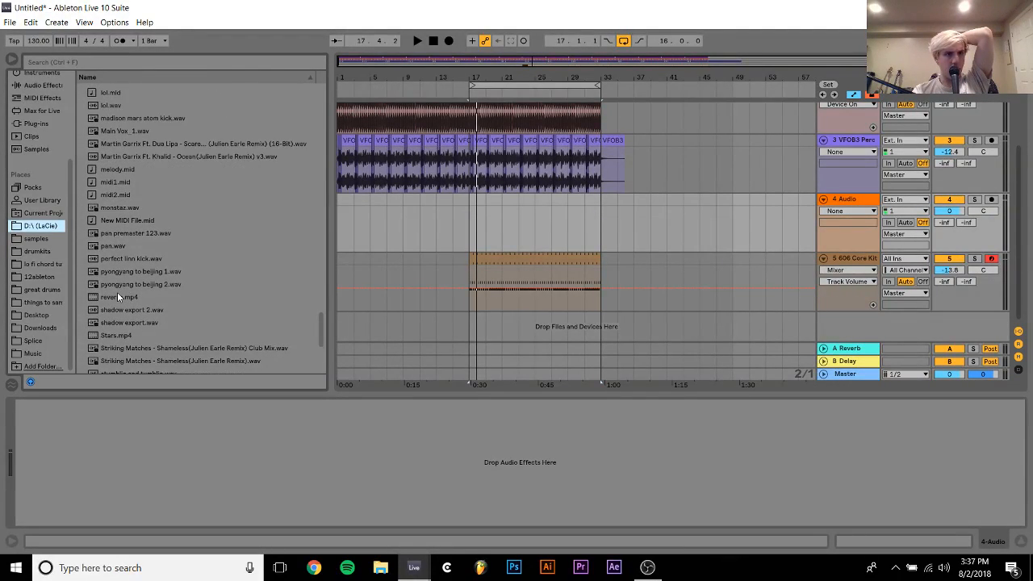
scroll(117, 292, down, 2)
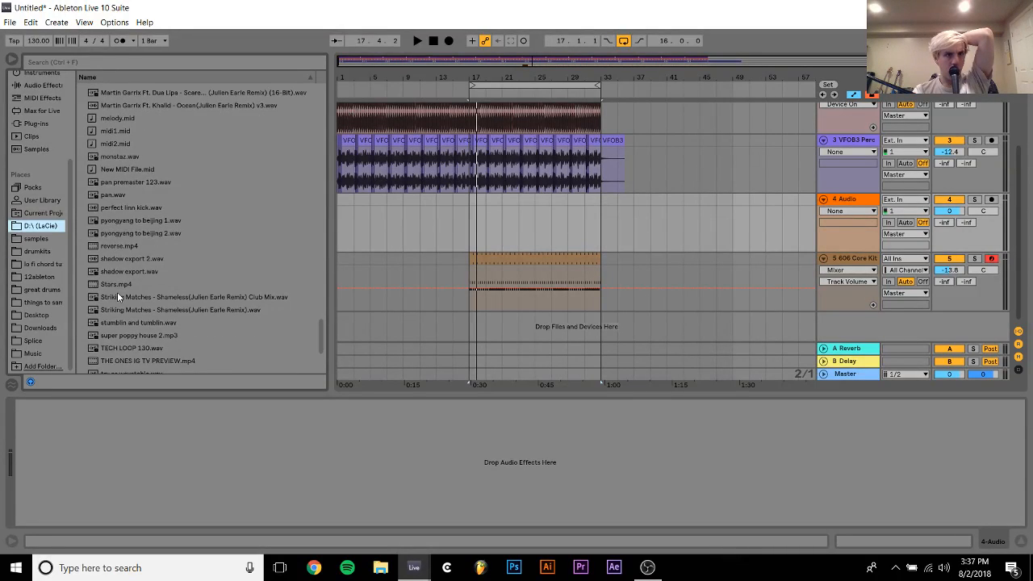
click(128, 62)
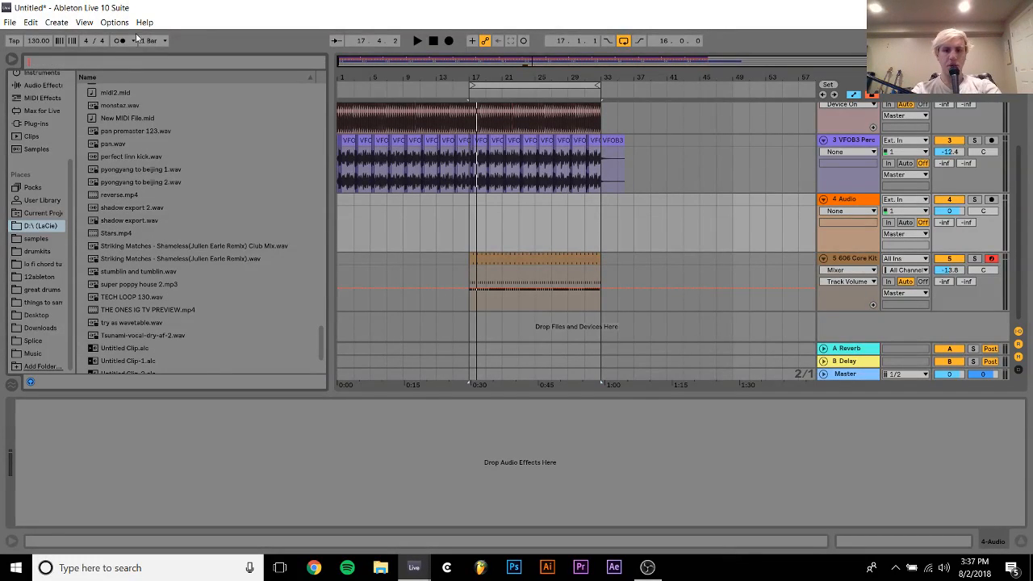
text(adg)
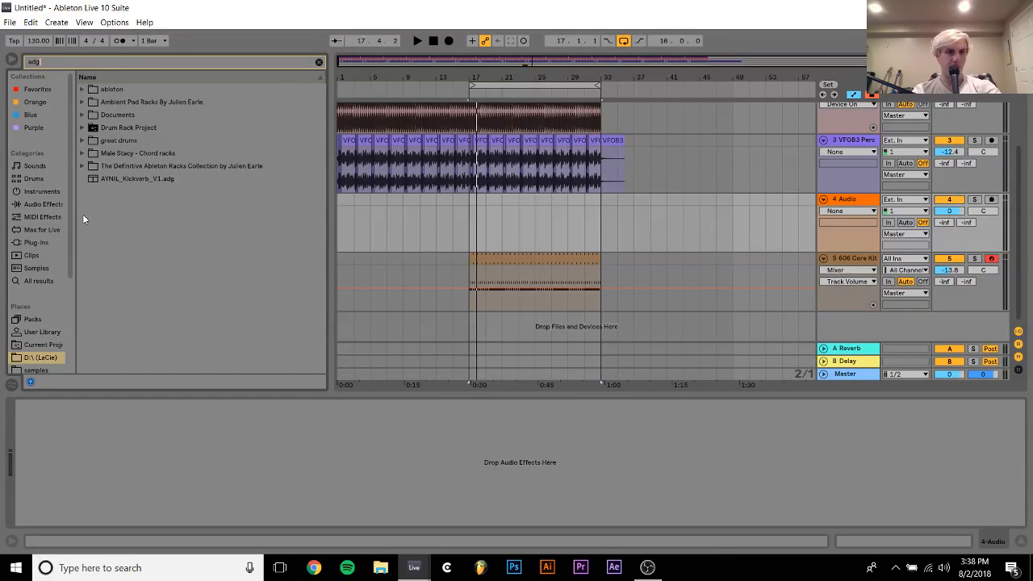
scroll(46, 349, down, 3)
click(45, 336)
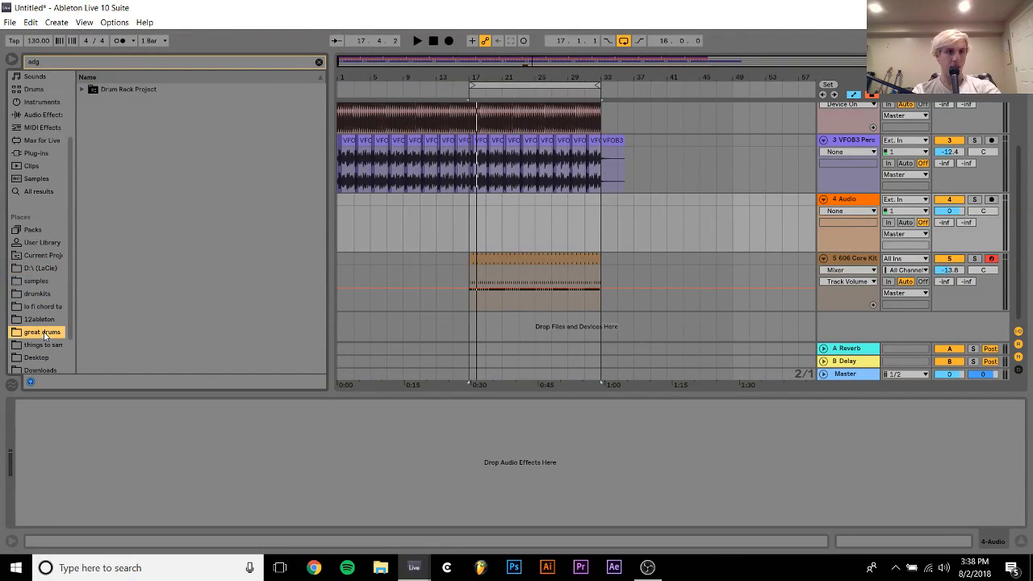
click(90, 90)
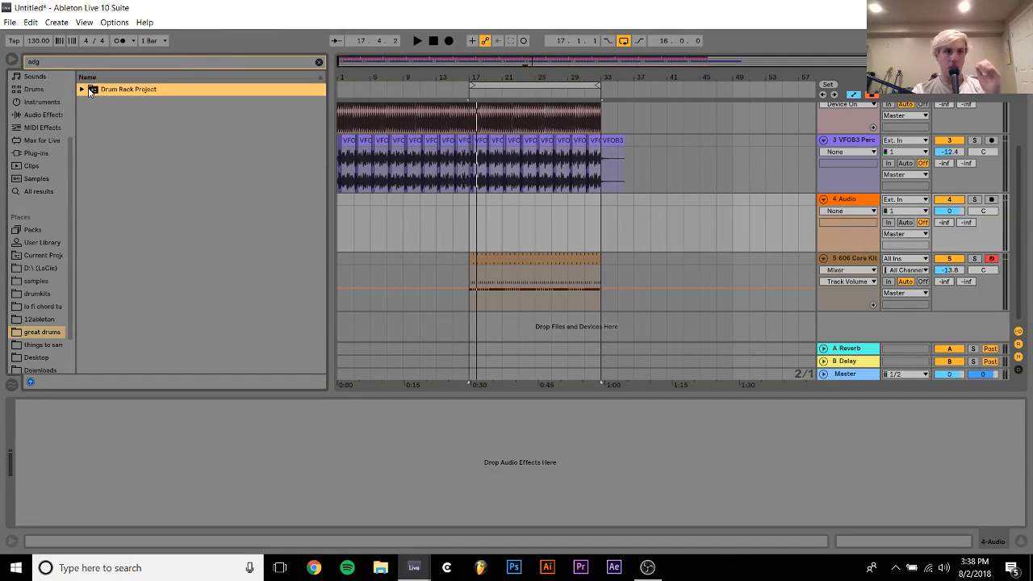
click(319, 63)
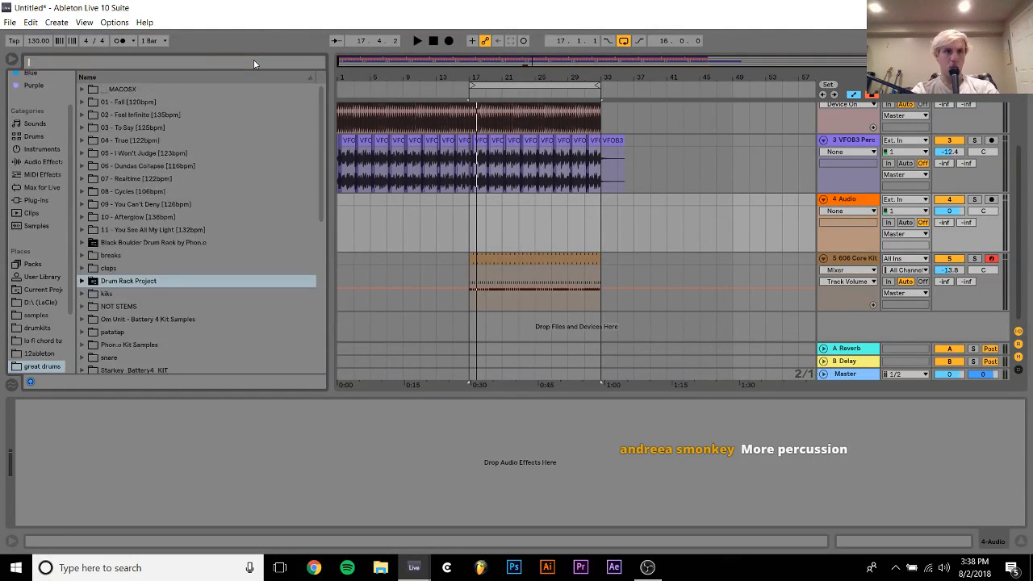
Find "opera" on the D:\ (LaCie) drive, load glitchy noise operator.adv onto a new MIDI track, and set its LFO amount to 93%
text(o)
key(BackSpace)
text(opera)
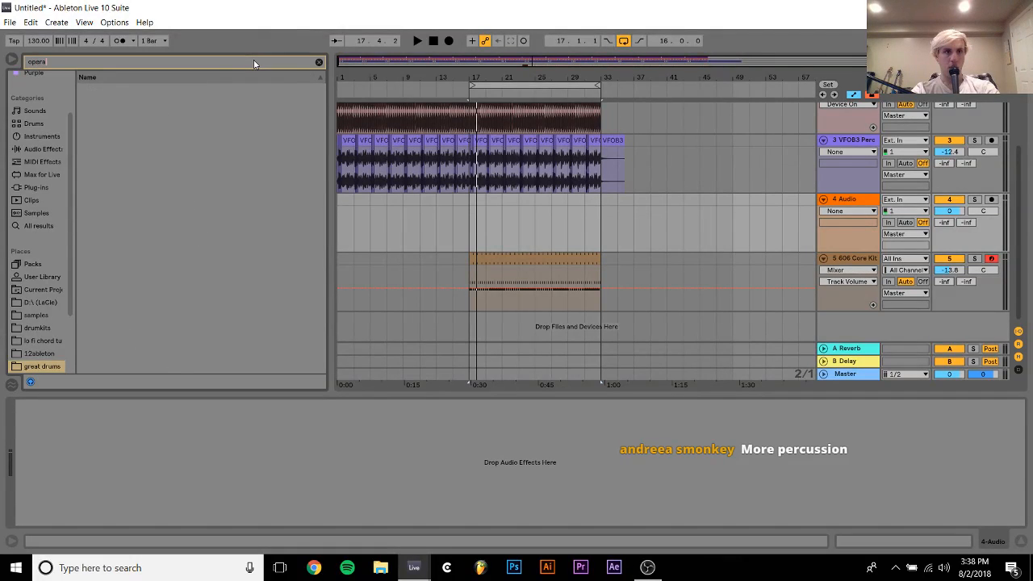
click(28, 305)
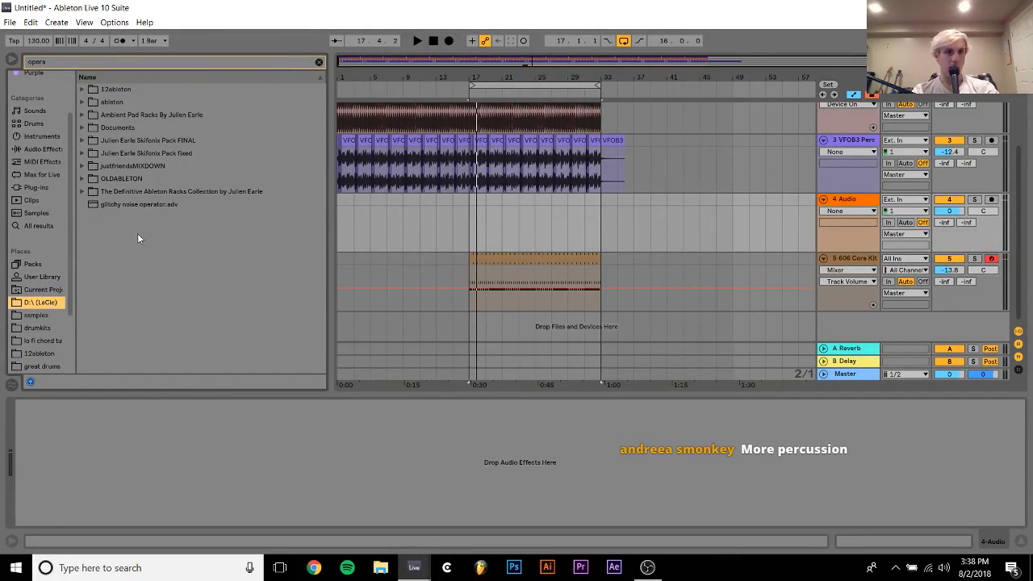
click(136, 204)
drag(507, 232, 483, 220)
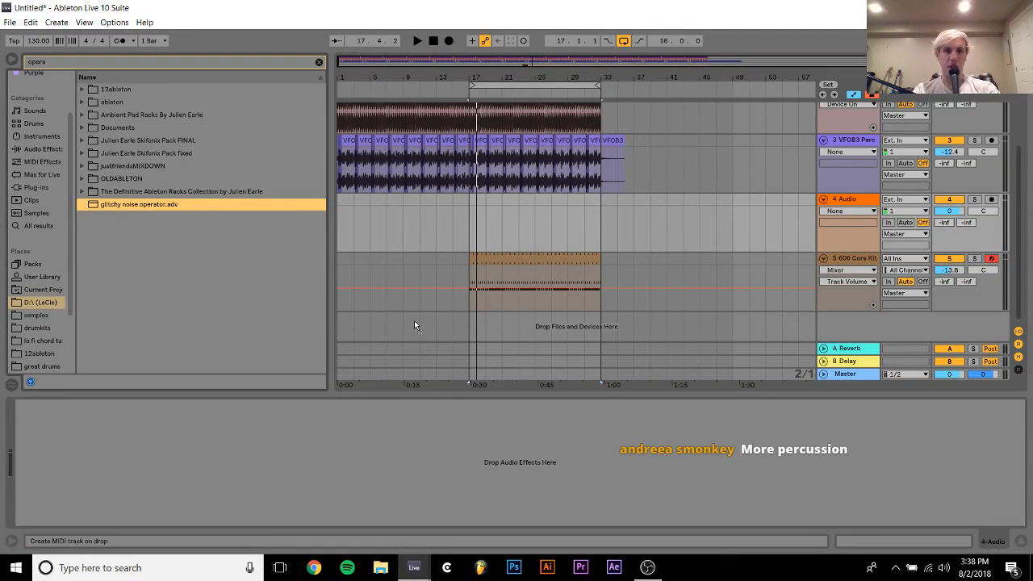
drag(414, 326, 413, 325)
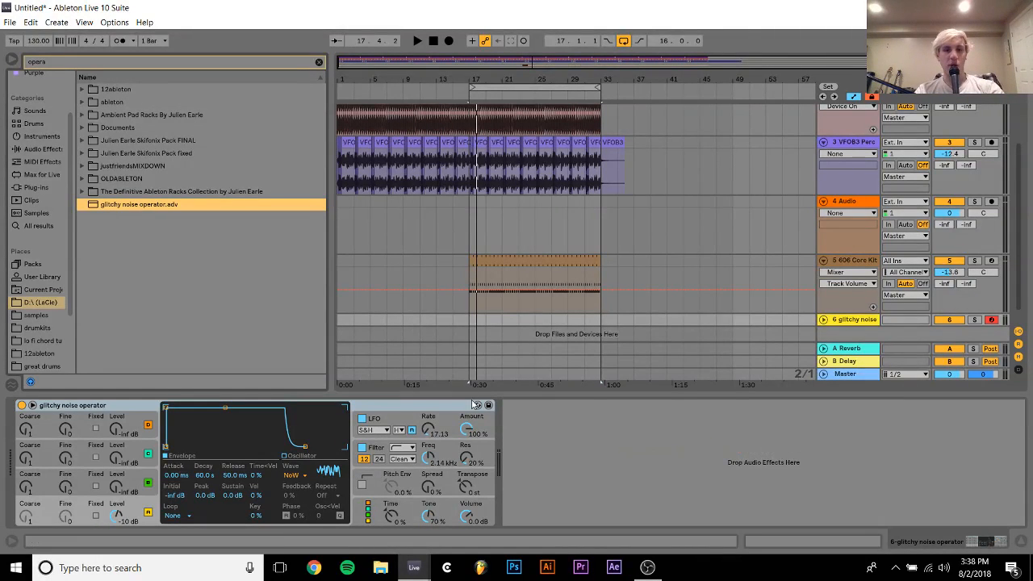
drag(467, 430, 467, 428)
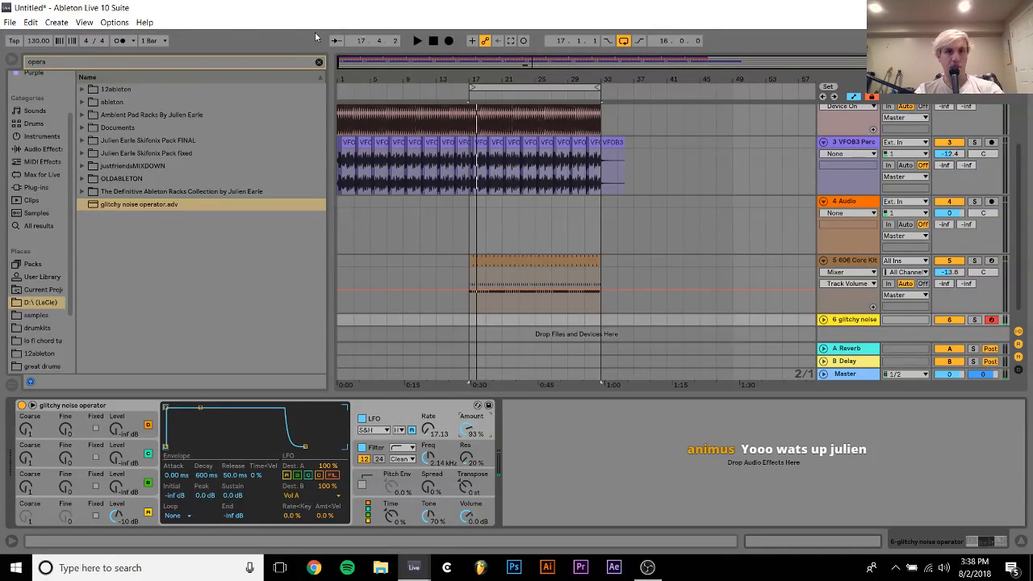
Add an Auto Filter after the noise operator and set its low-pass cutoff to about 2.91 kHz with 55% resonance
click(319, 63)
click(31, 205)
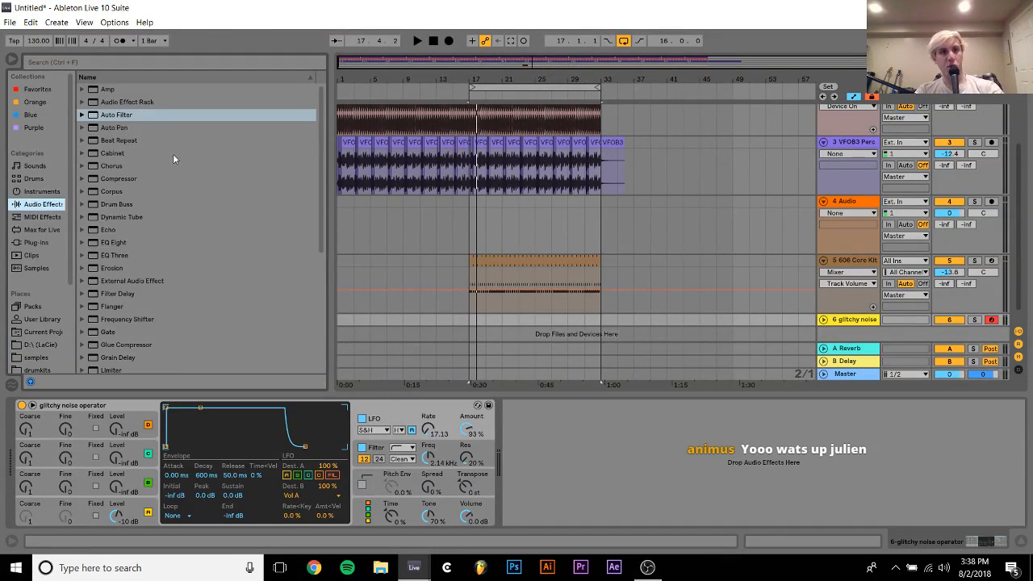
double_click(154, 115)
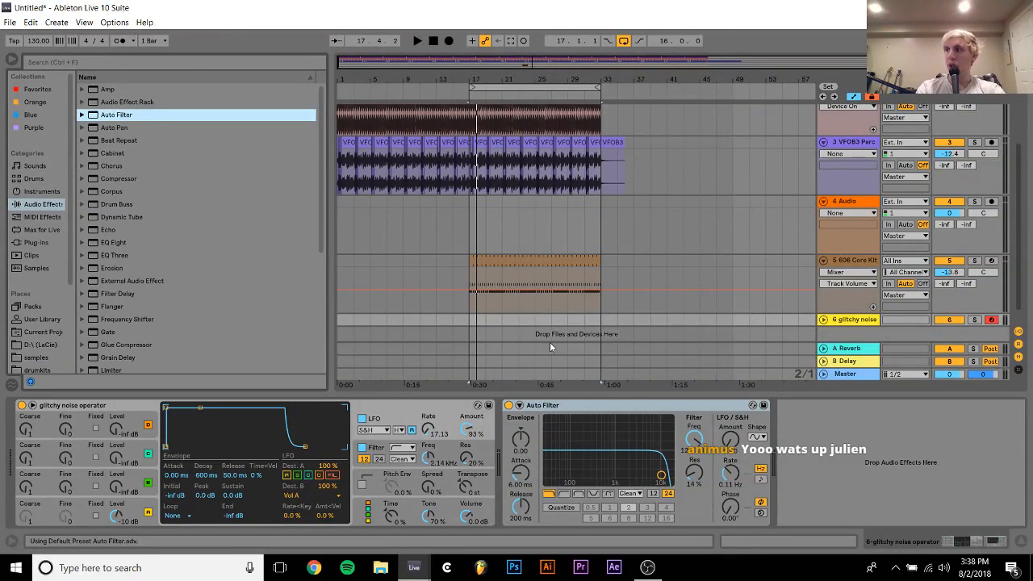
drag(662, 476, 631, 454)
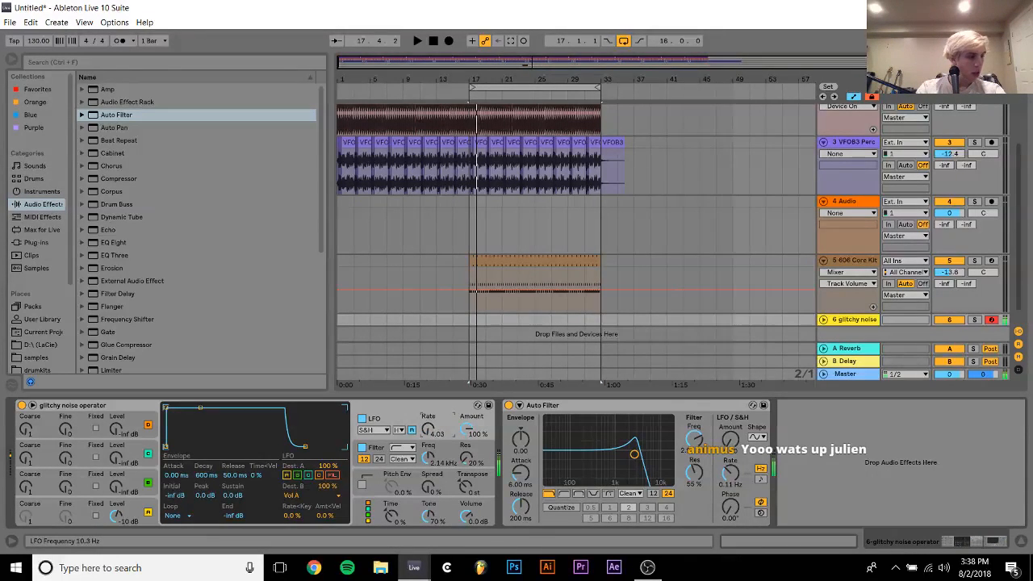
Play the looped section and lower the glitchy noise track's volume to -17.2 dB
key(space)
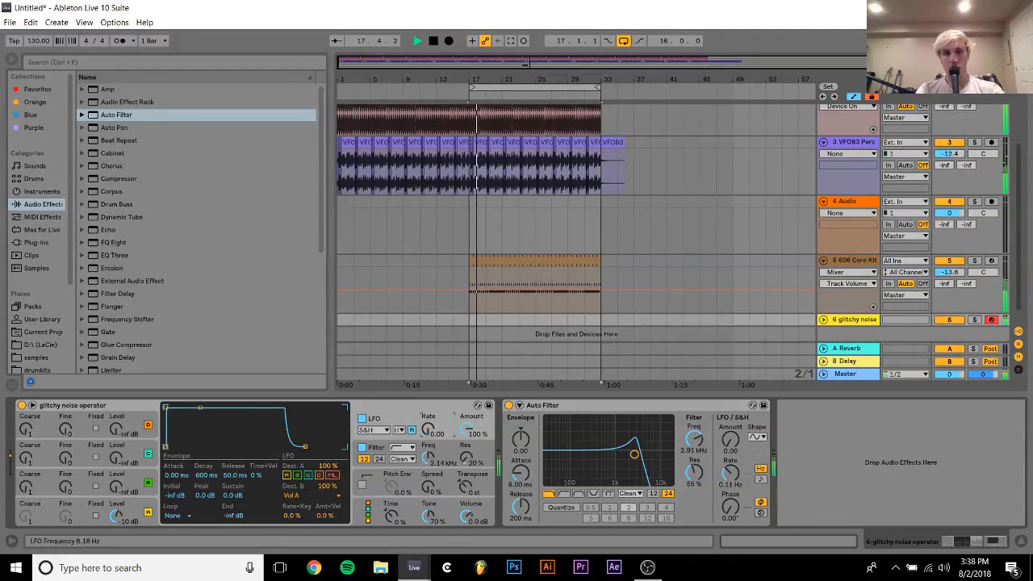
key(space)
click(824, 321)
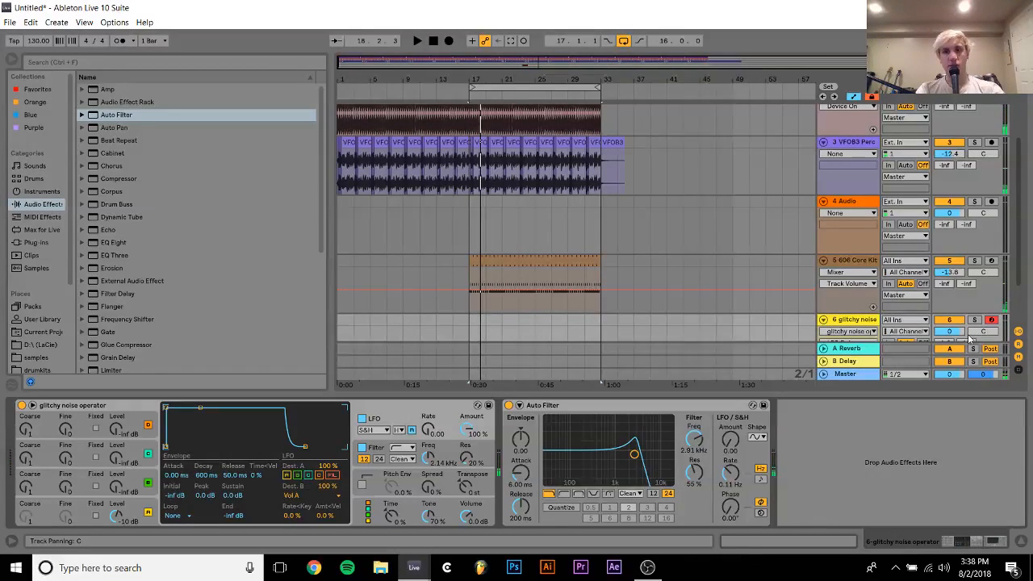
drag(959, 332, 959, 339)
key(space)
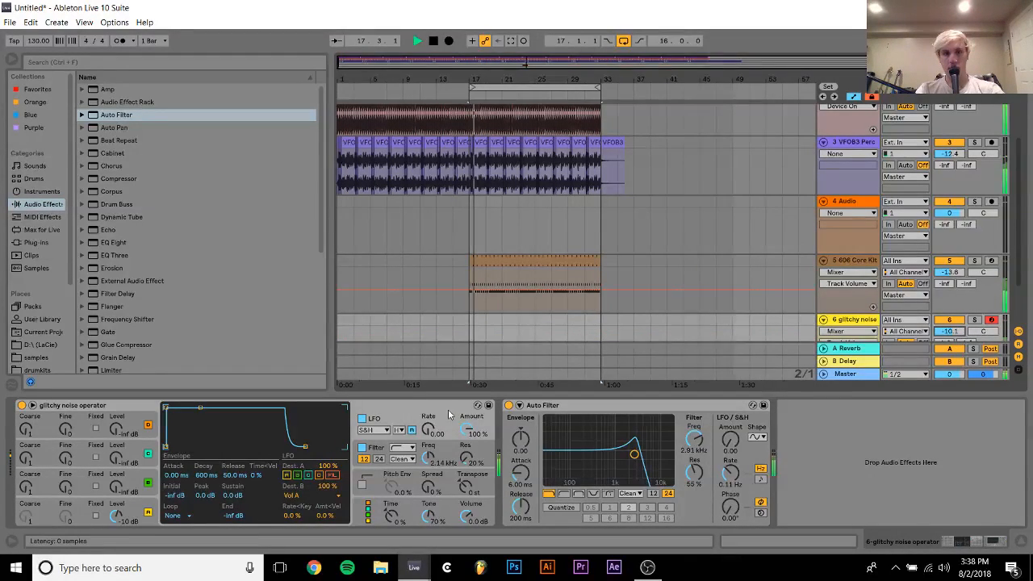
mouse_move(429, 430)
mouse_down()
mouse_move(429, 415)
mouse_move(428, 432)
mouse_up()
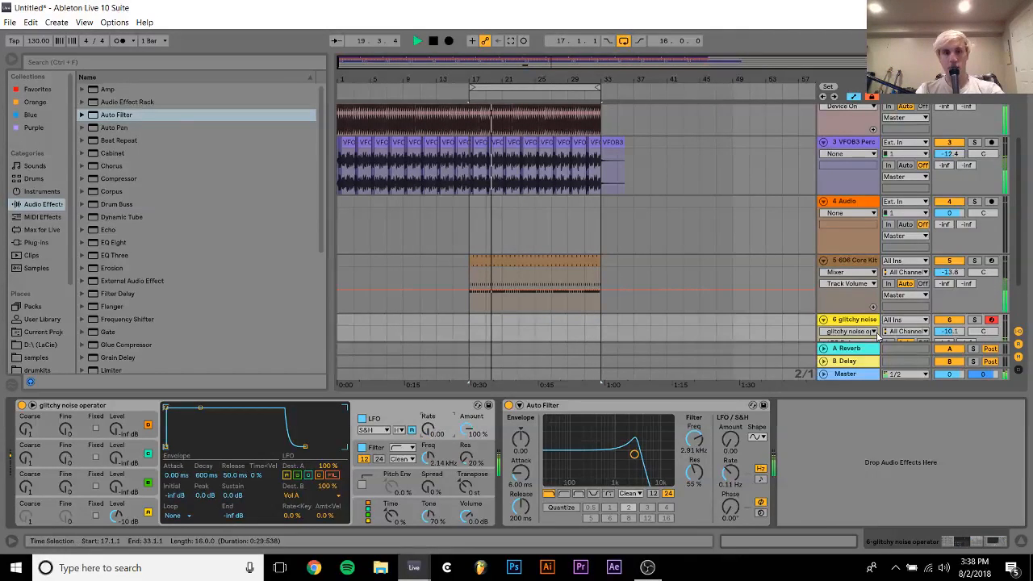
drag(955, 331, 955, 336)
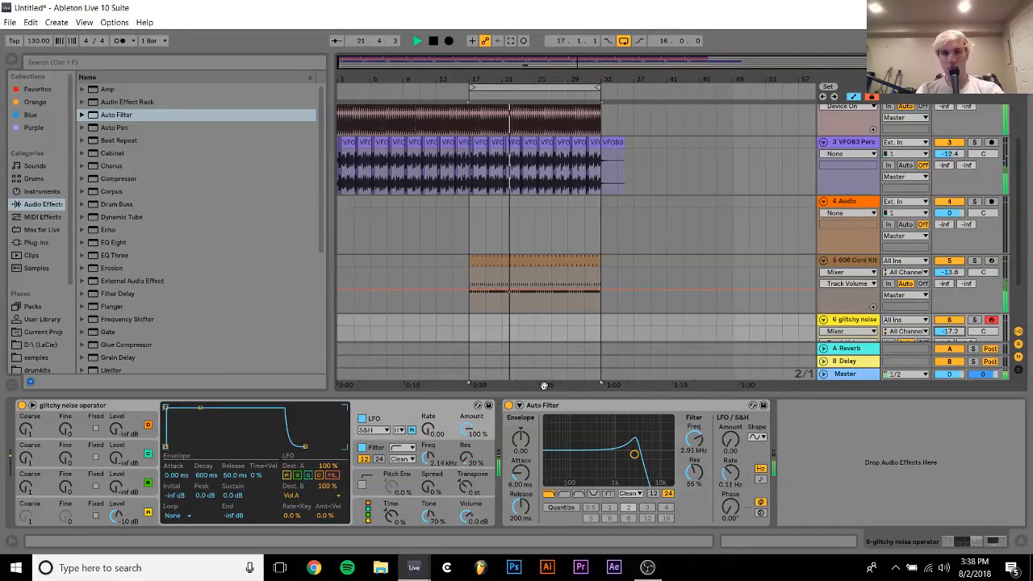
Try faster LFO rates up to 21.17 on the noise operator and compare the sound with its filter destination toggled
drag(425, 434, 428, 448)
click(333, 475)
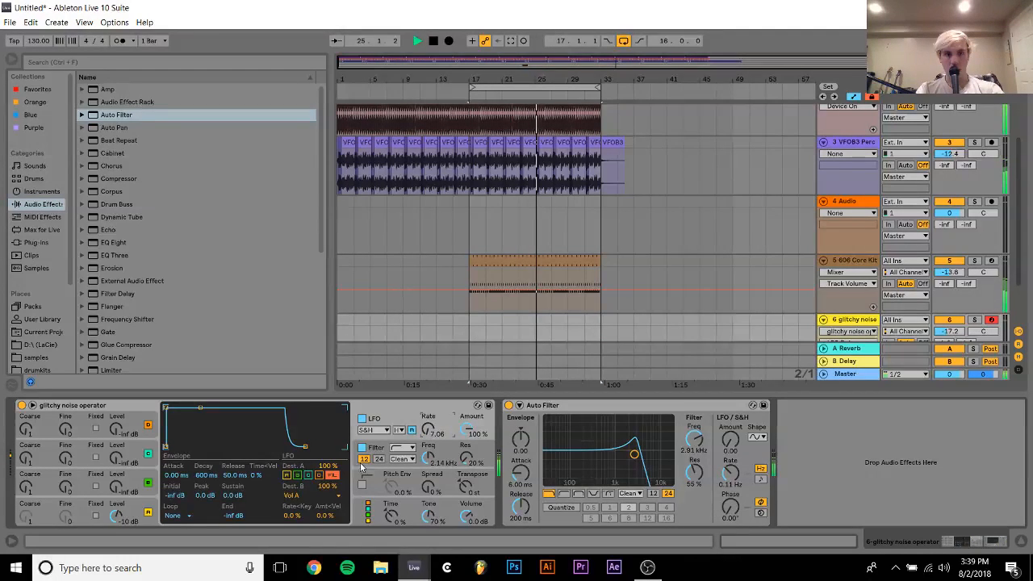
click(333, 477)
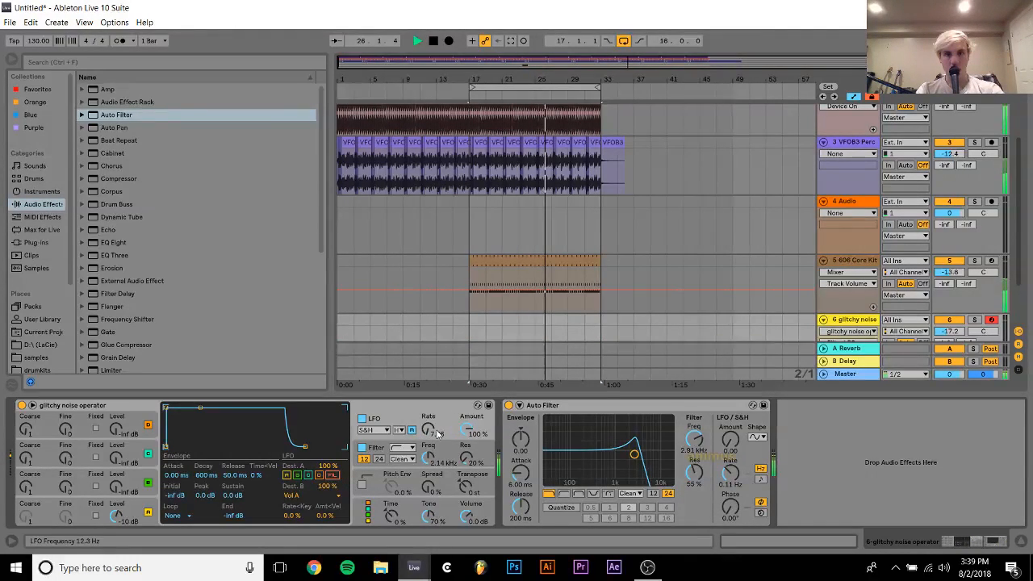
mouse_move(431, 431)
mouse_down()
mouse_move(431, 453)
mouse_move(430, 420)
mouse_move(430, 437)
mouse_up()
Set the noise operator's LFO waveform to Sine with a rate of 2.98, and turn off LFO retrigger
click(373, 430)
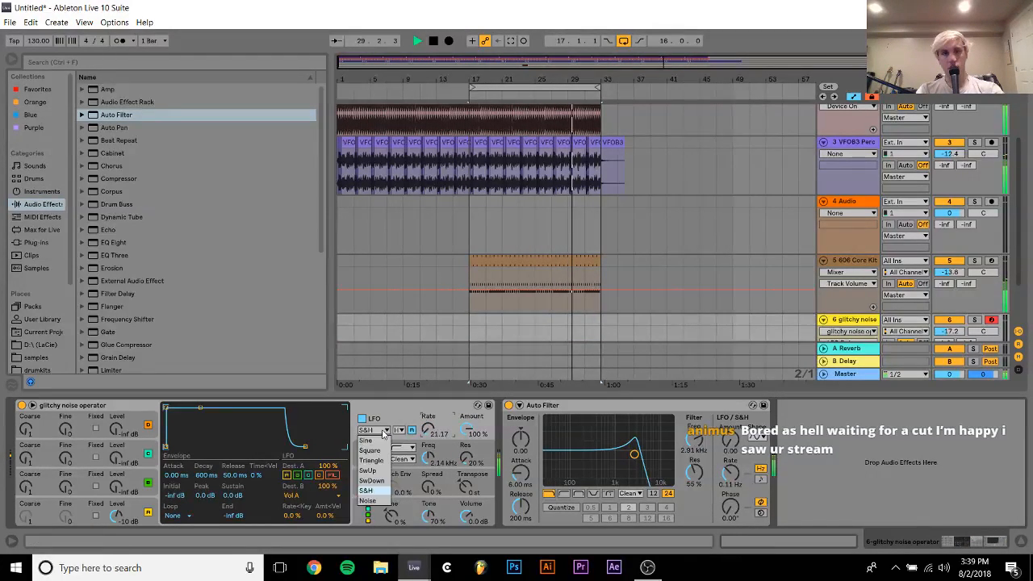
click(373, 436)
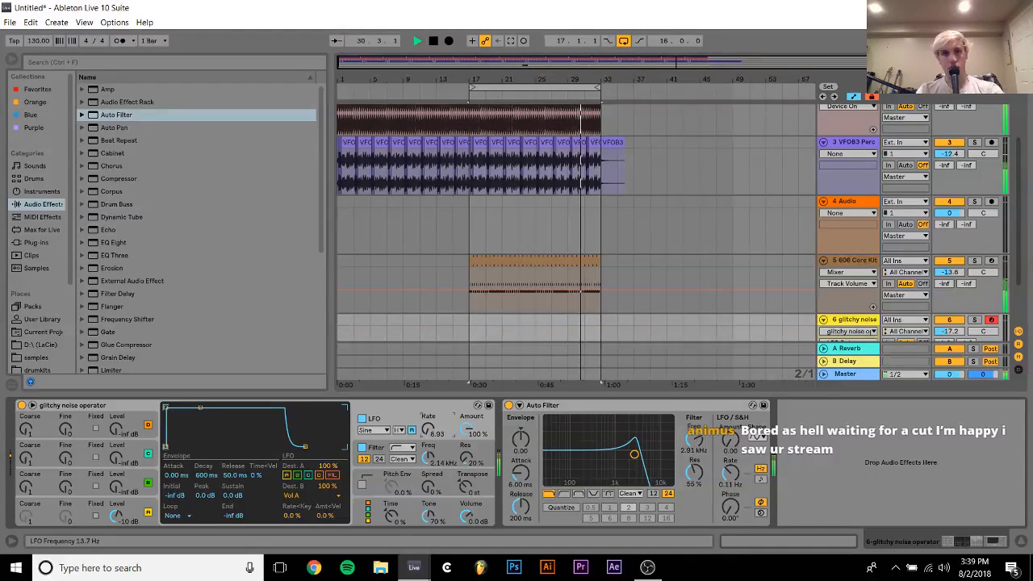
click(373, 430)
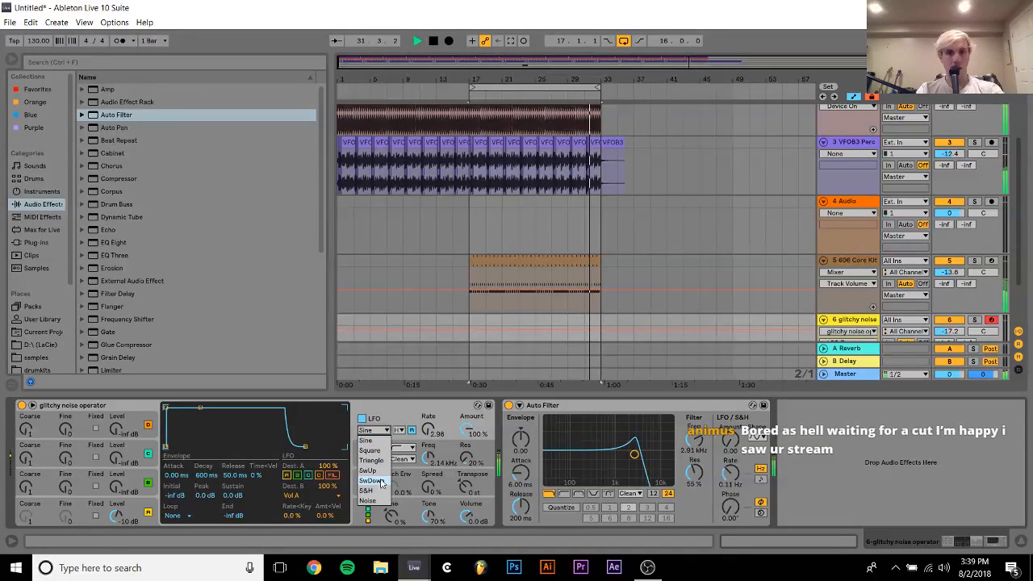
click(429, 429)
click(413, 432)
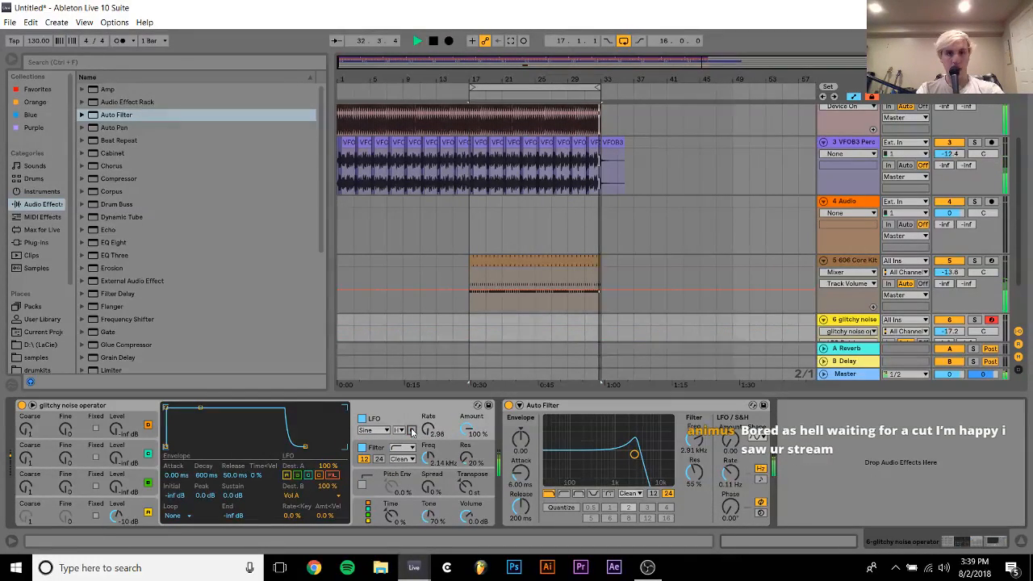
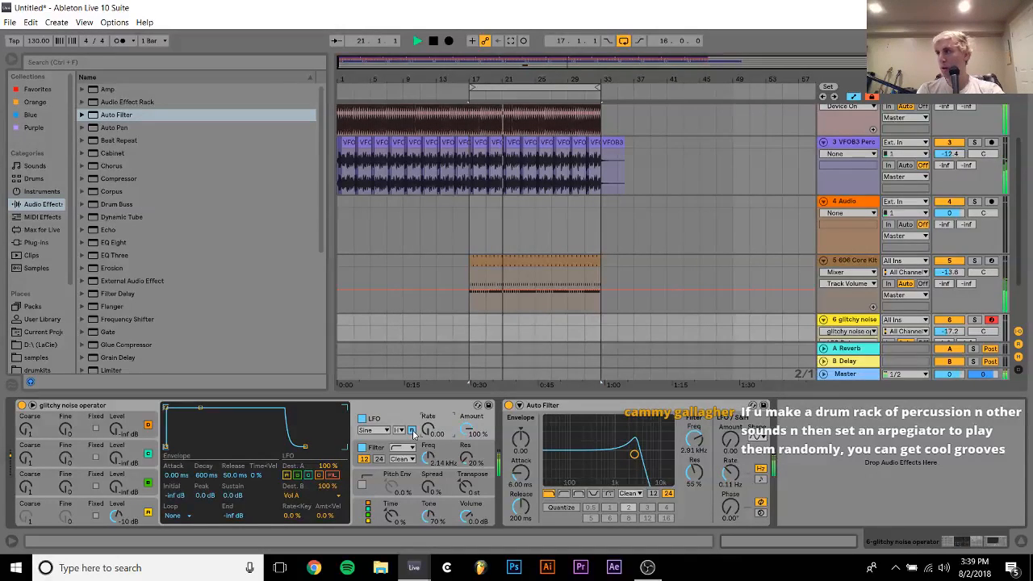
Stop playback and delete the glitchy noise track
key(space)
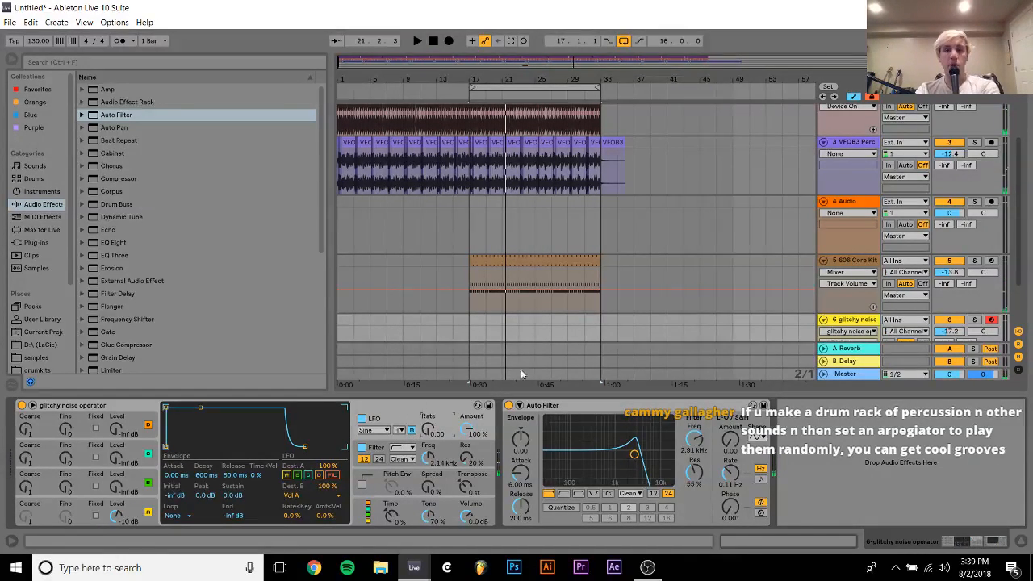
click(846, 320)
key(Delete)
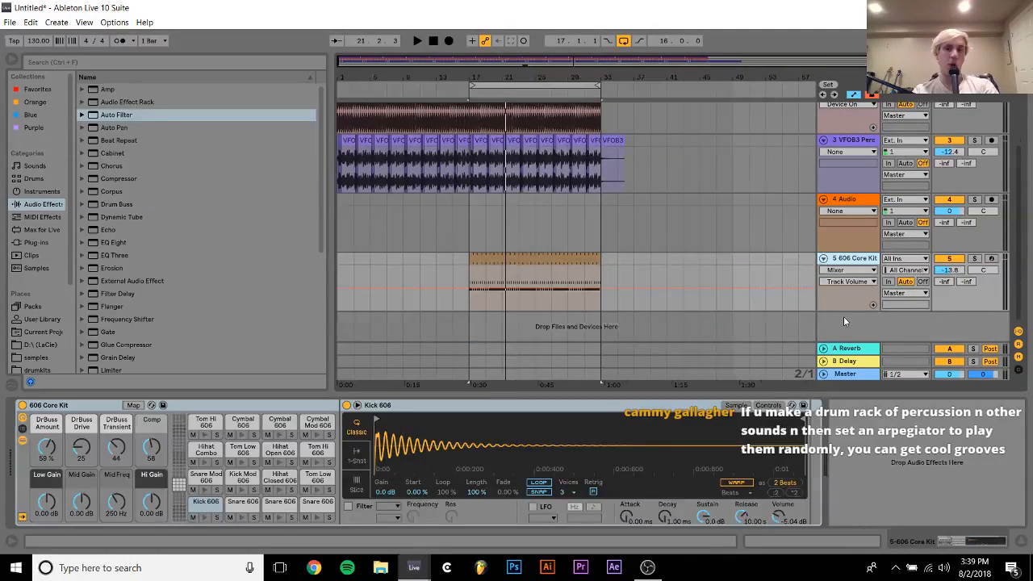
Search the samples folder for "cass" and select Cassette Noise 1.wav in the Cassette Noise folder of LO FI HOUSE SOUNDZ
click(39, 358)
click(236, 63)
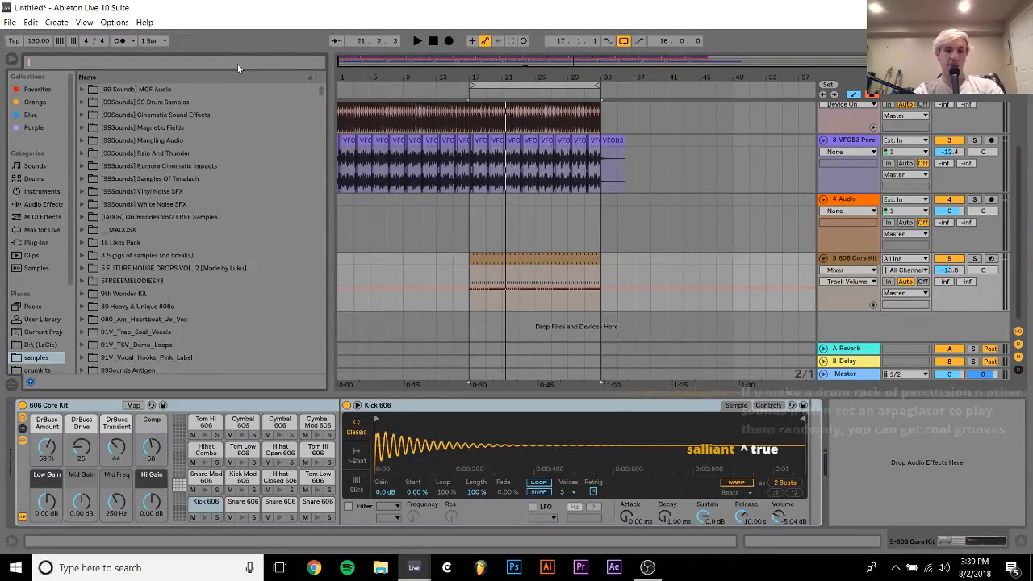
text(ca)
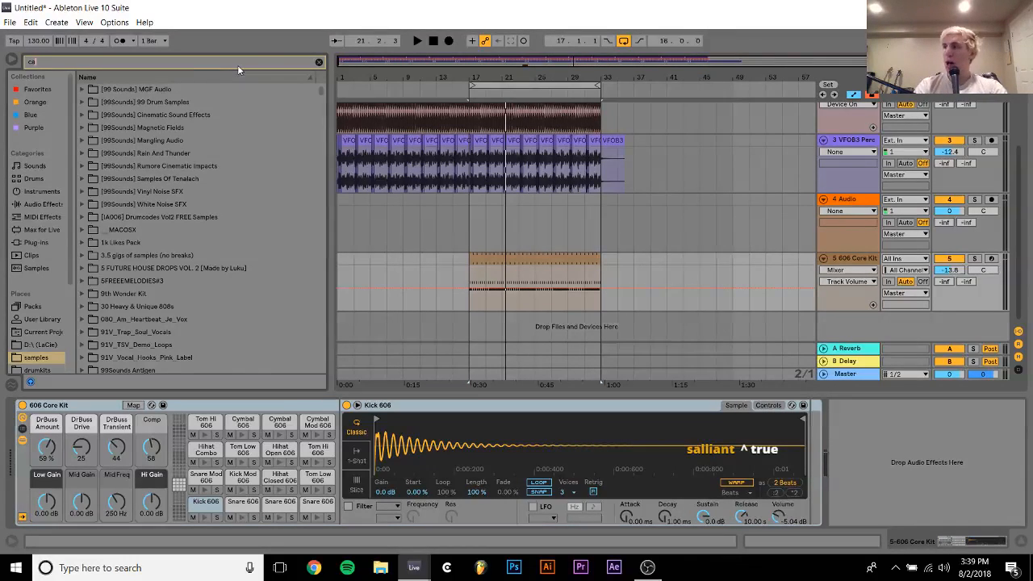
text(ss)
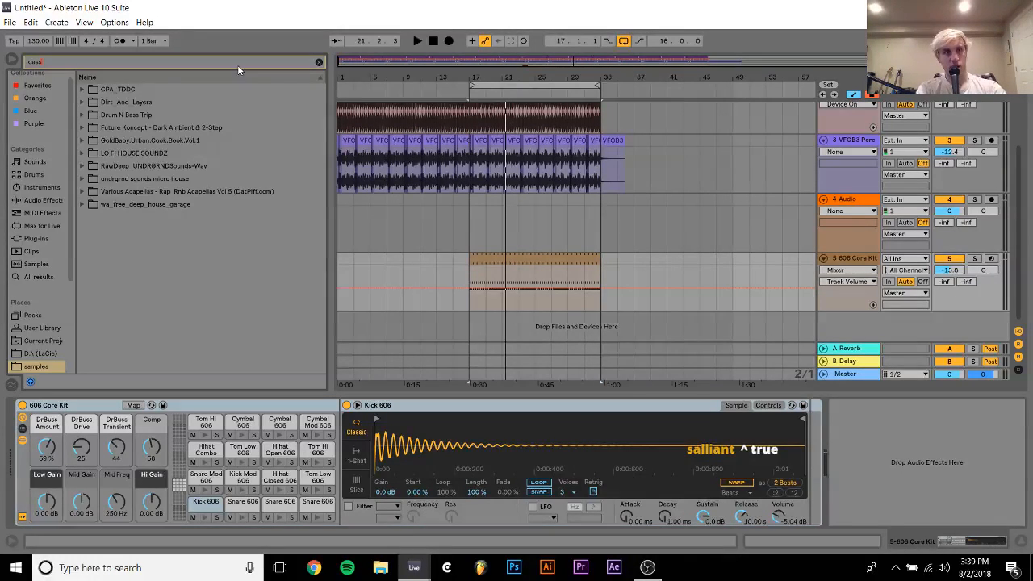
click(122, 139)
key(Down)
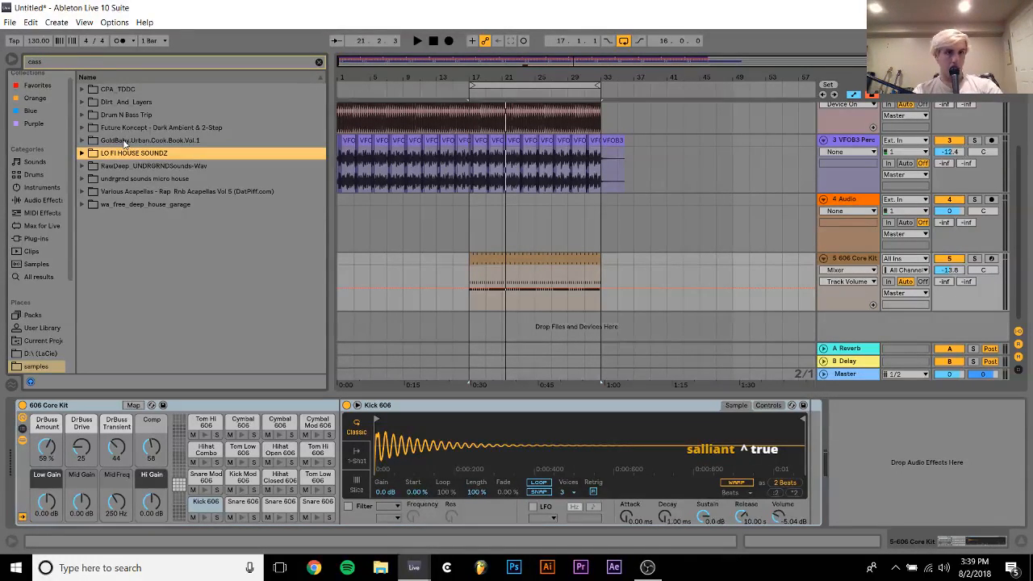
key(Right)
key(Down)
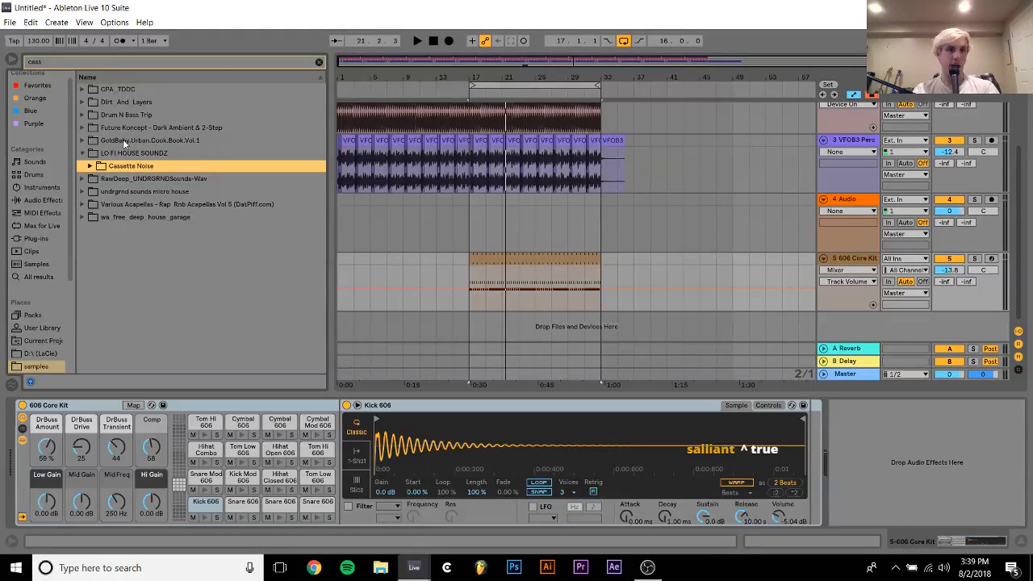
key(Right)
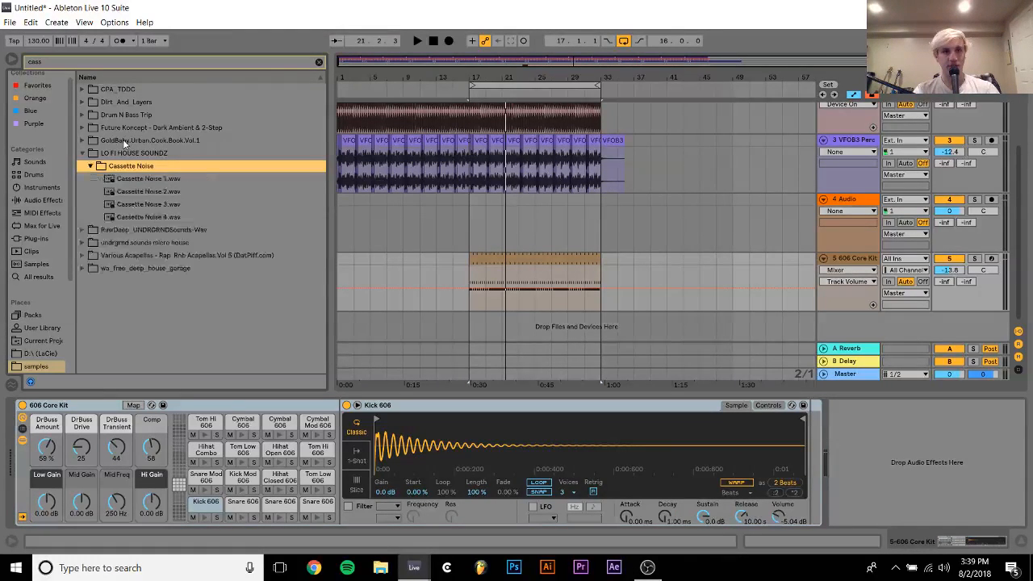
click(152, 179)
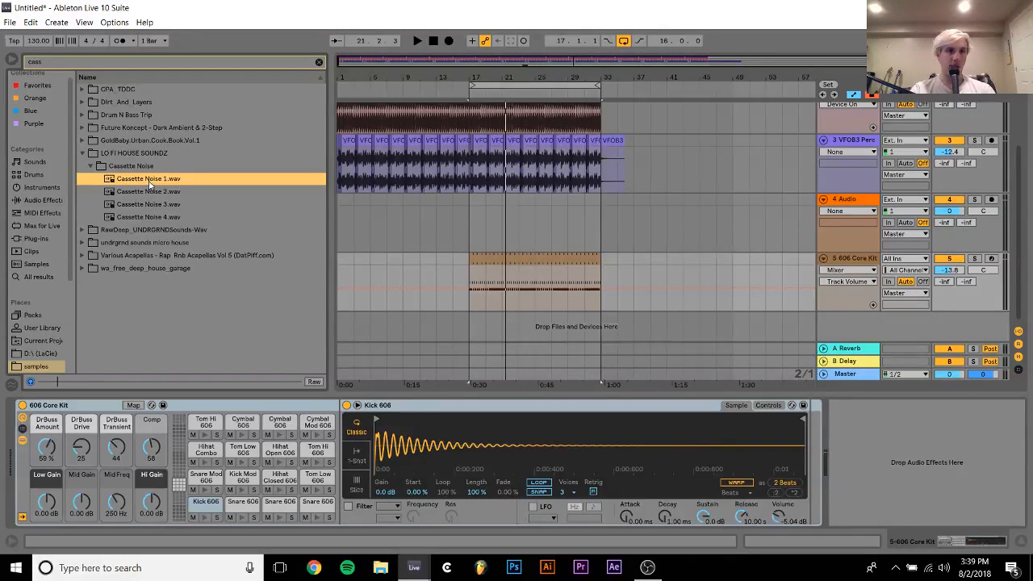
Place Cassette Noise 1.wav at bar 1 on a new audio track and extend the clip to bar 33
drag(149, 183, 342, 318)
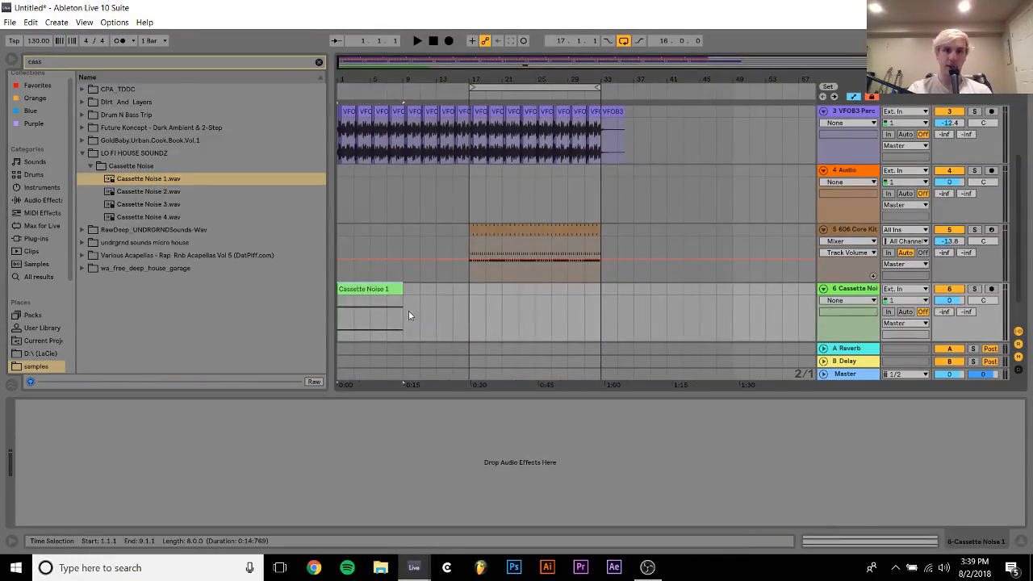
drag(404, 291, 612, 294)
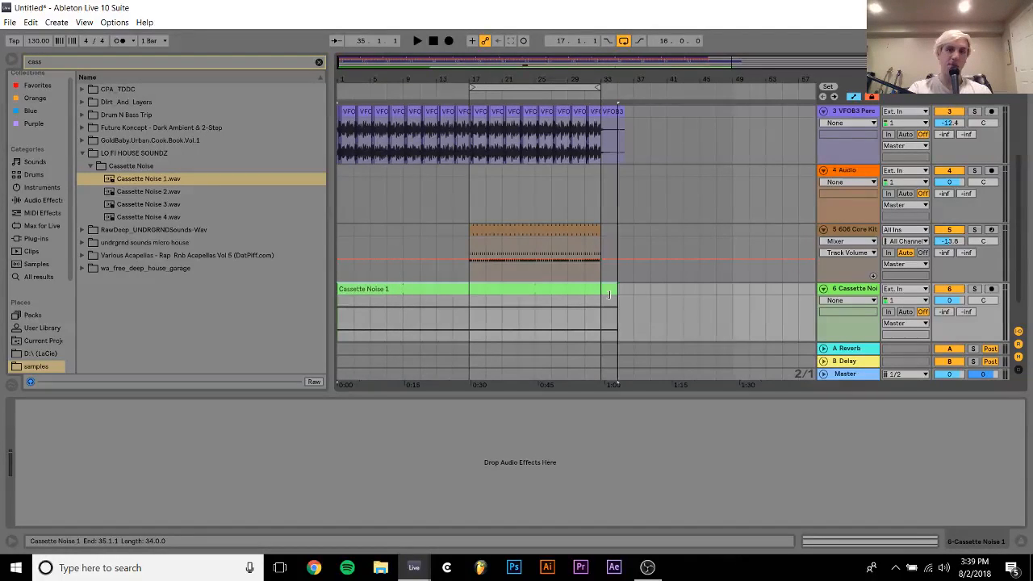
Set the cassette noise clip's warp mode to Re-Pitch and lower its track volume to -3.2 dB during playback
double_click(589, 296)
click(145, 134)
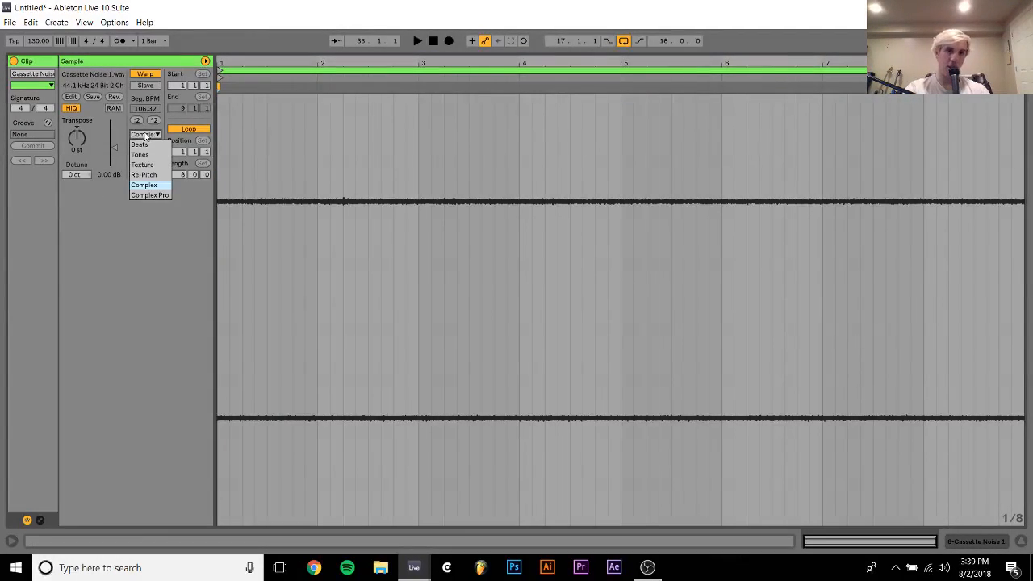
key(space)
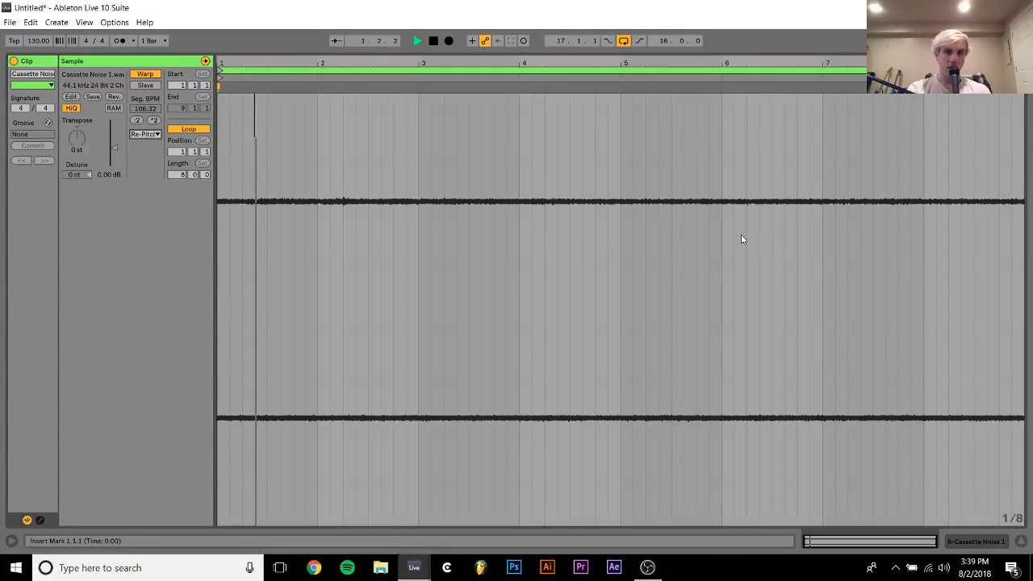
click(996, 543)
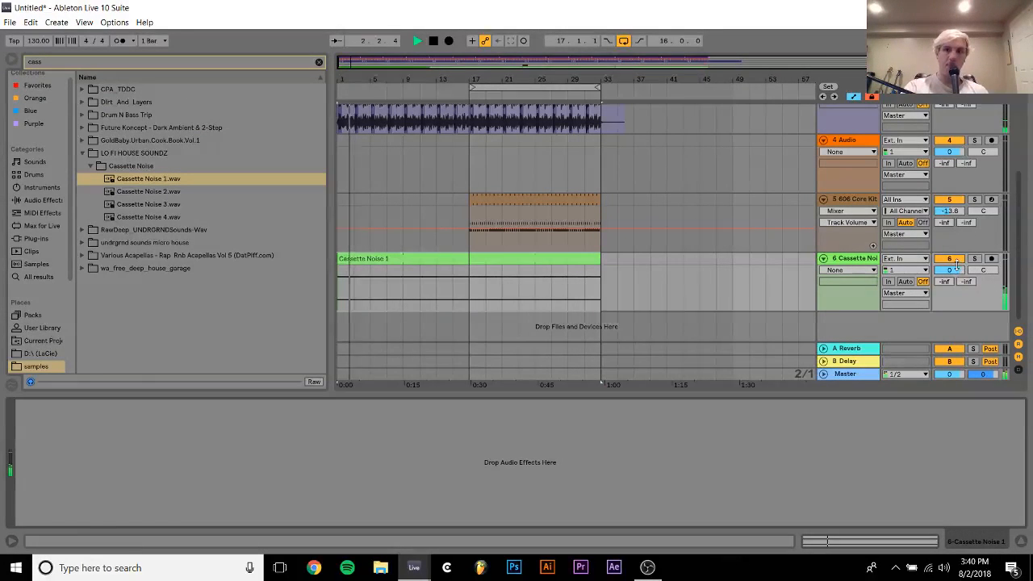
drag(950, 270, 949, 292)
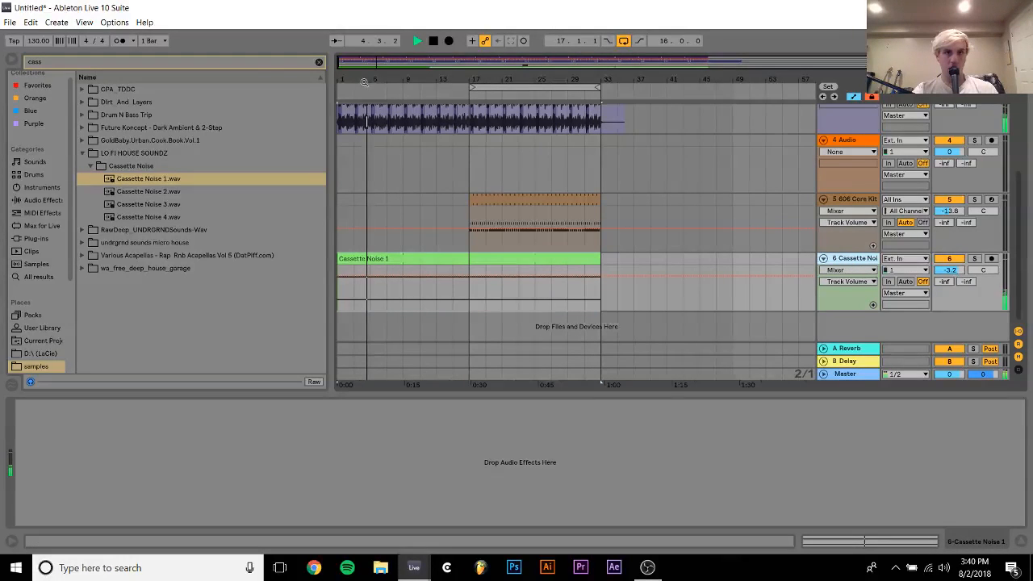
Add an EQ Eight to the cassette noise track and set band 1 to a low cut at about 7.33 kHz
click(319, 61)
click(40, 204)
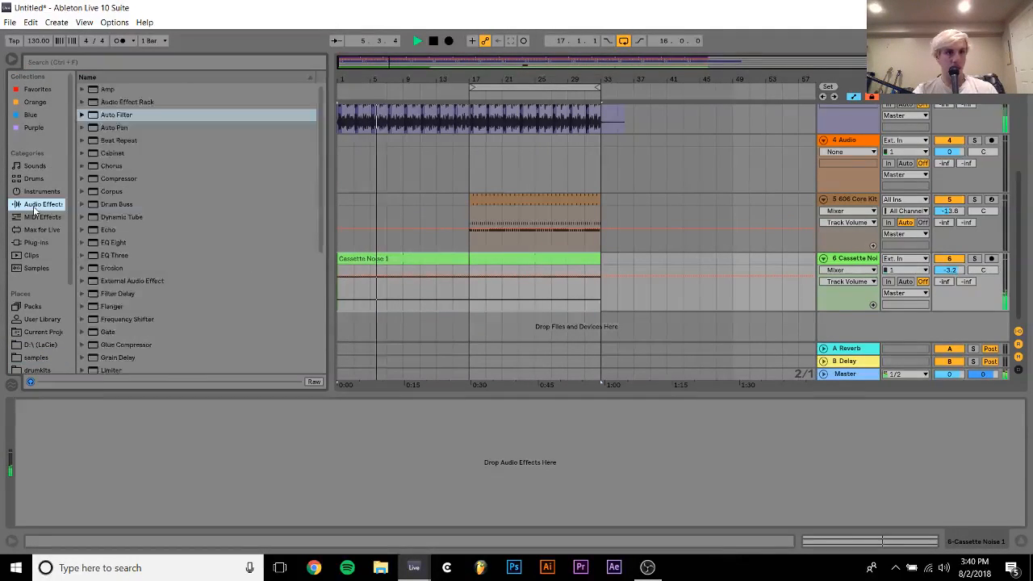
double_click(113, 242)
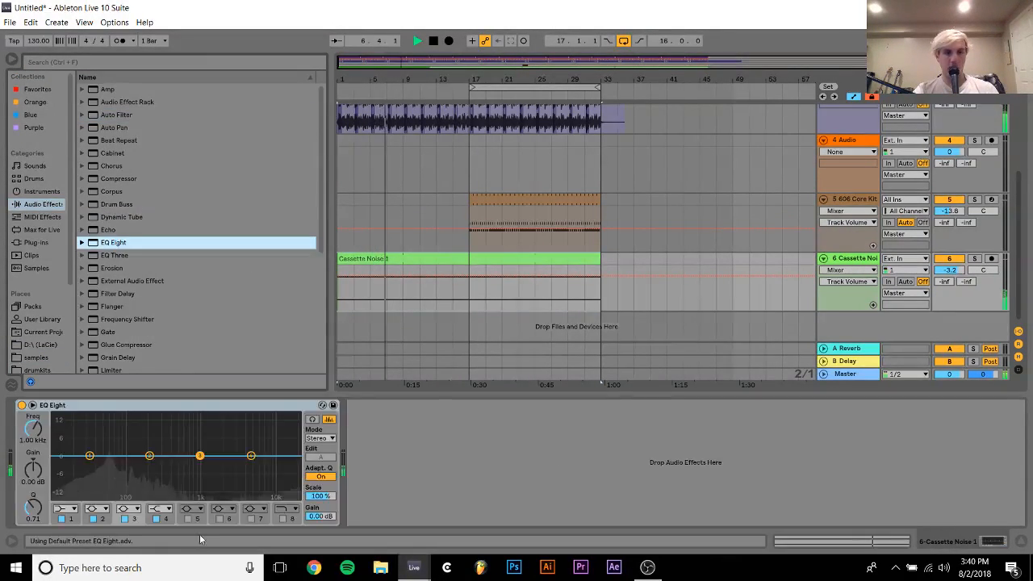
click(66, 508)
click(61, 429)
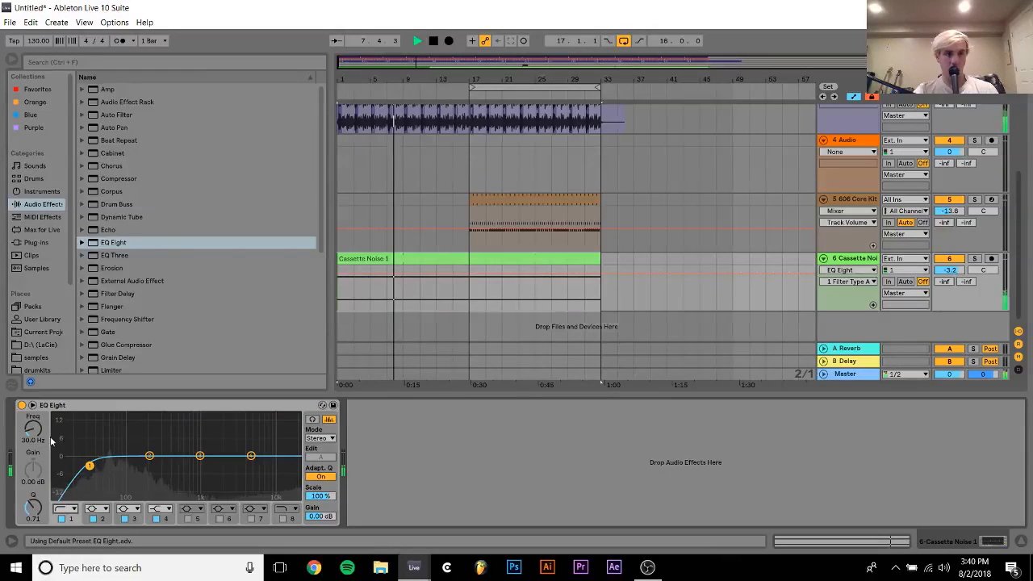
drag(90, 456, 263, 467)
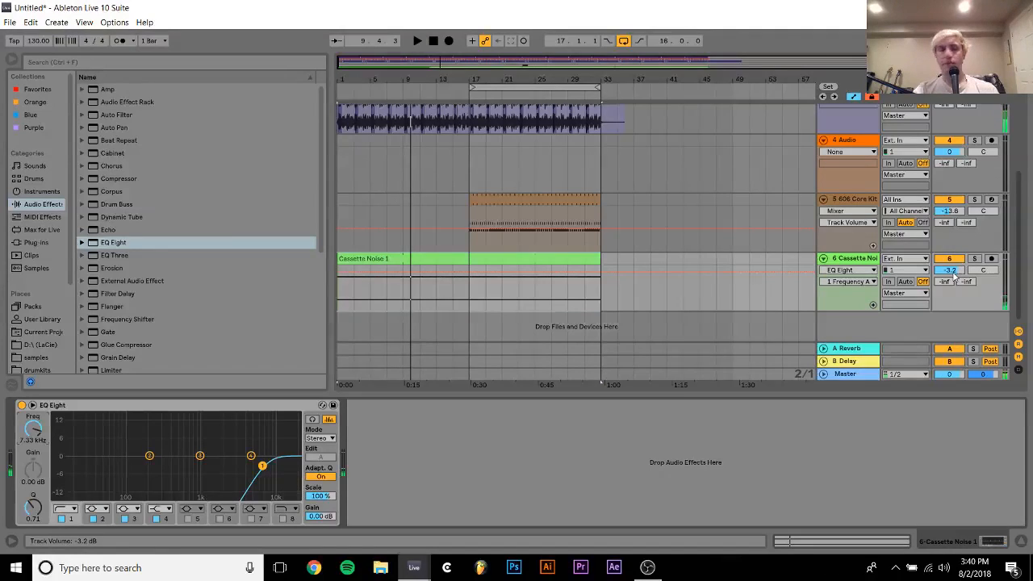
Place the "Wharf, Hobart, AU 2006" recording from the great drums folder at bar 1 on a new audio track
scroll(10, 365, down, 3)
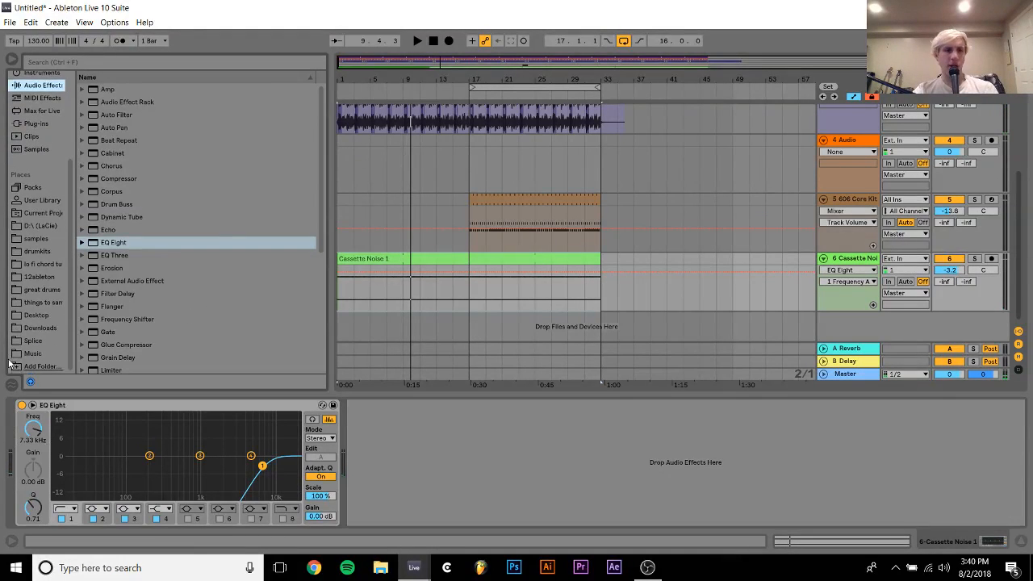
click(36, 290)
scroll(262, 306, down, 10)
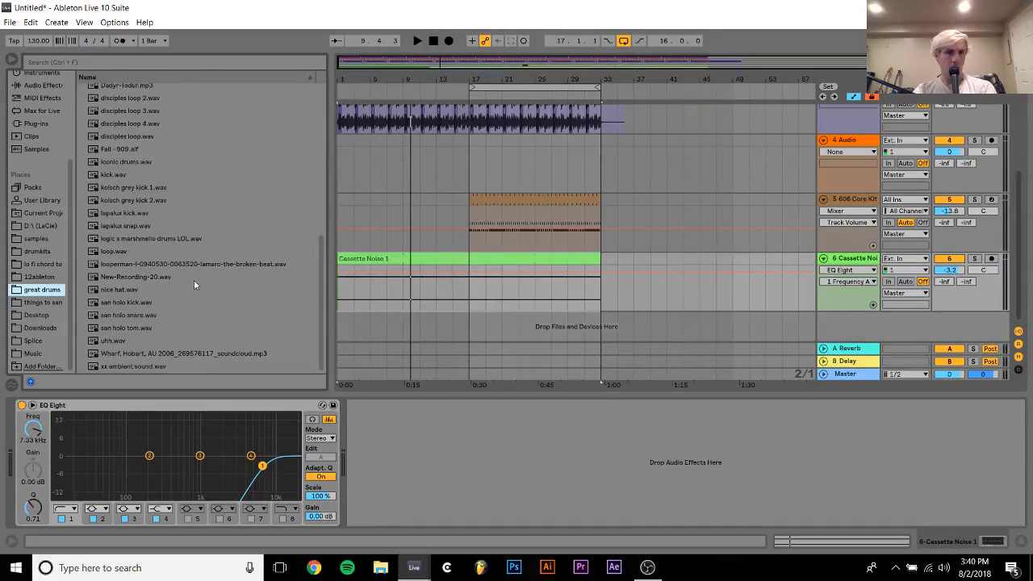
scroll(155, 225, up, 3)
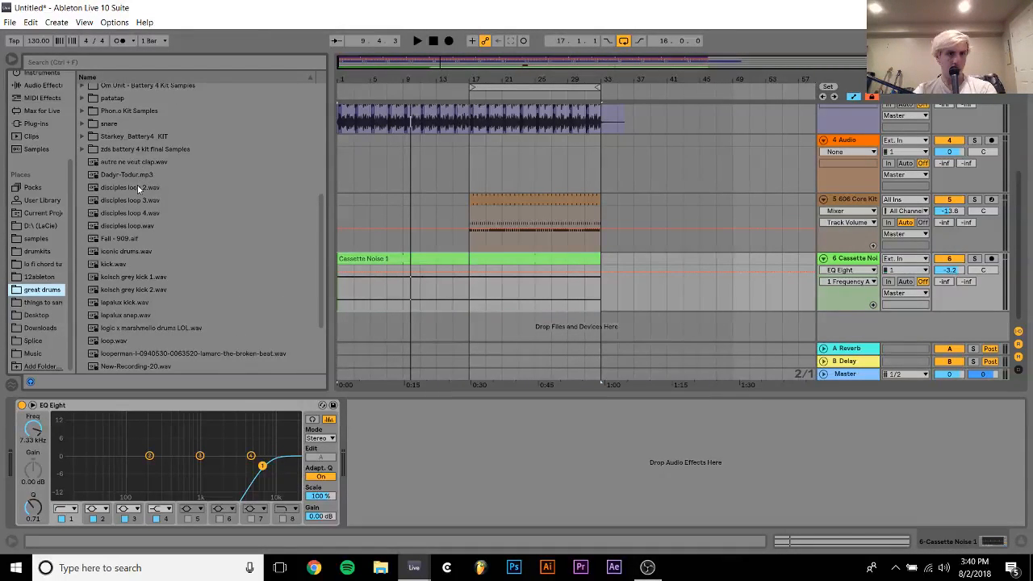
scroll(137, 186, down, 3)
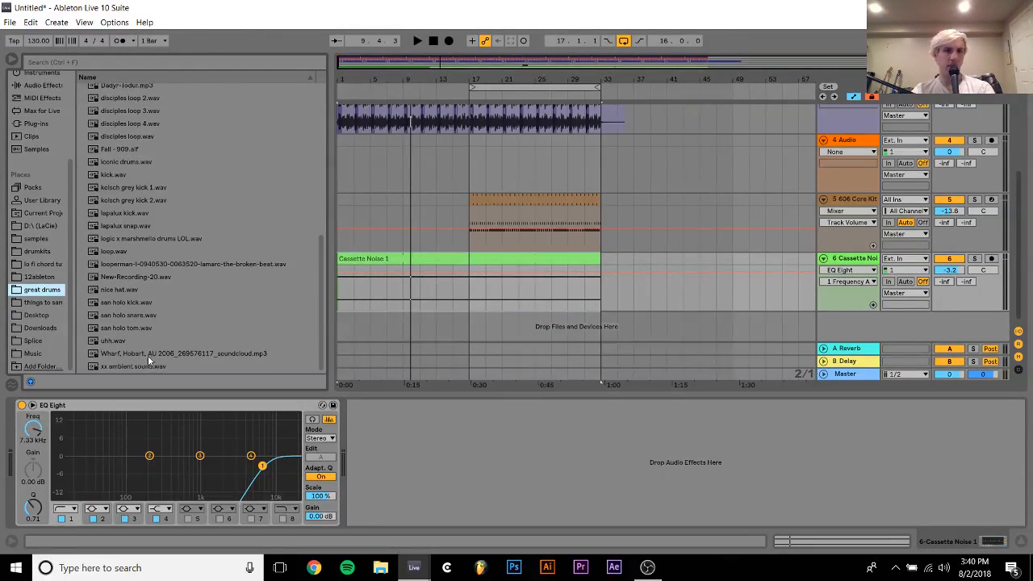
drag(148, 355, 358, 327)
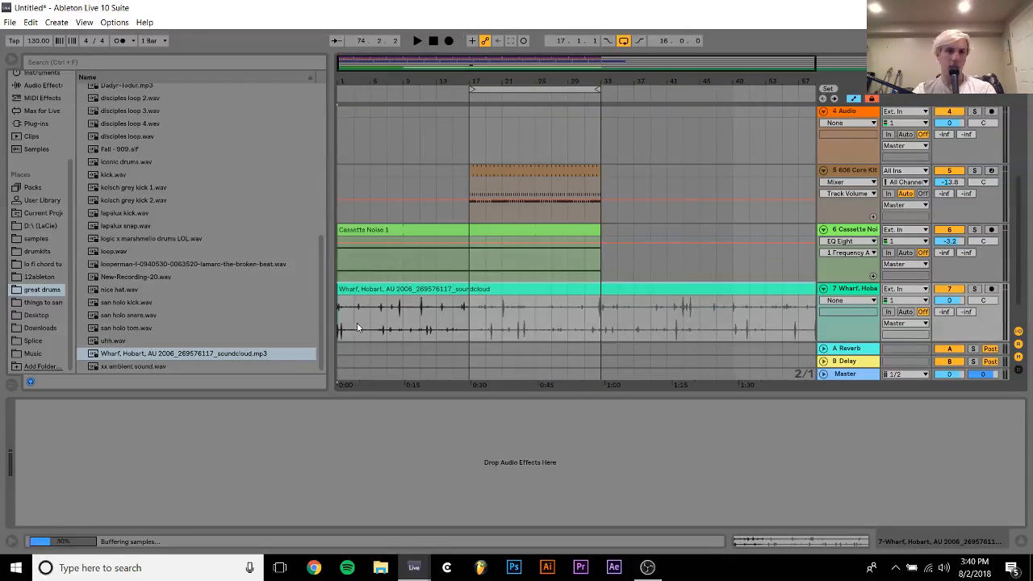
Turn off warping for the Wharf, Hobart clip and lower its track volume to -5.3 dB during playback
double_click(370, 291)
click(149, 76)
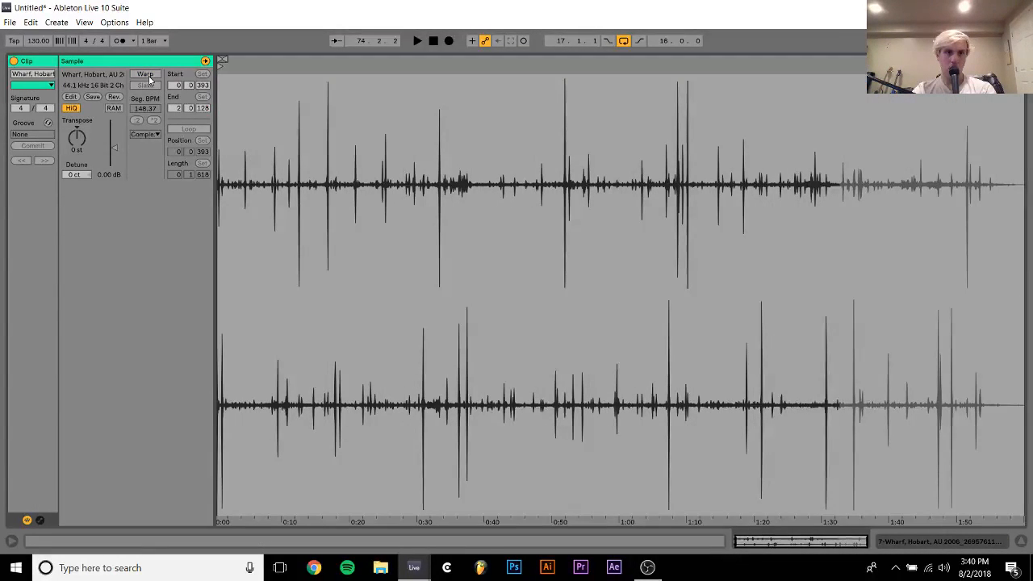
key(space)
click(939, 542)
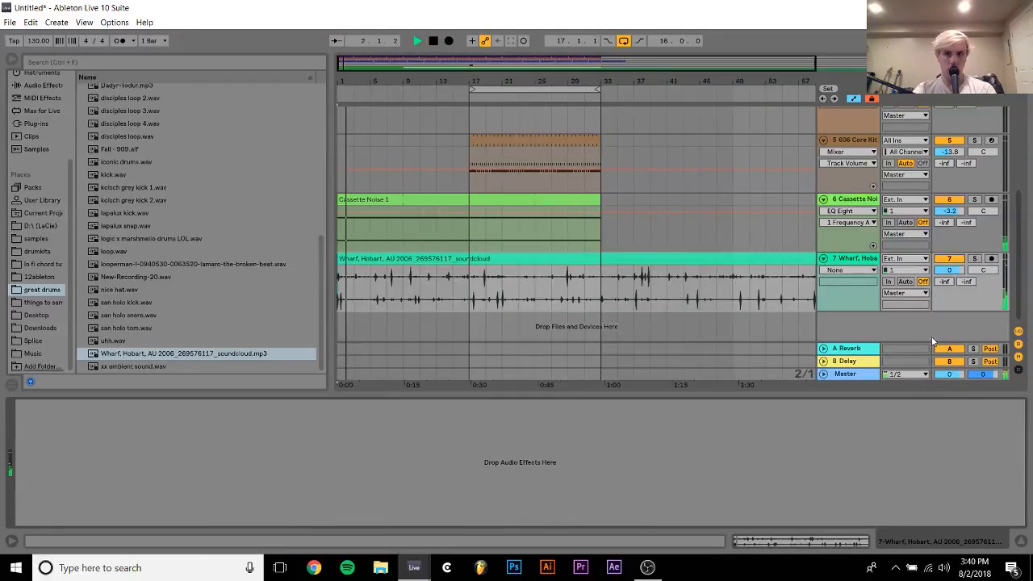
drag(950, 271, 949, 288)
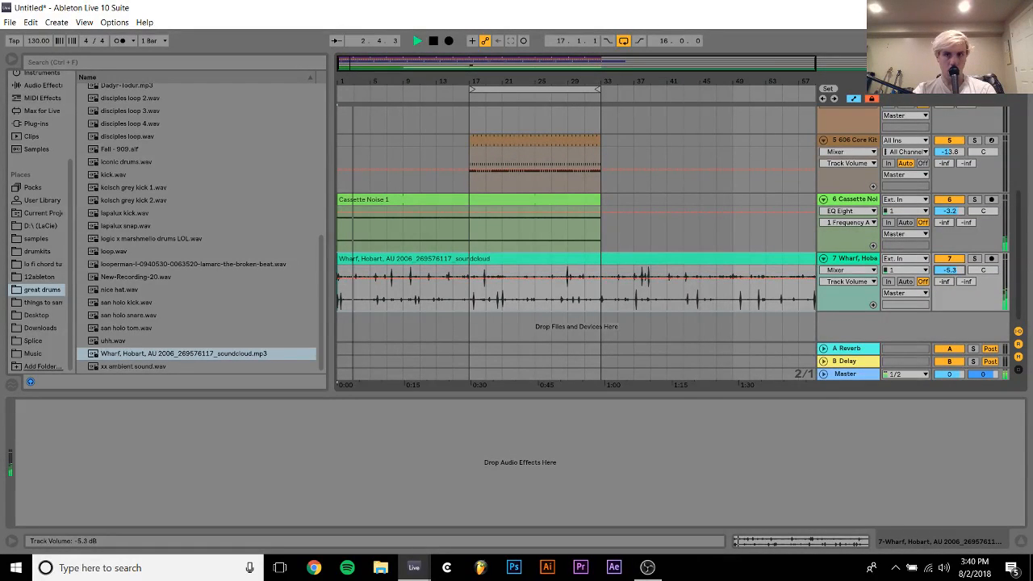
Move the Wharf, Hobart clip's start past the opening loud hits and lower its track volume to -6.1 dB
double_click(447, 283)
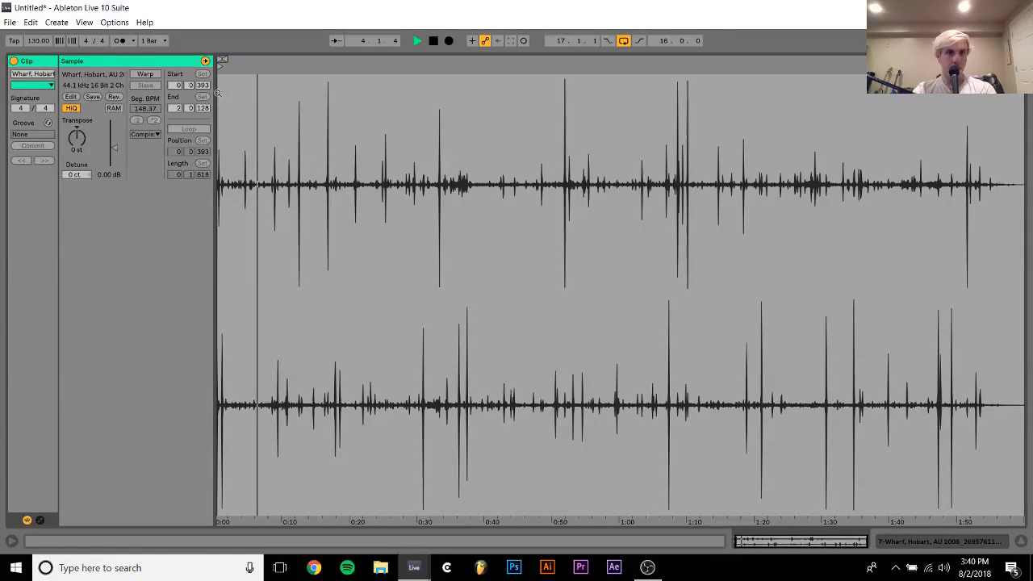
drag(218, 93, 218, 173)
key(space)
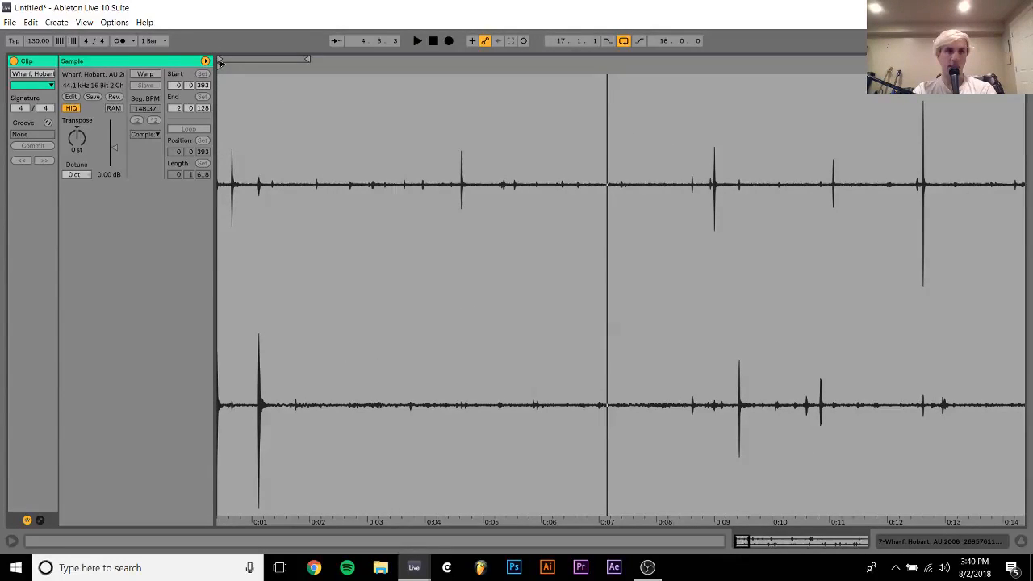
drag(220, 63, 282, 63)
key(space)
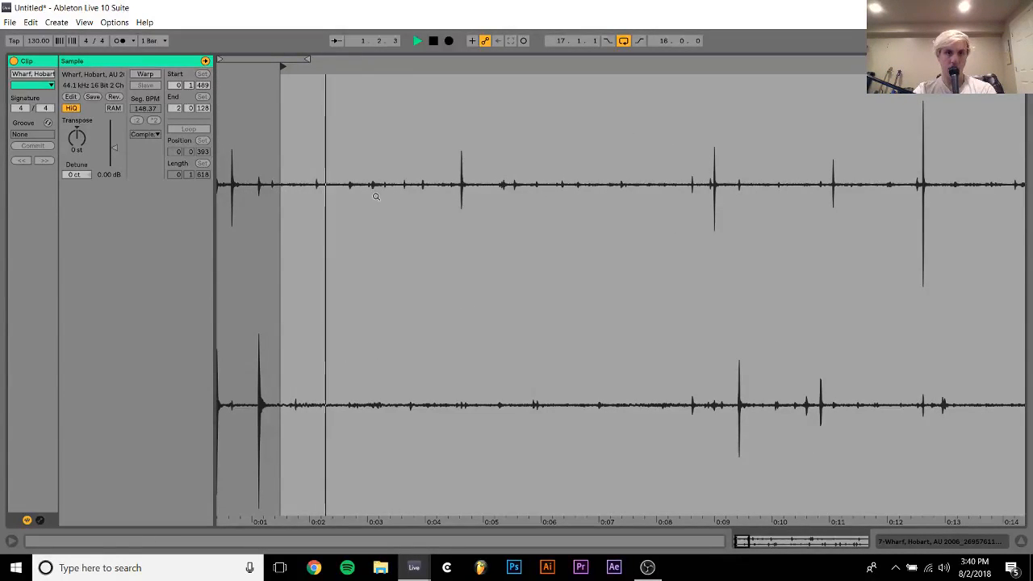
drag(376, 197, 376, 113)
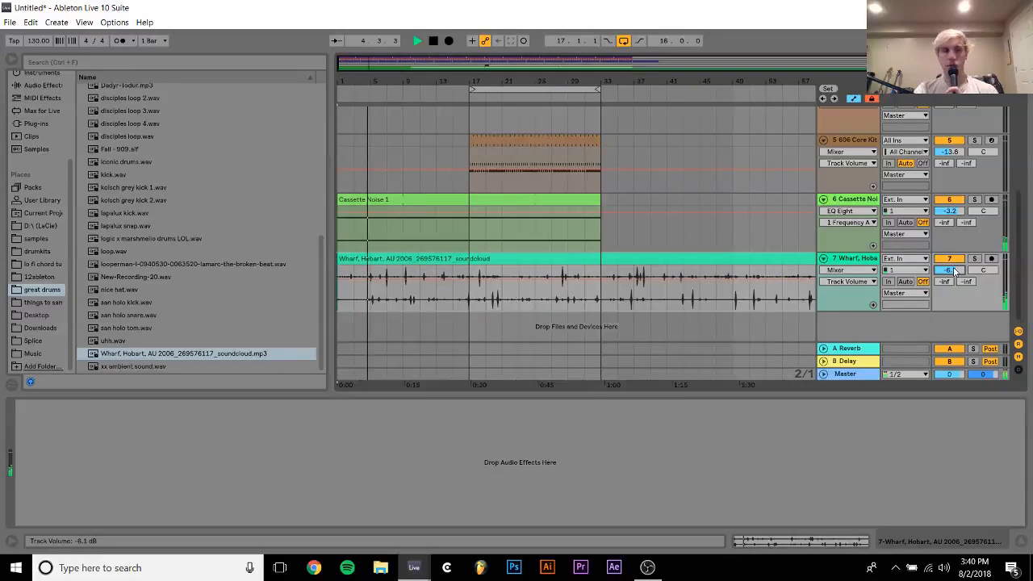
Stop playback, open the samples folder and delete the Wharf, Hobart clip from its track
click(36, 239)
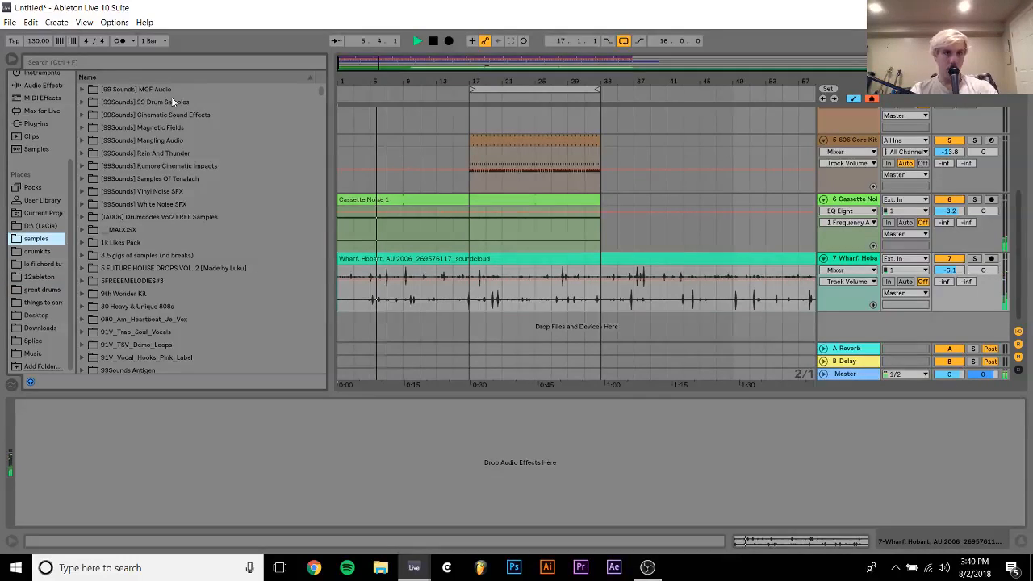
key(space)
click(389, 260)
key(Delete)
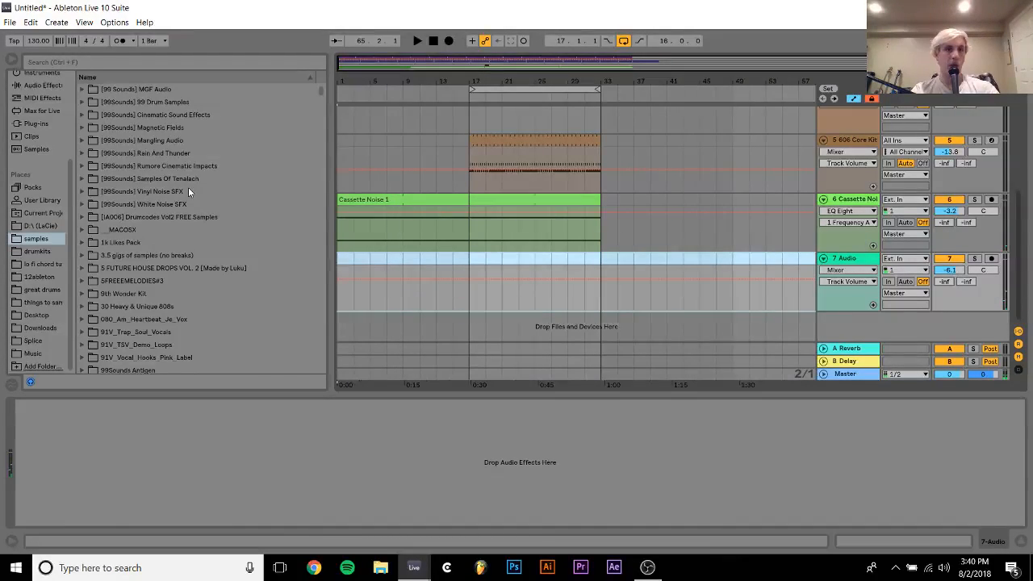
Place Atmosphere_3_Vinyl_Dirt.wav from the HYPERBITS pack's ATMOSPHERE folder on audio track 7, spanning bars 1 to 33
scroll(173, 178, down, 8)
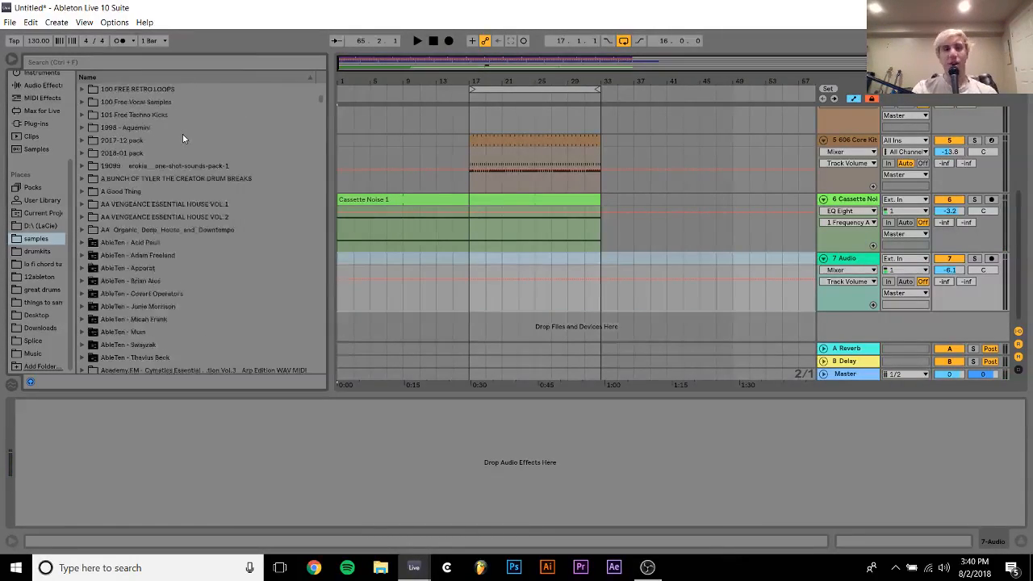
scroll(182, 135, down, 20)
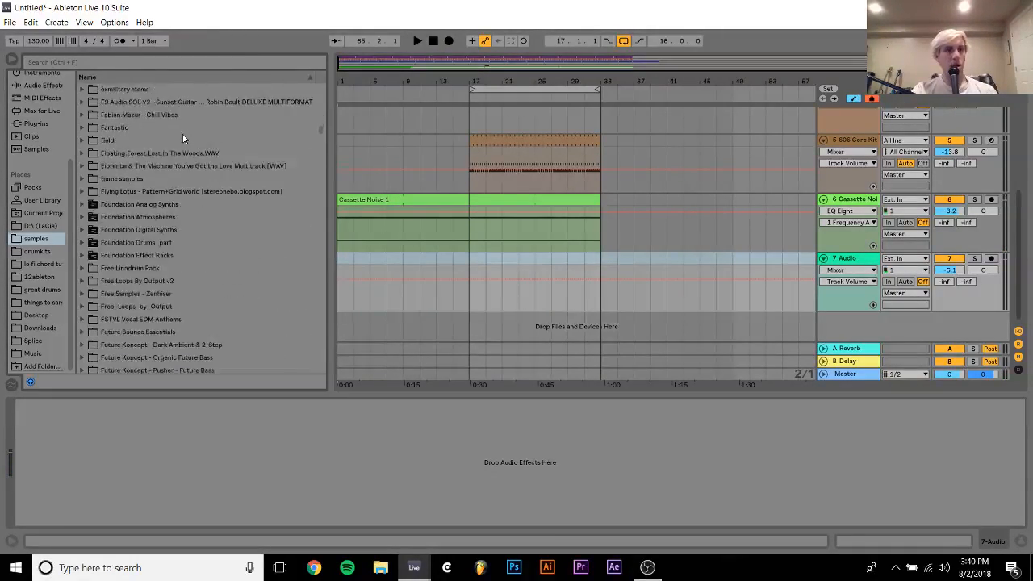
scroll(182, 139, down, 10)
click(82, 140)
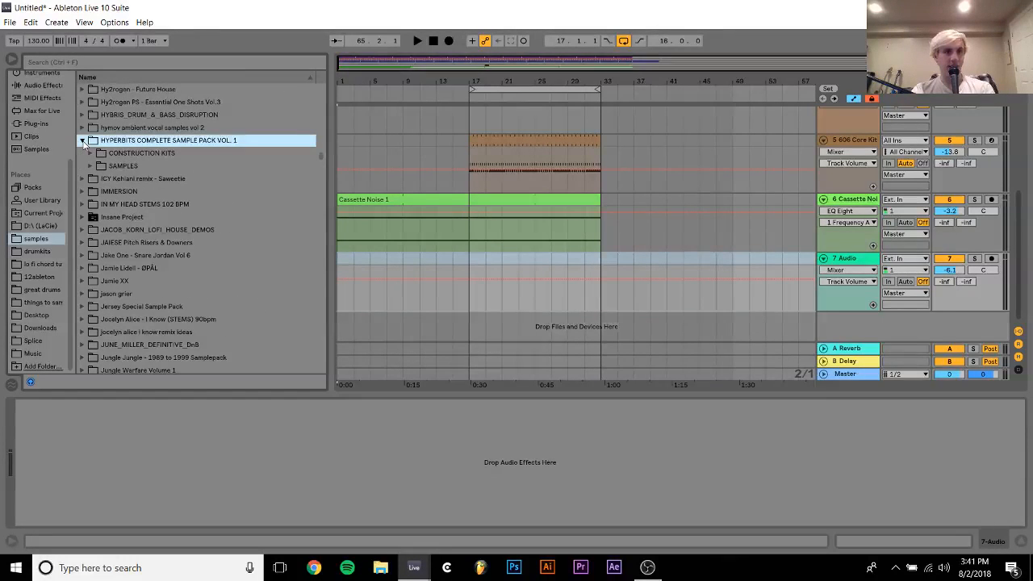
click(90, 167)
click(98, 179)
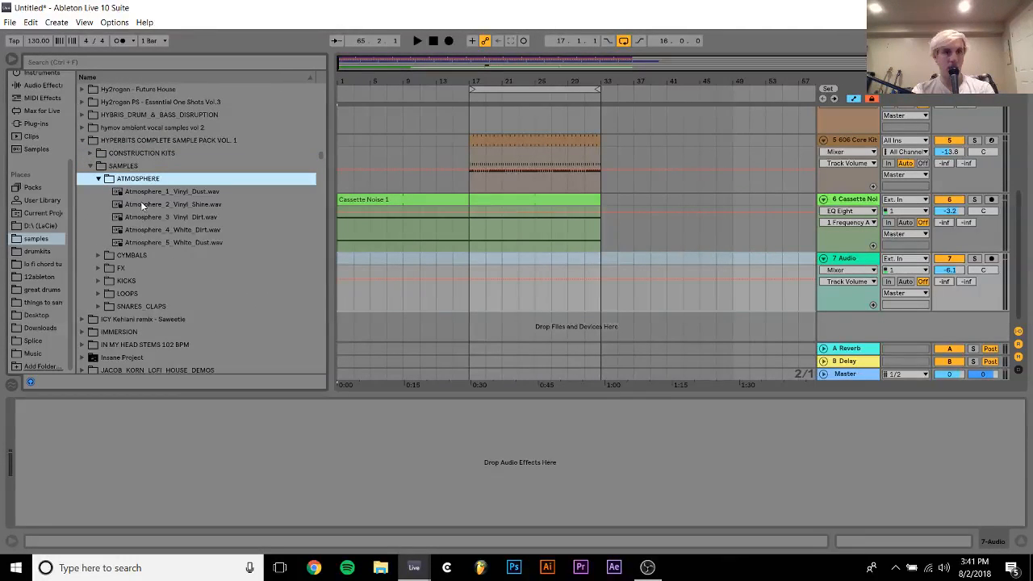
click(188, 218)
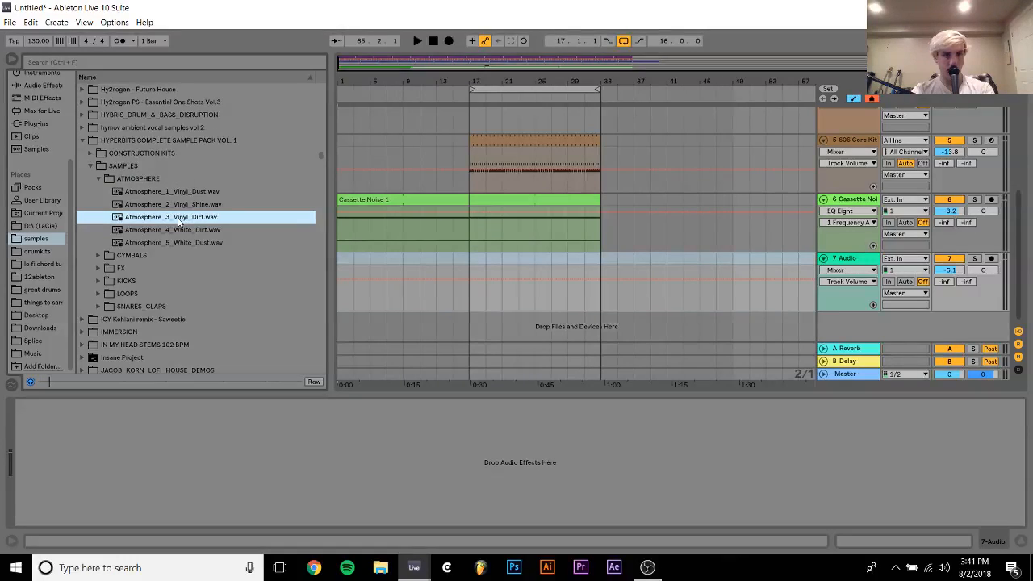
drag(188, 218, 579, 261)
click(193, 192)
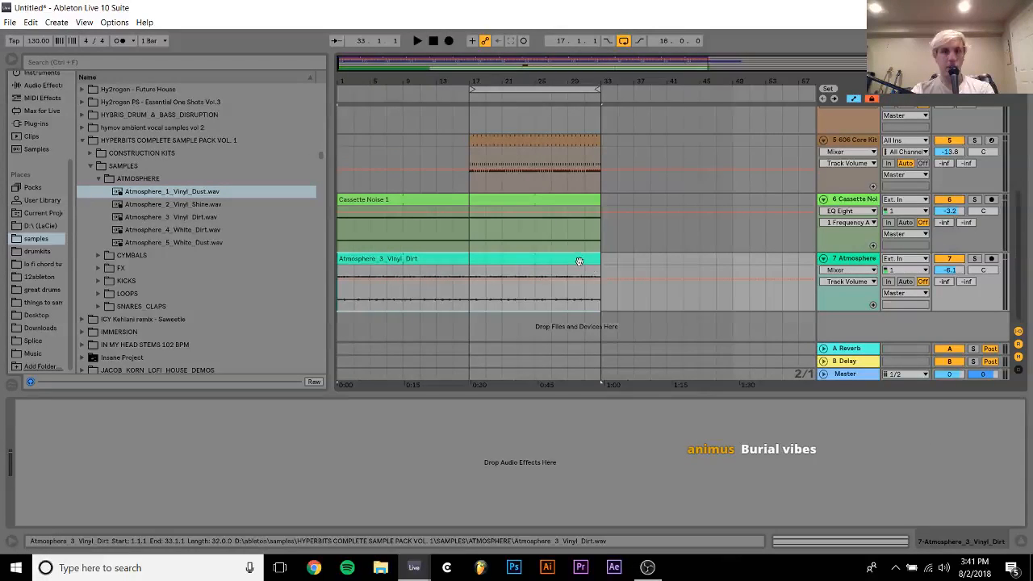
Set the Vinyl Dirt clip's warp mode to Re-Pitch and lower its track volume to -9.2 dB during playback
double_click(579, 261)
click(147, 135)
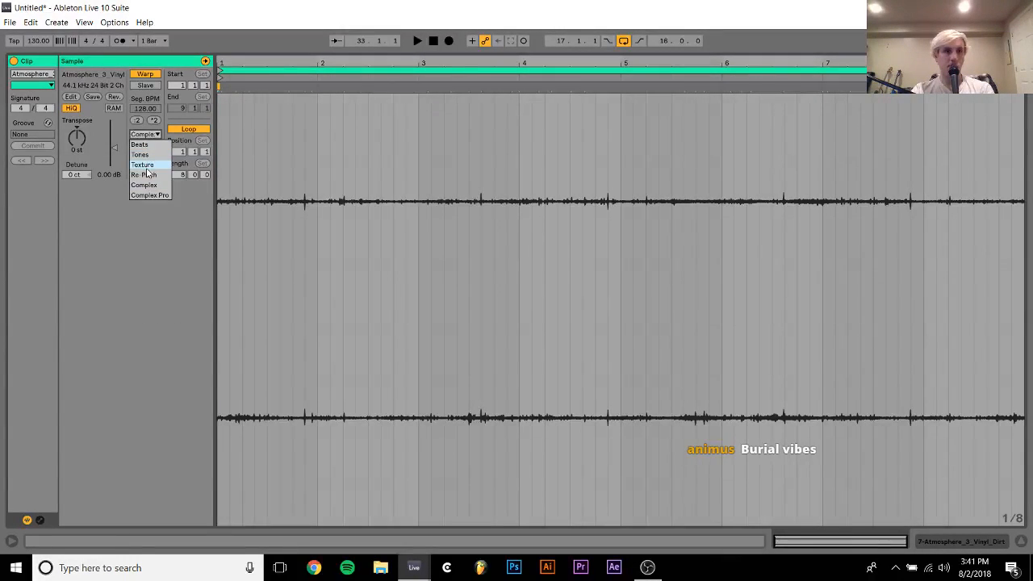
click(146, 173)
key(space)
click(975, 544)
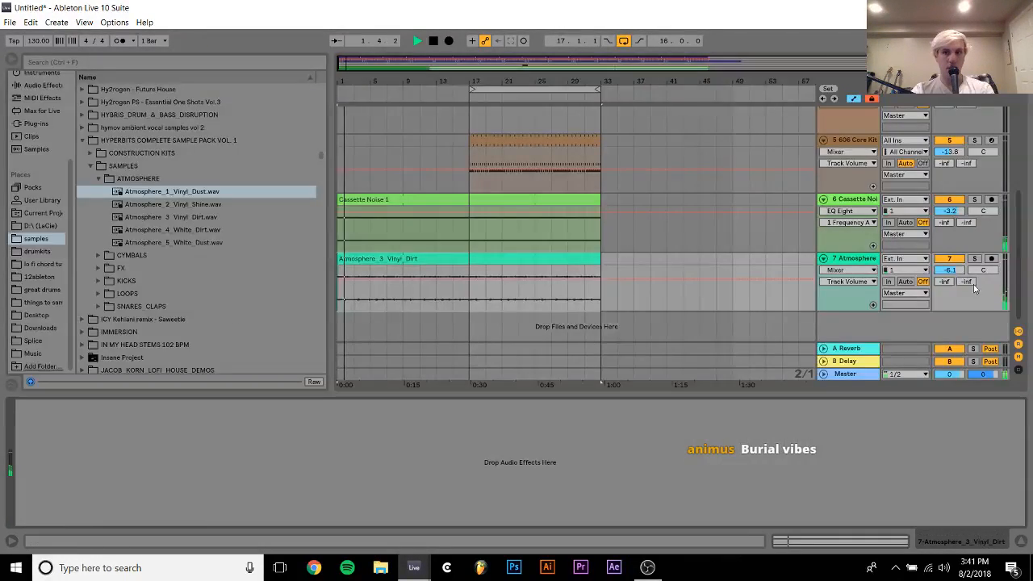
drag(952, 270, 952, 279)
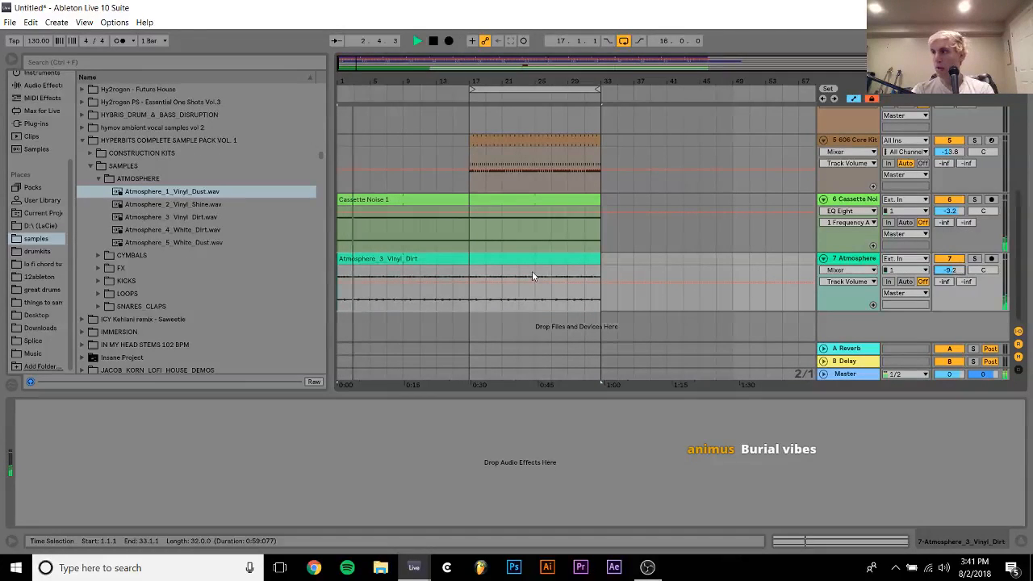
Shorten the Vinyl Dirt clip's loop to two bars, starting at bar 5 and ending at bar 7
double_click(421, 259)
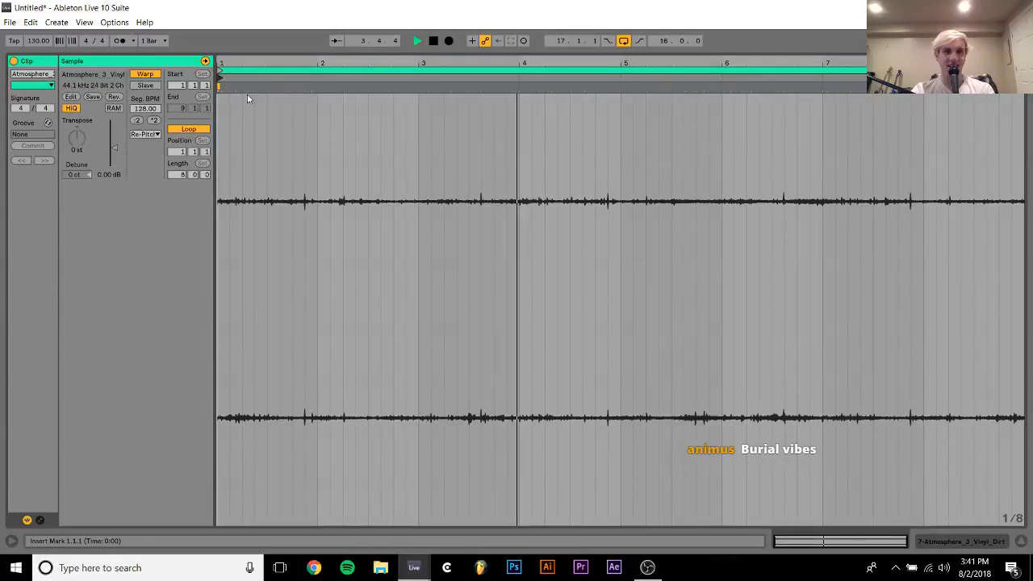
drag(219, 78, 624, 116)
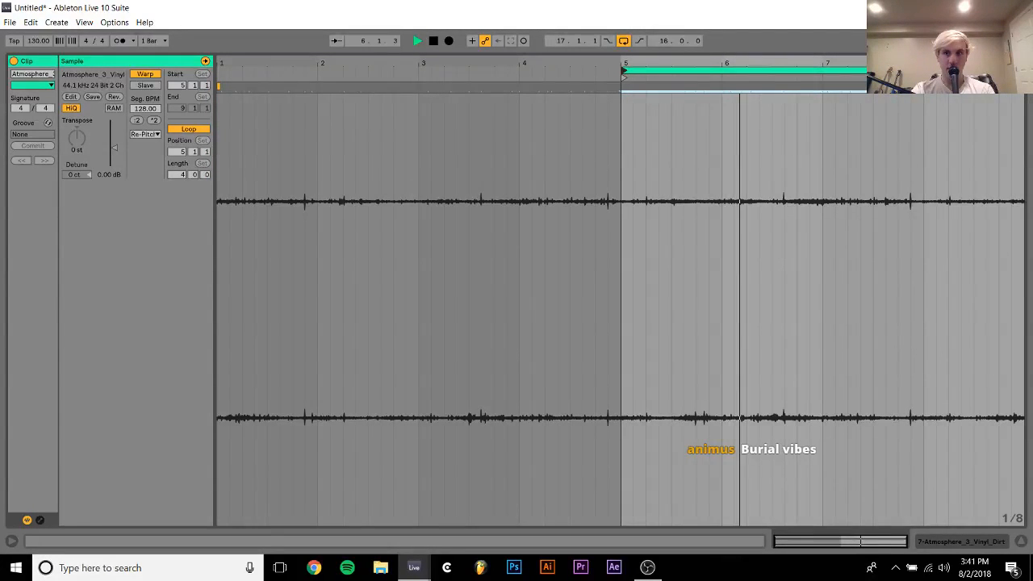
drag(1025, 71, 822, 71)
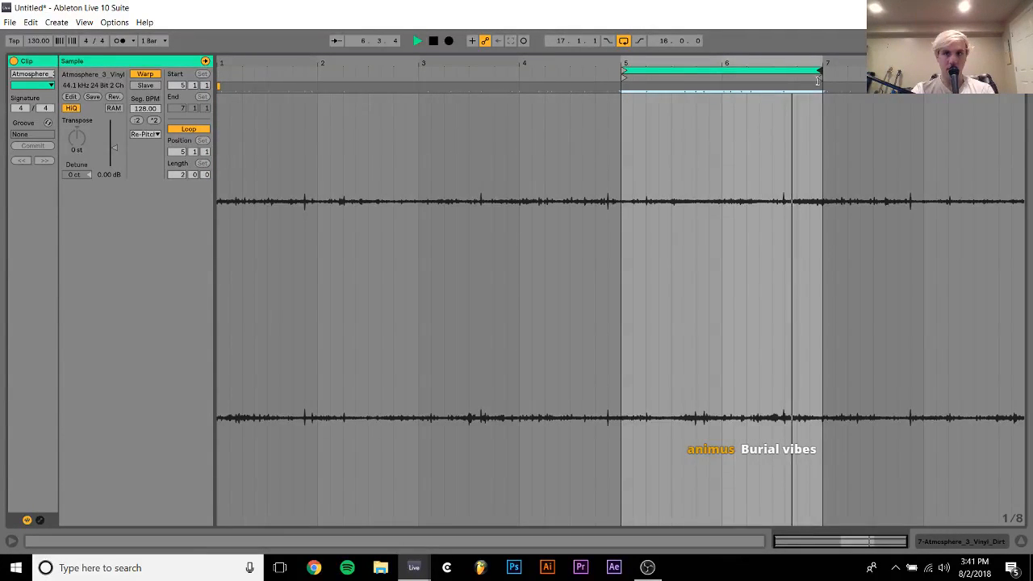
click(939, 542)
Select the VFOB3 percussive loop track and fold it in the arrangement
scroll(720, 187, up, 5)
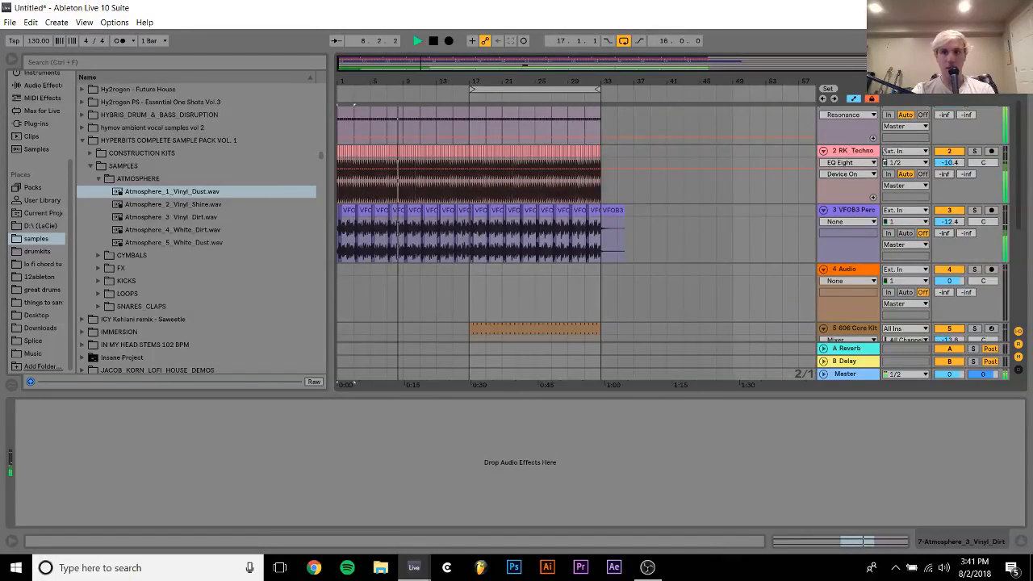
click(854, 211)
click(949, 222)
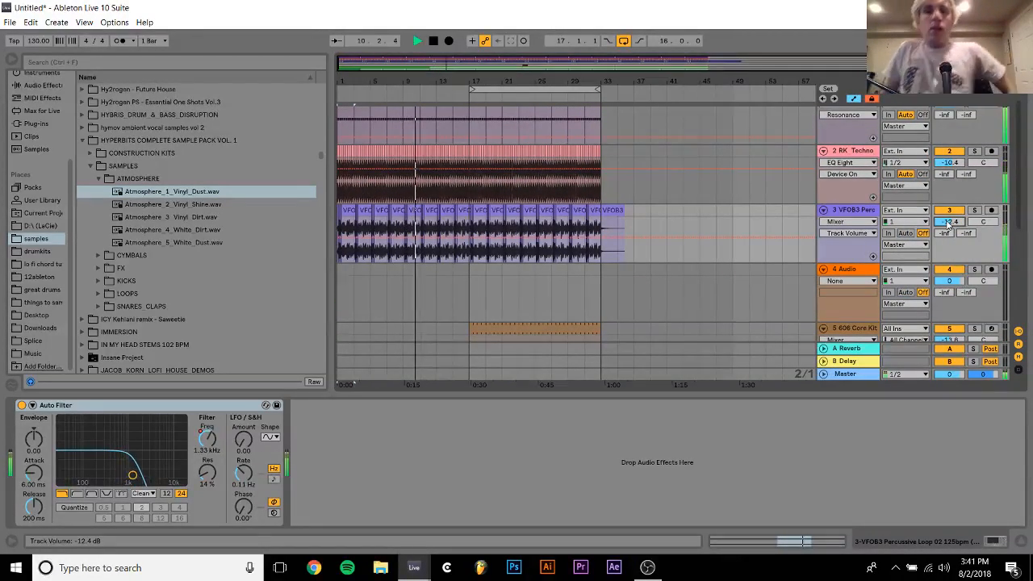
click(823, 210)
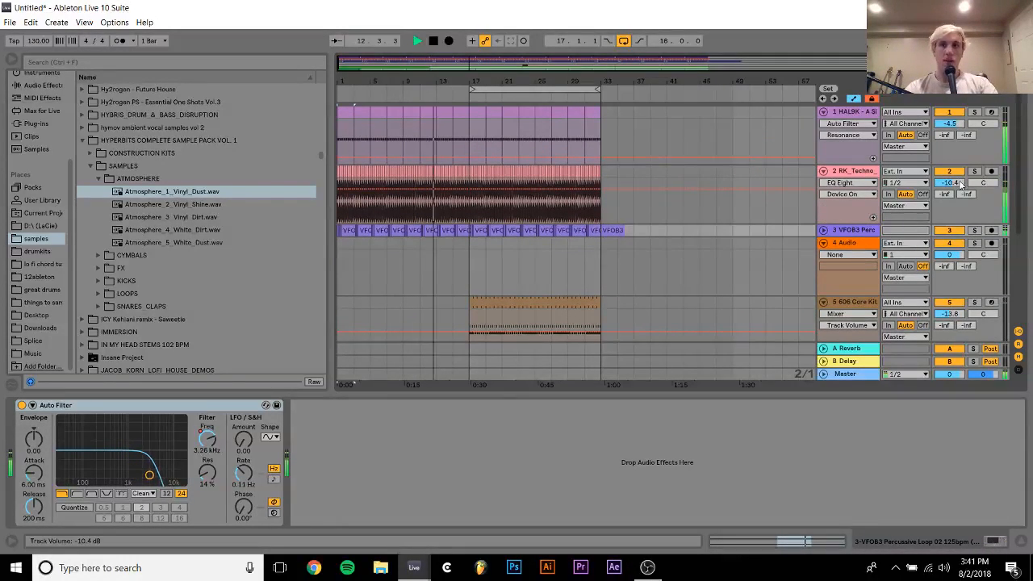
Set the RK_Techno_Kick track's volume to -9.4 dB and its EQ Eight low-cut frequency to 95.9 Hz
drag(960, 184, 959, 184)
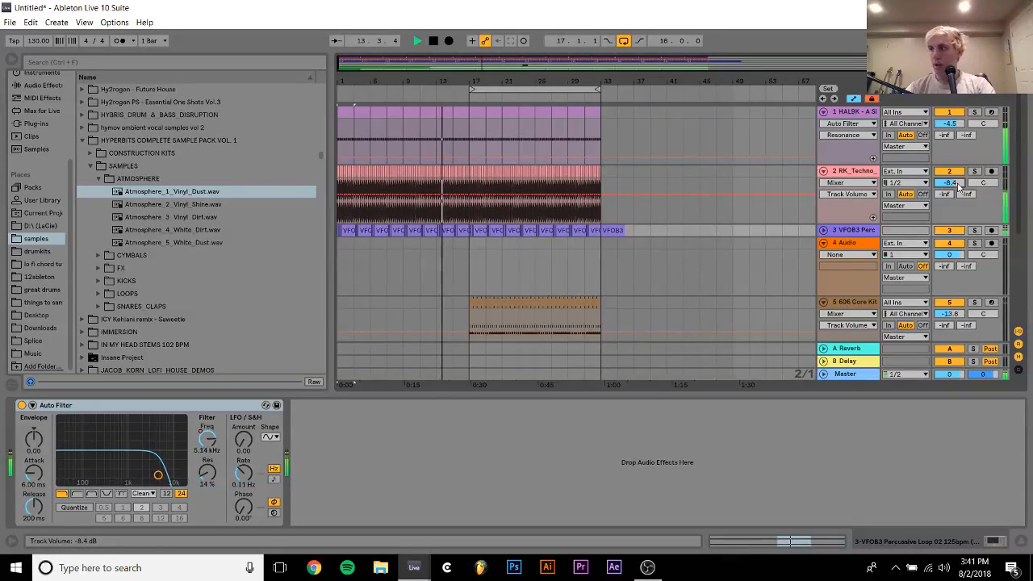
click(859, 172)
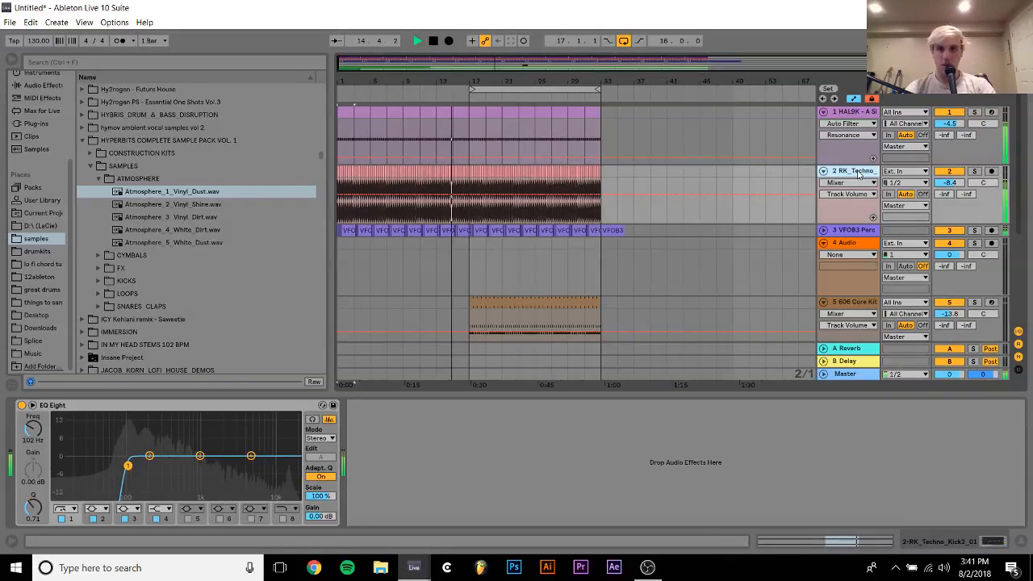
drag(950, 183, 947, 187)
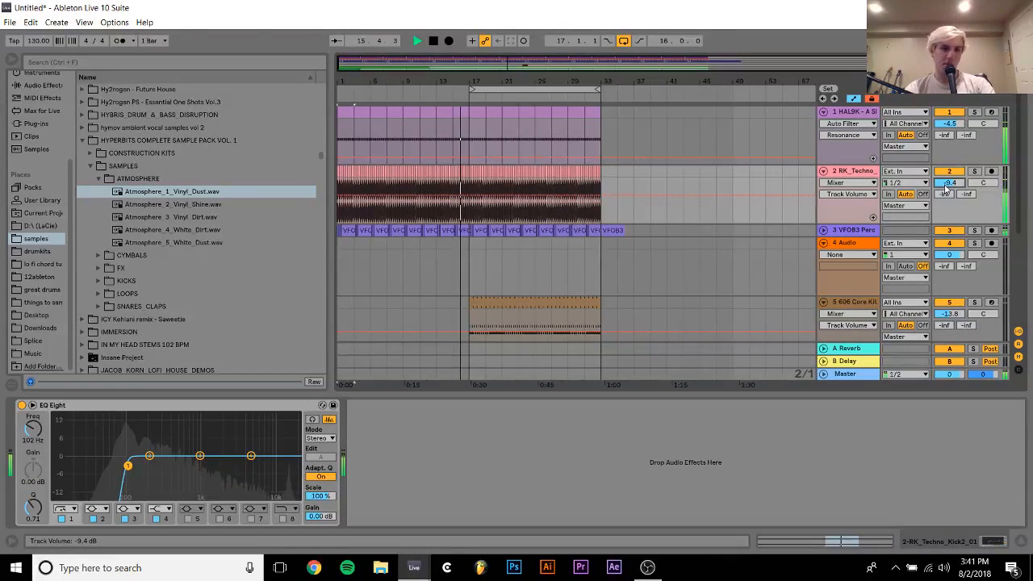
drag(33, 428, 38, 431)
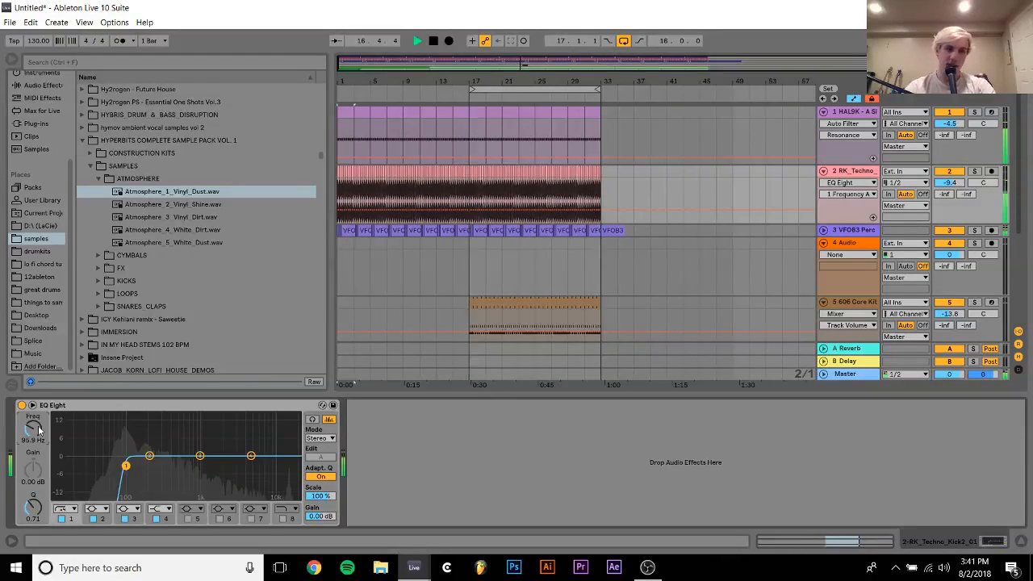
Fold the empty audio track 4 and lower the 606 Core Kit track's volume to -14.3 dB
click(824, 243)
click(849, 257)
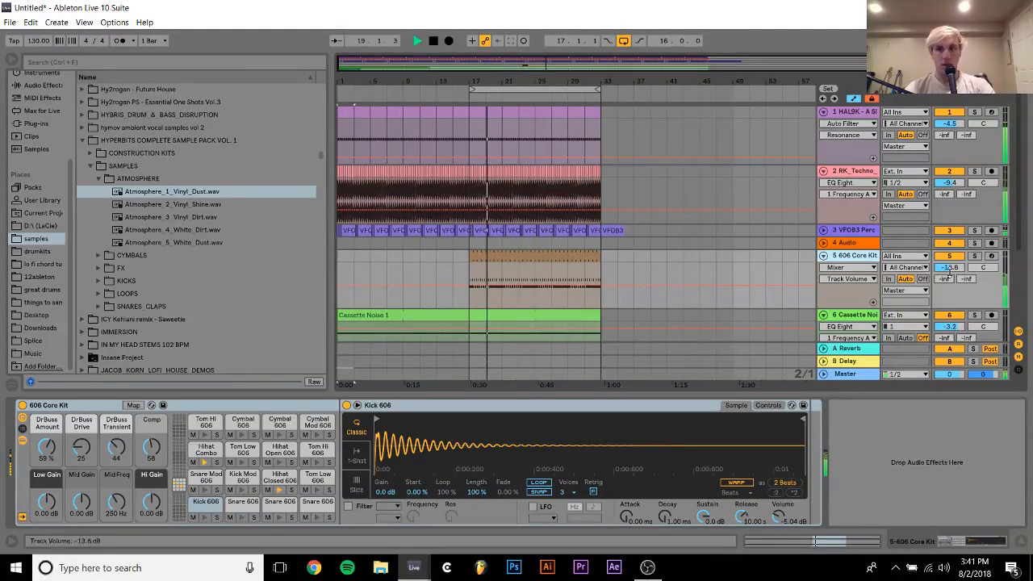
drag(950, 268, 950, 273)
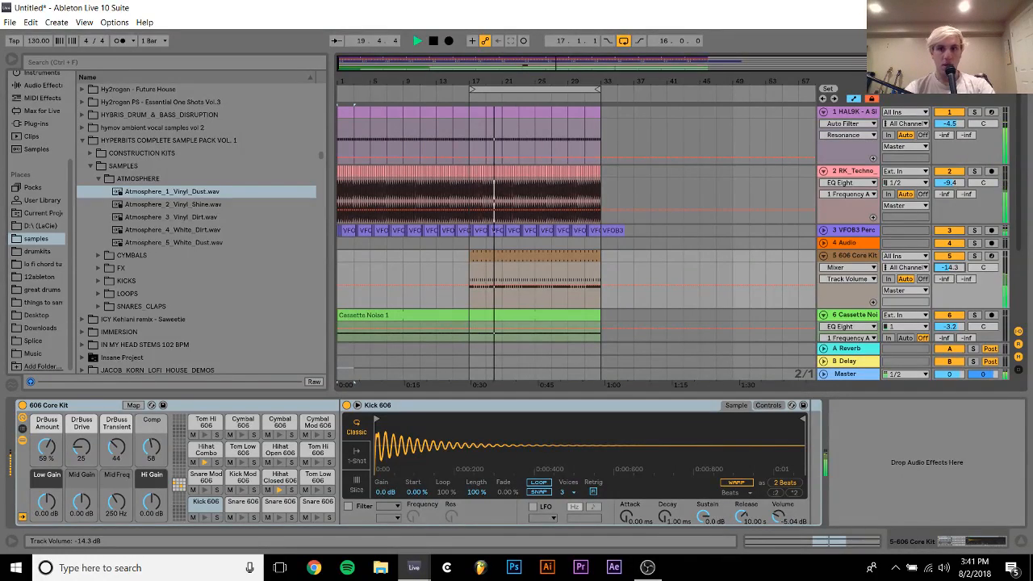
Insert a new MIDI track below the 606 Core Kit and load an empty Drum Rack on it
click(848, 256)
key(ctrl+shift+t)
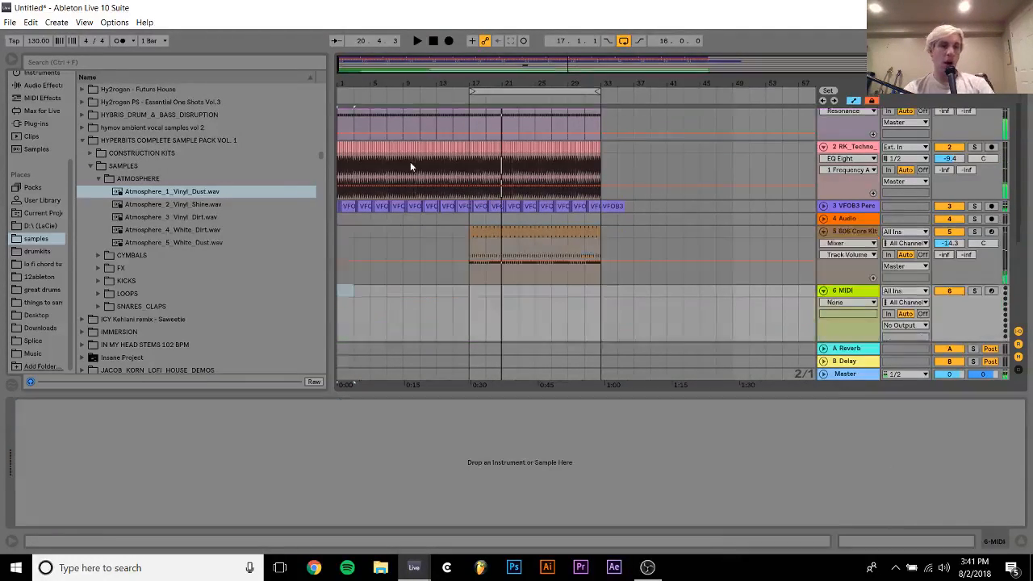
scroll(48, 119, up, 3)
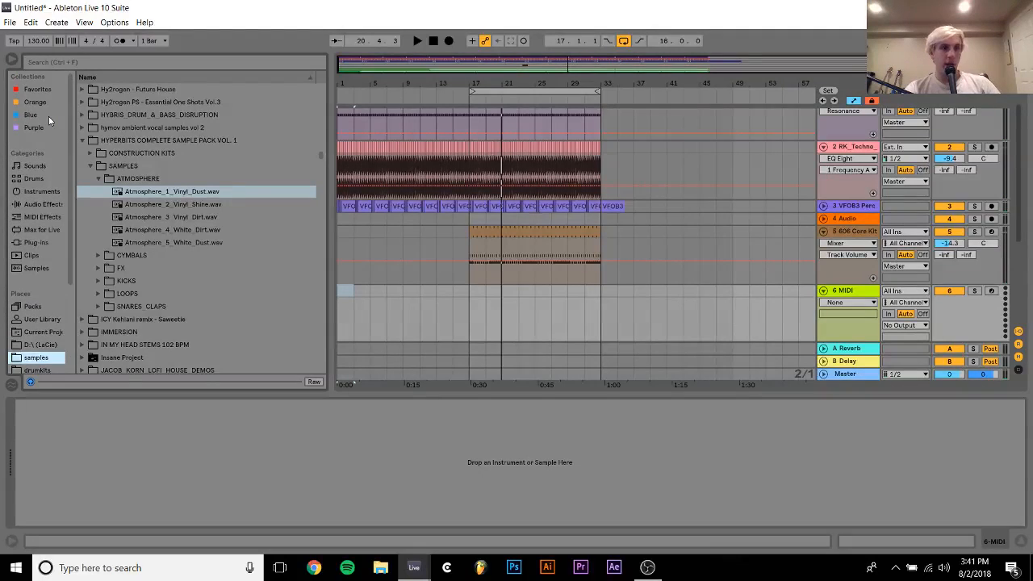
click(36, 178)
double_click(108, 103)
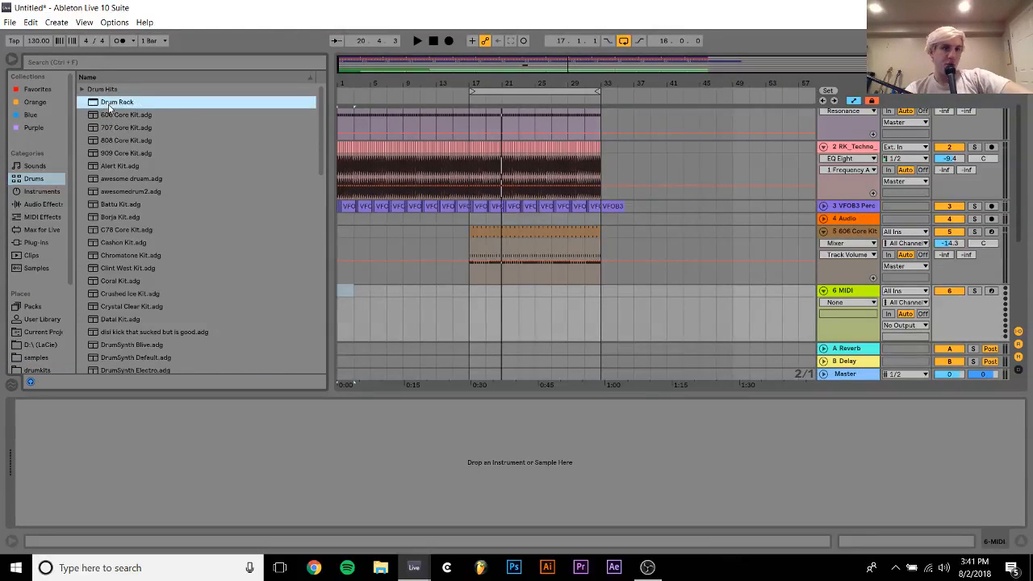
Find the Lo-Fi Techno pack in the samples folder and expand its SM147 - Lo-Fi Techno - Wavs folder
scroll(42, 368, down, 3)
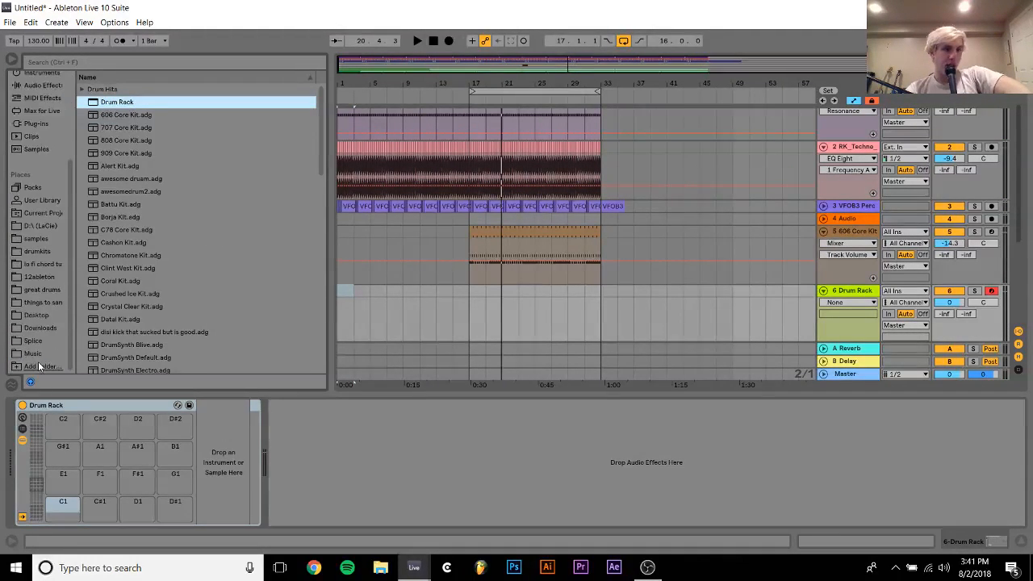
click(36, 239)
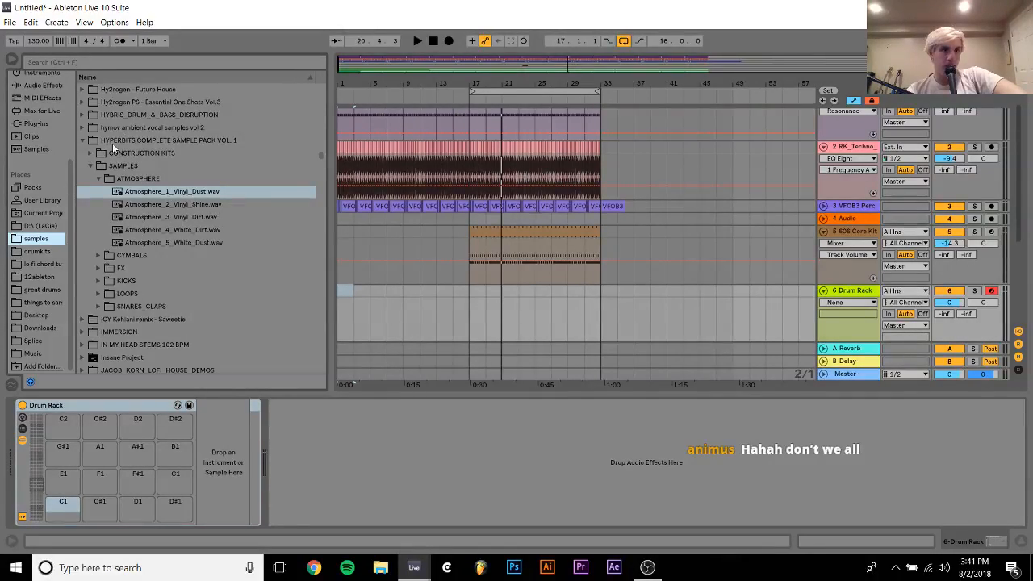
click(81, 141)
scroll(81, 145, down, 15)
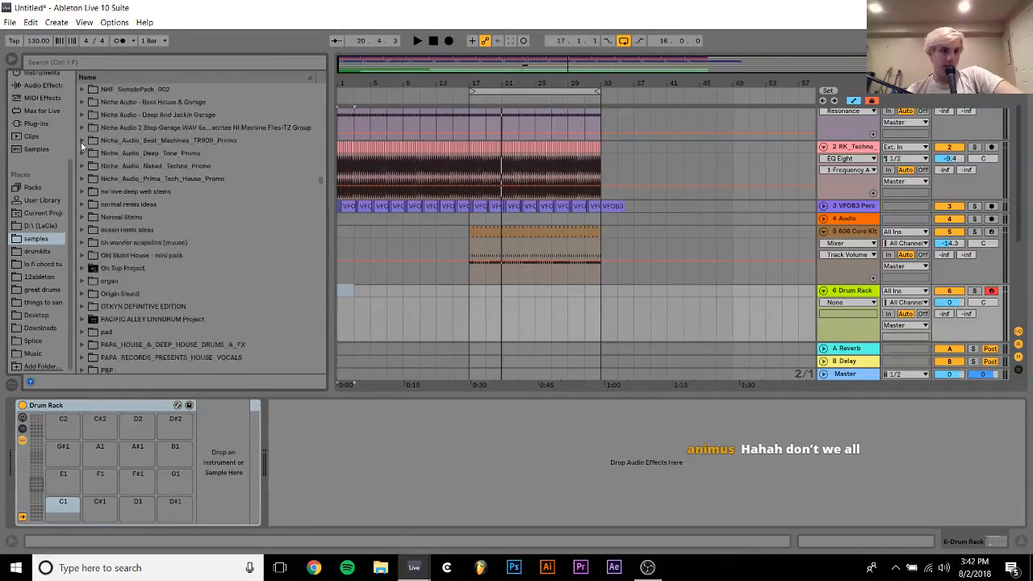
scroll(81, 145, down, 8)
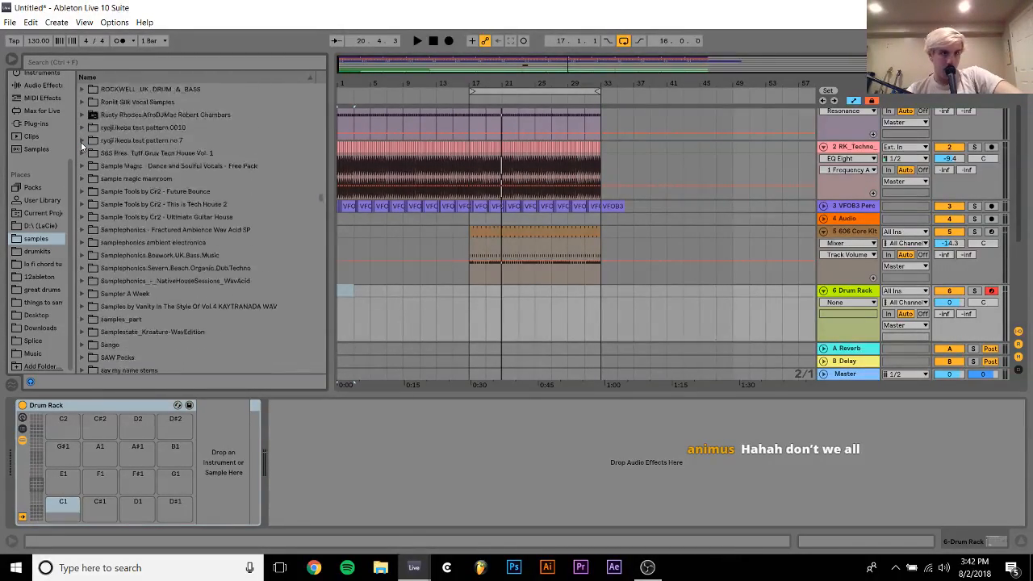
scroll(82, 146, up, 10)
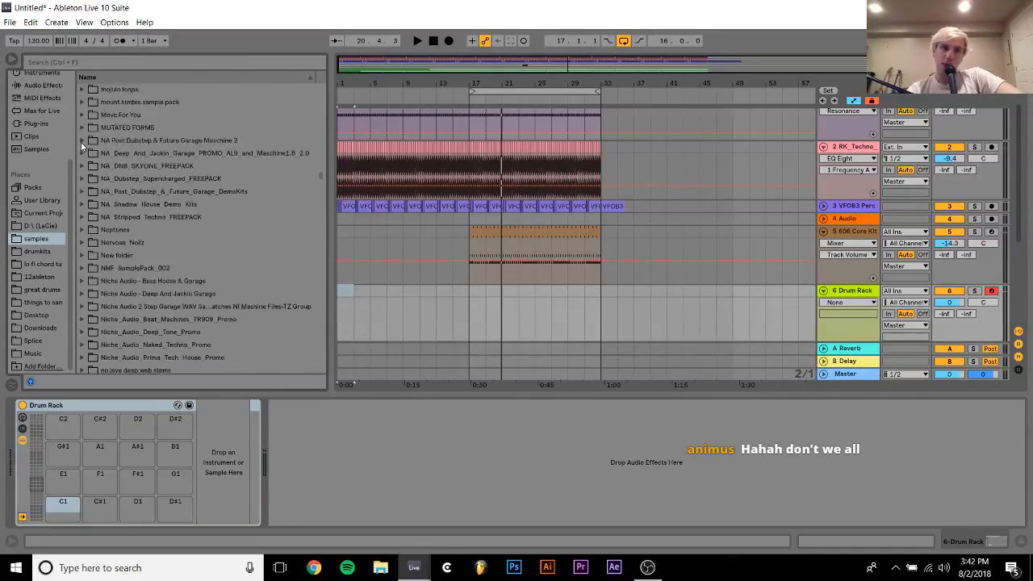
scroll(81, 145, up, 5)
scroll(82, 145, down, 5)
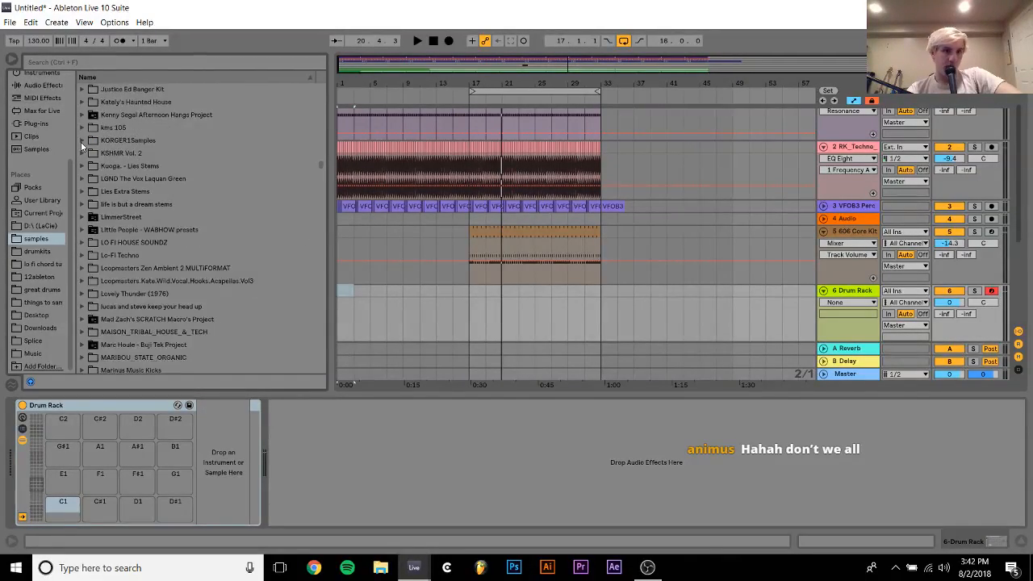
click(82, 217)
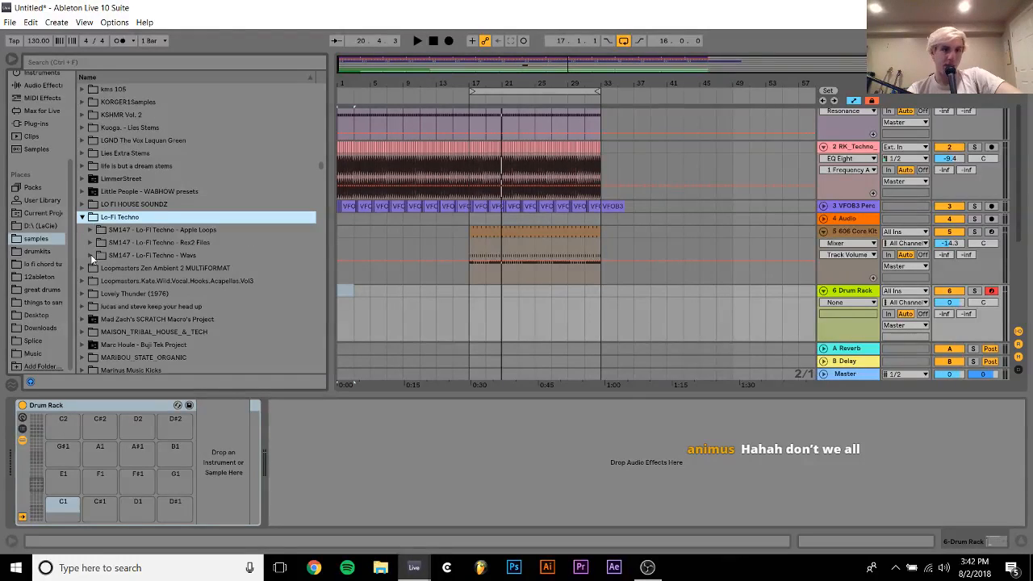
click(93, 255)
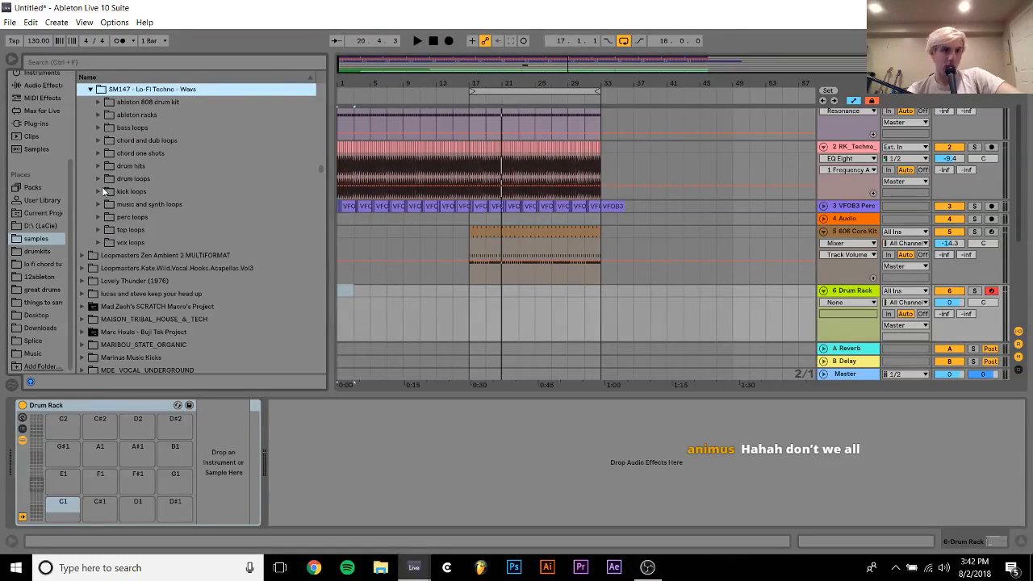
Expand the percussion folder within drum hits and begin auditioning its one-shot samples
click(100, 170)
key(Right)
key(Down)
key(Down)
key(Down)
key(Down)
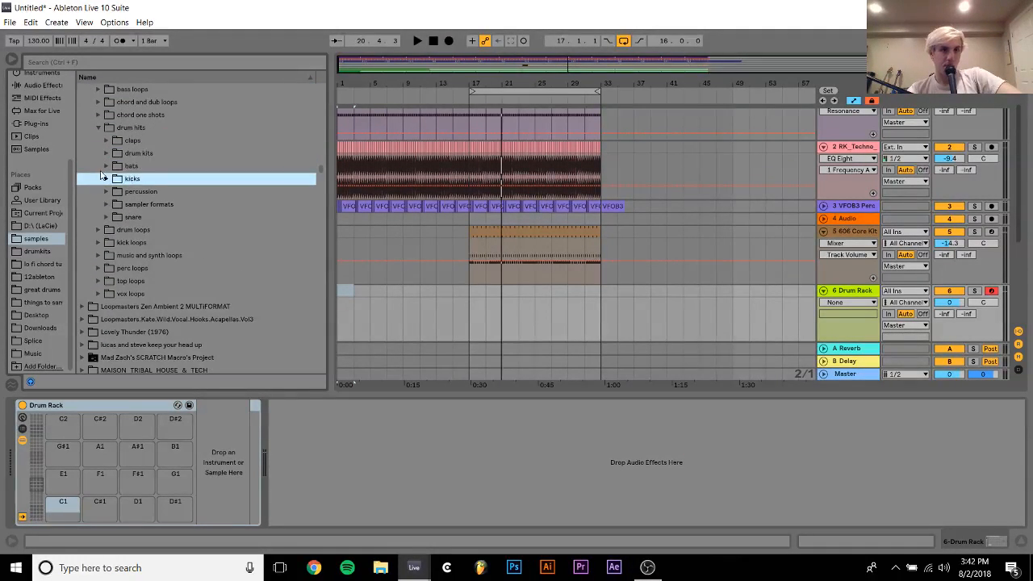
key(Down)
key(Right)
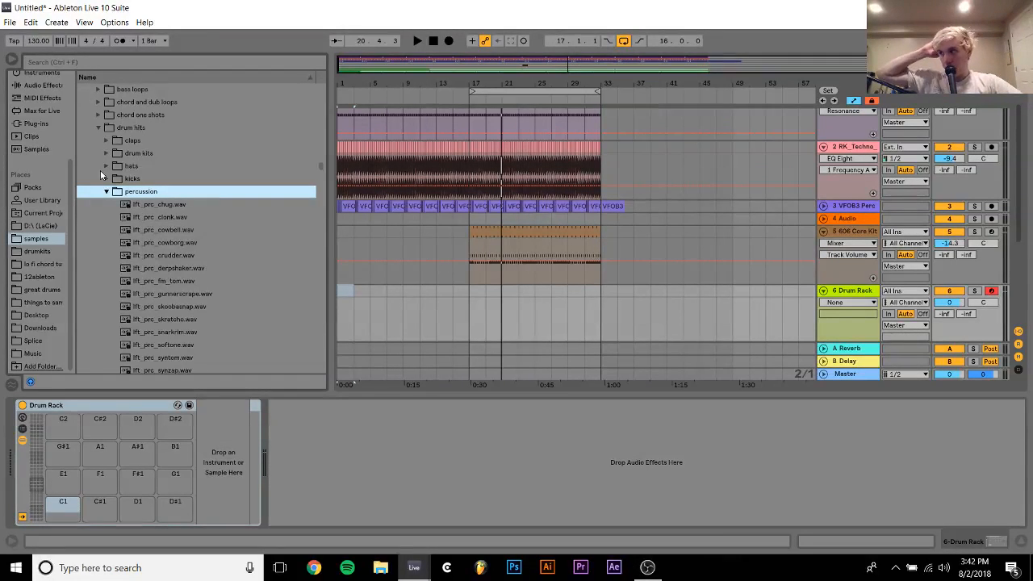
key(Down)
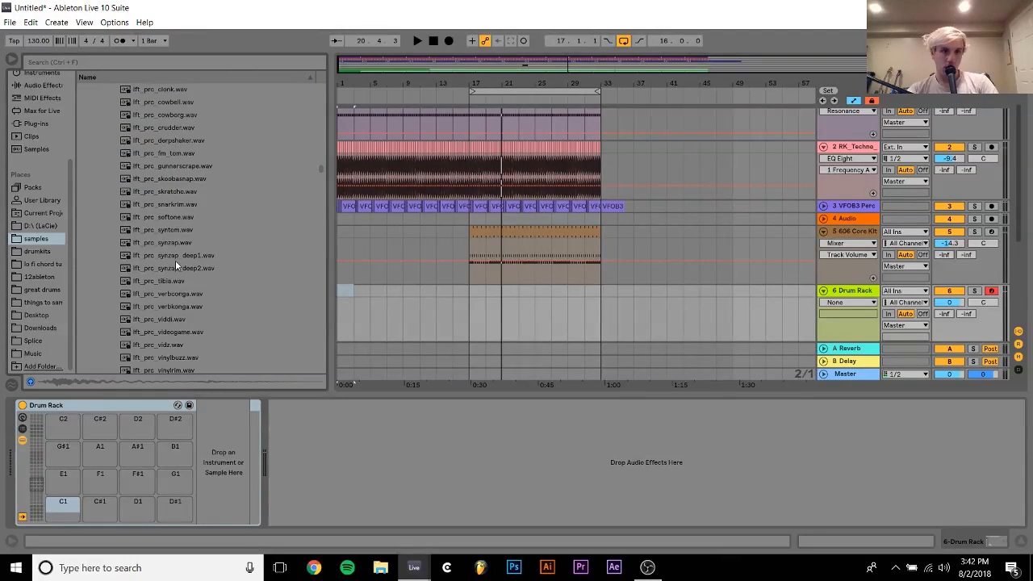
Load the percussion one-shots from lft_prc_chug through lft_prc_synzap onto the Drum Rack's pads starting at C1
shift+click(176, 245)
mouse_move(78, 505)
mouse_down()
mouse_move(56, 510)
mouse_move(61, 500)
mouse_up()
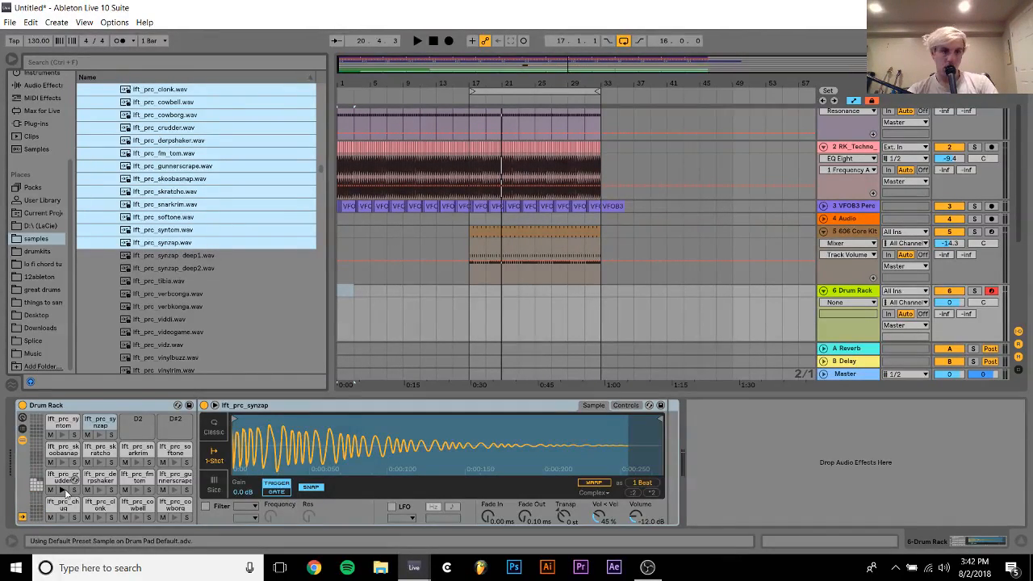
Audition more of the percussion samples and load lft_prc_vulkatom and lft_prc_waxrim onto the empty D2 and D#2 pads
click(153, 347)
scroll(153, 348, down, 1)
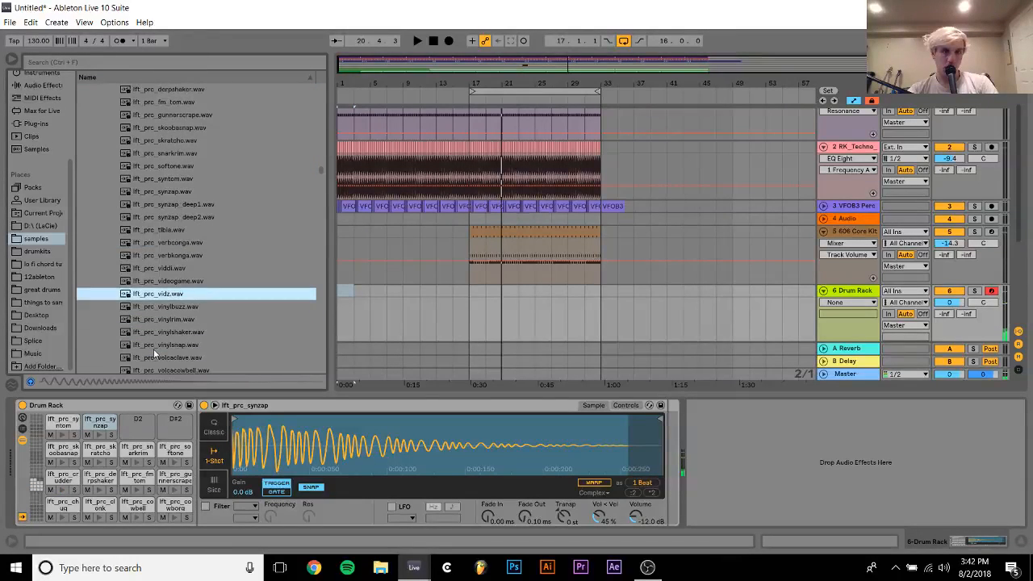
click(177, 234)
click(174, 242)
scroll(170, 240, down, 3)
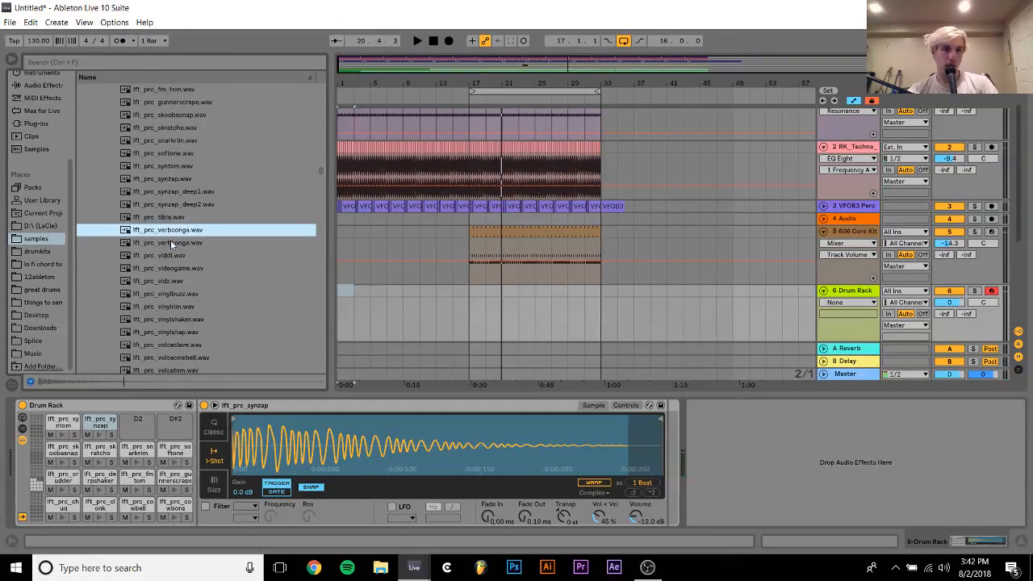
click(170, 242)
click(170, 255)
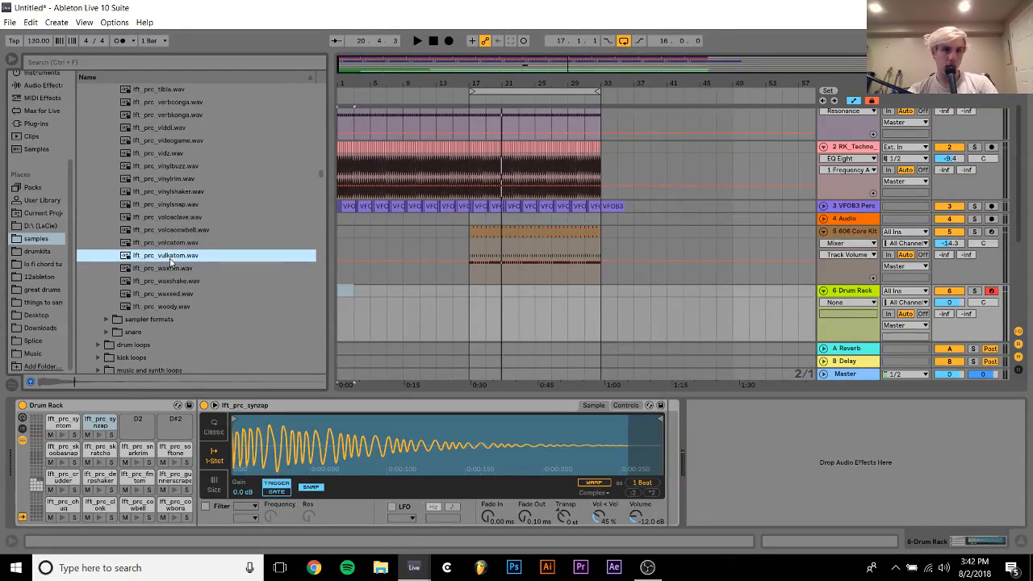
click(171, 269)
click(171, 282)
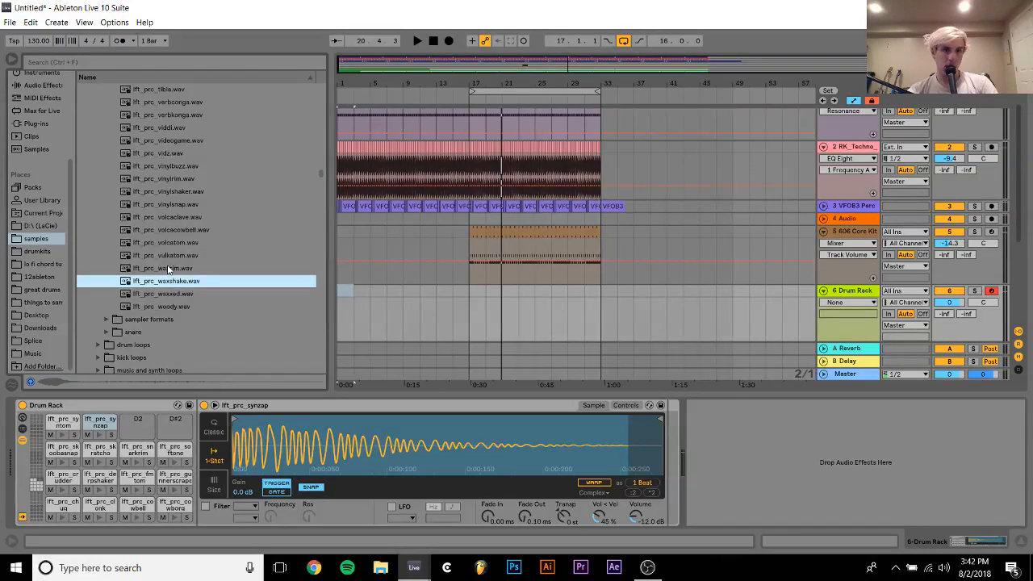
click(169, 269)
shift+click(169, 256)
drag(161, 253, 142, 430)
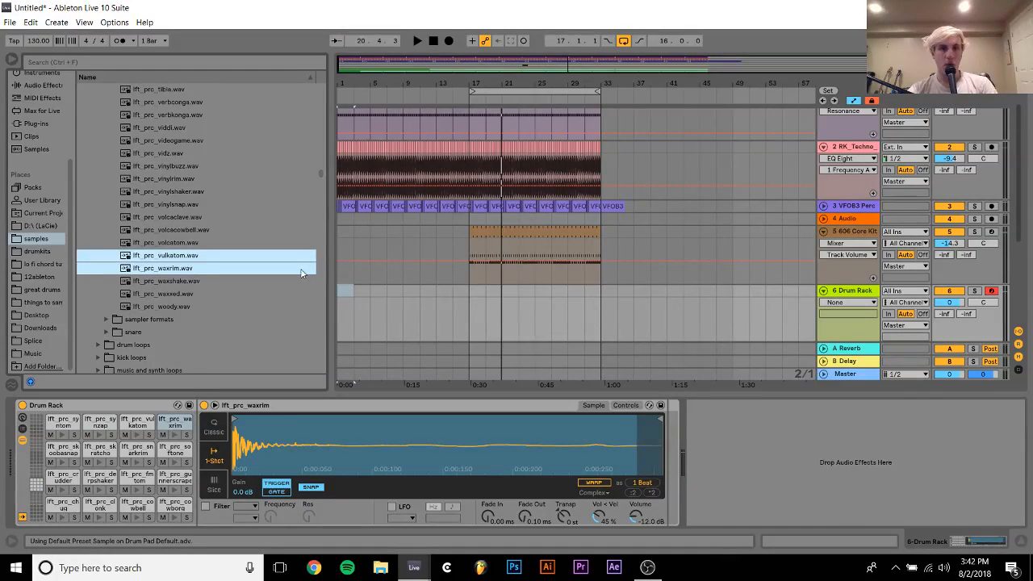
Create an empty MIDI clip on the Drum Rack track from bar 17 to bar 21
click(472, 292)
drag(516, 294, 506, 292)
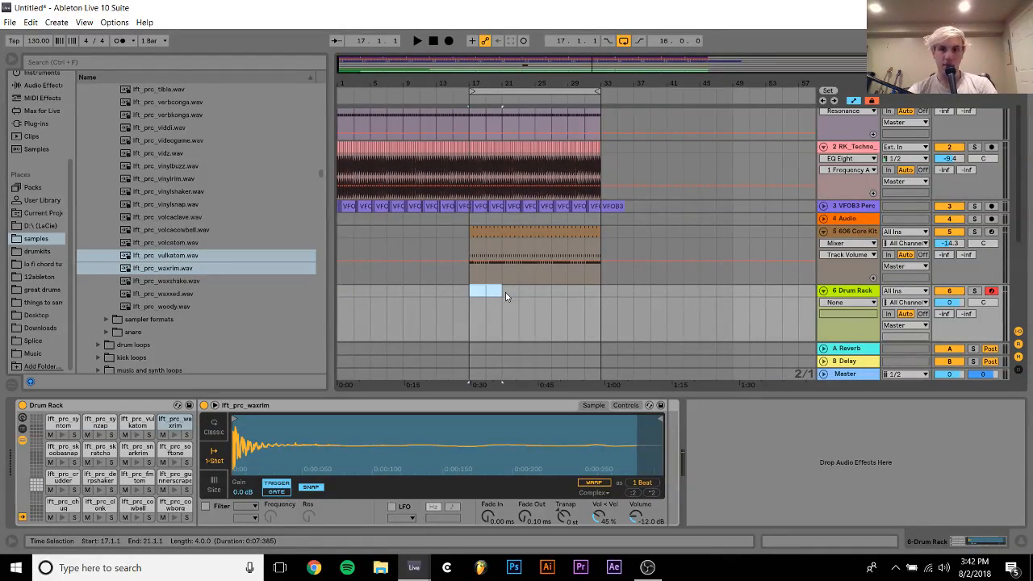
key(ctrl+shift+m)
Stack sixteenth notes at the clip's start on the pads from chug up to crudder
double_click(251, 344)
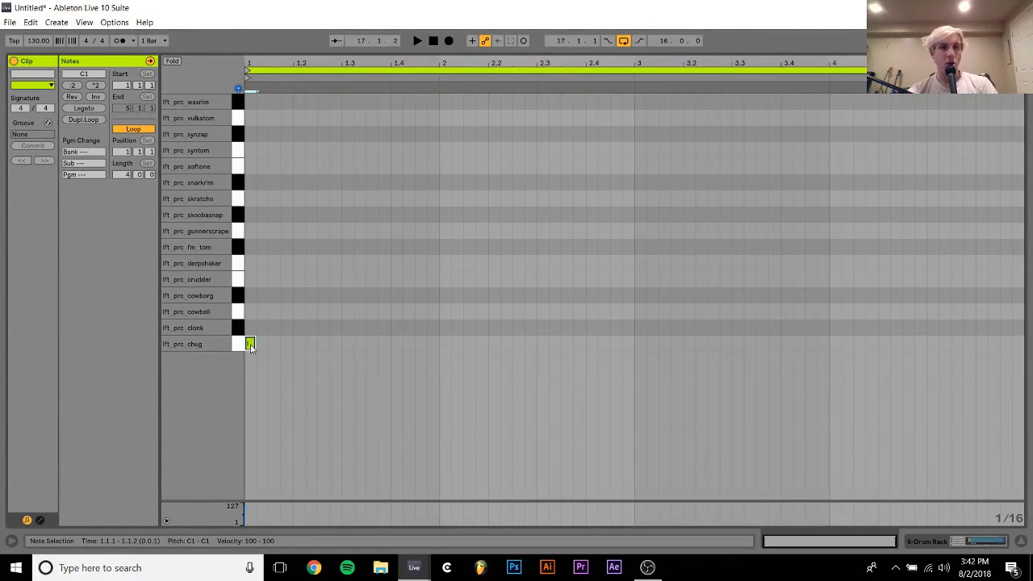
double_click(250, 328)
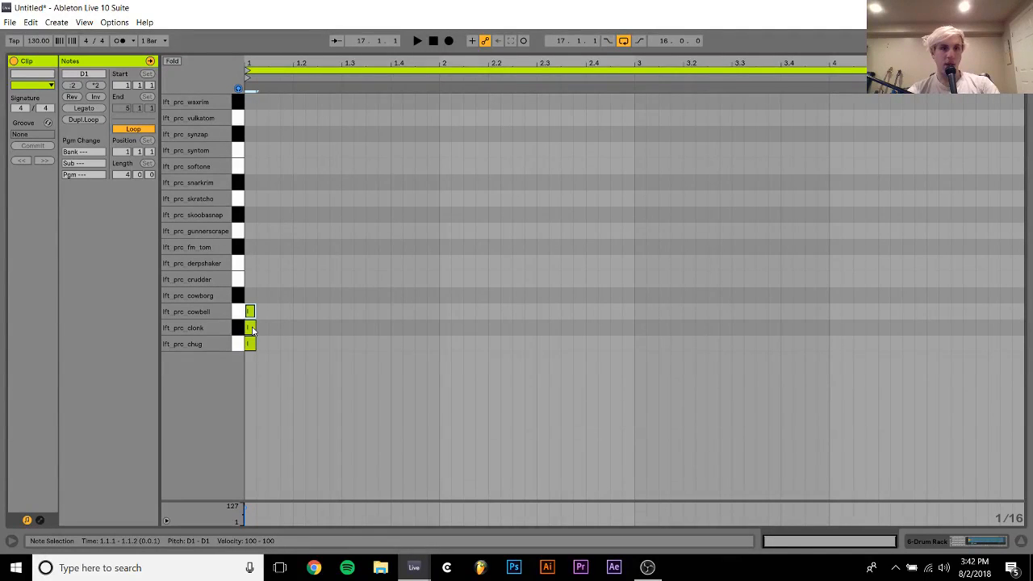
key(ctrl+d)
key(Up)
key(Left)
key(ctrl+d)
key(Up)
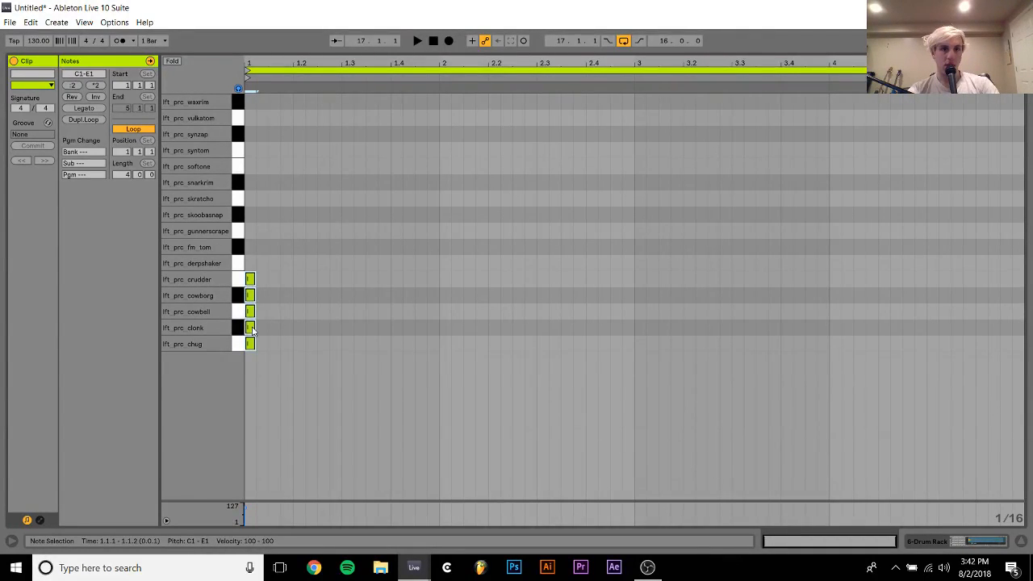
Duplicate the stacked notes upward so every pad through waxrim has a sixteenth note at the clip's start
key(ctrl+d)
key(Up)
key(Up)
key(Up)
key(Up)
key(Up)
key(Left)
key(ctrl+a)
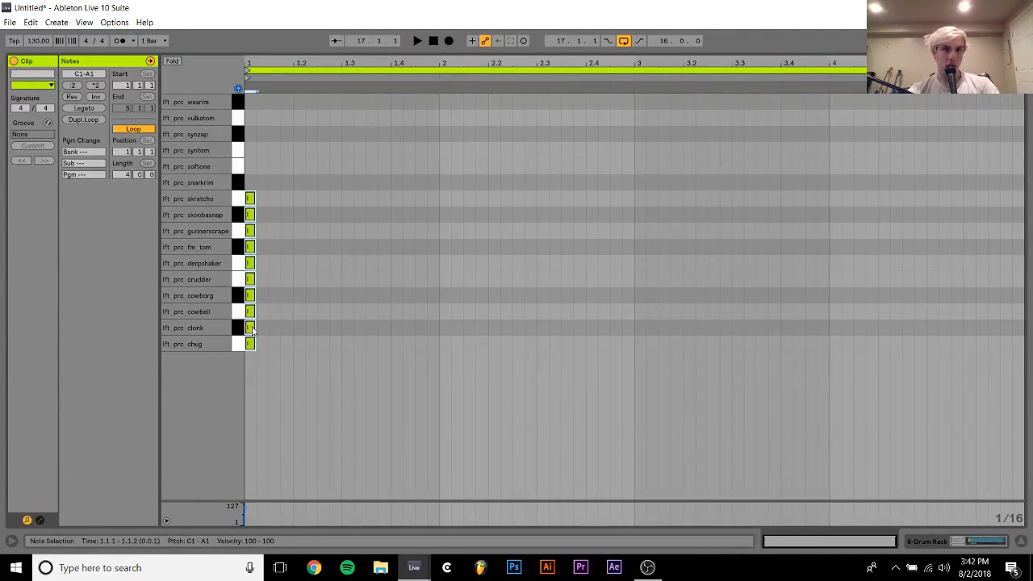
key(ctrl+d)
key(Up)
key(Up)
key(Up)
key(Up)
key(Left)
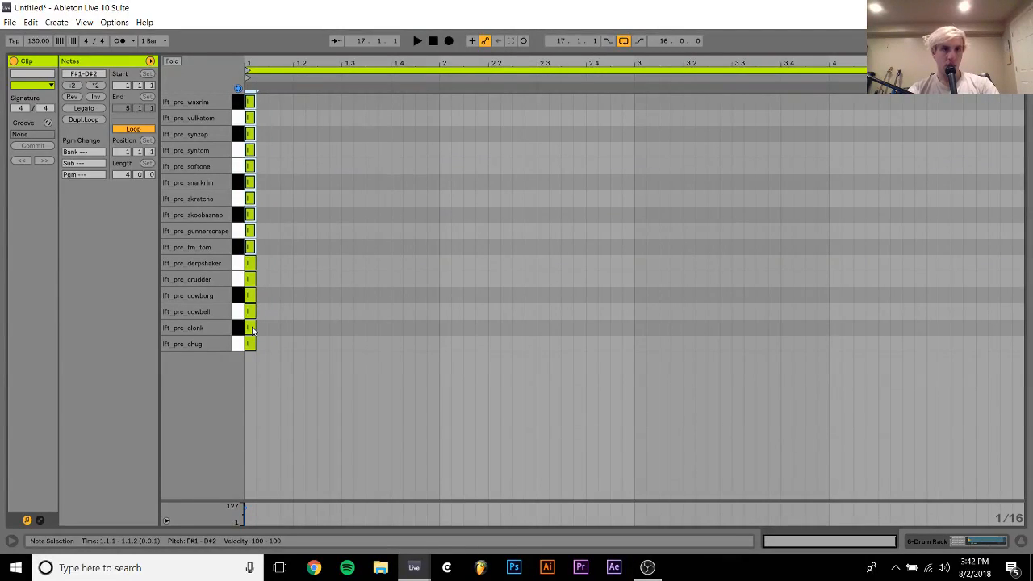
Stretch all notes to the full clip length with Legato and lower the Drum Rack track's volume to -13.6 dB
key(ctrl+a)
click(79, 109)
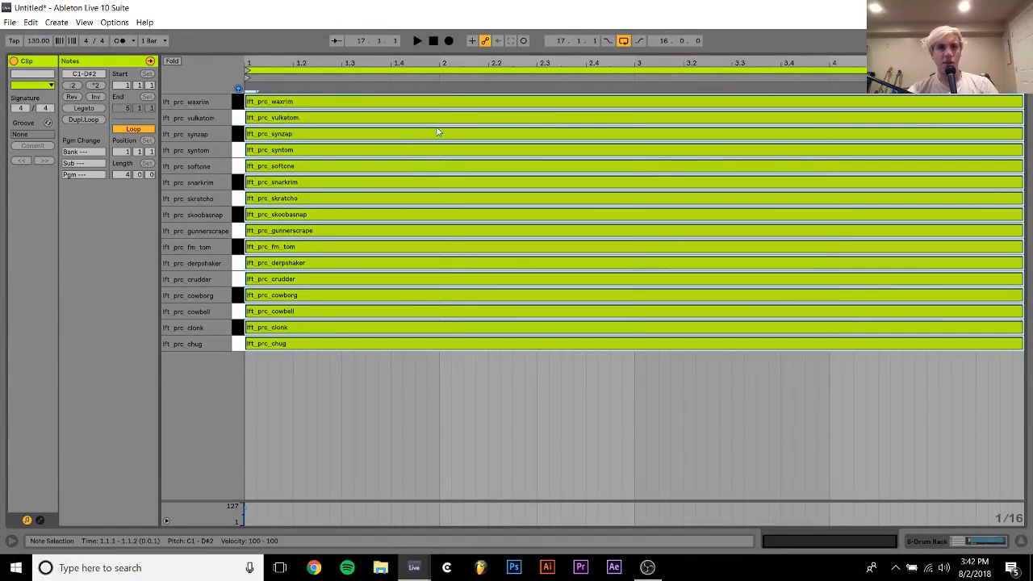
click(932, 541)
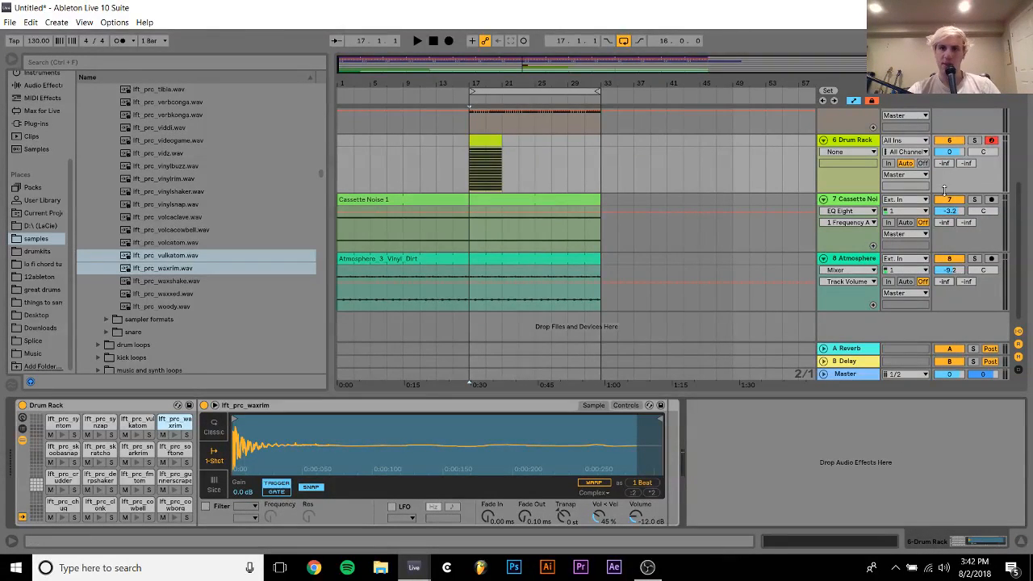
drag(949, 153, 949, 181)
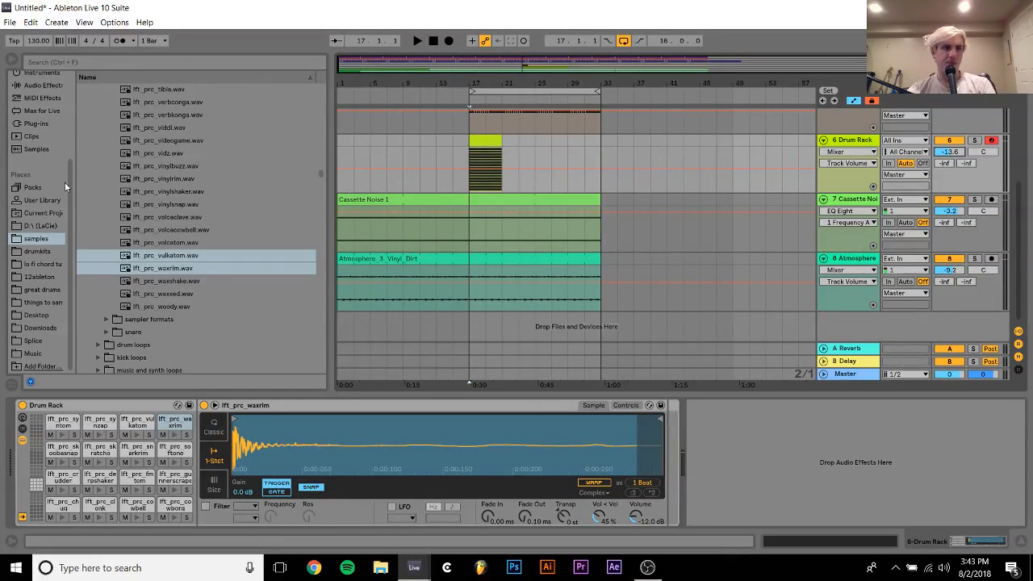
Add an Arpeggiator with Random style before the Drum Rack and try a 1/24 rate during playback
click(38, 97)
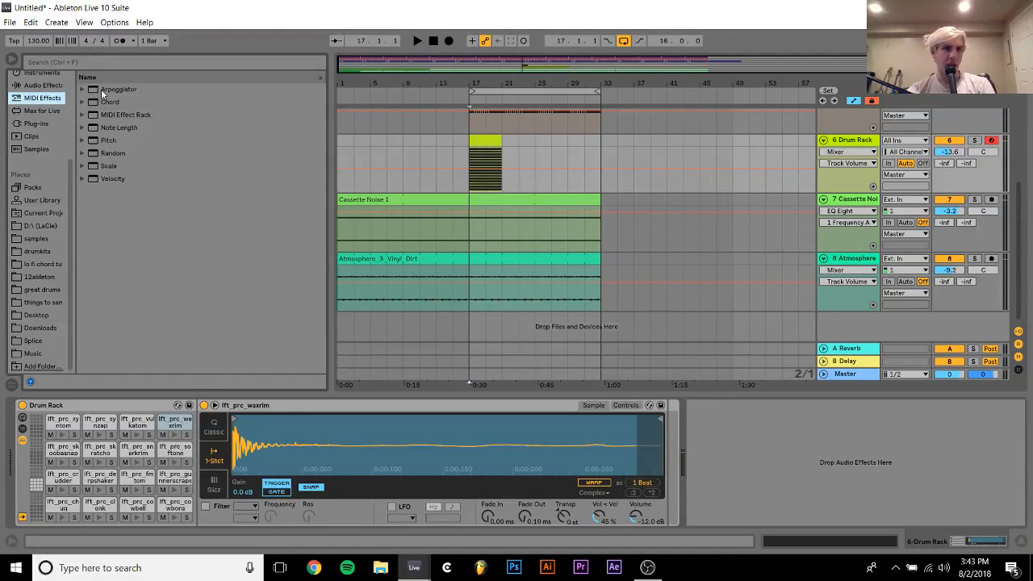
double_click(100, 89)
click(46, 425)
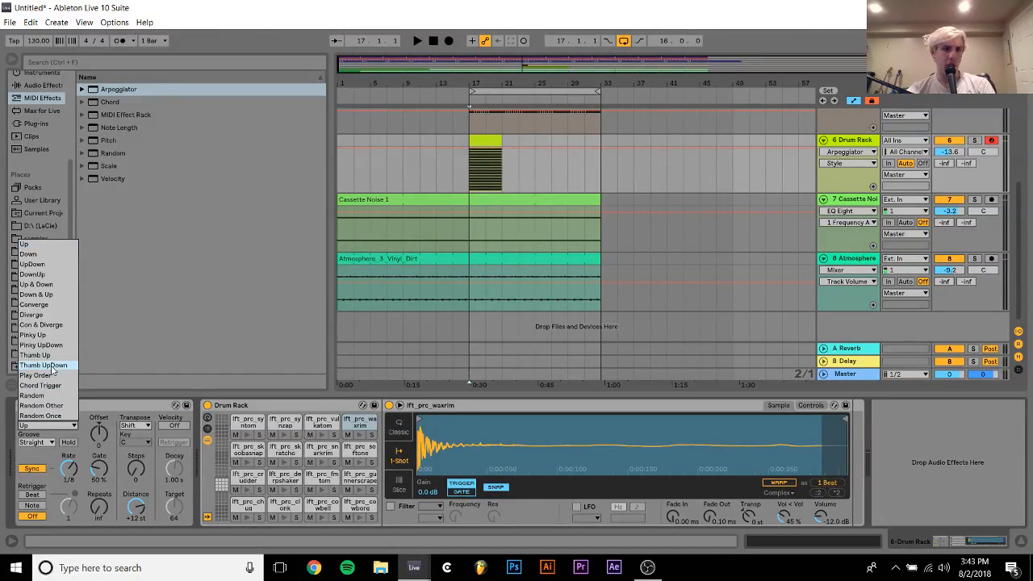
click(48, 395)
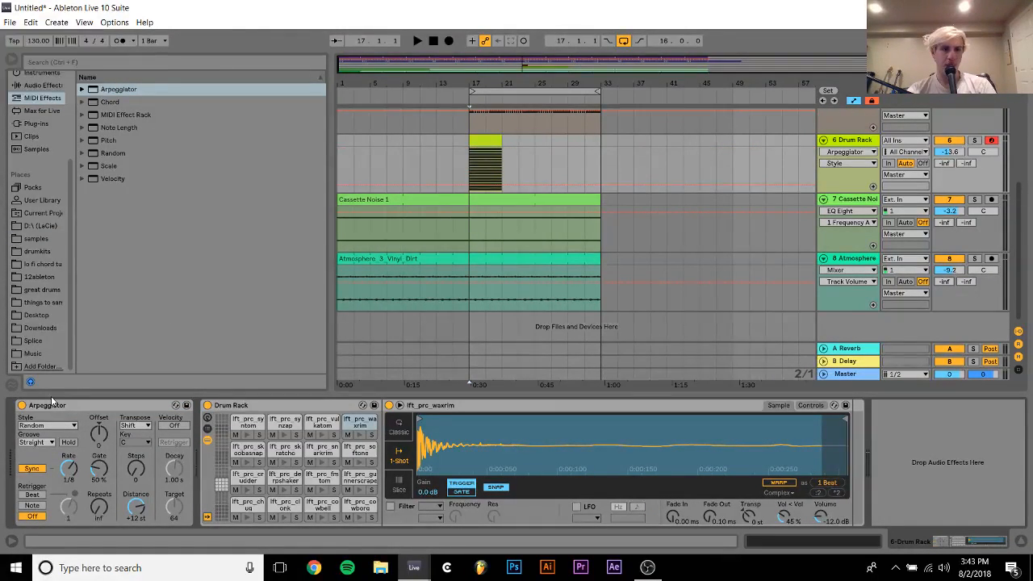
key(space)
drag(69, 473, 69, 469)
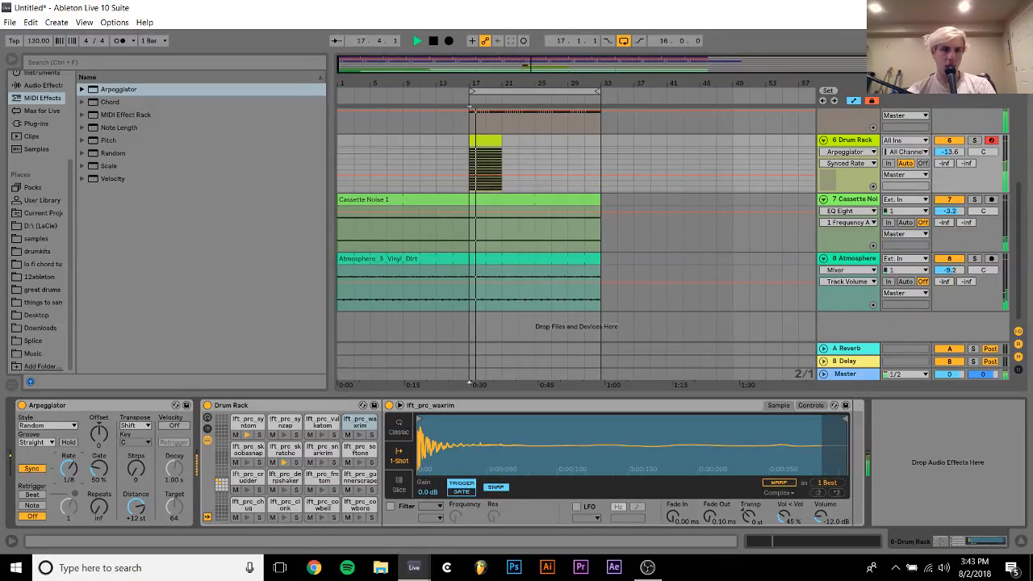
Solo the Drum Rack track and extend its MIDI clip to bar 33
click(974, 139)
drag(502, 146, 601, 146)
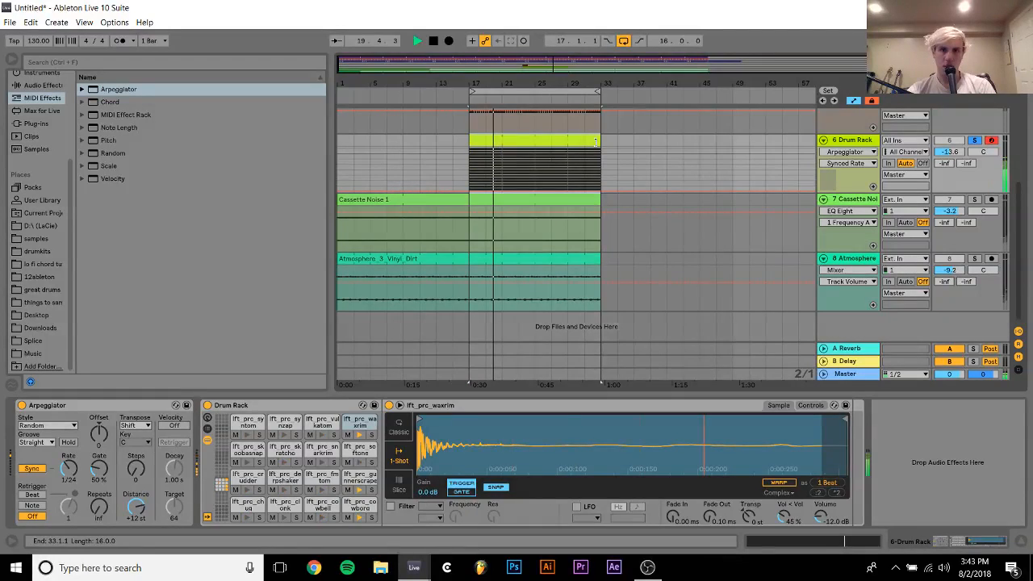
Set the Arpeggiator's rate to 1/16 and its gate to 139 %
drag(69, 471, 70, 465)
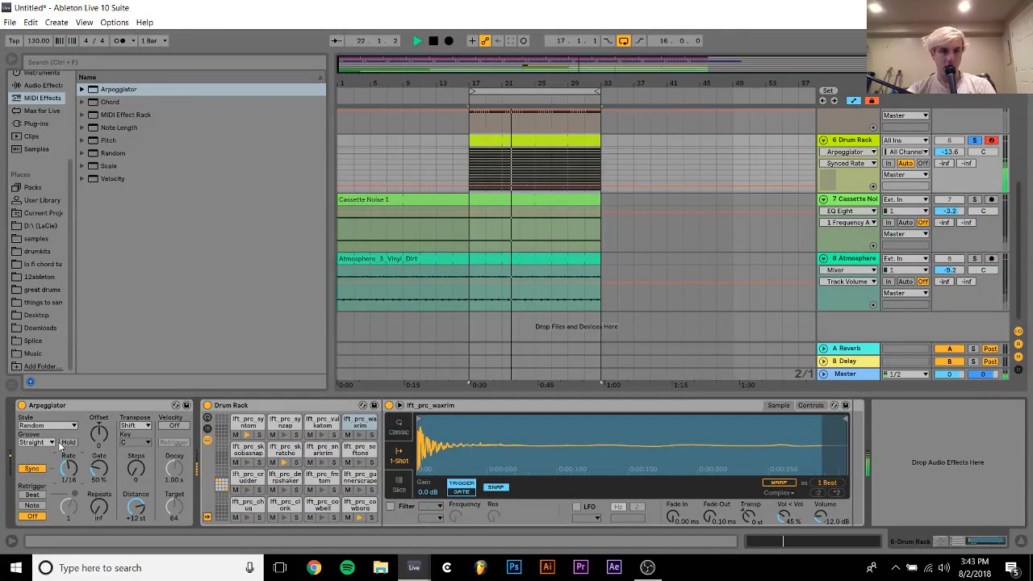
click(92, 457)
drag(102, 472, 102, 423)
click(138, 475)
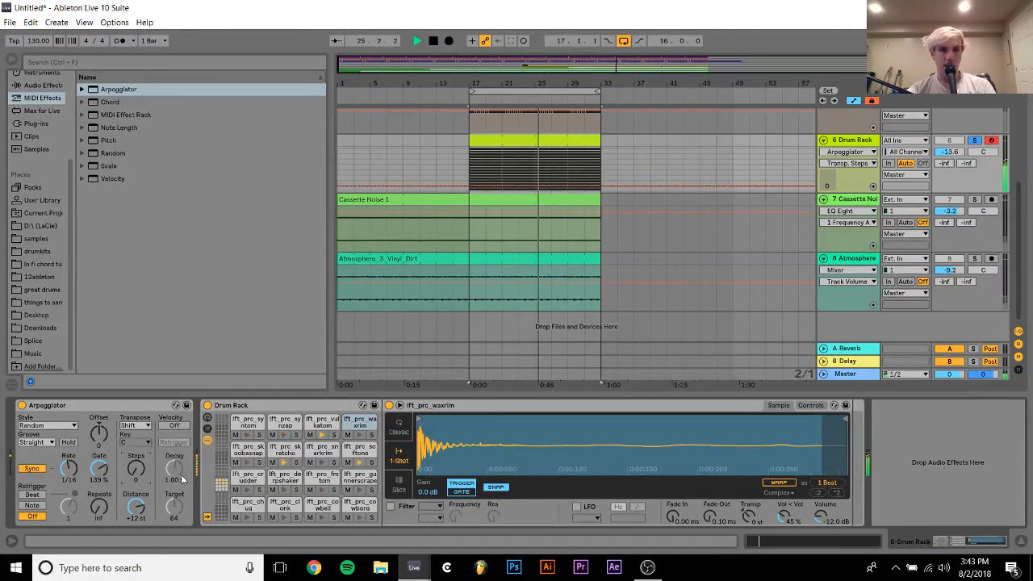
Show the Drum Rack's empty pads from E2 upward and browse the samples folder for another percussion pack
click(224, 474)
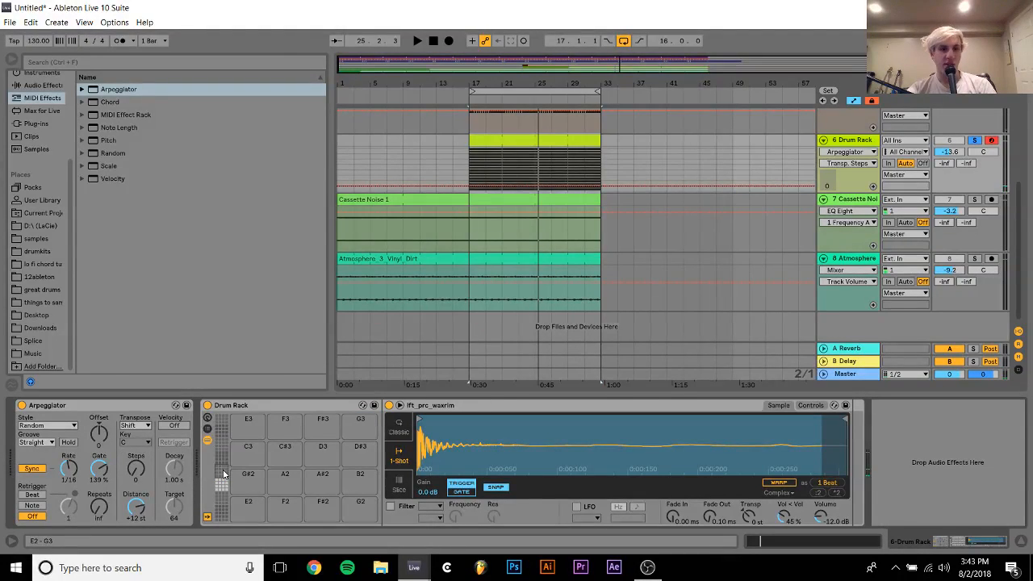
click(31, 241)
scroll(164, 277, down, 15)
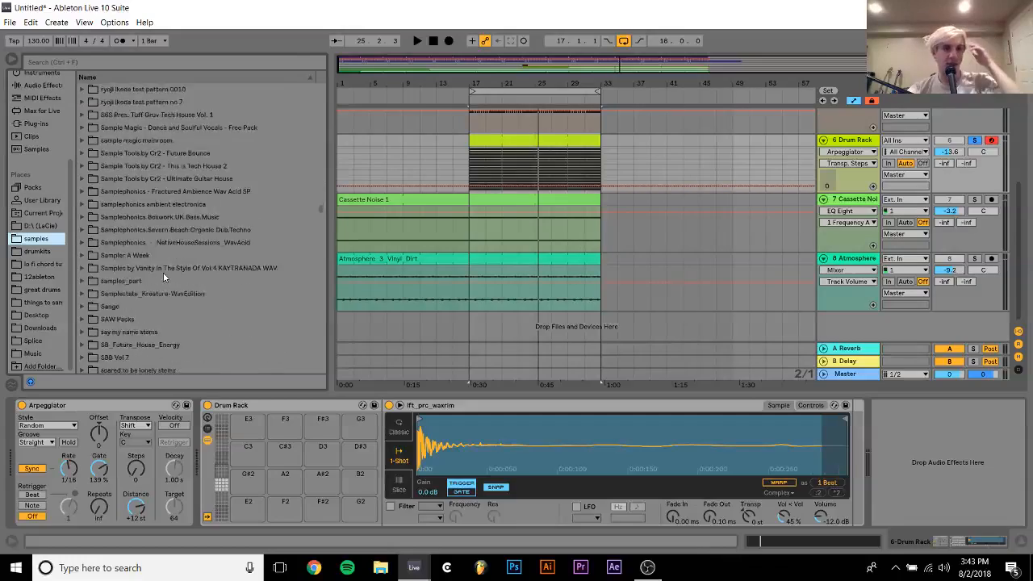
scroll(163, 277, down, 10)
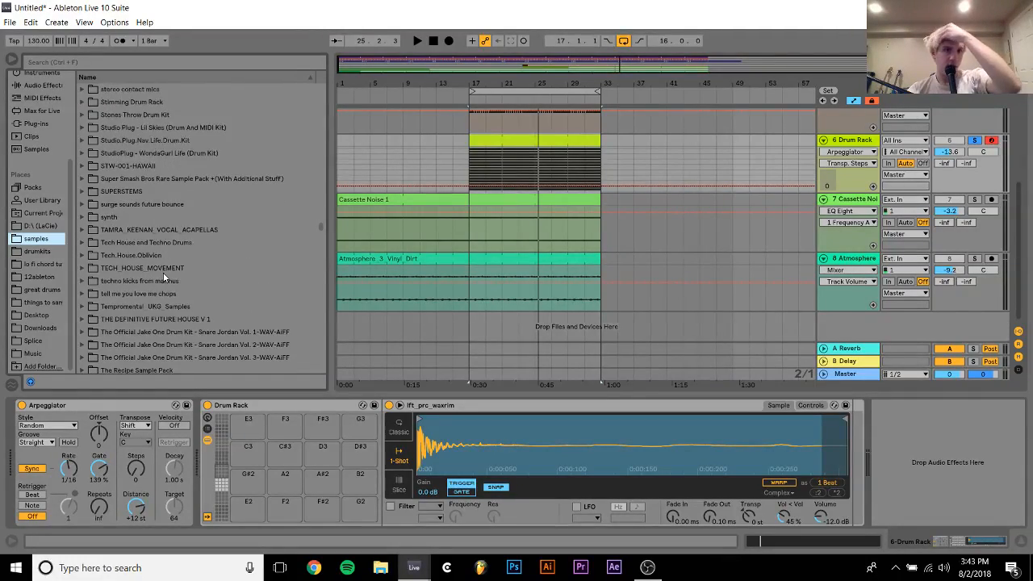
scroll(163, 277, down, 10)
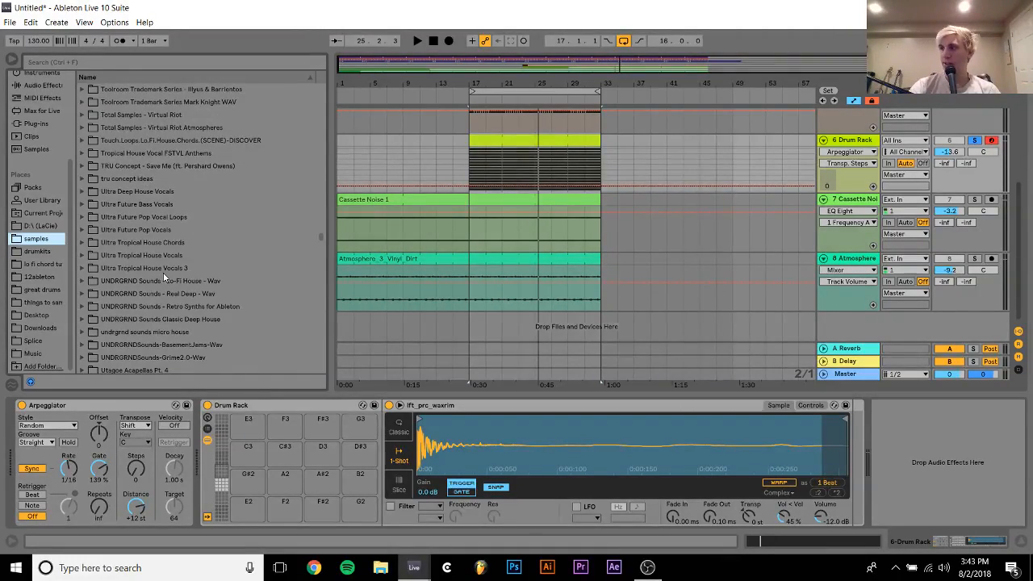
scroll(163, 276, down, 1)
scroll(163, 277, up, 7)
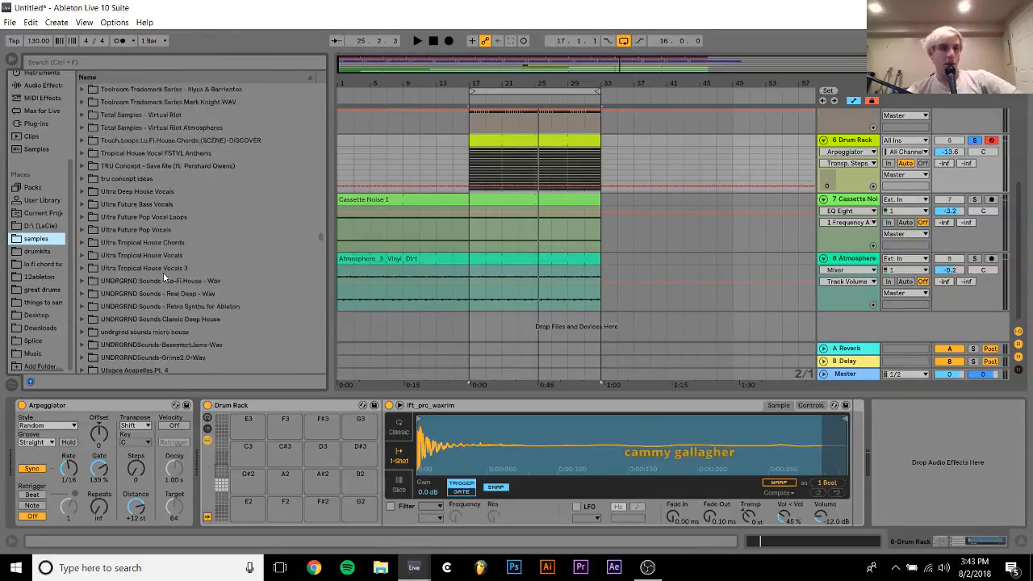
scroll(163, 277, up, 15)
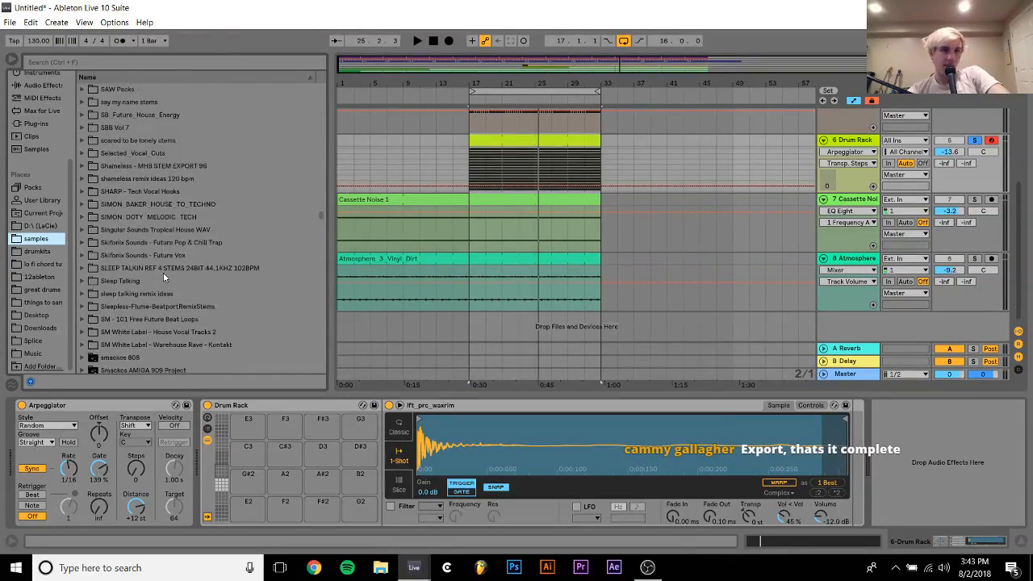
scroll(164, 277, down, 9)
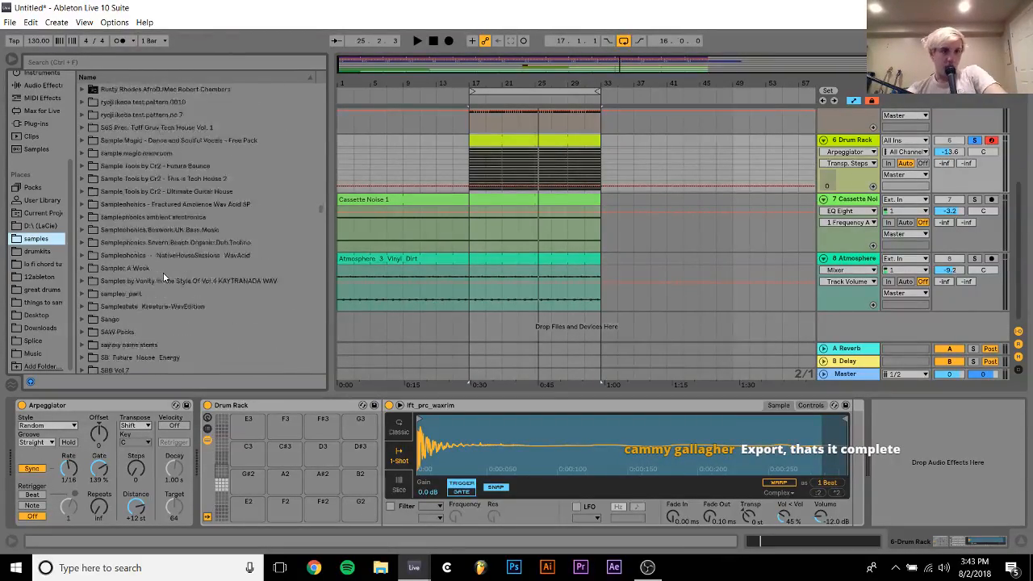
scroll(163, 276, down, 13)
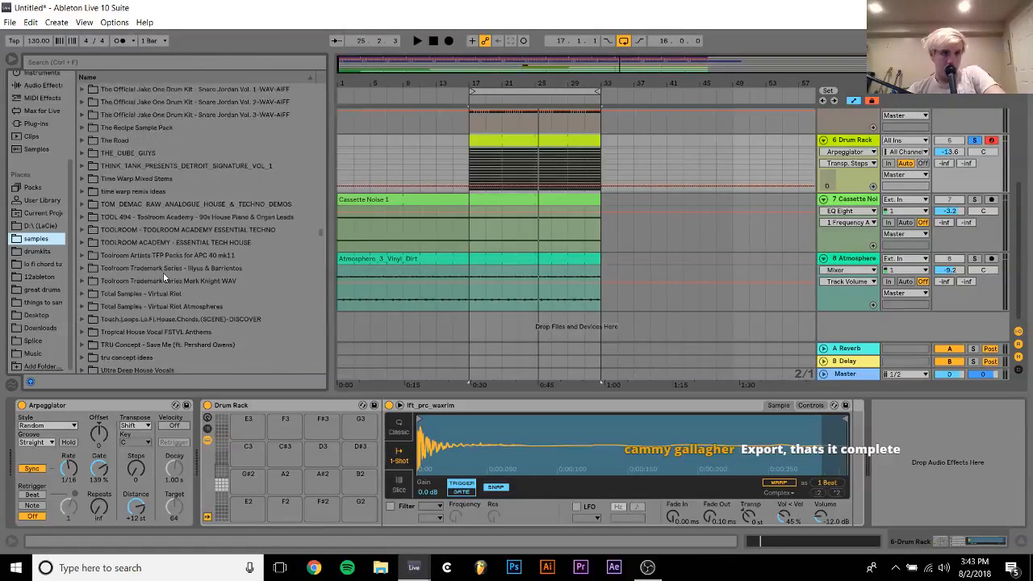
scroll(163, 277, down, 4)
Expand the Percussion folder under US_MH_Drum_Hits in the undrgrnd sounds micro house pack and look through its samples
click(155, 296)
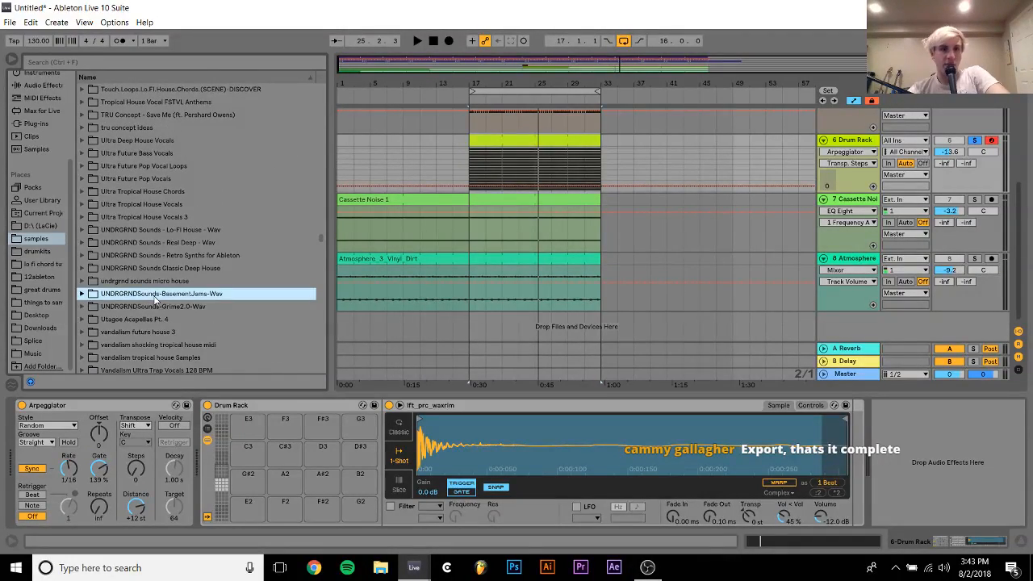
key(Up)
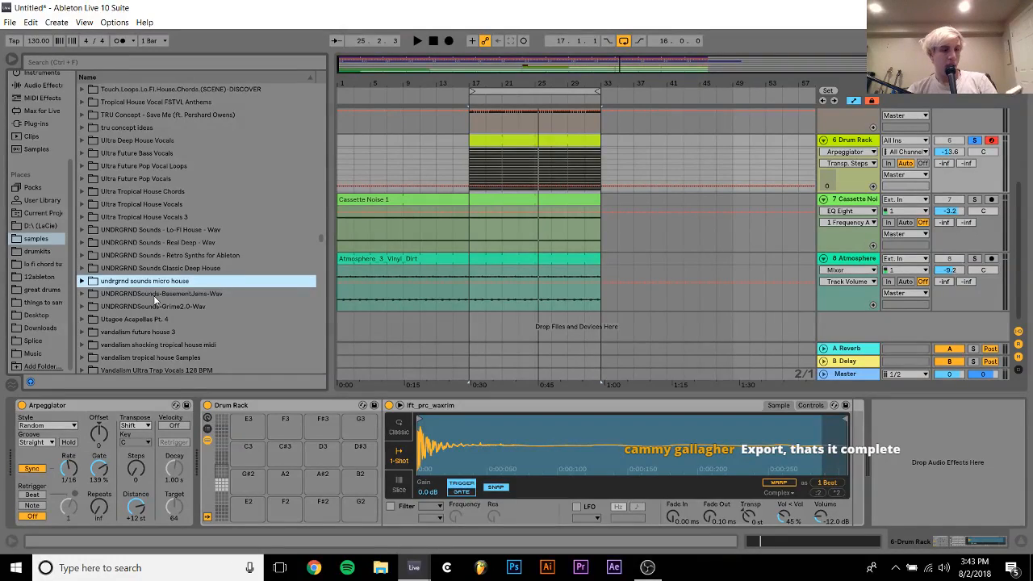
key(Right)
key(Down)
key(Down)
key(Down)
key(Up)
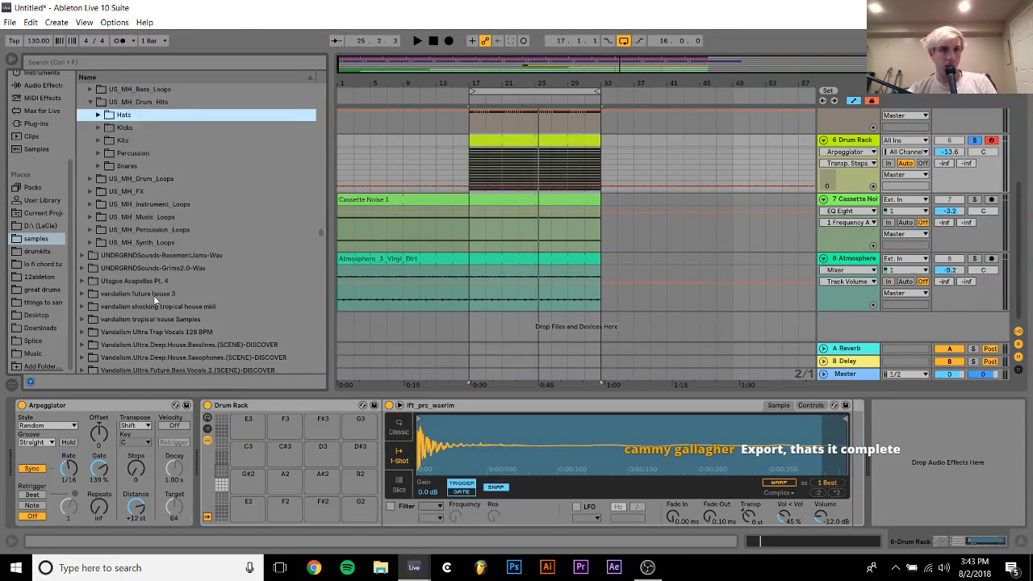
key(Right)
key(Down)
key(Down)
key(Down)
key(Down)
key(Right)
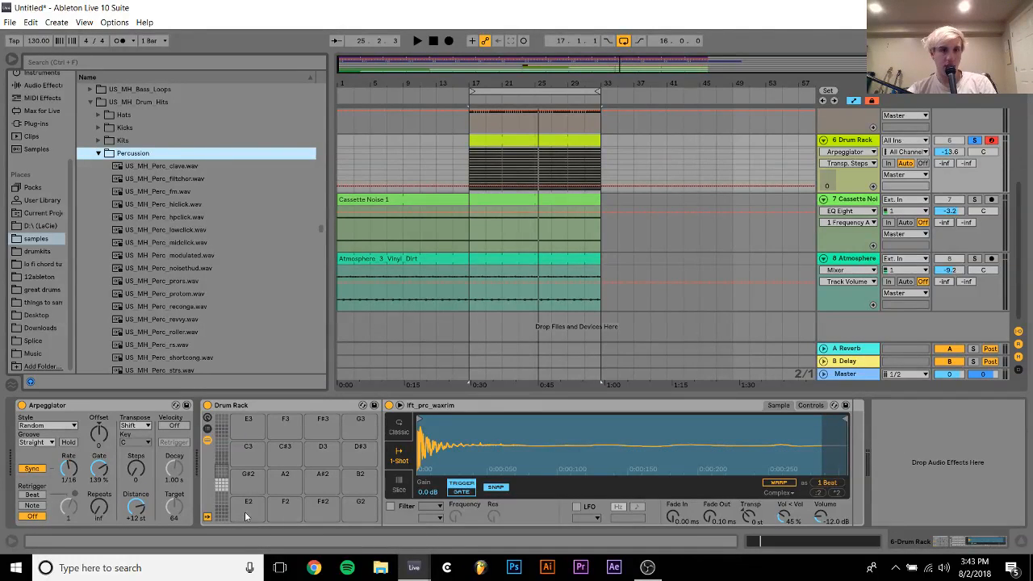
scroll(170, 294, down, 8)
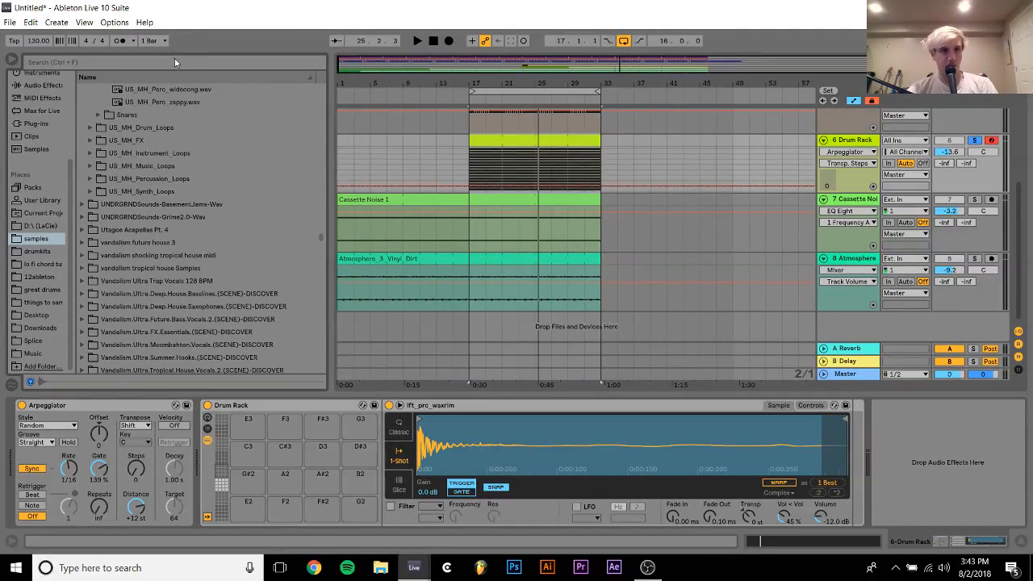
Load all US_MH_Perc samples, from clave to zappy, onto the Drum Rack's empty pads starting at E2
shift+click(154, 104)
drag(153, 104, 253, 513)
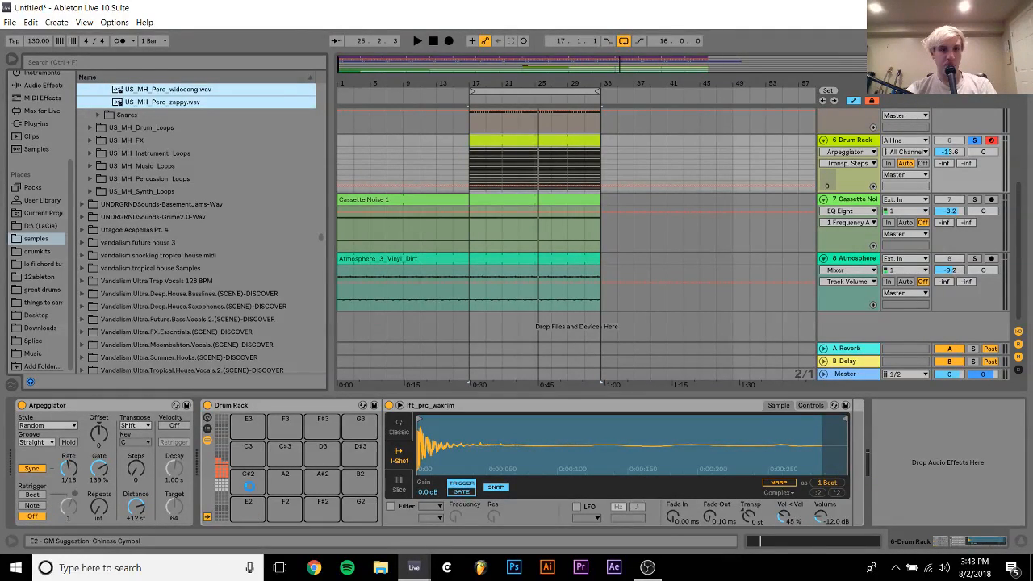
drag(219, 457, 222, 461)
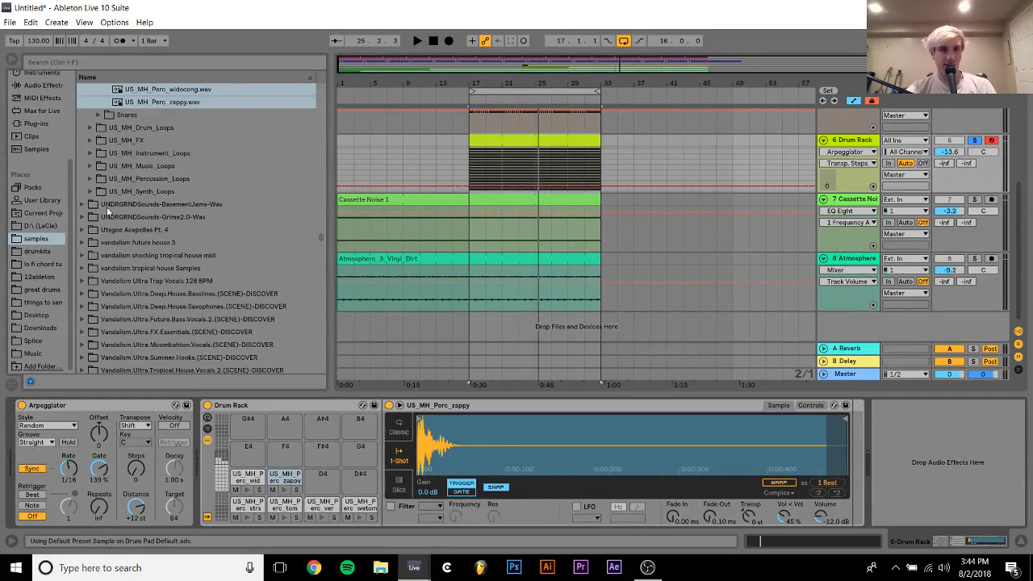
Collapse the undrgrnd sounds micro house folder and expand the UNDRGRND Sounds - Real Deep - Wav pack
scroll(107, 209, up, 10)
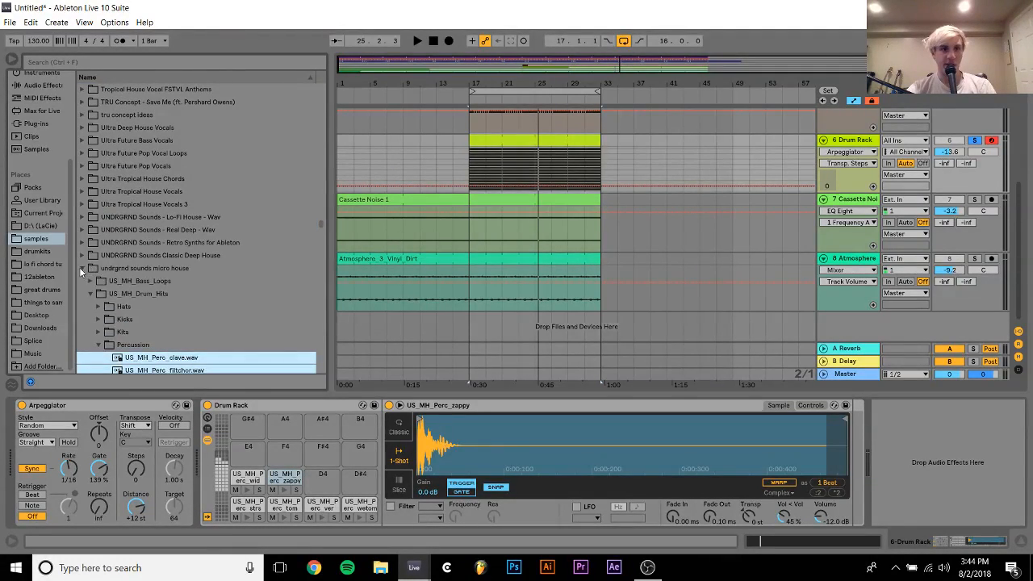
click(82, 268)
key(Up)
key(Up)
key(Up)
key(Up)
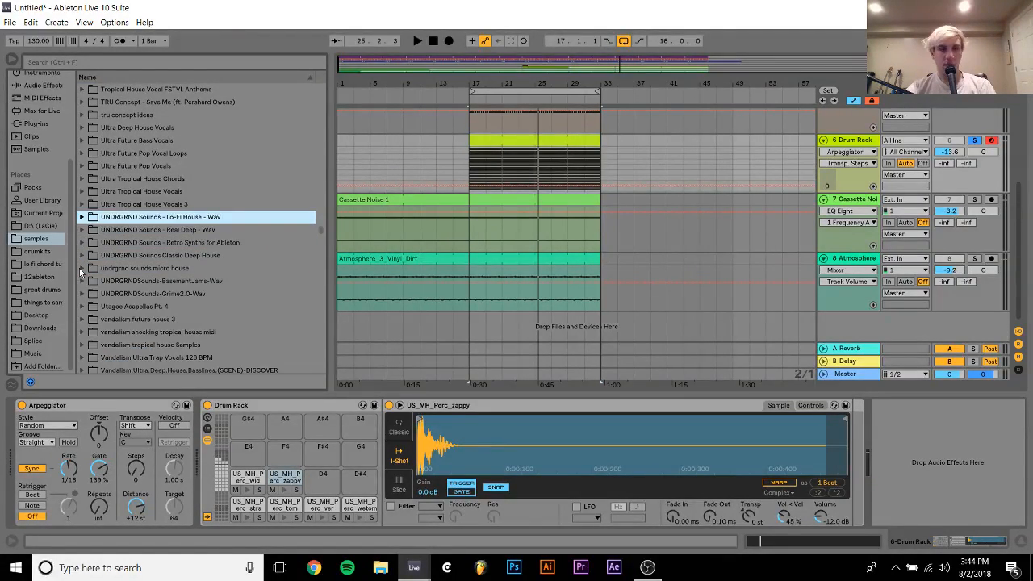
key(Down)
key(Up)
key(Down)
key(Down)
key(Down)
key(Down)
key(Down)
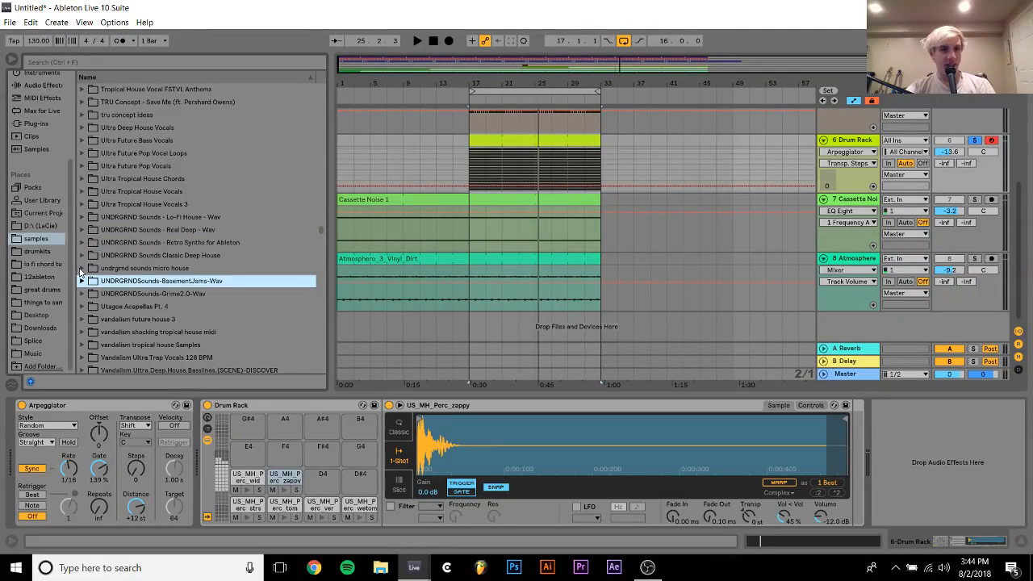
key(Up)
key(Up)
key(Up)
Expand the Real Deep pack's Drum Hits folder and the Percussion folder inside it
key(Up)
key(Right)
key(Down)
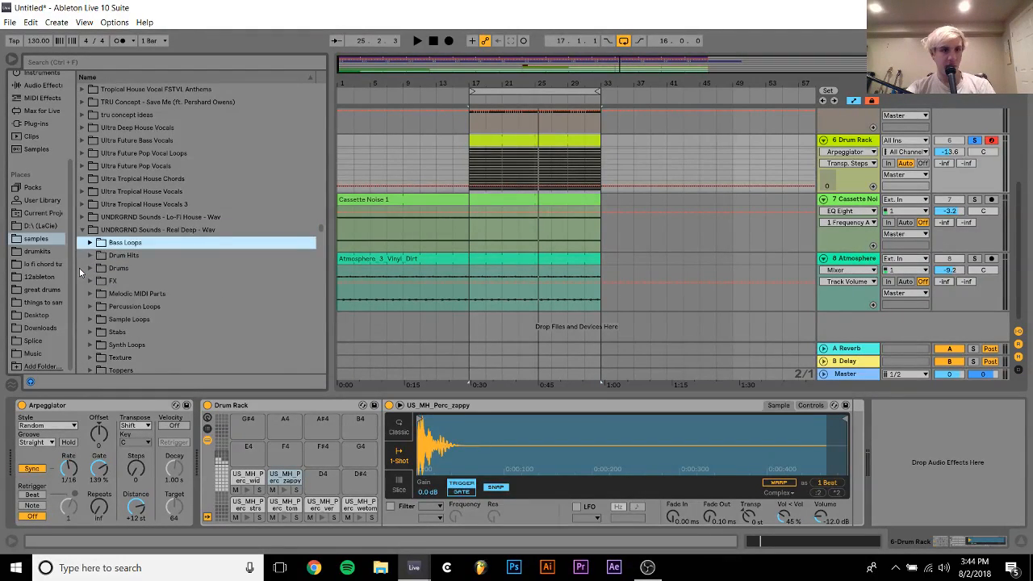
key(Down)
key(Down)
key(Right)
key(Down)
key(Up)
key(Left)
key(Up)
key(Right)
key(Down)
key(Down)
key(Down)
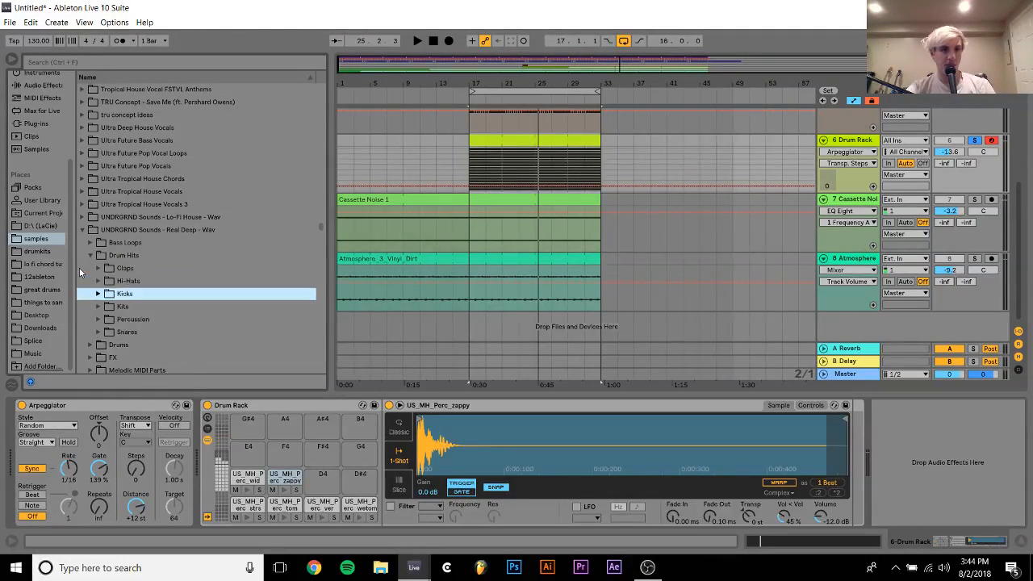
key(Down)
key(Down)
key(Right)
Load US_RD_Drumhit_Perc_9 through US_RD_Drumhit_Perc_16 onto the Drum Rack's empty pads starting at D4
click(198, 333)
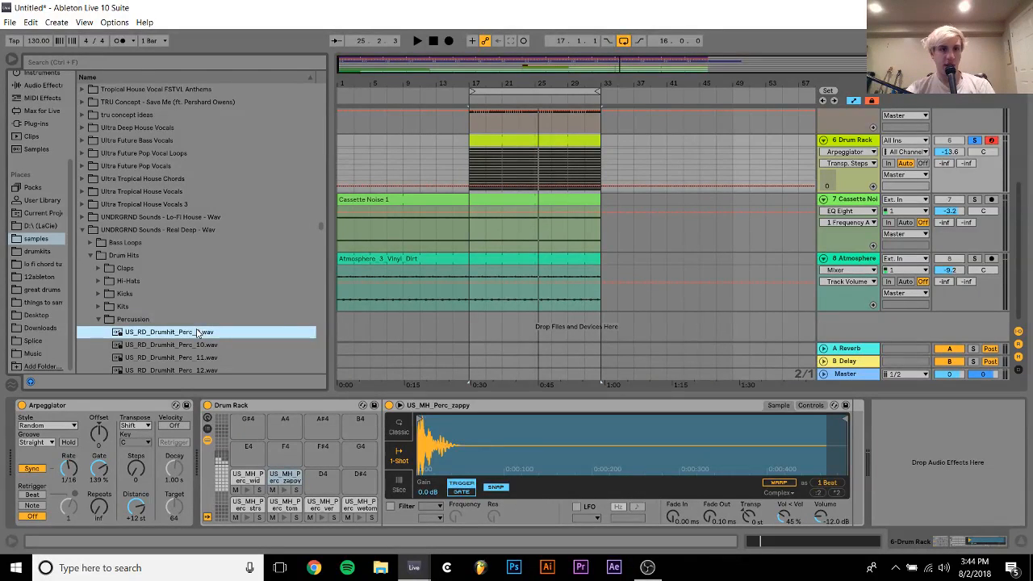
scroll(218, 306, down, 3)
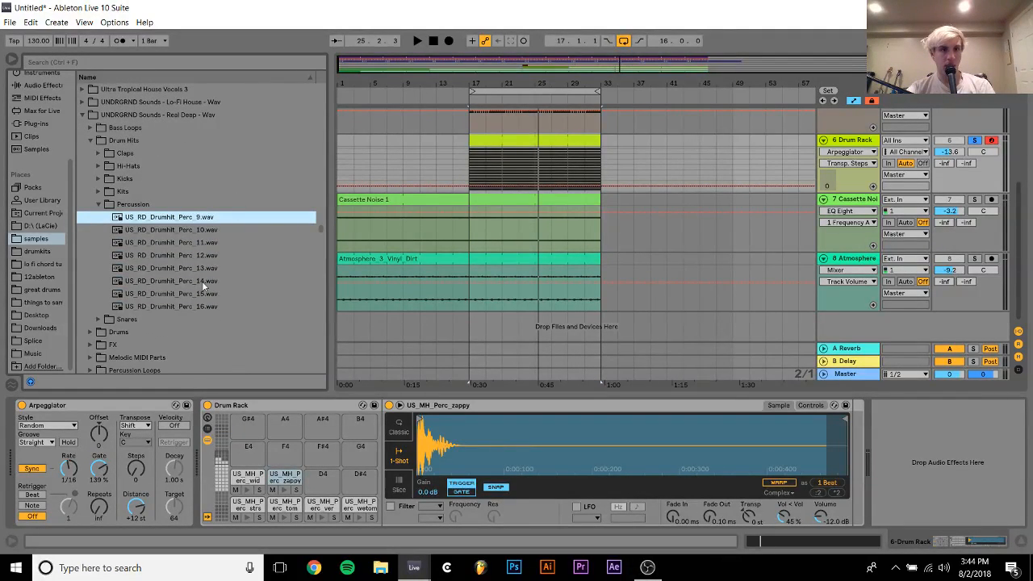
shift+click(198, 307)
drag(242, 309, 322, 487)
Browse the Real Deep pack's Drums folder and preview the loops in AM, ending on US_RD_124_Drumloop_am_top.wav
click(117, 344)
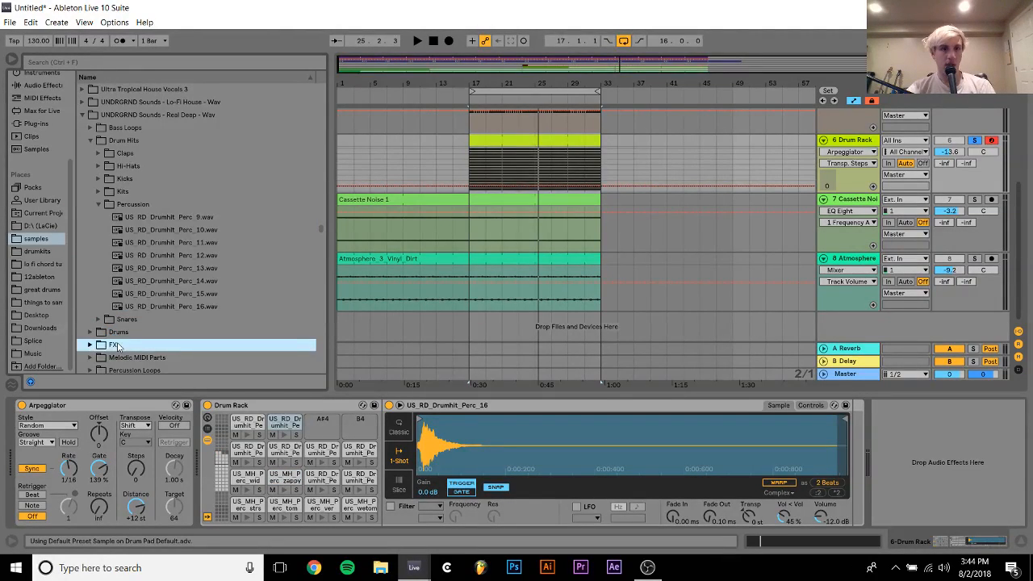
key(Up)
key(Right)
key(Right)
key(Left)
key(Left)
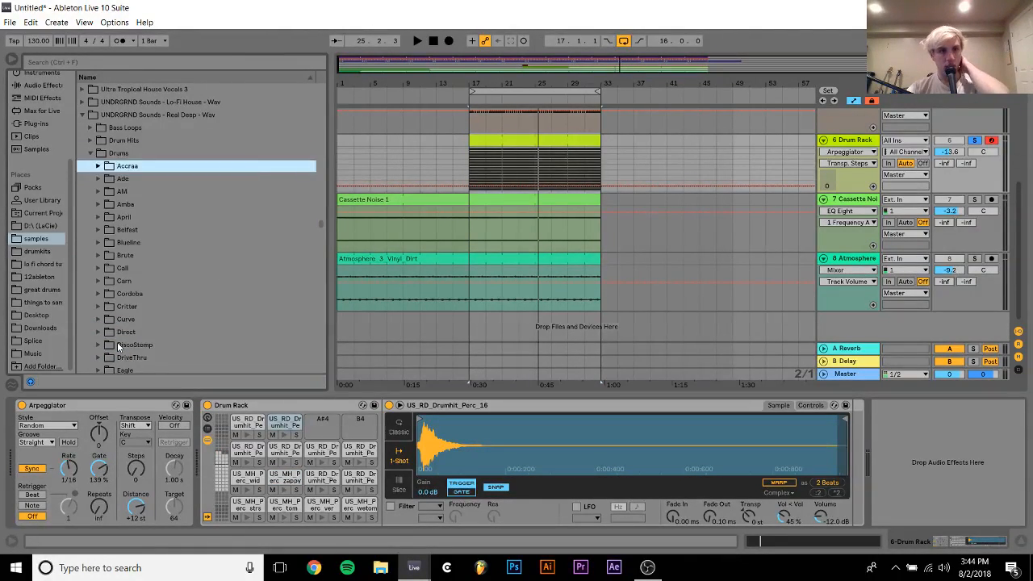
key(Down)
key(Down)
key(Right)
key(Down)
key(Down)
key(Down)
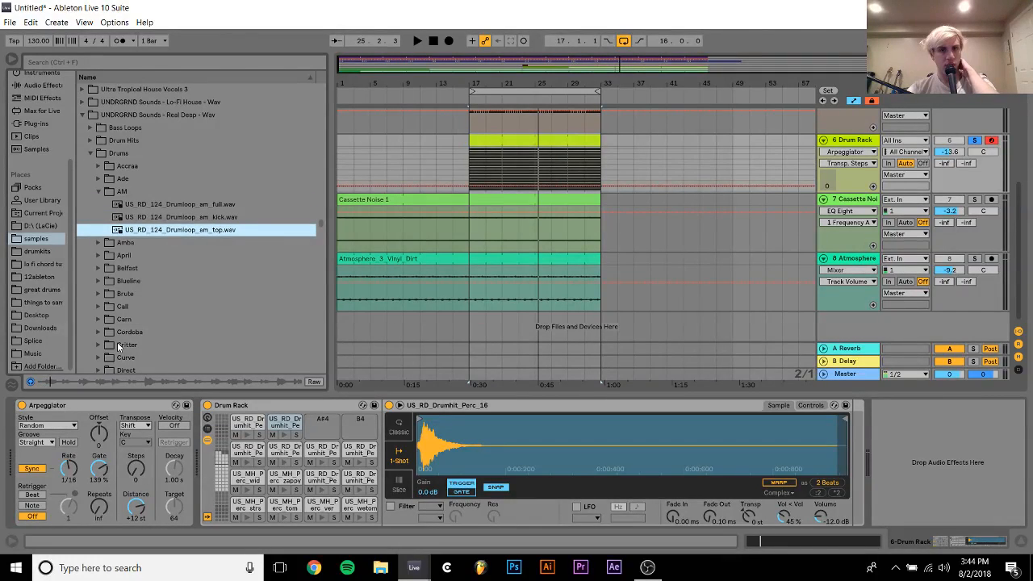
Take the Drum Rack out of solo and place US_RD_124_Drumloop_am_top.wav at bar 17 on a new track below the 606 Core Kit
scroll(494, 323, up, 5)
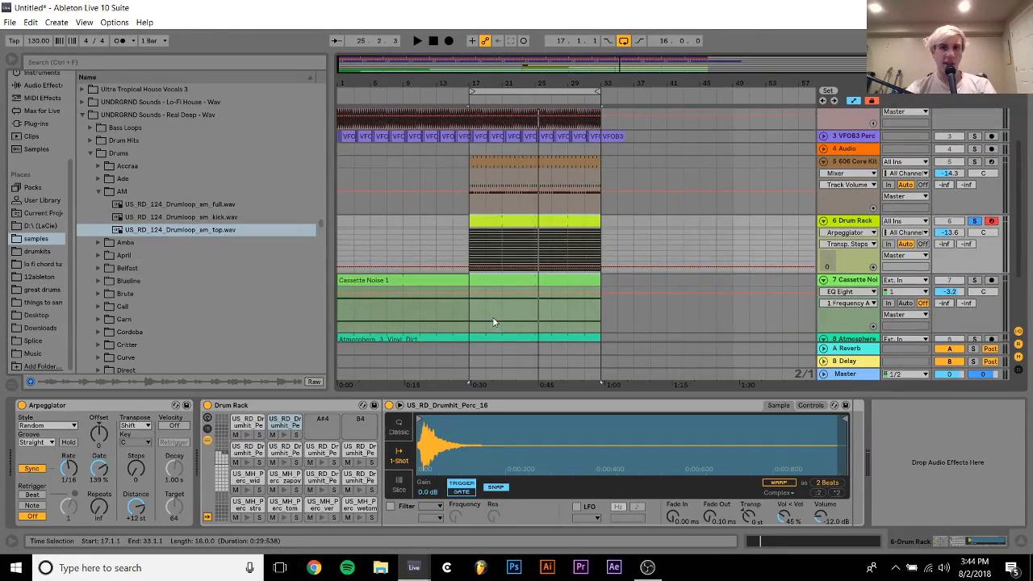
click(974, 162)
key(space)
click(856, 162)
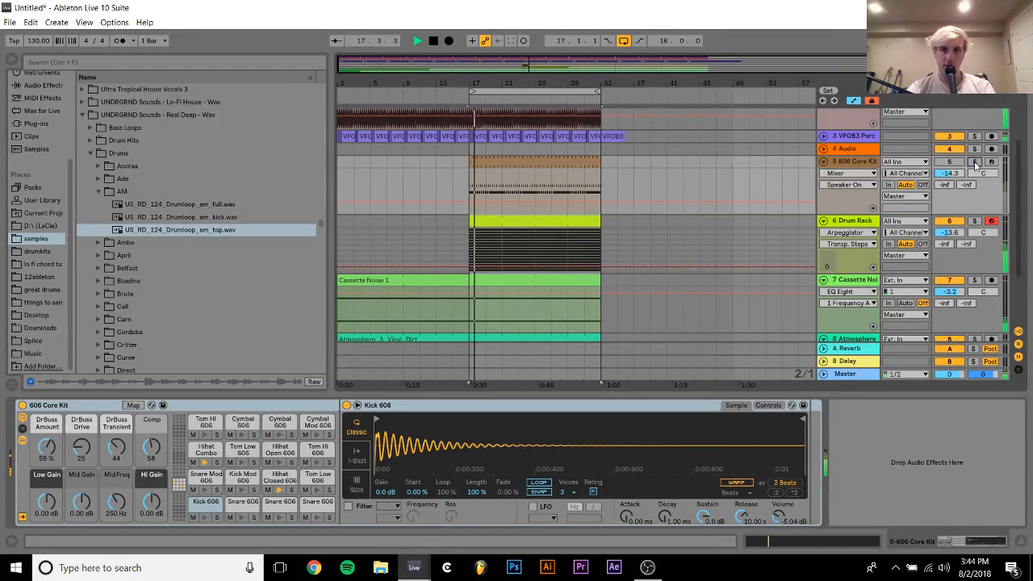
key(ctrl+shift+t)
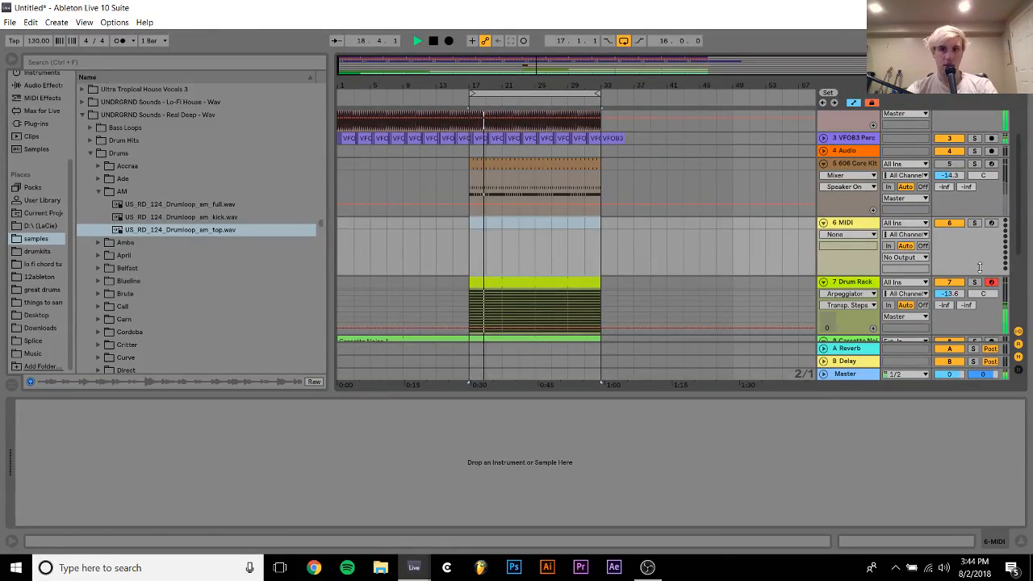
drag(181, 231, 467, 228)
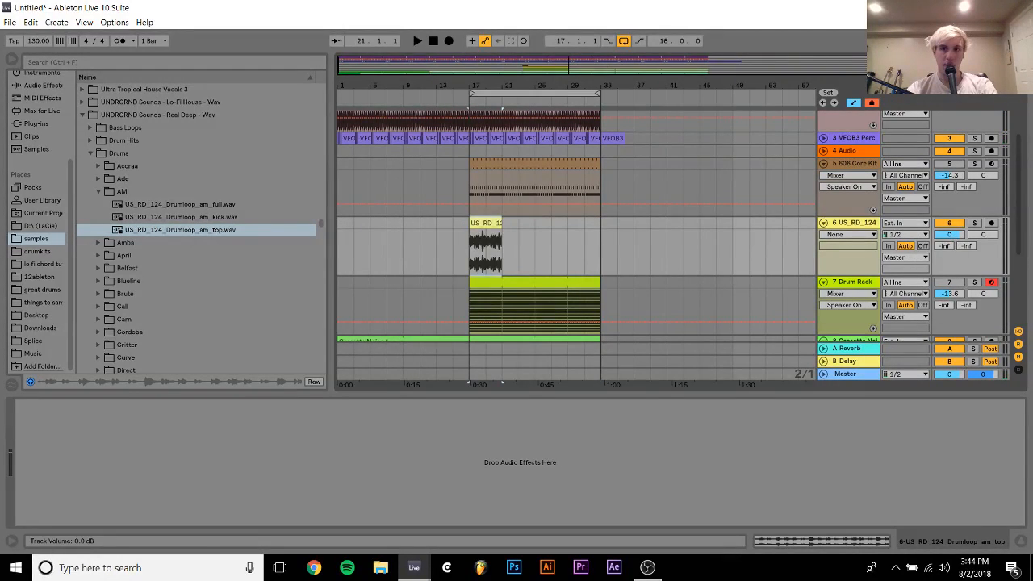
Set the drum loop clip's warp mode to Re-Pitch and play it with the beat
double_click(485, 223)
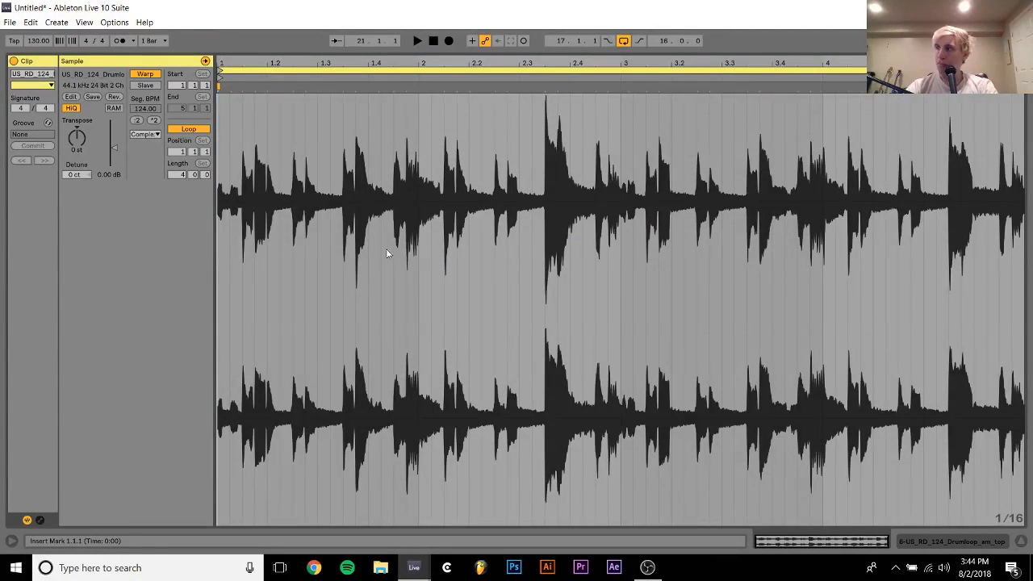
click(145, 134)
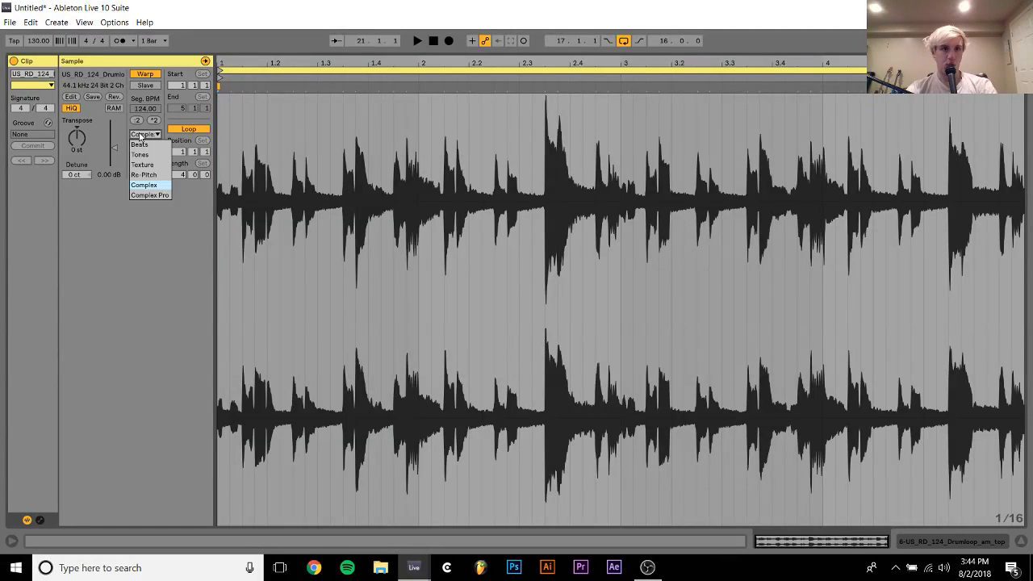
click(145, 170)
key(space)
click(948, 542)
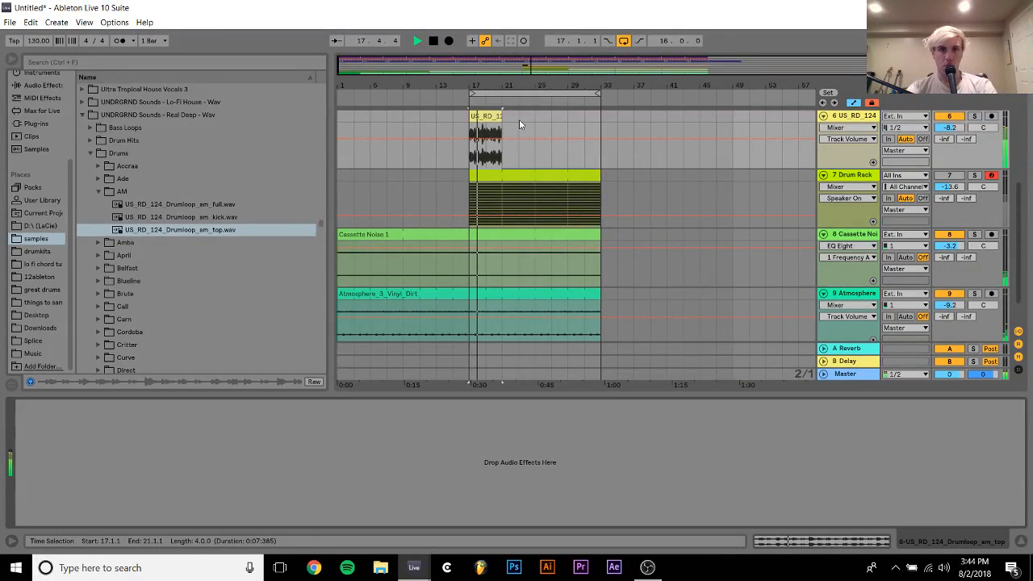
Extend the drum loop clip to bar 33 and set its track volume to -24.4 dB
drag(502, 117, 601, 120)
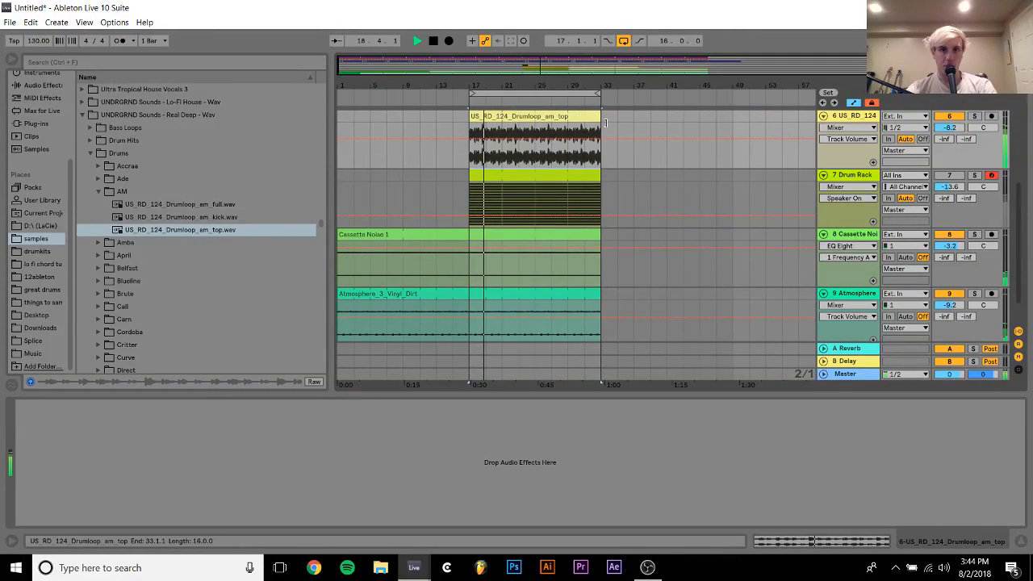
drag(951, 129, 951, 145)
Reactivate the 606 Core Kit track and delete the drum loop track
scroll(953, 131, up, 1)
click(952, 127)
click(949, 184)
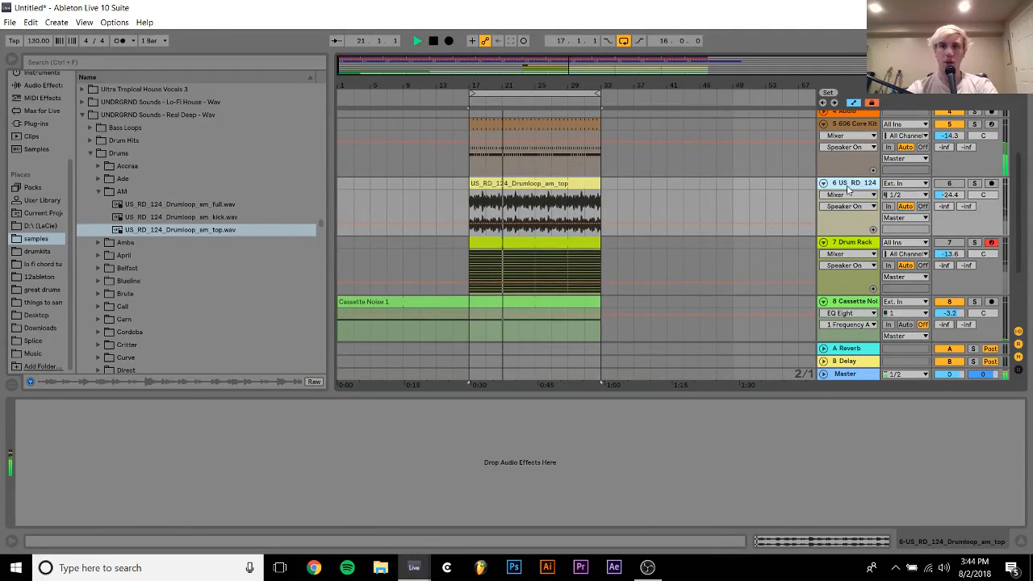
key(Delete)
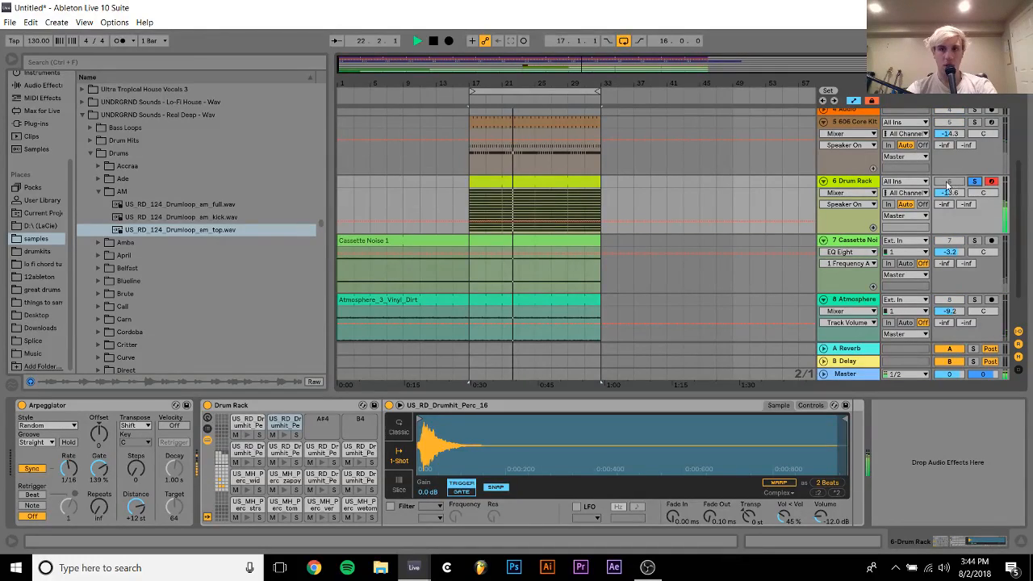
Set the Arpeggiator's transpose steps to 2 and solo the Drum Rack track
click(952, 183)
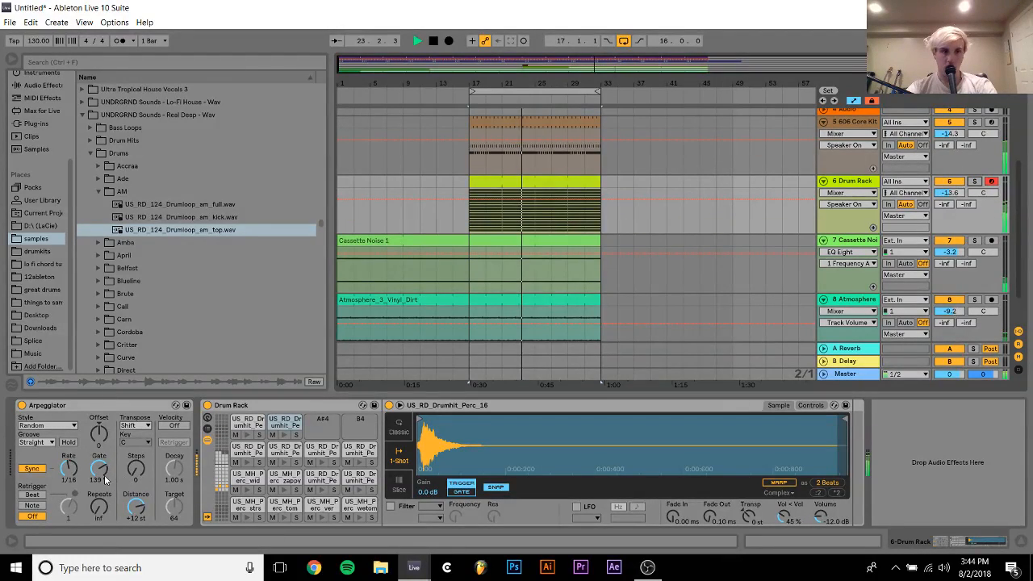
drag(136, 469, 136, 462)
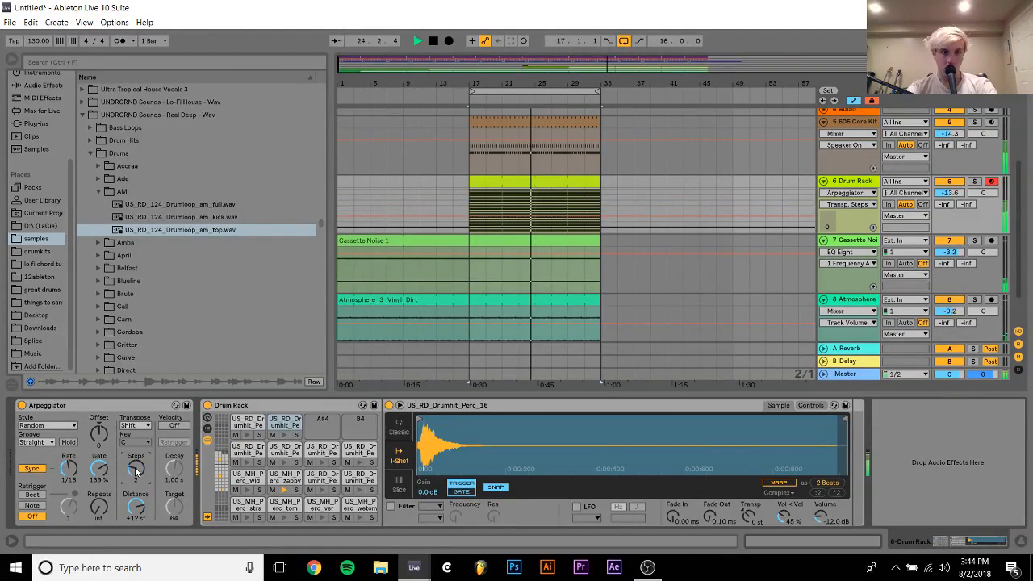
click(977, 182)
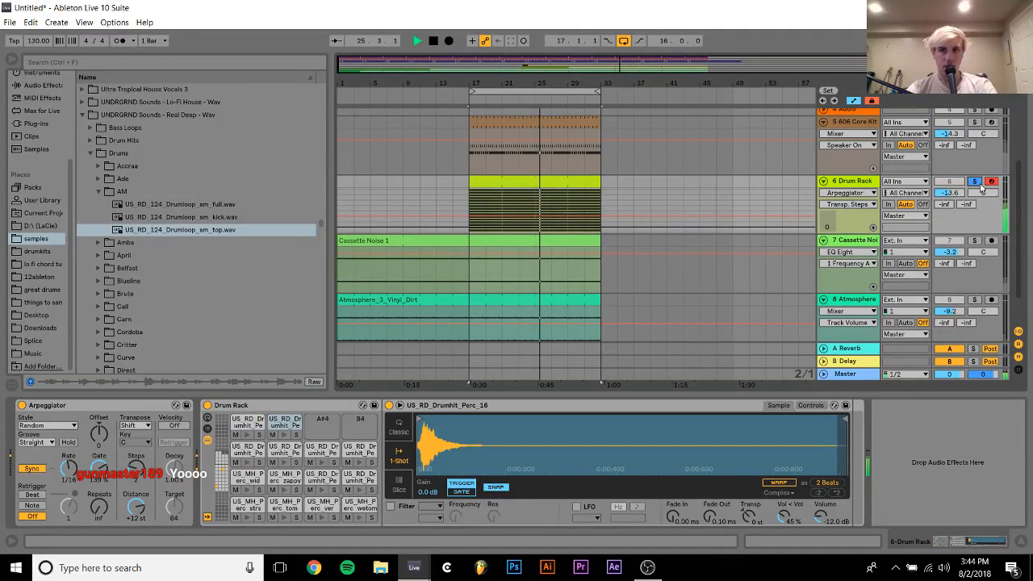
Fill the Drum Rack's MIDI clip with four-bar notes for all the added pads from E2 to A4
double_click(527, 181)
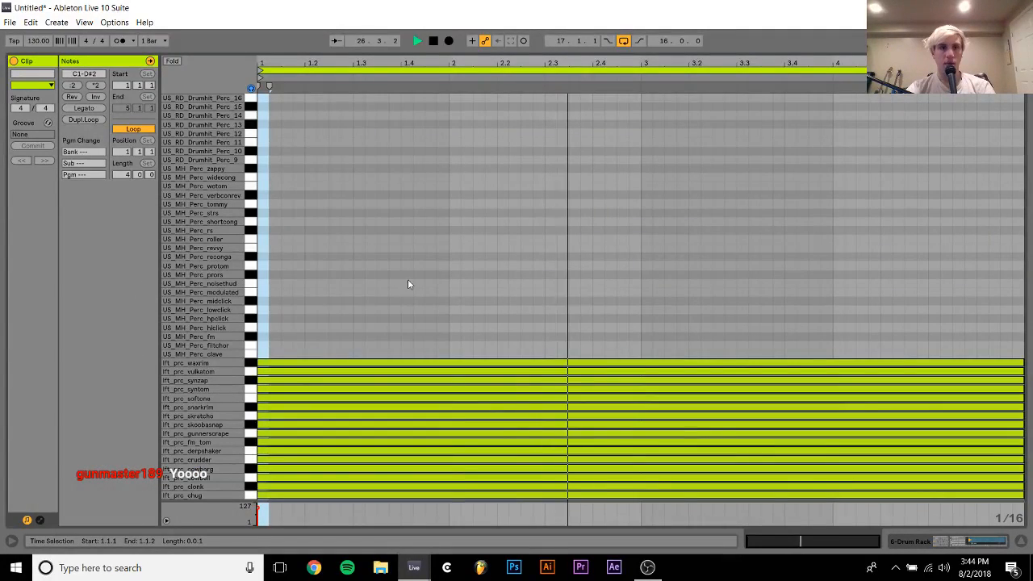
key(space)
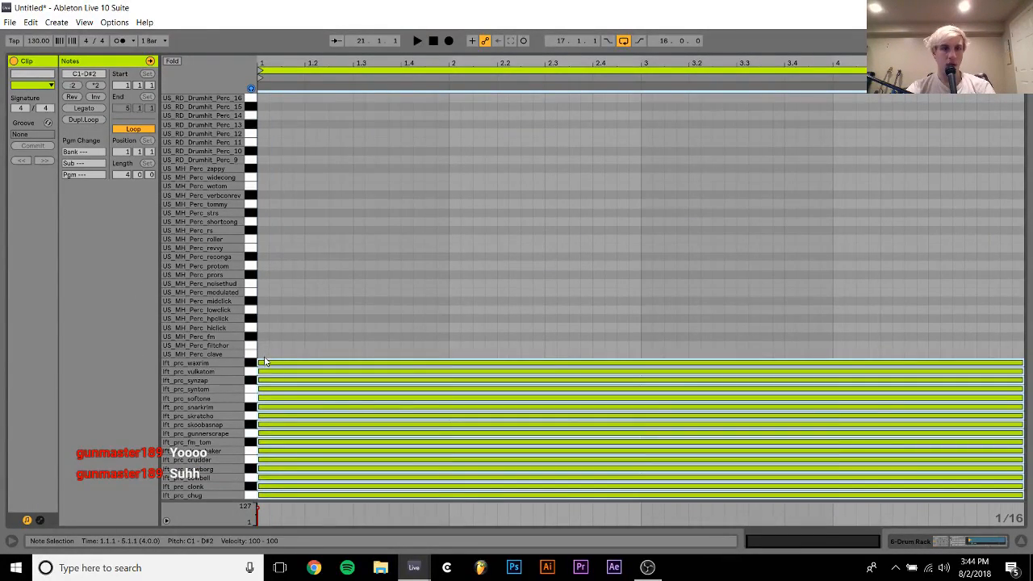
double_click(262, 356)
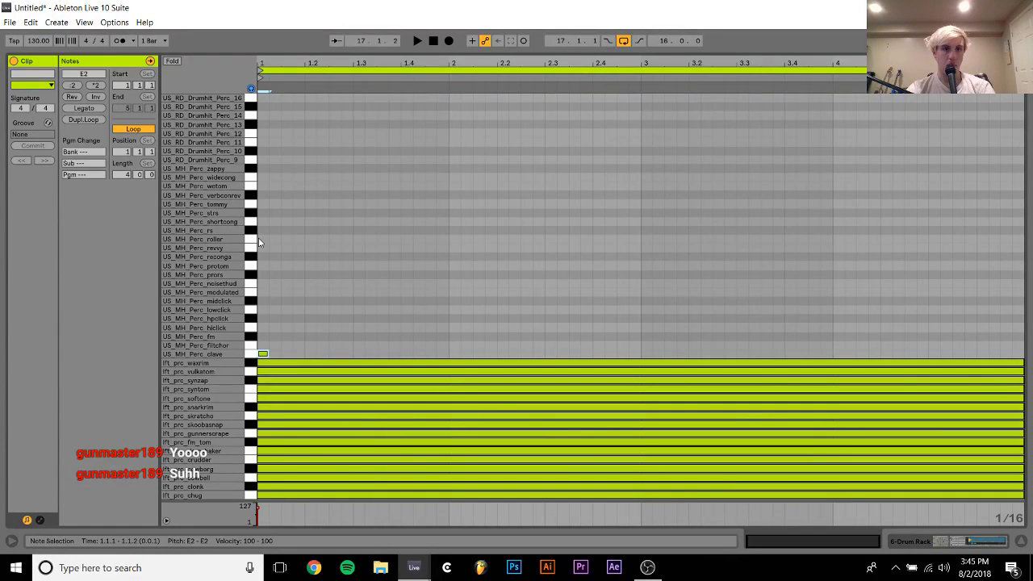
key(ctrl+d)
key(Up)
key(Left)
click(264, 324)
drag(264, 324, 284, 97)
key(Delete)
key(ctrl+a)
key(ctrl+a)
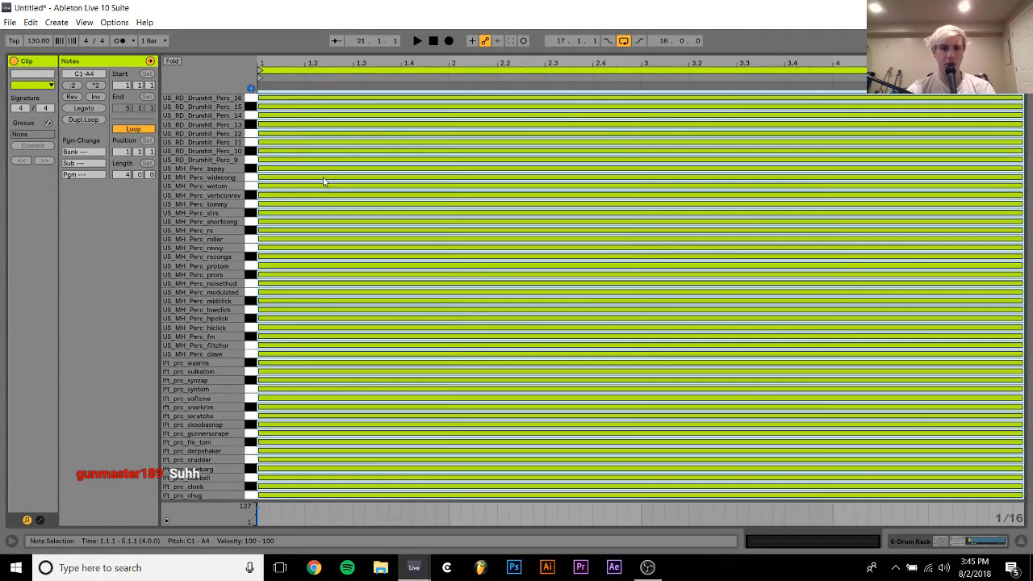
Play the expanded Drum Rack pattern in the full mix and set its track volume to -13.9 dB
key(space)
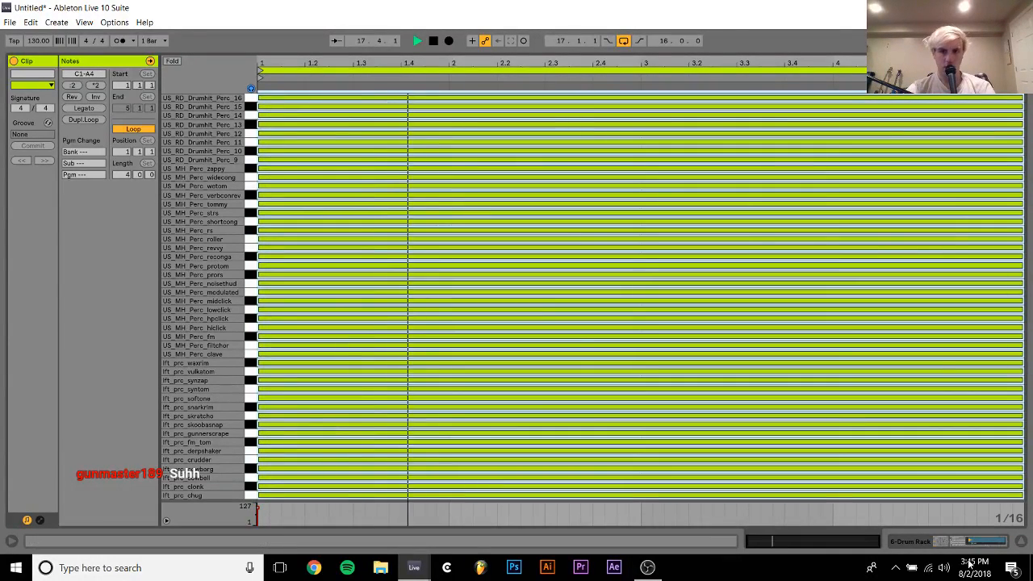
click(934, 545)
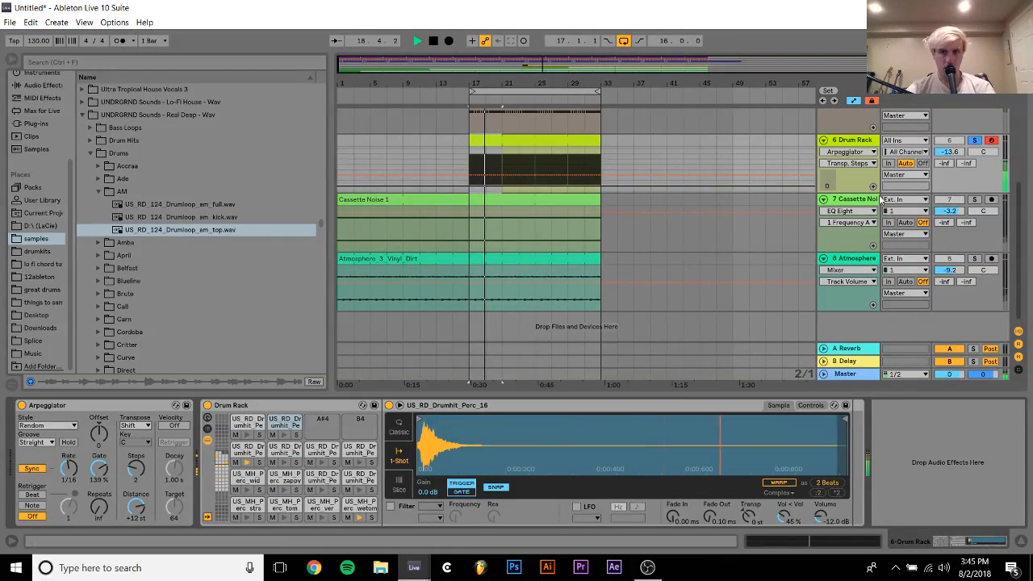
click(975, 141)
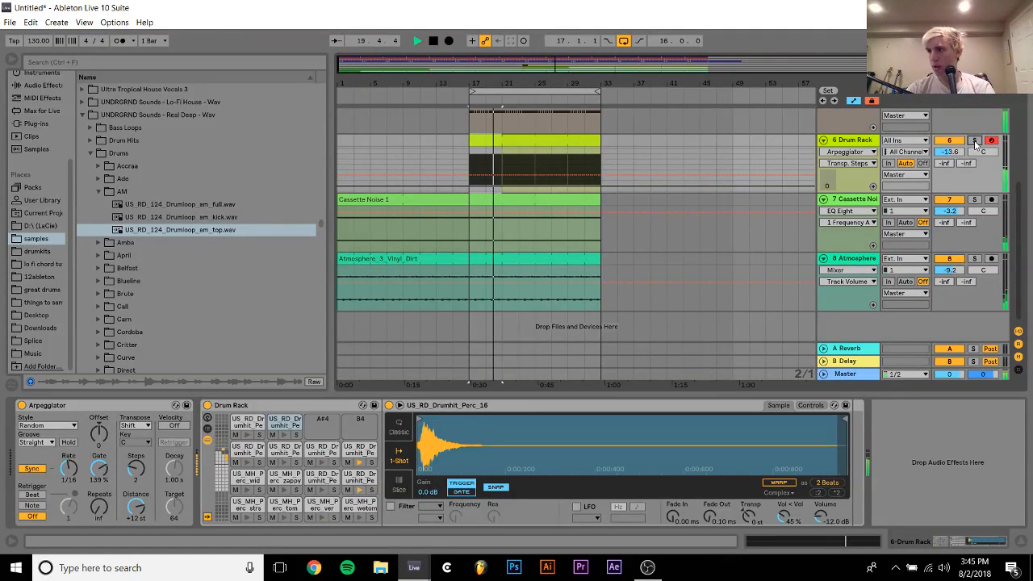
click(836, 141)
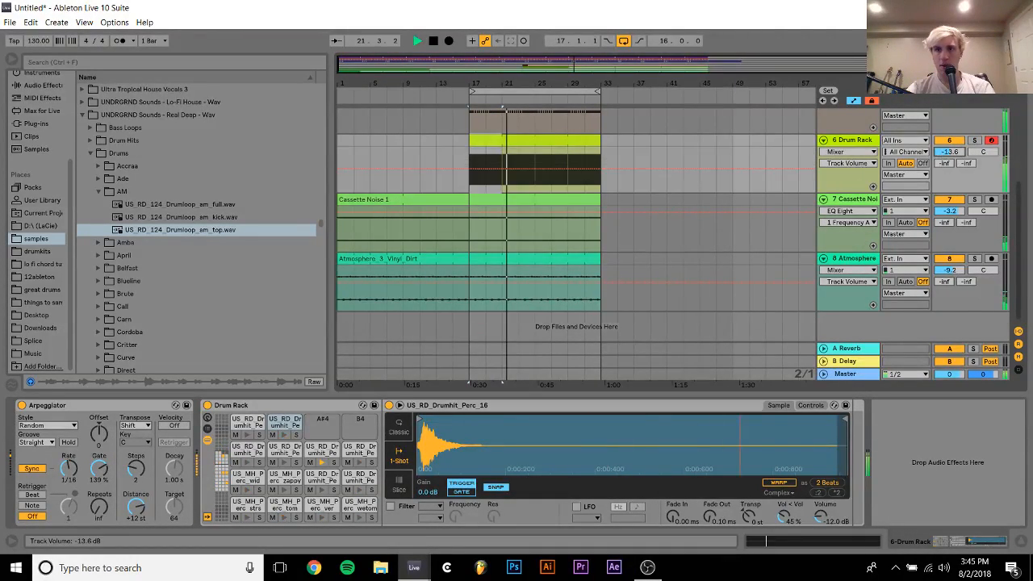
Solo the Drum Rack track and set the Arpeggiator's rate to 1/32
click(975, 141)
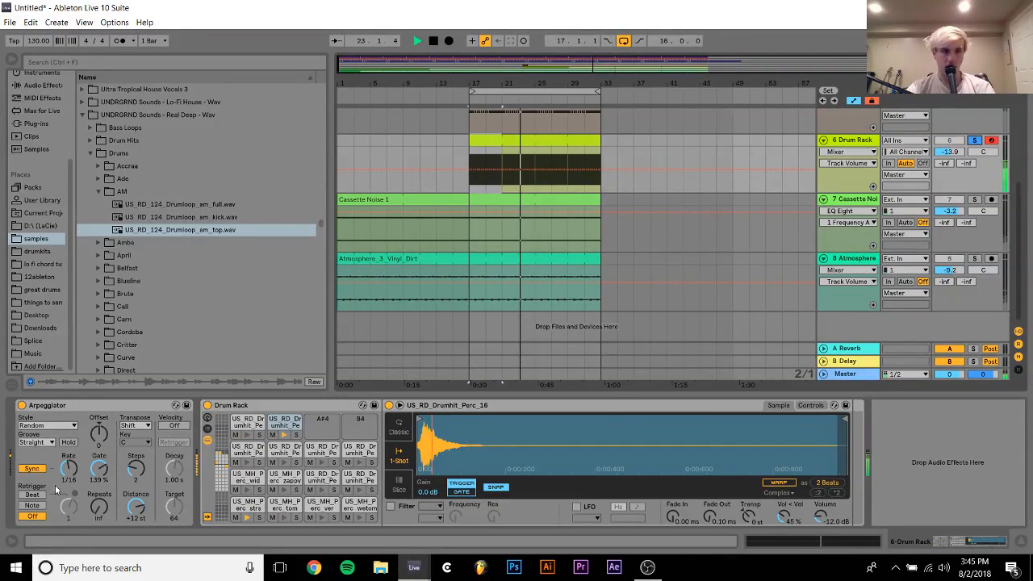
mouse_move(65, 471)
mouse_down()
mouse_move(65, 462)
mouse_move(63, 490)
mouse_move(63, 476)
mouse_up()
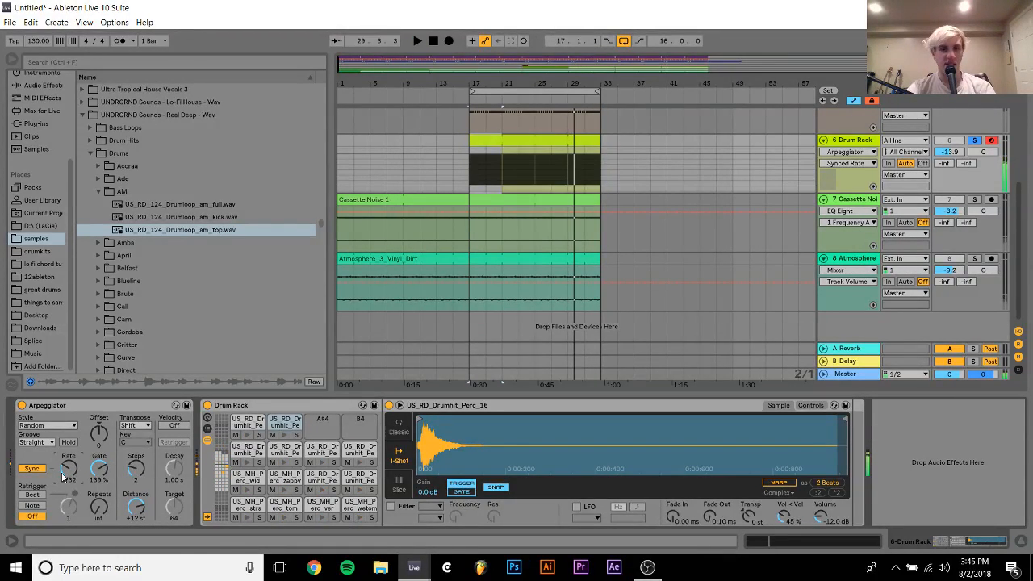
Set the Arpeggiator's rate to 1/16 and play the soloed Drum Rack pattern from bar 17
key(space)
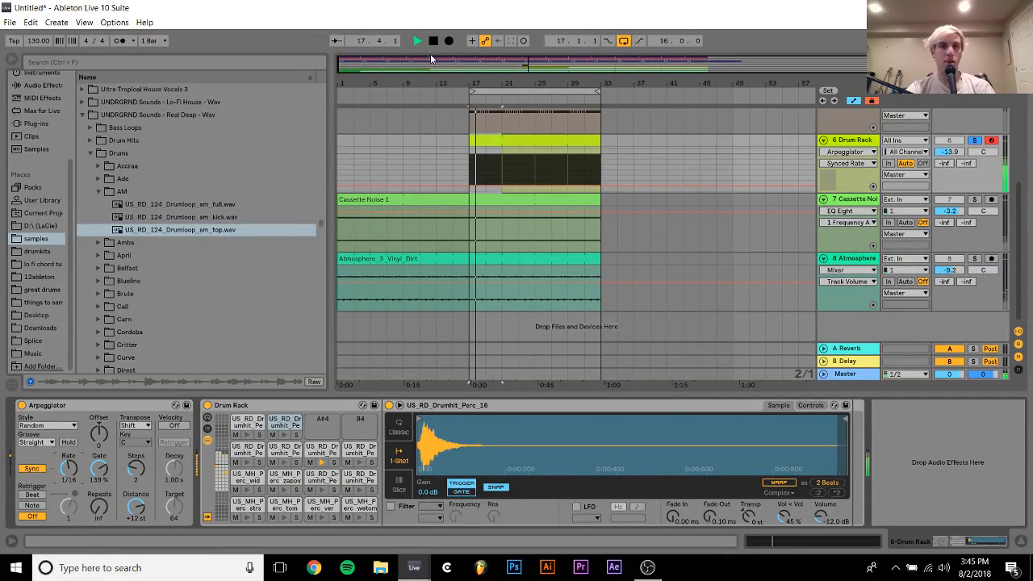
drag(500, 79, 618, 151)
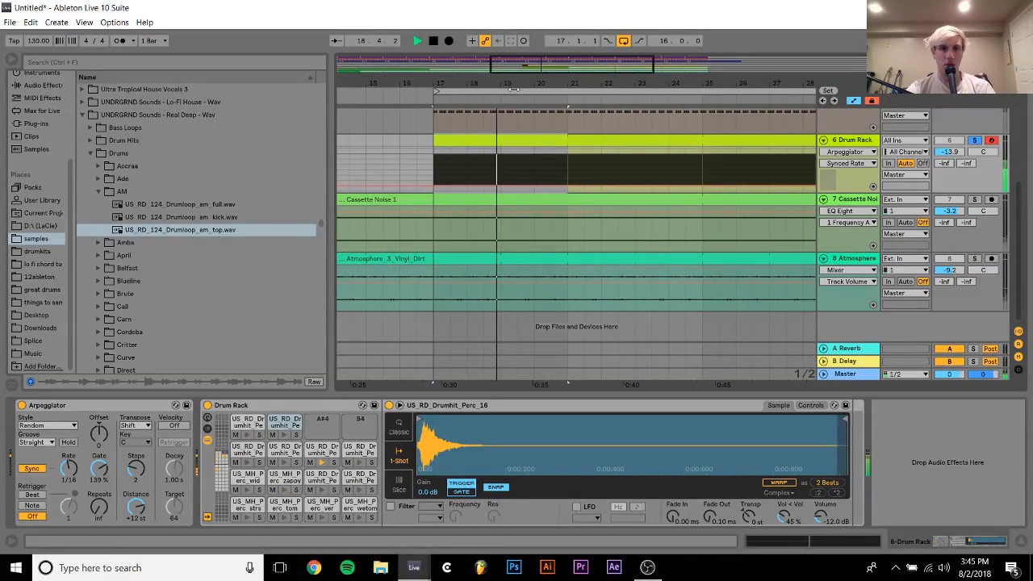
key(space)
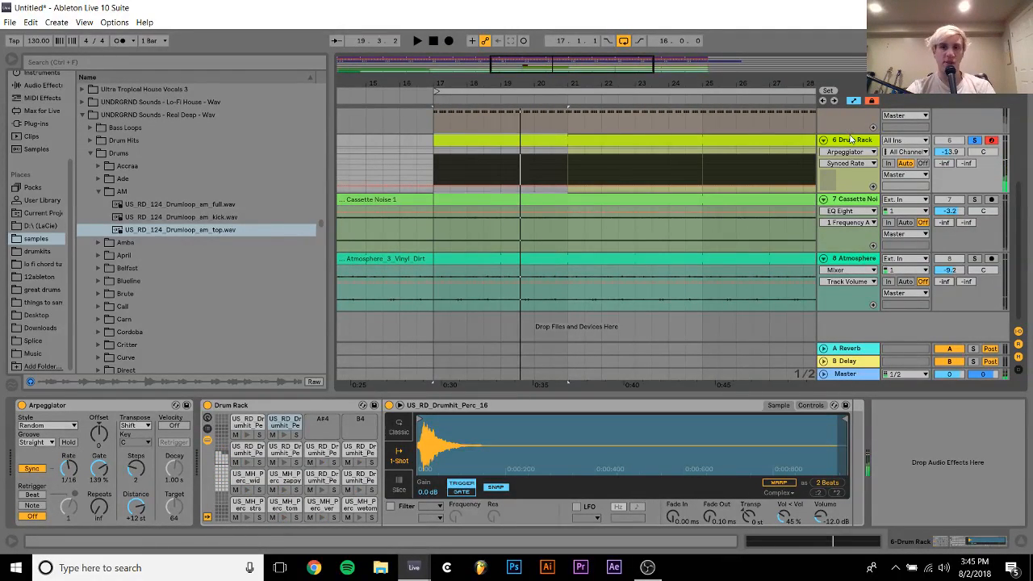
Freeze the Drum Rack track, flatten it to audio, and solo the resulting track
right_click(852, 139)
click(882, 228)
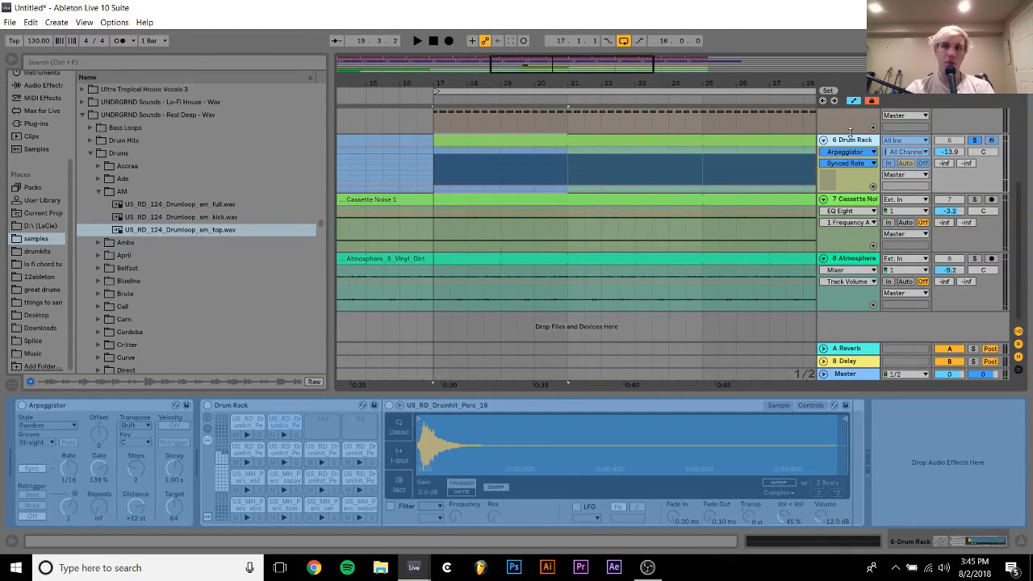
right_click(855, 139)
click(888, 227)
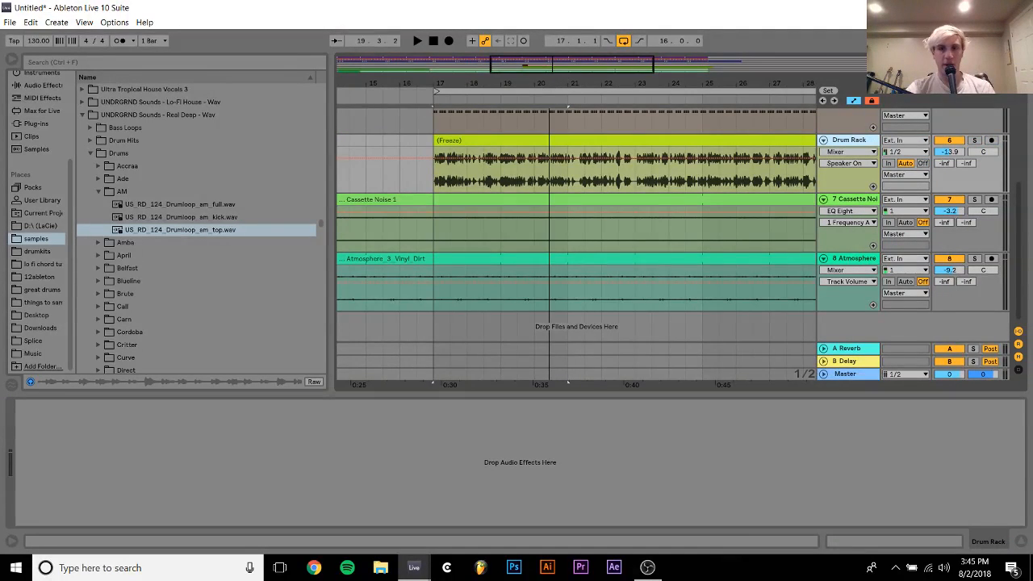
drag(549, 84, 555, 72)
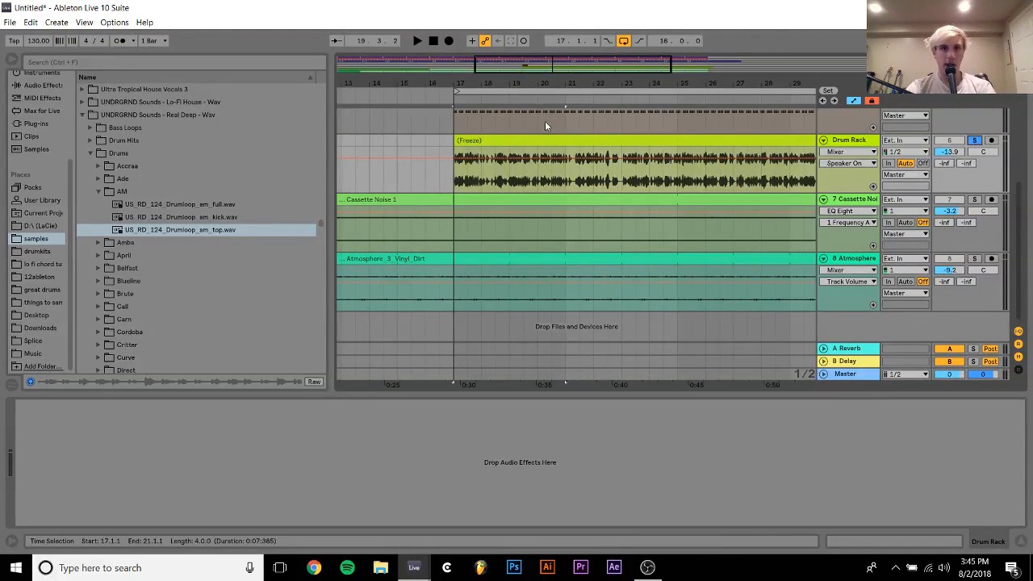
Try to move the one-beat slice at 18.2.1 onto the start of the flattened Drum Rack audio at 17.1.1
drag(478, 80, 435, 117)
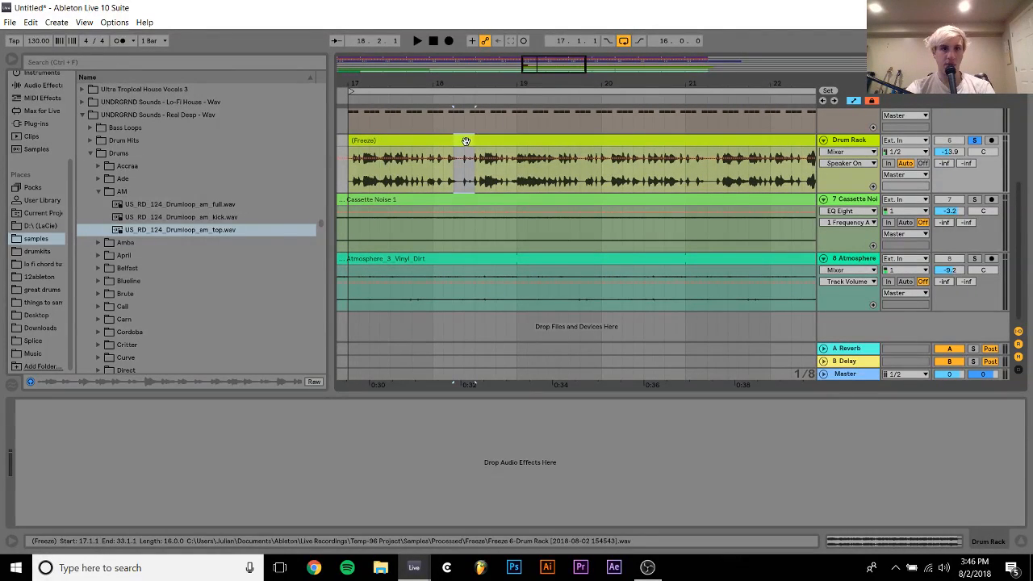
click(363, 159)
drag(364, 158, 360, 156)
key(space)
key(space)
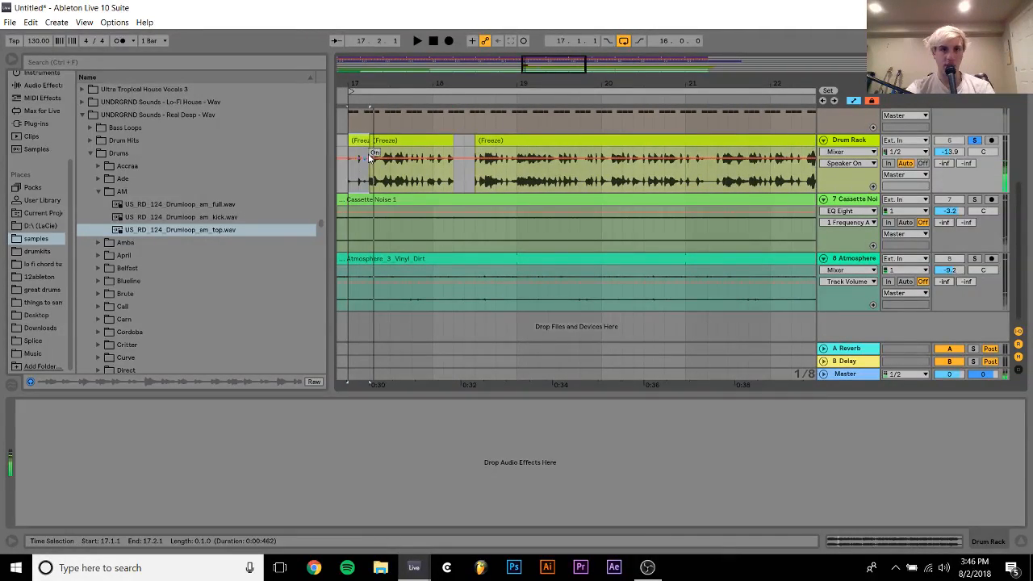
key(ctrl+z)
Move the one-beat slices at 17.4.1 and 20.2.1 in turn onto the opening beat at 17.1.1 and play the result
click(390, 142)
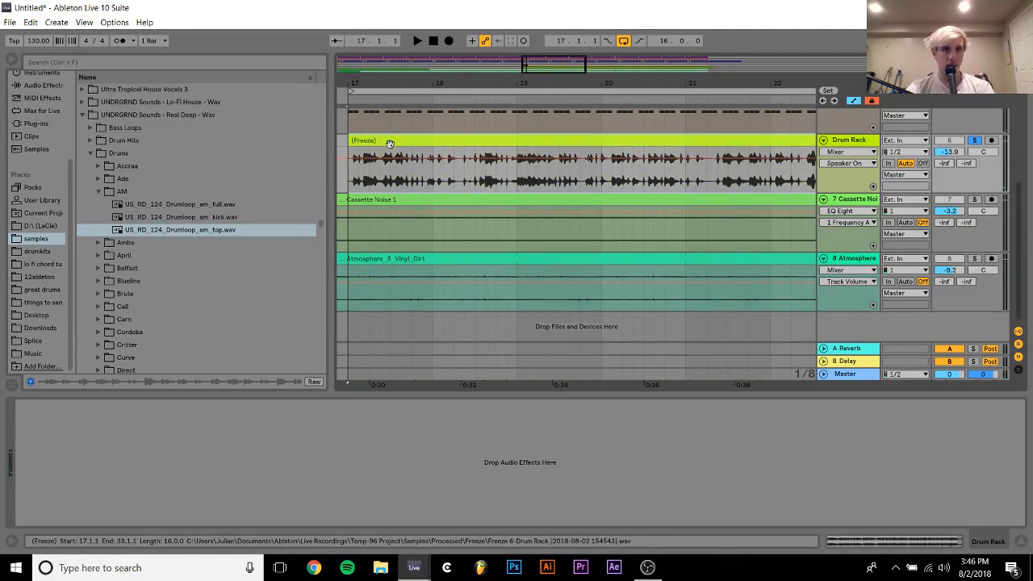
drag(413, 163, 361, 141)
click(432, 138)
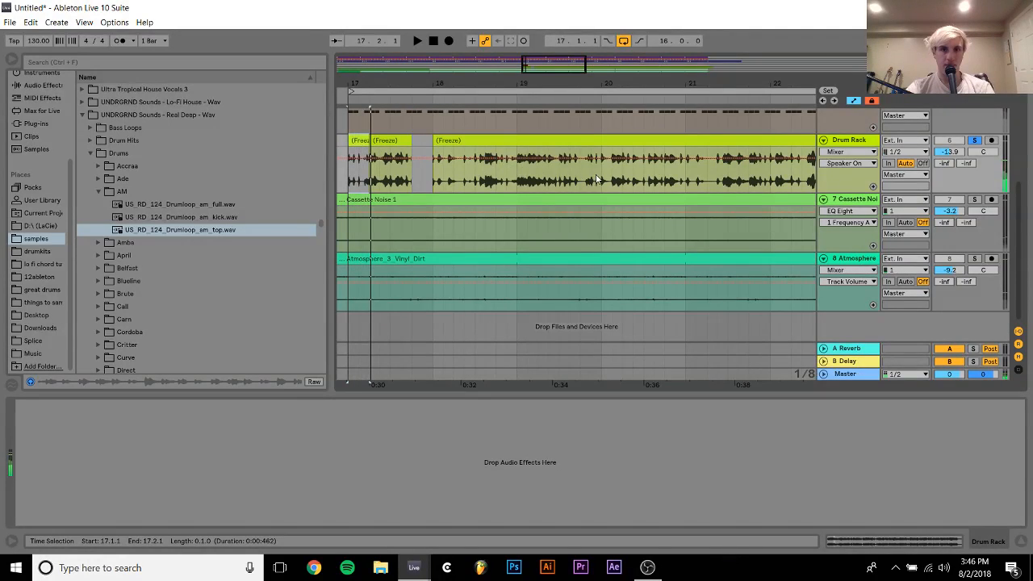
drag(582, 179, 645, 143)
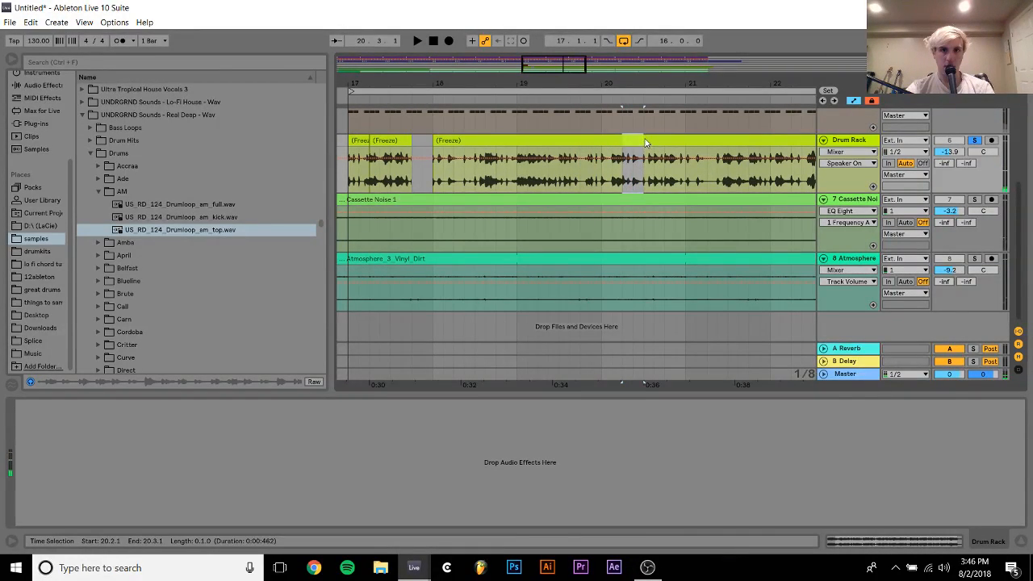
click(358, 150)
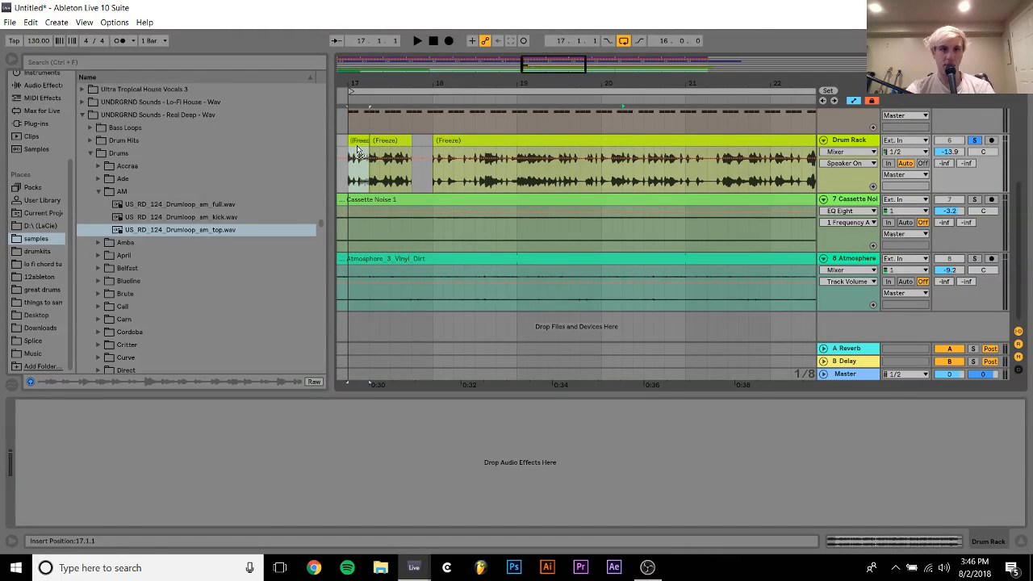
drag(358, 149, 358, 149)
key(space)
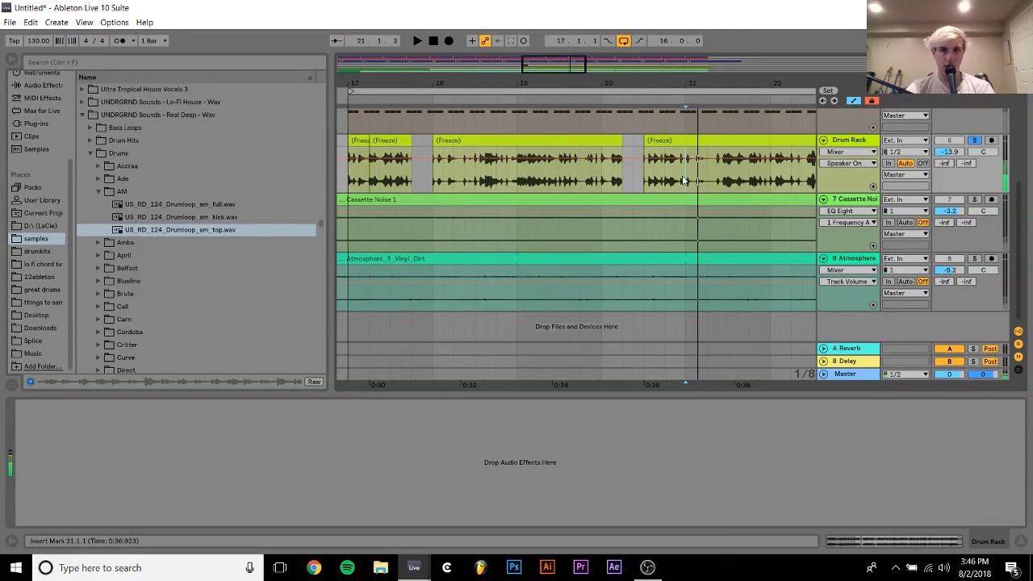
Move the audio slice from 21.2.3 to 21.4.1 onto 17.2.1, extend its end to 18.1.1, and play it
drag(686, 169, 395, 142)
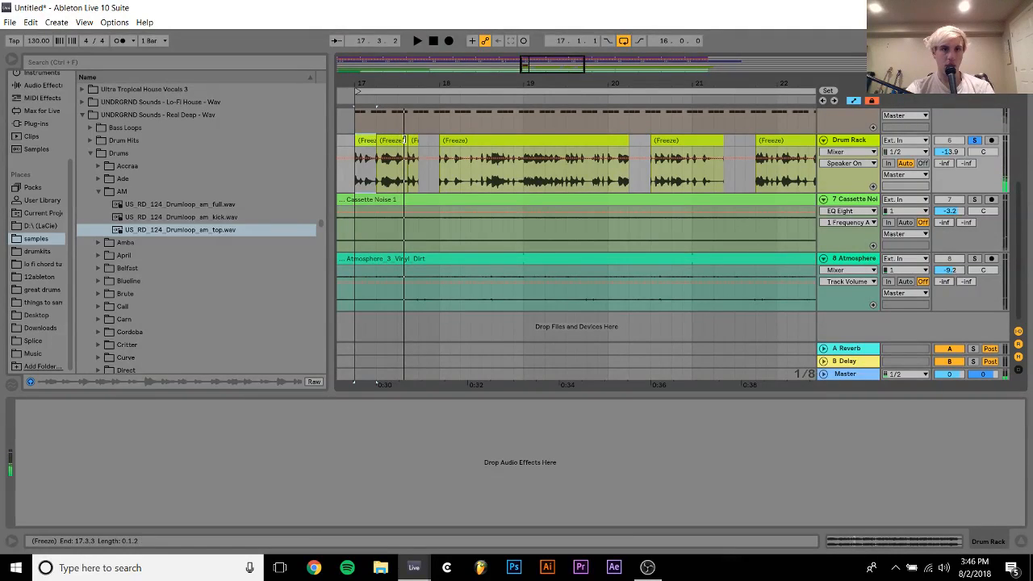
click(361, 140)
key(space)
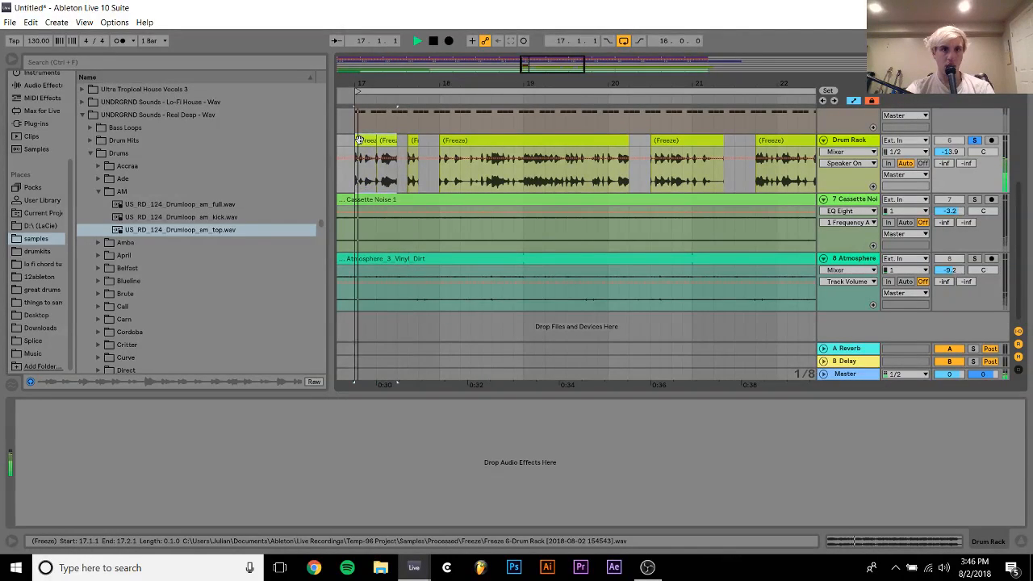
key(space)
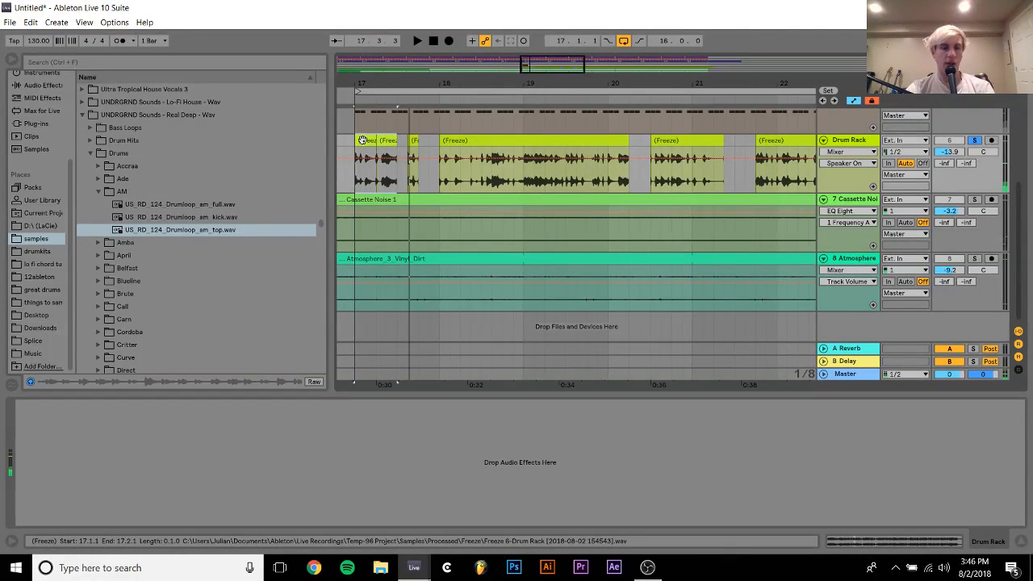
click(389, 139)
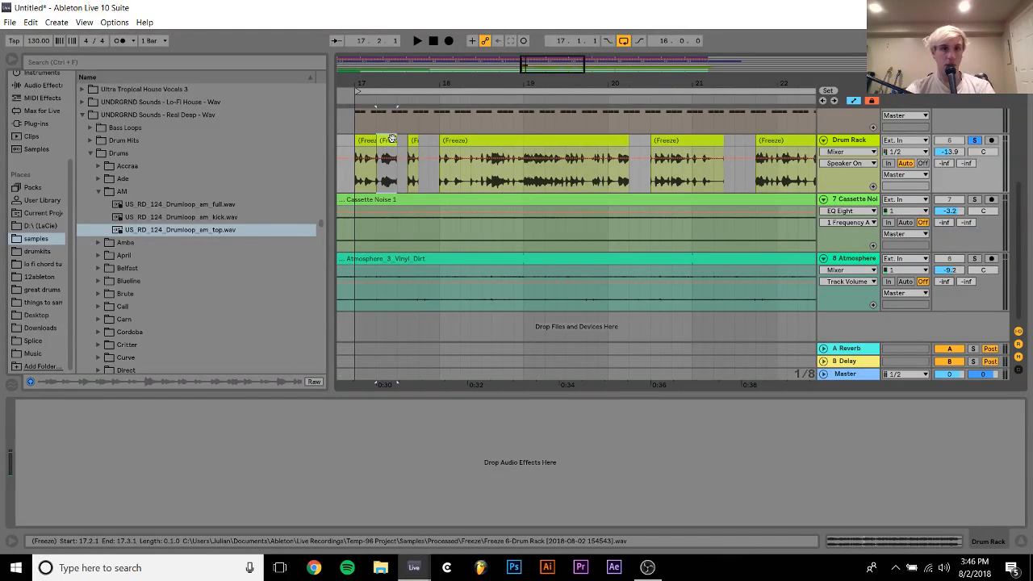
drag(409, 140, 436, 139)
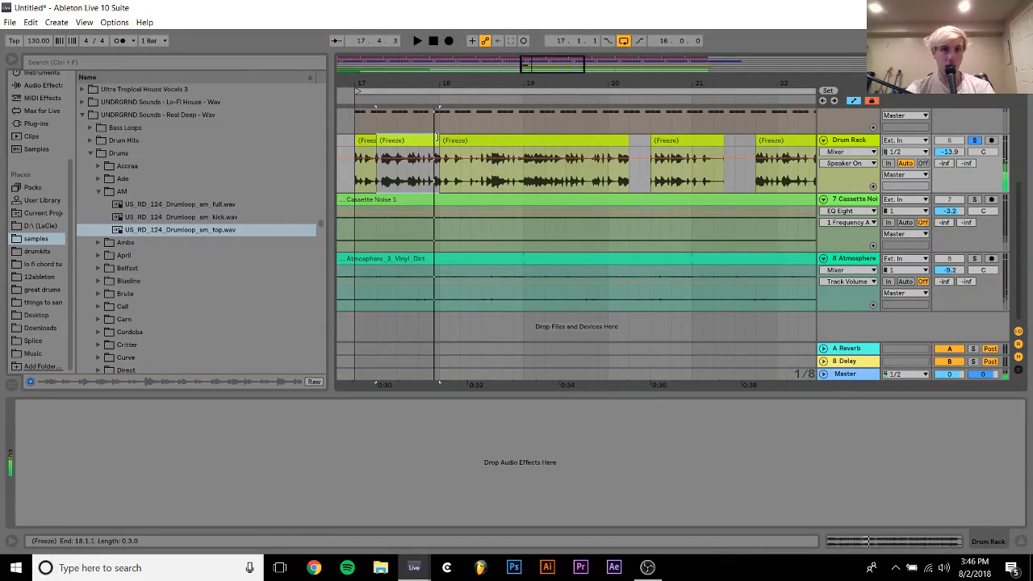
key(space)
key(space)
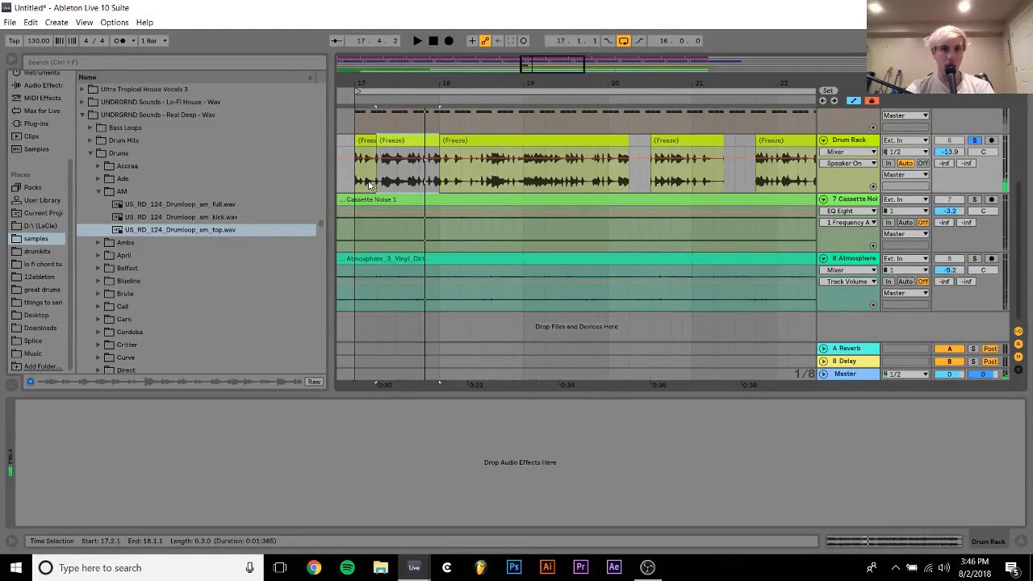
Copy the Drum Rack audio between 17.1.3 and 17.3.1, paste it at 17.3.3, and play the edited bar
drag(365, 182, 388, 140)
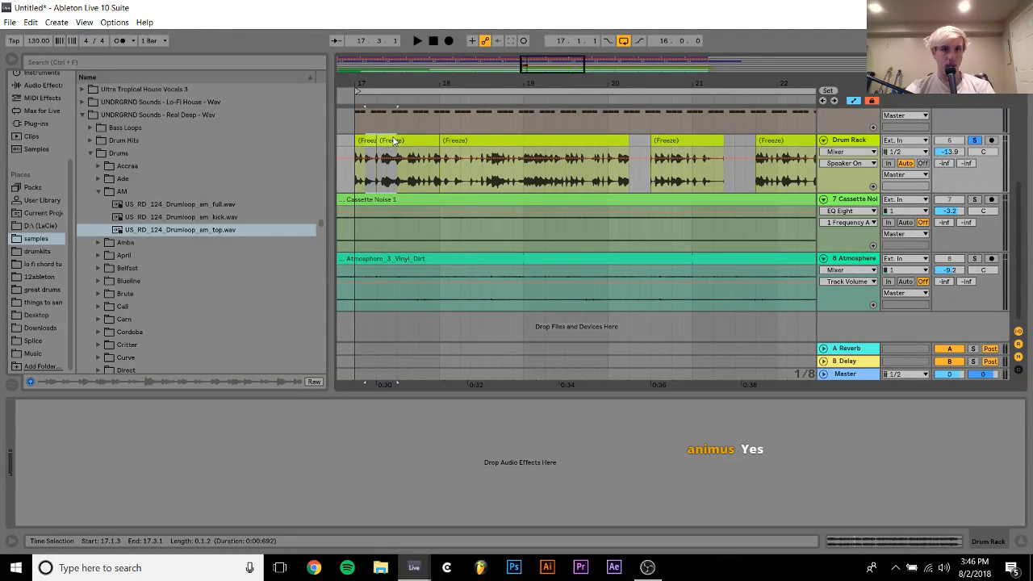
click(412, 182)
key(ctrl+v)
click(357, 186)
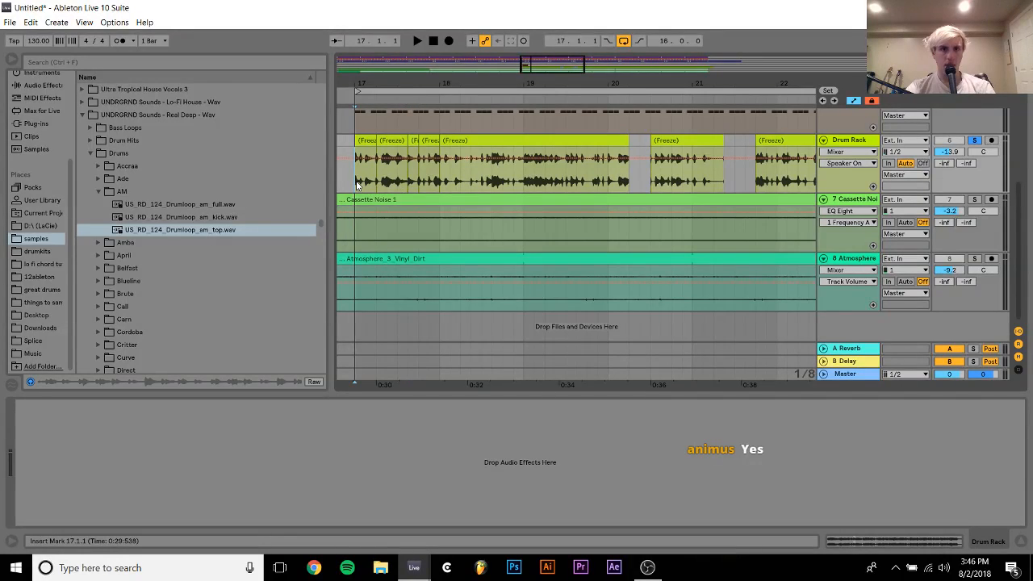
key(space)
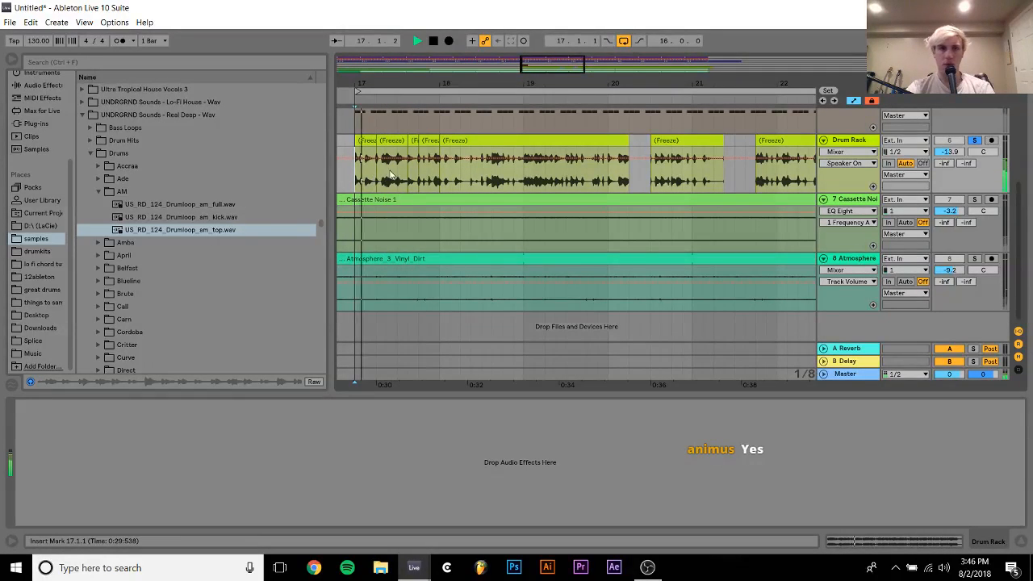
key(space)
drag(399, 81, 539, 133)
key(space)
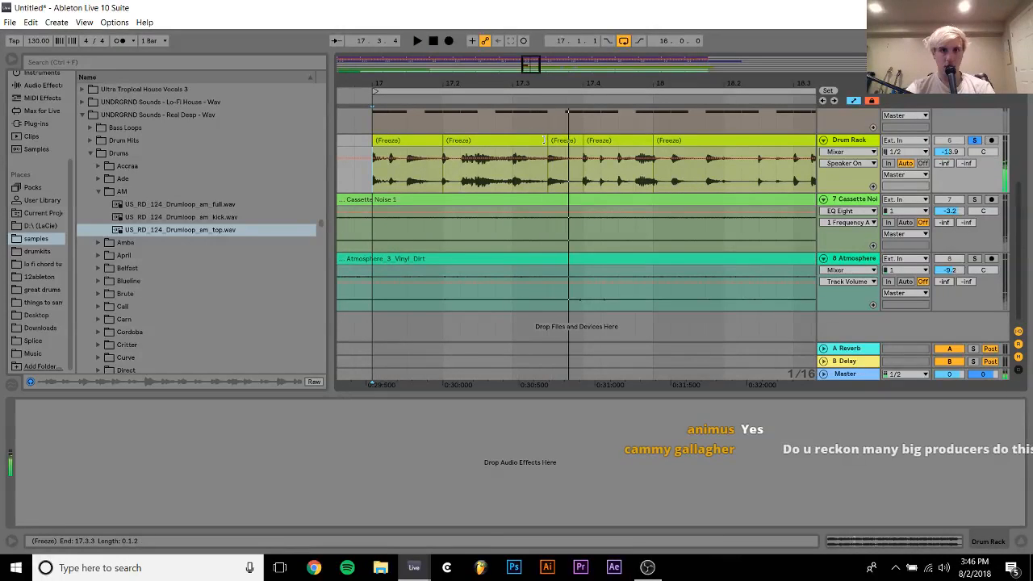
click(514, 181)
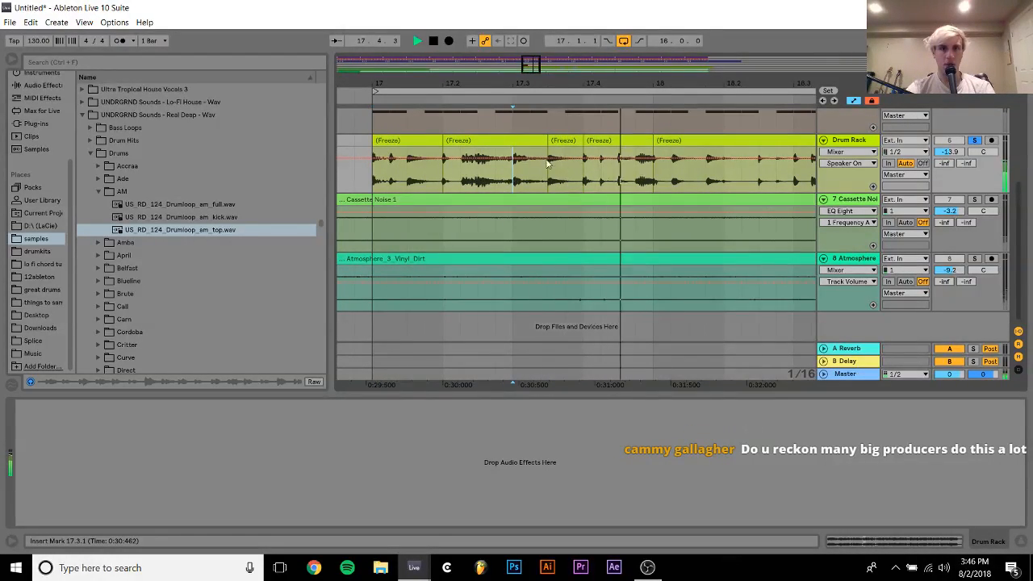
click(420, 140)
key(space)
Unsolo the Drum Rack track and set its volume to -12.2 dB during full-mix playback
key(space)
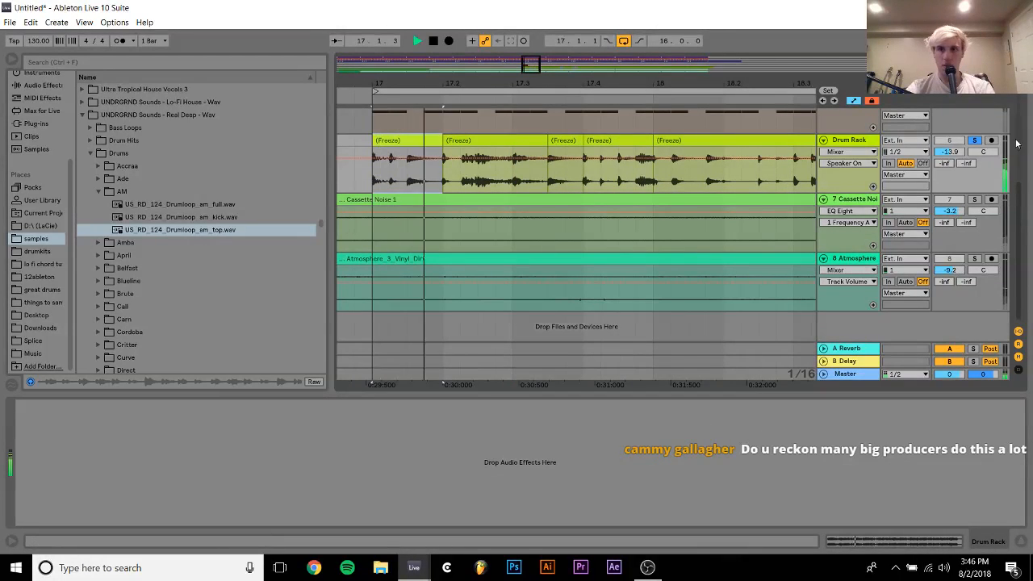
key(space)
click(975, 140)
key(space)
click(951, 152)
drag(950, 152, 950, 145)
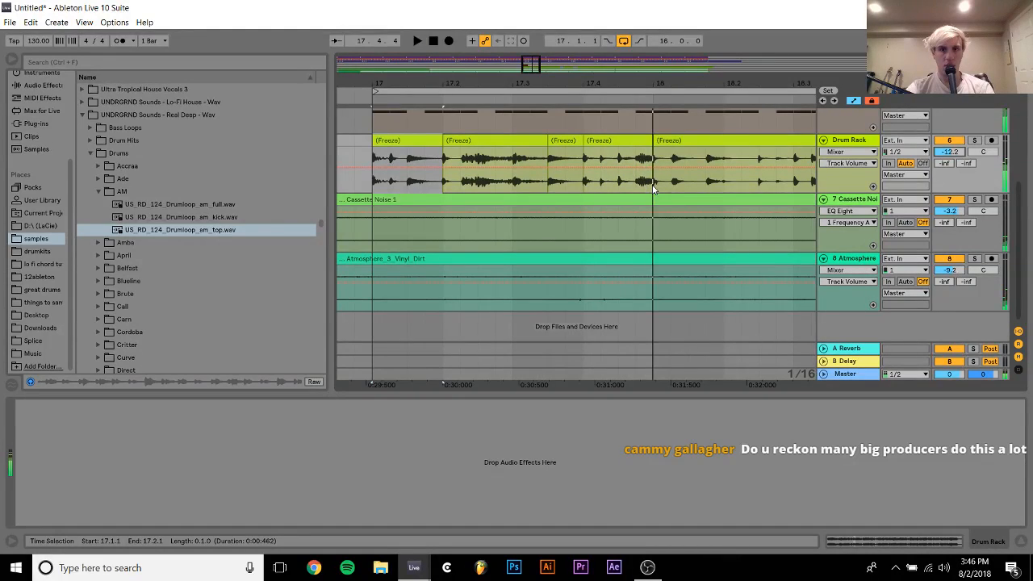
Duplicate the edited bar from 17.1.1 to 18.1.1 through to 33.1.1 and delete the excess audio past the loop end
shift+click(653, 186)
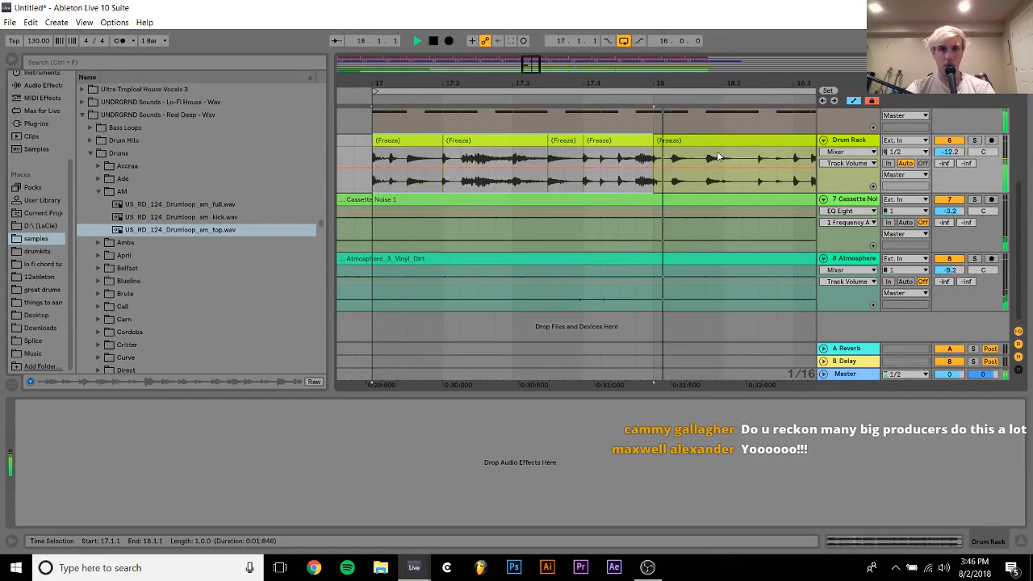
key(ctrl+d)
drag(635, 81, 527, 81)
key(ctrl+d)
key(ctrl+d)
key(ctrl+d)
key(ctrl+d)
key(ctrl+d)
key(ctrl+d)
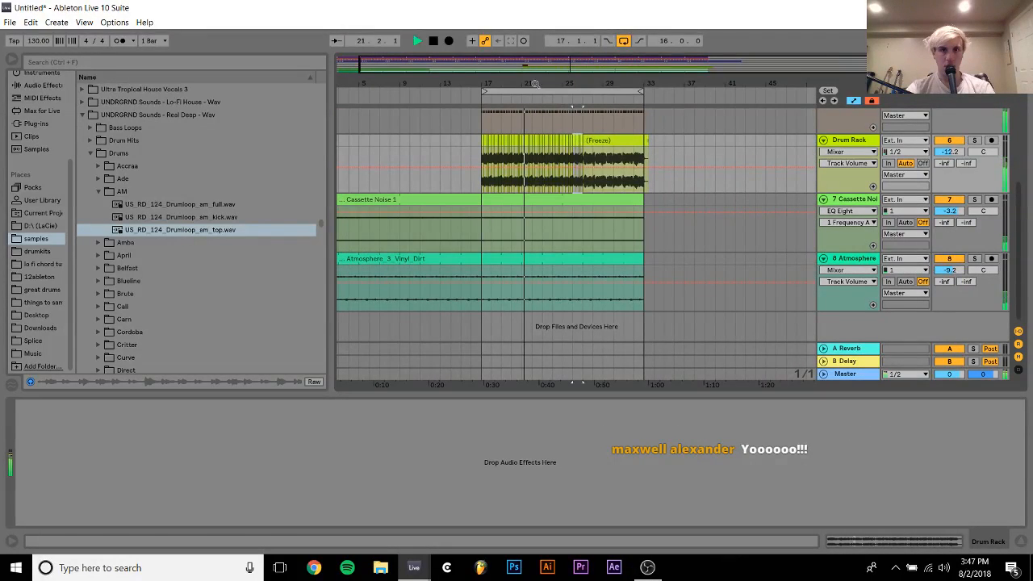
click(643, 140)
drag(642, 141, 646, 144)
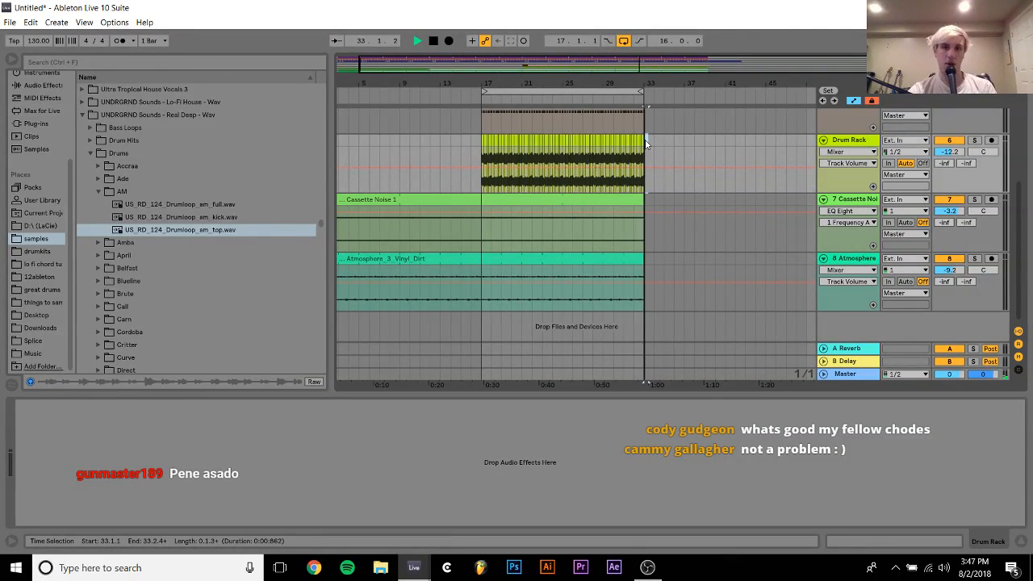
Play the full mix around the loop from 16.1.1 and solo the Drum Rack track to hear it alone
click(468, 141)
scroll(467, 141, up, 2)
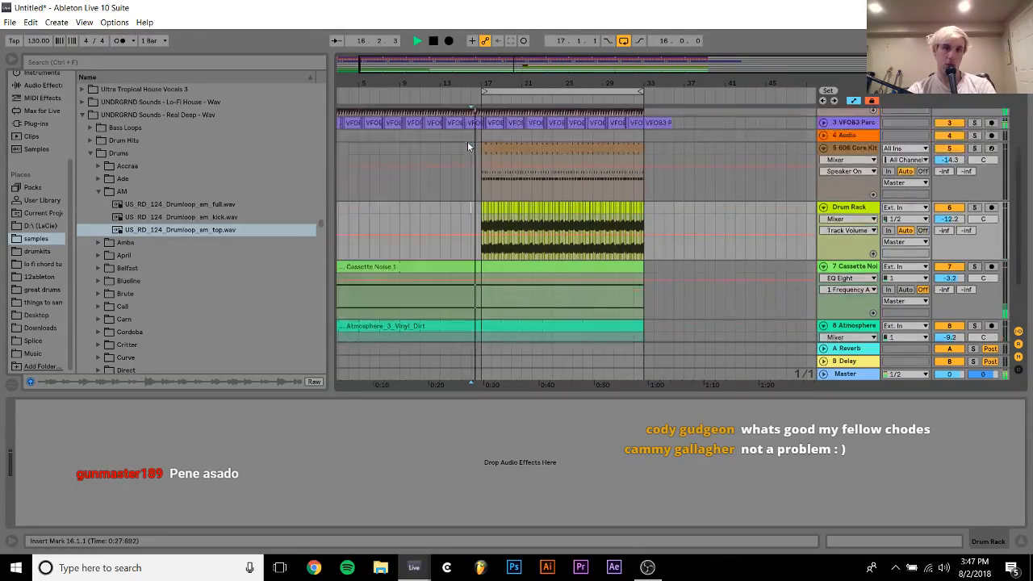
scroll(468, 141, up, 3)
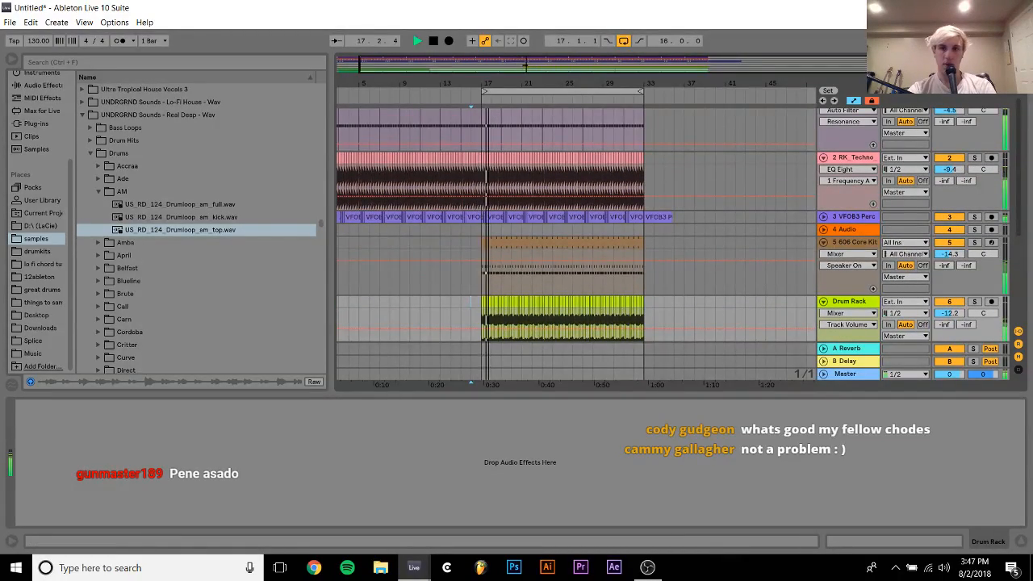
scroll(565, 242, right, 5)
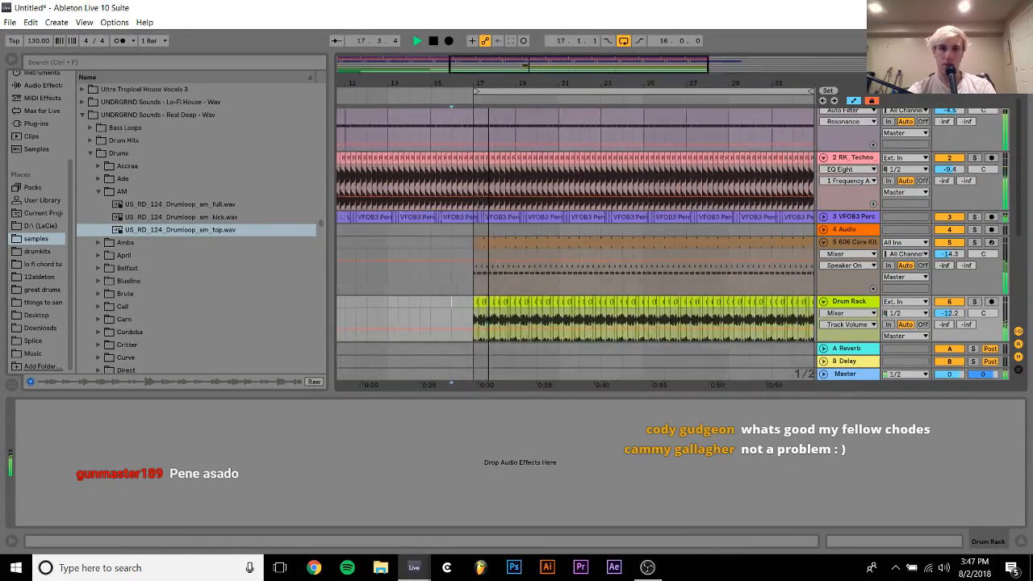
click(848, 302)
click(976, 301)
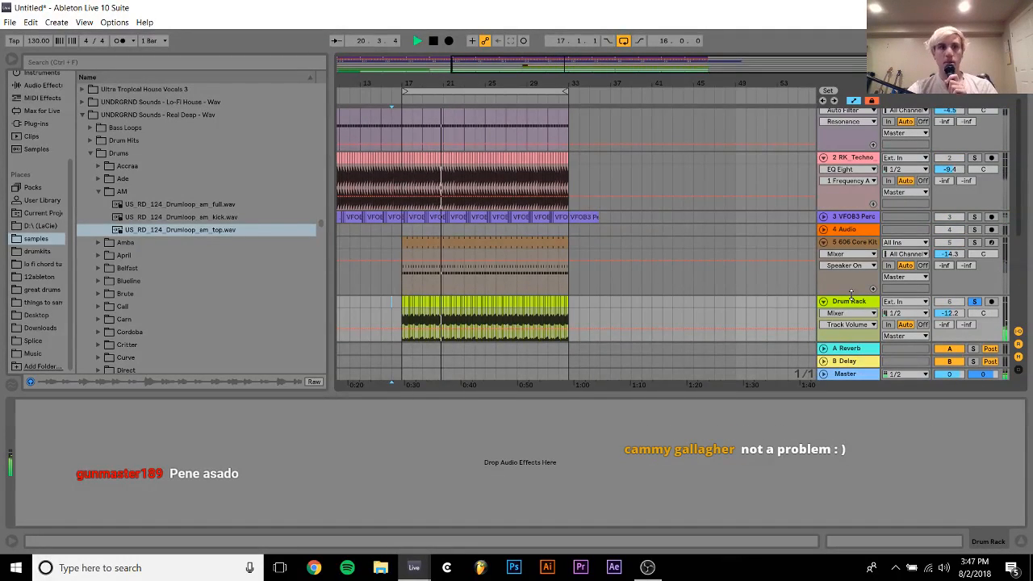
key(space)
key(space)
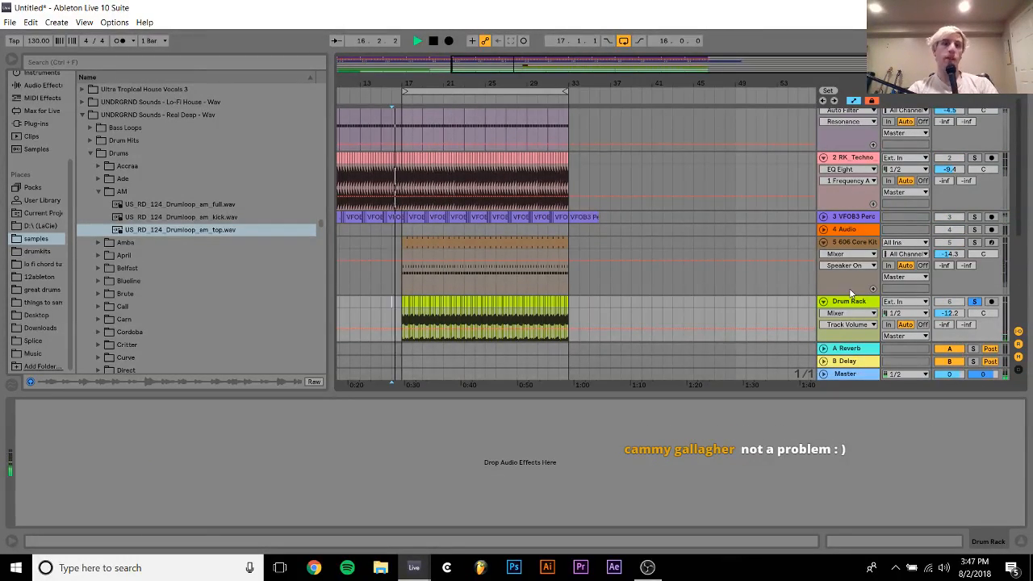
Find the Saturator presets among the audio effects and load A Bit Warmer onto the Drum Rack track
click(37, 87)
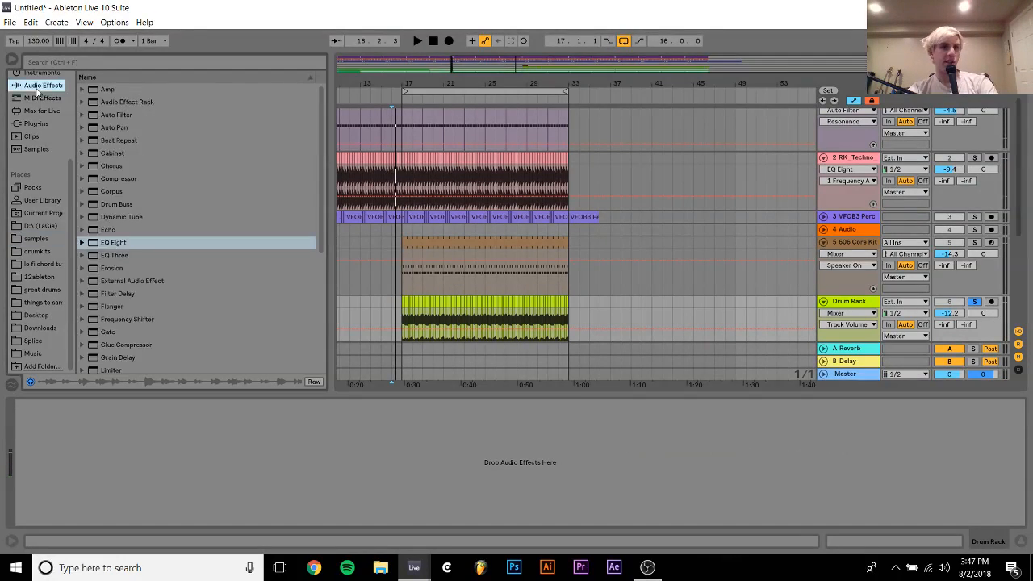
scroll(141, 207, down, 5)
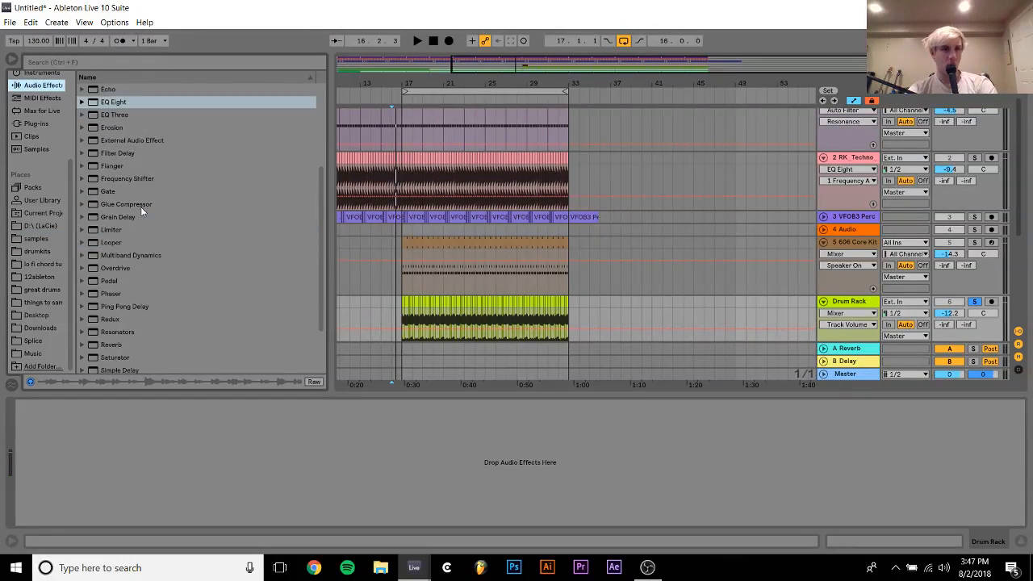
click(81, 289)
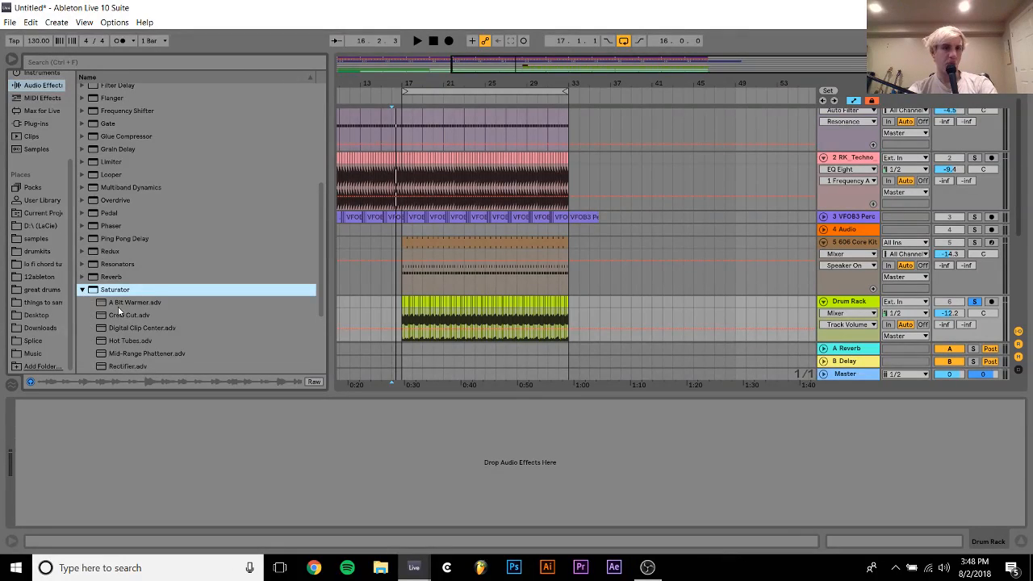
click(121, 303)
double_click(121, 305)
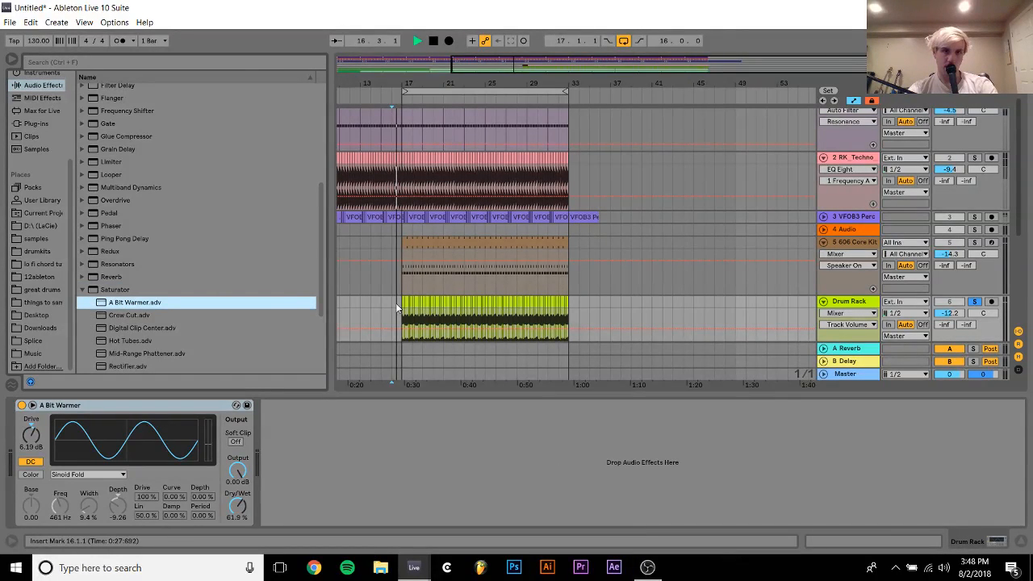
Play the soloed Drum Rack audio from 16.1.1 and raise the A Bit Warmer Drive to 10.7 dB
click(399, 306)
key(space)
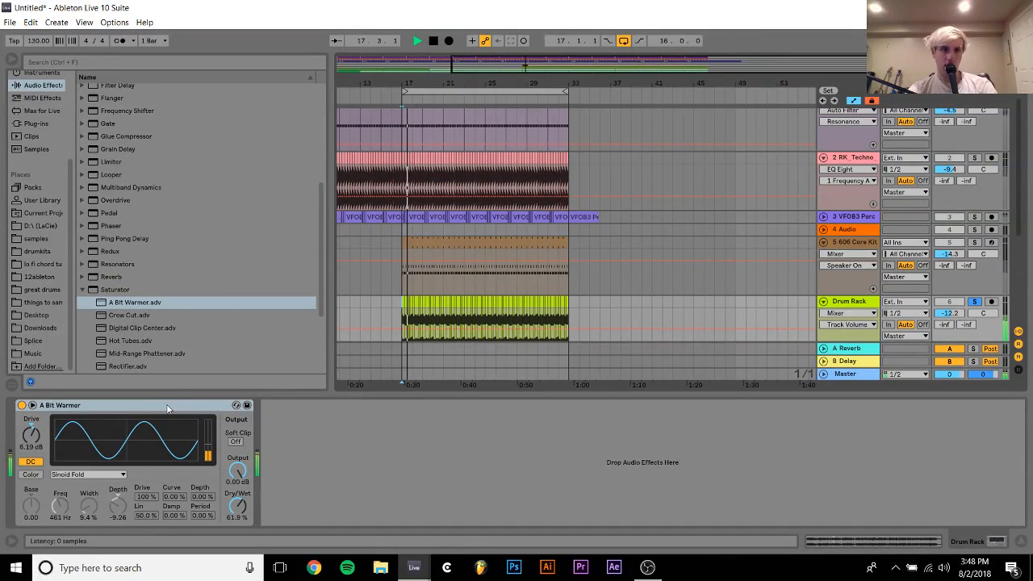
mouse_move(34, 450)
mouse_down()
mouse_move(34, 432)
mouse_move(33, 442)
mouse_up()
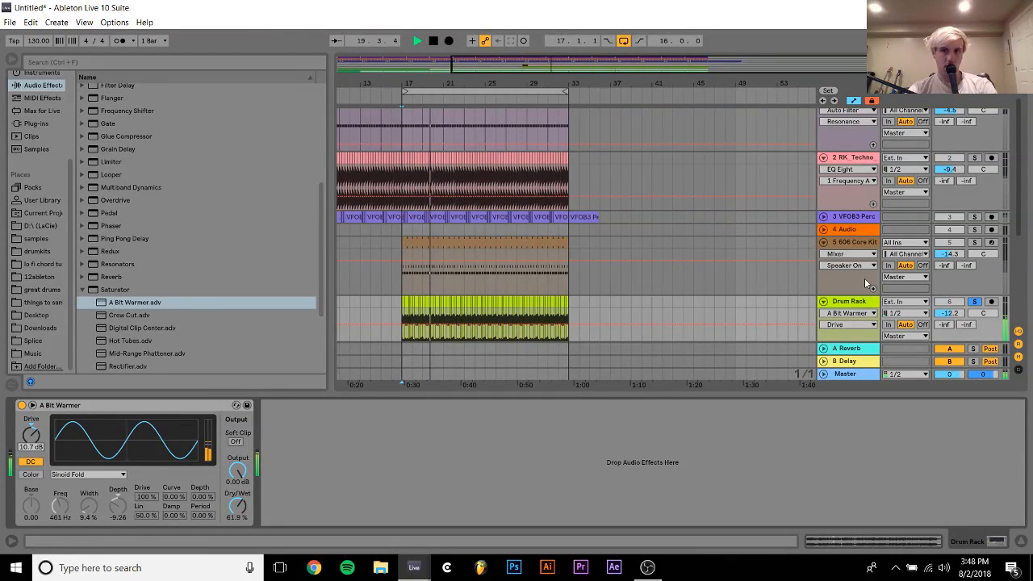
Set the Drum Rack track's volume to -22.3 dB within the full mix and fold the 606 Core Kit track
drag(959, 314, 959, 318)
click(824, 243)
scroll(830, 236, up, 1)
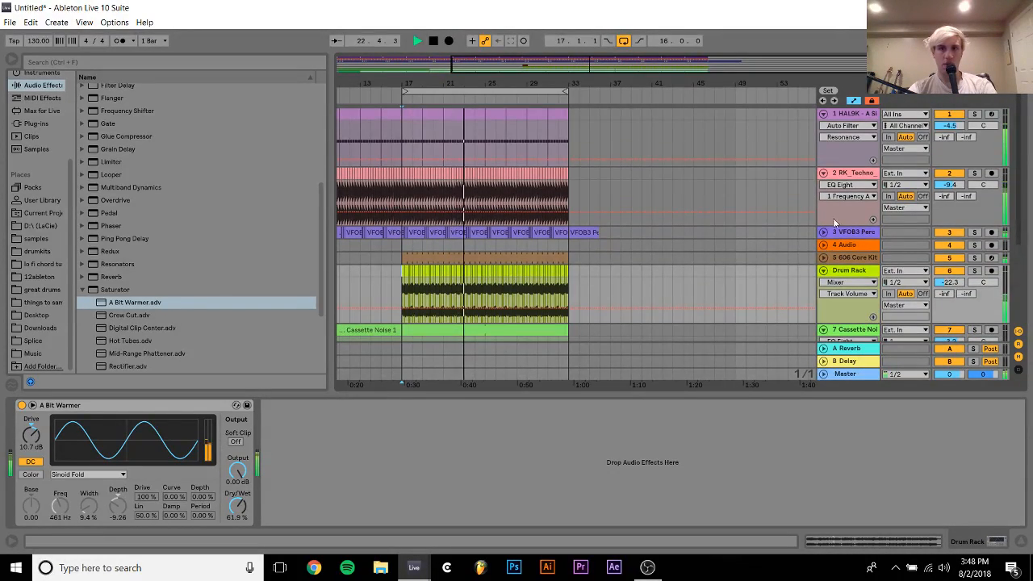
Raise both kick tracks together, HAL9K to -3.8 dB and RK_Techno to -8.7 dB, and briefly solo the RK_Techno kick
click(860, 172)
shift+click(856, 115)
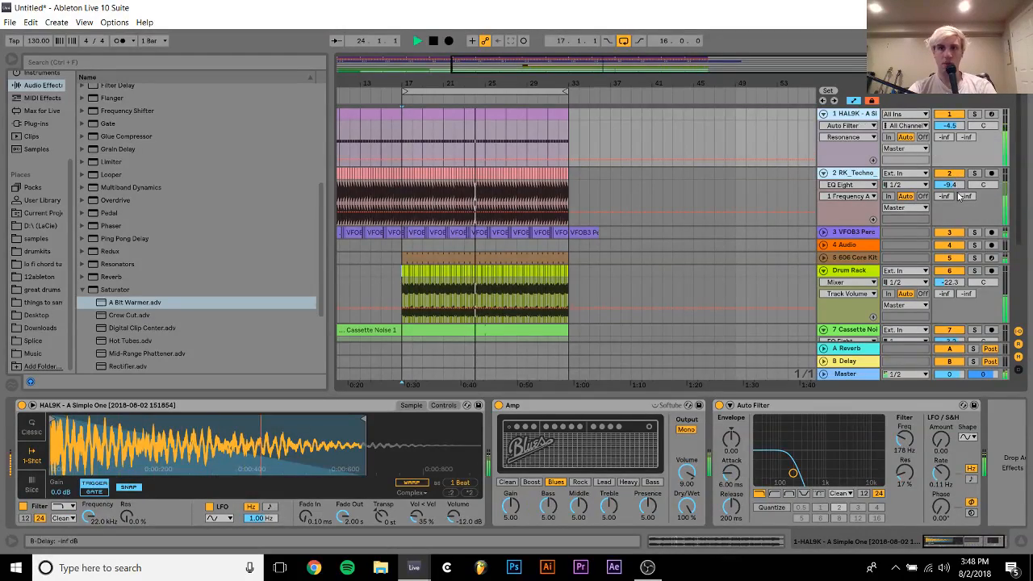
drag(954, 186, 954, 186)
click(856, 173)
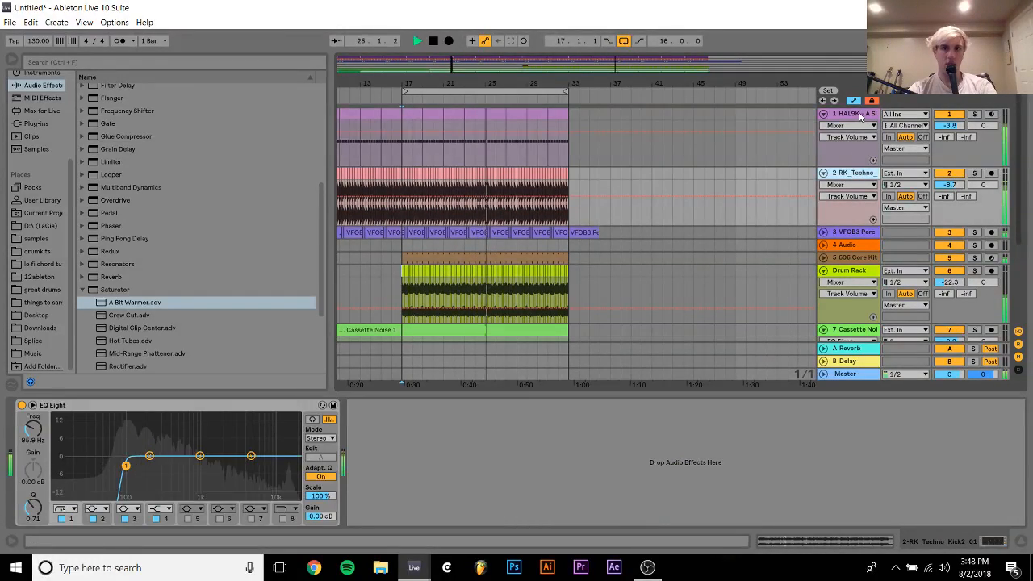
click(975, 174)
click(975, 173)
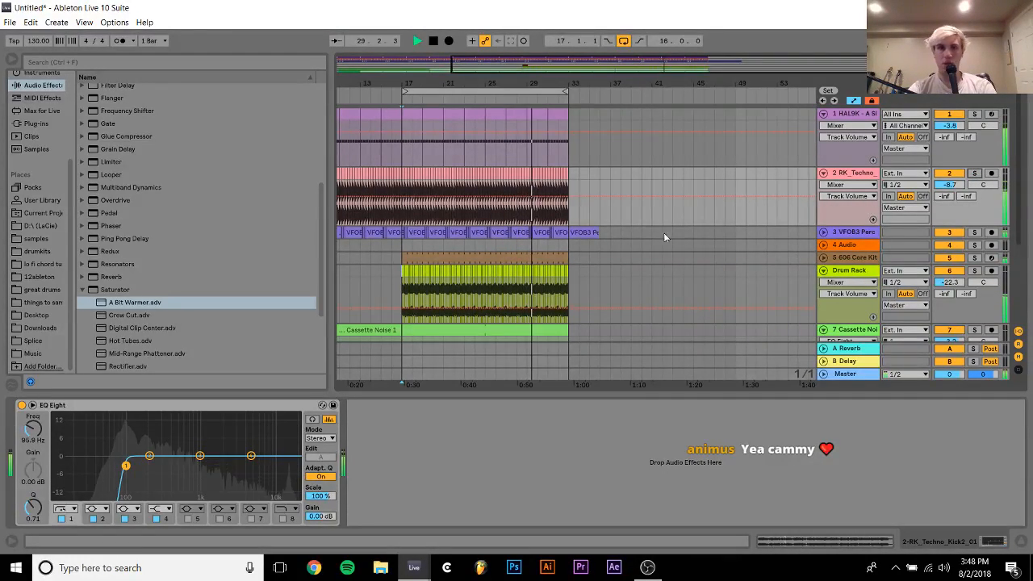
scroll(470, 251, down, 3)
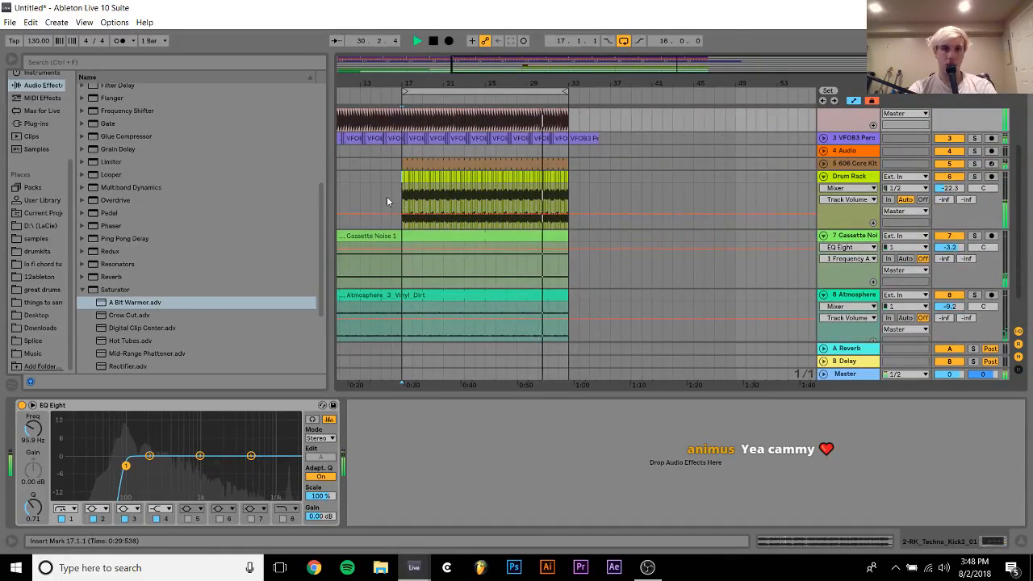
click(400, 177)
scroll(398, 176, up, 3)
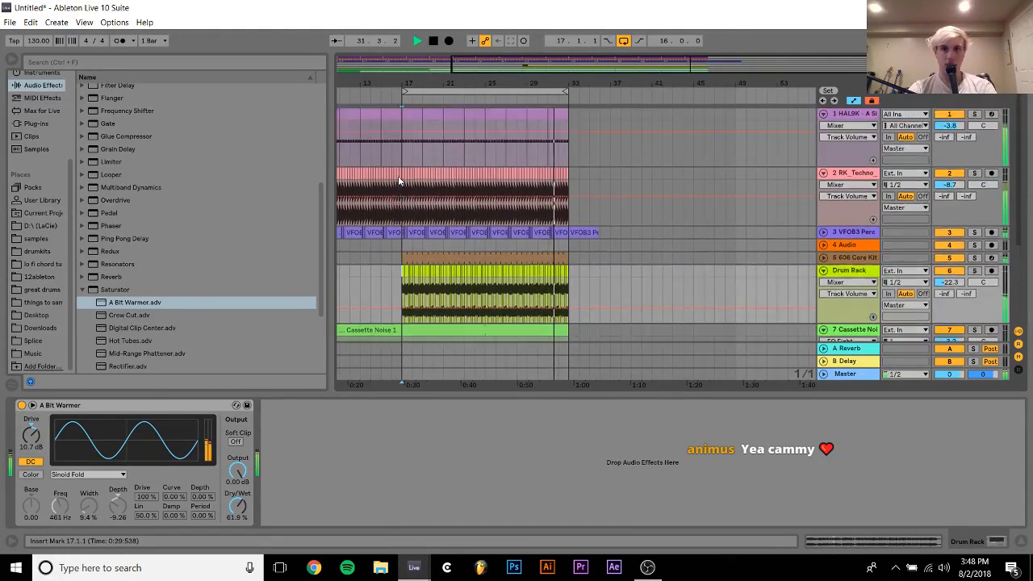
scroll(398, 176, left, 3)
scroll(398, 176, left, 1)
Replace the 606 Core Kit on track 5 with the 808 Core Kit and restart playback from 17.1.1
scroll(398, 176, down, 3)
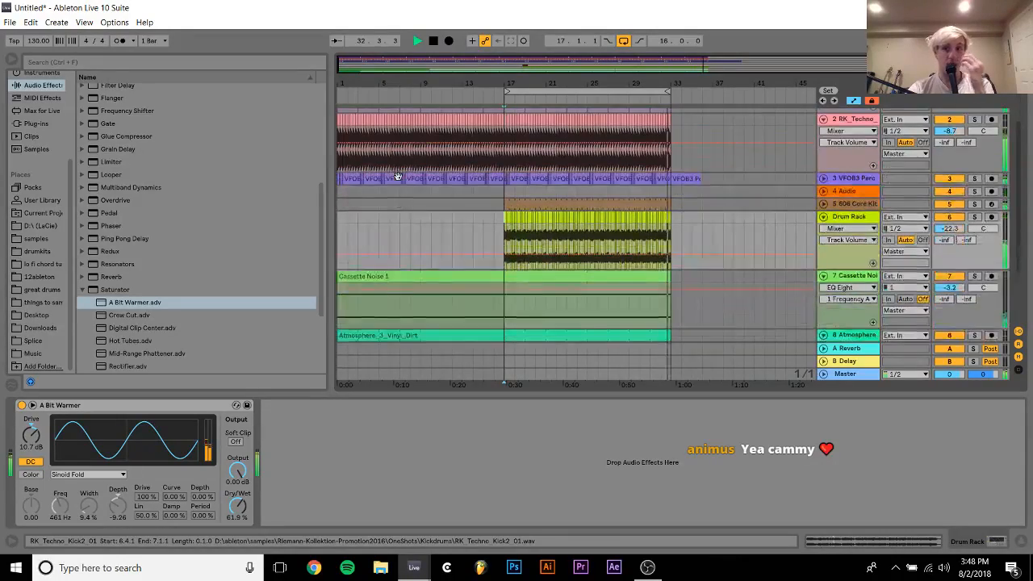
click(876, 165)
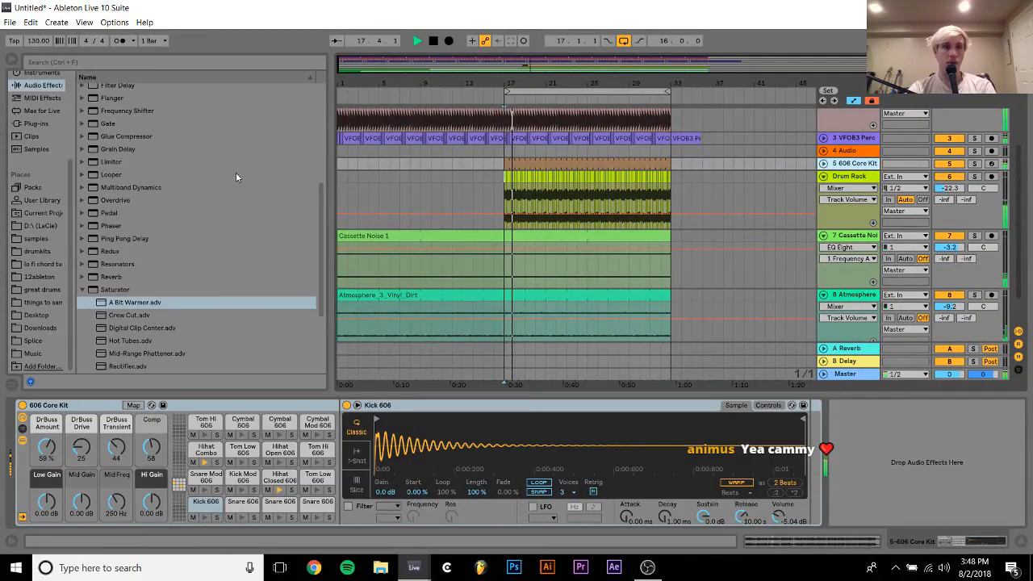
scroll(39, 184, up, 3)
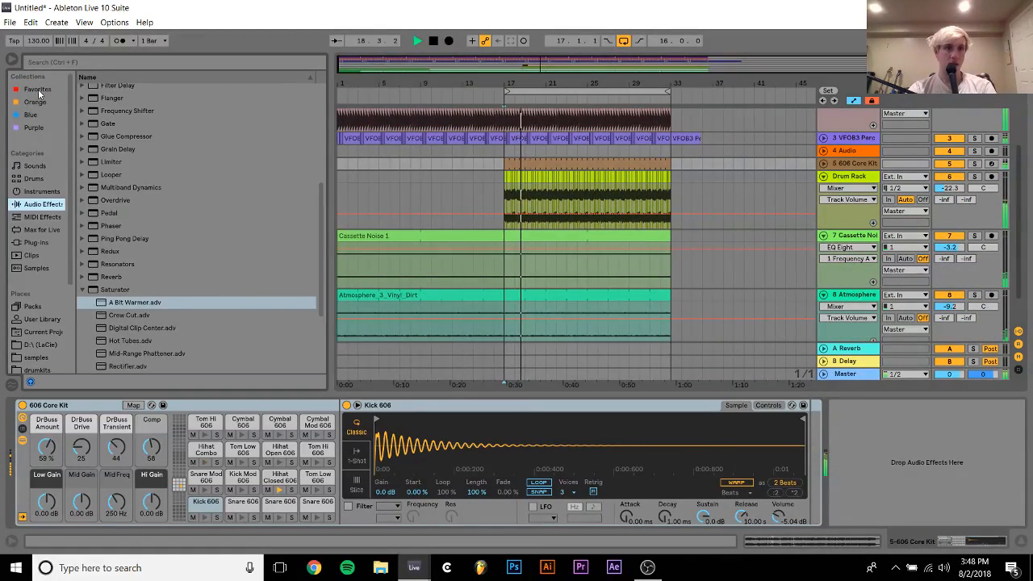
click(36, 179)
click(122, 139)
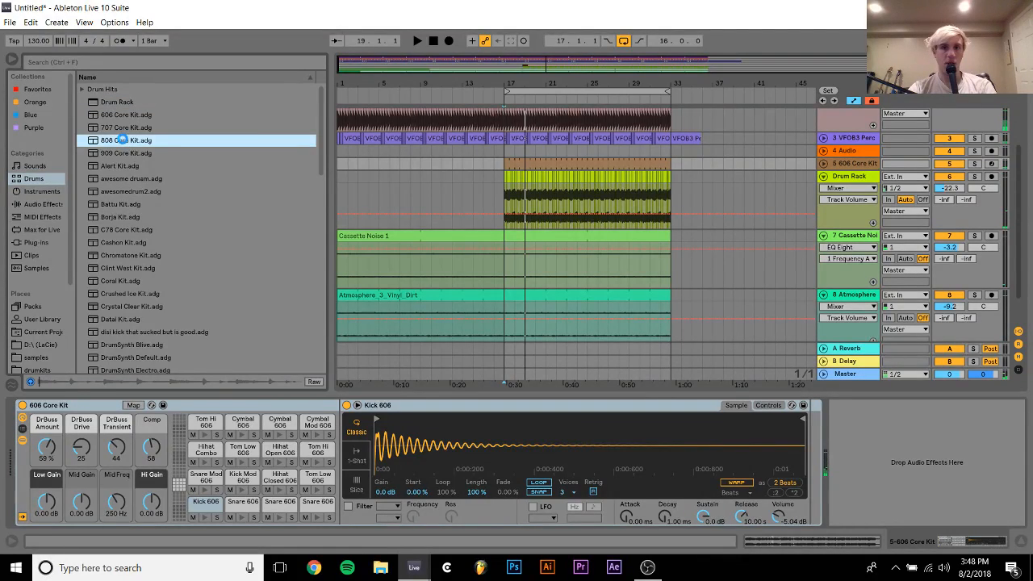
key(space)
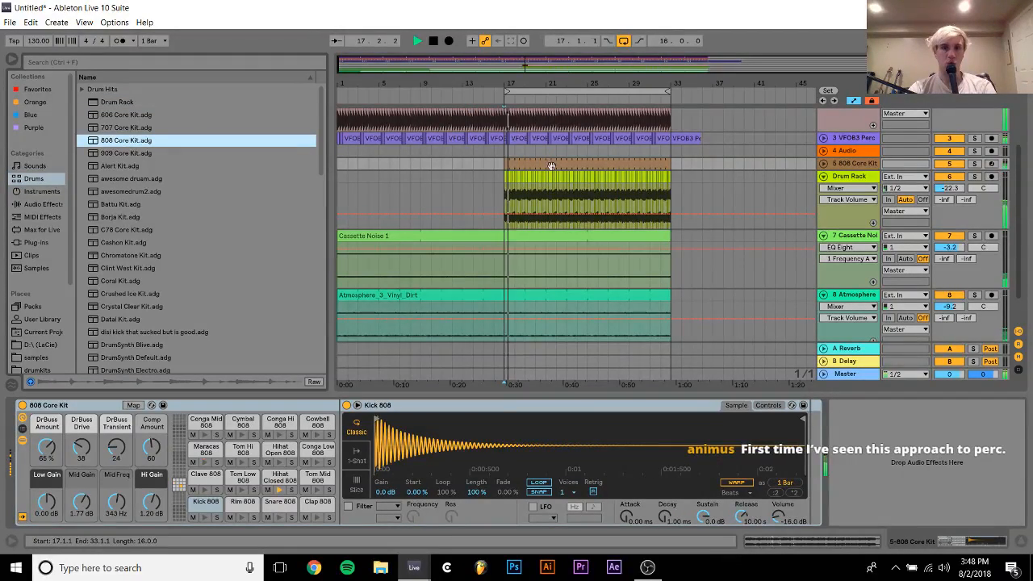
Open the 808 Core Kit MIDI clip and move its Maracas 808 notes up two semitones to Hihat Open 808
click(640, 155)
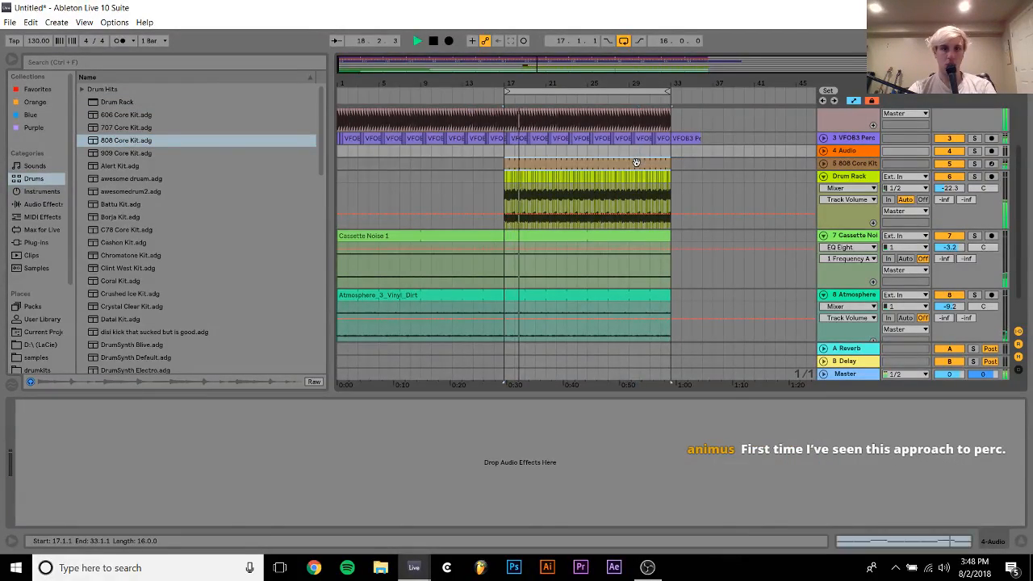
double_click(639, 163)
click(224, 215)
key(Up)
key(Up)
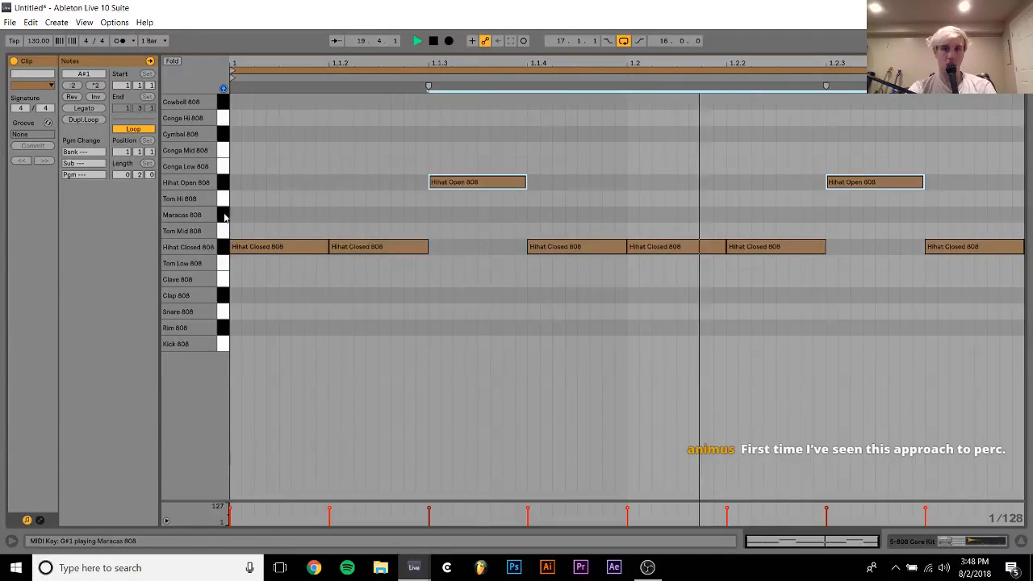
Switch the Hihat Open 808 sample to 1-Shot, set its Fade Out to 2.00 s, and shorten its end to about 0.37 s
click(962, 543)
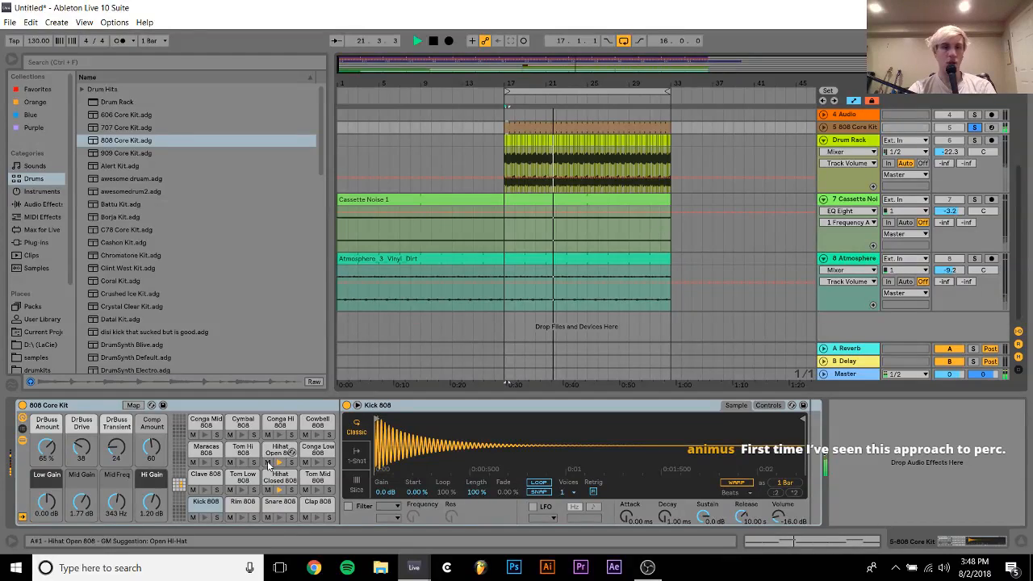
click(272, 452)
click(357, 457)
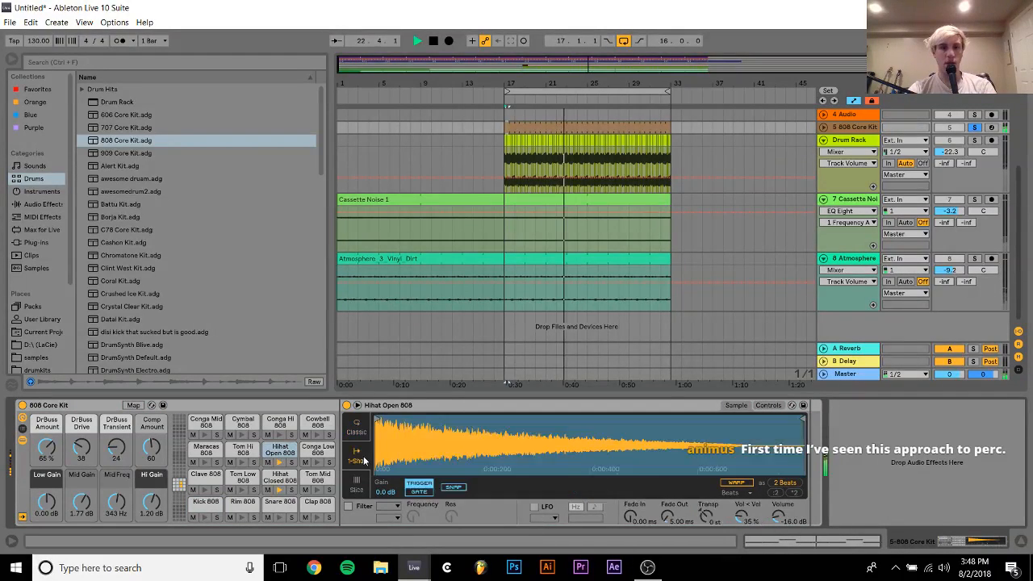
drag(672, 518, 672, 485)
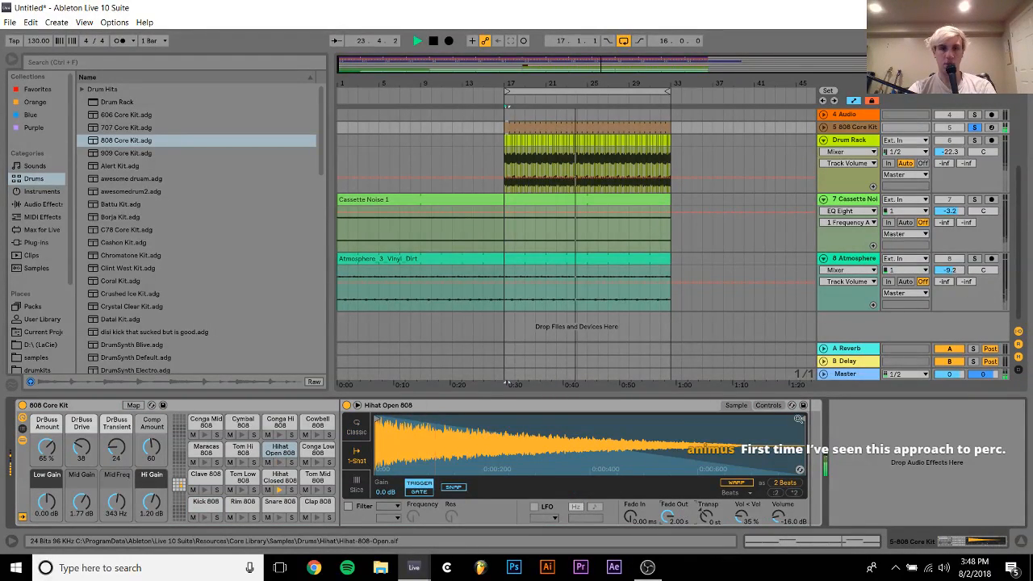
drag(804, 431, 573, 434)
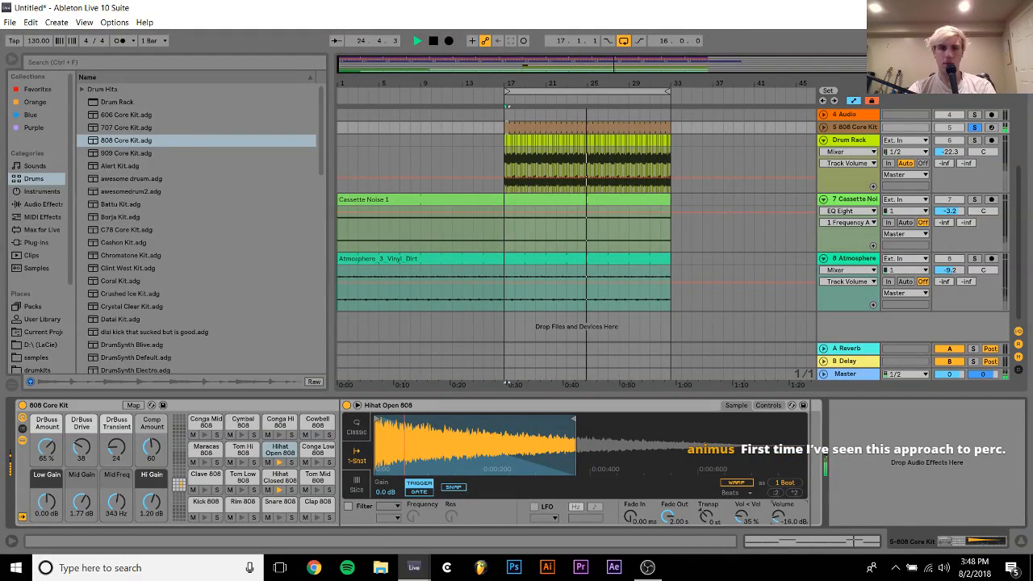
Set the Hihat Open 808 volume to -8.00 dB, then unsolo the 808 Core Kit track to hear the full mix
drag(779, 517, 778, 505)
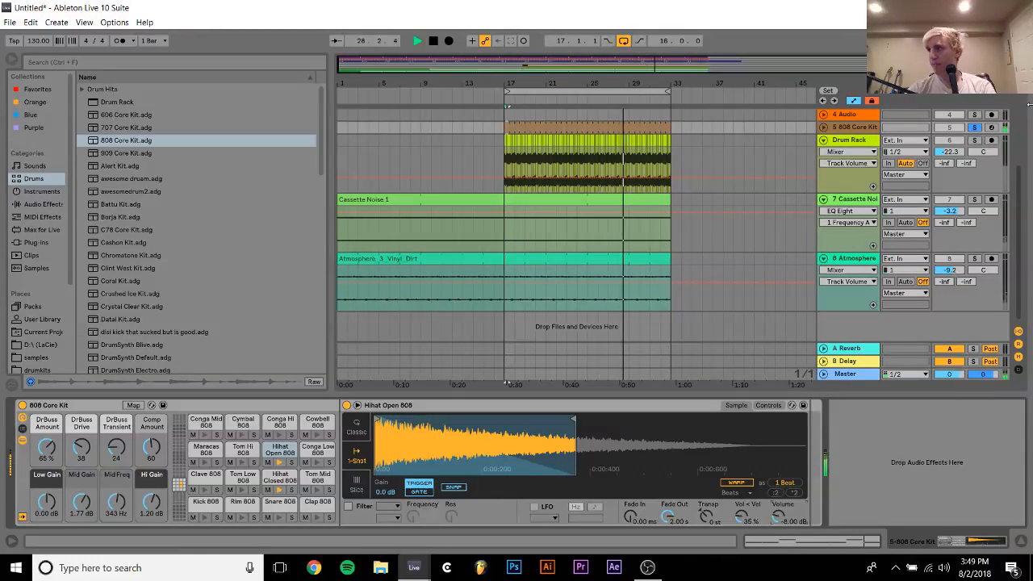
click(974, 128)
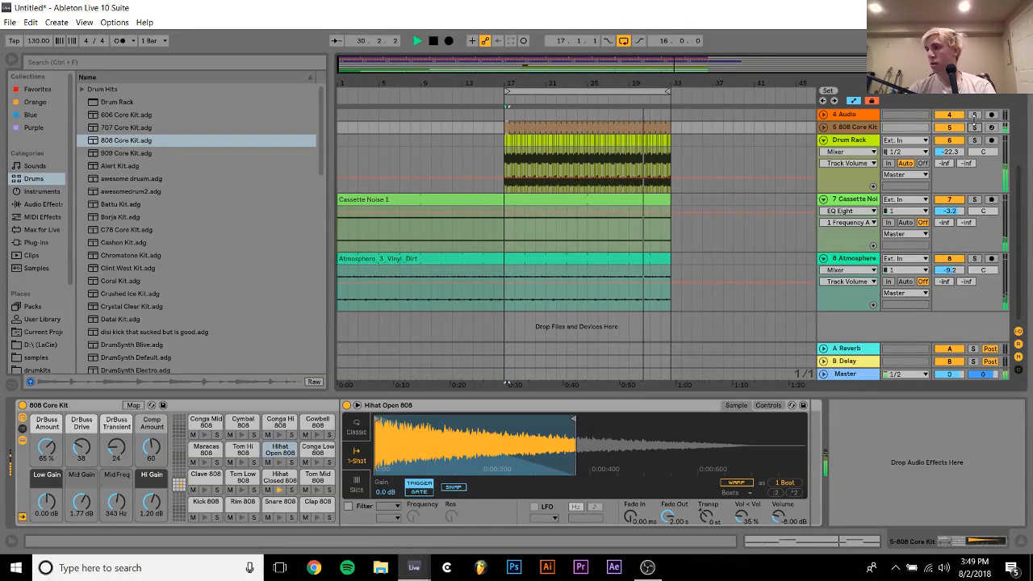
key(space)
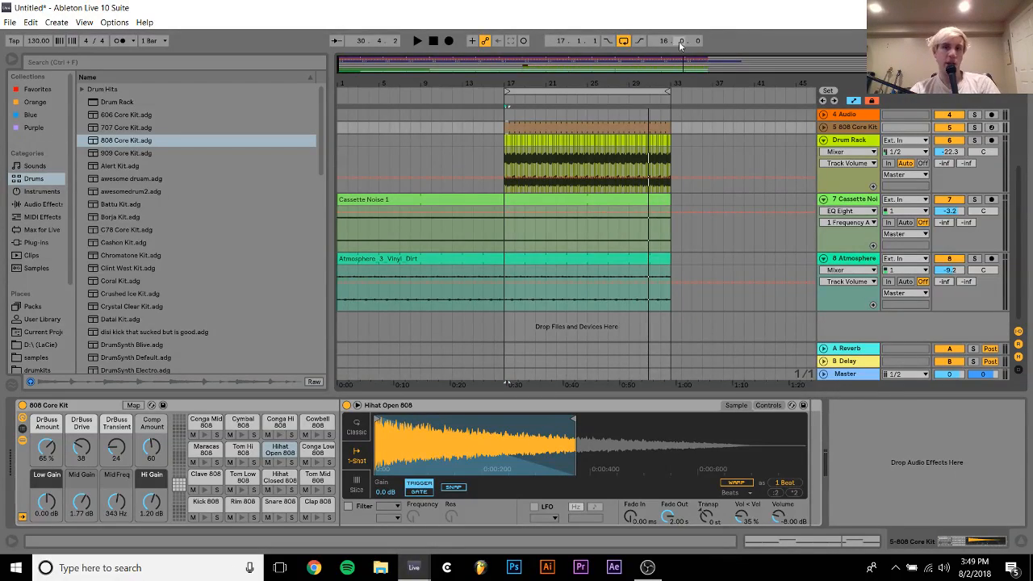
scroll(682, 232, up, 4)
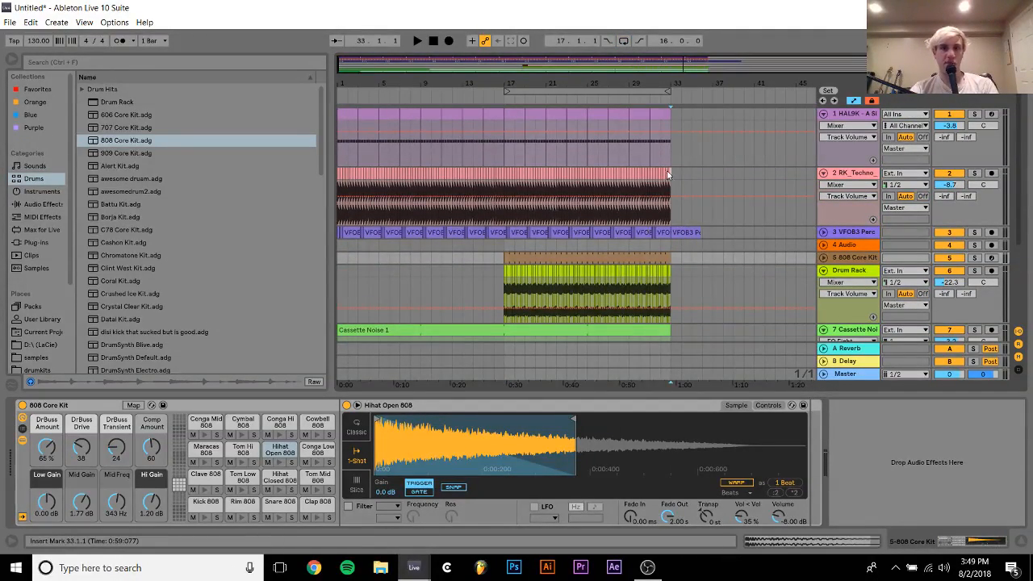
click(510, 109)
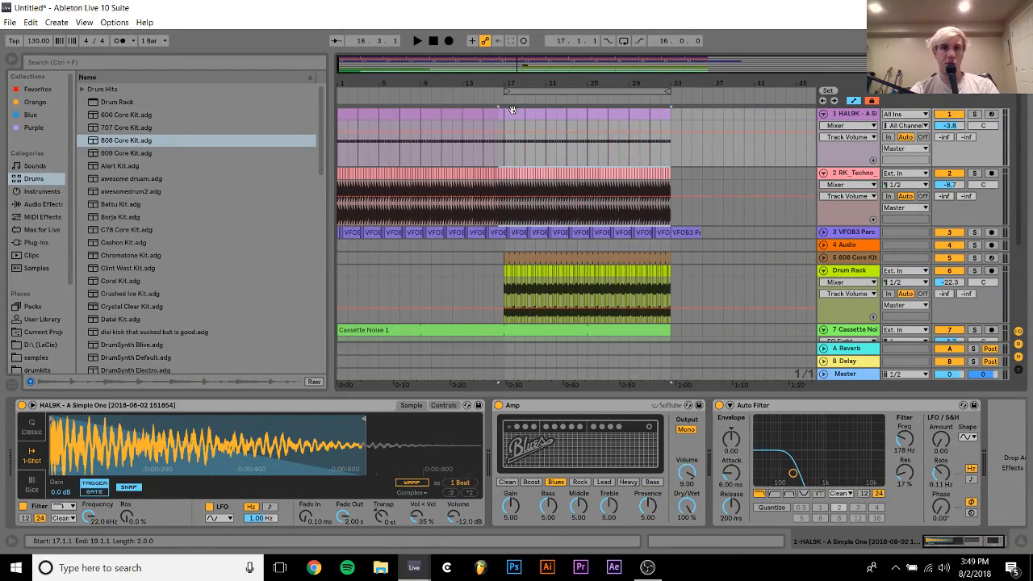
key(ctrl+d)
key(ctrl+z)
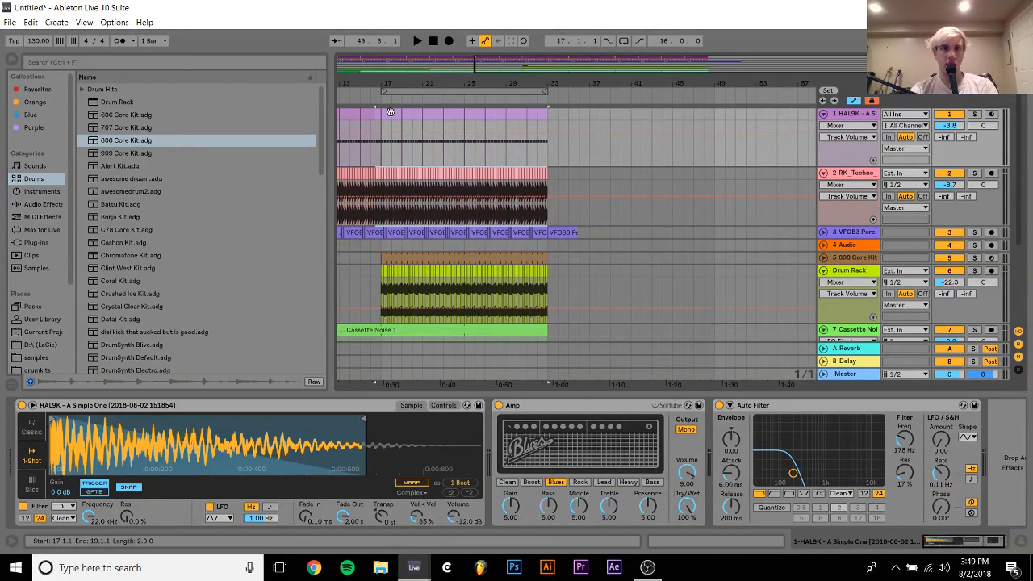
Duplicate both kick tracks' clips from 17.1.1 to 33.1.1 so they extend to 49.1.1, and play from 31.1.1
shift+click(547, 174)
key(ctrl+d)
click(528, 155)
key(space)
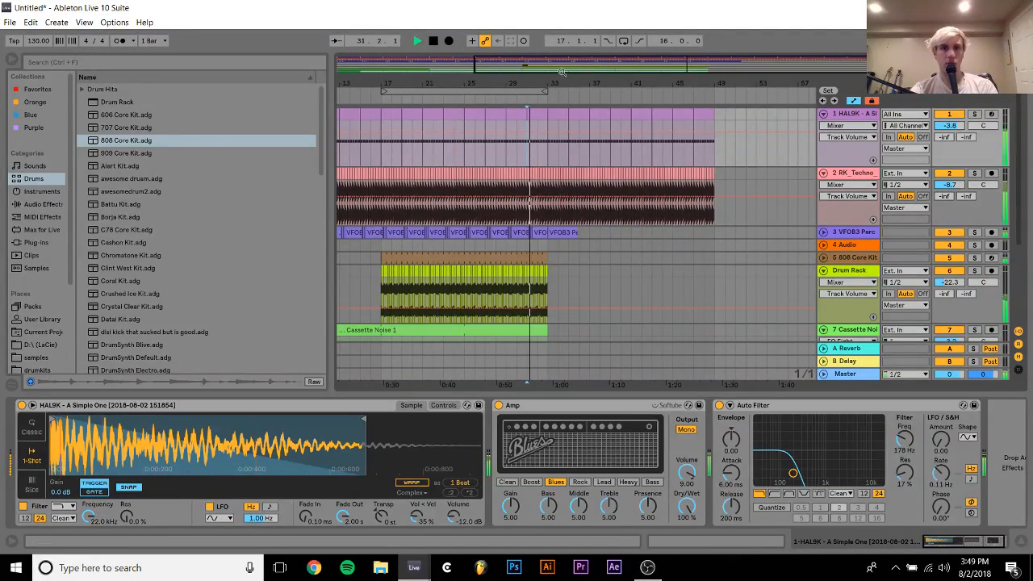
Inspect the VFOB3 percussive loop around bar 33 during playback, then fold the RK_Techno and VFOB3 tracks
drag(553, 79, 492, 157)
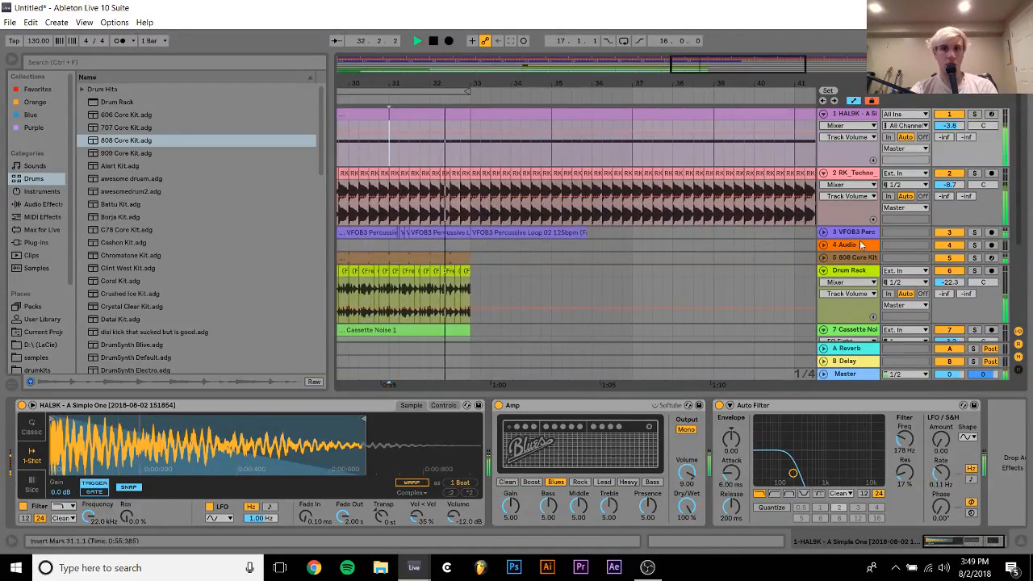
click(824, 233)
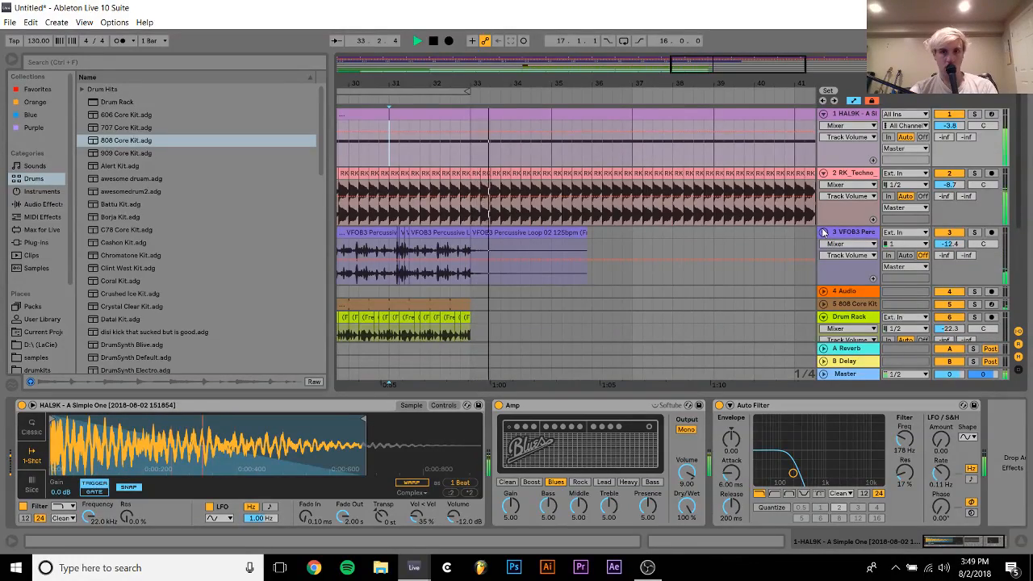
click(823, 174)
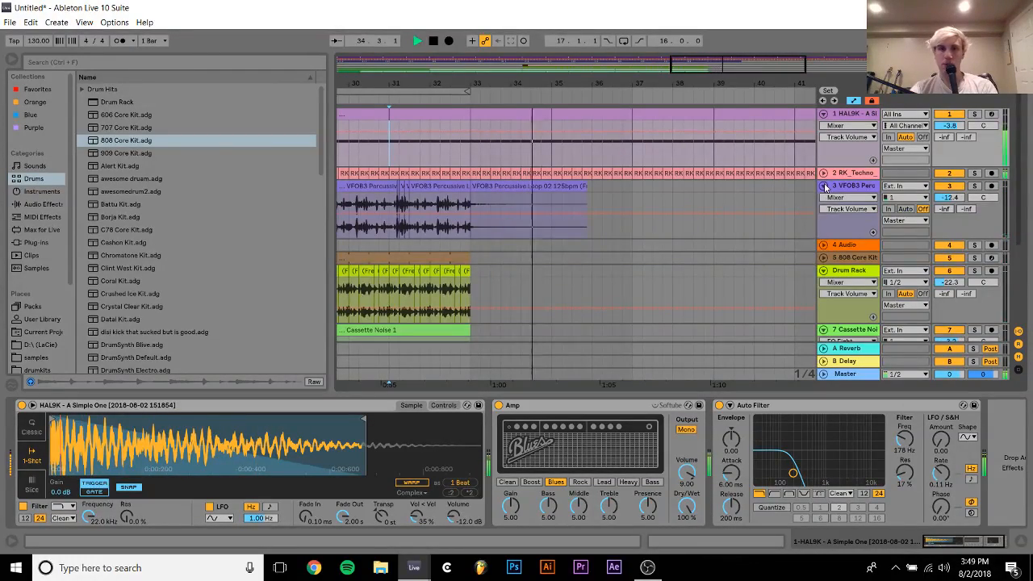
click(823, 186)
drag(555, 84, 621, 17)
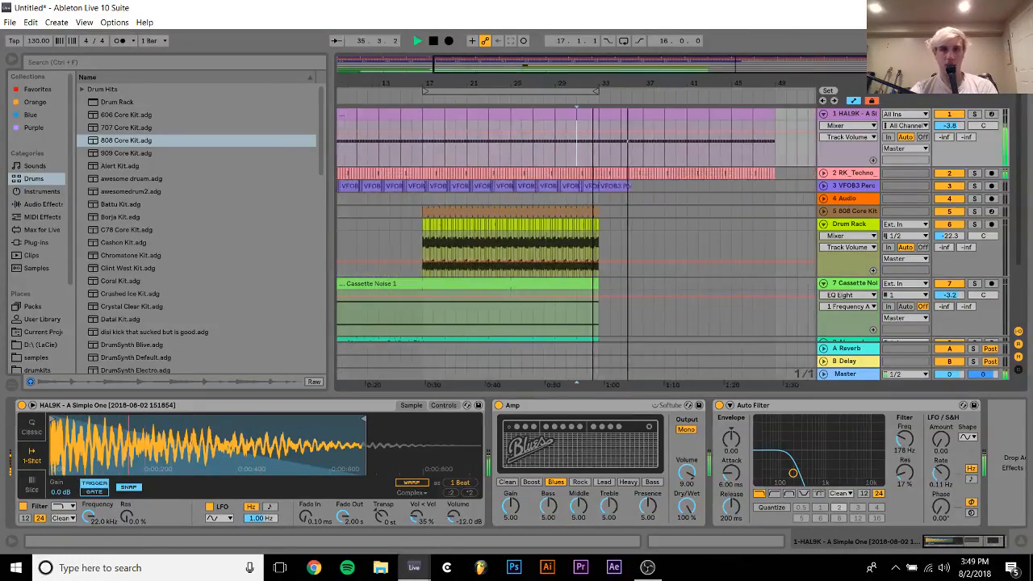
Duplicate the Drum Rack clips spanning 17.1.1 to 33.1.1 up to 49.1.1, and try the same with the 808 Core Kit clips
drag(607, 228, 421, 228)
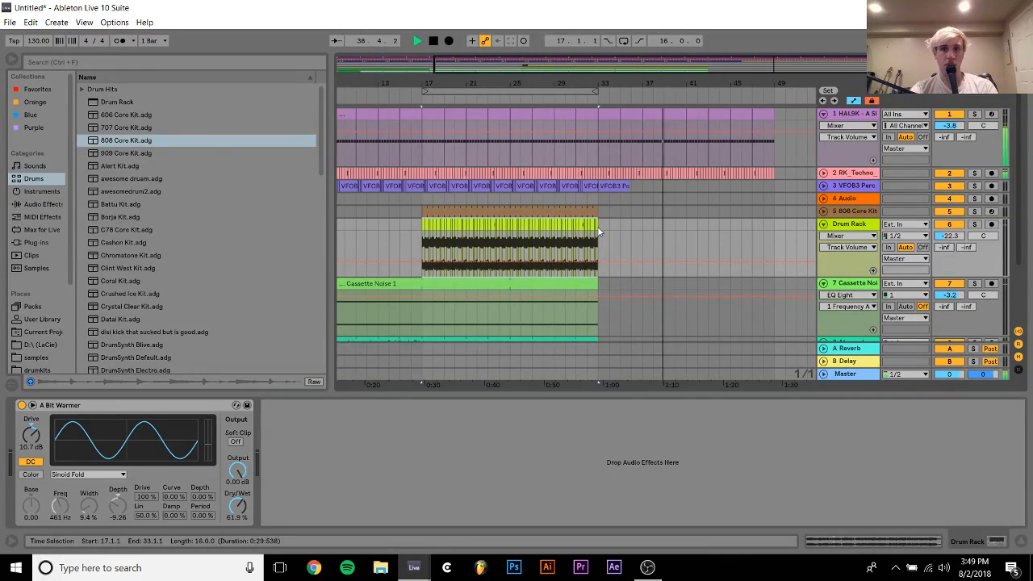
key(ctrl+d)
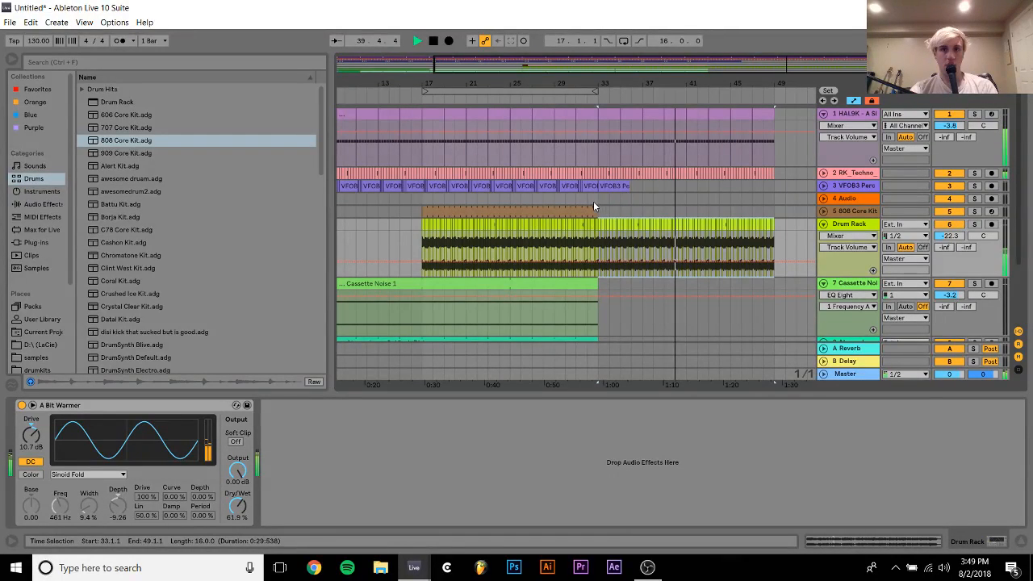
click(587, 199)
key(space)
key(space)
click(577, 210)
key(ctrl+d)
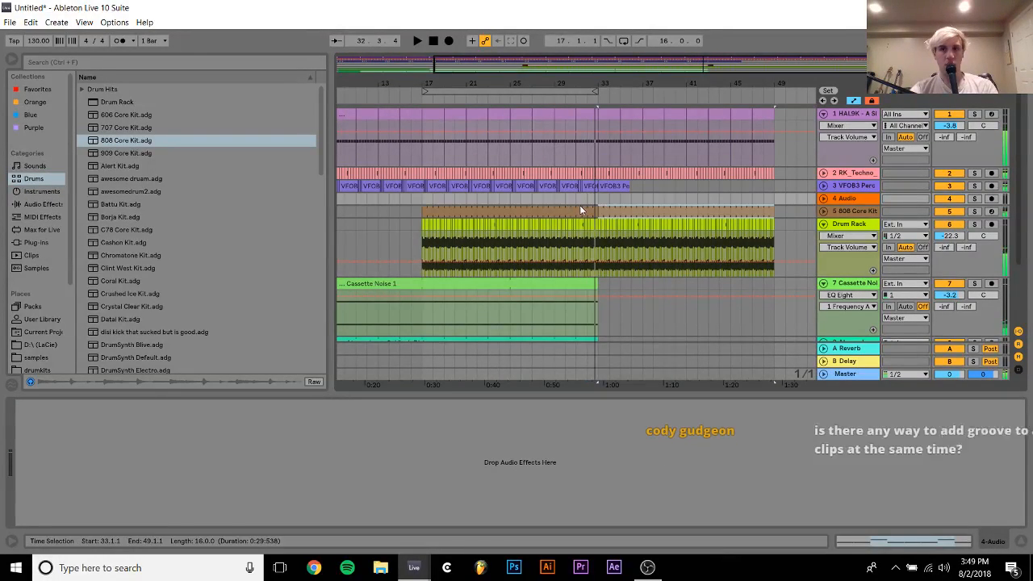
key(ctrl+z)
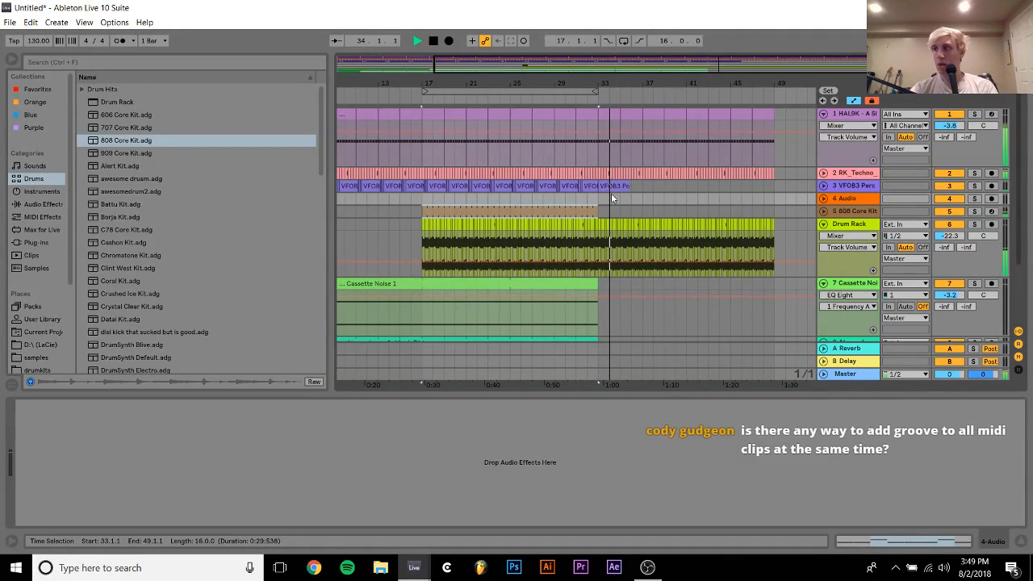
Play the arrangement from 17.1.1 and from 33.1.1, and fold the Drum Rack track
key(space)
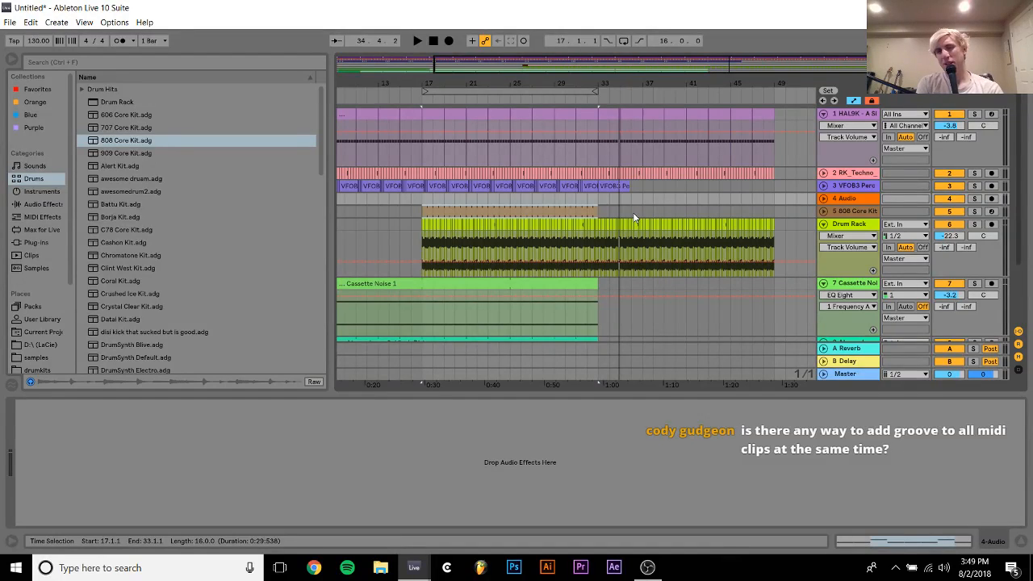
key(space)
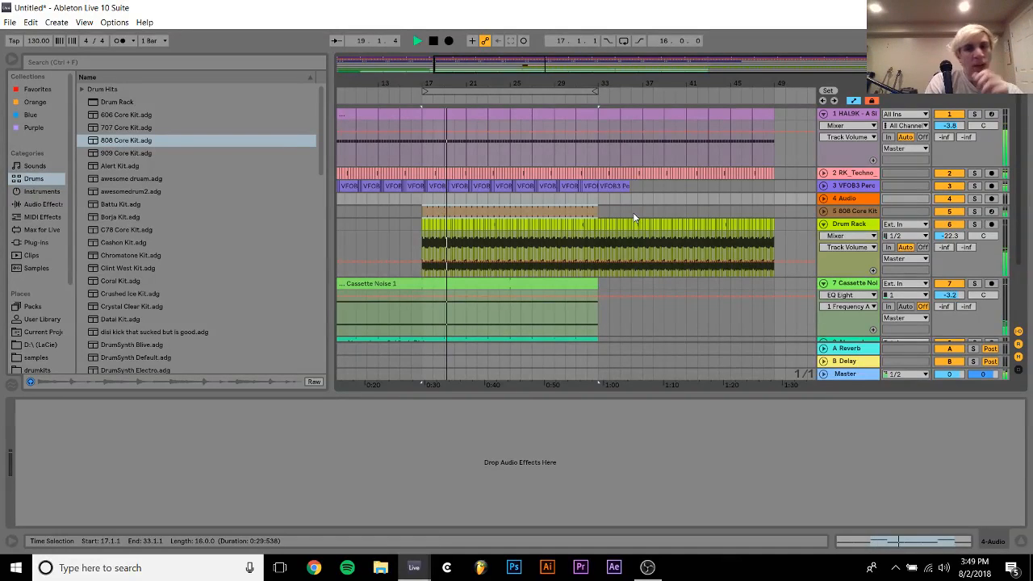
click(601, 198)
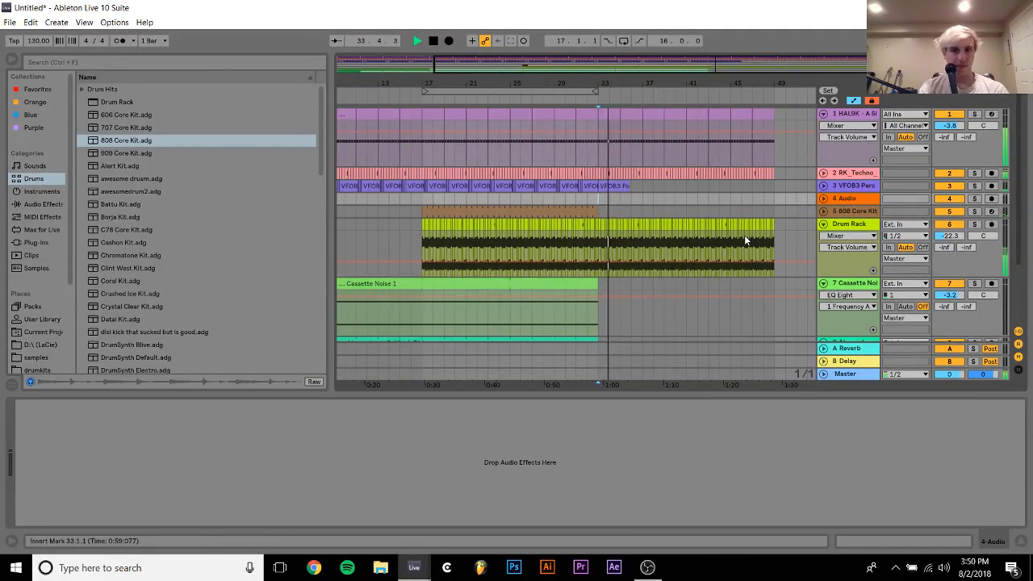
click(824, 223)
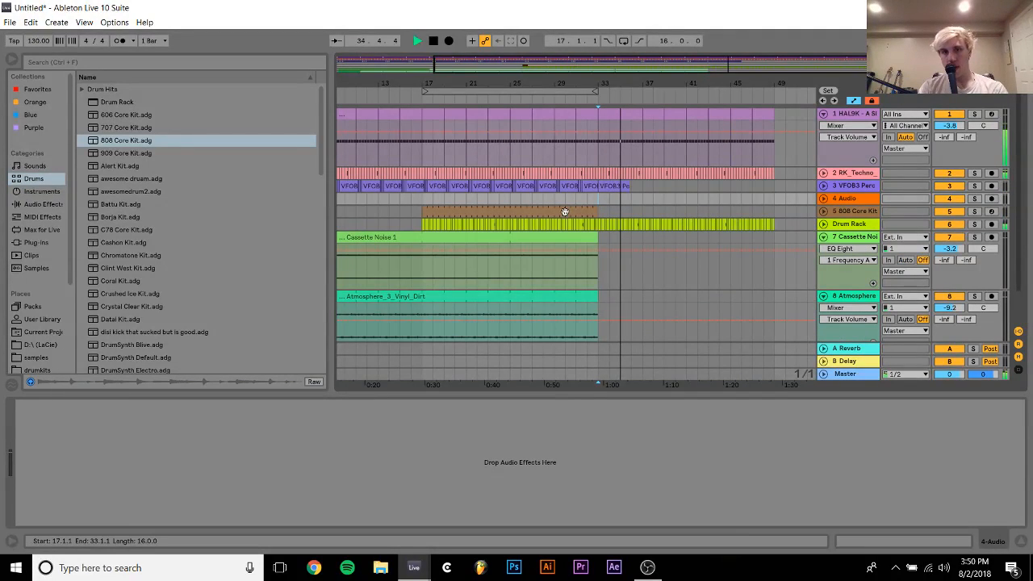
key(space)
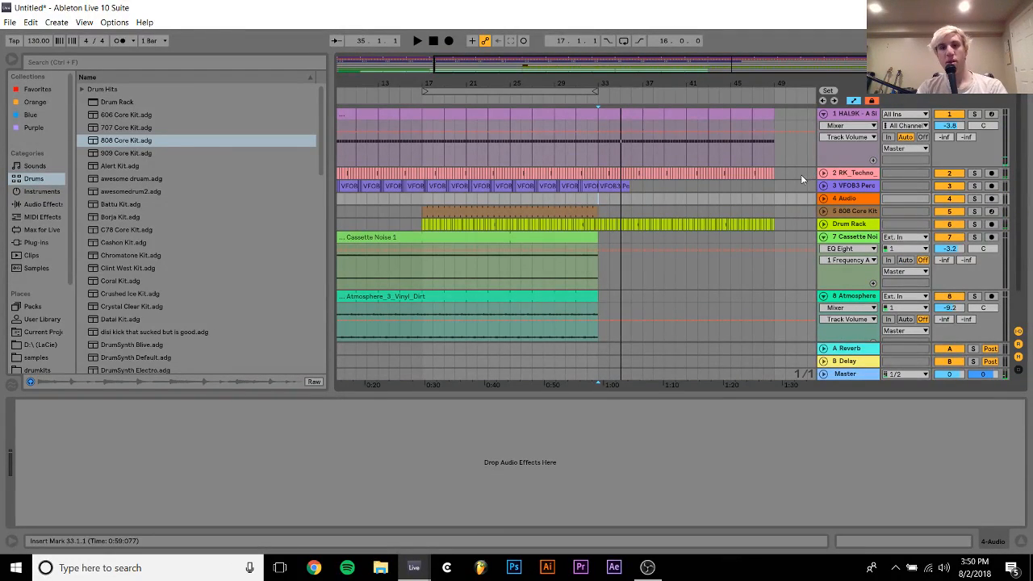
Delete the clips between 33.1.1 and 50.1.1 on the HAL9K, RK_Techno, 808 Core Kit and Drum Rack tracks
drag(797, 174, 686, 174)
drag(607, 115, 788, 113)
key(space)
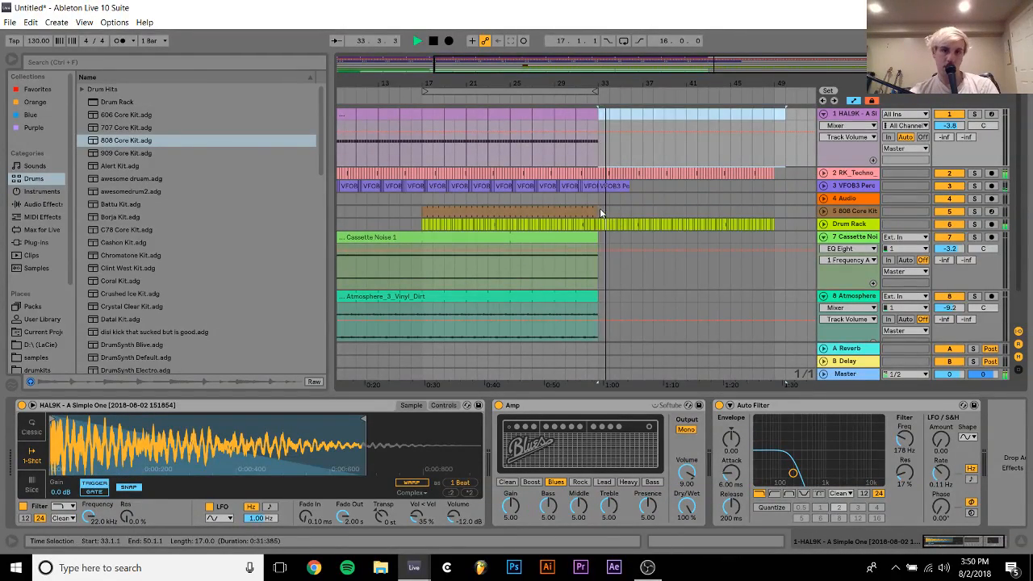
drag(600, 208, 761, 225)
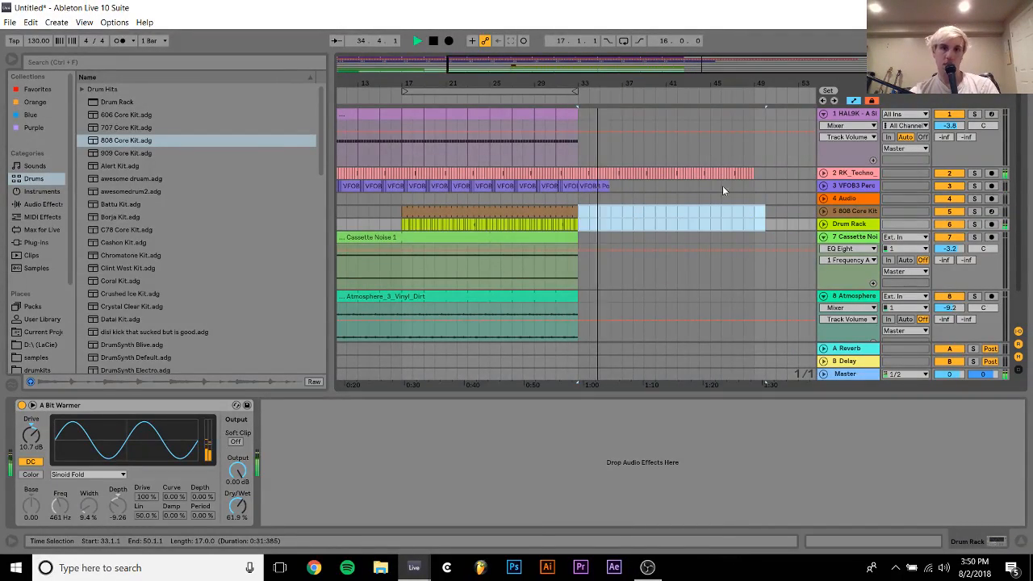
key(space)
drag(582, 108, 763, 180)
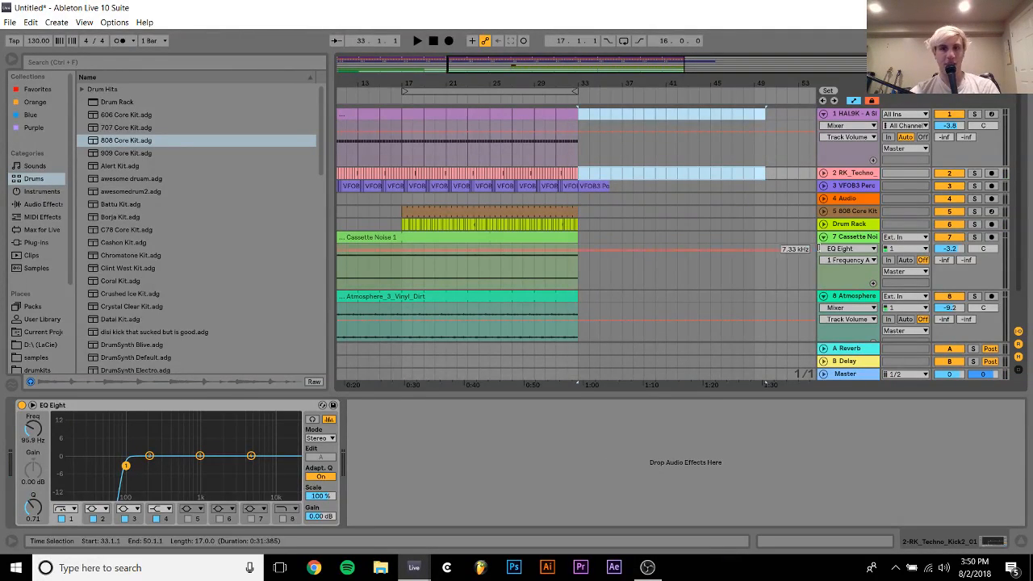
Fold the Cassette Noise and Atmosphere tracks
click(824, 237)
click(825, 237)
click(825, 238)
click(824, 251)
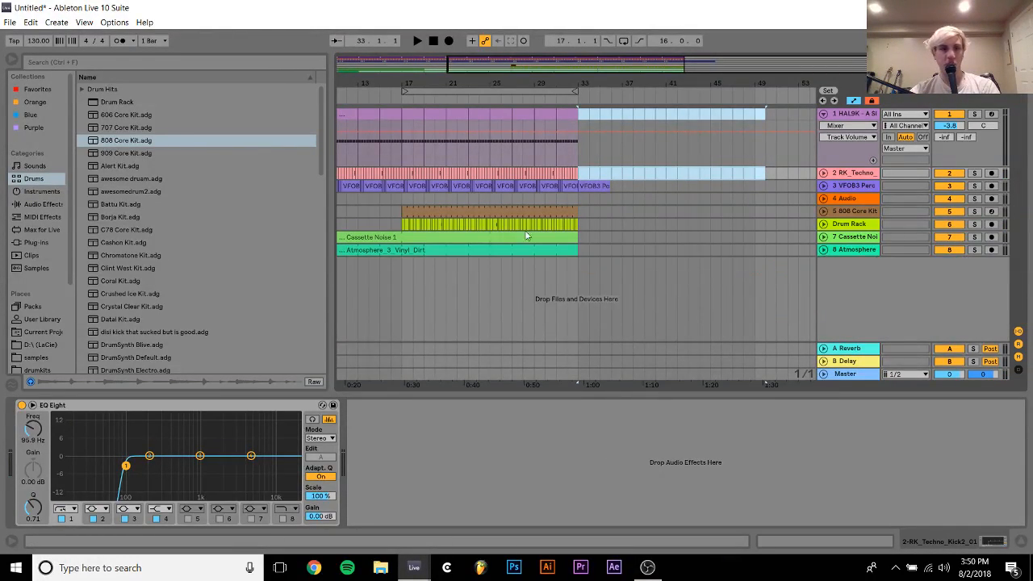
Load the Kontakt 5 Portable x64 8out plug-in onto a new track below Atmosphere and close its window
click(41, 242)
scroll(176, 227, up, 5)
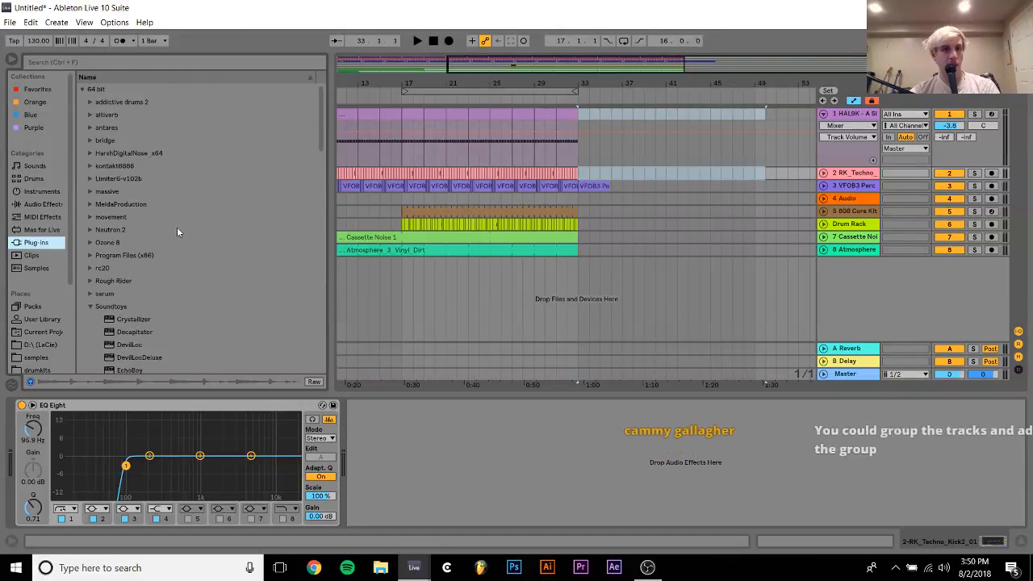
click(96, 166)
click(90, 165)
drag(129, 191, 684, 300)
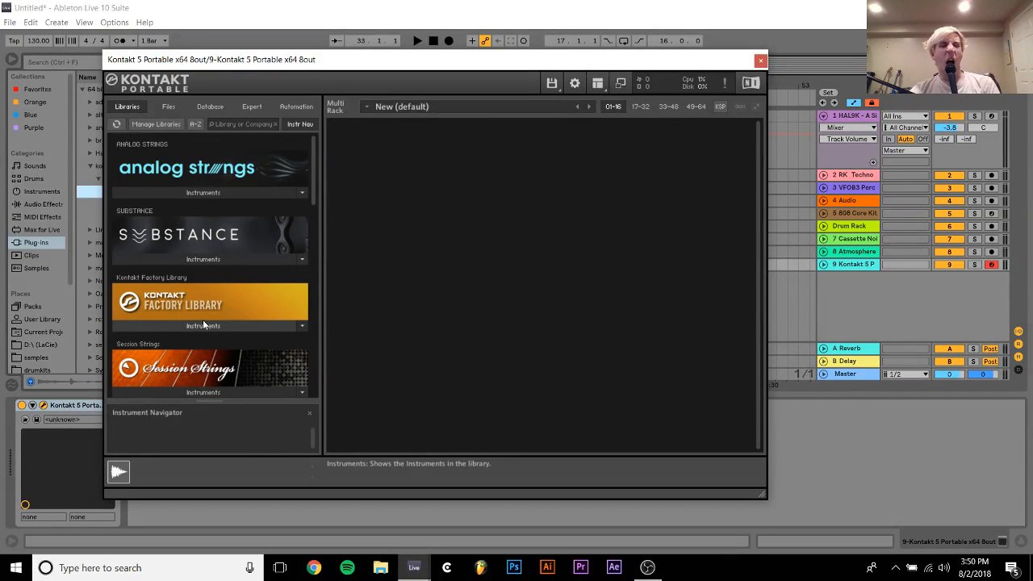
click(760, 60)
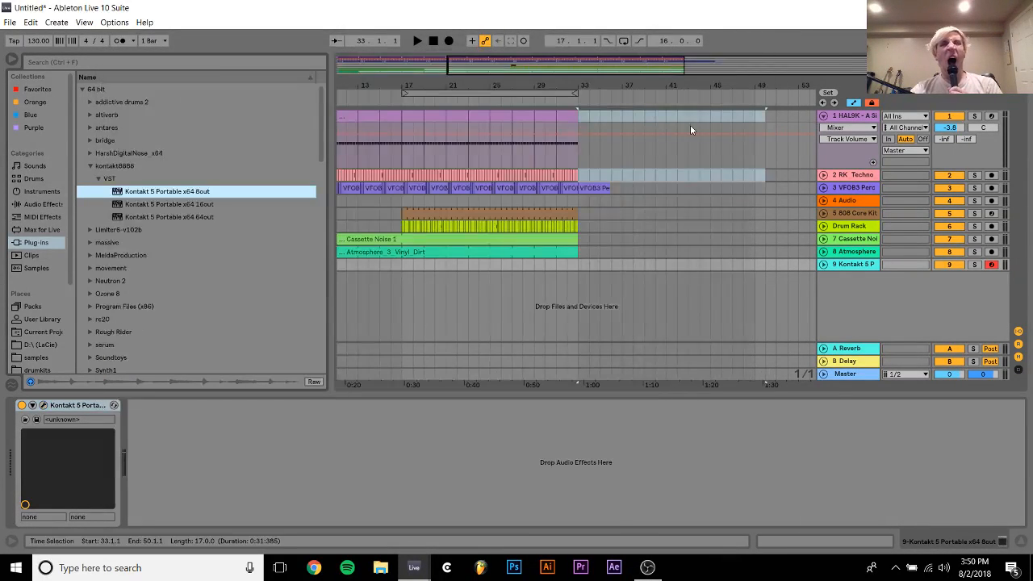
Check the soloed HAL9K kick's pitch from 17.1.1 with a temporary Tuner, removing the Tuner and the solo when done
click(414, 116)
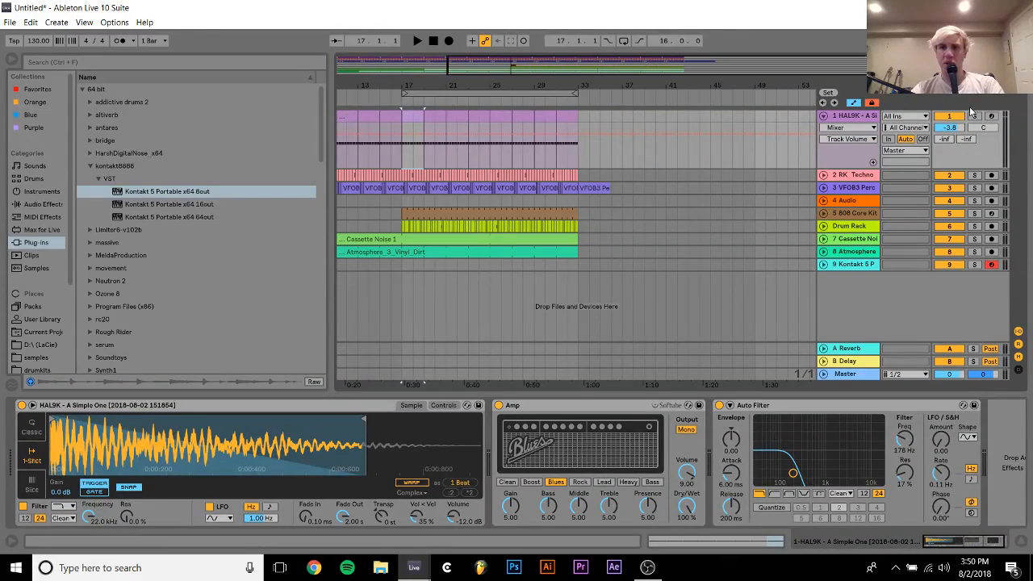
key(s)
key(space)
click(43, 205)
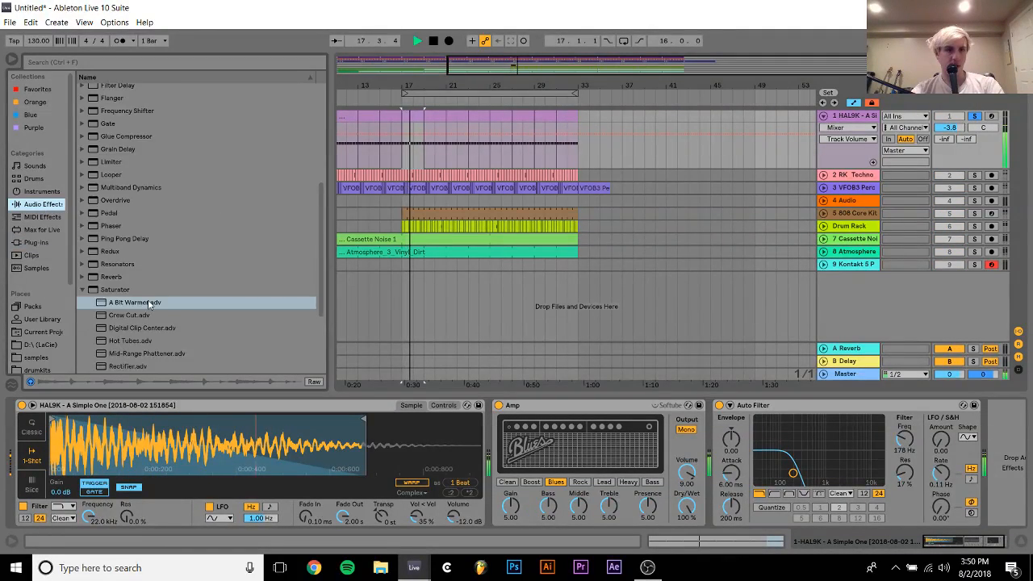
scroll(148, 300, down, 3)
double_click(115, 330)
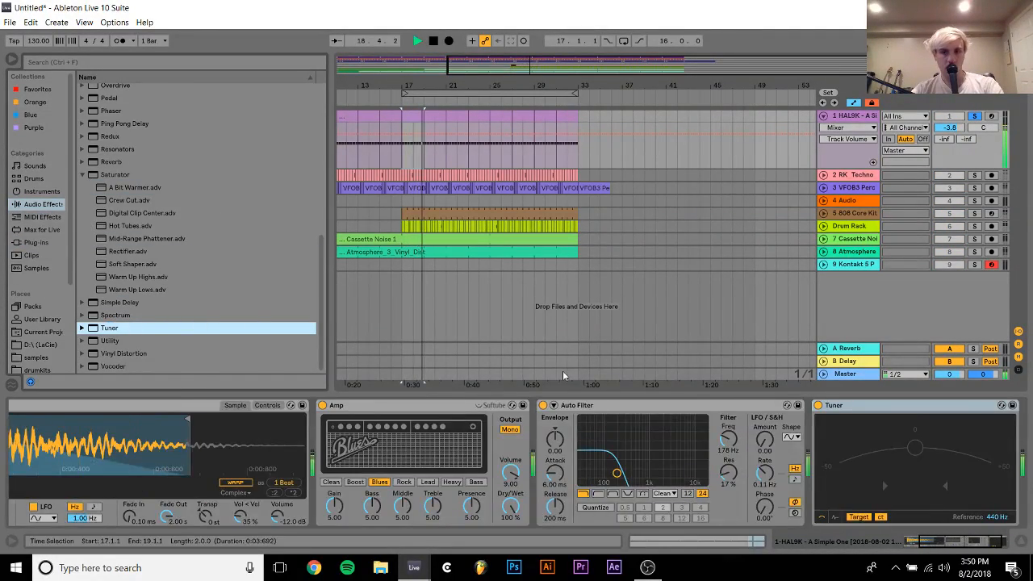
click(916, 407)
key(Delete)
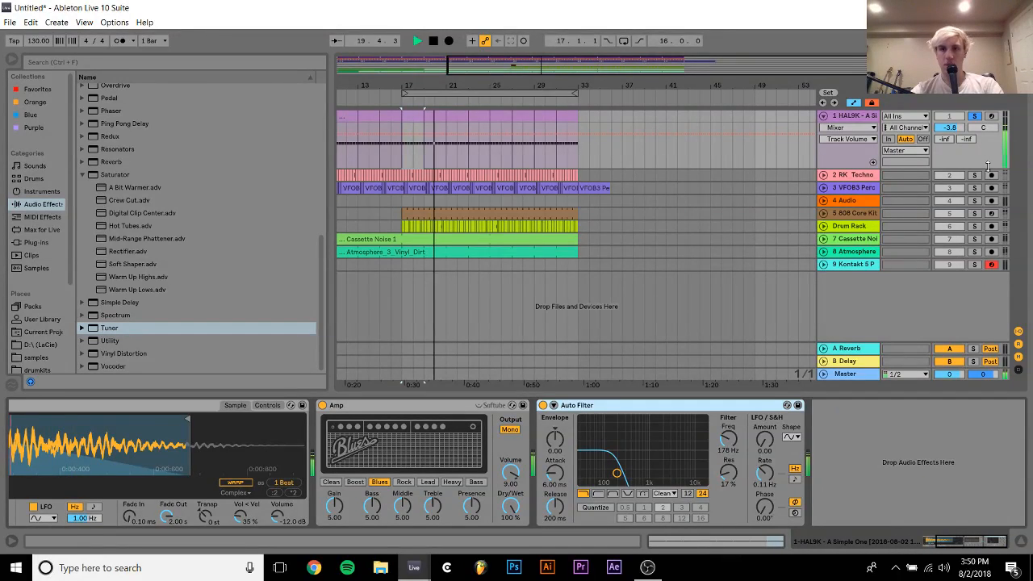
click(977, 119)
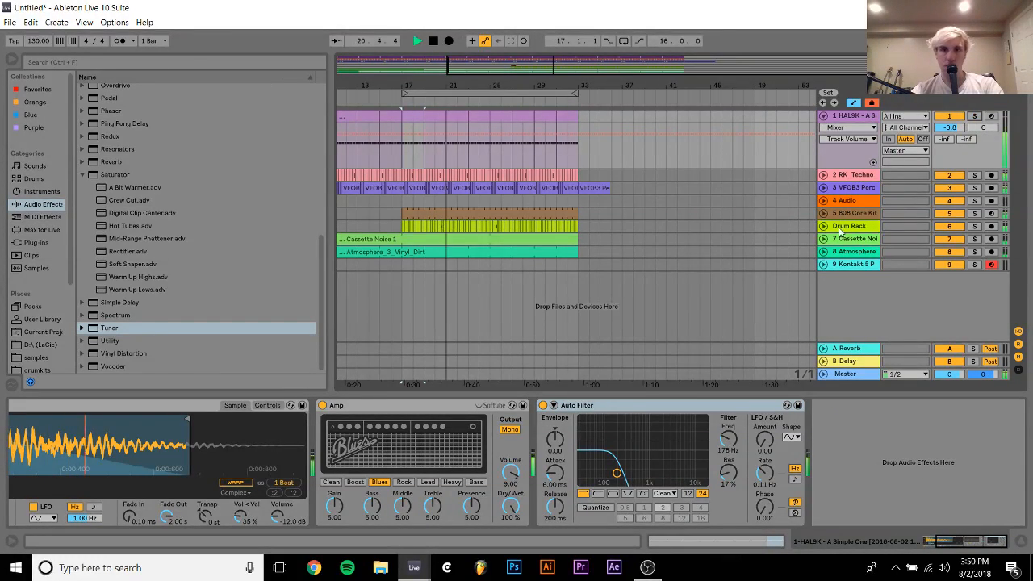
Stop playback, reopen the Kontakt 5 window on track 9, and browse its libraries as far as Signal
click(851, 265)
key(space)
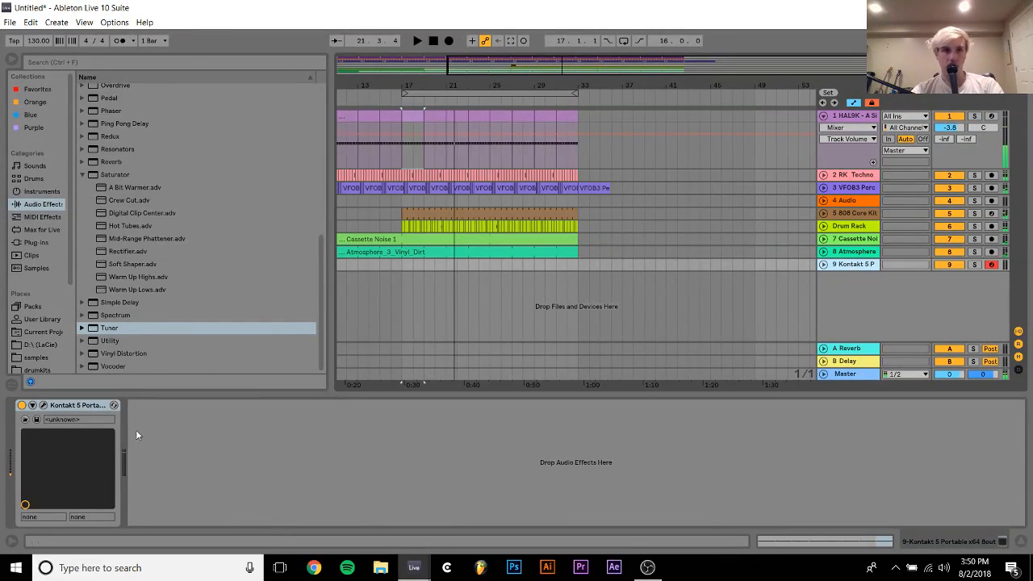
click(44, 405)
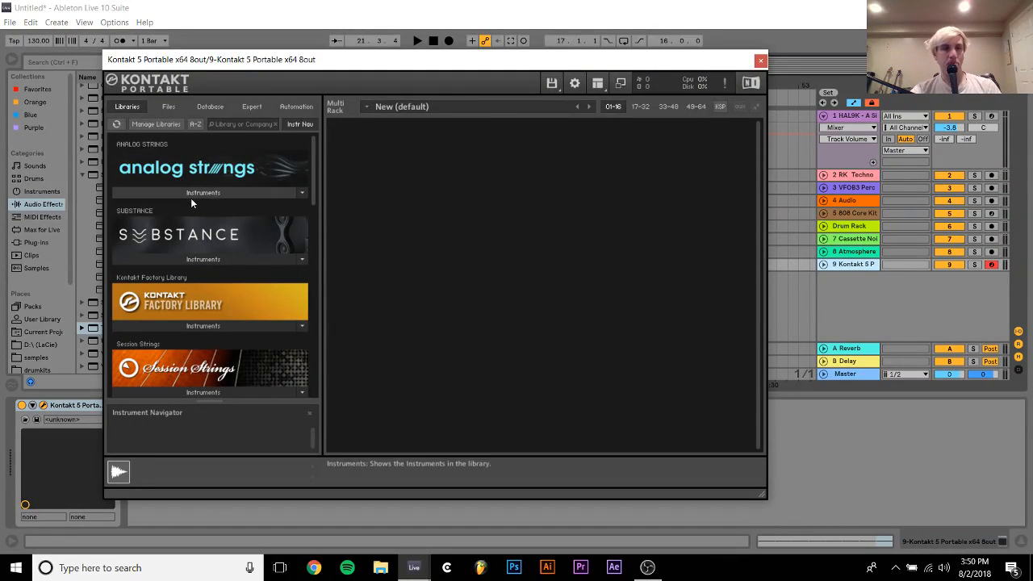
scroll(210, 230, down, 5)
scroll(215, 238, down, 2)
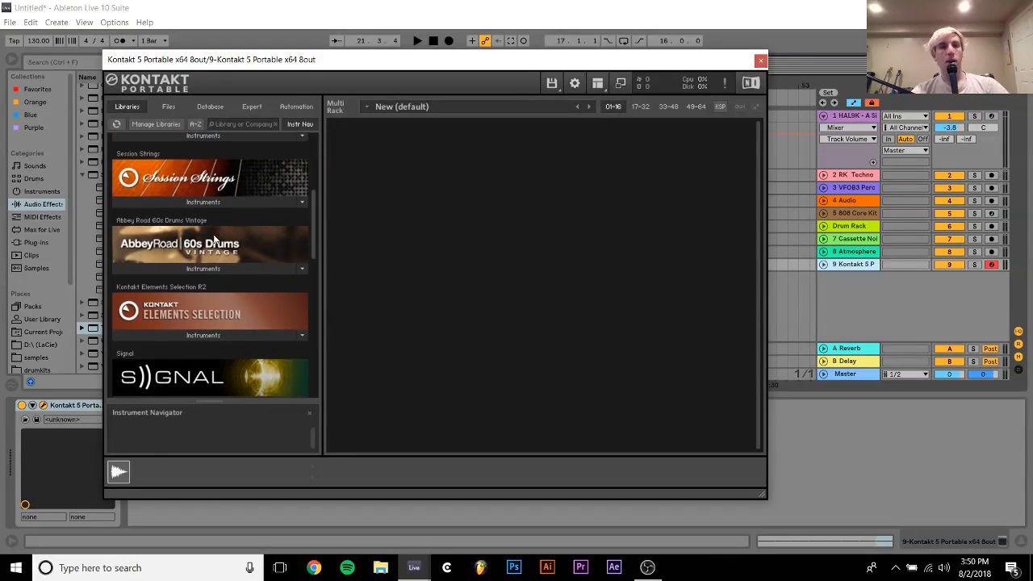
scroll(215, 238, down, 1)
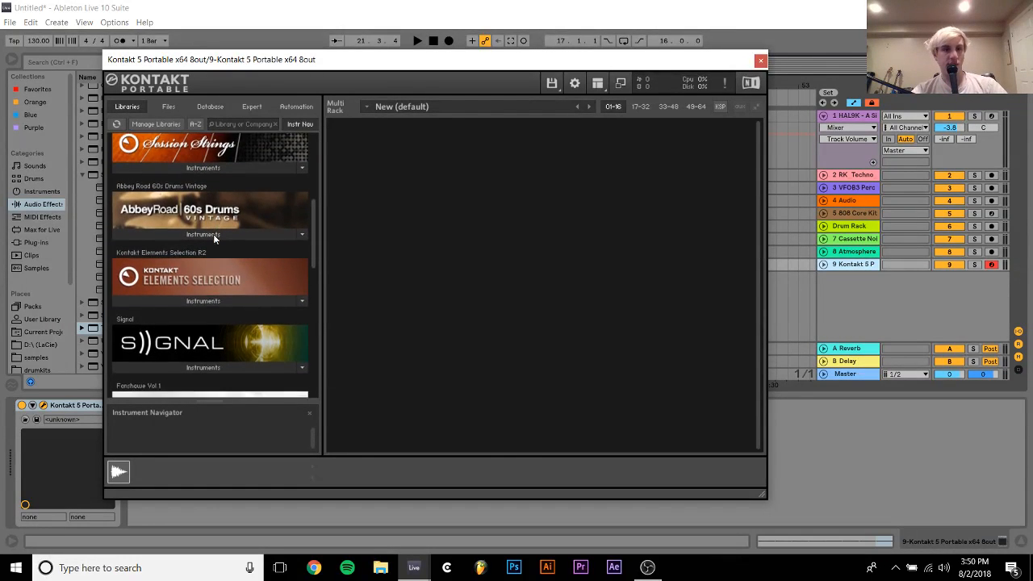
Try to load Signal.nki from the Signal library into Kontakt
click(202, 365)
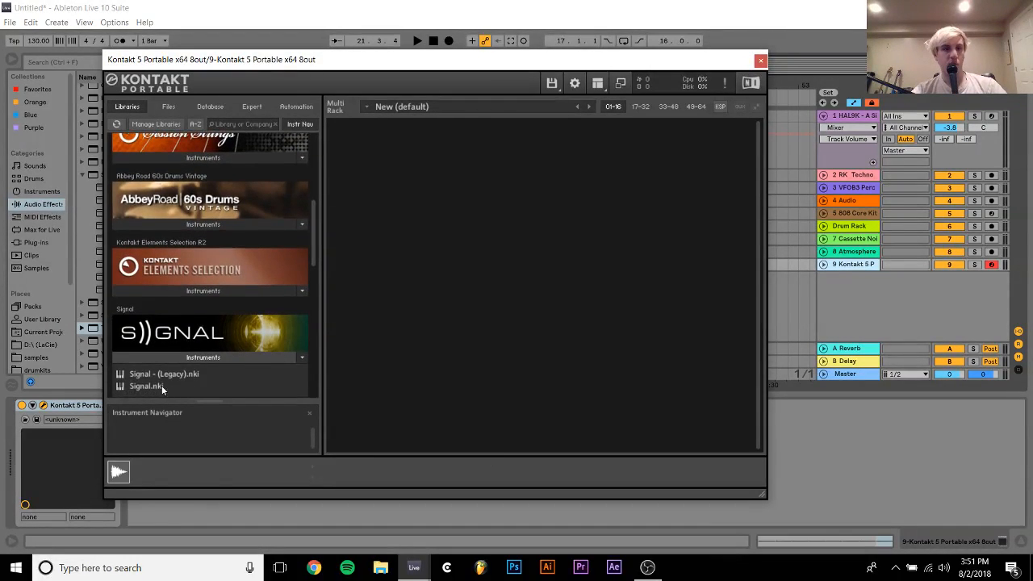
drag(162, 386, 368, 380)
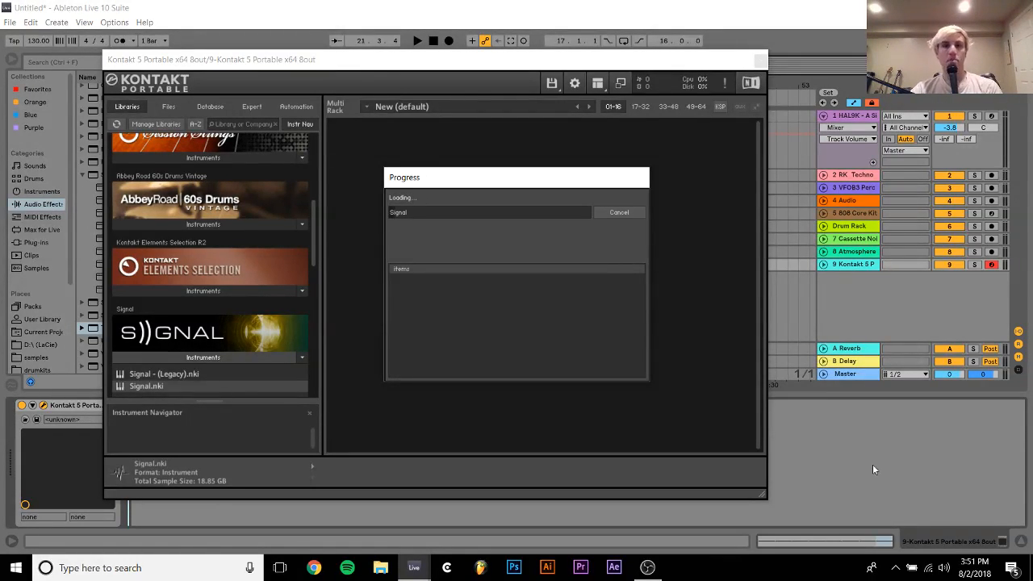
click(602, 209)
Load A Soft Entrance.nki from the Sonic Warps folder of the Ólafur Arnalds library
scroll(206, 362, down, 8)
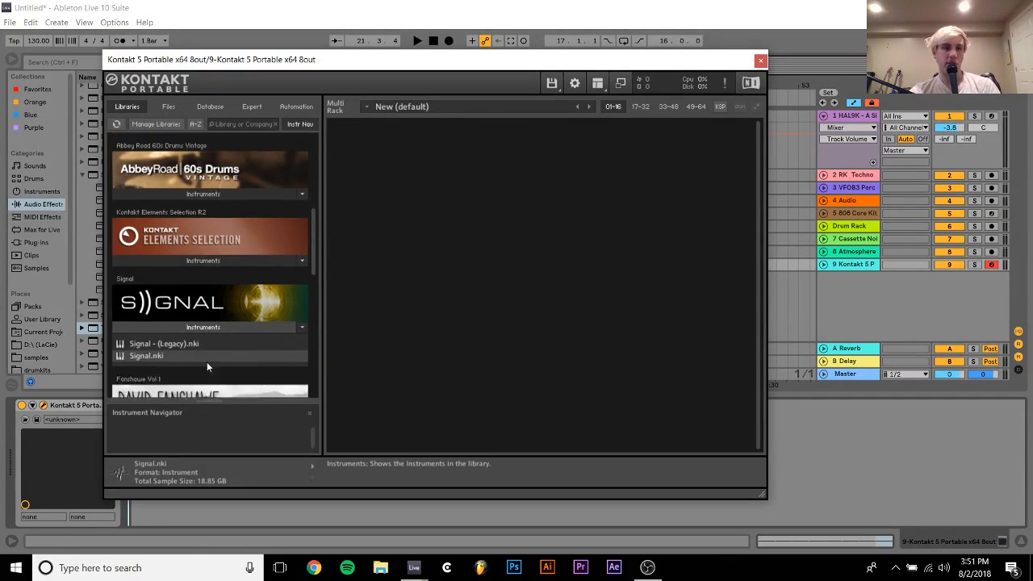
scroll(206, 367, up, 2)
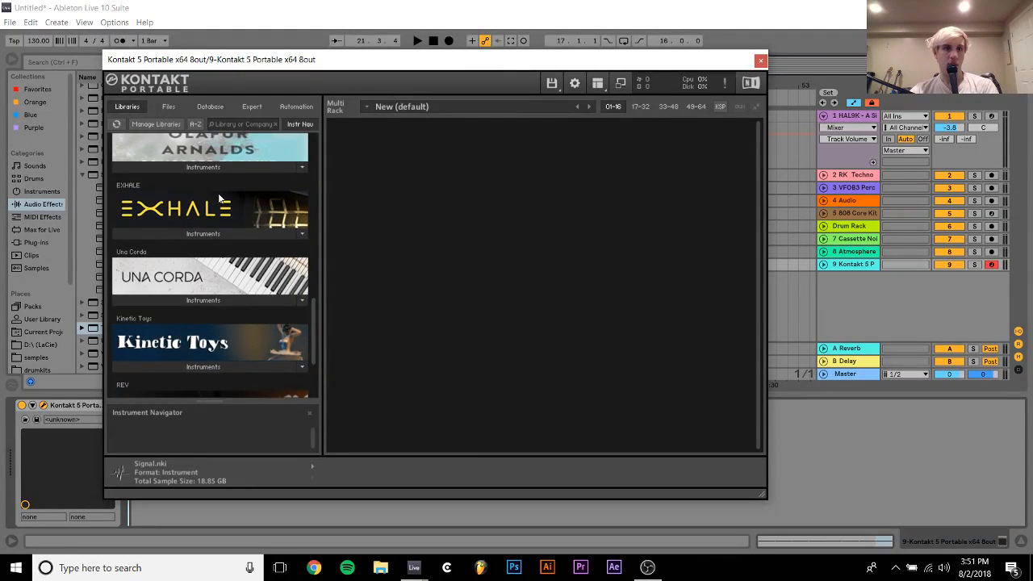
click(203, 167)
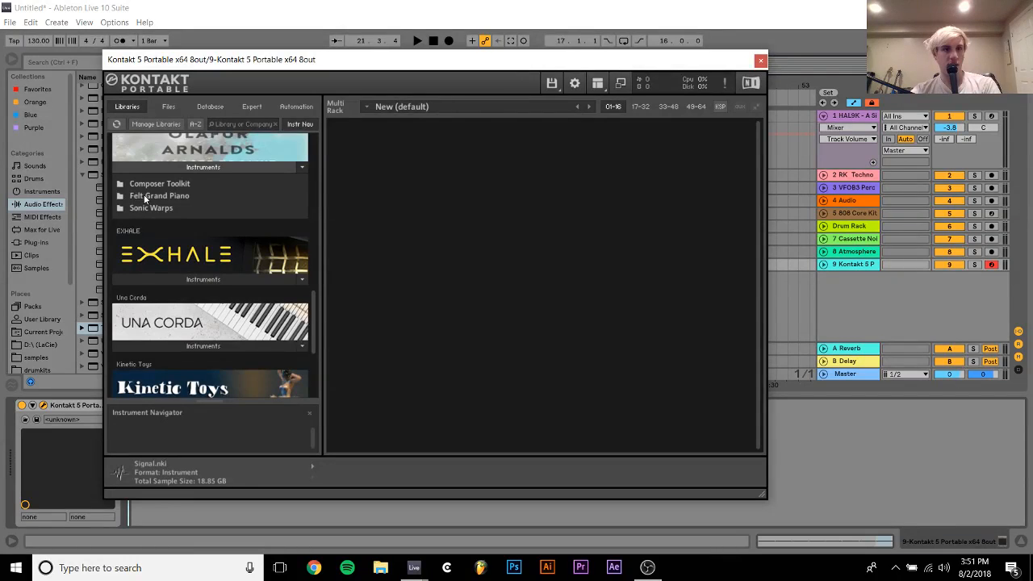
click(157, 211)
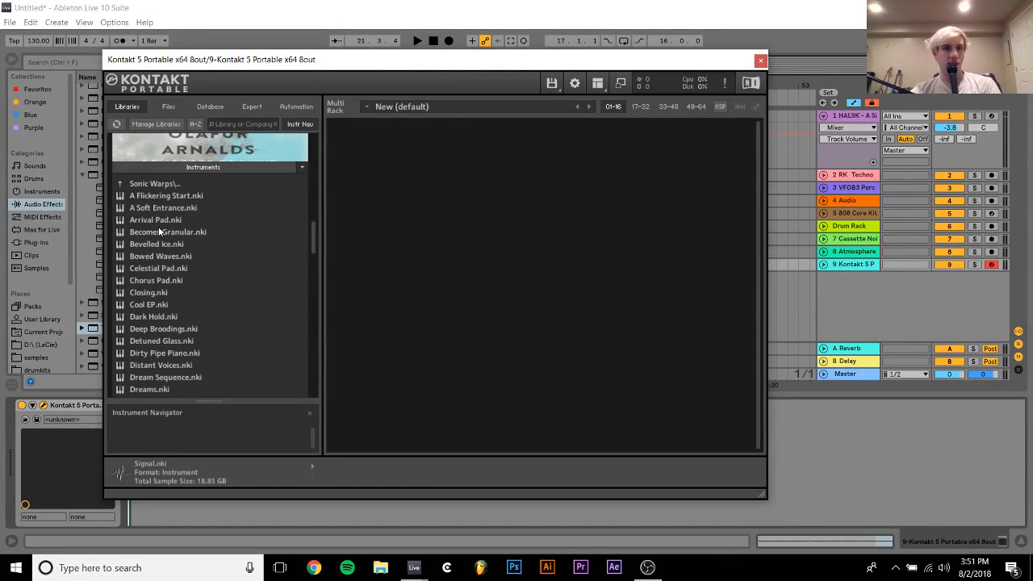
double_click(159, 213)
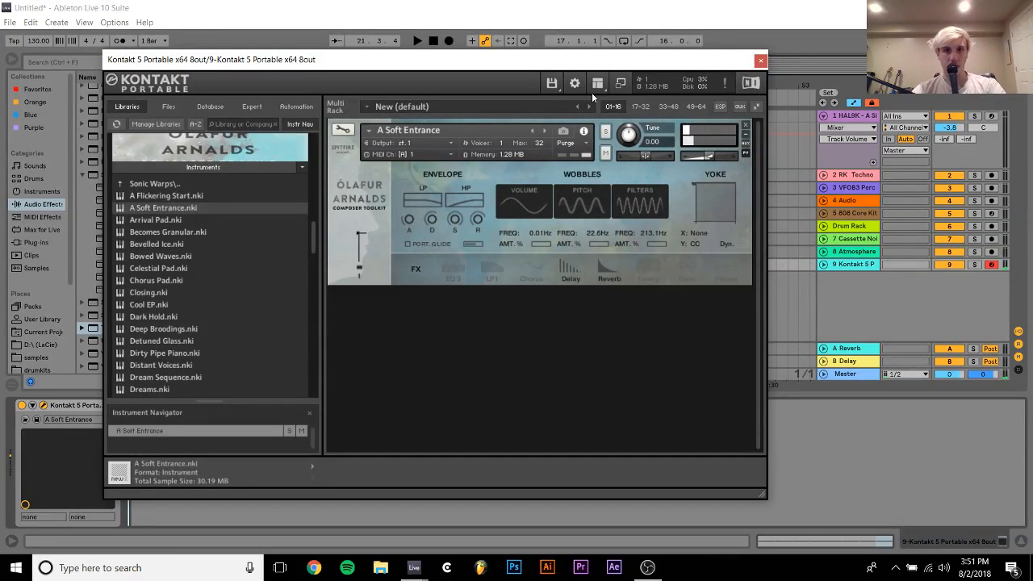
Audition the A Soft Entrance patch by playing notes with the Kontakt window open
click(775, 72)
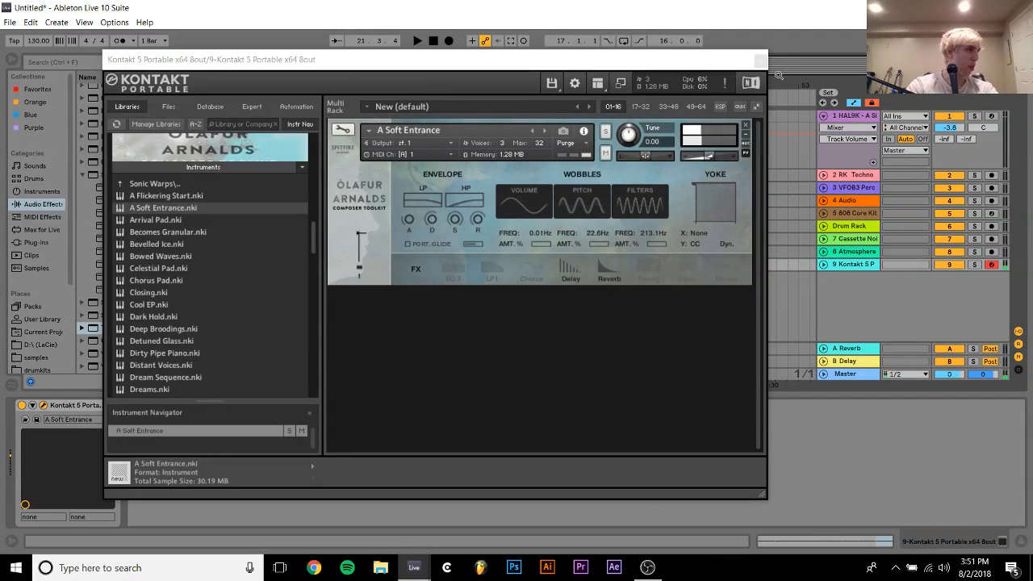
key(x)
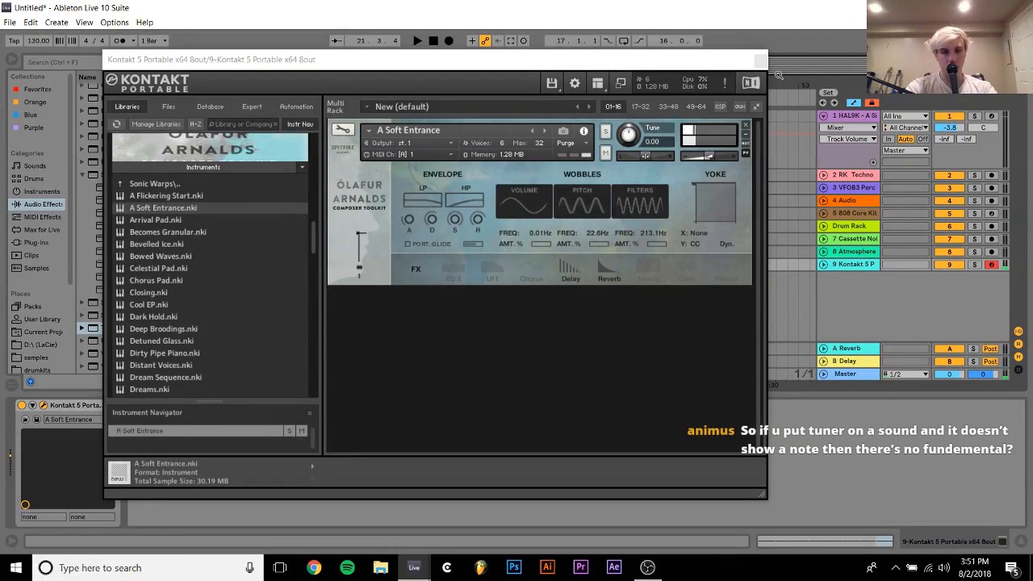
key(x)
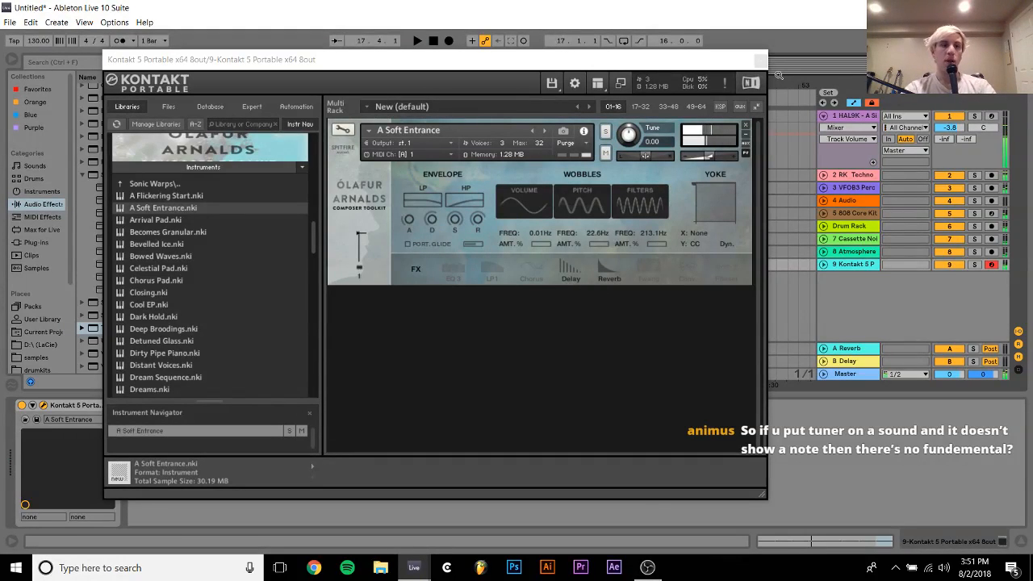
Load Dark Hold.nki into Kontakt and remove the A Soft Entrance instrument without saving its changes
click(202, 316)
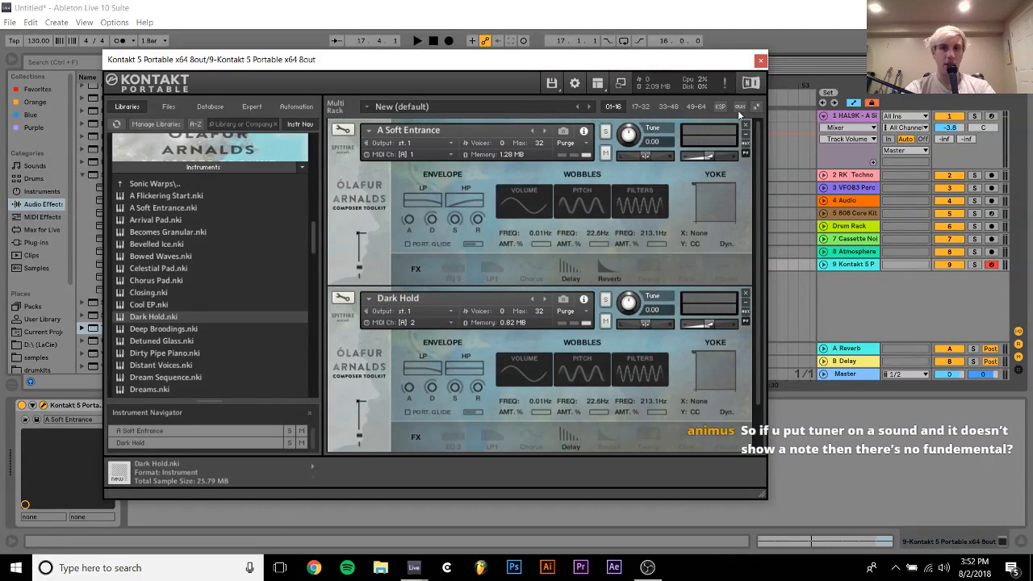
click(746, 126)
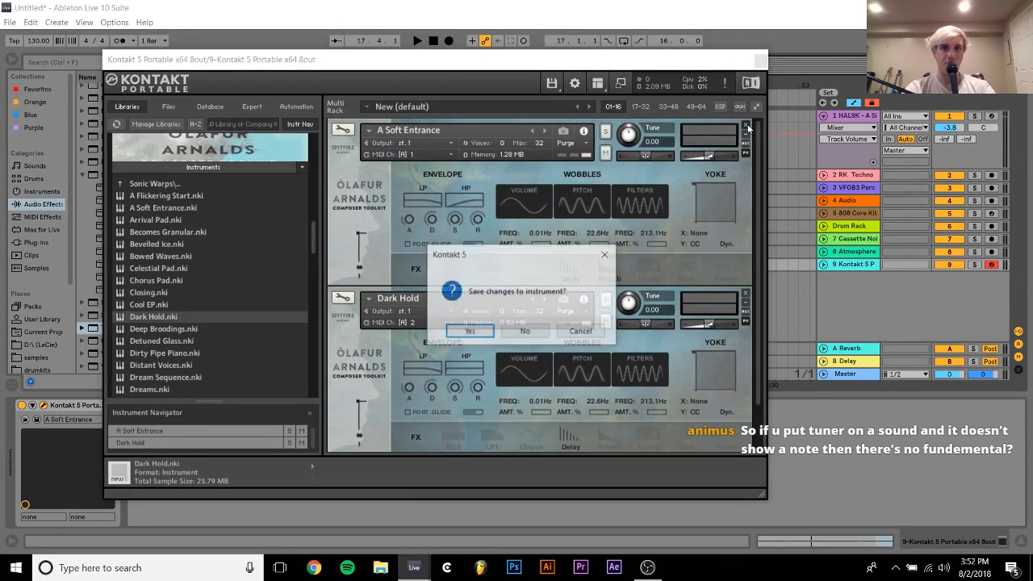
click(525, 331)
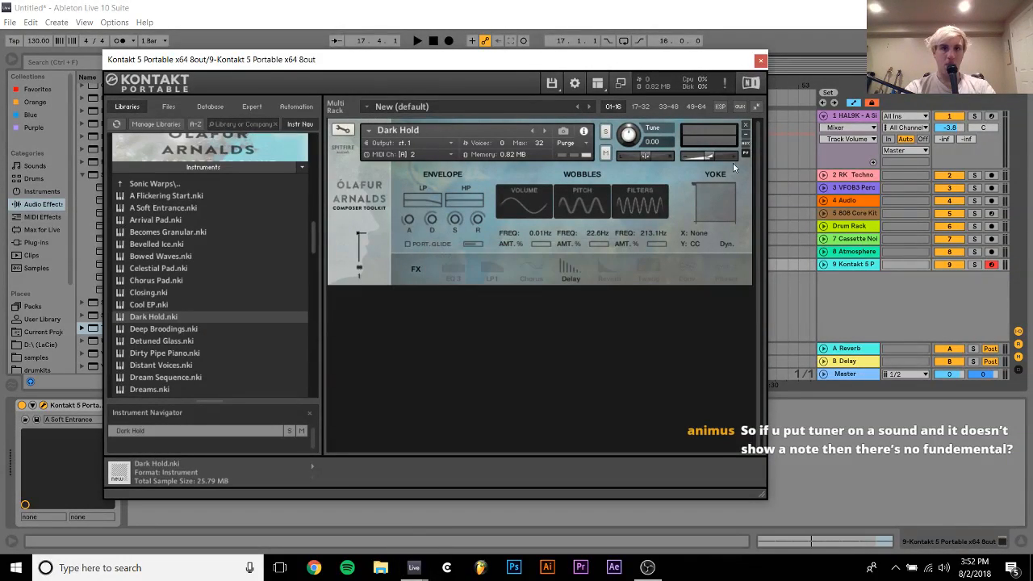
Remove Dark Hold without saving its changes, load Deep Broodings.nki in its place, and dismiss the file error message
click(746, 125)
click(520, 329)
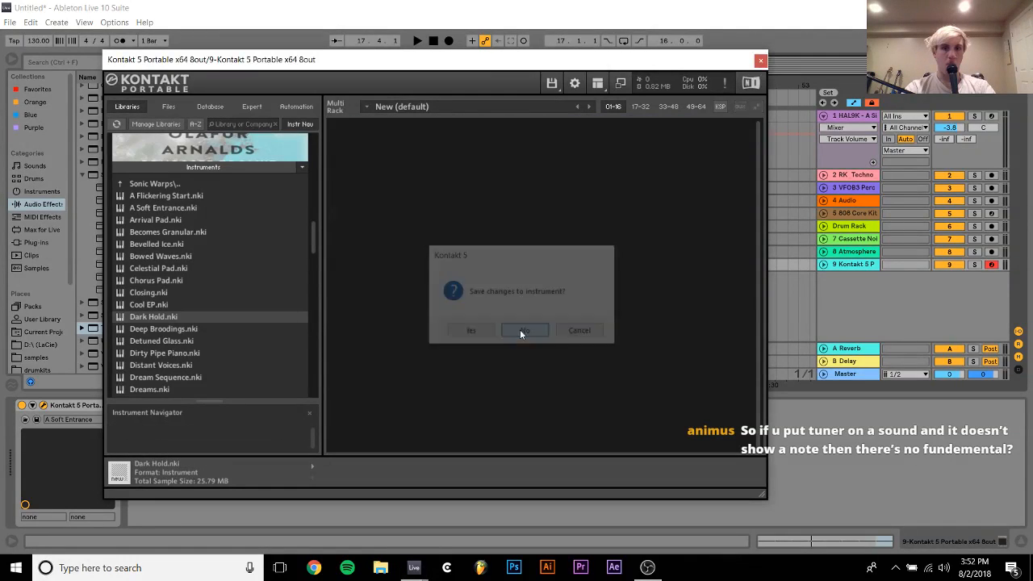
double_click(162, 328)
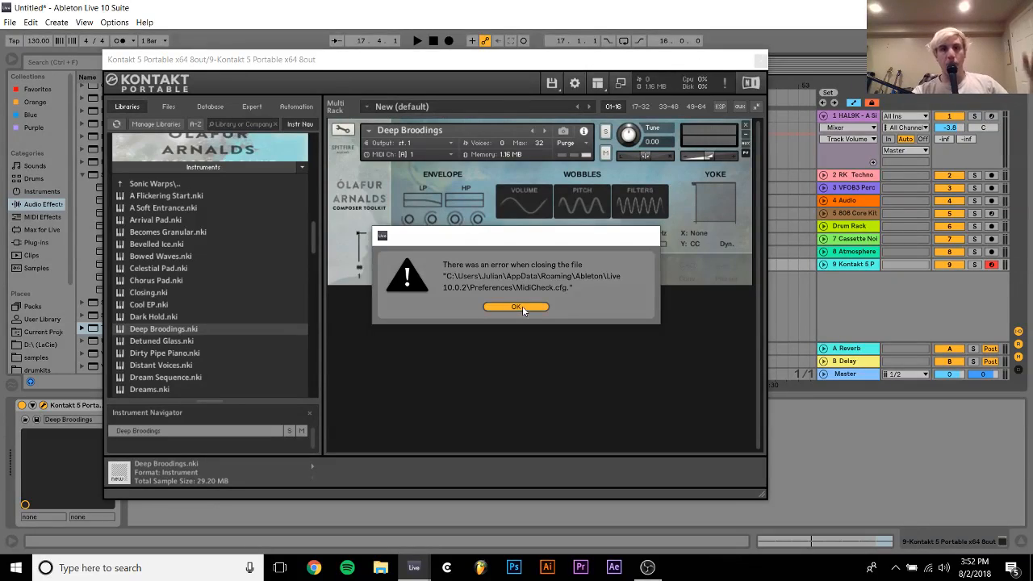
click(517, 307)
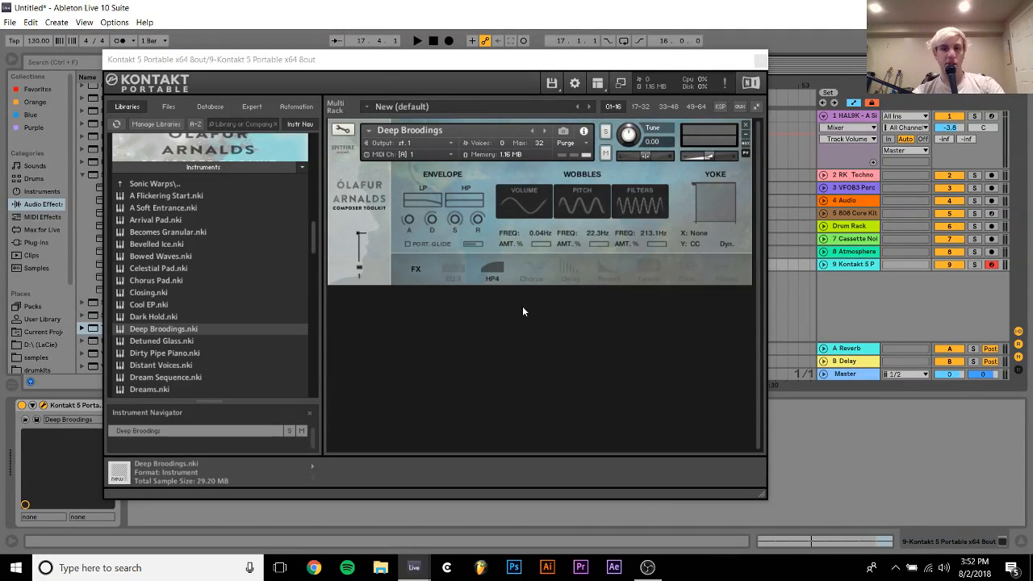
Leave the Kontakt window, close the current Live Set and choose to save its changes
click(907, 444)
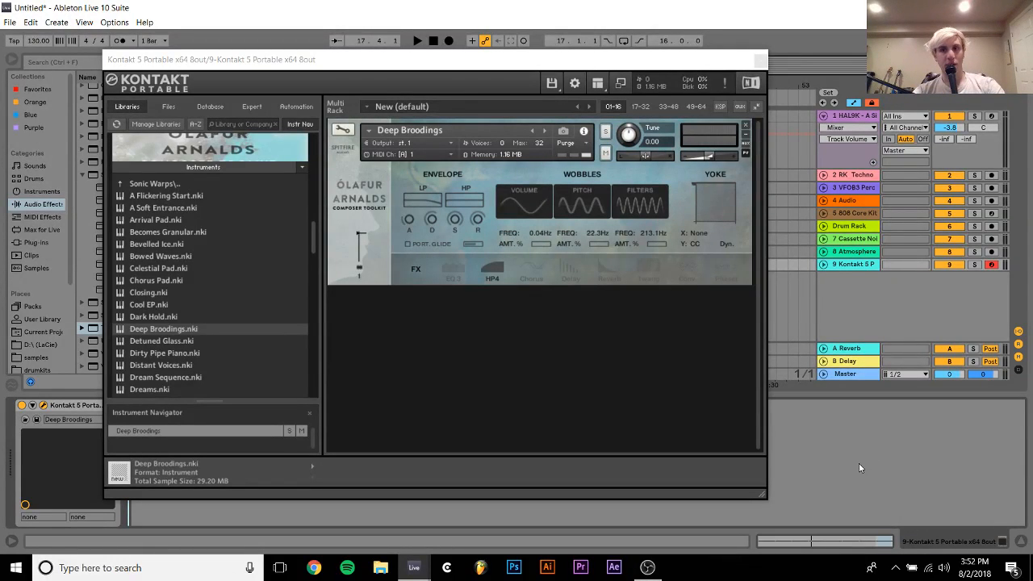
click(855, 200)
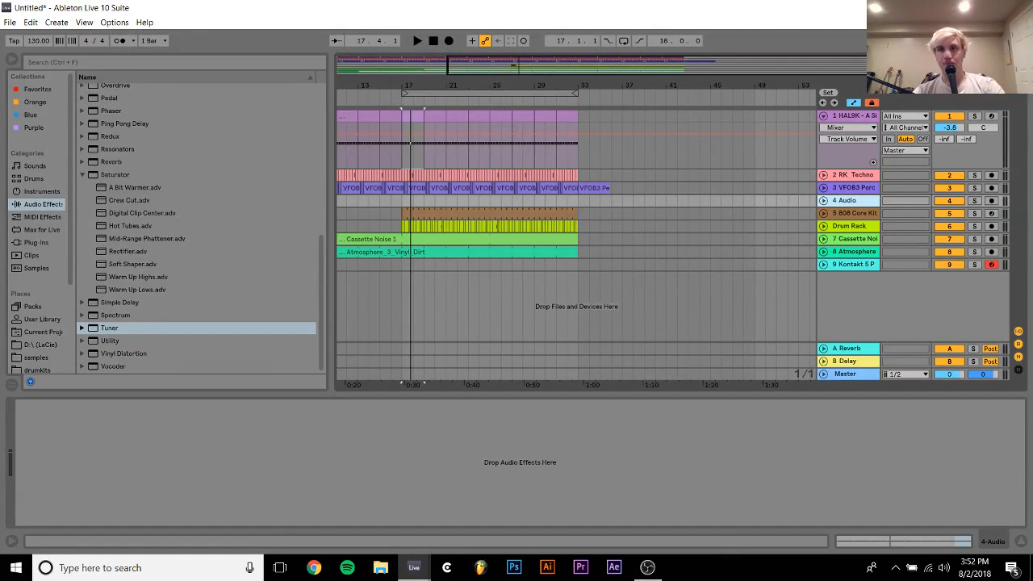
key(ctrl+n)
click(447, 307)
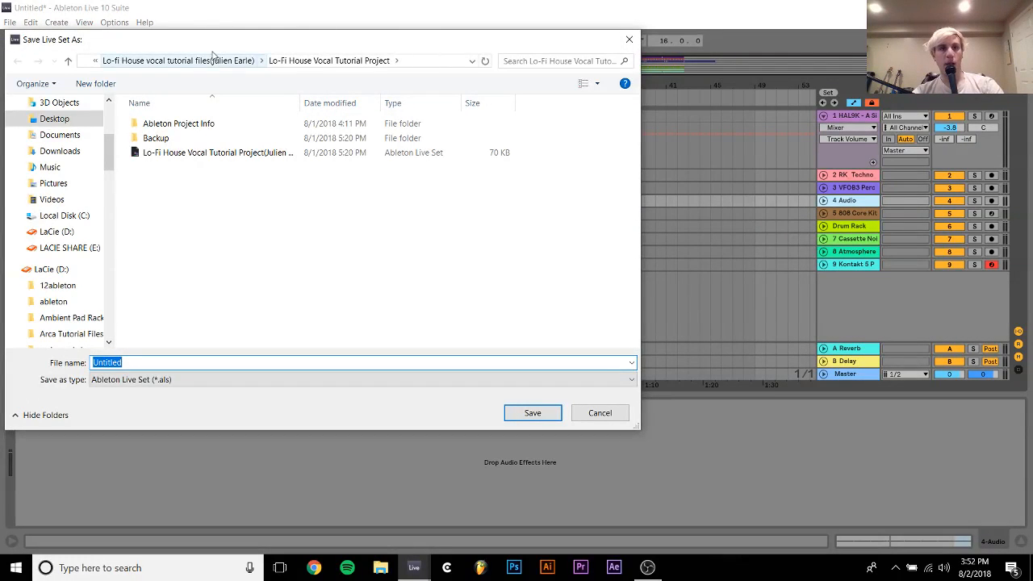
Save the Live Set as "techhhh from stream" in the 12ableton folder and delete the temporary project files
click(54, 289)
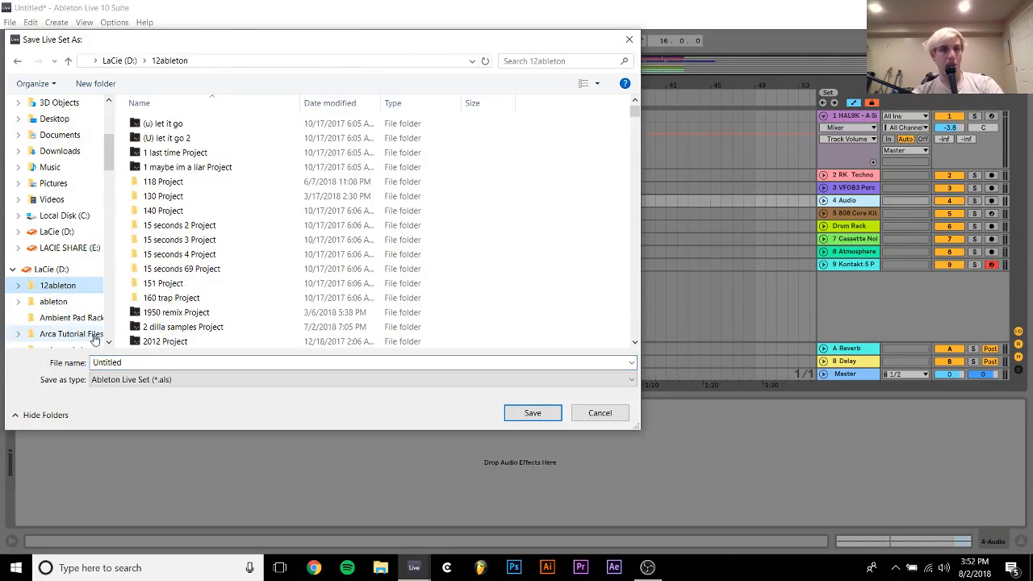
click(115, 361)
text(techhh)
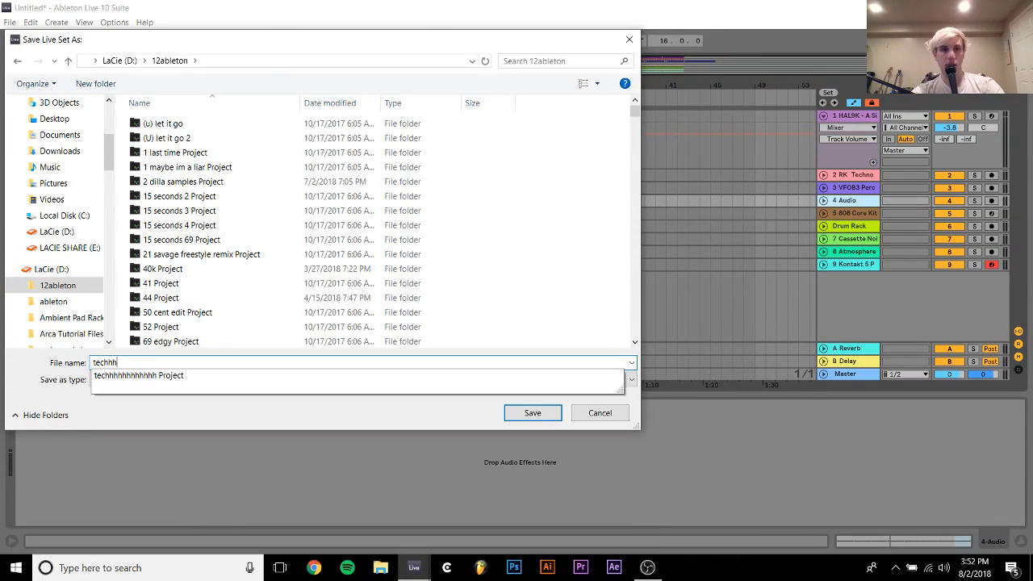
text(h from stream)
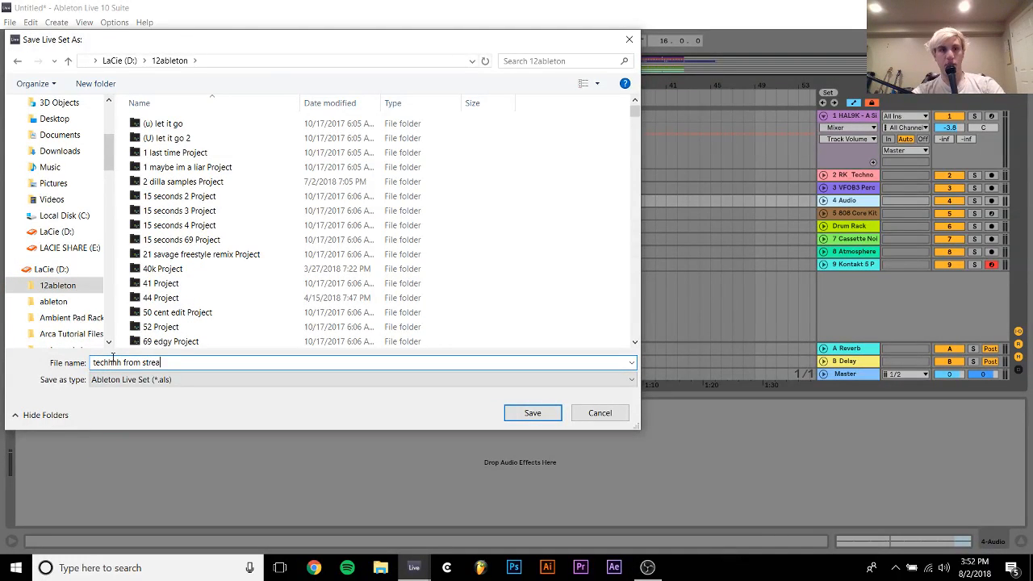
key(Return)
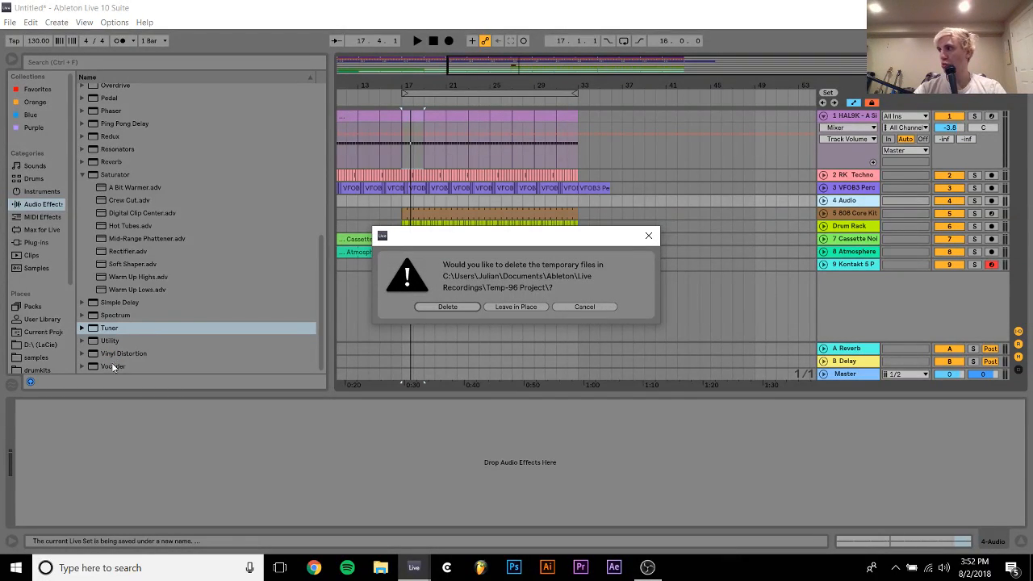
click(438, 307)
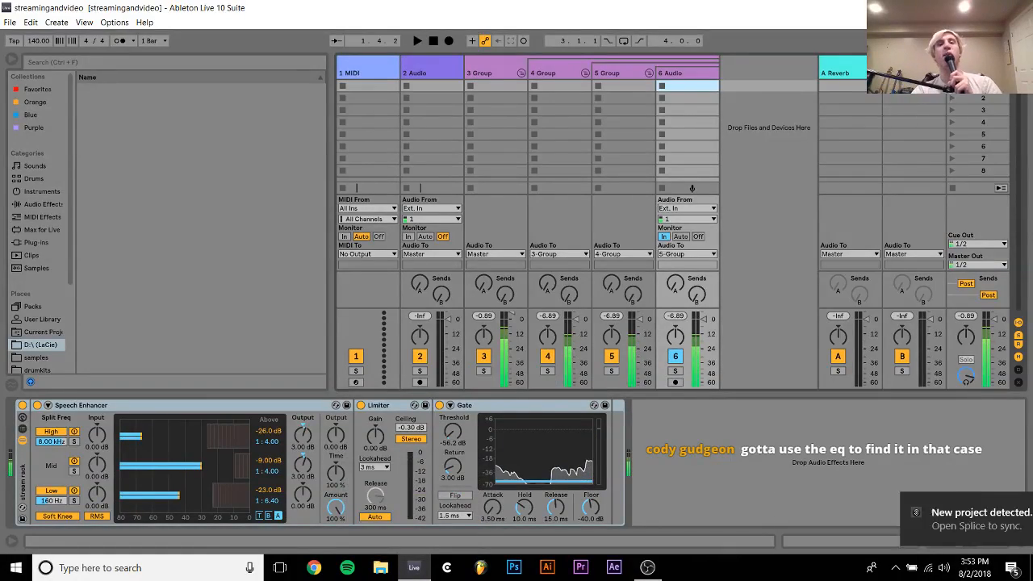
Switch to OBS, then start Ableton Live again
click(647, 568)
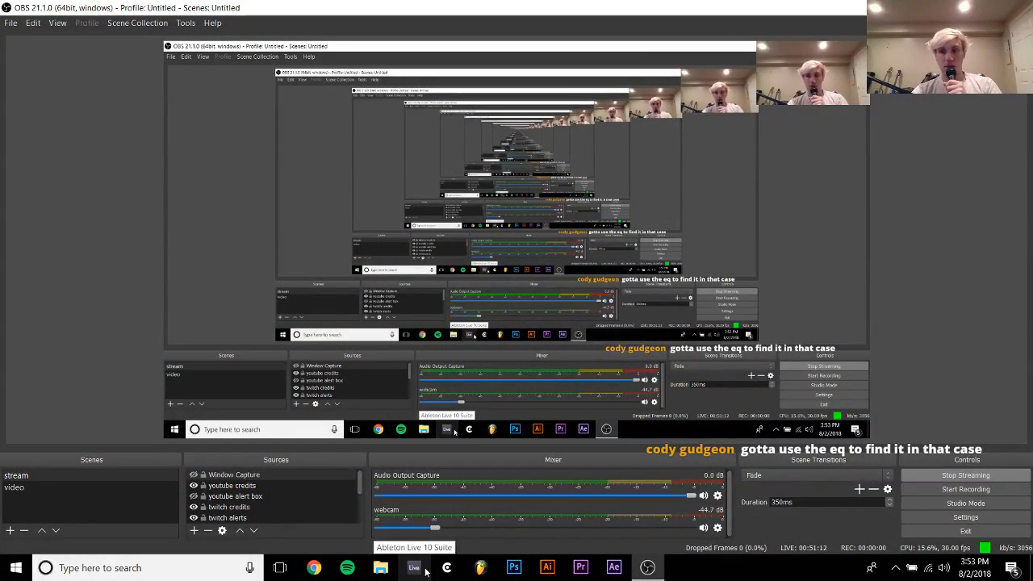
click(426, 570)
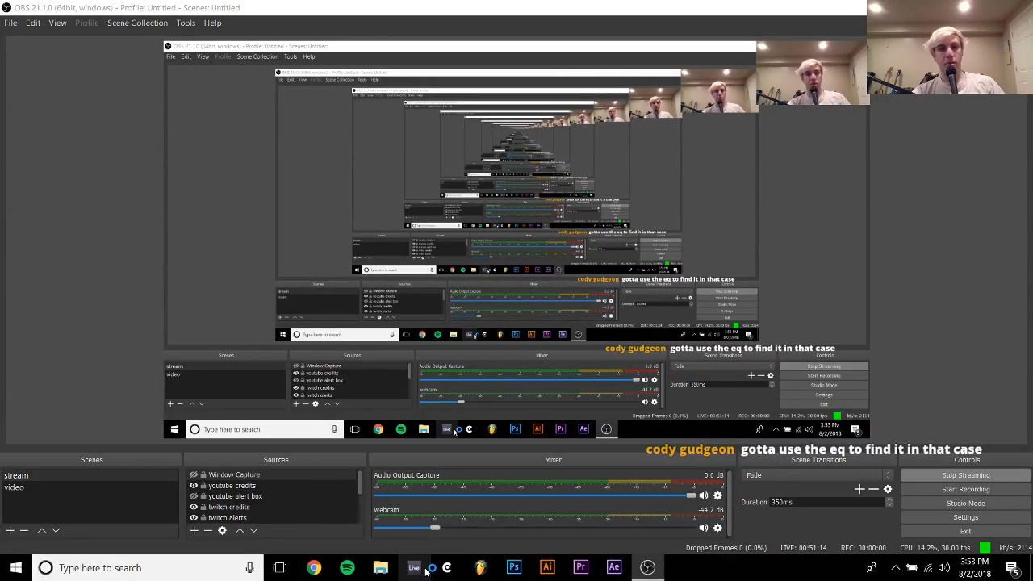
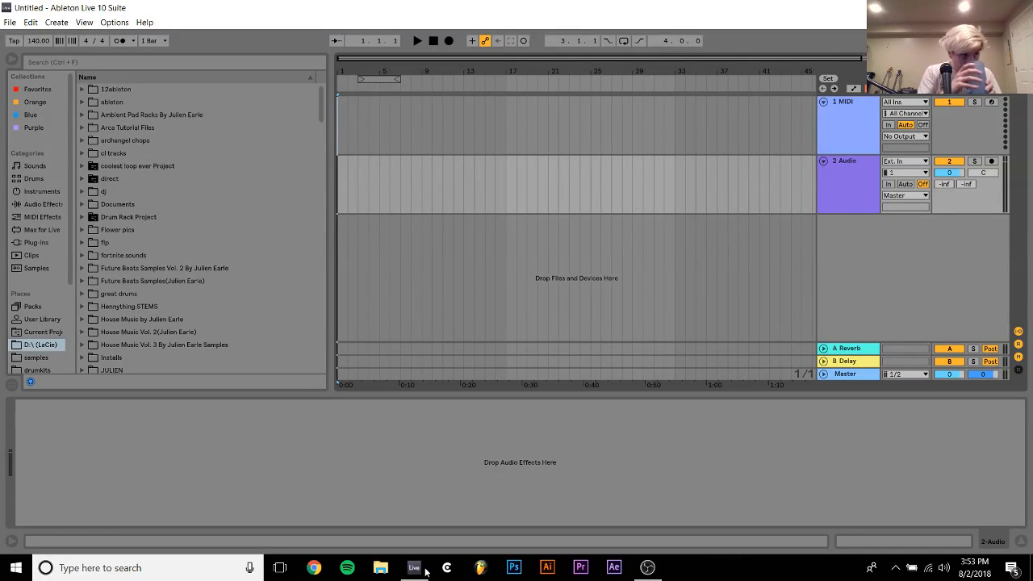
Open the recent set streamingandvideo in a second Live instance, dismiss the ReWire message, and return to the Untitled set
right_click(416, 568)
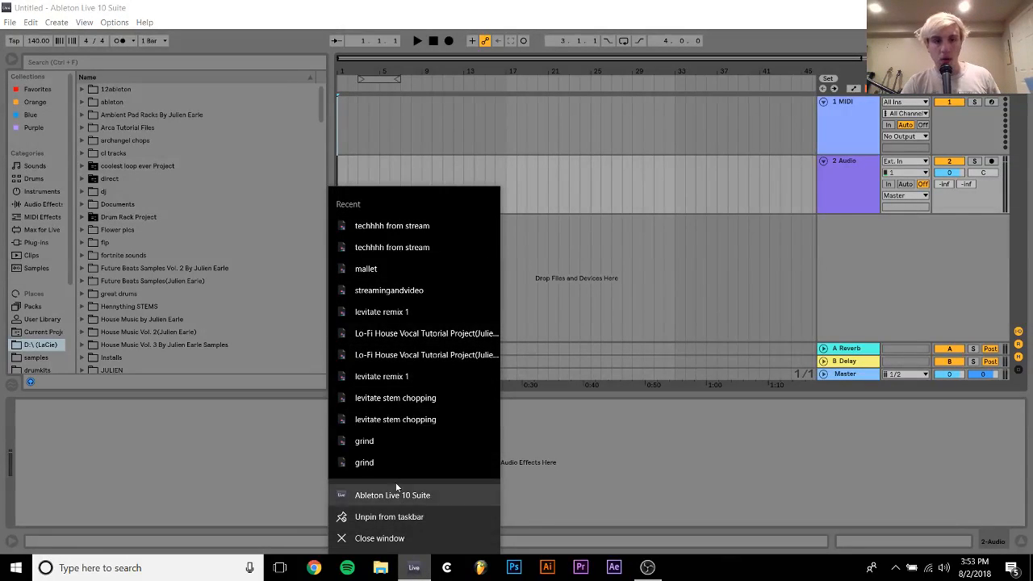
click(394, 284)
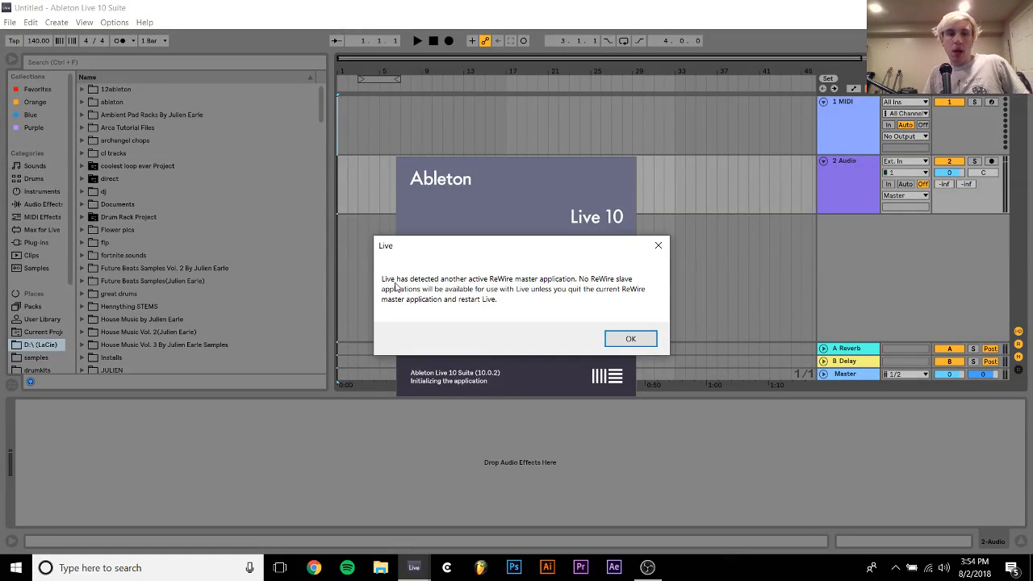
key(Return)
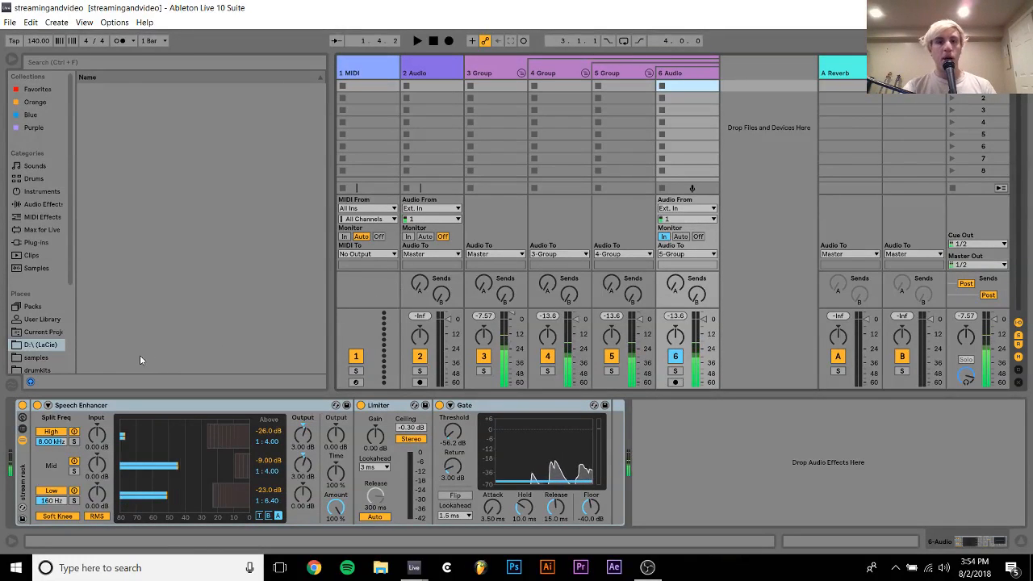
mouse_move(414, 567)
click(373, 517)
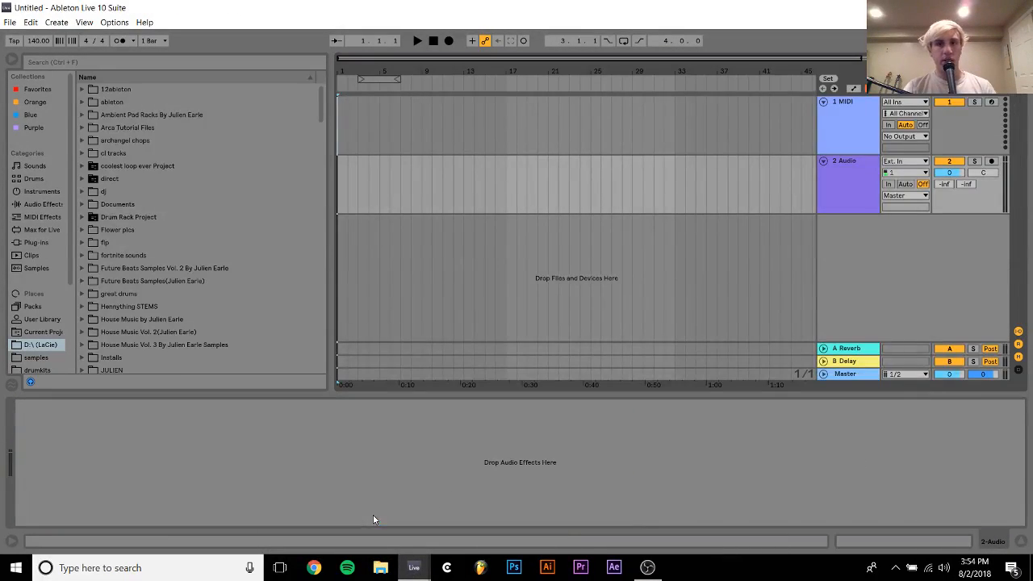
Search the 12ableton folder for "techh"
click(10, 23)
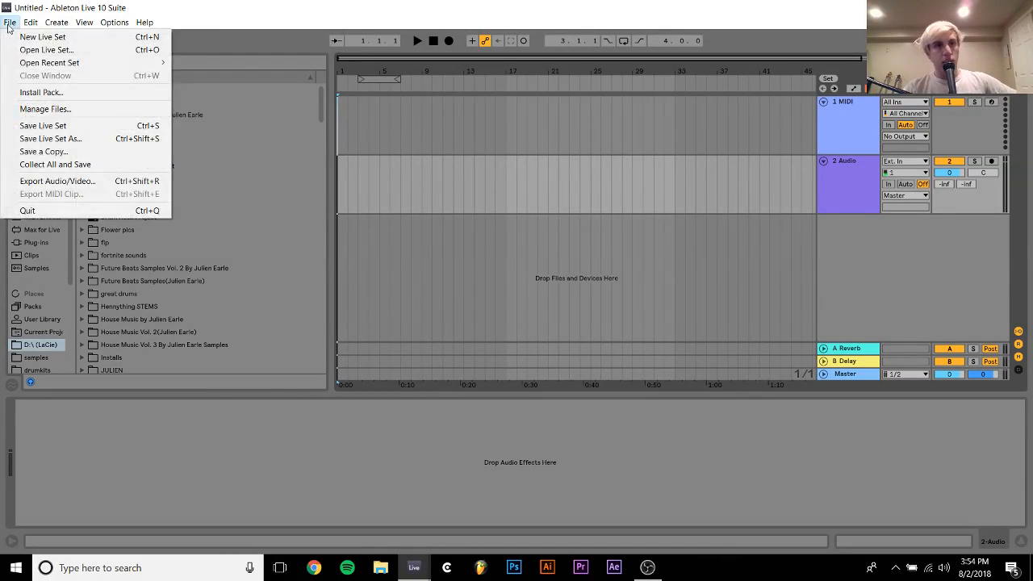
mouse_move(47, 64)
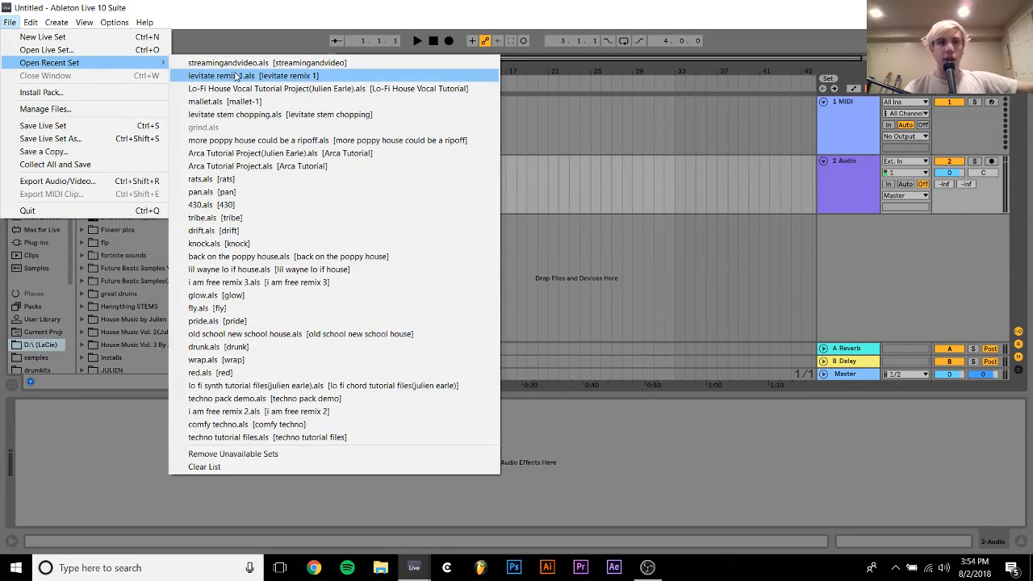
click(36, 358)
scroll(45, 306, down, 3)
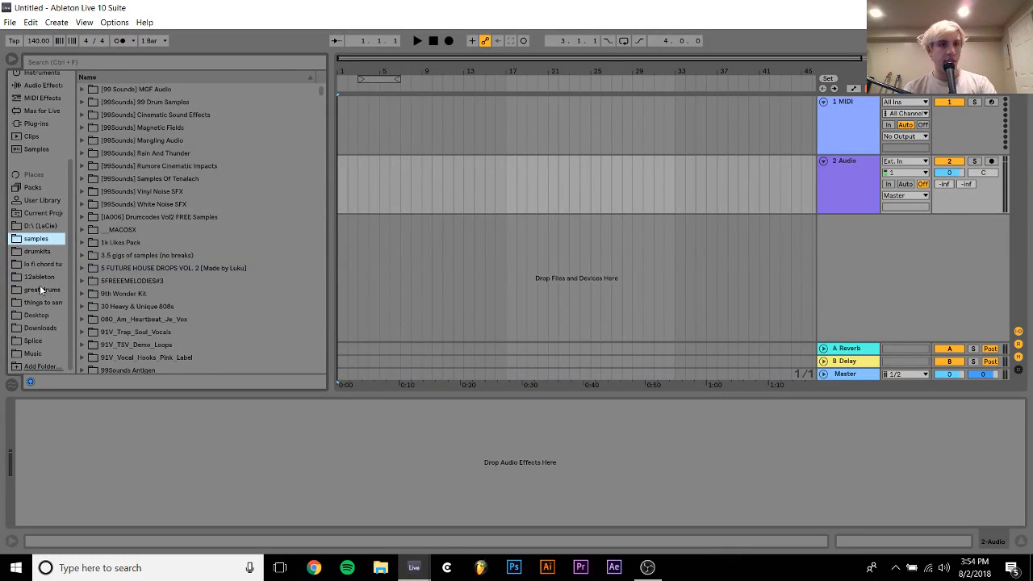
click(38, 277)
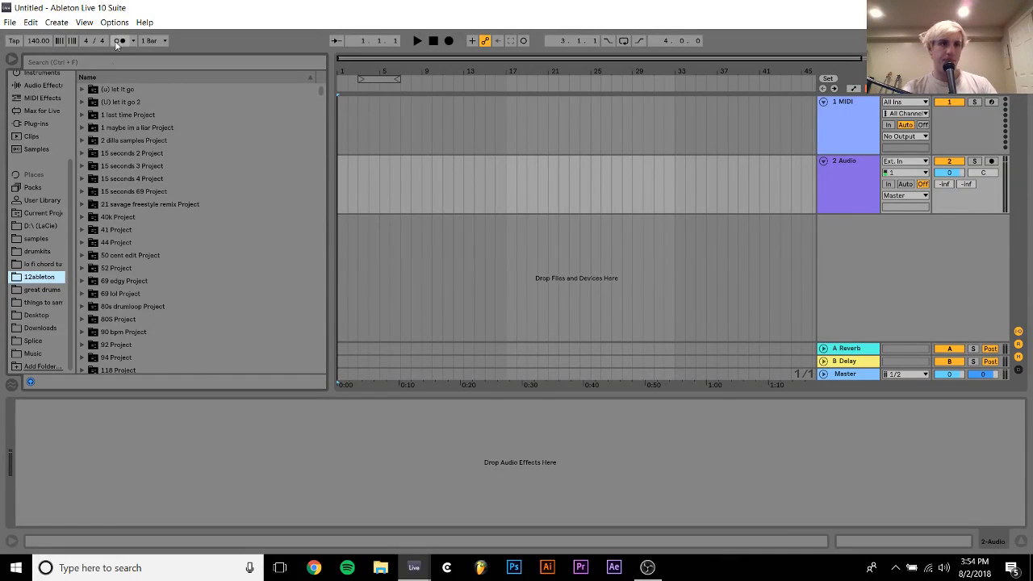
click(105, 77)
click(103, 63)
text(tec)
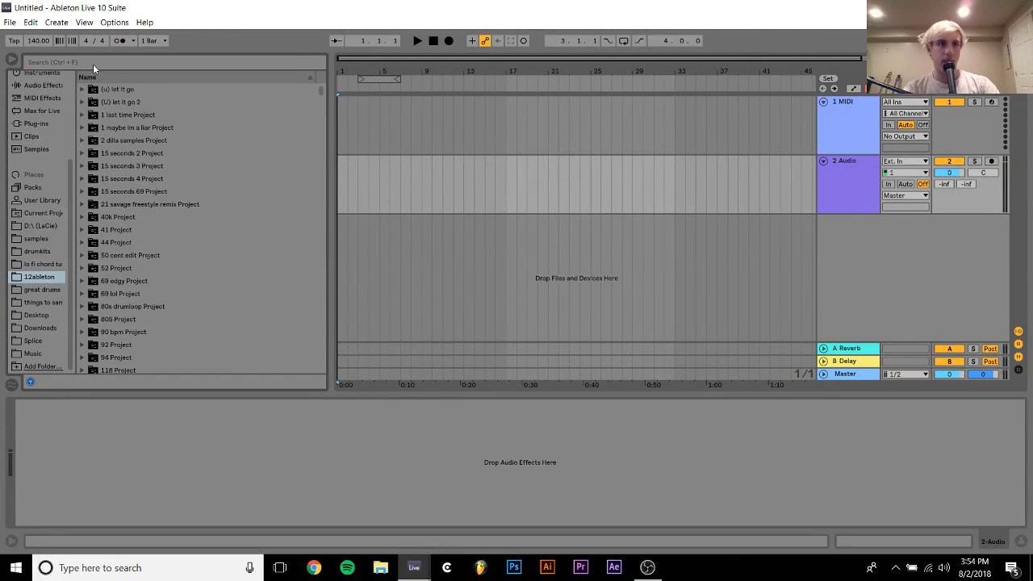
text(hh)
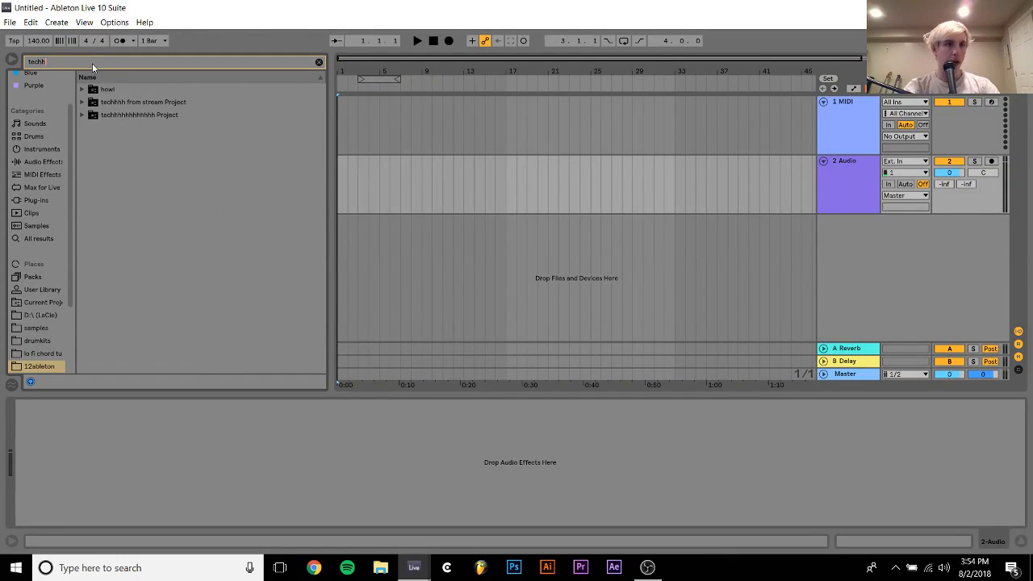
Expand the "techhhh from stream Project" folder and open techhhh from stream.als
double_click(152, 103)
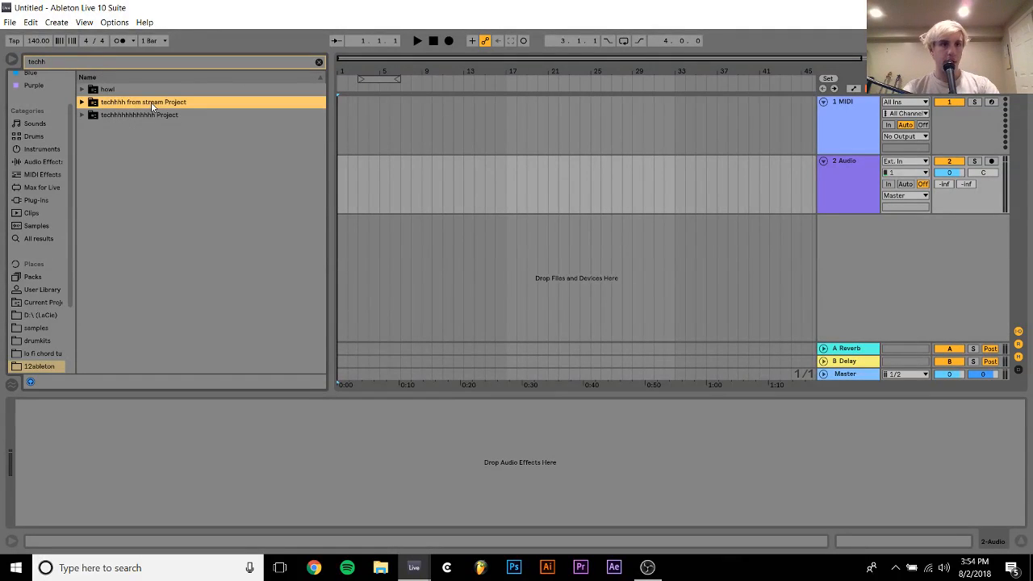
key(Down)
key(Down)
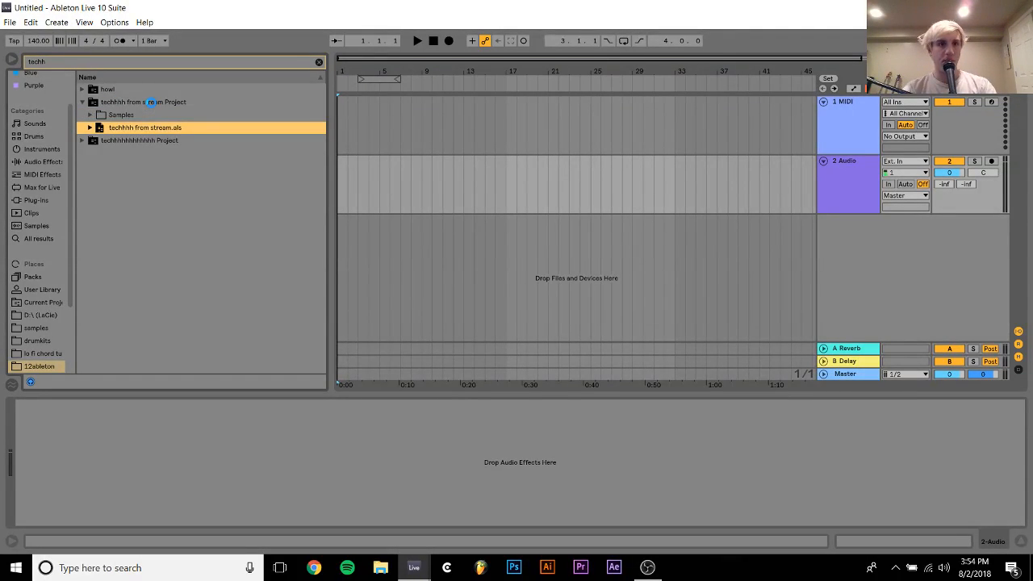
key(Return)
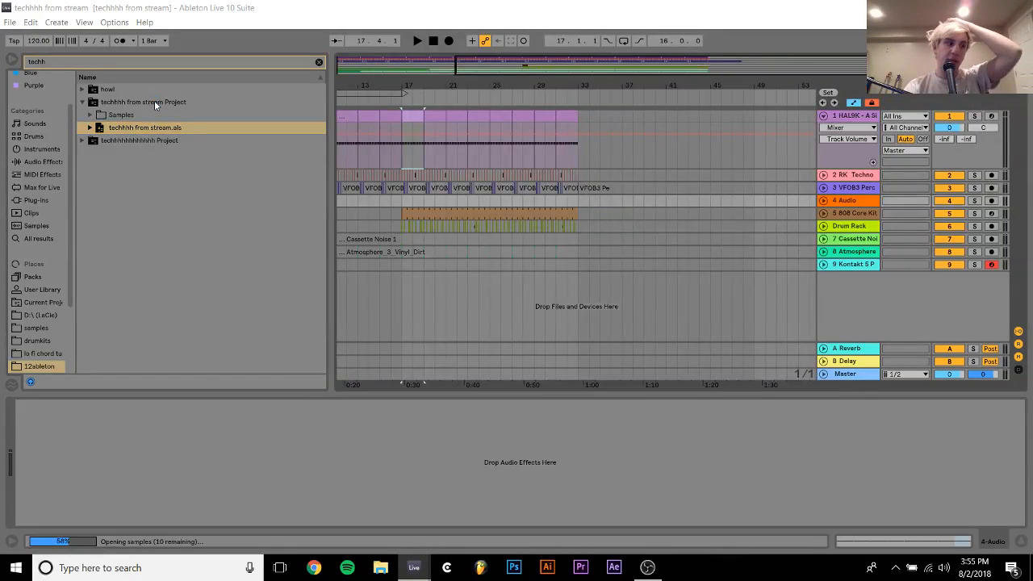
Play the arrangement briefly from bar 17 and view the device chain of the RK Techno kick track
click(402, 201)
key(space)
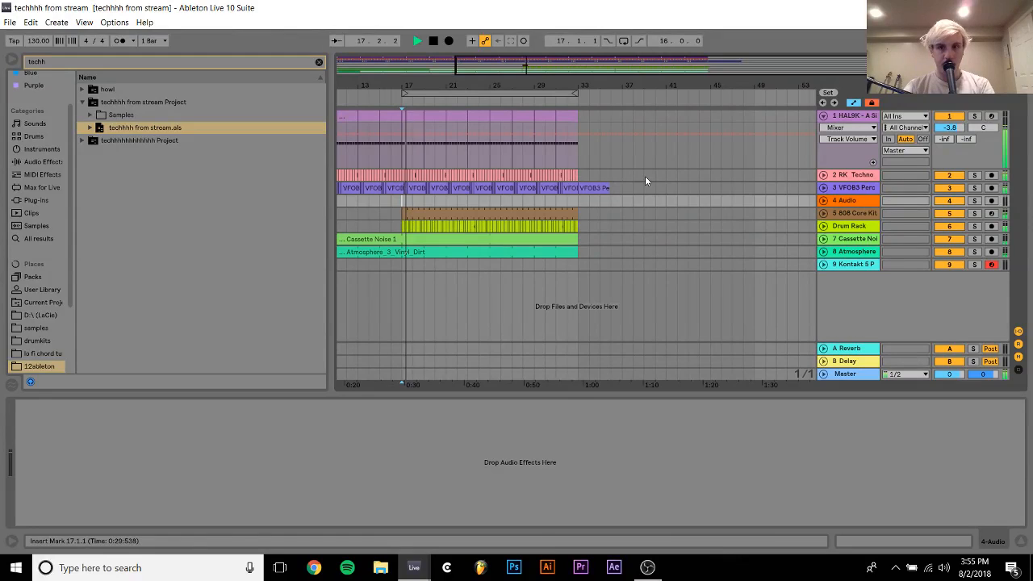
click(850, 177)
key(space)
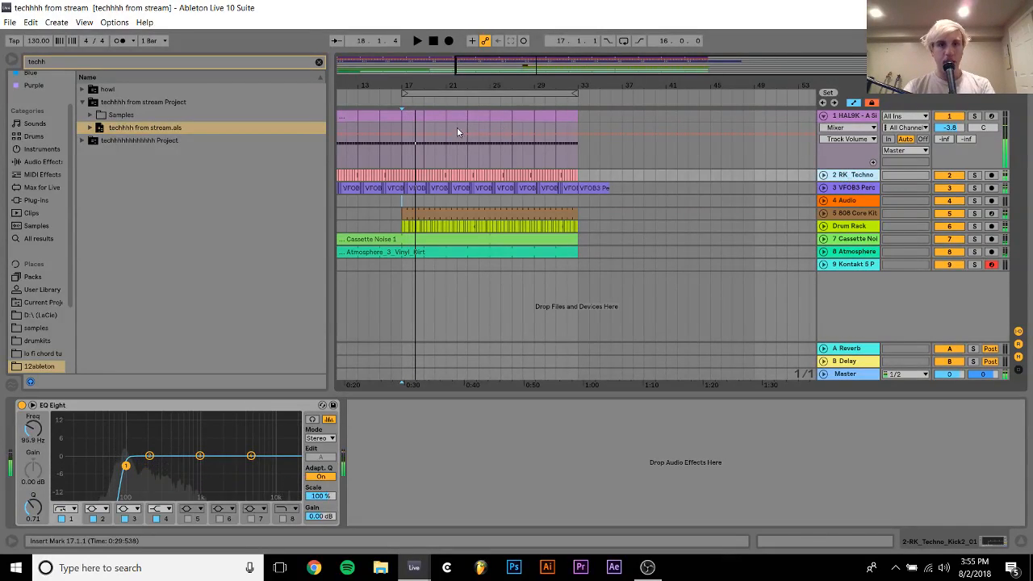
Select bars 17 to 33 across all tracks from HAL9K to Kontakt and duplicate that section
click(410, 114)
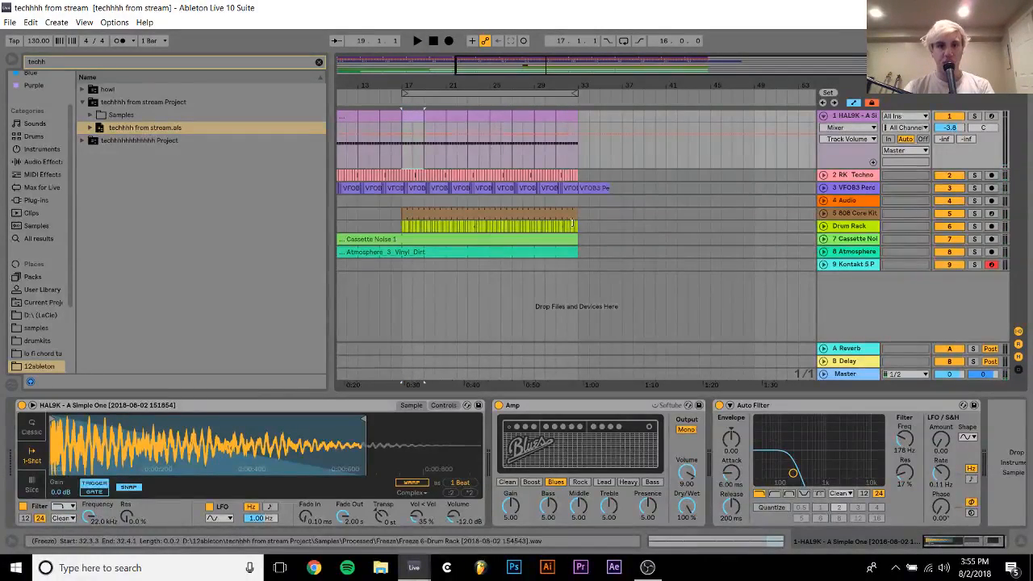
shift+click(580, 179)
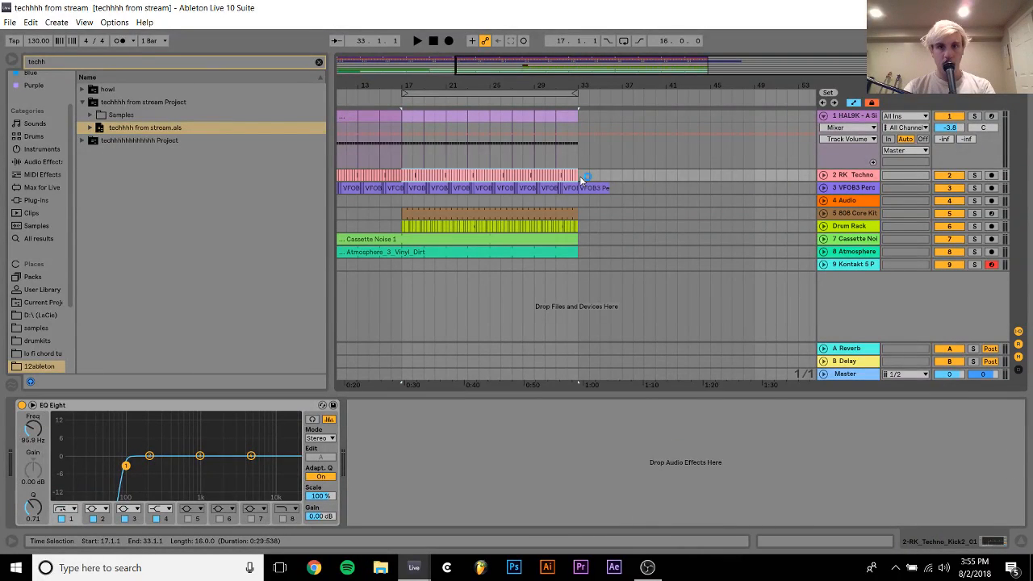
shift+click(578, 265)
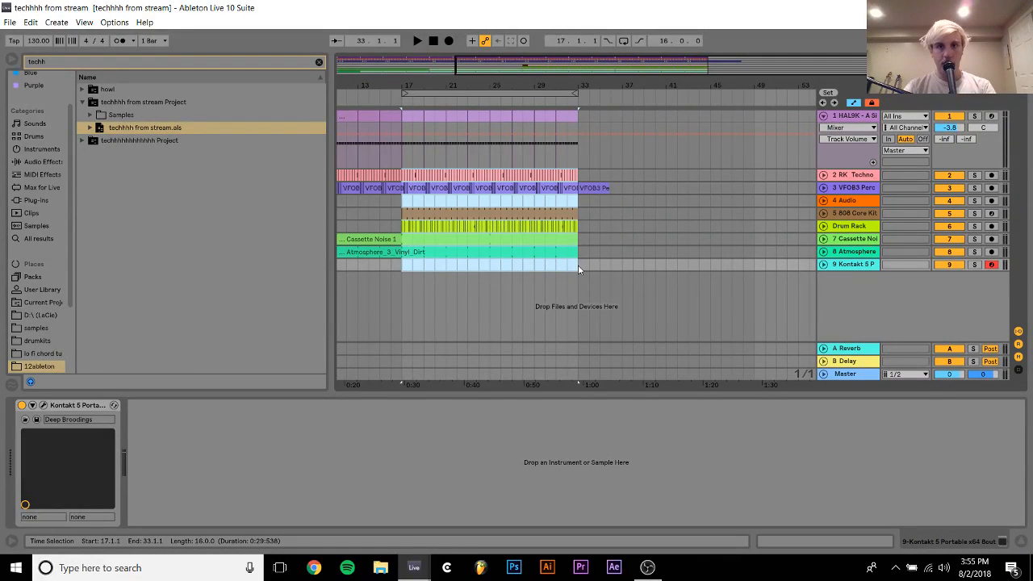
key(ctrl+d)
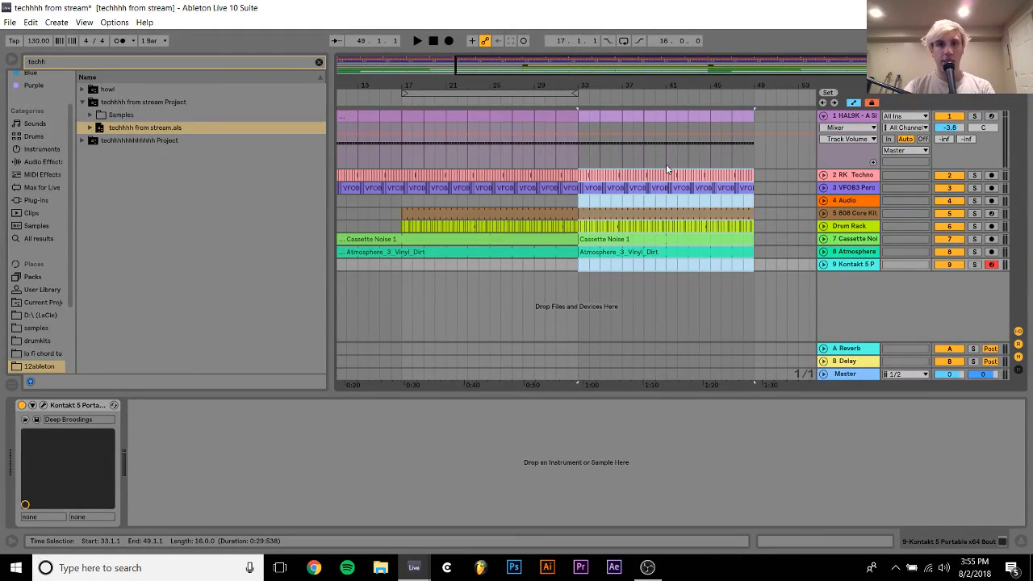
Clear the VFOB3 percussion and 808 Core Kit clips from bar 41 onward, then loop bars 33 to 41 and play them
drag(764, 186, 664, 214)
key(space)
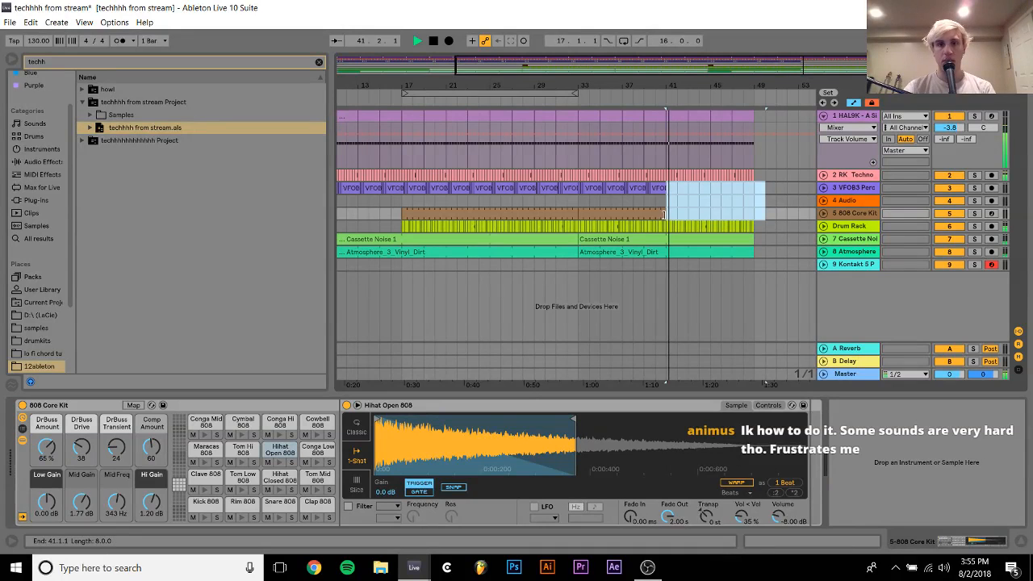
drag(578, 205, 659, 197)
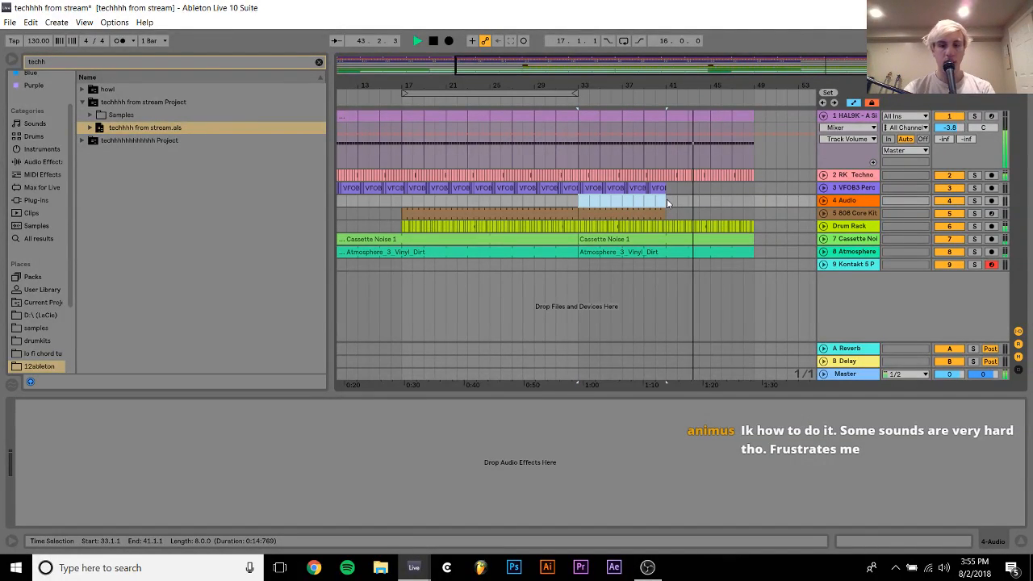
key(ctrl+l)
key(space)
key(space)
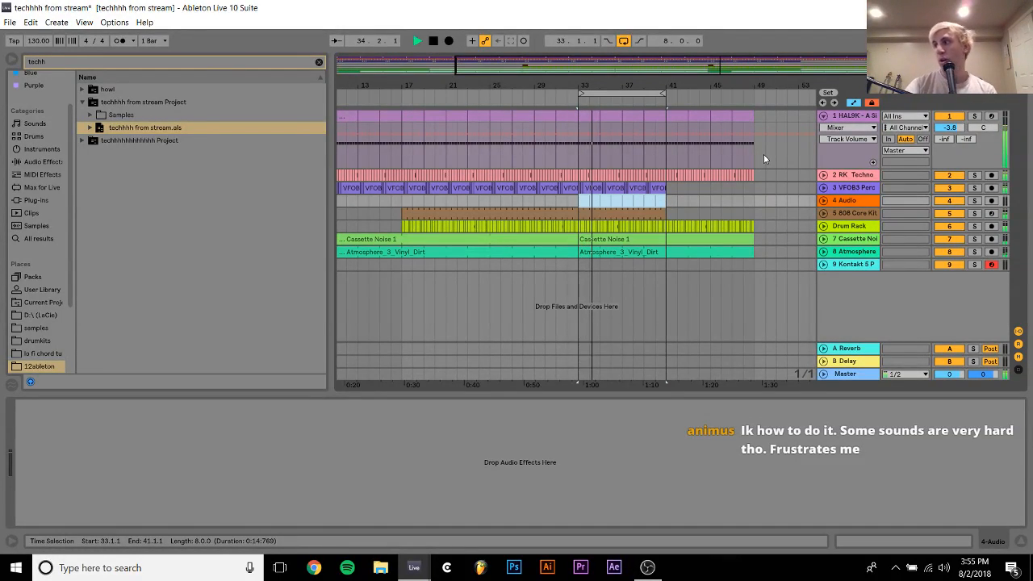
key(space)
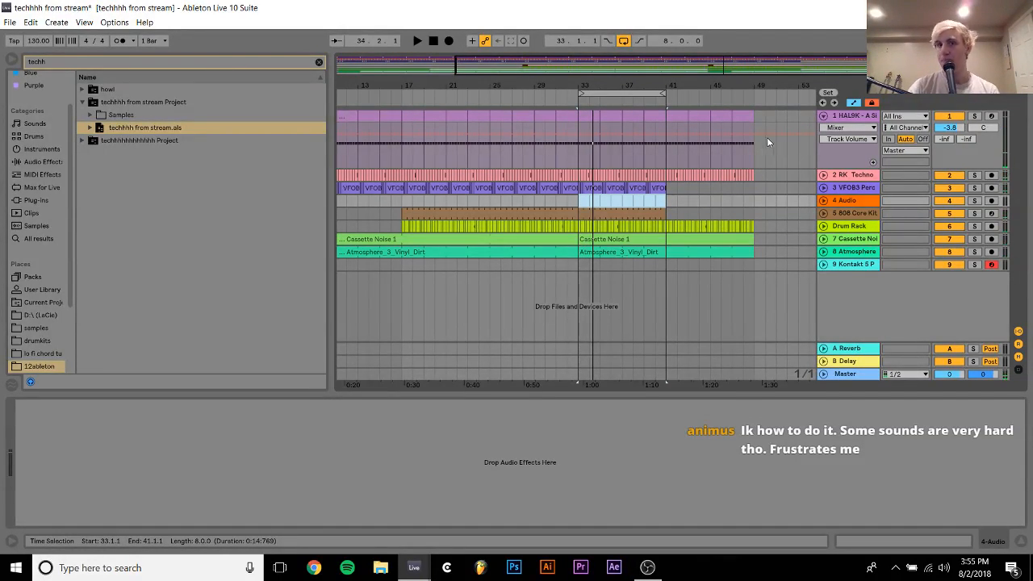
Solo and group the HAL9K and RK Techno kick tracks, and play the loop
click(845, 118)
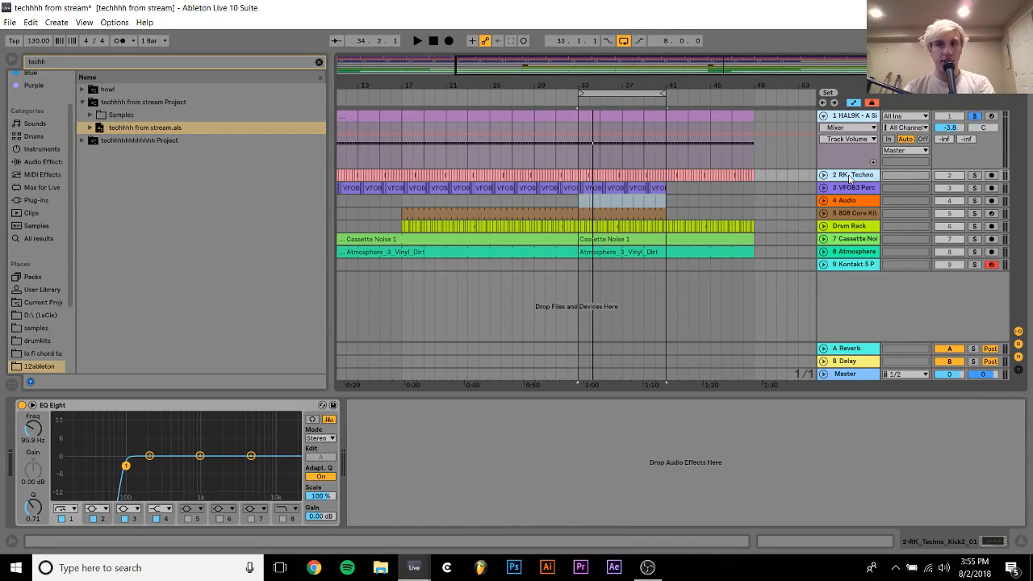
key(ctrl+g)
key(space)
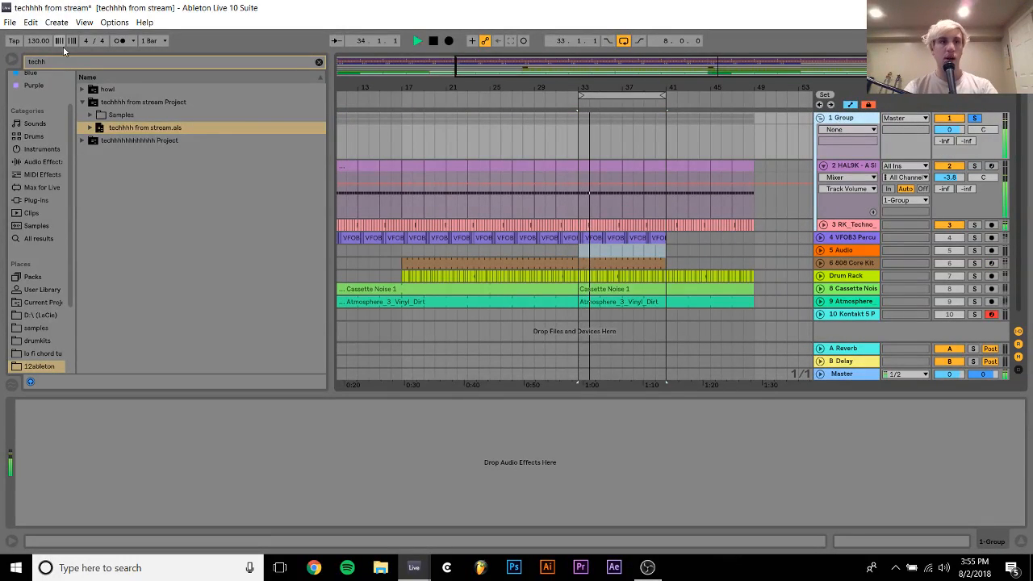
Clear the browser search and add an EQ Eight audio effect to the kick group
click(319, 61)
click(38, 175)
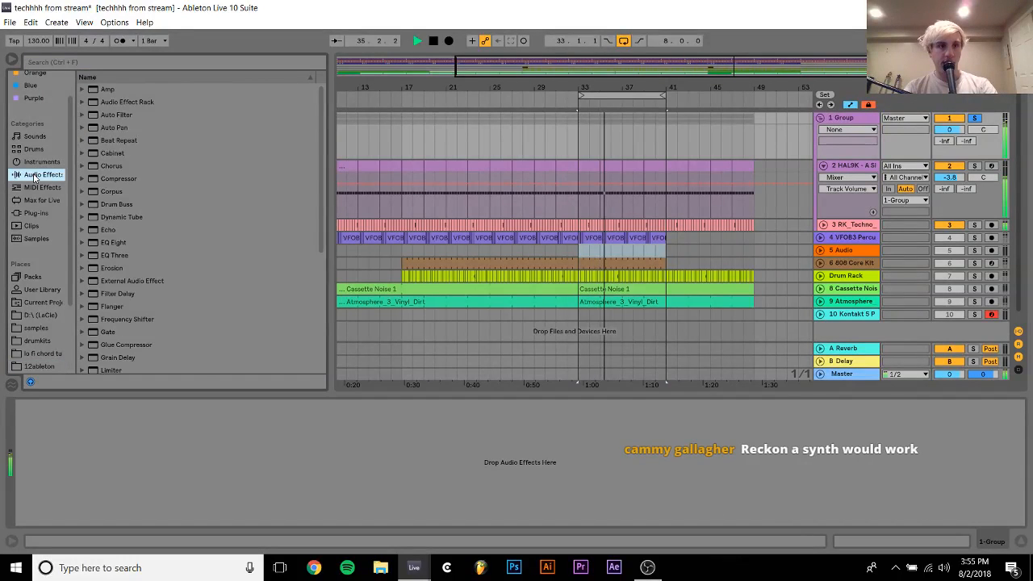
double_click(113, 243)
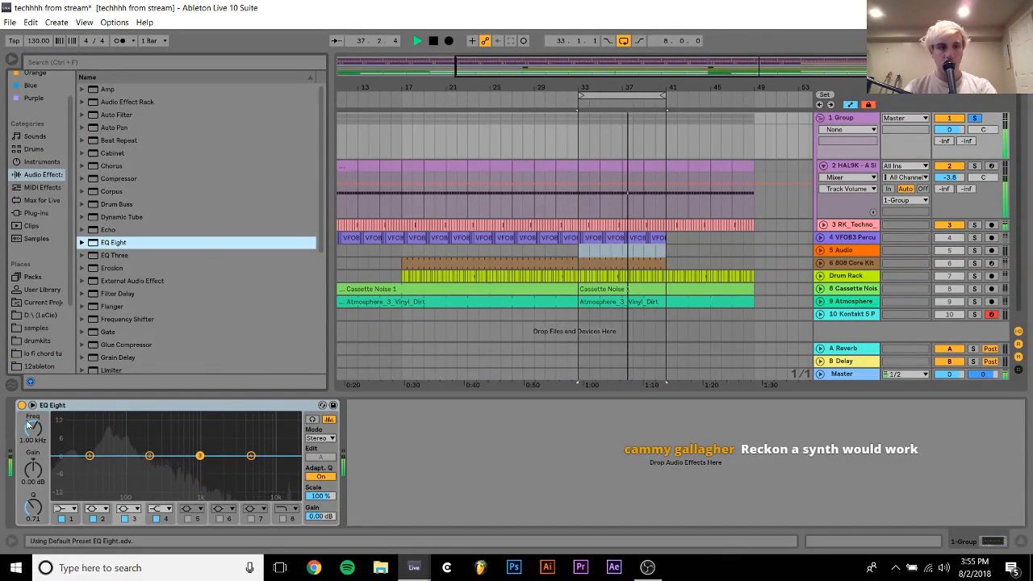
Make the first band of the group's EQ Eight a low cut at 75.3 Hz and show its frequency automation
click(69, 504)
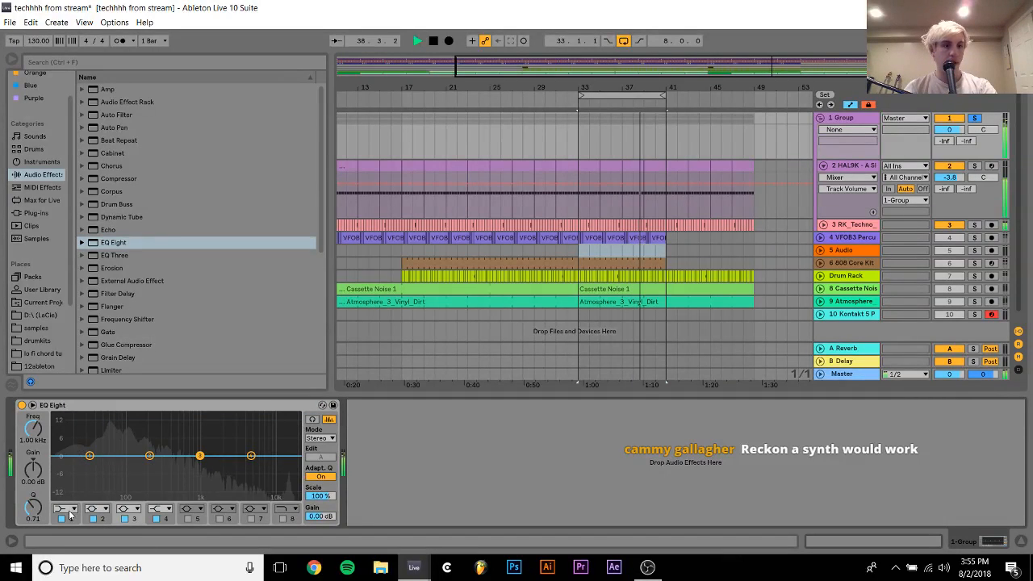
click(66, 509)
click(45, 438)
drag(42, 438, 31, 437)
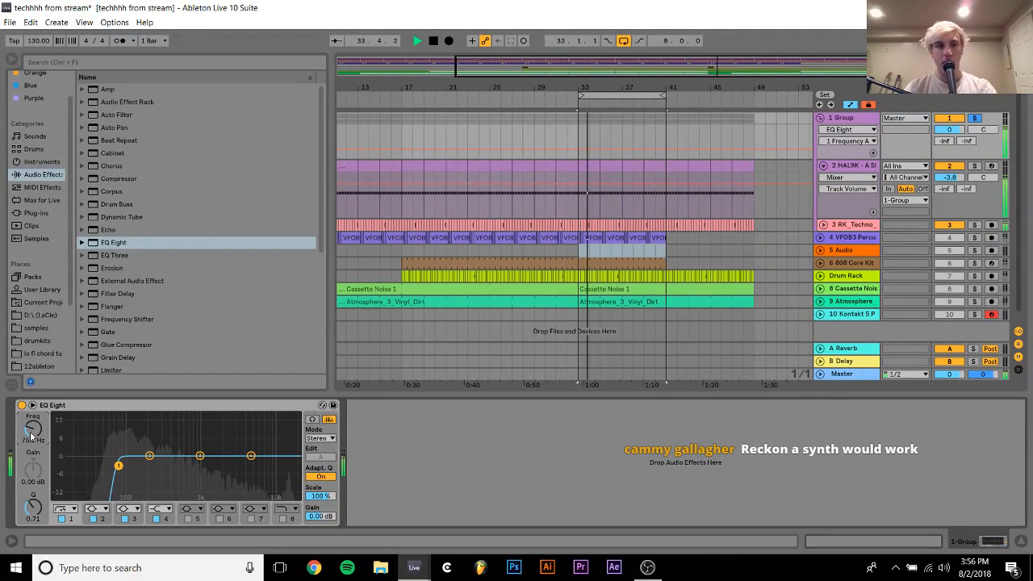
right_click(31, 437)
key(Escape)
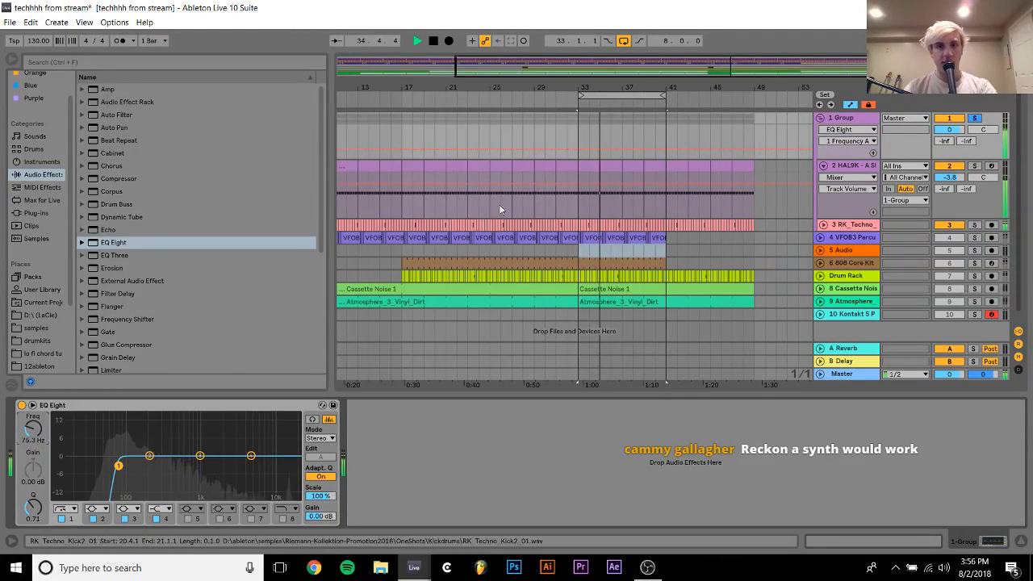
Automate the group's low-cut frequency to stay low until bar 31 and rise to 75.3 Hz at bar 33, and play it
click(582, 153)
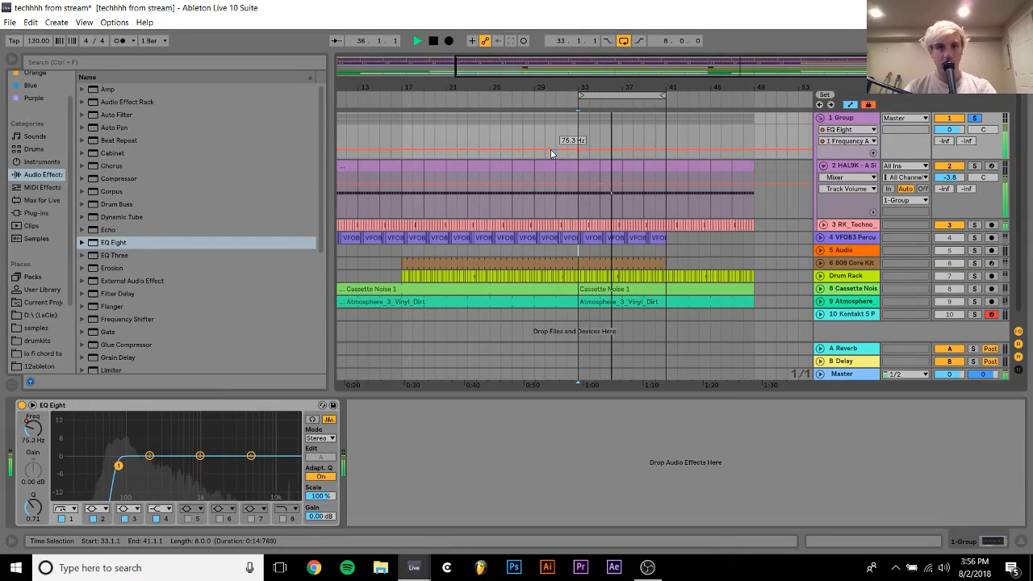
drag(555, 150, 556, 160)
click(555, 145)
key(space)
key(space)
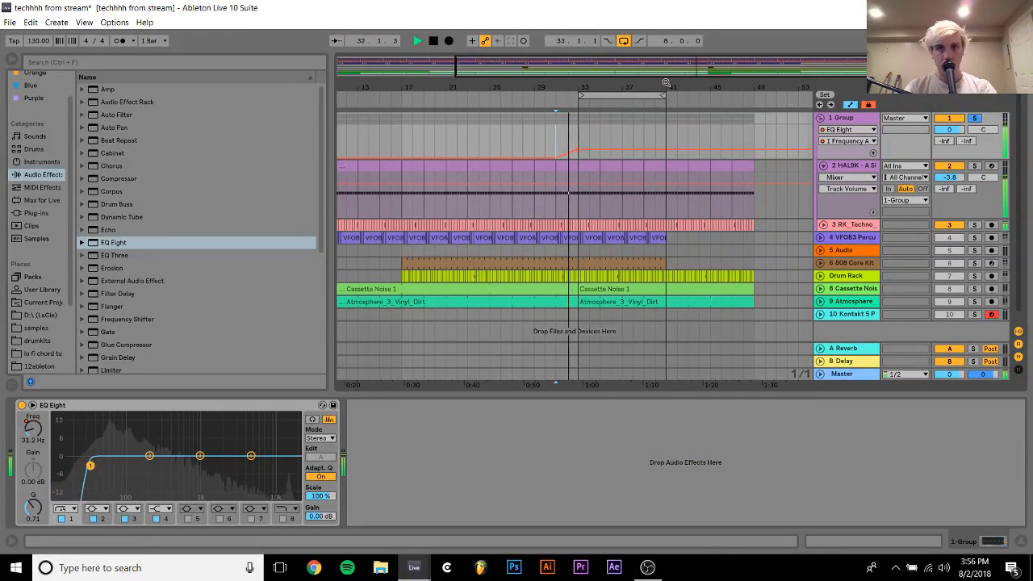
Delete the clip content of bar 40 on all tracks from HAL9K down to Atmosphere
drag(666, 83, 599, 308)
key(Delete)
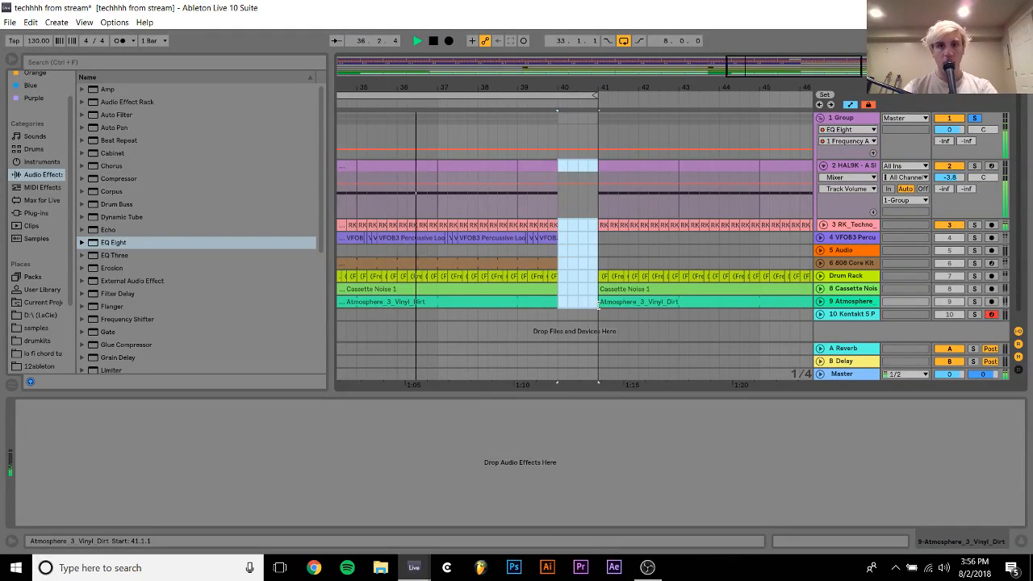
Try lowering the group's low-cut frequency automation within bar 40, and undo the change
click(585, 152)
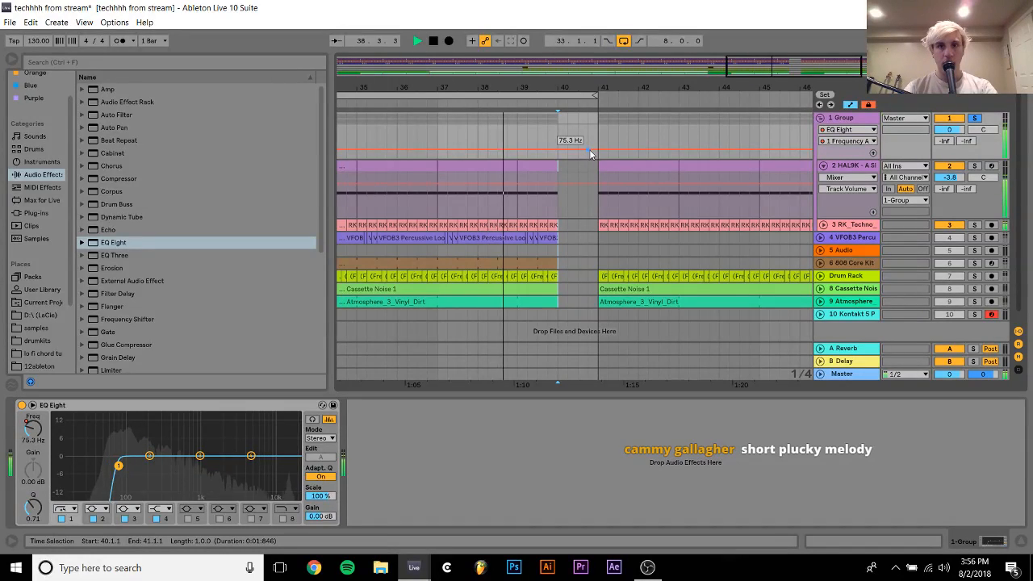
drag(590, 152, 589, 159)
key(ctrl+z)
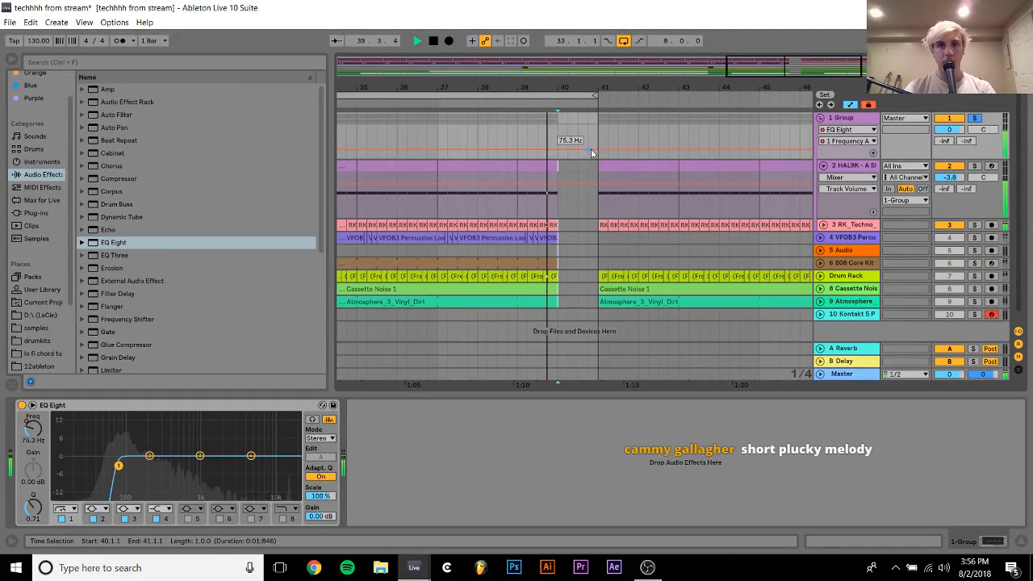
Drop the group's low-cut frequency automation to 10.0 Hz near the end of bar 40, play from bar 41, and fold the group
drag(600, 152, 588, 159)
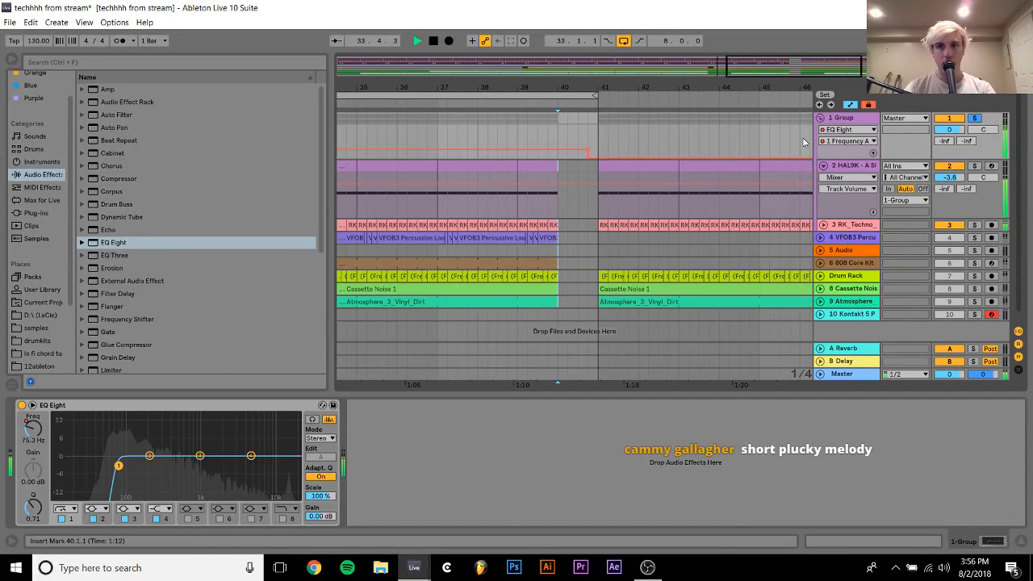
key(space)
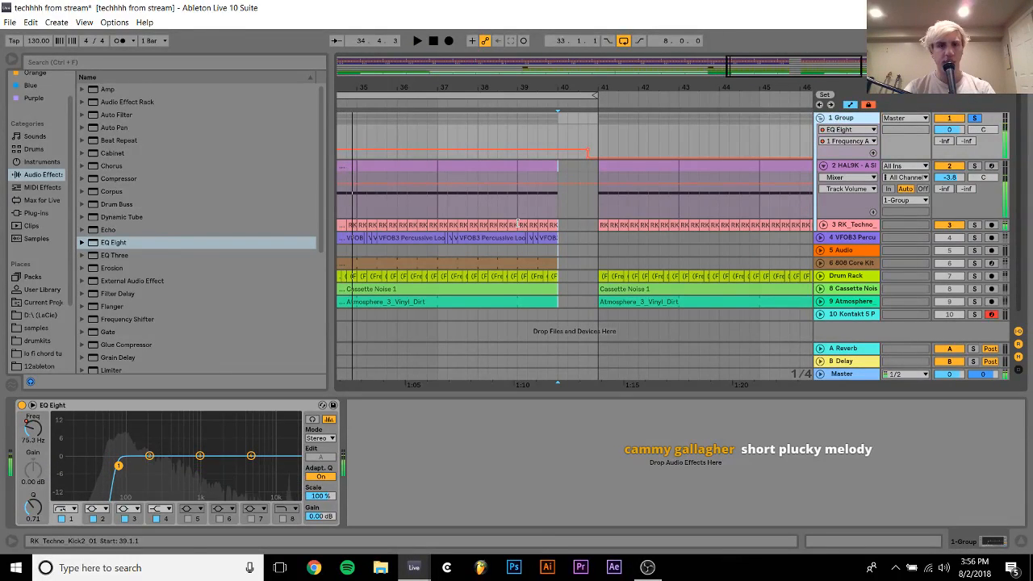
click(600, 145)
key(space)
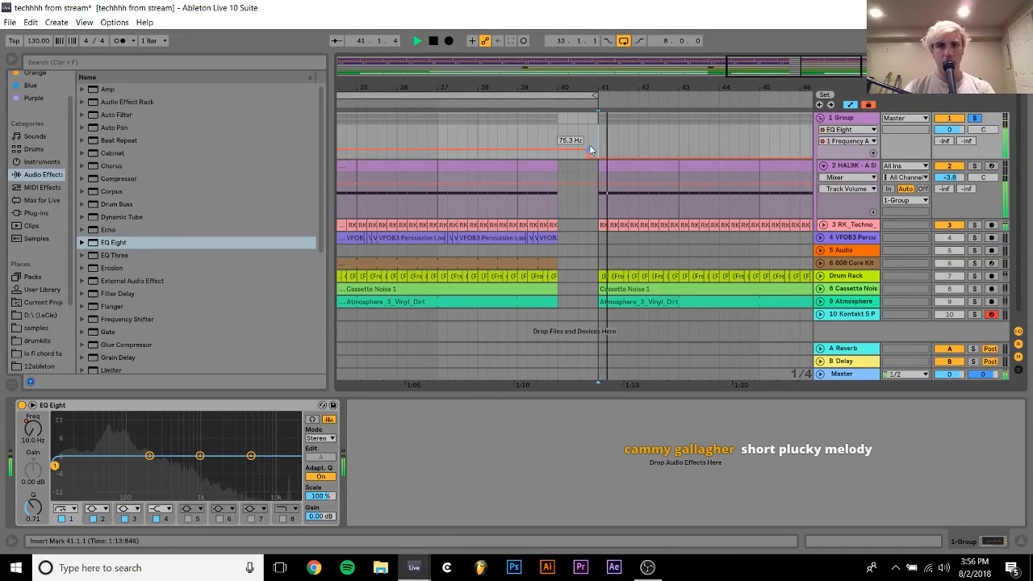
key(space)
click(821, 118)
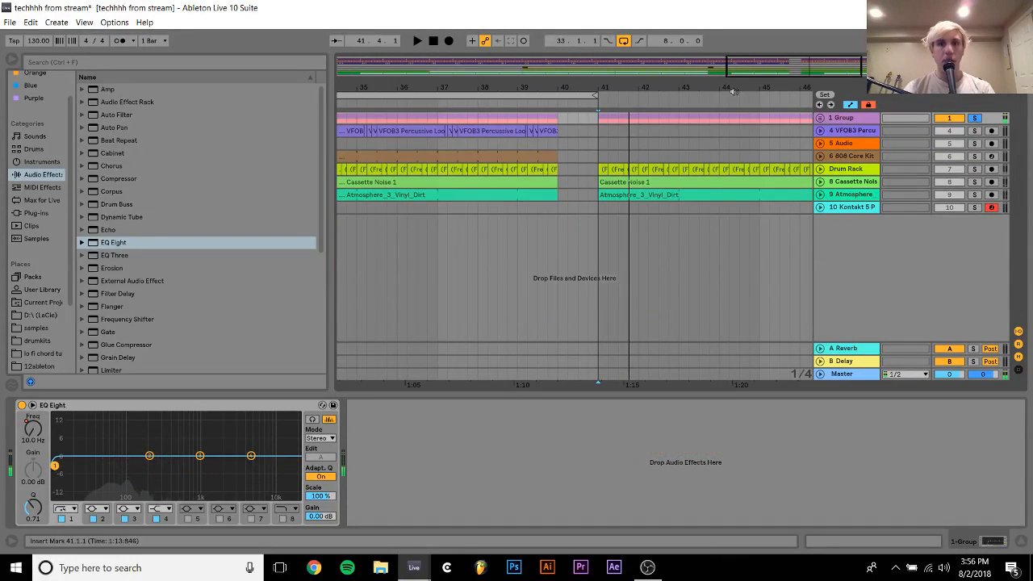
Take the group out of solo and play the full arrangement from bar 41
drag(640, 87, 674, 87)
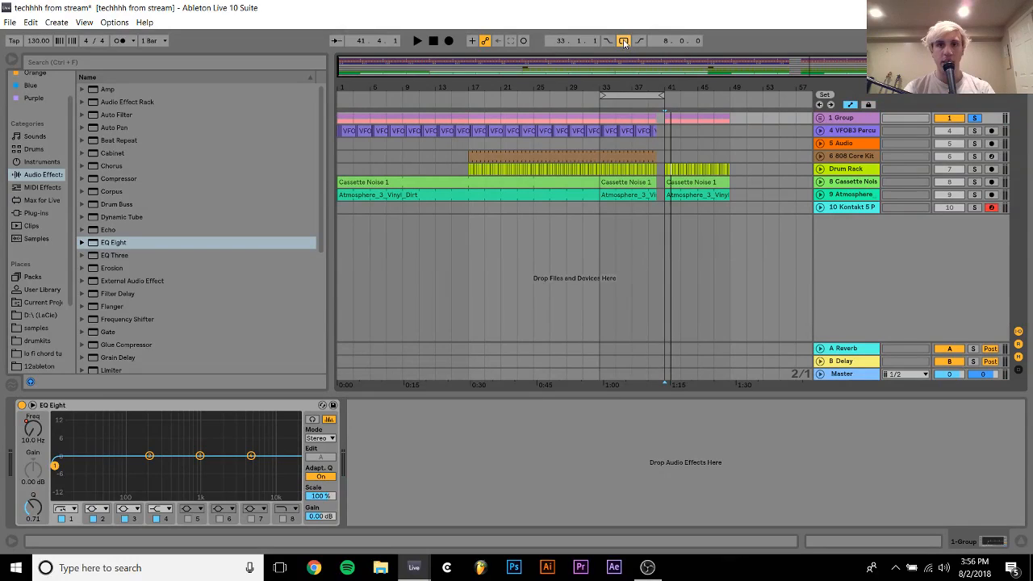
click(578, 141)
key(space)
click(974, 118)
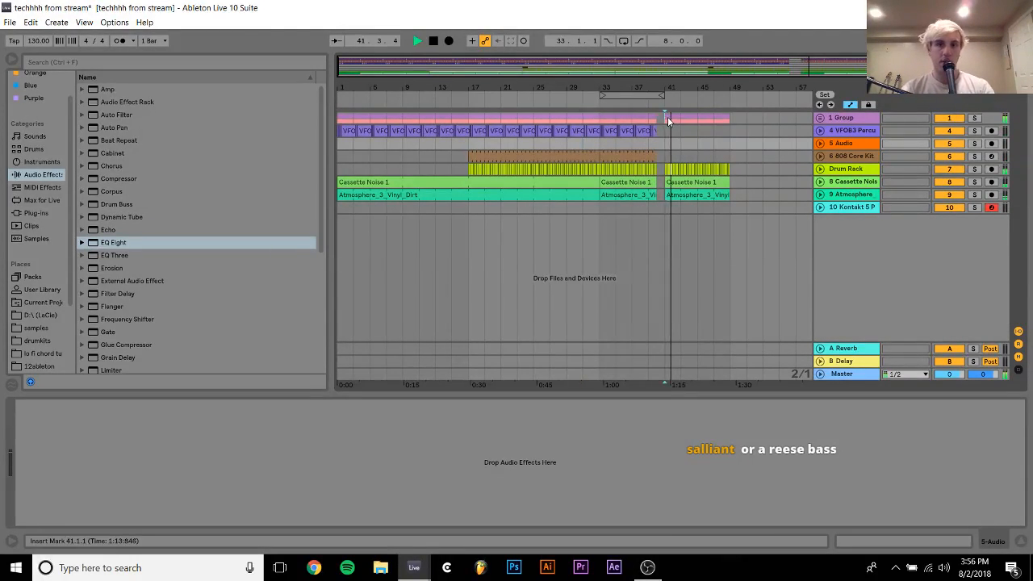
Duplicate bars 41 to 49 across all tracks and loop the resulting 16 bars from bar 41
drag(668, 117, 736, 215)
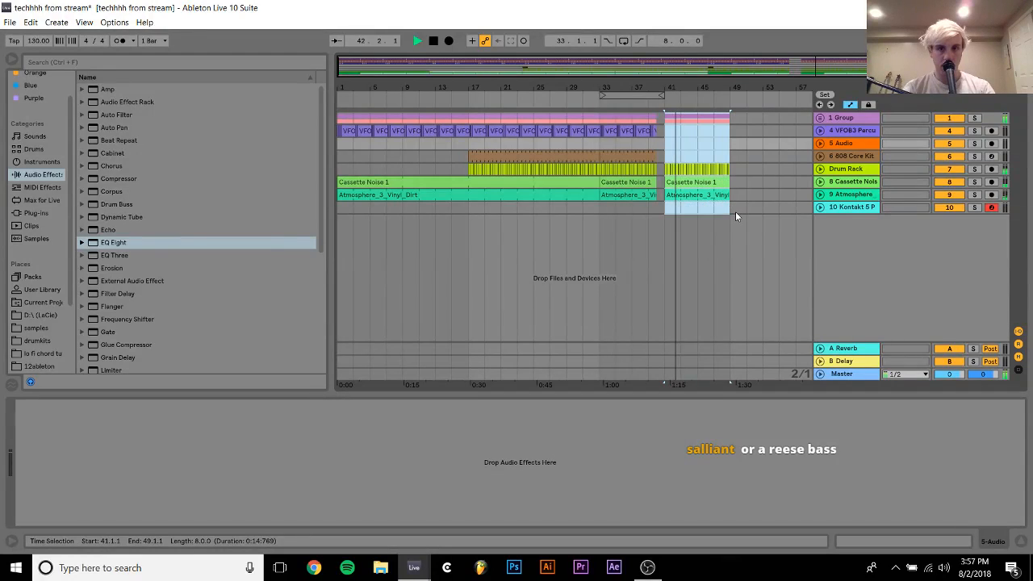
key(ctrl+d)
shift+click(676, 197)
key(ctrl+l)
key(space)
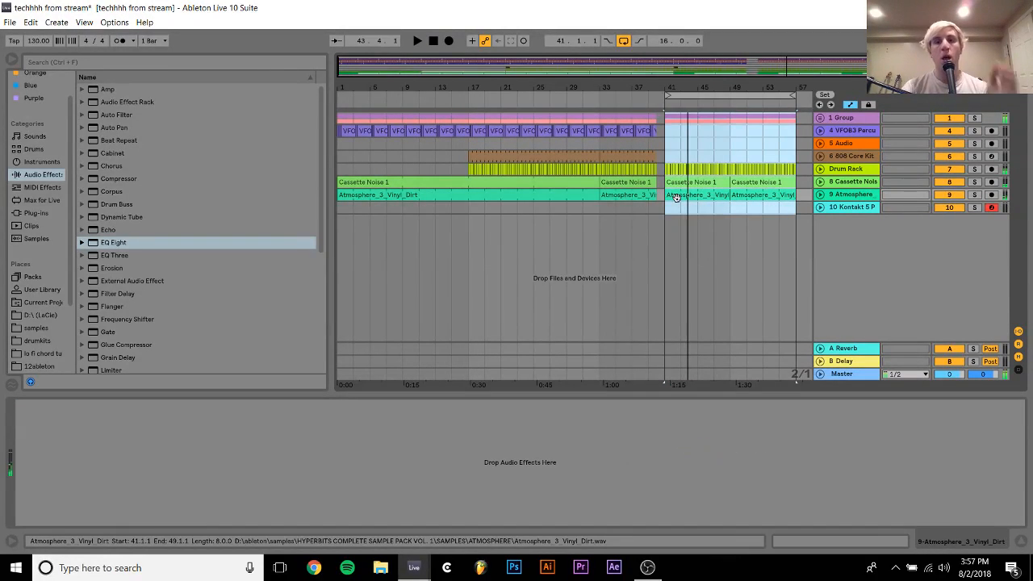
Insert a new MIDI track below the Kontakt 5 track and load the SEM V2 synth on it
drag(632, 87, 637, 97)
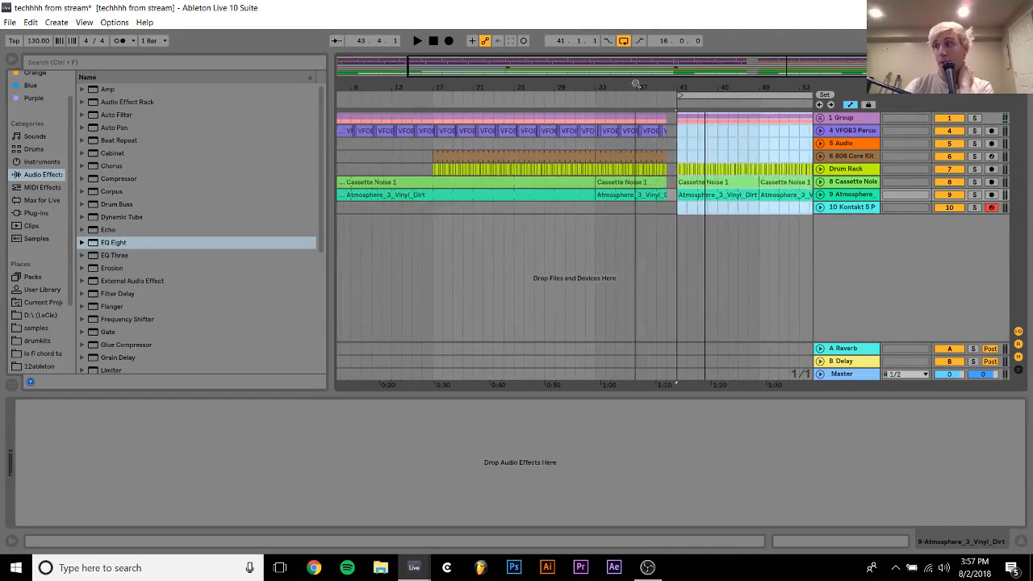
click(851, 208)
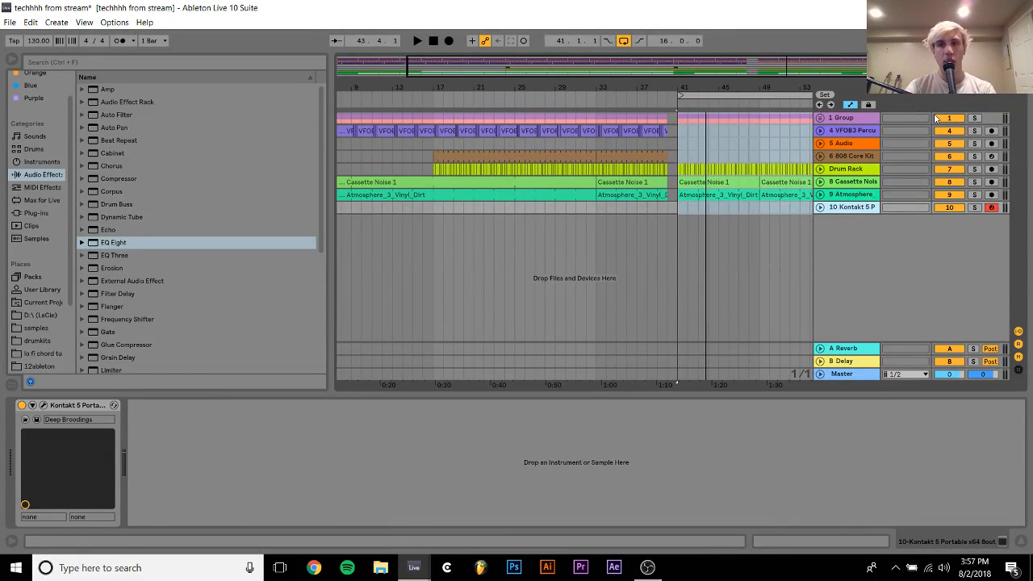
click(975, 120)
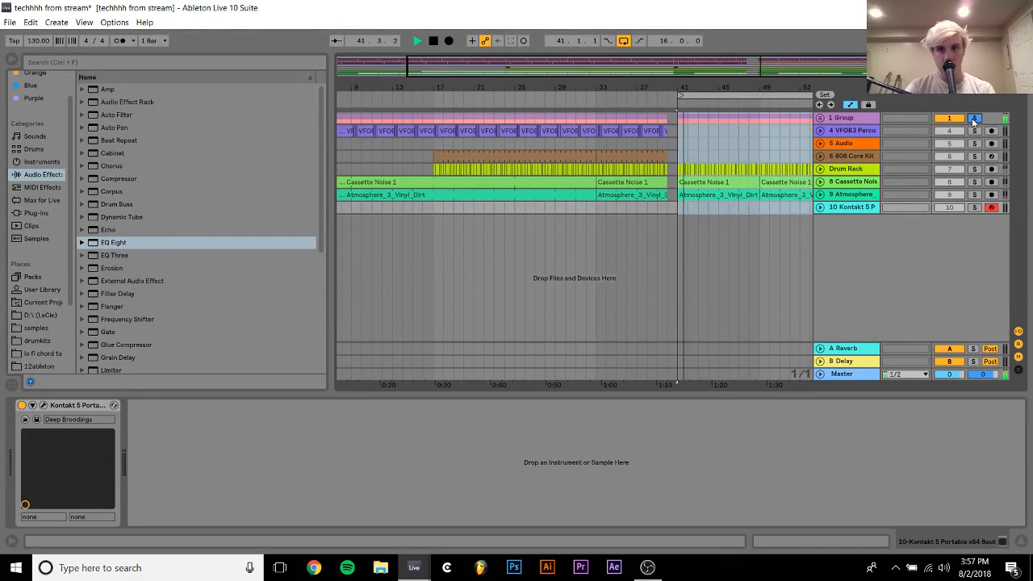
key(space)
key(ctrl+shift+t)
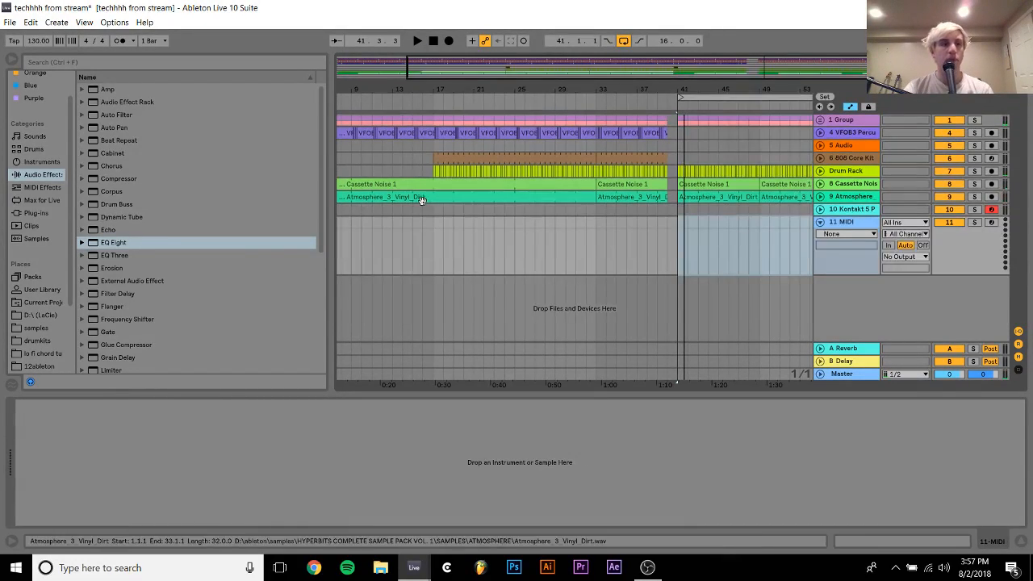
click(31, 211)
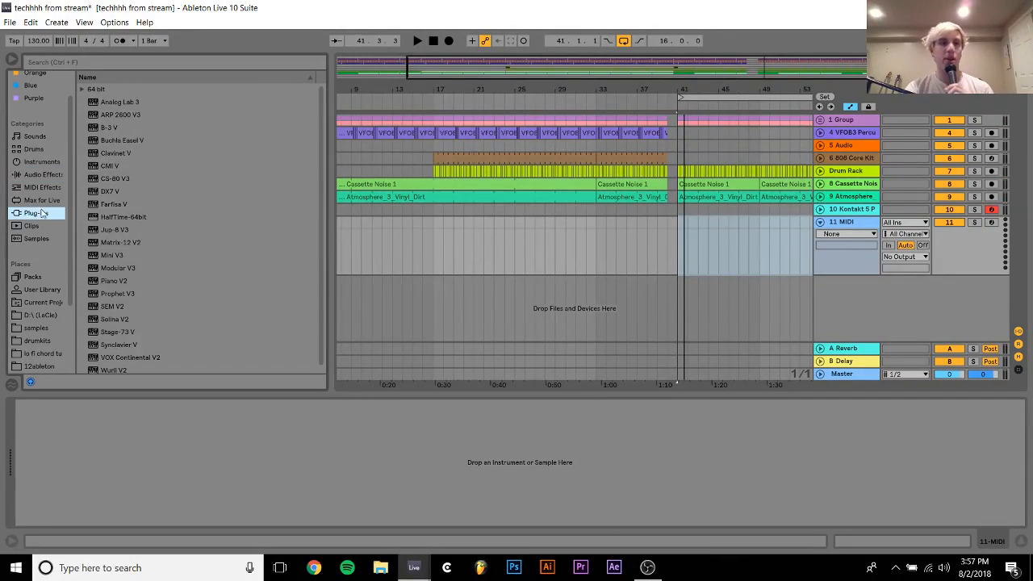
click(113, 305)
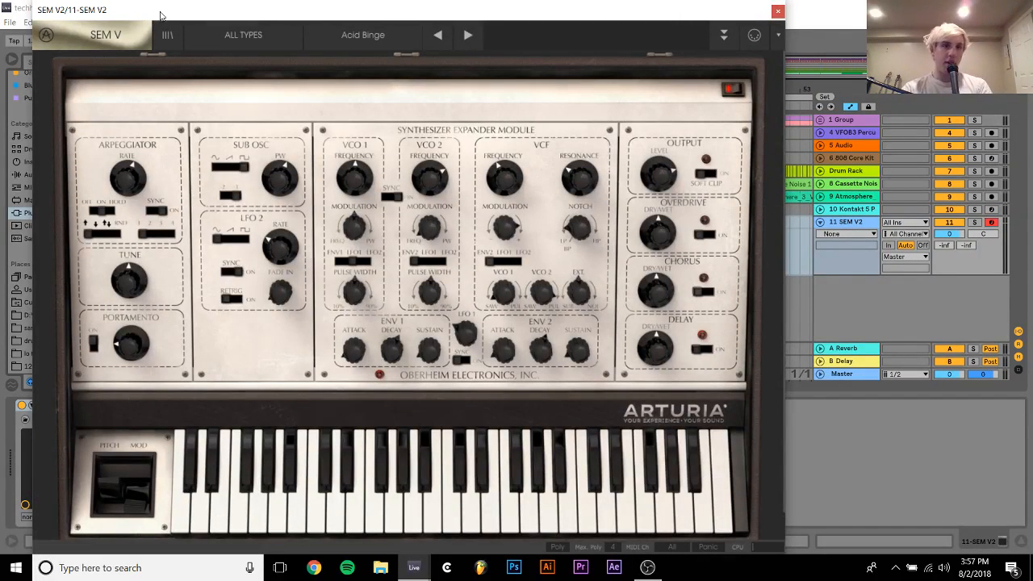
Load the 80s Carpet preset in SEM V2, try it over the playing loop, and close the synth window
click(336, 32)
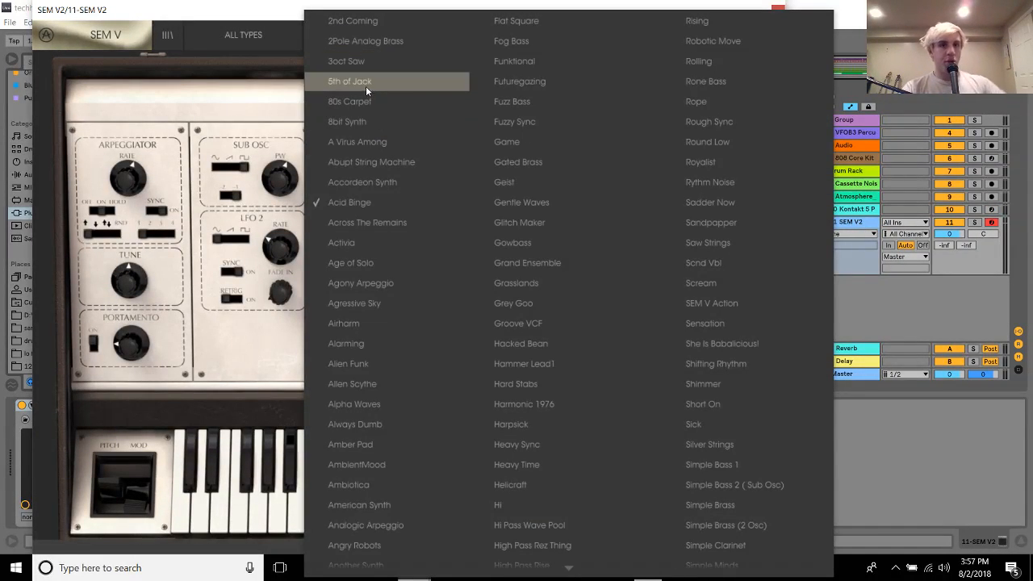
click(365, 81)
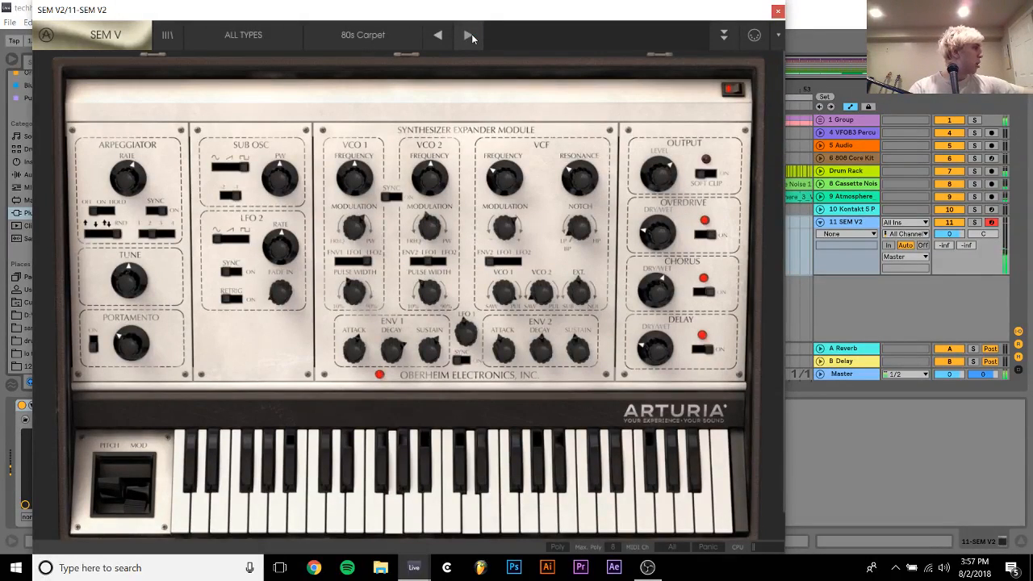
click(778, 9)
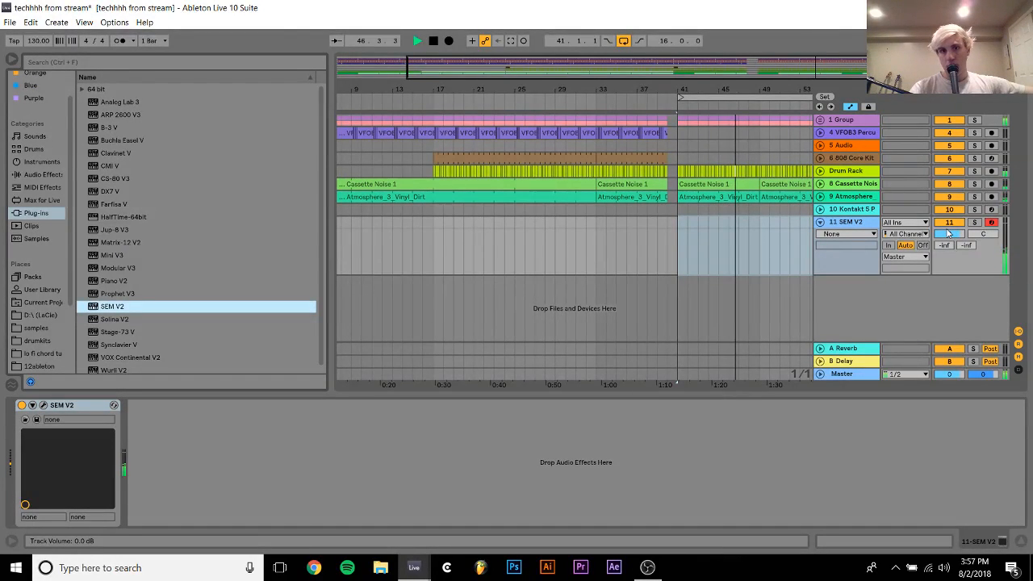
key(space)
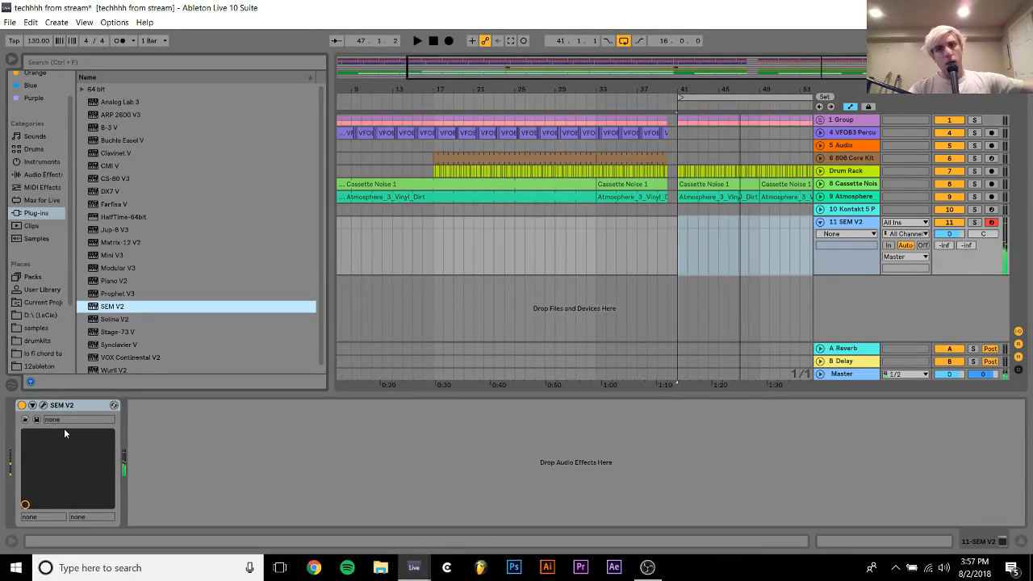
Record a chord of G3, G#3 and D4 on the SEM V2 track at bar 33, and consolidate bars 25 to 41 into one clip
click(595, 221)
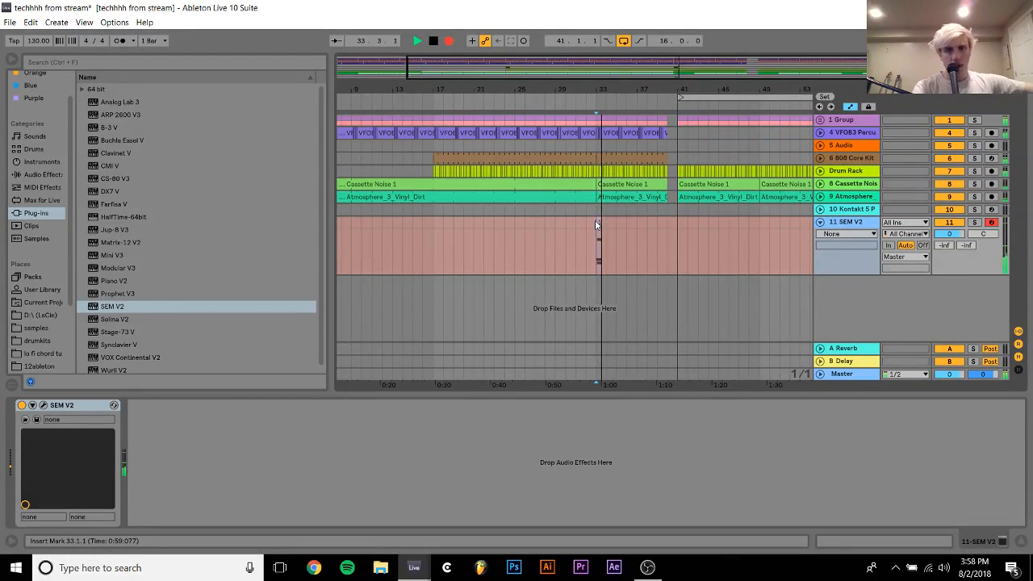
key(space)
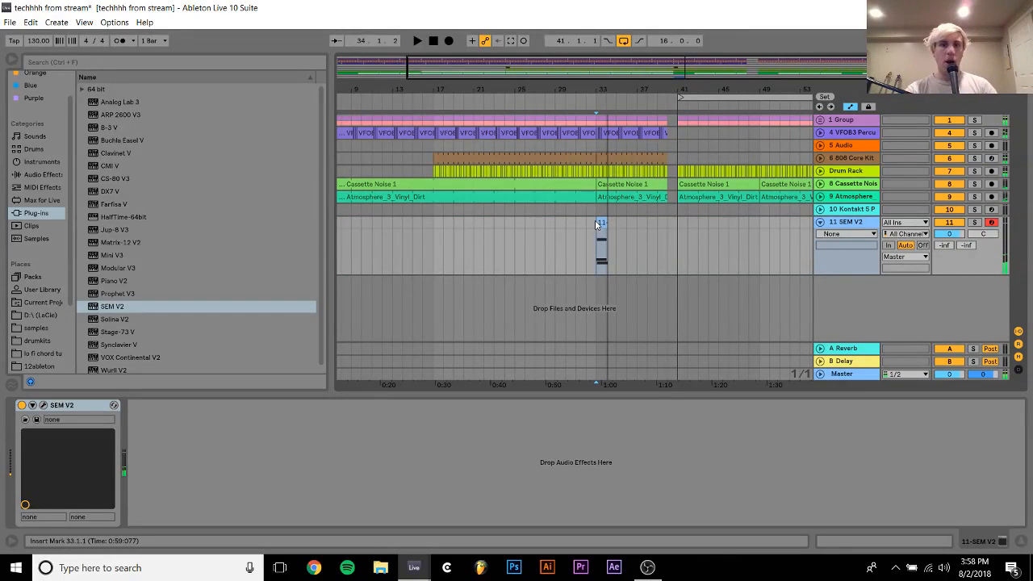
click(678, 224)
shift+click(515, 231)
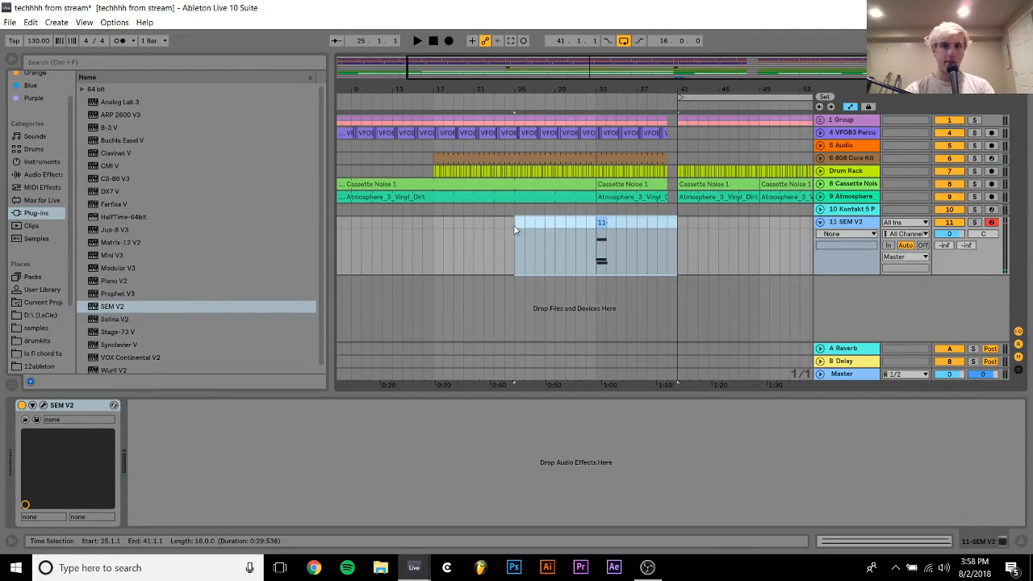
click(514, 231)
key(ctrl+j)
click(516, 308)
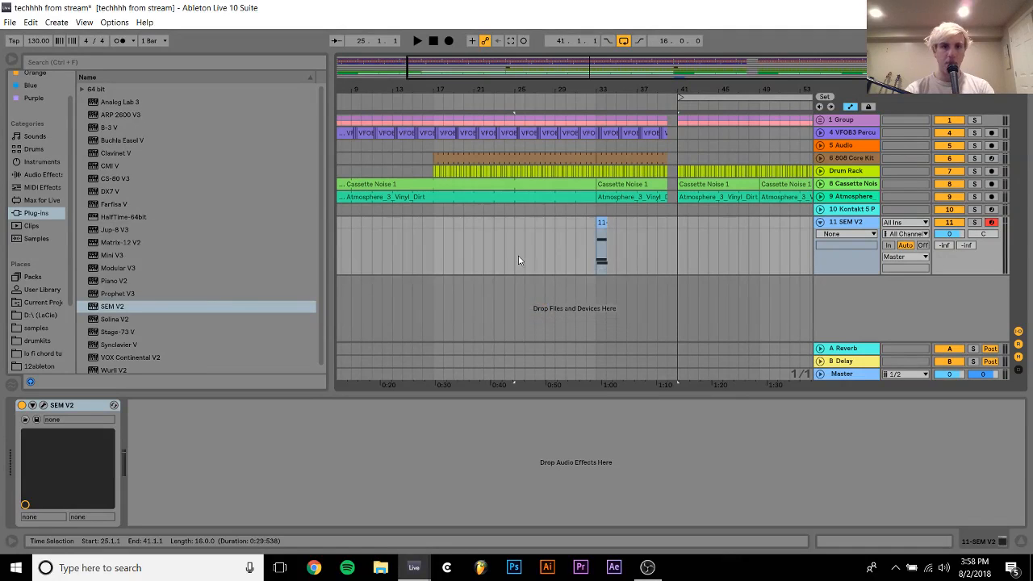
shift+click(514, 221)
key(ctrl+j)
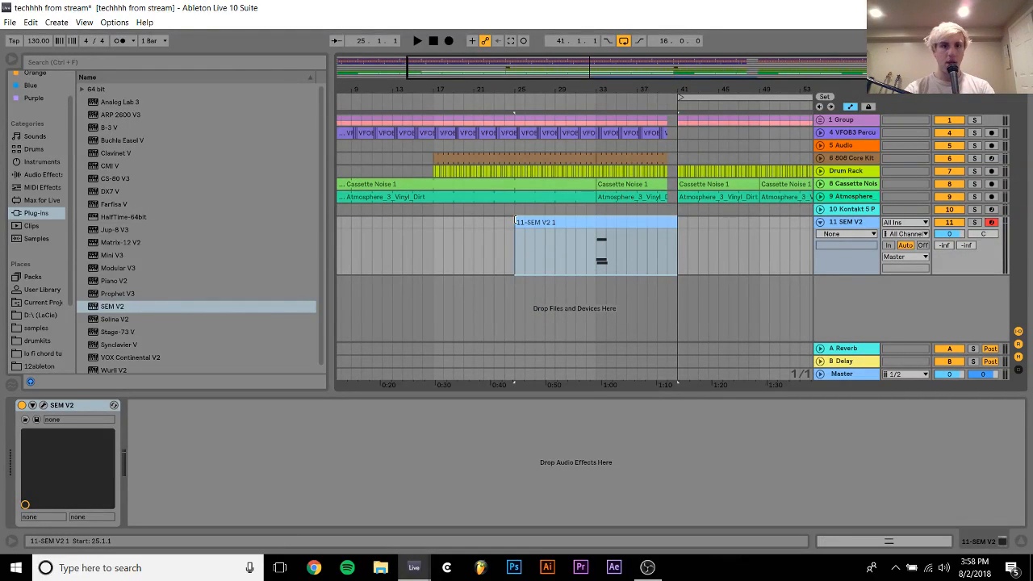
Move all the recorded chord notes in the consolidated SEM V2 clip from bar 9 back to the clip's start
double_click(546, 220)
key(ctrl+a)
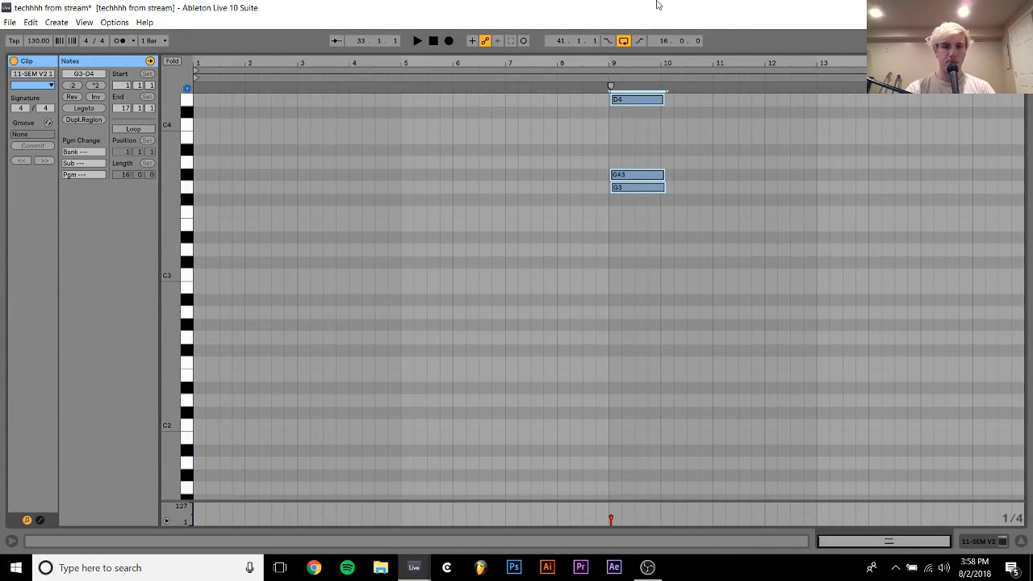
key(Left)
key(Left)
key(Left)
key(Left)
key(Left)
key(Left)
key(Left)
key(Left)
key(Left)
key(Left)
key(Left)
key(Left)
key(Left)
key(Left)
key(Left)
key(Left)
key(Left)
key(Left)
key(Left)
key(Left)
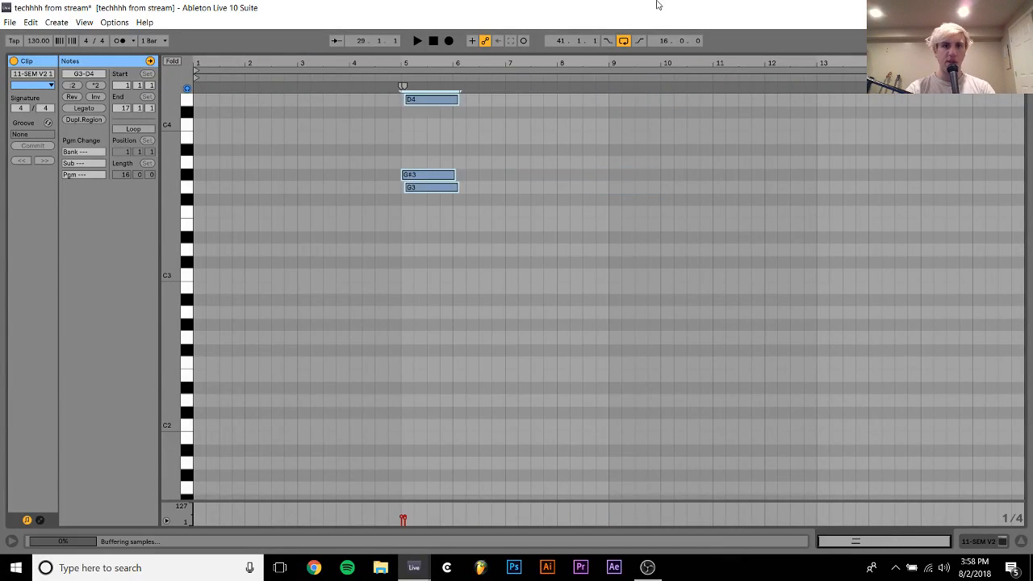
key(Left)
key(Left)
key(Left)
key(Left)
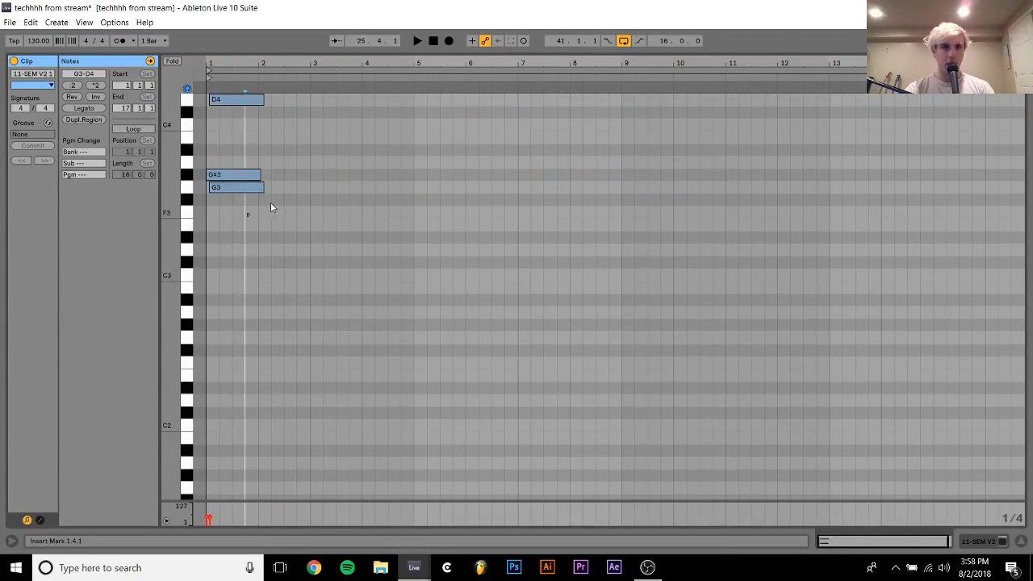
Align the chord notes to the clip's start, extend them over its full 16 bars, and play the result
drag(247, 218, 255, 89)
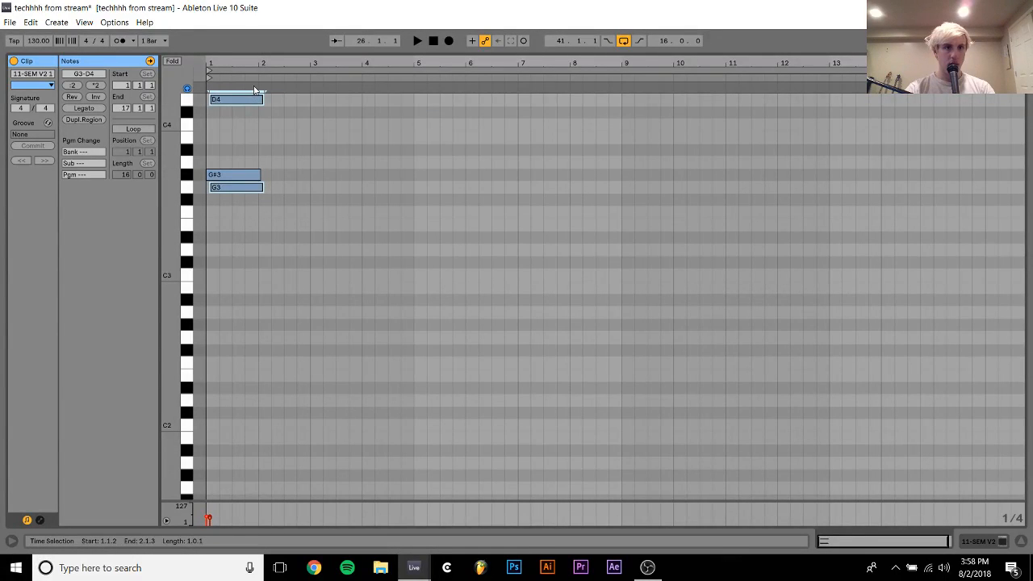
click(86, 109)
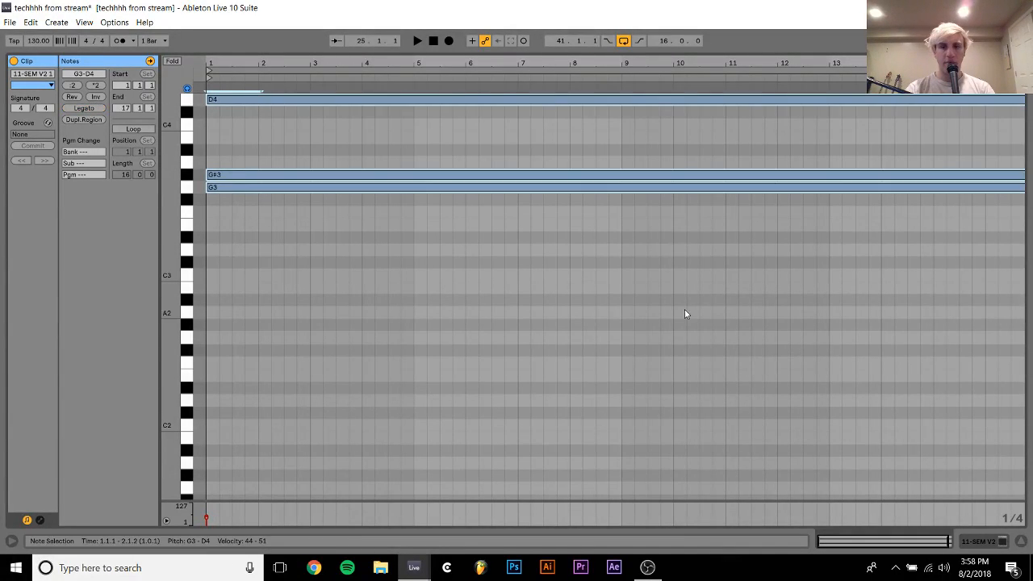
key(space)
key(Tab)
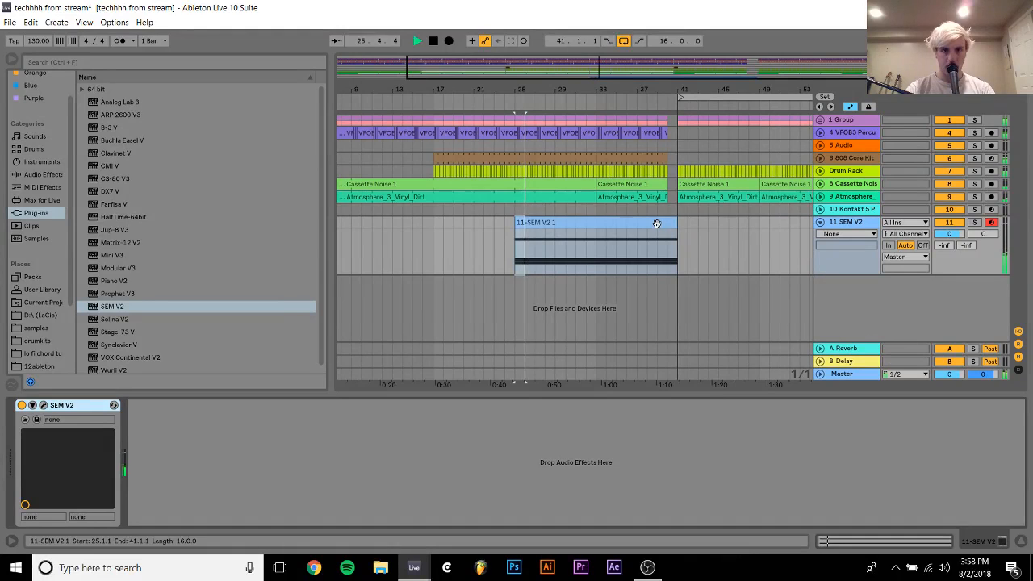
Transpose the chord down two semitones to F3, F#3 and C4, and listen to the SEM V2 track in solo
key(Tab)
key(Down)
key(Down)
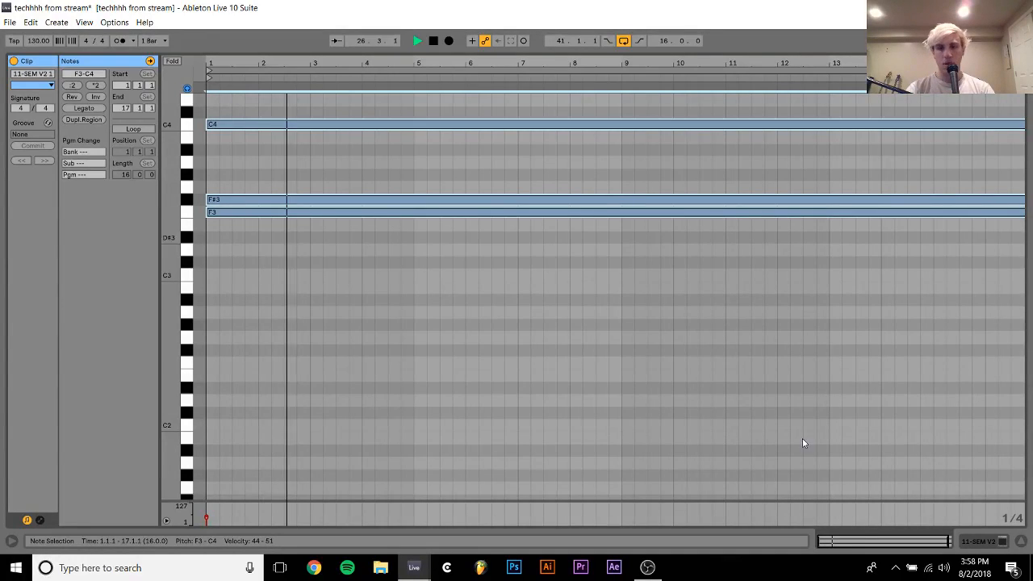
key(Tab)
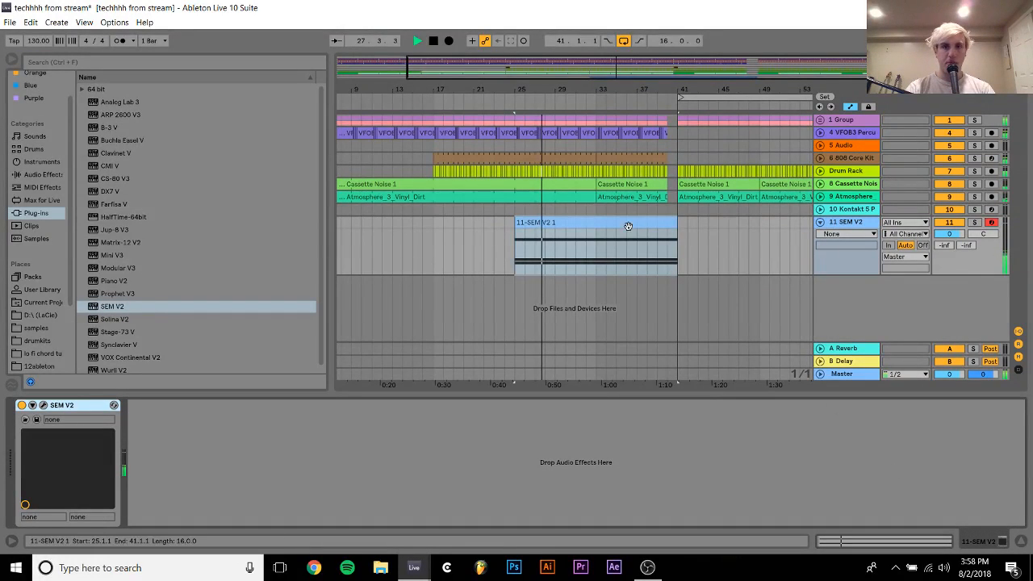
click(977, 224)
key(space)
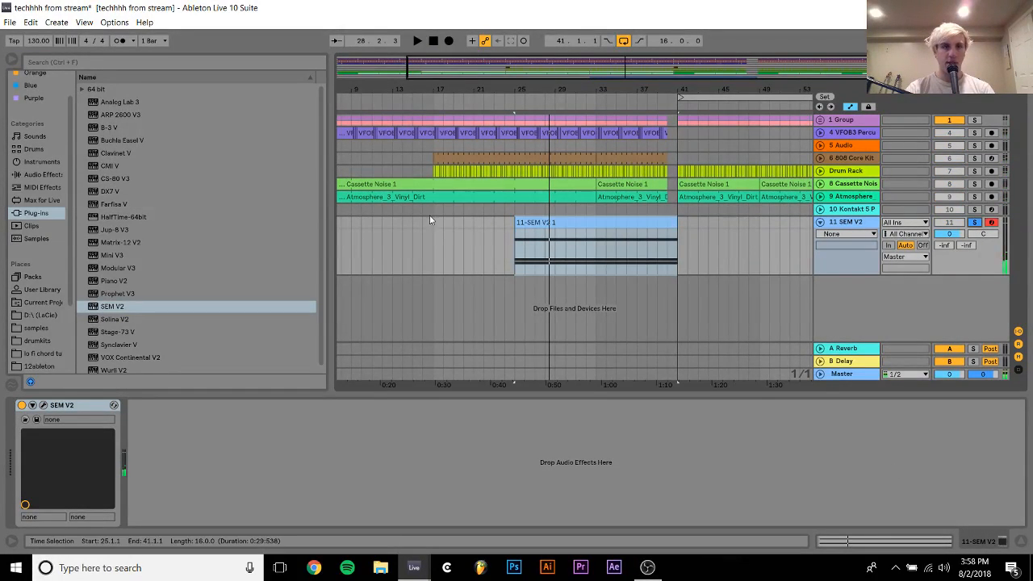
Add an Auto Filter with default settings after SEM V2 and open the chord clip's notes
click(42, 175)
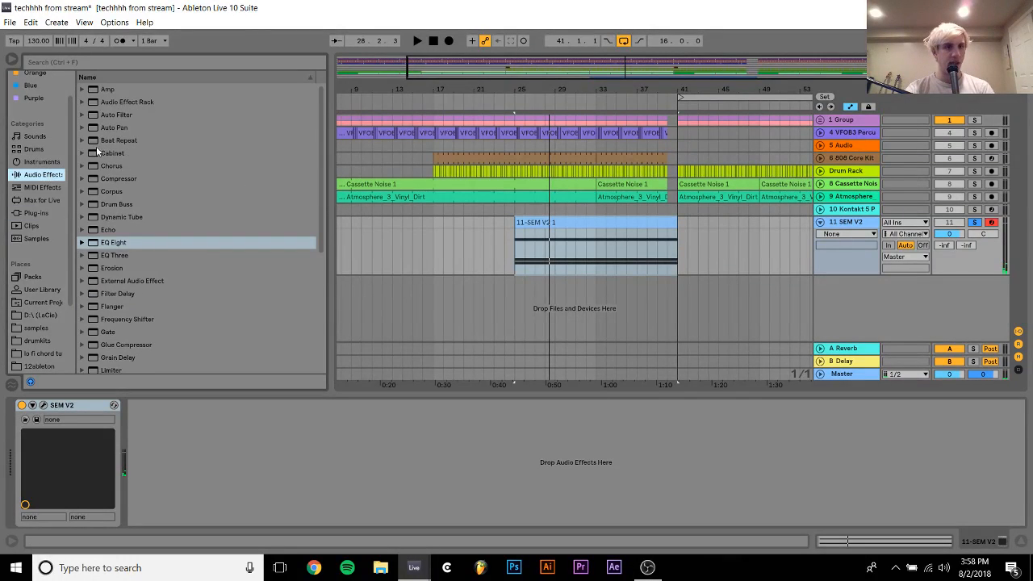
drag(113, 115, 440, 265)
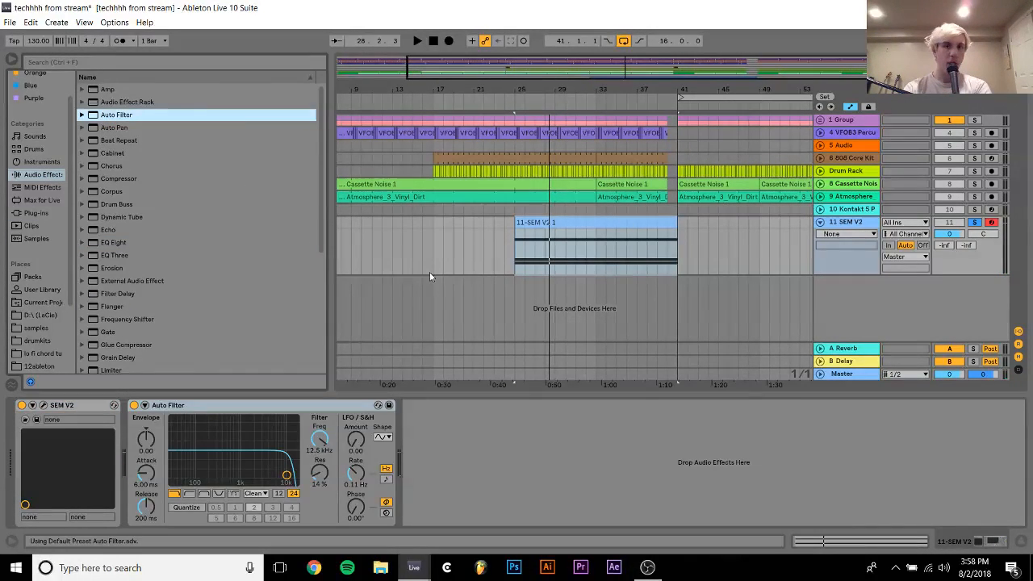
double_click(584, 222)
click(377, 167)
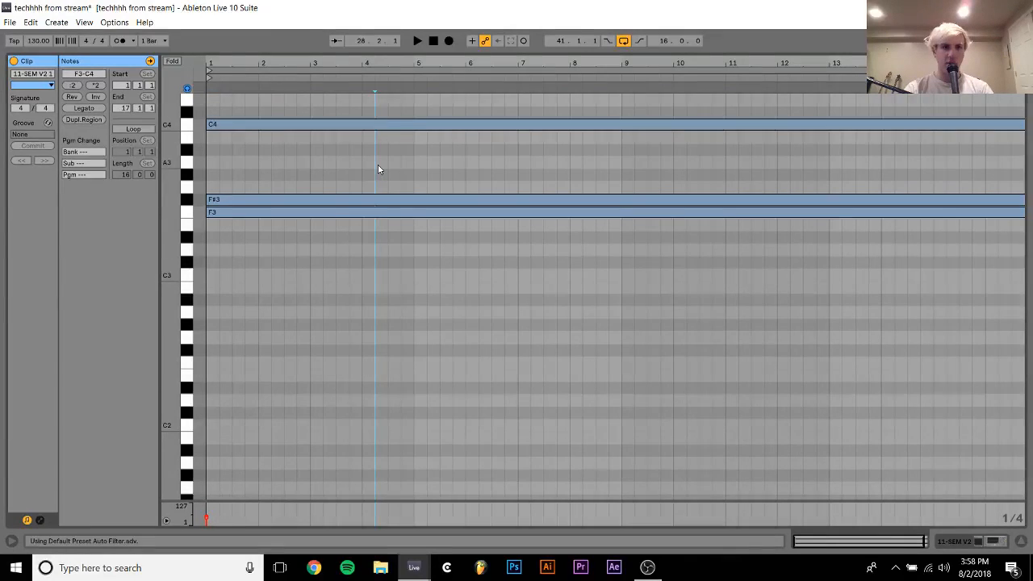
Add a fourth chord note at F4 above the chord, spanning the clip's 16 bars, and play the result
drag(372, 200, 372, 175)
key(space)
key(shift+Up)
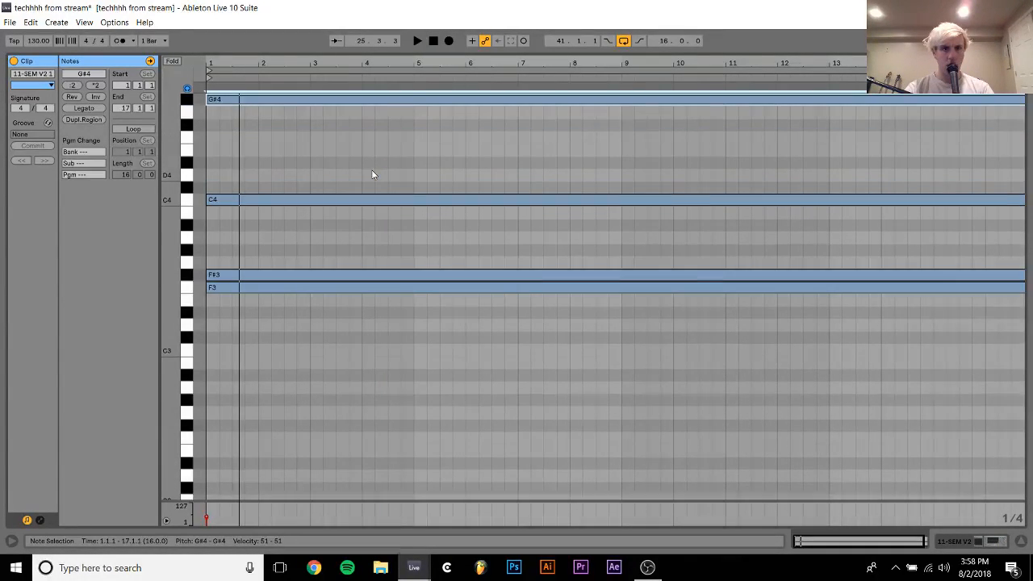
key(Down)
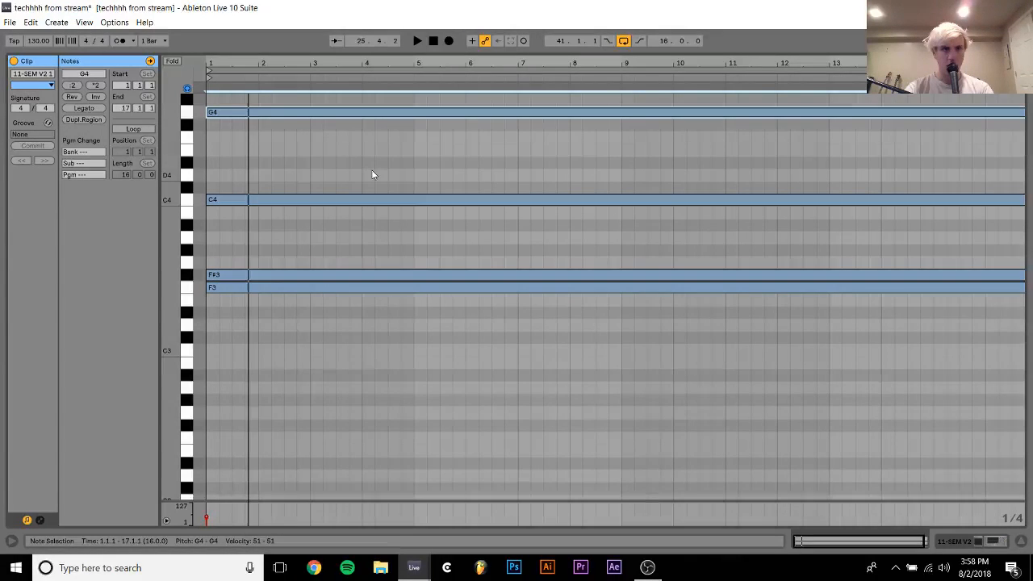
key(Down)
key(Down)
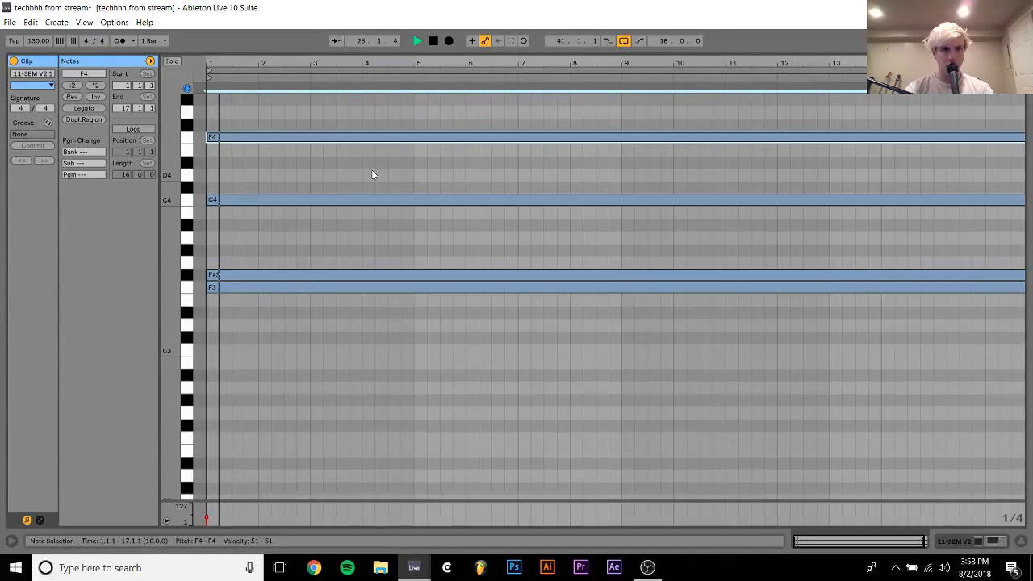
key(space)
key(space)
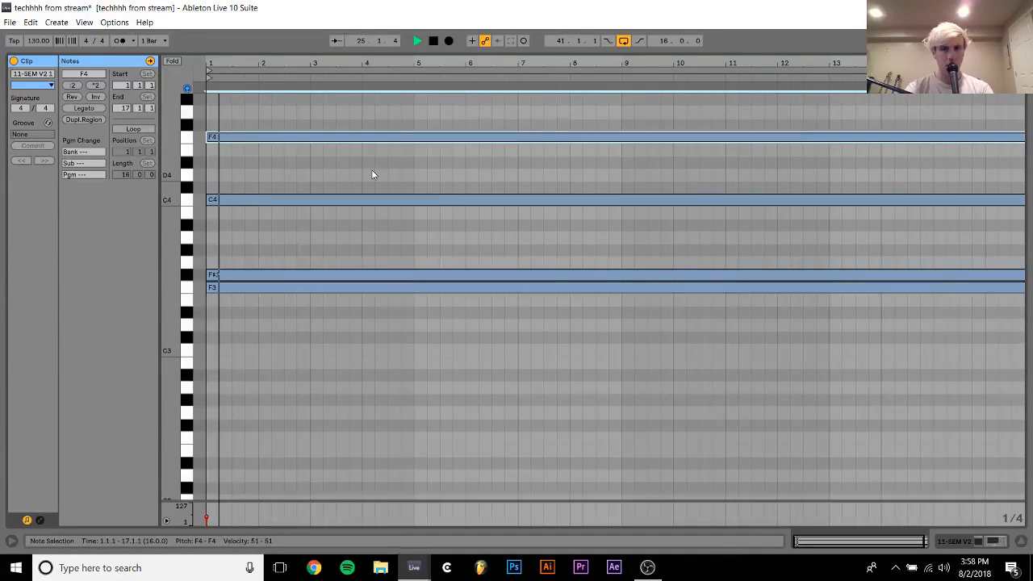
Automate the Auto Filter frequency to rise from 26 Hz at bar 25 to 12.5 kHz at bar 33, and play it
click(978, 542)
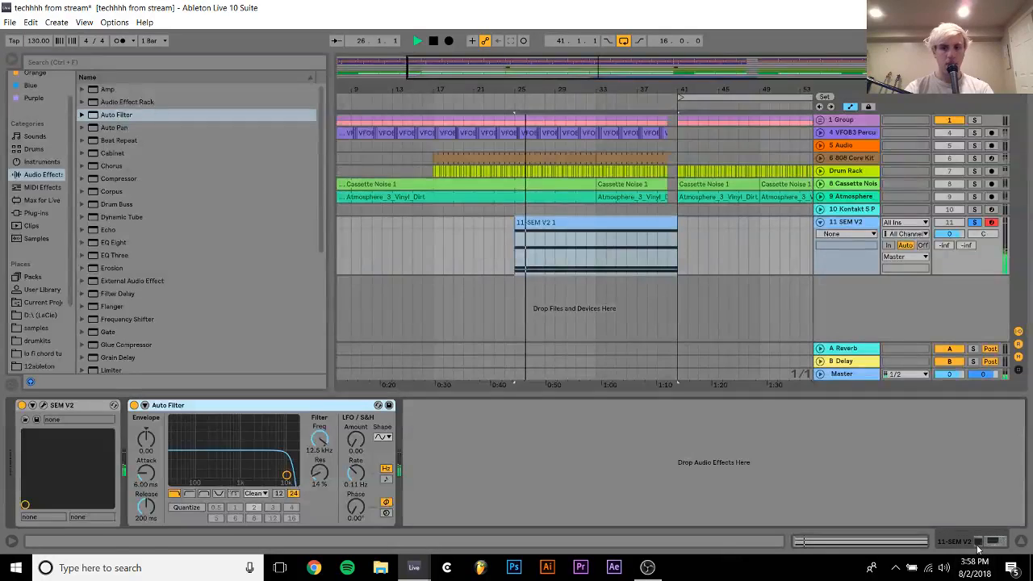
right_click(331, 441)
click(366, 444)
key(space)
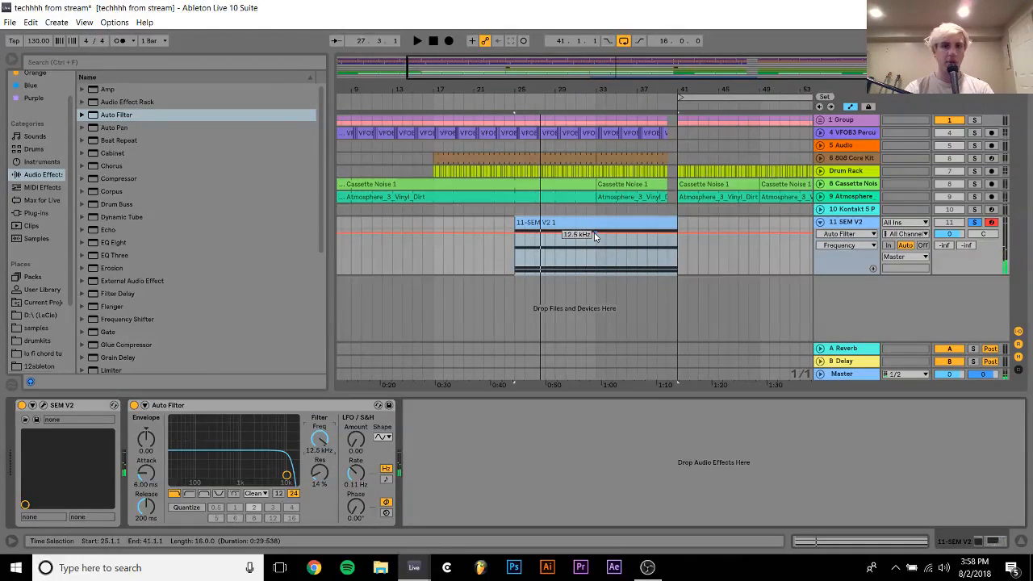
click(595, 234)
drag(515, 233, 515, 272)
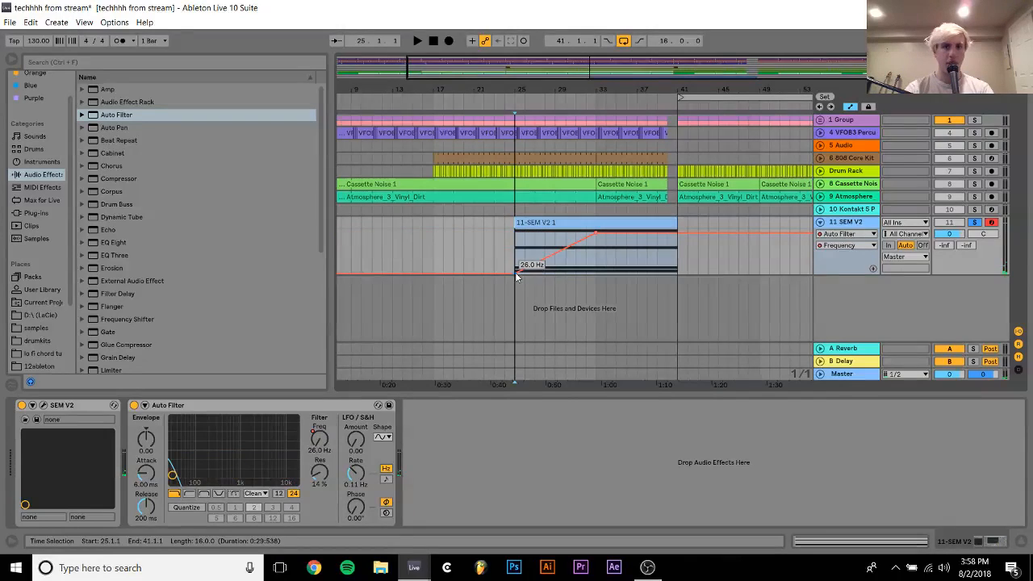
key(space)
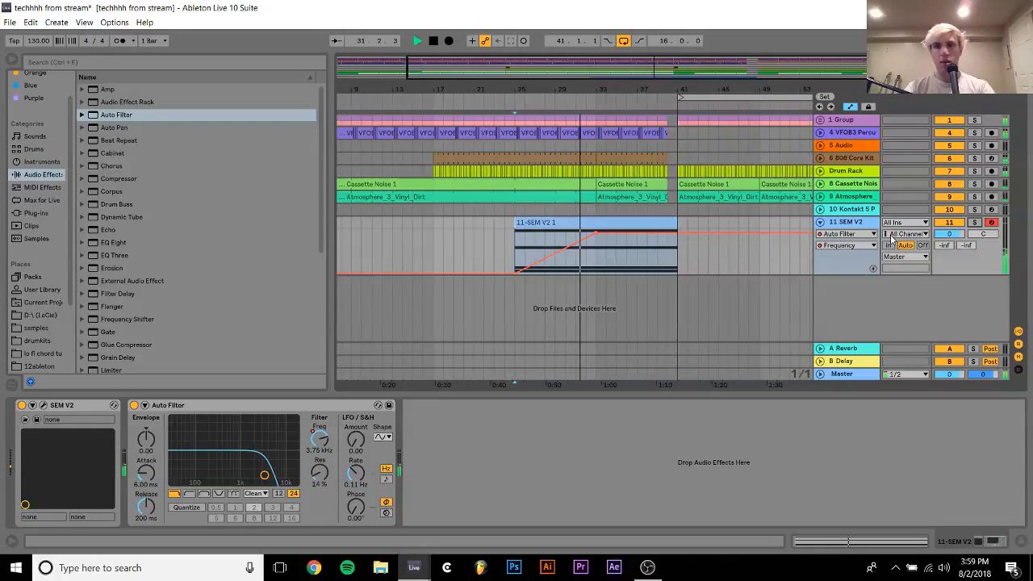
Insert a new MIDI track below the chord track and load the SEM V2 plug-in on it
key(ctrl+shift+t)
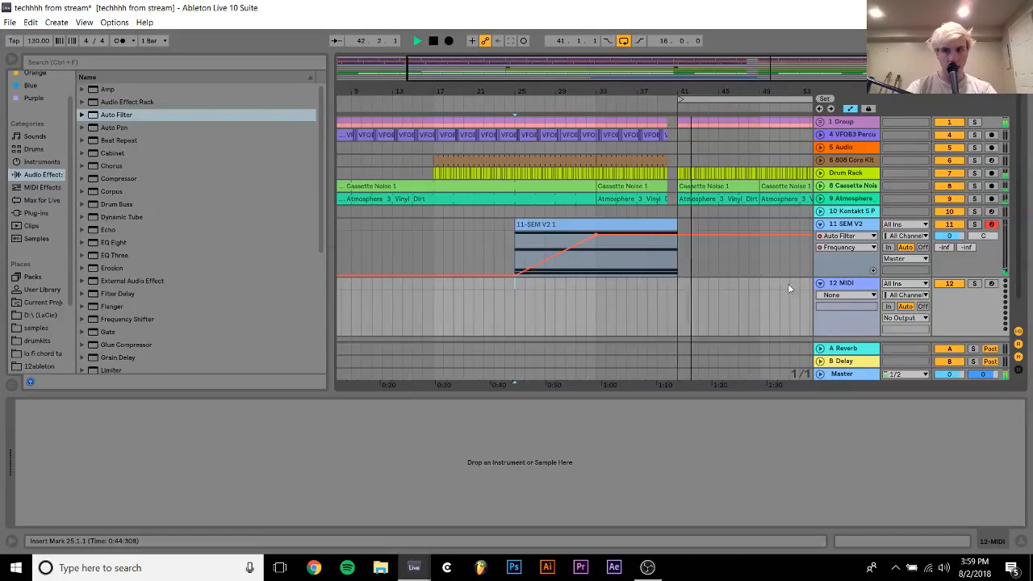
key(space)
click(32, 214)
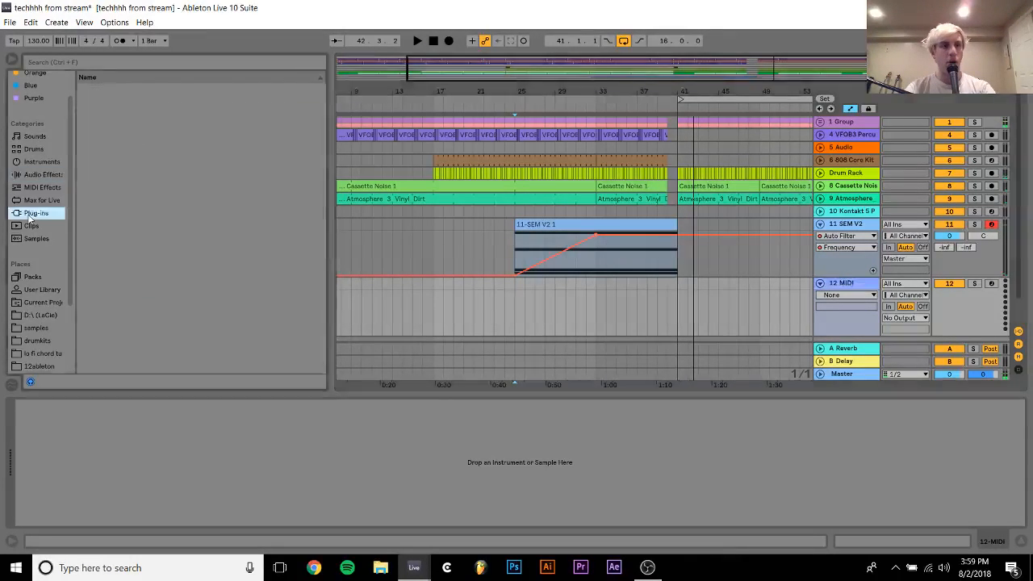
click(112, 309)
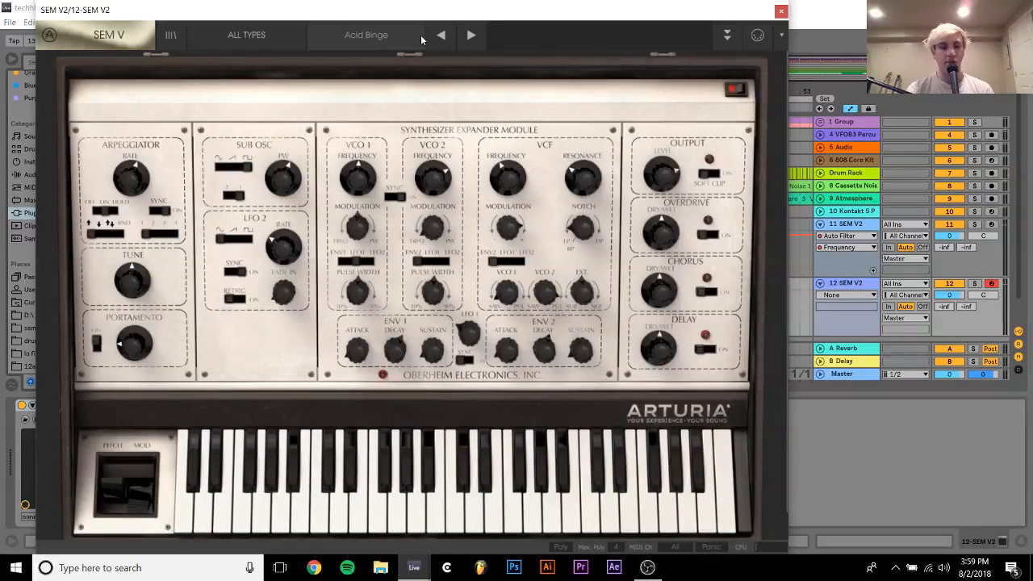
Switch the new SEM V2 to the Across The Remains preset and lower its track volume to -10.8 dB
click(953, 296)
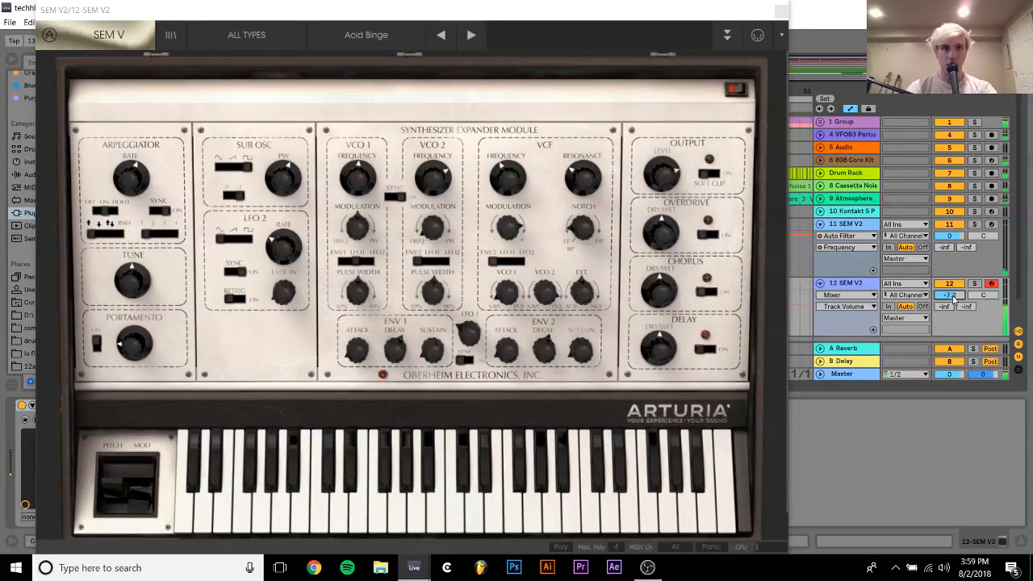
click(485, 34)
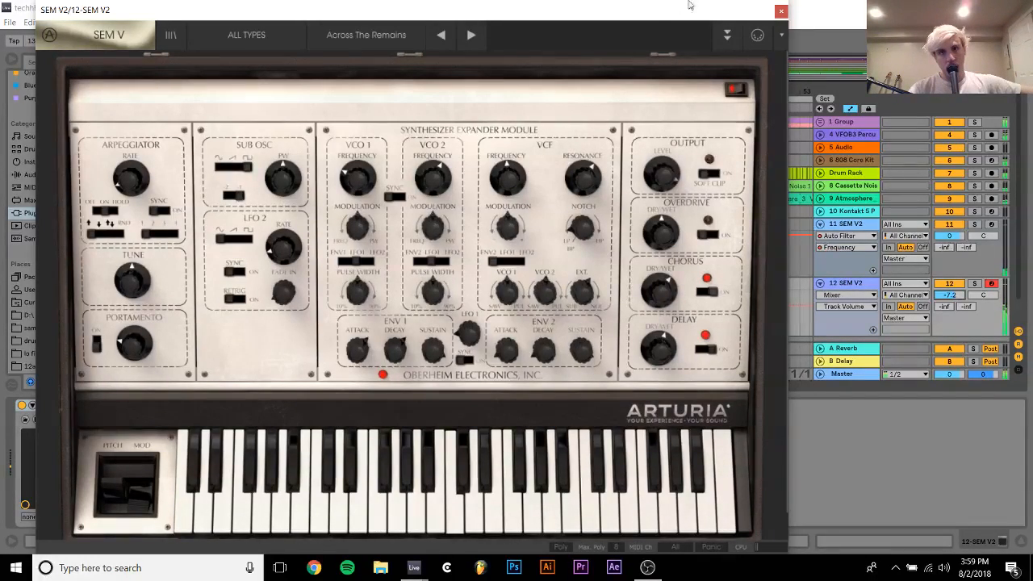
click(780, 12)
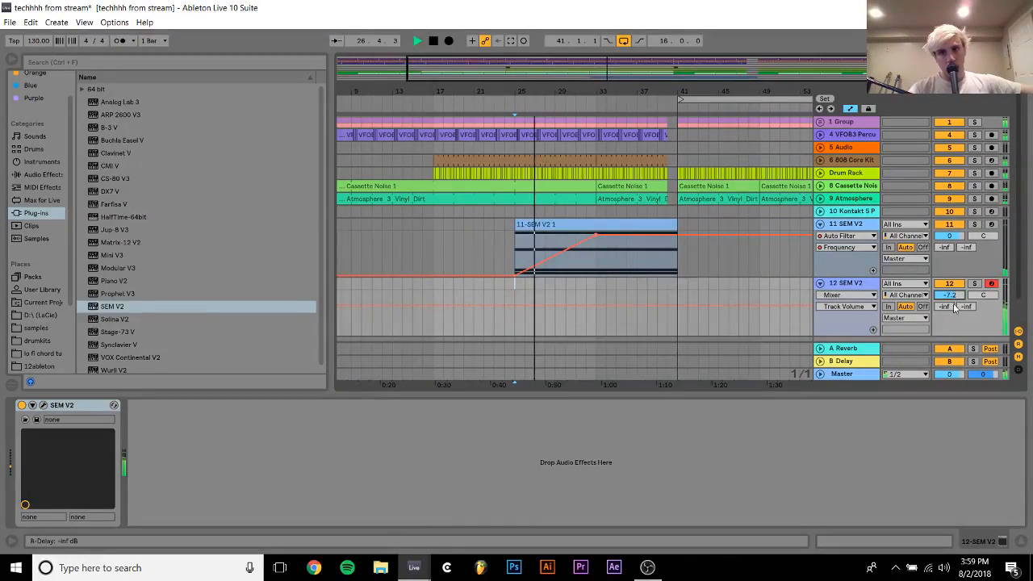
drag(950, 296, 949, 303)
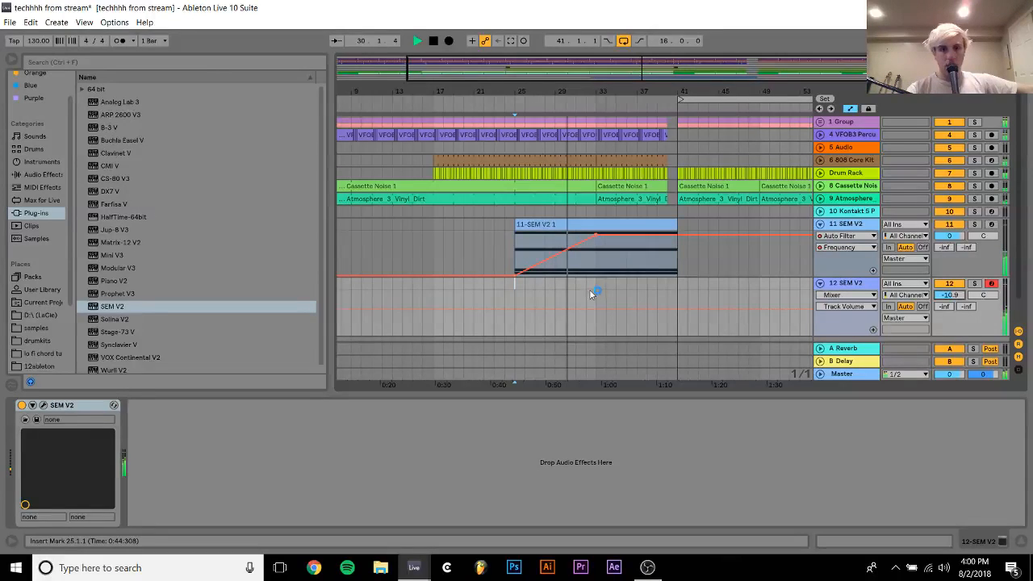
Mute the chord track and audition the new SEM V2's presets Activia and Age of Solo, ending on Agony Arpeggio
click(951, 225)
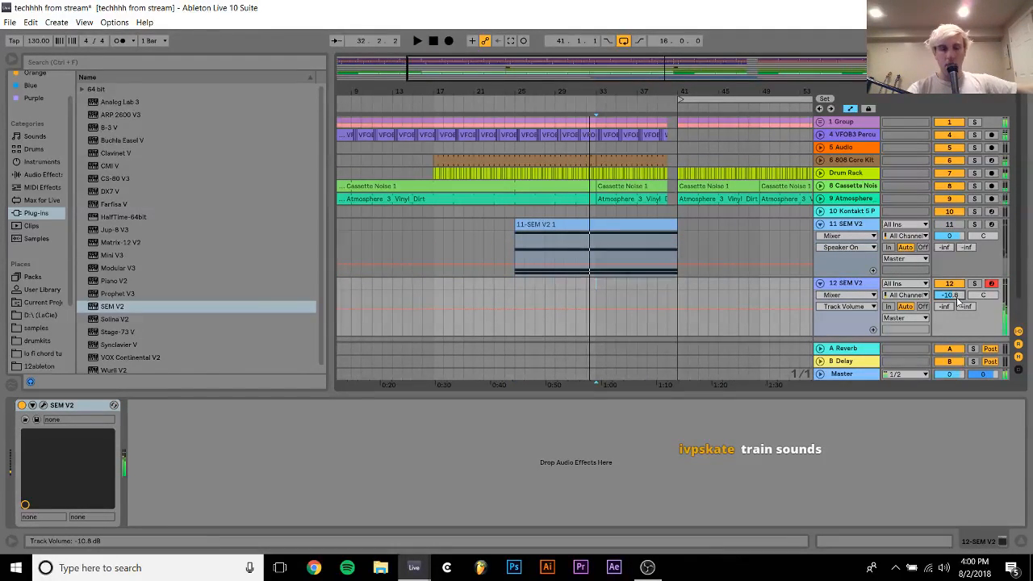
click(41, 407)
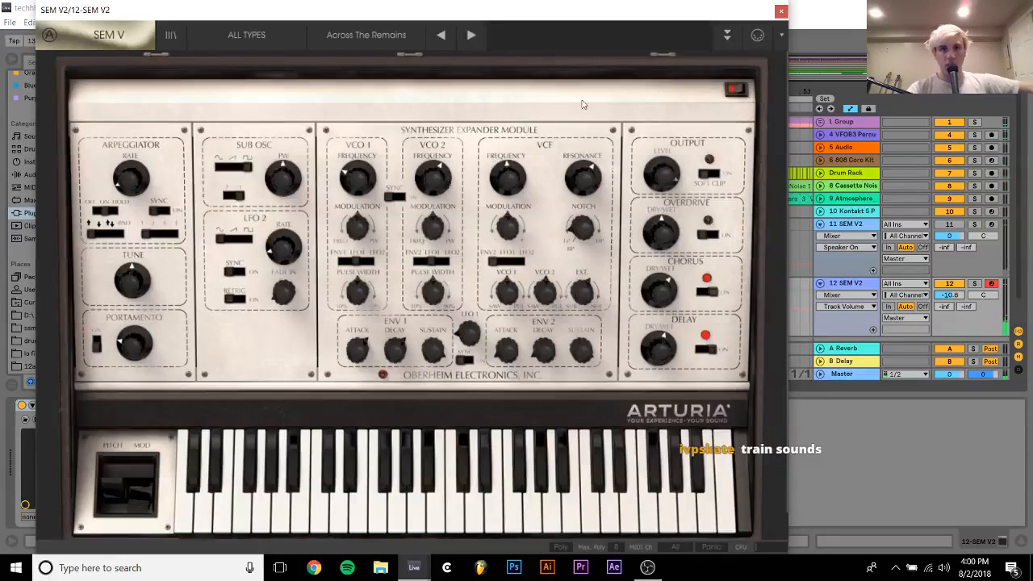
click(468, 33)
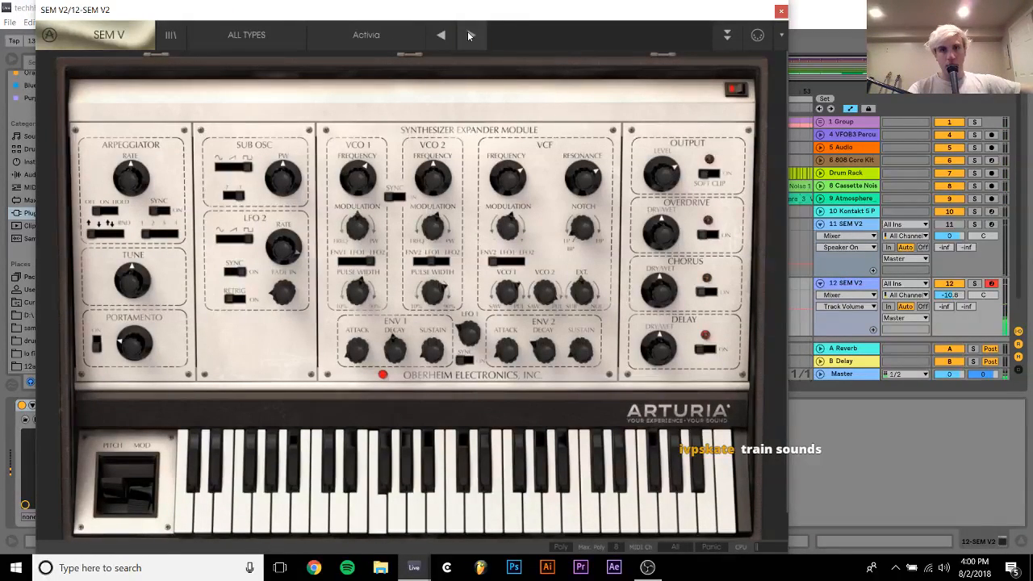
click(473, 34)
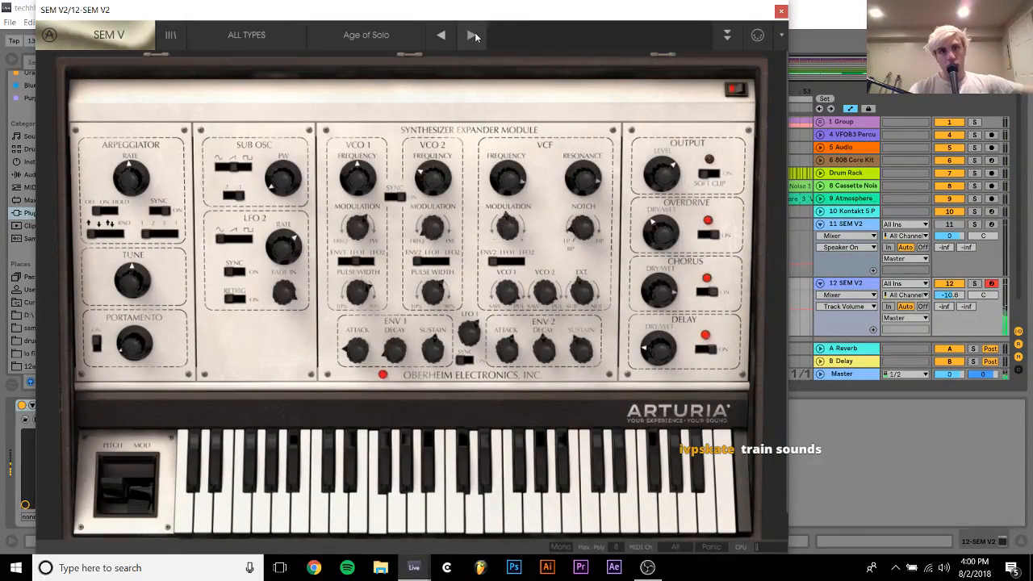
click(472, 34)
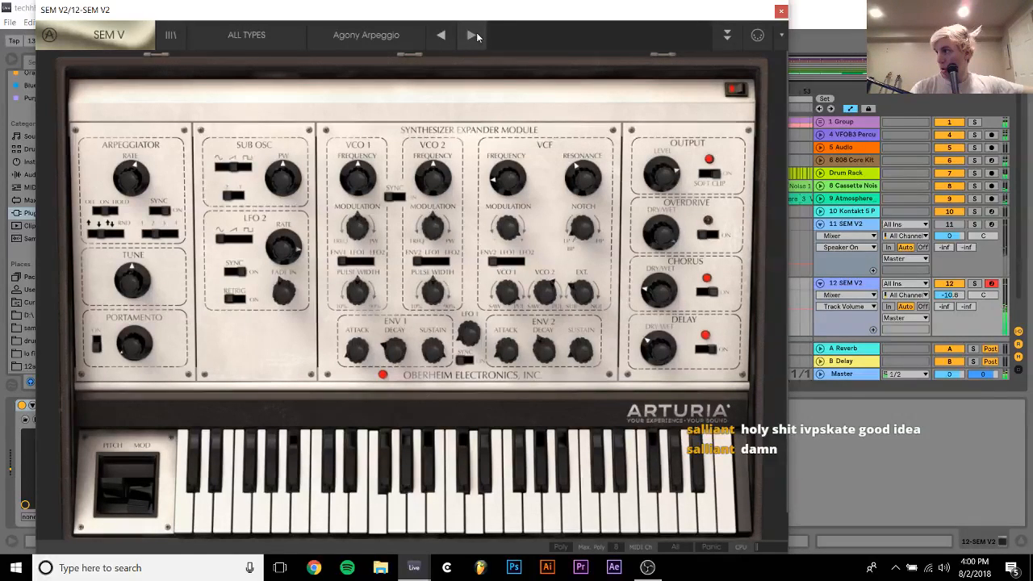
click(472, 35)
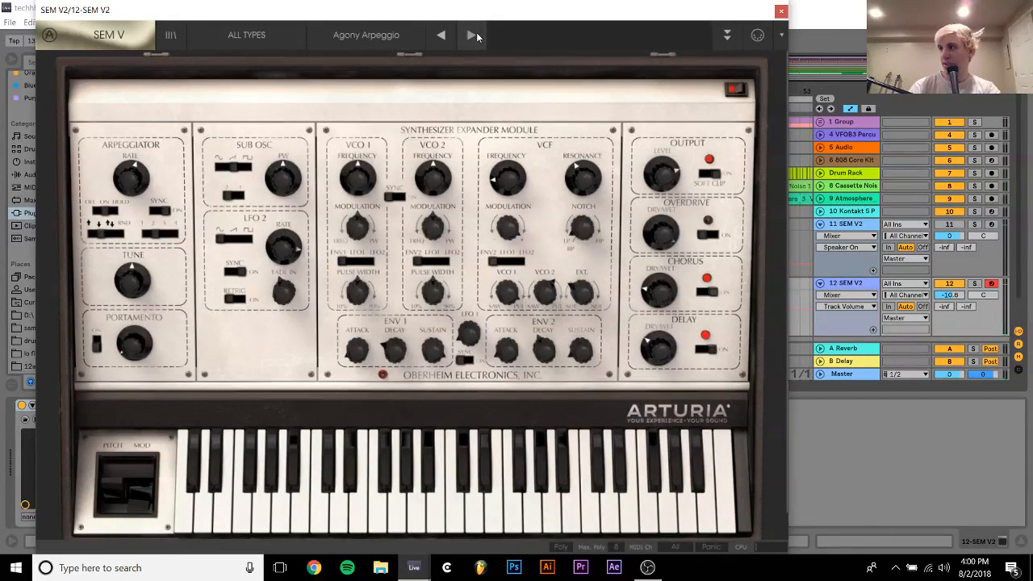
click(780, 12)
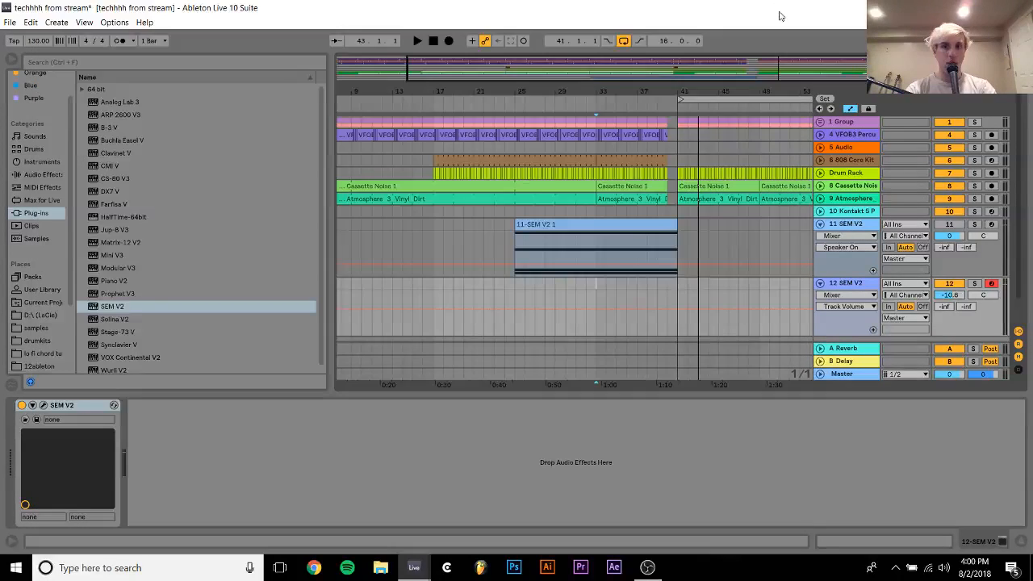
Fold the second SEM V2 track and search the samples folder for "train"
click(820, 284)
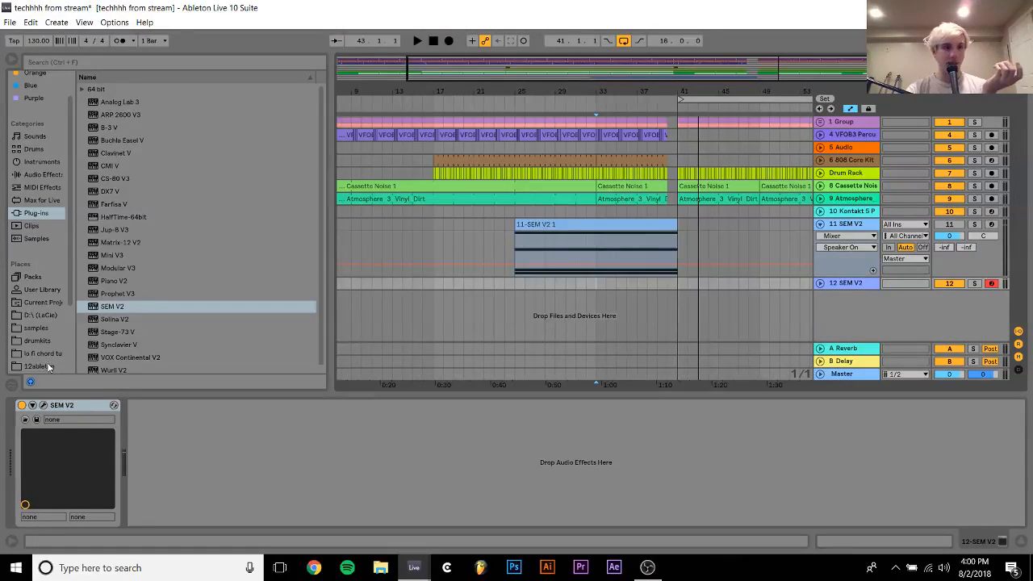
click(33, 328)
click(110, 64)
text(tr)
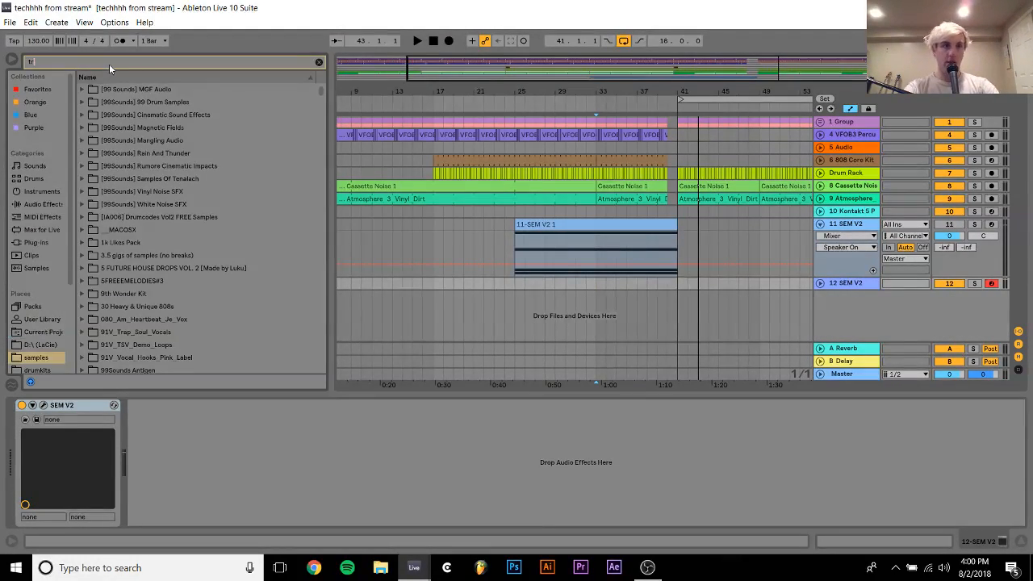
text(ain)
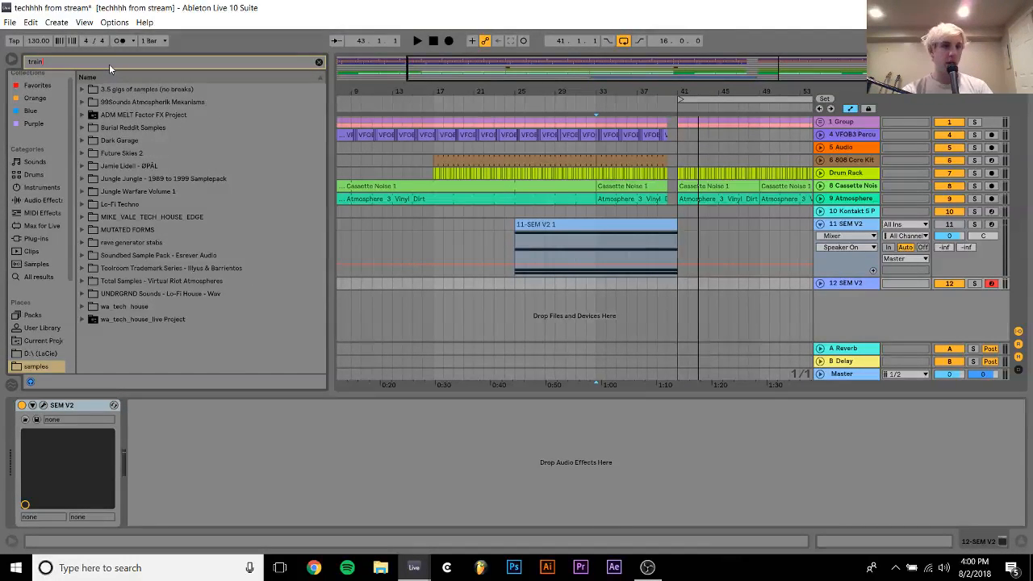
Look through the FX, Mechanicals and Natural Sounds folders of 99Sounds Atmospherik Mekanisms for train sounds
click(119, 115)
click(123, 107)
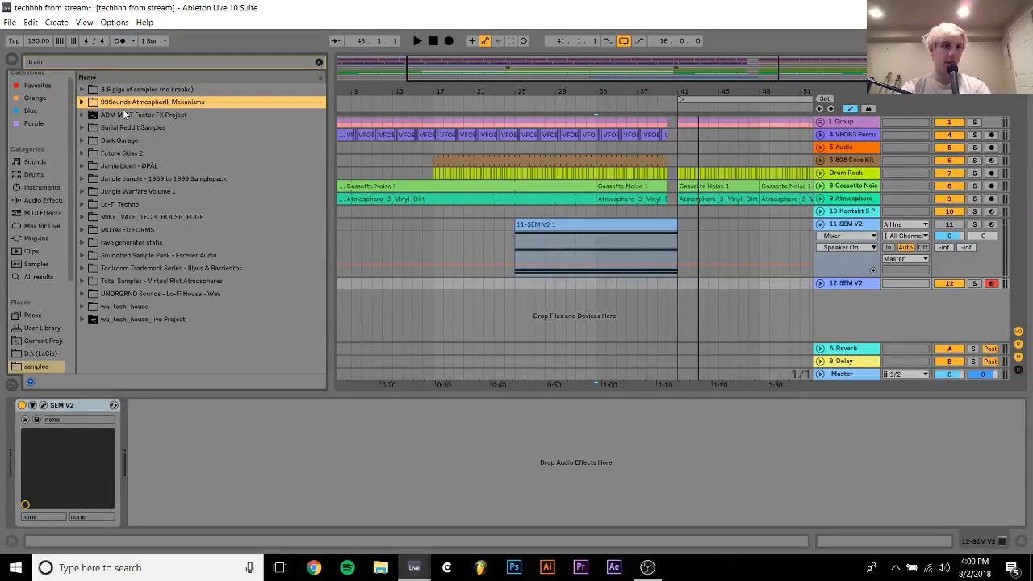
key(Right)
key(Down)
key(Down)
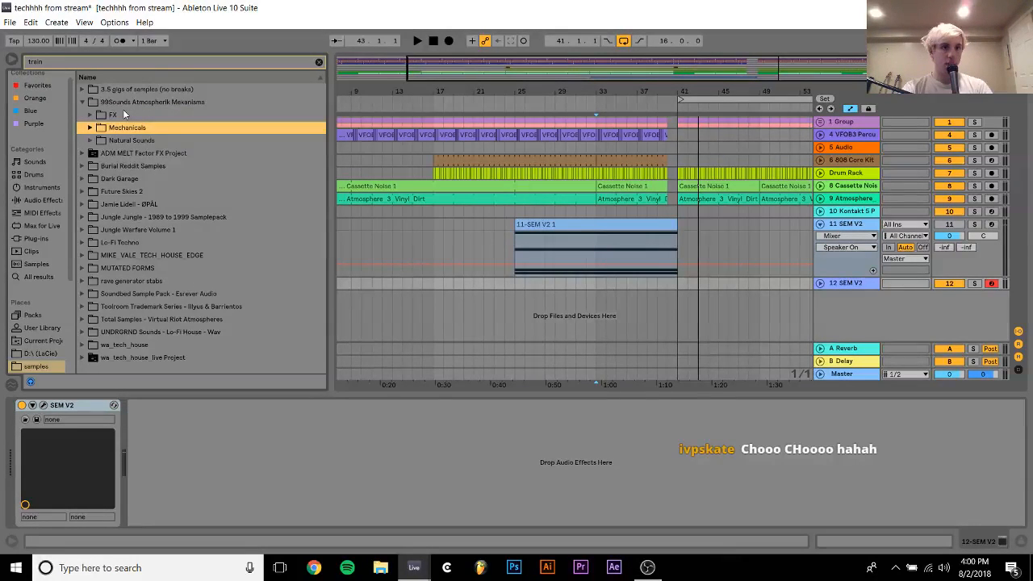
key(Right)
key(Down)
key(Up)
key(Up)
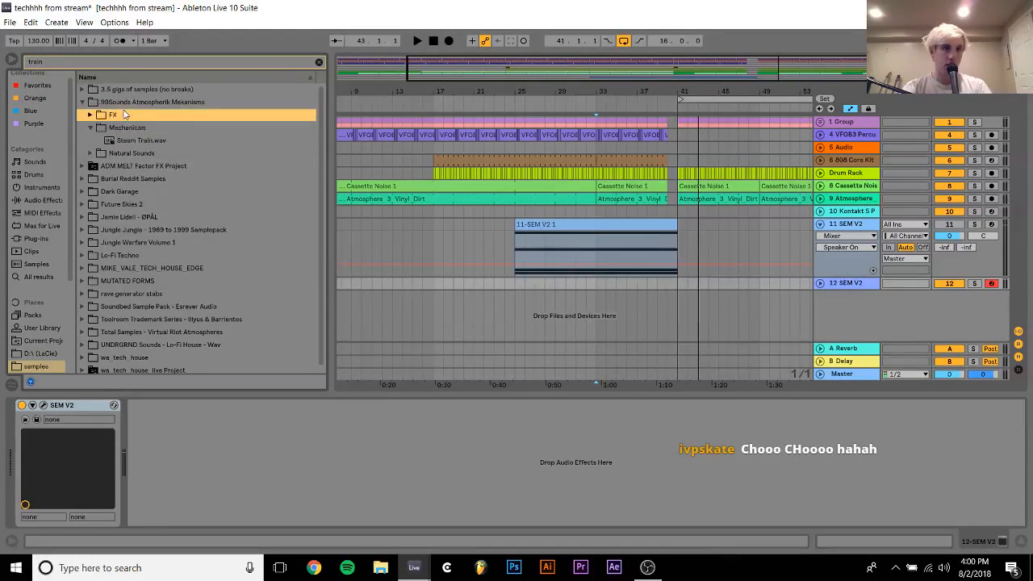
key(Up)
key(Down)
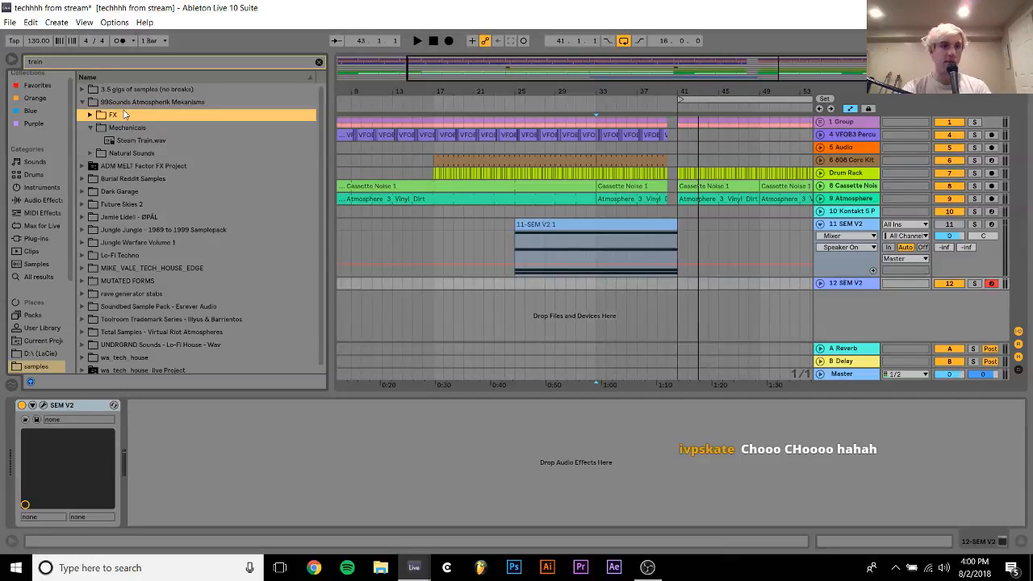
key(Right)
key(Down)
Audition the Burial Reddit train door samples, place train door 2.wav on a new audio track at bar 1, and play it at -11.3 dB
key(Down)
key(Down)
key(Down)
key(Down)
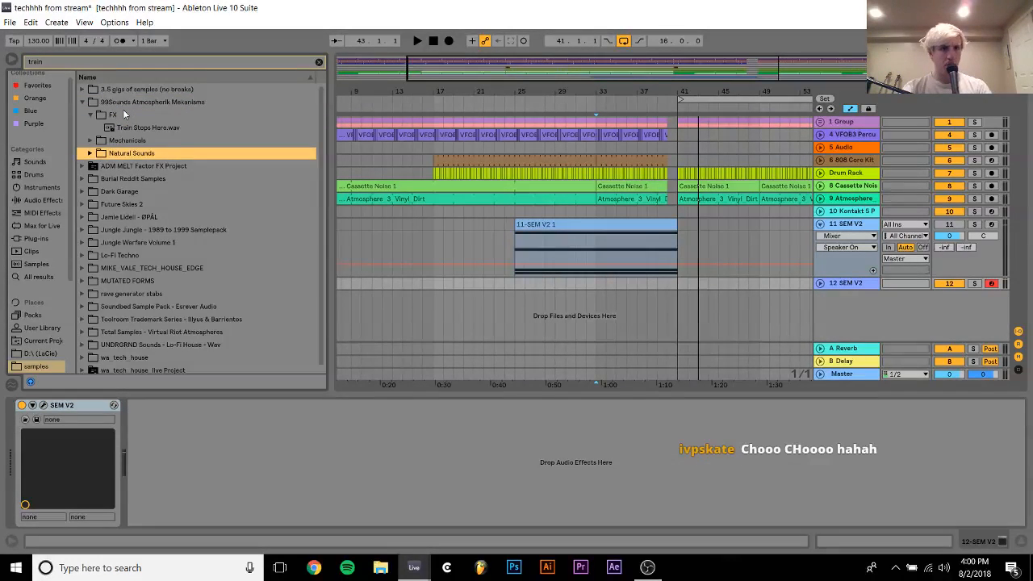
key(Right)
key(Down)
key(Down)
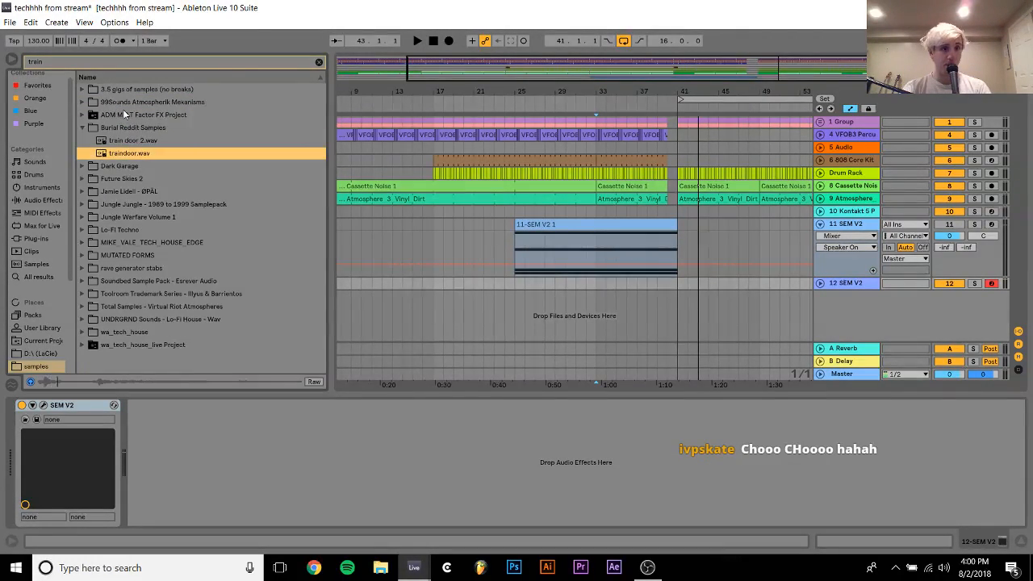
key(Up)
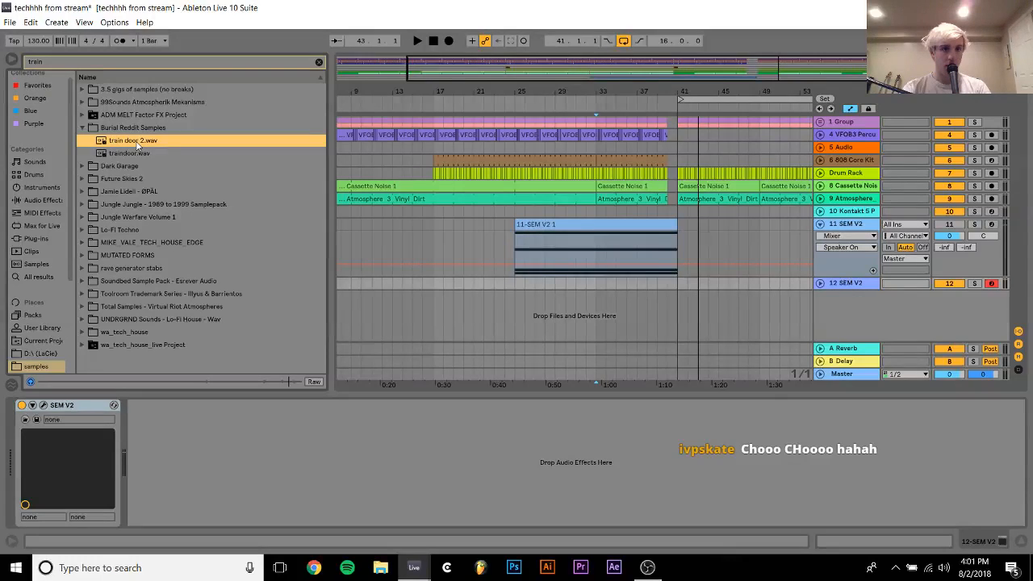
drag(137, 143, 337, 304)
key(space)
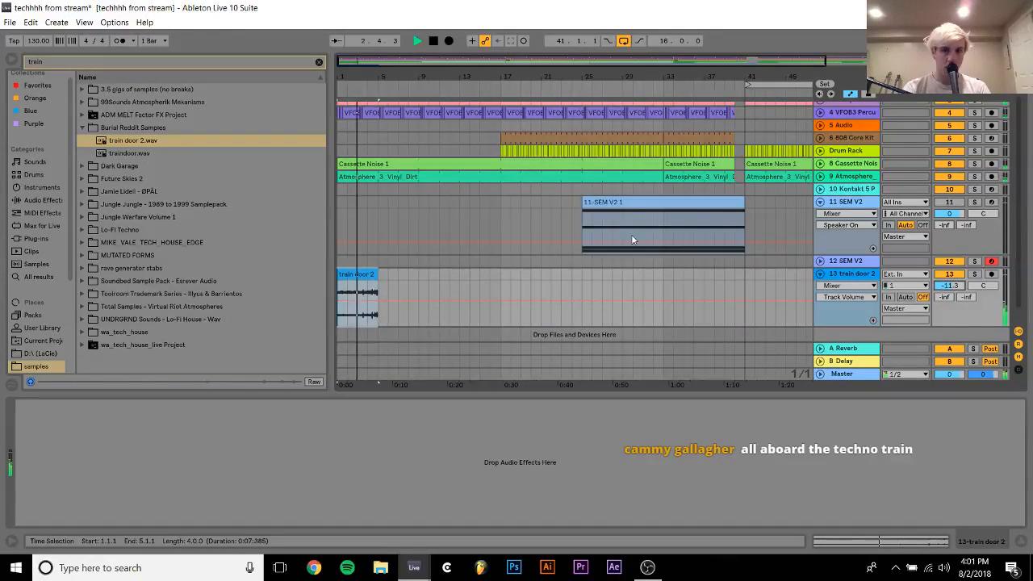
Open the train door 2 clip and shorten its loop to the first 2 bars
double_click(374, 271)
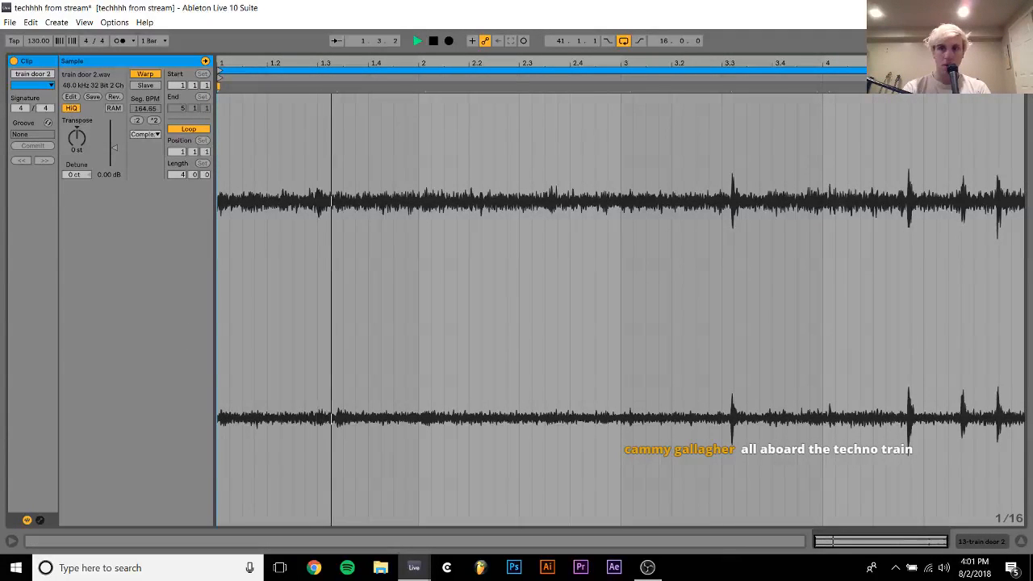
drag(1024, 71, 620, 113)
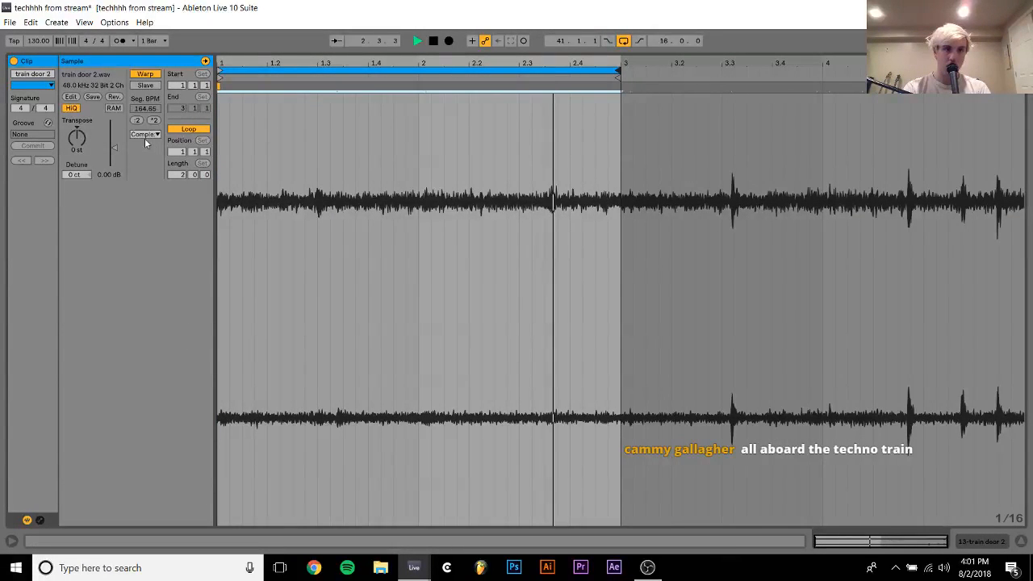
Reverse the train door 2 clip and loop only its third bar, using Re-Pitch as the warp mode
click(114, 96)
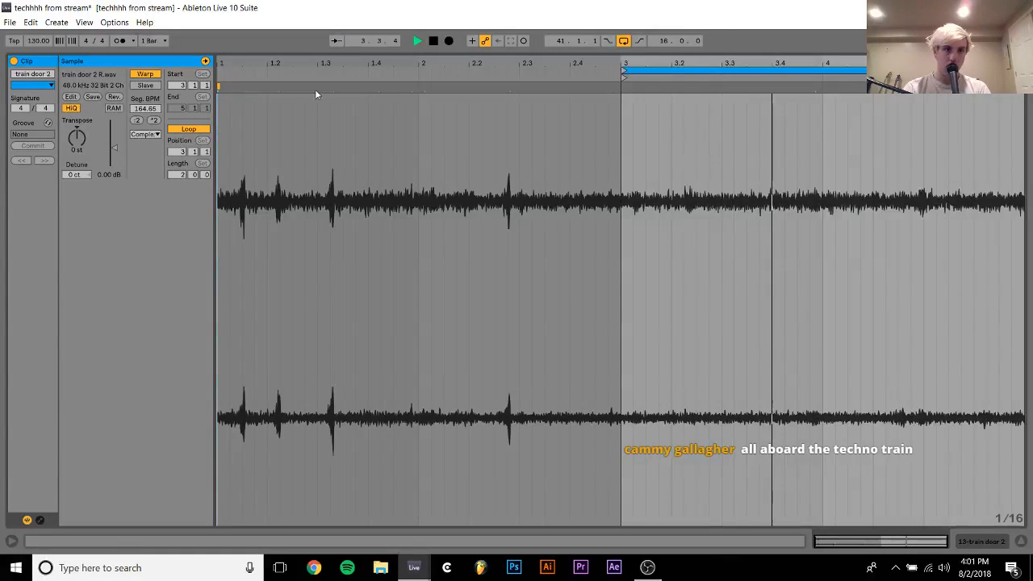
drag(1023, 71, 823, 101)
click(145, 134)
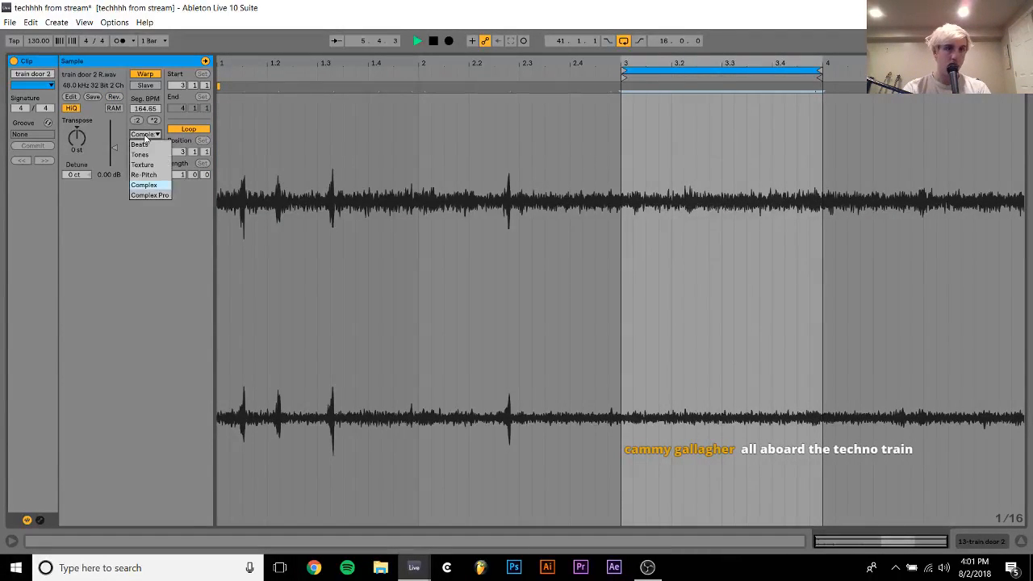
click(146, 175)
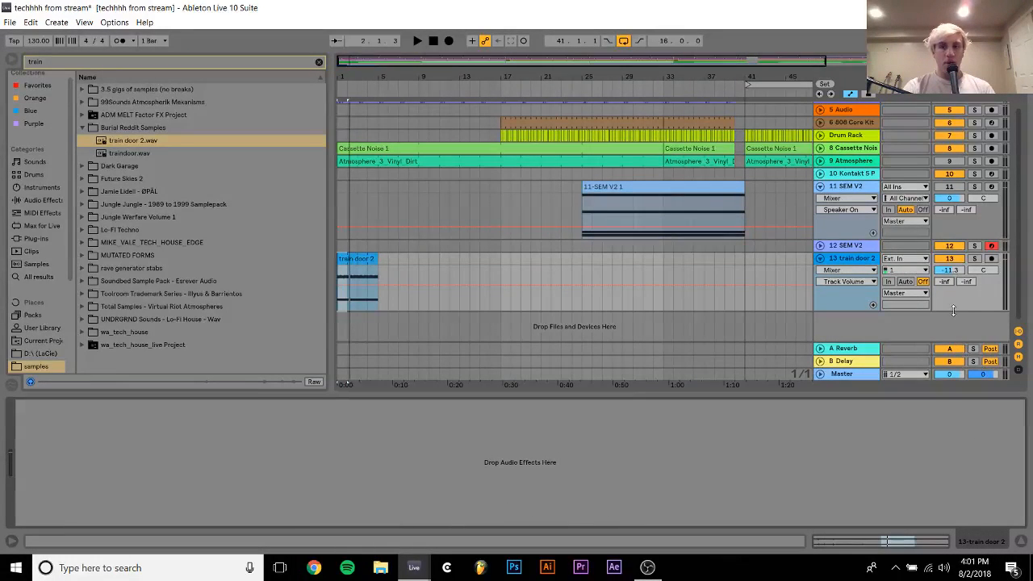
key(space)
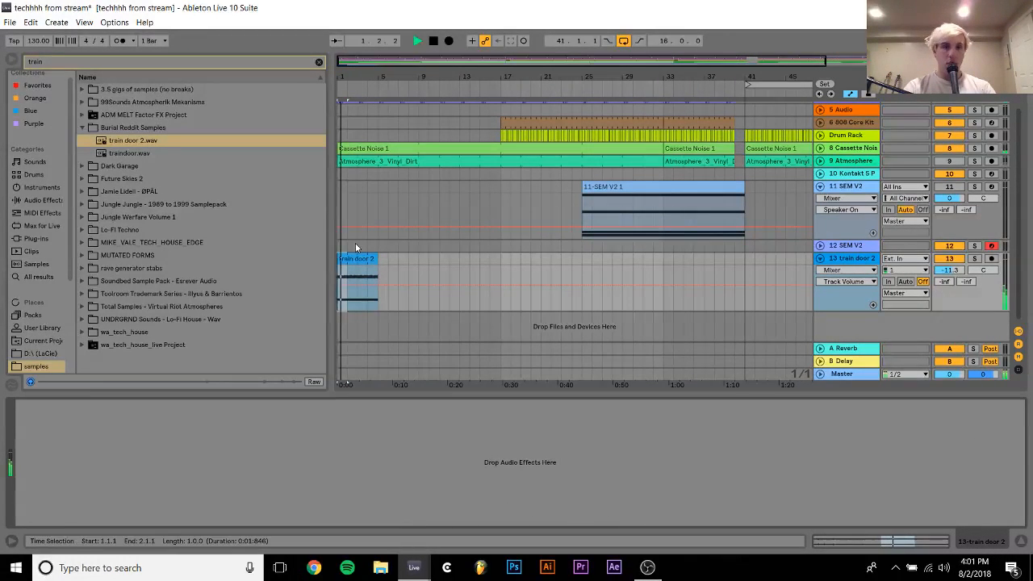
Extend the train door 2 clip to bar 41 and duplicate its last 8 bars twice to reach bar 57
drag(373, 258, 647, 279)
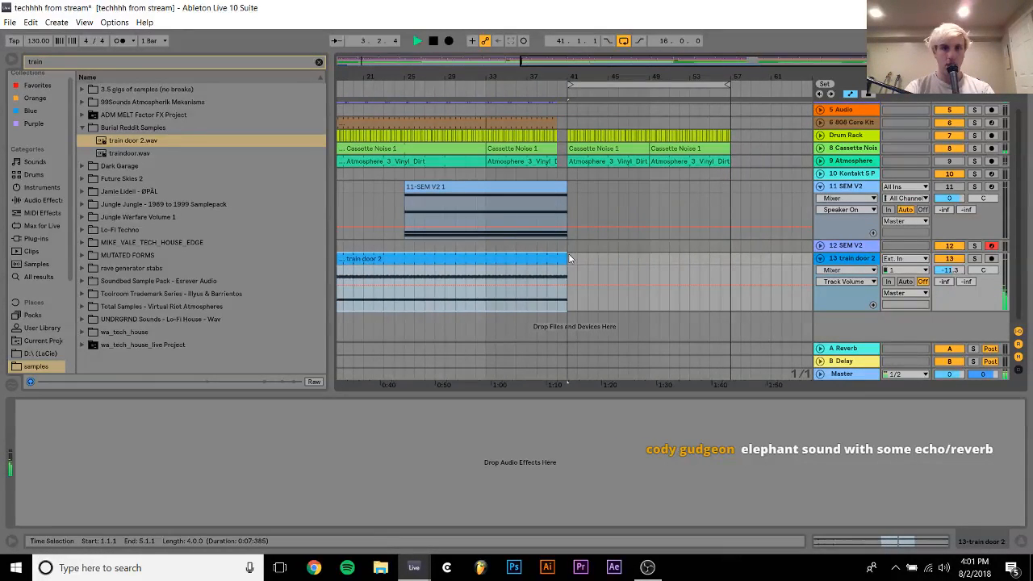
drag(568, 254, 485, 259)
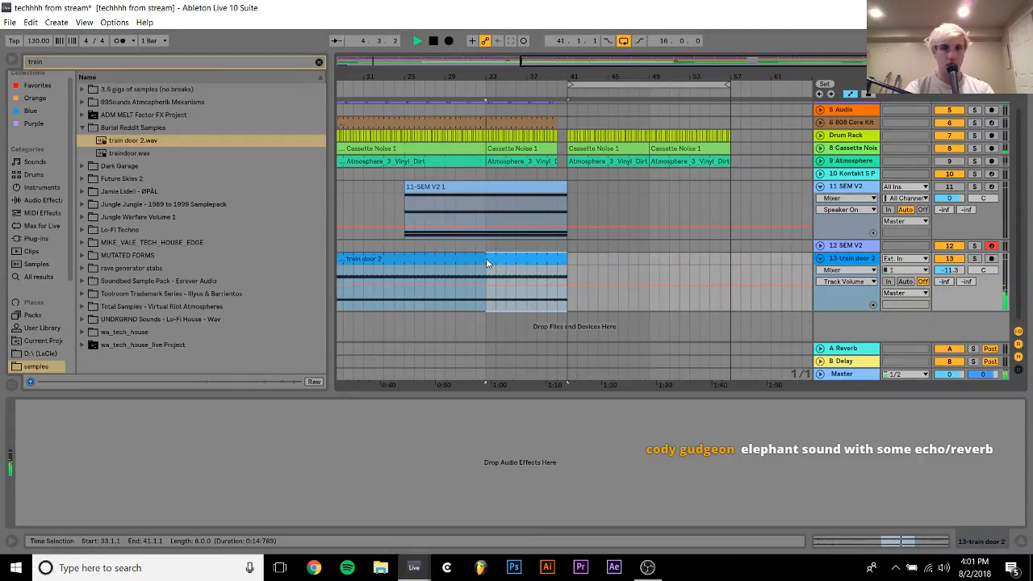
key(ctrl+d)
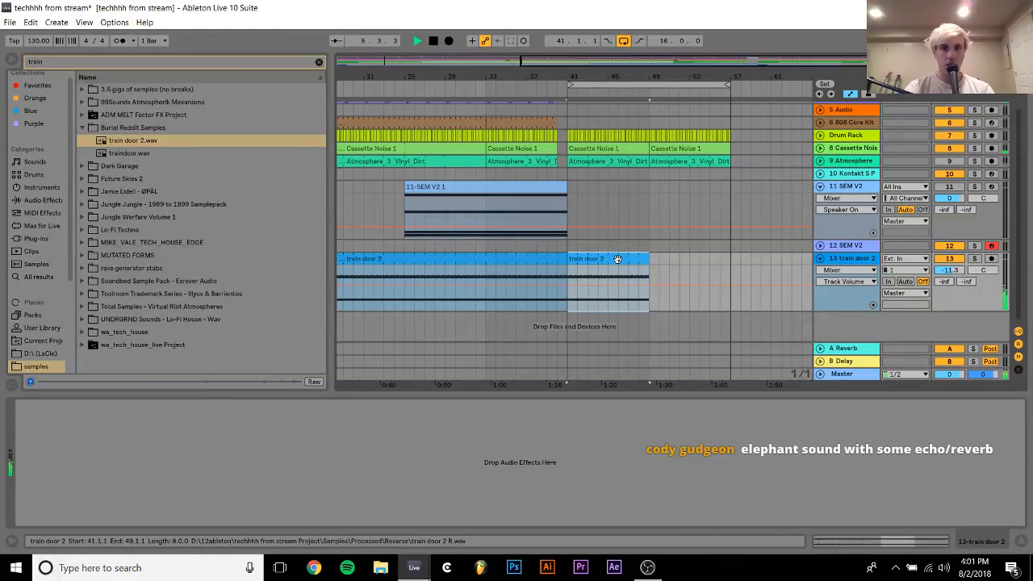
key(ctrl+d)
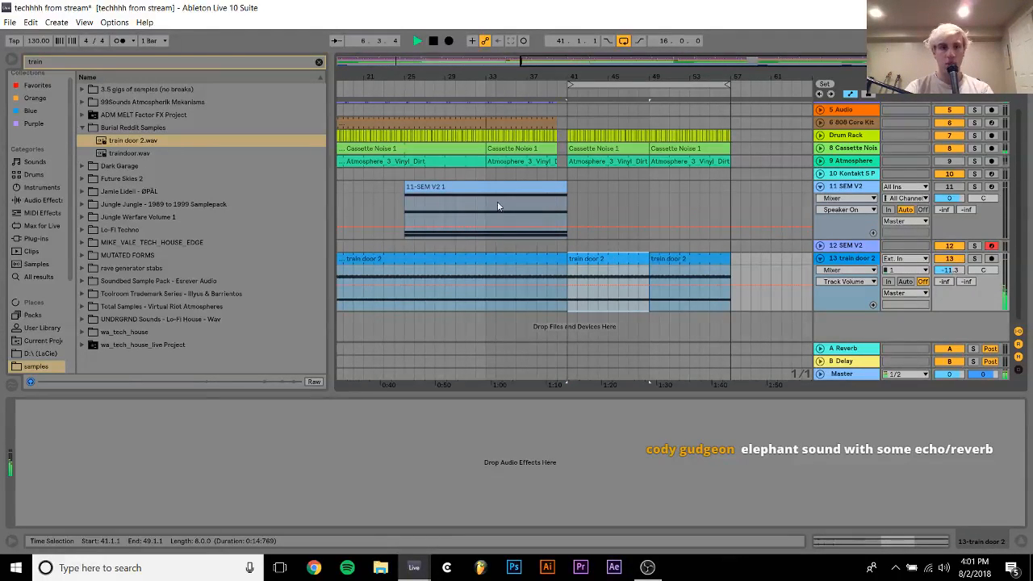
Play the arrangement from bar 33 with the first SEM V2 track unmuted, leaving the second SEM V2 track selected
click(482, 177)
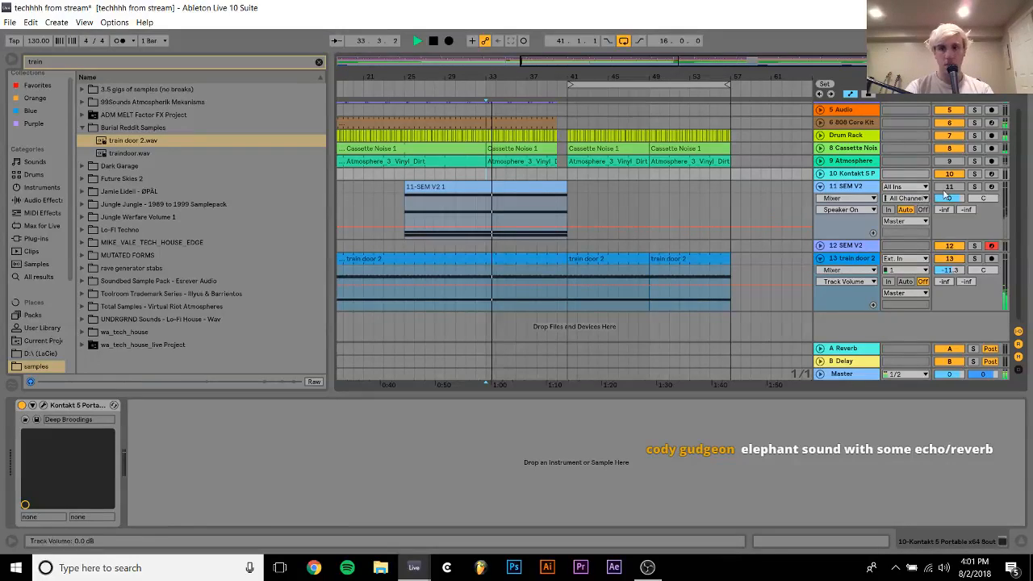
click(845, 186)
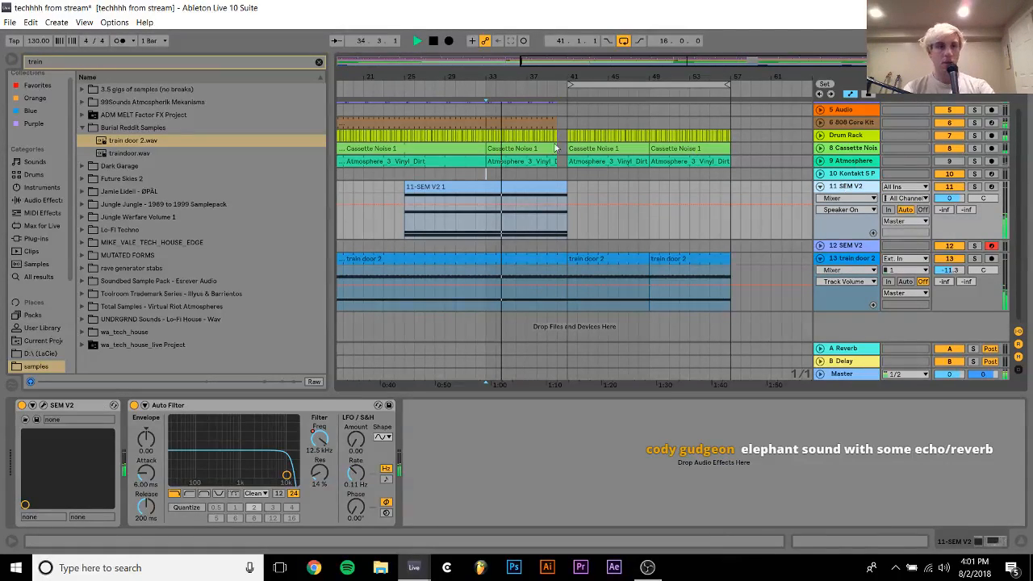
click(839, 246)
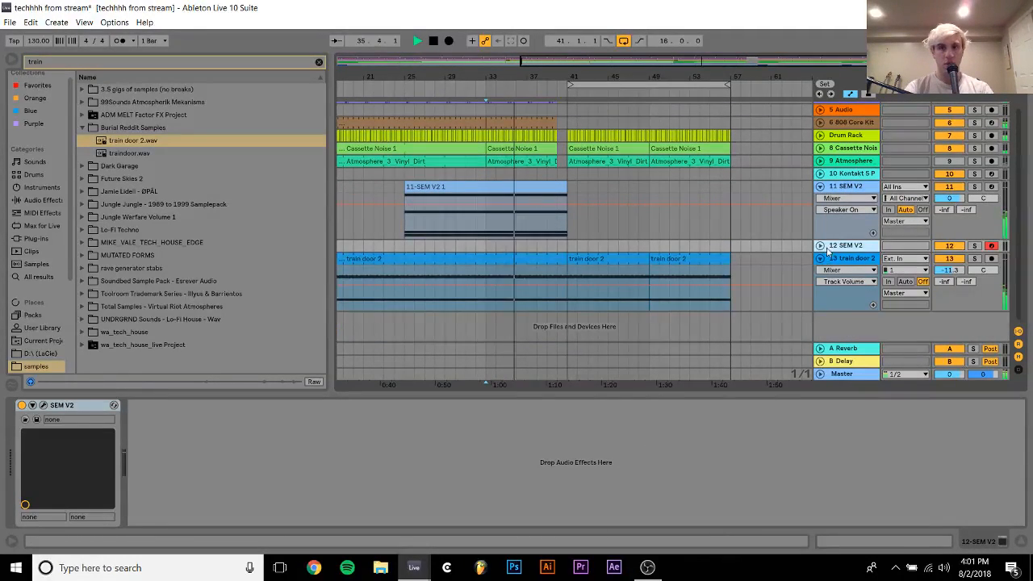
key(space)
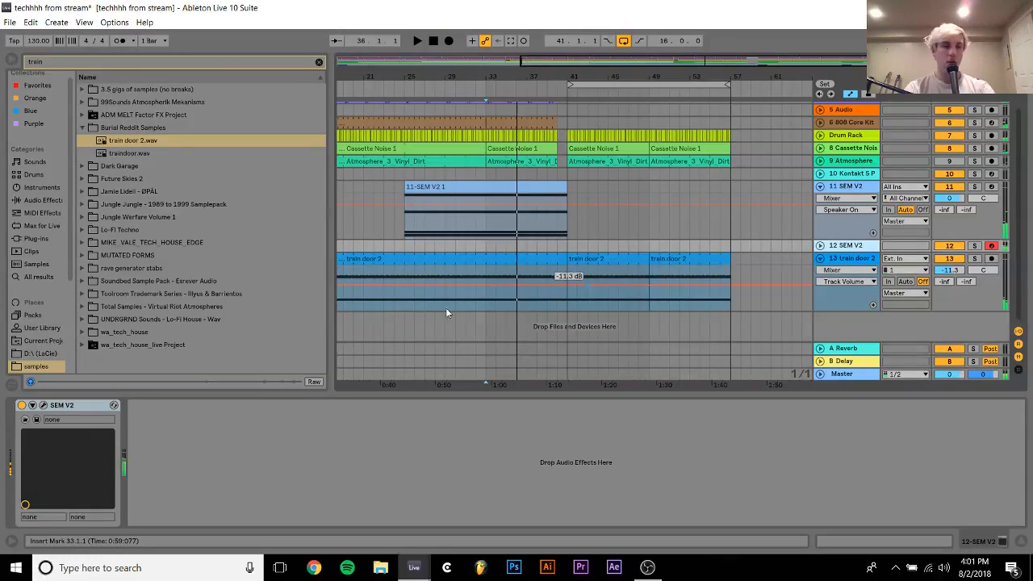
Open the second SEM V2 track's synth, browse past Agony Arpeggio and load the Airharm preset
click(43, 405)
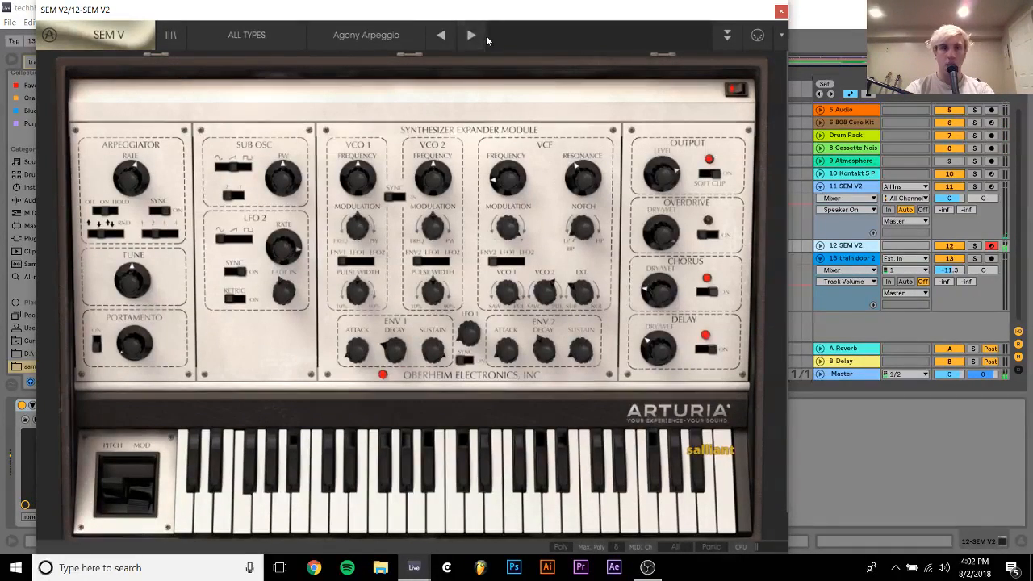
click(486, 35)
click(486, 35)
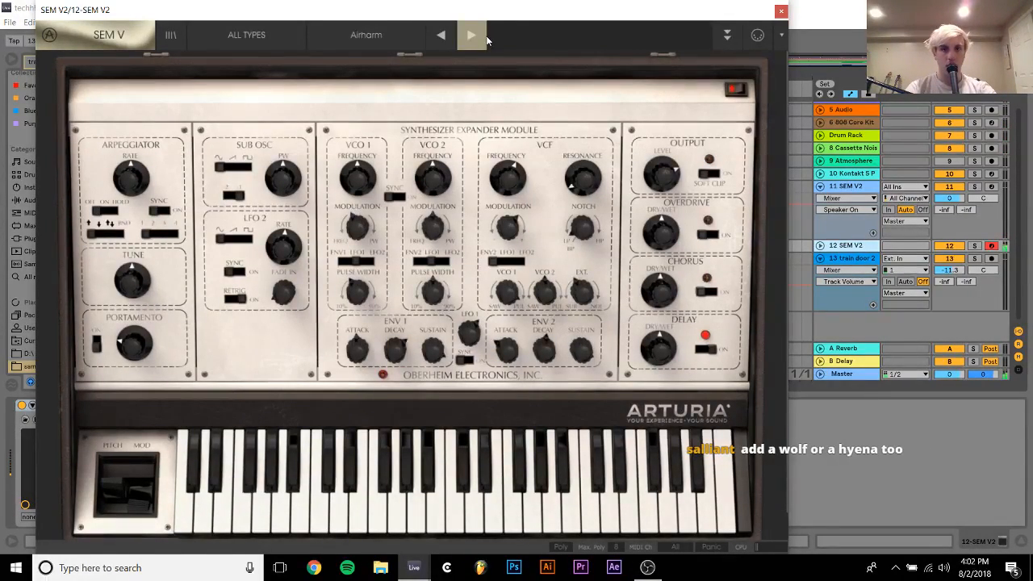
click(439, 43)
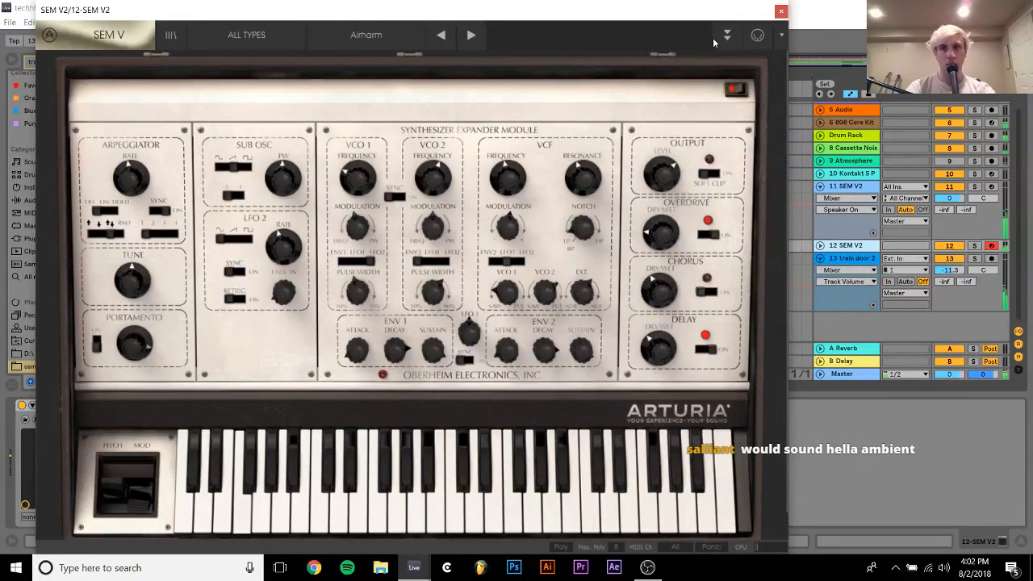
click(780, 9)
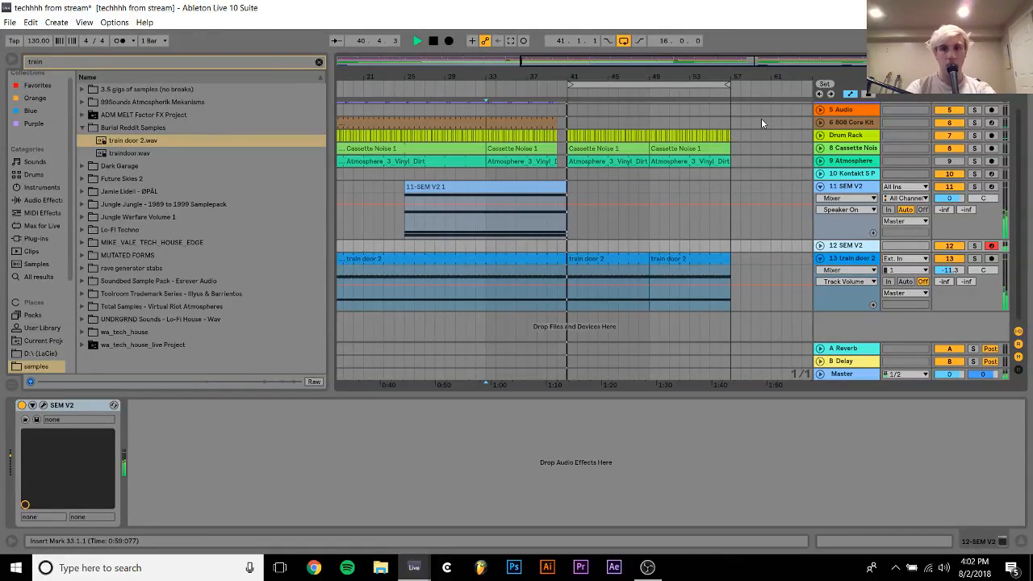
key(space)
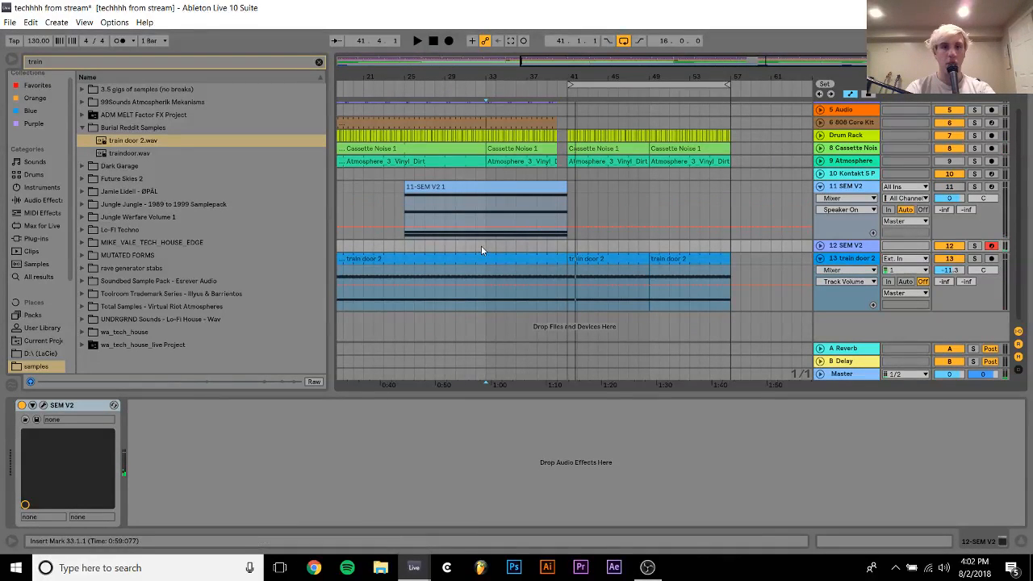
Insert an 8-bar MIDI clip at bar 33 on the second SEM V2 track and add a one-bar F2 note at its start
drag(482, 245, 552, 243)
key(ctrl+shift+m)
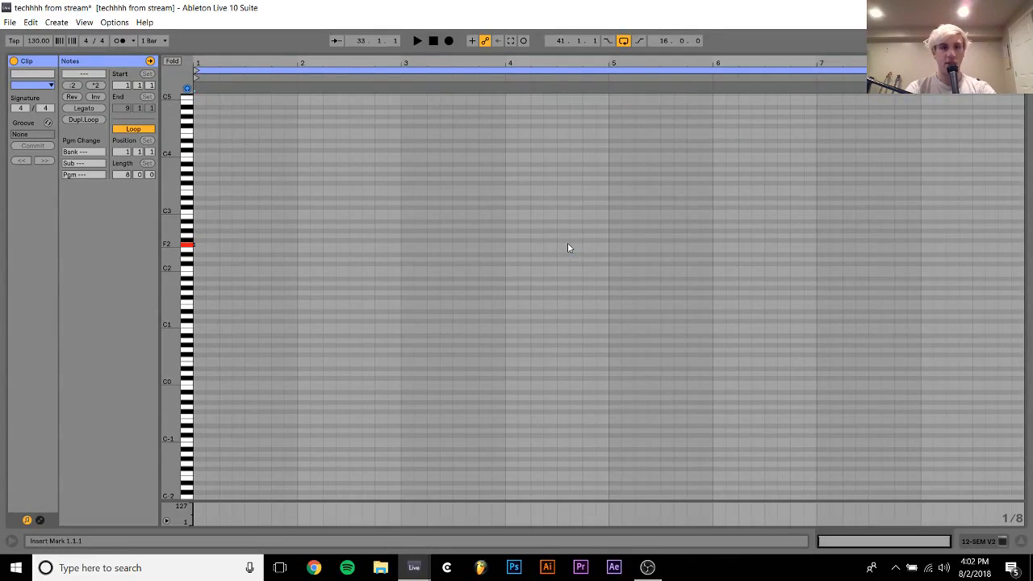
double_click(202, 244)
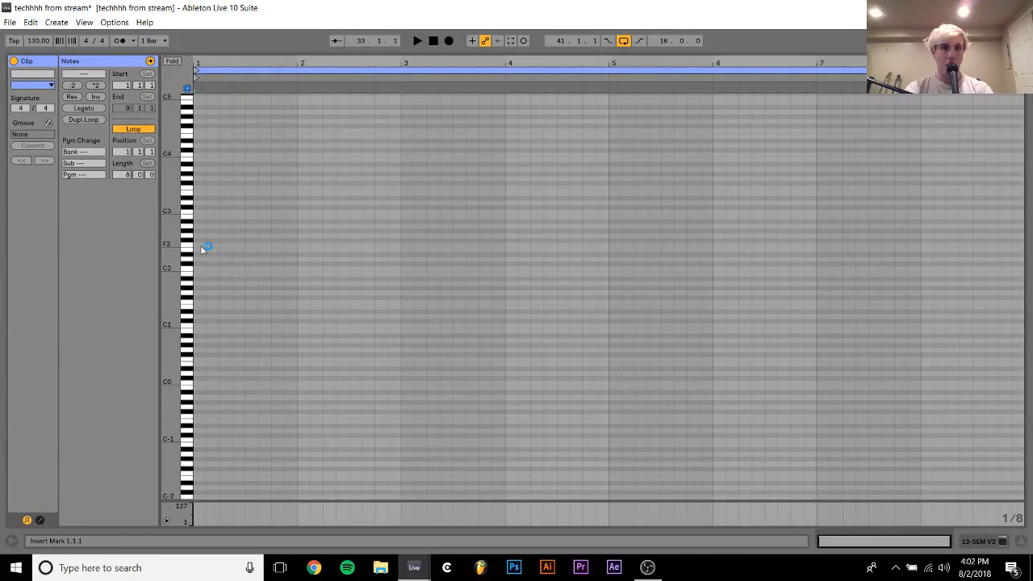
key(shift+Right)
key(shift+Right)
key(shift+Right)
key(shift+Right)
key(shift+Right)
key(shift+Right)
key(shift+Right)
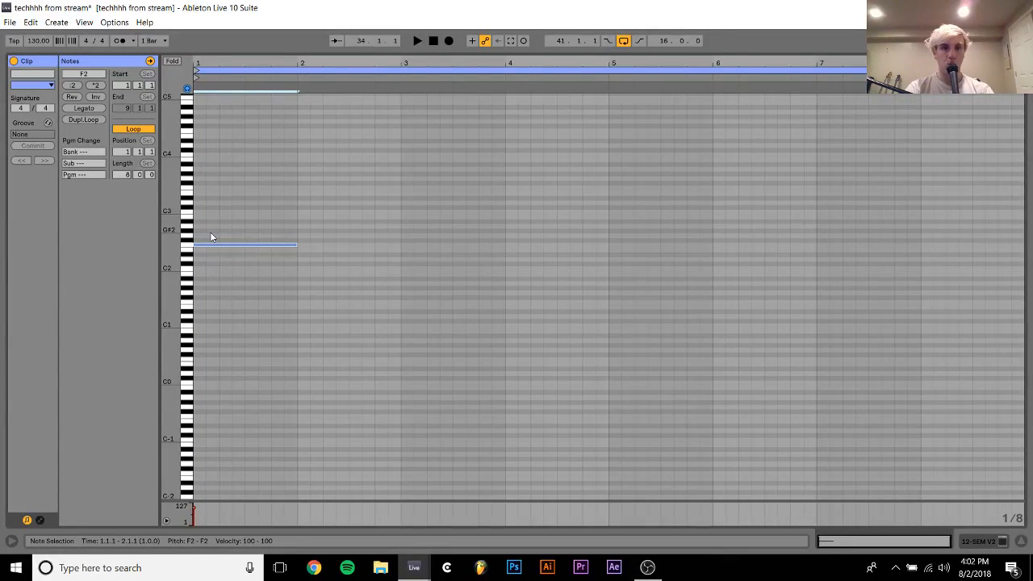
Add a one-bar F#2 after the F2 note, repeat the pair to fill all 8 bars, and play the pattern
key(ctrl+d)
key(Up)
key(ctrl+a)
key(ctrl+d)
key(ctrl+d)
key(space)
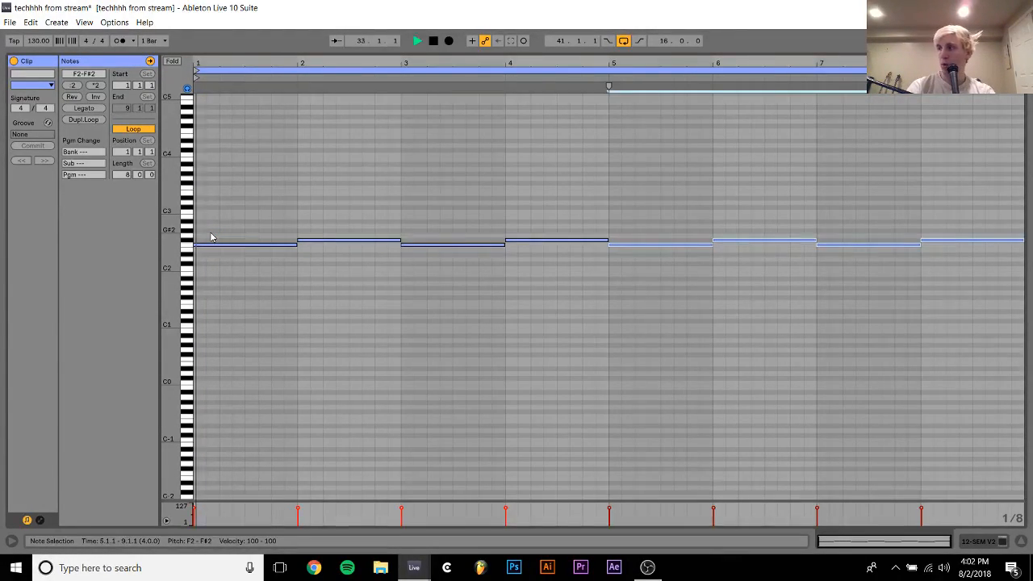
Extend the second SEM V2 track's clip back to bar 25 and copy the first SEM V2 track's Auto Filter onto it
click(993, 546)
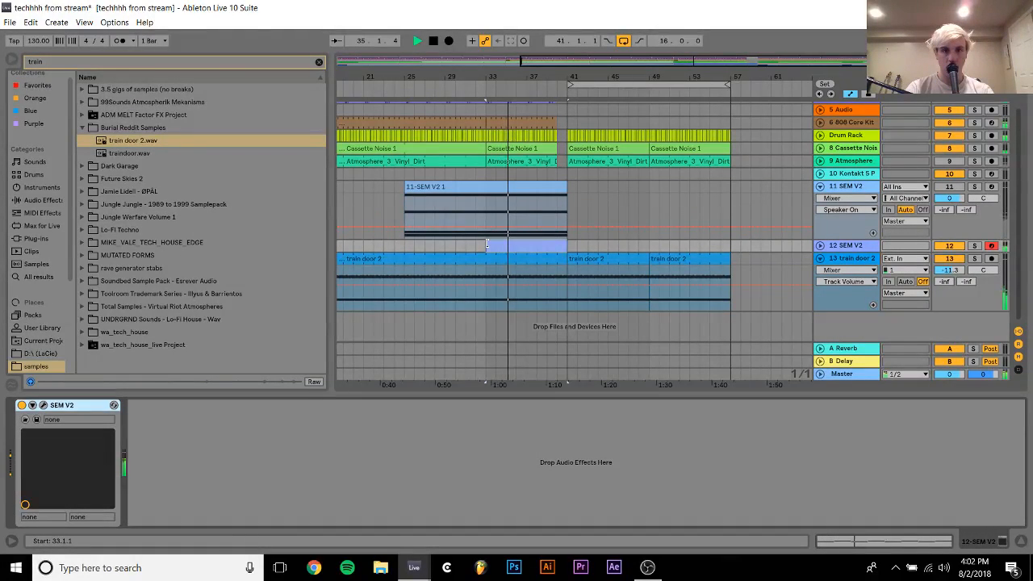
drag(487, 245, 405, 245)
click(444, 188)
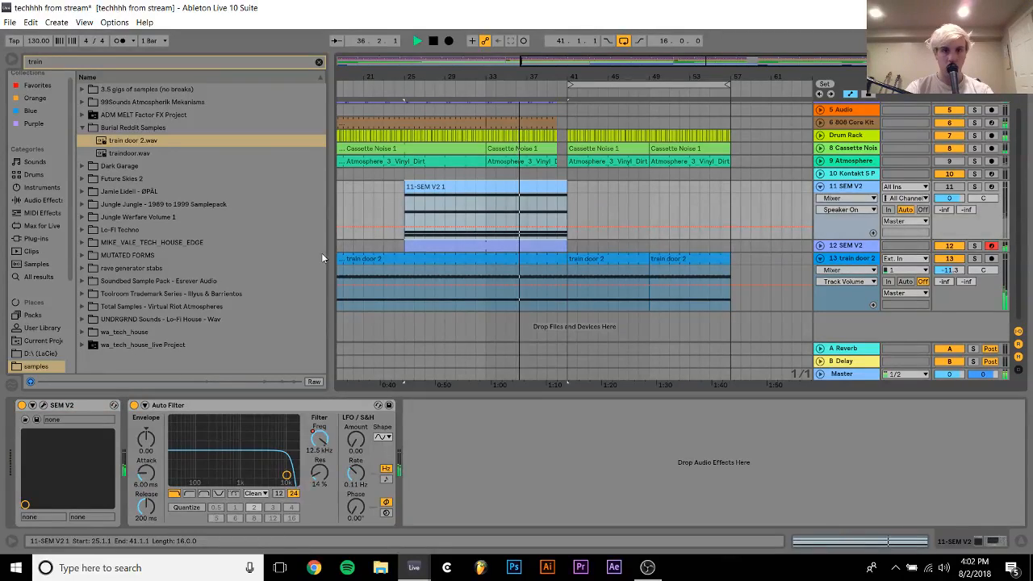
click(473, 247)
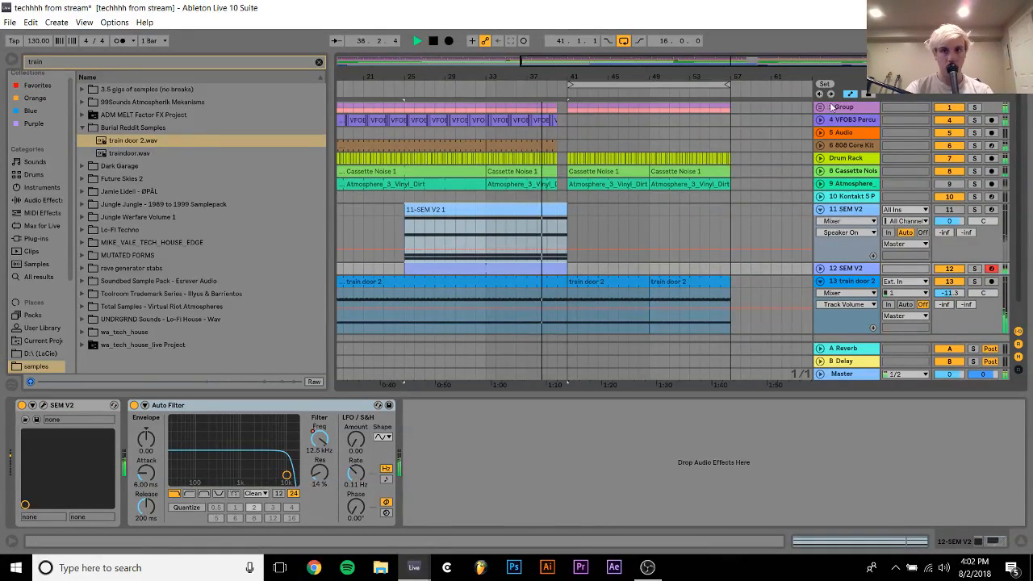
Raise the end of the Group's EQ Eight frequency automation so it keeps climbing from bar 33 to bar 41, and play the transition
scroll(823, 109, up, 5)
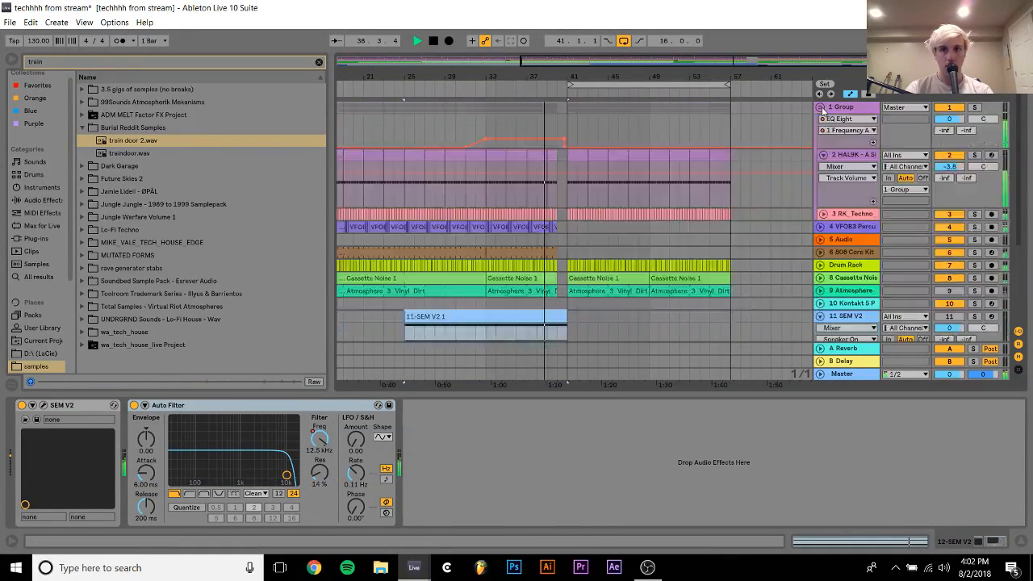
click(565, 143)
drag(565, 143, 565, 132)
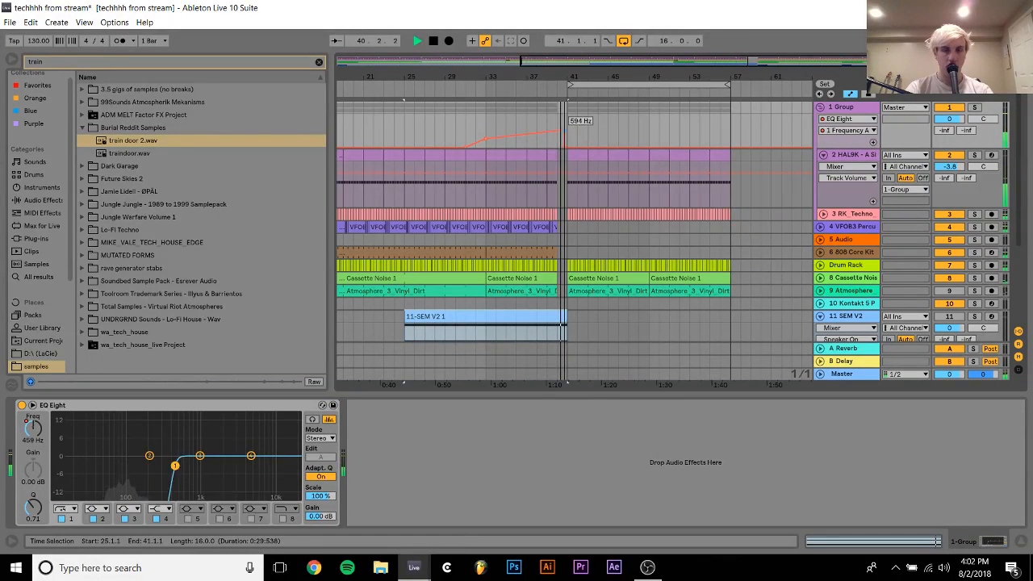
click(542, 129)
key(space)
key(space)
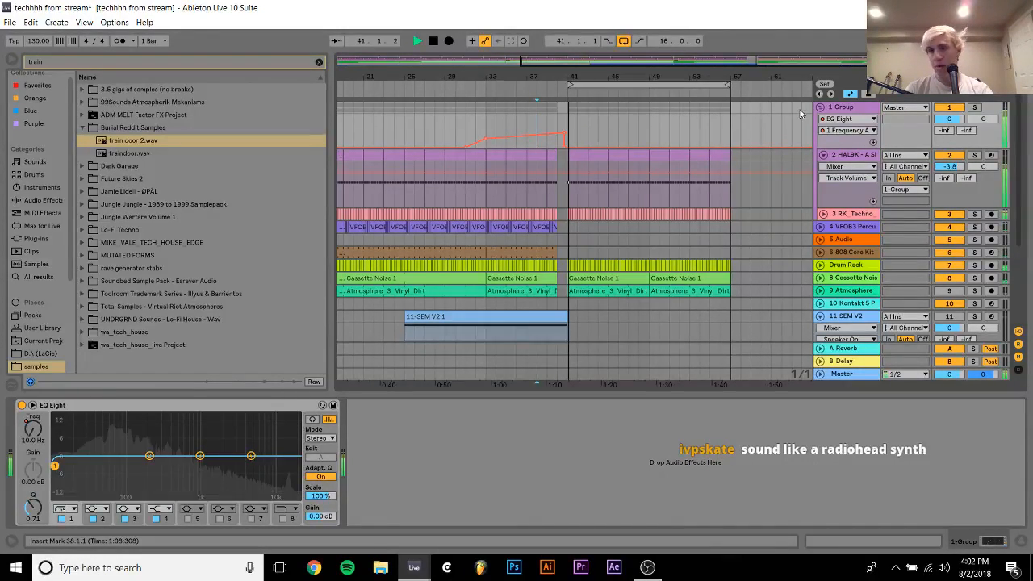
click(820, 107)
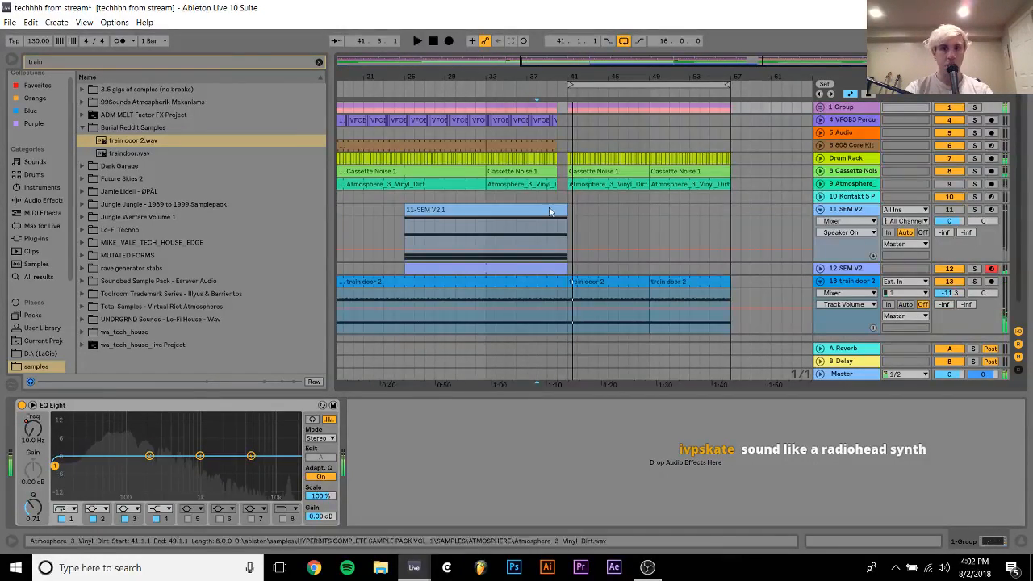
Play from bar 33 to hear the second SEM V2 track's filtered line against the drums
click(486, 231)
click(837, 271)
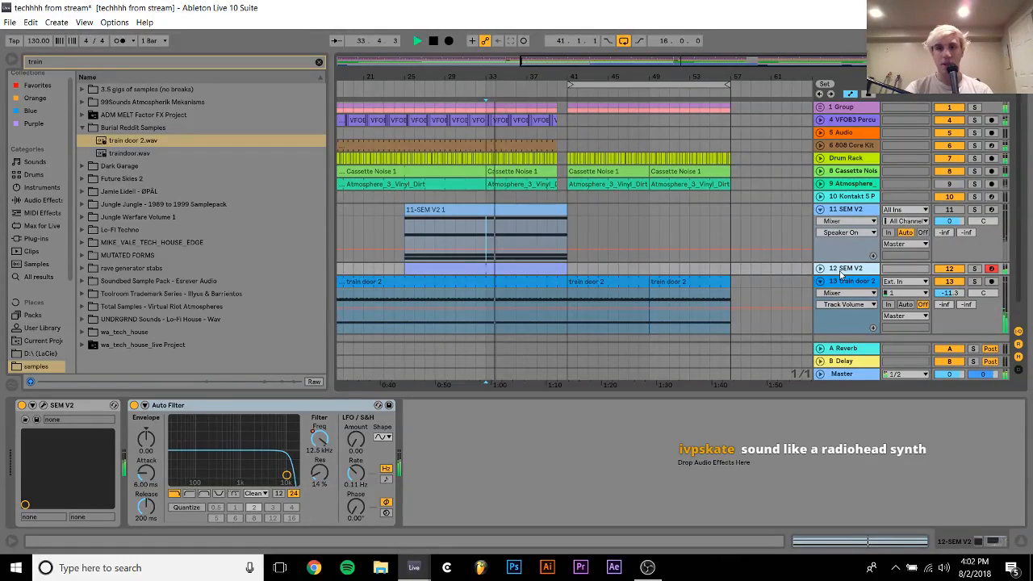
key(space)
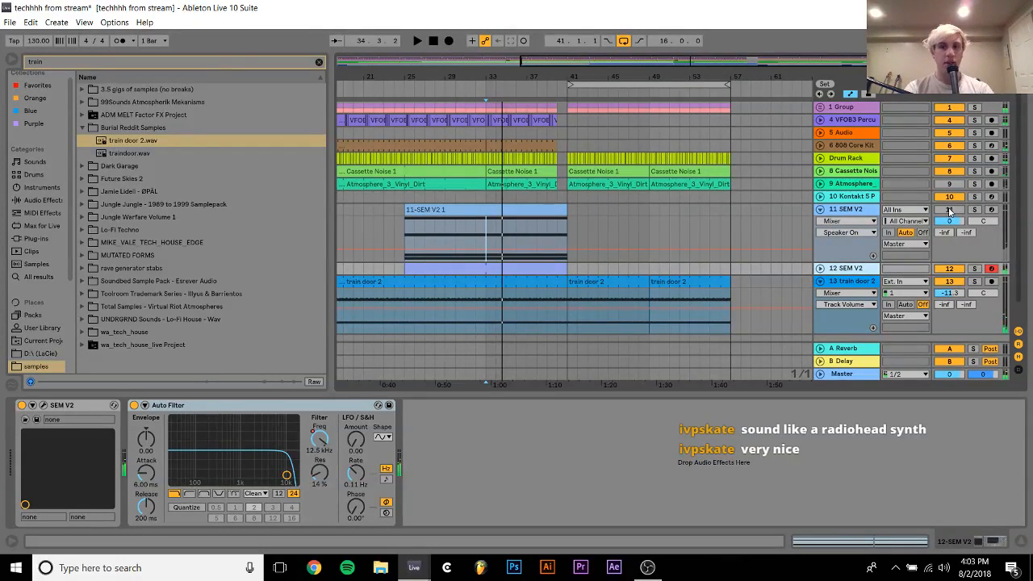
Unmute the first SEM V2 track with its Auto Filter switched off, and trim its clip to start at bar 33
click(951, 210)
drag(405, 210, 487, 210)
click(135, 405)
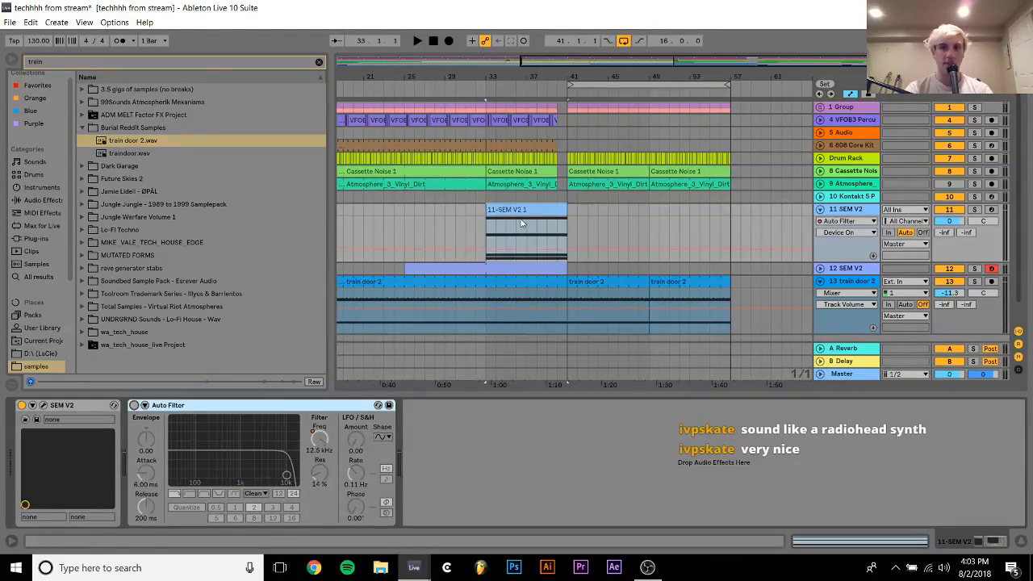
Arm the first SEM V2 track and play the arrangement from bar 33 to try ideas along with it
click(991, 210)
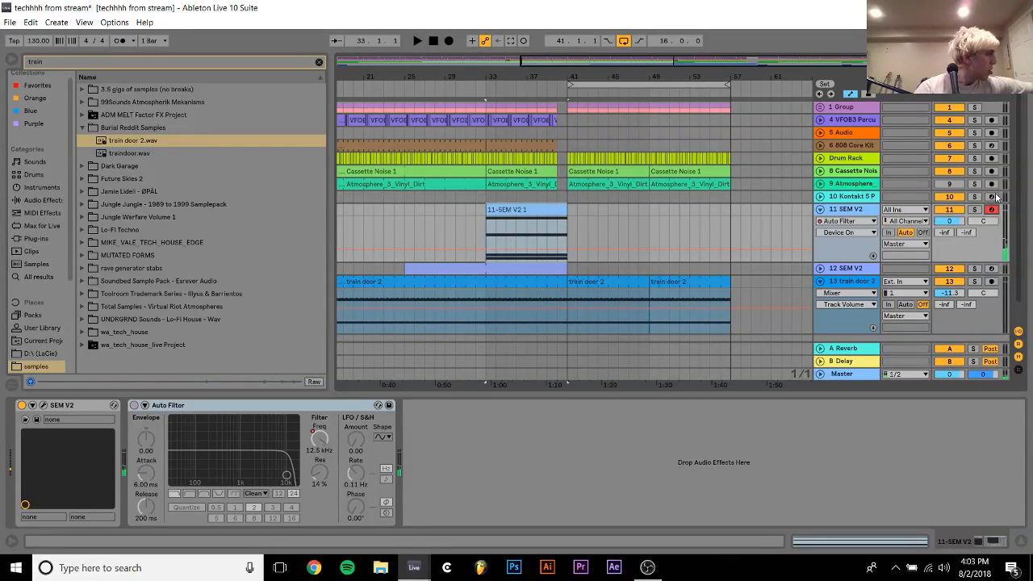
key(space)
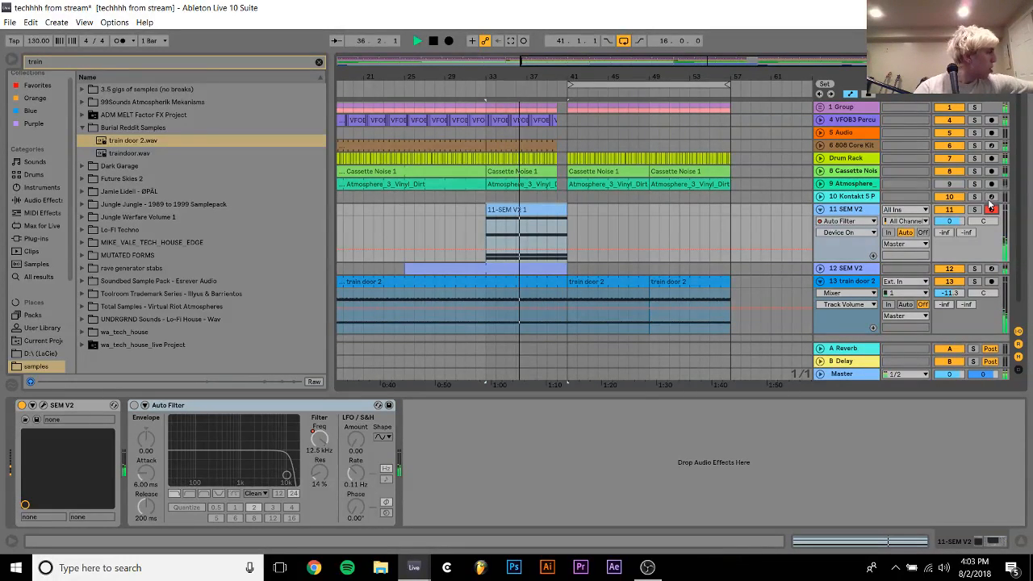
key(space)
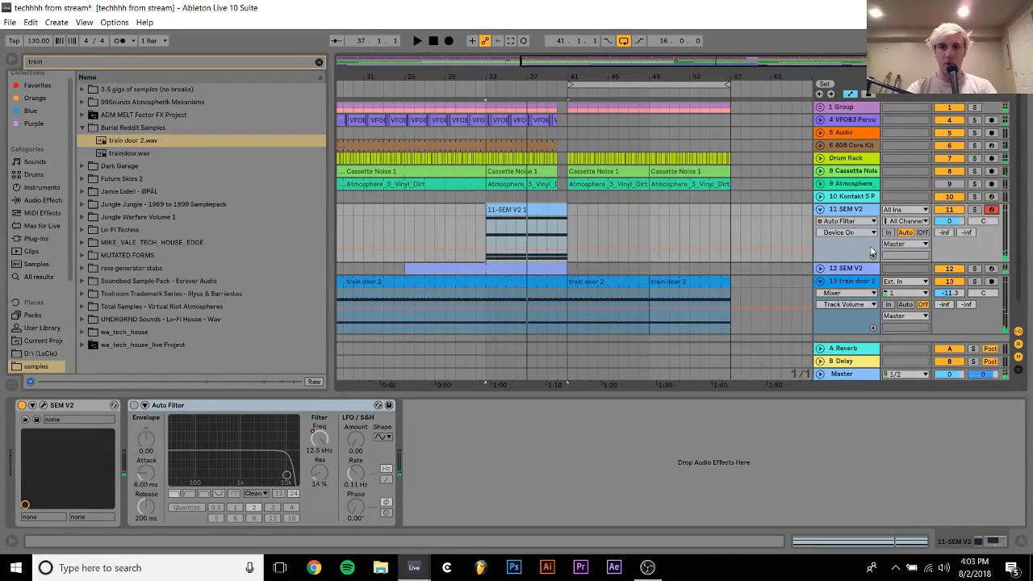
Write a one-bar chord of F3, A3 and C4 at the start of the first SEM V2 track's bar 33 clip
double_click(507, 210)
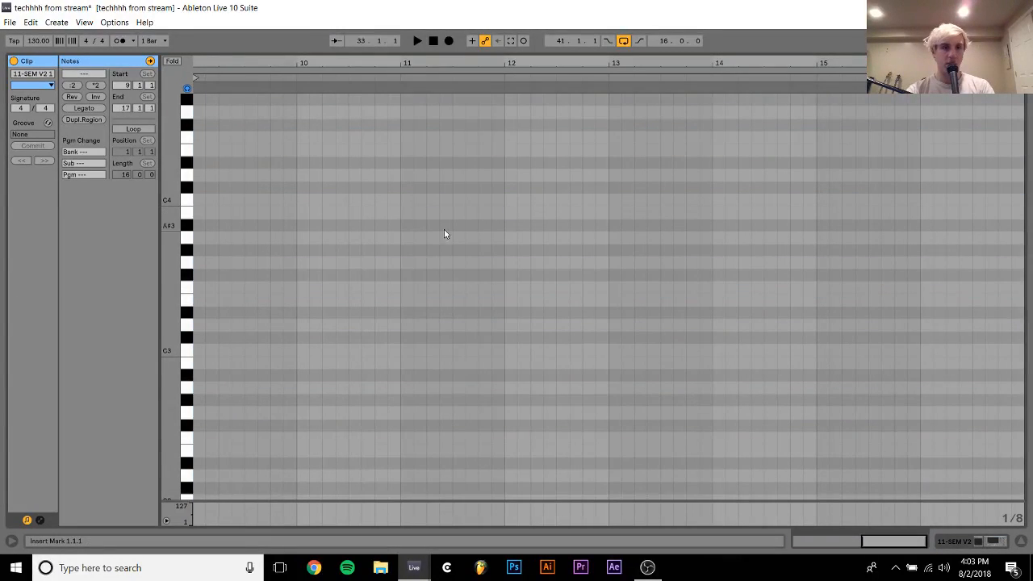
double_click(201, 287)
double_click(199, 236)
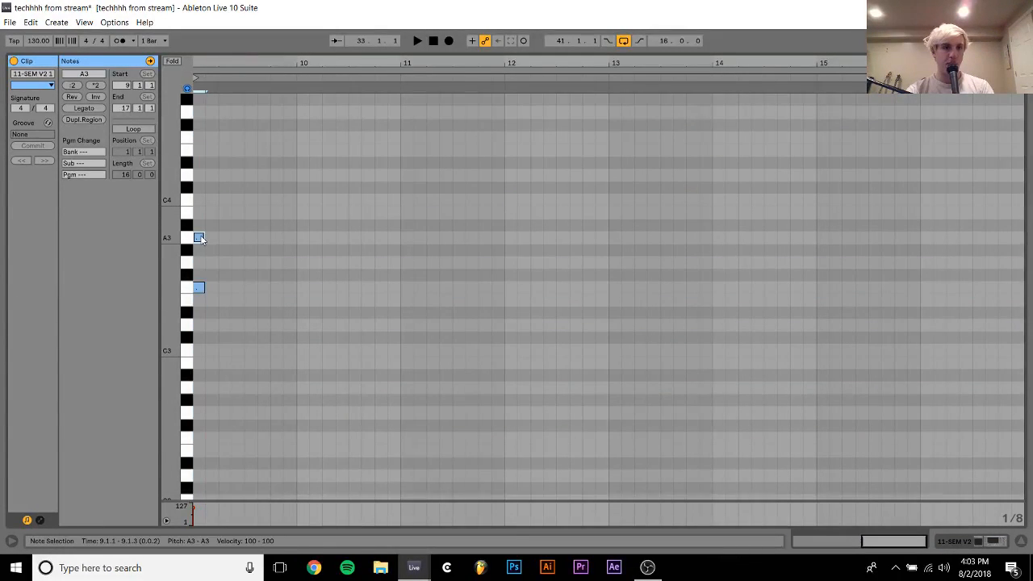
double_click(199, 202)
key(ctrl+a)
key(shift+Right)
key(shift+Right)
key(shift+Right)
key(shift+Right)
key(shift+Right)
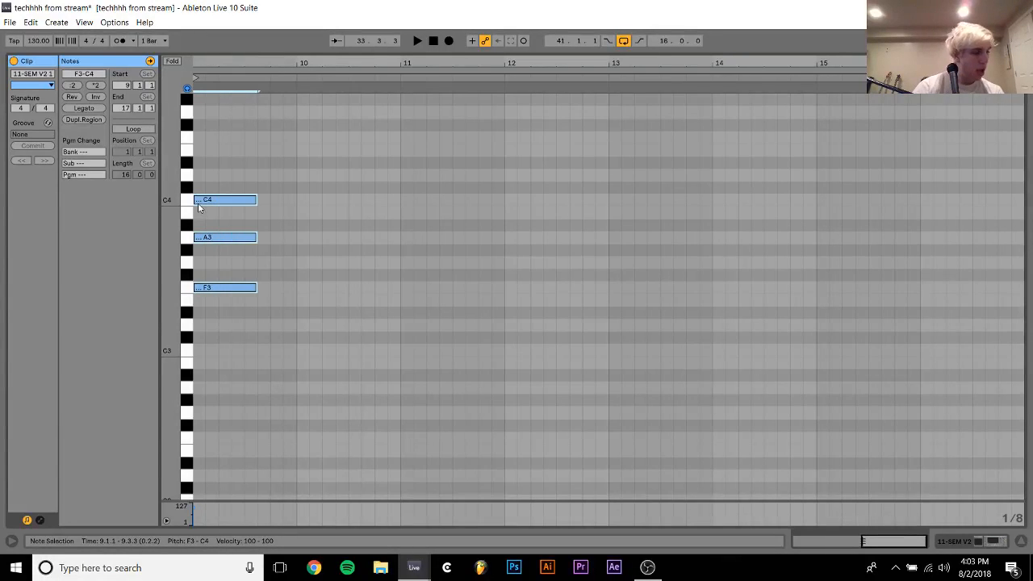
key(shift+Right)
key(shift+Right)
Add a second one-bar chord of F#3, A3 and C#4, repeat the two-chord pattern to the end of the clip, and play it
key(ctrl+d)
key(Up)
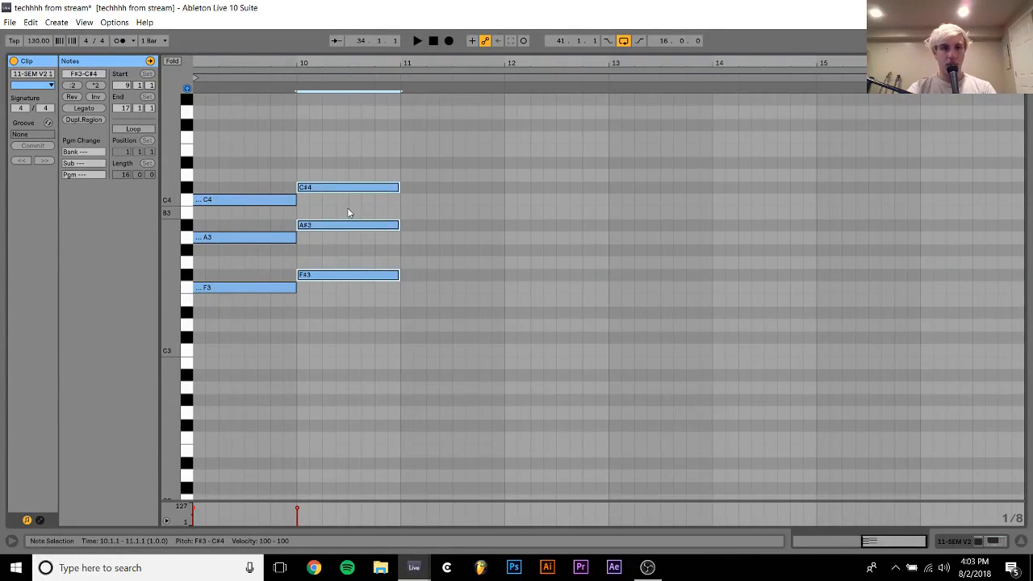
drag(348, 212, 350, 268)
key(Down)
key(ctrl+a)
key(ctrl+d)
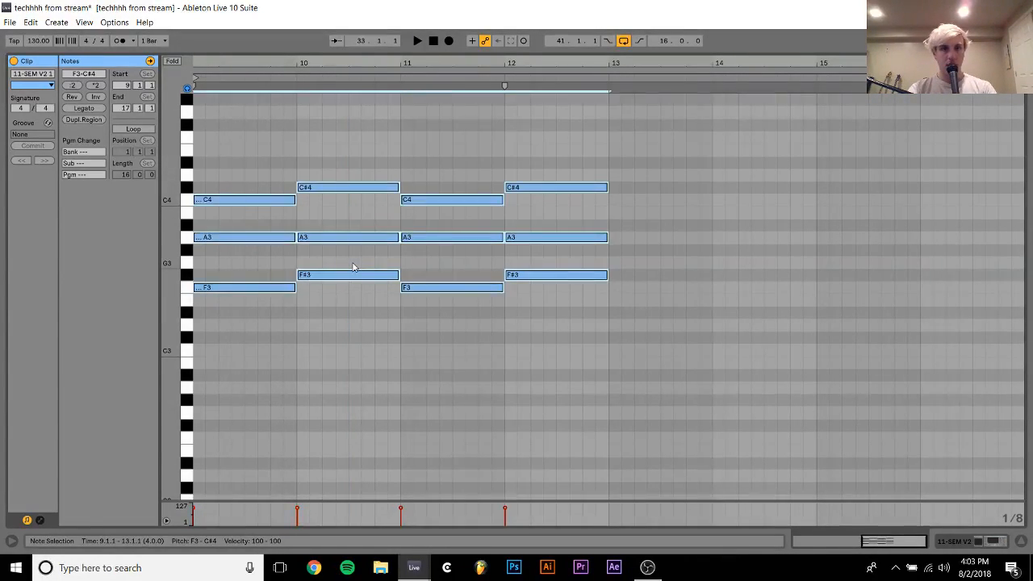
key(space)
key(ctrl+d)
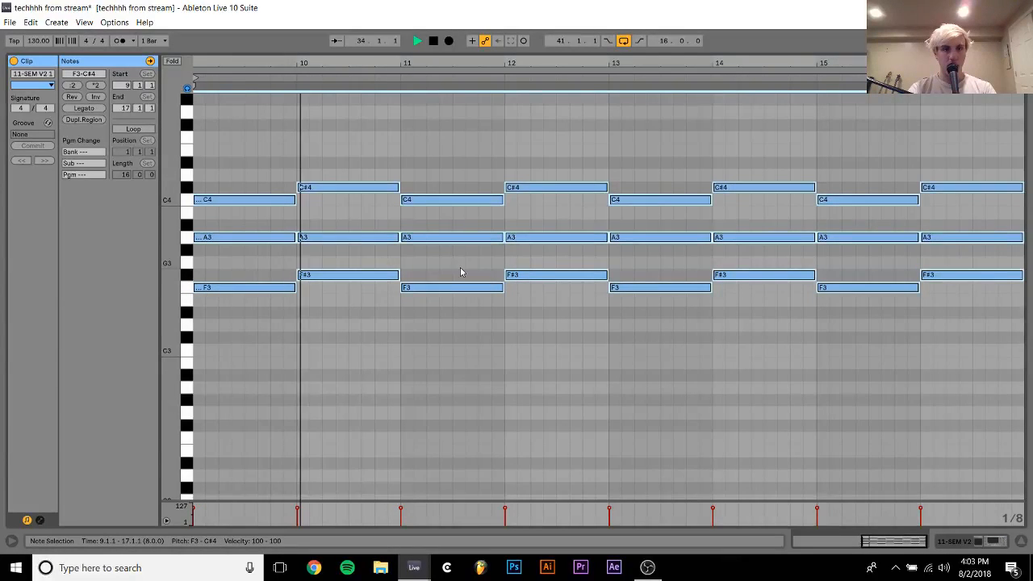
key(space)
Raise the second chord's middle note to A#3, lower the first chord's middle note to G#3, and play the change
drag(276, 261, 270, 199)
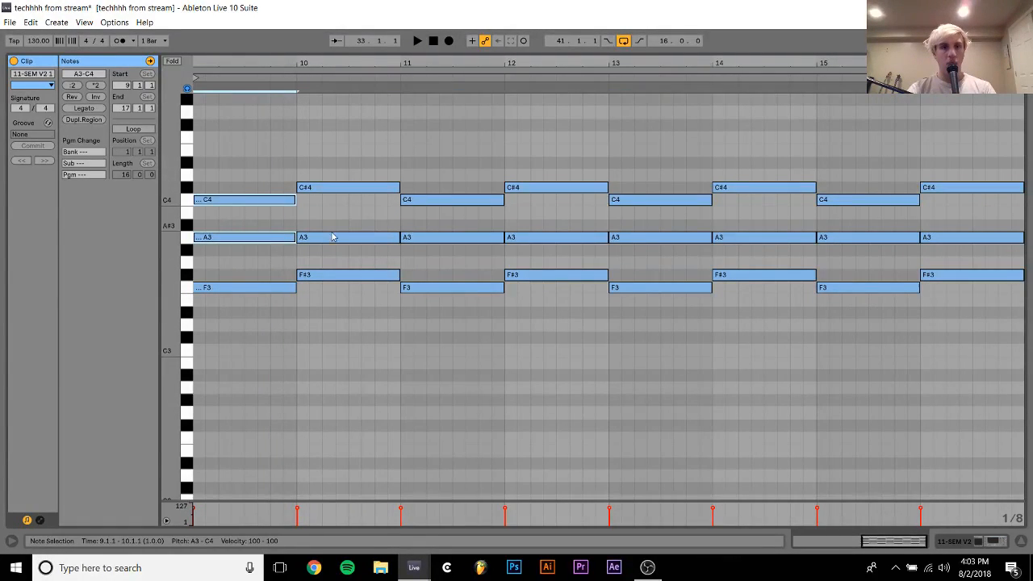
drag(329, 222, 341, 256)
key(Up)
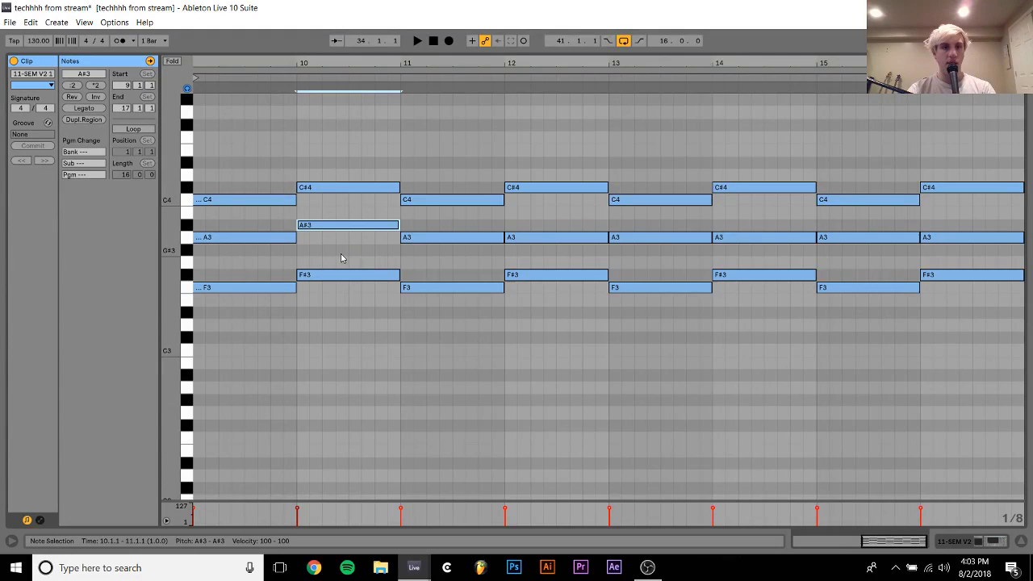
click(289, 237)
key(Down)
key(space)
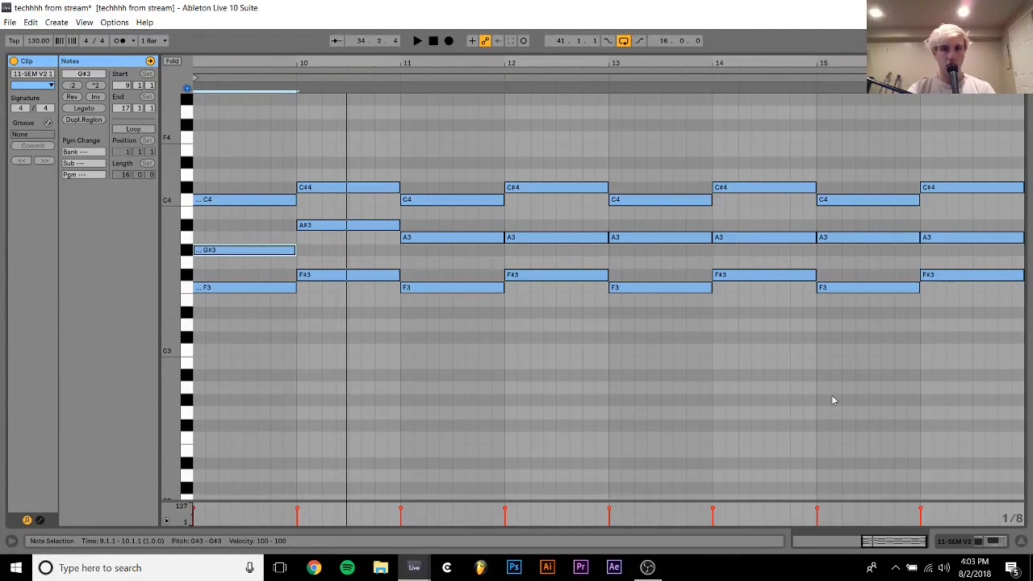
Delete the first SEM V2 track and set the remaining SEM V2 track's volume to -4.6 dB during playback from bar 33
click(1004, 546)
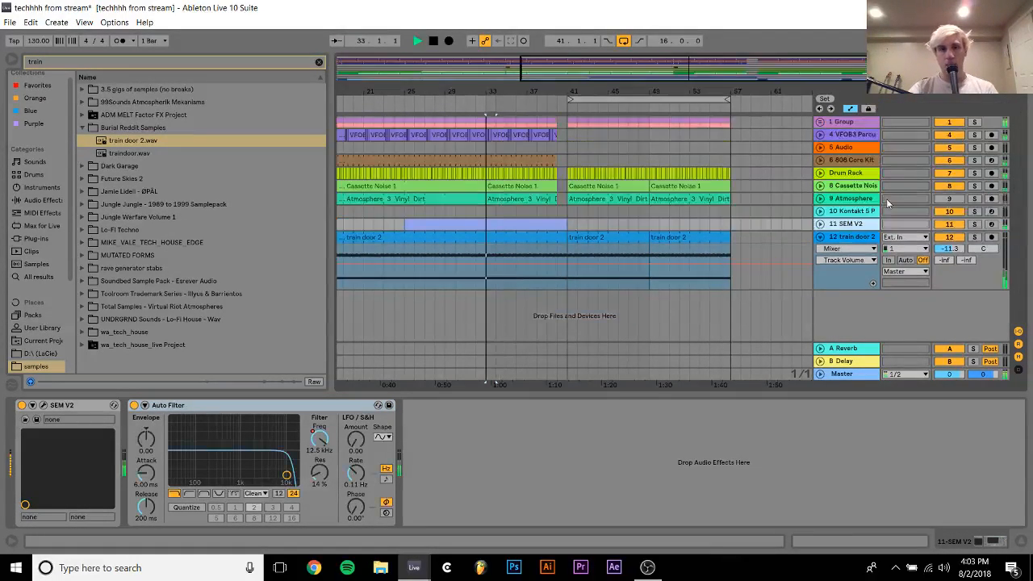
click(820, 186)
key(space)
click(821, 224)
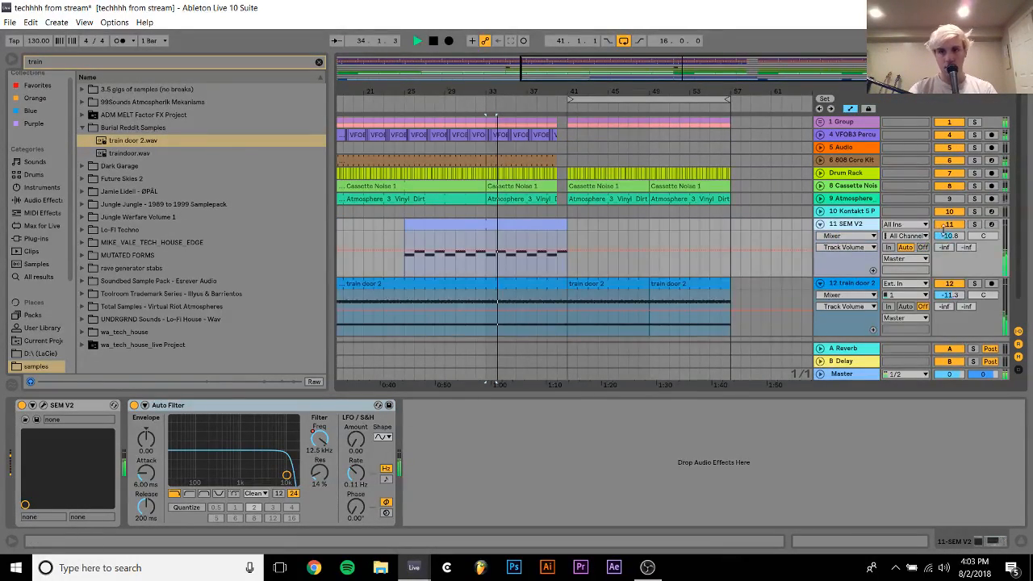
drag(949, 235, 950, 242)
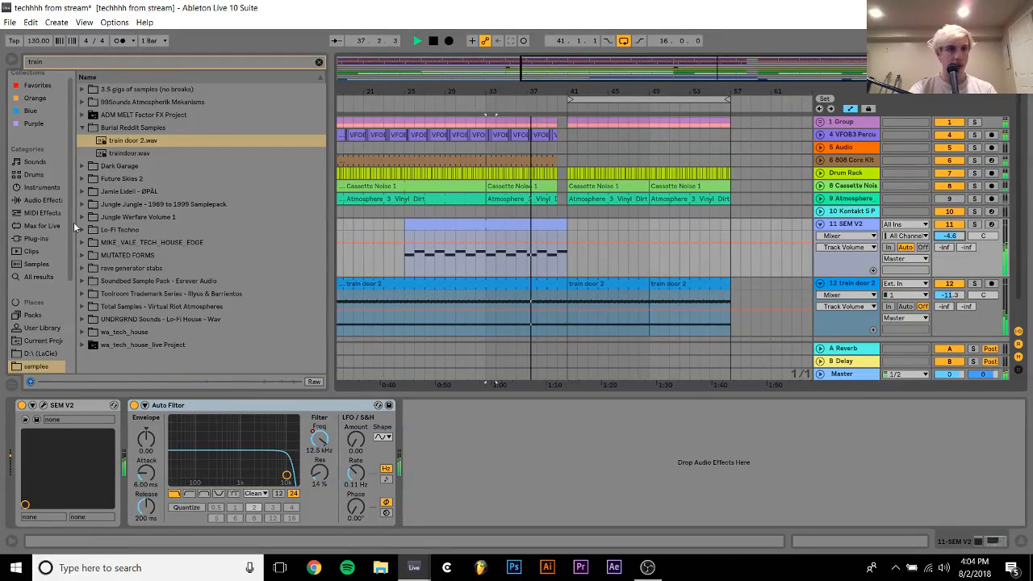
Clear the browser search, insert a new MIDI track below the SEM V2 track, and load the SEM V2 plug-in on it
click(321, 62)
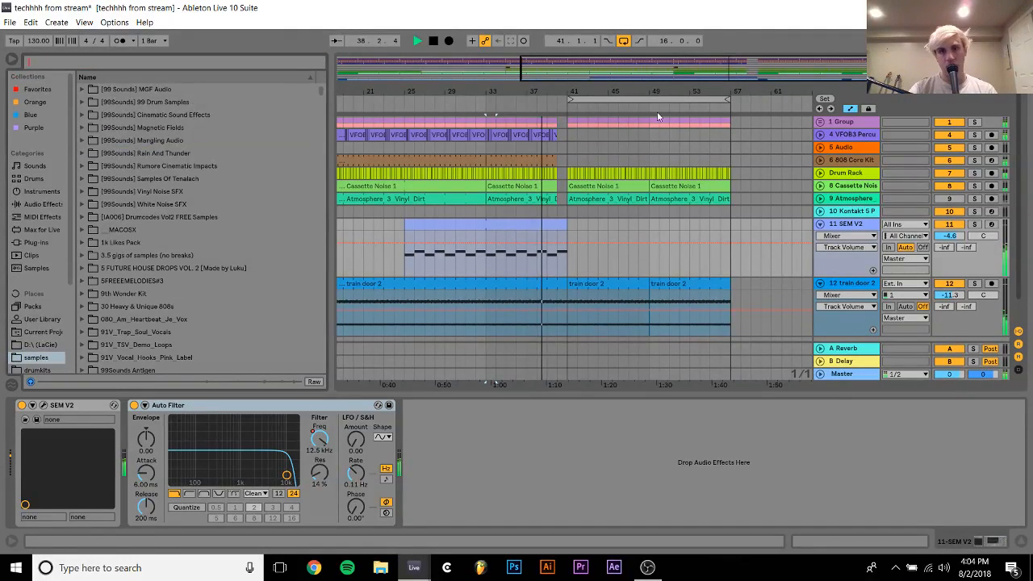
click(821, 224)
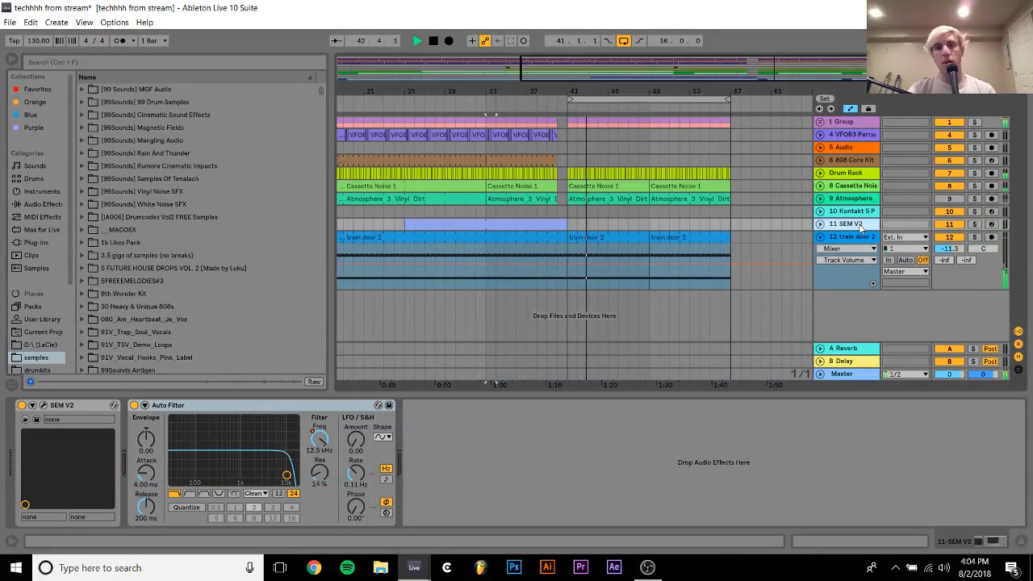
key(space)
key(ctrl+shift+t)
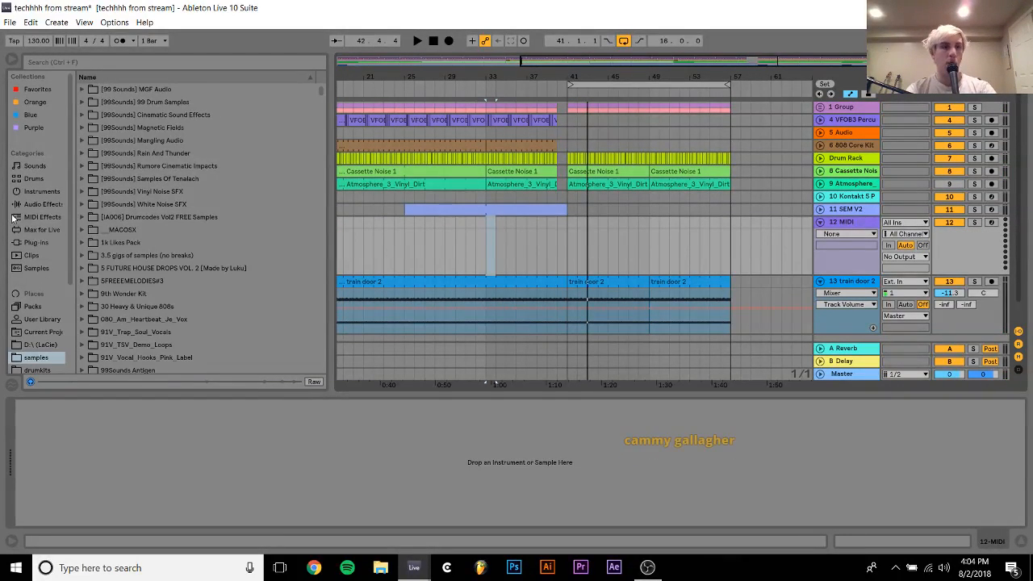
click(36, 242)
click(110, 305)
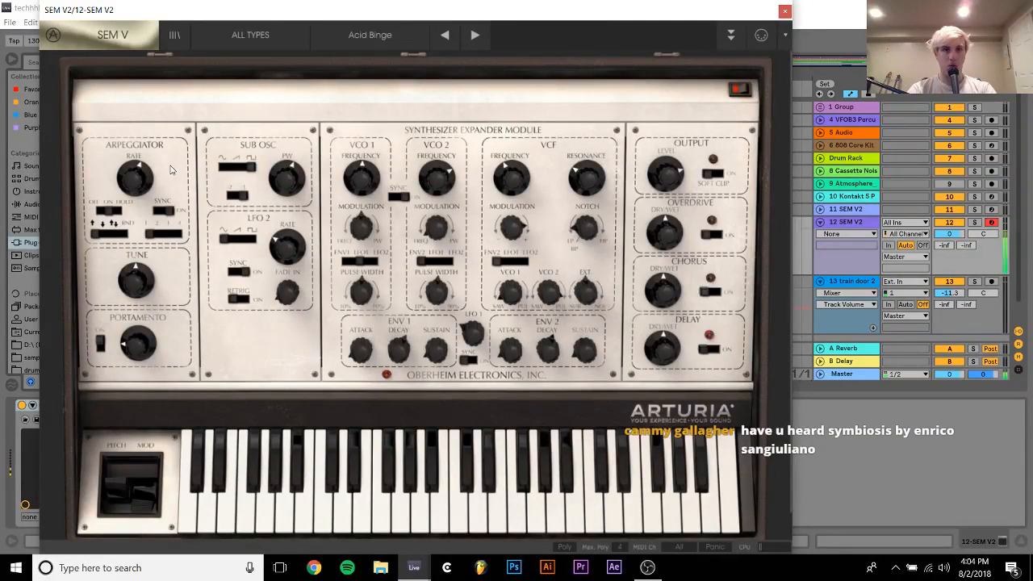
Load the Rythm Noise preset in the new SEM V2 and lower its track volume to -6.5 dB
click(377, 44)
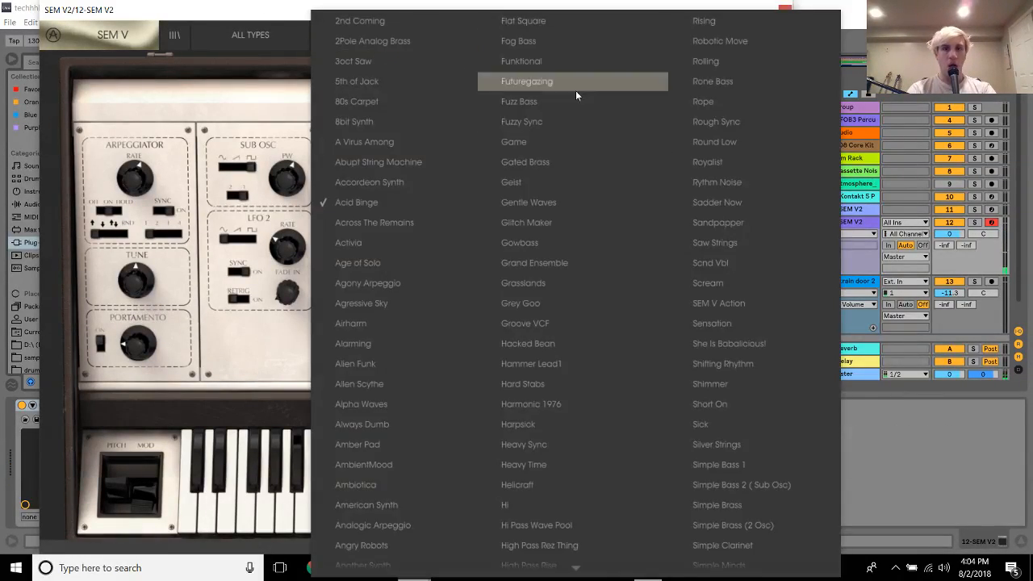
click(703, 179)
drag(948, 234, 947, 243)
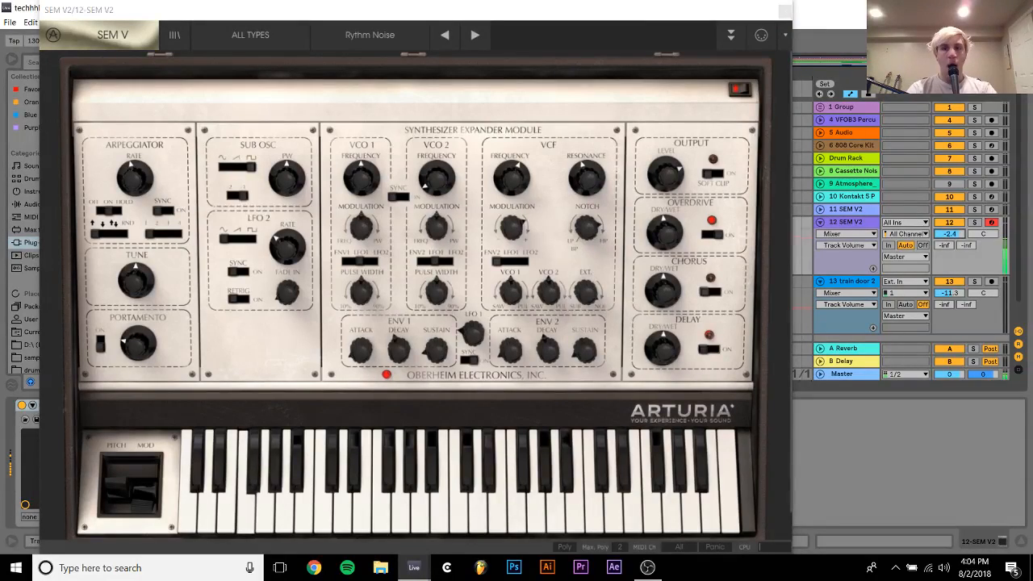
Audition the preceding SEM V2 presets back to Rich Arp Scape, keep that one, and set the new track's volume to -7.2 dB
click(446, 35)
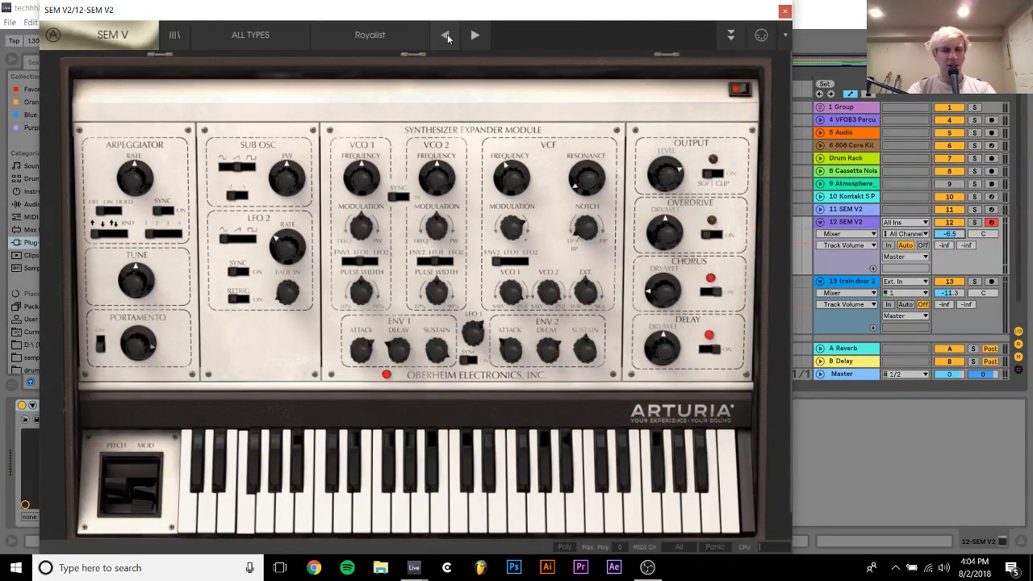
click(447, 34)
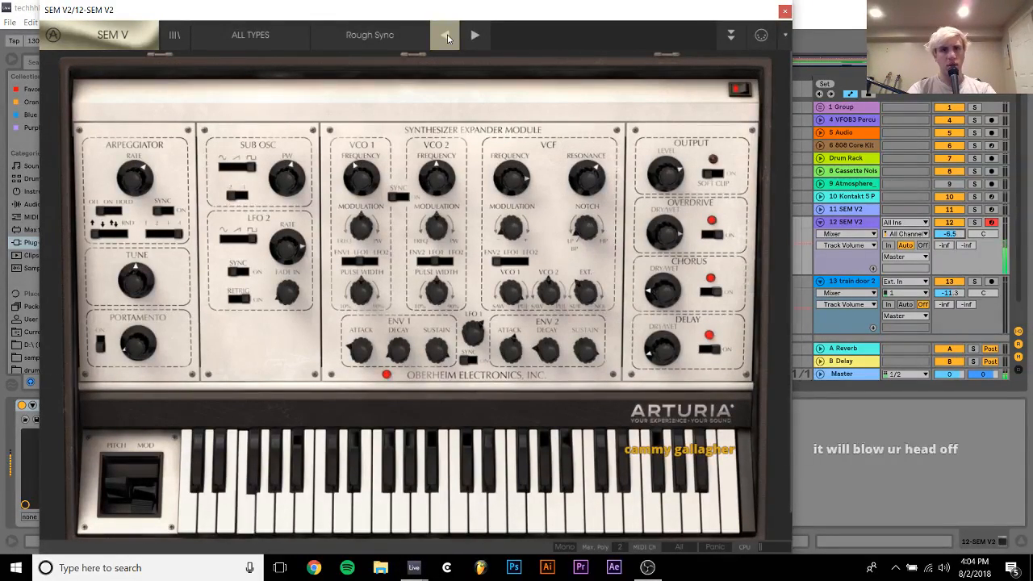
click(447, 34)
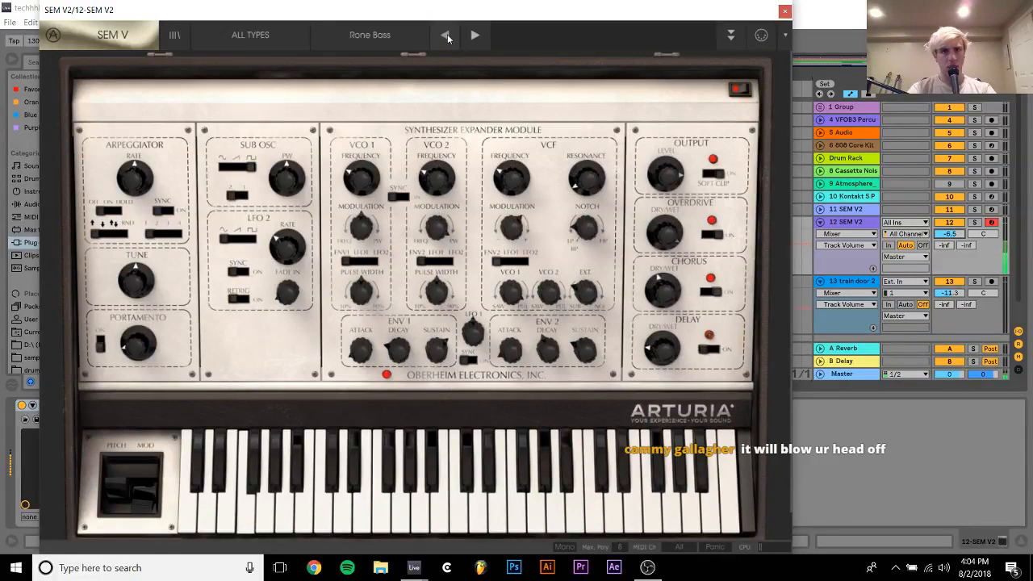
click(447, 34)
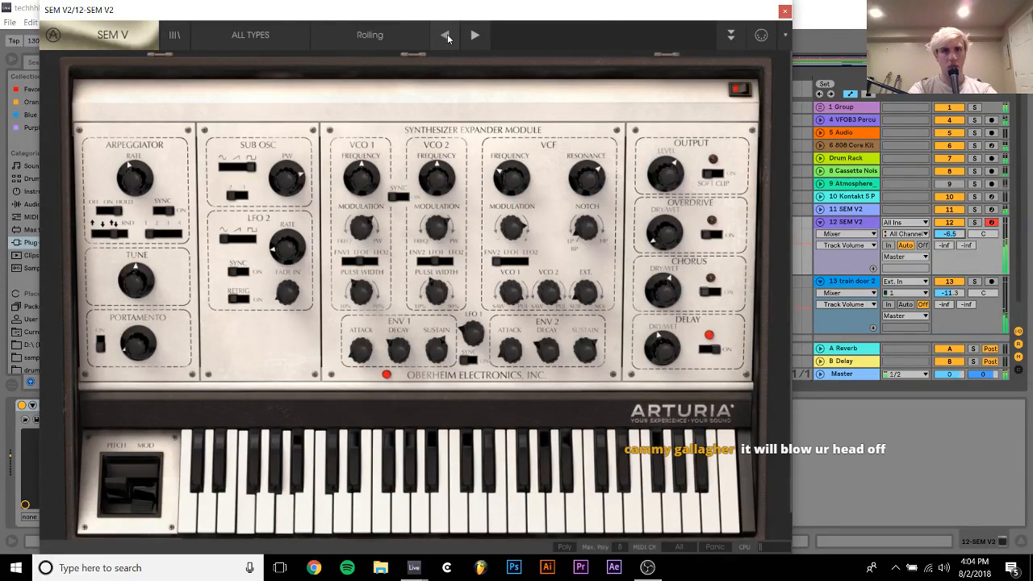
click(446, 36)
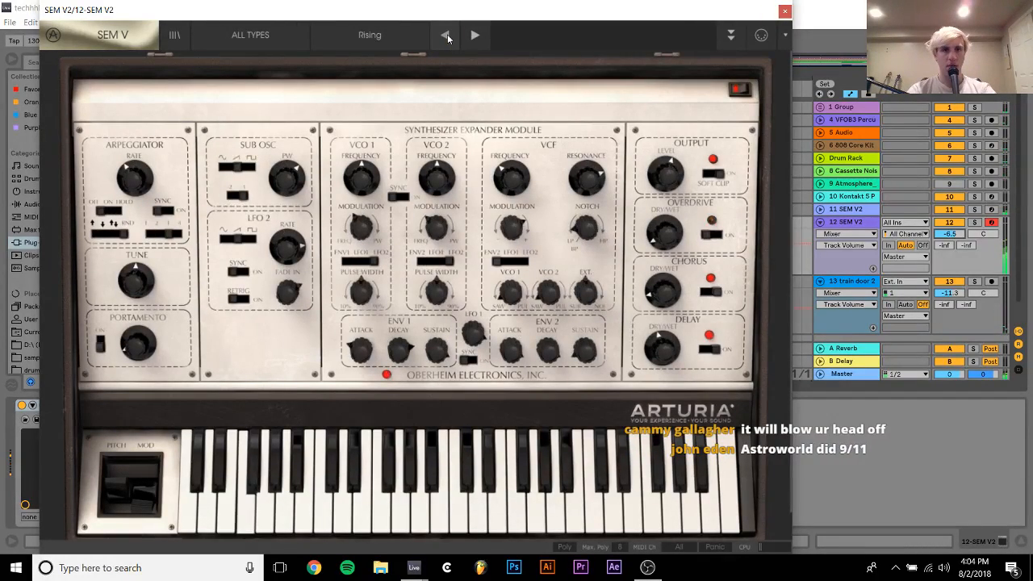
click(446, 36)
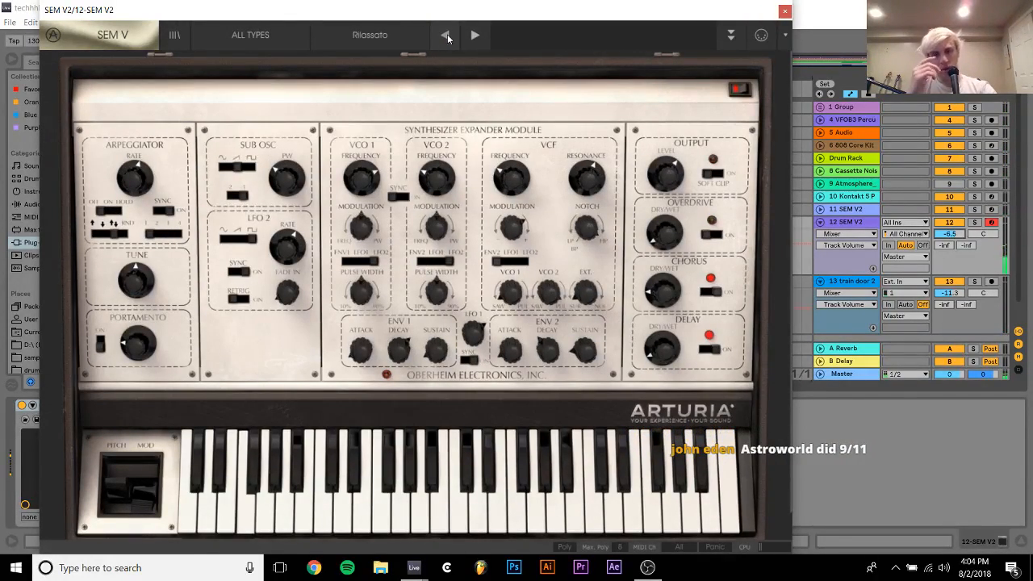
click(446, 35)
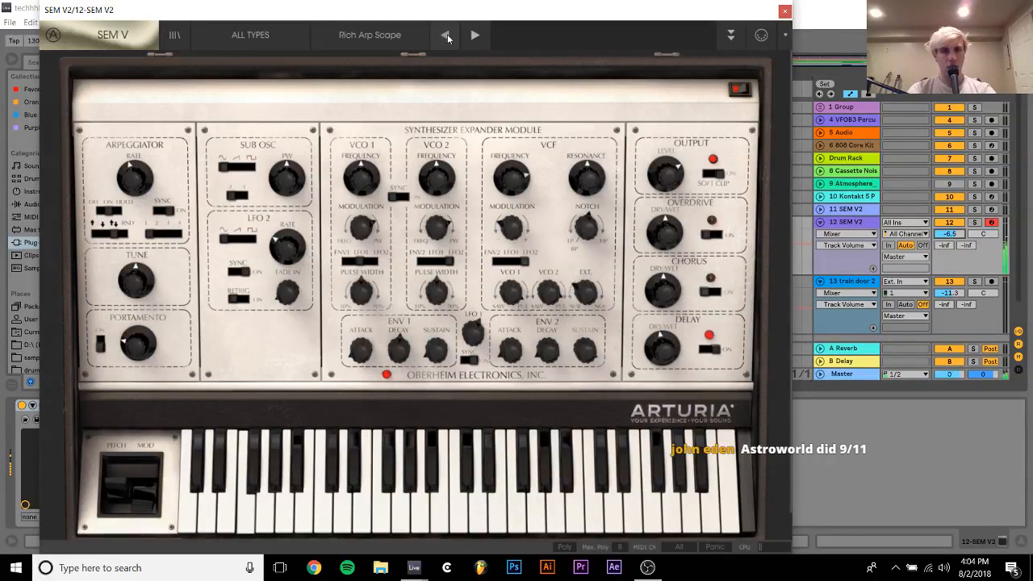
click(446, 36)
click(475, 37)
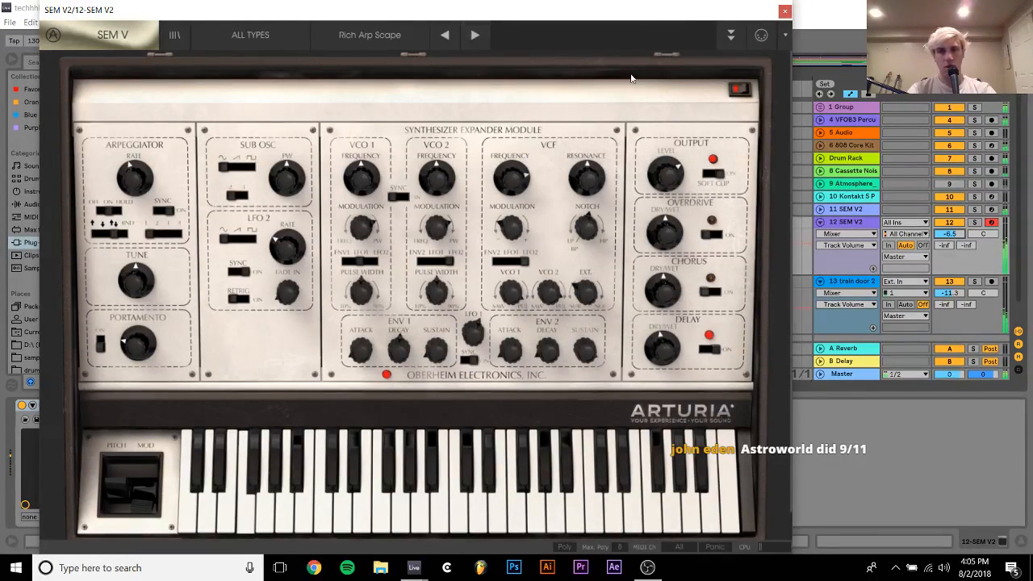
drag(954, 233, 957, 237)
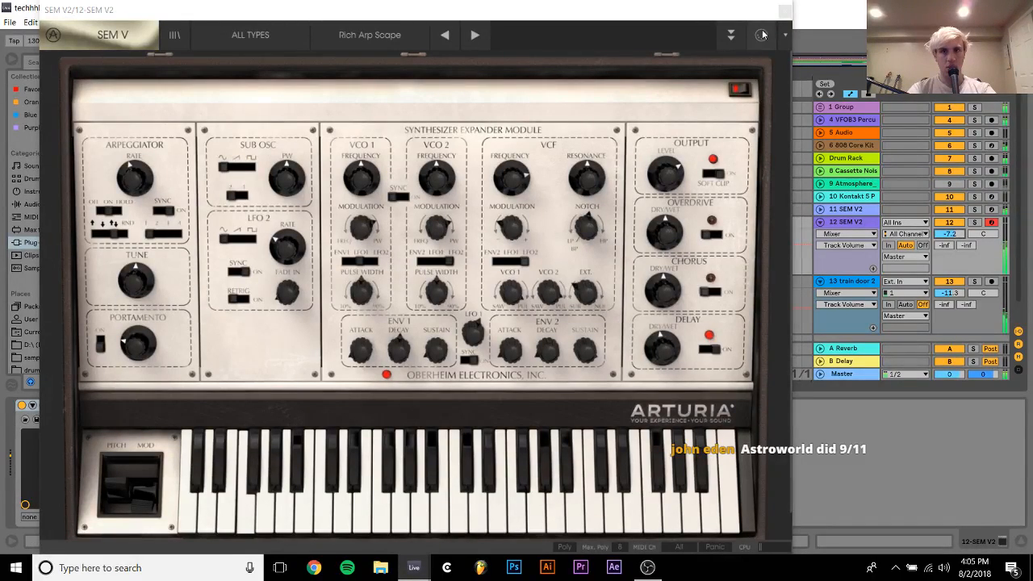
click(785, 10)
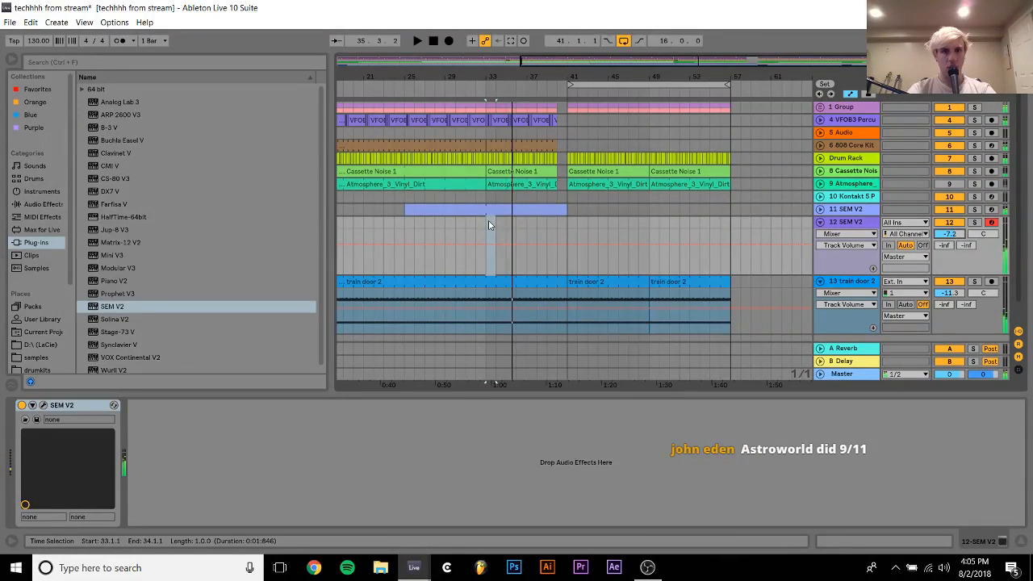
Create a MIDI clip from bar 33 to 41 on the new SEM V2 track, with an F2 note held for its full length
drag(488, 225, 570, 218)
key(ctrl+shift+m)
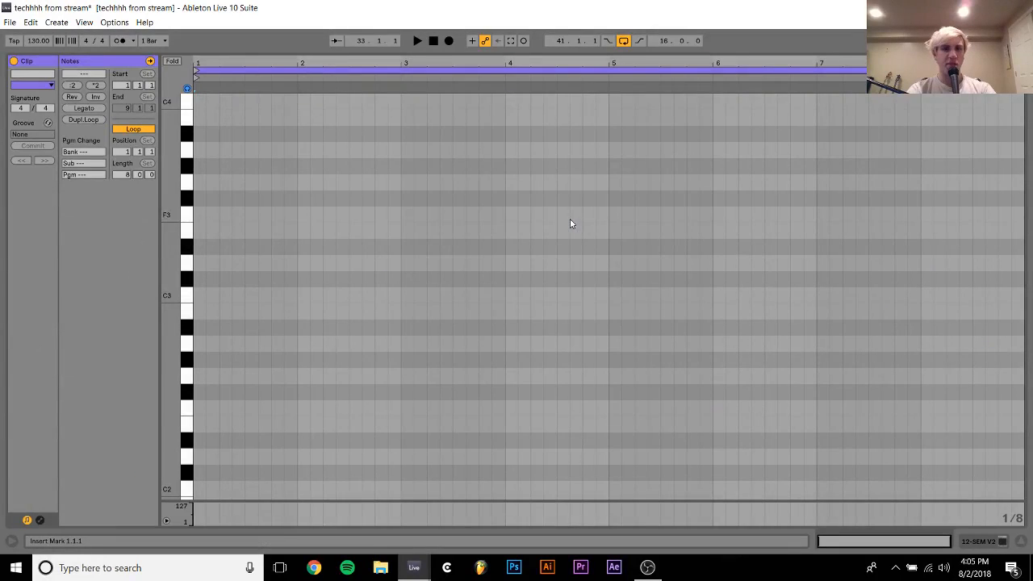
double_click(203, 409)
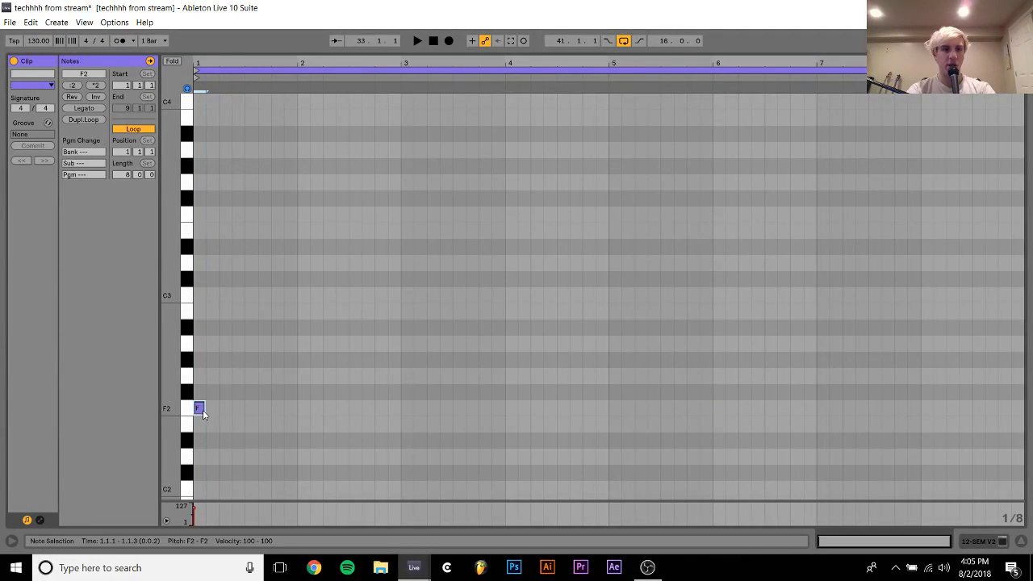
click(80, 108)
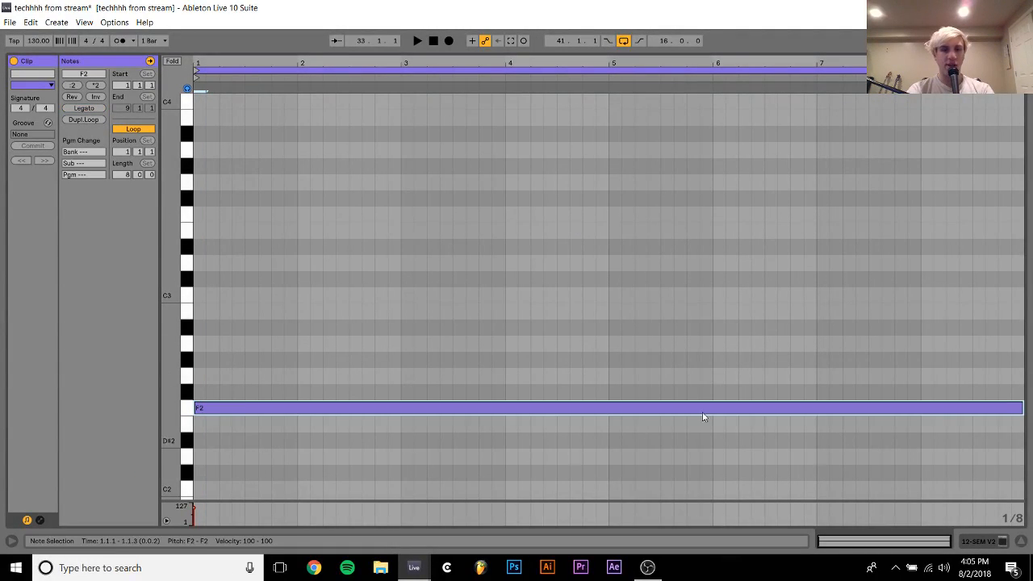
click(1008, 539)
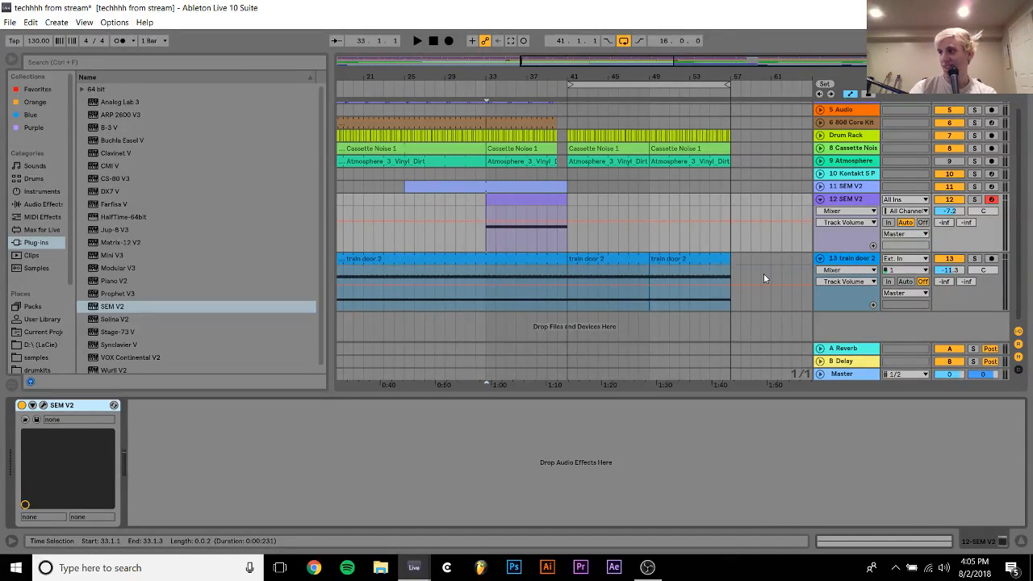
Duplicate the clip on SEM V2 track 12 twice so it continues from bar 41 to bar 57
click(513, 201)
key(ctrl+d)
key(ctrl+d)
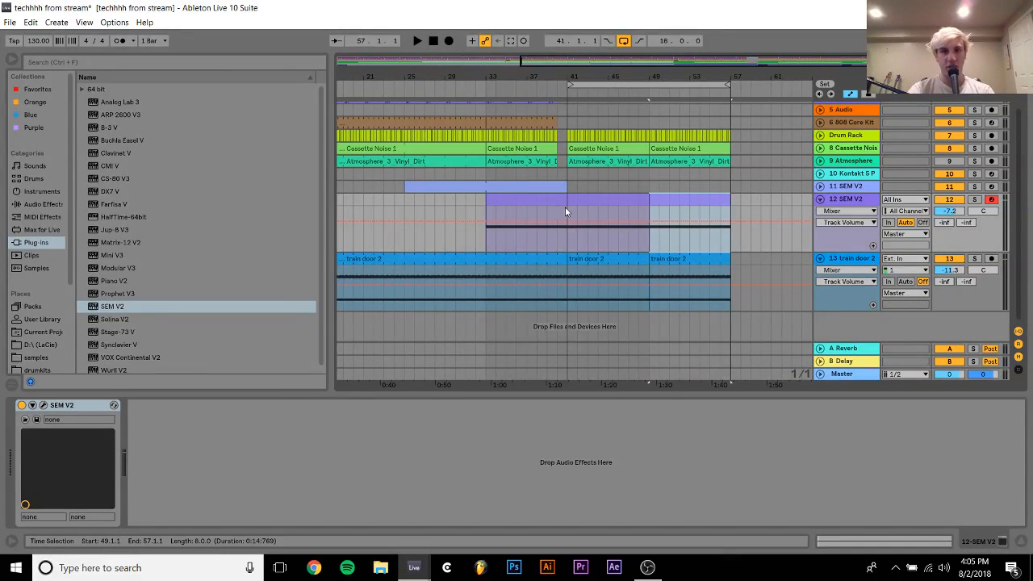
click(586, 195)
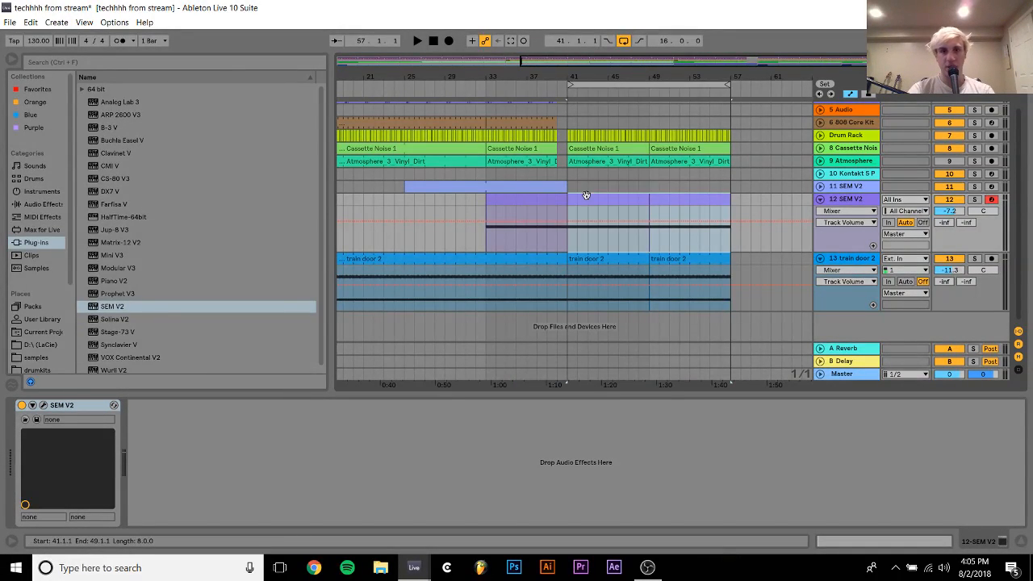
Play the arrangement from bar 33 to audition the new synth layer on SEM V2 track 12
click(525, 175)
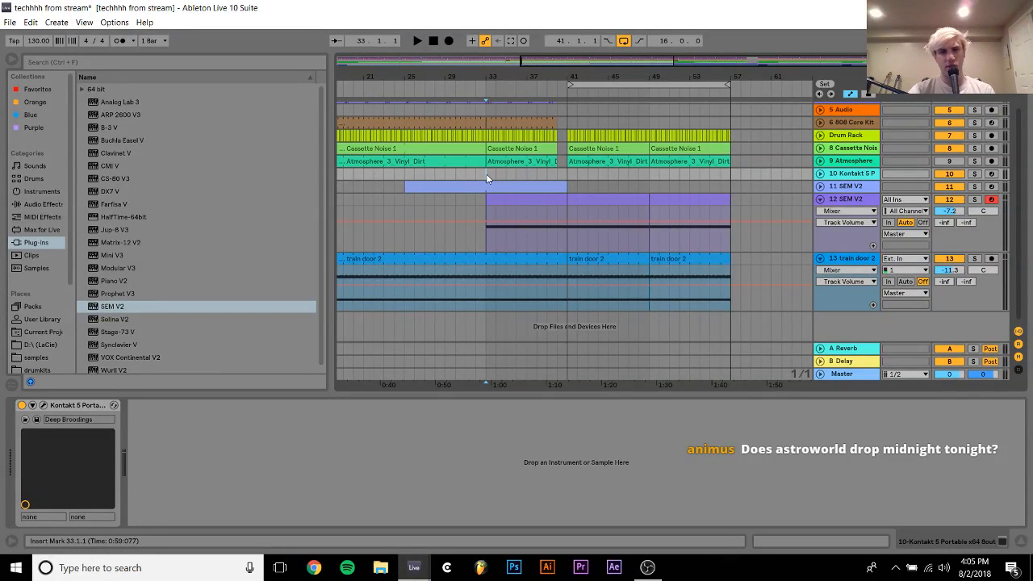
key(space)
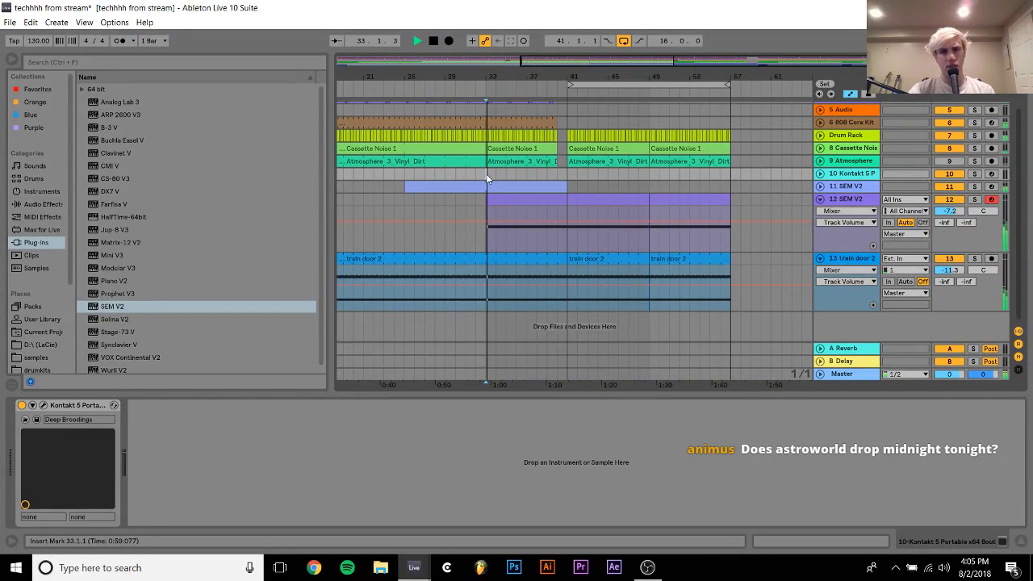
click(952, 210)
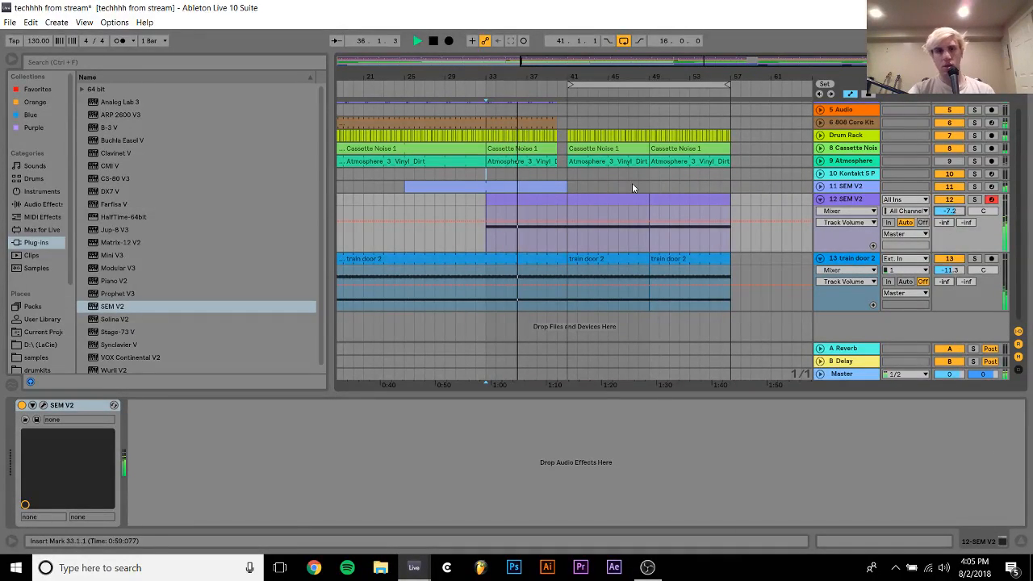
click(543, 200)
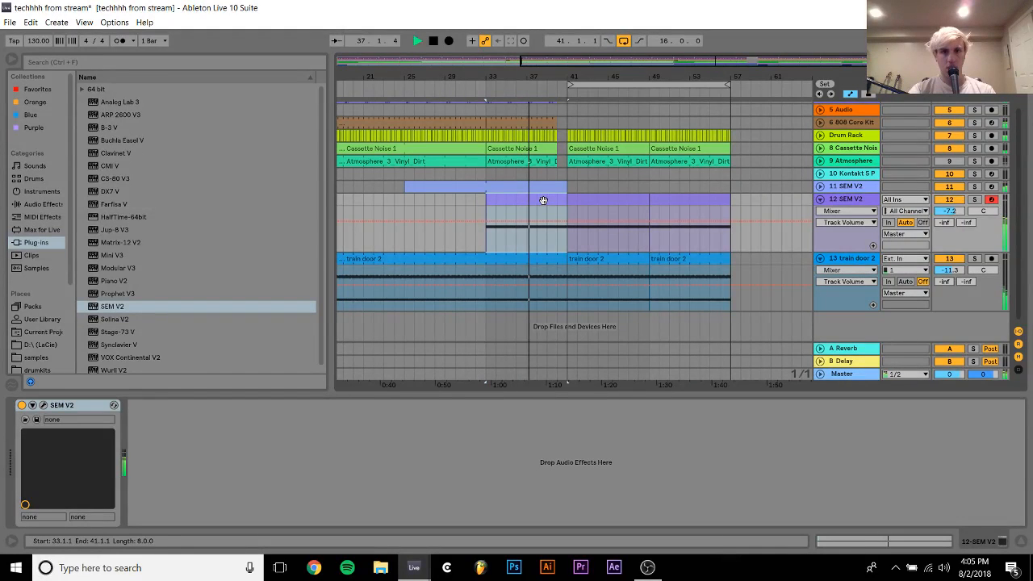
Fold SEM V2 track 12 and the train door 2 track in the arrangement
scroll(797, 197, up, 2)
click(822, 223)
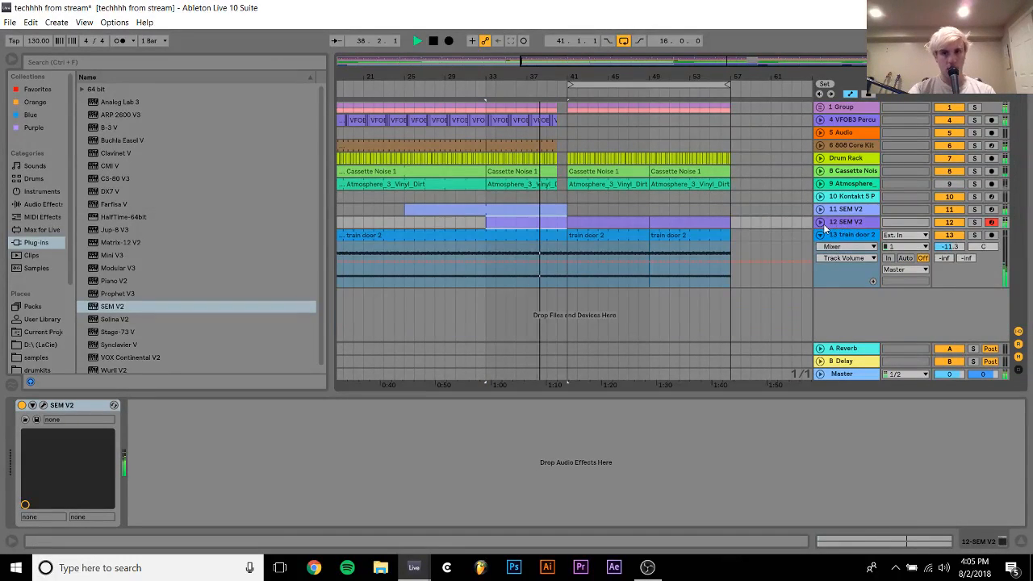
click(821, 235)
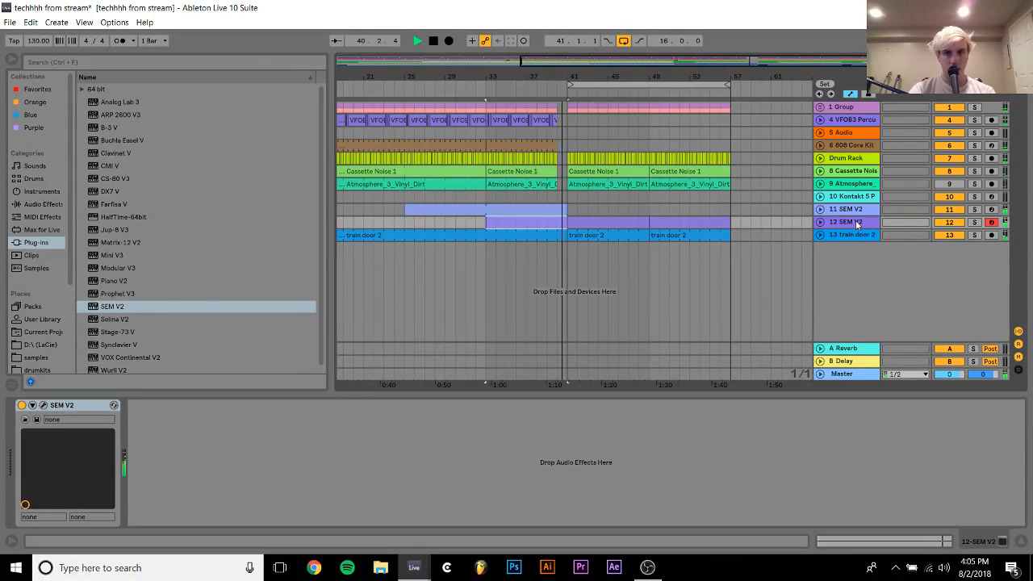
click(856, 222)
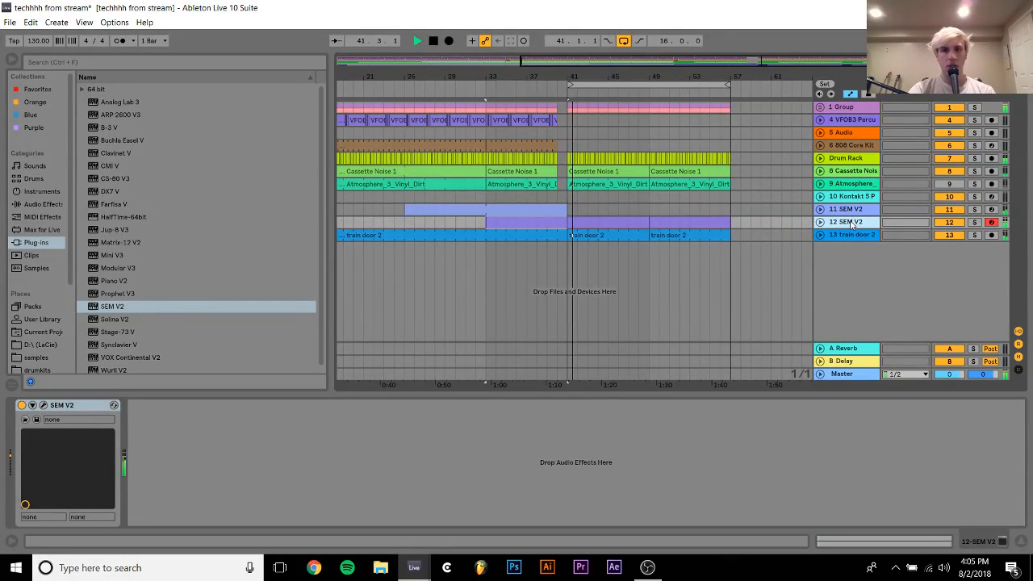
Try placing the SEM V2 track 11 clips on track 12 from bar 41 to 57, and undo it
click(821, 223)
drag(529, 209, 696, 228)
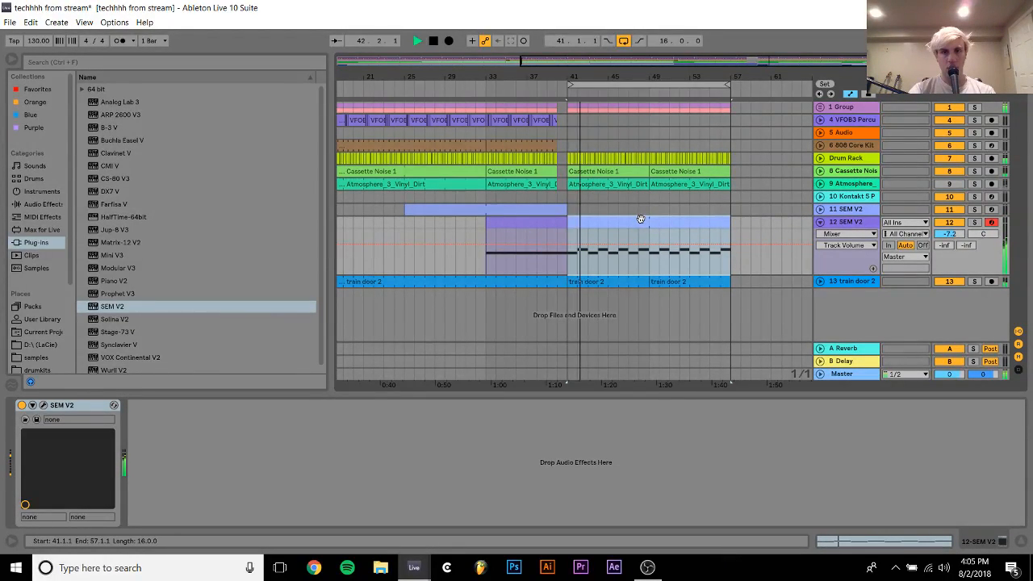
key(ctrl+z)
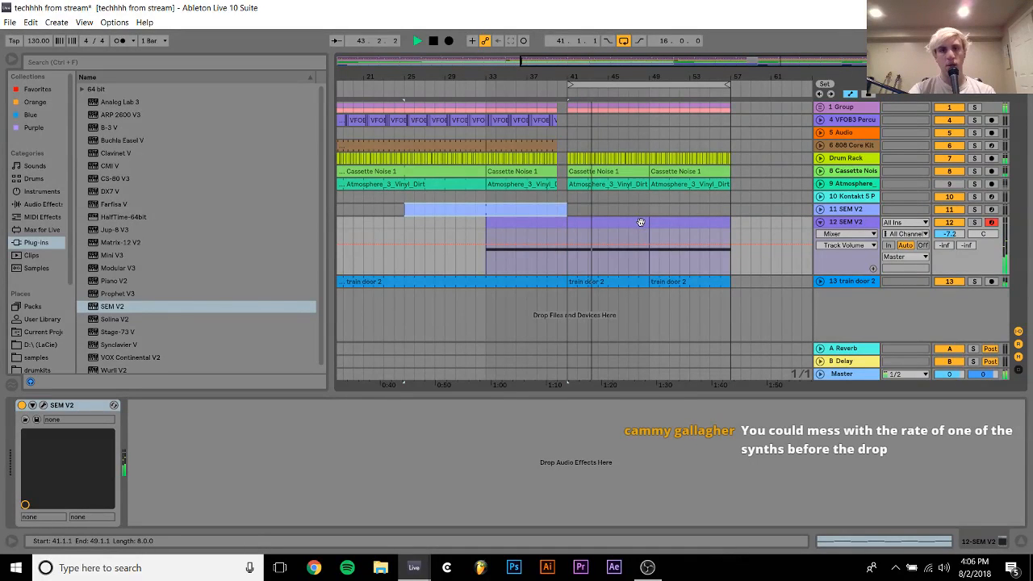
Stop playback and delete the two duplicated clips between bars 41 and 57 on SEM V2 track 12
click(641, 223)
shift+click(680, 220)
key(space)
key(Delete)
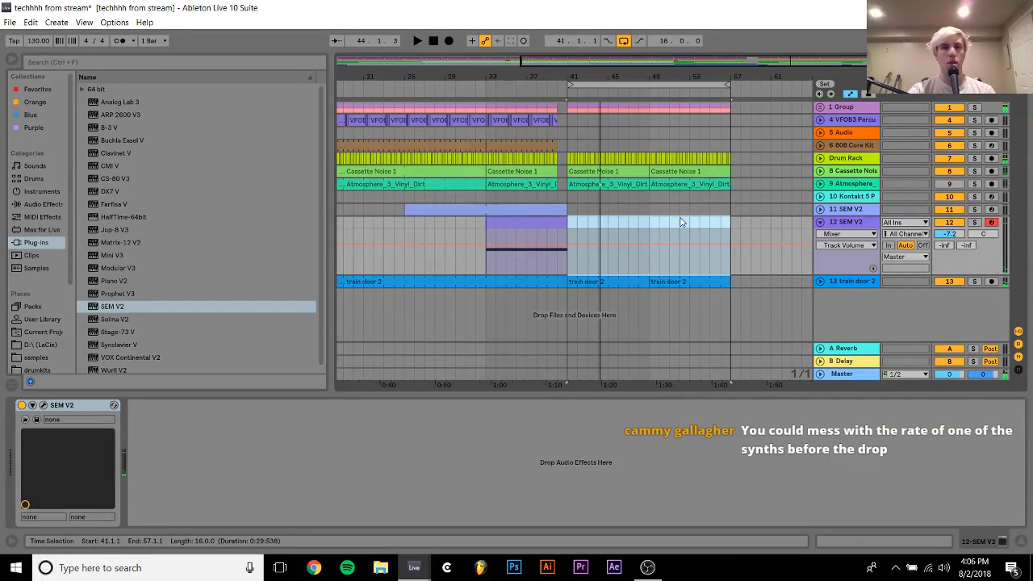
Unfold SEM V2 track 11 to show its notes, and audition both SEM V2 layers from bar 33
click(467, 193)
key(space)
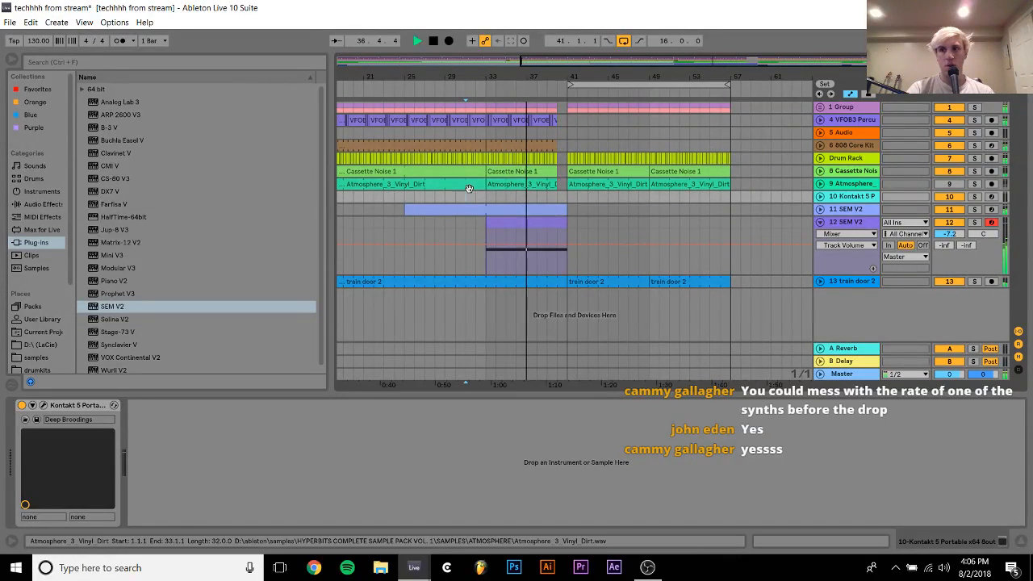
double_click(507, 207)
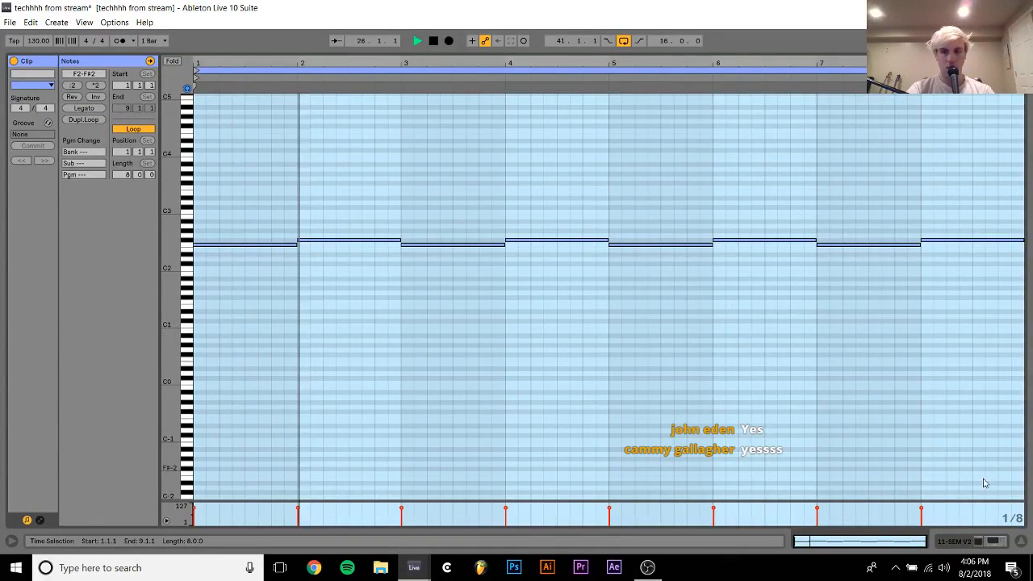
click(975, 543)
click(820, 209)
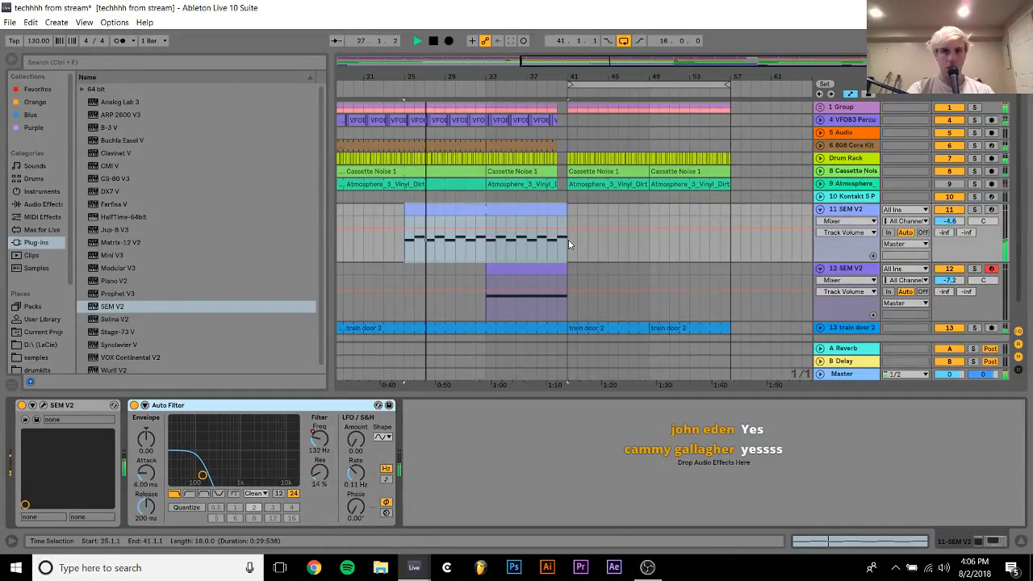
right_click(484, 252)
click(484, 255)
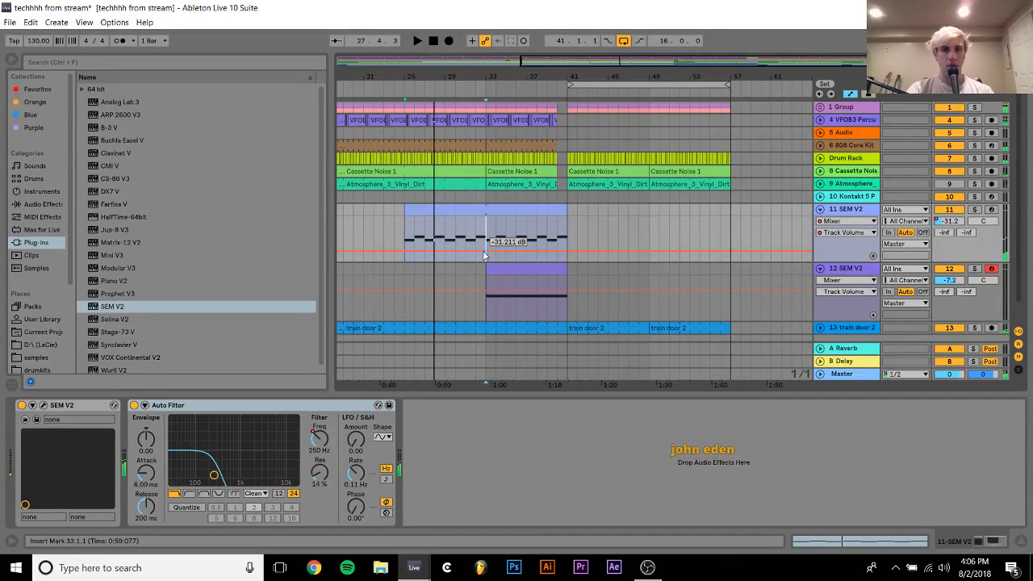
key(space)
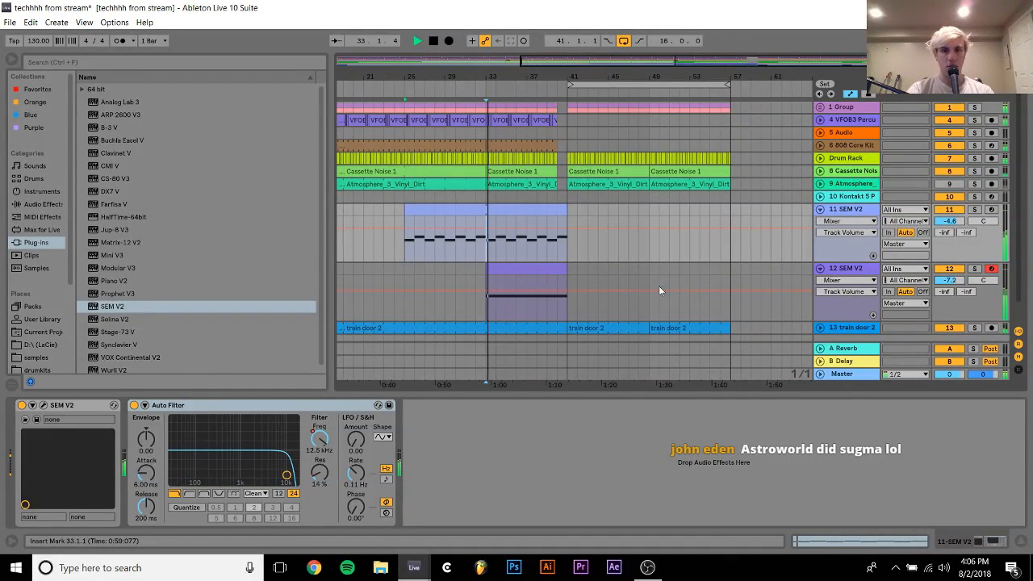
In the SEM V2 track 11 clip, shorten bar 4's F#2 note to half a bar and fill the second half with a C#3 note
double_click(529, 210)
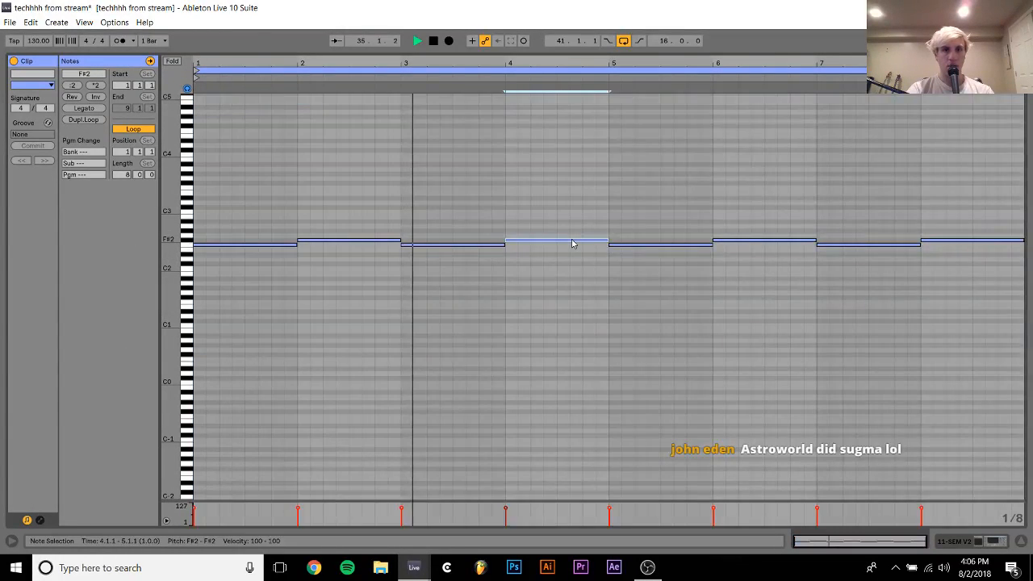
click(572, 242)
key(space)
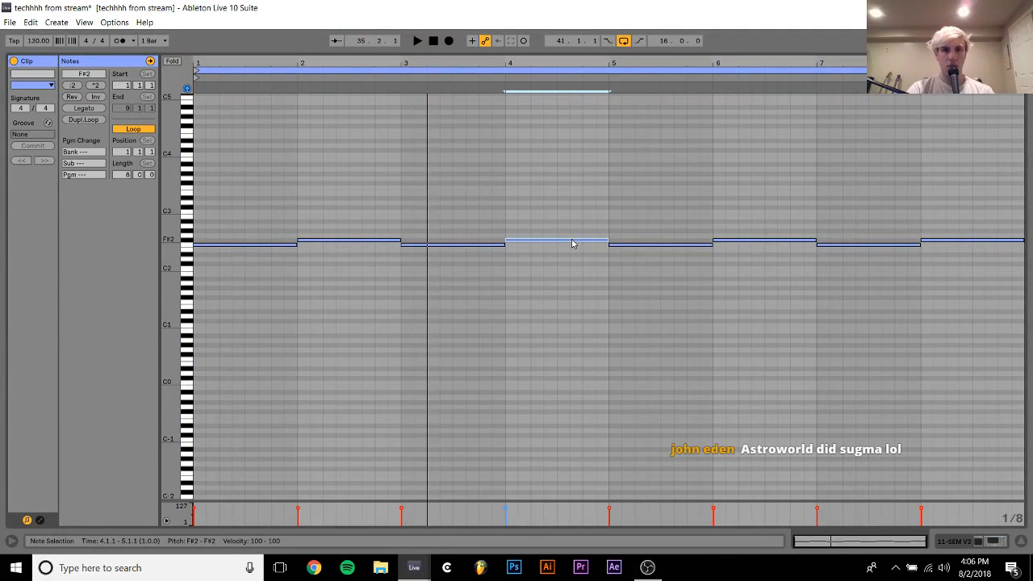
drag(426, 299, 450, 190)
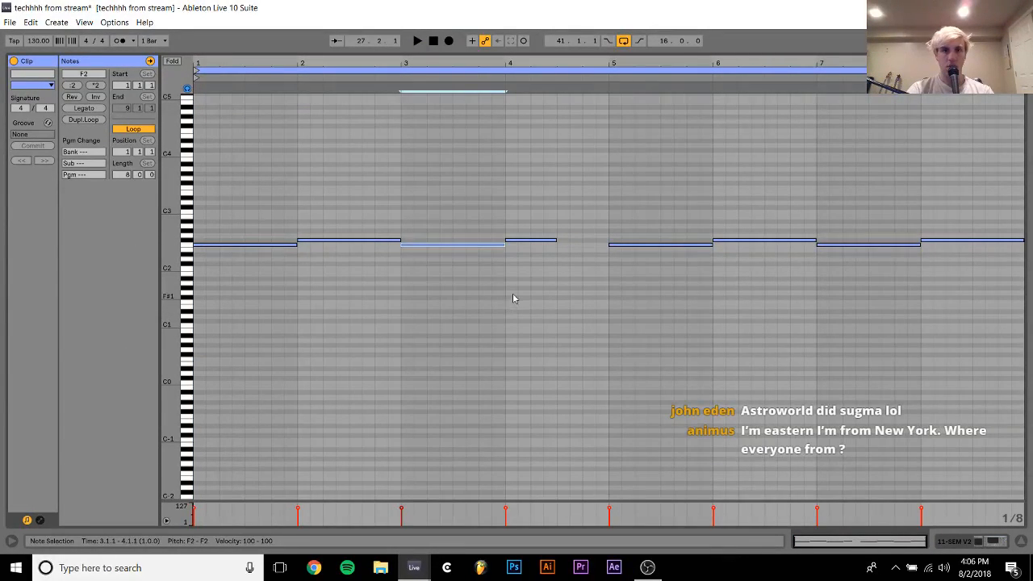
drag(512, 289, 527, 153)
double_click(563, 199)
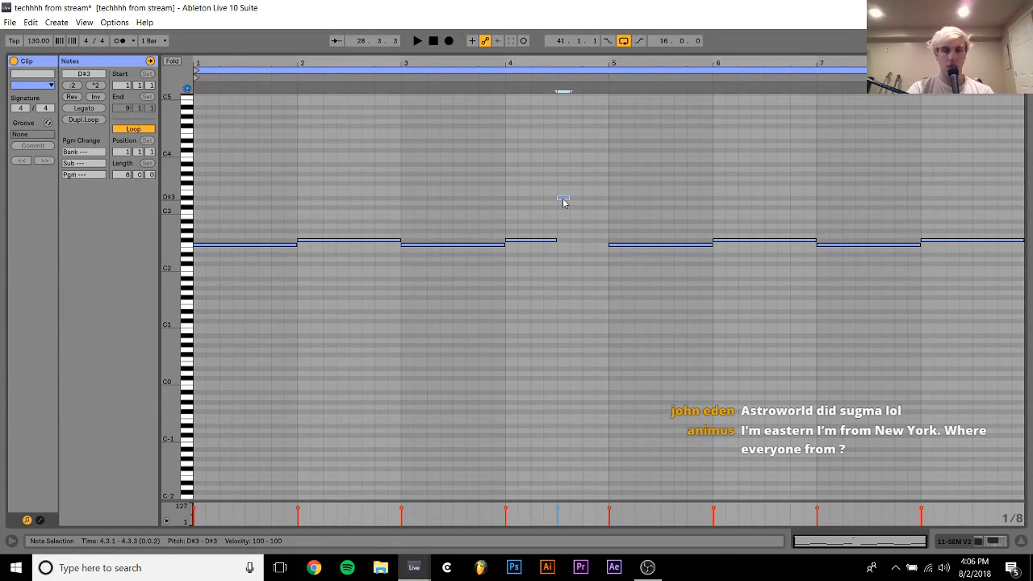
key(Down)
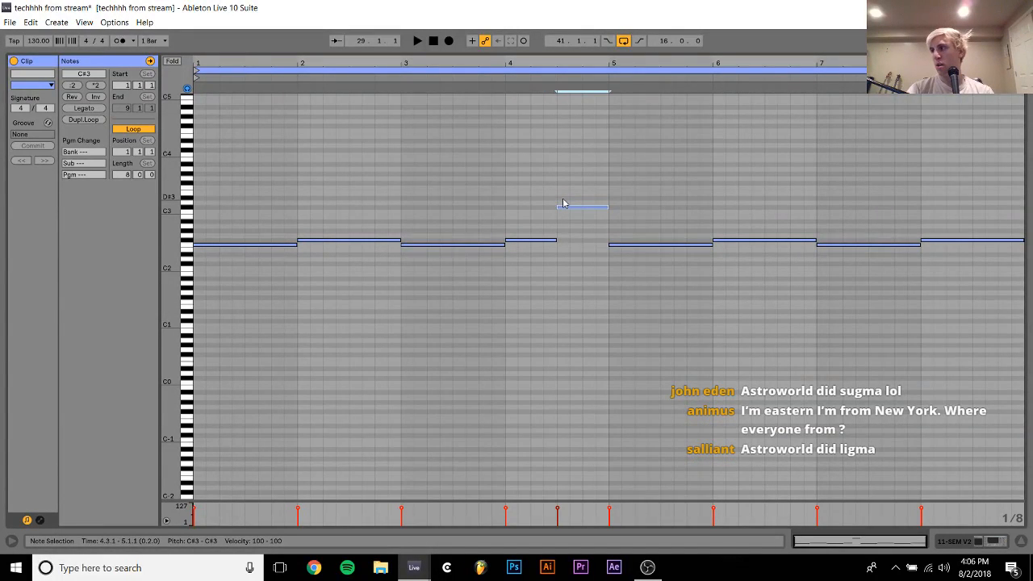
Play the section from bar 33 to audition the added C#3 note
key(space)
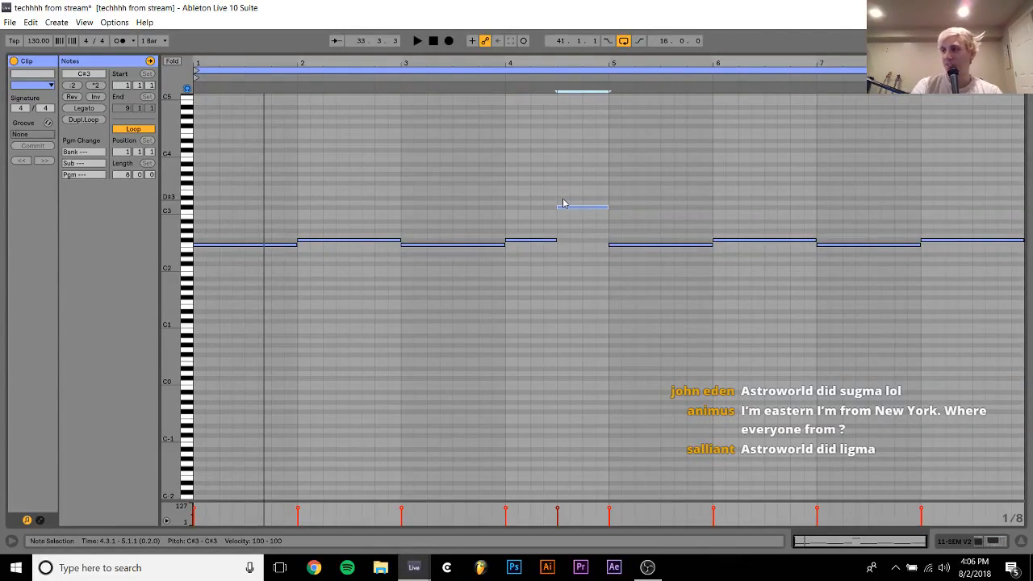
key(space)
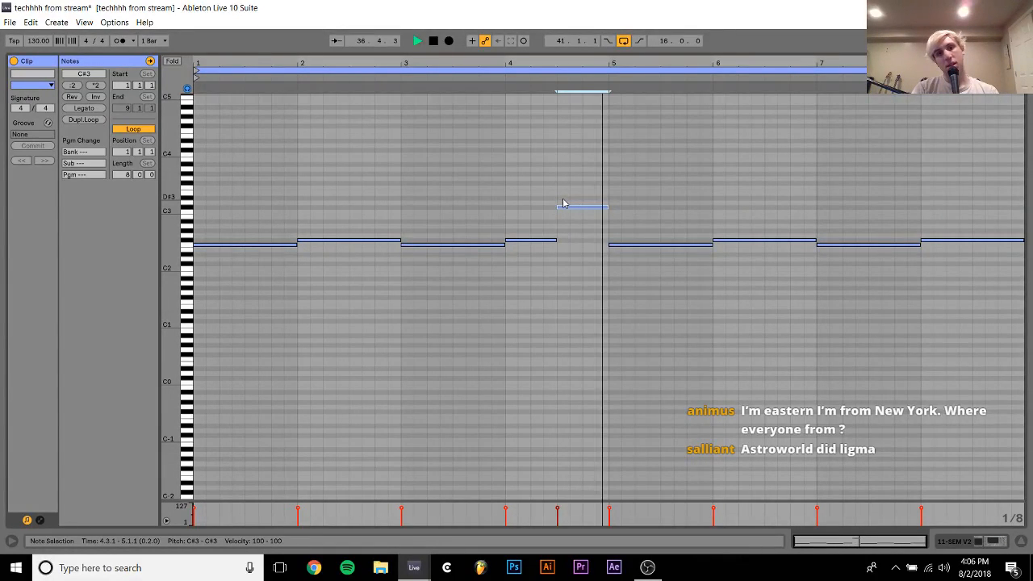
key(space)
drag(569, 199, 582, 242)
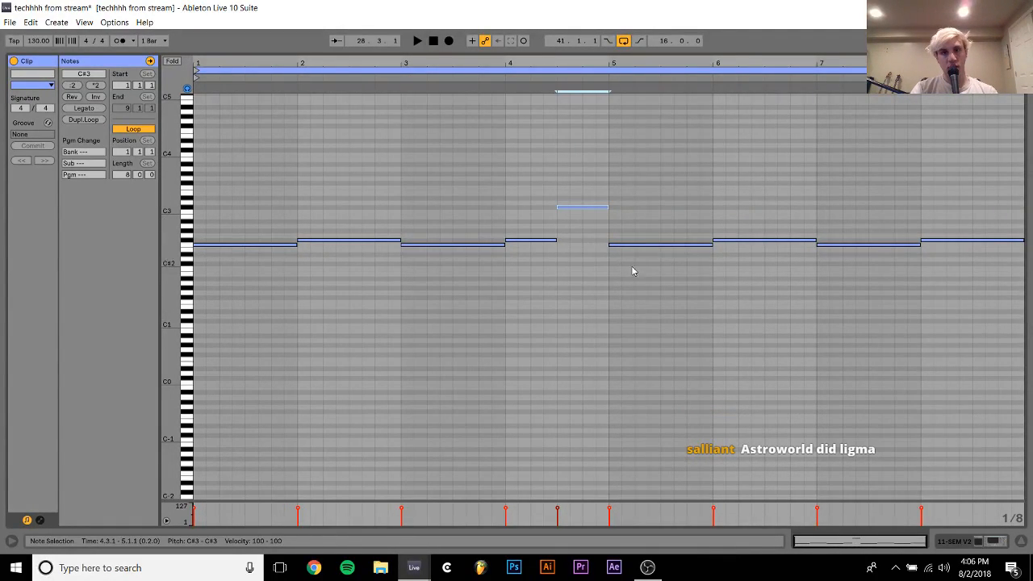
Replace the notes in bars 5 to 8 of the clip with a duplicate of the first four bars, and return to the track's devices
drag(647, 279, 1031, 183)
key(Delete)
key(ctrl+a)
key(ctrl+d)
key(space)
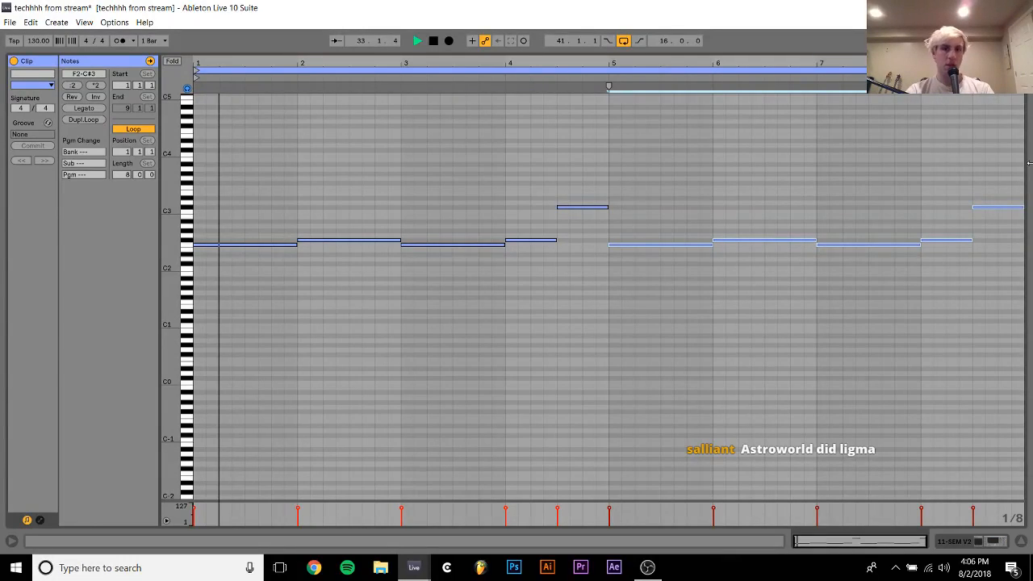
click(993, 541)
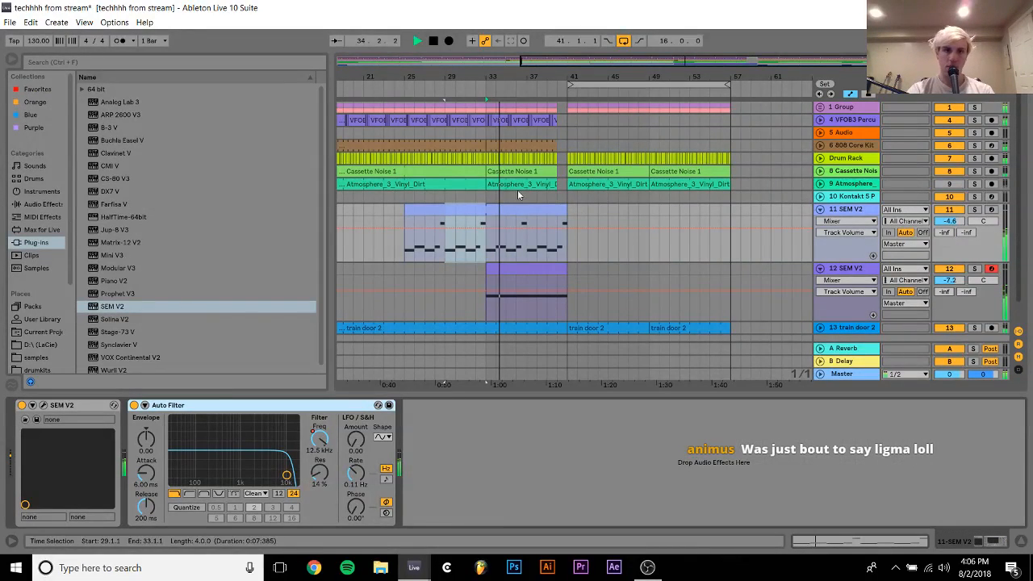
Set the arrangement loop region to bars 33 to 41, and switch looping off
drag(488, 258, 566, 214)
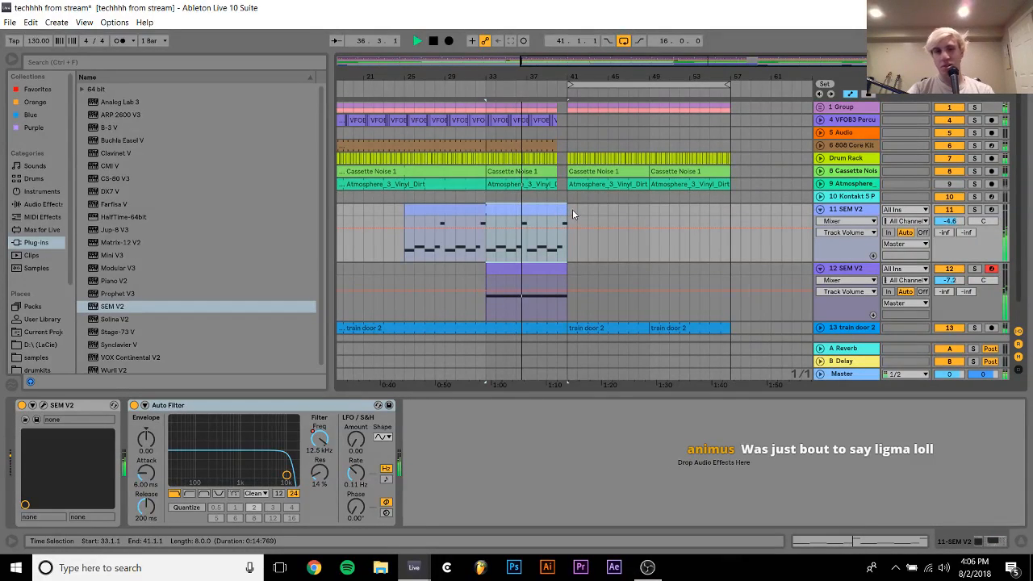
key(ctrl+l)
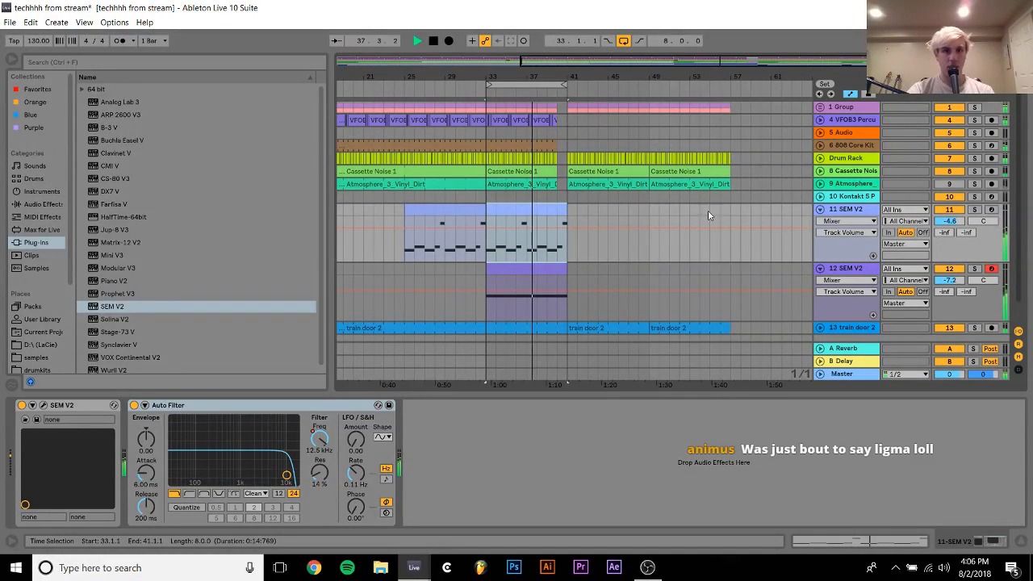
click(848, 221)
click(854, 221)
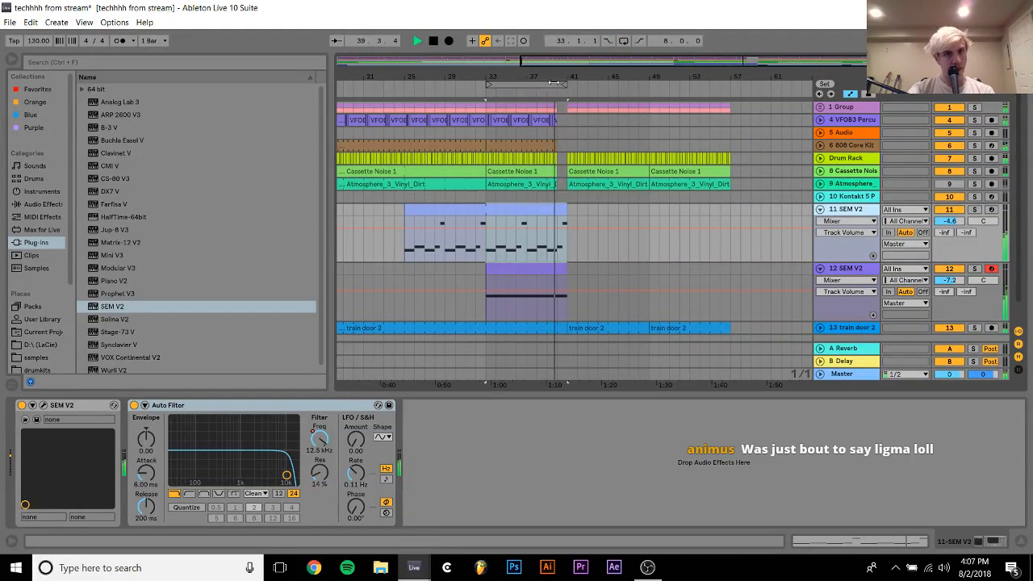
drag(554, 79, 553, 150)
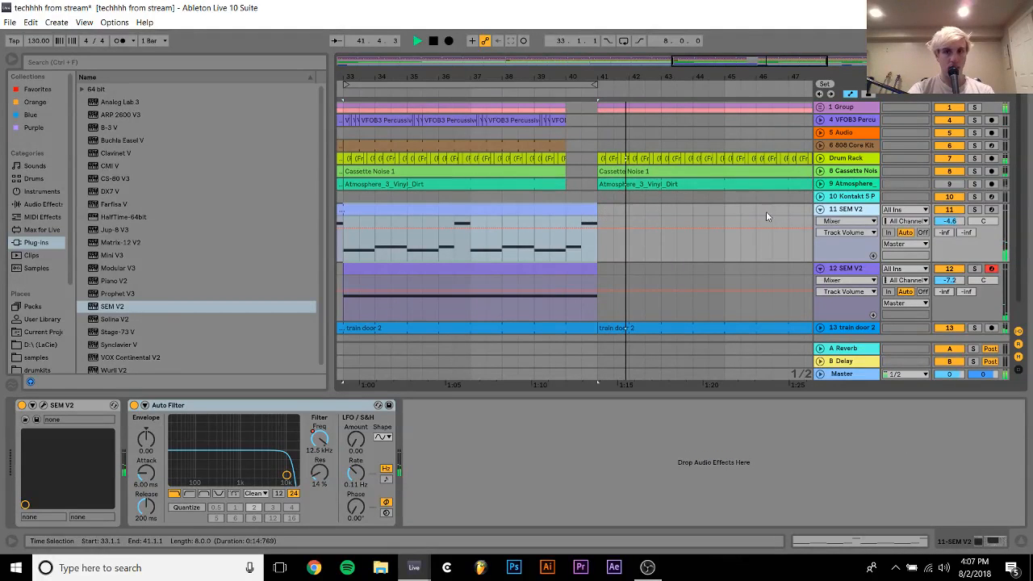
Fold both SEM V2 tracks and insert a new MIDI track below track 12
click(821, 210)
click(820, 222)
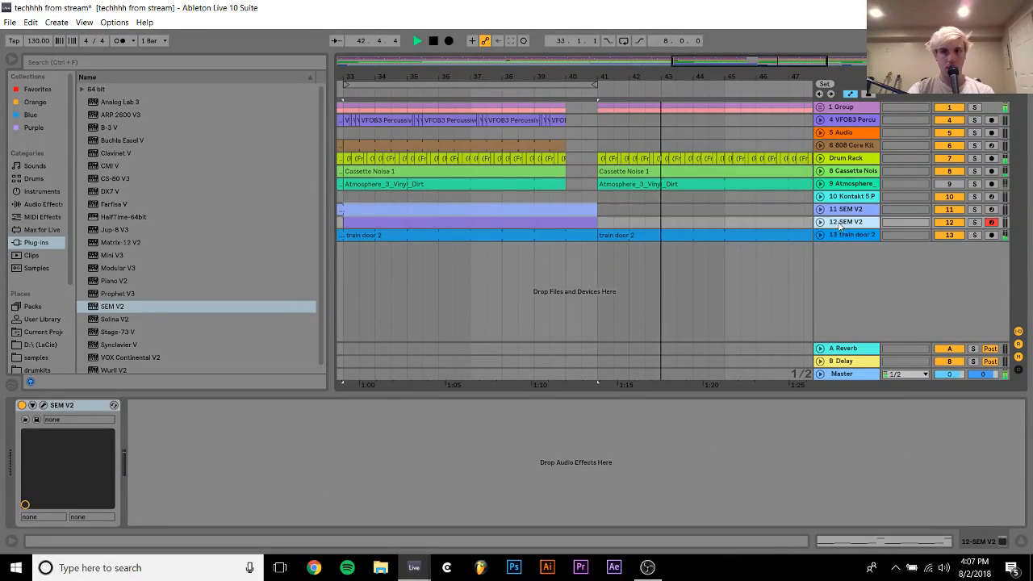
key(ctrl+shift+t)
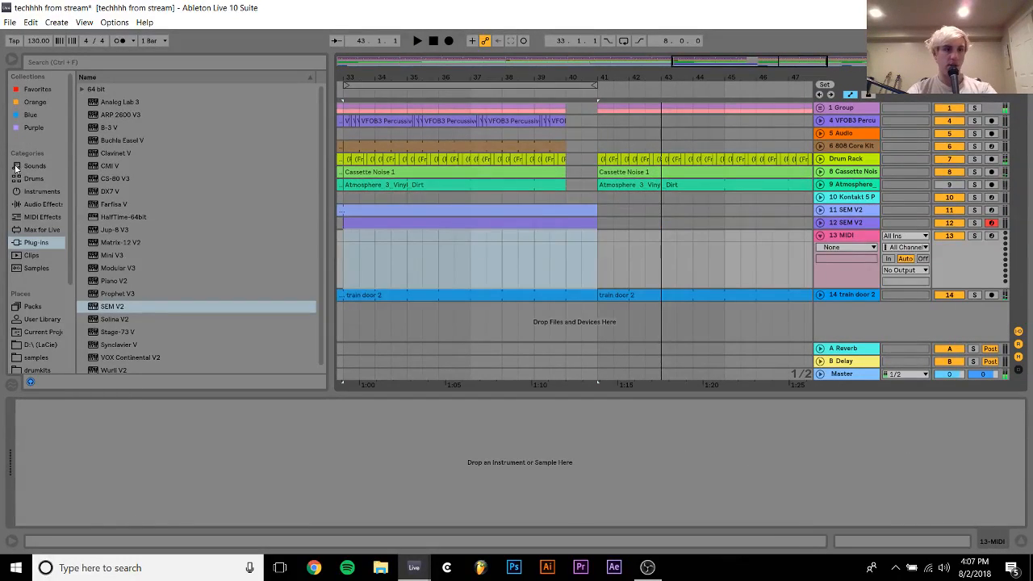
Search the samples folder for "brass"
click(35, 359)
click(125, 66)
text(b)
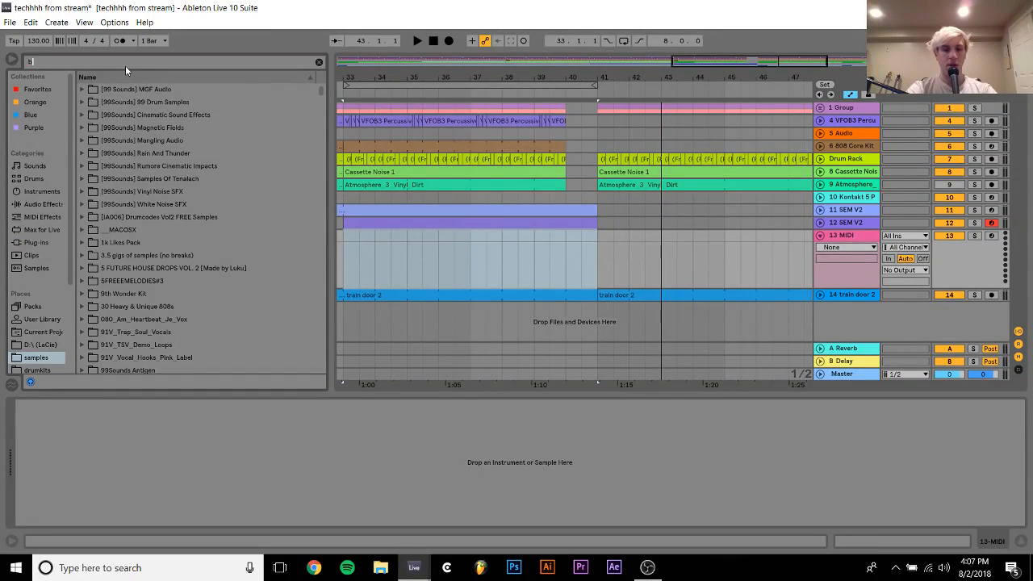
text(rass)
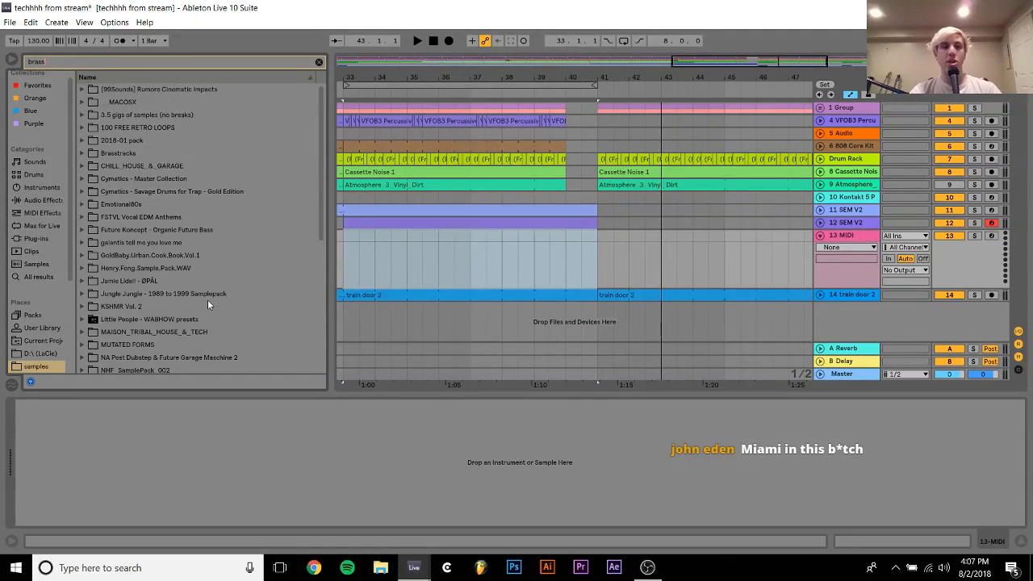
Clear the browser search and expand the KSHMR - Sounds of KSHMR VOL 2 folder in the samples location
scroll(208, 299, down, 5)
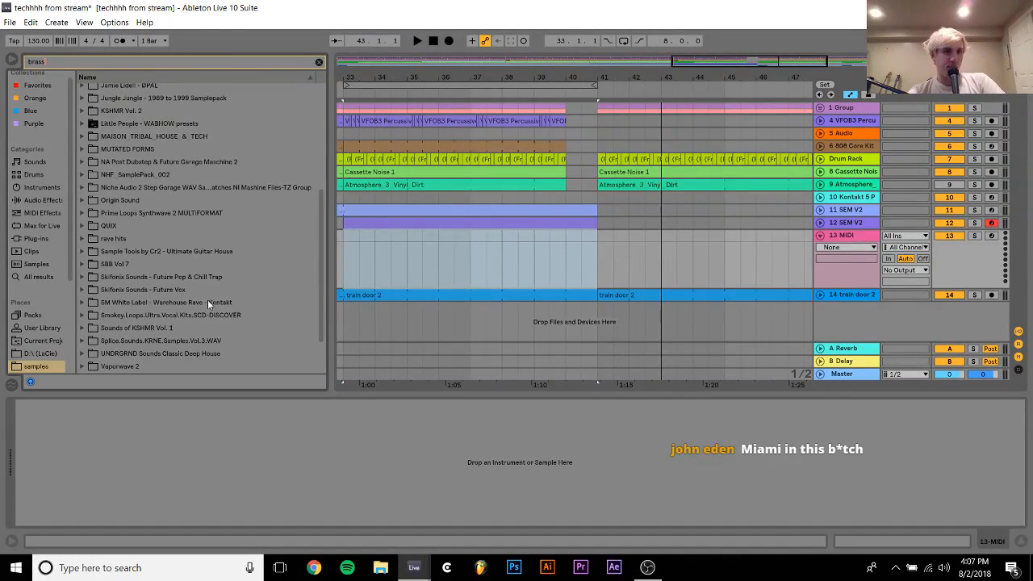
click(318, 61)
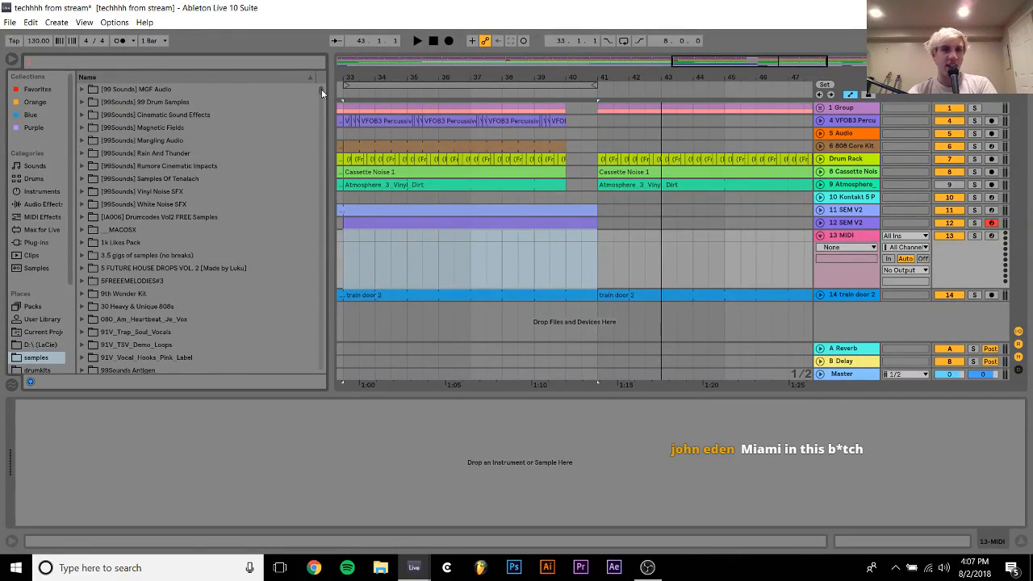
drag(322, 88, 327, 186)
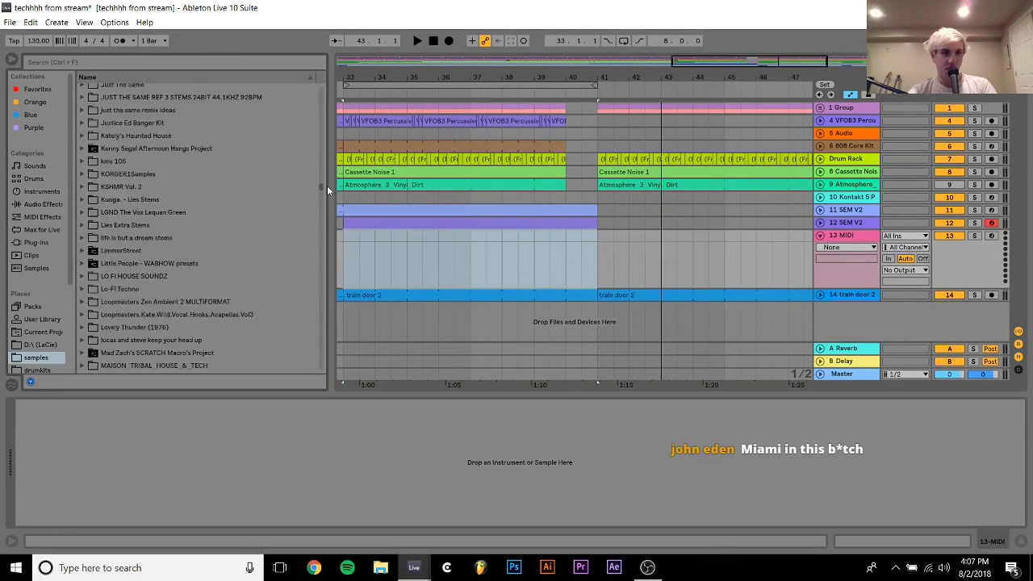
click(145, 234)
key(Up)
key(Up)
key(Up)
key(Up)
key(Right)
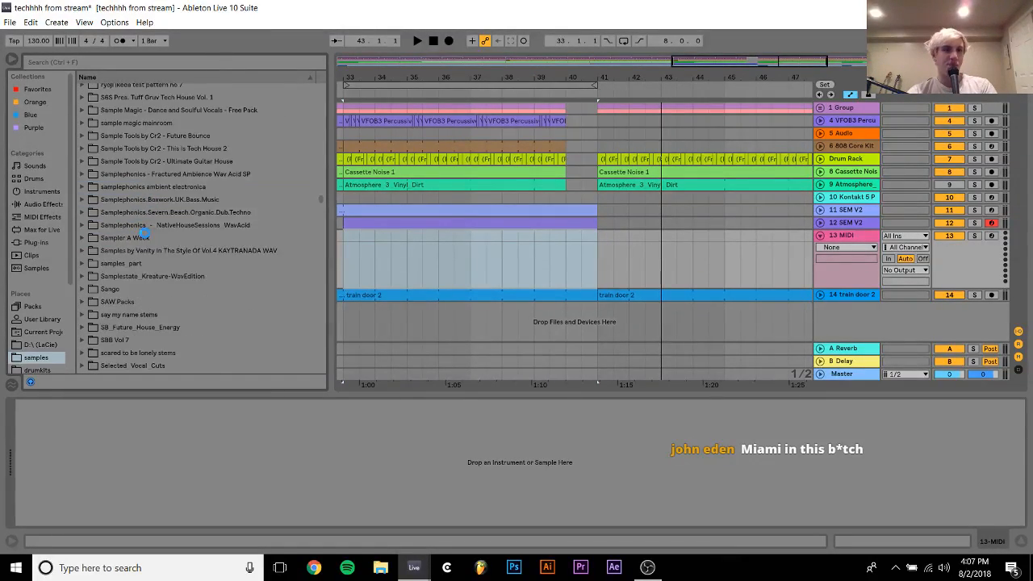
key(Down)
key(Down)
key(Down)
key(Down)
key(Down)
key(Down)
key(Down)
key(Down)
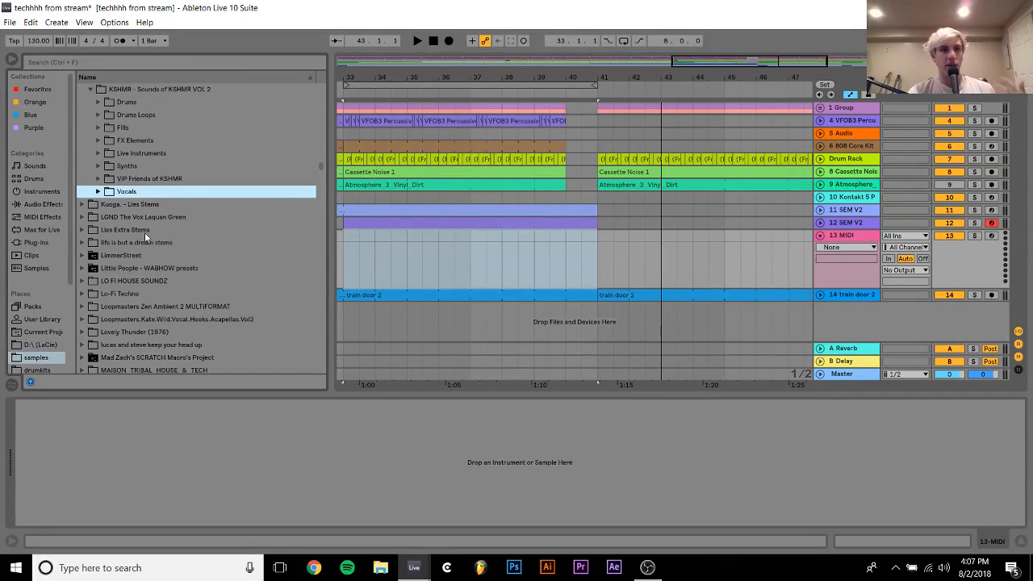
Expand Live Instruments and its Orchestral Instruments subfolder, and select the Brass folder
key(Up)
key(Up)
key(Up)
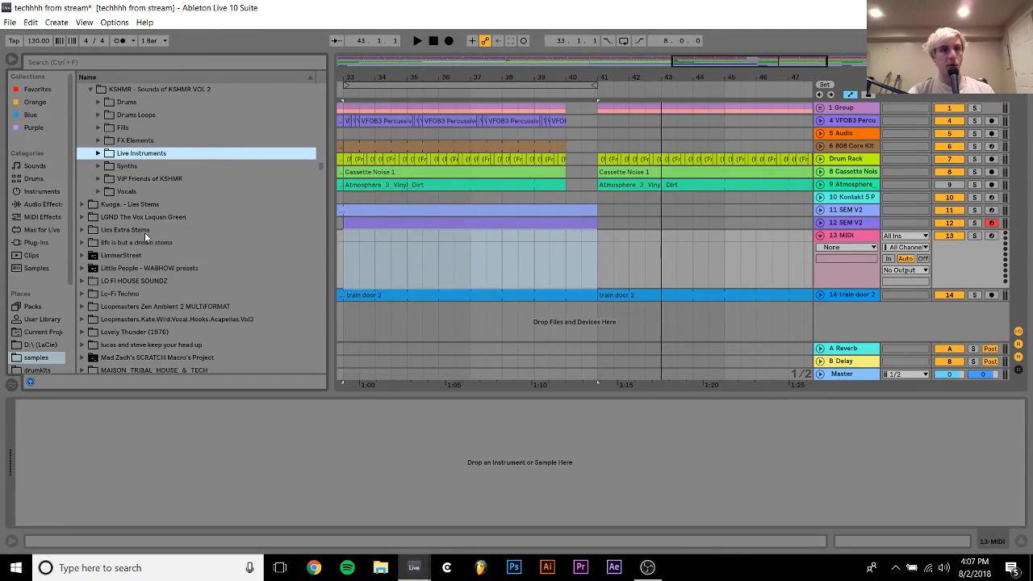
key(Right)
key(Down)
key(Down)
key(Down)
key(Right)
key(Down)
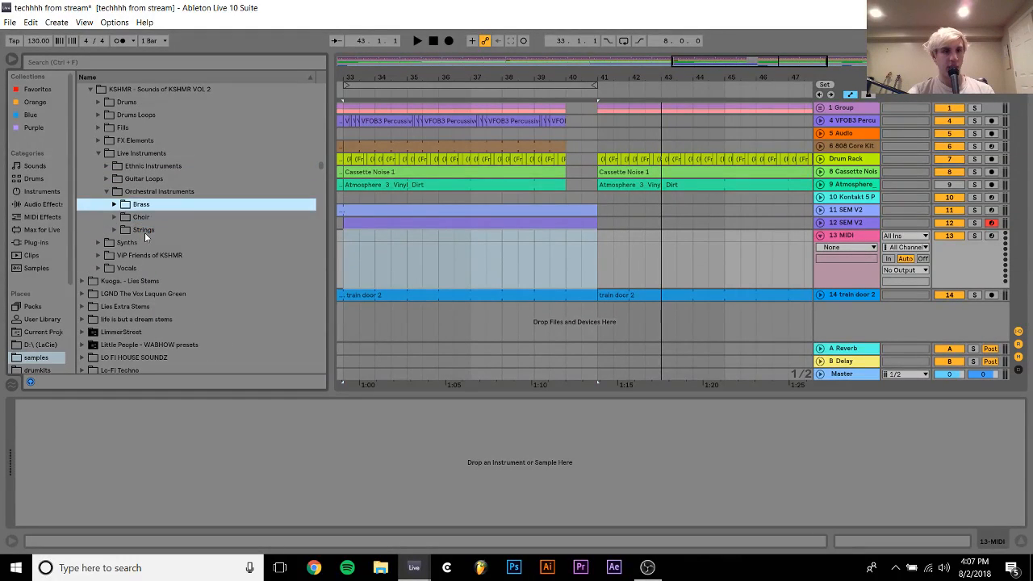
Open the Brass Stabs folder and audition its four samples, ending on KSHMR Brass Stab 03 - (F).wav
key(Right)
key(Down)
key(Down)
key(Down)
key(Right)
key(Down)
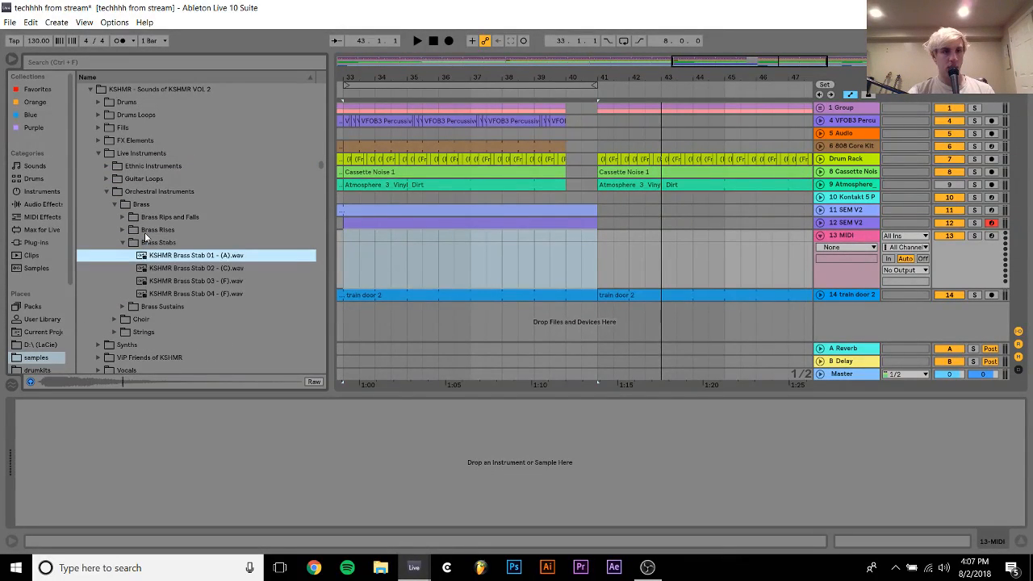
key(Down)
key(Down)
key(Down)
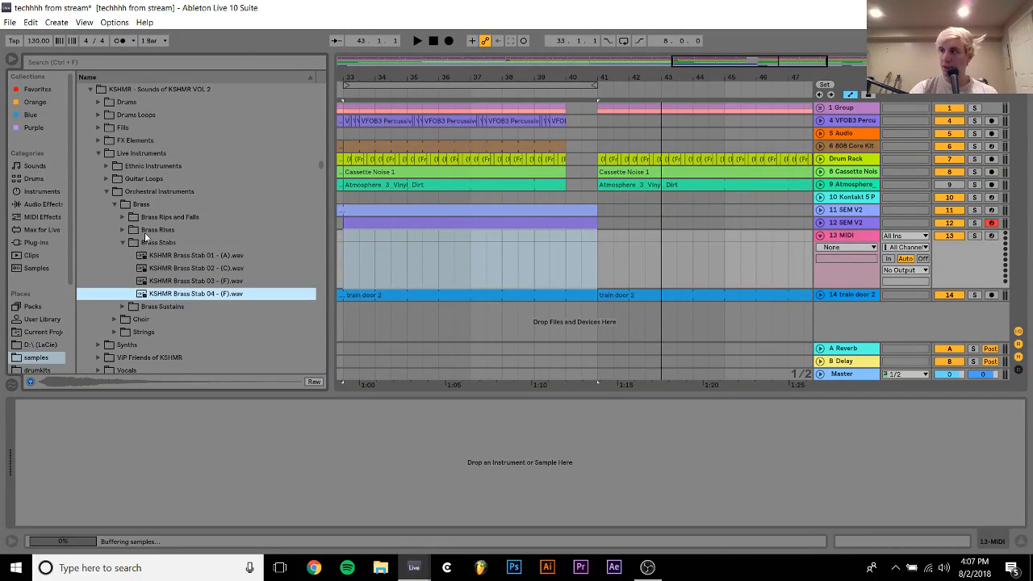
key(Down)
key(Up)
key(Up)
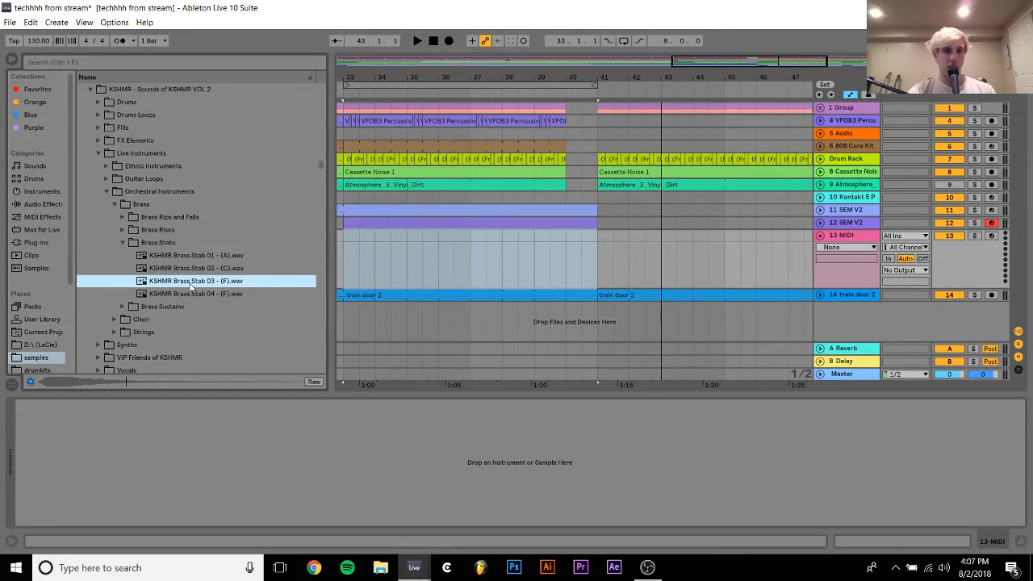
Place KSHMR Brass Stab 03 - (F).wav on track 13 at the start of bar 41
drag(192, 284, 601, 259)
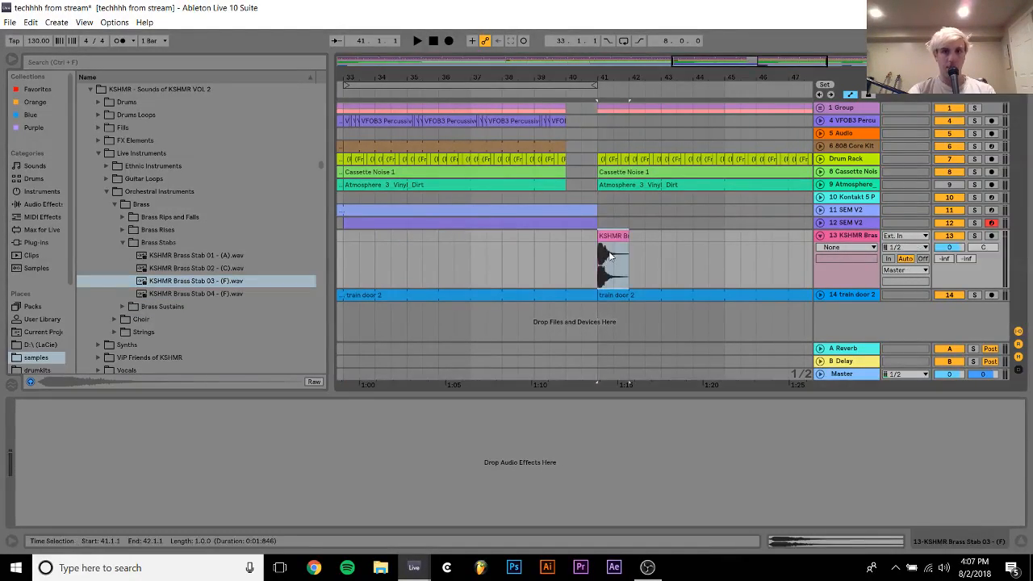
double_click(612, 254)
click(158, 75)
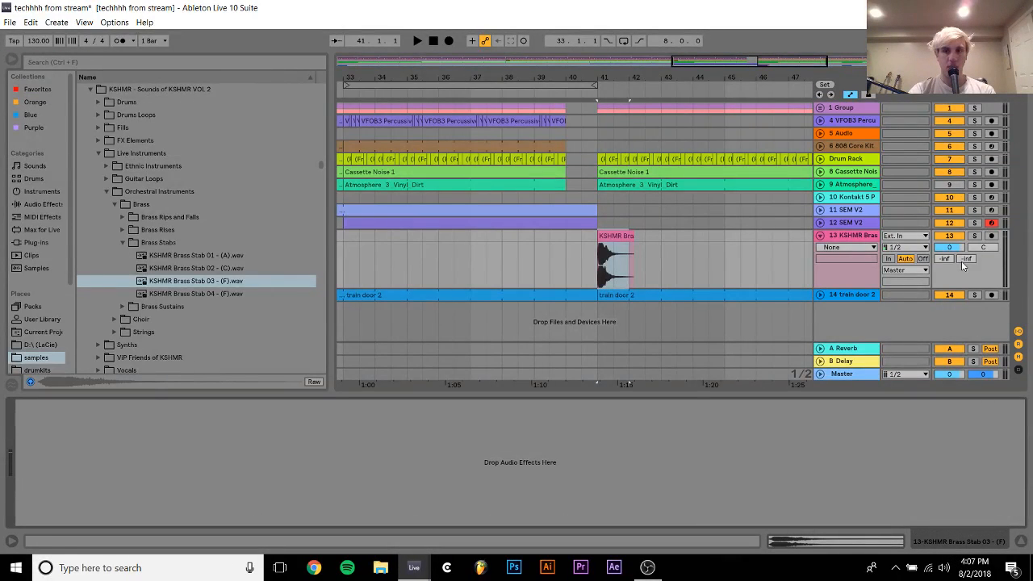
Solo the brass stab track and lower its volume to -6.3 dB during playback
click(975, 235)
key(space)
drag(952, 247, 953, 252)
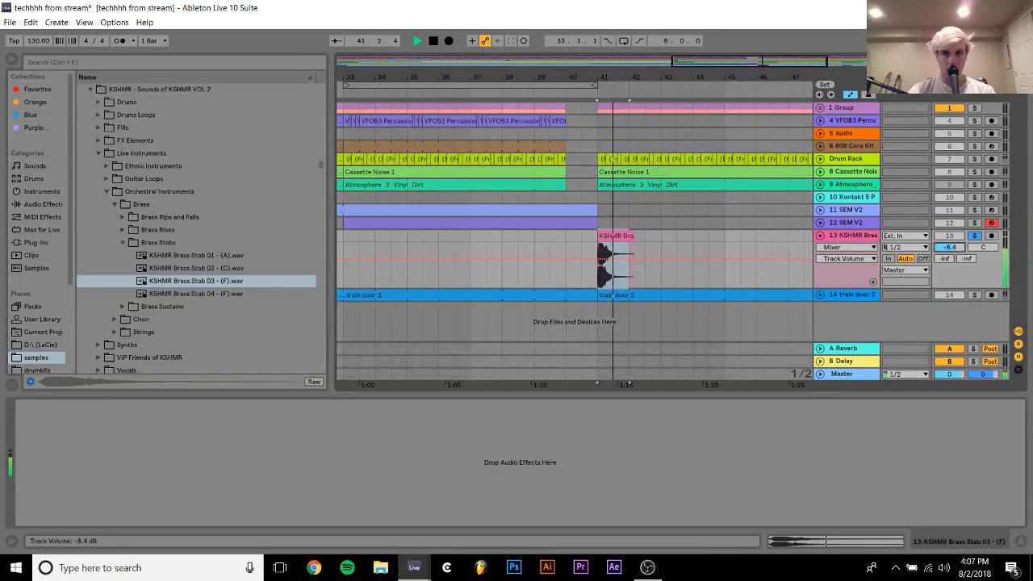
Add an Auto Filter to the brass stab track and set its low-pass to 381 Hz with 9.3% resonance
click(41, 205)
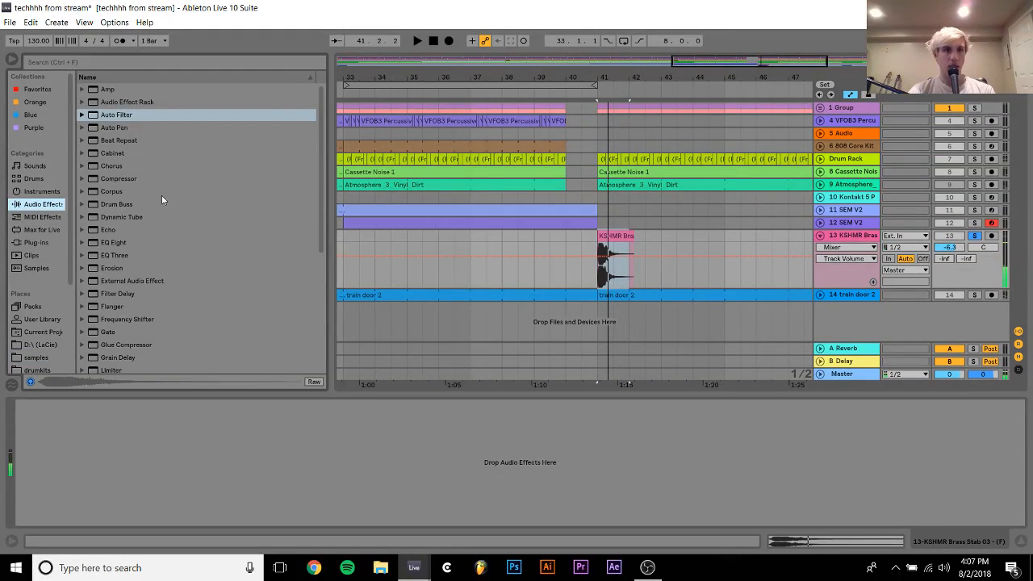
double_click(117, 114)
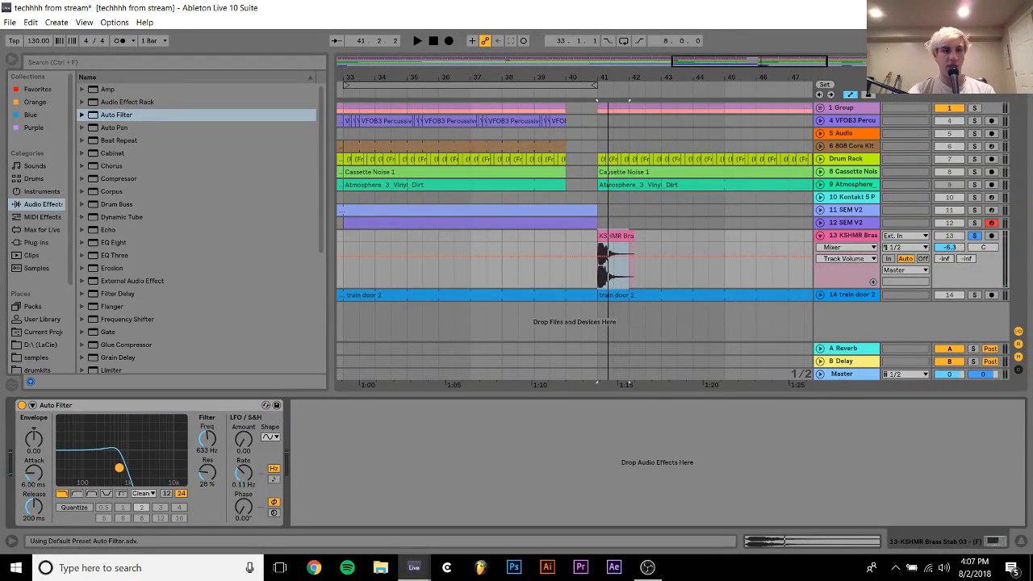
mouse_move(117, 460)
mouse_down()
mouse_move(103, 455)
mouse_move(112, 455)
mouse_up()
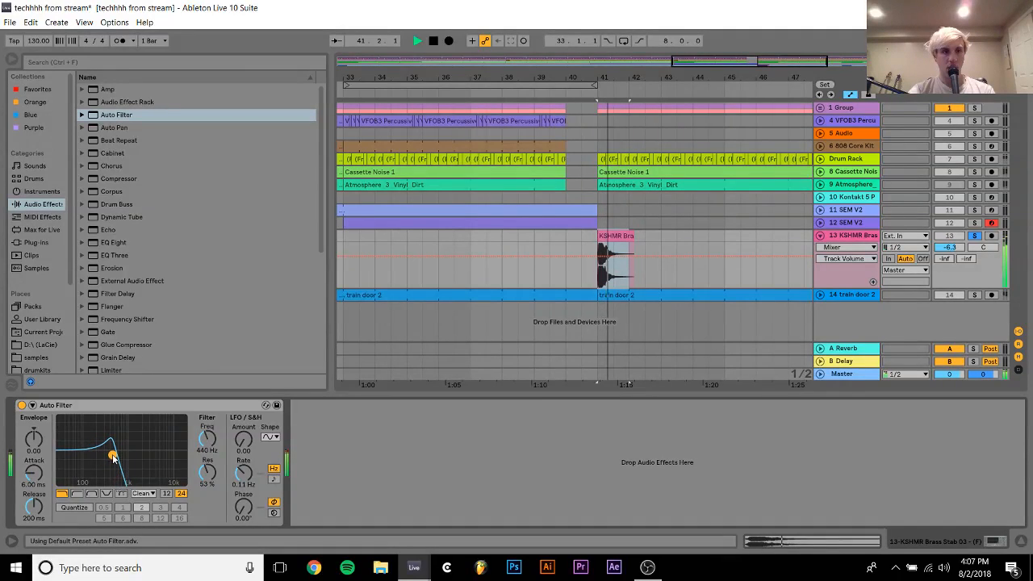
key(space)
click(36, 242)
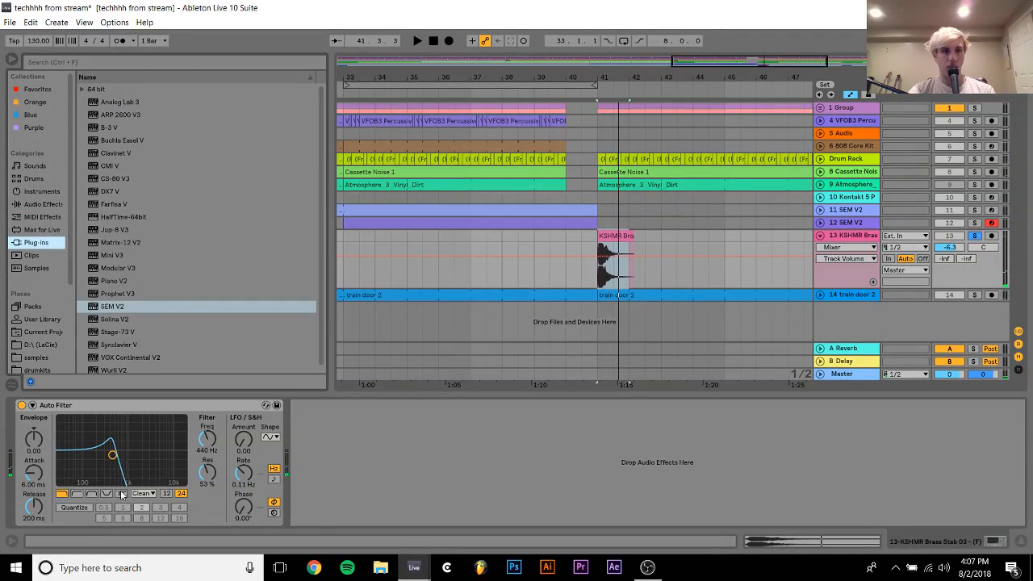
click(110, 478)
key(space)
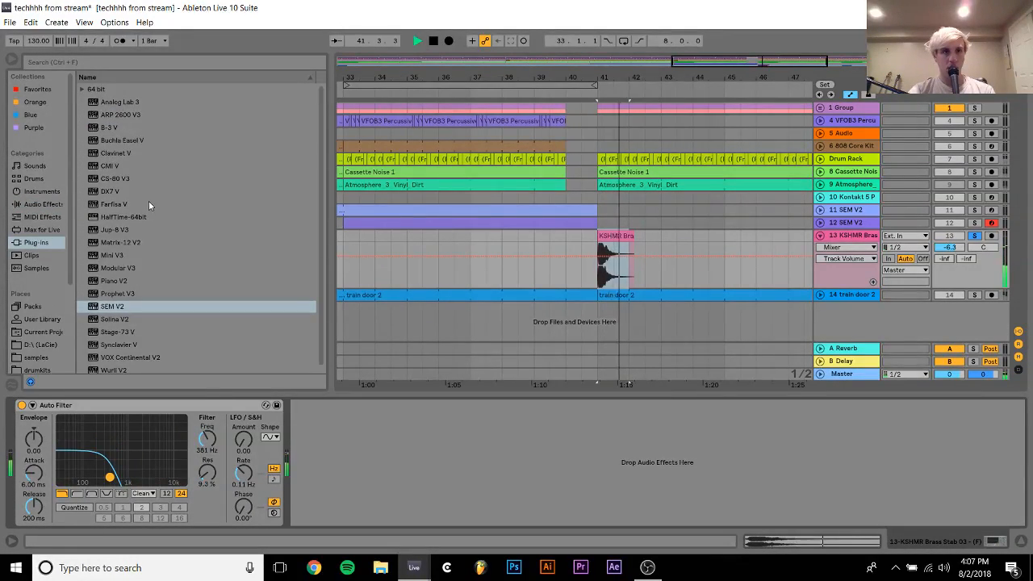
key(space)
Add ValhallaVintageVerb after the Auto Filter with 56.4% mix and 5.80 s decay, and close its window
click(81, 89)
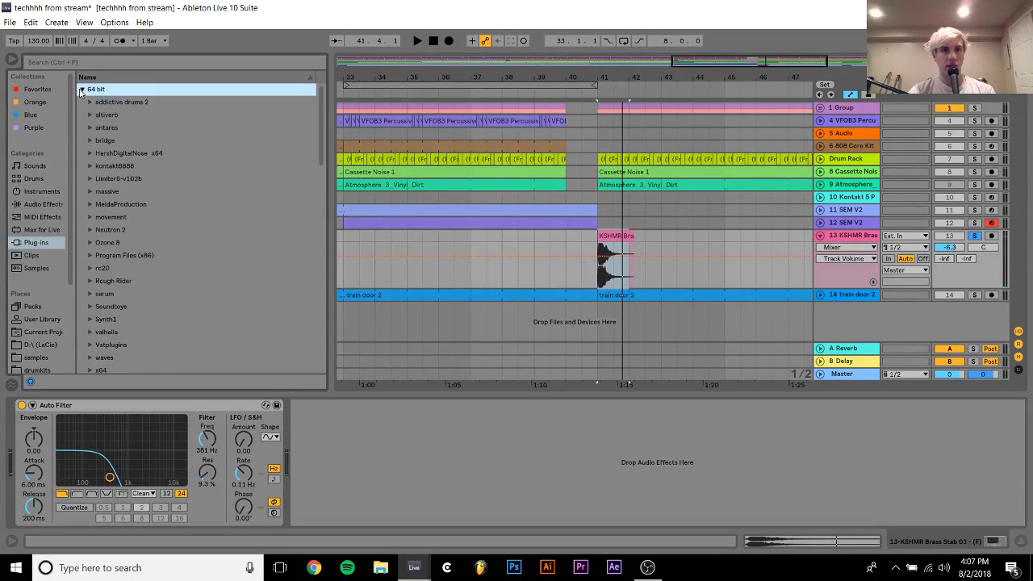
scroll(125, 295, down, 7)
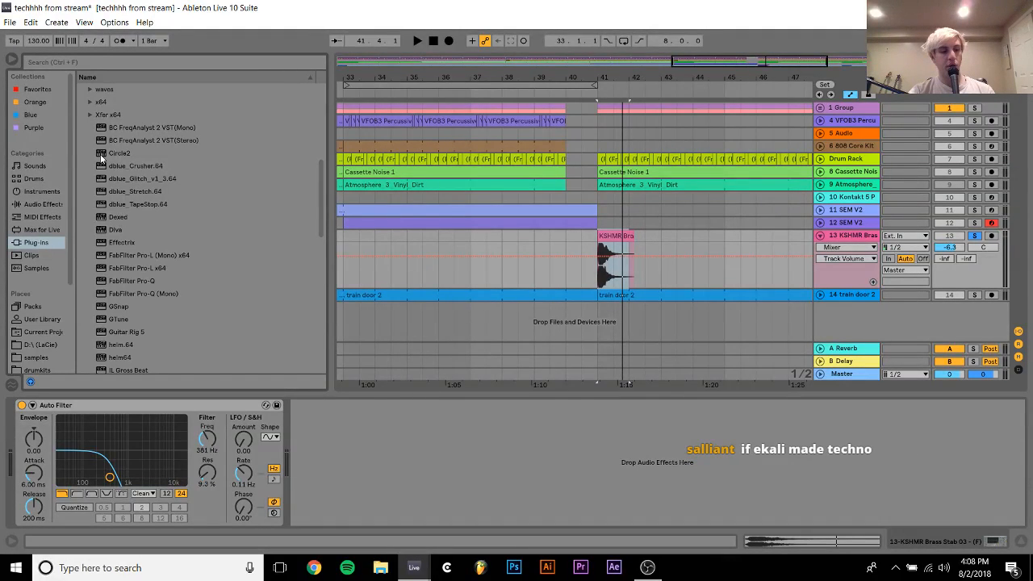
scroll(88, 98, up, 3)
click(88, 88)
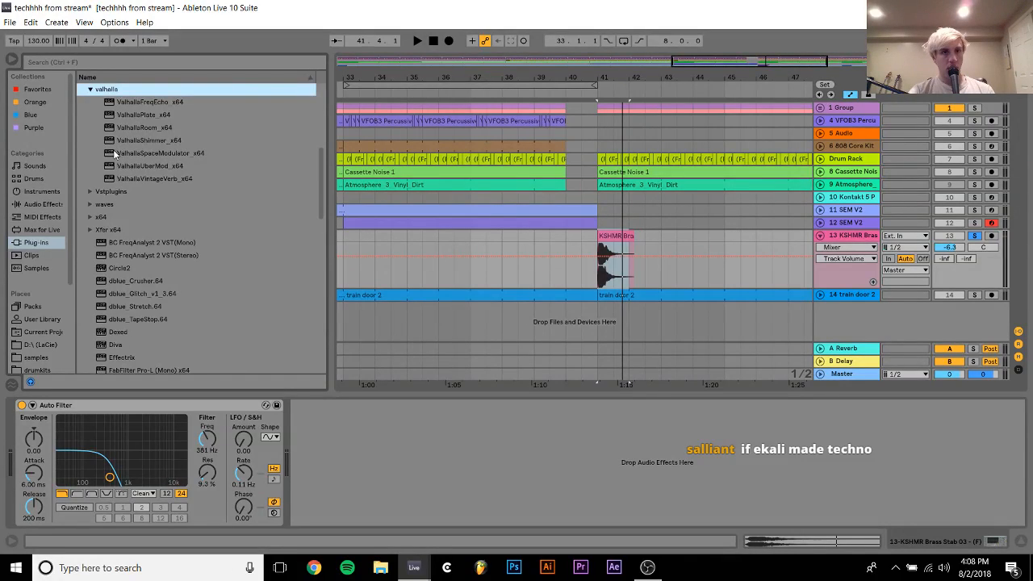
double_click(141, 178)
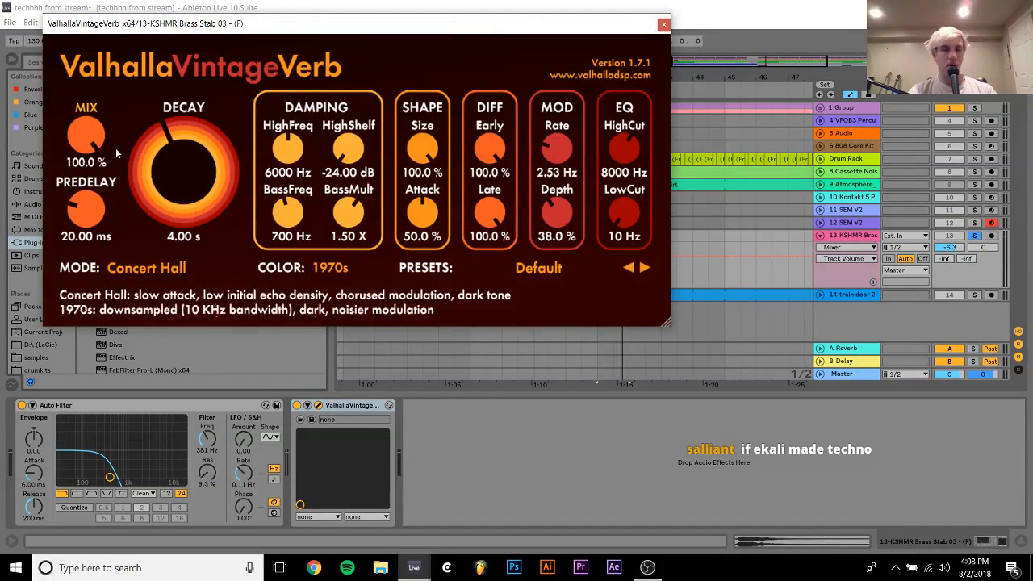
drag(80, 129, 81, 174)
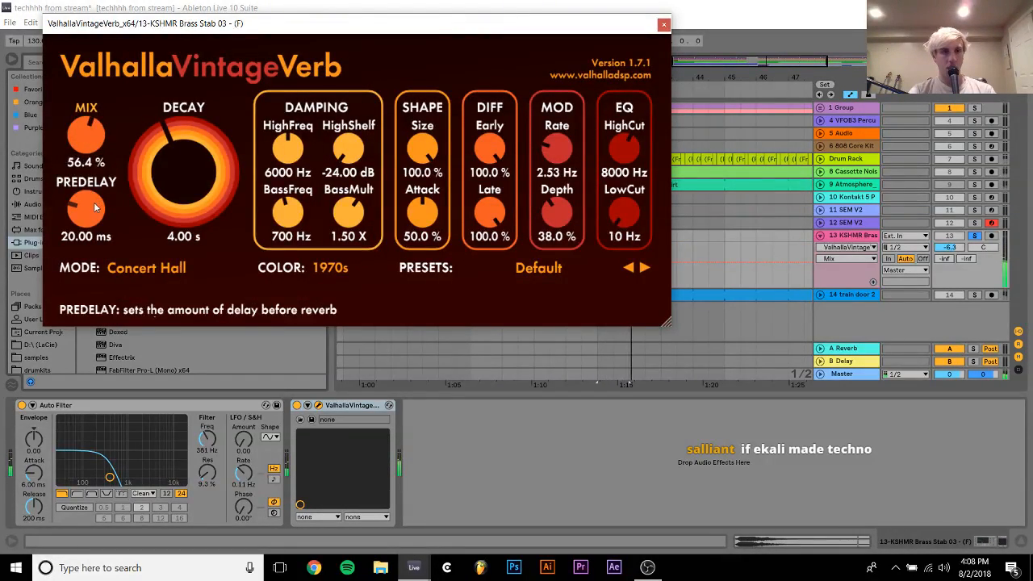
scroll(171, 177, up, 3)
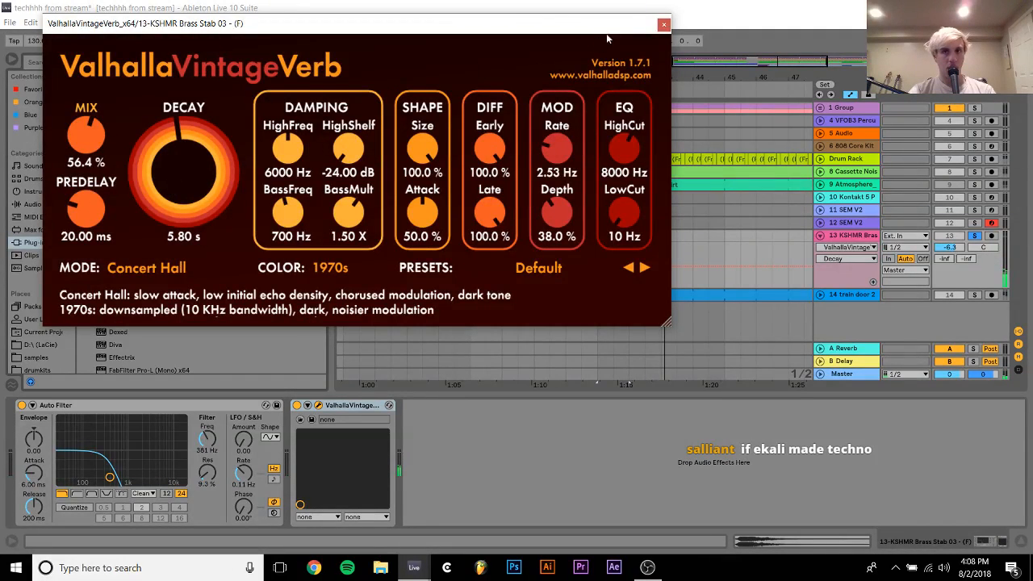
click(666, 26)
Set the brass Auto Filter to 732 Hz with 27% resonance, and unsolo the track
drag(143, 462, 121, 470)
key(space)
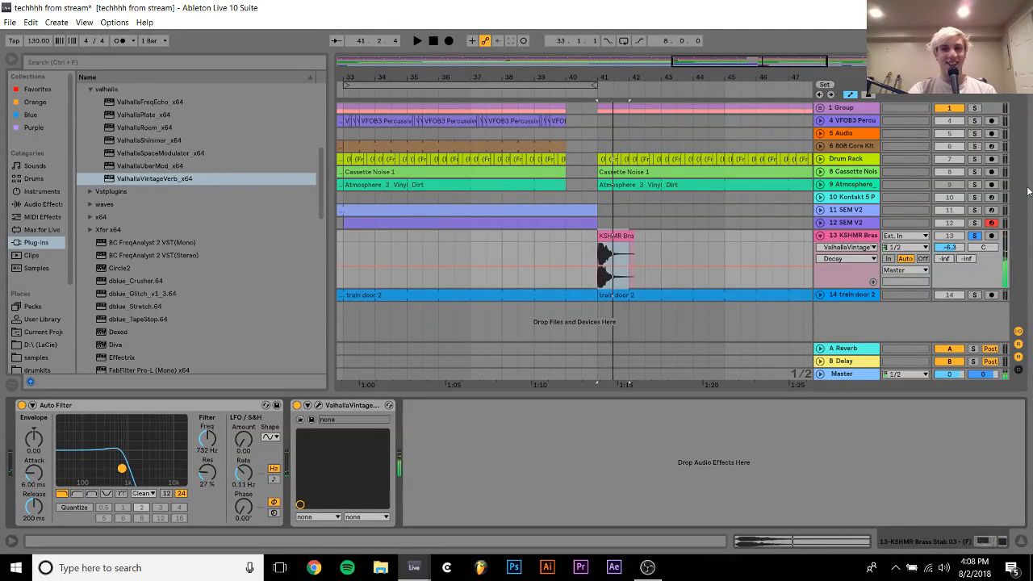
click(976, 235)
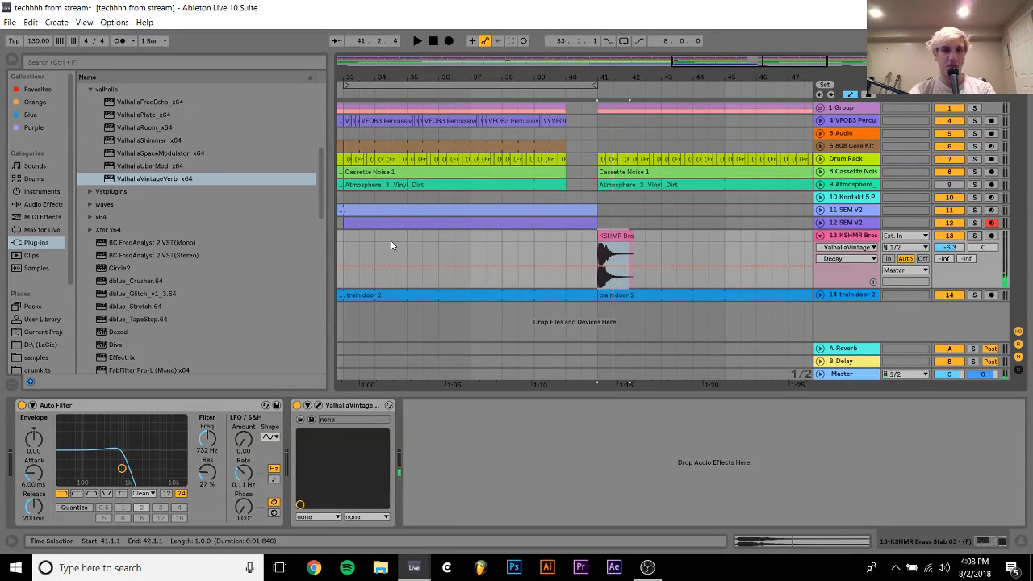
Play the arrangement from bar 39 and lower the brass stab track's volume to -18.1 dB
key(space)
click(535, 246)
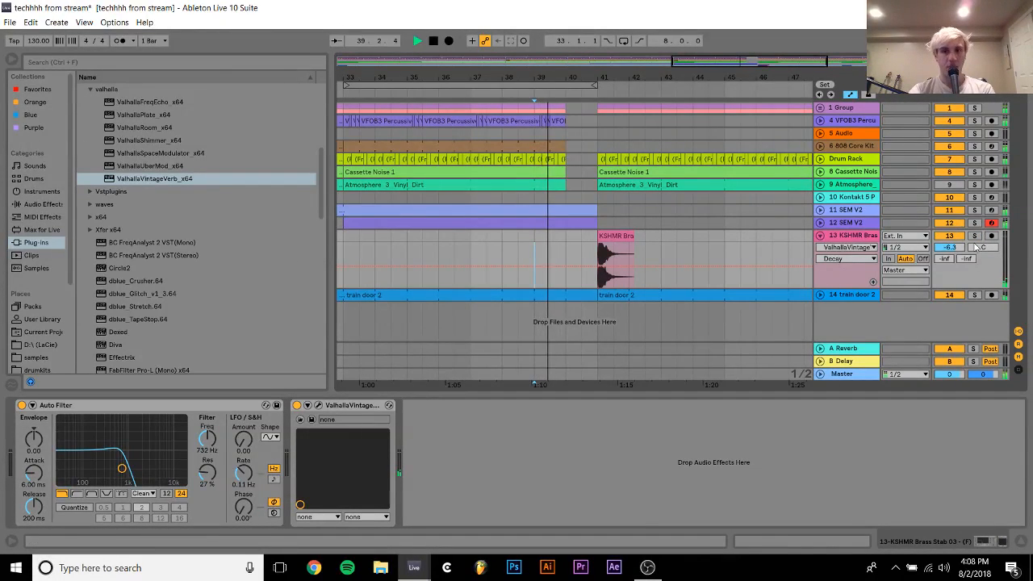
drag(951, 247, 951, 251)
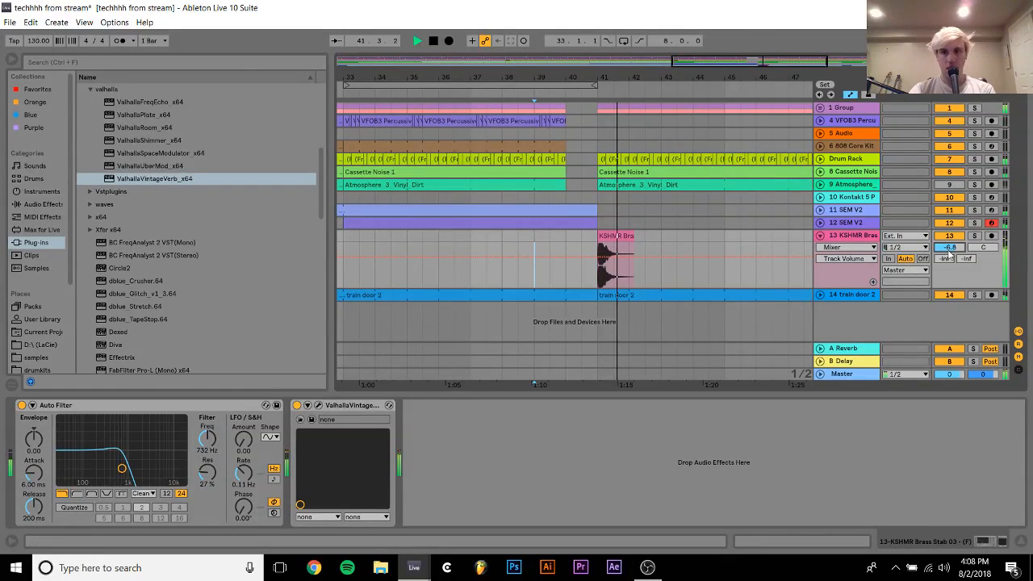
drag(951, 251, 946, 251)
key(space)
key(space)
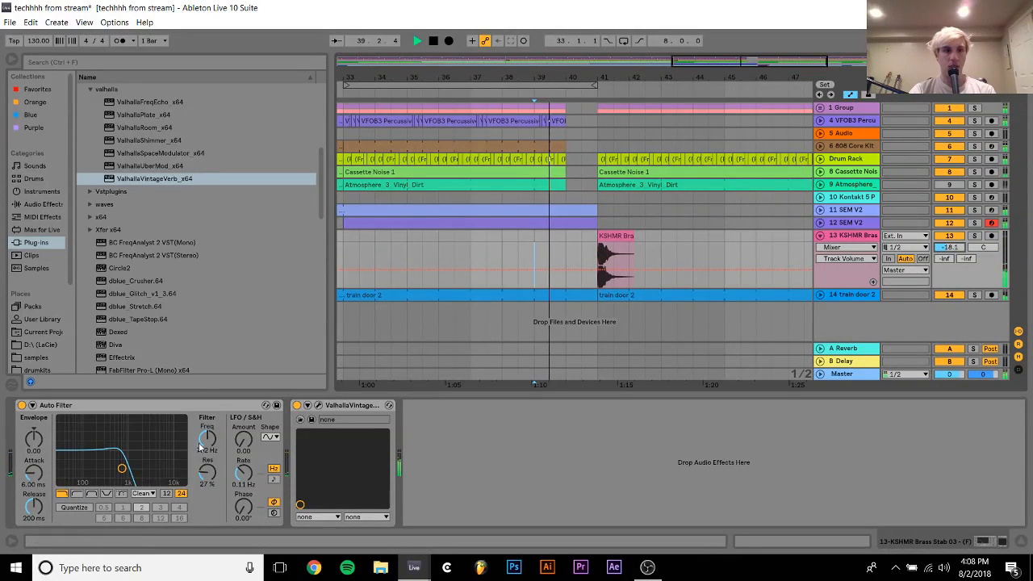
Set the brass Auto Filter to 1.17 kHz with 21% resonance and the track volume to -18.6 dB while playing
mouse_move(122, 468)
mouse_down()
mouse_move(143, 456)
mouse_move(131, 472)
mouse_up()
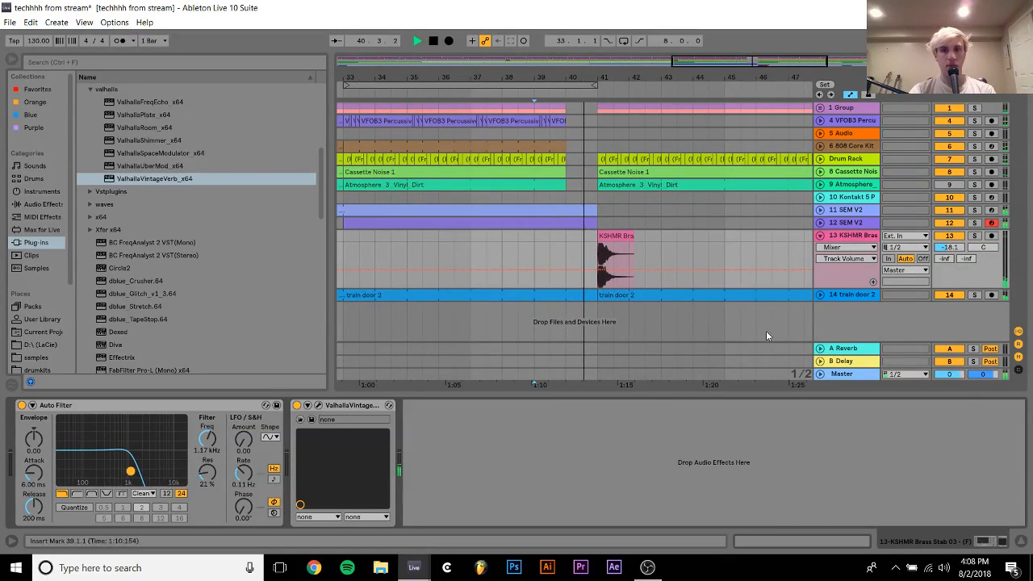
click(950, 248)
drag(950, 248, 945, 251)
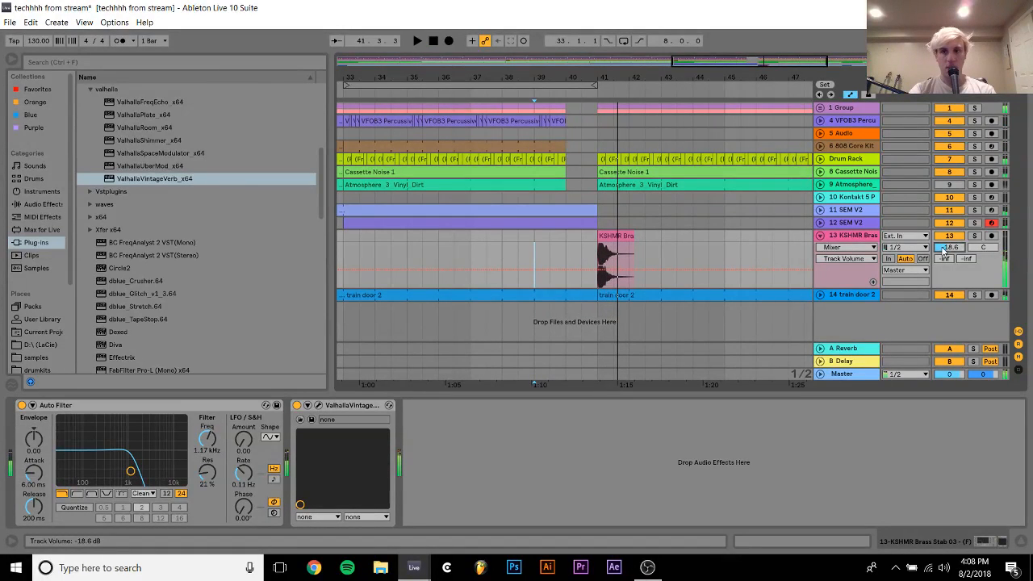
Add LFOTool after the reverb on the brass track, lower its curve's end points to zero and move the peak slightly earlier
click(855, 240)
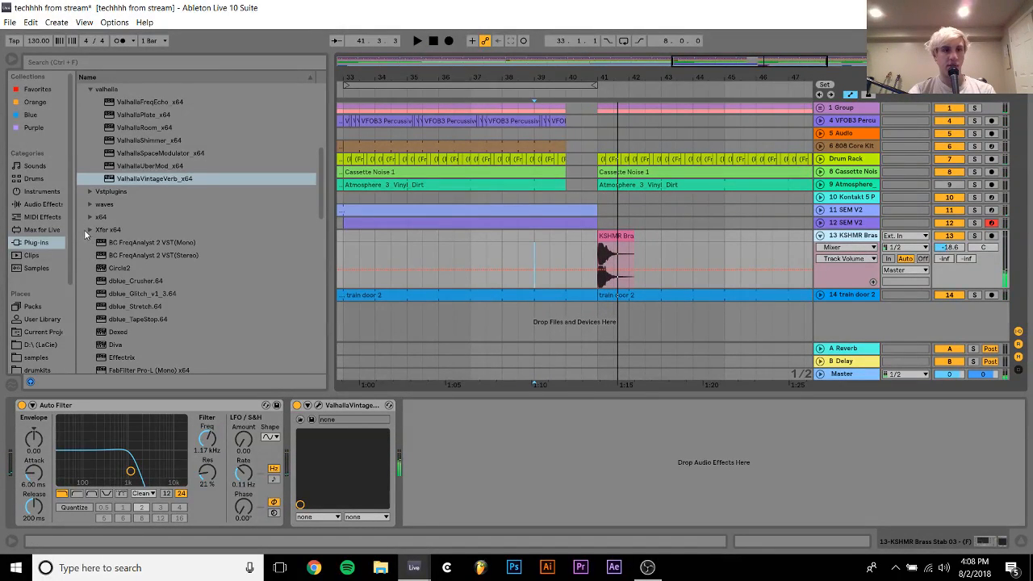
click(84, 229)
click(89, 232)
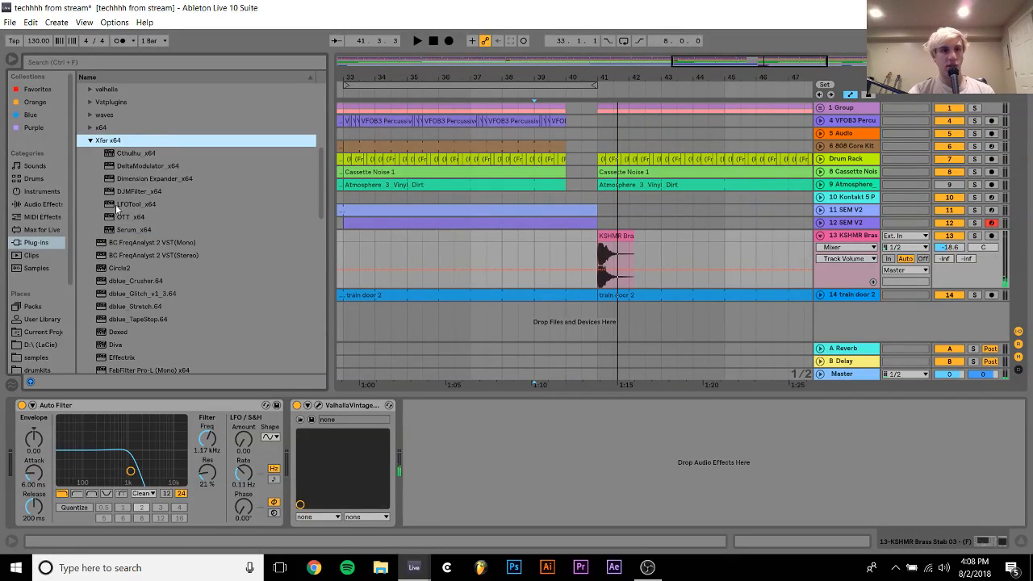
double_click(116, 204)
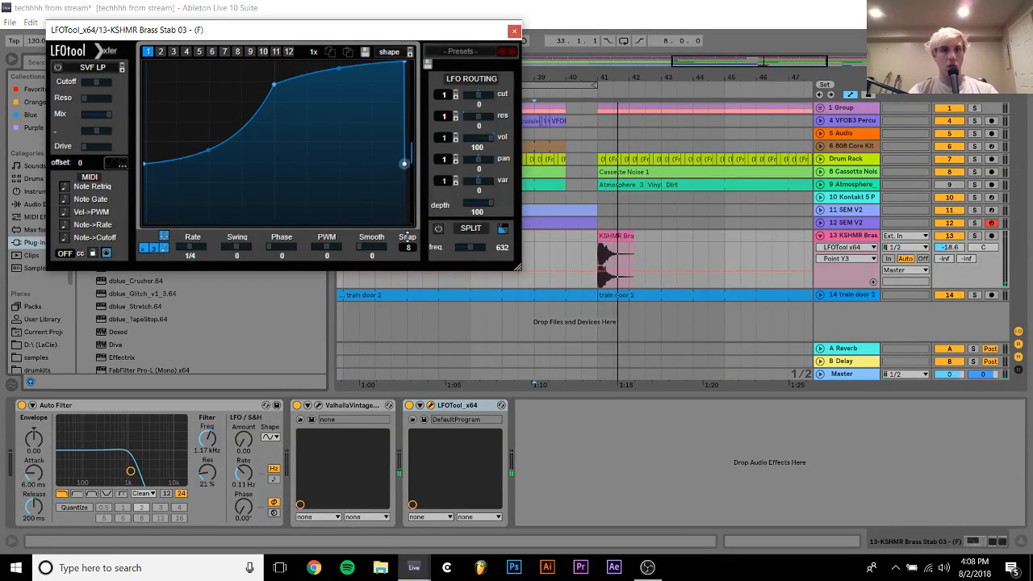
drag(405, 166, 405, 222)
drag(402, 61, 397, 61)
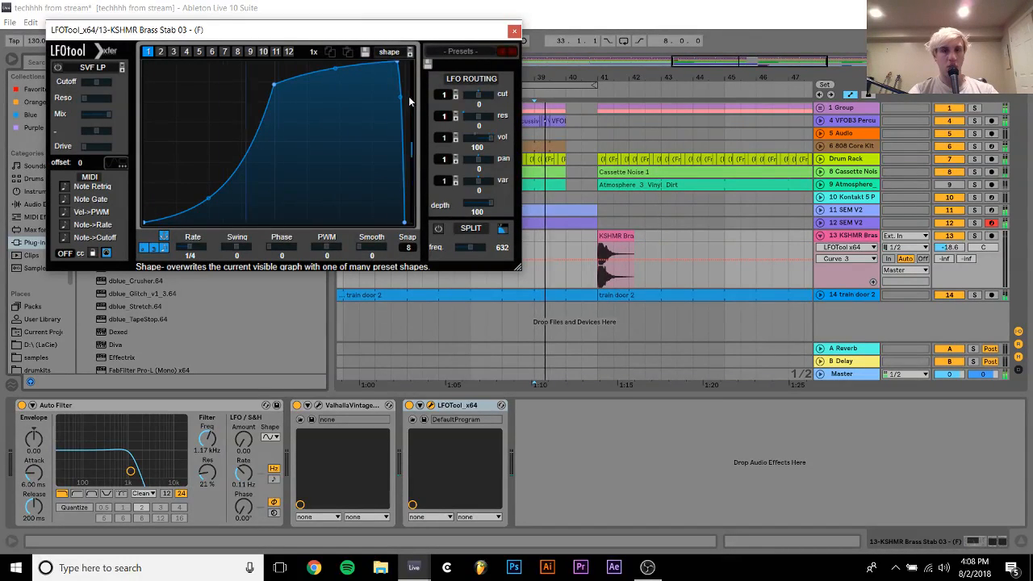
Try the brass Auto Filter at 19.9 kHz with 2.7% resonance, playing the brass clip from bar 41
click(514, 31)
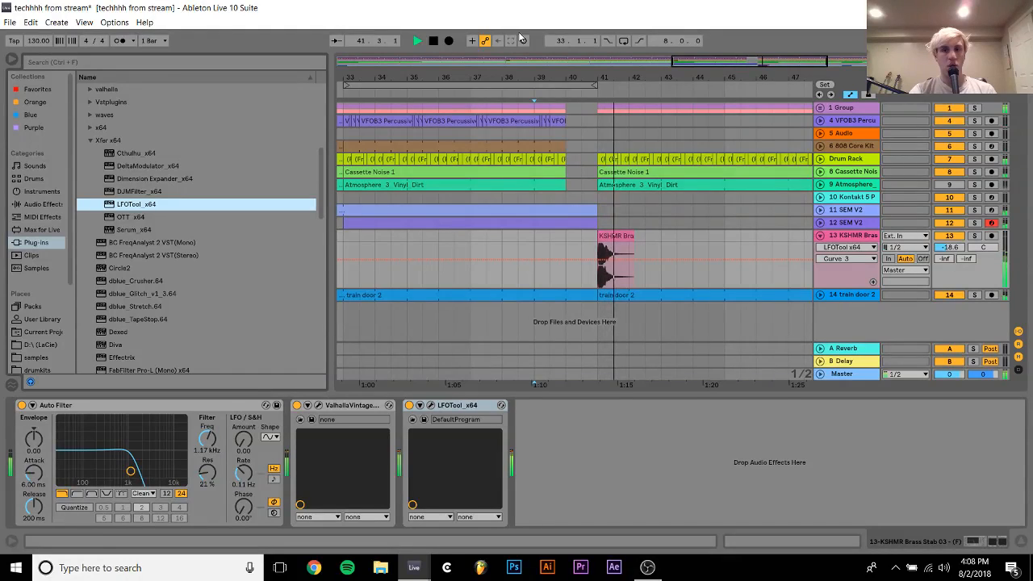
drag(130, 471, 182, 476)
key(space)
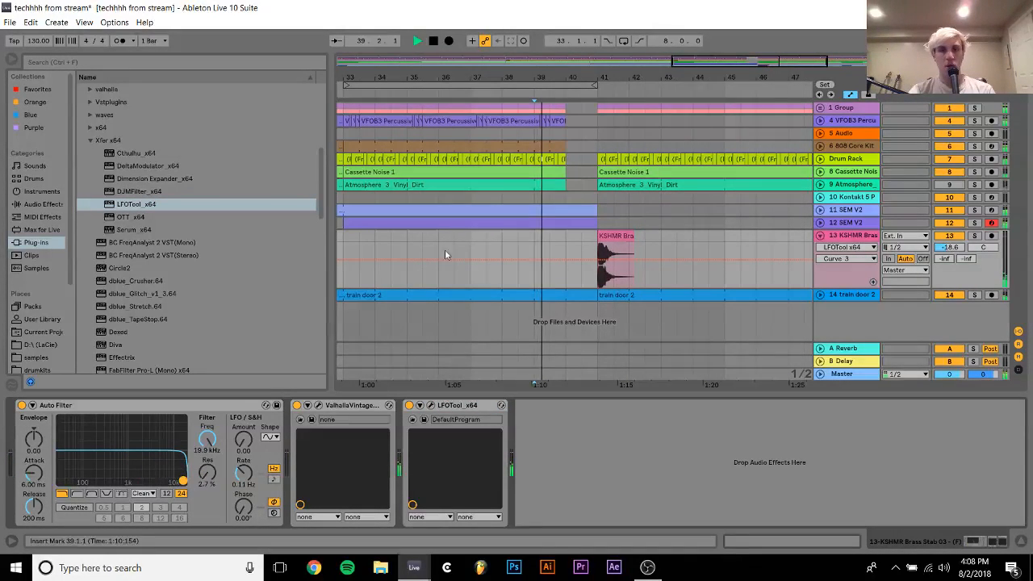
click(620, 234)
key(space)
key(space)
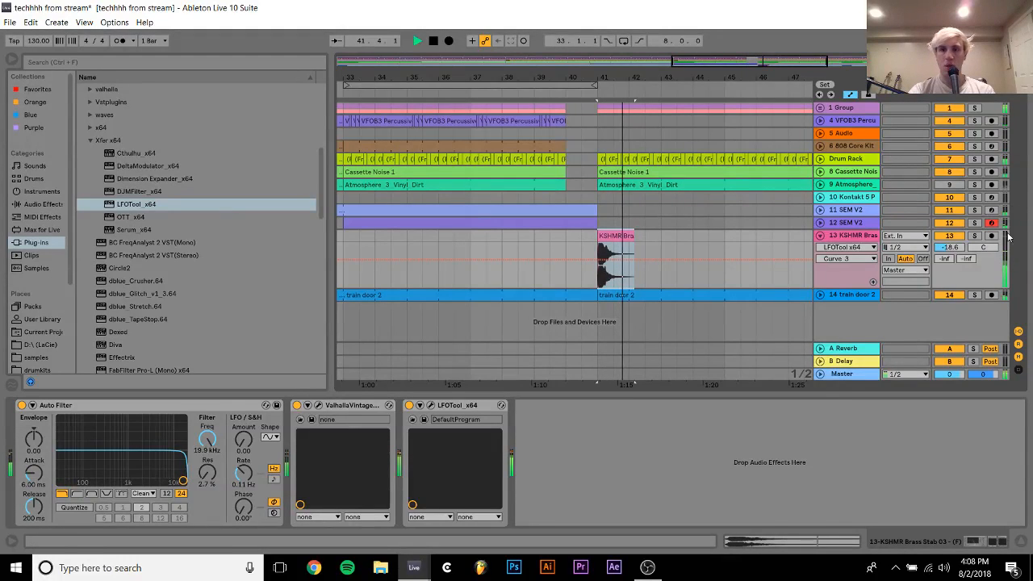
key(space)
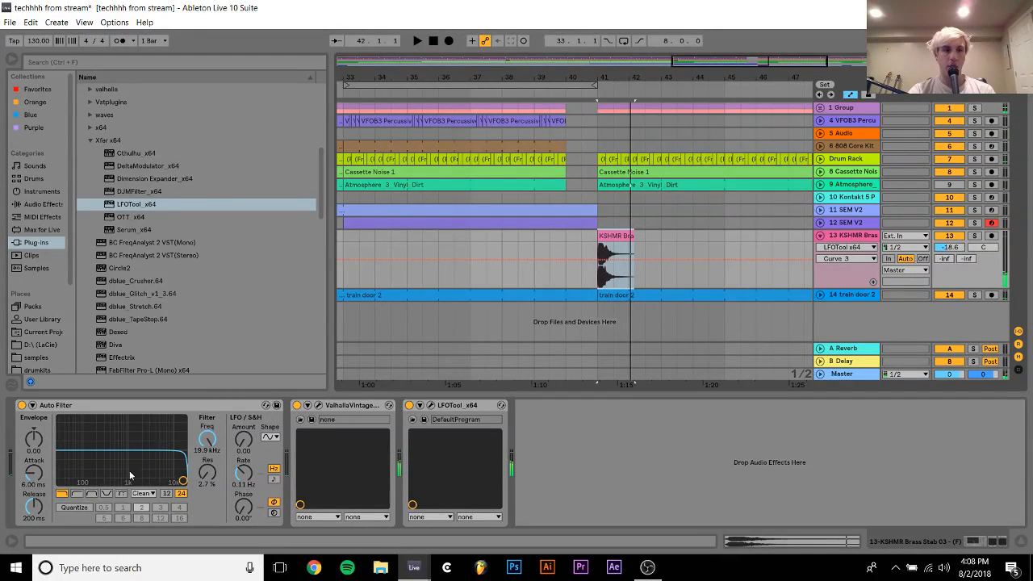
Bypass LFOTool on the brass track and set its Auto Filter to 528 Hz with 9.3% resonance during playback
drag(129, 471, 114, 480)
key(space)
click(408, 406)
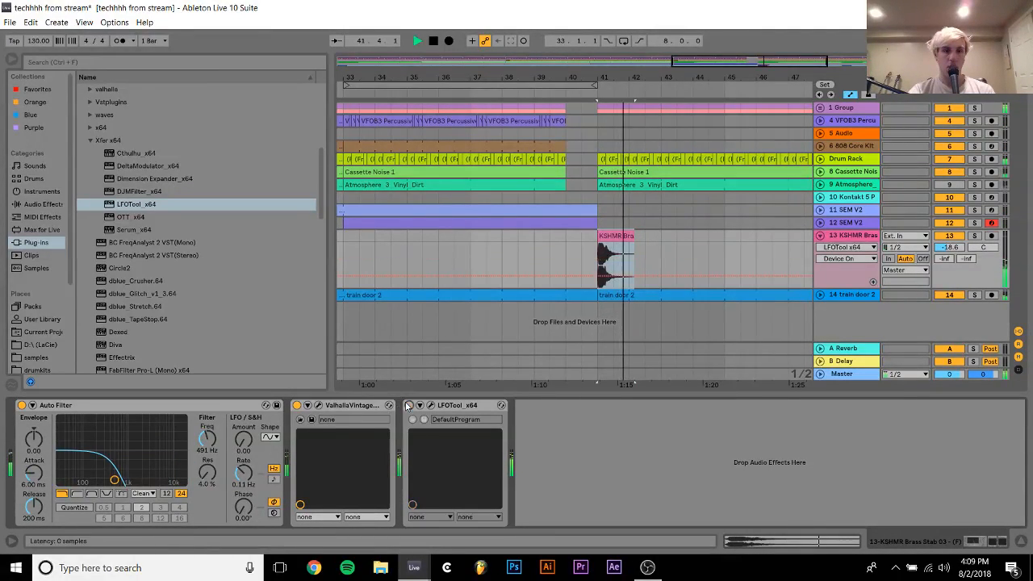
mouse_move(114, 481)
mouse_down()
mouse_move(184, 483)
mouse_move(117, 480)
mouse_up()
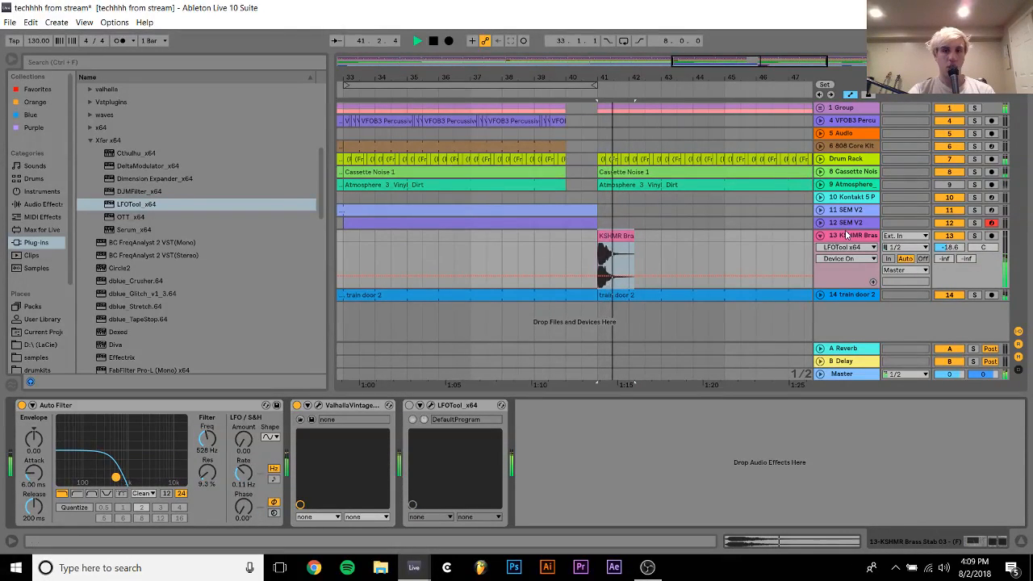
Set the brass track's volume to -16.9 dB and its Auto Filter to 568 Hz with 0.0% resonance while auditioning from bar 41
drag(949, 247, 950, 245)
key(space)
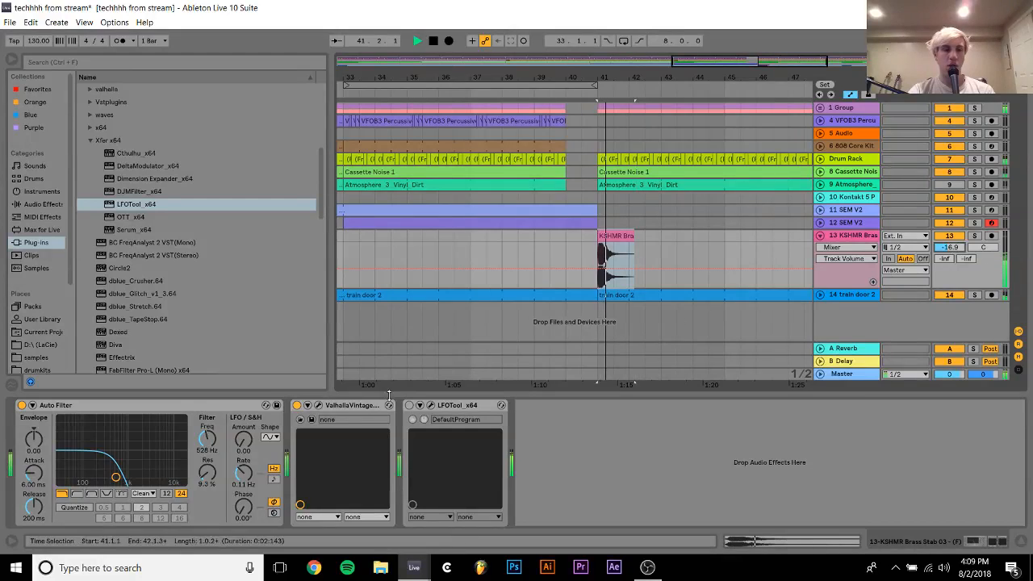
drag(116, 478, 117, 482)
key(space)
key(space)
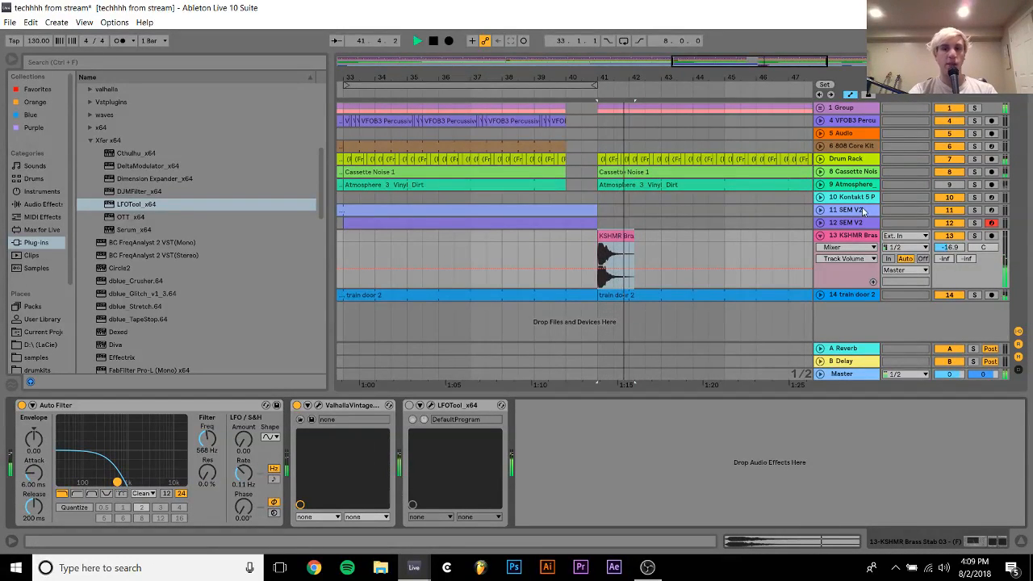
key(space)
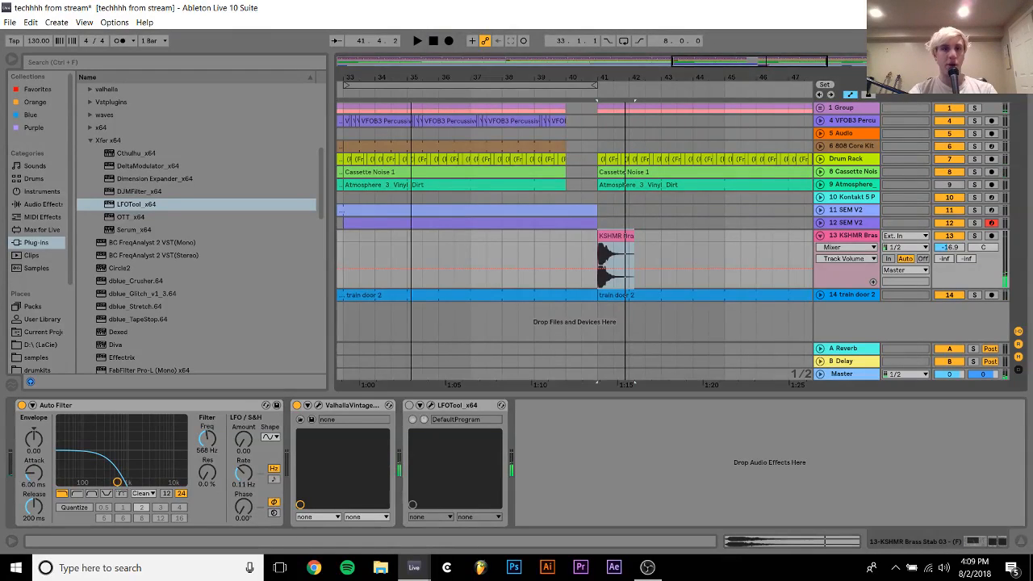
Solo the SEM V2 on track 11, bypass its Auto Filter and loop playback over its clips from bar 25 to 41
drag(428, 78, 436, 36)
click(574, 210)
click(974, 210)
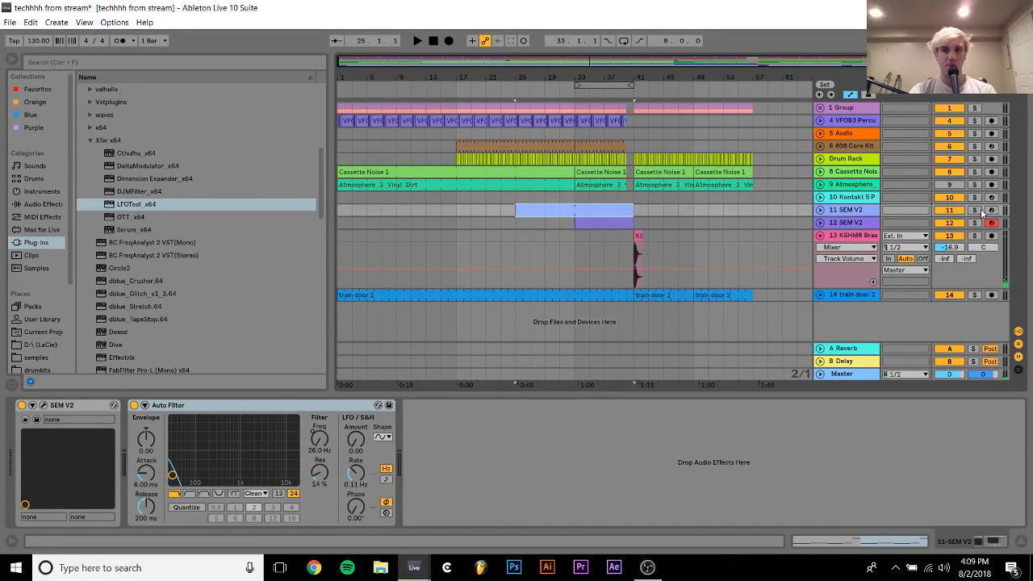
key(space)
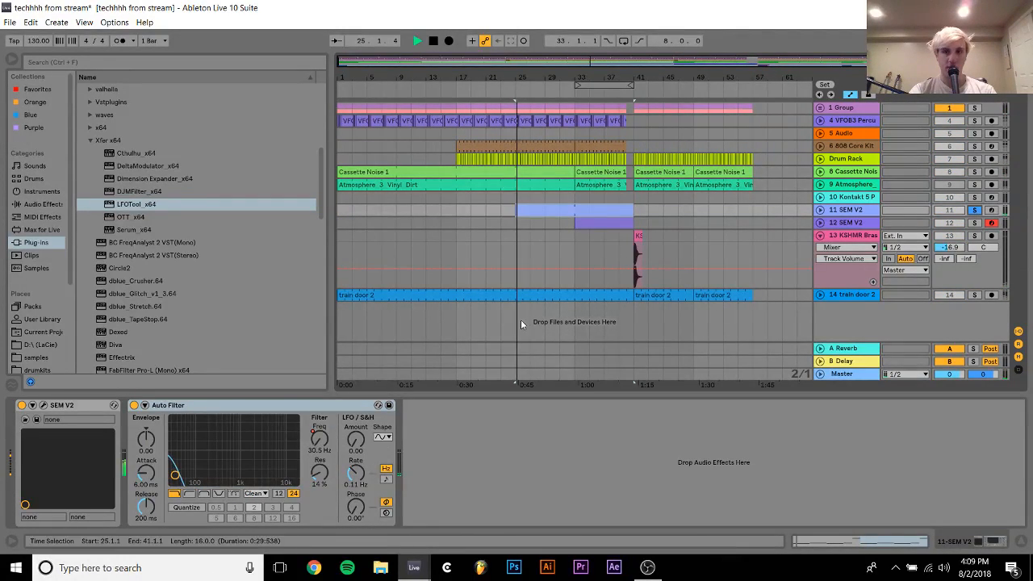
click(135, 405)
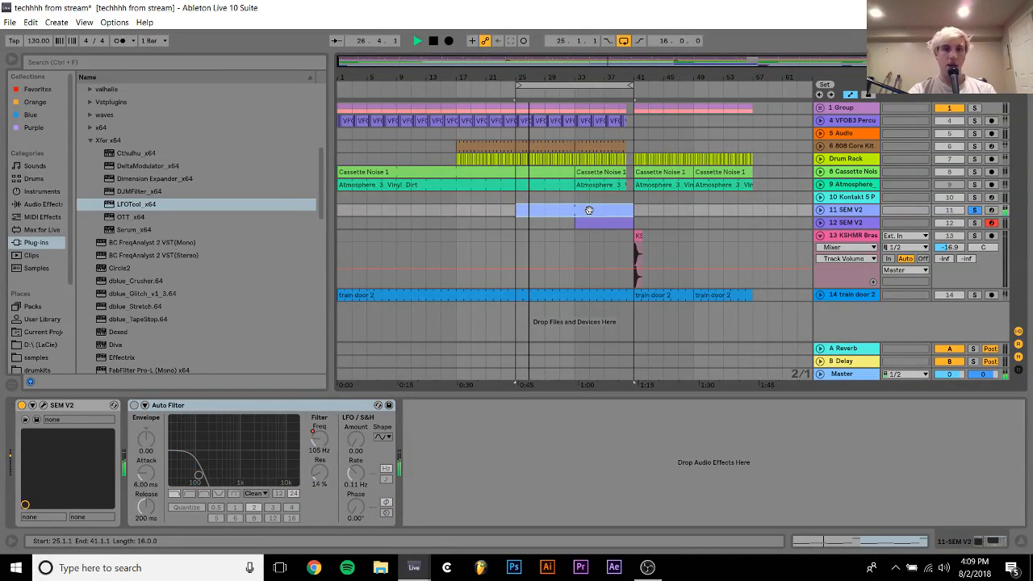
Try a VCO 2 modulation amount of 53.60% in track 11's SEM V2, and close the synth
click(33, 405)
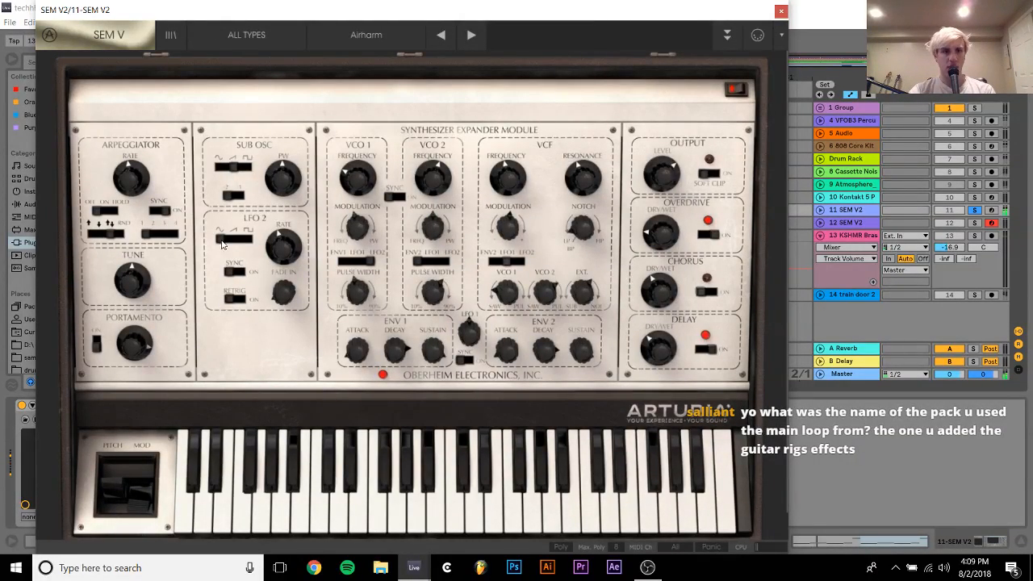
drag(293, 257, 295, 228)
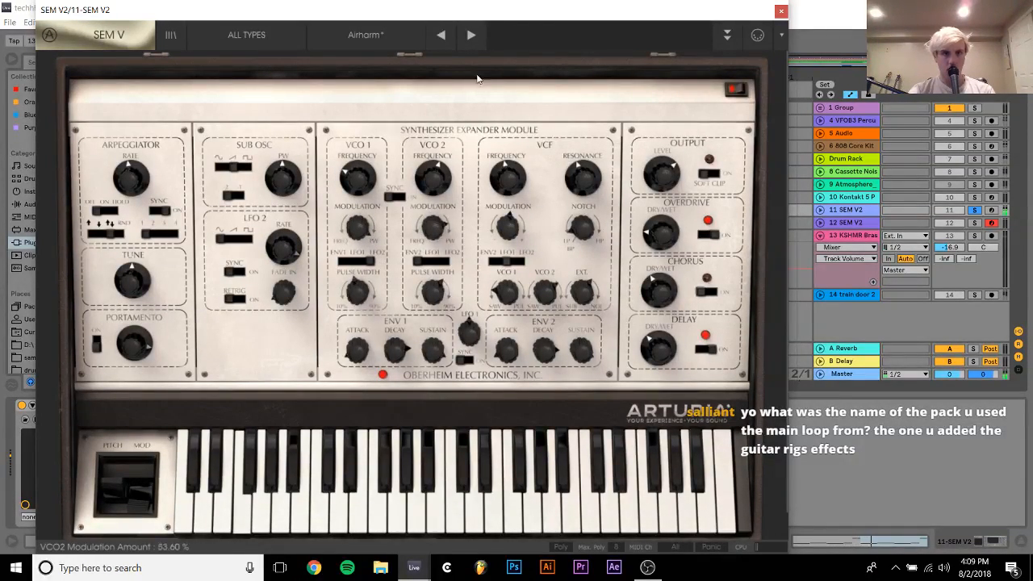
click(781, 11)
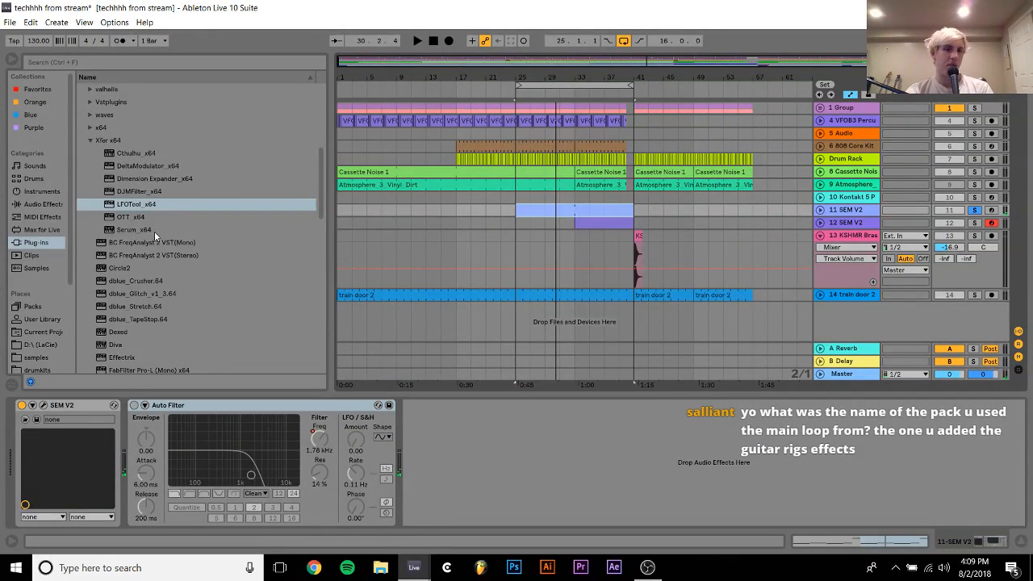
Replace the SEM V2 instrument on track 11 with Serum_x64
scroll(157, 267, up, 2)
click(94, 103)
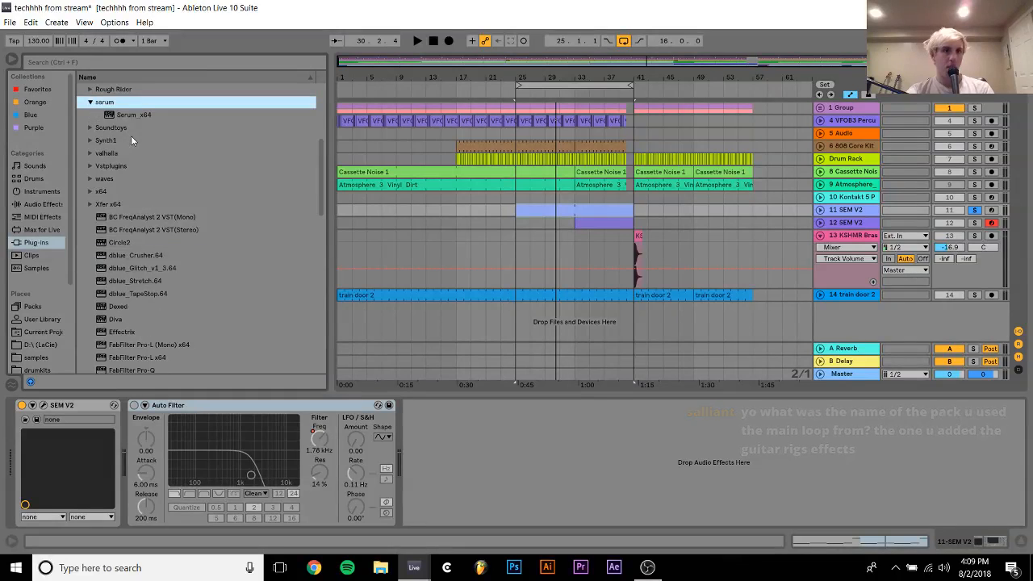
click(126, 114)
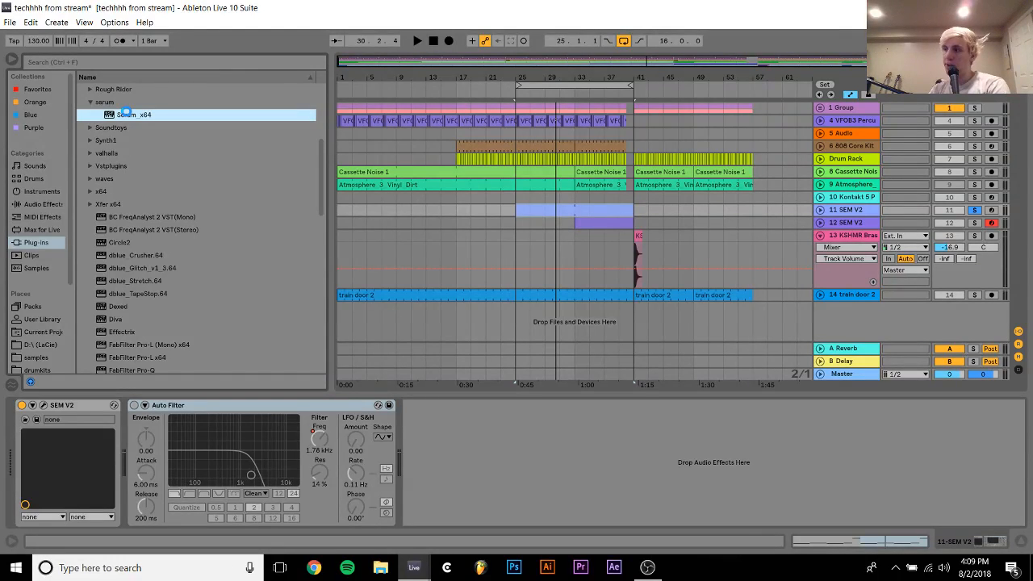
double_click(126, 114)
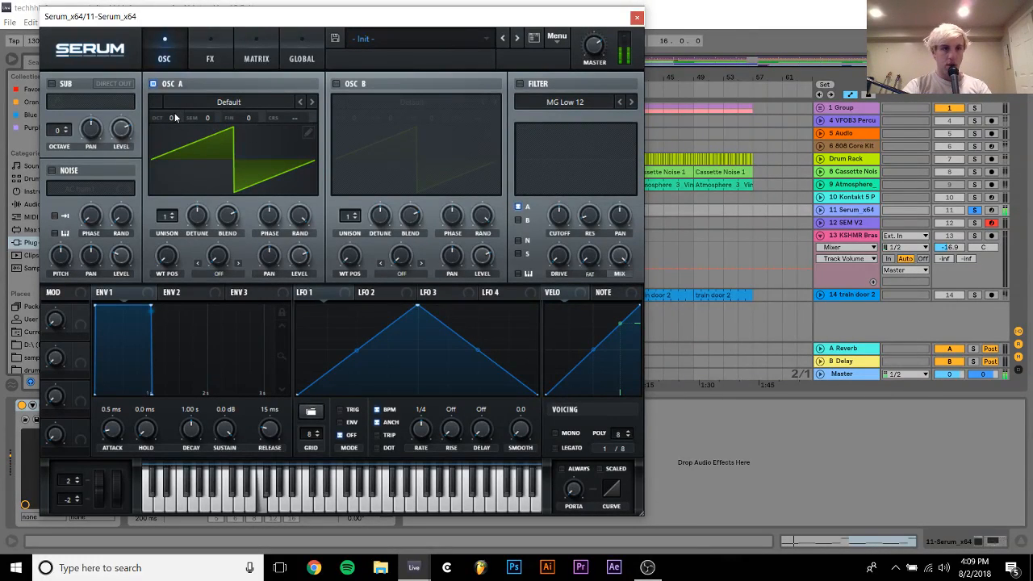
Set Serum's oscillator A to octave -2, and enable oscillator B at octave -1, +7 semitones and 50% level
drag(176, 118, 173, 131)
click(336, 83)
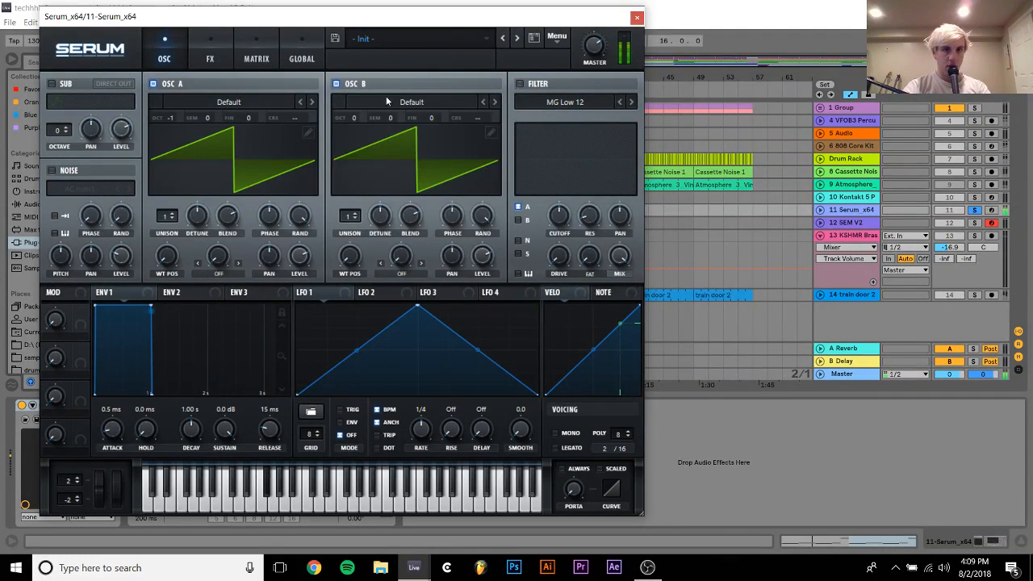
drag(390, 117, 395, 69)
drag(393, 120, 393, 128)
drag(484, 256, 457, 346)
drag(463, 281, 464, 277)
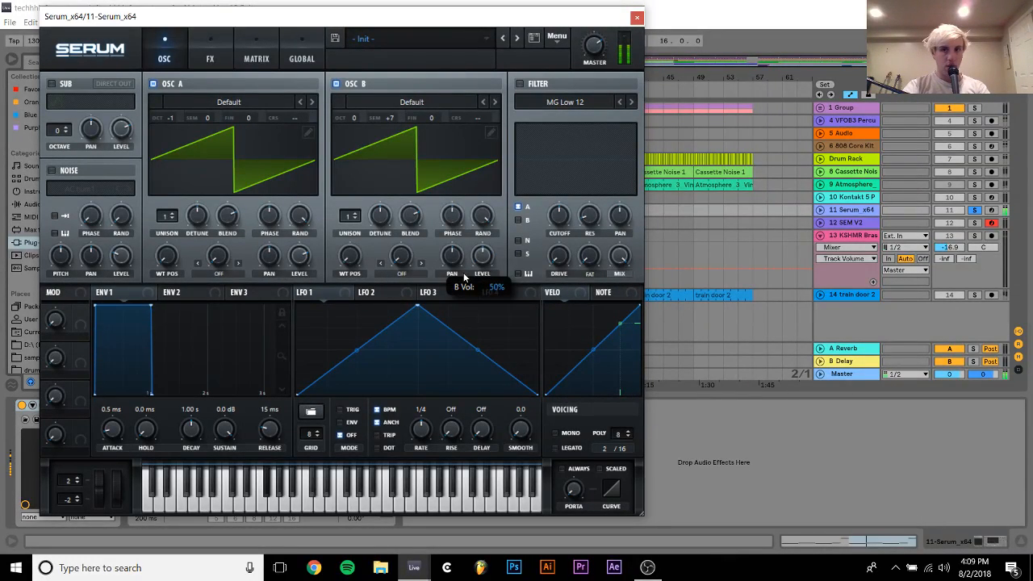
drag(172, 111, 173, 133)
drag(357, 116, 363, 143)
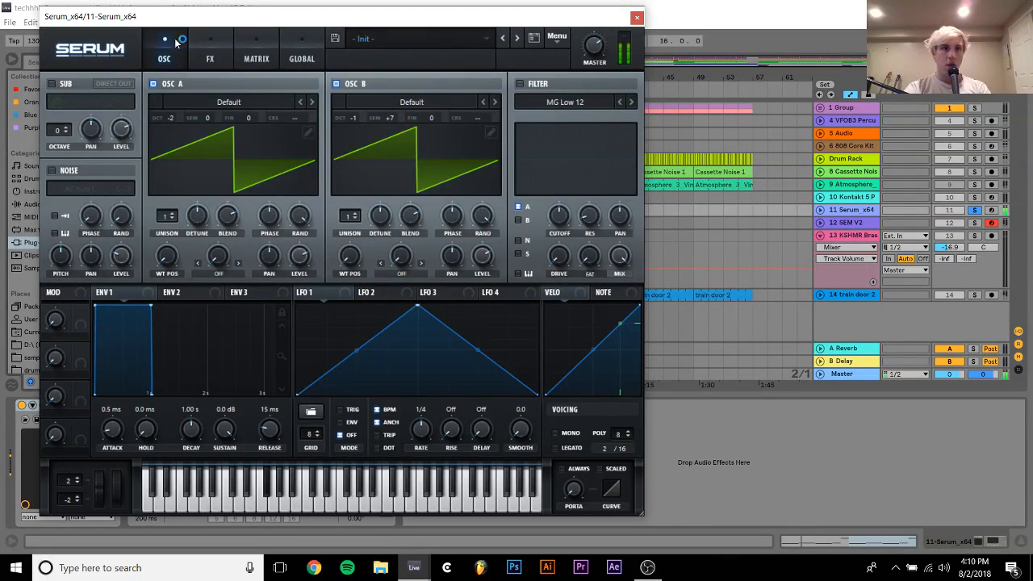
Enable Serum's effects filter as MG Low 24 and assign LFO 1 to its cutoff
click(216, 49)
click(56, 268)
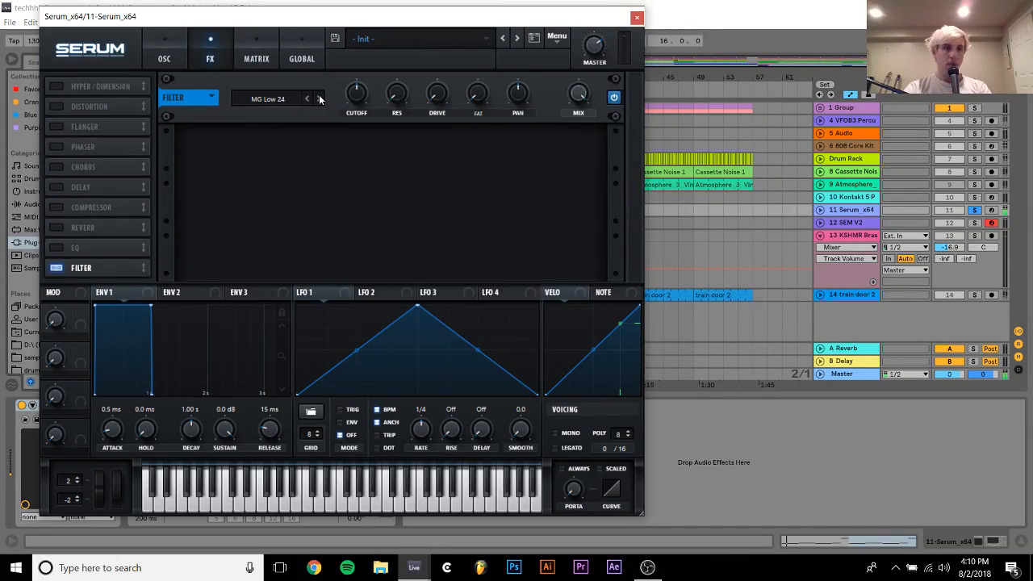
drag(298, 298, 349, 175)
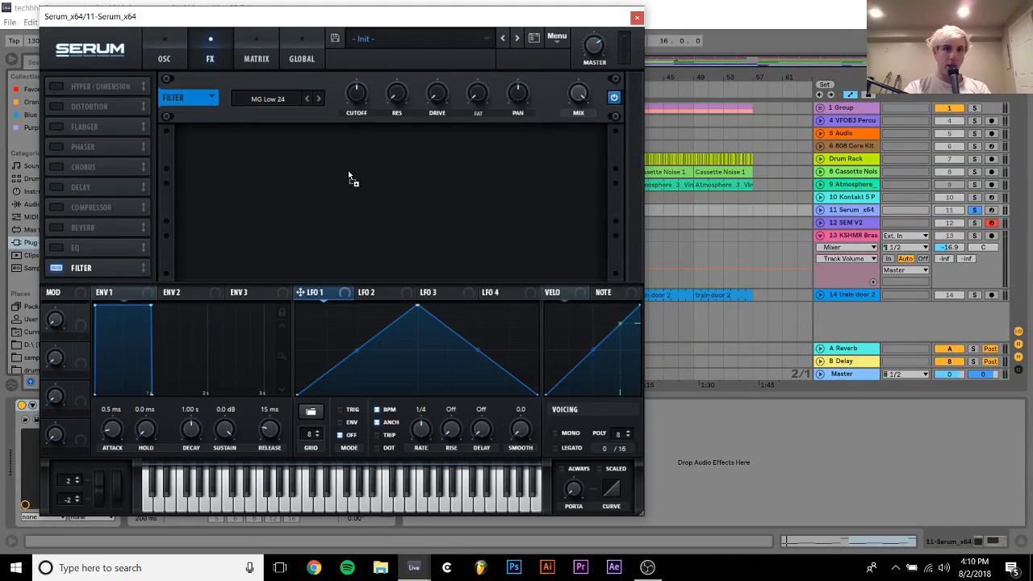
drag(353, 83, 361, 100)
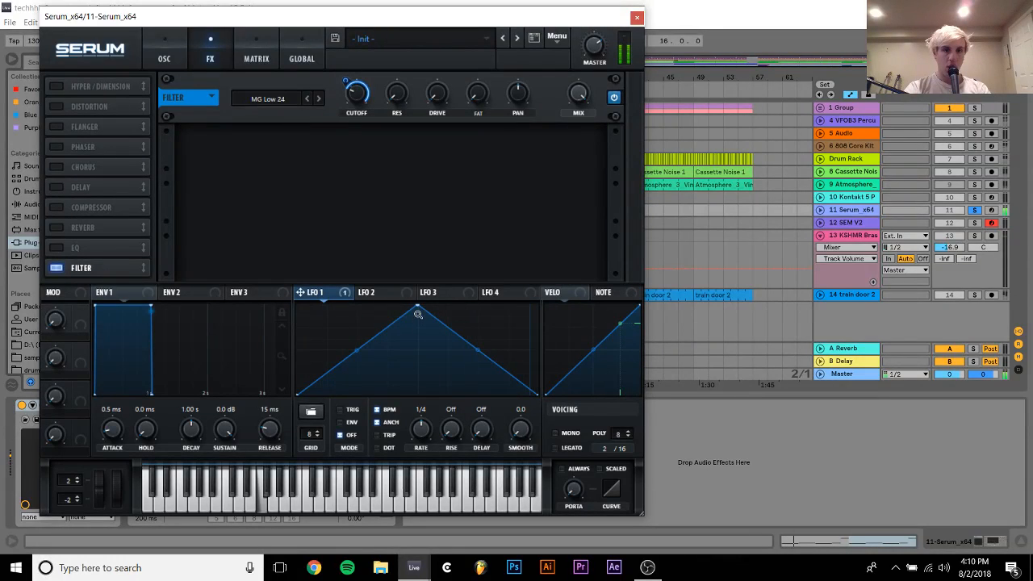
Shape LFO 1 as a falling ramp with a very short rise, in envelope mode, unsynced from BPM at 0.4 Hz
drag(417, 312, 121, 223)
drag(418, 308, 164, 243)
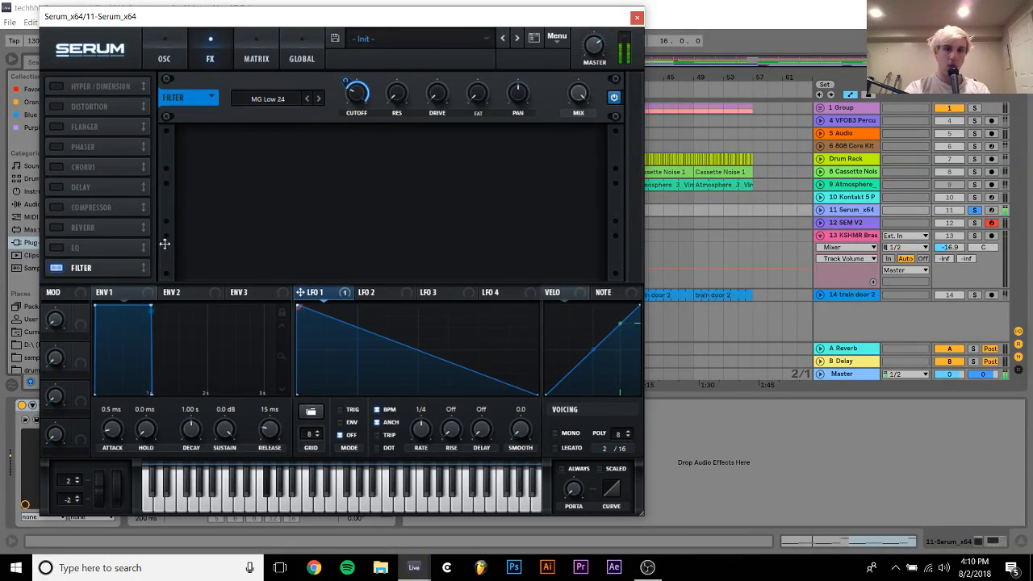
click(349, 422)
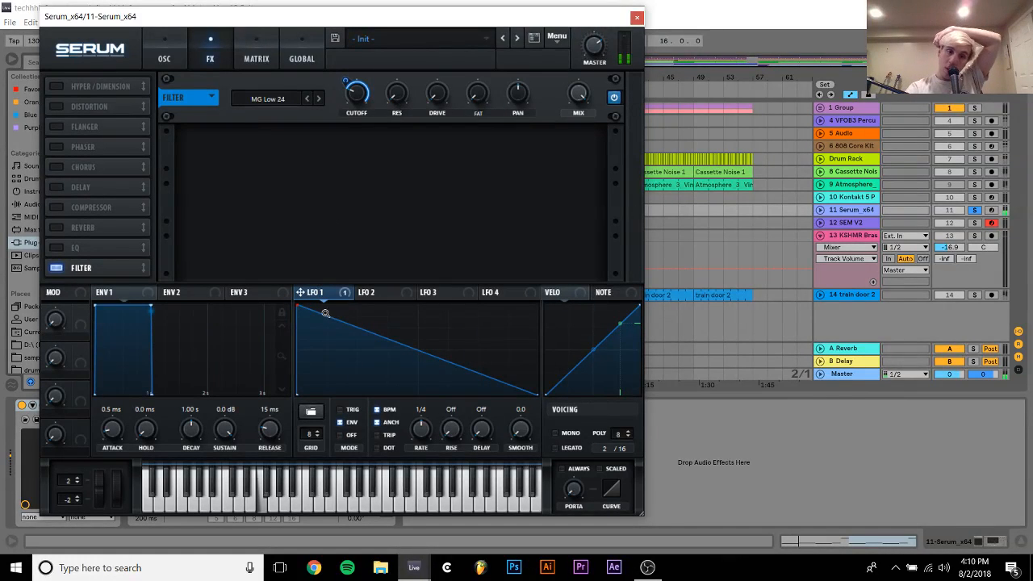
click(388, 410)
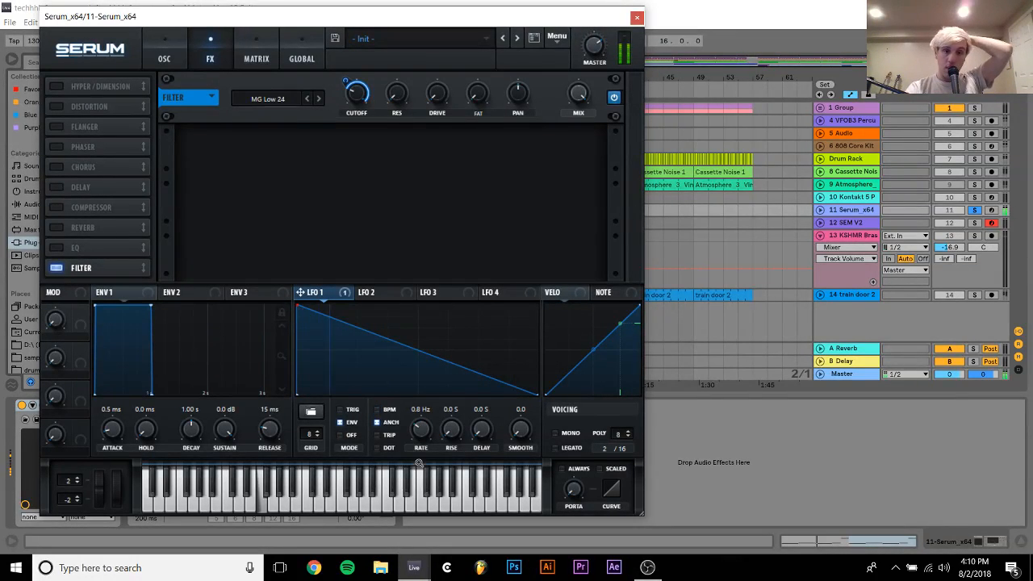
mouse_move(419, 463)
mouse_down()
mouse_move(419, 454)
mouse_move(419, 470)
mouse_up()
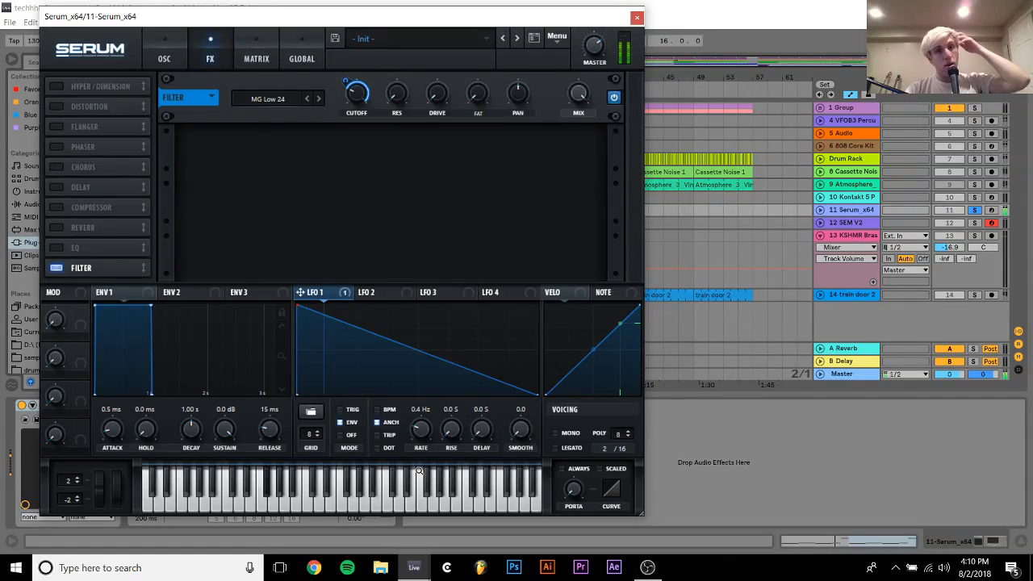
drag(296, 307, 302, 270)
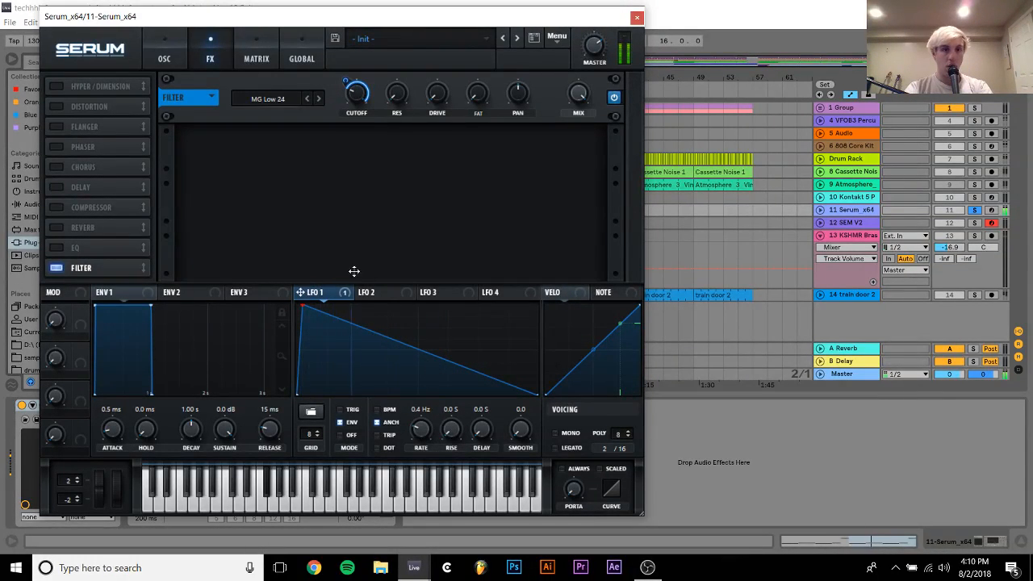
mouse_move(349, 110)
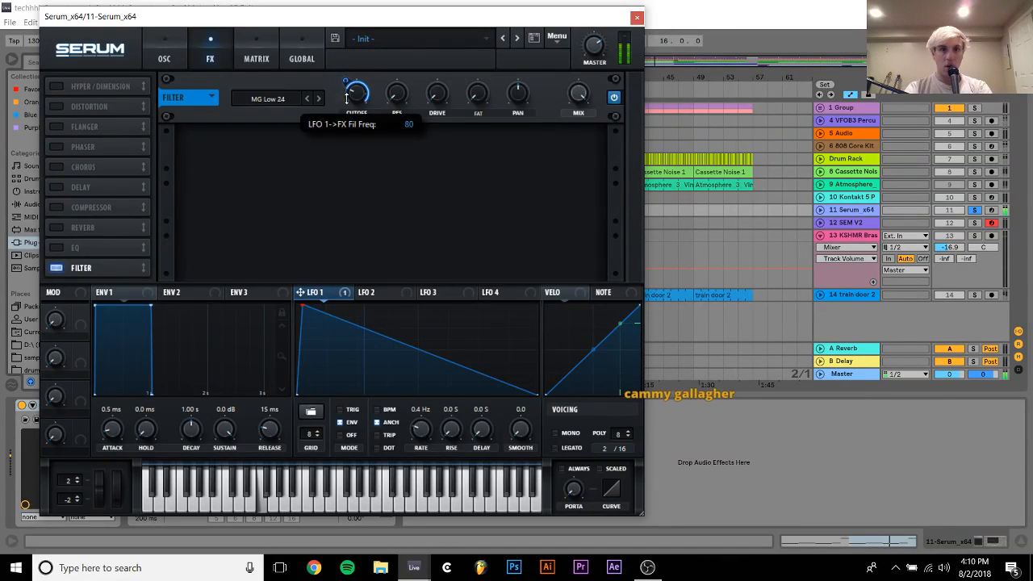
Raise Serum's oscillator B to octave 0 and oscillator A to octave -1
click(163, 58)
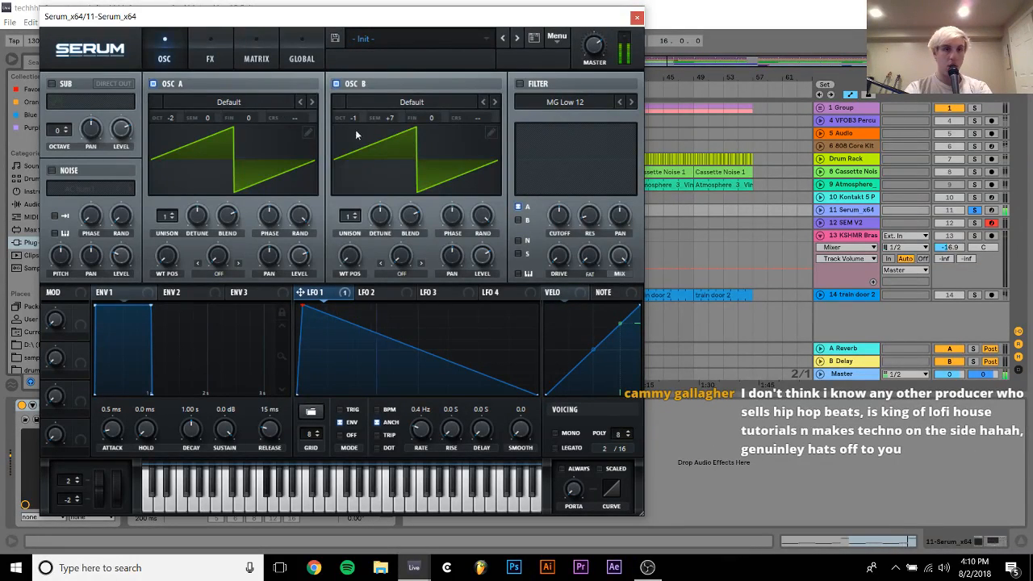
scroll(357, 116, down, 1)
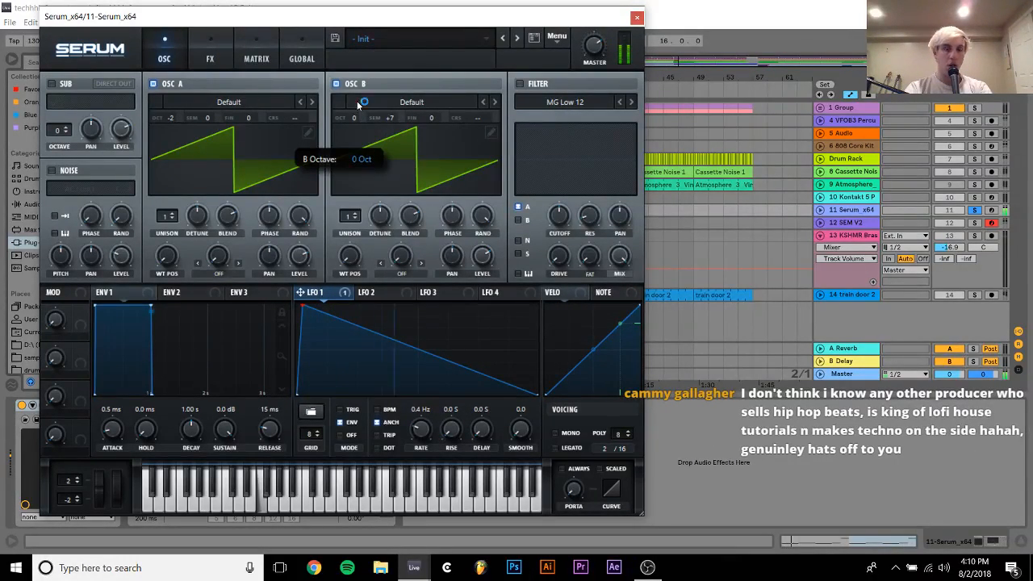
drag(357, 126, 360, 95)
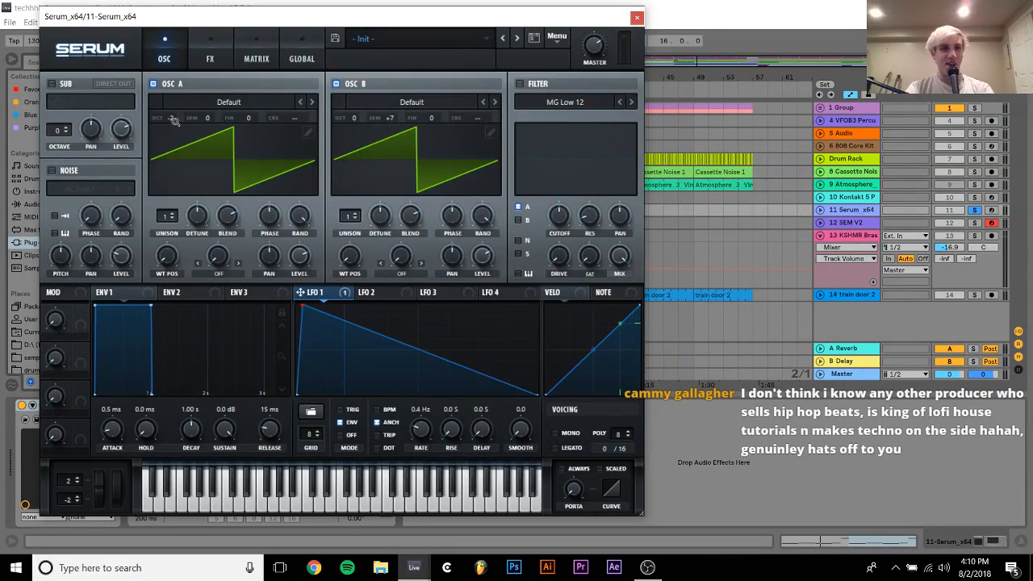
mouse_move(172, 119)
drag(178, 102, 176, 109)
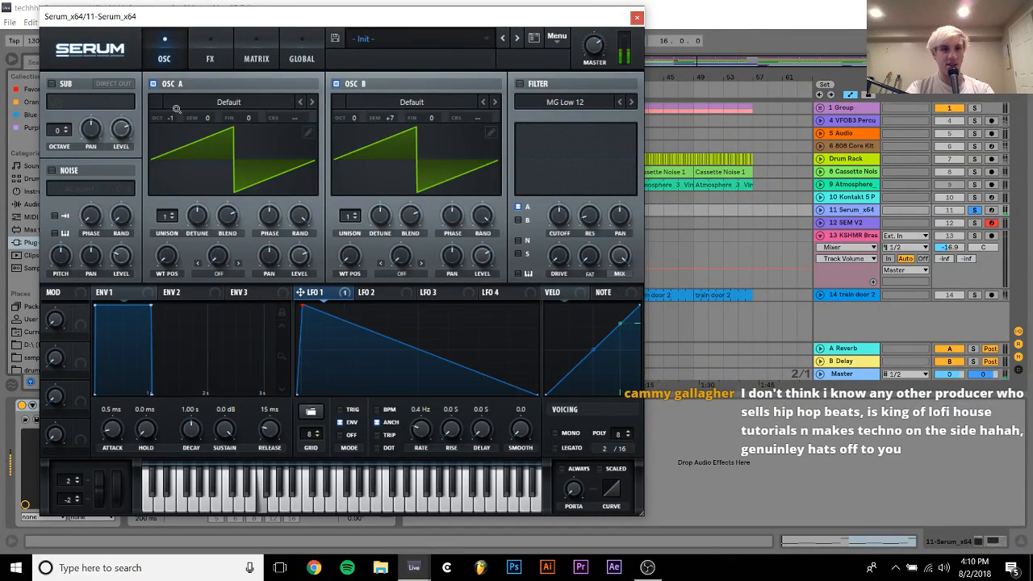
mouse_move(354, 118)
mouse_down()
mouse_move(352, 140)
mouse_move(352, 122)
mouse_up()
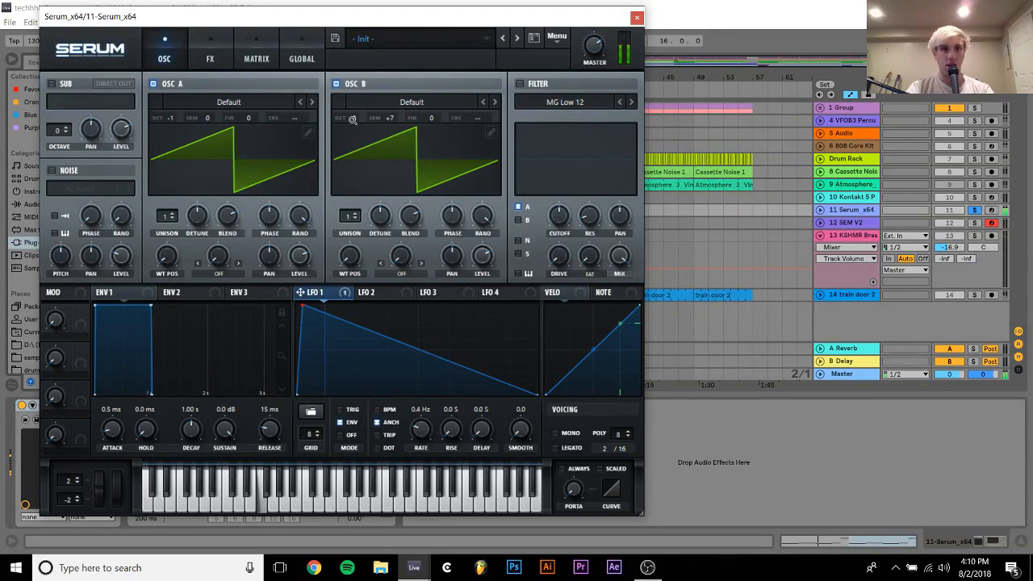
Take the Serum track out of solo, nudge its effects filter cutoff, and close the Serum window
click(210, 57)
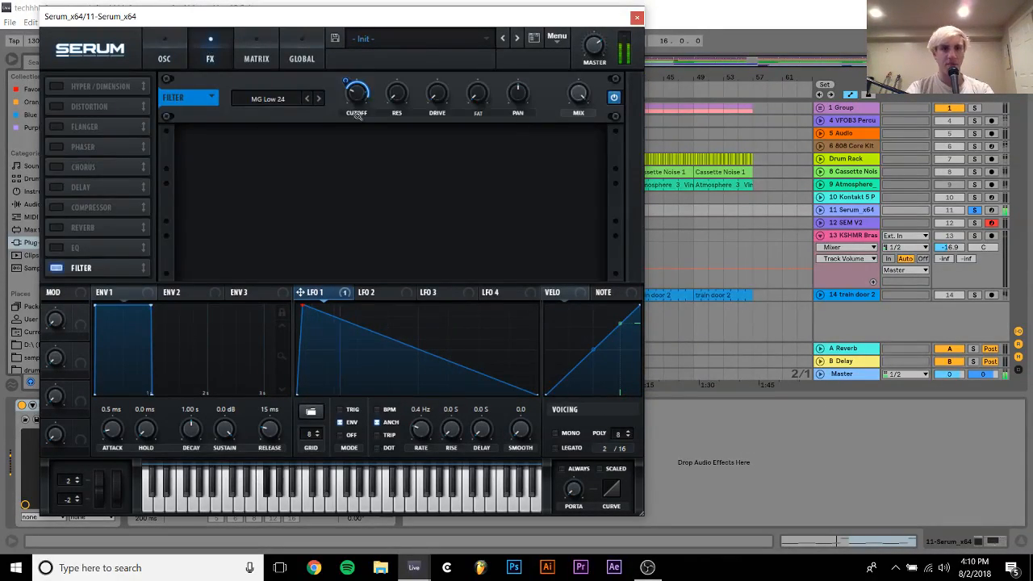
click(976, 210)
mouse_move(360, 94)
mouse_down()
mouse_move(364, 60)
mouse_move(365, 79)
mouse_up()
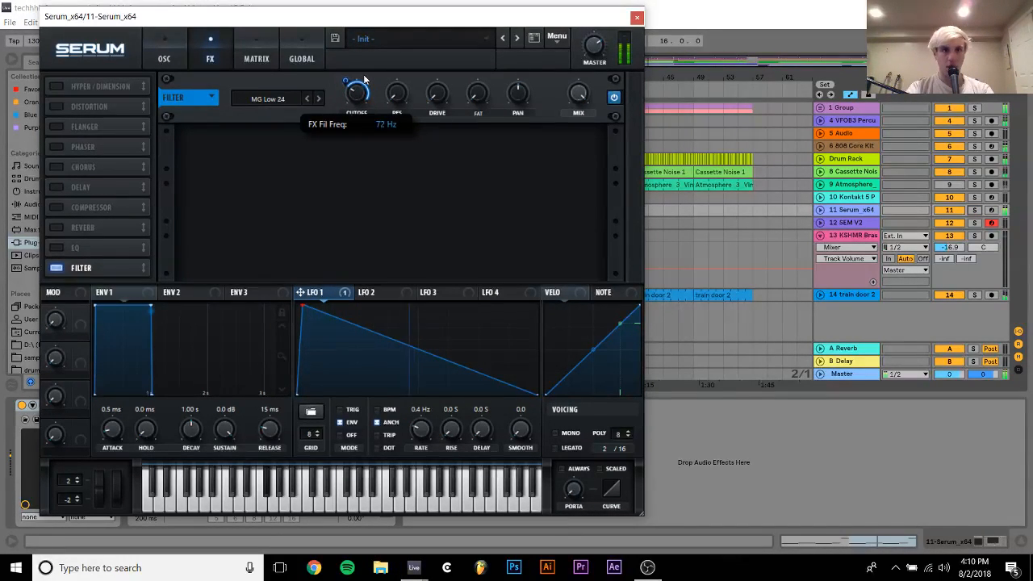
click(636, 18)
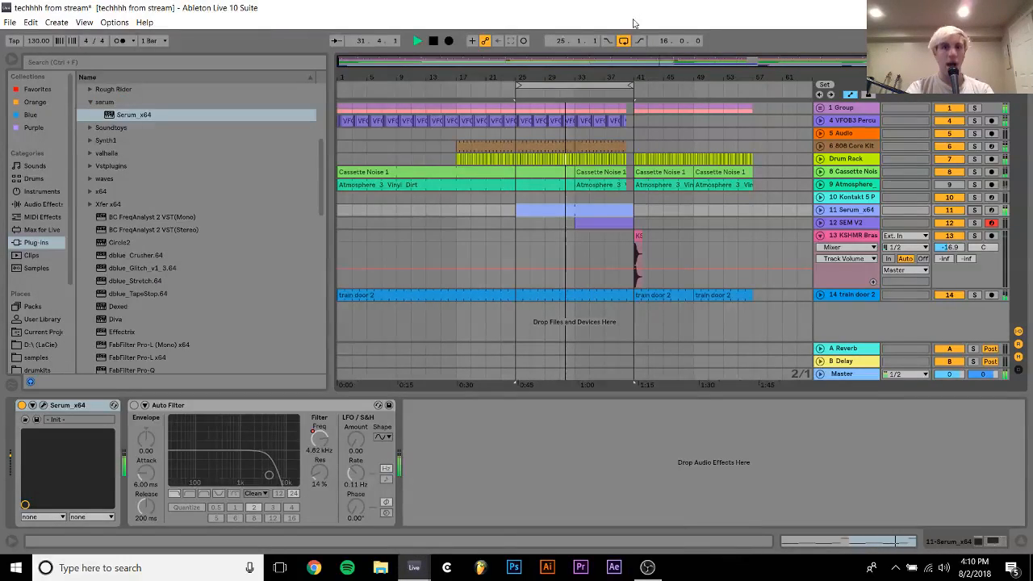
Stop playback and replace the Serum instrument on track 11 with the SEM V2 plug-in
click(577, 196)
click(578, 208)
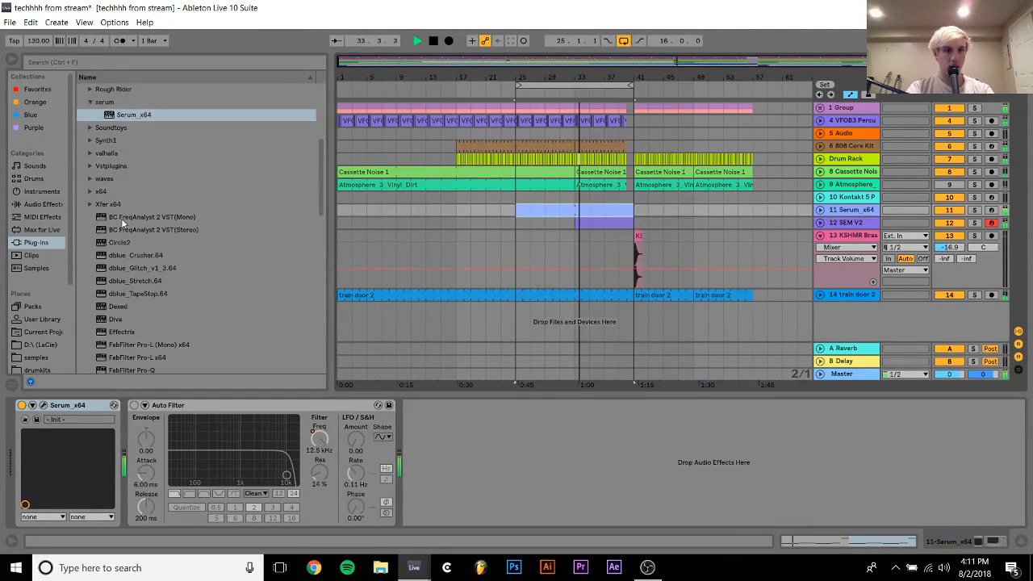
scroll(124, 284, down, 6)
scroll(123, 284, down, 5)
key(space)
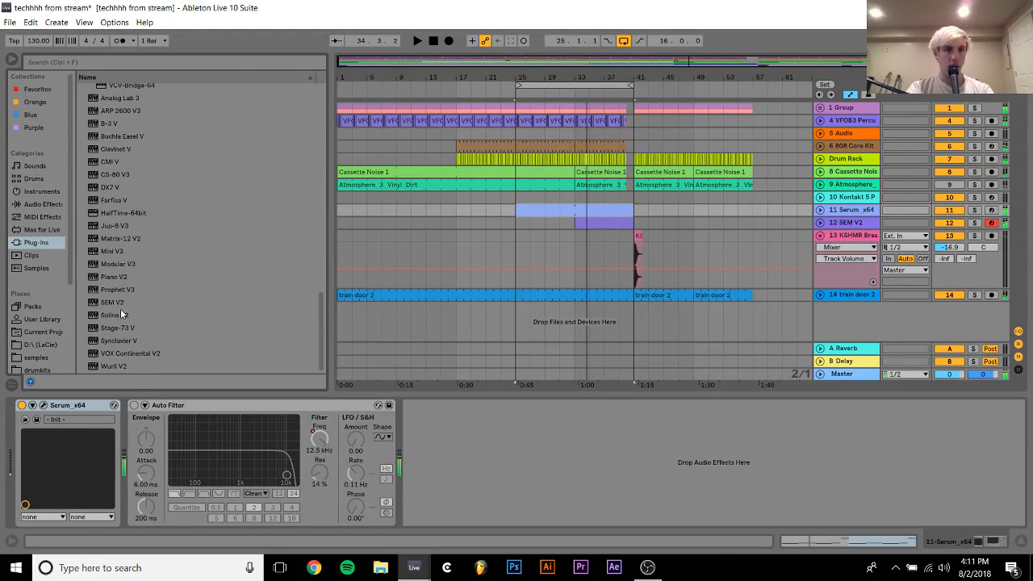
click(113, 302)
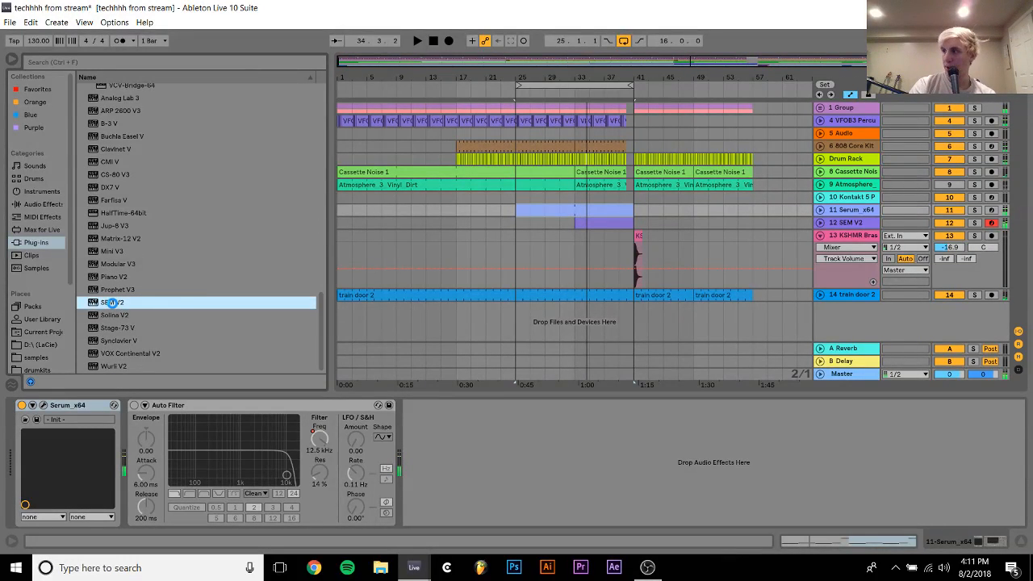
double_click(112, 302)
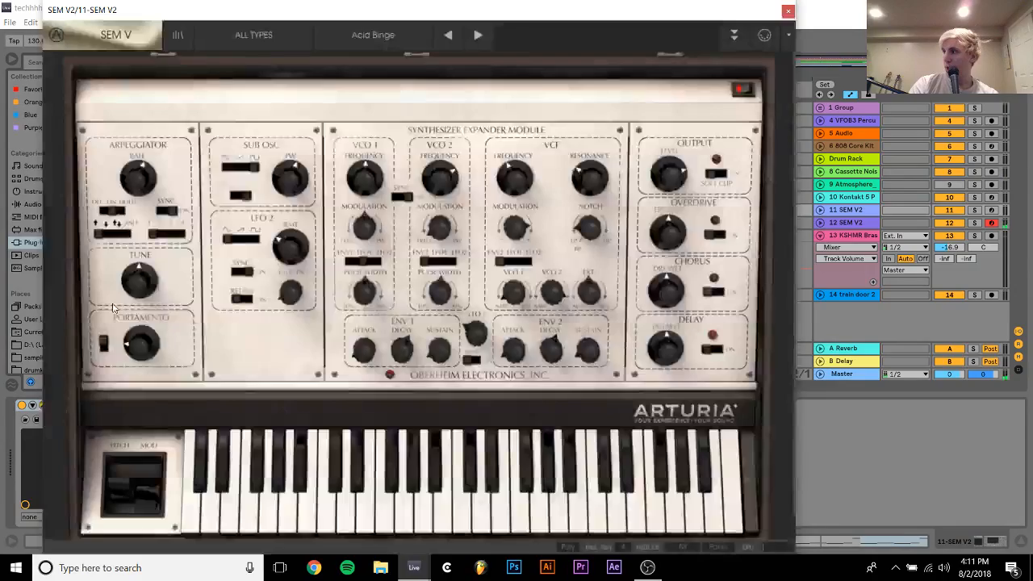
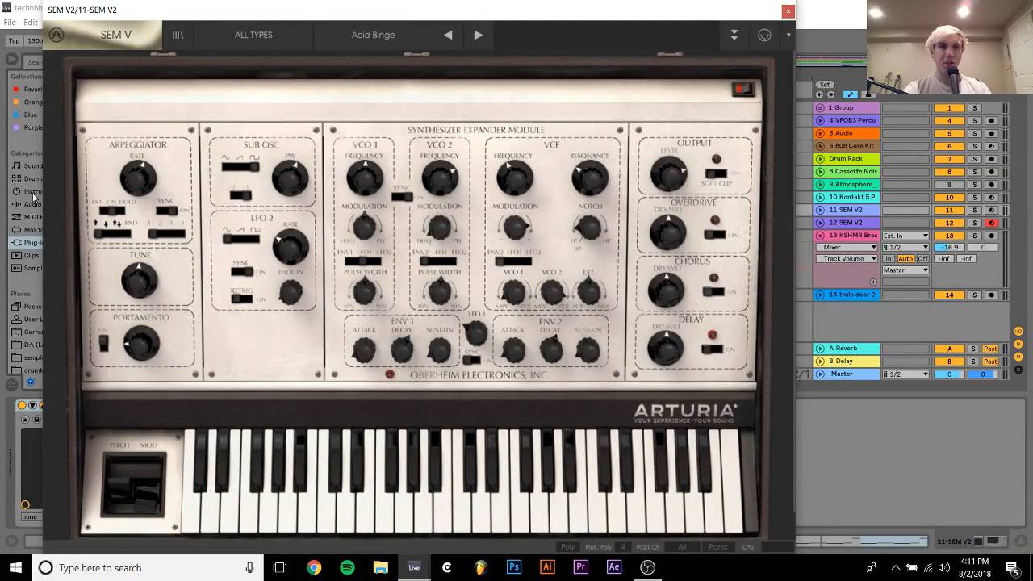
Load the Airharm preset on the SEM V synth and isolate its track, 11 SEM V2, with solo
click(355, 22)
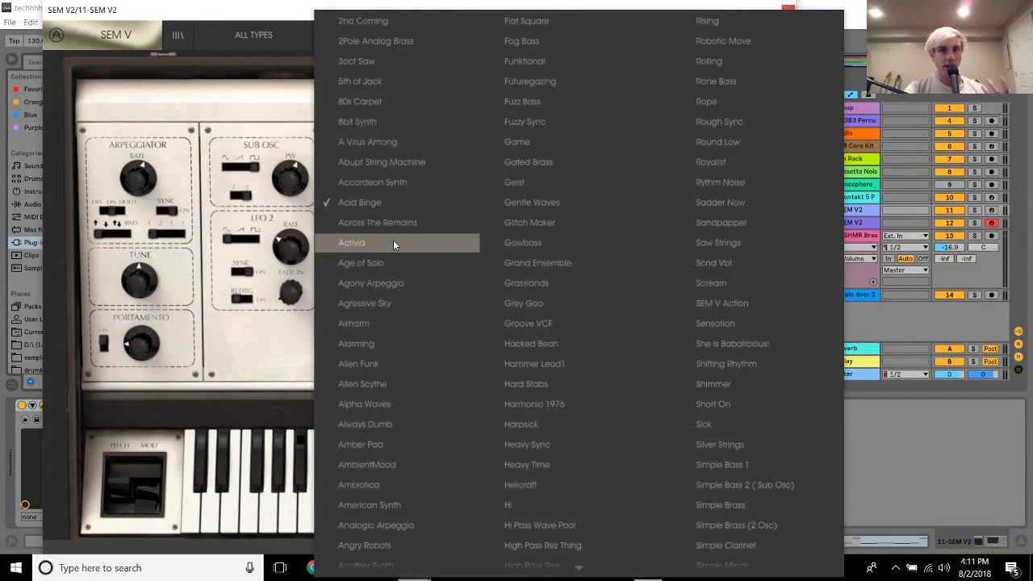
click(381, 323)
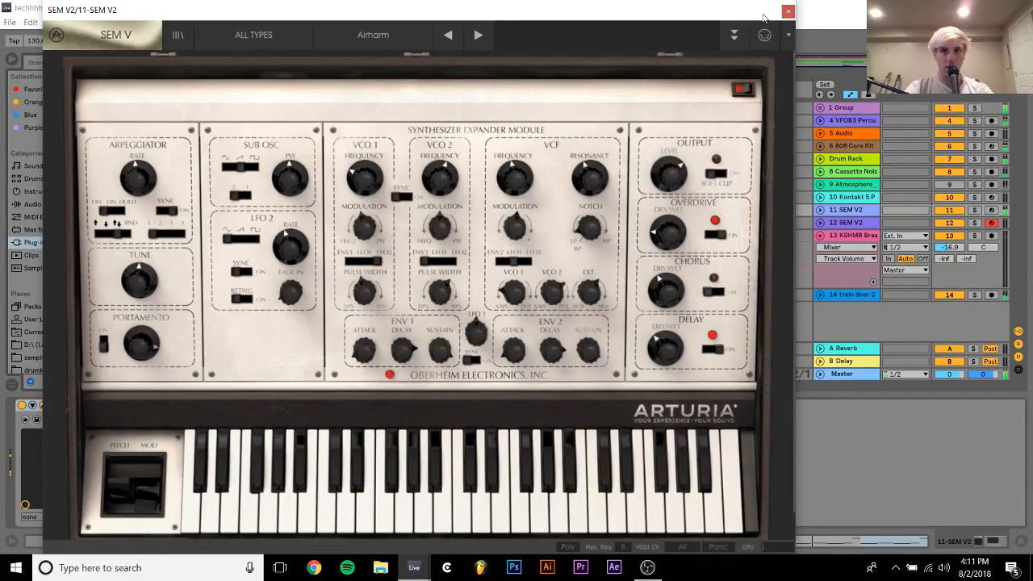
click(788, 10)
click(821, 209)
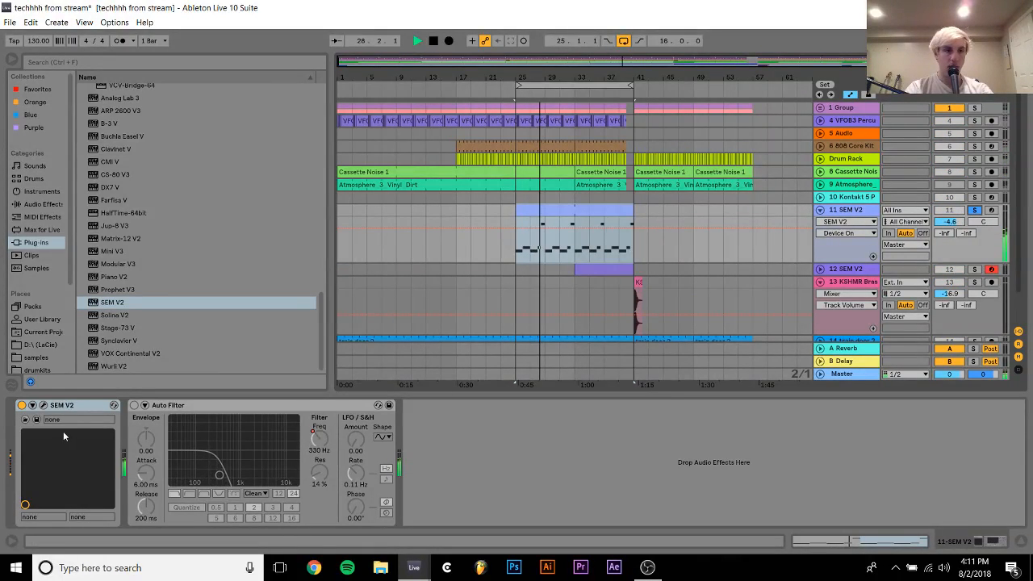
click(43, 405)
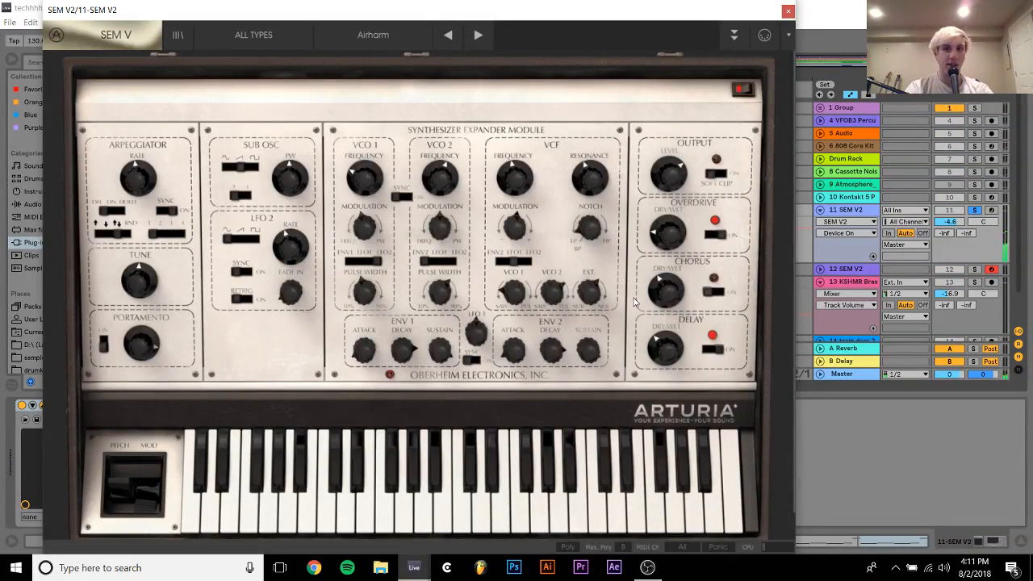
Switch off the synth's Delay effect and adjust its dry/wet amount
click(714, 347)
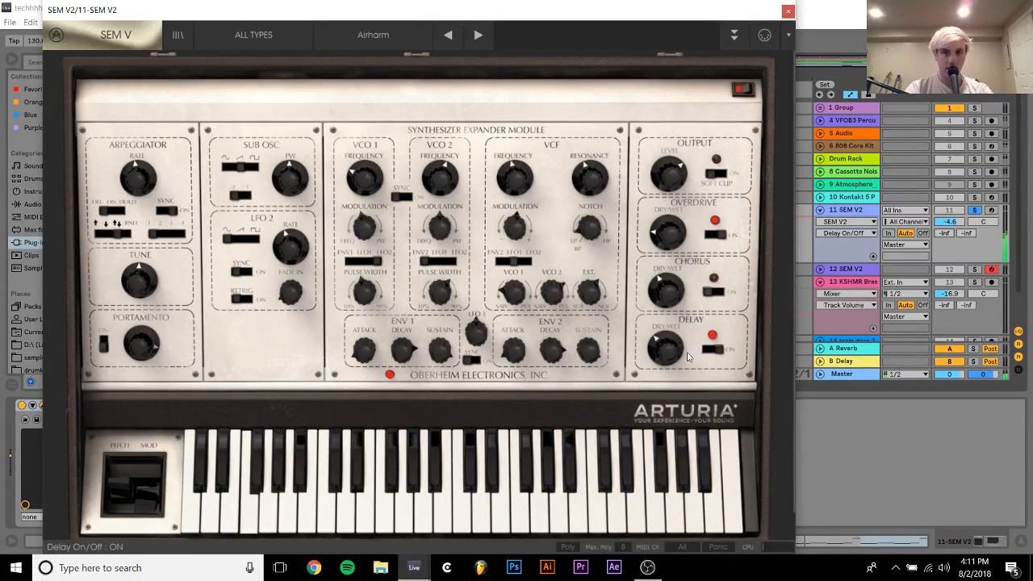
click(713, 349)
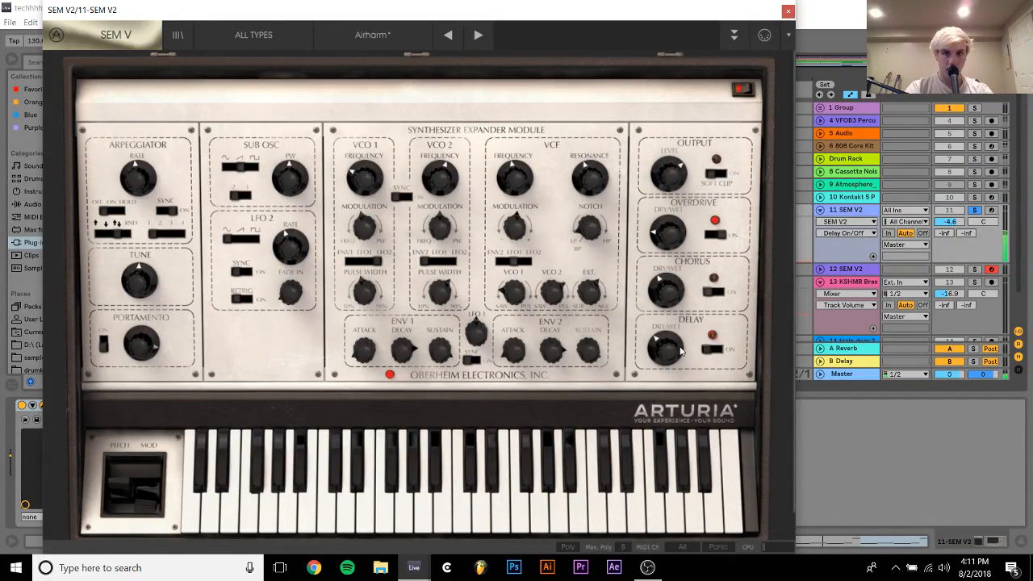
drag(663, 356, 663, 361)
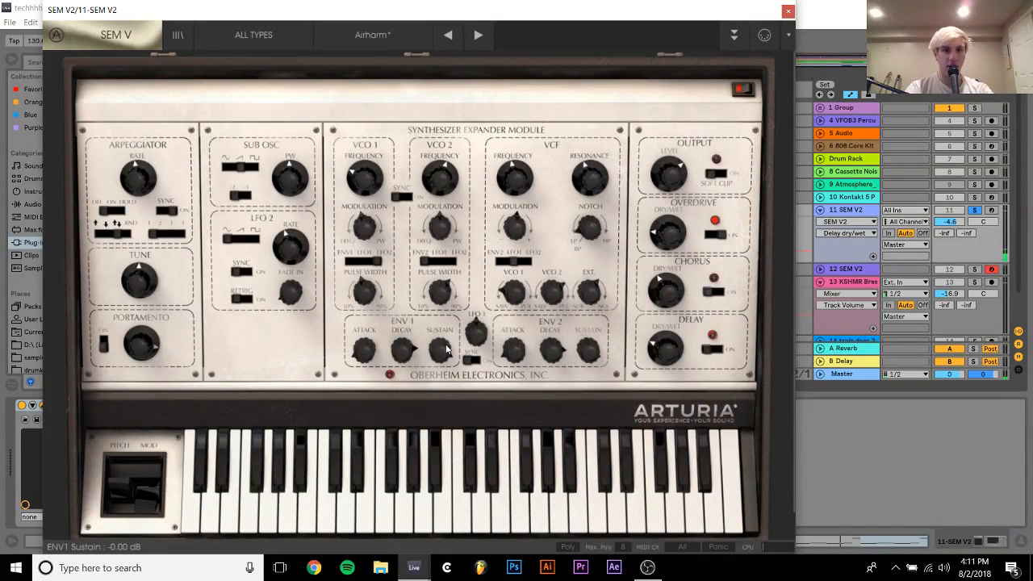
Shorten the ENV 1 decay and set the ENV 1 sustain to about -0.77 dB
drag(440, 350, 434, 372)
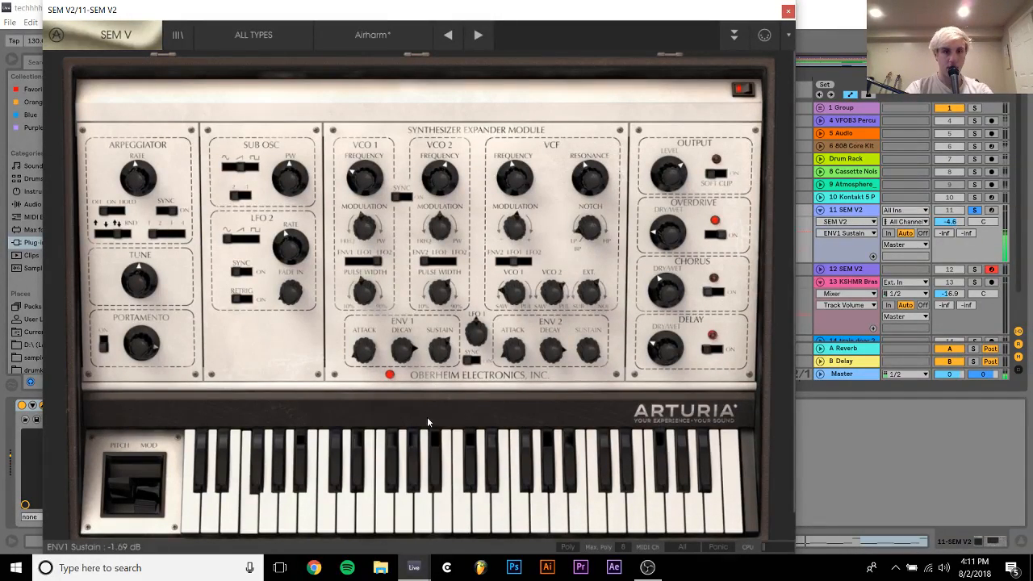
drag(428, 421, 428, 449)
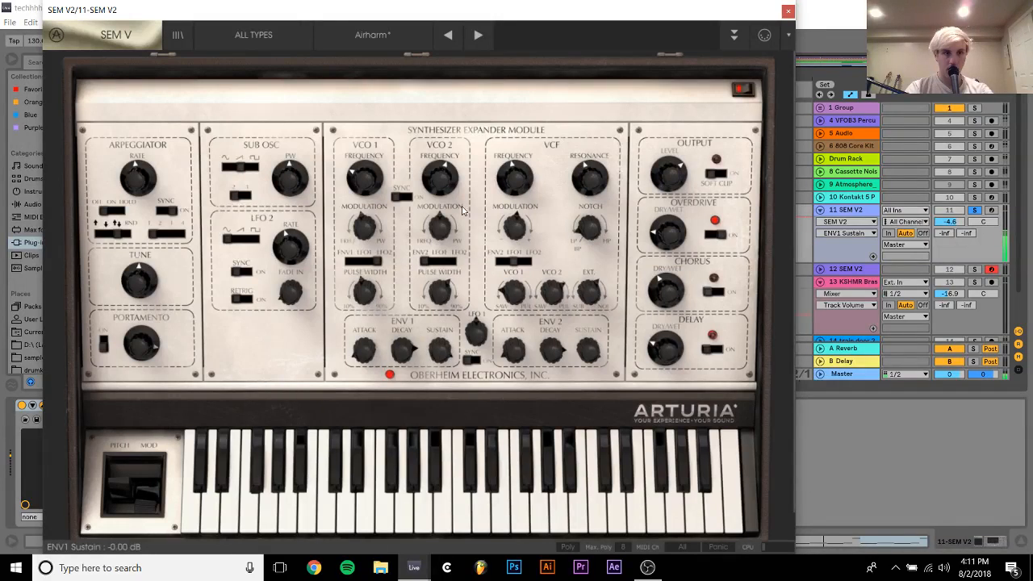
drag(402, 349, 397, 388)
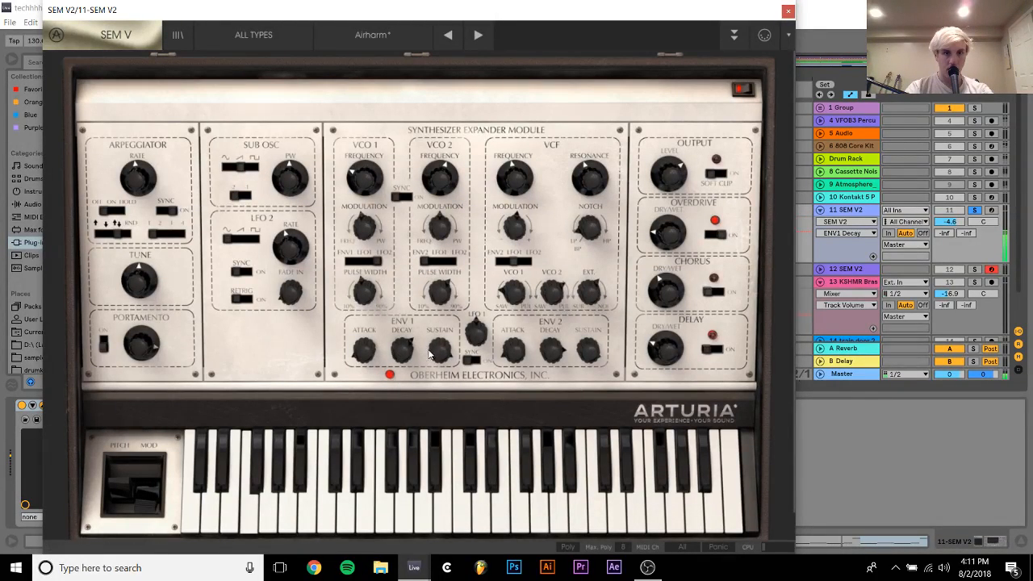
drag(431, 353, 440, 391)
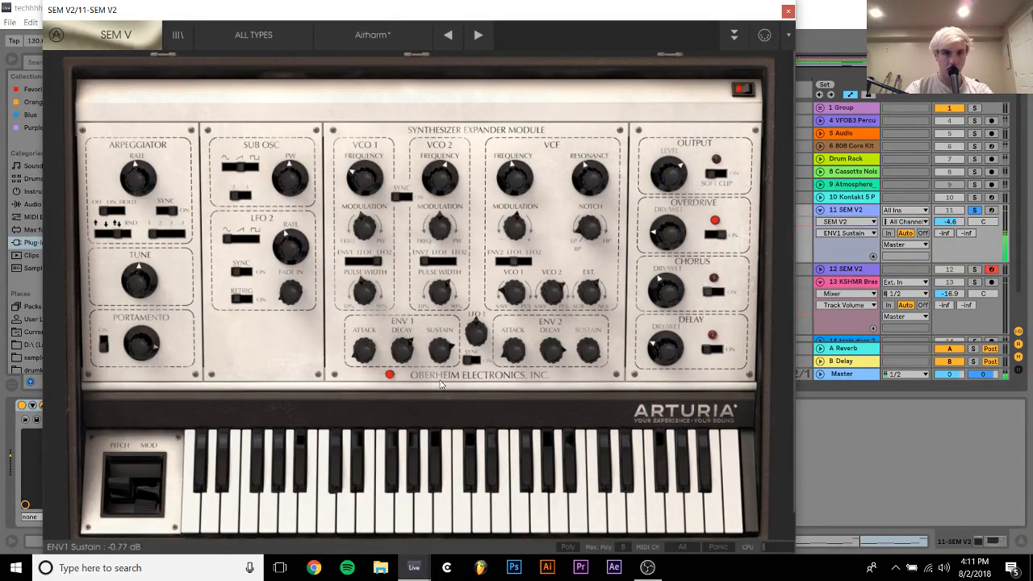
Adjust the VCF frequency of the synth and try out its Chorus effect
mouse_move(525, 168)
mouse_down()
mouse_move(537, 103)
mouse_move(533, 179)
mouse_up()
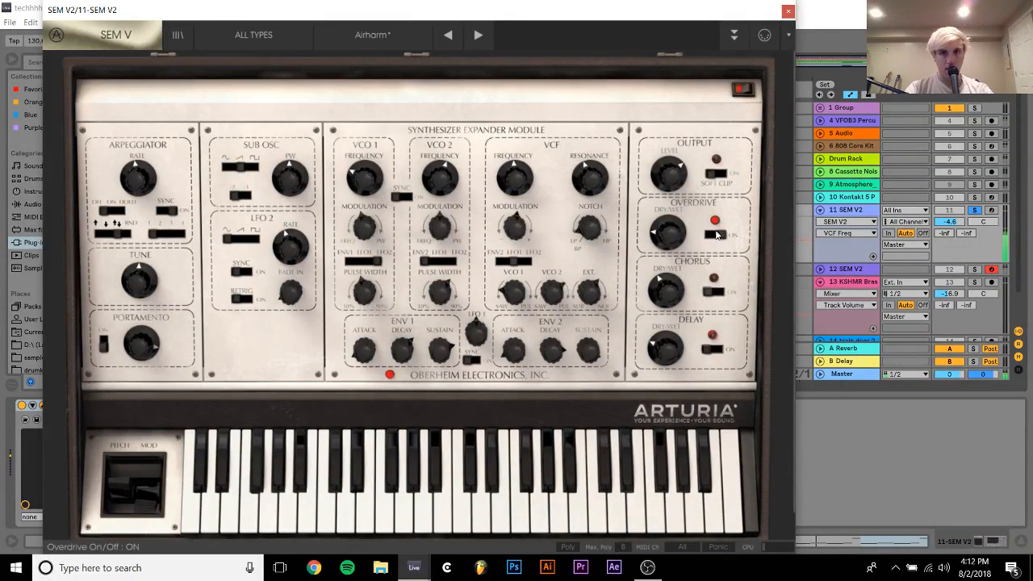
click(717, 296)
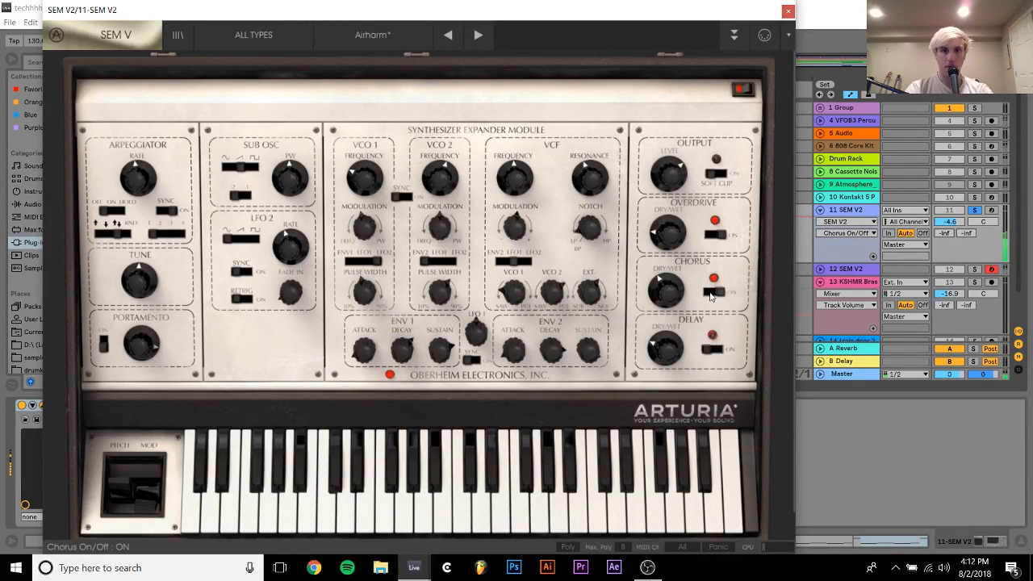
Return track 11 SEM V2 to the full mix at -6.0 dB and turn off the arrangement loop
click(974, 209)
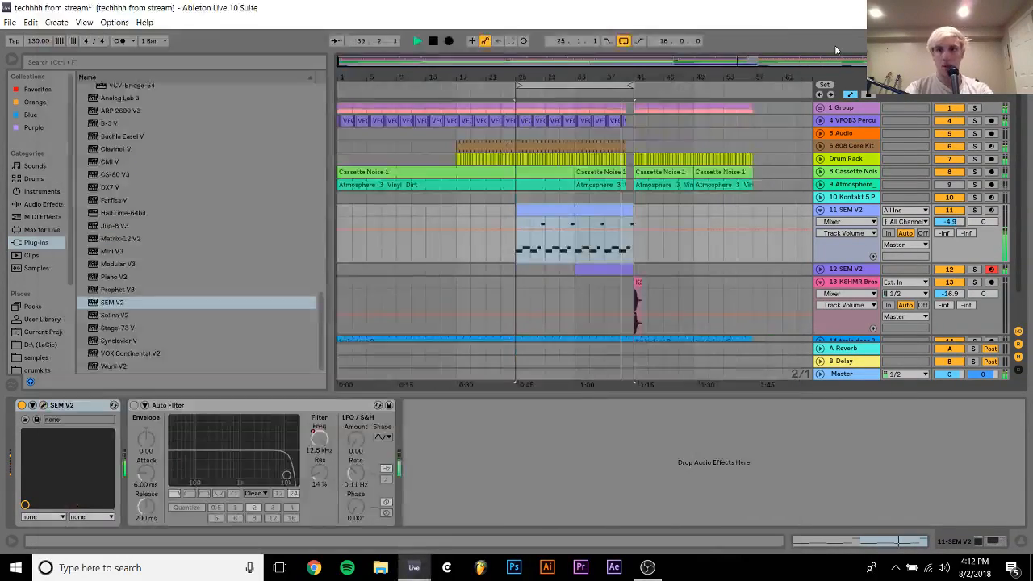
click(787, 9)
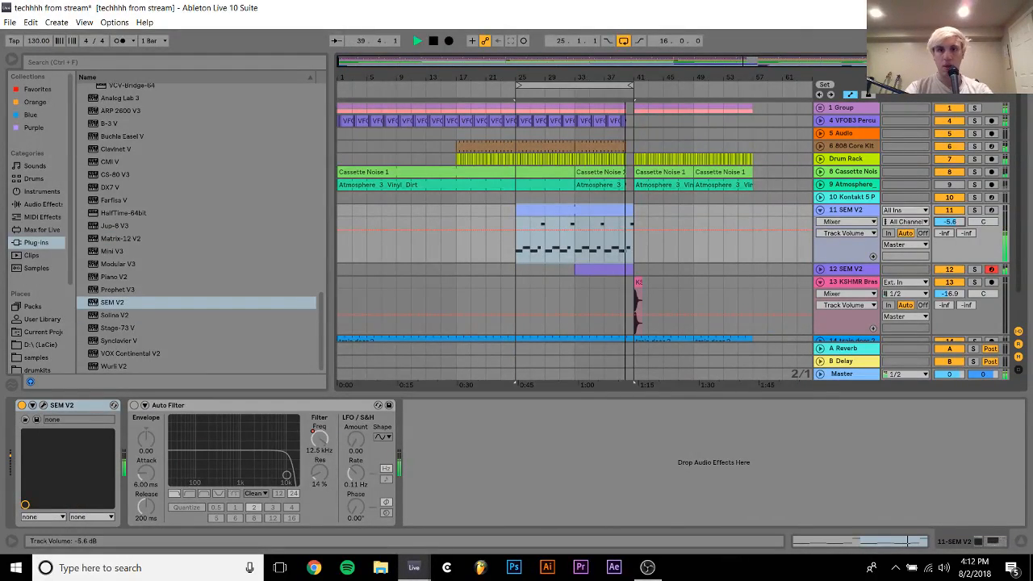
click(623, 40)
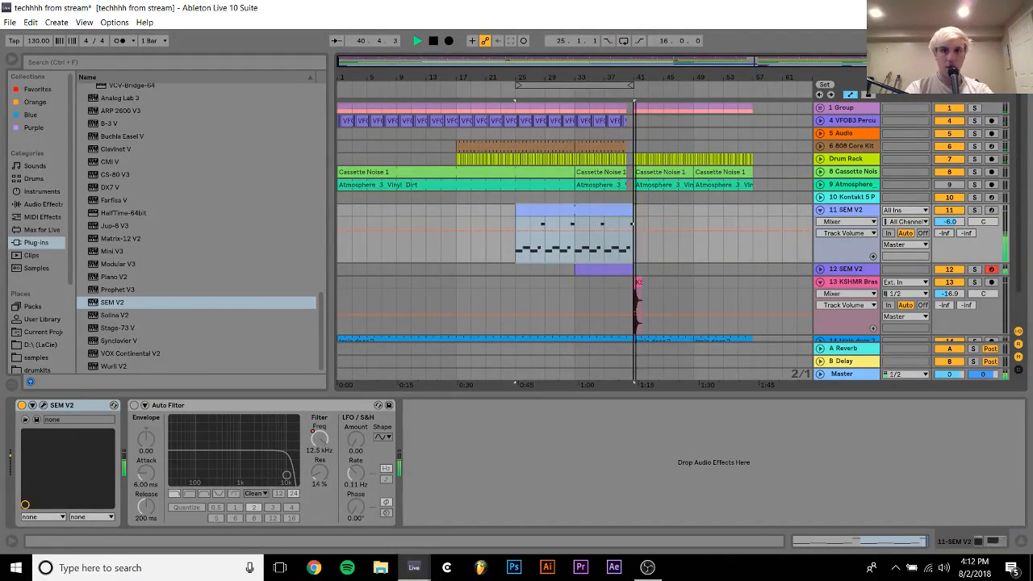
Trim the clips on tracks 11 SEM V2 and 12 SEM V2 so both end at bar 40
drag(633, 78, 757, 152)
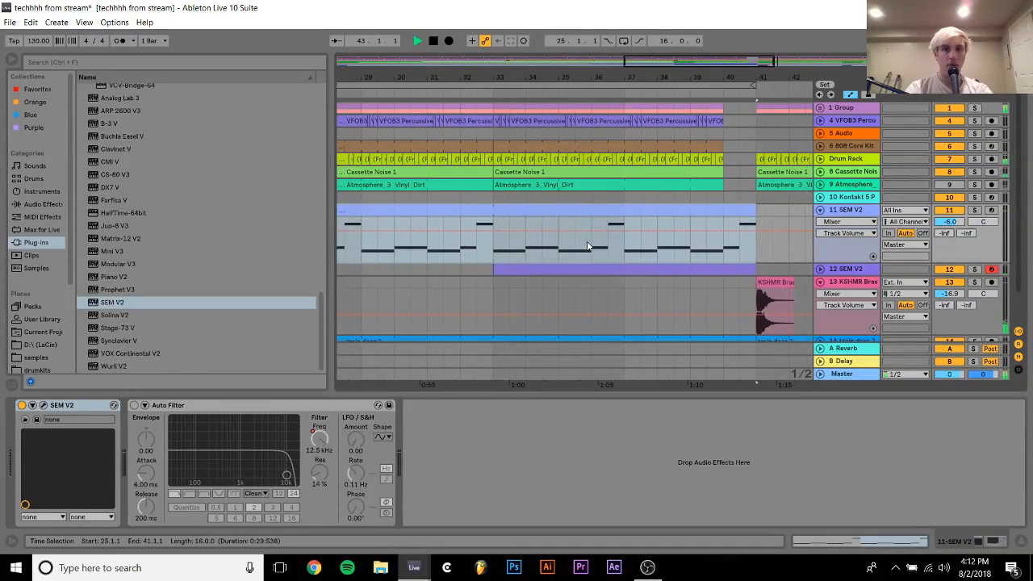
click(496, 256)
drag(757, 211, 724, 212)
click(749, 266)
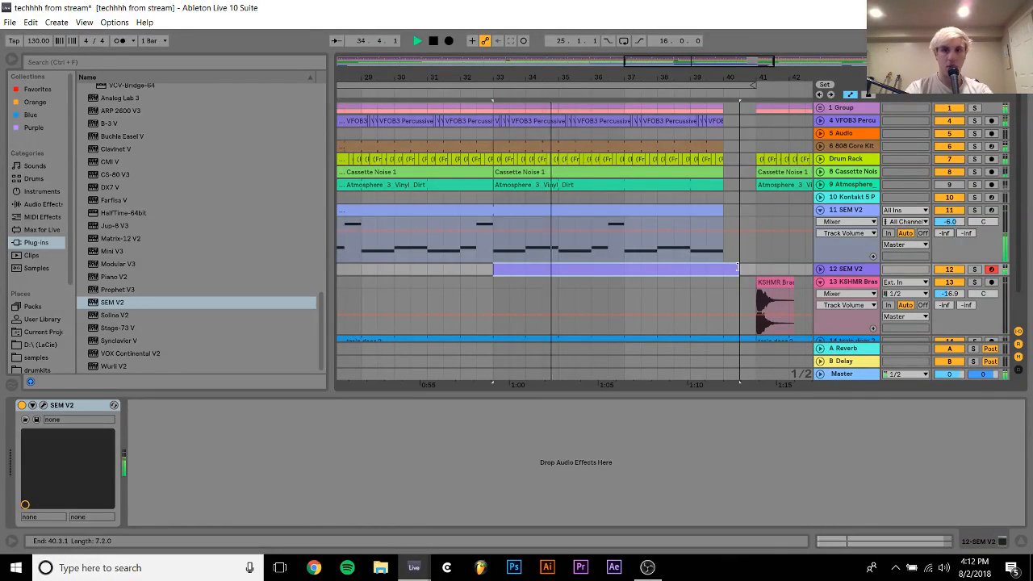
scroll(686, 262, down, 2)
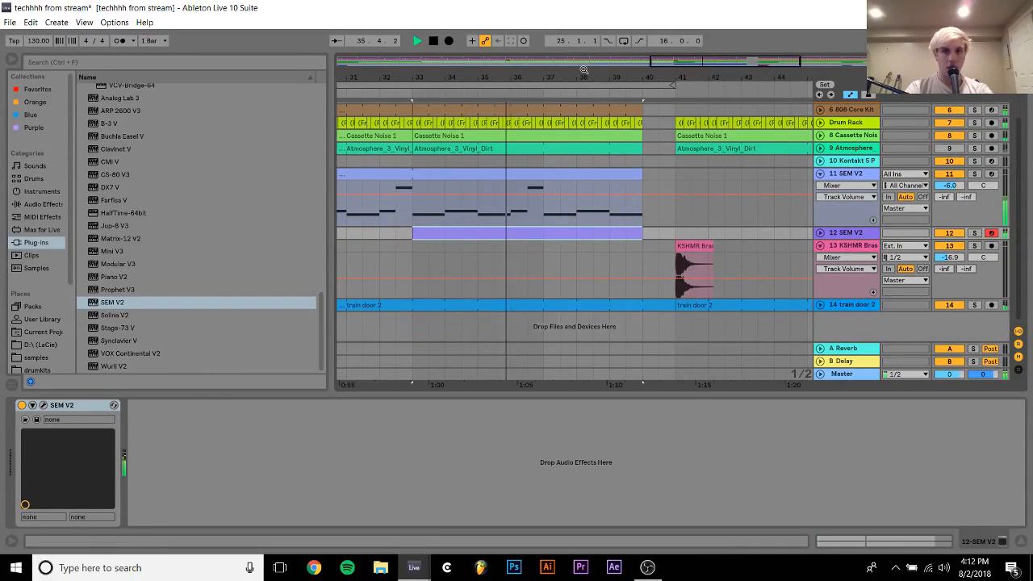
Insert a new MIDI track directly below track 12 SEM V2
drag(621, 78, 600, 101)
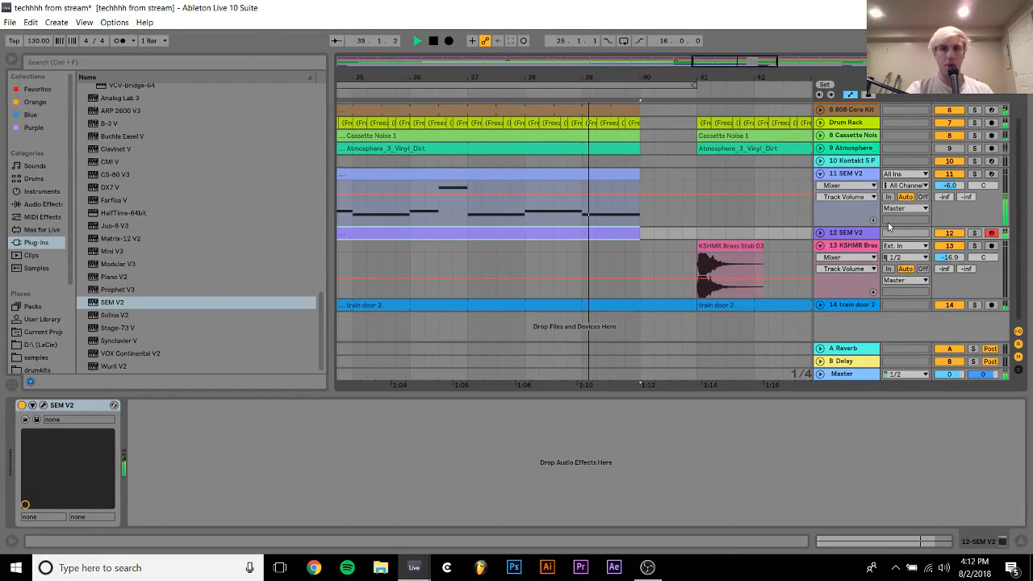
click(840, 230)
key(ctrl+shift+t)
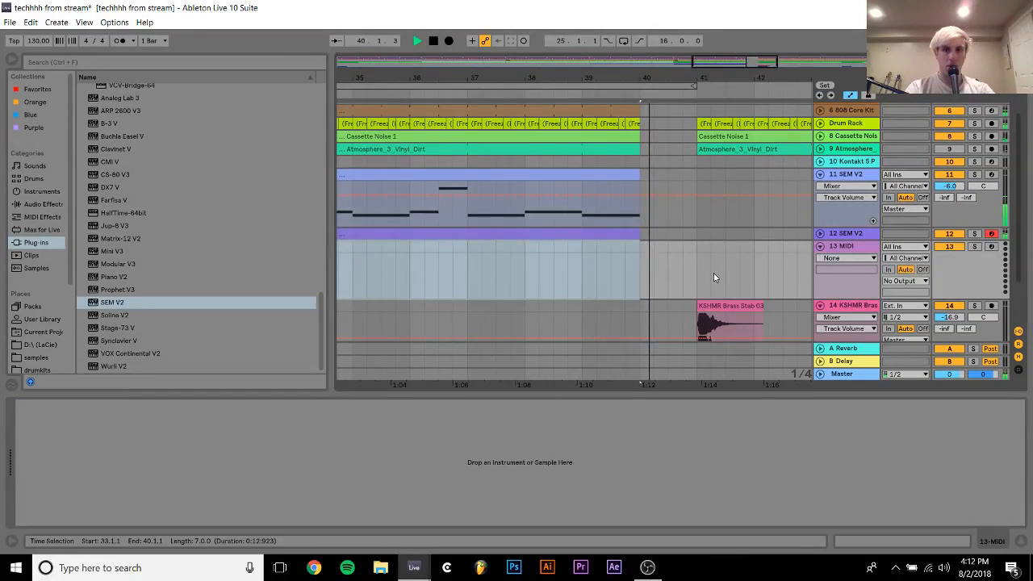
Move the KSHMR Brass Stab 03 clip to start at bar 40 and cut off its tail past bar 41
key(space)
click(721, 313)
drag(721, 313, 670, 305)
click(697, 331)
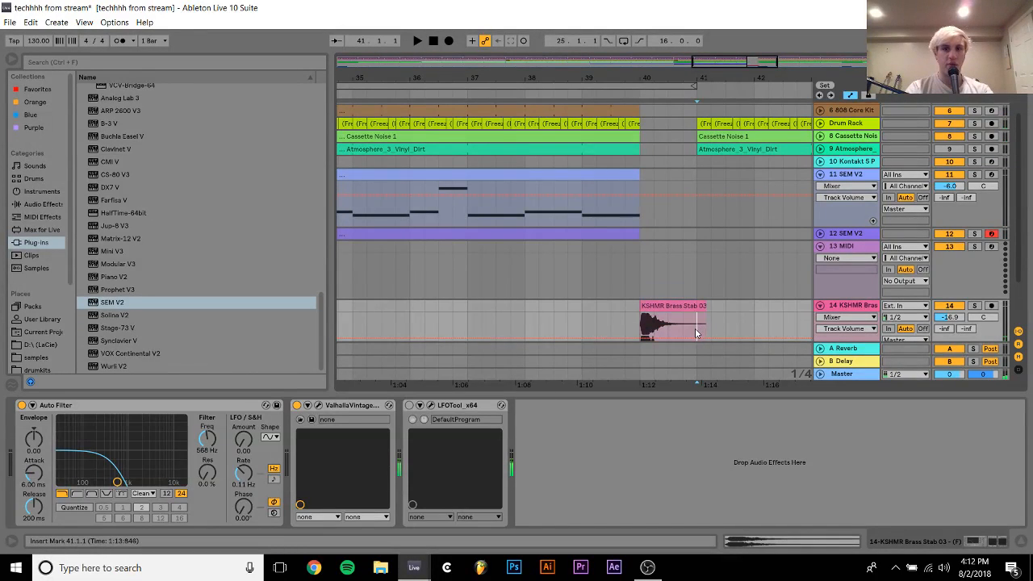
click(701, 306)
key(Delete)
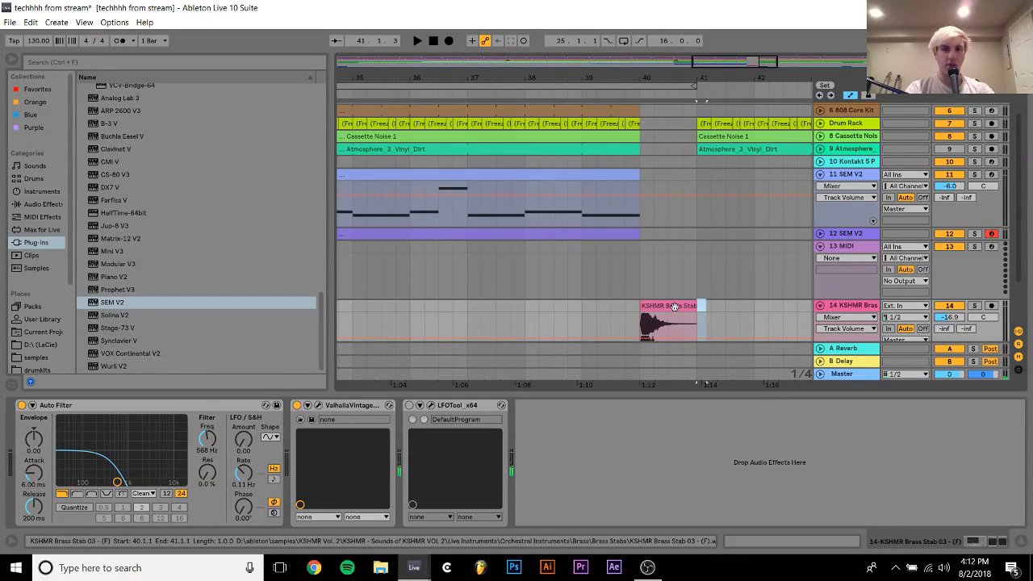
Reverse the KSHMR Brass Stab 03 clip and set its track volume to -15.2 dB while playing from bar 37
click(668, 306)
key(ctrl+j)
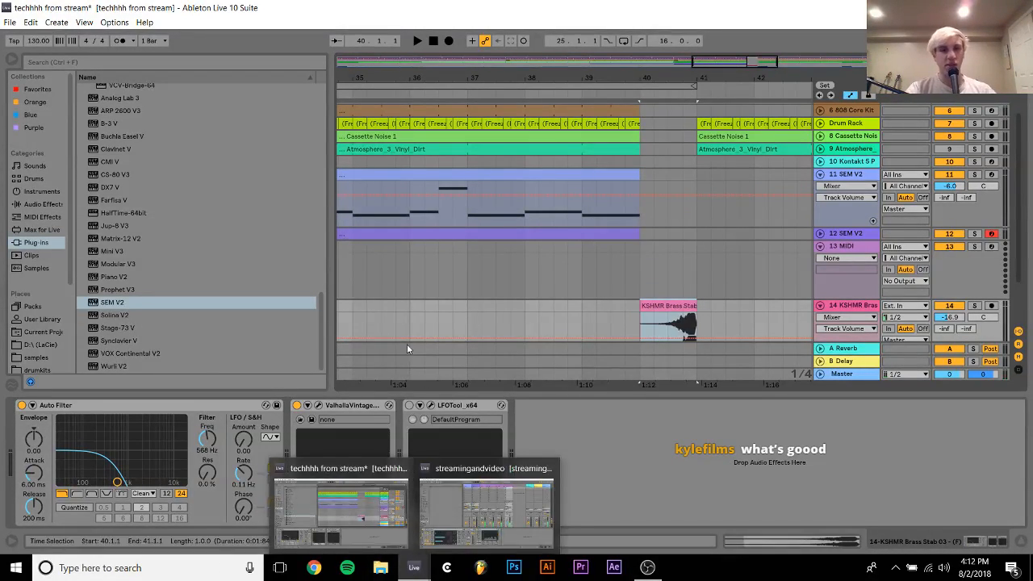
click(466, 309)
key(space)
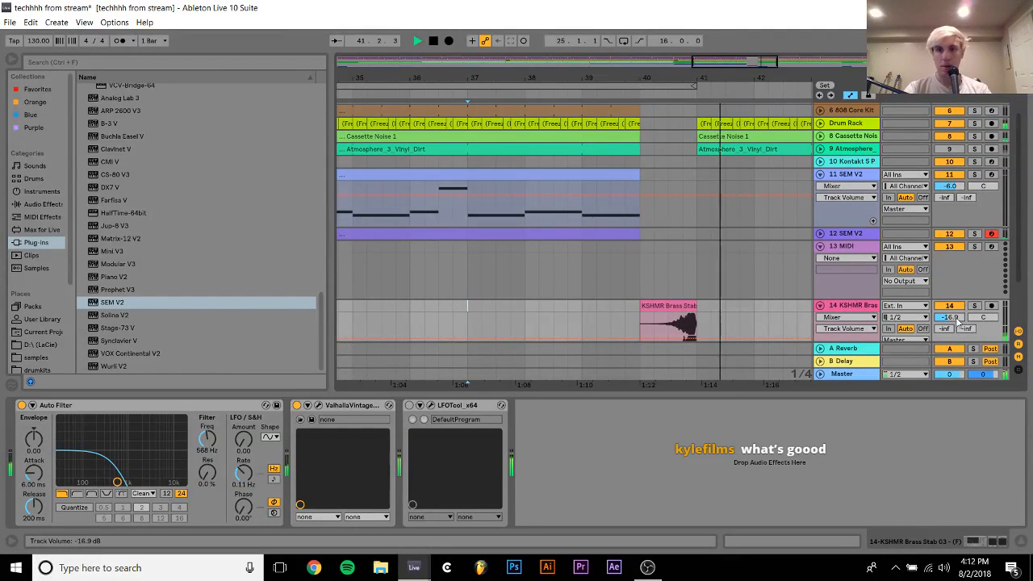
key(space)
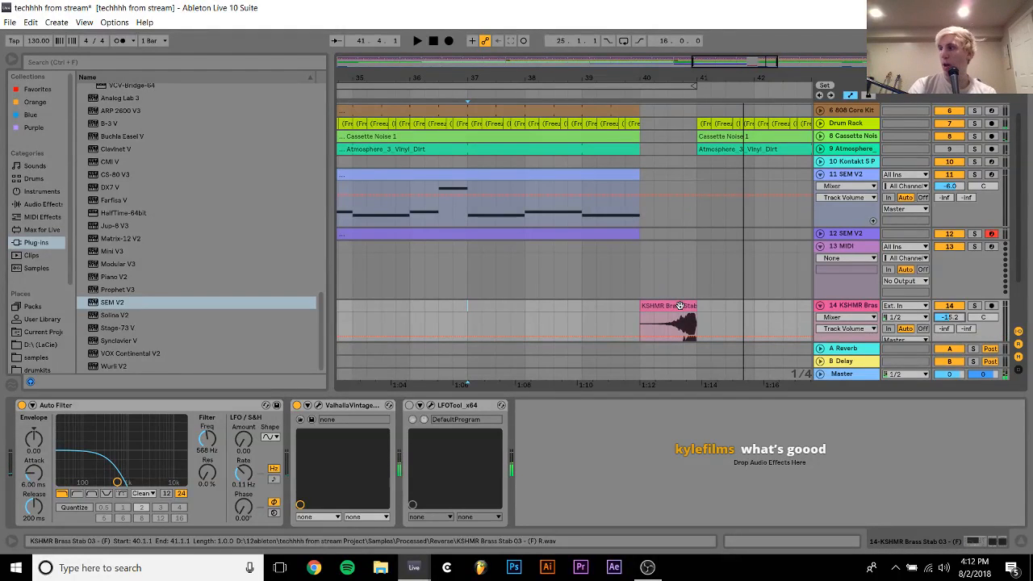
Enable warping on the reversed brass clip, stretch its peak to 2.1.1 and play it back
double_click(681, 306)
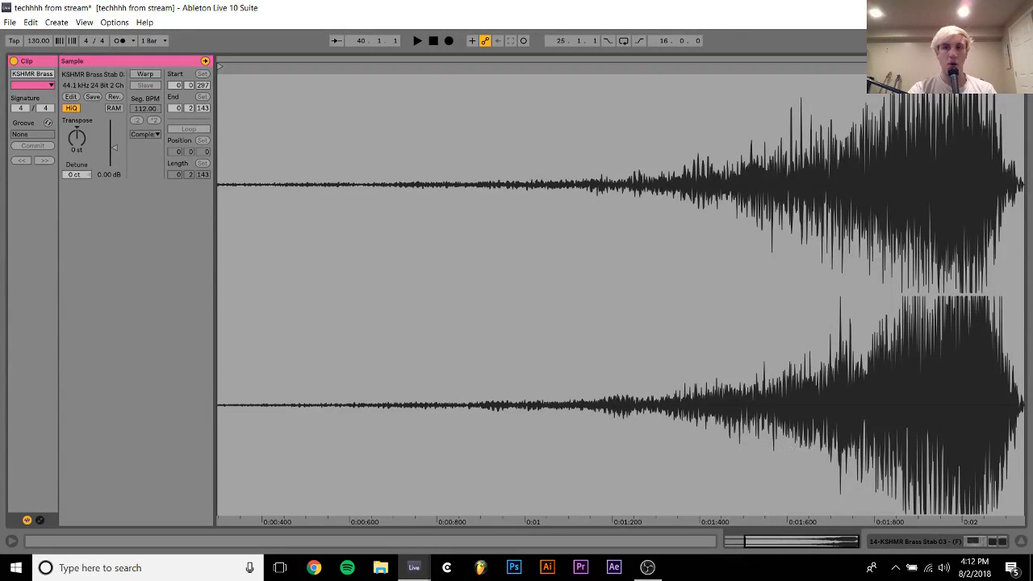
click(144, 74)
double_click(982, 86)
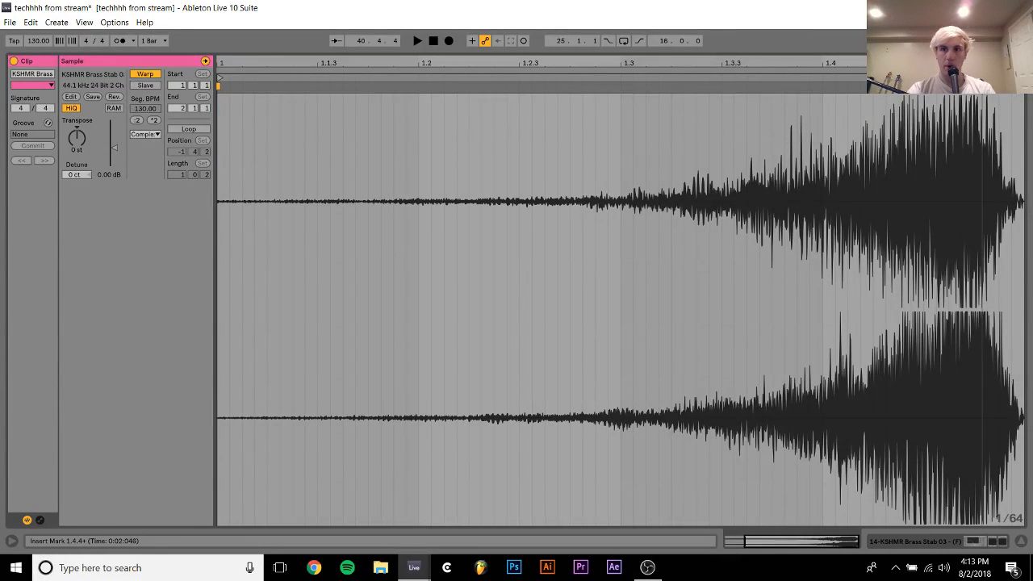
drag(982, 86, 1025, 86)
key(space)
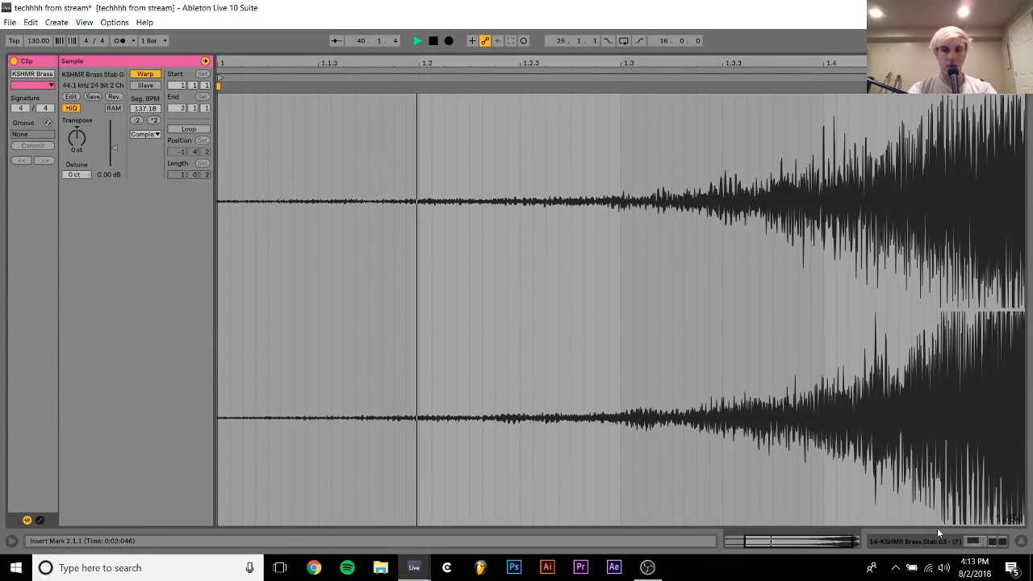
Raise the brass stab track's volume to -13.2 dB and open its Auto Filter to about 1.48 kHz with 4% resonance
click(941, 543)
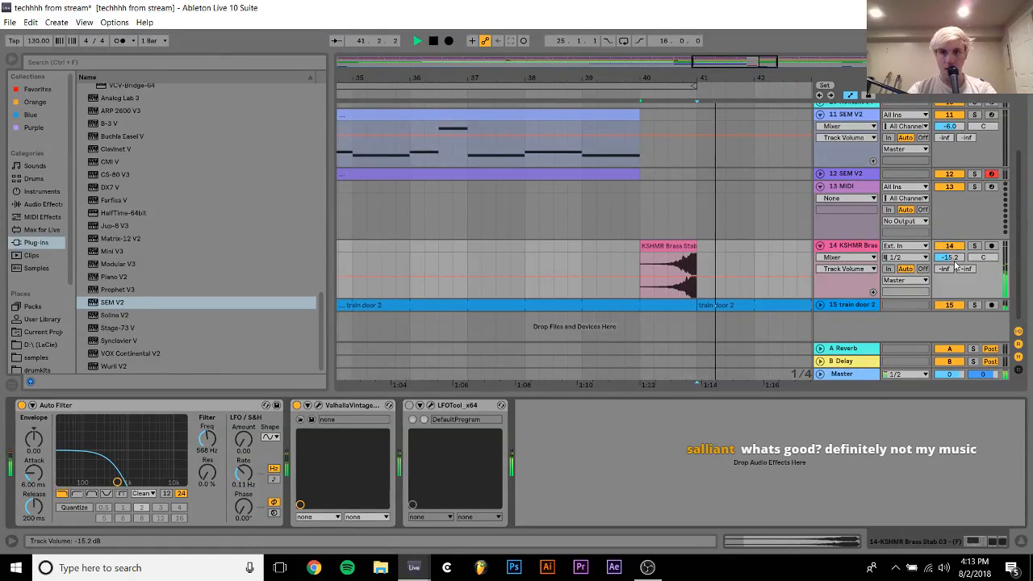
drag(950, 258, 950, 250)
key(space)
key(space)
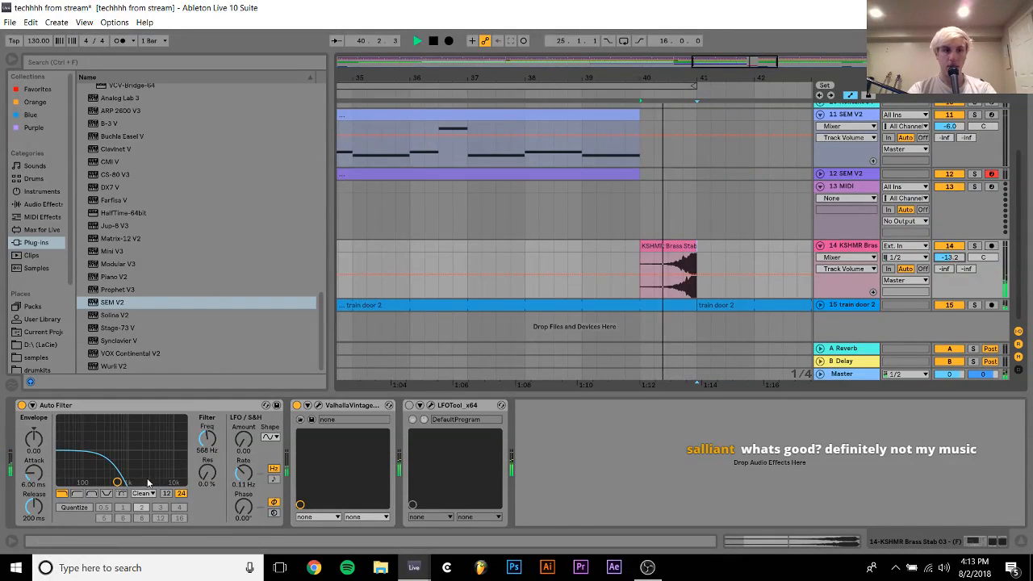
drag(118, 482, 135, 479)
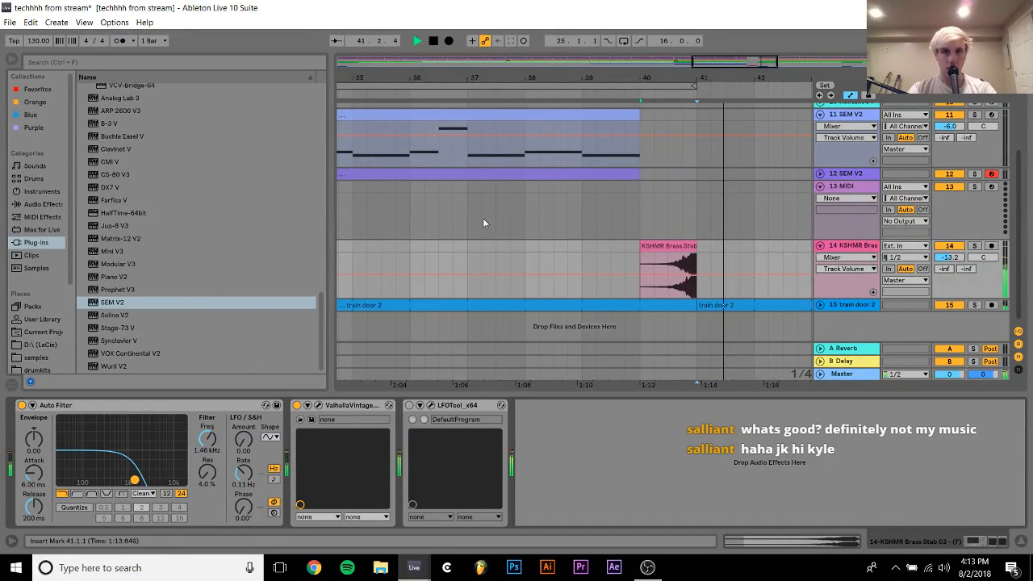
Turn on the Auto Filter device on track 11 SEM V2
scroll(485, 223, up, 1)
click(849, 228)
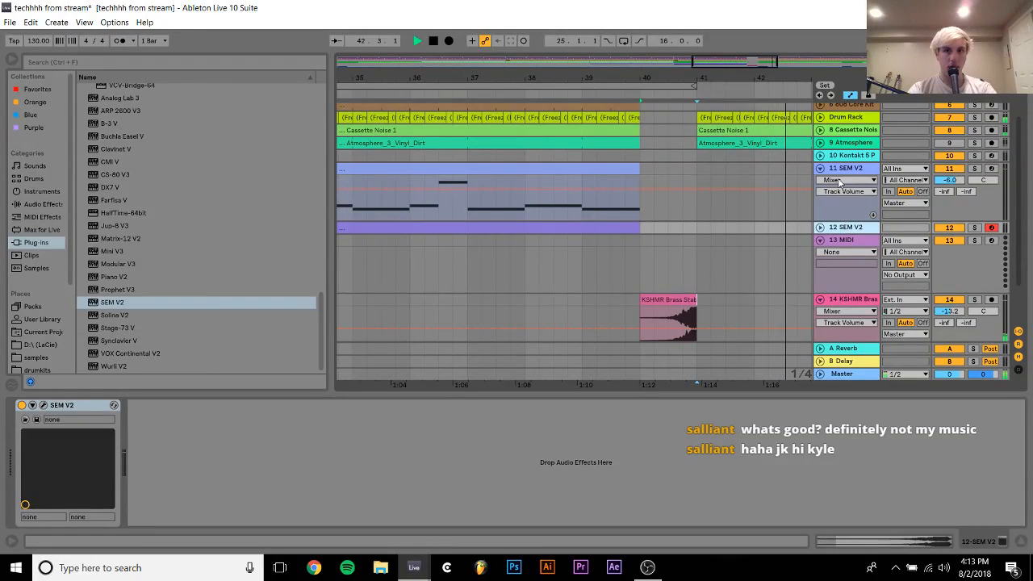
click(840, 187)
click(134, 406)
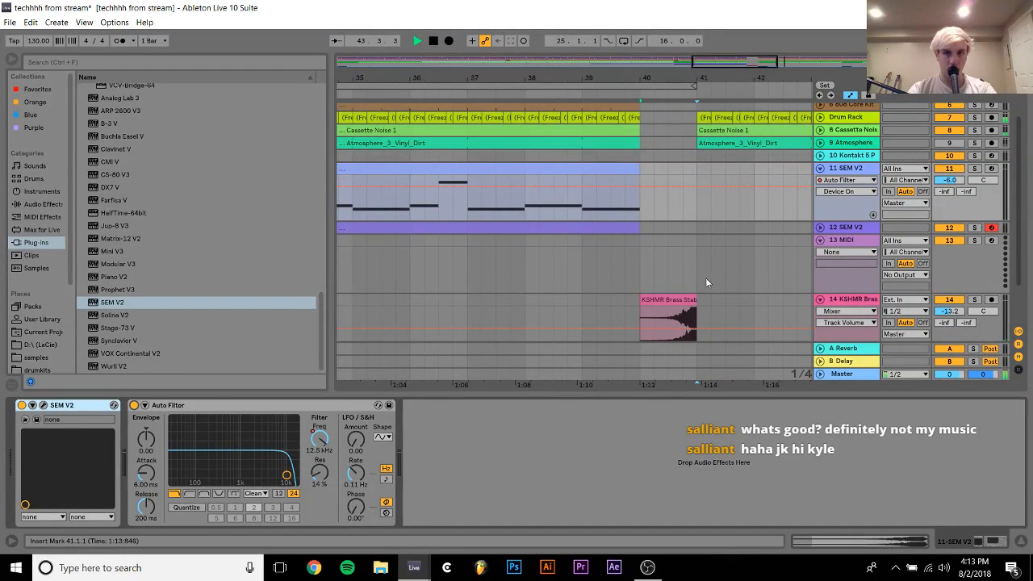
mouse_move(664, 81)
mouse_down()
mouse_move(534, 56)
mouse_move(617, 33)
mouse_up()
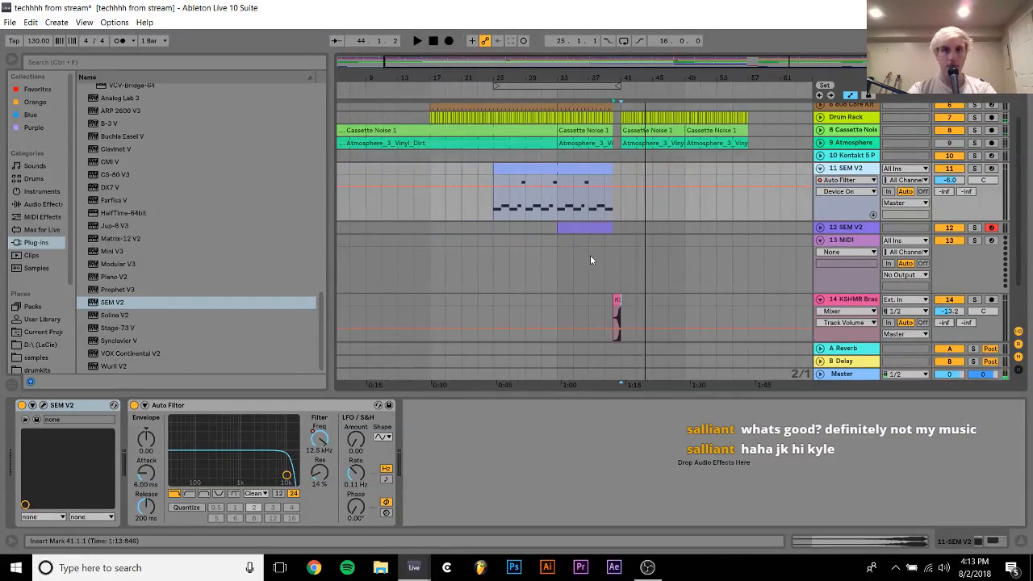
Play the arrangement from bar 37 and fold tracks 11 SEM V2, 13 MIDI and 14 KSHMR Brass
click(587, 276)
key(space)
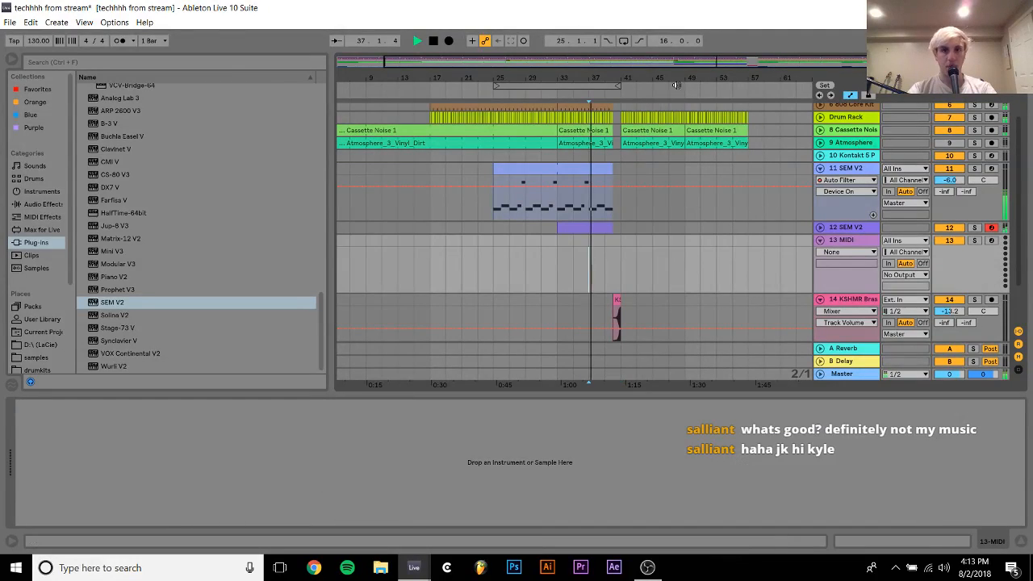
click(820, 168)
click(820, 194)
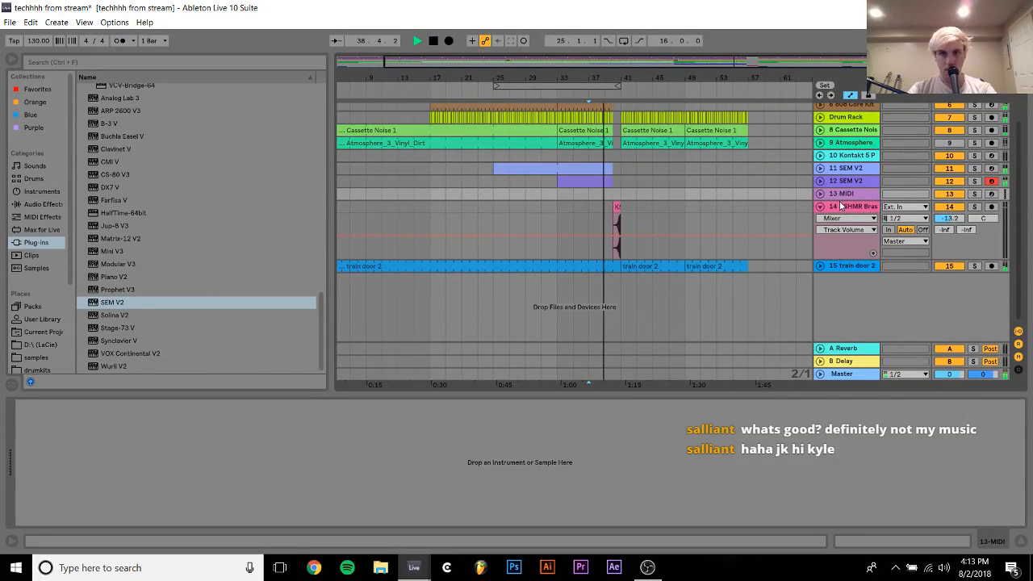
click(820, 206)
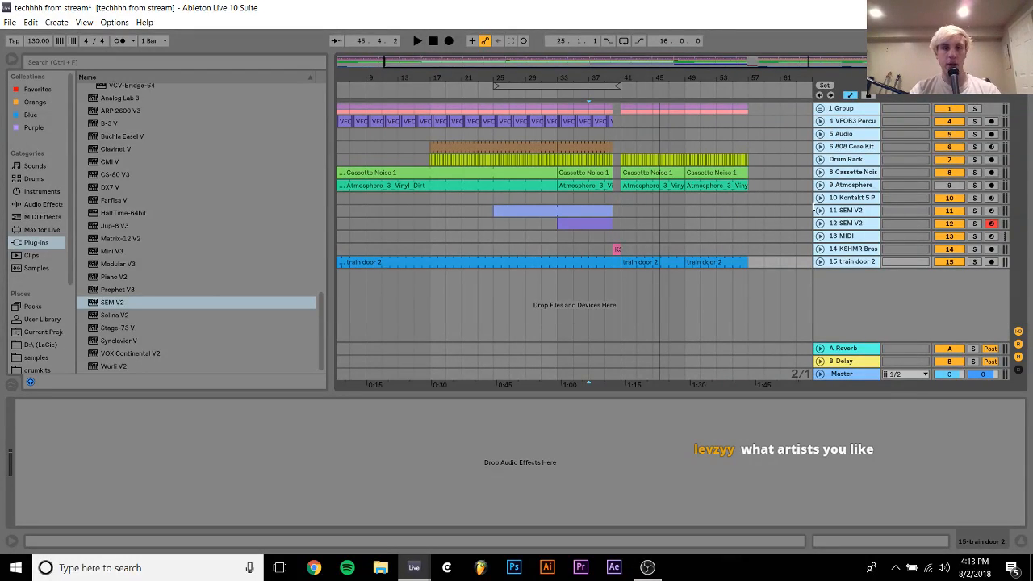
Try the ARP 2600 V3 synth on a new MIDI track, look over its modules and remove the device again
click(557, 236)
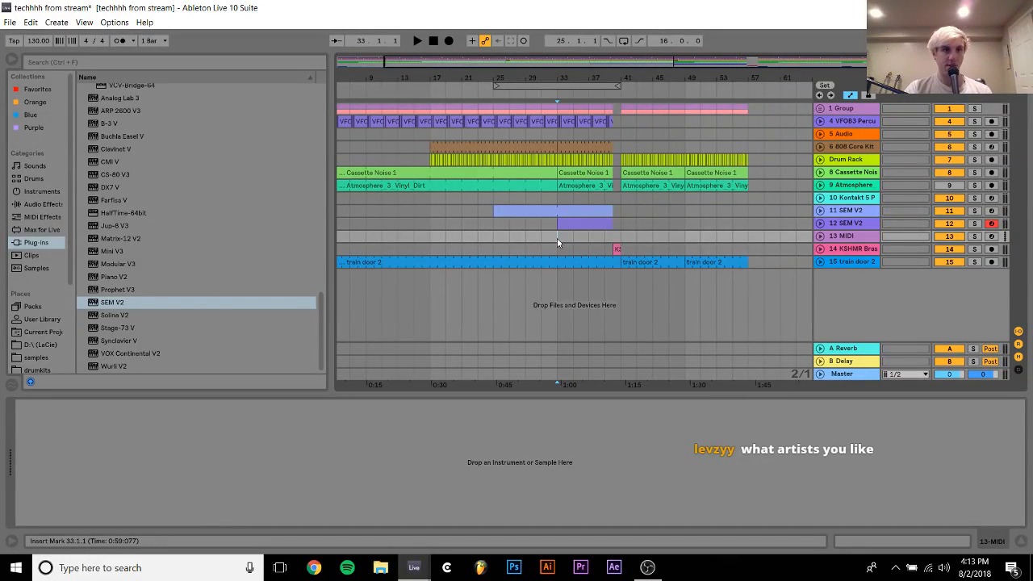
drag(125, 113, 438, 294)
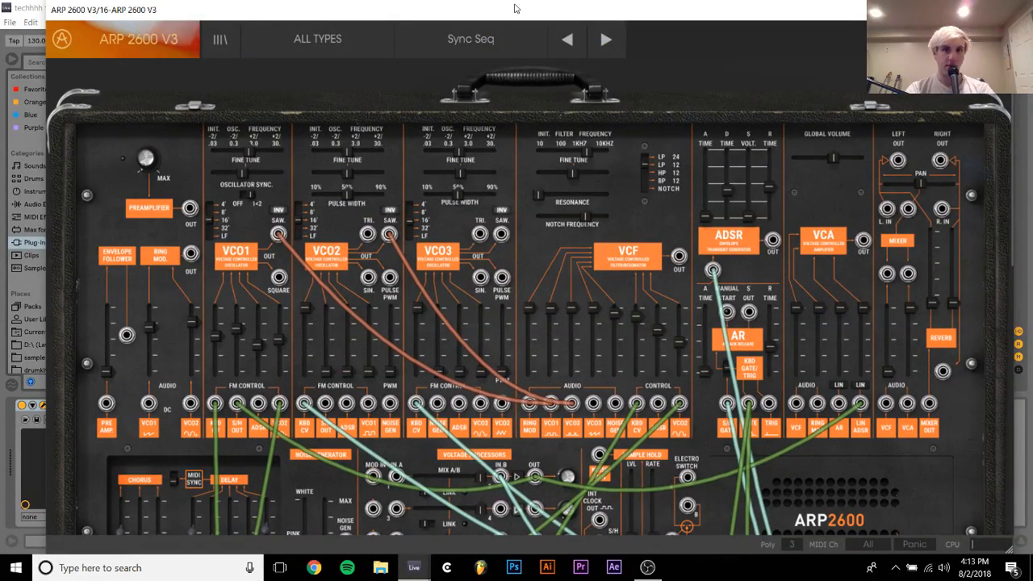
drag(515, 6, 504, 8)
scroll(867, 196, down, 10)
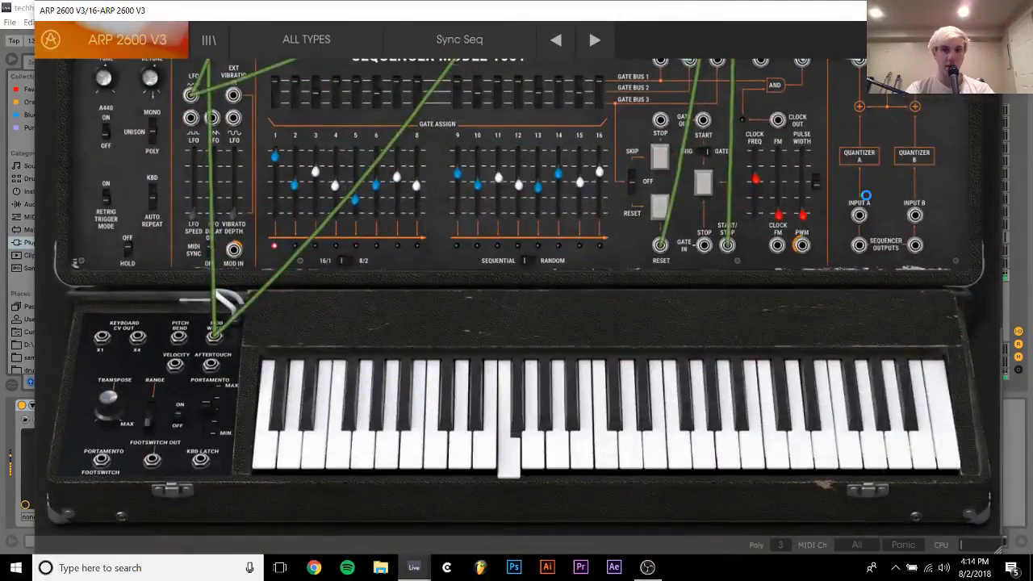
scroll(794, 240, up, 10)
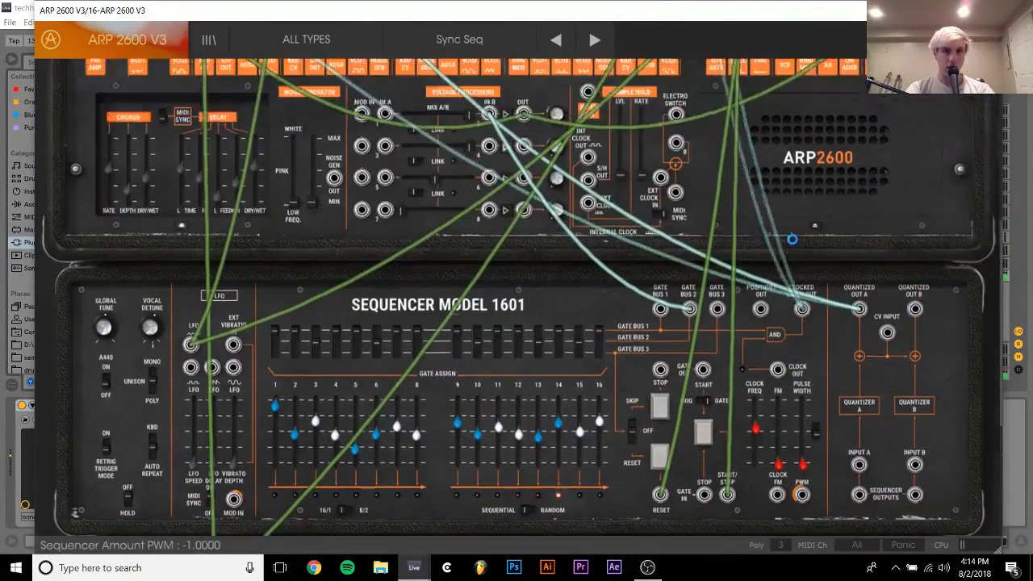
scroll(793, 240, up, 10)
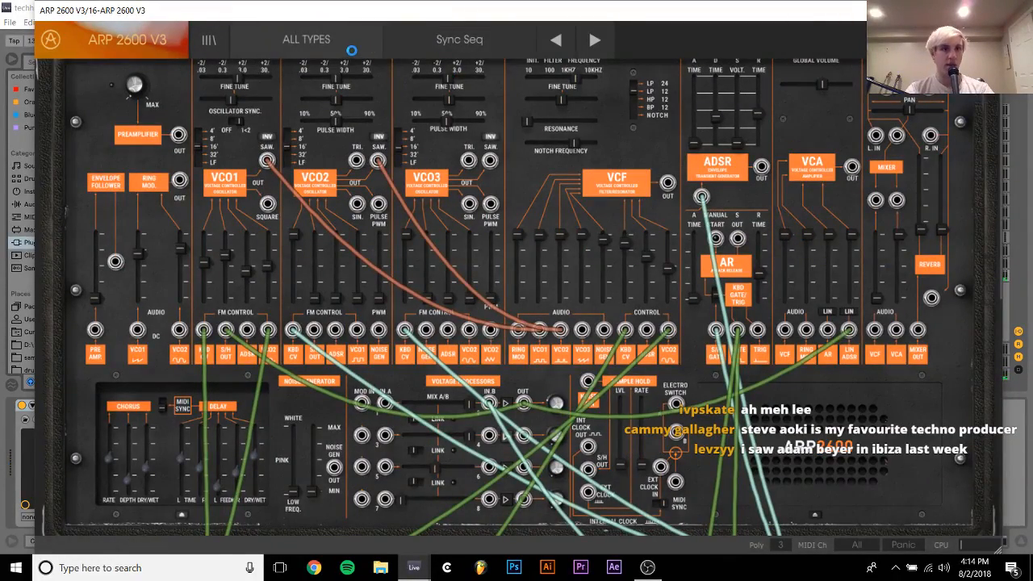
click(991, 11)
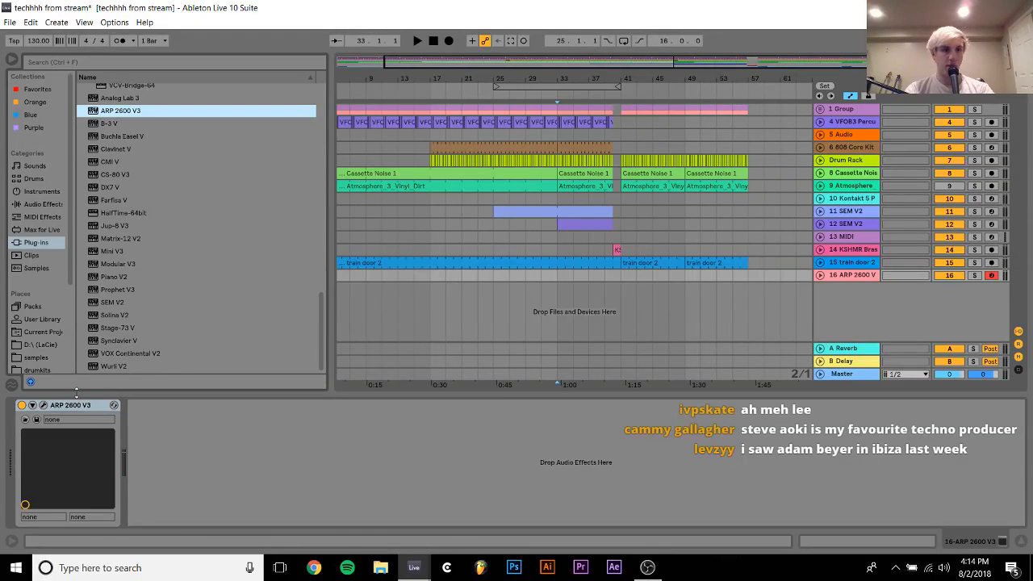
click(79, 407)
key(Delete)
Play the arrangement from bar 33 past bar 41 and check the SEM V2 parts on tracks 11 and 12
key(space)
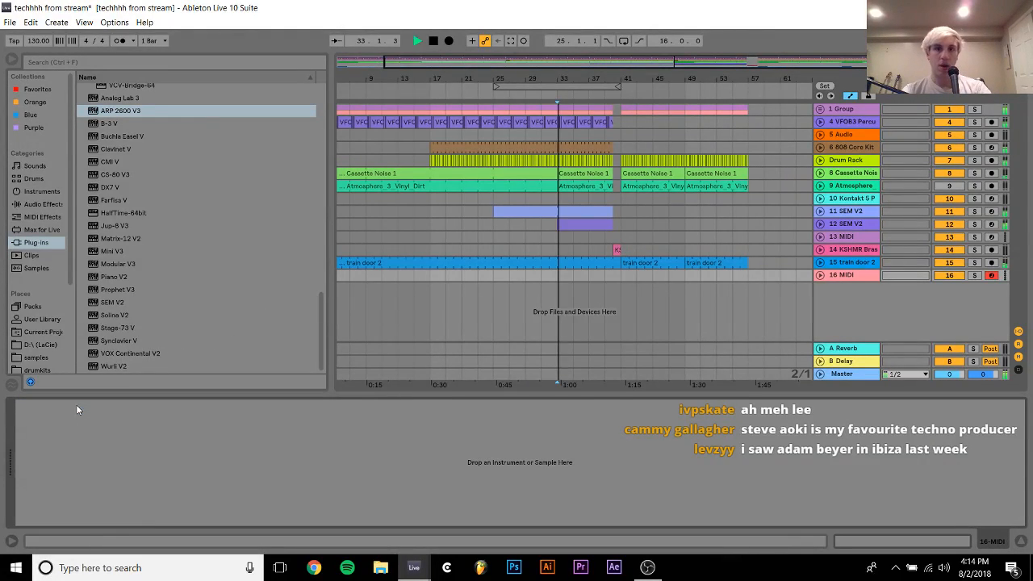
click(477, 201)
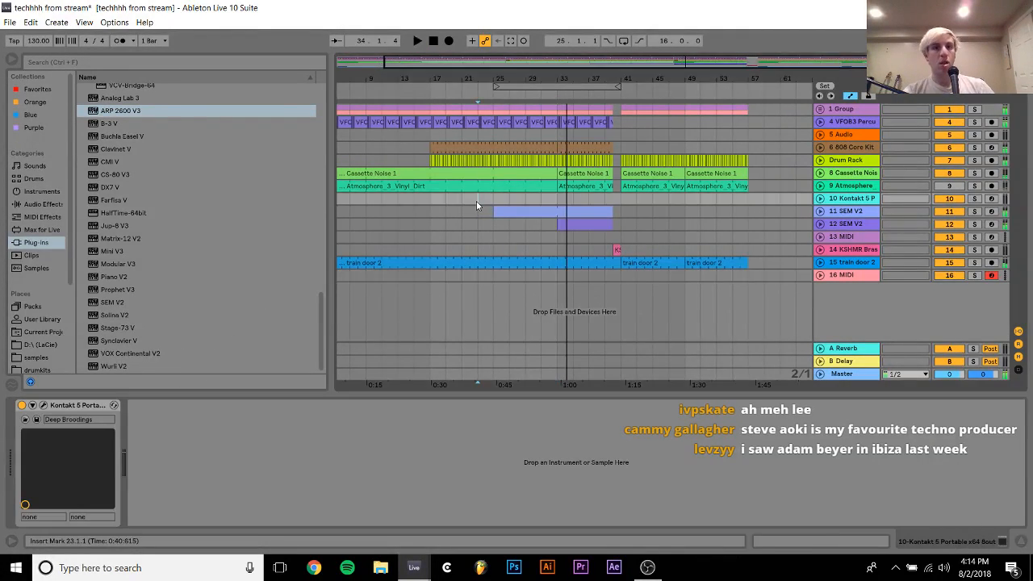
click(476, 211)
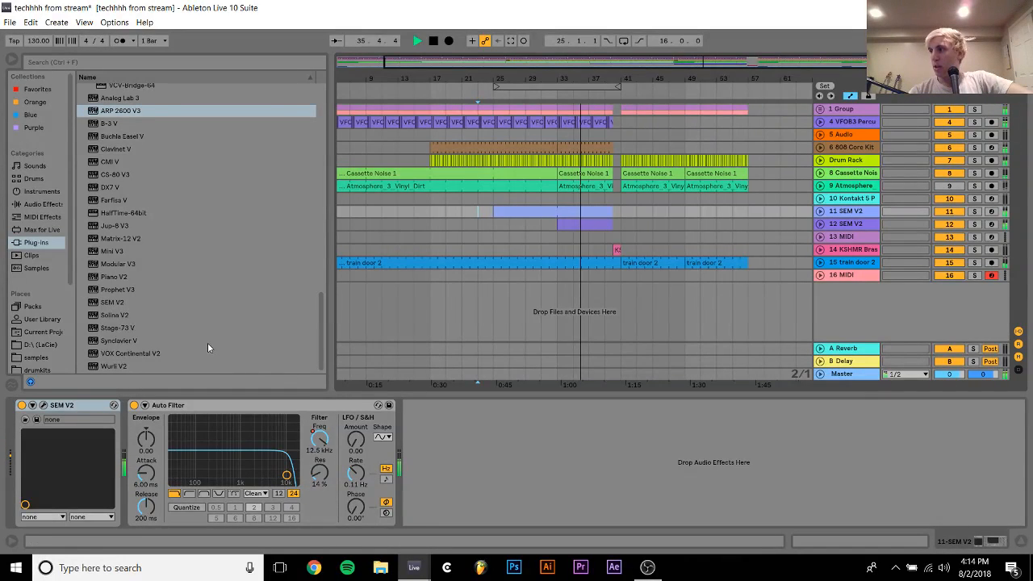
click(593, 225)
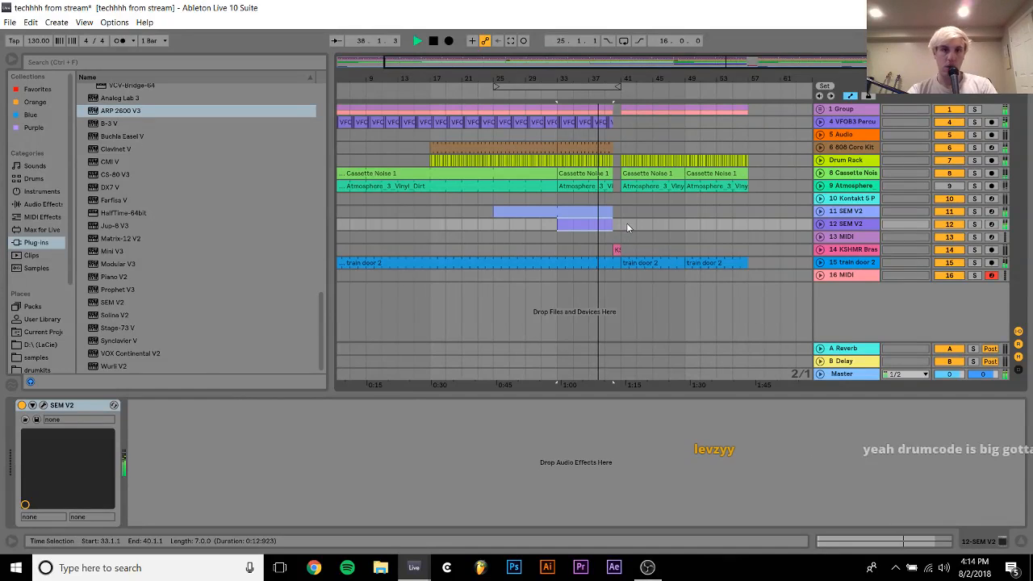
shift+click(622, 224)
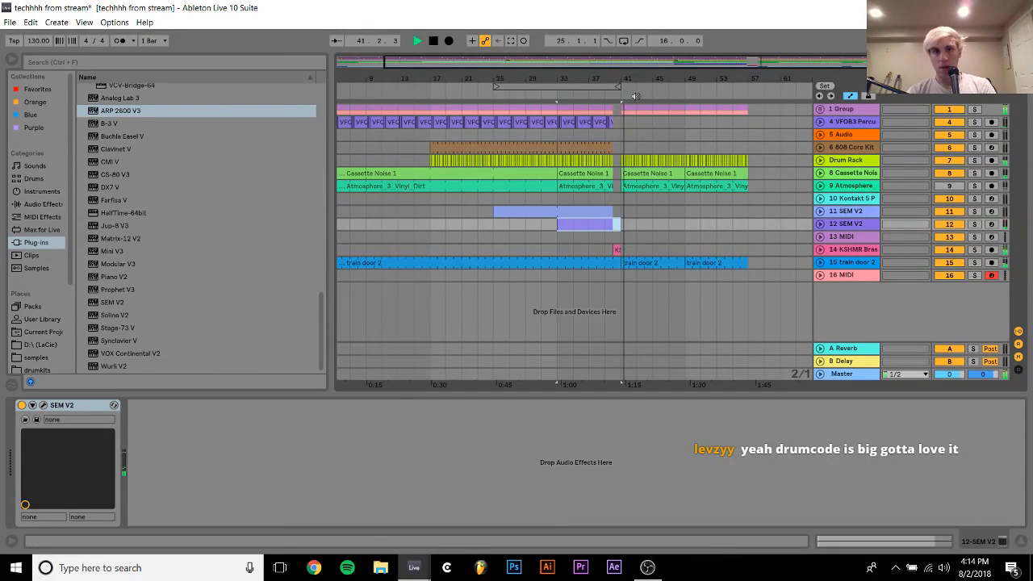
Stop playback, insert a MIDI track directly below the Atmosphere track and load Serum_x64 onto it
drag(638, 78, 553, 157)
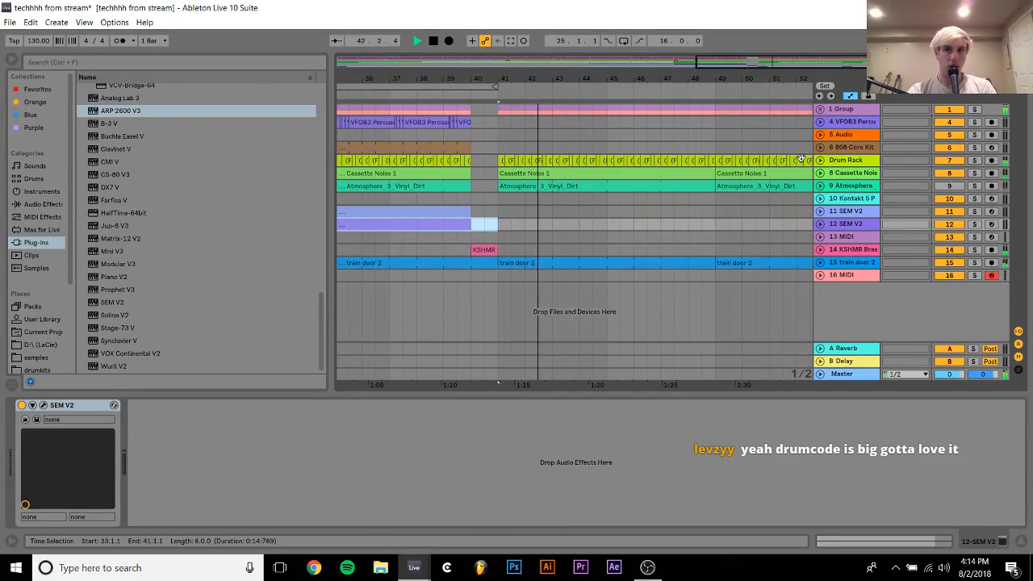
click(835, 186)
key(space)
key(ctrl+shift+t)
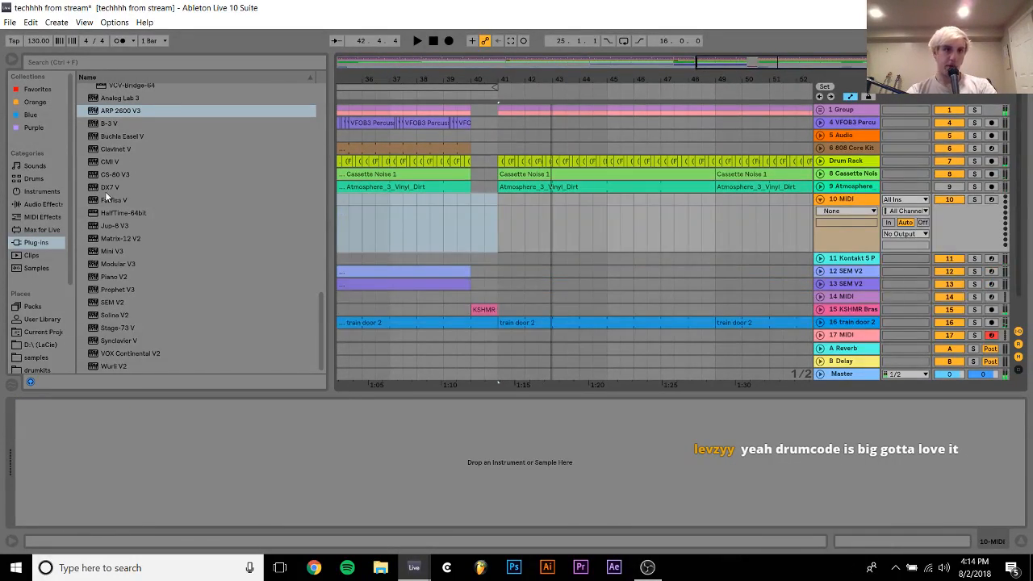
scroll(123, 170, up, 10)
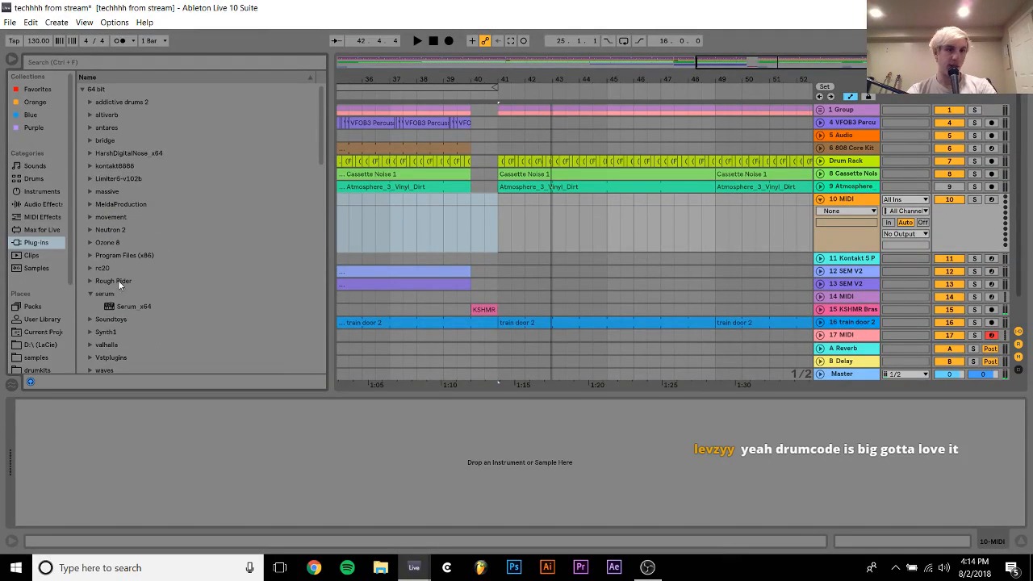
drag(120, 305, 526, 224)
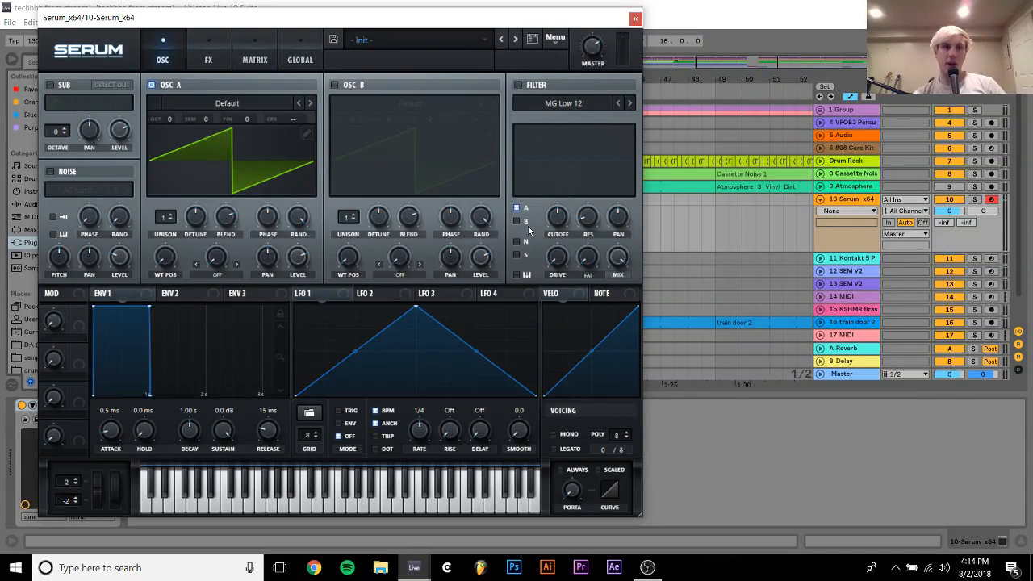
Switch to OBS to check the stream and return to the techhhh from stream project in Ableton Live
click(648, 567)
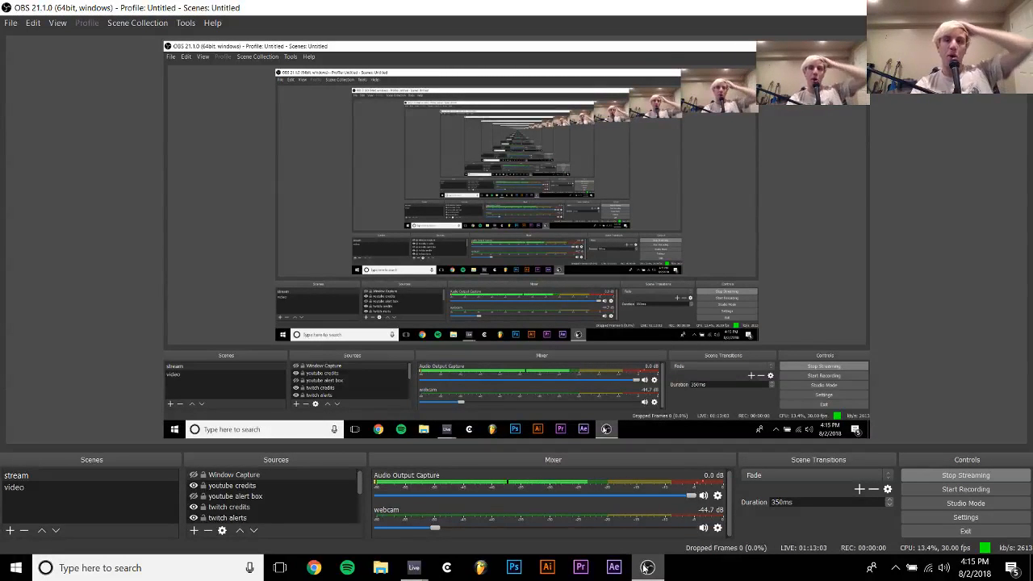
mouse_move(414, 567)
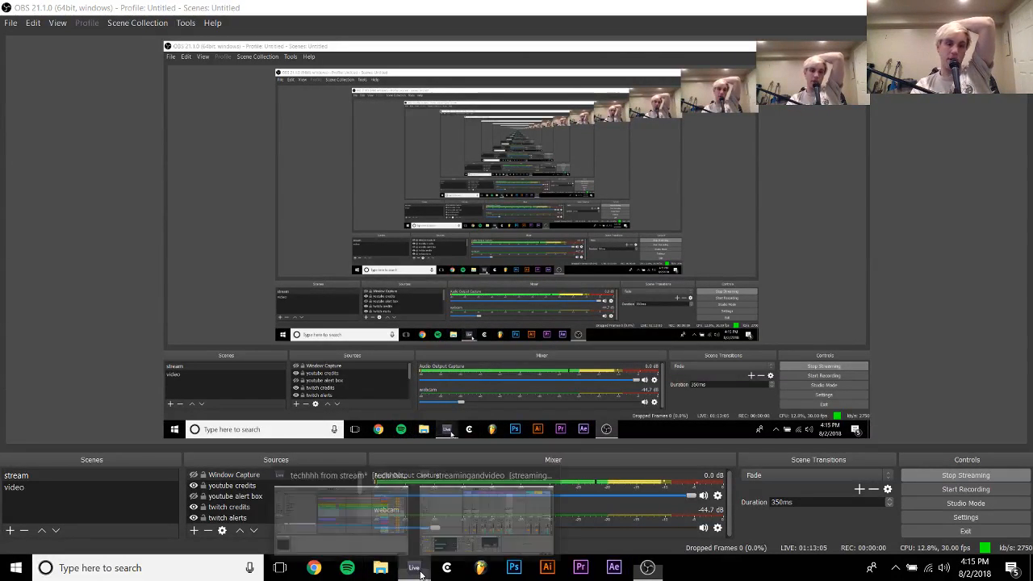
click(357, 514)
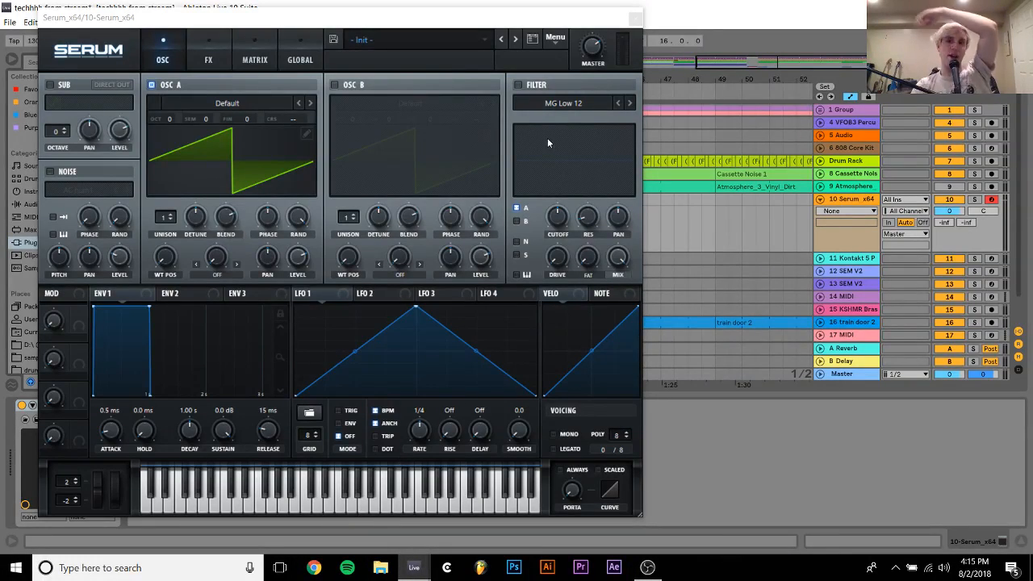
Shape Serum's Env 1 with a 71 ms attack, 123 ms decay, sustain at minus infinity and 115 ms release
click(110, 431)
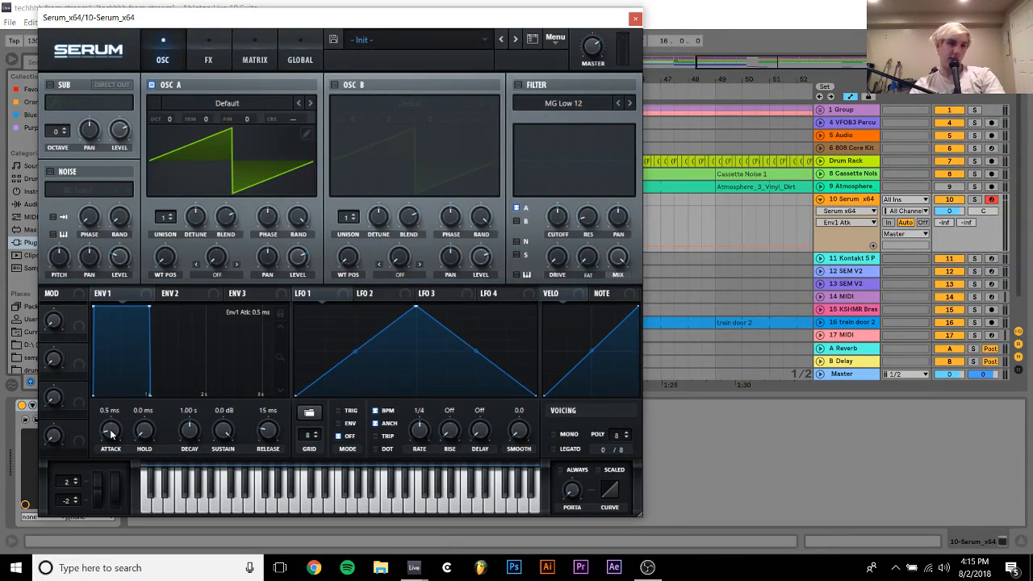
drag(112, 418, 111, 406)
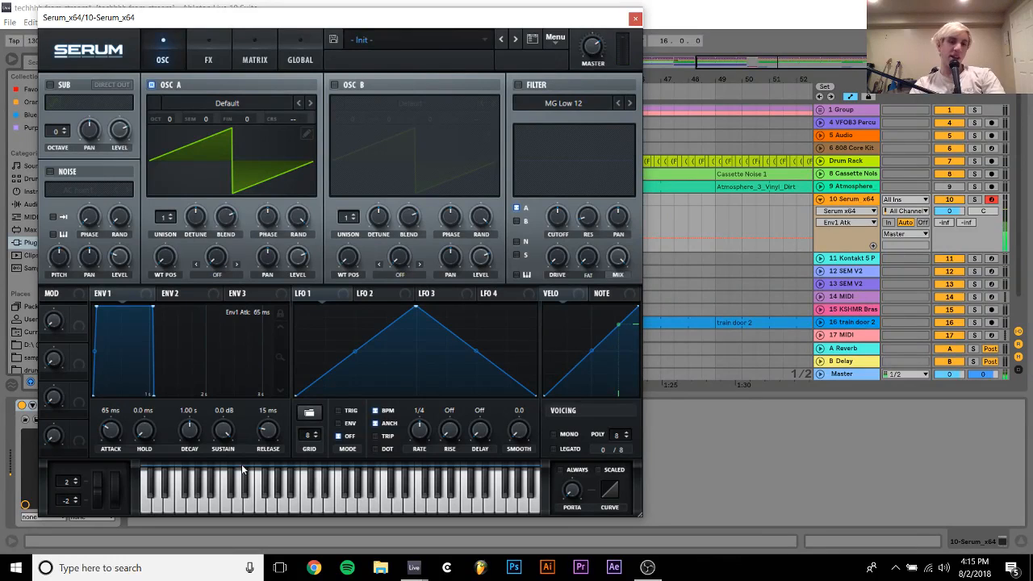
drag(224, 432, 231, 484)
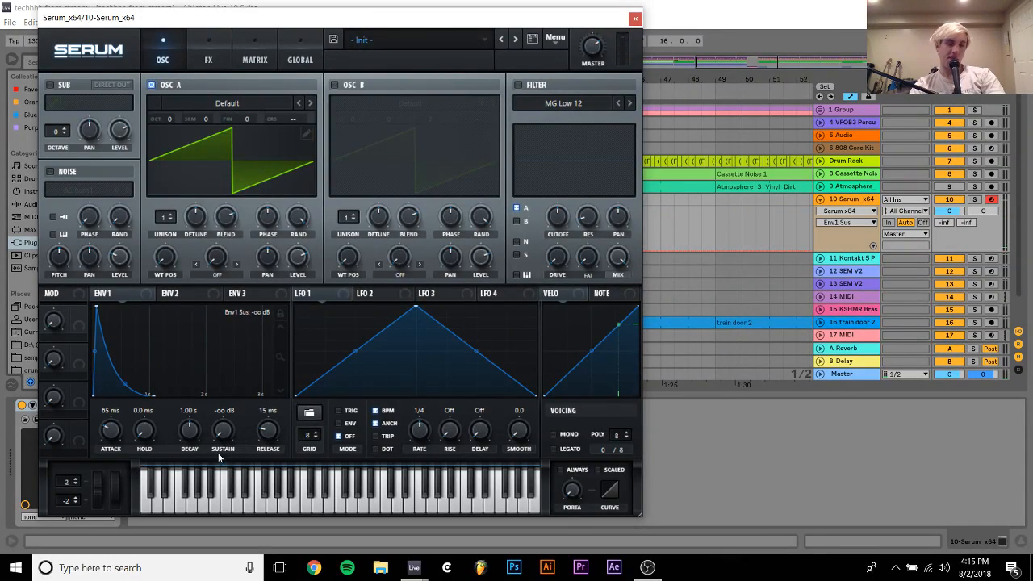
drag(197, 438, 194, 457)
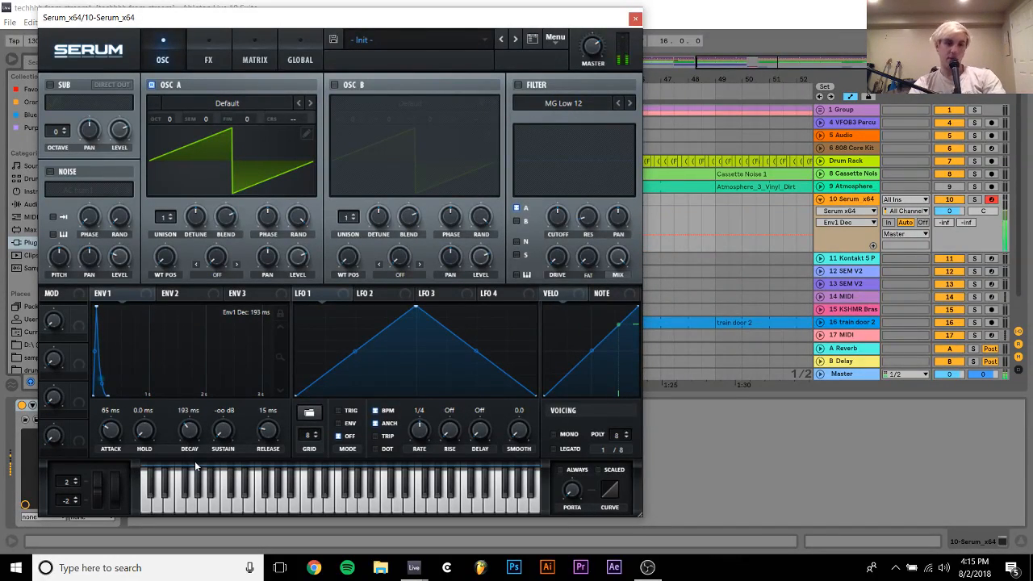
click(269, 432)
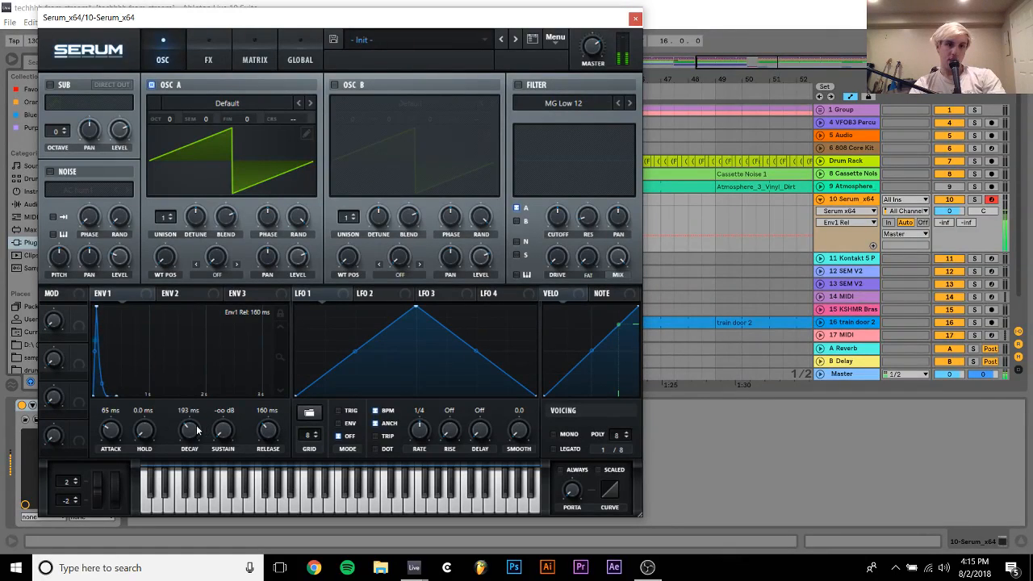
scroll(110, 437, up, 3)
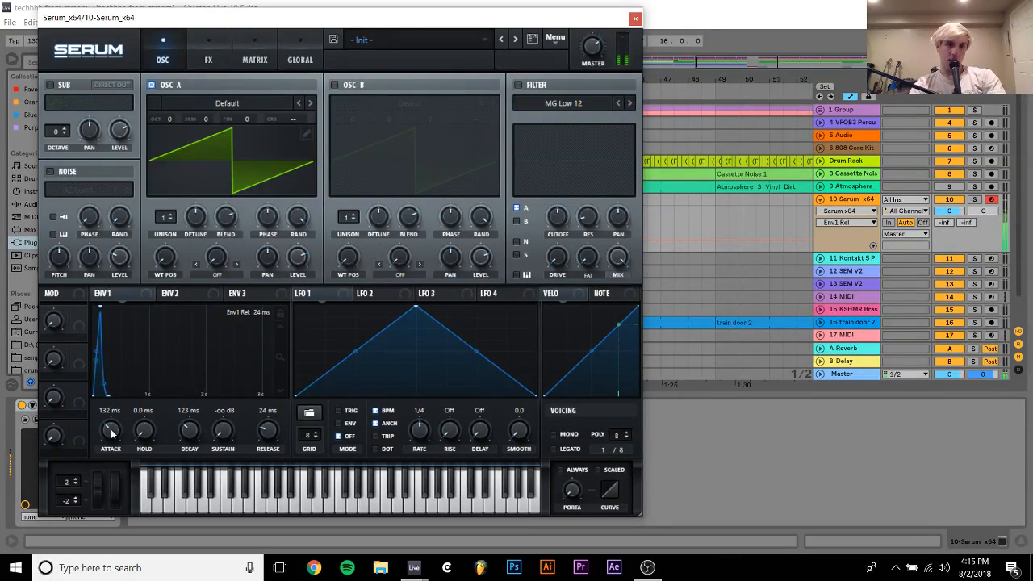
scroll(111, 434, down, 3)
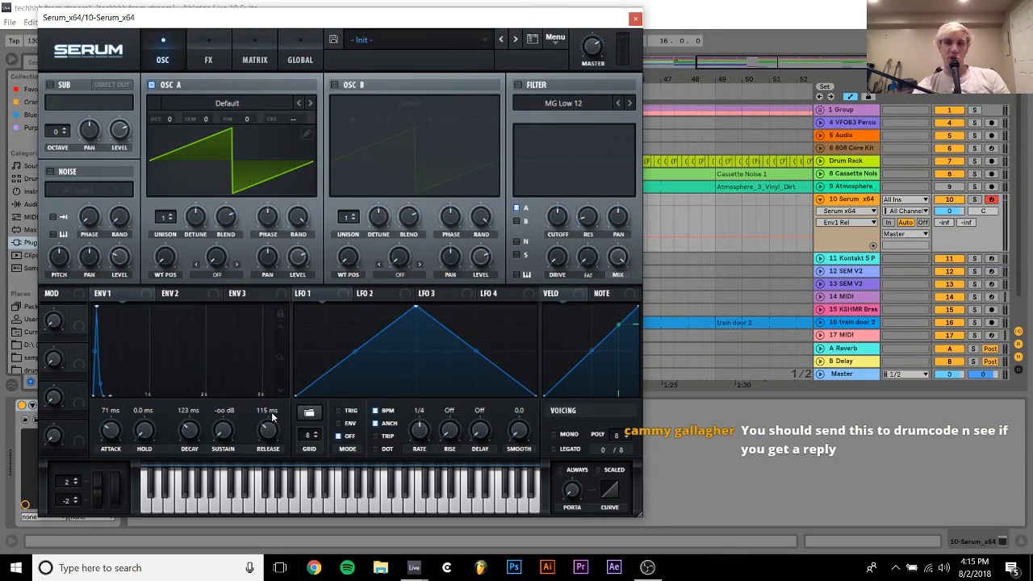
Lower the Serum track's volume to -4.2 dB and set the Env 1 attack to 65 ms
click(948, 218)
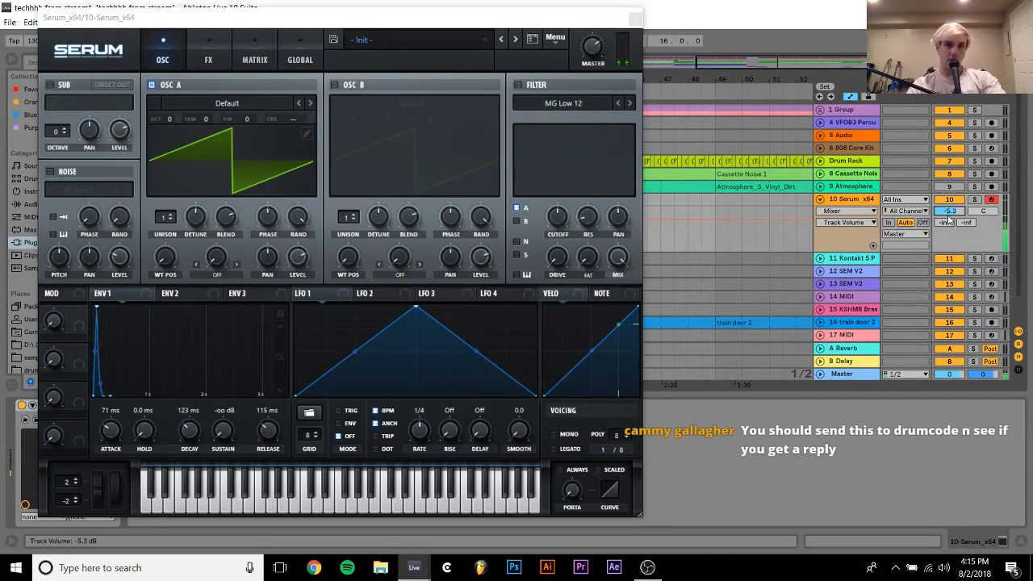
drag(953, 212, 953, 210)
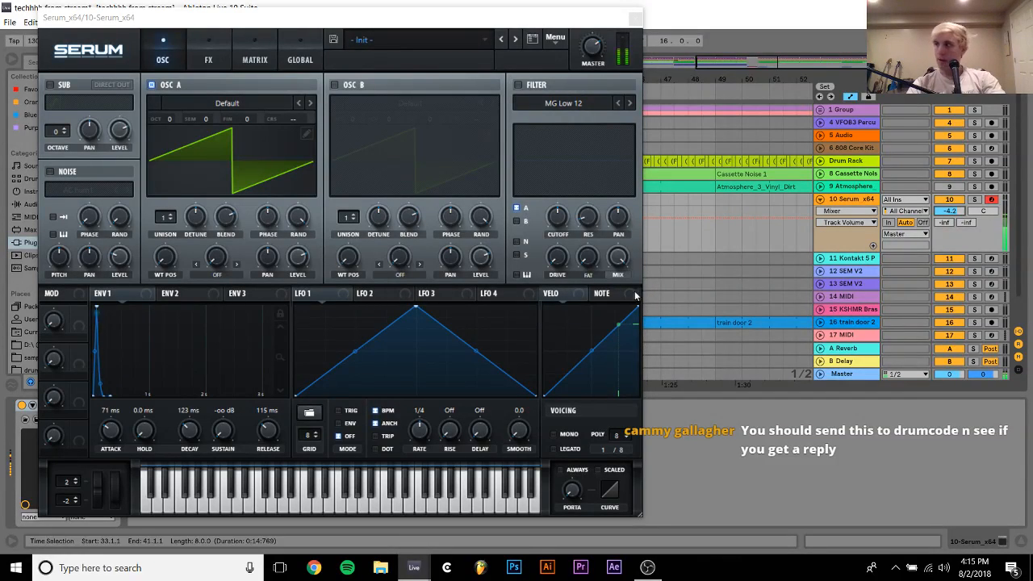
drag(103, 427, 120, 463)
drag(119, 450, 120, 444)
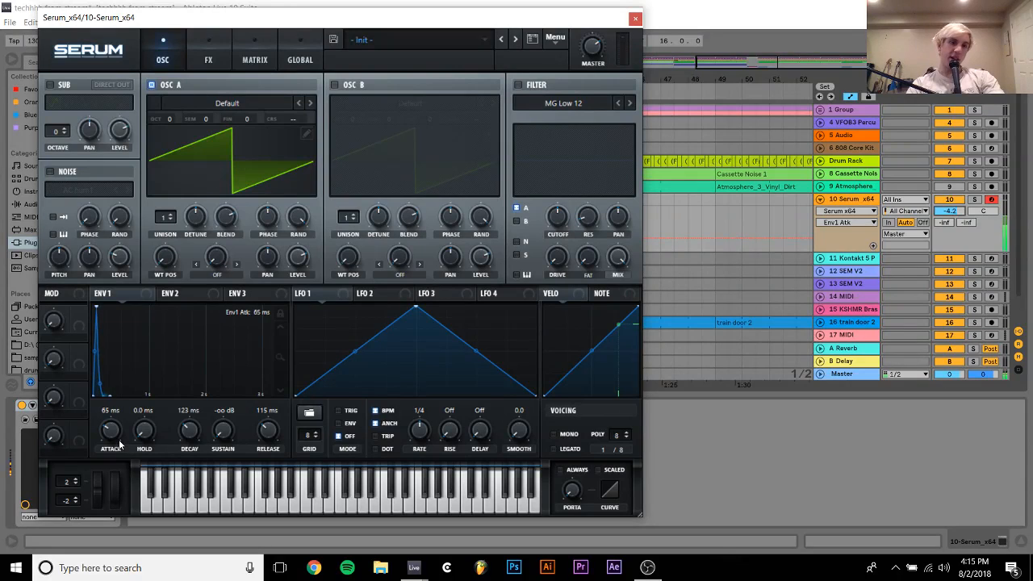
Audition the Serum patch while raising the computer keyboard range to C3–D4, and close the Serum window
key(f)
key(x)
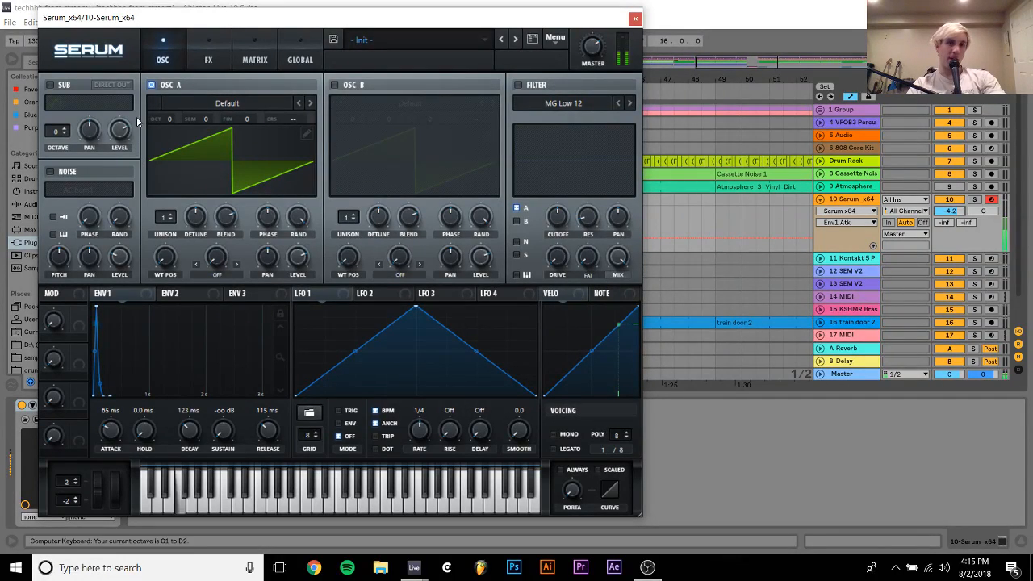
key(f)
key(x)
key(f)
key(x)
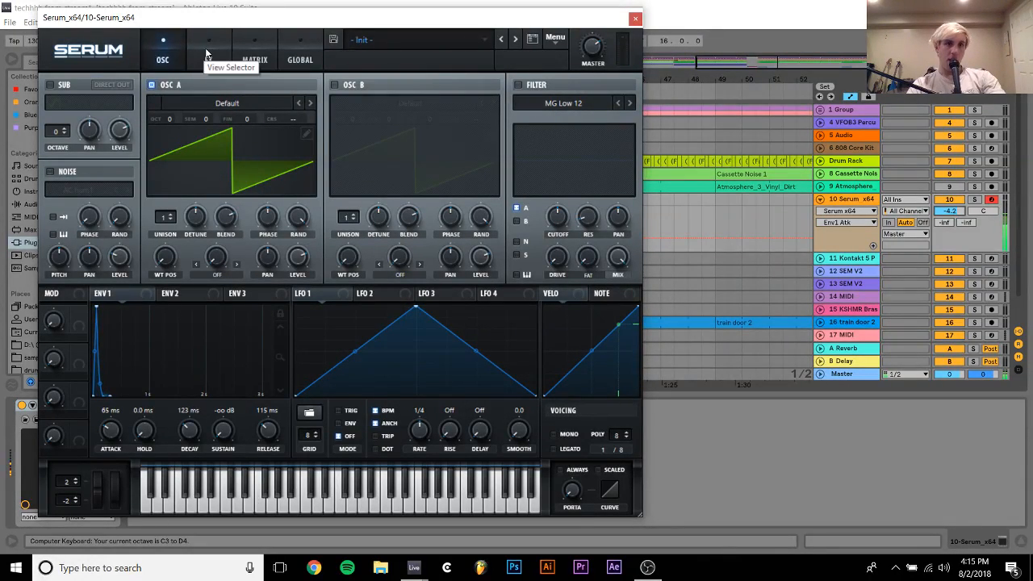
key(f)
key(f)
click(636, 18)
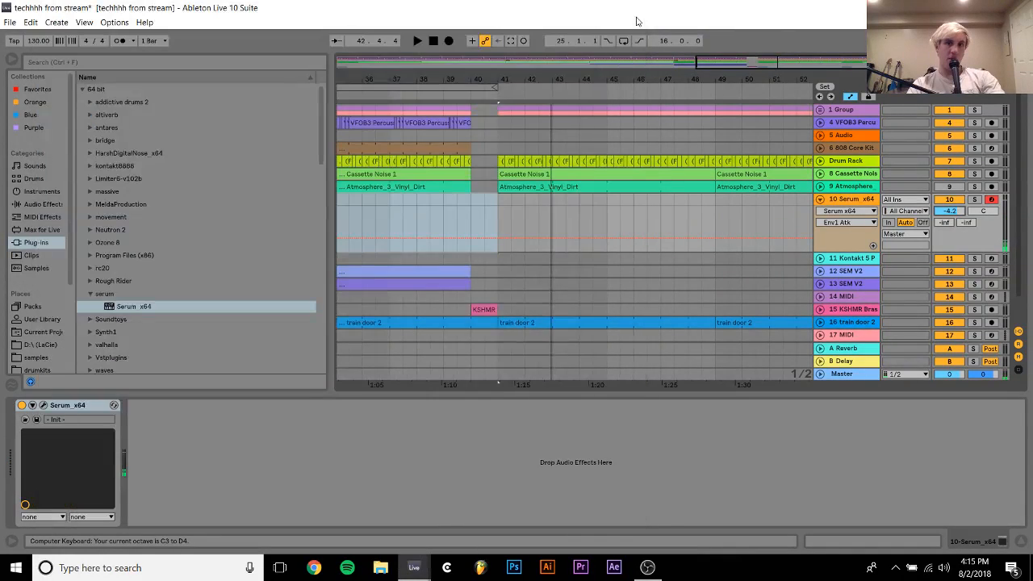
drag(413, 89, 414, 80)
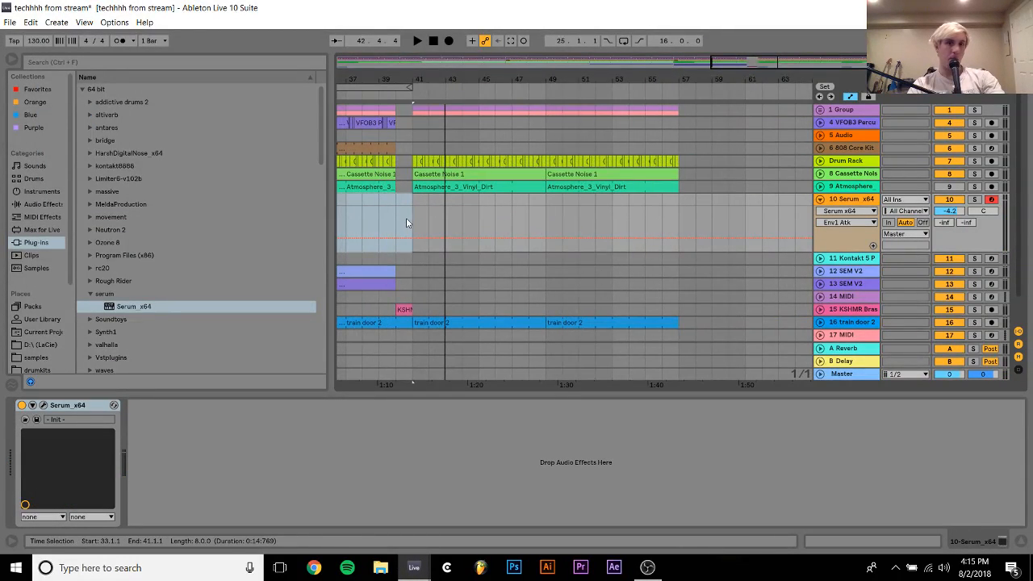
Insert an empty MIDI clip on the Serum track from bar 41 to bar 45 and enlarge its note editor
drag(411, 202, 480, 202)
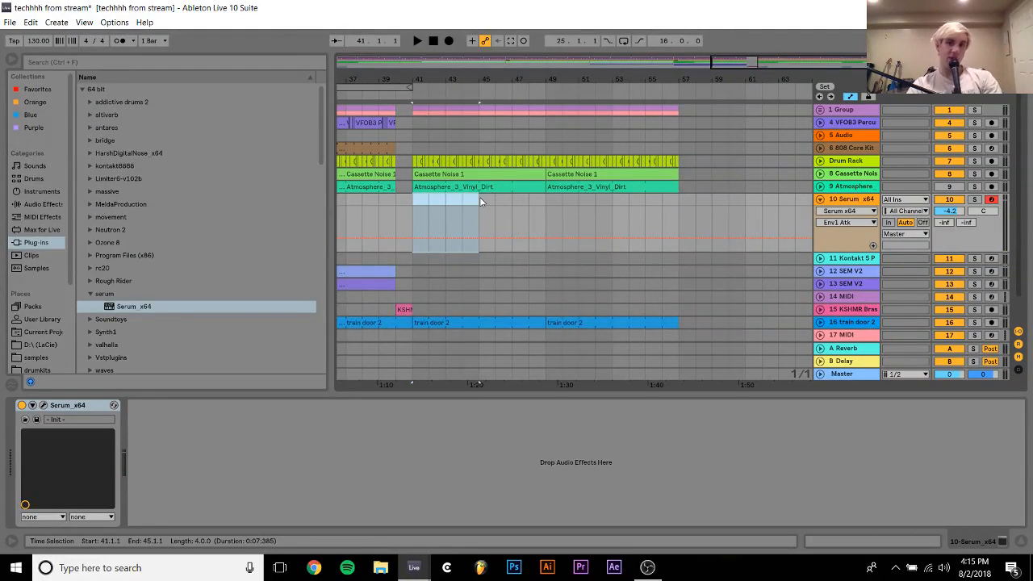
key(ctrl+shift+m)
key(f)
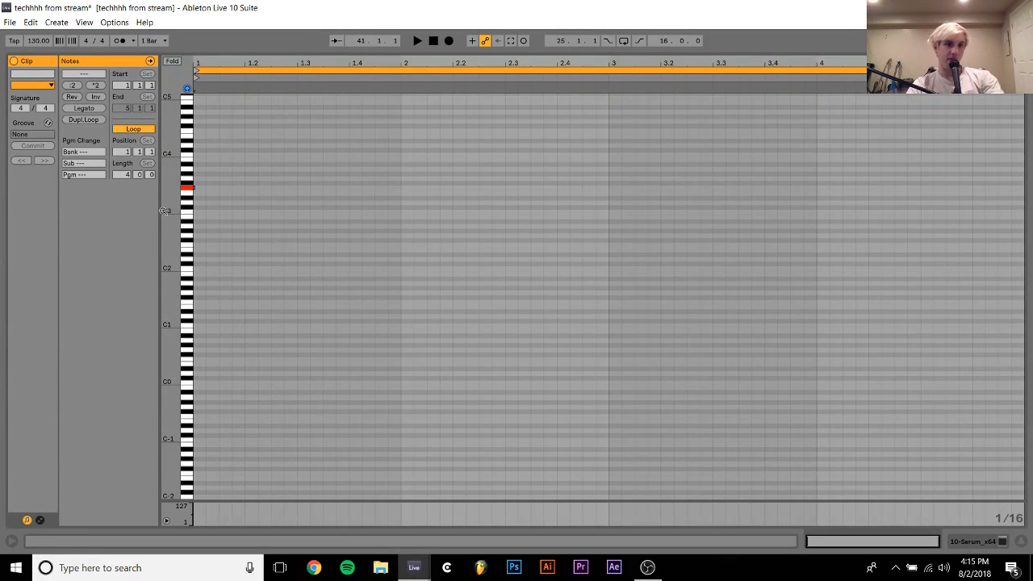
Enter three consecutive sixteenth notes at the start of the clip: F3, F#3 and C#4
double_click(202, 189)
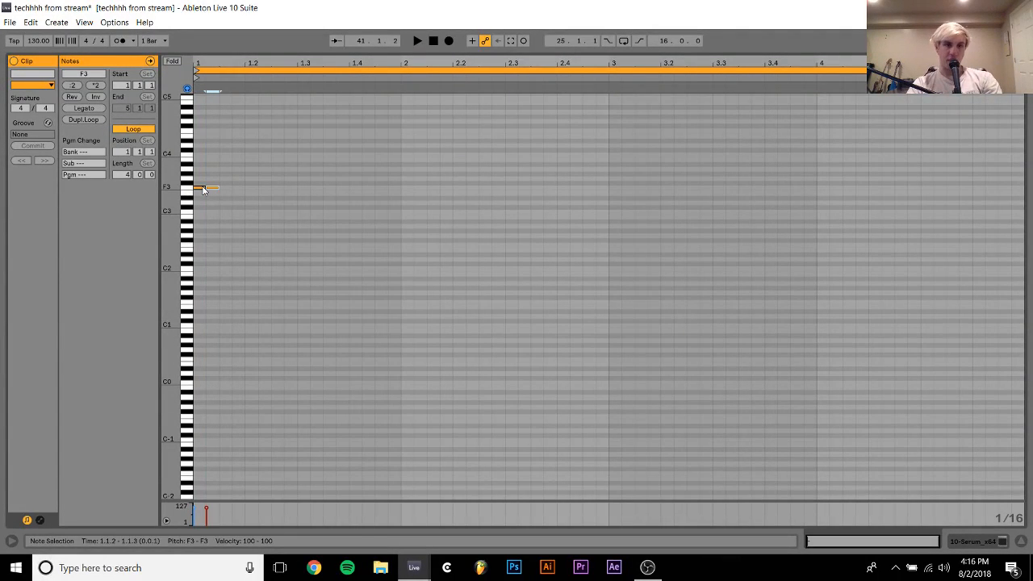
key(Up)
key(ctrl+d)
key(Up)
key(Up)
key(Up)
key(Up)
key(Up)
key(Up)
key(Up)
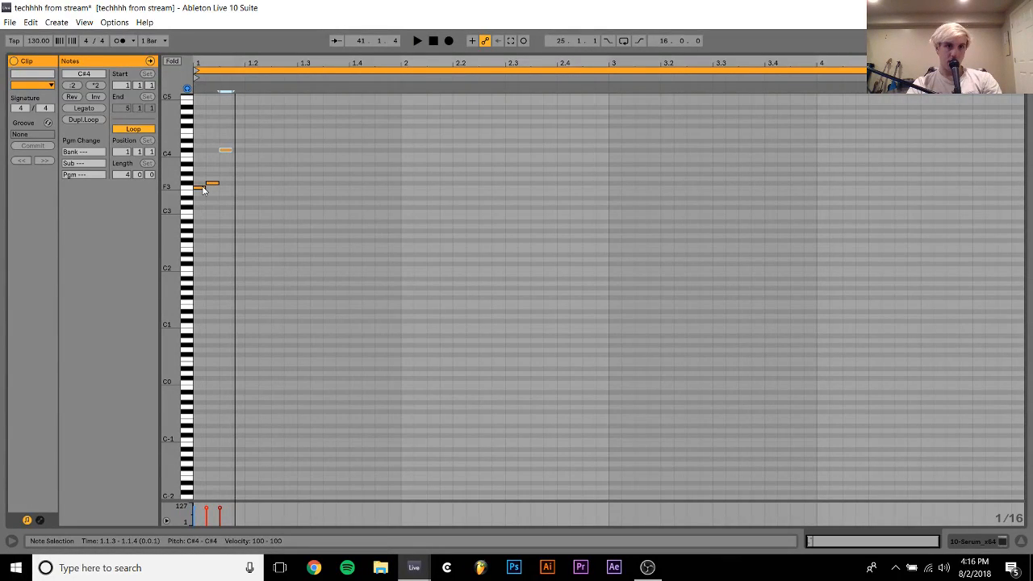
key(Down)
key(Up)
Try repeating the three-note pattern through the clip while listening to it
key(ctrl+a)
key(ctrl+d)
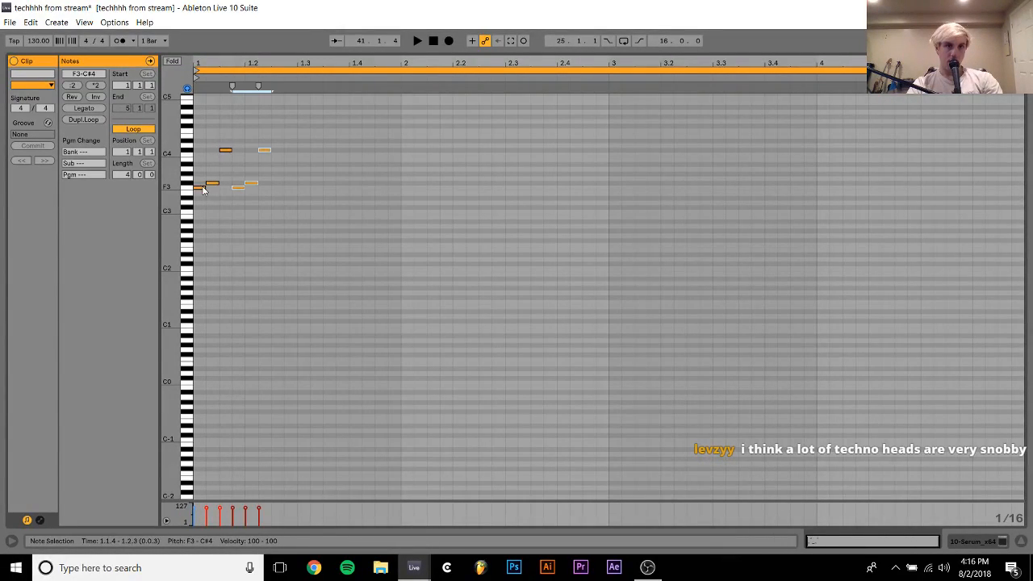
key(space)
key(ctrl+d)
key(ctrl+d)
key(ctrl+d)
key(ctrl+d)
key(ctrl+d)
key(ctrl+d)
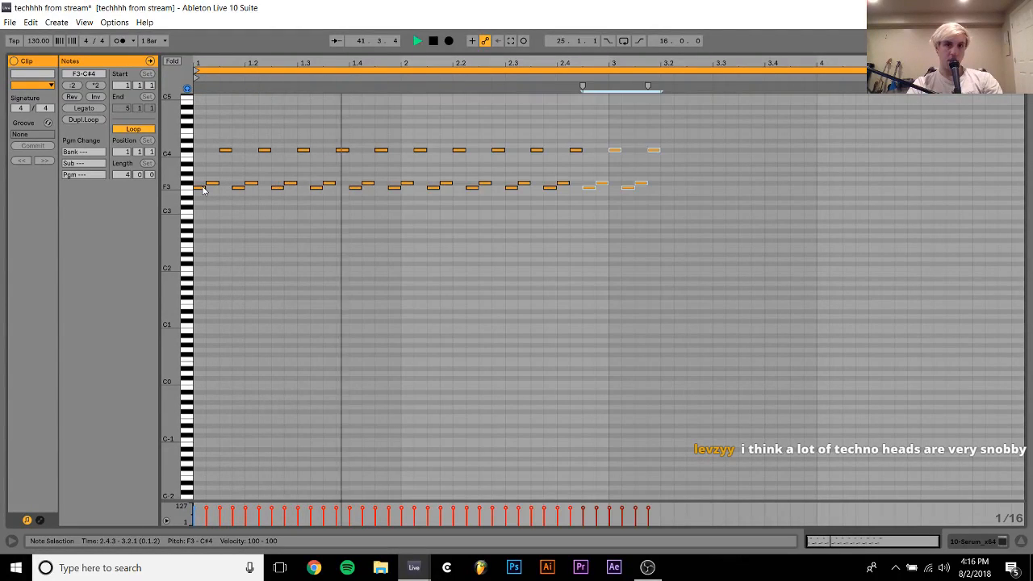
key(space)
key(ctrl+z)
key(ctrl+z)
key(ctrl+z)
key(ctrl+z)
key(ctrl+z)
key(ctrl+z)
key(ctrl+z)
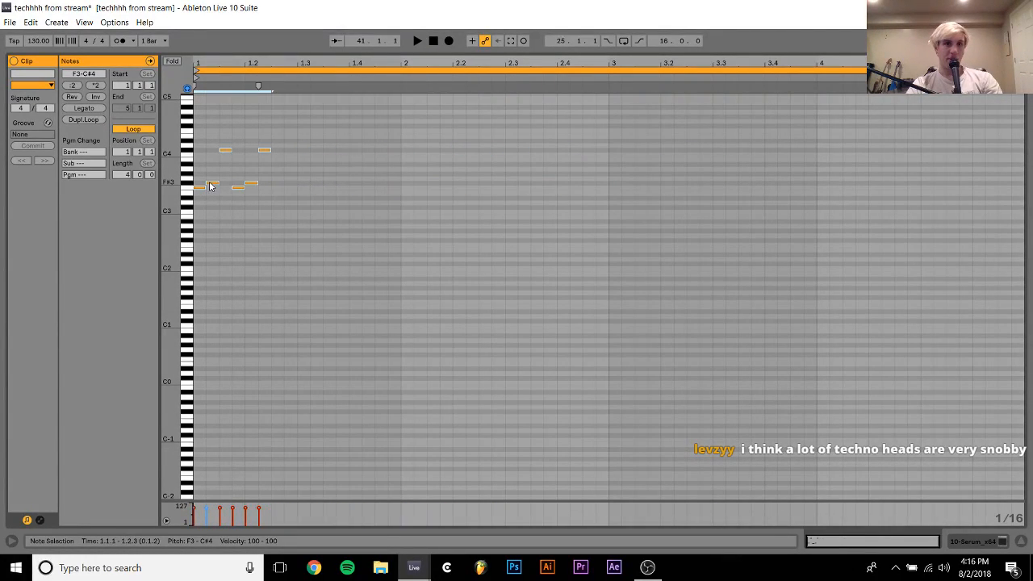
Add G#3 as the fourth sixteenth note and duplicate the four-note pattern once
key(space)
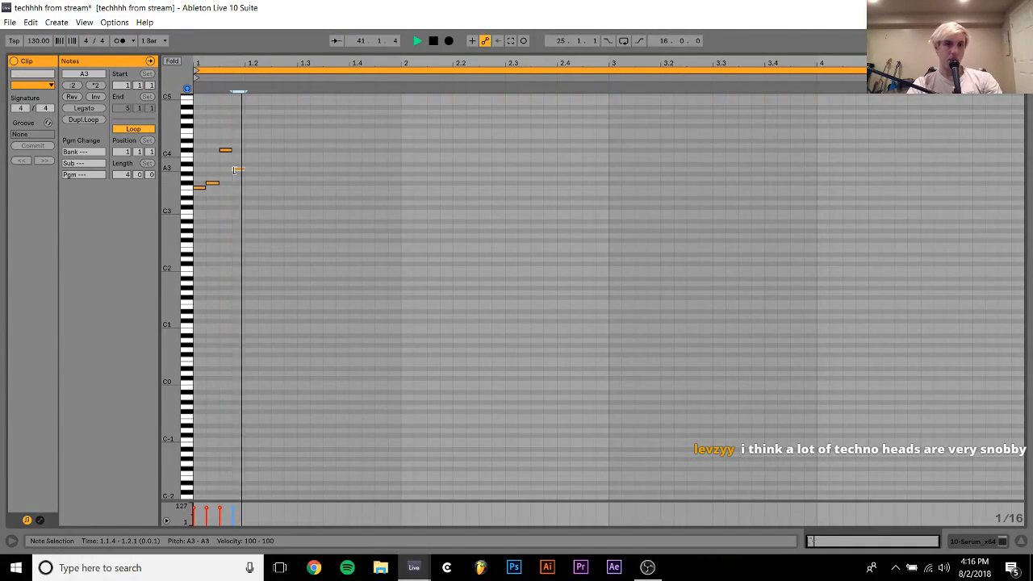
double_click(234, 174)
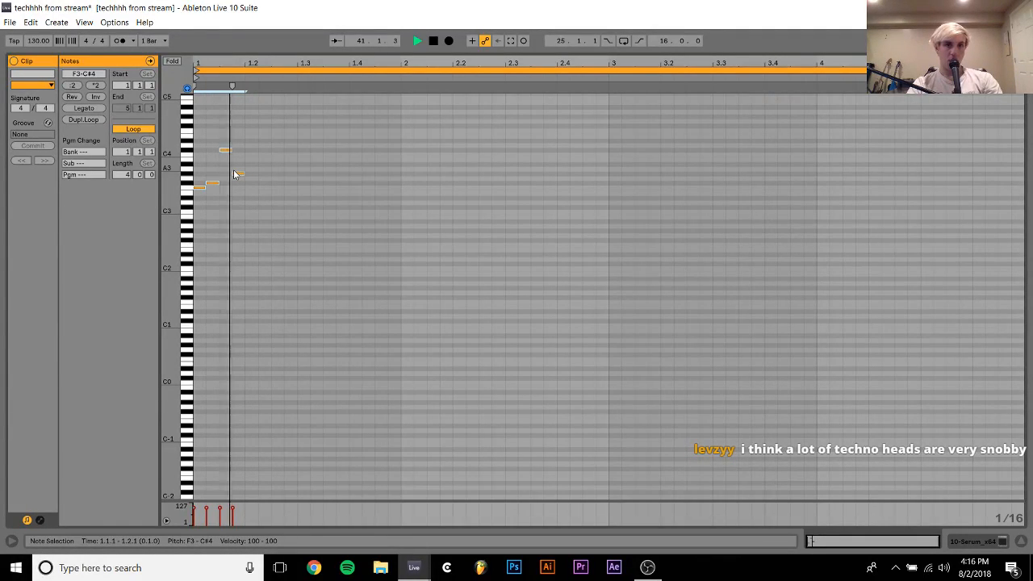
key(space)
click(225, 167)
drag(225, 150, 329, 161)
key(space)
Lower the third note of both four-note groups to A#3 and play the pattern
key(space)
key(ctrl+a)
key(ctrl+d)
key(space)
key(space)
key(Down)
key(Down)
key(space)
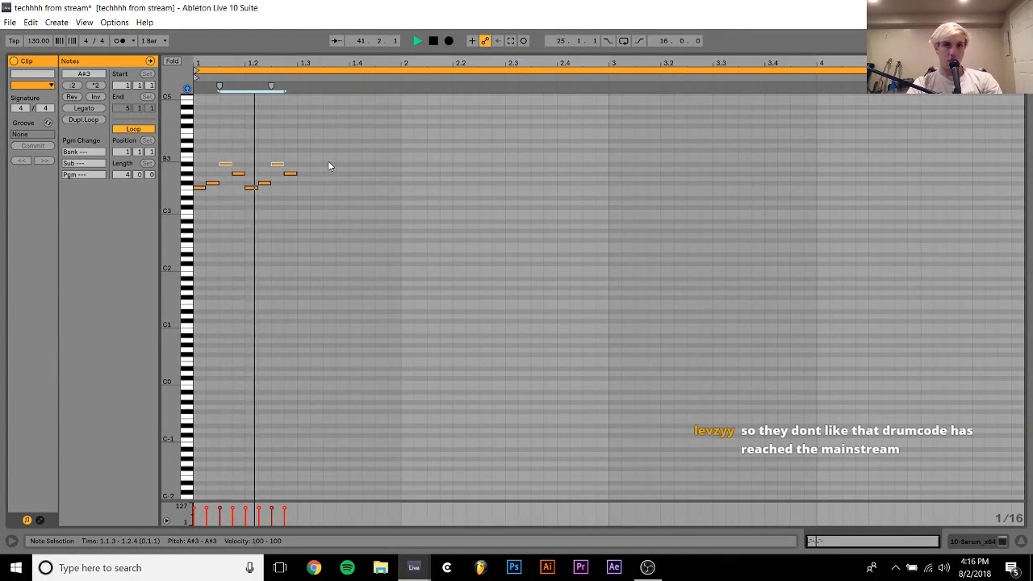
Try repeating the two-beat pattern across the whole four-bar clip
key(ctrl+a)
key(ctrl+d)
key(ctrl+d)
key(ctrl+d)
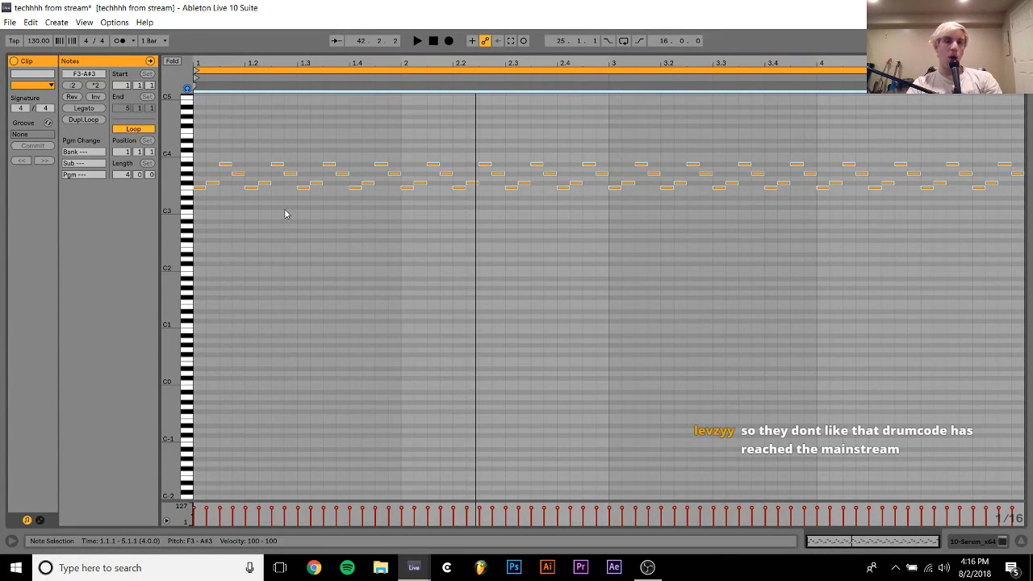
key(ctrl+z)
key(ctrl+z)
key(ctrl+z)
key(ctrl+z)
key(ctrl+z)
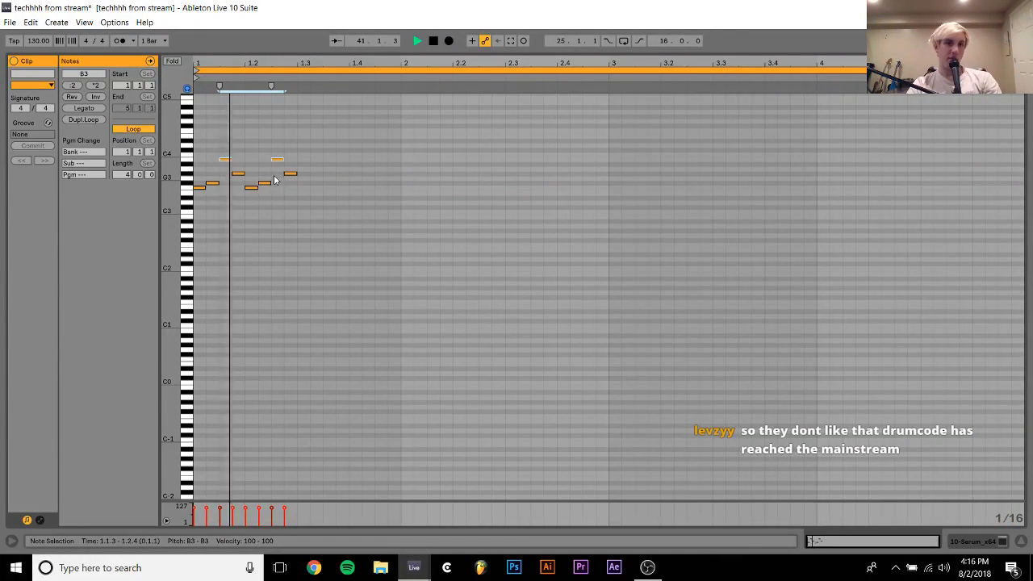
key(Down)
key(space)
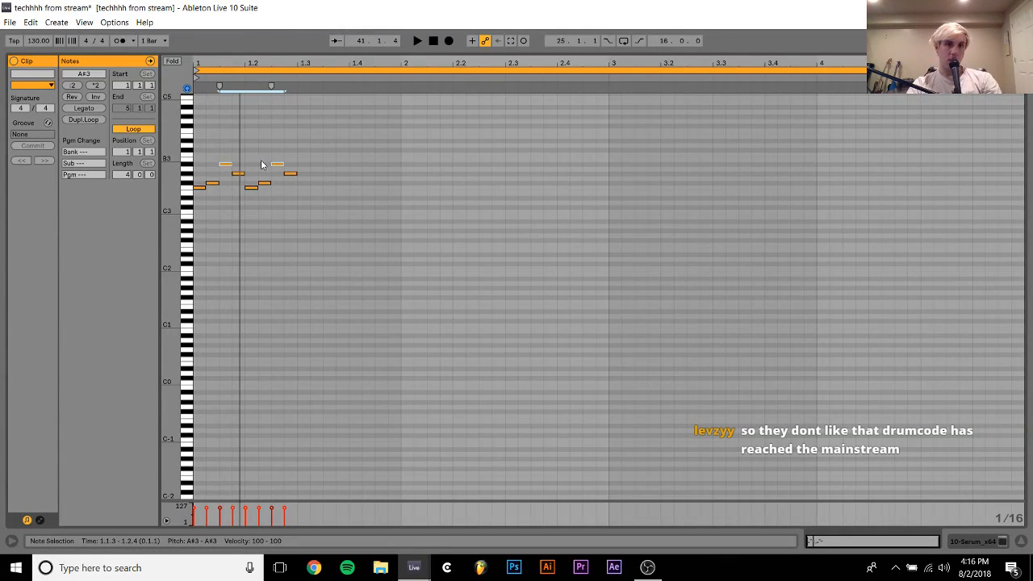
Raise only the second group's high note to C#4 and play the pattern
click(277, 165)
key(Up)
key(Up)
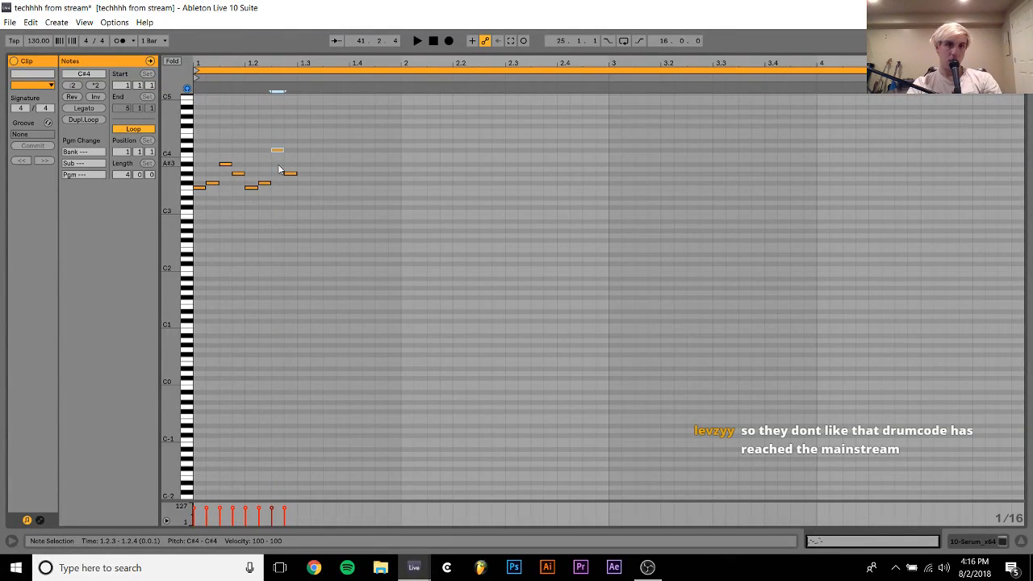
key(space)
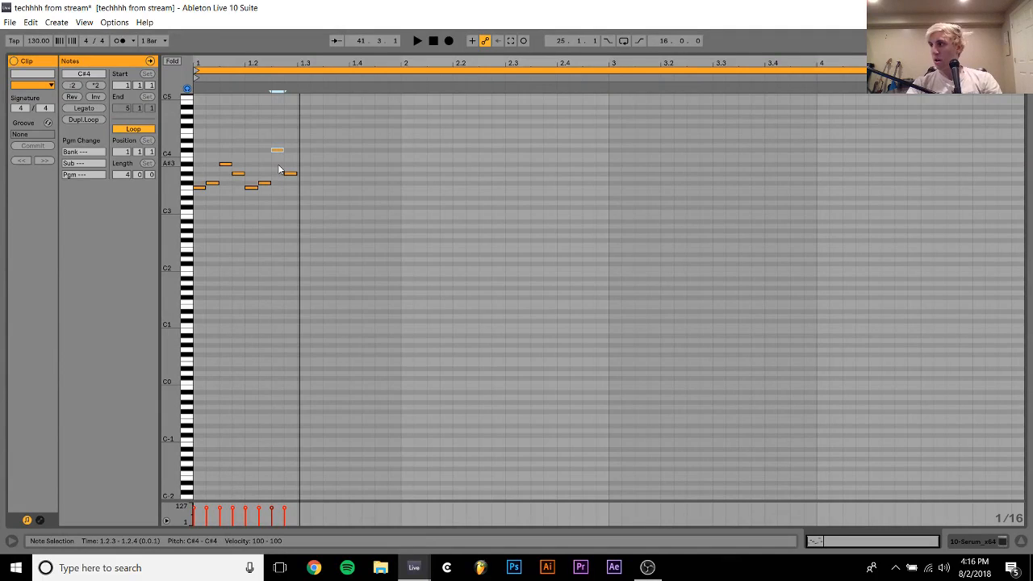
click(279, 169)
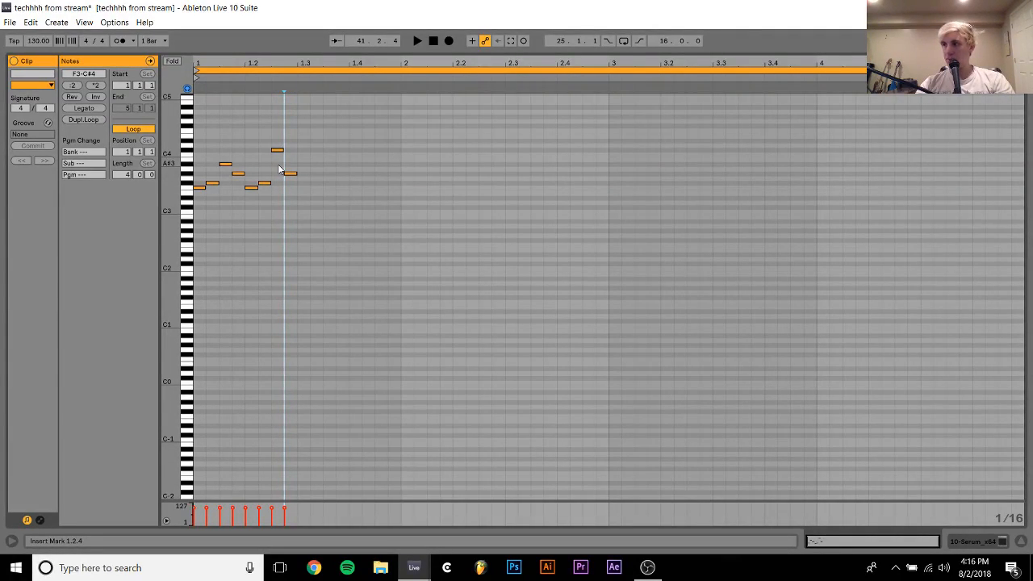
key(space)
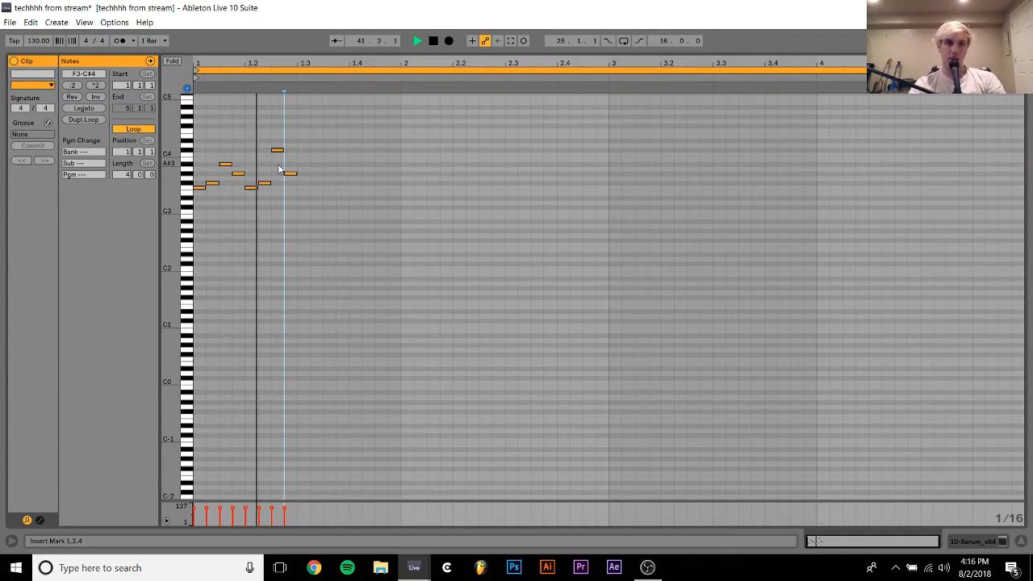
key(space)
Try raising the sixth note to G#3 and listen to the result
drag(264, 184, 264, 173)
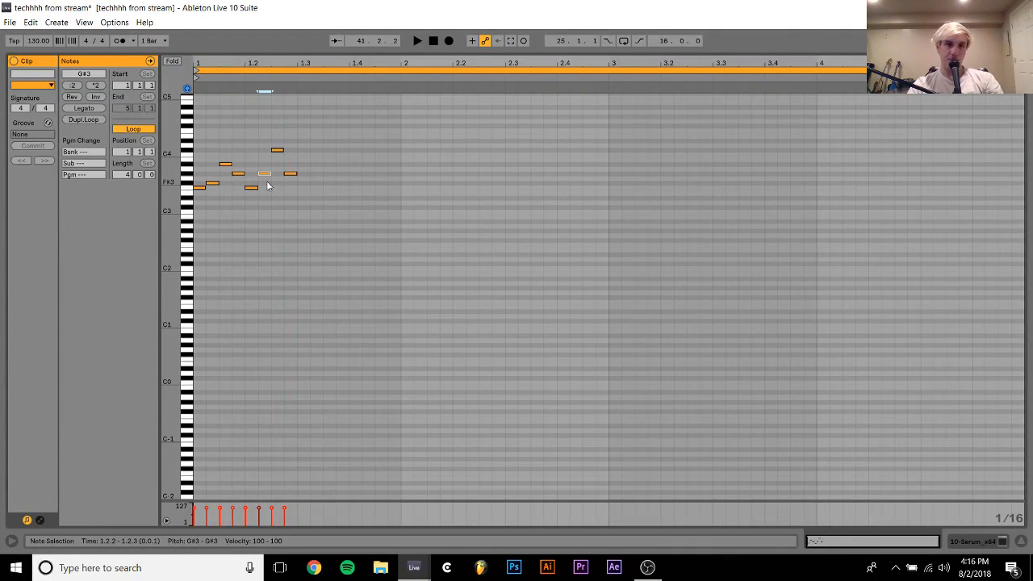
key(space)
key(space)
key(ctrl+z)
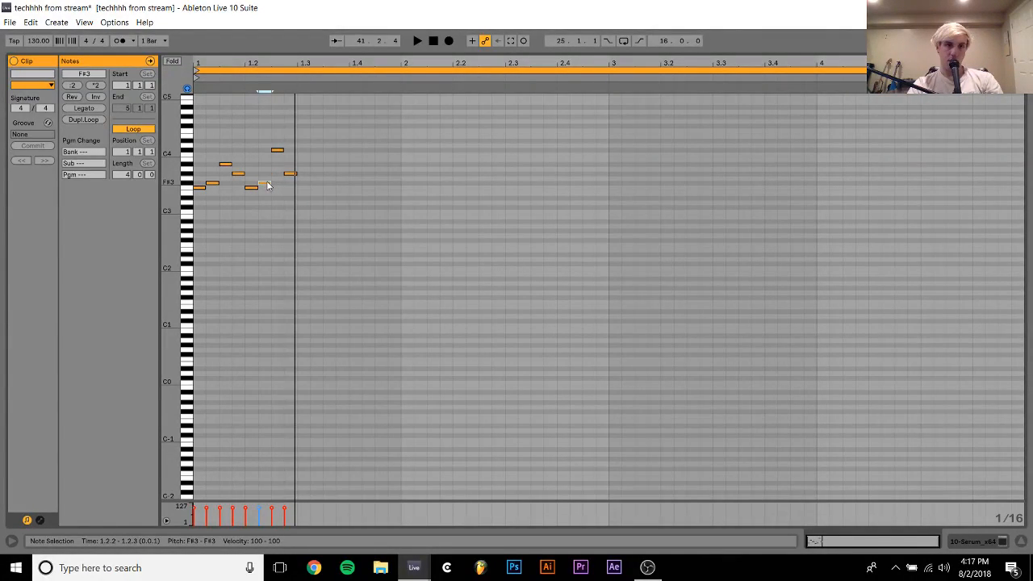
Raise the seventh note to F#4, auditioning the pattern with D#4 on the way
click(278, 151)
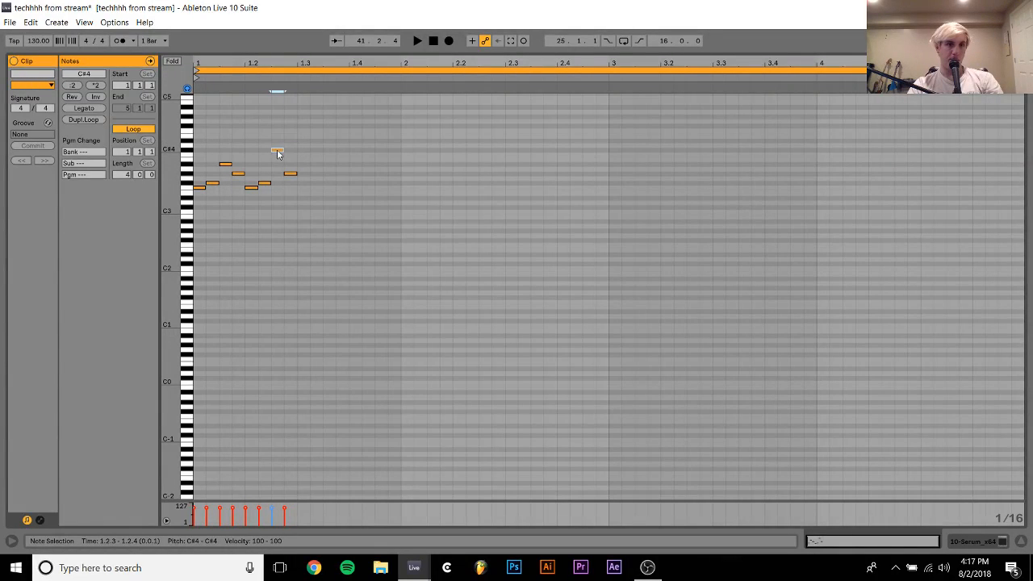
key(Up)
key(Up)
key(Up)
key(Down)
key(space)
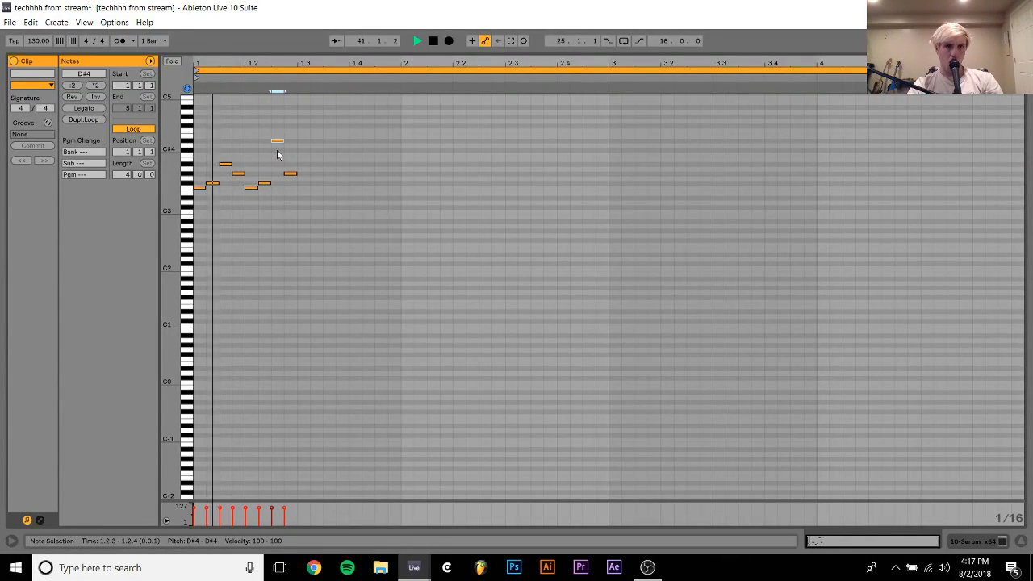
key(Up)
key(Up)
key(Up)
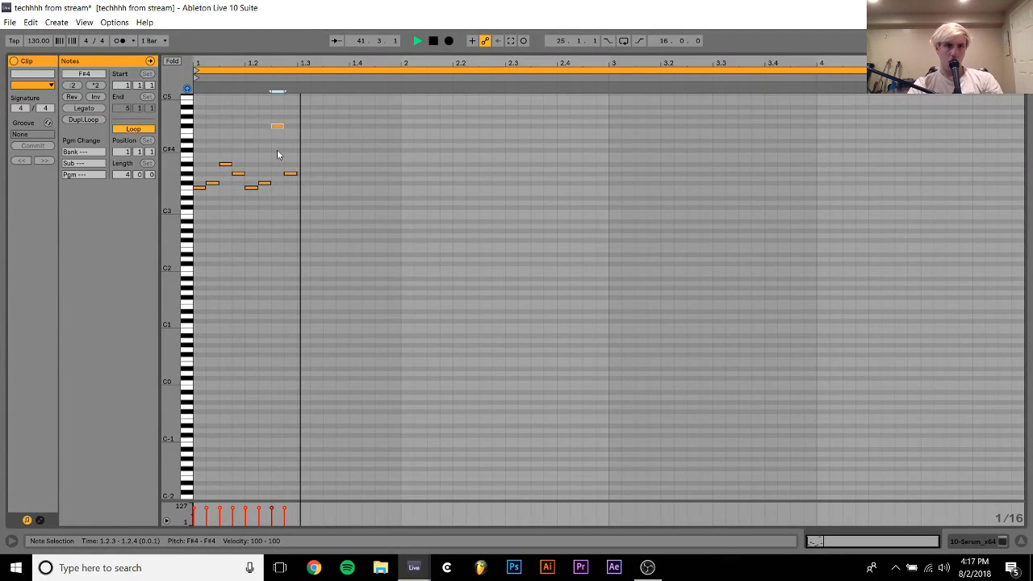
key(space)
Lower the eighth note to F#3 and set the seventh note to F4
click(290, 175)
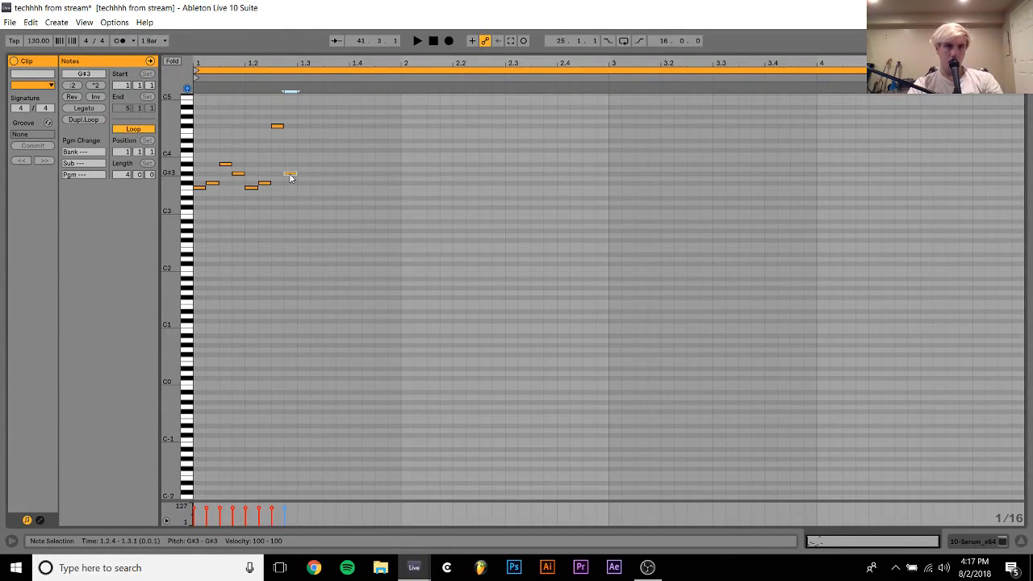
key(Down)
key(Down)
click(277, 126)
key(Down)
key(Down)
key(Down)
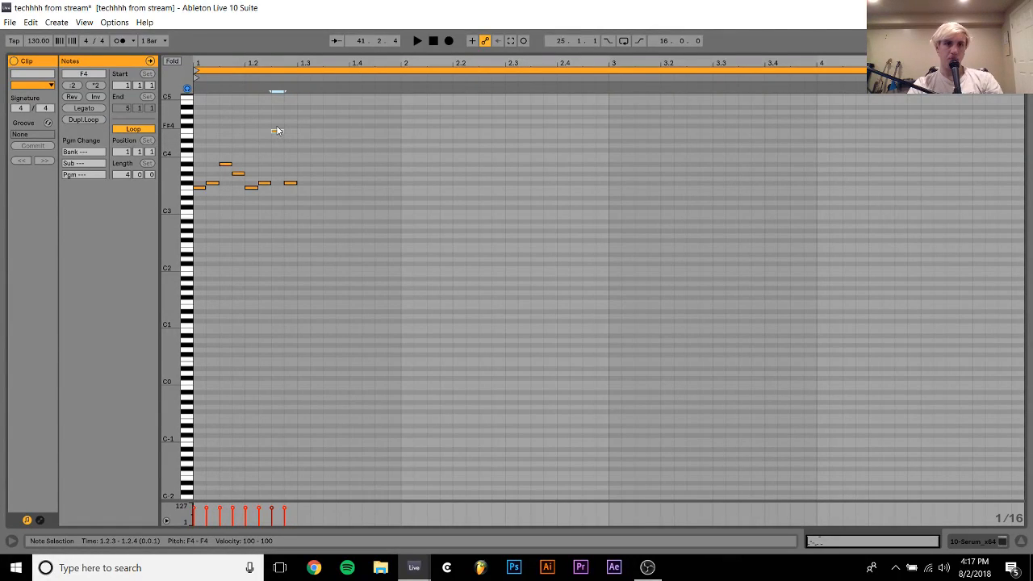
key(Up)
key(space)
key(Up)
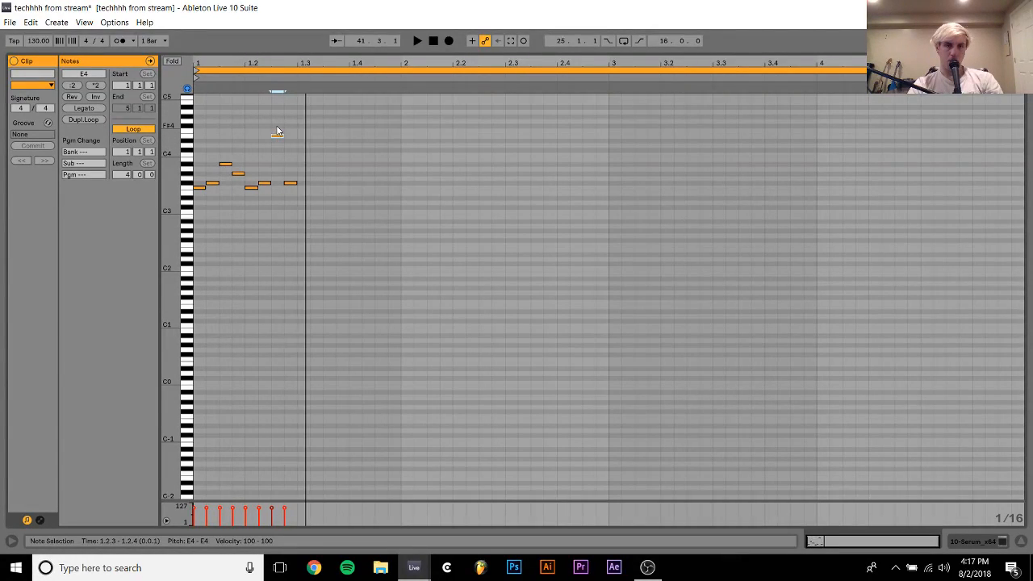
Play the pattern and try lower pitches for the seventh note
key(ctrl+a)
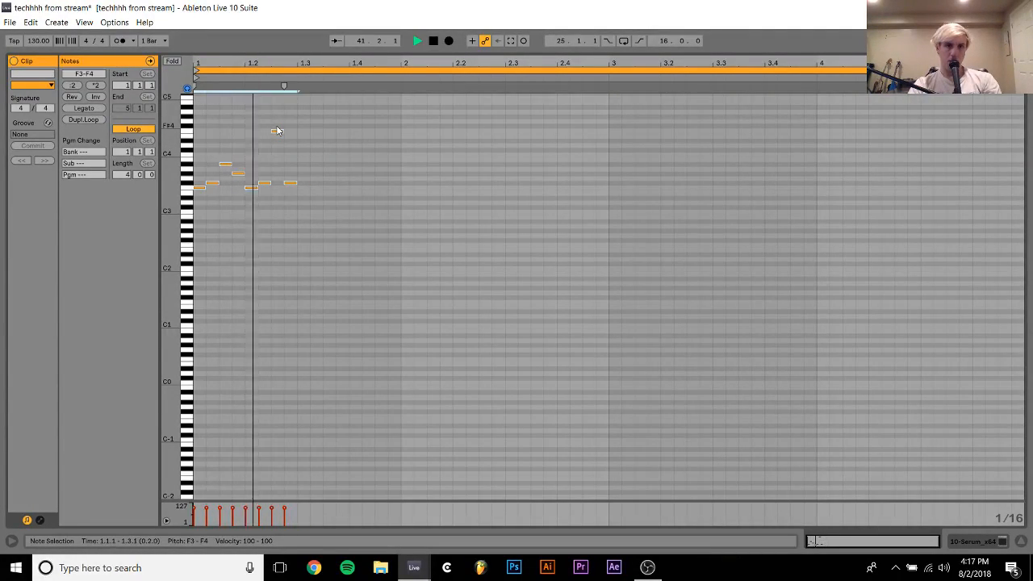
key(space)
key(space)
click(277, 130)
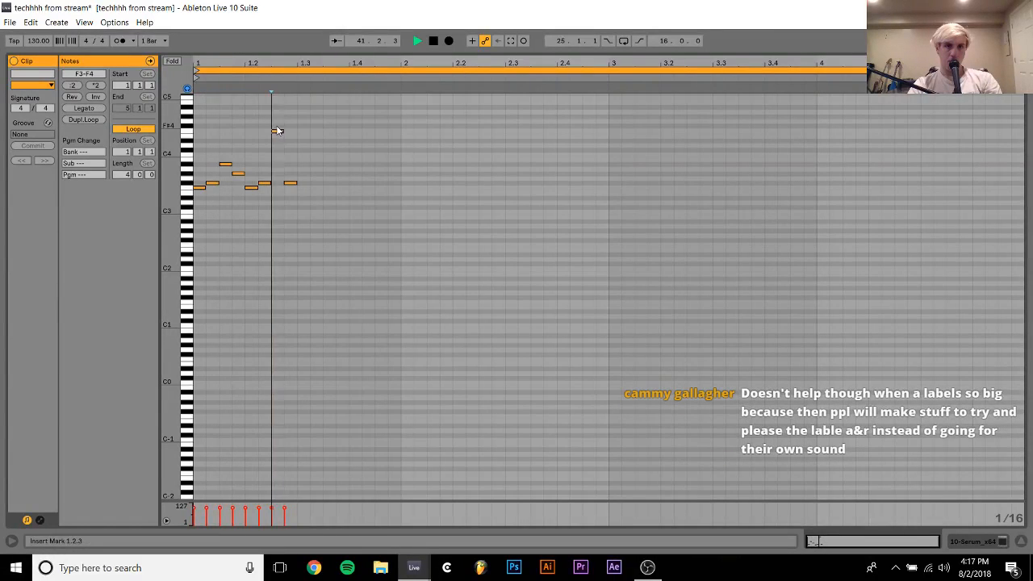
key(Down)
key(Down)
key(Up)
key(Up)
Repeat the complete eight-note pattern until it fills the four-bar clip
key(ctrl+a)
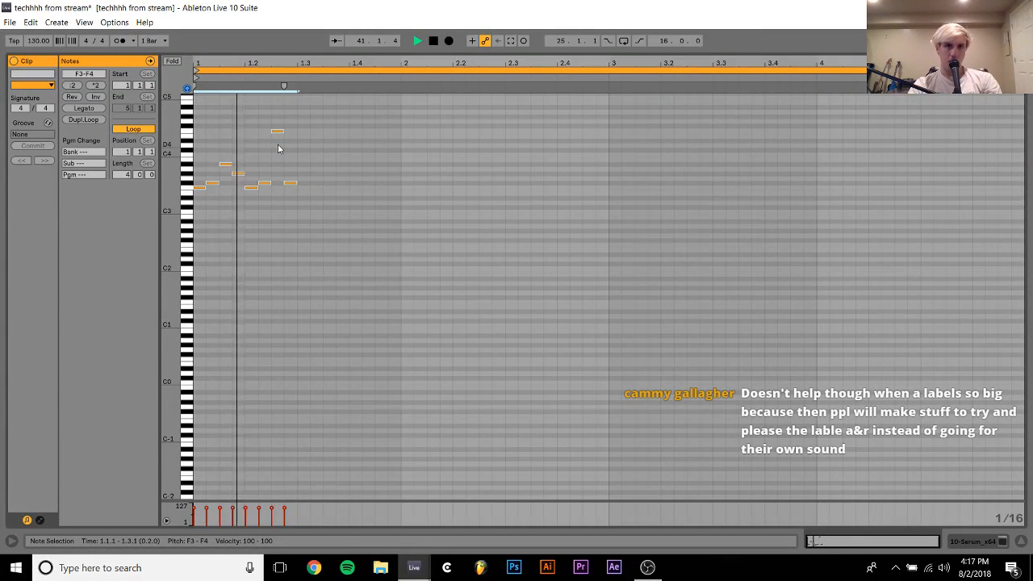
key(ctrl+d)
key(ctrl+d)
key(ctrl+d)
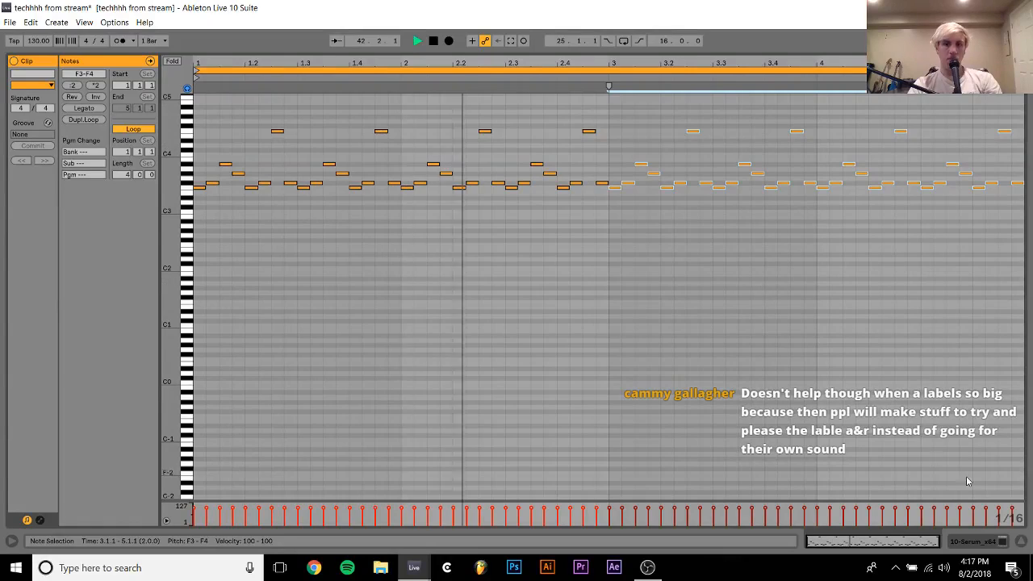
Return to the arrangement and duplicate the Serum clip three times so the part runs to bar 57
click(979, 543)
click(449, 168)
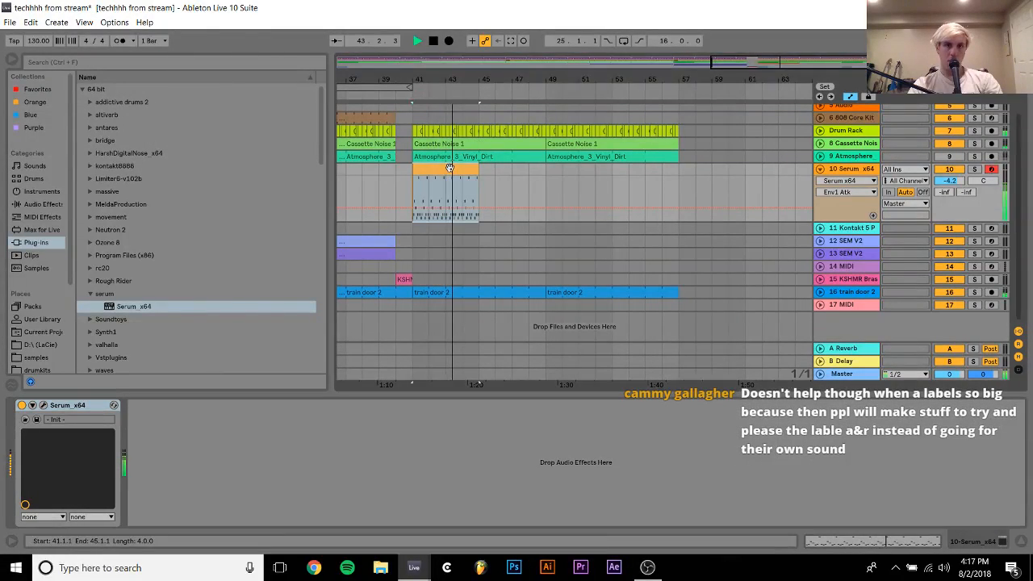
key(ctrl+d)
key(ctrl+d)
key(ctrl+d)
click(450, 168)
Stop playback, solo the Serum track and lower its volume to -7.2 dB
key(space)
click(976, 169)
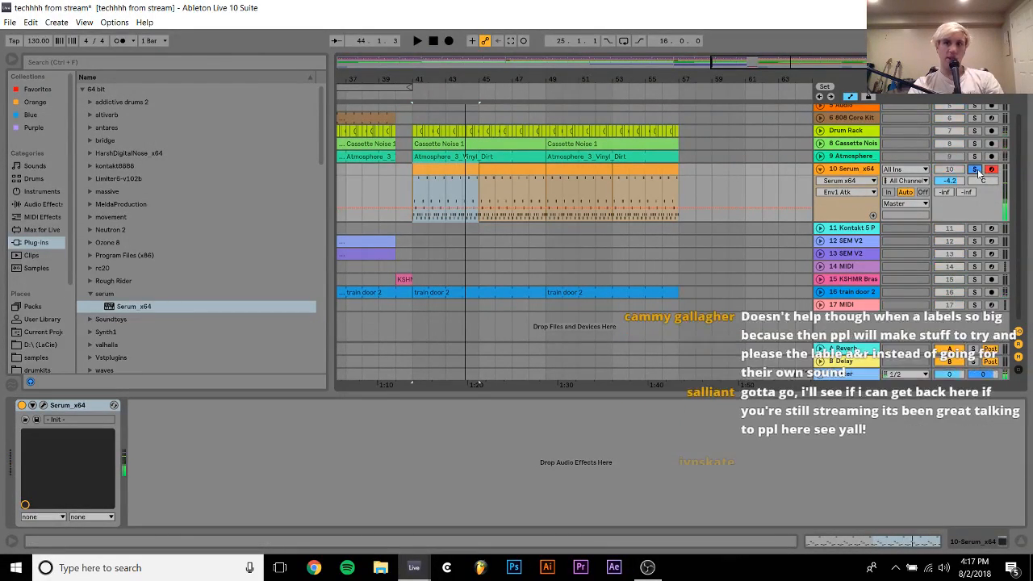
drag(951, 181, 950, 195)
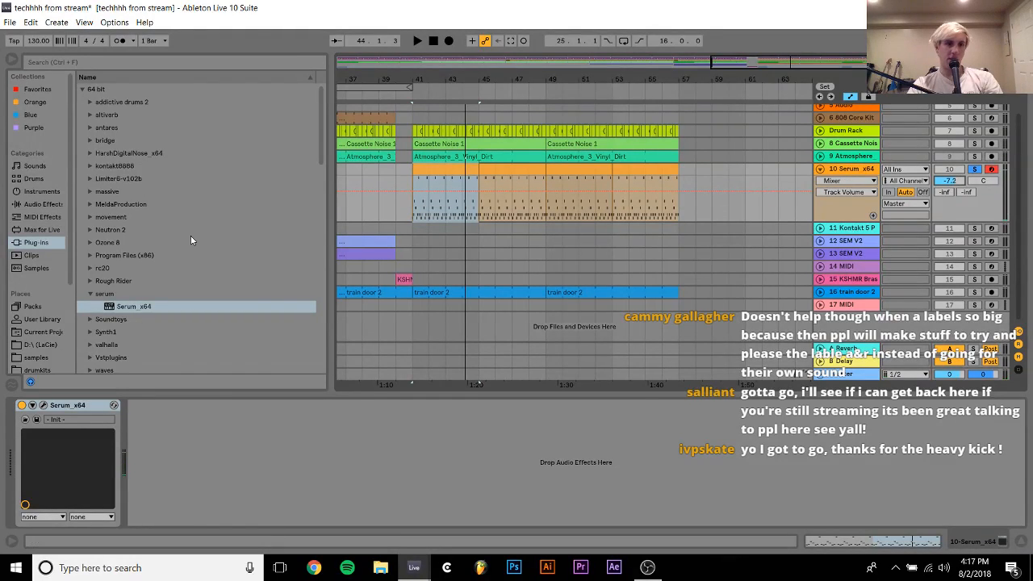
Replace Serum on track 10 with the Kontakt 5 Portable x64 8out plug-in from the kontakt6666 folder
click(89, 168)
key(Down)
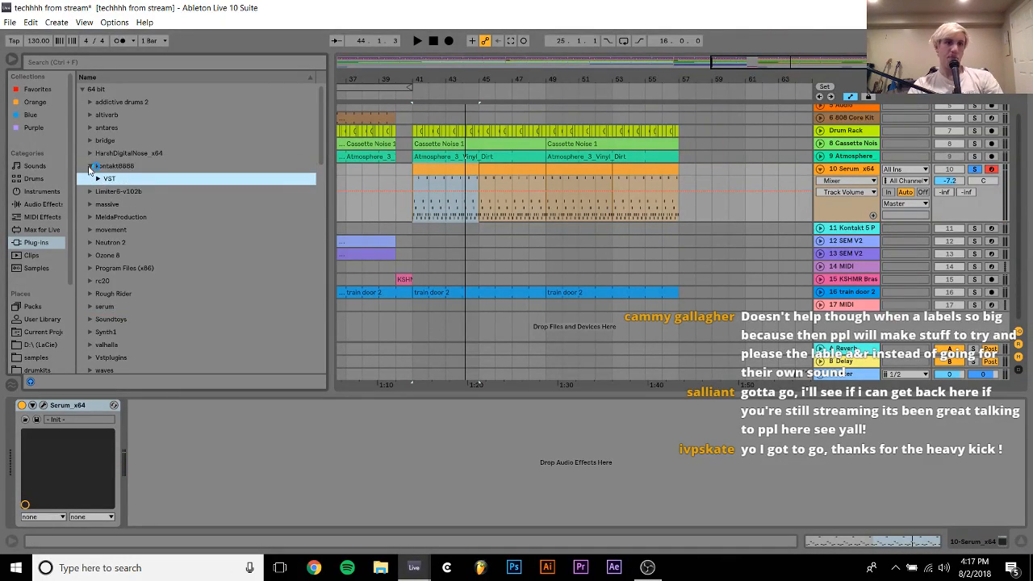
key(Right)
key(Down)
key(Return)
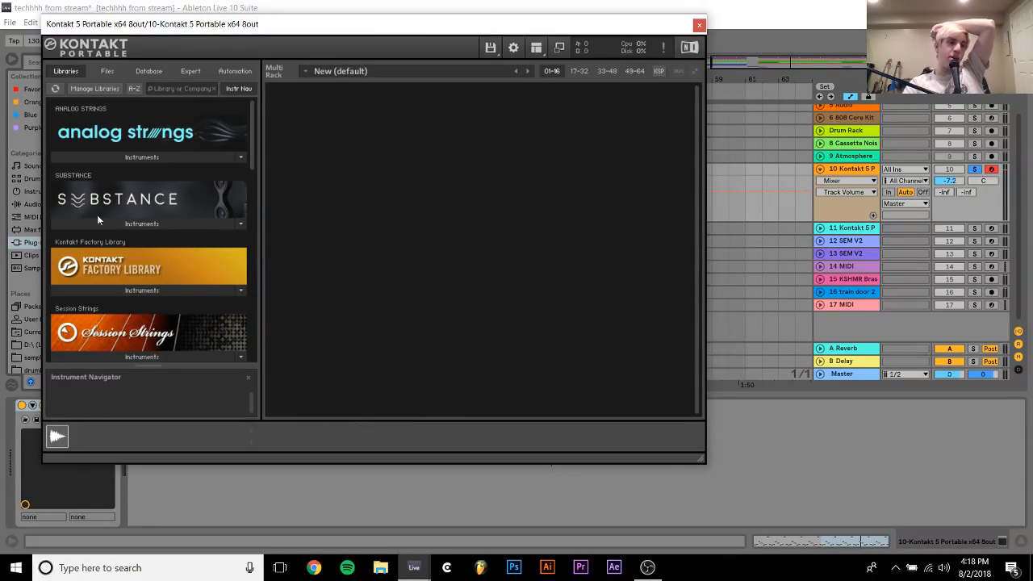
Load 09 Staccato.nki from the Individual folder of Session Strings' 01 Standard instruments and close the Kontakt window
scroll(111, 331, down, 3)
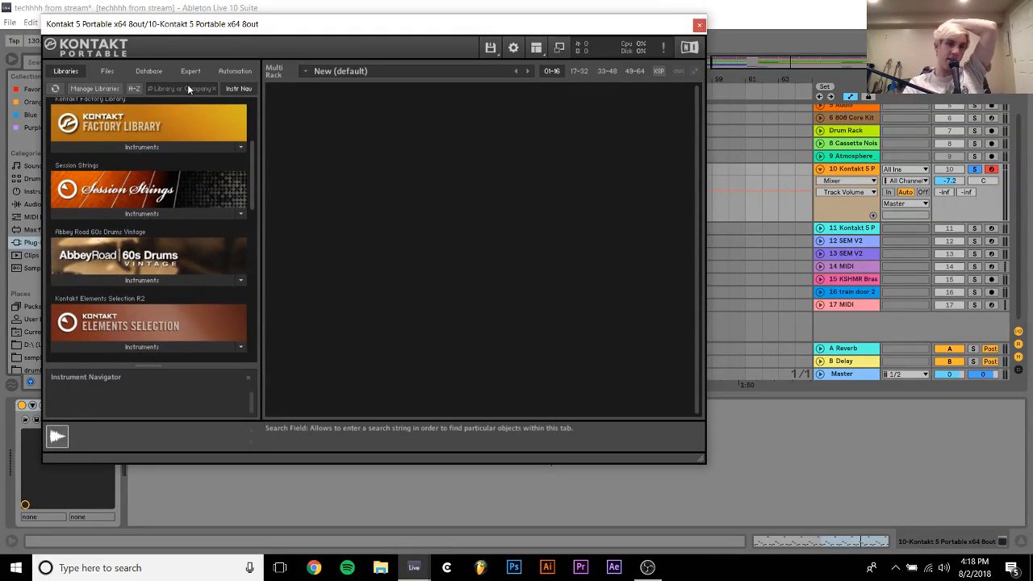
click(133, 214)
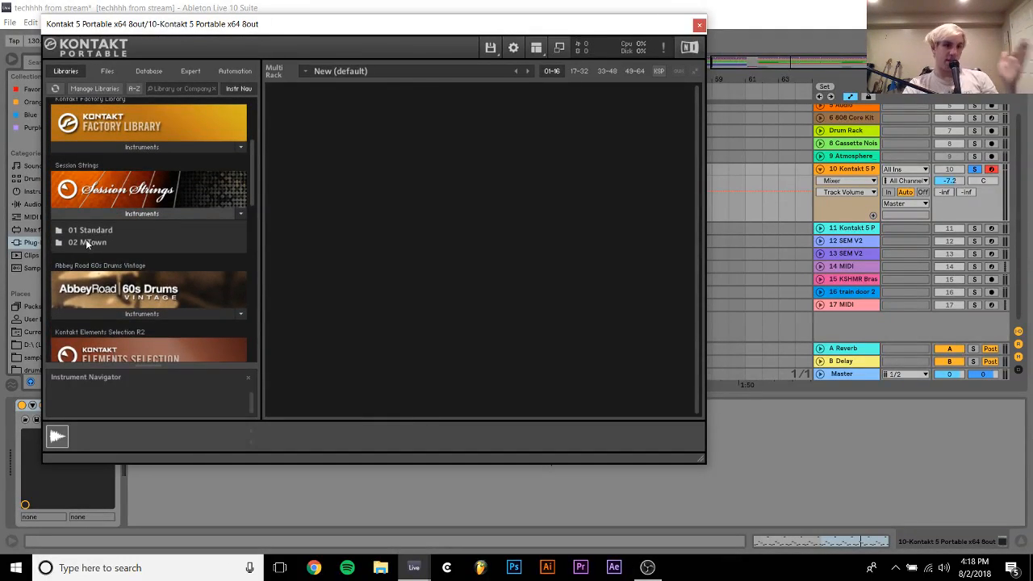
click(89, 229)
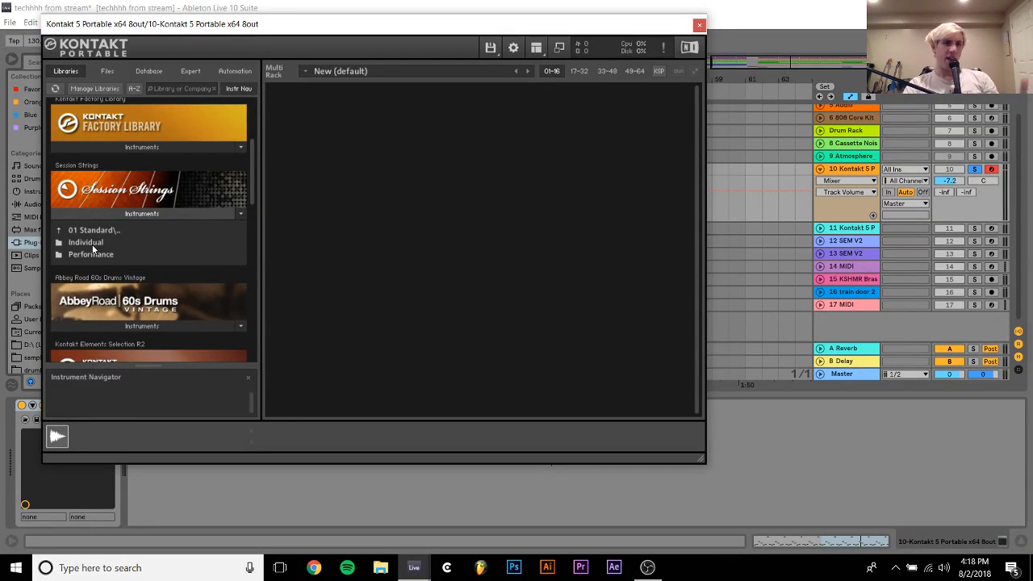
click(87, 242)
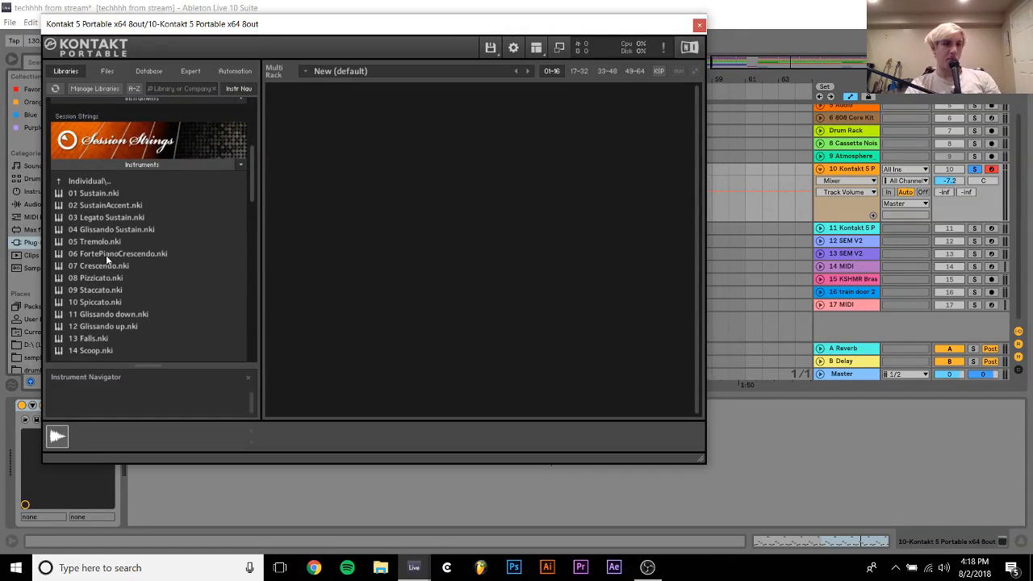
double_click(95, 289)
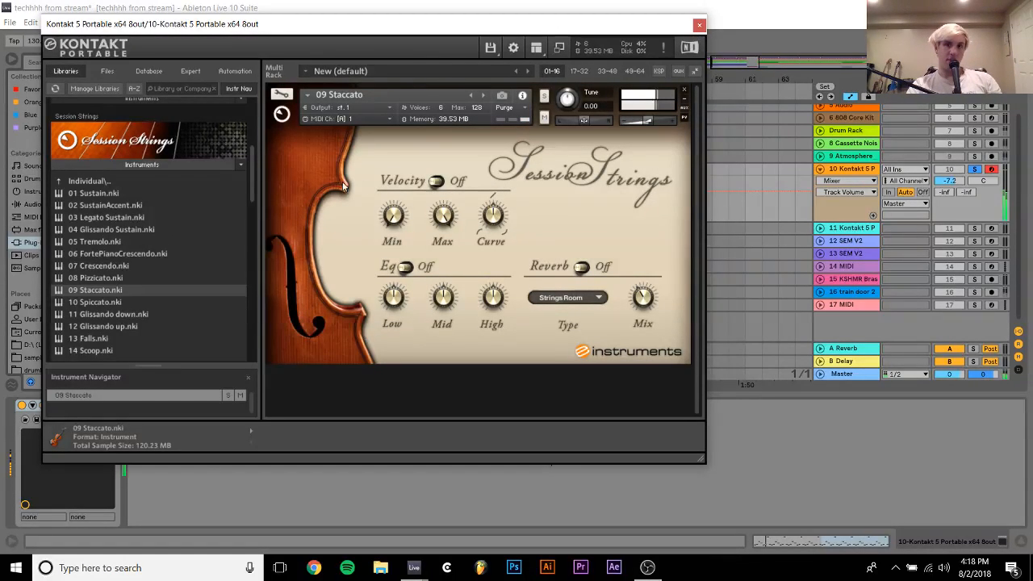
click(699, 24)
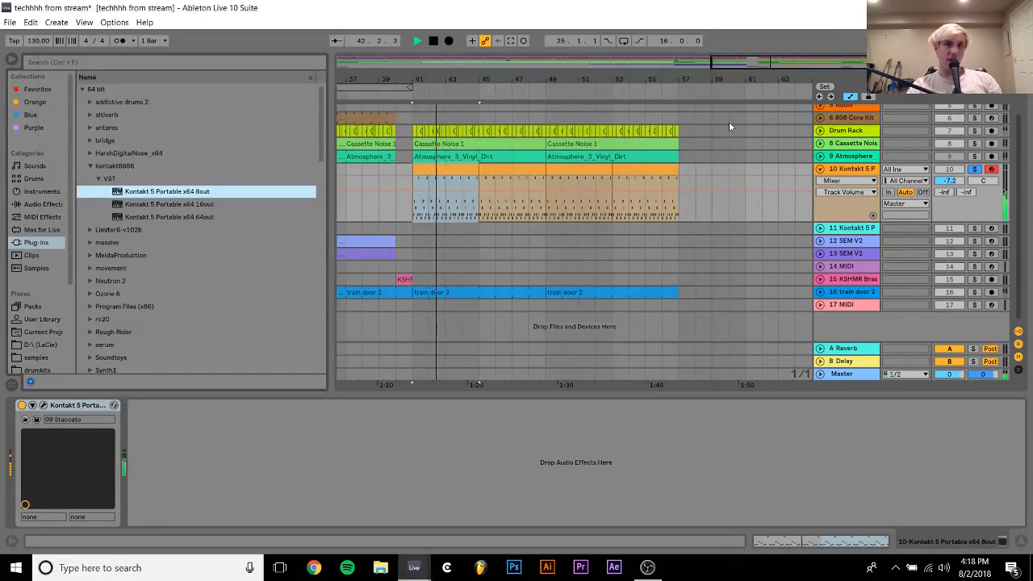
Set track 10's volume to -5.5 dB and add RC-20 Retro Color after Kontakt
mouse_move(951, 181)
mouse_down()
mouse_move(951, 153)
mouse_move(950, 172)
mouse_up()
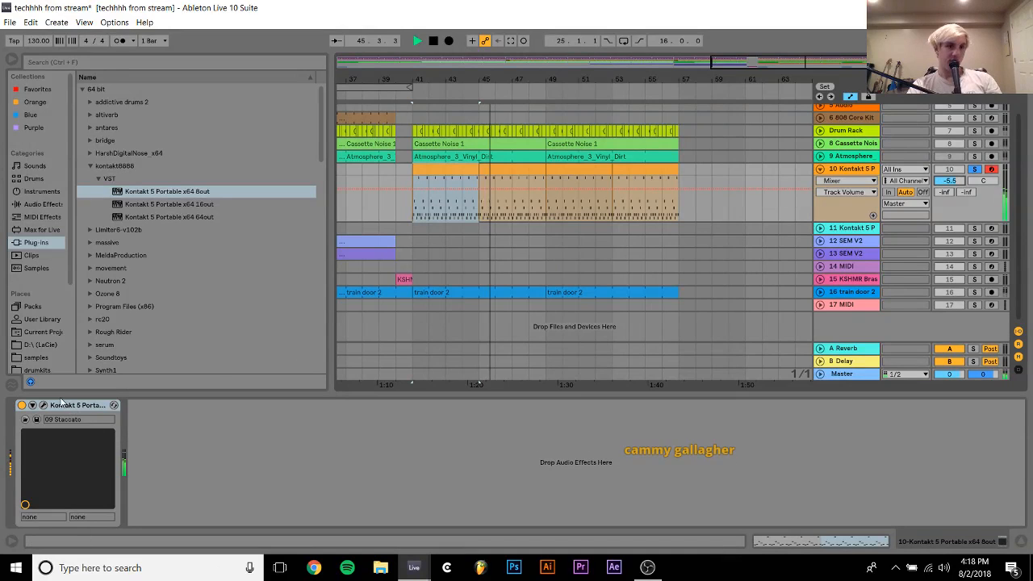
click(94, 320)
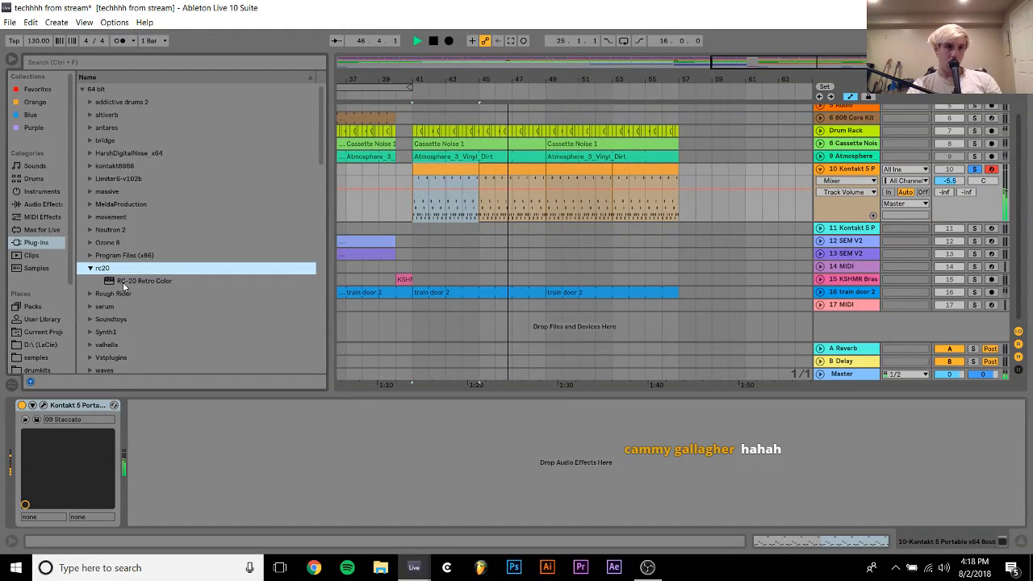
double_click(122, 280)
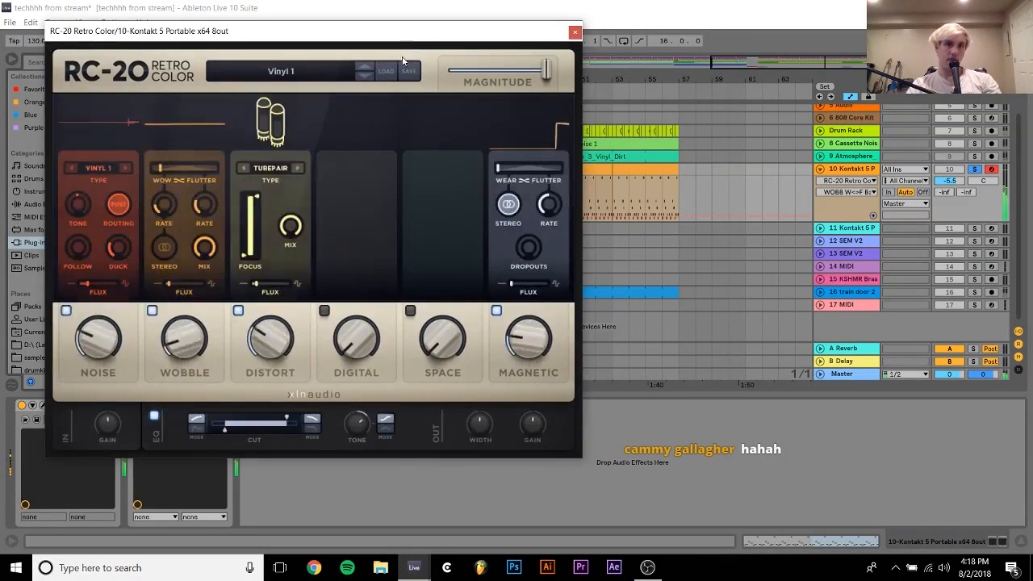
Audition RC-20 presets such as Too Bright? and Vinyl 2, settle on Vinyl 1 and switch off its Noise module
click(341, 74)
click(168, 234)
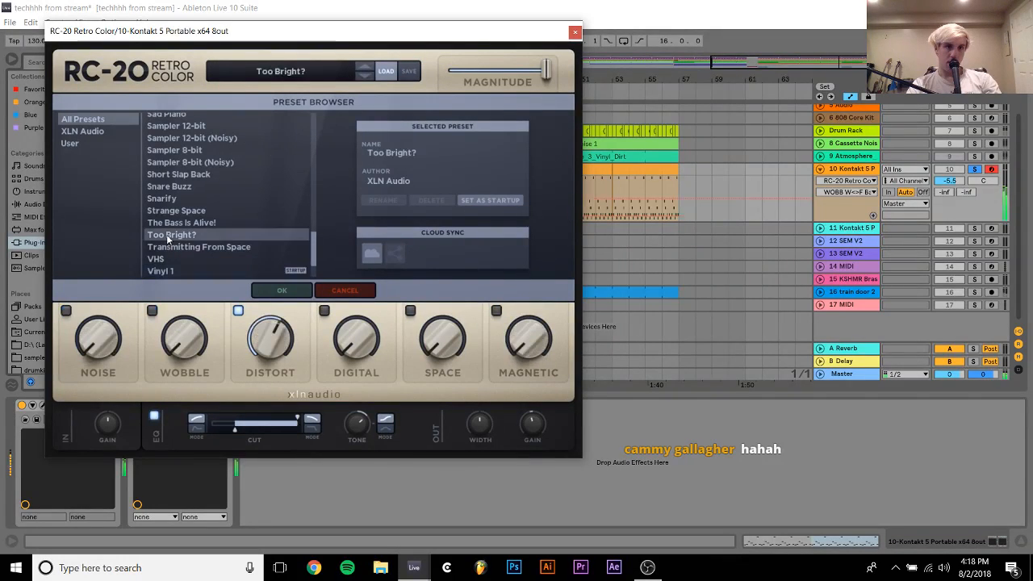
drag(316, 253, 311, 283)
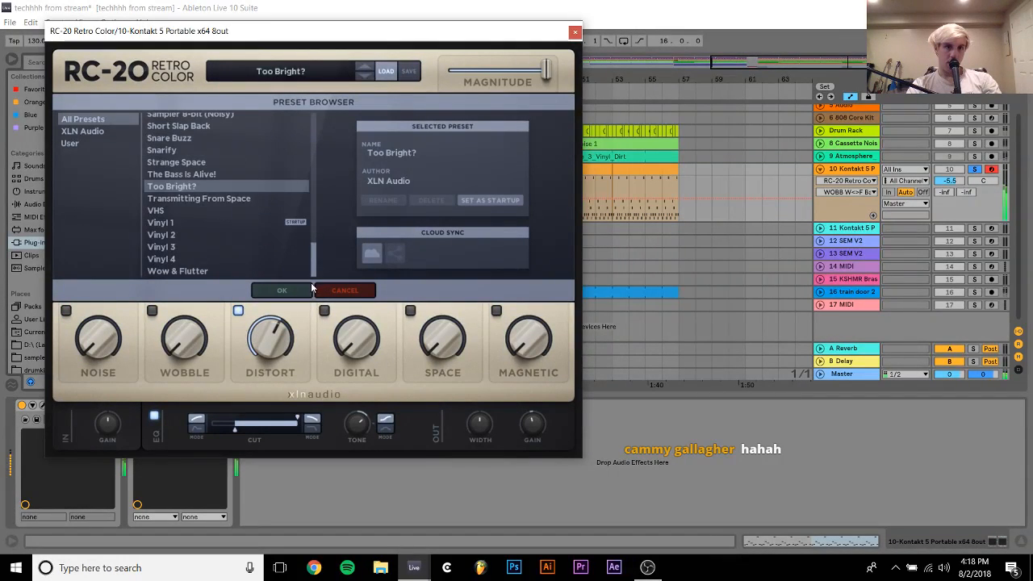
click(162, 259)
click(171, 227)
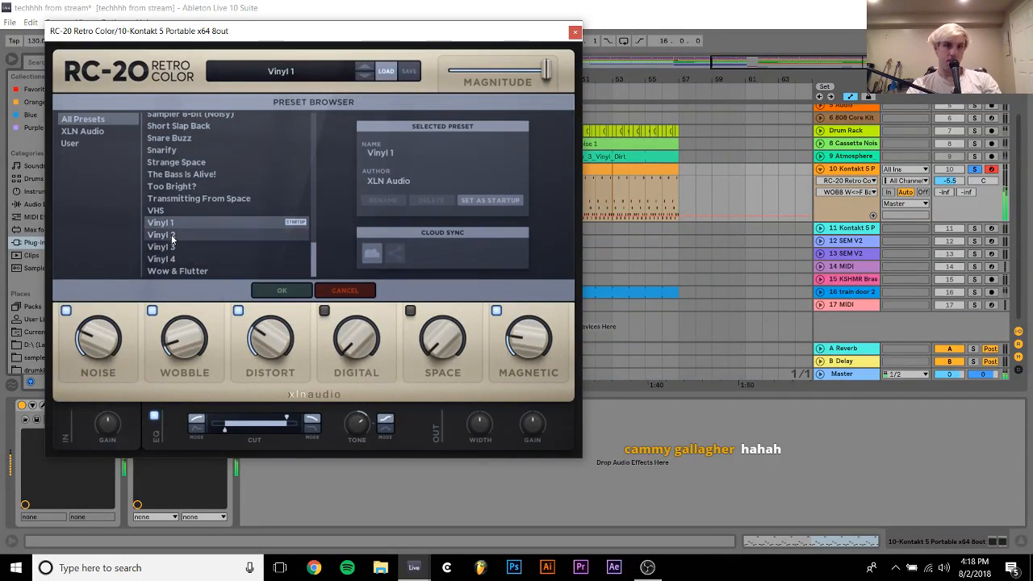
click(172, 234)
click(169, 223)
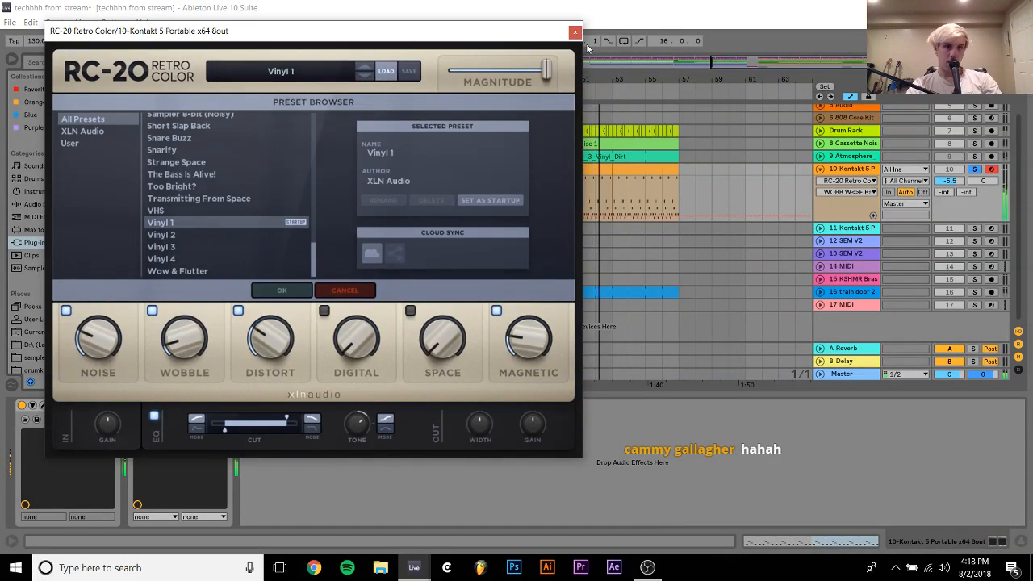
click(67, 311)
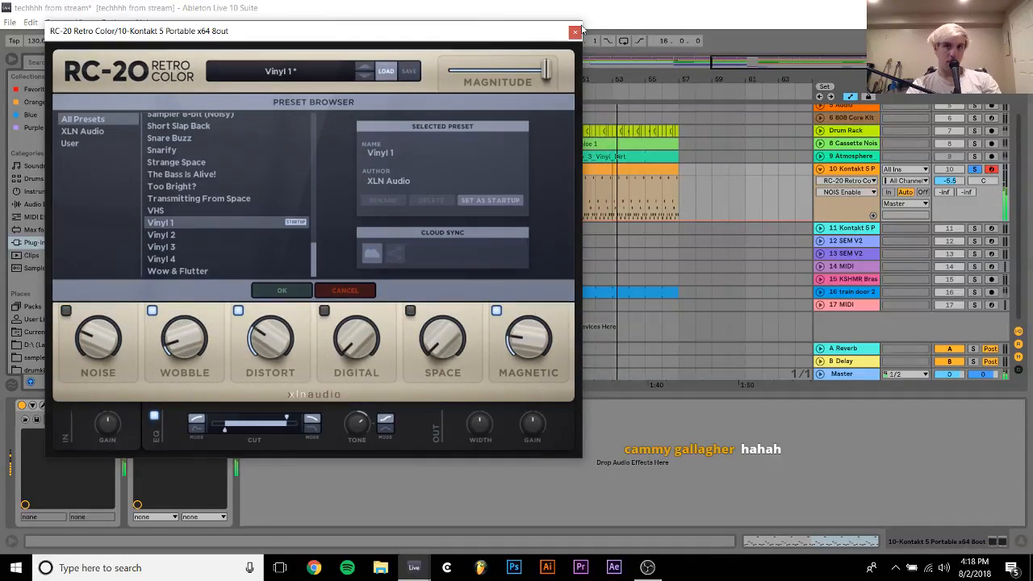
Close the RC-20 window and loop playback over track 10's clips from bar 41 to 57
click(574, 32)
click(628, 167)
key(ctrl+l)
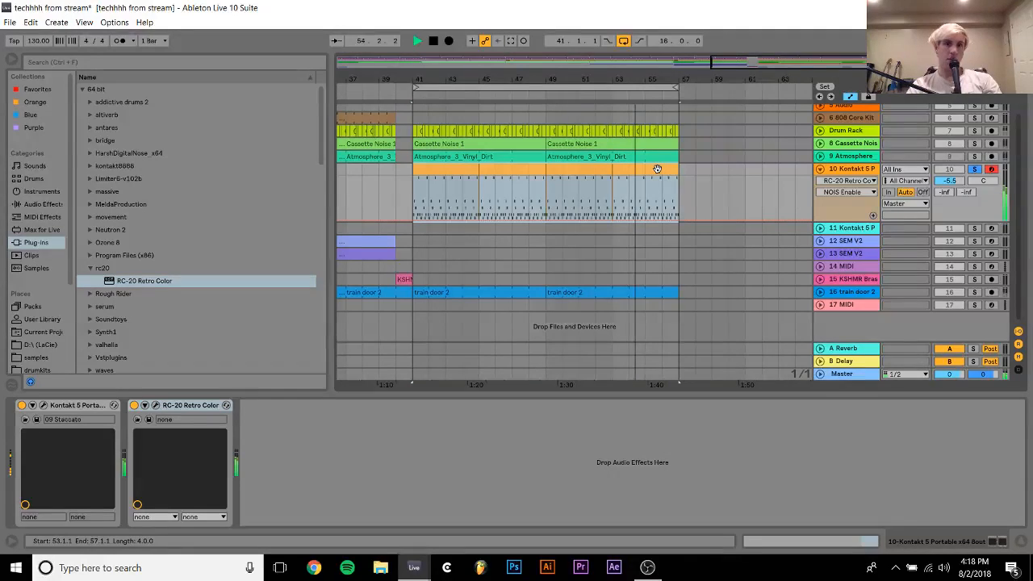
Add ValhallaVintageVerb_x64 from the valhalla plug-in folder after RC-20 Retro Color
scroll(99, 283, down, 5)
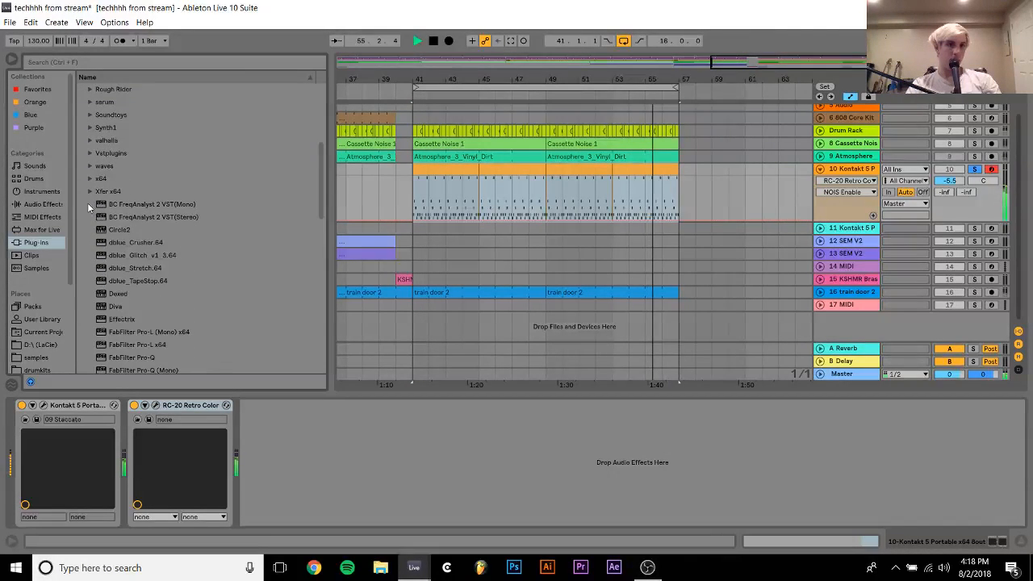
click(89, 141)
double_click(166, 217)
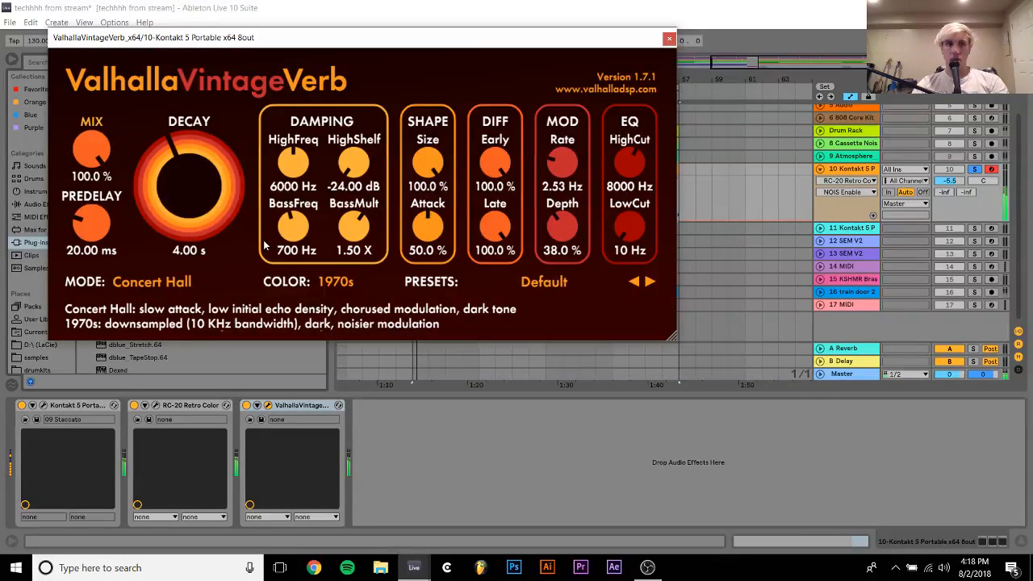
Set the reverb's decay to 0.27 s, predelay to 0.00 ms and mix to 33.6 %, and unsolo track 10
drag(175, 169, 181, 218)
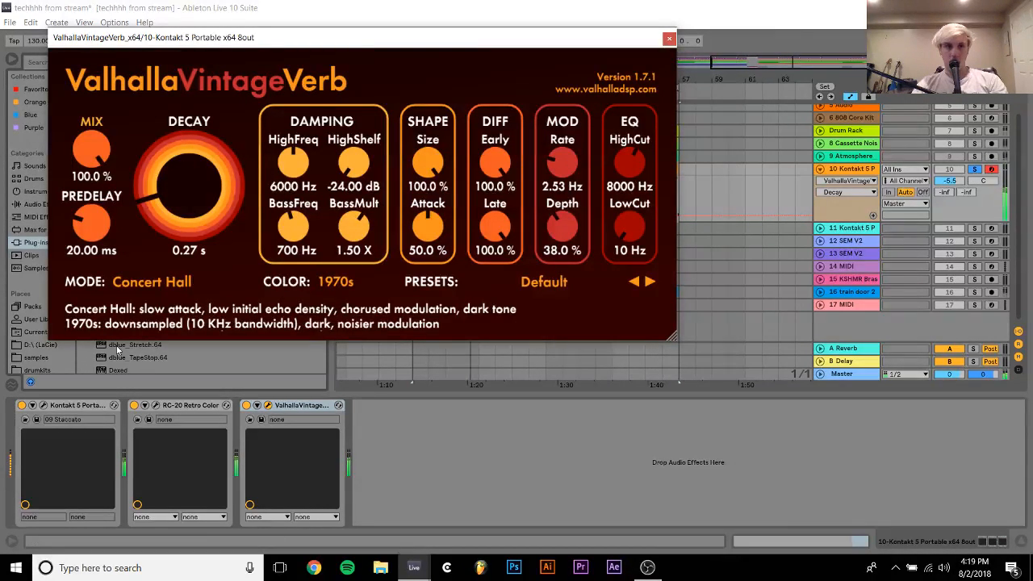
drag(73, 239, 100, 309)
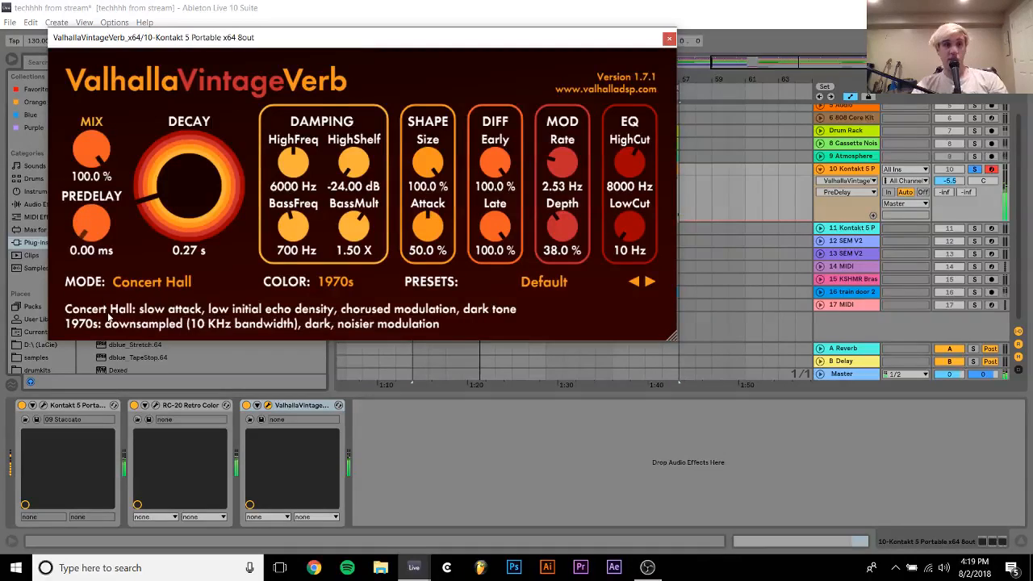
click(977, 176)
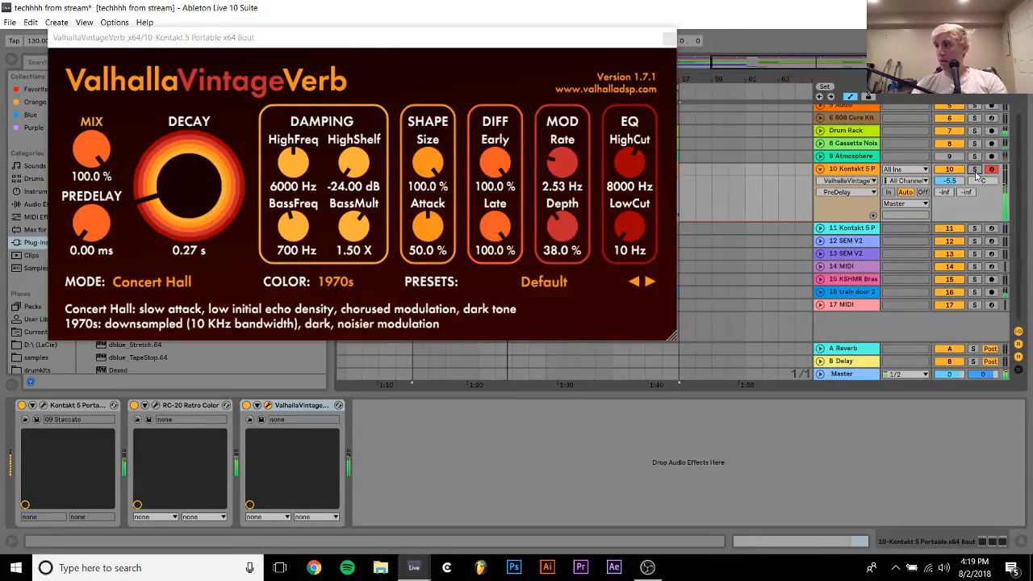
drag(93, 141, 80, 162)
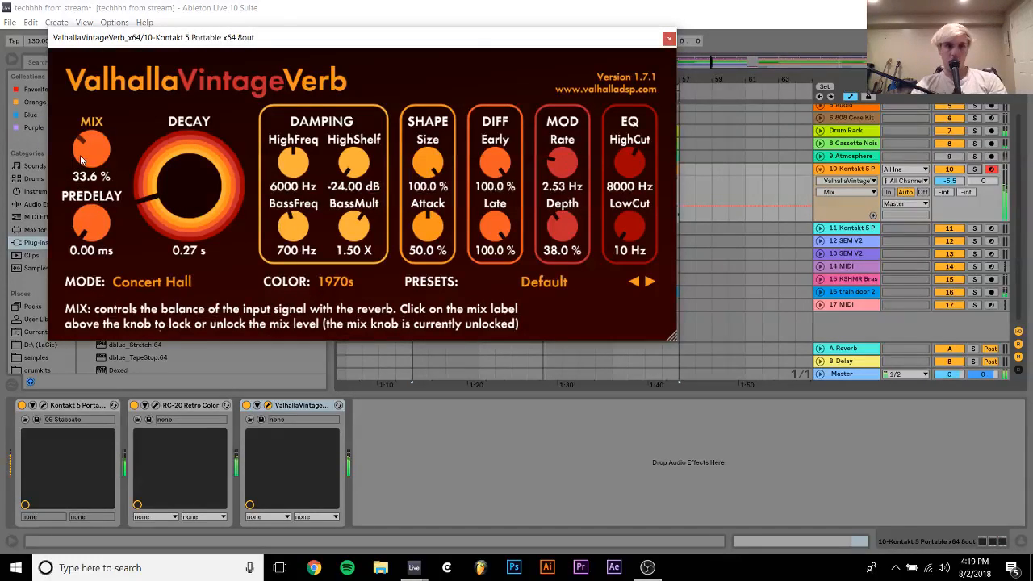
Reopen Kontakt on track 10 and replace the Staccato instrument with 08 Pizzicato.nki from Session Strings
click(43, 407)
click(44, 407)
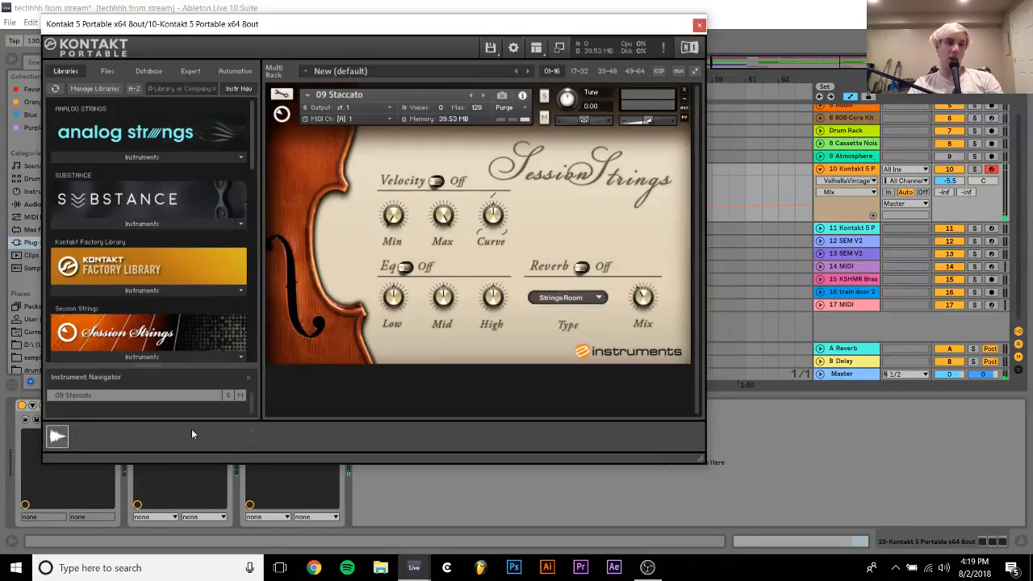
scroll(148, 293, down, 3)
click(125, 207)
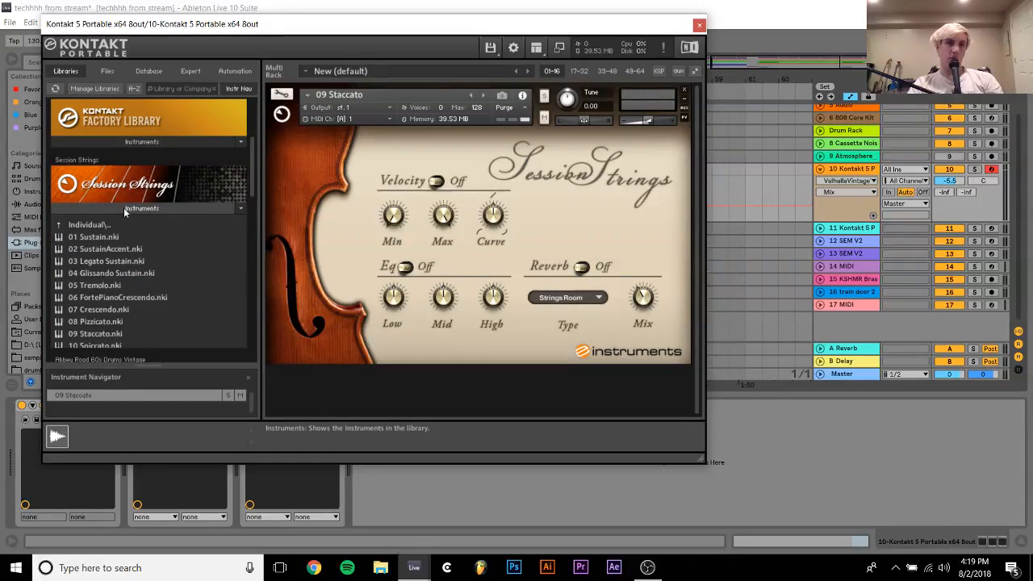
scroll(104, 242, down, 1)
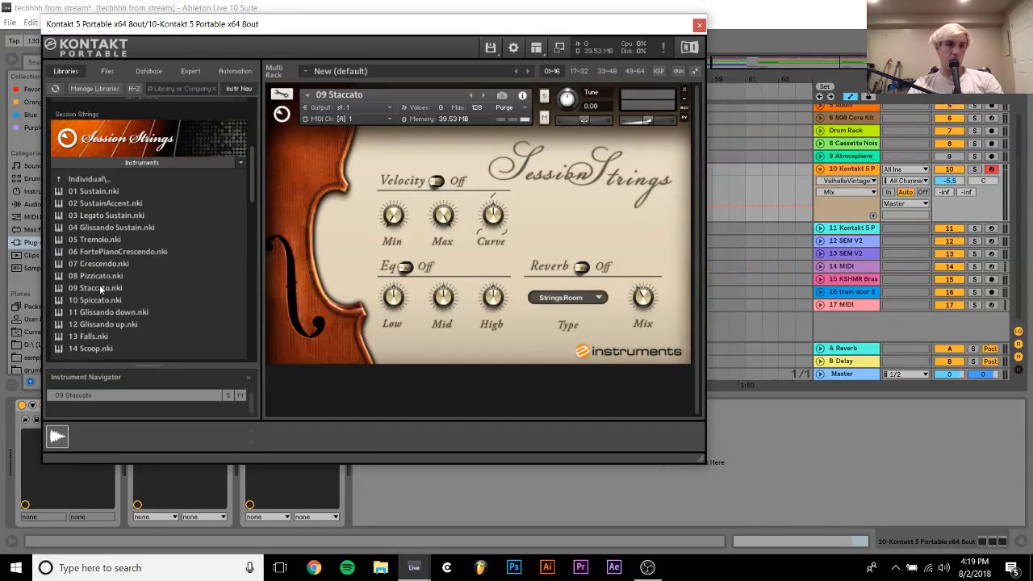
drag(239, 276, 329, 190)
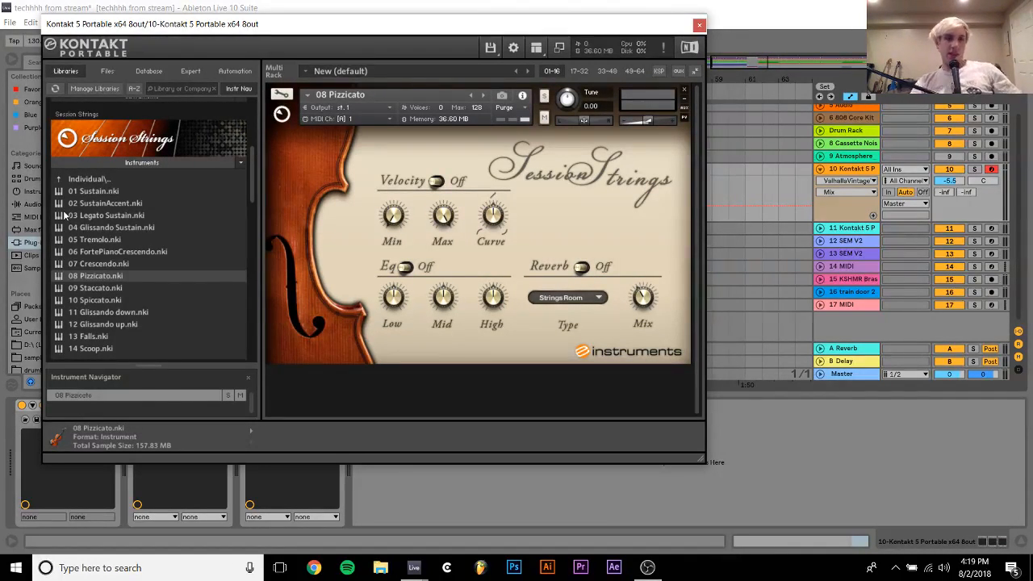
Browse the Kontakt libraries and look through the Orchestral folder of the Kontakt Factory Library
click(96, 178)
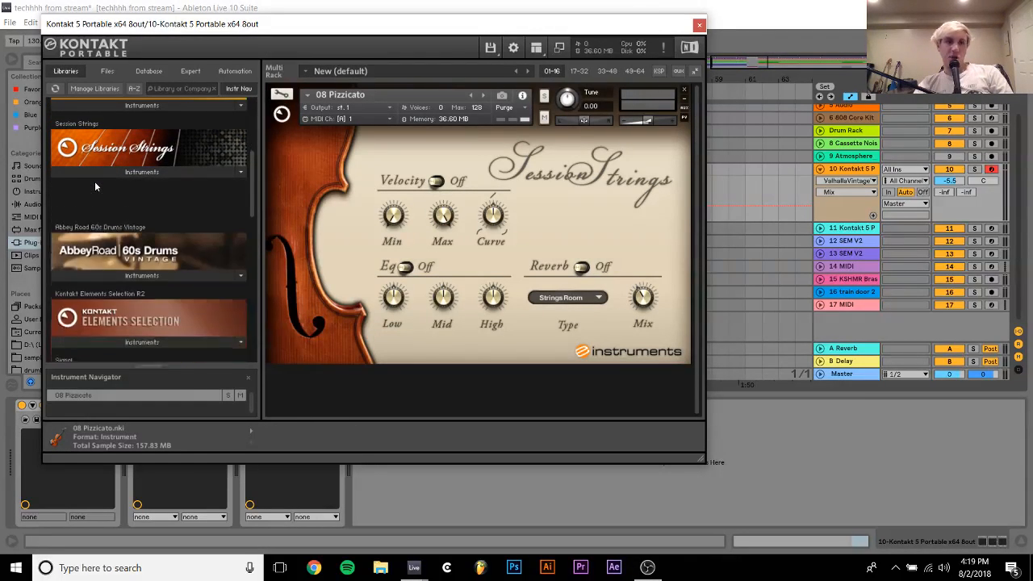
scroll(95, 181, down, 1)
scroll(95, 181, down, 1)
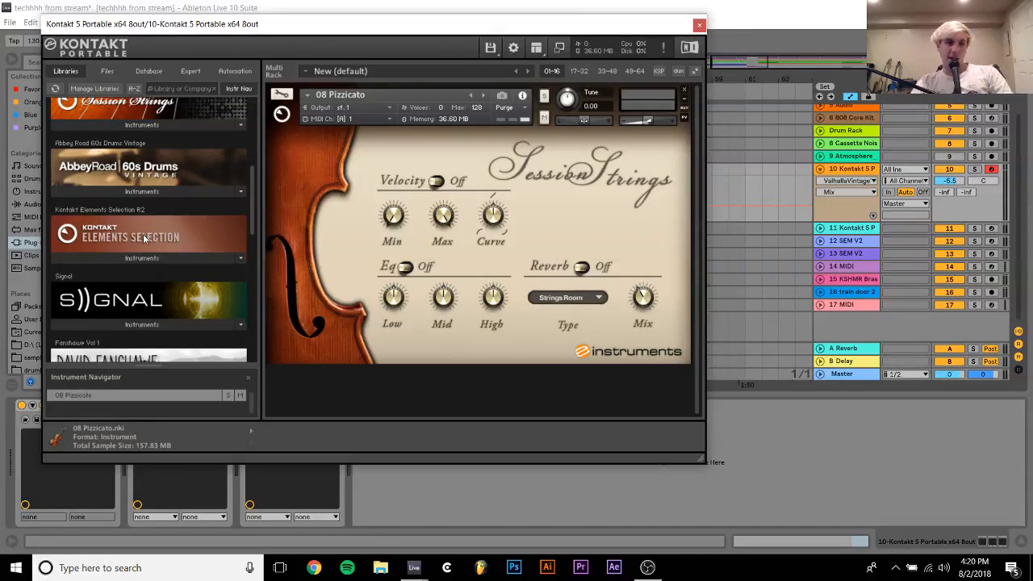
scroll(146, 149, up, 4)
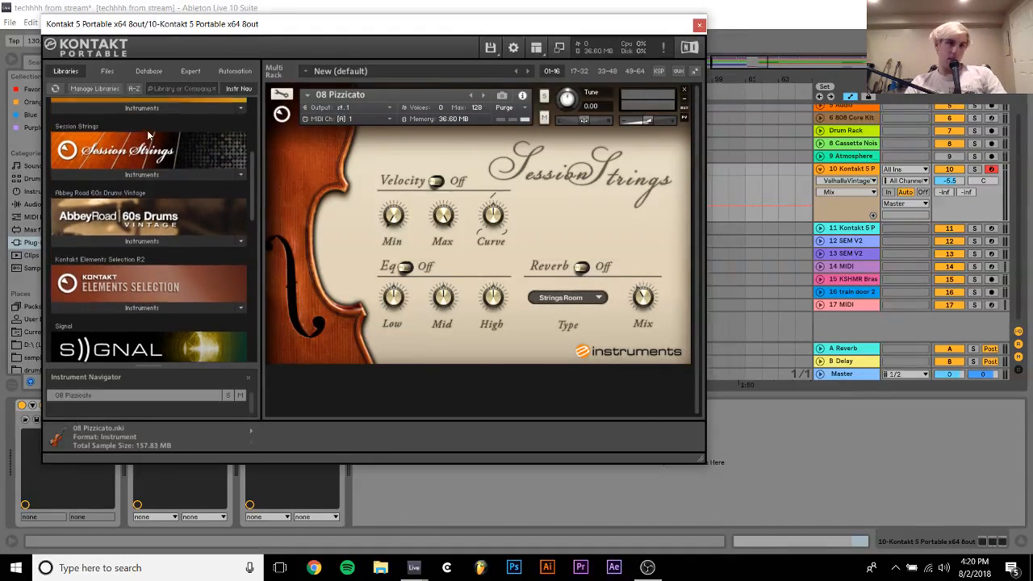
click(142, 162)
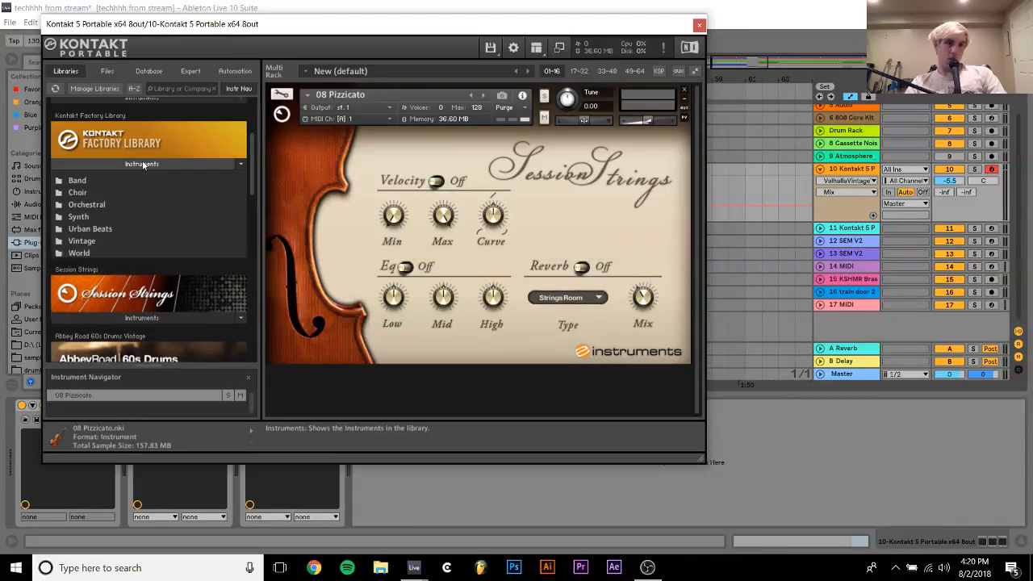
double_click(84, 205)
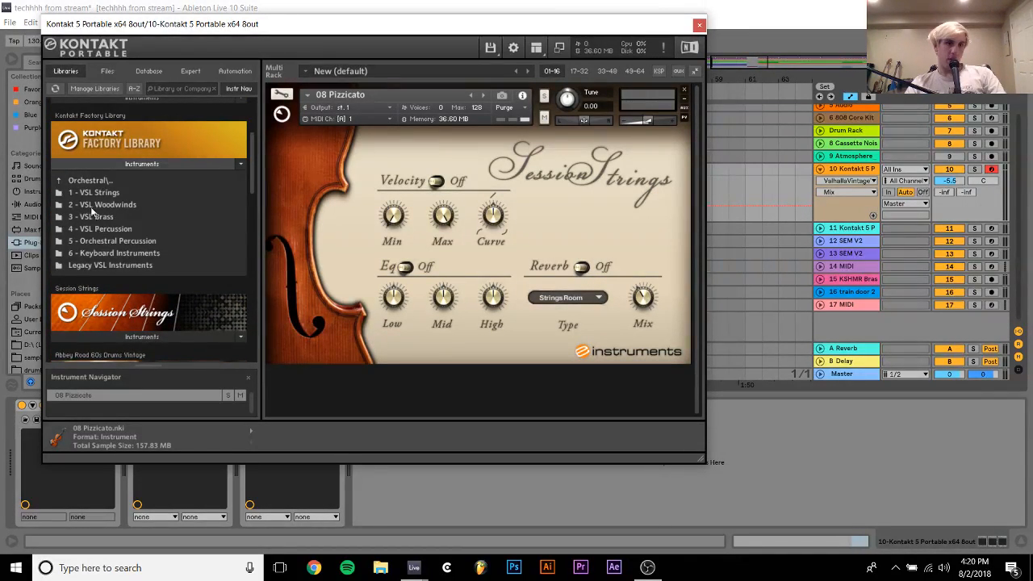
double_click(85, 181)
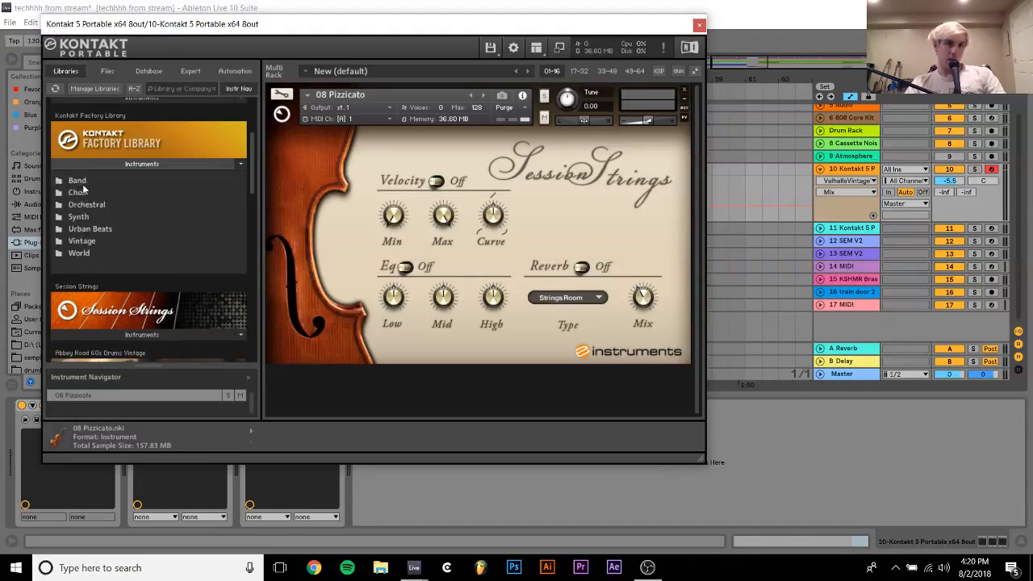
Replace the loaded strings with Naive Synth Lead.nki from the Factory Library's Vintage category and solo track 10
double_click(82, 240)
scroll(84, 246, down, 1)
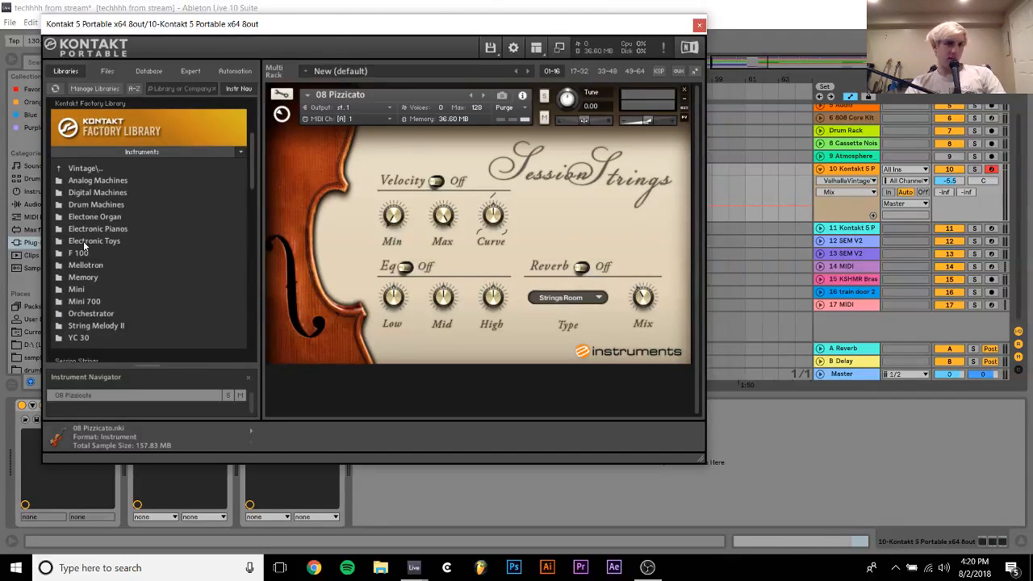
double_click(81, 164)
scroll(84, 164, down, 4)
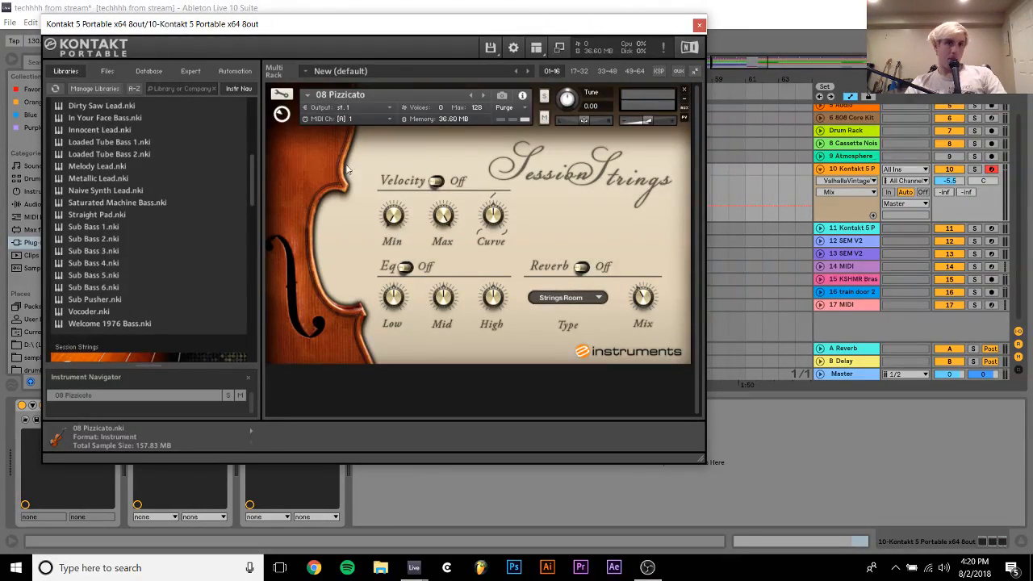
click(104, 191)
drag(393, 179, 395, 176)
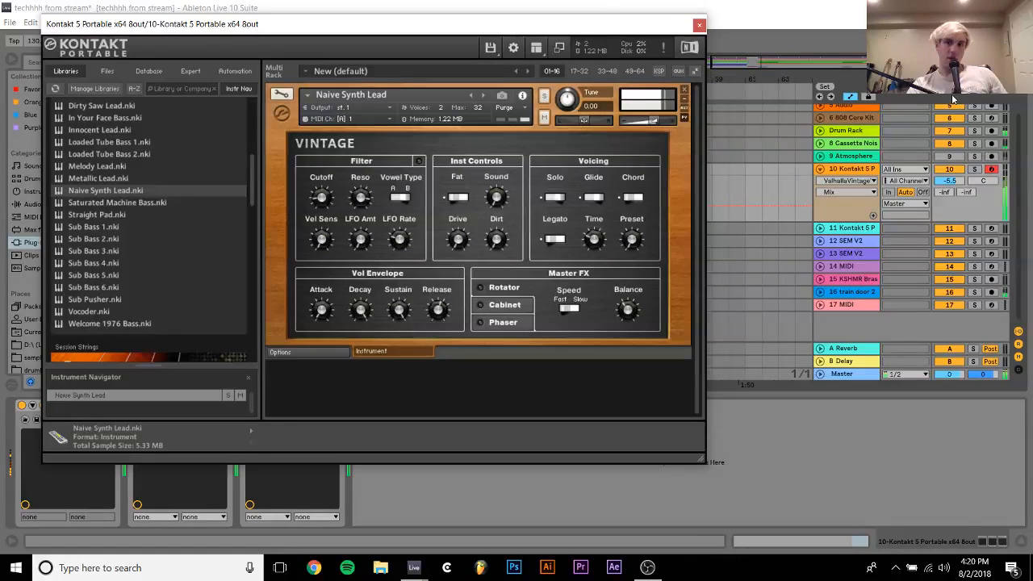
click(975, 170)
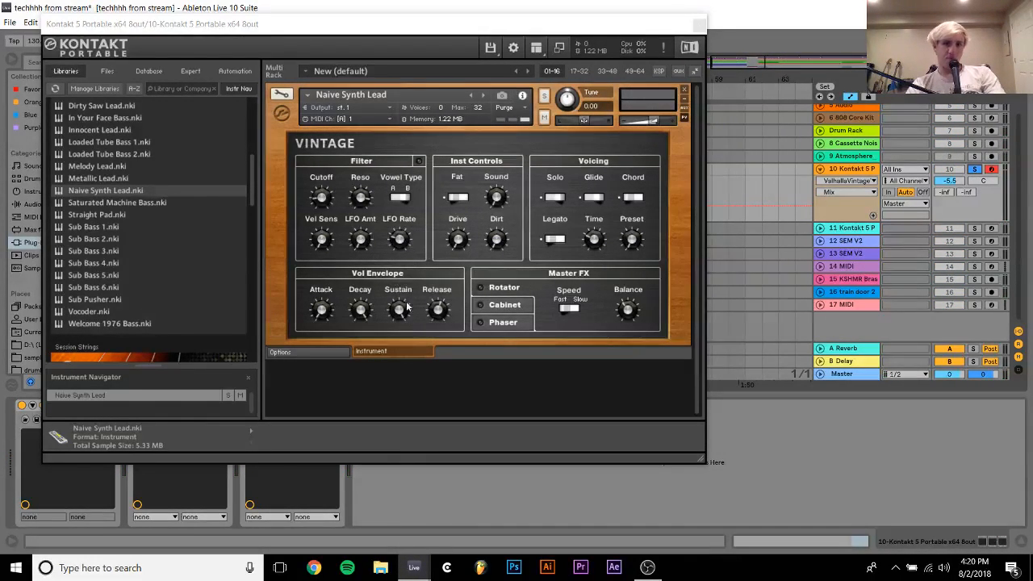
Lower the sustain and adjust the decay of Naive Synth Lead's volume envelope, and play the part from bar 38 with track 10 unsoloed
click(370, 389)
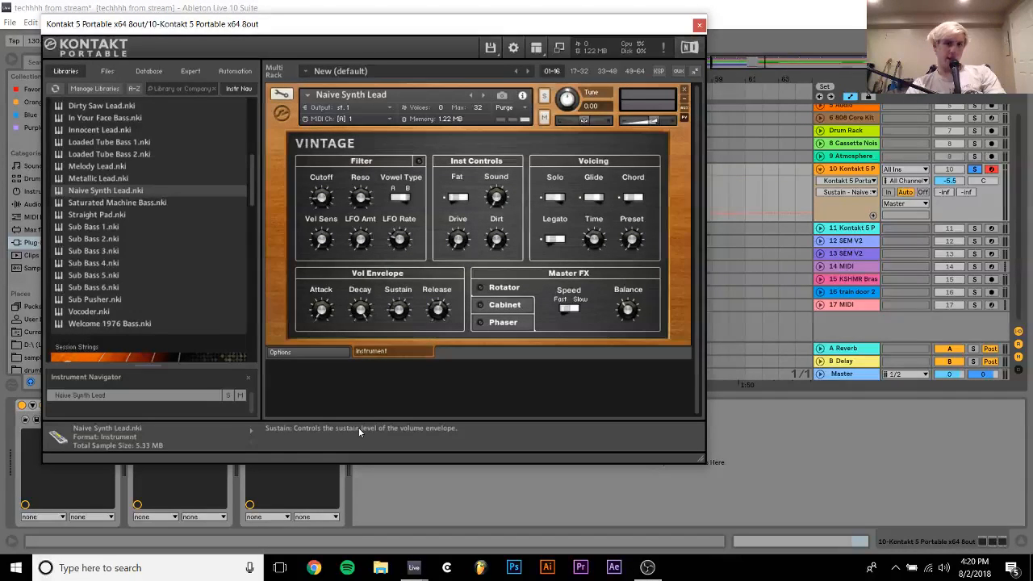
click(355, 310)
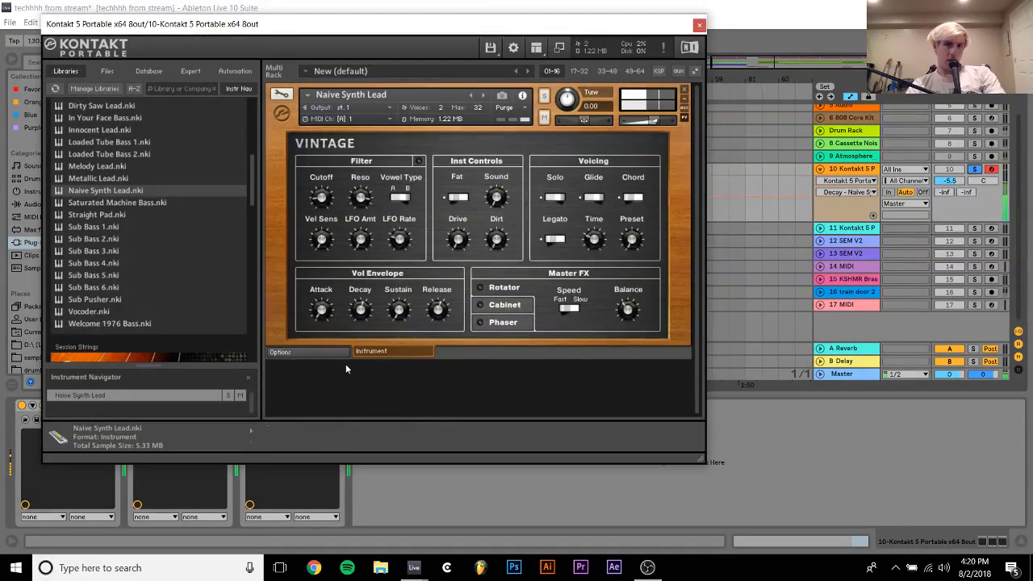
click(976, 170)
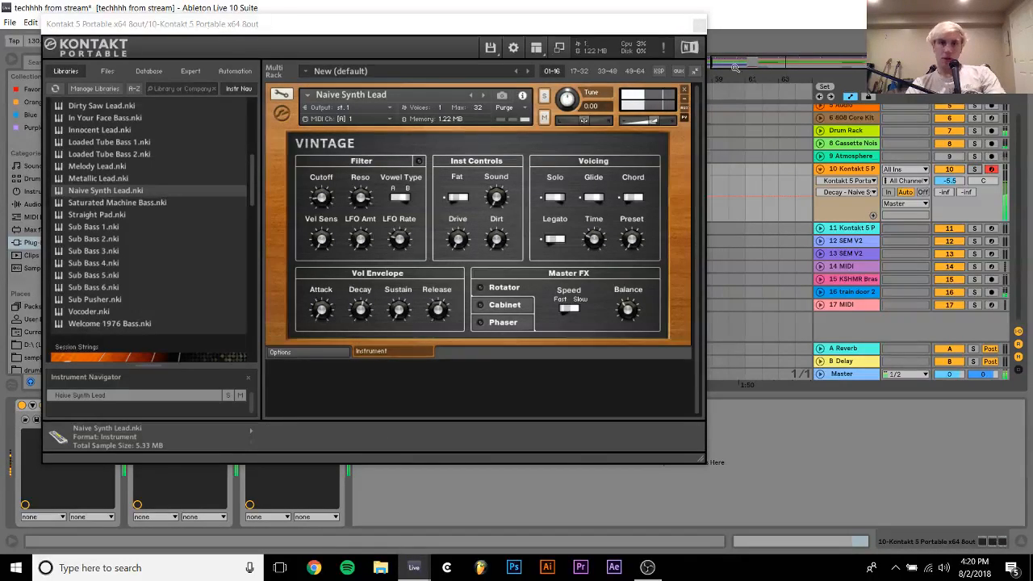
click(699, 26)
click(670, 38)
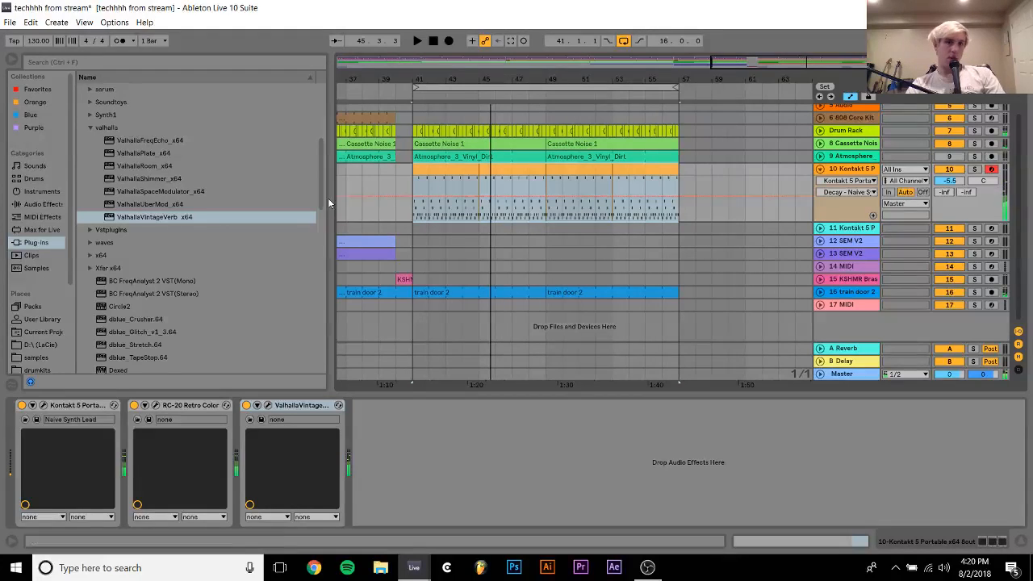
click(361, 174)
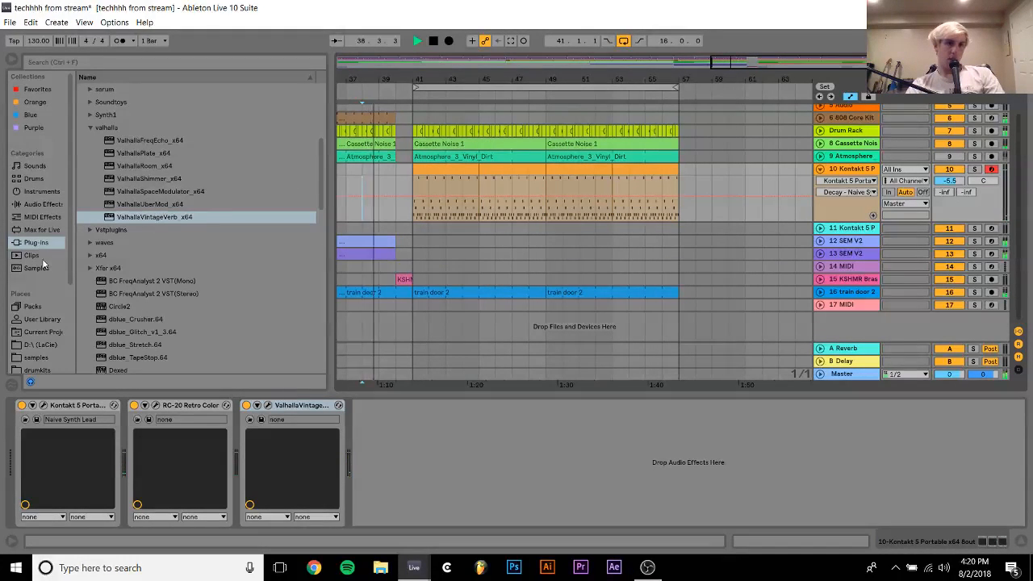
Add LFOTool_x64 from the Xfer plug-ins to track 10 and reshape the end of its volume curve into a rounded, slightly earlier drop
click(90, 268)
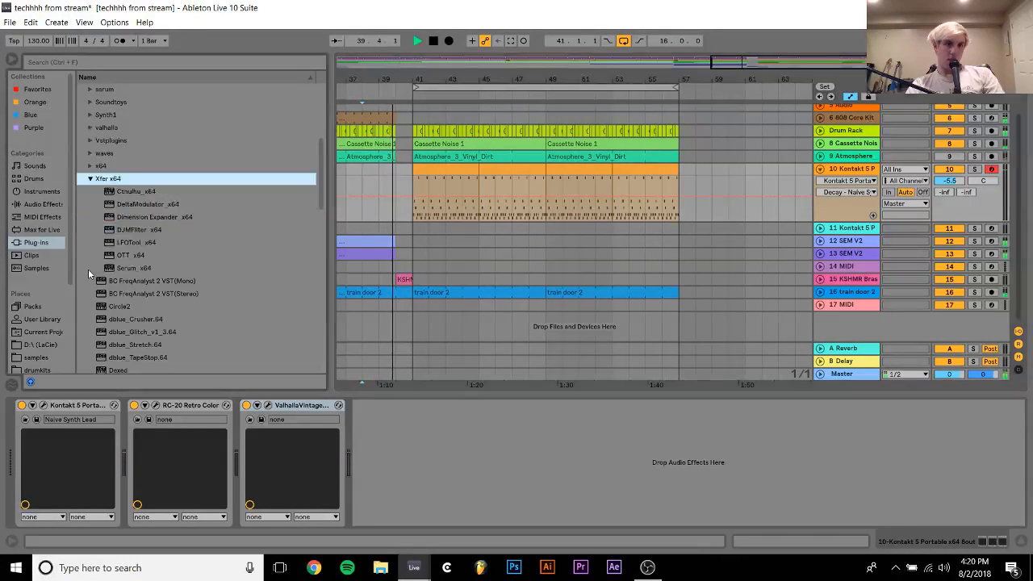
click(126, 243)
double_click(126, 243)
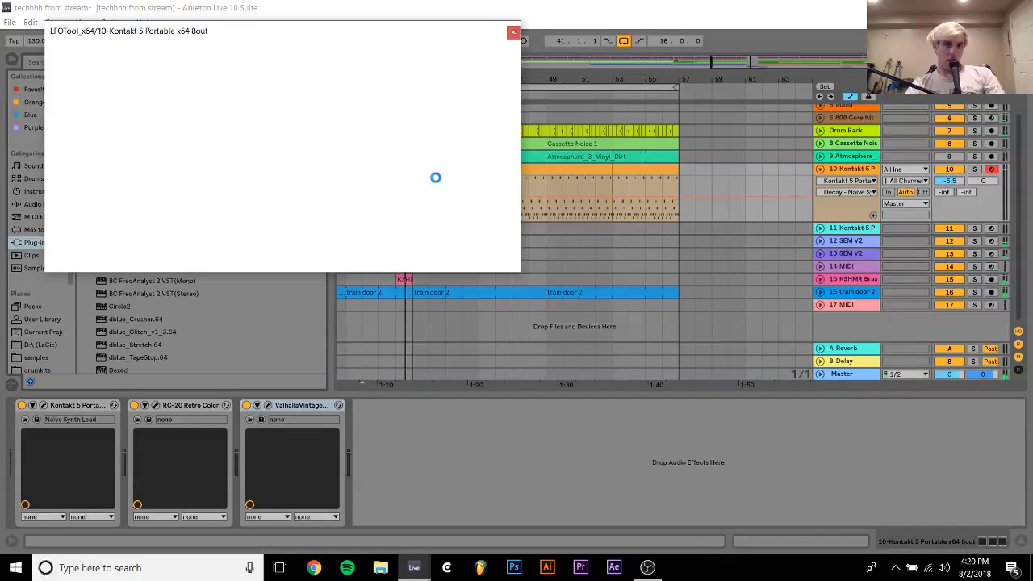
drag(403, 168, 403, 224)
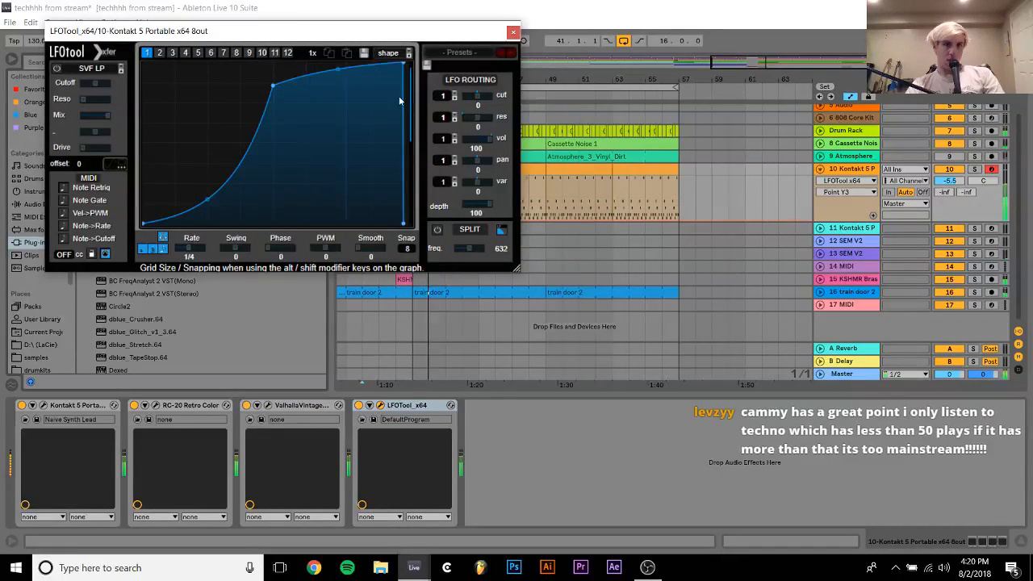
drag(403, 64, 397, 60)
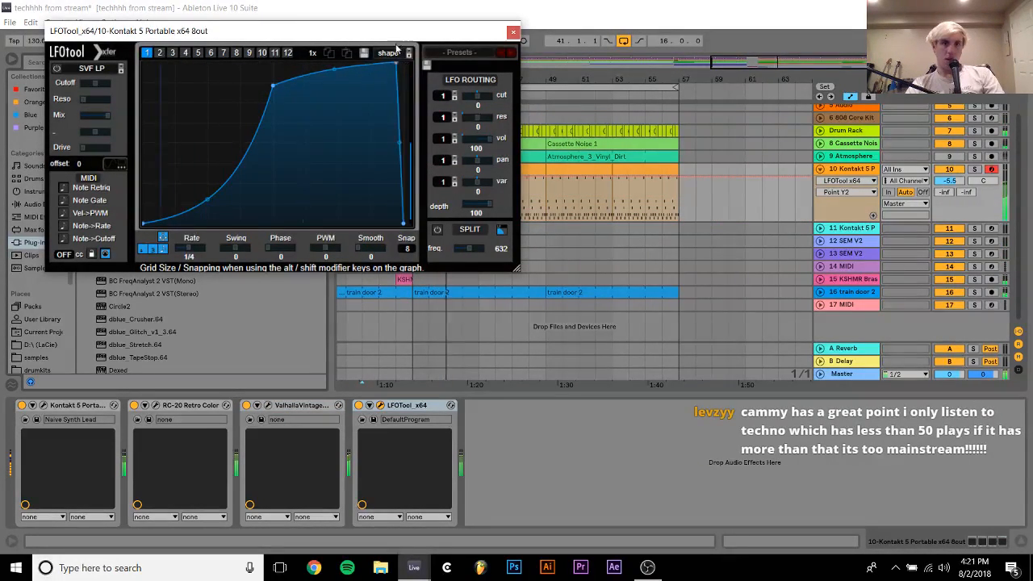
drag(400, 143, 404, 124)
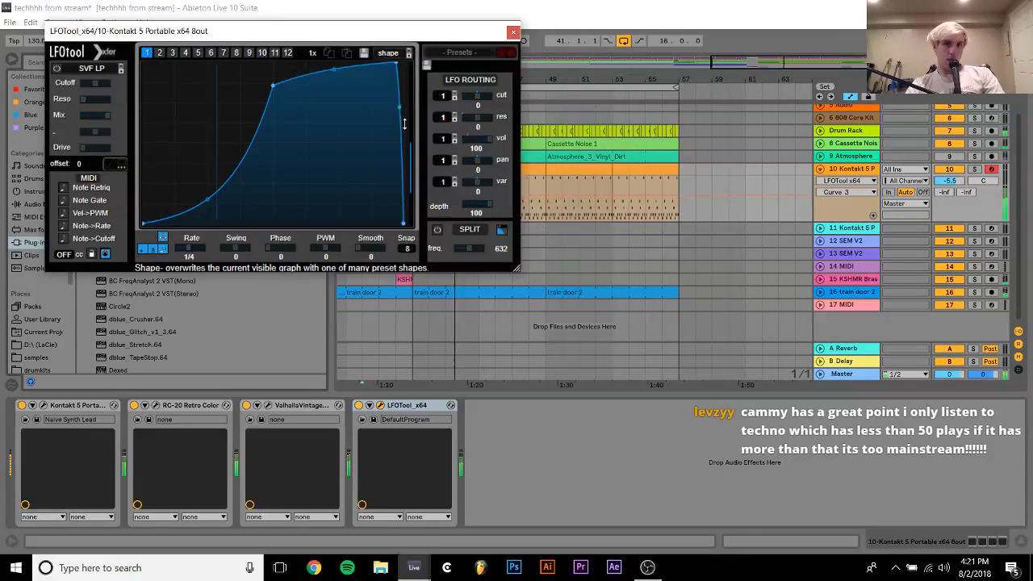
click(513, 33)
Insert Auto Filter ahead of LFOTool on track 10 and set its frequency to 1.51 kHz with 0.0 % resonance
click(42, 205)
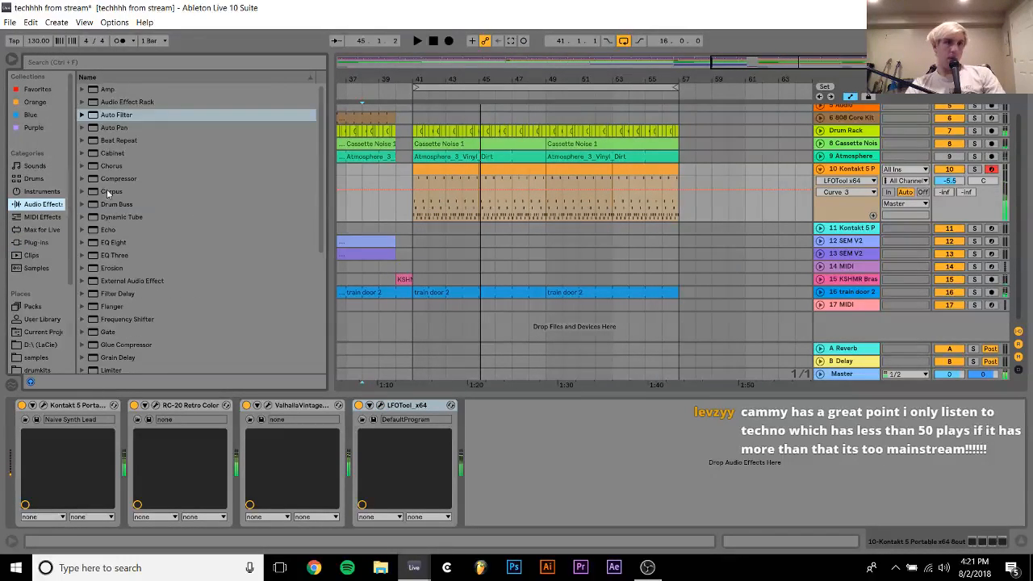
drag(117, 114, 475, 456)
key(space)
click(445, 211)
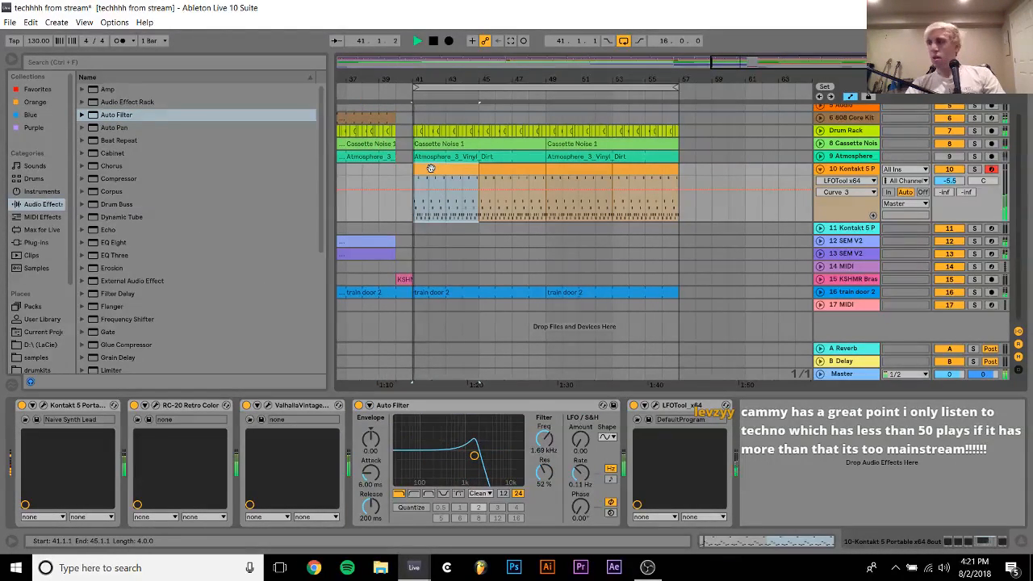
key(space)
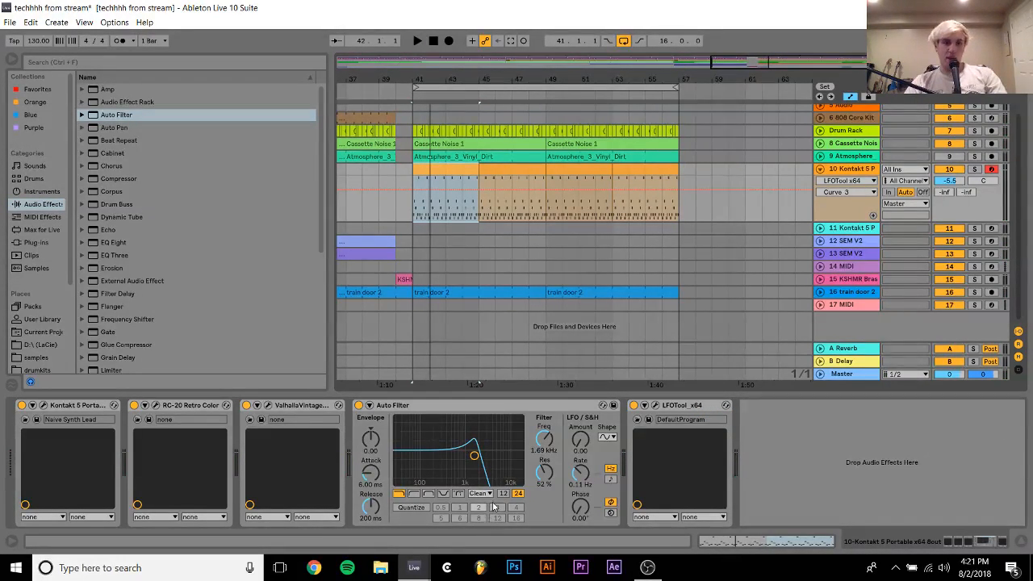
drag(469, 476, 472, 482)
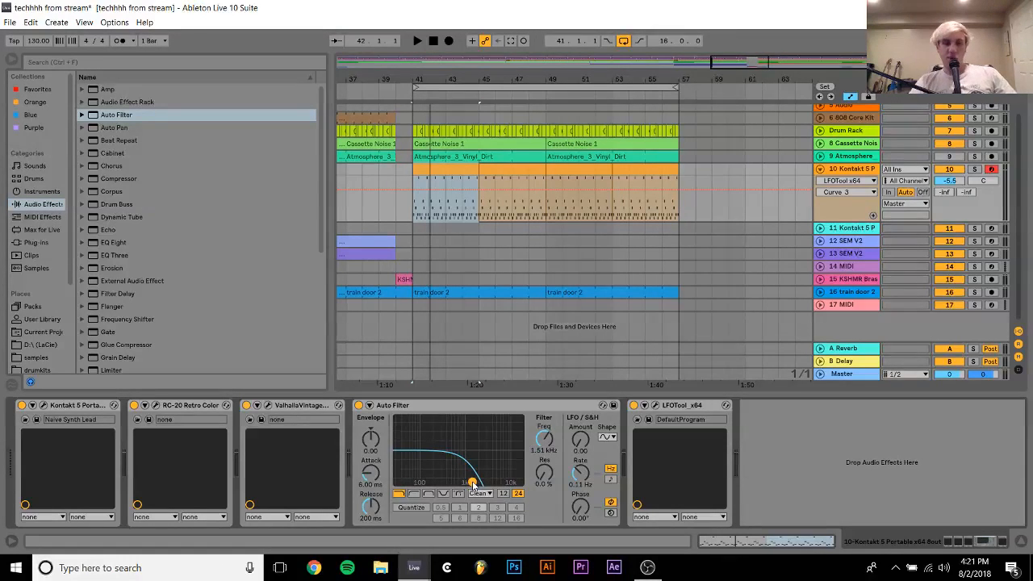
key(space)
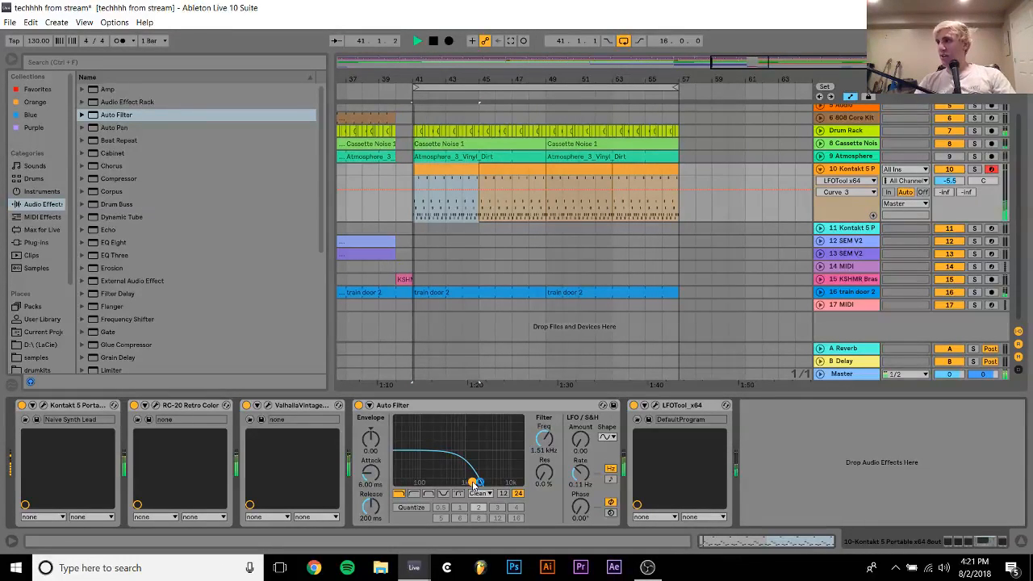
Bypass Auto Filter and LFOTool, and add the Guitar Rig 5 plug-in to track 10 after the reverb
click(359, 405)
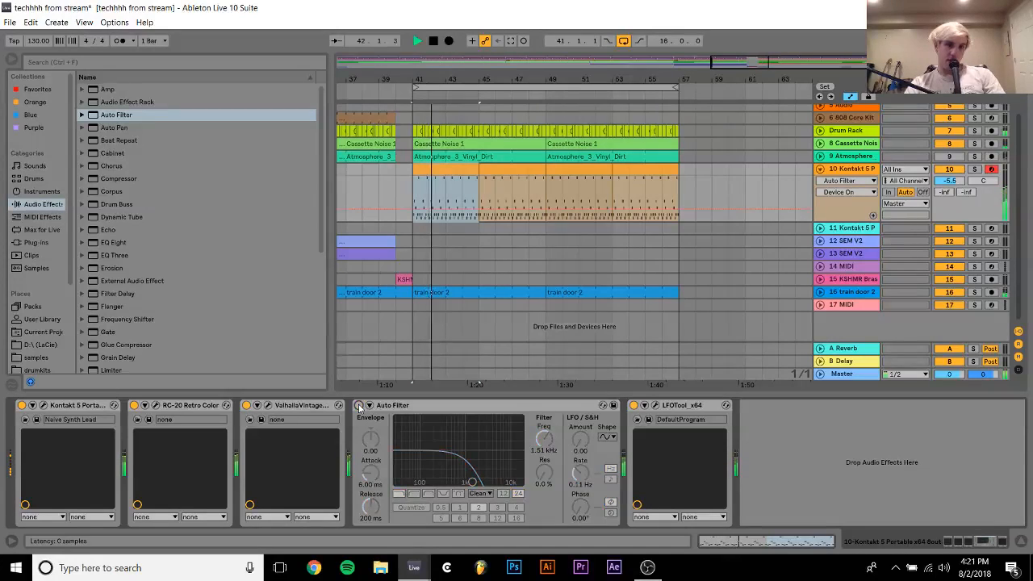
click(636, 405)
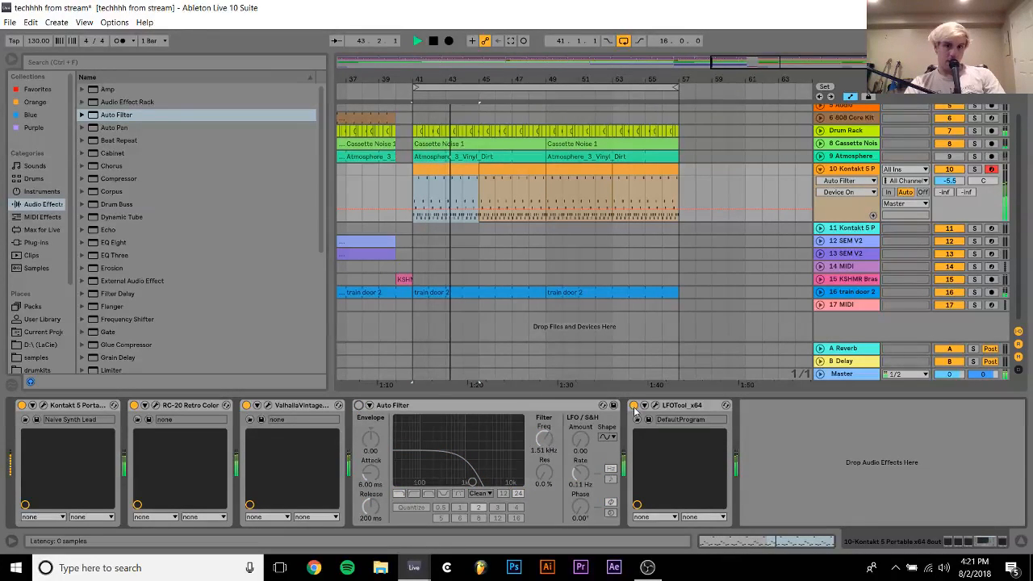
click(41, 245)
key(space)
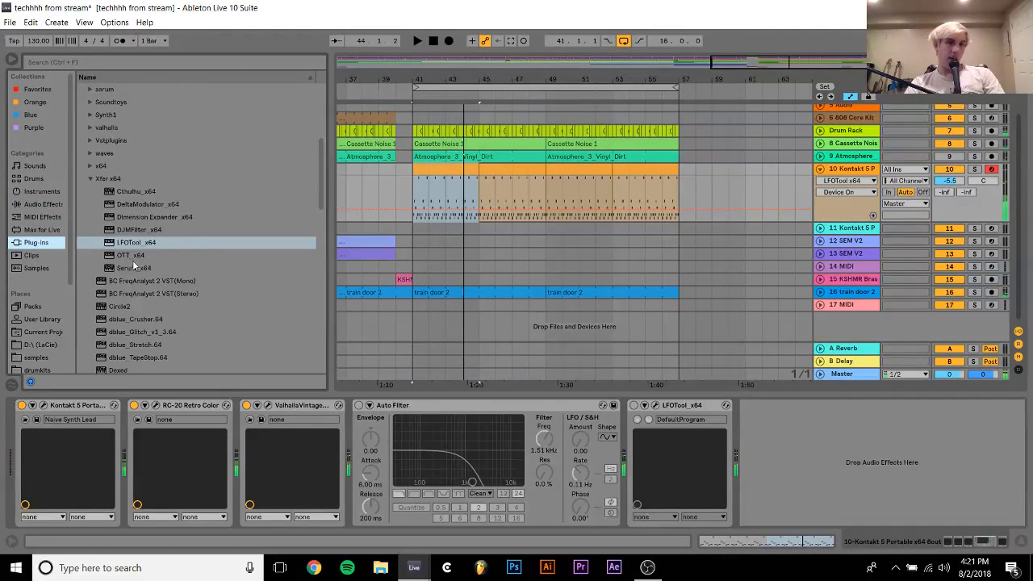
scroll(155, 300, down, 4)
click(123, 332)
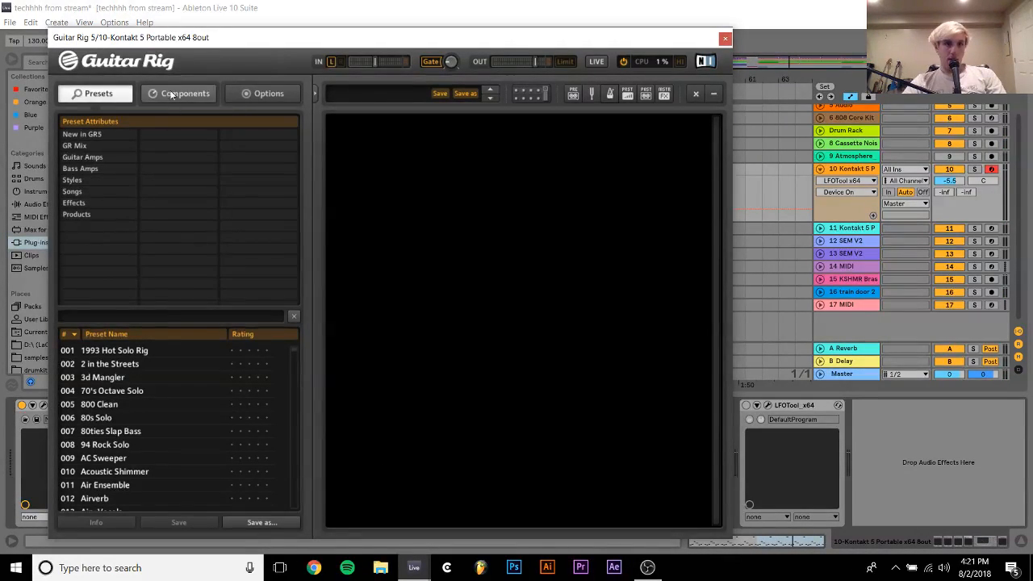
Audition Guitar Rig's Animated effects presets, including Gronkique and Etherblopz, and load 3d Mangler
click(78, 204)
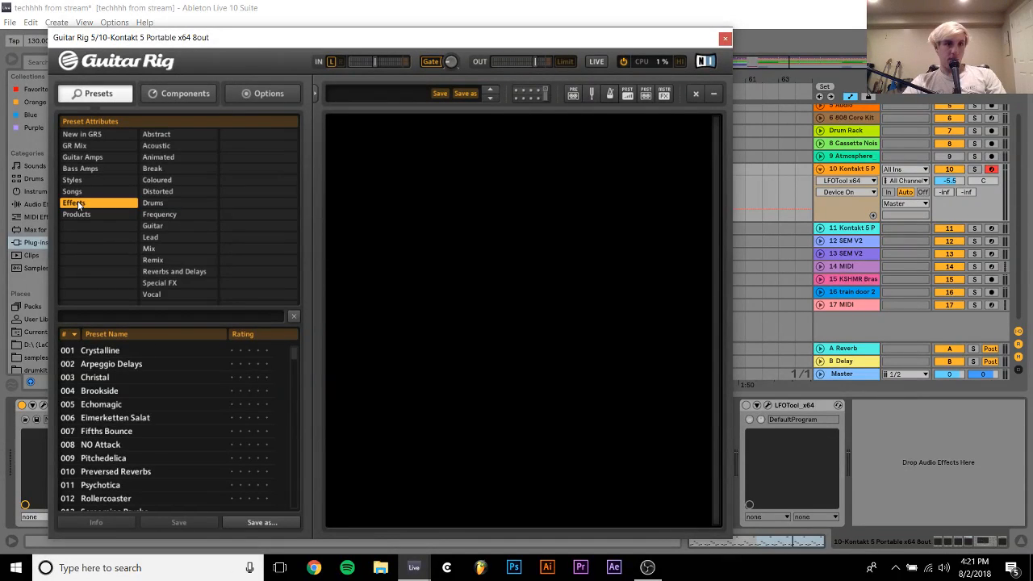
click(149, 157)
click(94, 473)
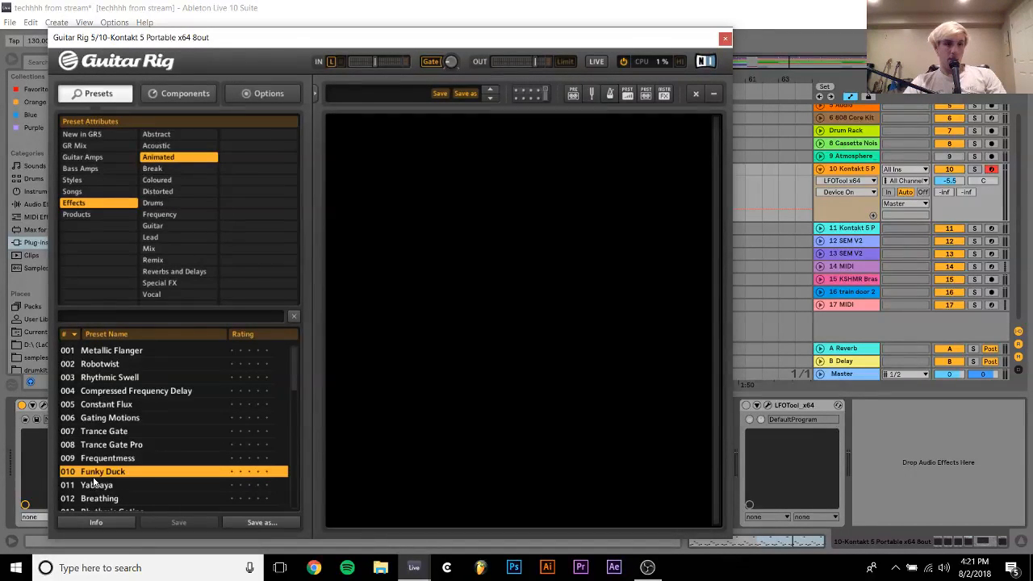
scroll(93, 477, down, 10)
click(93, 477)
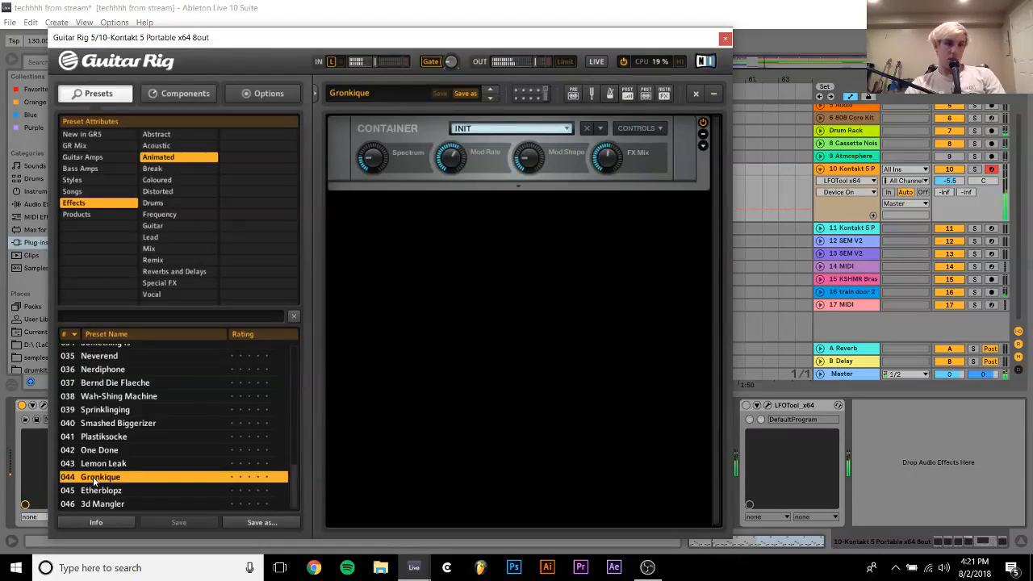
click(121, 490)
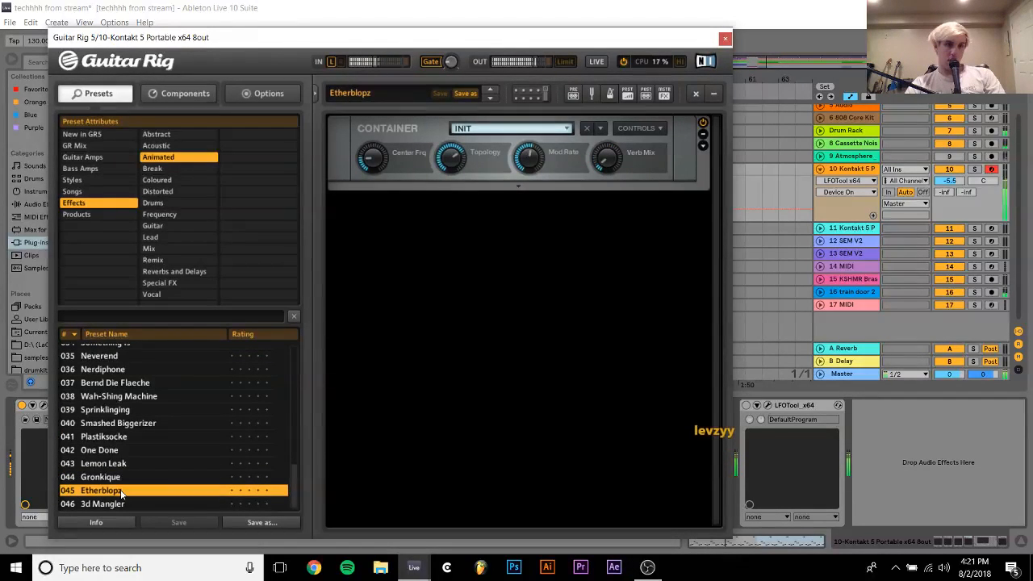
click(105, 504)
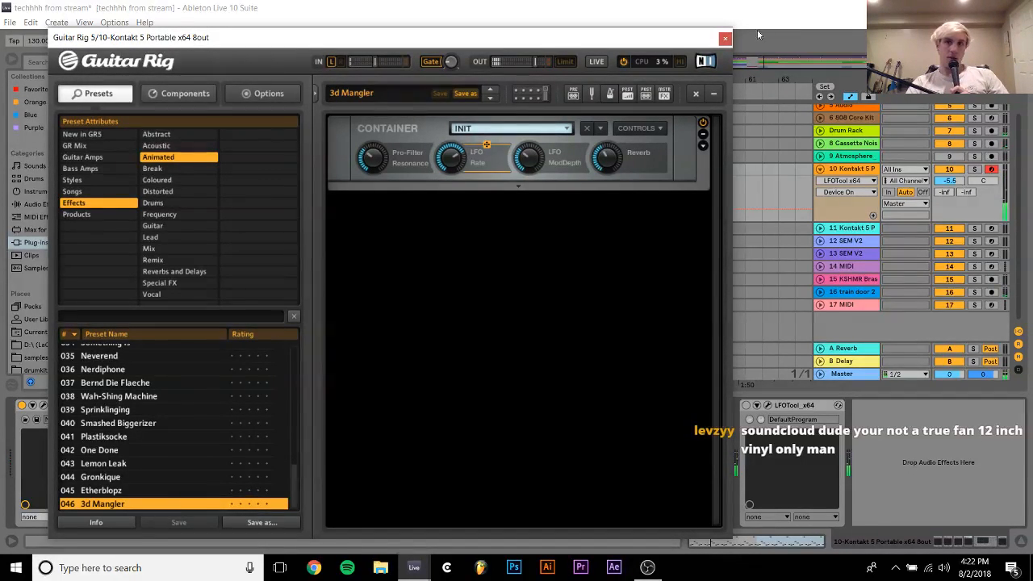
Re-enable LFOTool and Auto Filter, and lower track 10's volume to -12.7
click(726, 39)
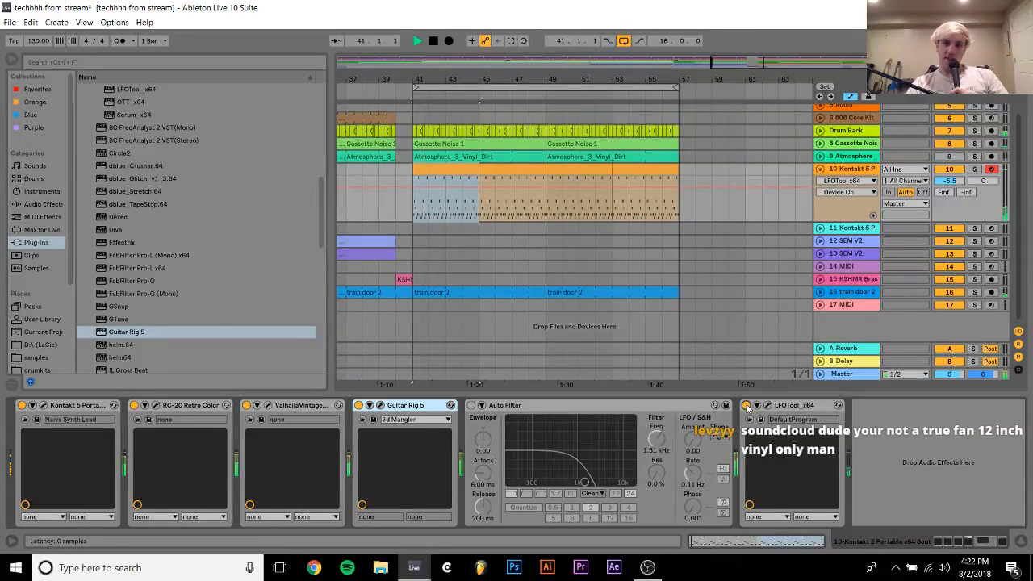
click(765, 406)
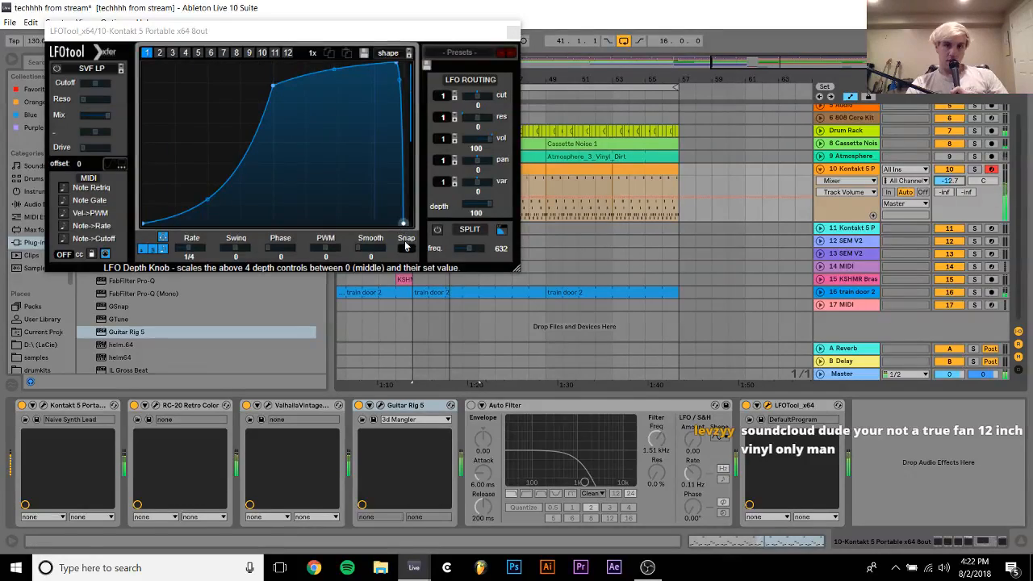
click(470, 405)
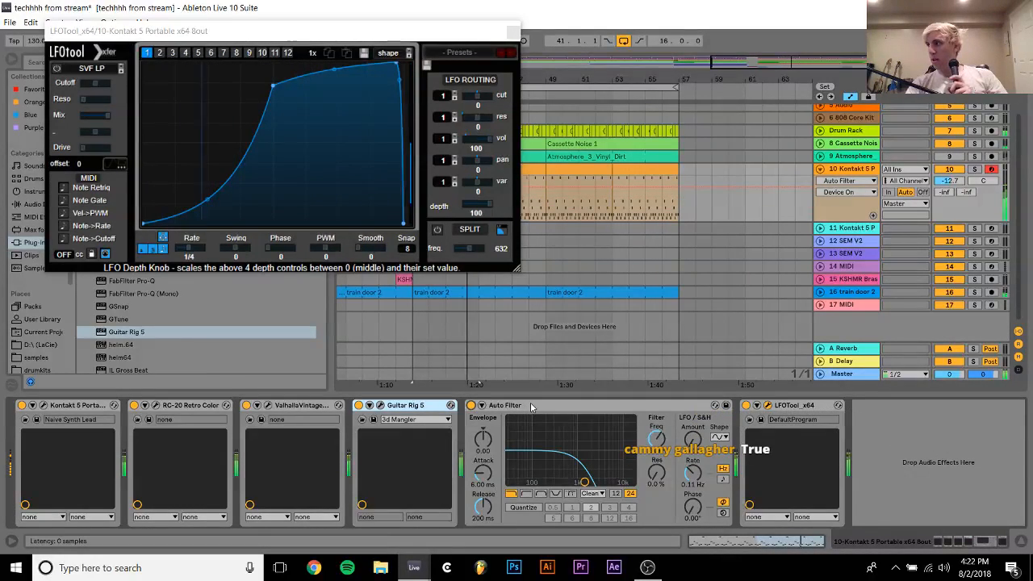
Move Auto Filter ahead of the reverb and set frequency 509 Hz, resonance 57 %, envelope 127, attack 0.10 ms and release 89.0 ms
drag(532, 405, 238, 440)
drag(360, 482, 340, 453)
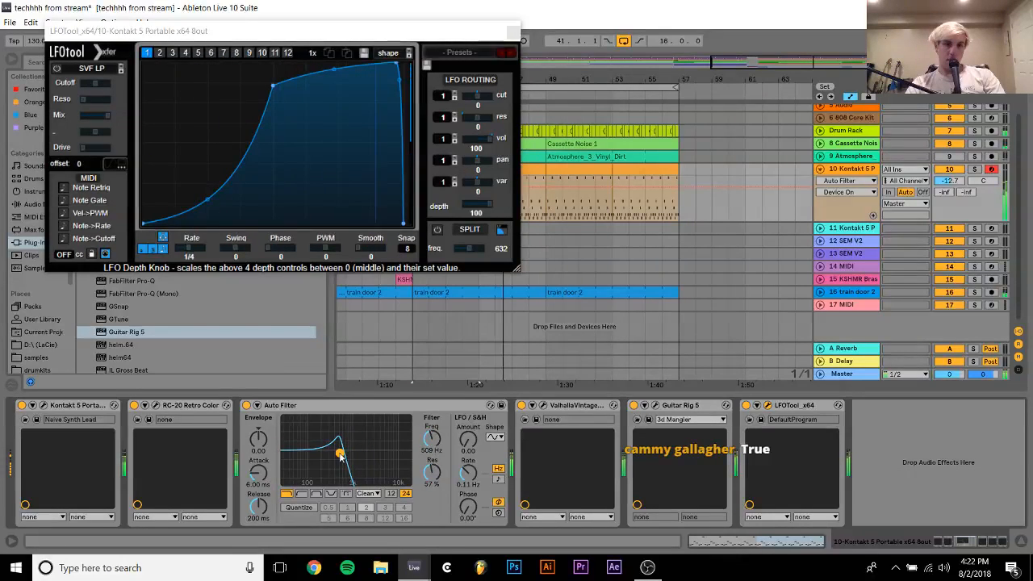
drag(259, 472, 258, 516)
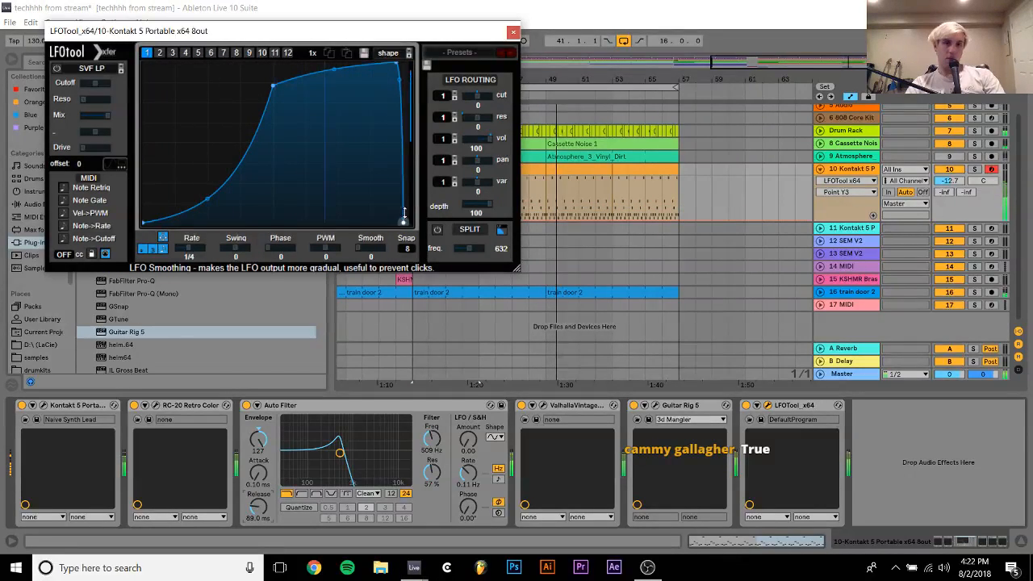
Raise the lowest points of LFOTool's volume curve, and set Auto Filter's envelope to 36.3, frequency to 474 Hz and resonance to 39 %
drag(404, 223, 409, 188)
mouse_move(259, 439)
mouse_down()
mouse_move(258, 477)
mouse_move(262, 450)
mouse_up()
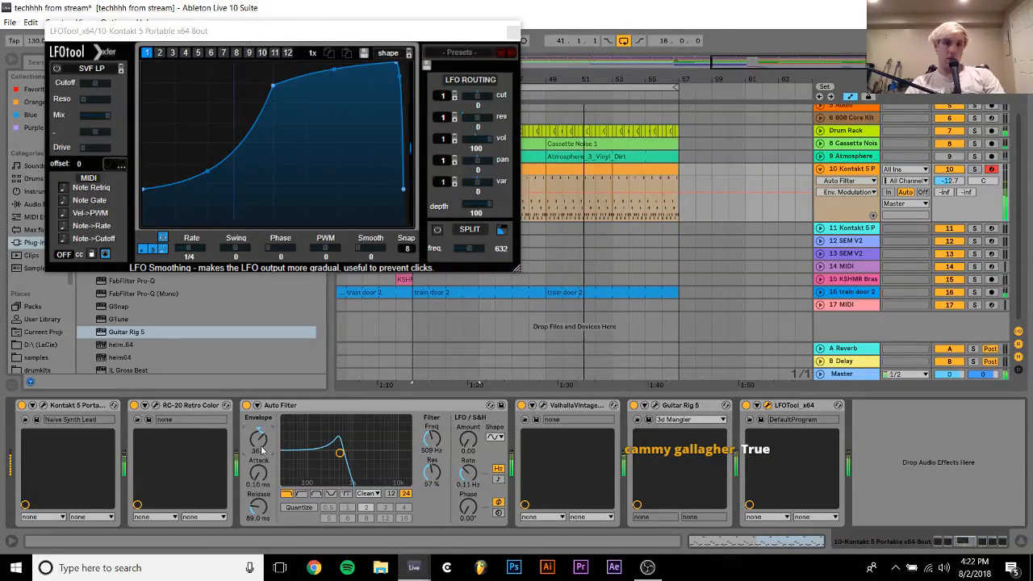
click(514, 32)
mouse_move(338, 457)
mouse_down()
mouse_move(326, 450)
mouse_move(352, 447)
mouse_move(343, 463)
mouse_move(327, 462)
mouse_move(338, 462)
mouse_up()
key(space)
key(space)
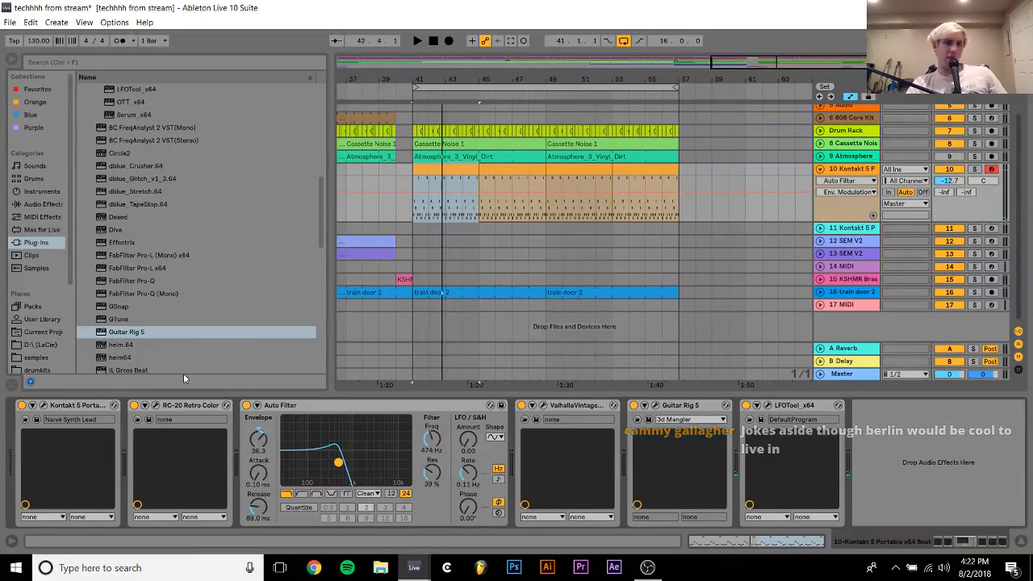
Duplicate Guitar Rig 5 on track 10, open the copy's editor and solo the track
click(675, 407)
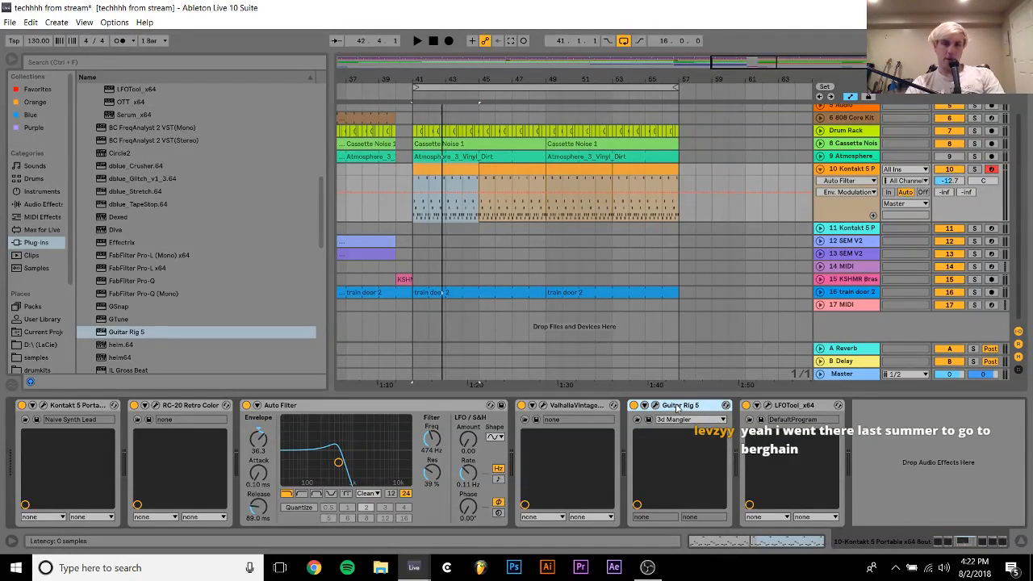
key(ctrl+d)
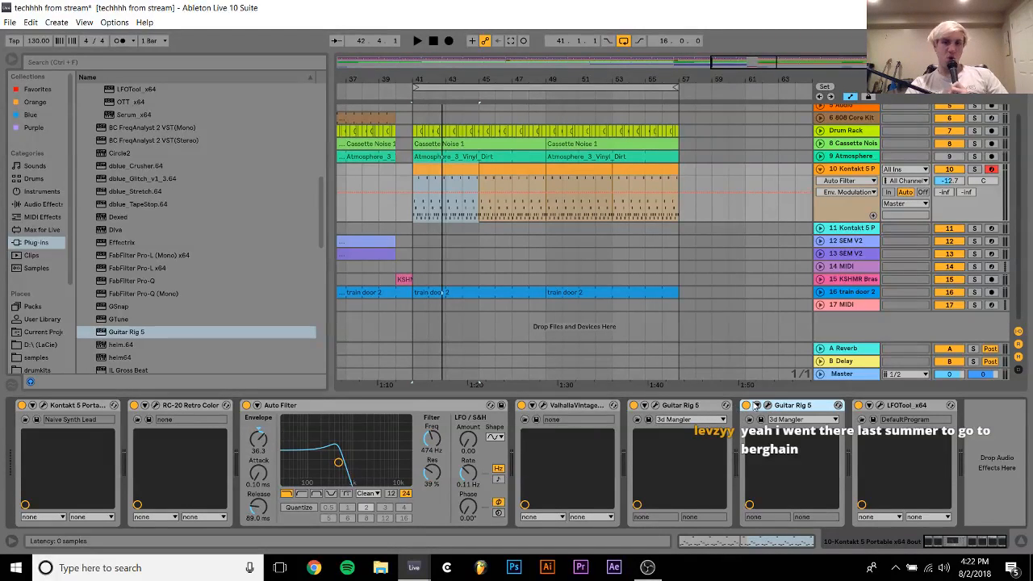
click(766, 407)
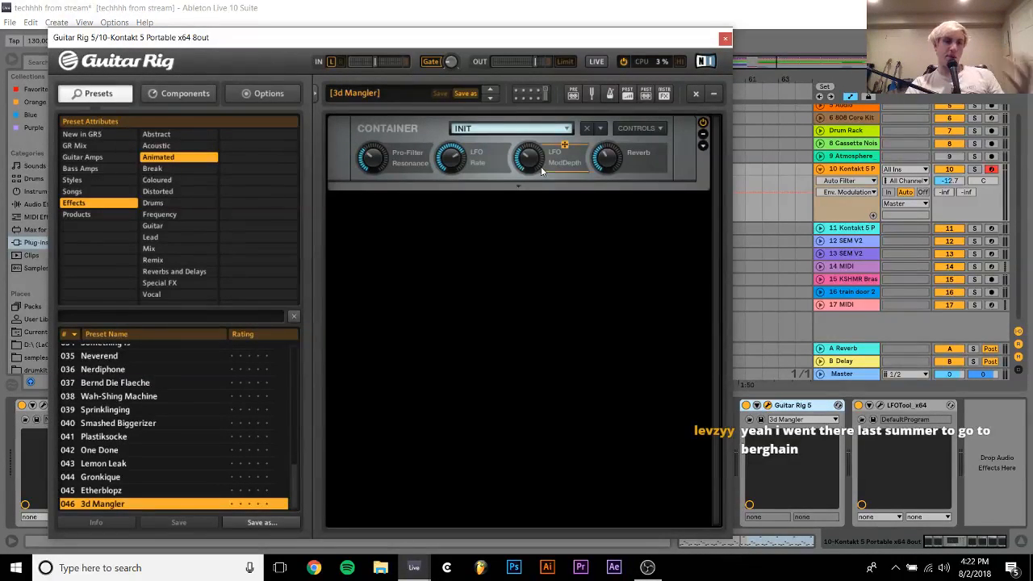
click(972, 171)
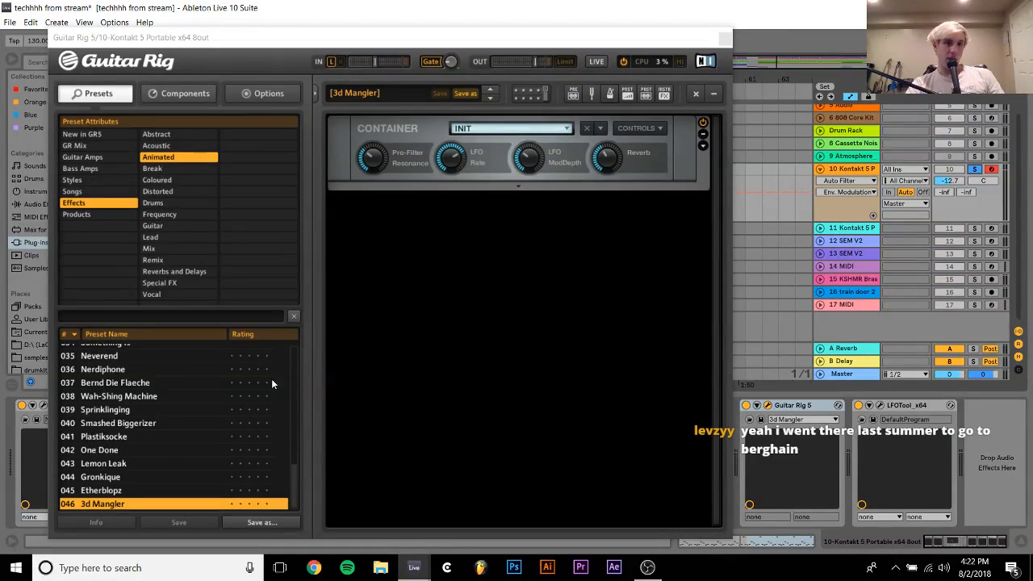
Audition the second Guitar Rig's Animated presets from Bernd Die Flaeche back through the list to Diffusotalk
click(124, 382)
key(Up)
key(Up)
key(Up)
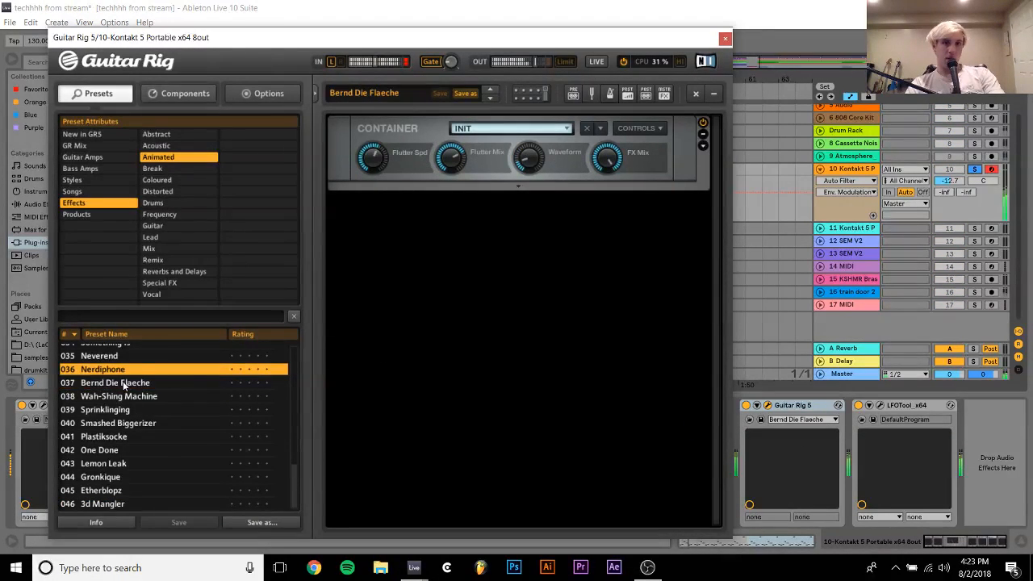
key(Up)
key(Up)
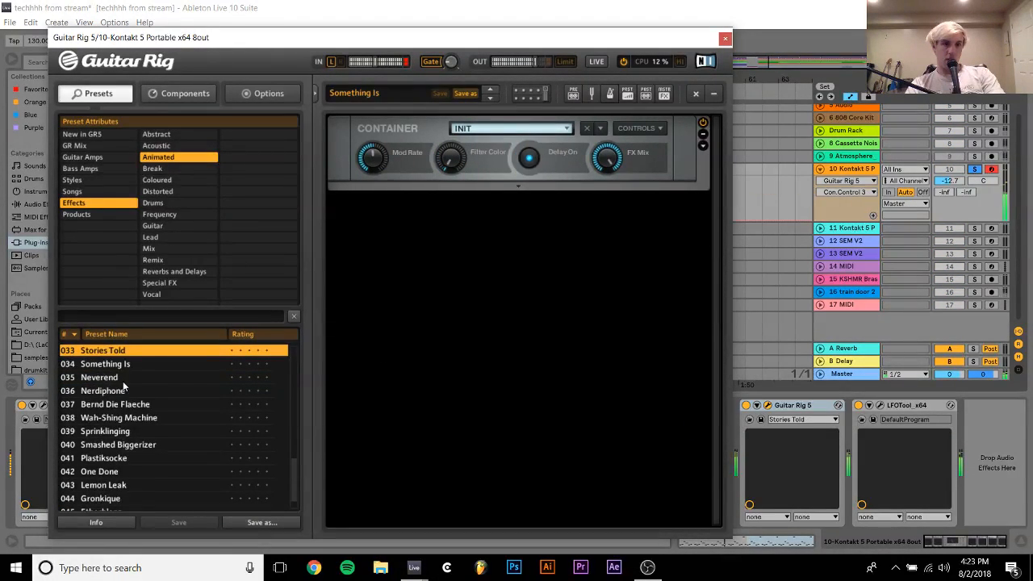
key(Up)
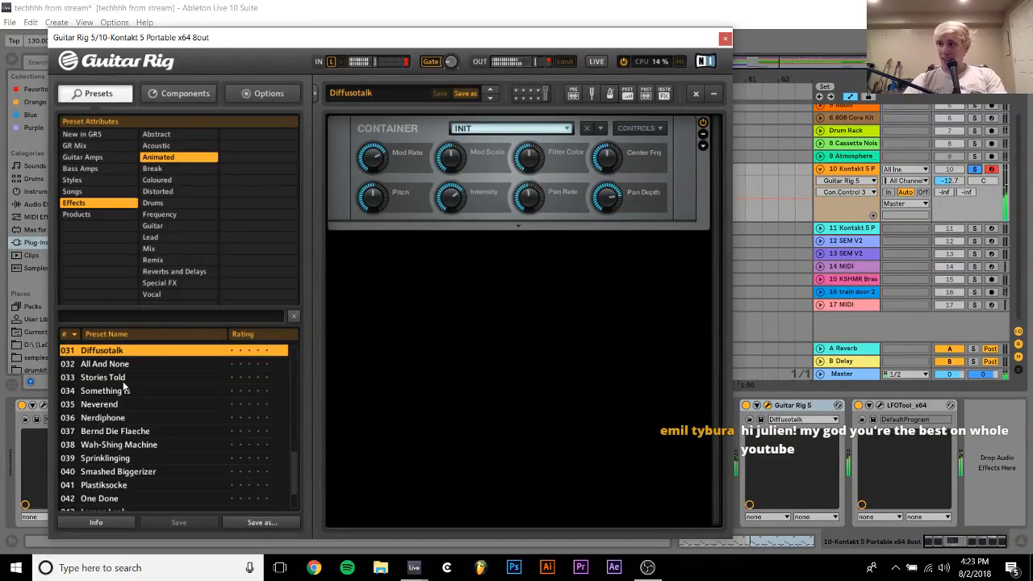
Recheck the presets from Diffusotalk to Neverend and continue auditioning backwards through the list to Zeelox
key(Down)
key(Down)
key(Down)
key(Down)
key(Down)
key(Up)
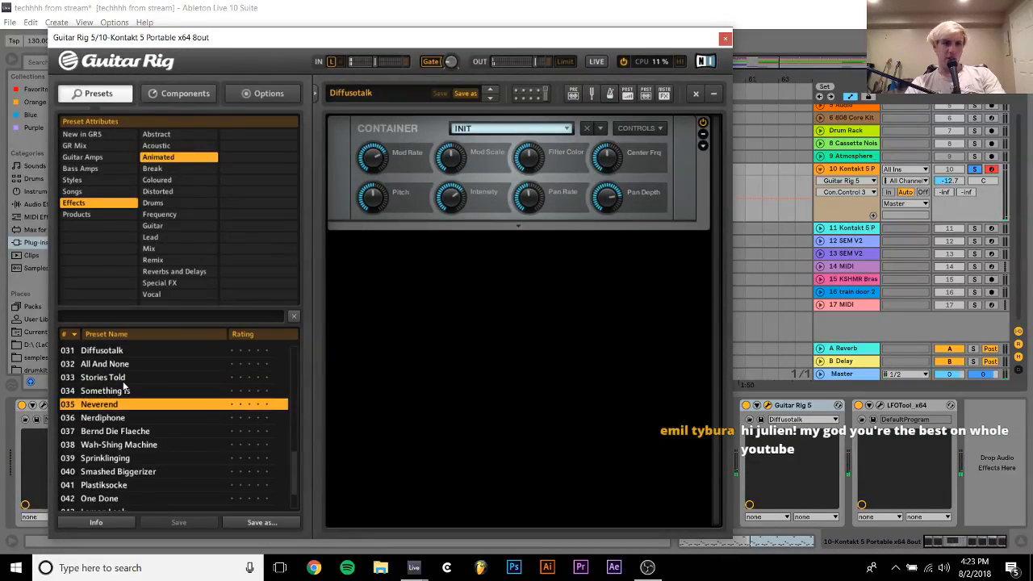
key(Up)
key(Up)
key(Up)
key(Up)
key(Up)
key(Up)
key(Up)
key(Up)
key(Up)
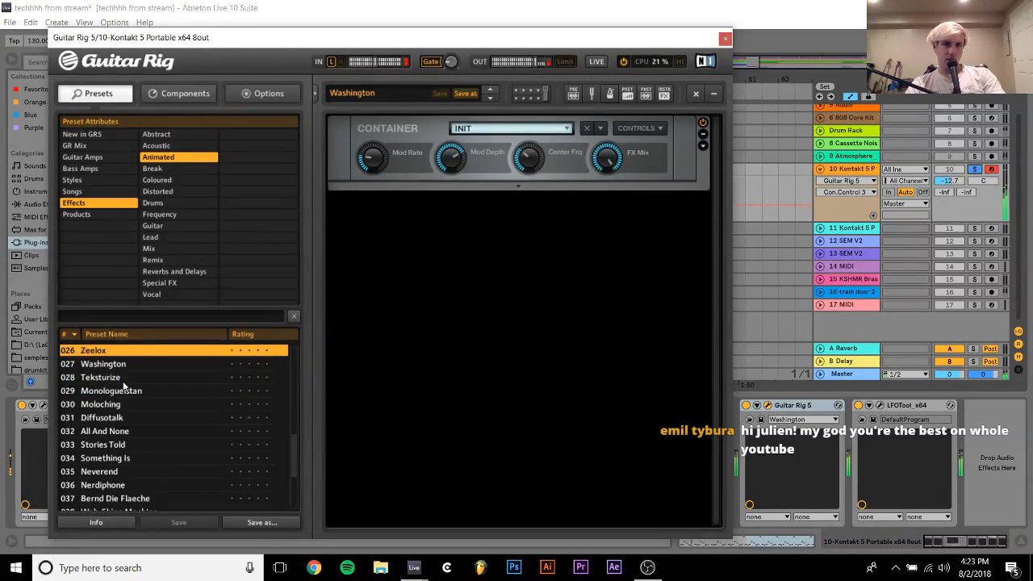
Revisit Washington, Teksturize, Monologueistan and Moloching, and continue auditioning backwards to No Control At All
key(Down)
key(Down)
key(Down)
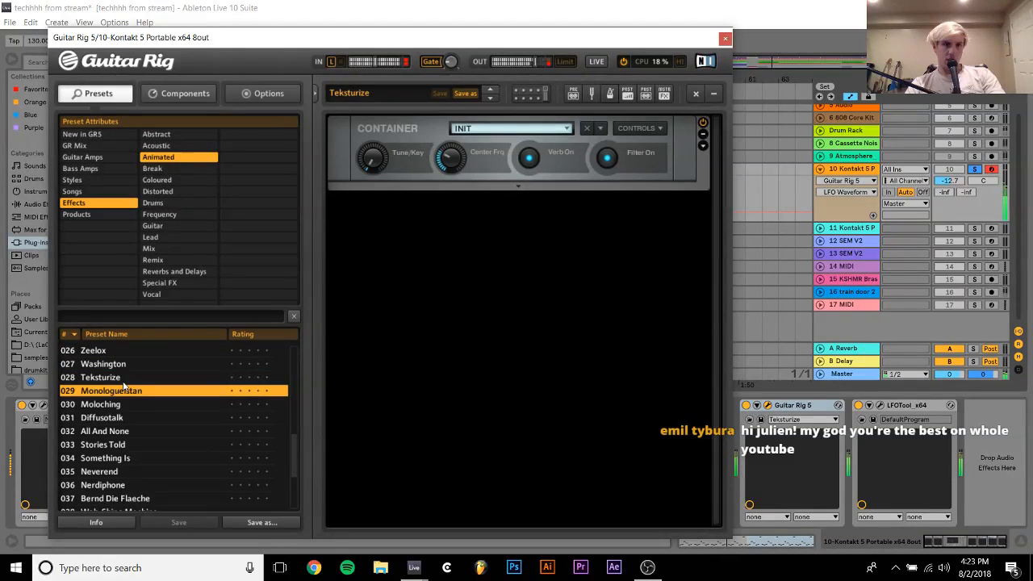
key(Down)
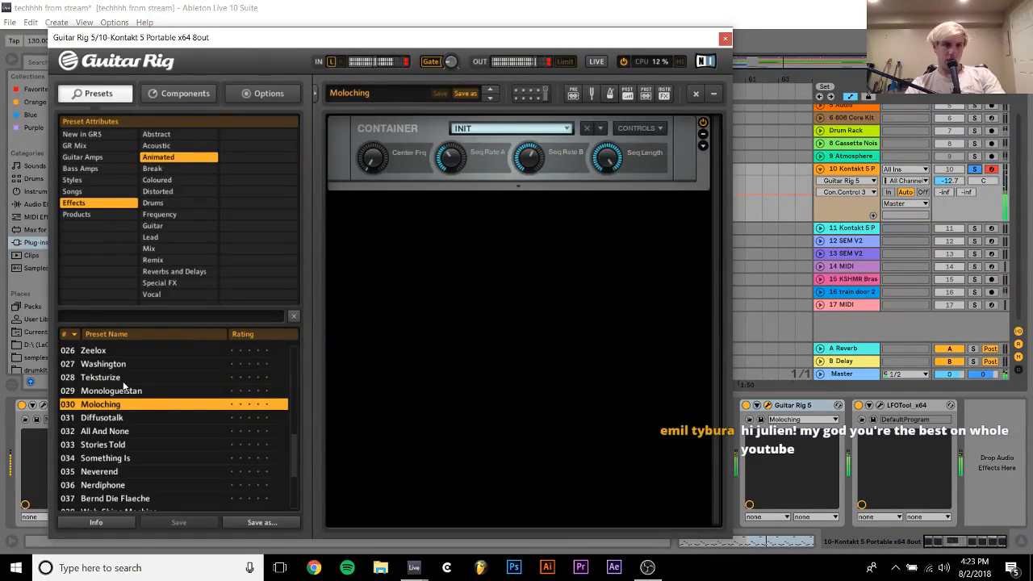
key(Down)
key(Up)
Compare the Animated presets between Gruntz and Chaotech and load Frost Pump
key(Up)
key(Up)
key(Up)
key(Up)
key(Up)
key(Up)
key(Up)
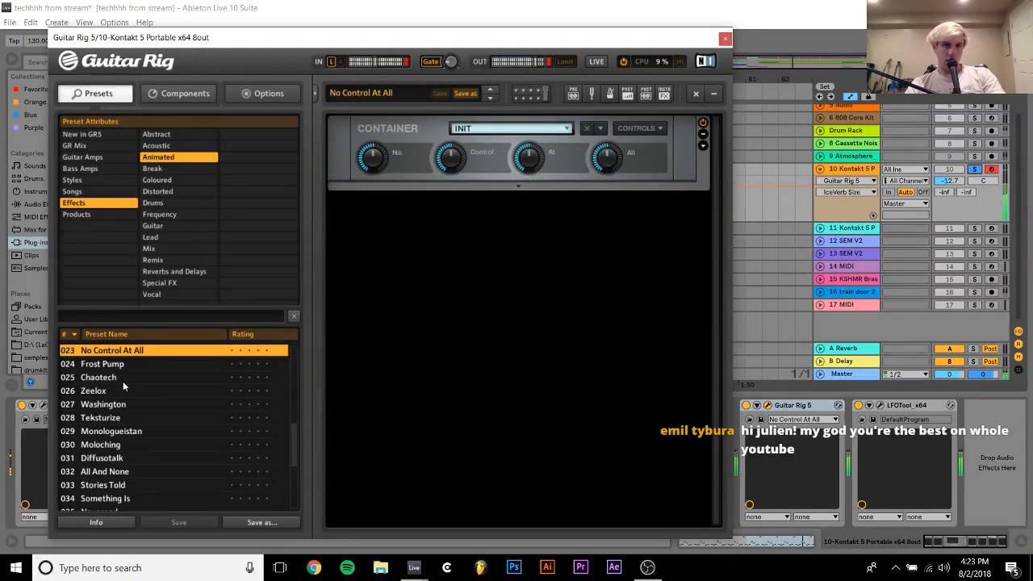
key(Down)
key(Up)
key(Up)
key(Up)
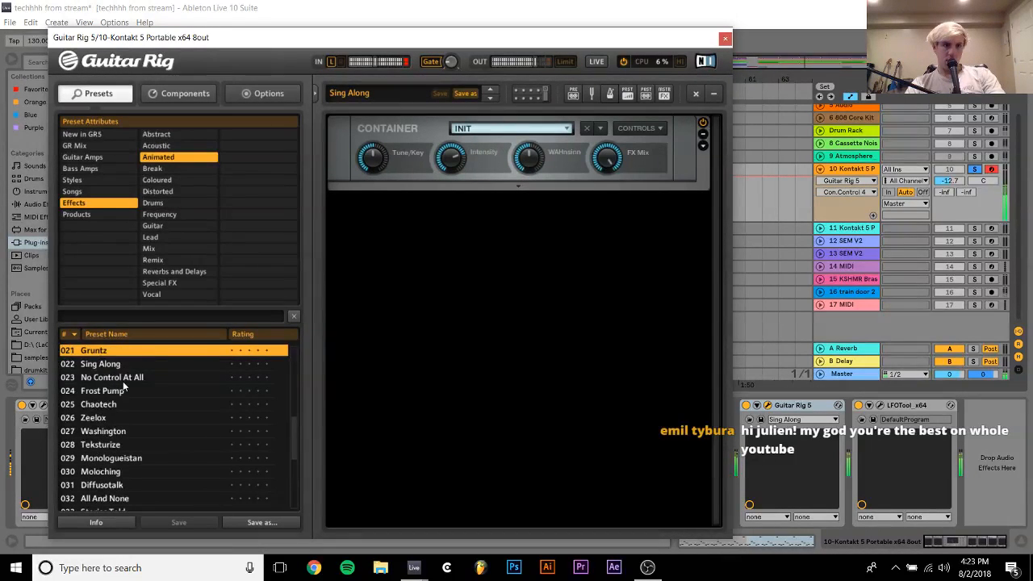
key(Down)
key(Down)
key(Down)
key(Down)
key(Up)
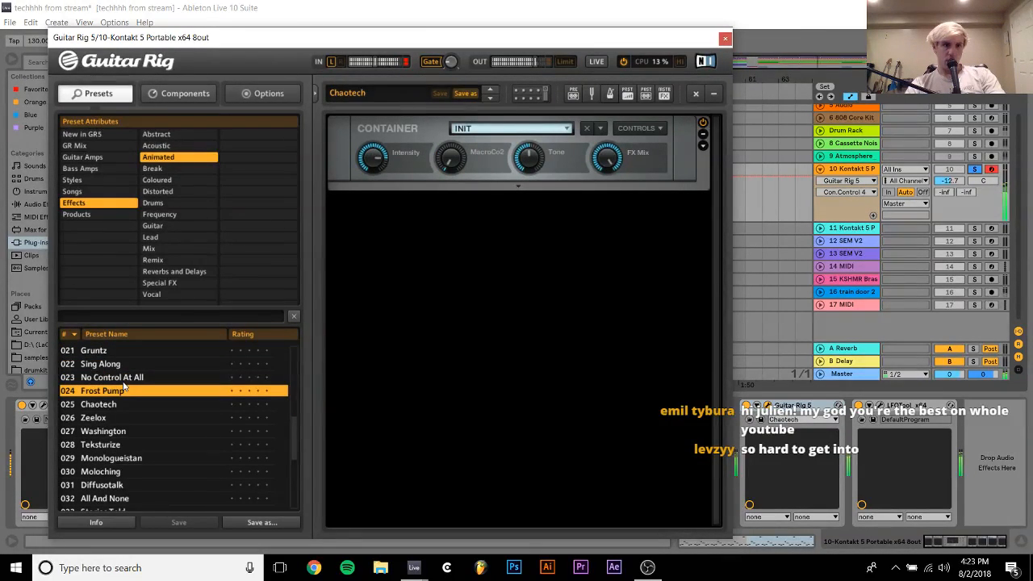
Unsolo track 10, close the Guitar Rig editor and stop playback
click(976, 170)
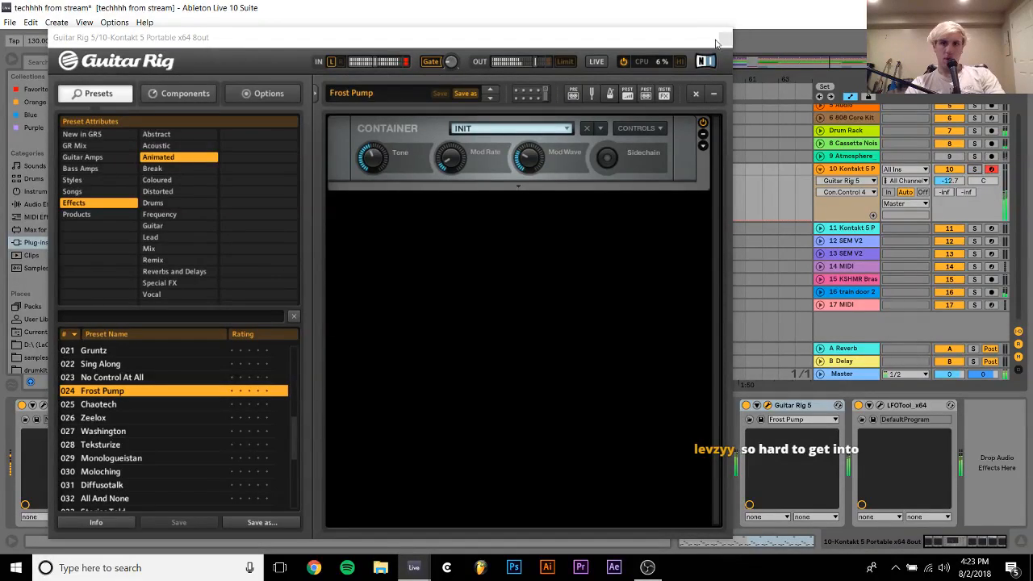
click(717, 35)
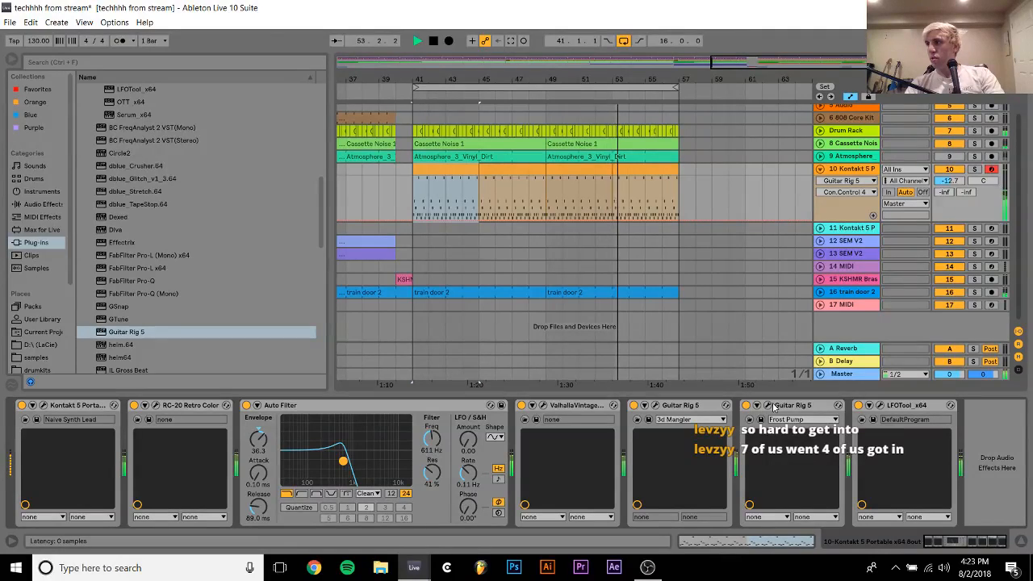
key(space)
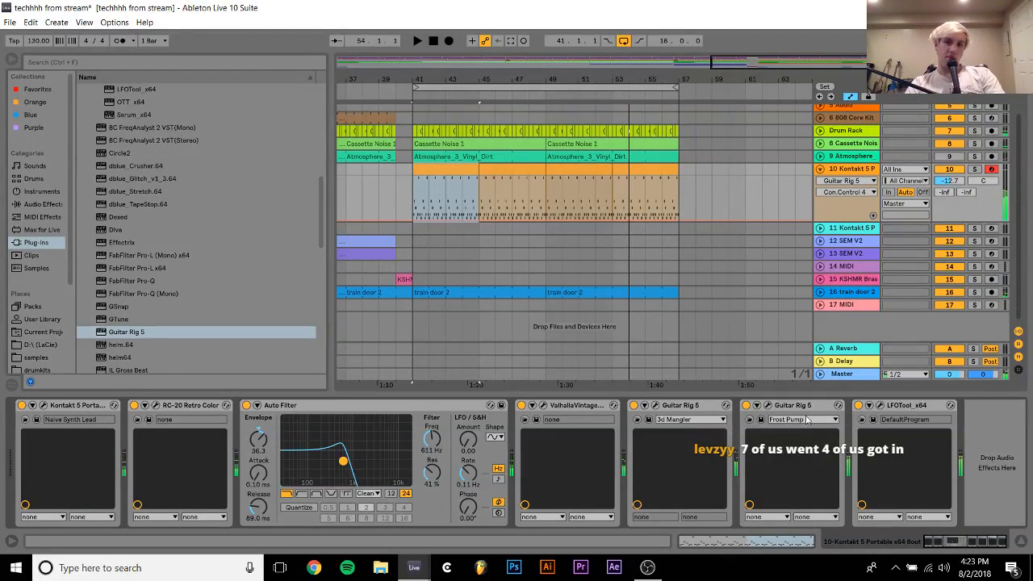
Reopen the second Guitar Rig's editor and audition the Animated presets from Frost Pump back to EpicTexture
click(766, 408)
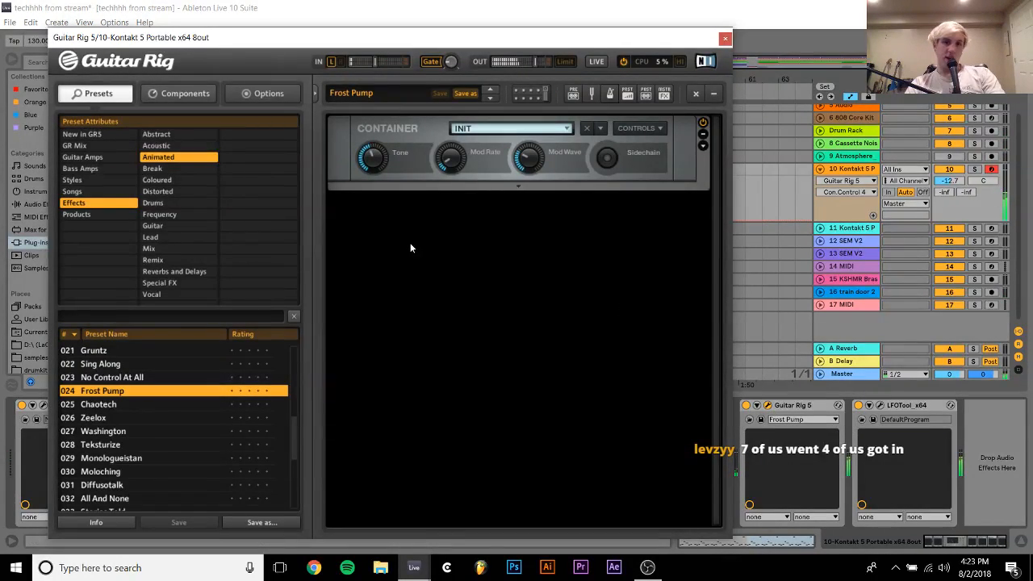
key(Up)
key(Up)
key(Up)
key(Up)
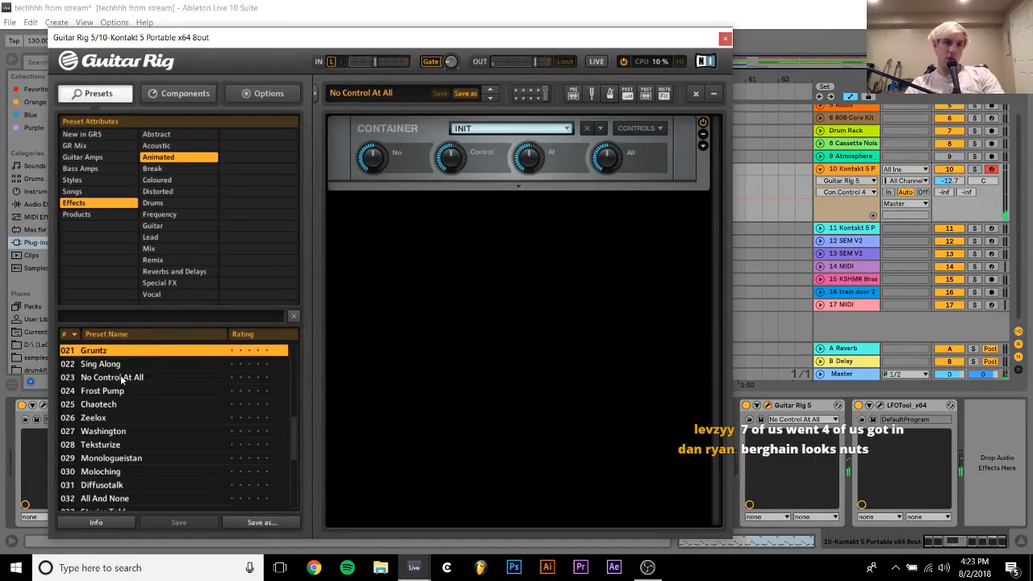
key(Up)
key(Up)
key(Up)
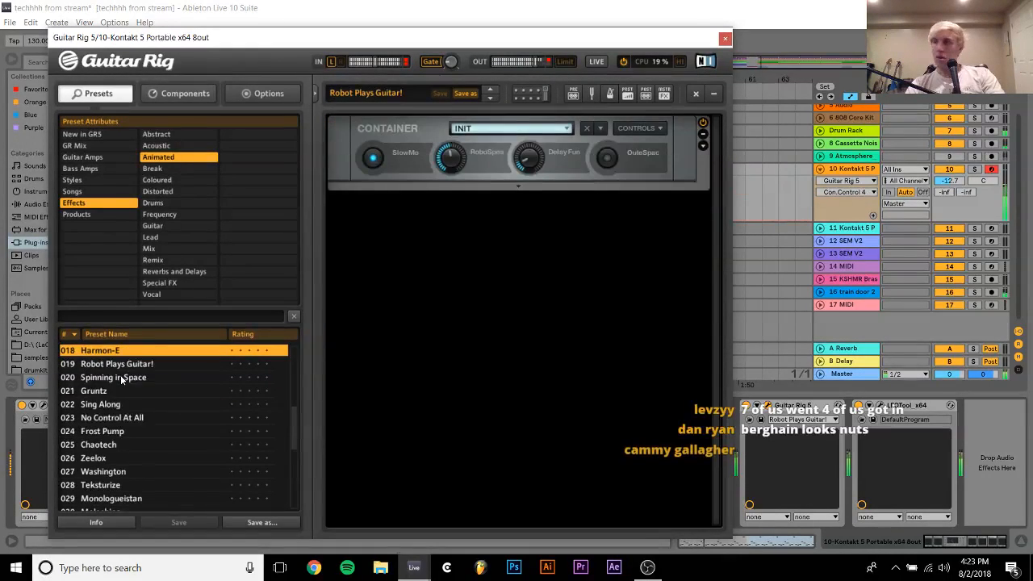
key(Up)
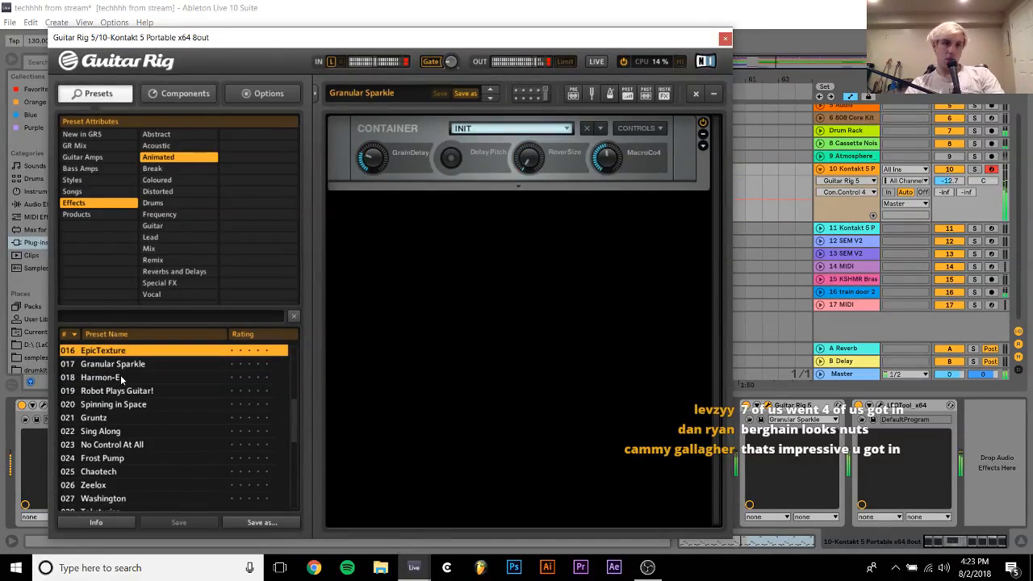
Compare the Granular Sparkle and Harmon-E presets and step back to Deep Dirty Pulse
key(Down)
key(Down)
key(Up)
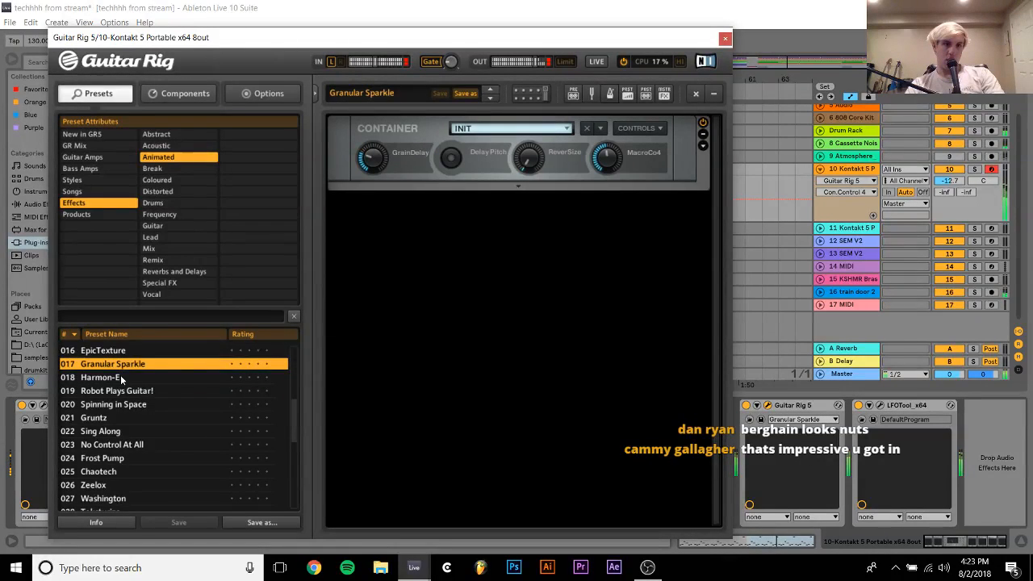
key(Up)
key(Down)
key(Down)
key(Up)
Audition the presets around Deep Dirty Pulse, from Dynaverb forward to Harmon-E
key(Up)
key(Up)
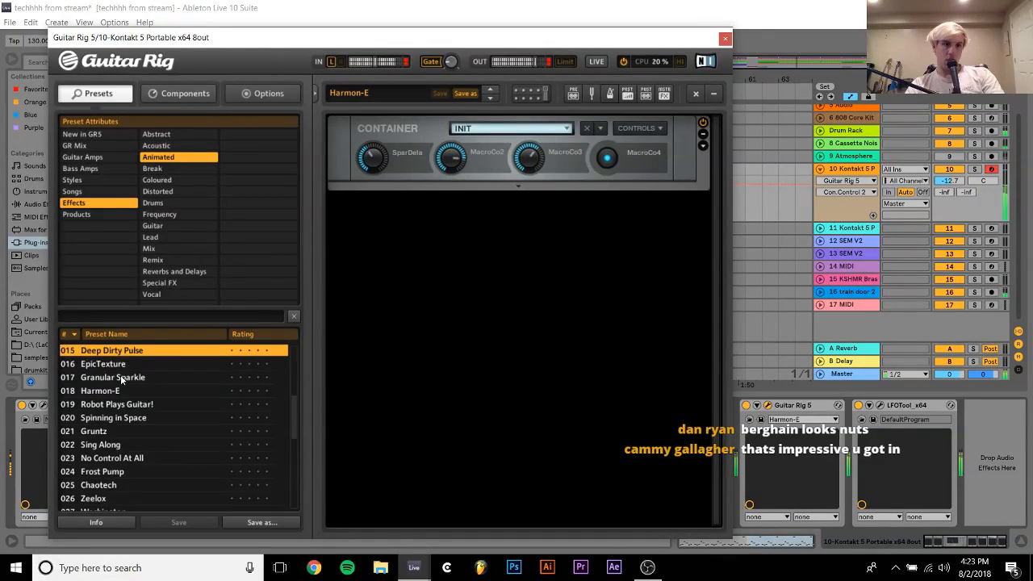
key(Down)
key(Up)
key(Up)
key(Down)
key(Down)
key(Down)
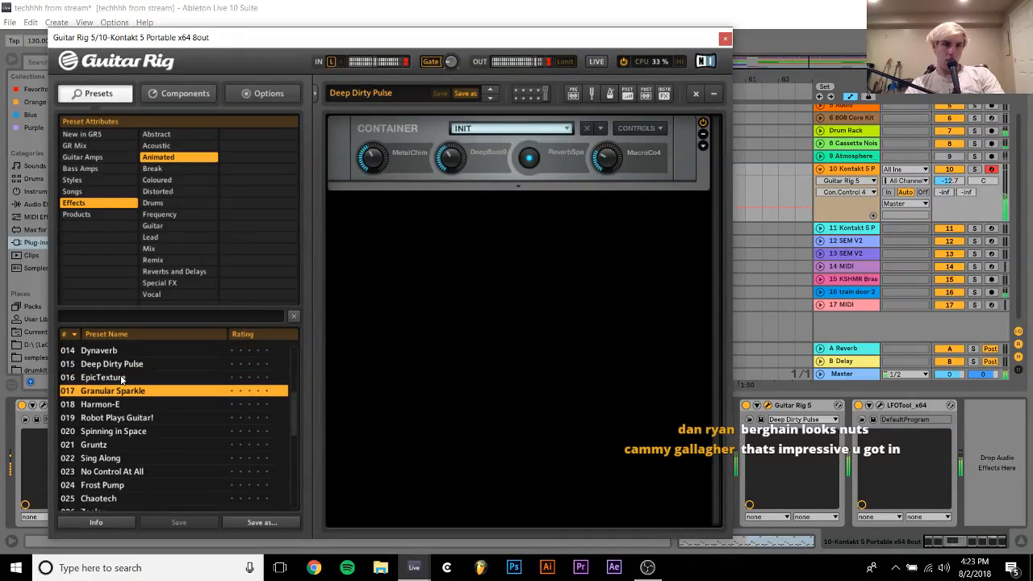
key(Down)
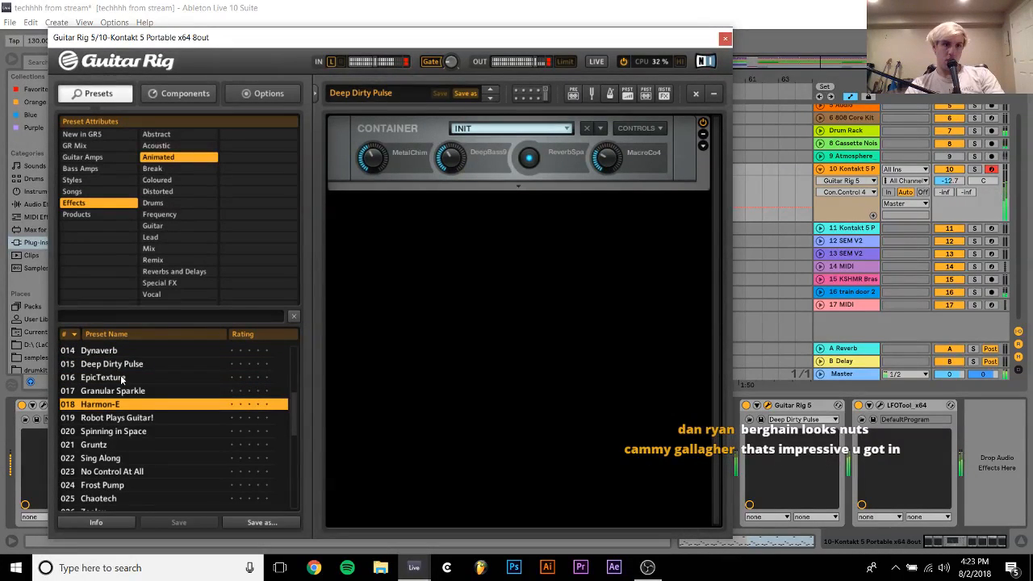
Audition the presets from Harmon-E back to Rhythmic Gating and load Dynaverb
key(Up)
key(Up)
key(Up)
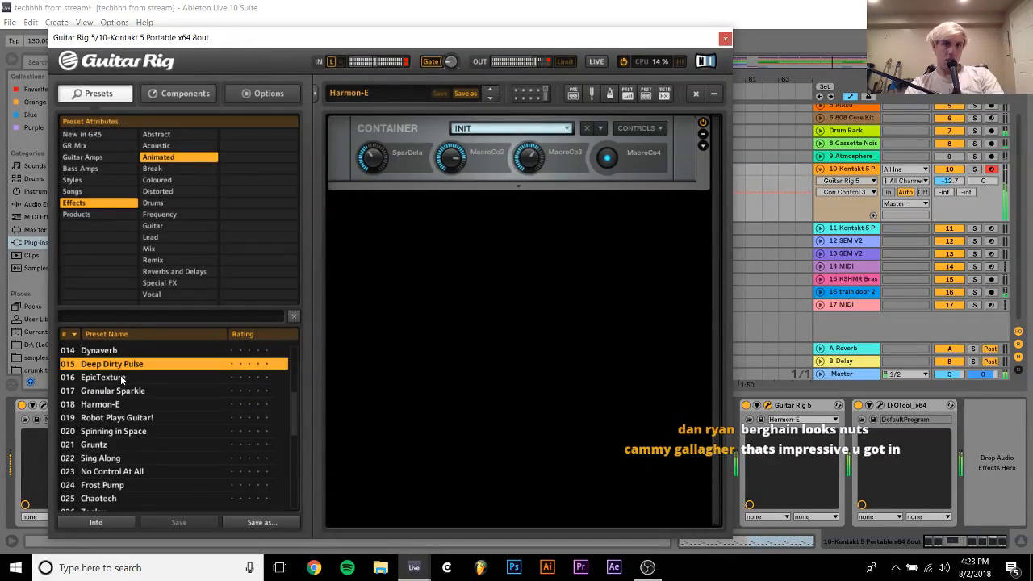
key(Up)
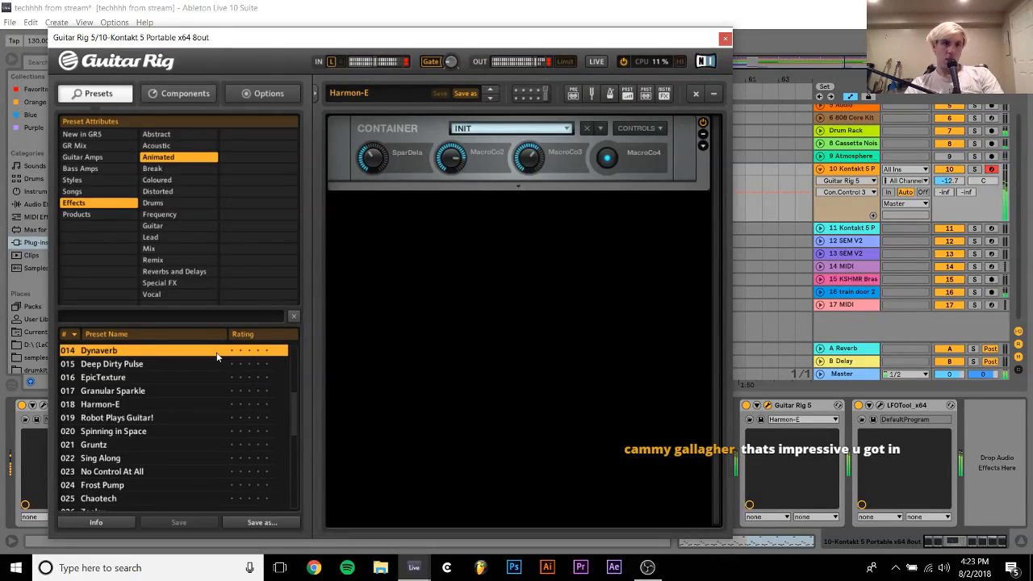
key(Up)
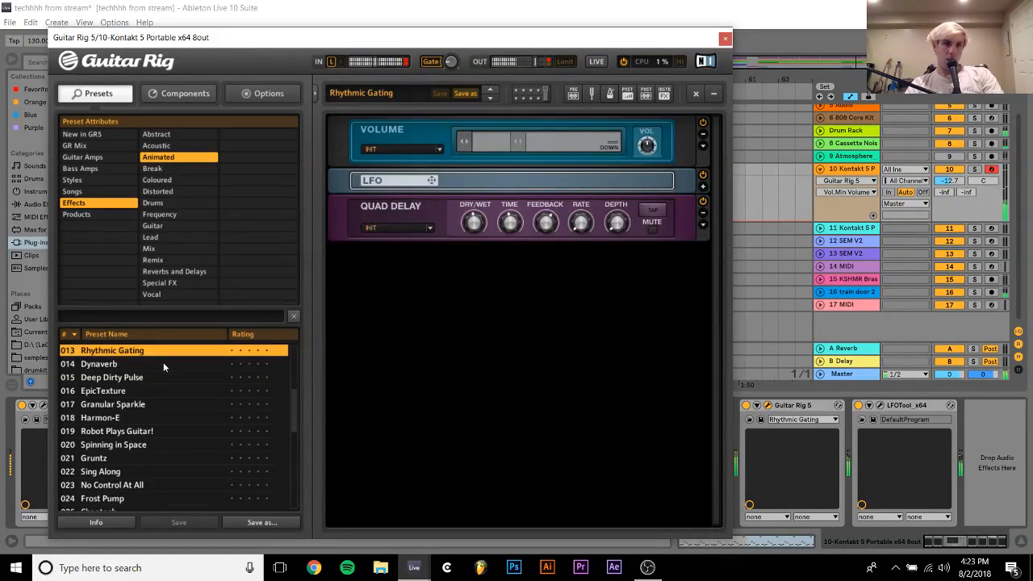
key(Down)
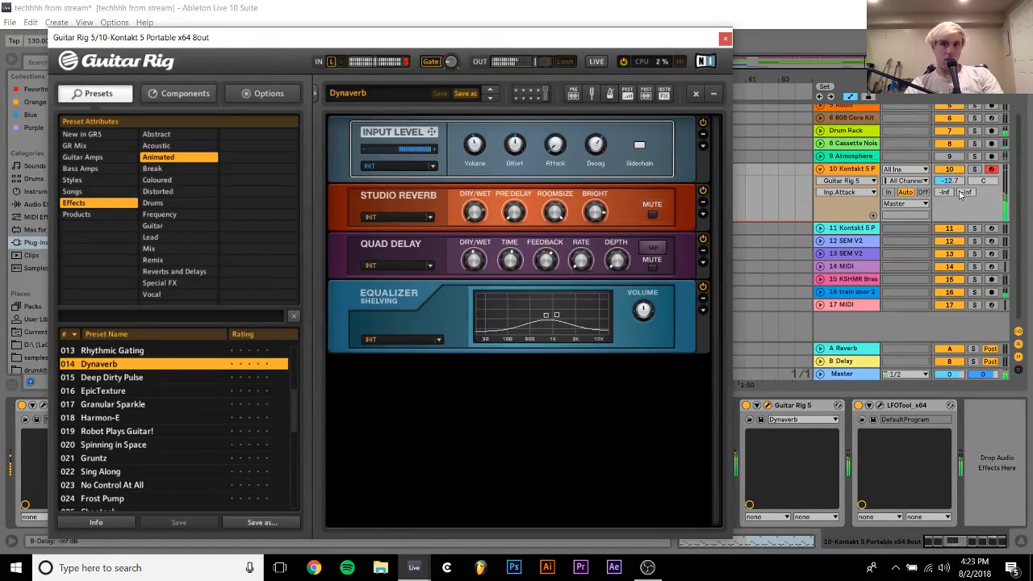
Raise track 10's volume slightly and move the Guitar Rig editor off the track controls
drag(950, 181, 949, 178)
drag(337, 42, 604, 99)
click(431, 443)
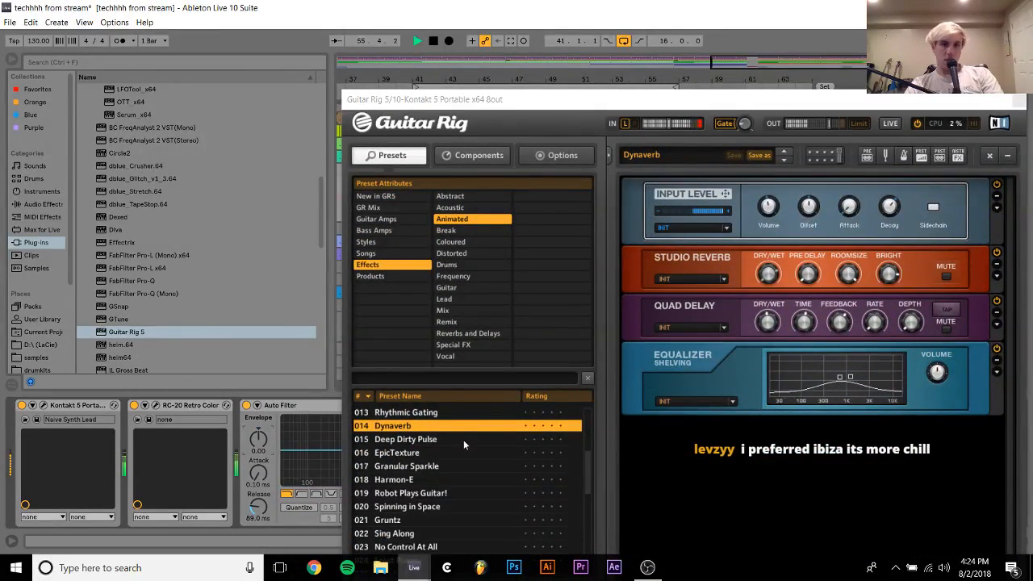
Audition the Animated presets from Deep Dirty Pulse back to Compressed Frequency Delay
click(434, 441)
key(Up)
key(Up)
key(Up)
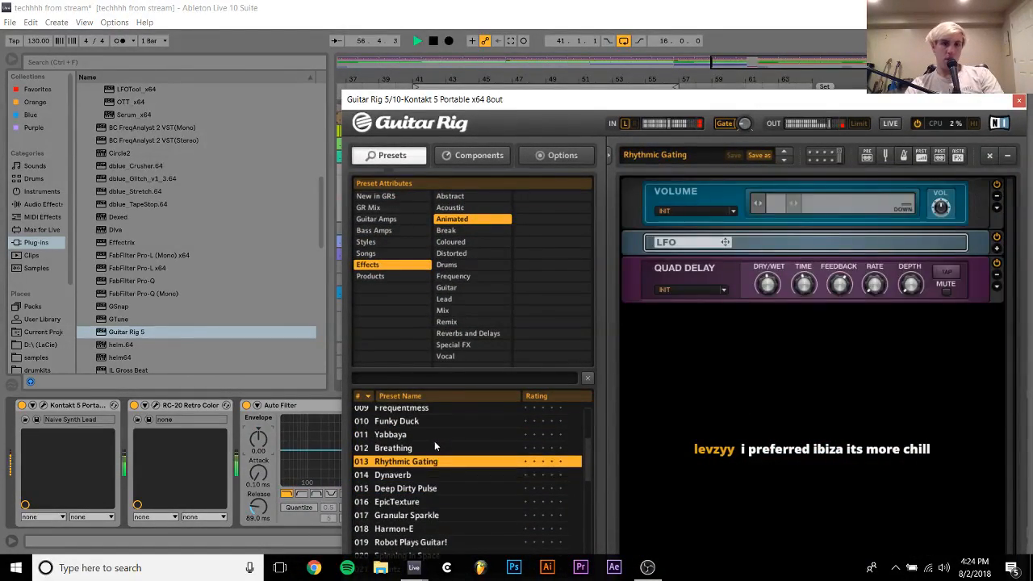
key(Up)
key(Up)
key(Up)
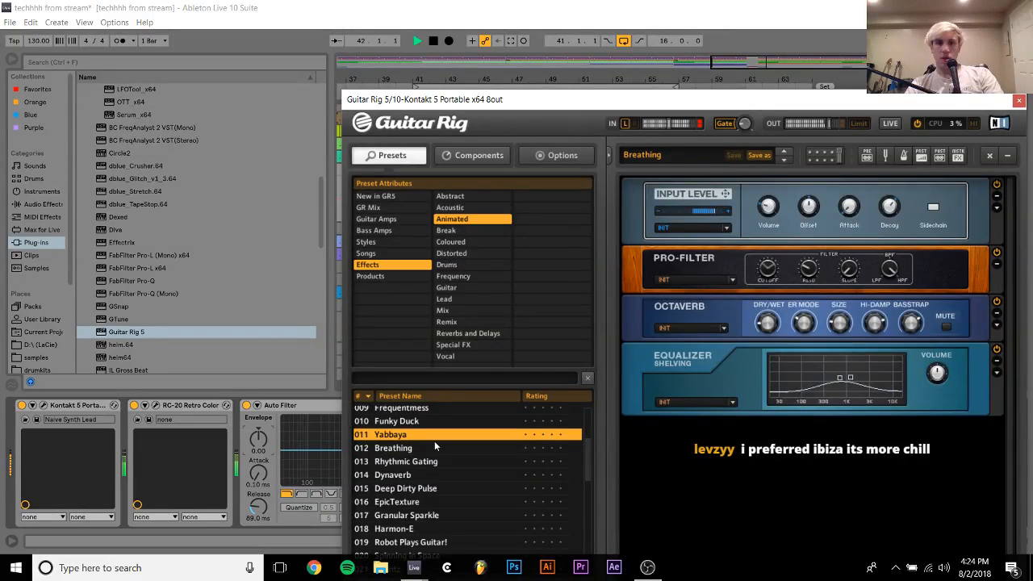
key(Up)
key(Up)
key(Up)
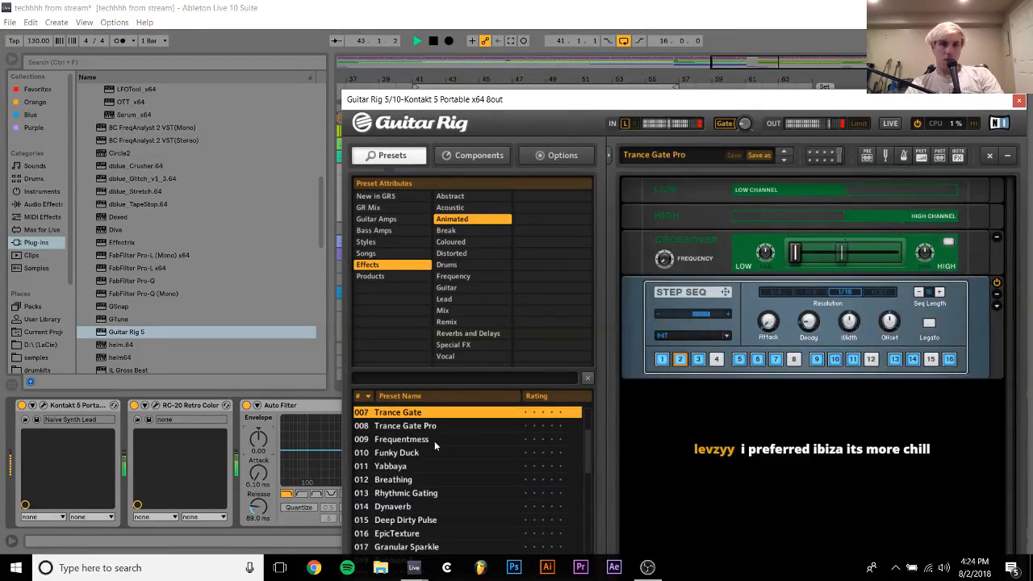
key(Up)
key(Up)
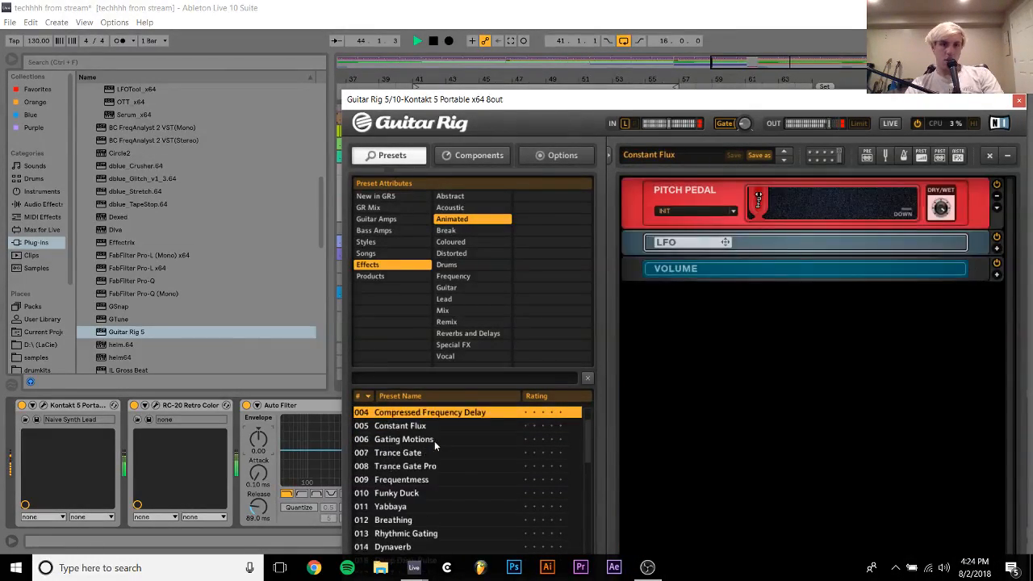
Recheck the presets up to Trance Gate and audition backwards through Rhythmic Swell to Metallic Flanger
key(Down)
key(Down)
key(Down)
key(Up)
key(Up)
key(Up)
key(Up)
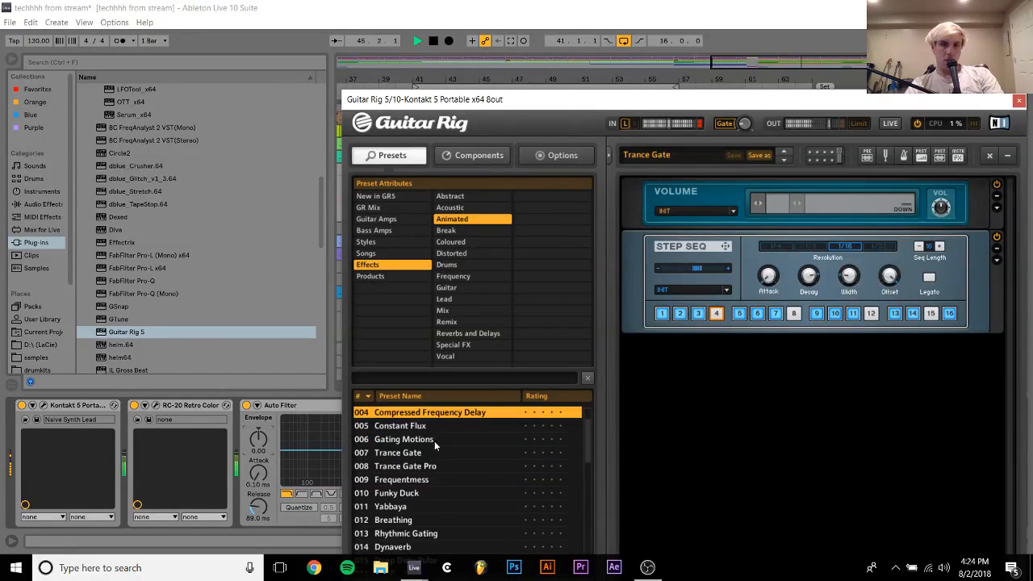
key(Up)
key(Up)
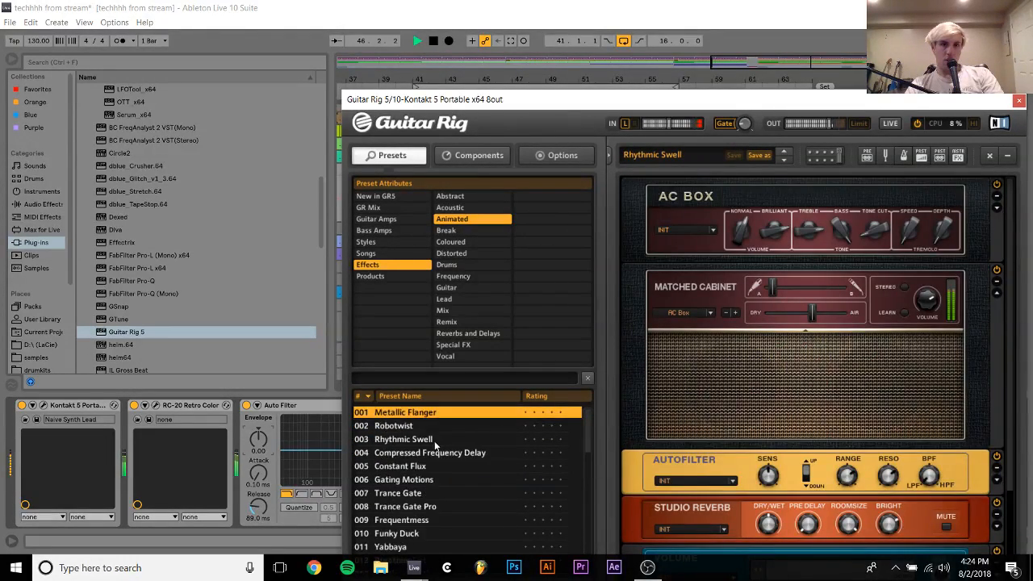
key(Down)
key(Up)
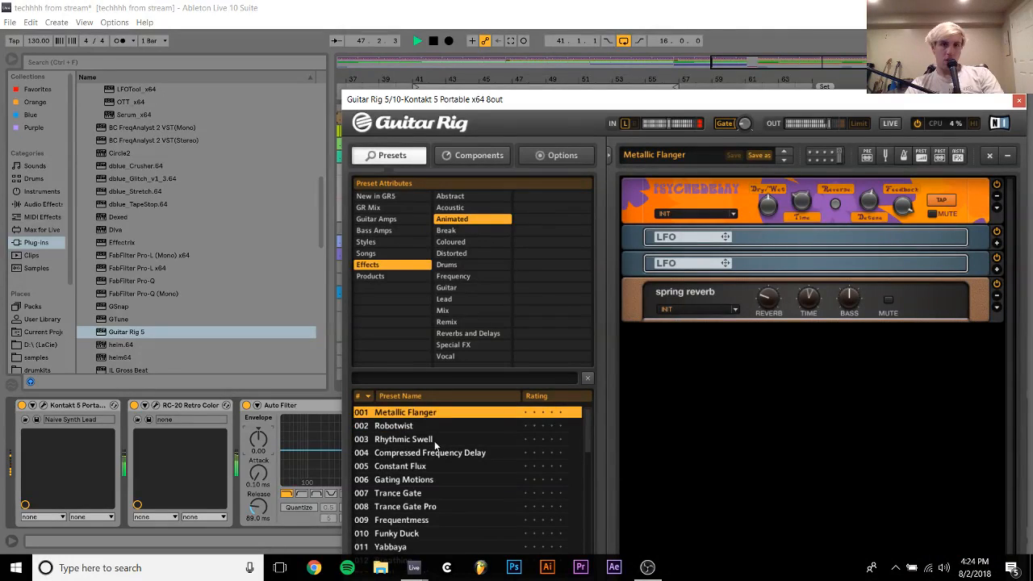
Step forward from Metallic Flanger through the Animated presets and load Constant Flux
key(Down)
key(Down)
key(Down)
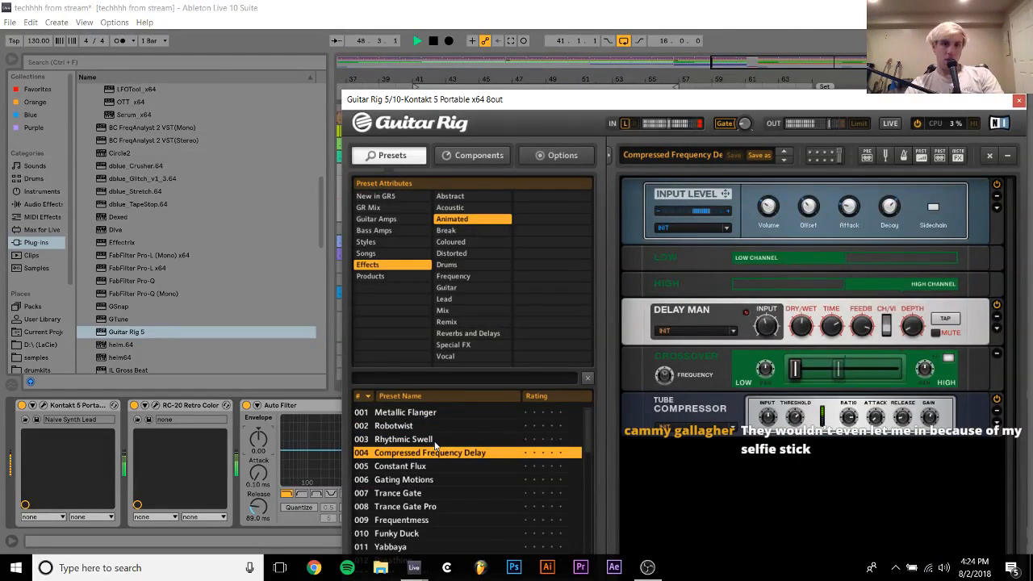
key(Down)
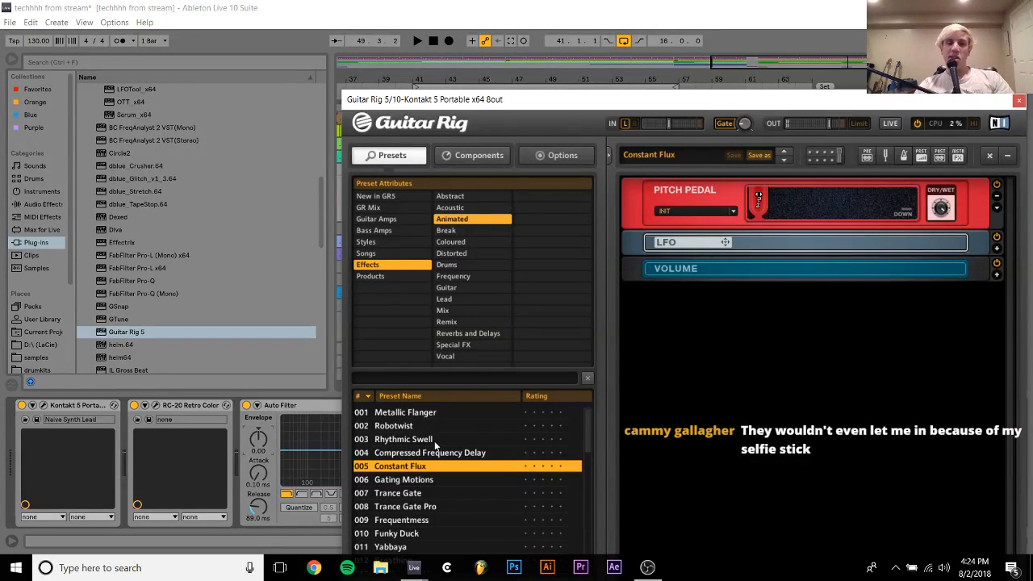
Switch Guitar Rig to the Special FX presets and audition from LFO'd back towards Arpeggio Delays, settling on Christal
key(Down)
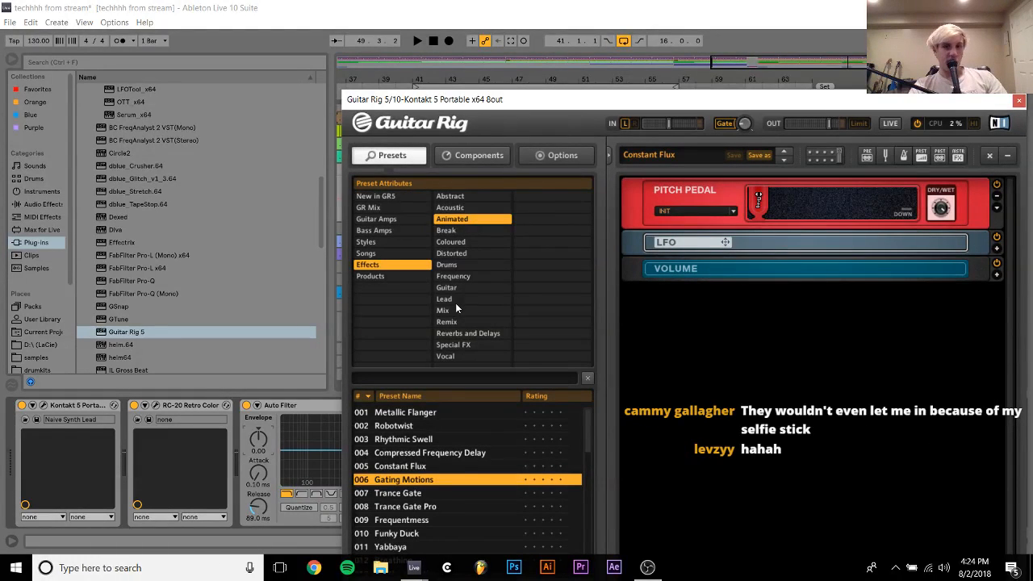
click(459, 347)
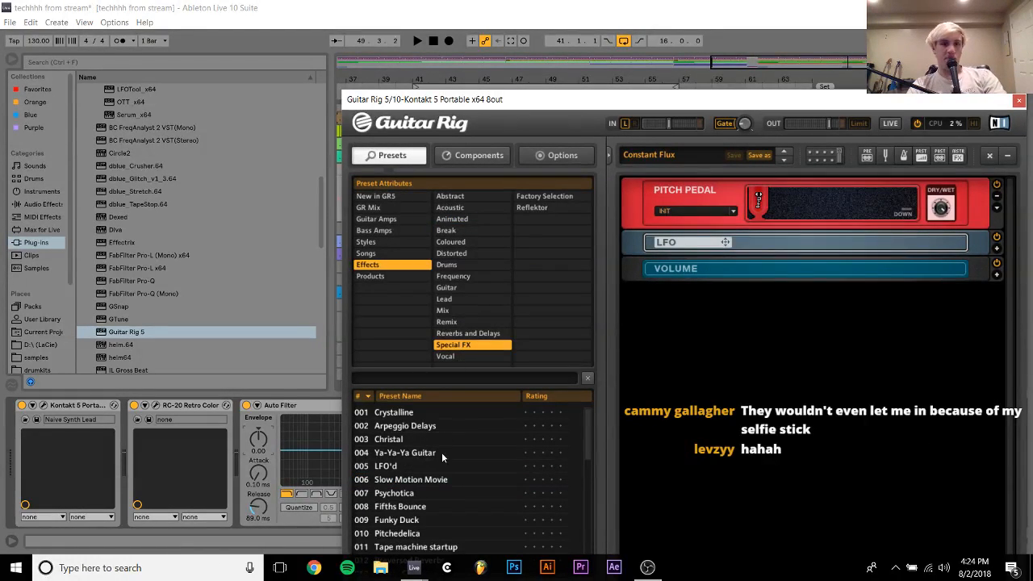
click(439, 465)
key(Up)
key(Up)
key(Up)
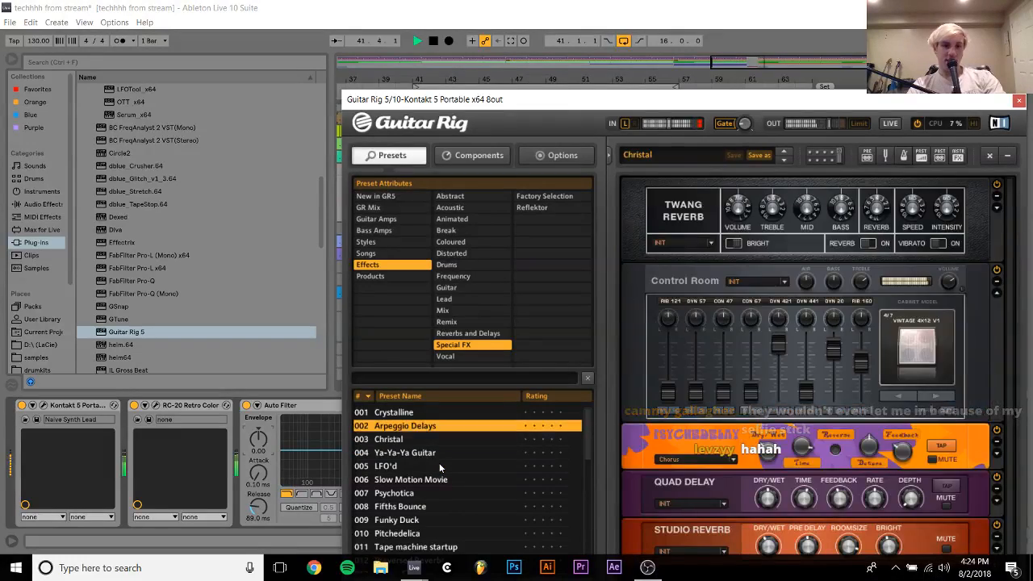
key(Down)
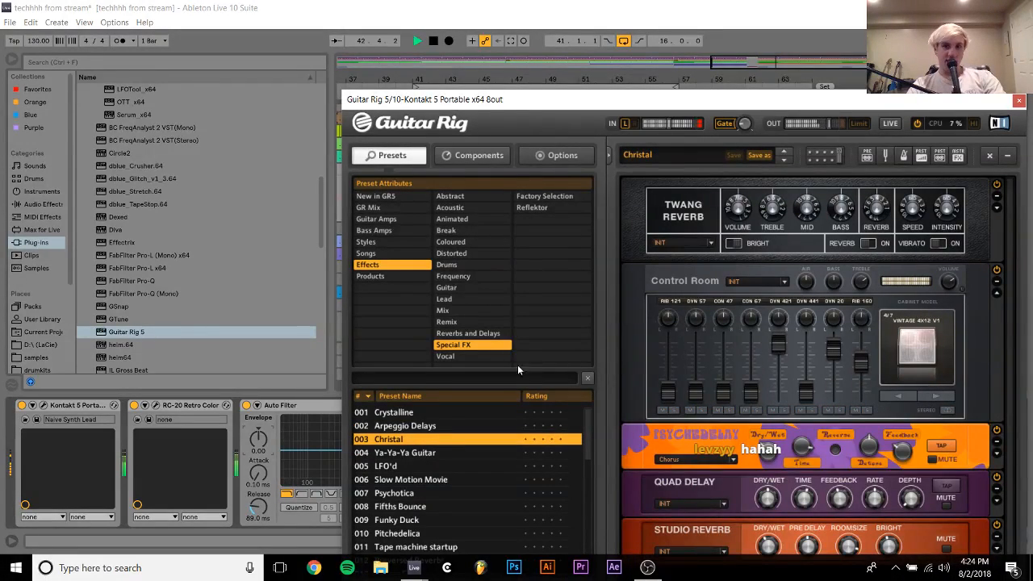
Set the Auto Filter cutoff to 354 Hz and add the -12 Pitch MIDI effect to track 10, closing the Guitar Rig editor
drag(310, 449, 332, 451)
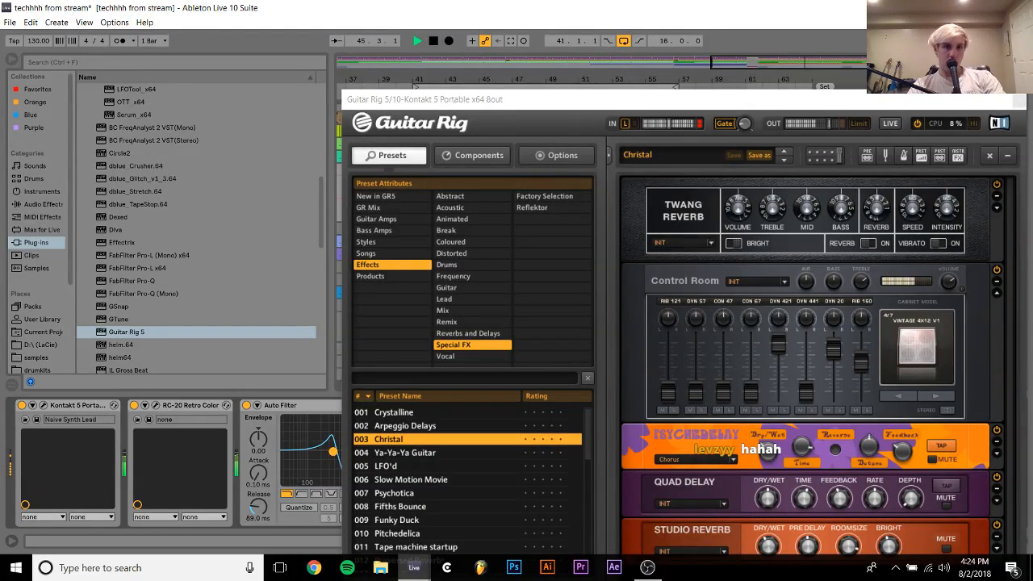
click(42, 217)
click(108, 139)
click(107, 152)
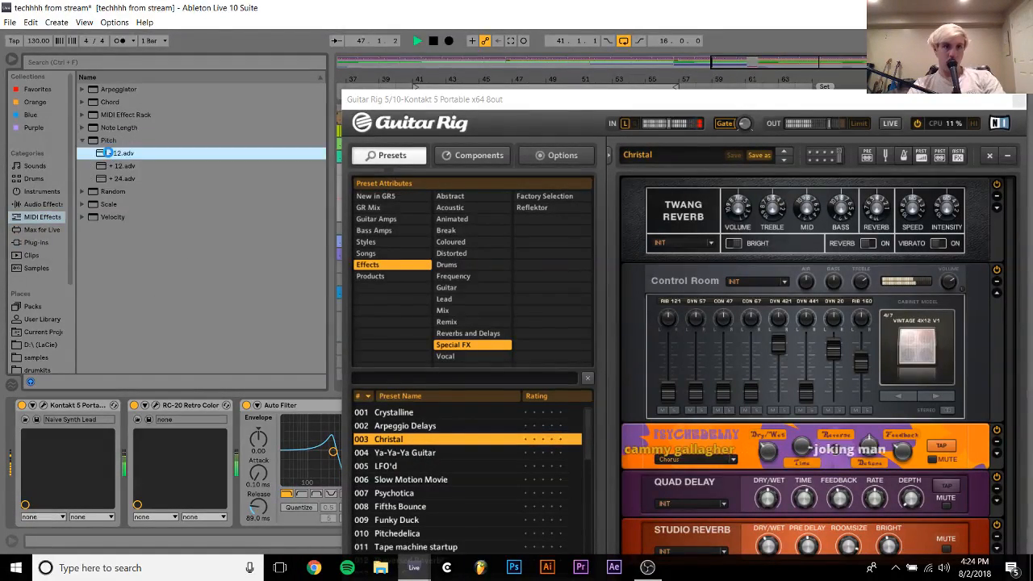
double_click(107, 153)
click(1019, 101)
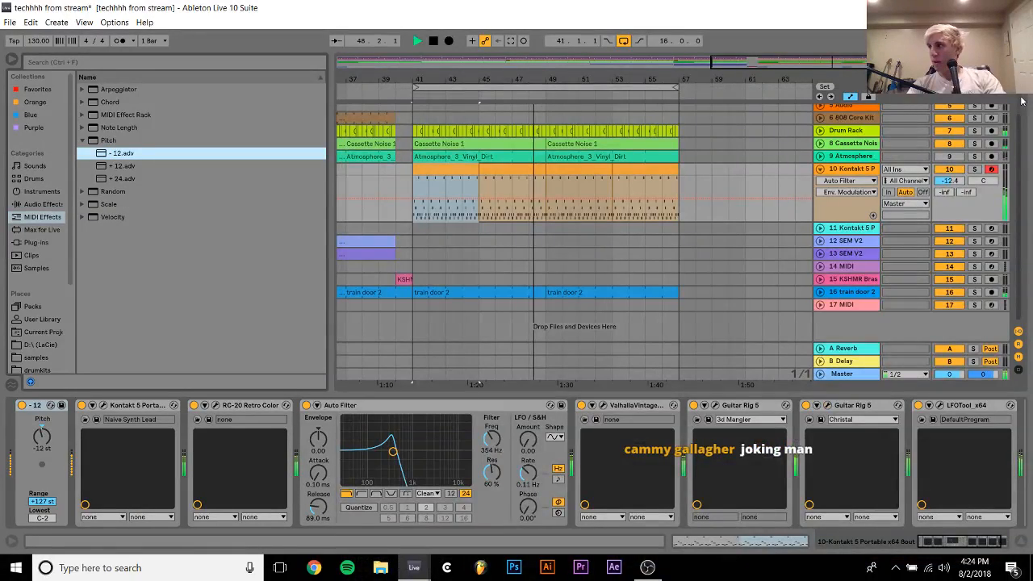
Set the Auto Filter to 1.46 kHz with 55% resonance and turn off the 3d Mangler Guitar Rig before replaying the loop
drag(407, 450, 420, 457)
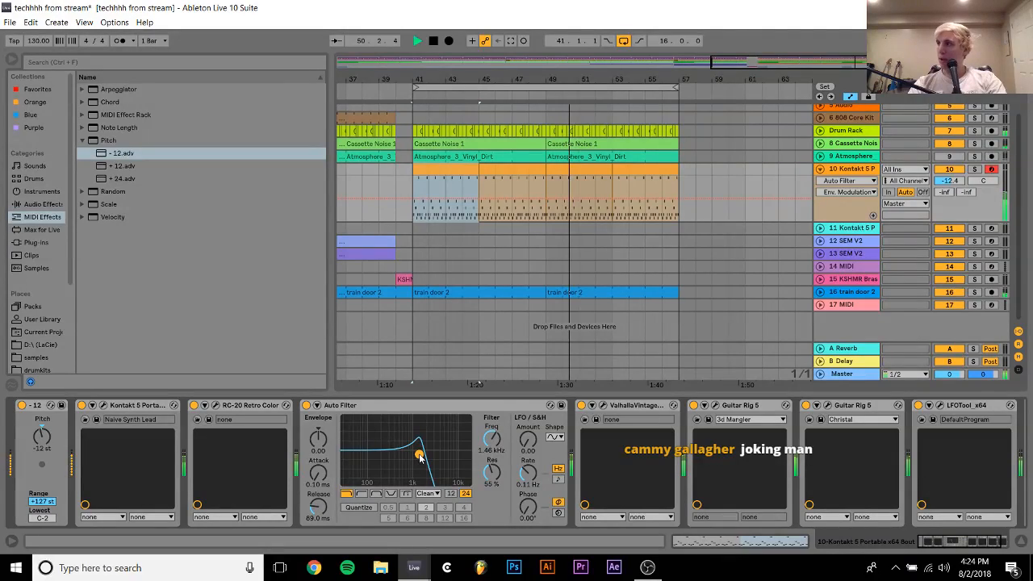
key(space)
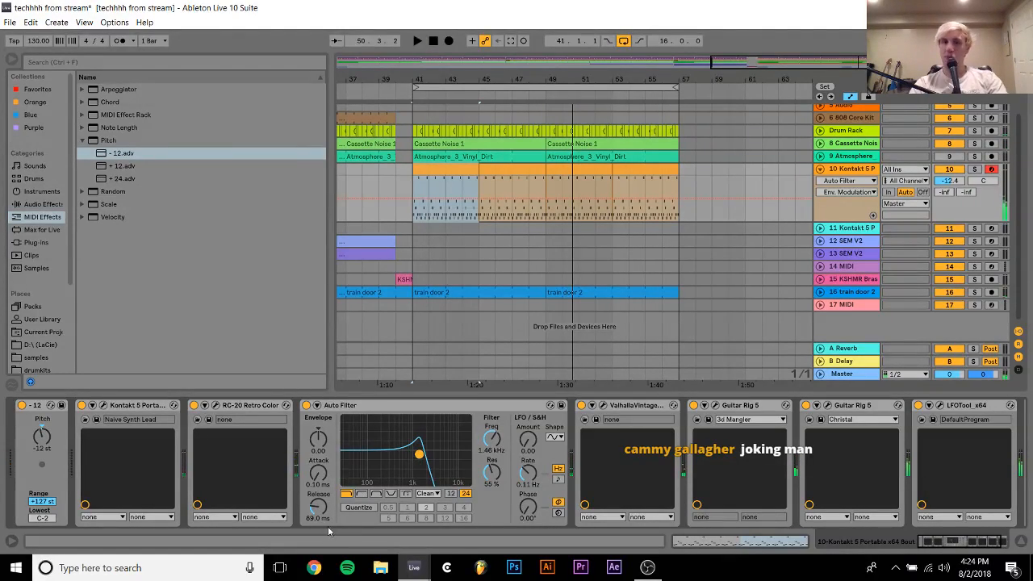
click(693, 405)
key(space)
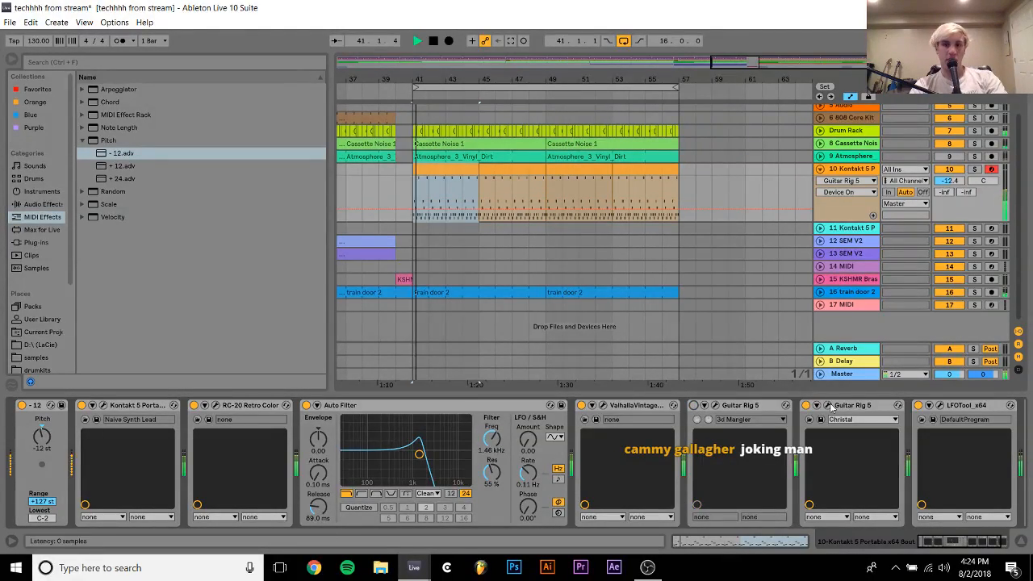
Audition the second Guitar Rig's Special FX presets from LFO'd onward, load Tape machine startup, and stop playback with track 10 selected
click(831, 406)
click(420, 422)
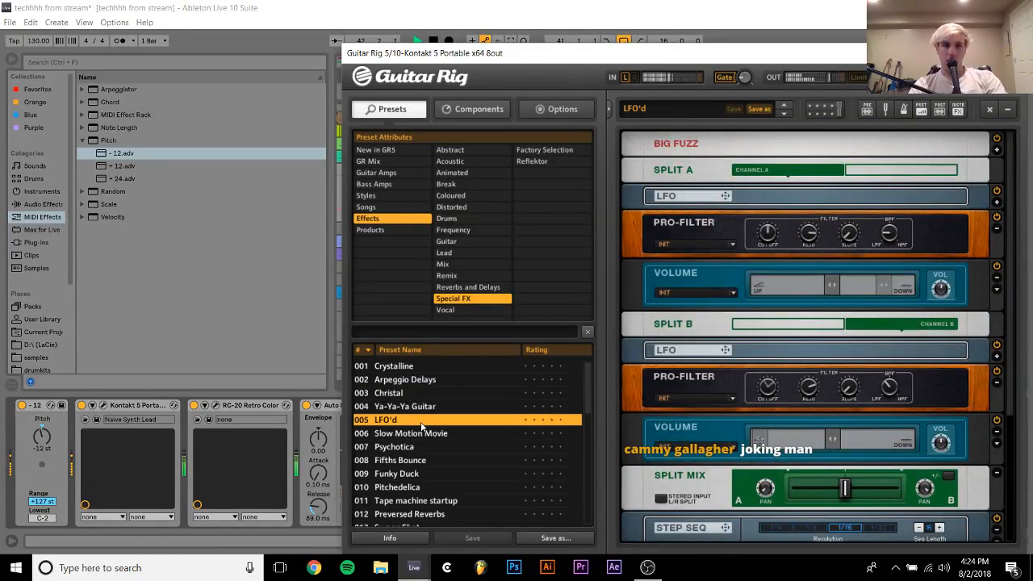
key(Down)
key(Down)
key(Down)
key(Down)
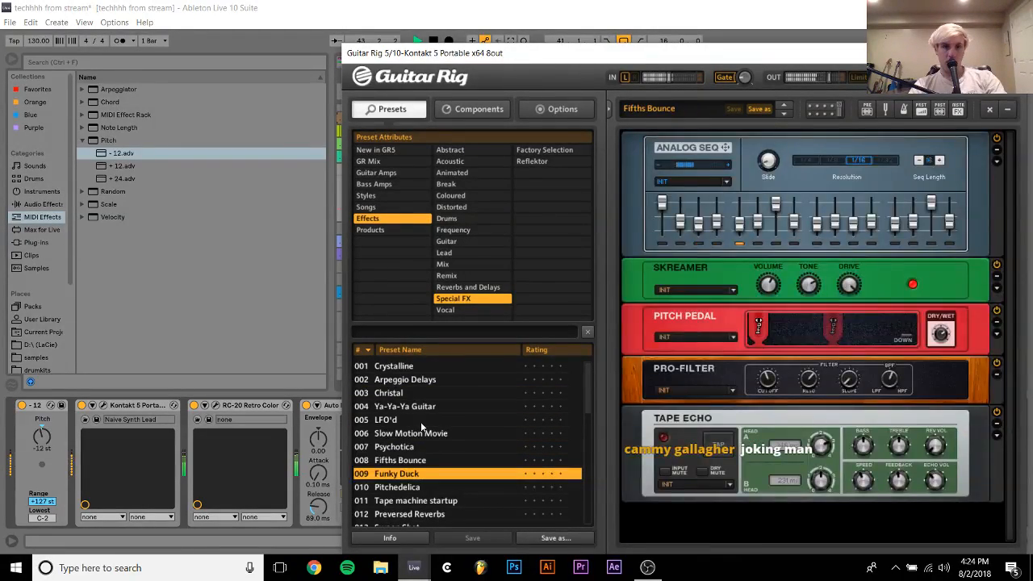
key(Down)
key(Down)
key(Down)
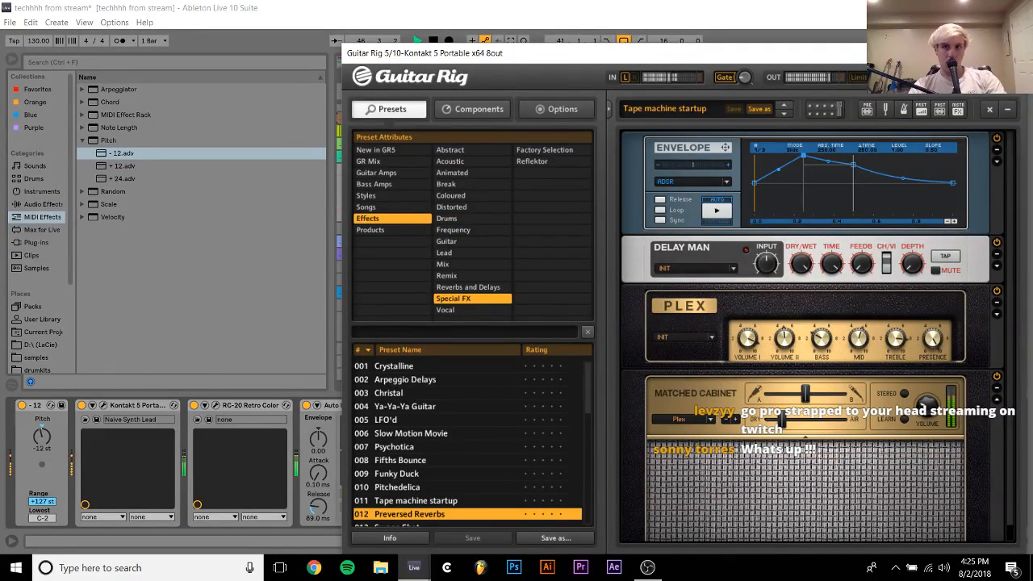
click(1015, 54)
click(859, 171)
key(space)
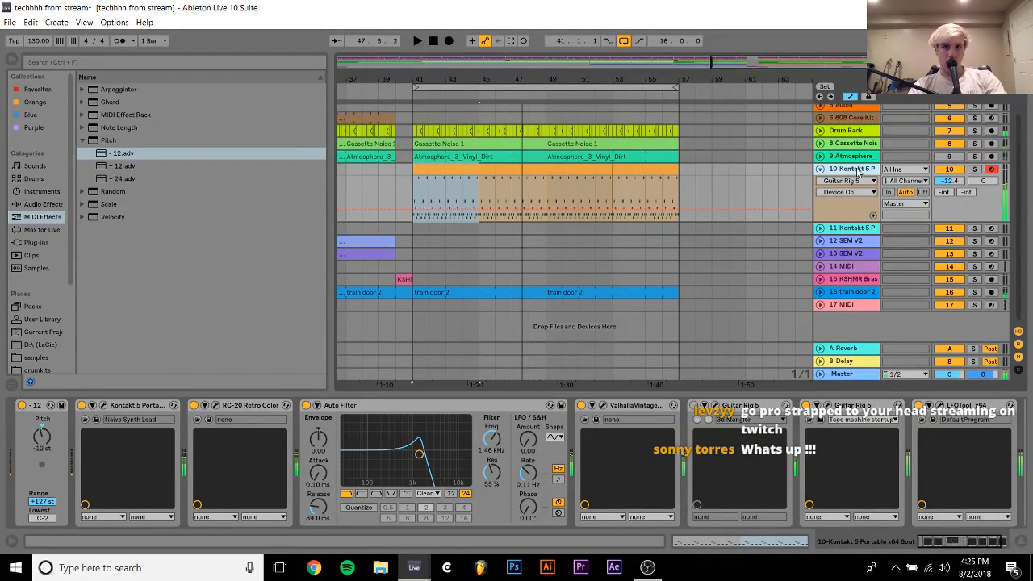
right_click(859, 170)
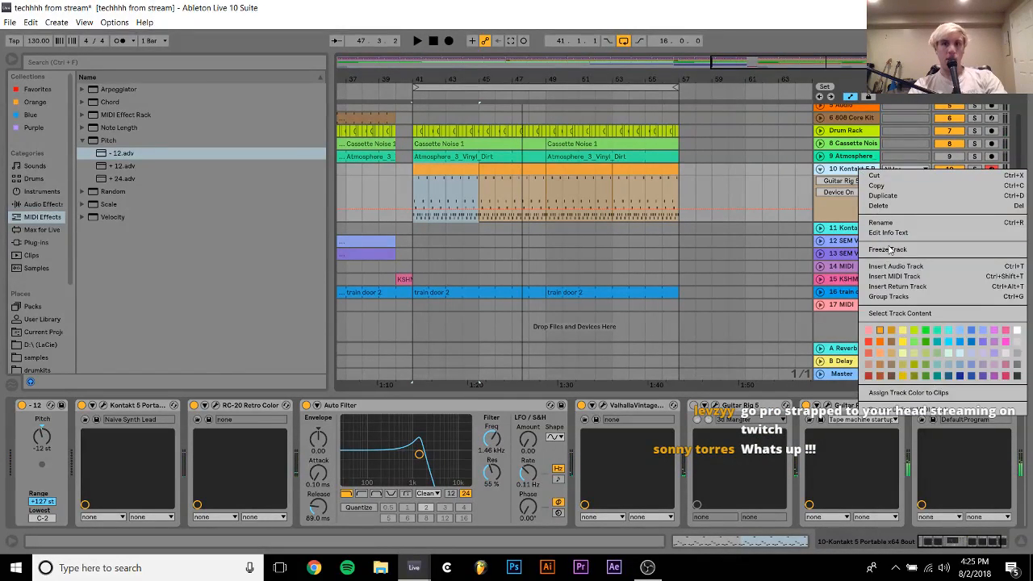
click(888, 254)
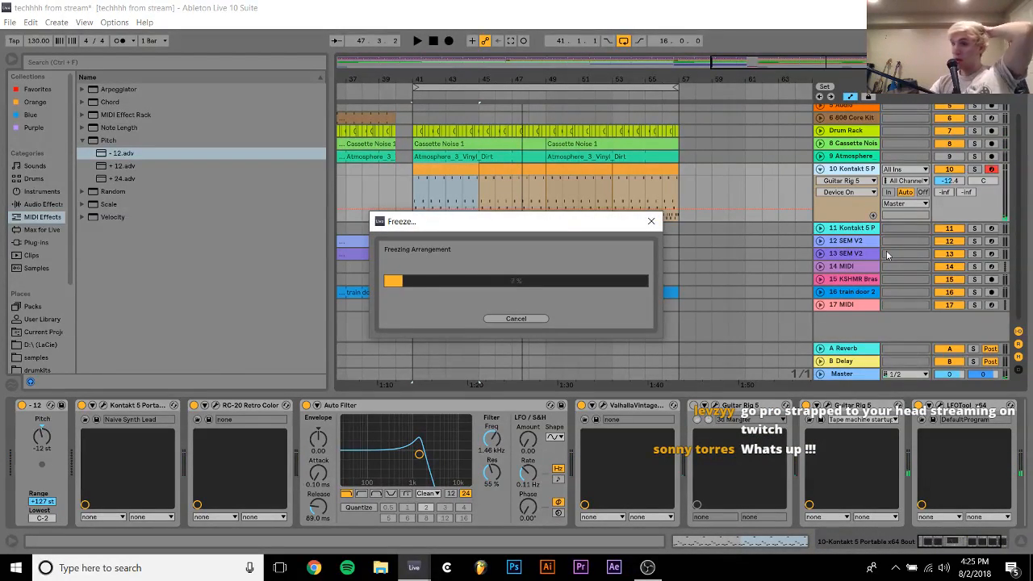
click(519, 320)
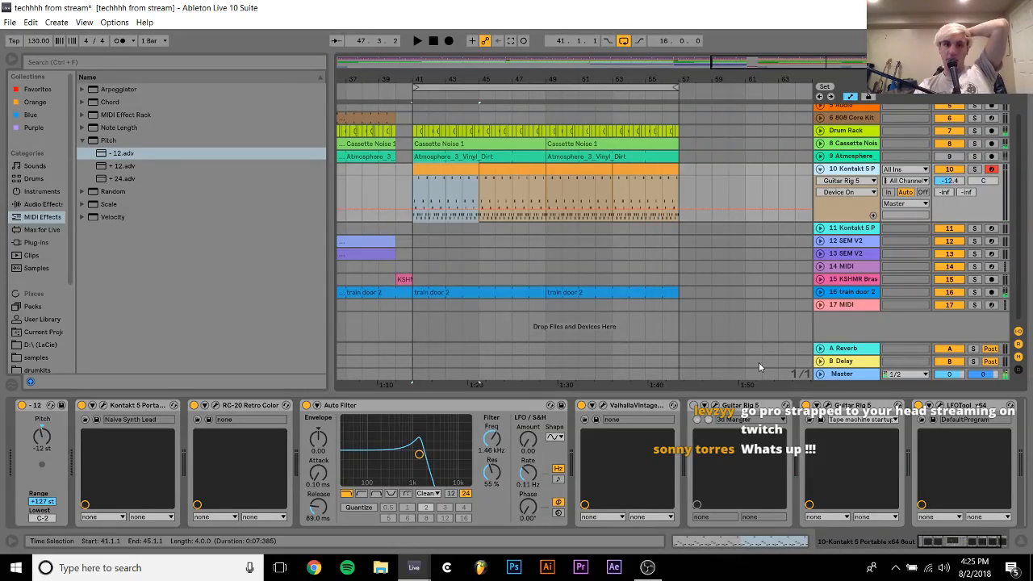
Turn off LFOTool on track 10 and freeze the track
click(921, 422)
right_click(838, 172)
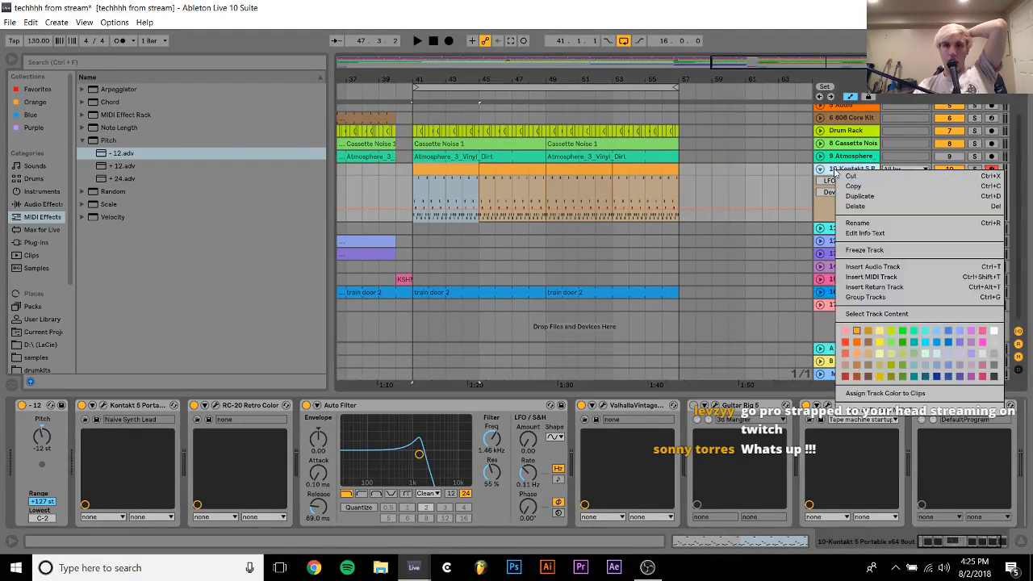
click(867, 251)
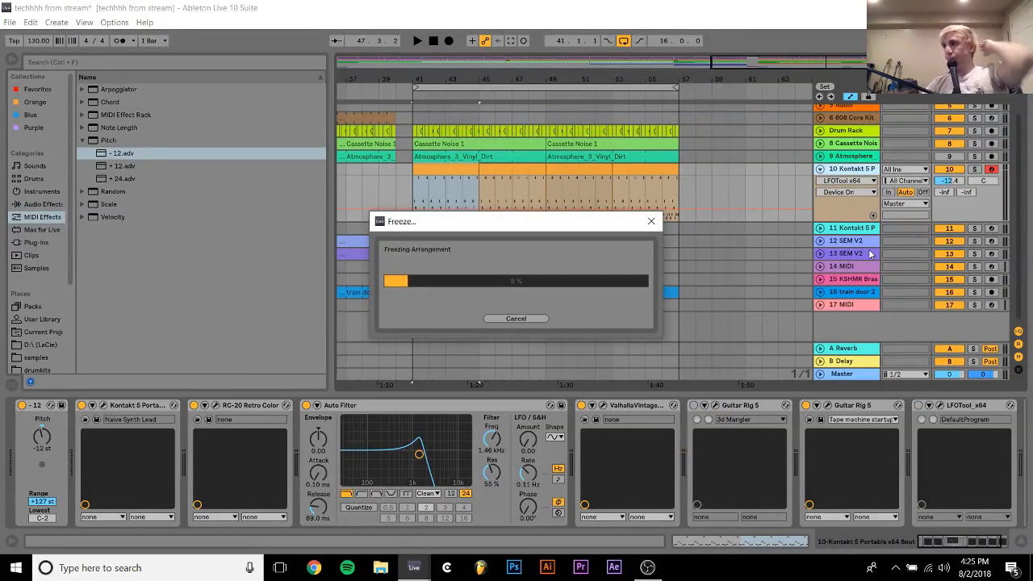
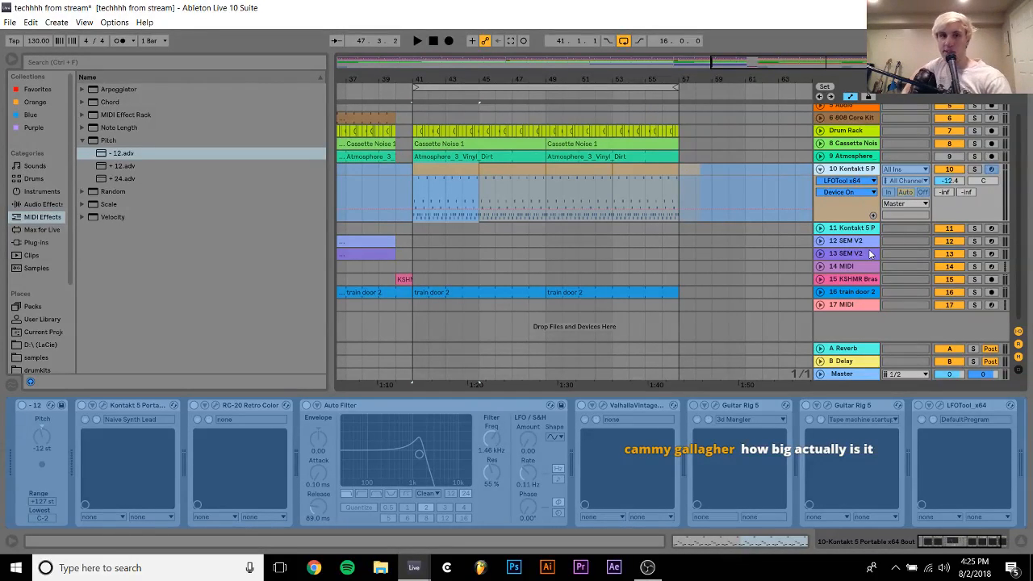
Flatten frozen track 10 to audio, solo it and play the loop from bar 41
right_click(843, 168)
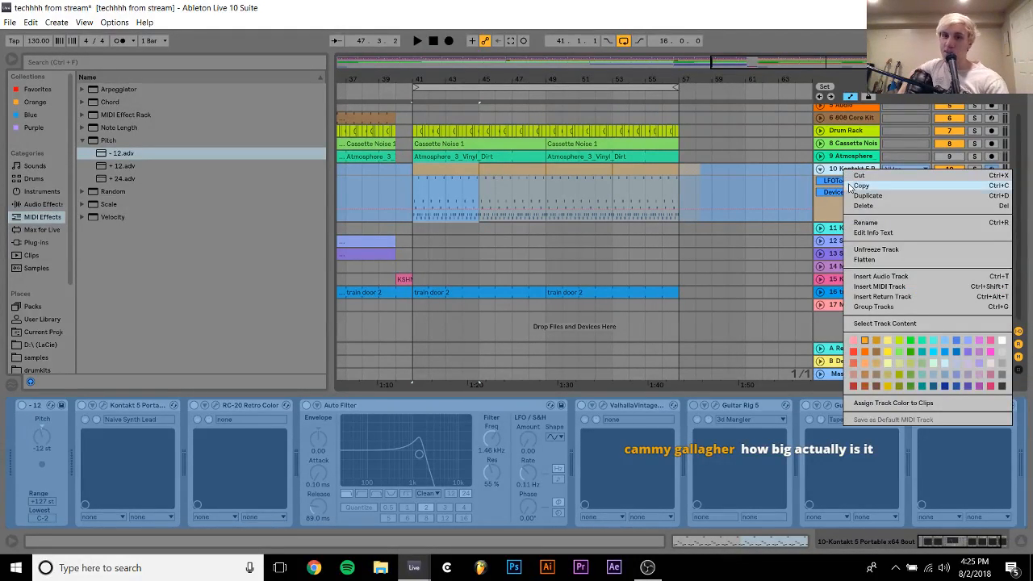
click(870, 261)
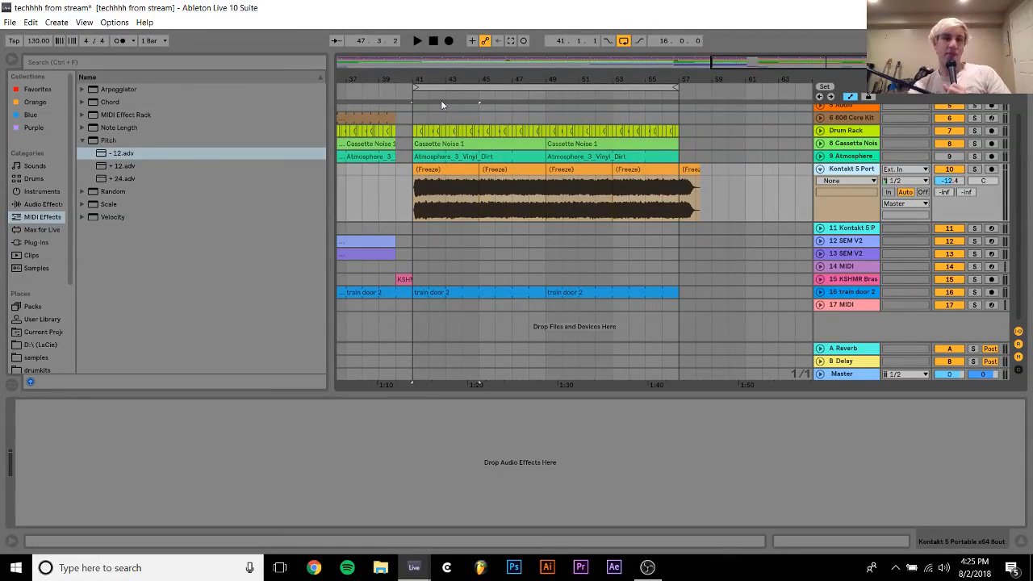
drag(426, 79, 629, 92)
click(974, 171)
key(space)
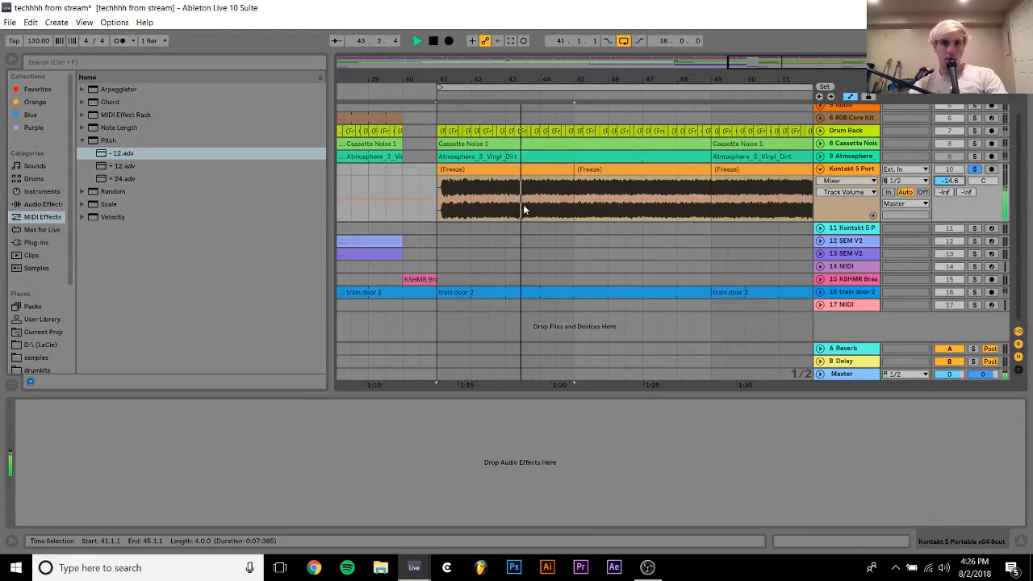
Audition track 10's flattened audio around bar 43 and split the clip at 43.2.3
drag(520, 75, 520, 117)
key(space)
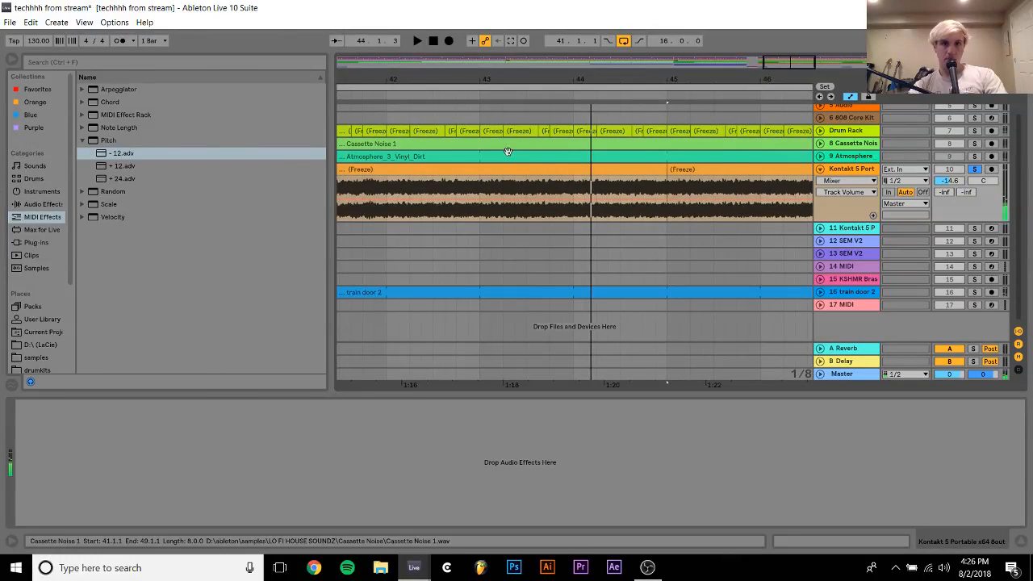
click(499, 192)
key(space)
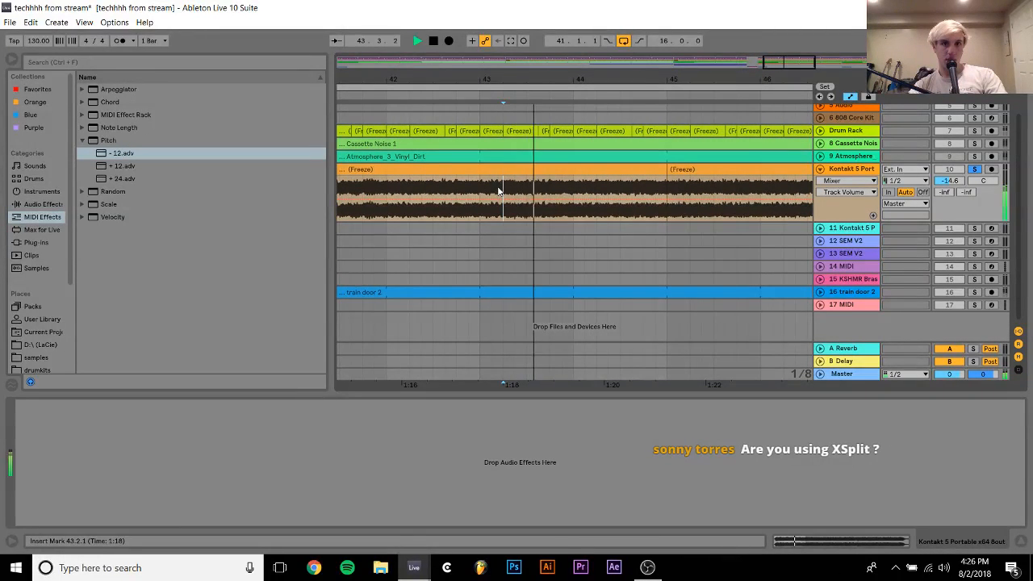
drag(516, 78, 515, 114)
key(space)
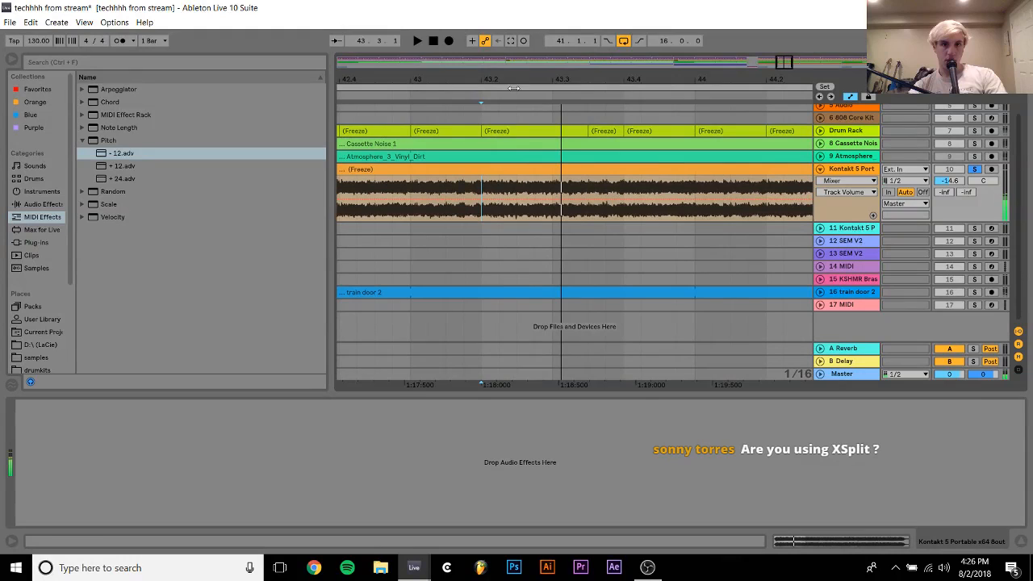
click(517, 196)
key(space)
key(space)
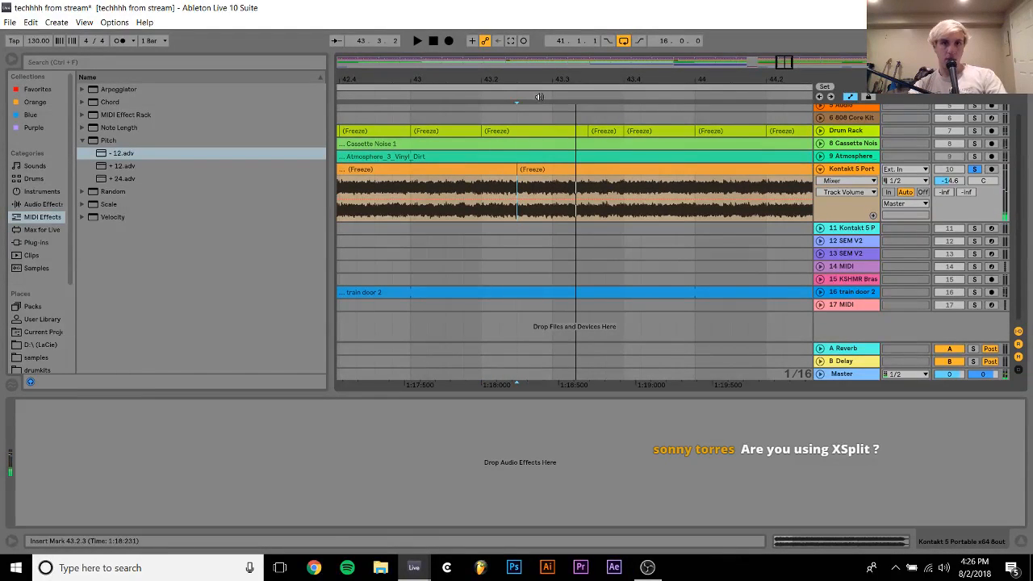
Move the audio piece starting at 43.2.3 back to bar 41 on track 10 and audition it
drag(541, 82, 543, 50)
drag(575, 169, 479, 177)
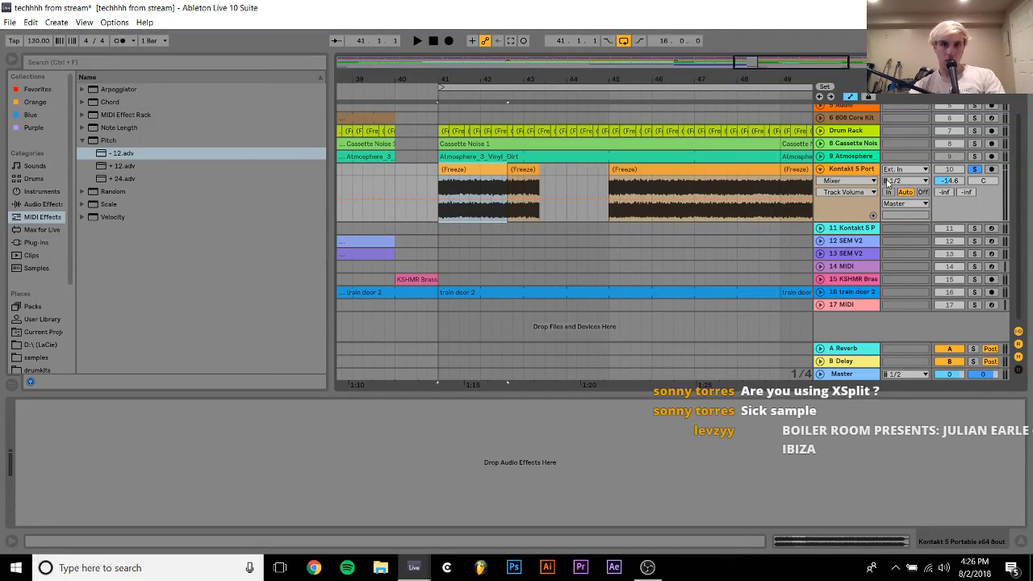
key(space)
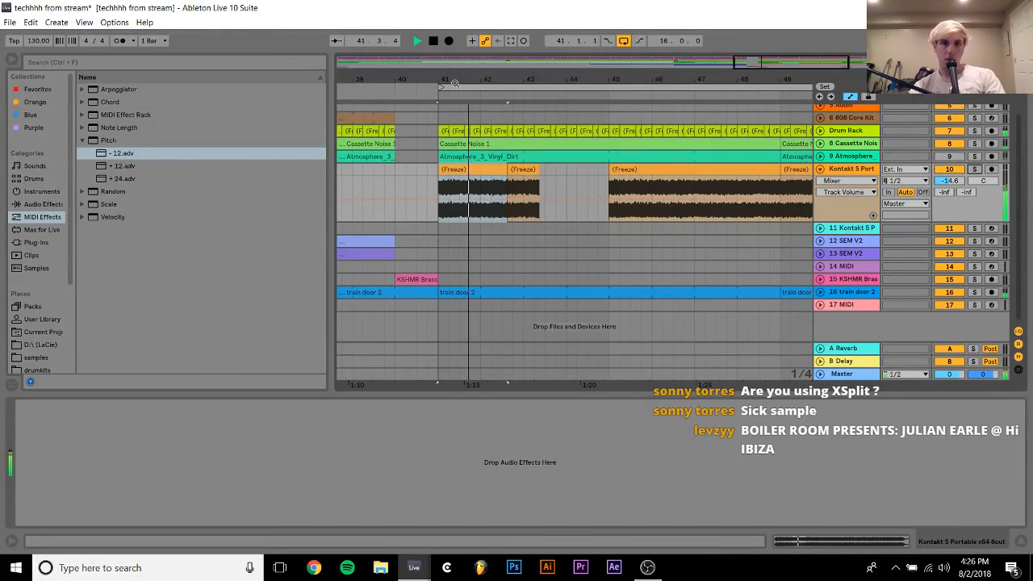
key(space)
Try shifting the chopped clip at bar 41 slightly later on the timeline
mouse_move(444, 81)
mouse_down()
mouse_move(492, 80)
mouse_move(457, 90)
mouse_up()
click(460, 173)
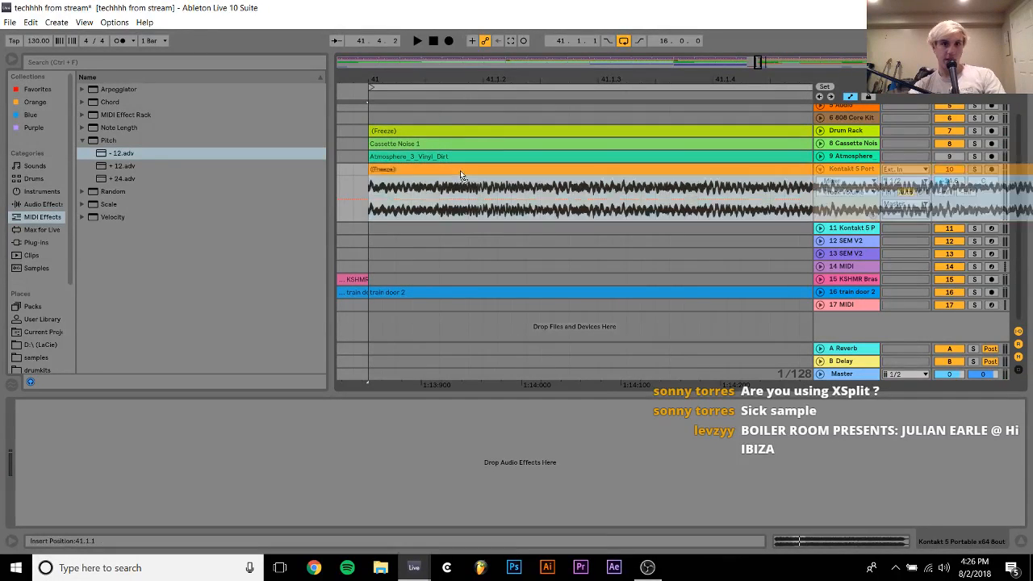
drag(460, 173, 509, 170)
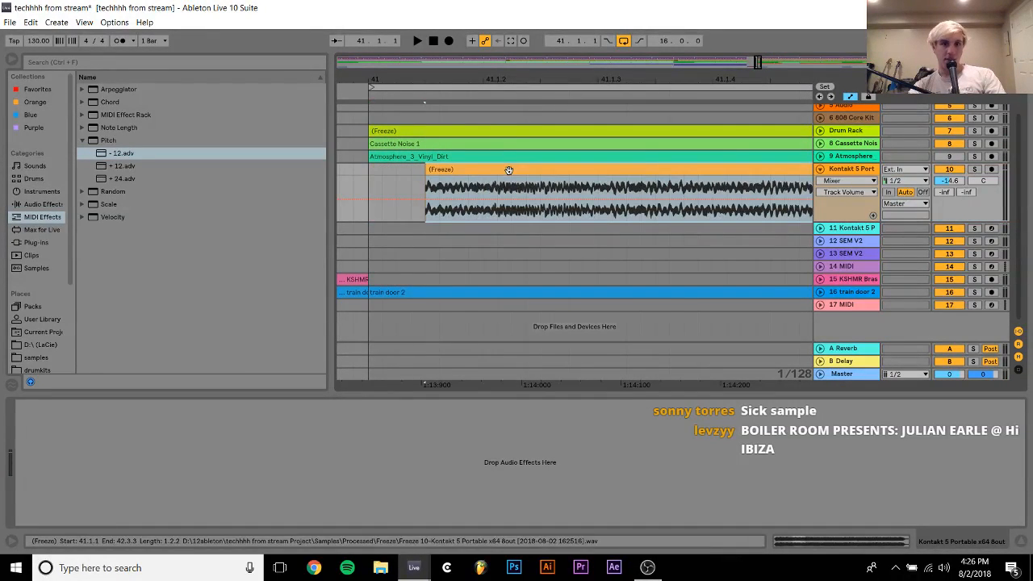
drag(431, 170, 373, 170)
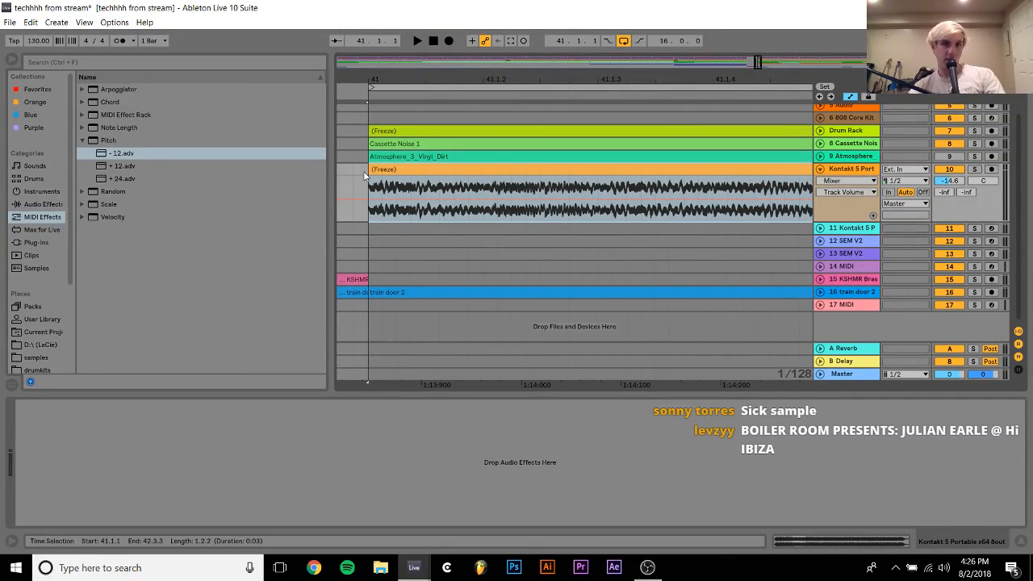
Extend the chopped clip at bar 41 almost to bar 45 and replay the loop
key(space)
drag(491, 76, 492, 42)
drag(492, 76, 385, 34)
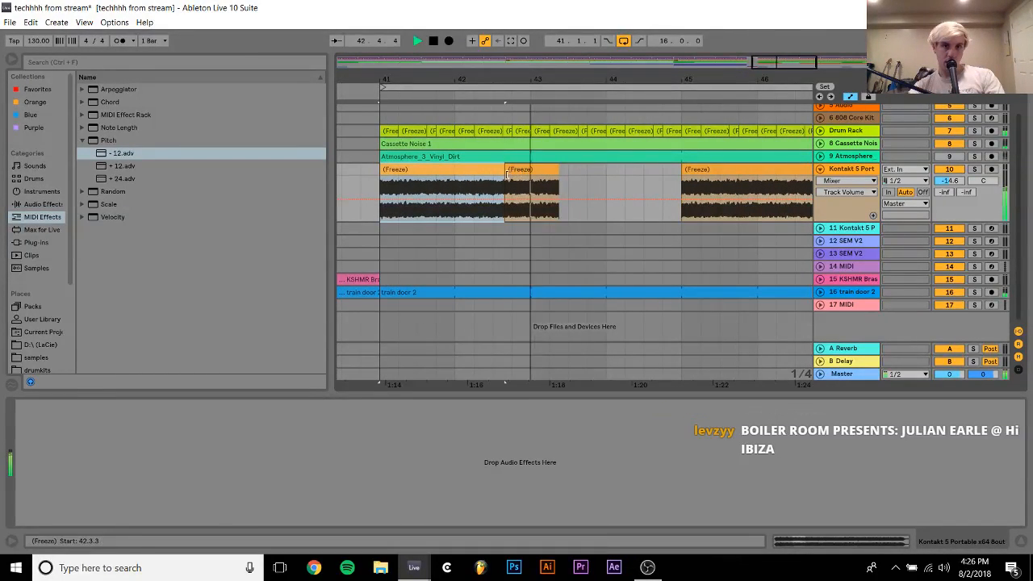
key(space)
drag(503, 171, 676, 171)
key(space)
click(532, 214)
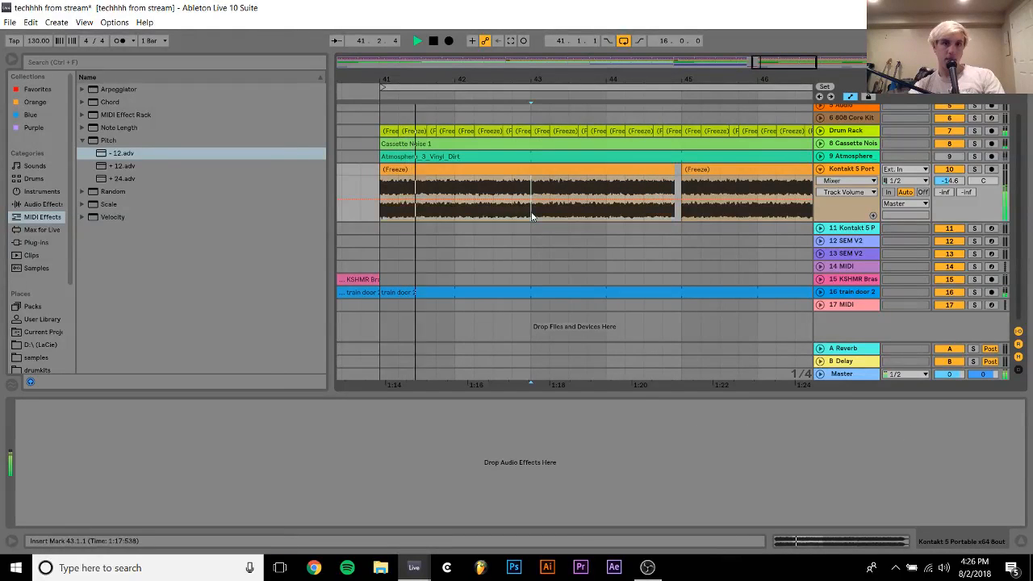
Duplicate track 10's audio from bars 41 to 43 repeatedly up to bar 57 and delete the freeze tail clip
drag(532, 216, 381, 174)
key(ctrl+d)
key(ctrl+d)
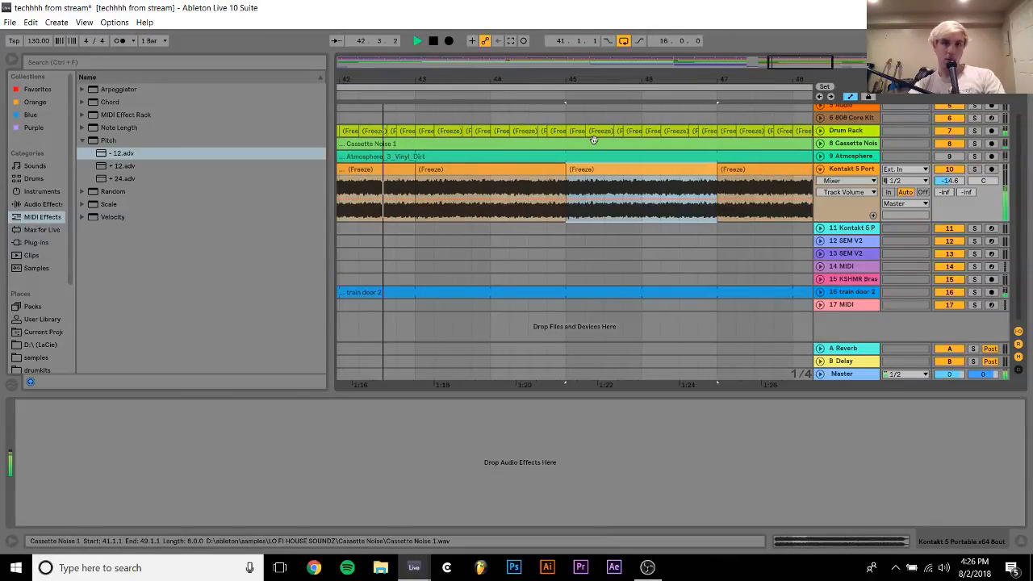
key(ctrl+d)
drag(575, 76, 574, 45)
key(ctrl+d)
key(ctrl+d)
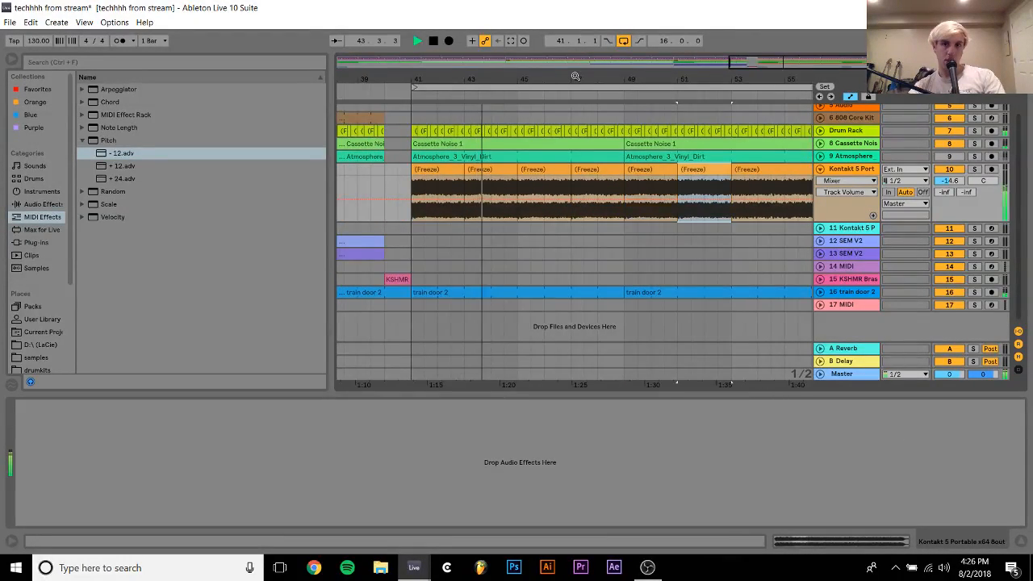
key(ctrl+d)
key(ctrl+d)
click(738, 174)
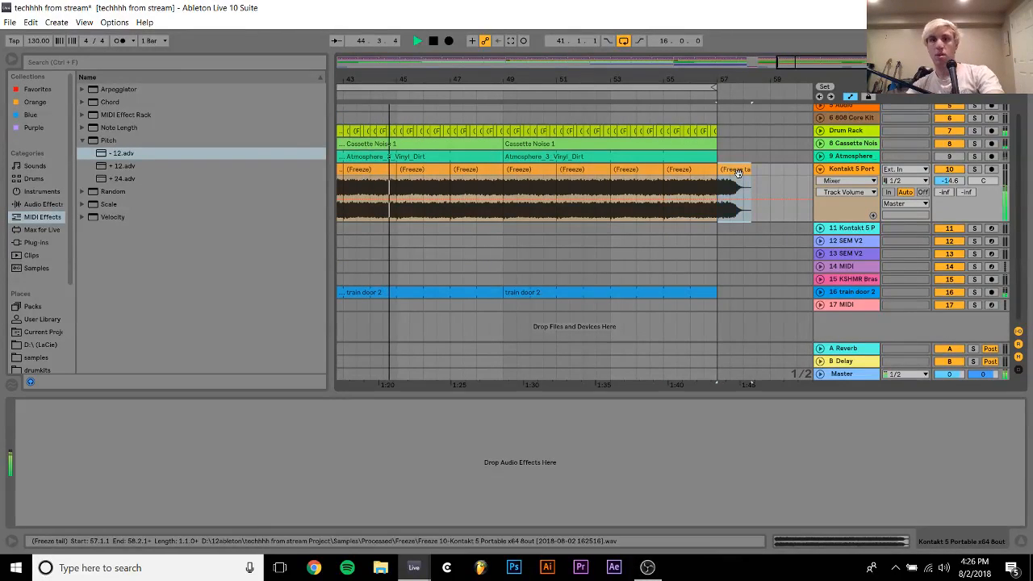
key(Delete)
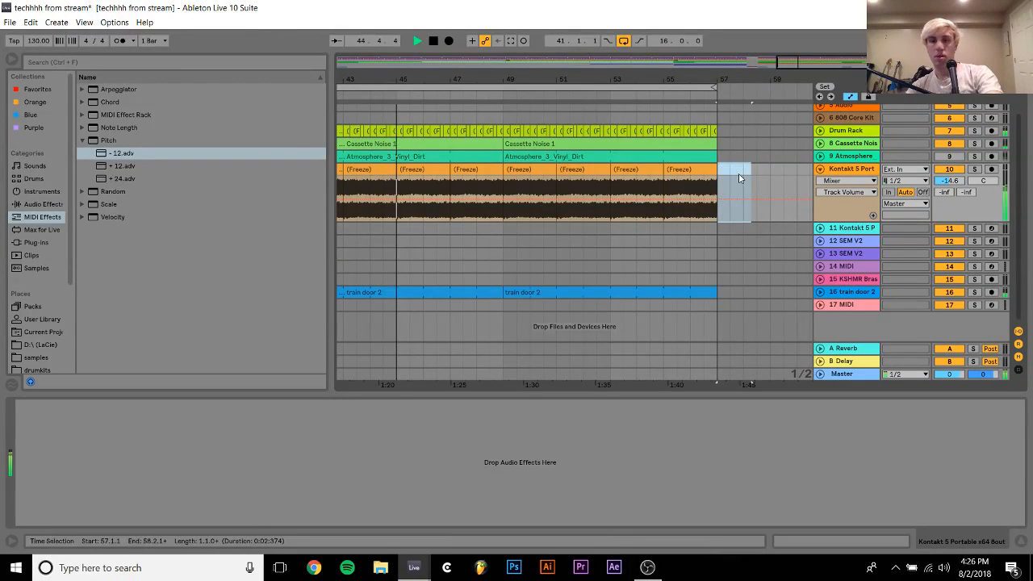
Solo track 10 and add an Auto Filter with a 1.01 kHz cutoff and 35% resonance
scroll(416, 172, left, 3)
click(437, 169)
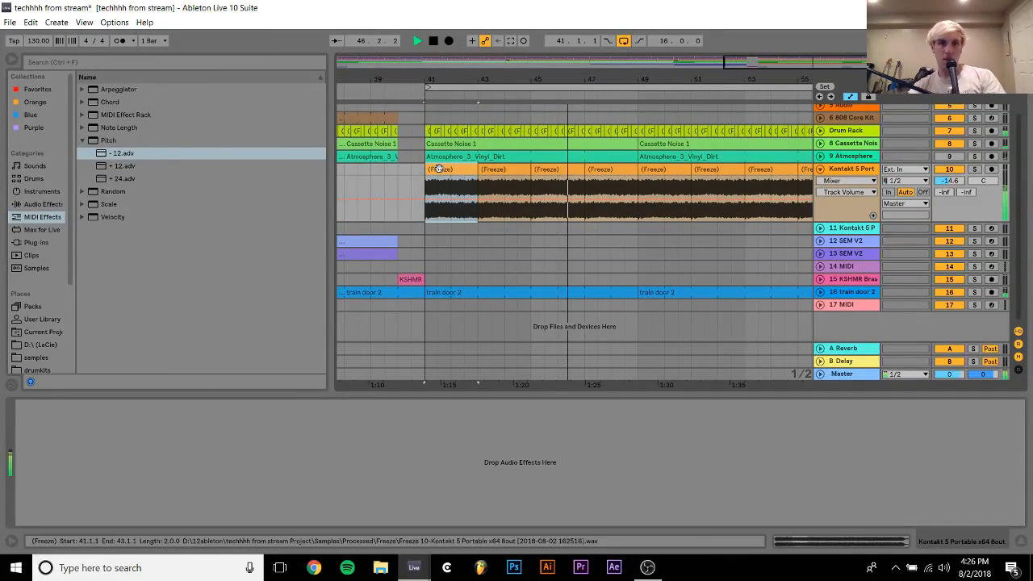
click(975, 170)
click(42, 204)
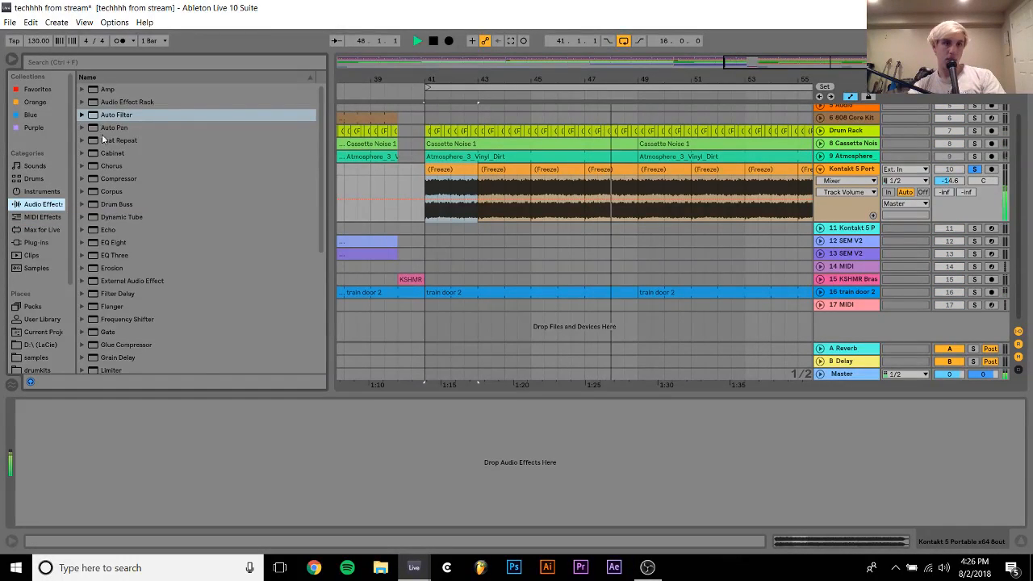
double_click(108, 114)
mouse_move(137, 469)
mouse_down()
mouse_move(131, 458)
mouse_move(97, 471)
mouse_move(127, 464)
mouse_up()
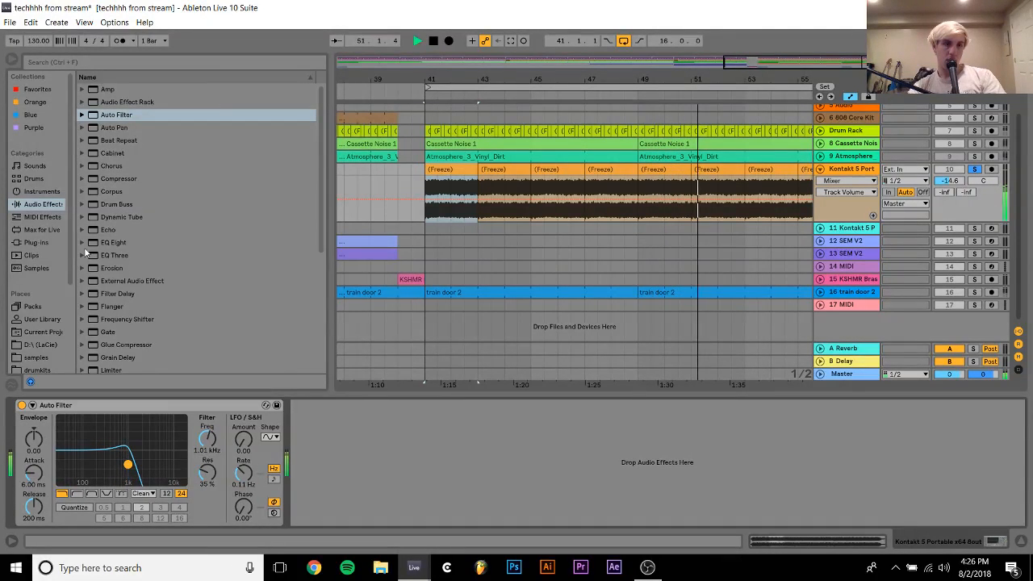
Add the LFOTool_x64 plug-in after the Auto Filter on track 10
click(35, 242)
scroll(149, 281, down, 3)
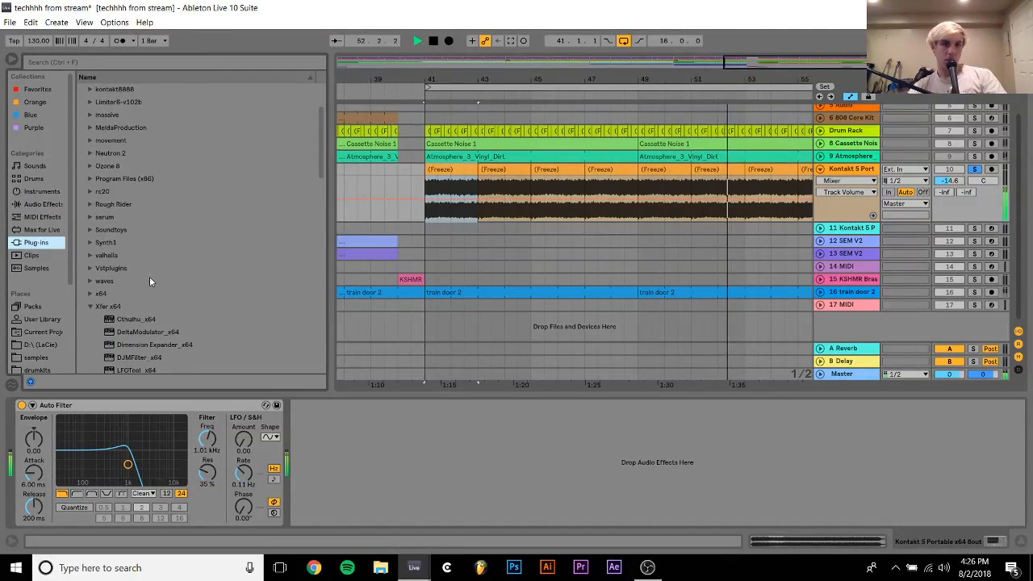
double_click(133, 367)
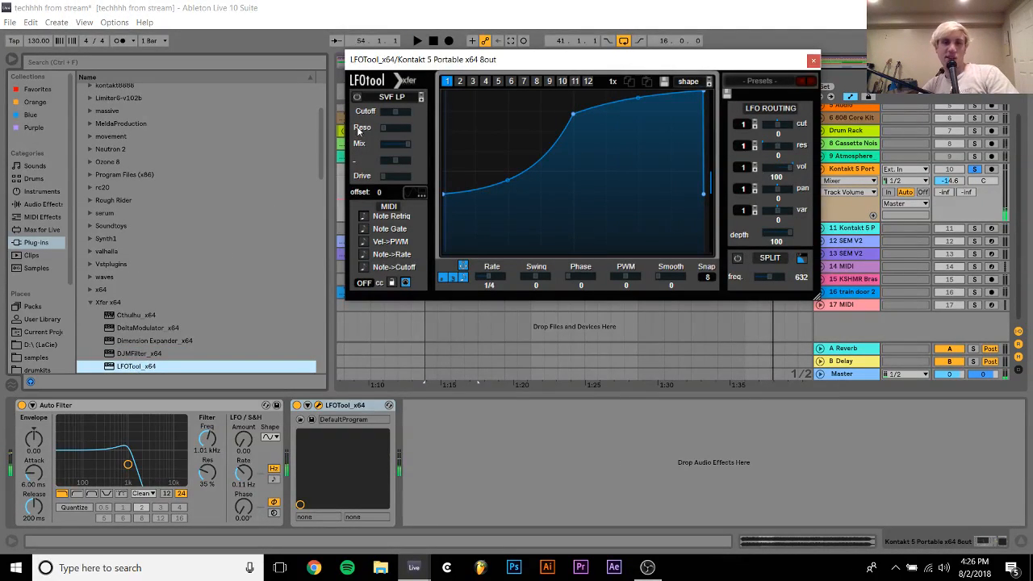
Reshape the LFOTool graph into a straight falling ramp, set its rate to 1/16 and replay the loop
drag(575, 118, 153, 9)
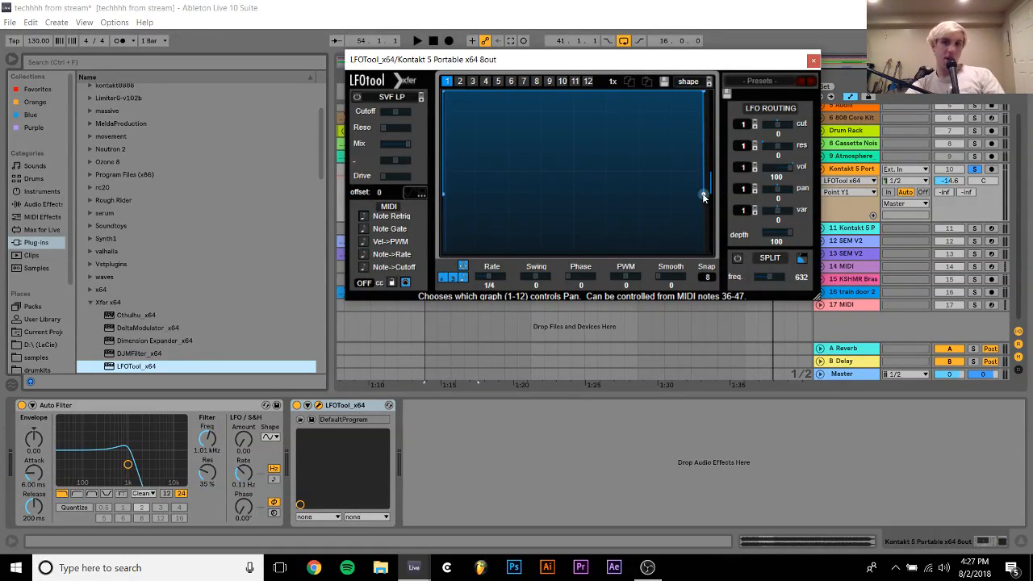
drag(703, 193, 696, 415)
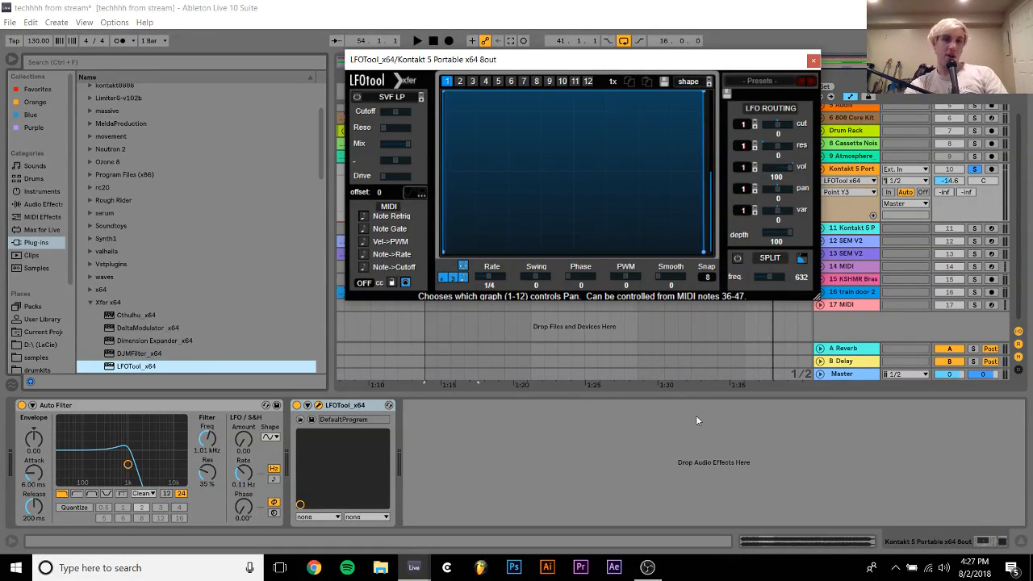
double_click(703, 94)
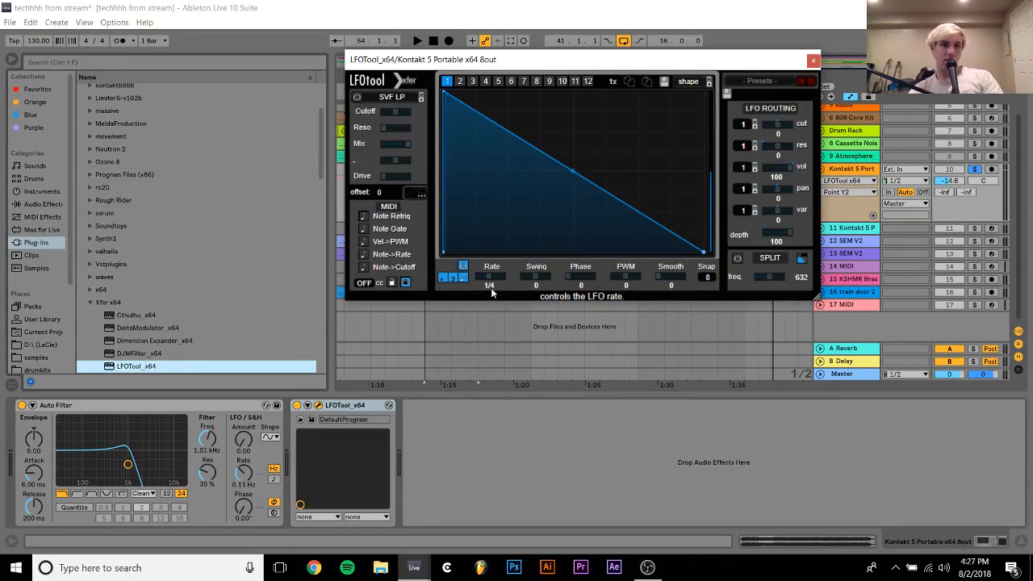
drag(490, 279, 506, 276)
key(space)
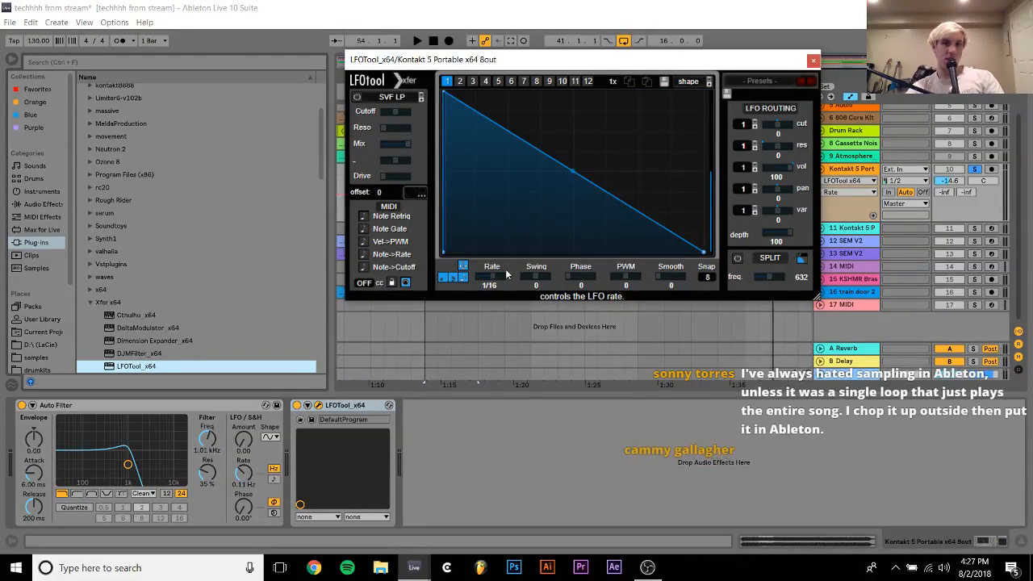
Give the LFOTool curve a short rise and an upward-bowed fall, and open the Auto Filter to 19.9 kHz with 25% resonance
click(447, 93)
drag(446, 93, 458, 93)
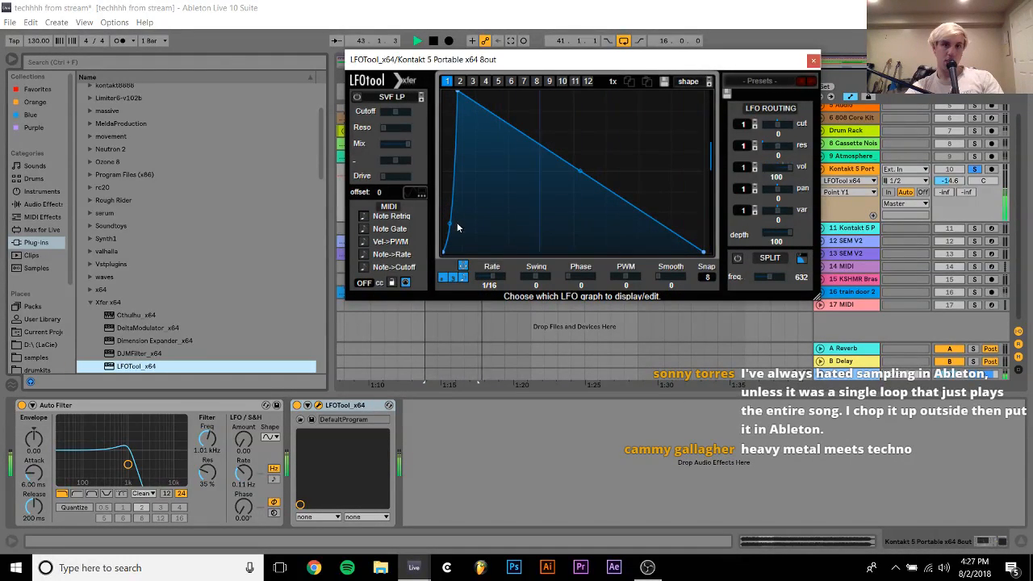
drag(579, 172, 579, 155)
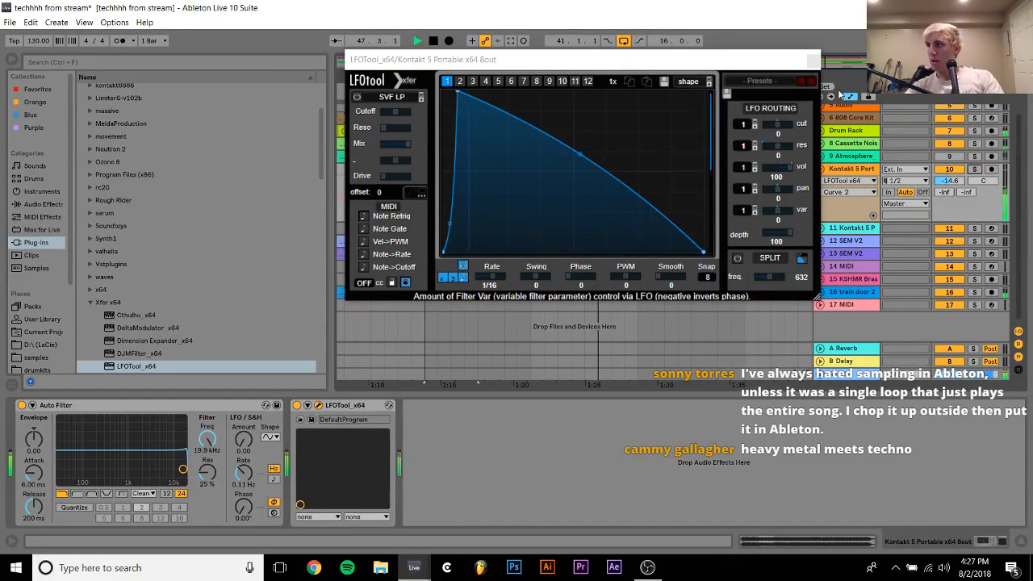
key(space)
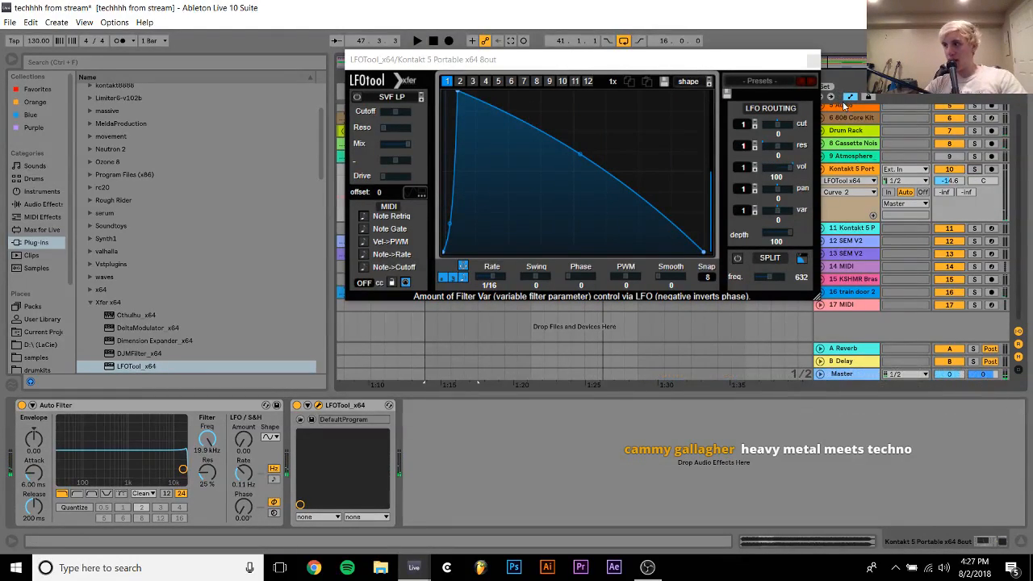
Switch to OBS to check the stream, and return to the techhhh from stream set with track 10 selected
click(869, 118)
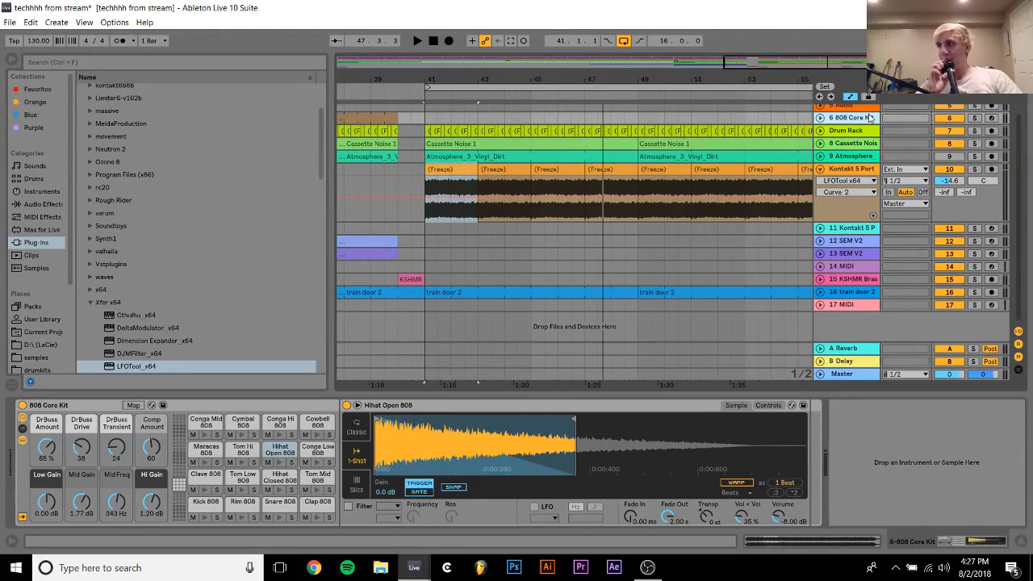
click(648, 568)
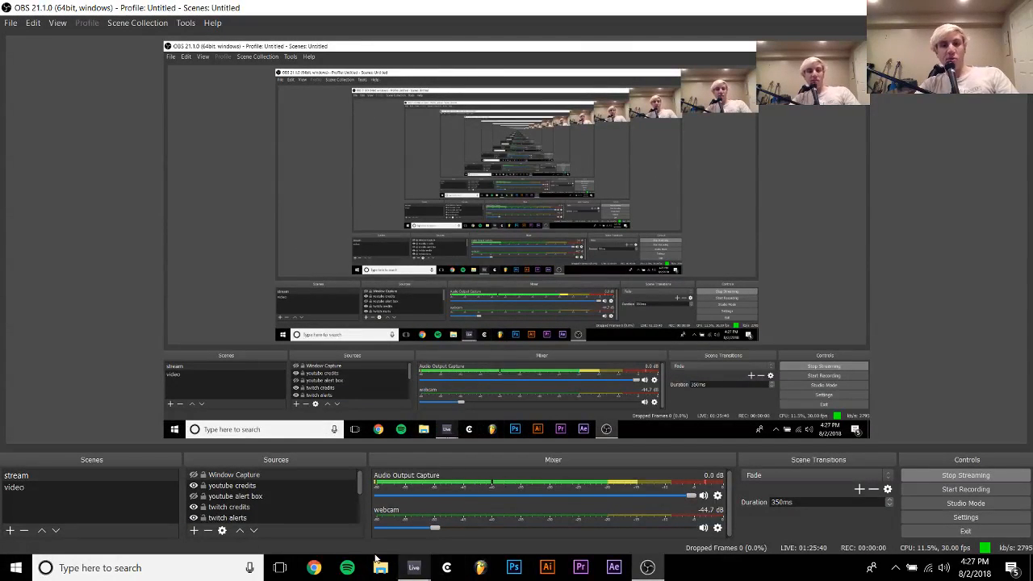
mouse_move(414, 567)
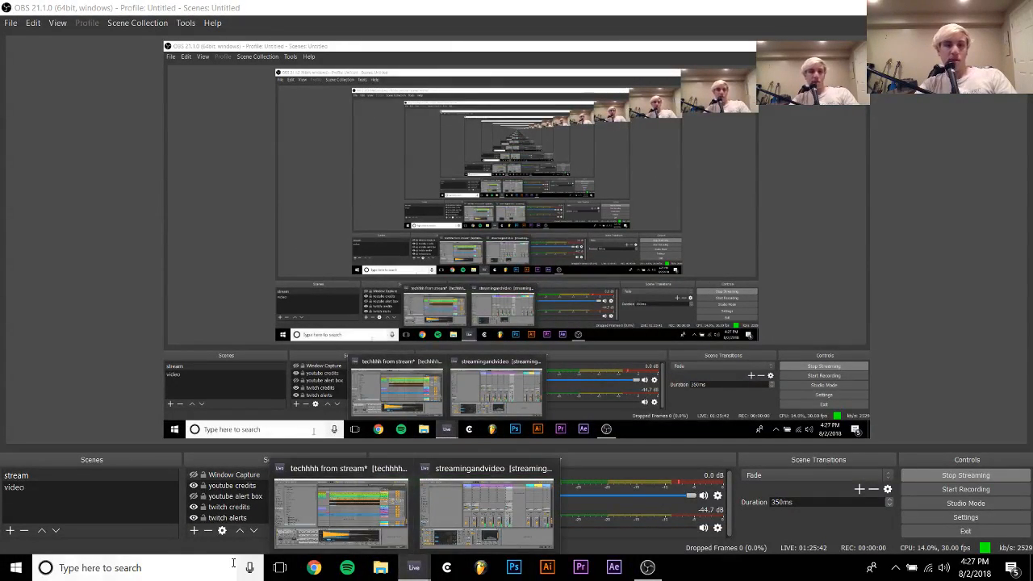
click(297, 513)
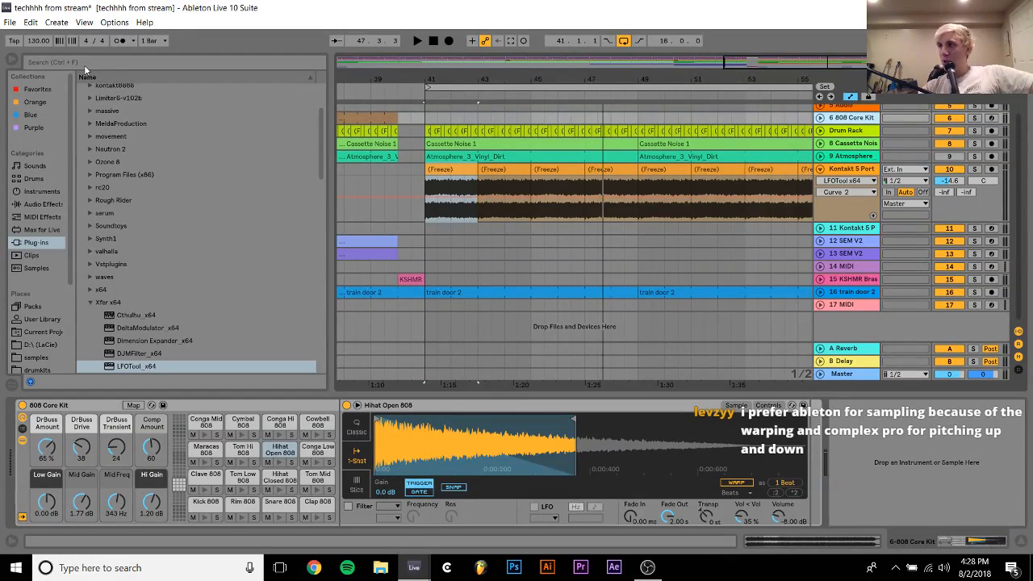
click(579, 219)
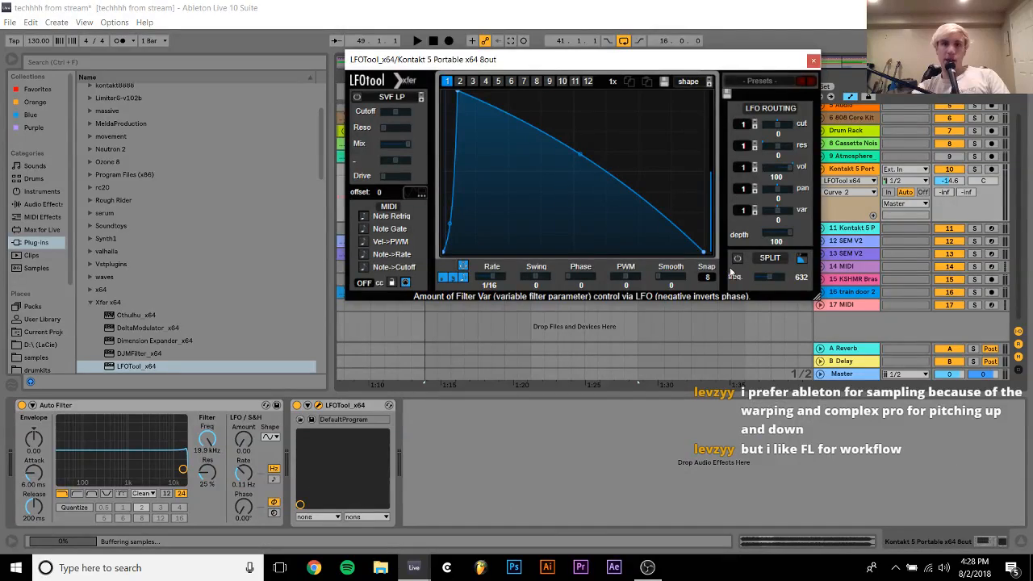
Set the four selected frozen Kontakt clips to Complex warp mode and transpose them down 12 semitones
click(812, 61)
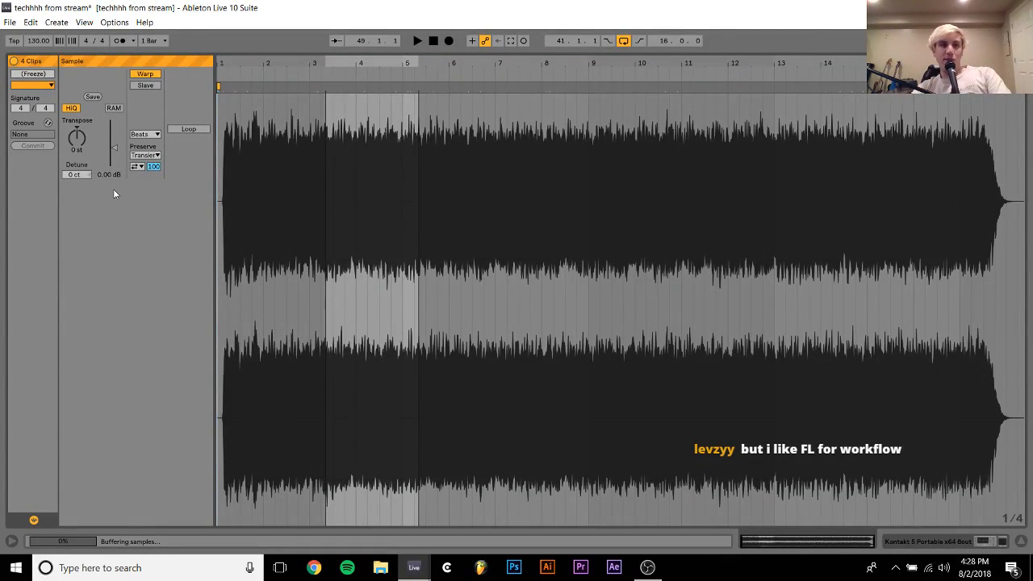
click(146, 134)
click(155, 189)
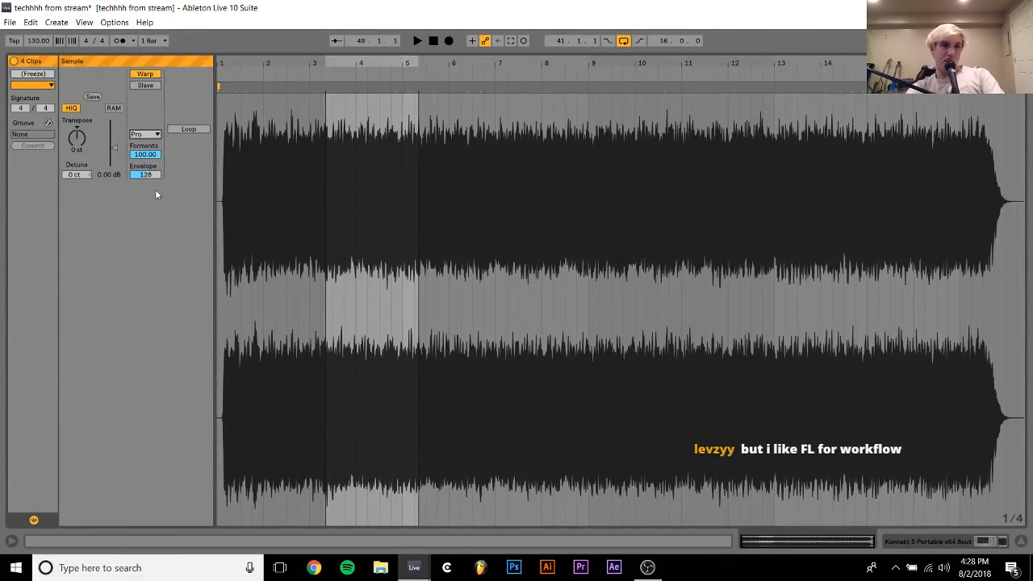
key(Up)
click(67, 135)
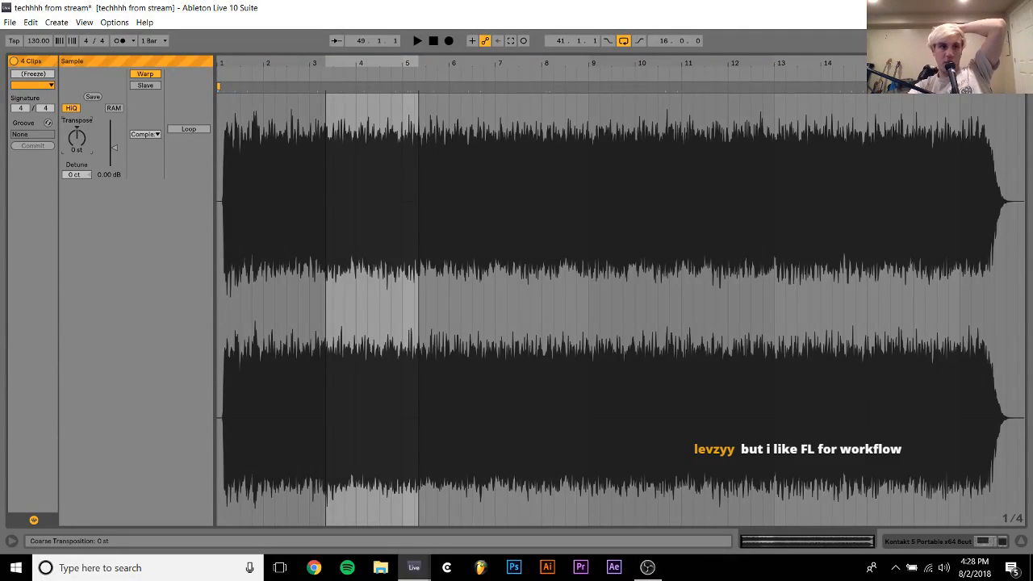
text(-12)
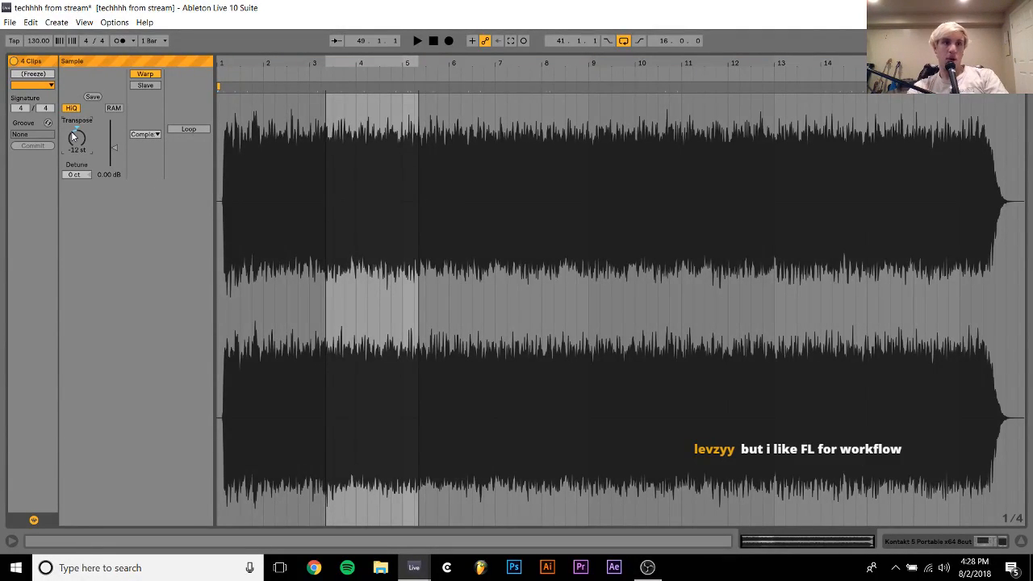
click(908, 543)
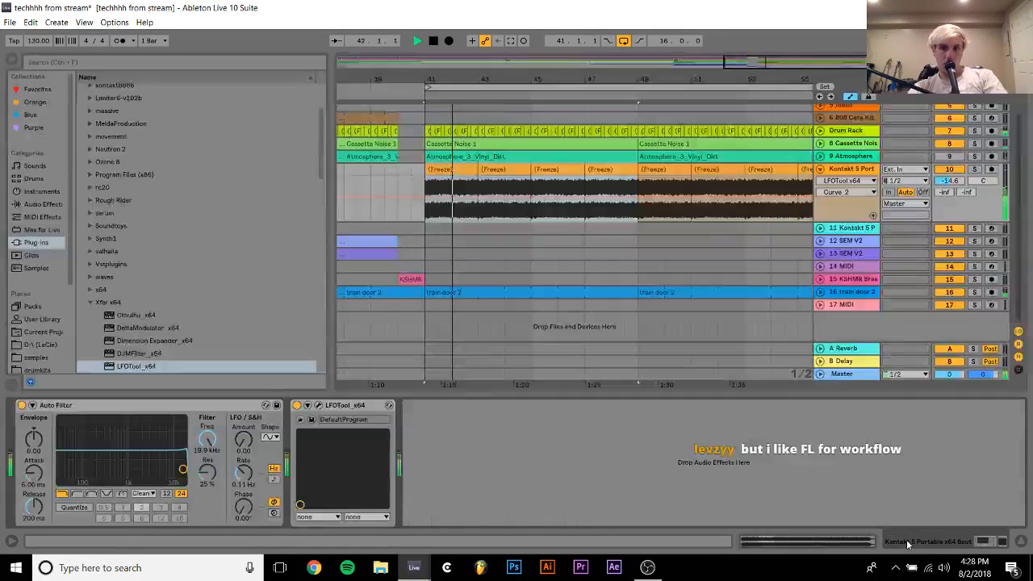
Compare track 10 with LFOTool bypassed and active during playback, and delete its Auto Filter
click(455, 166)
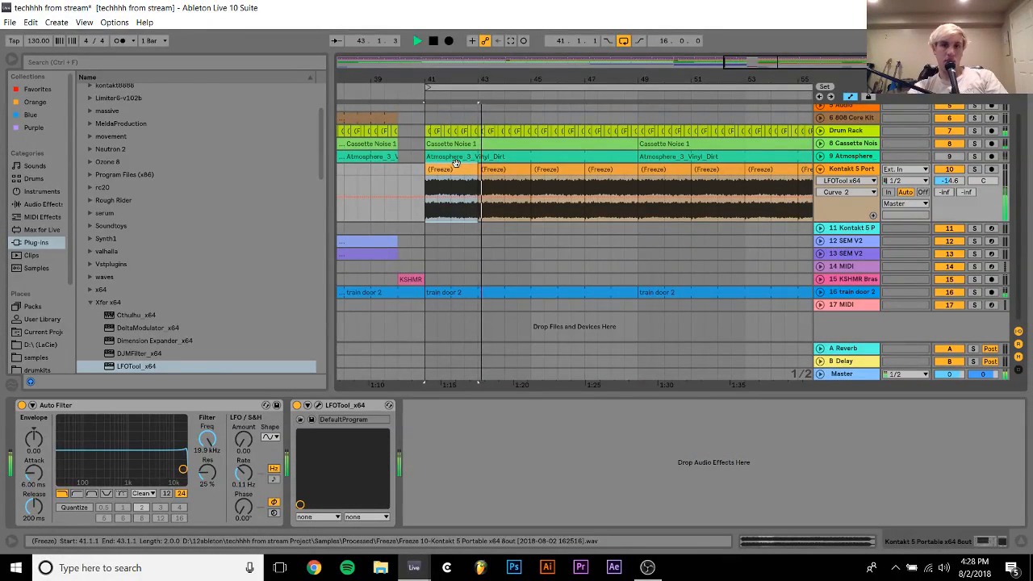
click(299, 406)
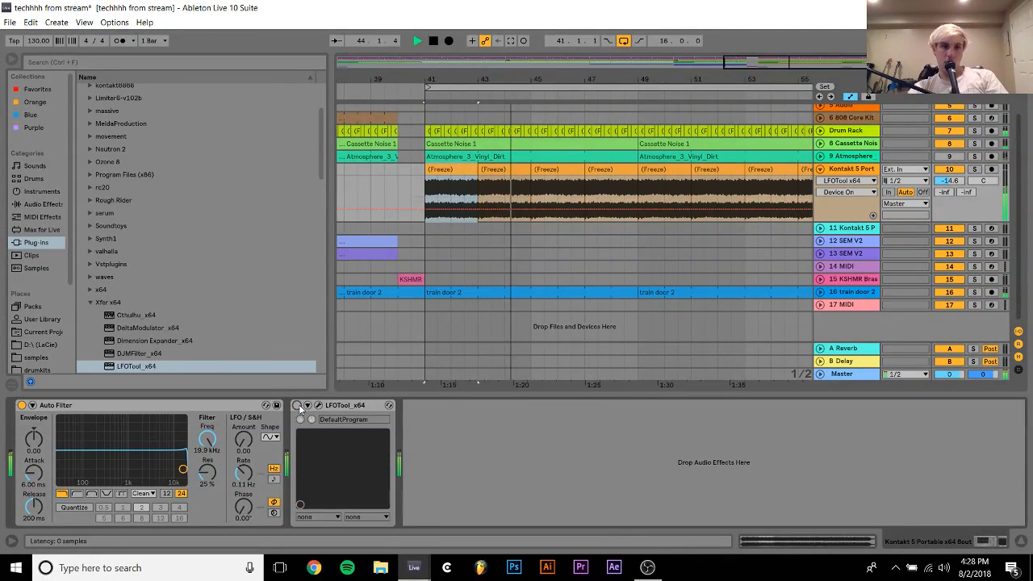
click(298, 406)
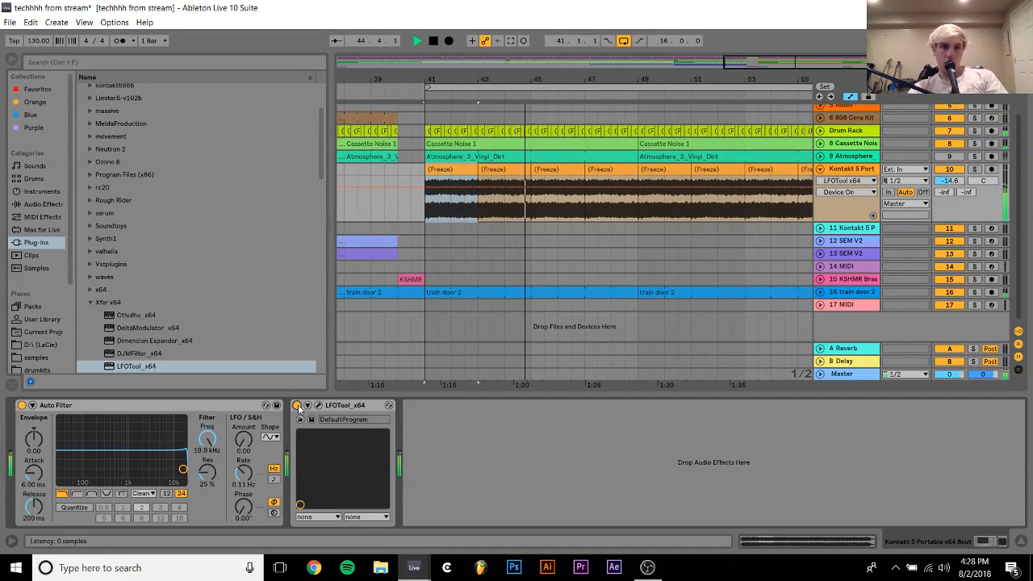
click(195, 407)
key(Delete)
key(space)
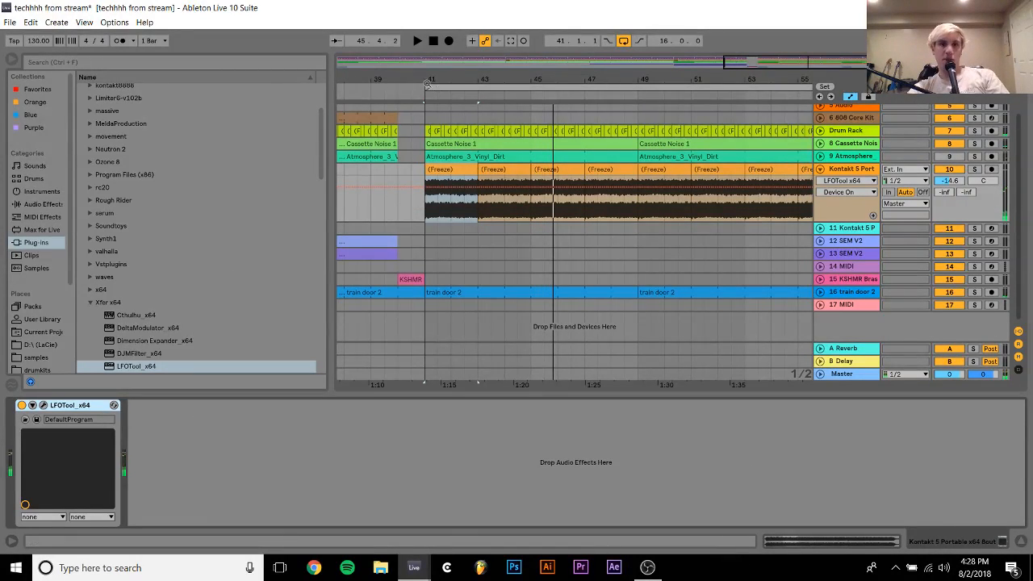
Play the arrangement from bar 33 with the whole song in view
drag(458, 80, 560, 47)
click(461, 170)
key(space)
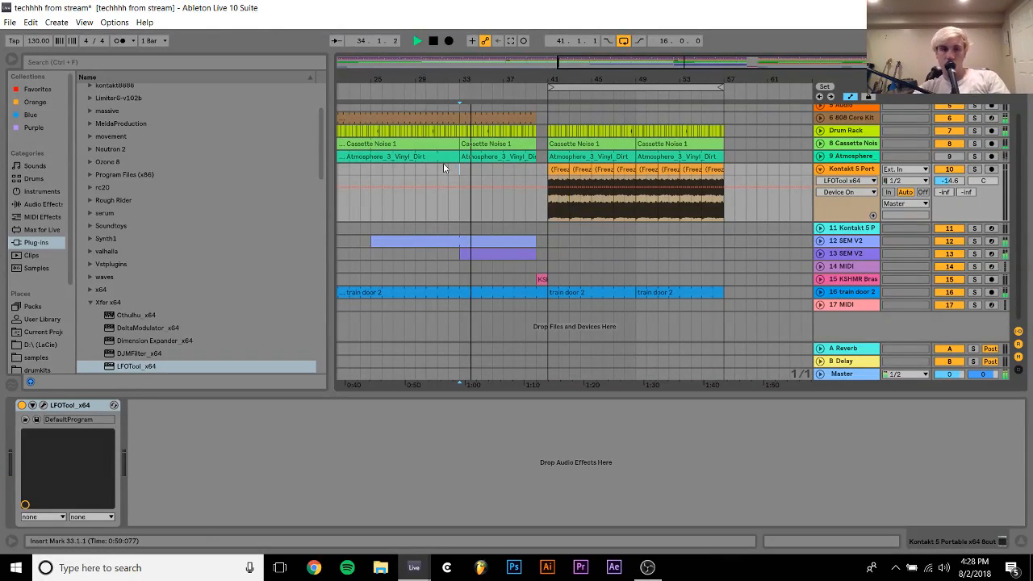
scroll(382, 196, left, 7)
scroll(381, 197, left, 2)
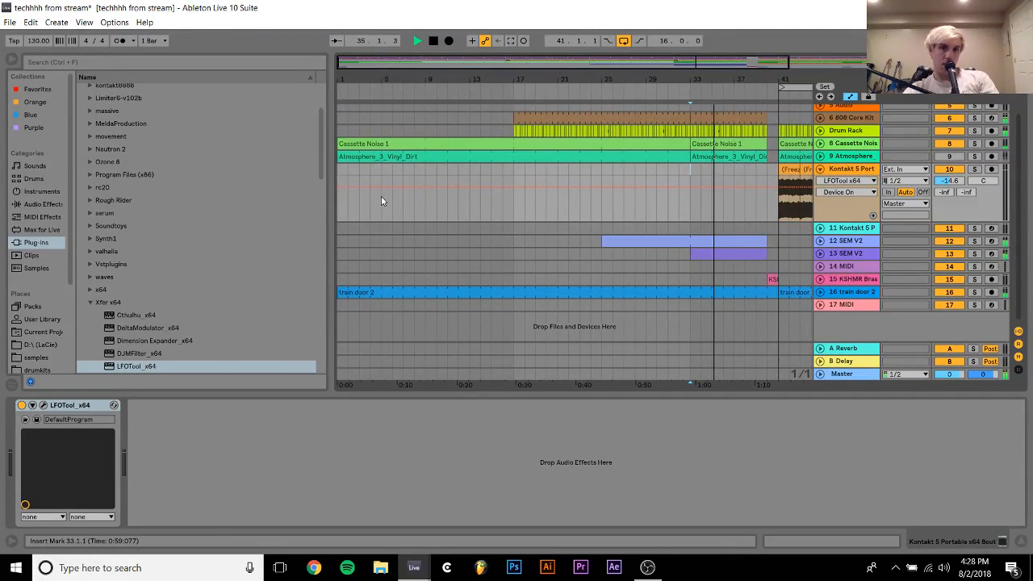
drag(719, 76, 719, 48)
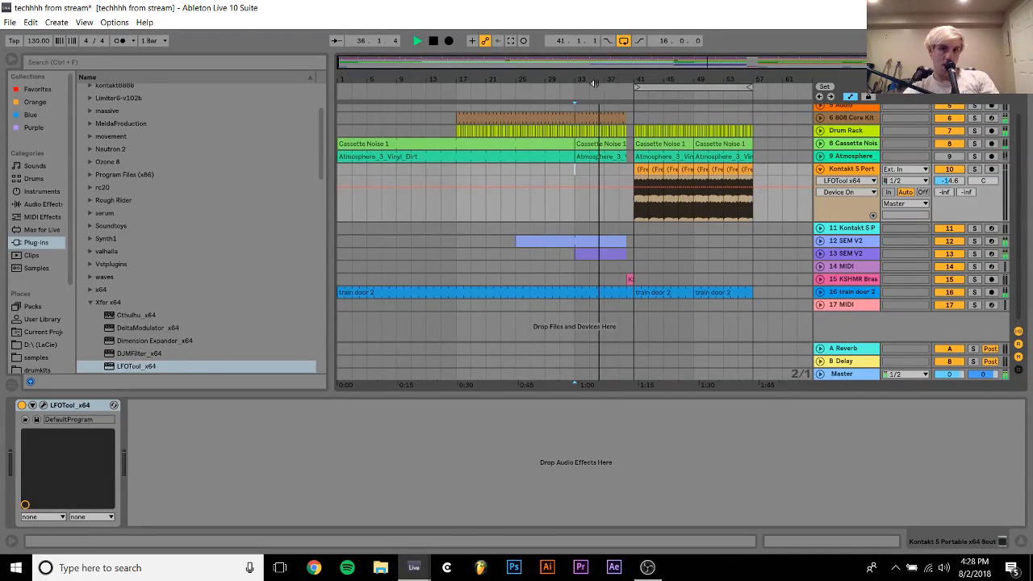
Inspect the notes in track 12's SEM V2 clip and arm the track for recording
click(854, 241)
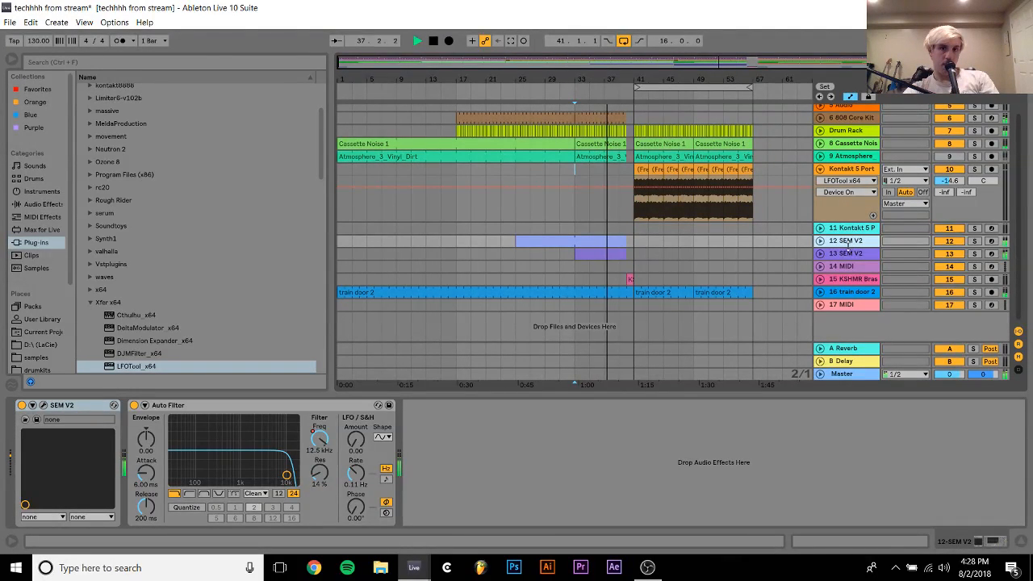
key(space)
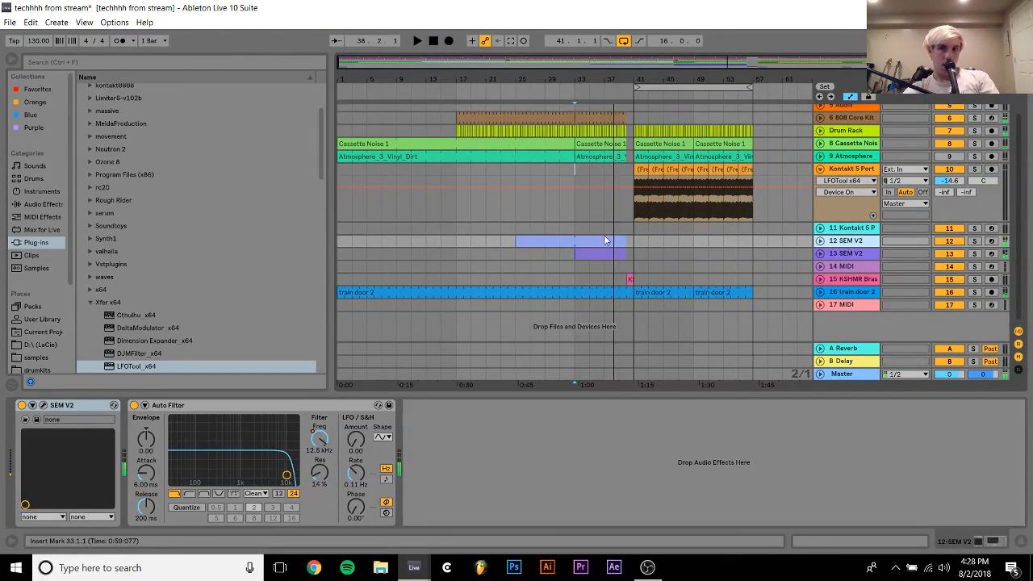
double_click(604, 241)
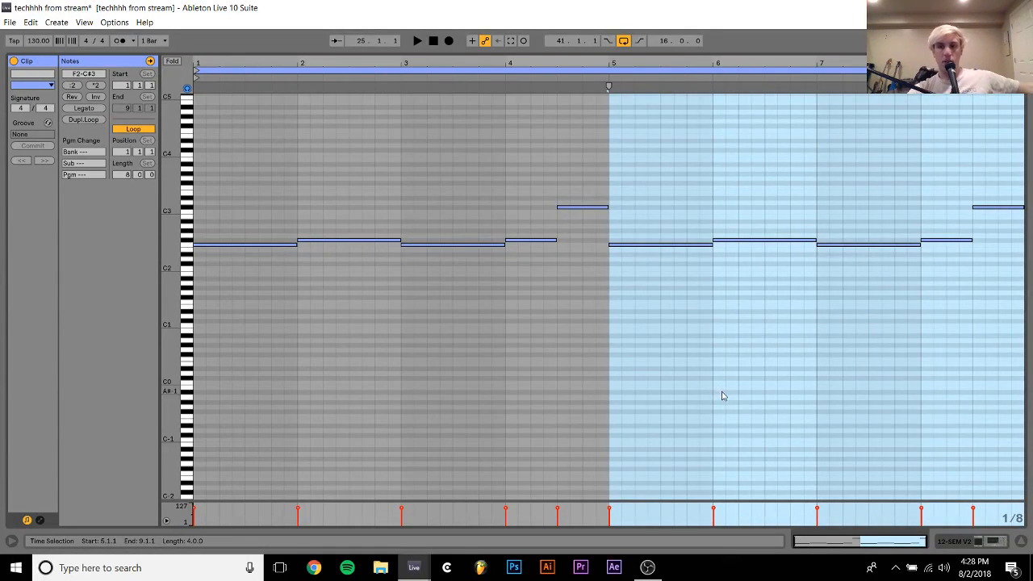
click(996, 542)
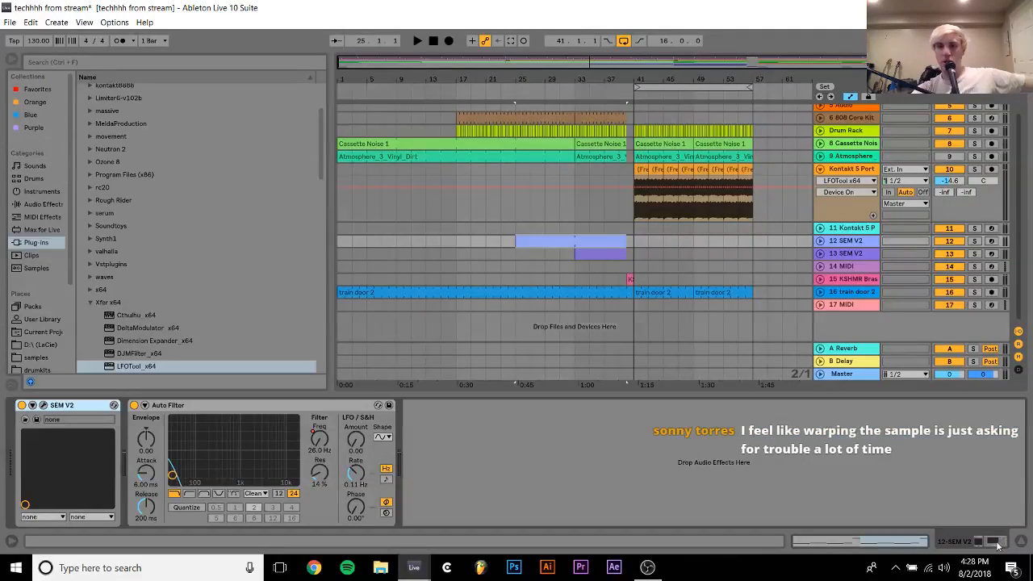
click(992, 241)
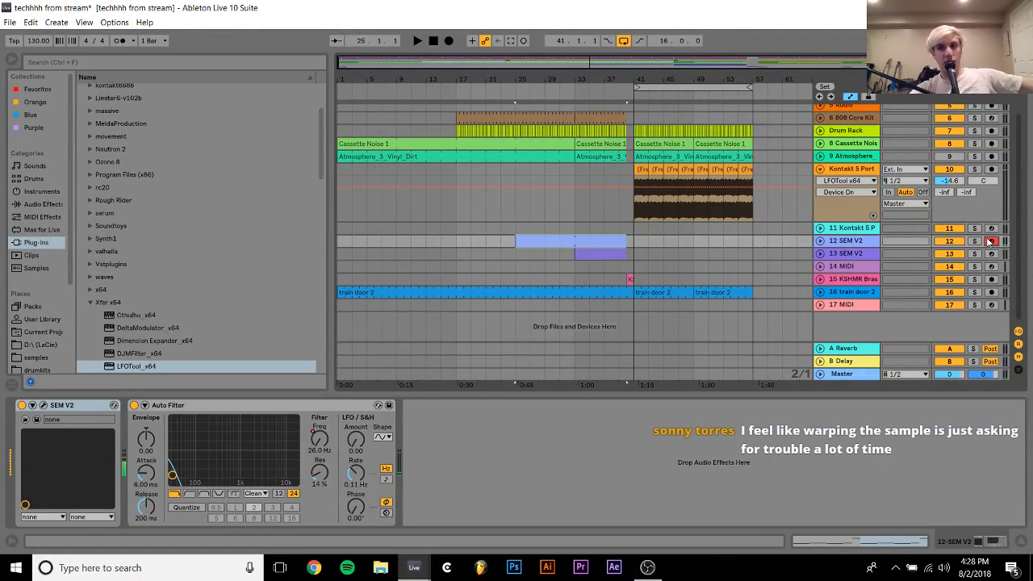
Lengthen the F#2 notes in bars 4 and 8 of the SEM V2 clip to full bars, and play the arrangement from bar 33
click(581, 230)
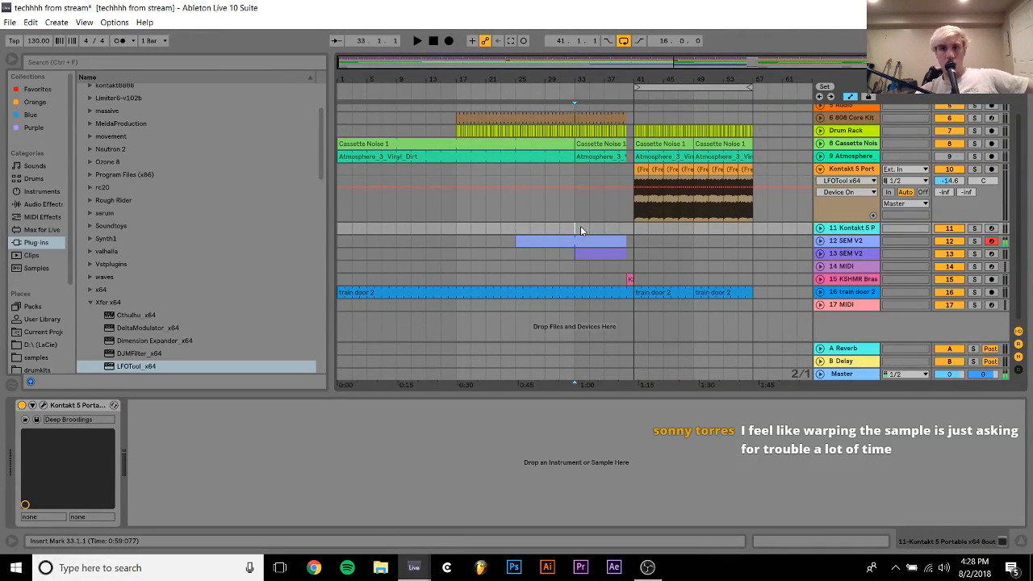
double_click(588, 240)
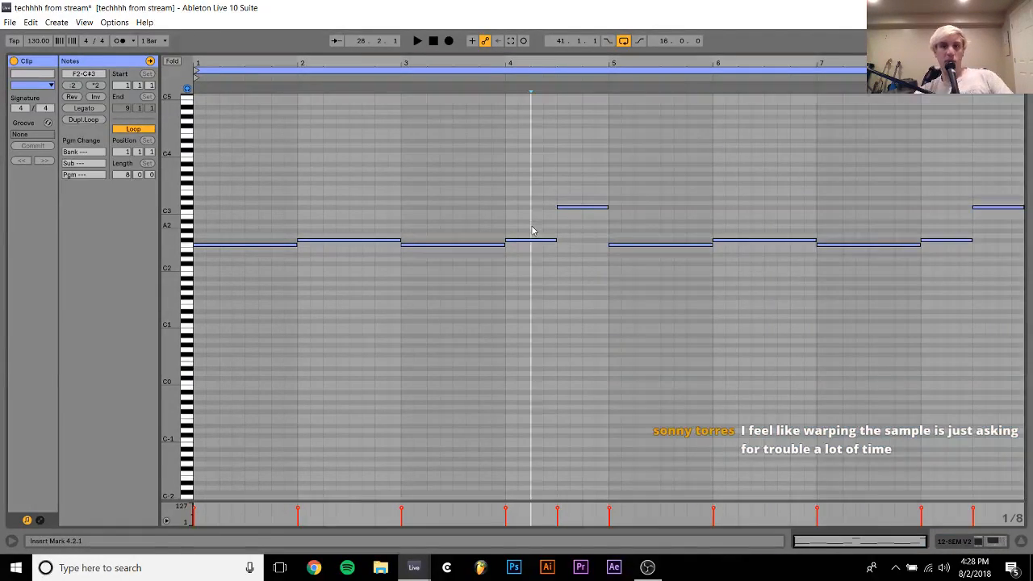
click(533, 240)
drag(969, 216, 969, 270)
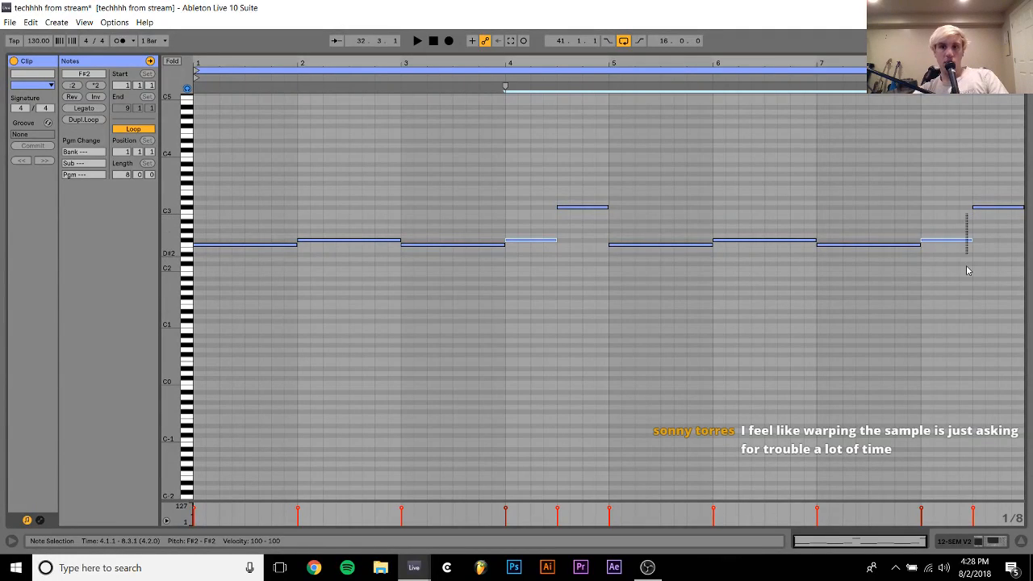
key(space)
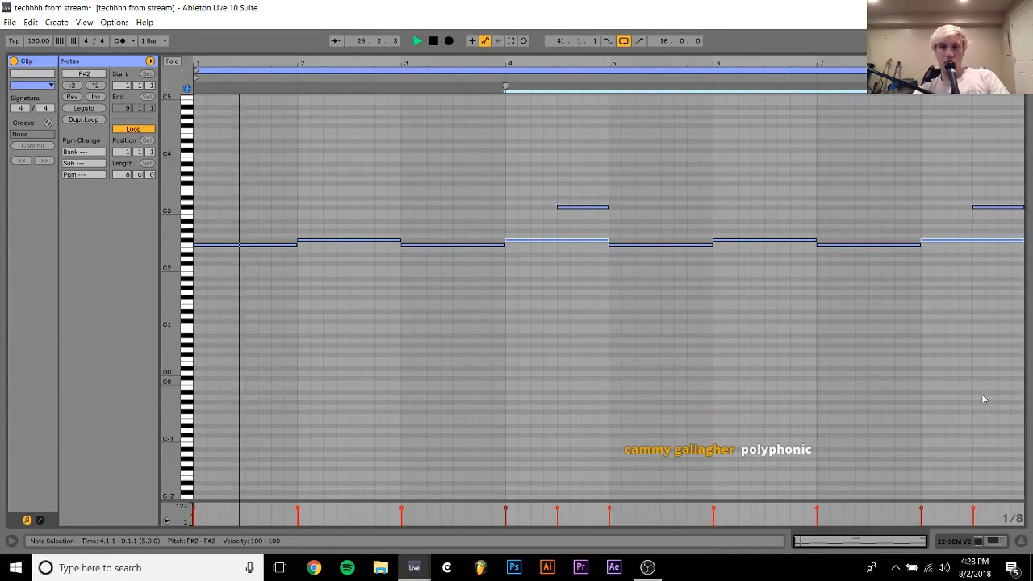
click(992, 543)
click(571, 228)
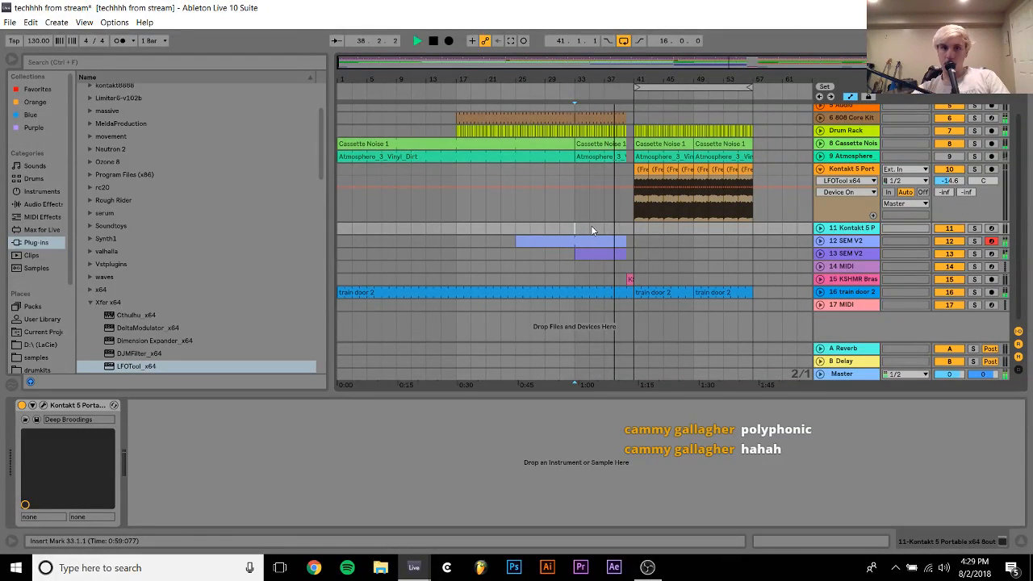
click(591, 227)
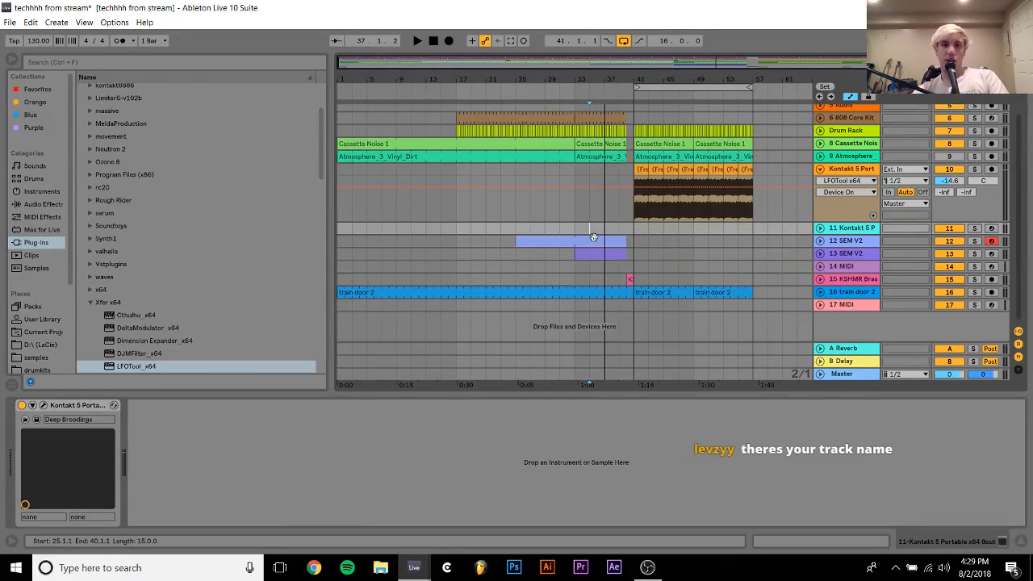
Raise the two C#3 notes in bars 4 and 8 of the SEM V2 clip one octave to C#4
double_click(591, 239)
drag(578, 224, 1024, 143)
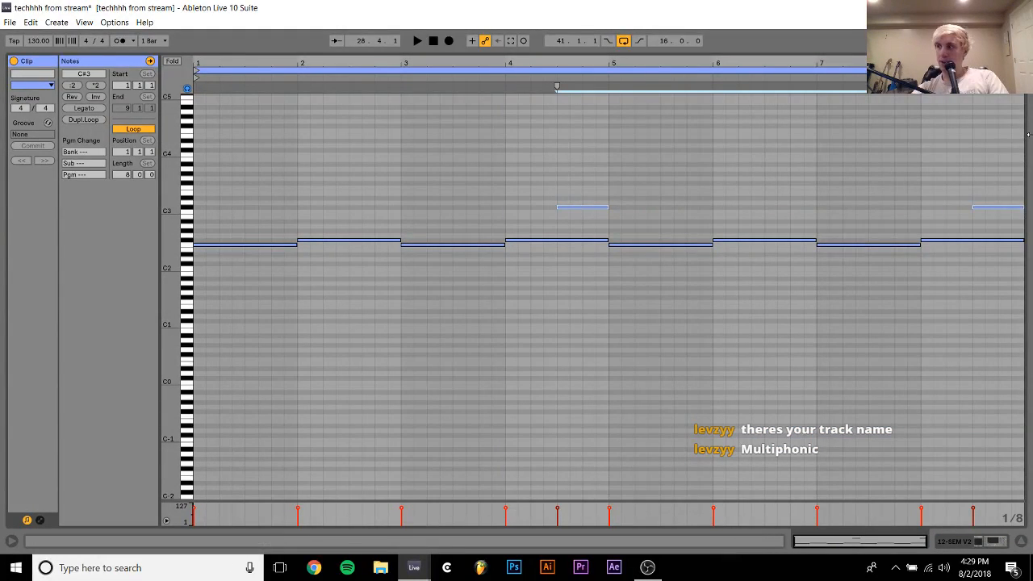
key(shift+Up)
click(987, 548)
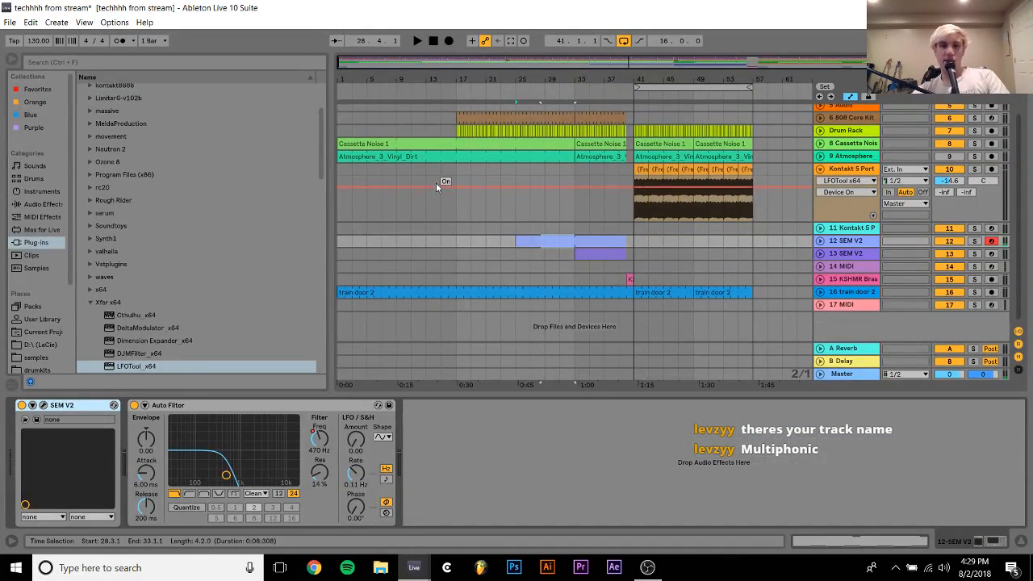
Unfold track 12 in the arrangement and play from bar 35 to hear the raised notes
click(575, 228)
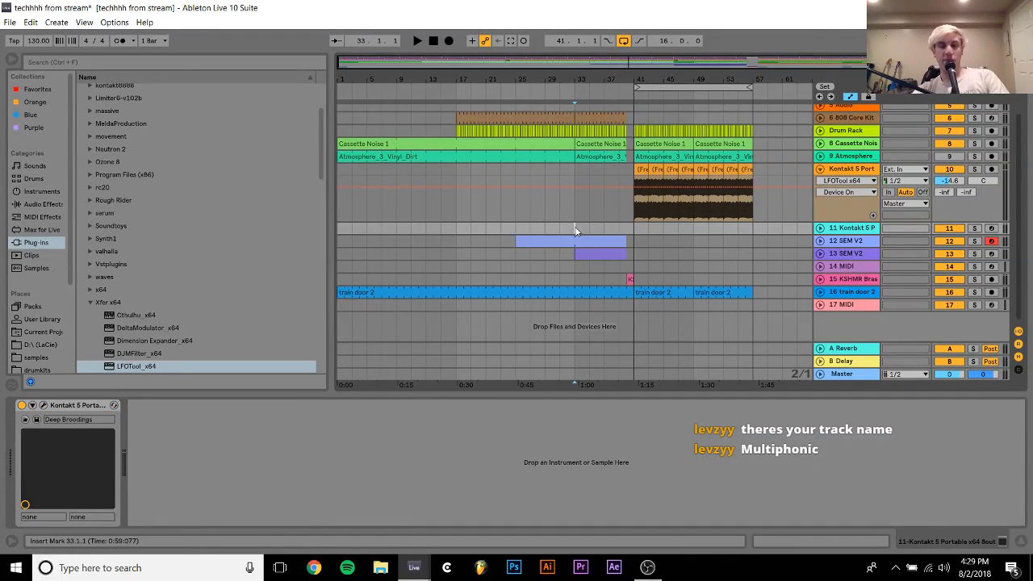
click(820, 241)
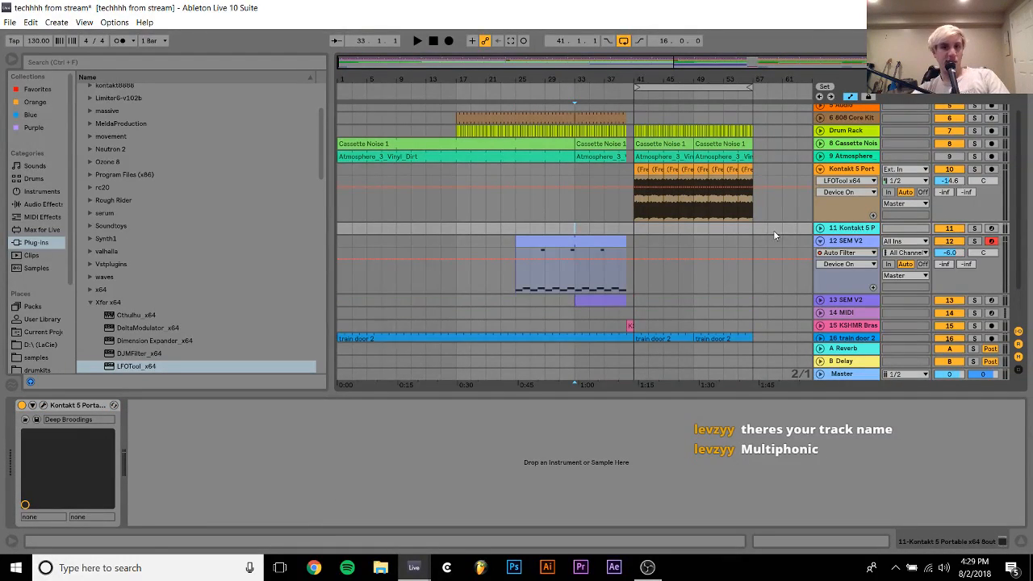
drag(594, 78, 594, 133)
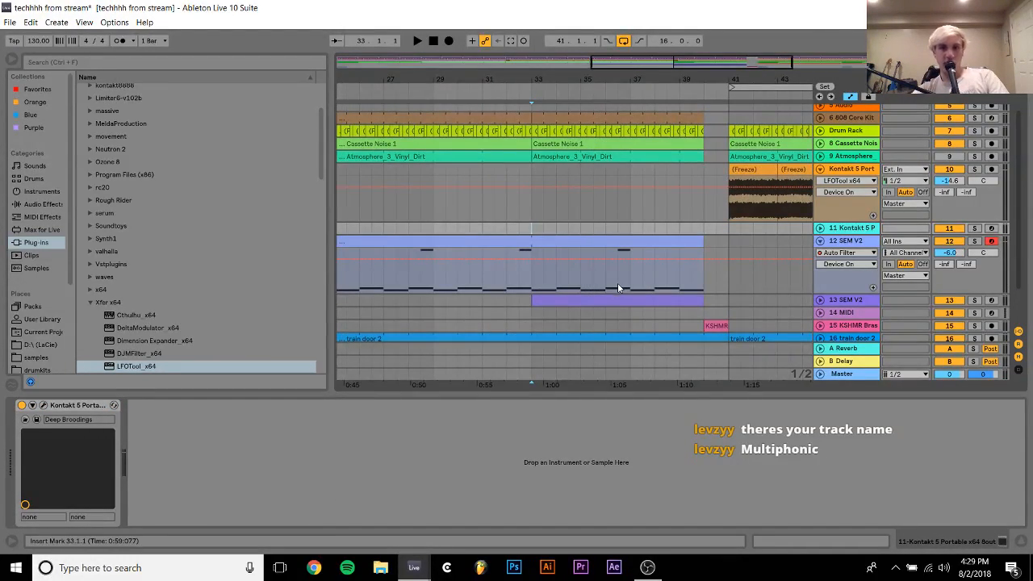
click(580, 278)
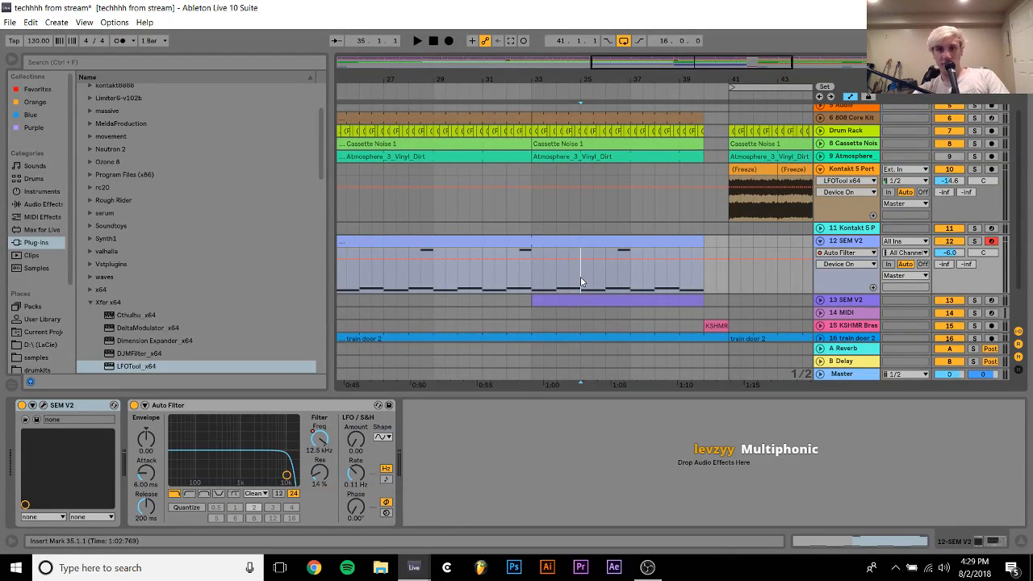
key(space)
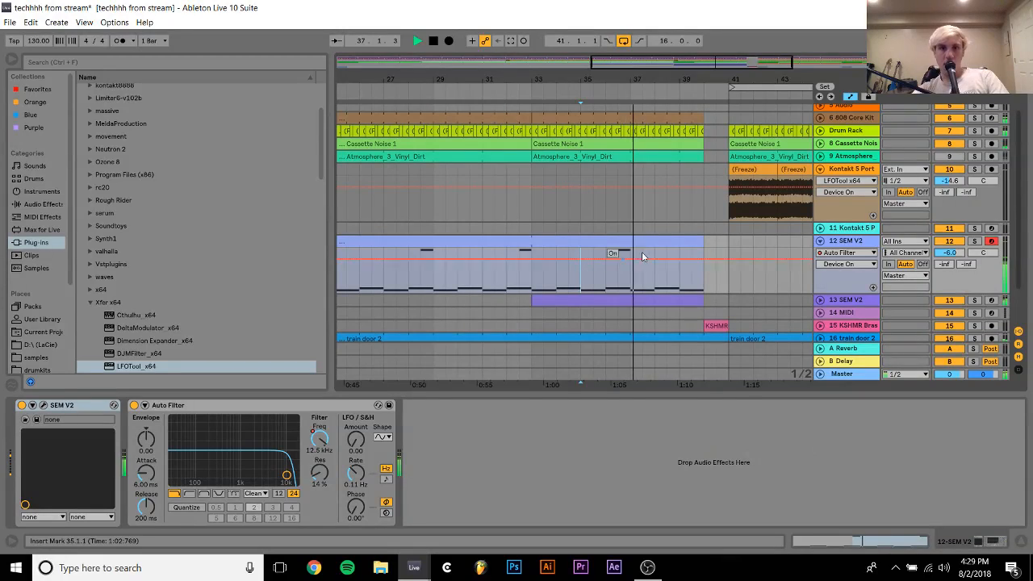
Duplicate the C#4 note from bar 4 of the SEM V2 clip to the start of bar 5 and lower the copy to F3
double_click(674, 242)
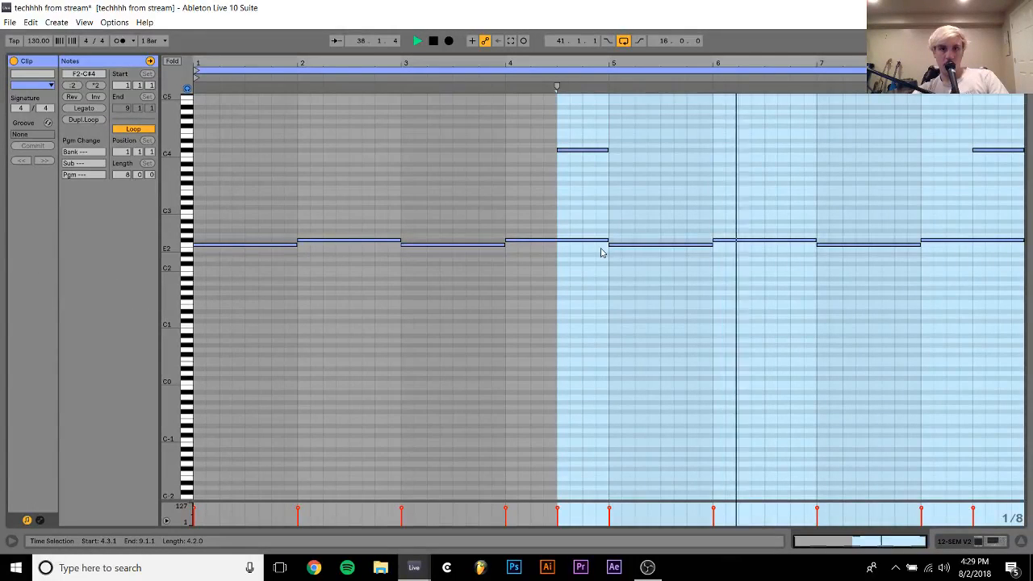
key(space)
drag(600, 219, 584, 104)
key(ctrl+d)
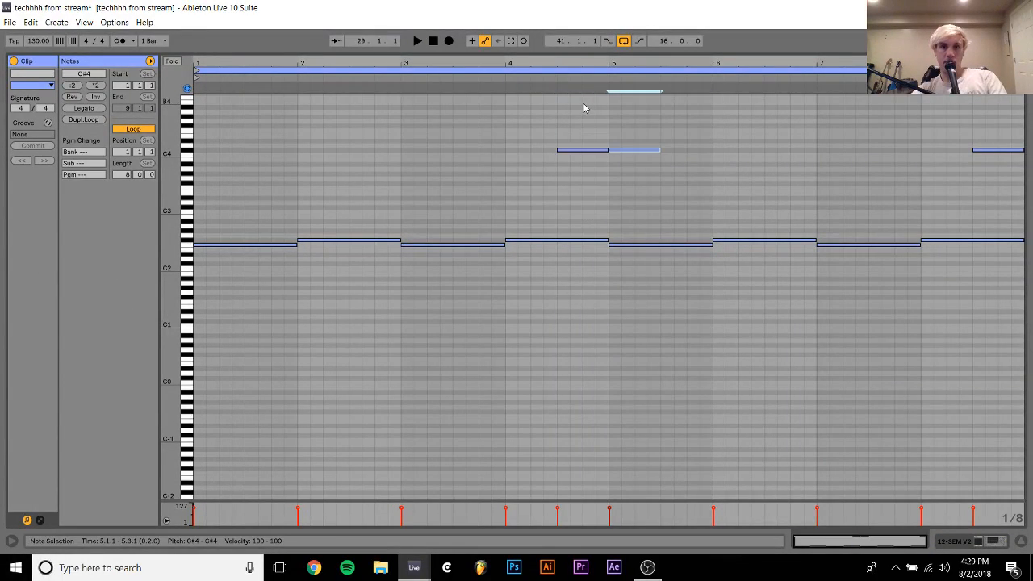
key(Down)
key(Down)
key(Down)
key(Down)
key(Down)
key(Down)
key(Down)
key(Down)
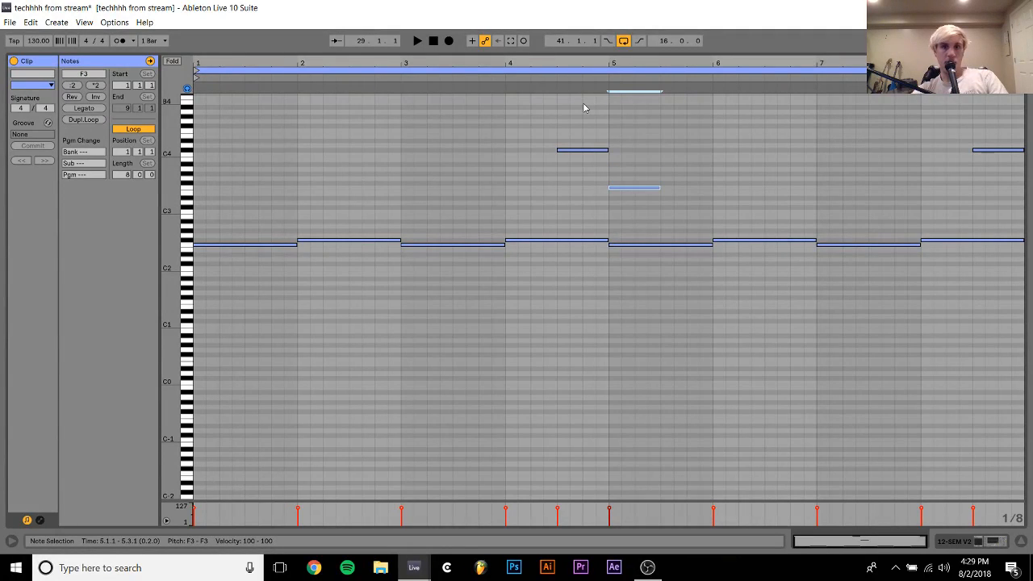
Lengthen the F3 note in bar 5 to one full bar and play back the SEM V2 part
key(shift+Right)
key(shift+Right)
key(shift+Right)
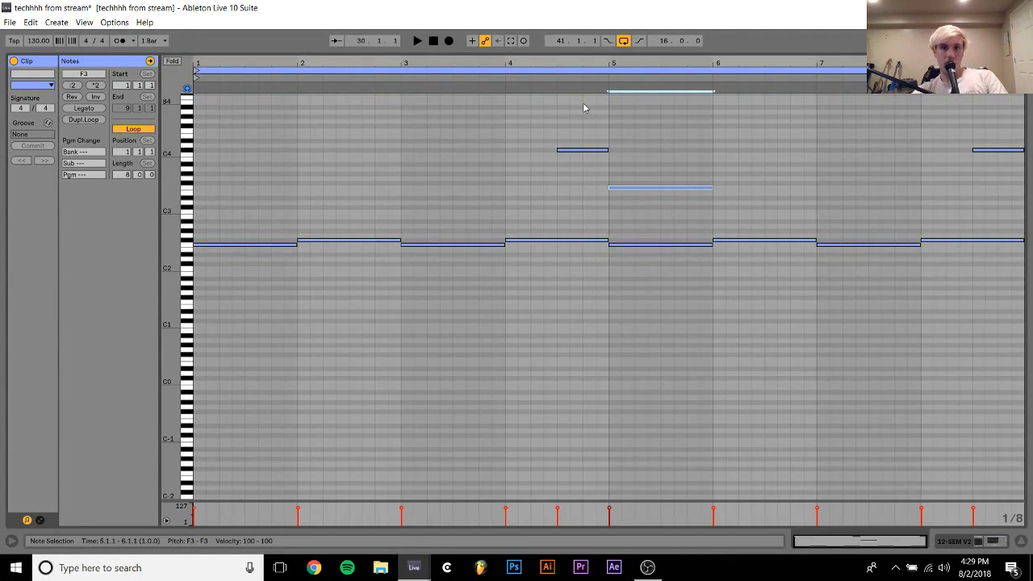
key(space)
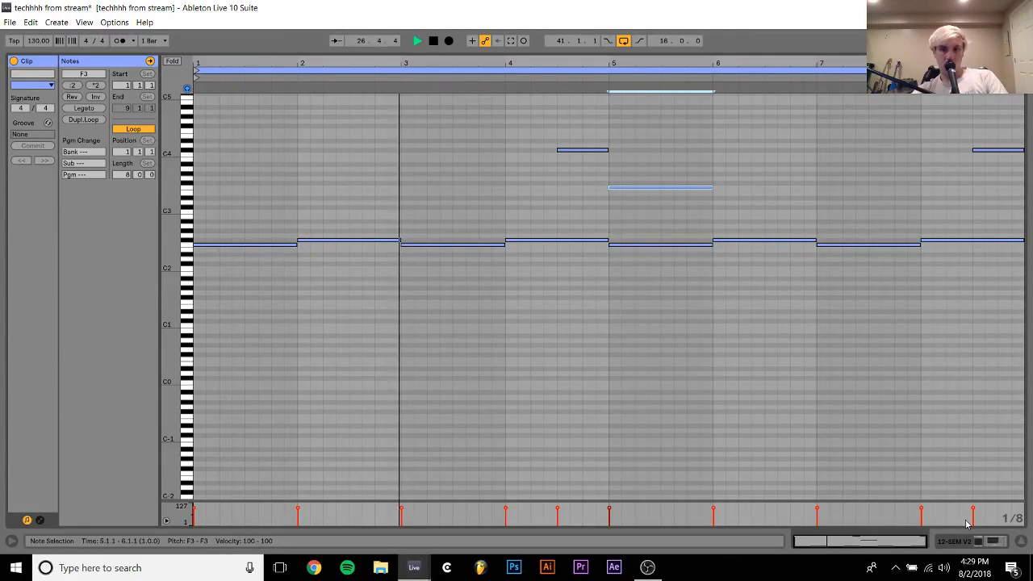
Play the arrangement from bar 33 into the drop at bar 41 to hear the SEM V2 part in context
key(Tab)
click(532, 281)
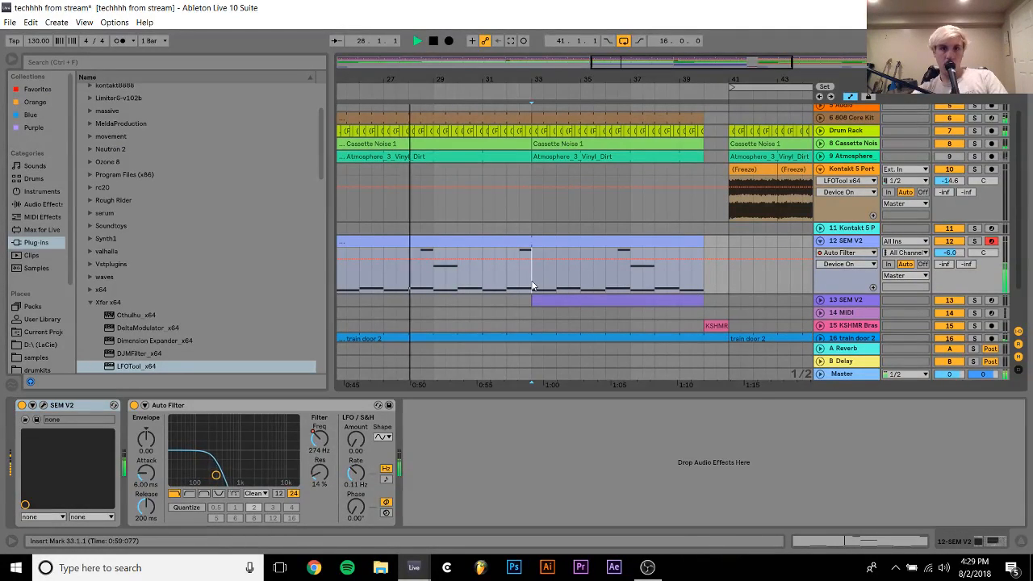
key(space)
key(space)
scroll(532, 281, right, 3)
scroll(532, 281, up, 1)
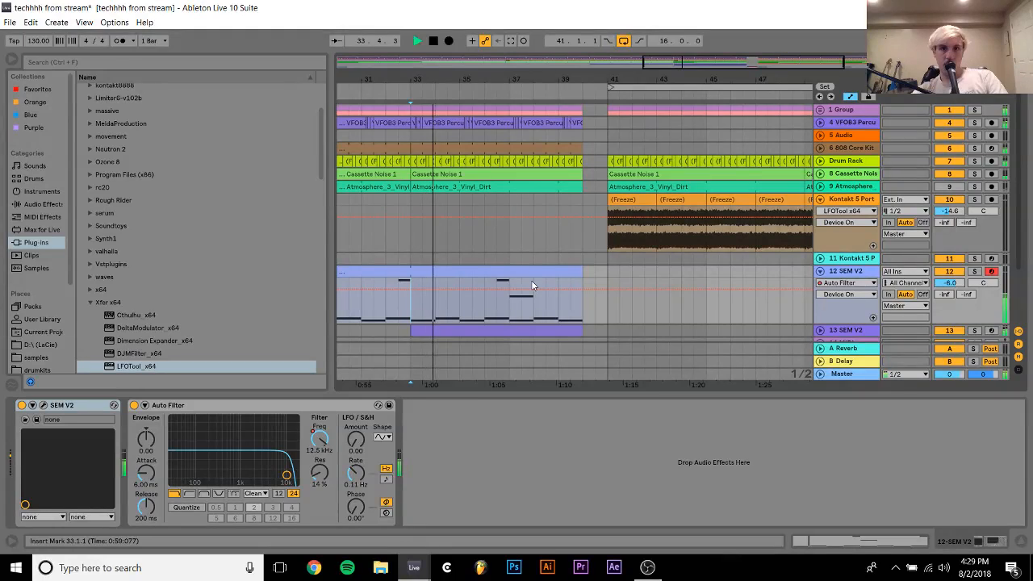
drag(417, 136, 798, 134)
key(ctrl+d)
key(space)
key(space)
key(space)
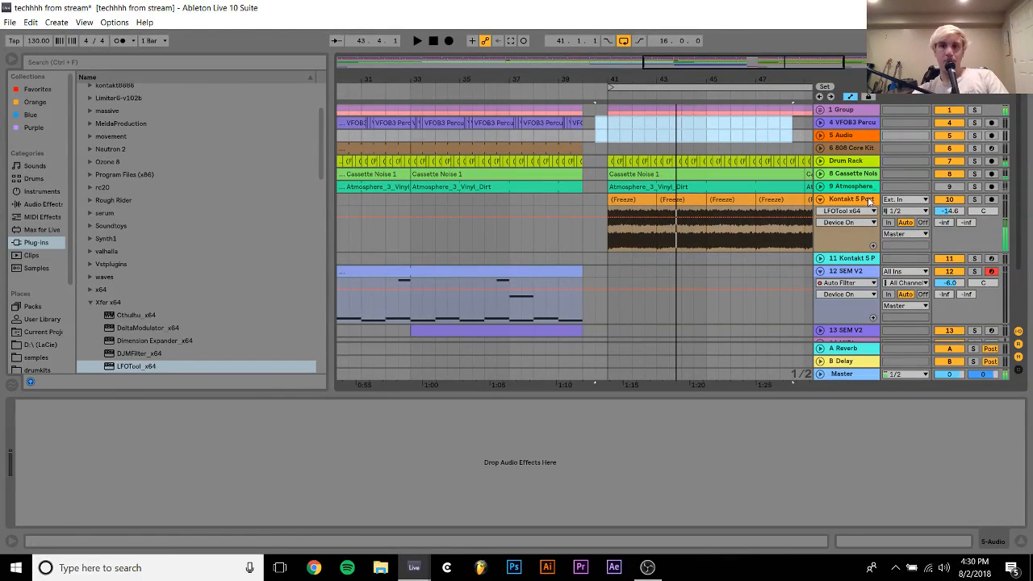
Delete the frozen Kontakt track 10 and insert a new MIDI track in its place
click(851, 201)
key(Delete)
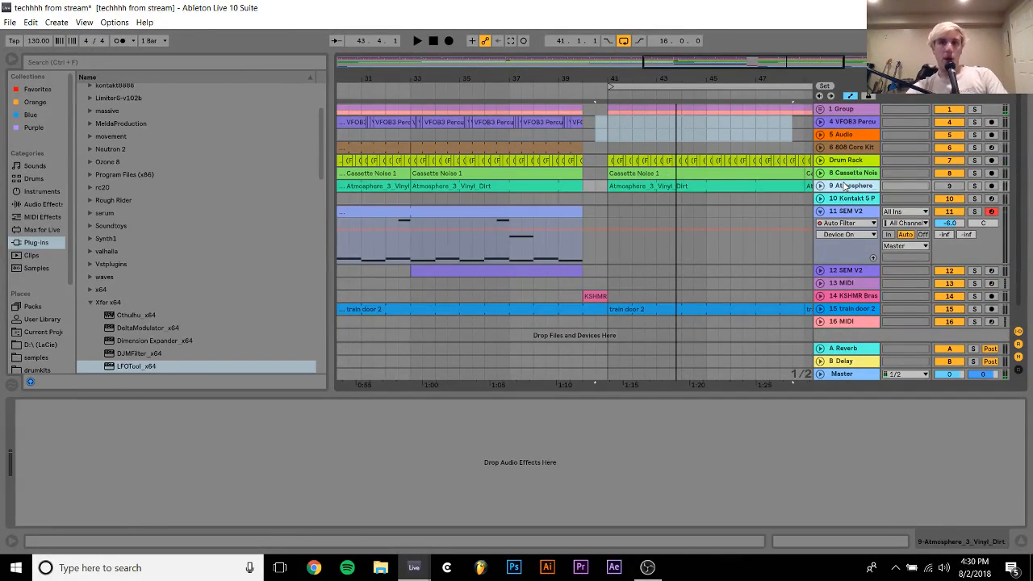
key(ctrl+shift+t)
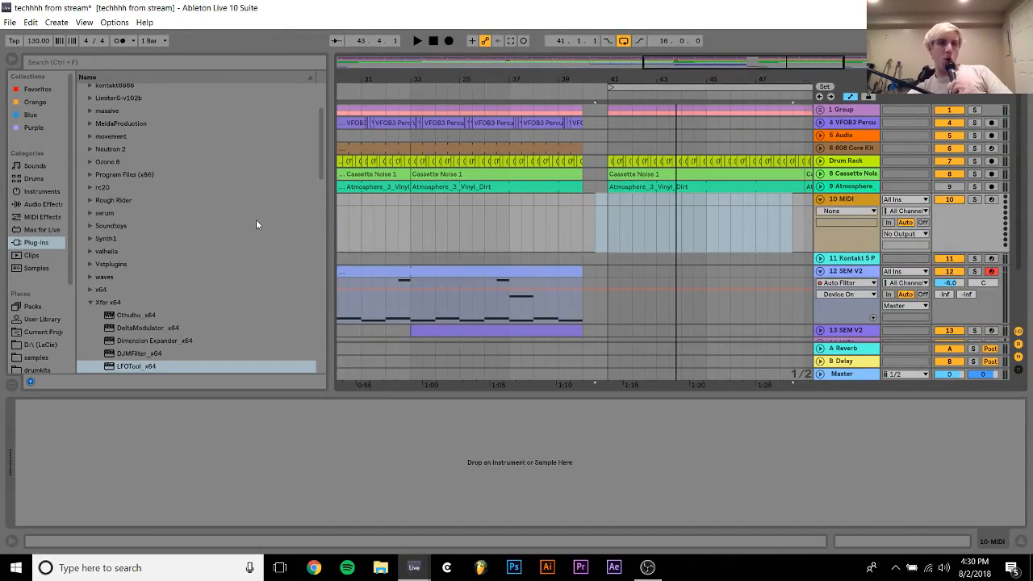
Browse the samples folder, looking over the tech house and techno packs for a replacement sound
click(40, 360)
scroll(158, 255, up, 10)
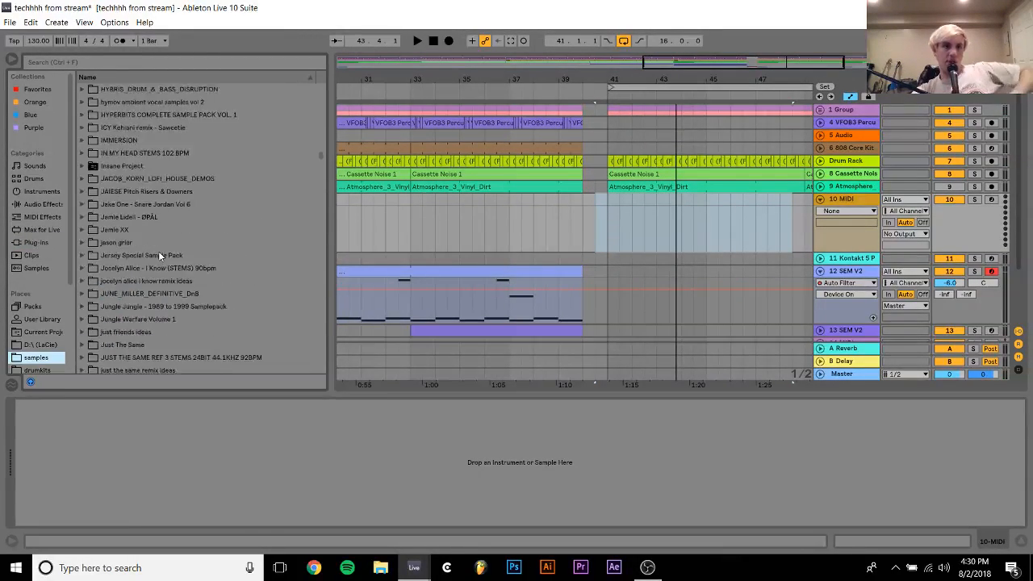
scroll(159, 255, down, 20)
scroll(159, 255, down, 20)
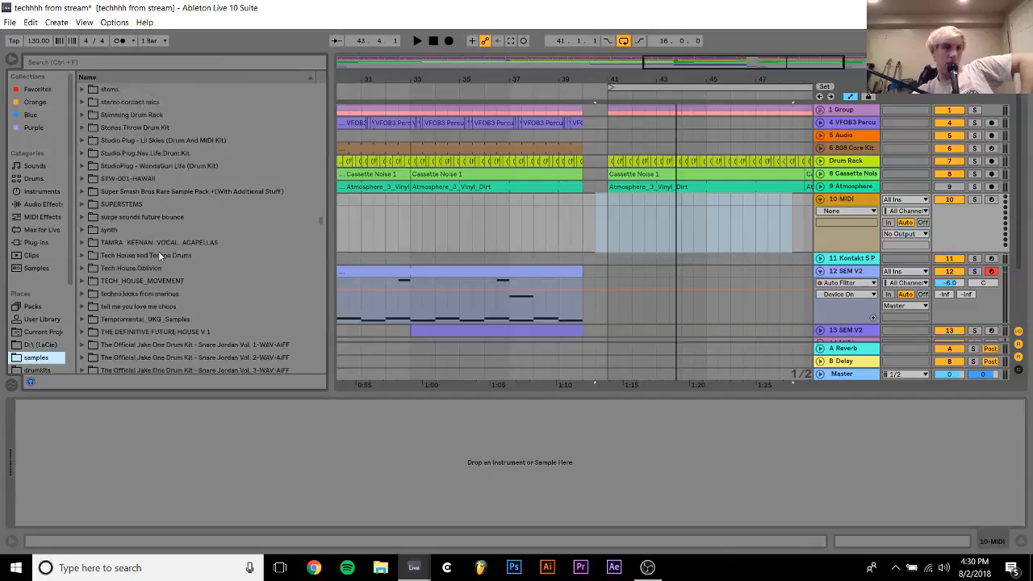
scroll(159, 255, down, 3)
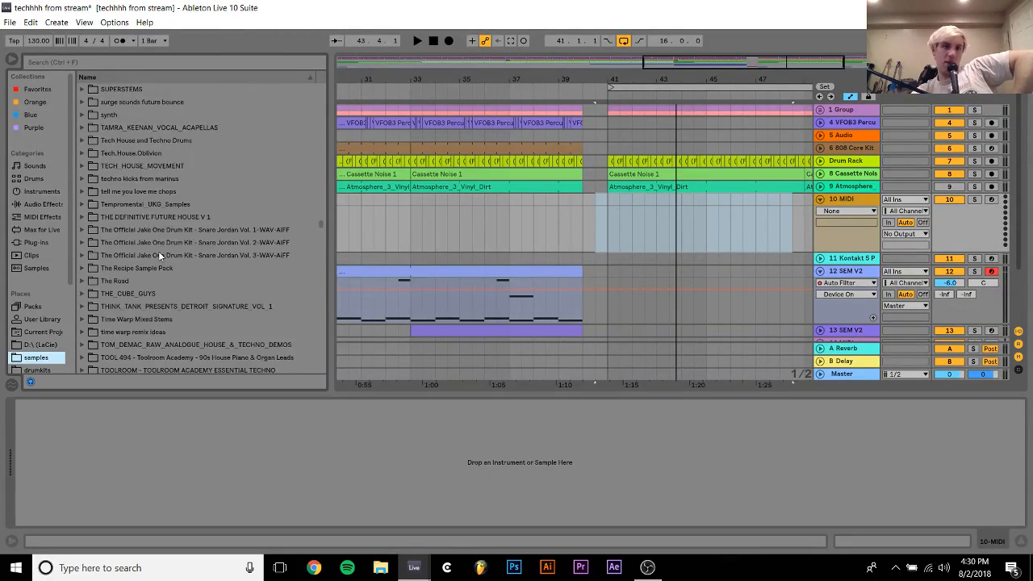
click(159, 255)
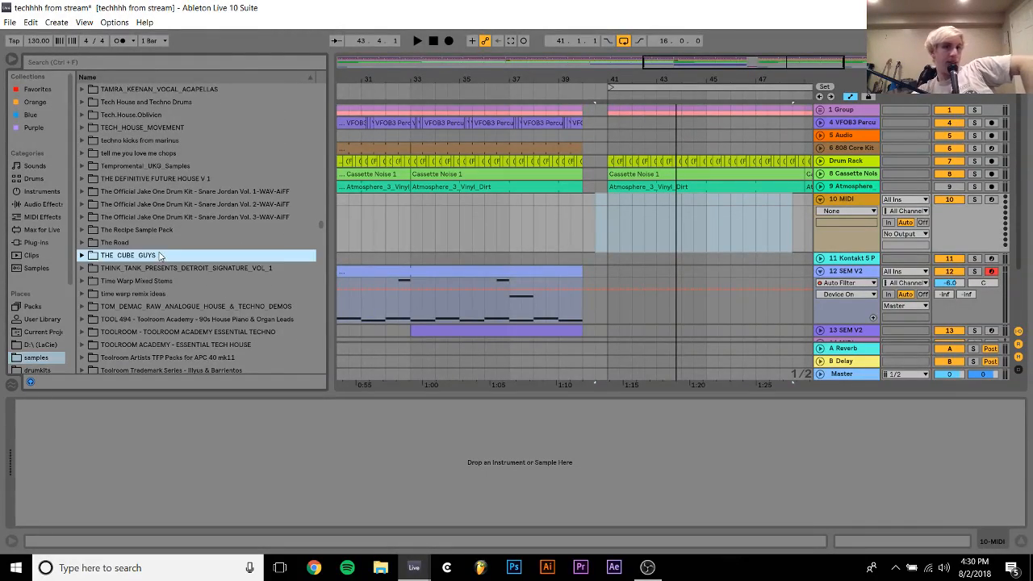
key(Up)
key(Up)
key(Up)
key(Up)
key(Up)
key(Up)
key(Up)
key(Up)
key(Up)
key(Up)
key(Up)
key(Up)
key(Up)
key(Up)
key(Up)
key(Up)
key(Up)
key(Up)
key(Up)
key(Up)
key(Up)
key(Up)
key(Up)
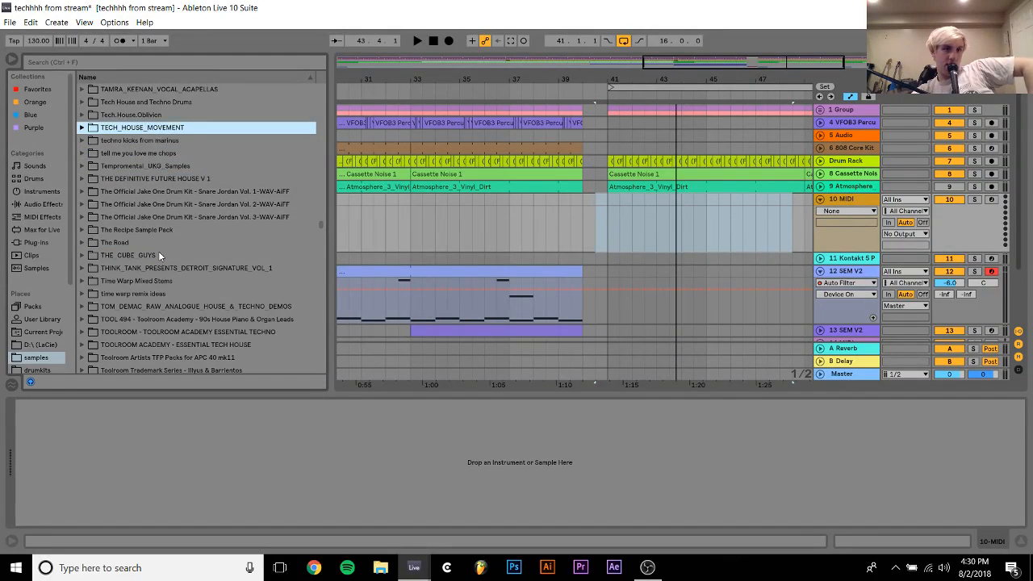
key(Down)
key(Down)
key(Down)
key(Down)
key(Down)
key(Down)
key(Down)
key(Down)
key(Down)
key(Down)
key(Down)
key(Down)
key(Down)
key(Down)
key(Down)
key(Down)
key(Down)
key(Down)
key(Down)
key(Down)
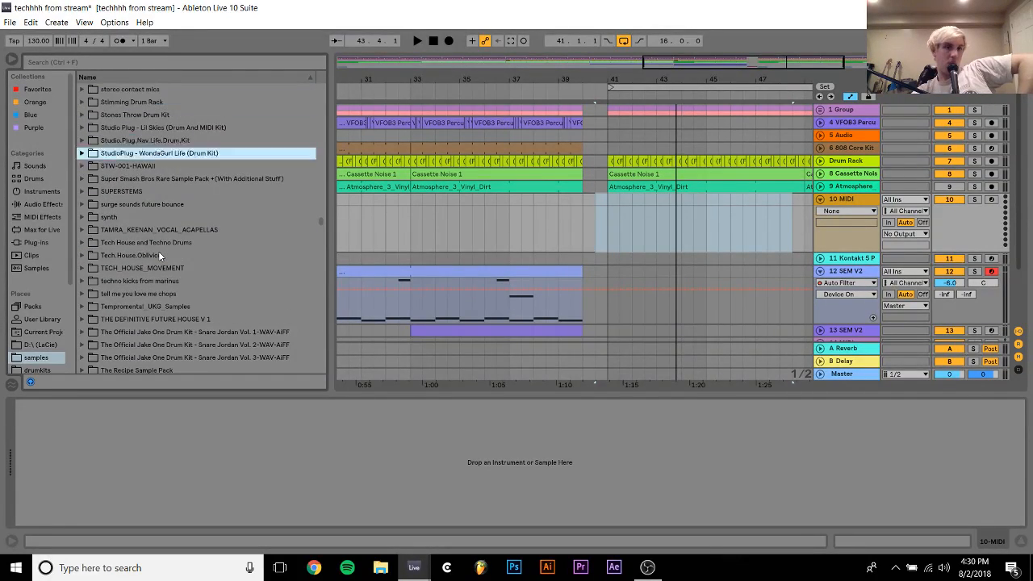
key(Down)
key(Down)
key(Down)
key(Down)
key(Down)
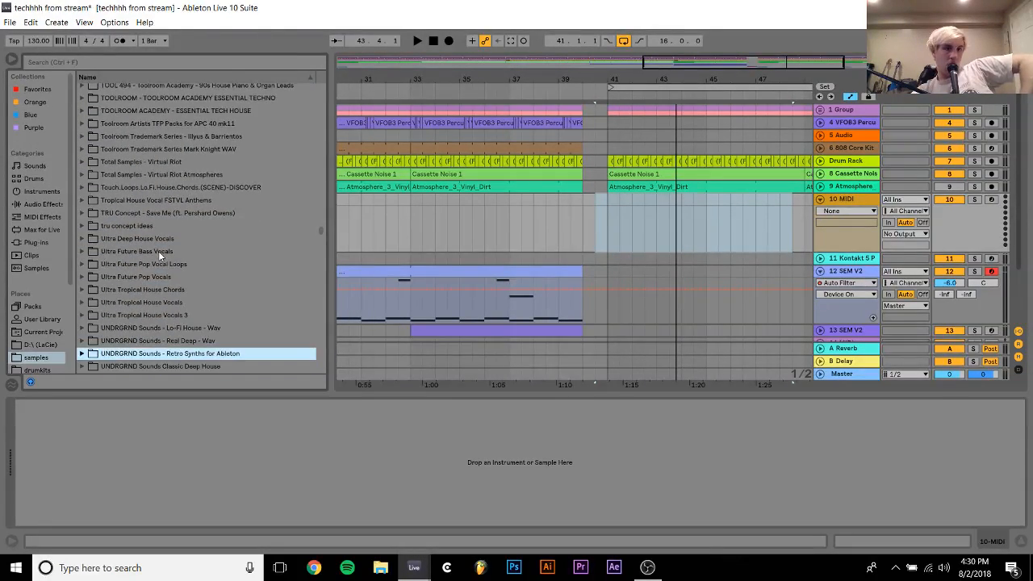
Look through the Ultra and Vengeance packs in the samples folder for a suitable sound source
key(Up)
key(Up)
key(Up)
key(Up)
key(Up)
key(Up)
key(Up)
key(Down)
key(Down)
key(Down)
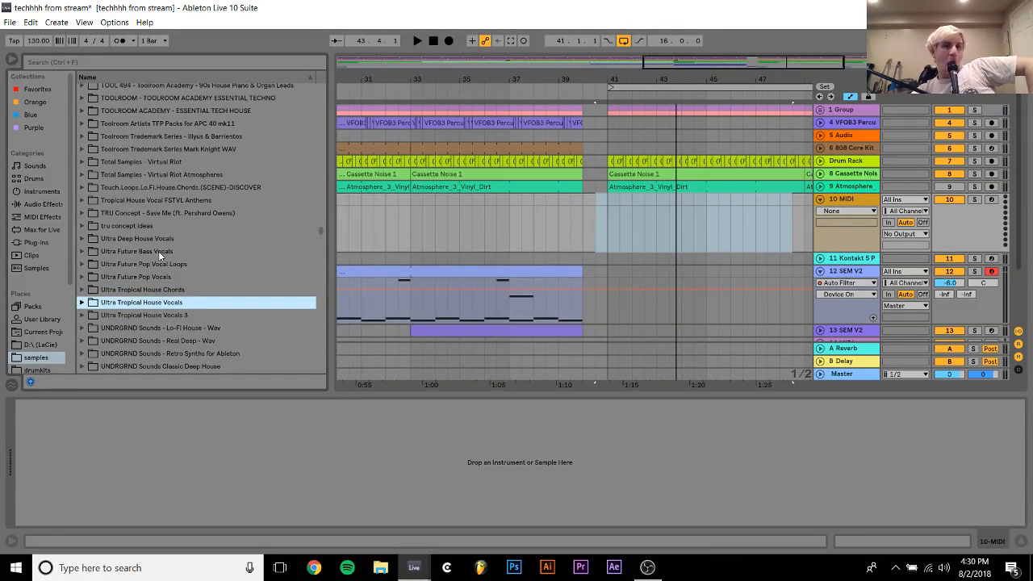
key(Up)
key(Down)
key(Down)
key(Down)
key(Down)
key(Down)
key(Up)
key(Up)
key(Up)
key(Up)
key(Up)
key(Up)
key(Up)
key(Up)
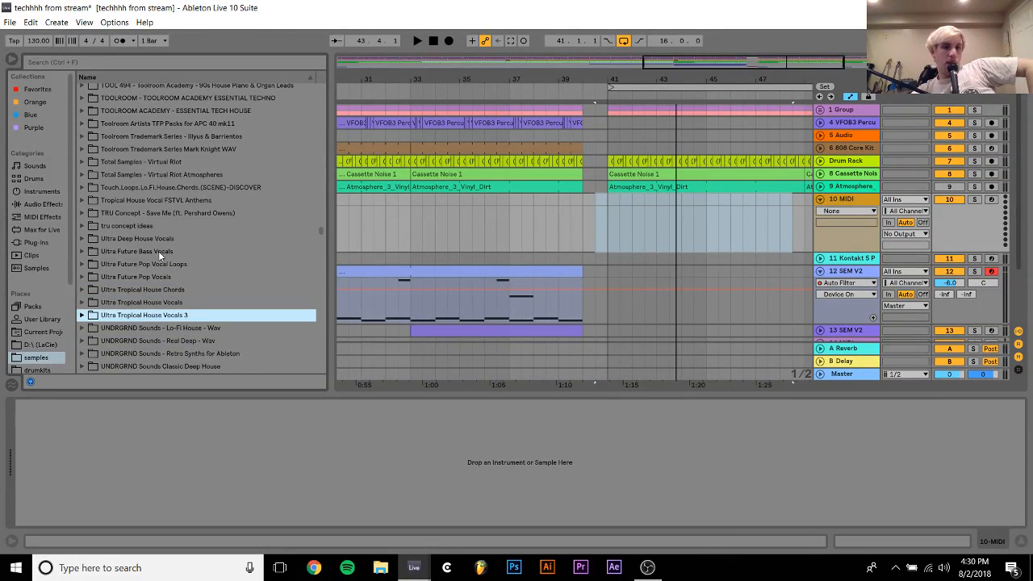
key(Down)
key(Down)
key(Down)
key(Down)
key(Down)
key(Down)
key(Down)
key(Down)
key(Down)
key(Down)
key(Down)
key(Down)
key(Down)
key(Down)
key(Down)
key(Down)
key(Down)
key(Down)
key(Down)
key(Down)
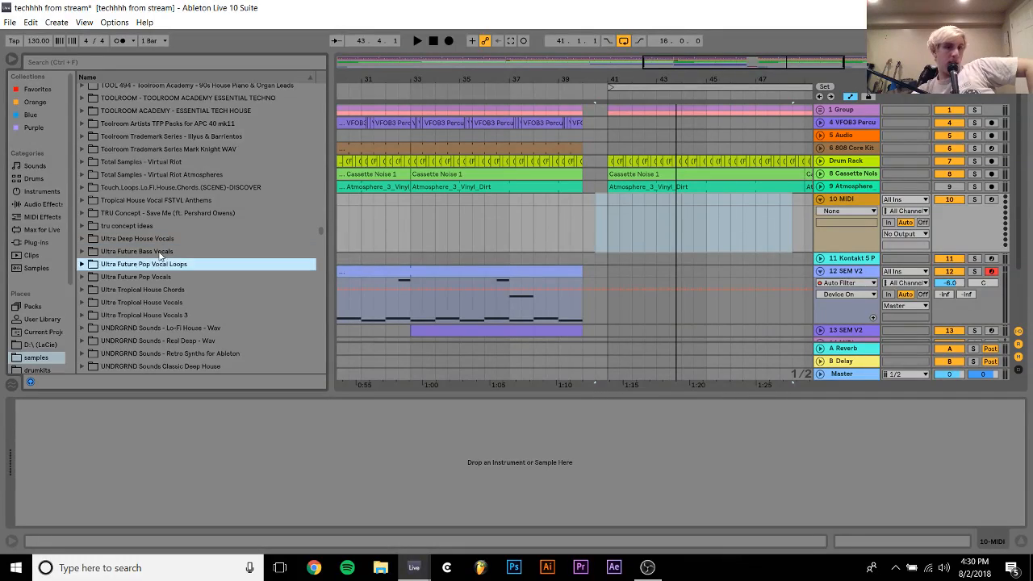
key(Down)
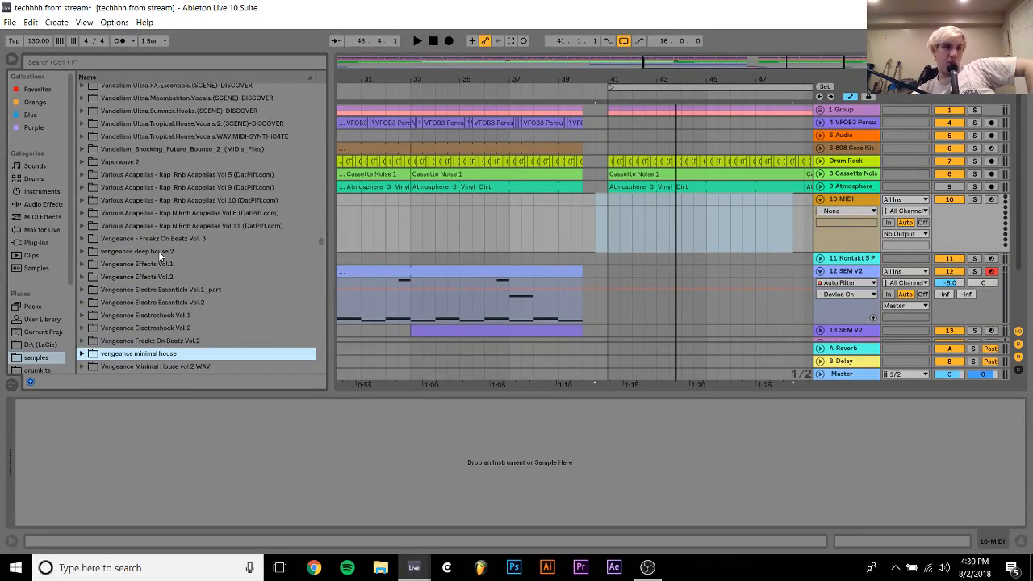
key(Up)
key(Up)
key(Up)
key(Up)
key(Down)
key(Down)
key(Down)
key(Down)
key(Down)
key(Down)
key(Up)
key(Up)
key(Up)
key(Up)
key(Up)
key(Up)
key(Up)
key(Up)
key(Up)
key(Up)
key(Up)
key(Up)
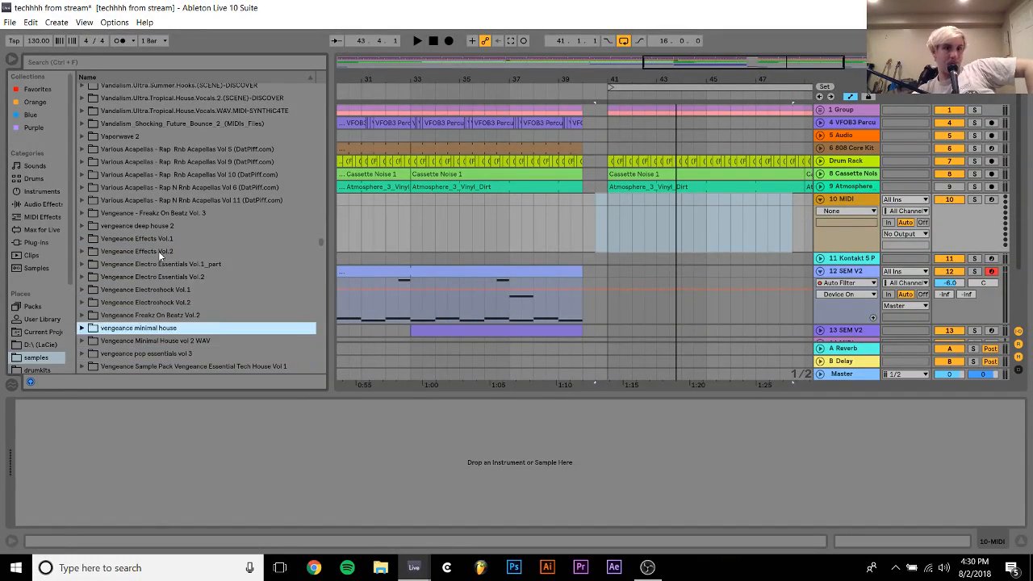
Expand Vengeance - Freakz On Beatz Vol. 3 down to VFOB3 Synth Loops 125BPM and audition VFOB3 Synth Loop 01
key(Down)
key(Right)
key(Down)
key(Down)
key(Down)
key(Down)
key(Down)
key(Down)
key(Down)
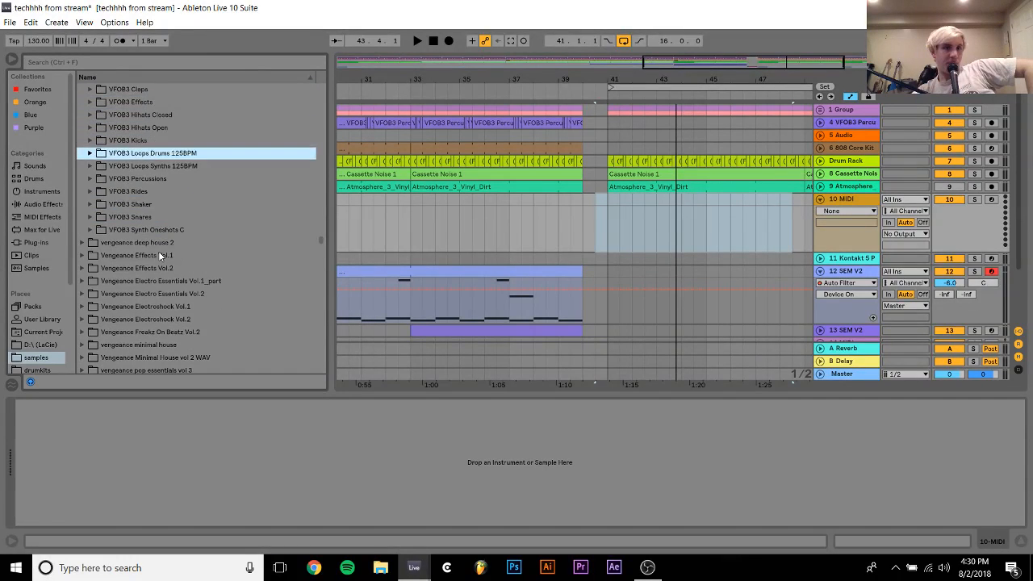
key(Right)
key(Down)
Audition the VFOB3 synth loops from 02 through 09
key(Down)
key(Right)
key(Down)
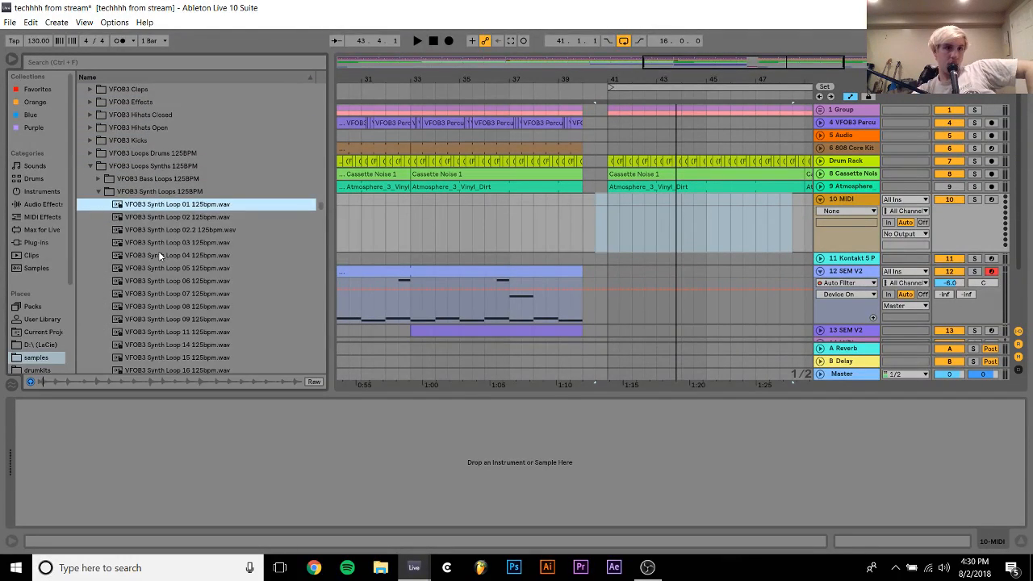
key(Down)
key(Down)
key(Down)
key(Down)
key(Down)
key(Down)
key(Down)
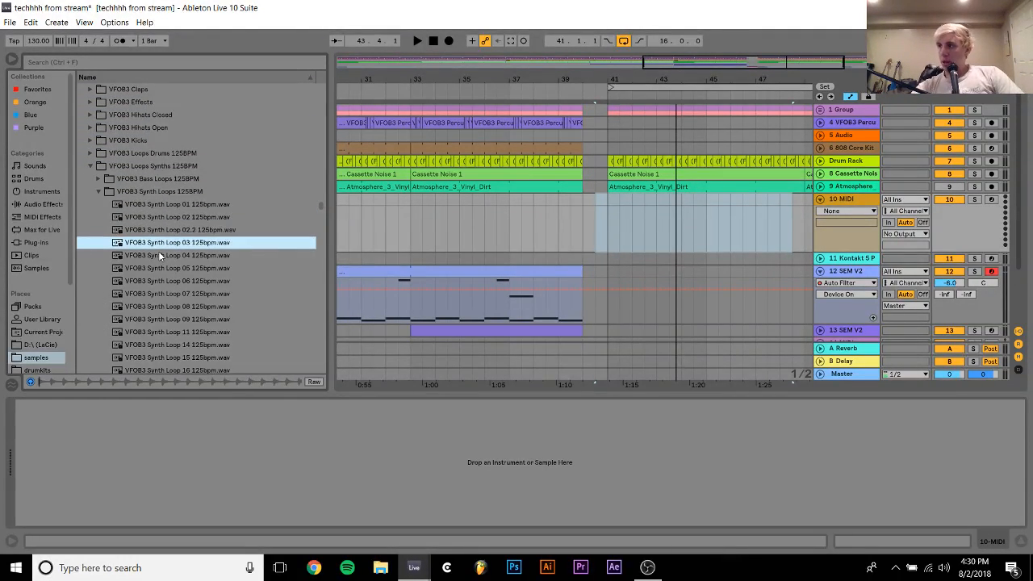
key(Down)
key(Down)
key(Down)
key(Down)
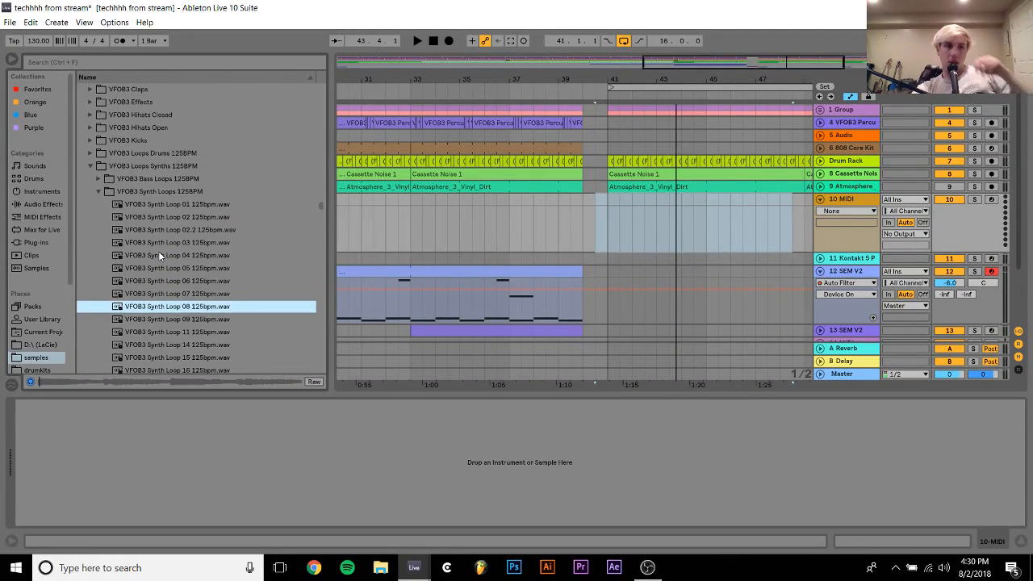
key(Up)
key(Up)
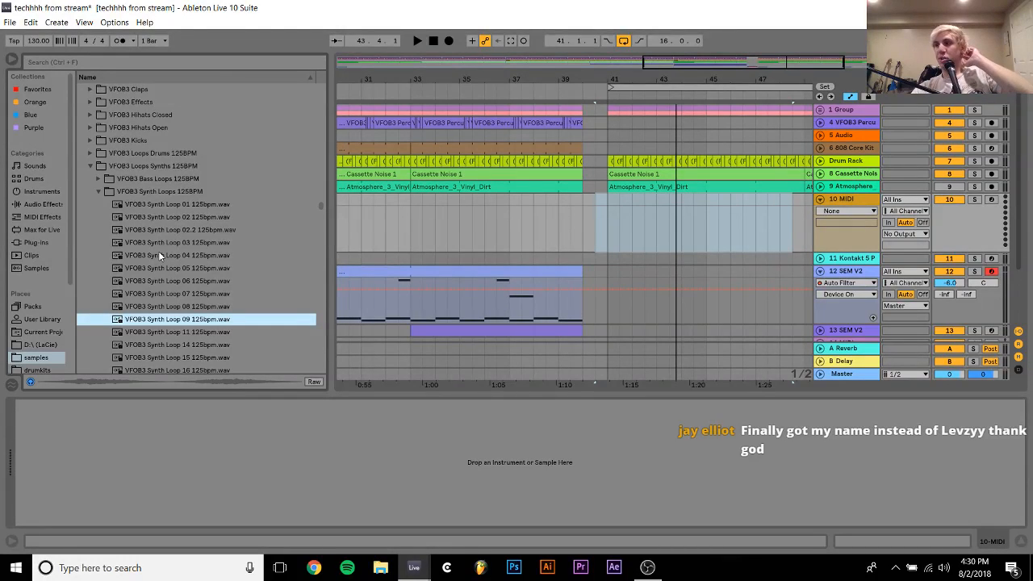
Audition the VFOB3 synth loops from 11 through 20
click(167, 334)
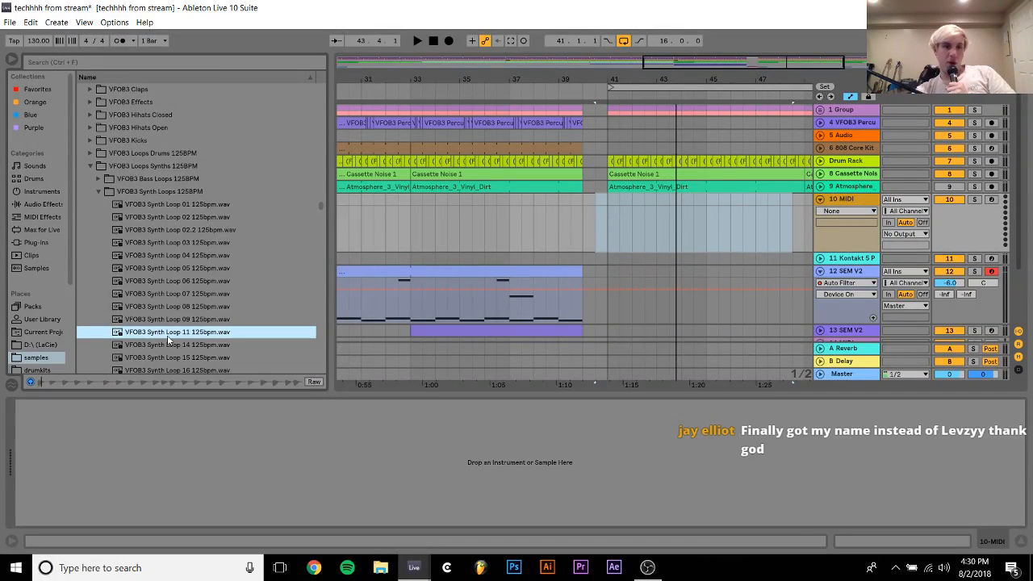
key(Down)
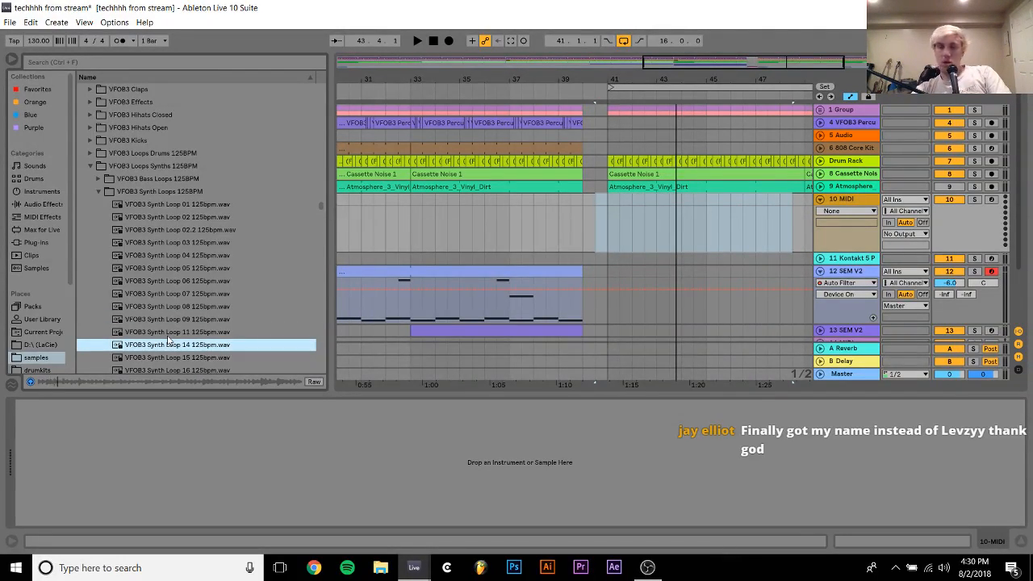
key(Down)
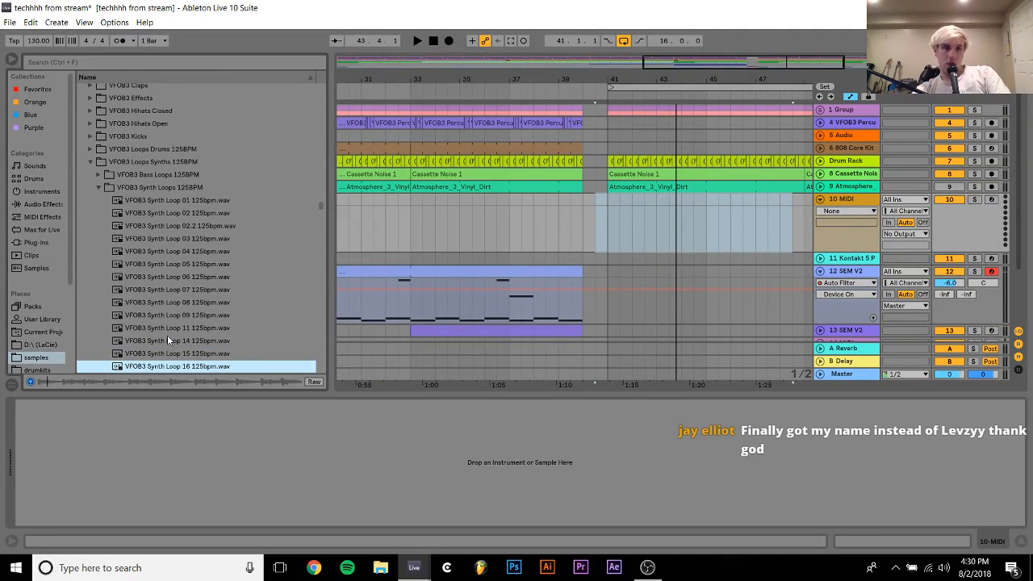
key(Down)
key(Down)
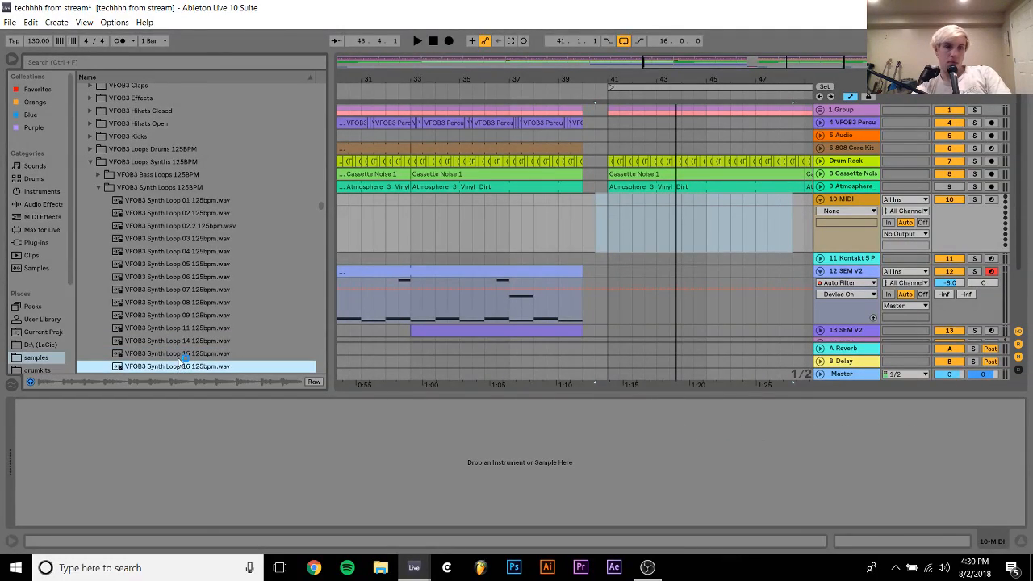
key(Down)
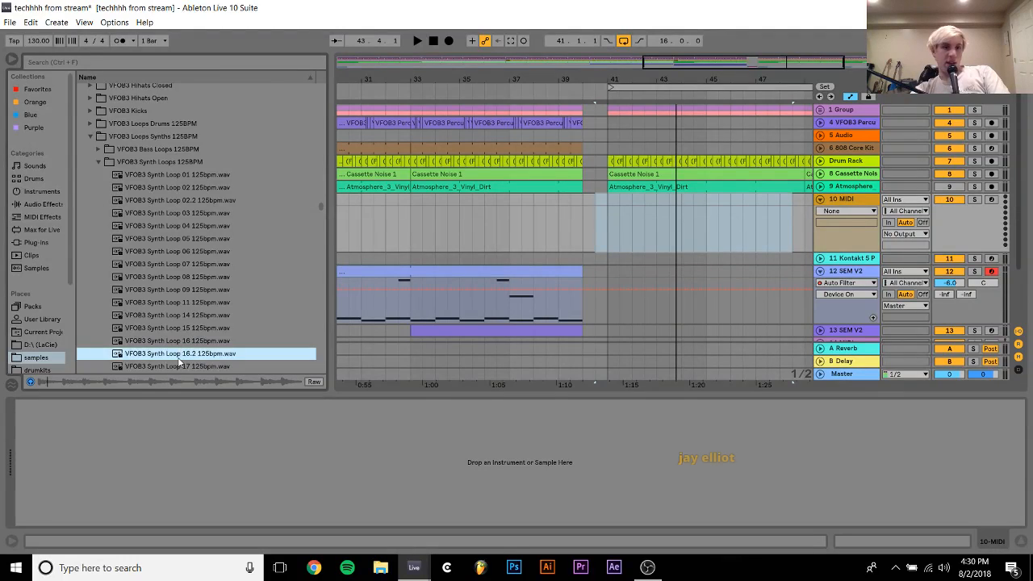
key(Down)
key(Down)
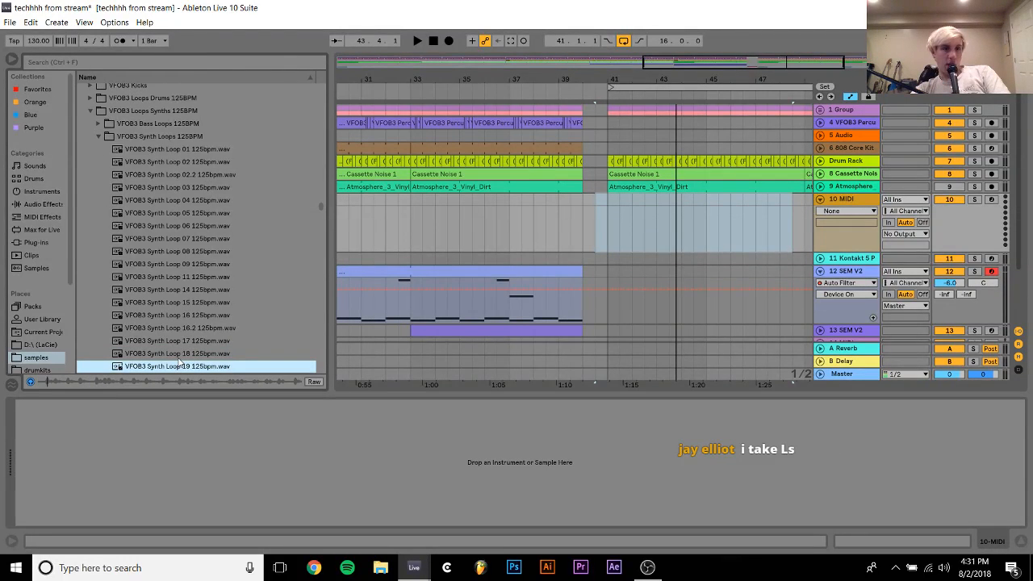
key(Down)
key(Down)
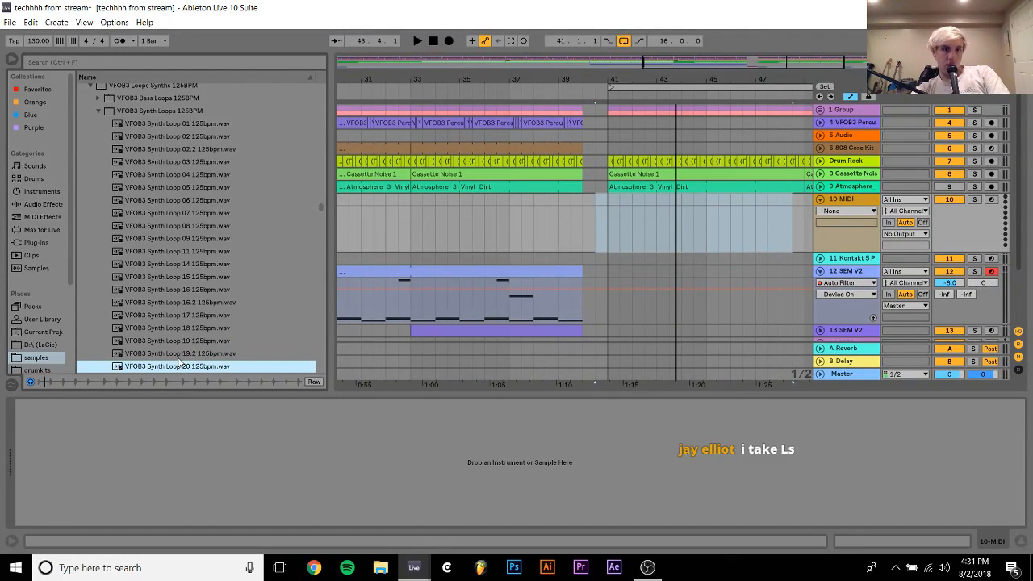
Place VFOB3 Synth Loop 19 on track 10 at bar 41 and lower the track volume to -9.3 dB during playback
key(Up)
key(Up)
drag(156, 345, 605, 236)
click(544, 227)
key(space)
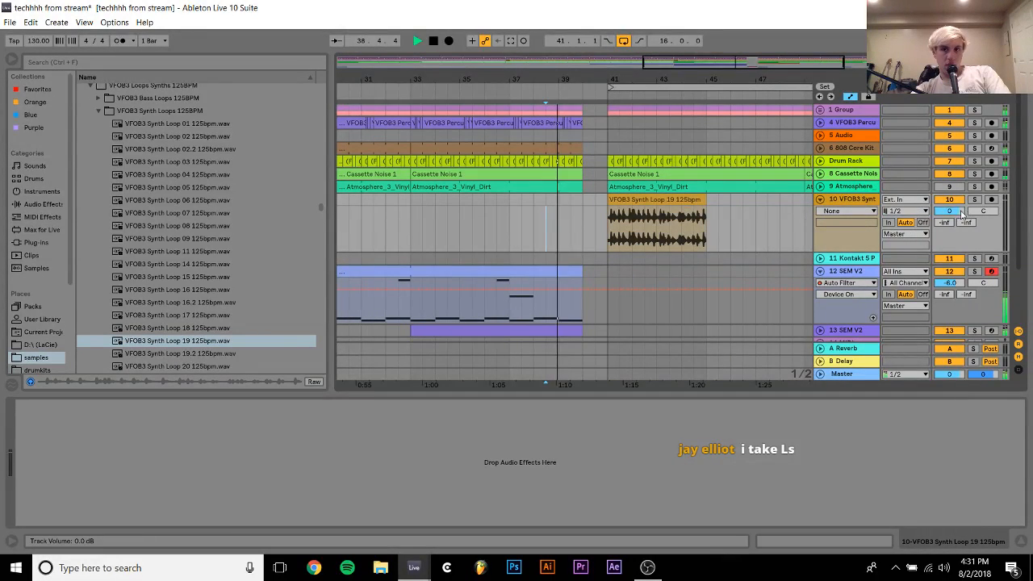
drag(949, 210, 957, 214)
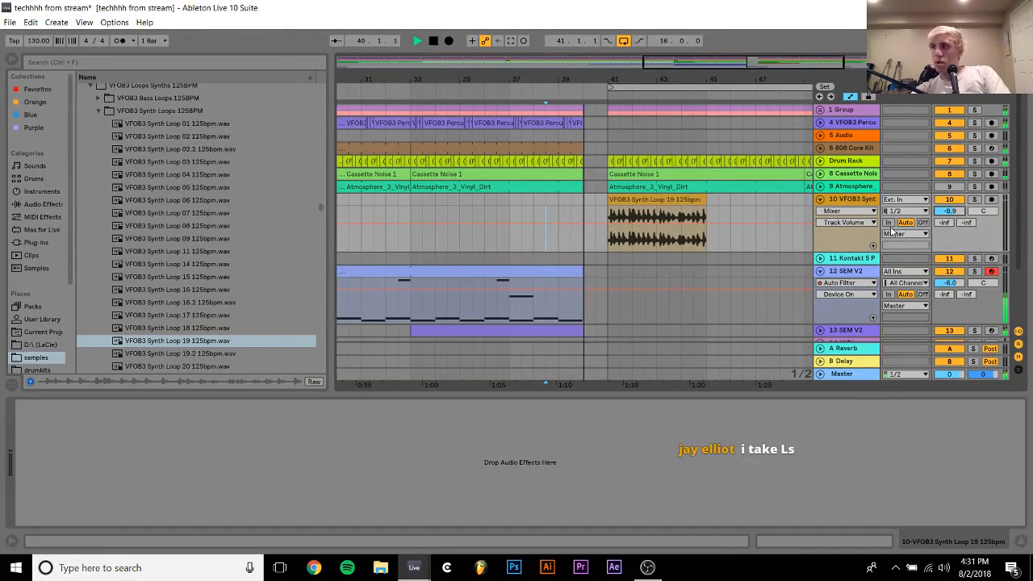
Duplicate the VFOB3 Synth Loop 19 clip until four copies fill bars 41 to 57
click(654, 198)
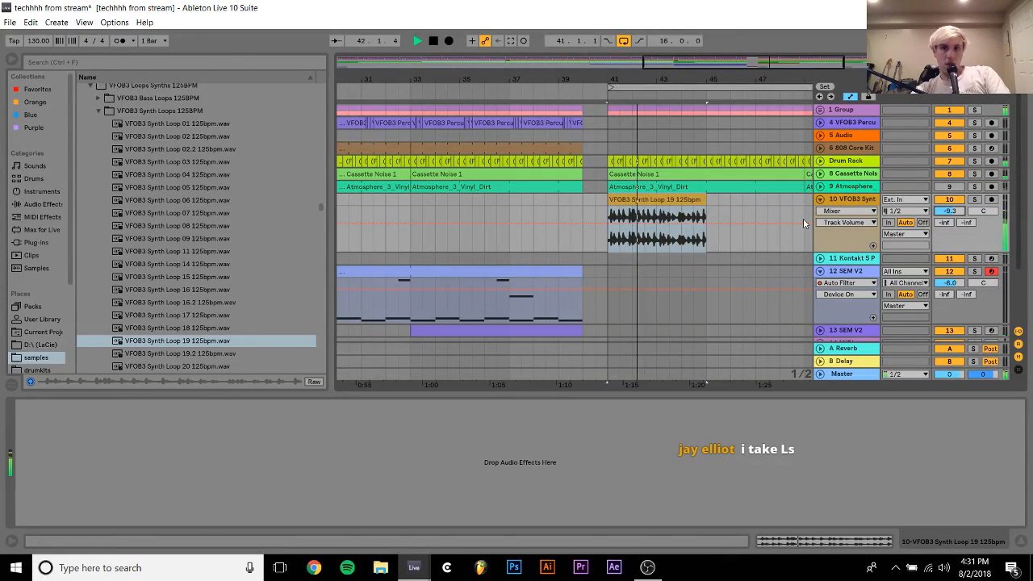
key(ctrl+d)
shift+click(659, 199)
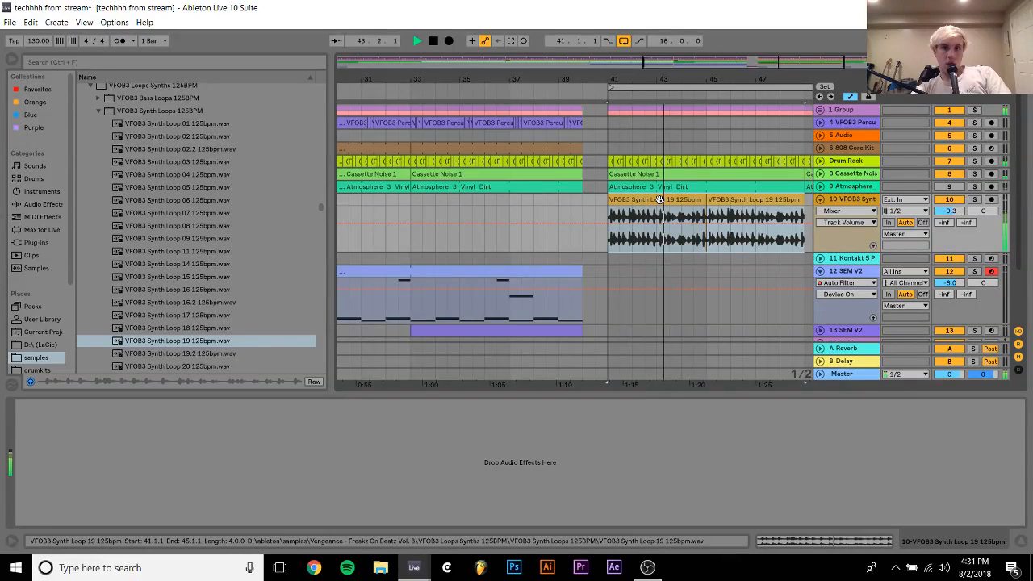
key(ctrl+d)
Solo track 10, listen to the repeated synth loop on its own and stop playback
shift+click(377, 196)
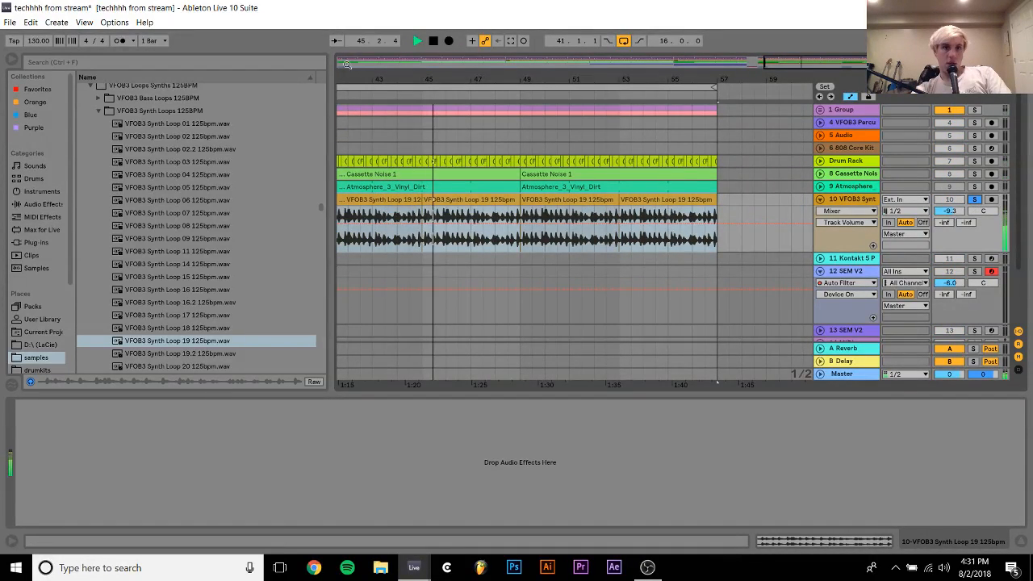
drag(412, 79, 597, 336)
key(space)
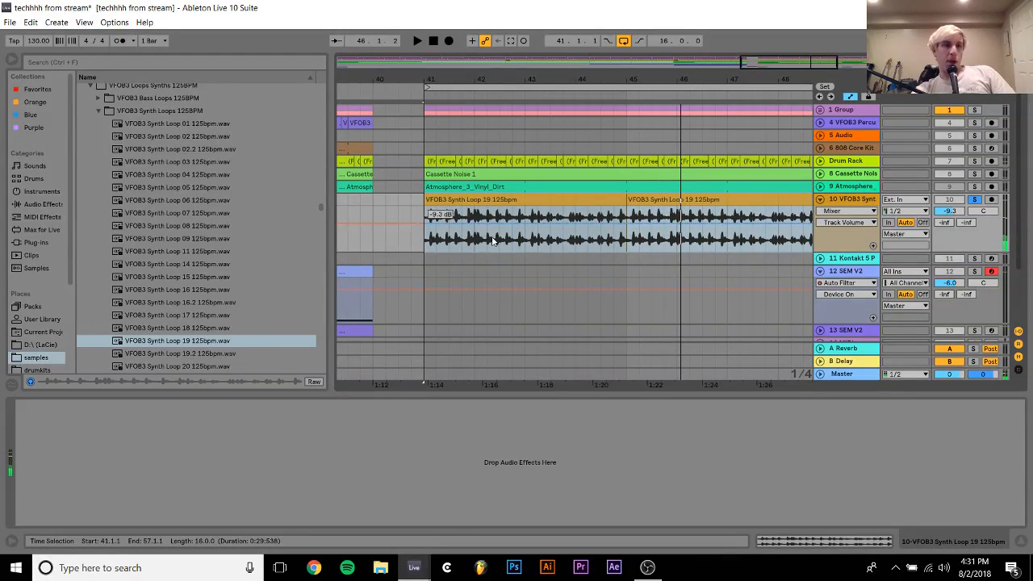
click(37, 243)
scroll(96, 324, down, 6)
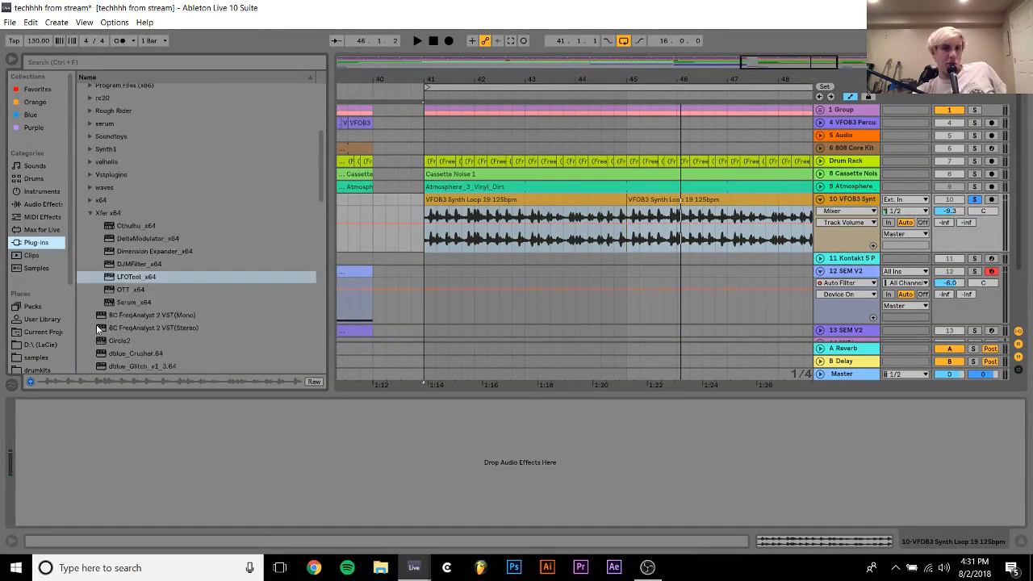
scroll(96, 329, up, 3)
scroll(134, 194, down, 4)
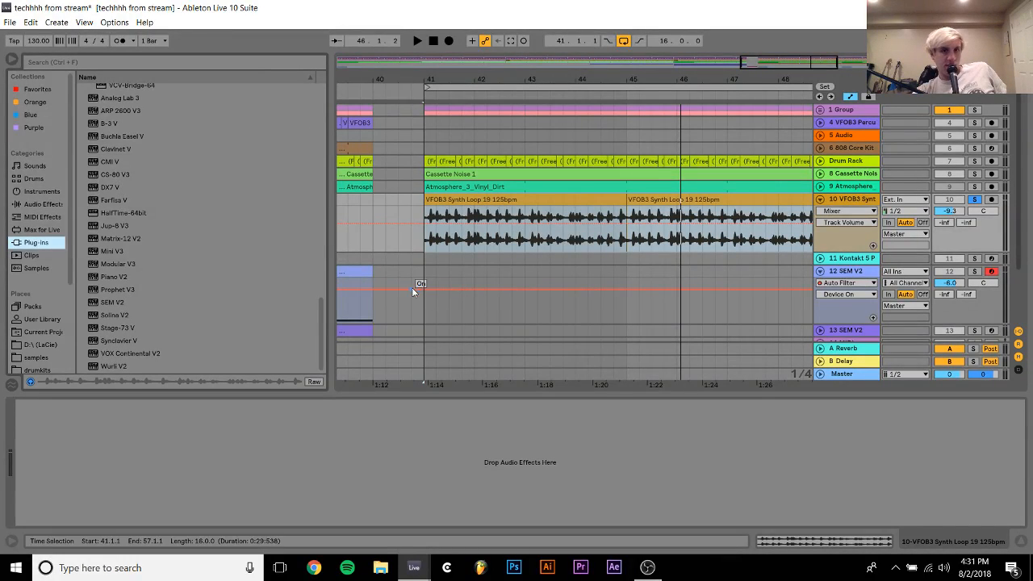
Convert the harmony of the first VFOB3 Synth Loop 19 clip on track 10 to a new MIDI track
click(490, 214)
right_click(490, 208)
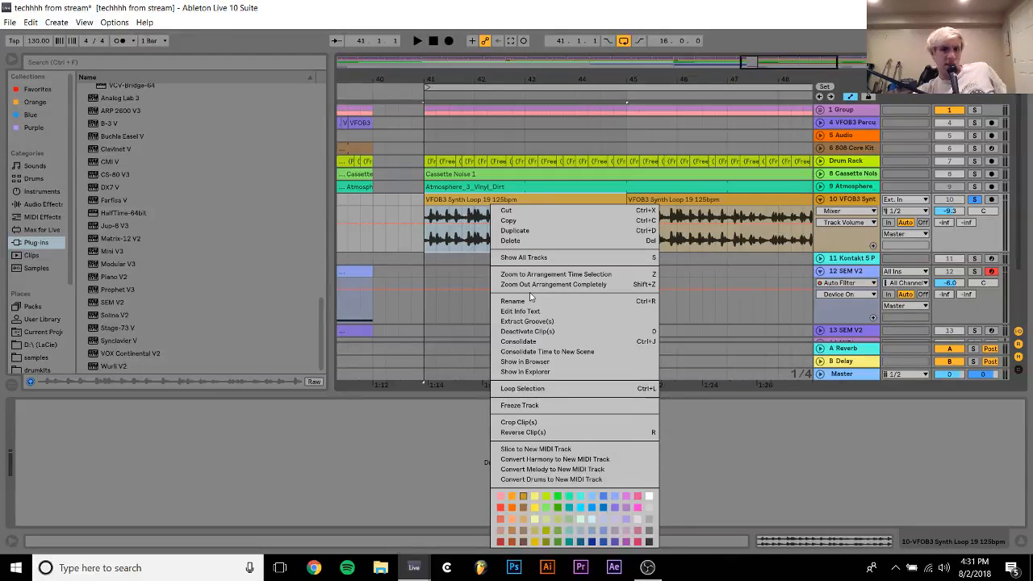
click(543, 459)
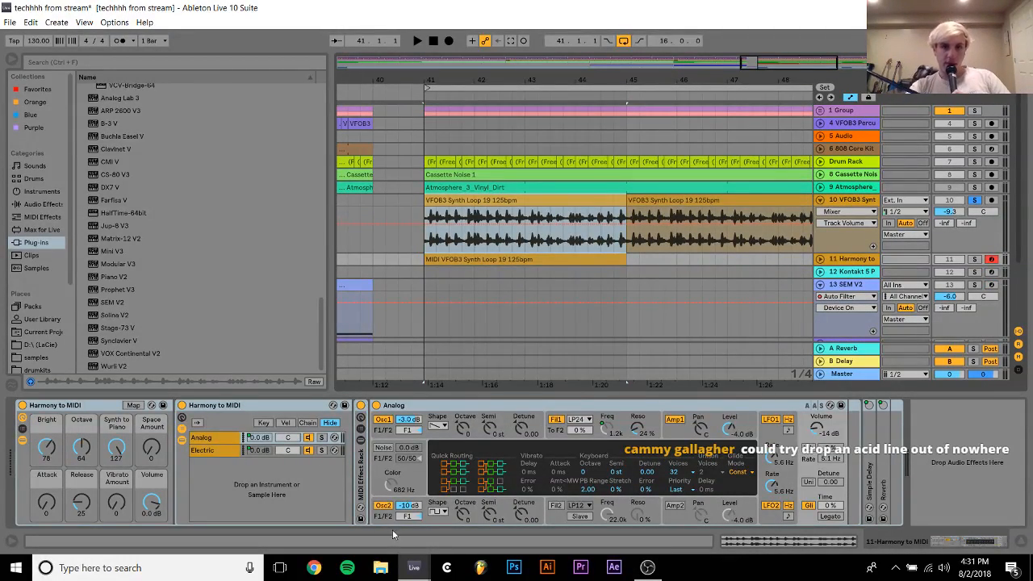
Inspect the notes of the converted MIDI clip and delete the Harmony to MIDI track
double_click(484, 264)
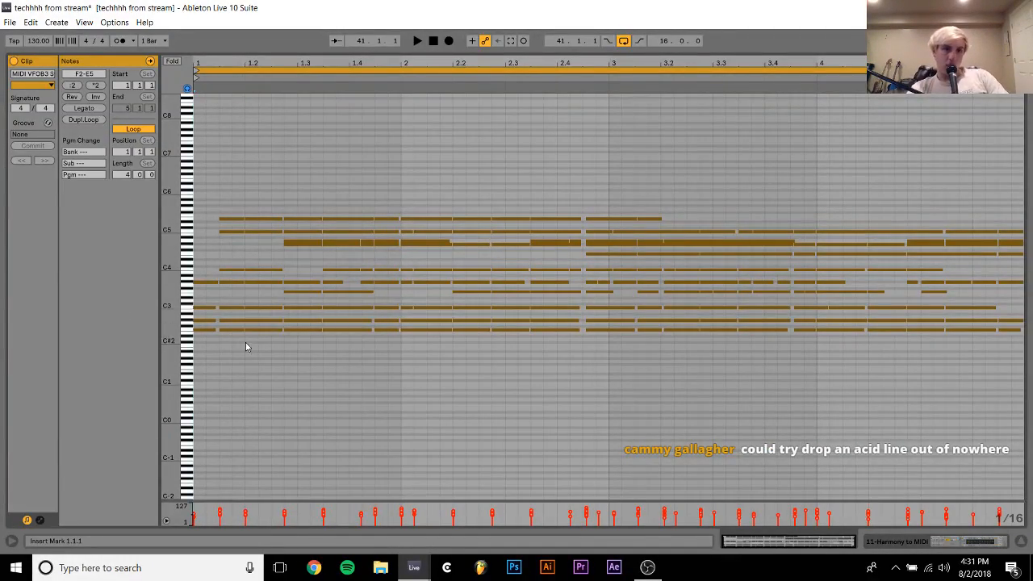
drag(227, 341, 228, 296)
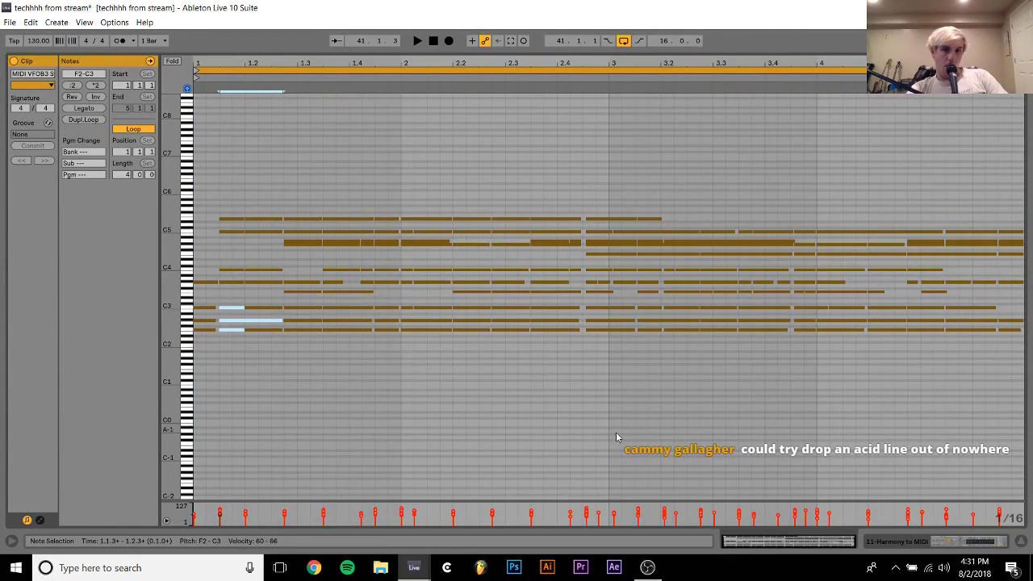
click(940, 544)
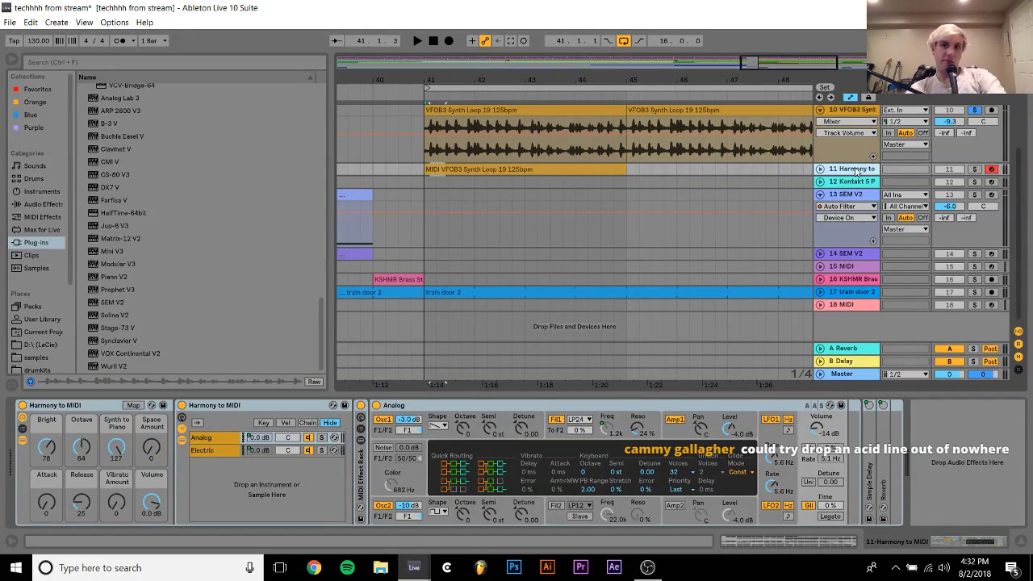
key(Delete)
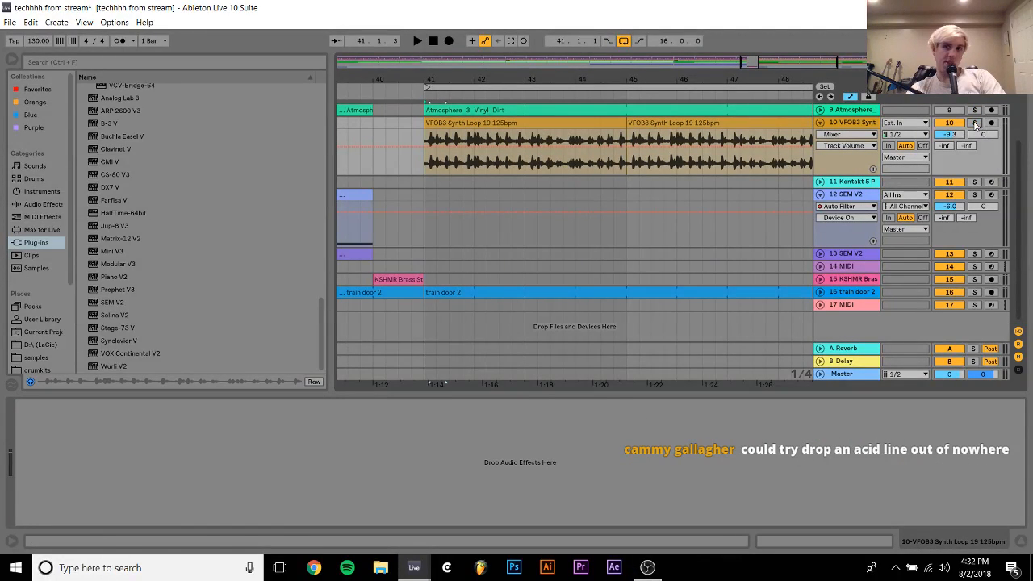
Add Guitar Rig 5 to track 10 while the arrangement plays from just before bar 40
click(351, 128)
key(space)
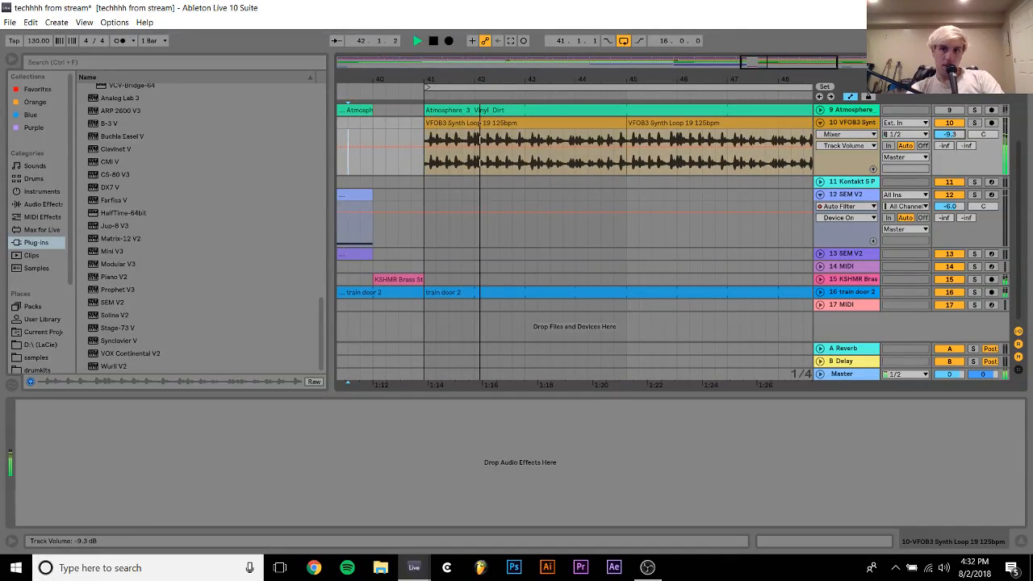
scroll(168, 276, up, 3)
scroll(167, 276, up, 7)
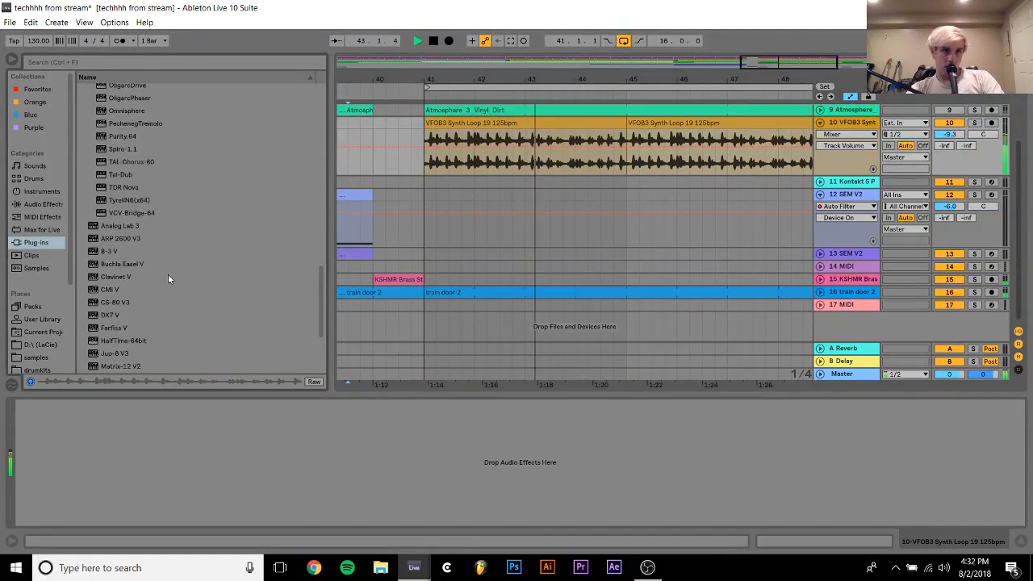
double_click(122, 136)
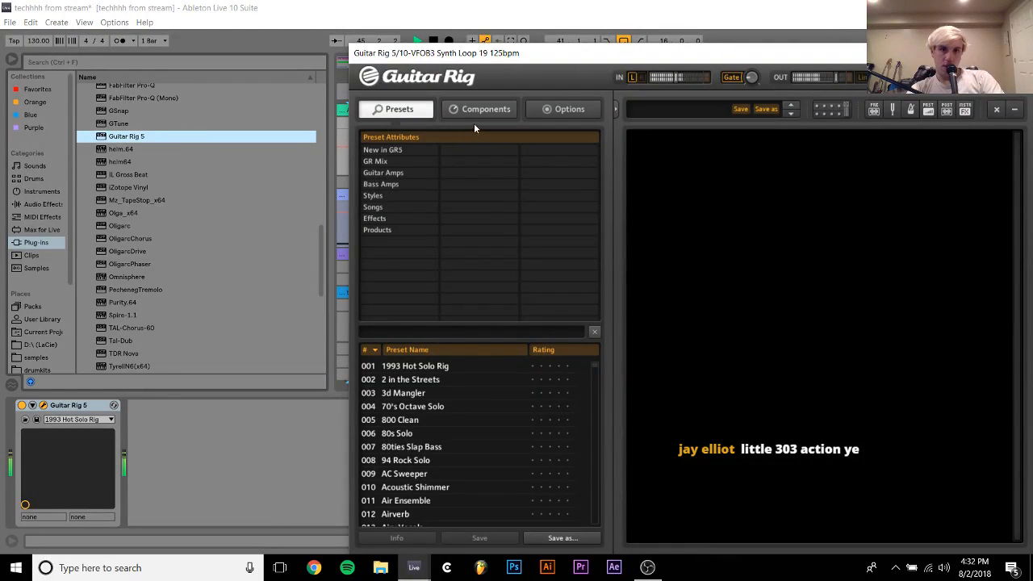
Filter the Guitar Rig presets to Effects > Animated and audition Funky Duck, EpicTexture and Granular Sparkle
click(381, 196)
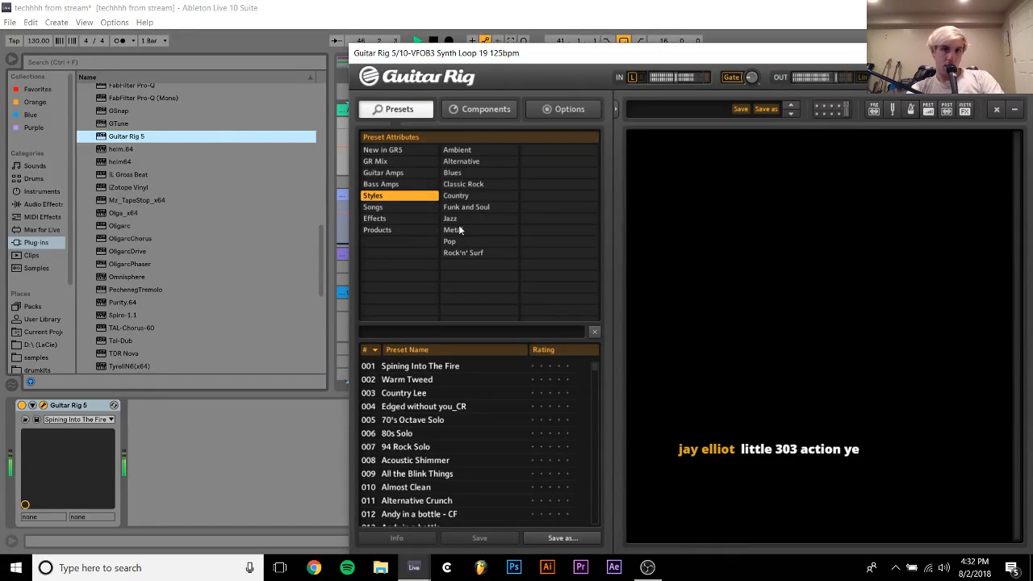
click(379, 218)
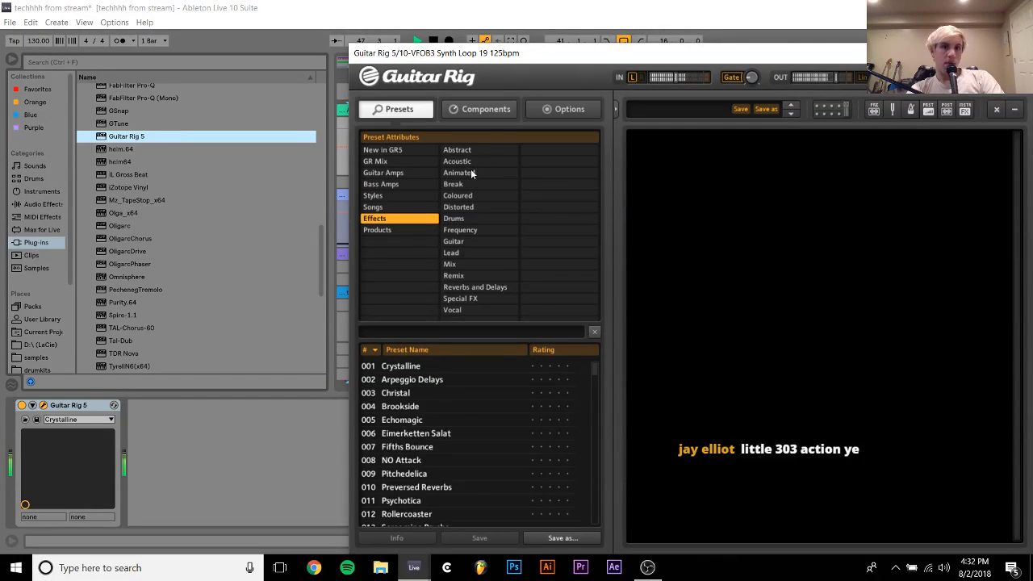
click(472, 173)
click(408, 490)
scroll(414, 486, down, 2)
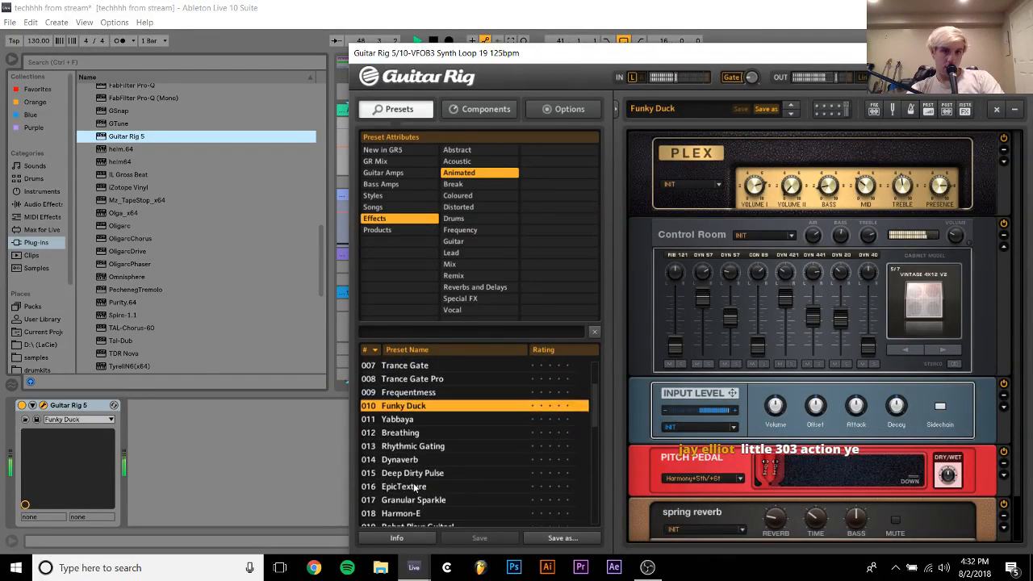
click(414, 487)
scroll(415, 487, down, 2)
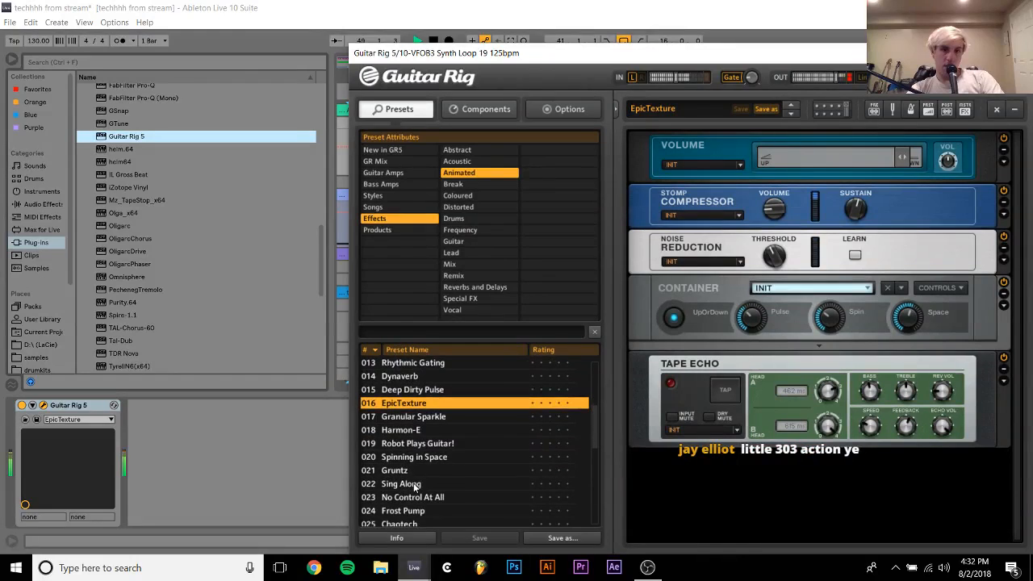
click(412, 419)
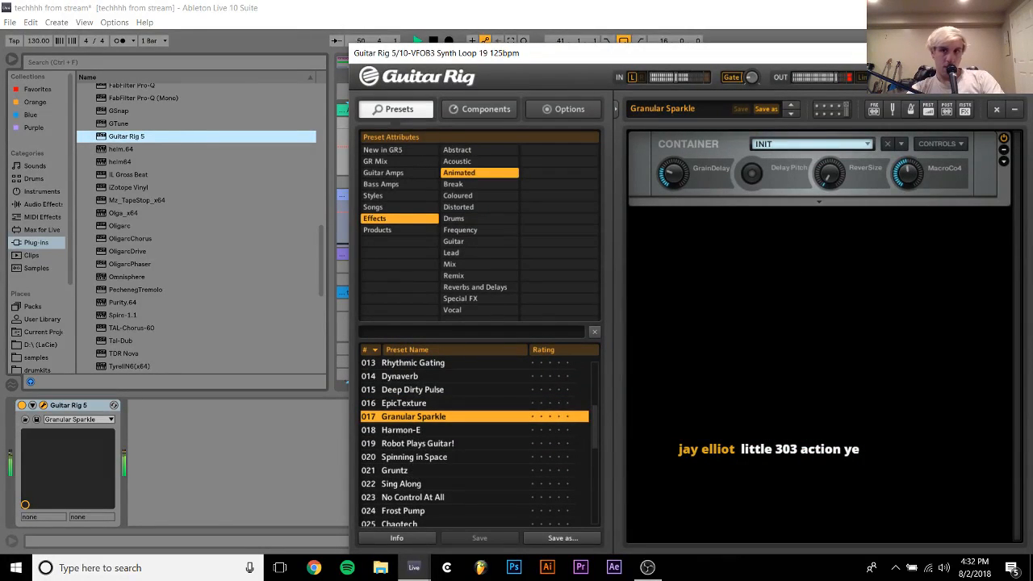
Solo track 10 and audition the Guitar Rig presets Harmon-E, Robot Plays Guitar! and Gruntz on the loop
click(1009, 53)
scroll(244, 219, up, 4)
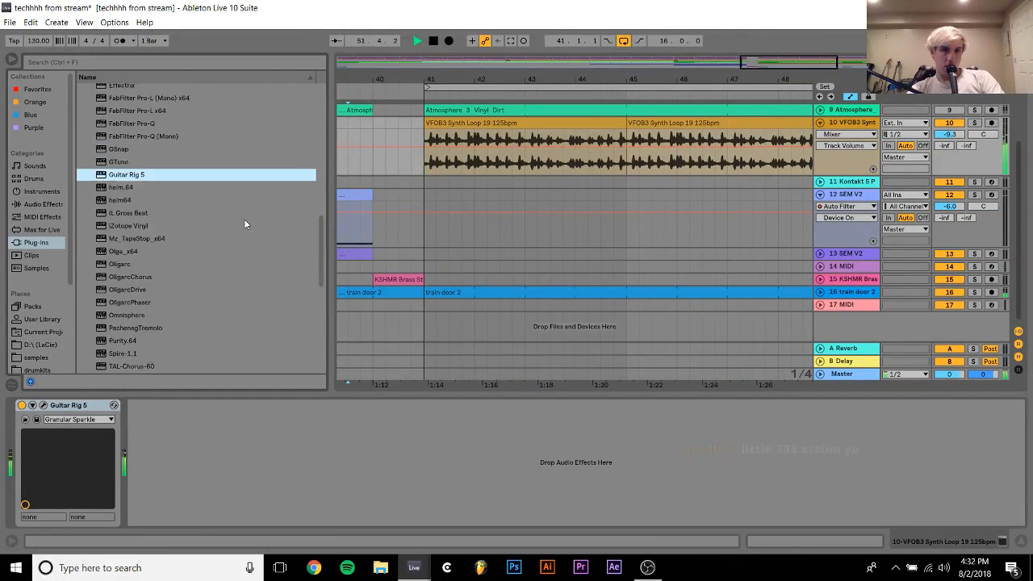
click(847, 291)
click(848, 124)
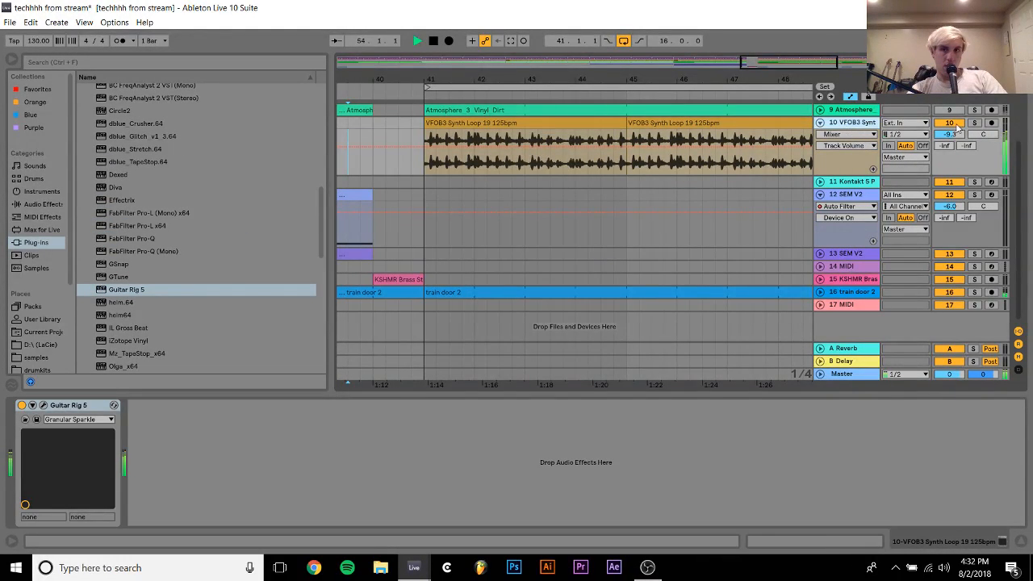
click(975, 122)
click(43, 405)
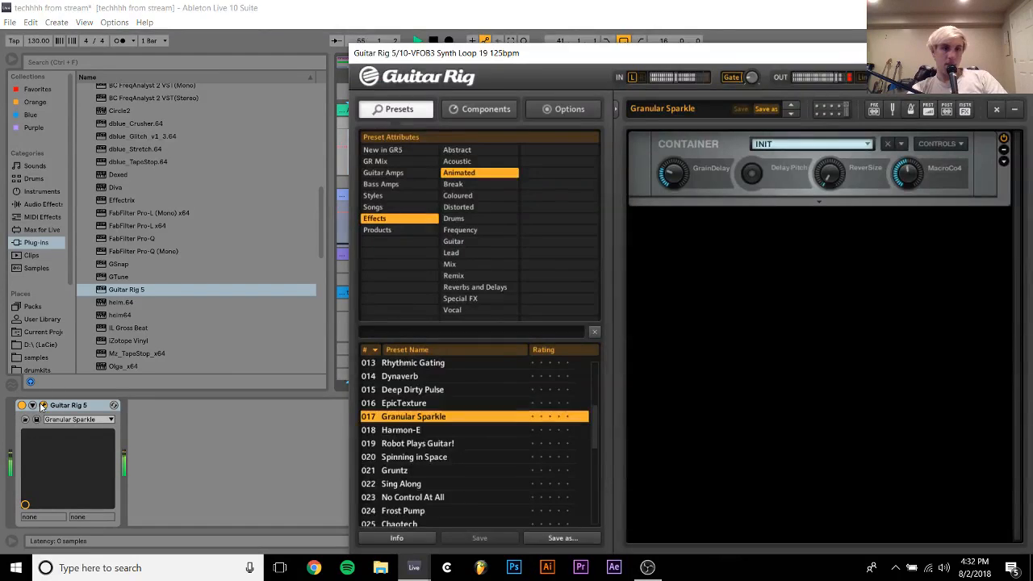
click(400, 431)
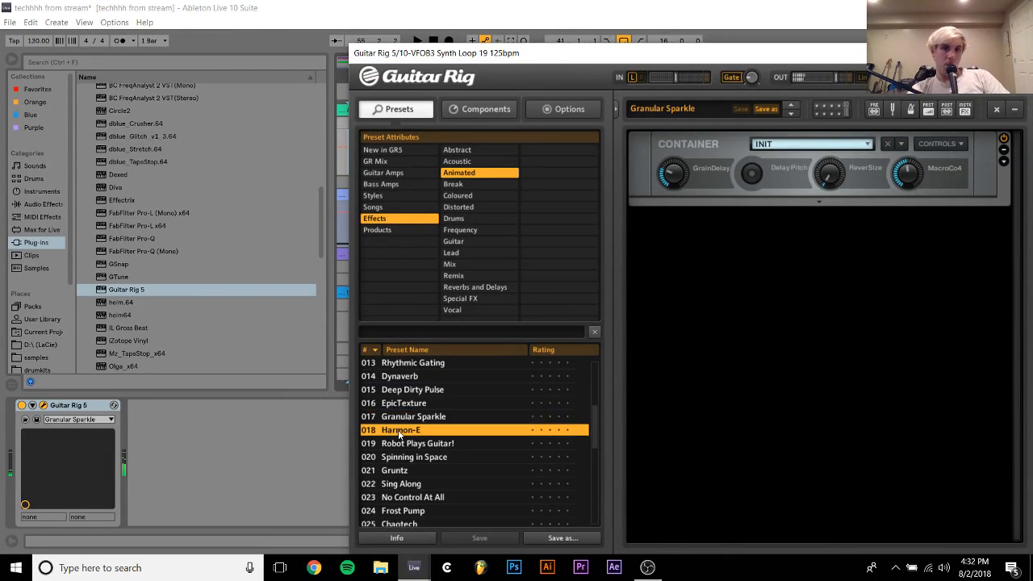
key(space)
key(Down)
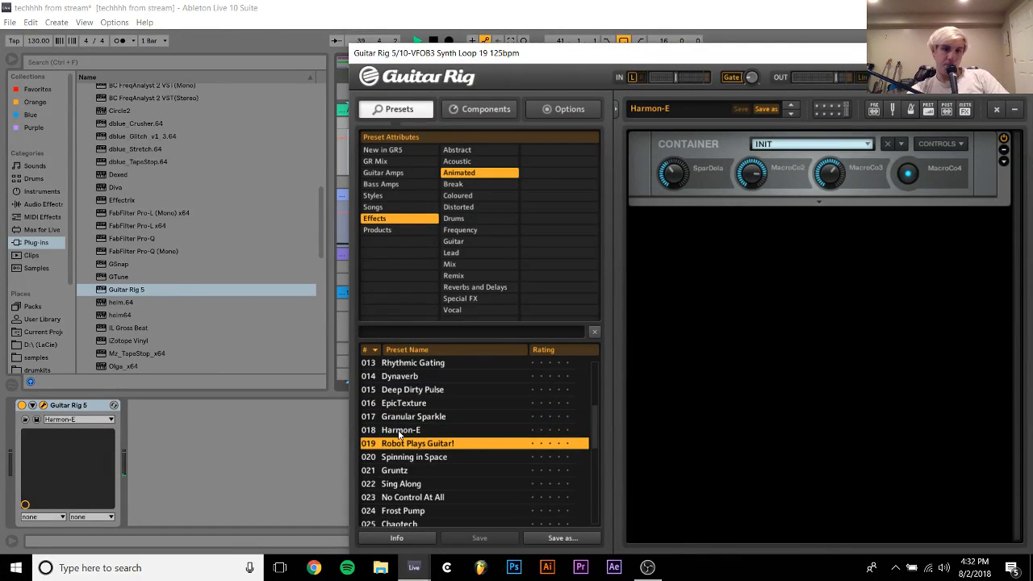
key(Down)
drag(840, 53, 709, 11)
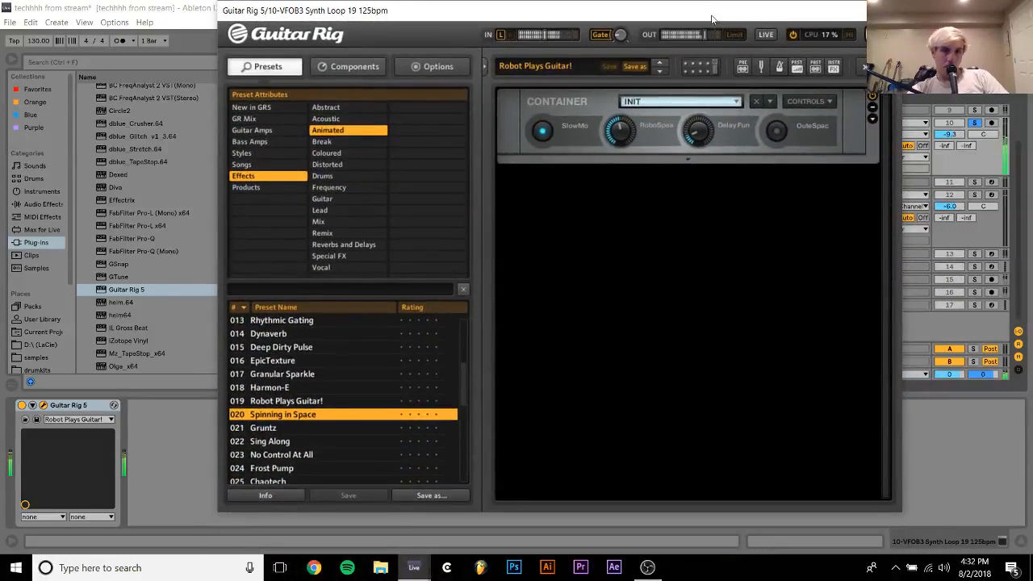
double_click(281, 430)
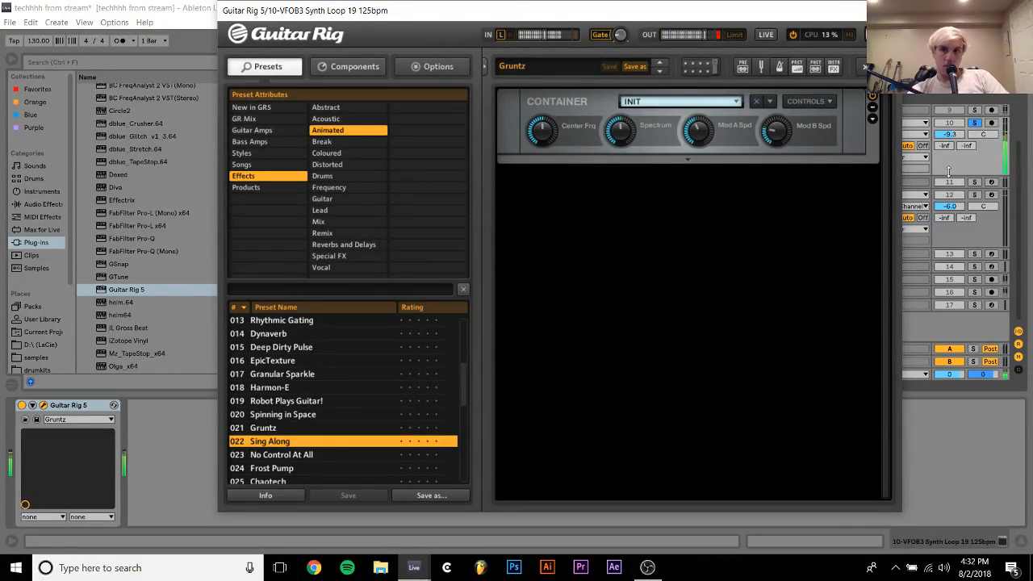
Compare the Gruntz sound against the full mix, and audition the Sing Along and No Control At All presets
click(976, 122)
click(976, 123)
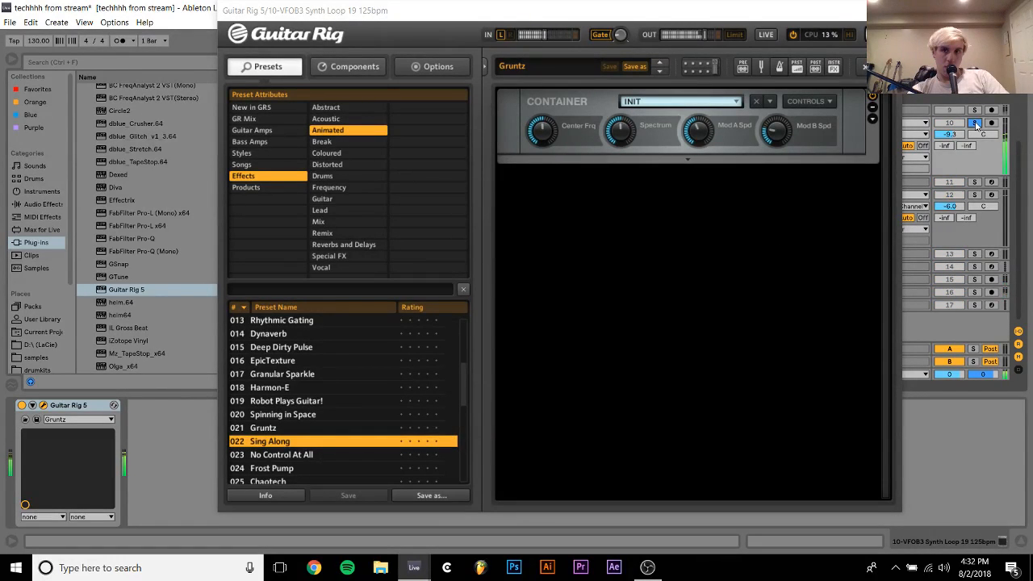
double_click(262, 440)
key(Down)
key(Down)
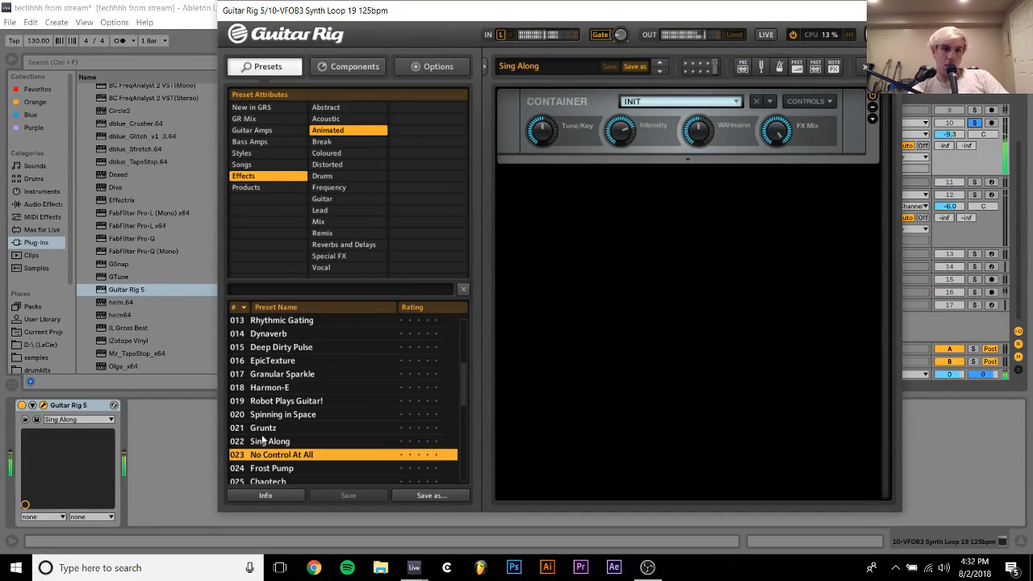
key(Up)
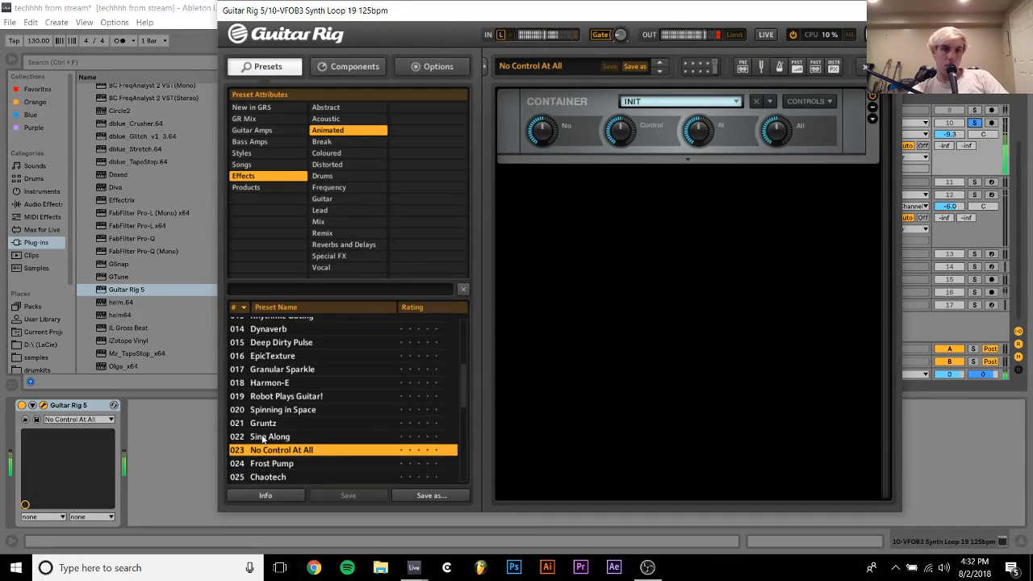
Unsolo track 10 and lower its volume to -9.7 dB
click(976, 123)
scroll(957, 136, down, 2)
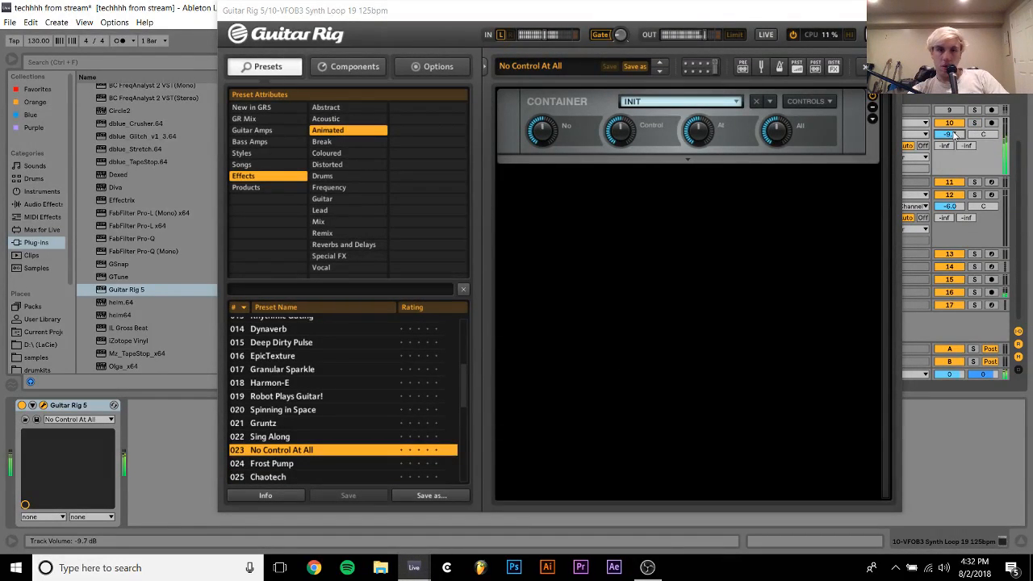
Load the Frost Pump preset in Guitar Rig 5 and close the plug-in window
click(275, 465)
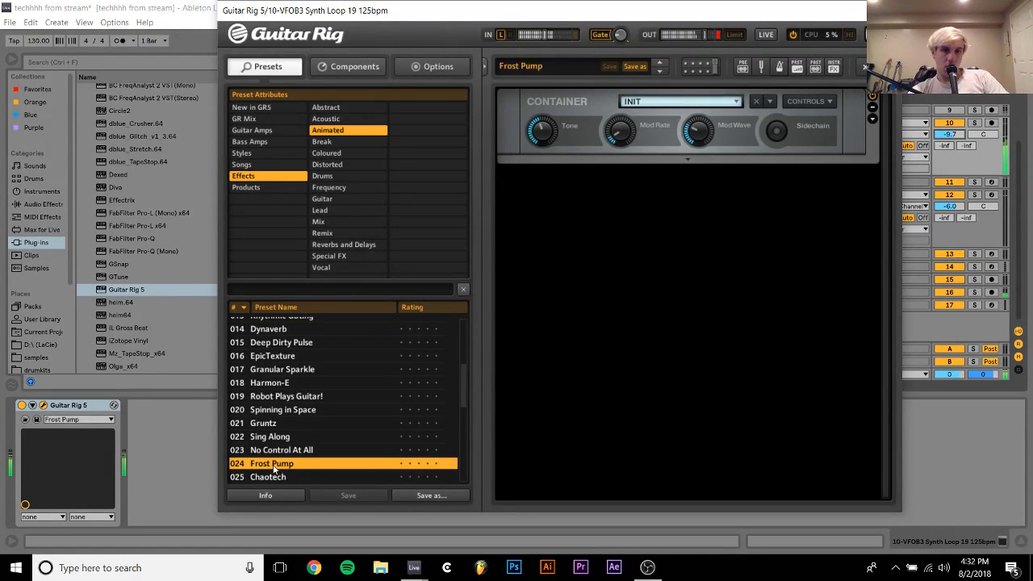
key(Down)
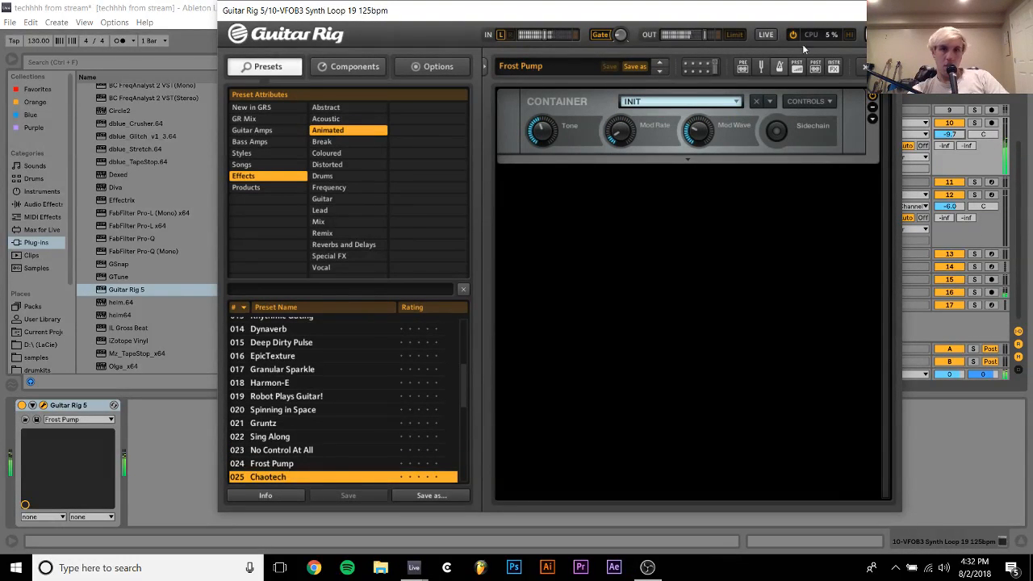
click(884, 11)
Add LFOTool_x64 after Guitar Rig 5 on track 10 and reshape the end of its volume curve into a rounded fall
scroll(228, 278, up, 6)
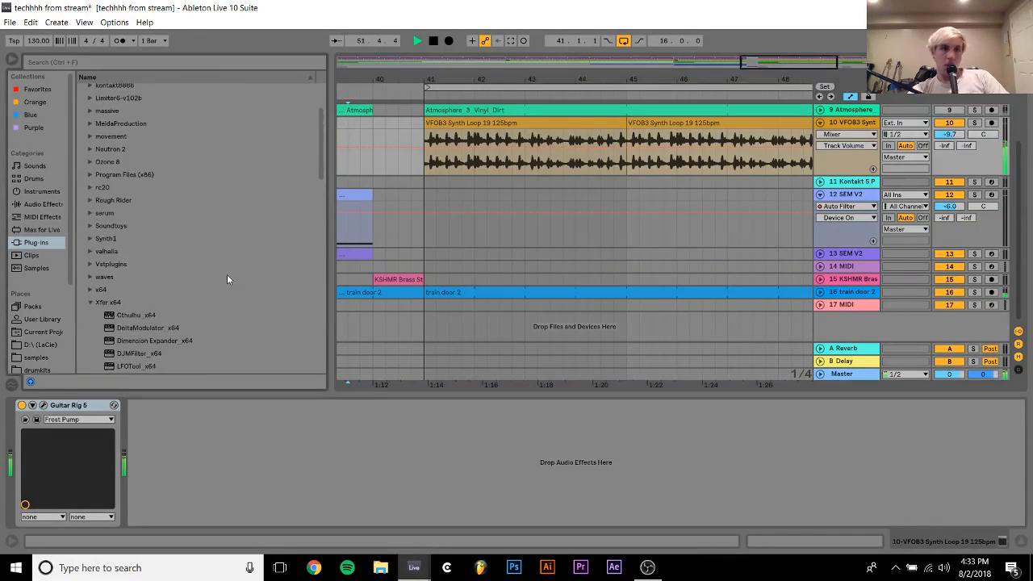
scroll(228, 280, down, 1)
double_click(142, 331)
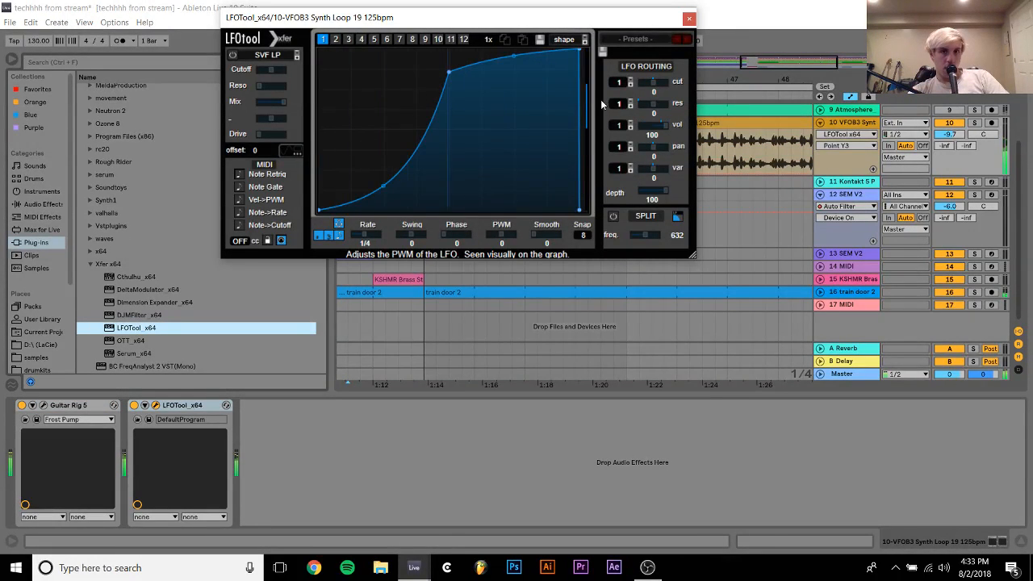
drag(572, 39, 564, 29)
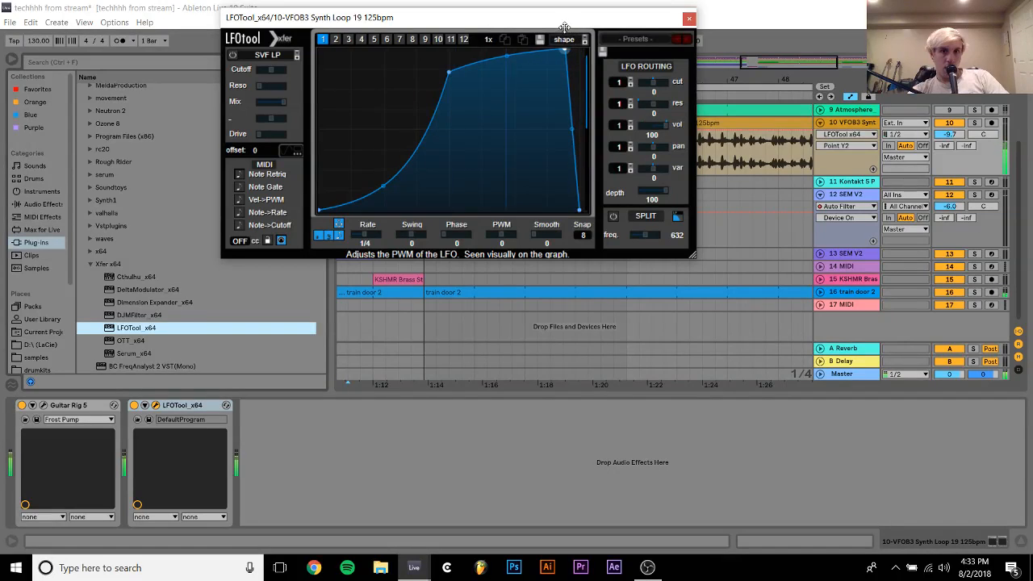
drag(574, 136, 574, 71)
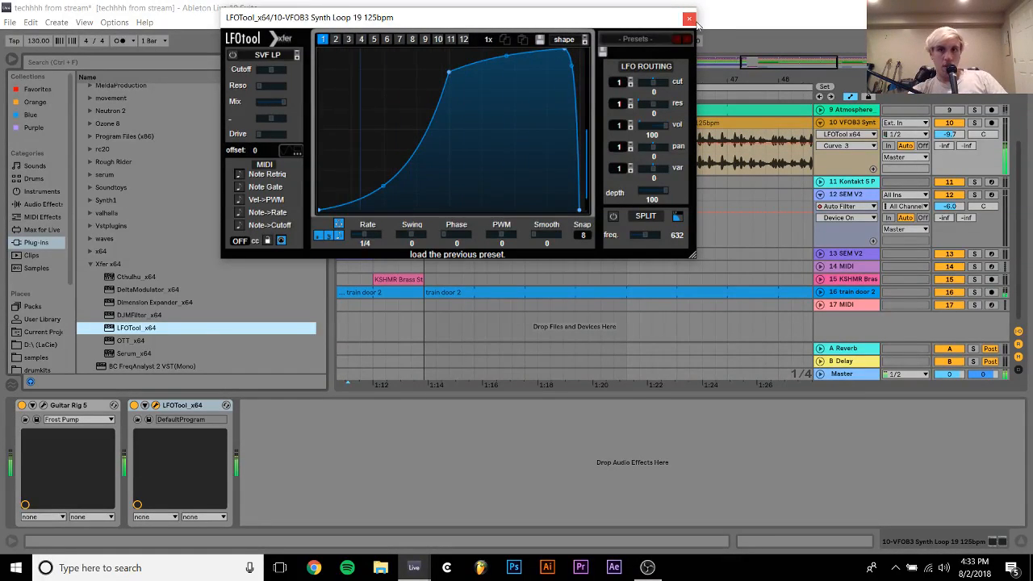
click(688, 18)
Play the arrangement from just before bar 40 to hear the processed synth loop in the drop
scroll(749, 189, up, 3)
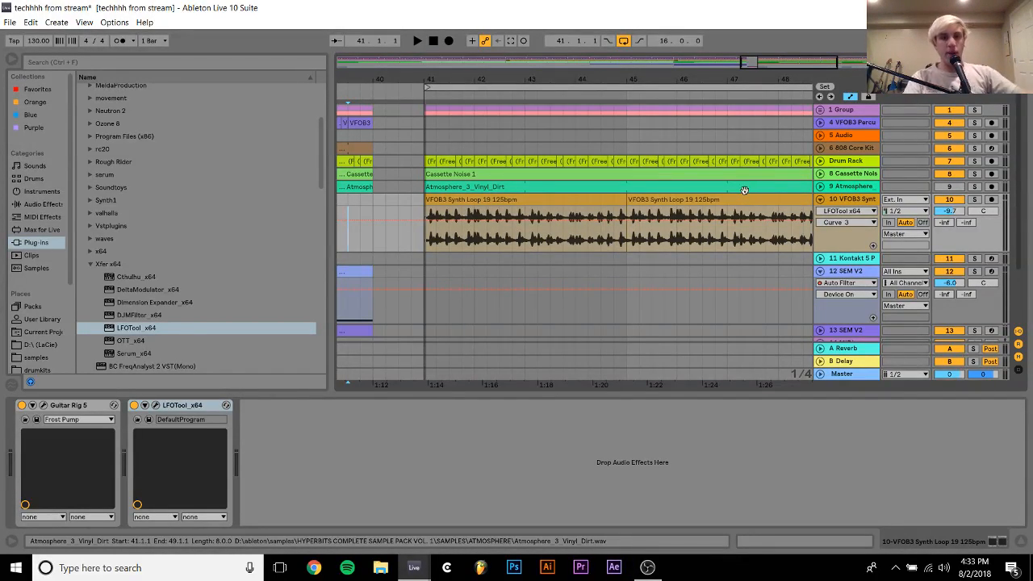
click(417, 40)
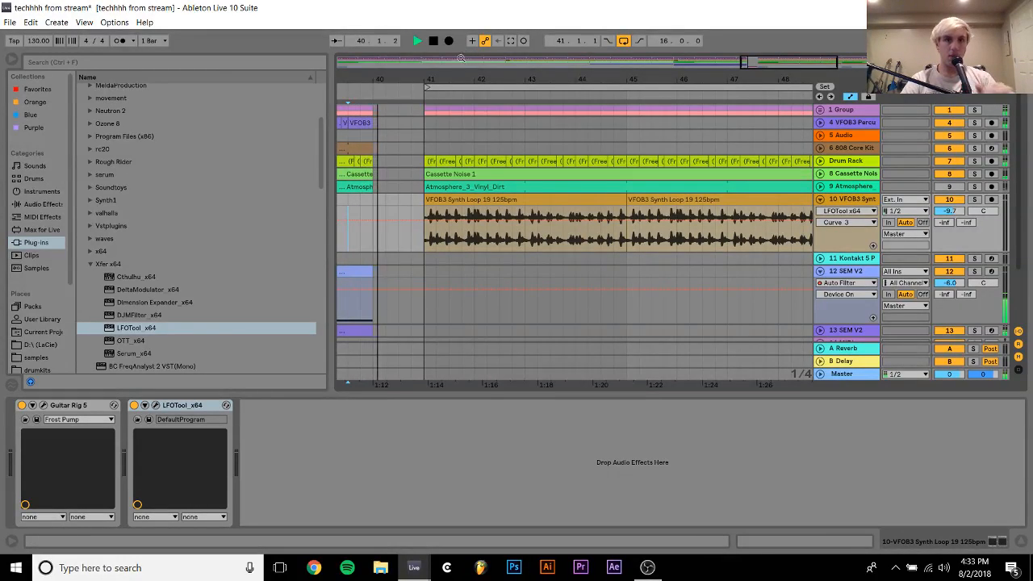
Collapse track 10 and insert a new MIDI track directly below it
drag(486, 79, 446, 56)
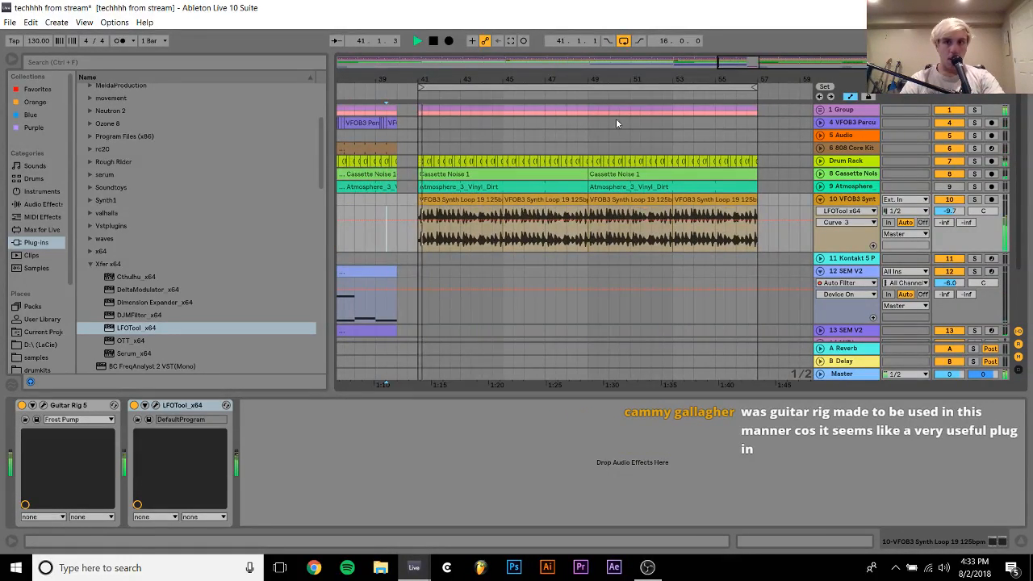
click(822, 200)
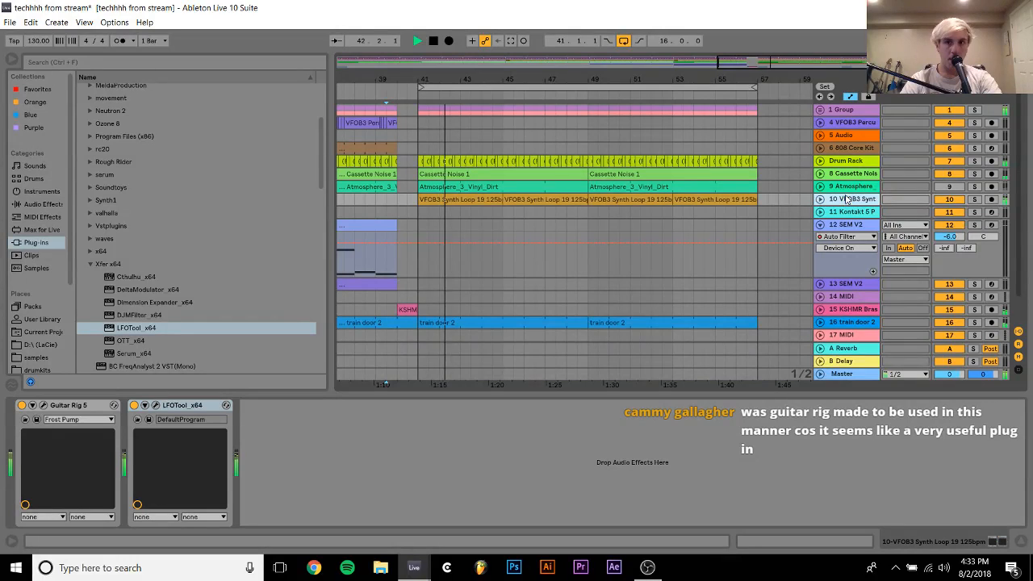
key(ctrl+shift+t)
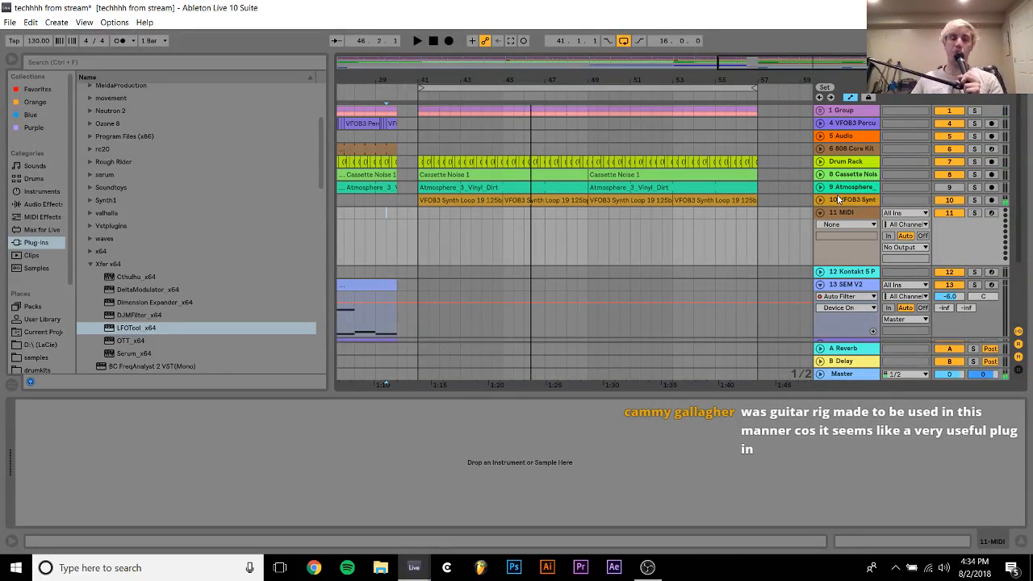
Open Guitar Rig 5 on the soloed track 10 and expand the Frost Pump container to inspect its control assignments and components
click(457, 200)
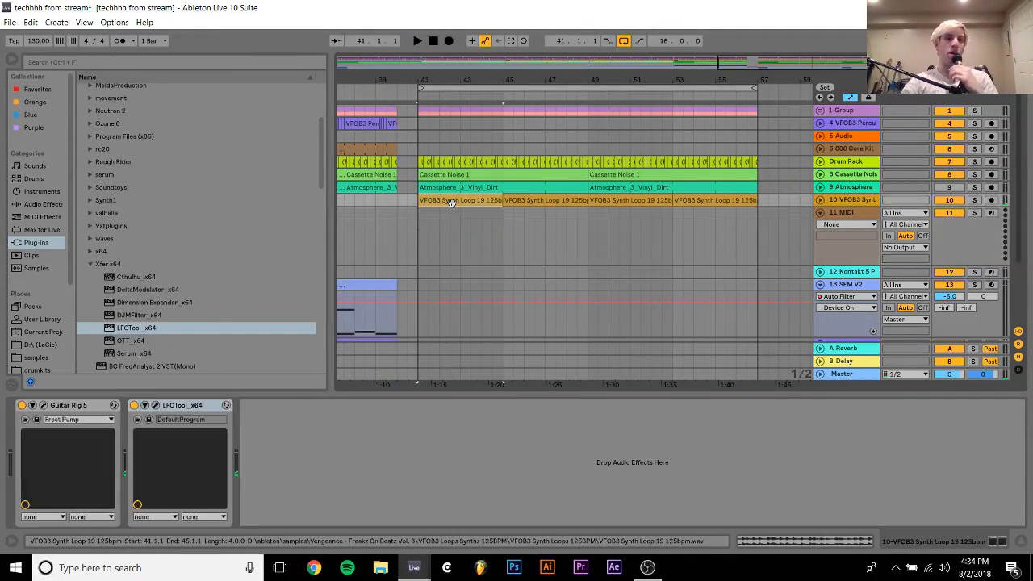
click(44, 406)
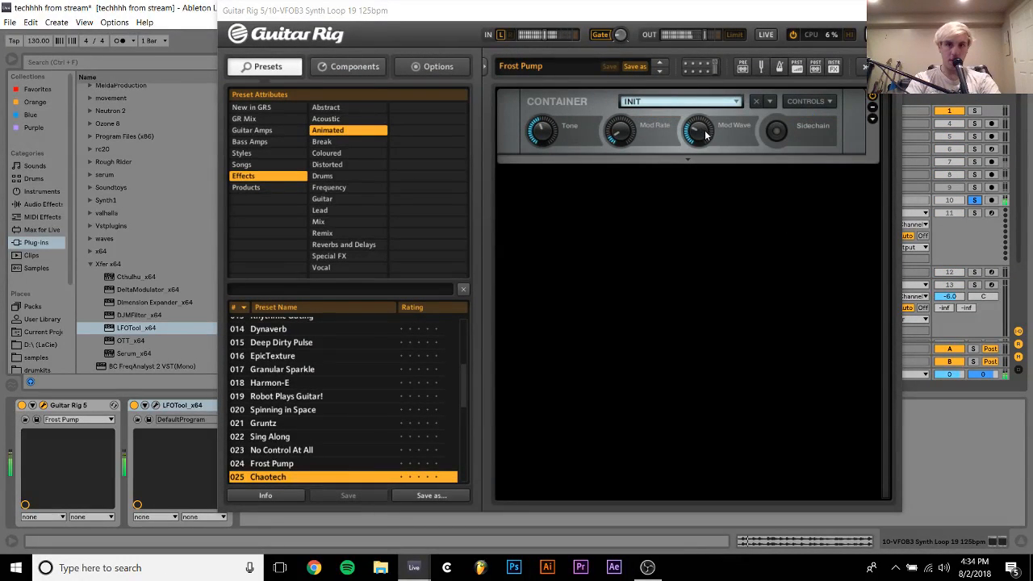
click(873, 119)
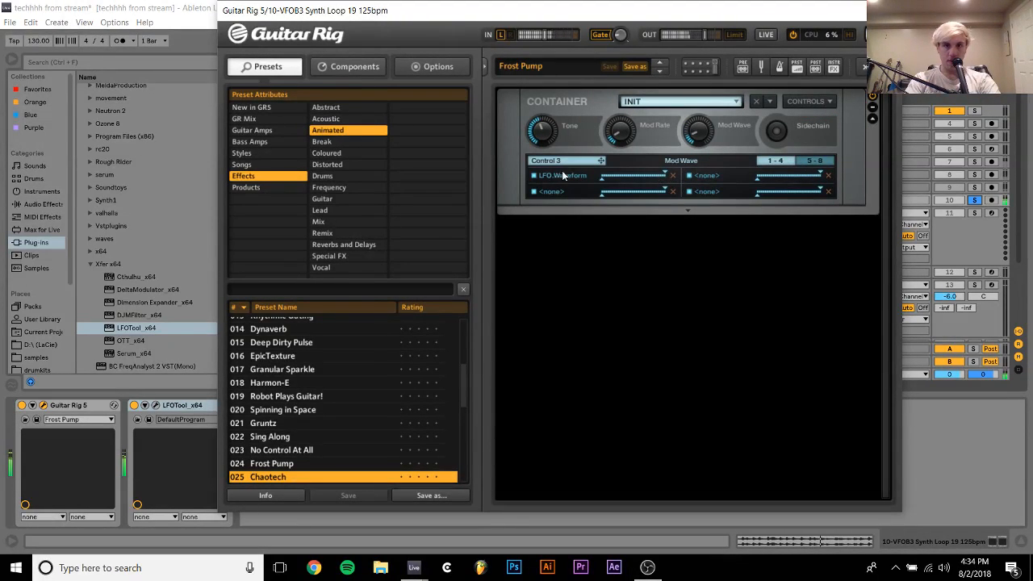
click(872, 107)
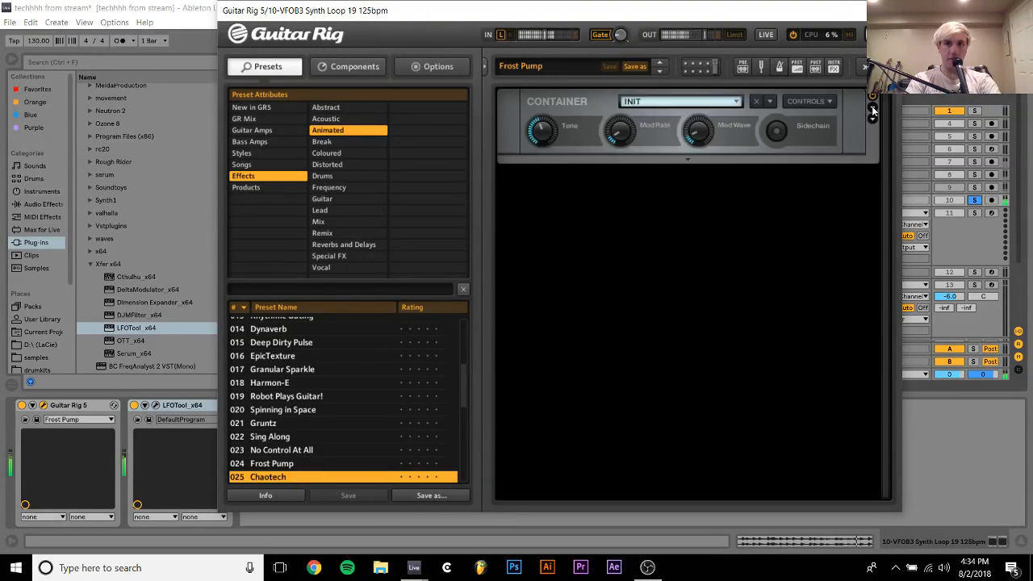
click(873, 116)
click(823, 101)
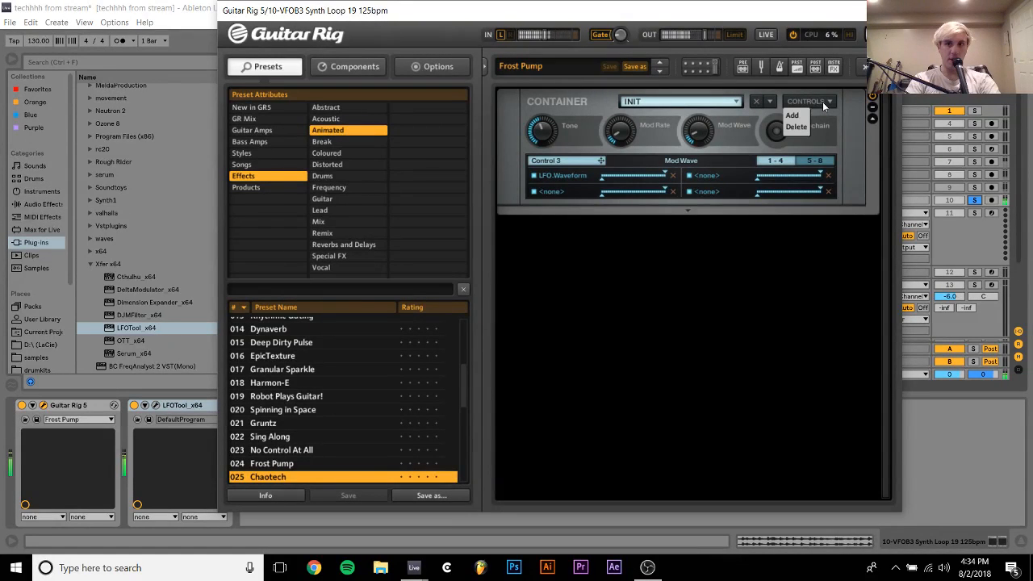
click(872, 119)
click(871, 119)
click(872, 119)
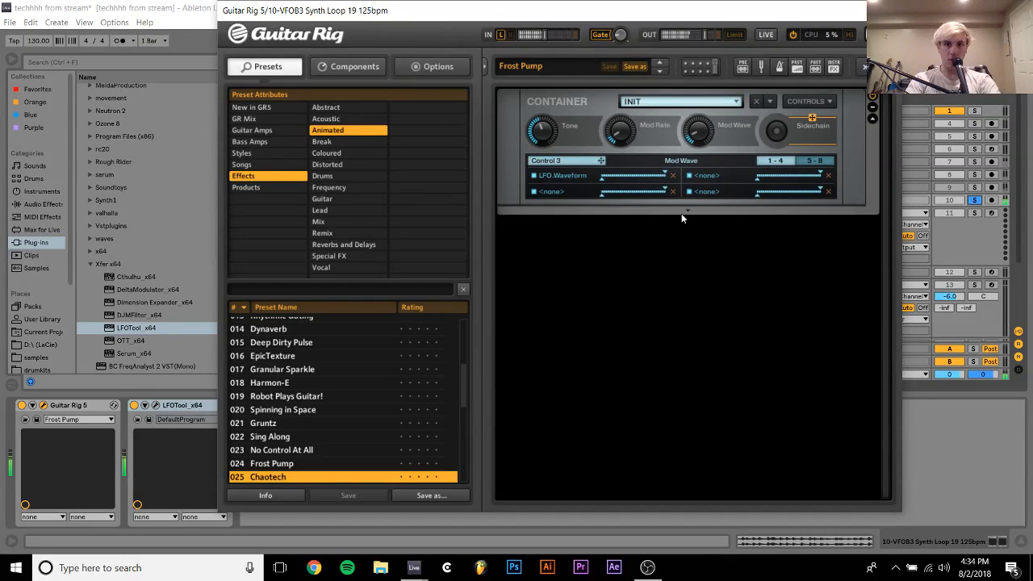
click(681, 213)
scroll(664, 259, down, 3)
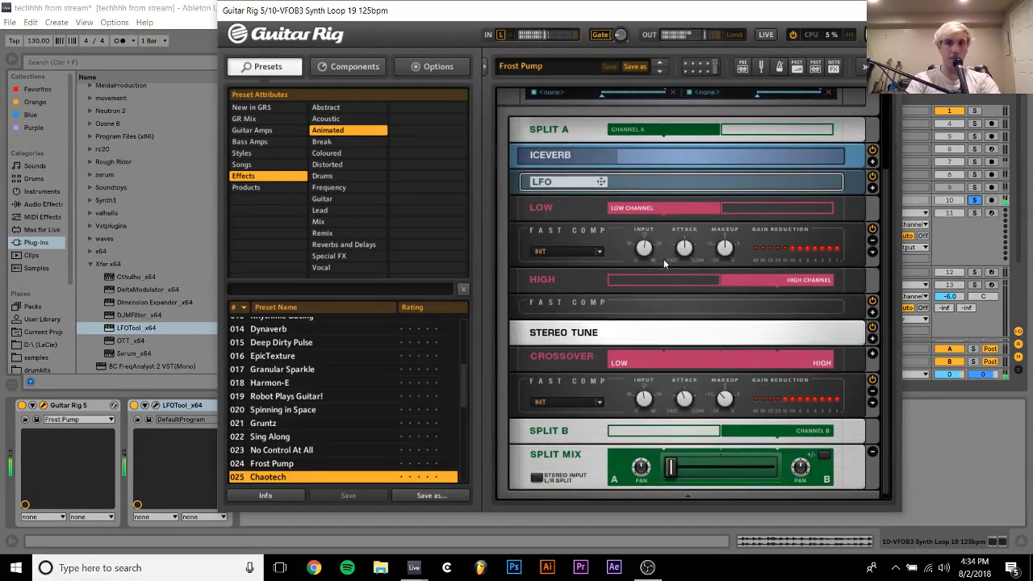
Expand the Iceverb module, adjust its Size to 0.37 and unsolo track 10
click(872, 161)
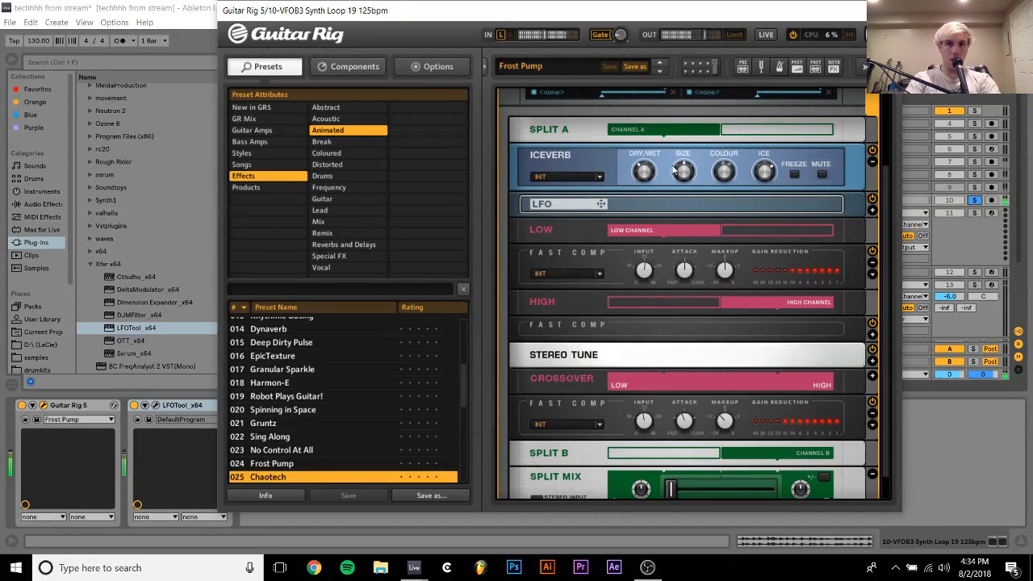
mouse_move(685, 186)
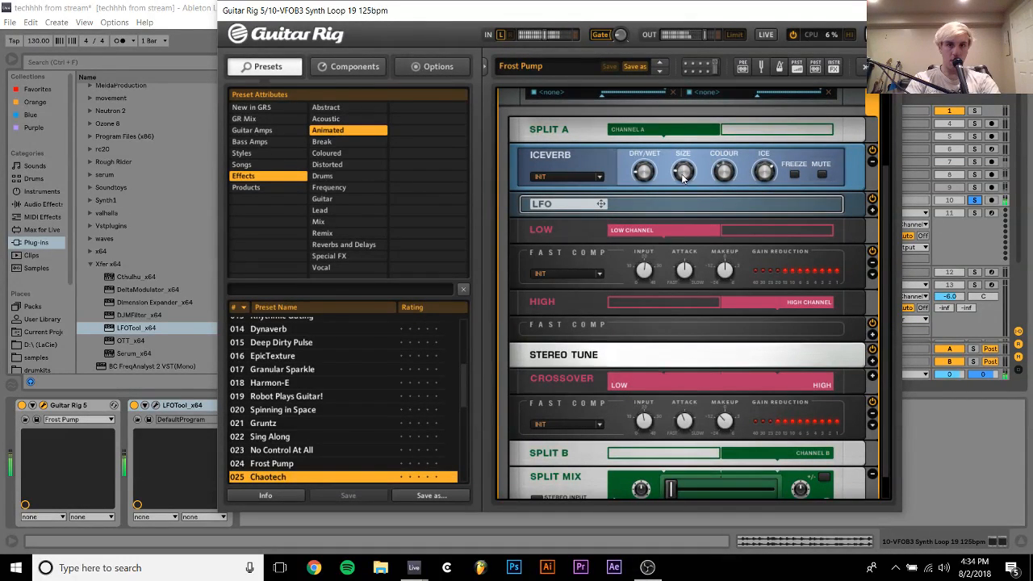
drag(683, 179, 683, 210)
scroll(643, 239, down, 1)
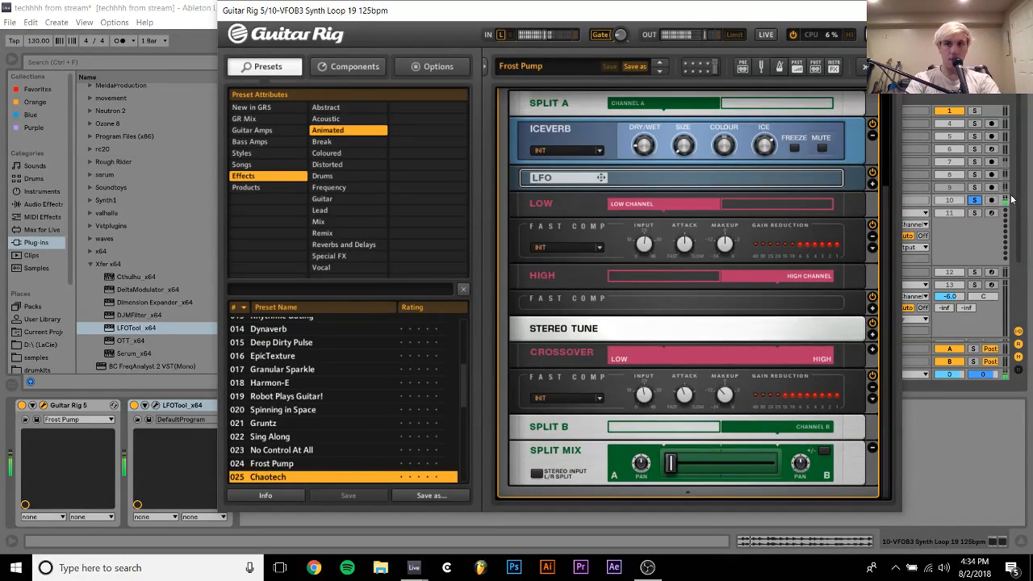
click(974, 201)
click(691, 148)
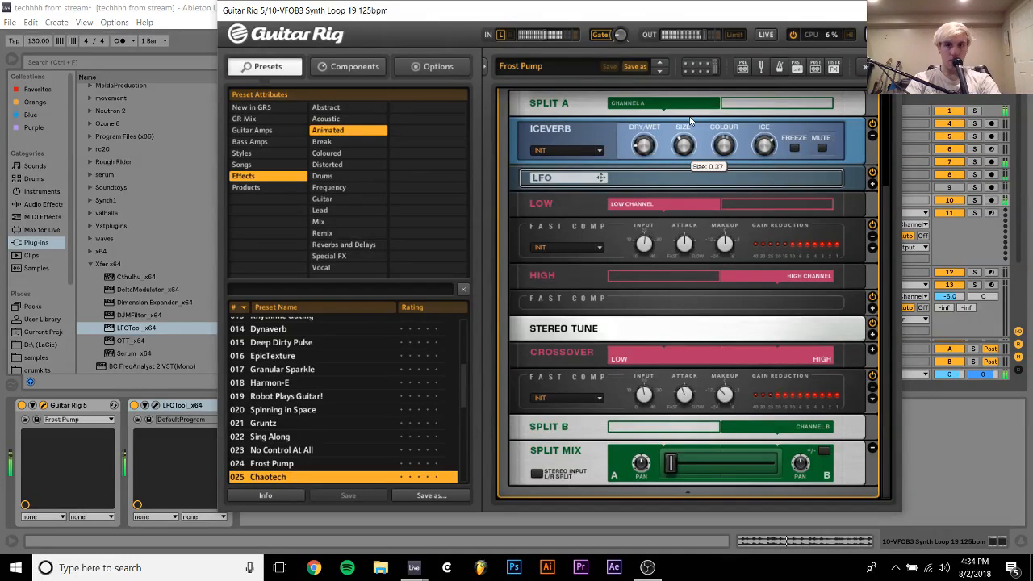
Close the Guitar Rig 5 window and play the drop from bar 49
scroll(687, 149, up, 3)
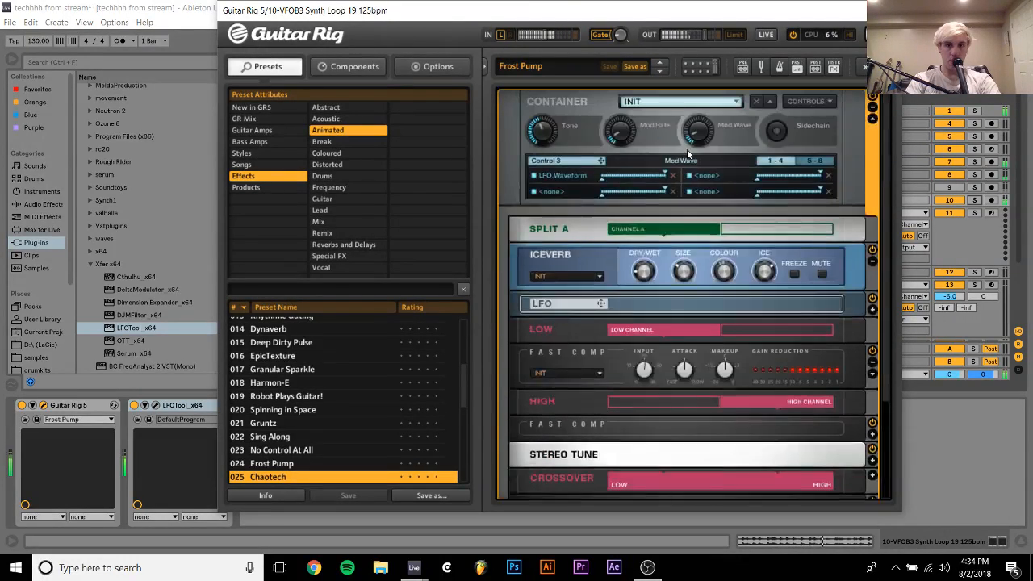
click(872, 120)
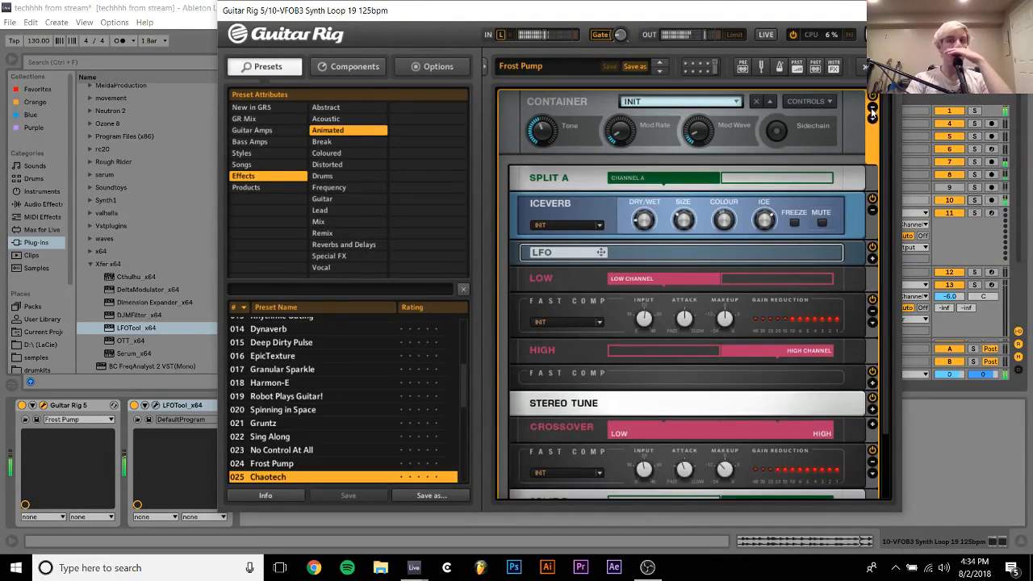
click(885, 11)
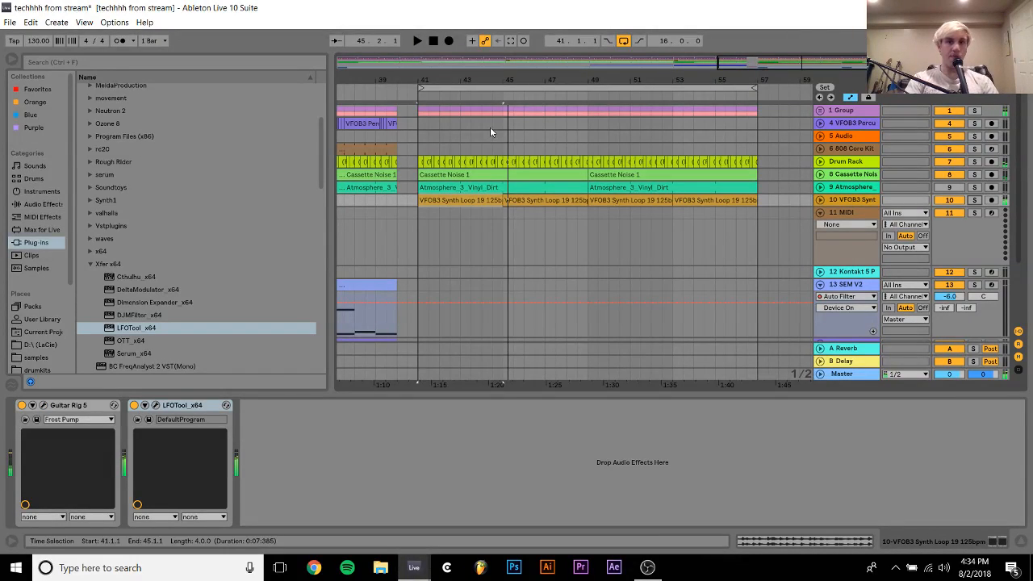
click(589, 221)
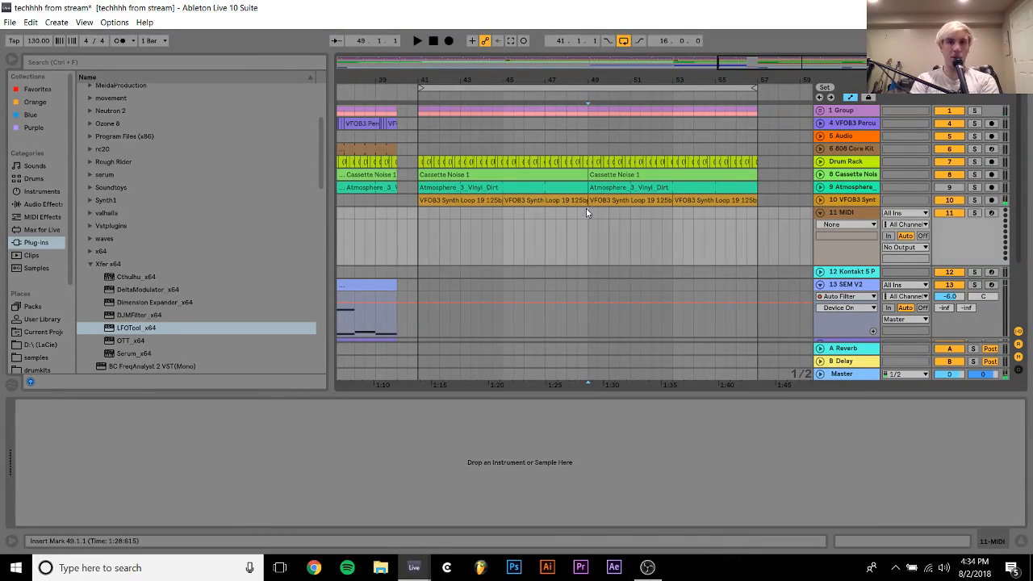
key(space)
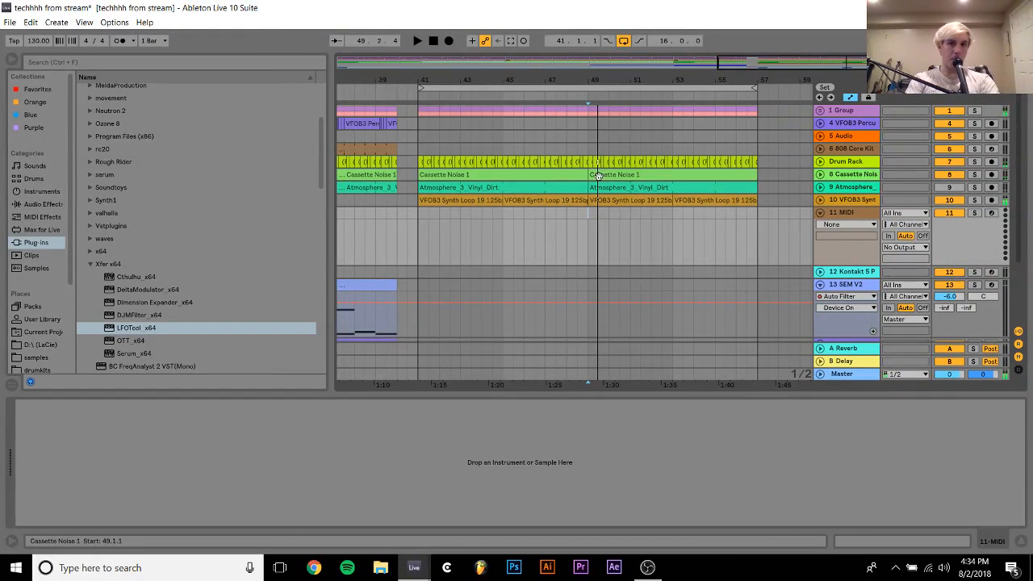
Review the Guitar Rig 5 and LFOTool windows of track 10 while the drop plays from bar 41, and close both
click(447, 199)
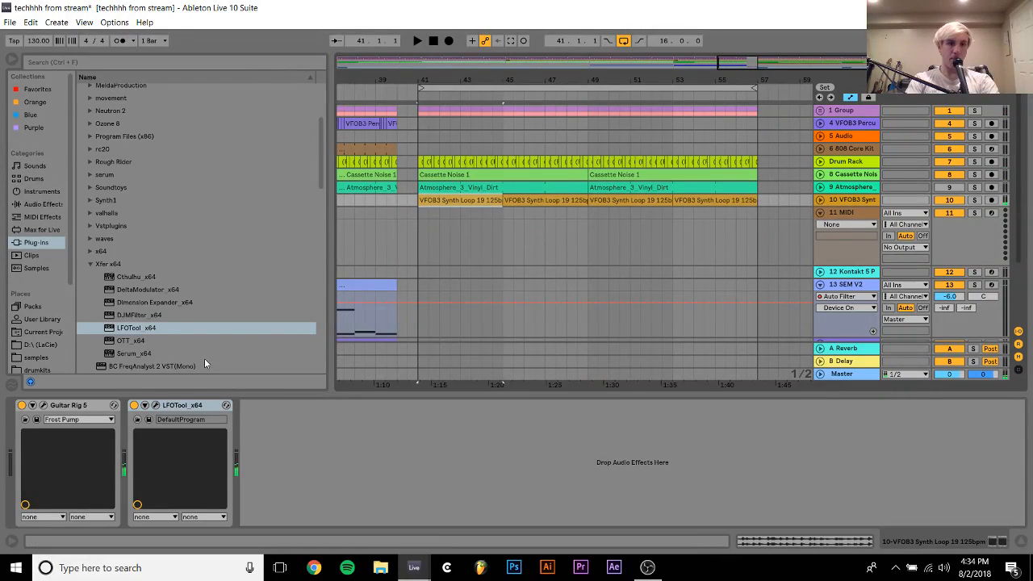
click(156, 406)
click(44, 407)
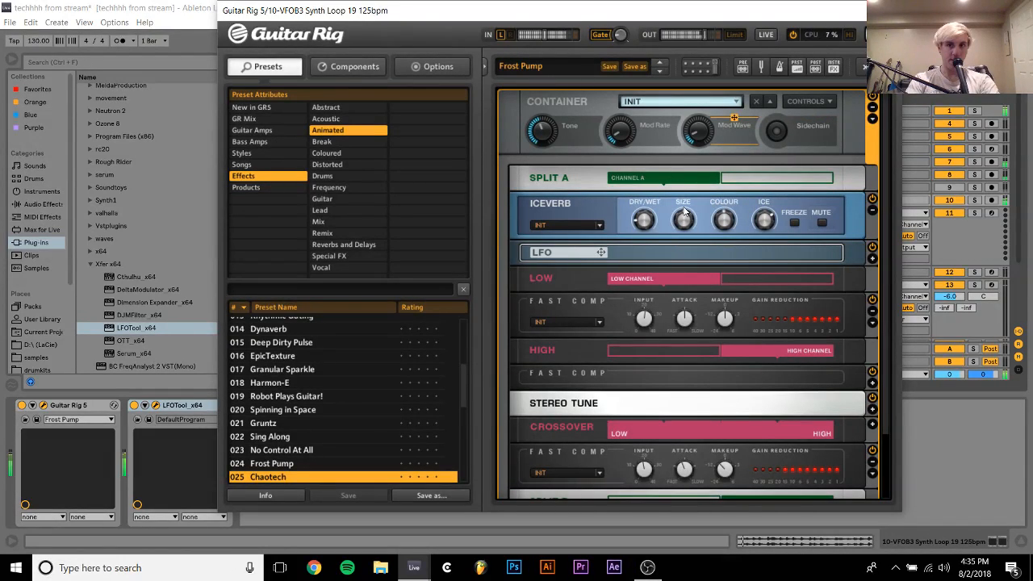
click(894, 11)
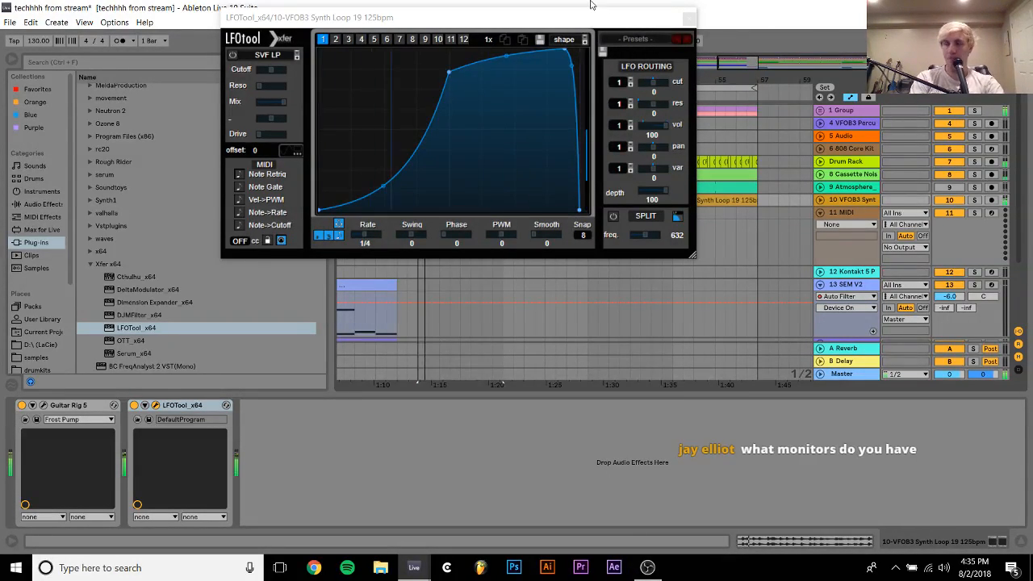
click(688, 17)
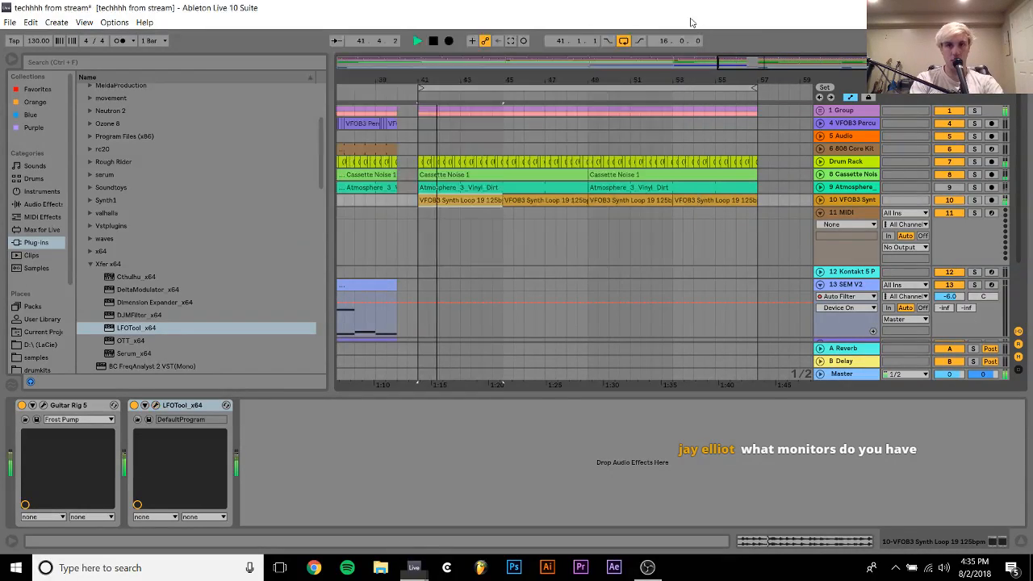
Collapse the empty MIDI track 11 and play the arrangement from bar 33
click(821, 213)
click(837, 214)
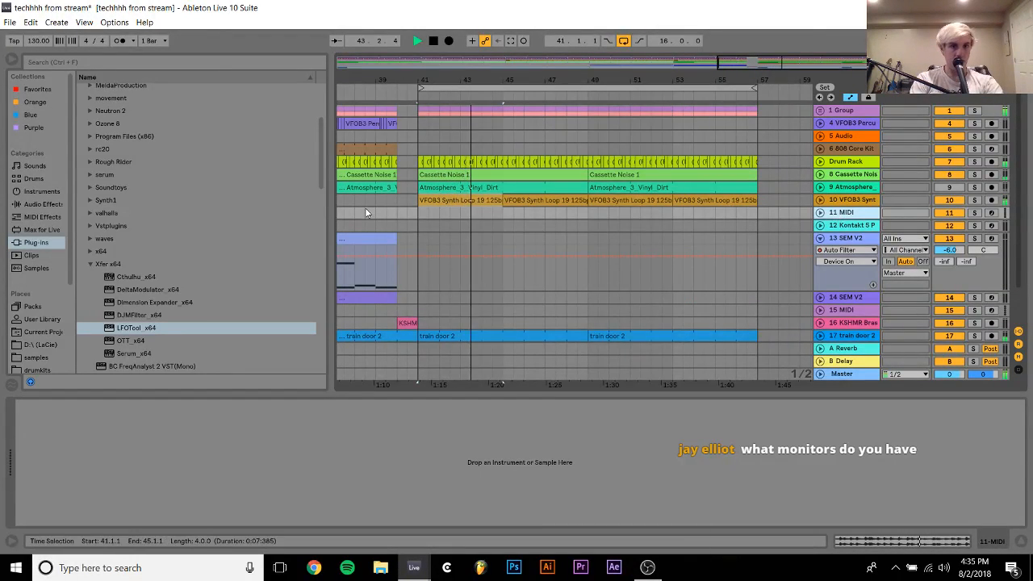
scroll(365, 208, left, 5)
click(396, 216)
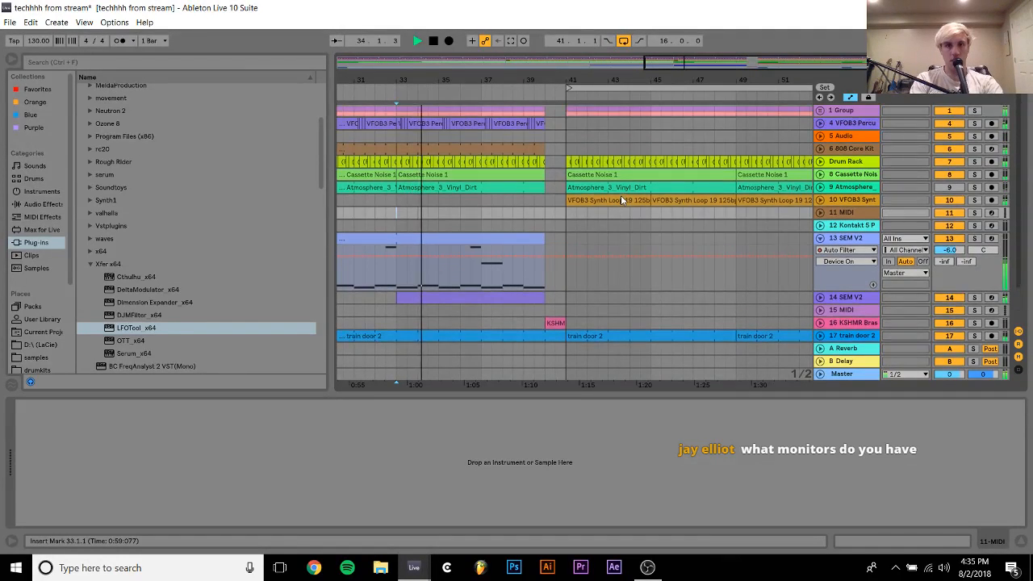
Stop playback, unfold the Group track and insert a MIDI track below the RK_Techno kick track
click(822, 111)
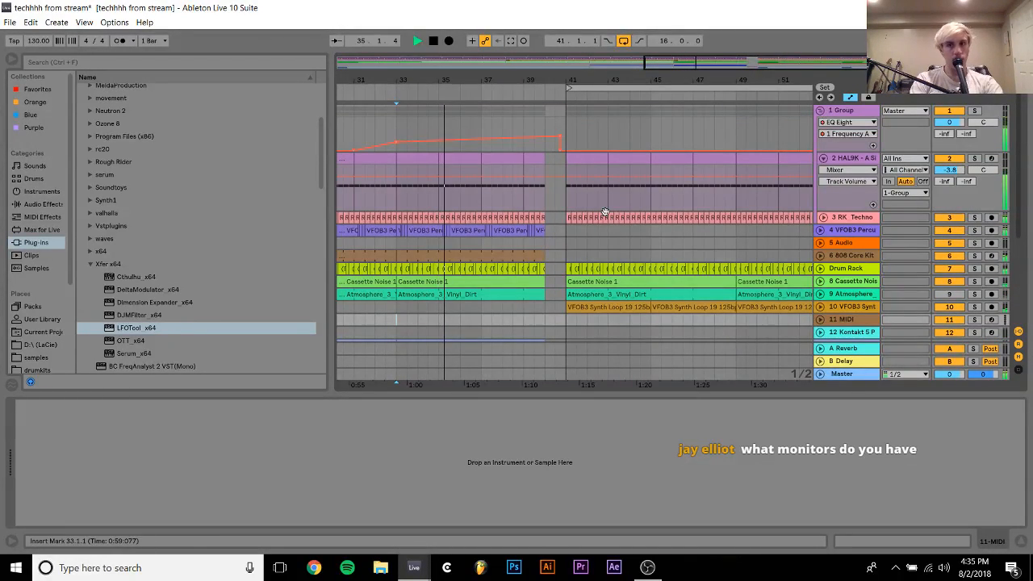
key(space)
click(845, 217)
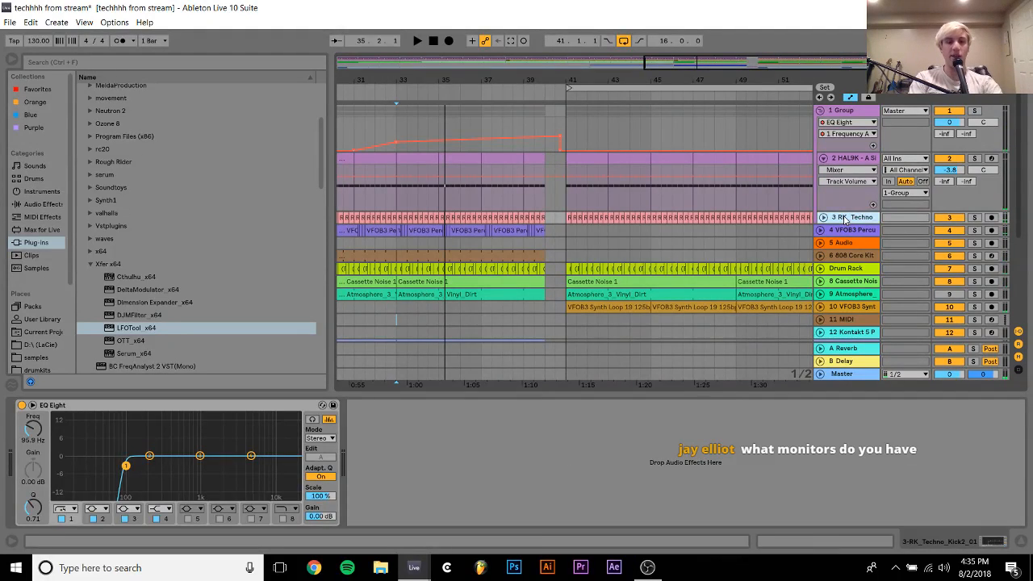
key(ctrl+shift+t)
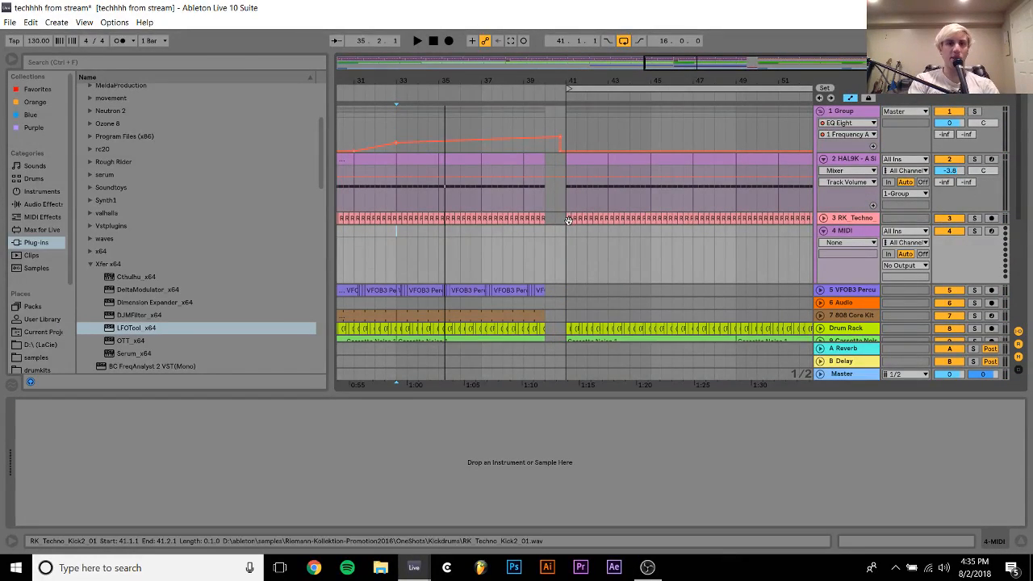
Load the RK_Techno_Kick2_01 clip into a Simpler on the new MIDI track, extend its end marker to the full sample and audition it
drag(568, 218, 488, 440)
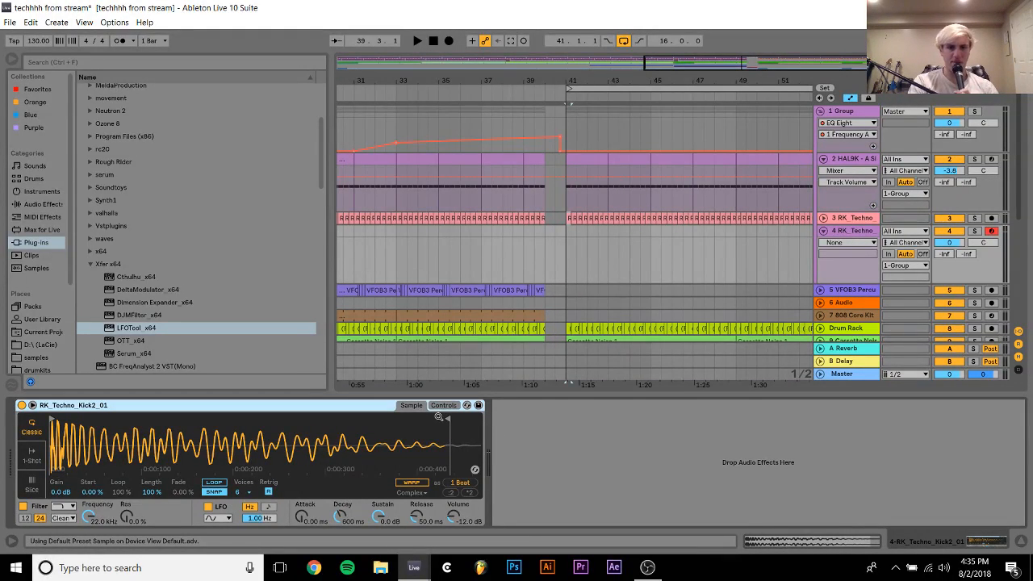
drag(448, 419, 571, 439)
key(a)
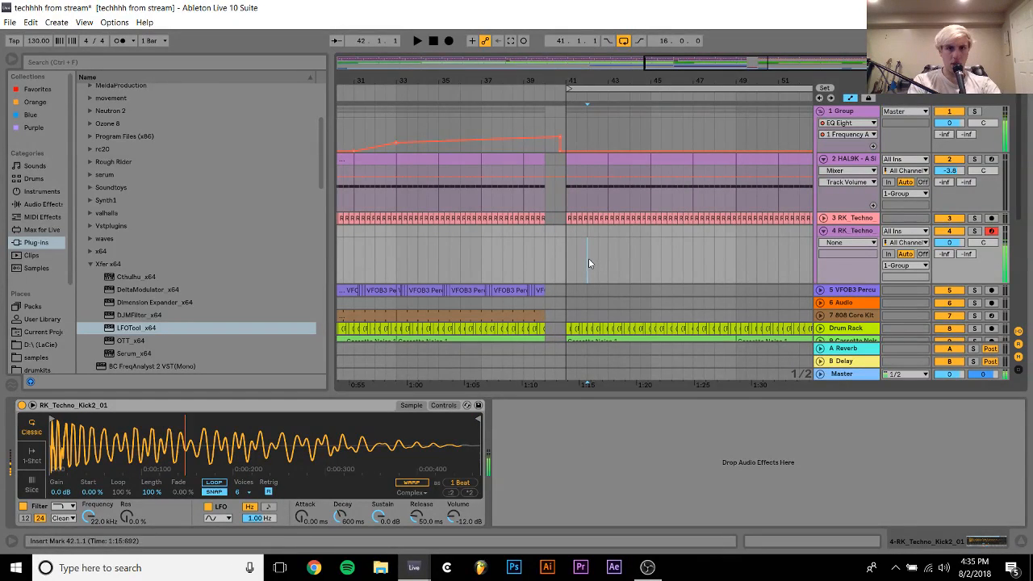
Copy the EQ Eight from the RK_Techno kick track 3 and place it after the Simpler on track 4
click(567, 239)
click(564, 218)
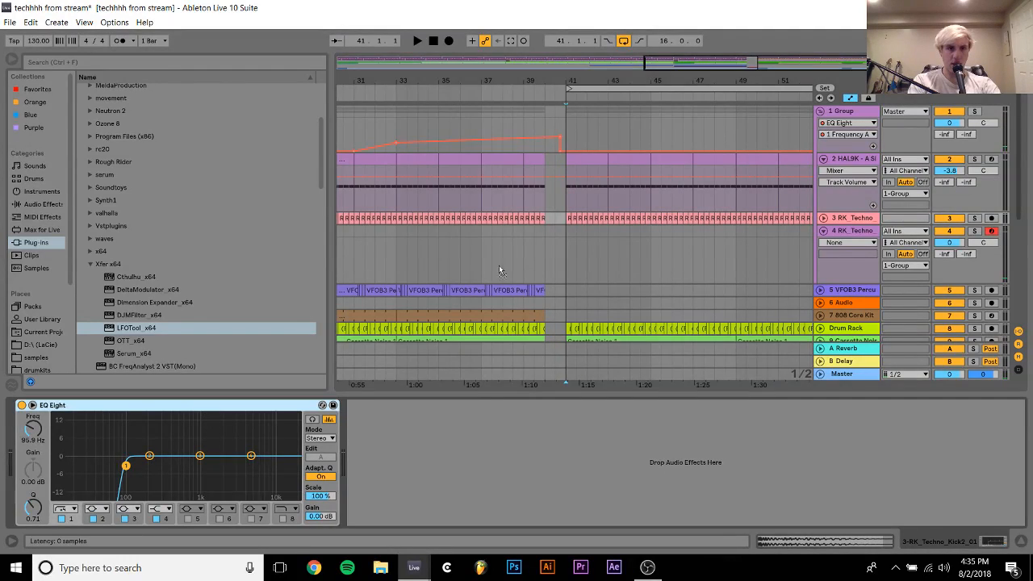
click(563, 252)
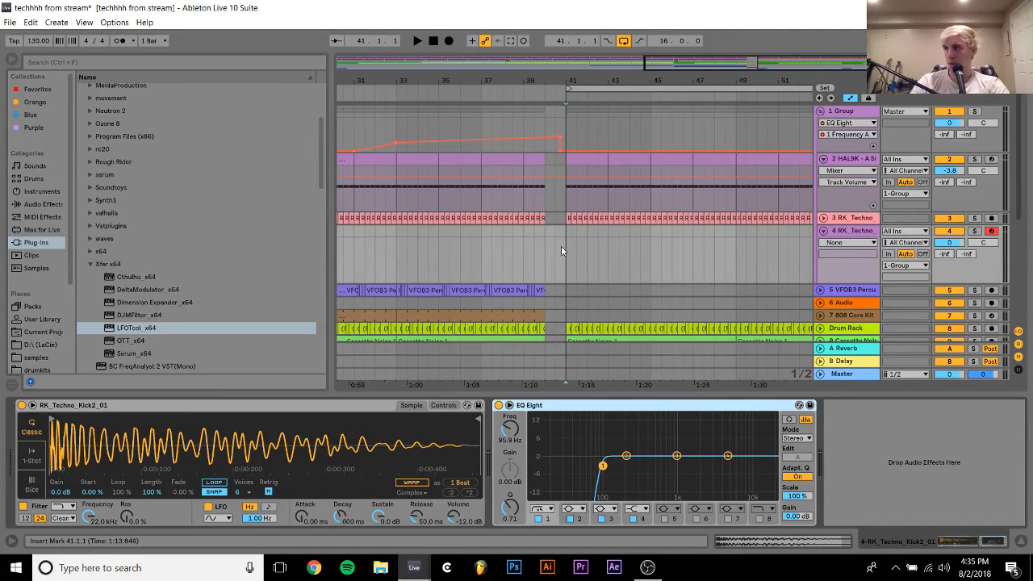
Audition the equalized Simpler kick, solo the Group track and play it from bar 41
key(a)
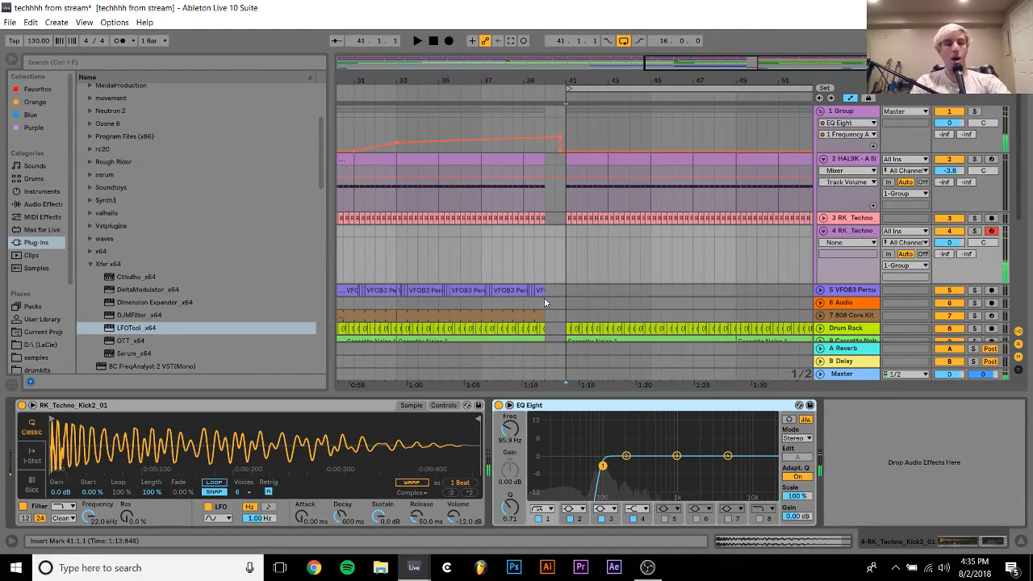
key(a)
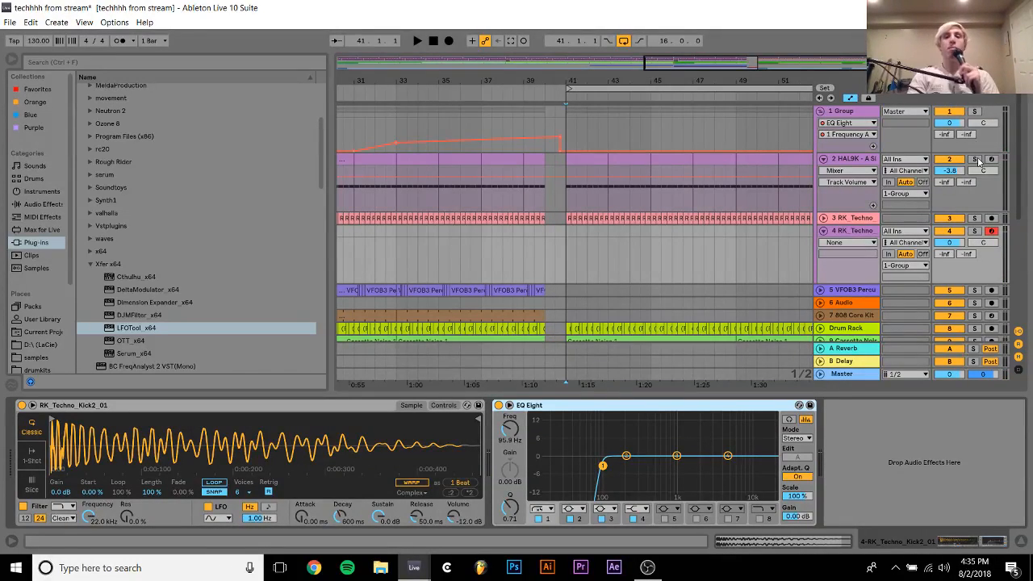
click(975, 111)
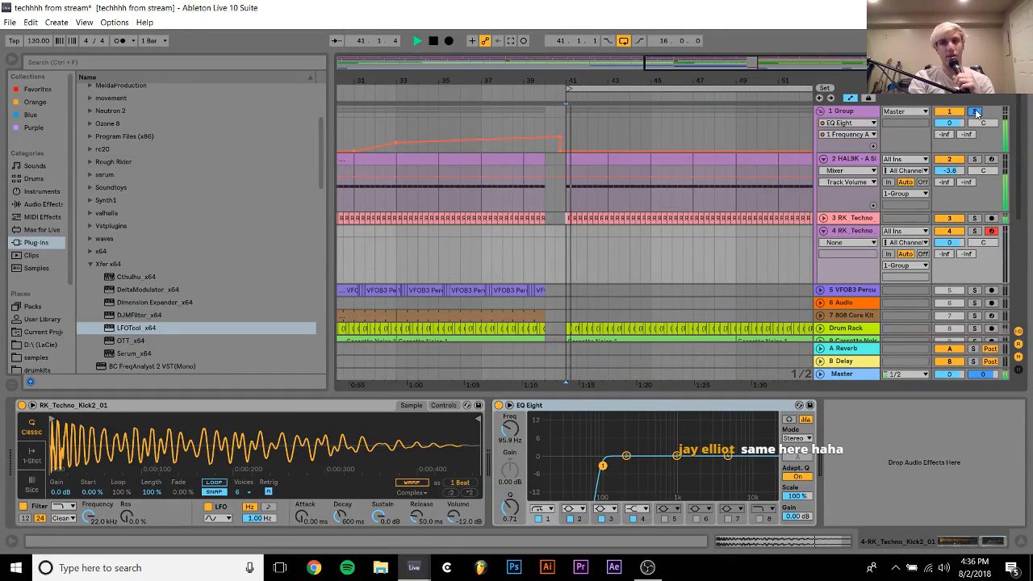
Solo the RK_Techno kick and HAL9K tracks one at a time during playback, comparing their sound and device chains, and stop playback
click(975, 219)
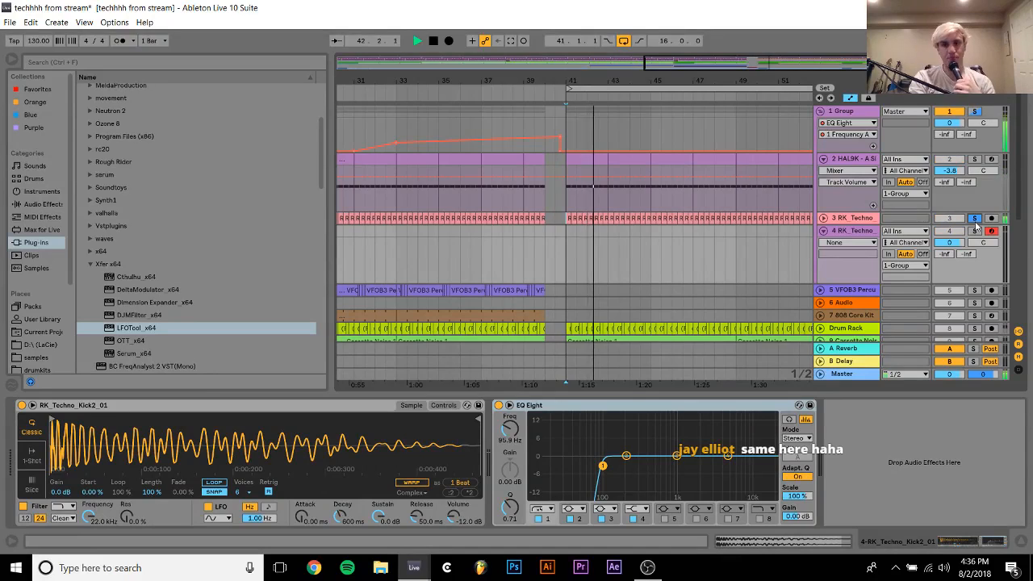
click(854, 219)
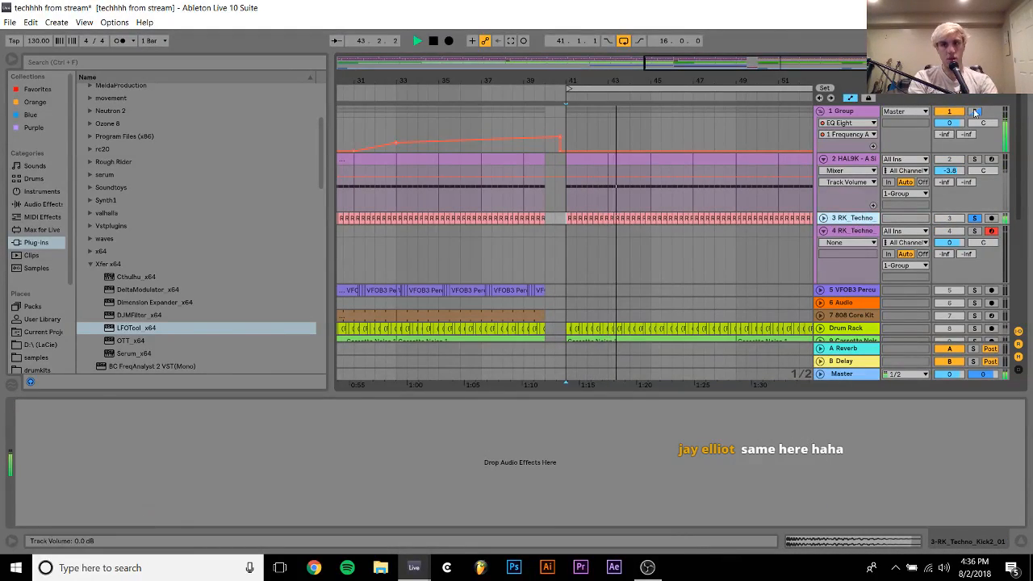
click(857, 255)
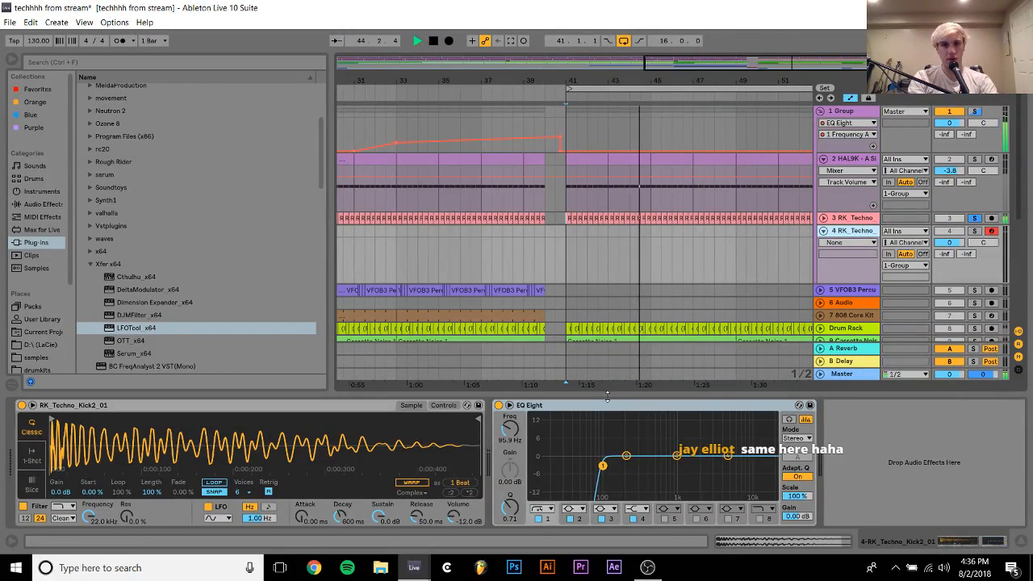
click(556, 221)
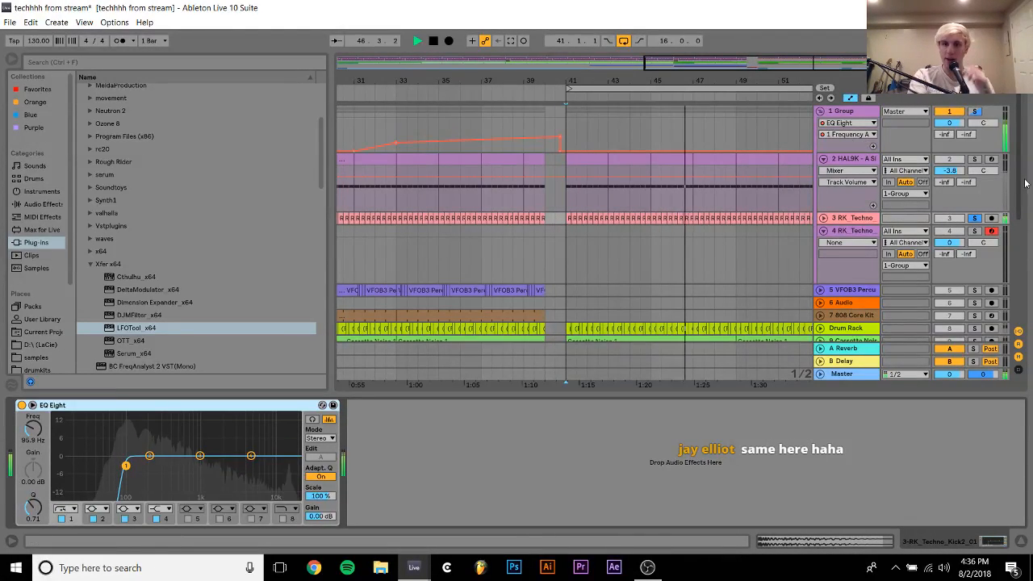
click(975, 159)
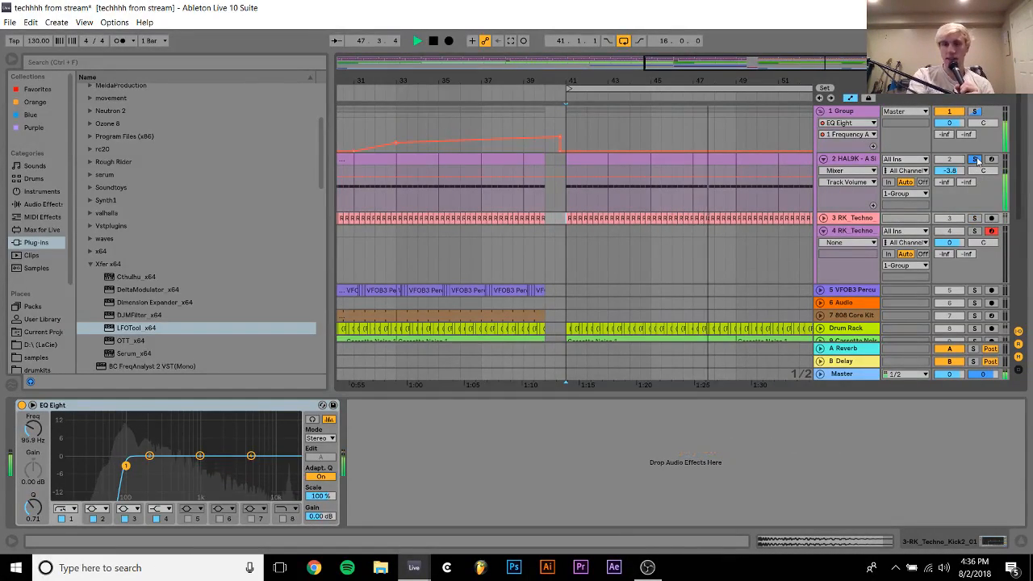
click(845, 159)
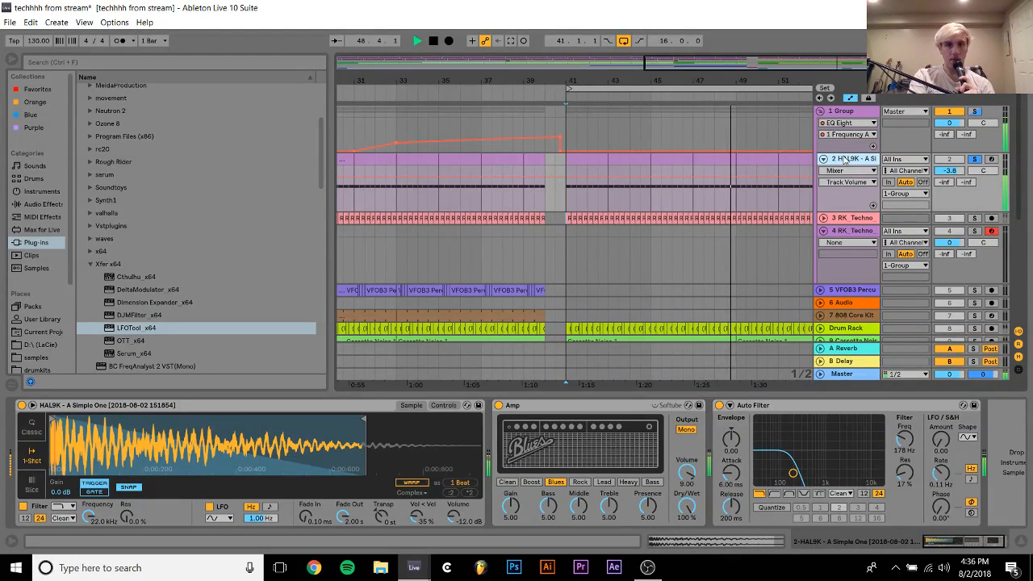
click(975, 159)
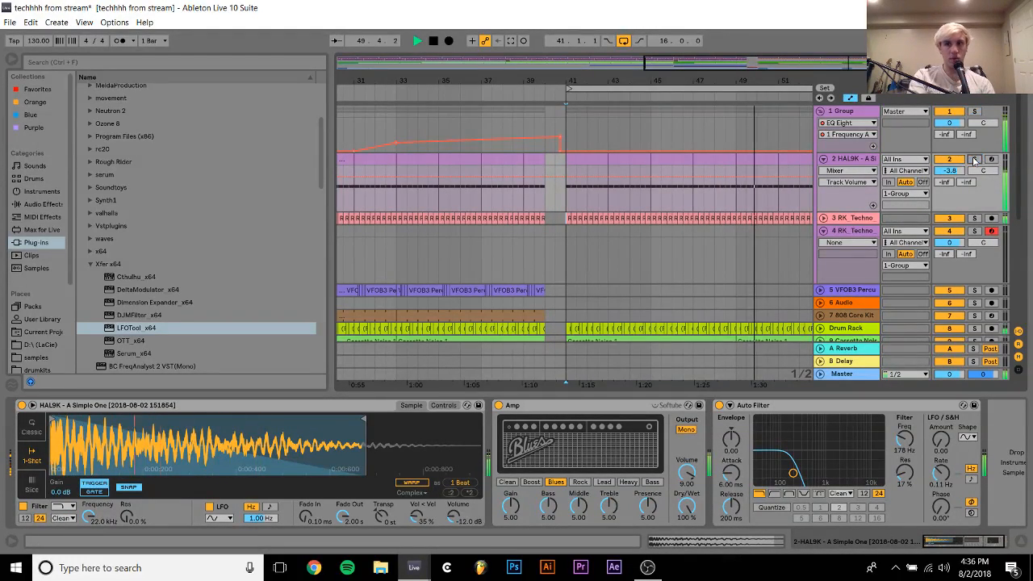
key(space)
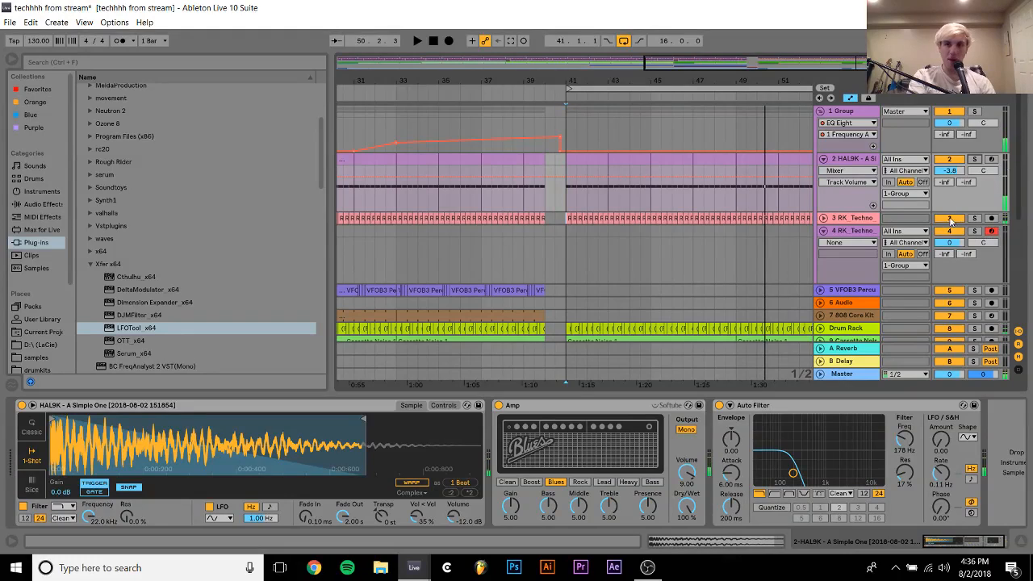
Solo the Simpler kick on track 4 and enable its pitch envelope with a +12 st amount and a 73.5 ms decay
click(977, 220)
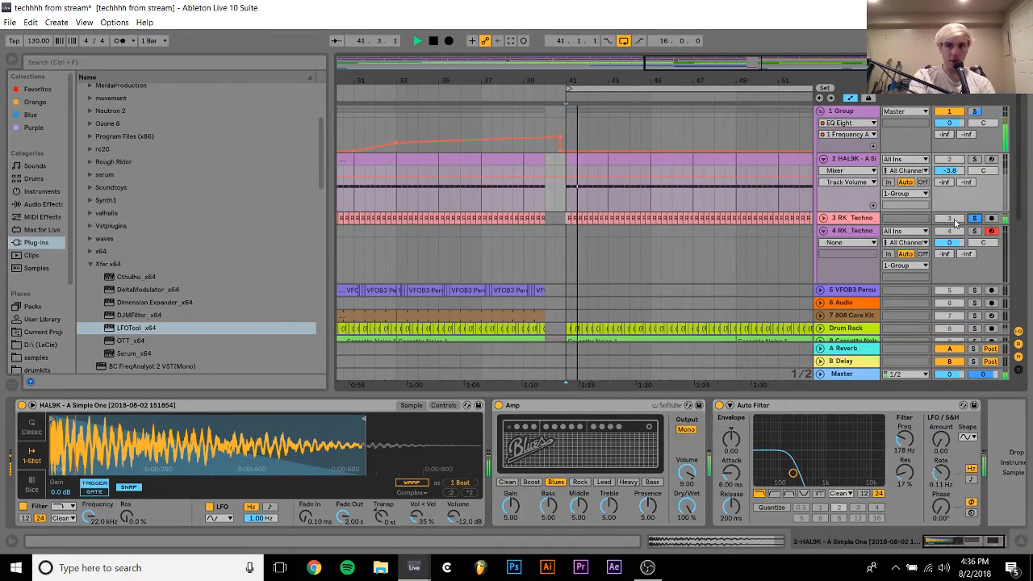
click(890, 238)
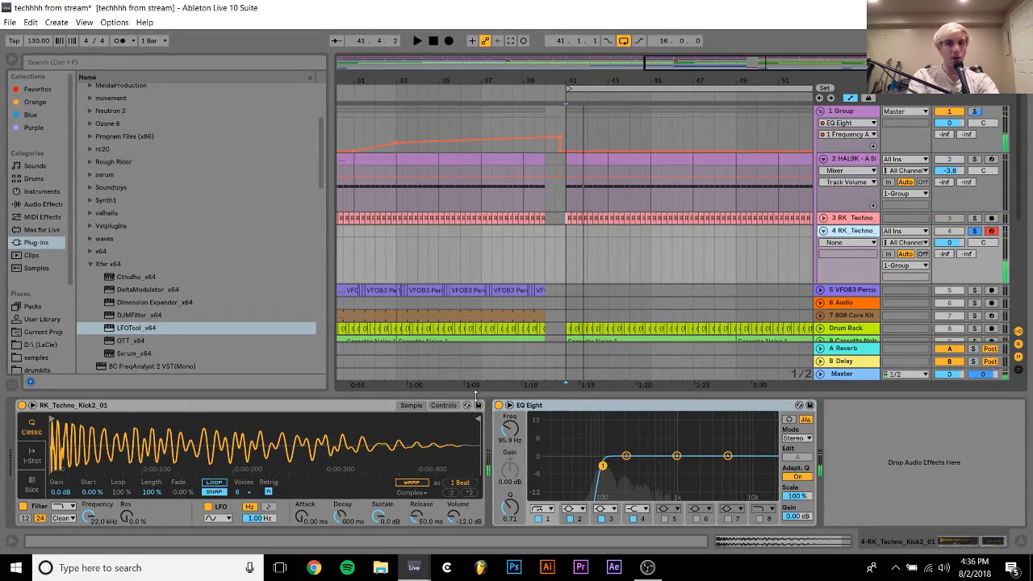
click(452, 406)
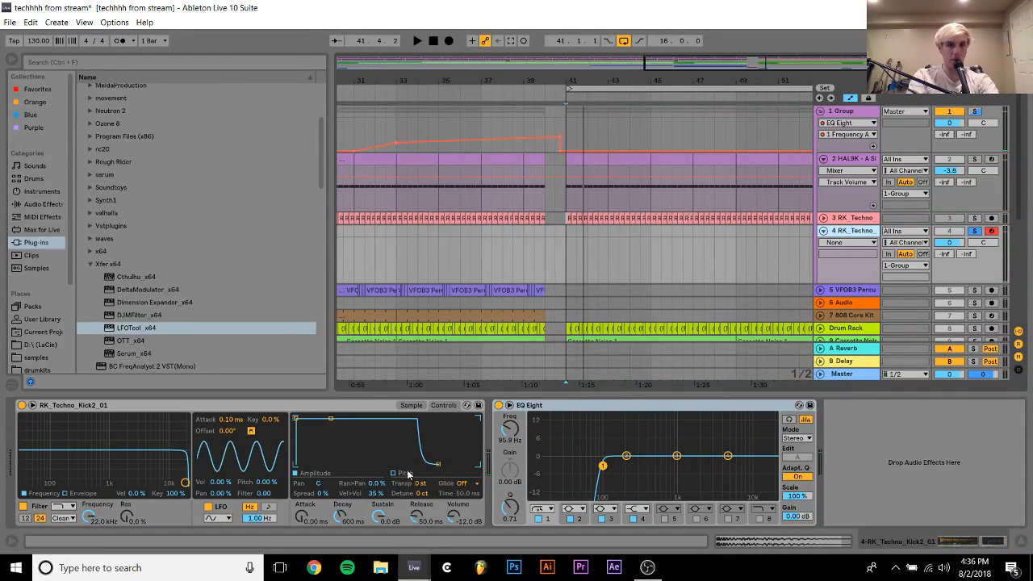
click(402, 474)
click(465, 419)
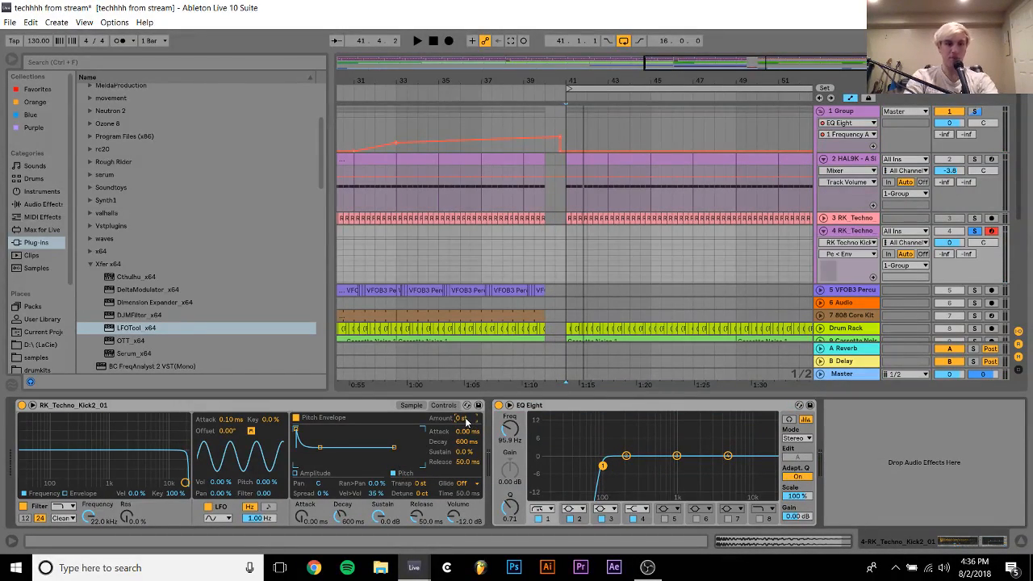
click(471, 441)
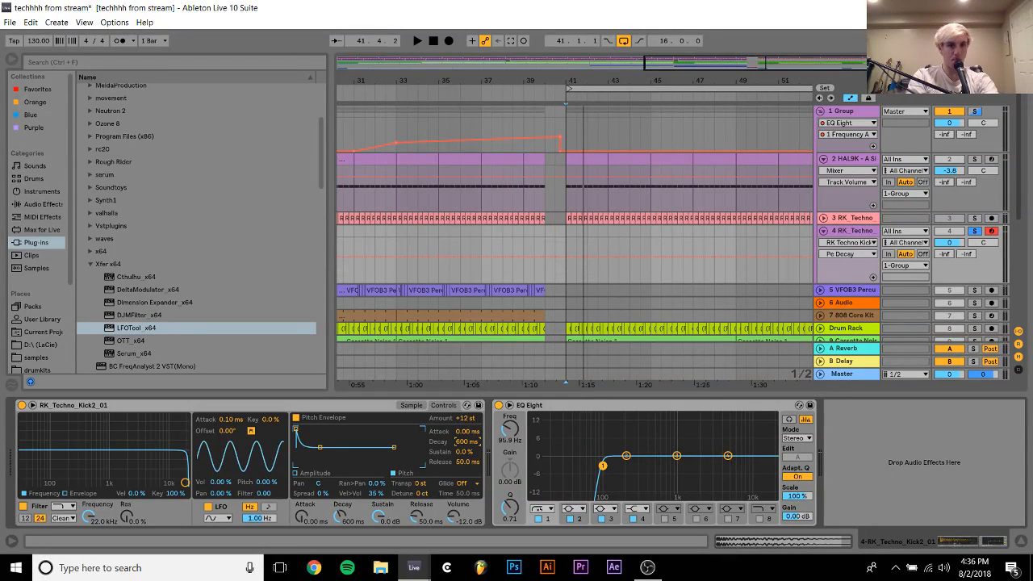
drag(470, 442, 471, 454)
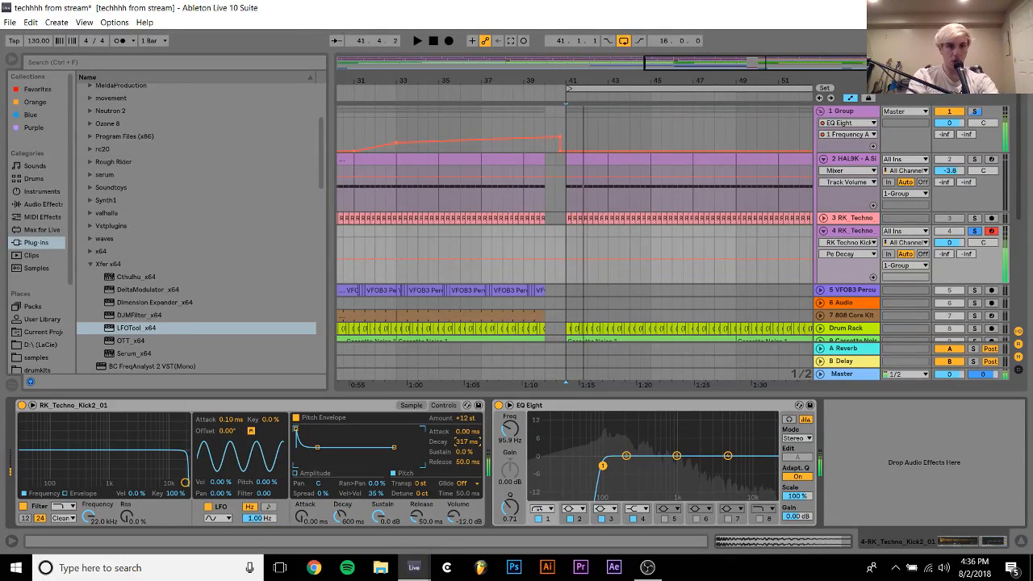
drag(470, 441, 471, 363)
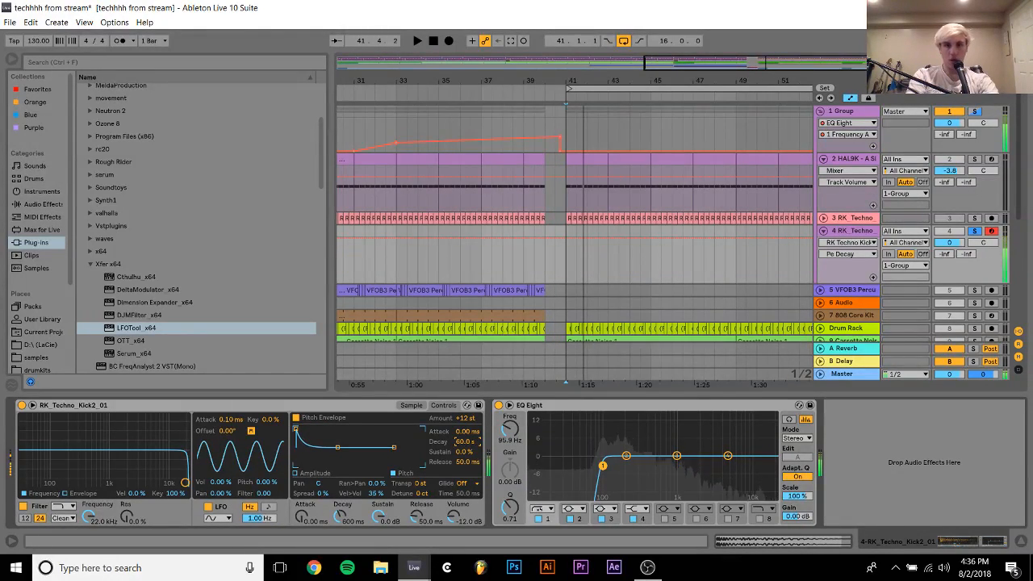
drag(468, 442, 469, 451)
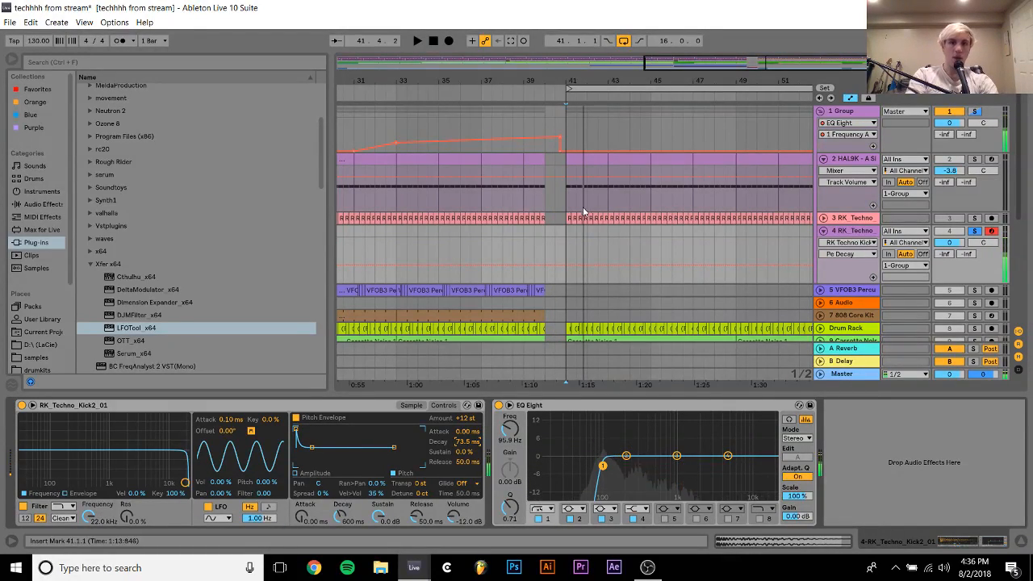
Create a four-bar MIDI clip at bar 41 on track 4 and fill it with C3 notes on every beat
drag(567, 234, 633, 236)
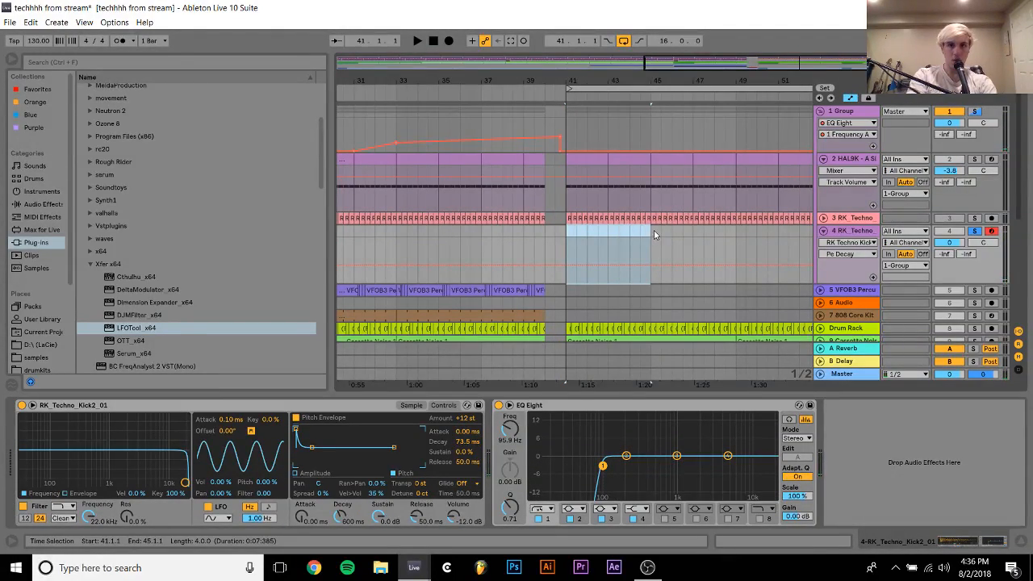
key(ctrl+shift+m)
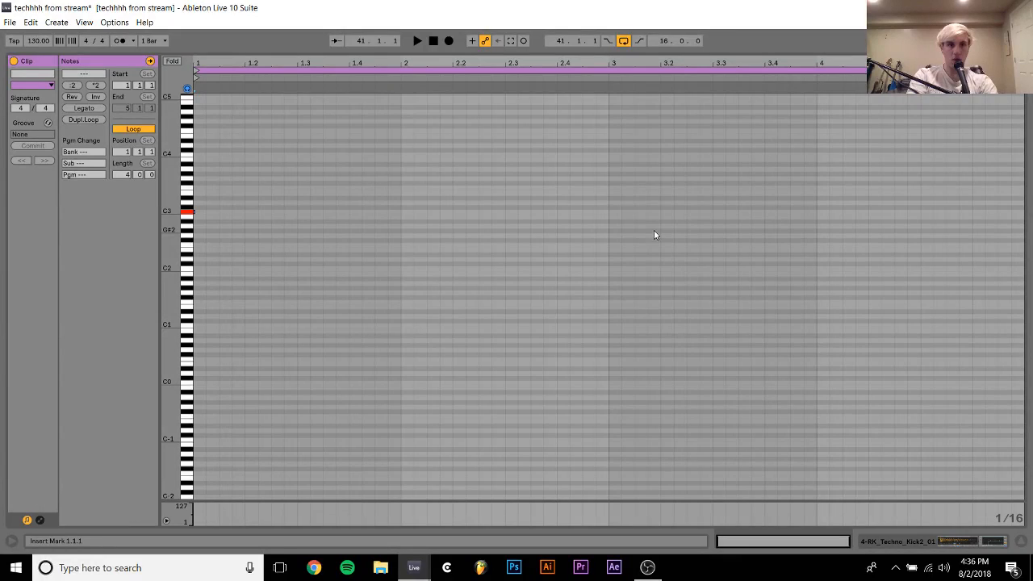
double_click(200, 211)
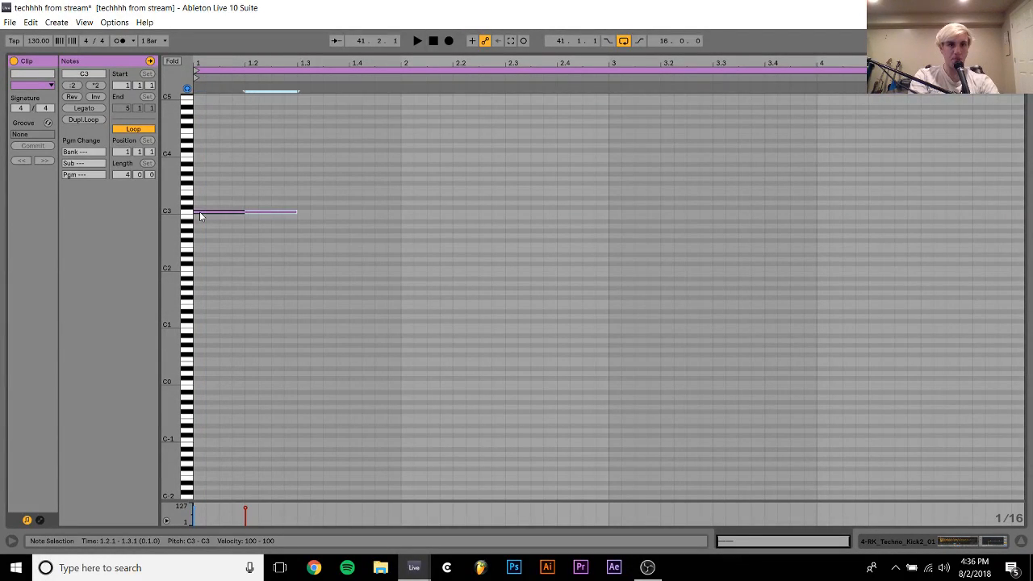
key(ctrl+d)
key(ctrl+d)
key(ctrl+d)
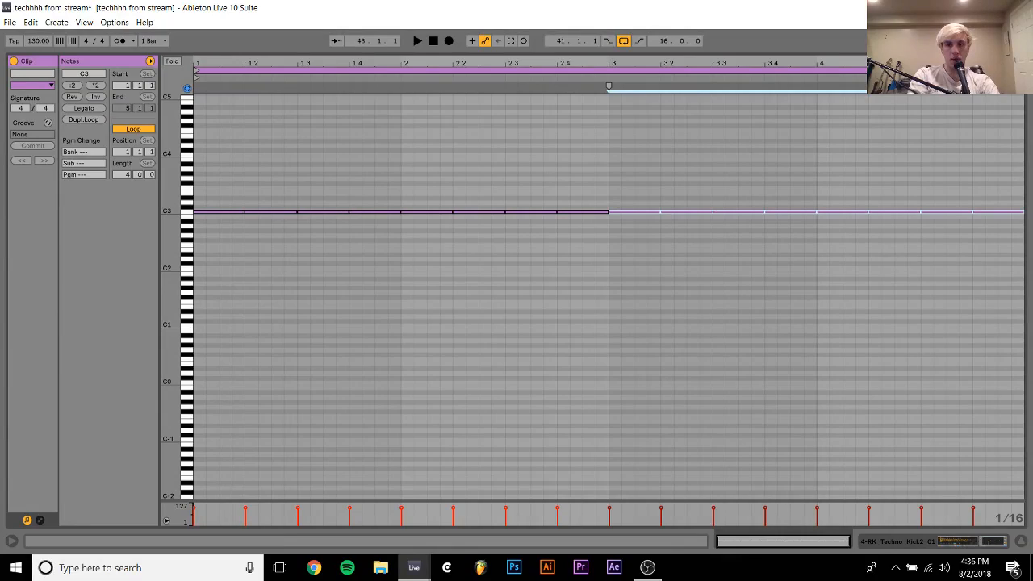
click(986, 542)
scroll(861, 158, up, 3)
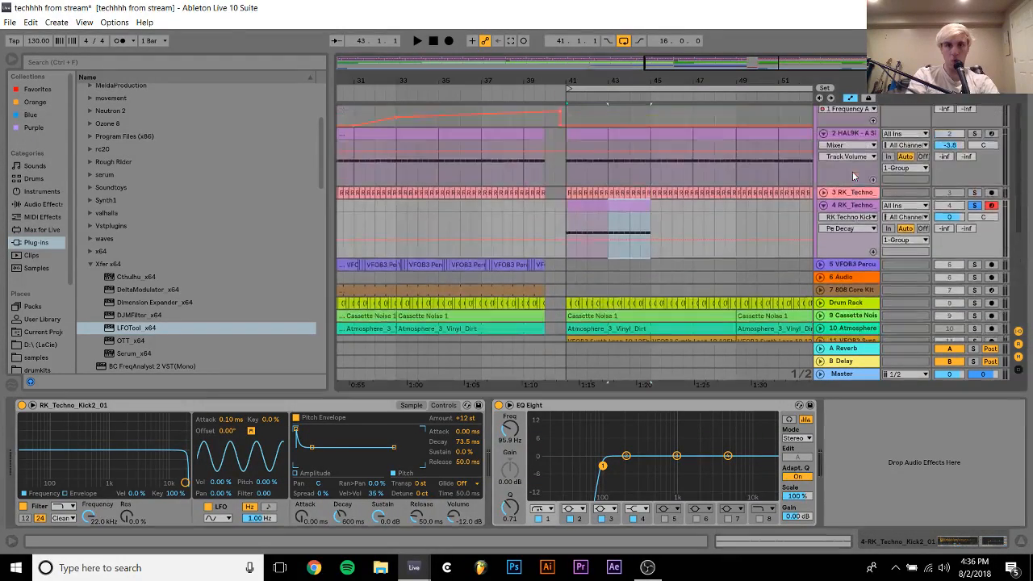
Compare the soloed kick tracks 3 and 4 during playback, and repeat the track 4 MIDI clip up to bar 57
click(626, 205)
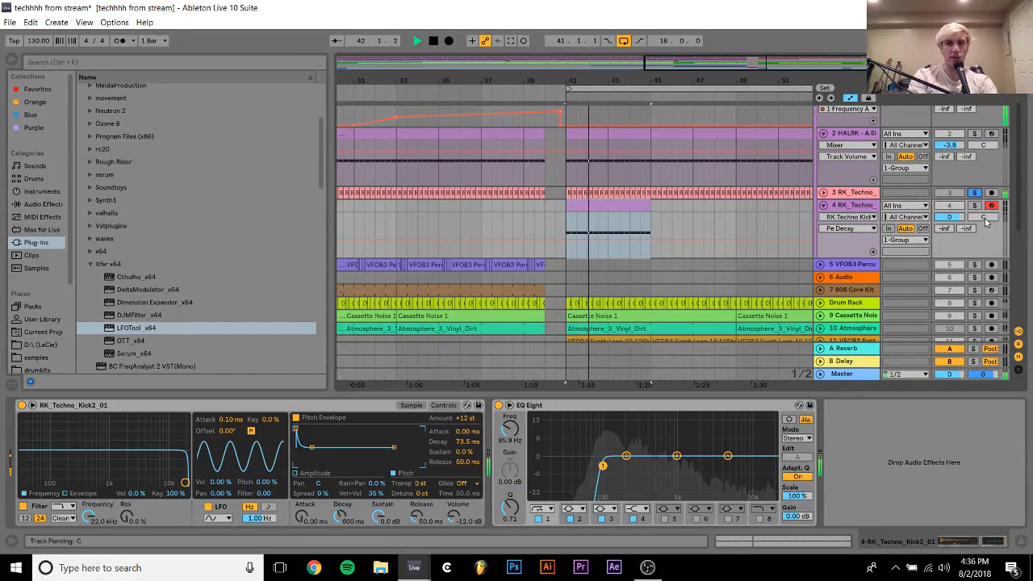
click(975, 206)
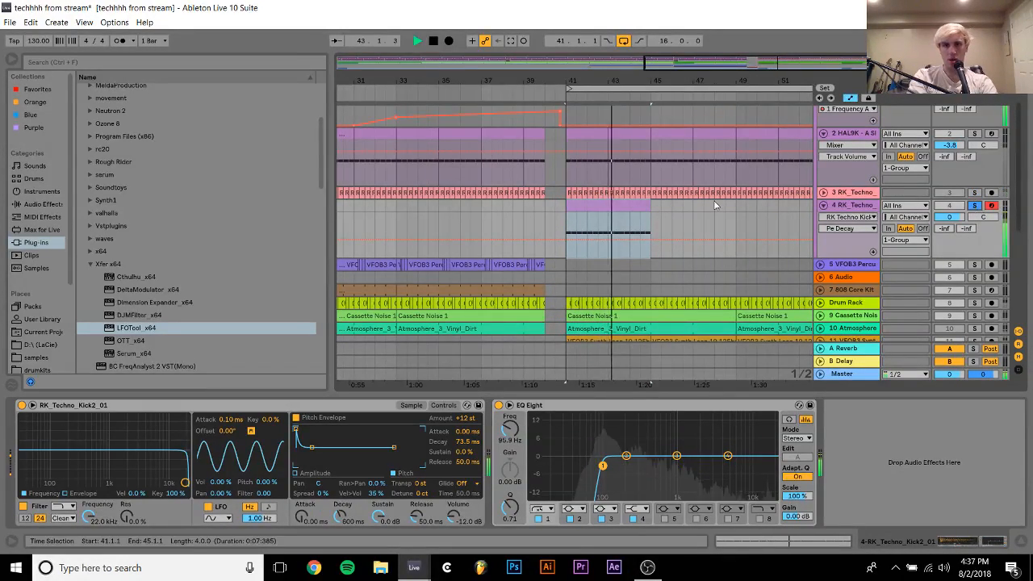
key(space)
drag(650, 206, 747, 218)
Play the soloed Simpler kick from bar 41 and set the track 4 volume to -4.0 dB
click(974, 208)
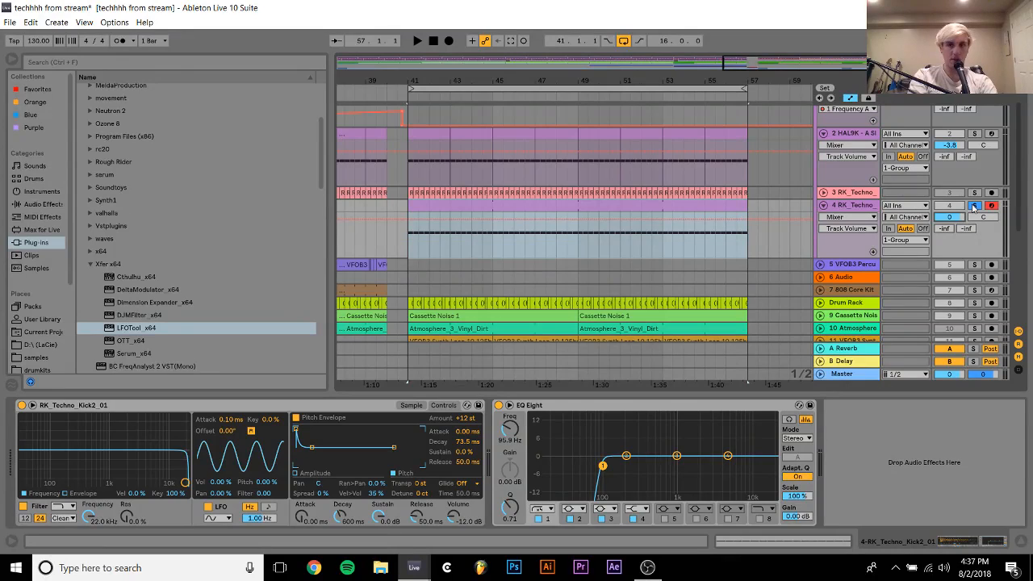
key(space)
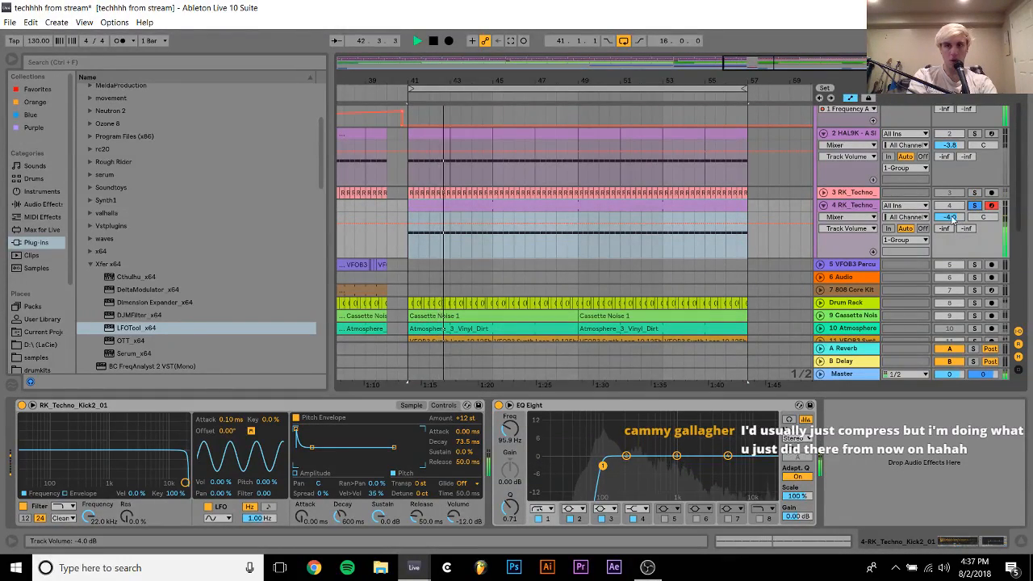
key(space)
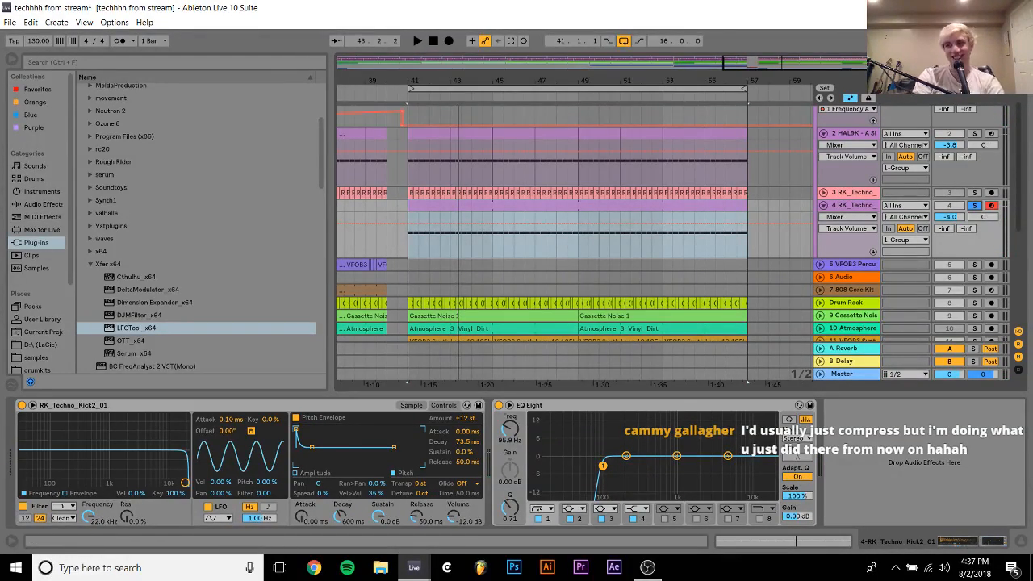
Copy the track 4 kick MIDI of bars 41 to 57 to bar 1 and duplicate it twice, up to bar 49
drag(684, 75, 721, 40)
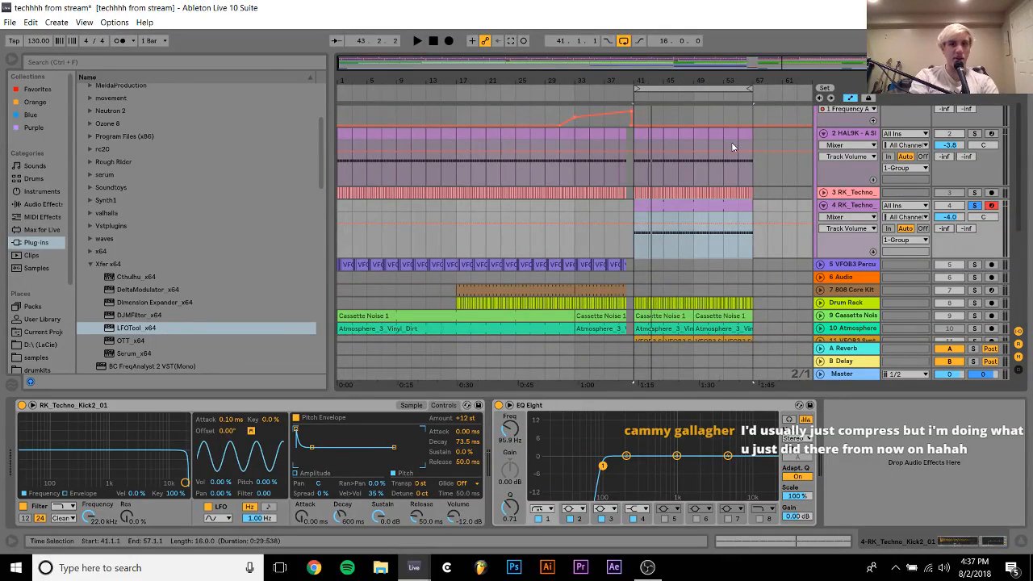
drag(714, 204, 387, 220)
key(ctrl+d)
key(ctrl+d)
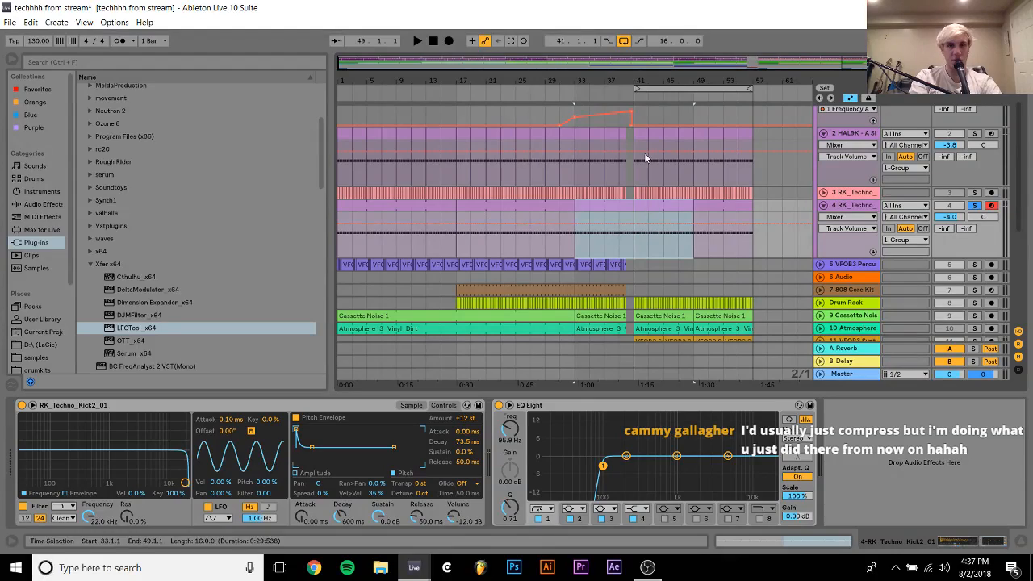
Remove the kick MIDI in bar 40 of track 4 to match the other tracks' gap, and select bars 41 to 57
drag(634, 87, 623, 214)
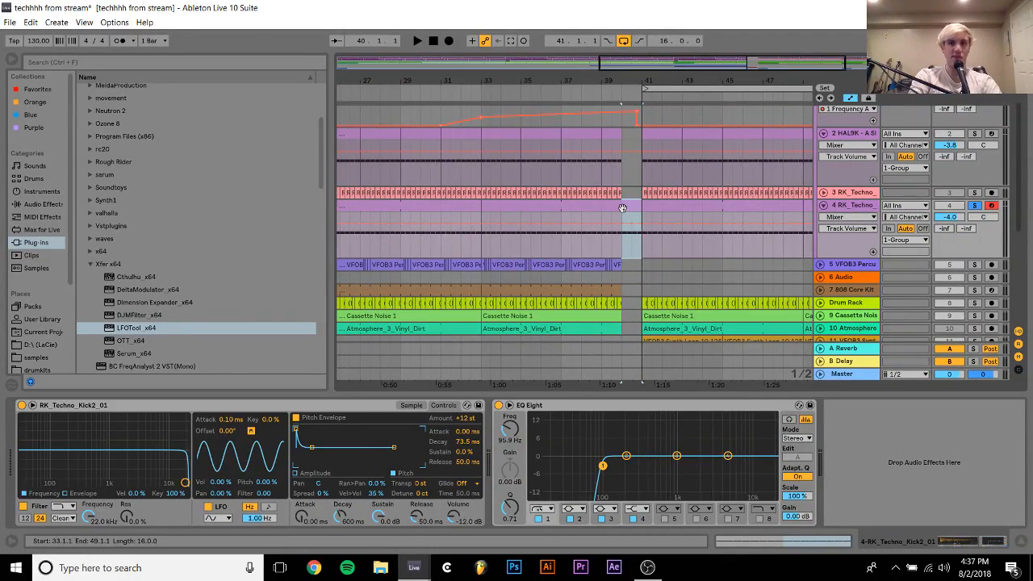
key(ctrl+d)
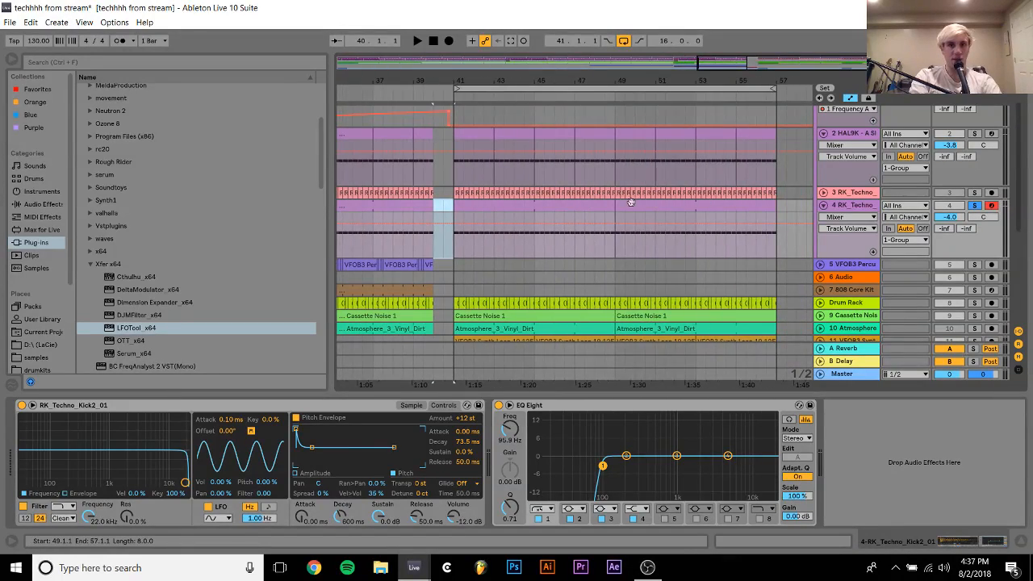
drag(612, 204, 779, 204)
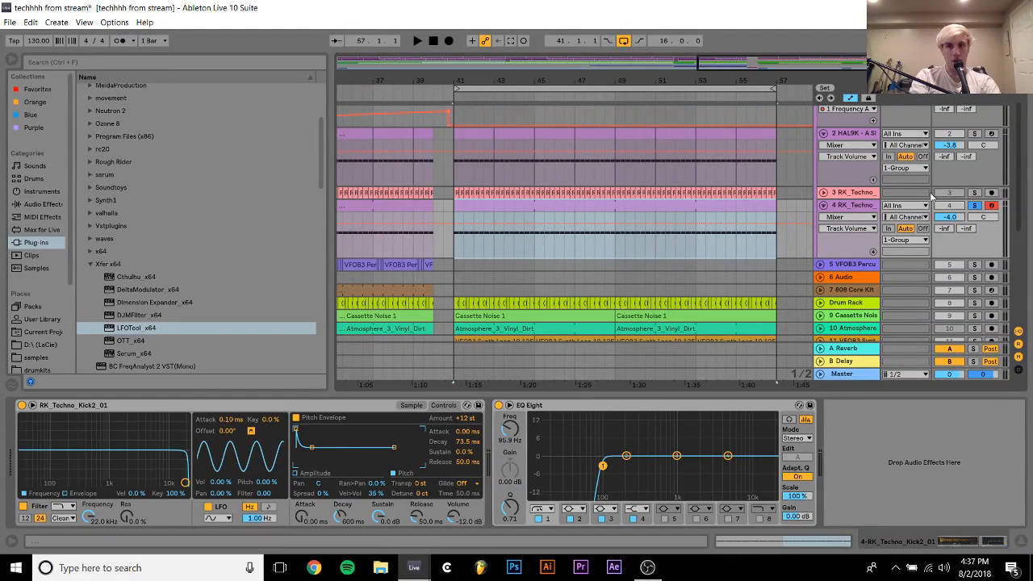
Play the drop from bar 41 with the Group soloed, deactivating kick track 4 and activating kick track 3 for comparison
key(space)
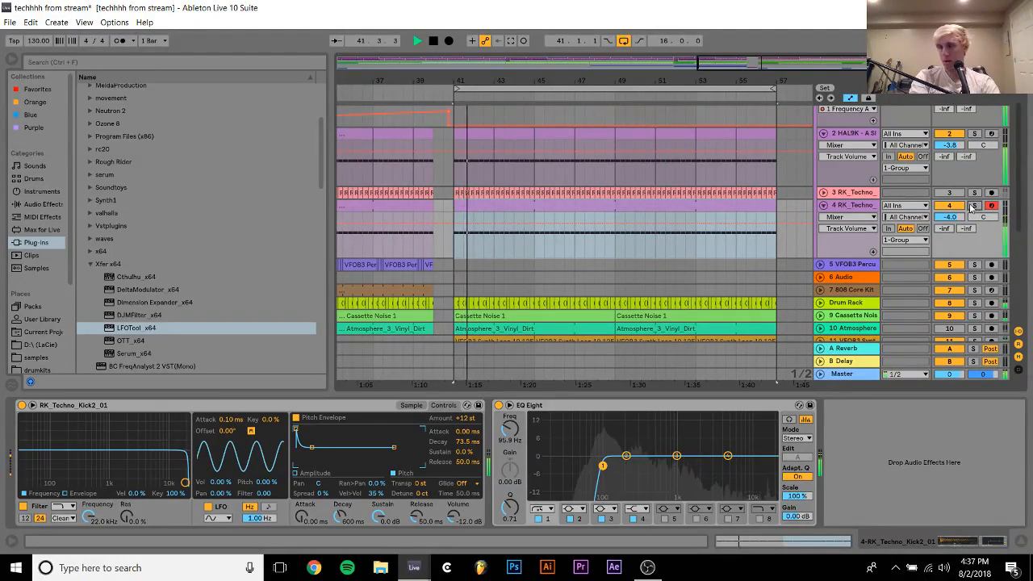
scroll(998, 170, up, 1)
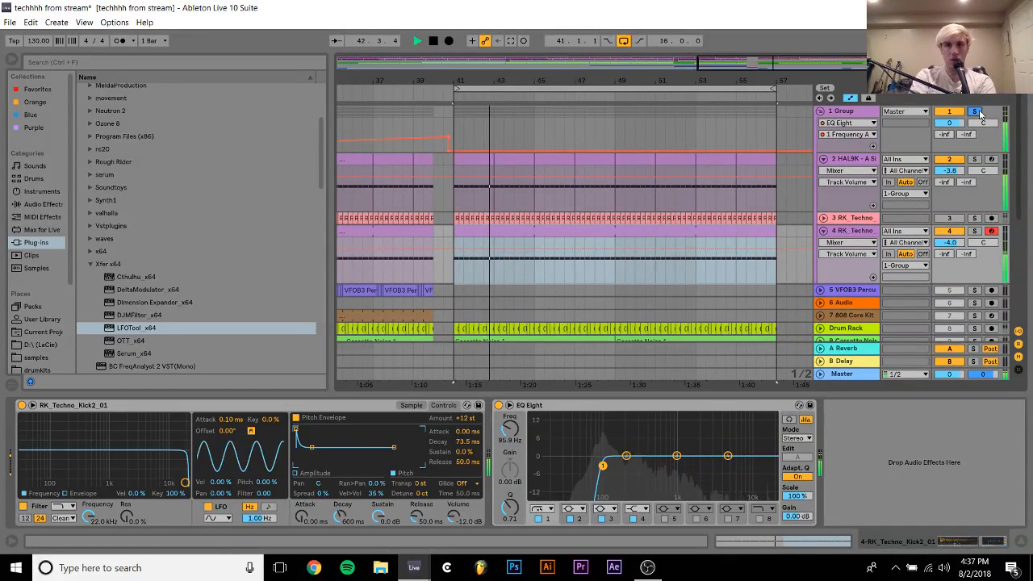
click(974, 111)
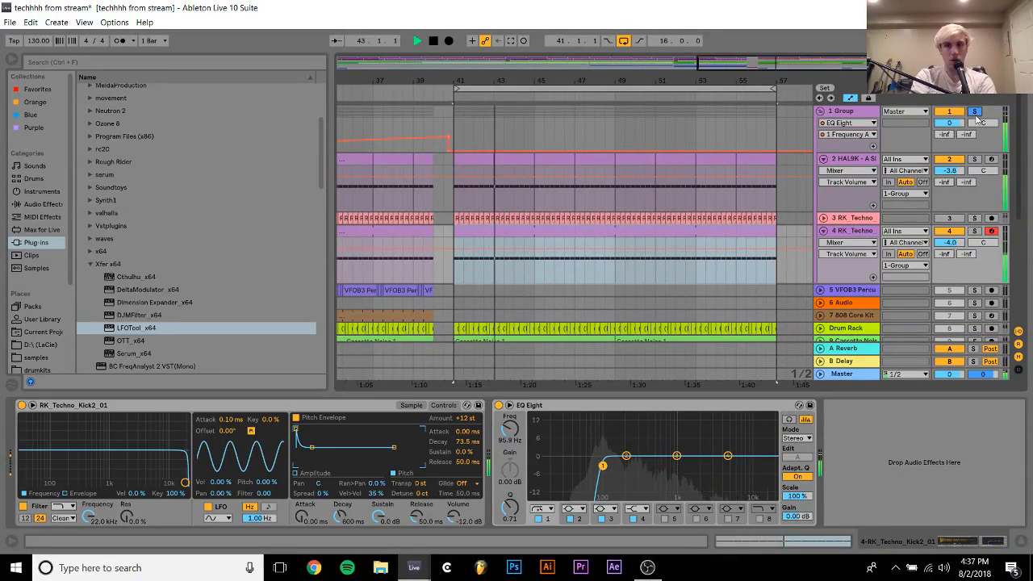
click(955, 230)
click(957, 222)
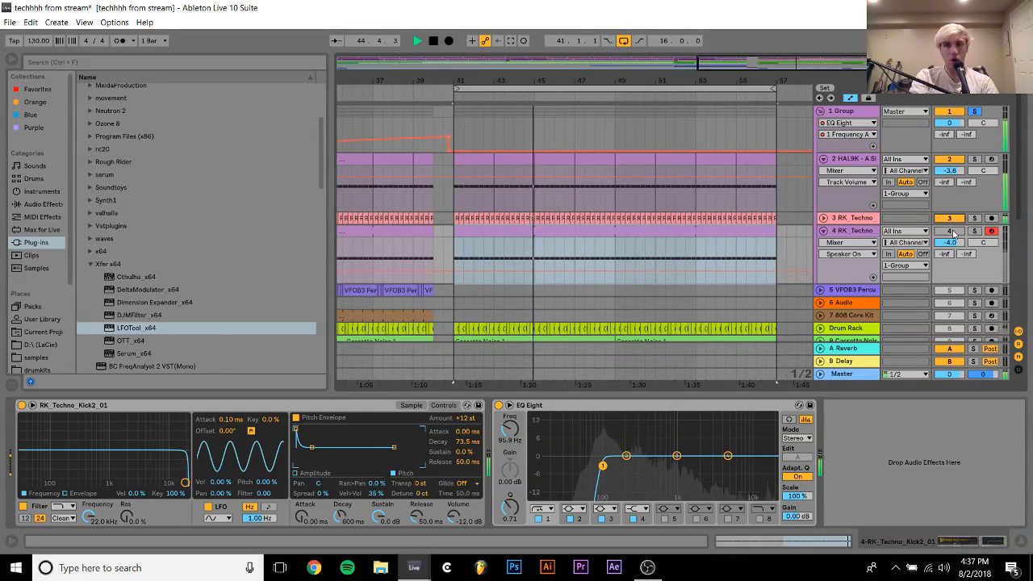
Switch from kick track 3 to kick track 4 for comparison and set the track 4 volume to -2.0 dB
click(865, 219)
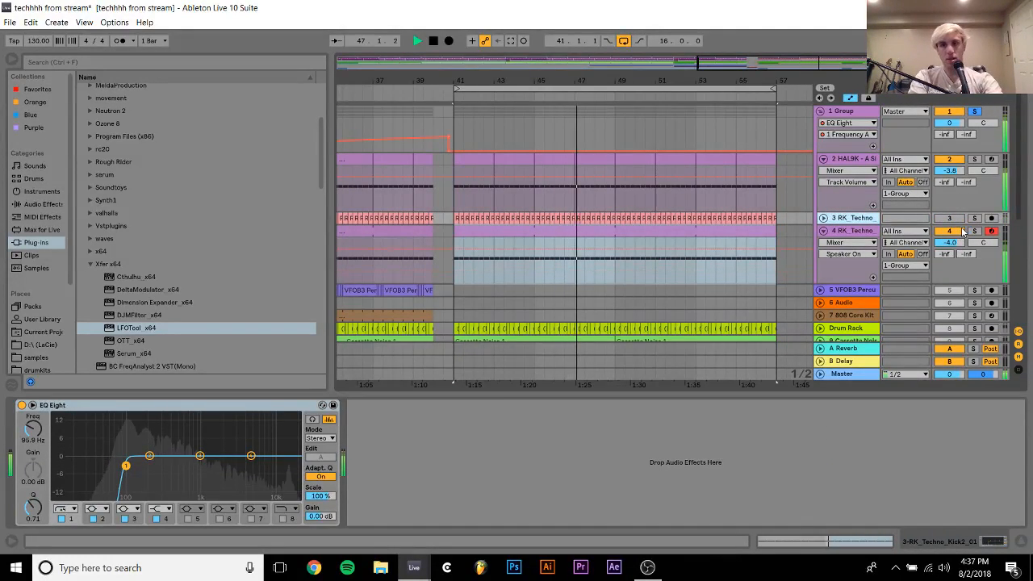
click(932, 240)
drag(949, 243, 946, 247)
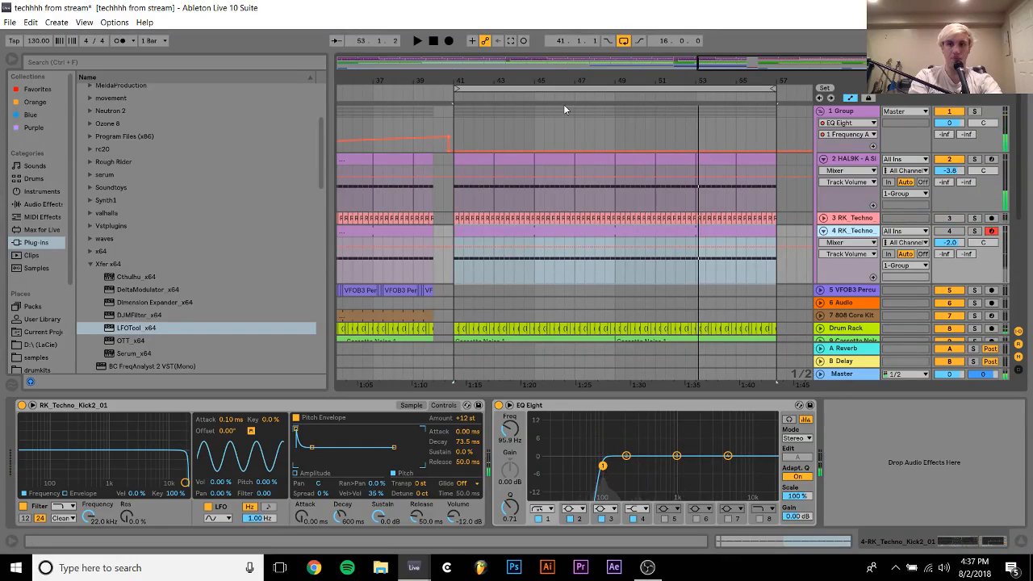
Play the full mix without the Group solo, starting from bar 41, from bar 1 and from bar 16
key(space)
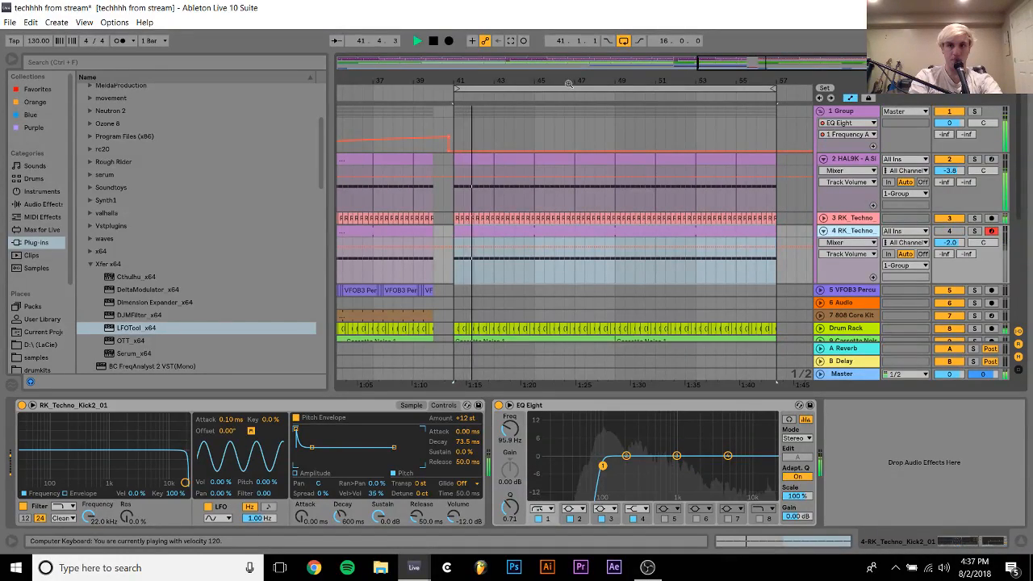
key(space)
drag(568, 84, 739, 48)
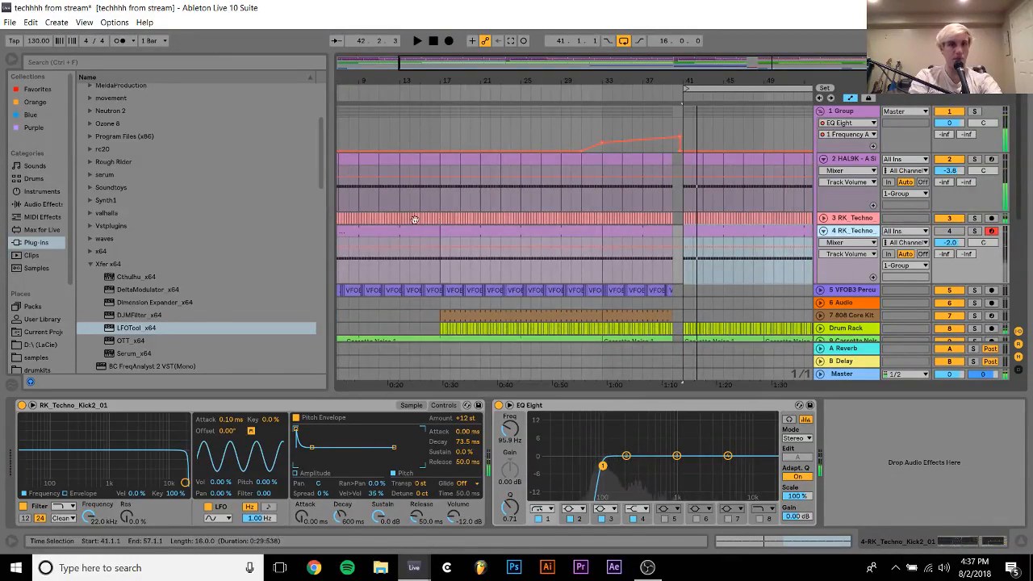
click(350, 233)
key(space)
scroll(349, 232, left, 2)
key(space)
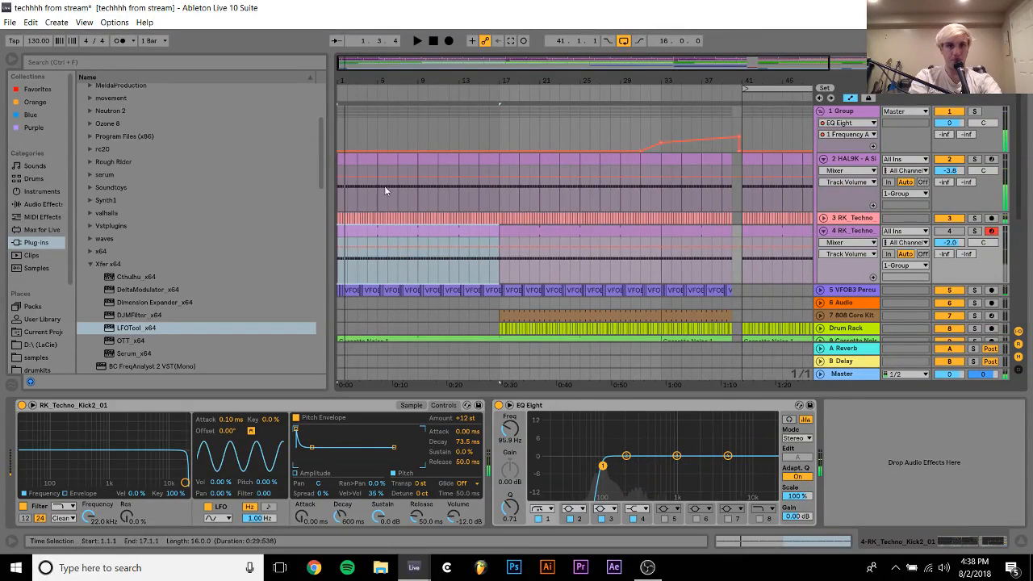
click(490, 122)
key(space)
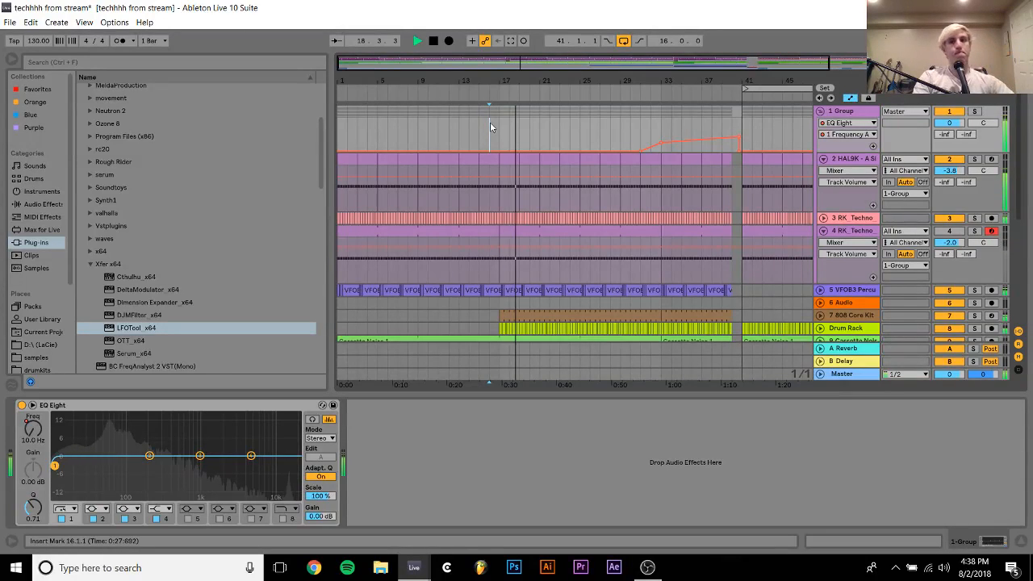
Fold the drum Group and SEM V2 track 14, and load the Analog instrument on the empty MIDI track 12
click(820, 111)
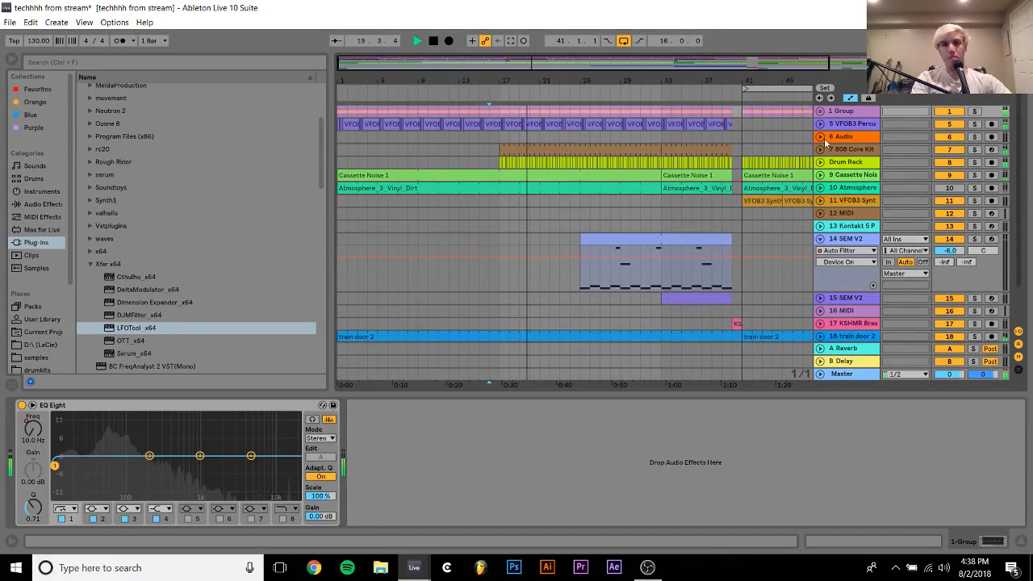
click(820, 239)
scroll(676, 232, right, 3)
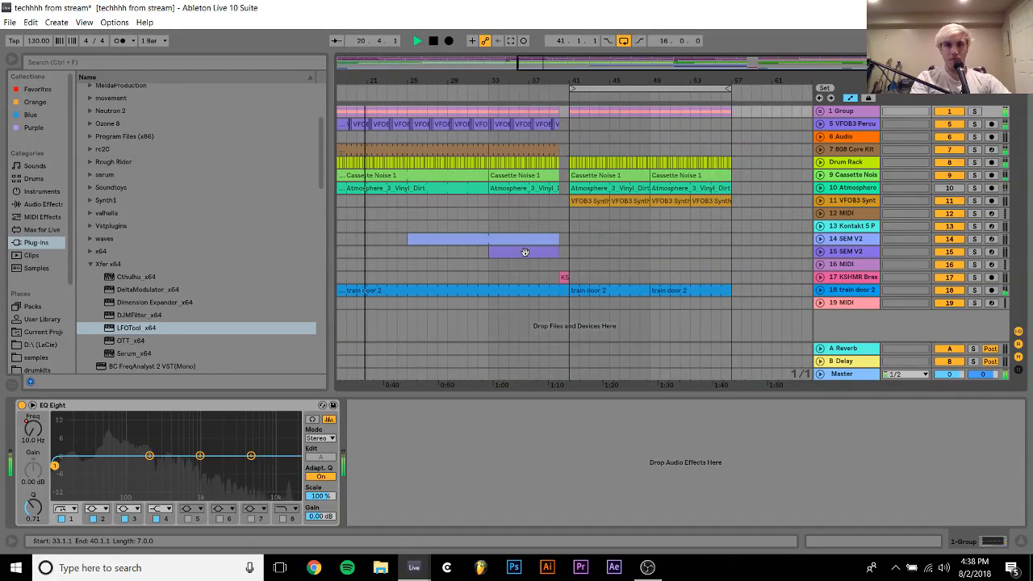
click(651, 213)
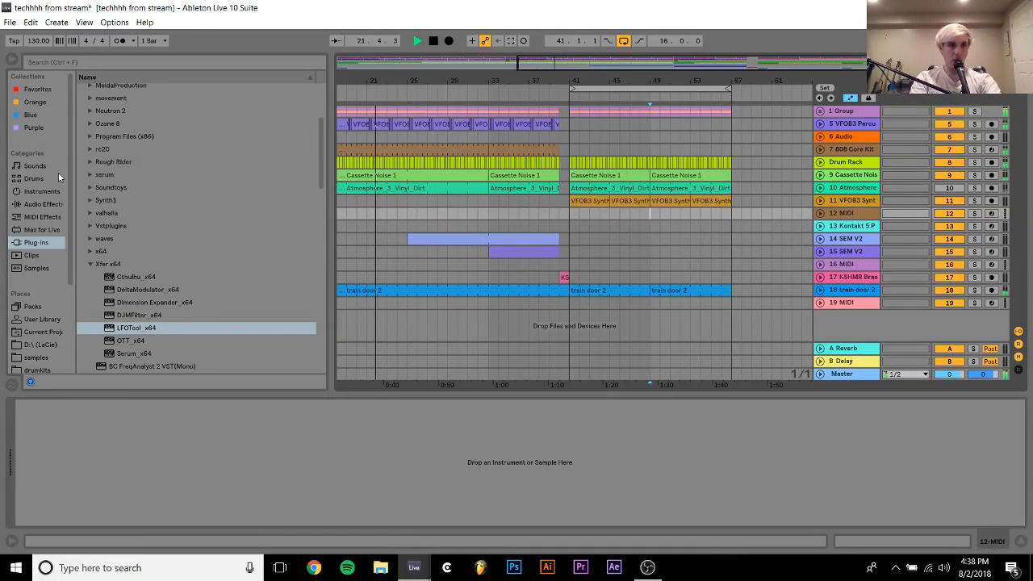
click(40, 191)
click(102, 90)
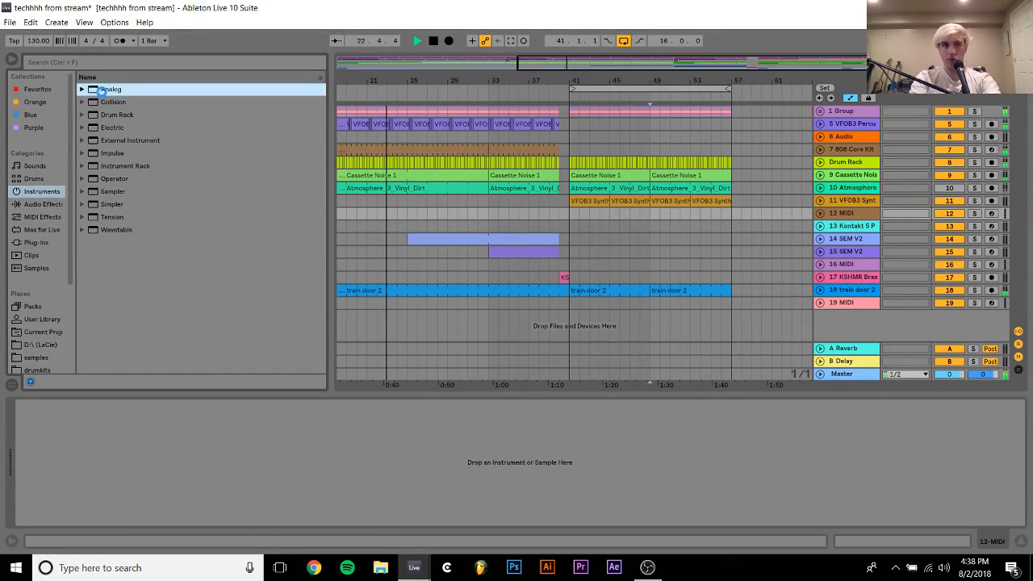
double_click(101, 94)
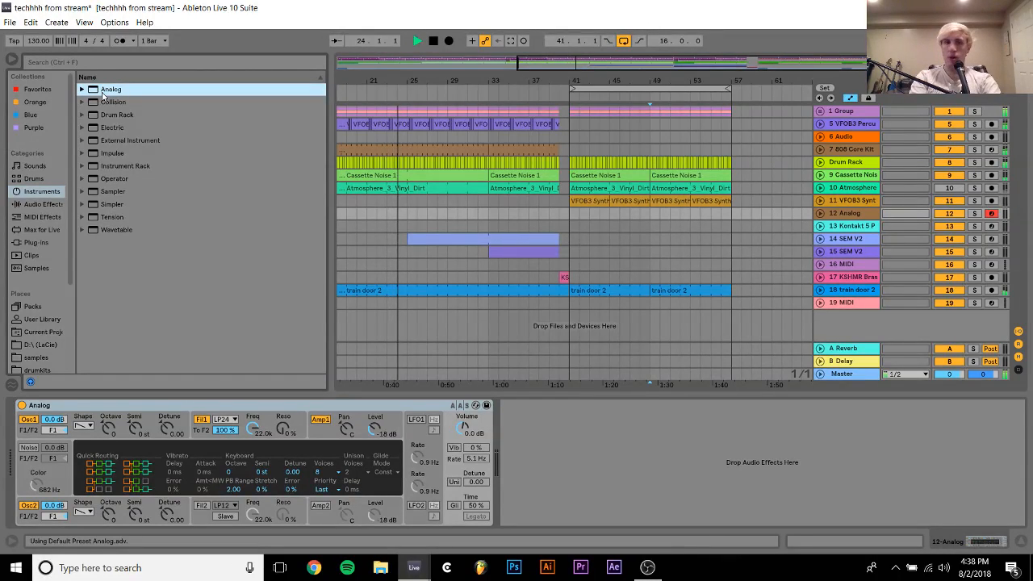
Audition the Analog sound with computer-keyboard notes, setting the keyboard octave to C1 to D2
key(a)
key(z)
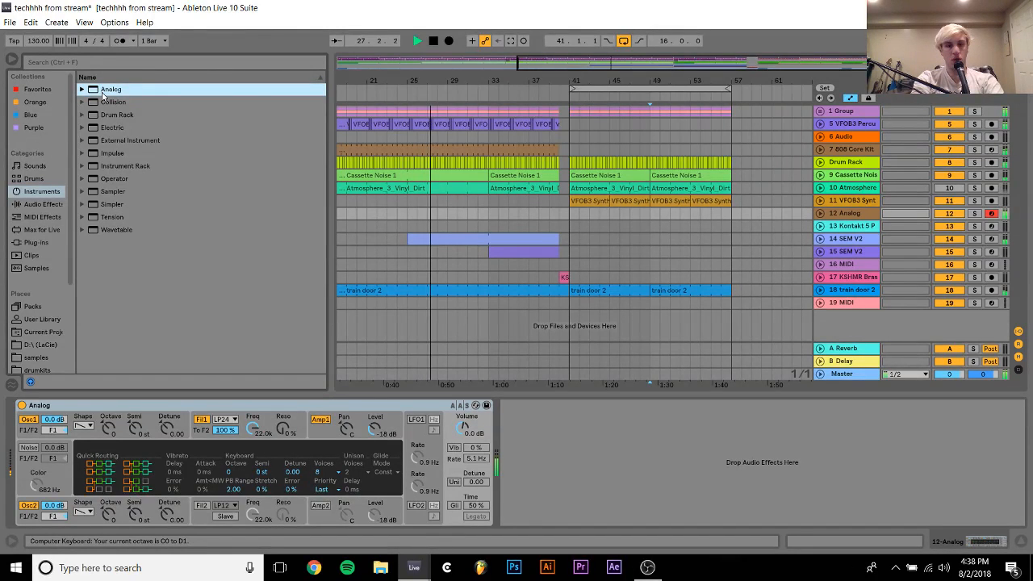
key(x)
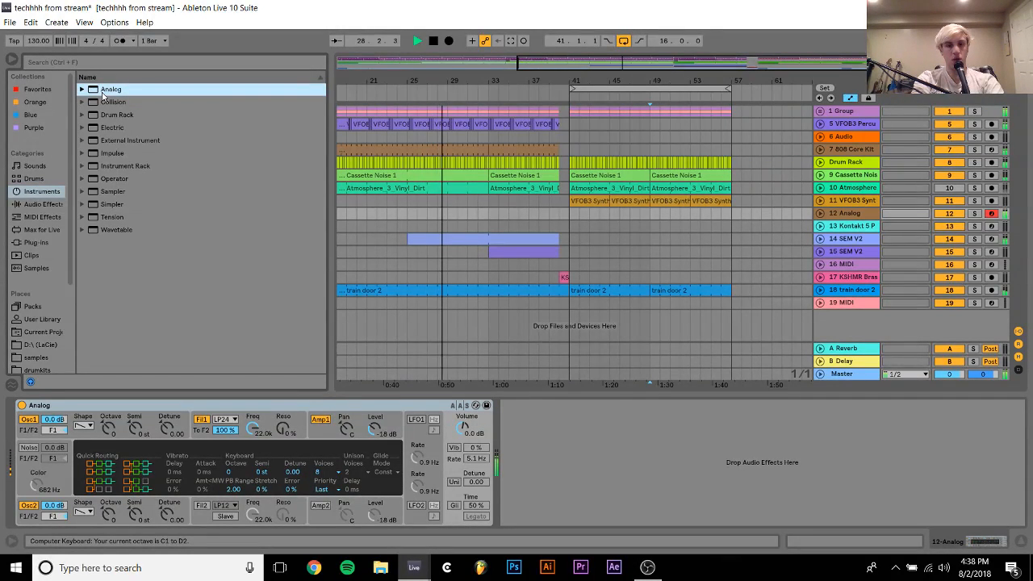
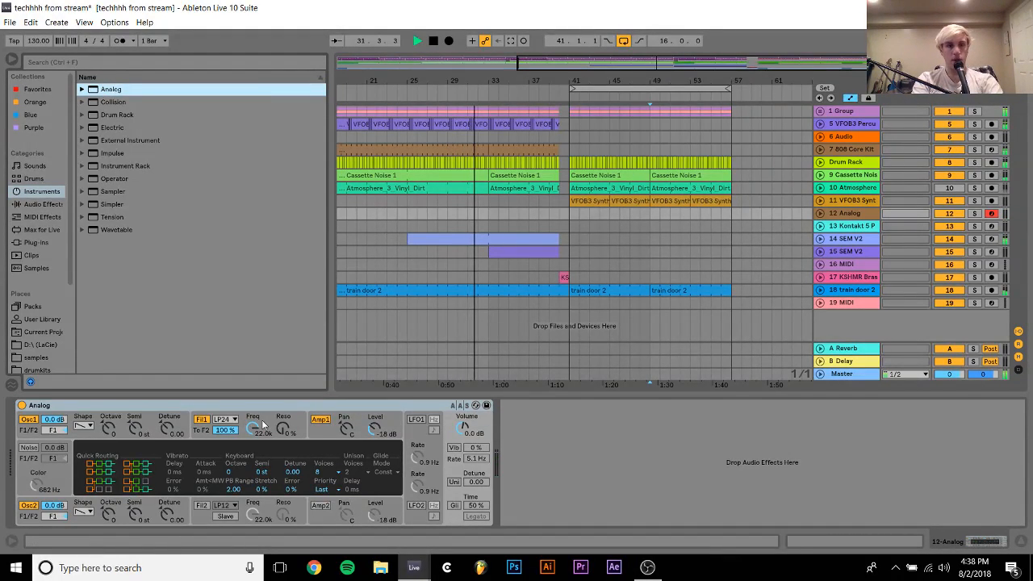
Pull Amp 1's envelope sustain to the minimum with a 5.46 s decay, and set Filter 1 to 60 Hz, 62% resonance and 6.15 envelope modulation
click(322, 436)
drag(95, 474, 109, 491)
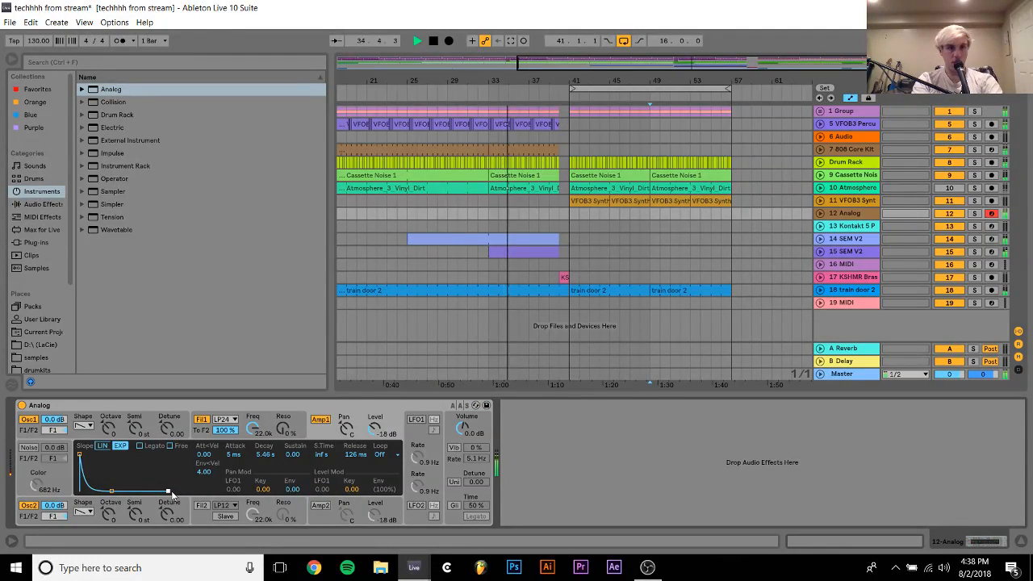
drag(253, 430, 253, 532)
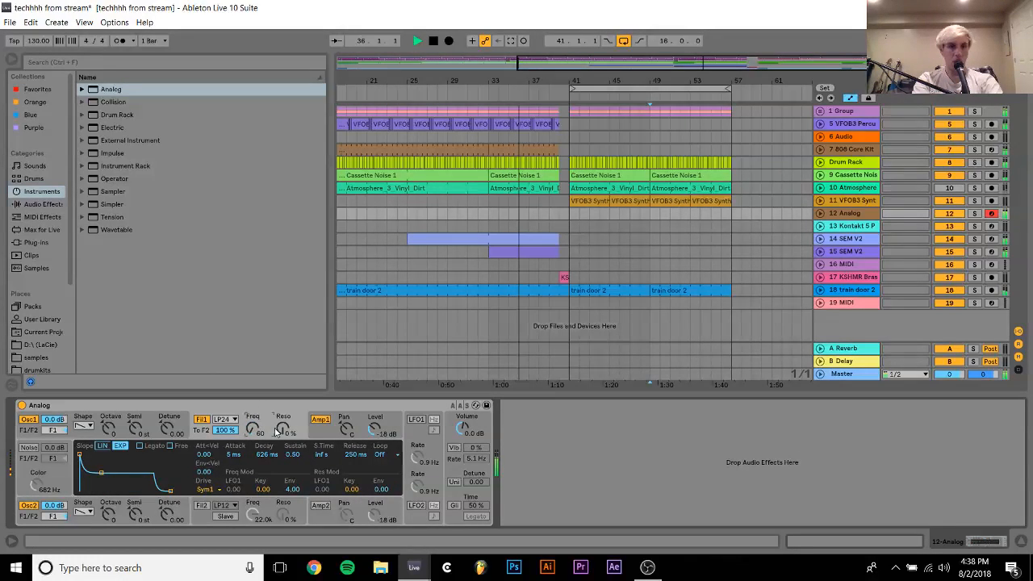
drag(281, 429, 281, 349)
drag(282, 428, 283, 432)
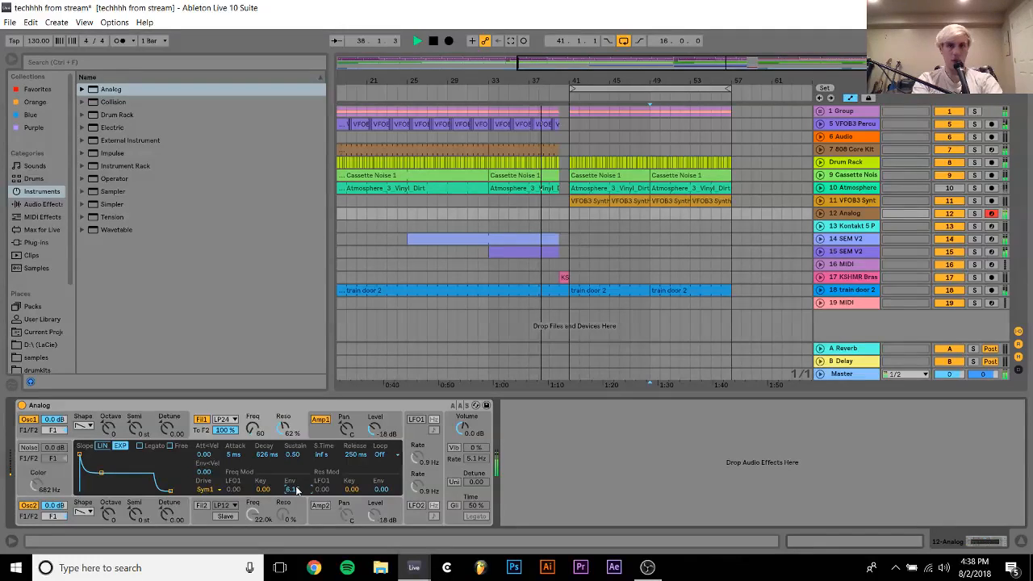
Unfold track 12, set its volume to -13.4 dB, and change Filter 1 to 30 Hz with 5.55 envelope modulation
click(819, 214)
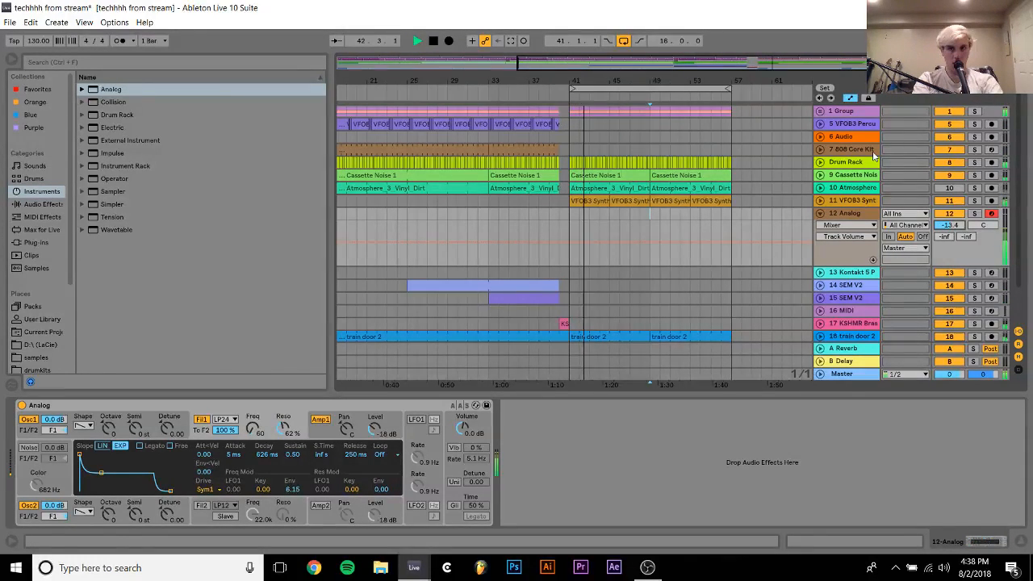
click(252, 428)
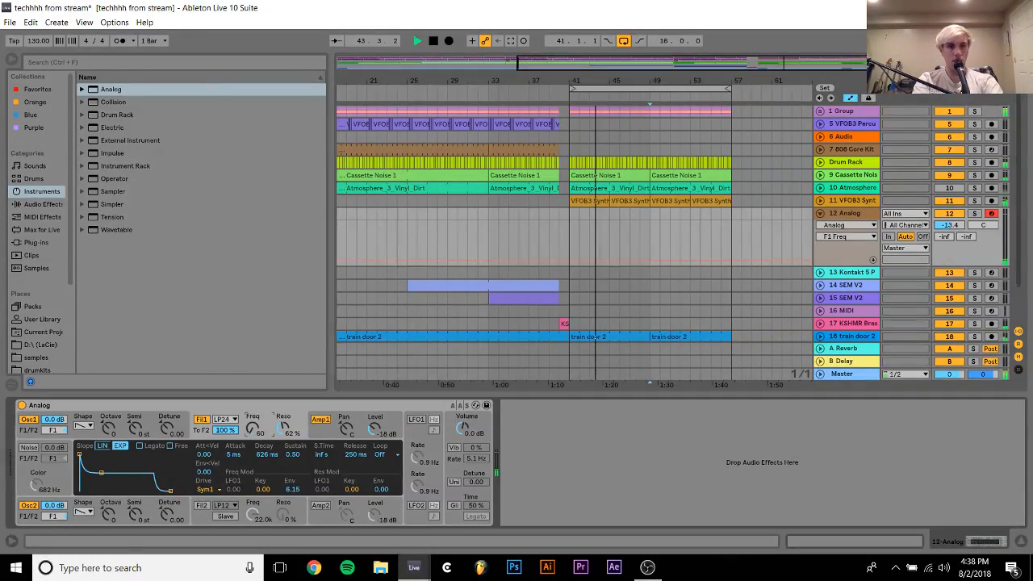
drag(294, 490, 293, 495)
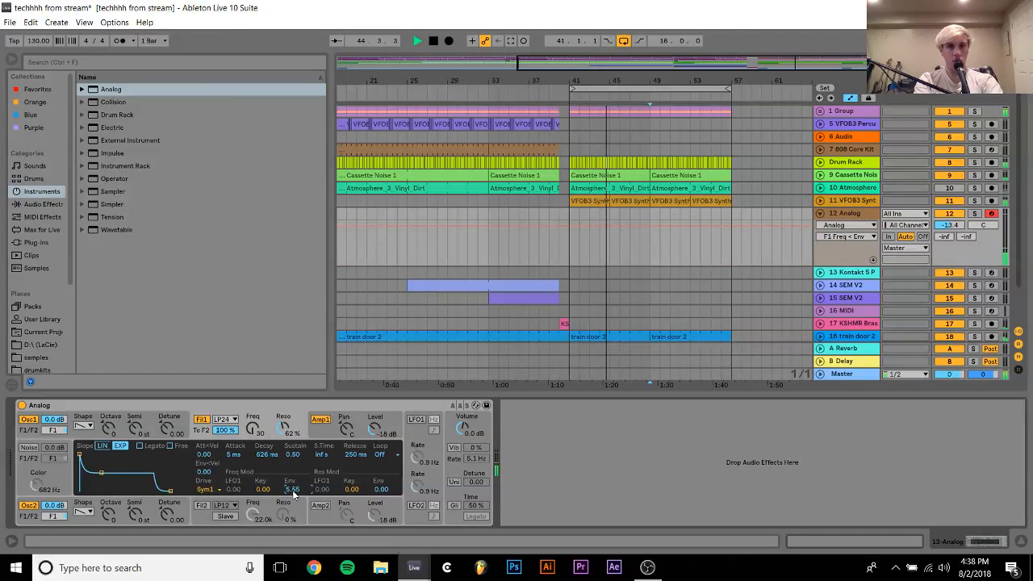
click(253, 428)
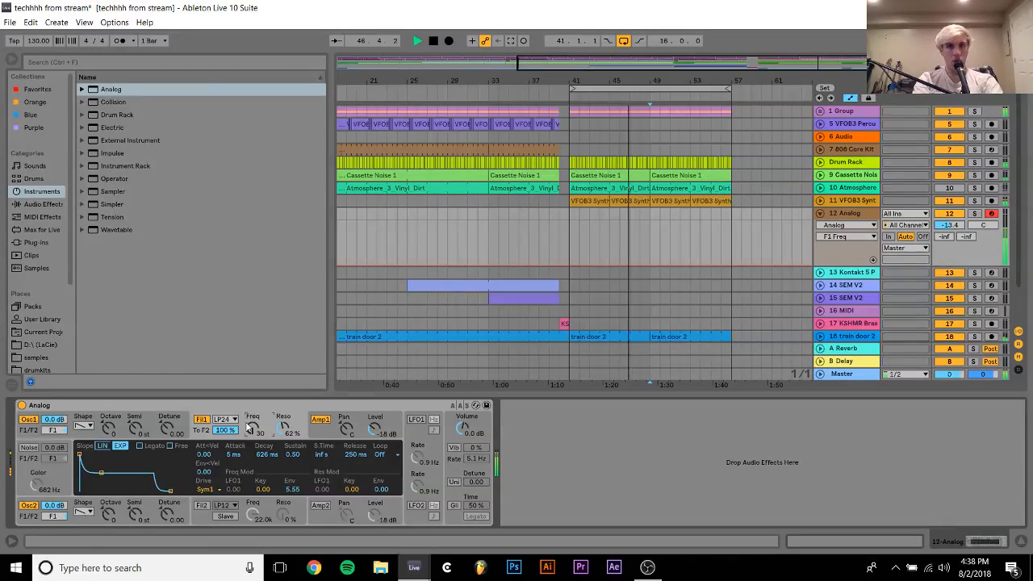
Create a four-bar MIDI clip on Analog track 12 starting at bar 49
drag(652, 216, 689, 216)
key(ctrl+shift+m)
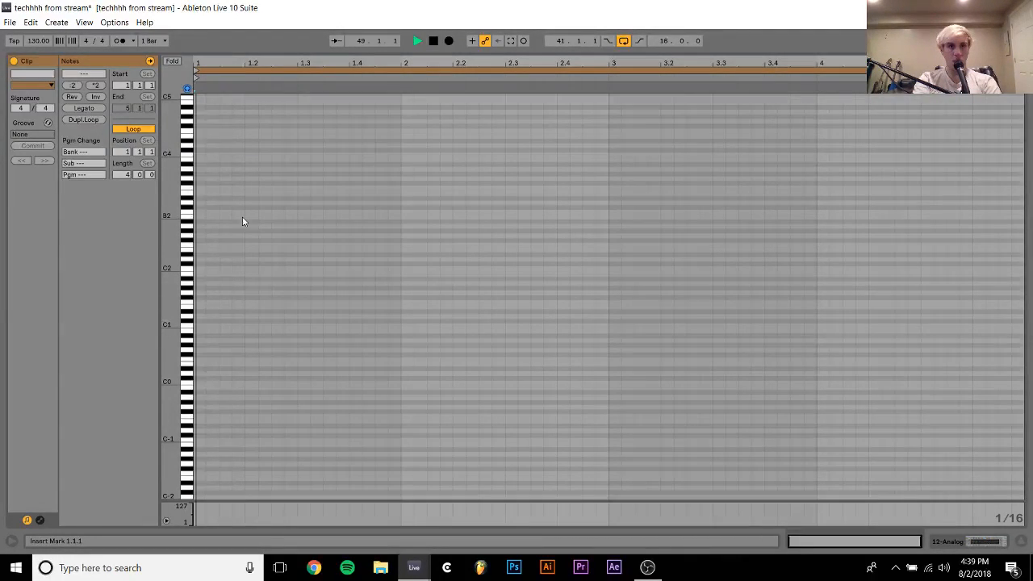
key(space)
Enter a sixteenth note on F0 at 1.1.1 and another on F1 at 1.1.2
key(space)
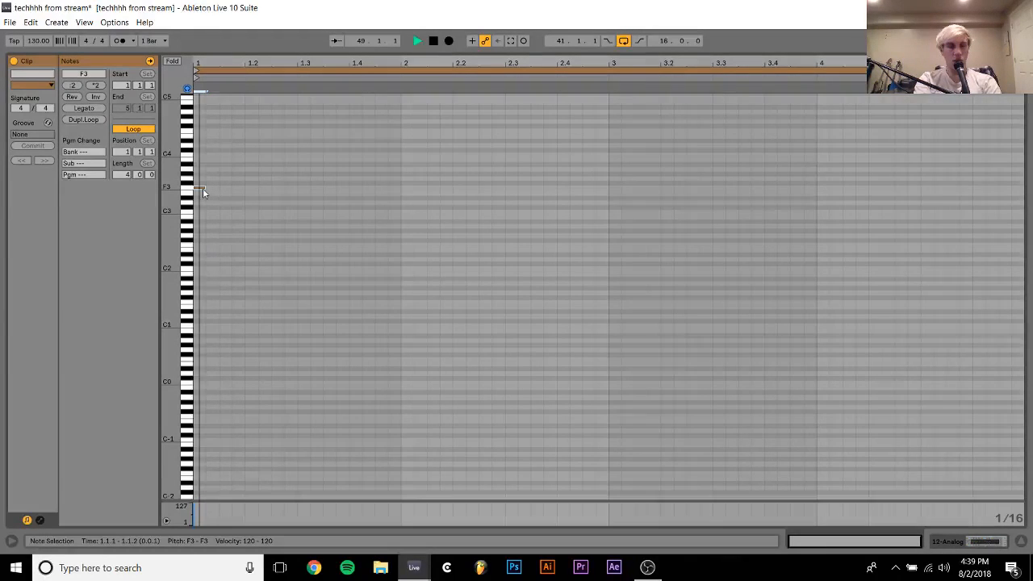
key(space)
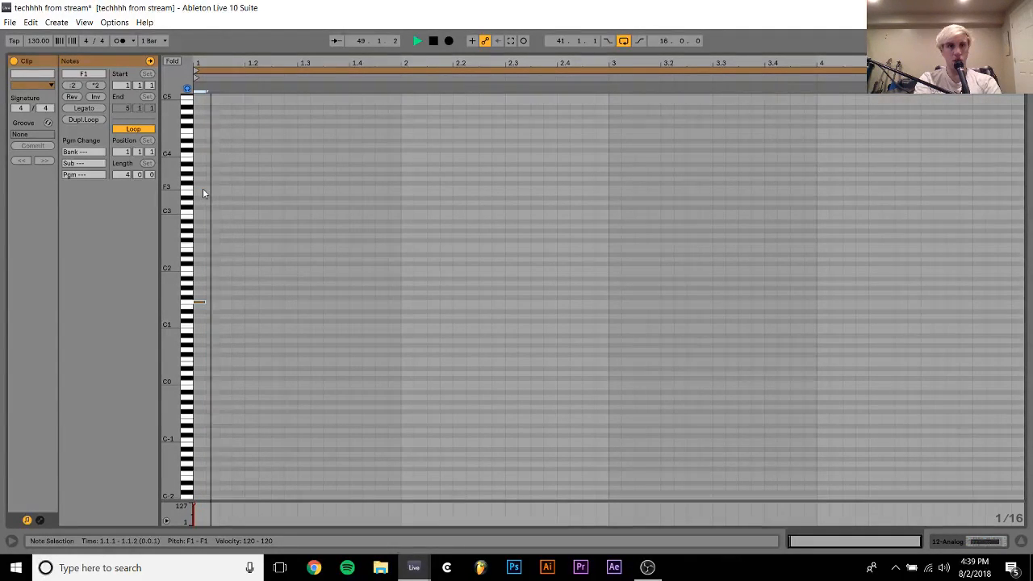
key(space)
key(shift+Down)
key(ctrl+d)
key(shift+Up)
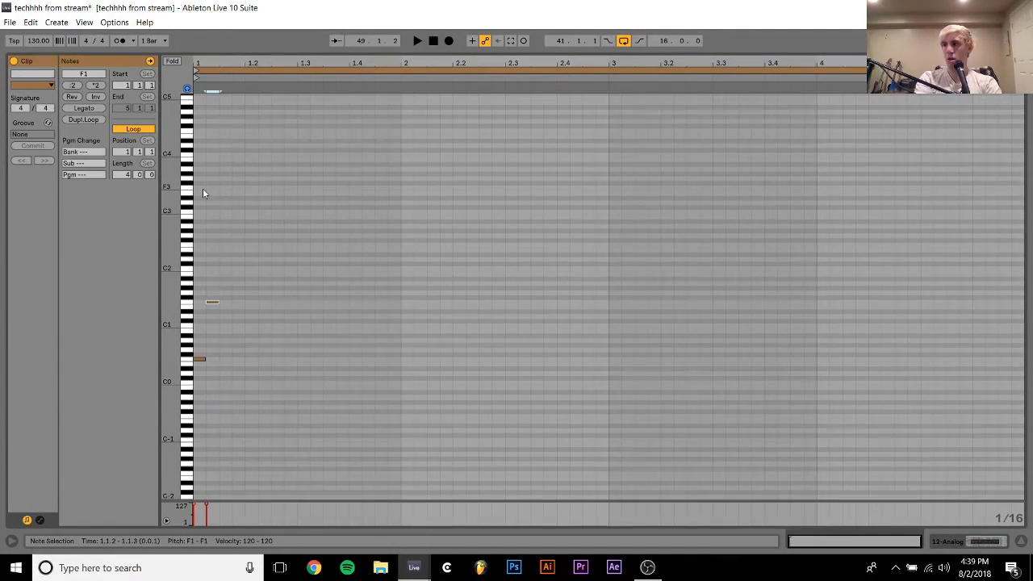
Add a sixteenth note on F0 at 1.1.4 and one on G#1 at 1.2.1
key(space)
key(space)
key(ctrl+d)
key(Right)
key(Right)
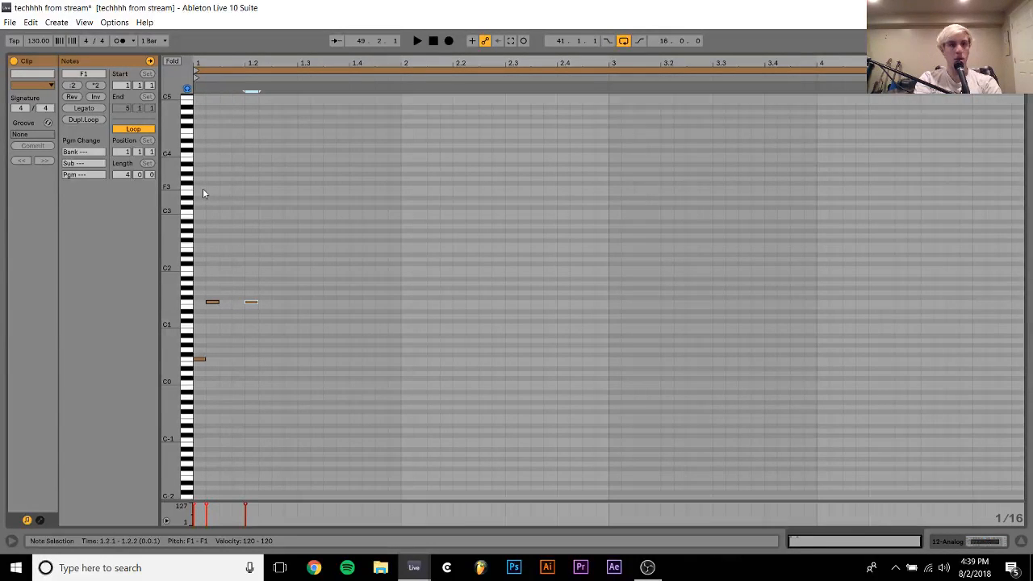
key(Left)
key(shift+Down)
key(ctrl+d)
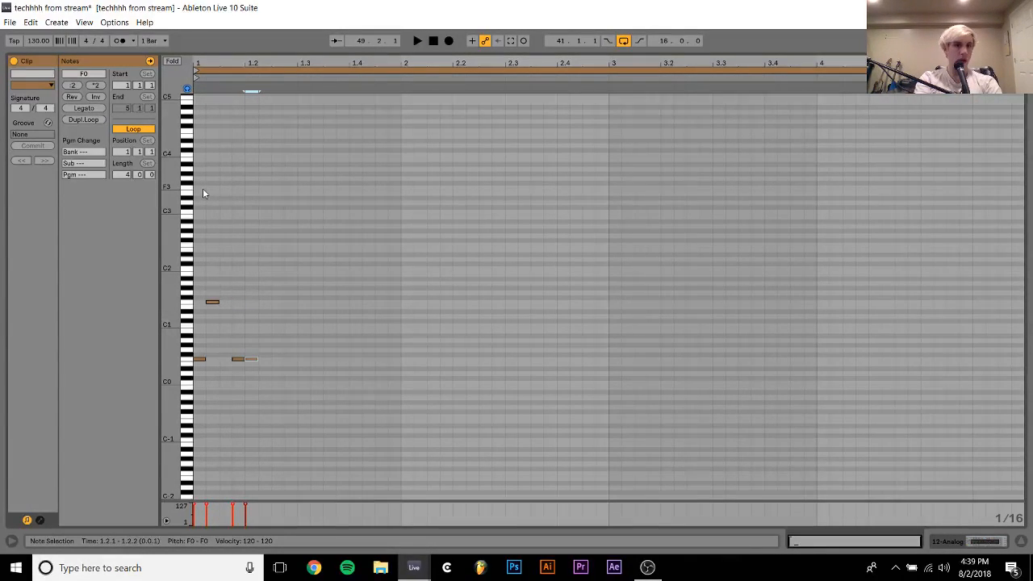
key(Up)
key(Up)
key(Up)
key(shift+Up)
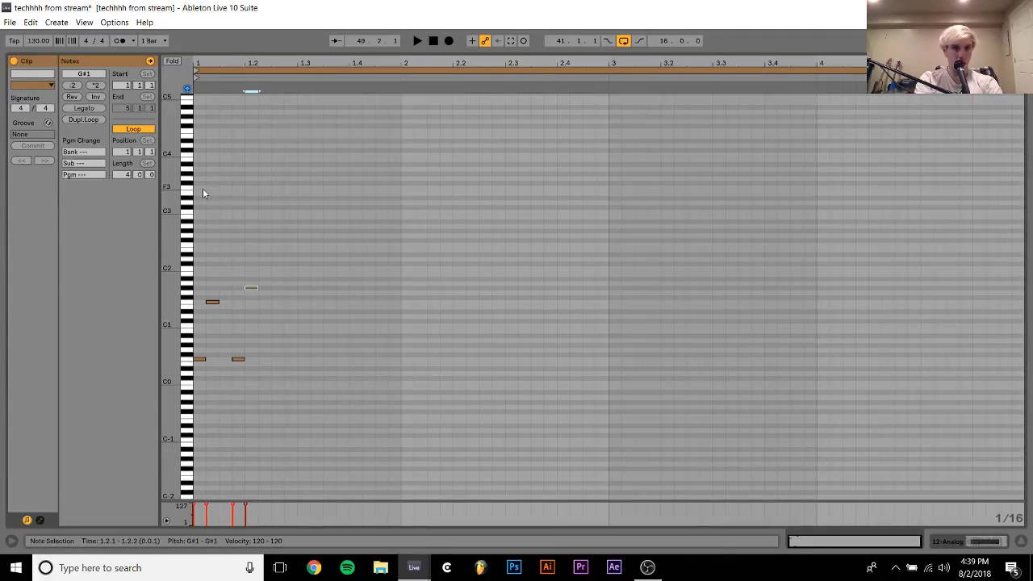
Add two sixteenth notes on F0 at 1.2.3 and 1.2.4, and play the pattern
key(space)
key(space)
key(ctrl+d)
key(Right)
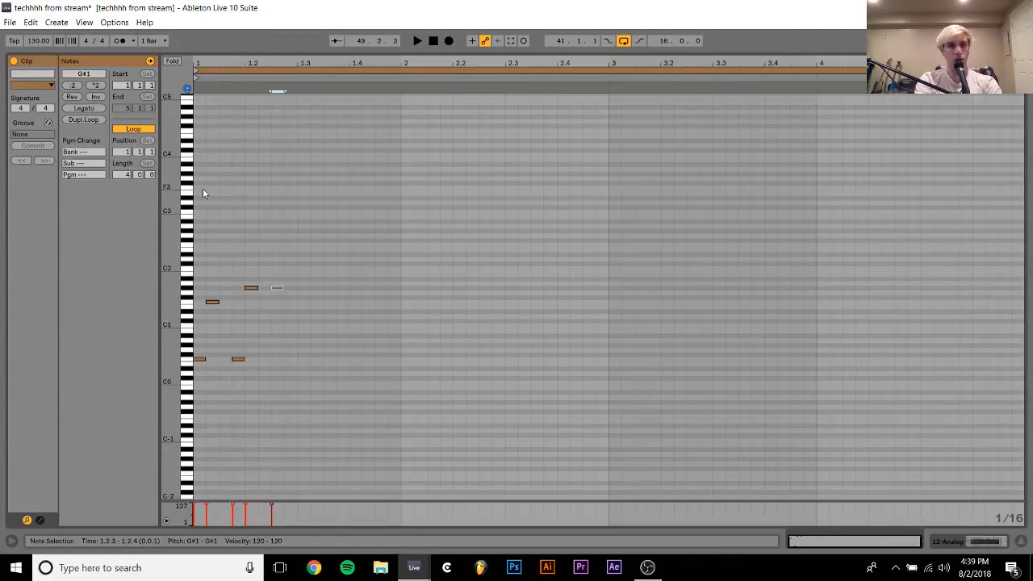
key(shift+Down)
key(Down)
key(Down)
key(Down)
key(ctrl+d)
key(space)
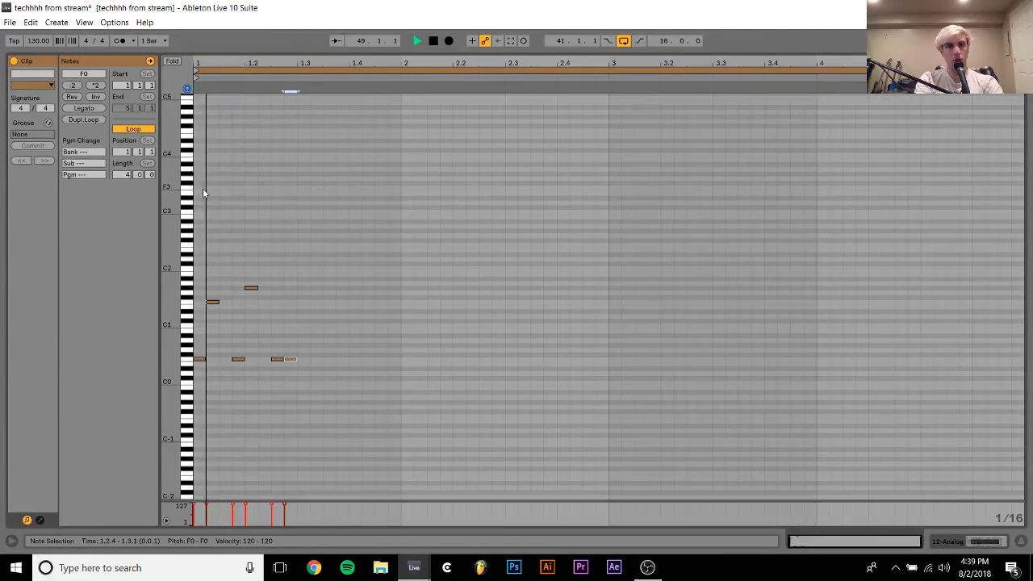
Repeat the half-bar pattern to fill the four-bar clip and deactivate the clip's loop
key(ctrl+a)
key(ctrl+d)
key(ctrl+d)
key(ctrl+d)
key(ctrl+d)
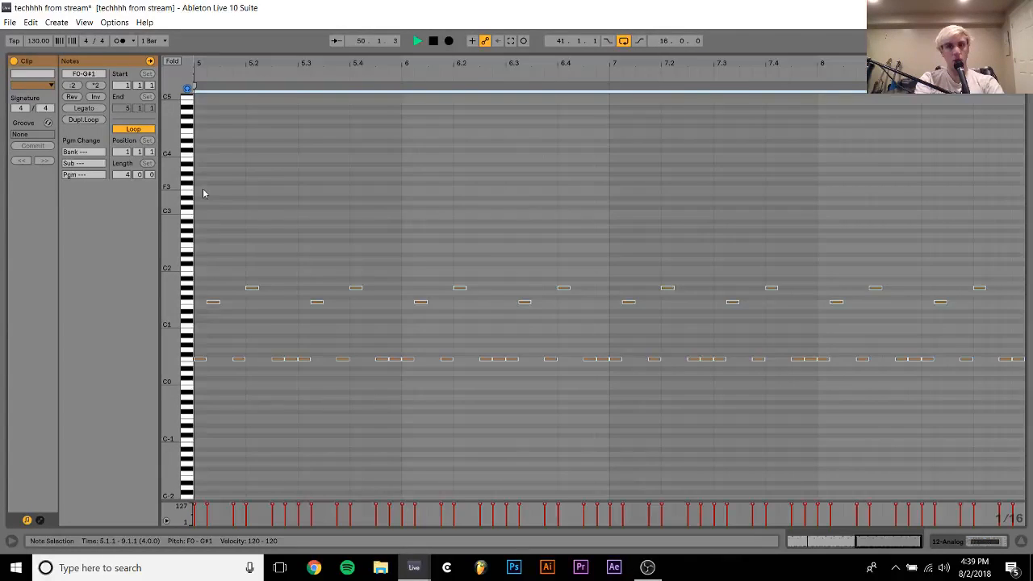
right_click(258, 156)
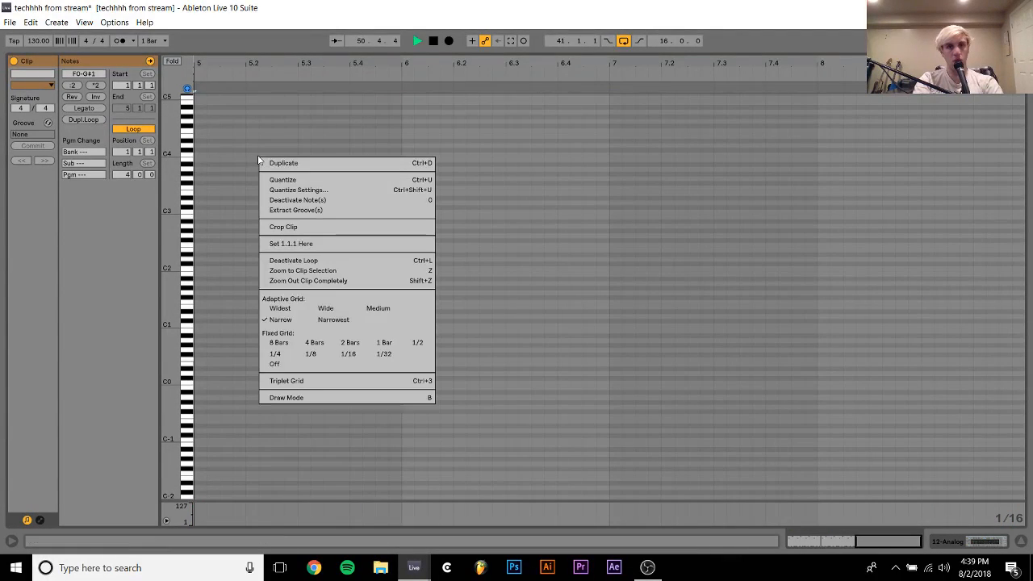
click(319, 240)
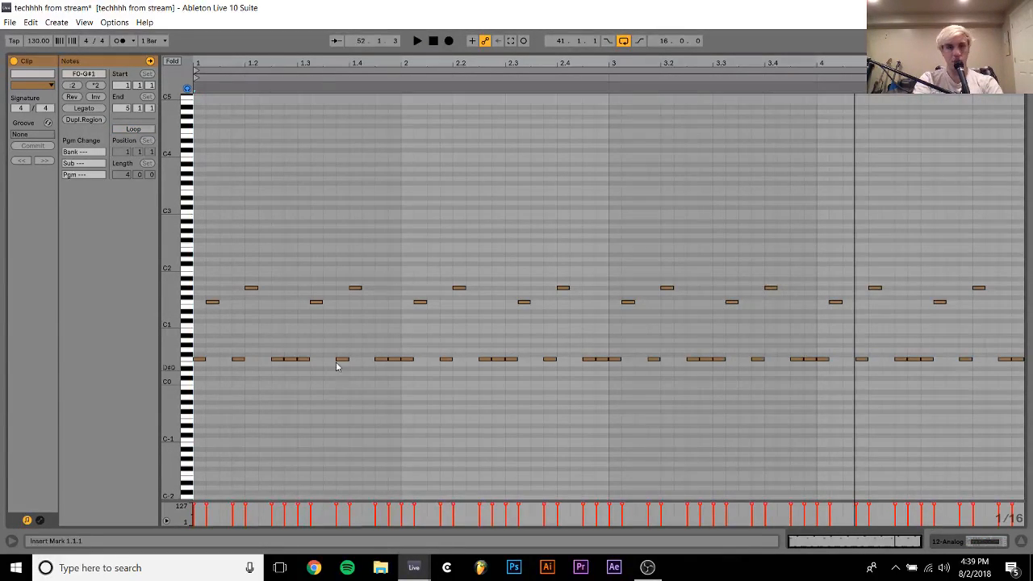
Add F0 sixteenth notes at 1.1.3 and 1.2.2, and repeat the denser half-bar pattern through the end of bar 4
double_click(223, 360)
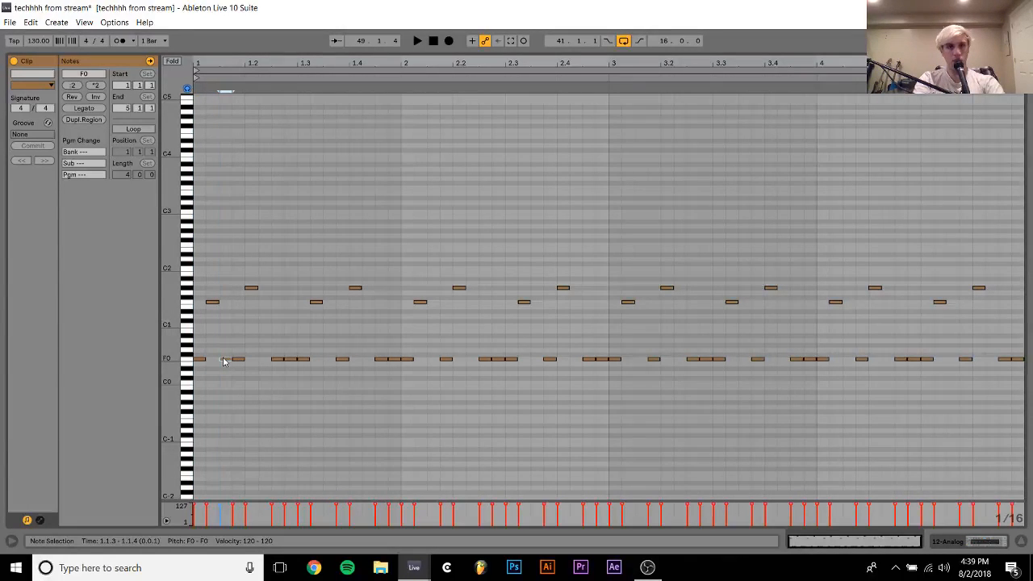
drag(295, 271, 179, 388)
key(space)
key(ctrl+d)
key(ctrl+d)
key(ctrl+d)
key(ctrl+d)
key(ctrl+d)
key(ctrl+d)
key(ctrl+d)
key(ctrl+d)
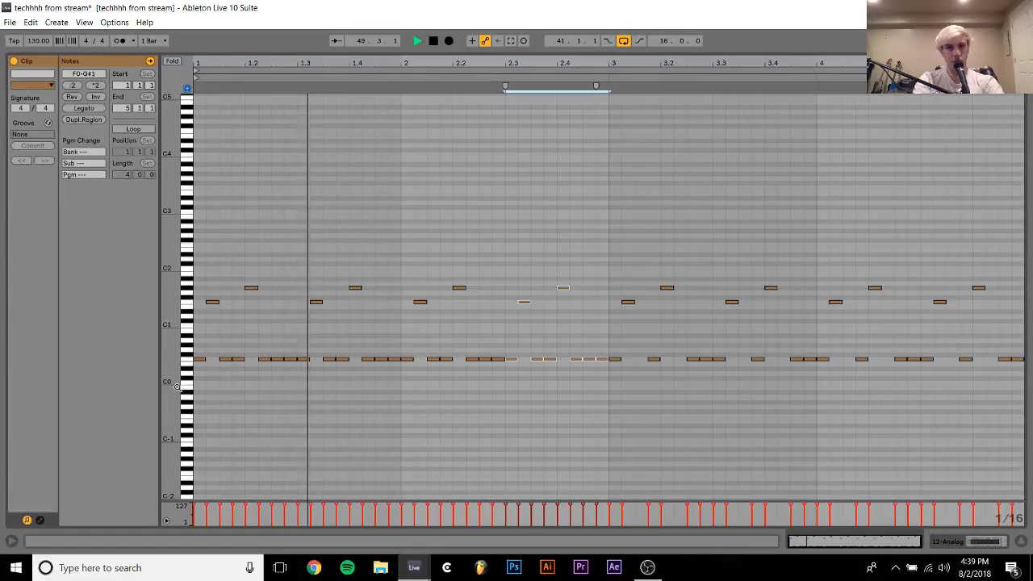
key(ctrl+z)
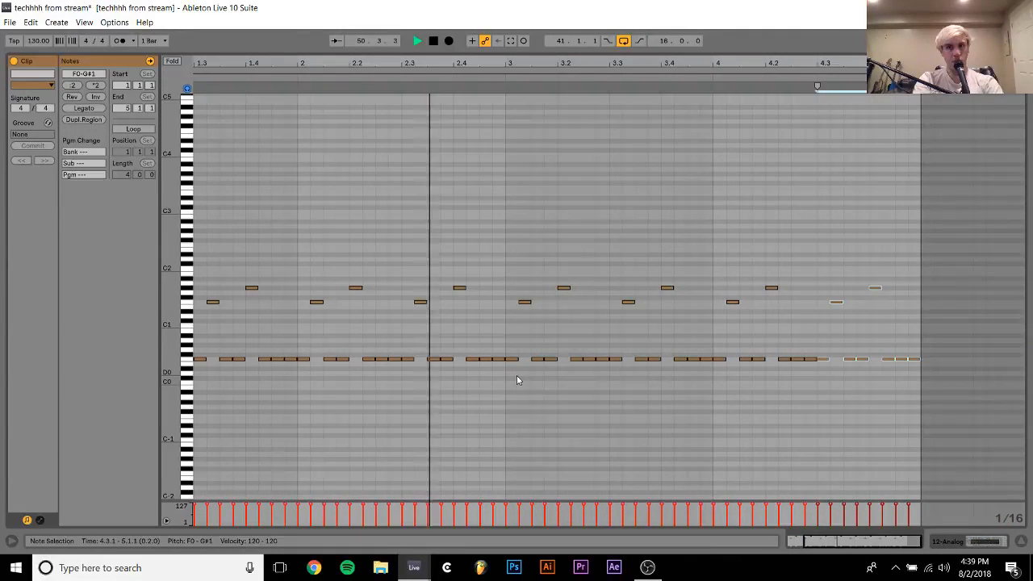
Delete all notes from the clip and play it back empty from bar 49
key(ctrl+a)
key(Delete)
key(space)
key(space)
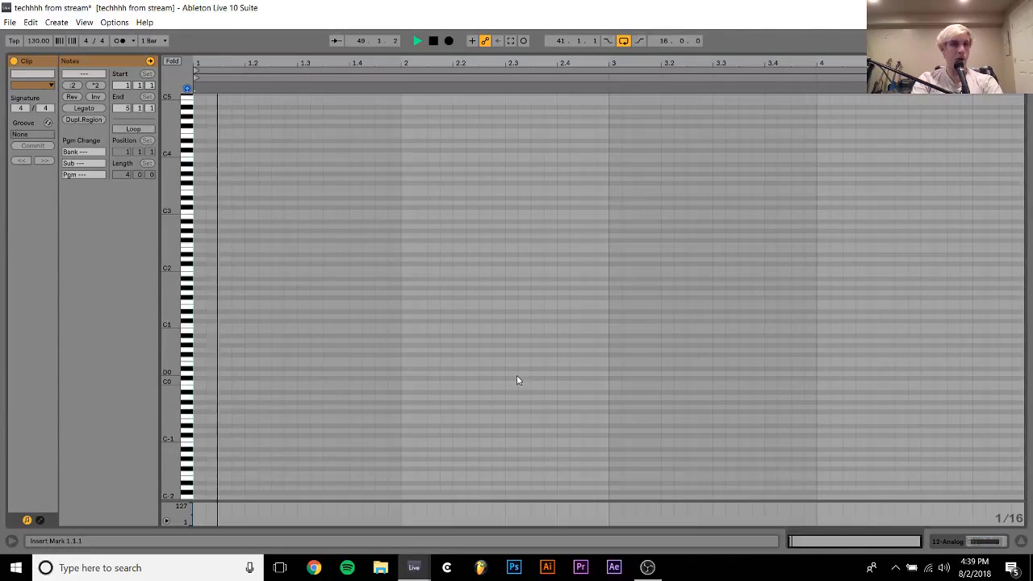
Enter an F2 note three sixteenths long at 1.1.1 and an F0 note two sixteenths long at 1.1.4
click(197, 247)
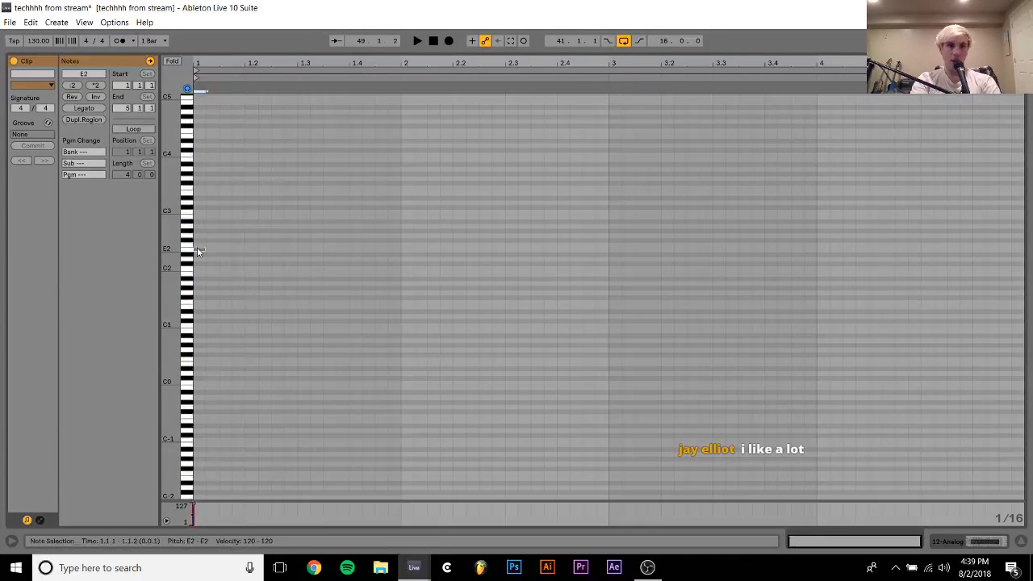
double_click(198, 246)
key(space)
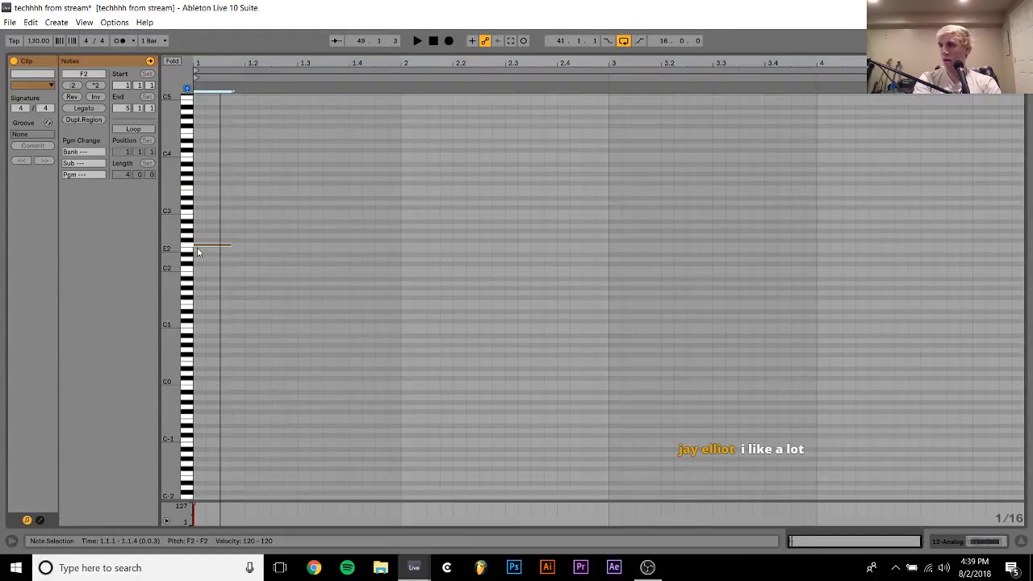
key(ctrl+d)
key(shift+Down)
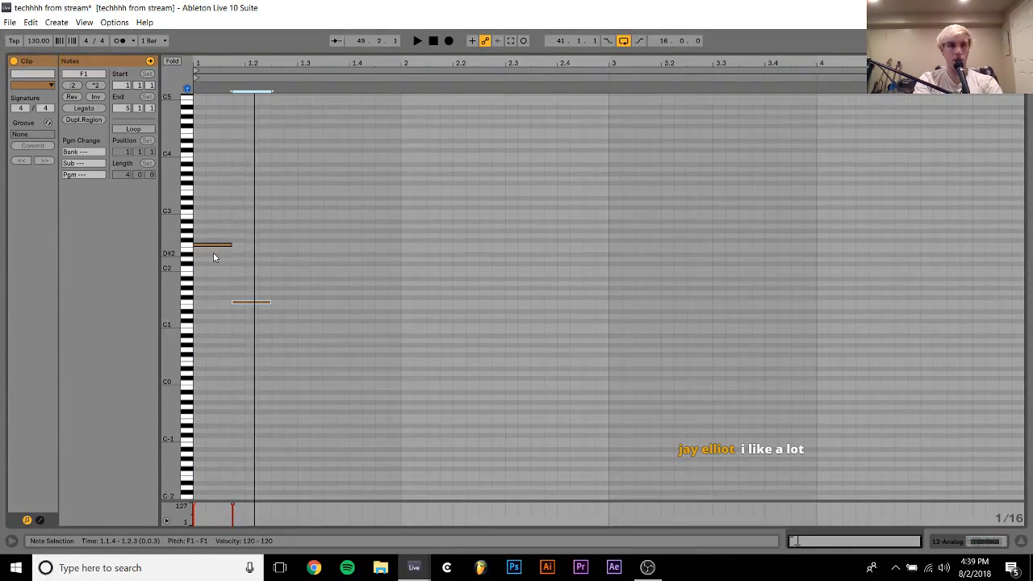
key(space)
key(shift+Left)
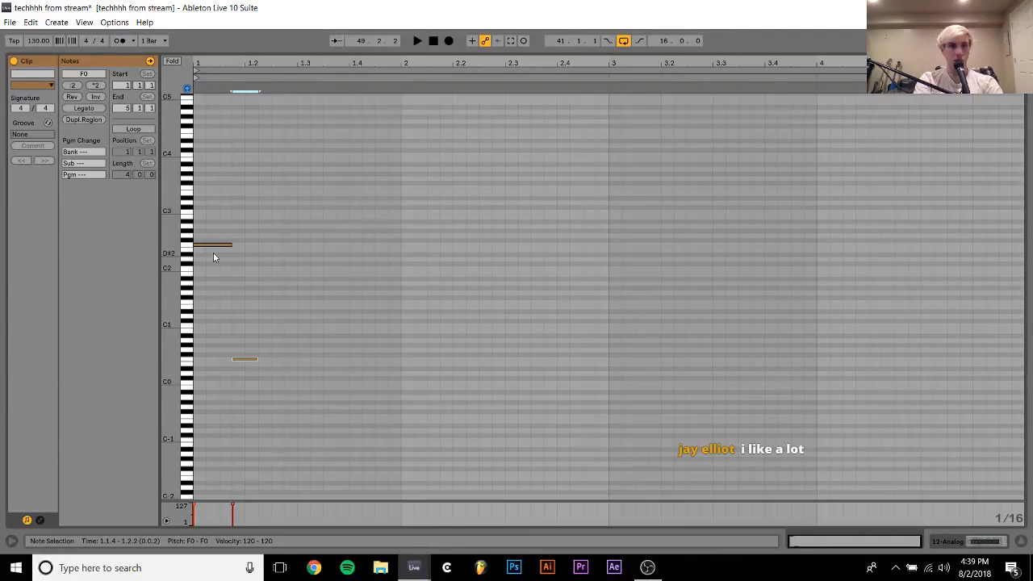
Shorten the F2 note to two sixteenths and add a one-sixteenth F1 note at 1.1.3
click(213, 245)
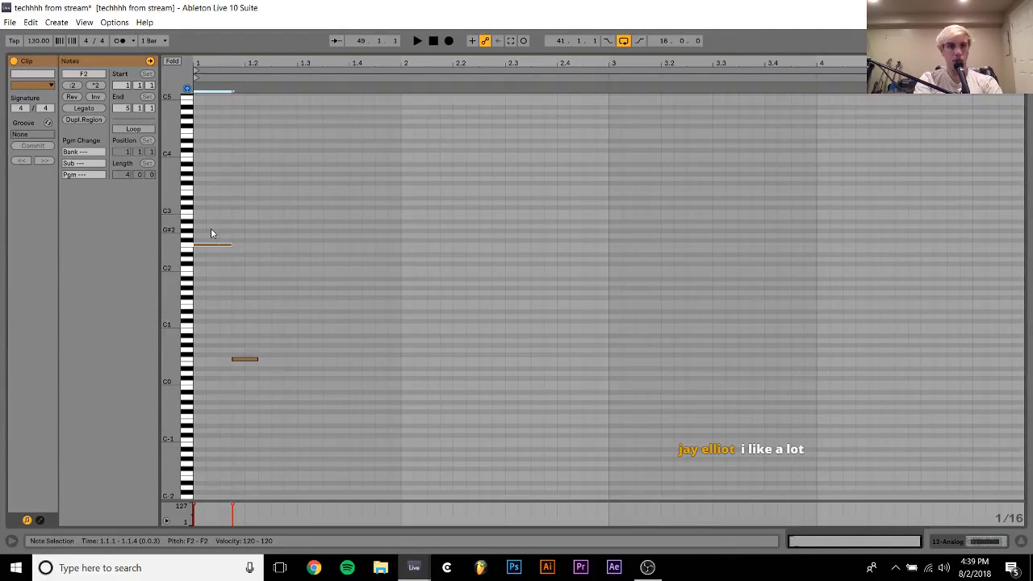
key(shift+Left)
key(ctrl+d)
key(shift+Down)
key(space)
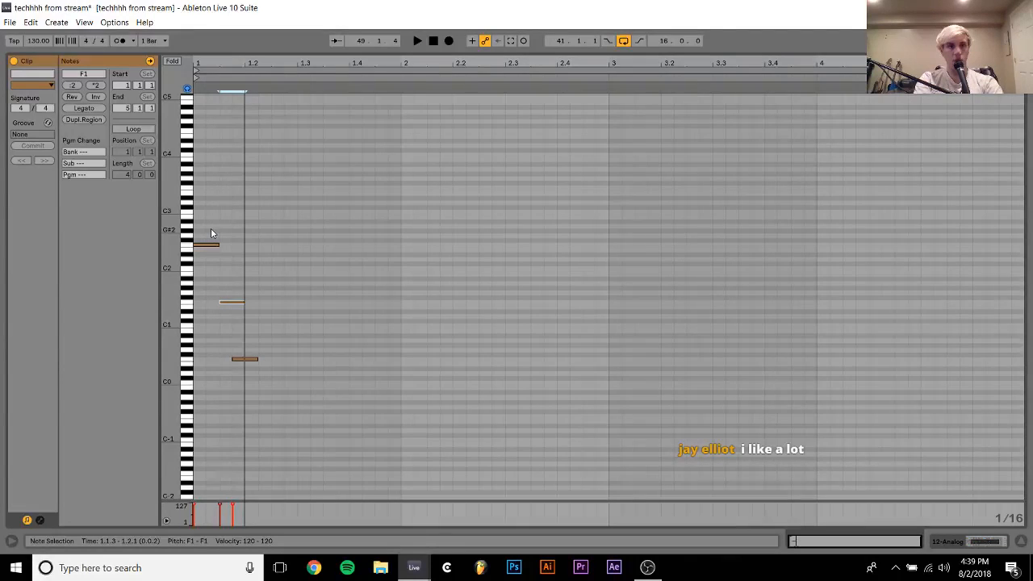
key(shift+Left)
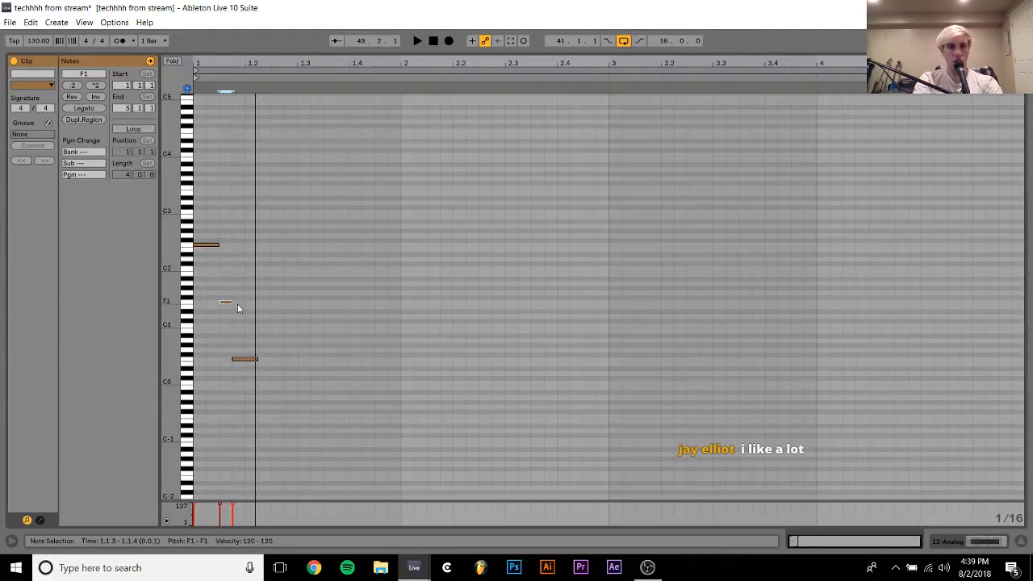
Duplicate the F0 note into two single sixteenths at 1.2.3 and 1.2.4
click(244, 359)
key(ctrl+d)
key(Right)
key(shift+Left)
key(ctrl+d)
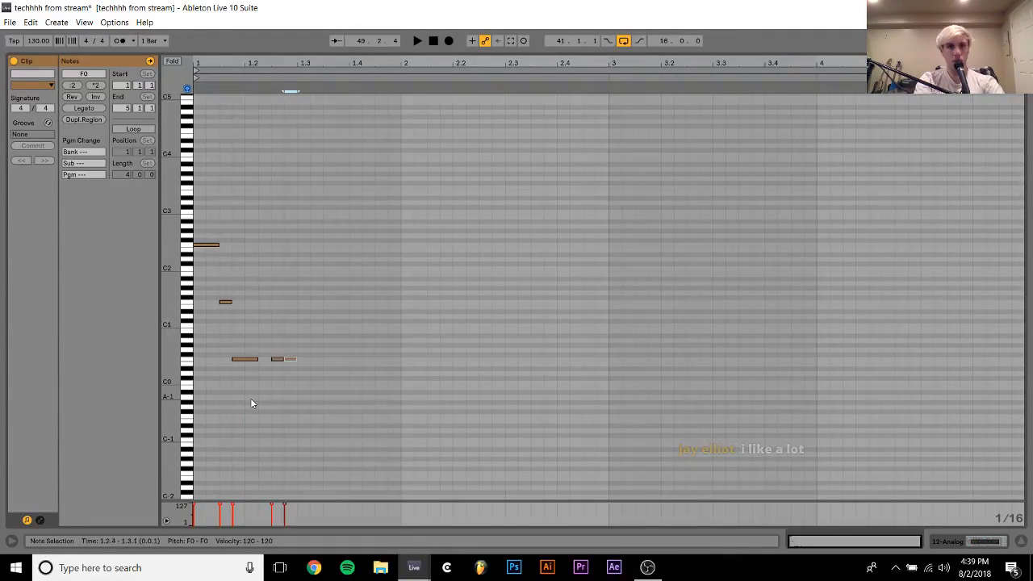
Play the pattern and add F0 sixteenth notes at 1.3.2 and 1.3.4
key(space)
key(ctrl+d)
key(Right)
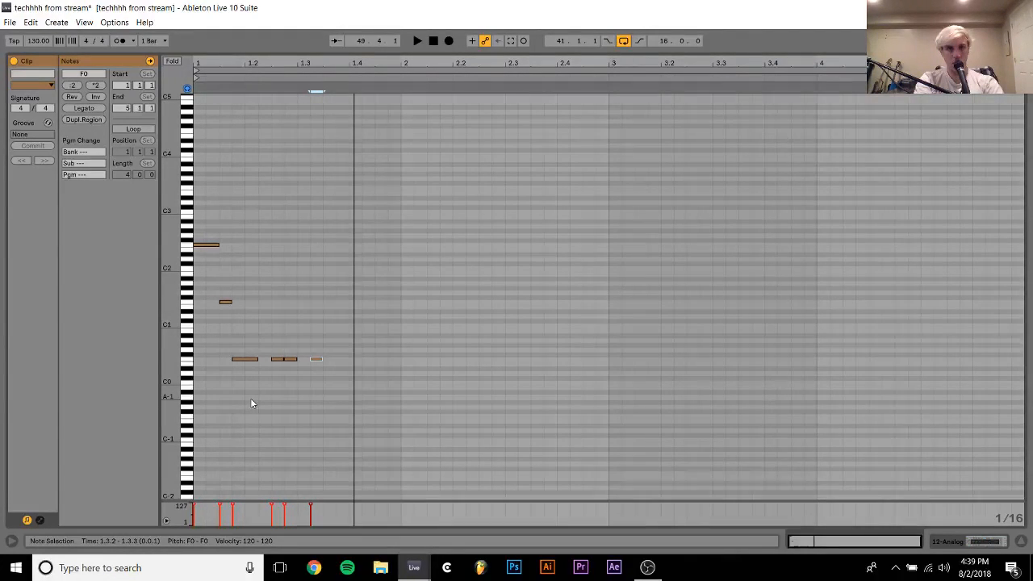
key(ctrl+d)
key(Right)
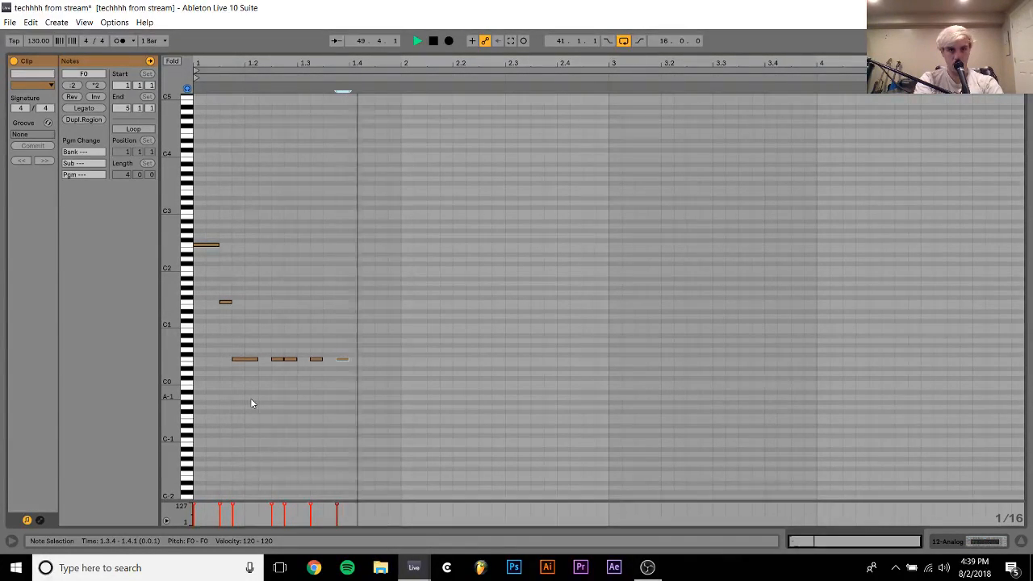
key(ctrl+d)
key(Right)
key(Right)
key(Right)
key(Right)
key(Right)
key(Right)
key(Right)
key(Right)
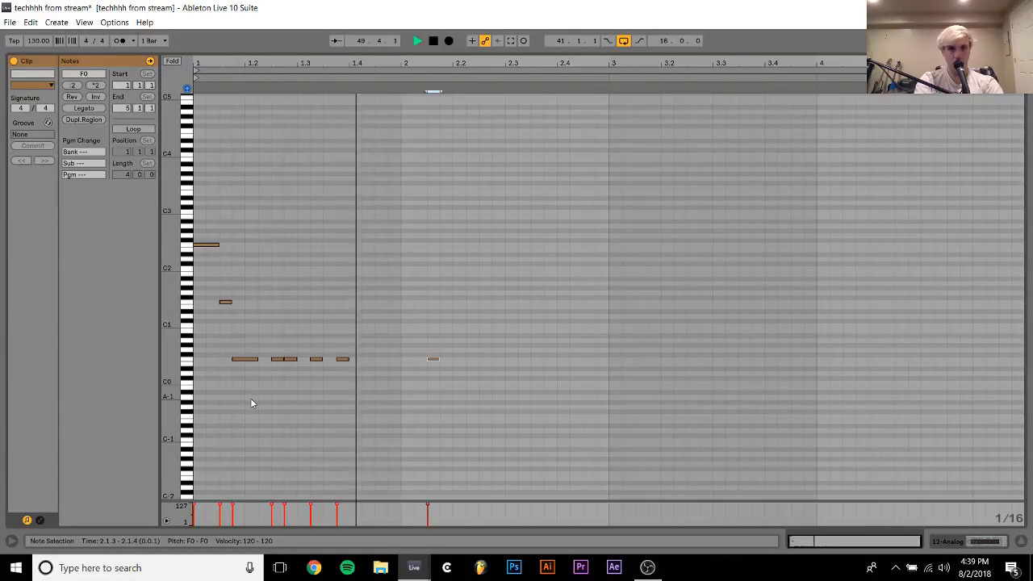
key(Left)
Delete all the notes in the clip, leaving it empty
key(ctrl+a)
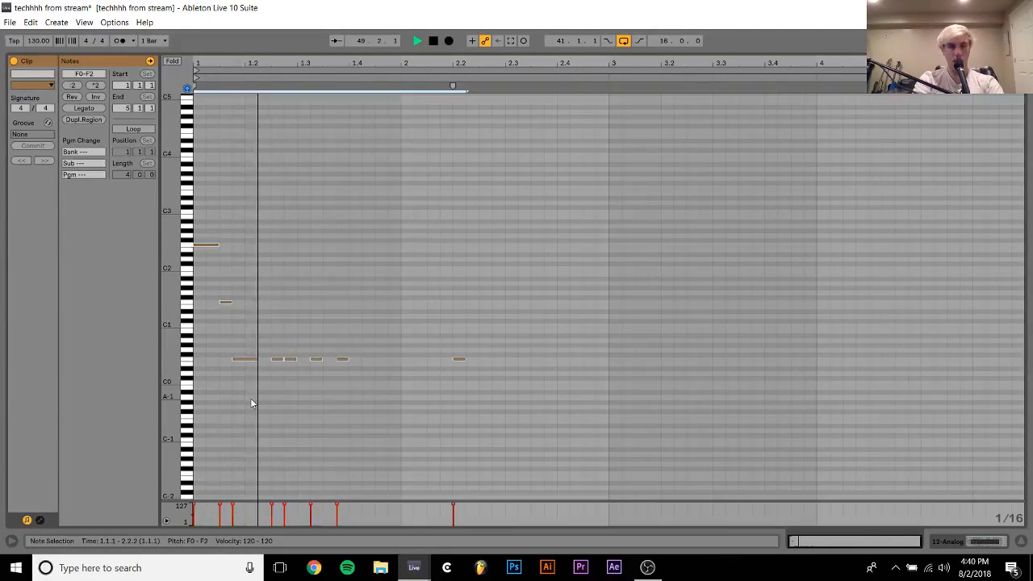
key(Delete)
key(space)
key(space)
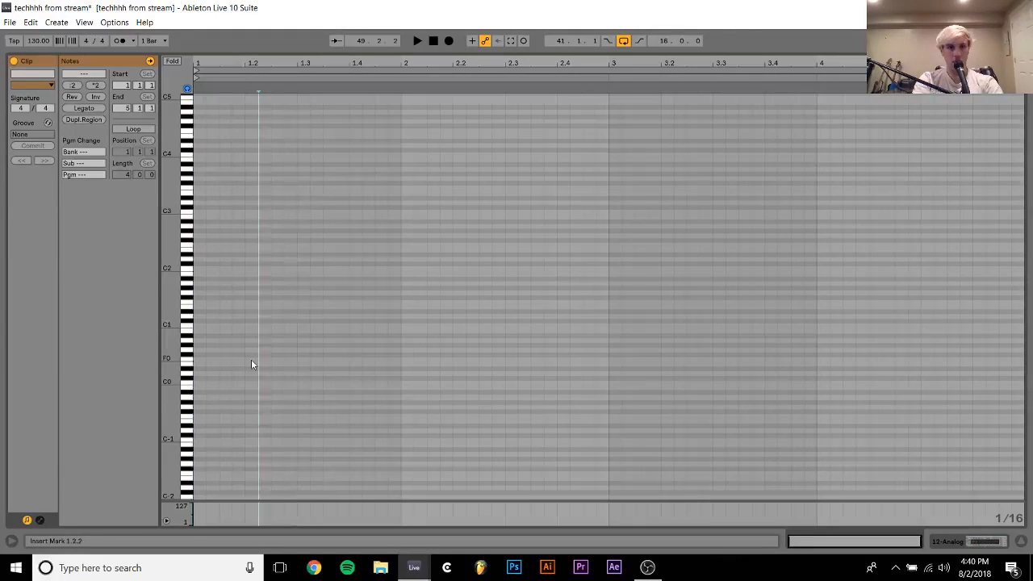
double_click(251, 359)
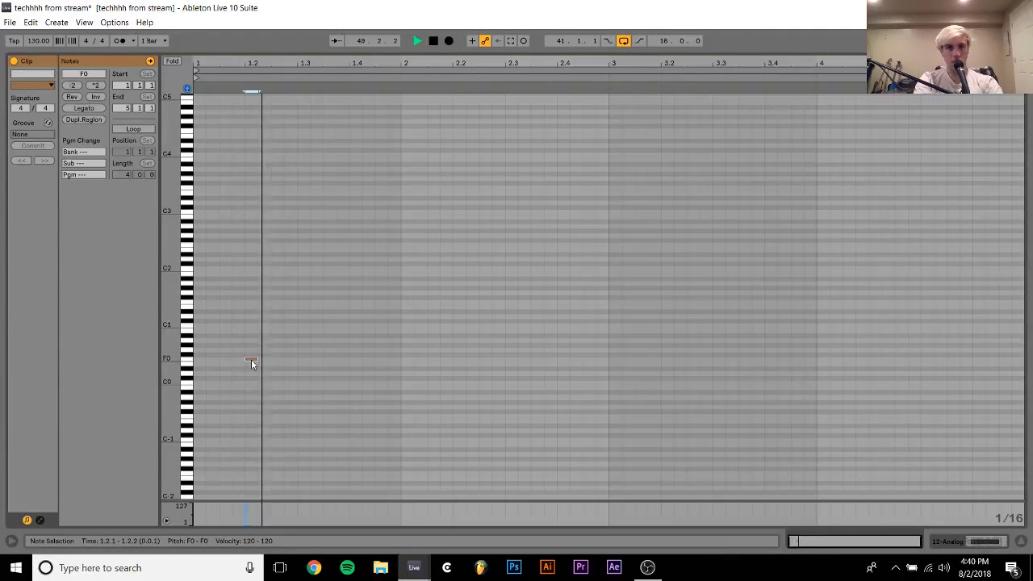
key(ctrl+d)
key(ctrl+d)
key(ctrl+d)
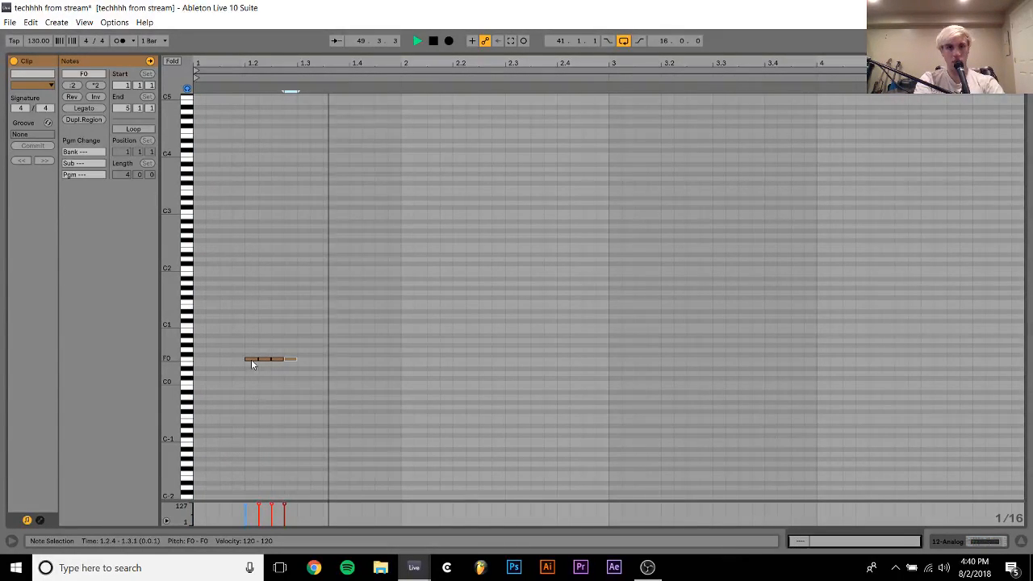
drag(258, 345, 320, 373)
key(Delete)
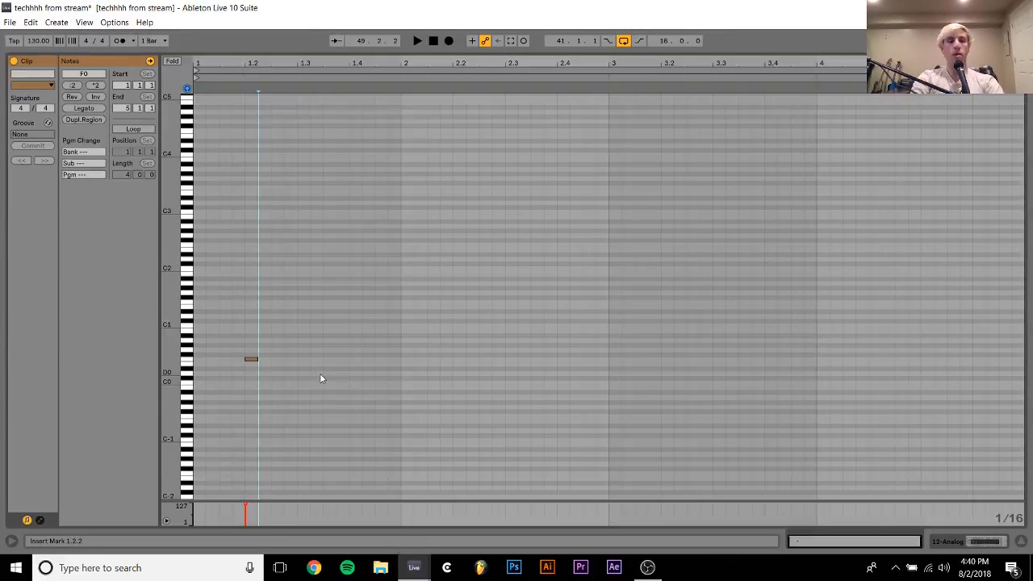
key(space)
key(ctrl+a)
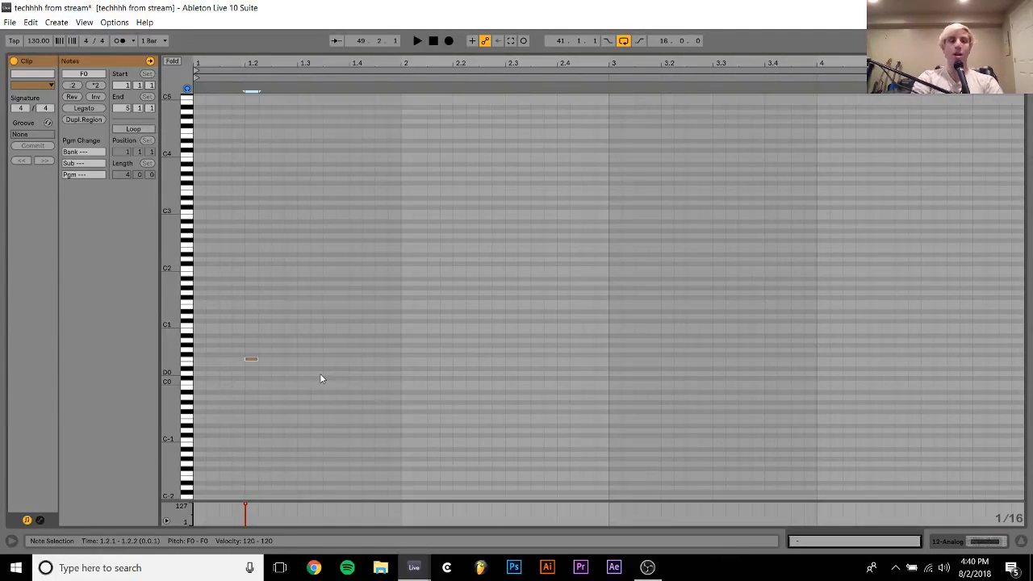
key(Delete)
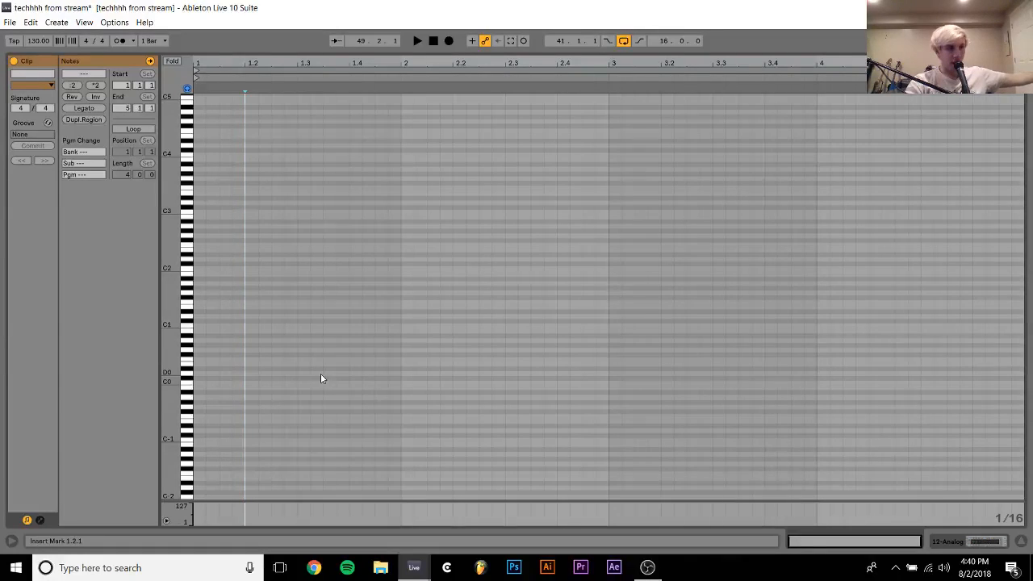
key(space)
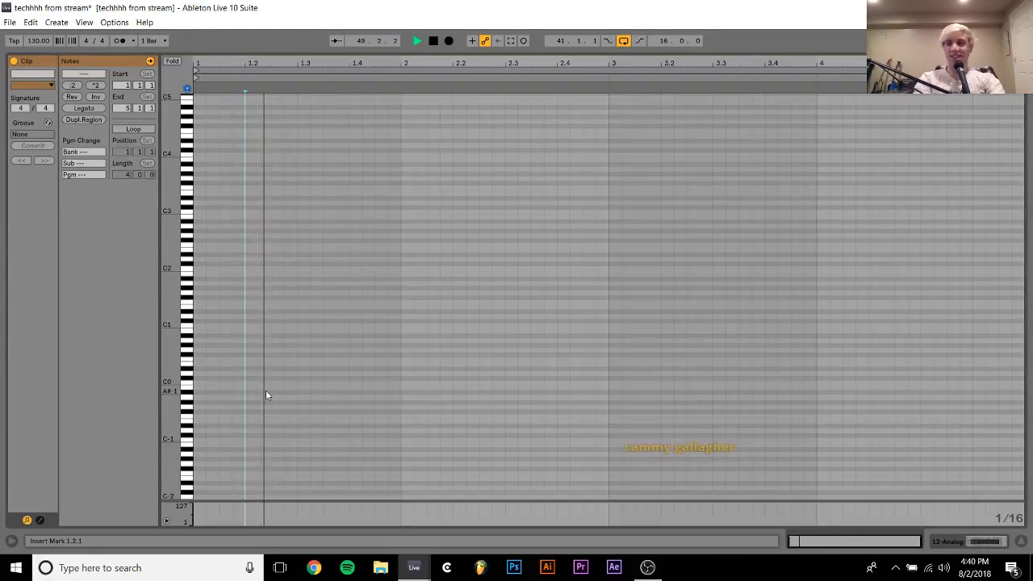
key(space)
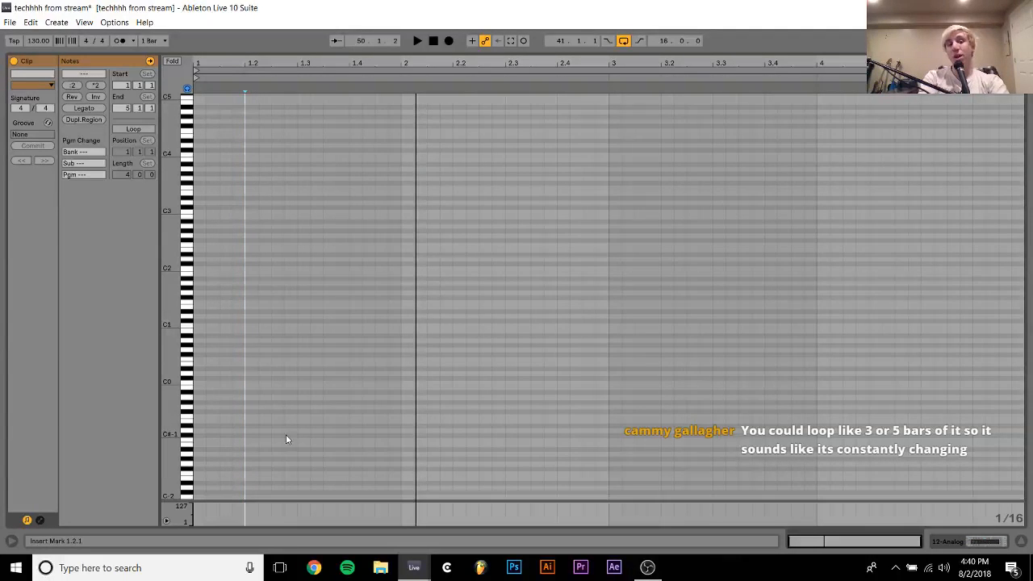
Enter one-sixteenth F0 notes at 1.1.1 and 1.1.3 and an F1 note two sixteenths long at 1.1.2
click(198, 360)
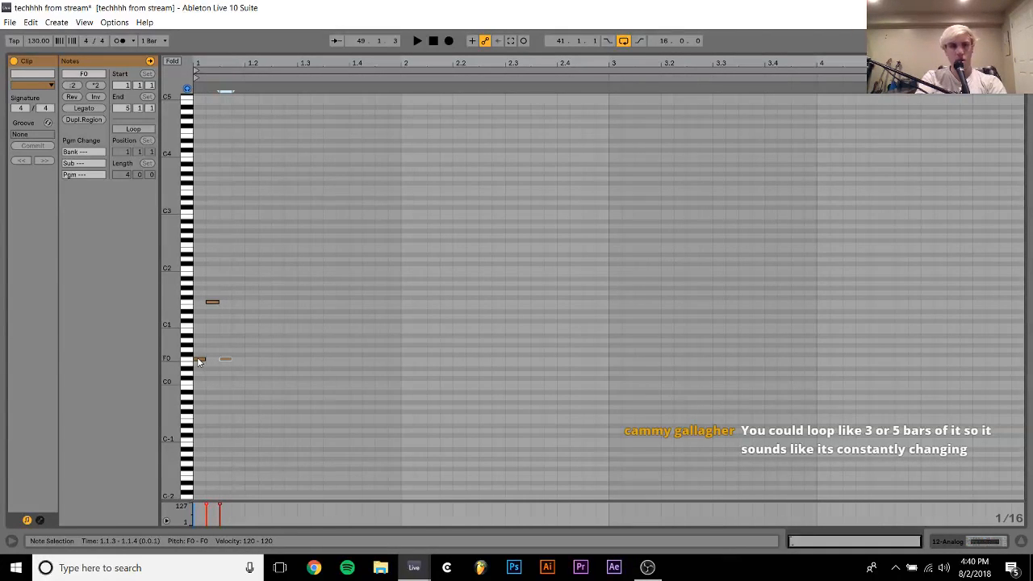
click(213, 300)
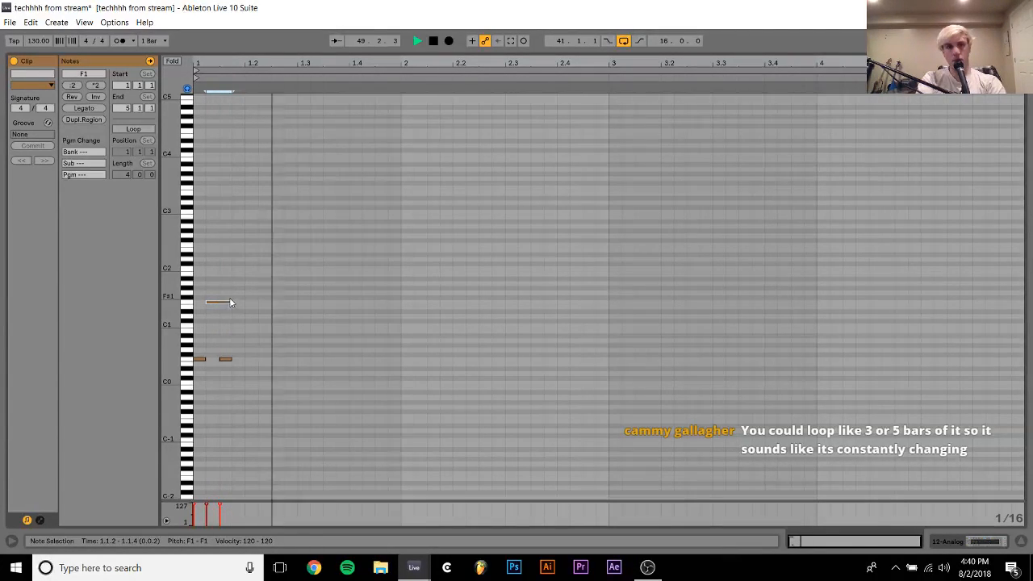
key(space)
Add a one-sixteenth F0 note at 1.1.4 and an F#2 note at 1.2.1, and play the pattern
double_click(240, 360)
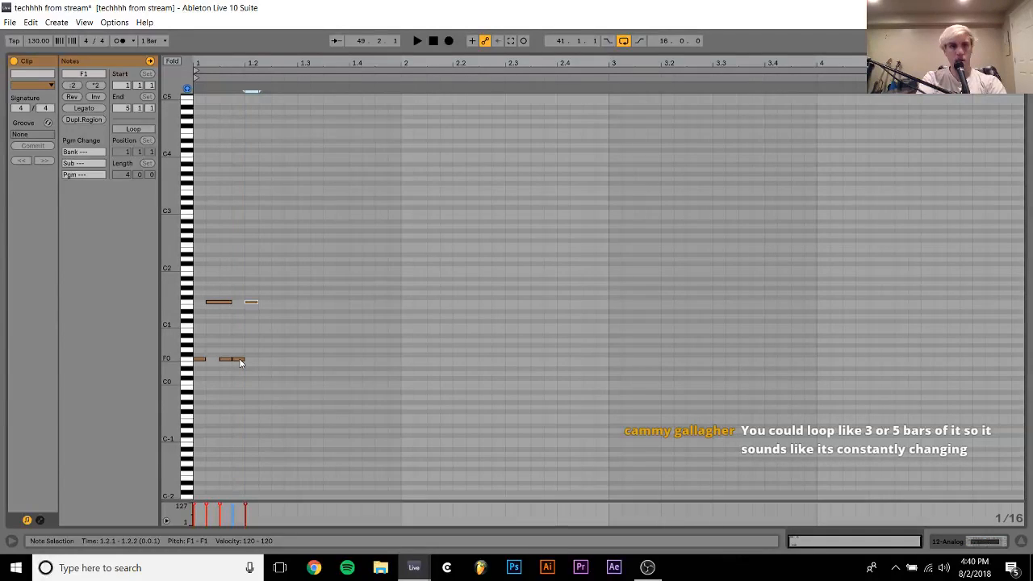
key(shift+Up)
key(space)
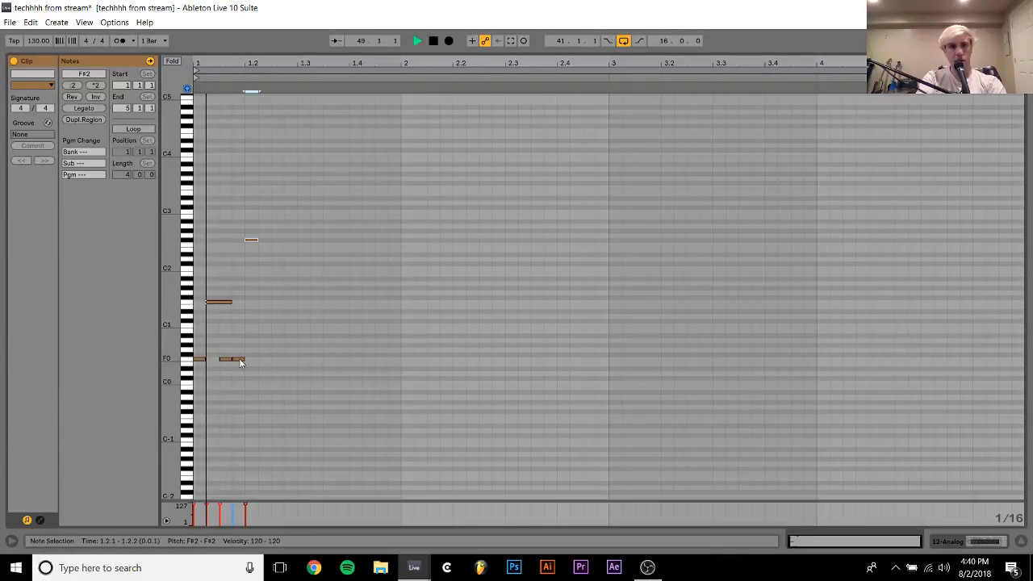
Extend the pattern with one-sixteenth F0 notes at 1.2.2 and 1.2.3 and an F1 note at 1.2.4
key(space)
key(ctrl+d)
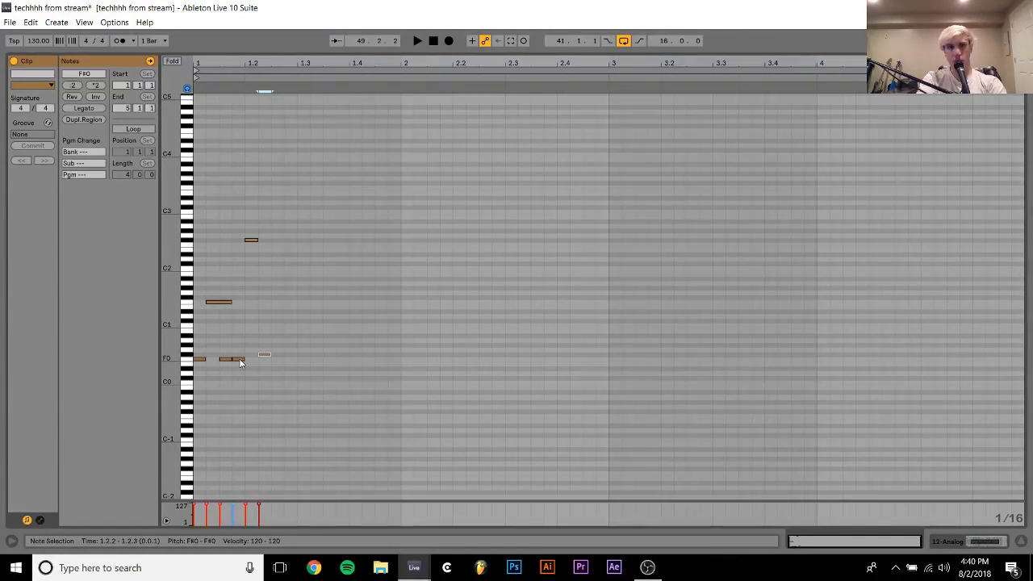
key(ctrl+d)
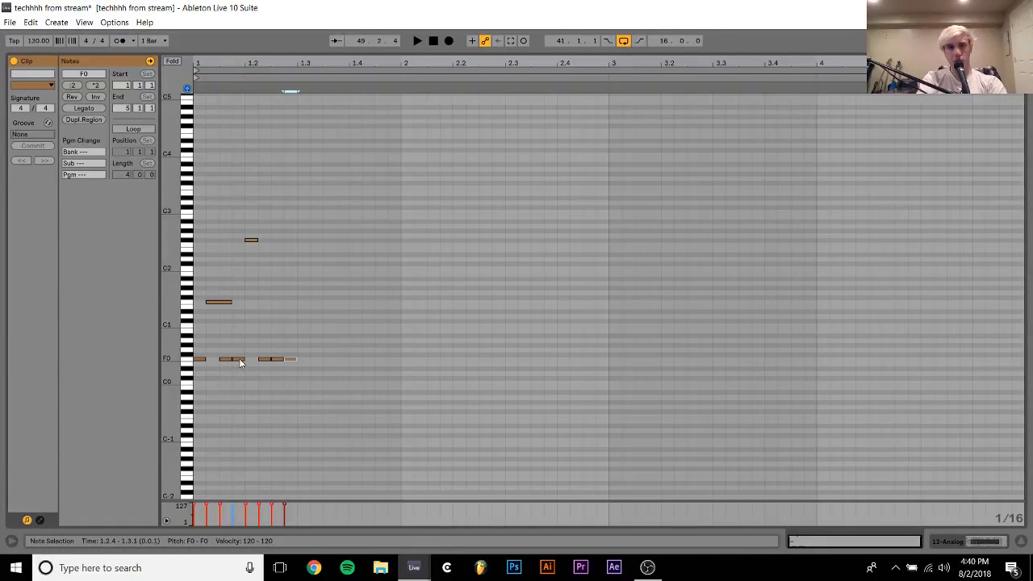
Play the two-beat pattern and duplicate all its notes until they fill four bars
key(space)
key(ctrl+a)
key(ctrl+d)
key(ctrl+a)
key(ctrl+d)
key(ctrl+a)
key(ctrl+d)
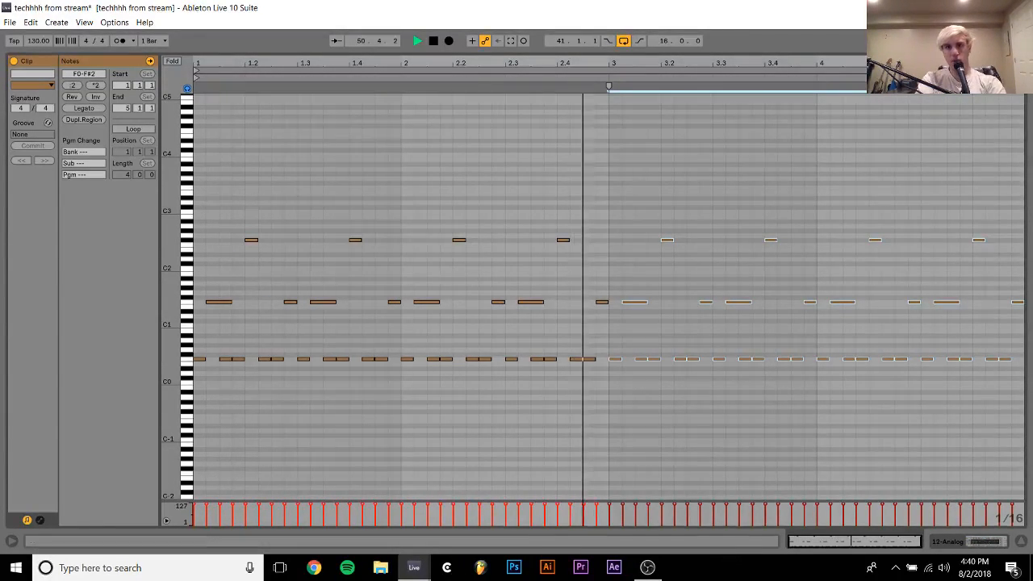
Loop the first three bars of the clip and restart playback
key(ctrl+a)
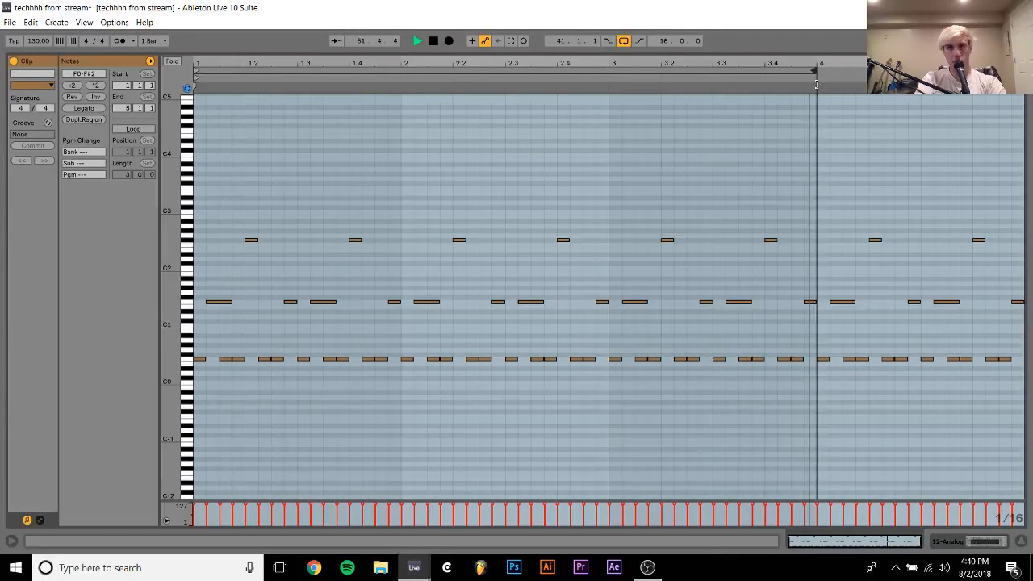
key(ctrl+l)
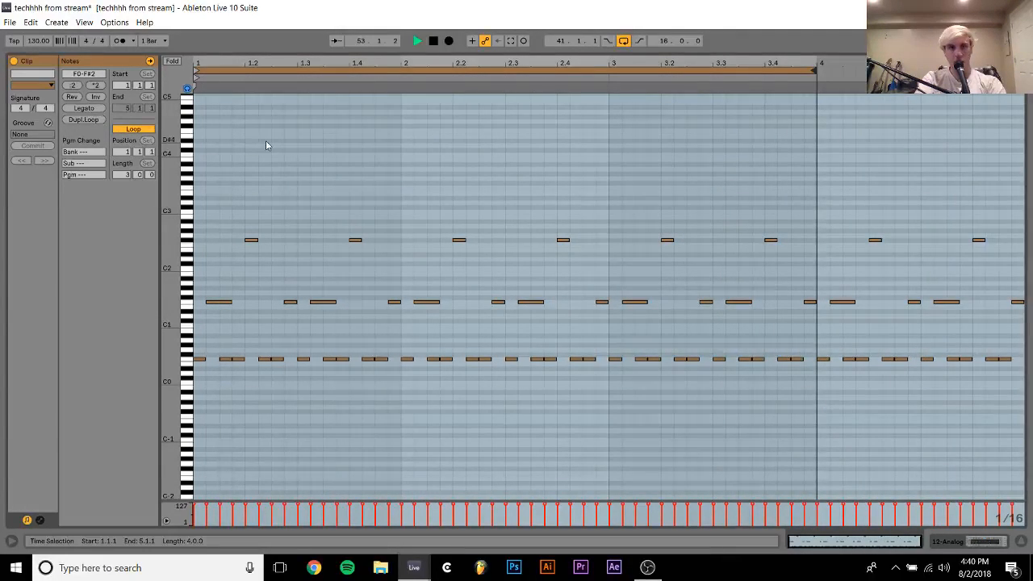
key(space)
key(space)
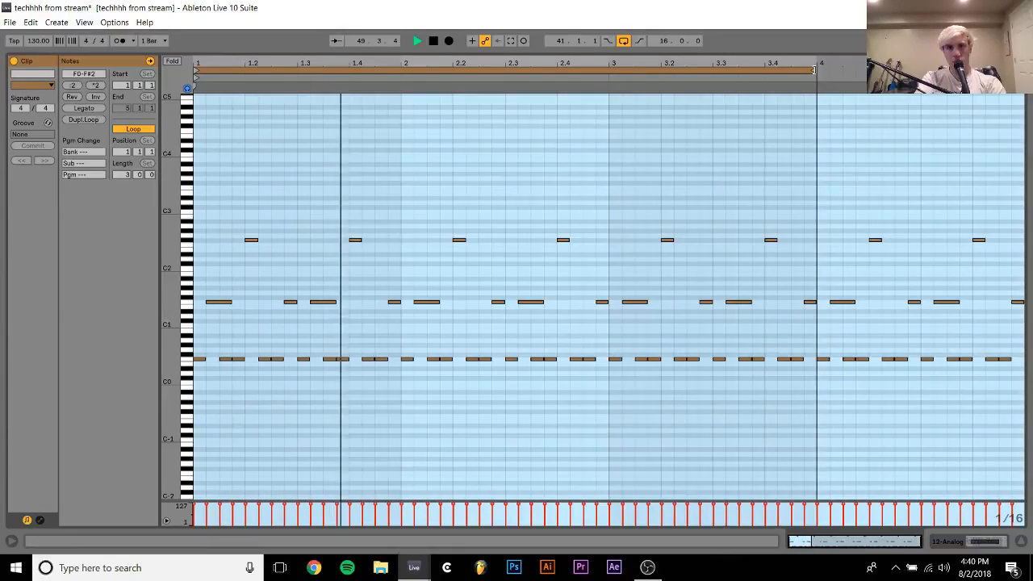
Shorten the clip's loop length to 2.2.0 and extend the clip in the arrangement to bar 57
drag(817, 71, 716, 78)
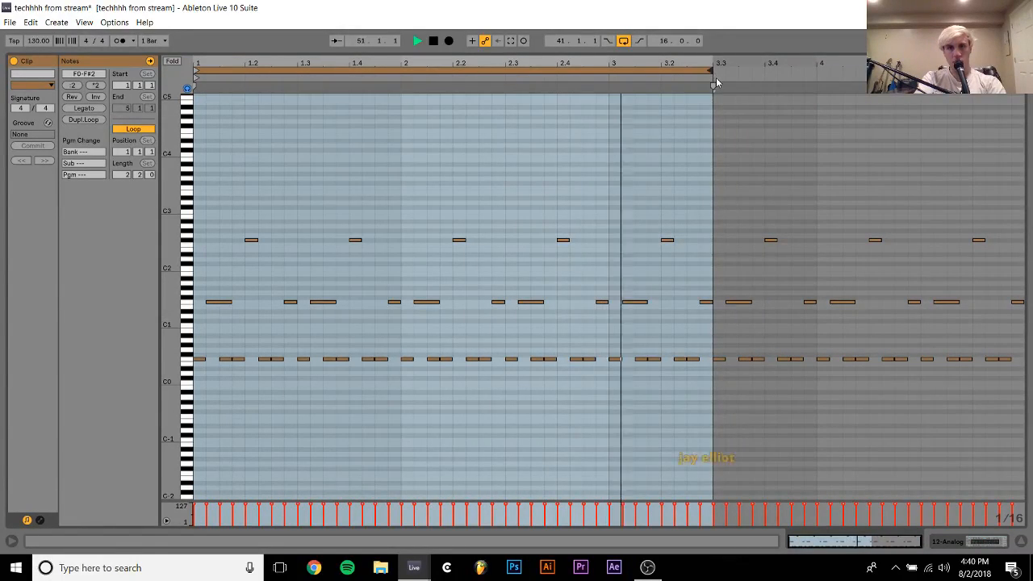
click(972, 542)
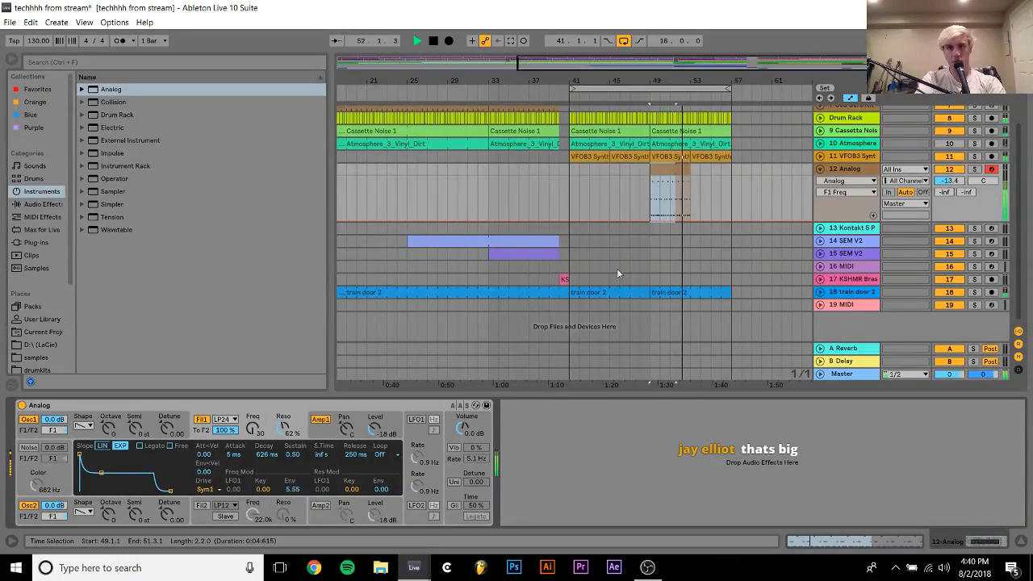
drag(690, 171, 725, 172)
Reopen the clip, try a loop length of 2.1.2, and set the loop length to 0.2.2
double_click(725, 172)
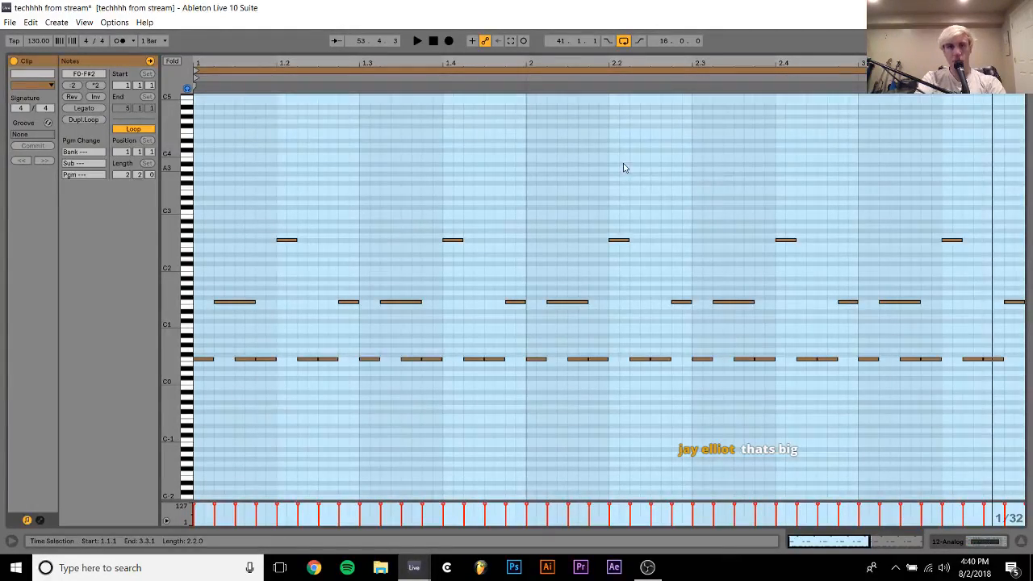
drag(1024, 70, 983, 70)
key(space)
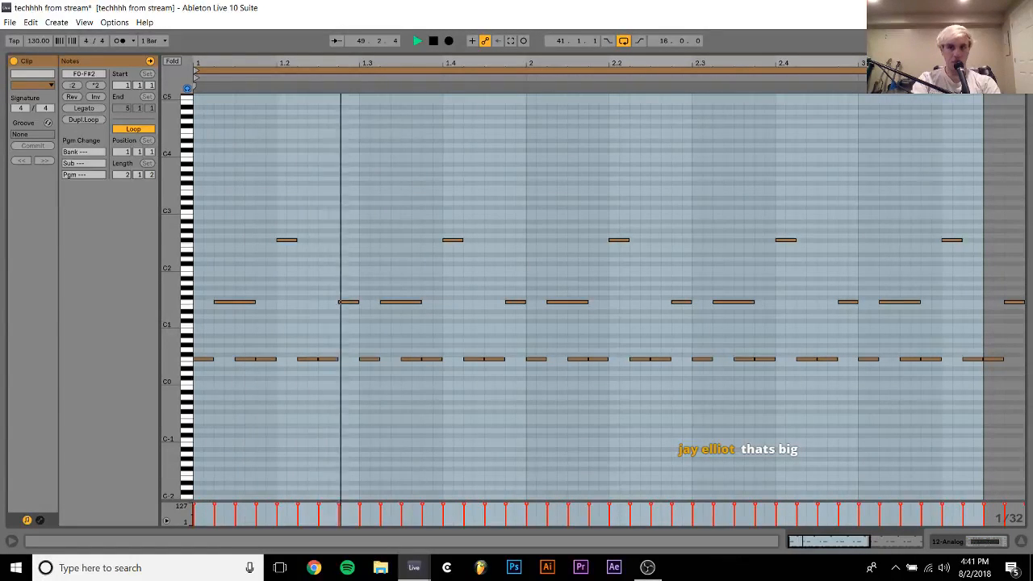
click(883, 154)
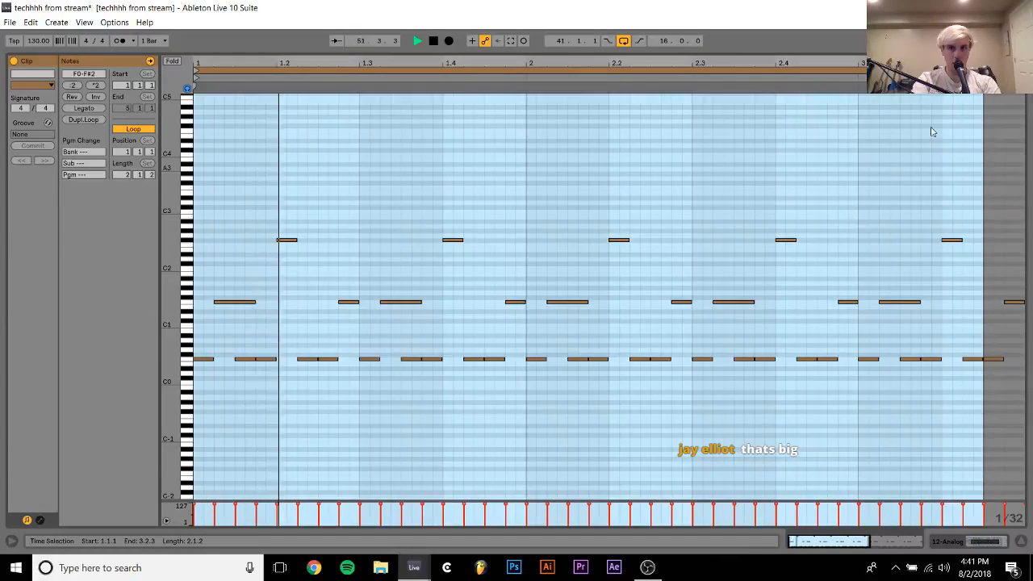
key(space)
mouse_move(983, 71)
mouse_down()
mouse_move(600, 105)
mouse_move(359, 149)
mouse_move(335, 173)
mouse_move(399, 183)
mouse_move(402, 232)
mouse_up()
key(space)
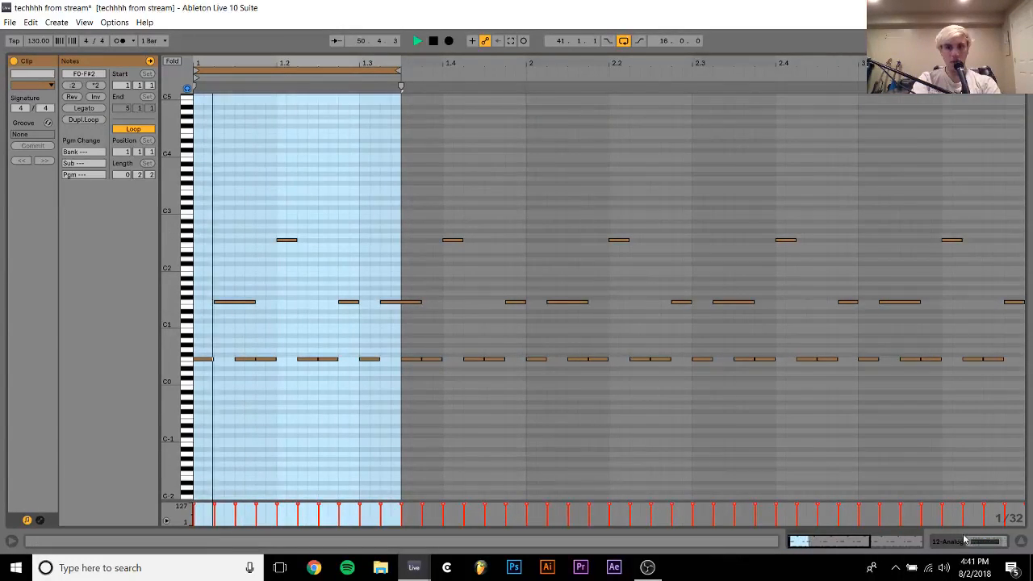
Set track 12's volume to -16.3 and loop the arrangement over its clip from bar 49 to bar 57
key(Tab)
mouse_move(954, 181)
mouse_down()
mouse_move(954, 202)
mouse_move(954, 179)
mouse_up()
click(699, 169)
key(ctrl+l)
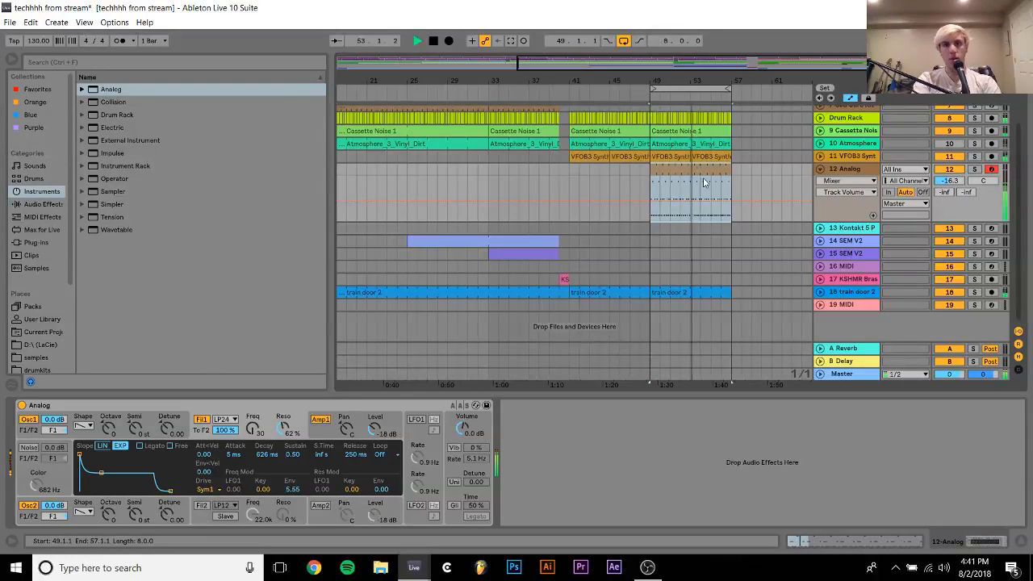
Solo track 12 and turn on glide in the Analog synth
click(975, 170)
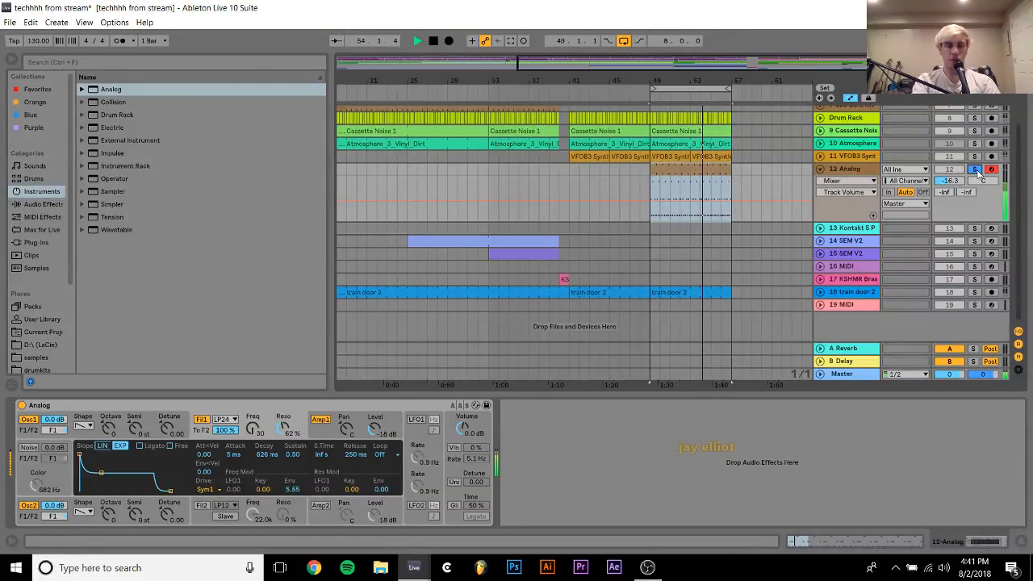
click(454, 440)
click(455, 506)
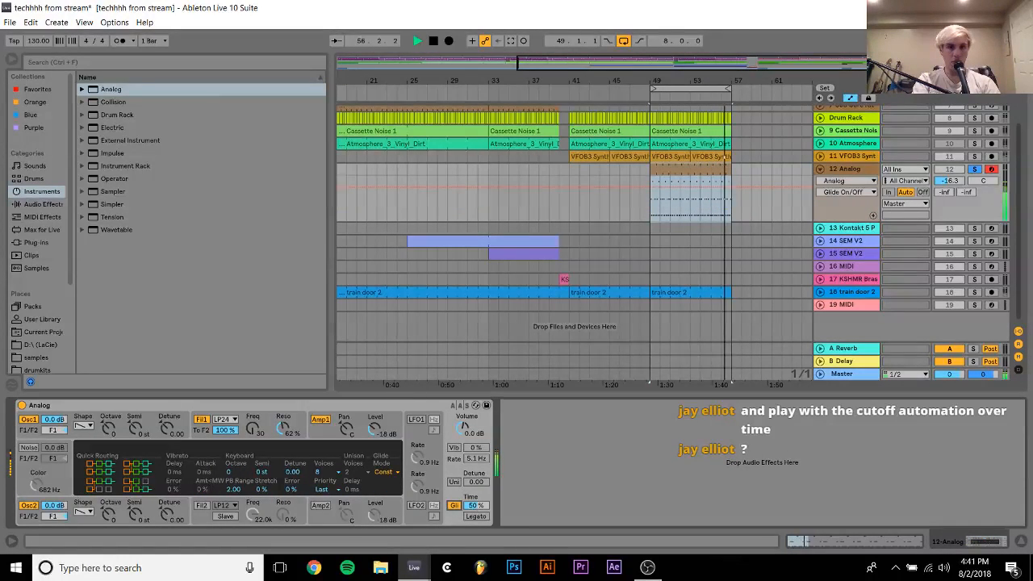
Set Analog's glide to Prop mode with a 54% time and enable its Legato option
click(390, 474)
click(393, 491)
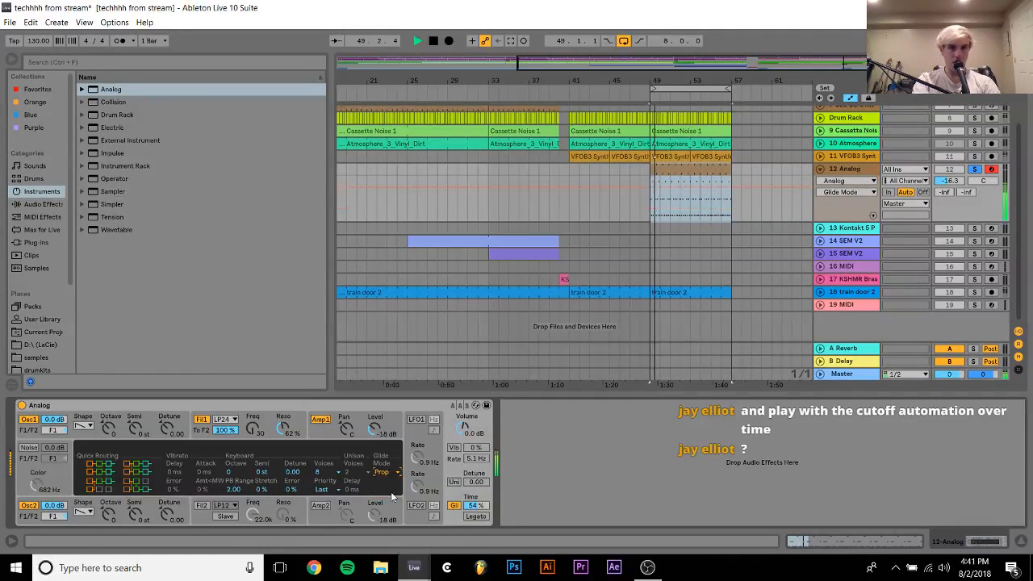
click(476, 517)
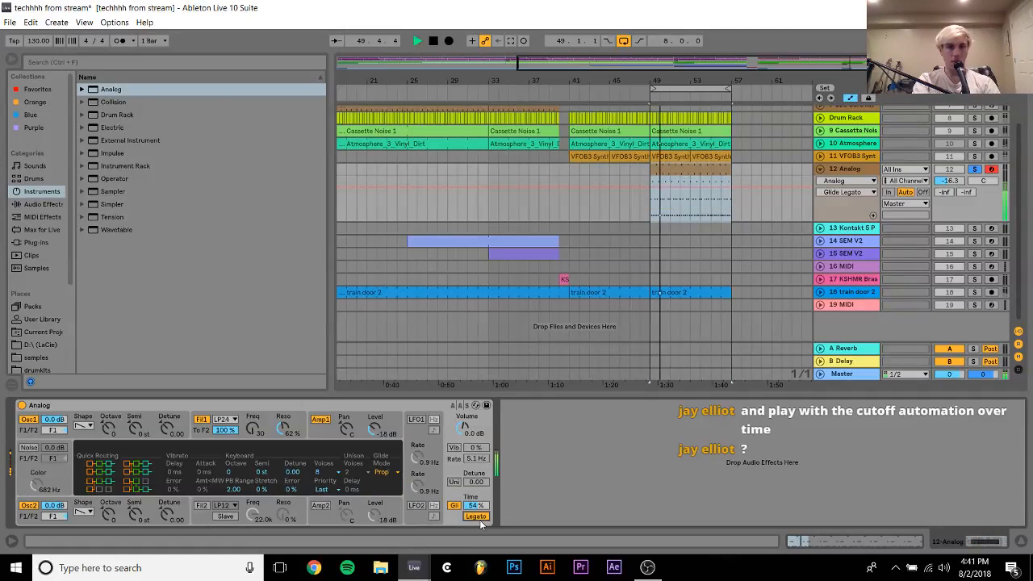
Try Analog in Mono, and set its number of voices to 2
click(327, 472)
click(326, 370)
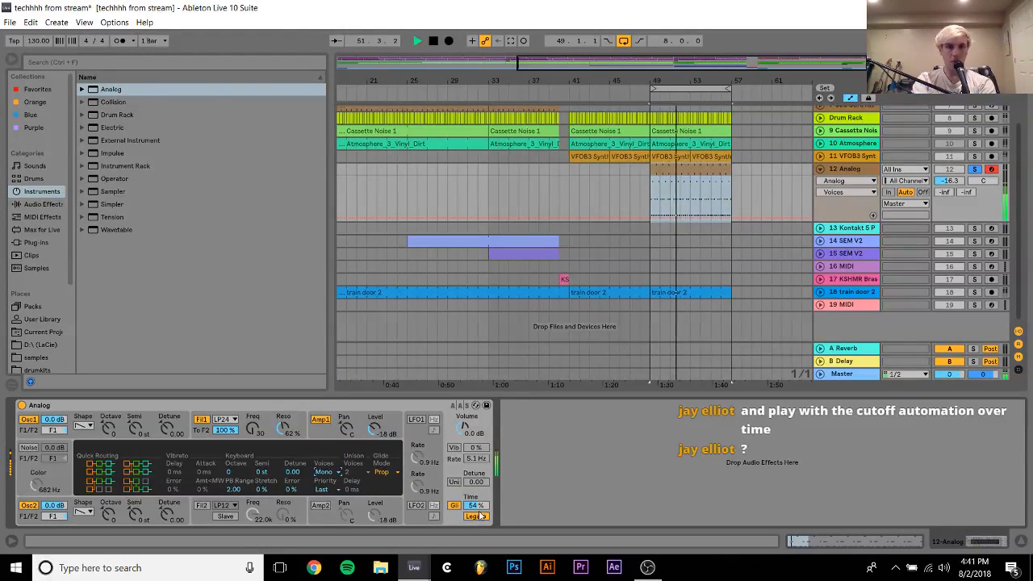
click(327, 472)
click(322, 381)
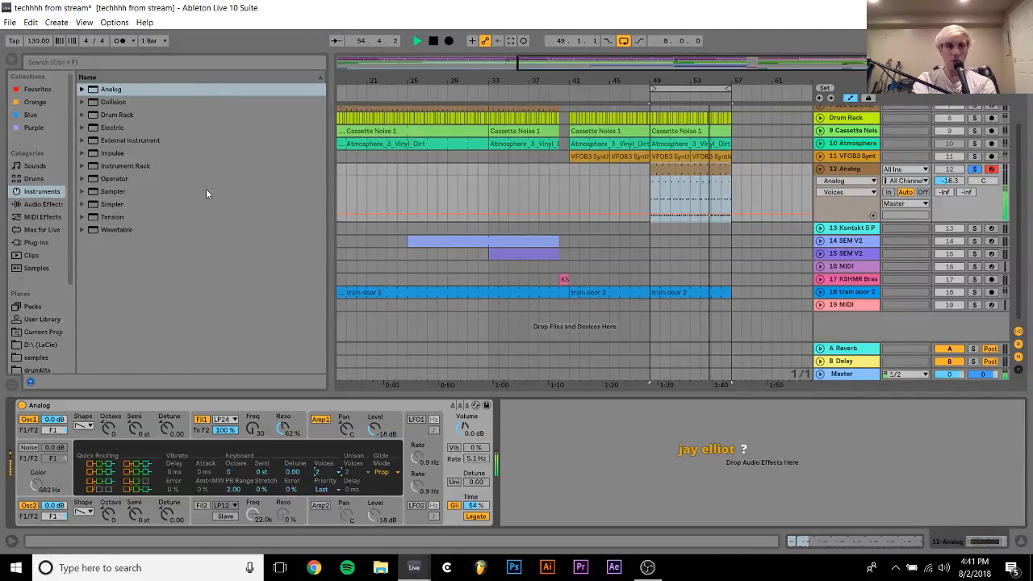
Raise the resonance of Analog's first filter to 72%
click(36, 242)
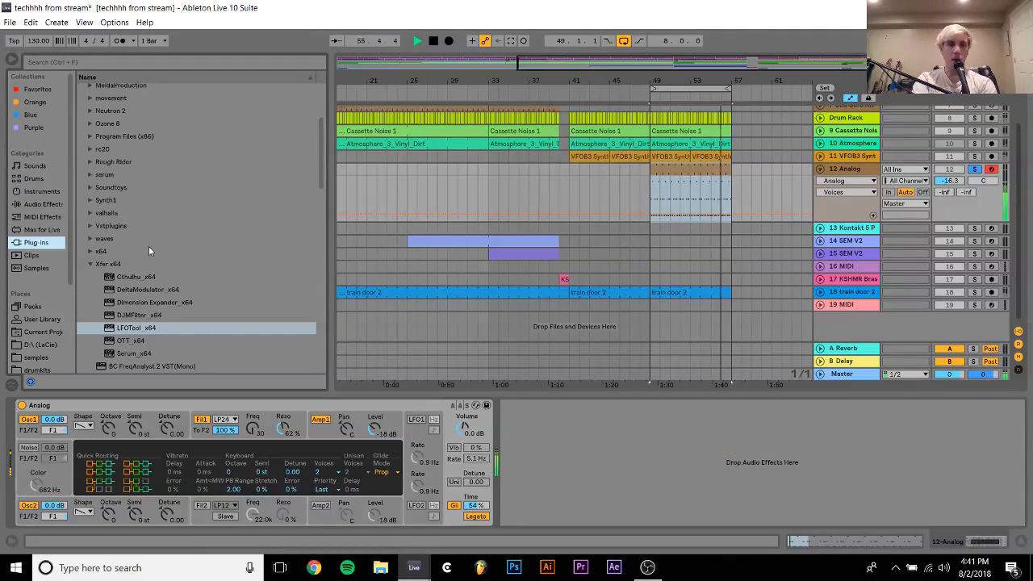
click(340, 432)
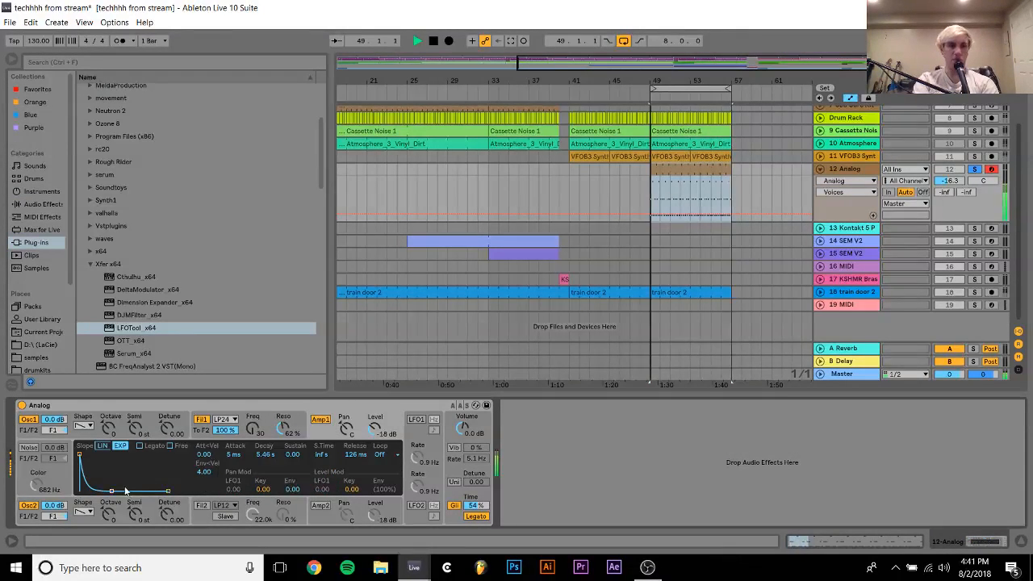
click(261, 413)
mouse_move(284, 437)
mouse_down()
mouse_move(284, 407)
mouse_move(272, 438)
mouse_move(247, 416)
mouse_move(250, 433)
mouse_move(285, 436)
mouse_up()
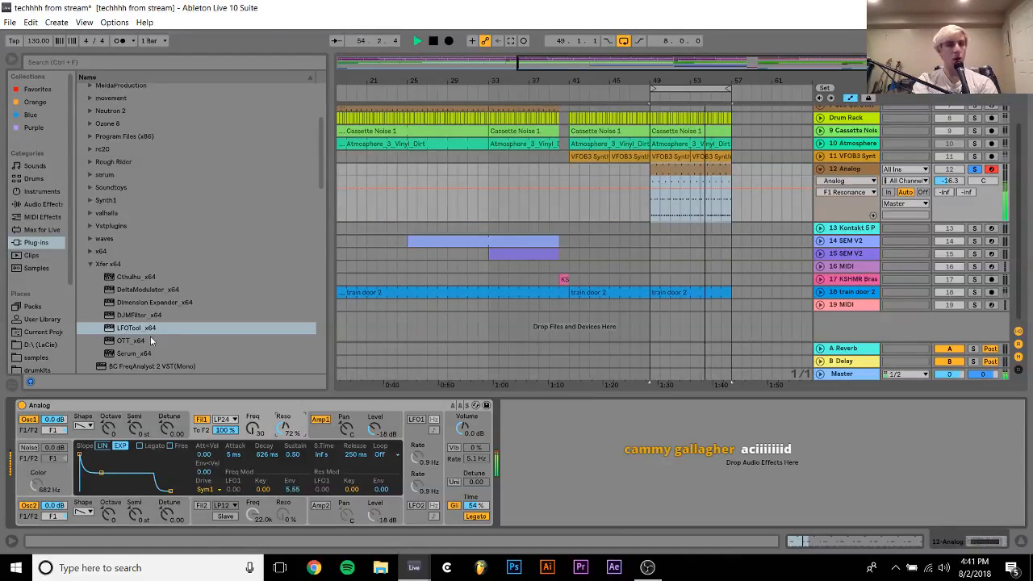
Add the RC-20 Retro Color plug-in after Analog on track 12
click(89, 264)
key(space)
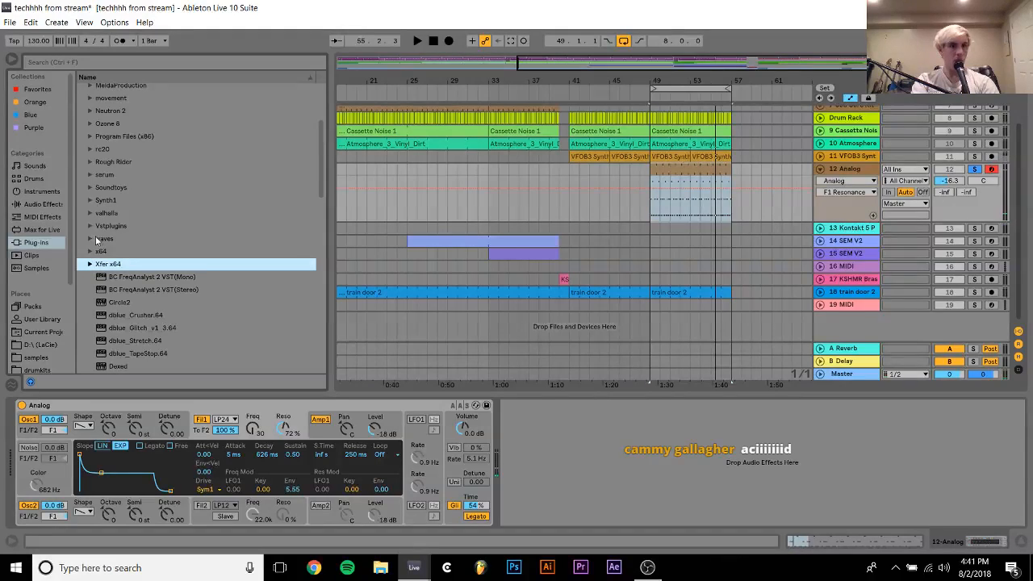
click(89, 150)
double_click(111, 164)
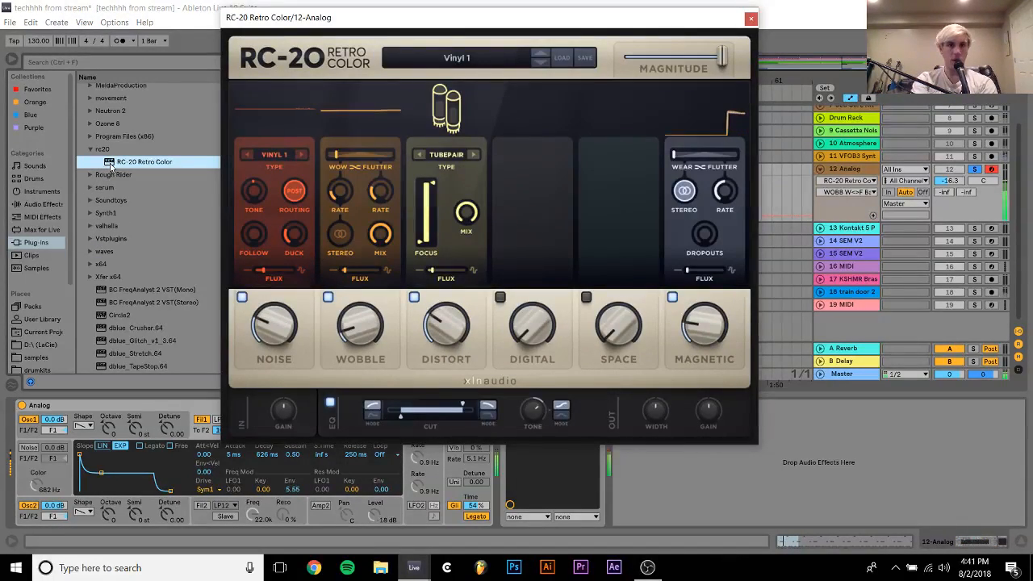
Audition the RC-20 presets Sampler 8-bit (Noisy), Sampler 12-bit and Sad Piano
click(440, 68)
click(398, 147)
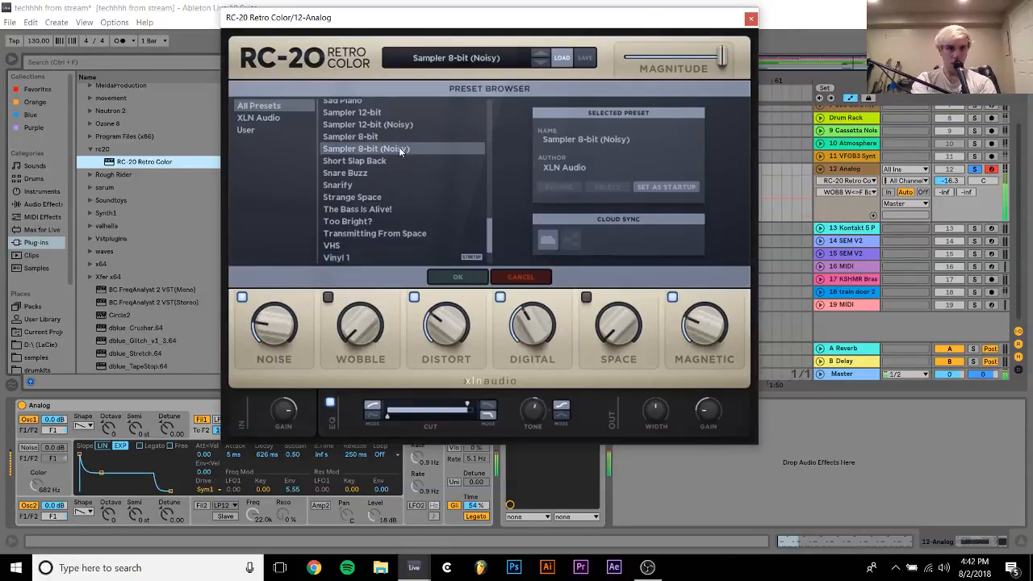
scroll(399, 148, up, 3)
scroll(399, 149, up, 2)
click(364, 216)
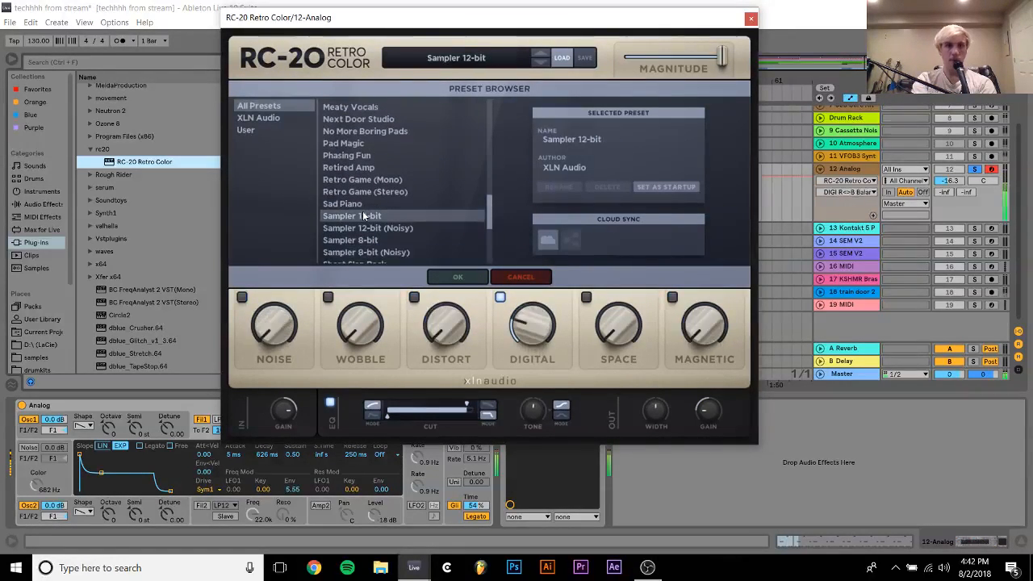
click(350, 204)
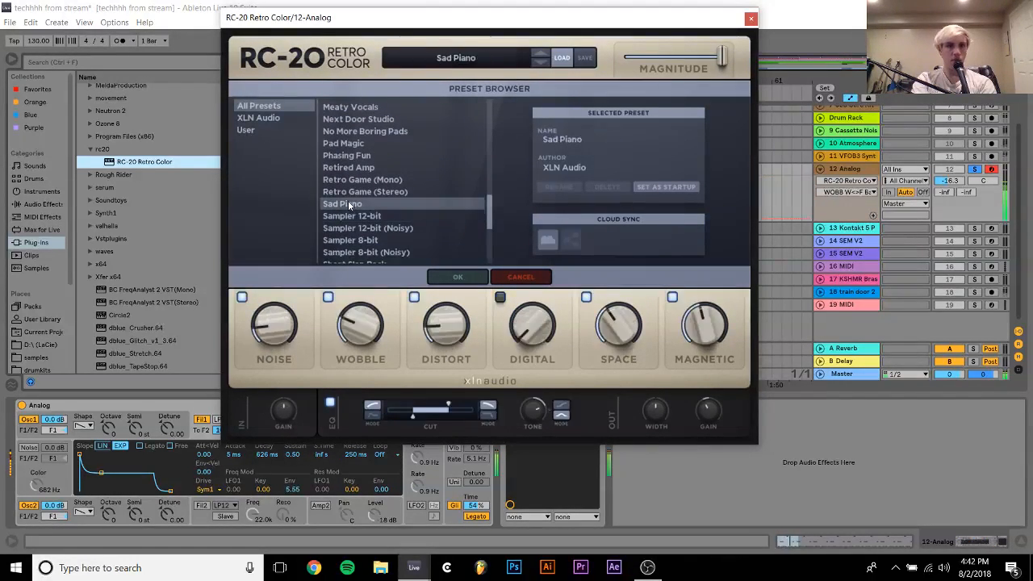
Audition the RC-20 presets Phasing Fun, Magnitude Transition 2 and Lush & Crunch Guitar 2
click(355, 154)
scroll(355, 150, up, 3)
click(355, 151)
scroll(356, 155, down, 1)
scroll(356, 155, up, 3)
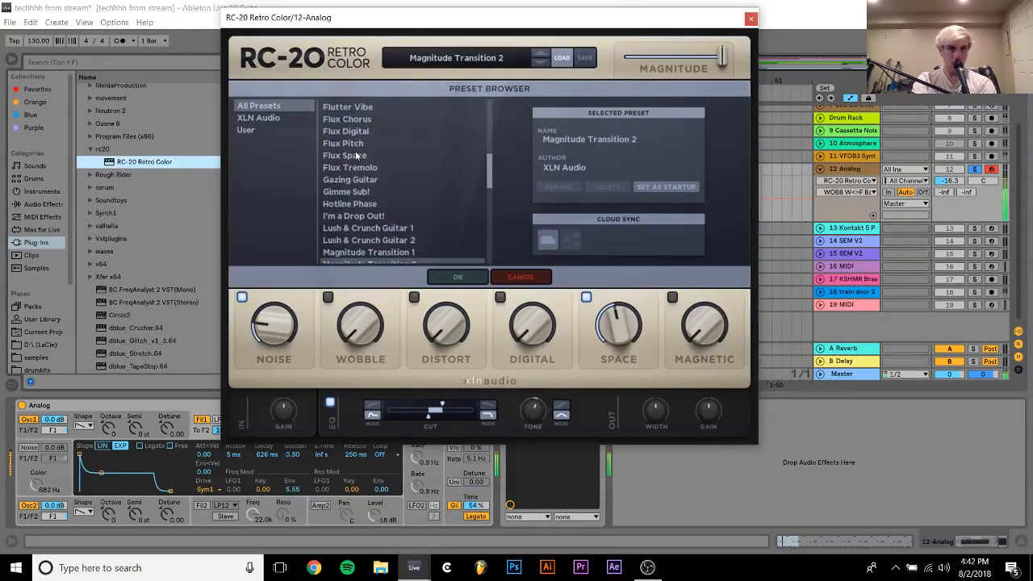
click(370, 240)
scroll(369, 242, up, 1)
scroll(370, 241, down, 1)
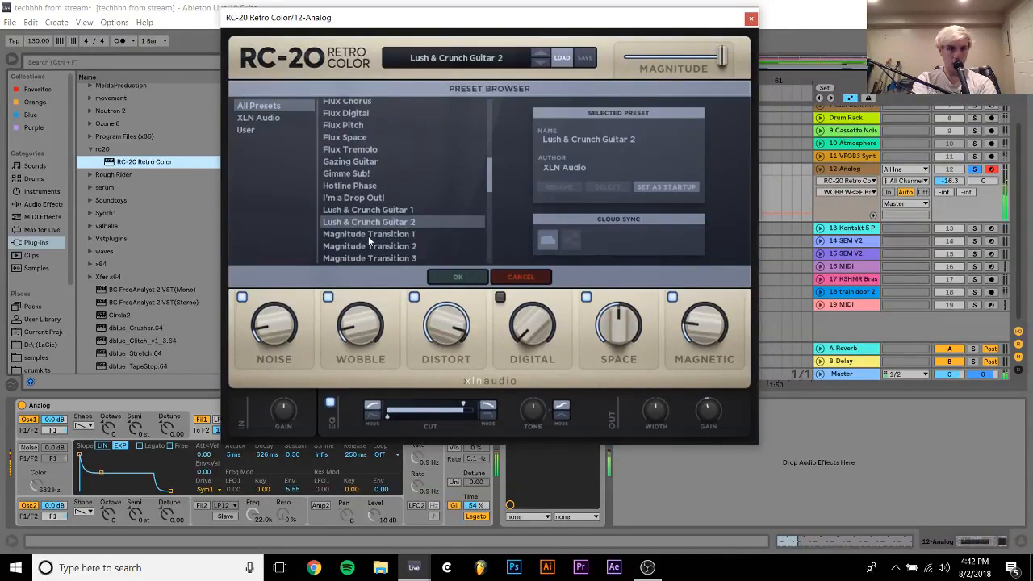
Try the Magnitude Transition 1 preset with Magnetic at 6%, and compare it with Magnitude Transition 2
click(395, 235)
click(713, 324)
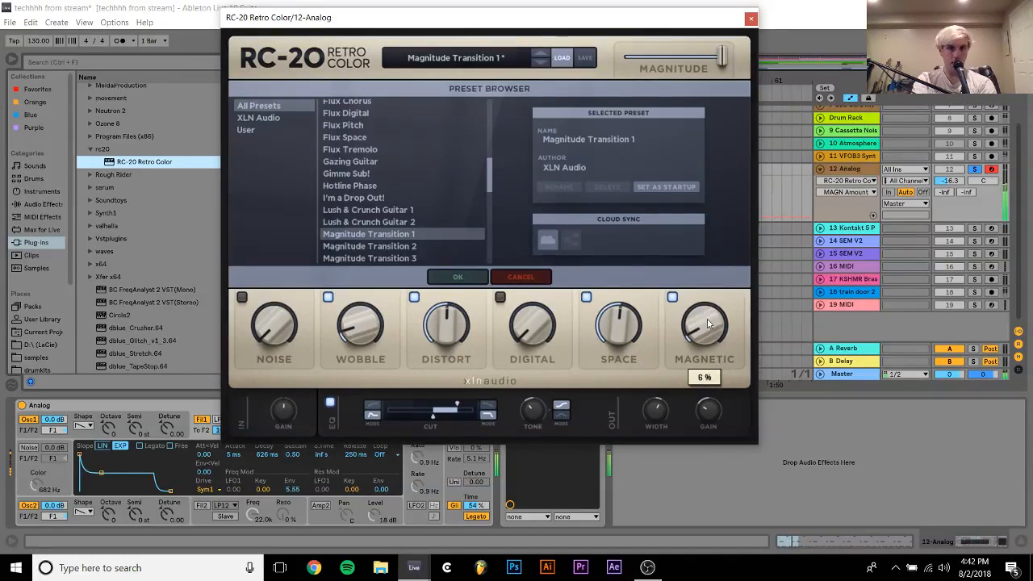
click(336, 248)
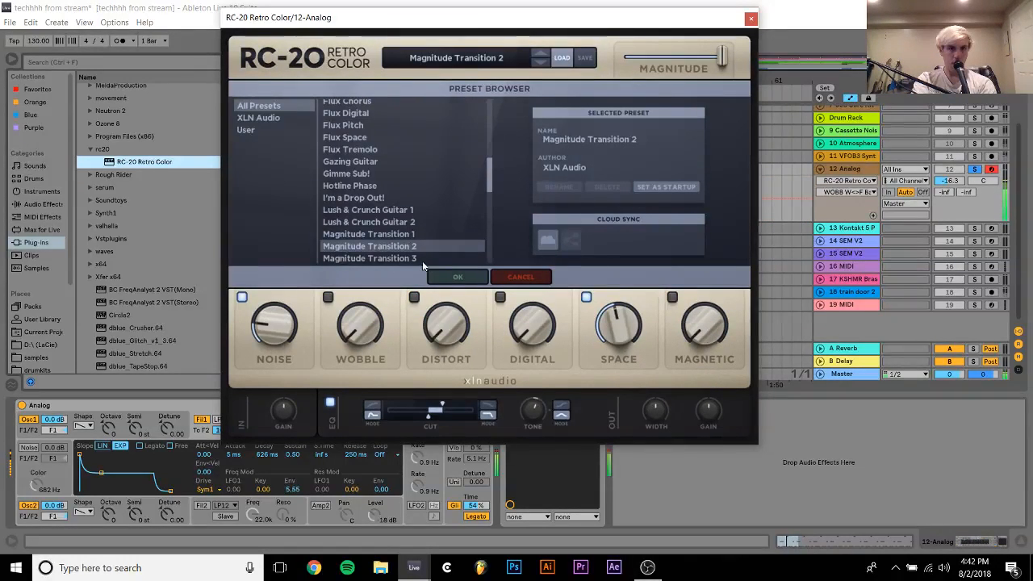
click(380, 235)
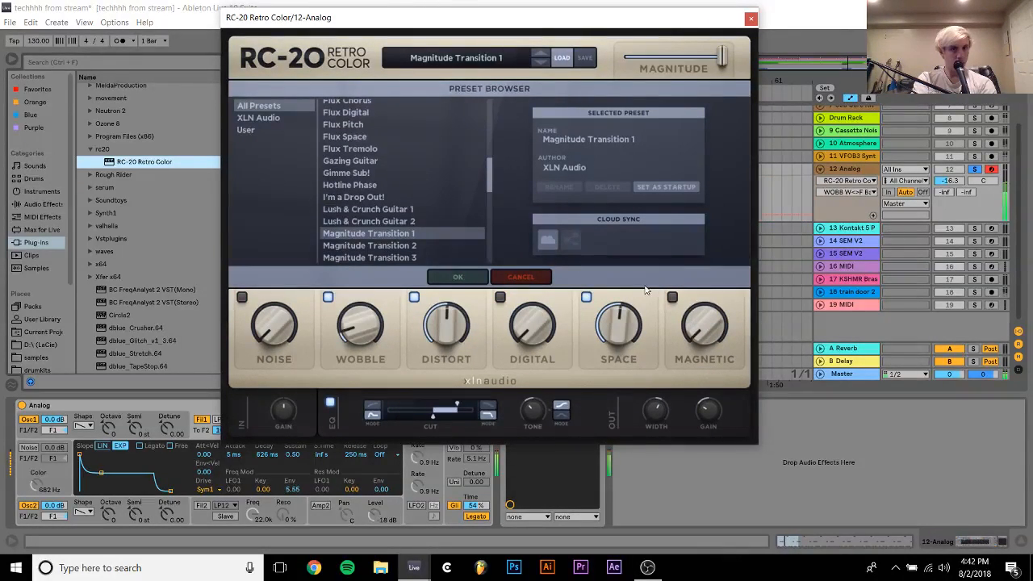
Audition the RC-20 presets Lush & Crunch Guitar 1, I'm a Drop Out!, Hotline Phase, Gimme Sub!, Gazing Guitar and Flux Tremolo
click(420, 210)
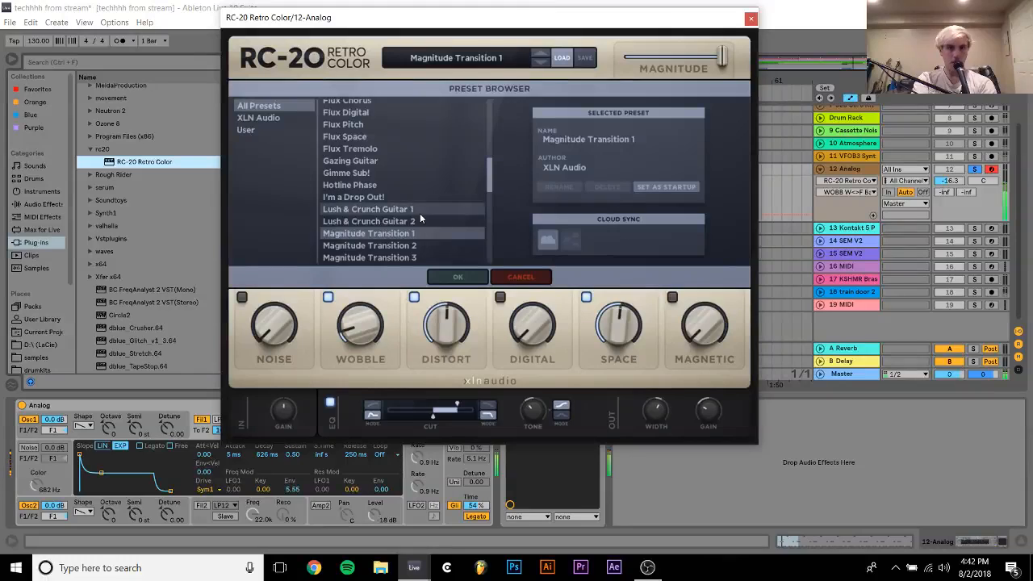
click(379, 200)
click(367, 187)
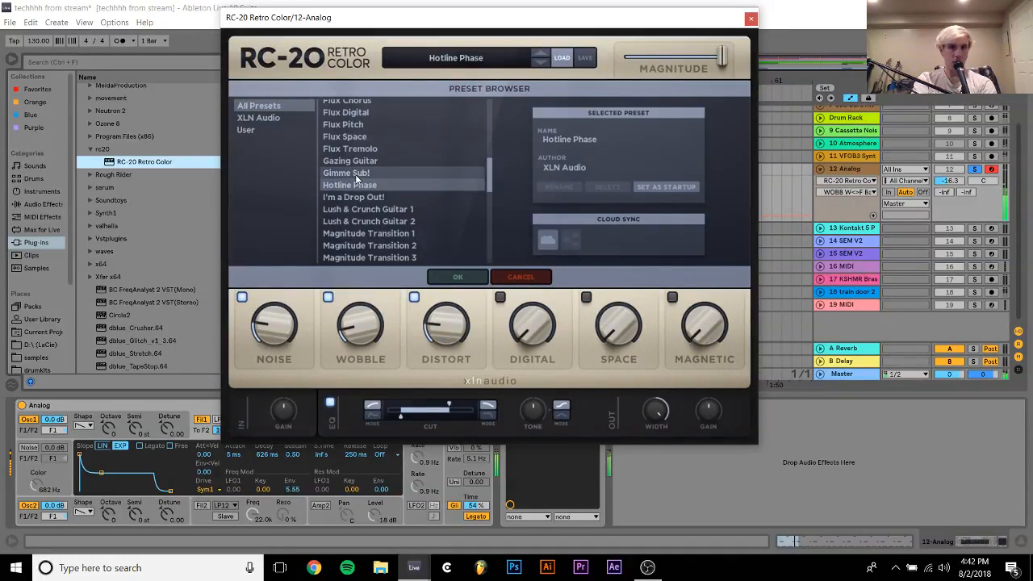
click(360, 174)
click(356, 162)
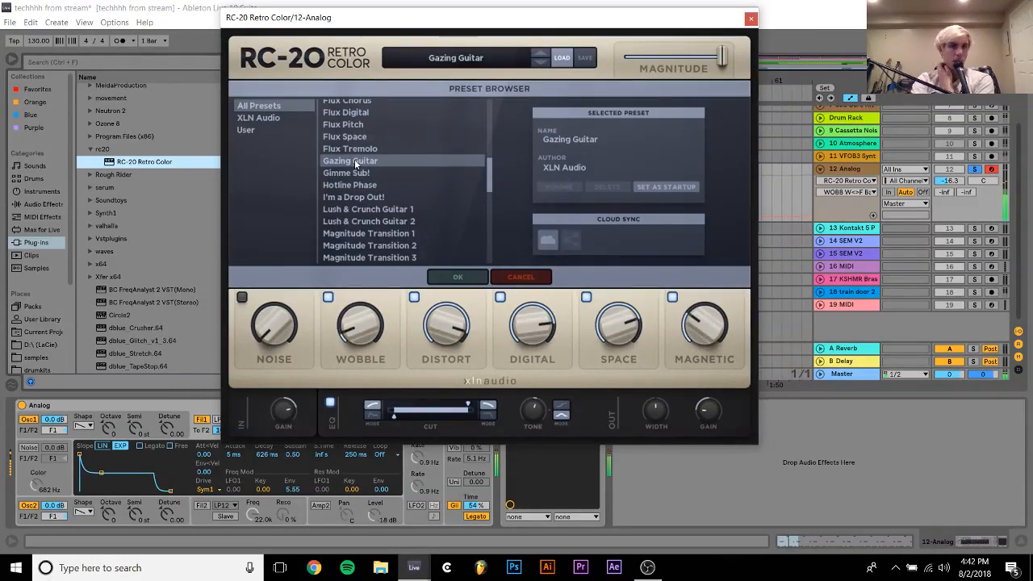
click(355, 150)
Audition the RC-20 presets Crushed Guitar Fuzz, Cassette Bad Batteries, Bass Wonder, Bass Talk, 808 Dirt Punch and 808 Crush
scroll(355, 151, up, 8)
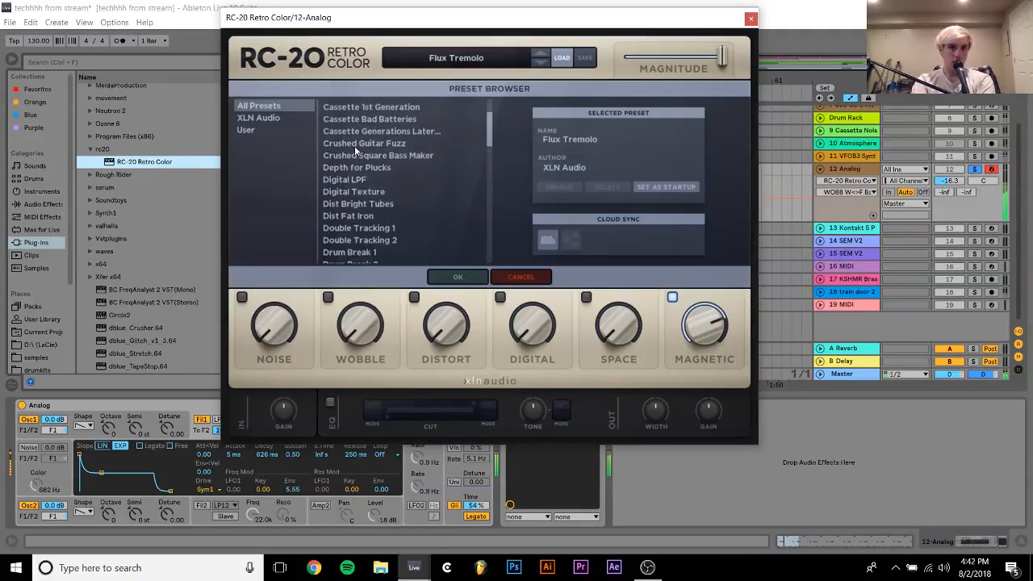
click(355, 150)
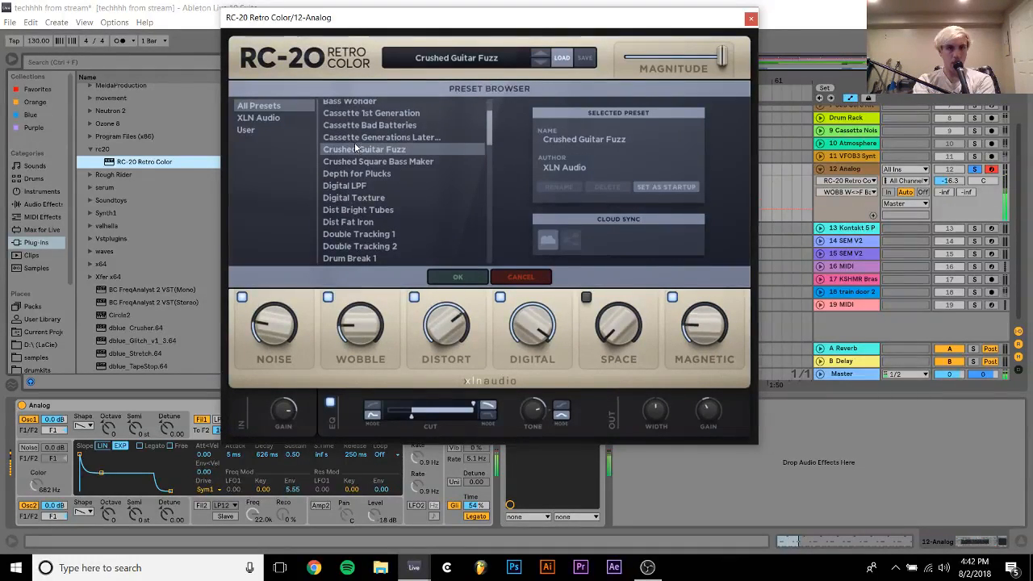
click(362, 125)
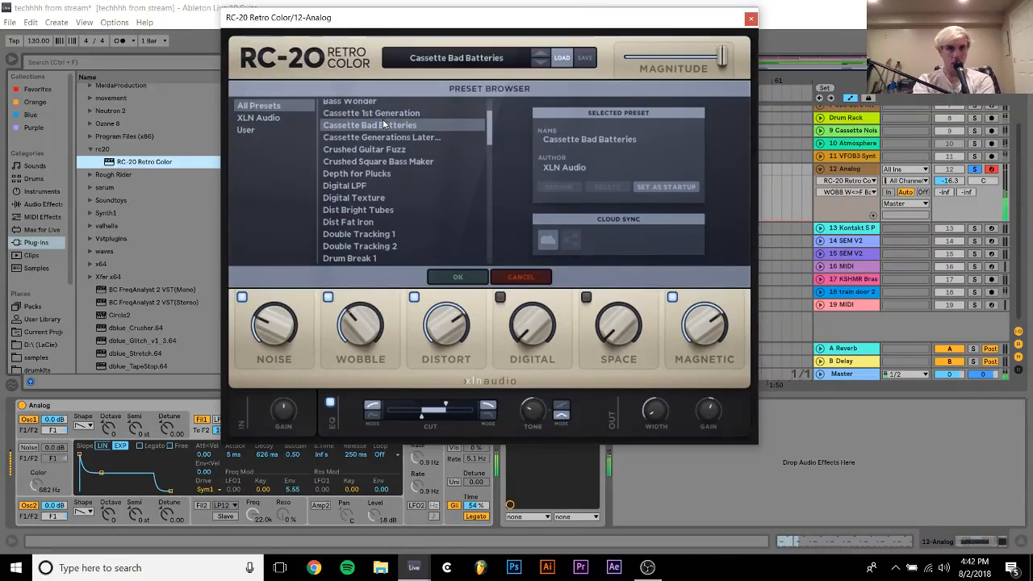
scroll(367, 149, up, 2)
click(368, 152)
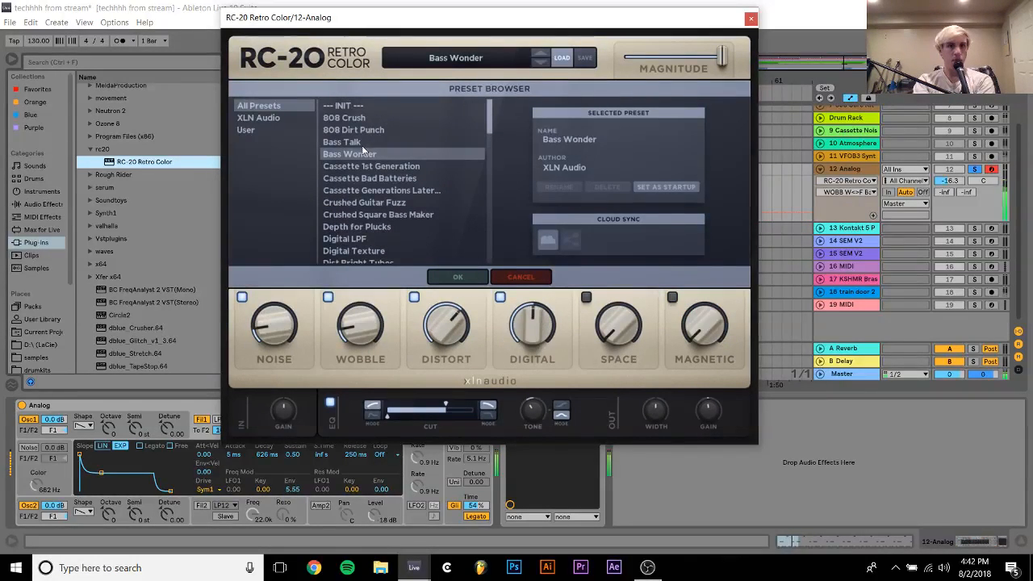
click(353, 142)
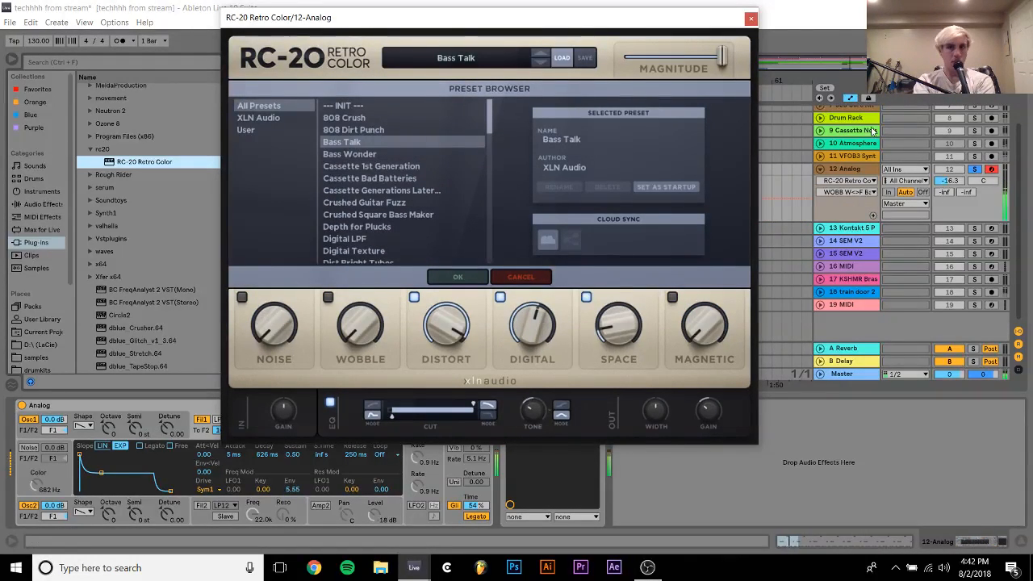
click(343, 130)
click(343, 118)
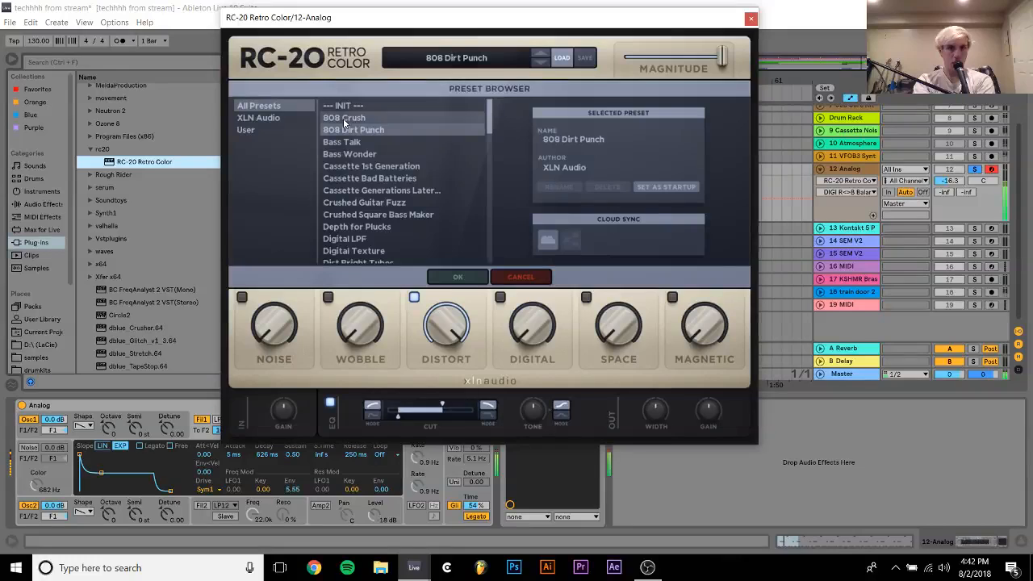
Compare Depth for Plucks with Hotline Phase, Dist Bright Tubes, Dist Fat Iron and Digital Texture, and select Depth for Plucks
click(349, 228)
scroll(355, 230, down, 6)
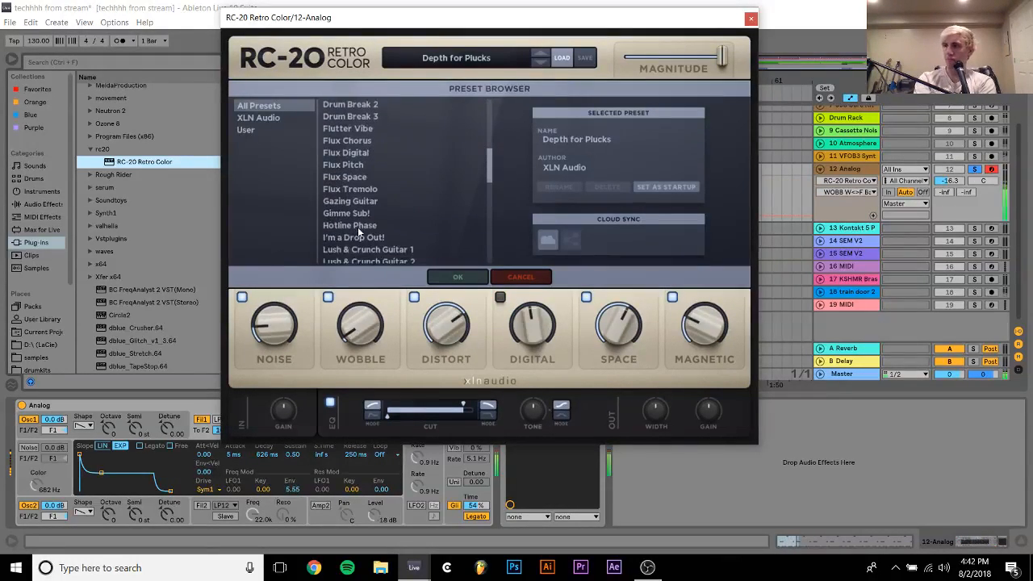
click(359, 228)
scroll(359, 232, up, 3)
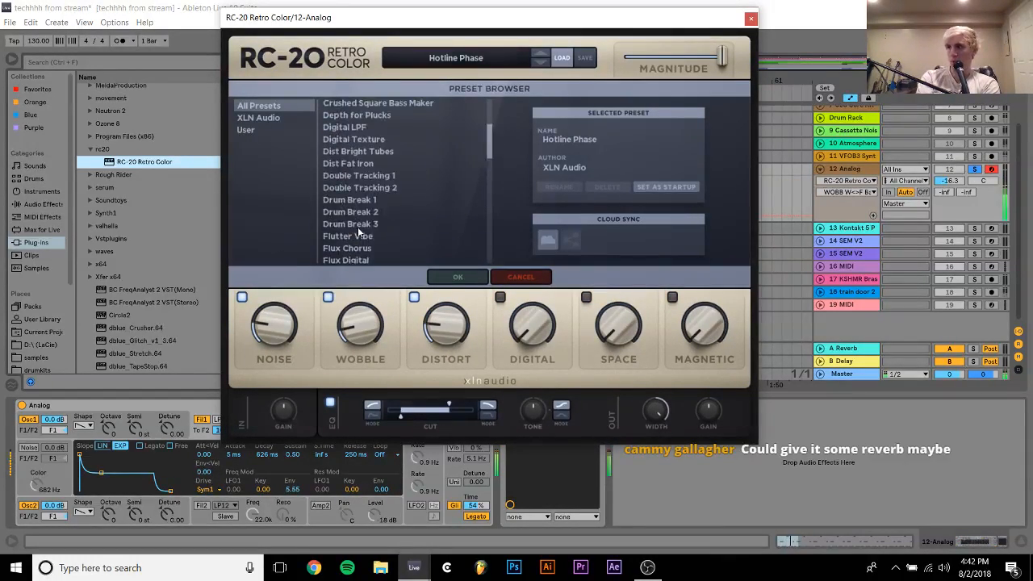
click(350, 152)
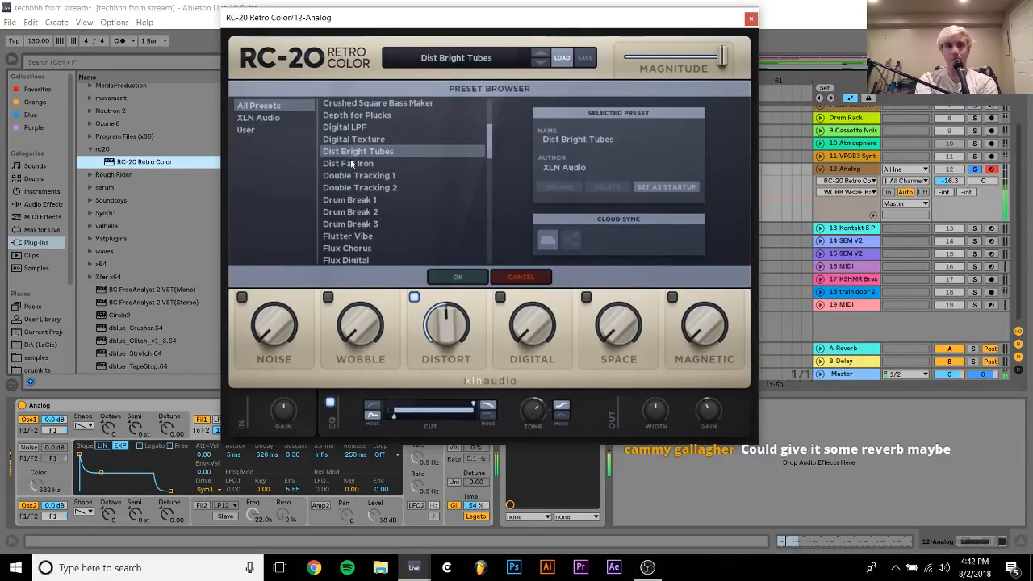
click(351, 165)
click(352, 139)
scroll(357, 147, up, 1)
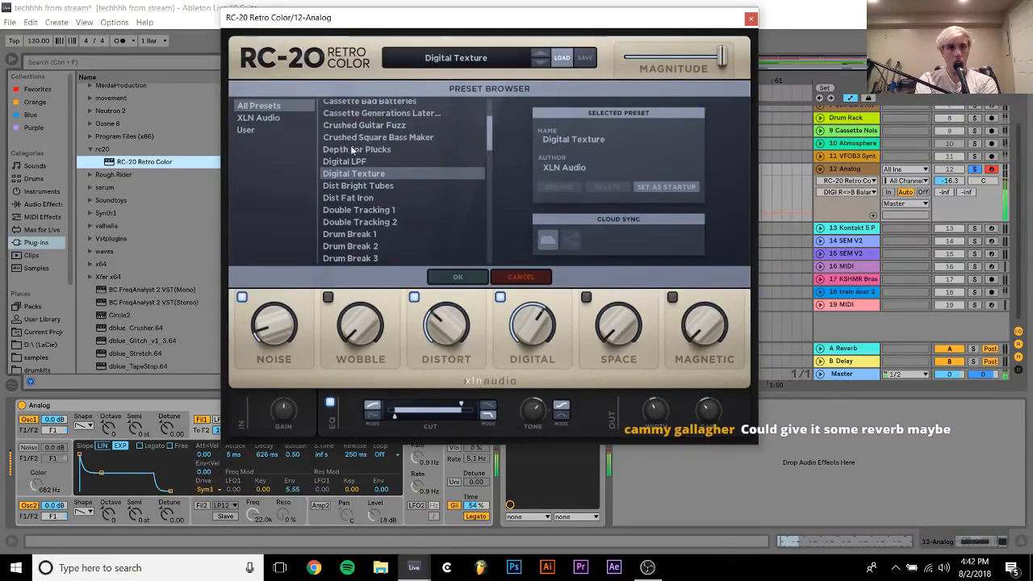
click(360, 151)
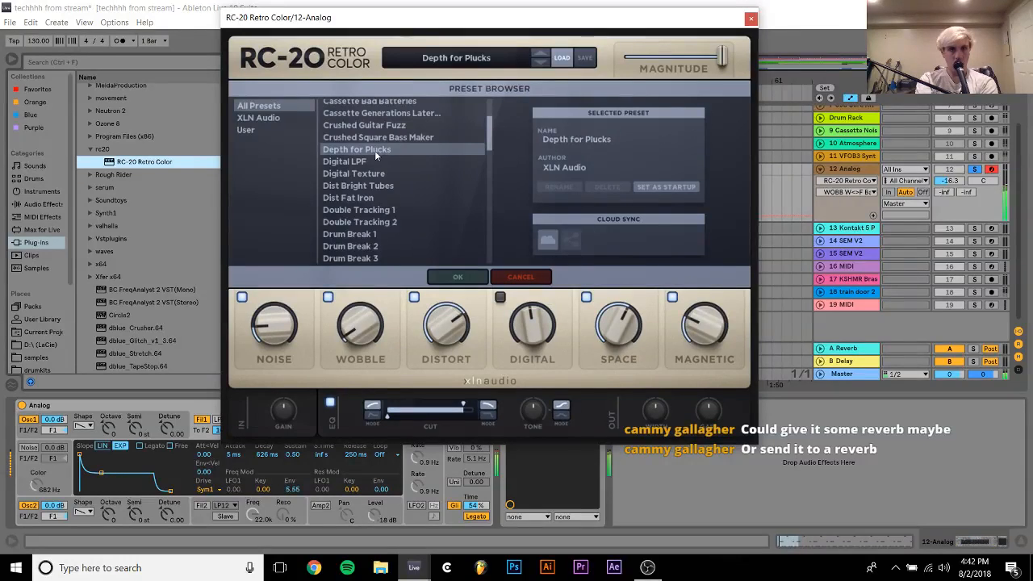
Unsolo track 12 and set its volume to -20.4
click(951, 181)
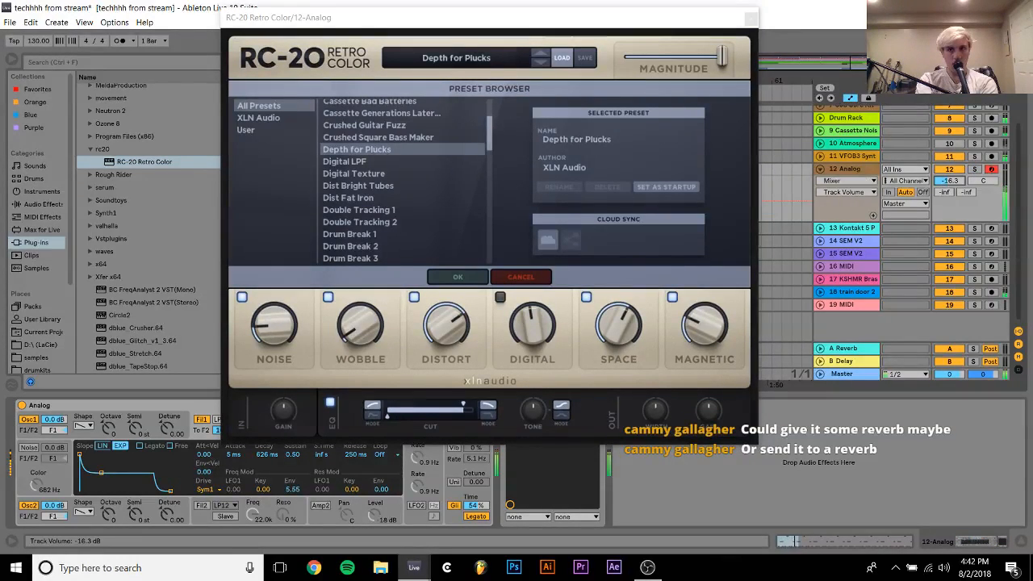
drag(943, 182, 943, 183)
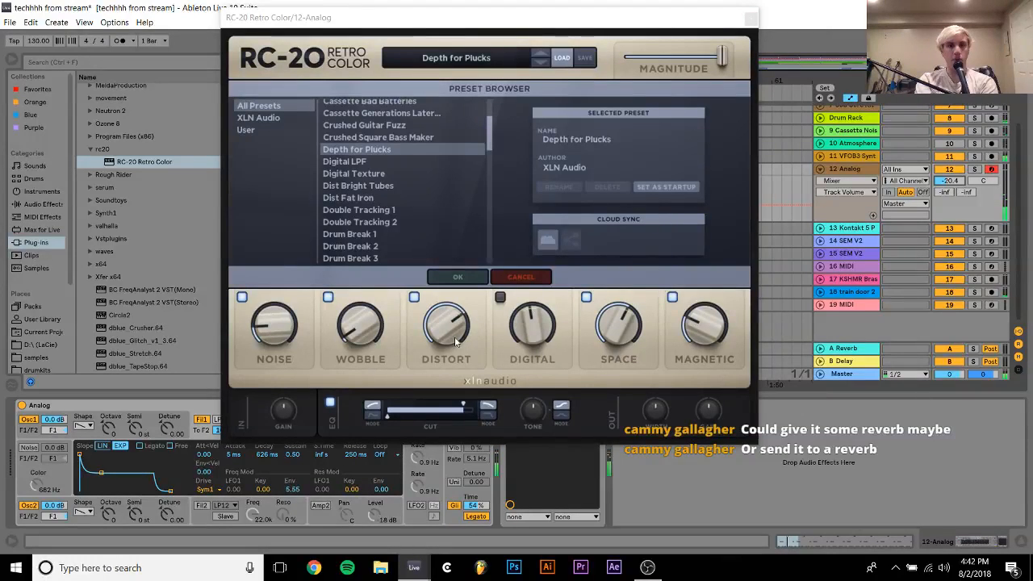
click(588, 358)
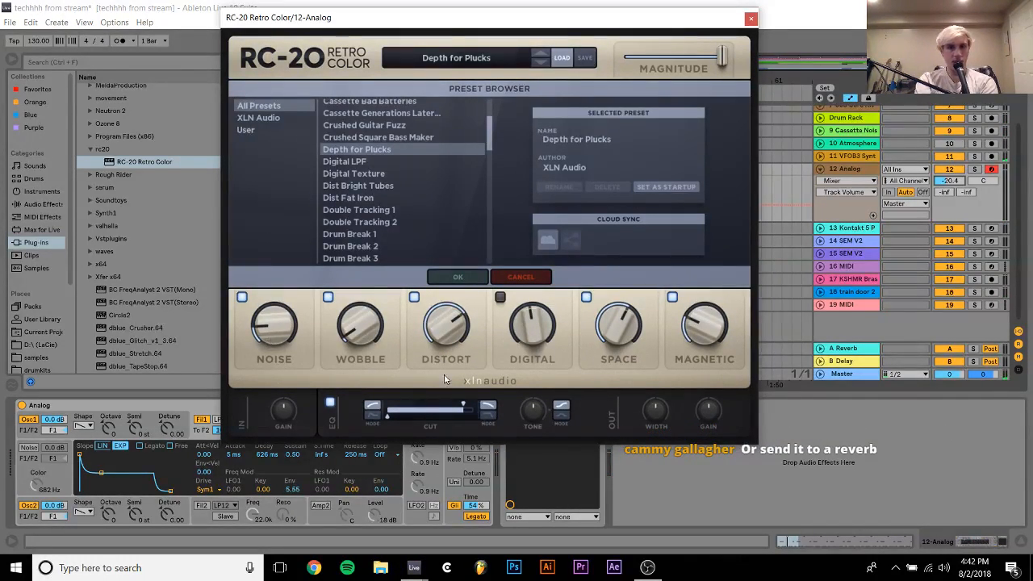
Bypass and re-enable RC-20's Space and Magnetic modules in turn to compare the sound
click(586, 298)
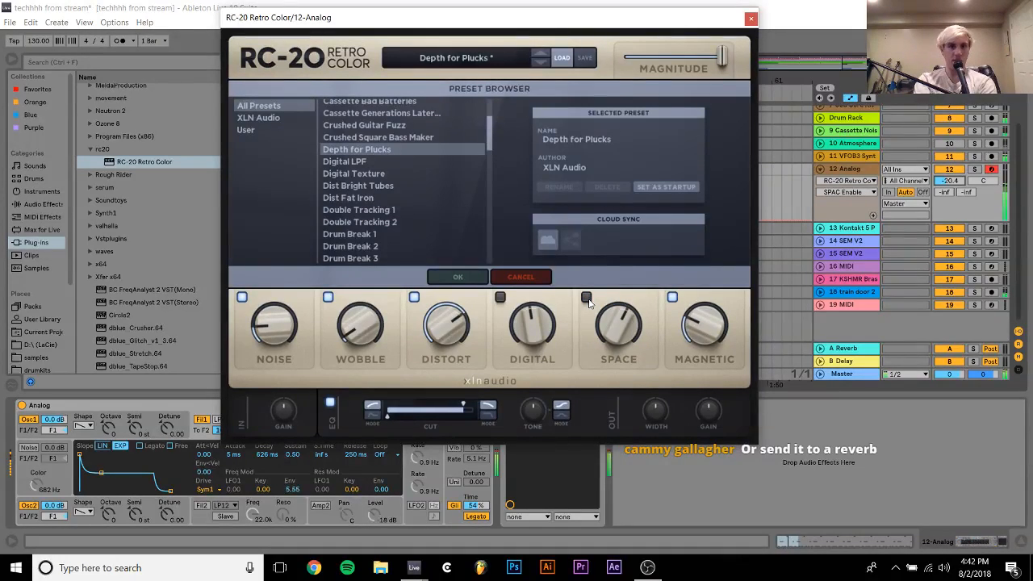
click(587, 298)
click(672, 298)
click(672, 297)
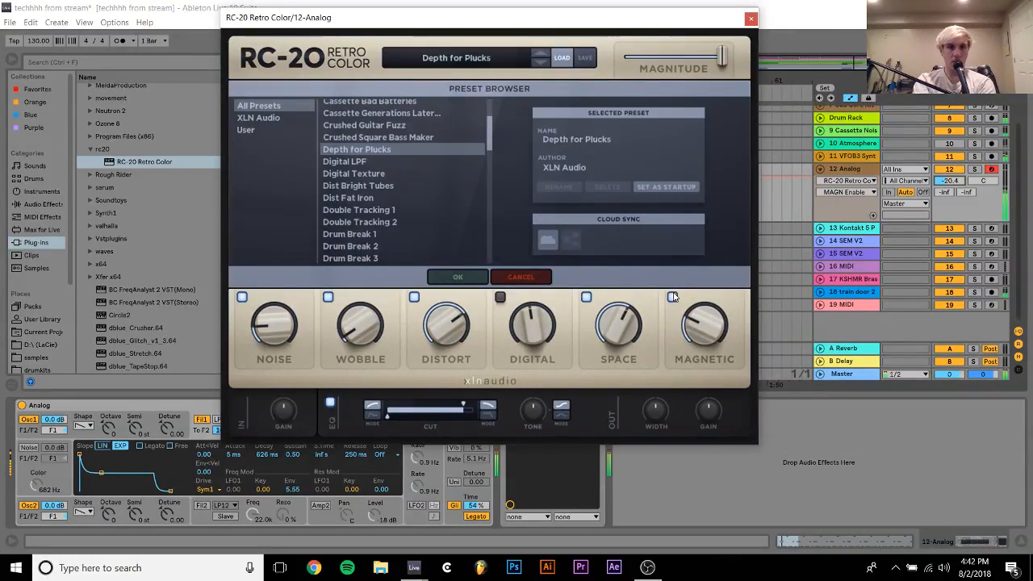
Switch off RC-20's Wobble and Noise modules, and check the sound without Space before re-enabling it
click(328, 298)
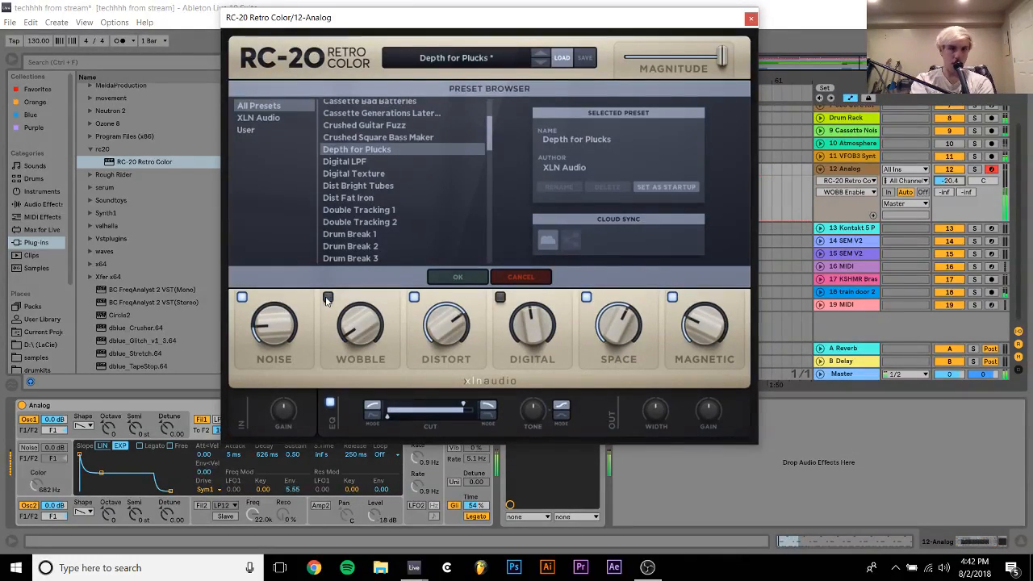
click(243, 297)
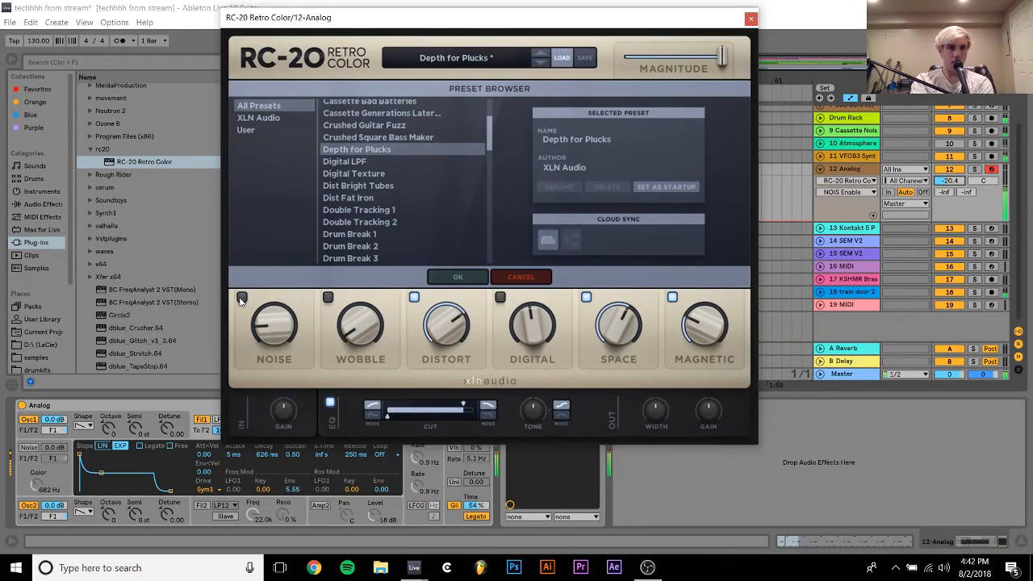
click(586, 298)
click(585, 298)
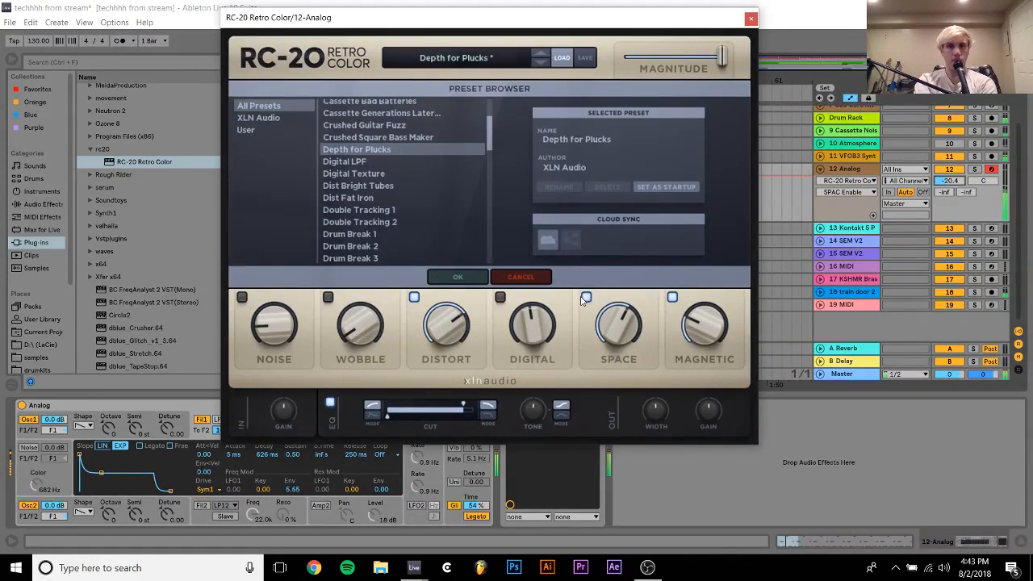
Turn down the Distort amount in RC-20, close the plug-in window and stop playback
drag(450, 327, 448, 411)
click(752, 18)
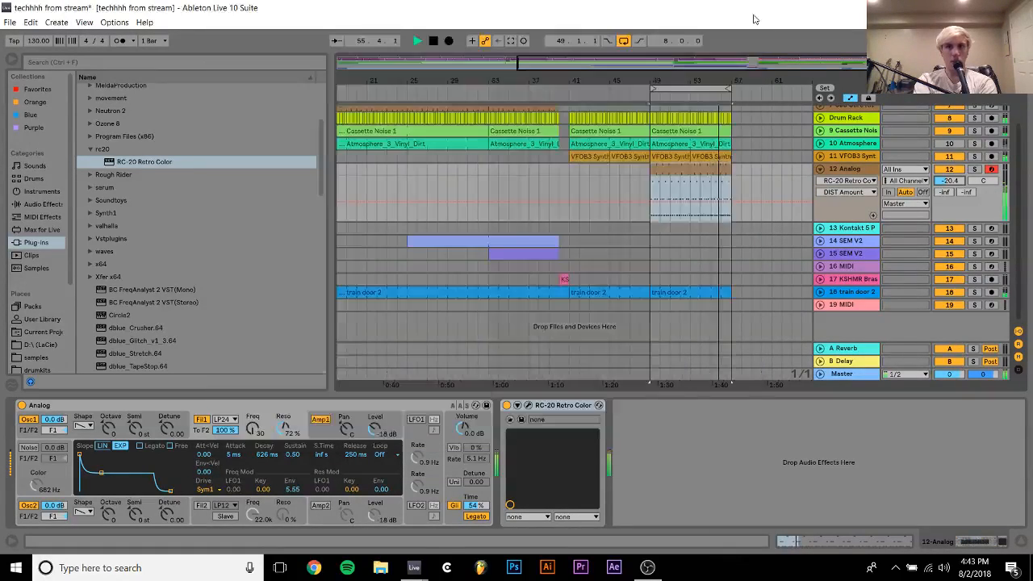
click(254, 430)
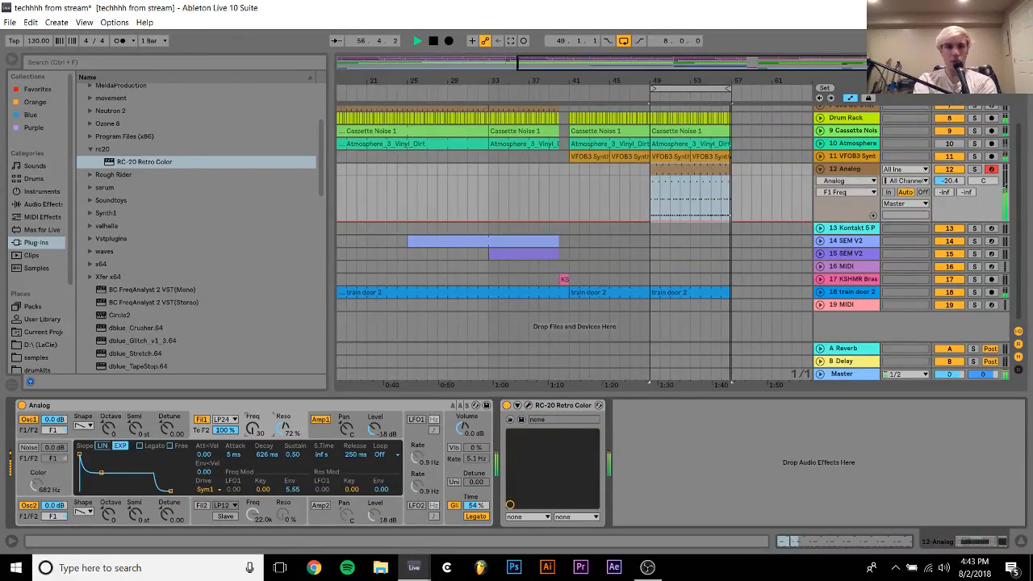
key(space)
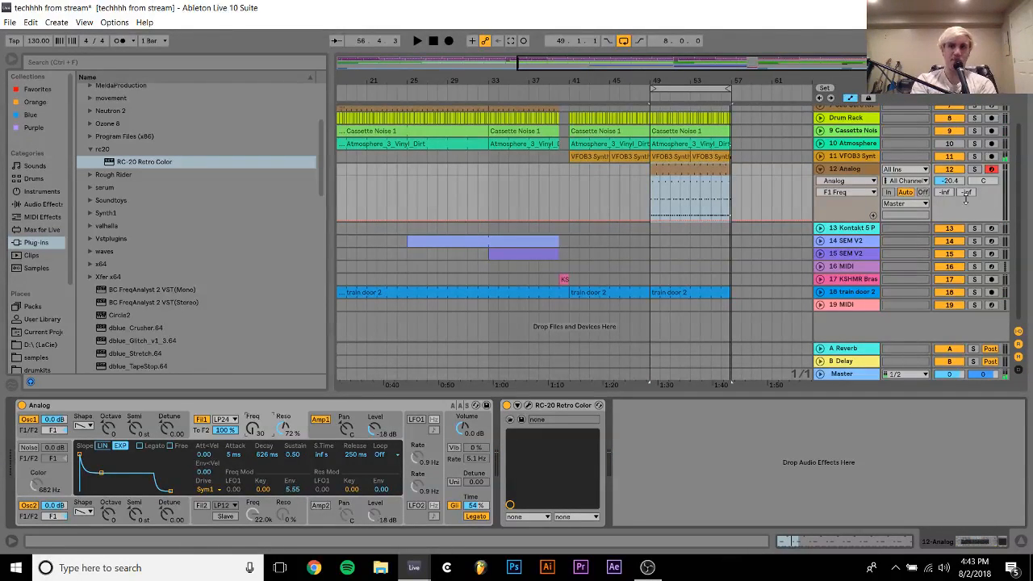
Modulate Analog's filter 1 frequency by 0.42 with LFO1 enabled at 0.2 Hz, and set track 12's volume to -18.9
click(974, 169)
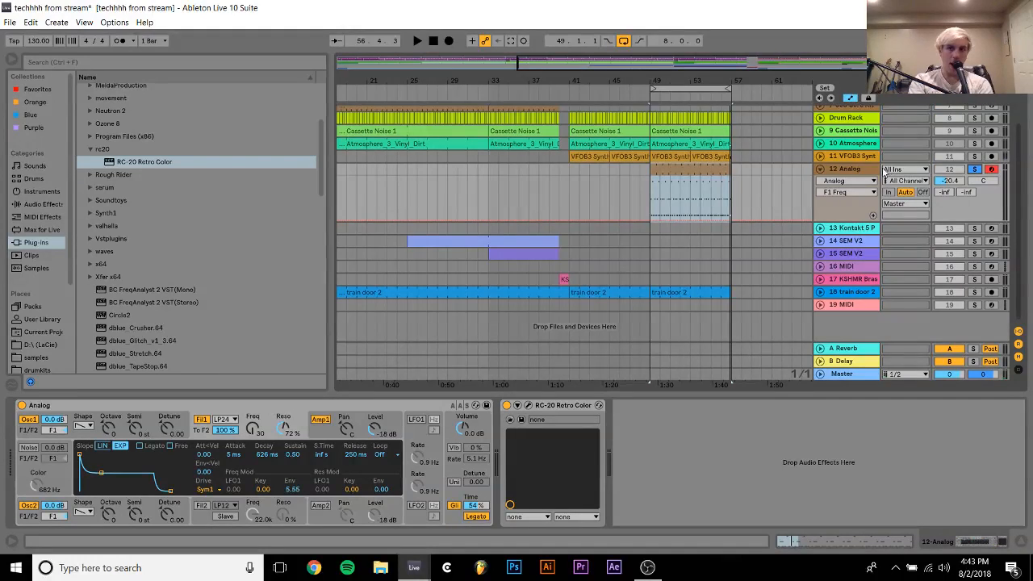
click(416, 420)
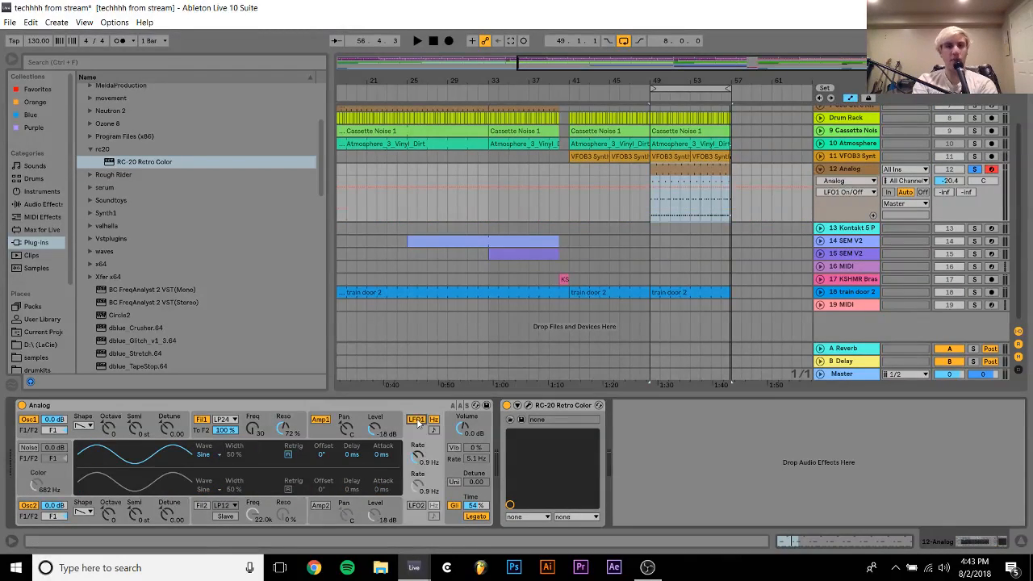
drag(416, 462, 416, 476)
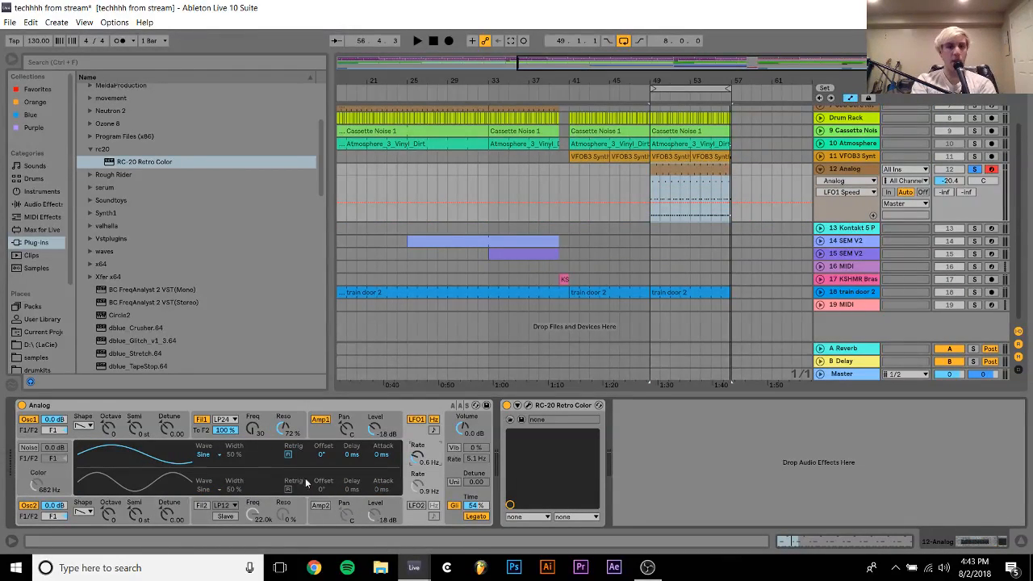
click(263, 419)
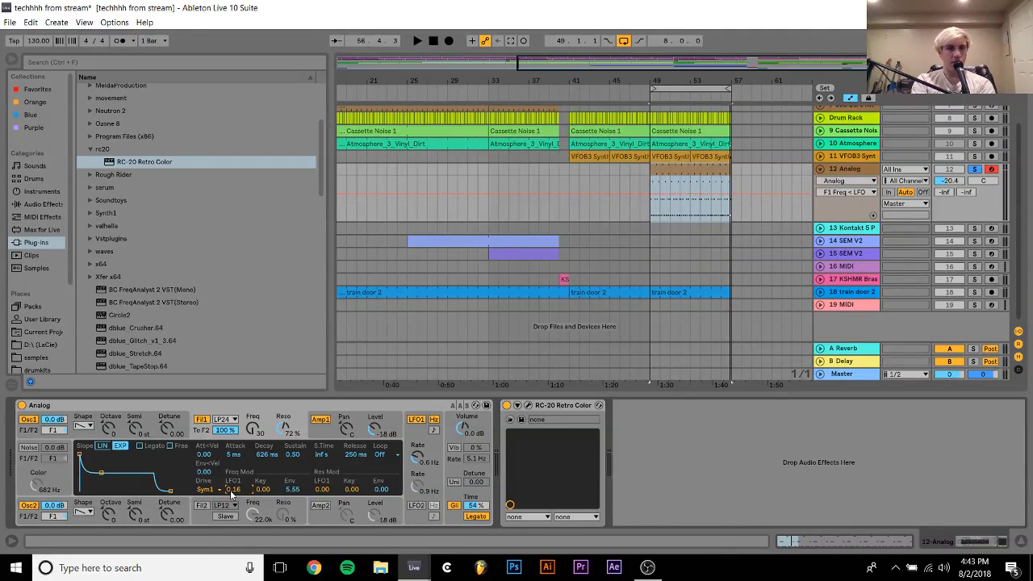
key(space)
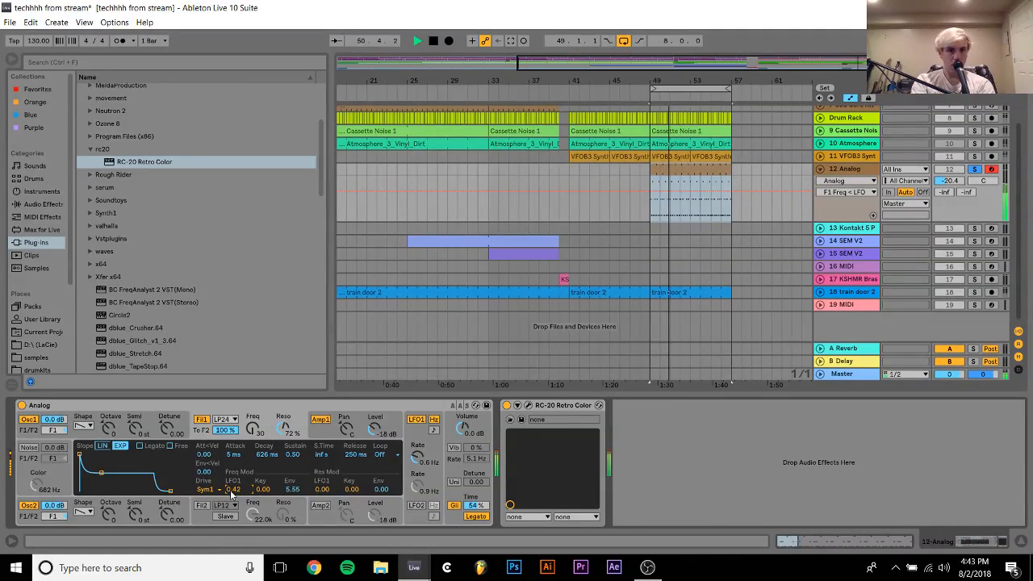
click(425, 445)
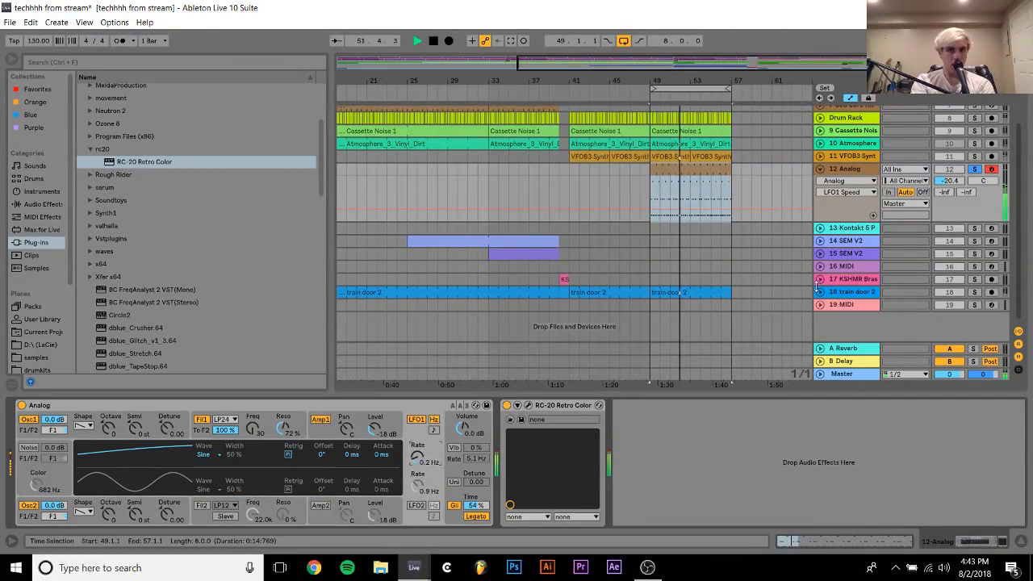
click(956, 181)
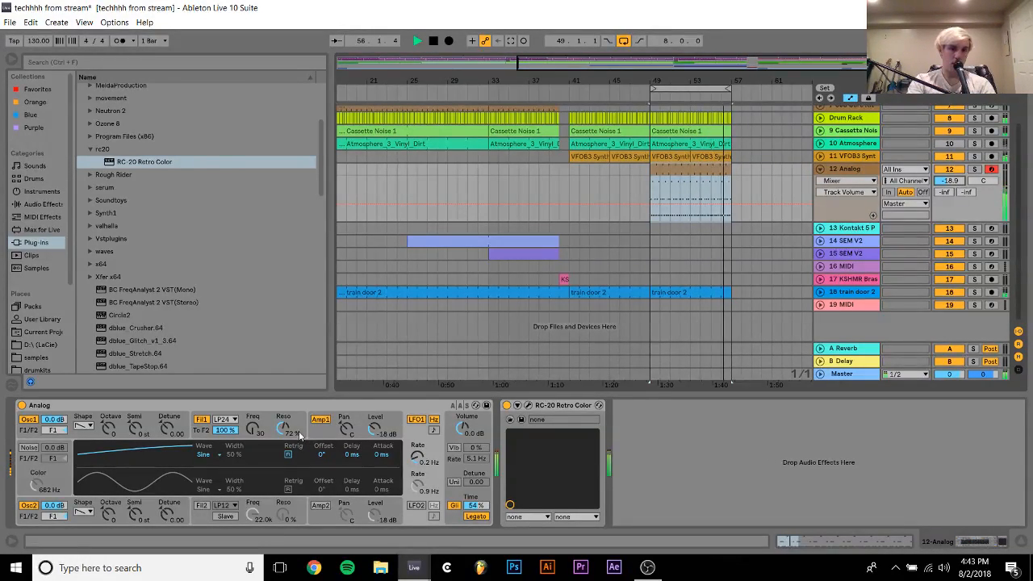
Try filter 1 with higher resonance and an LFO1 resonance modulation of 1.90, then reset that modulation to 0.00
drag(285, 428, 284, 413)
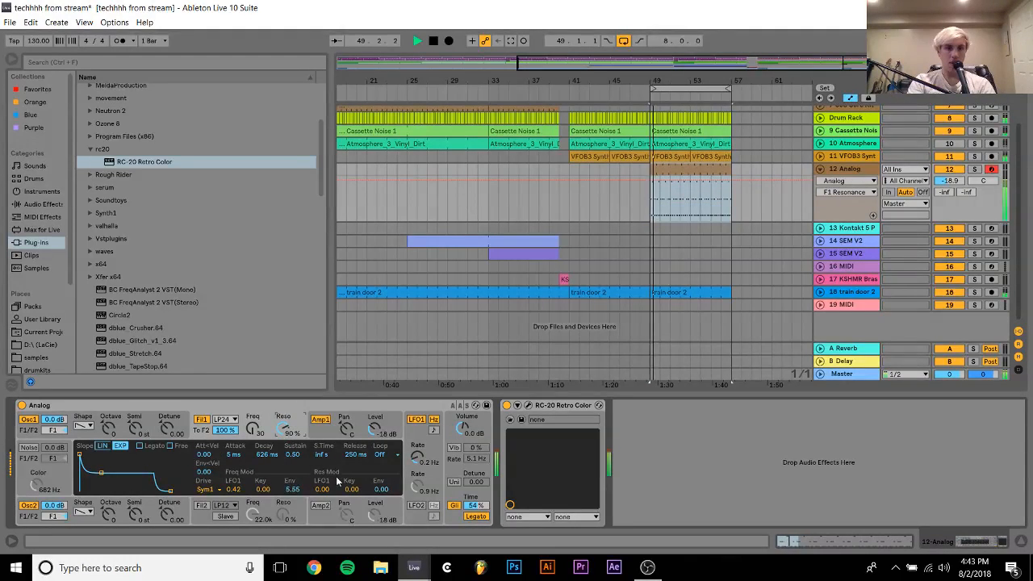
click(381, 489)
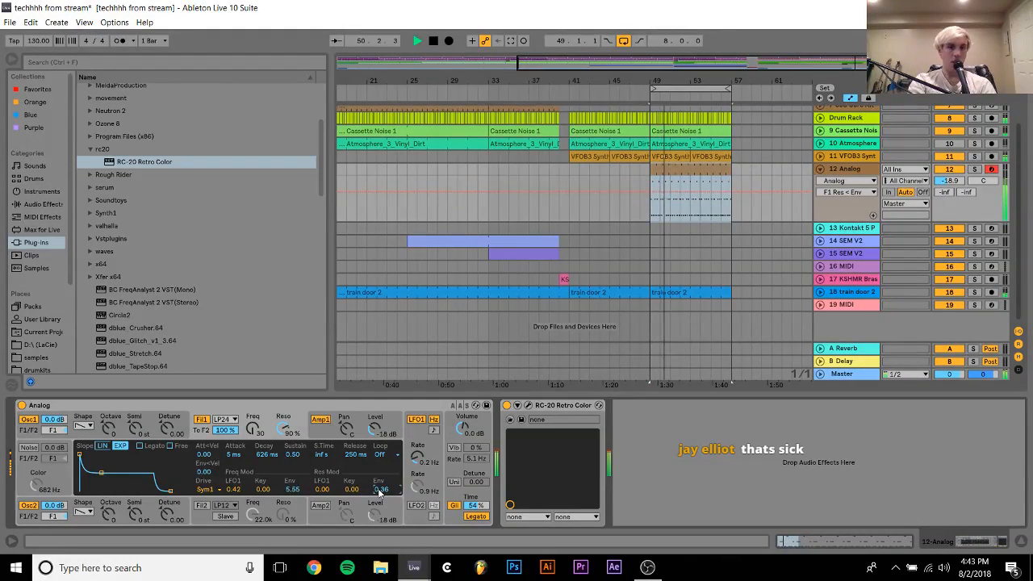
drag(323, 490, 323, 473)
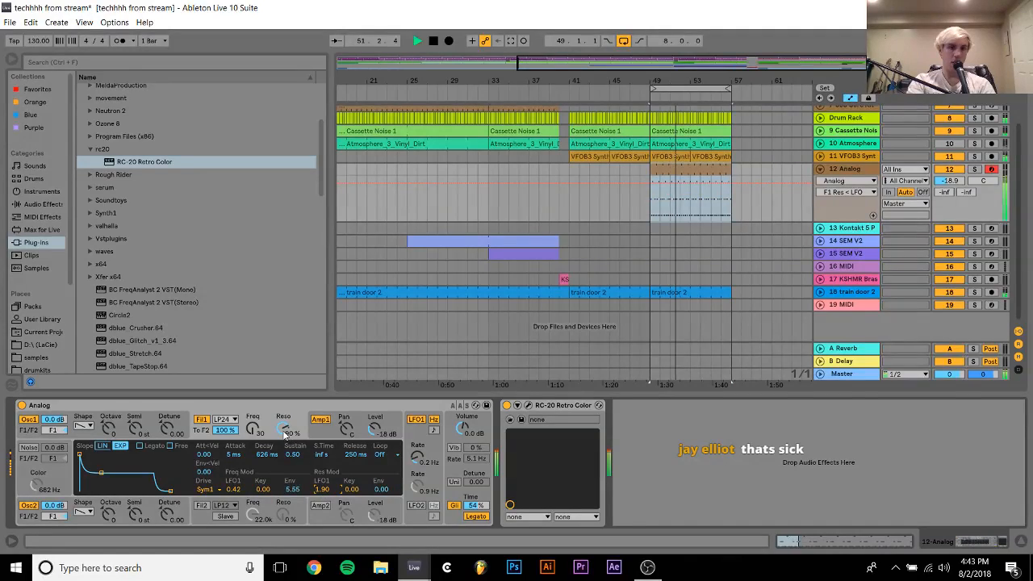
drag(283, 432, 284, 458)
click(401, 440)
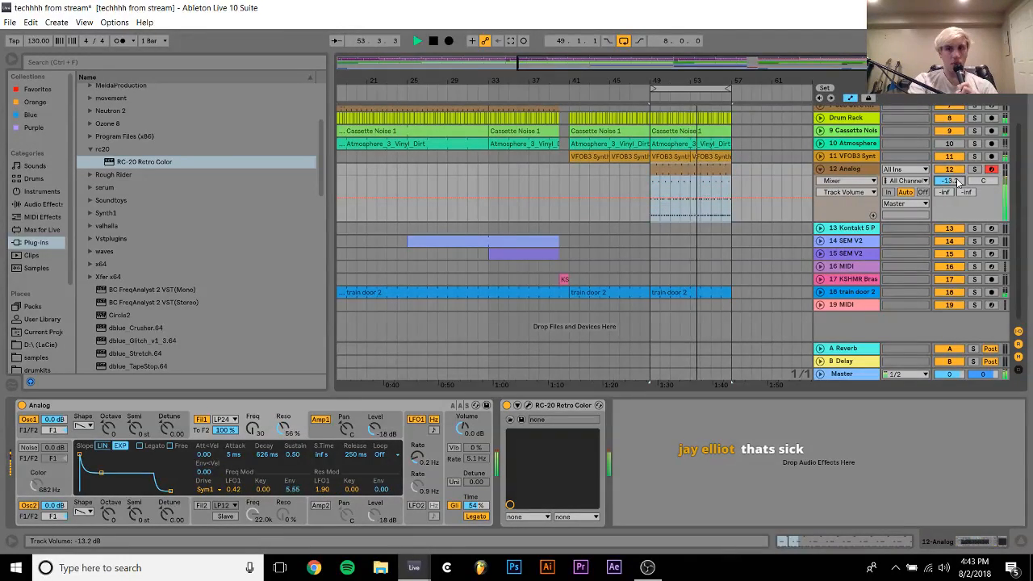
double_click(324, 488)
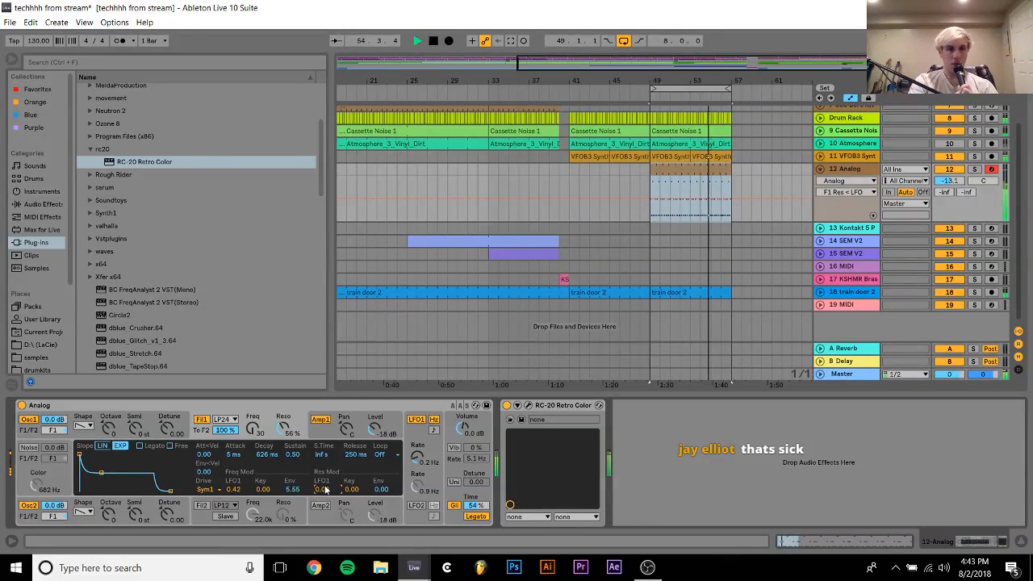
Set filter 1's resonance to 64 % and track 12's volume to -16.4 while replaying the loop
drag(281, 428, 280, 416)
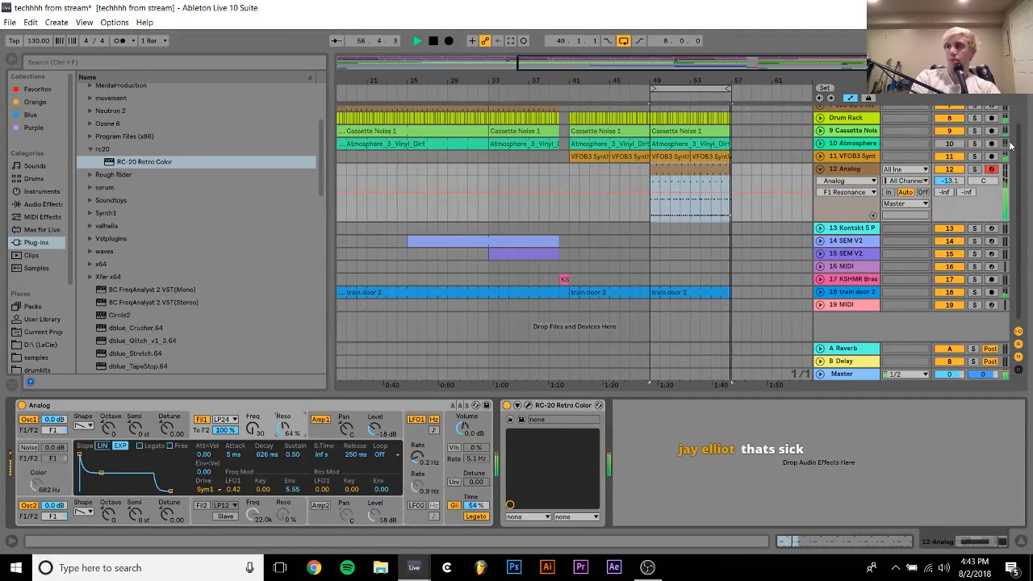
key(space)
scroll(675, 226, up, 3)
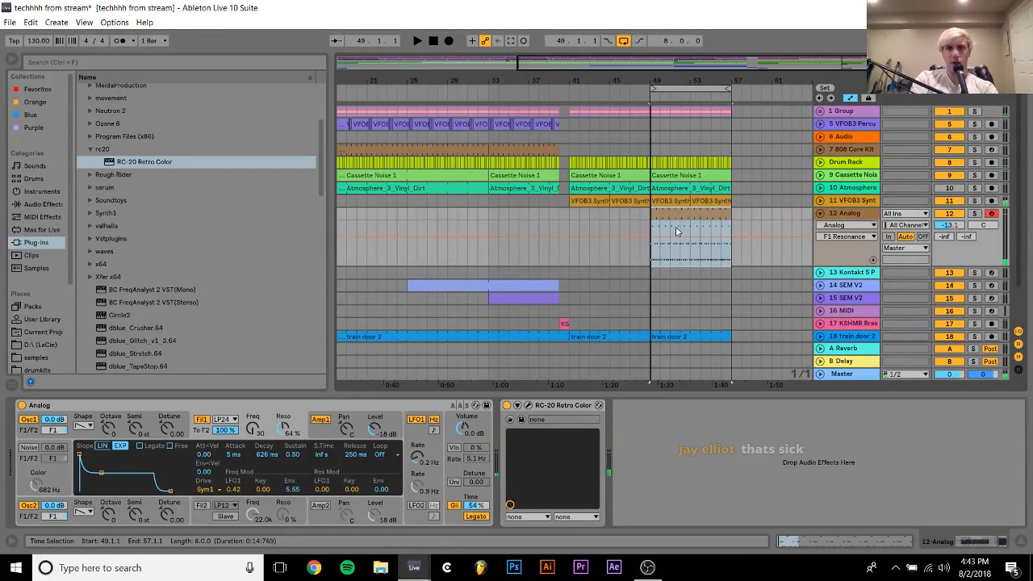
key(space)
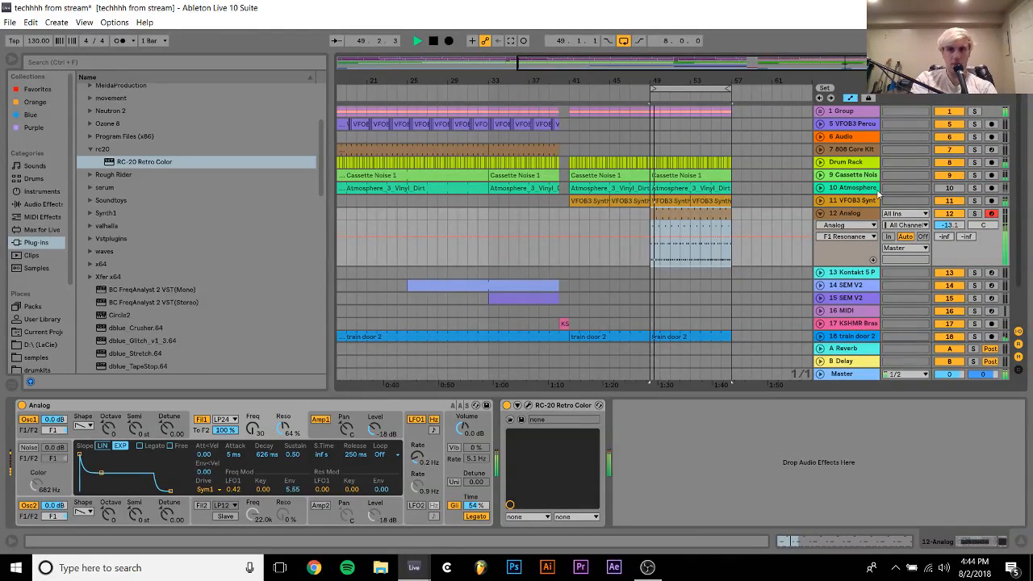
drag(947, 228, 947, 237)
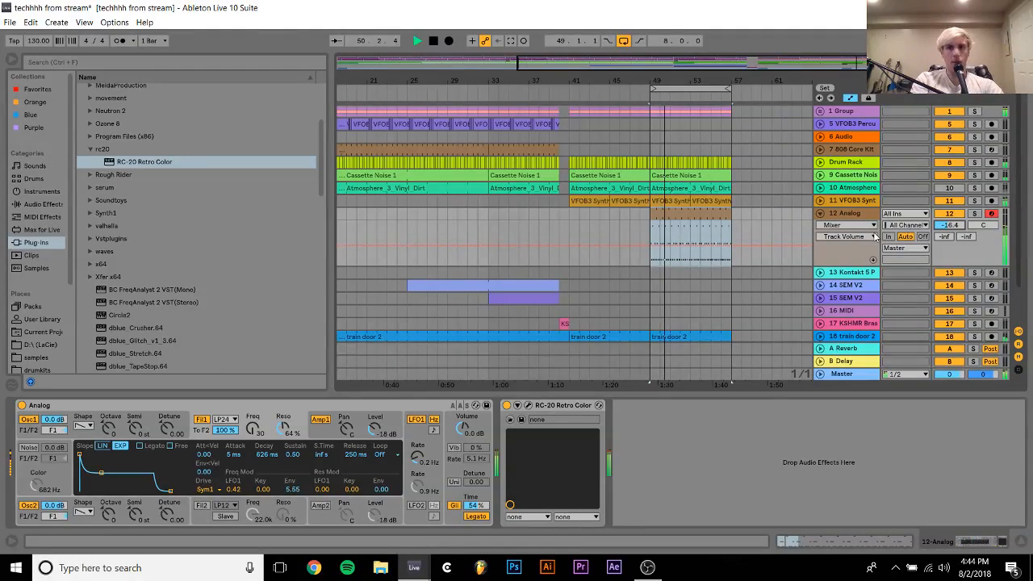
Collapse and solo track 12, and add Xfer's LFOTool_x64 after RC-20 in its device chain
click(821, 214)
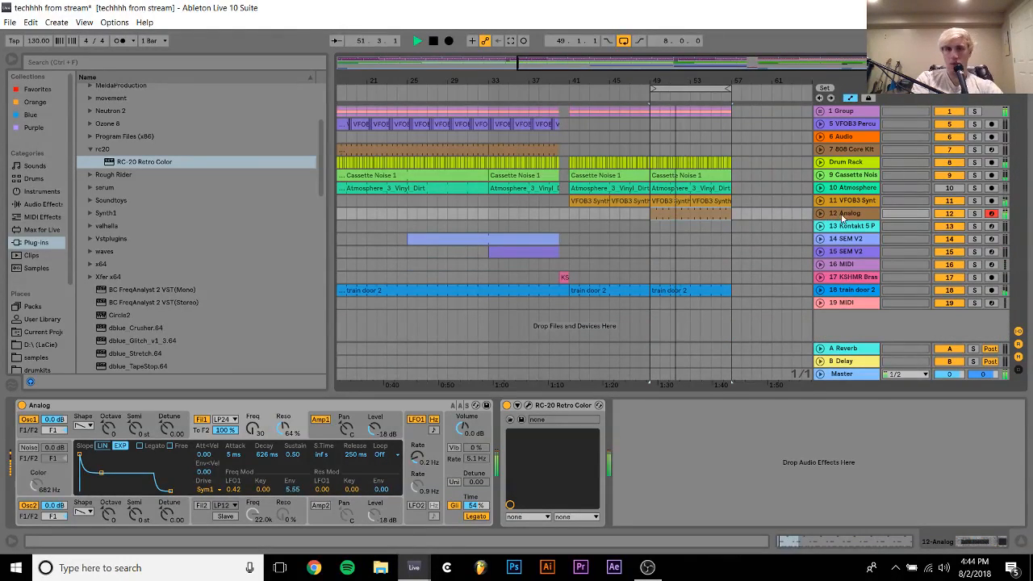
click(849, 218)
click(975, 214)
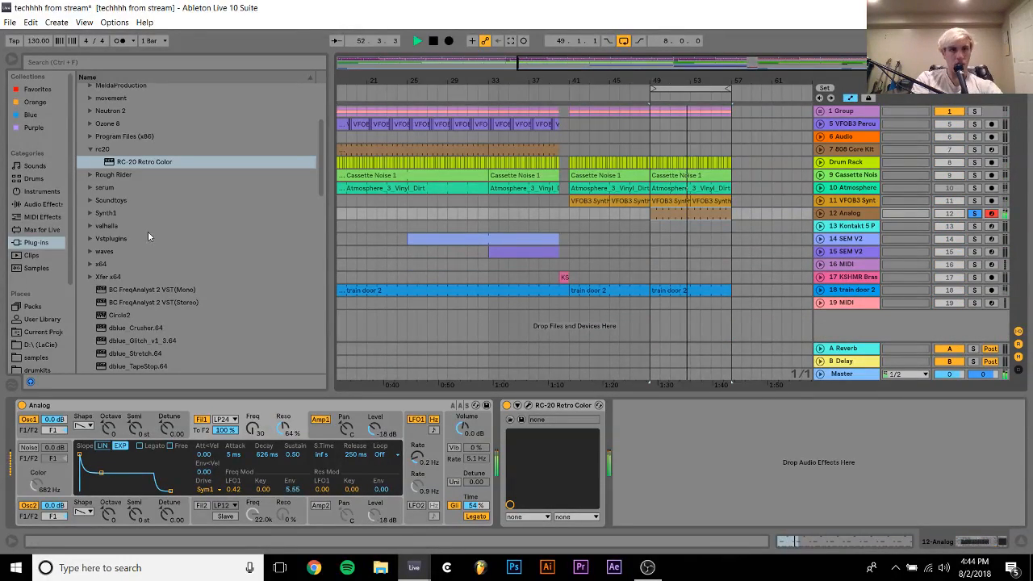
click(93, 275)
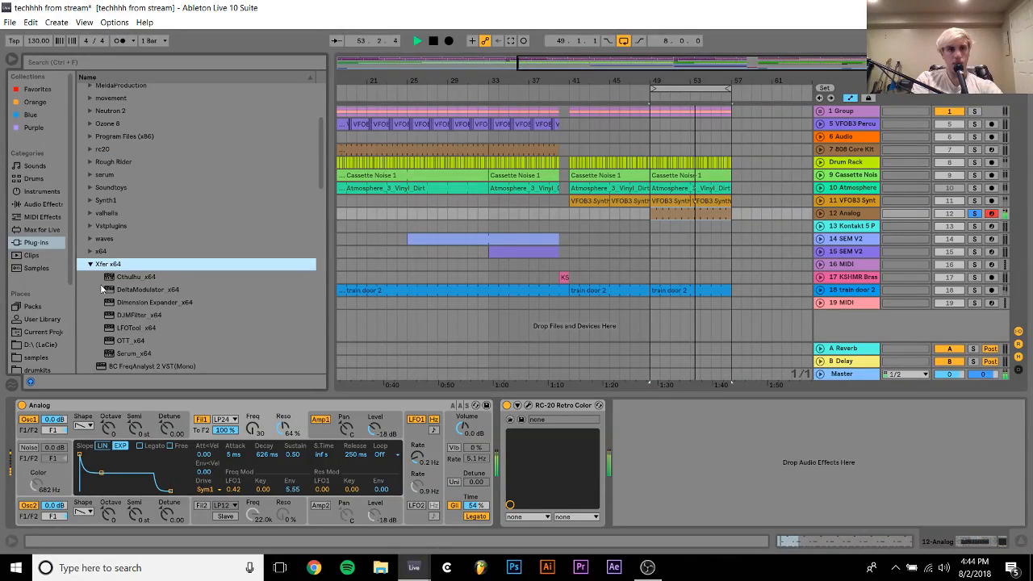
click(128, 327)
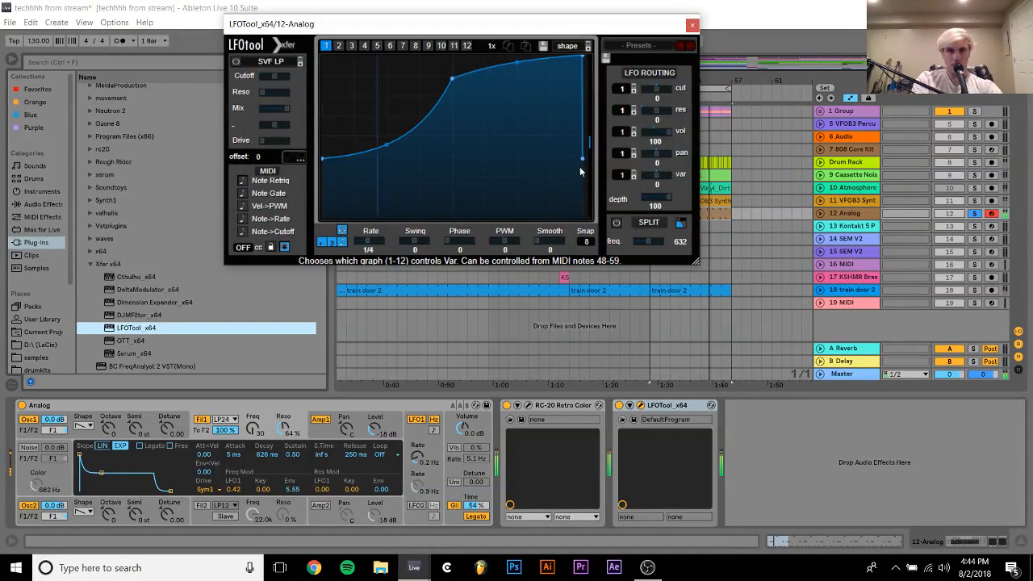
Lower the LFOTool curve's start and end points to the minimum, round off its final drop, and close the plug-in
drag(583, 161, 583, 216)
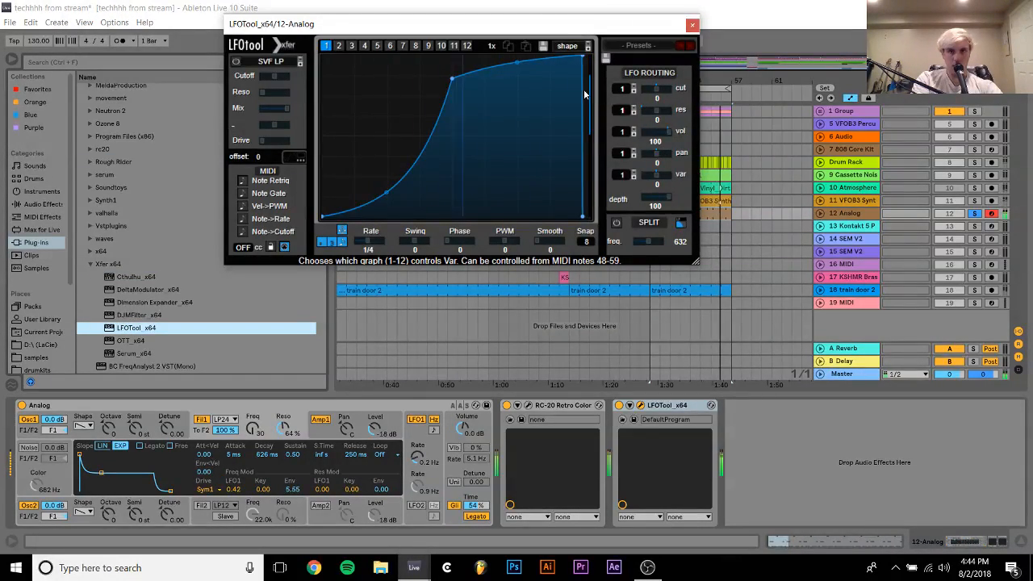
drag(583, 57, 571, 36)
drag(577, 137, 583, 90)
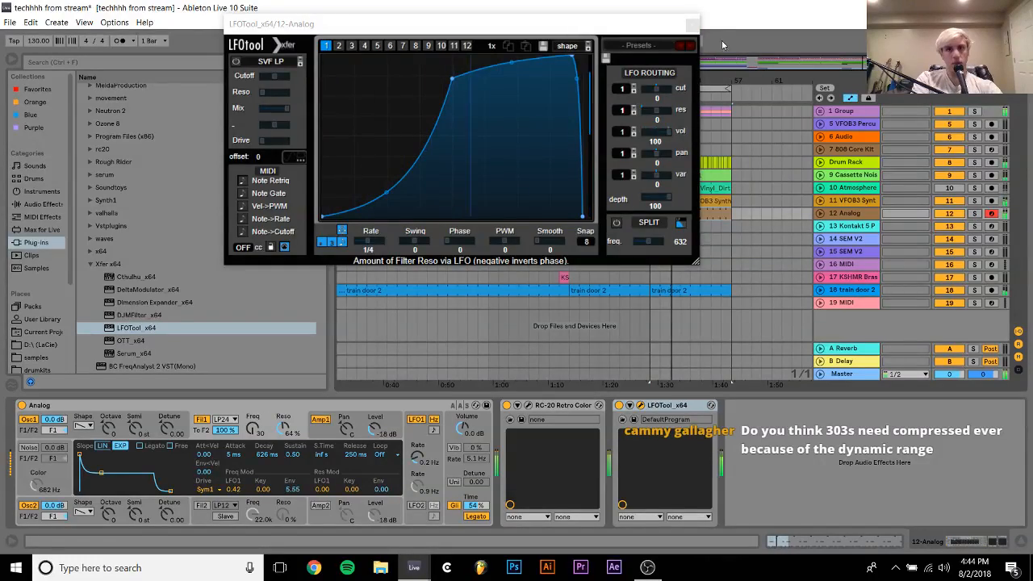
click(692, 24)
key(space)
scroll(473, 271, left, 5)
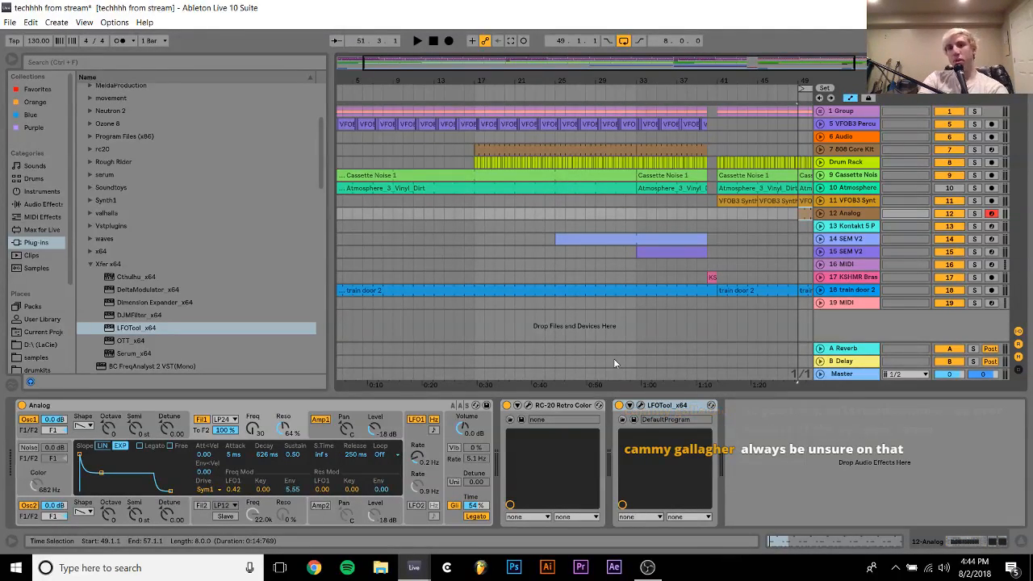
Solo track 12 and insert a Compressor between RC-20 and LFOTool while the loop plays
click(974, 213)
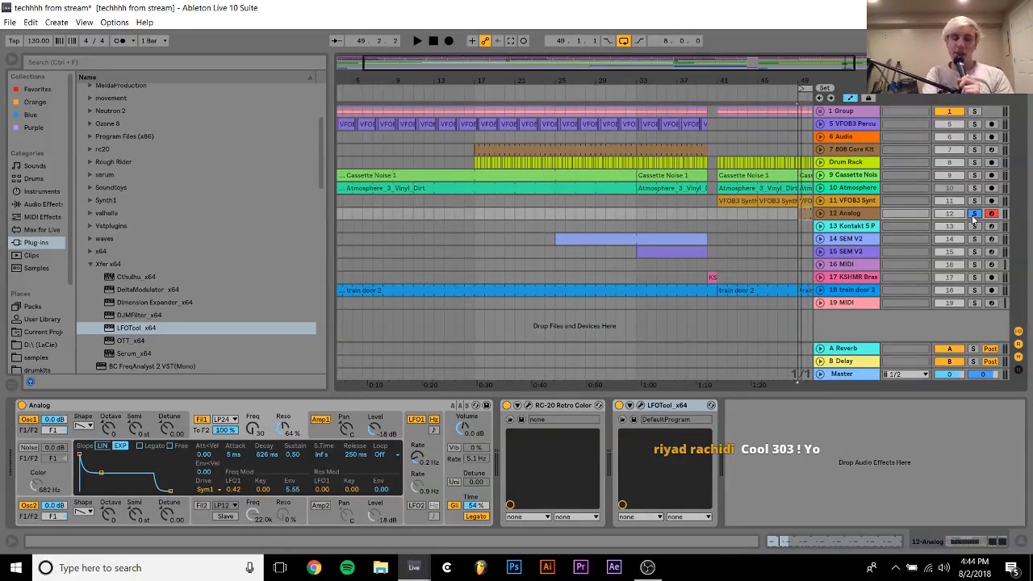
click(52, 207)
key(space)
drag(109, 179, 588, 429)
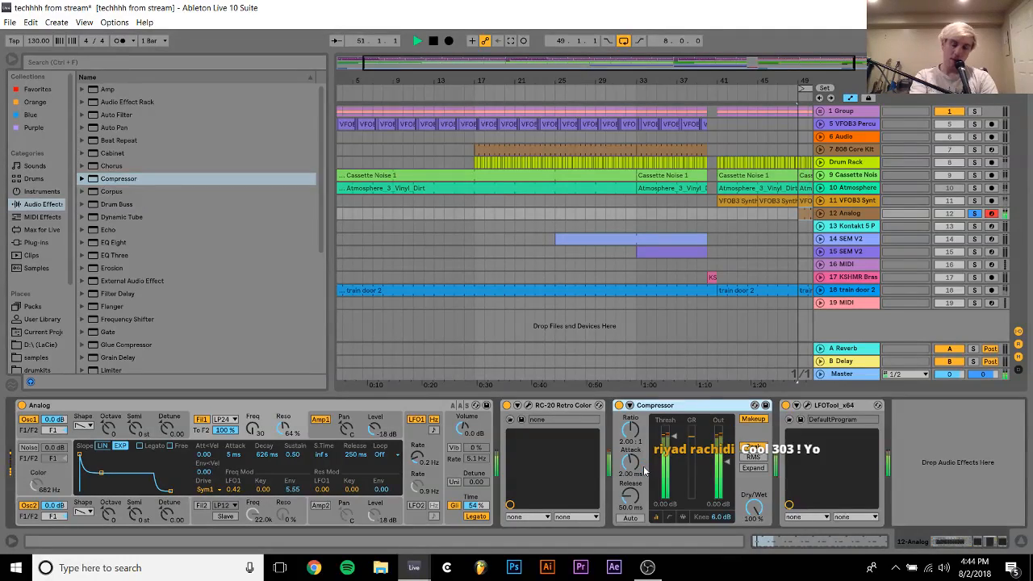
Set the Compressor's threshold to -21.9 dB, ratio to 5.48:1, attack to 0.01 ms and release to 2.30 ms
drag(661, 470, 665, 479)
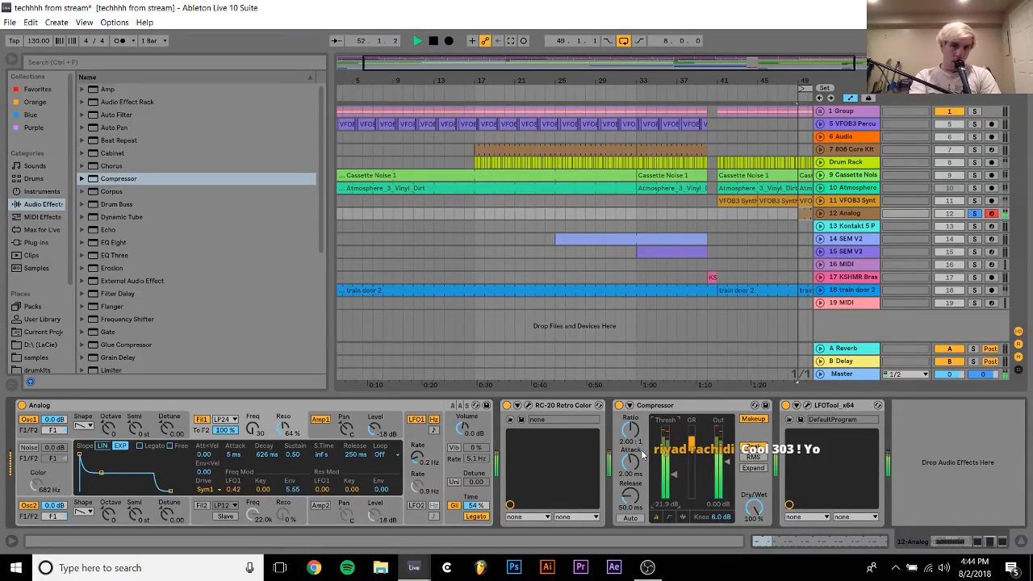
drag(632, 436, 632, 426)
drag(633, 473, 634, 508)
Listen to the loop with the Compressor once more, and delete the Compressor from track 12
right_click(662, 410)
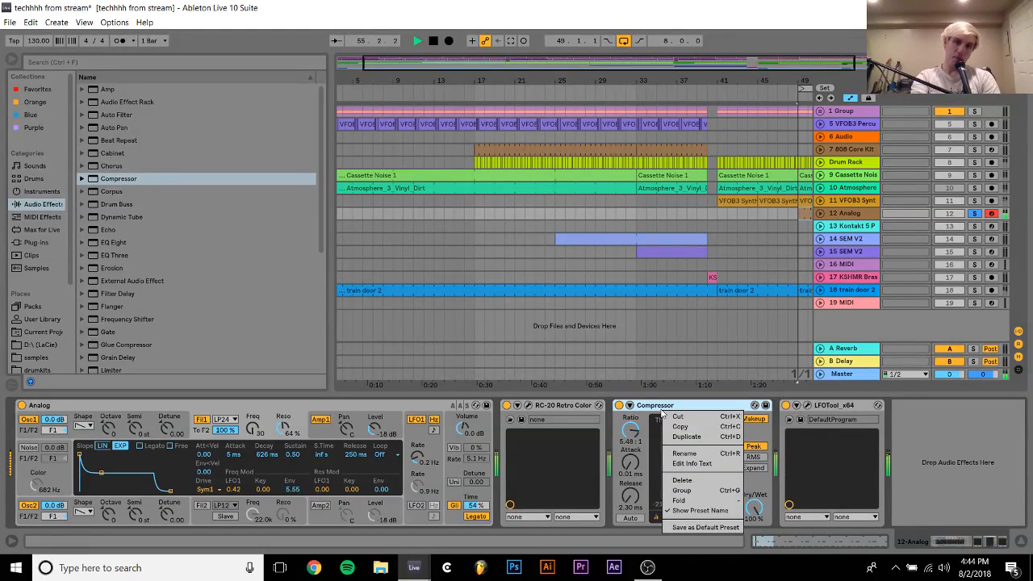
click(662, 410)
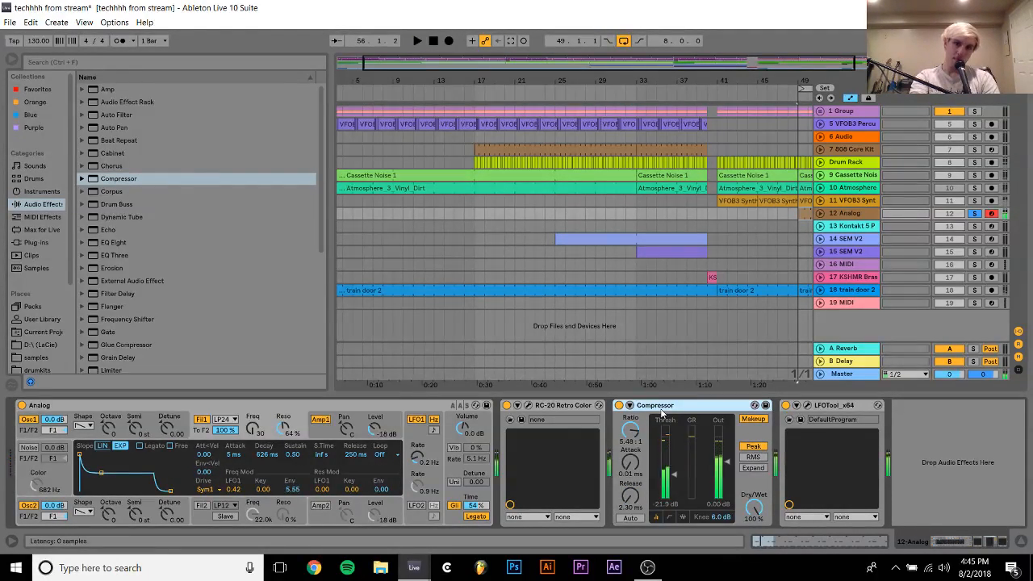
key(space)
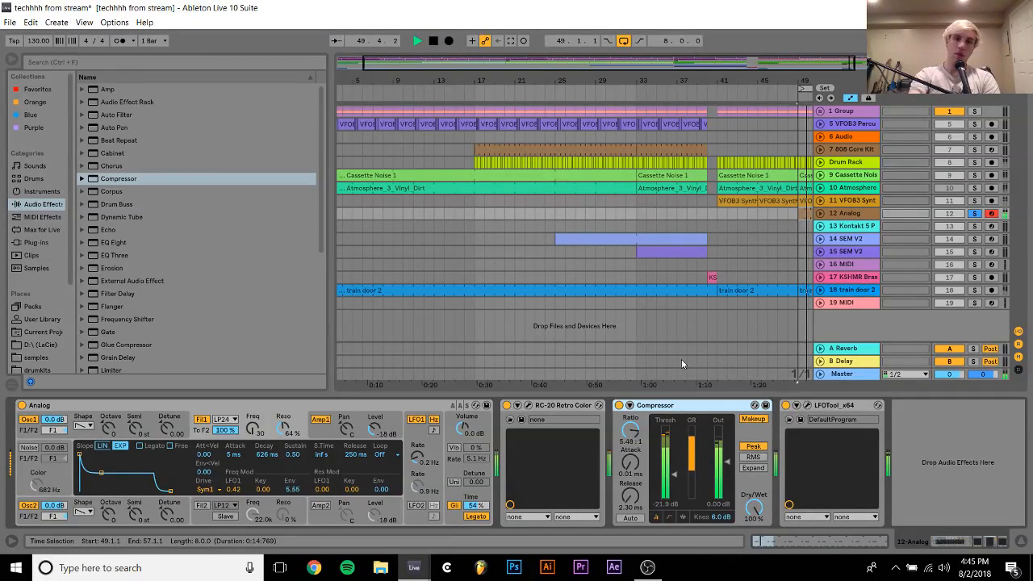
key(Delete)
Compare tracks 11 and 12 by soloing each in turn, then unsolo track 12 and stop playback
click(973, 205)
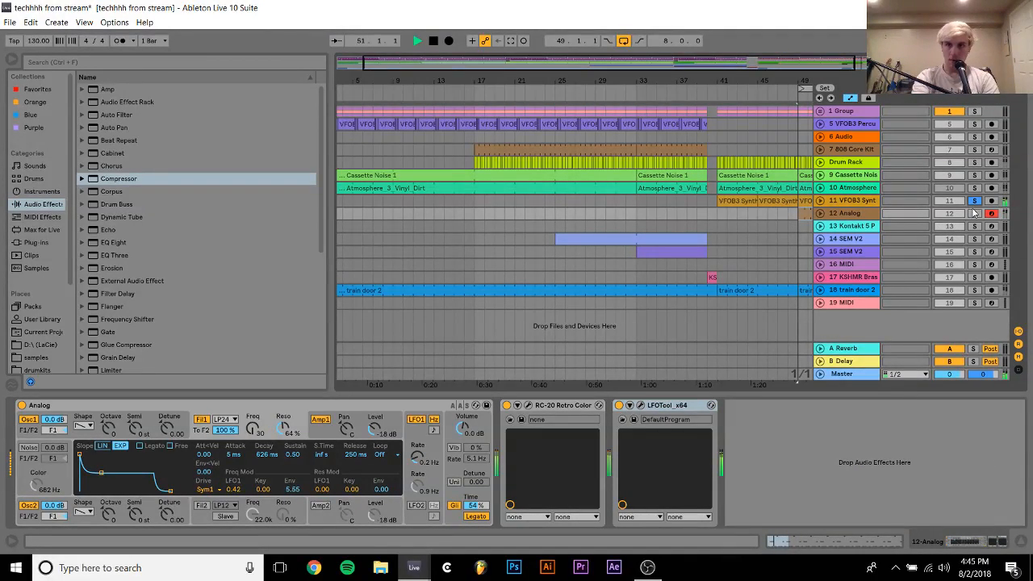
click(973, 214)
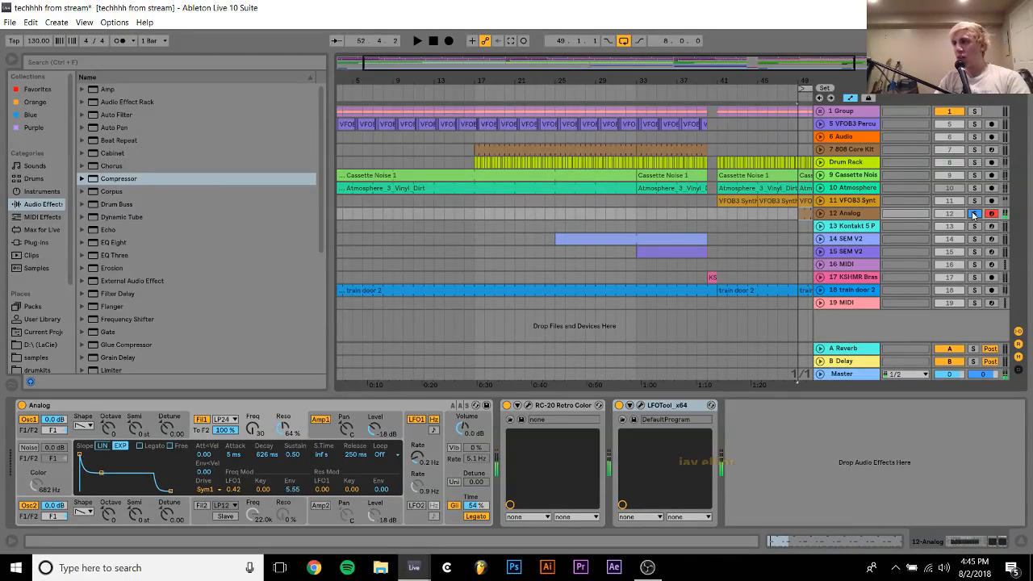
click(973, 214)
key(space)
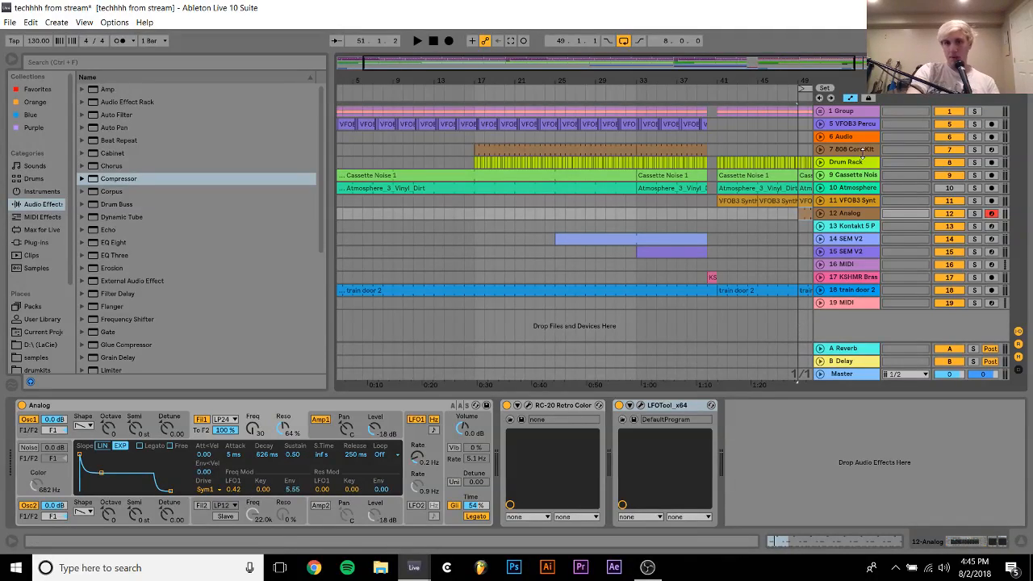
Delete the Atmosphere vinyl dirt track (track 10) from the arrangement
click(844, 190)
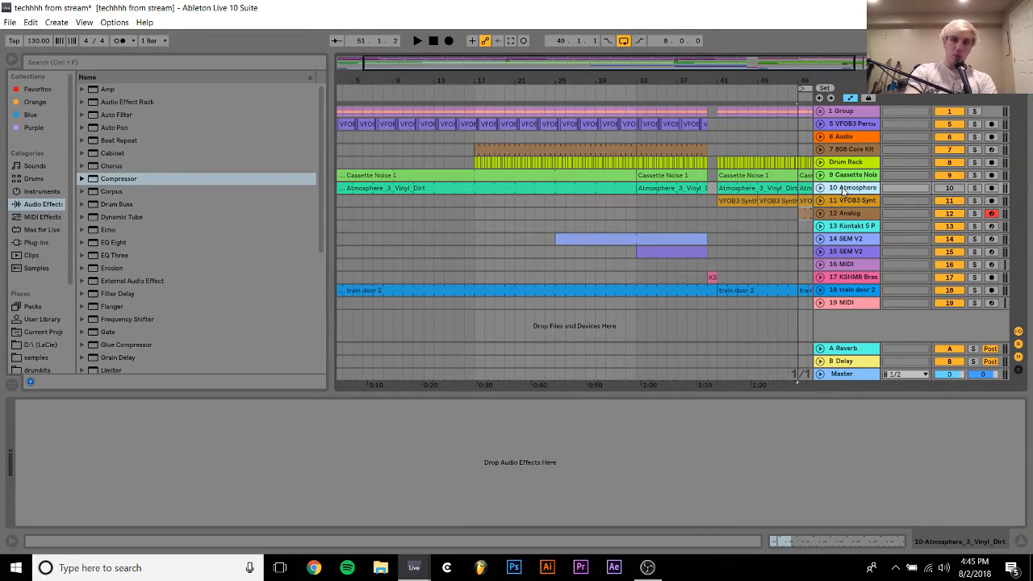
key(Delete)
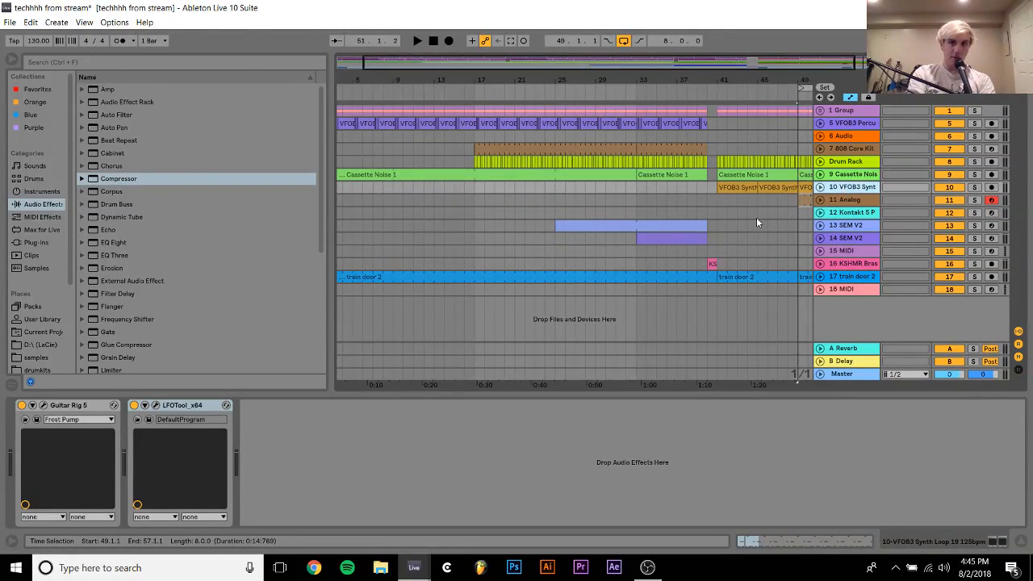
scroll(758, 219, right, 3)
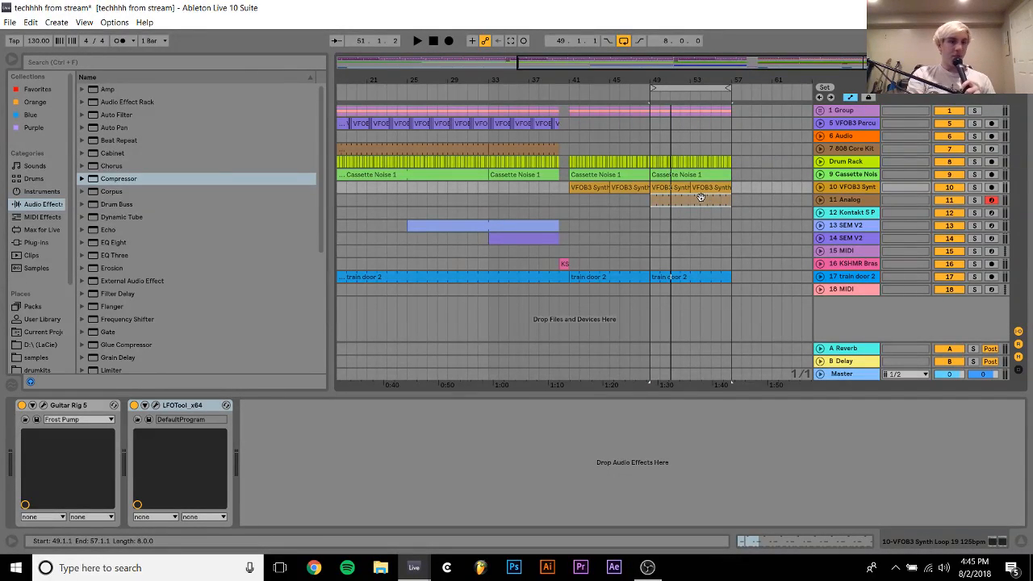
Insert the Waves CLA-3A Stereo compressor between Guitar Rig 5 and LFOTool on the VFOB3 Synth track
click(42, 243)
click(90, 239)
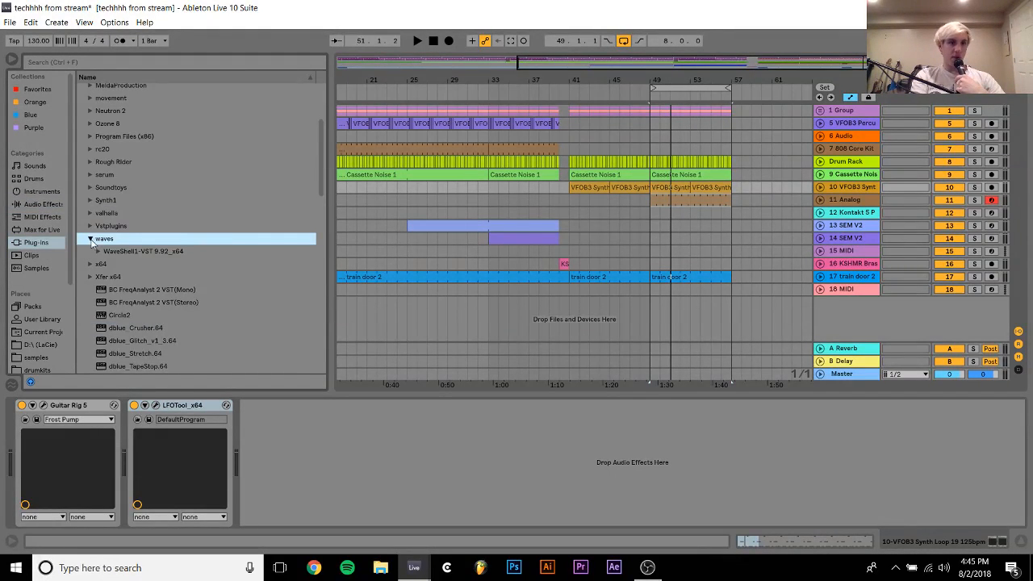
click(97, 251)
scroll(109, 274, down, 15)
scroll(110, 275, down, 6)
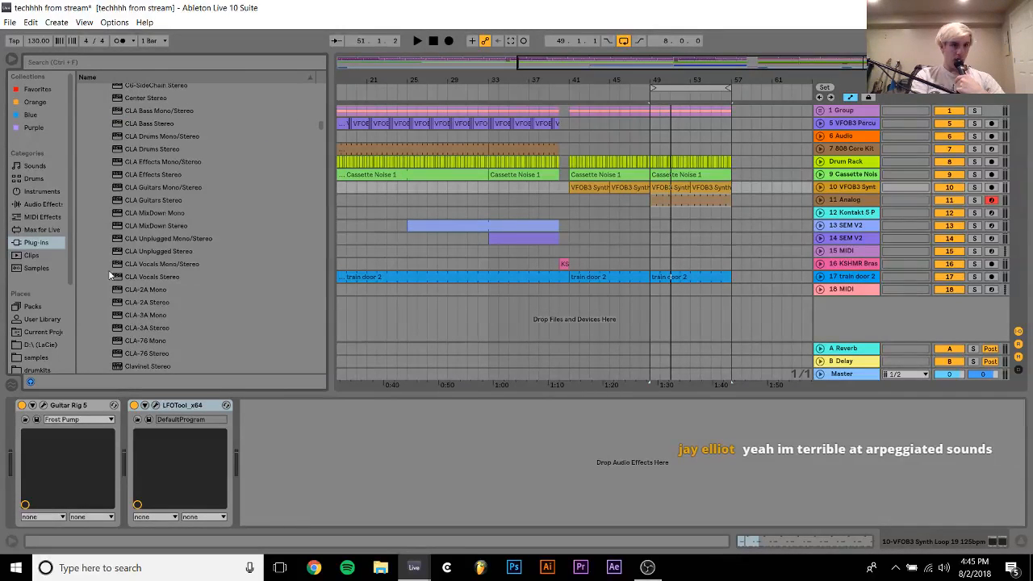
scroll(122, 290, down, 1)
click(142, 327)
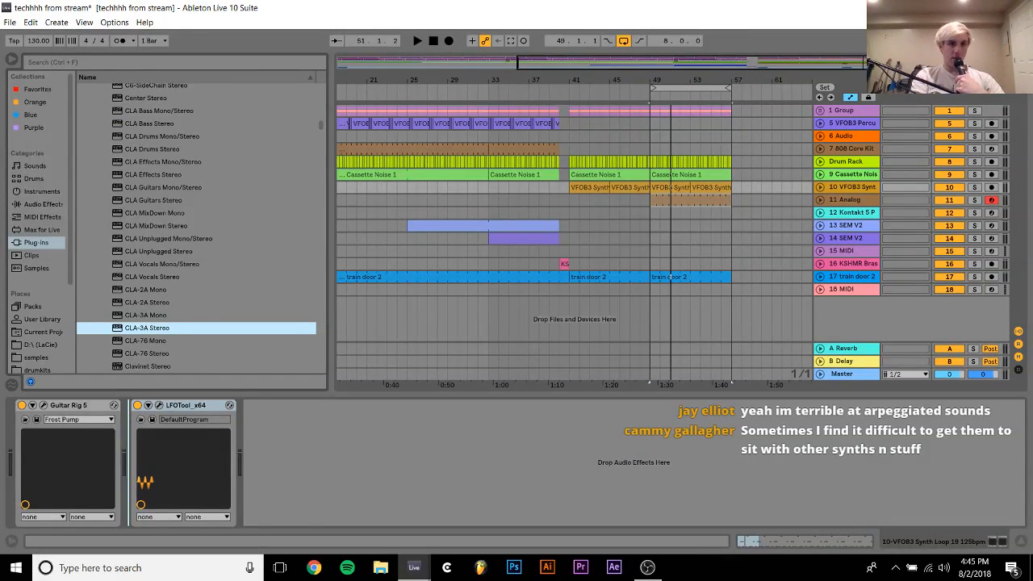
drag(146, 328, 203, 444)
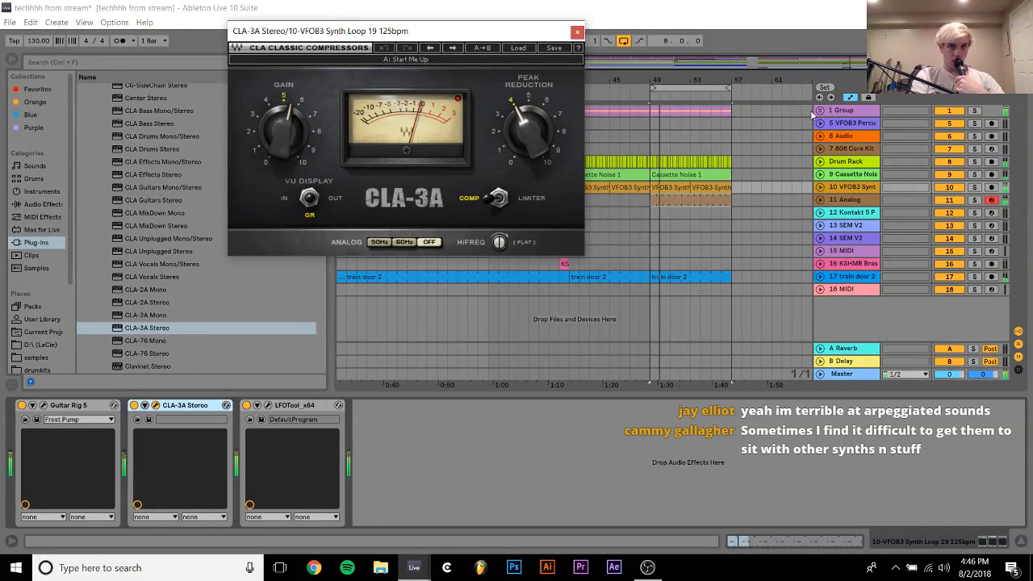
Move the CLA-3A from track 10 to between RC-20 and LFOTool on track 11 Analog, and solo track 11
click(974, 189)
click(975, 188)
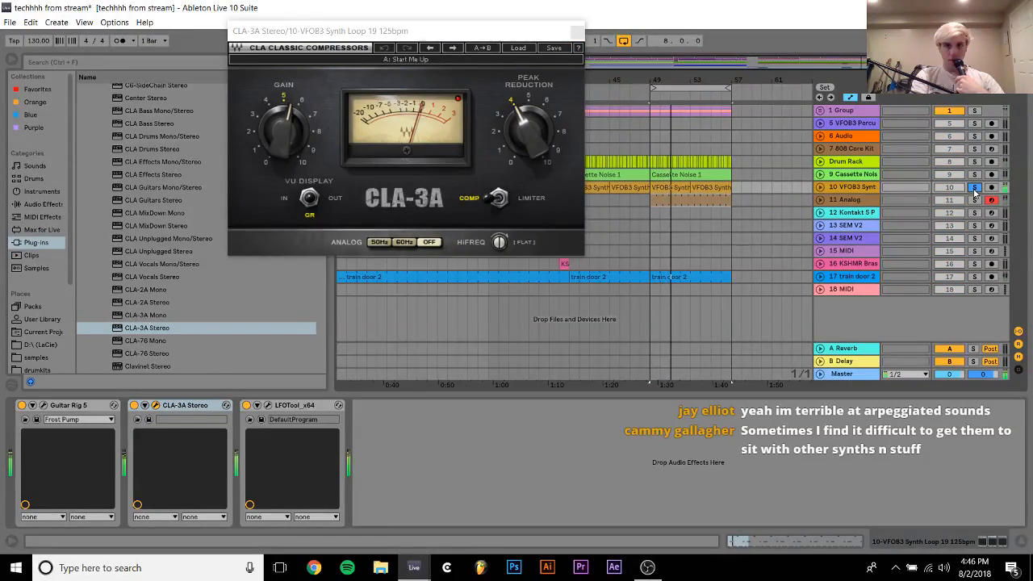
drag(197, 409, 669, 305)
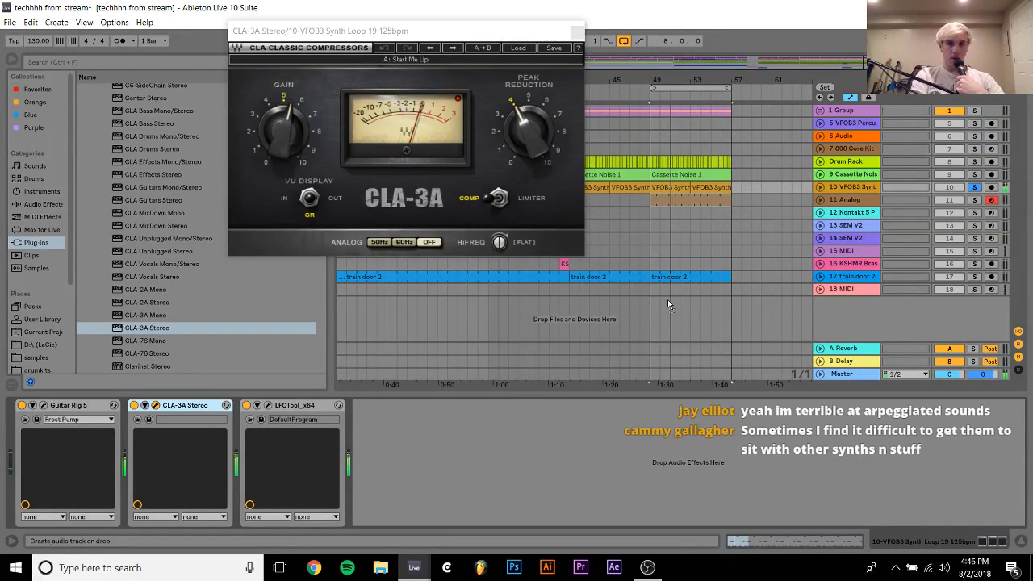
drag(711, 200, 710, 200)
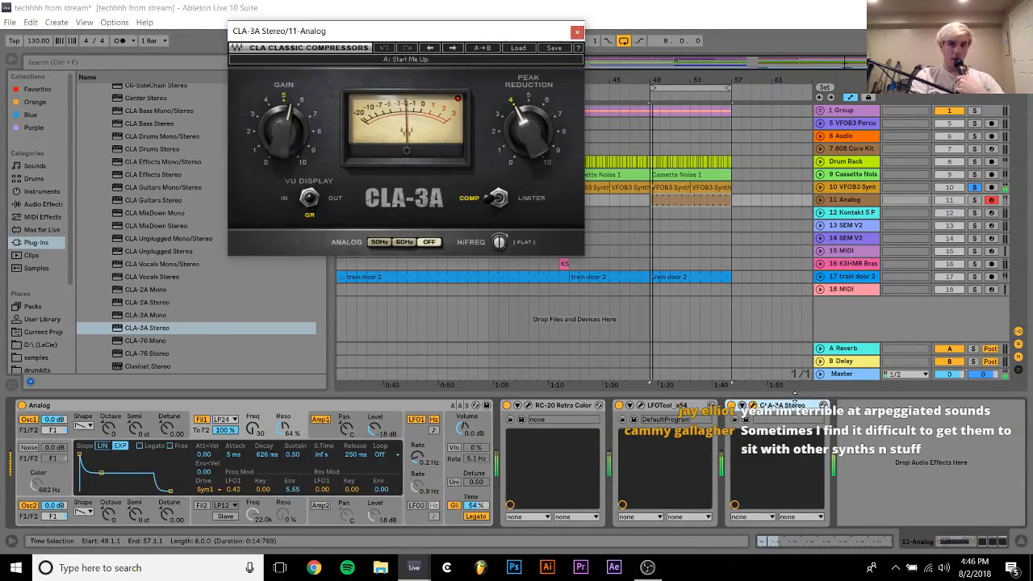
drag(608, 432, 609, 433)
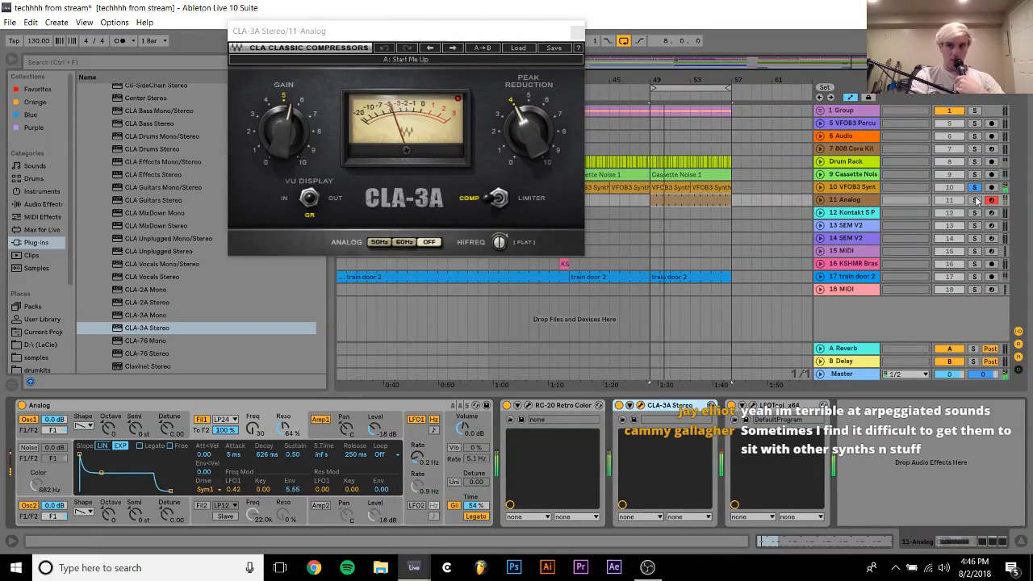
click(975, 201)
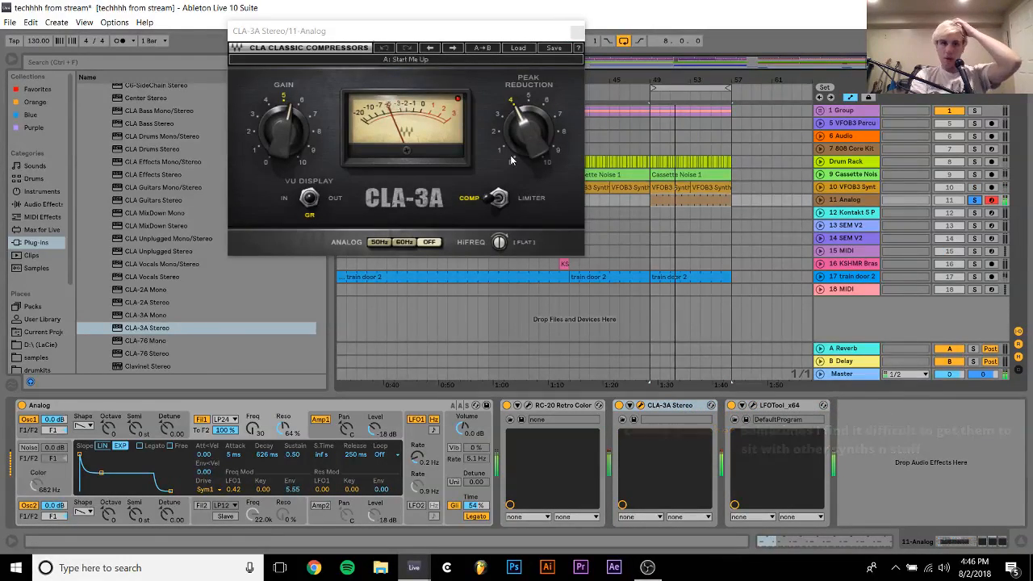
Try stronger CLA-3A compression and Limiter mode, and settle on Comp mode with Gain 5 and Peak Reduction 1.37
drag(529, 133, 530, 113)
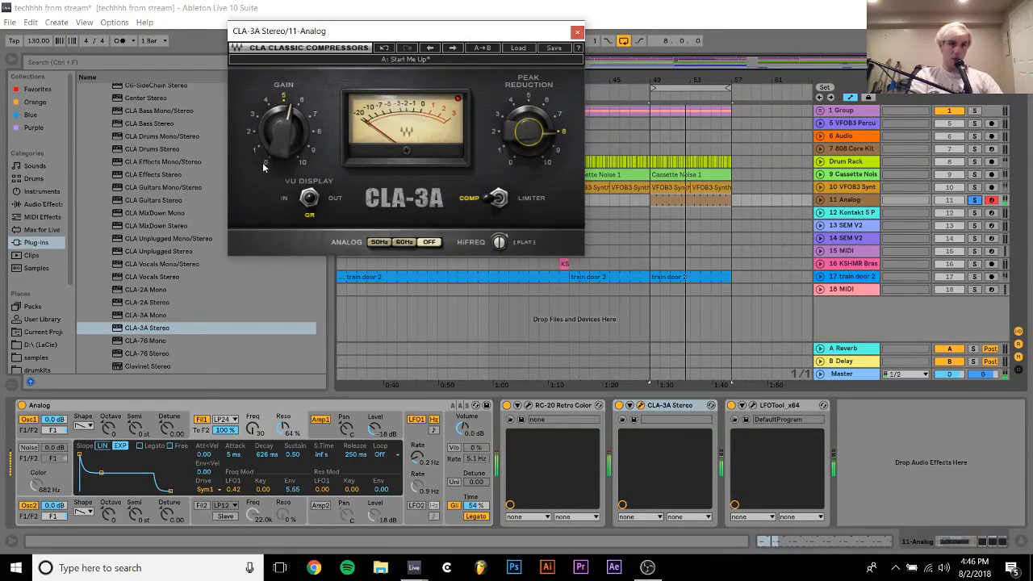
drag(267, 168, 288, 148)
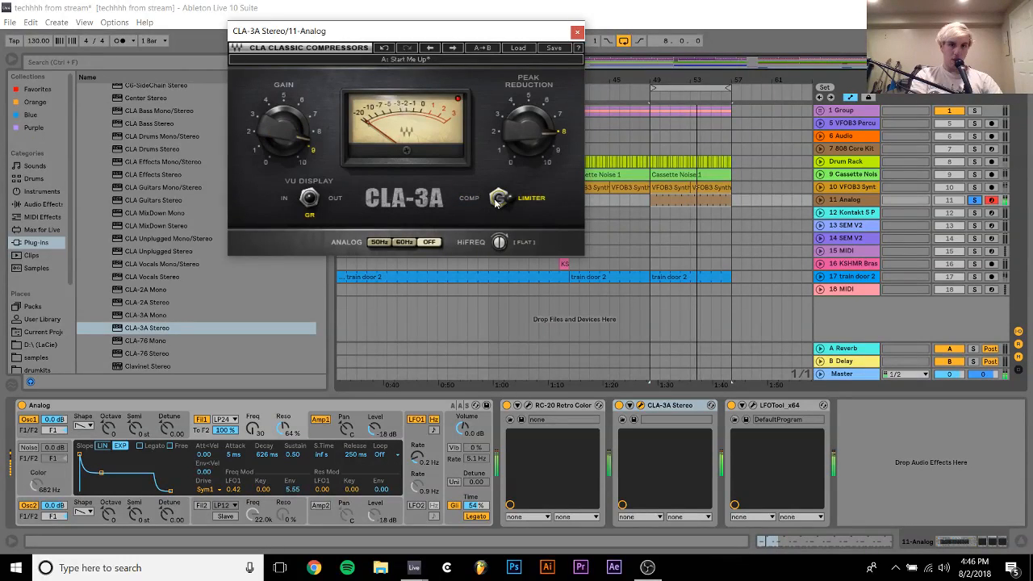
drag(528, 134, 528, 165)
drag(284, 129, 284, 154)
drag(528, 136, 529, 129)
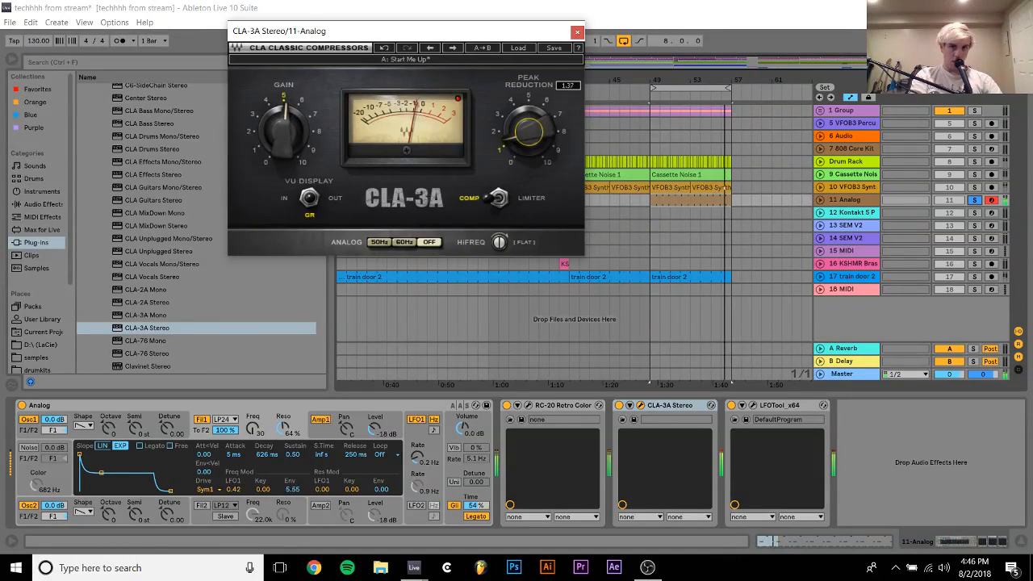
Unsolo track 11, listen in the full mix, delete the CLA-3A from it and stop playback
click(975, 201)
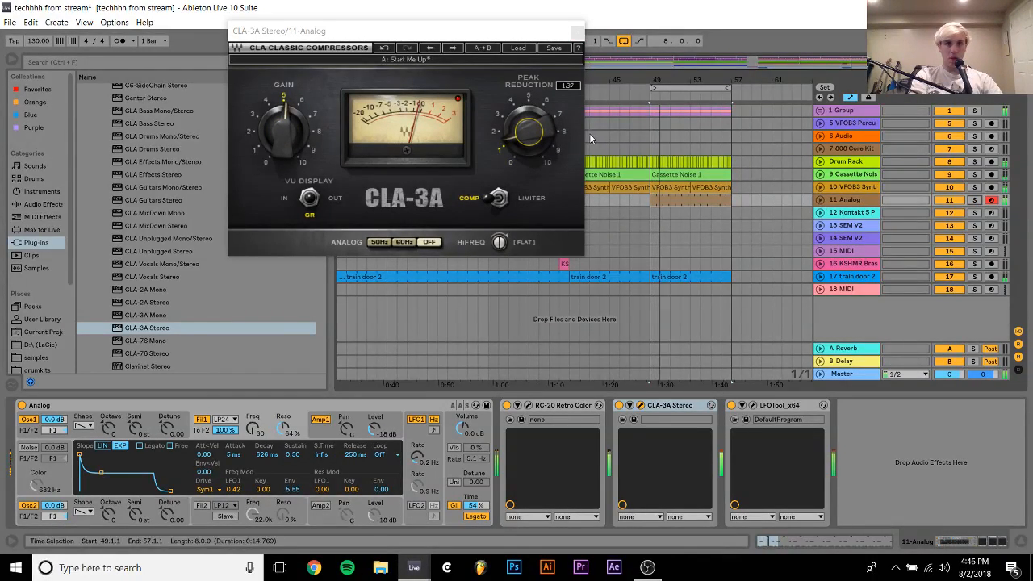
click(670, 405)
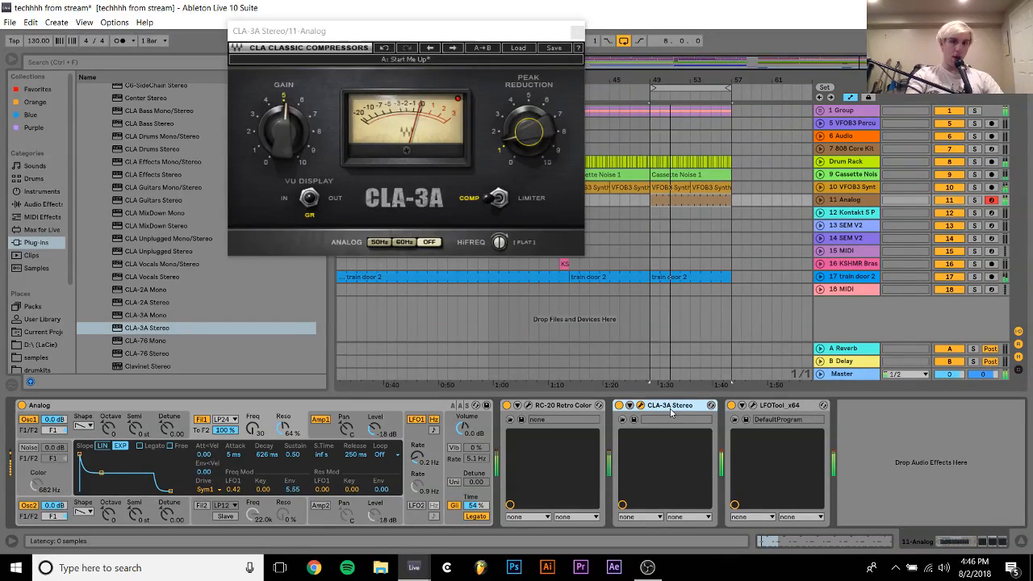
key(Delete)
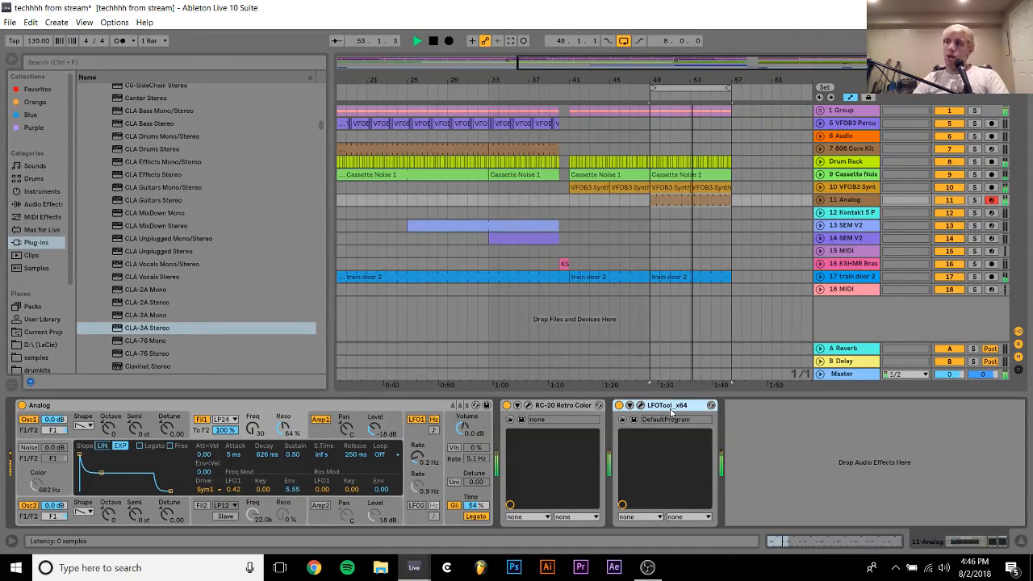
key(space)
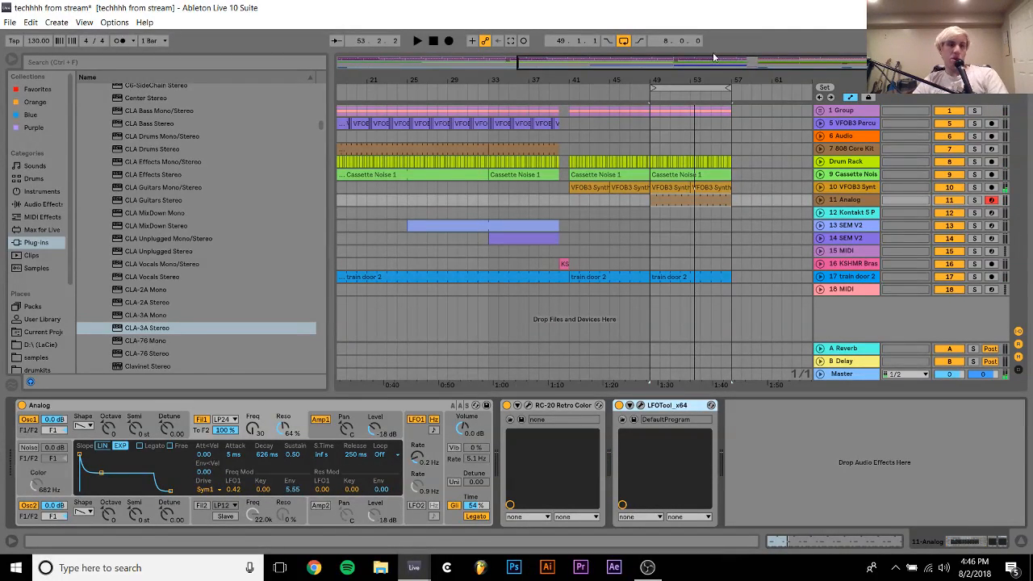
Turn down and switch off Space in track 11's RC-20 during playback, and deactivate track 11 after listening from bar 49
key(space)
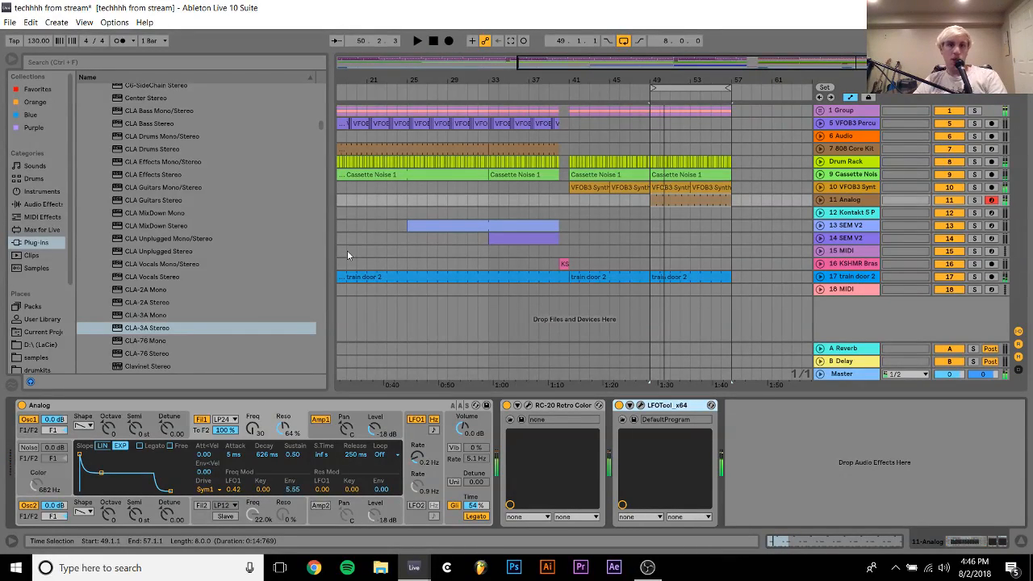
click(487, 202)
key(space)
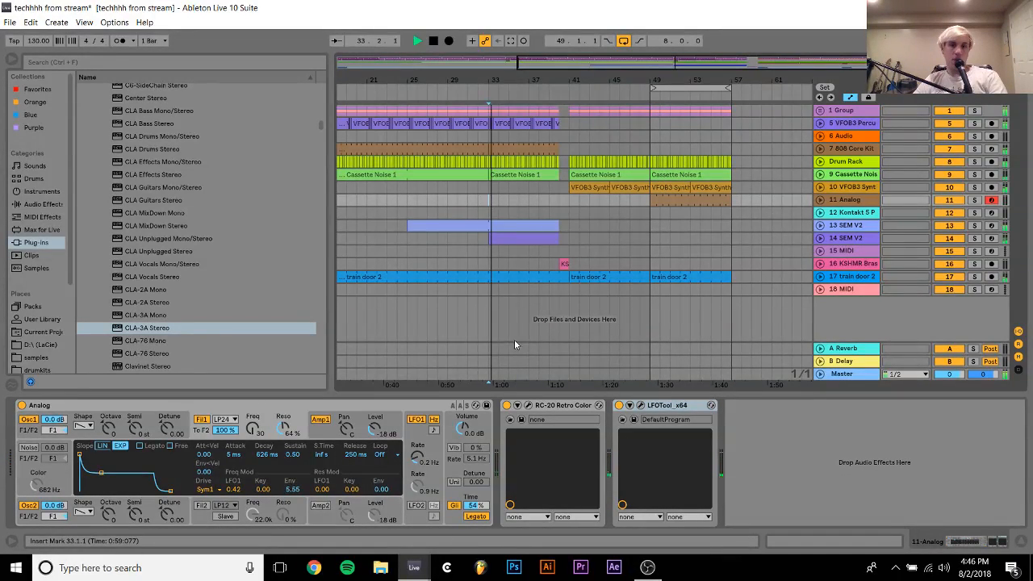
click(529, 405)
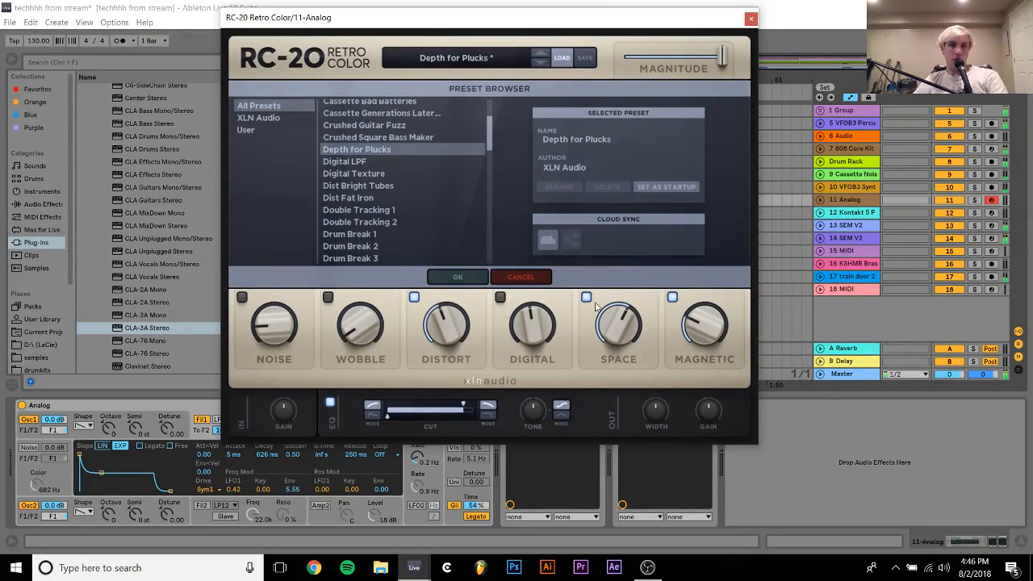
drag(630, 327, 626, 455)
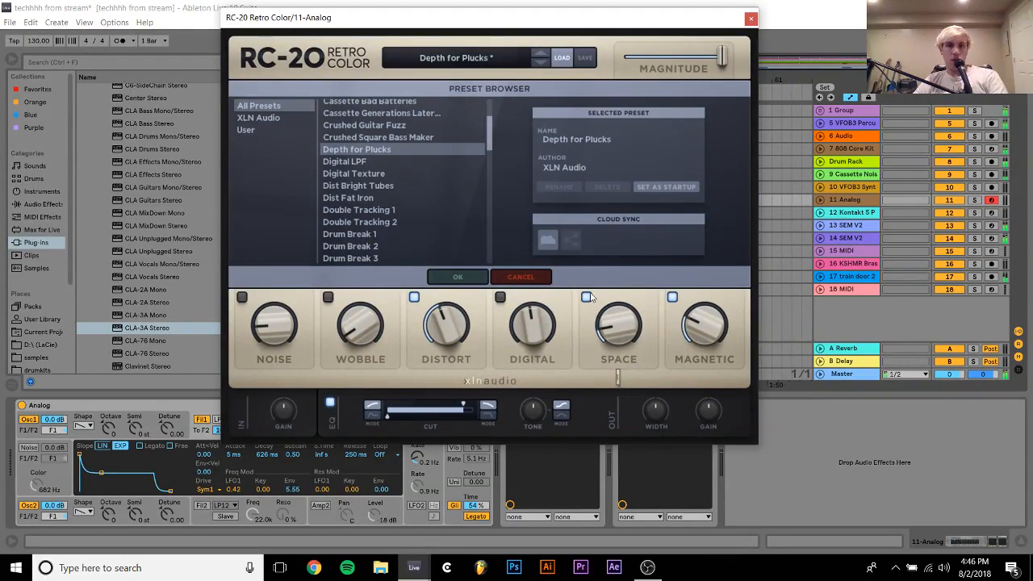
click(751, 18)
click(652, 196)
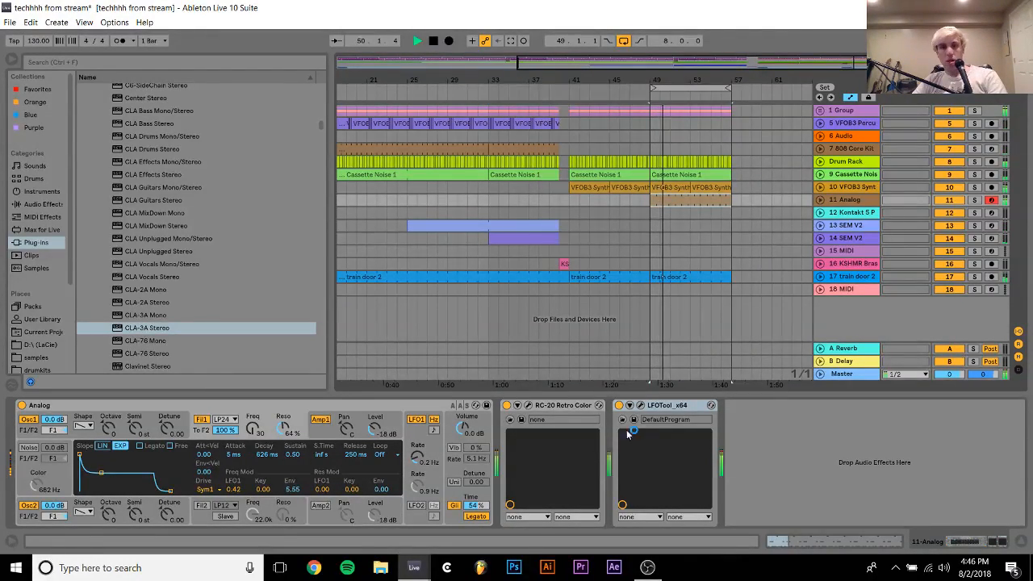
click(950, 202)
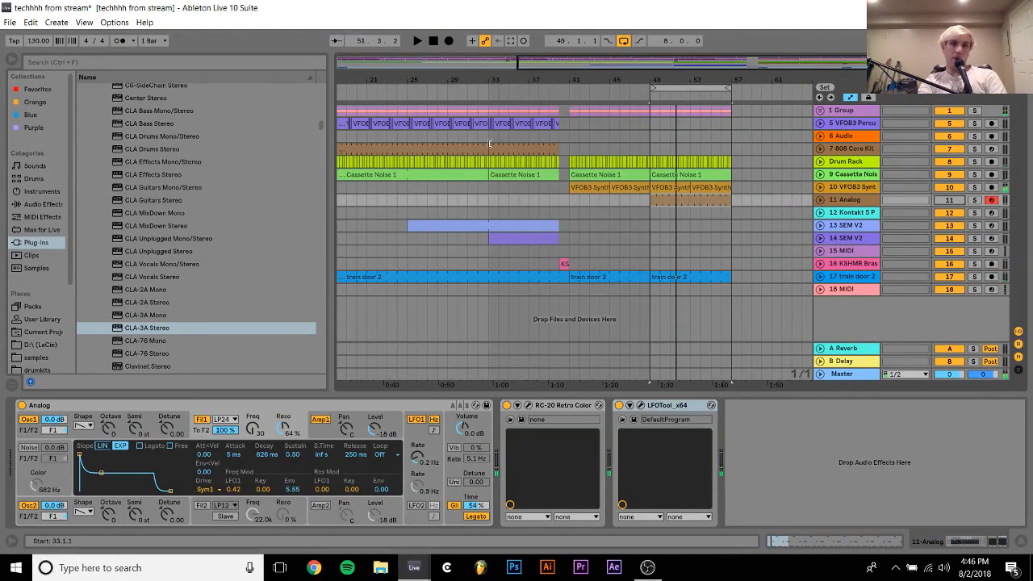
Lock the automation envelopes, copy bars 25 to 33 of tracks 5 and 6 to bar 49, and play the result
drag(488, 136, 569, 129)
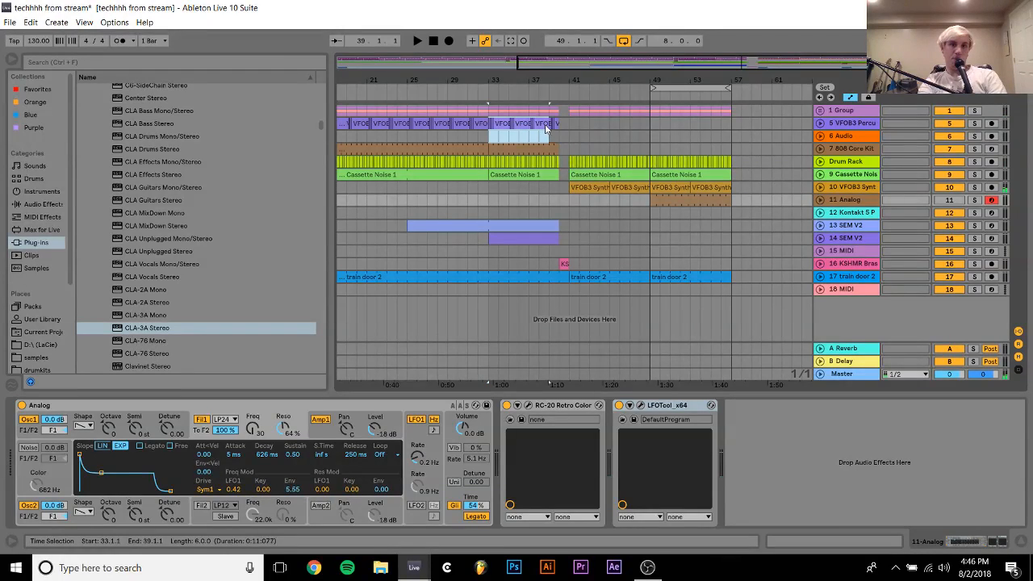
drag(407, 136, 490, 125)
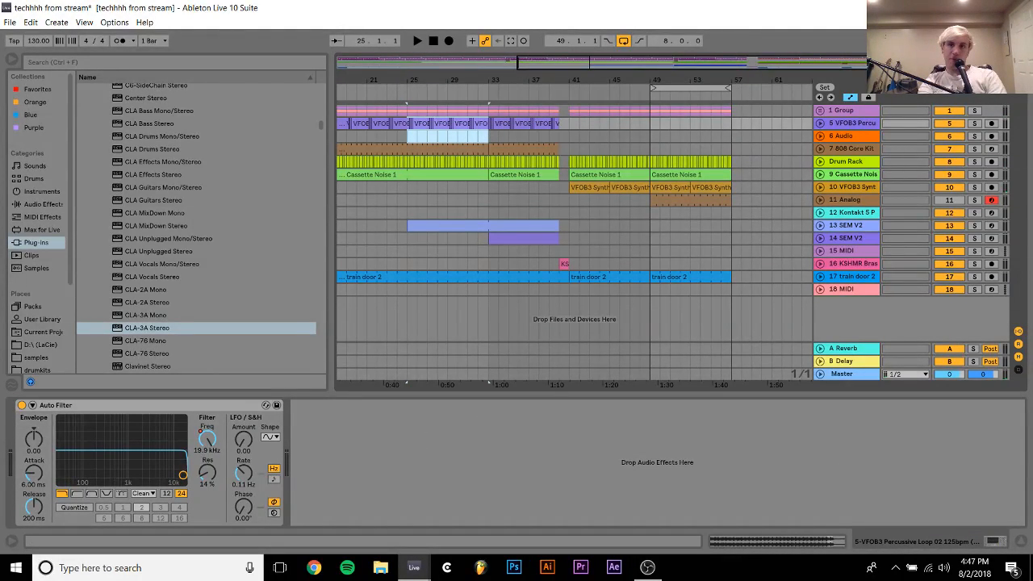
click(871, 97)
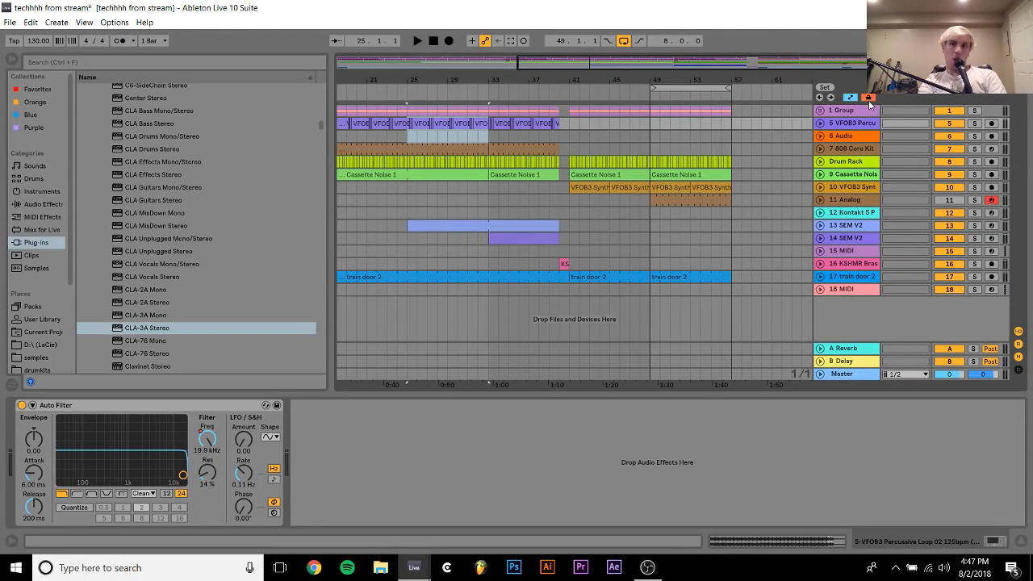
click(488, 138)
click(651, 124)
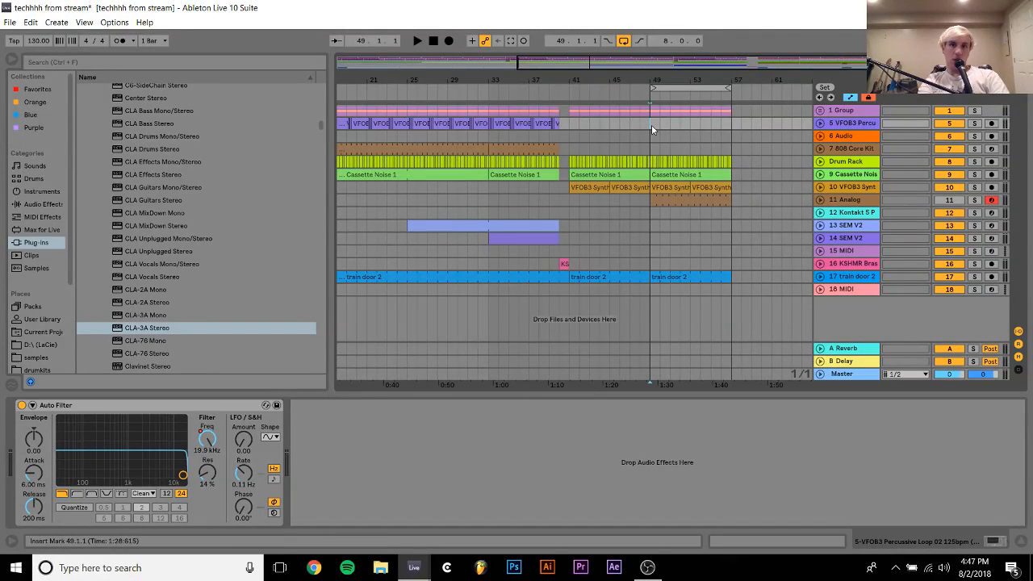
key(ctrl+v)
key(space)
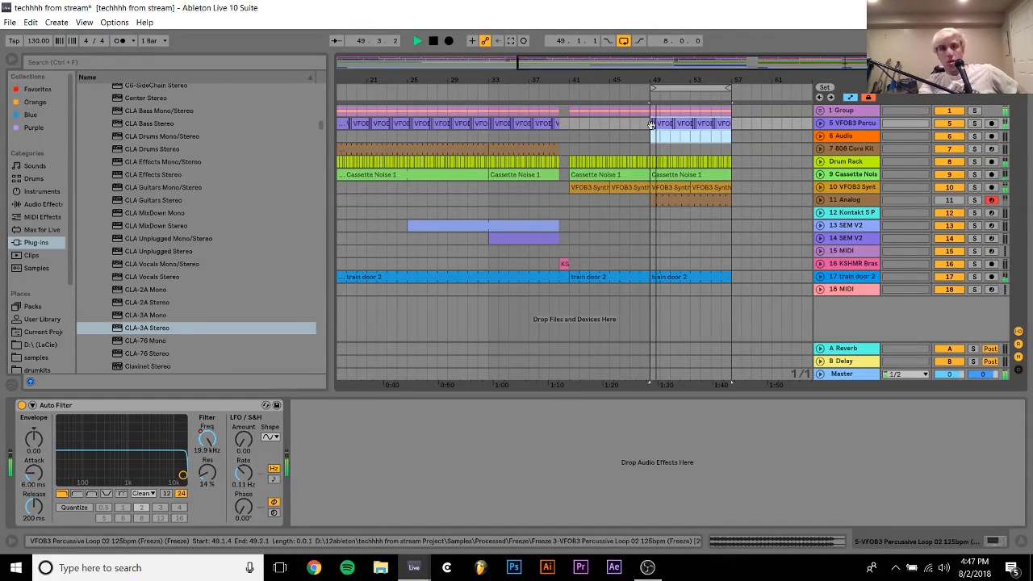
Turn the loop off and duplicate bars 49 to 57 of all tracks twice, extending the arrangement to bar 73
click(558, 136)
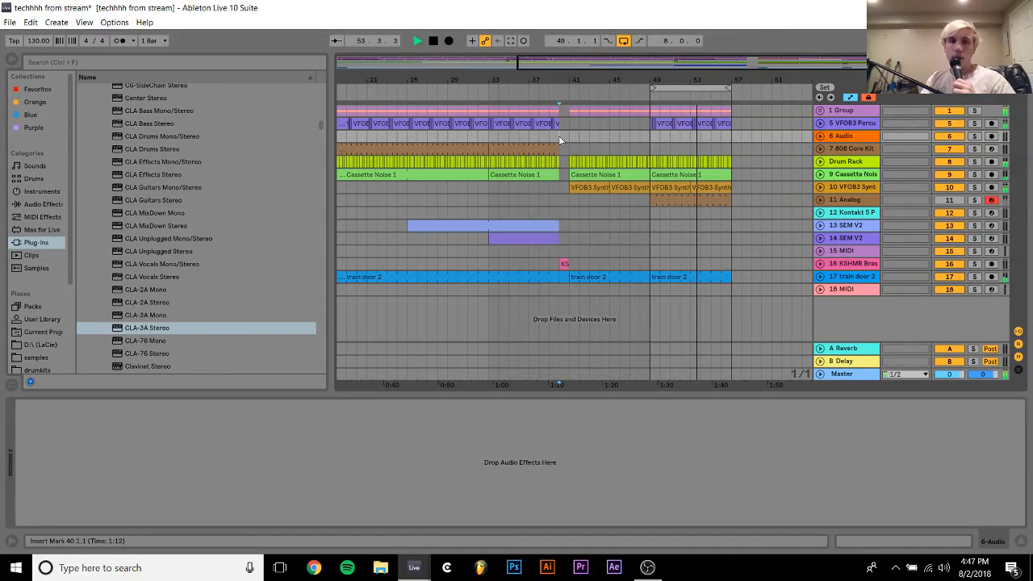
click(624, 40)
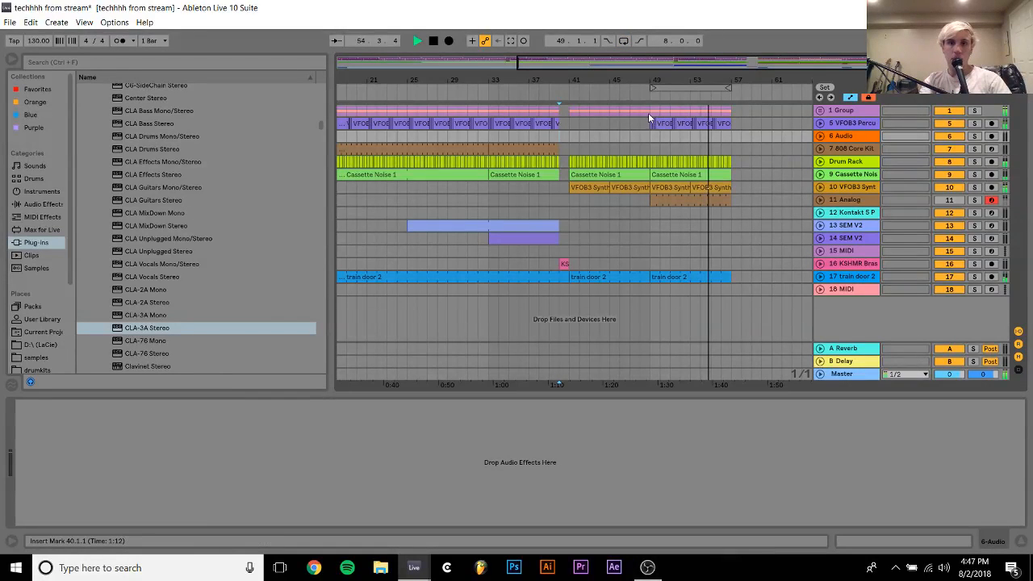
drag(650, 113, 732, 297)
key(ctrl+d)
key(ctrl+d)
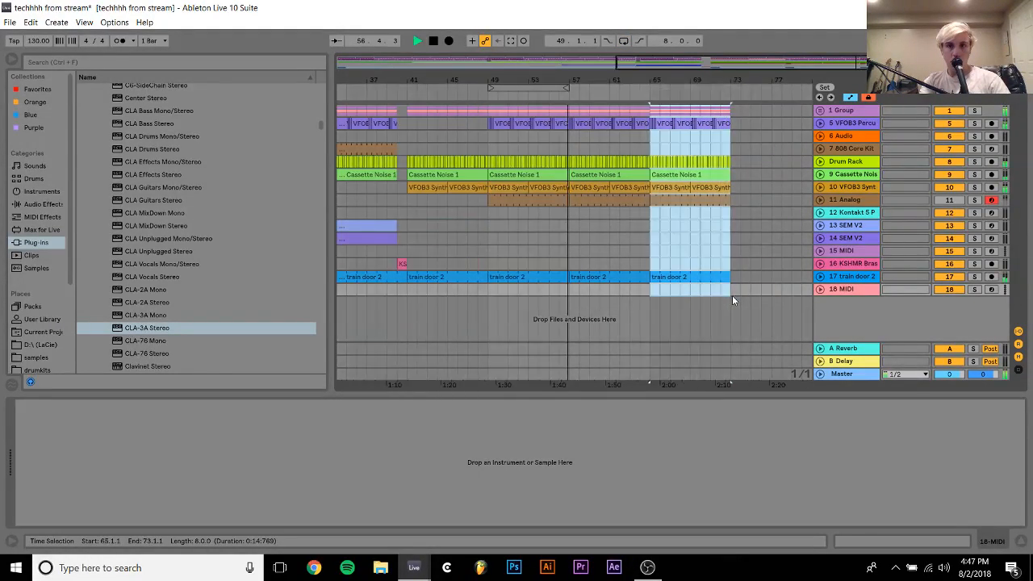
Stop playback, loop bars 57 to 73, and select bars 57 to 65 on track 18 MIDI
key(space)
shift+click(604, 273)
key(ctrl+l)
click(606, 266)
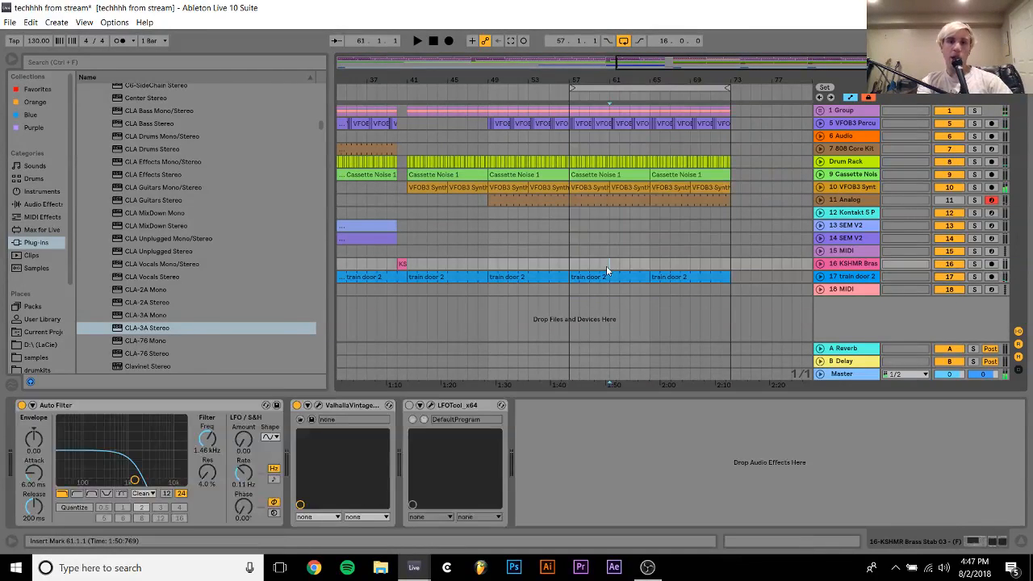
click(602, 276)
key(Down)
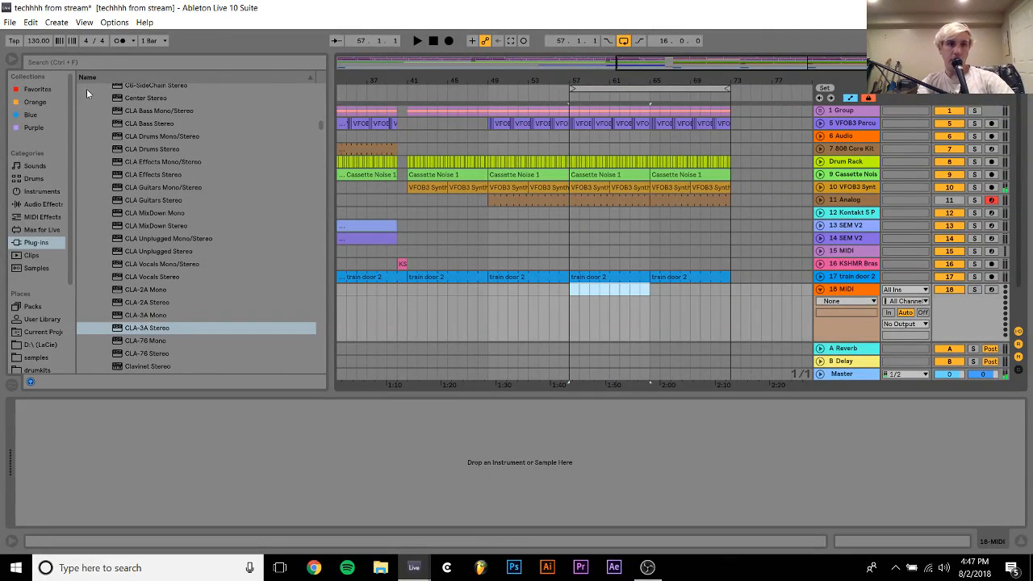
Search the samples folder for "ride"
click(25, 358)
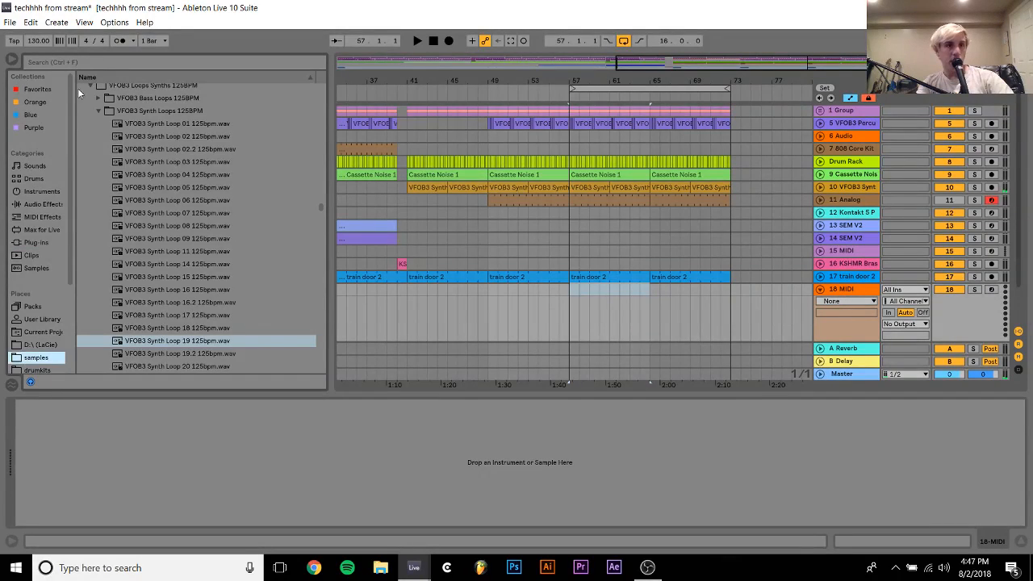
click(71, 62)
text(r)
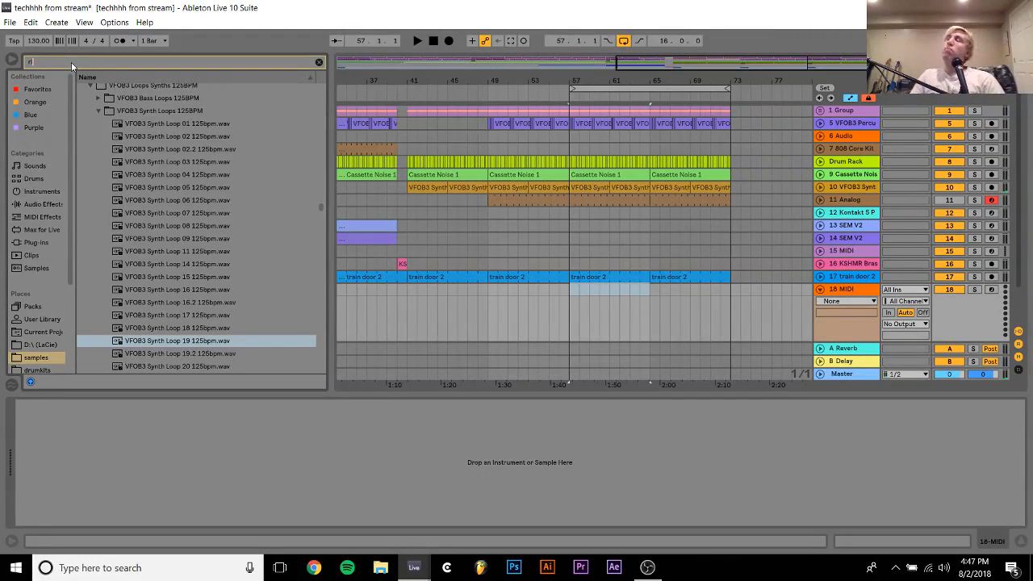
text(id)
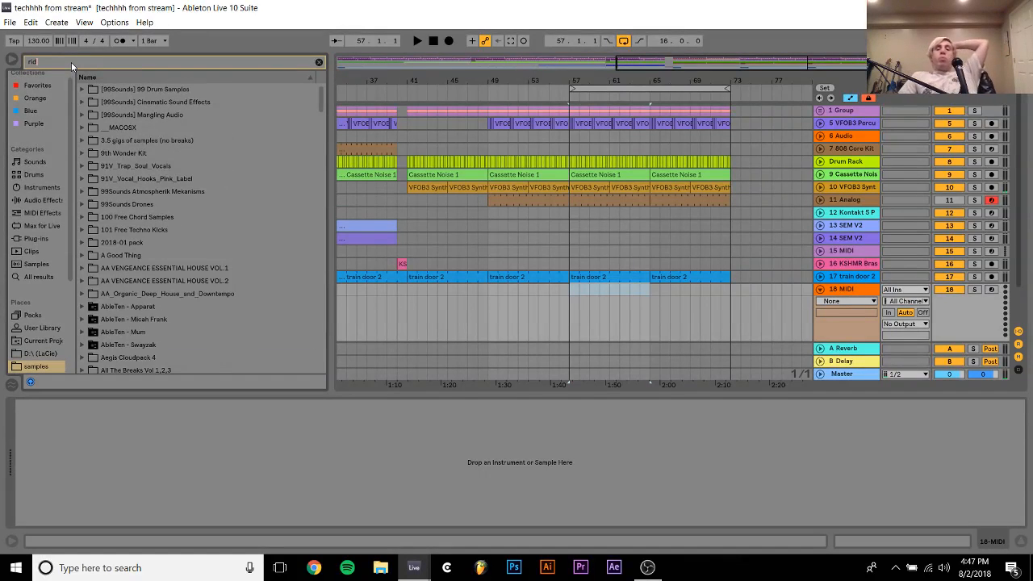
text(e)
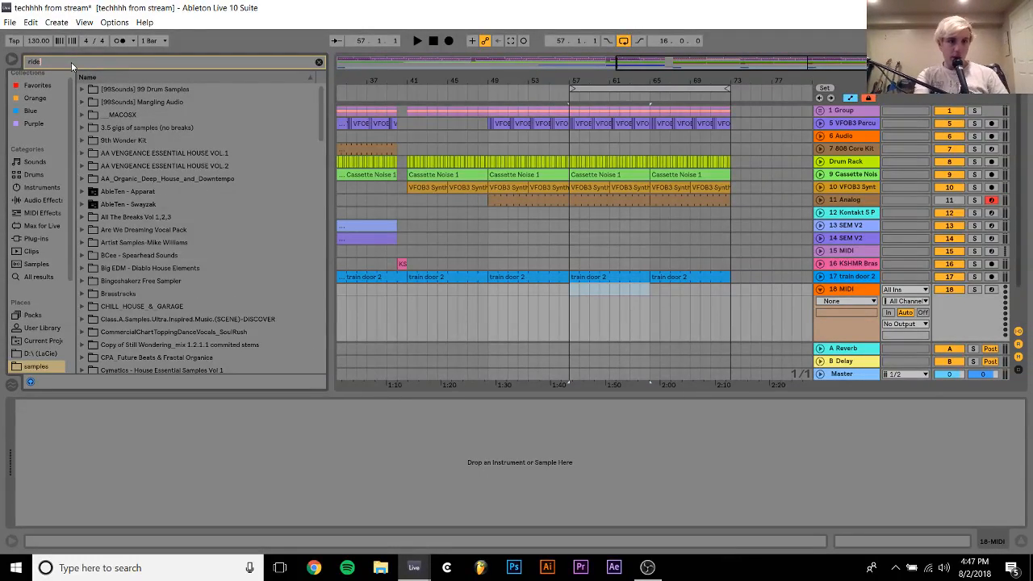
Find KSHMR_Ride_02.aif in the Artist Samples pack's Ride folder and load it as the instrument on track 18
click(150, 243)
key(Down)
key(Down)
key(Down)
key(Up)
key(Up)
key(Up)
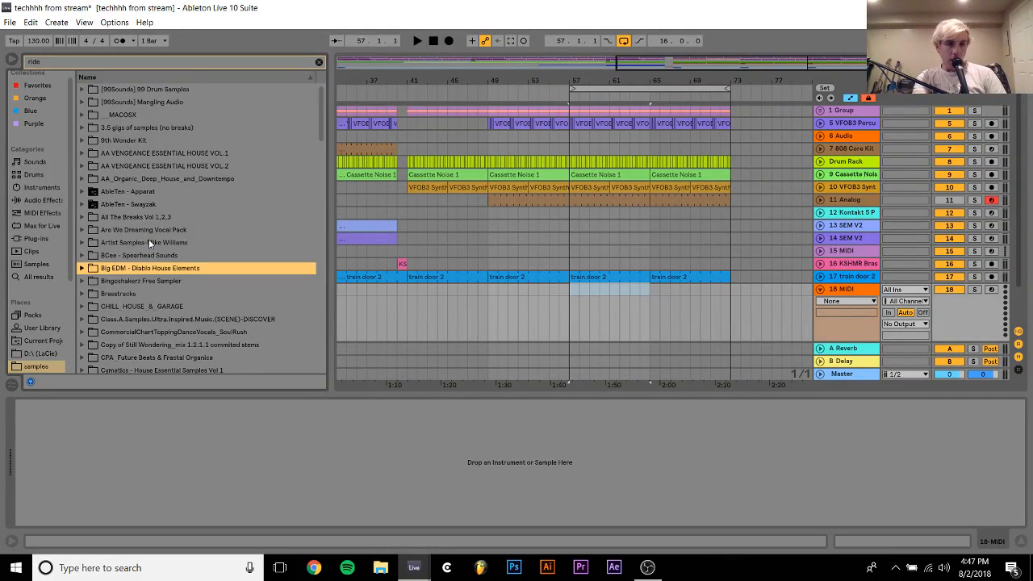
key(Down)
key(Right)
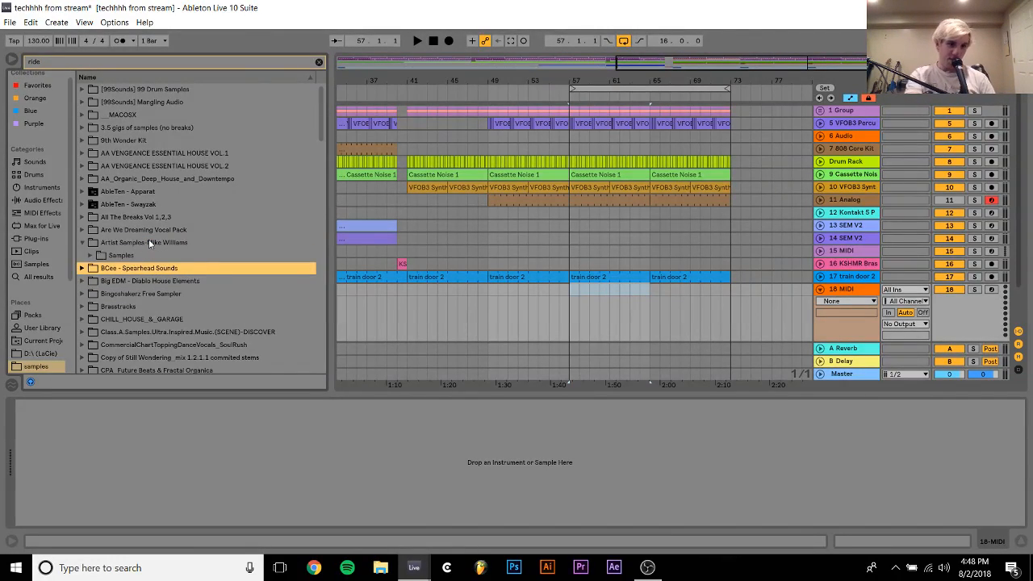
key(Up)
key(Right)
key(Down)
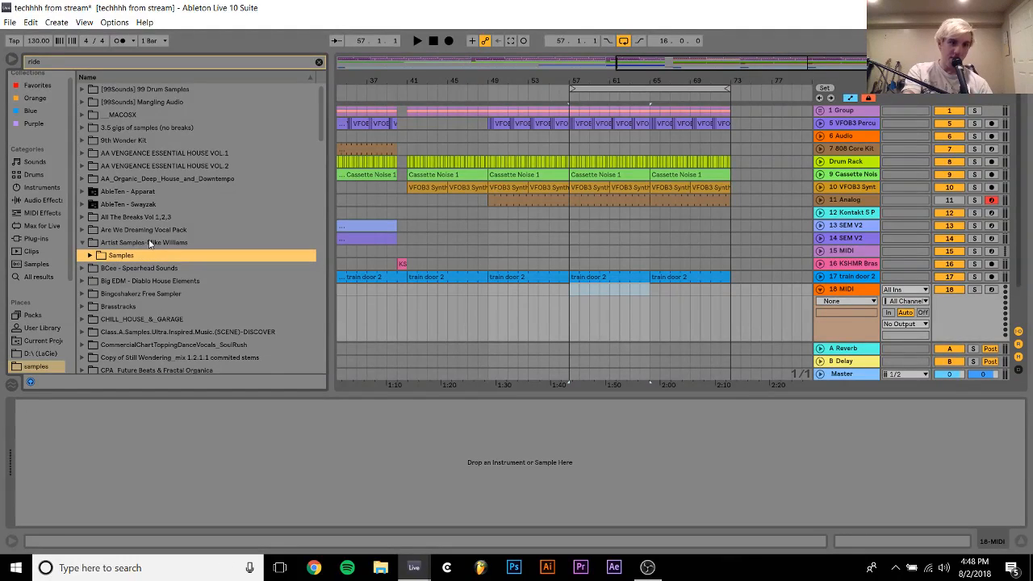
key(Right)
key(Down)
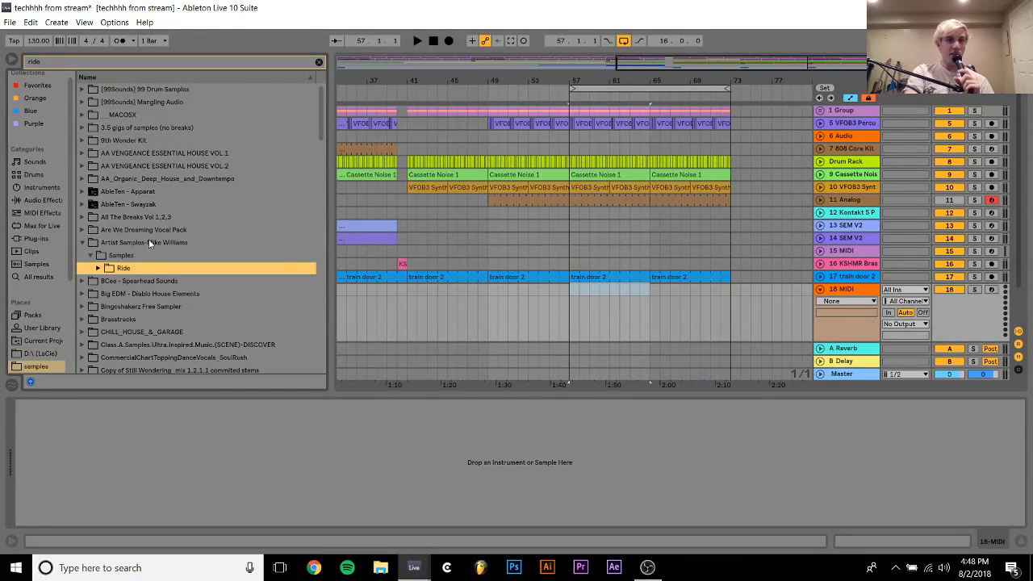
key(Right)
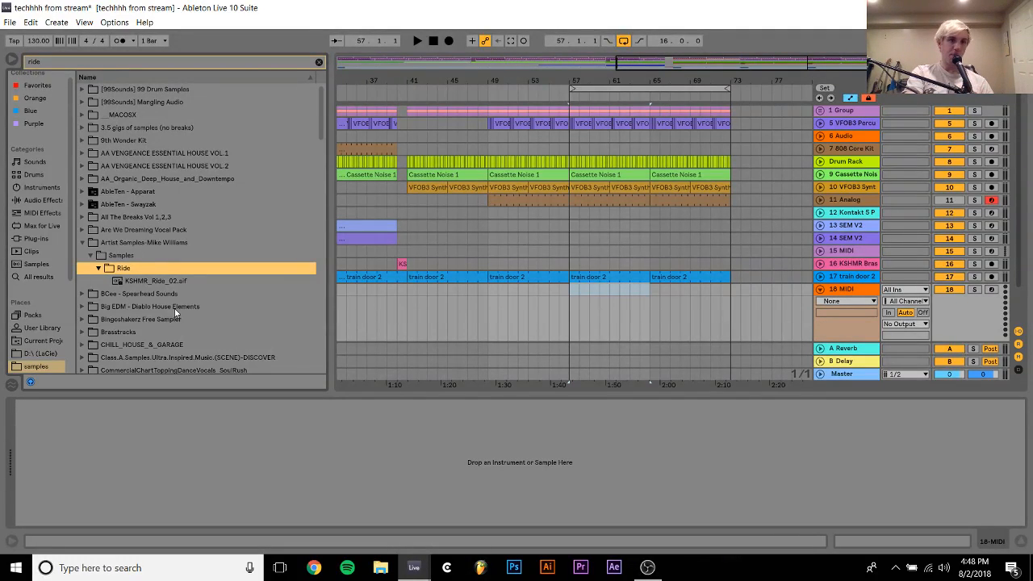
key(Down)
key(Down)
key(Up)
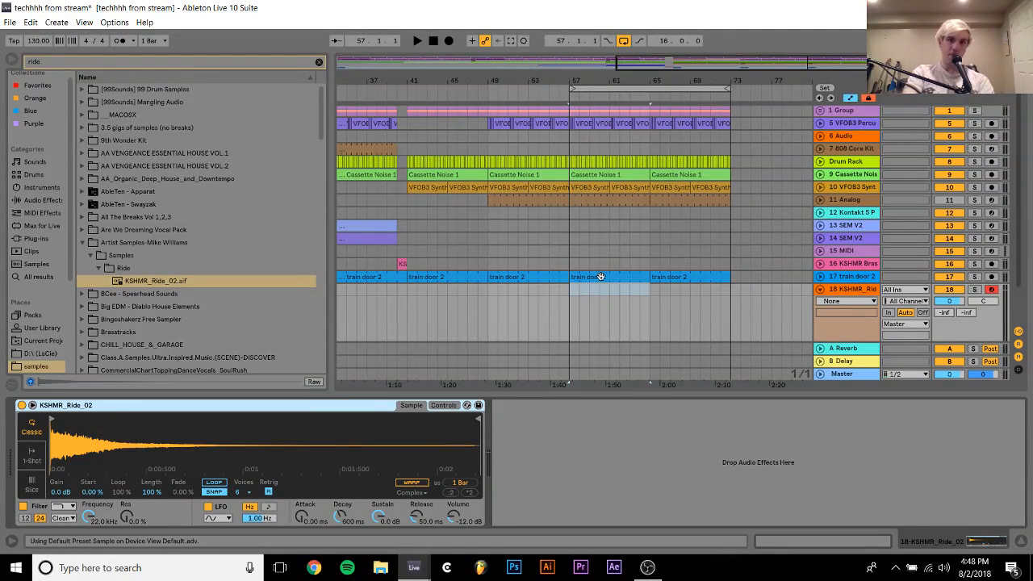
Create a one-bar MIDI clip at bar 57 on track 18 and fill its first beat with two eighth-note C3 hits
drag(573, 289, 580, 289)
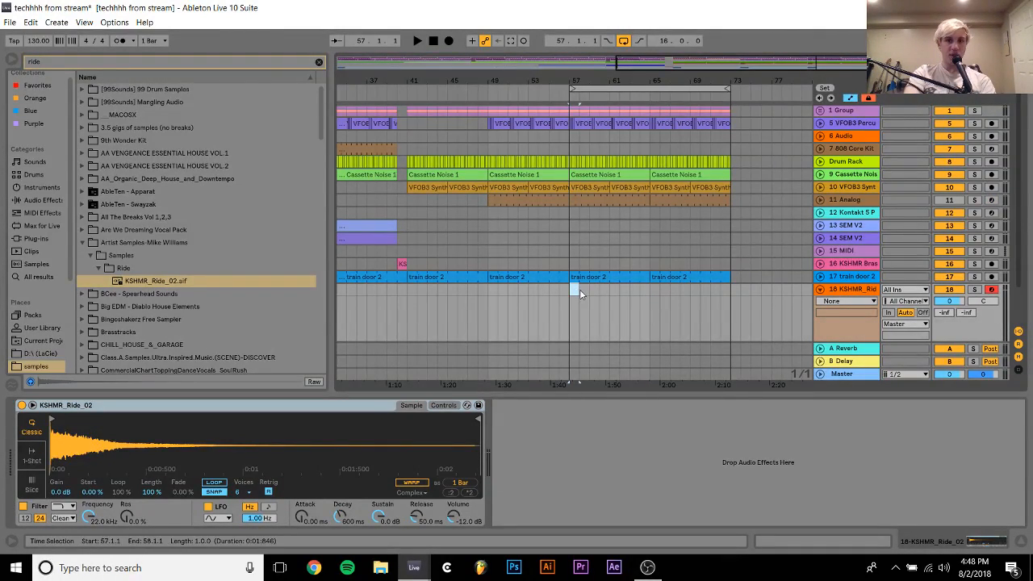
key(ctrl+shift+m)
double_click(209, 214)
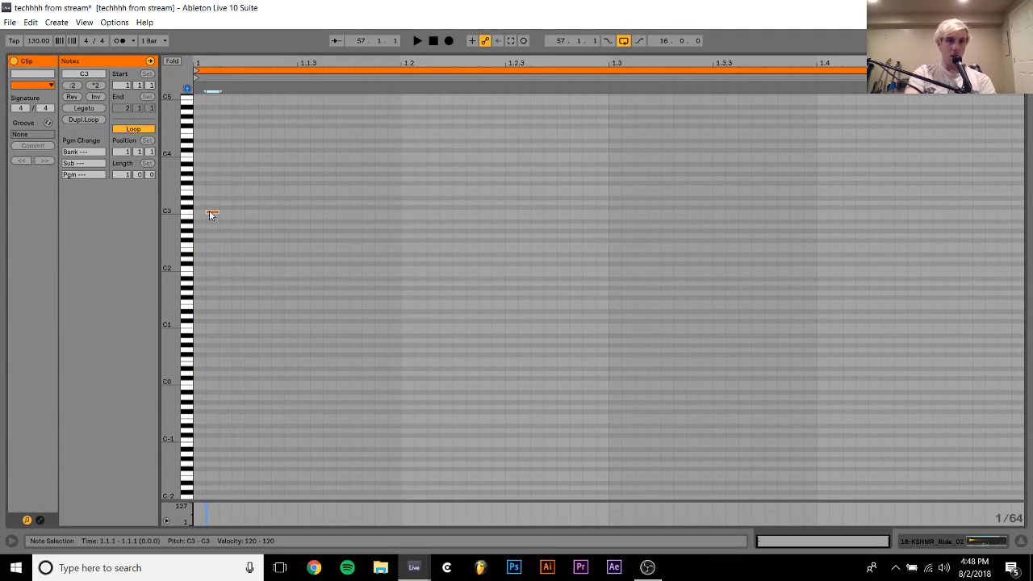
key(Up)
key(shift+Right)
key(shift+Right)
key(shift+Right)
key(shift+Right)
key(shift+Right)
key(shift+Right)
key(shift+Right)
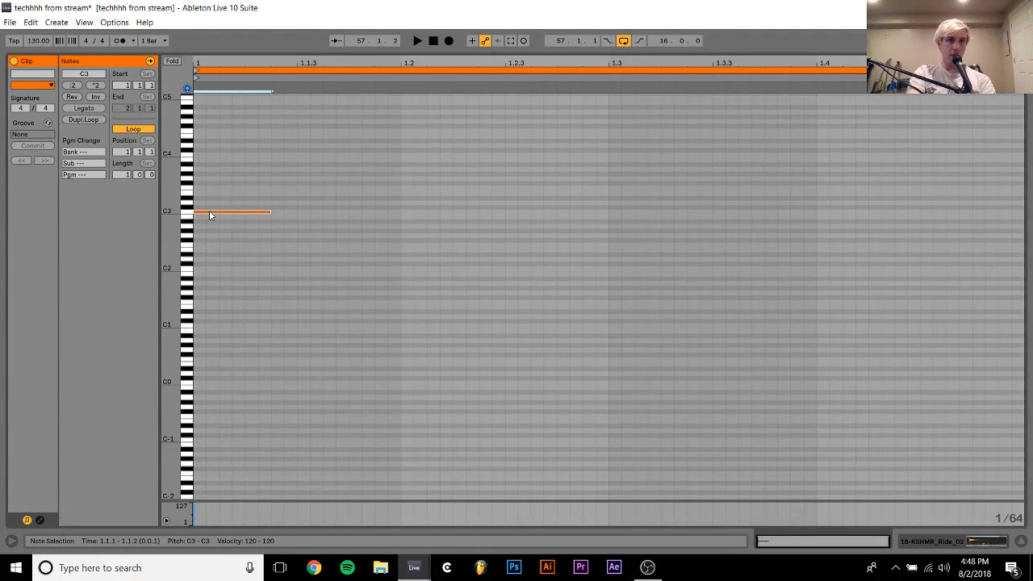
key(ctrl+d)
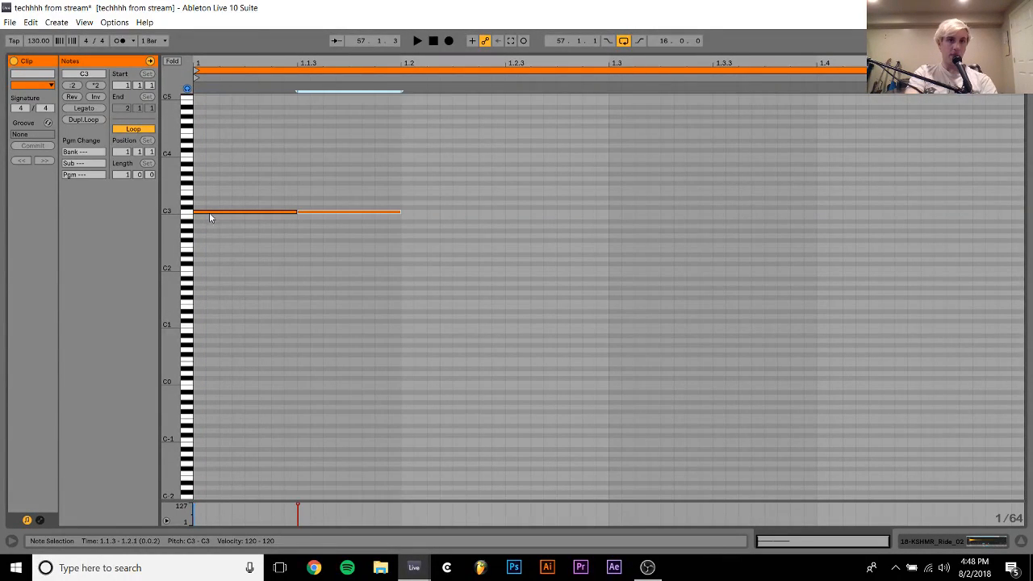
Lower the first ride note's velocity to 79 and duplicate the note pair through the rest of the bar
click(196, 504)
click(196, 503)
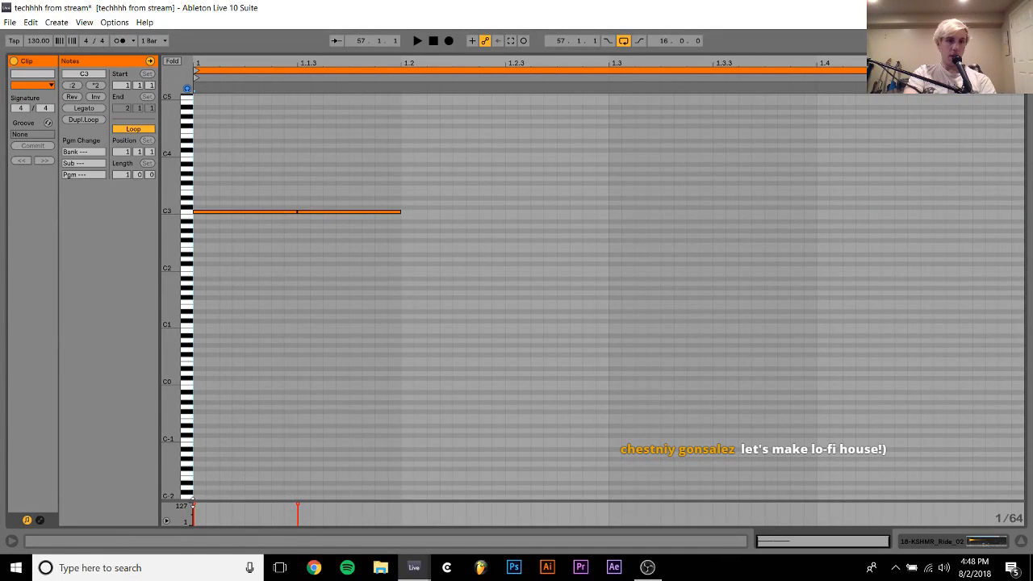
drag(194, 504, 194, 510)
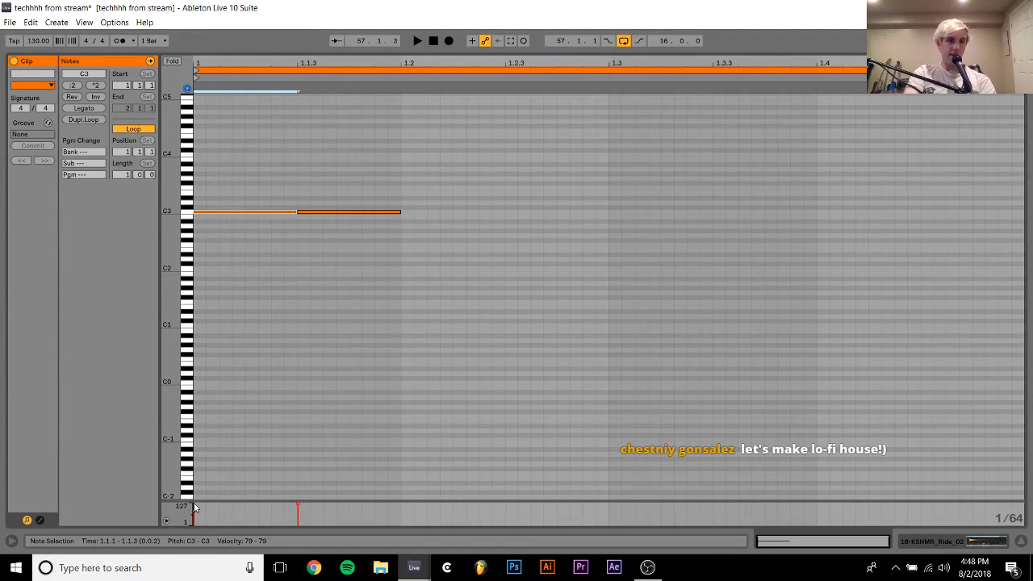
key(ctrl+d)
key(ctrl+a)
key(ctrl+d)
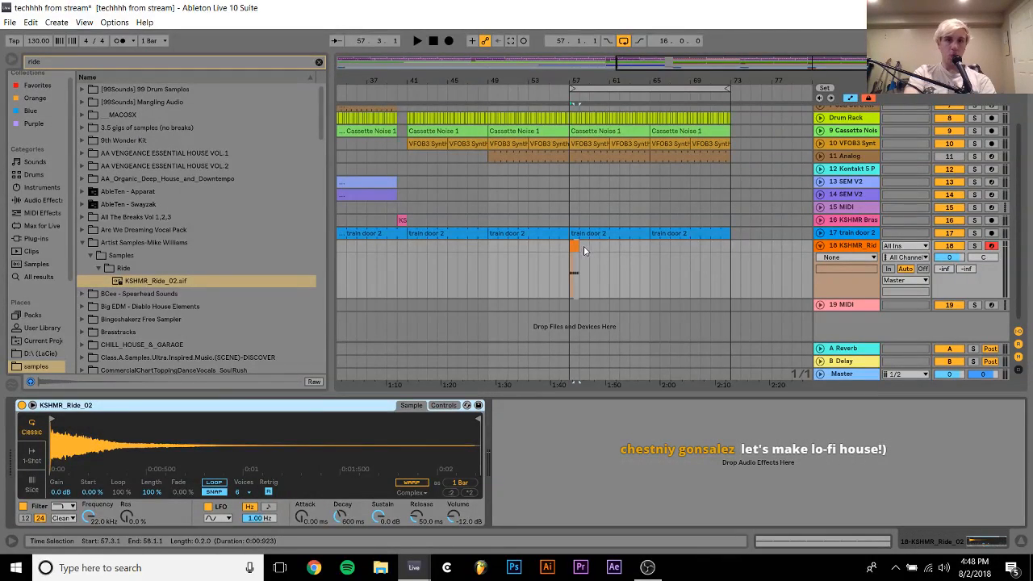
Extend the ride clip to bar 65, duplicate it to bar 73, and play from bar 56
drag(579, 245, 650, 244)
key(ctrl+d)
click(630, 247)
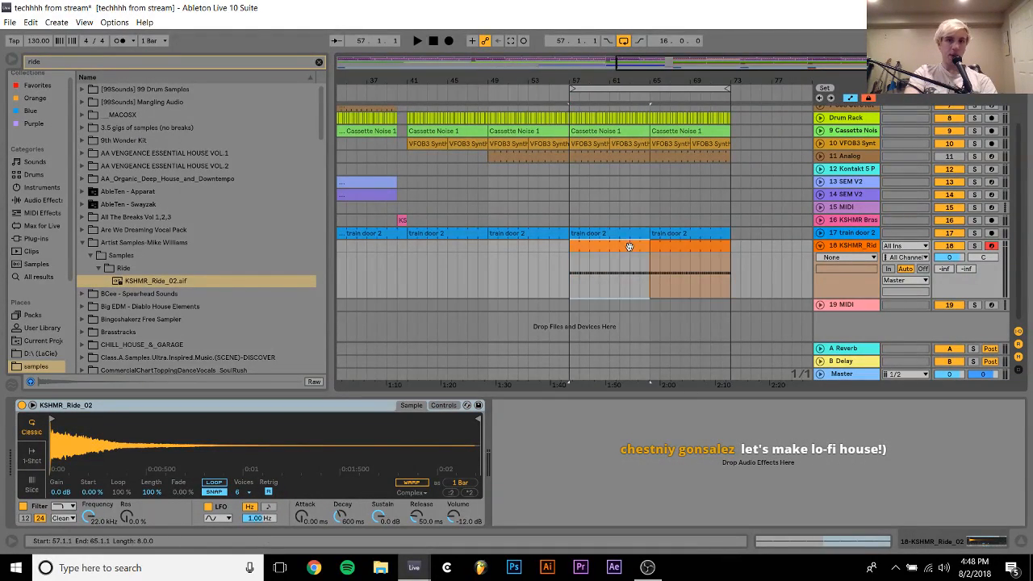
click(561, 248)
key(space)
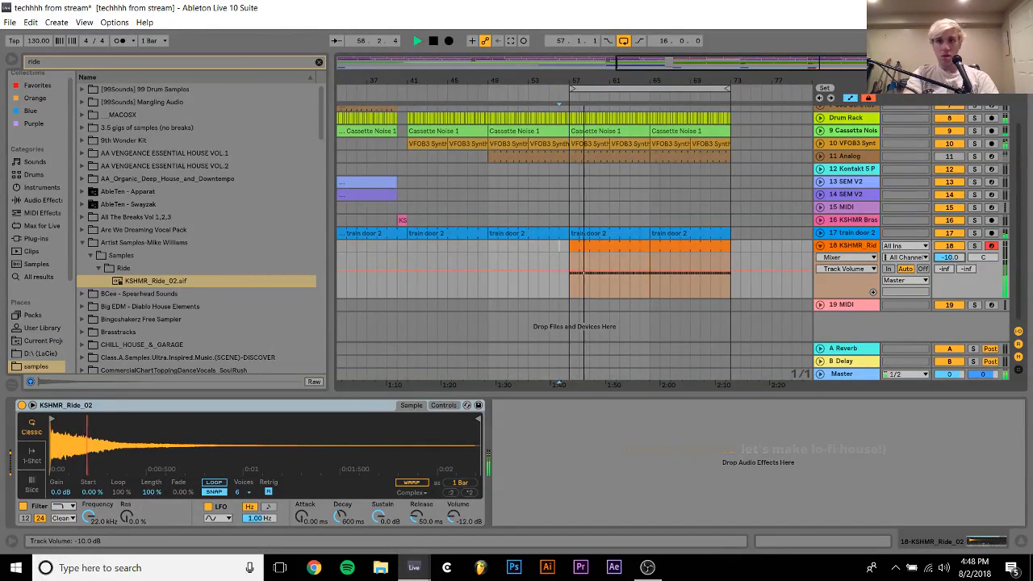
Try transposing the ride sample up to +4 st in its sampler controls during playback
click(455, 406)
click(422, 483)
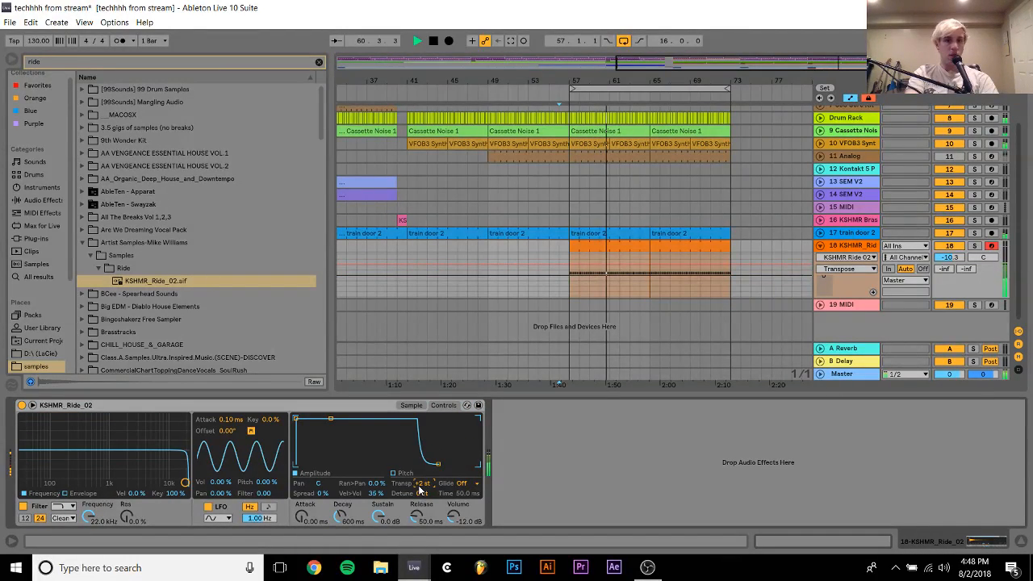
key(Up)
key(Up)
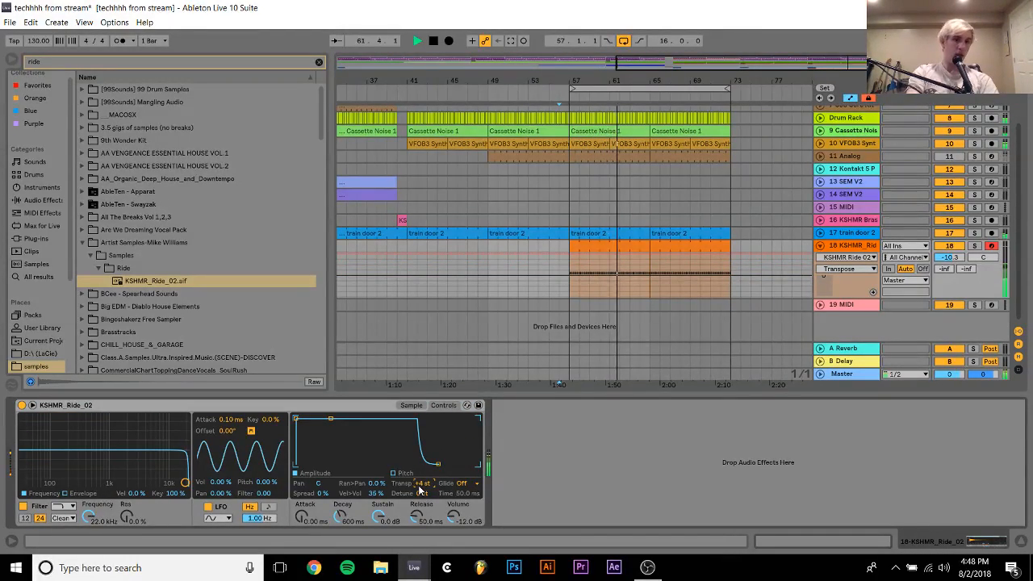
Reset the ride sample's transposition to 0 st and set track 18's volume to -12.0 dB
double_click(419, 487)
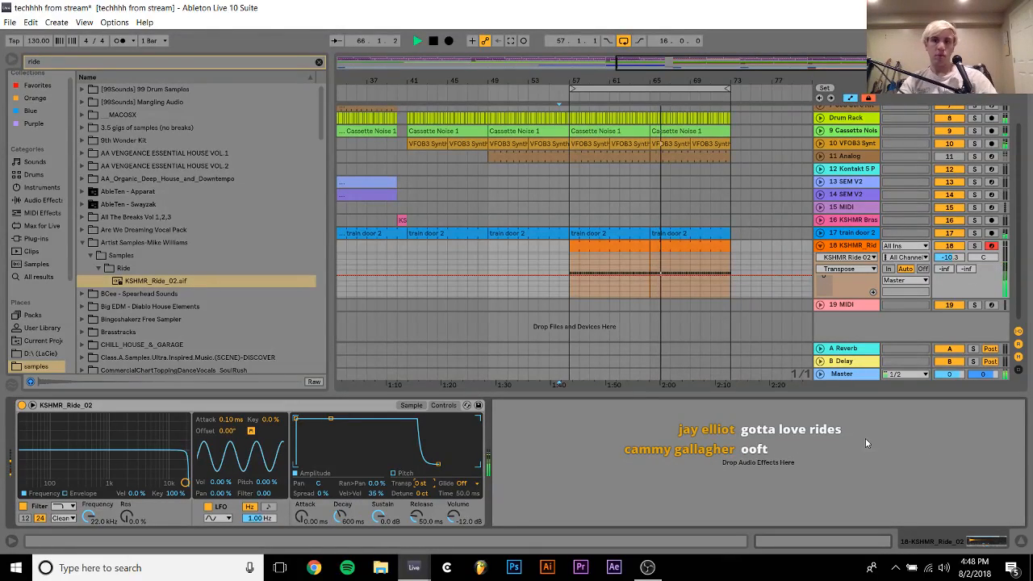
drag(949, 257, 949, 269)
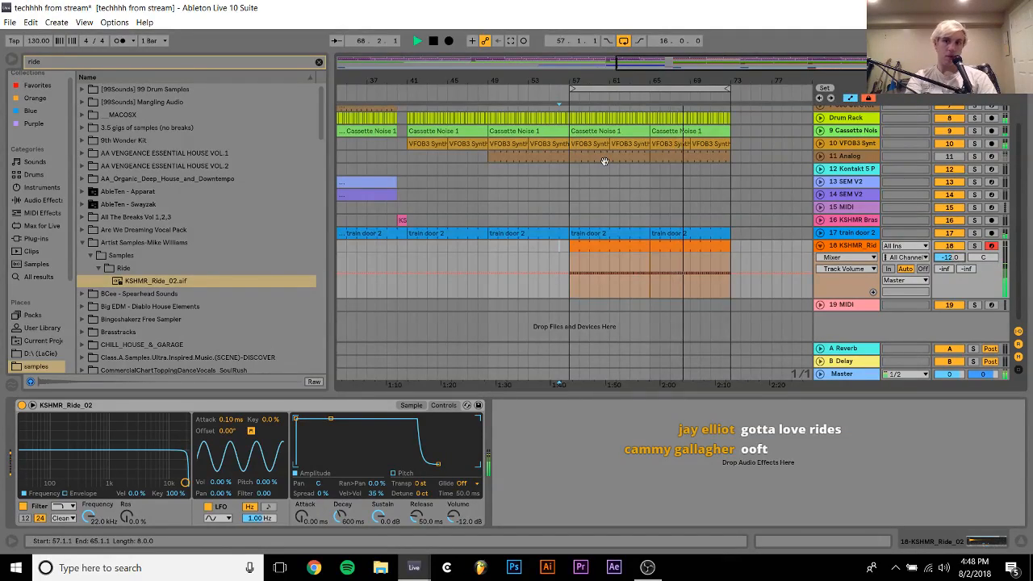
Try copying the 808 Core Kit clip from bars 33 to 40 to bar 57 on track 7
scroll(605, 161, left, 4)
scroll(605, 161, up, 2)
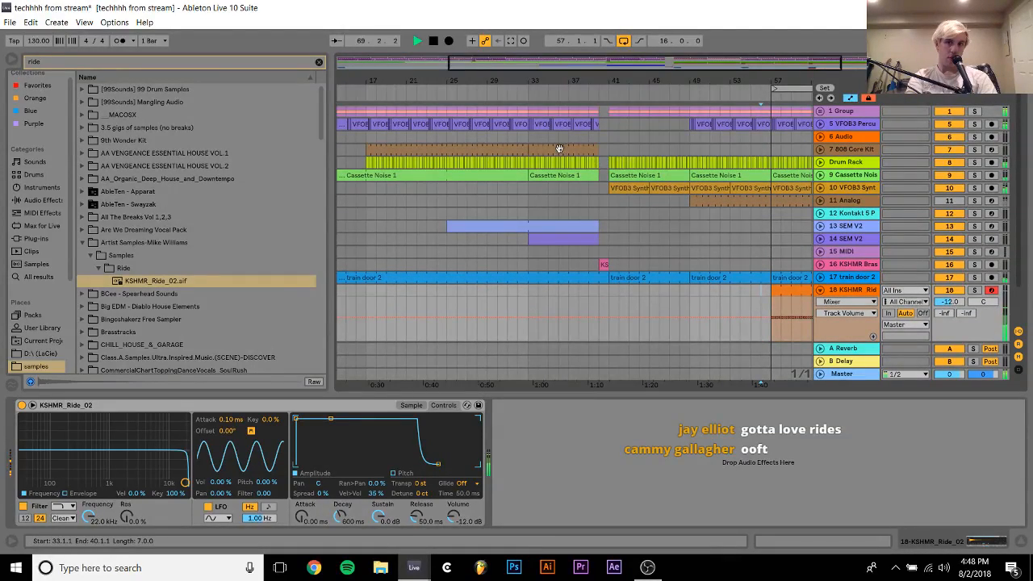
click(787, 151)
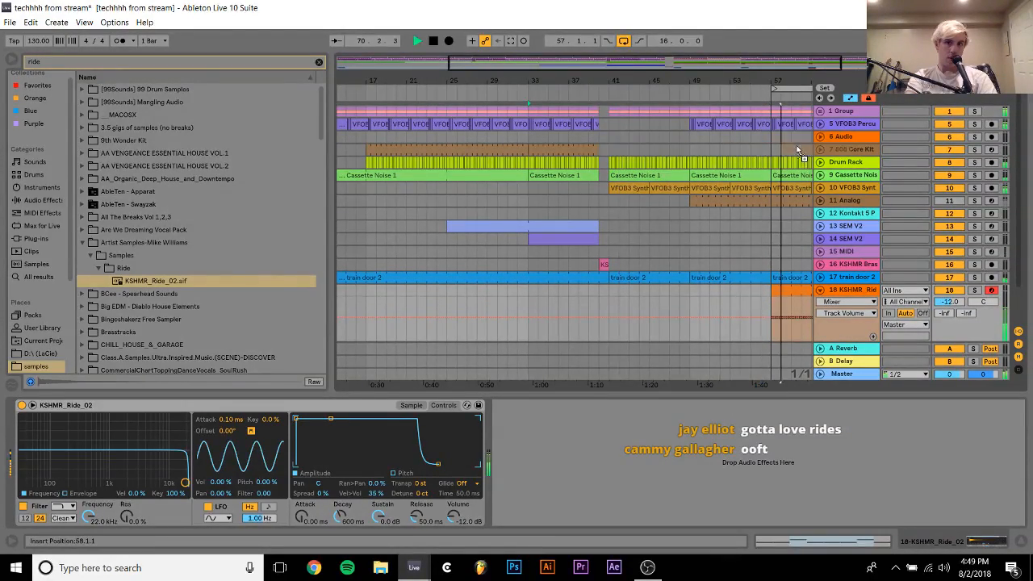
click(784, 147)
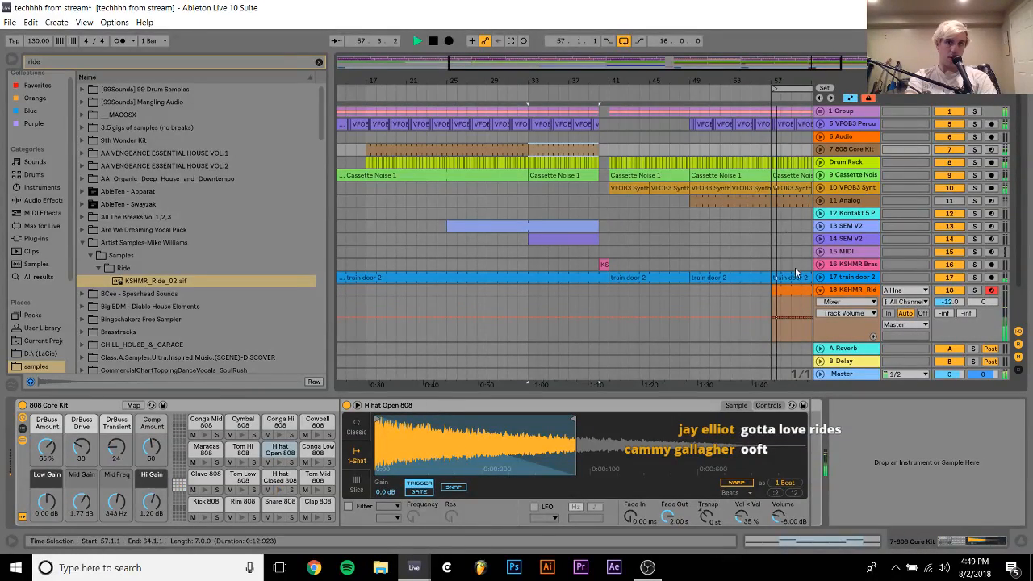
Try a copy of the ride clip at bar 33 trimmed to bar 40, and delete it after listening
drag(796, 291, 553, 291)
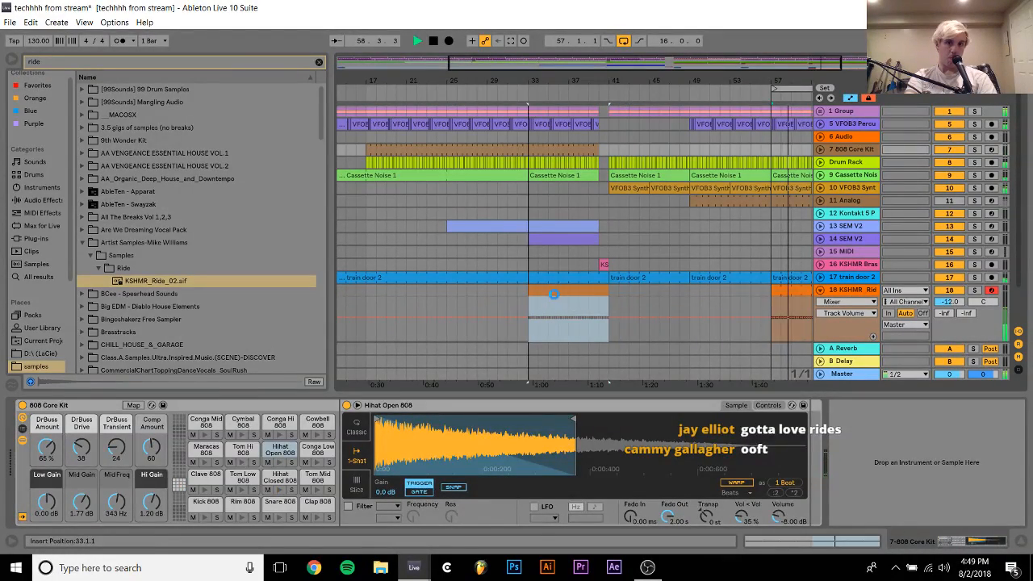
click(507, 254)
drag(607, 294, 598, 294)
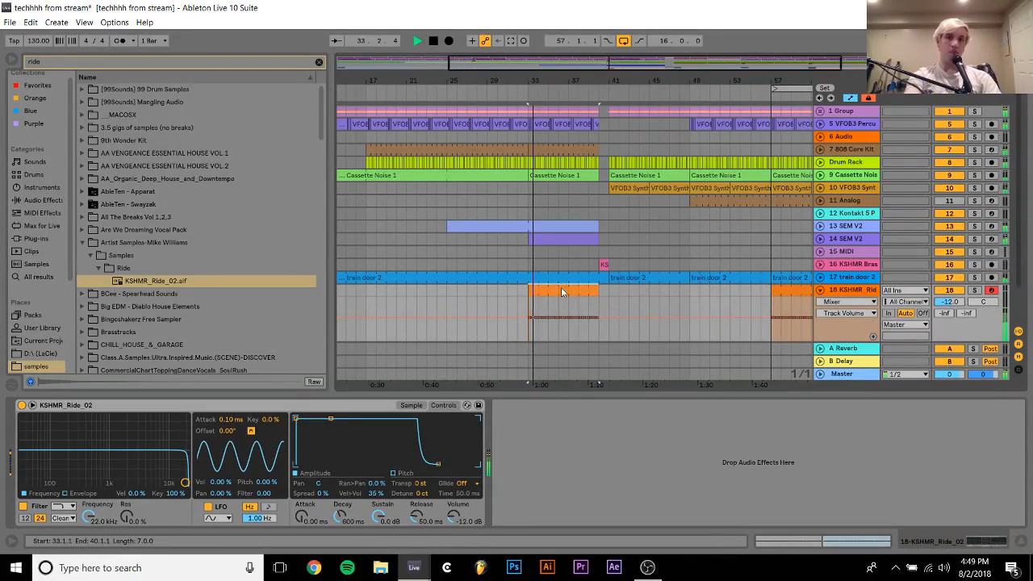
key(Delete)
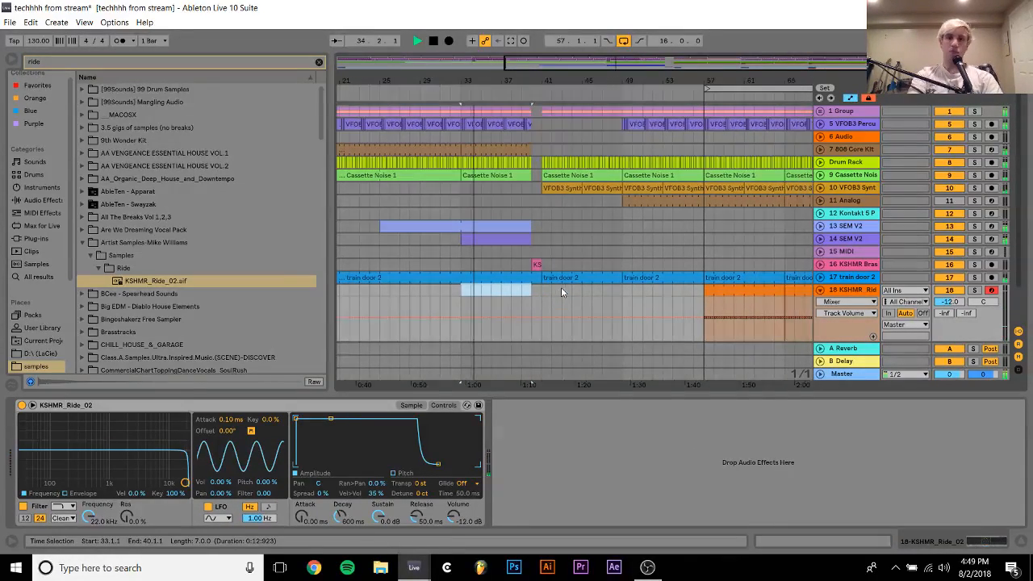
click(688, 230)
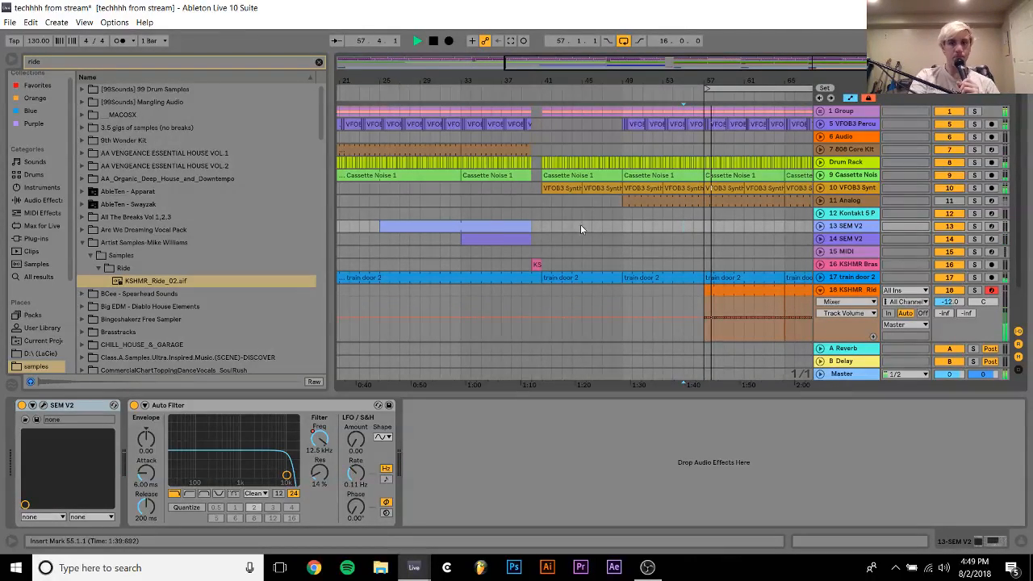
Copy track 14's SEM V2 clip from bar 33 to bar 57, extend it to bar 65, and duplicate it to bar 73
click(498, 236)
shift+click(714, 239)
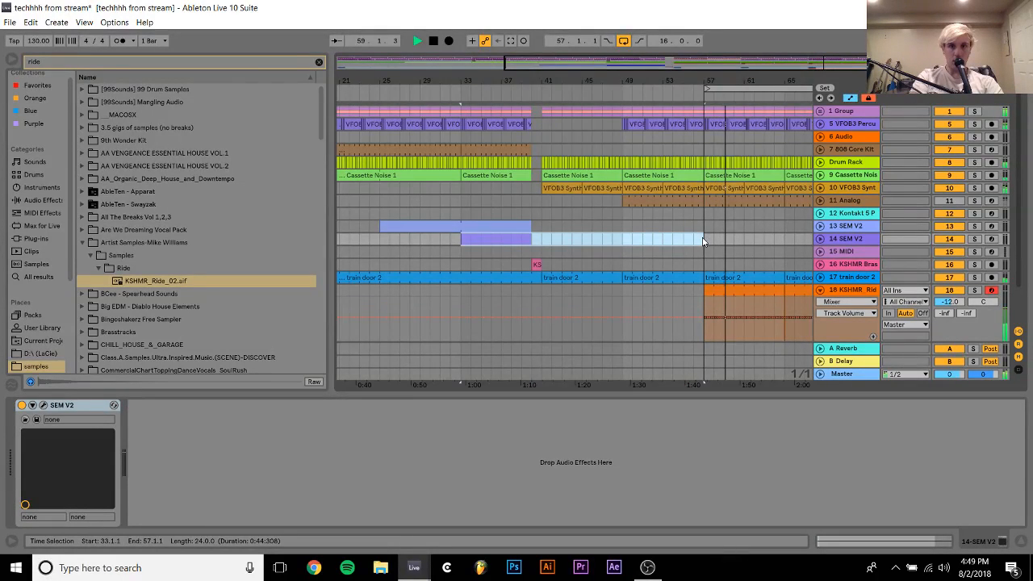
key(ctrl+d)
click(627, 241)
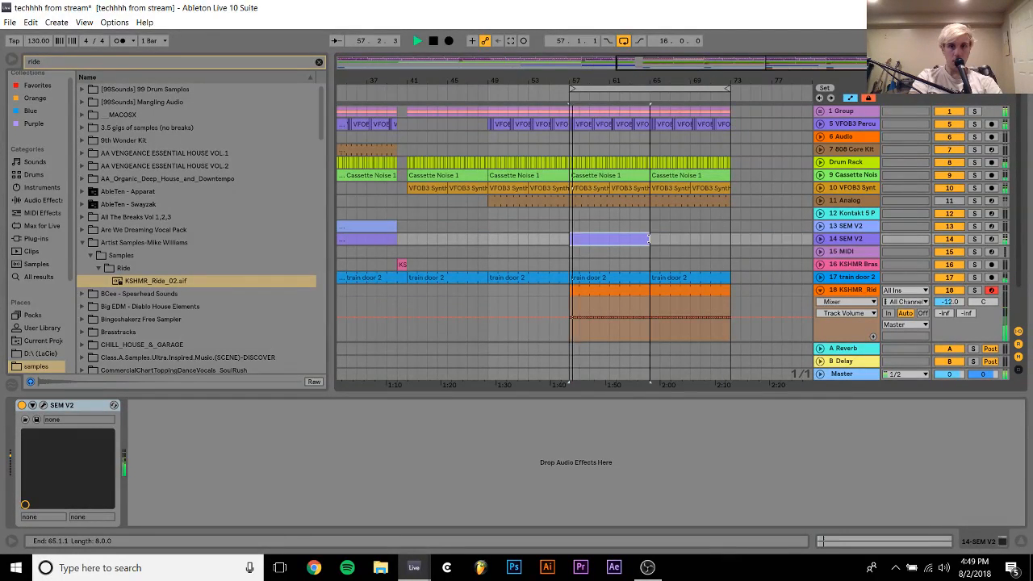
shift+click(627, 242)
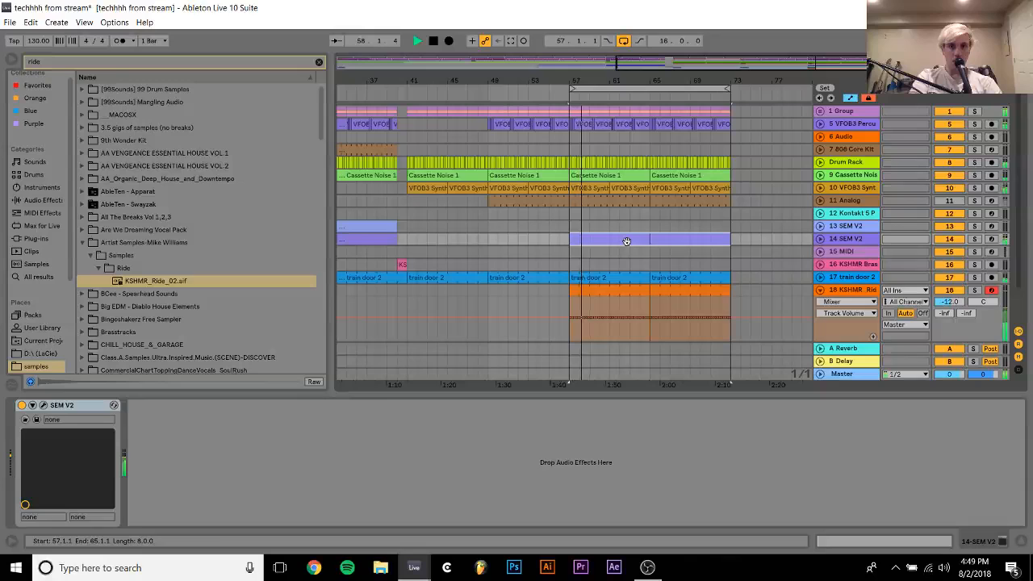
click(820, 239)
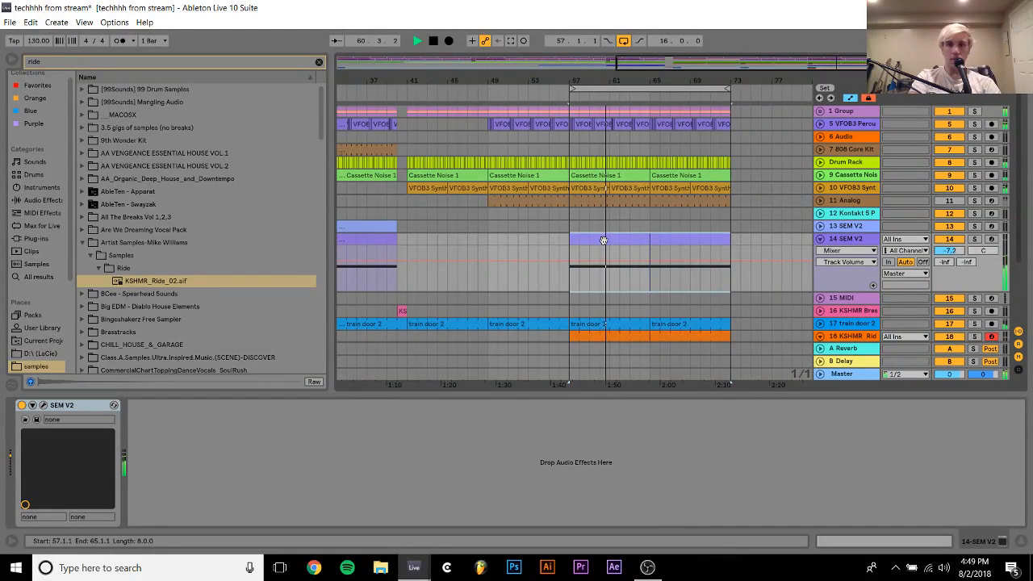
Copy track 13's SEM V2 clips from bars 25 to 40 to bar 57 and extend the copy to bar 73
click(374, 228)
drag(374, 228, 468, 229)
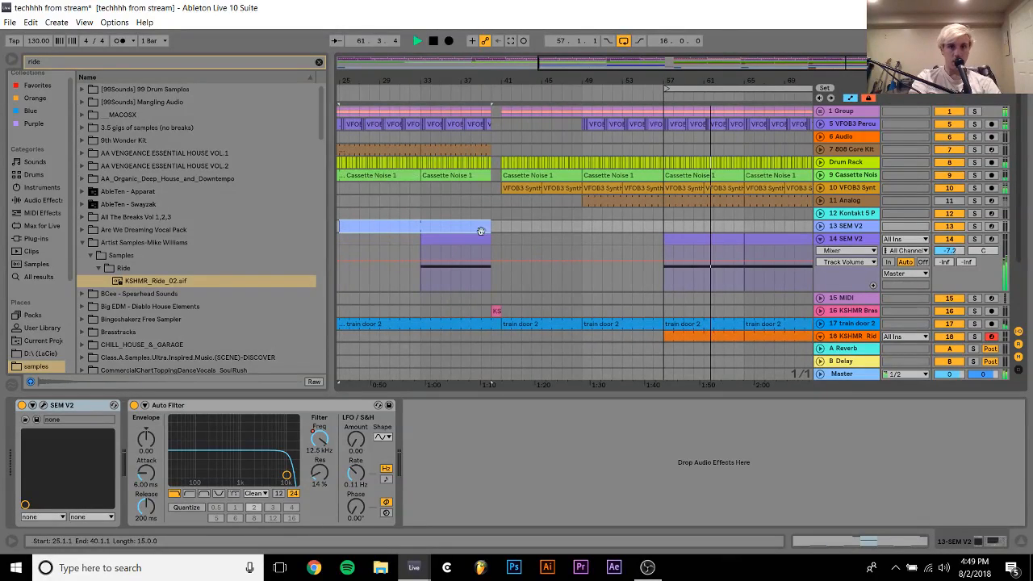
shift+click(666, 227)
key(ctrl+d)
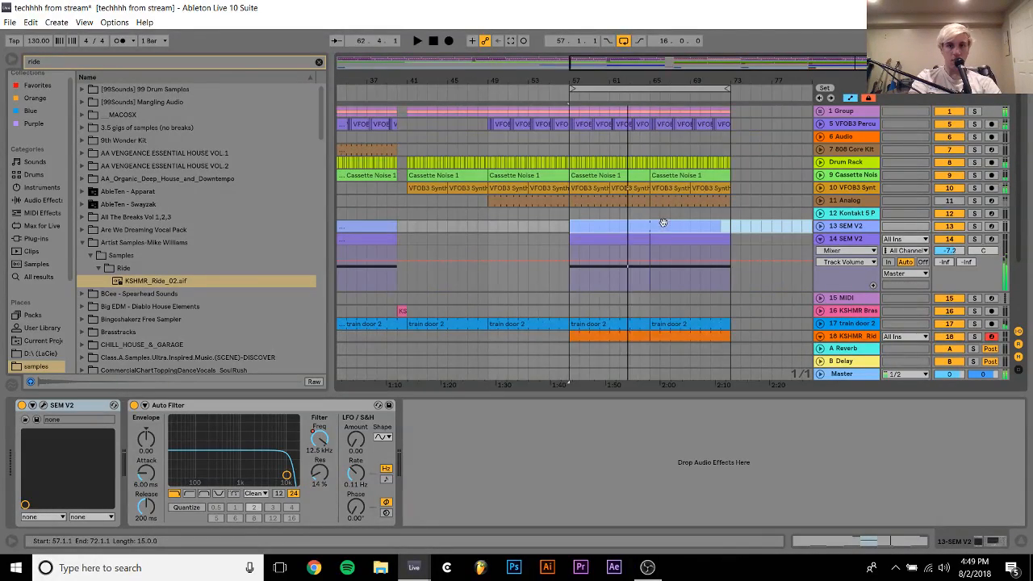
Automate track 13's Auto Filter frequency to fall from about bar 43 to bar 57, then rise to 12.5 kHz at about bar 71
click(820, 226)
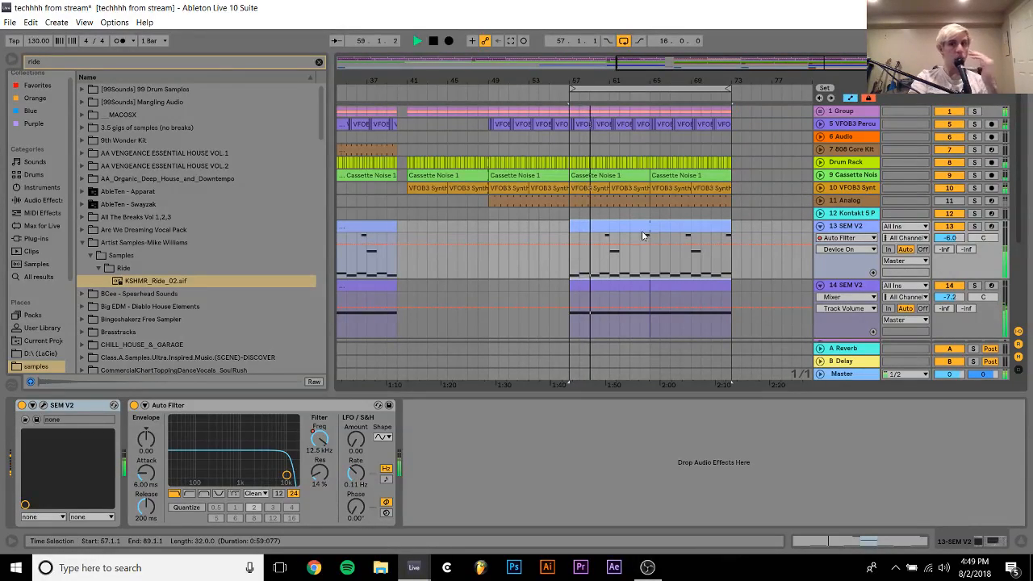
right_click(311, 443)
click(363, 461)
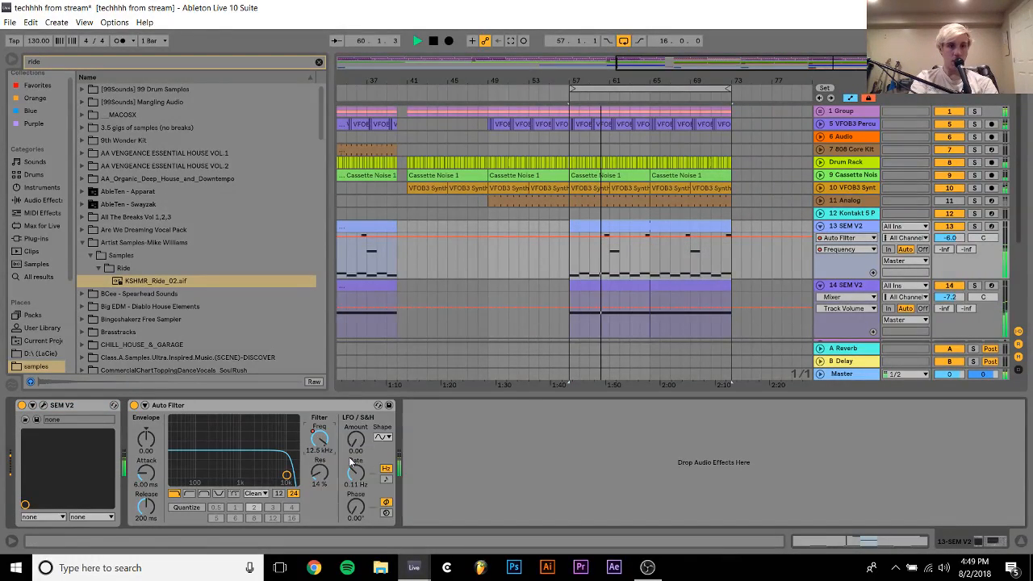
click(648, 239)
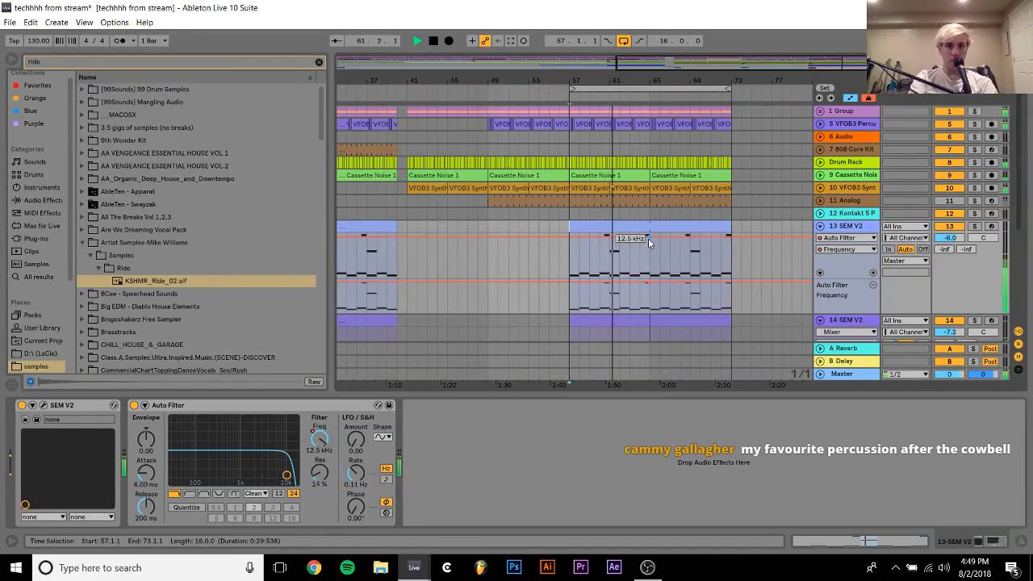
drag(569, 246, 427, 233)
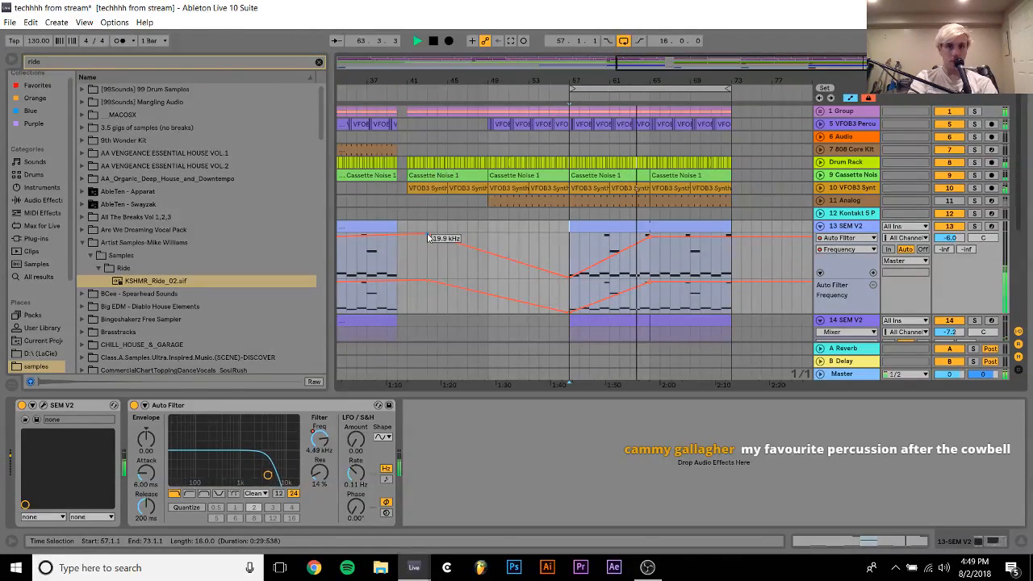
click(710, 240)
click(651, 238)
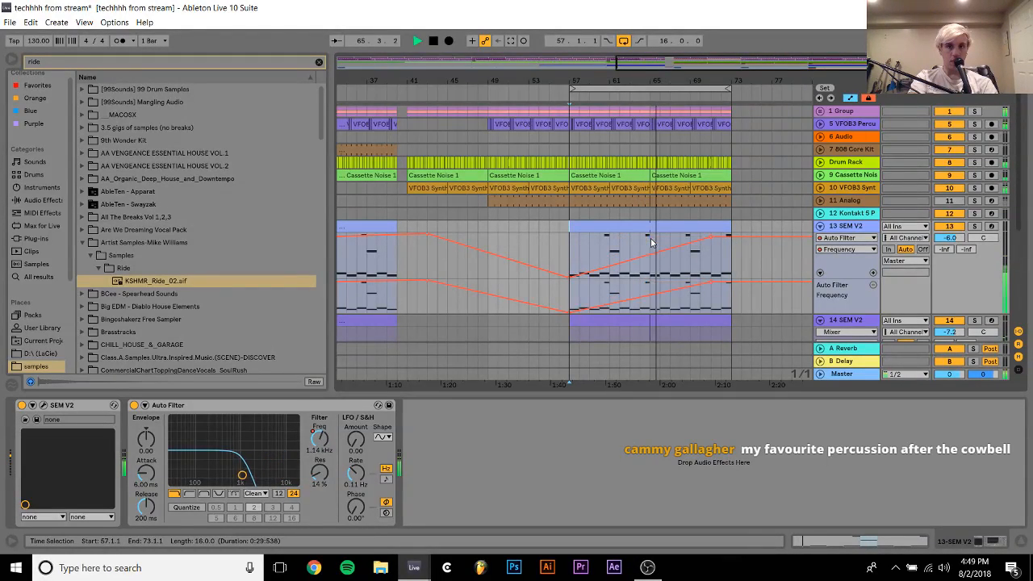
Copy track 13's Auto Filter with its automation to track 14's SEM V2 and show its frequency automation
scroll(651, 238, down, 2)
click(821, 186)
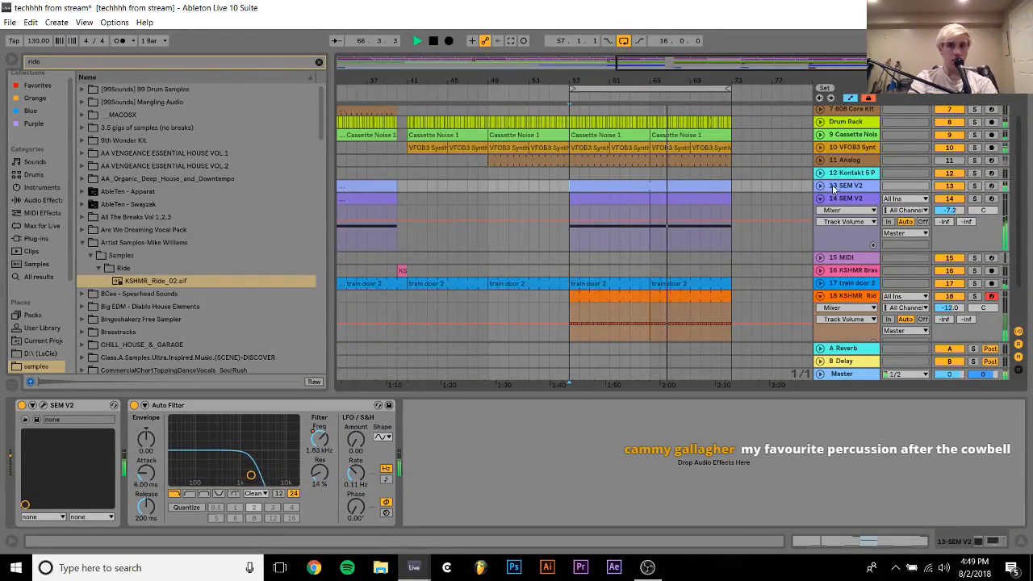
drag(246, 410, 588, 225)
right_click(335, 437)
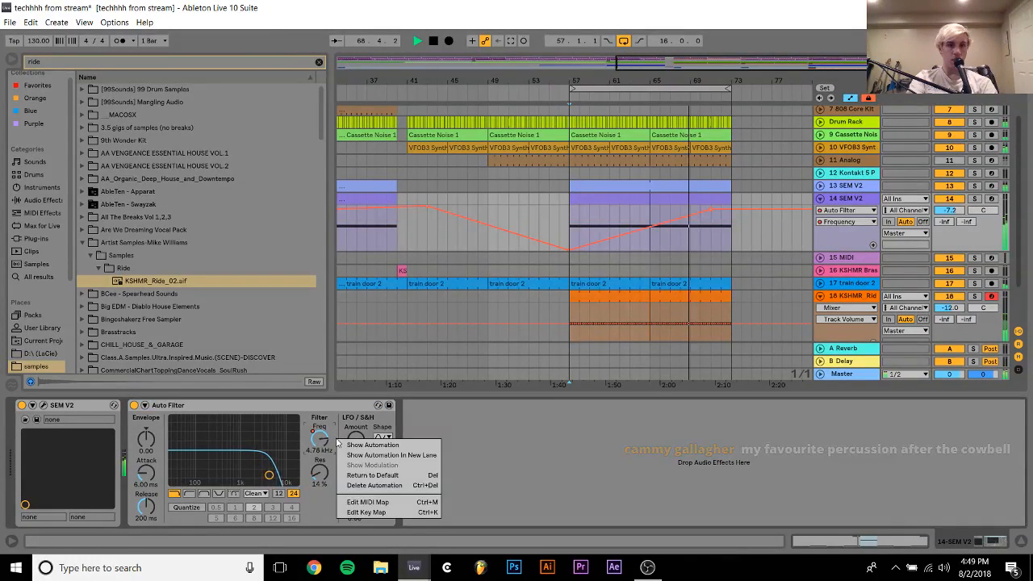
click(371, 445)
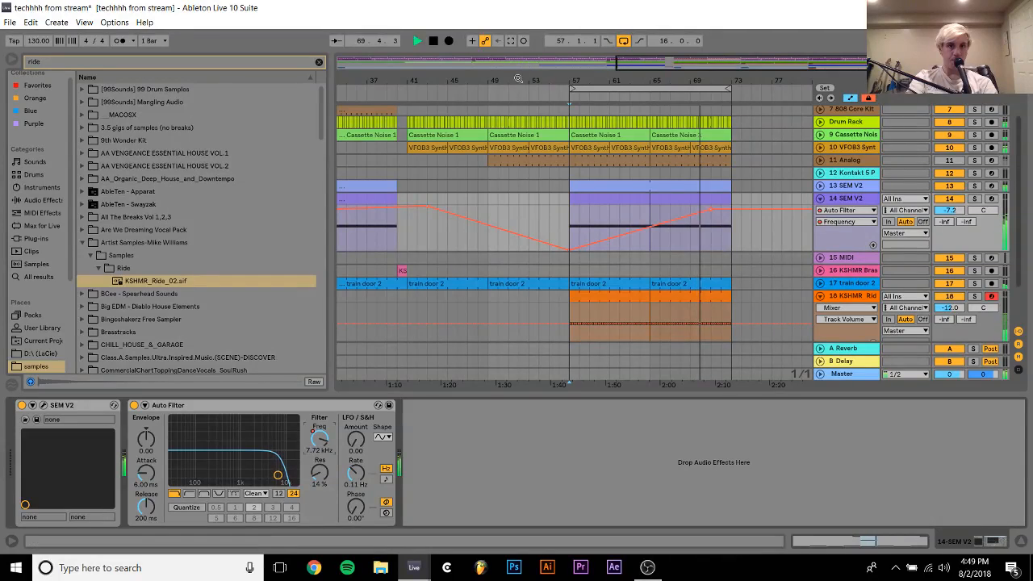
Remove the filter frequency breakpoints at bars 25 and 33 on track 14 and play the arrangement from bar 31
drag(511, 78, 636, 54)
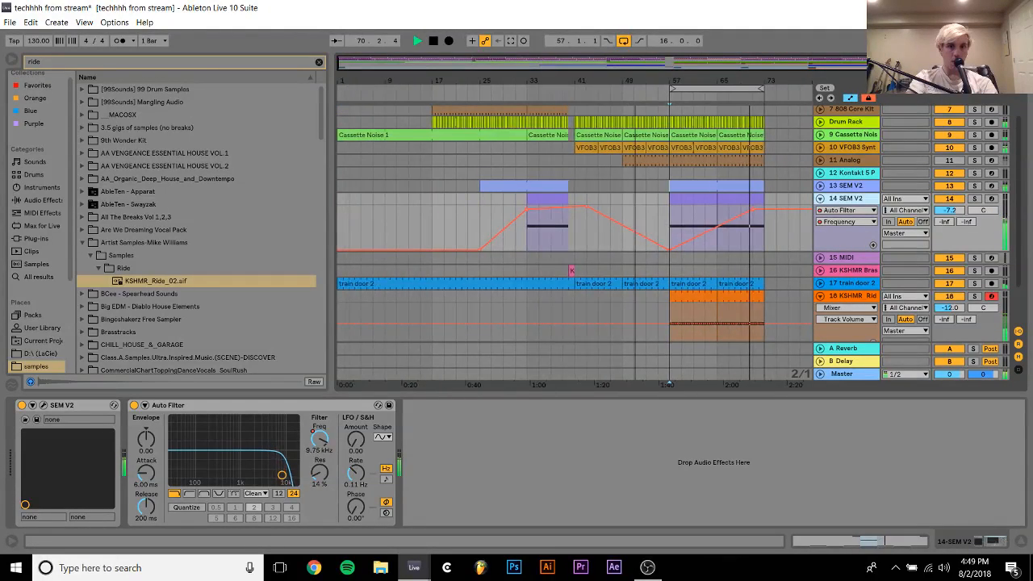
click(478, 251)
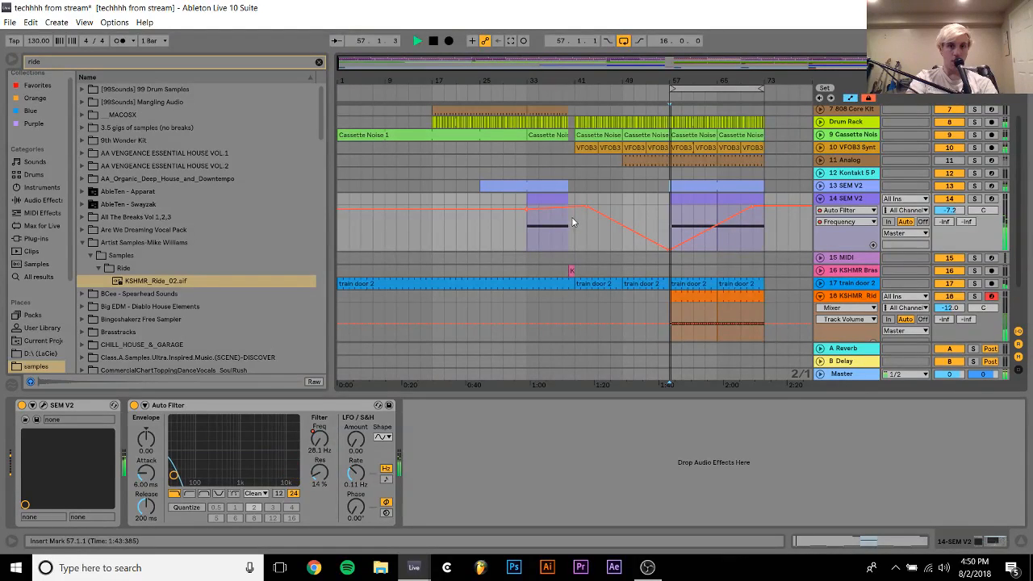
click(528, 212)
key(space)
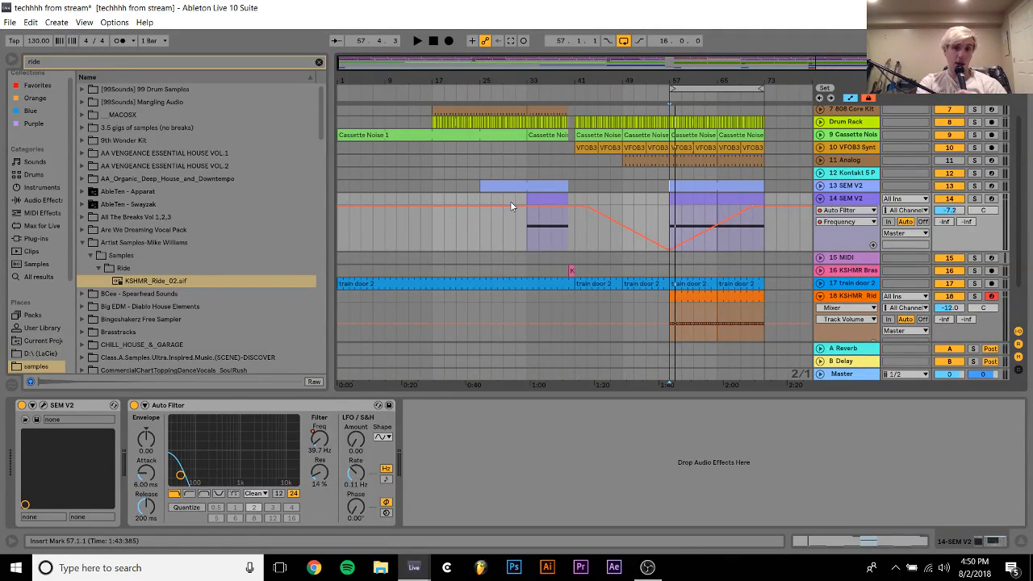
click(510, 197)
key(space)
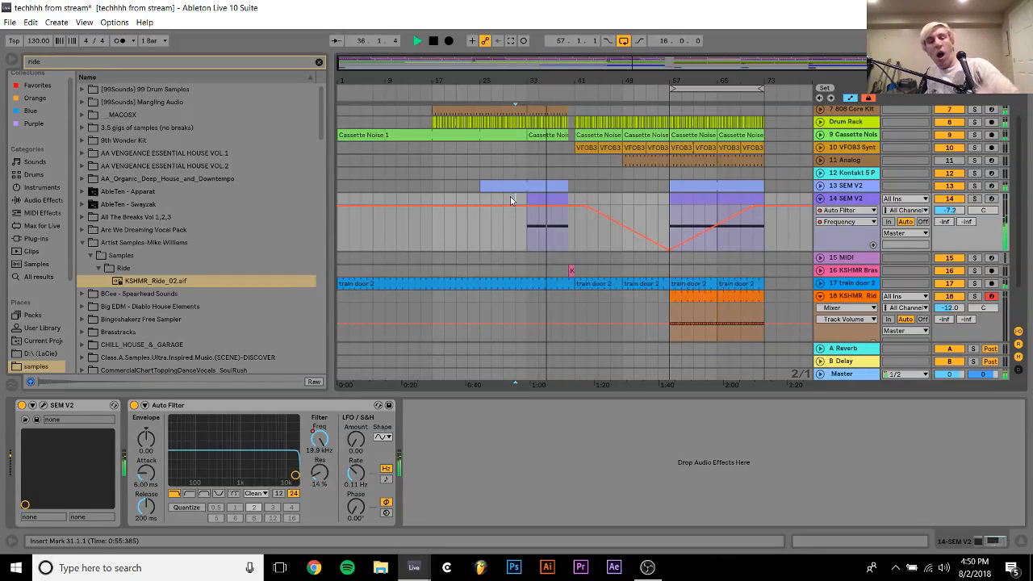
Start track 14's filter frequency drop at about bar 53 from 19.9 kHz, bend it into a steep curve, and turn off looping
drag(649, 239, 647, 208)
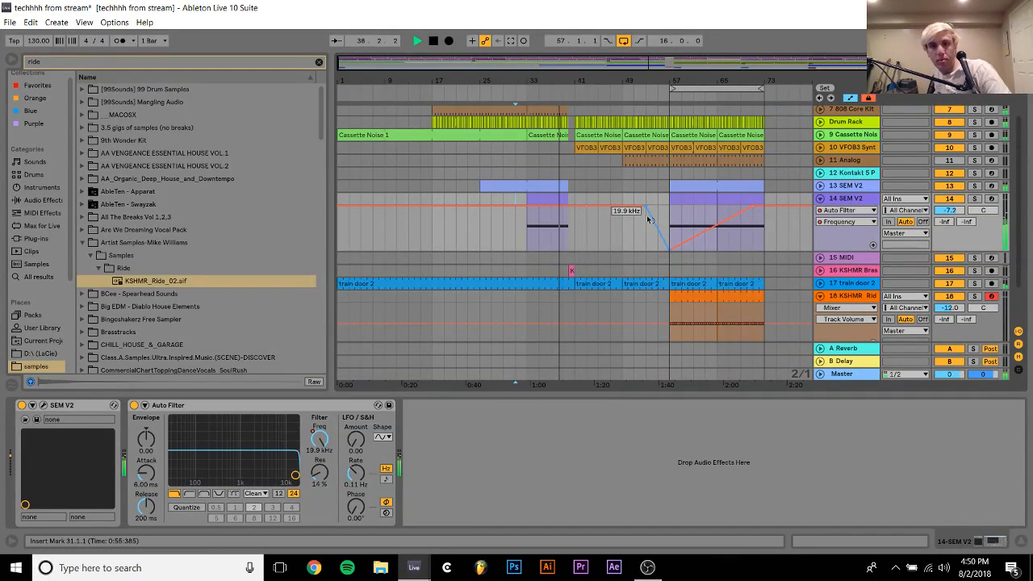
drag(653, 216, 648, 239)
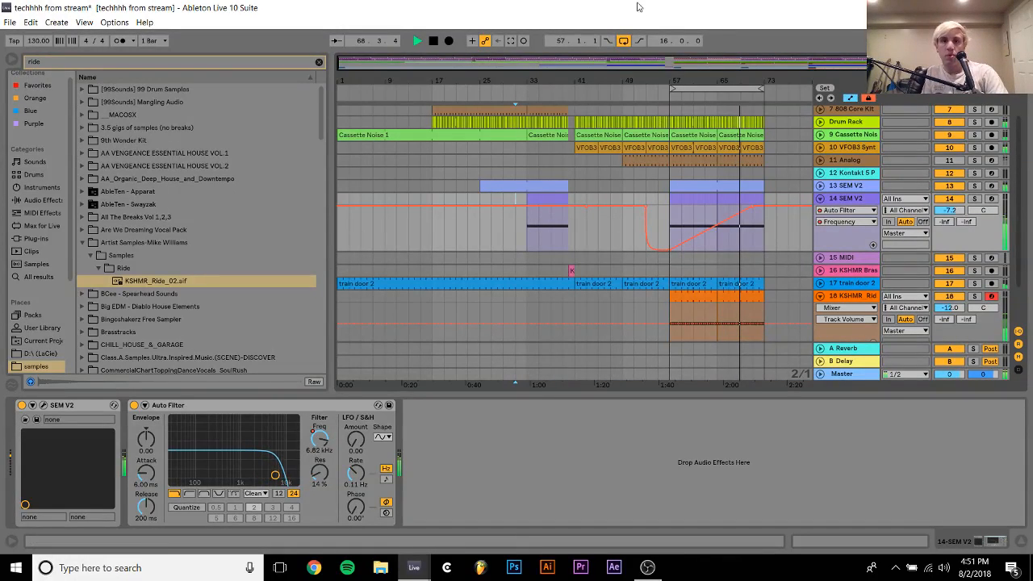
click(623, 41)
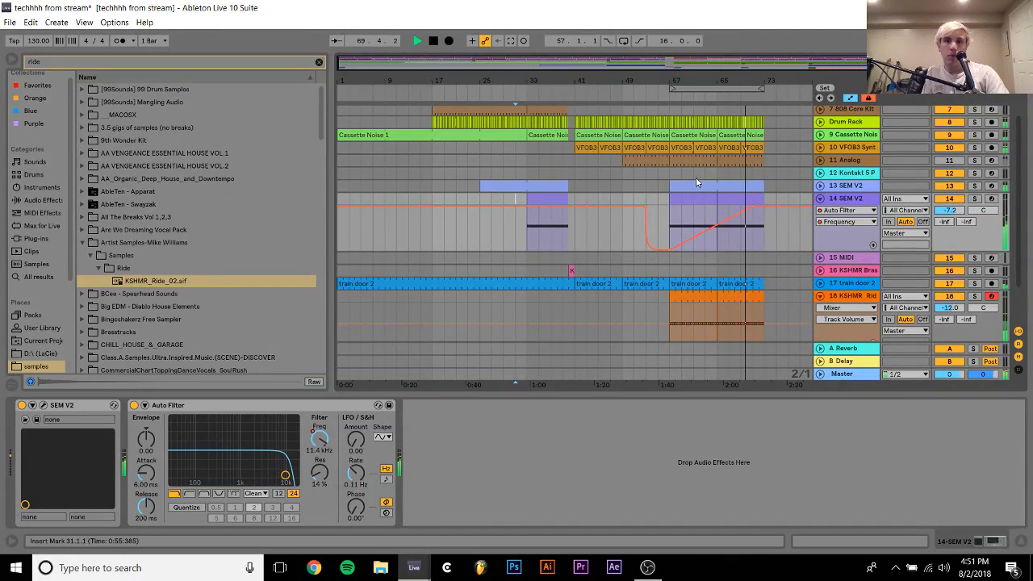
Add an empty MIDI track after the ride track and delete the unused MIDI track 15
click(836, 201)
key(ctrl+a)
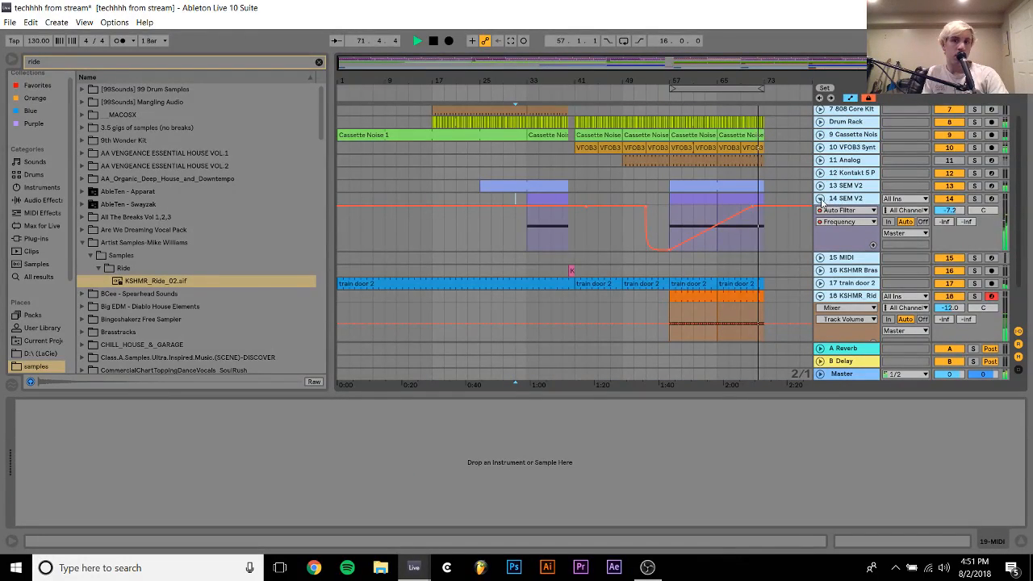
click(821, 200)
click(846, 251)
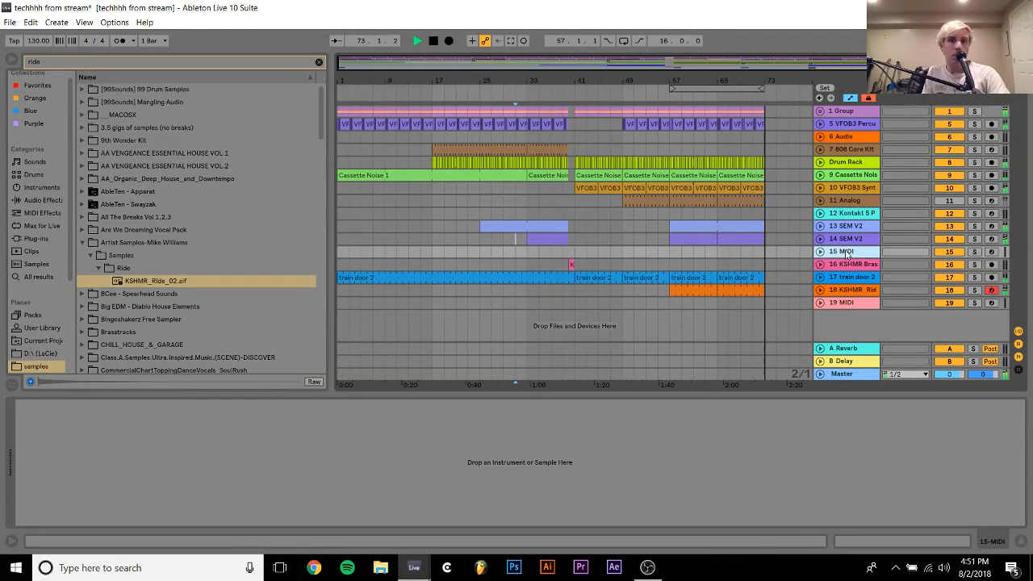
key(space)
key(Delete)
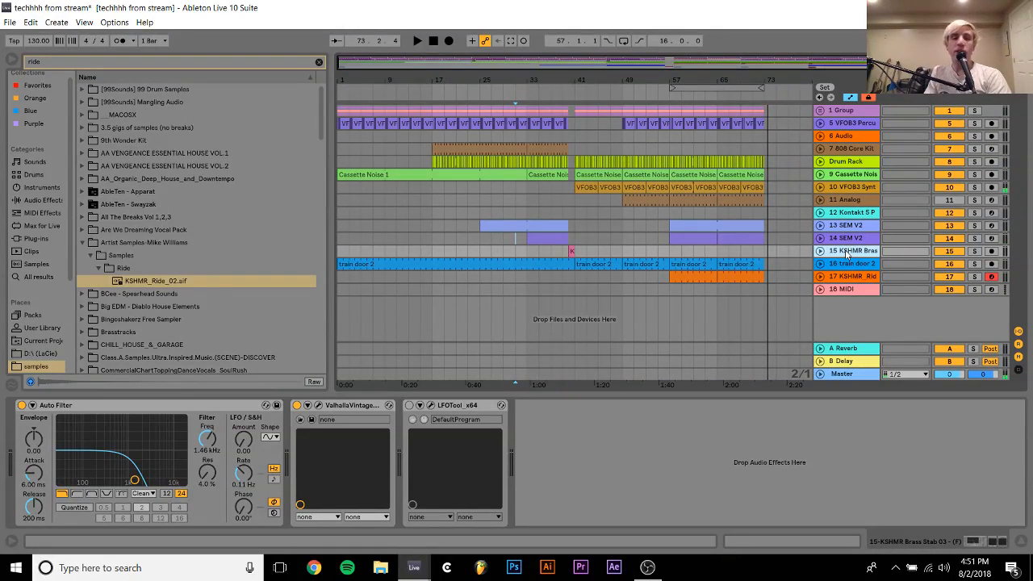
Load the Washington preset in Guitar Rig 5 on track 10's synth loop and play the loop from bar 41
click(838, 189)
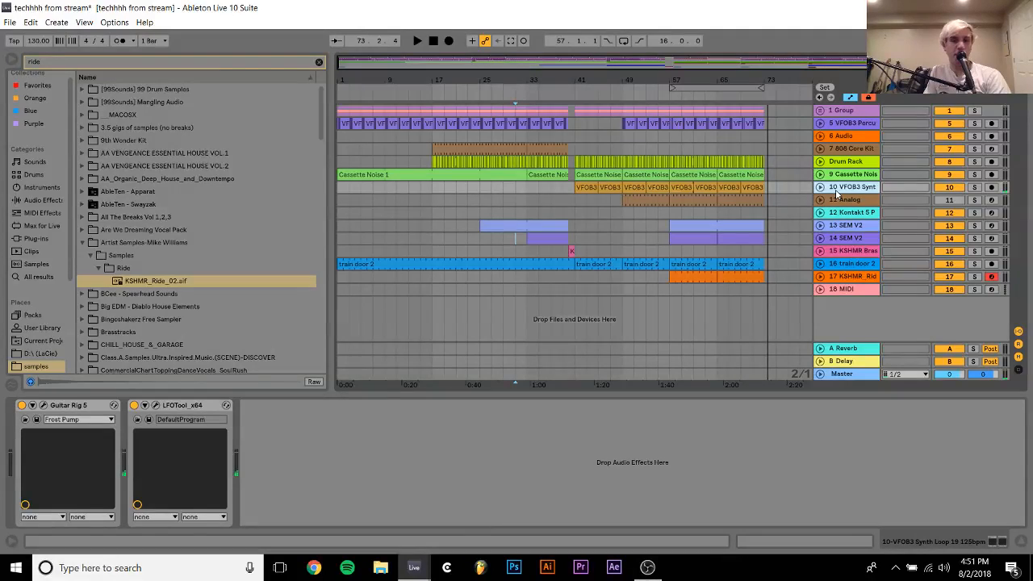
click(44, 406)
scroll(331, 374, down, 5)
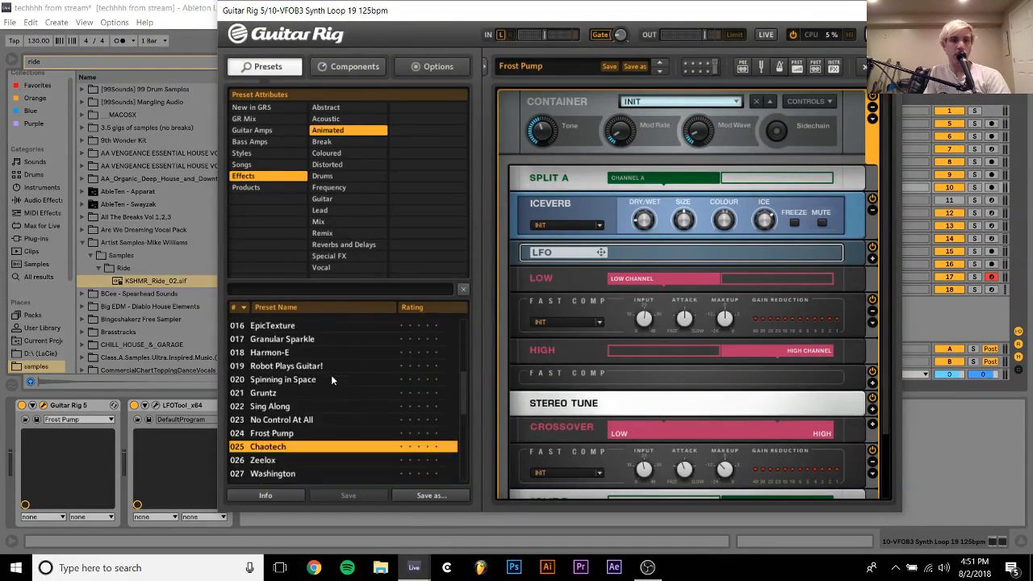
click(272, 345)
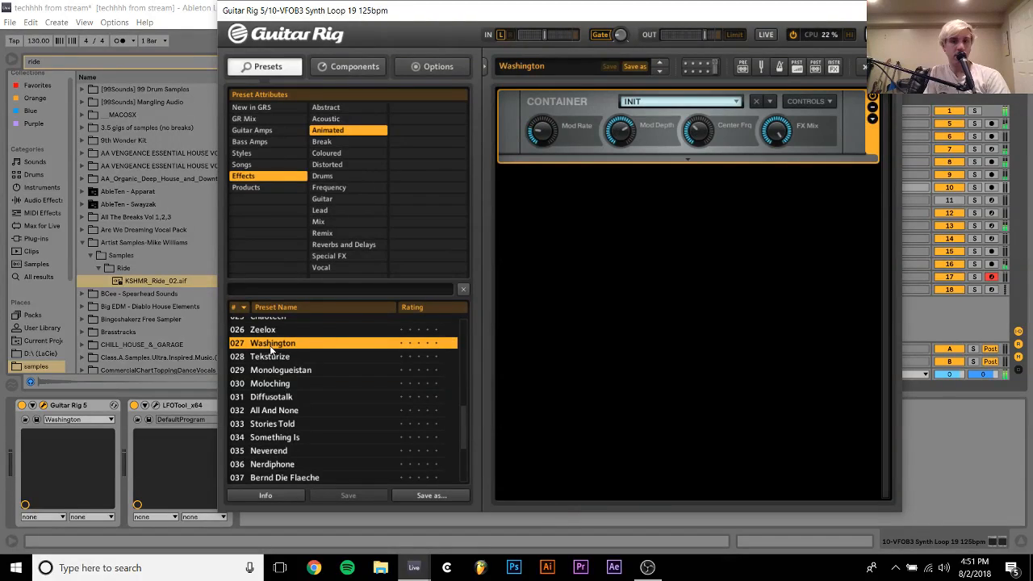
click(889, 11)
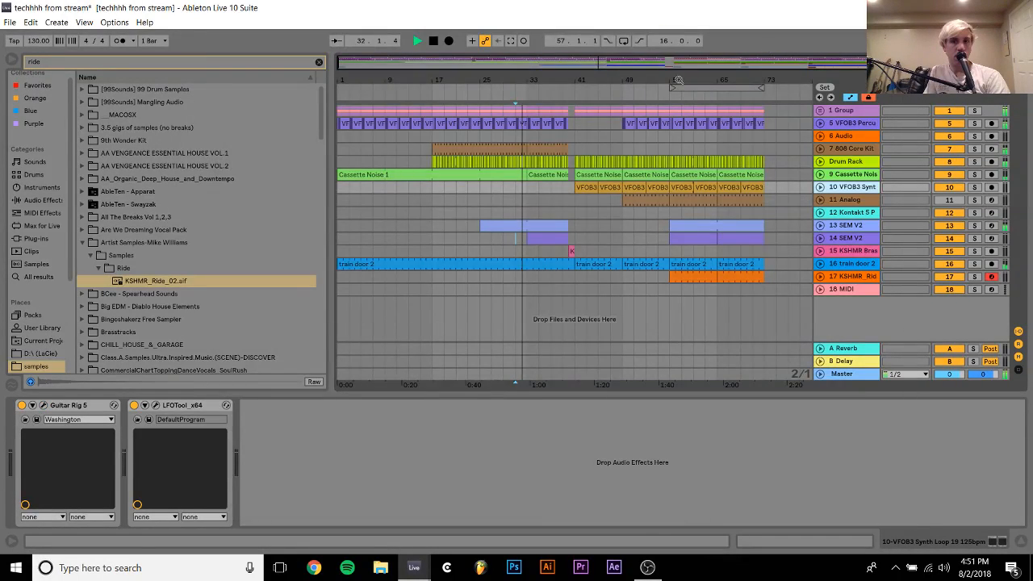
click(575, 186)
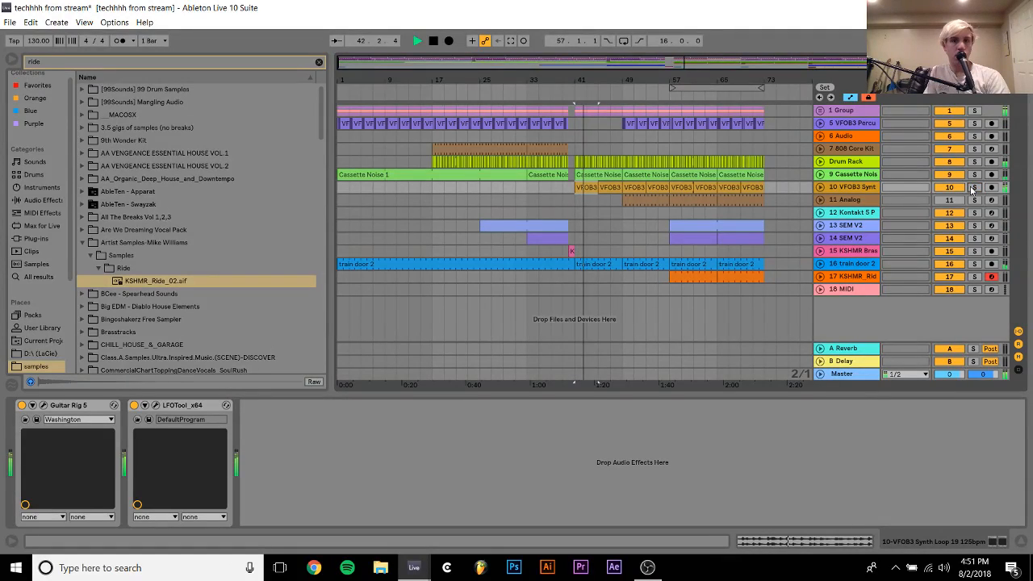
Activate track 11's Analog part and audition it from bar 57, adjusting its filter frequency
click(644, 202)
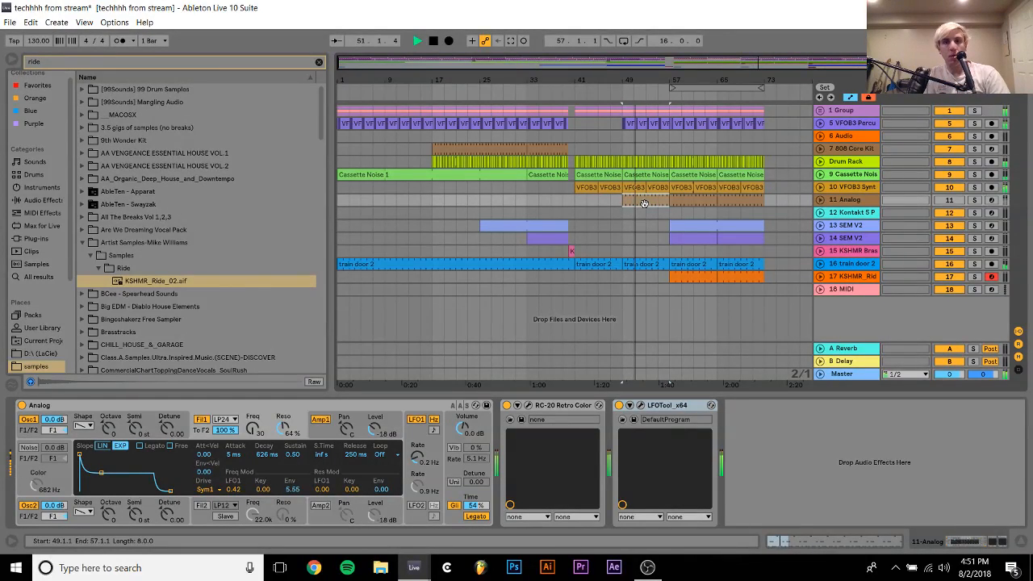
click(671, 204)
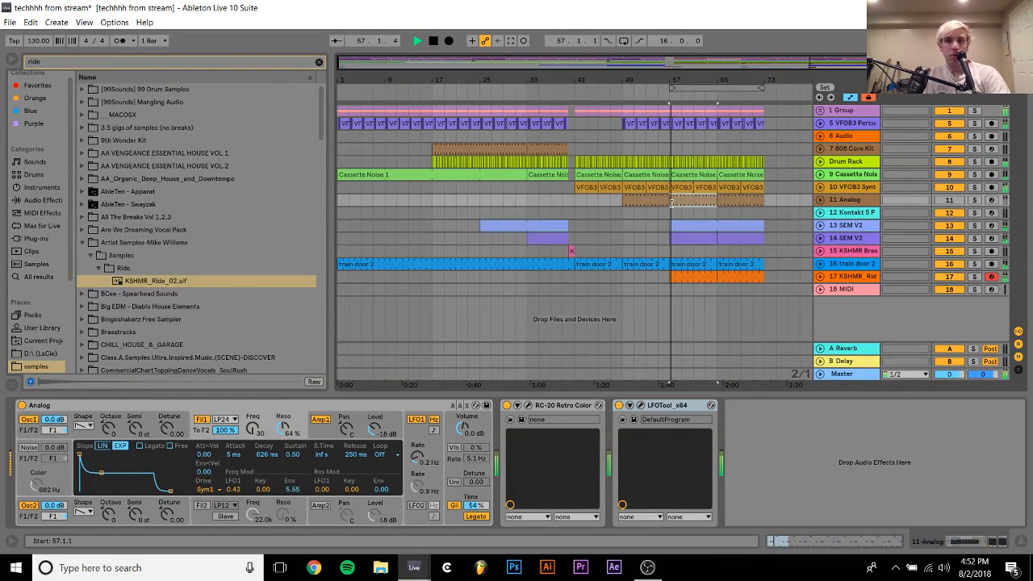
click(948, 200)
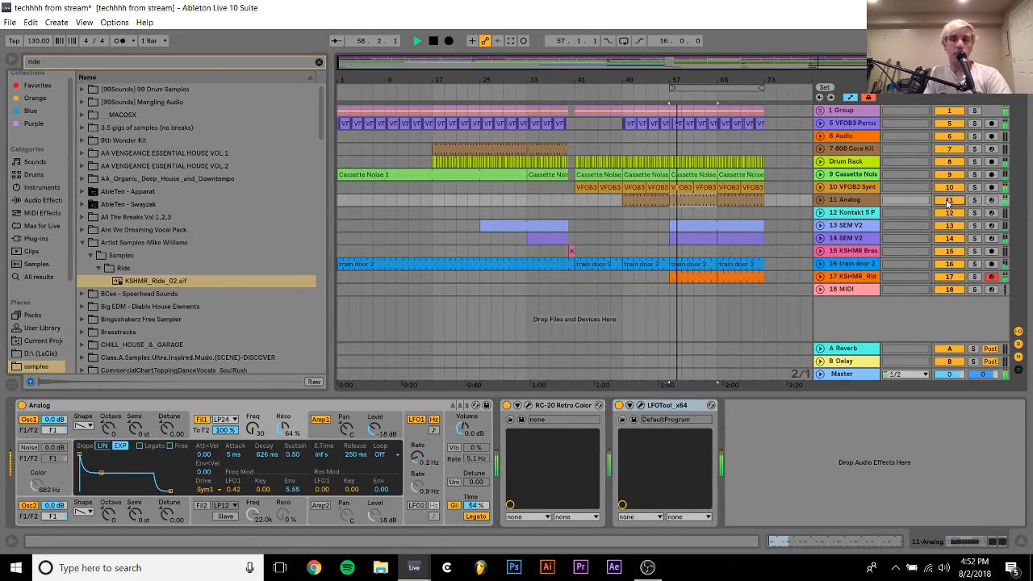
click(854, 201)
drag(252, 429, 254, 433)
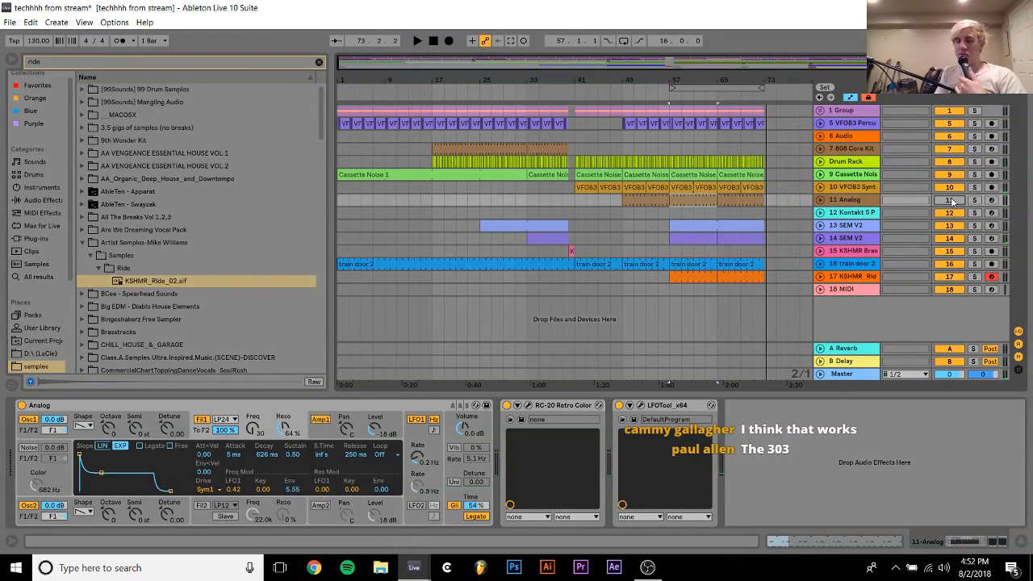
key(space)
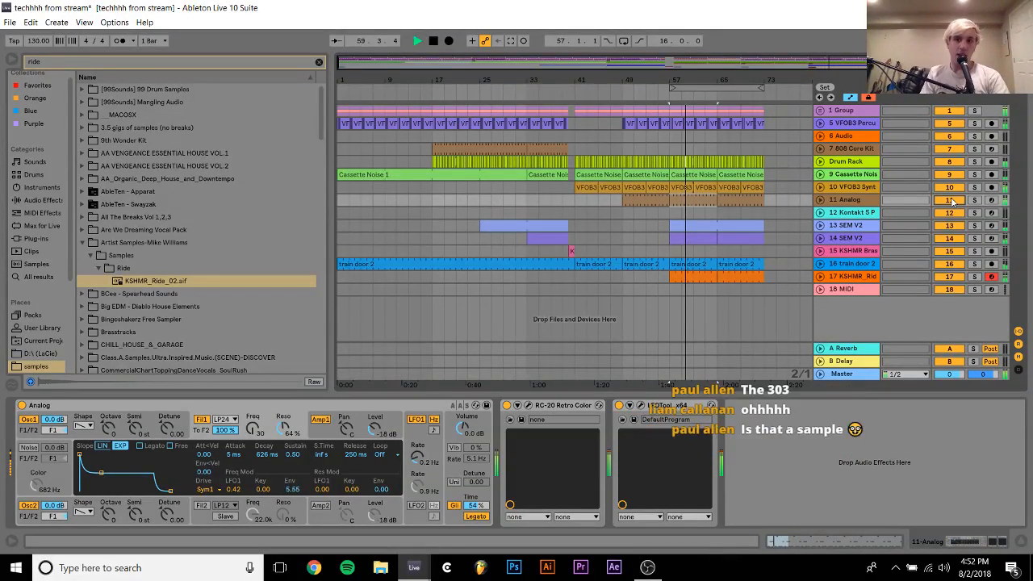
Solo the Analog track, open its clip at bar 57 for note editing, and place the insert marker at 1.2.1
click(975, 200)
key(space)
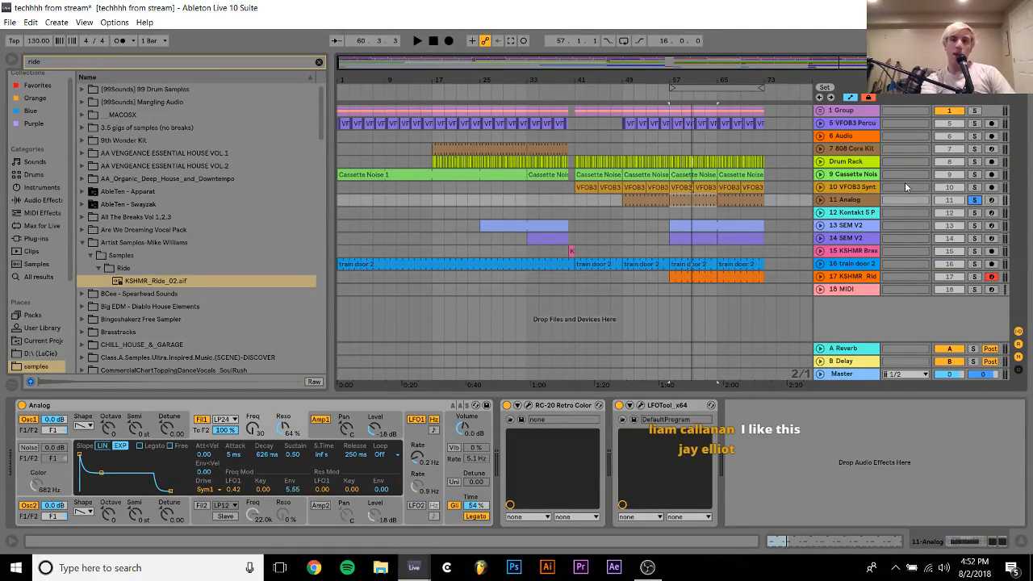
click(976, 200)
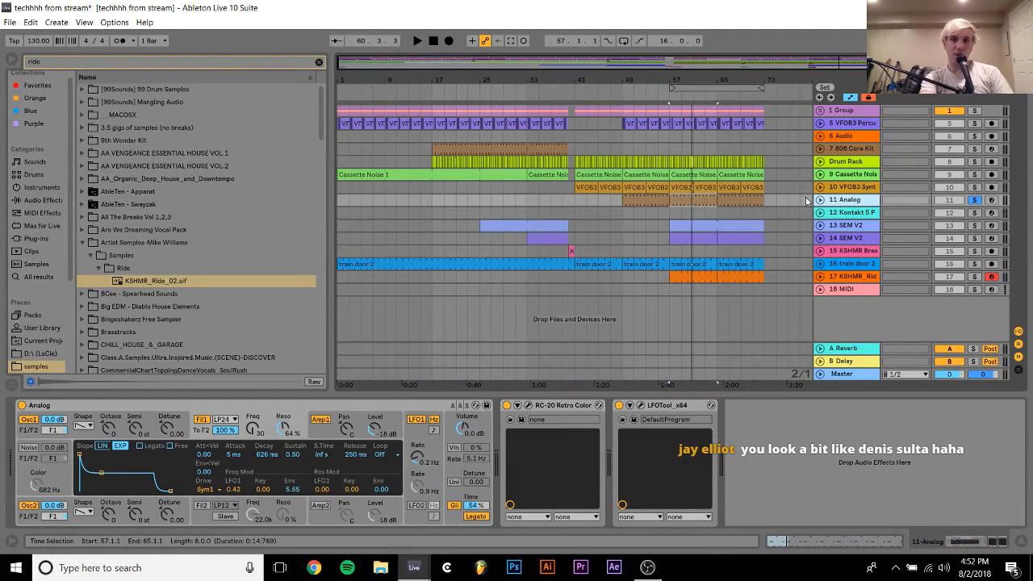
click(820, 200)
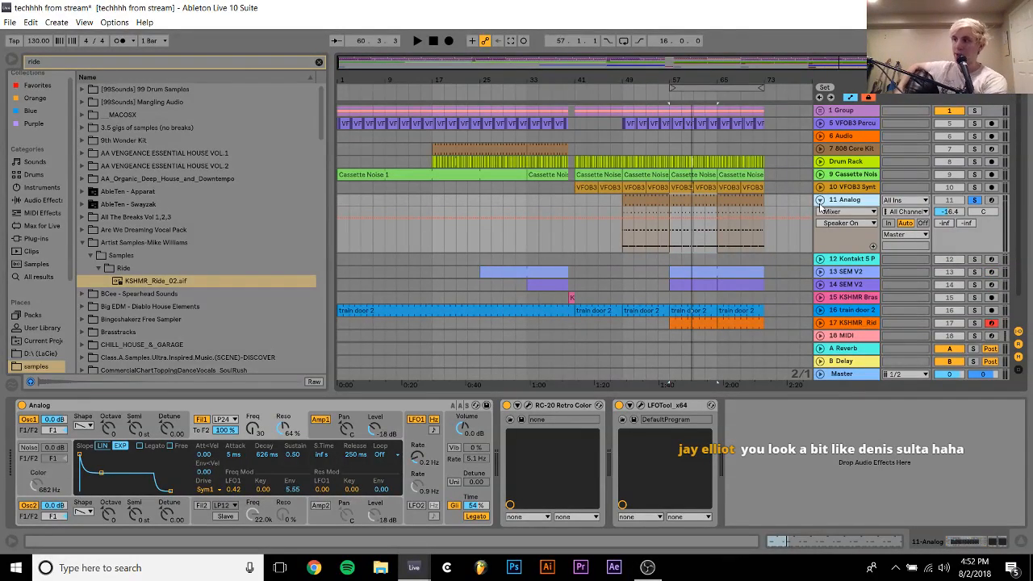
double_click(683, 203)
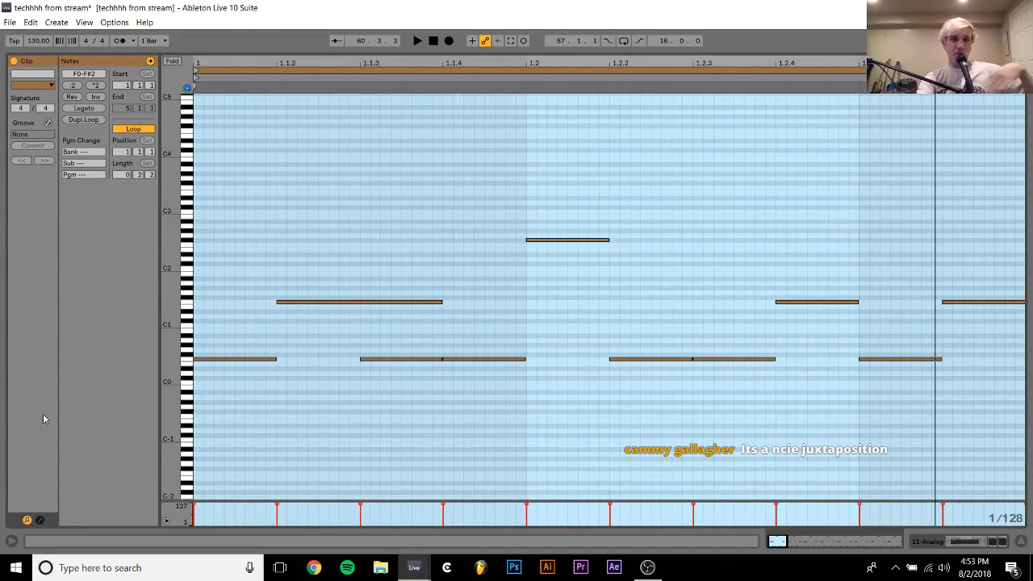
click(525, 310)
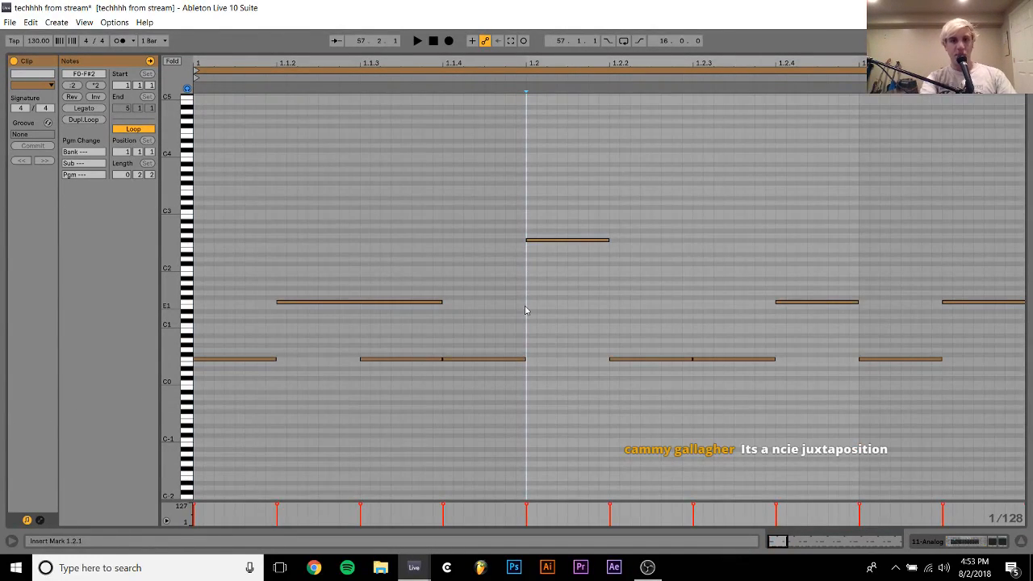
Lower the F#2 note at 1.2.1 in the Analog clip to F2, playing the clip before and after the change
key(space)
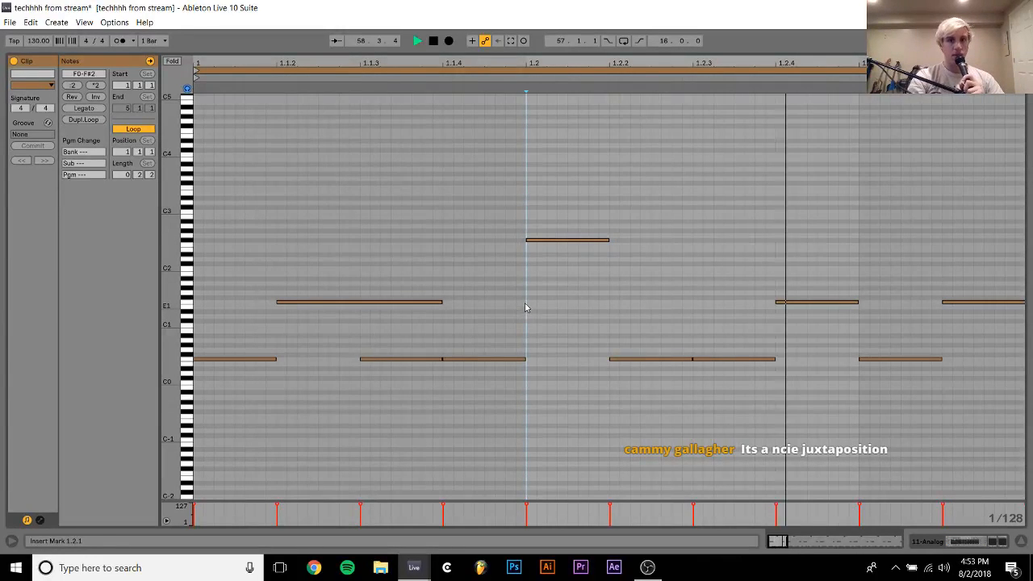
drag(545, 284, 560, 183)
key(space)
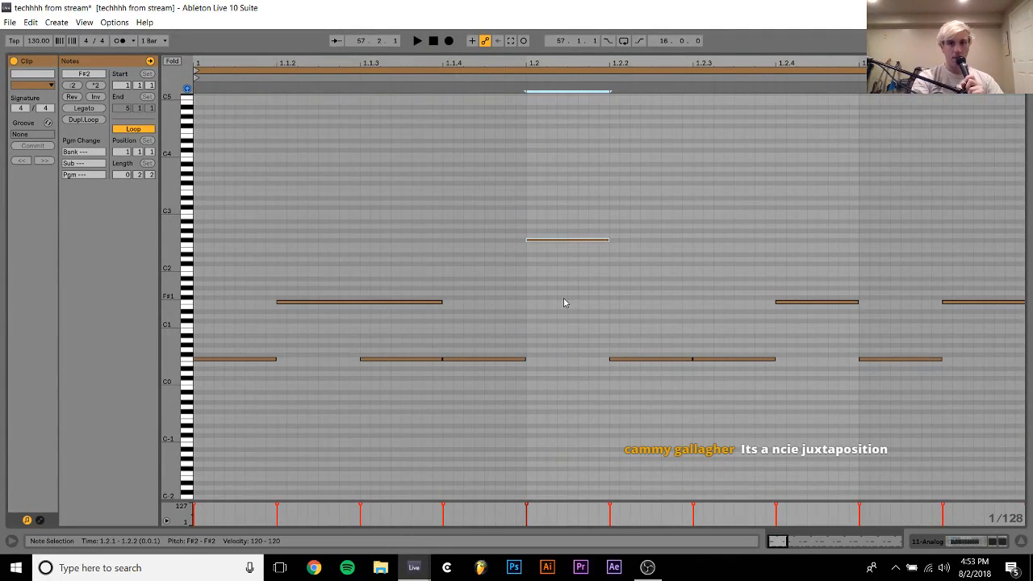
key(Down)
key(space)
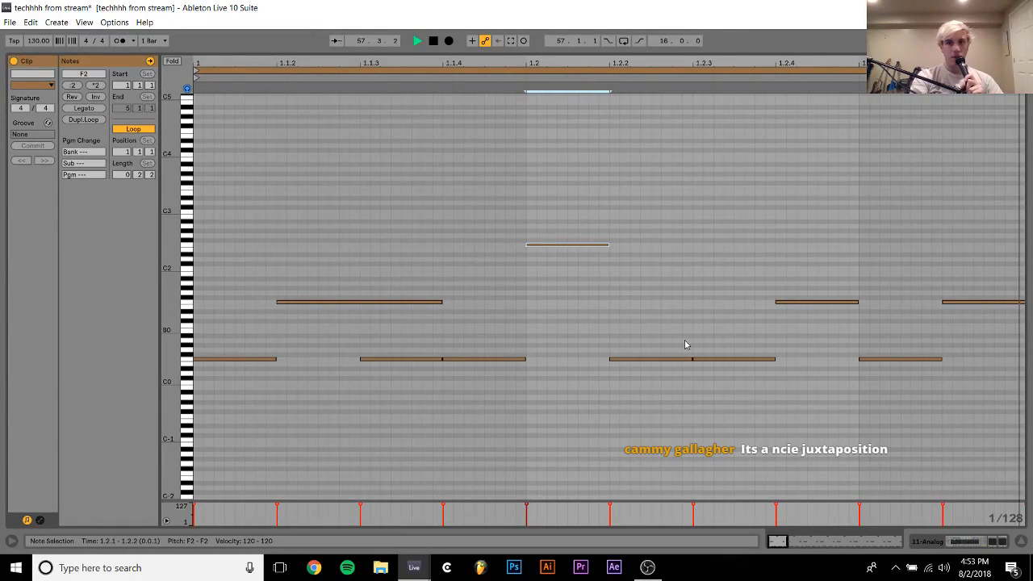
Lengthen the F2 note at 1.2.1 to end just before 1.2.3, then stop playback and return to the Analog device view
key(shift+Right)
key(shift+Right)
key(shift+Right)
key(shift+Right)
key(shift+Right)
key(shift+Right)
key(shift+Right)
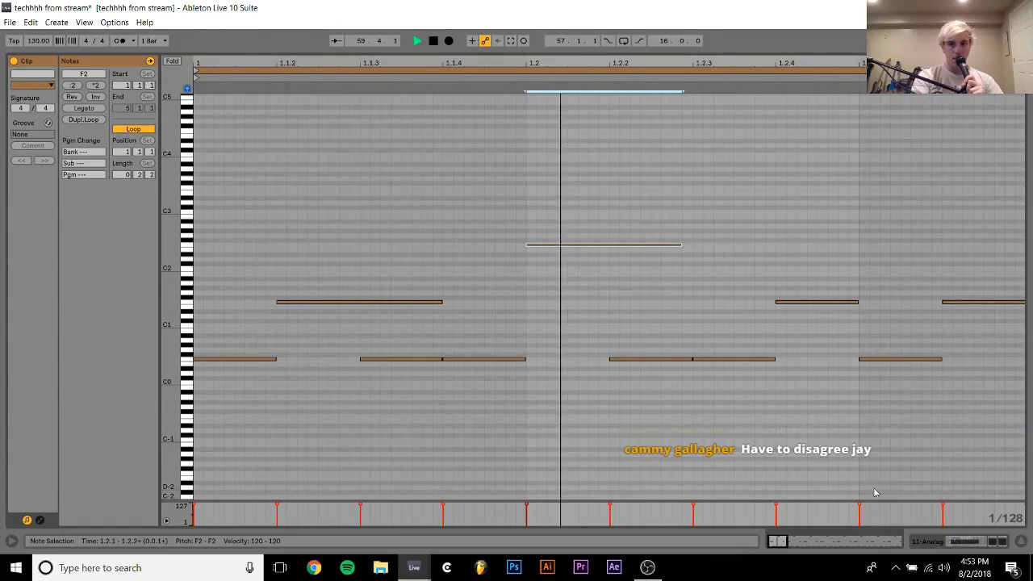
click(933, 541)
key(space)
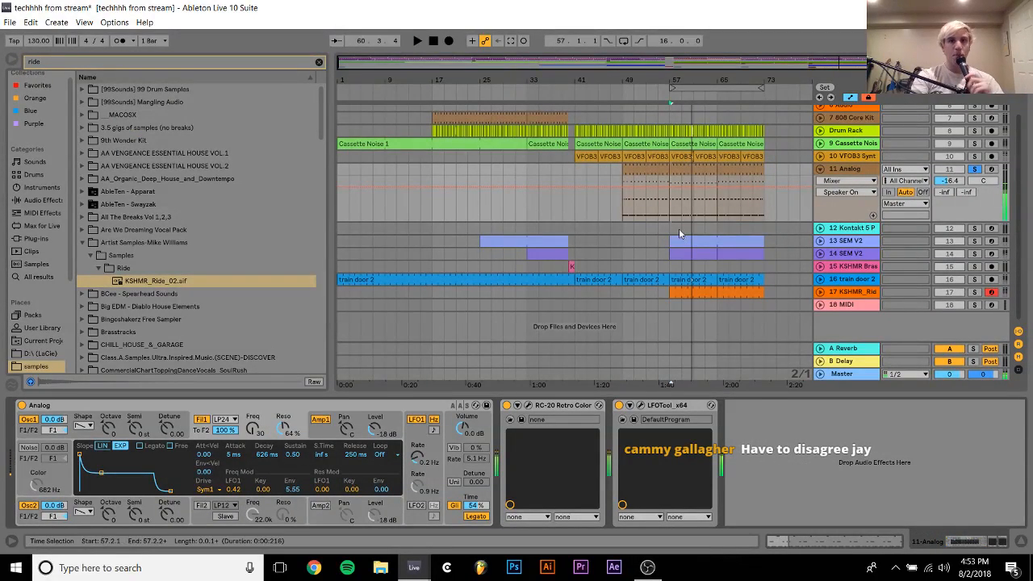
Examine the Analog part around bar 49, checking its notes in the note editor before returning to the device view
click(653, 167)
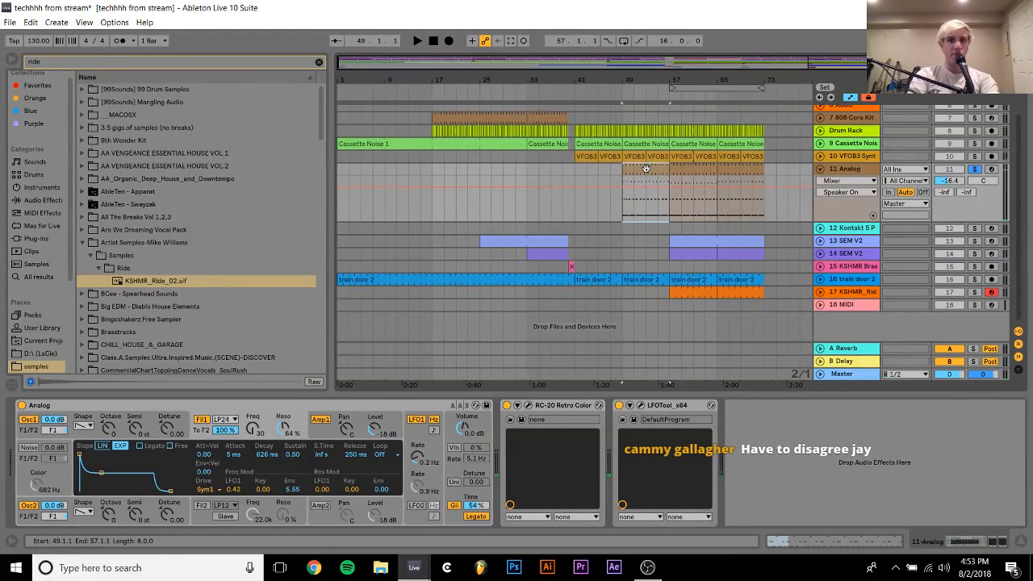
click(730, 168)
drag(645, 74, 645, 79)
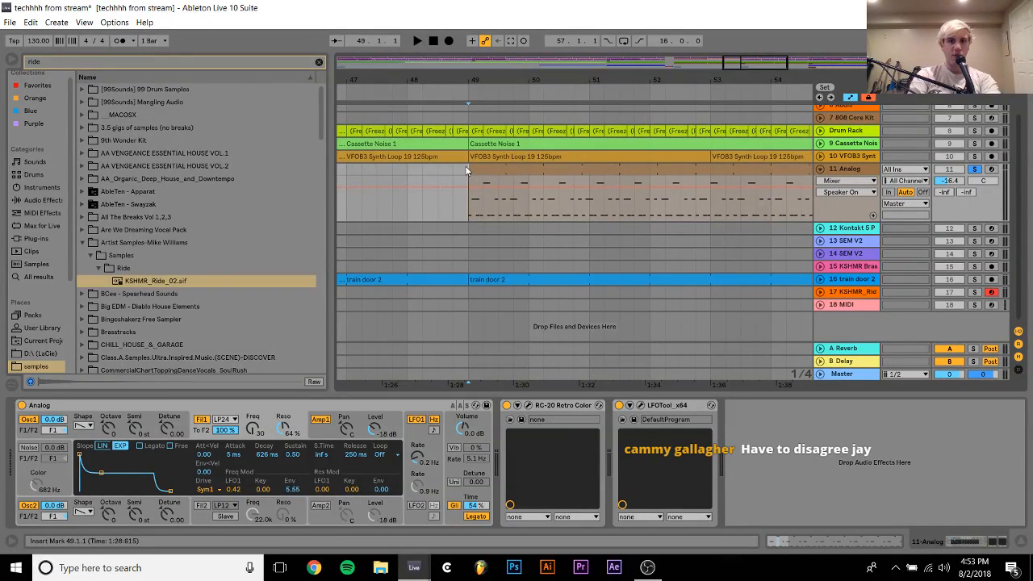
drag(467, 168, 533, 168)
click(503, 168)
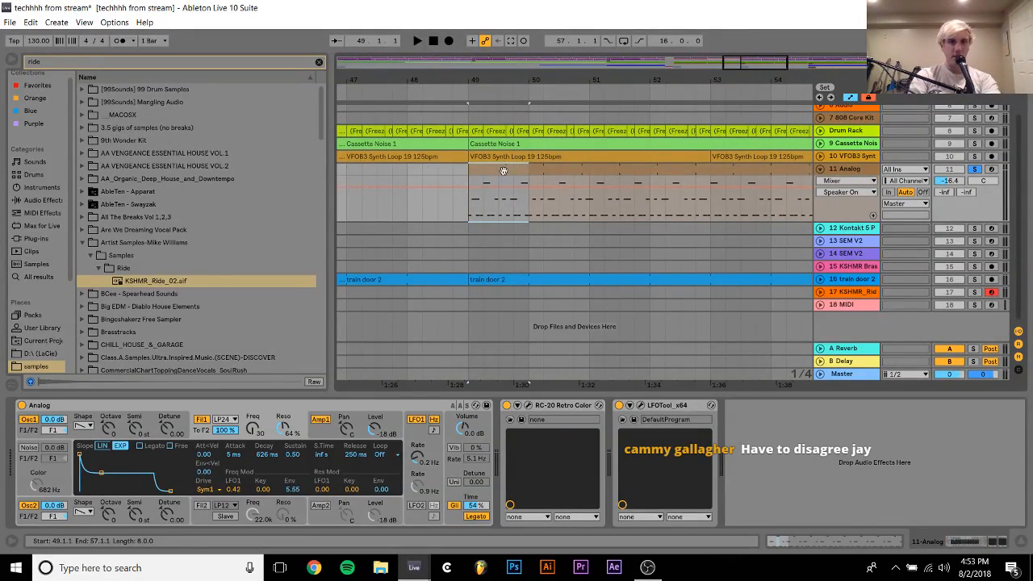
double_click(548, 168)
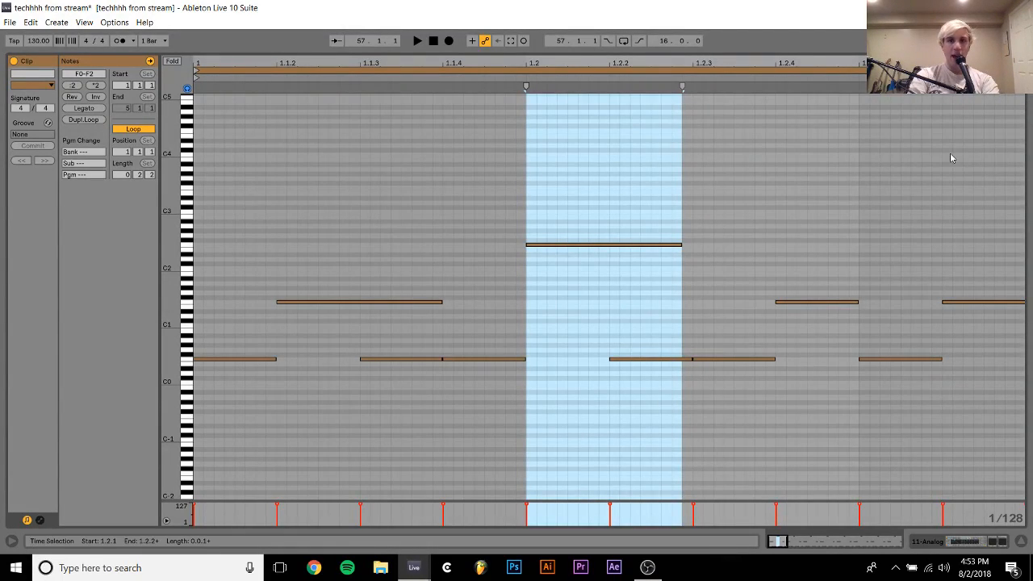
drag(198, 148, 1032, 228)
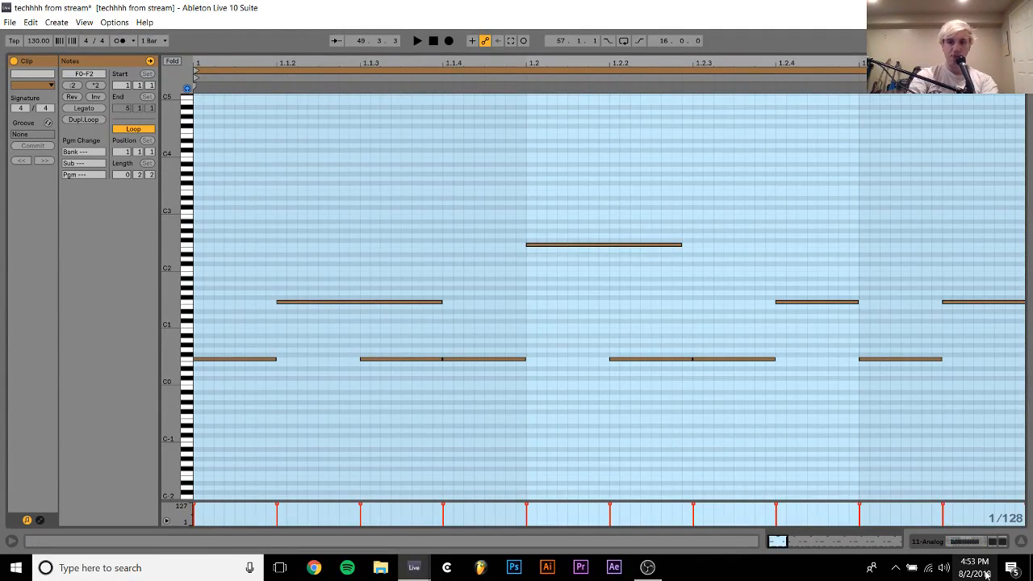
click(964, 547)
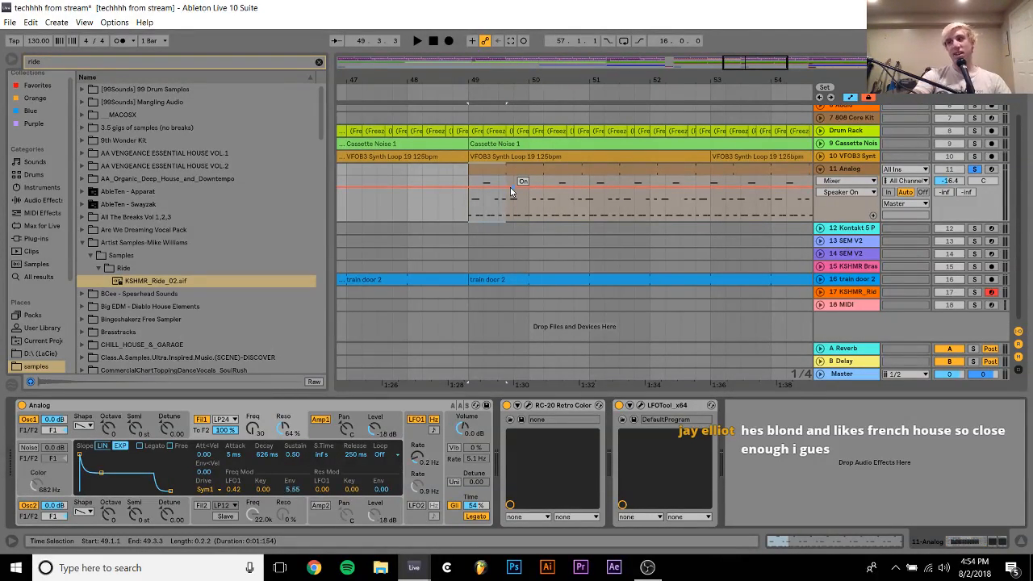
Audition the Analog part from bar 49, switch off its oscillator 2, and show the synth's LFO 1 settings
key(space)
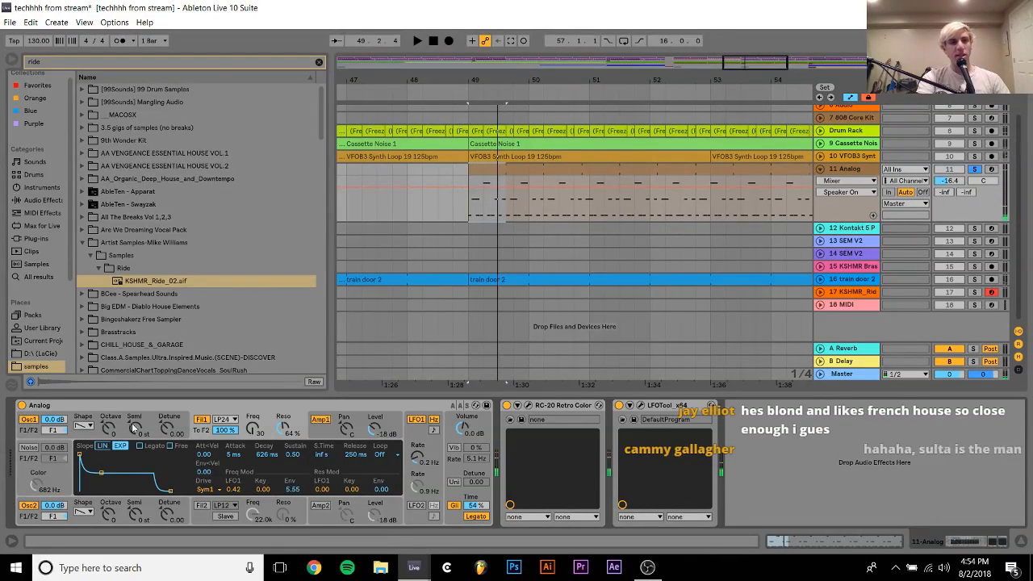
click(28, 506)
click(28, 506)
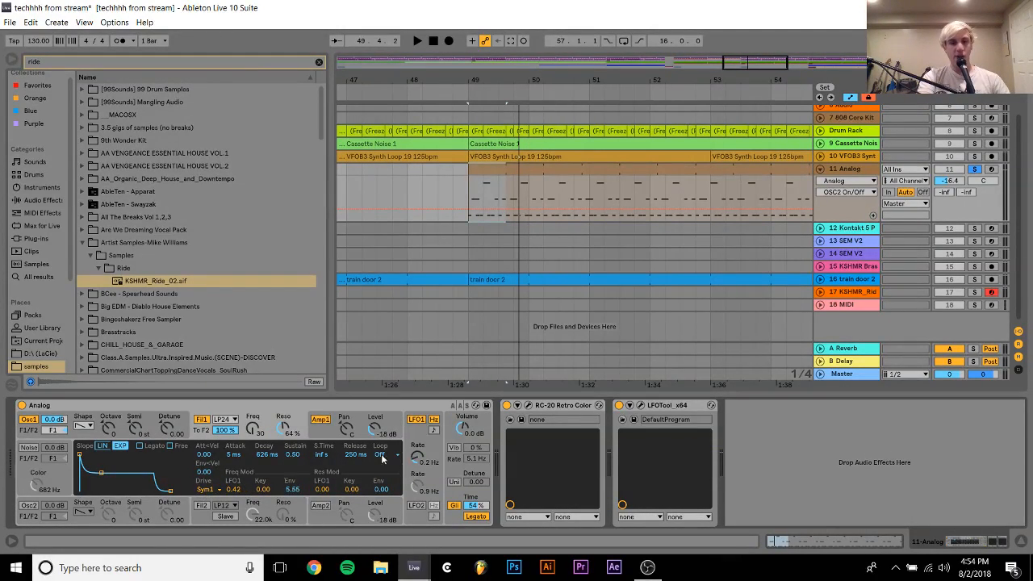
click(417, 430)
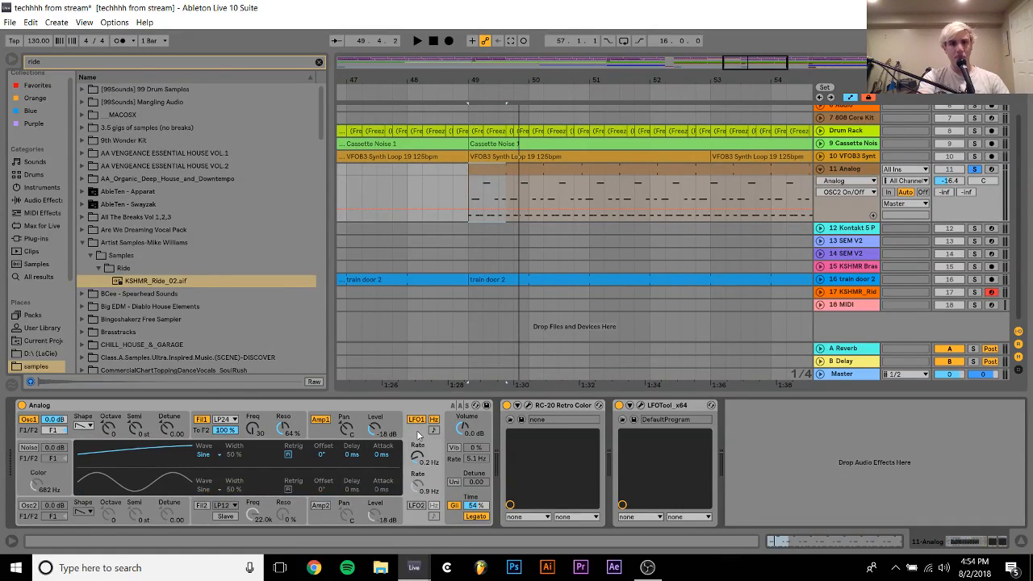
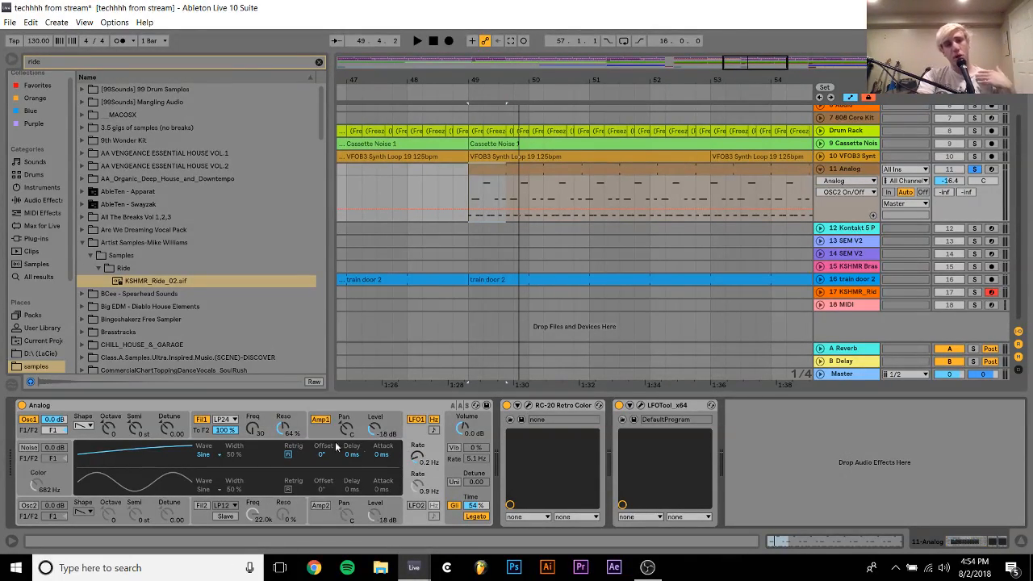
Audition the Analog part while checking the synth's filter 1 settings and comparing its sound with LFO 1 off and on
click(240, 421)
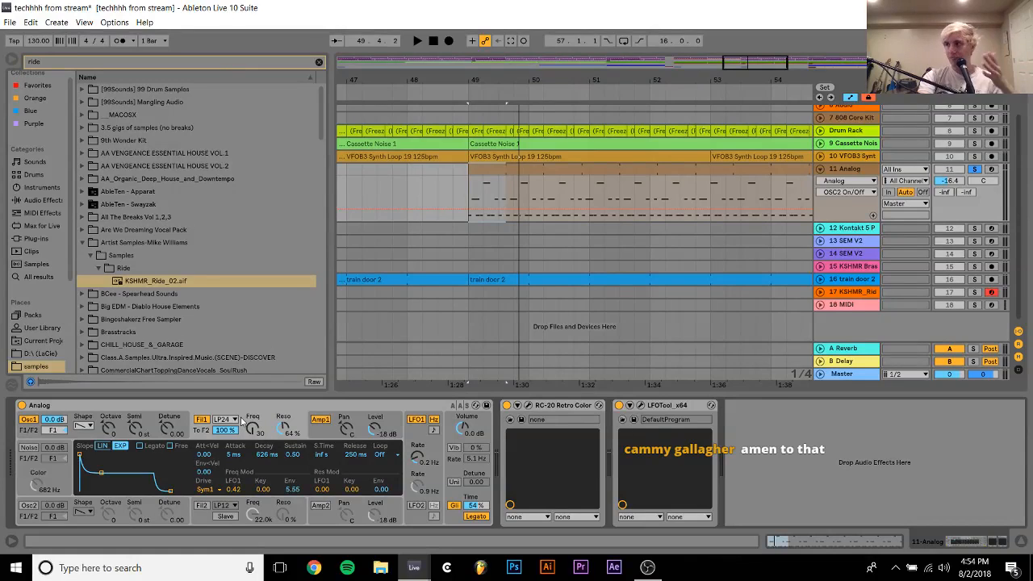
key(space)
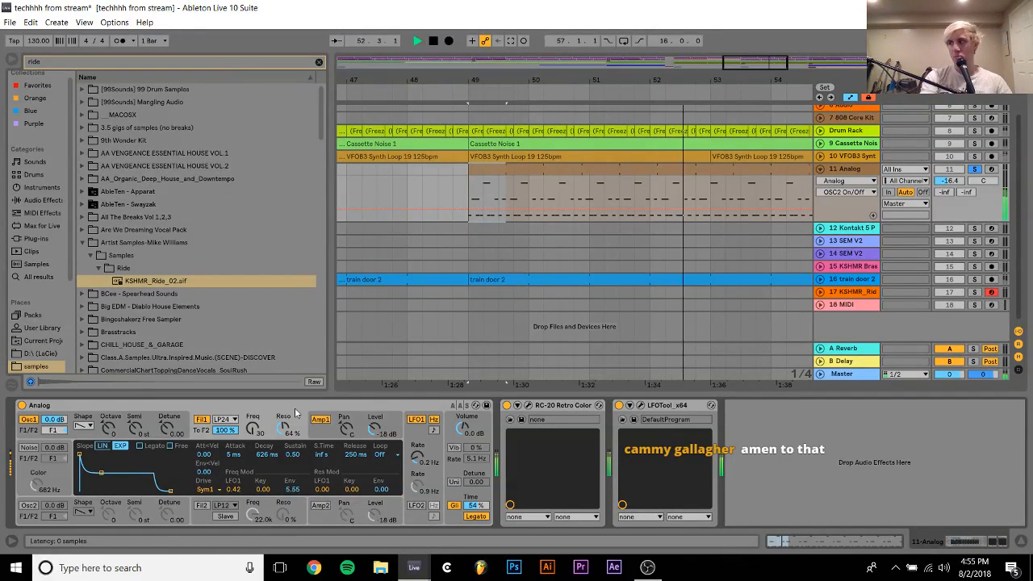
click(416, 419)
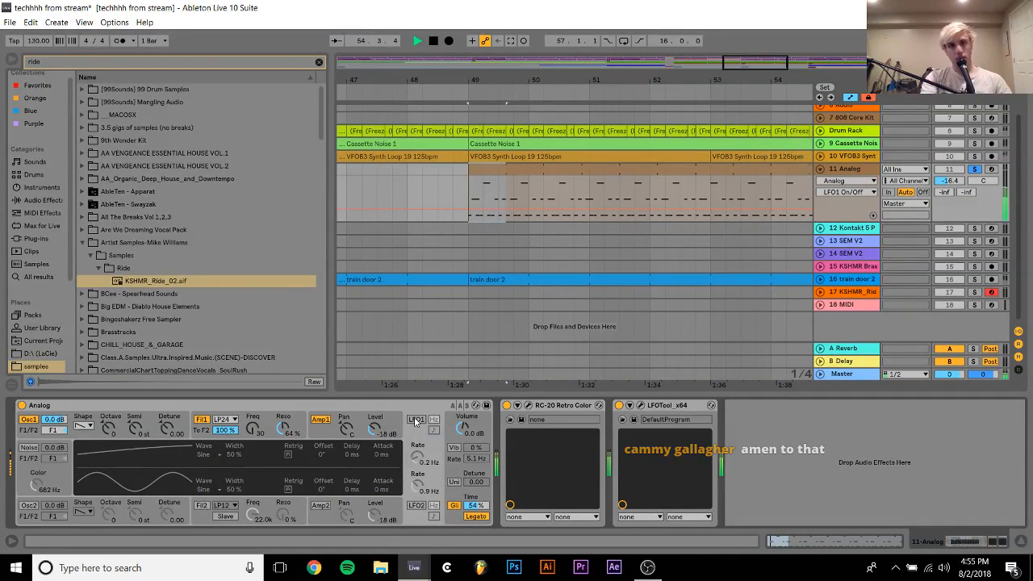
click(416, 420)
key(space)
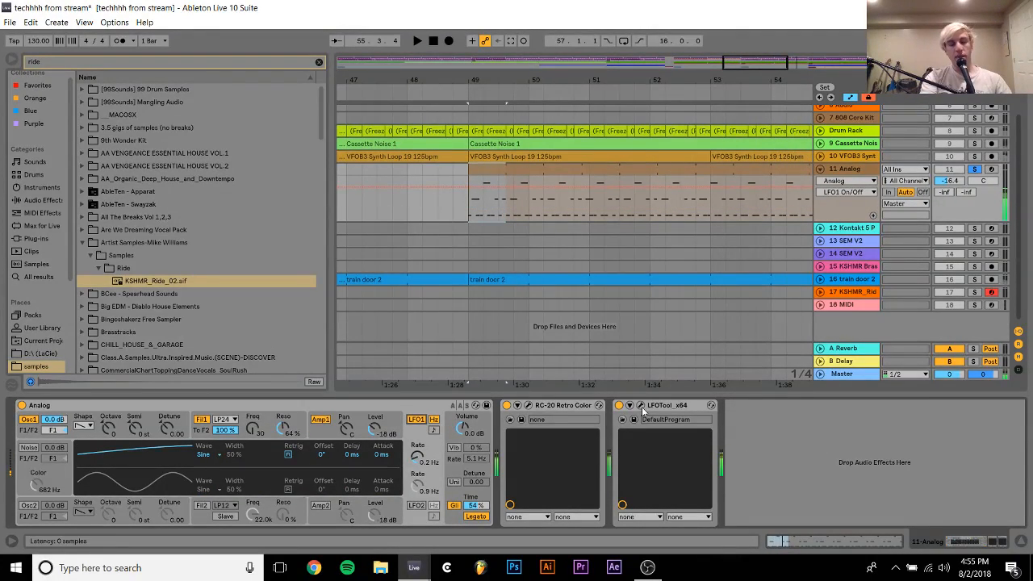
Unsolo the Analog track while trying the Space and Wobble modules of its RC-20 Retro Color effect, leaving both off
click(529, 406)
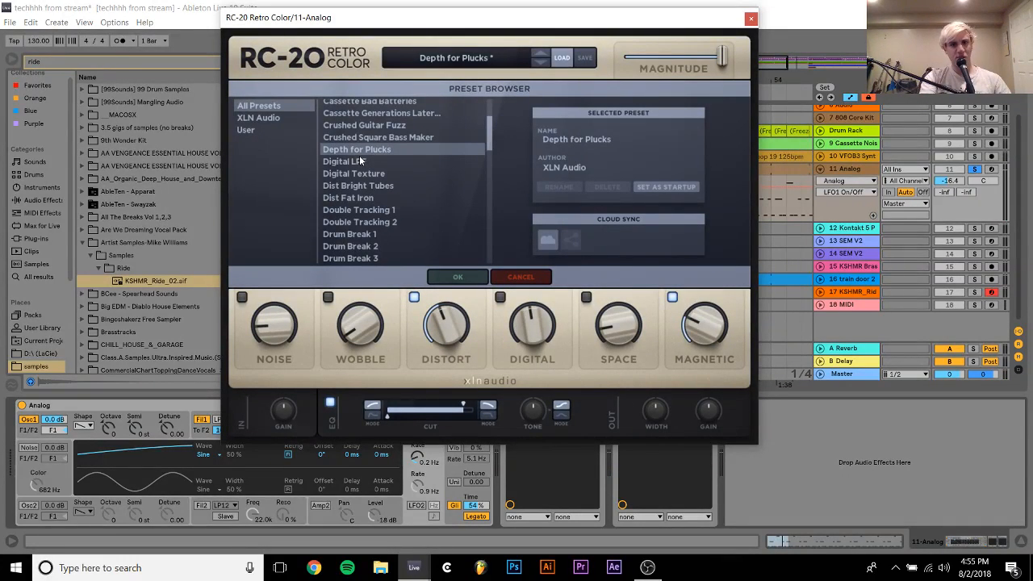
click(587, 296)
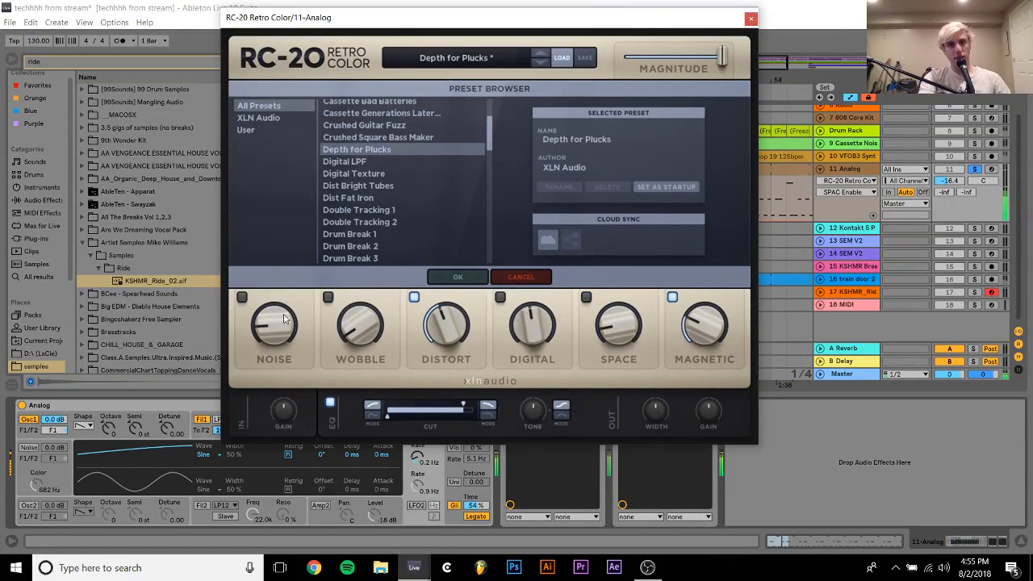
click(327, 298)
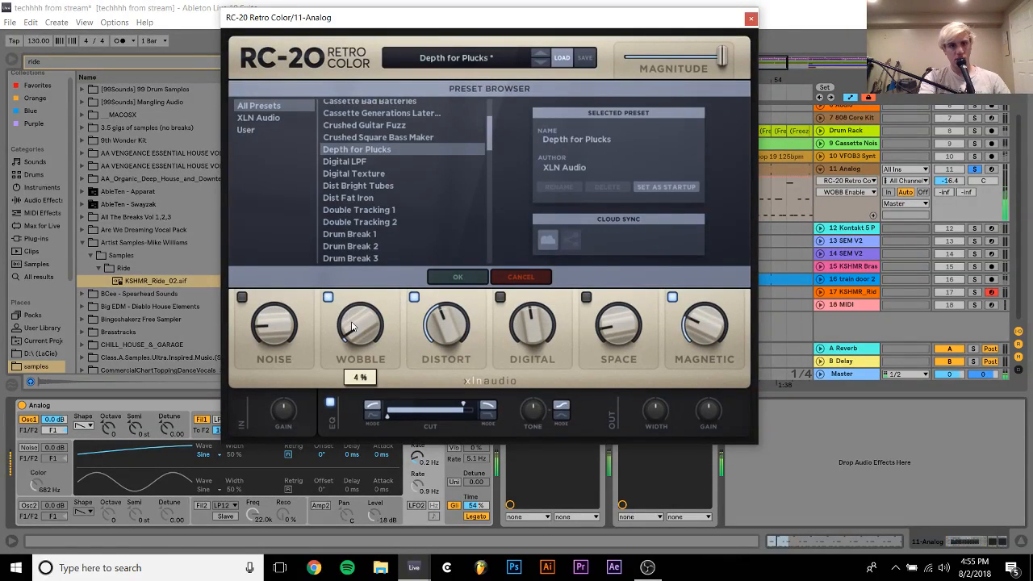
click(976, 170)
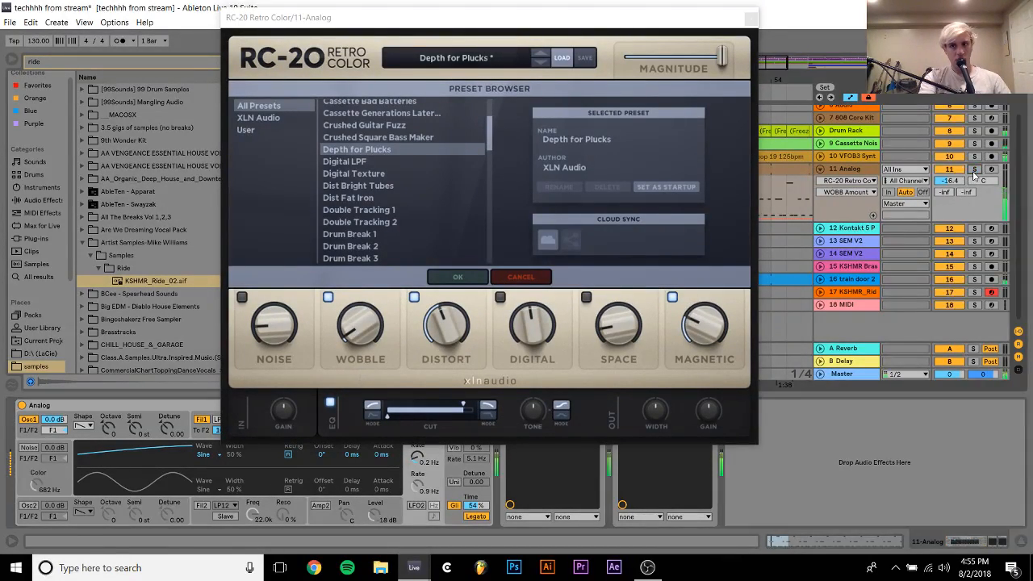
click(328, 298)
click(750, 18)
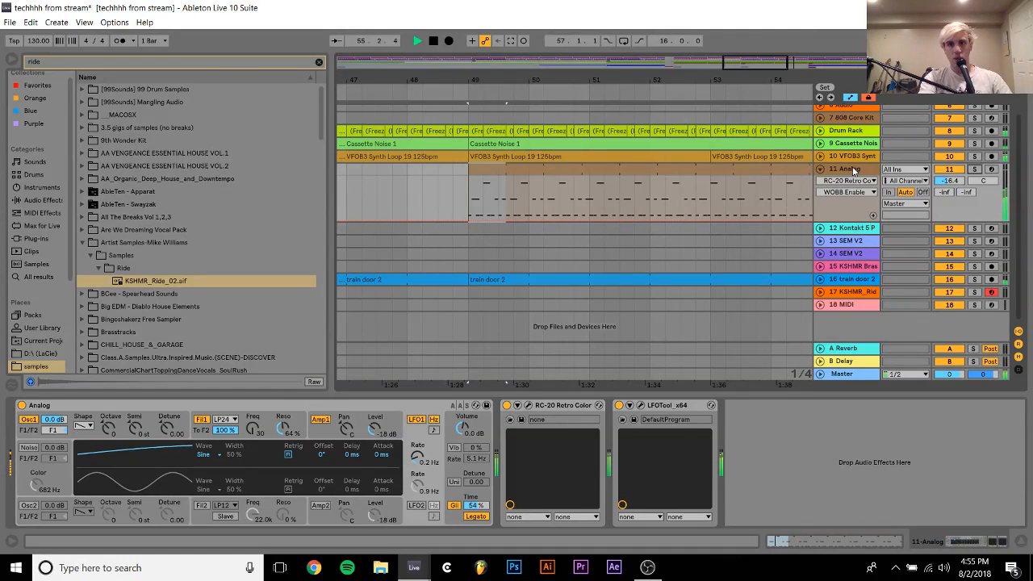
Set the Analog track's volume to -15.1 dB and loop playback over the KSHMR Ride clips from bar 57 to 73
click(951, 182)
click(951, 181)
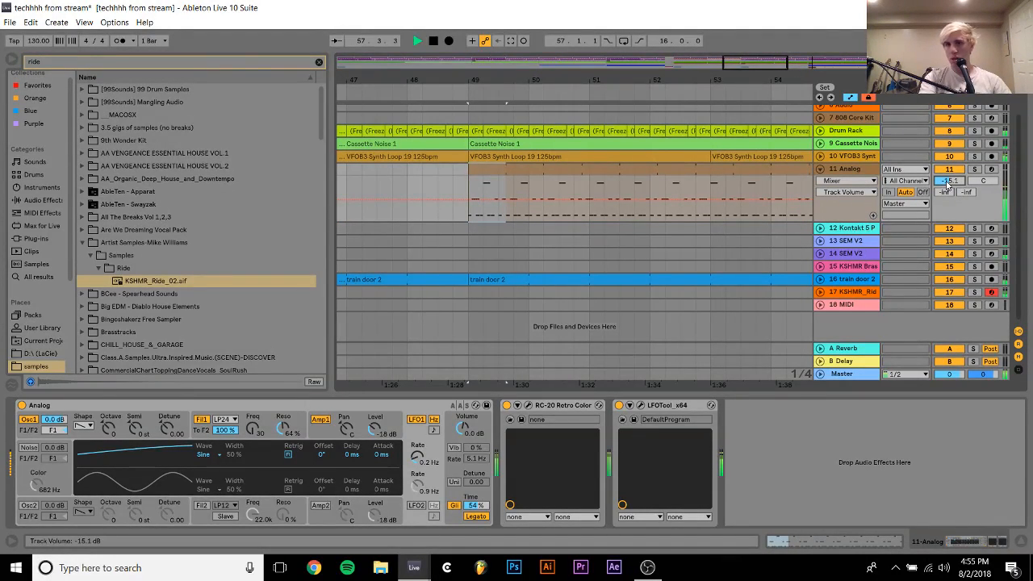
mouse_move(766, 79)
mouse_down()
mouse_move(541, 36)
mouse_move(534, 23)
mouse_up()
click(611, 293)
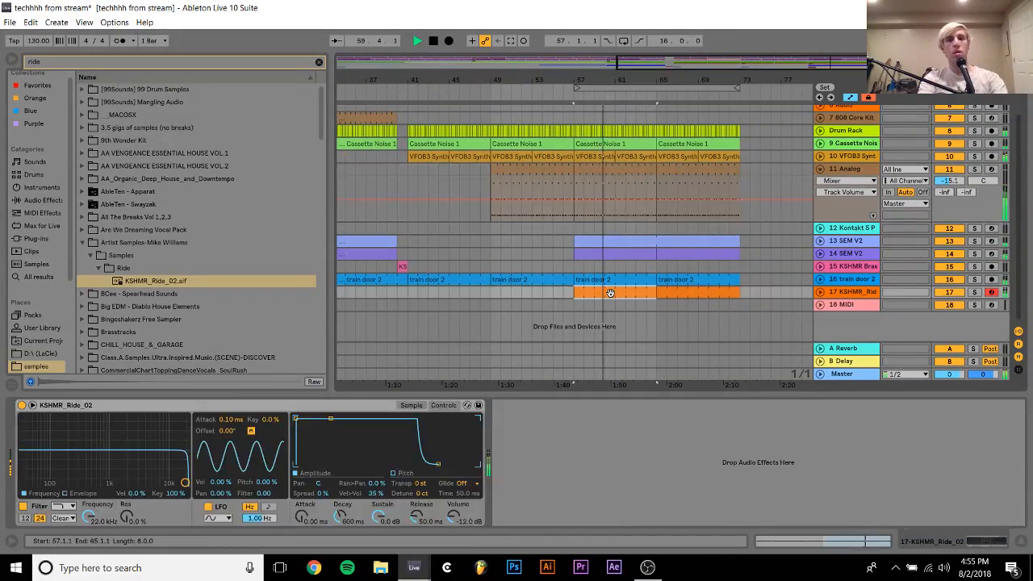
shift+click(675, 296)
key(ctrl+l)
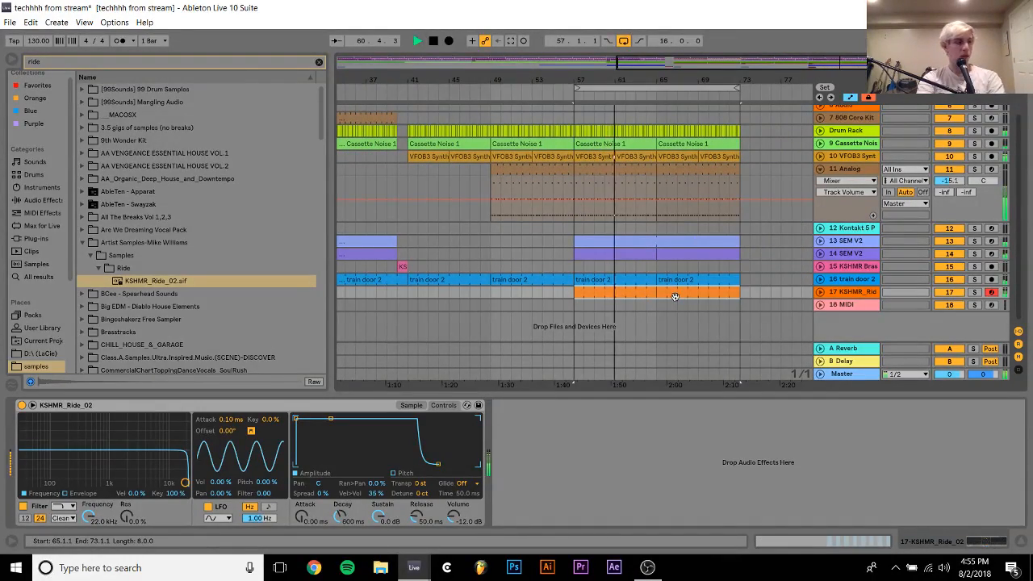
Unfold Group 1 and raise the volume of the selected HAL9K and RK Techno kick tracks, bringing HAL9K to -1.8 dB
scroll(676, 299, up, 2)
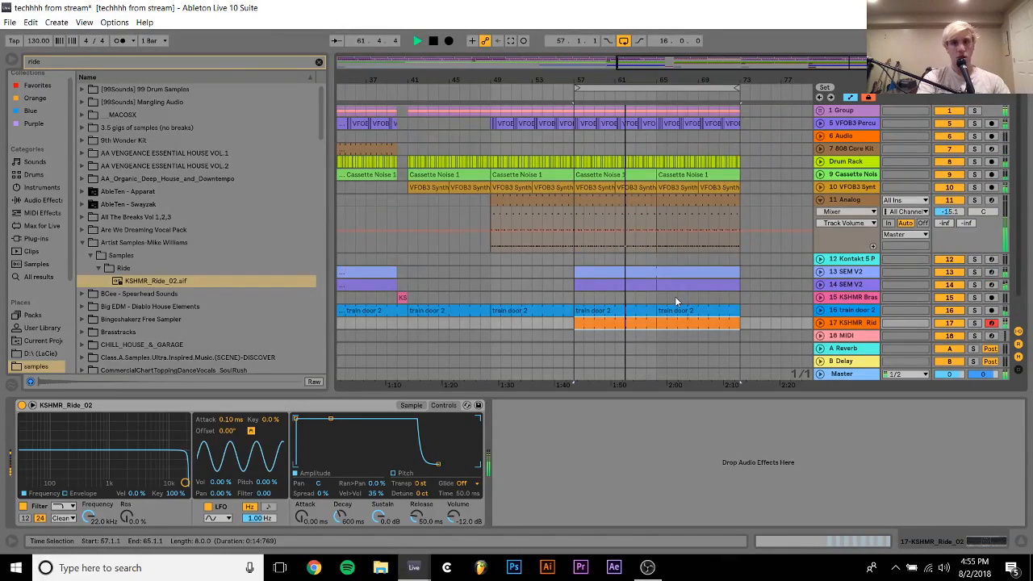
click(820, 109)
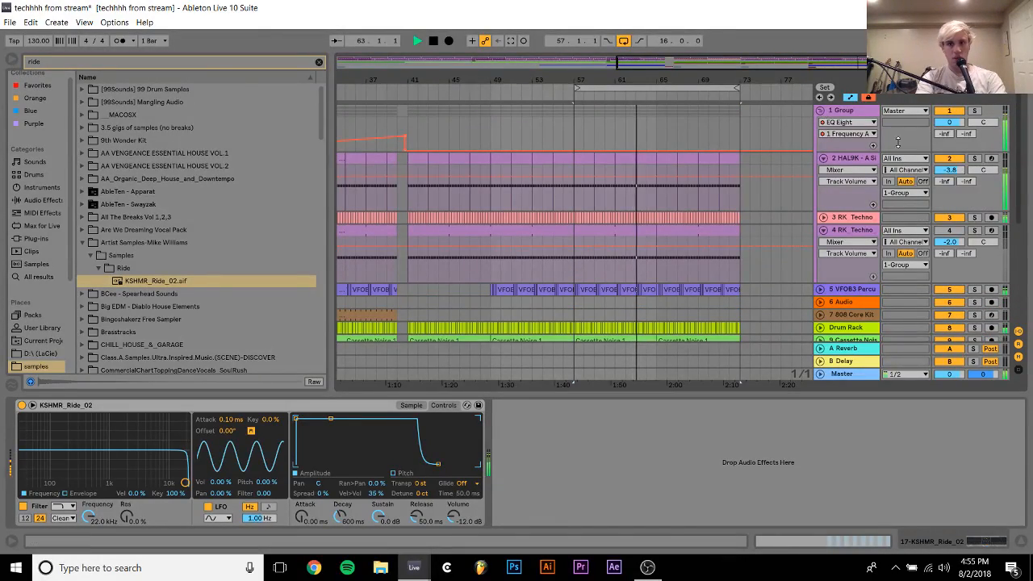
click(854, 158)
click(842, 219)
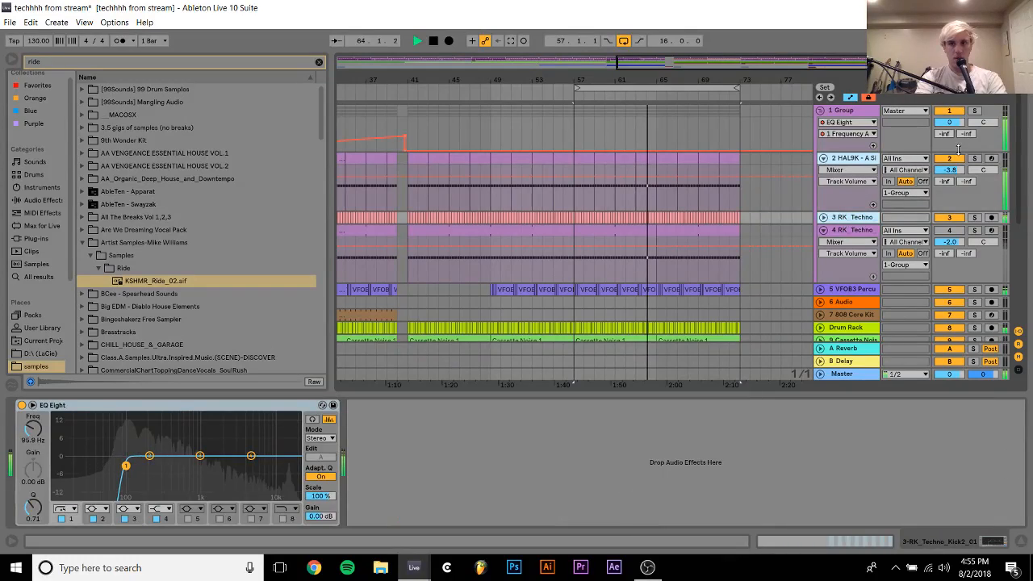
drag(956, 171, 956, 178)
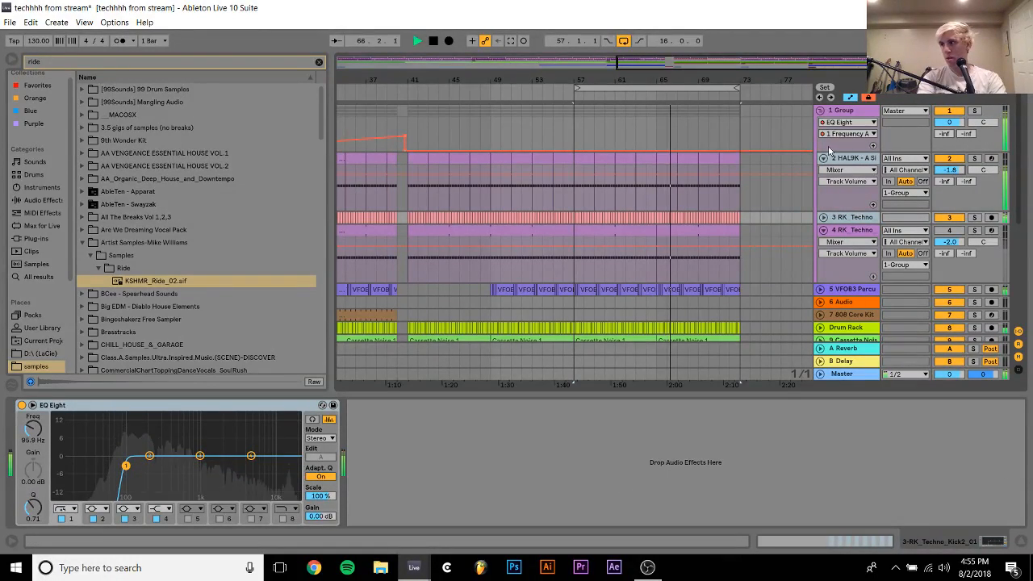
Fold the HAL9K track, Group 1 and the Analog track back to compact height
click(823, 158)
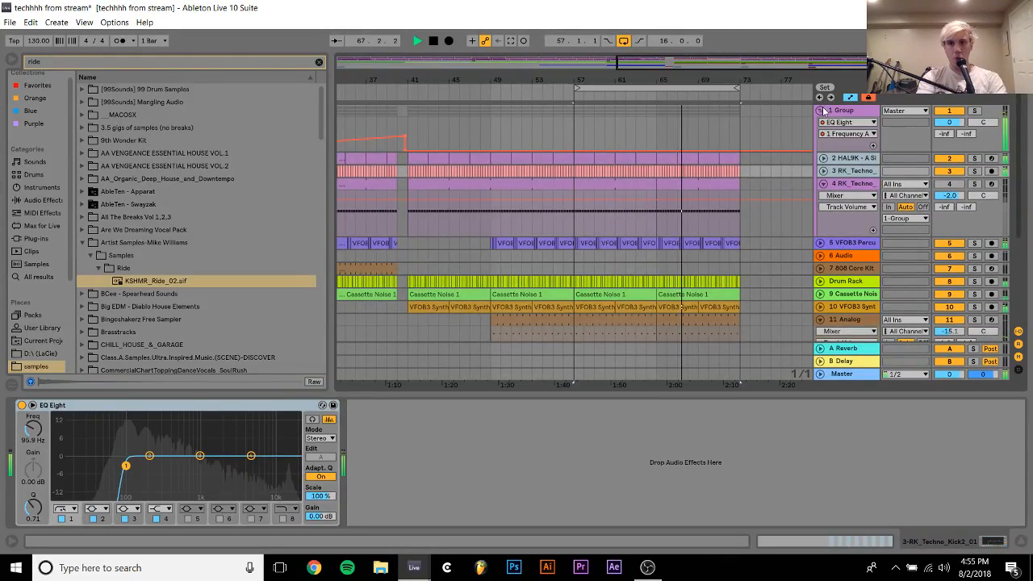
click(821, 109)
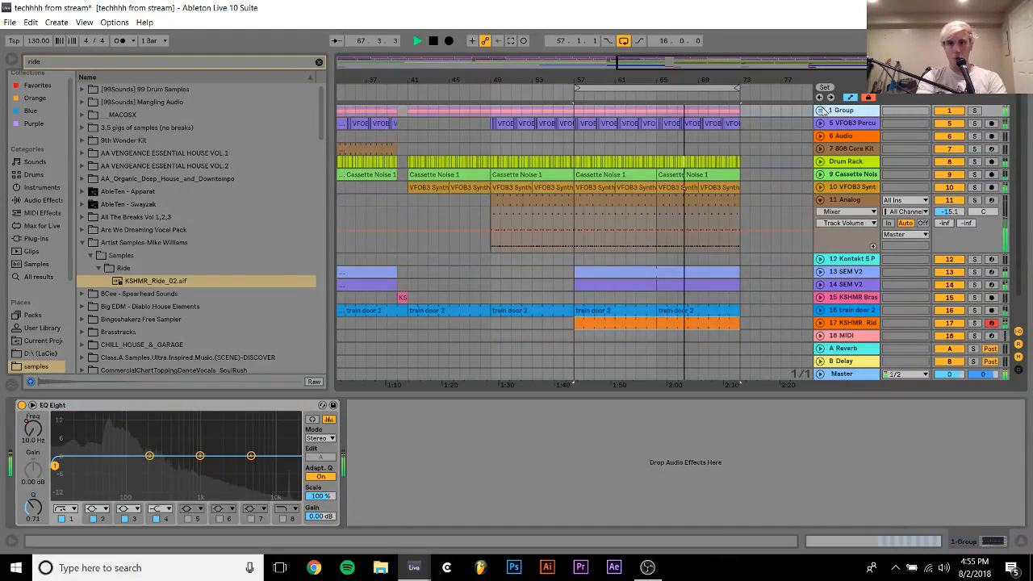
click(821, 199)
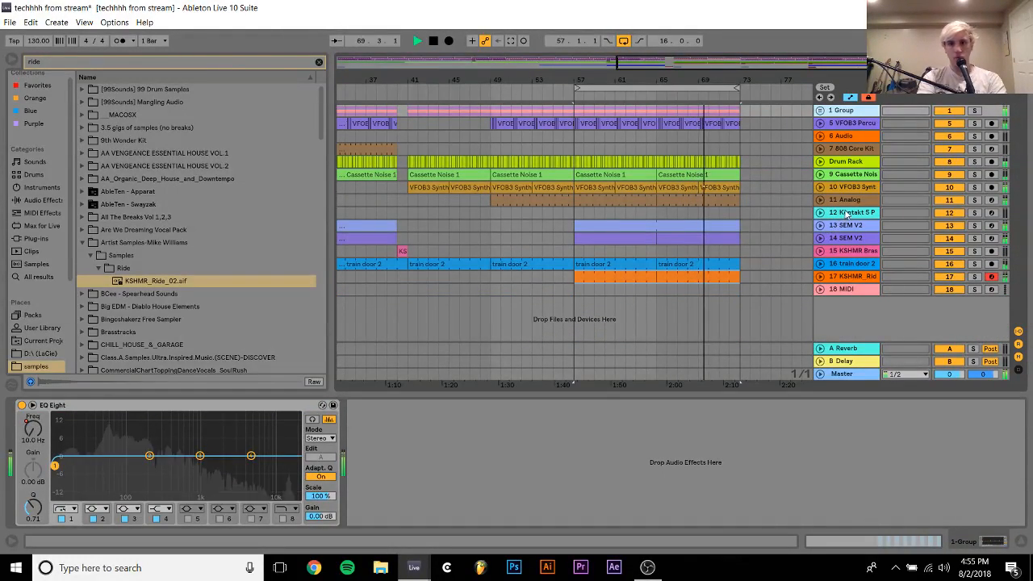
Switch off looping, stop playback, and duplicate bars 65 to 73 of all tracks into bars 73 to 81
click(624, 41)
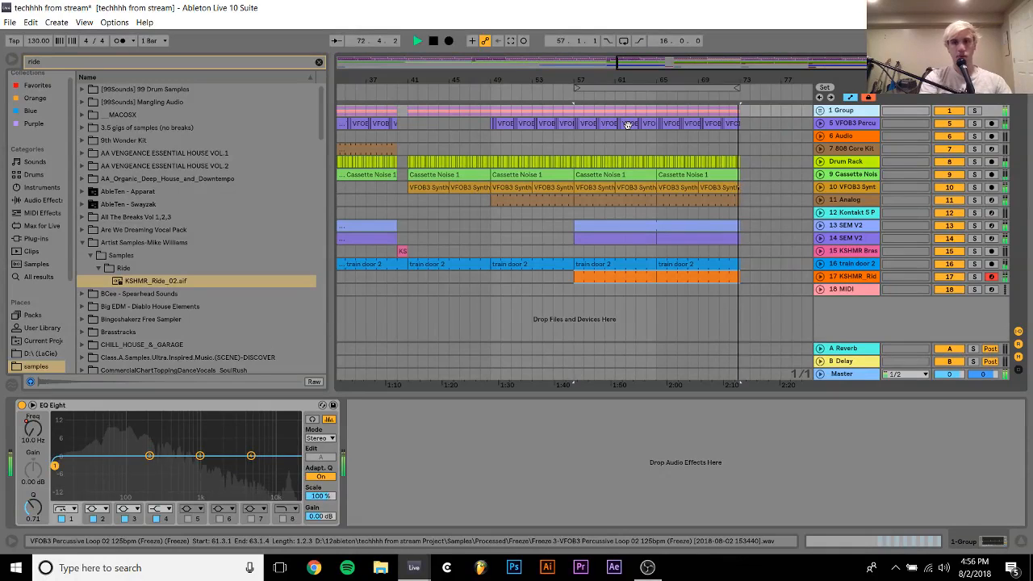
key(space)
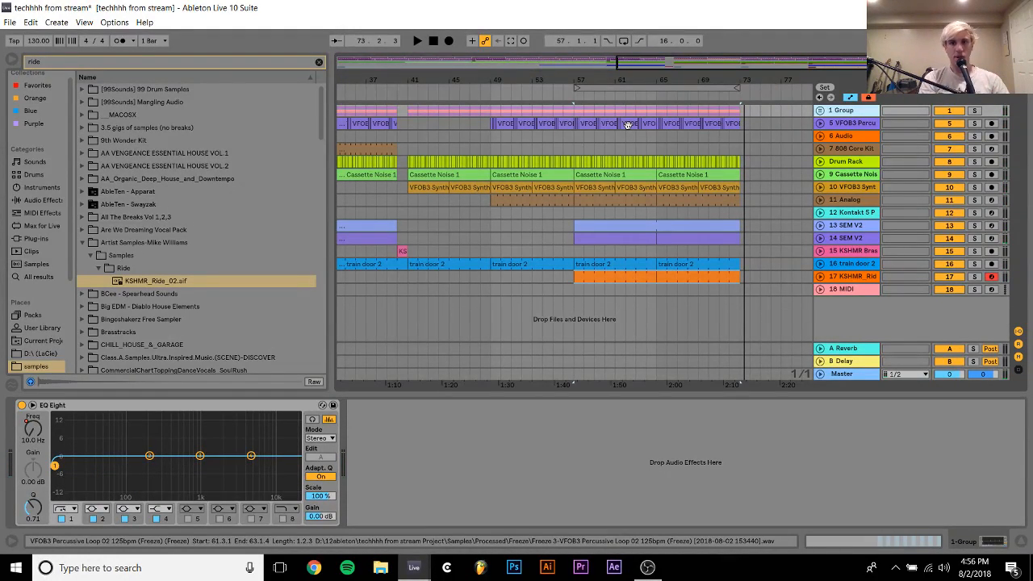
drag(658, 295, 744, 94)
key(ctrl+d)
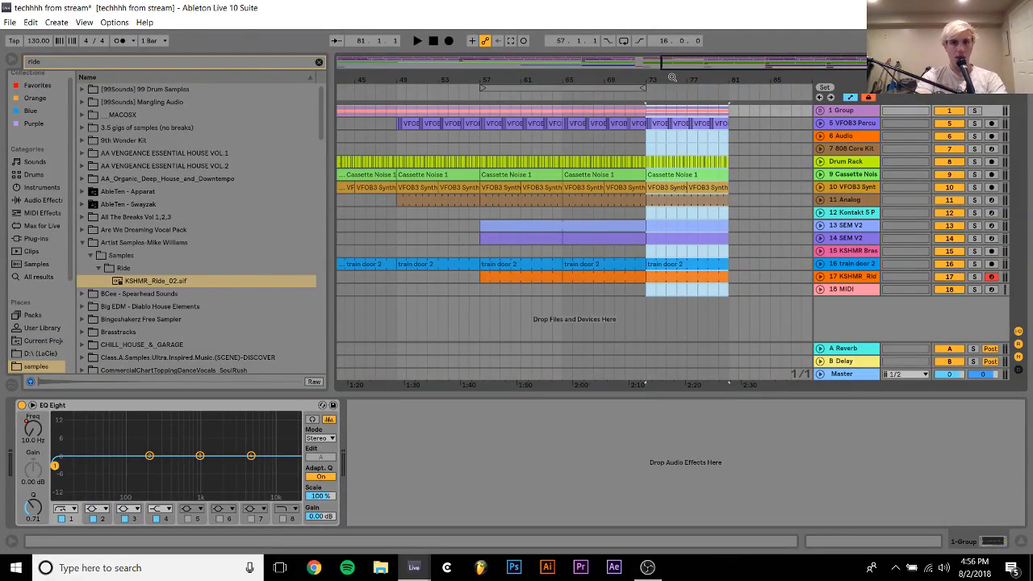
Check track 13 SEM V2's Auto Filter frequency automation and play the arrangement from around bar 70
click(820, 225)
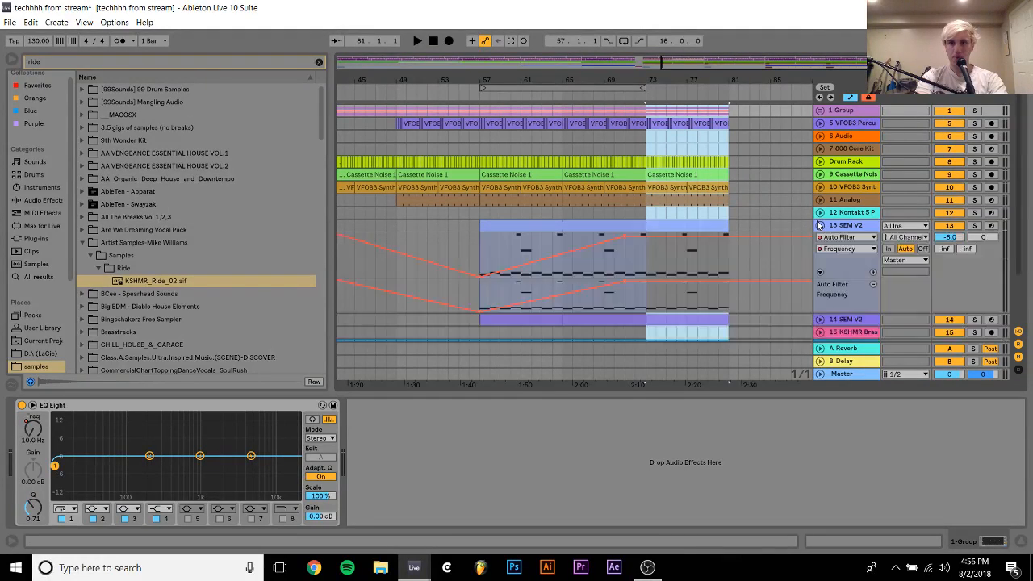
click(614, 270)
key(space)
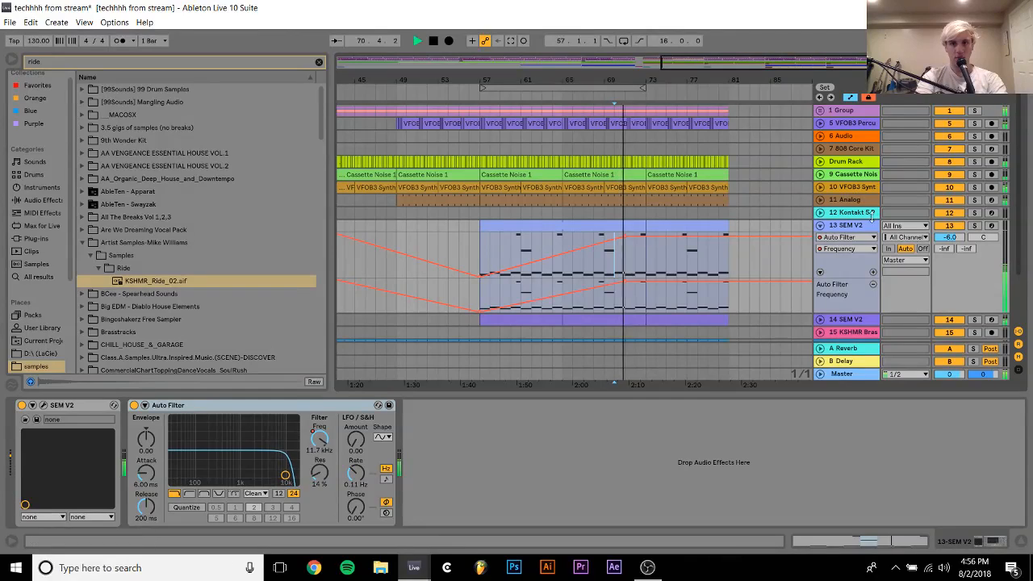
click(821, 225)
Copy the 808 Core Kit clip that starts at bar 17 to bar 73 on the same track
drag(611, 81, 610, 48)
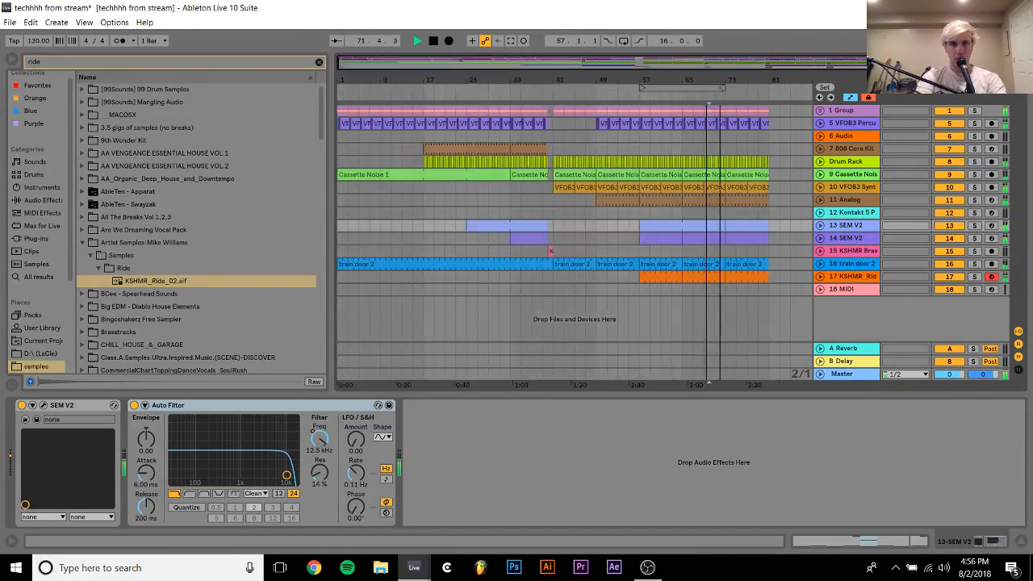
click(487, 148)
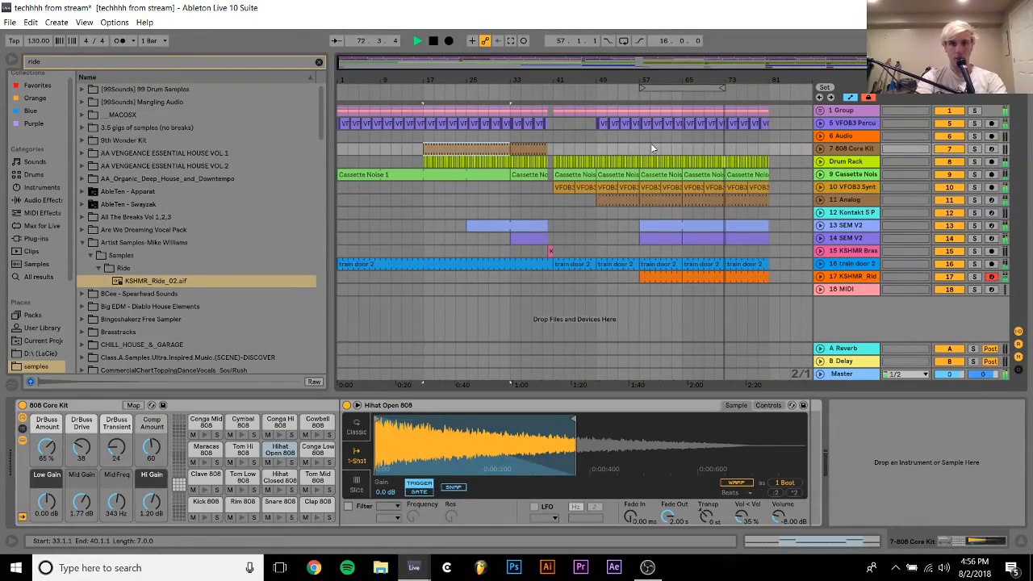
click(718, 149)
key(ctrl+v)
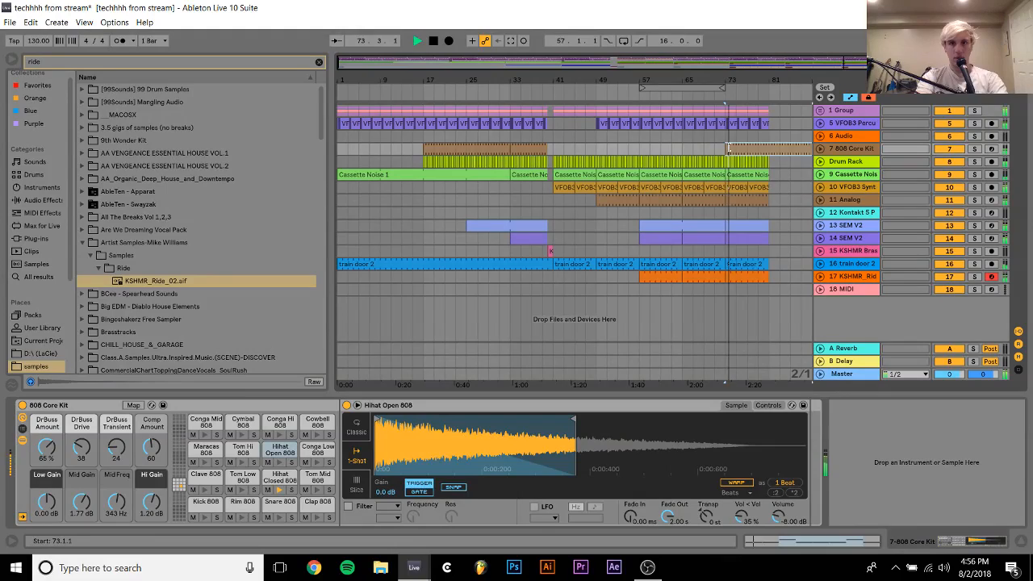
Split the pasted 808 Core Kit clip at bar 81 and delete the part from bar 81 to 89
click(770, 150)
key(ctrl+e)
click(777, 160)
click(783, 150)
key(Delete)
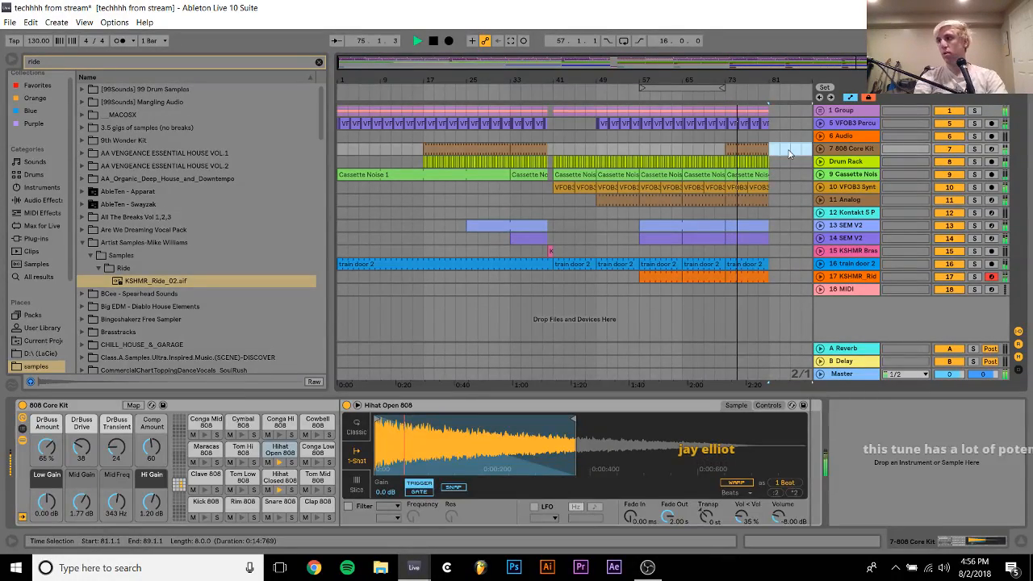
Select the 808 Core Kit clip at bar 73, then restart playback from about bar 69 to audition its entry
click(741, 150)
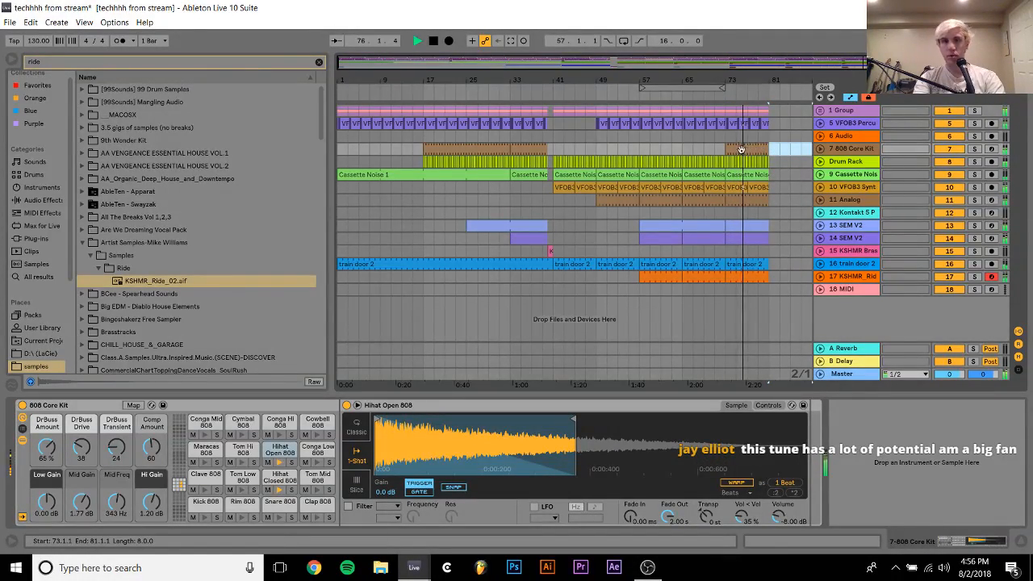
click(741, 149)
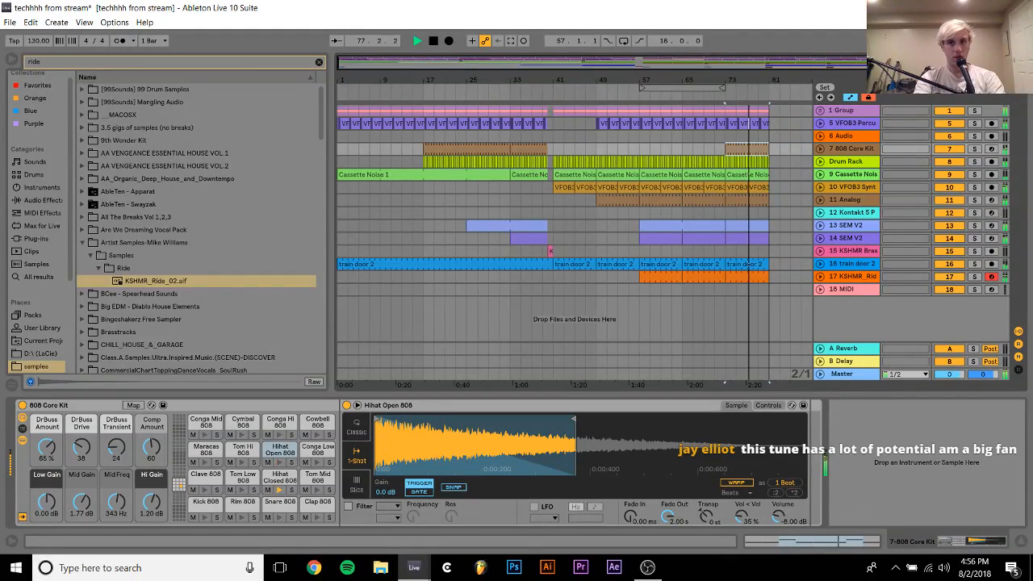
key(space)
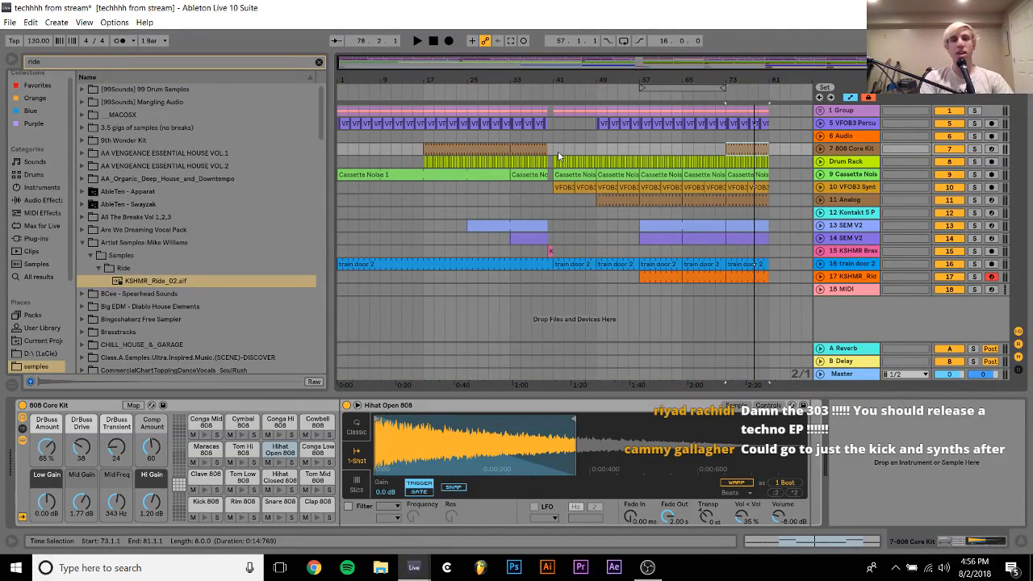
click(702, 146)
key(space)
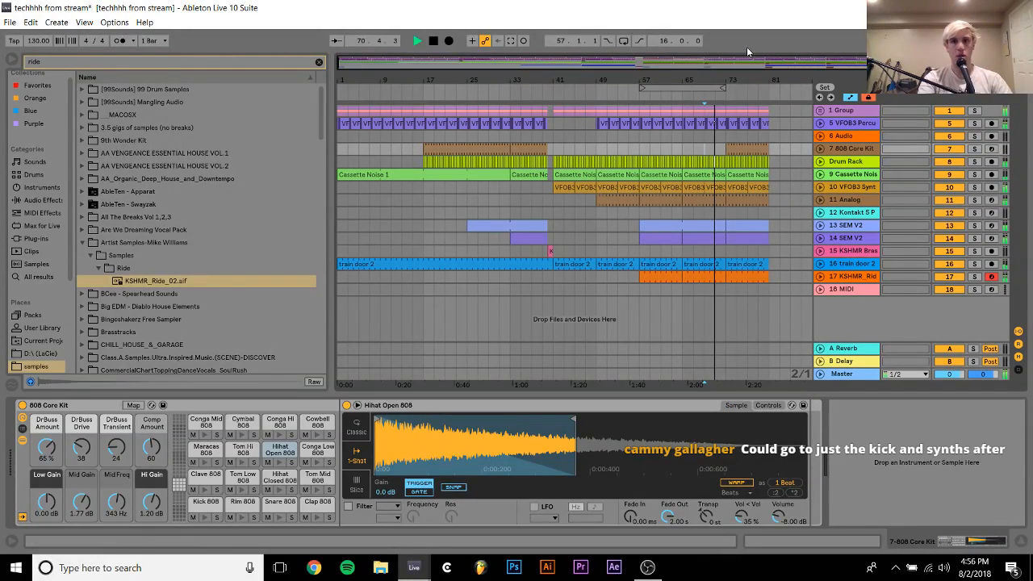
Try ramping the drum group's EQ Eight filter 1 frequency from bar 71 up to about 90 Hz at bar 73, and play it
drag(736, 79, 735, 129)
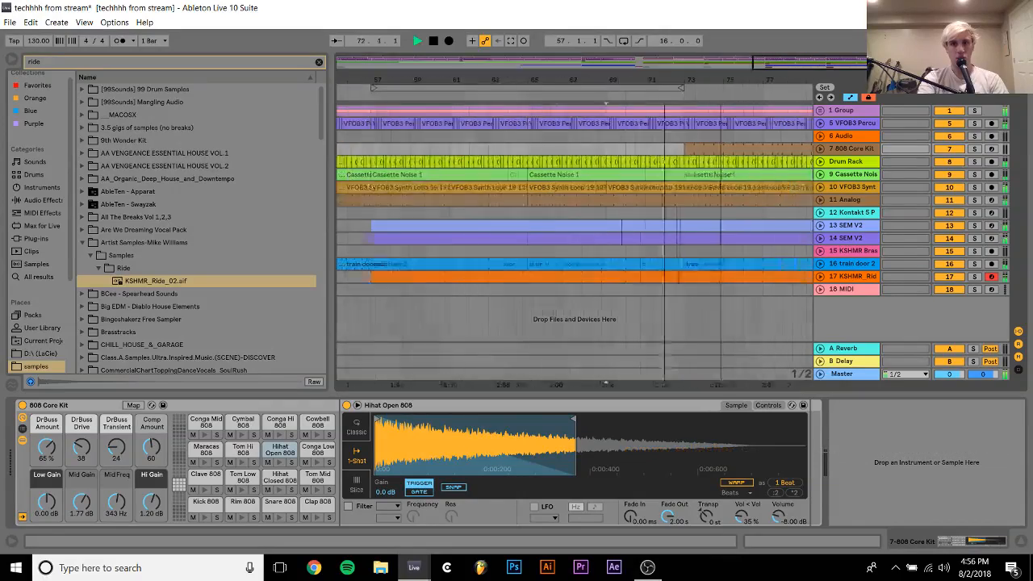
click(821, 113)
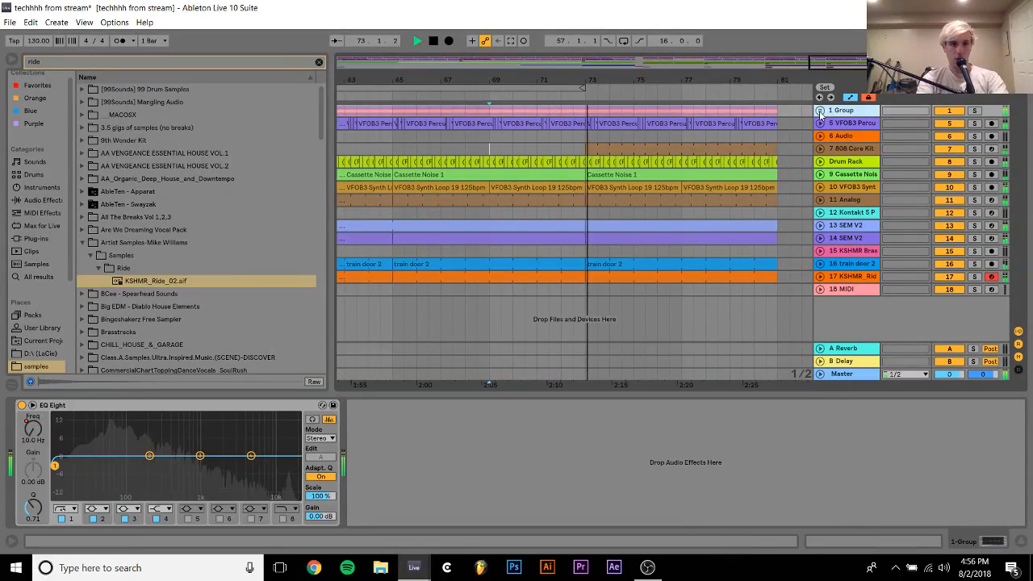
right_click(40, 423)
click(70, 433)
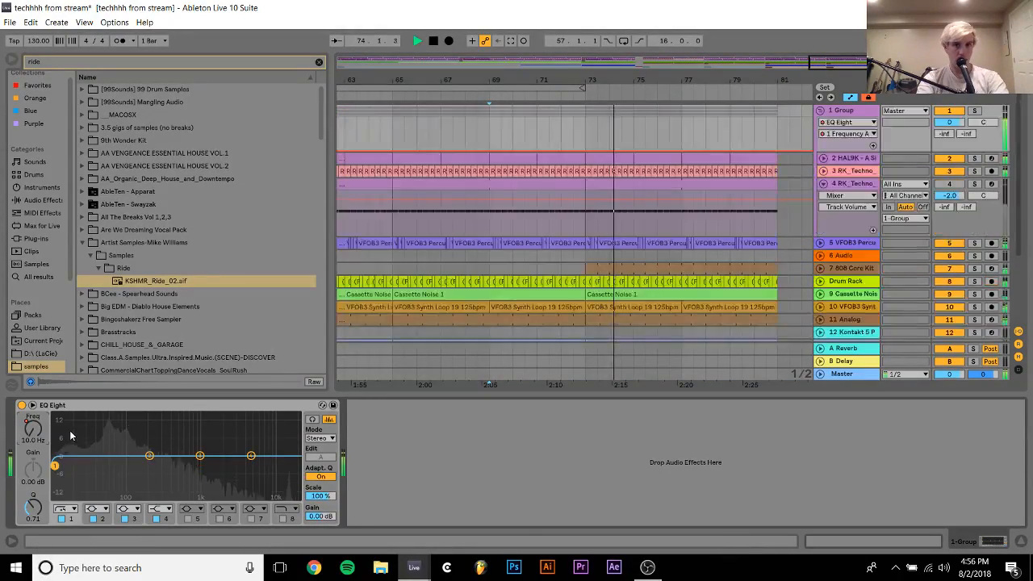
click(537, 145)
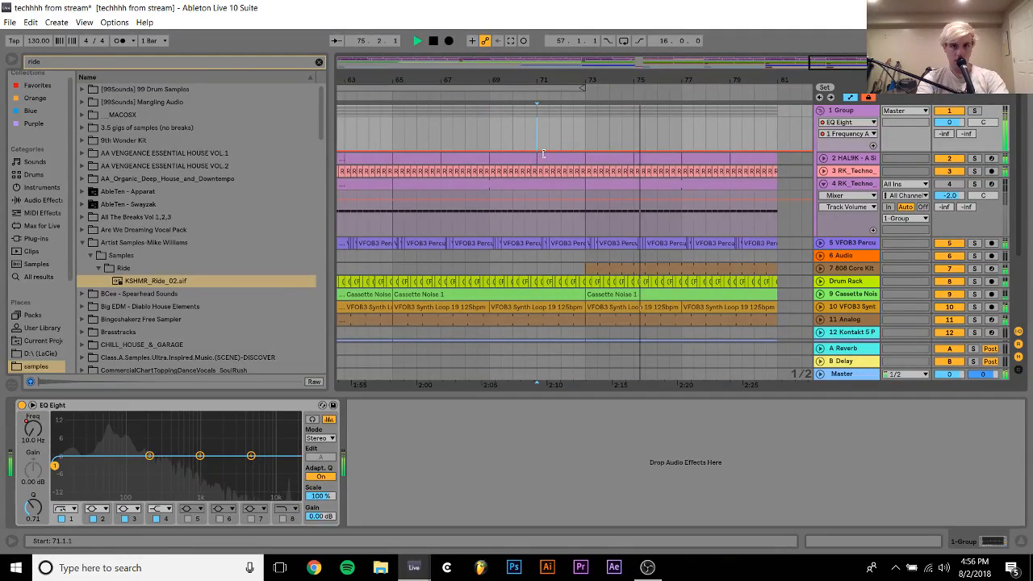
key(space)
drag(544, 152, 585, 139)
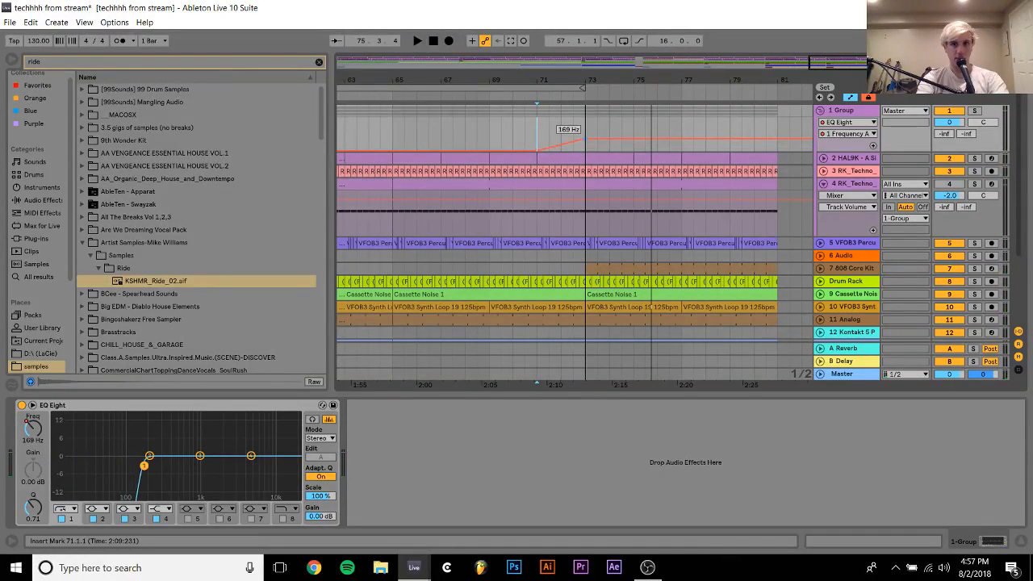
key(space)
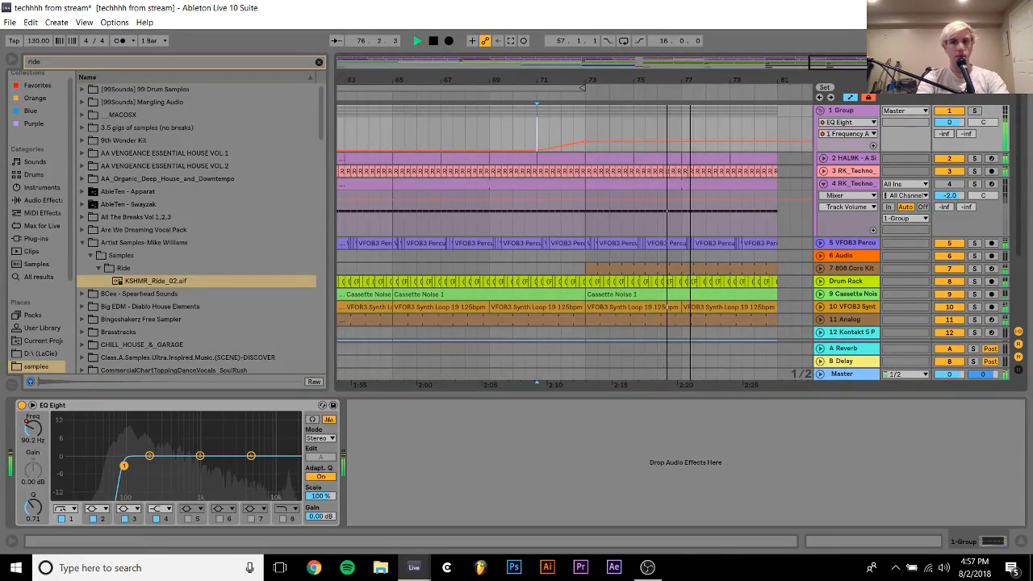
Undo the frequency automation ramp at bars 71 to 73, fold the group track and stop playback
drag(608, 80, 679, 45)
click(672, 142)
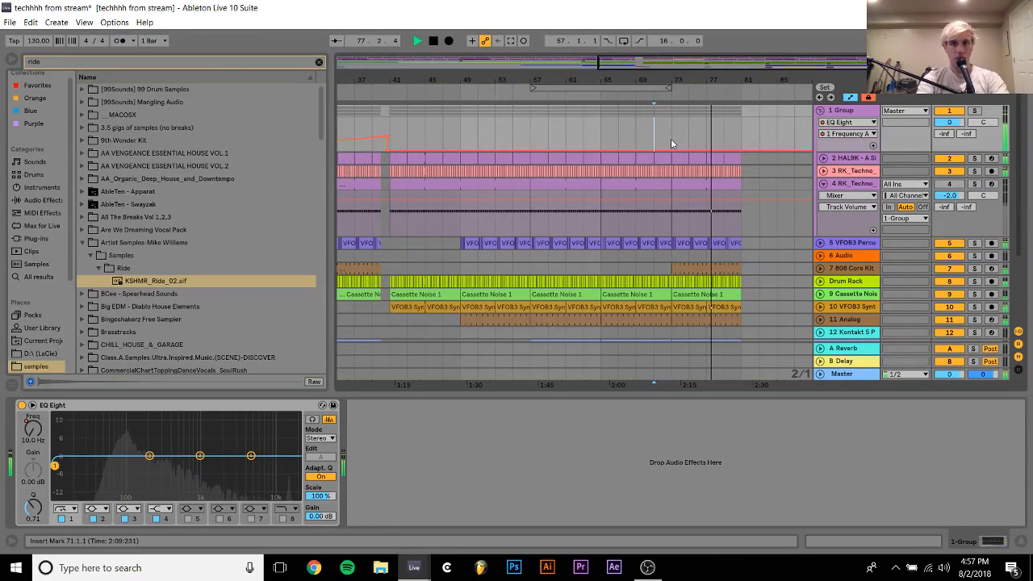
click(821, 111)
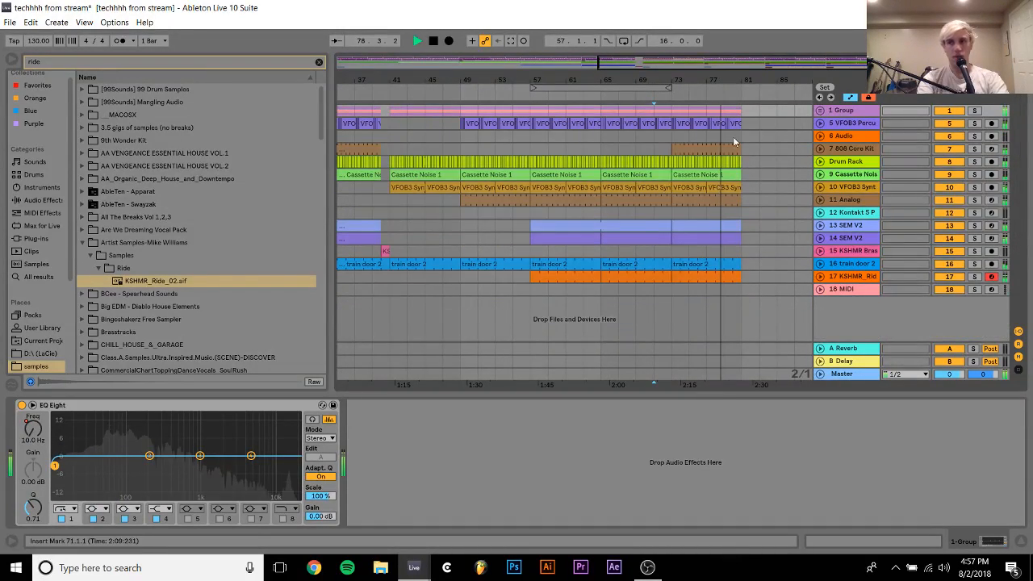
key(space)
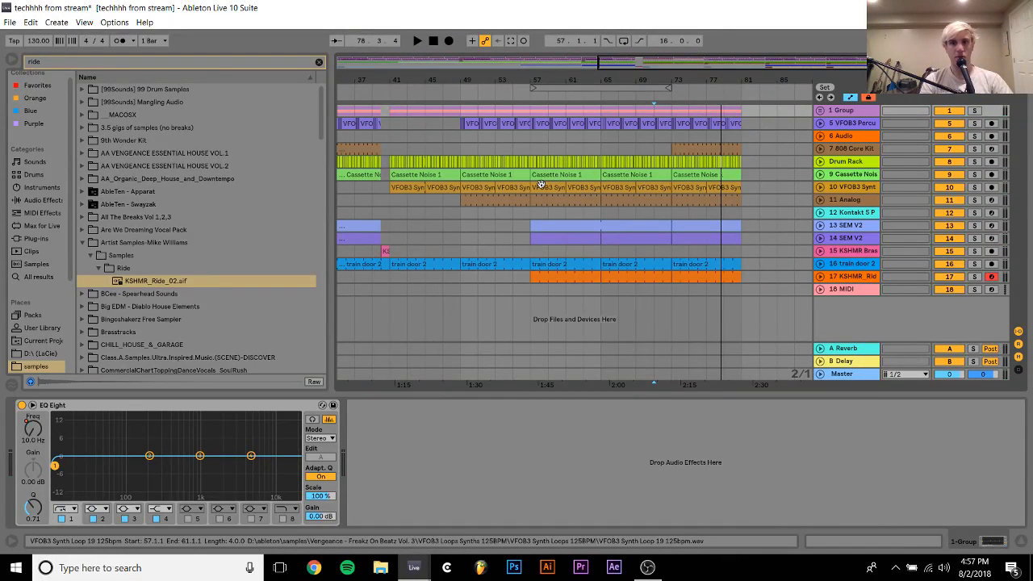
Clear the browser search and load the Kontakt 5 Portable x64 8out plug-in onto the empty track 18 MIDI
click(523, 287)
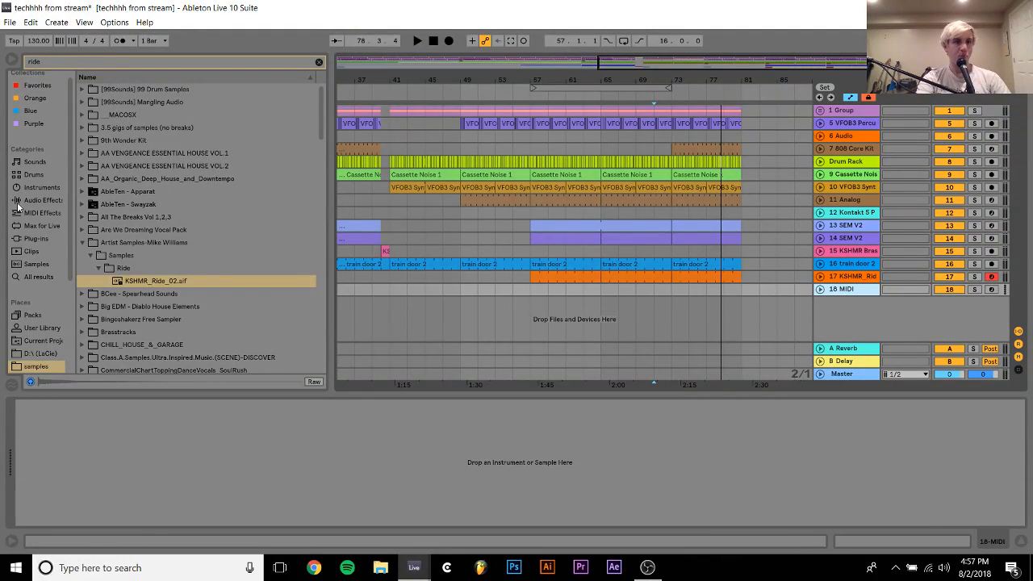
click(36, 238)
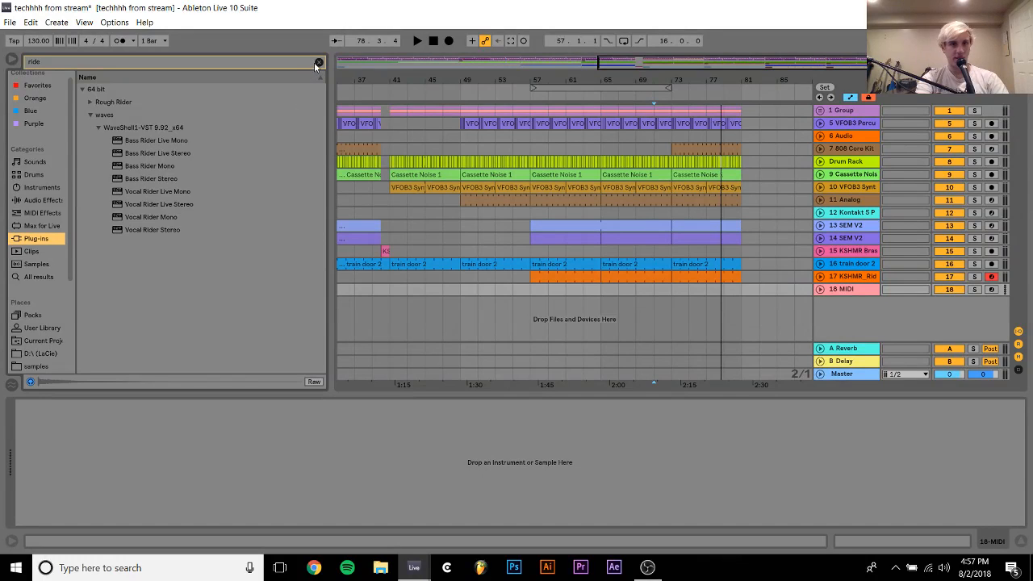
click(317, 62)
scroll(215, 289, up, 15)
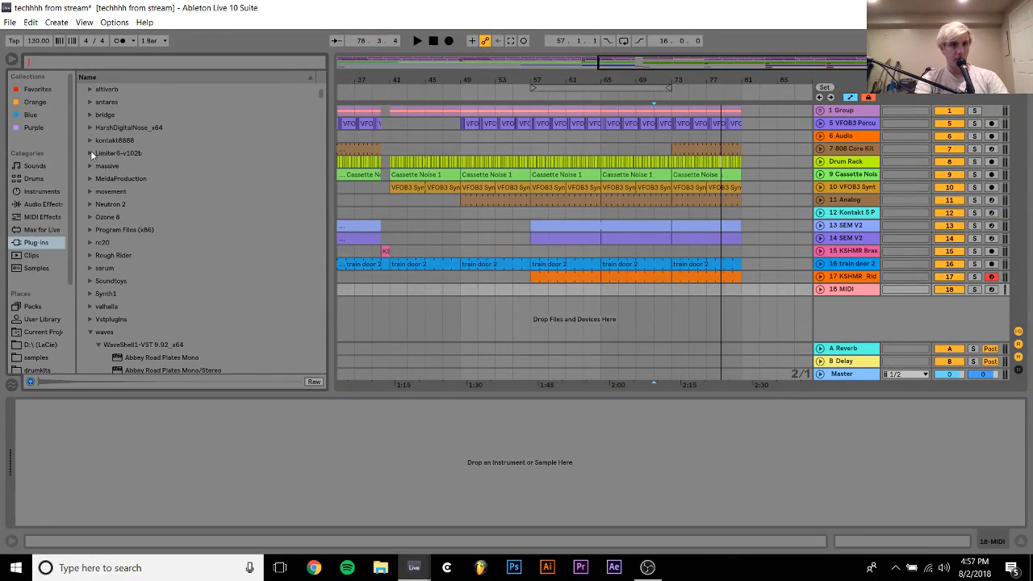
click(90, 141)
drag(157, 166, 491, 289)
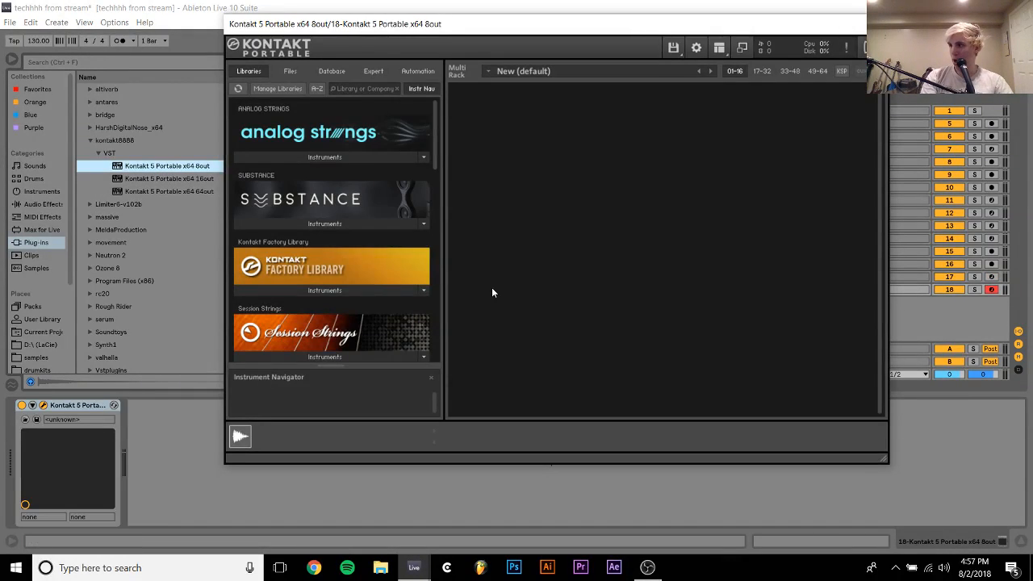
Load the EXHALE.nki instrument from the EXHALE library into Kontakt's rack and save the Live set
scroll(367, 280, down, 6)
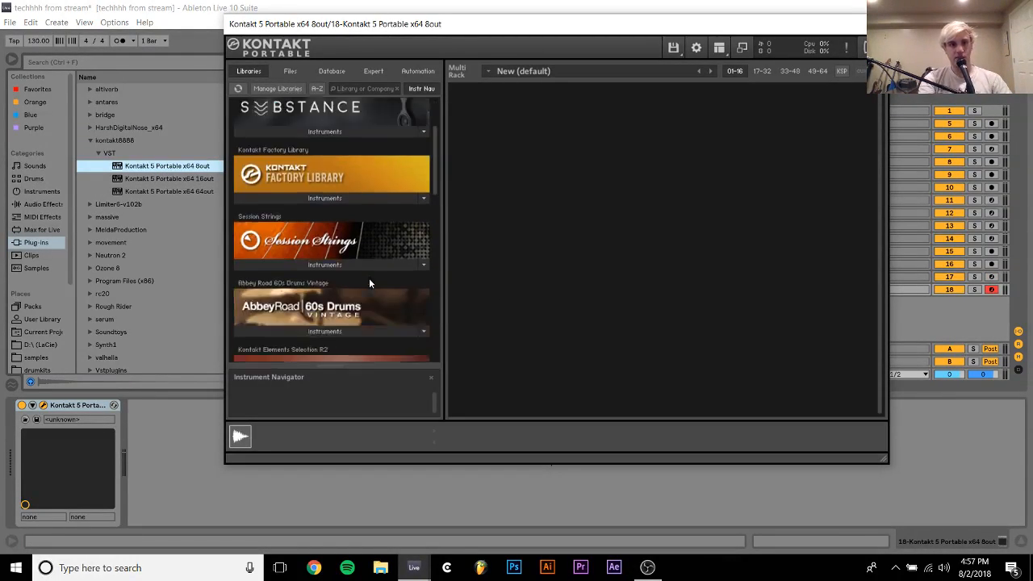
scroll(364, 276, down, 3)
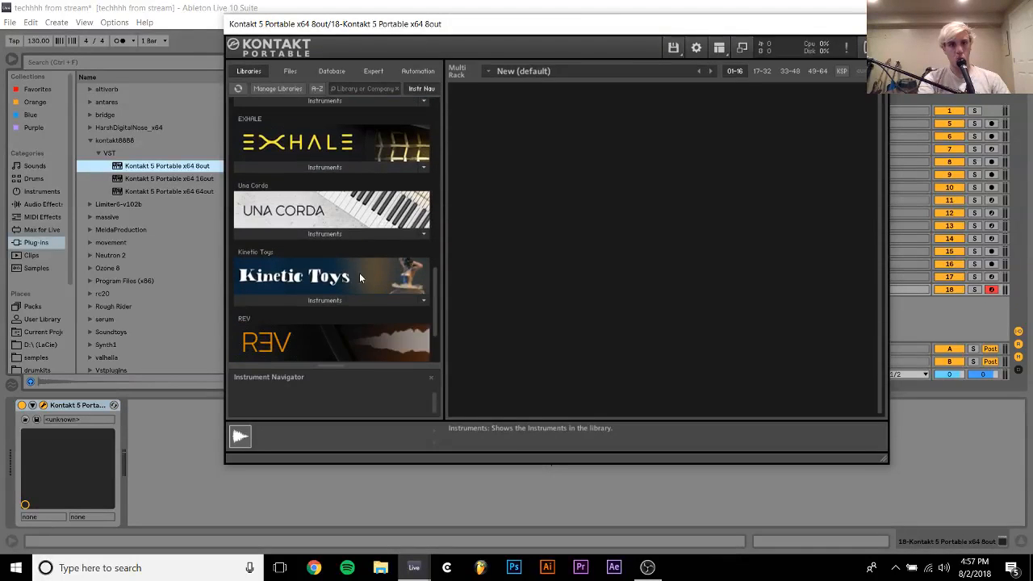
click(304, 160)
drag(301, 176, 604, 235)
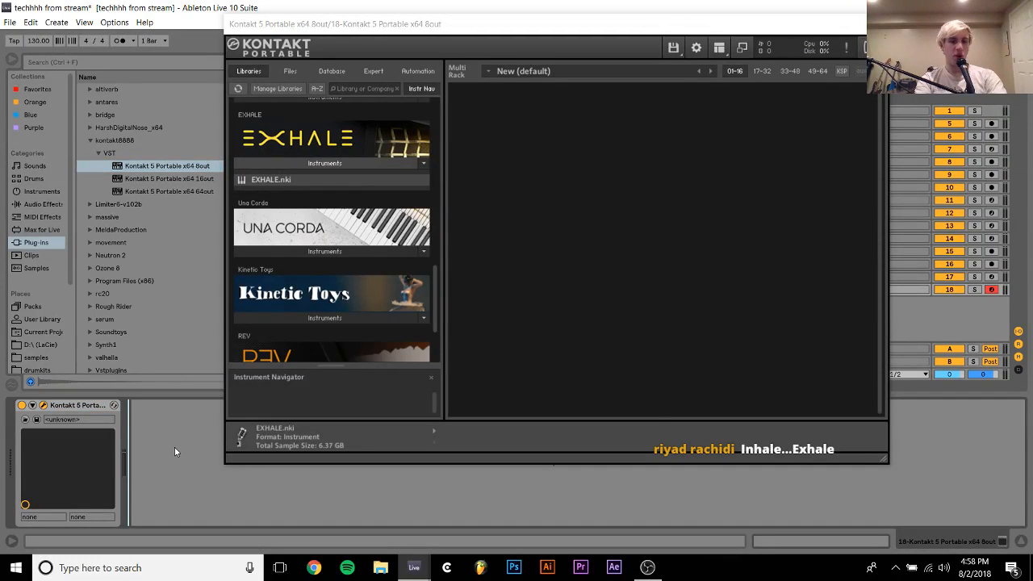
key(ctrl+s)
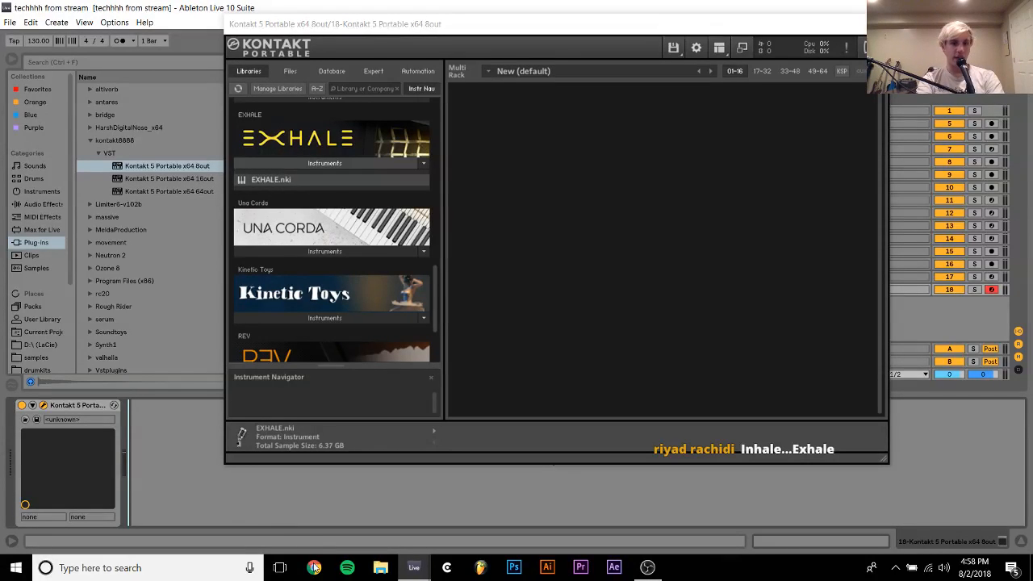
Switch to Chrome, open the submissions account's Gmail inbox, read the "request" email about pads and return to the inbox
click(315, 570)
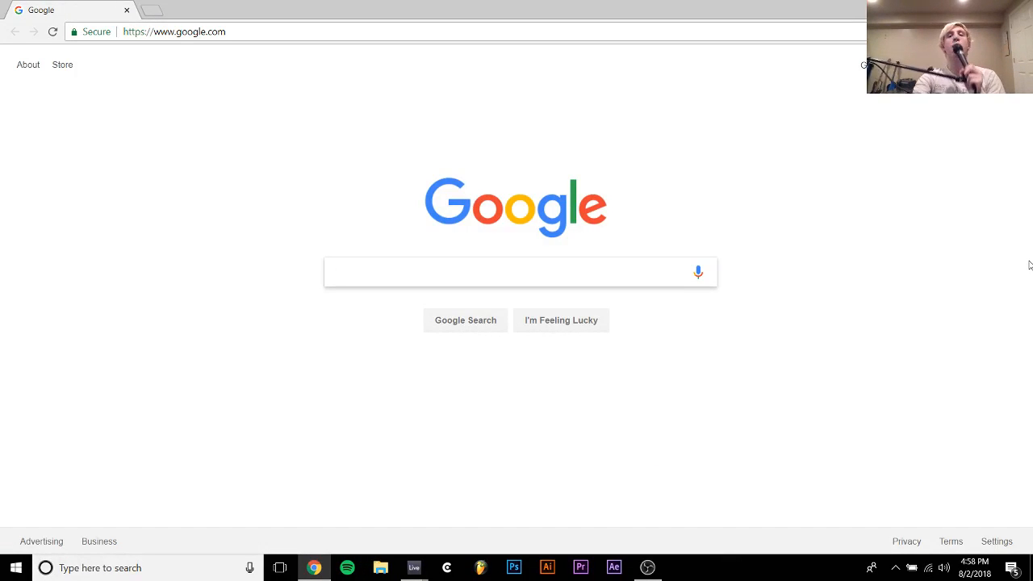
click(998, 66)
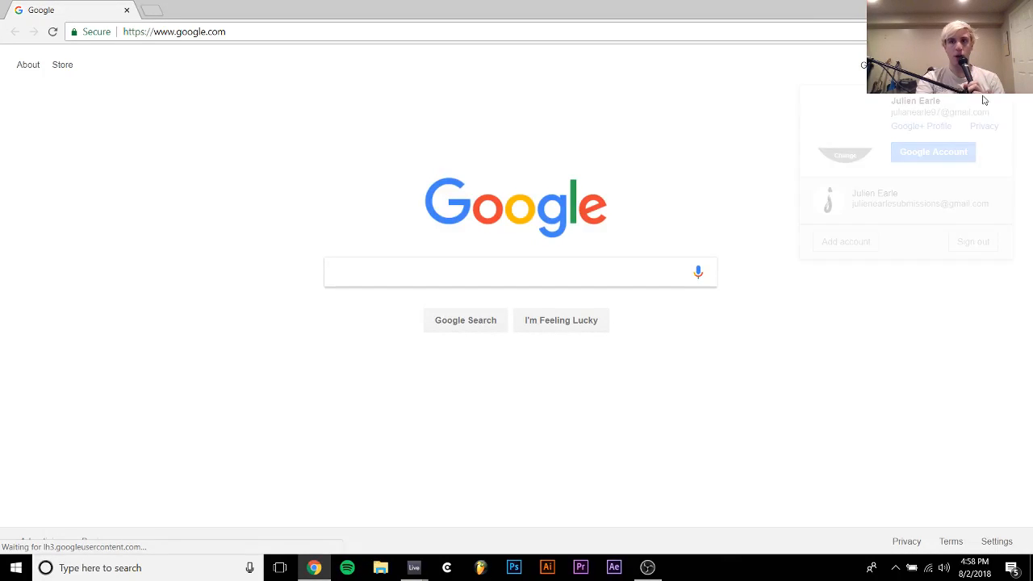
click(886, 202)
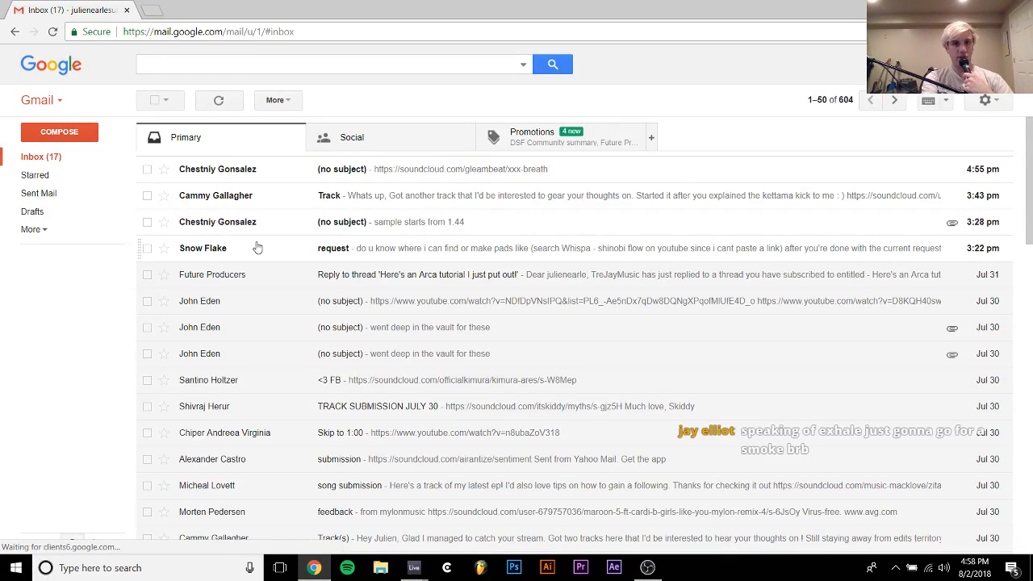
click(334, 249)
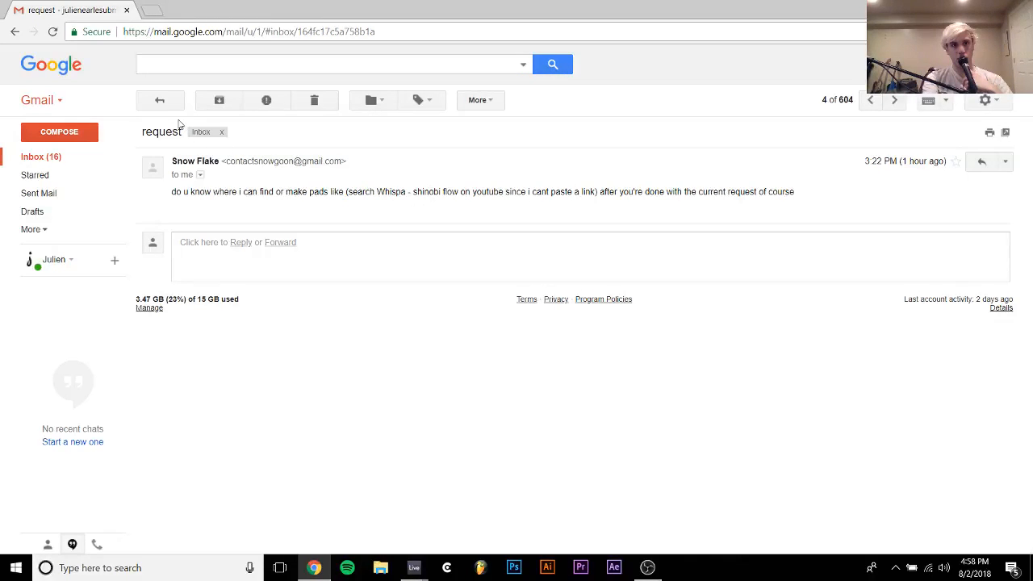
click(160, 100)
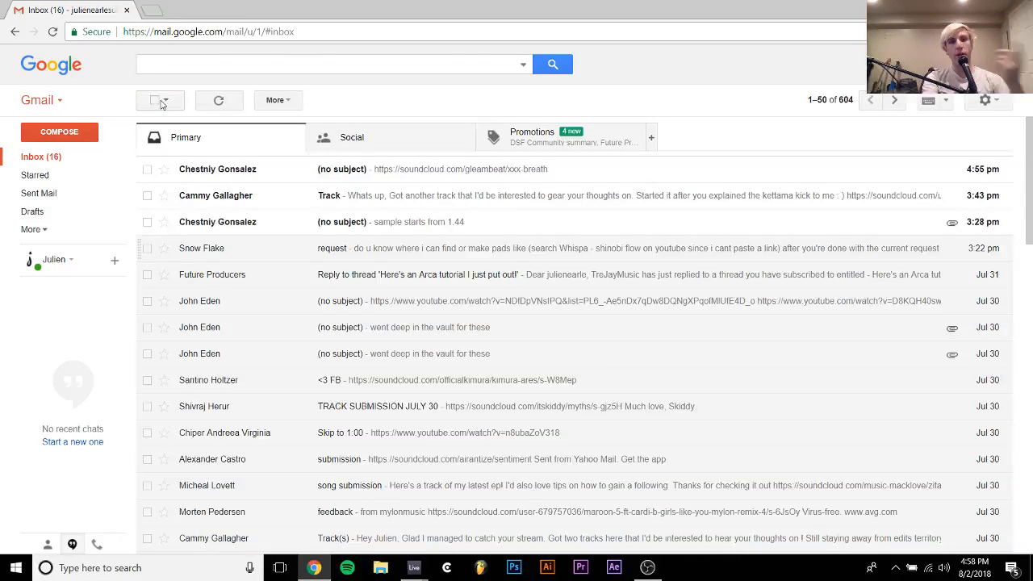
Open the email with the attached Relax mp3, preview it from around 1:44, download it and return to the inbox
click(370, 224)
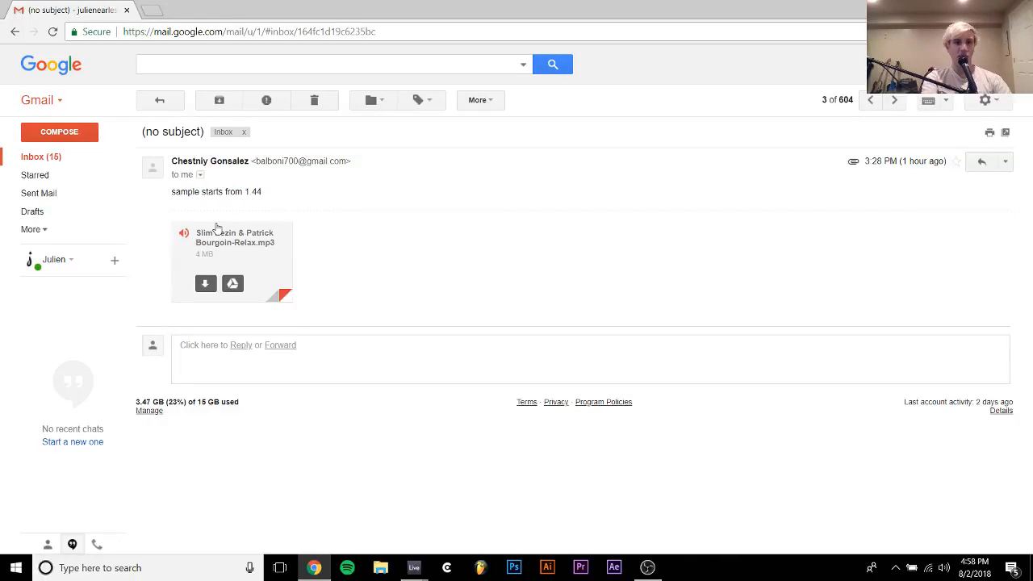
click(216, 229)
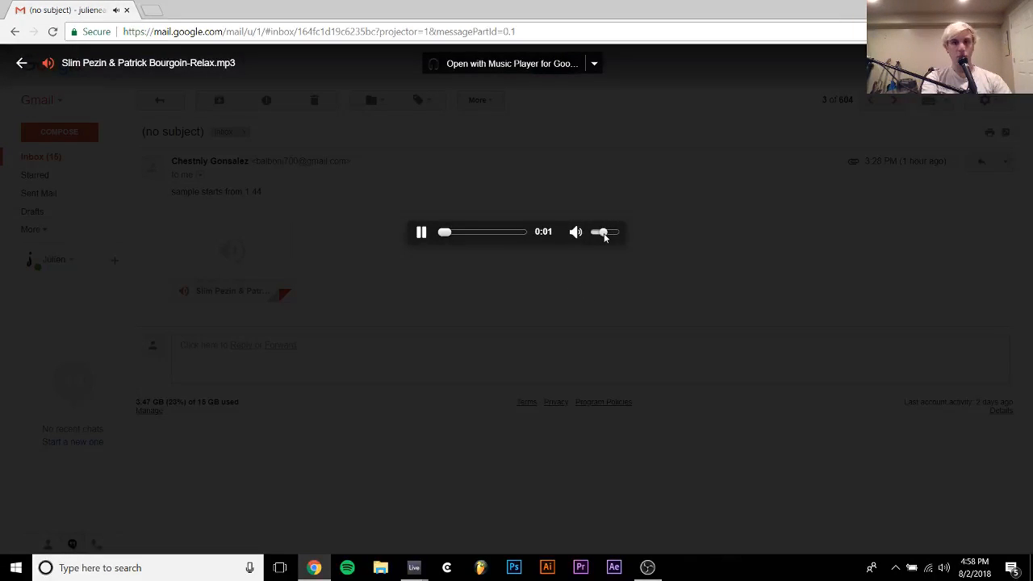
click(472, 233)
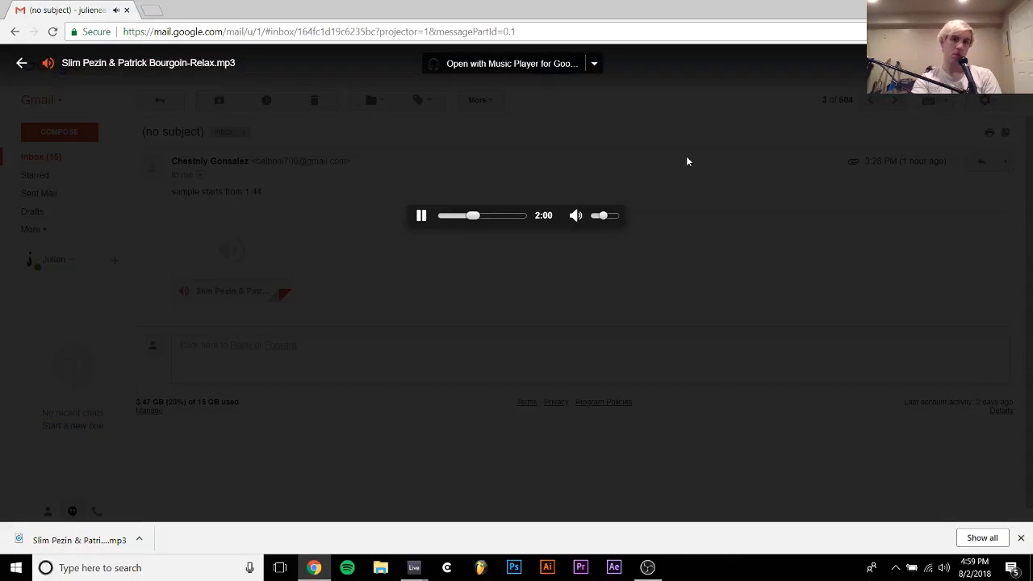
key(Escape)
click(176, 96)
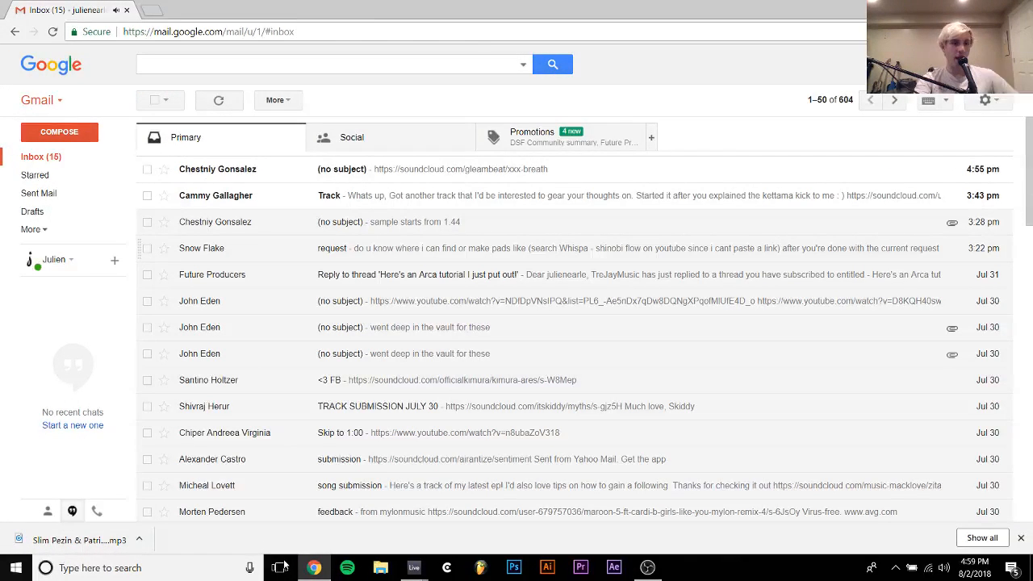
Open the email titled "Track" and play its linked SoundCloud track Brickz by Kamus
click(215, 200)
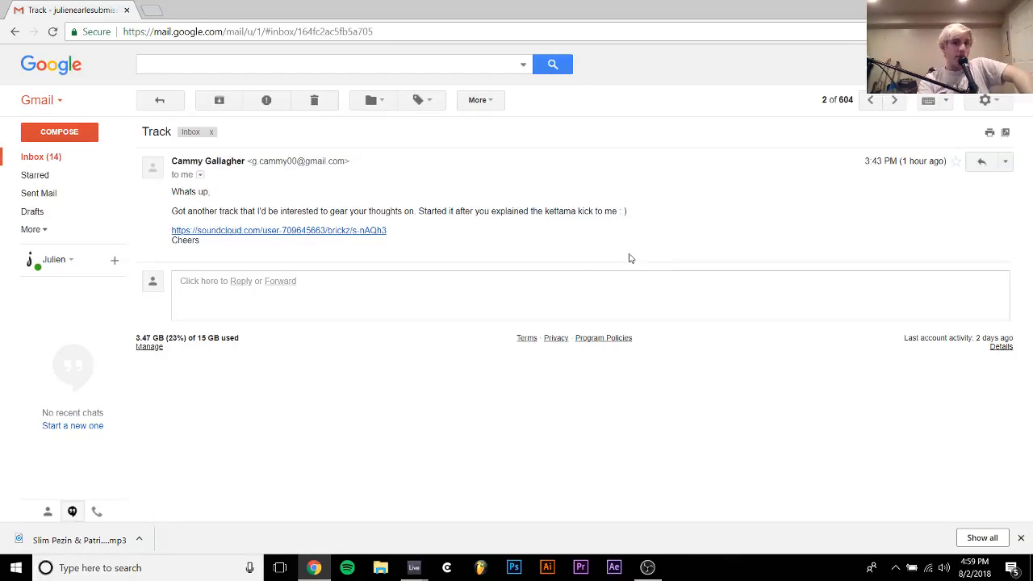
click(338, 232)
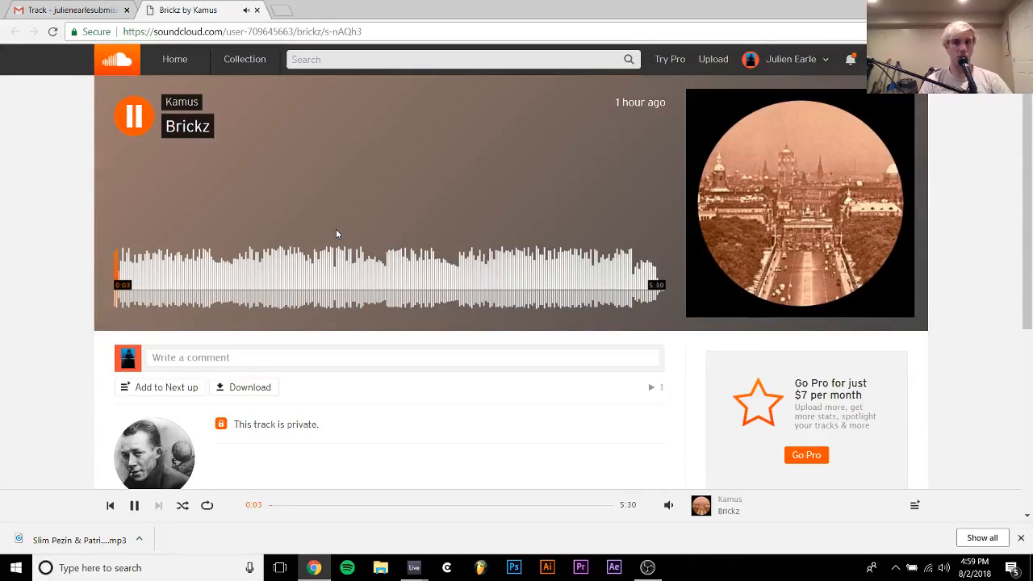
key(space)
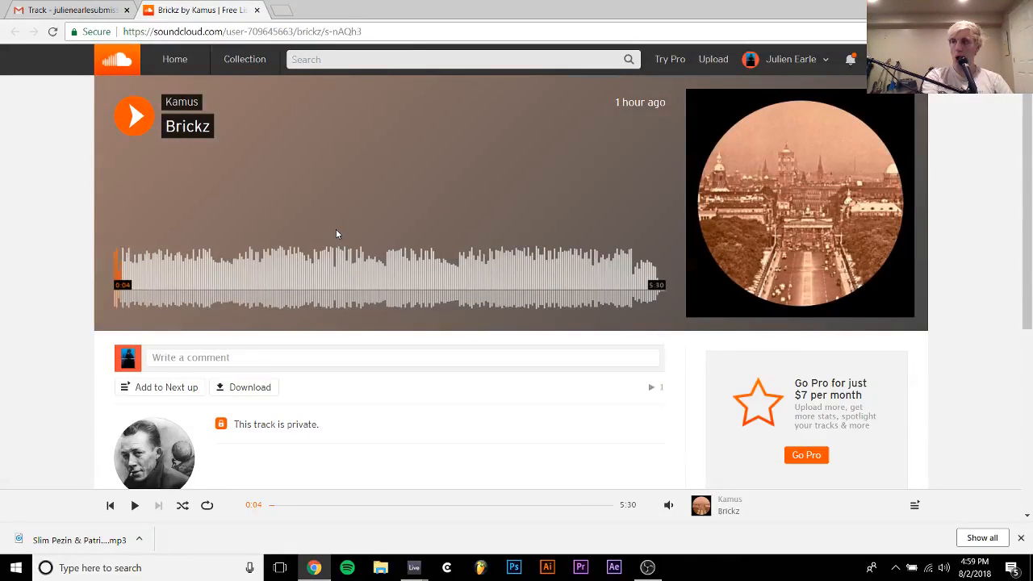
key(space)
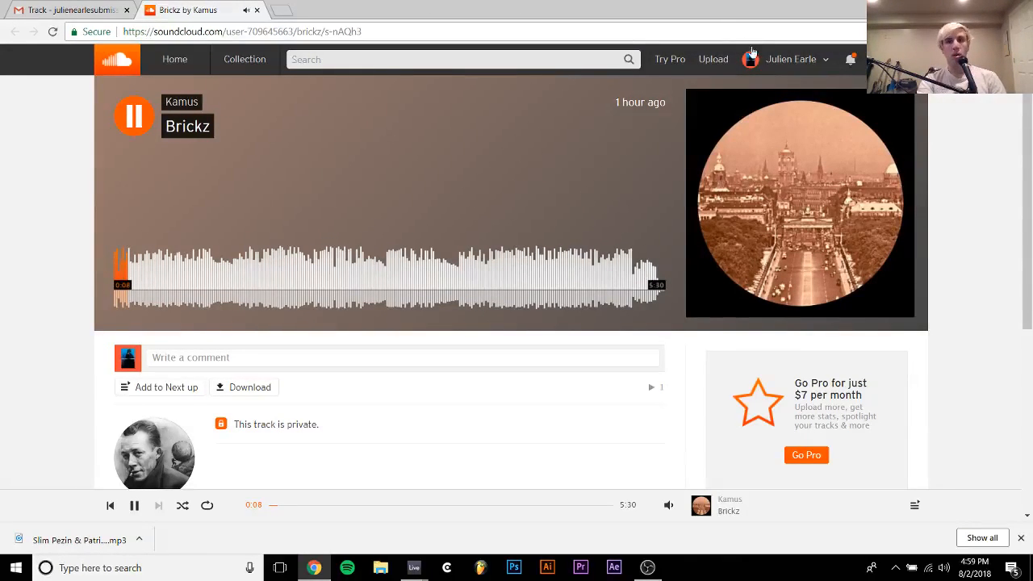
Check the SoundCloud notifications while listening to Brickz, then pause the track at about 0:48
click(849, 63)
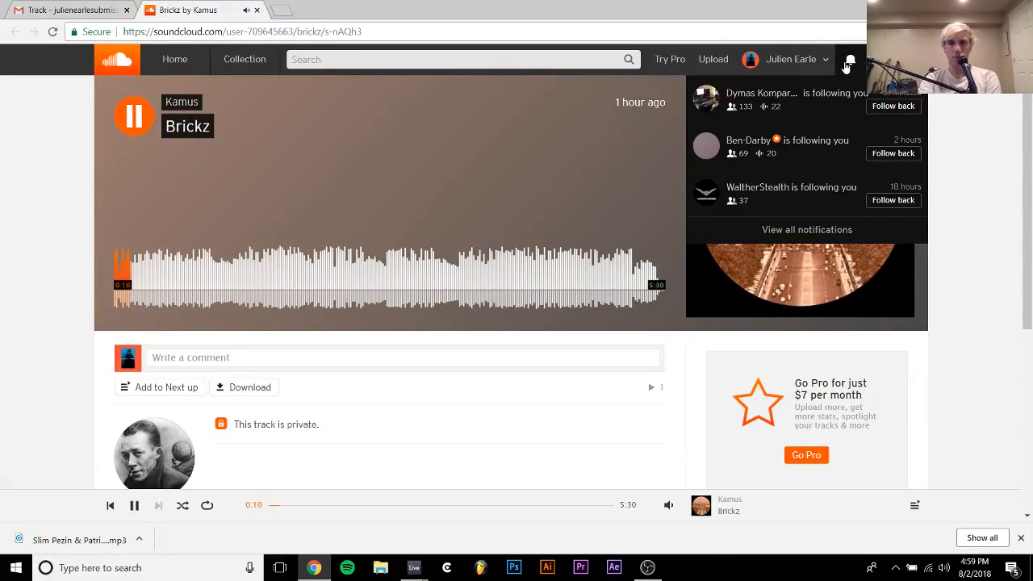
click(848, 65)
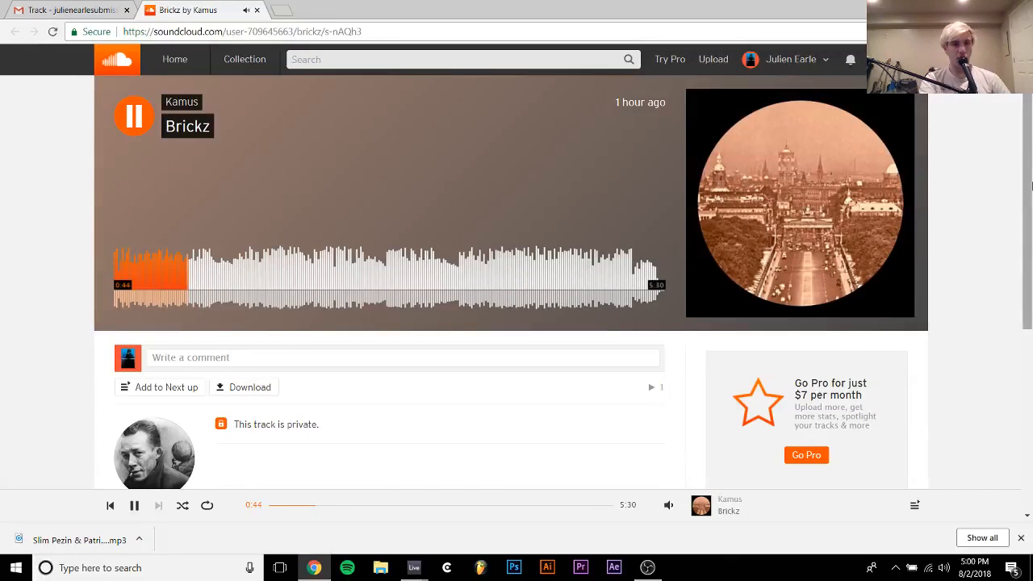
key(space)
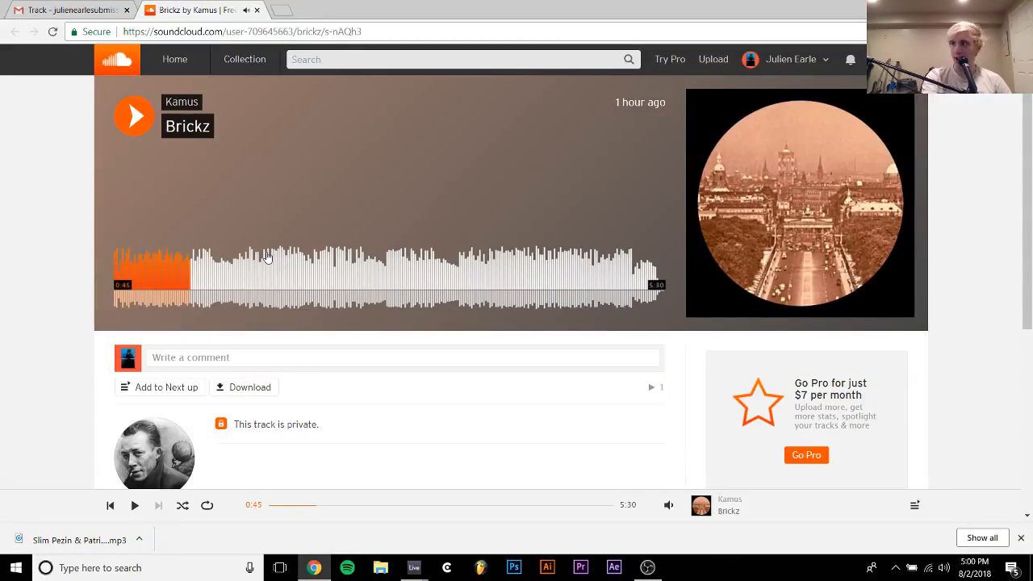
key(space)
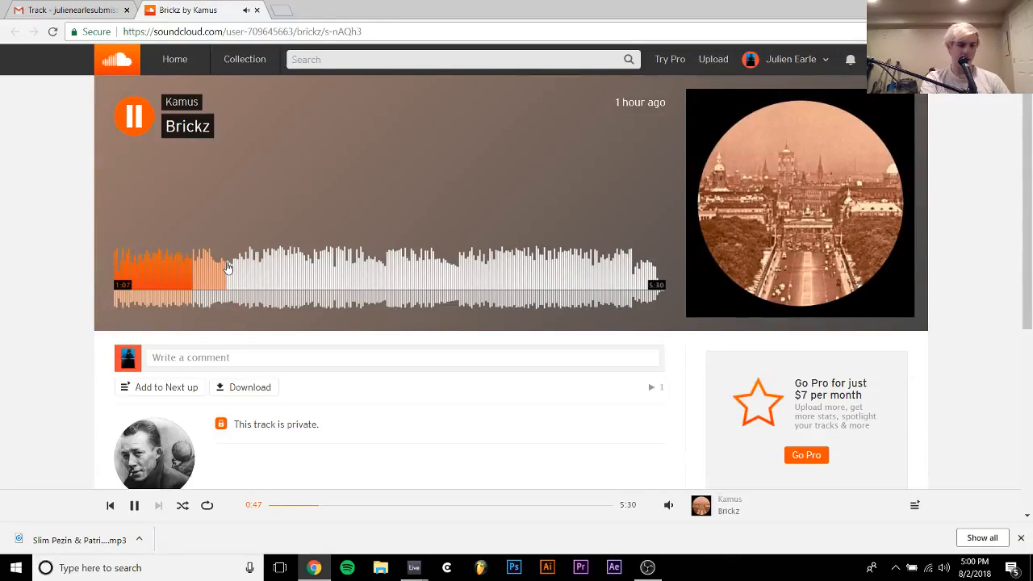
key(space)
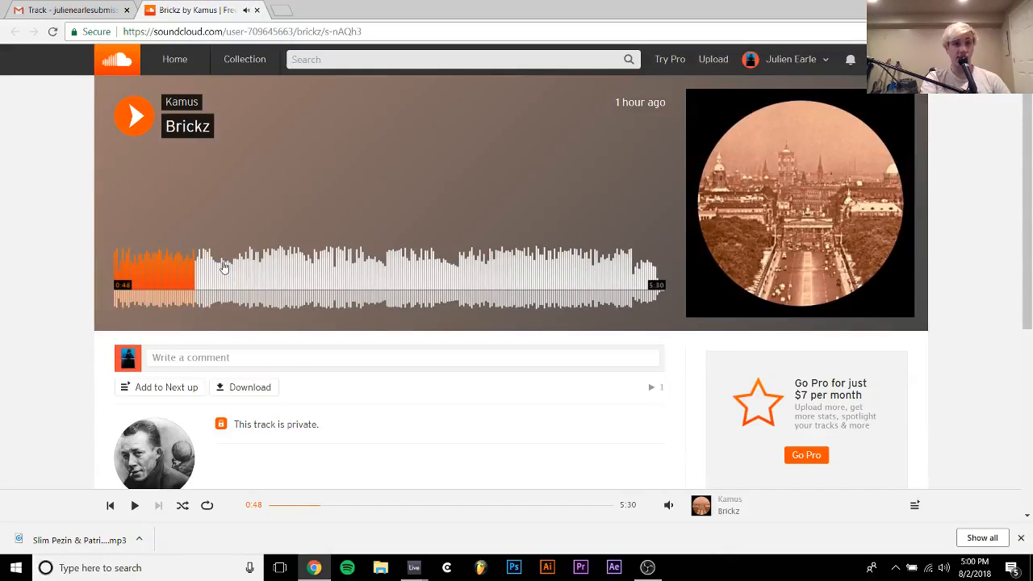
Resume Brickz and sample its later sections, skipping ahead to about 1:46, 2:01, 2:15, 2:52 and a point near its final third
key(space)
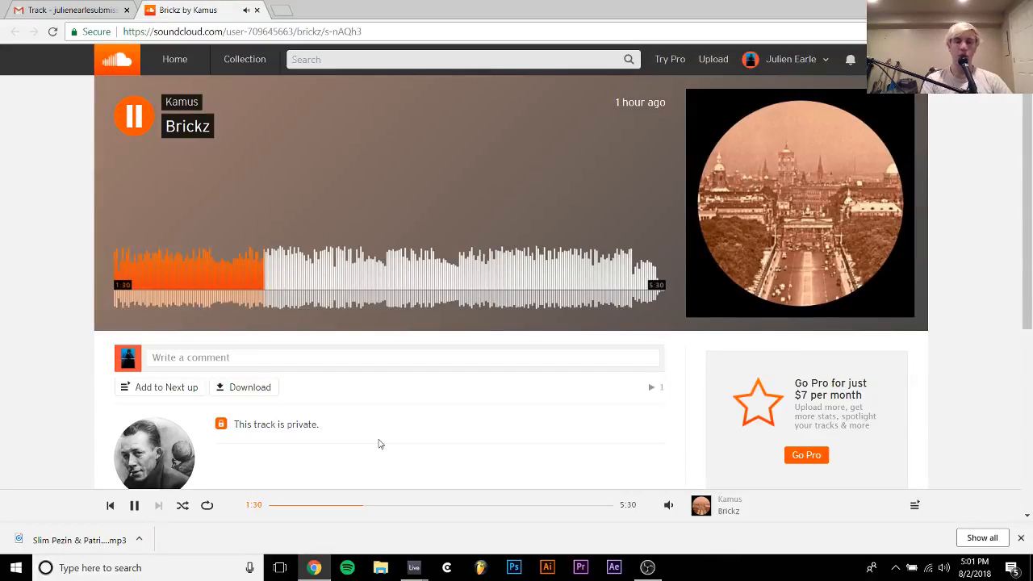
click(293, 265)
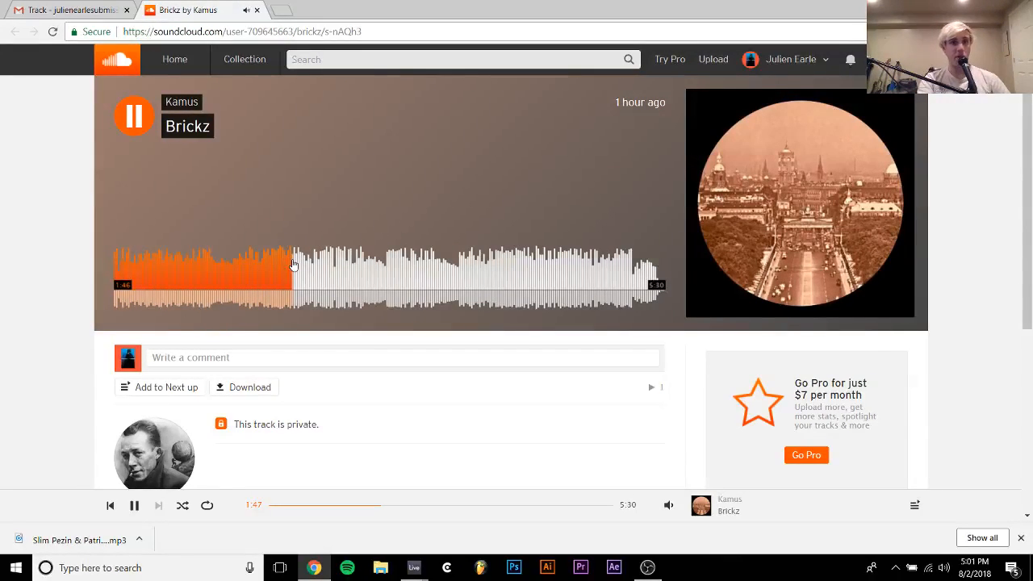
click(318, 276)
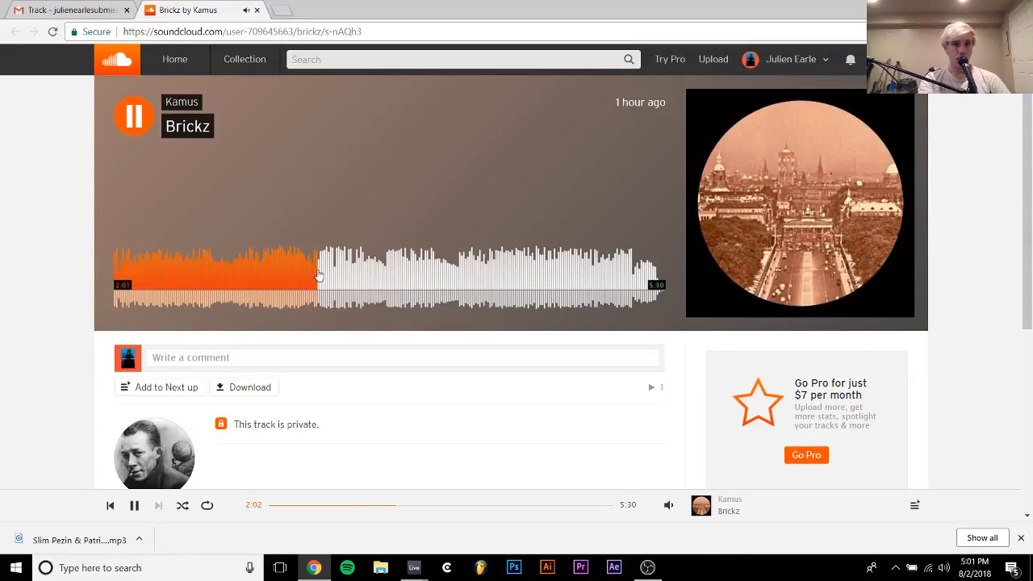
click(342, 277)
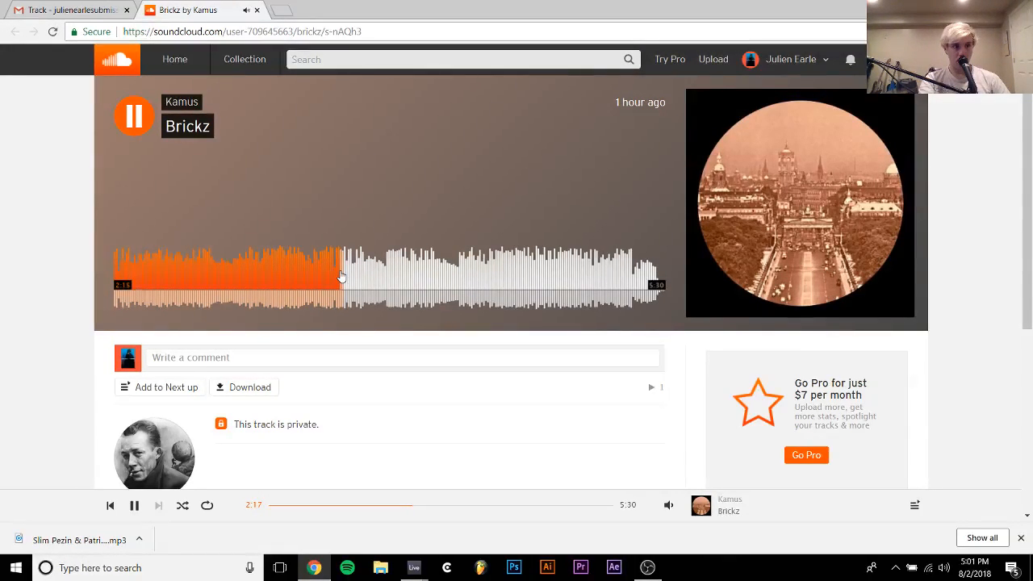
click(402, 286)
key(space)
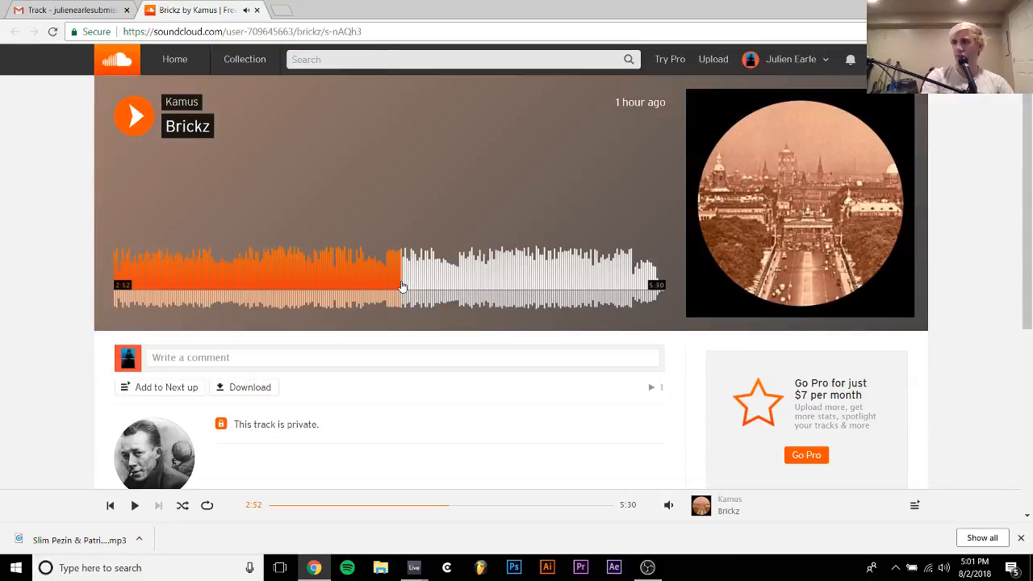
key(space)
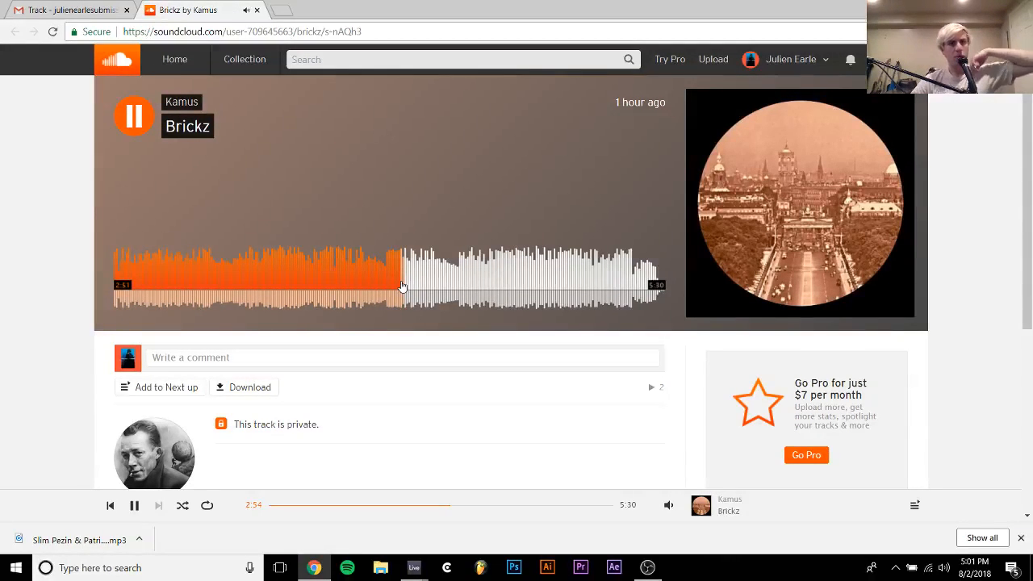
click(502, 281)
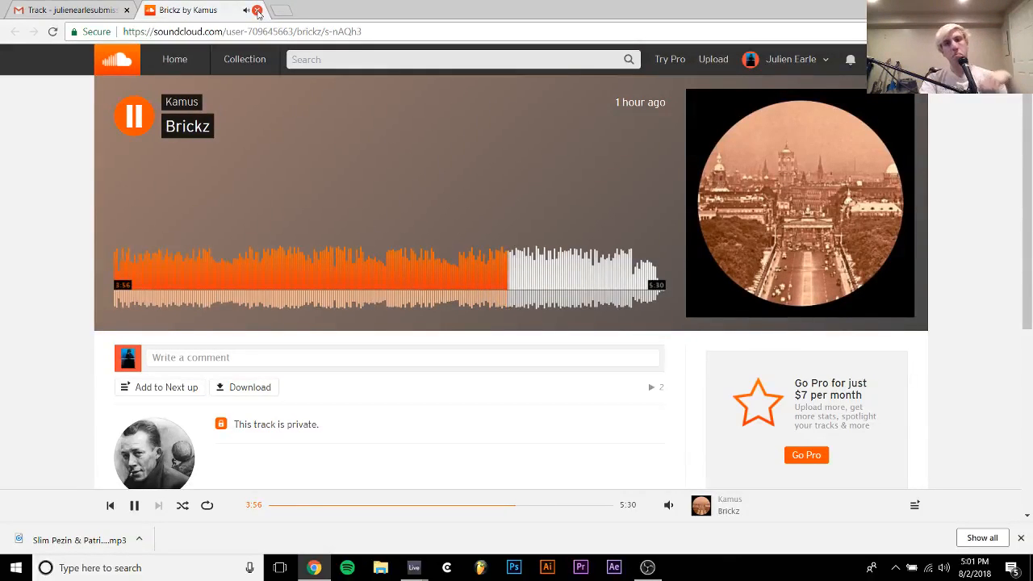
Close Brickz, open the newest email with no subject from the inbox and play its linked SoundCloud track Breath by gleamBeat
click(257, 10)
click(159, 99)
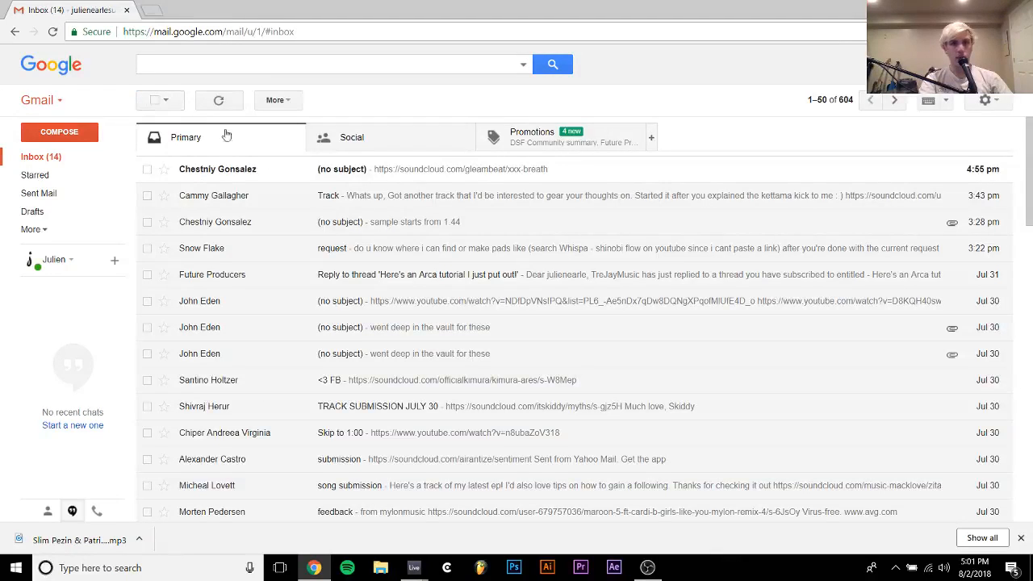
click(239, 169)
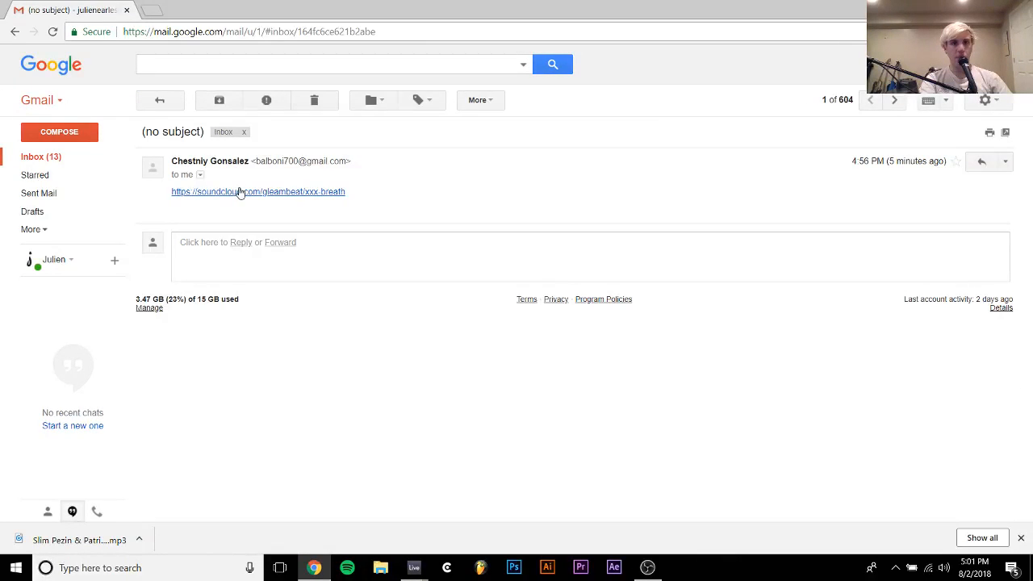
click(239, 192)
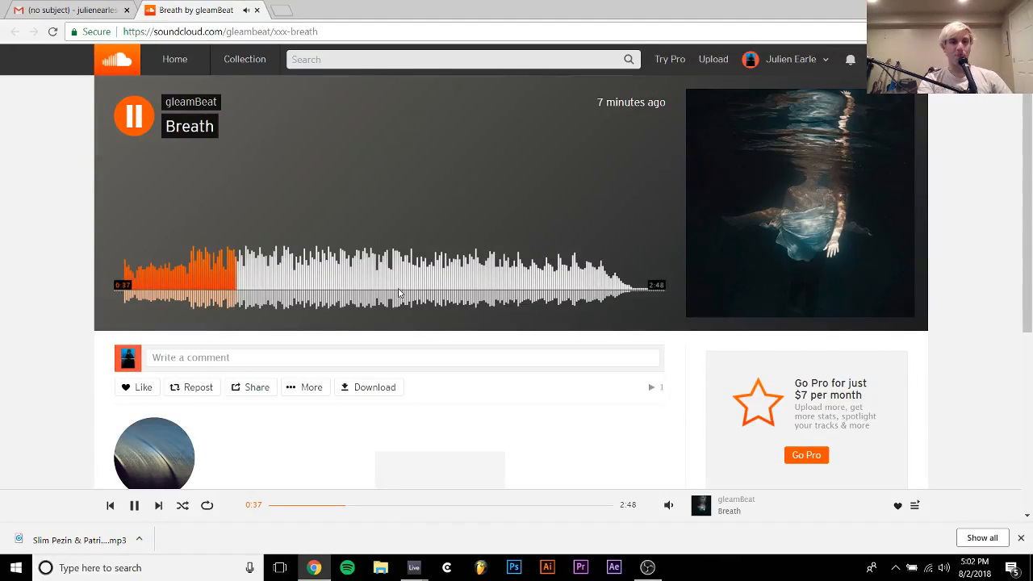
Sample Breath in stages through to its closing section, skipping ahead to points such as 1:13, and pause it at about 2:27
click(299, 291)
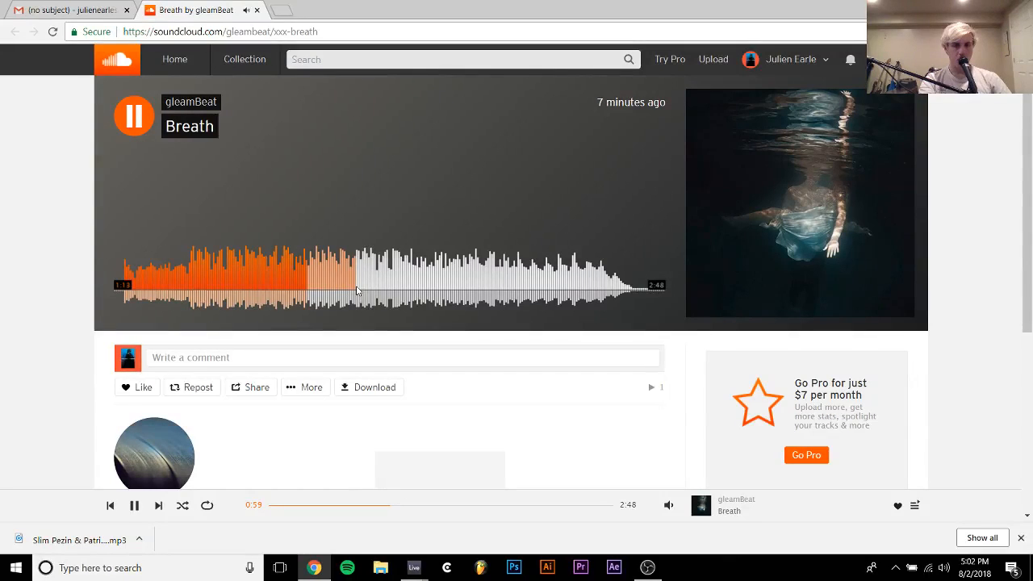
key(space)
key(space)
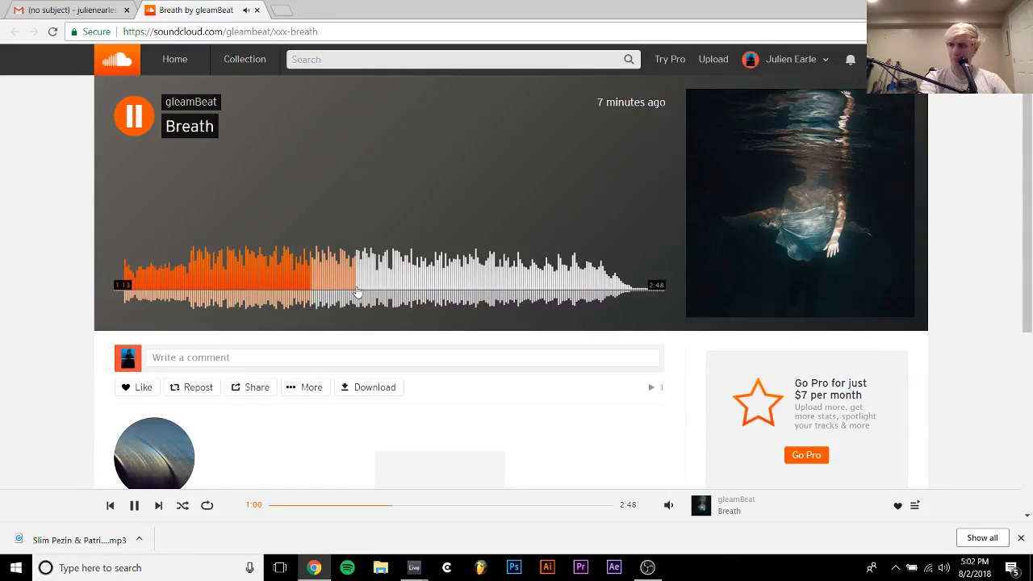
click(357, 292)
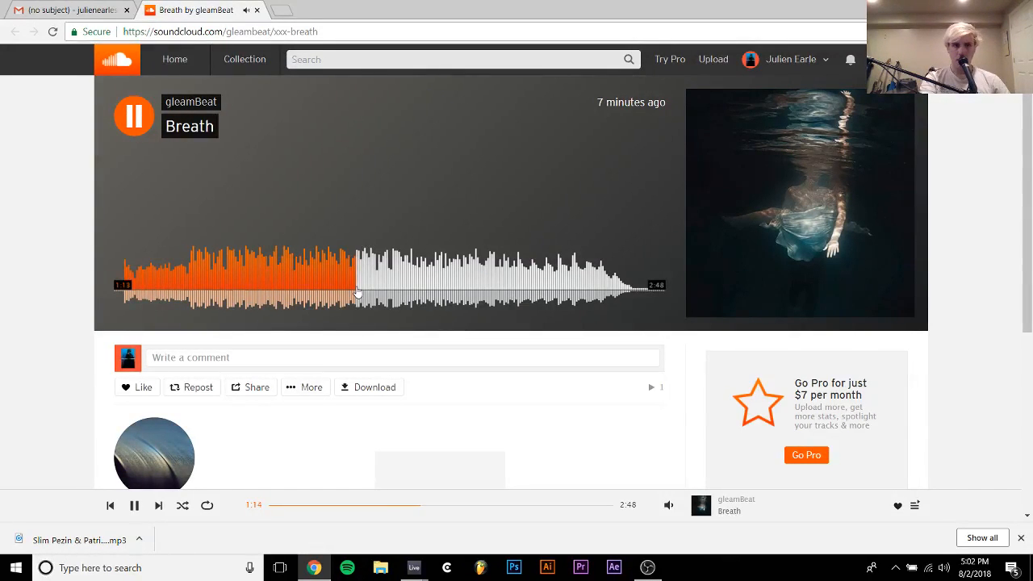
click(397, 285)
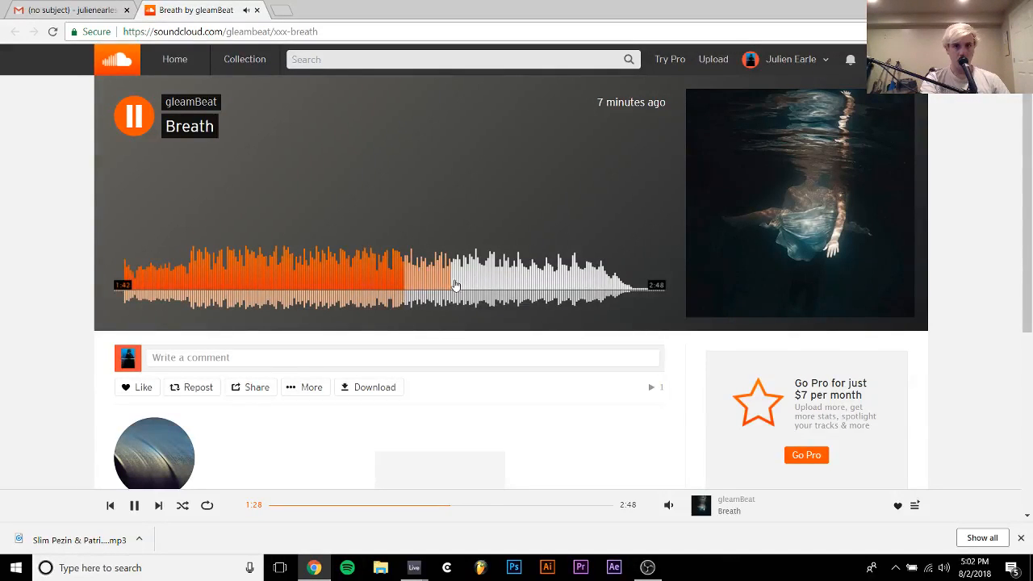
click(488, 282)
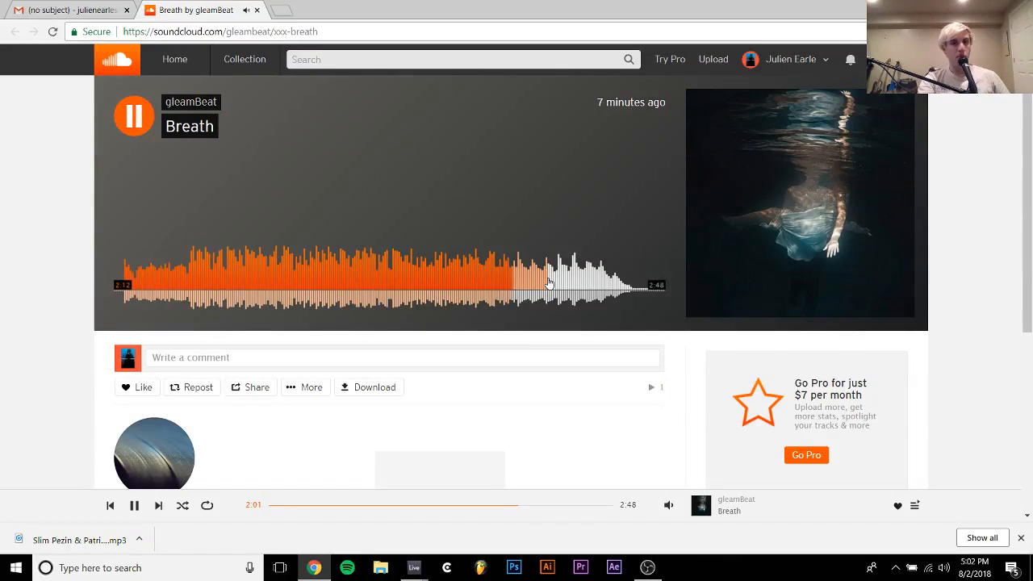
click(548, 283)
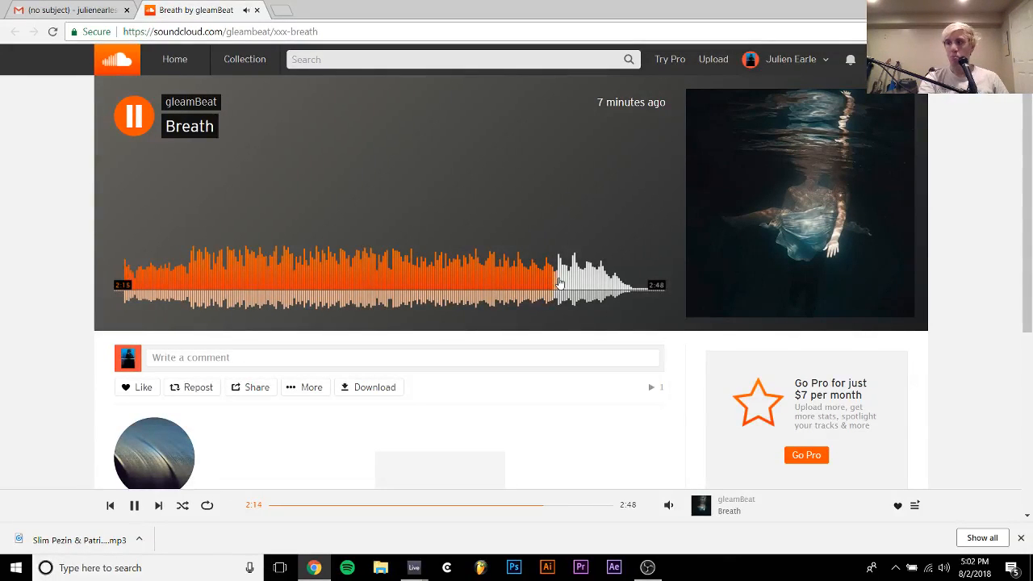
click(581, 284)
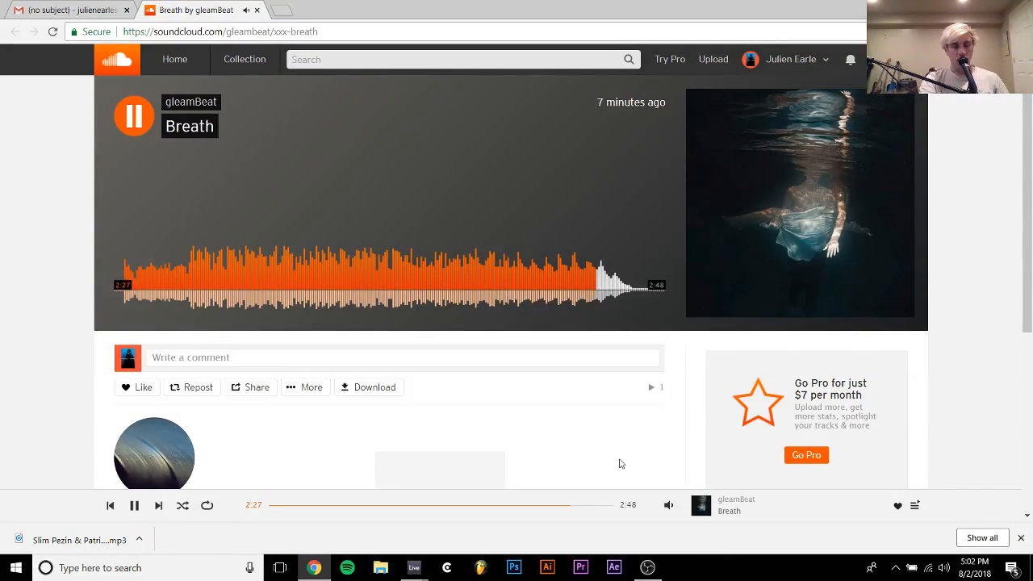
key(space)
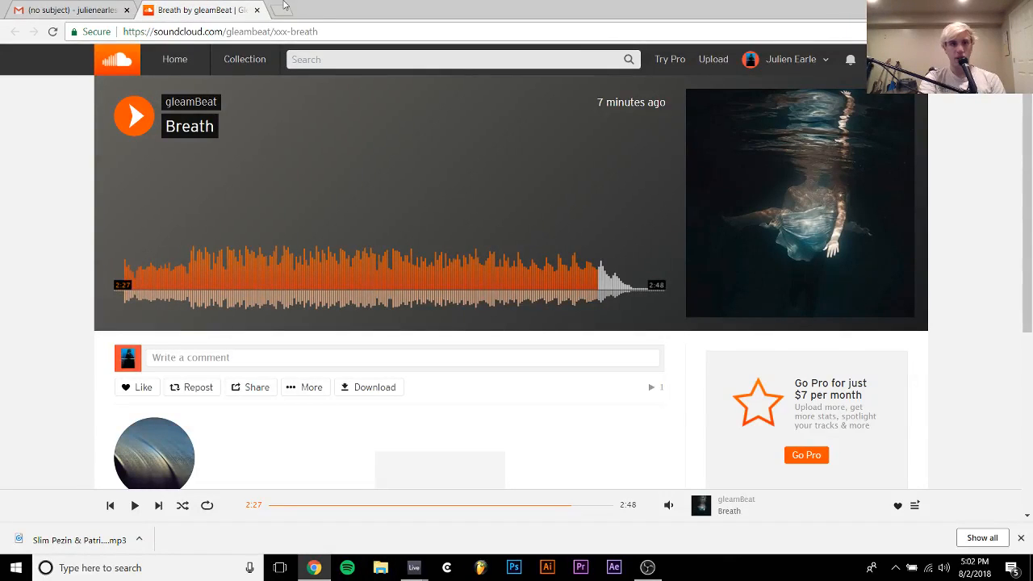
Close the Breath page, return to the Gmail inbox and switch to the "techhhh from stream" project in Ableton Live
click(259, 9)
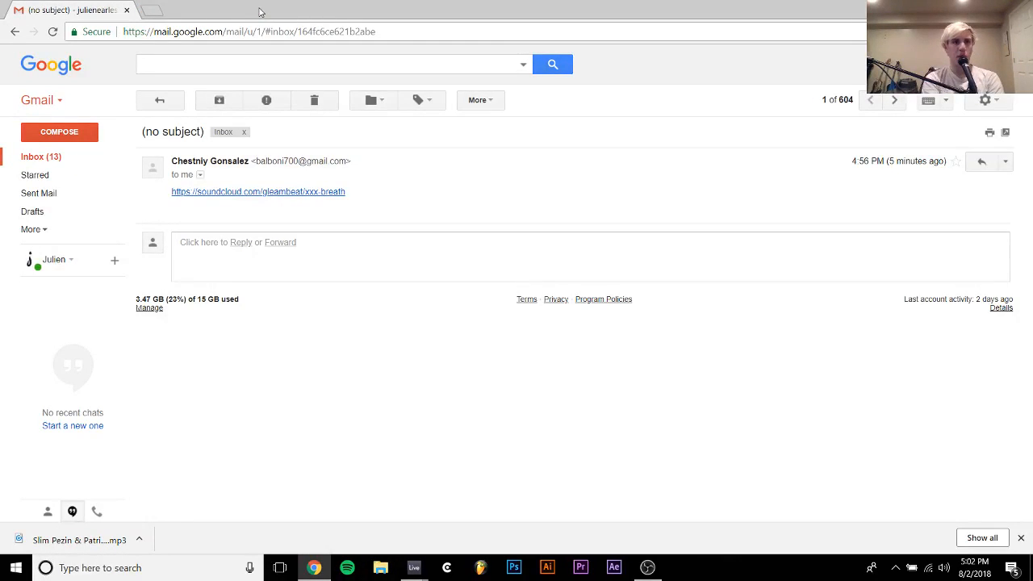
click(180, 97)
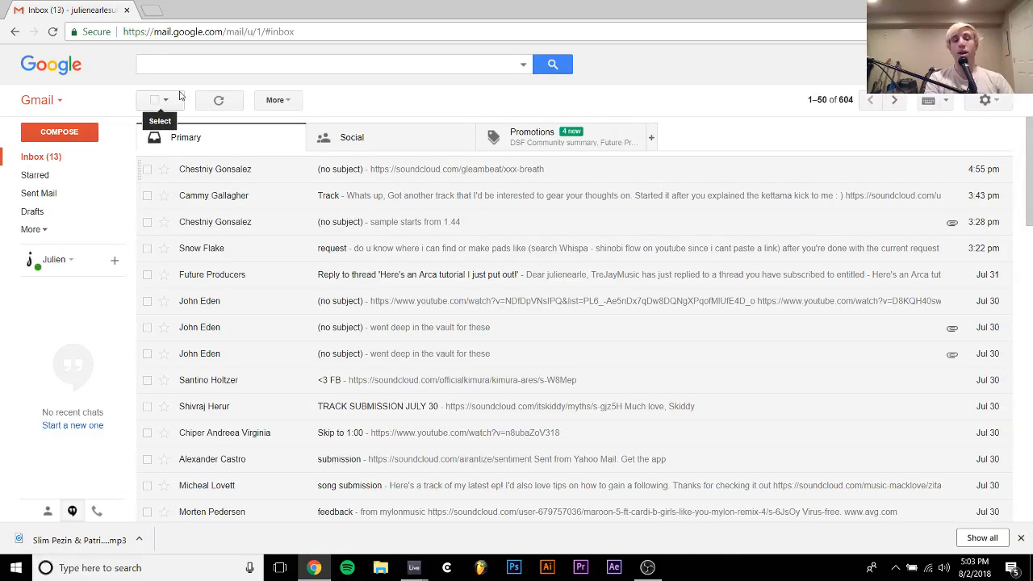
click(413, 570)
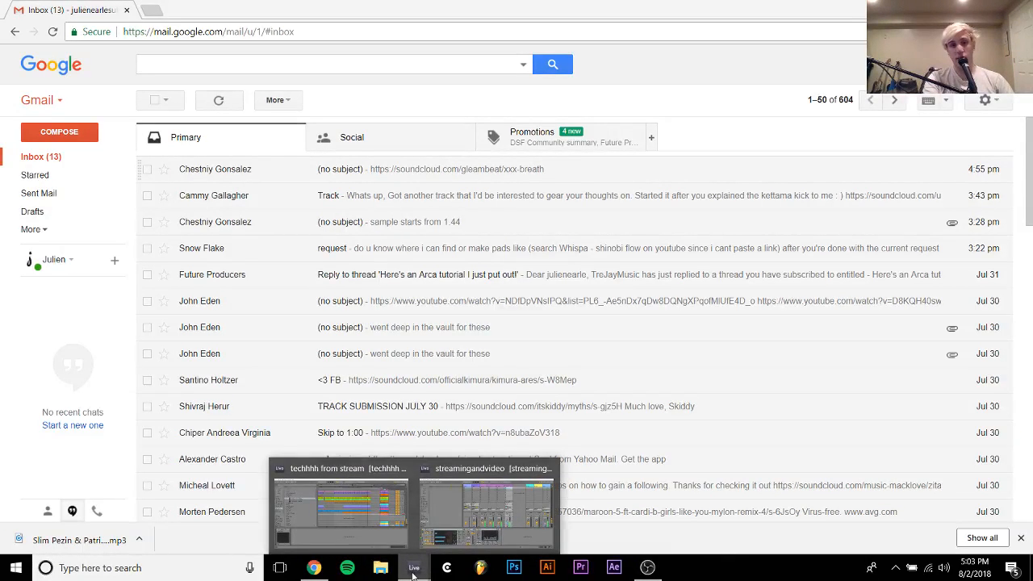
click(368, 519)
Switch EXHALE to Loops mode with the 001. Bangers preset and view its key options and loop preset list
scroll(496, 349, down, 2)
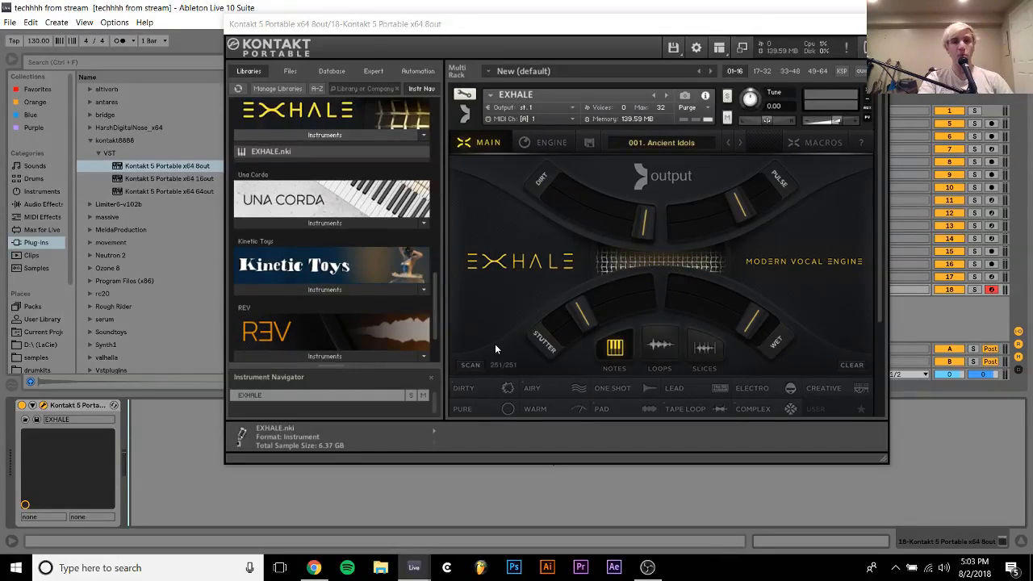
click(655, 348)
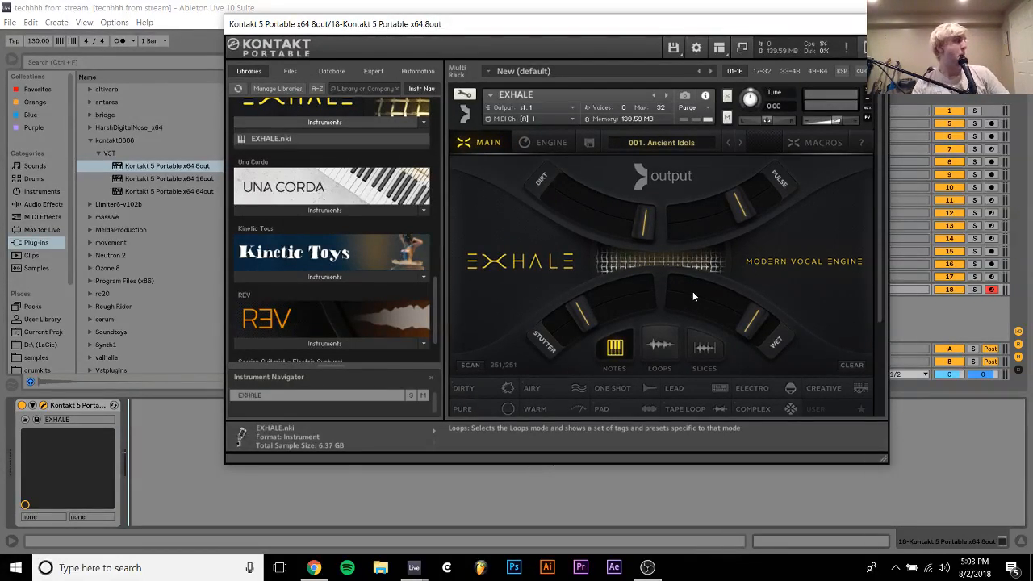
scroll(693, 293, down, 1)
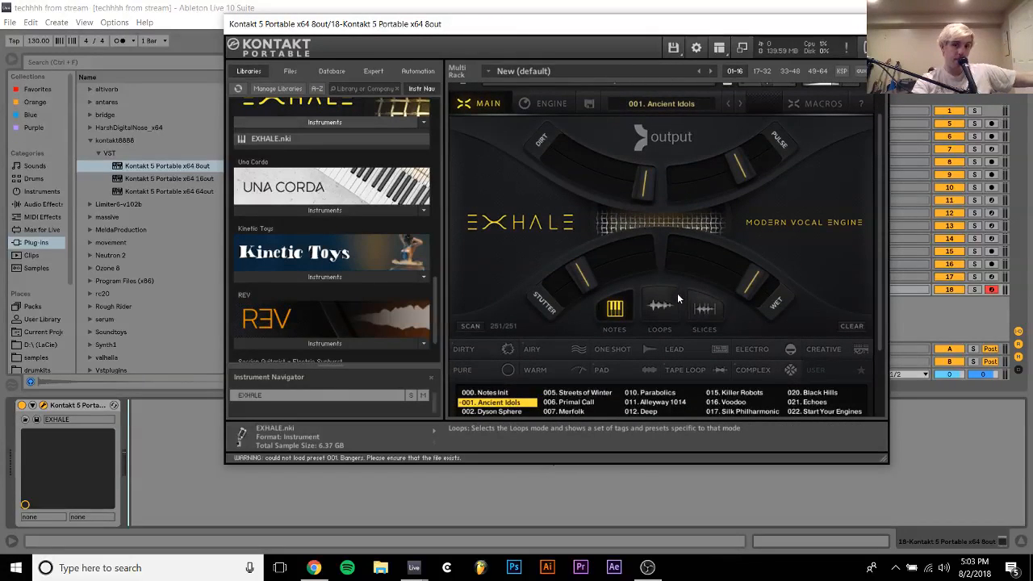
click(668, 306)
scroll(696, 260, up, 1)
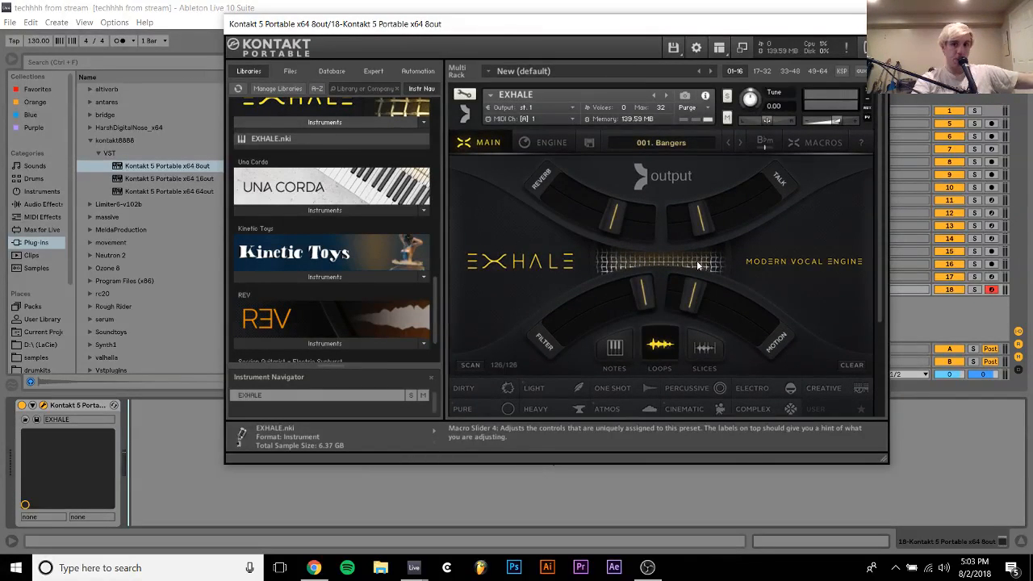
click(763, 143)
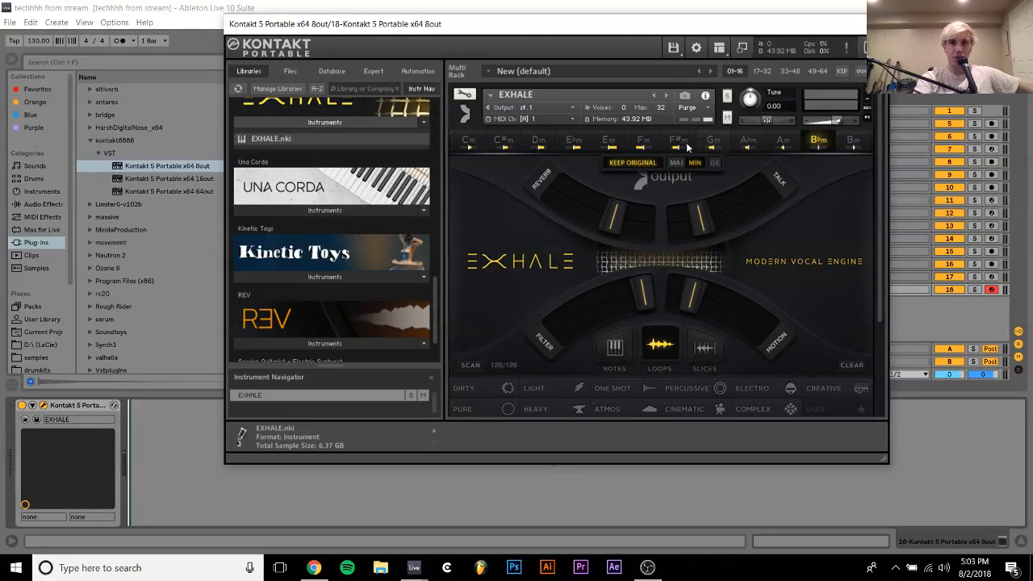
scroll(674, 230, down, 3)
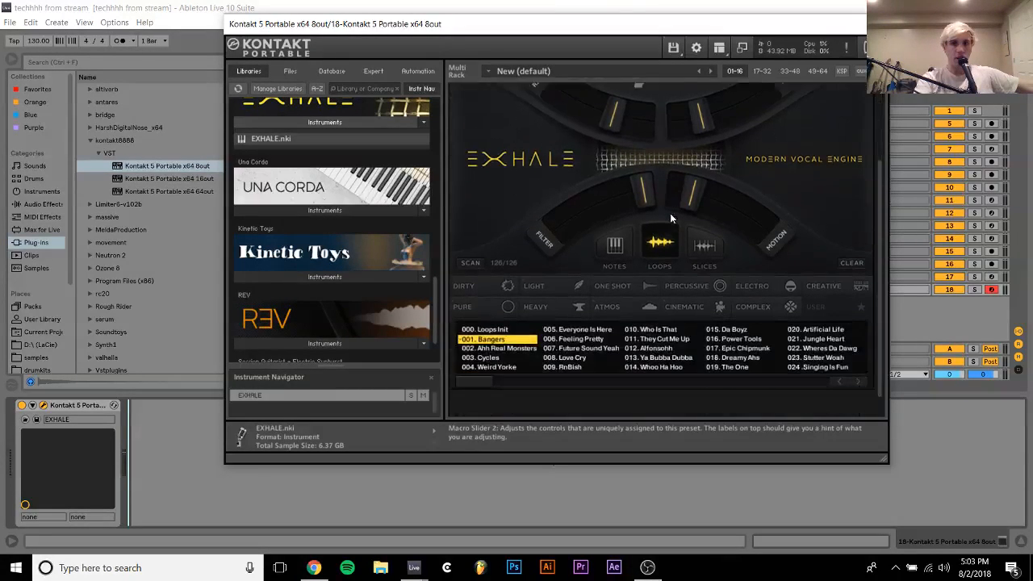
Close the Kontakt window, lower track 18's volume to -6.5 dB and audition the EXHALE loops over the arrangement
click(953, 456)
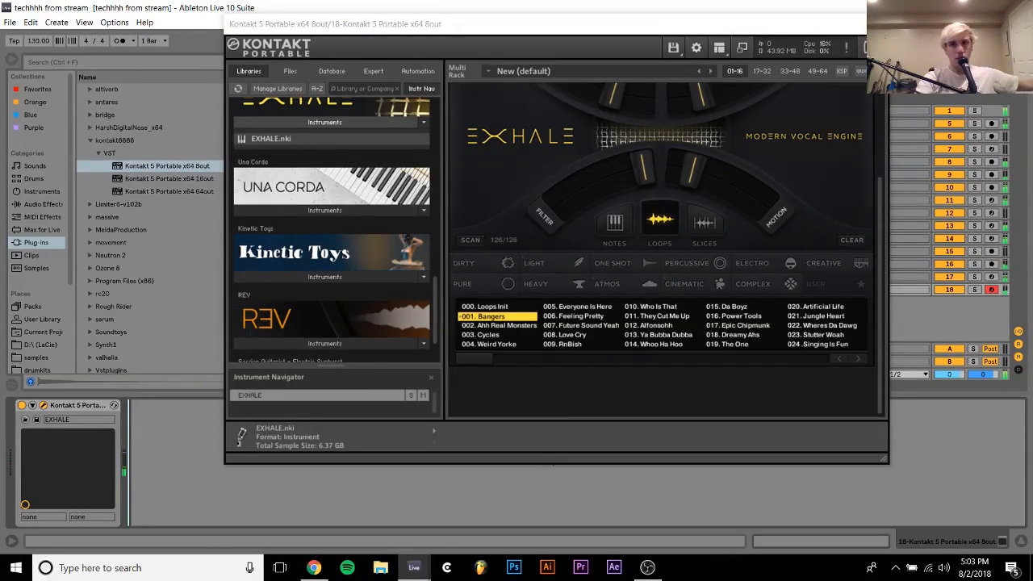
click(877, 24)
click(820, 289)
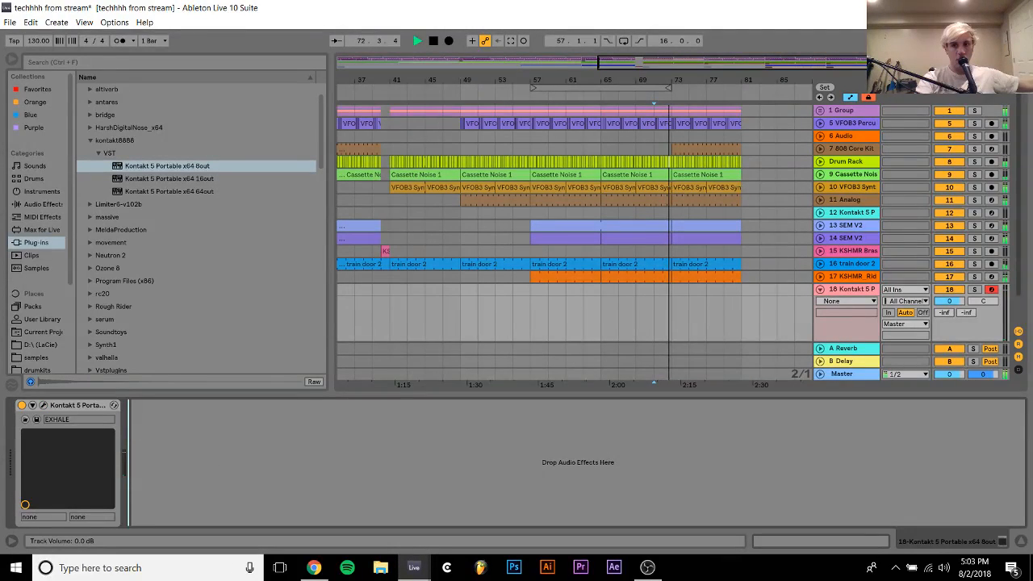
drag(949, 301, 950, 319)
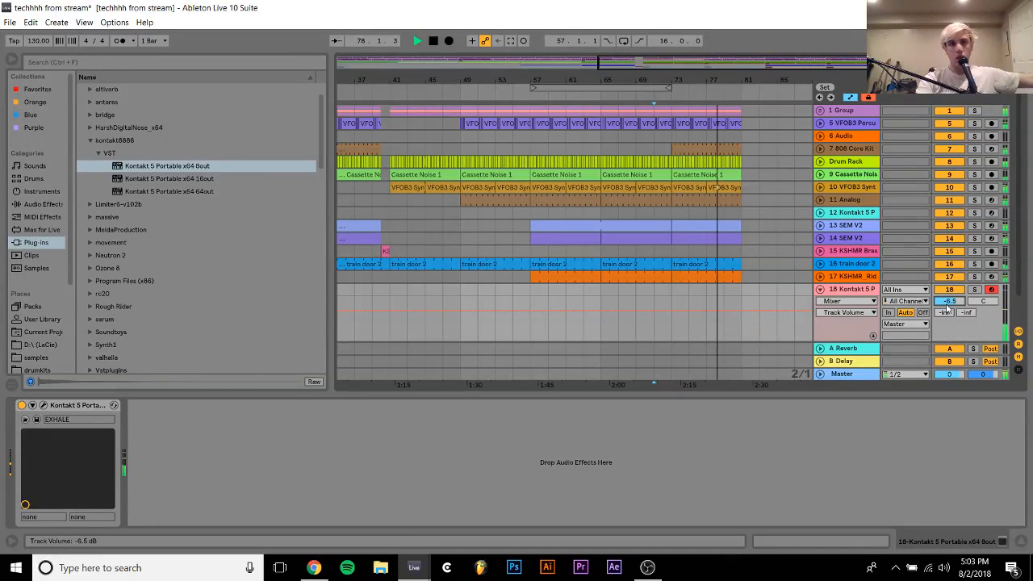
key(space)
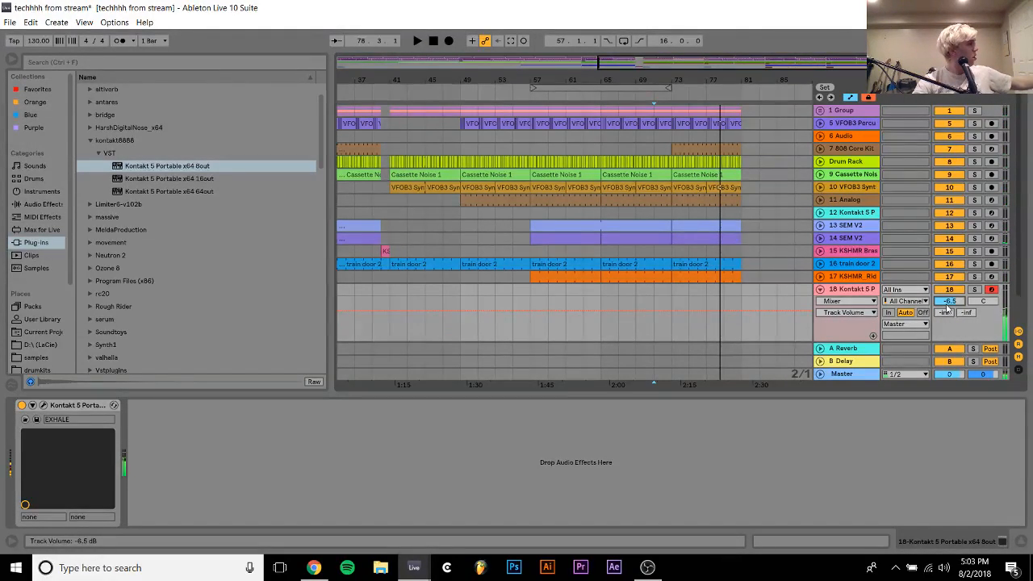
key(space)
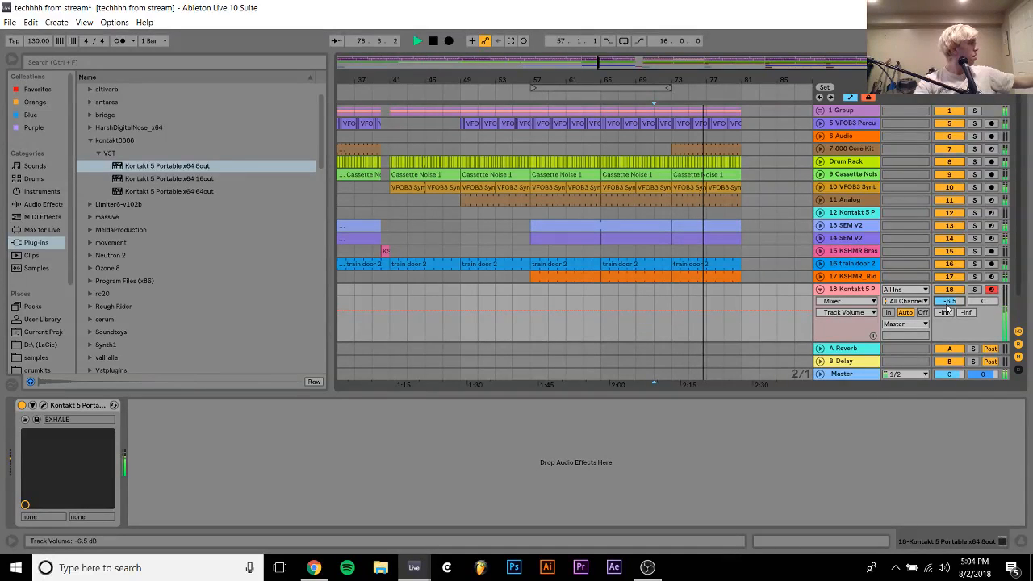
key(space)
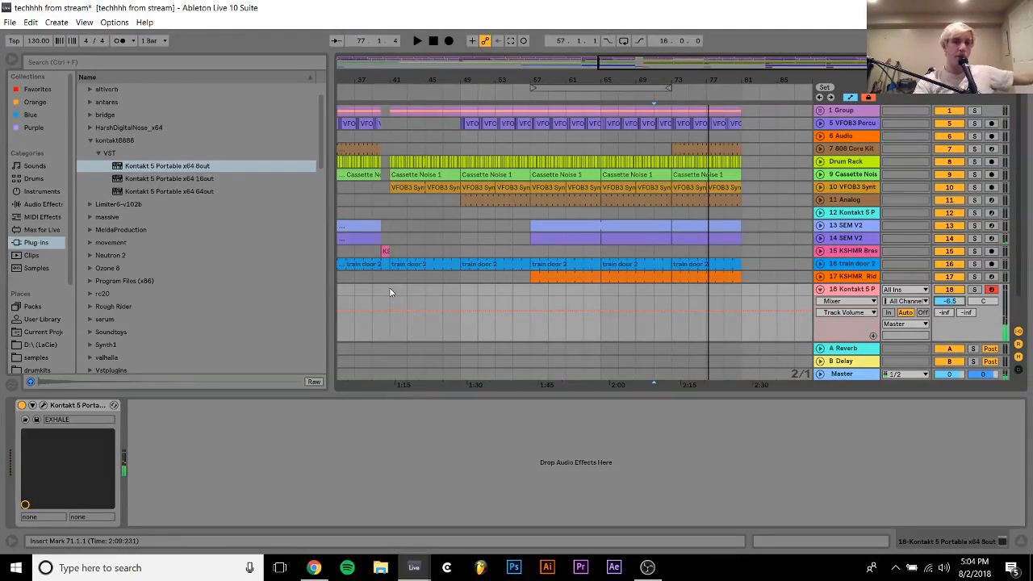
Insert an empty four-bar MIDI clip on track 18 from bar 41 to bar 45
drag(390, 292, 427, 294)
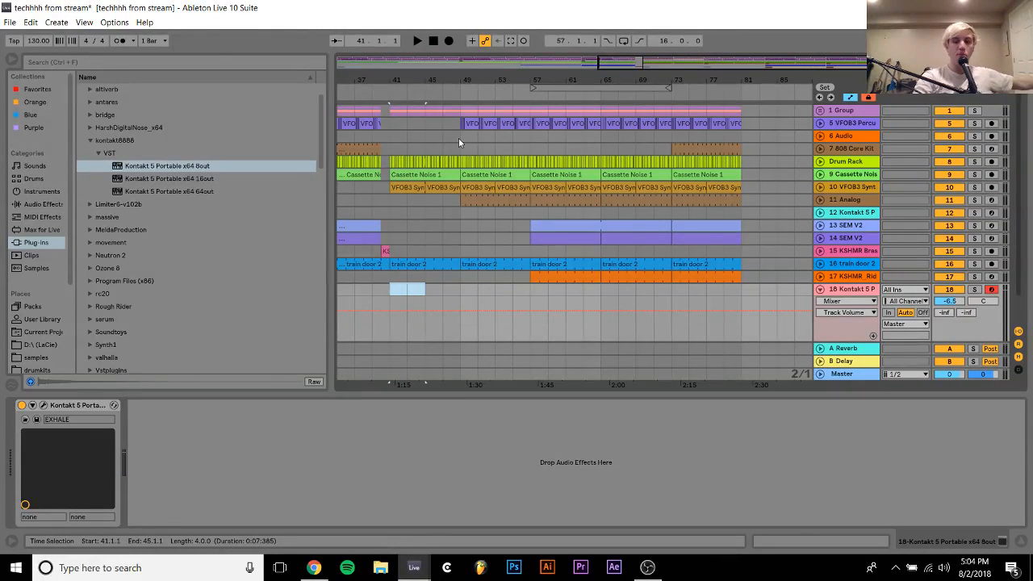
key(ctrl+shift+m)
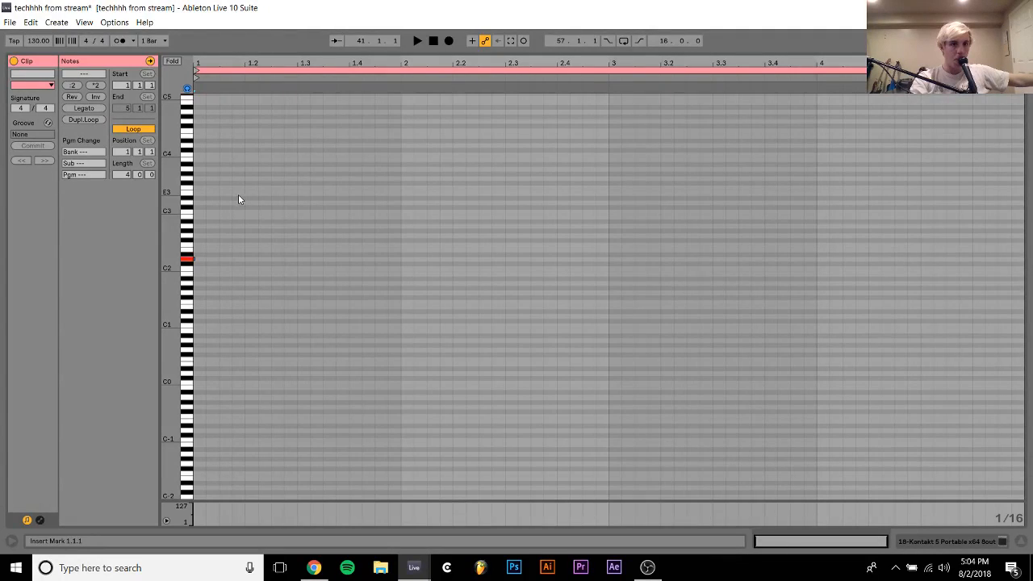
Draw a one-bar D2 note at the start of the four-bar clip on track 18
double_click(202, 258)
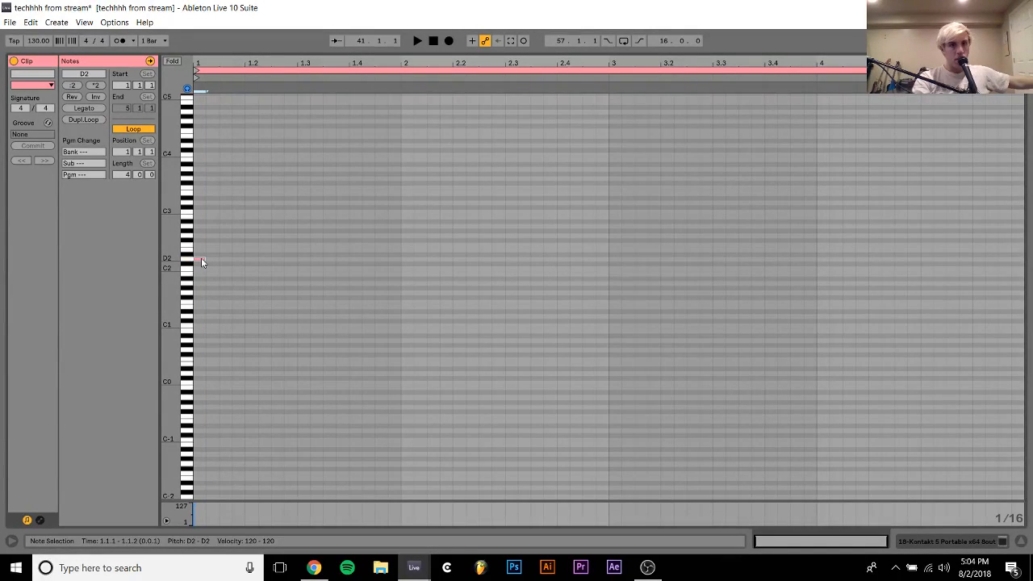
key(shift+Right)
key(shift+Right)
key(shift+Right)
key(shift+Right)
key(shift+Right)
key(shift+Right)
key(shift+Right)
key(shift+Right)
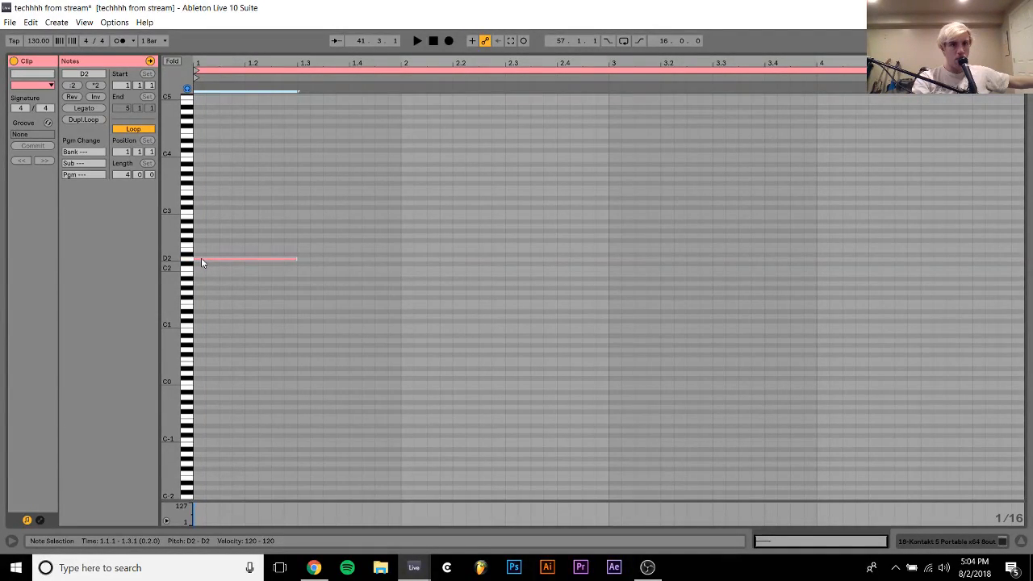
key(shift+Right)
key(shift+Right)
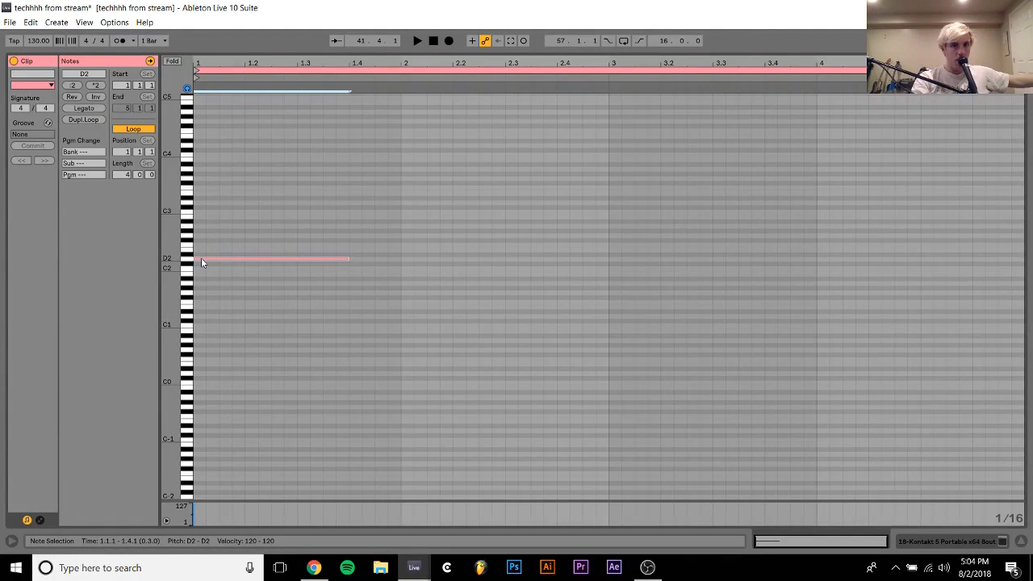
key(shift+Right)
key(shift+Right)
key(shift+Right)
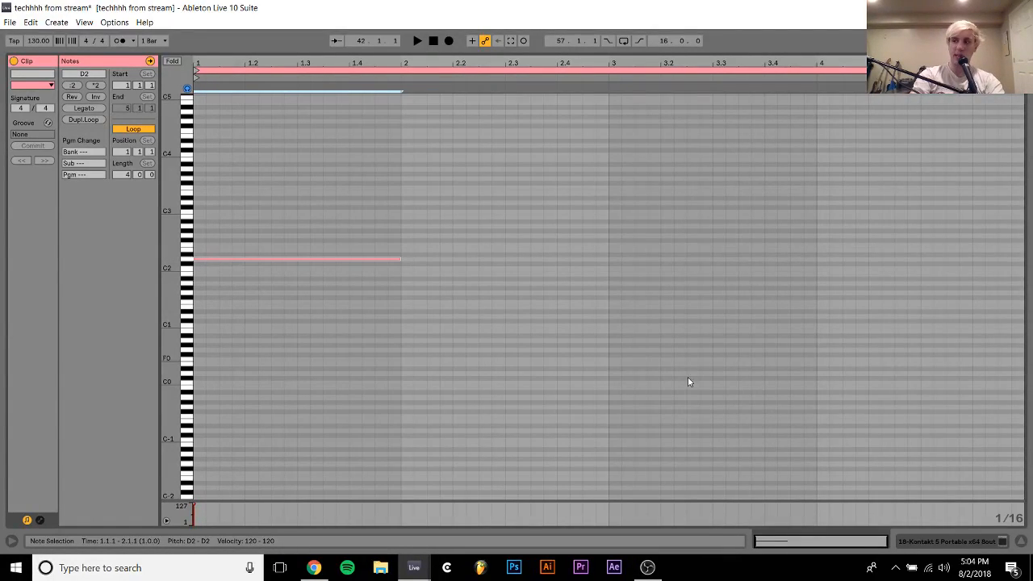
Set track 18's volume to -6.7 dB and play the arrangement from bar 39
click(950, 539)
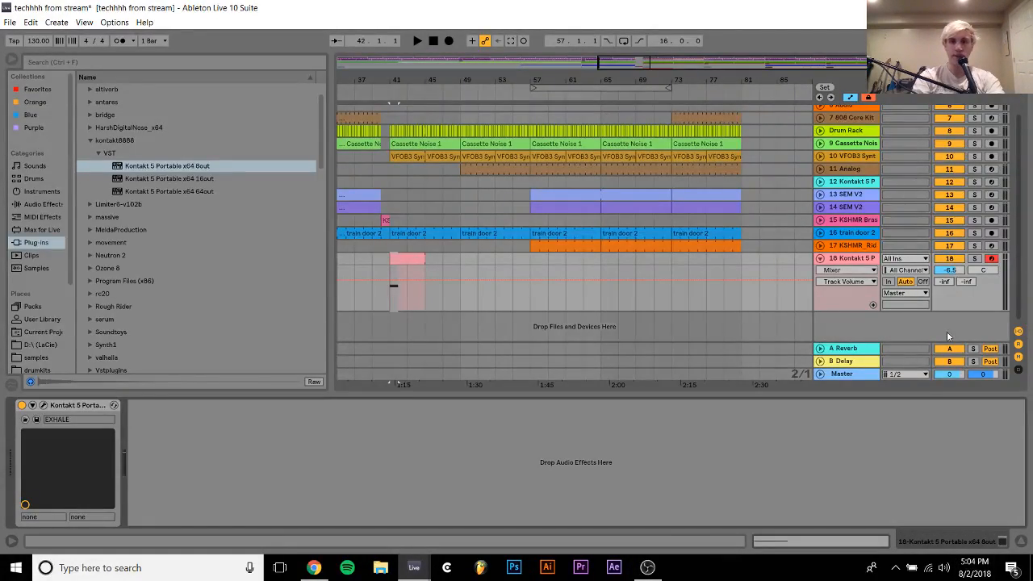
click(944, 281)
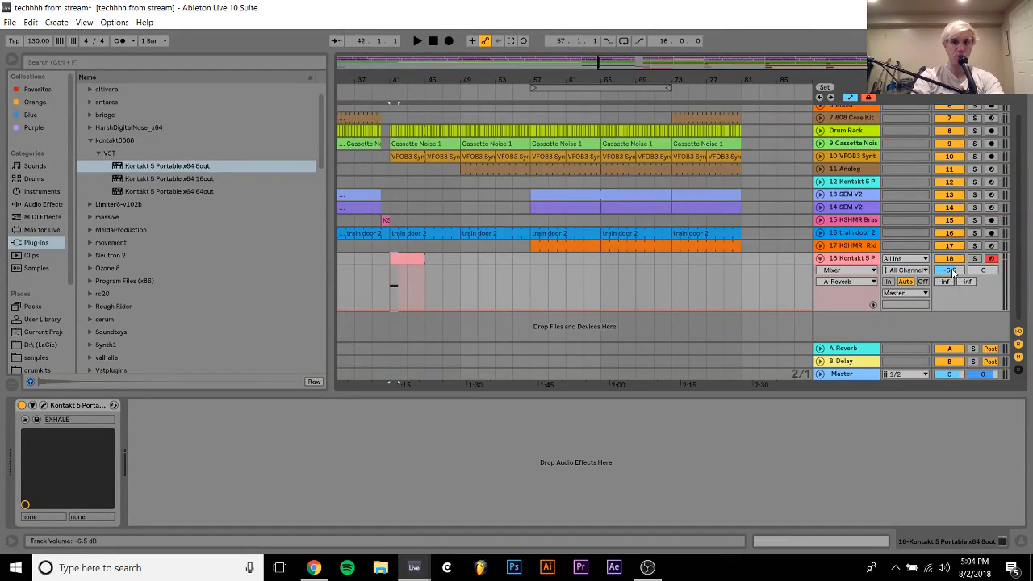
drag(952, 270, 952, 273)
click(366, 247)
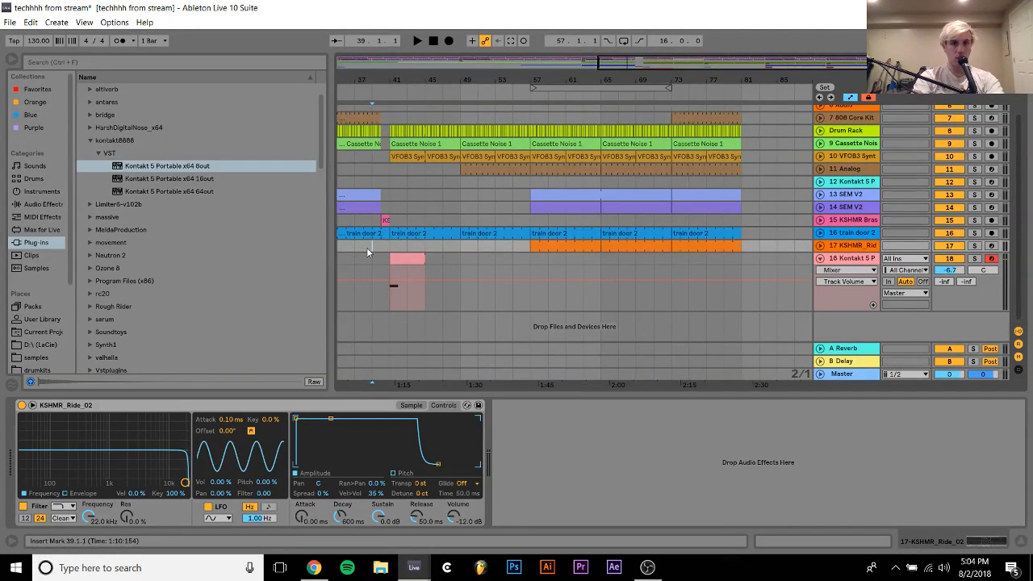
key(space)
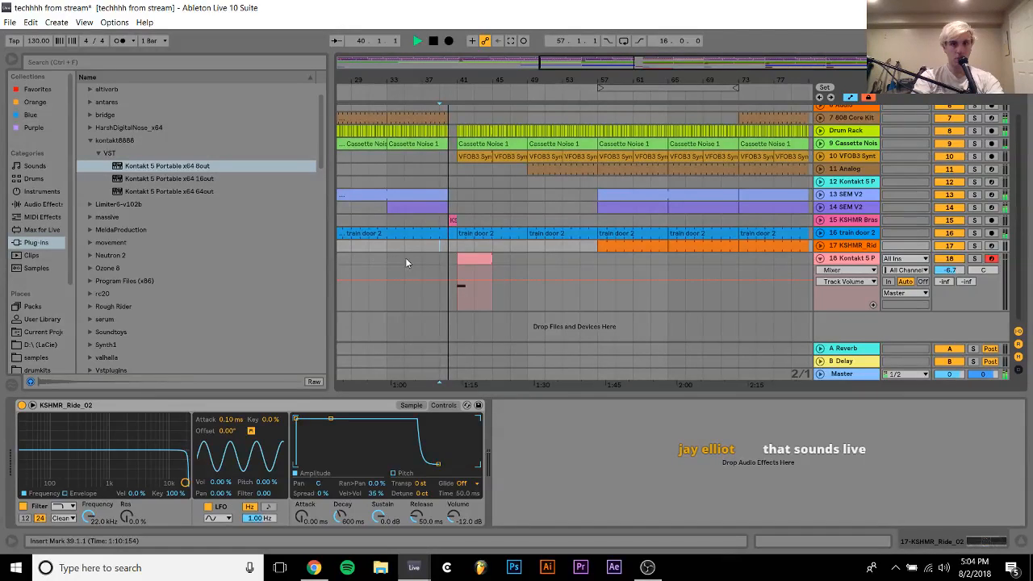
Move track 18's clip to bar 45 and duplicate the eight-bar section from bar 41 repeatedly up to bar 81
drag(476, 260, 506, 259)
shift+click(457, 259)
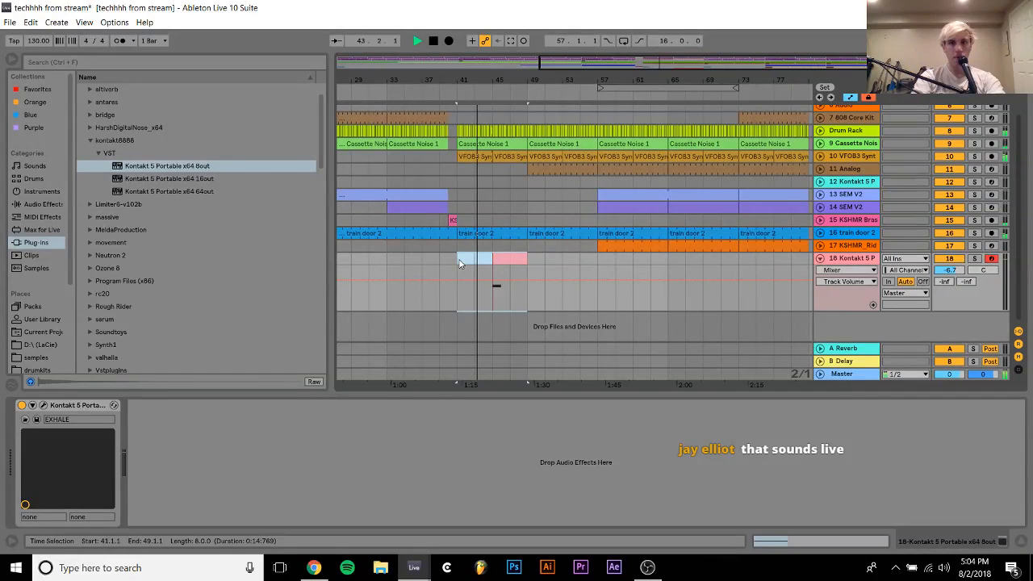
key(ctrl+d)
key(ctrl+d)
key(ctrl+d)
key(ctrl+d)
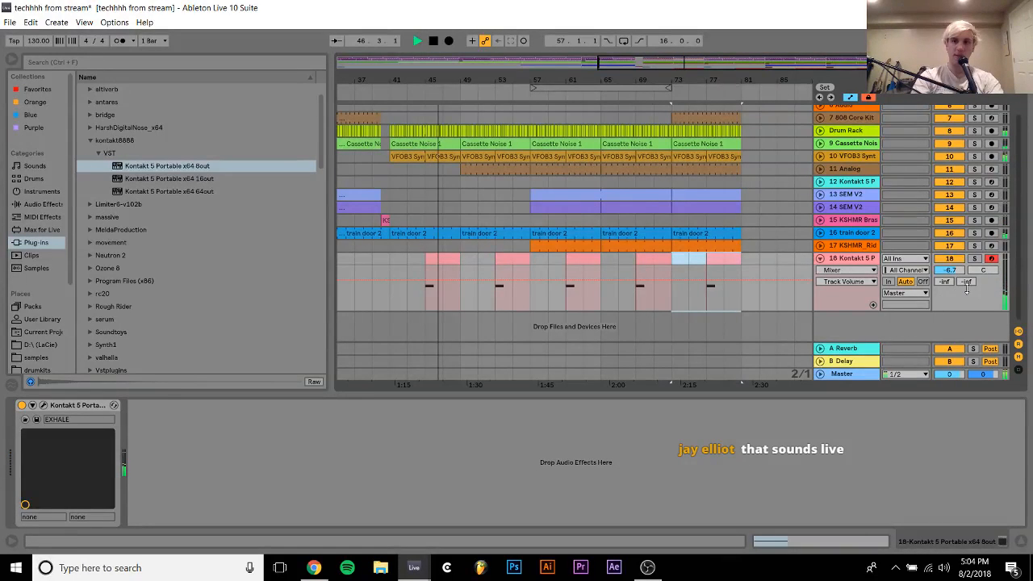
Set track 18's volume to -3.0 dB and check EXHALE's loop settings in the Kontakt window
drag(950, 270, 950, 257)
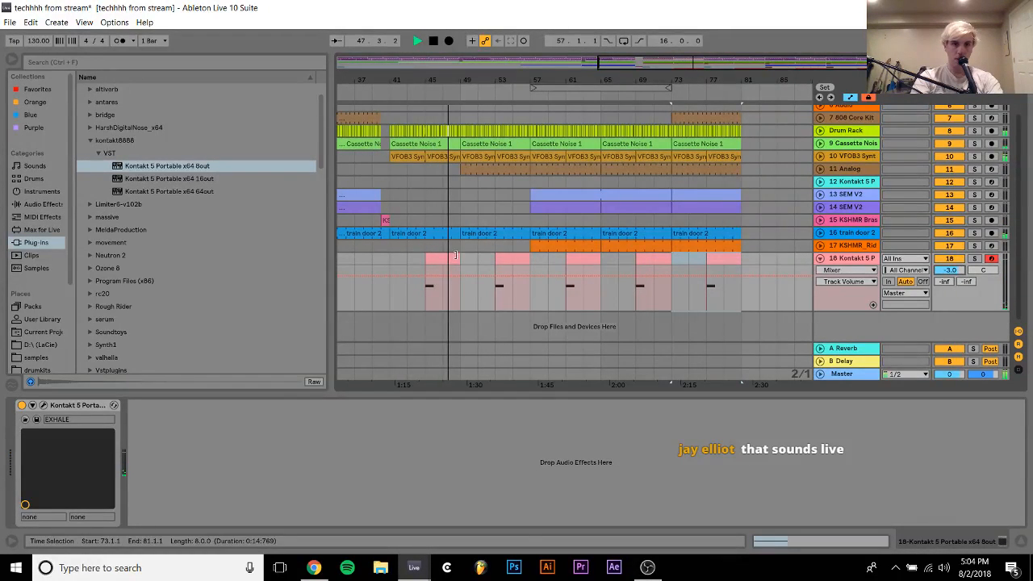
click(421, 258)
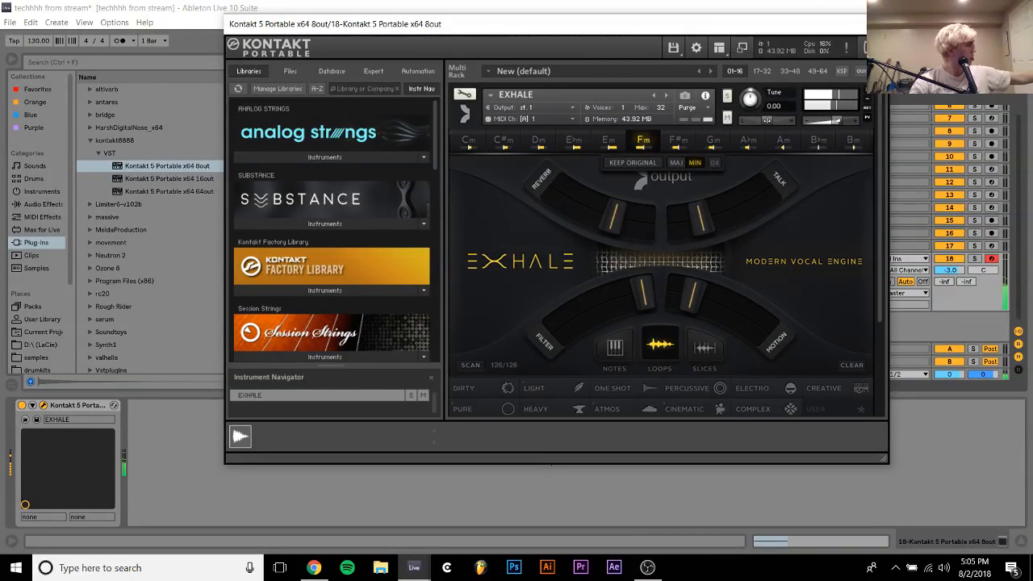
click(876, 24)
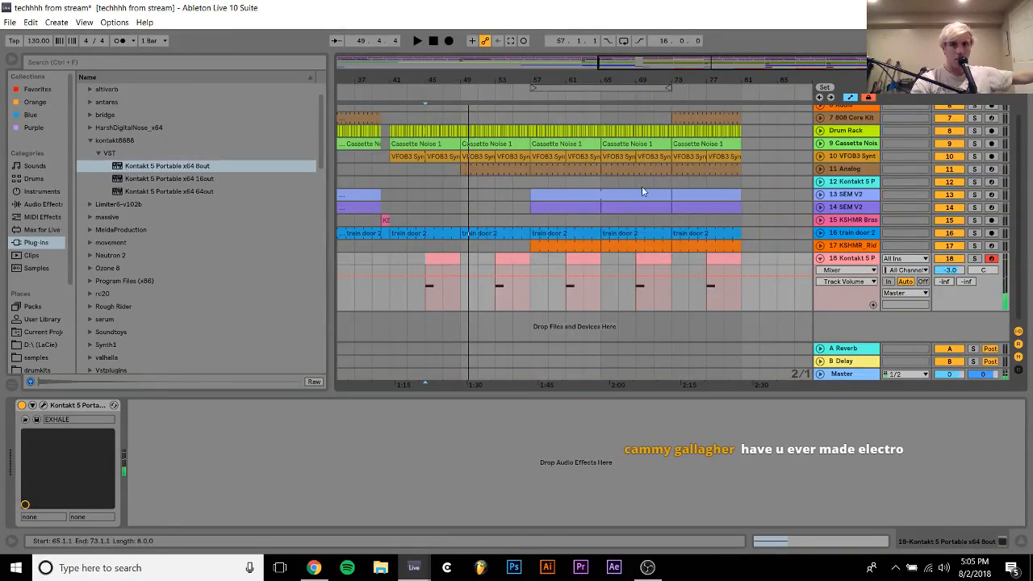
Raise the note in track 18's clip at bar 53 to D#2 and audition it
click(506, 261)
double_click(506, 261)
click(309, 255)
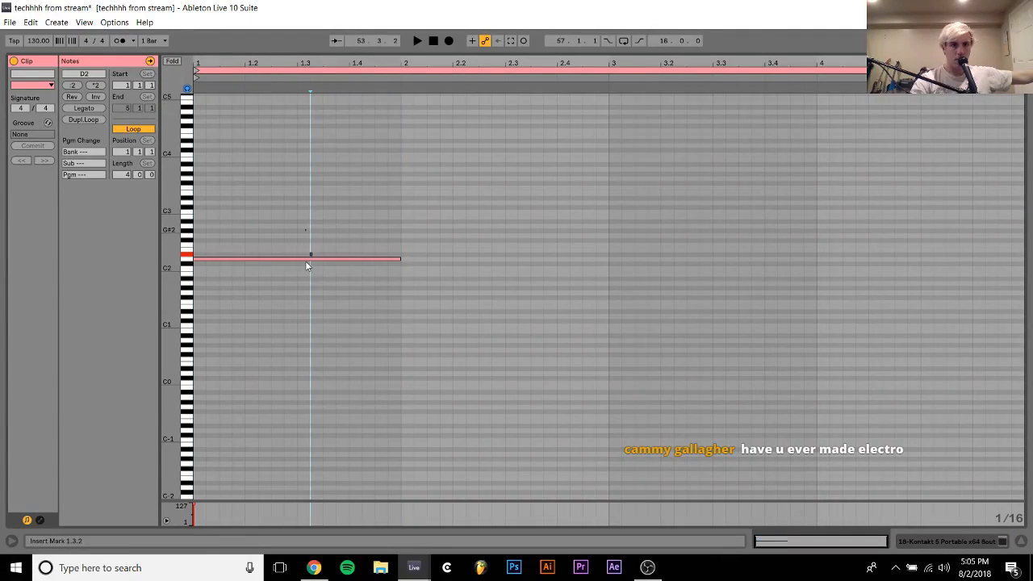
key(space)
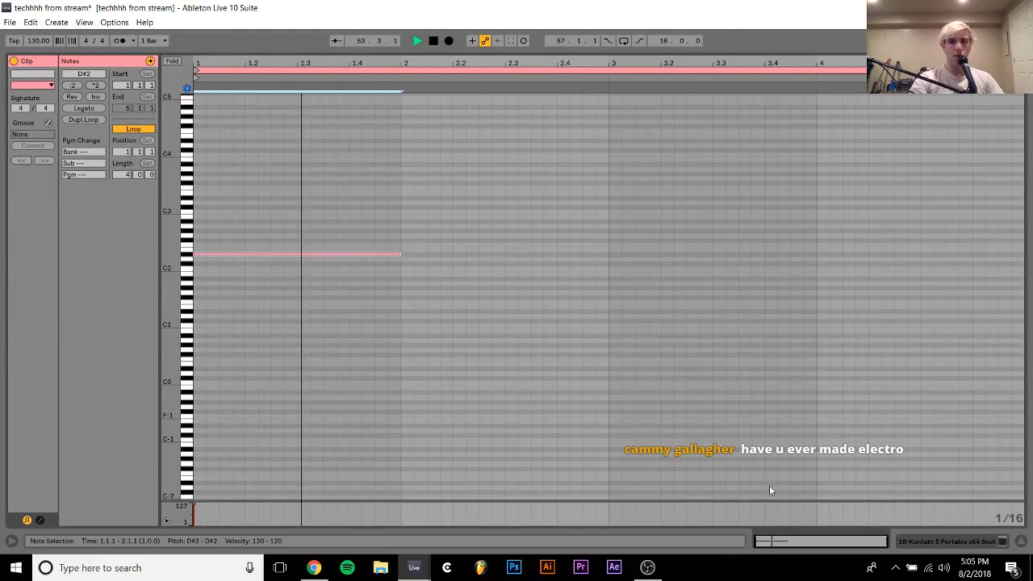
click(933, 543)
key(space)
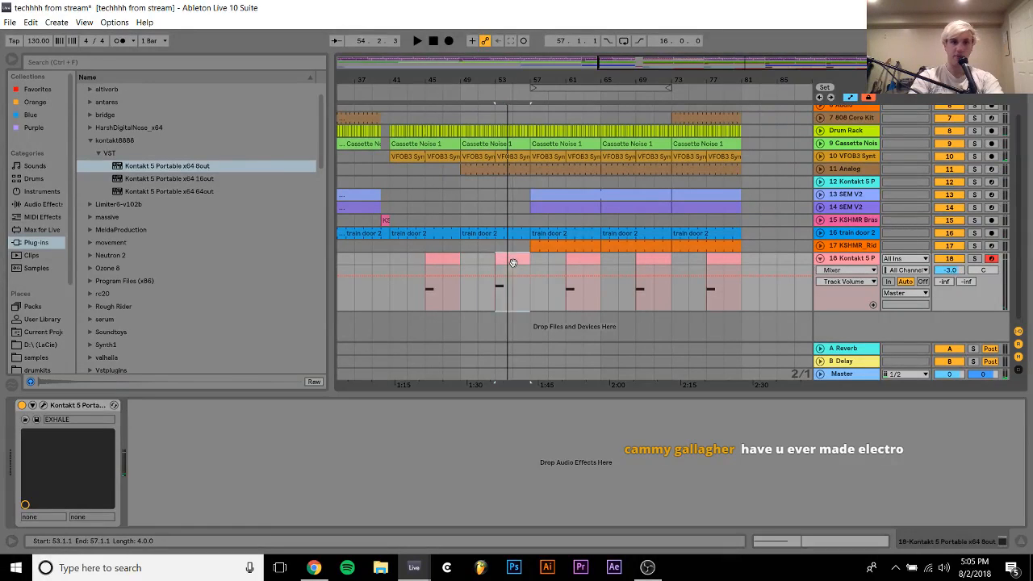
Move the D#2 clip on track 18 from bar 53 to bar 41 and audition it from bar 39
click(409, 265)
click(373, 260)
key(space)
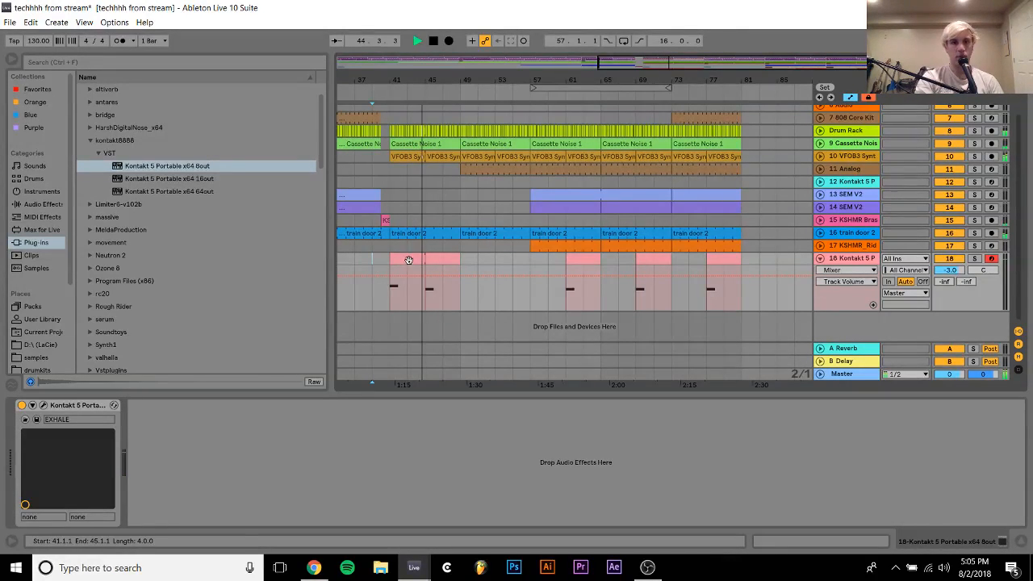
click(440, 261)
key(space)
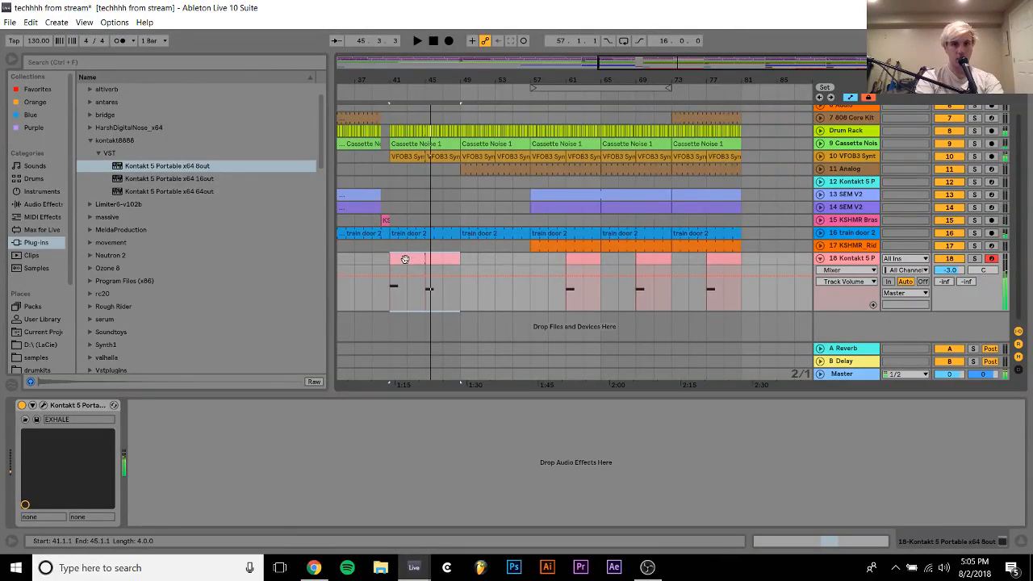
Place the D#2 clip at bar 45 and the D2 clip at bar 53 on track 18, and colour the D#2 clip red
drag(399, 260, 424, 264)
click(476, 259)
right_click(429, 260)
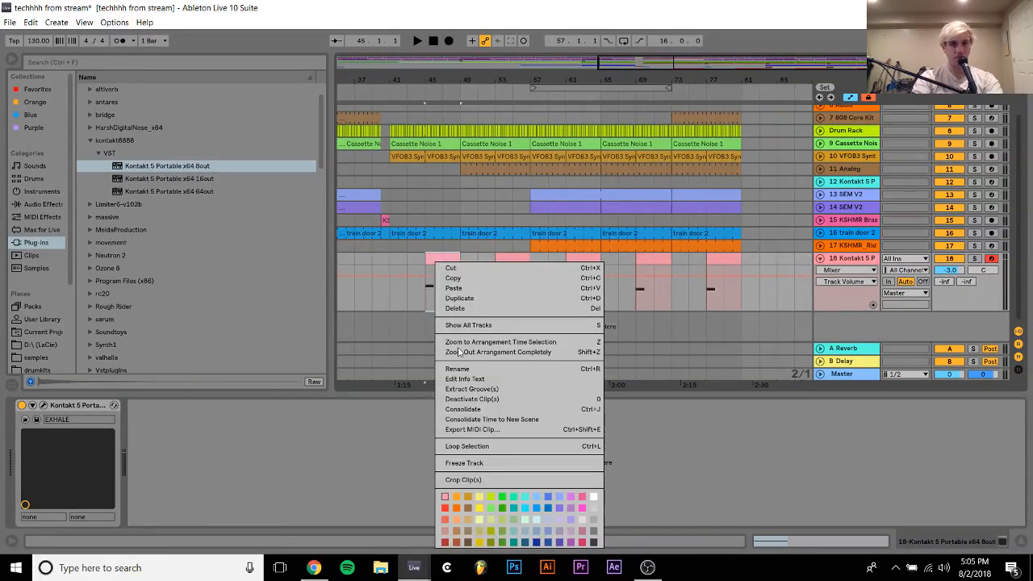
click(456, 509)
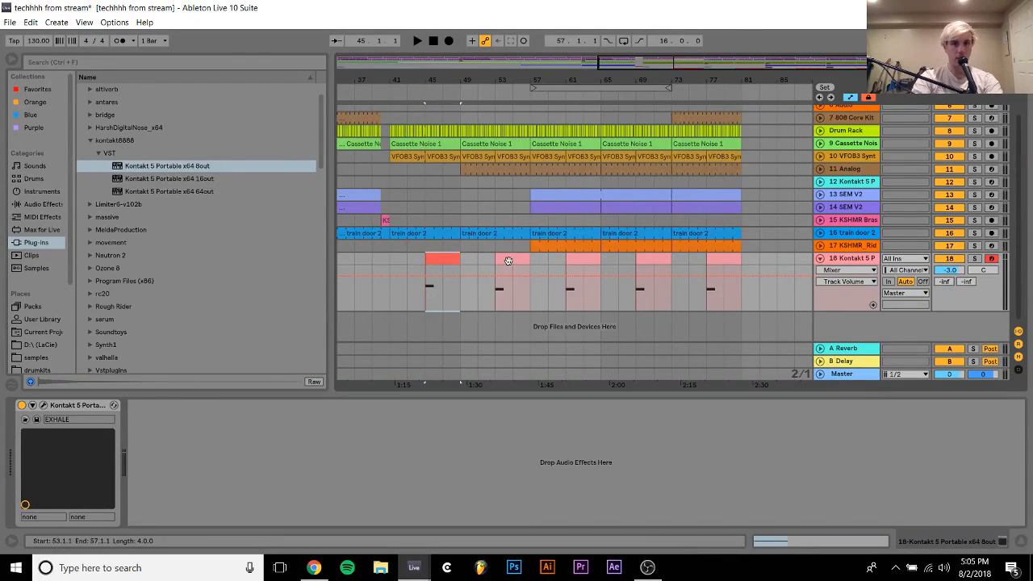
Duplicate track 18's 16-bar pattern of bars 41 to 57 twice, filling through bar 89
drag(530, 259, 394, 265)
key(ctrl+d)
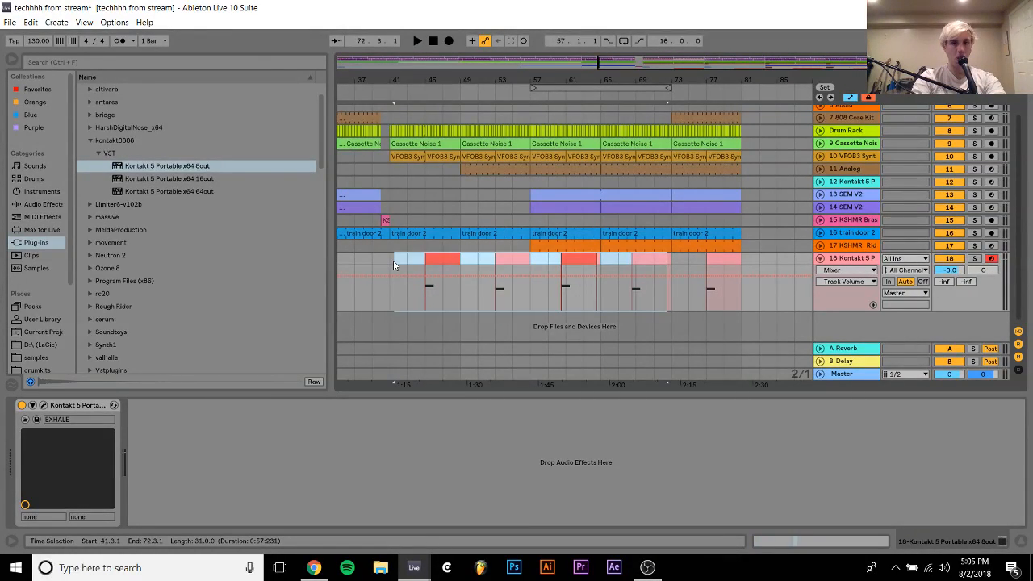
key(ctrl+z)
key(ctrl+d)
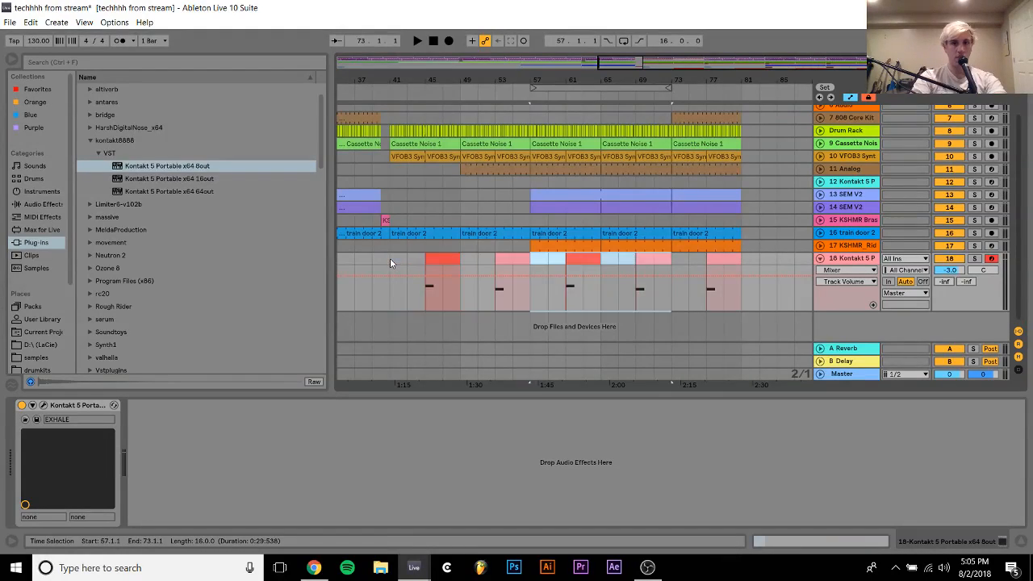
key(ctrl+d)
Delete the surplus clip at bar 85 on track 18 while playing the arrangement from bar 33
scroll(390, 262, left, 10)
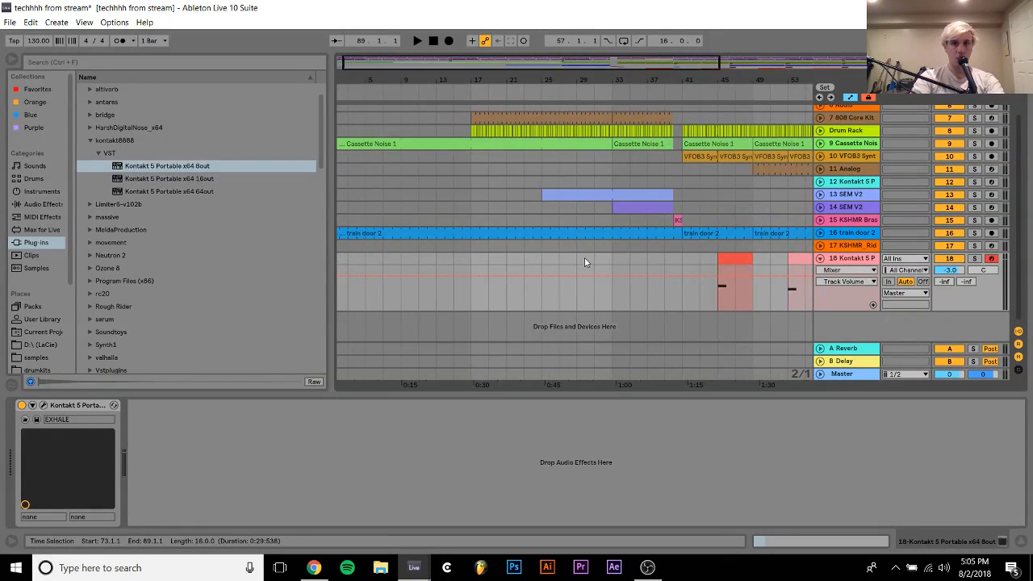
click(608, 268)
key(space)
scroll(494, 269, right, 10)
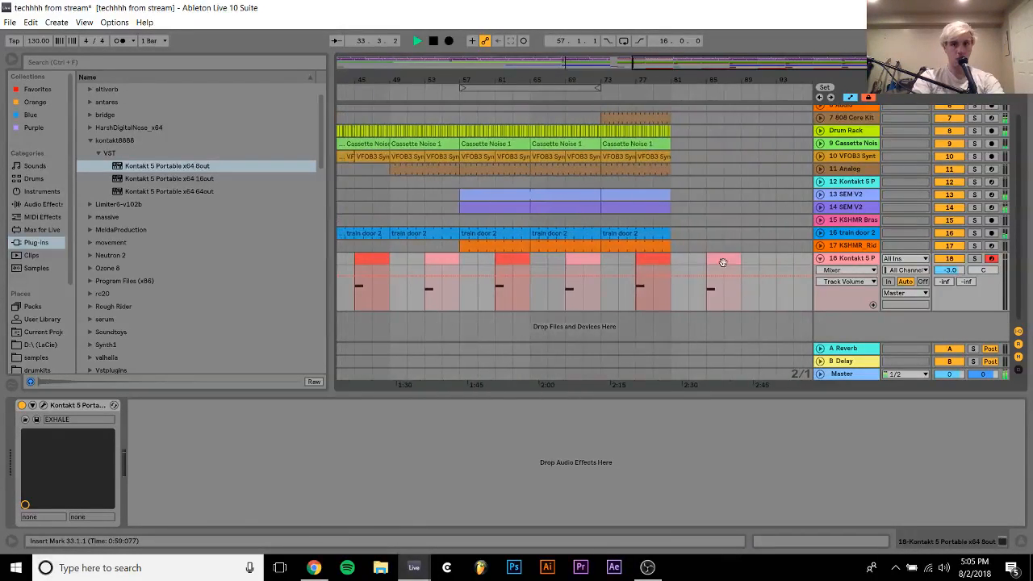
click(725, 258)
click(725, 259)
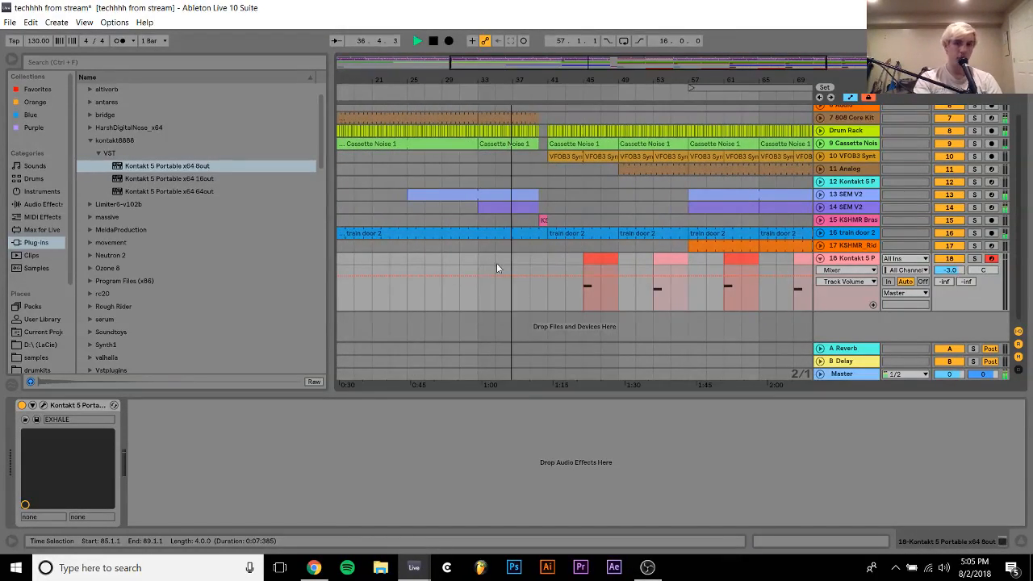
click(549, 258)
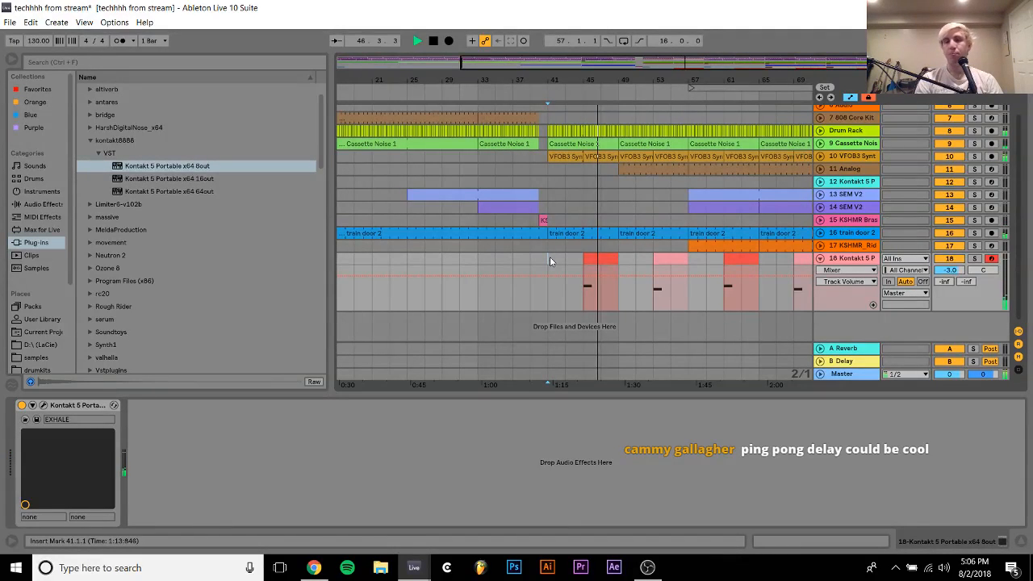
key(space)
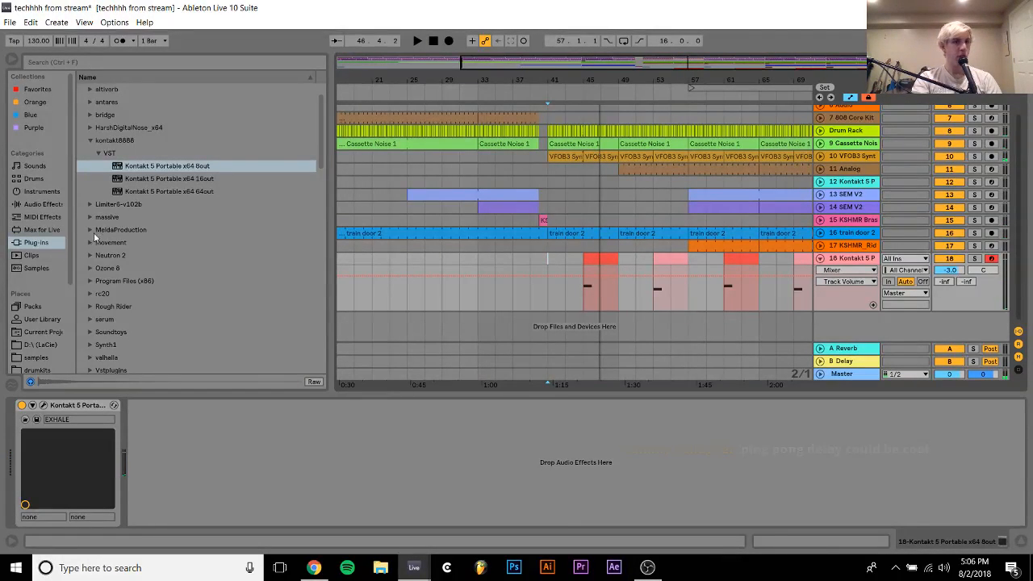
Add ValhallaVintageVerb_x64 after Kontakt on track 18 and set its mix to 45.2 %
scroll(99, 303, down, 1)
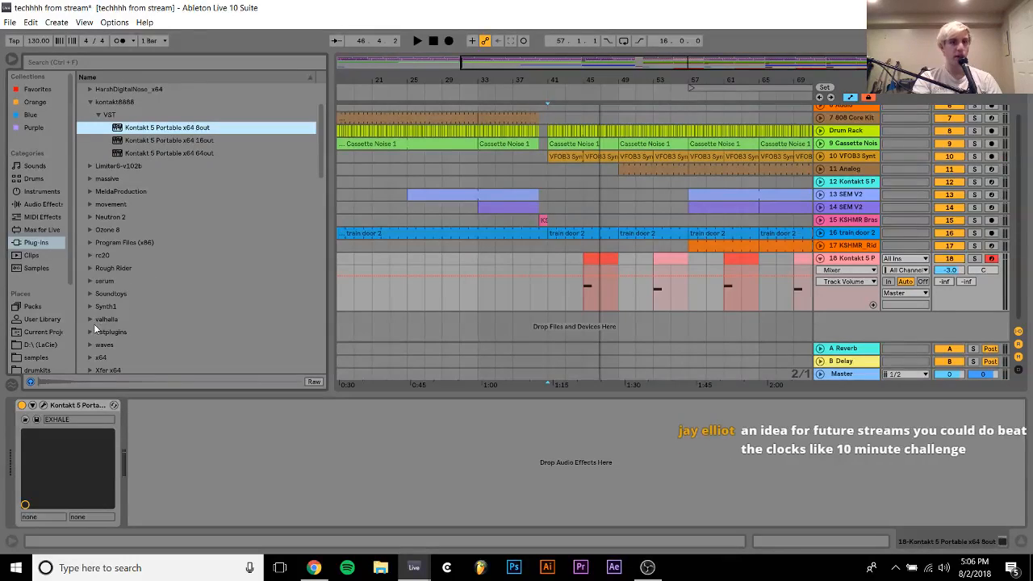
click(93, 320)
double_click(189, 356)
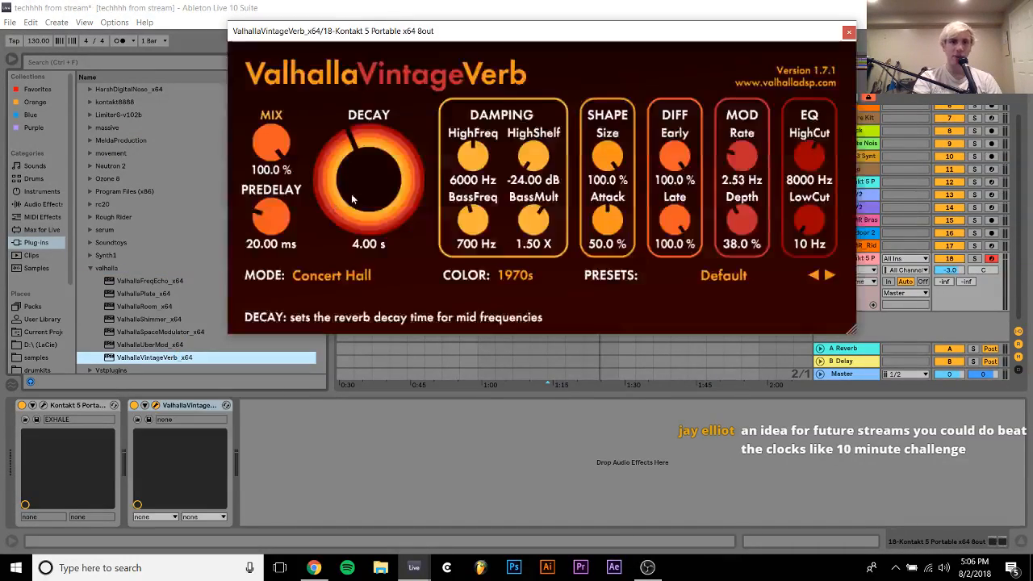
drag(276, 145, 276, 181)
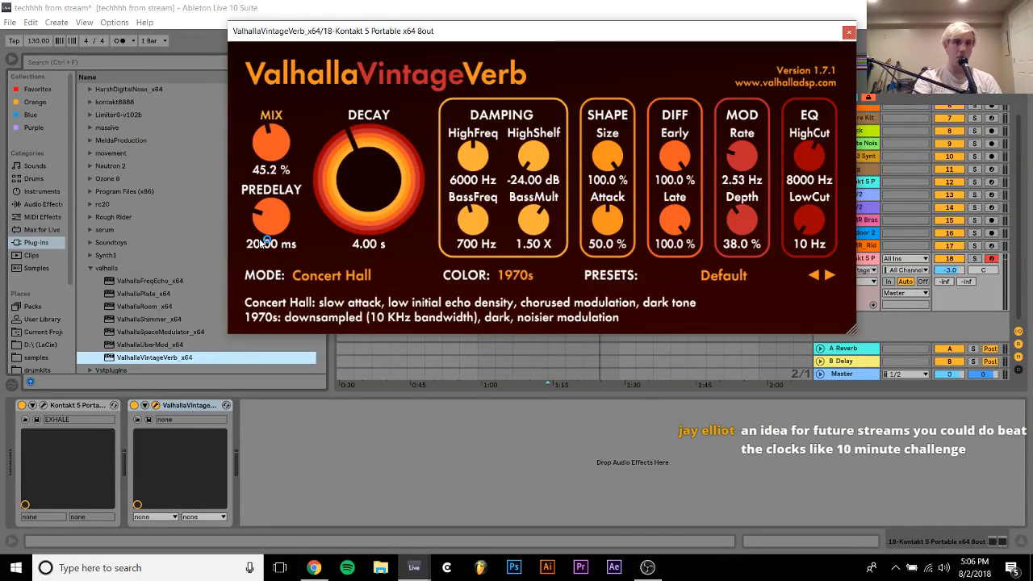
click(848, 31)
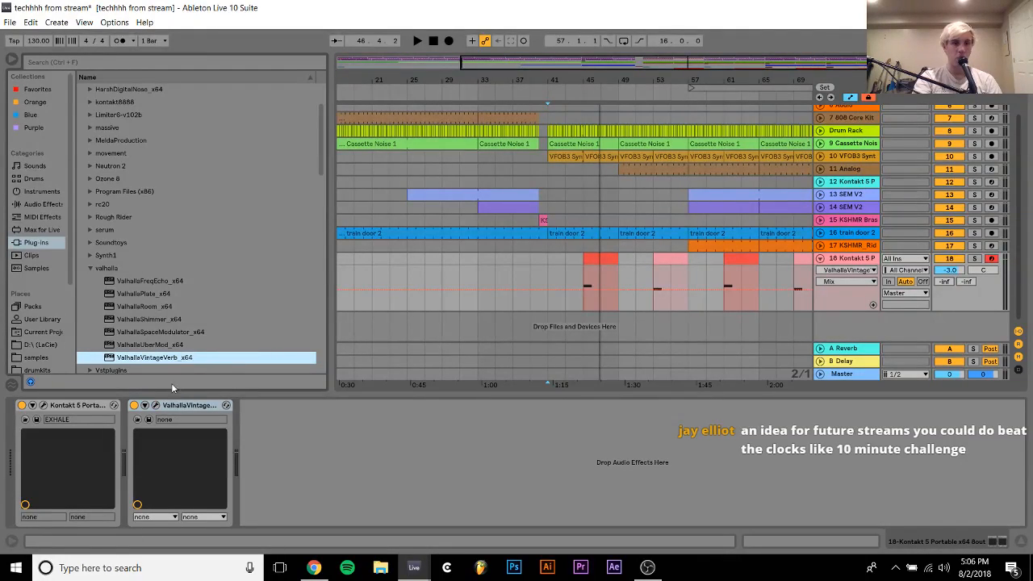
Adjust the decay time of ValhallaVintageVerb on track 18 and close its window
click(156, 406)
drag(369, 179, 369, 155)
click(849, 32)
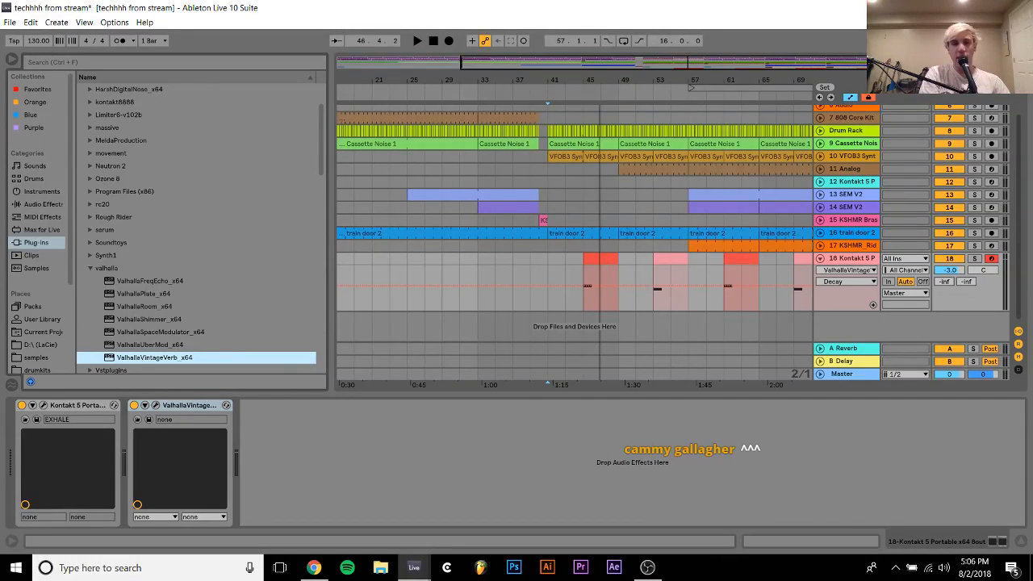
Audition the reverb on track 18's vocal clips at bars 45 and 53
click(593, 262)
key(space)
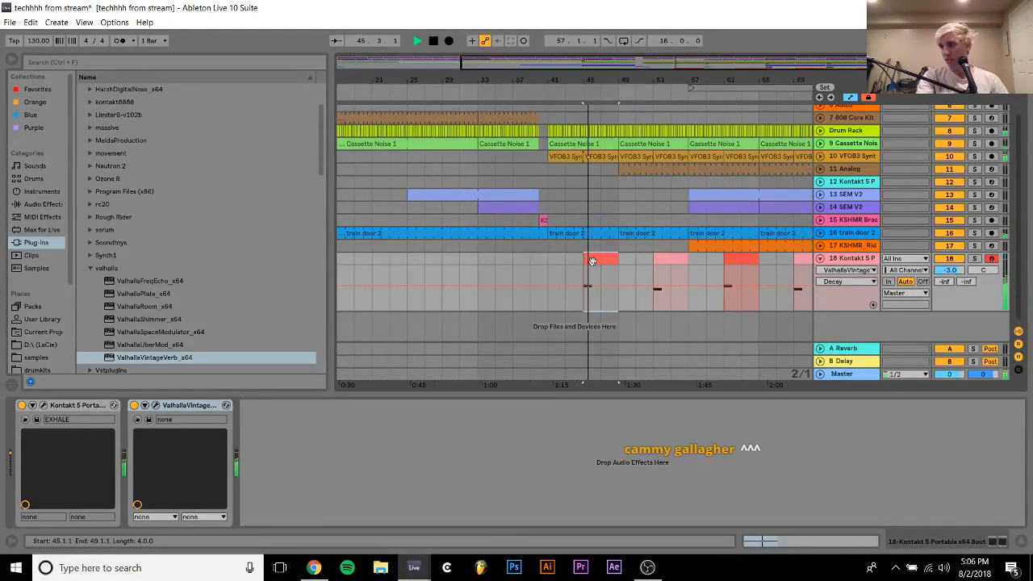
click(670, 258)
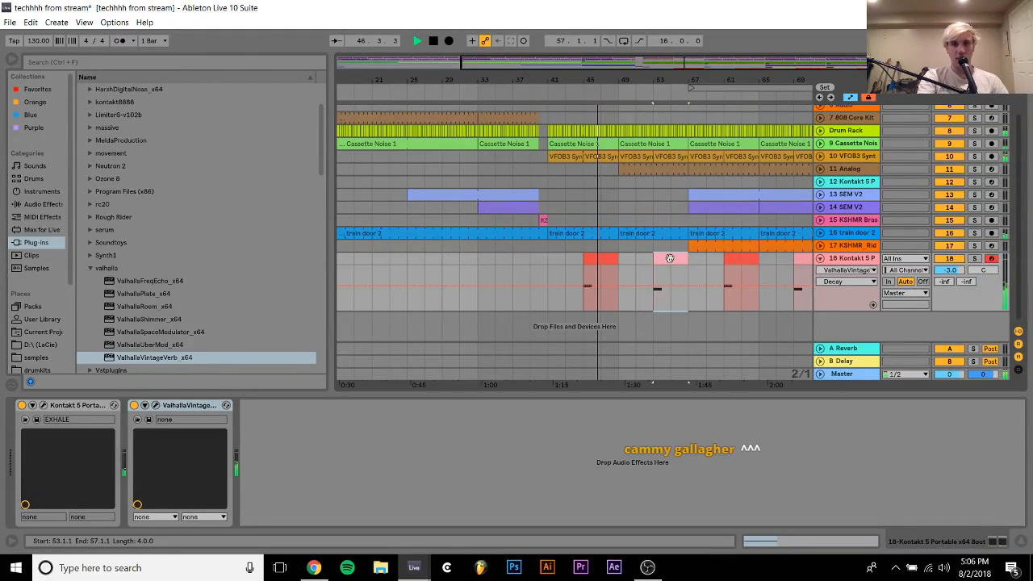
key(space)
key(space)
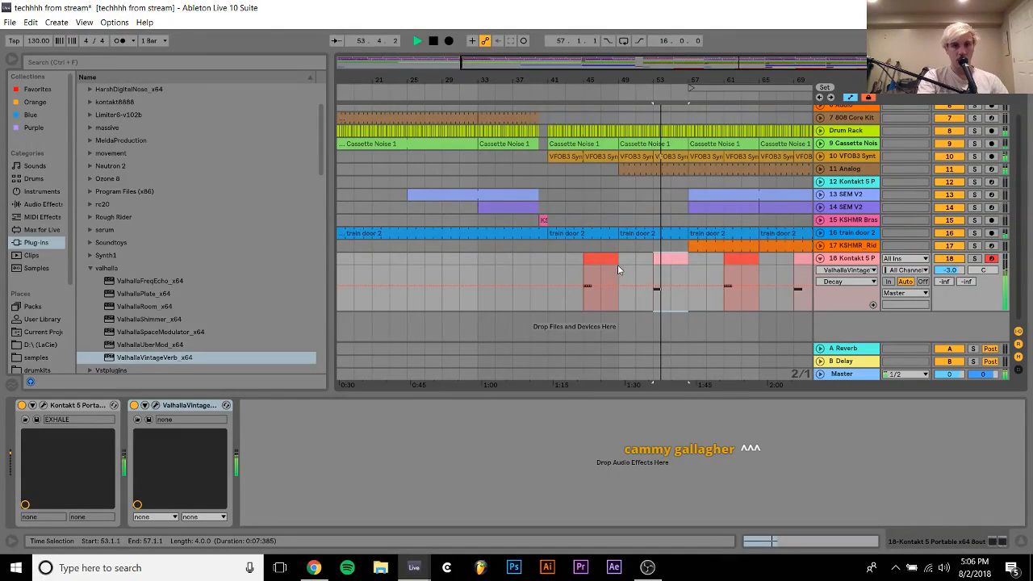
Stop playback and open the Kontakt 5 EXHALE instrument on track 18
key(space)
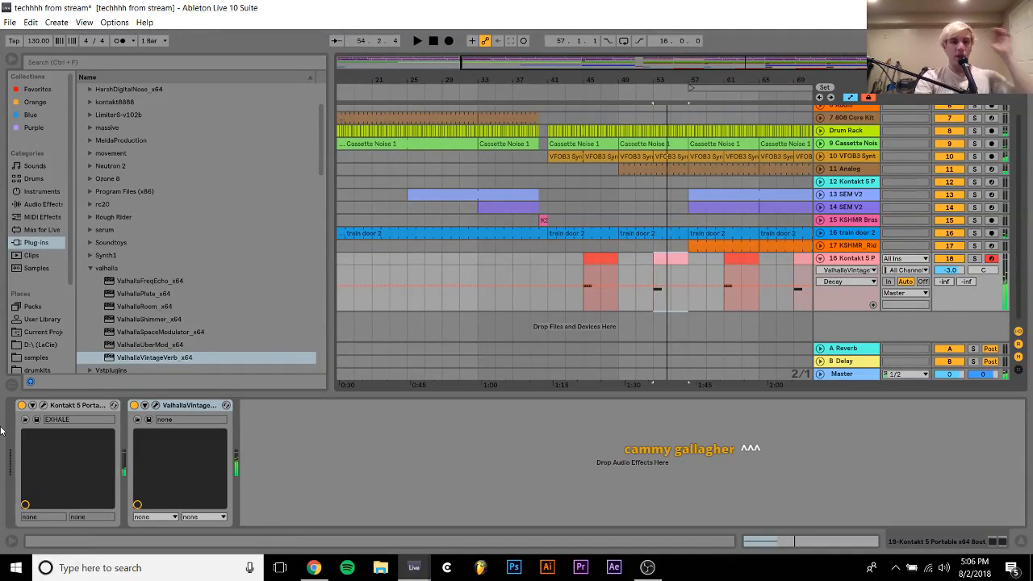
click(49, 406)
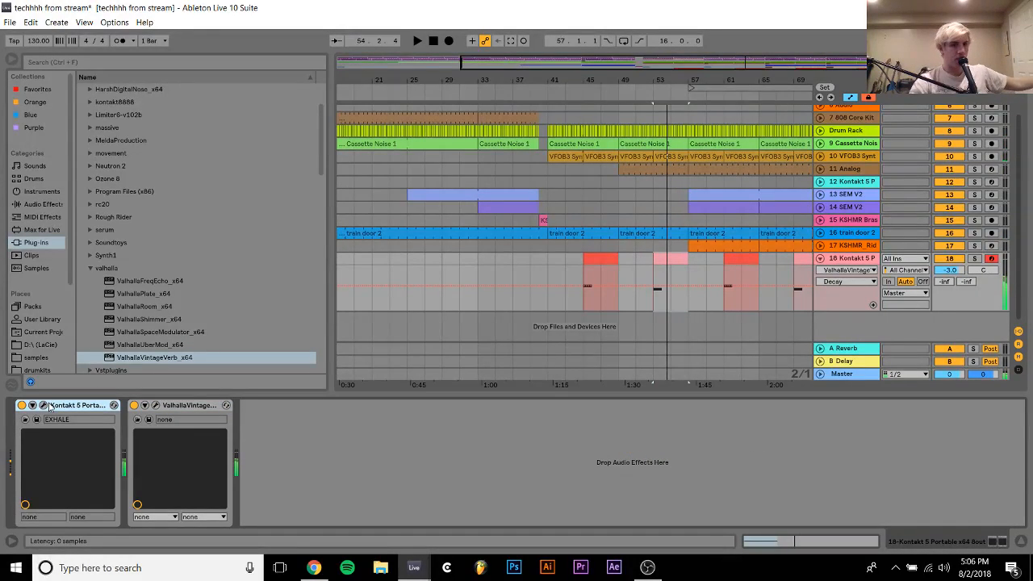
click(43, 406)
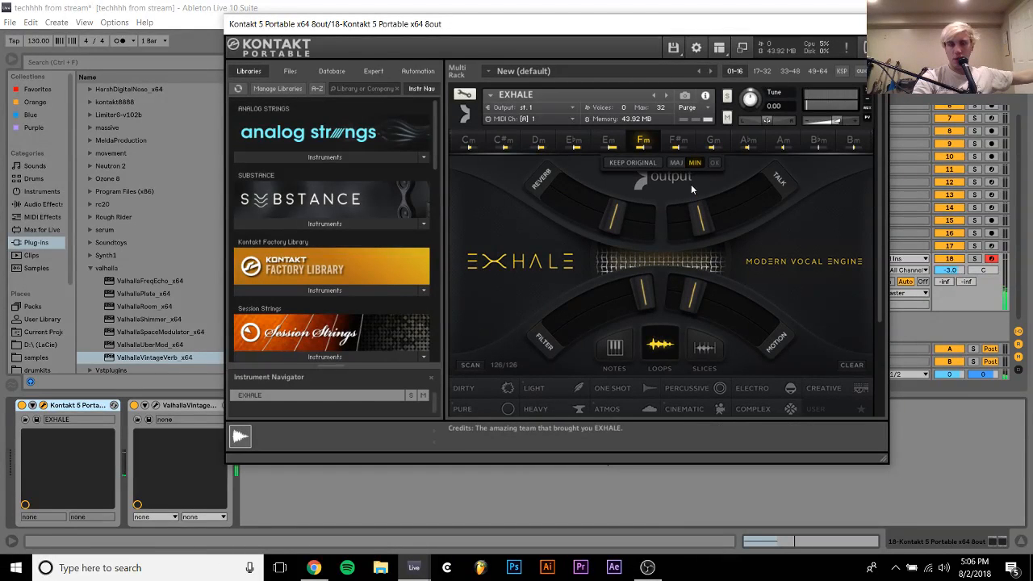
Try EXHALE's loops in F major and return the key to F minor
click(680, 162)
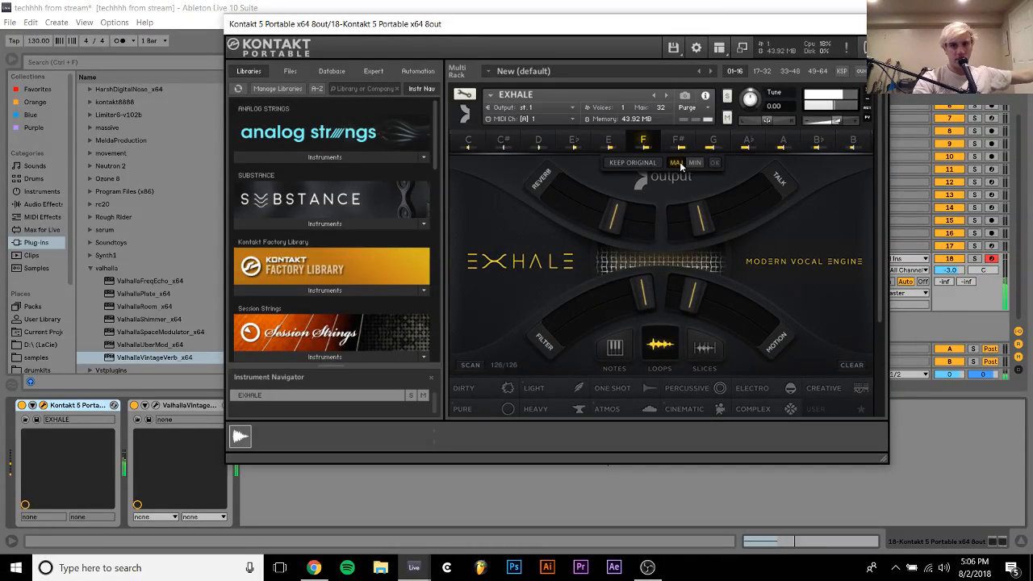
click(691, 163)
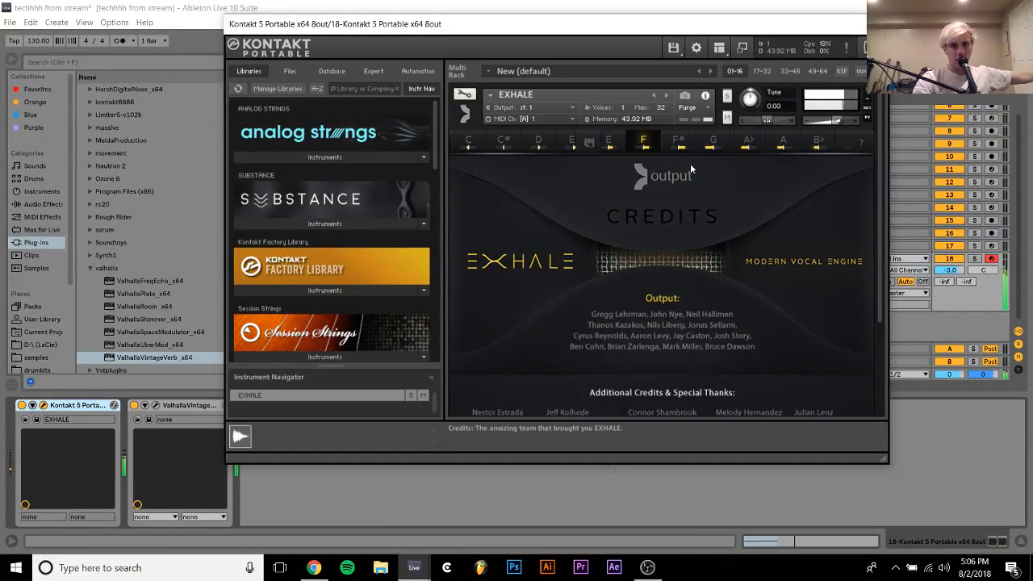
click(662, 173)
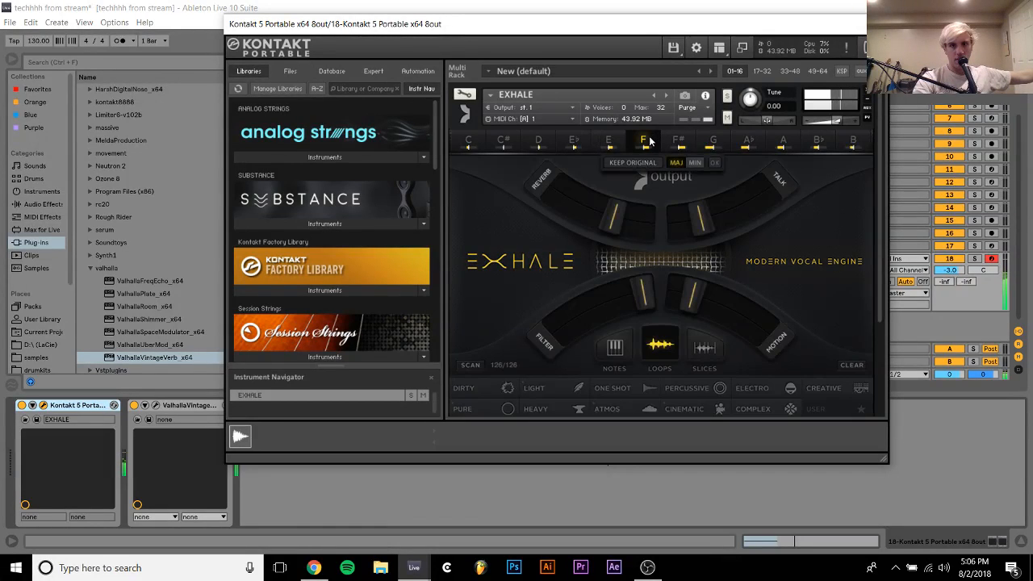
click(697, 162)
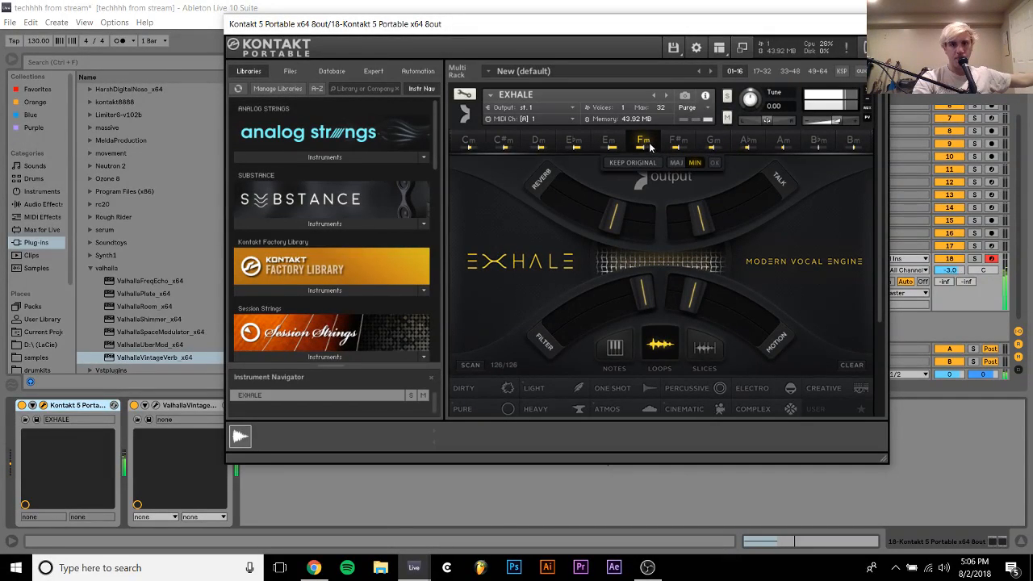
click(779, 179)
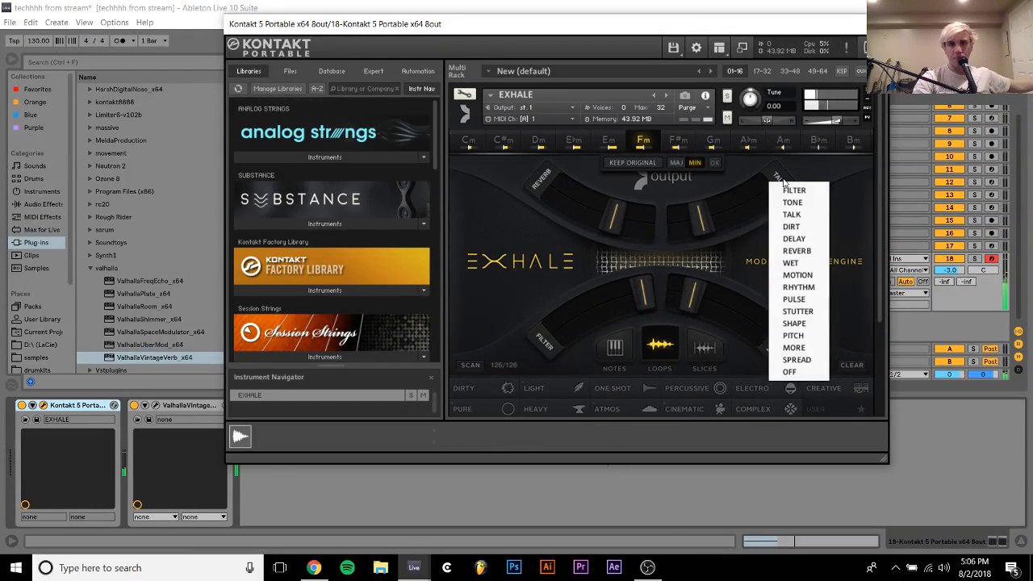
click(699, 187)
click(715, 163)
scroll(715, 164, down, 6)
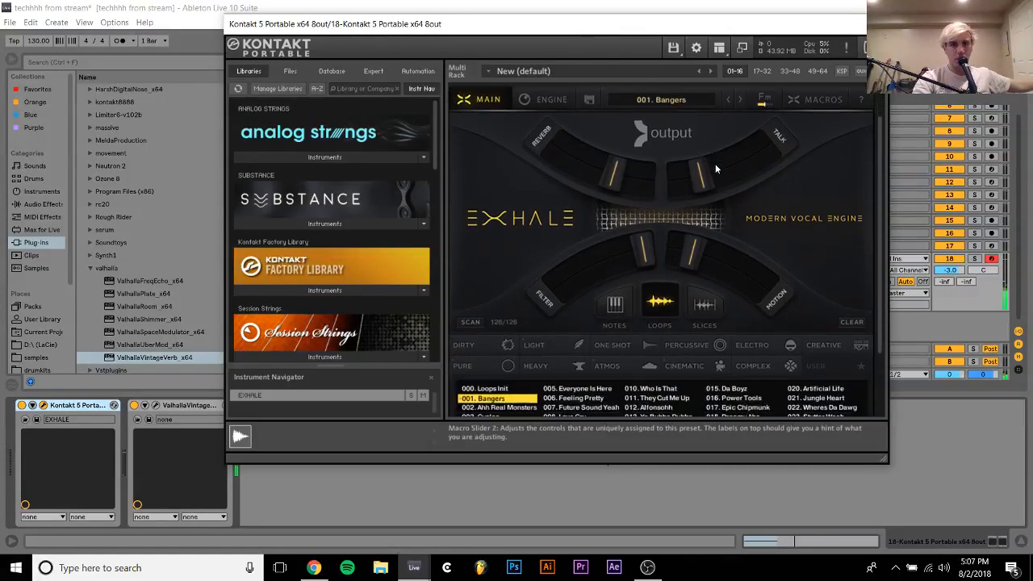
Review EXHALE's engine settings, adjust the formant shift of source A and close the instrument window
scroll(715, 164, up, 6)
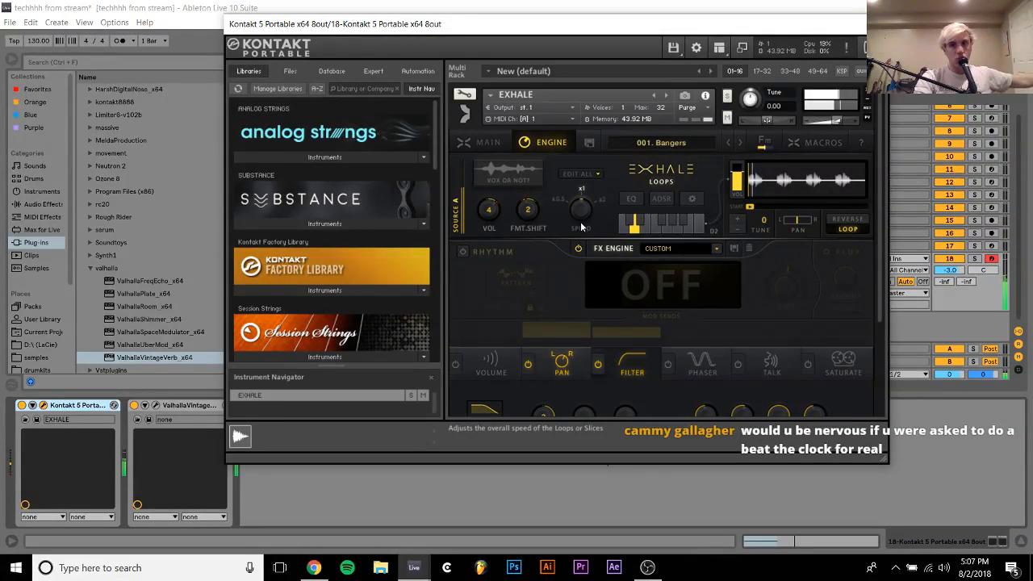
scroll(581, 228, down, 1)
scroll(581, 228, down, 1)
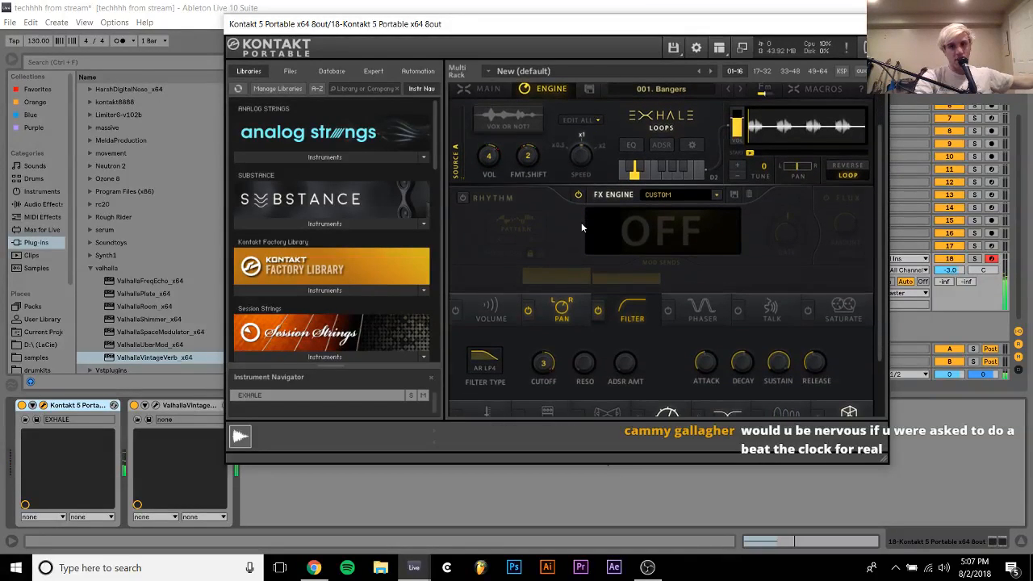
scroll(581, 227, down, 2)
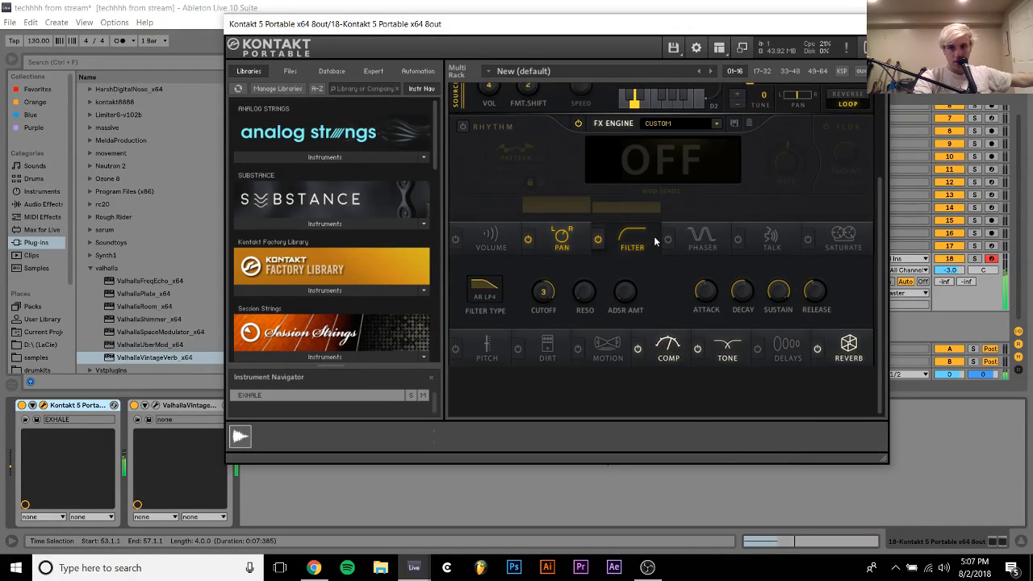
scroll(677, 253, up, 1)
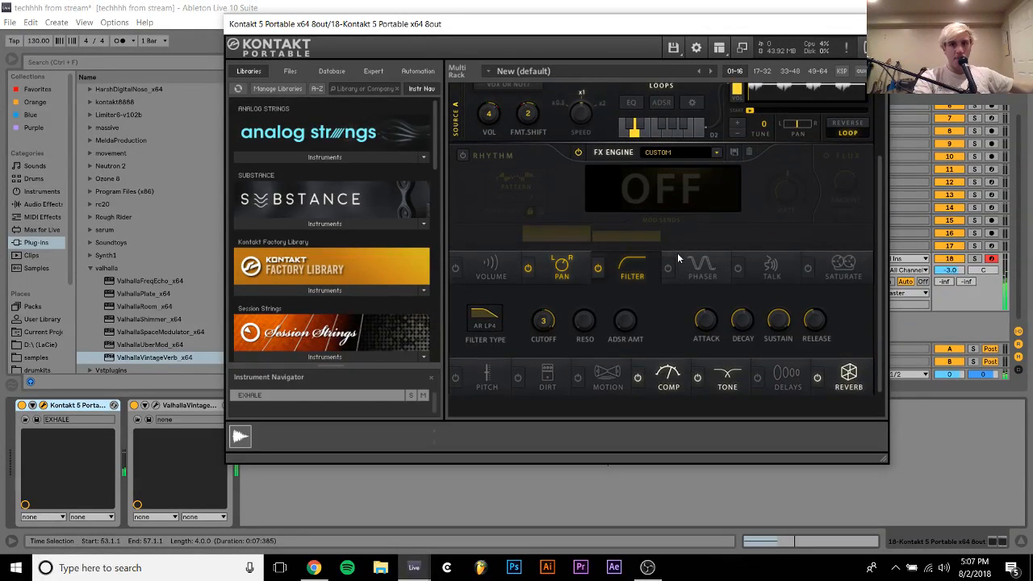
scroll(677, 253, up, 2)
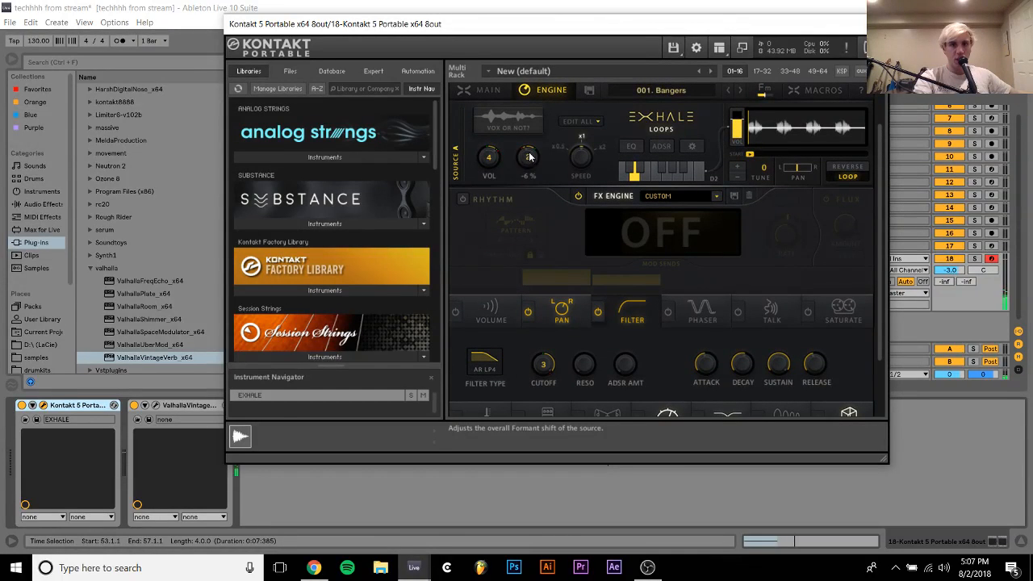
drag(536, 122, 532, 145)
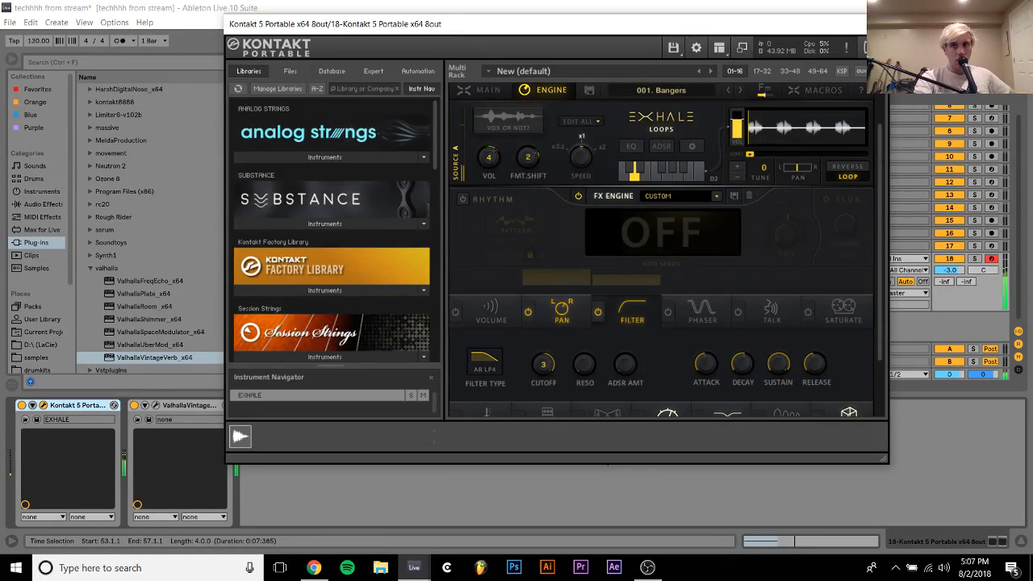
click(875, 24)
Play the arrangement from bar 41 to hear the vocal clips on track 18
click(603, 257)
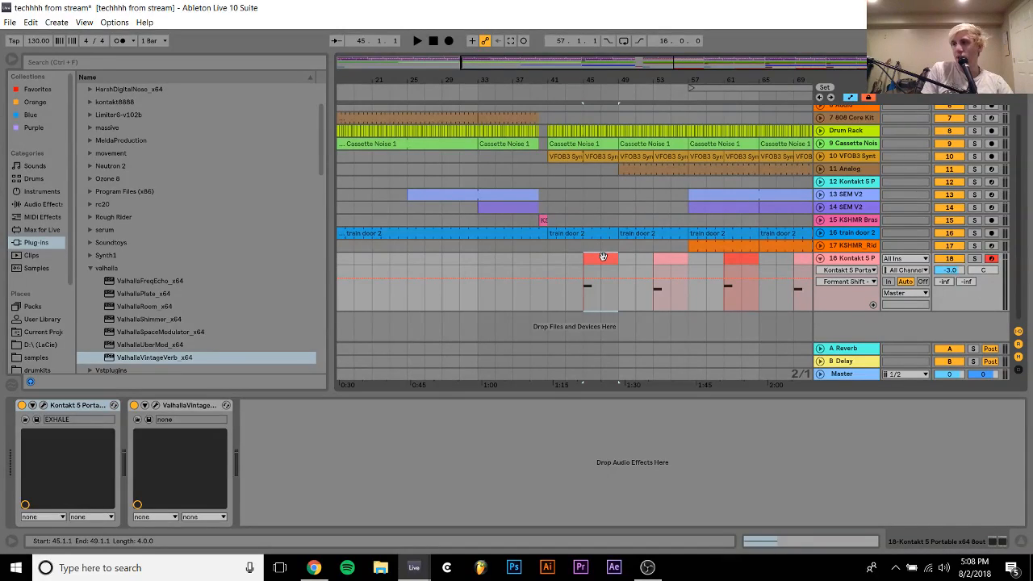
click(547, 257)
key(space)
Try the volume of 1 Group at -1.0 dB, return it to 0 dB and collapse the group
scroll(697, 222, up, 2)
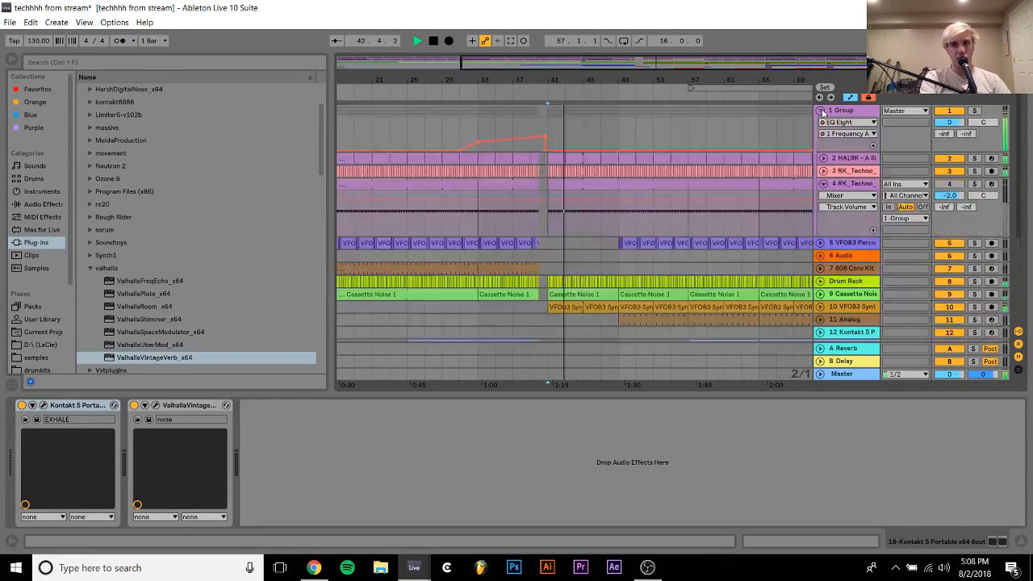
click(820, 111)
scroll(948, 125, down, 1)
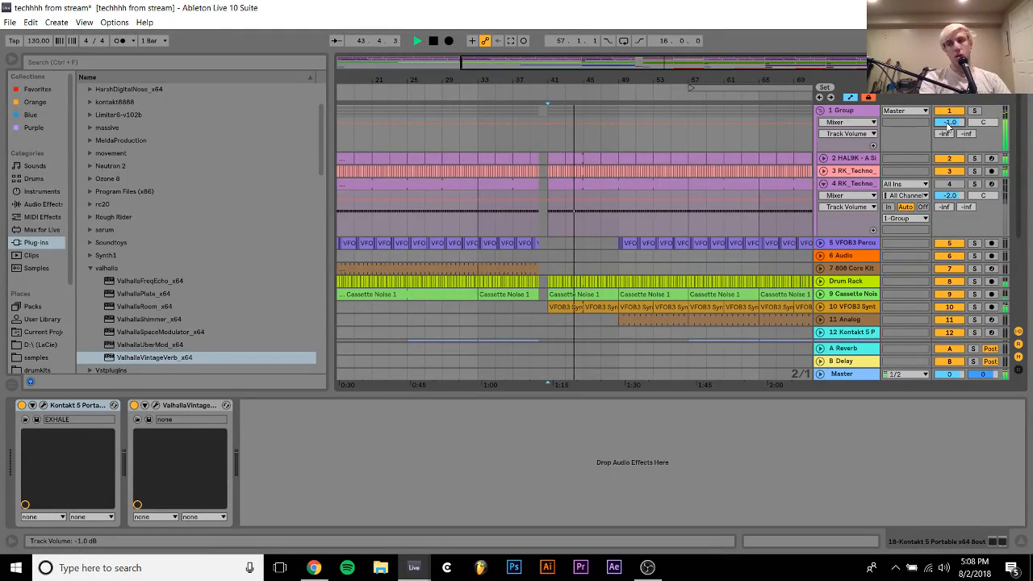
scroll(949, 124, up, 1)
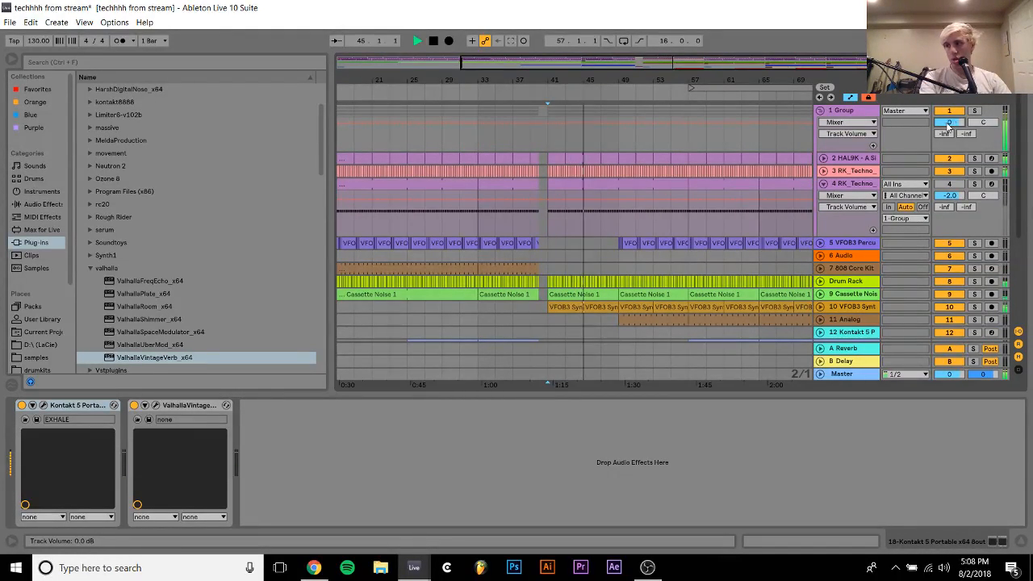
click(820, 110)
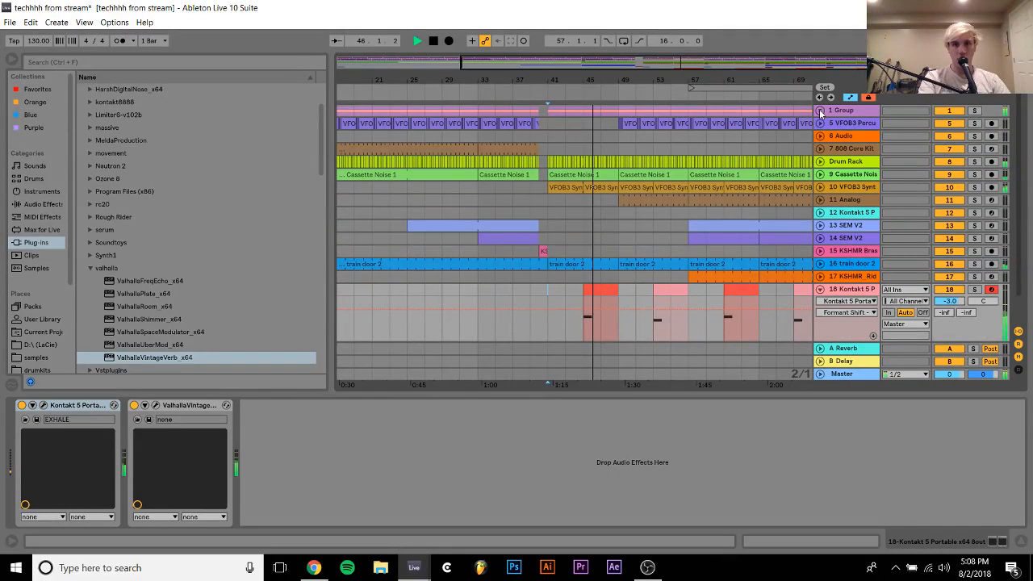
Expand track 11 Analog and set its volume to -13.1 dB
click(856, 291)
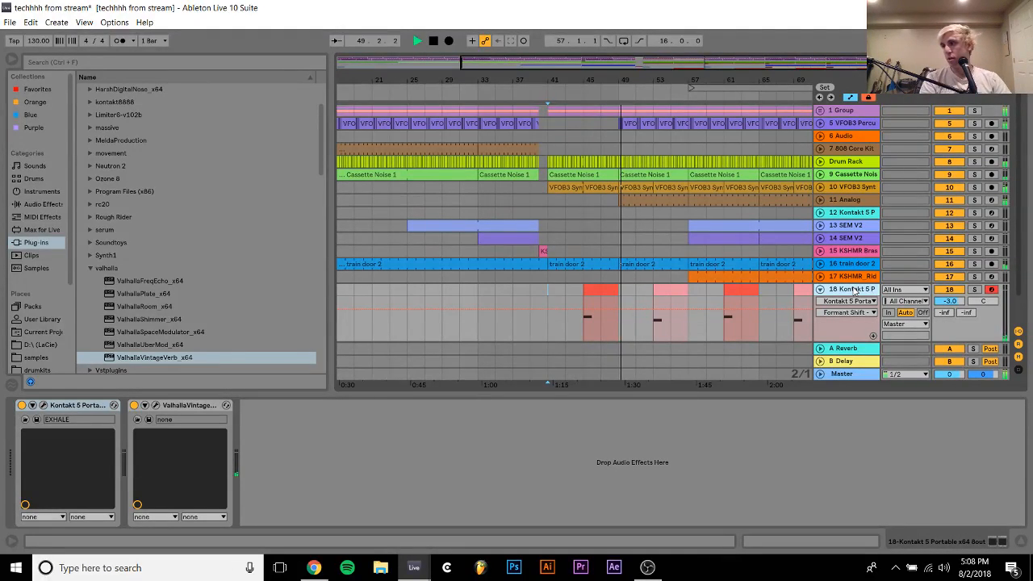
click(820, 200)
click(944, 213)
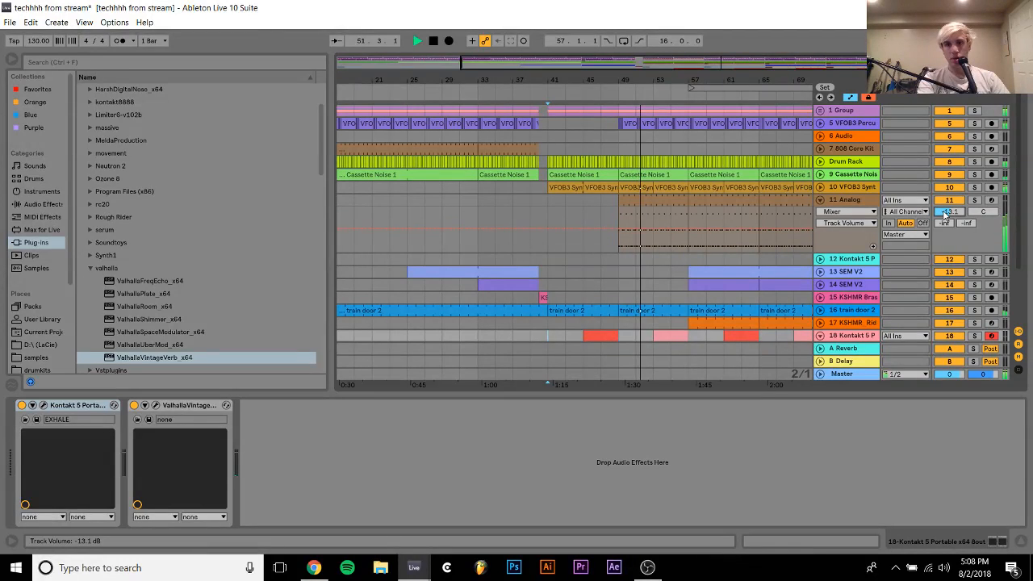
drag(945, 212, 945, 206)
Audition 11 Analog, the track 5 percussion loop and 1 Group in solo, and select Analog's clip at bar 49
click(975, 201)
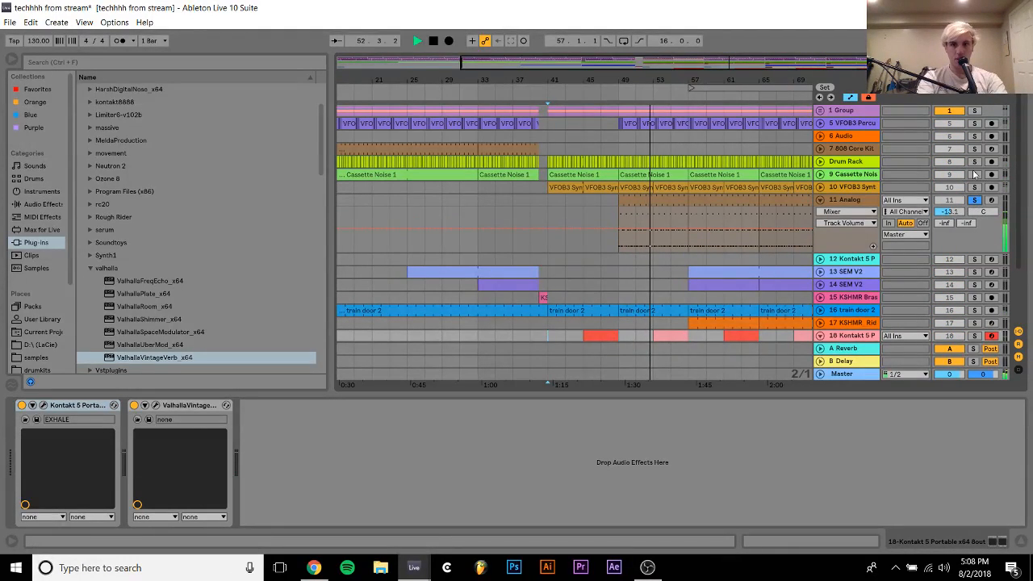
click(975, 123)
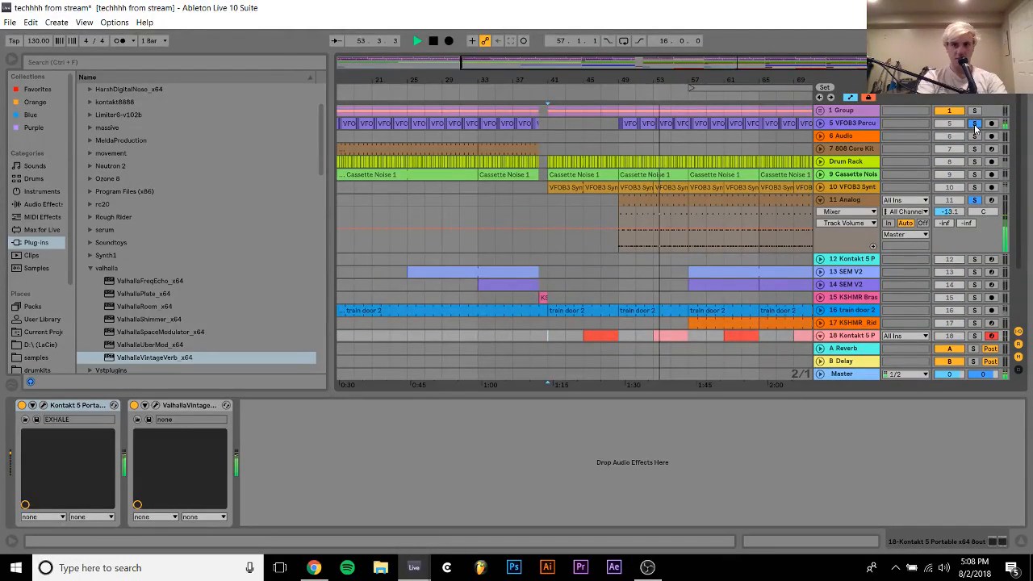
key(space)
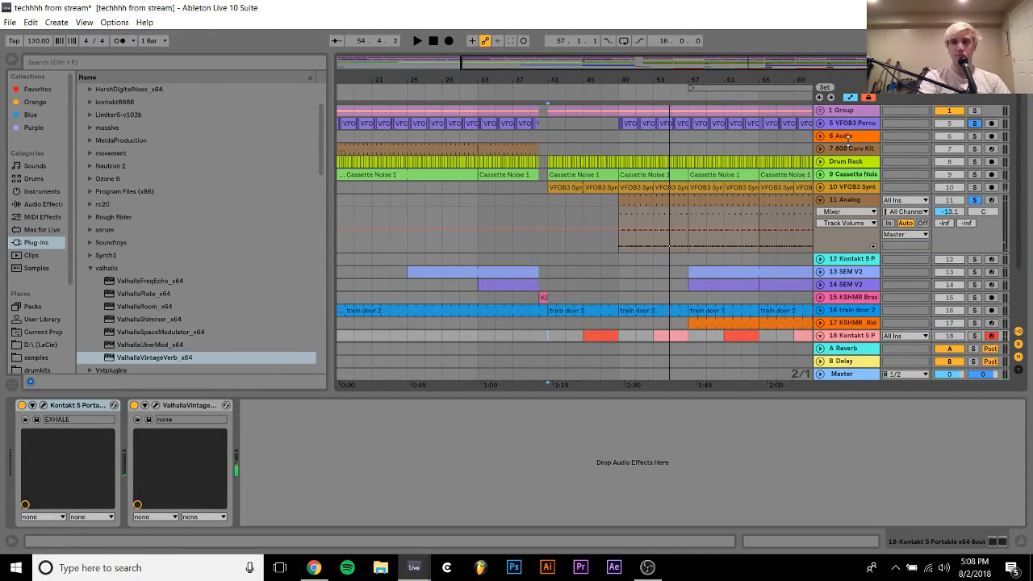
key(space)
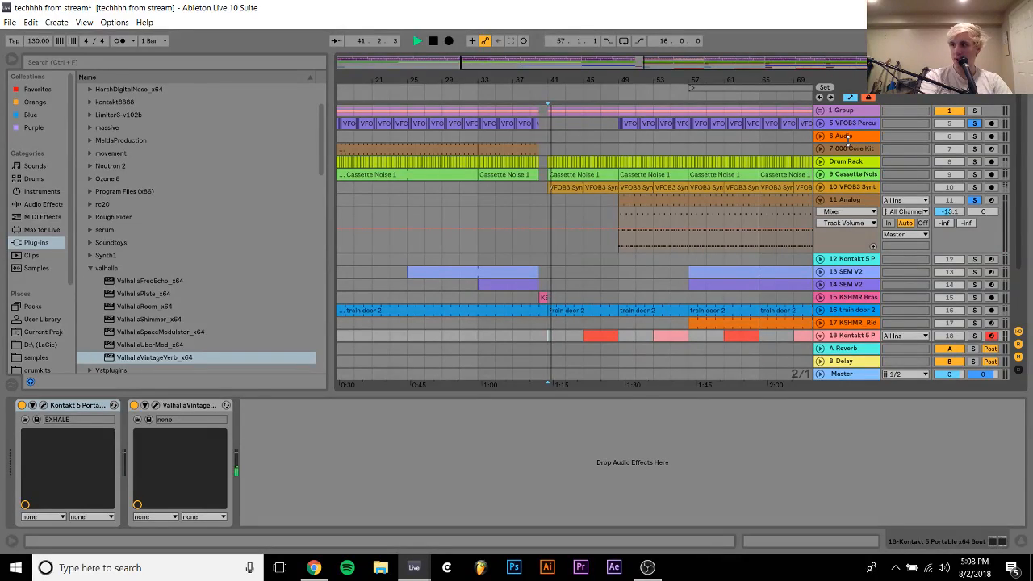
click(639, 215)
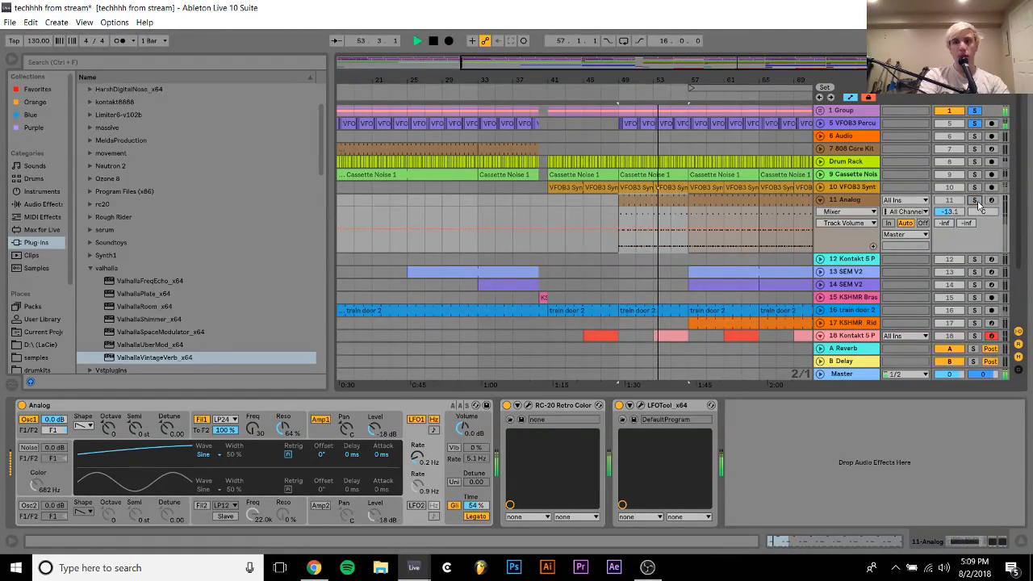
key(space)
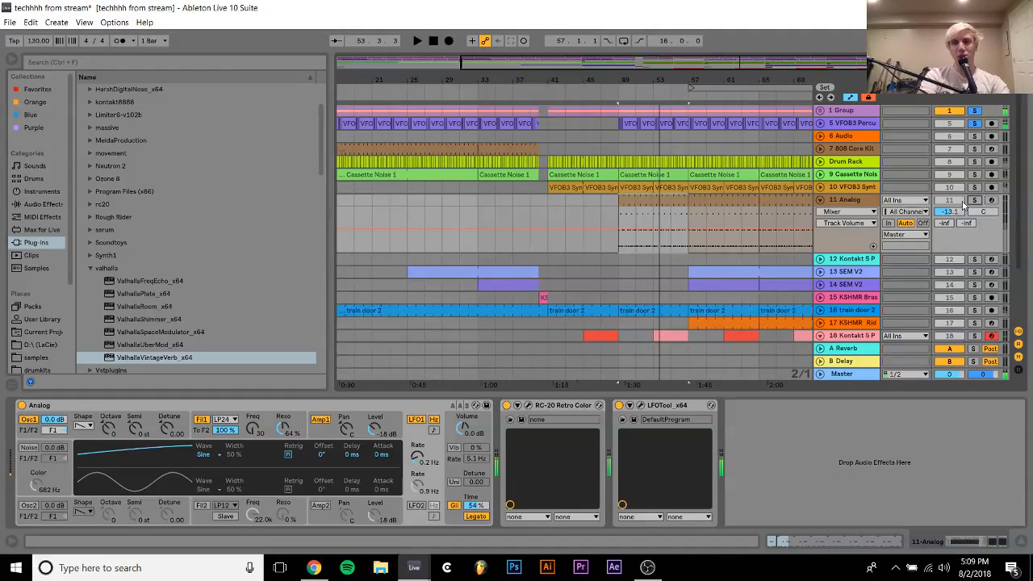
Lower the track 5 percussion loop to -11.4 dB while comparing it with Analog from bar 49, and clear all solos
click(820, 123)
key(space)
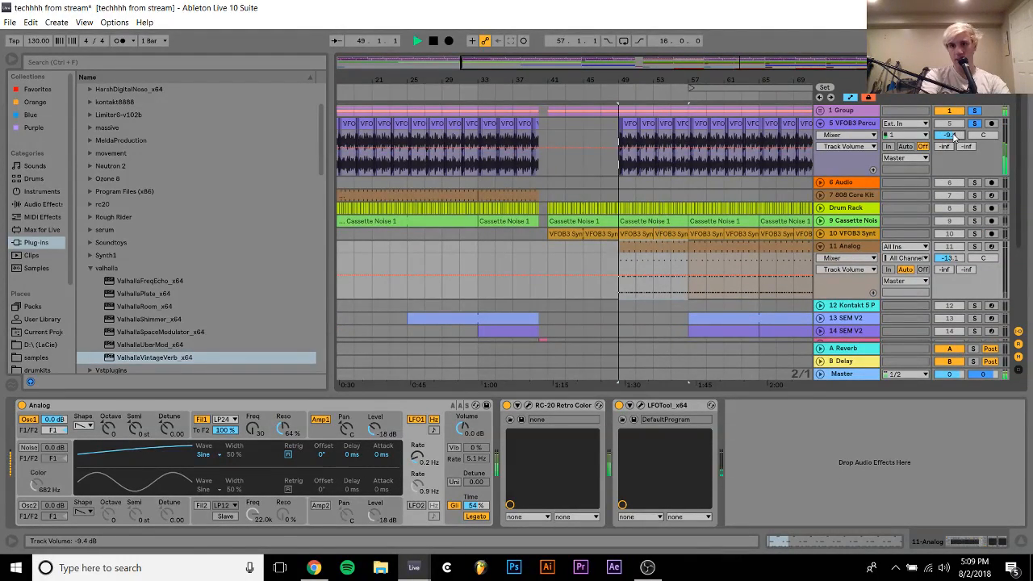
click(975, 247)
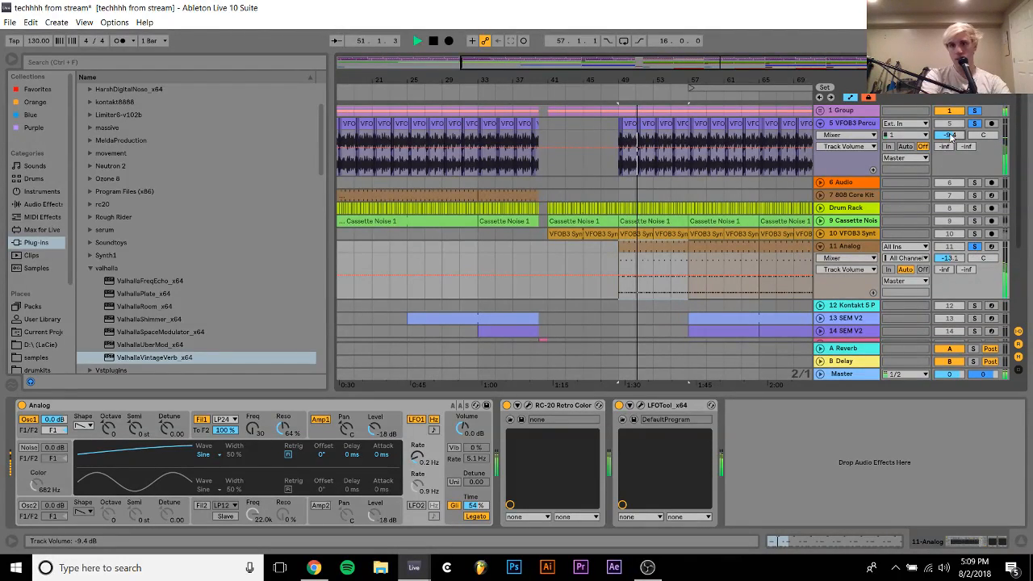
click(974, 124)
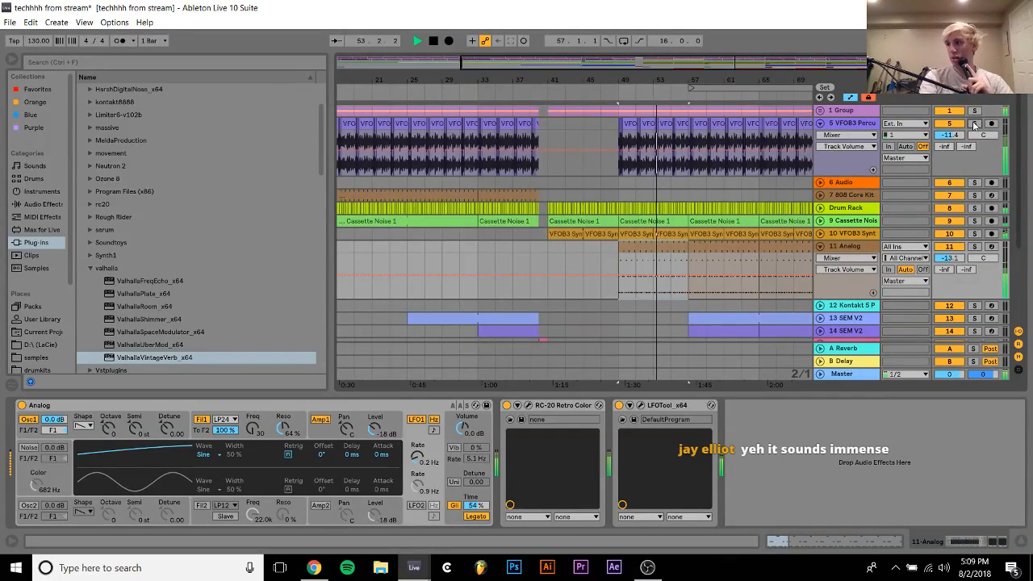
Collapse all the tracks in the arrangement and place the insert marker at bar 57 on track 18
click(837, 125)
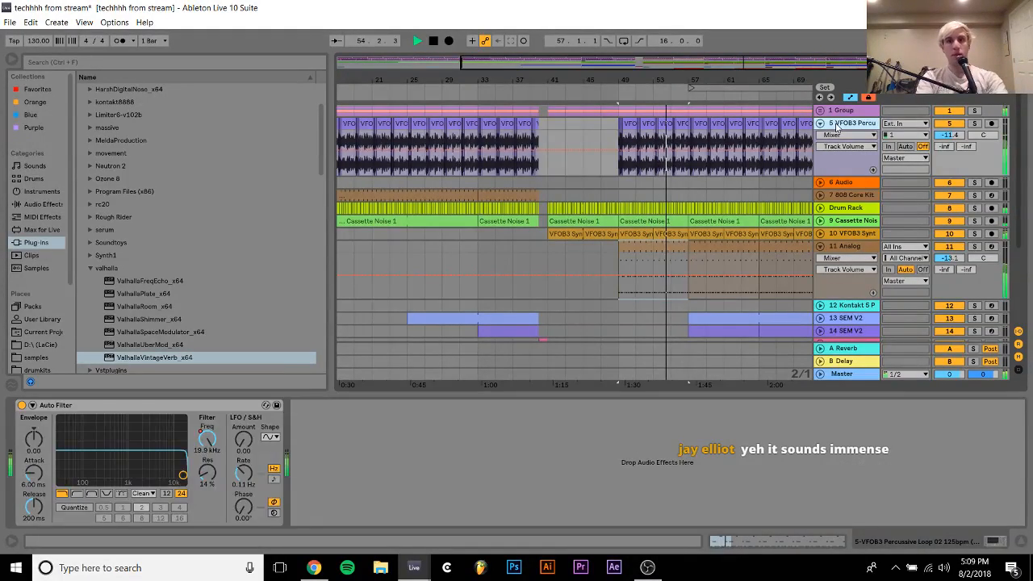
key(ctrl+a)
click(821, 125)
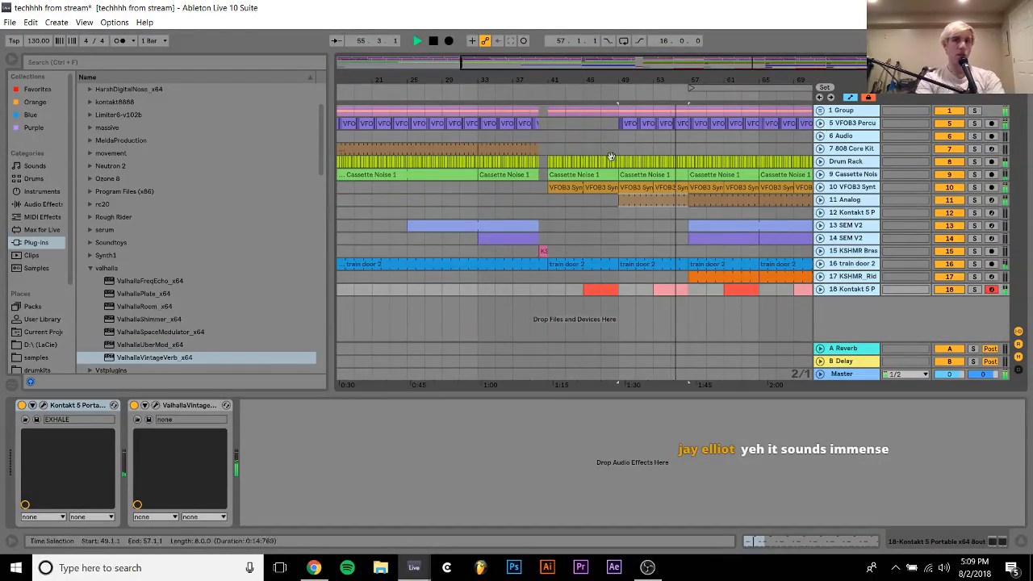
drag(709, 185, 551, 184)
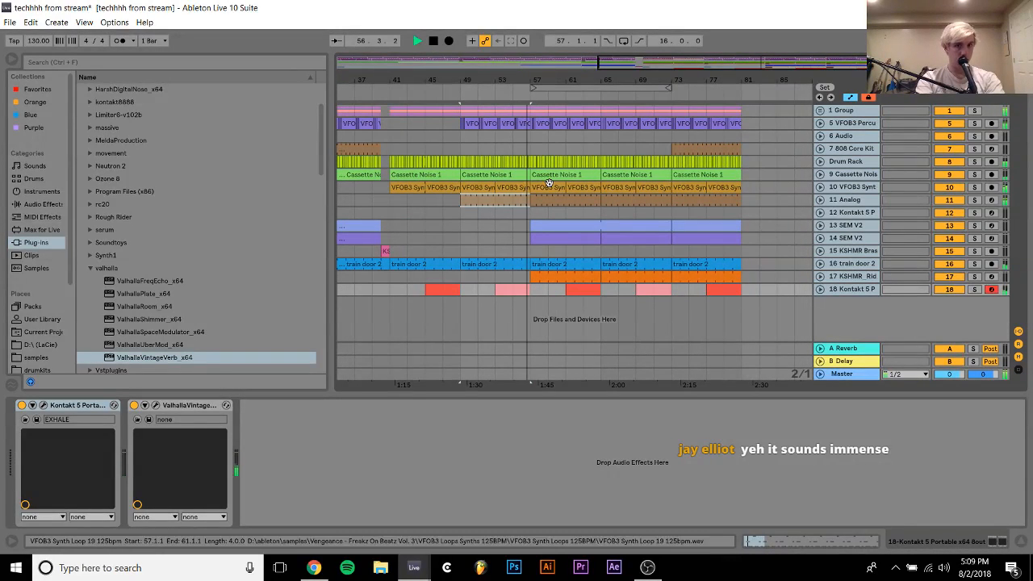
click(536, 294)
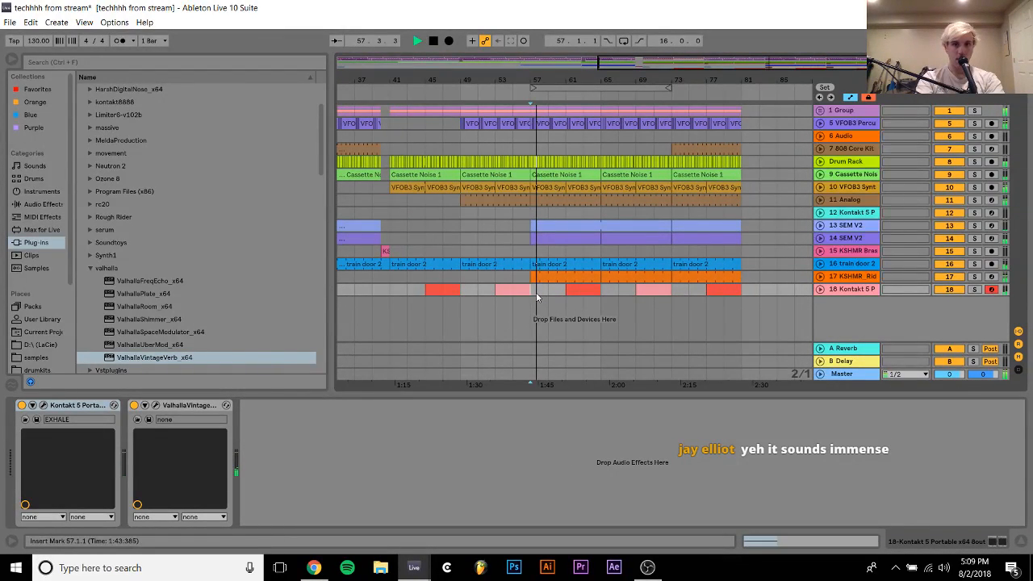
Set the track 17 KSHMR Ride volume to -15.0 dB, audition it from bars 57 and 65, and collapse the track
click(820, 276)
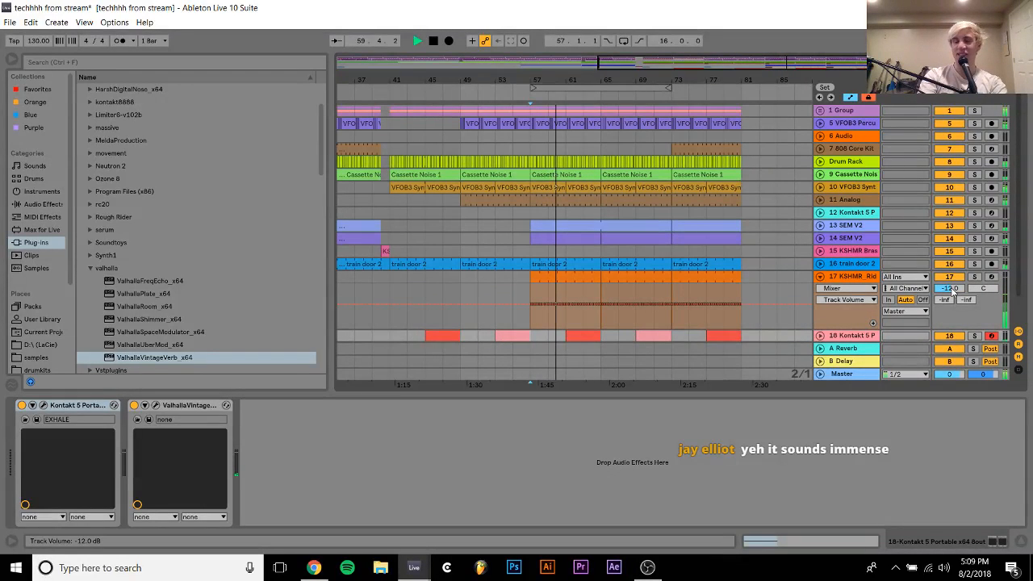
drag(952, 290, 953, 295)
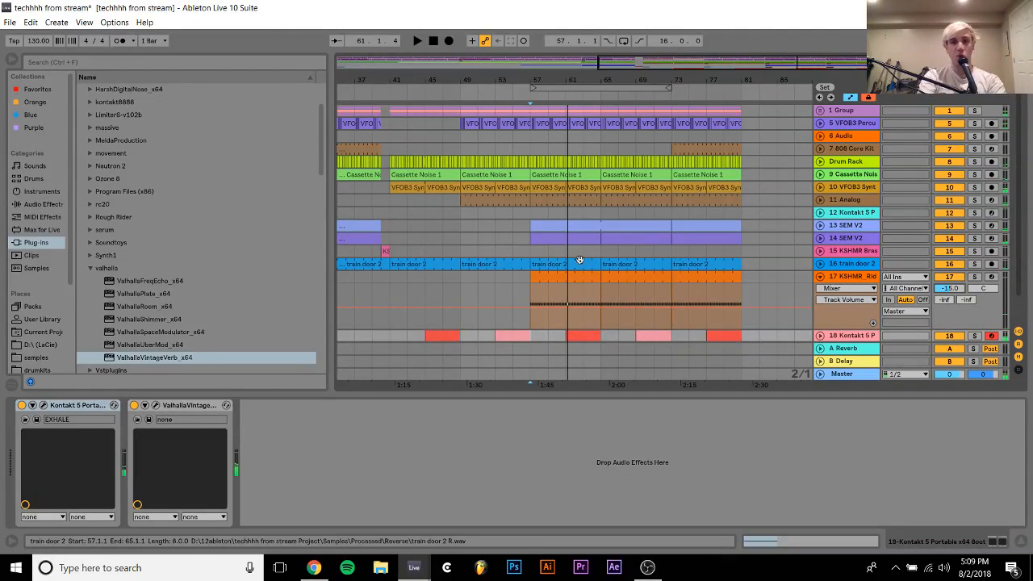
click(531, 250)
key(space)
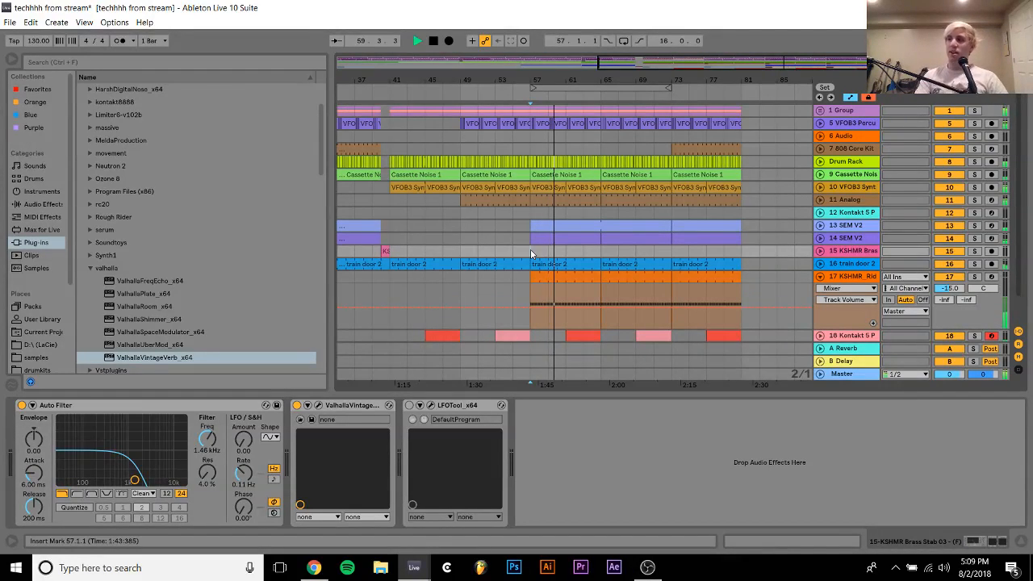
click(604, 254)
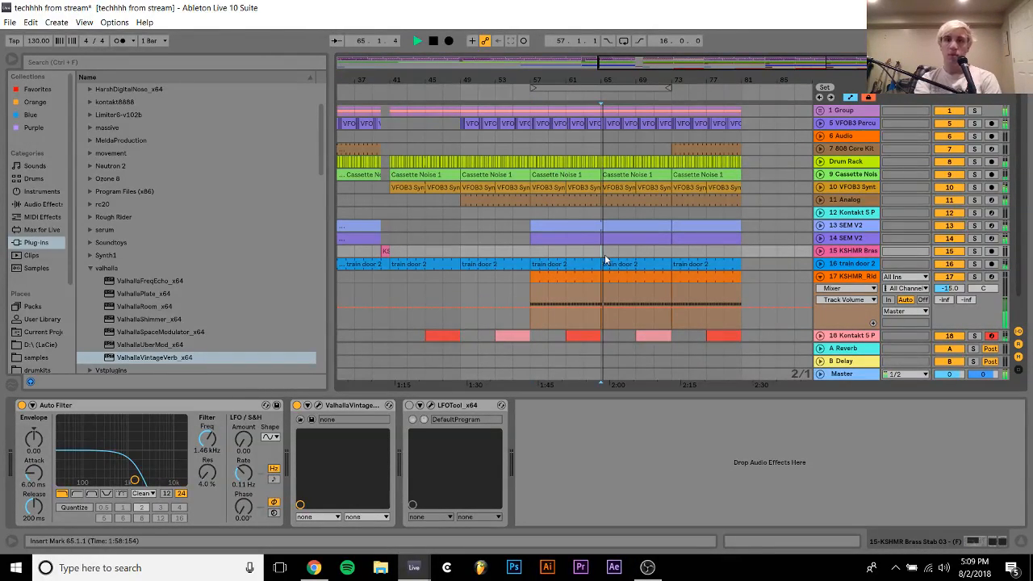
click(821, 277)
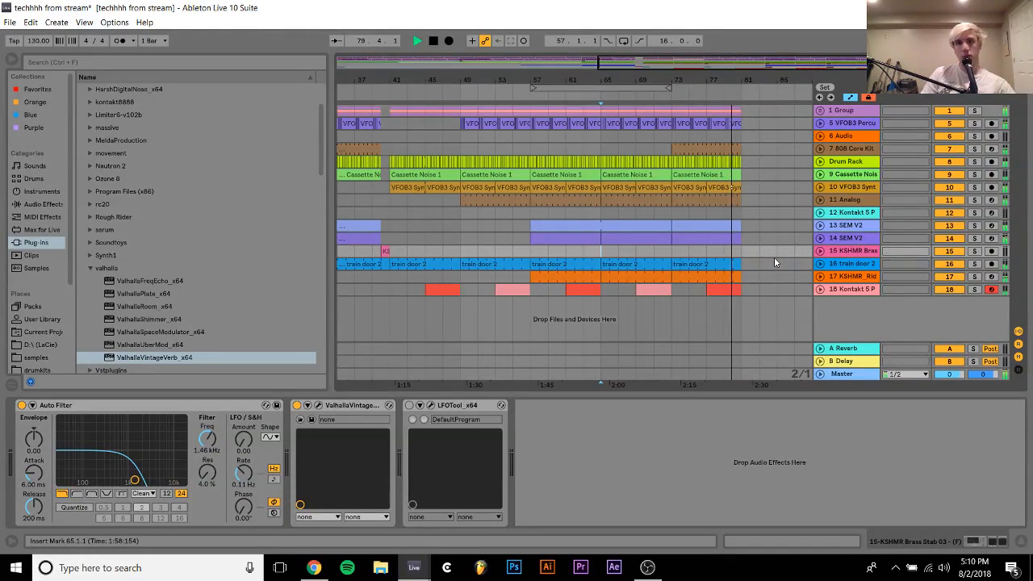
Stop playback and duplicate track 18's alternating vocal clips from bars 65–81 to bars 81–97
click(724, 293)
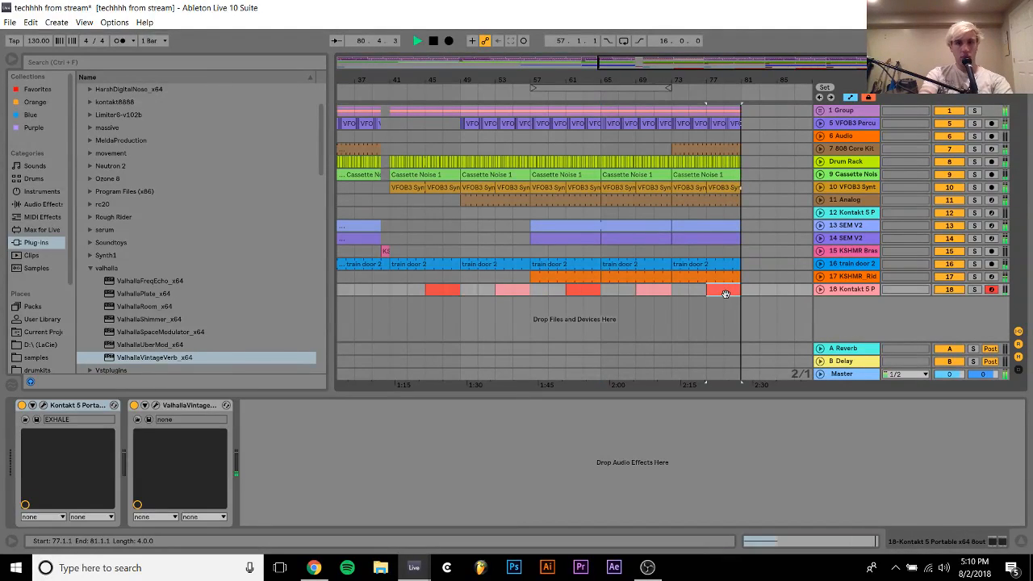
key(space)
shift+click(609, 292)
key(ctrl+d)
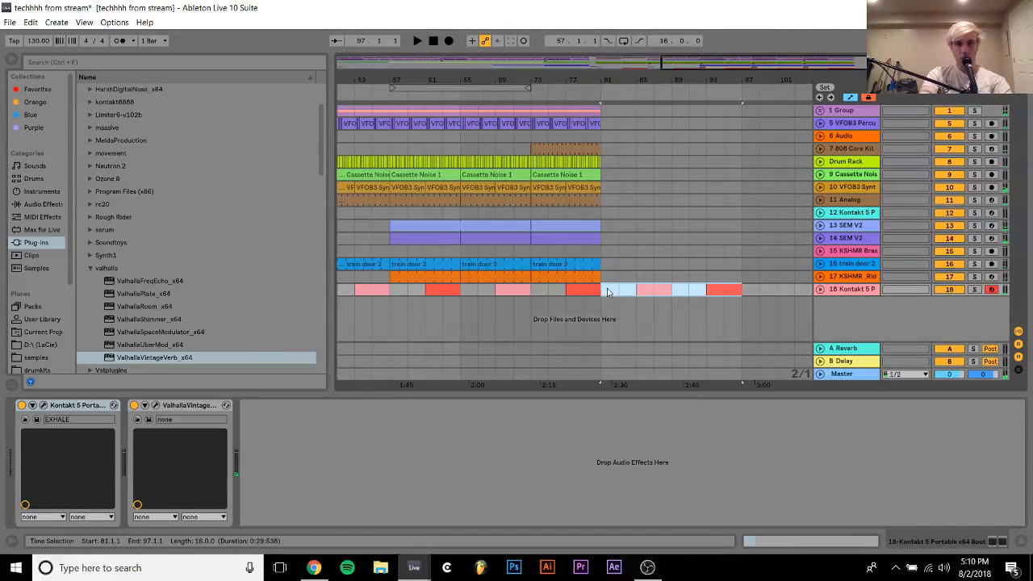
Duplicate bars 73–81 of tracks 1 Group through 17 KSHMR Ride to bar 81 and play the transition from bar 77
click(557, 276)
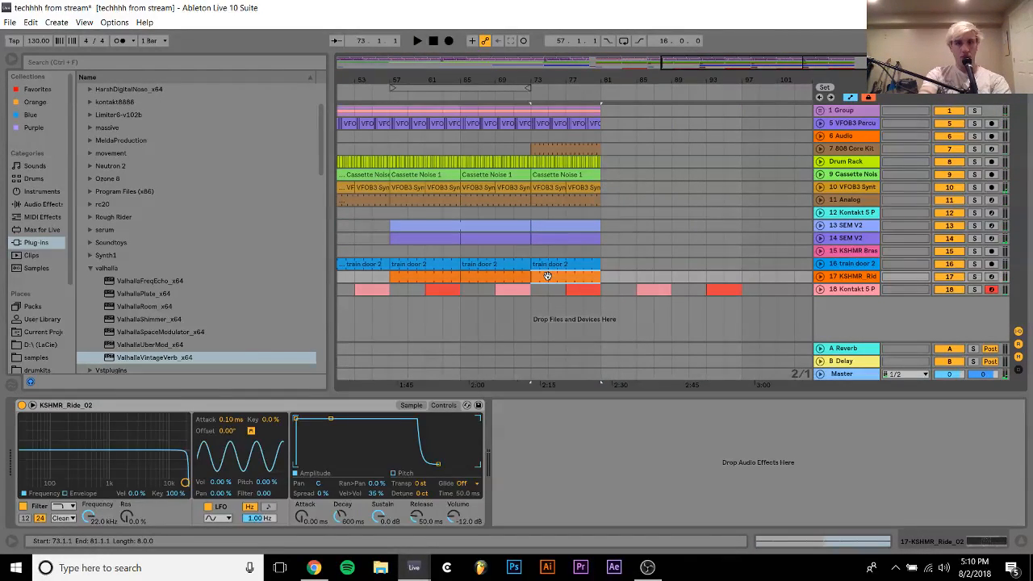
shift+click(600, 113)
key(ctrl+d)
key(space)
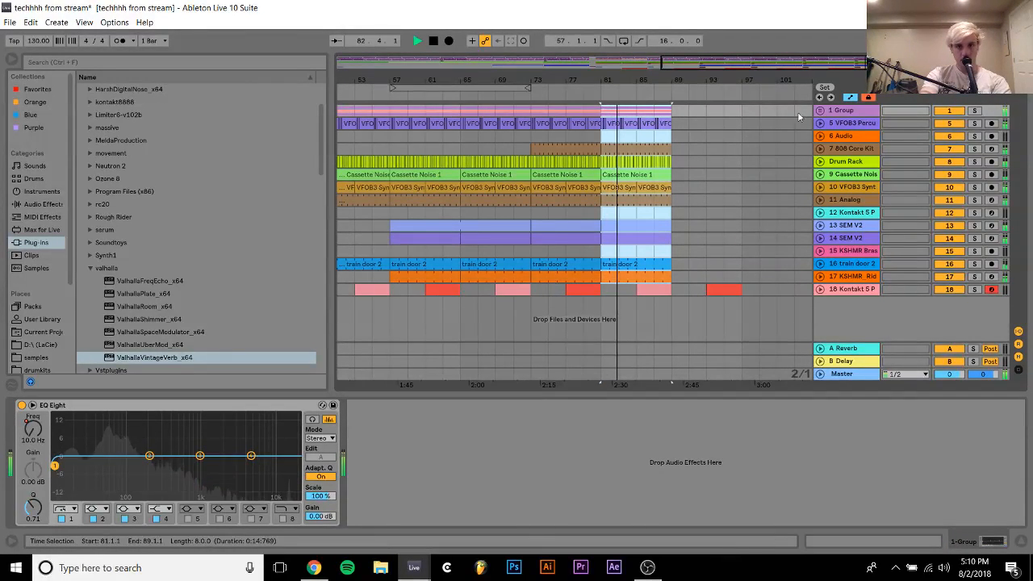
click(570, 138)
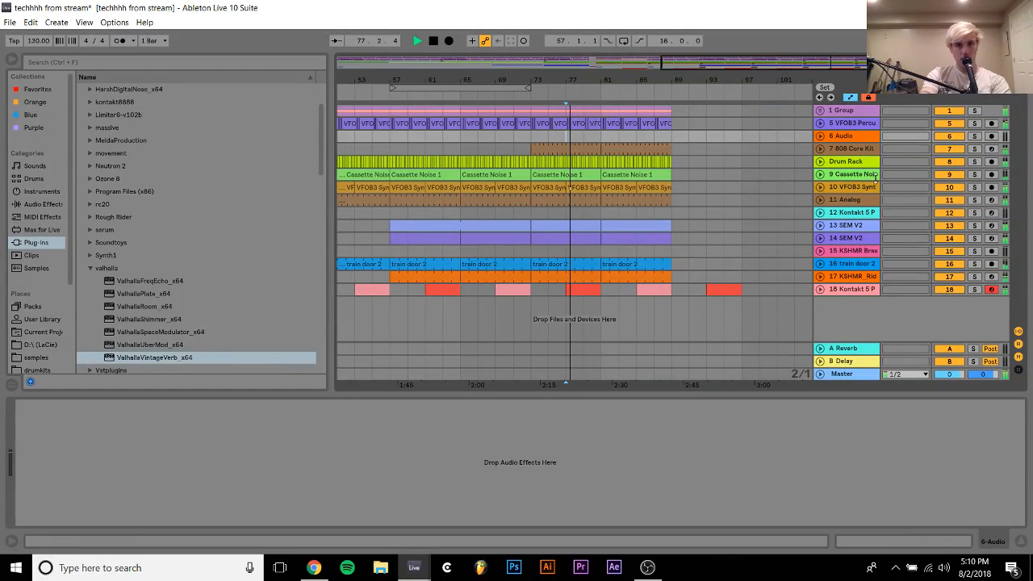
Raise the peak of 13 SEM V2's filter frequency automation to 19.9 kHz and ramp it down to about 263 Hz by bar 89
click(866, 200)
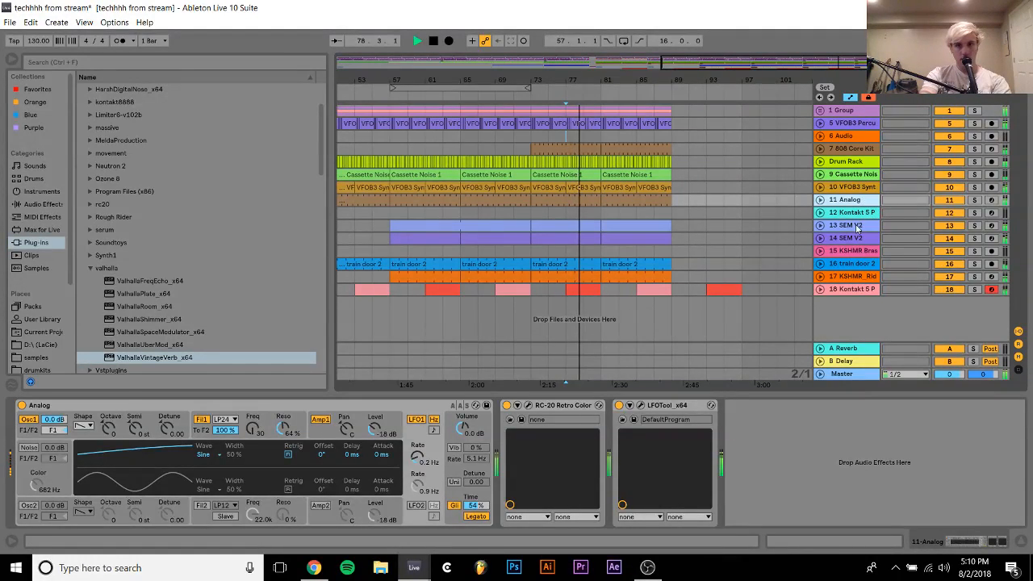
click(857, 230)
click(820, 225)
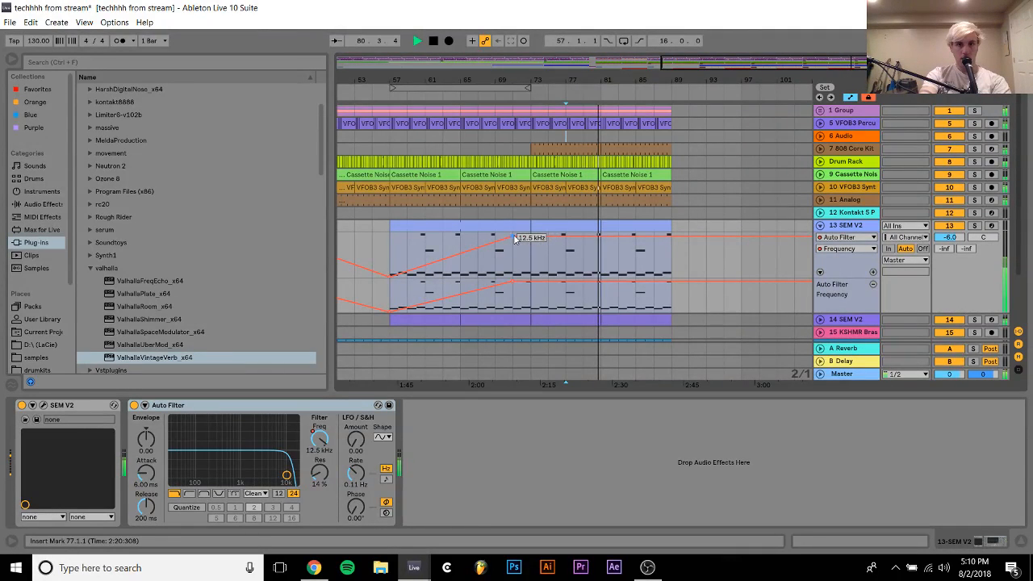
drag(515, 237, 515, 234)
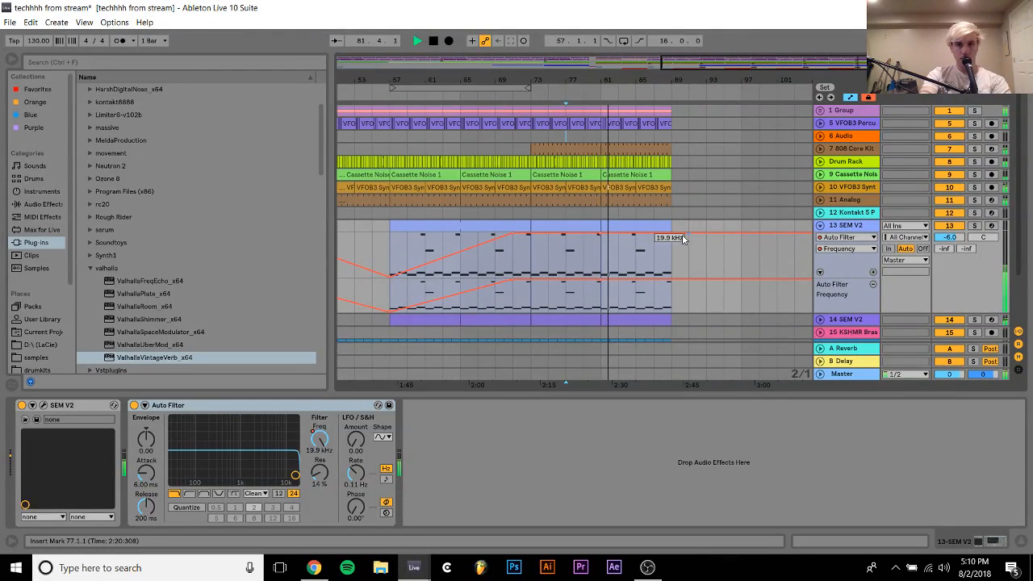
drag(673, 235, 675, 270)
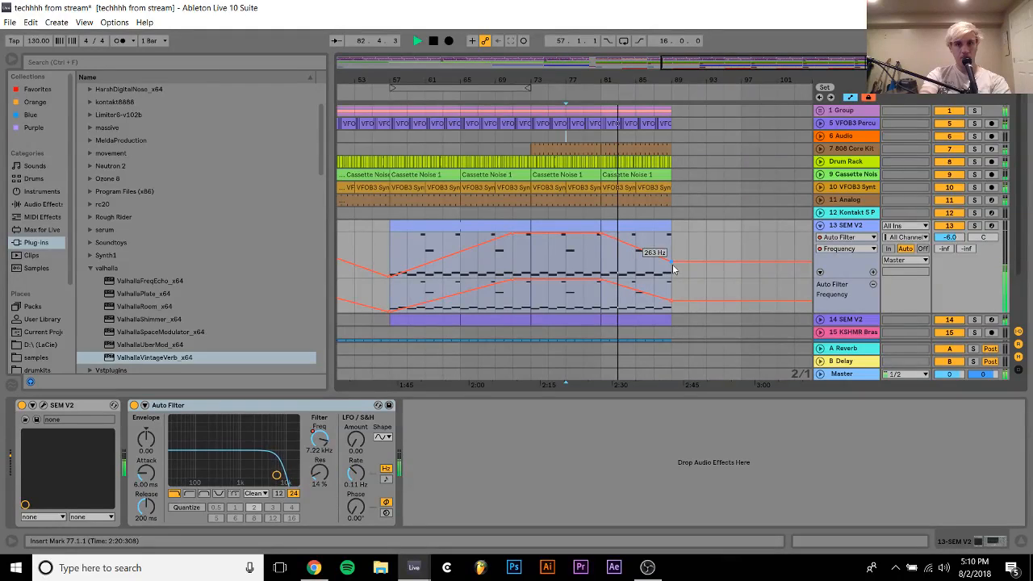
Expand track 14 SEM V2, collapse track 13, and duplicate track 14's bar 81 clip to bars 89–97
scroll(678, 269, down, 2)
click(821, 255)
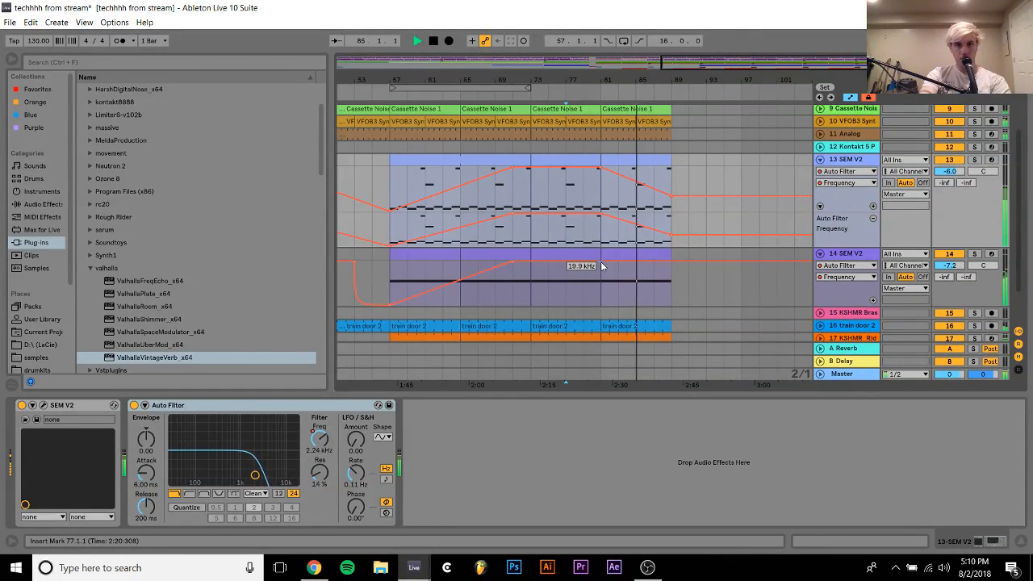
scroll(601, 265, up, 3)
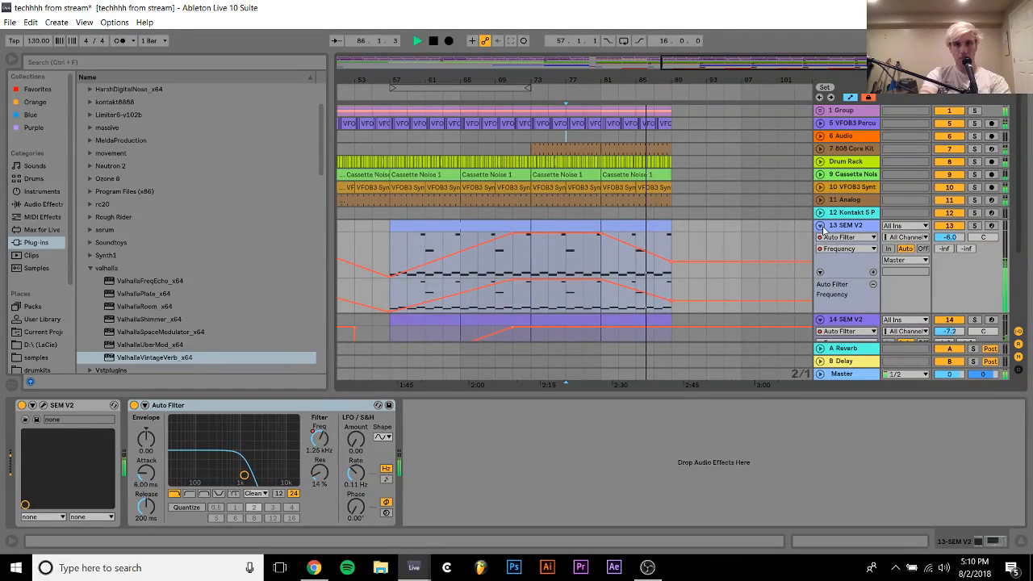
click(821, 227)
click(643, 237)
key(ctrl+d)
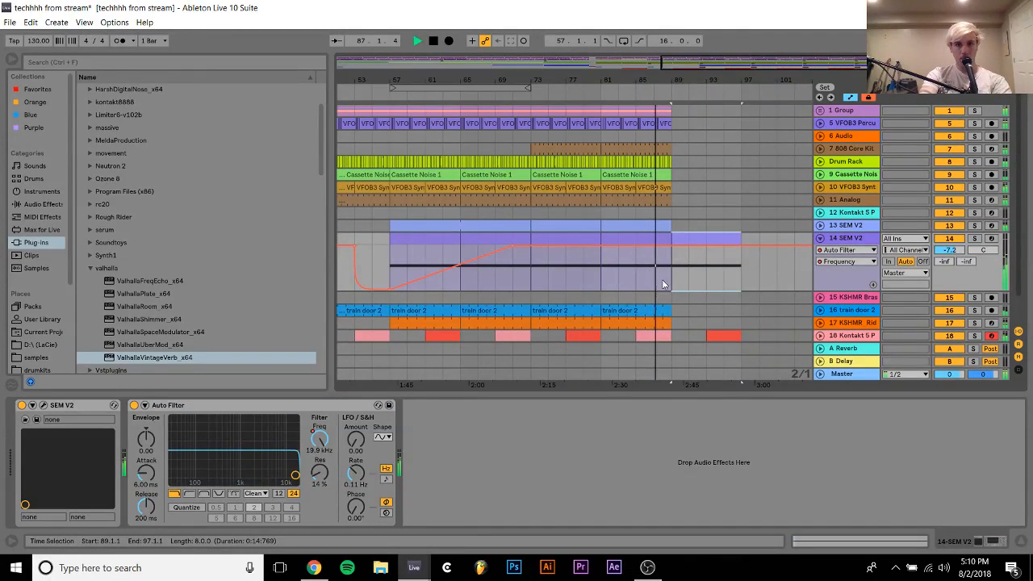
Duplicate the train door 2, 11 Analog and Cassette Noise 1 clips from bar 81 to bars 89–97
click(644, 316)
key(ctrl+d)
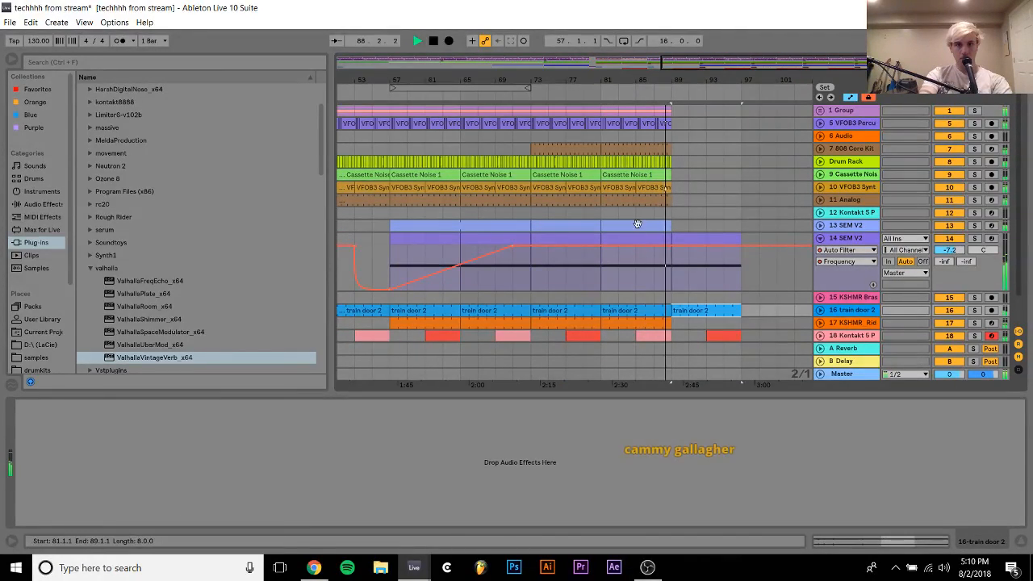
click(628, 195)
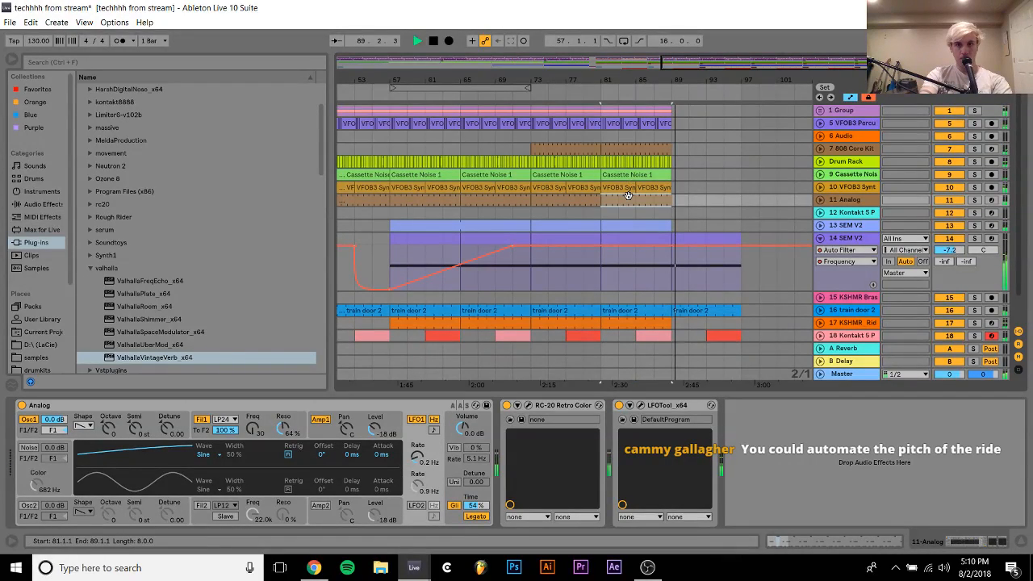
key(ctrl+d)
click(631, 187)
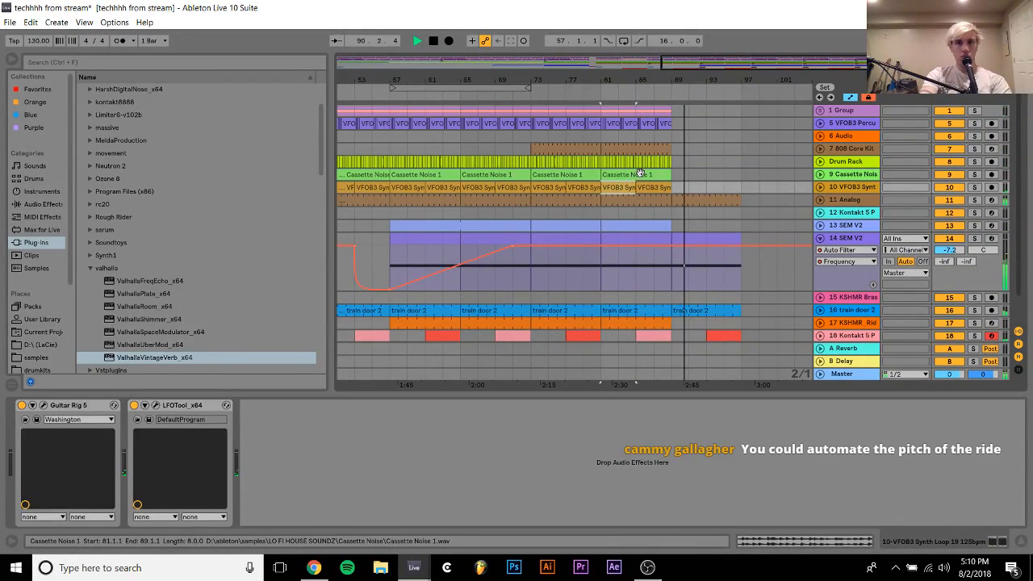
key(ctrl+d)
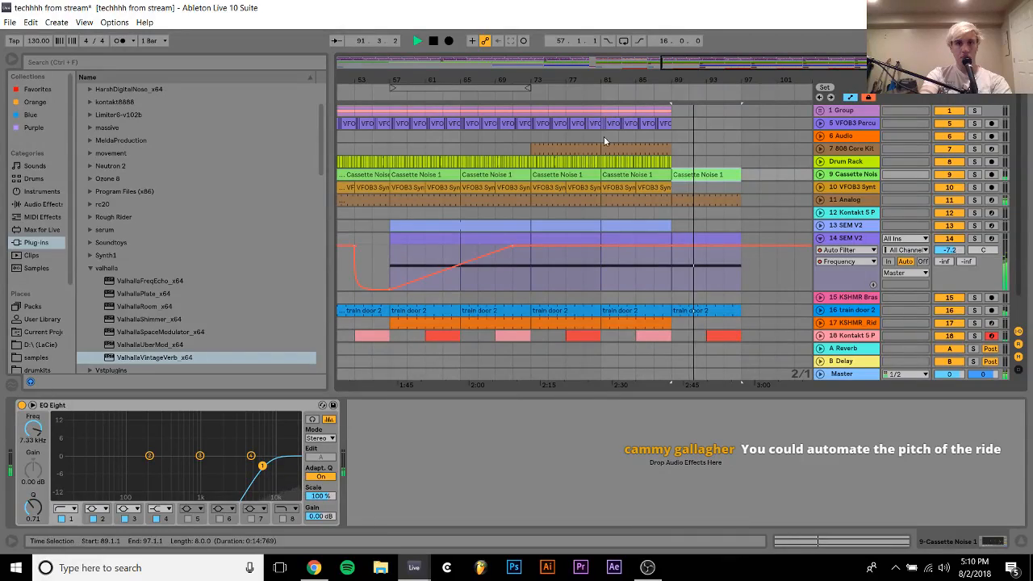
Duplicate bars 81–89 of the track 5 percussion loop, Drum Rack and 1 Group to bar 89, leaving 7 808 Core Kit empty there
drag(678, 126, 601, 165)
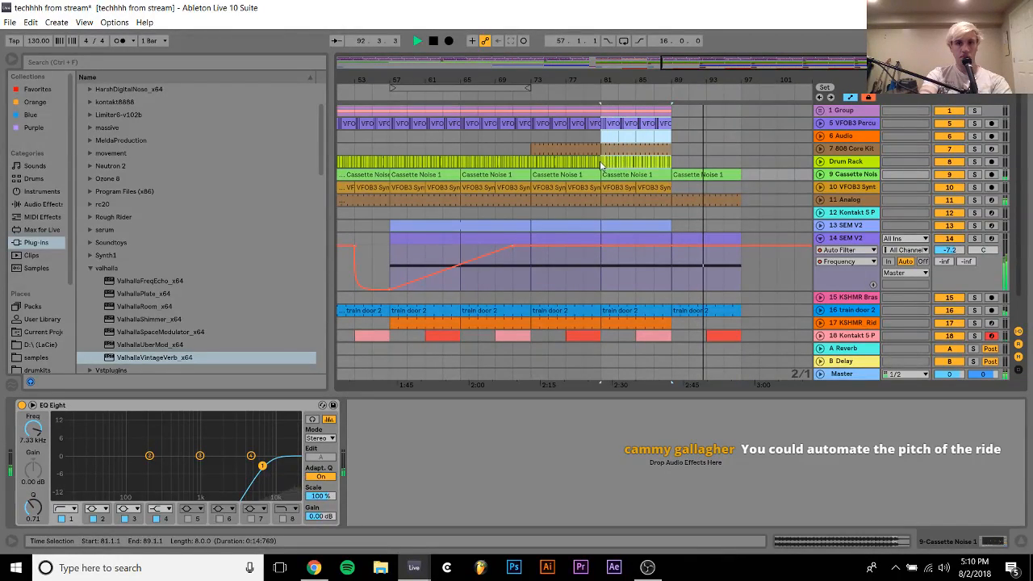
key(ctrl+d)
click(701, 149)
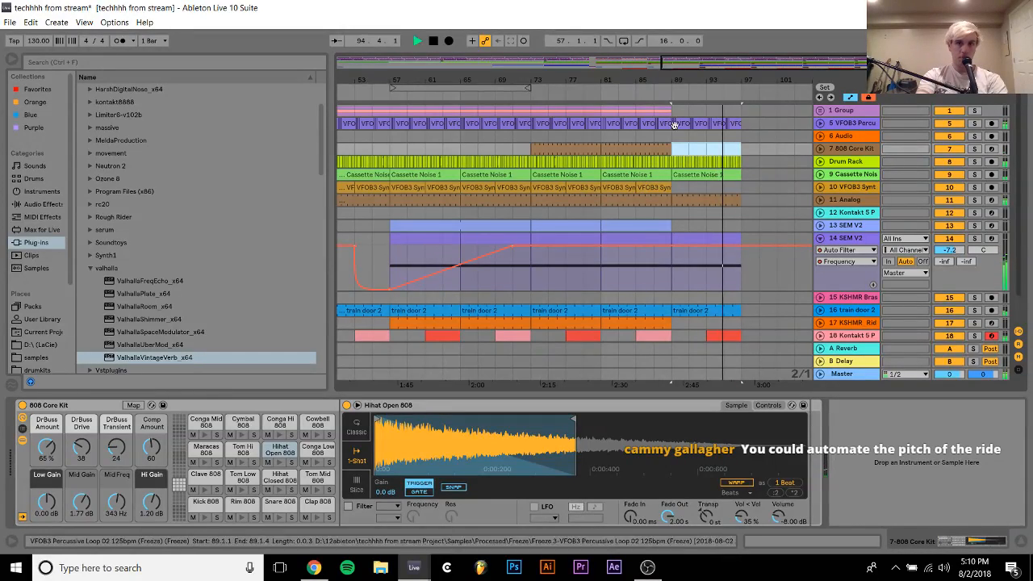
drag(673, 111, 599, 110)
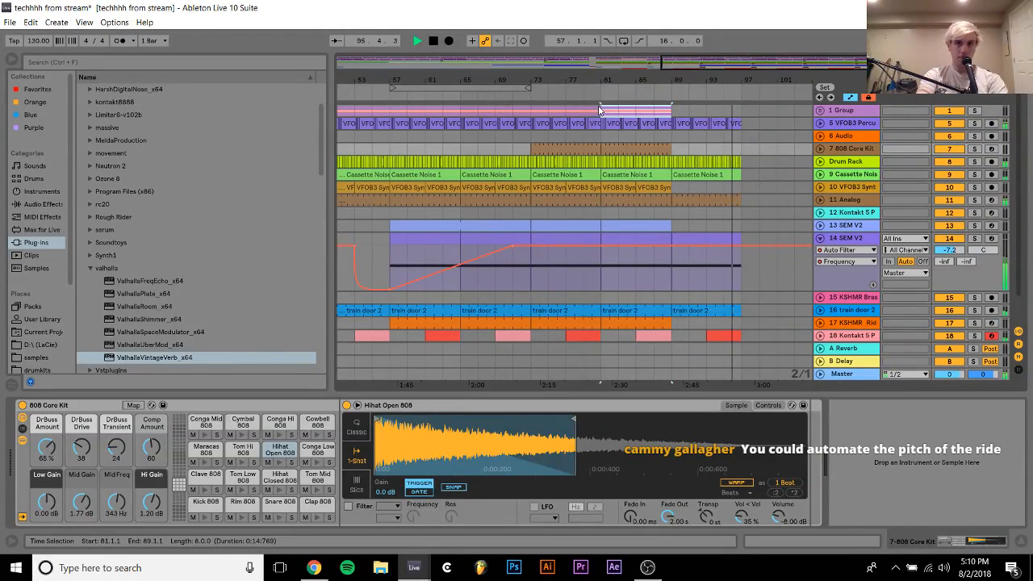
key(ctrl+d)
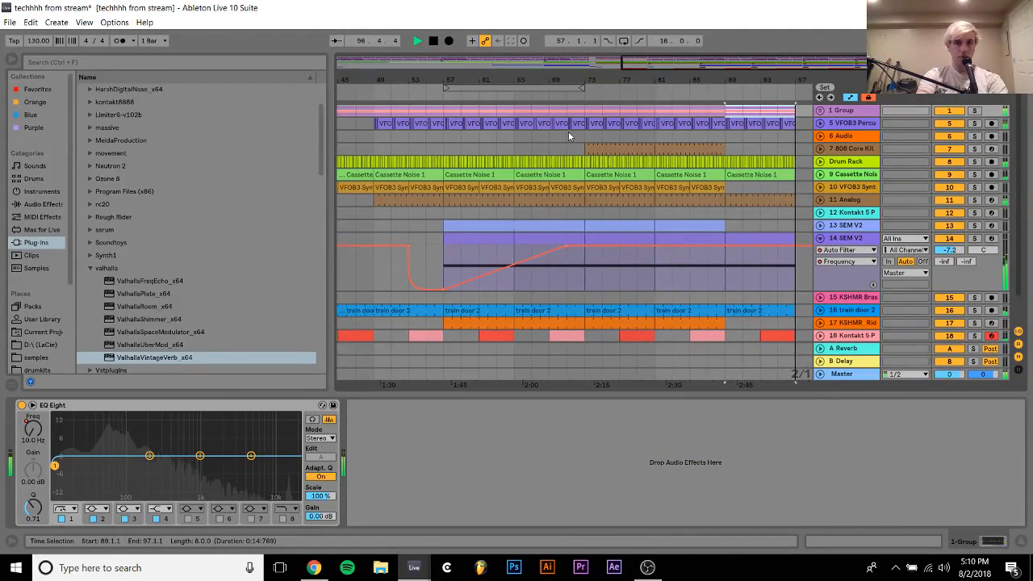
Audition from bars 87 and 81, and set the KSHMR_Ride_02 sampler's release to 60.0 s and its glide mode to Glide
click(705, 111)
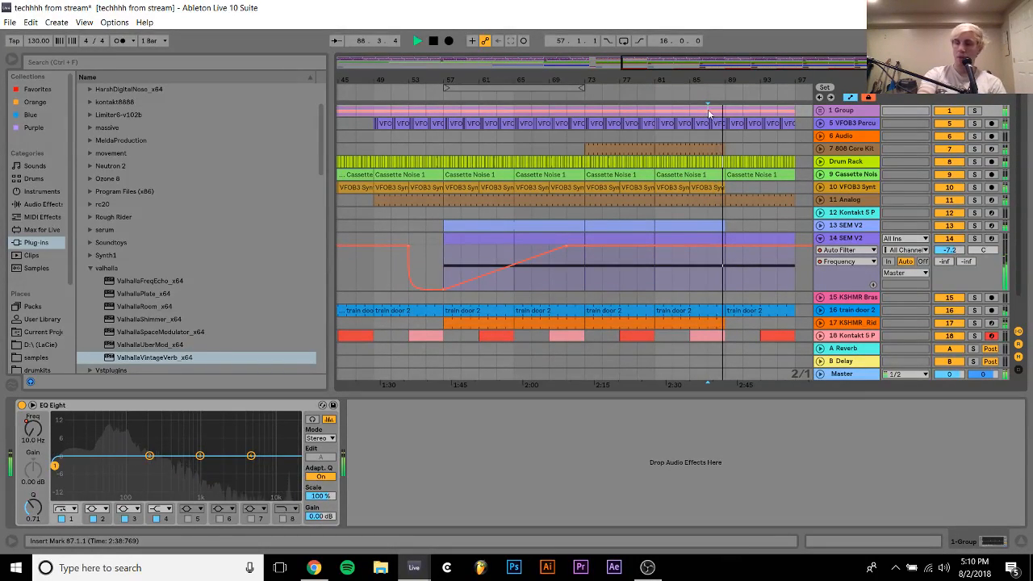
click(708, 325)
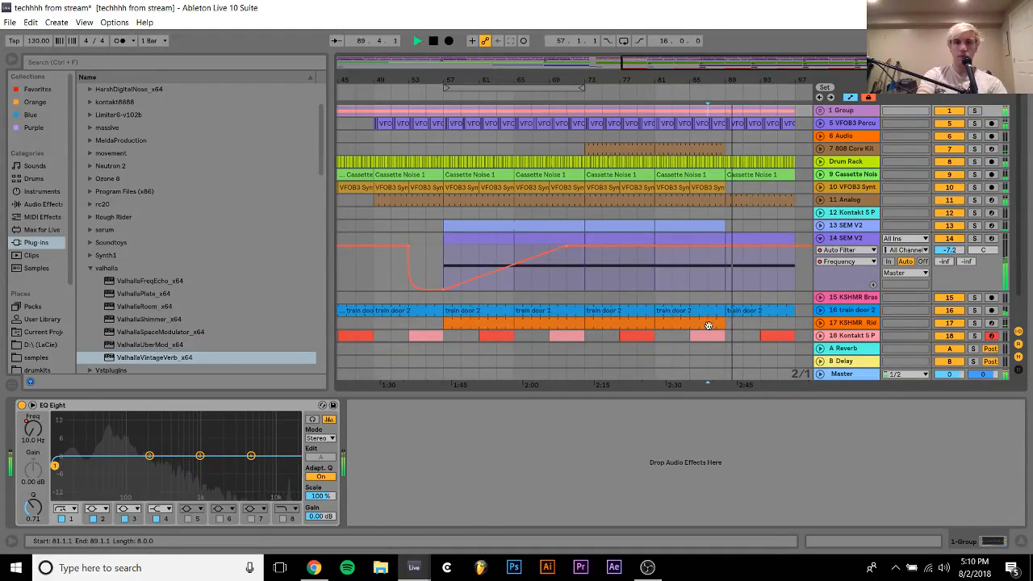
key(space)
key(space)
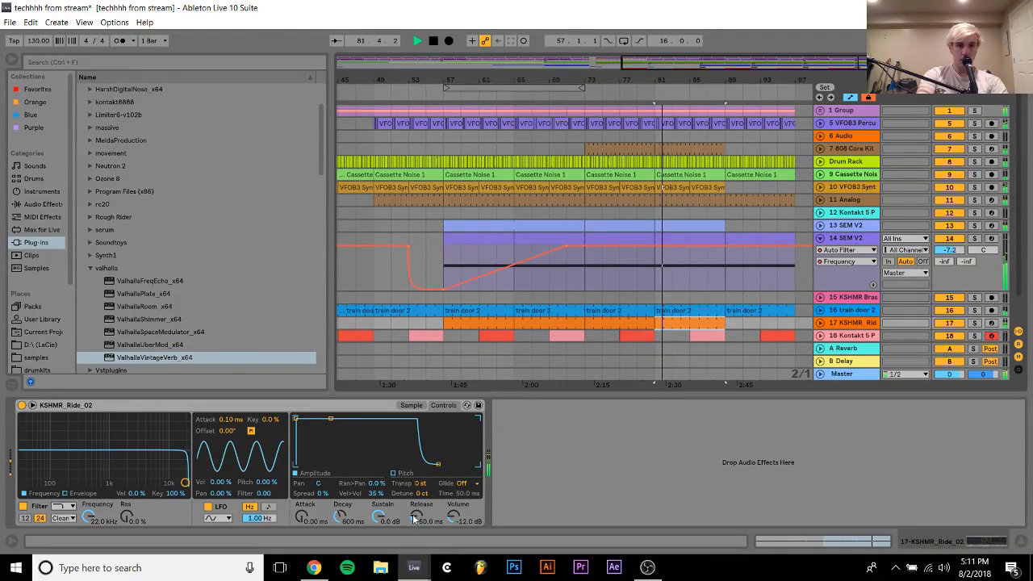
drag(414, 519, 414, 485)
click(467, 483)
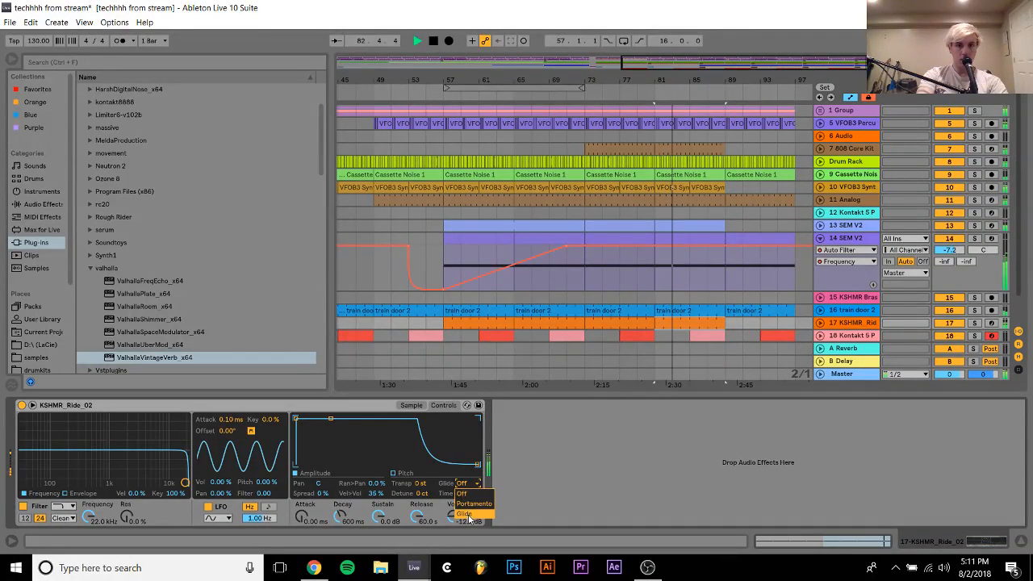
click(467, 514)
Audition from bar 87 and duplicate the two track 10 VFOB3 Synth loop clips from bars 81–89 to bars 89–97
click(708, 281)
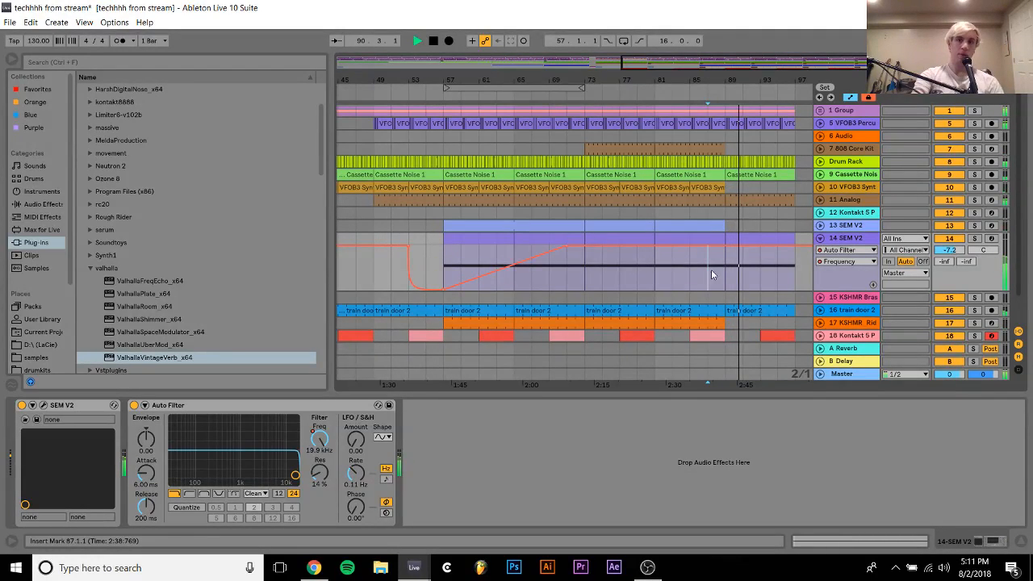
click(700, 187)
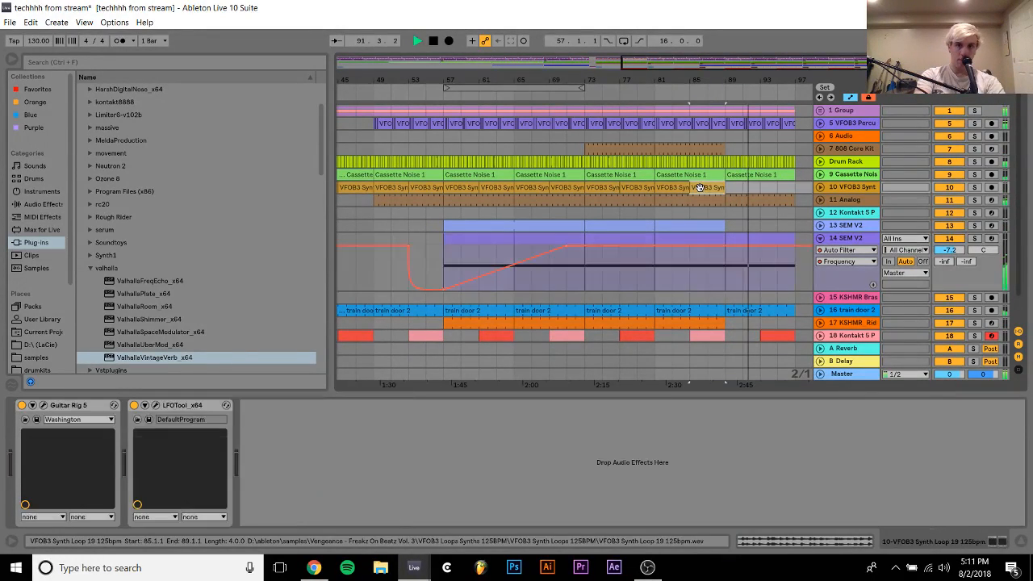
shift+click(676, 187)
key(ctrl+d)
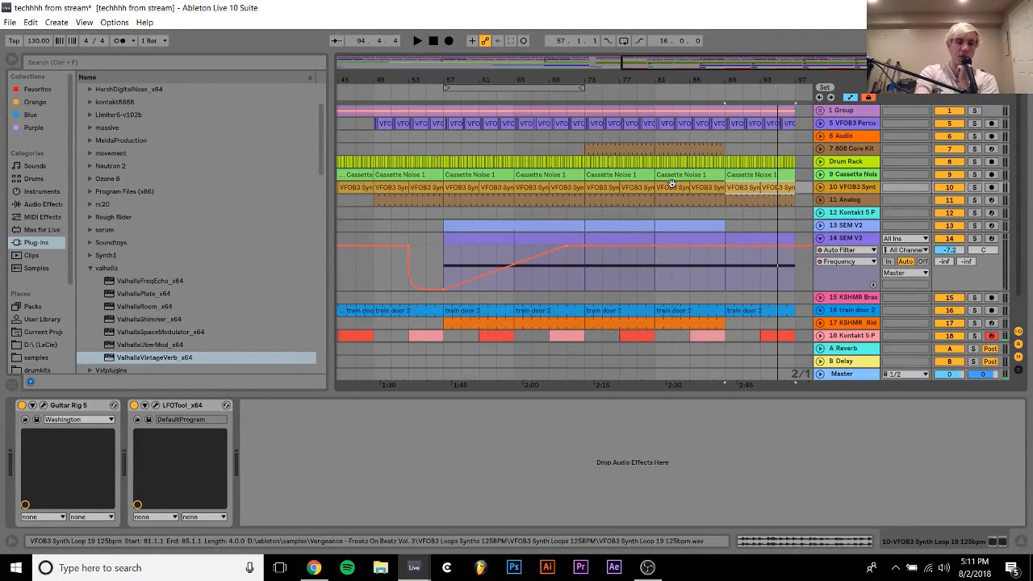
Close the techhhh from stream set with its changes saved, and select the 1 MIDI track in a new empty set
key(ctrl+q)
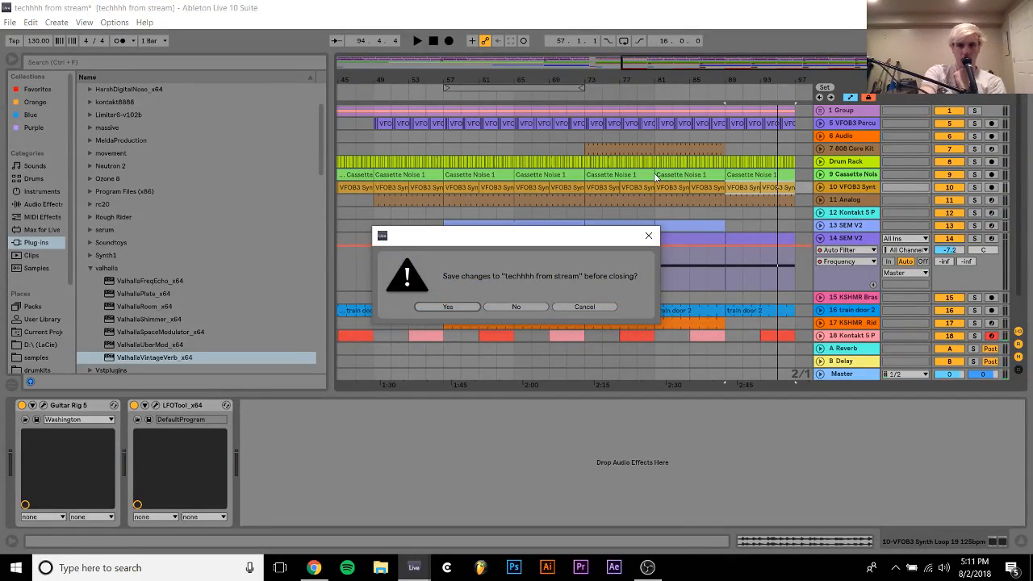
key(Return)
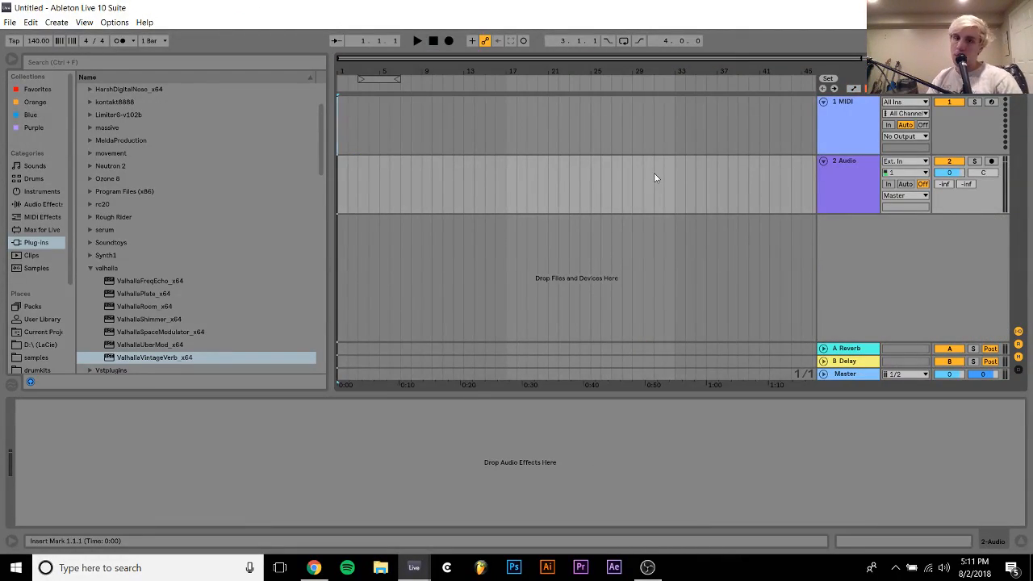
click(838, 139)
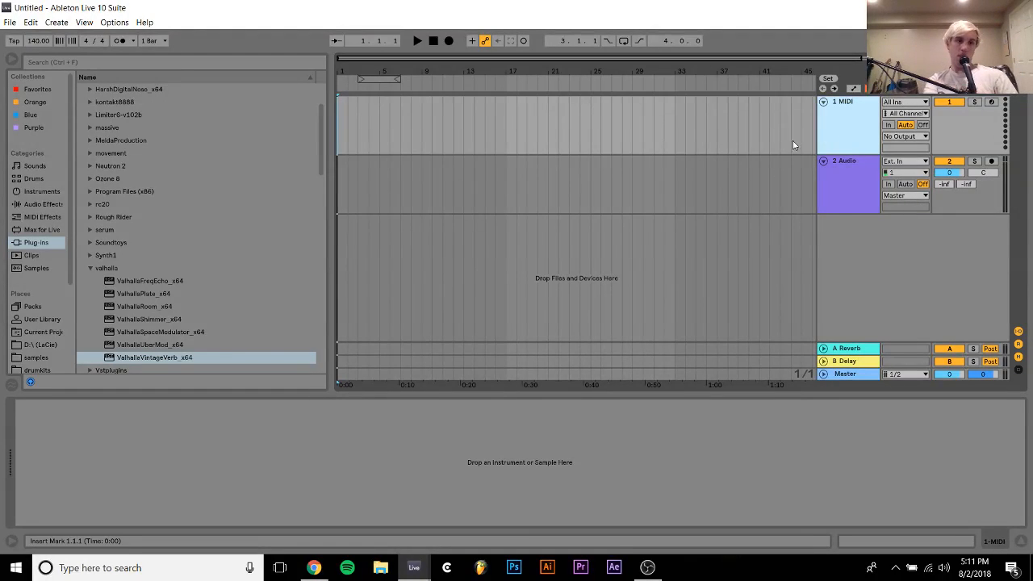
Load Kontakt 5 Portable x64 8out onto the 1 MIDI track and browse its instrument libraries
scroll(200, 336, up, 2)
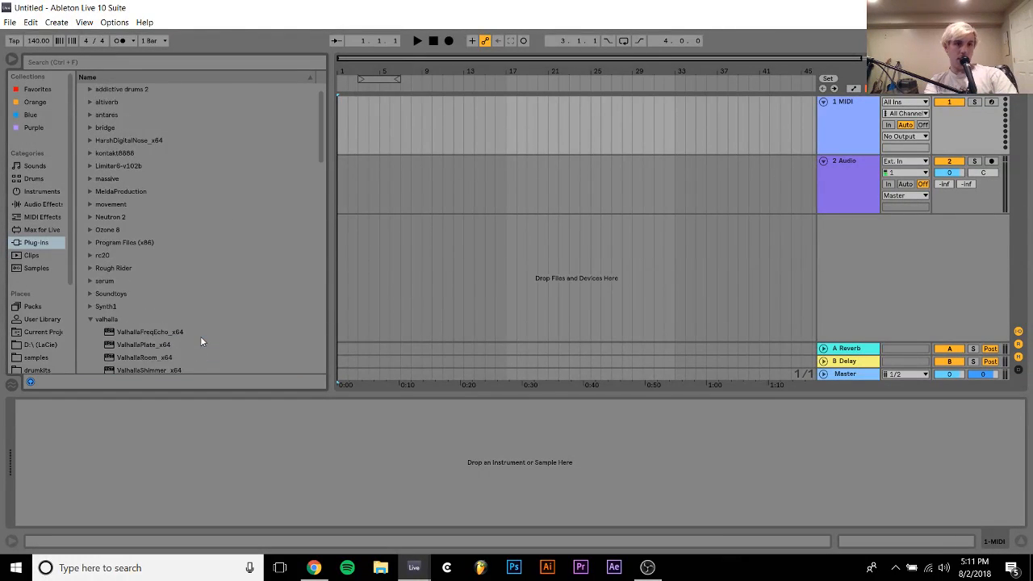
click(89, 153)
drag(127, 178, 252, 193)
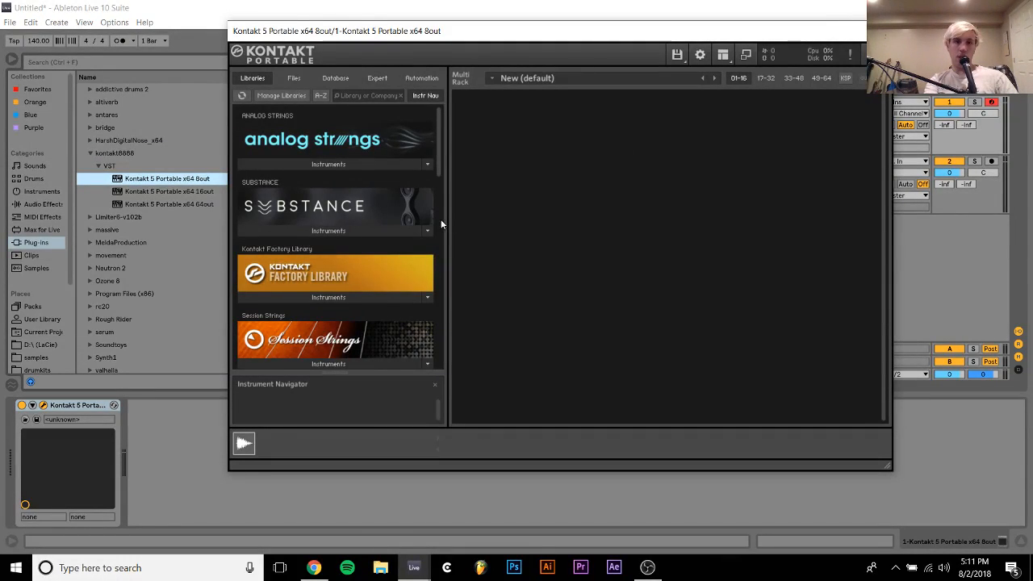
scroll(433, 221, down, 8)
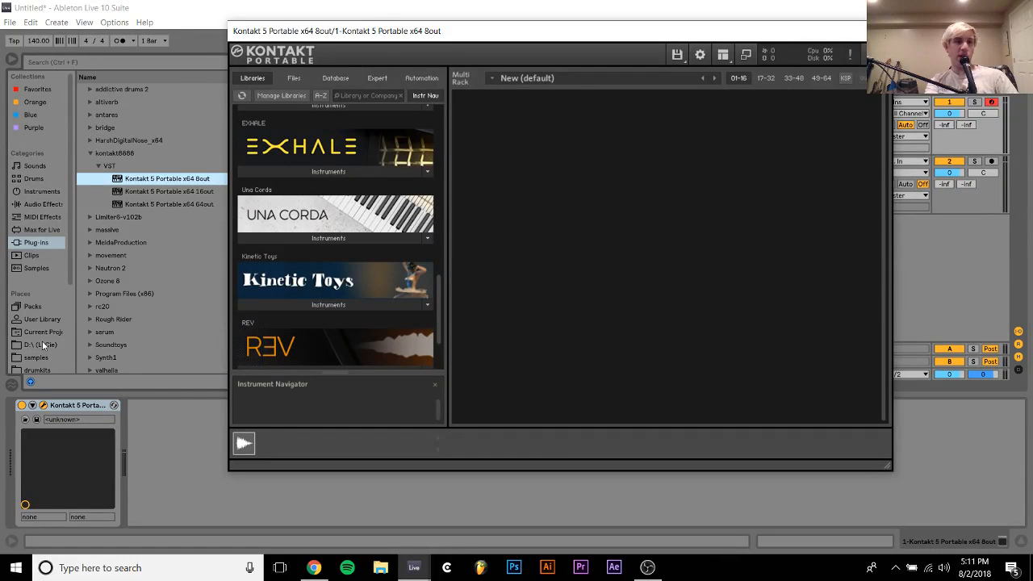
Search the 12ableton folder for "techh" to find the saved techno set
scroll(45, 363, down, 5)
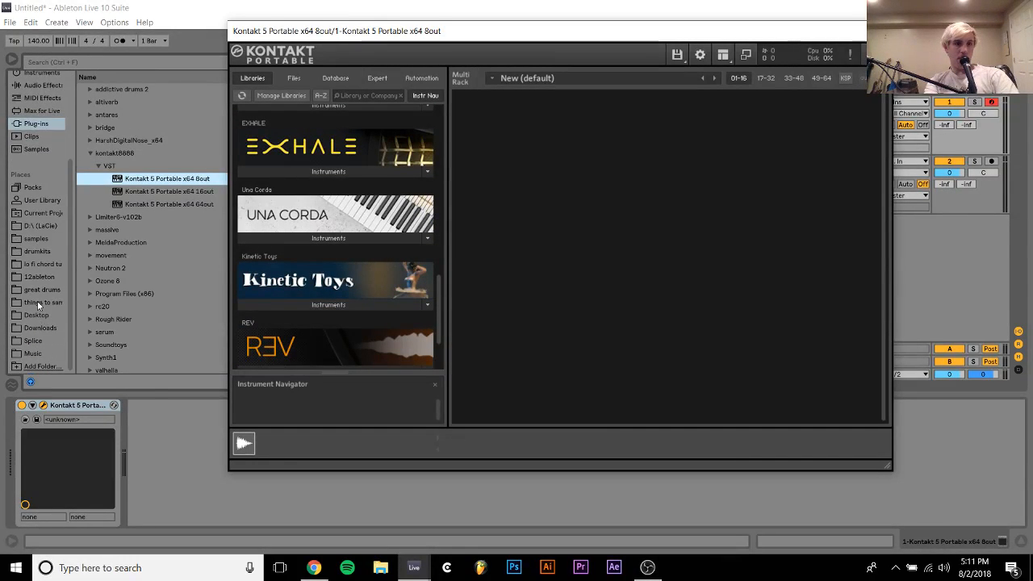
click(35, 279)
click(66, 59)
text(techh)
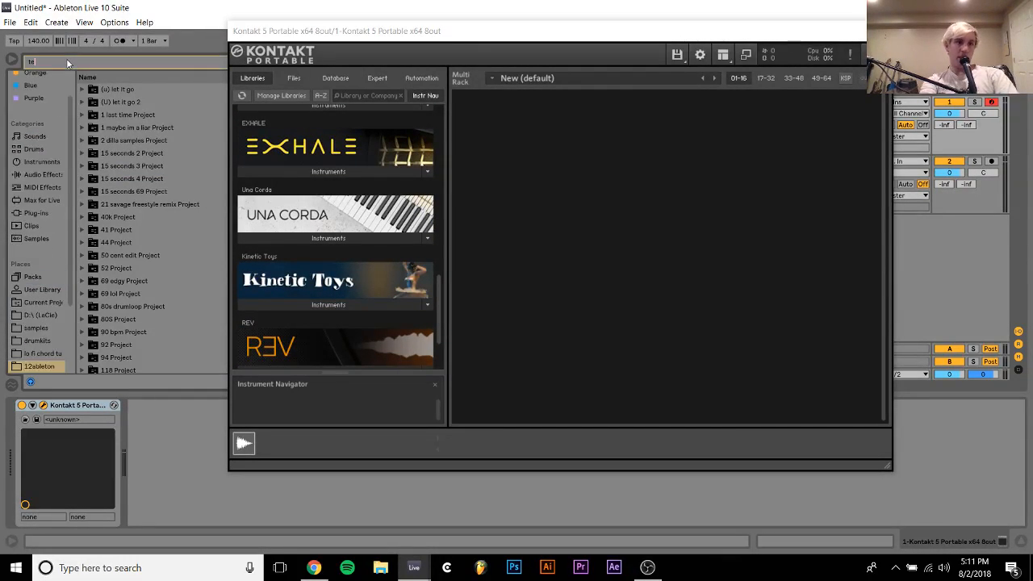
Remove Kontakt from the 1 MIDI track and import the 18-Kontakt 5 Portable x64 8out track from techhhh from stream.als
click(63, 407)
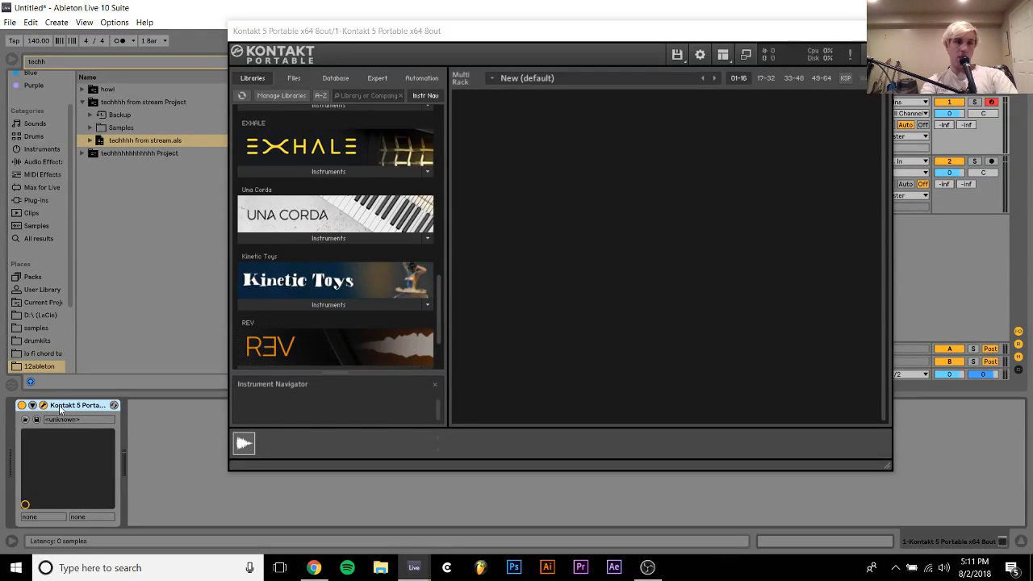
key(Delete)
click(91, 141)
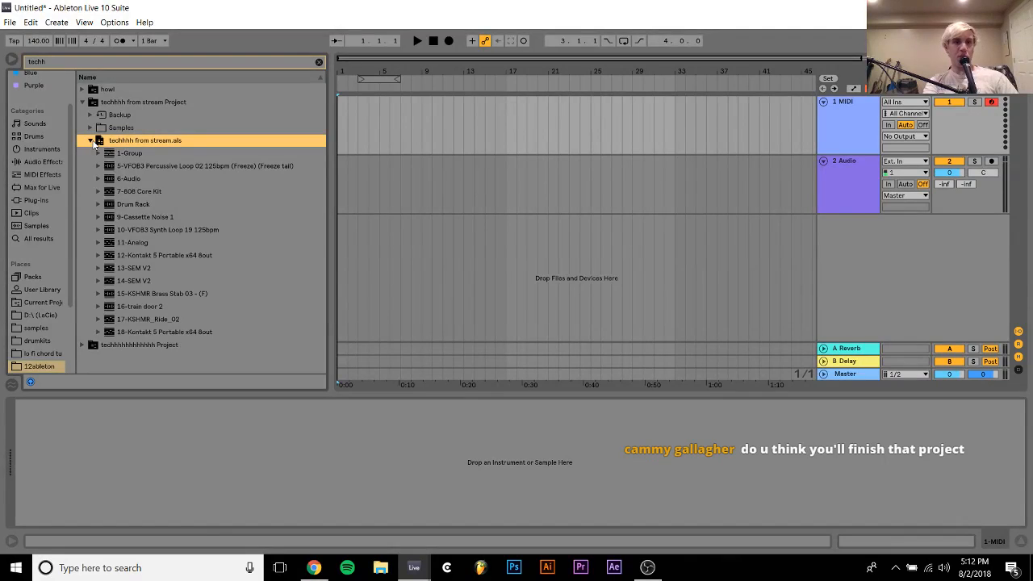
click(214, 330)
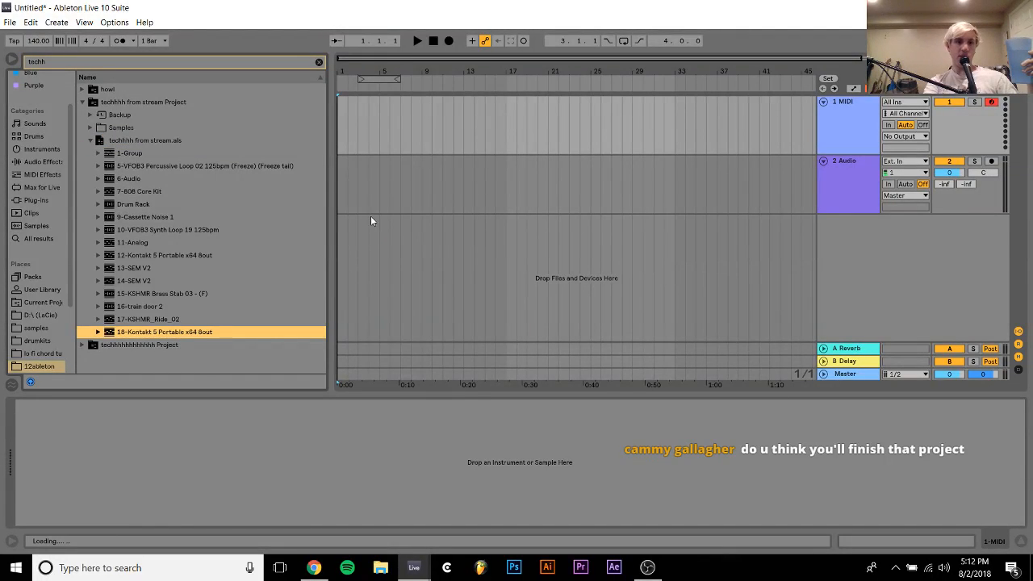
drag(372, 216, 371, 216)
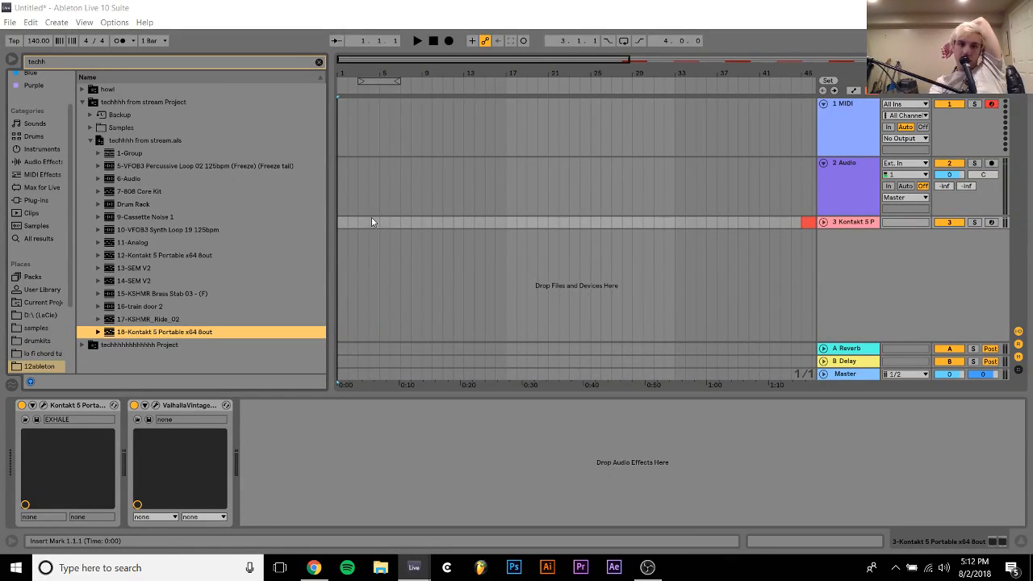
Delete all the clips that came with the imported Kontakt track, from bar 45 onward
drag(462, 72, 462, 49)
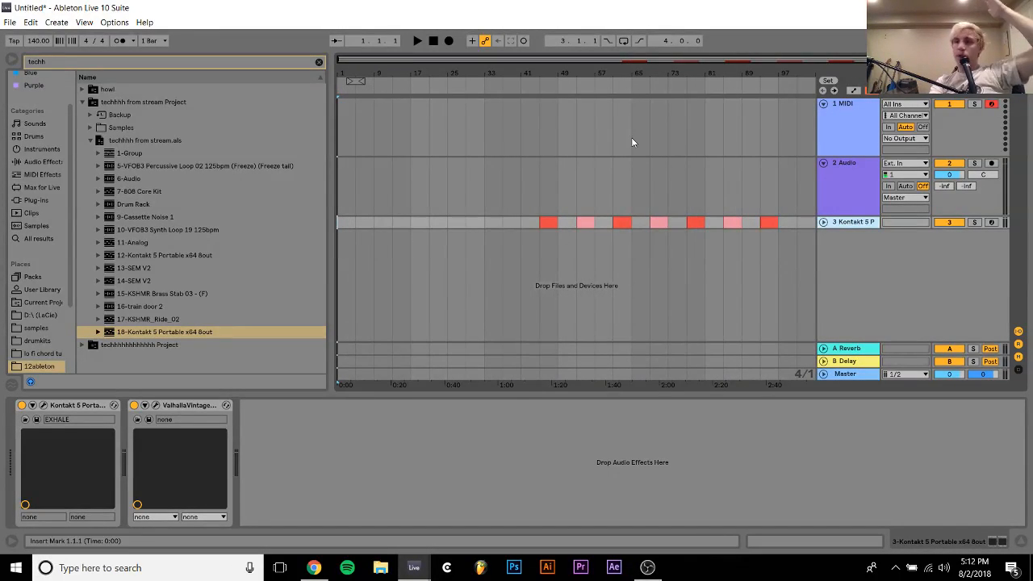
drag(798, 224, 544, 224)
key(Delete)
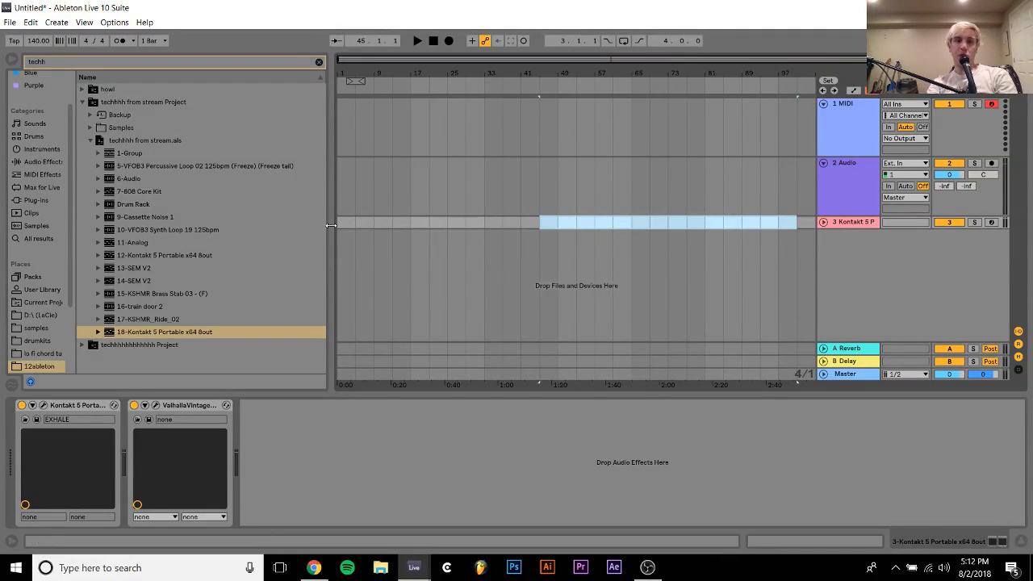
Create an empty four-bar MIDI clip at bar 1 on the 3 Kontakt track and return to its device chain
drag(373, 224, 343, 223)
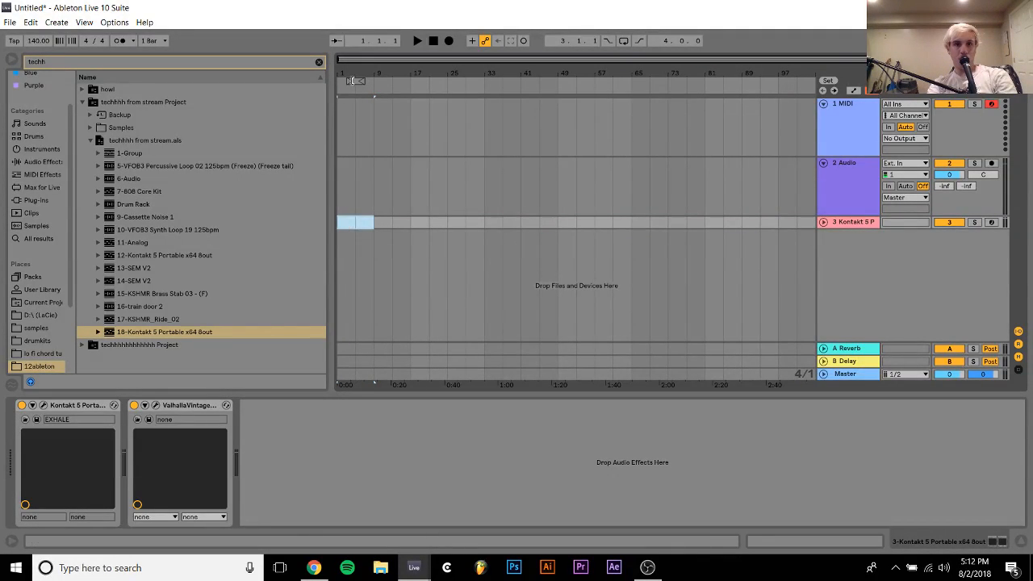
drag(347, 73, 347, 113)
drag(464, 222, 337, 232)
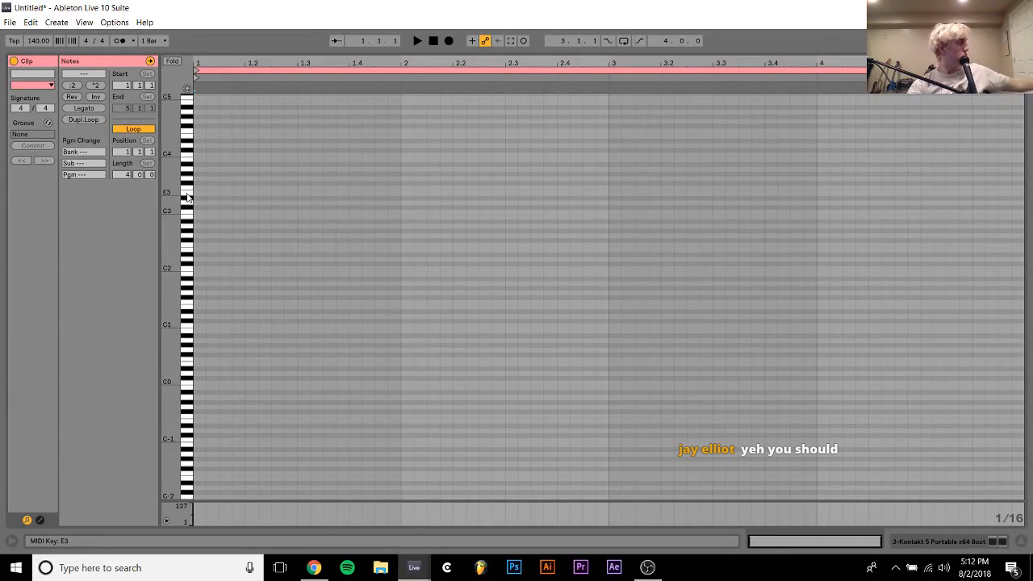
click(971, 542)
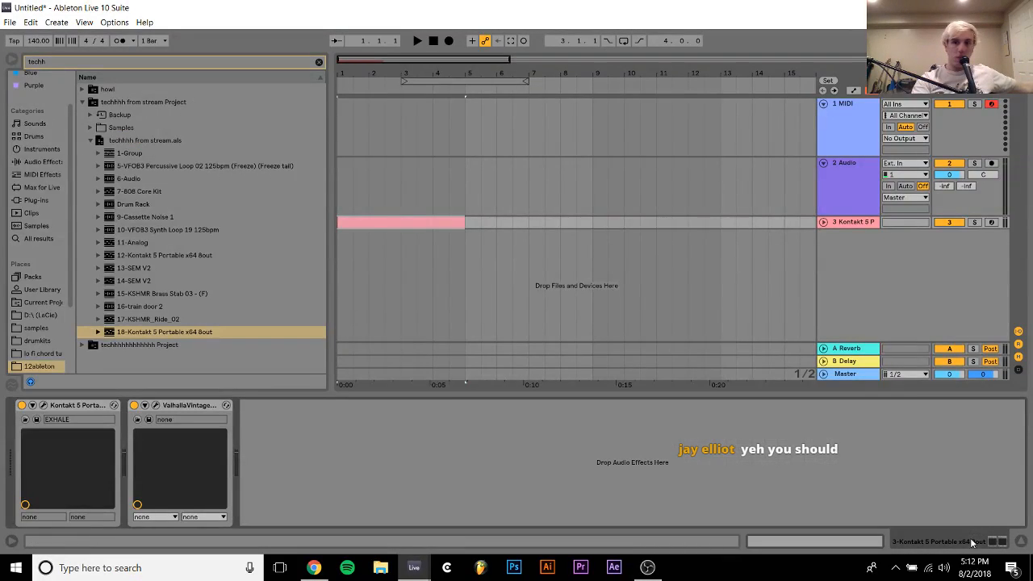
Arm the 3 Kontakt track for playing the EXHALE loops and set the tempo to 122 BPM
click(993, 222)
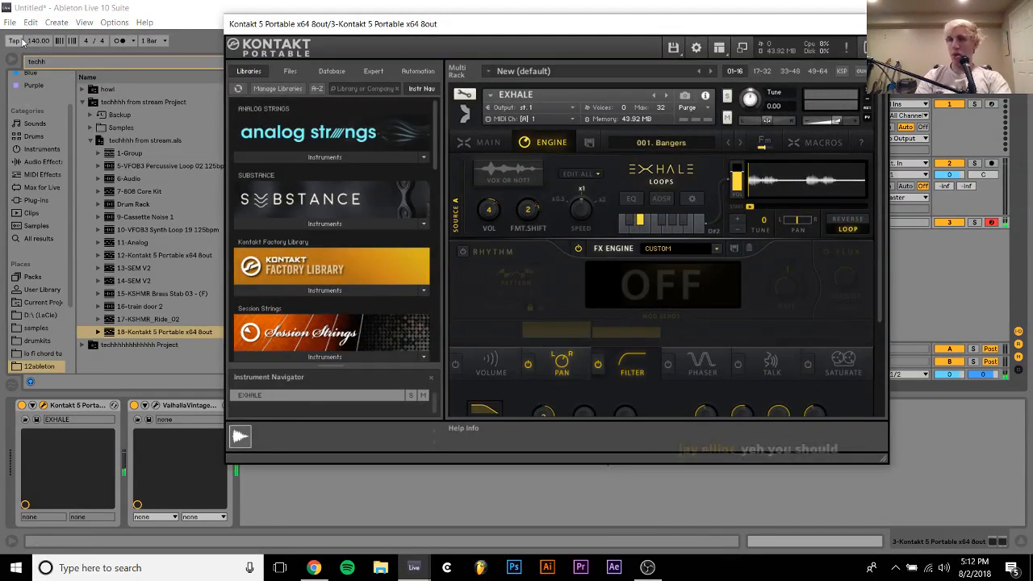
click(21, 41)
click(32, 43)
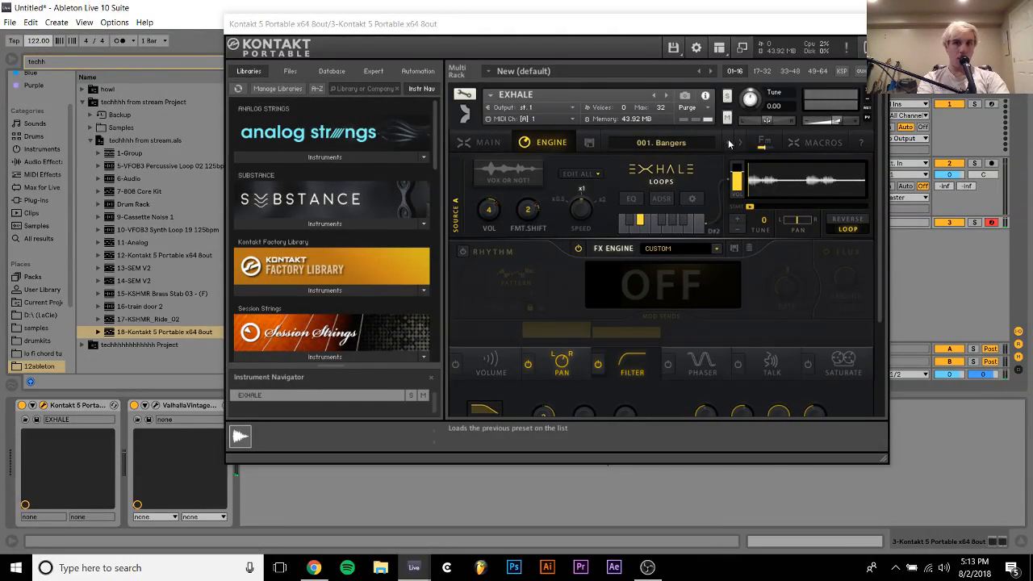
Set the key of the EXHALE loops to A♭ major and close the Kontakt window
click(761, 142)
click(675, 164)
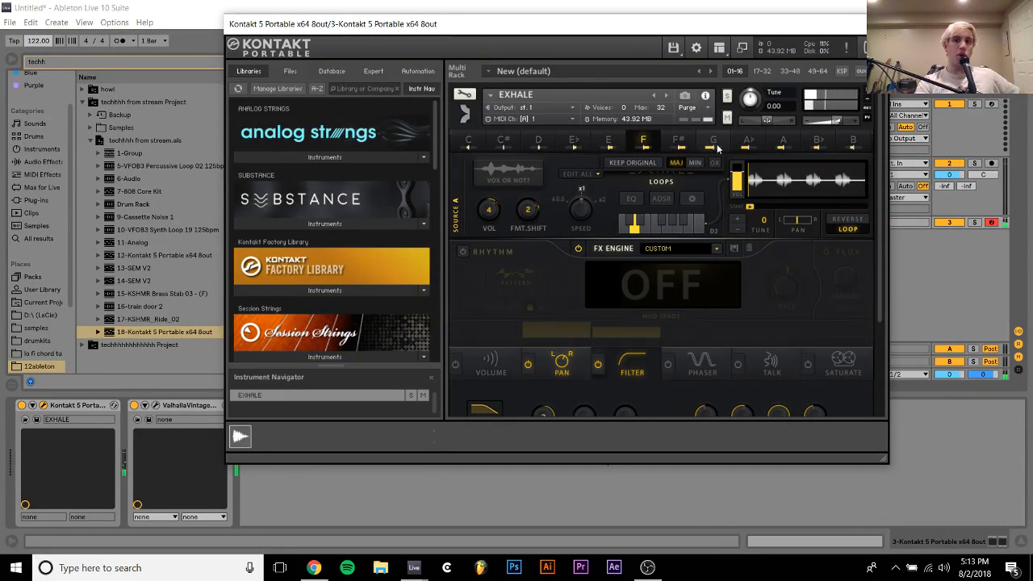
click(749, 143)
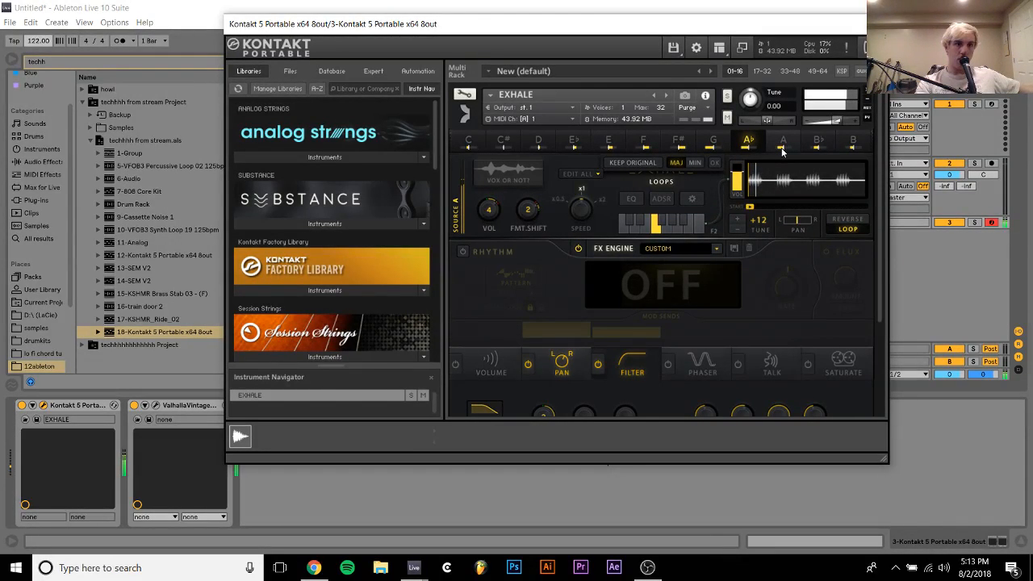
click(874, 24)
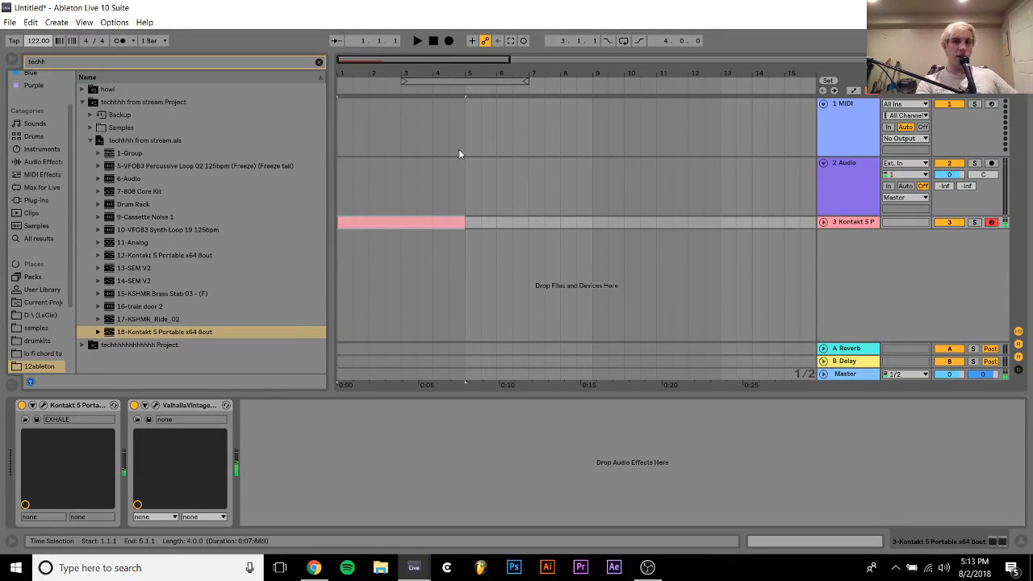
click(836, 218)
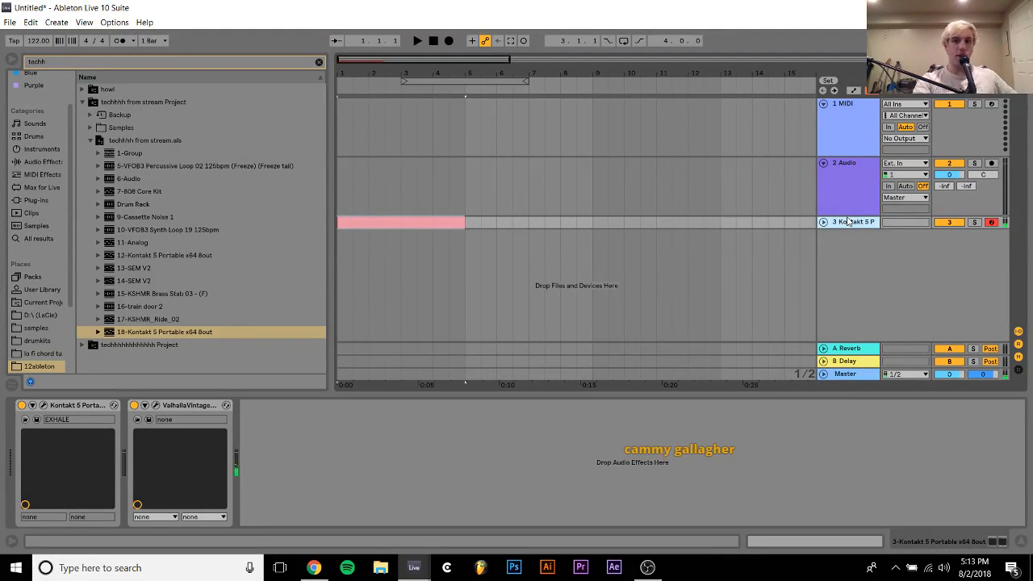
key(Delete)
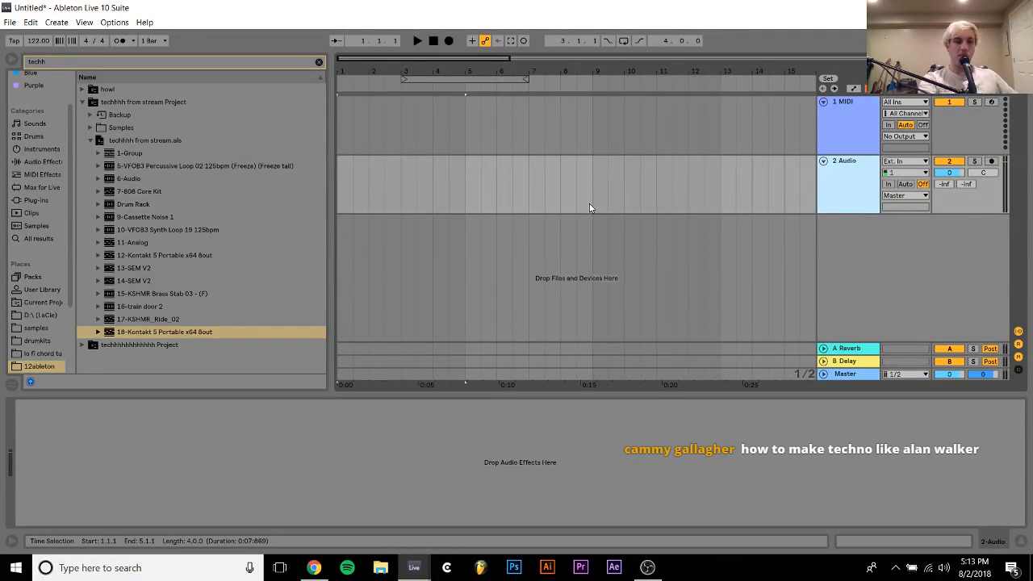
key(ctrl+z)
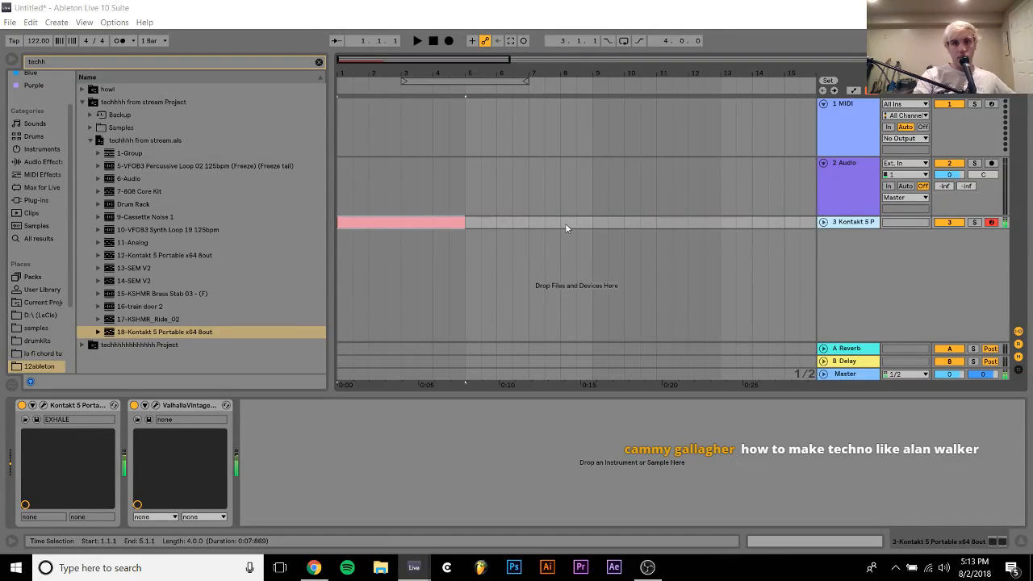
Create a one-bar MIDI clip at bar 8 on the Kontakt track with a single F2 note held for nearly the whole bar
drag(571, 224, 590, 224)
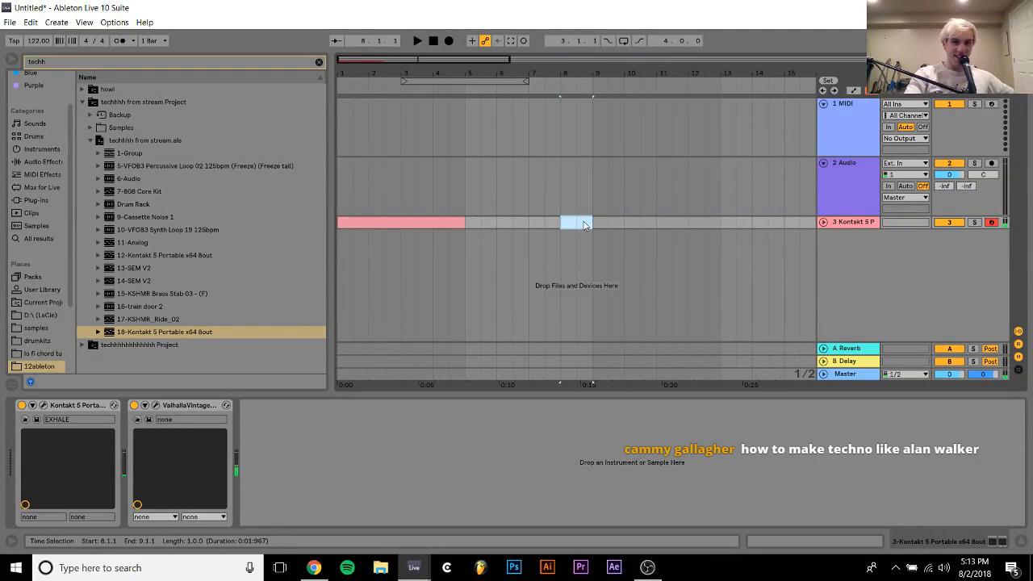
key(ctrl+shift+m)
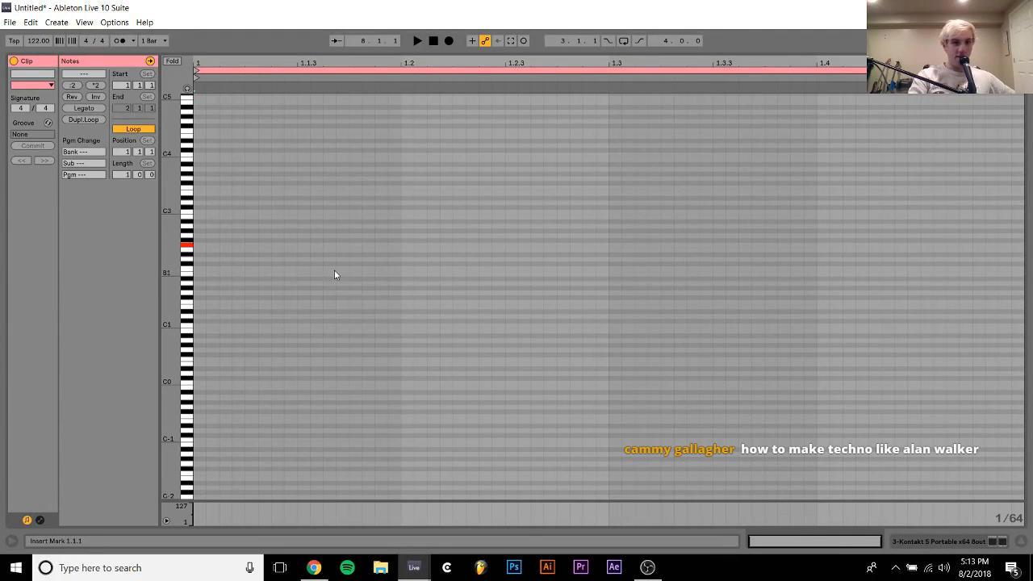
double_click(199, 245)
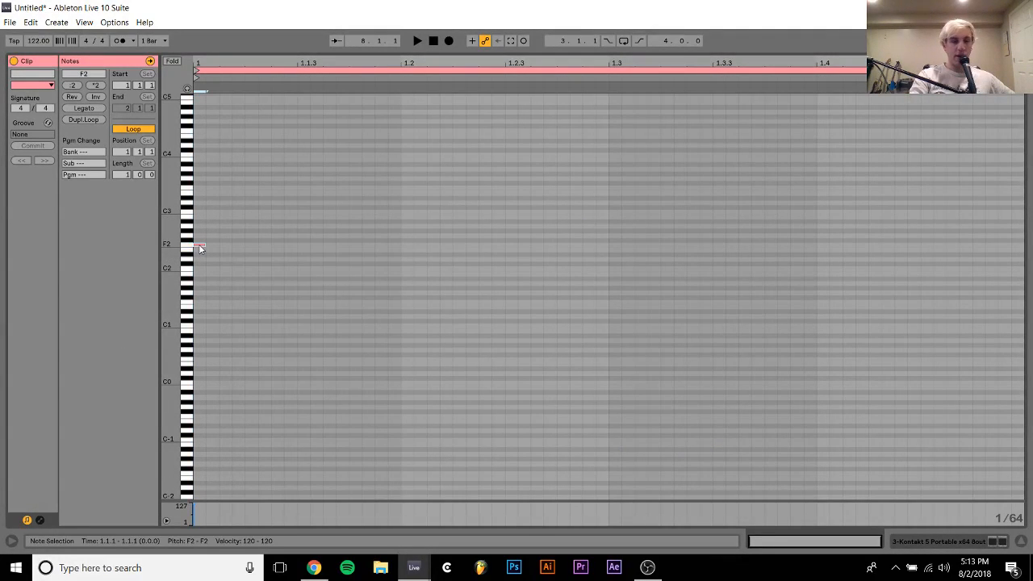
key(shift+Right)
key(shift+Right)
key(shift+Right)
key(shift+Right)
key(shift+Right)
key(shift+Right)
key(shift+Right)
key(shift+Right)
key(shift+Right)
key(shift+Right)
key(shift+Right)
key(shift+Right)
key(shift+Right)
key(shift+Right)
key(shift+Right)
key(shift+Right)
key(shift+Right)
key(shift+Right)
key(shift+Right)
key(shift+Right)
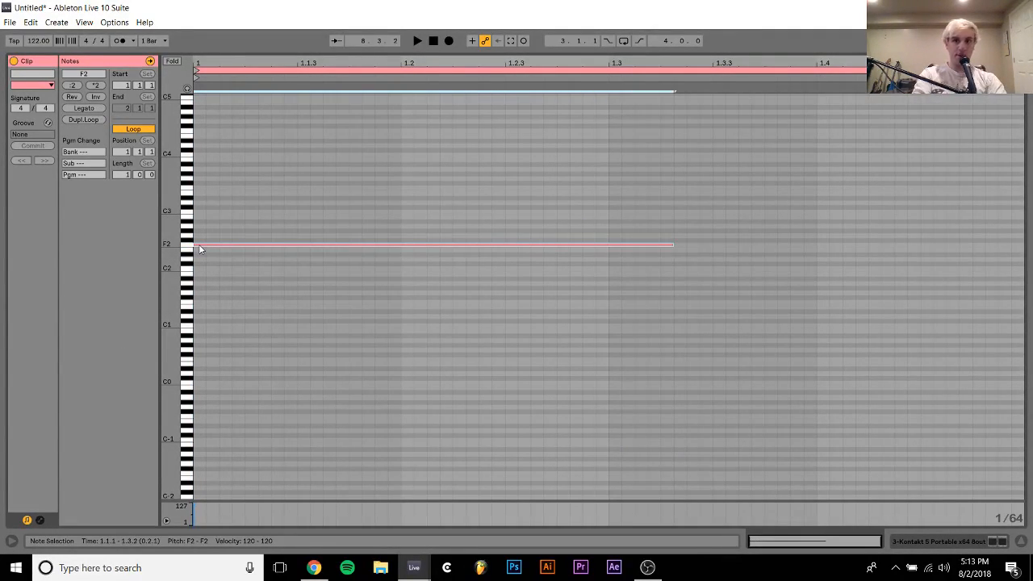
key(shift+Right)
key(shift+Right)
key(shift+Right)
key(shift+Right)
key(shift+Right)
key(shift+Right)
key(shift+Right)
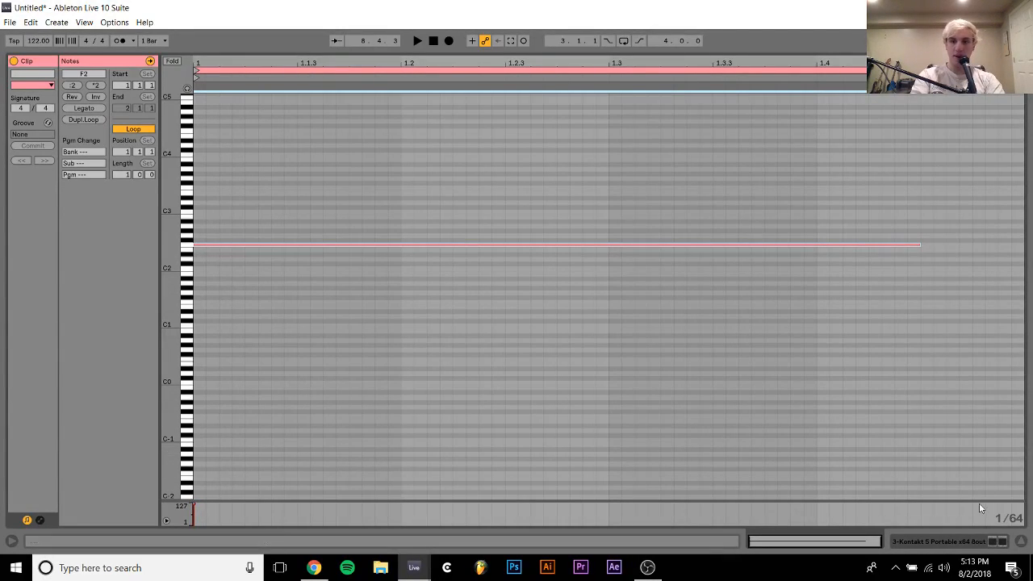
click(956, 544)
Delete the empty clip at bar 1 of the Kontakt track, then audition the bar 8 clip and unfold the track
click(419, 222)
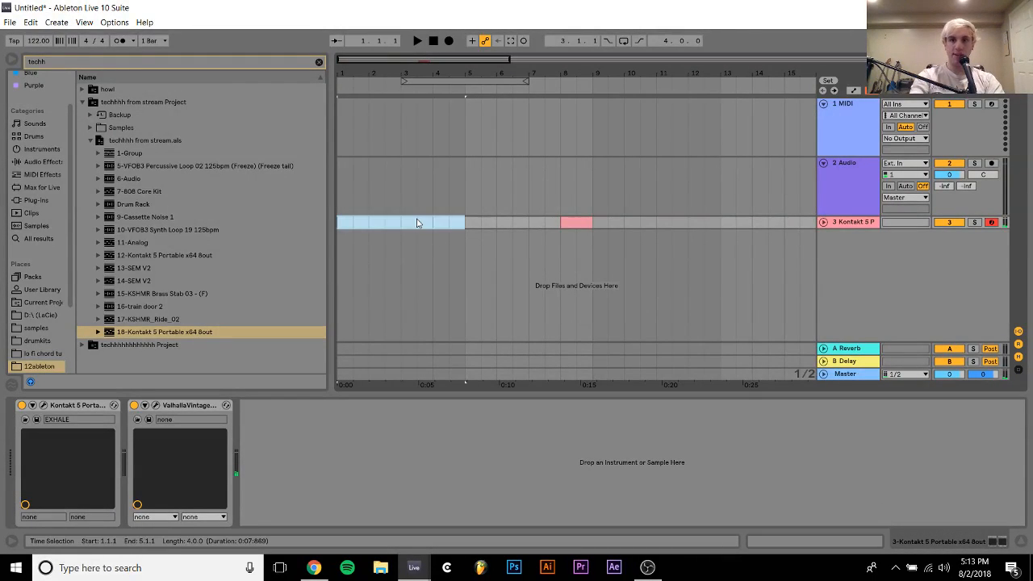
key(space)
key(Delete)
click(577, 223)
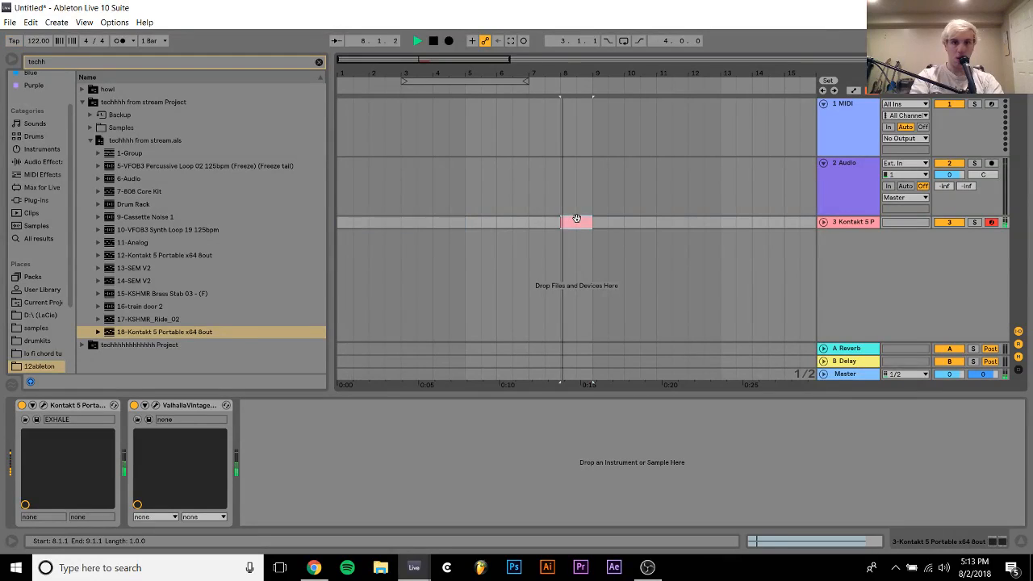
click(823, 222)
key(space)
Clear the browser search and change the key of the EXHALE loops on the Kontakt track to A
click(859, 135)
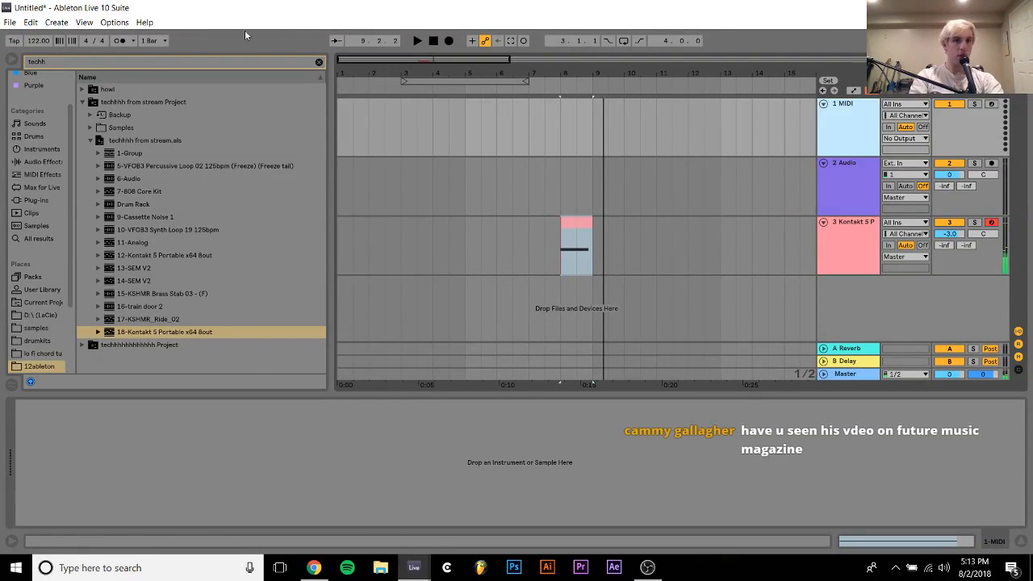
click(319, 61)
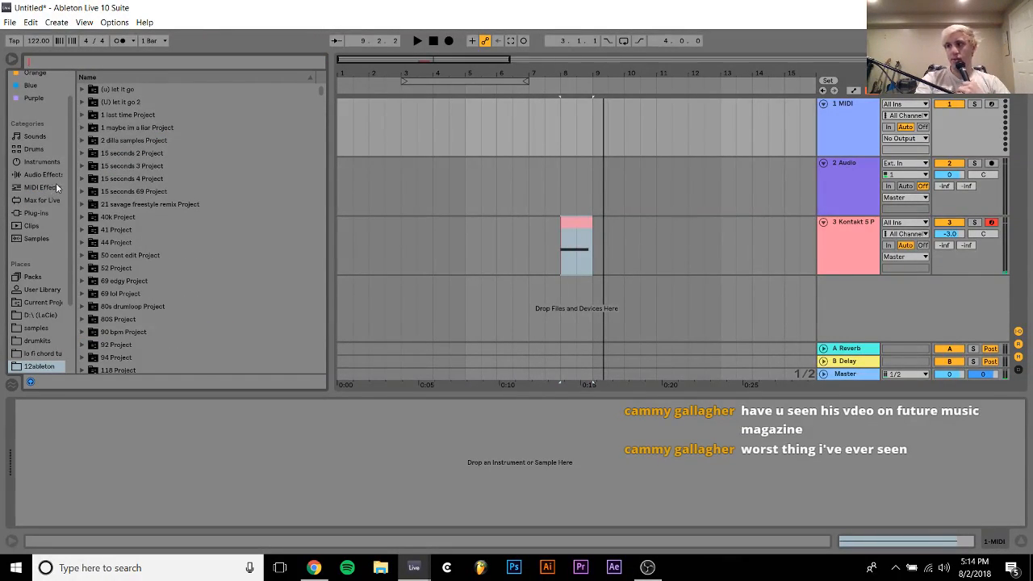
click(580, 225)
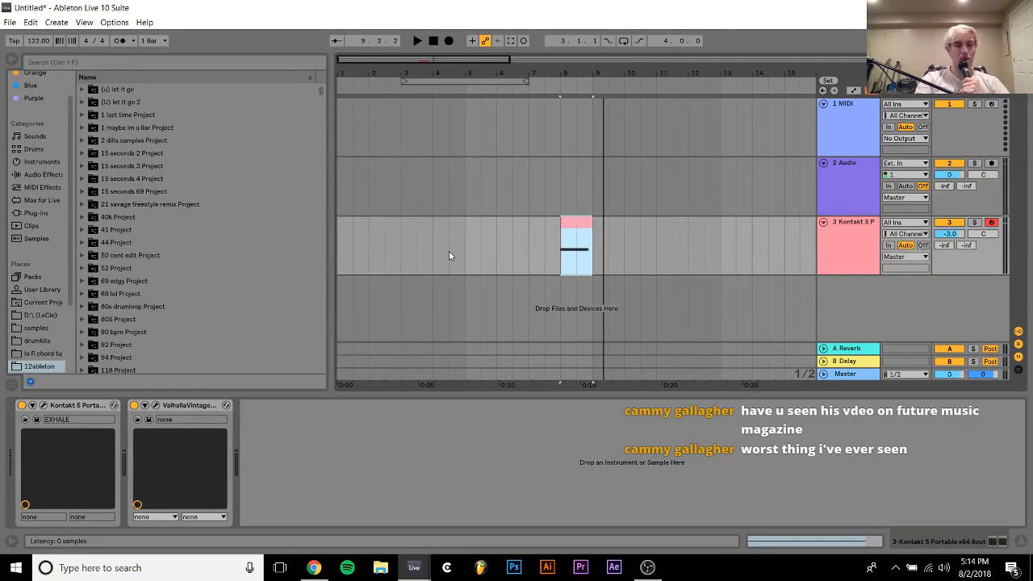
key(ctrl+alt+p)
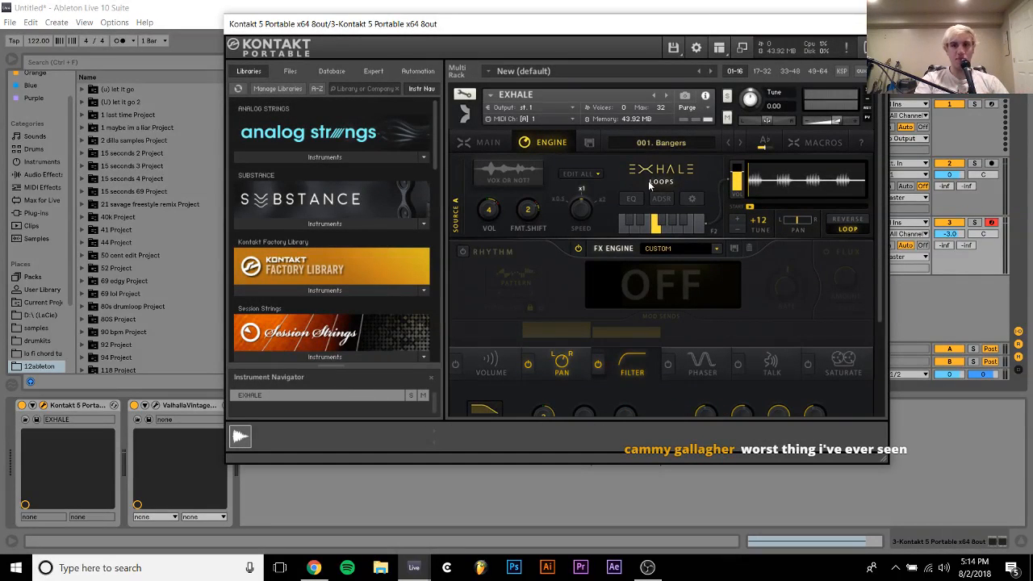
click(763, 143)
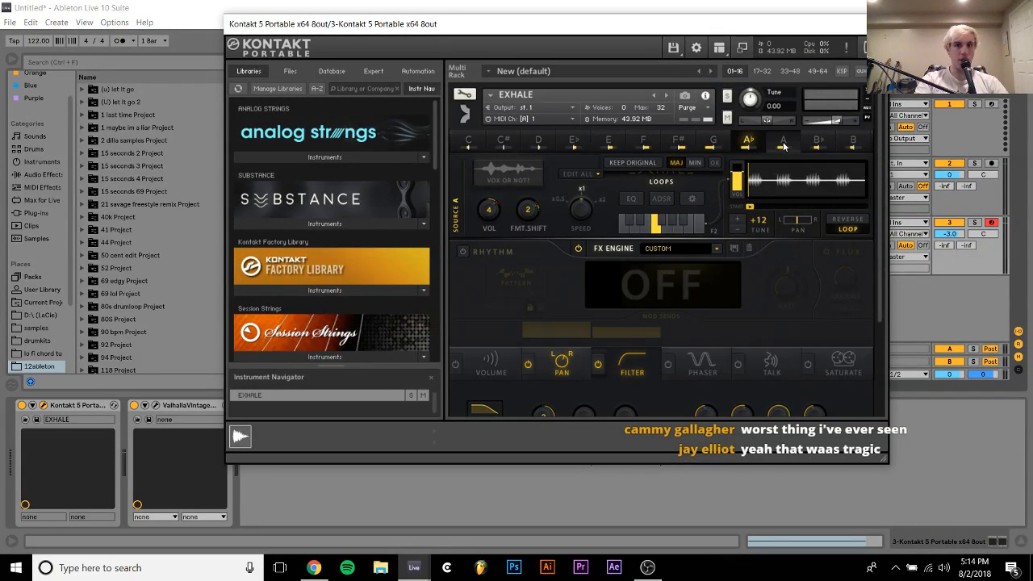
click(783, 142)
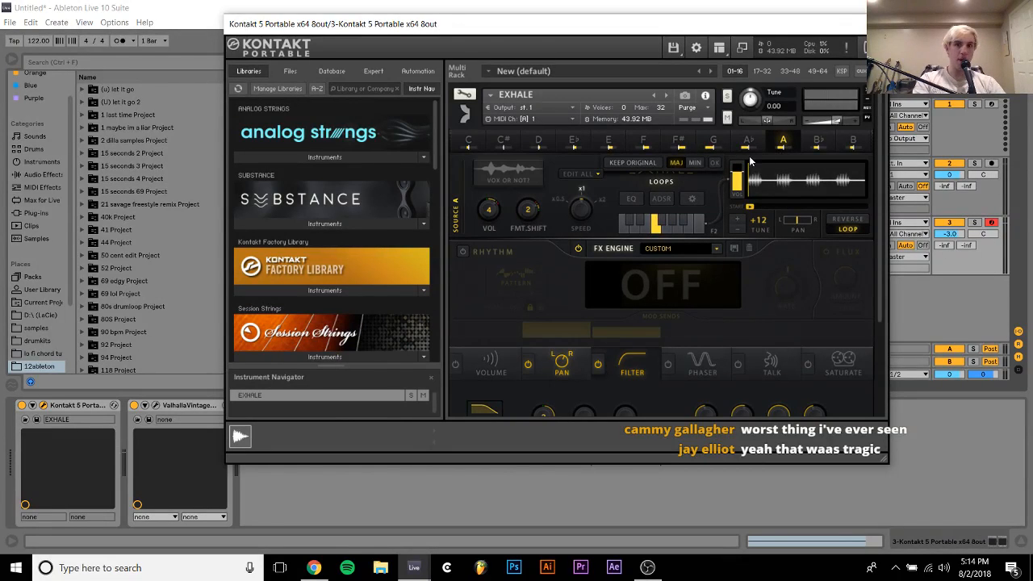
Try the EXHALE loops in A minor, then in F major, and close the Kontakt window
click(698, 163)
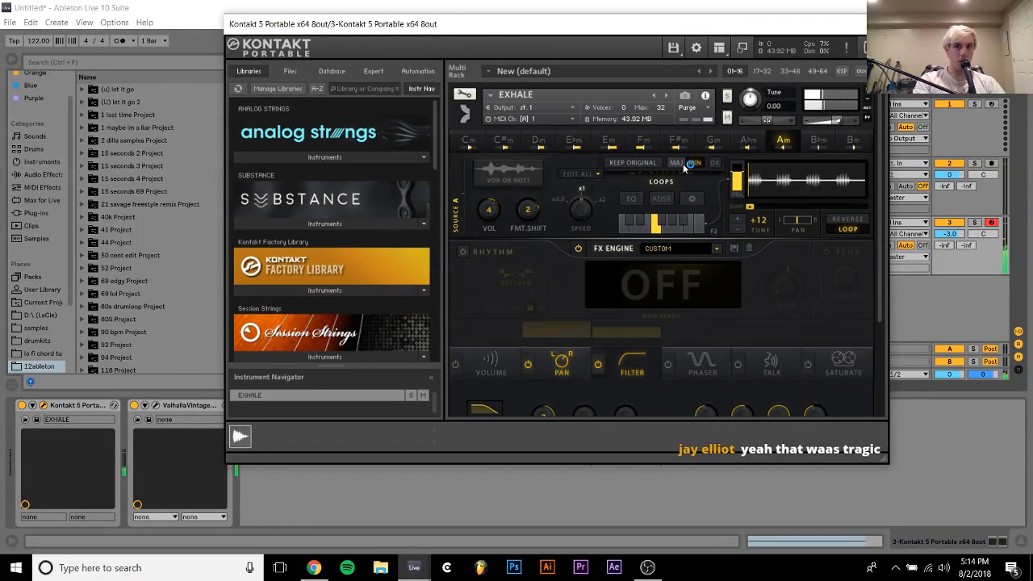
click(644, 143)
click(676, 162)
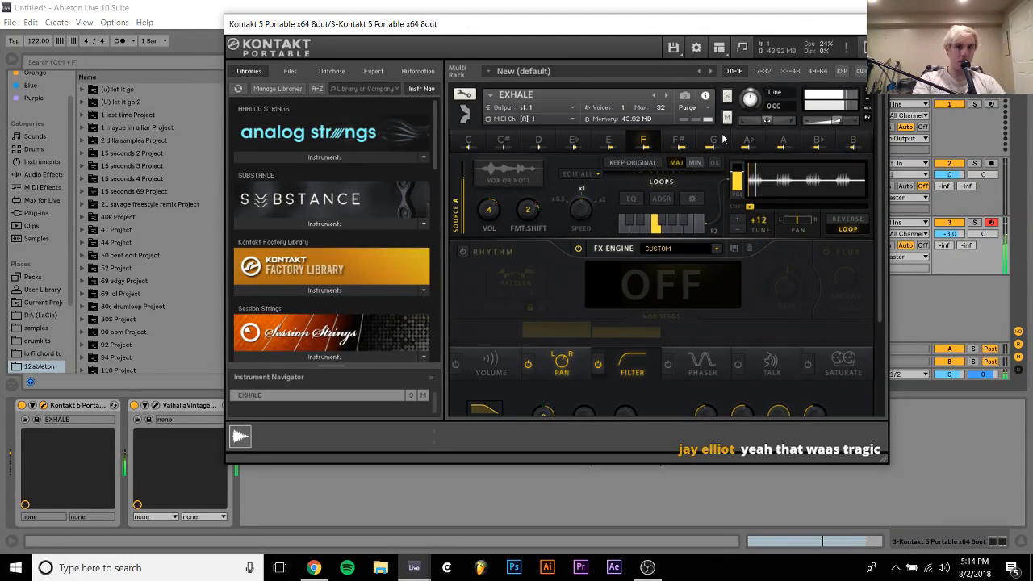
click(877, 25)
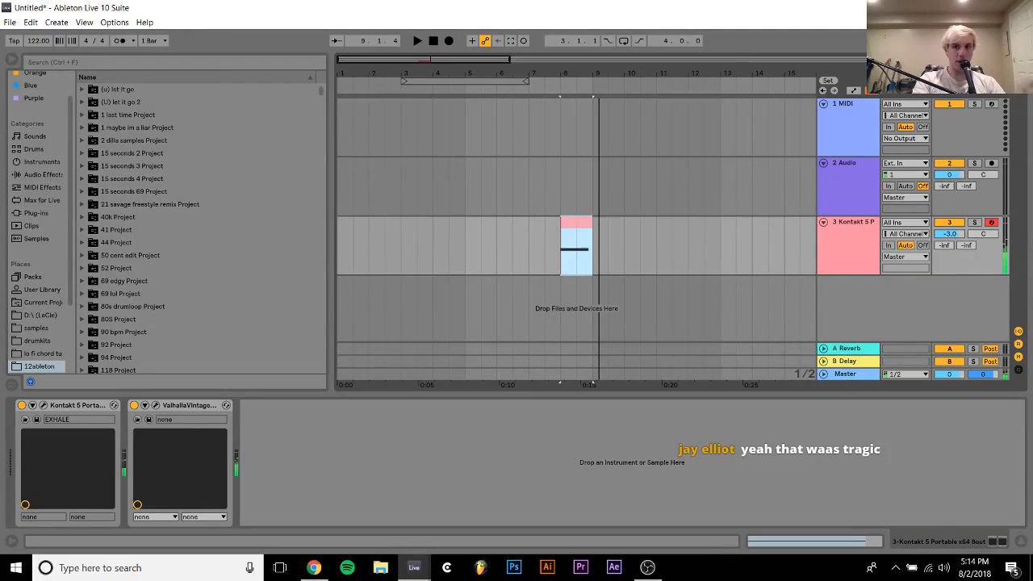
Load the M1.64 instrument from the bridge plug-in folder onto the empty first MIDI track
click(840, 152)
click(35, 213)
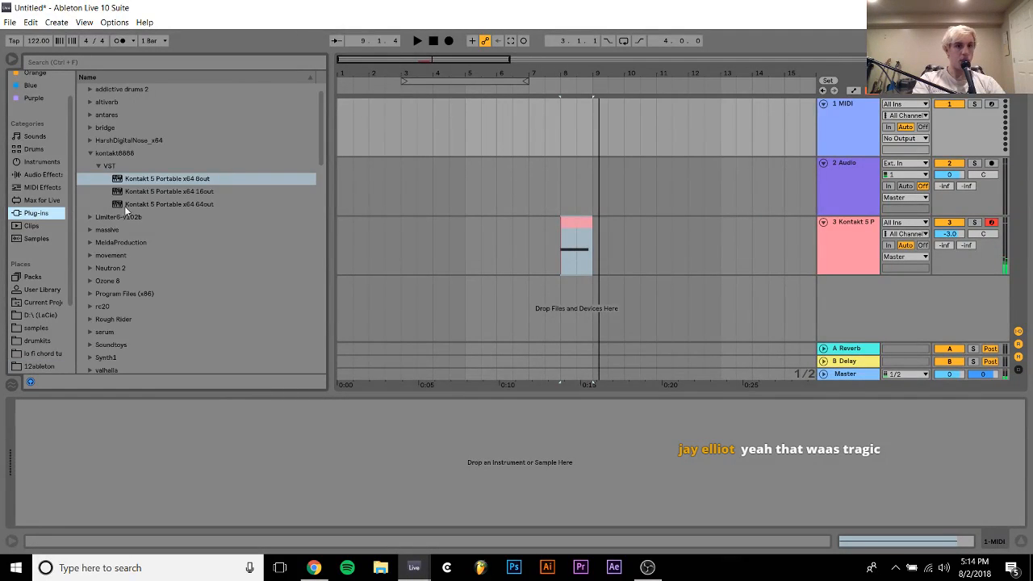
scroll(100, 119, up, 1)
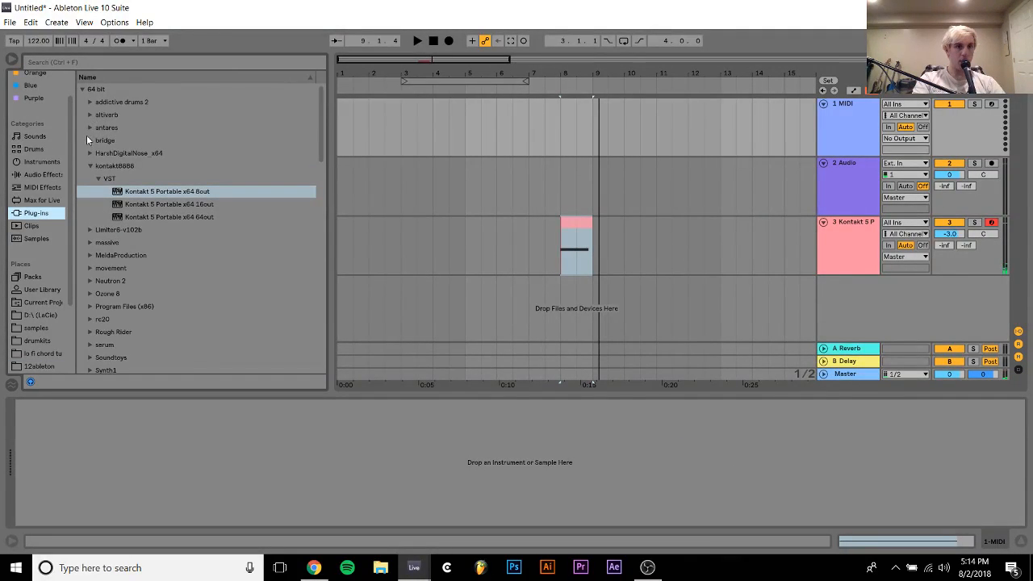
click(88, 140)
click(121, 282)
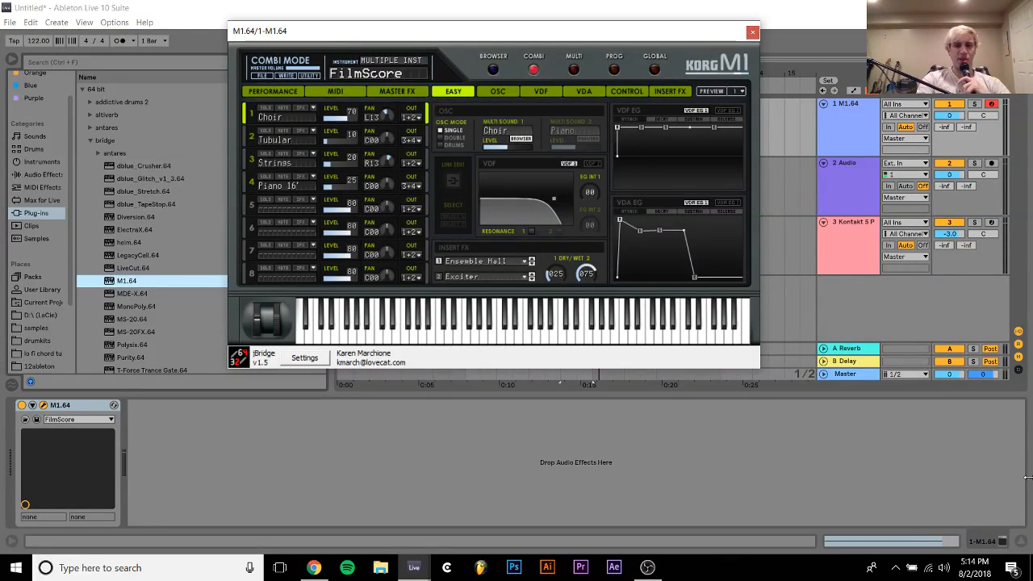
Check the stream in OBS, then return to the untitled Ableton Live set
click(658, 569)
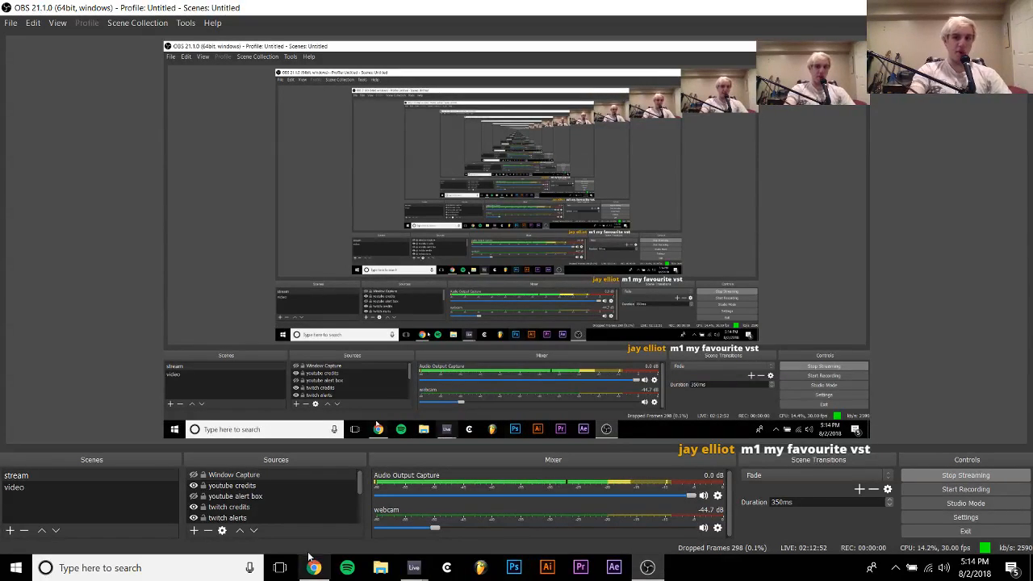
mouse_move(414, 569)
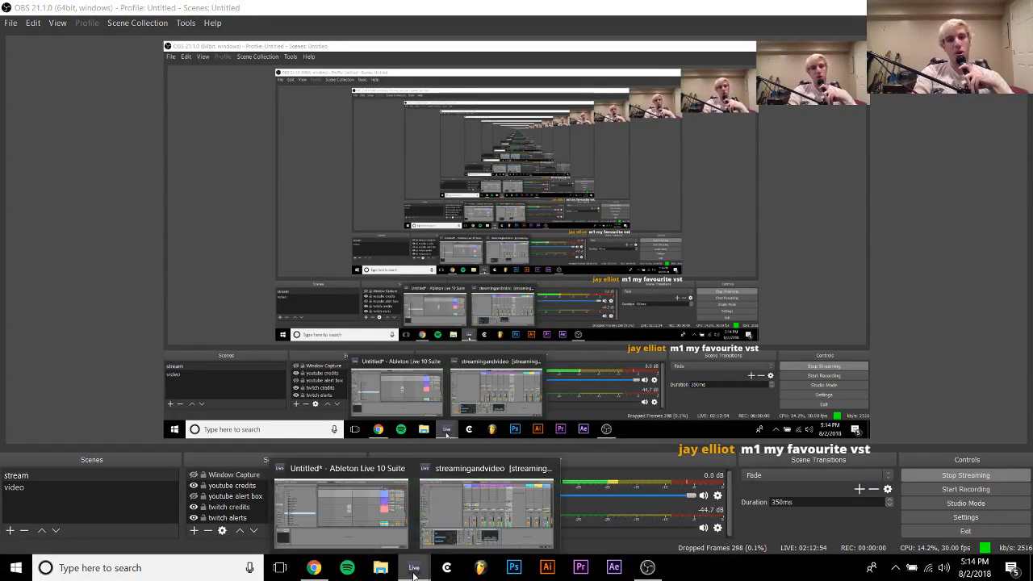
click(364, 528)
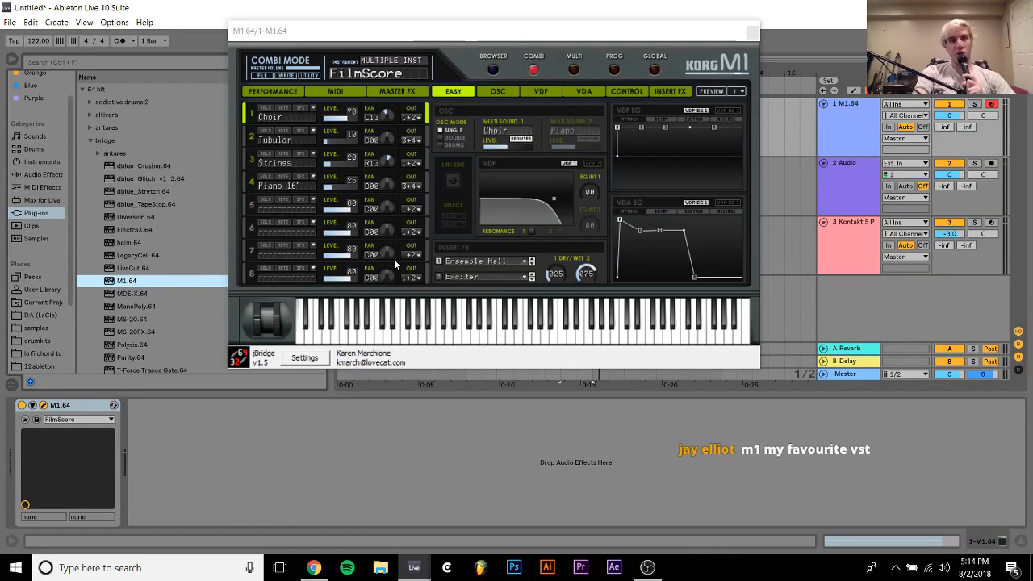
Switch the M1 to program mode, load the M1HousePiano sound and close the plug-in window
click(614, 71)
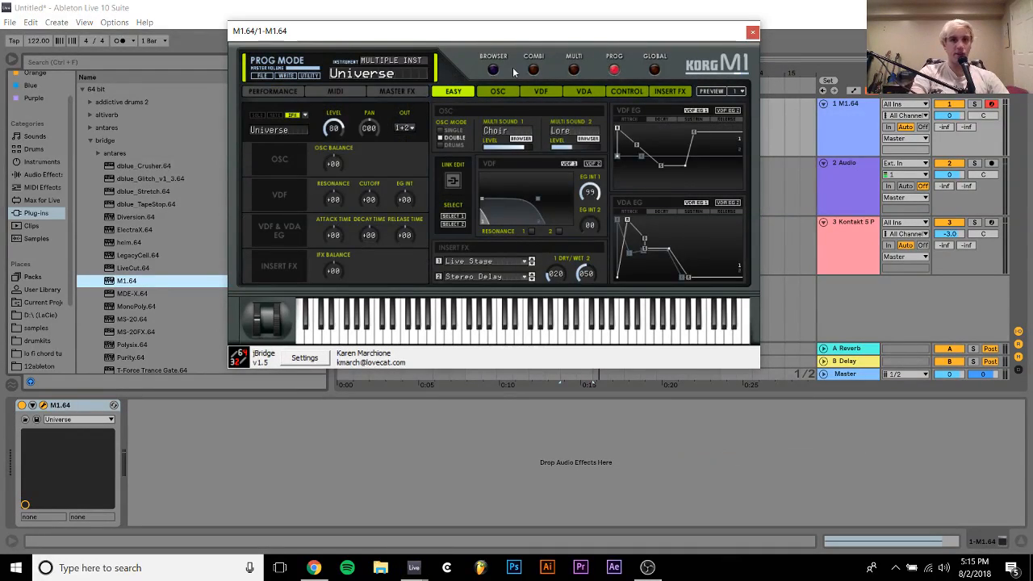
click(494, 71)
double_click(383, 207)
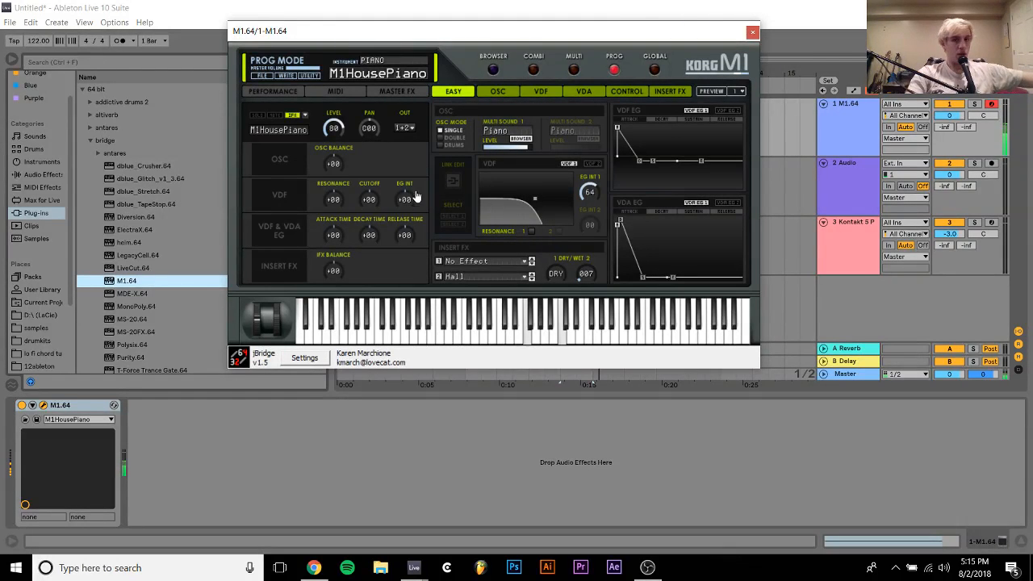
click(752, 33)
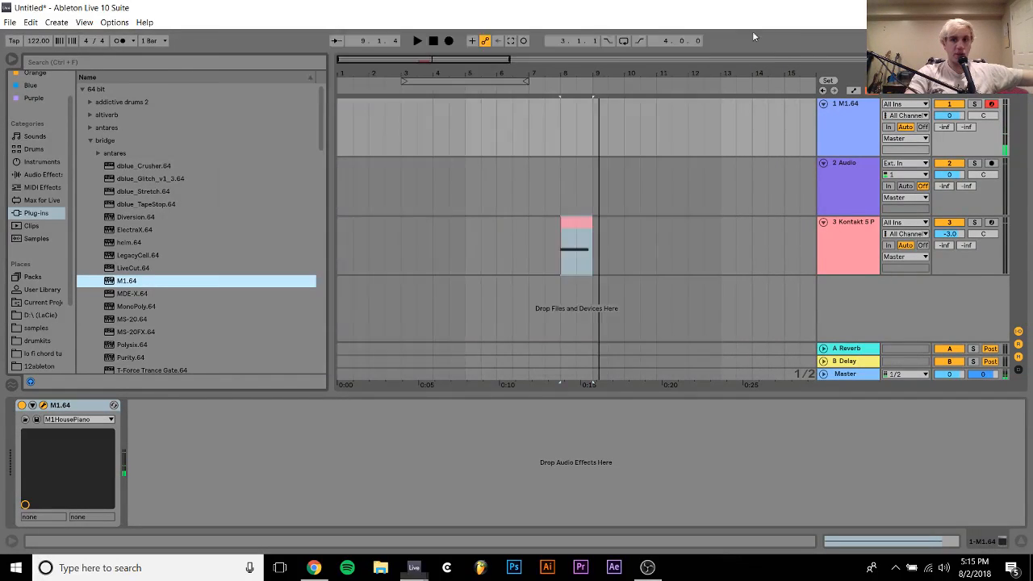
Reopen Kontakt on the third track, set the EXHALE loops' key to A♭ major and close the window
click(849, 224)
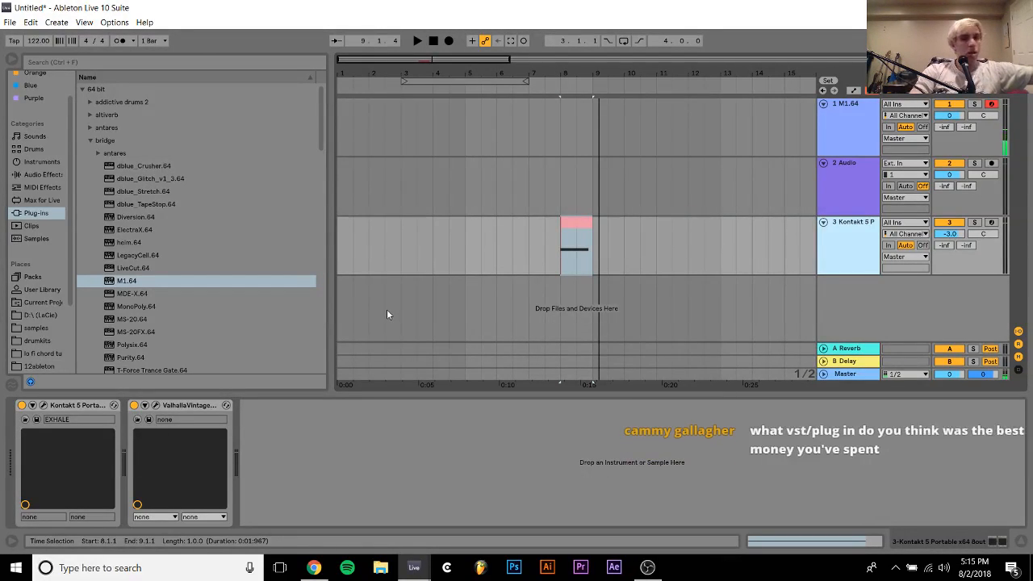
click(587, 215)
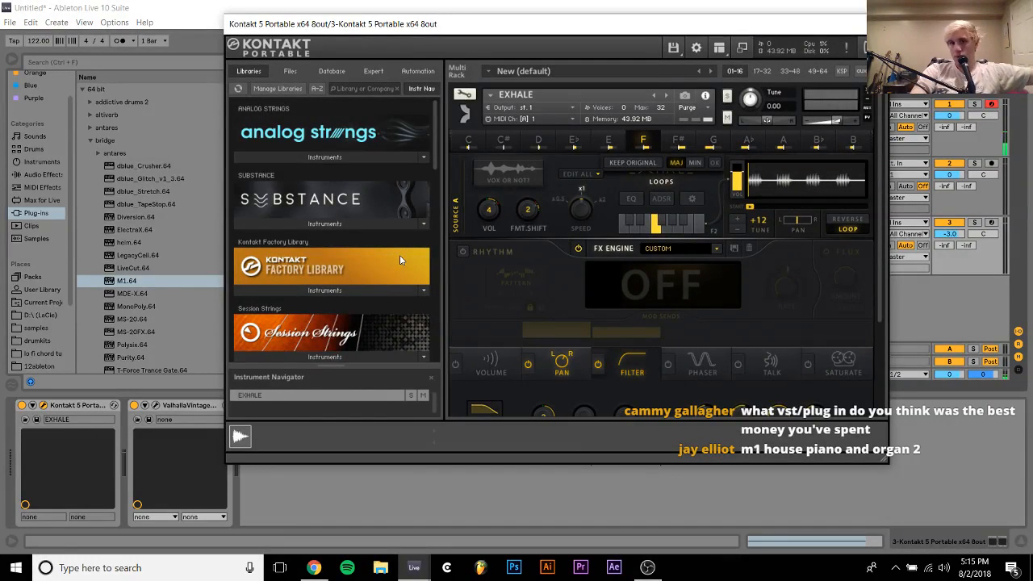
click(747, 143)
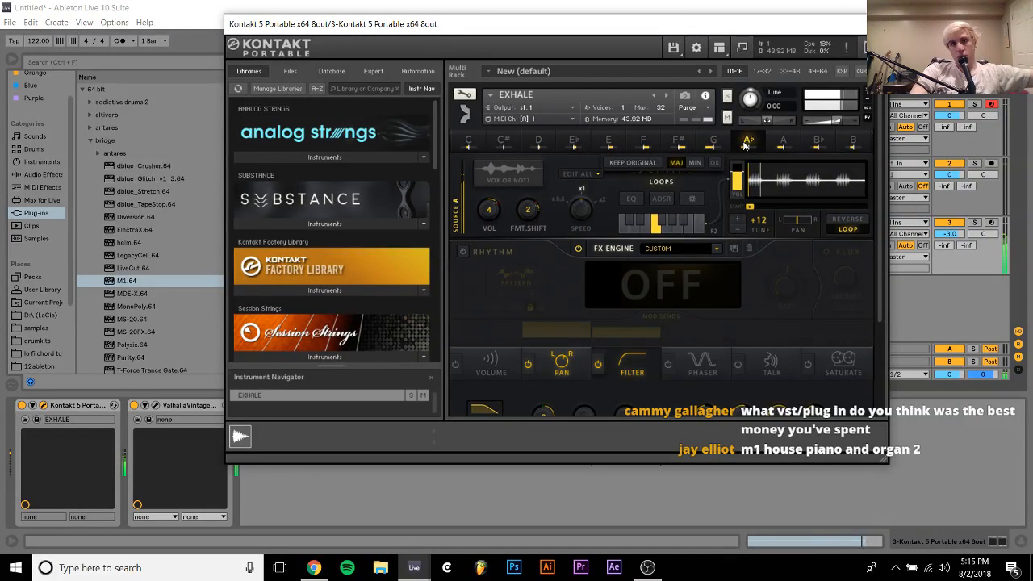
click(876, 24)
Create a four-bar MIDI clip at bar 9 on the M1 track with an F3, G#3, C4, E4 chord at 1.1.2, two sixteenths long
drag(594, 118, 671, 116)
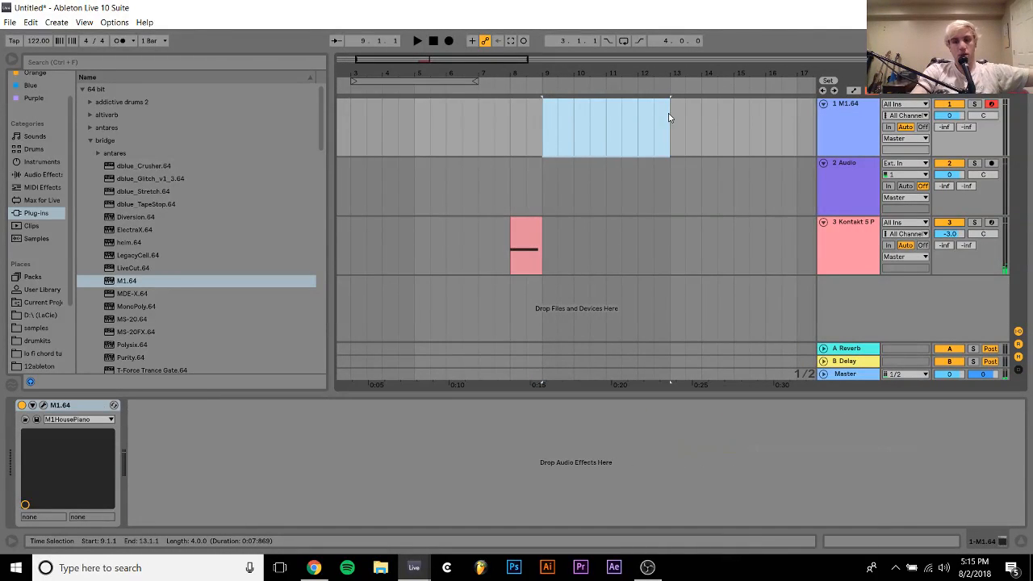
key(ctrl+shift+m)
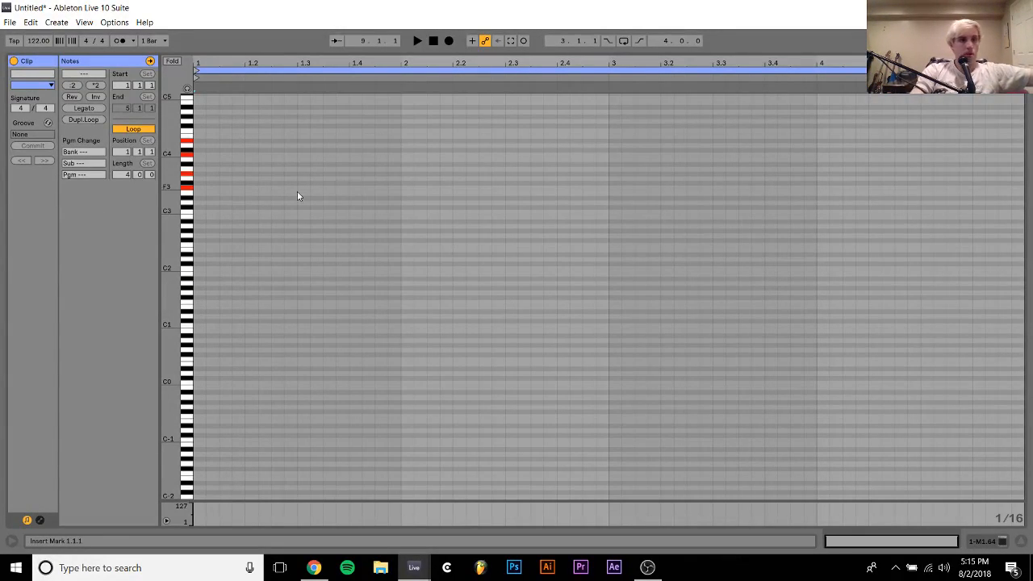
click(210, 188)
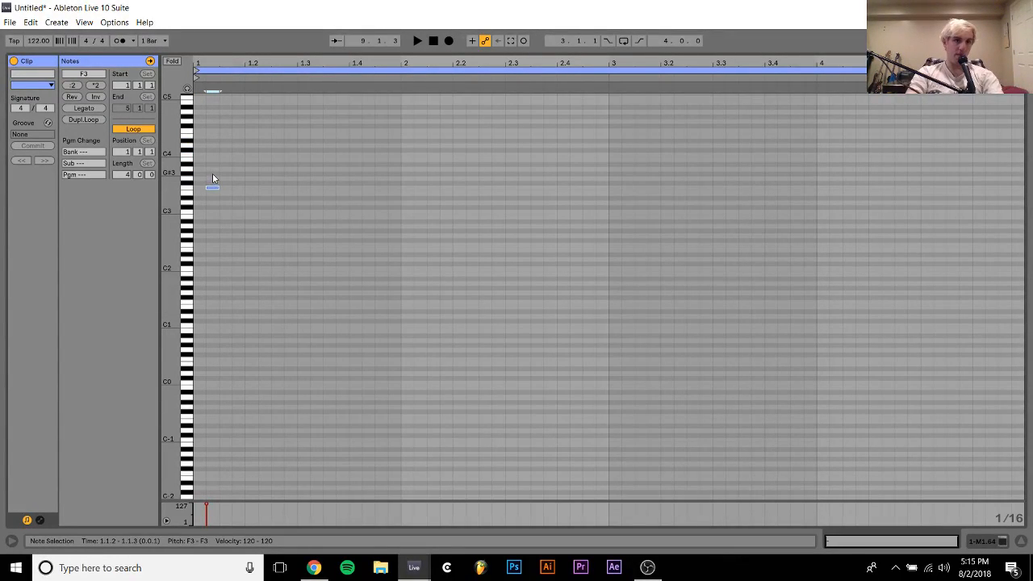
click(212, 173)
click(213, 156)
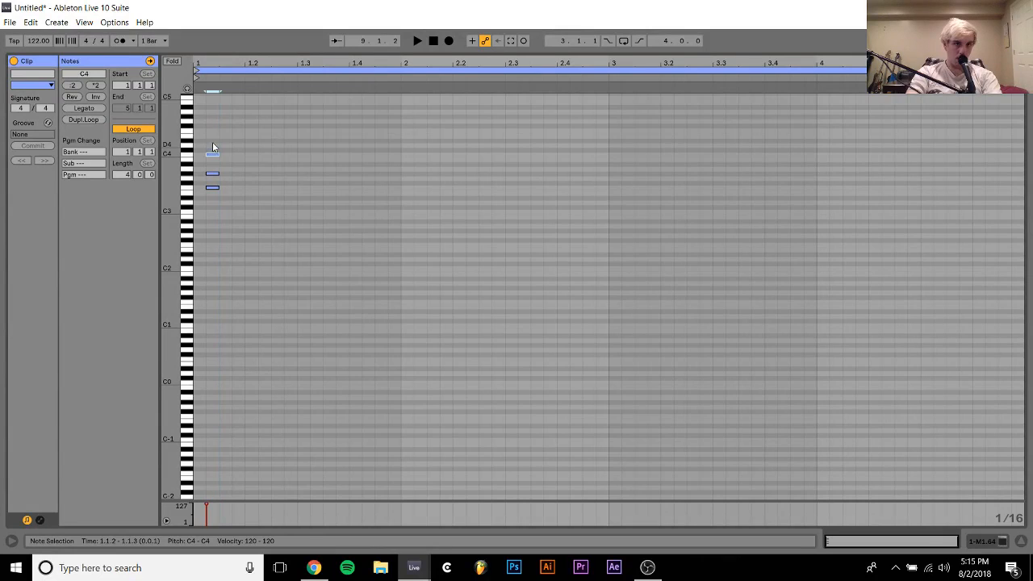
click(212, 135)
key(ctrl+a)
key(shift+Right)
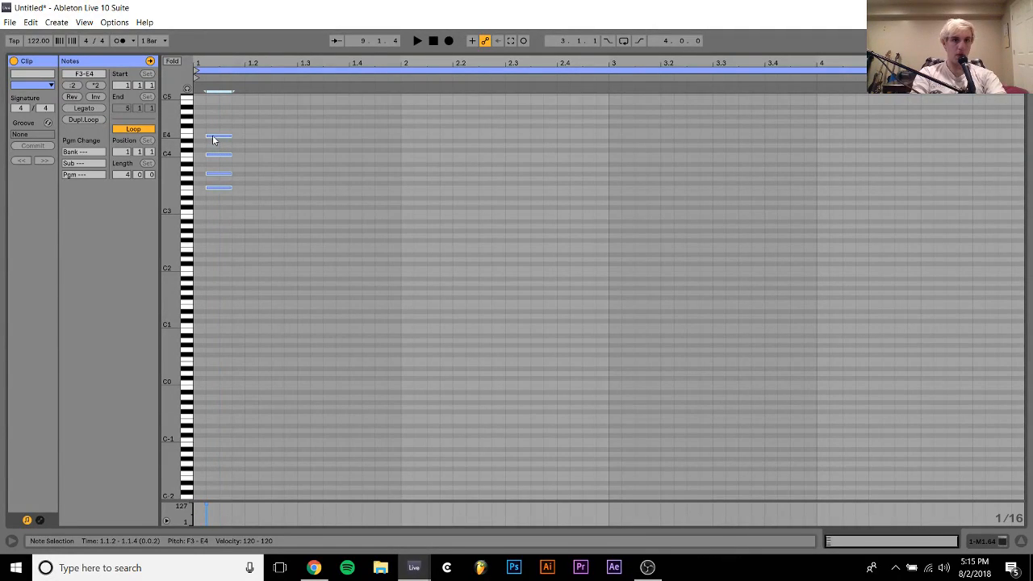
key(space)
Lower the chord's top note to D#4 and duplicate the whole chord to 1.2.1
click(215, 136)
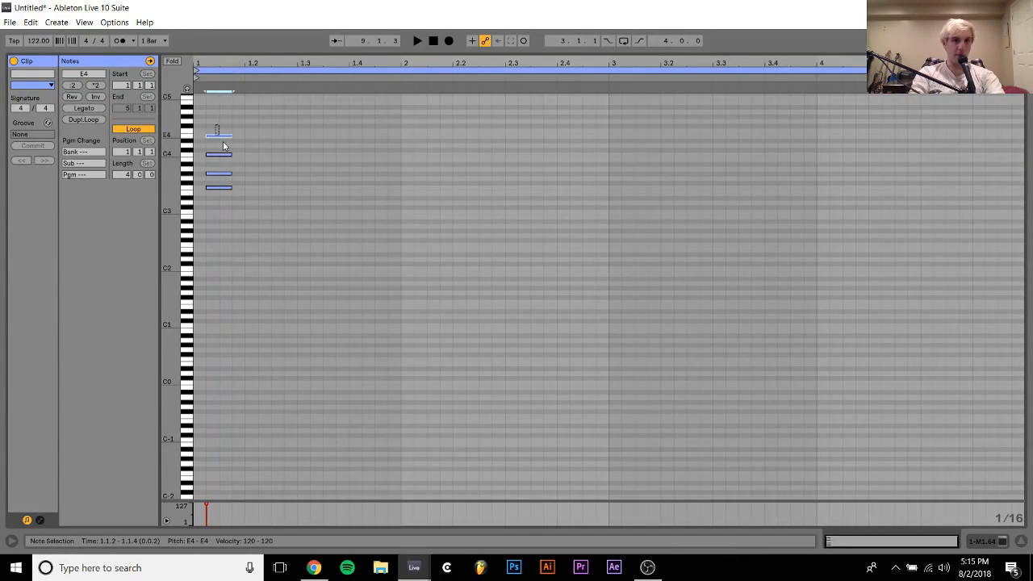
key(Down)
key(ctrl+a)
key(ctrl+d)
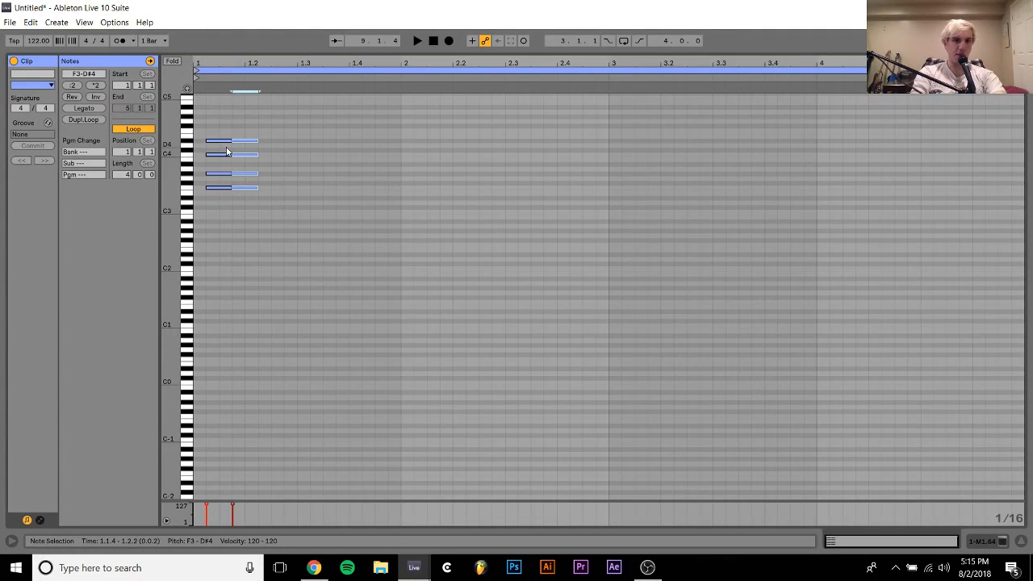
key(space)
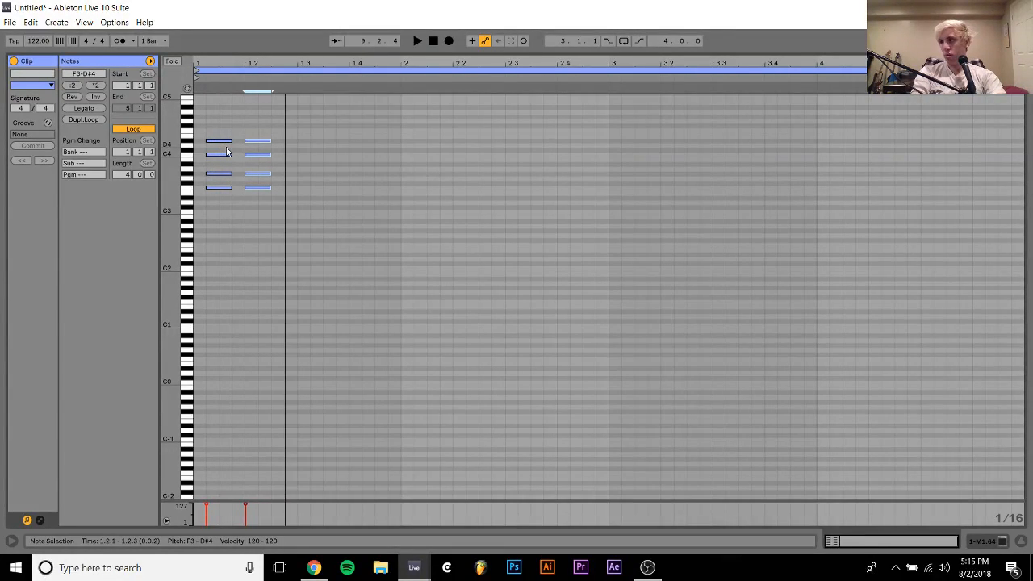
Transpose both chords down an octave and add copies of the chord at 1.3.1 and 1.3.4
key(ctrl+a)
key(shift+Down)
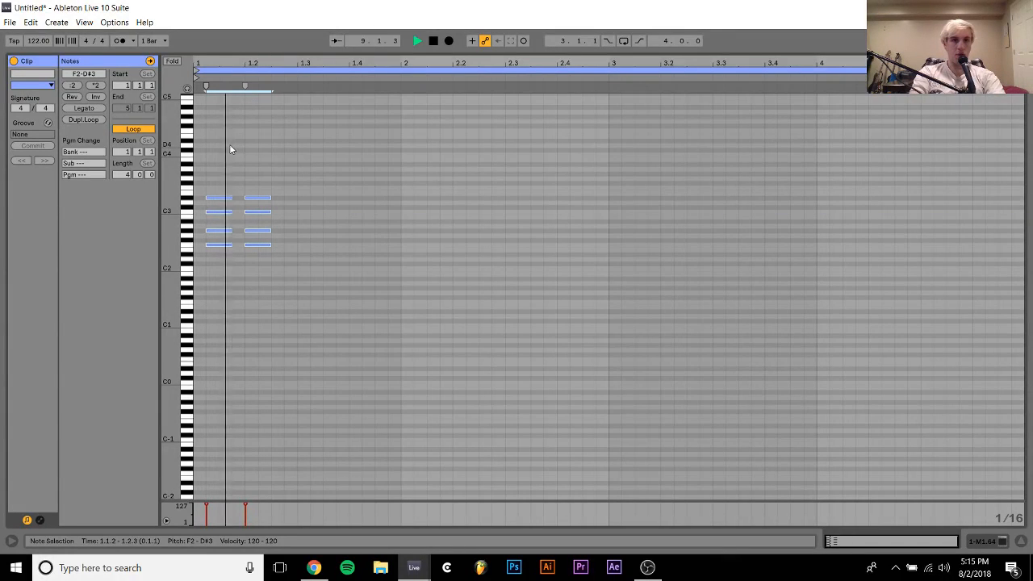
key(space)
drag(254, 166, 295, 298)
key(ctrl+d)
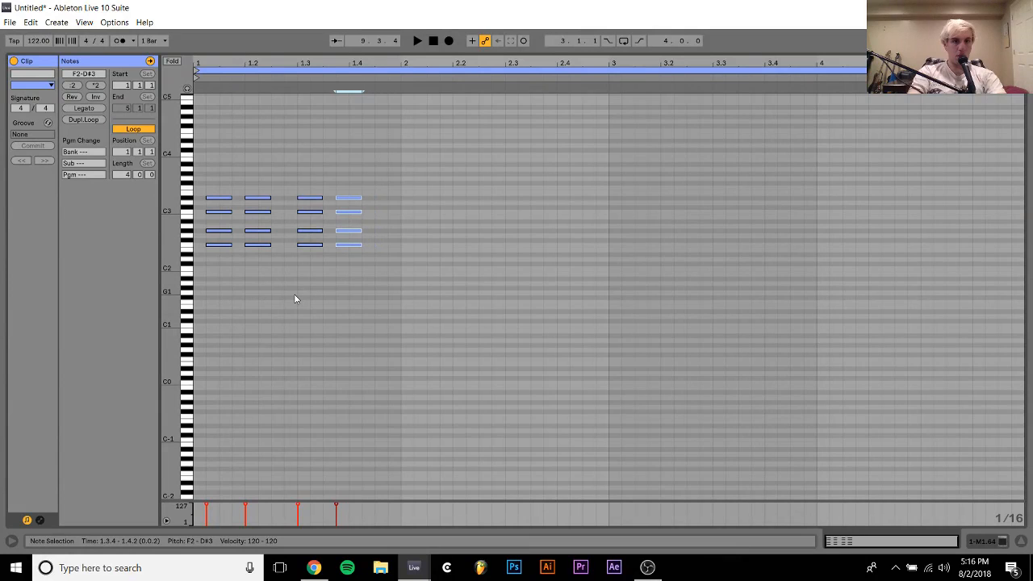
Lower the 1.3.4 chord to span C2 to A#2, then add a copy at 1.4.3 spanning C#2 to B2
key(space)
key(space)
key(Down)
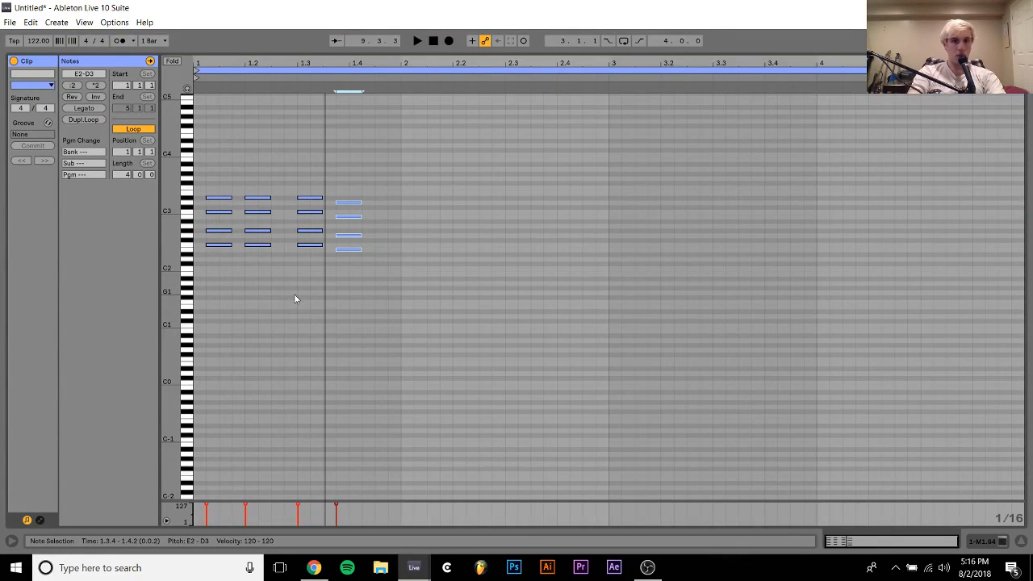
key(space)
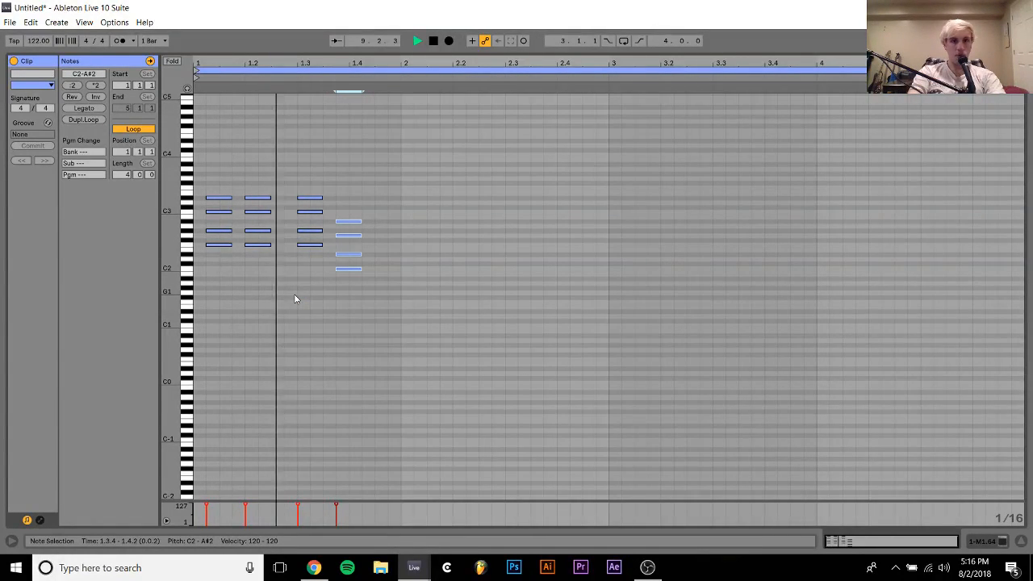
key(space)
key(ctrl+d)
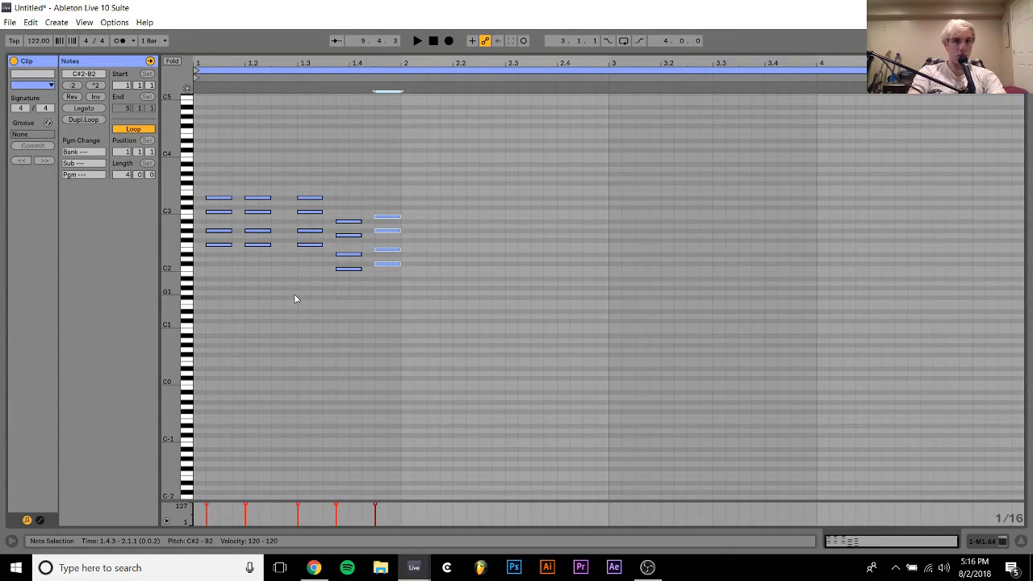
Revoice the 1.4.3 chord to C#2, F2, G#2 and C3
click(390, 249)
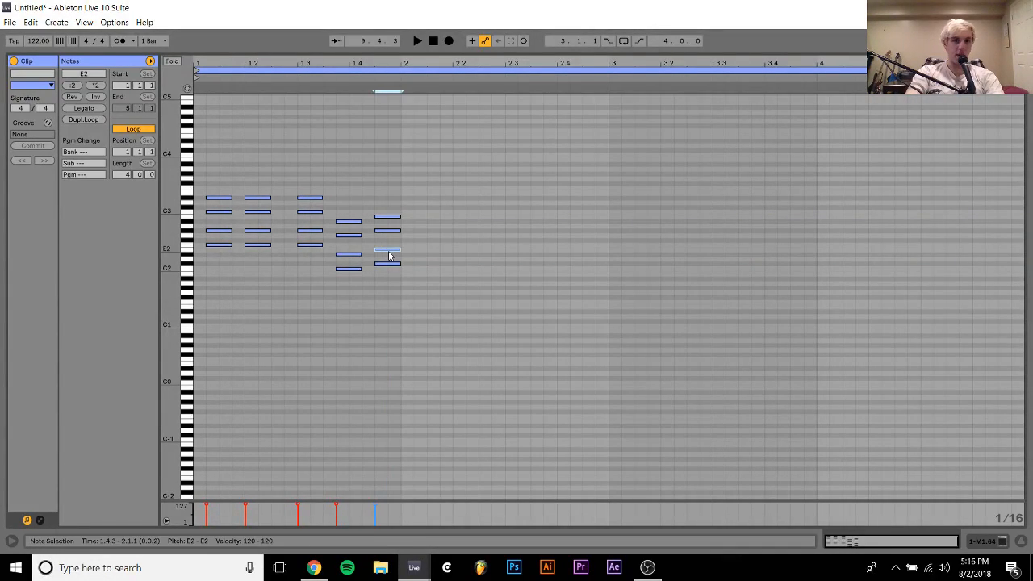
key(space)
drag(391, 212, 415, 282)
click(391, 187)
Repeat the revoiced chord at 2.1.2, 2.2.1, 2.3.1, 2.3.4 and 2.4.3, and lower the 2.3.4 chord's top note to A#2
key(space)
key(space)
key(ctrl+d)
key(ctrl+d)
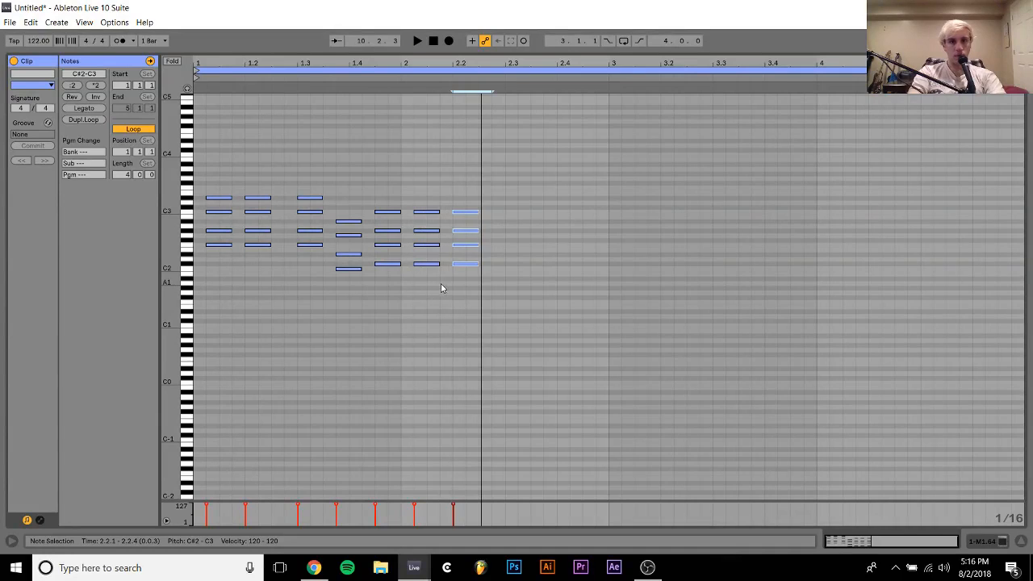
key(ctrl+d)
key(space)
key(ctrl+d)
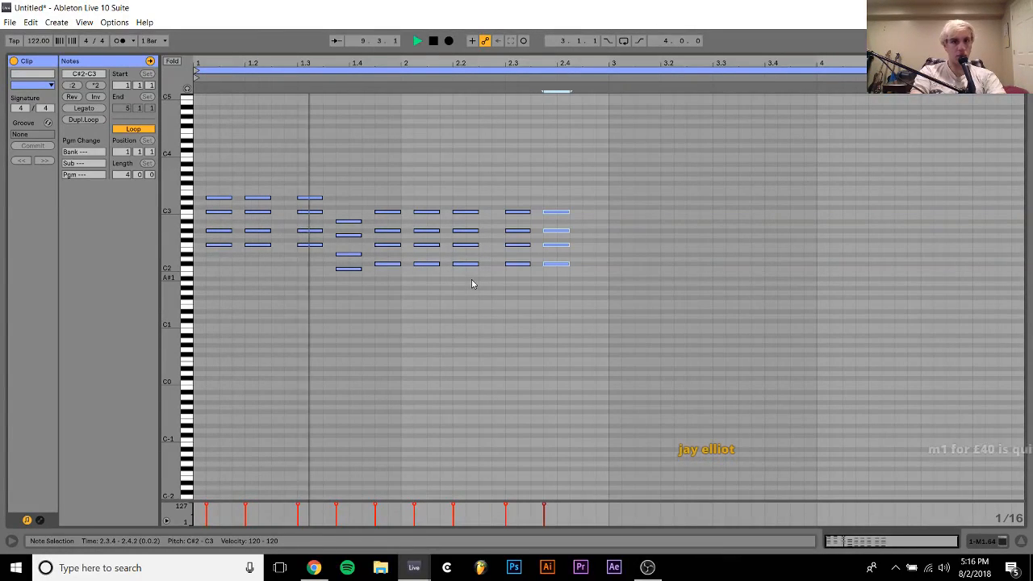
key(ctrl+d)
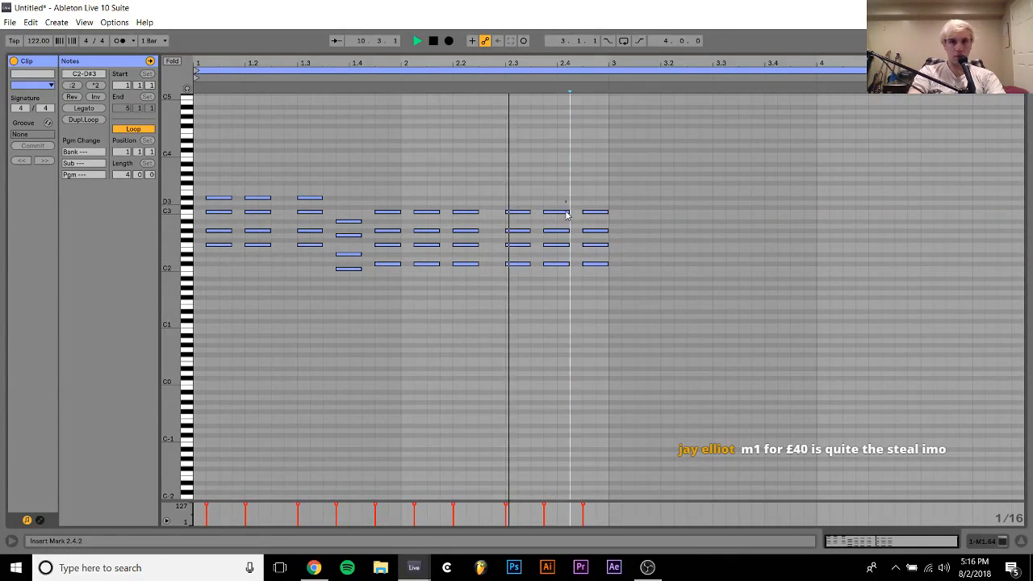
drag(561, 212, 567, 219)
Try repeating the two-bar chord pattern in bars 3 and 4 without its opening chord, then delete the copy
key(ctrl+a)
key(ctrl+d)
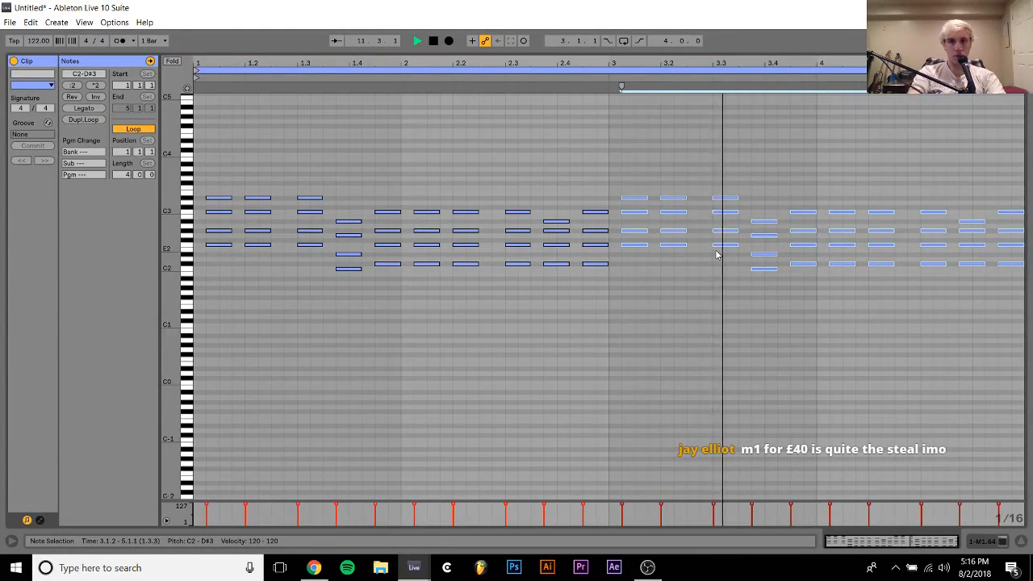
drag(629, 173, 628, 307)
key(Left)
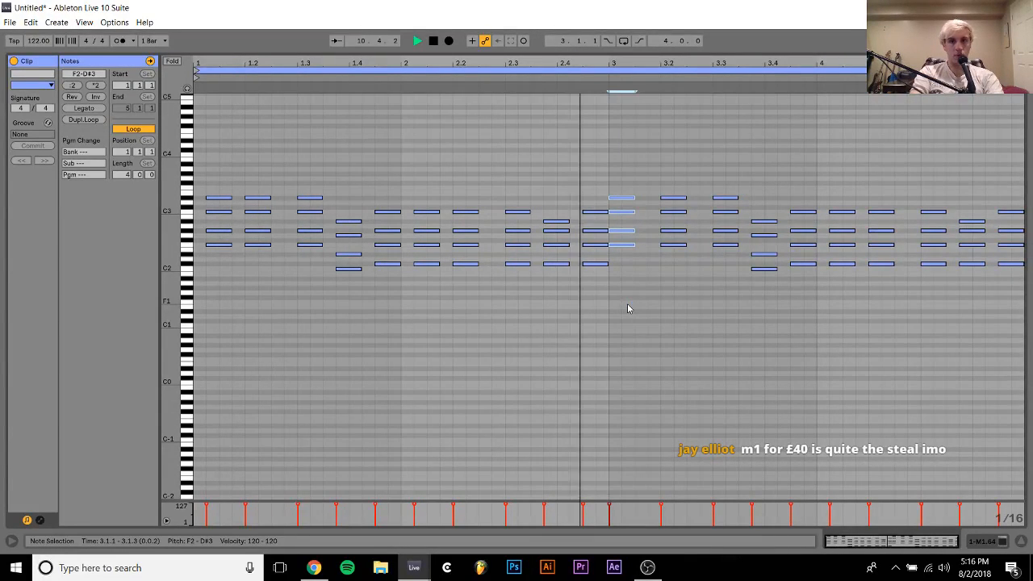
key(Delete)
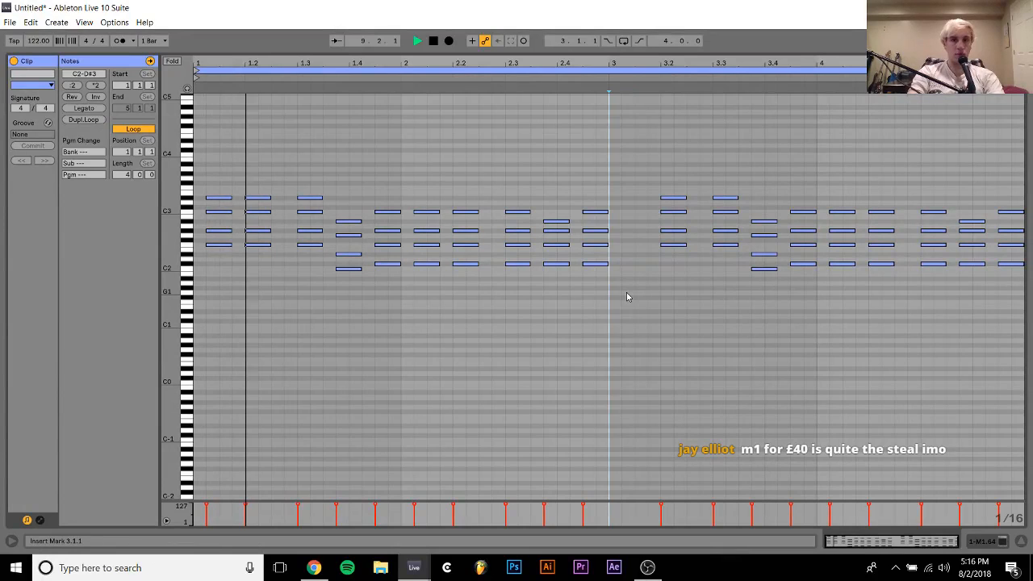
drag(818, 222, 1022, 379)
key(space)
key(Delete)
key(space)
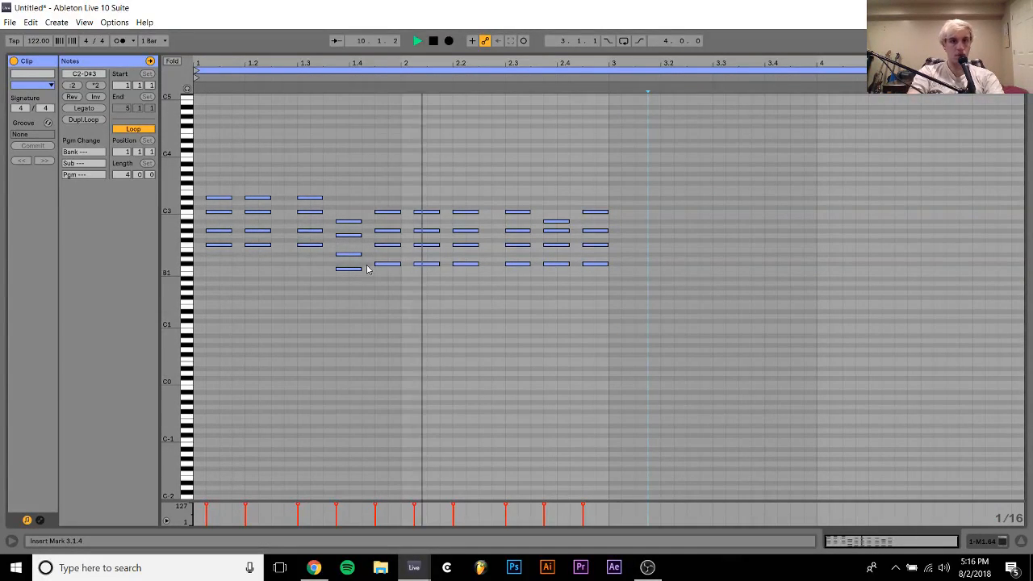
Try the second-lowest note of every chord one and two octaves higher during playback, then return them to their original octave
key(space)
drag(213, 222, 279, 238)
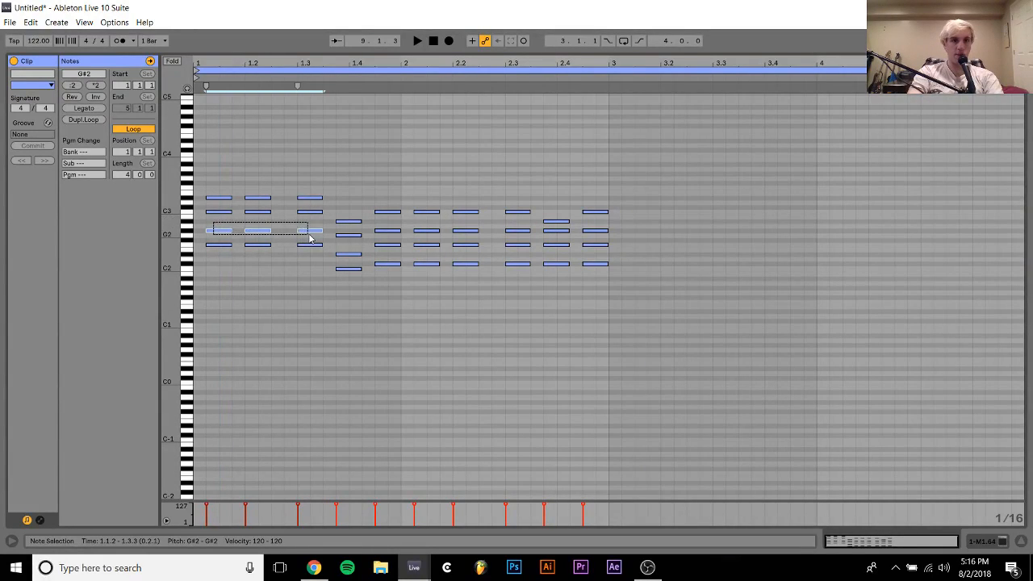
drag(351, 246, 625, 253)
key(shift+Up)
key(space)
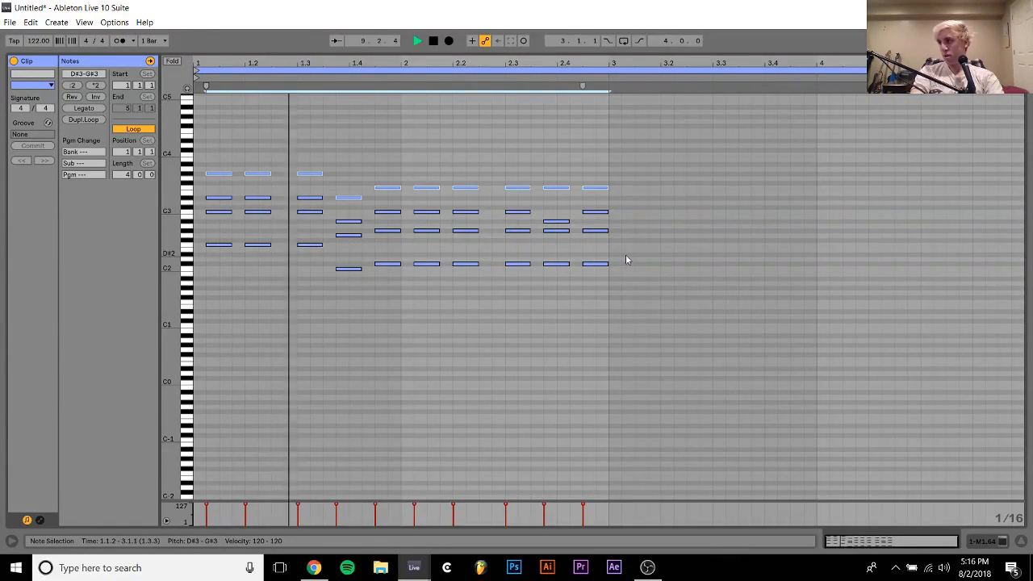
key(shift+Up)
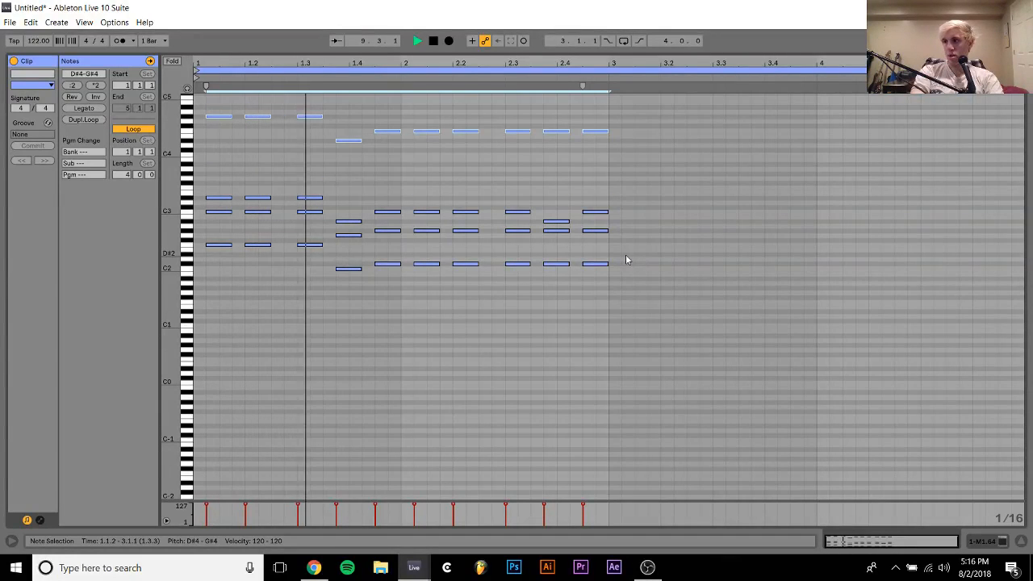
key(shift+Down)
key(shift+Down)
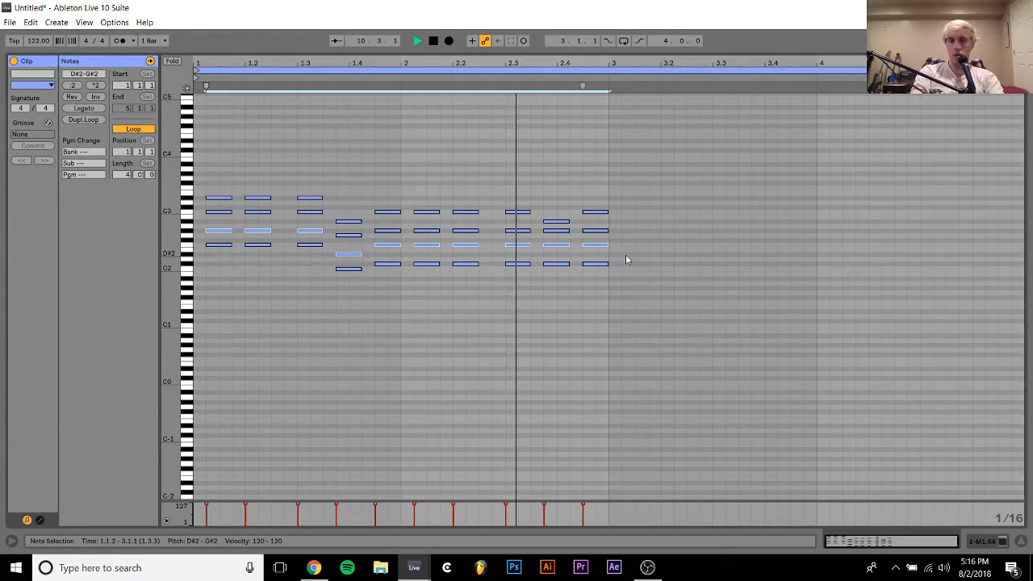
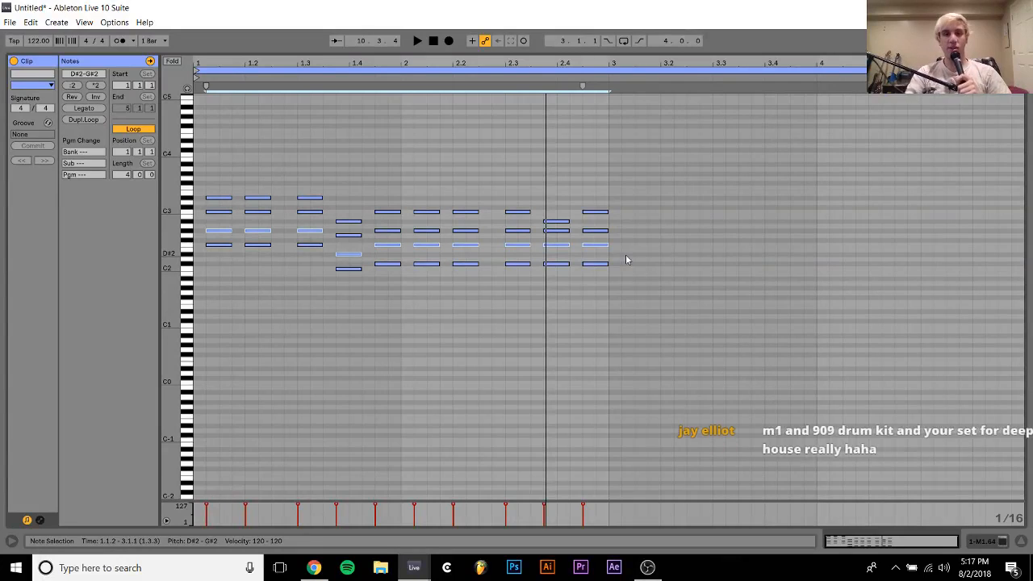
Replace all notes in the clip with a short F2, G#2 and C3 chord at its start
key(ctrl+a)
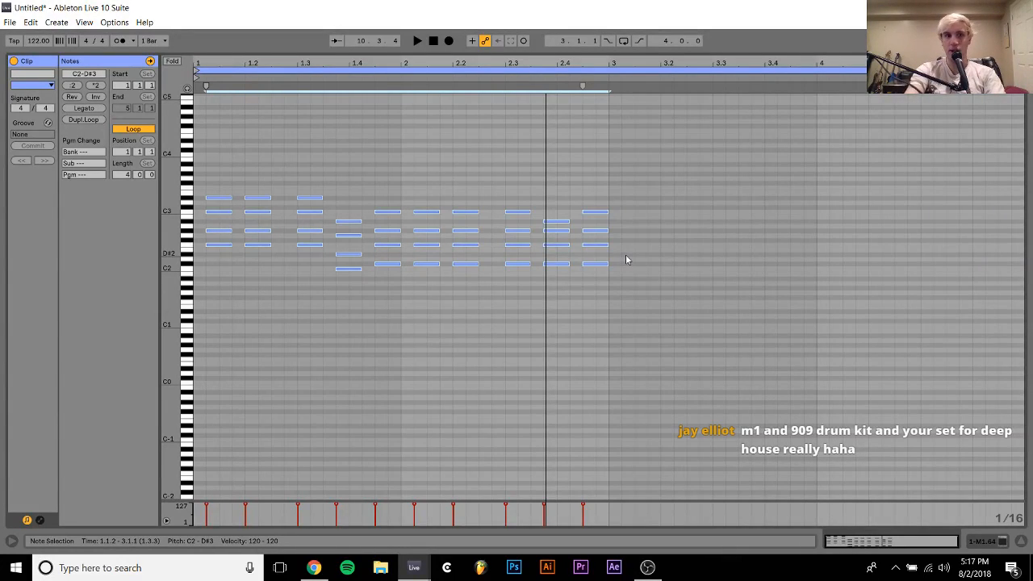
key(Delete)
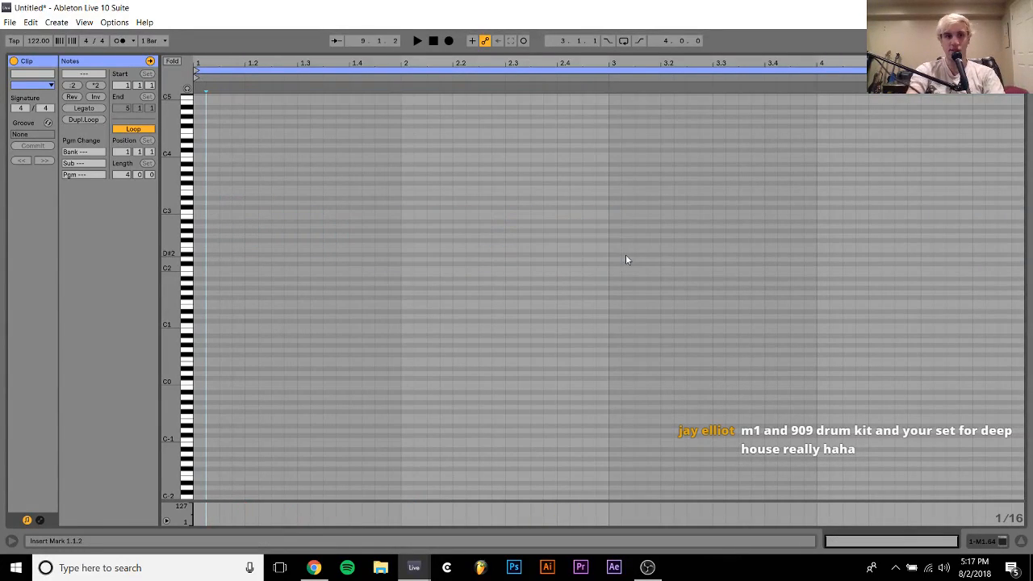
double_click(201, 244)
double_click(201, 231)
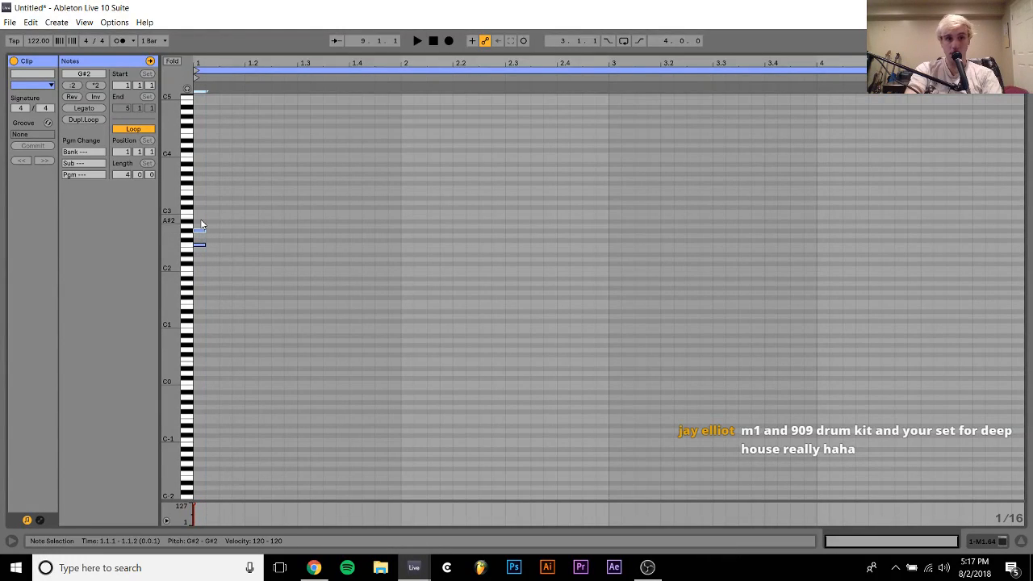
double_click(201, 215)
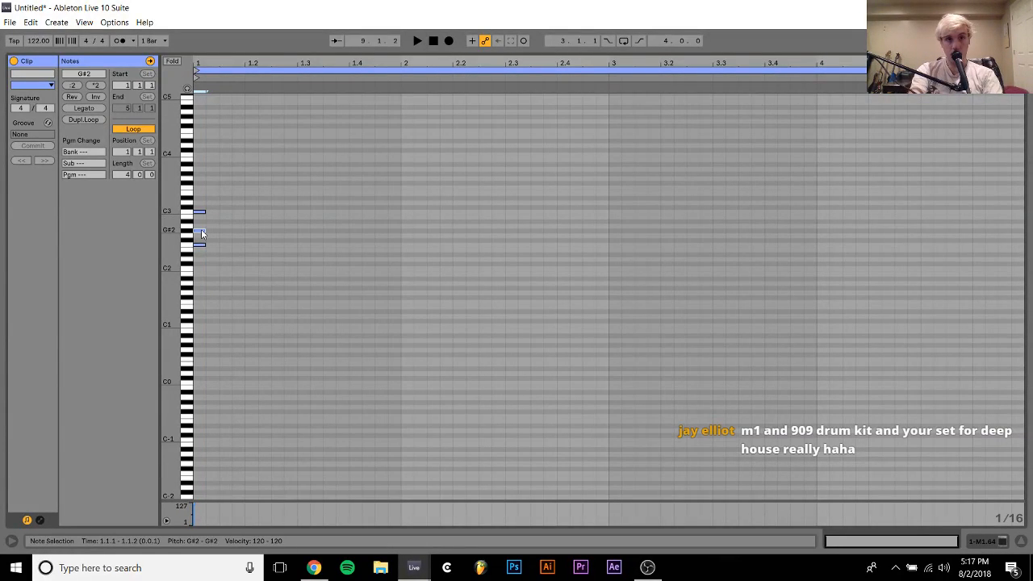
Revoice the opening chord as F2, C3, D#3 and G#3, with each note two sixteenths long
key(space)
key(space)
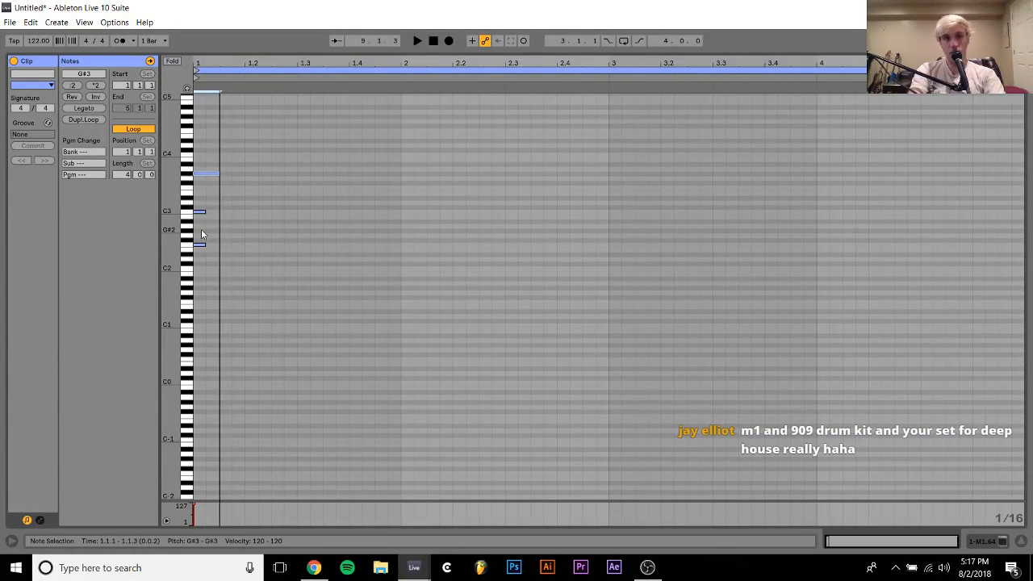
key(shift+Left)
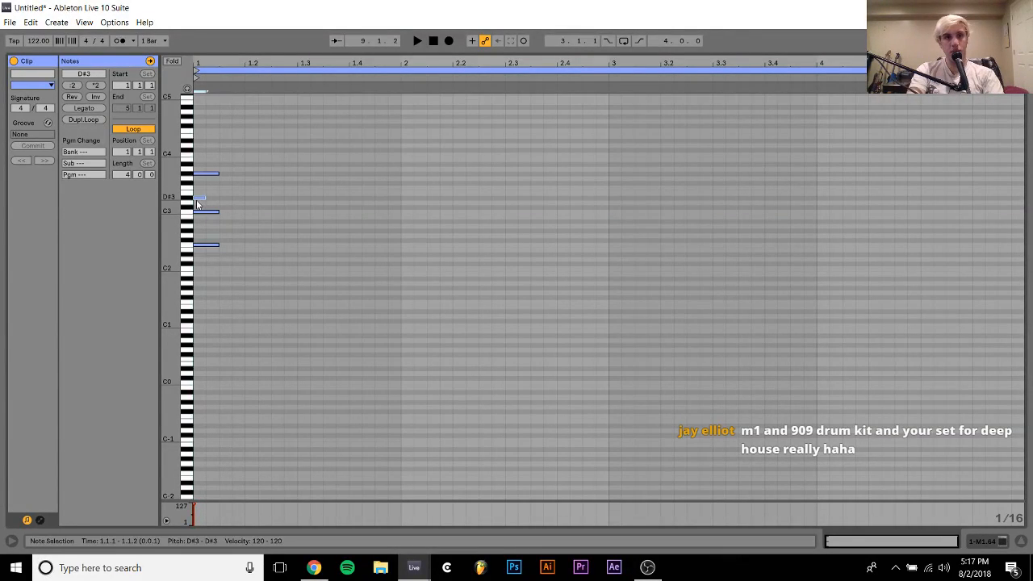
key(space)
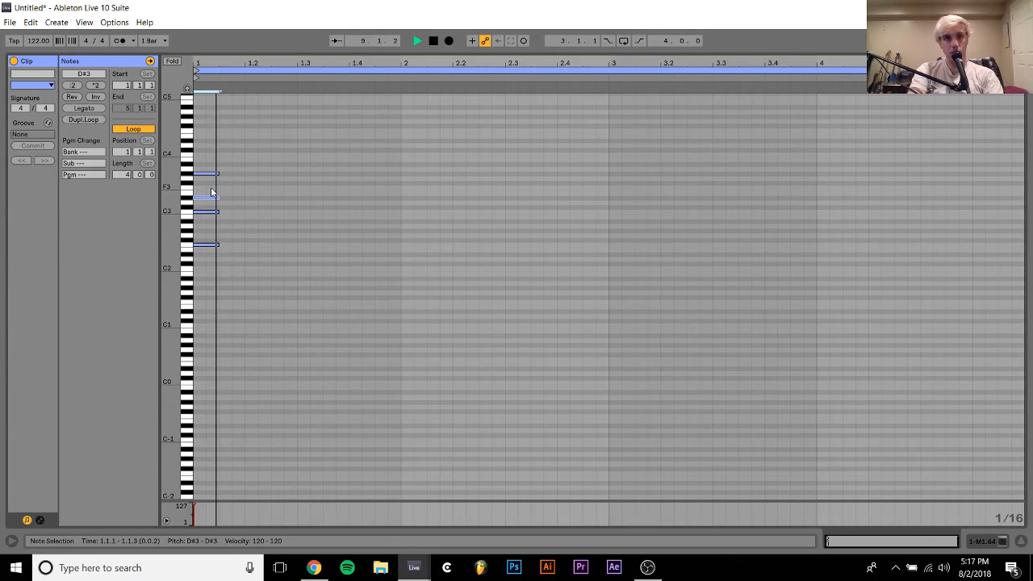
Repeat the opening chord at 1.1.4 and 1.2.3, and add a copy raised two semitones at 1.3.2
key(ctrl+a)
key(ctrl+d)
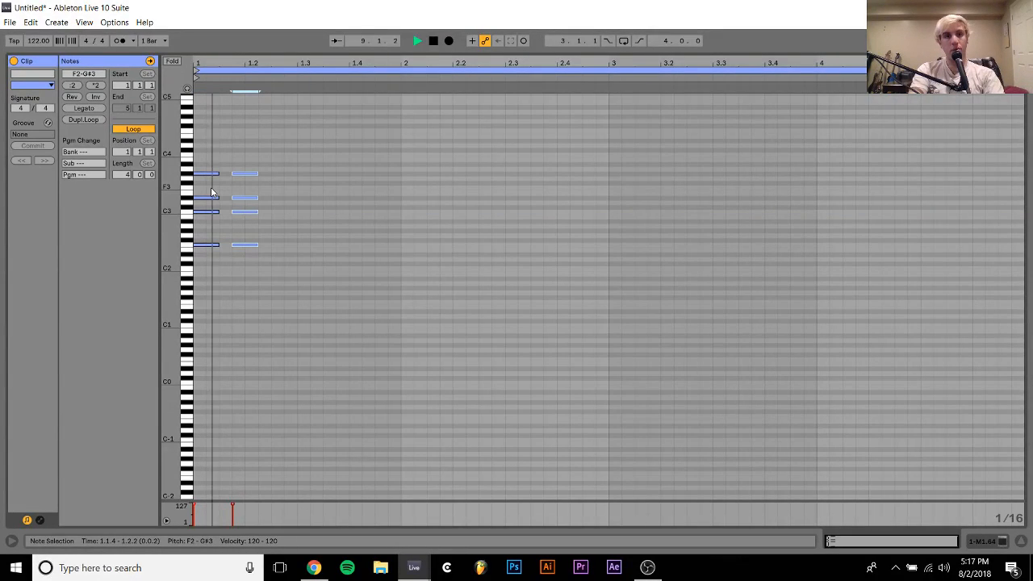
key(ctrl+d)
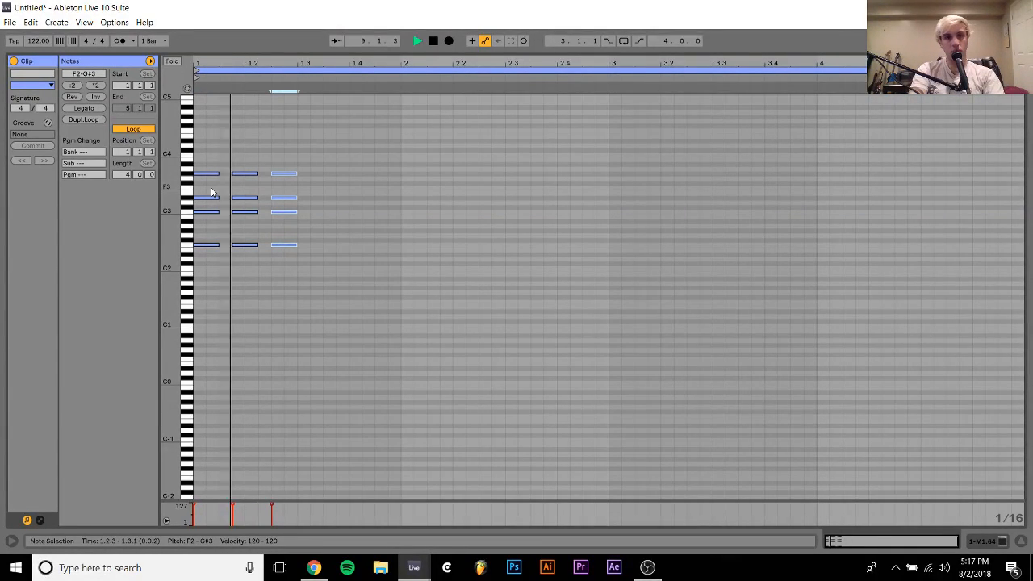
key(ctrl+d)
key(Up)
key(Up)
key(space)
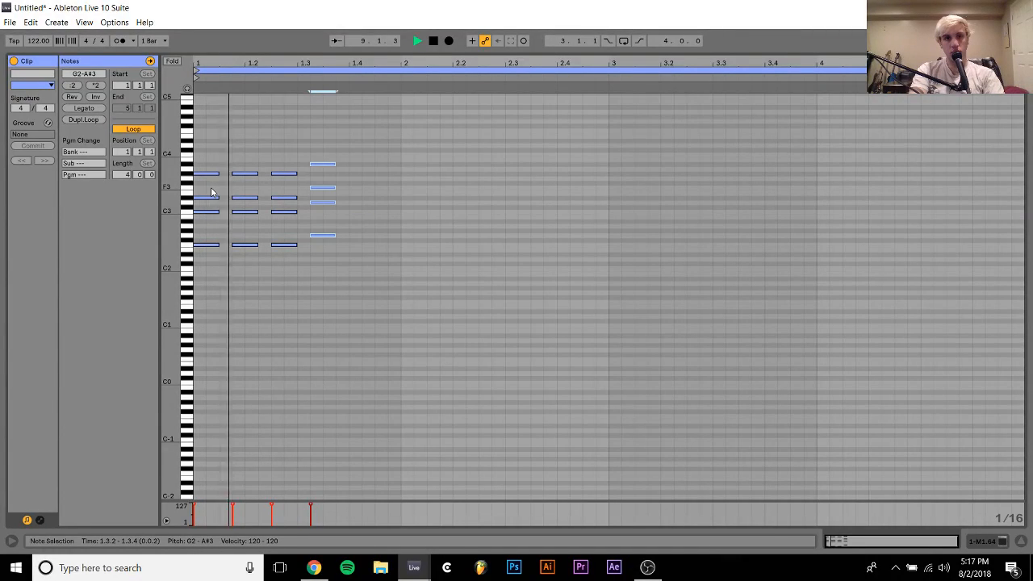
Repeat the raised chord at 1.4.1 and place G#2, D#3, G3 and C4 chords at 1.4.3 and 2.1.1
key(ctrl+d)
key(ctrl+d)
key(Up)
key(Up)
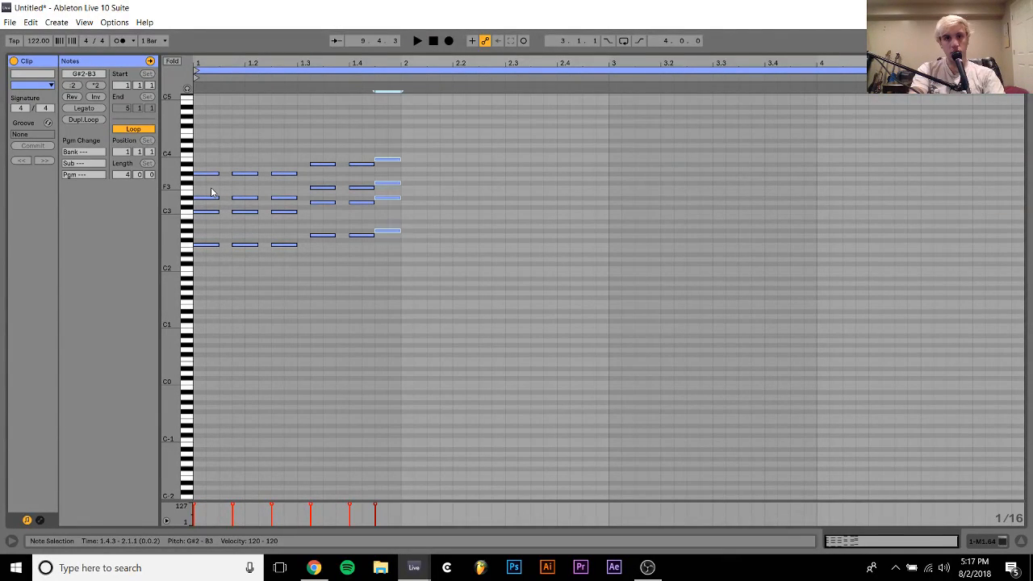
key(Down)
drag(386, 140, 421, 128)
key(ctrl+d)
key(space)
key(Left)
key(Left)
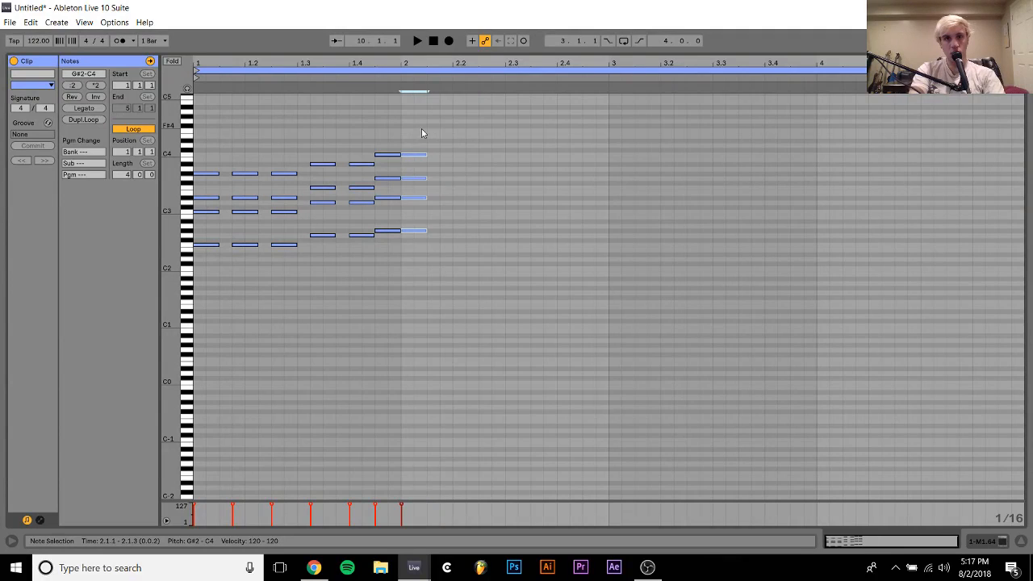
Repeat the G#2 to C4 chord across the second bar at 2.1.4, 2.2.3, 2.3.2 and 2.4.1
key(space)
key(ctrl+d)
key(Right)
key(ctrl+d)
key(Right)
key(ctrl+d)
key(Right)
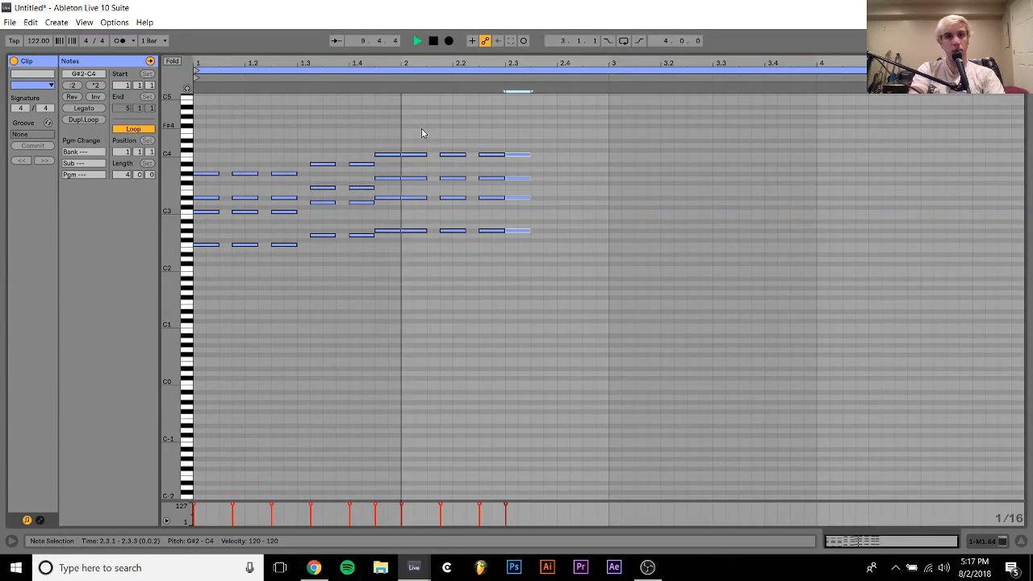
key(ctrl+d)
key(Right)
Duplicate the two-bar pattern into bars 3 and 4, and add a short F2 note at 3.1.3
key(ctrl+a)
key(ctrl+d)
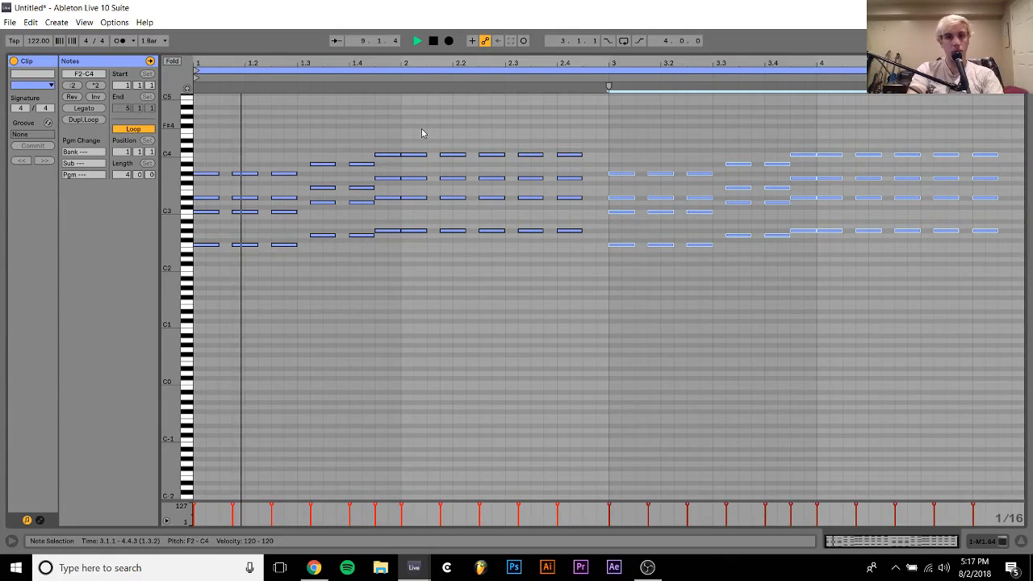
double_click(641, 244)
drag(626, 260, 644, 159)
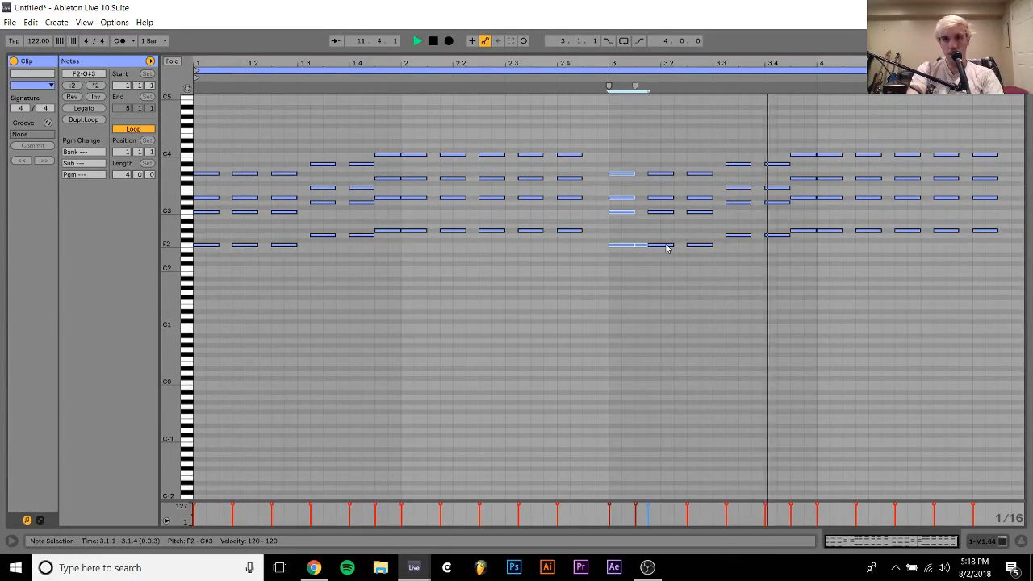
click(789, 289)
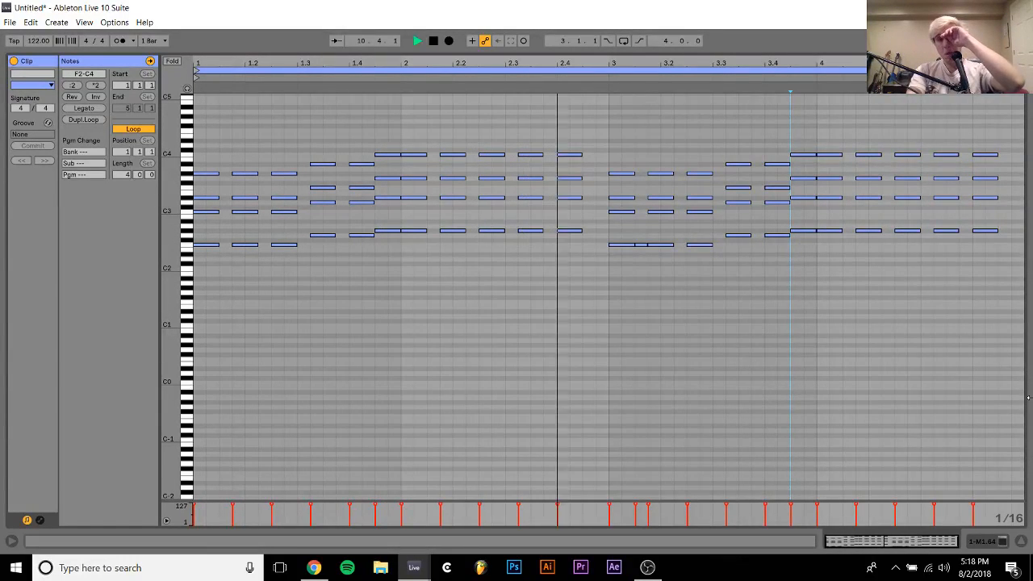
Duplicate the M1.64 clip in the arrangement to bar 13 and loop both clips from bar 9 to 17
click(1018, 543)
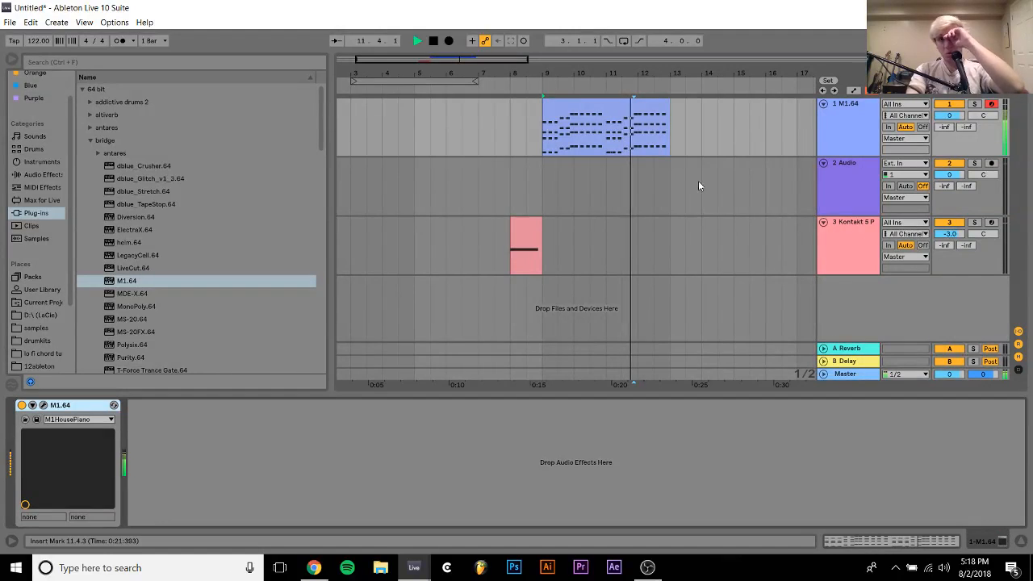
key(ctrl+d)
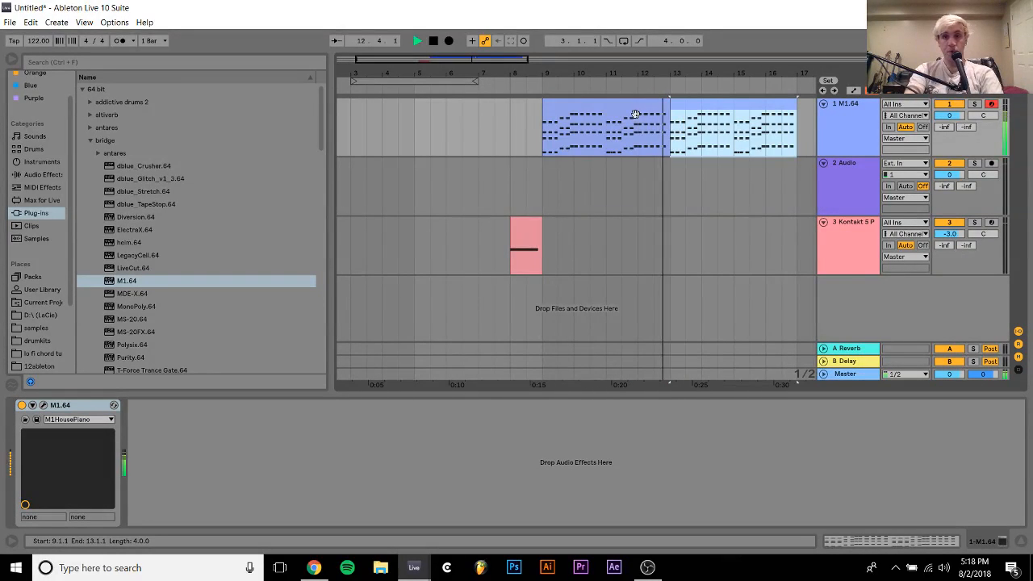
shift+click(637, 114)
key(ctrl+l)
Copy the one-bar Kontakt clip from bar 8 to bar 16
click(523, 222)
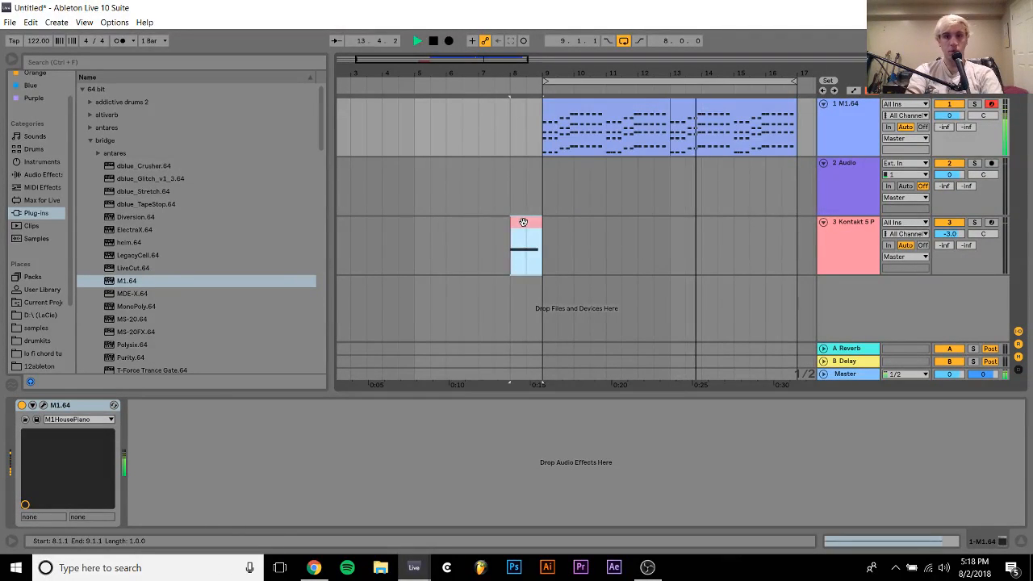
drag(523, 222, 779, 232)
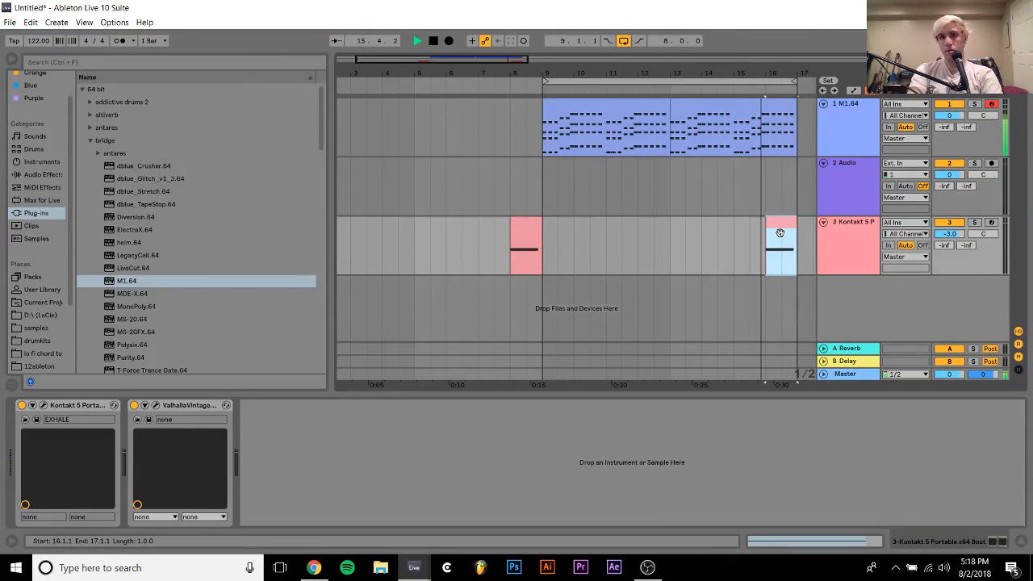
click(831, 234)
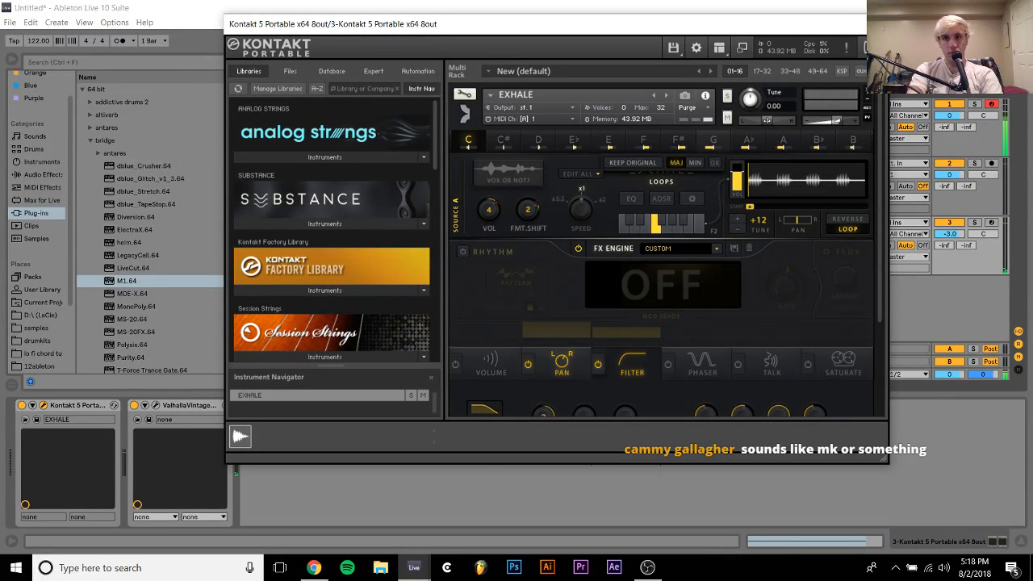
click(872, 24)
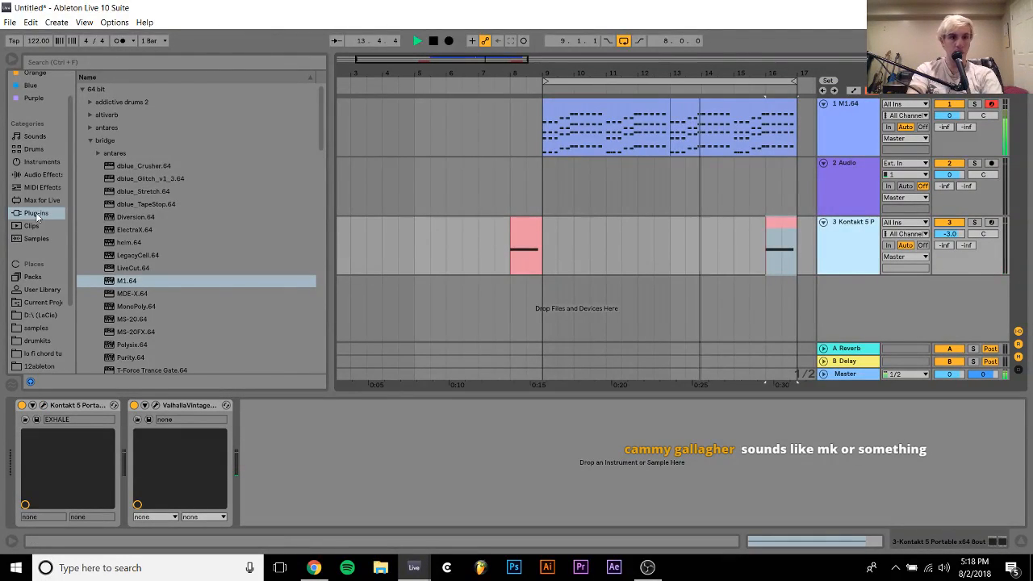
click(37, 214)
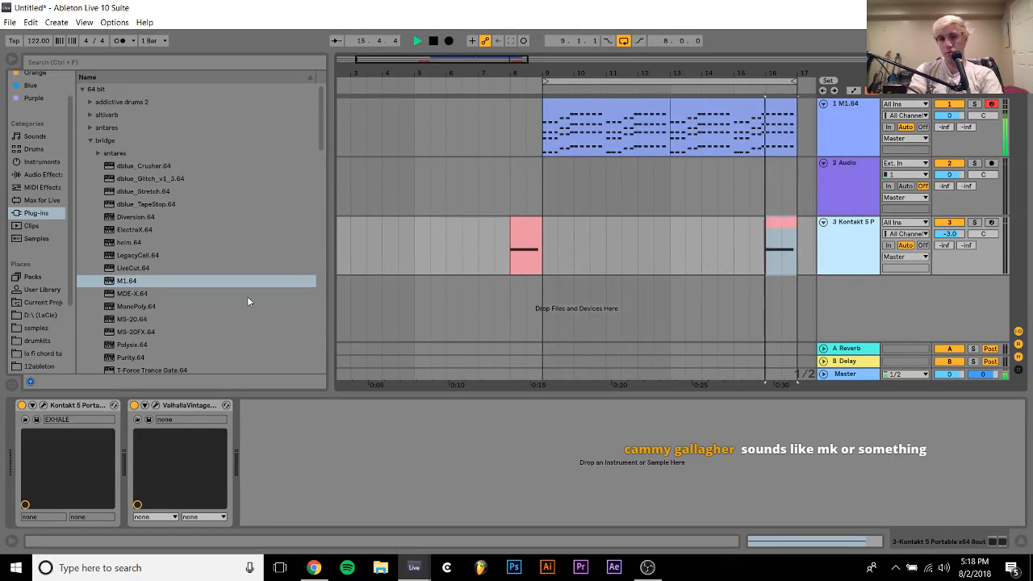
click(588, 284)
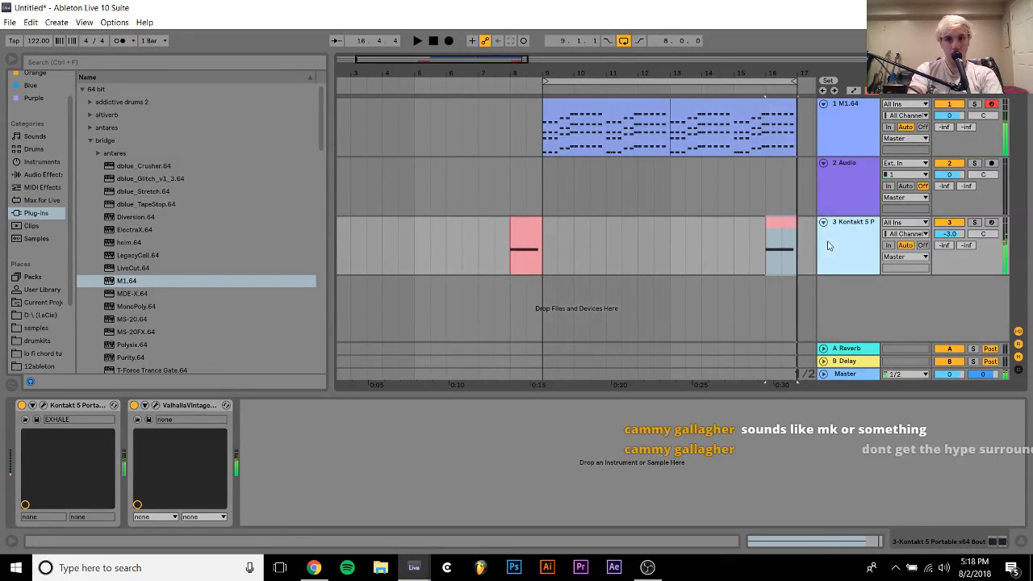
key(space)
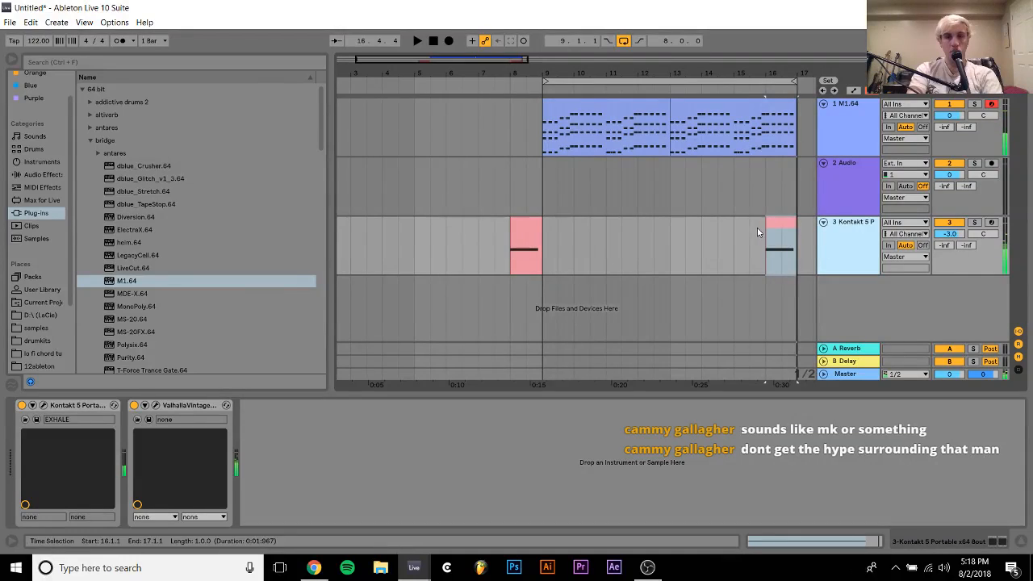
Set the Kontakt track's EXHALE loops to F minor during playback and close the plug-in window
click(44, 406)
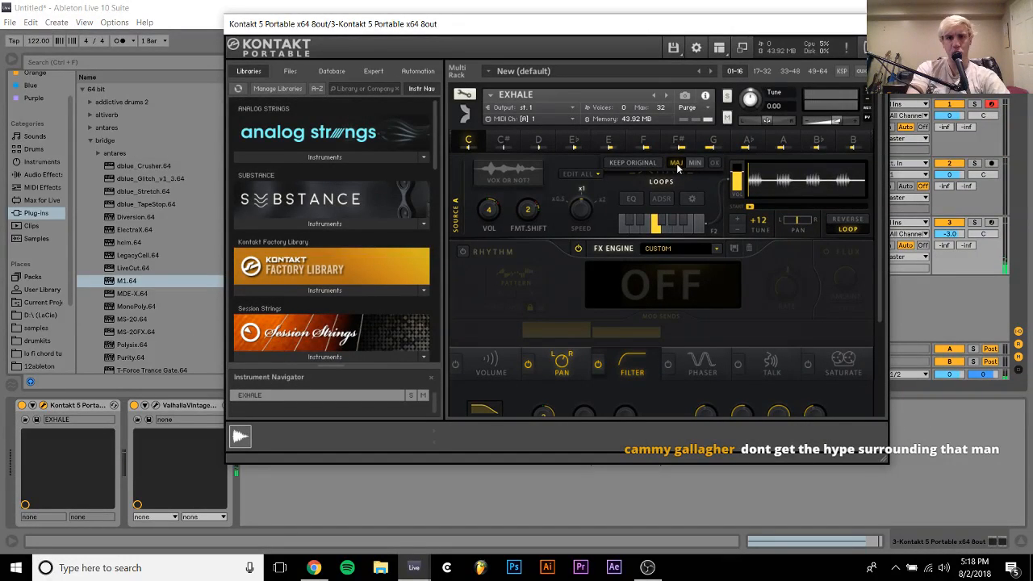
click(677, 164)
click(676, 164)
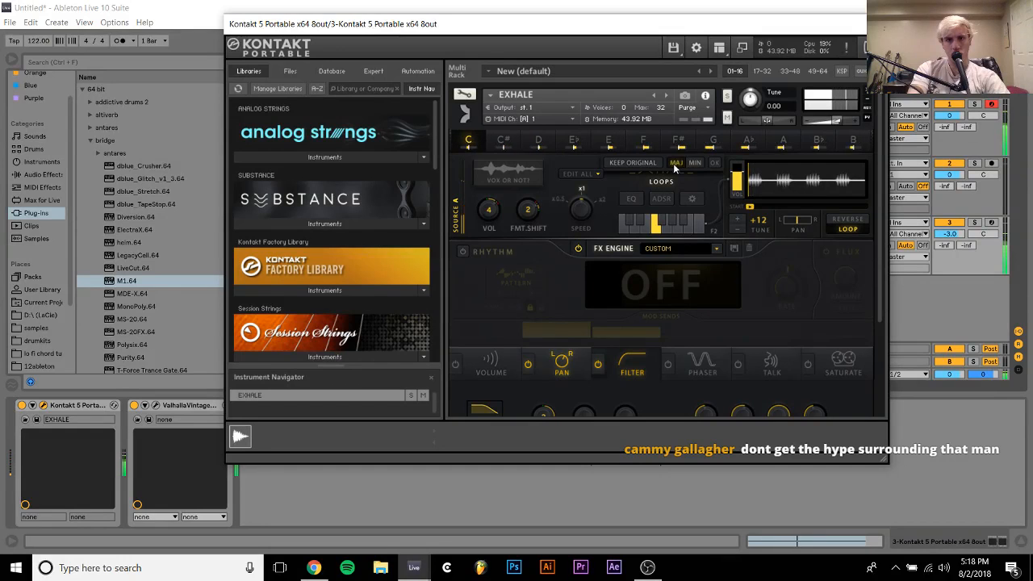
click(694, 164)
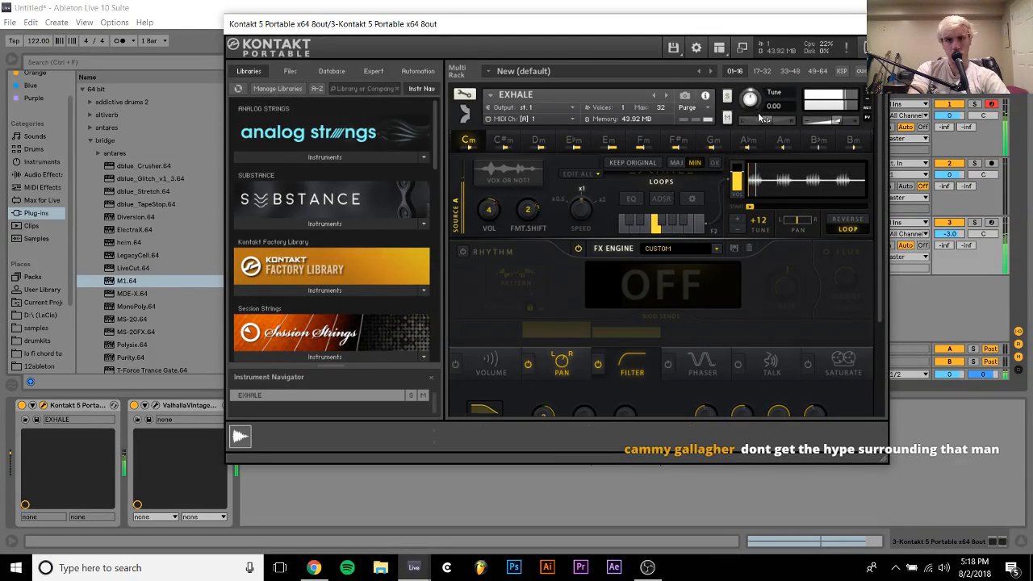
click(678, 164)
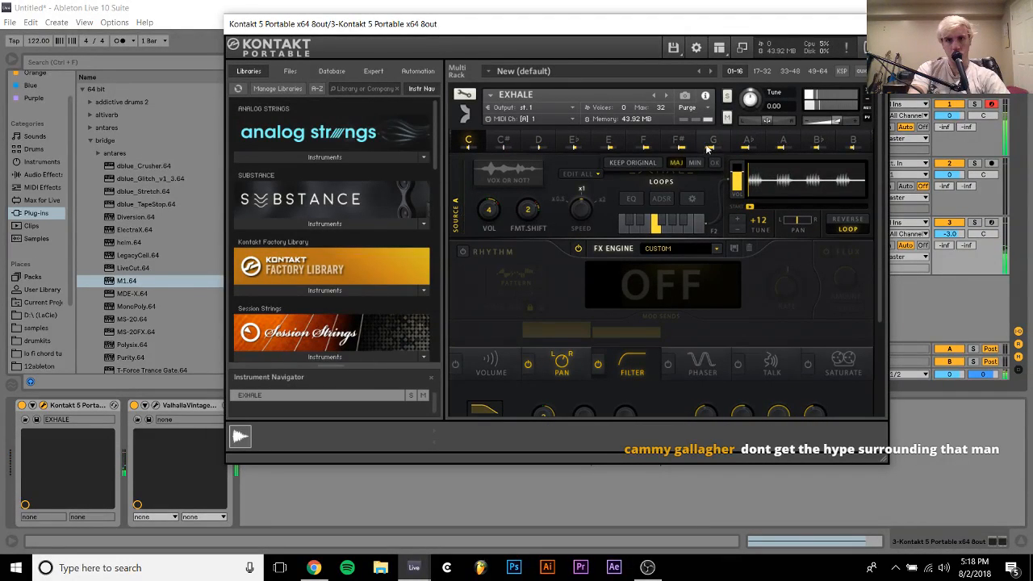
click(644, 143)
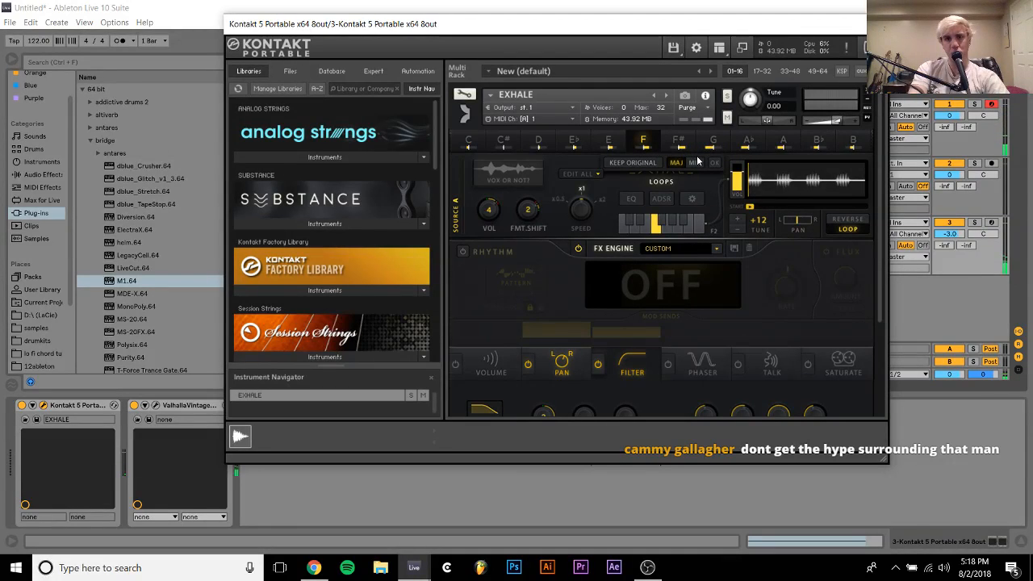
click(695, 163)
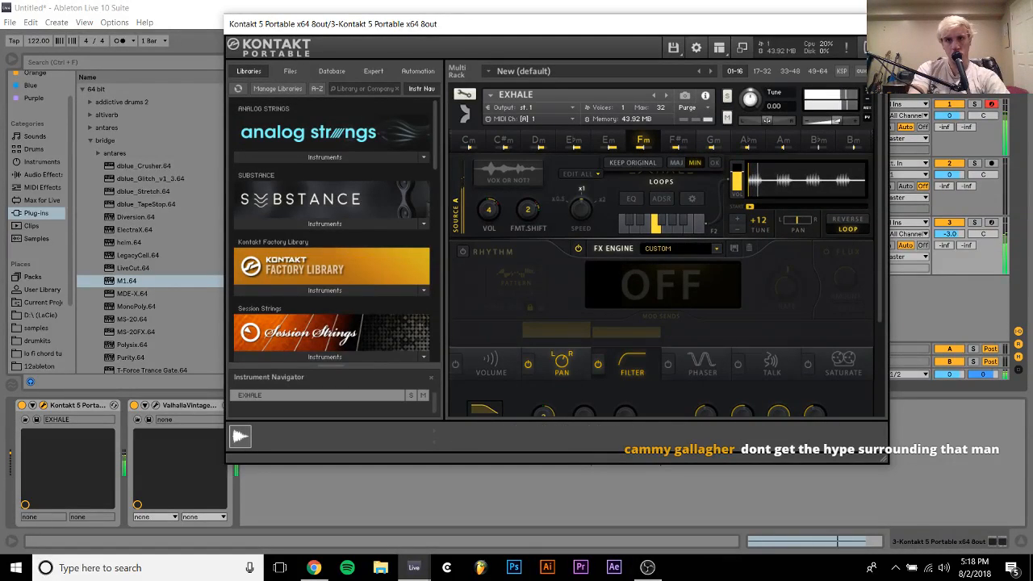
click(874, 25)
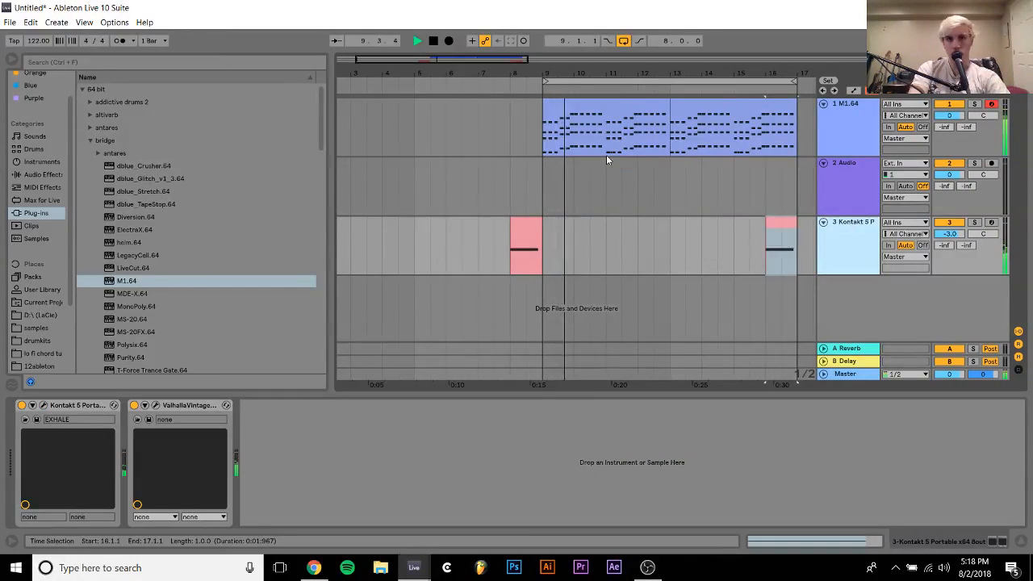
Open the first M1.64 clip and transpose its lowest note row down one octave
click(591, 120)
key(space)
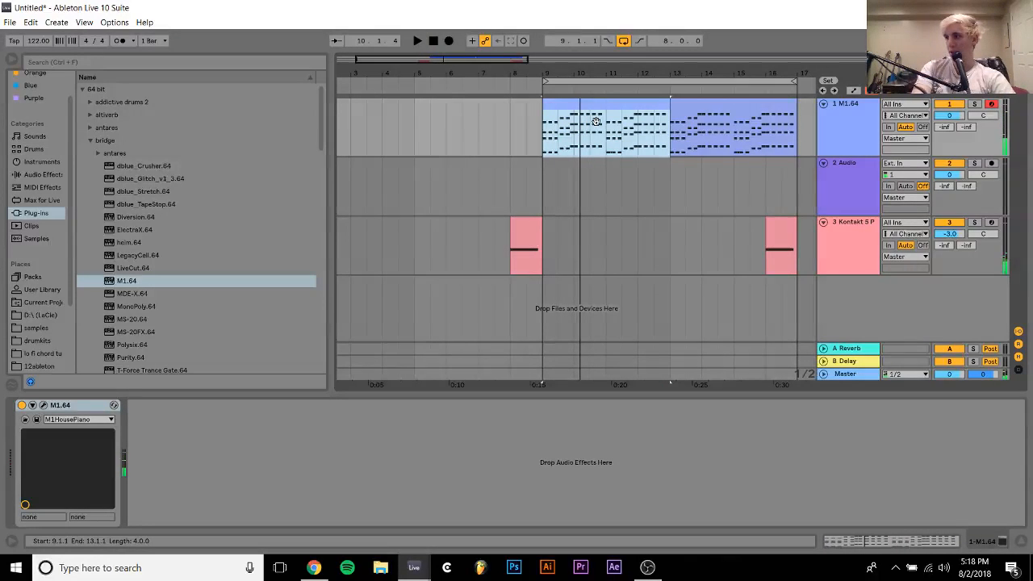
double_click(594, 118)
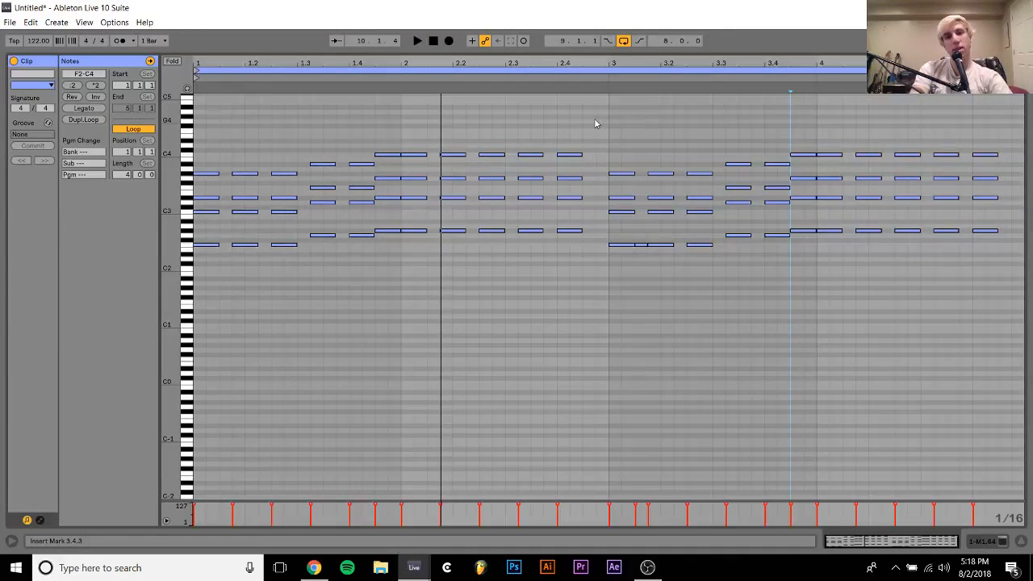
drag(213, 223, 1028, 348)
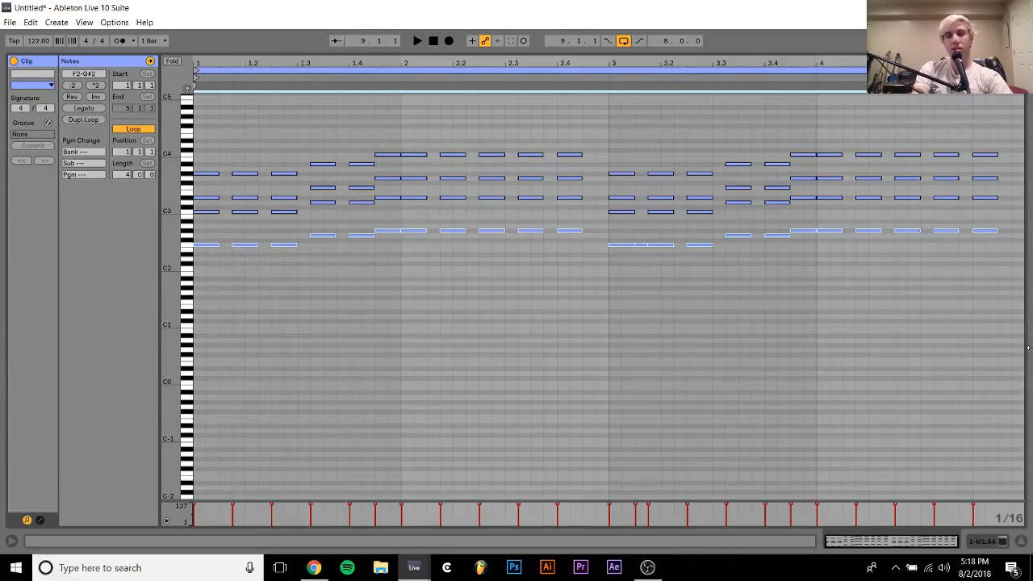
key(shift+Down)
key(space)
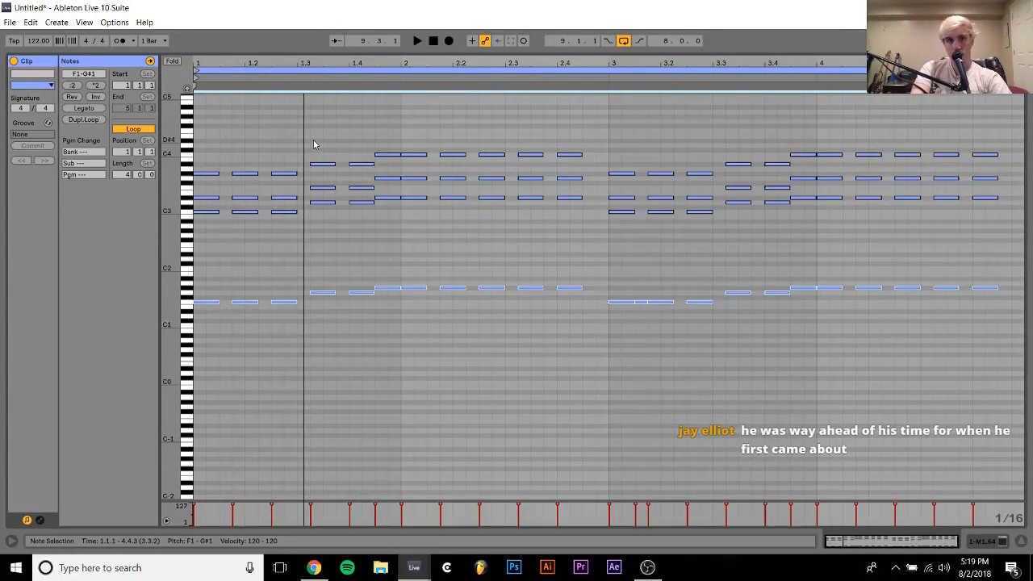
Transpose the two chords from 1.3.2 down to a C#1 bass and raise their top two notes to C3 and F3
drag(315, 144, 360, 295)
key(Down)
key(Down)
key(Down)
key(Down)
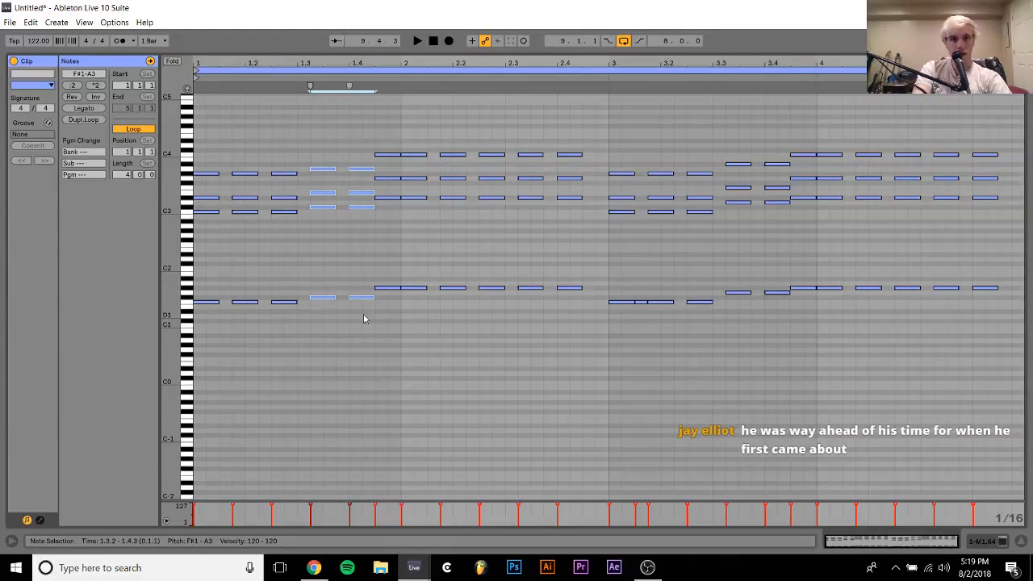
key(Down)
key(space)
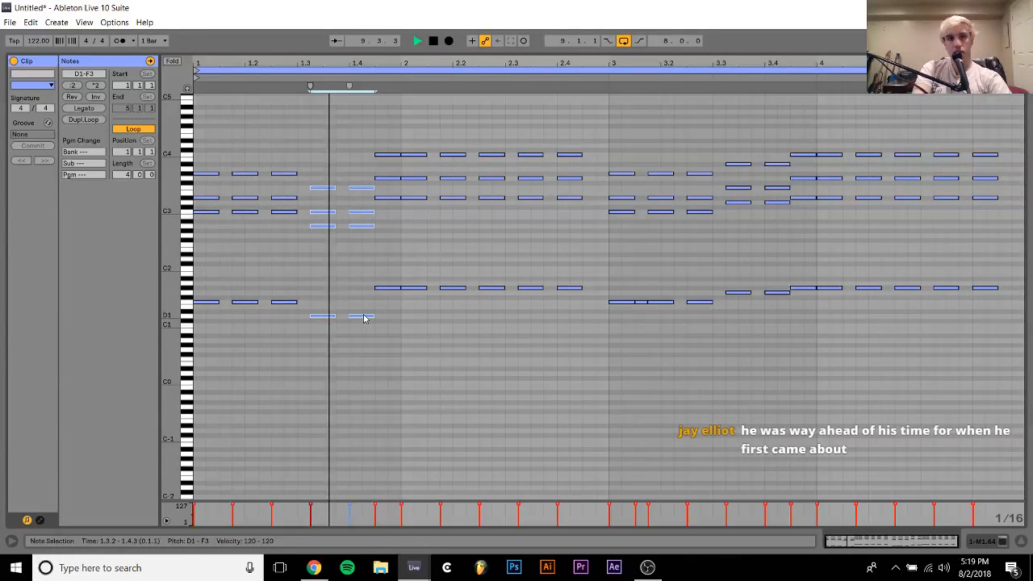
key(Down)
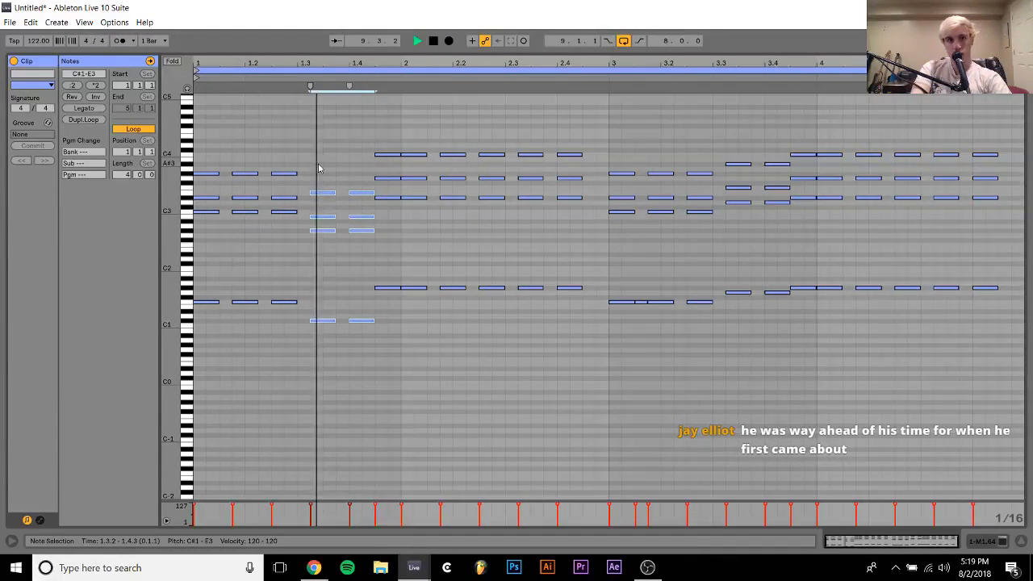
drag(319, 165, 361, 227)
key(Up)
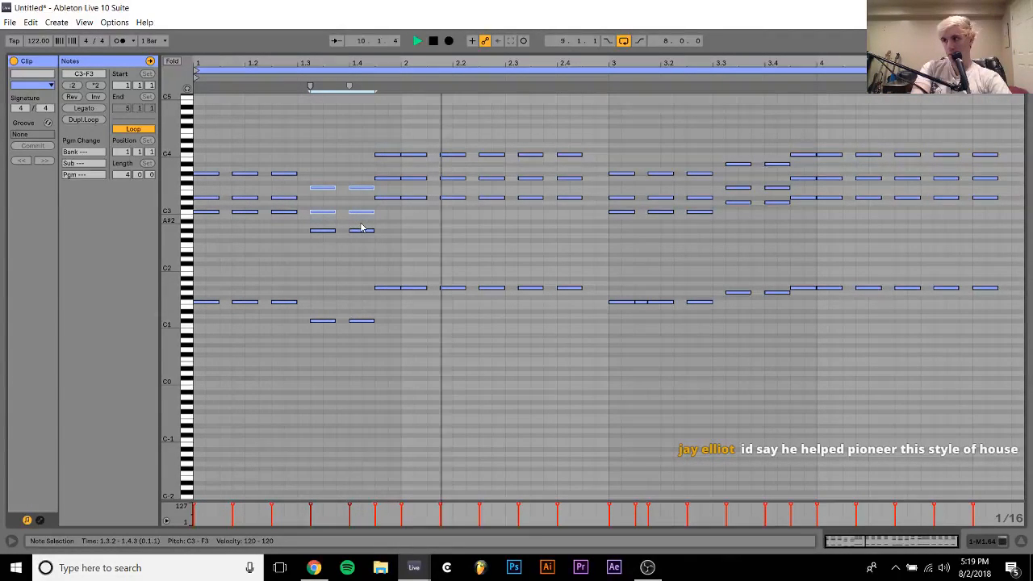
Replace the notes in bars 3 and 4 with a copy of bars 1 and 2, adding a short F1 note at 3.1.3
drag(605, 133, 1029, 399)
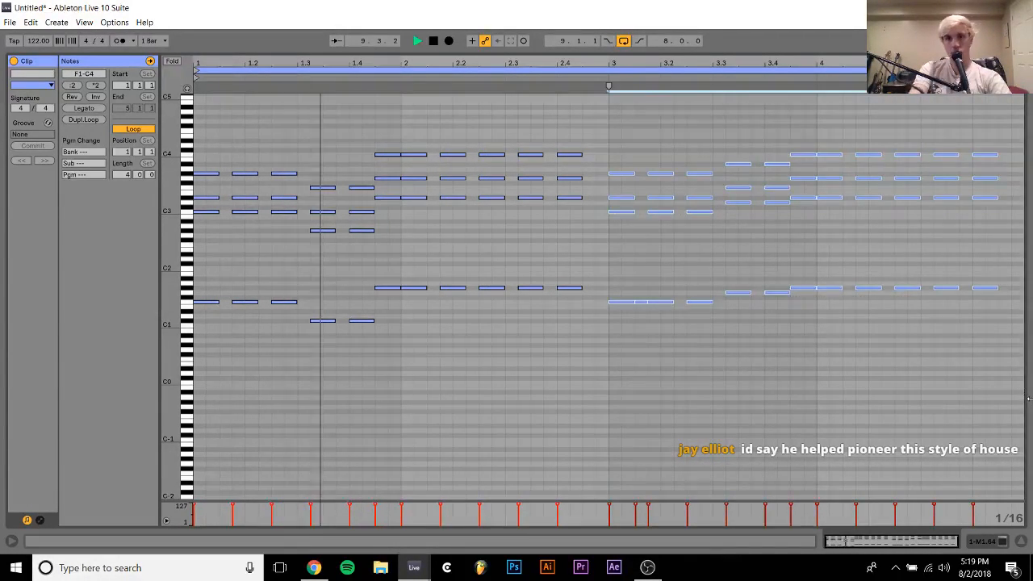
key(Delete)
key(ctrl+a)
key(ctrl+d)
key(Right)
key(Right)
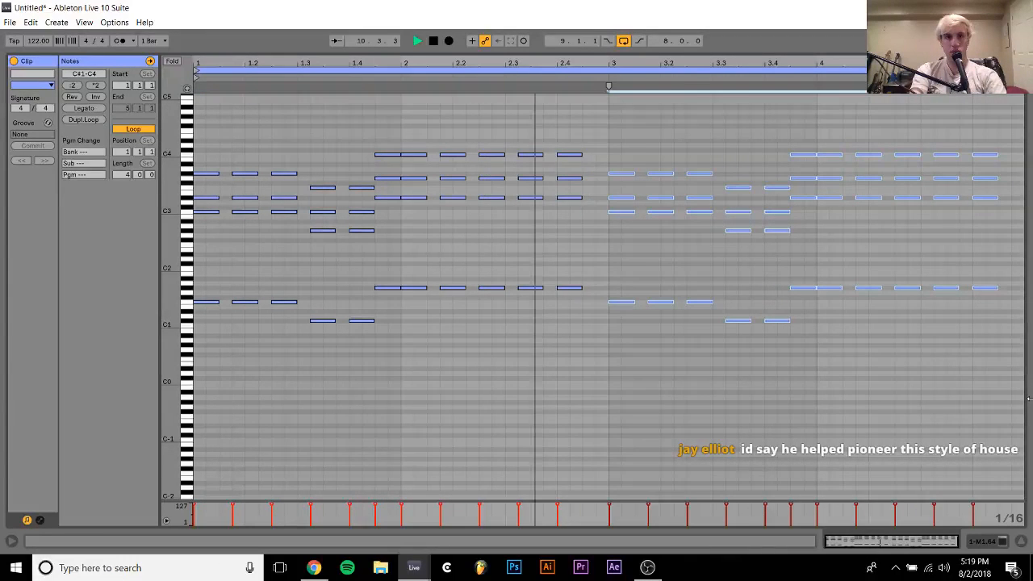
click(644, 305)
Try transposing the chords from 3.4.3 to the end of bar 4 down to a D1 bass
drag(795, 156, 1029, 324)
key(Down)
key(Down)
key(Down)
key(Down)
key(Down)
key(Down)
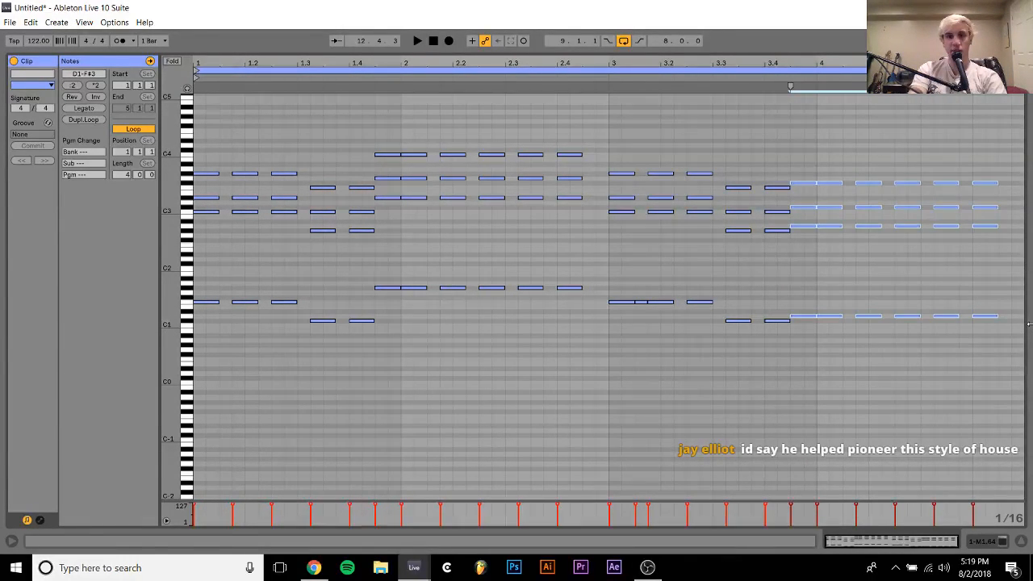
Try the top two notes of the chords from 3.4.3 one octave lower, and restore their octave
drag(806, 216, 998, 171)
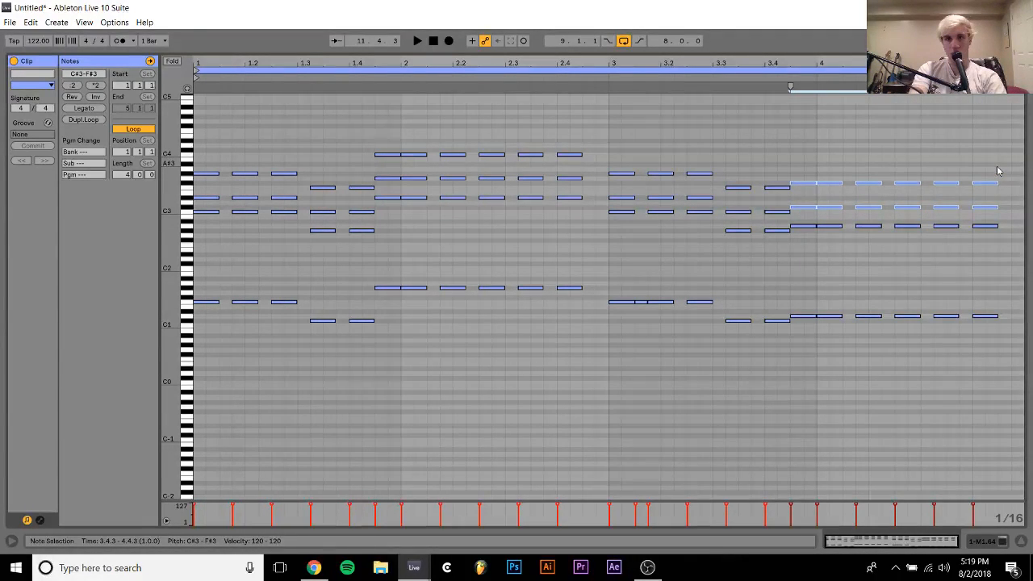
key(shift+Down)
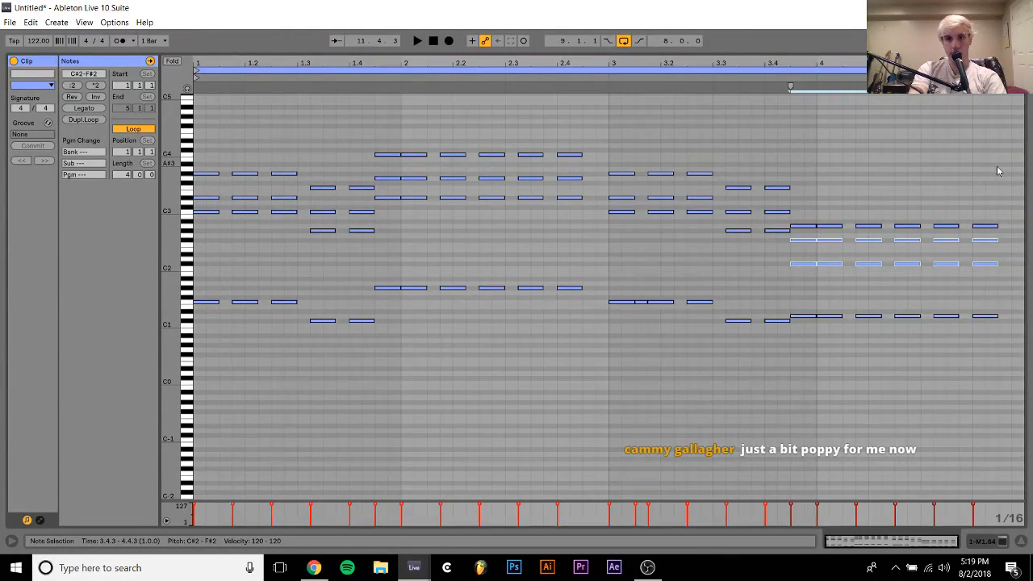
key(shift+Up)
Try the chords from 3.4.3 onward one semitone higher, on a D#1 bass, during playback
key(space)
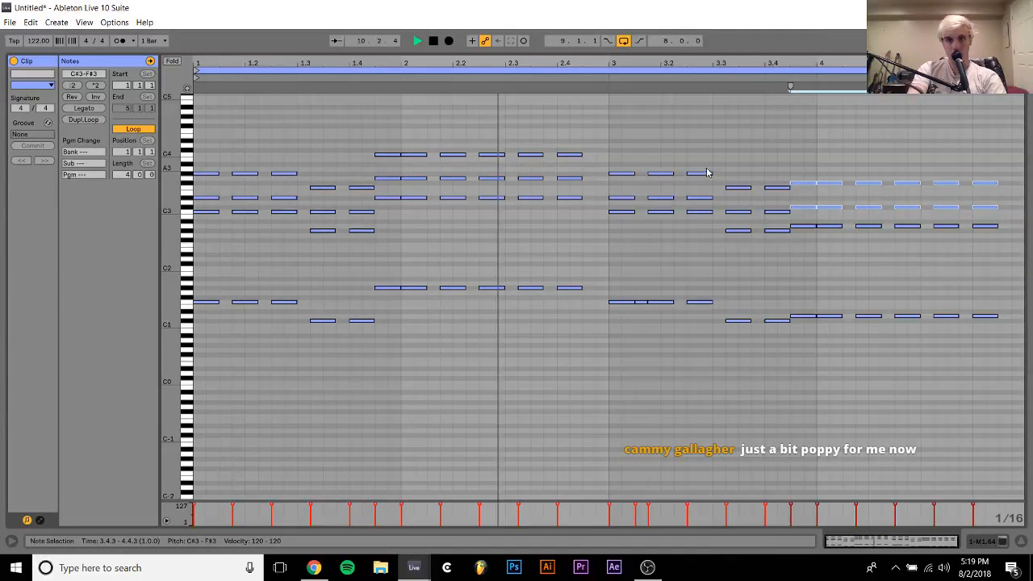
click(768, 156)
drag(794, 161, 1027, 339)
key(Up)
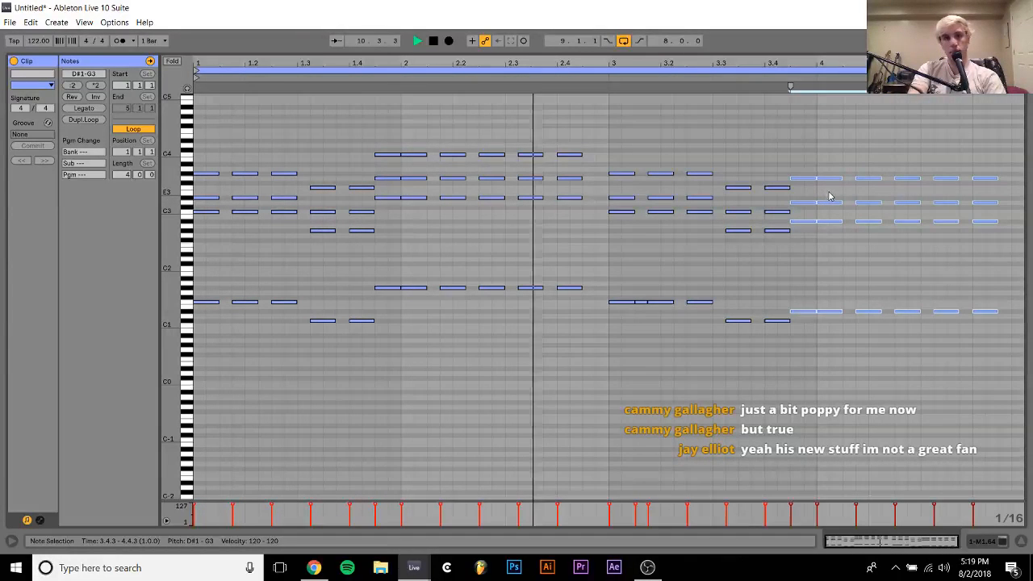
click(773, 250)
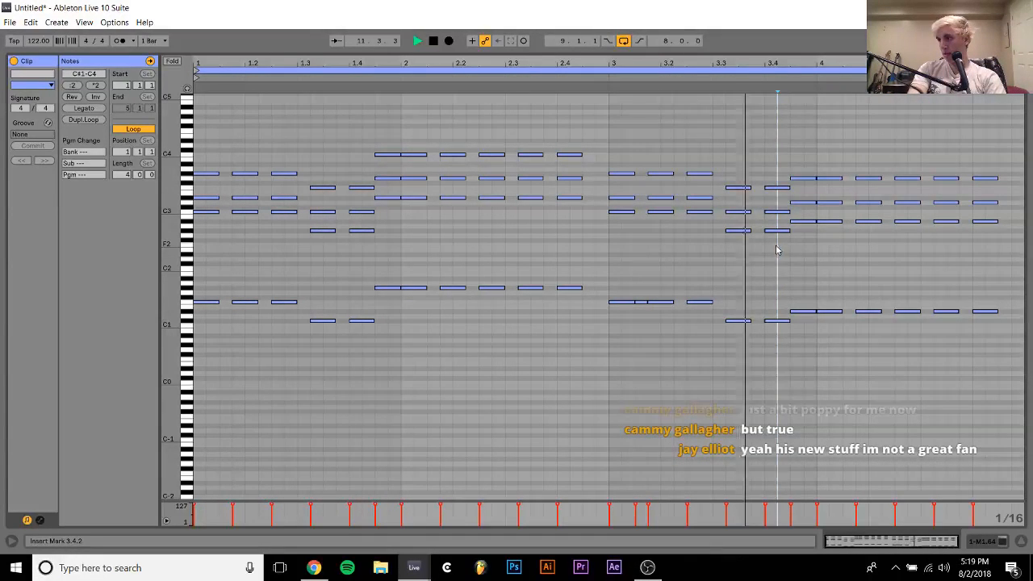
key(space)
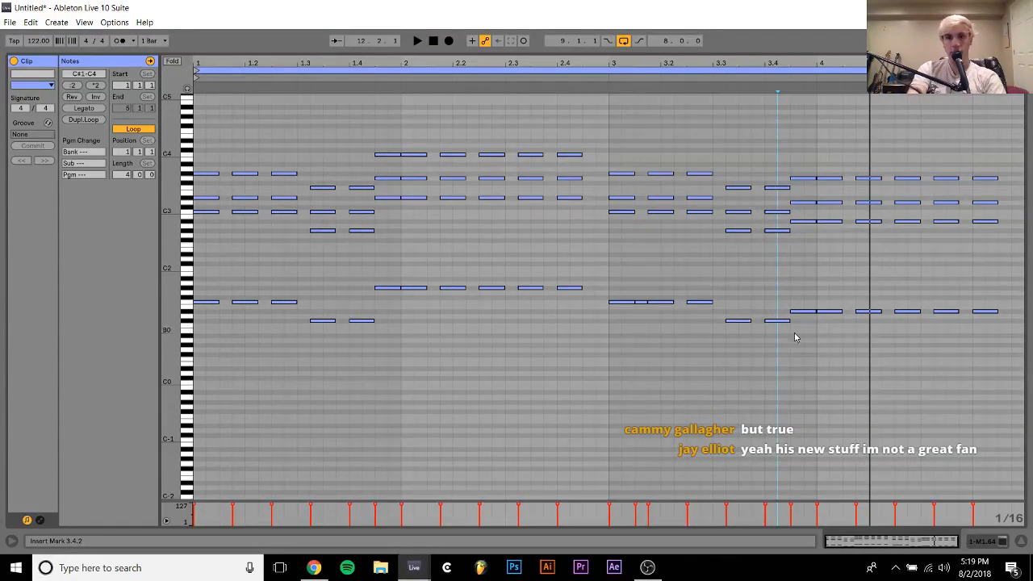
Clear bars 3 and 4, refill them with a duplicate of the first two bars, and add a short F1 note at 3.1.3
drag(615, 337, 1029, 119)
key(Delete)
key(ctrl+a)
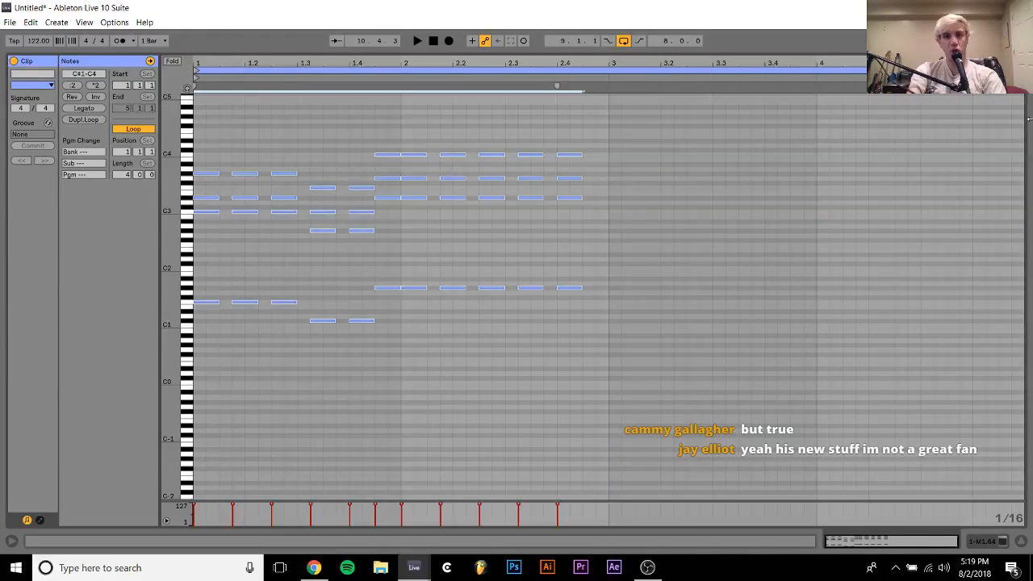
key(ctrl+d)
key(Right)
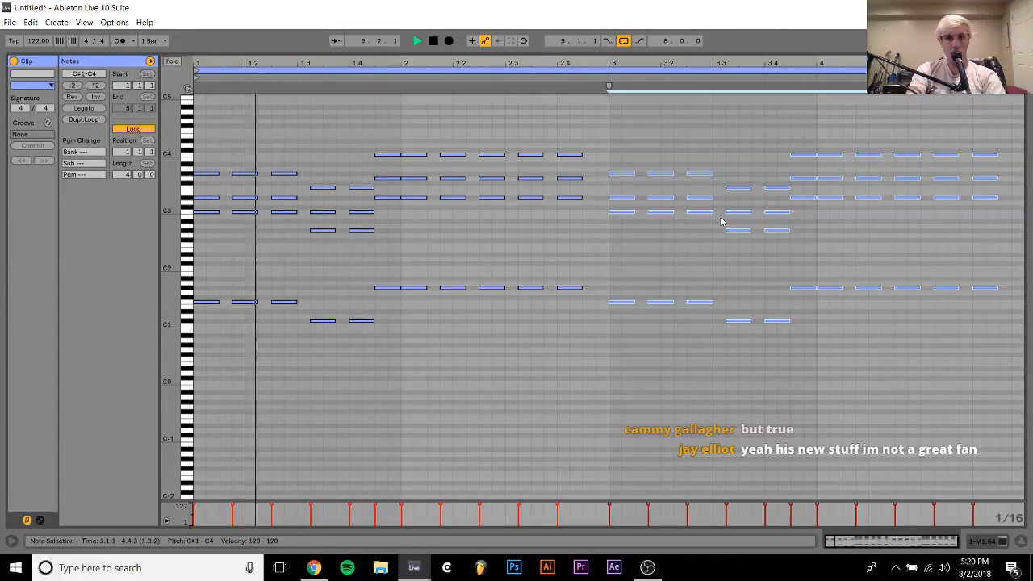
click(640, 303)
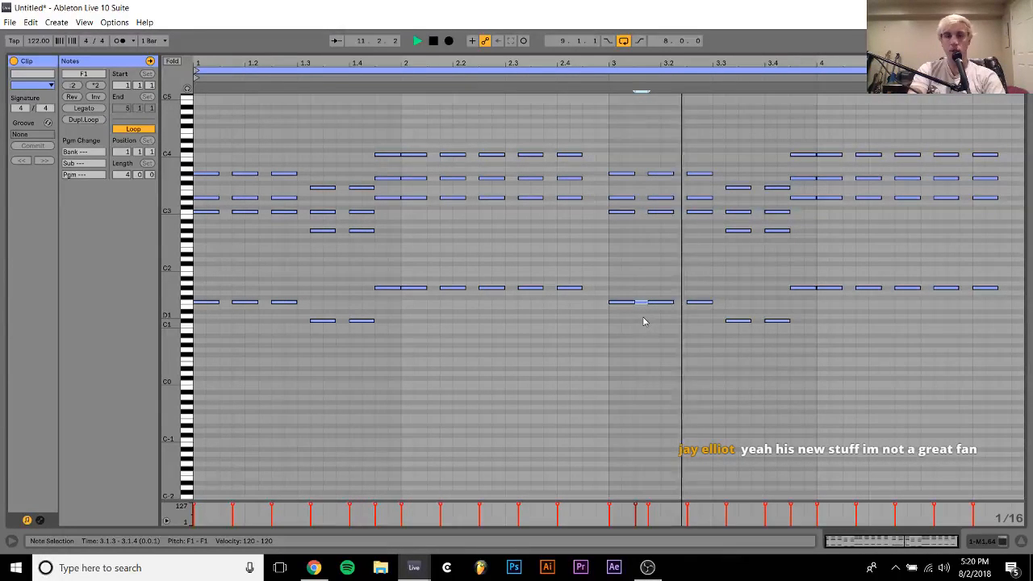
Add a sixteenth bass note and move it to C#1 at 3.3.1 while the loop plays
double_click(685, 302)
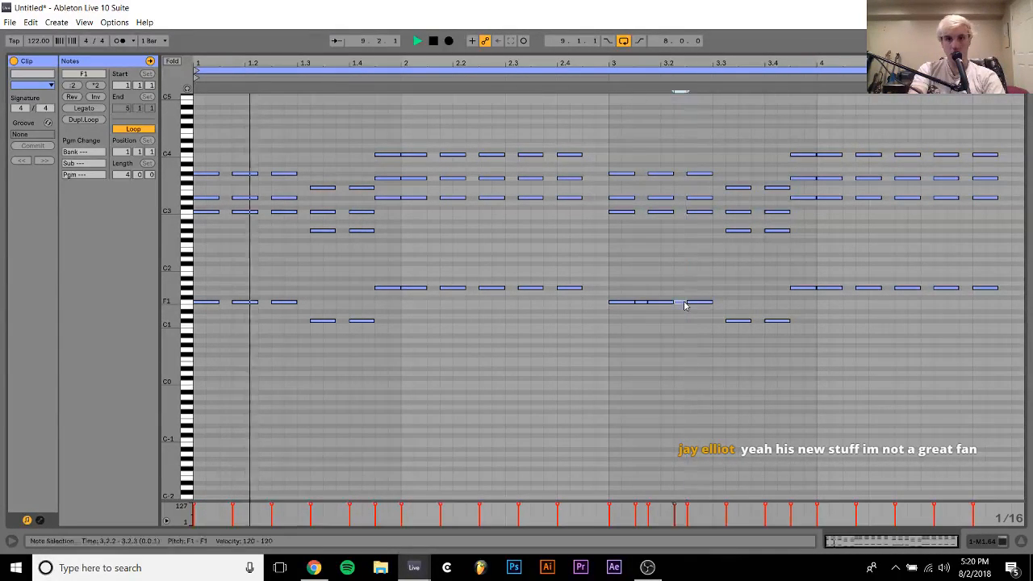
key(Right)
key(Right)
key(Right)
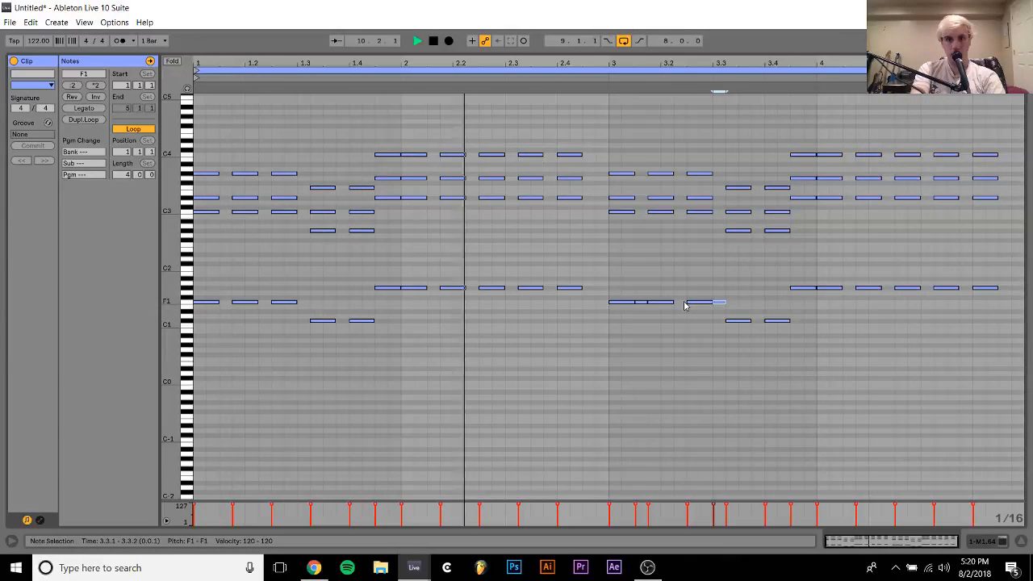
key(Down)
key(Down)
key(Down)
key(Down)
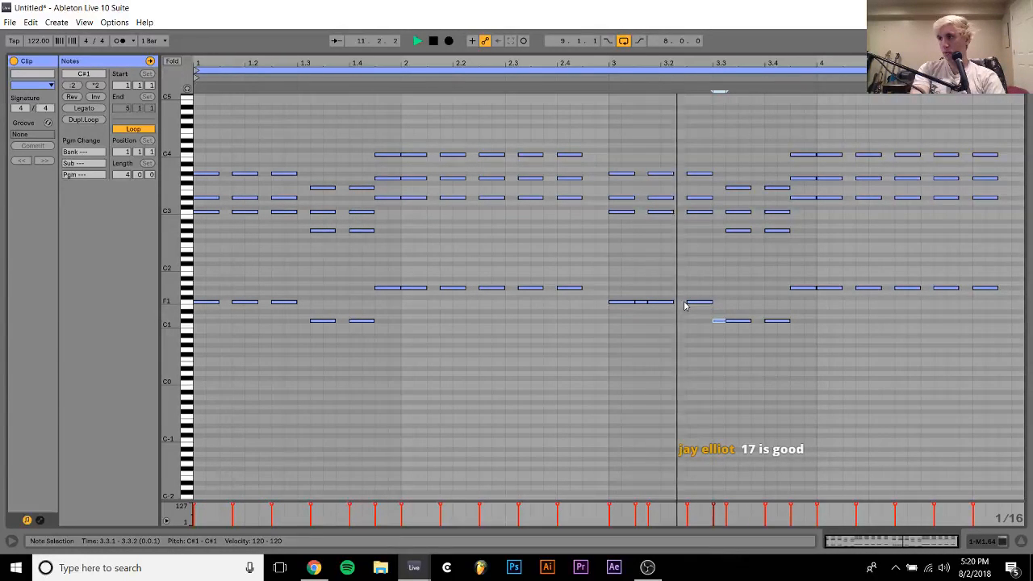
key(space)
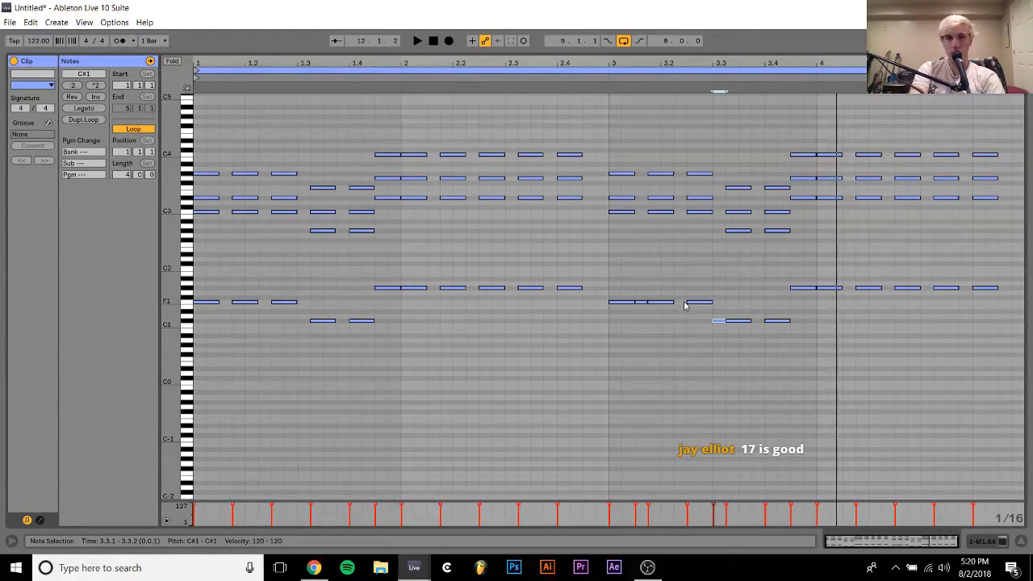
Shift the chord at 3.4.3 one sixteenth later and add a short G#1 note at 3.4.3
drag(803, 307, 805, 118)
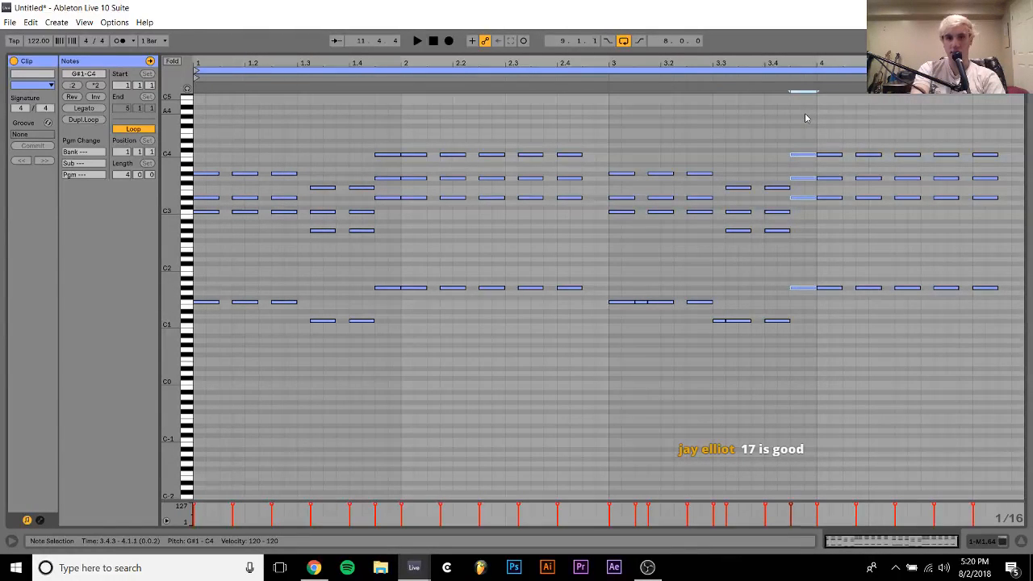
key(Right)
double_click(799, 289)
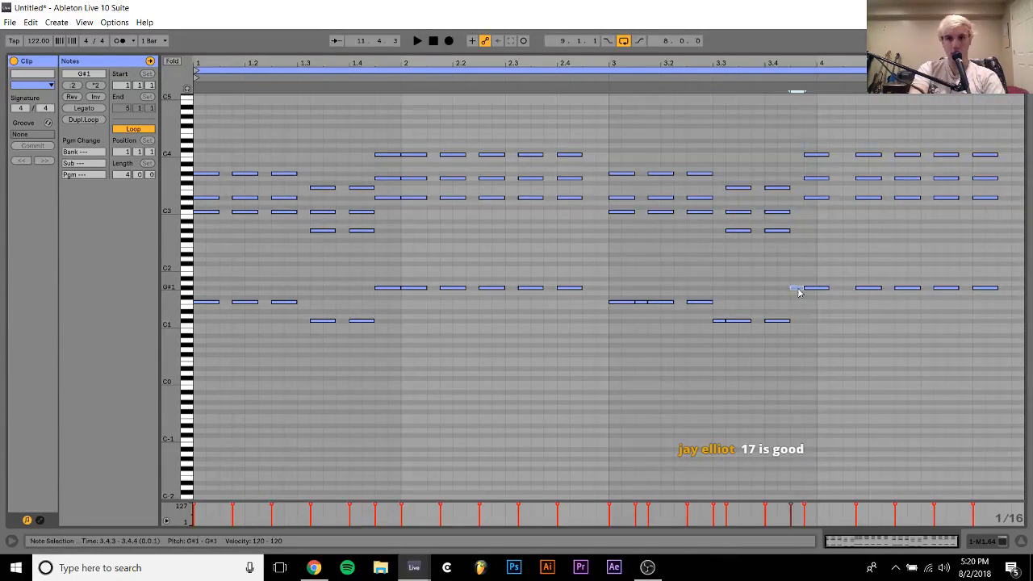
Move the remaining bar 4 chords one sixteenth earlier and duplicate the last chord to 4.4.3
key(Left)
drag(882, 278, 982, 319)
key(space)
key(ctrl+d)
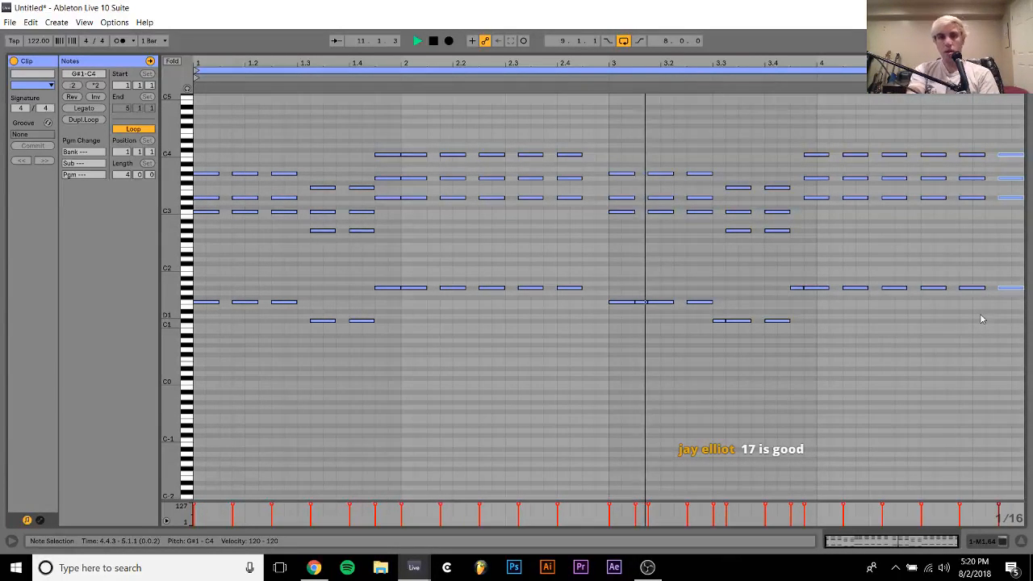
Delete the short C#1 note at 3.3.1
click(711, 436)
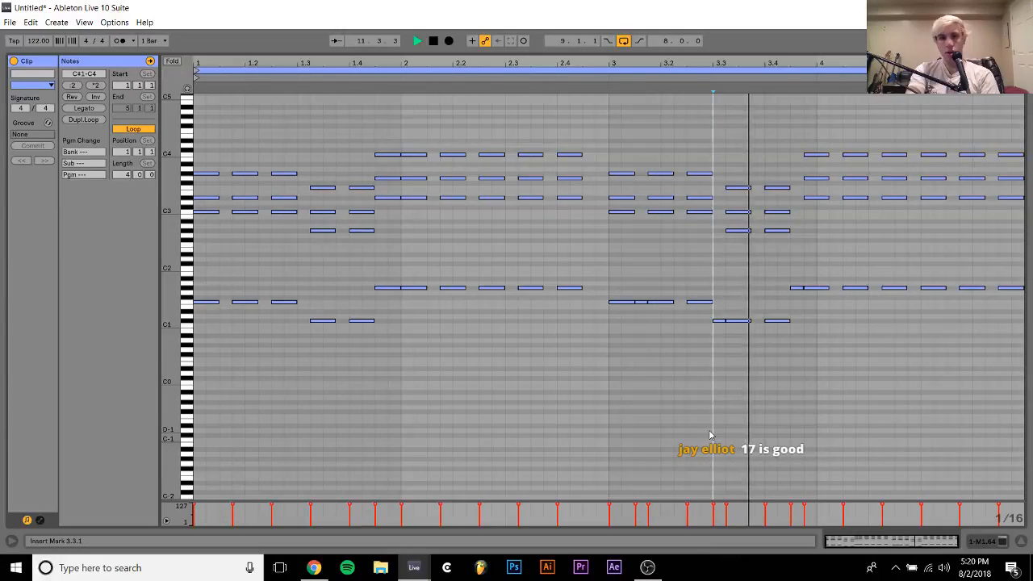
double_click(719, 322)
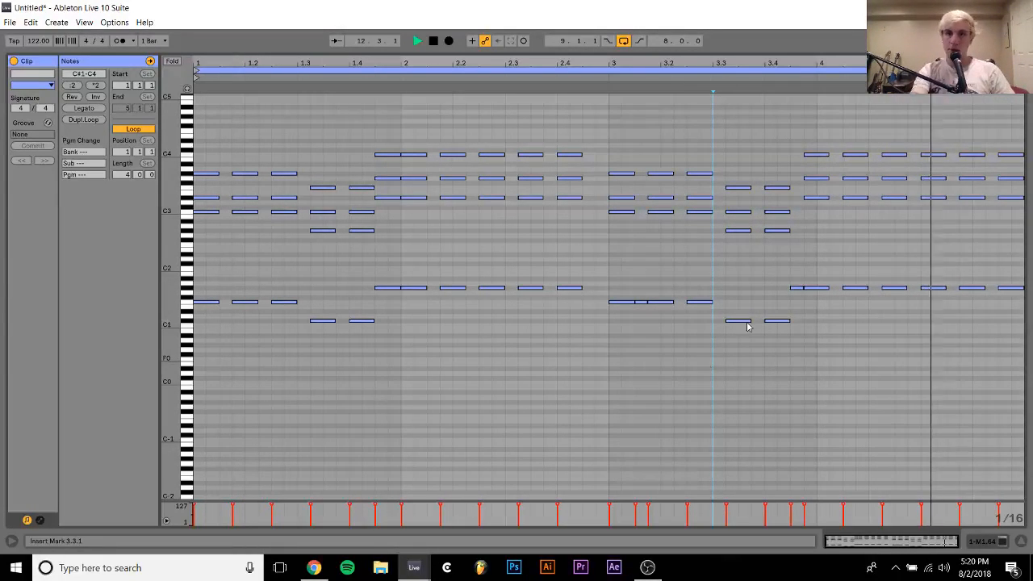
Return to the arrangement and duplicate the edited M1.64 clip over the second clip at bar 13
click(988, 544)
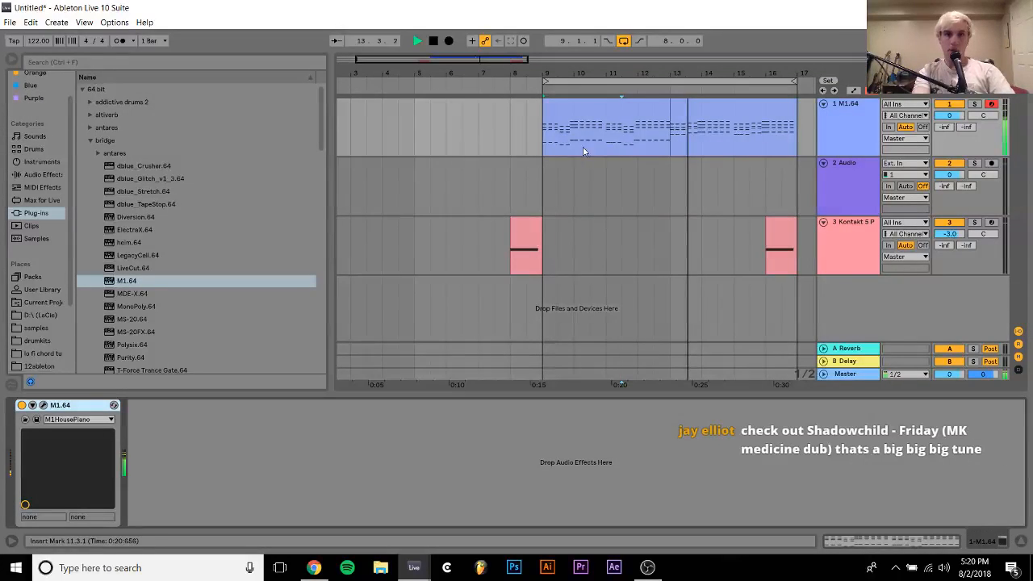
click(610, 104)
key(ctrl+f)
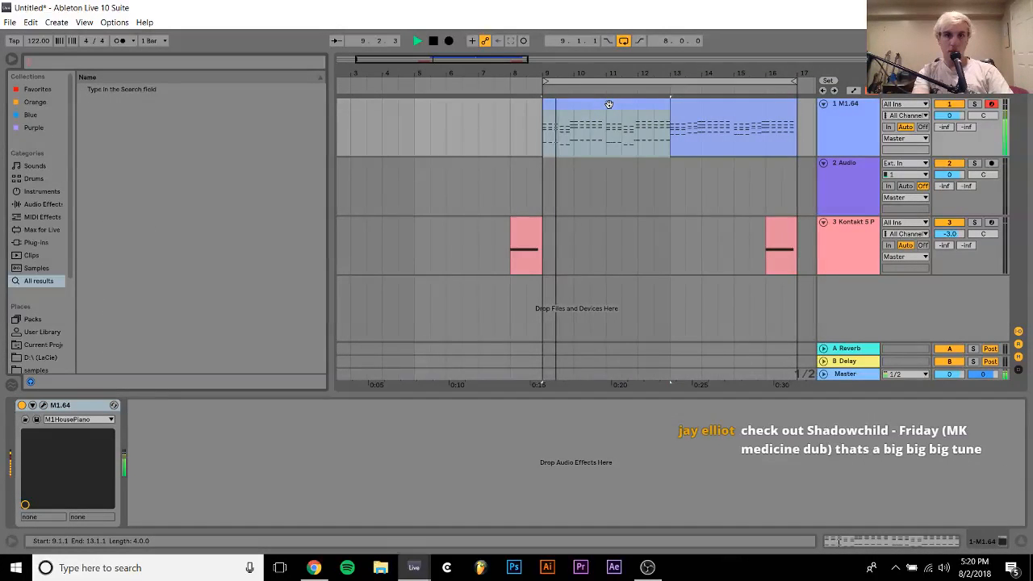
click(610, 104)
key(ctrl+d)
shift+click(609, 104)
Insert a MIDI track below the M1.64 track and copy the piano clip from bar 9 onto it
click(866, 177)
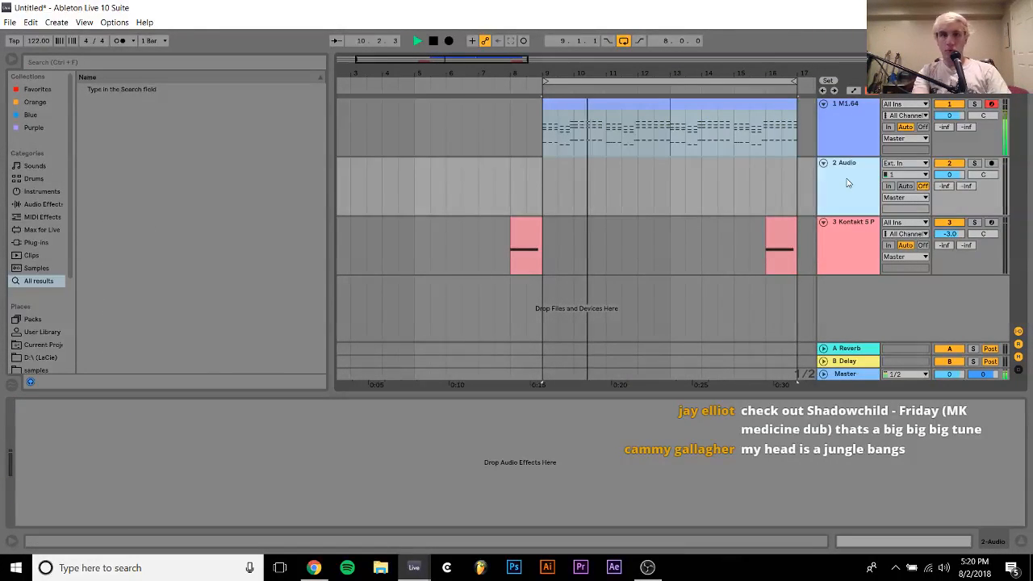
click(847, 126)
key(ctrl+shift+t)
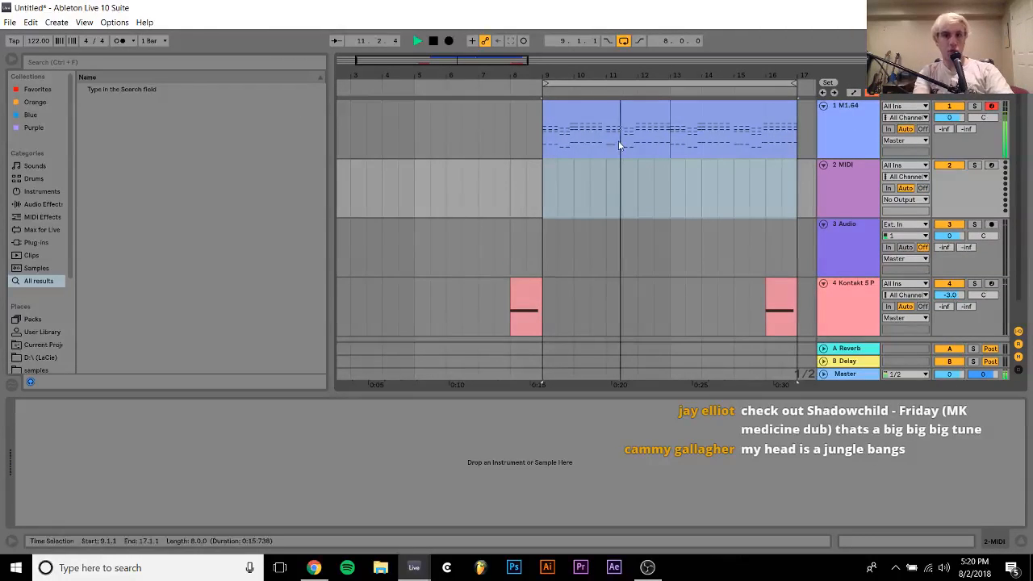
click(599, 113)
drag(599, 113, 599, 166)
Delete the upper chord notes in the copied clip, keeping only the C#1 to G#1 bass line, and return to the arrangement
double_click(599, 167)
drag(212, 250, 1023, 90)
key(Delete)
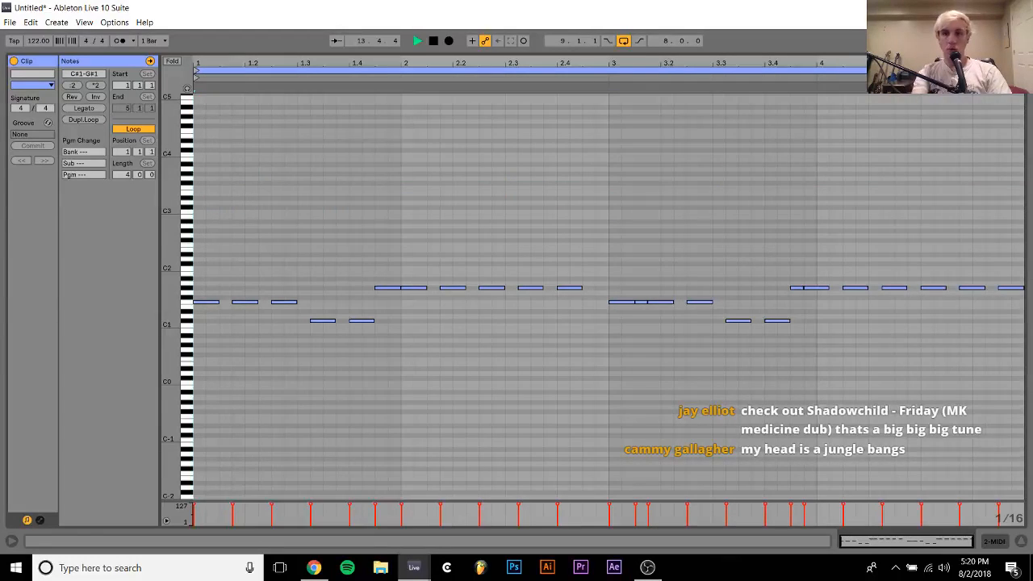
click(995, 542)
key(space)
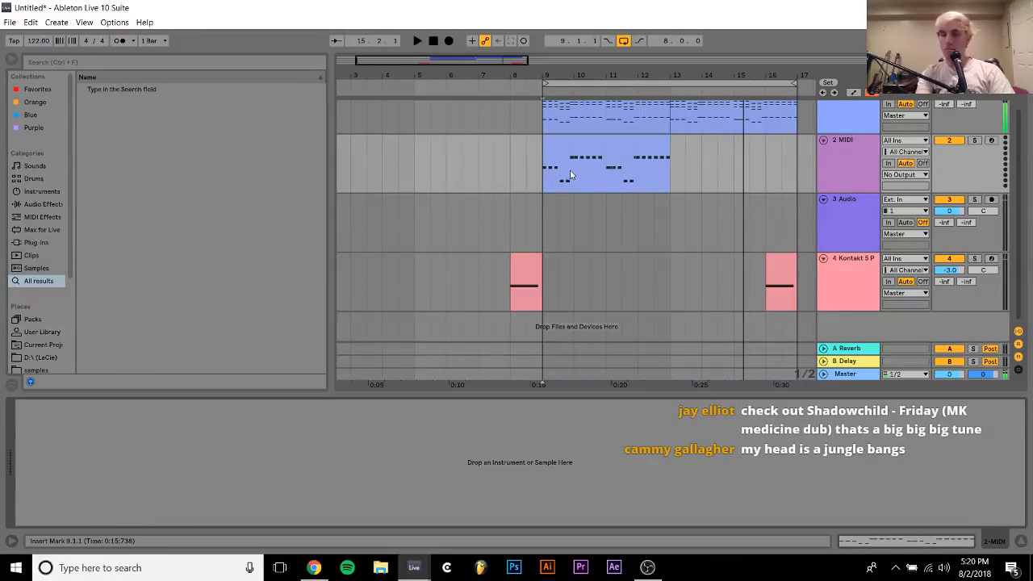
Duplicate the bass clip on the second MIDI track so it also fills bars 13 to 17
click(618, 143)
key(ctrl+d)
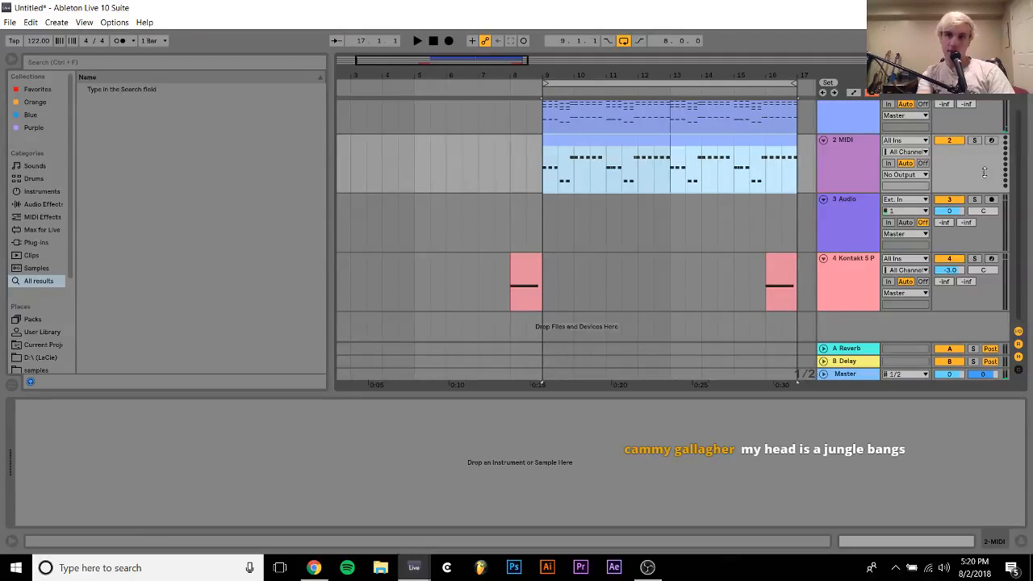
scroll(469, 214, up, 1)
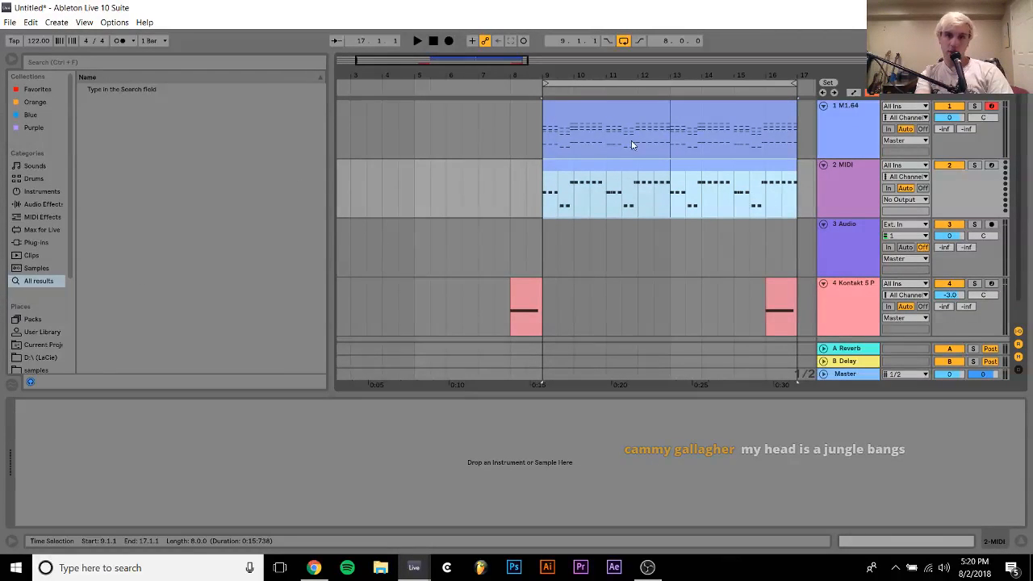
Set the piano track's volume to -5.0 dB and copy its M1.64 instrument onto the bass MIDI track
click(622, 110)
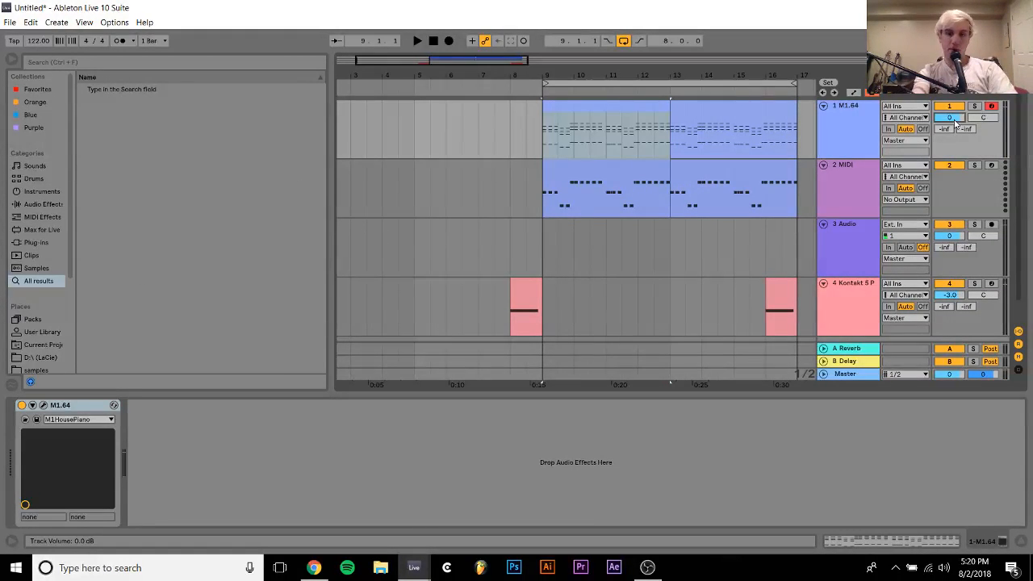
drag(955, 121, 955, 117)
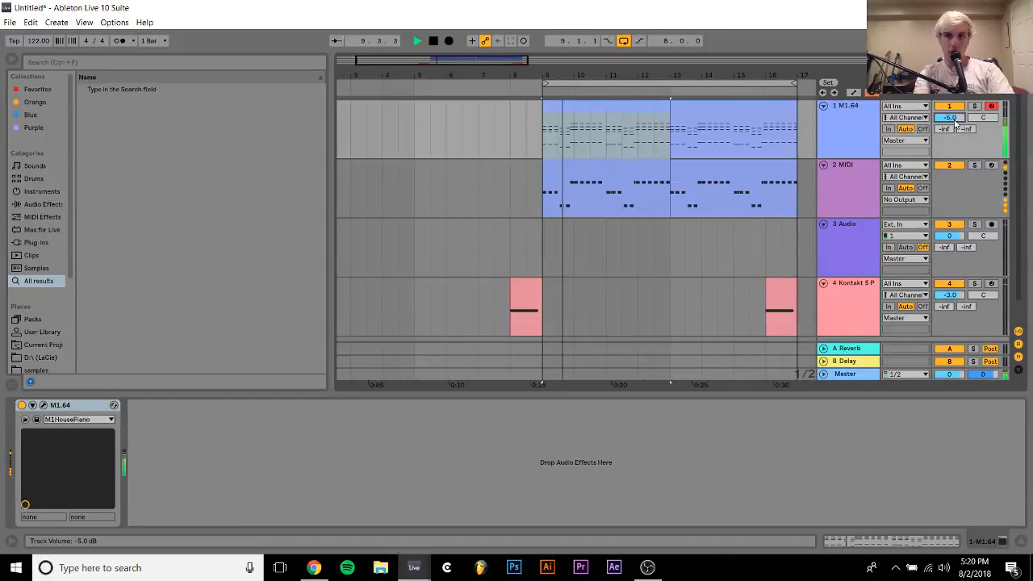
click(859, 124)
click(96, 406)
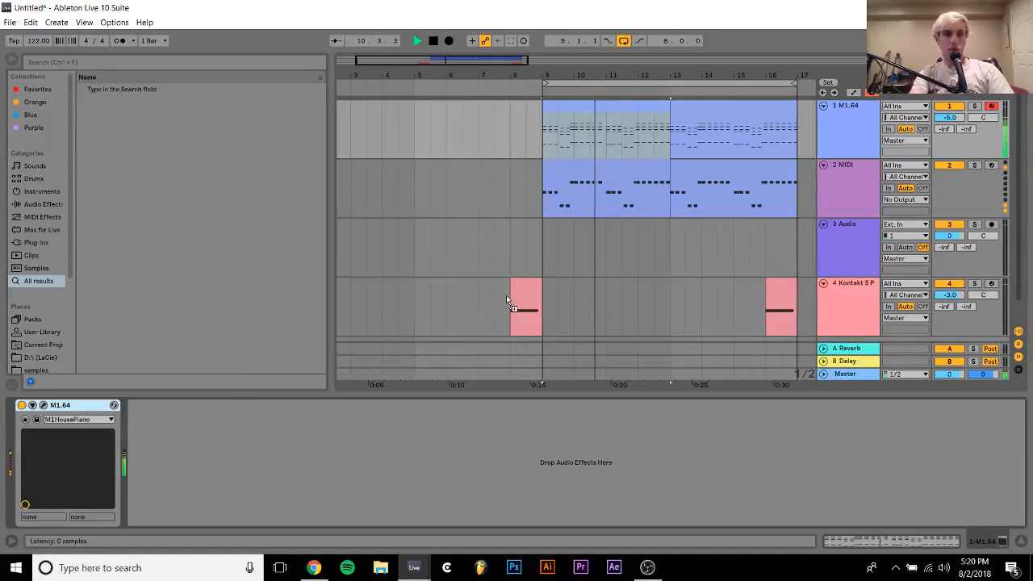
drag(603, 197, 604, 198)
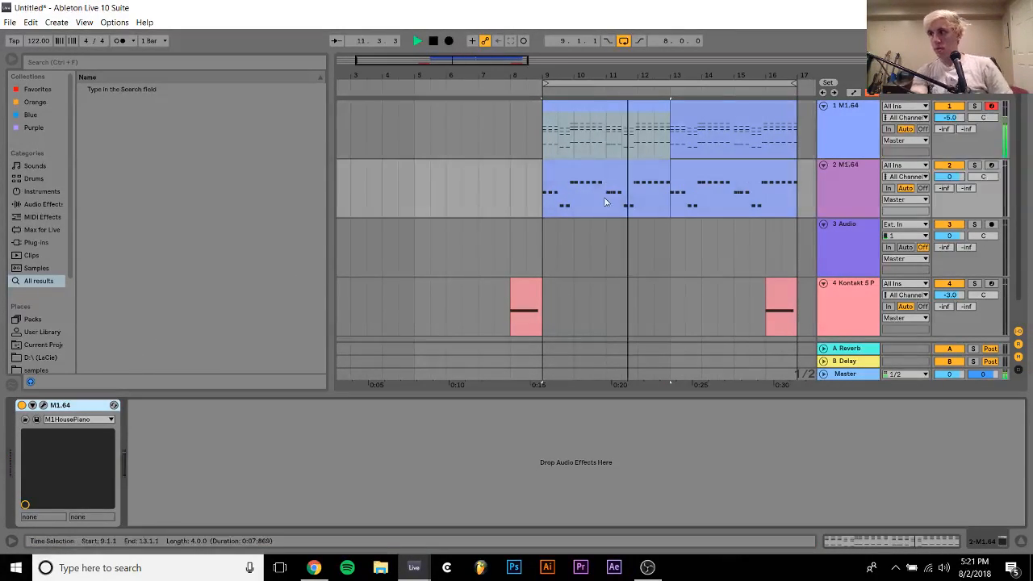
key(space)
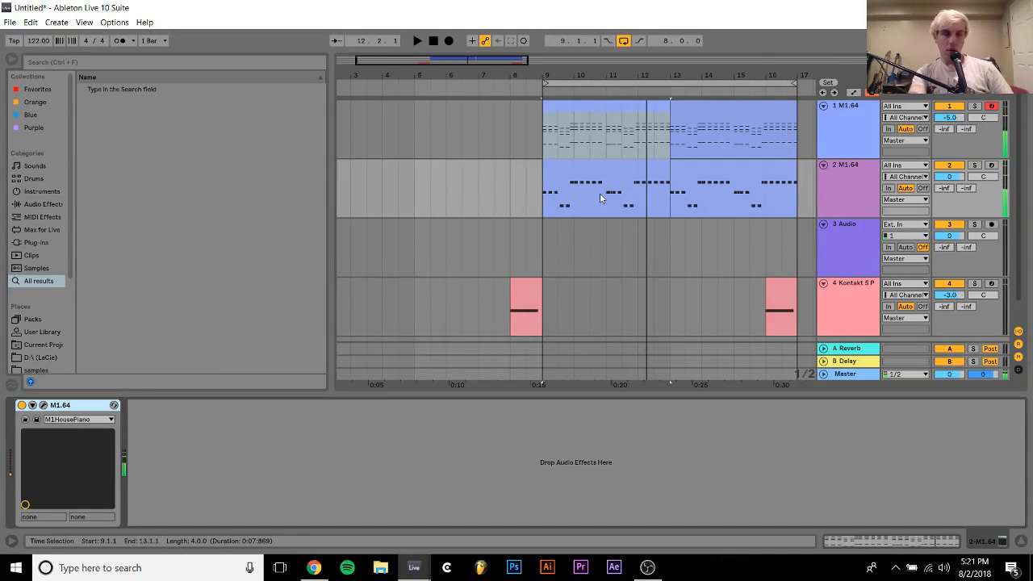
Load the TekCodeOrgan organ program in the bass track's M1 and audition the track soloed
click(43, 405)
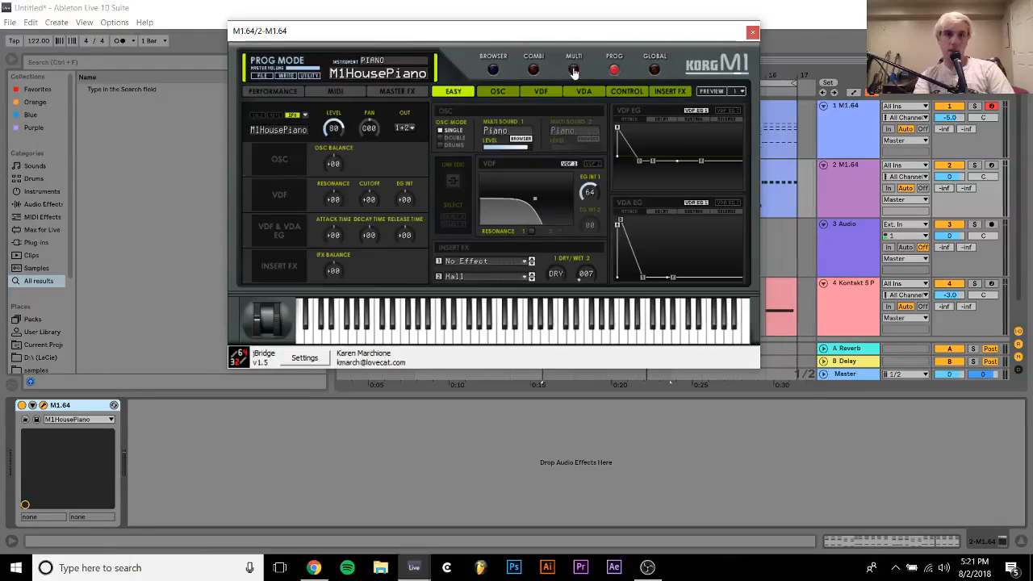
click(492, 70)
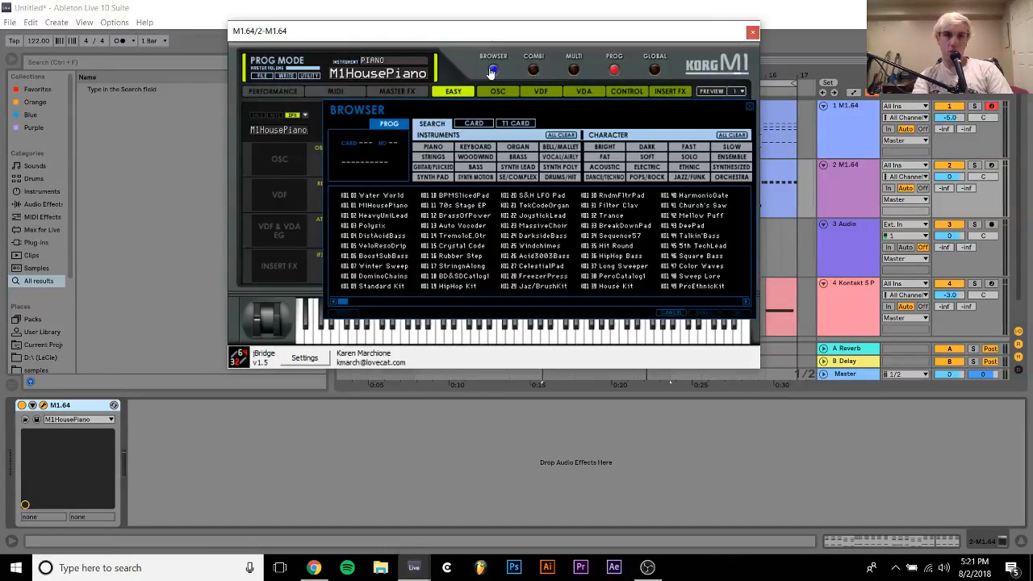
click(511, 149)
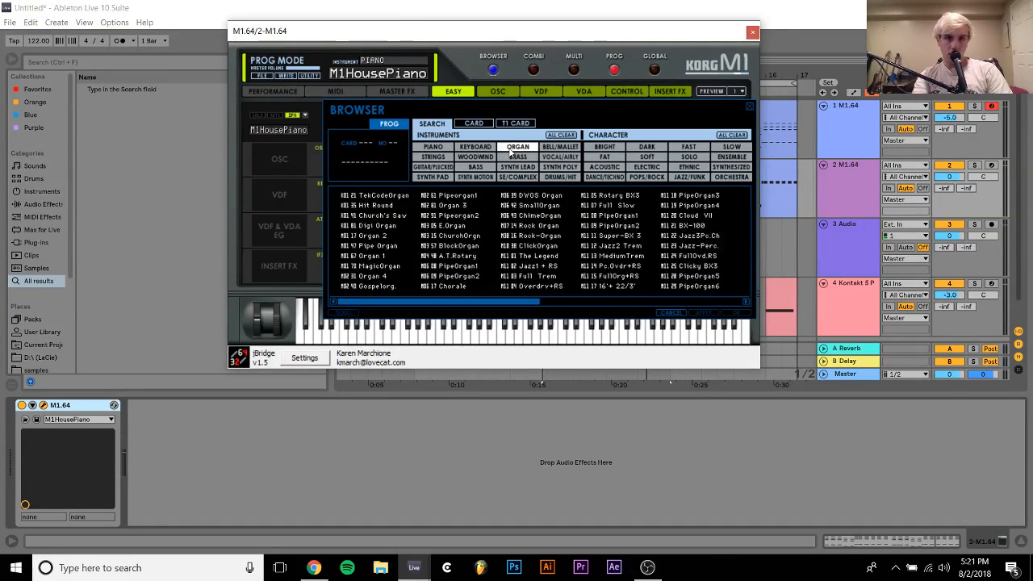
double_click(364, 195)
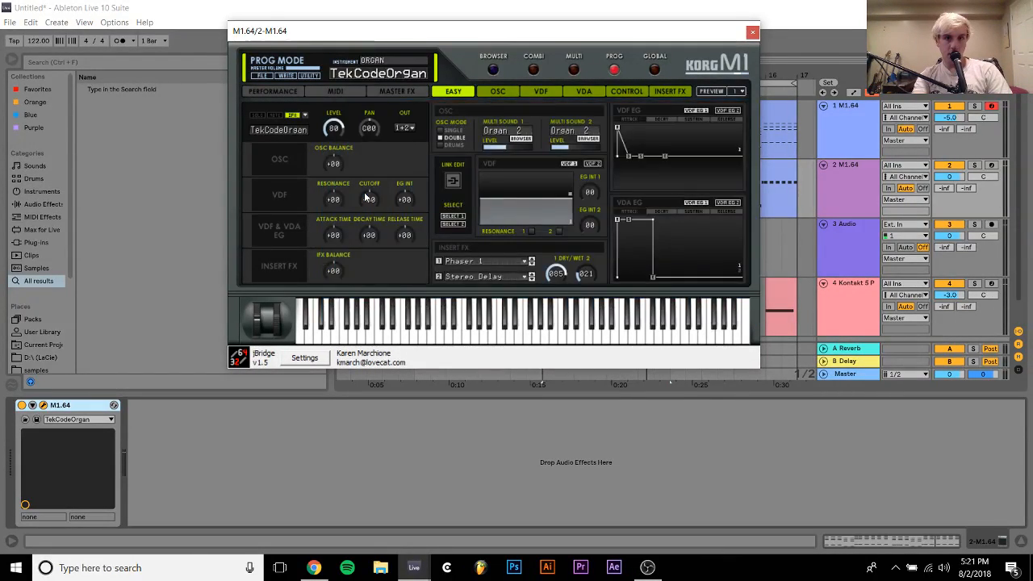
click(670, 536)
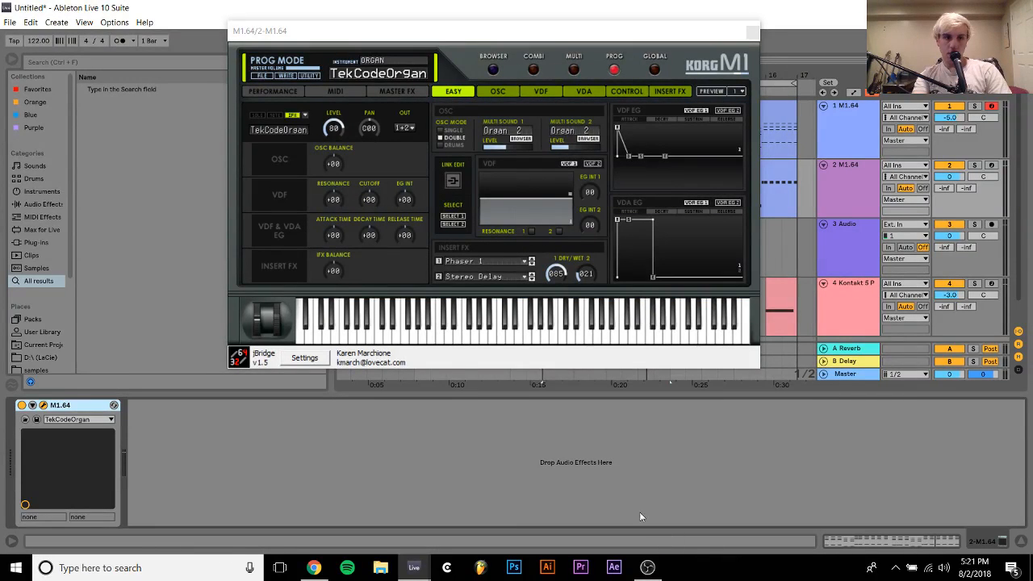
click(975, 165)
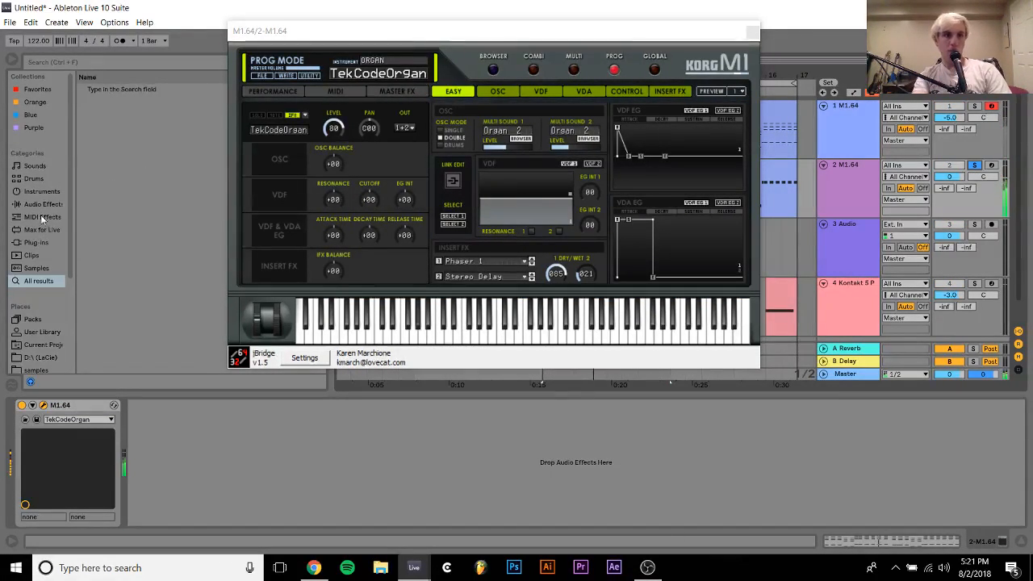
Try the M1HouseSplit organ combi on the bass track, then unsolo it and listen alongside the piano
click(533, 69)
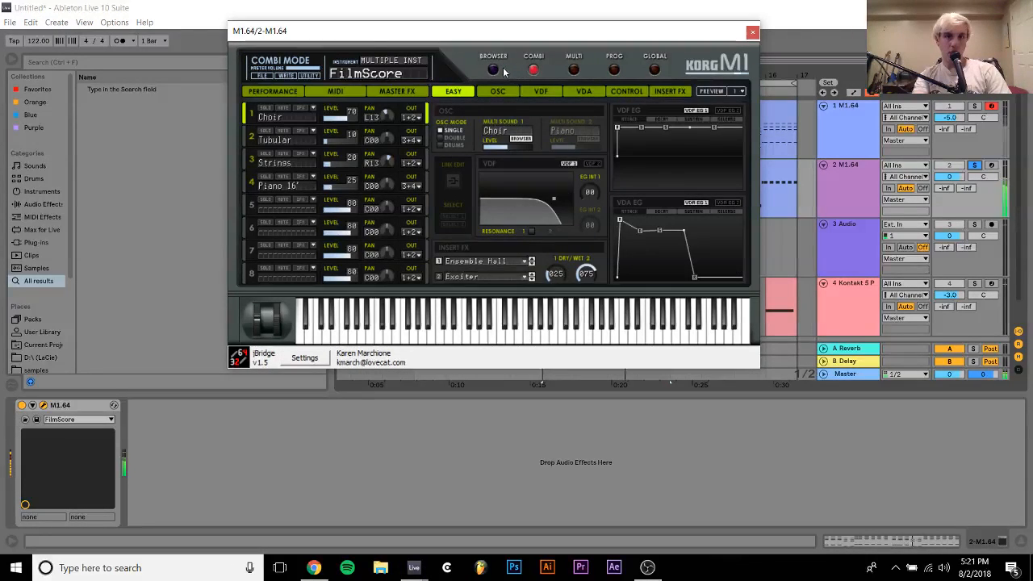
click(493, 68)
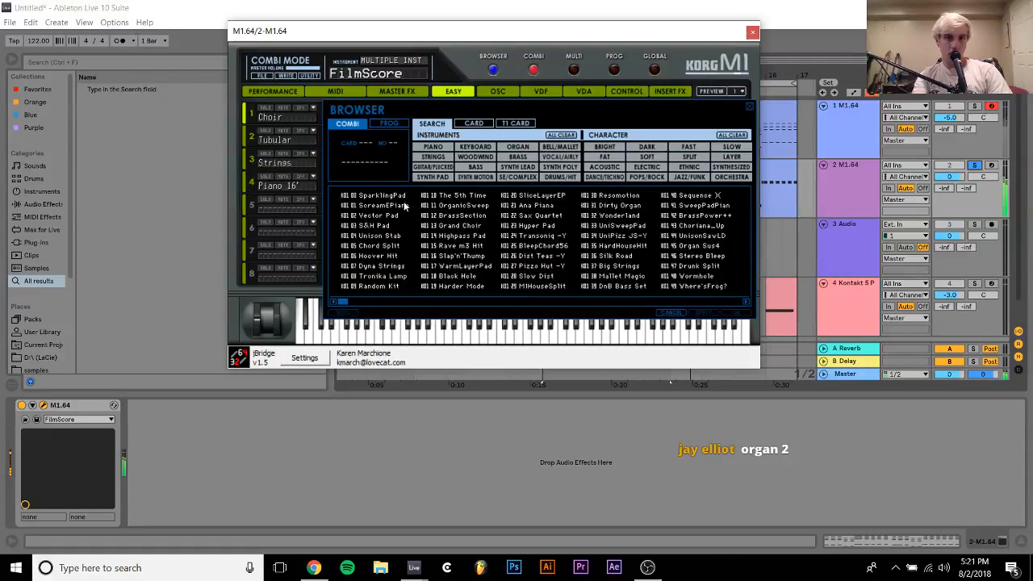
click(517, 147)
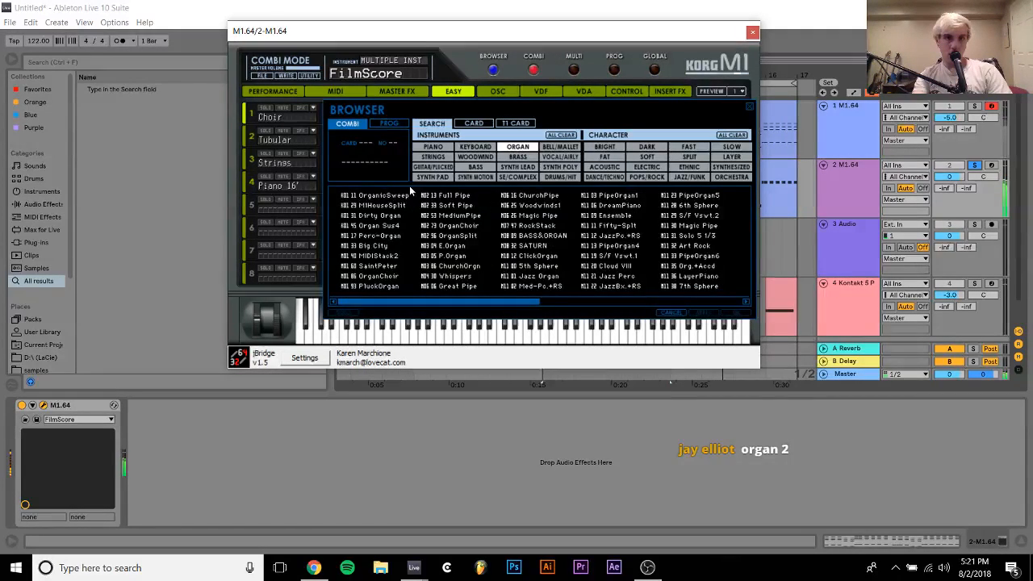
double_click(375, 205)
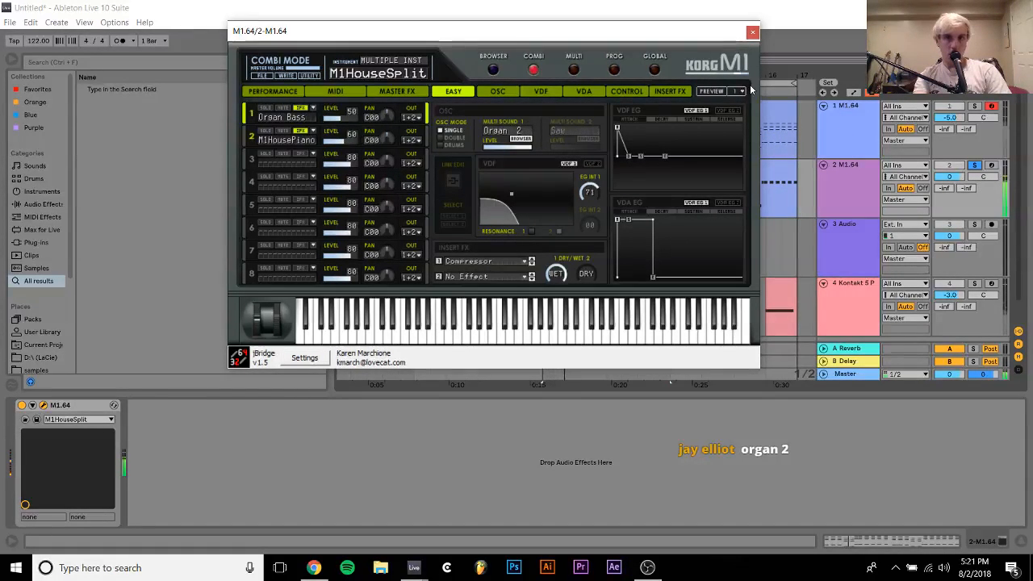
click(975, 165)
click(752, 32)
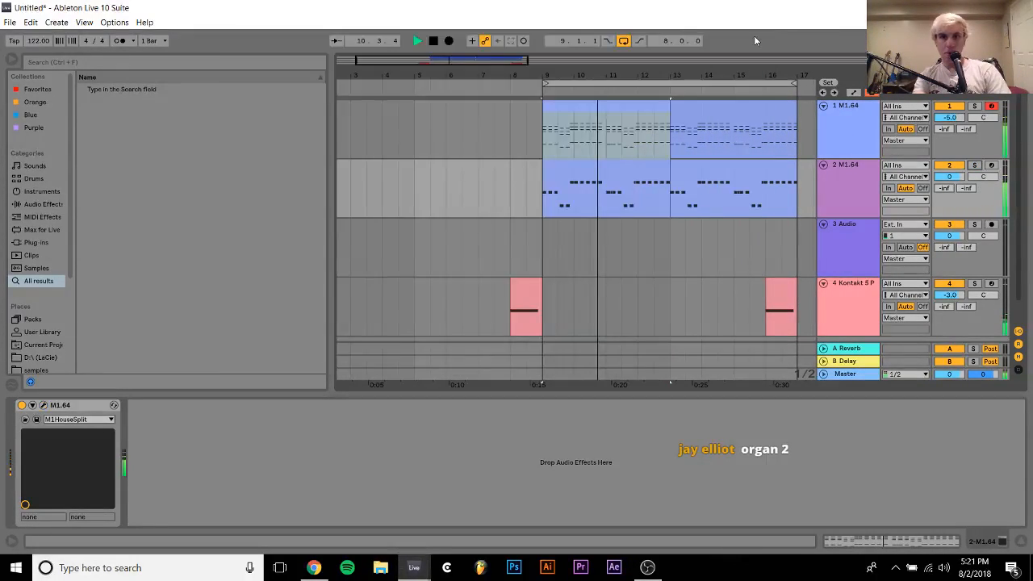
click(842, 185)
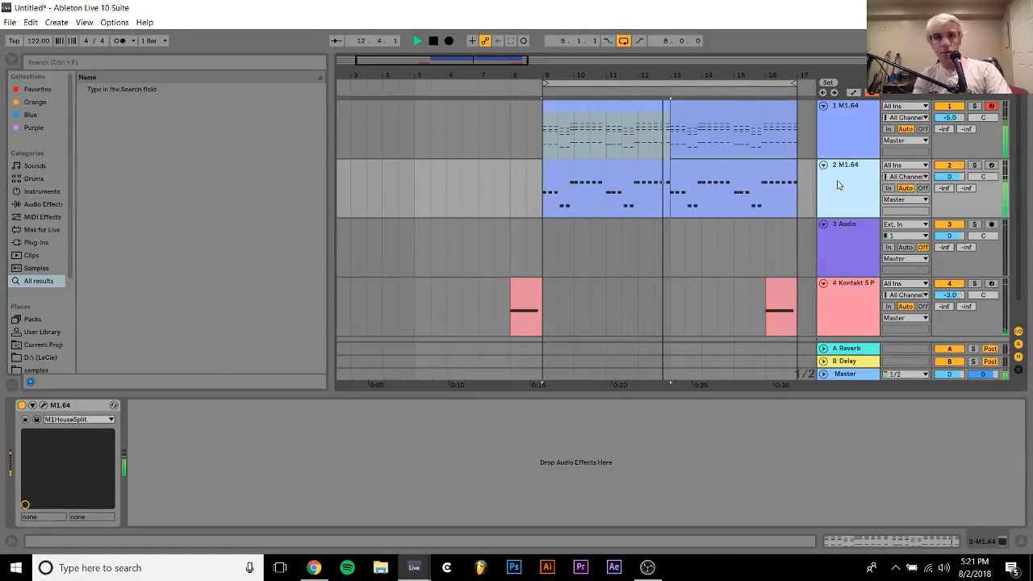
click(628, 175)
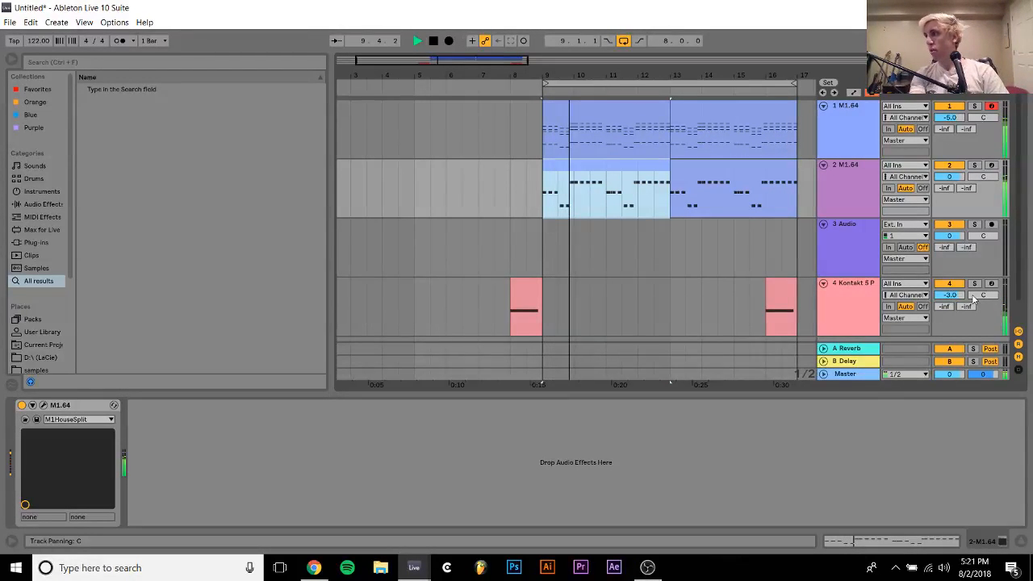
Switch the bass track's M1 back to program mode, load the Organ 2 preset and solo the track
click(44, 405)
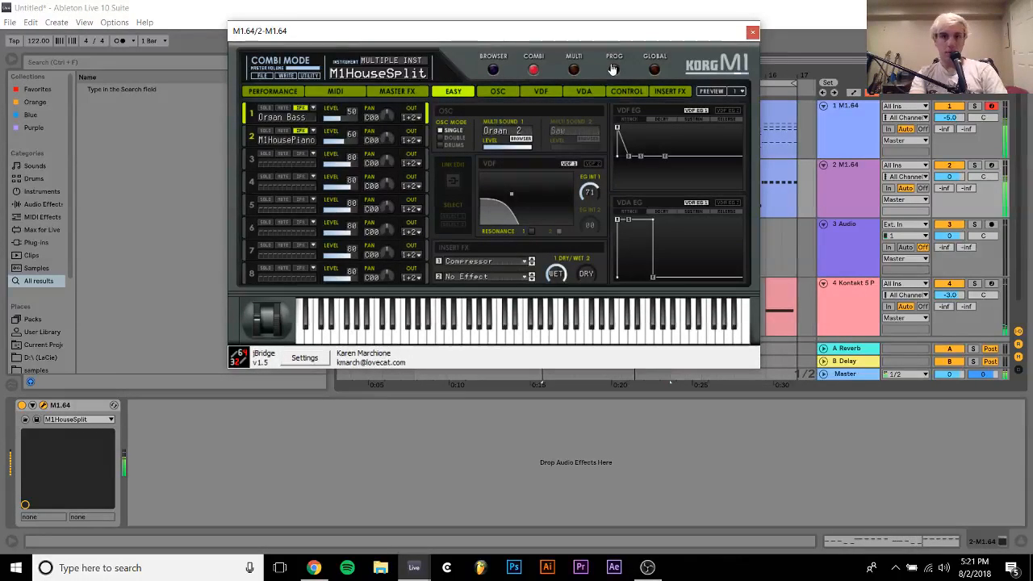
click(614, 69)
click(493, 71)
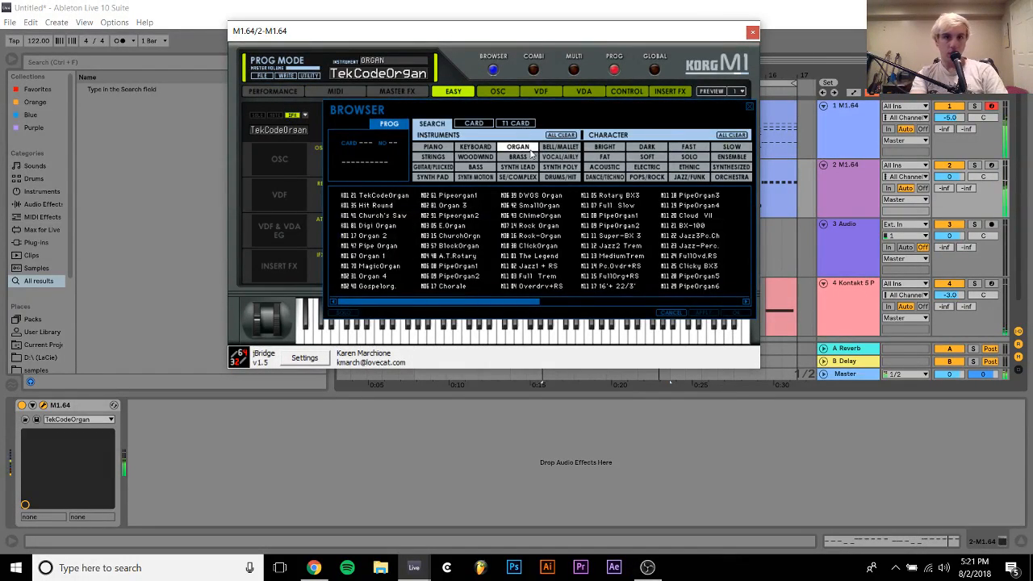
double_click(371, 240)
click(974, 166)
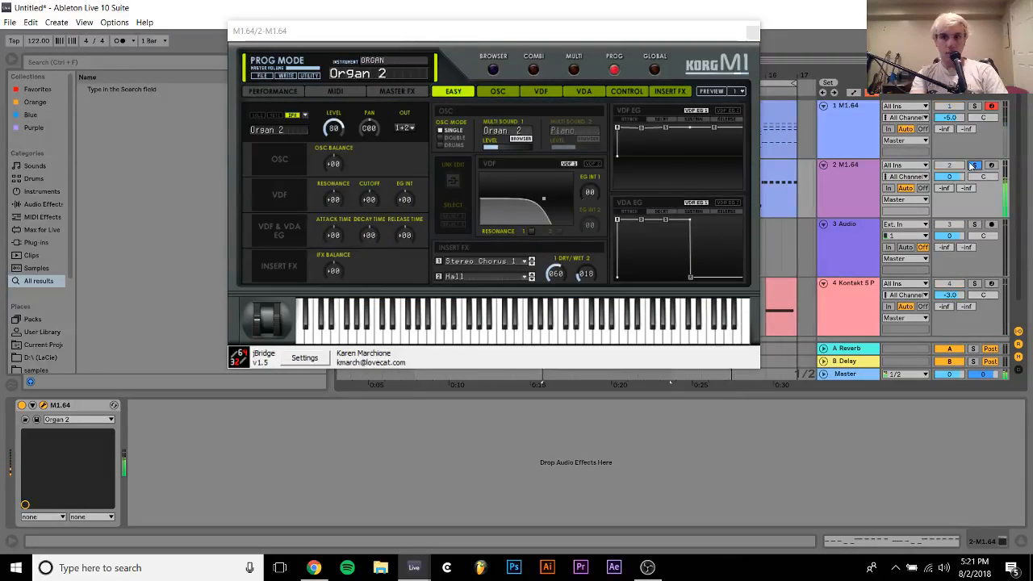
Turn off both insert effects of Organ 2, comparing the sound with FX 1 on, and set the bass track's volume to -2.4 dB
click(676, 97)
click(669, 92)
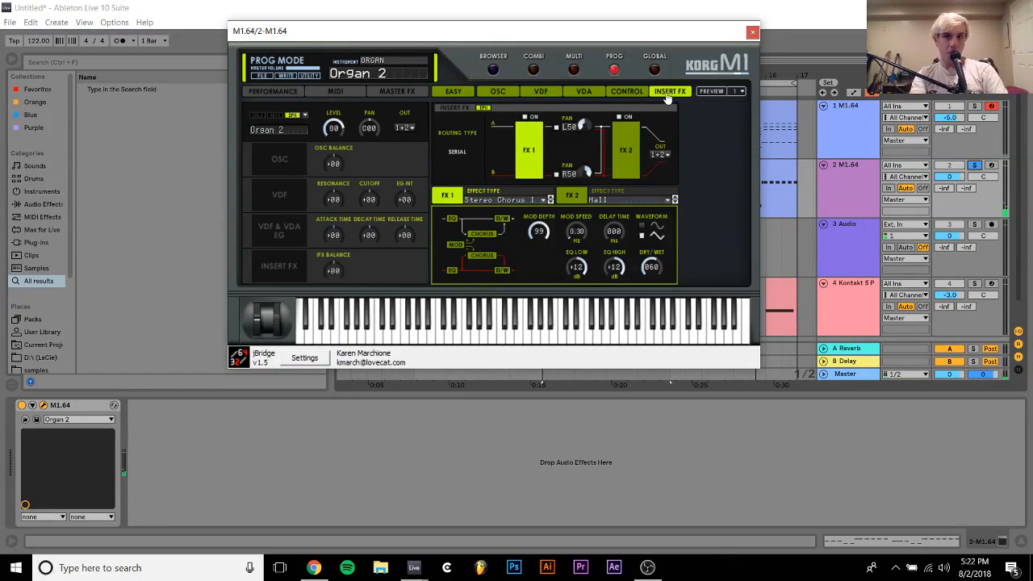
click(620, 117)
click(532, 121)
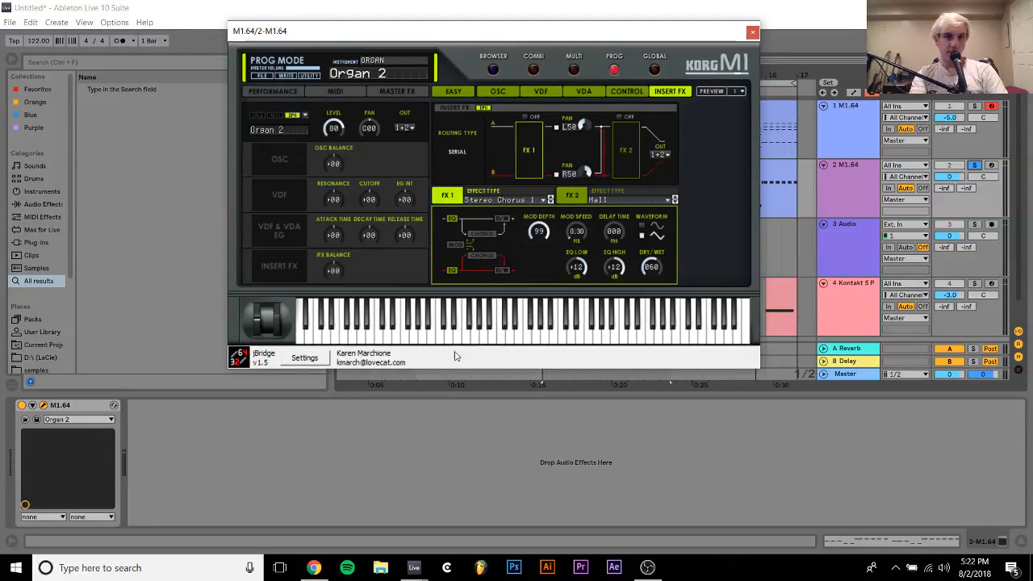
click(441, 438)
click(530, 118)
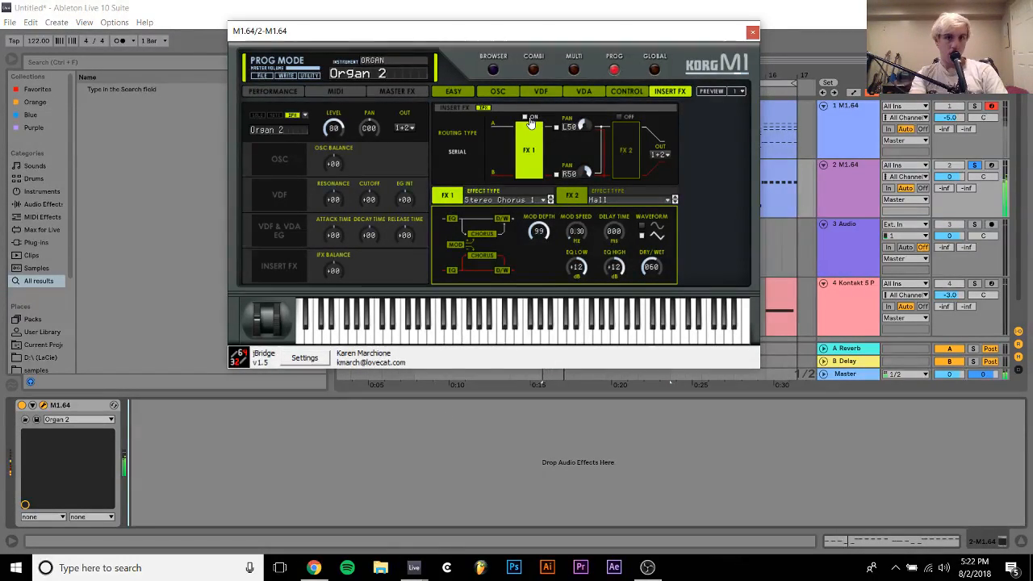
click(537, 118)
click(750, 33)
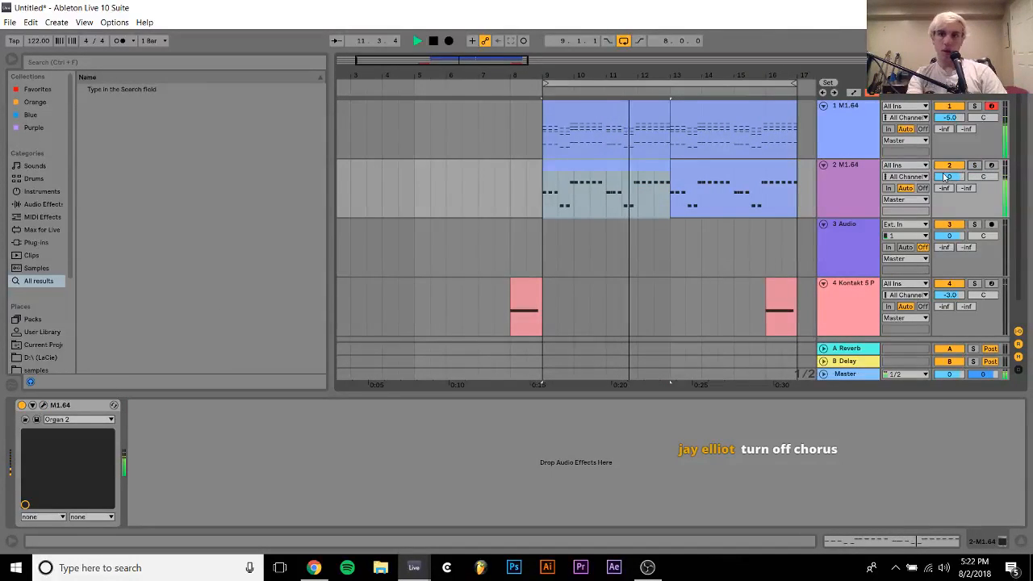
drag(961, 184, 962, 194)
click(856, 187)
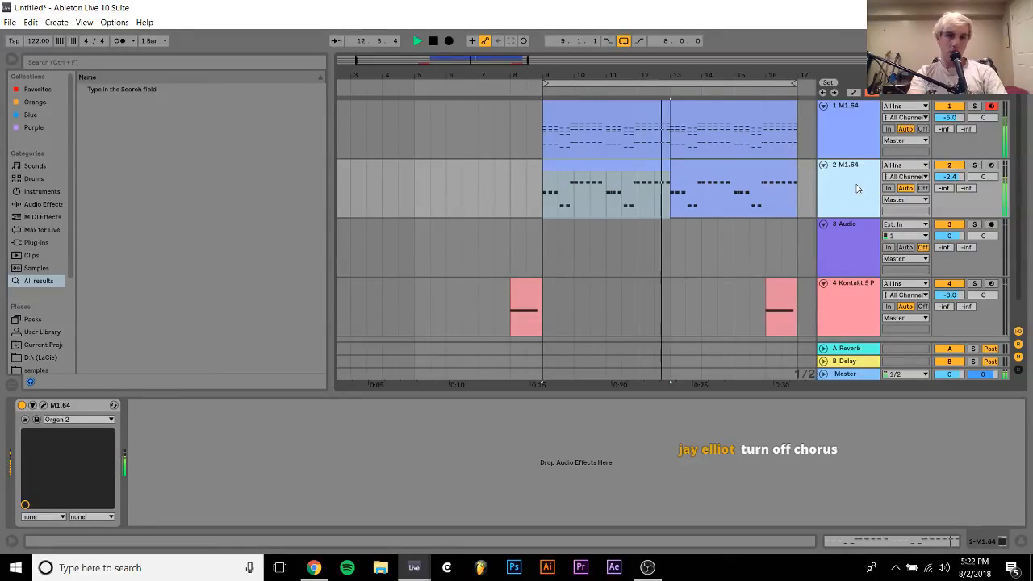
Find Massive among the plug-in instruments and load it on the bass track in place of the M1
click(36, 242)
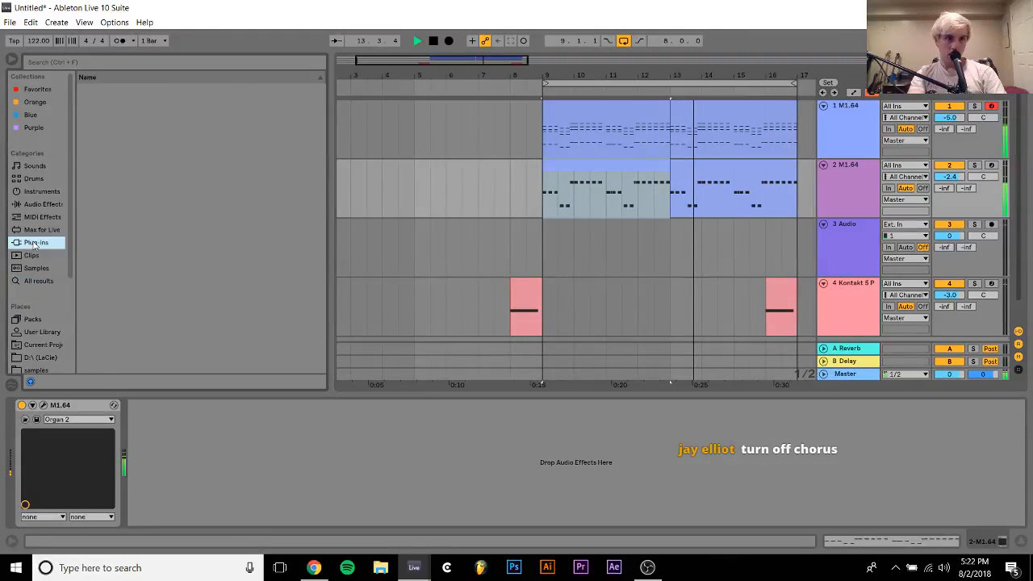
scroll(111, 249, down, 10)
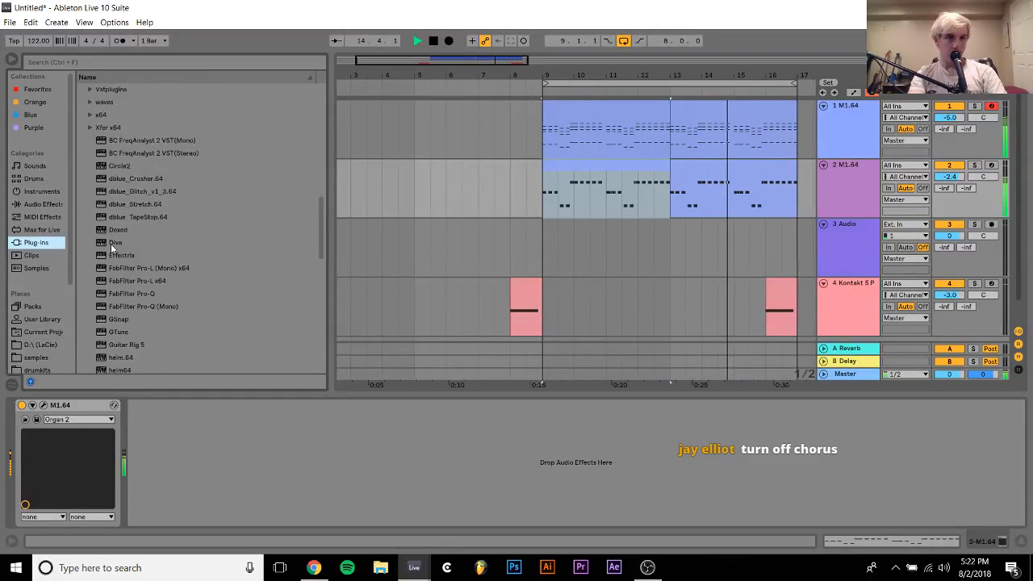
scroll(111, 249, up, 8)
scroll(111, 244, down, 4)
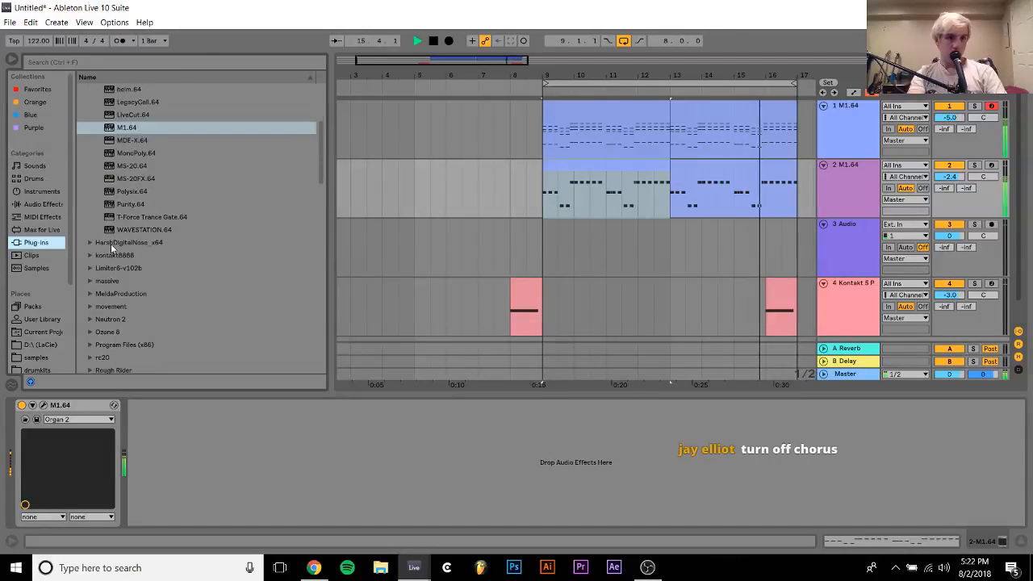
scroll(110, 244, down, 1)
key(space)
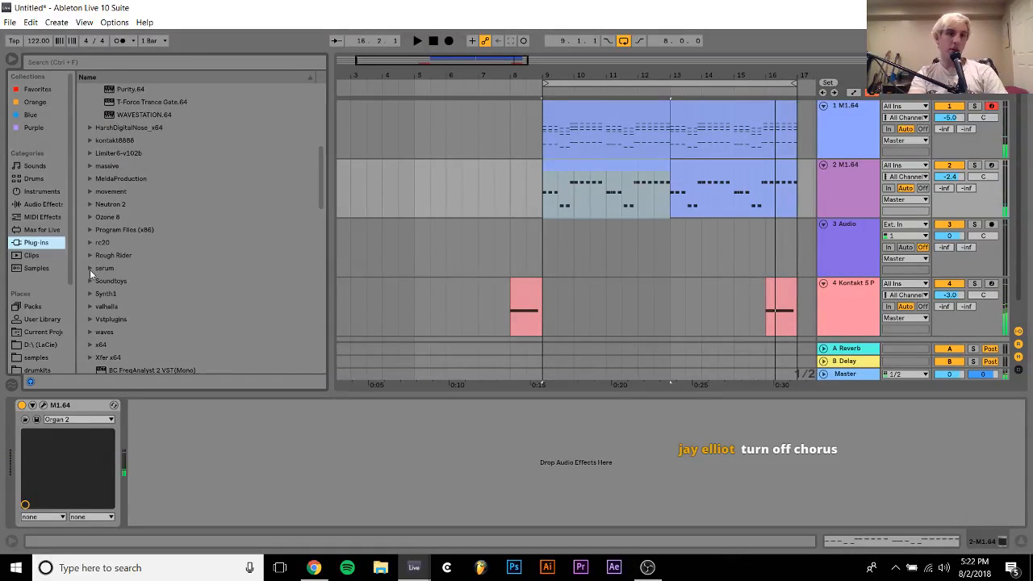
click(90, 269)
scroll(114, 99, up, 3)
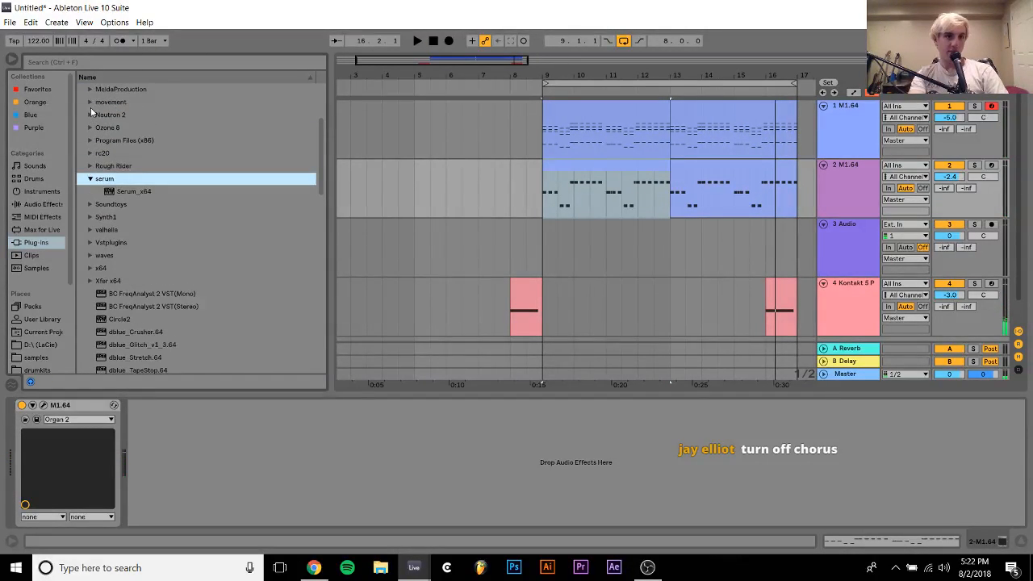
scroll(90, 107, up, 2)
click(90, 128)
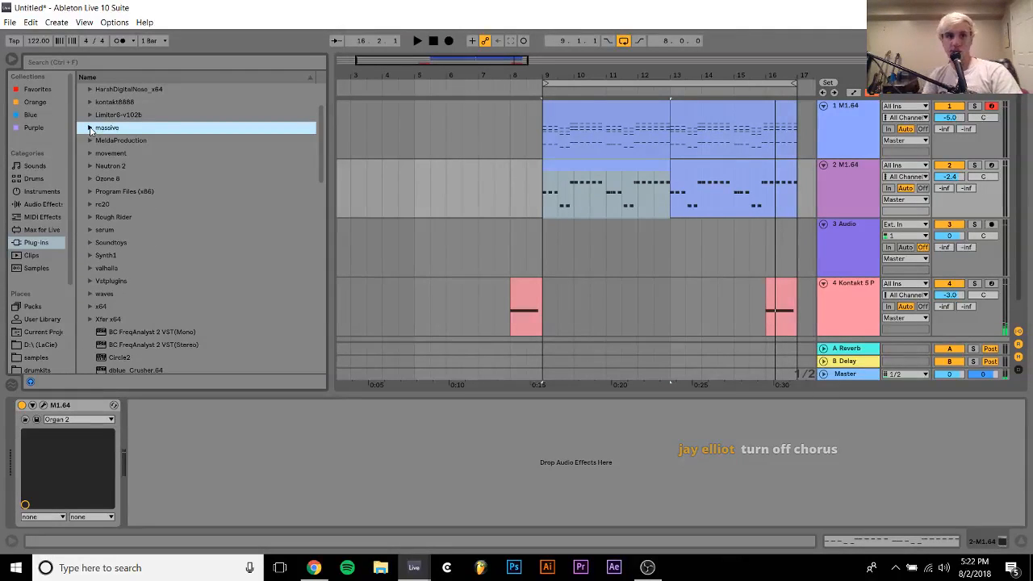
click(89, 128)
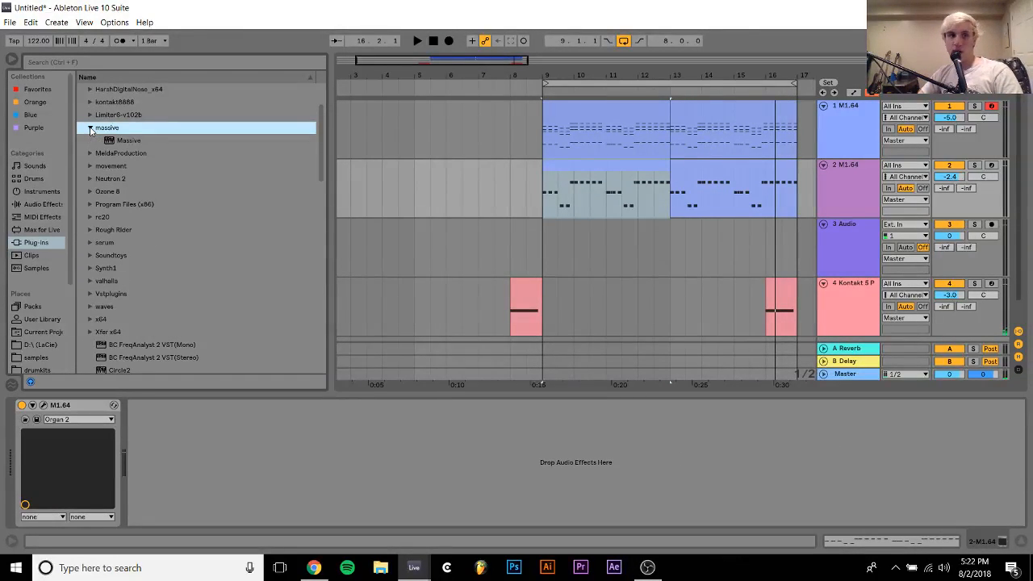
click(108, 141)
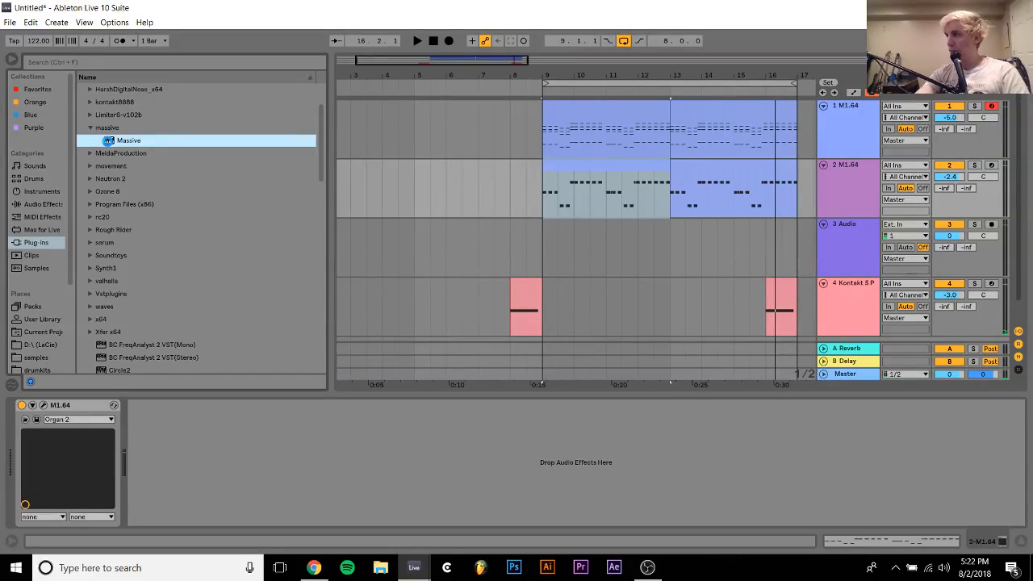
double_click(108, 142)
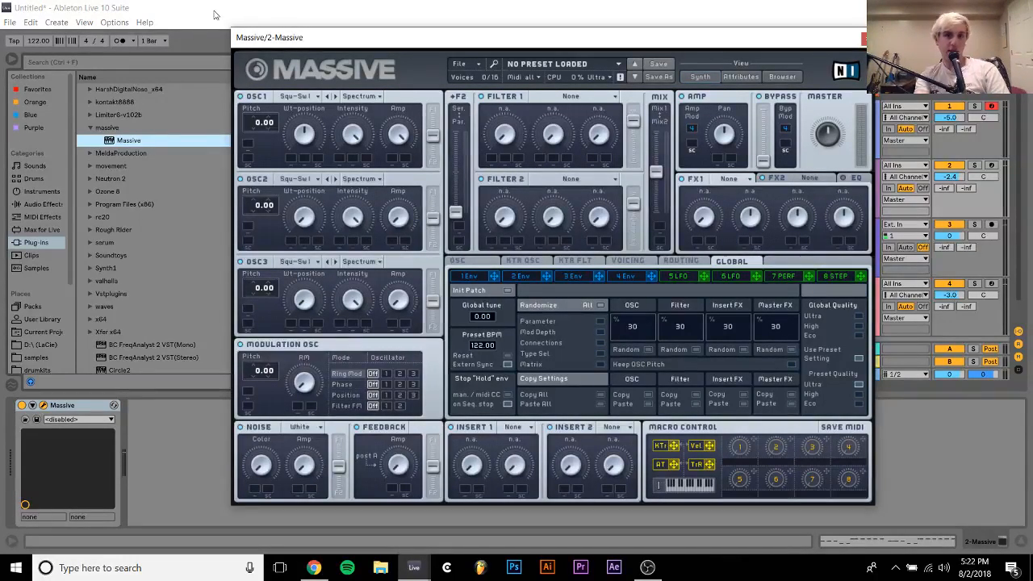
Load the recently used EDX Bass preset in Massive and solo the bass track
mouse_move(477, 81)
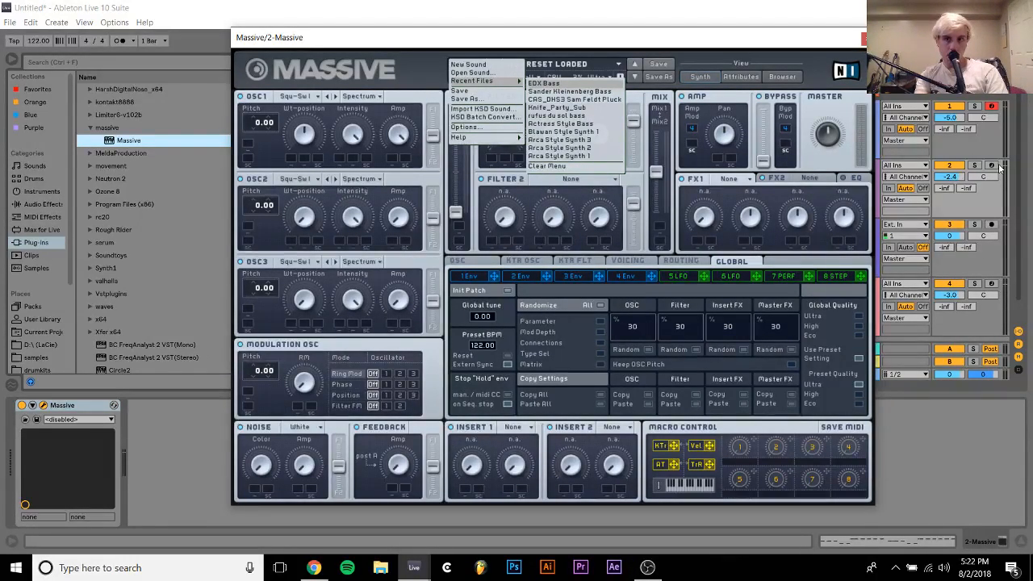
click(543, 83)
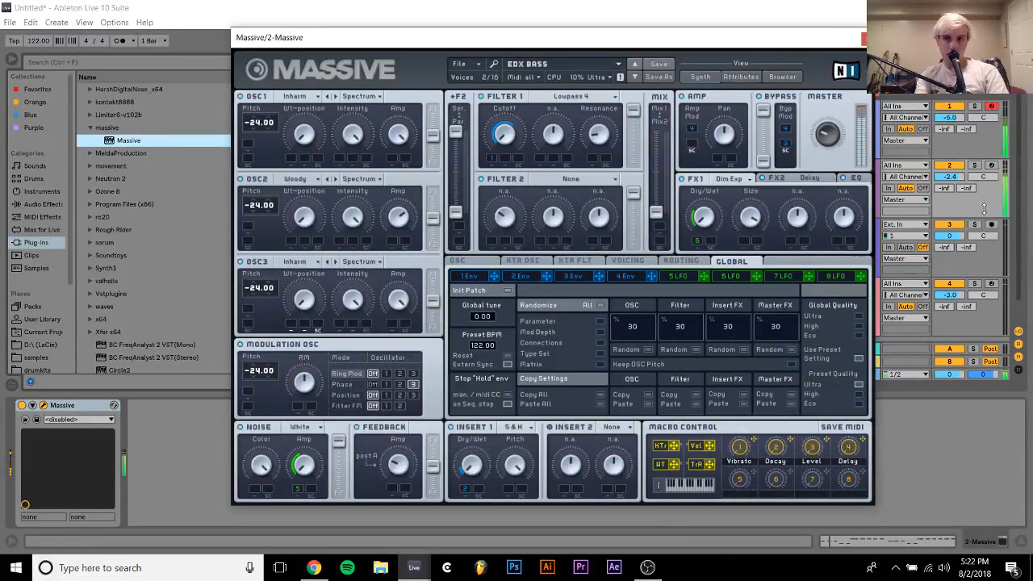
click(976, 165)
Add the Pitch +12 MIDI effect before Massive, unsolo the bass track and raise the pitch shift to +24 st
click(41, 216)
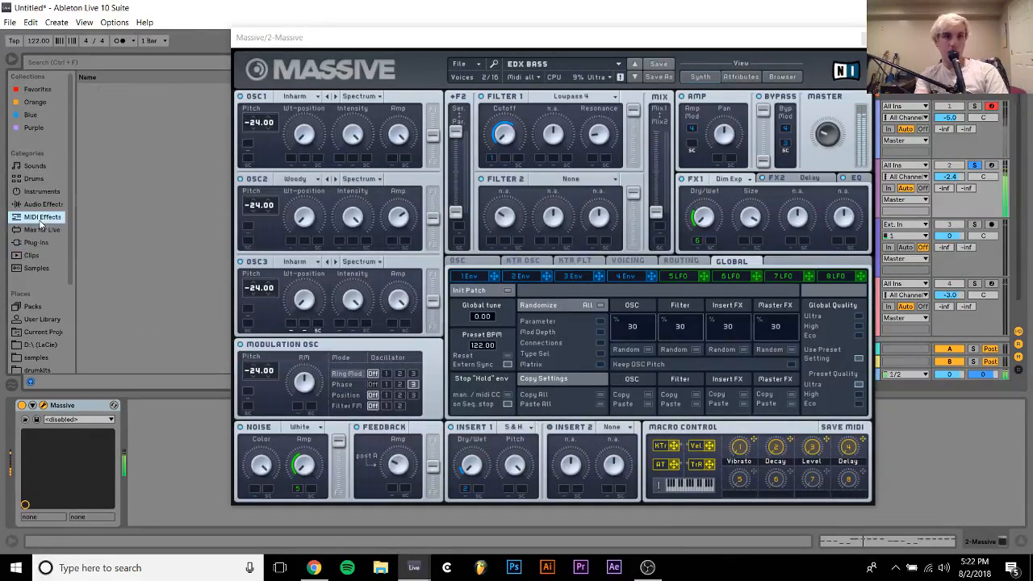
click(84, 140)
double_click(121, 166)
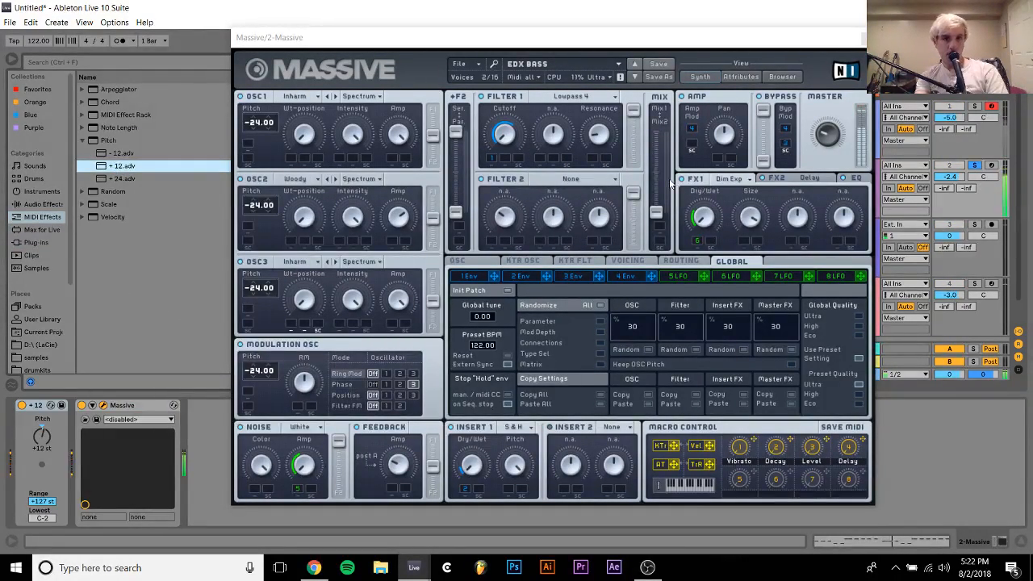
click(975, 165)
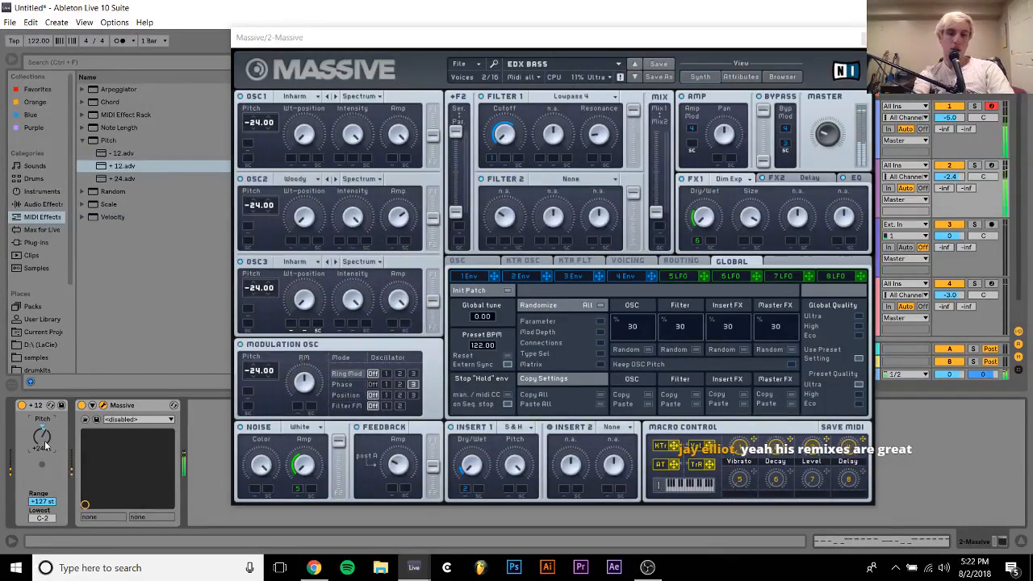
Load the recent Sander Kleinenberg Bass preset in Massive, close its window and set the bass track's volume to -7.9 dB
click(460, 64)
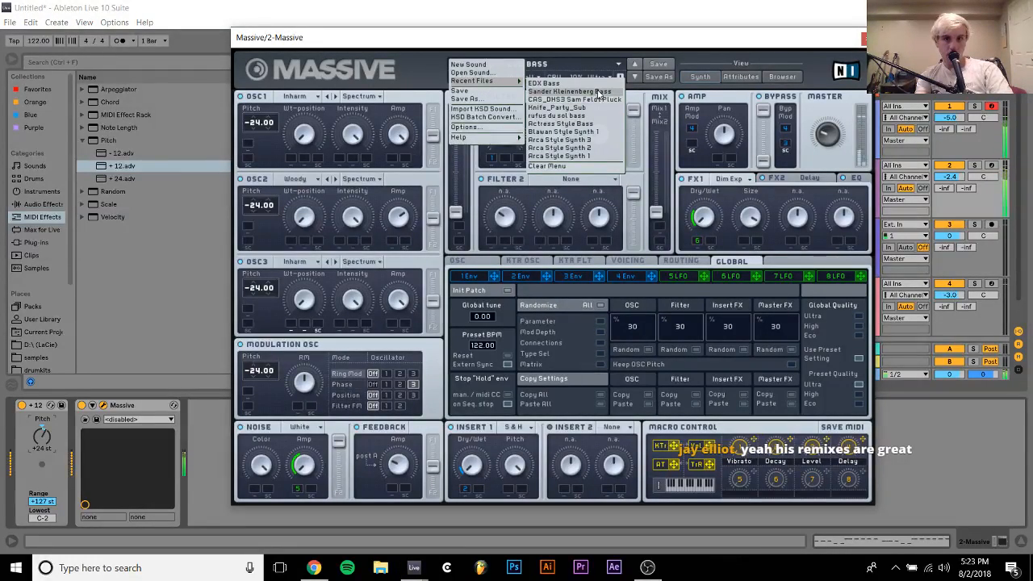
click(597, 92)
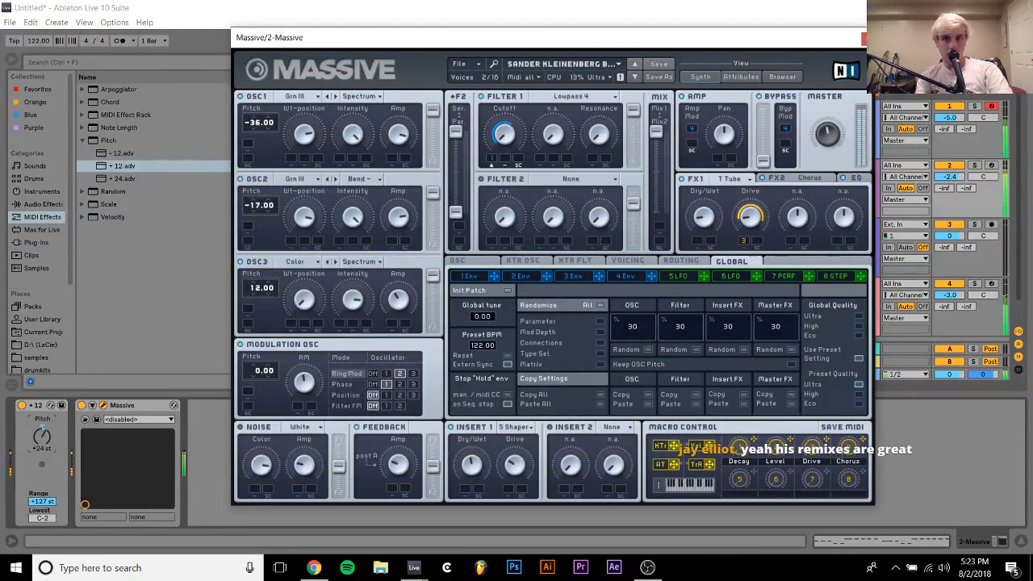
click(864, 41)
drag(950, 177, 949, 191)
right_click(838, 178)
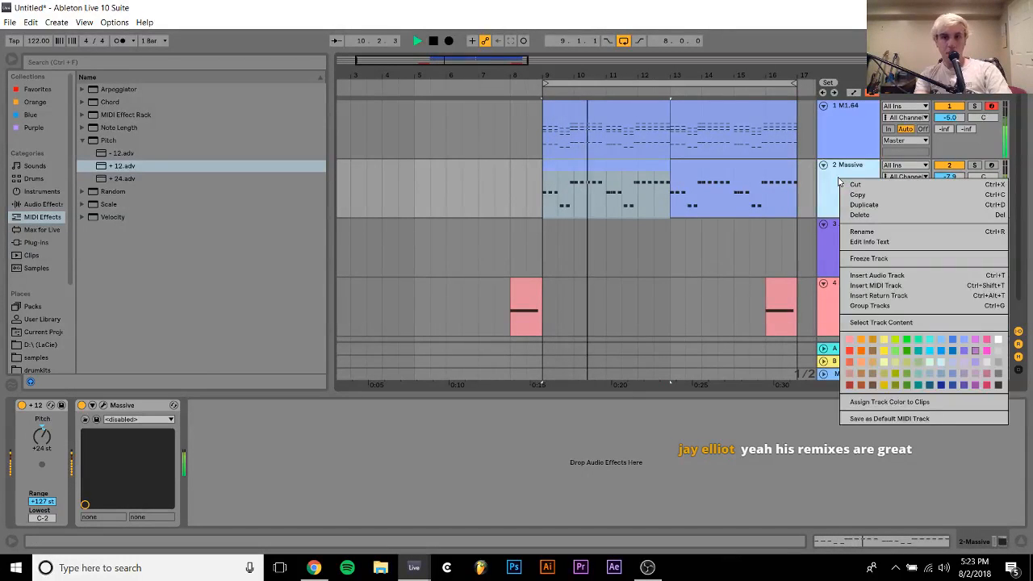
click(838, 178)
key(space)
Open the first piano clip in the note editor and play it back to review the chords
double_click(593, 108)
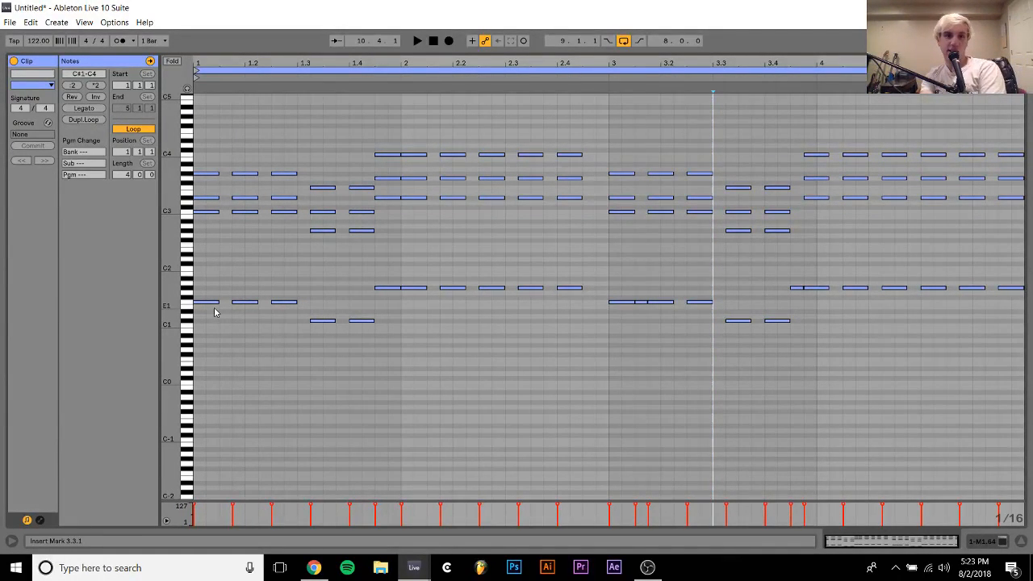
key(space)
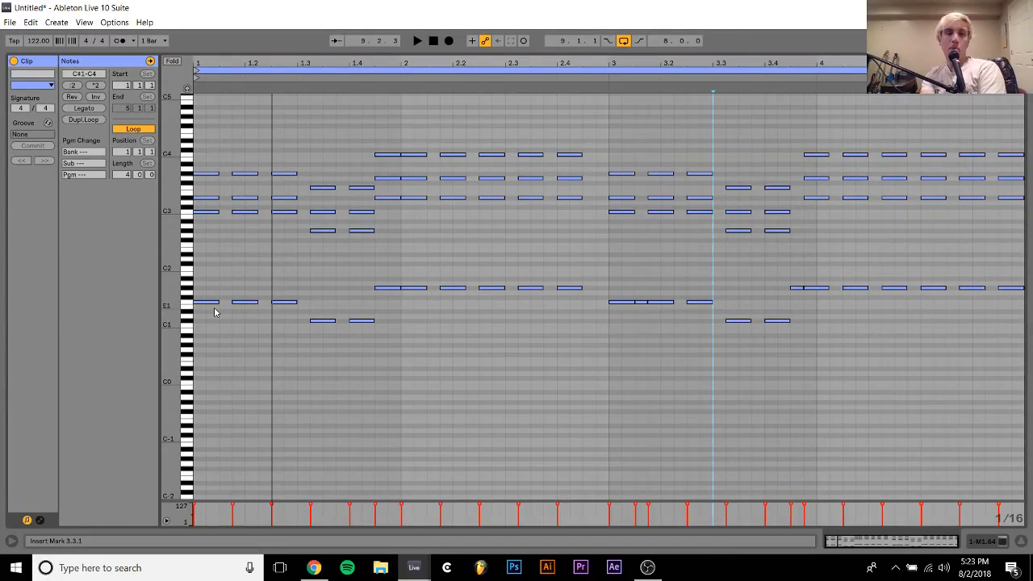
click(244, 274)
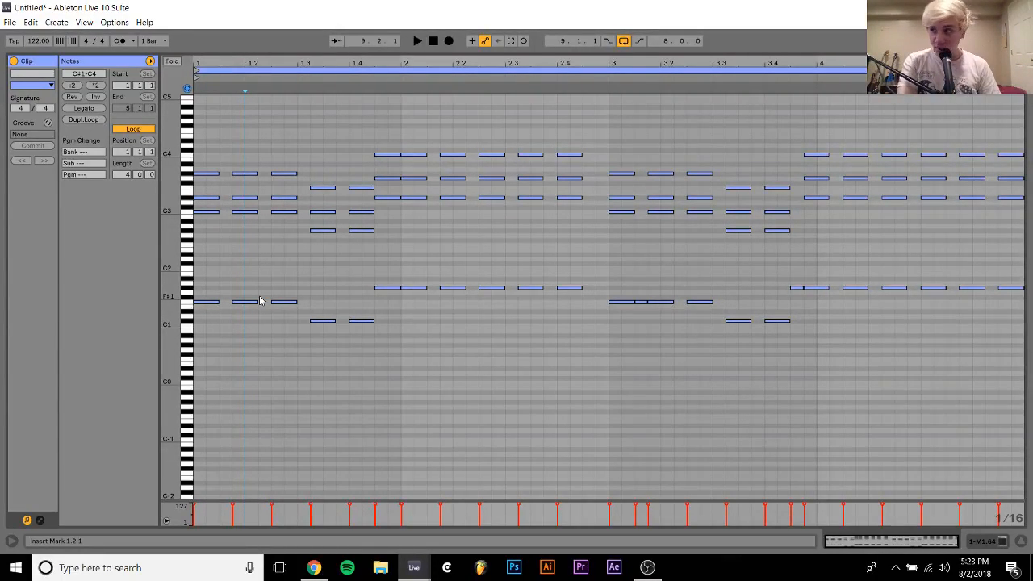
key(space)
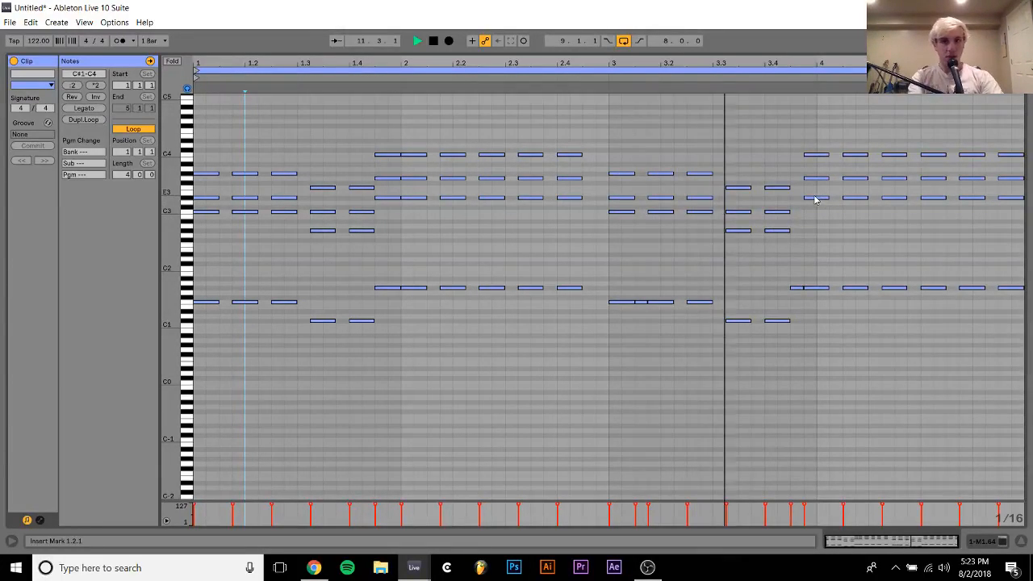
key(space)
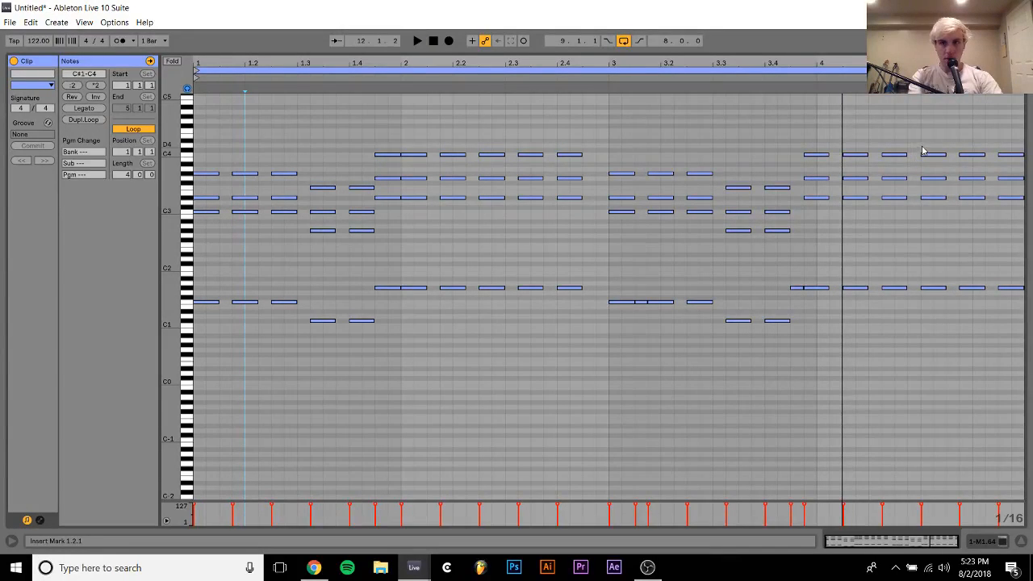
Transpose the last two chords of the piano clip down five semitones, spanning D#1 to G3, and start playback
drag(963, 138, 1029, 385)
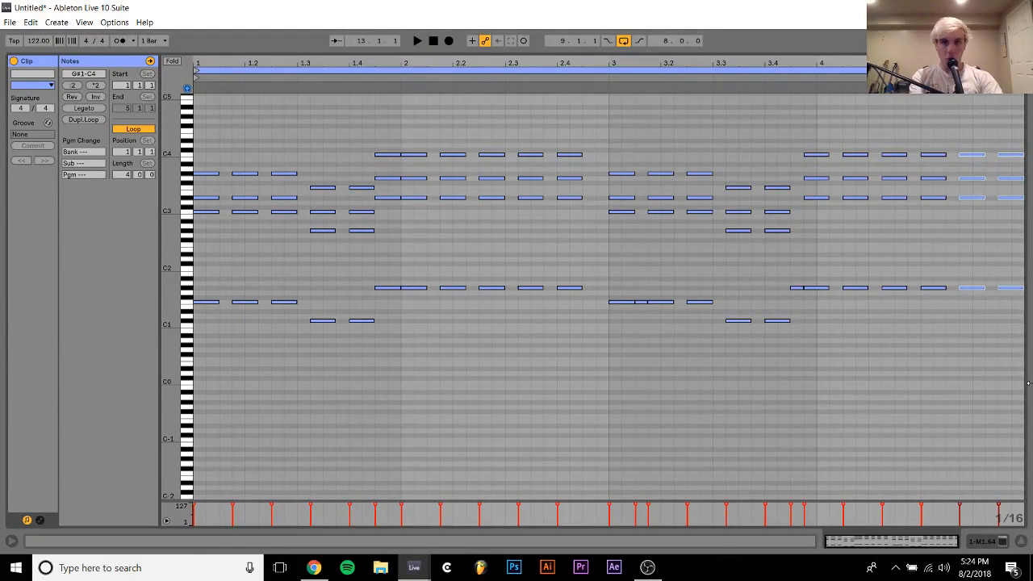
key(Down)
key(Down)
key(Down)
key(Down)
key(Down)
key(space)
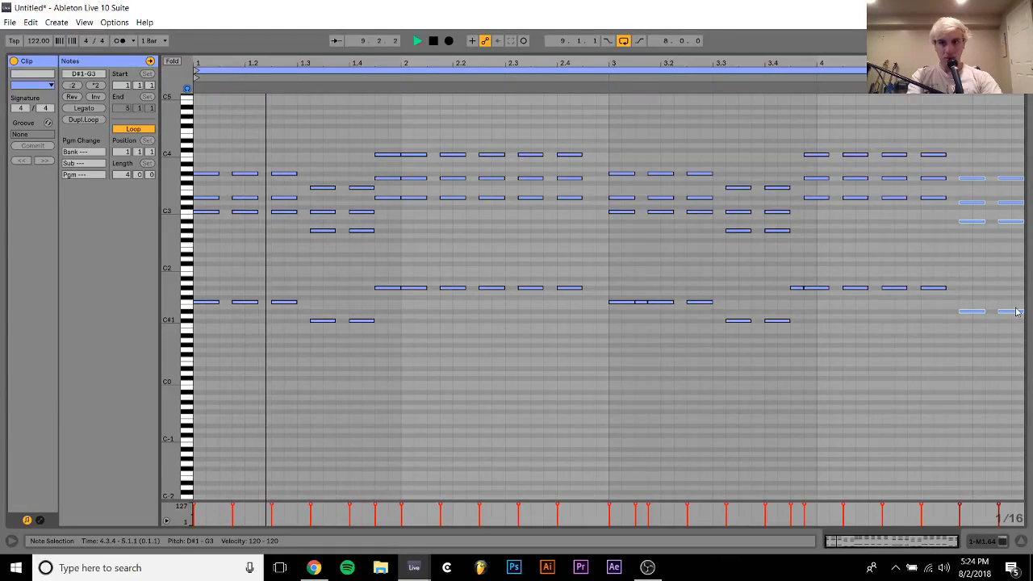
key(space)
Try lowering the D3 notes of the last two piano chords to C#3 and to C#2 while listening
drag(965, 195, 1026, 207)
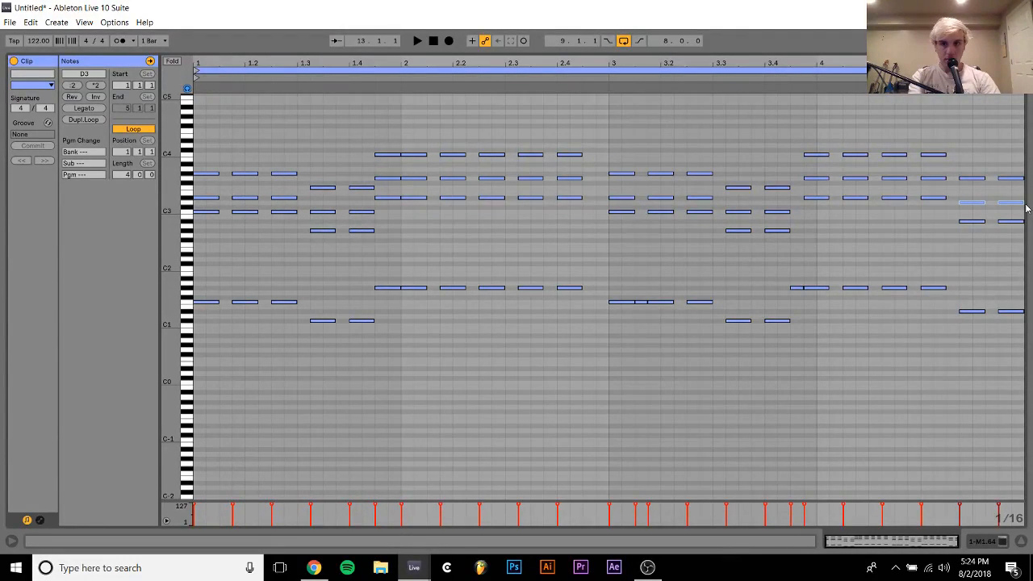
key(Down)
key(shift+Down)
key(shift+Down)
key(space)
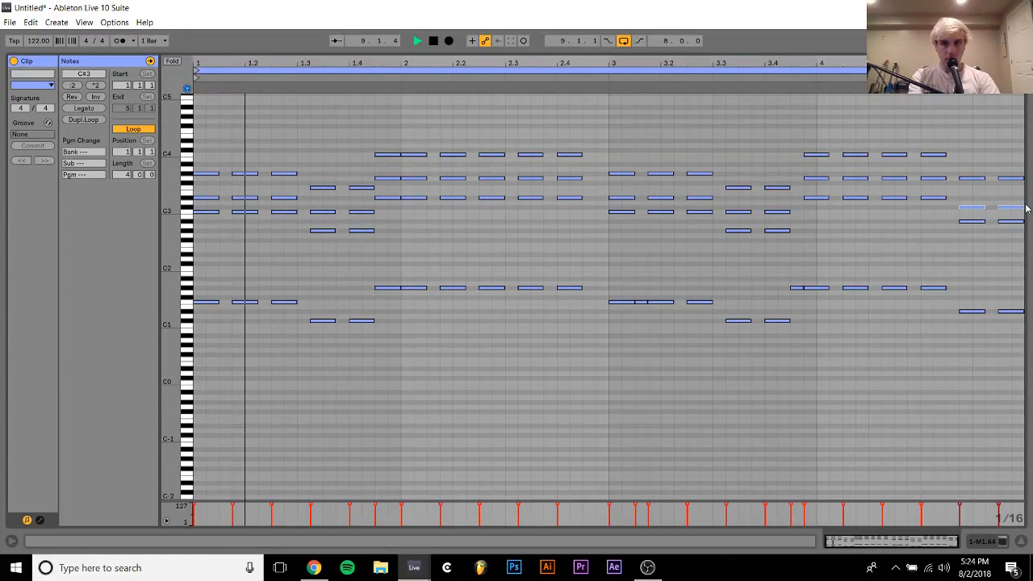
key(shift+Up)
key(shift+Up)
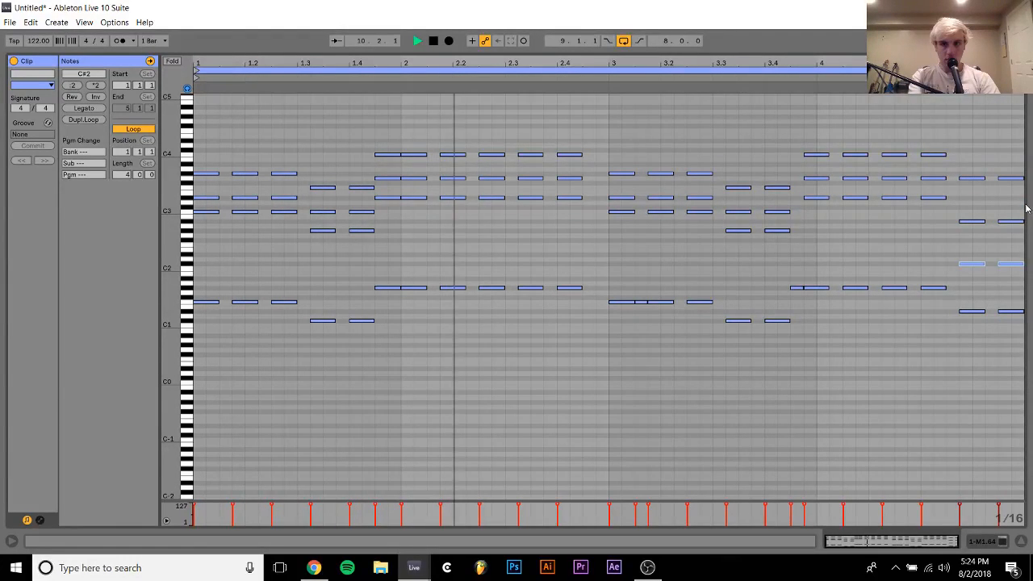
Raise the top notes of the last two piano chords to G#3, trying them an octave apart first
drag(960, 192, 1032, 154)
key(shift+Down)
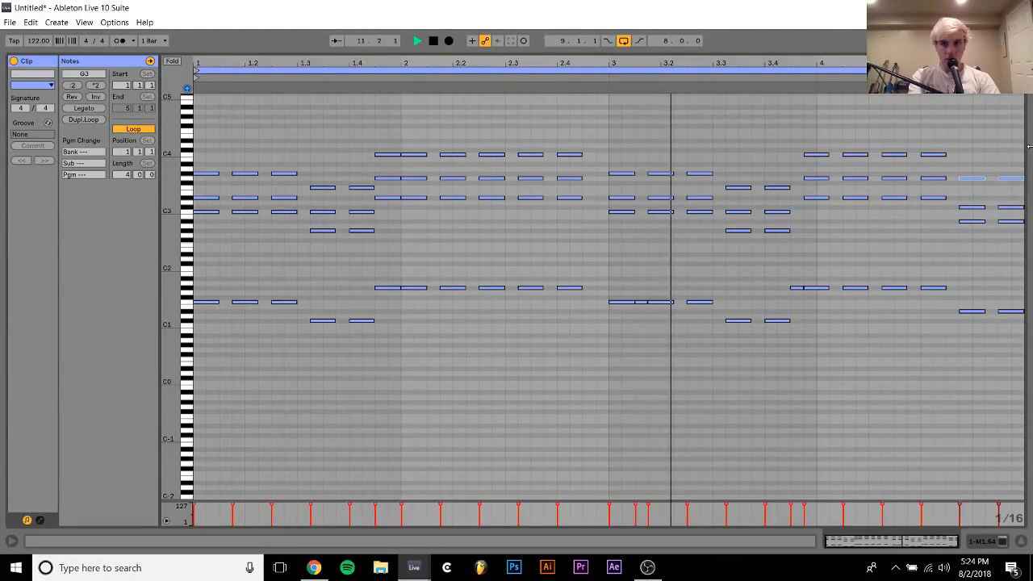
key(shift+Up)
key(Up)
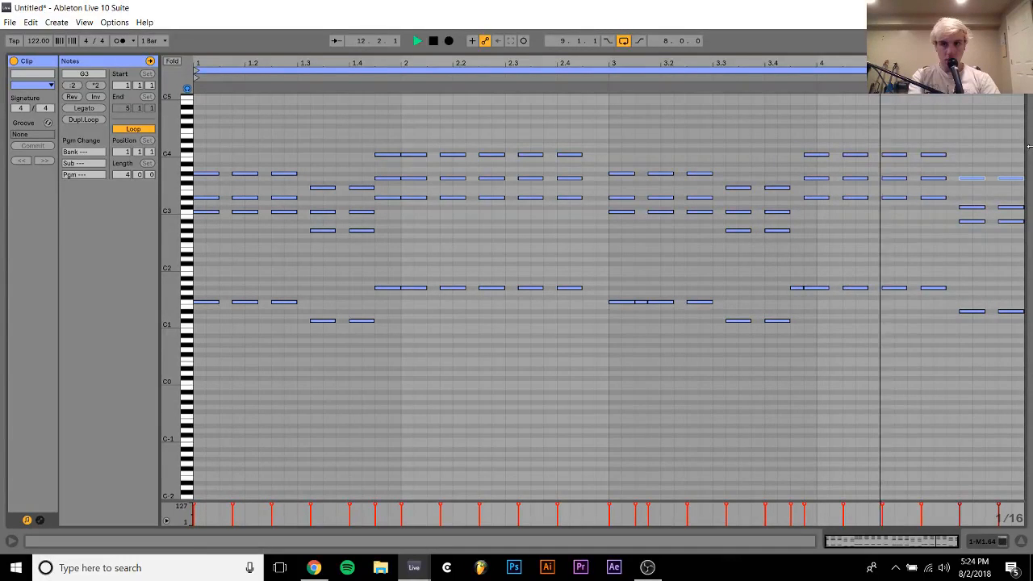
key(space)
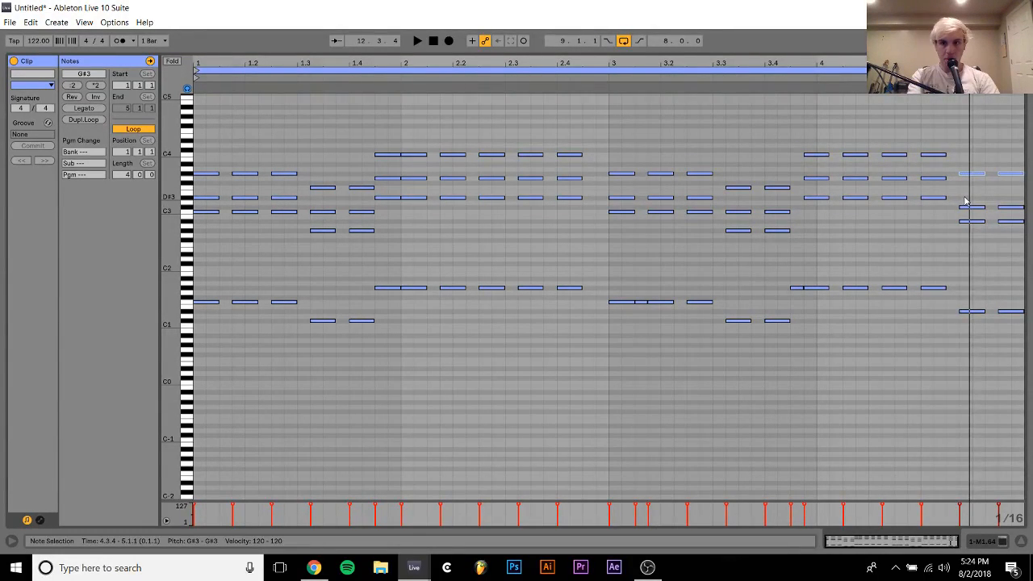
Raise the C#3 notes of the last two piano chords to D3 and play the loop
drag(965, 197, 1029, 207)
key(Up)
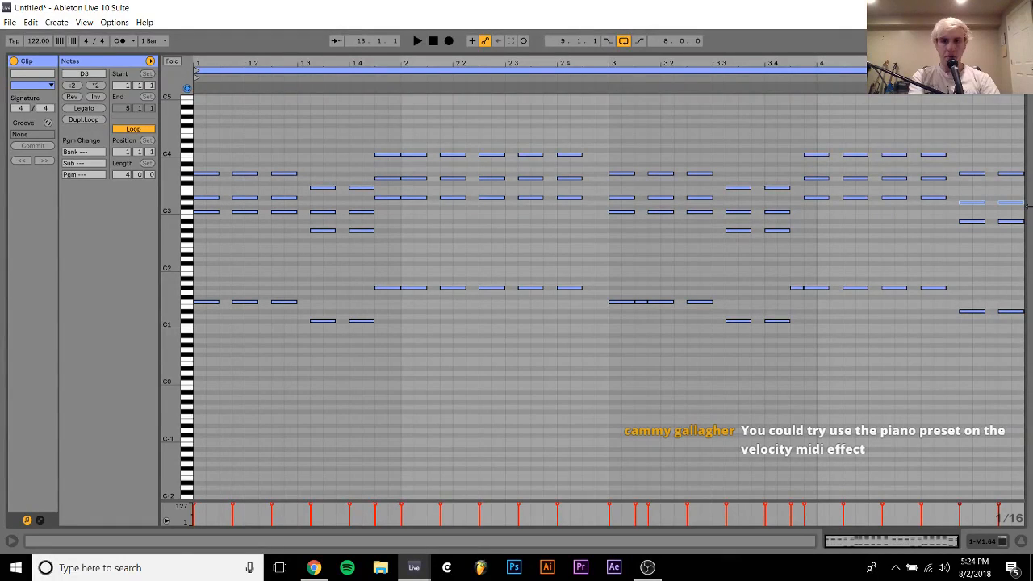
key(space)
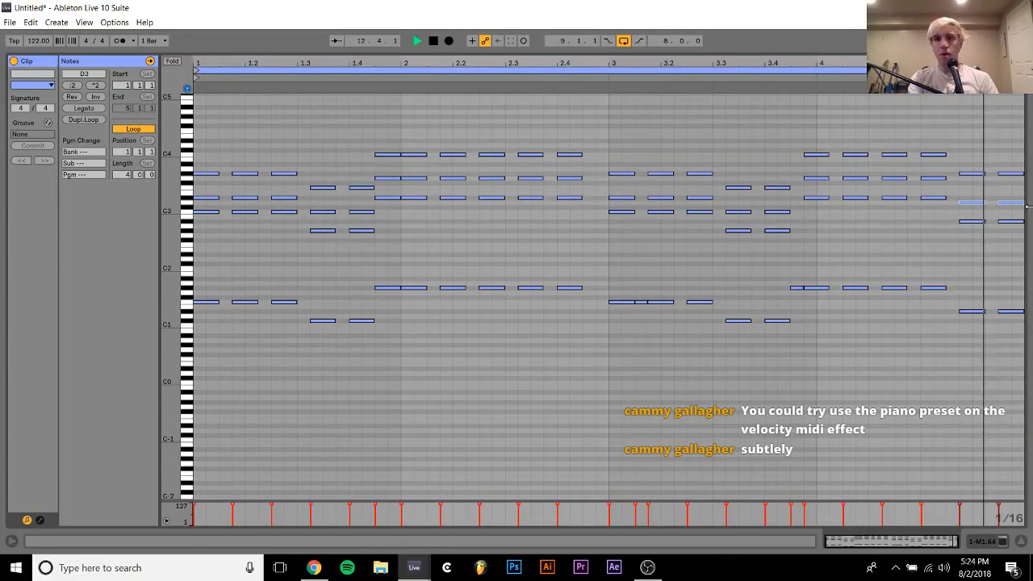
Mute the Massive bass track in the arrangement, listen to the piano without it and reopen the first piano clip
click(983, 543)
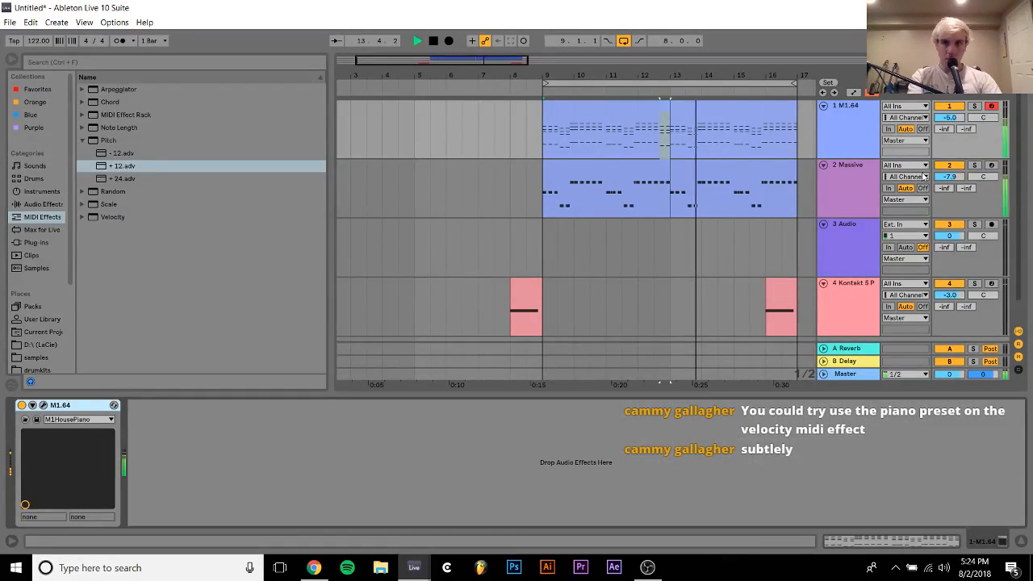
click(633, 141)
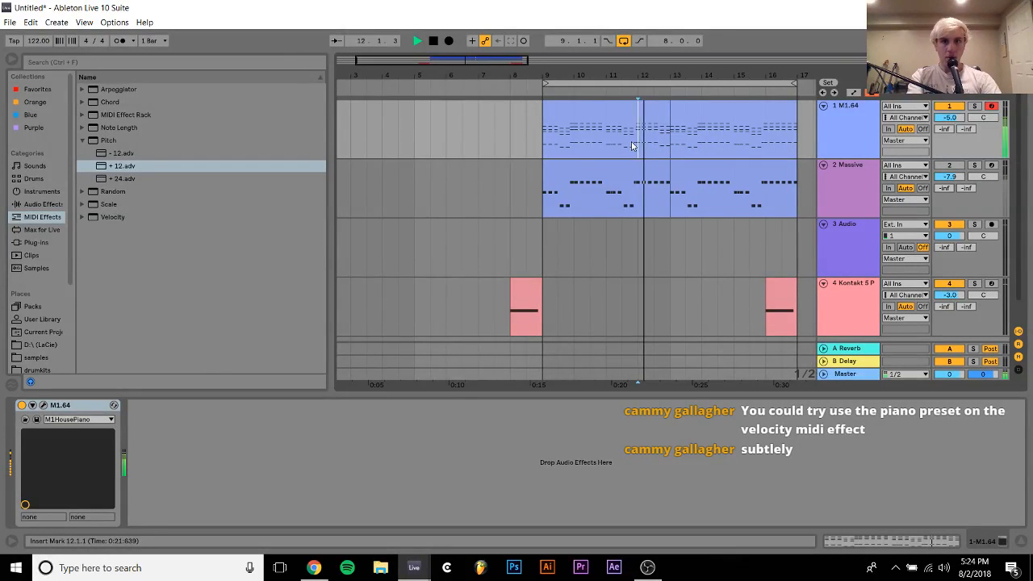
double_click(647, 102)
key(space)
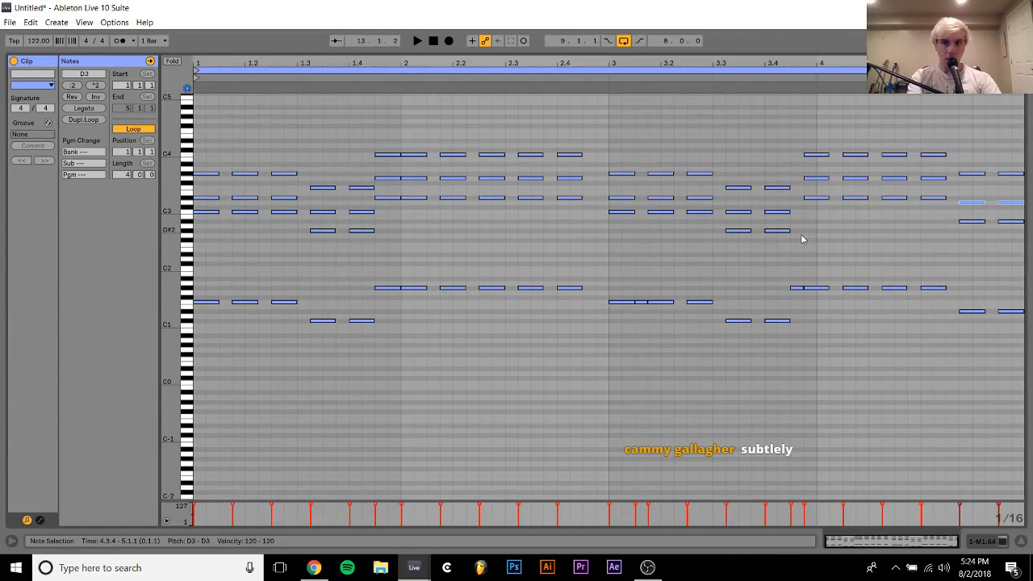
Delete the short G#1 note before bar 4 of the piano clip and shift the closing chords earlier to start at 3.4.3
double_click(797, 287)
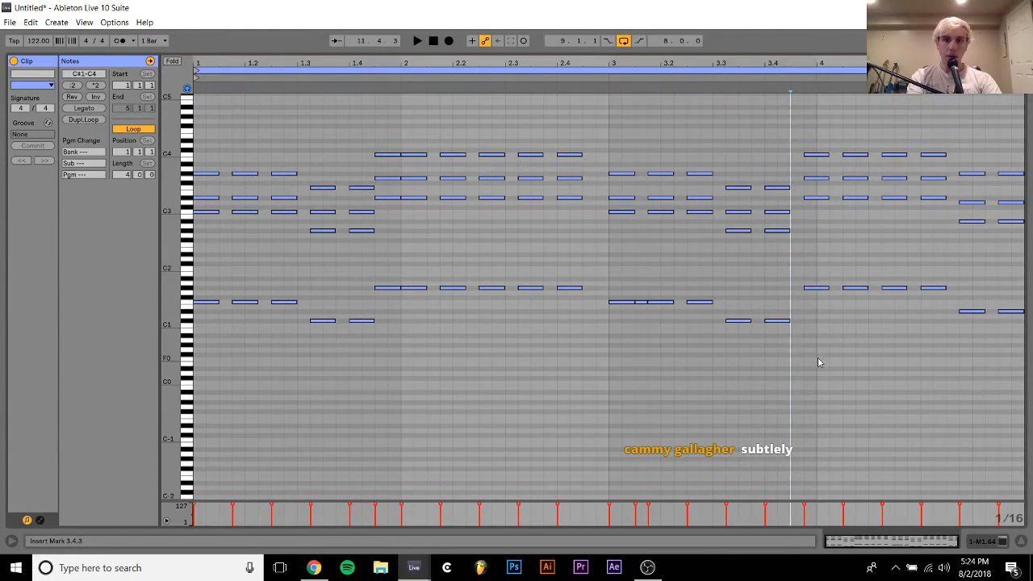
drag(819, 363, 1022, 94)
drag(901, 158, 875, 160)
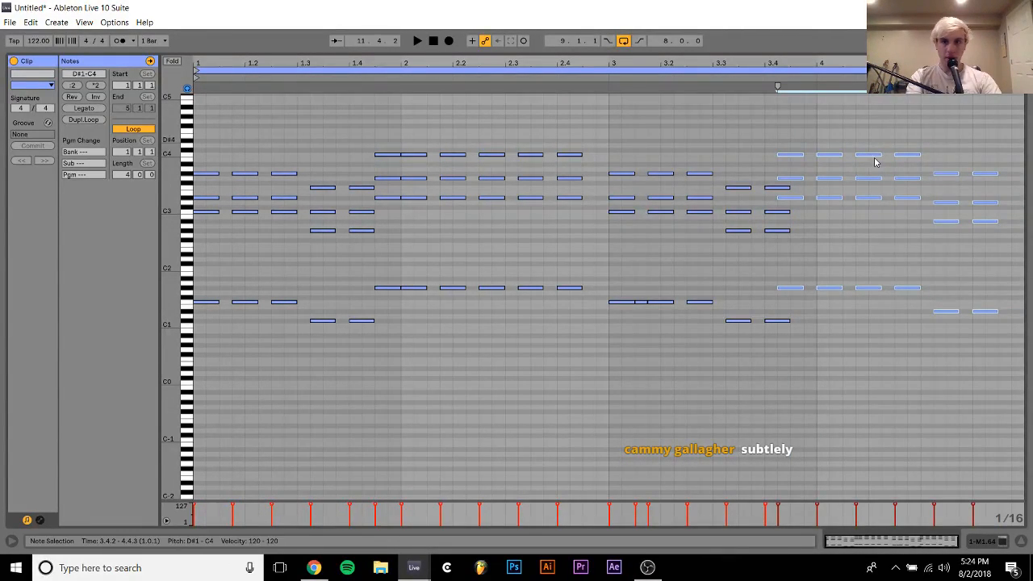
key(Right)
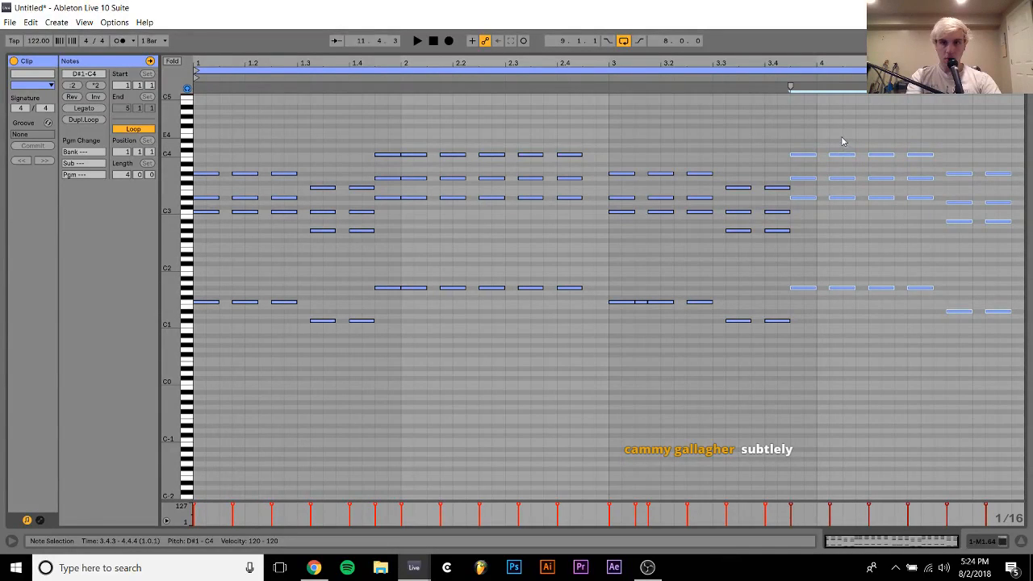
Shift the piano chords after 3.4.3 earlier to start at bar 4 and add a short G#1 note at 4.1.3
drag(842, 141, 916, 359)
key(Left)
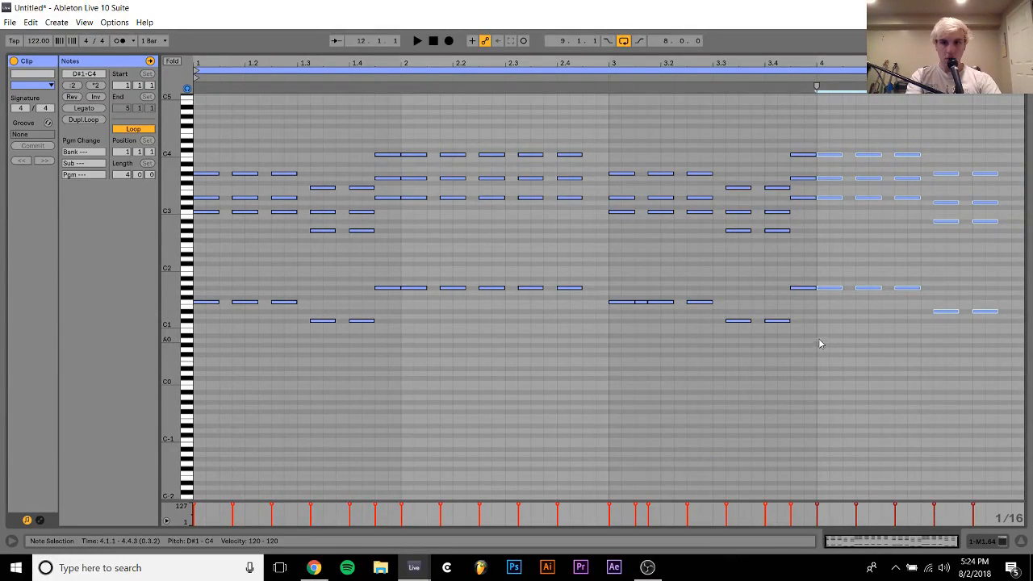
drag(809, 326, 910, 102)
double_click(849, 289)
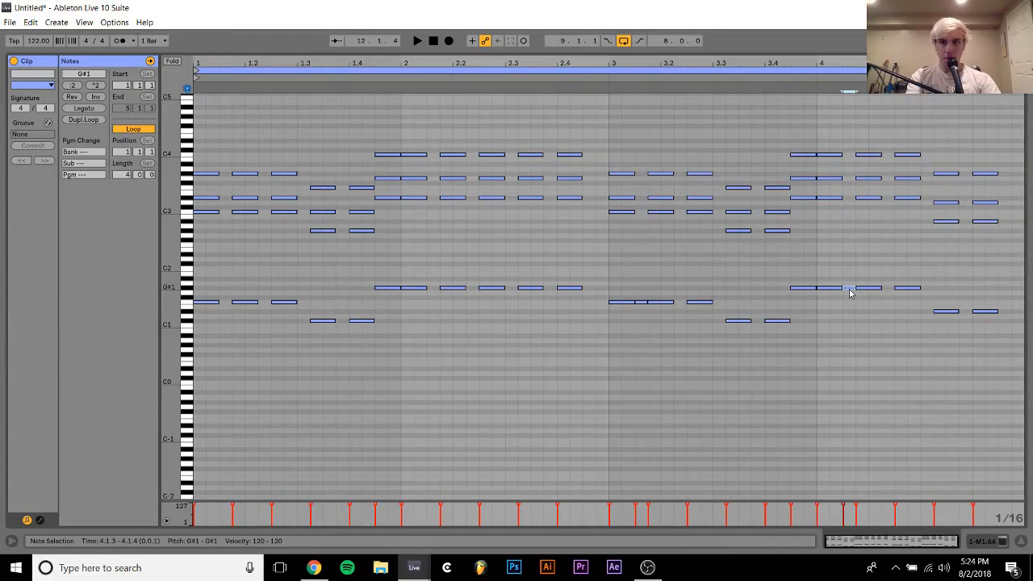
Lower the top notes of the last two piano chords to G3
drag(900, 300, 915, 143)
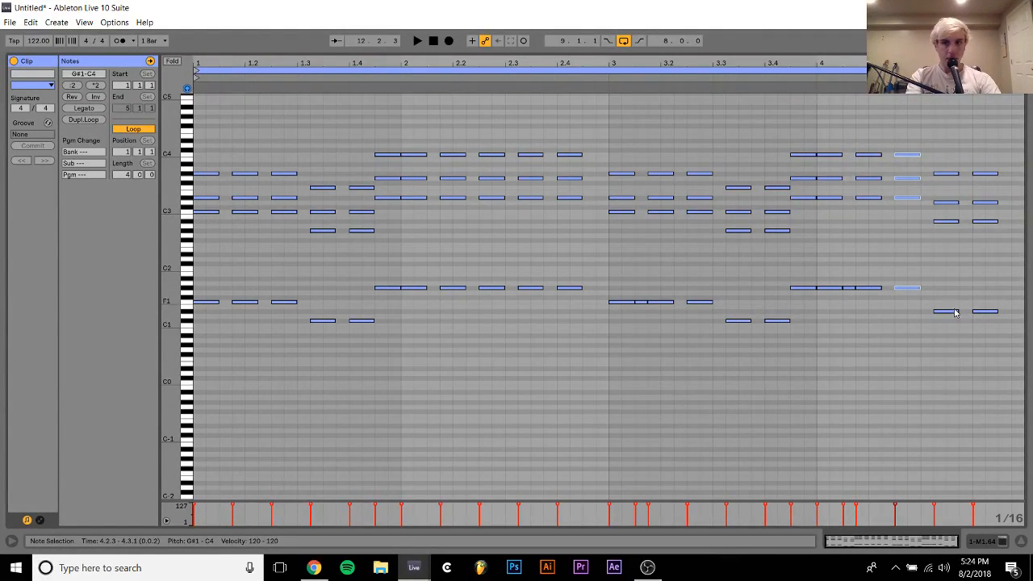
drag(951, 335, 994, 98)
click(952, 147)
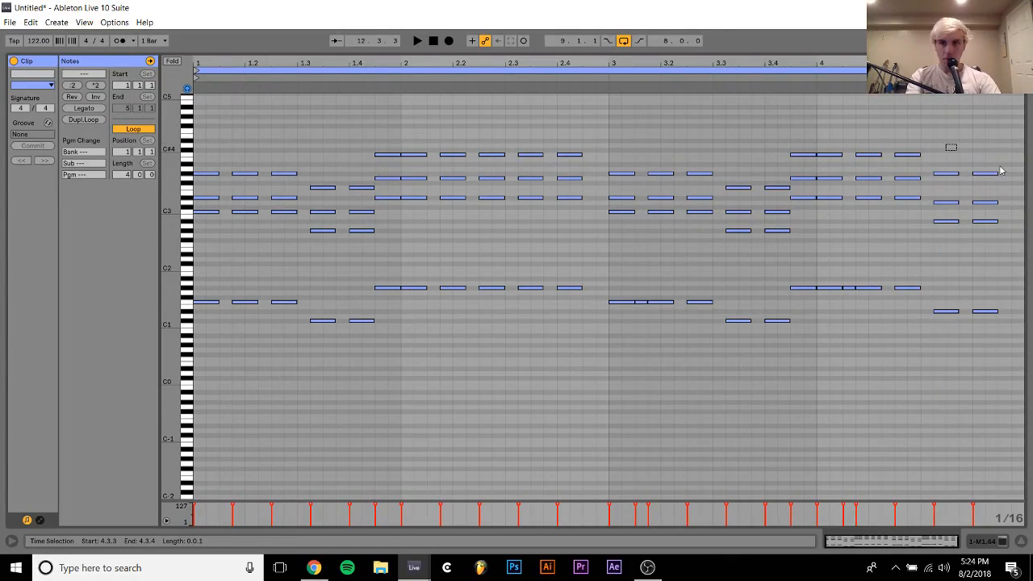
drag(947, 146, 1027, 182)
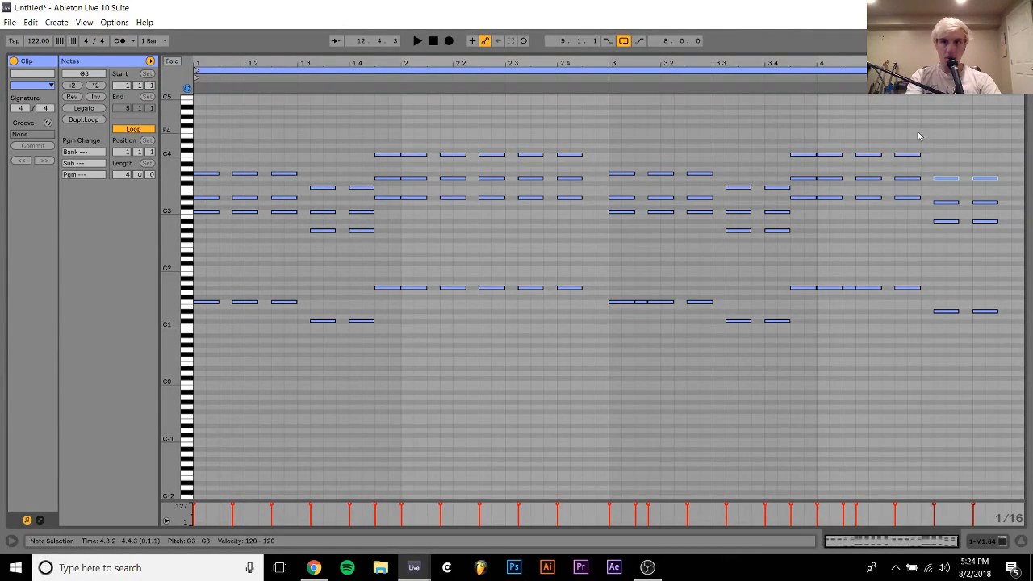
Listen to the revised piano chords over the loop in the arrangement and reopen the first piano clip
drag(911, 129, 989, 349)
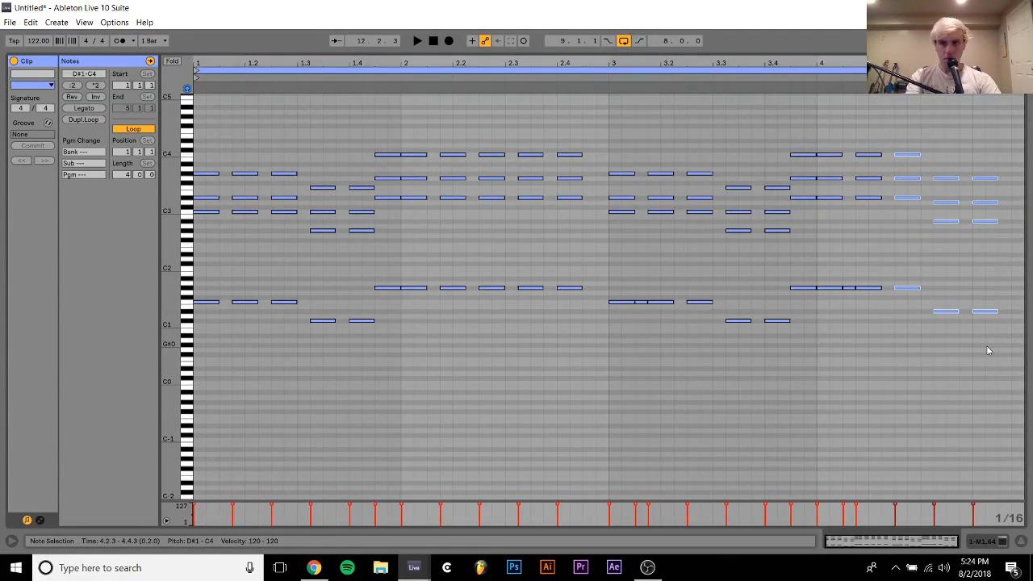
key(space)
click(990, 544)
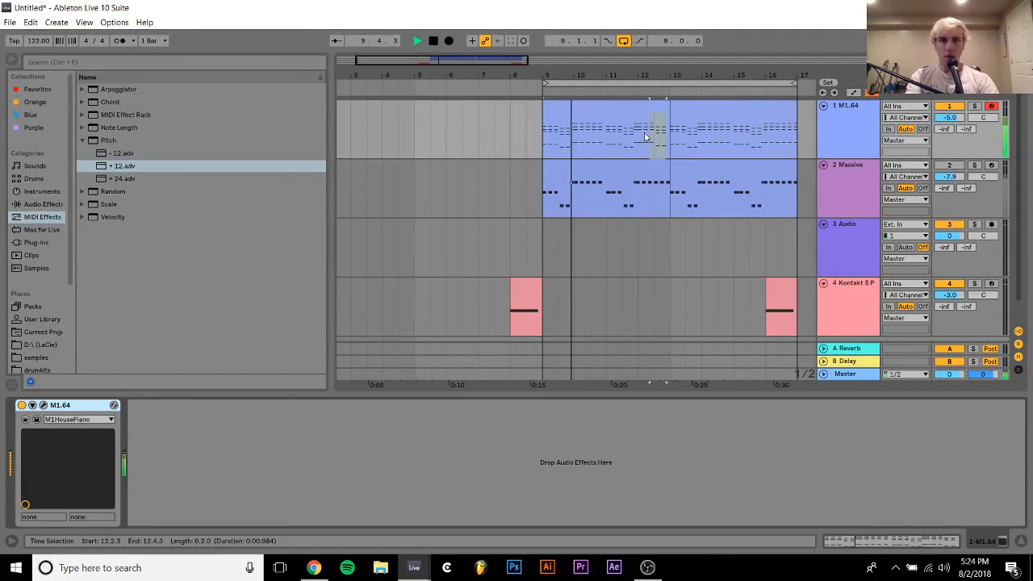
click(622, 111)
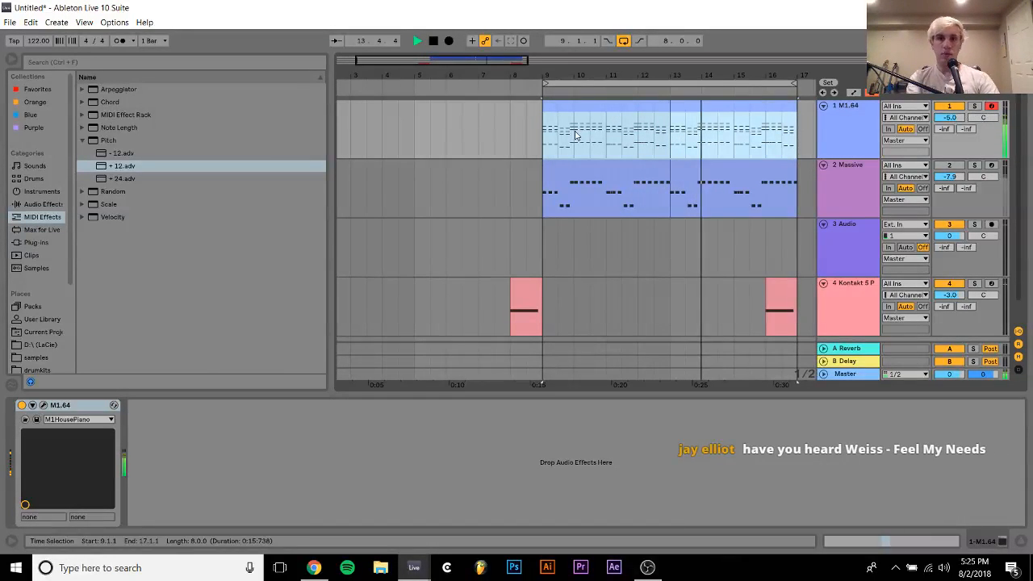
click(612, 111)
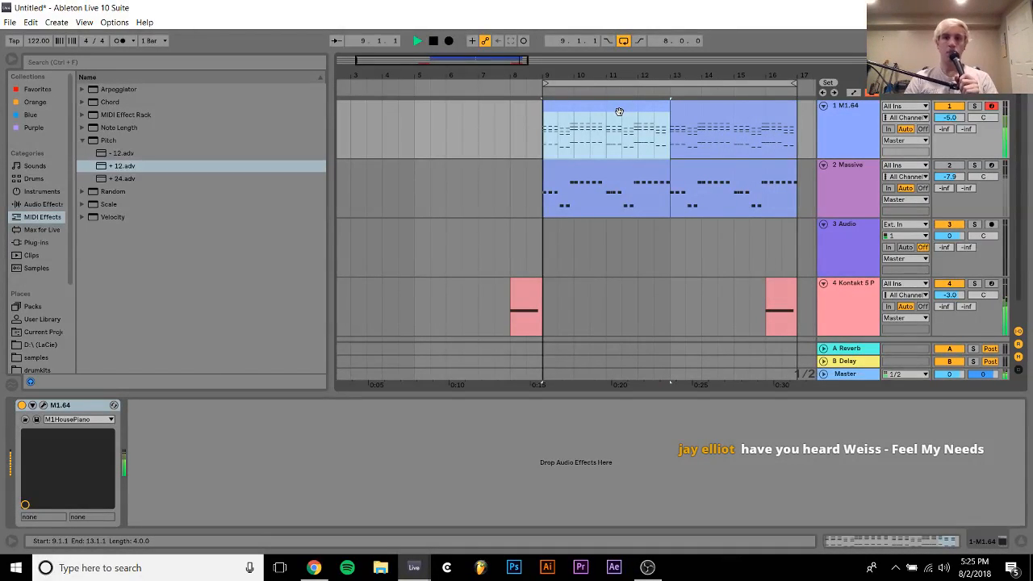
double_click(620, 111)
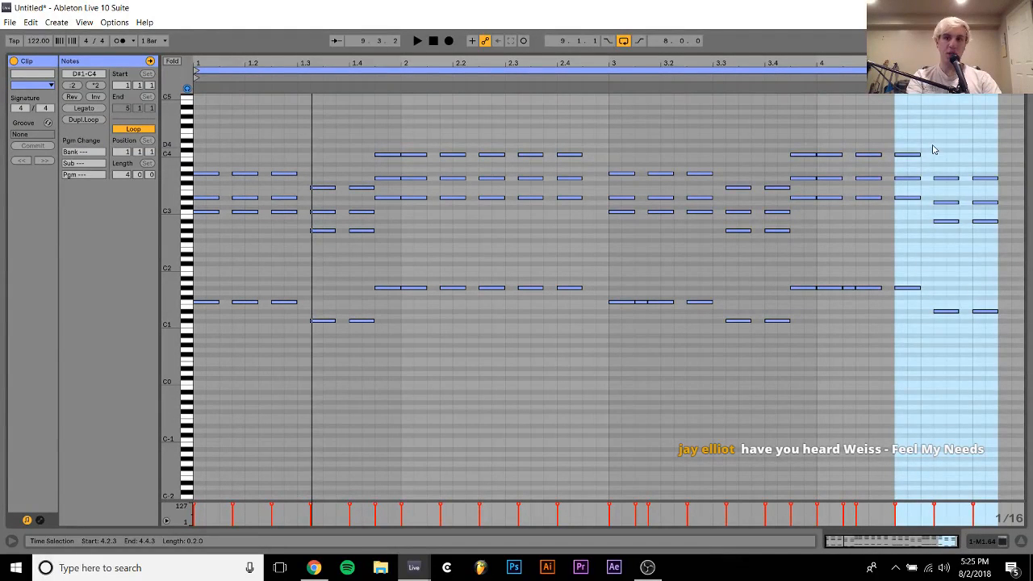
Transpose the last two piano chords up five semitones to span G#1 to C4 and play the loop
key(Up)
key(Up)
key(Up)
key(Up)
key(Up)
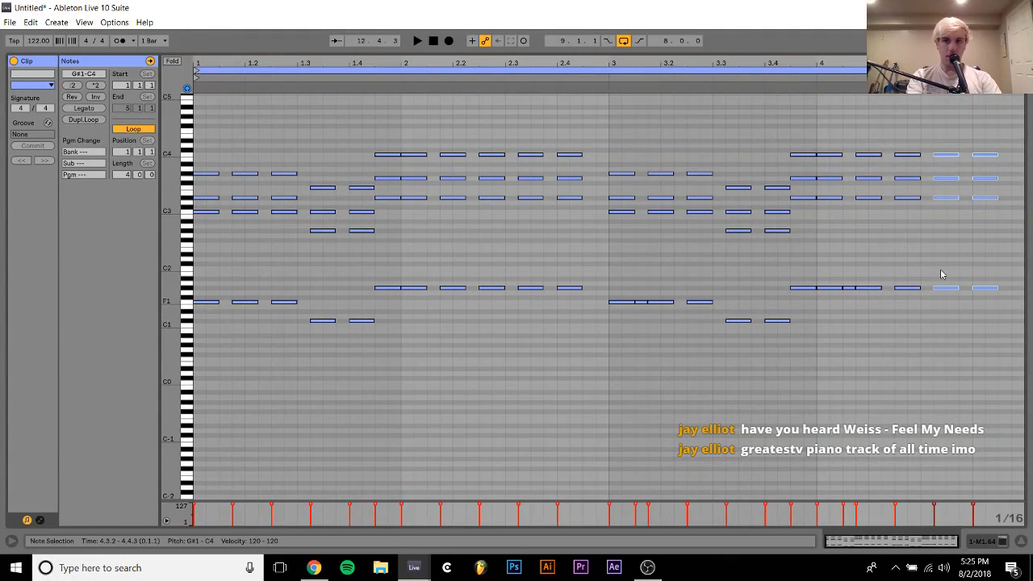
key(space)
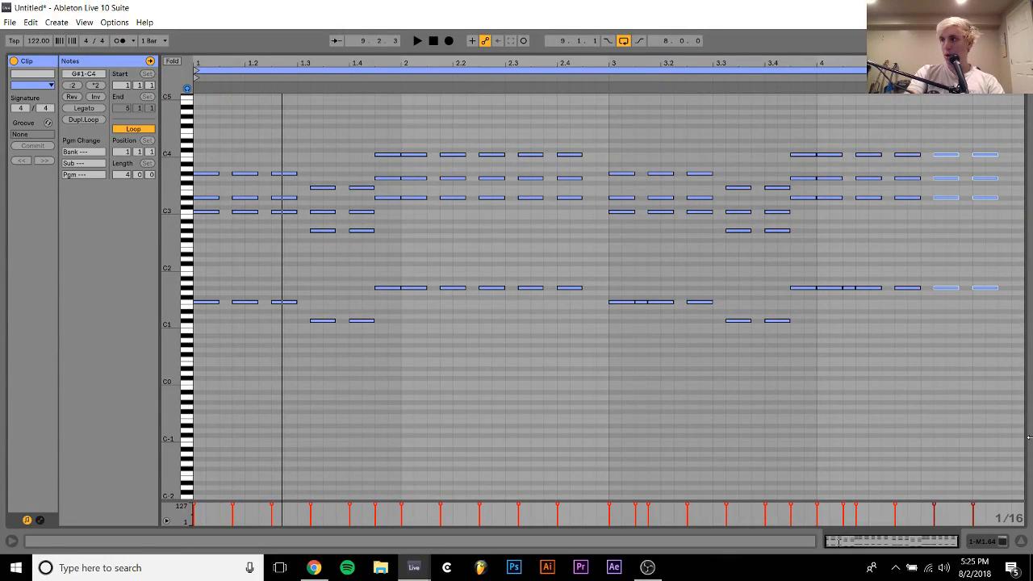
key(space)
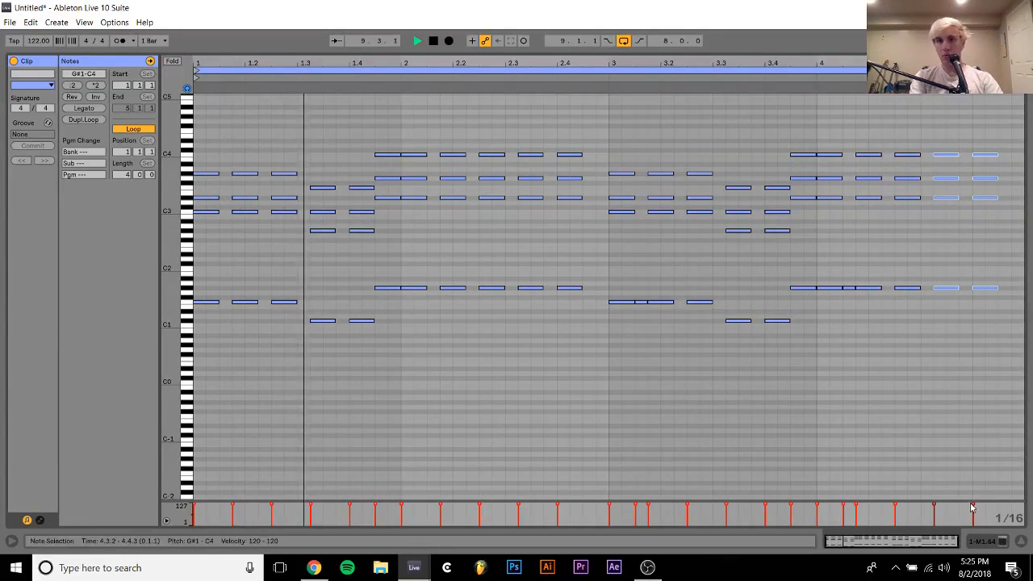
Duplicate the first piano clip over the second one and unmute the Massive bass track
click(980, 541)
click(586, 109)
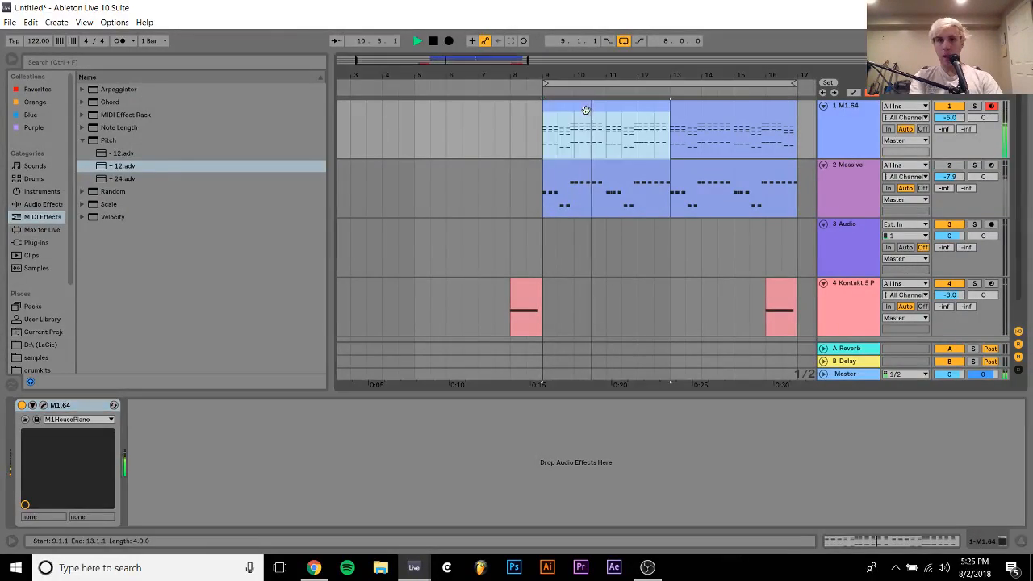
key(ctrl+d)
shift+click(586, 110)
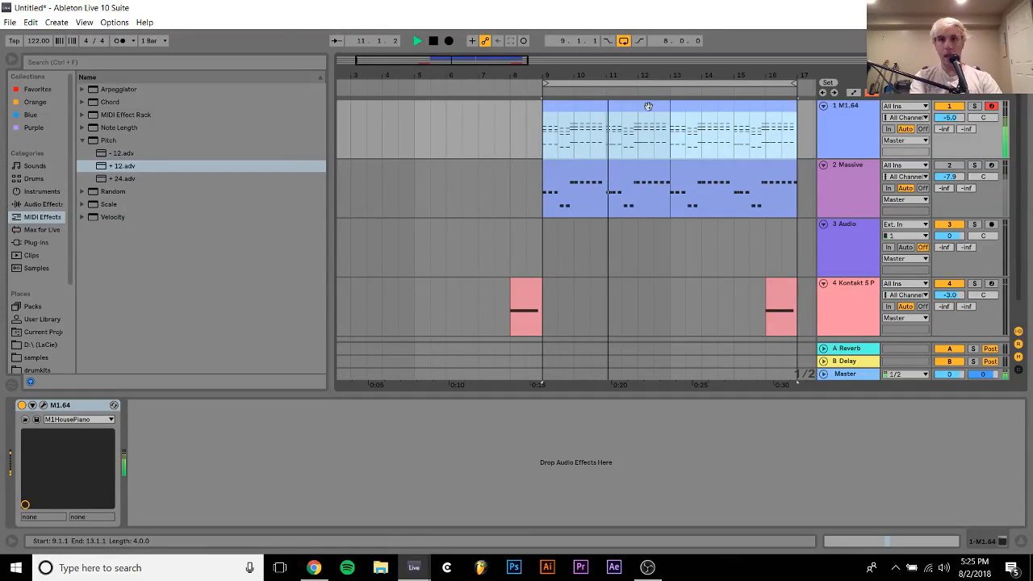
click(950, 166)
key(space)
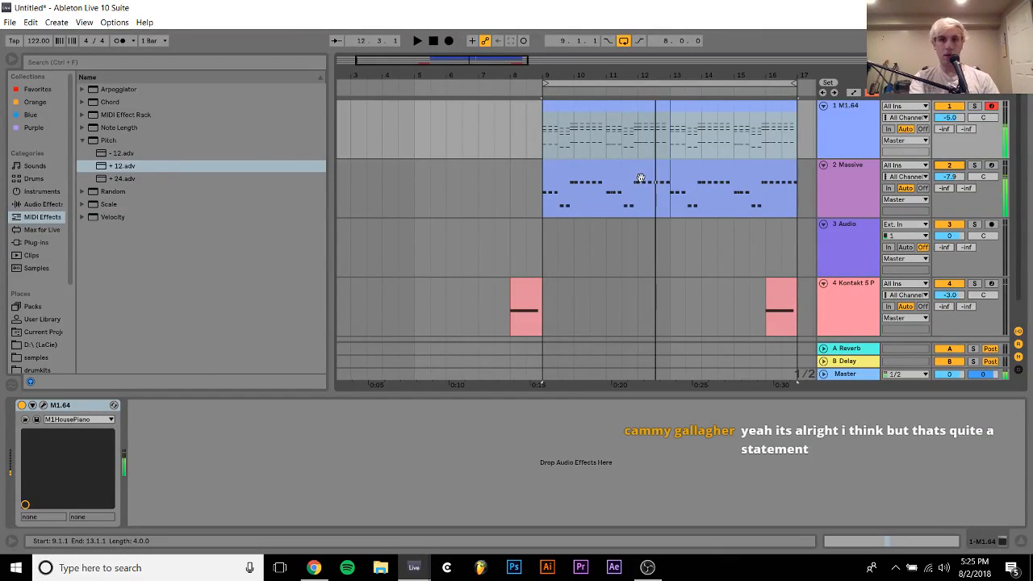
In the first Massive clip, delete the short G#1 note before bar 4 and start the following note at 3.4.3
double_click(637, 174)
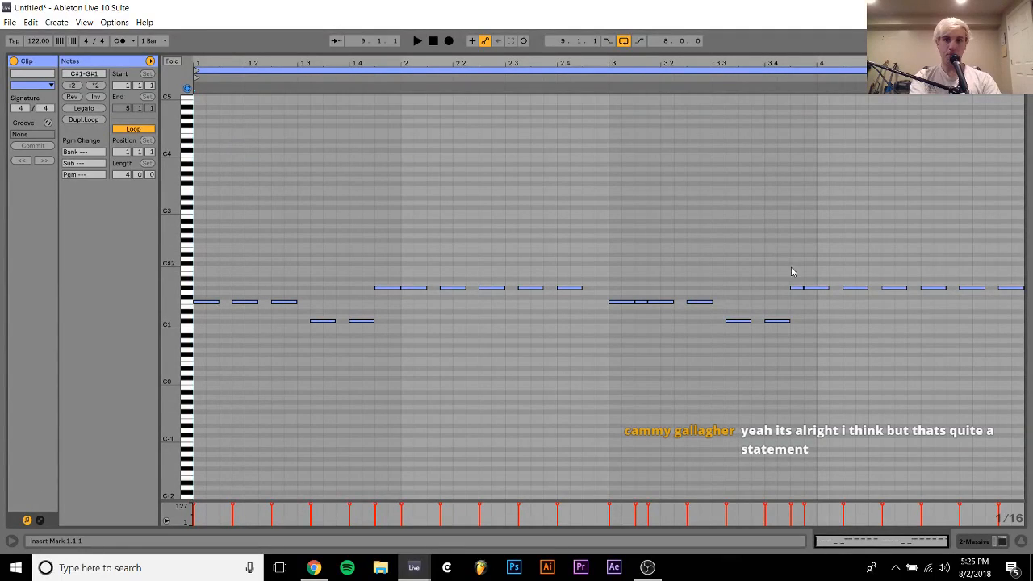
click(796, 287)
key(Delete)
drag(799, 314, 1029, 364)
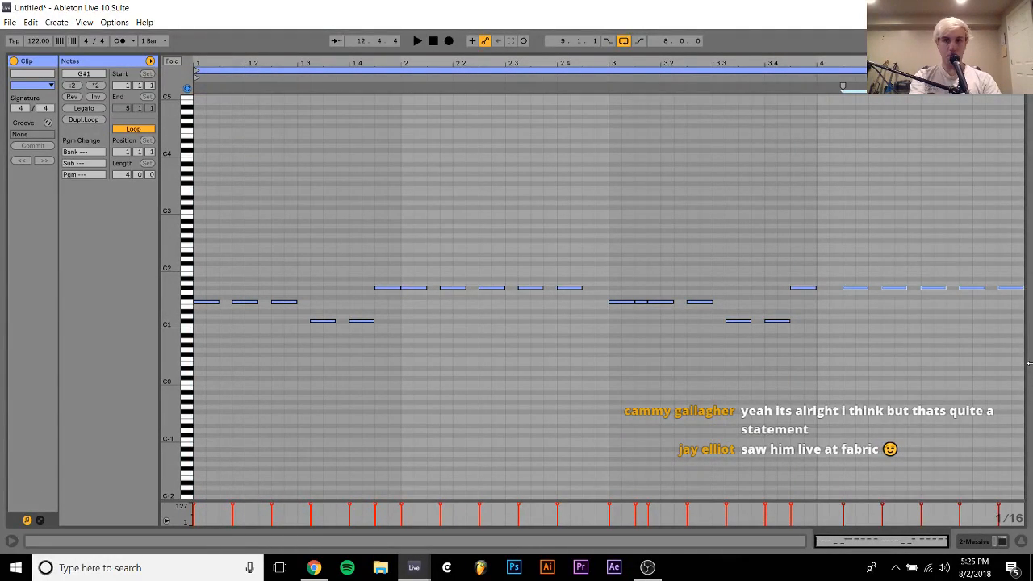
Shift the last five G#1 bass notes earlier to start at bar 4 and add a short G#1 note at 4.1.3
key(Left)
key(Left)
key(space)
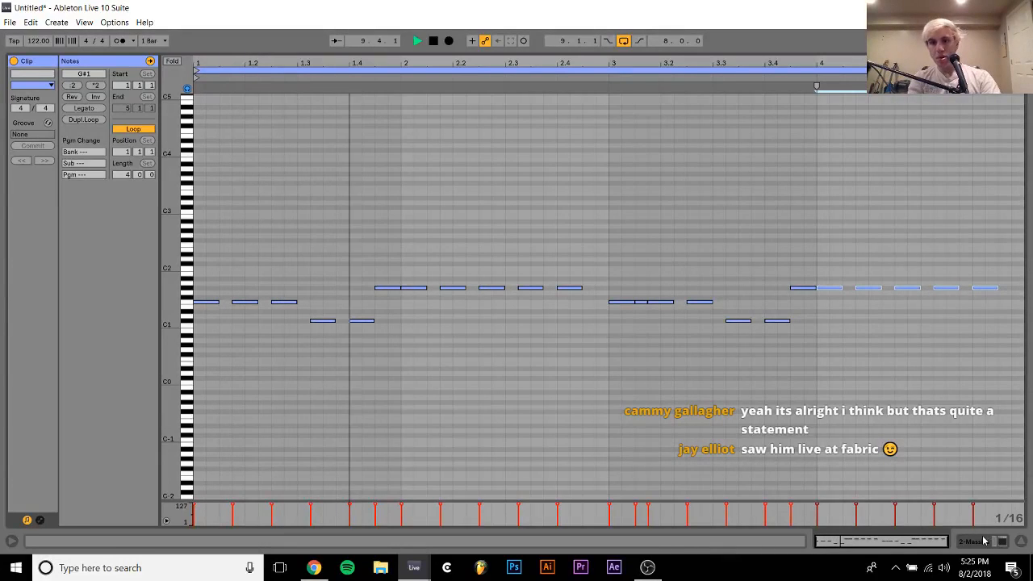
double_click(849, 288)
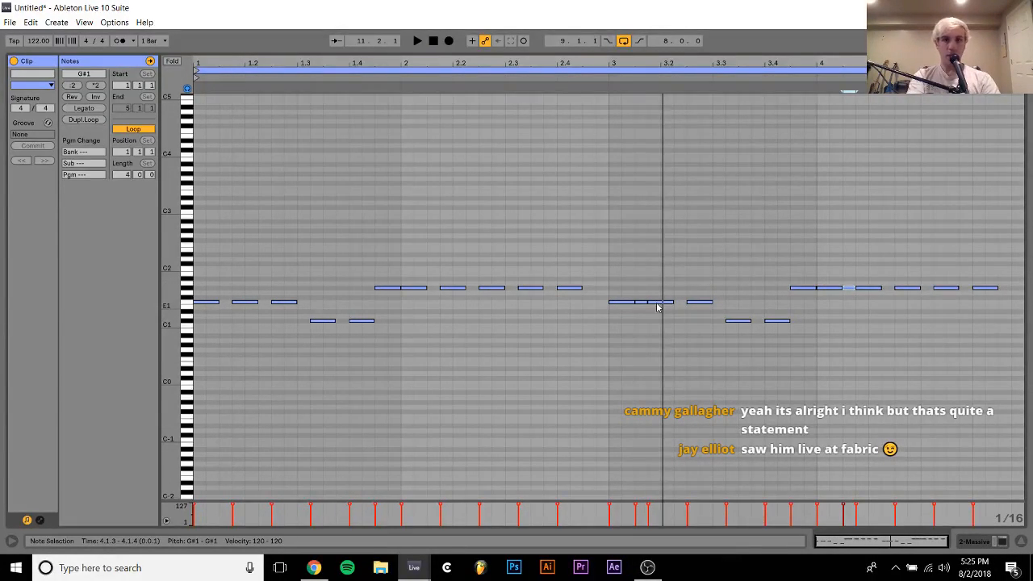
Shorten the bass notes at 1.4.3, 3.1.1, 3.1.3, 3.4.3, 4.1.1 and 4.1.3 to leave gaps, and play the loop
drag(621, 281, 639, 321)
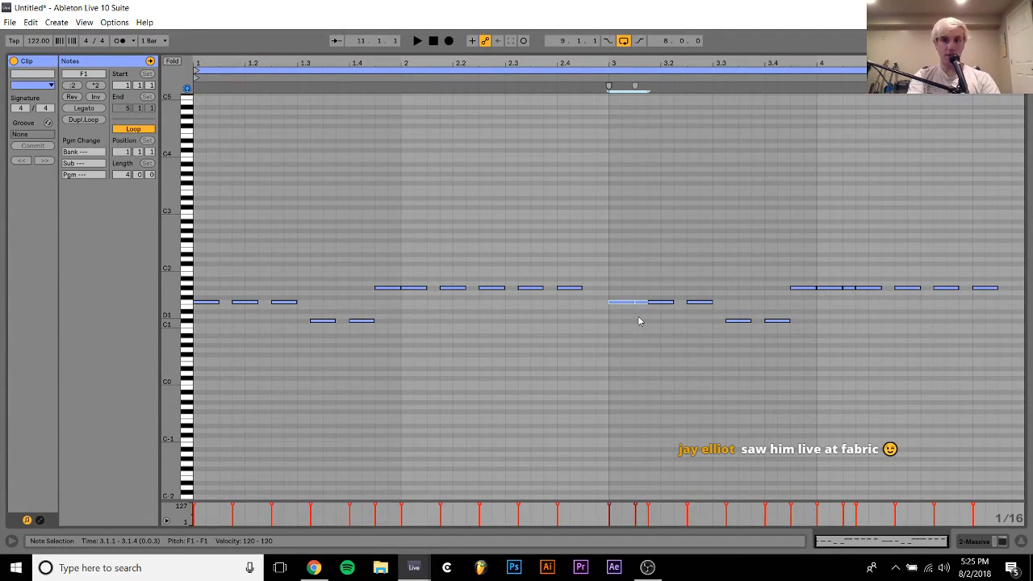
drag(831, 276, 854, 305)
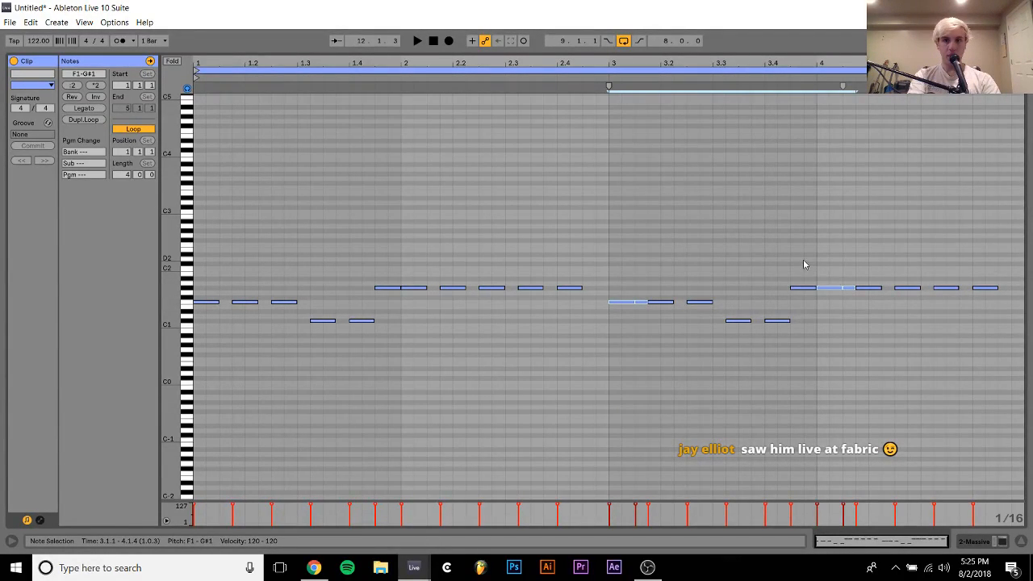
drag(804, 265, 799, 319)
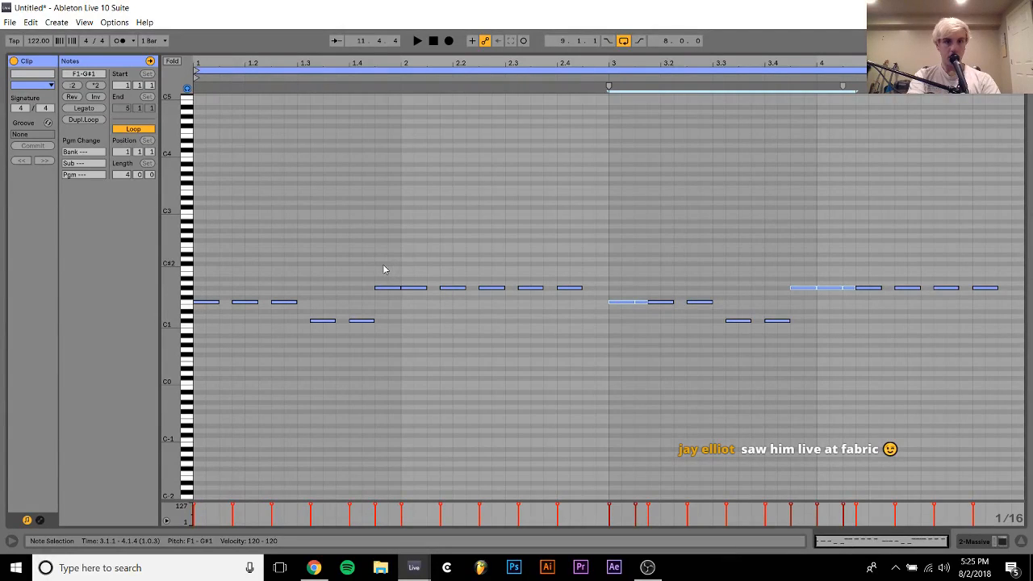
drag(383, 269, 383, 326)
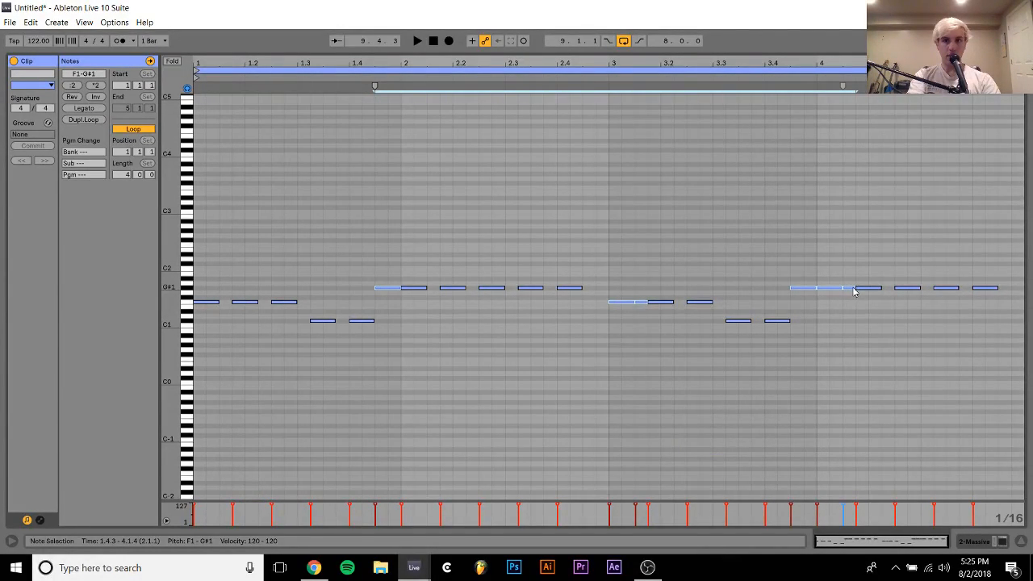
drag(854, 287, 847, 288)
key(space)
click(750, 417)
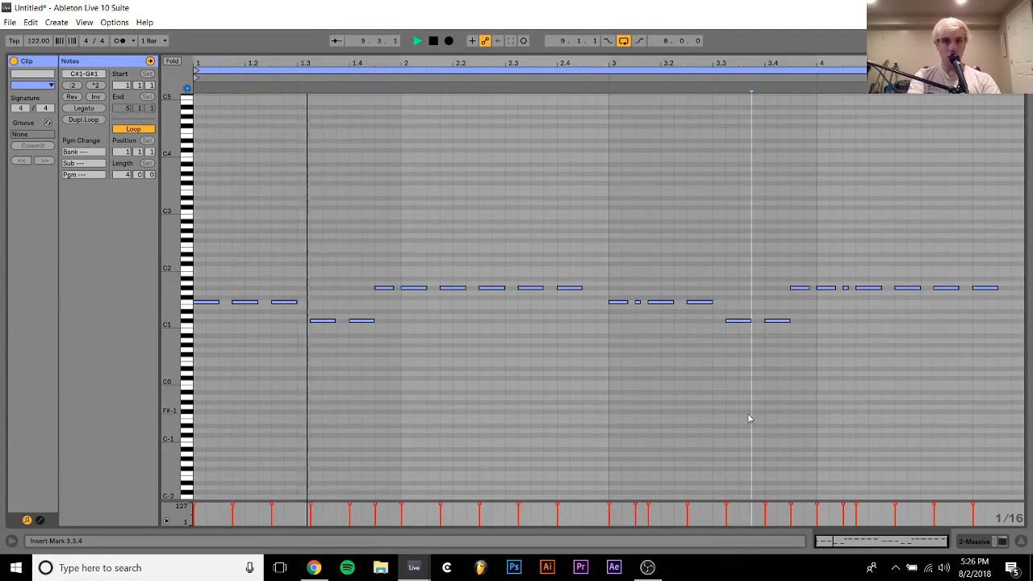
Duplicate the edited first Massive clip over the second one in the arrangement
click(974, 544)
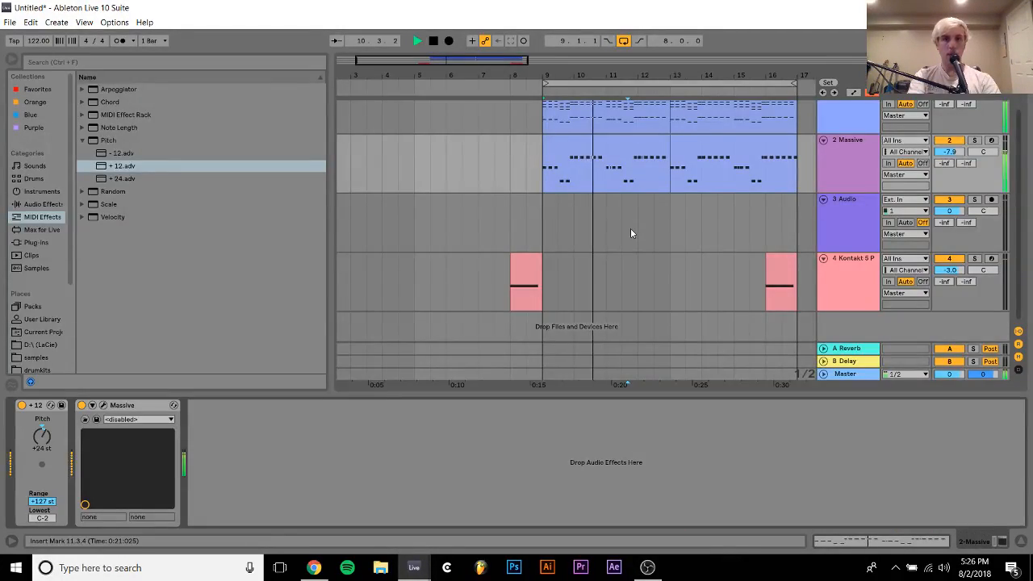
scroll(631, 228, up, 2)
click(617, 173)
key(ctrl+d)
key(space)
Replace the first piano clip's content with a copy of the first Massive bass line and select all its notes
click(617, 172)
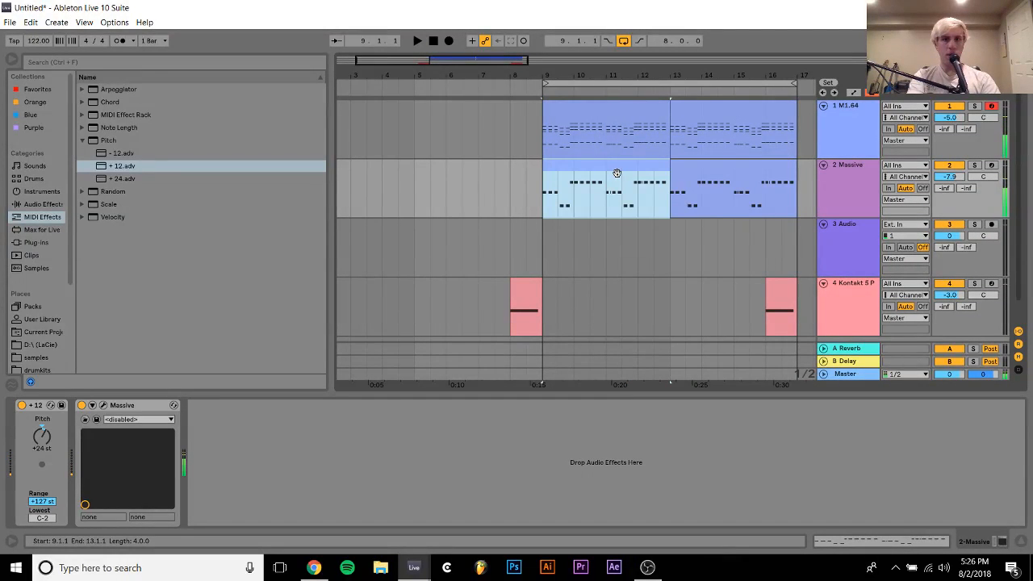
click(618, 137)
double_click(614, 105)
key(ctrl+a)
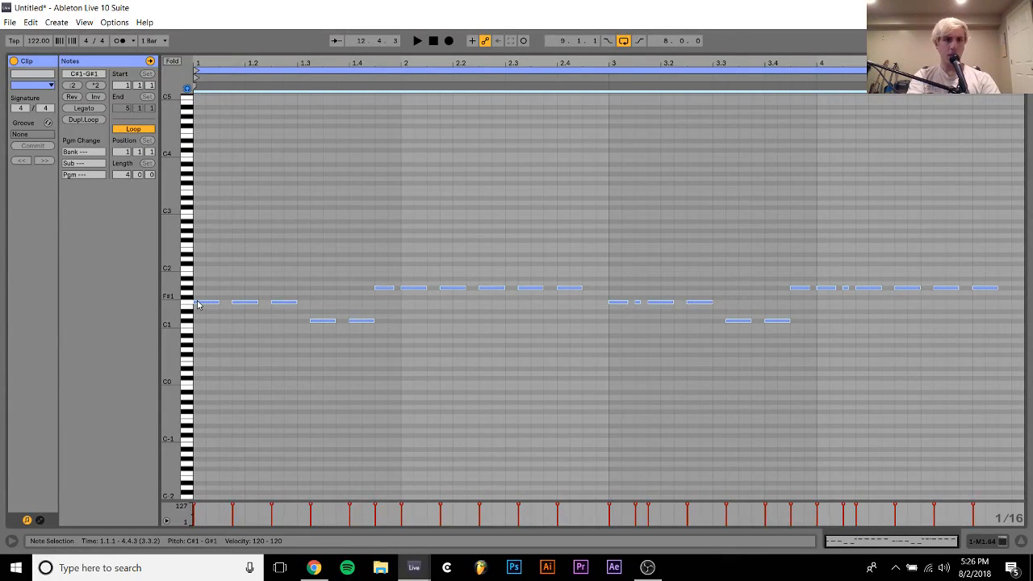
Stack copies of all the bass notes 15, 19 and 22 semitones higher to build parallel chords, such as F1, G#2, C3 and D#3
drag(205, 306, 206, 291)
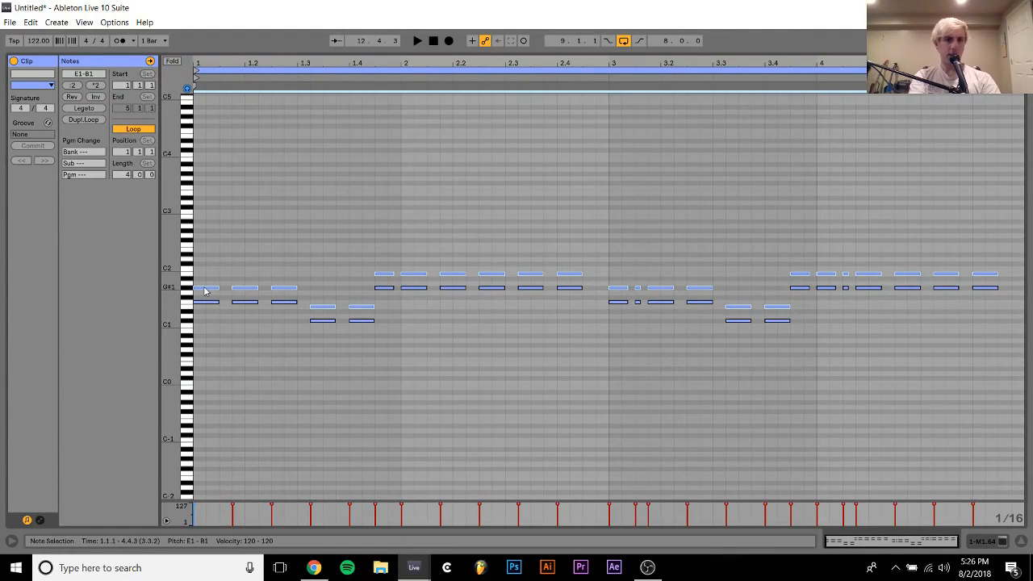
key(shift+Up)
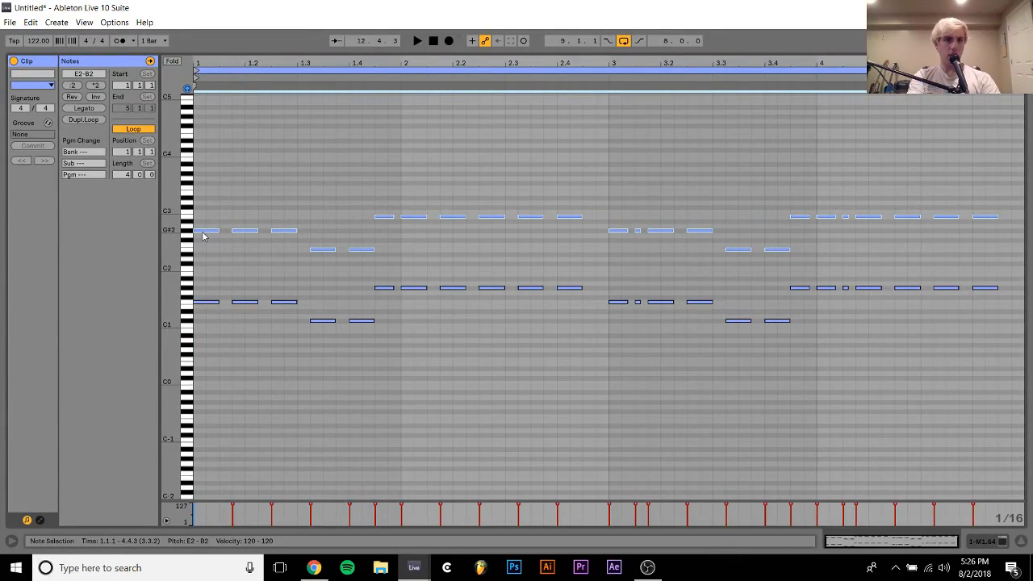
drag(204, 235, 205, 200)
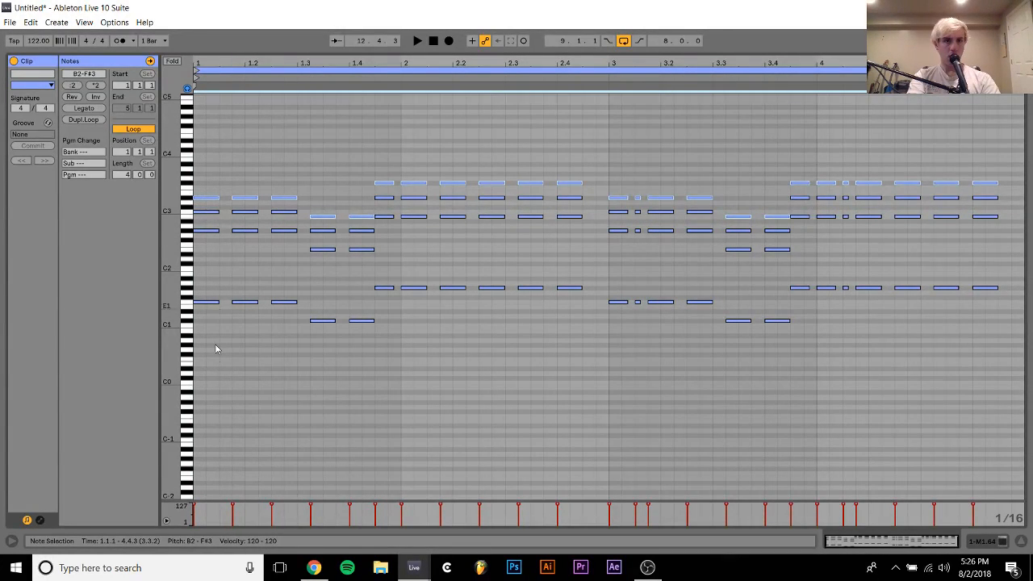
Raise the top notes of the two chords between 1.3.2 and 1.4.3 to C3
drag(208, 373, 347, 81)
drag(313, 193, 369, 246)
key(Down)
drag(289, 346, 338, 129)
drag(321, 189, 366, 246)
key(Up)
drag(309, 197, 373, 224)
key(shift+Down)
key(shift+Down)
key(shift+Up)
key(shift+Up)
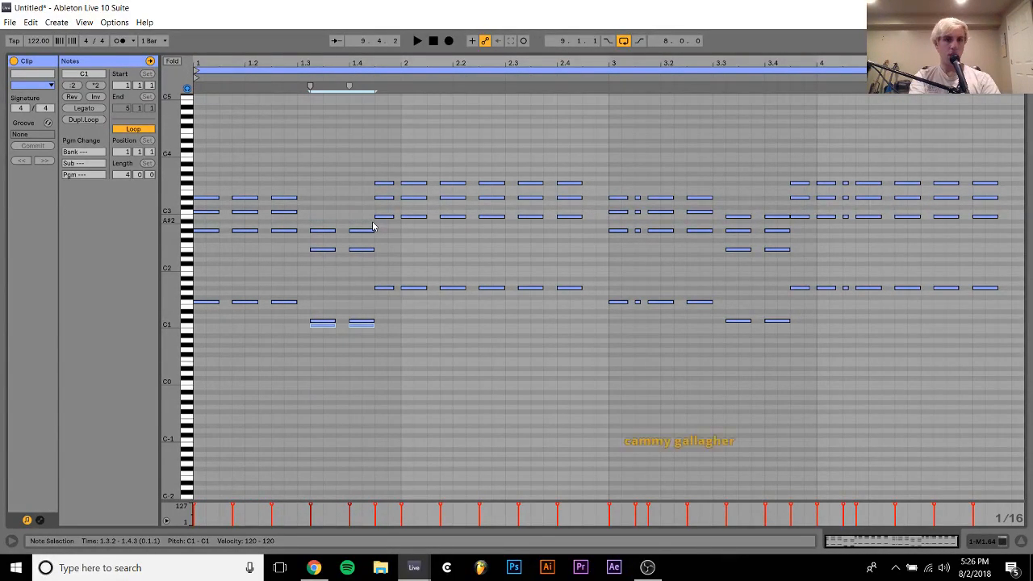
key(Up)
Try the G#2 notes of the chords between 1.3.2 and 1.4.3 in lower octaves
drag(323, 226, 376, 232)
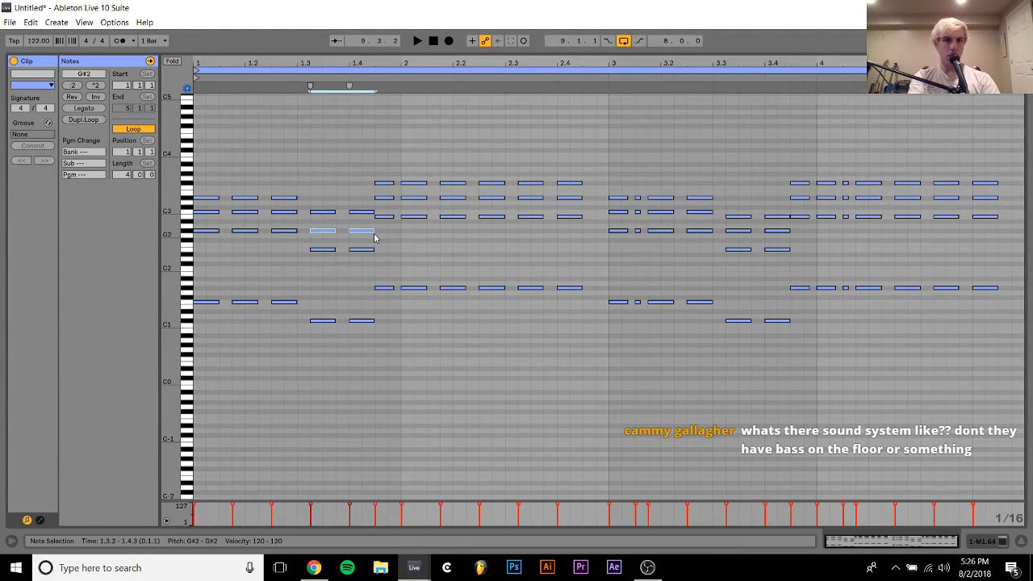
key(shift+Down)
key(shift+Down)
key(shift+Up)
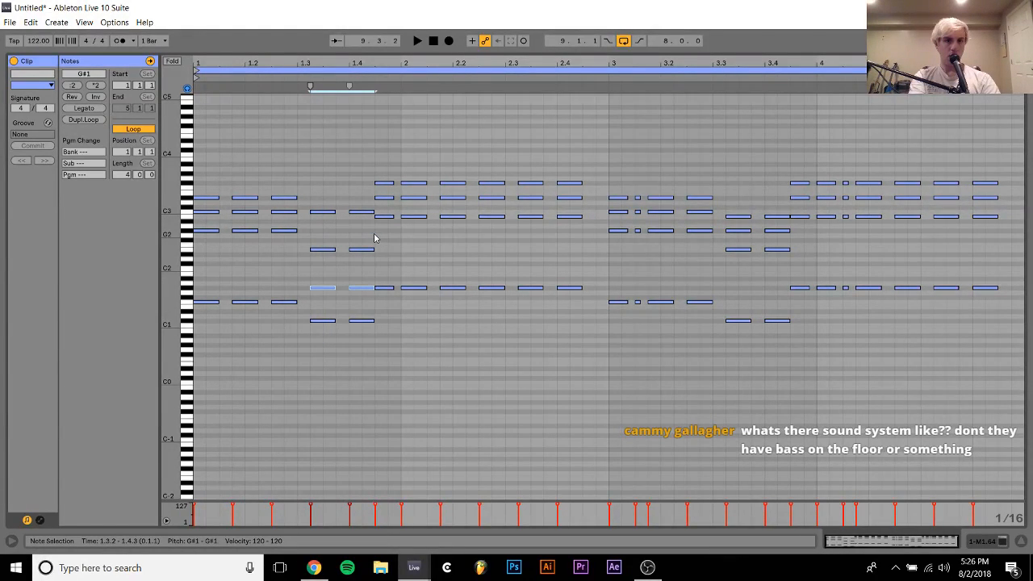
key(shift+Up)
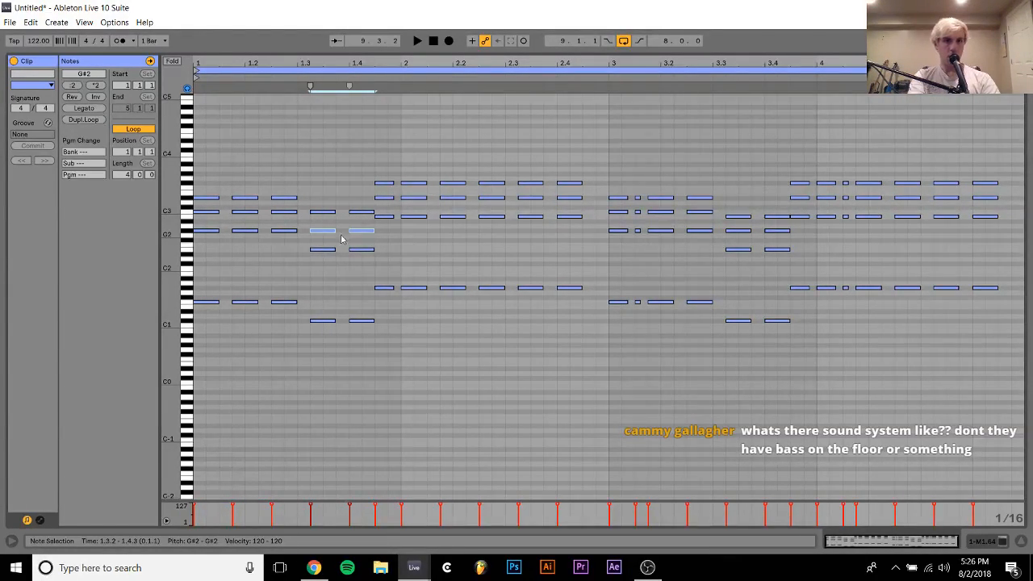
Move the lowest notes above the bass in the chords between 1.3.2 and 1.4.3 to F2
drag(324, 242, 370, 259)
key(shift+Down)
key(Down)
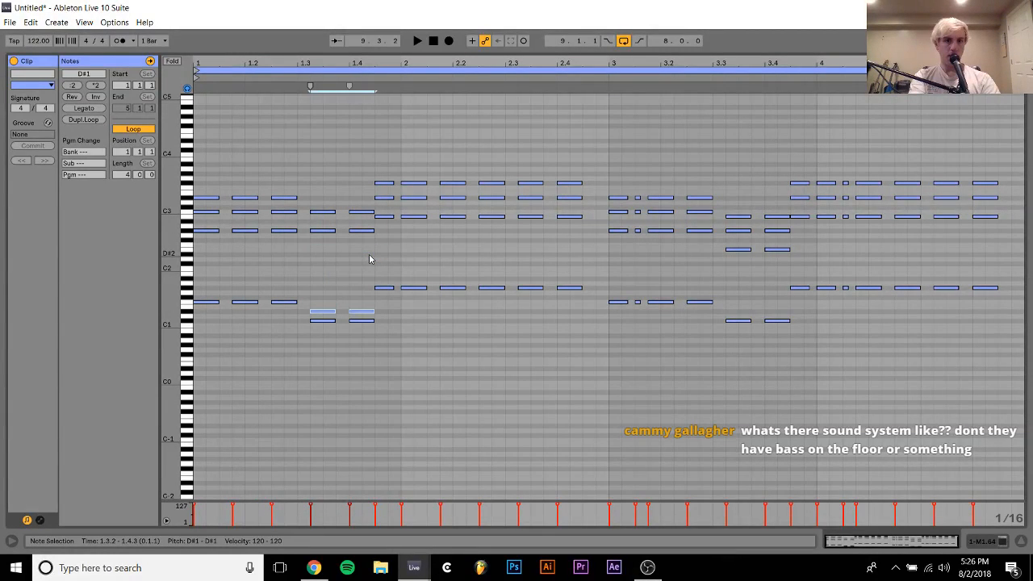
key(Up)
key(Up)
key(shift+Up)
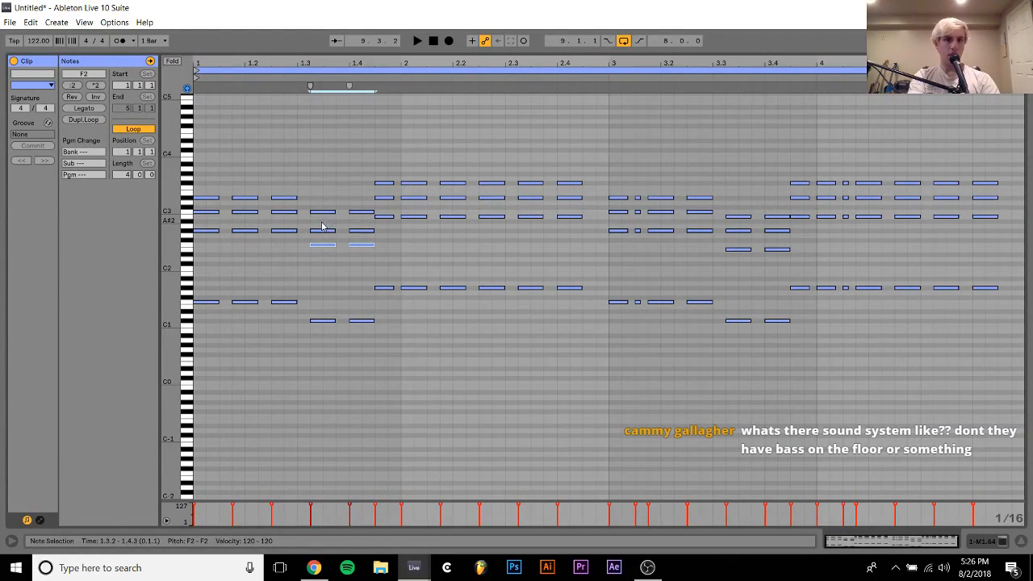
Try the C3 notes between 1.3.2 and 1.4.3 two octaves lower, undo the move and play the clip
drag(322, 227, 358, 211)
key(shift+Down)
key(shift+Down)
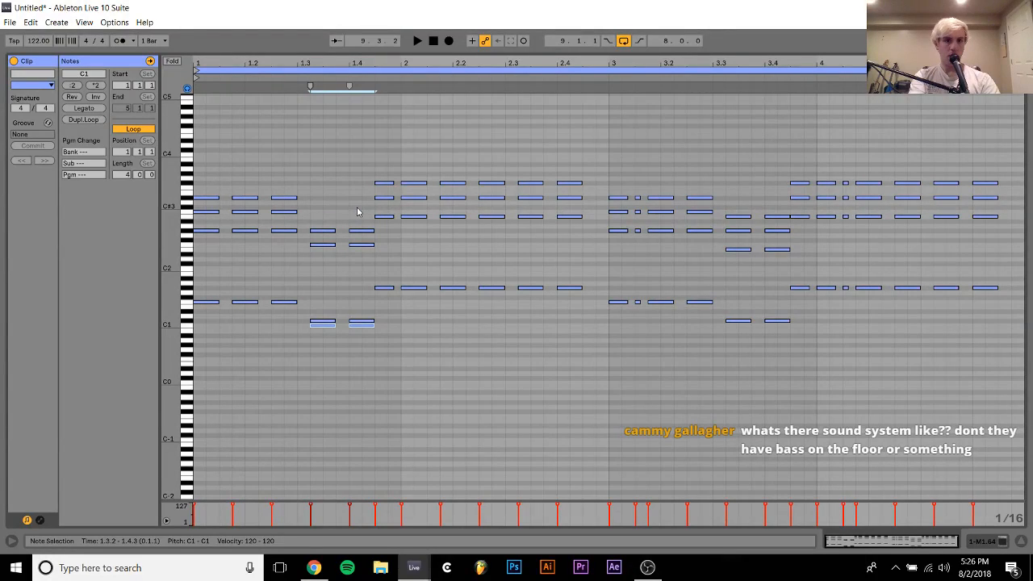
key(ctrl+z)
key(space)
click(323, 257)
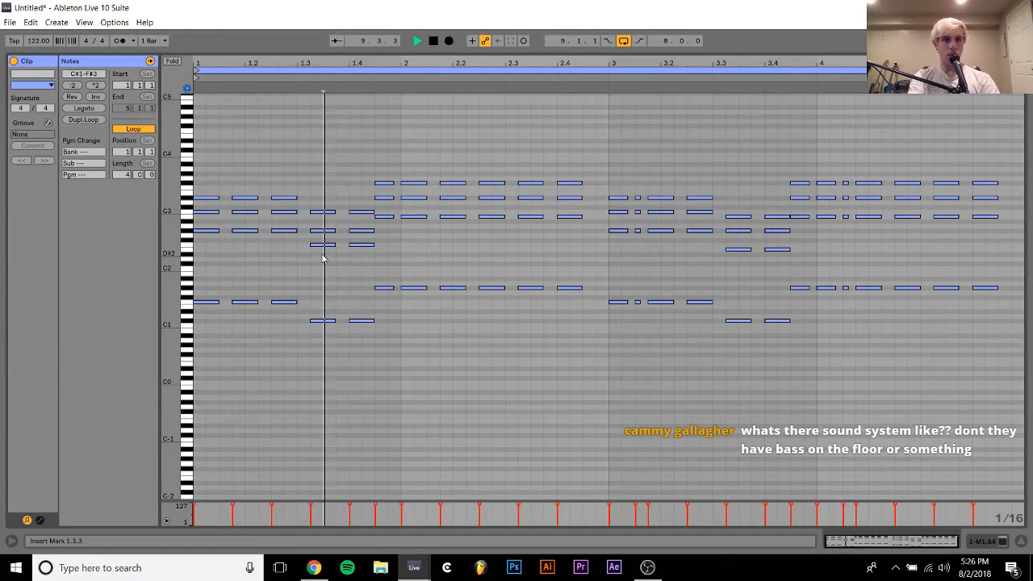
key(space)
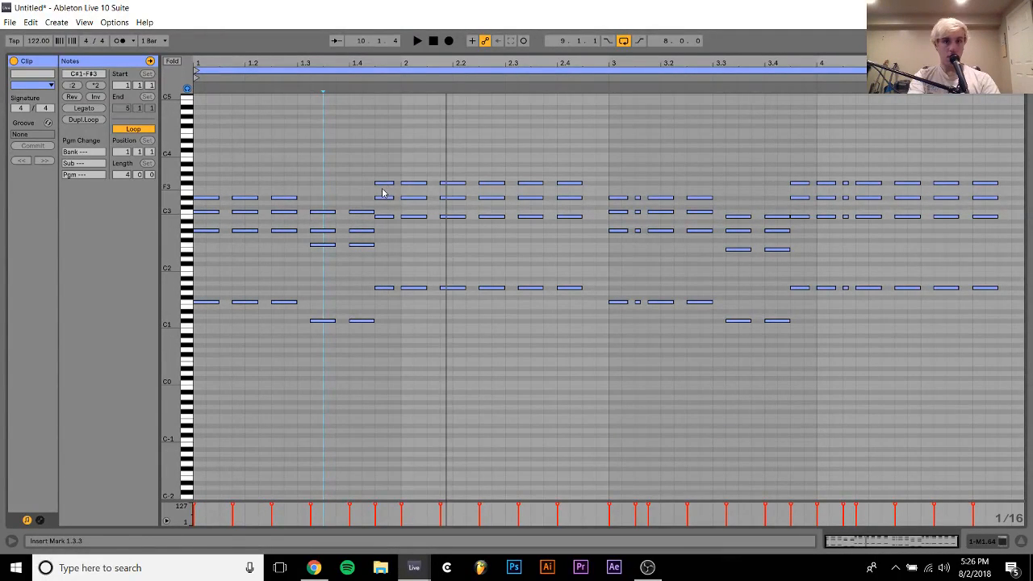
Raise the top notes of the chords from 1.4.3 to 2.4.3 to G3 and their lowest notes above the bass to C3
drag(384, 192, 572, 151)
key(Up)
key(space)
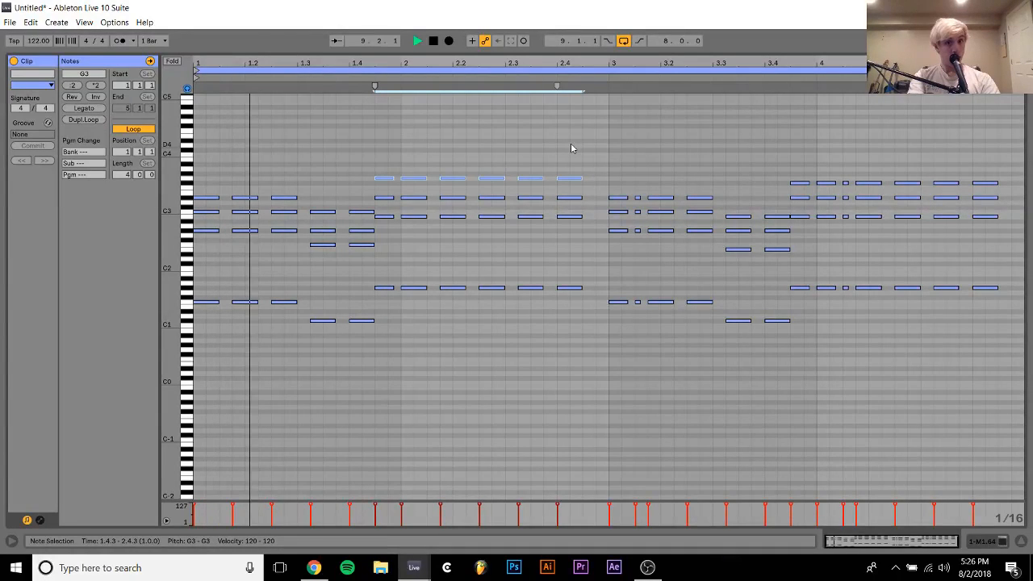
drag(381, 188, 563, 228)
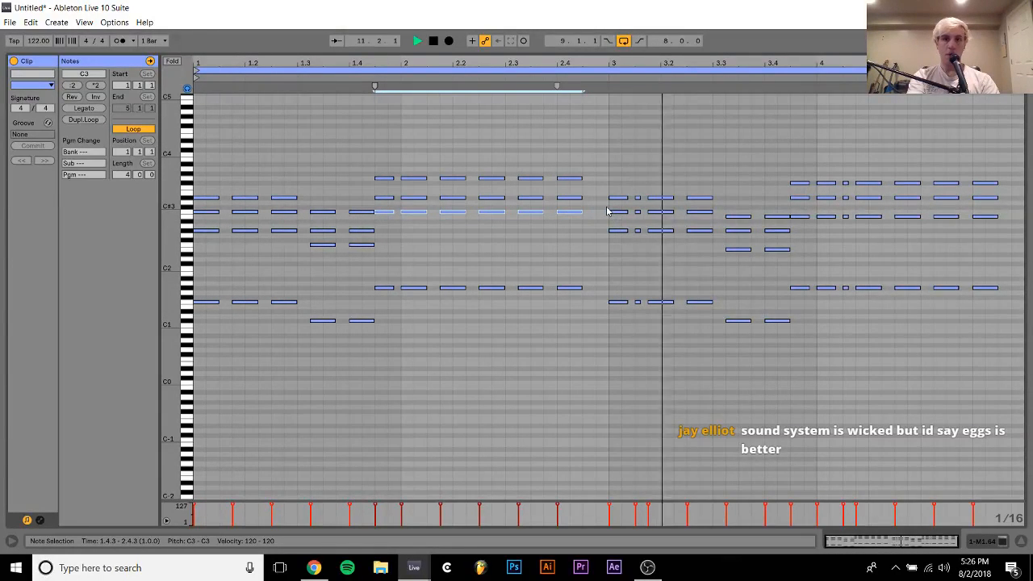
Delete the short chord notes above the bass at 3.1.3 and 4.1.3
drag(643, 246, 634, 180)
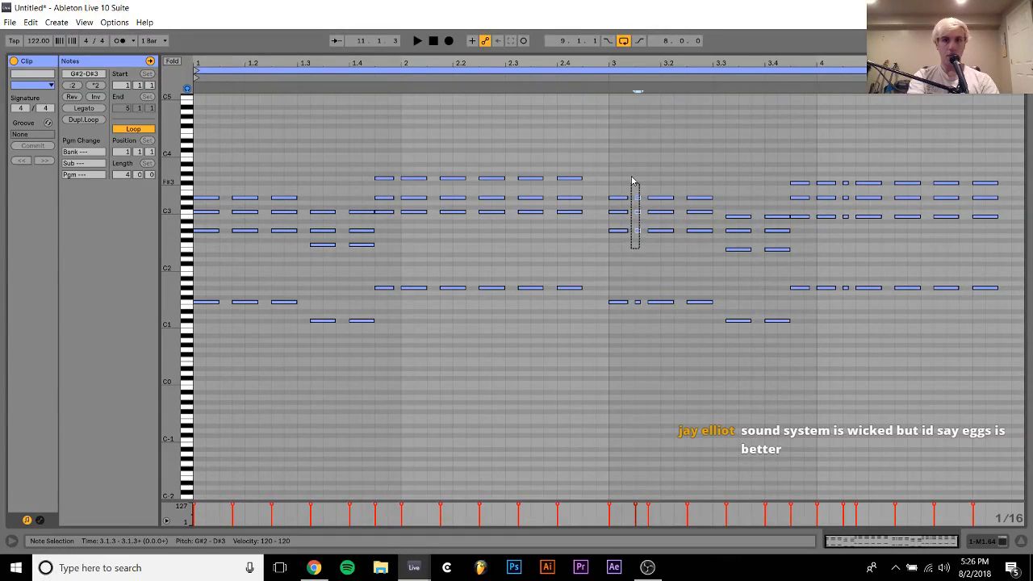
key(Delete)
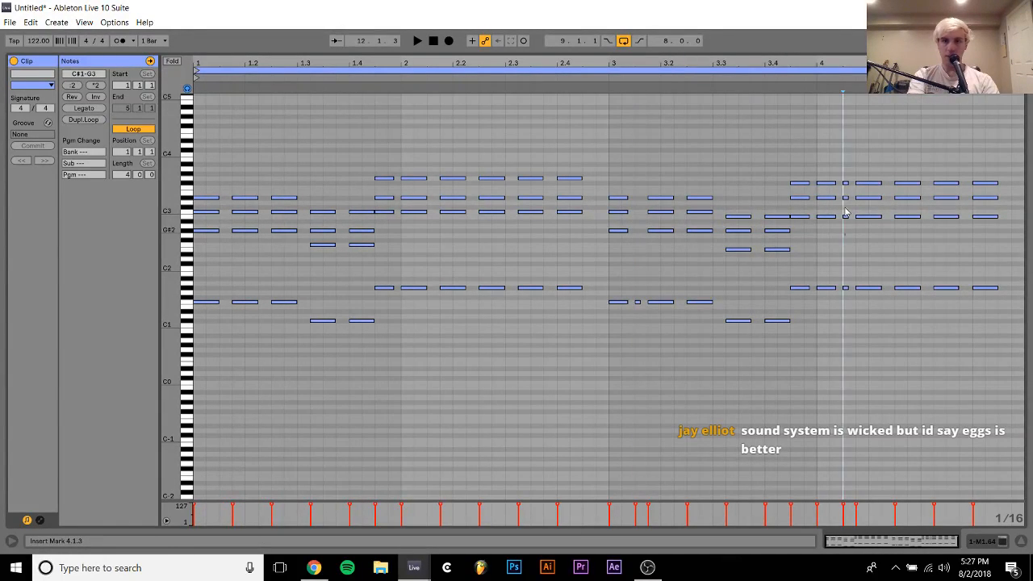
drag(846, 235, 846, 176)
key(Delete)
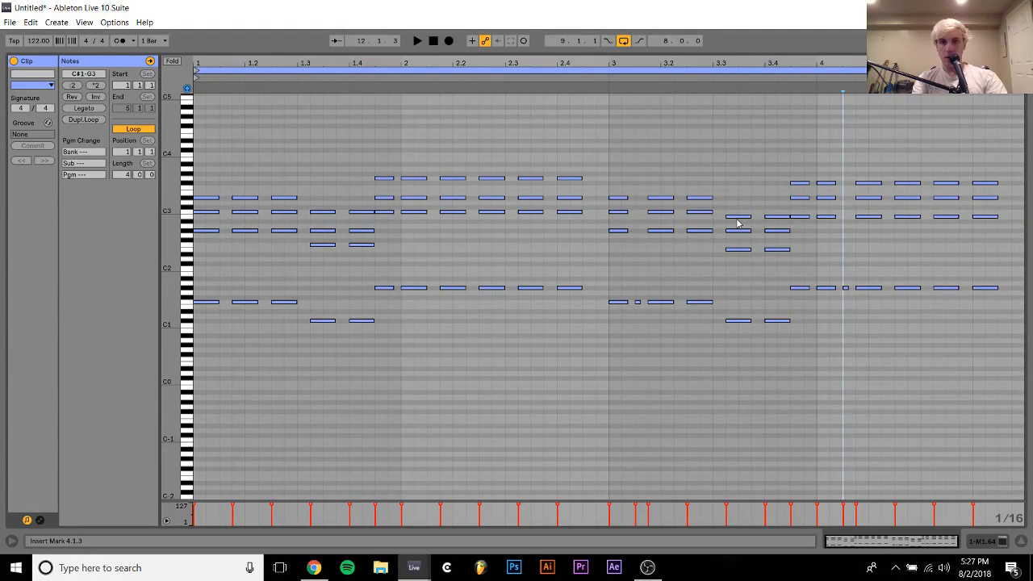
Raise the E2 notes between 3.3.2 and 3.4.3 to F2, and all B2 notes from 3.3.2 onward to C3
drag(738, 227, 815, 259)
key(Up)
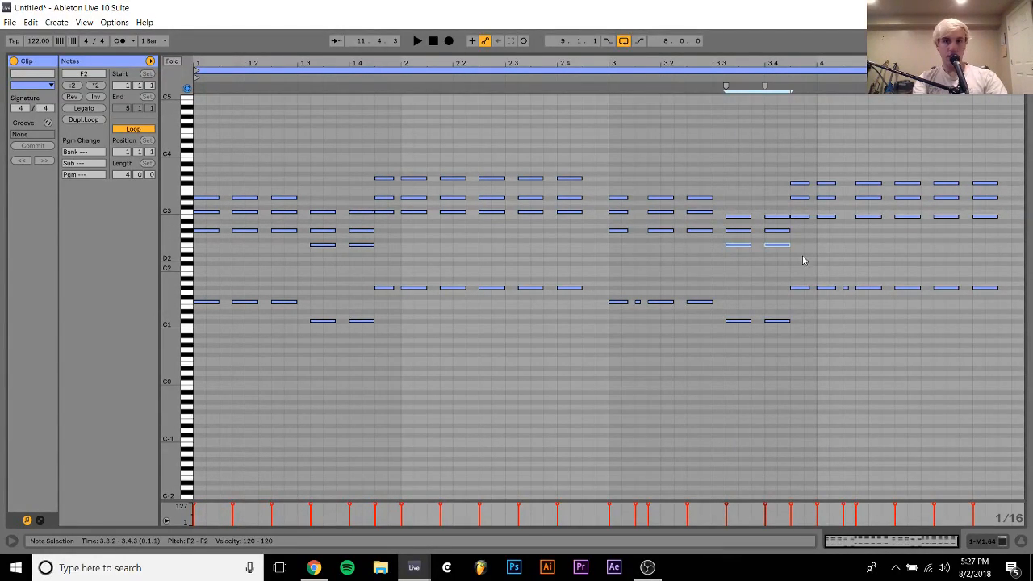
click(734, 211)
drag(735, 214, 1005, 215)
key(Up)
Raise the top notes of the chords from 3.4.3 to the end of the clip to G3 and play the loop
key(Up)
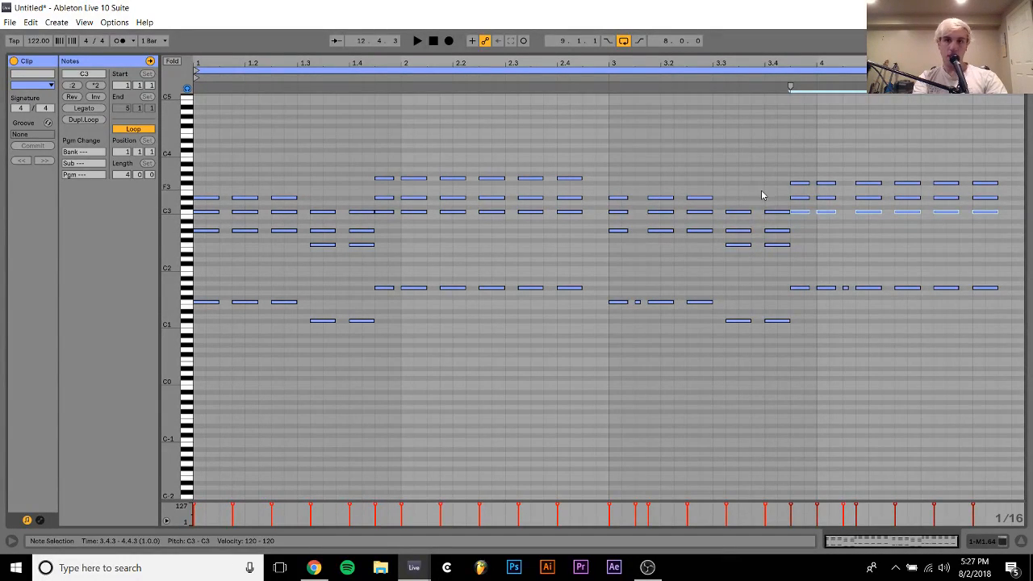
drag(762, 194, 1006, 162)
key(Up)
key(space)
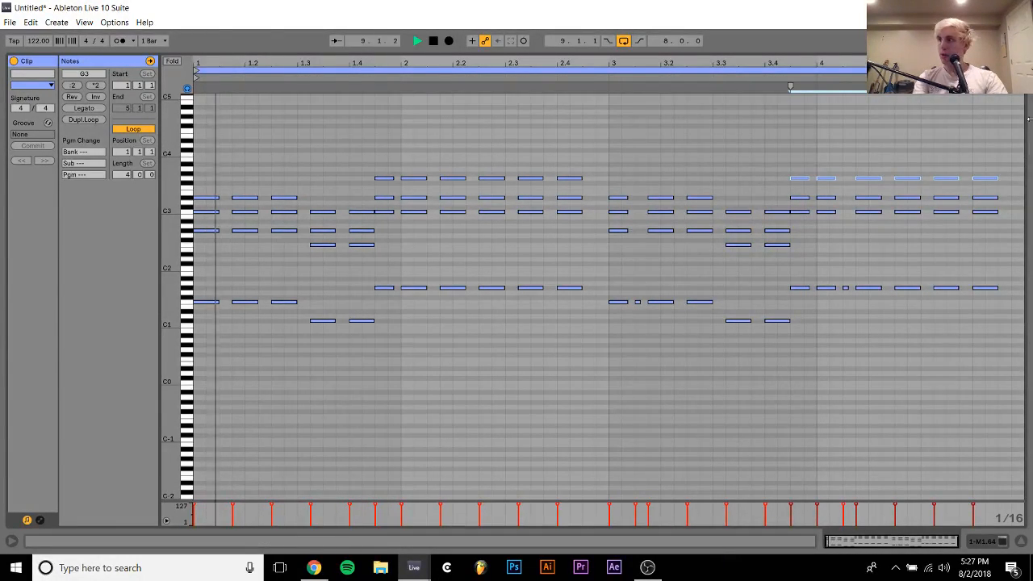
Return to the device view and insert a new MIDI track below the Massive track
click(980, 543)
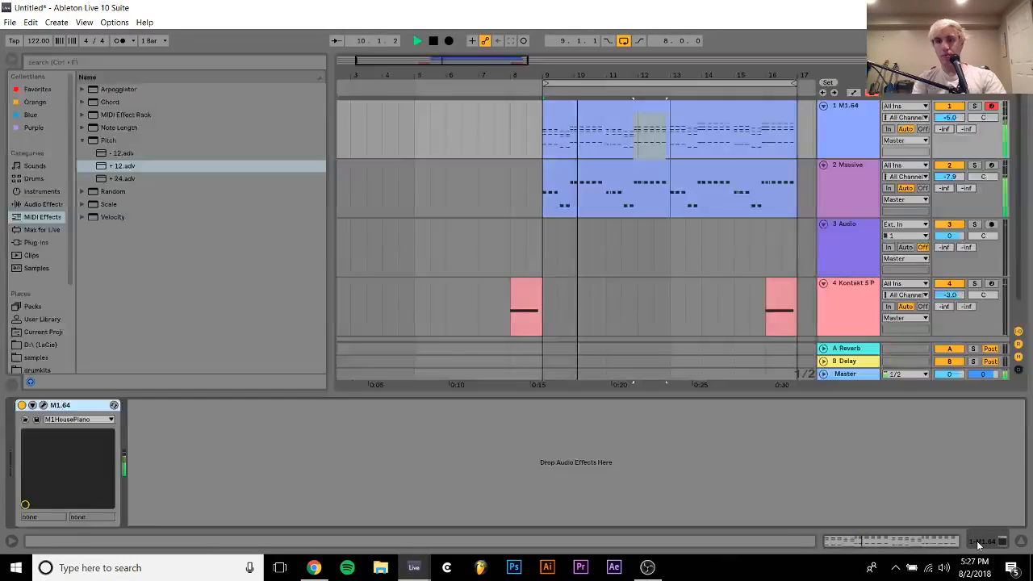
click(640, 133)
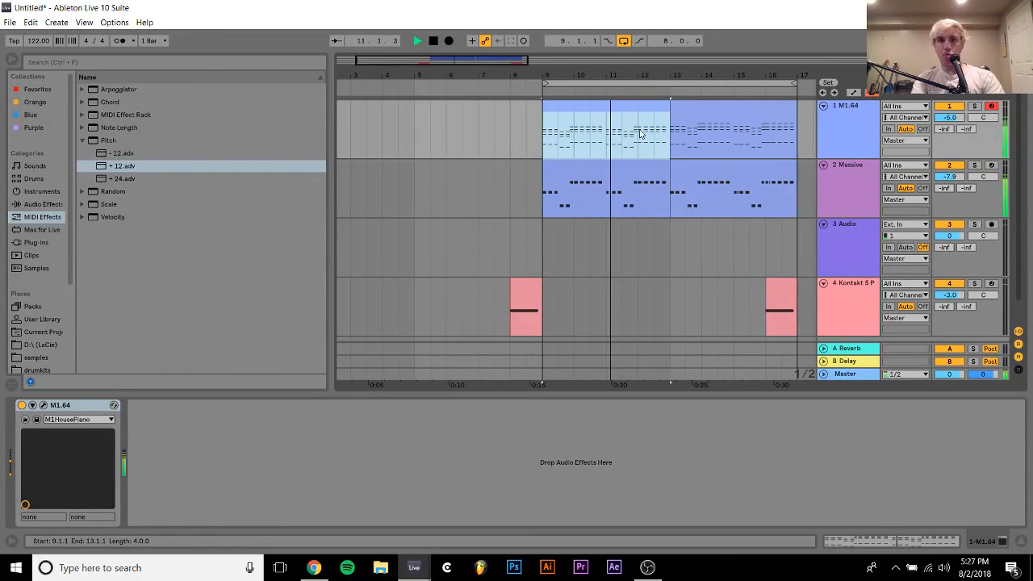
key(Down)
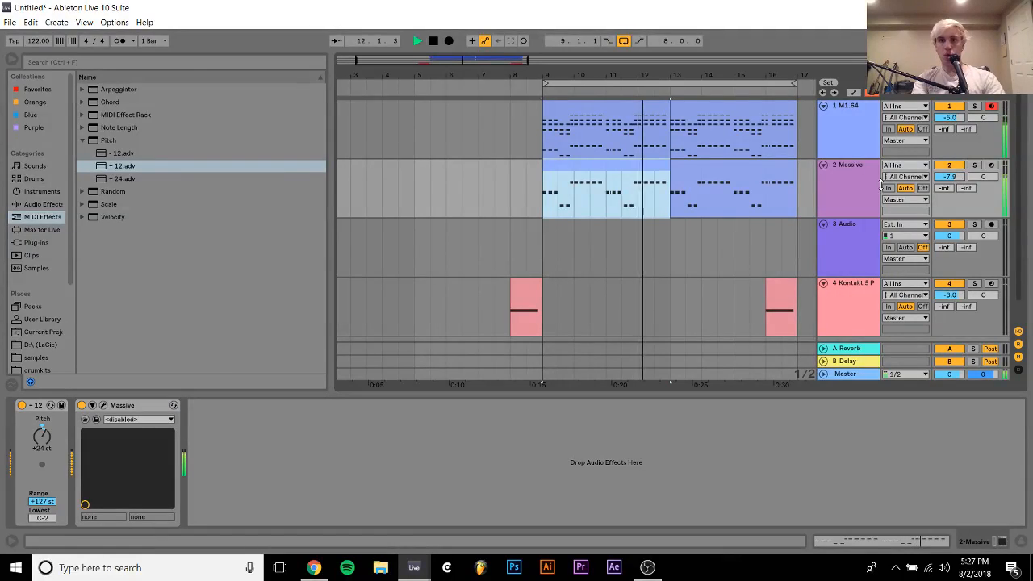
key(ctrl+shift+t)
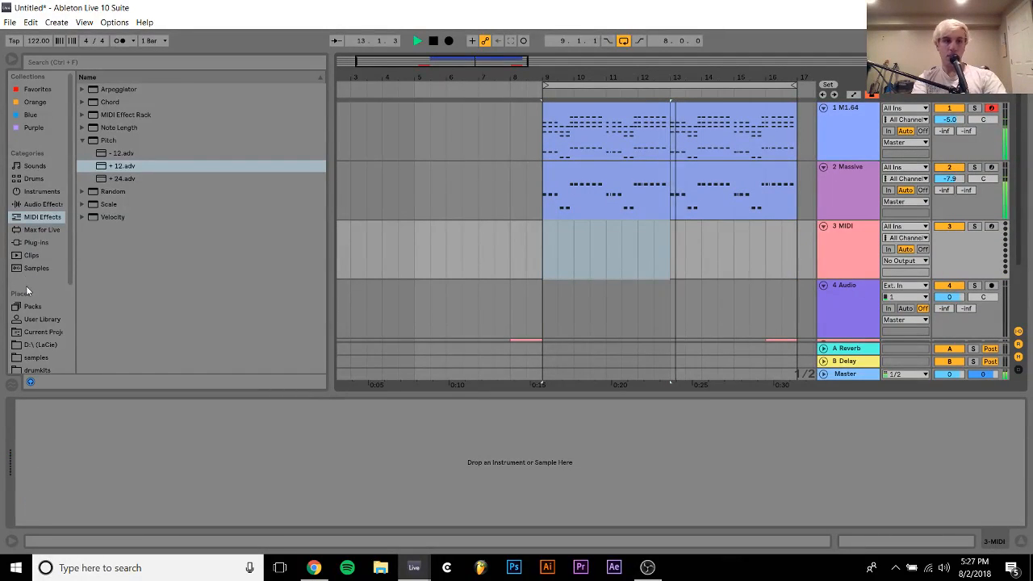
Load SMACKOS AMIGA 909.adg from the Smackos AMIGA 909 Project samples folder onto the new MIDI track
click(35, 357)
key(space)
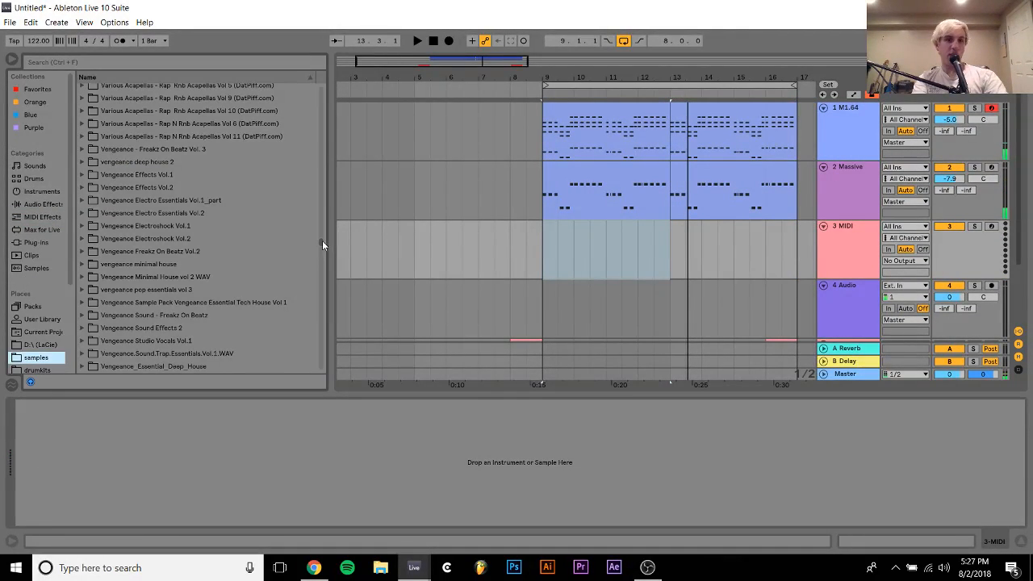
drag(322, 244, 316, 210)
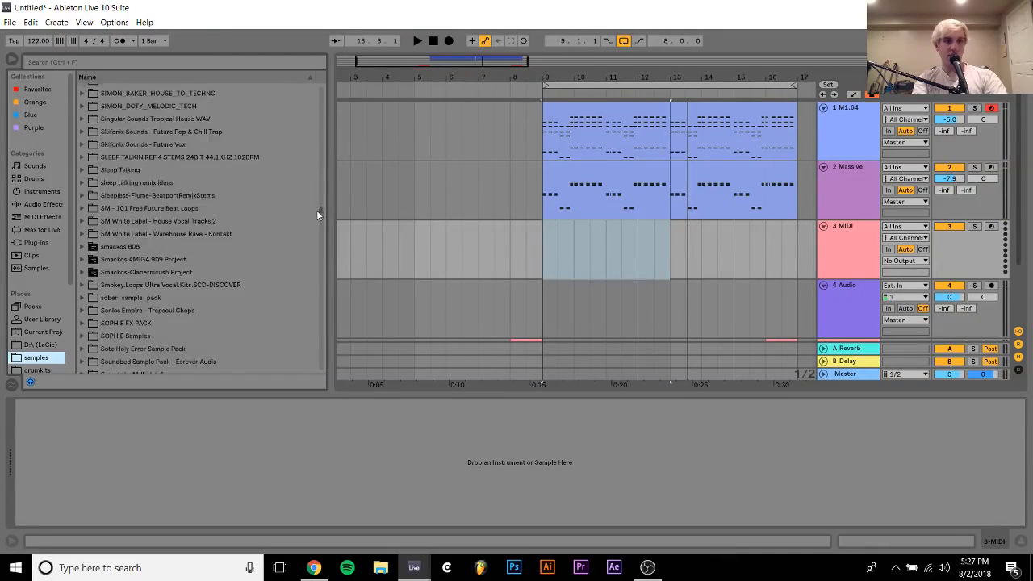
click(83, 259)
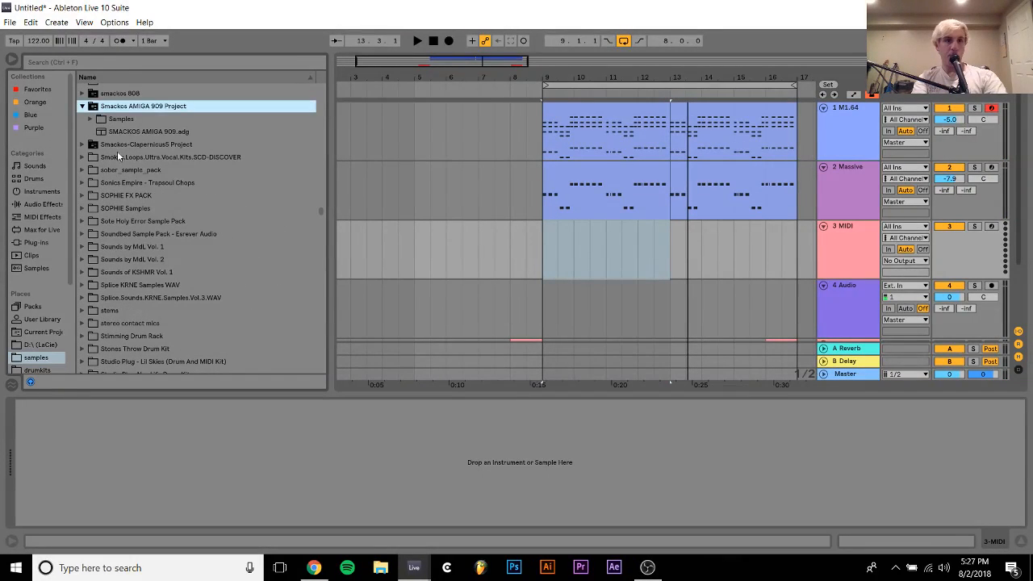
click(117, 133)
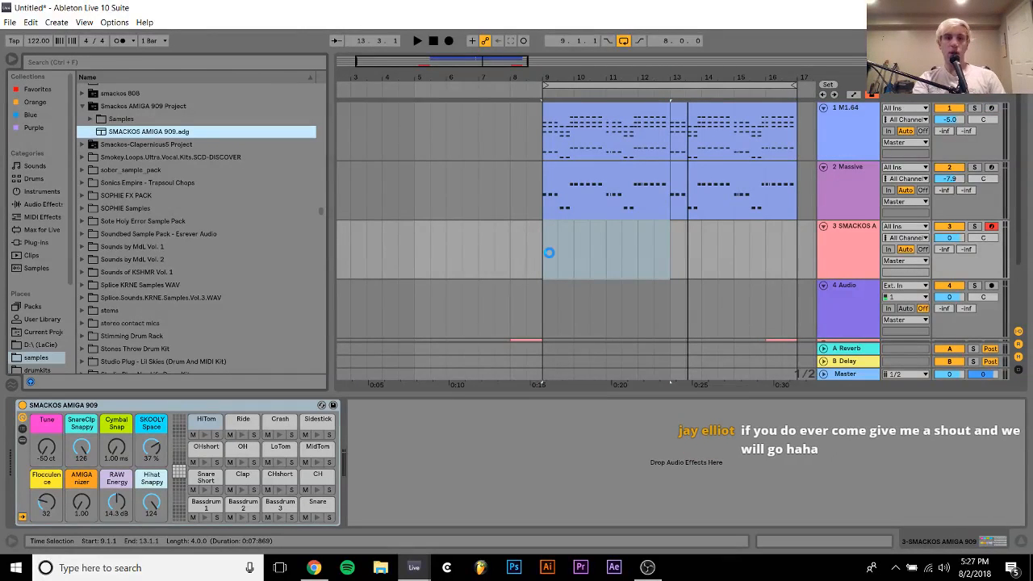
Create a two-bar MIDI clip at bar 9 on the drum track and extend its loop to bar 17
drag(549, 257, 580, 255)
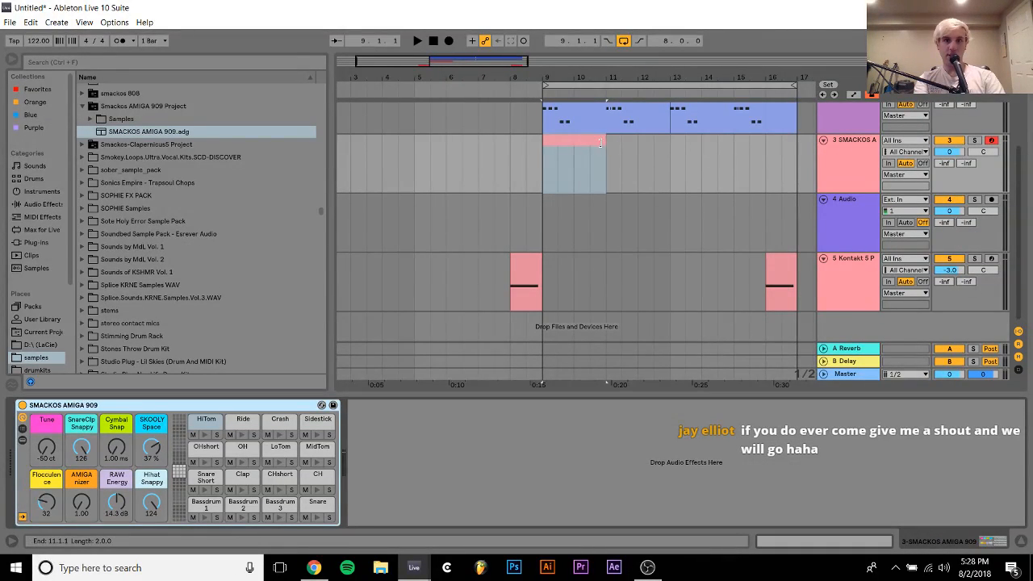
drag(606, 141, 796, 162)
scroll(796, 161, up, 2)
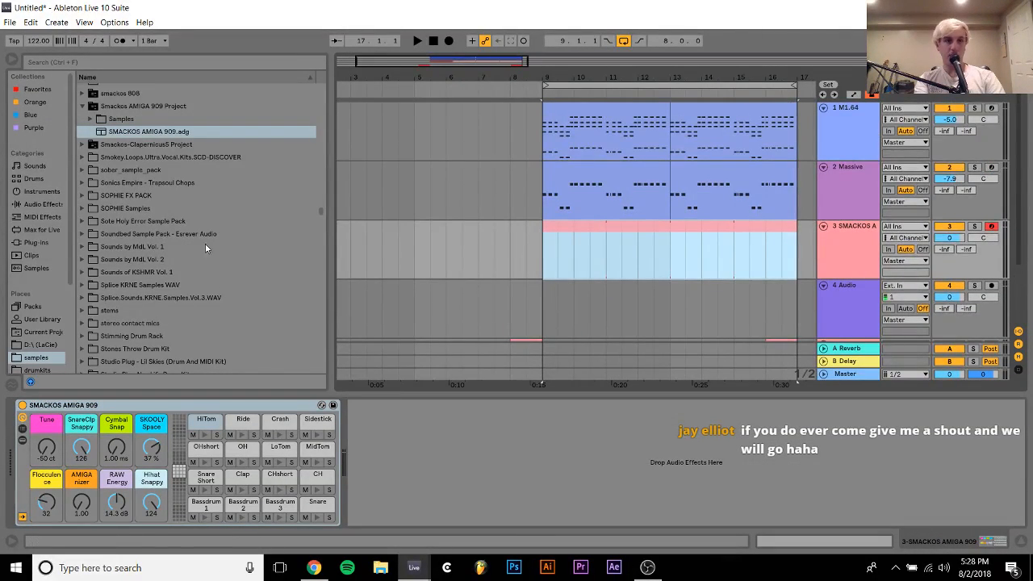
Apply the Logic 16 Swing 61 groove from the Core Library to the first piano clip and duplicate that clip over the second
click(33, 307)
click(82, 90)
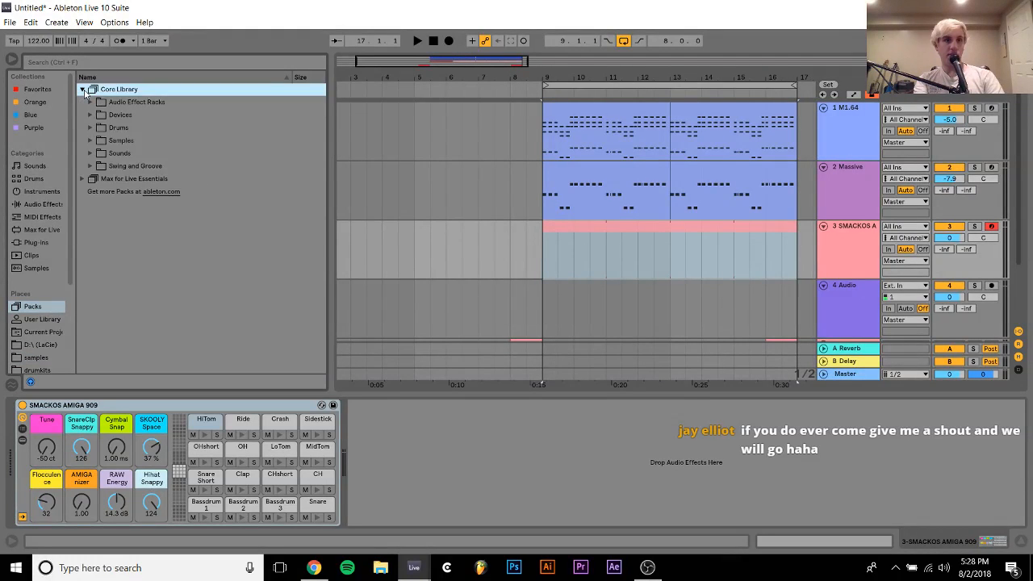
click(91, 166)
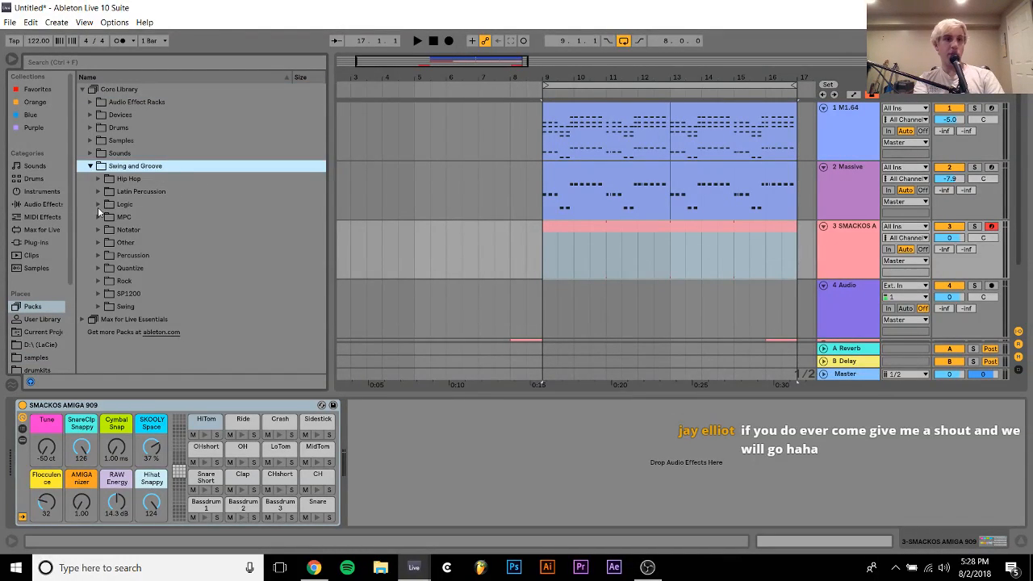
click(99, 205)
scroll(195, 295, down, 15)
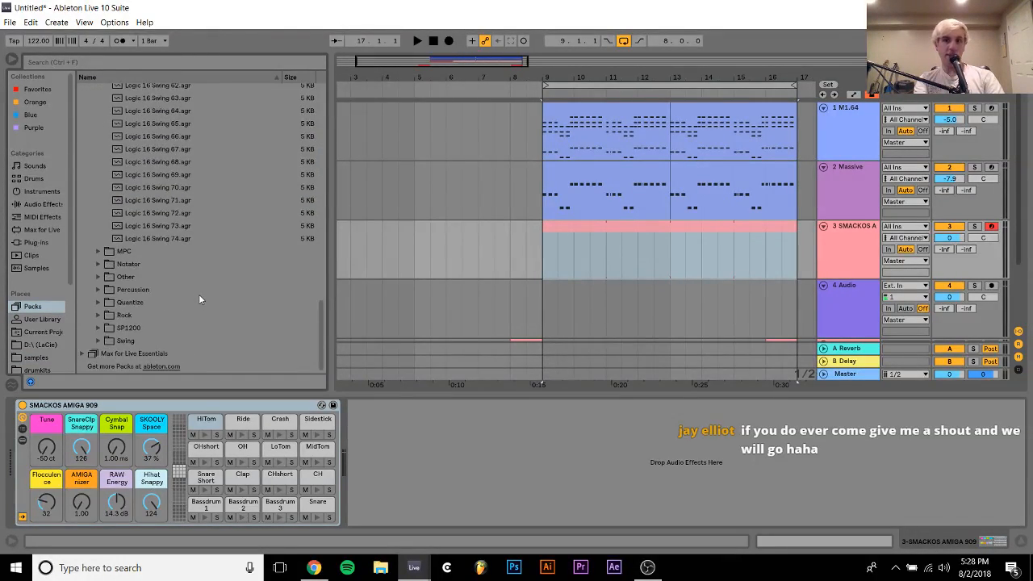
scroll(208, 205, up, 3)
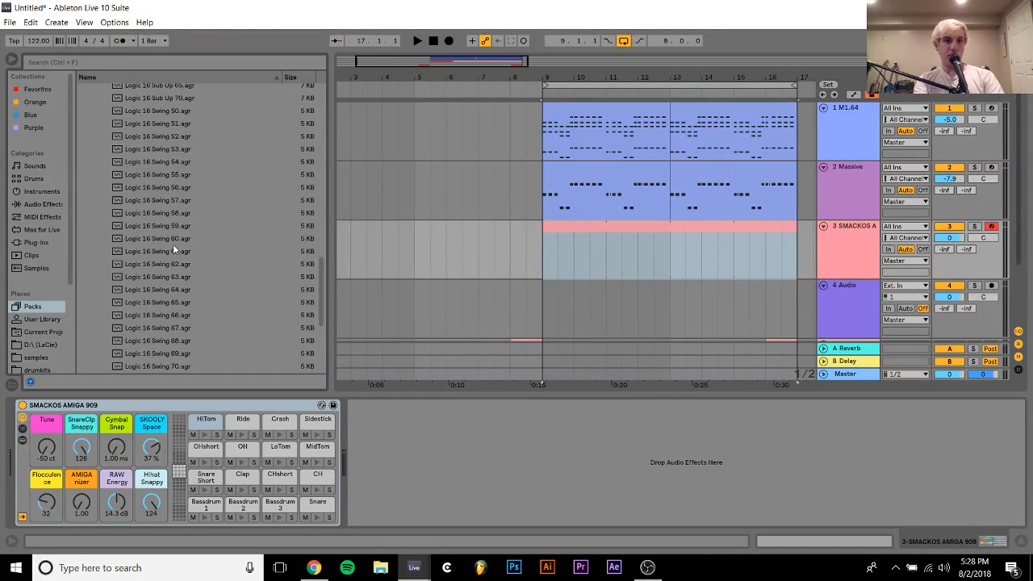
drag(179, 253, 591, 109)
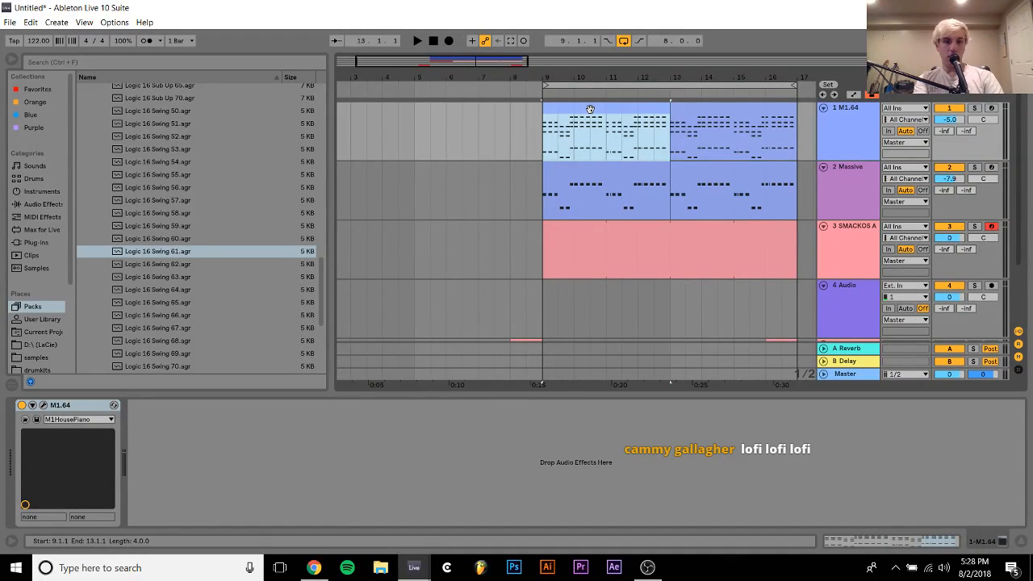
key(ctrl+d)
Apply the Logic 16 Swing 61 groove to the first Massive clip and duplicate that clip over the second
click(569, 212)
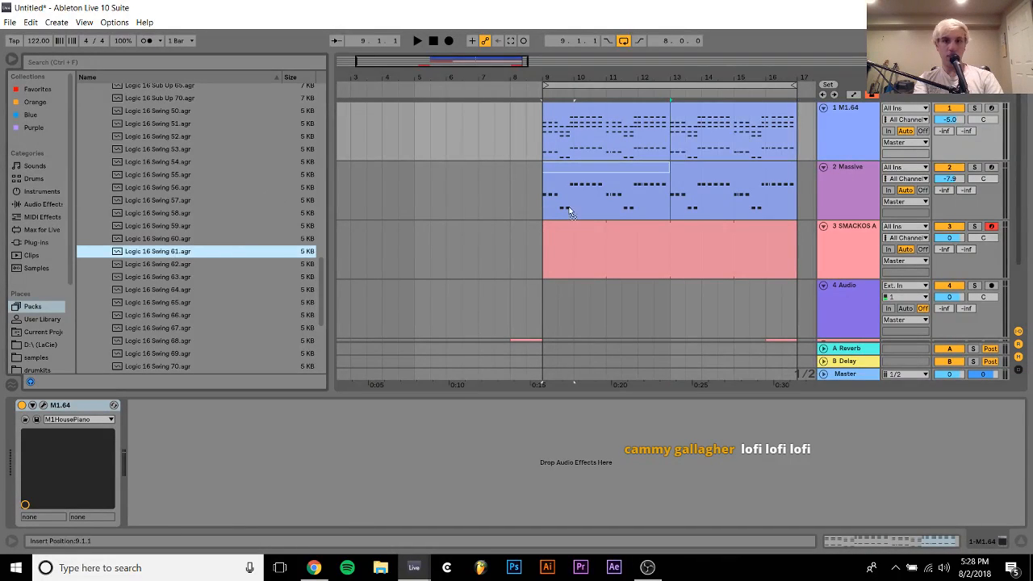
click(610, 176)
key(ctrl+d)
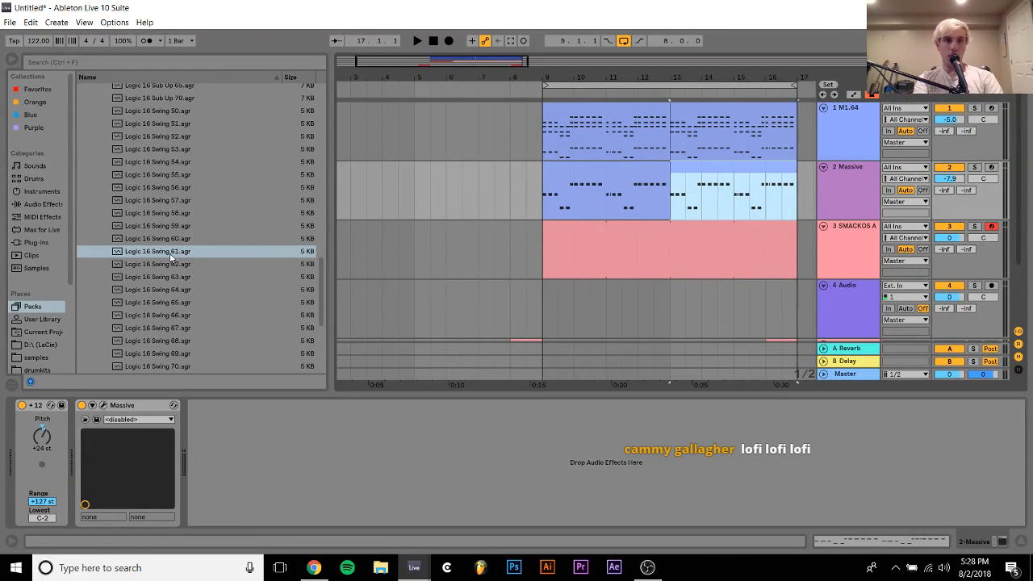
Apply the Logic 16 Swing 61 groove to the SMACKOS AMIGA 909 drum clip and open it for note editing
double_click(616, 233)
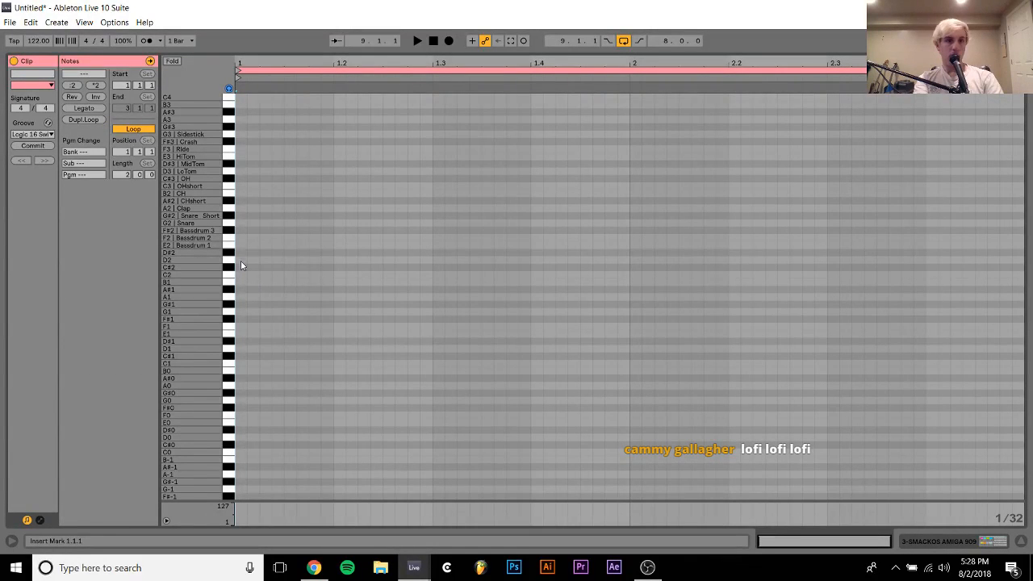
Place one-beat Bassdrum 3 notes on every beat across both bars of the drum clip
double_click(241, 230)
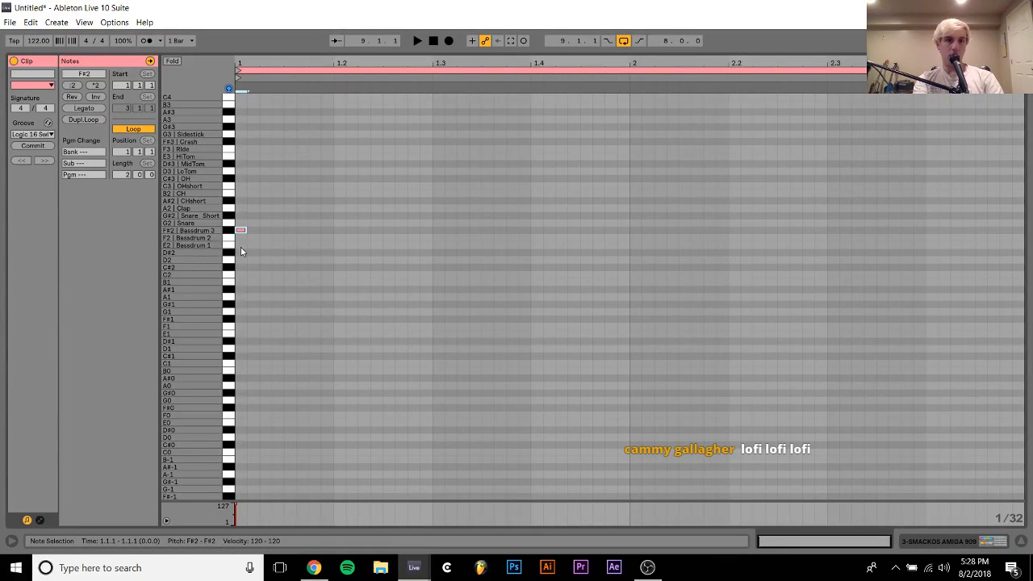
key(shift+Right)
key(shift+Right)
key(shift+Right)
key(ctrl+d)
key(ctrl+d)
key(ctrl+d)
key(ctrl+d)
key(ctrl+d)
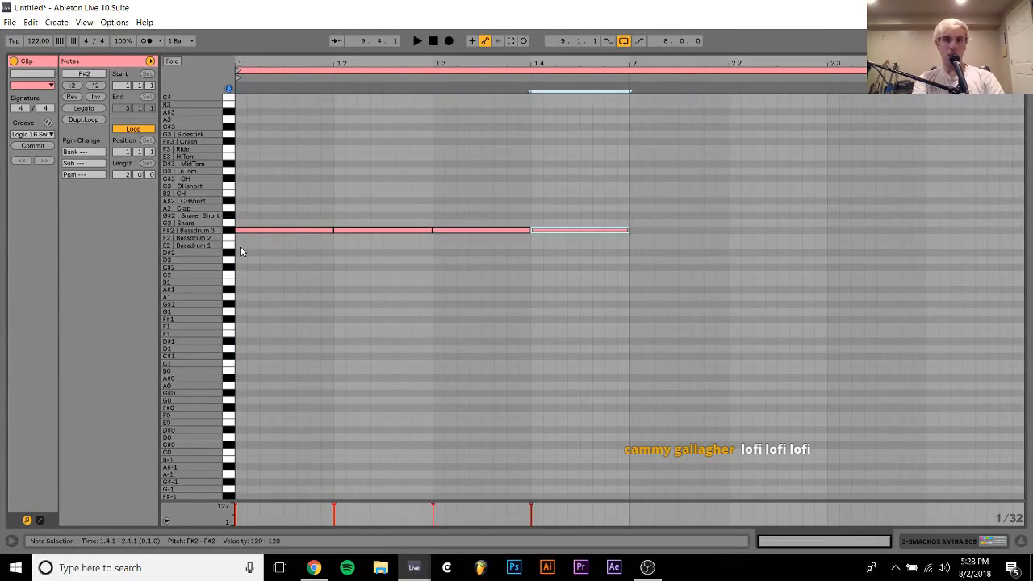
key(ctrl+d)
key(ctrl+d)
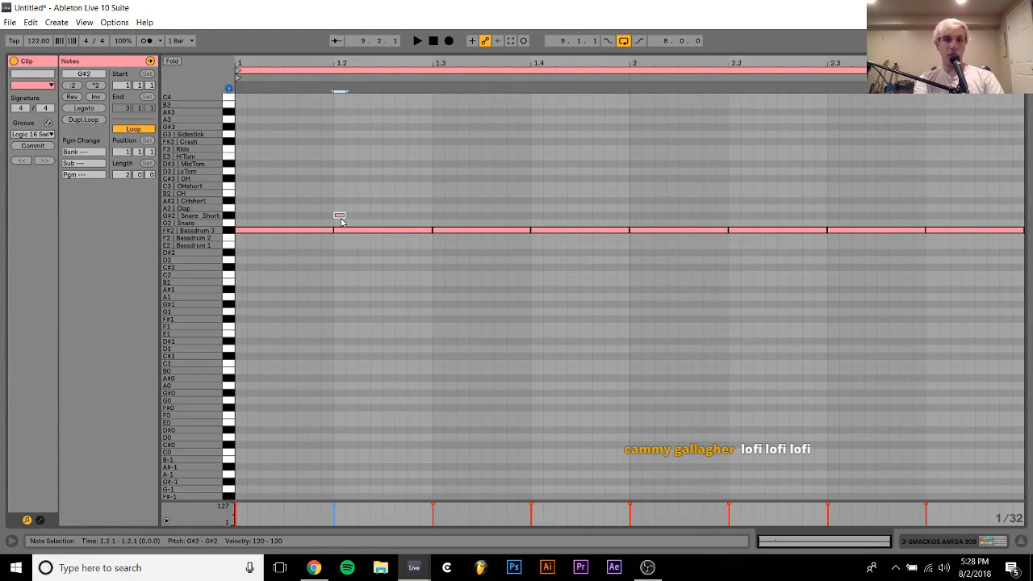
Add one-beat Clap notes on beats 2 and 4 of both bars in the drum clip
double_click(339, 209)
key(shift+Right)
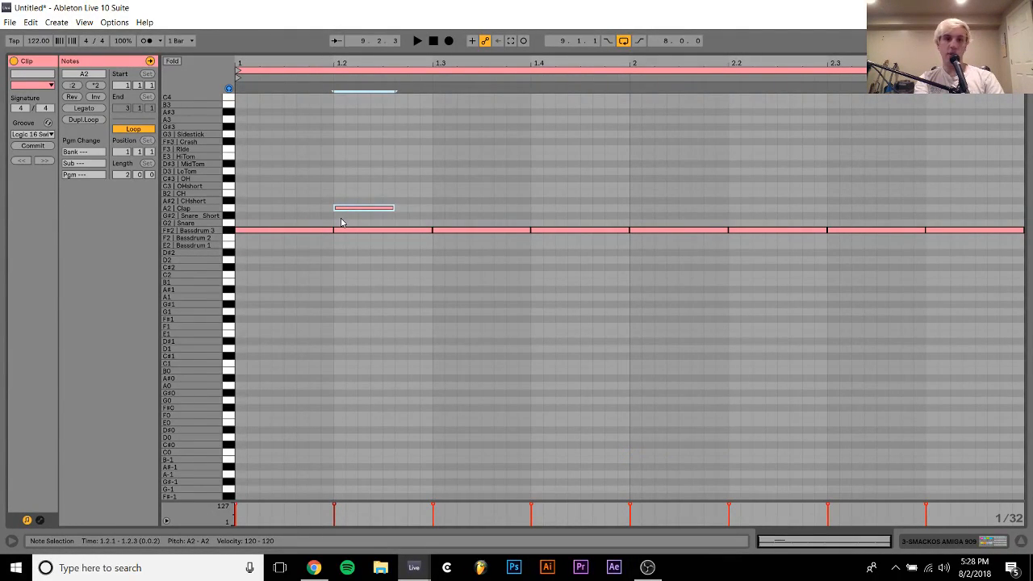
key(shift+Right)
key(shift+Right)
drag(365, 168, 269, 355)
key(ctrl+d)
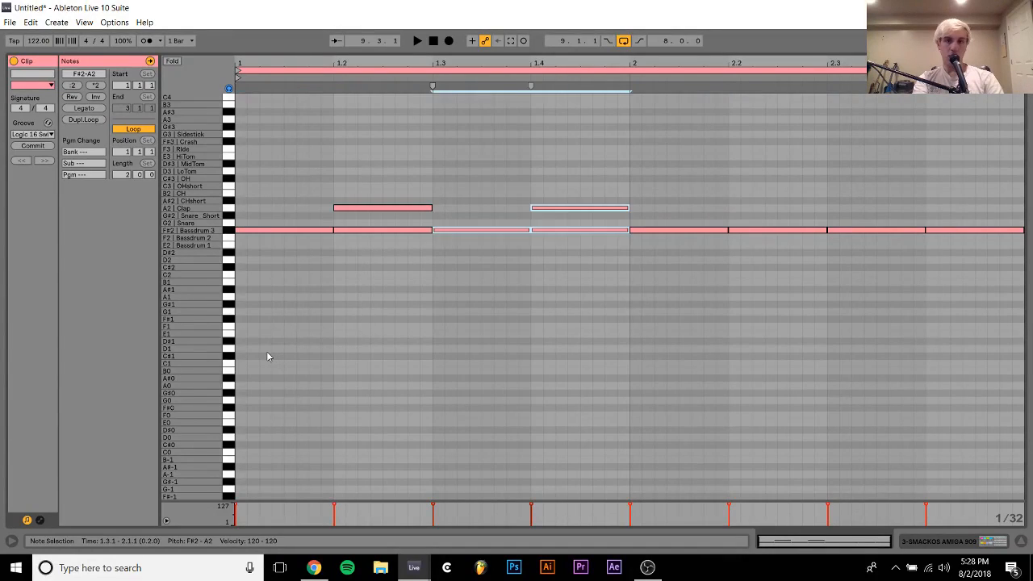
key(ctrl+d)
key(ctrl+d)
Add a sixteenth-note Snare hit at 1.1.2 and an OHshort hit of the same length at 1.1.3
click(265, 194)
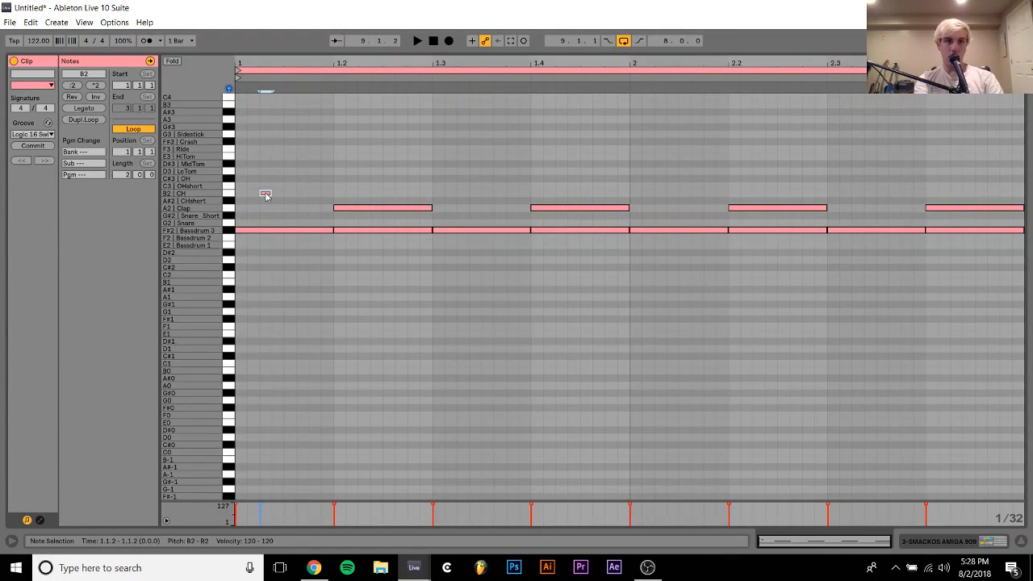
key(Down)
key(Down)
key(Down)
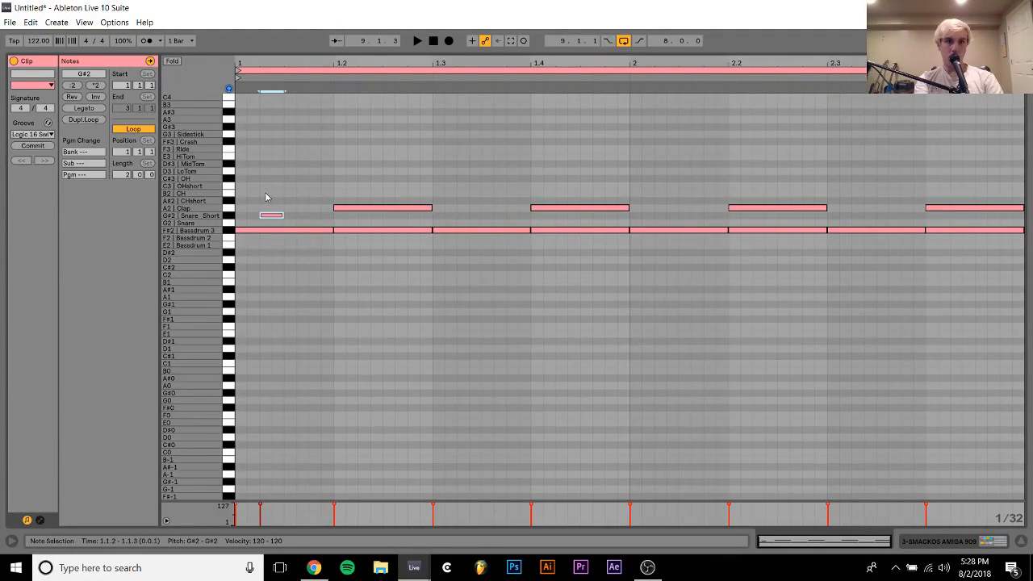
key(Down)
key(ctrl+d)
key(Up)
key(Up)
key(Up)
key(Up)
key(Up)
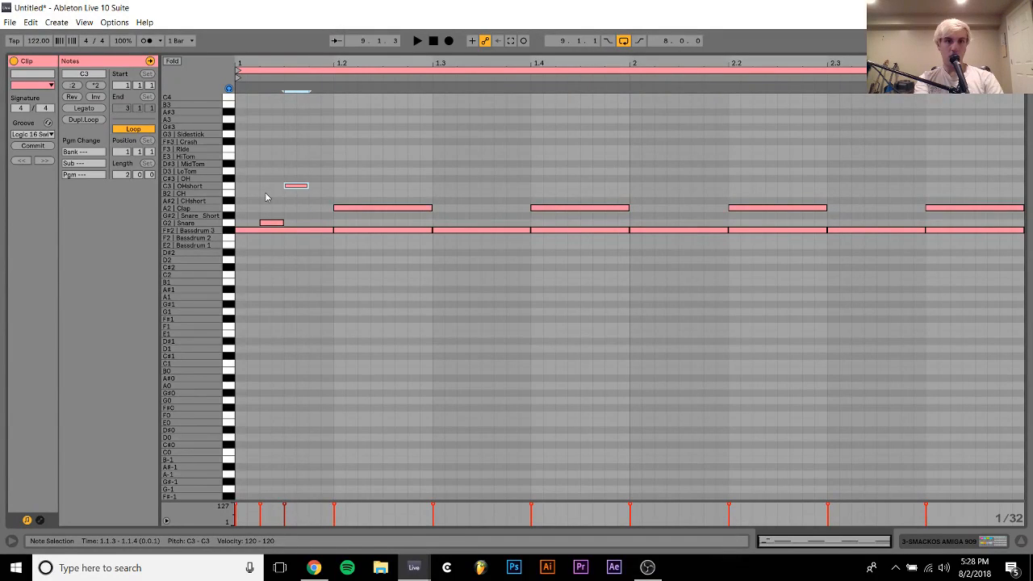
key(Up)
key(Down)
Move the Snare hit at 1.1.2 to Snare Short and the OHshort hit at 1.1.3 to OH
drag(269, 202, 281, 233)
click(270, 212)
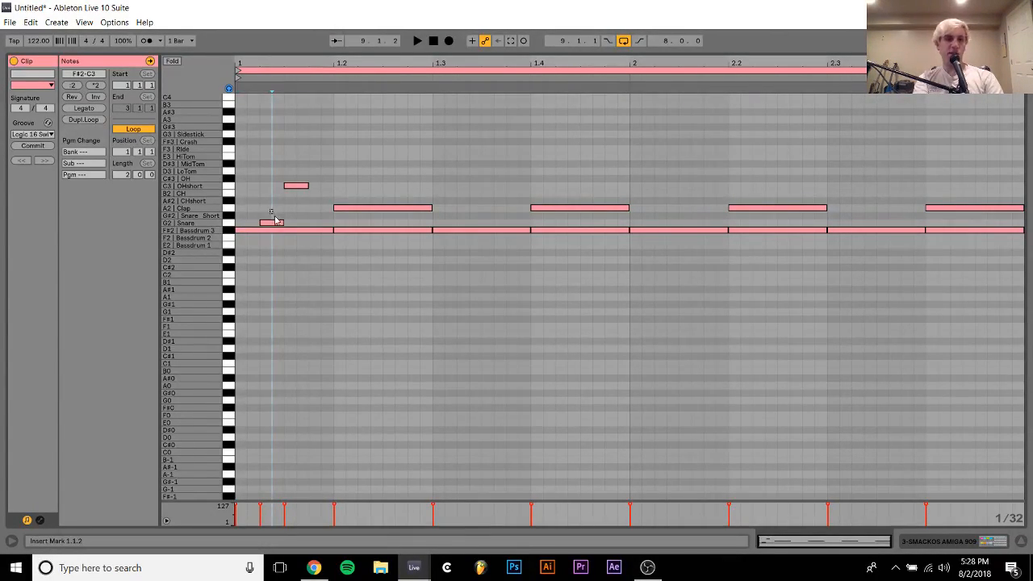
click(278, 223)
key(Up)
click(296, 189)
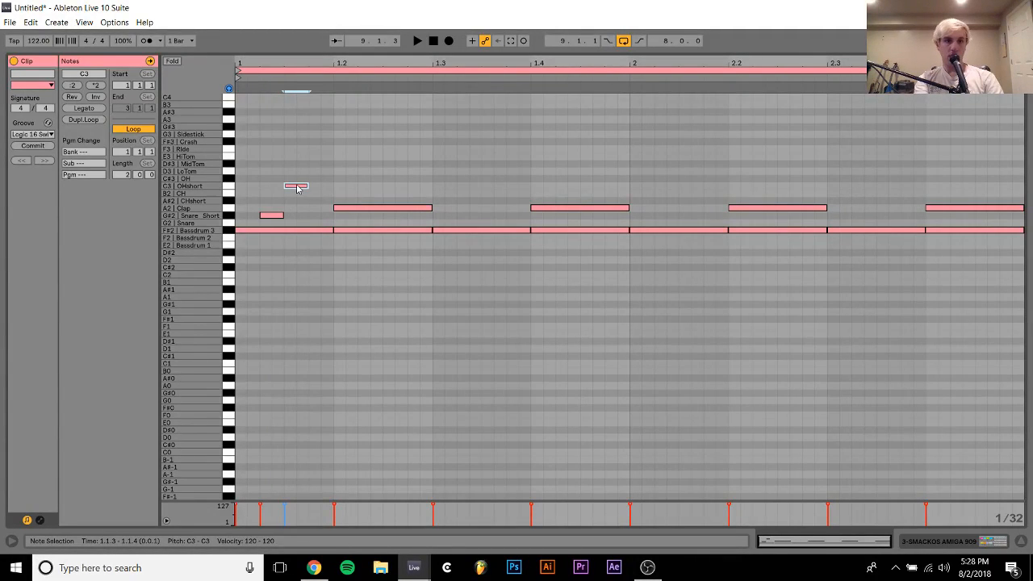
key(Up)
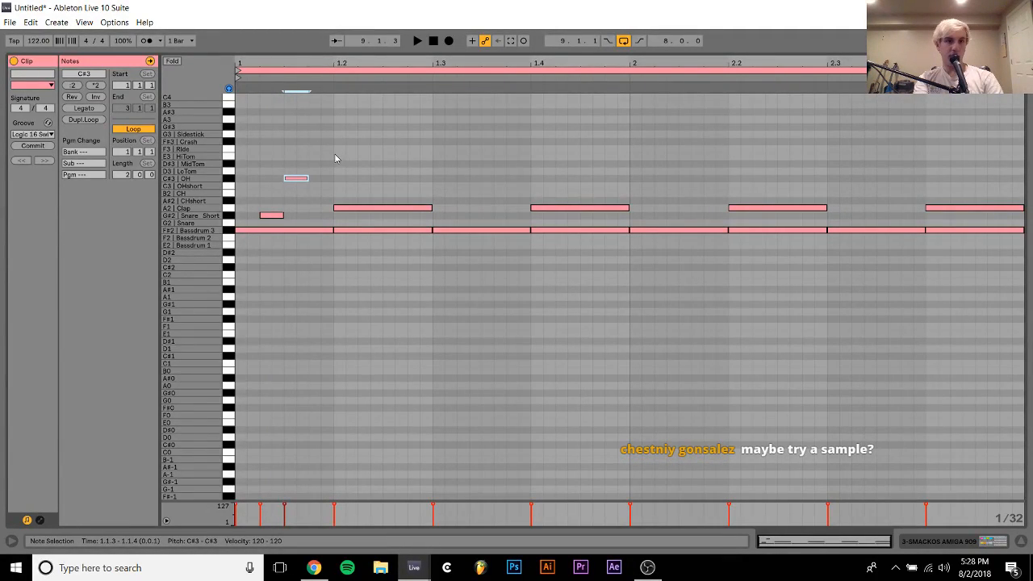
Repeat the OH hit on the off-beat of every beat through the end of the second bar
drag(335, 162, 233, 189)
key(ctrl+d)
key(ctrl+d)
key(ctrl+d)
key(ctrl+d)
key(ctrl+d)
key(ctrl+d)
key(ctrl+d)
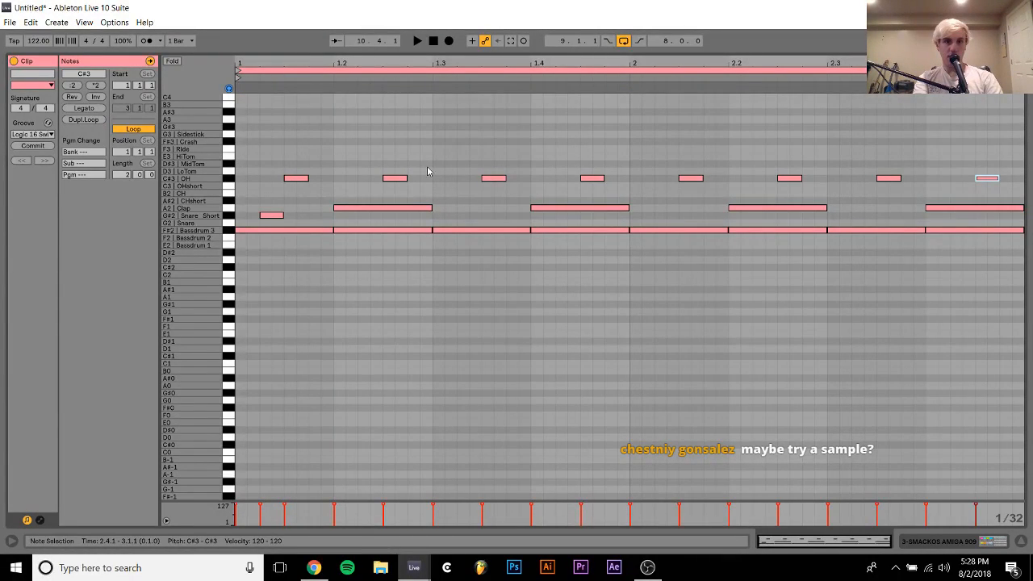
Add a sixteenth-note CHshort hit at 1.2.4 and a CH hit at 1.3.2
double_click(418, 176)
key(Down)
key(Down)
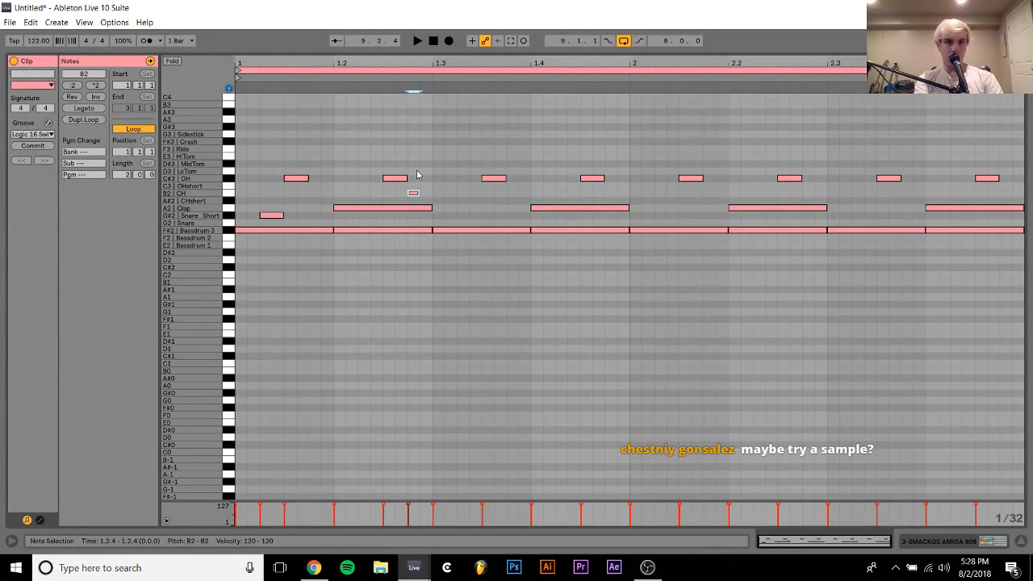
key(Down)
key(shift+Right)
key(ctrl+d)
key(Right)
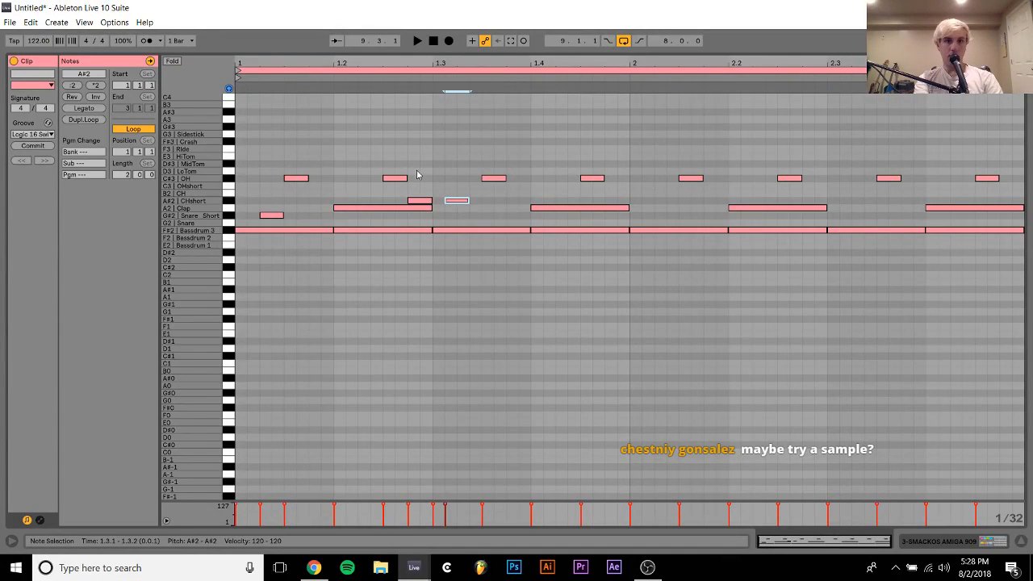
key(Right)
key(Up)
Duplicate the CH hit and place the copy as a Snare hit at 1.4.4
key(ctrl+d)
key(Right)
key(Right)
key(Right)
key(Right)
key(Right)
key(Right)
key(Right)
key(Right)
key(Right)
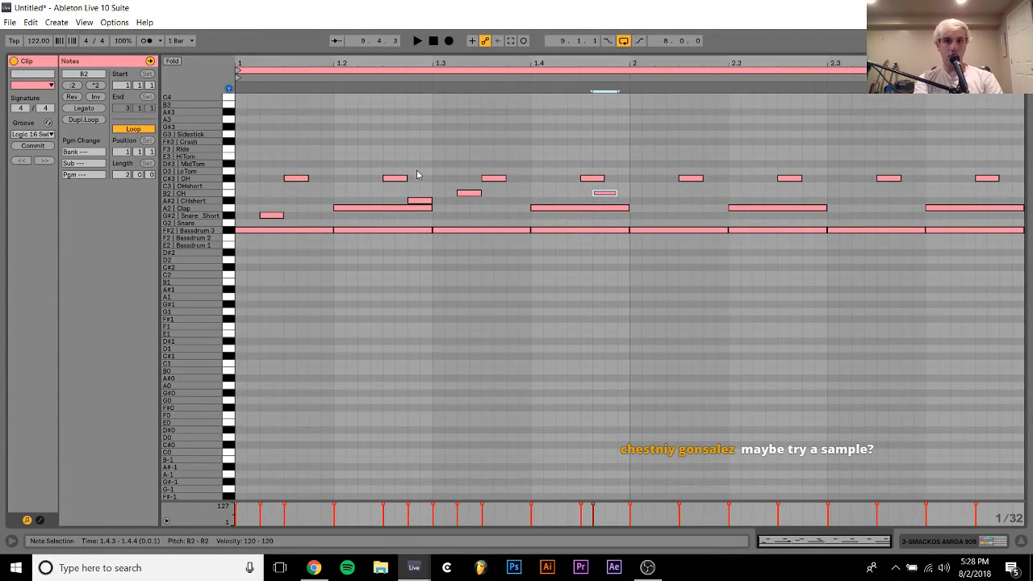
key(Down)
key(Down)
key(Down)
key(Right)
key(Down)
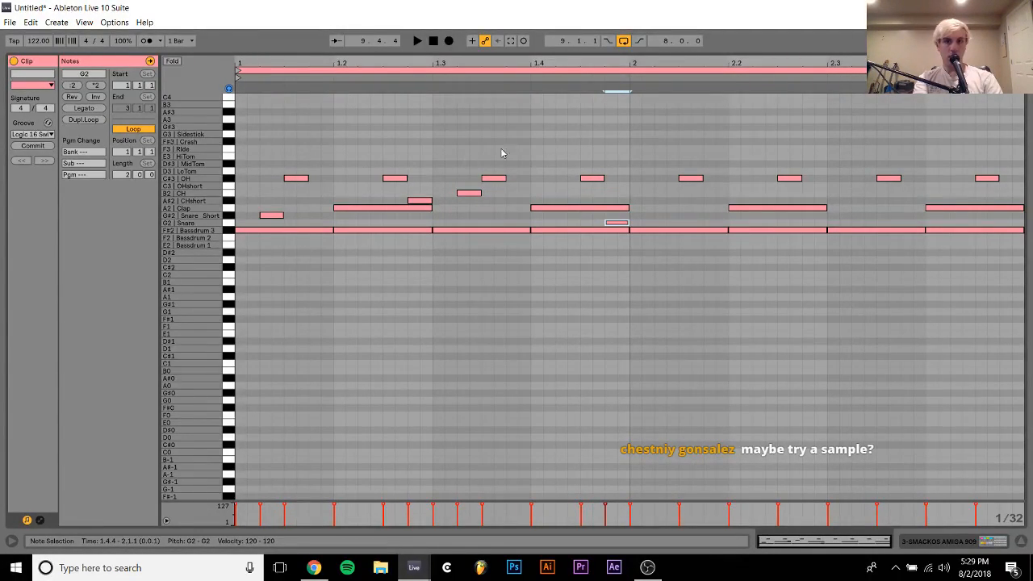
Duplicate the first bar's drum pattern over the second, replacing the copied Snare Short hit at 2.1.2 with one at 2.3.4
drag(621, 146, 258, 293)
key(ctrl+d)
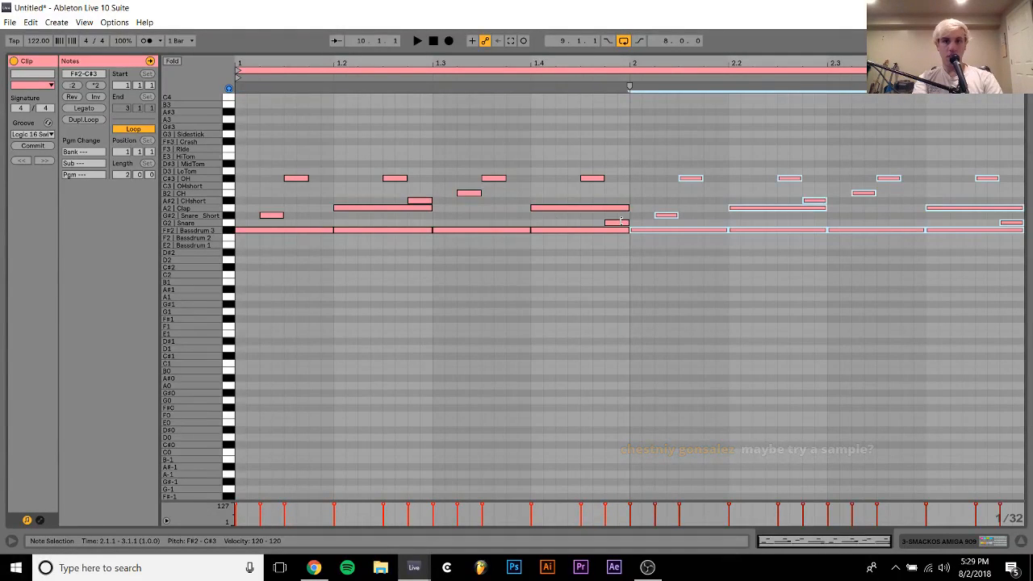
double_click(664, 217)
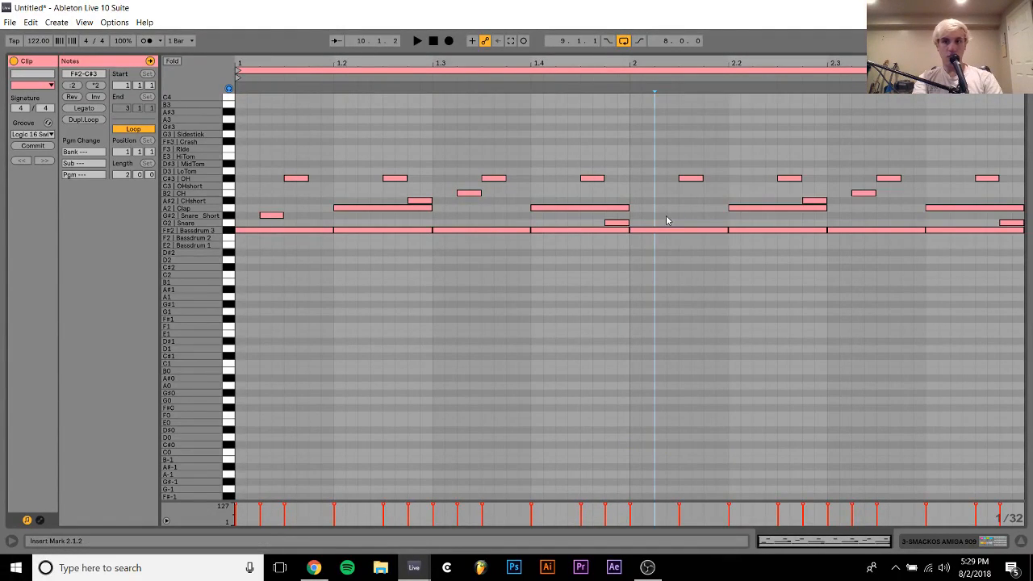
double_click(906, 217)
key(shift+Right)
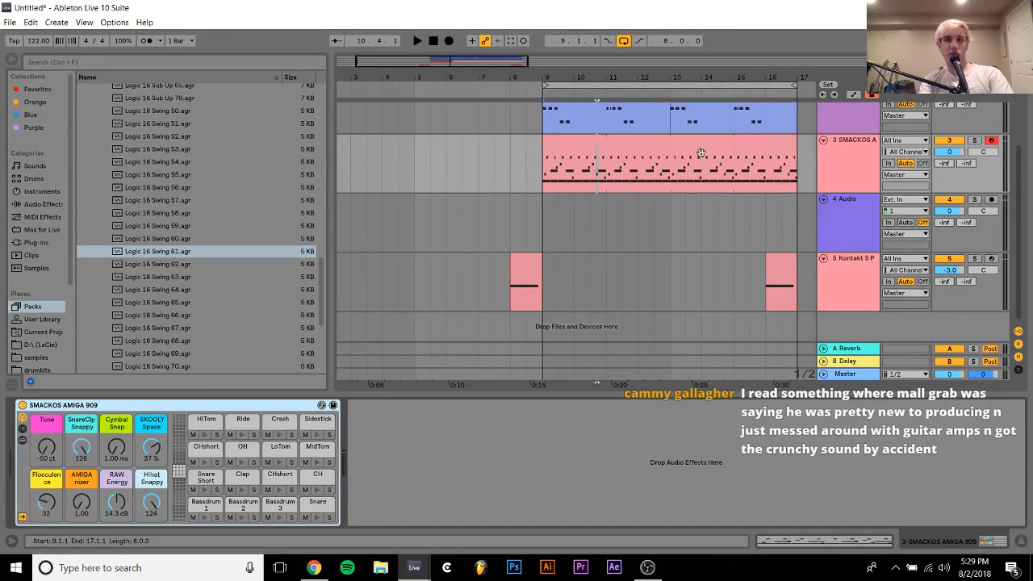
Solo the SMACKOS drum track, lower its volume to about -7.5 dB and play the loop
click(686, 146)
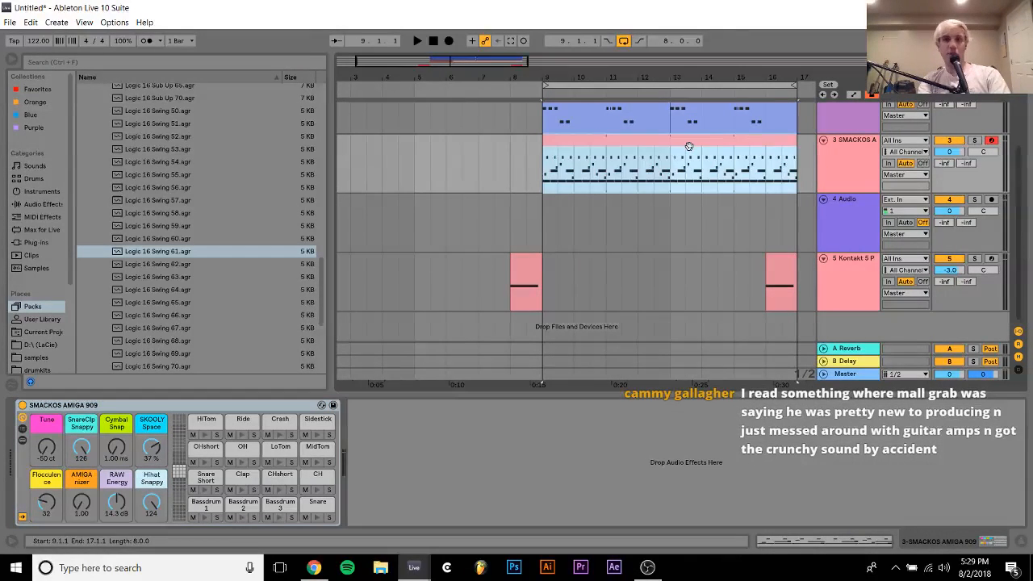
click(975, 142)
drag(954, 152, 954, 169)
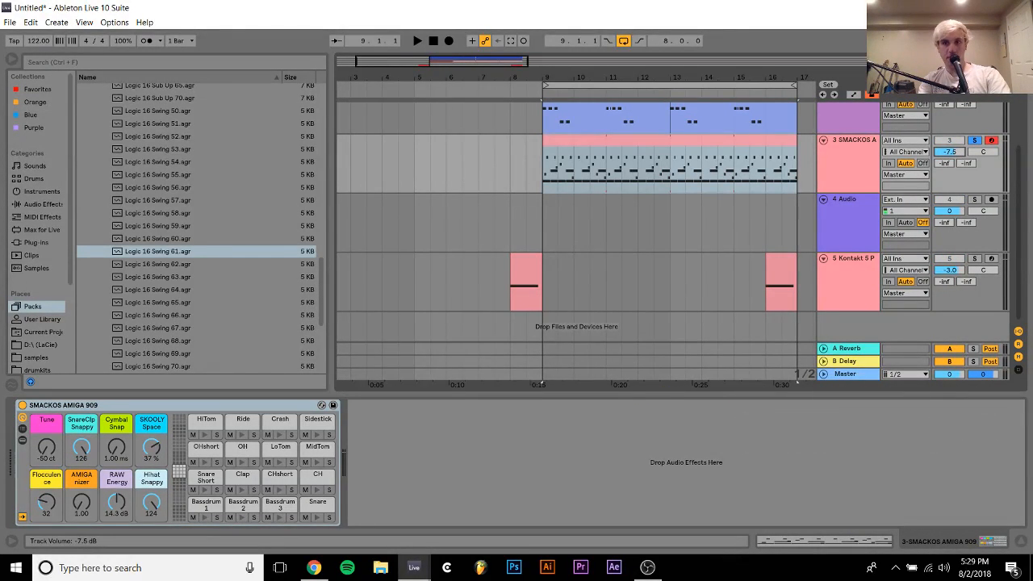
key(space)
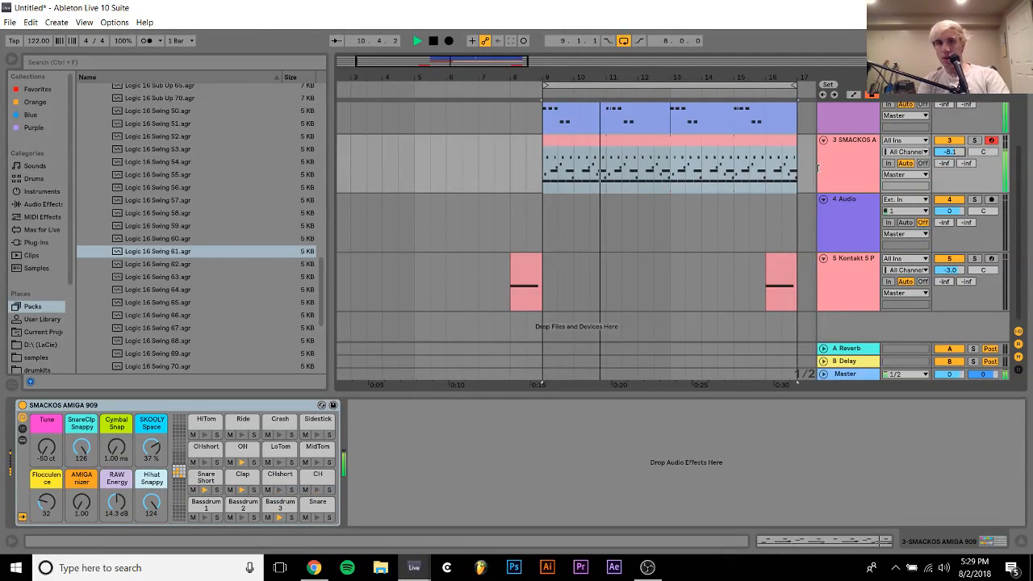
Fold the SMACKOS, Massive and Audio tracks and restart playback from bar 16
scroll(824, 194, up, 3)
click(823, 226)
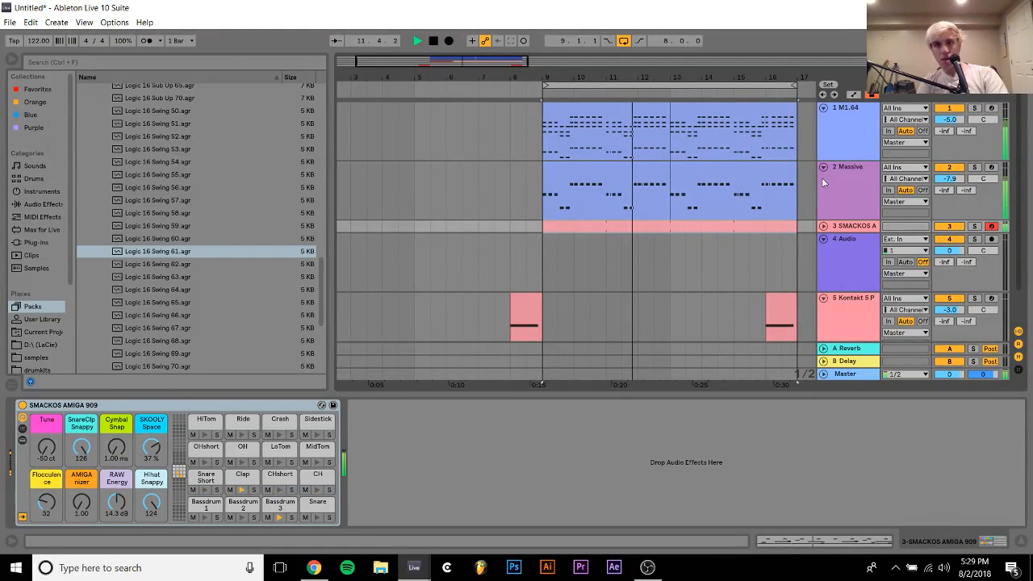
click(823, 168)
click(761, 207)
key(space)
key(space)
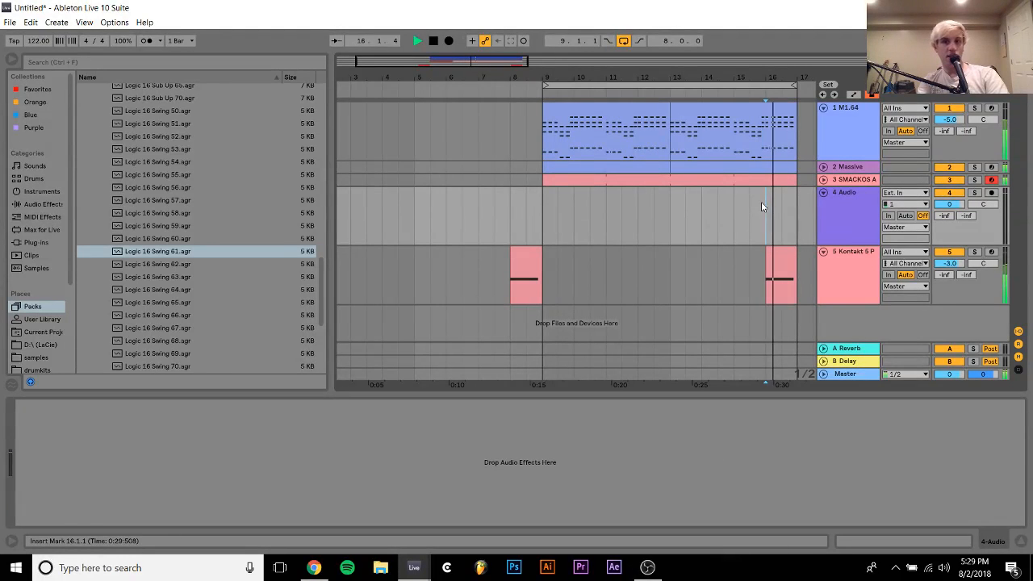
click(824, 192)
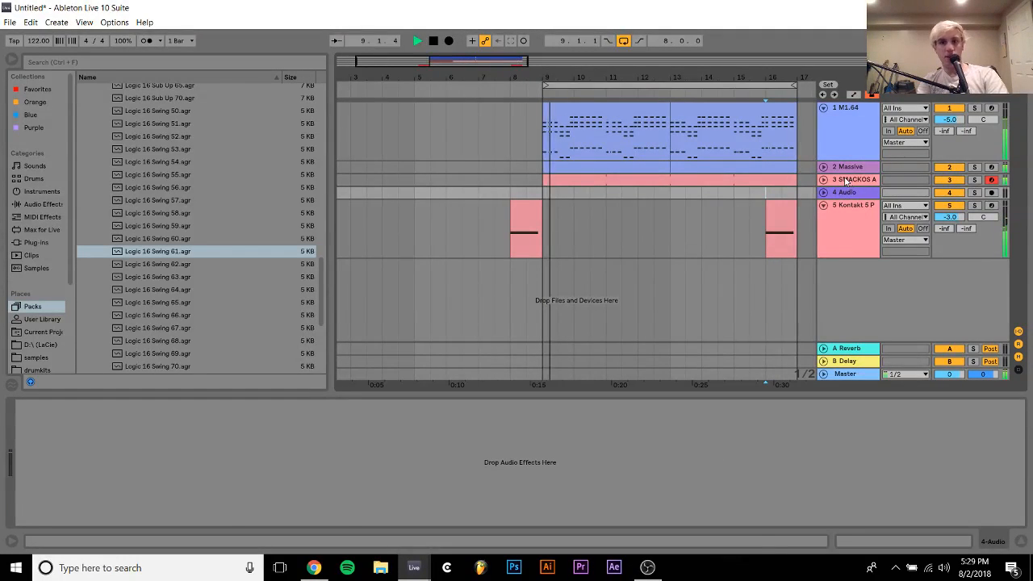
Add an Auto Filter to the M1 piano, set its low-pass to about 1.95 kHz with 56% resonance, and copy it to the Kontakt track
click(846, 180)
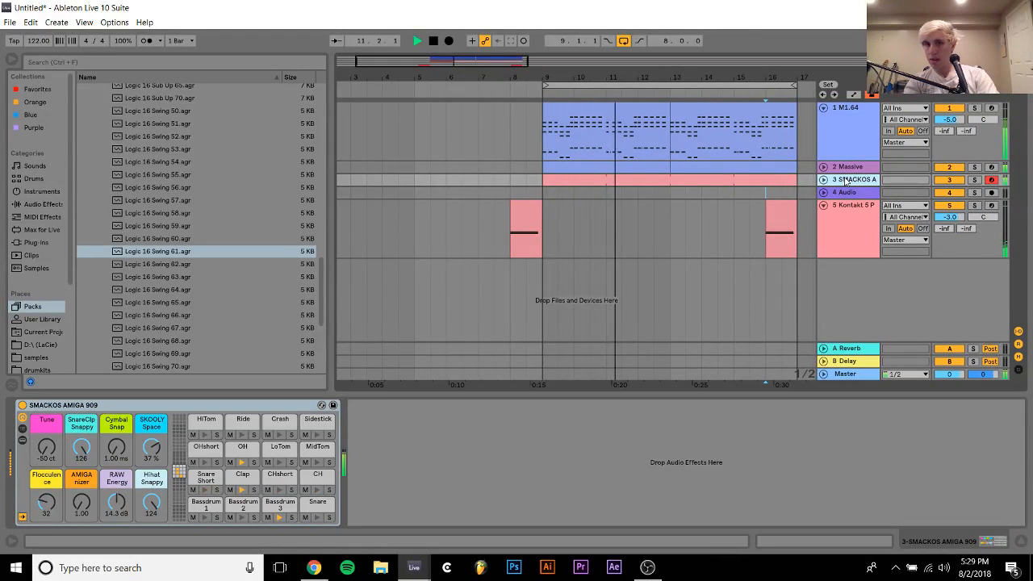
click(843, 128)
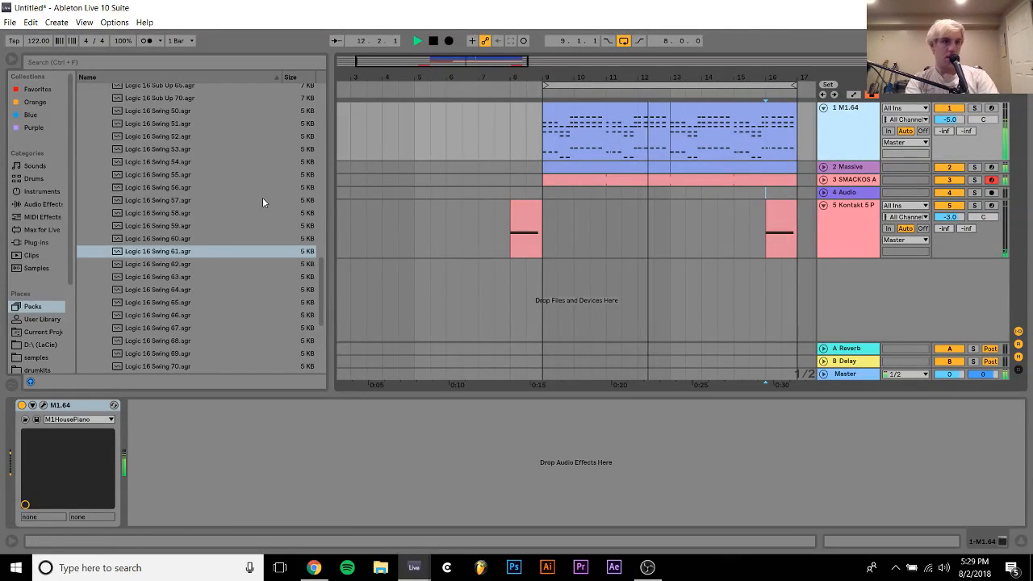
click(39, 204)
double_click(113, 115)
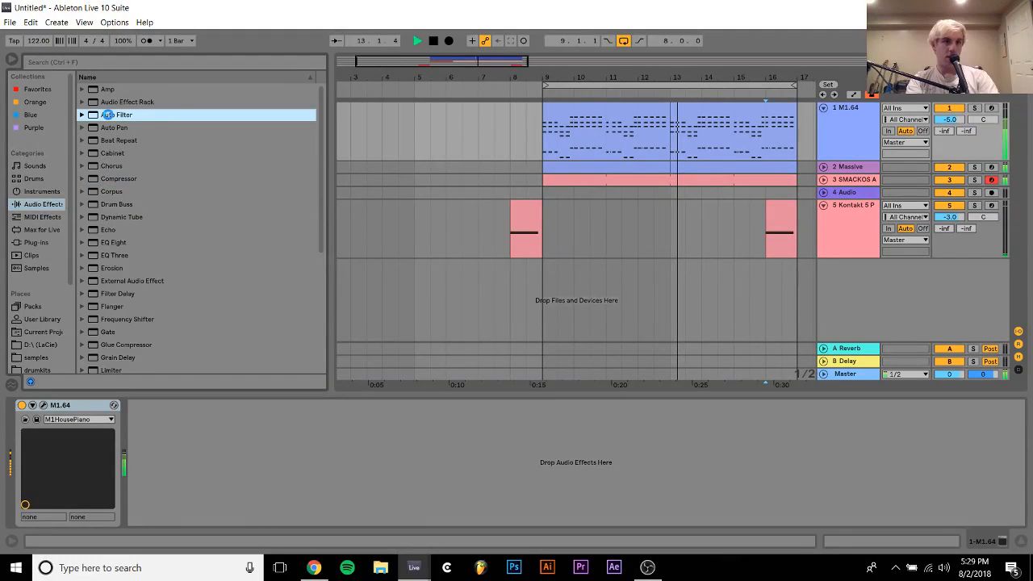
drag(264, 453, 251, 454)
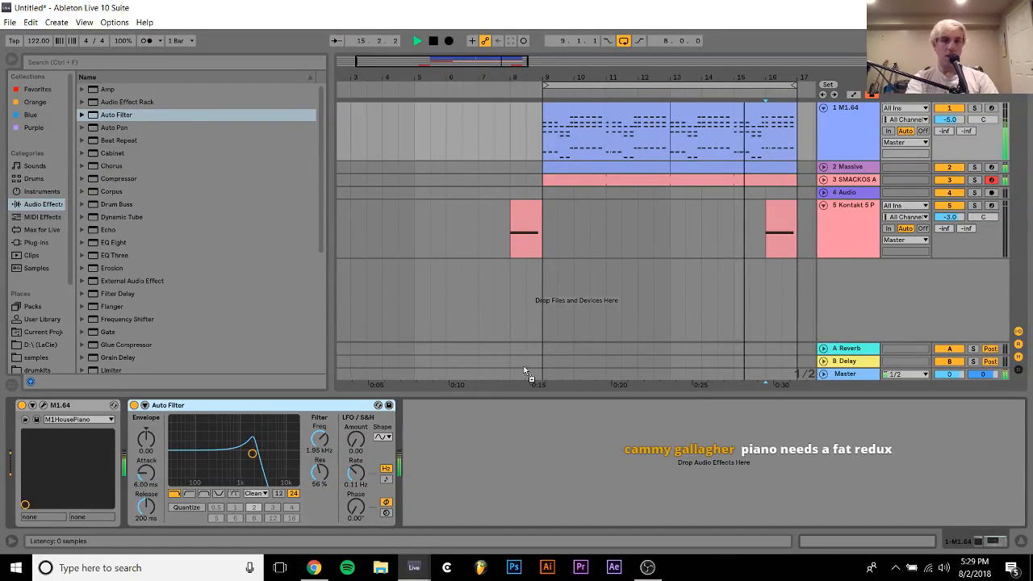
click(547, 236)
click(769, 252)
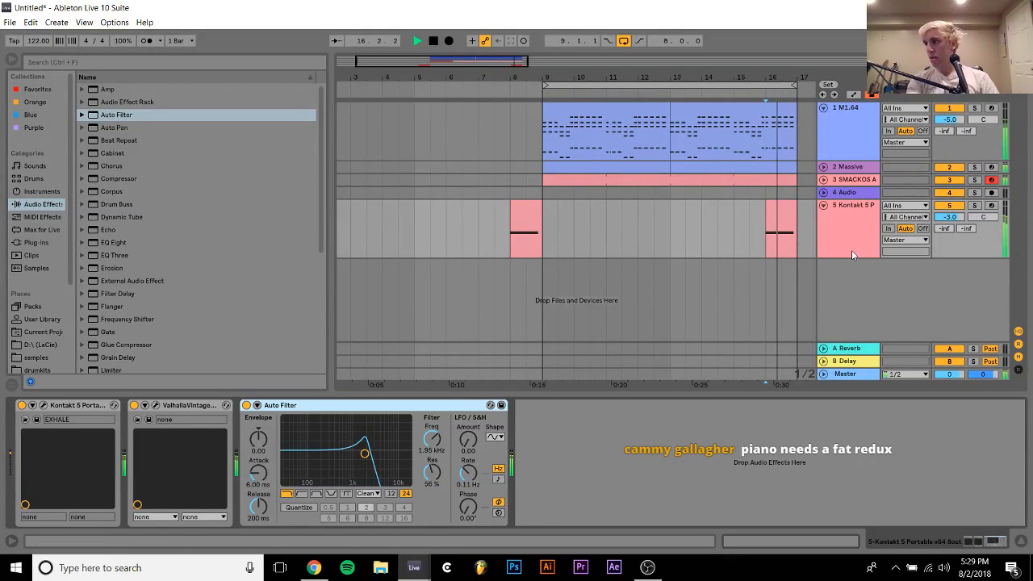
Stop playback and remove the Auto Filter from the M1 piano track
click(842, 122)
key(space)
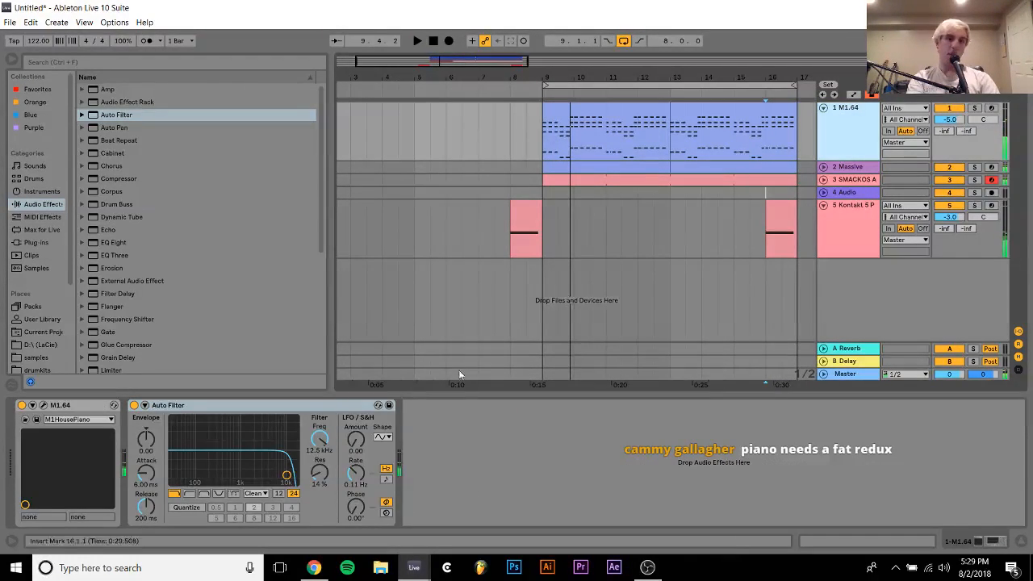
click(265, 413)
key(Delete)
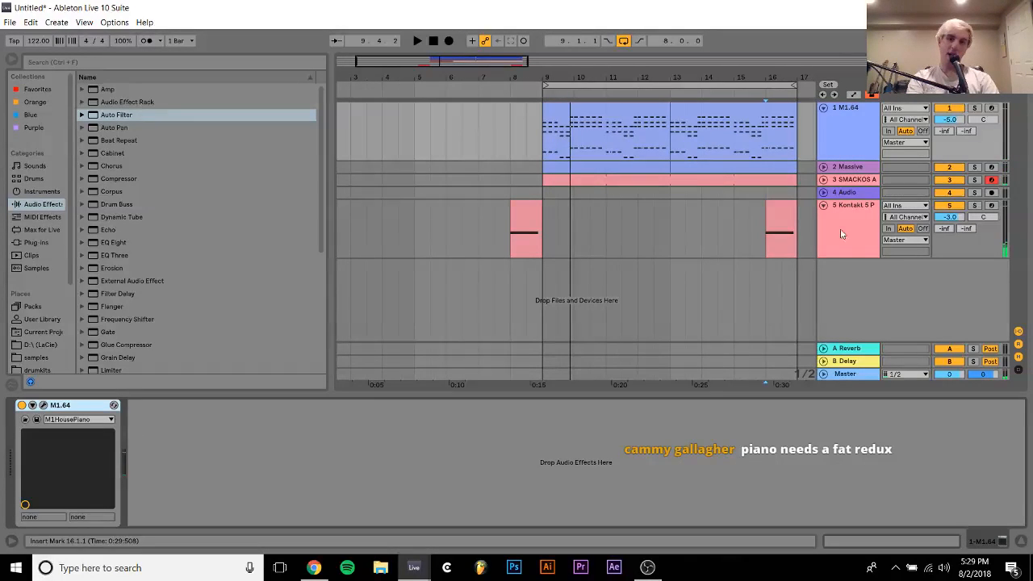
Delete the SMACKOS drum track and insert an empty MIDI track directly below the Massive track
click(856, 179)
key(Delete)
click(841, 166)
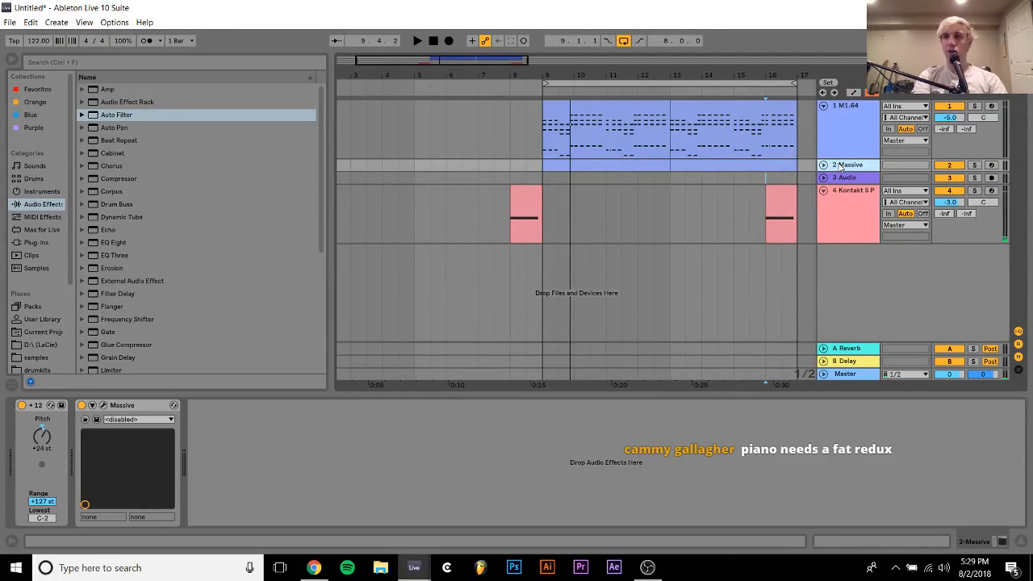
key(ctrl+shift+t)
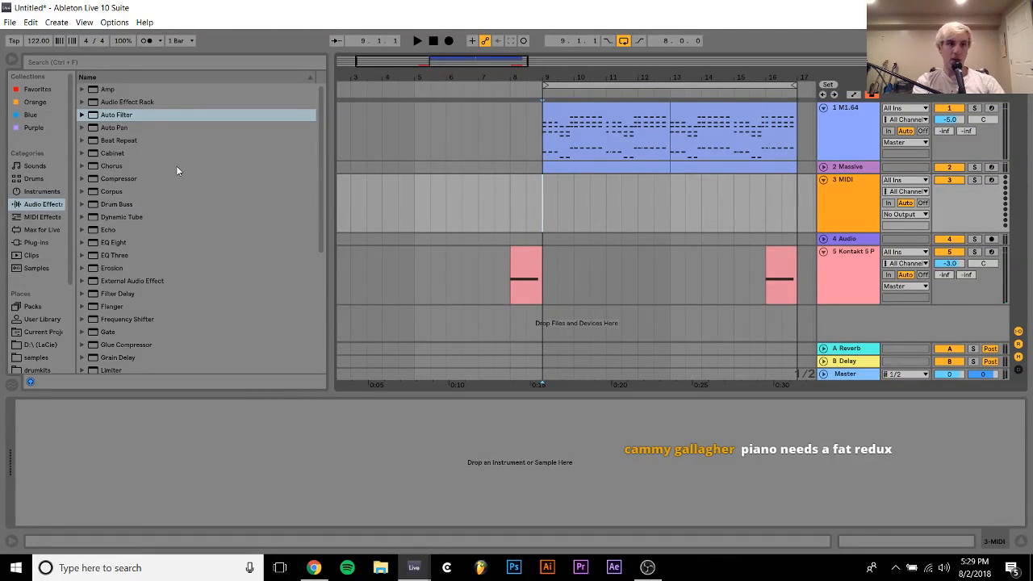
Find the Grand Piano.adg preset among the Piano & Keys sounds and load it onto the empty MIDI track
click(34, 243)
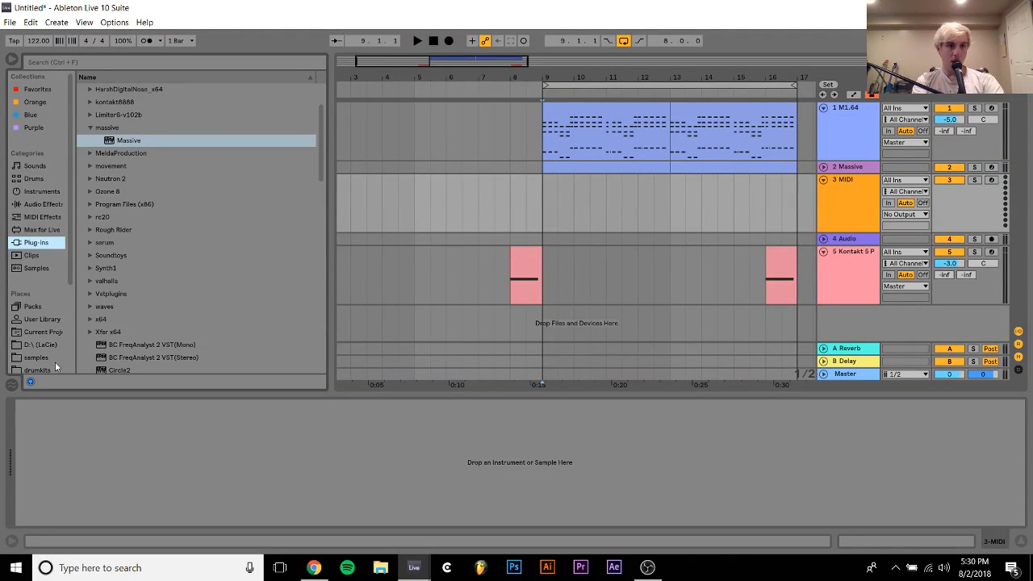
click(35, 166)
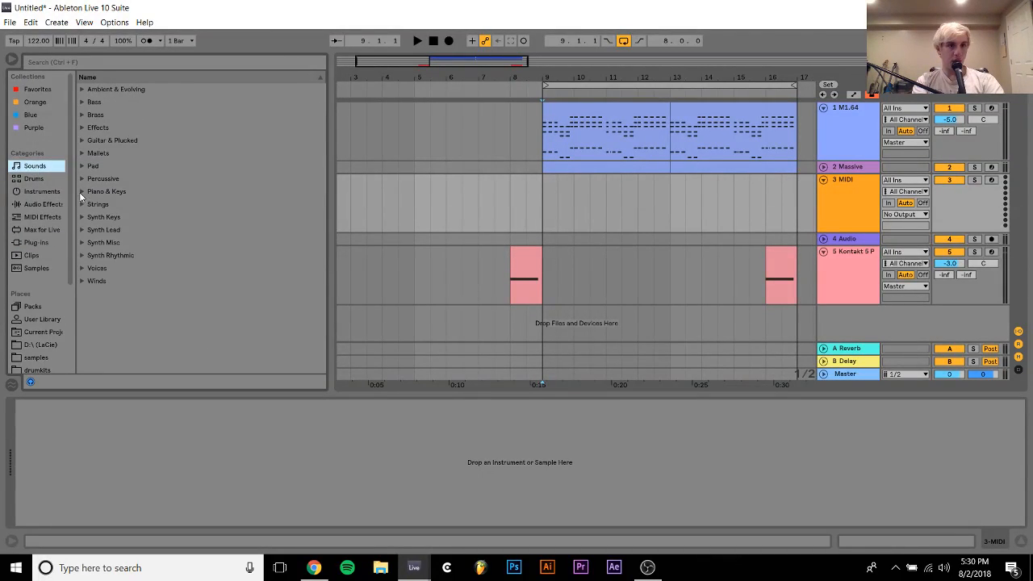
click(81, 196)
scroll(146, 284, down, 6)
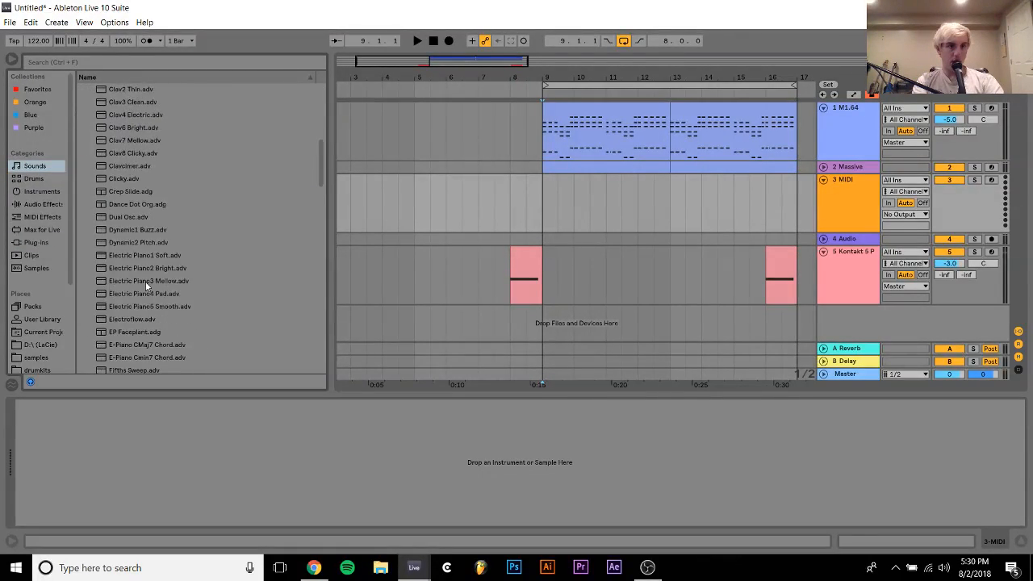
scroll(146, 280, down, 6)
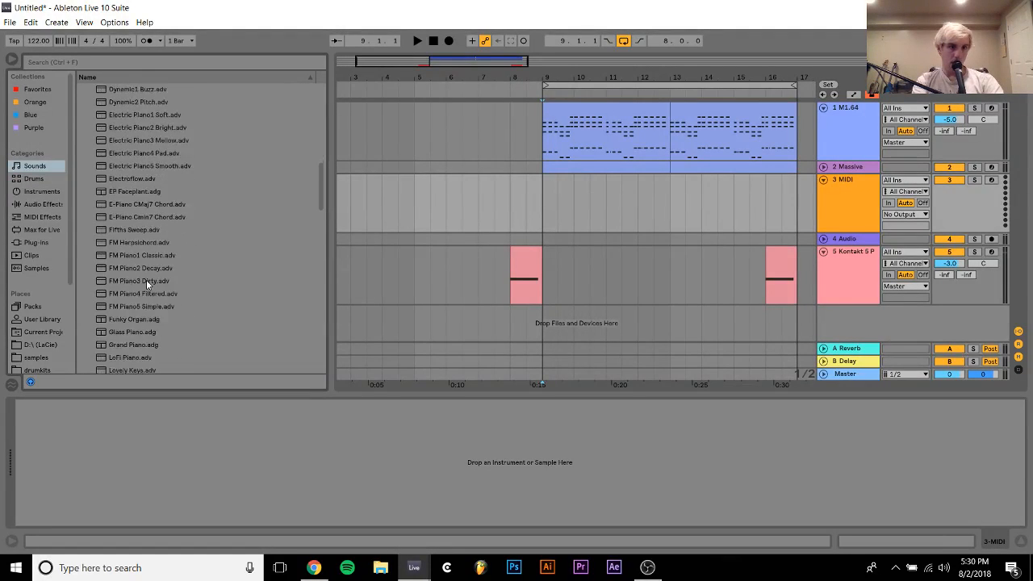
click(126, 319)
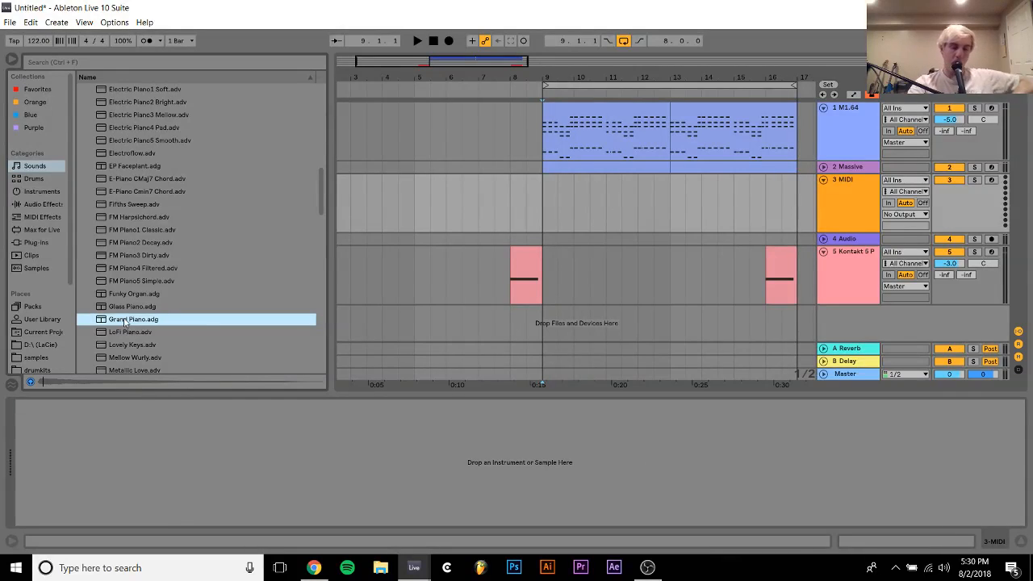
double_click(125, 319)
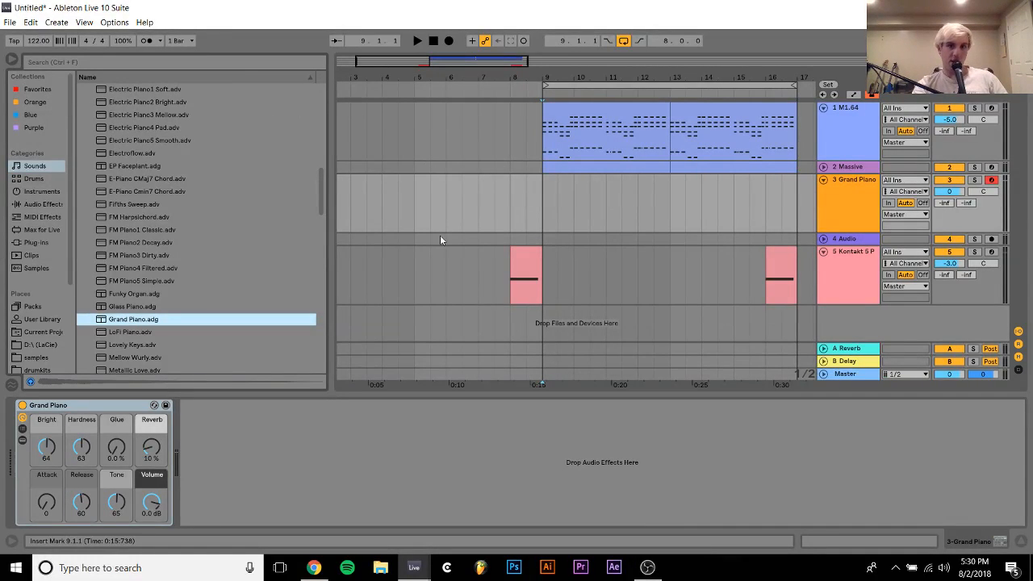
Play the arrangement from the first Kontakt vocal clip at bar 8
click(534, 257)
key(space)
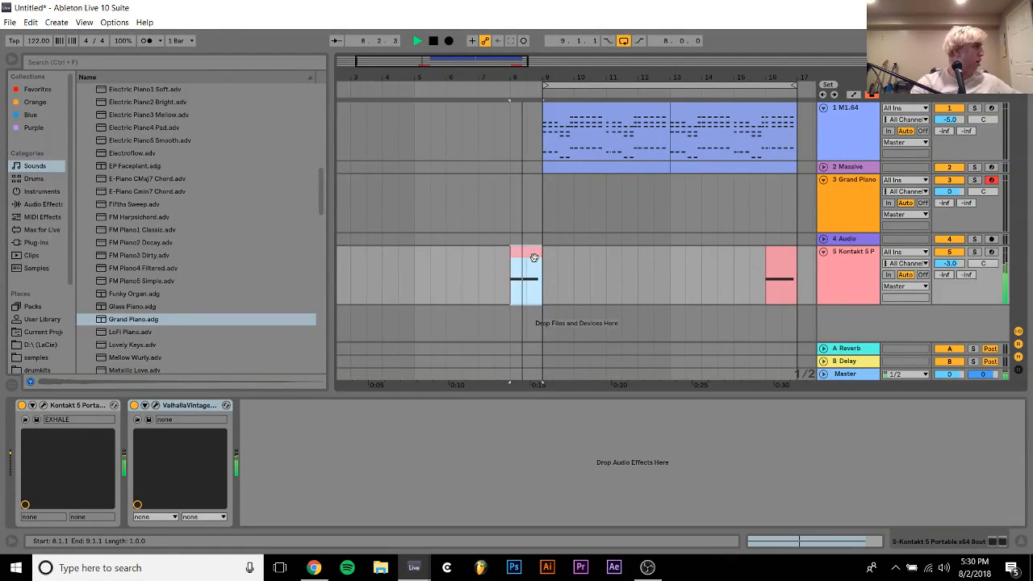
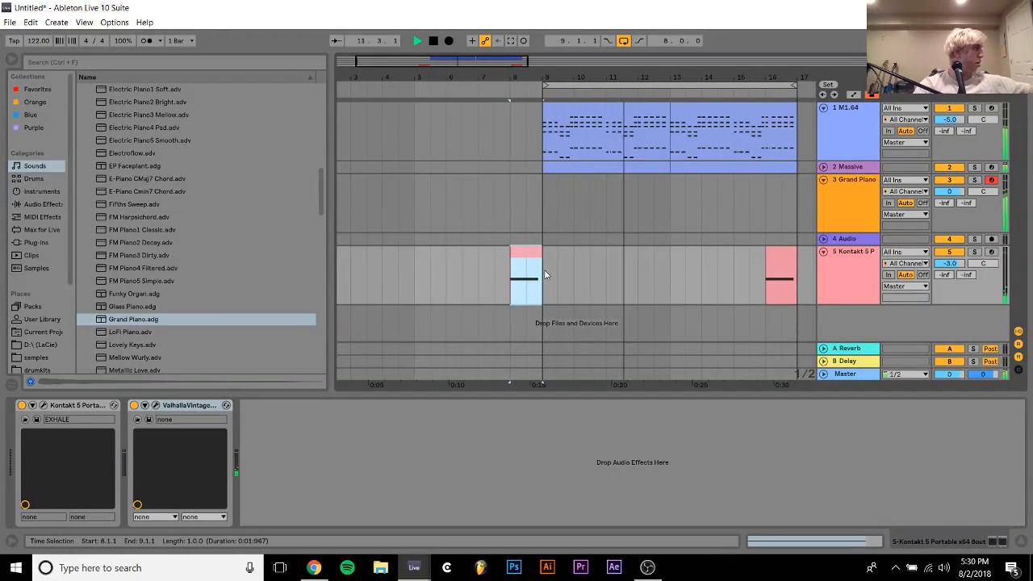
Stop playback and insert an empty four-bar MIDI clip on the Grand Piano track starting at bar 9
key(space)
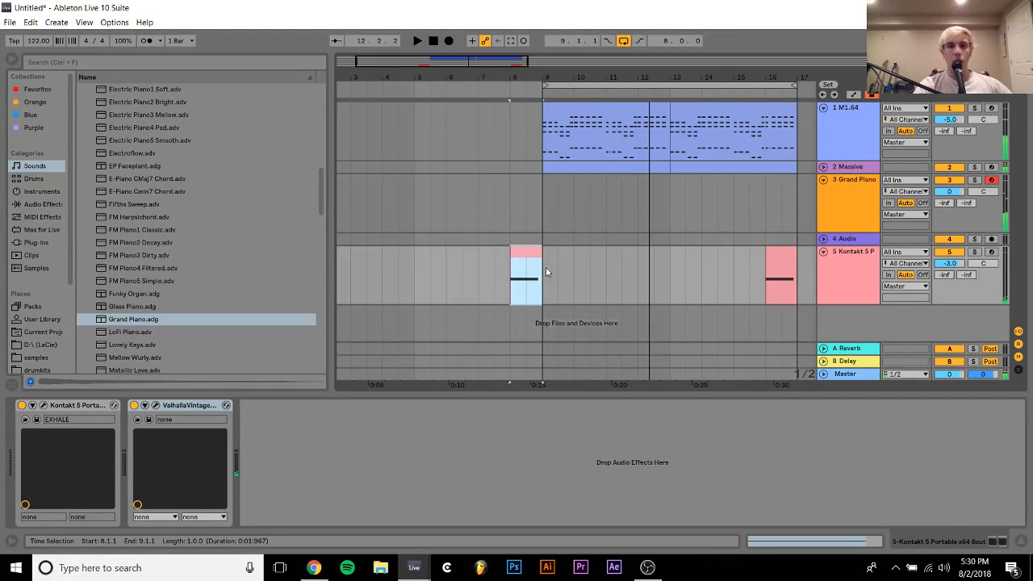
drag(559, 192, 667, 196)
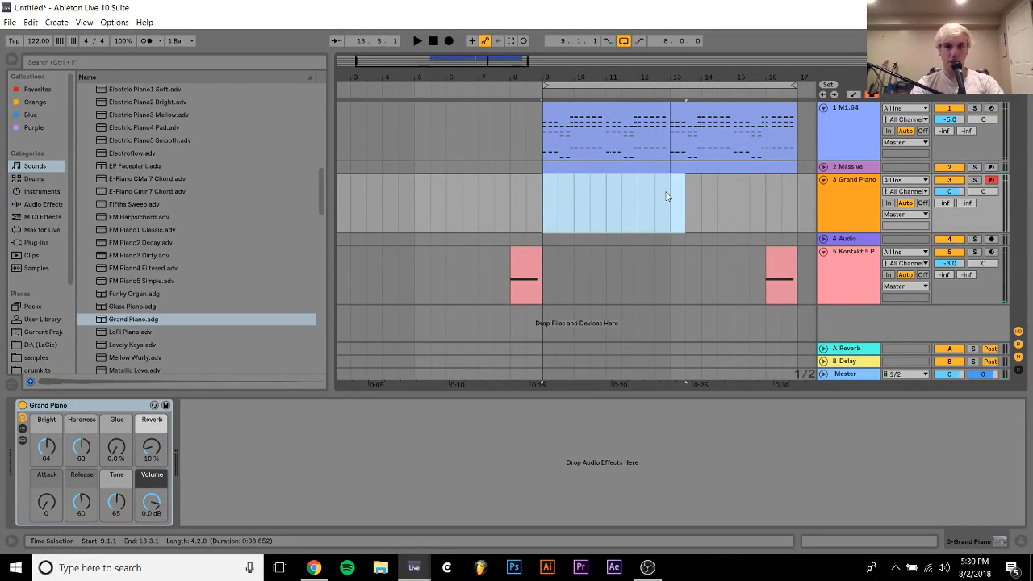
key(ctrl+shift+m)
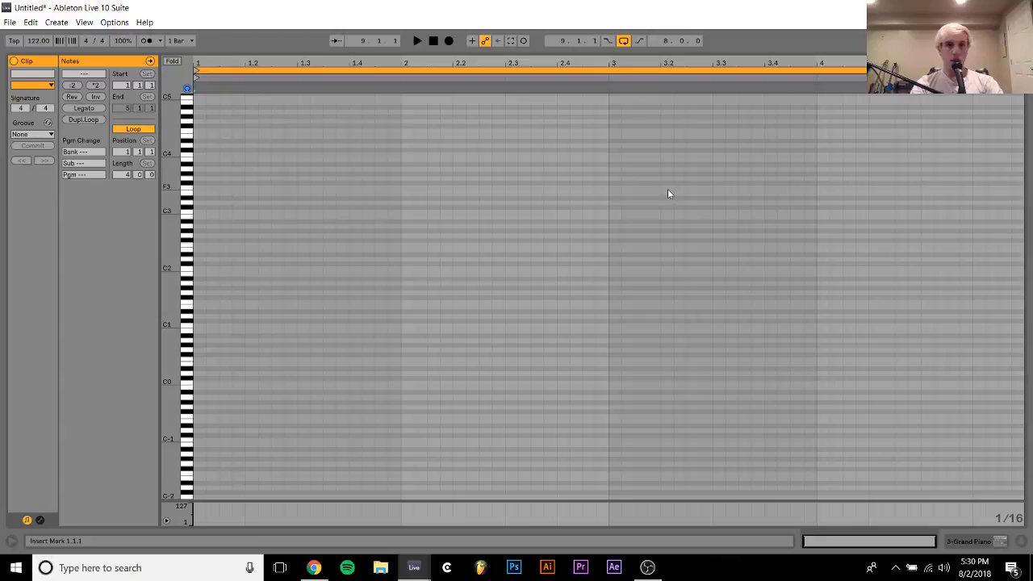
Enter a 1.5-beat D4 note at the clip's start and a C4 note of the same length at 1.2.3
double_click(199, 146)
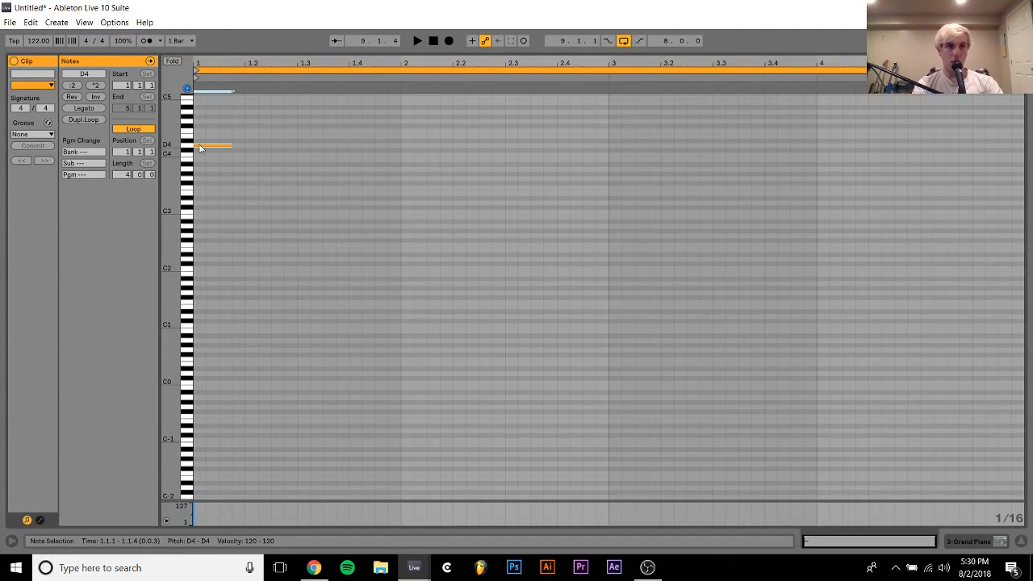
key(ctrl+d)
key(Down)
key(Down)
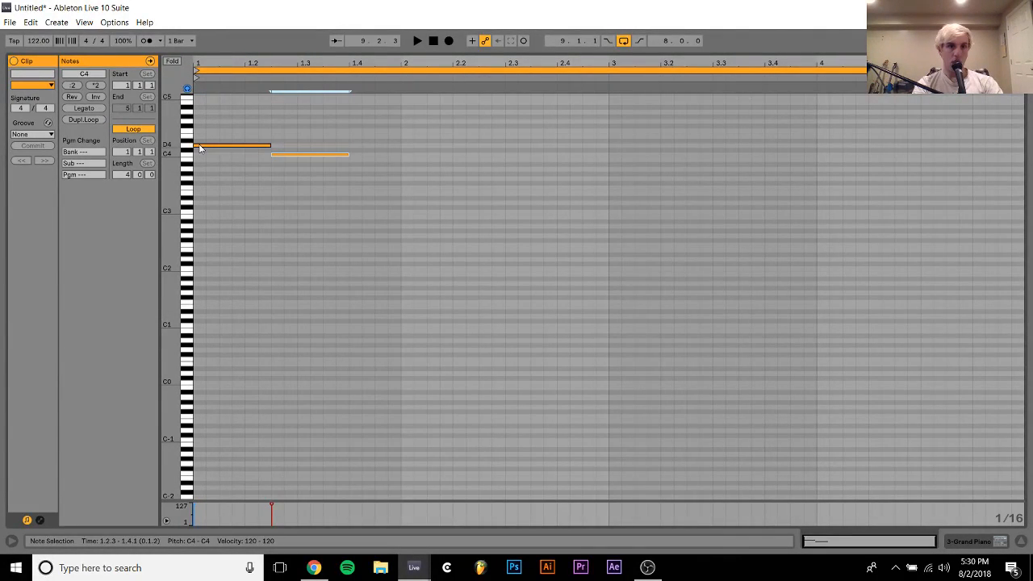
Add a 1.5-beat D#4 note at 1.4.1, copied from the preceding C4 note
key(ctrl+d)
key(Right)
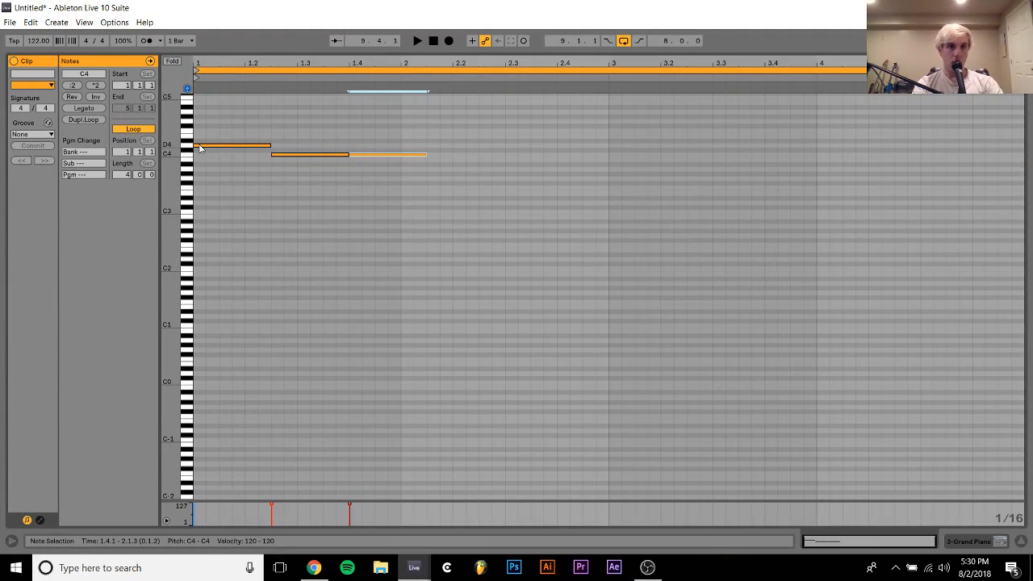
key(Up)
key(Up)
key(Up)
Add a 1.5-beat G3 note at 2.1.1 and shorten the D#4 note to end there
key(ctrl+d)
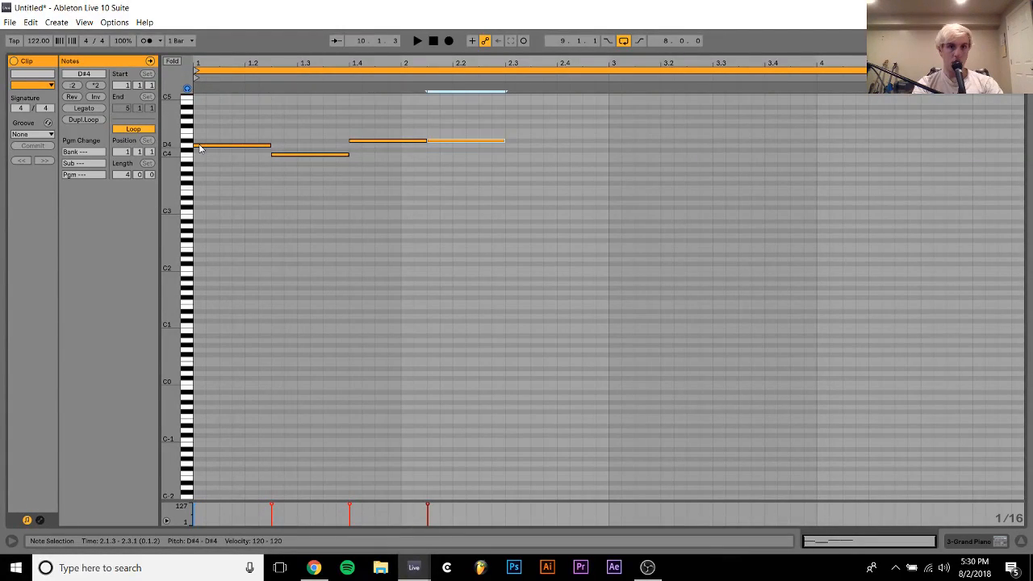
key(Down)
key(Down)
key(Down)
key(Down)
key(Down)
key(Down)
key(Down)
key(Down)
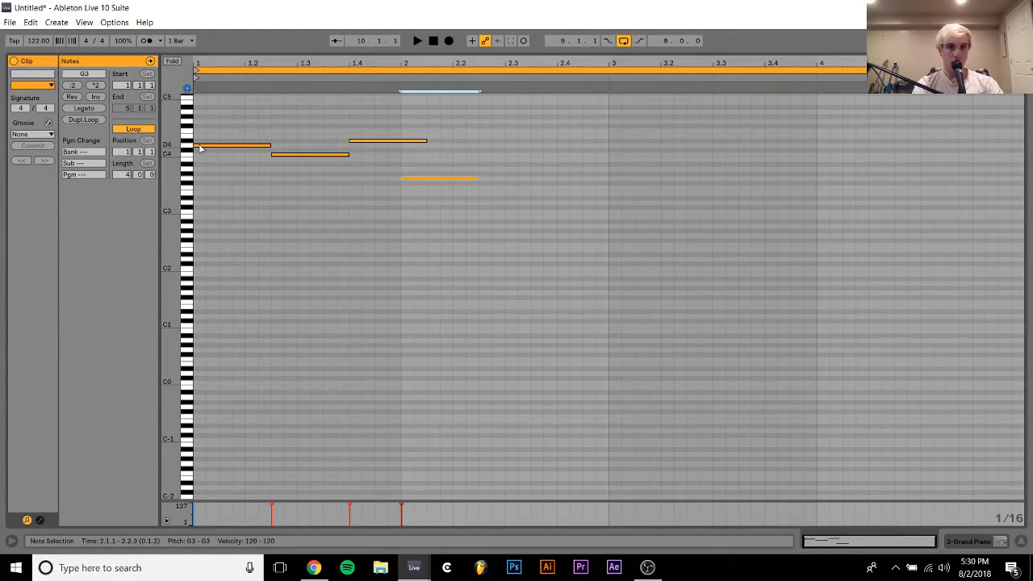
click(359, 141)
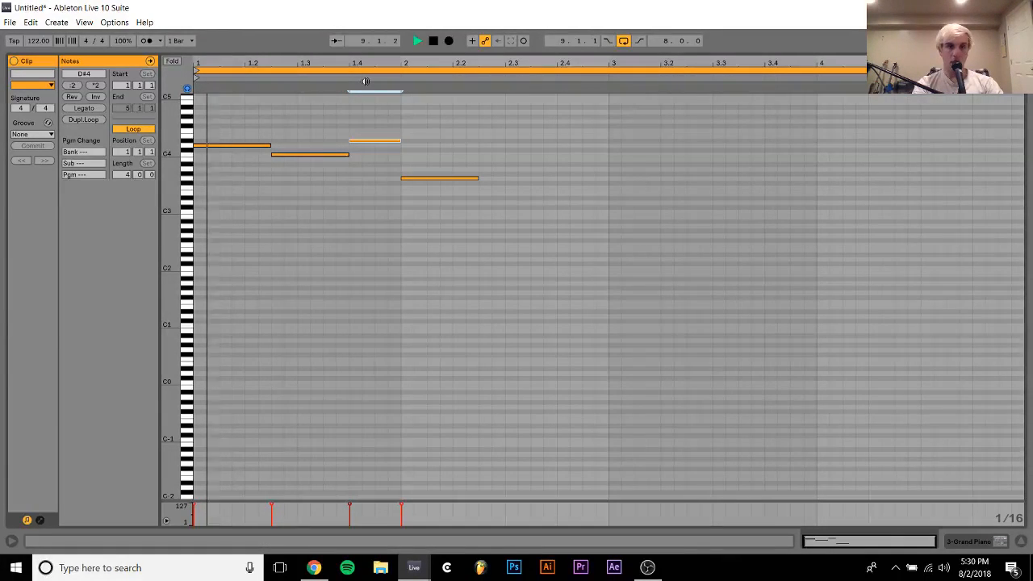
Duplicate bars 9 to 11 of the Grand Piano clip to bar 11 in the arrangement and stop playback
click(991, 539)
click(592, 178)
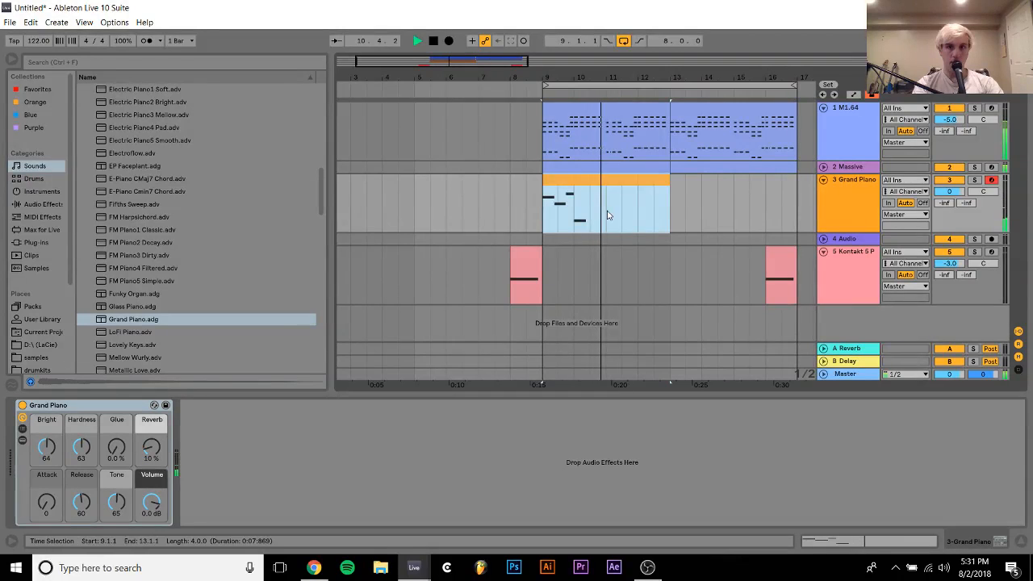
drag(606, 215, 547, 195)
key(ctrl+d)
key(space)
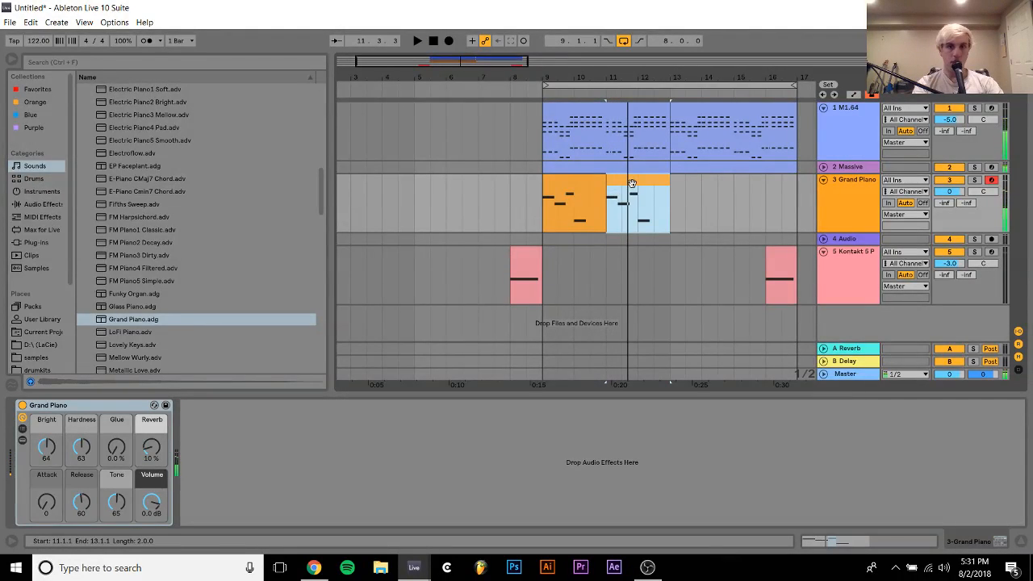
Open the duplicated Grand Piano clip at bar 11, raise its first note to D#4 and play it
double_click(629, 184)
key(space)
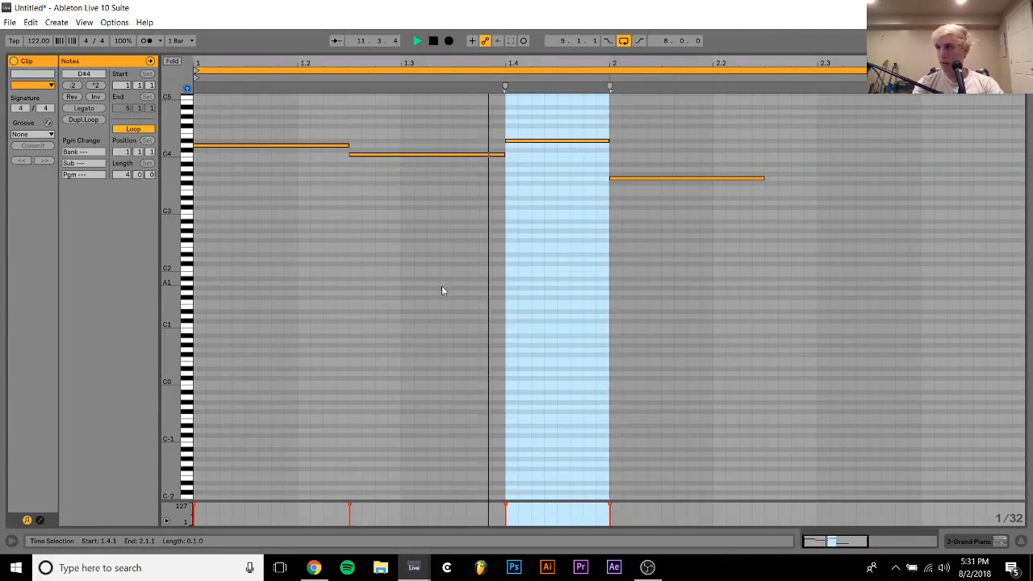
key(space)
drag(302, 242, 272, 136)
key(Up)
key(space)
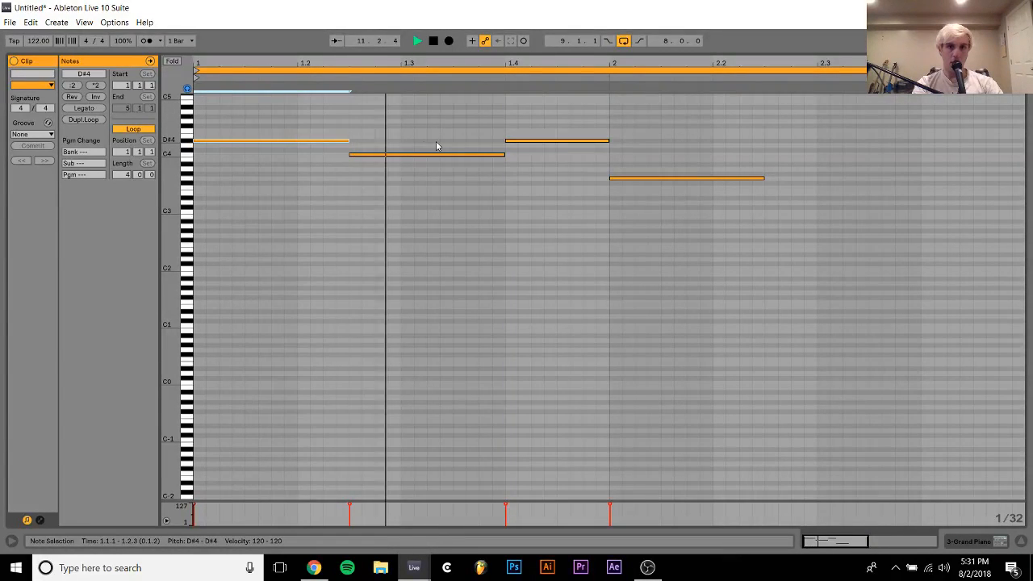
Lower the note at 1.4.1 in the duplicated clip to D4 and audition the phrase
key(space)
click(525, 146)
click(528, 143)
key(Down)
key(space)
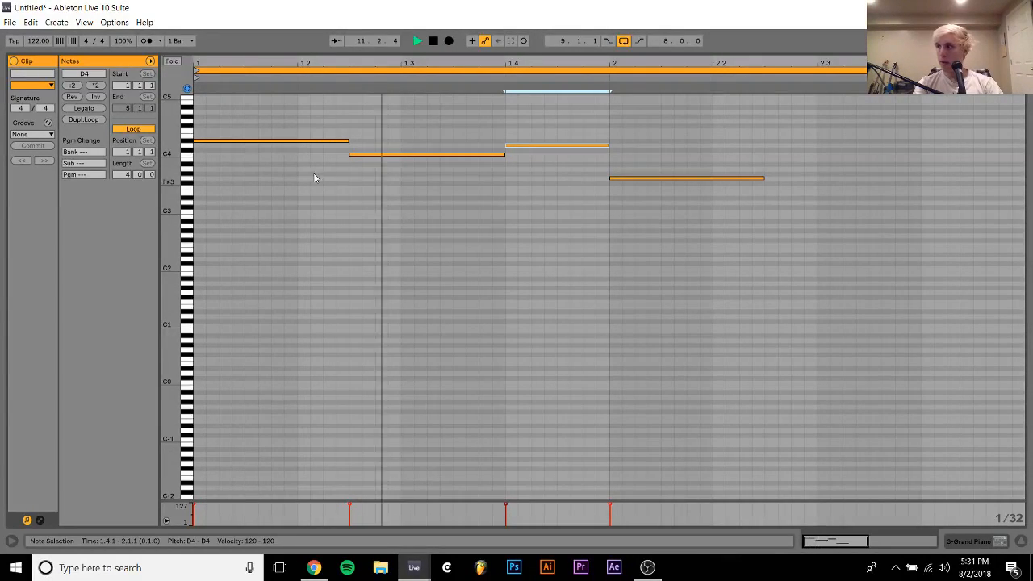
key(space)
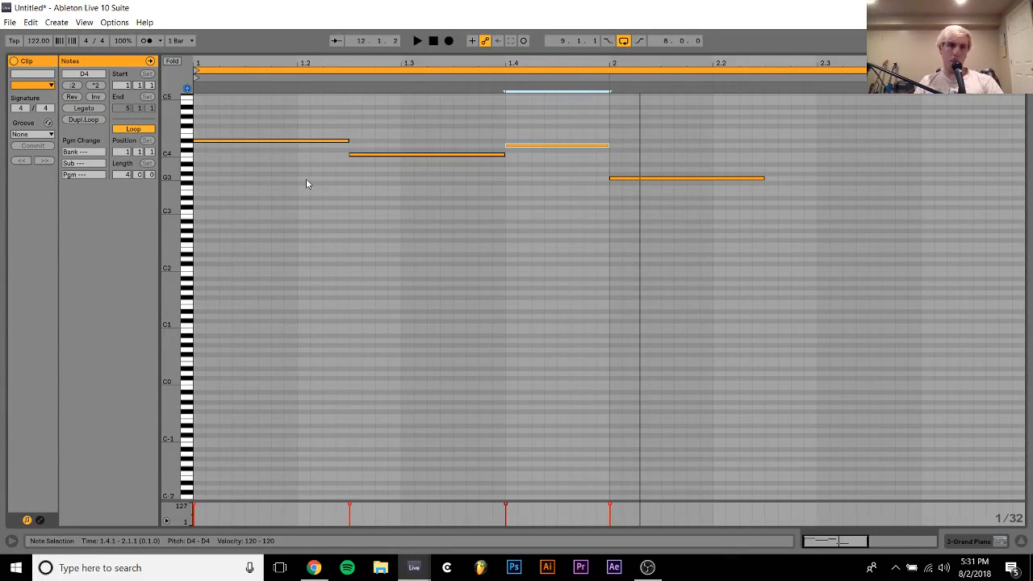
key(space)
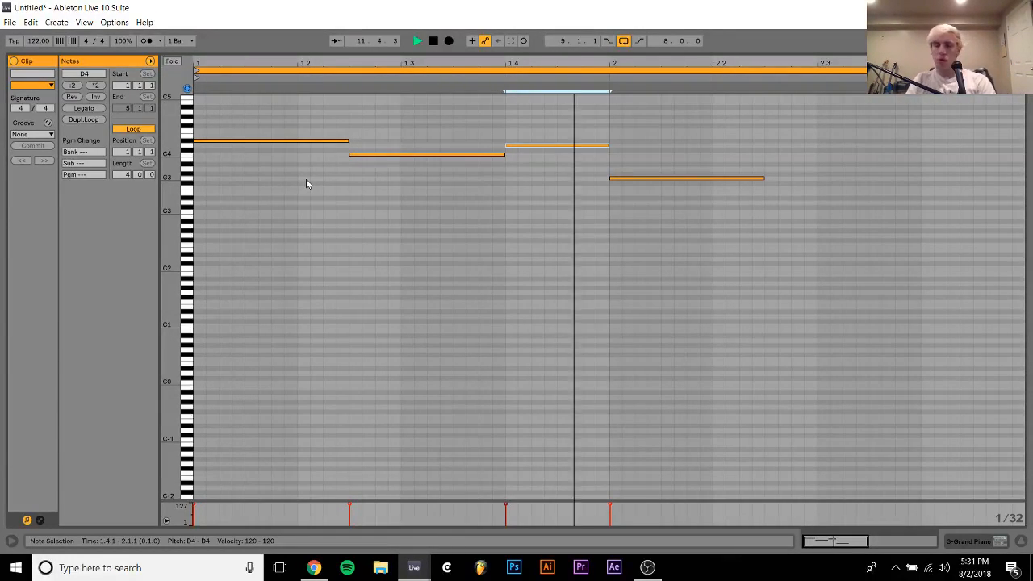
key(space)
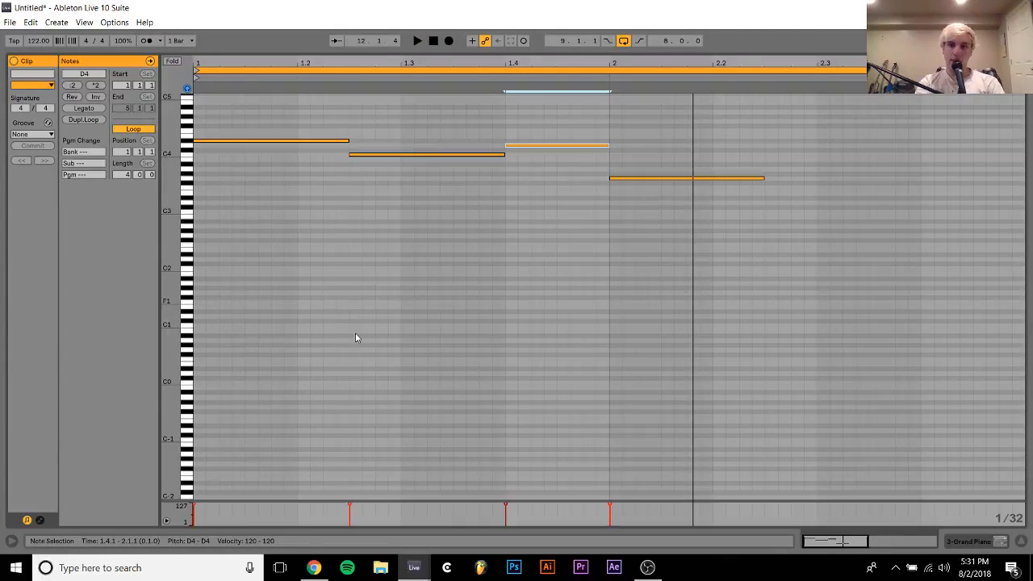
Delete both Grand Piano clips between bars 9 and 13
click(972, 540)
click(594, 183)
shift+click(647, 181)
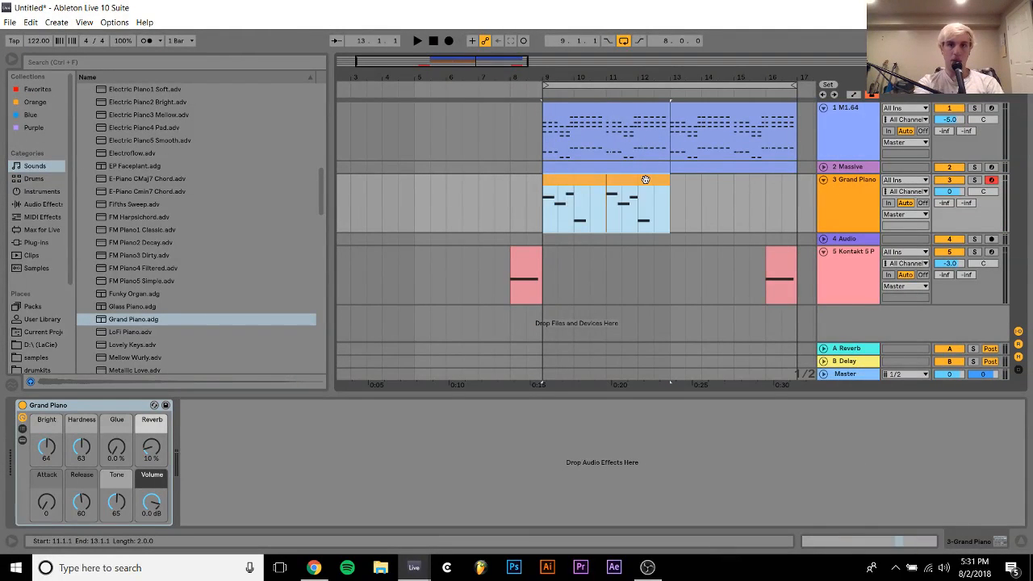
key(ctrl+x)
key(ctrl+j)
key(Return)
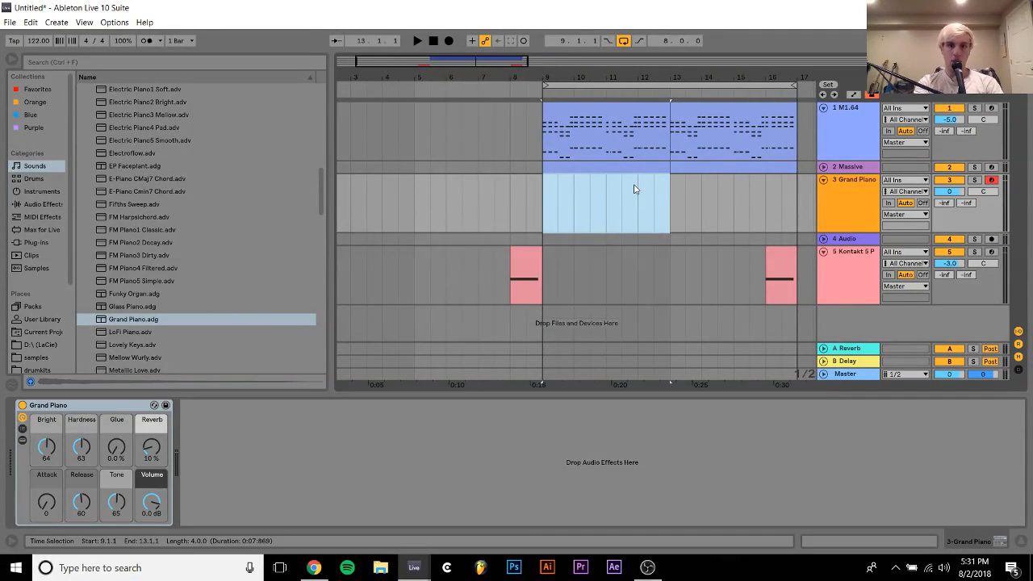
Insert an empty four-bar MIDI clip at bar 9 on the Grand Piano track and add a sixteenth-note F#2 at 1.1.3
key(ctrl+shift+m)
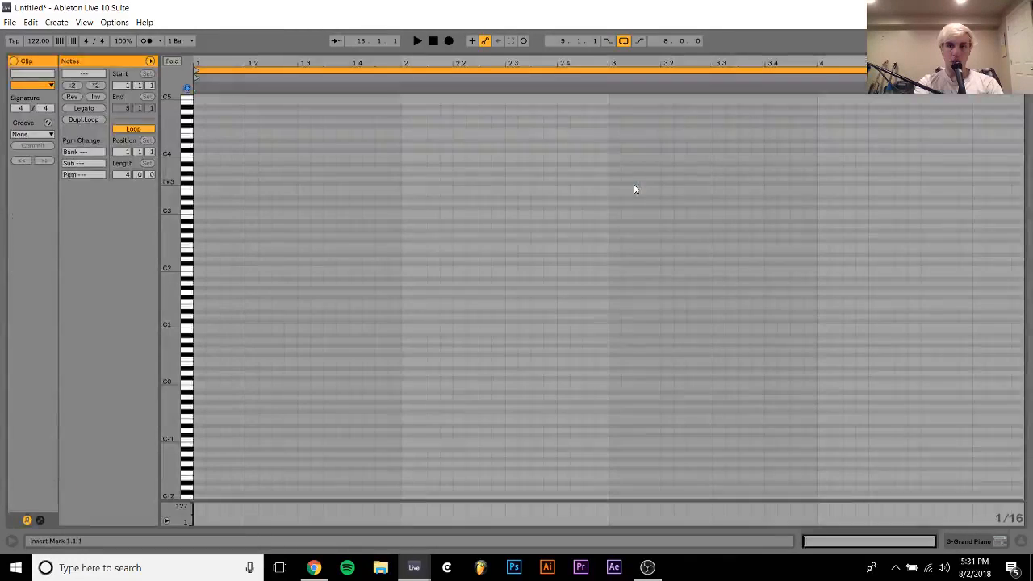
double_click(226, 236)
drag(227, 236, 231, 241)
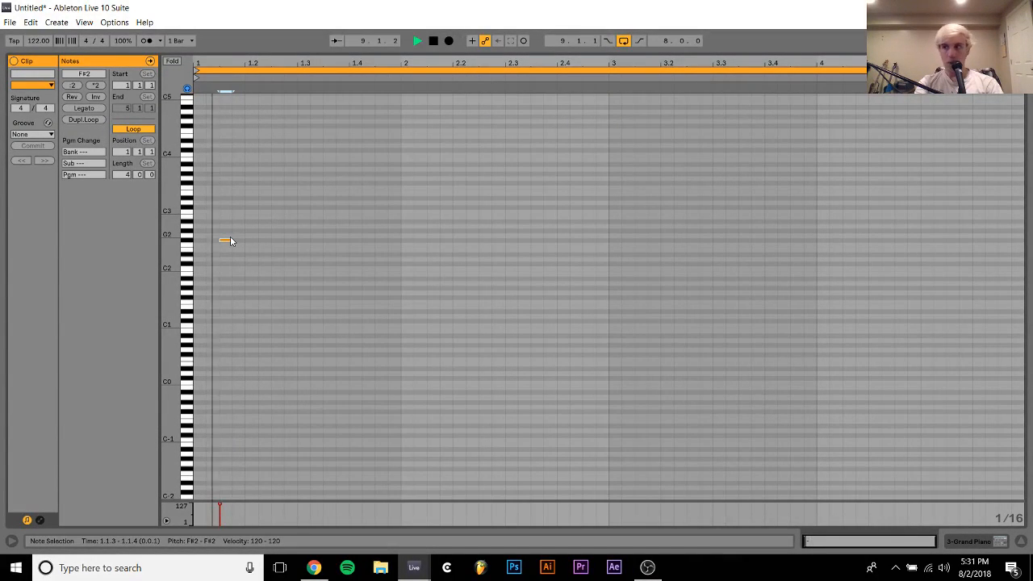
Audition other pitches for the note at 1.1.3, lengthen it to an eighth note and transpose it to C4
key(space)
key(Down)
key(Down)
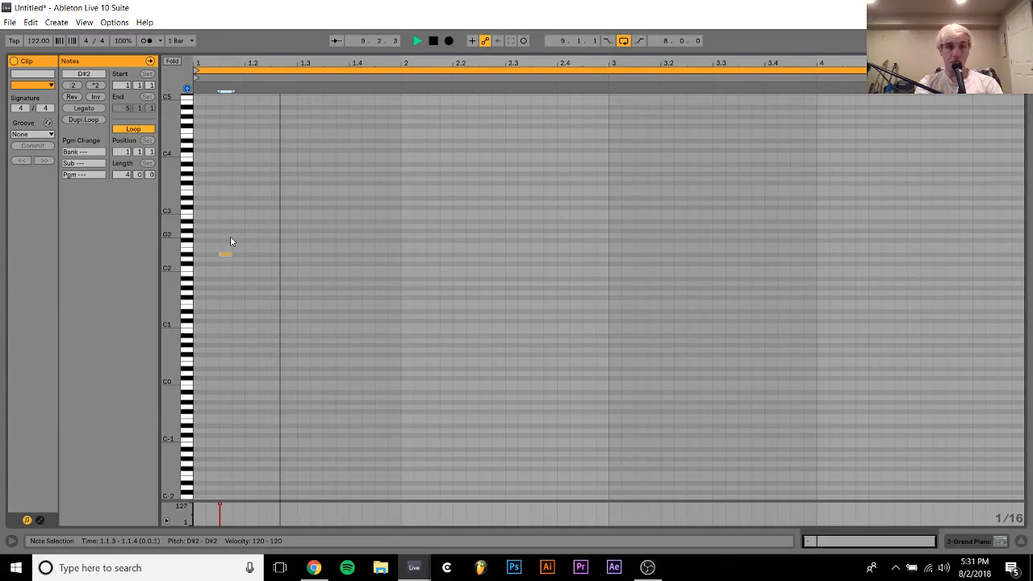
key(Down)
key(Down)
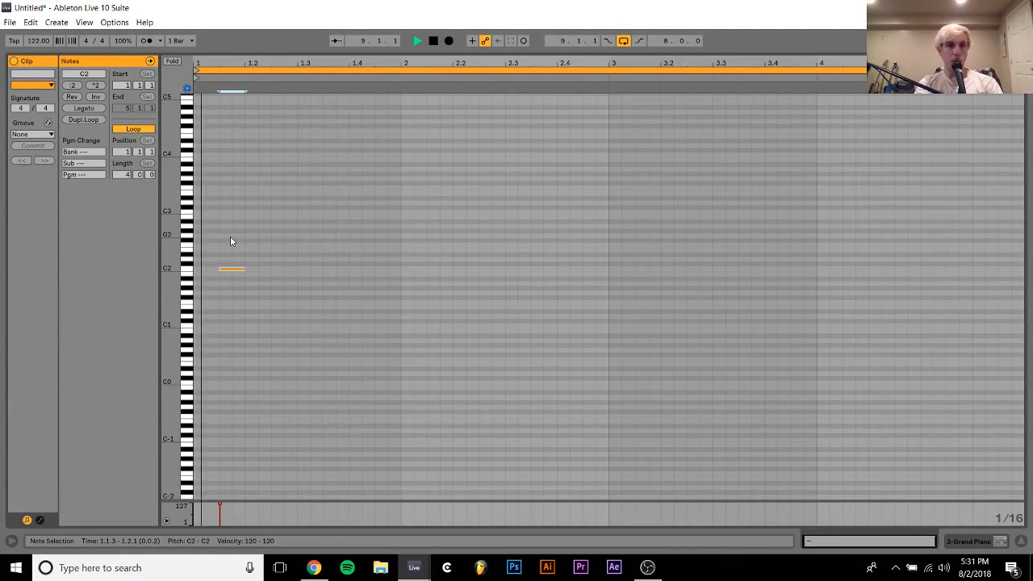
key(shift+Right)
key(shift+Up)
key(shift+Up)
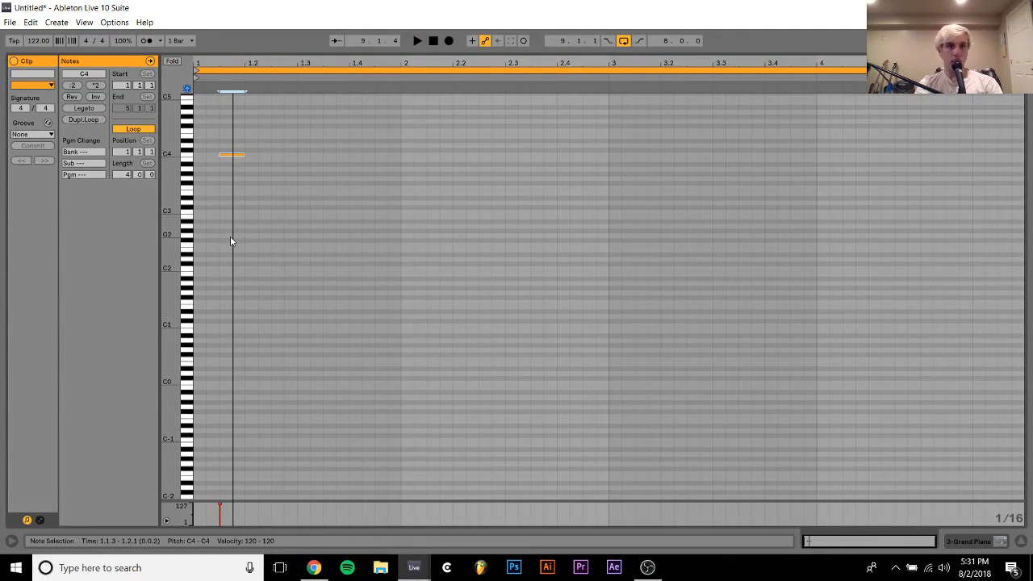
Duplicate the C4 note to 1.2.1, add a sixteenth-note F3 at 1.2.2 and play the phrase
key(ctrl+d)
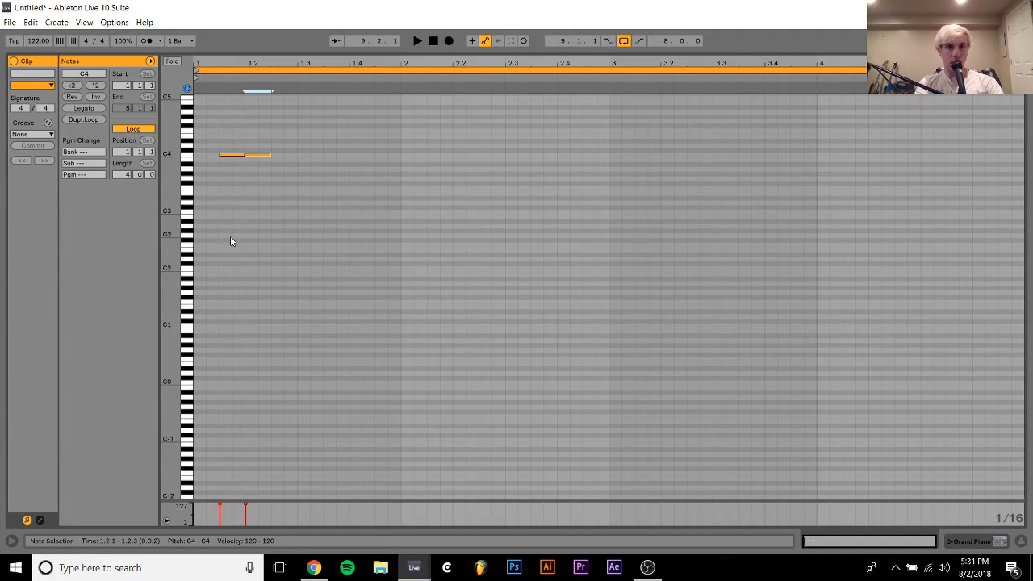
double_click(267, 189)
key(space)
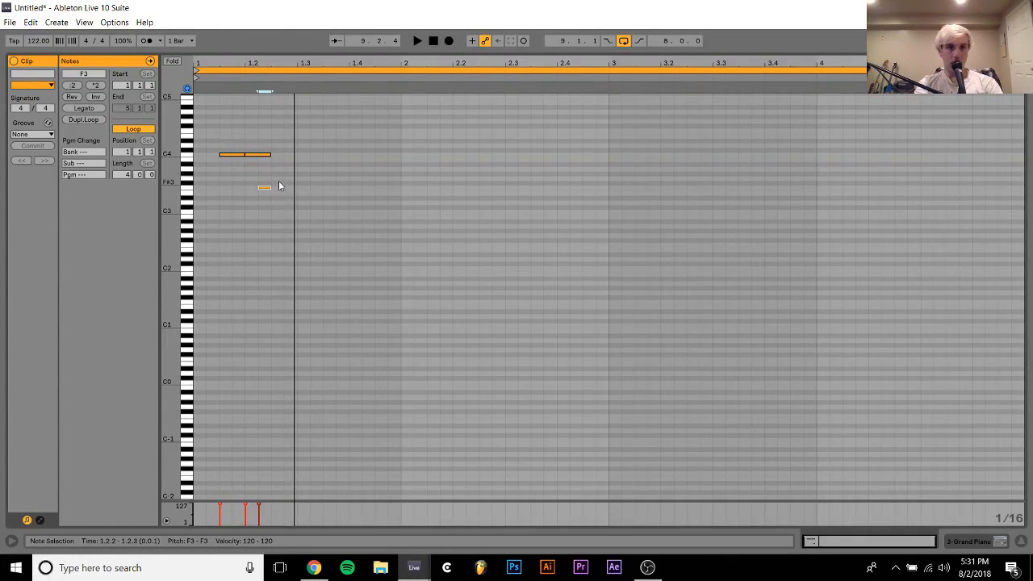
Add sixteenth notes G#3 at 1.2.3 and D#3 at 1.2.4, and audition the melody
double_click(282, 179)
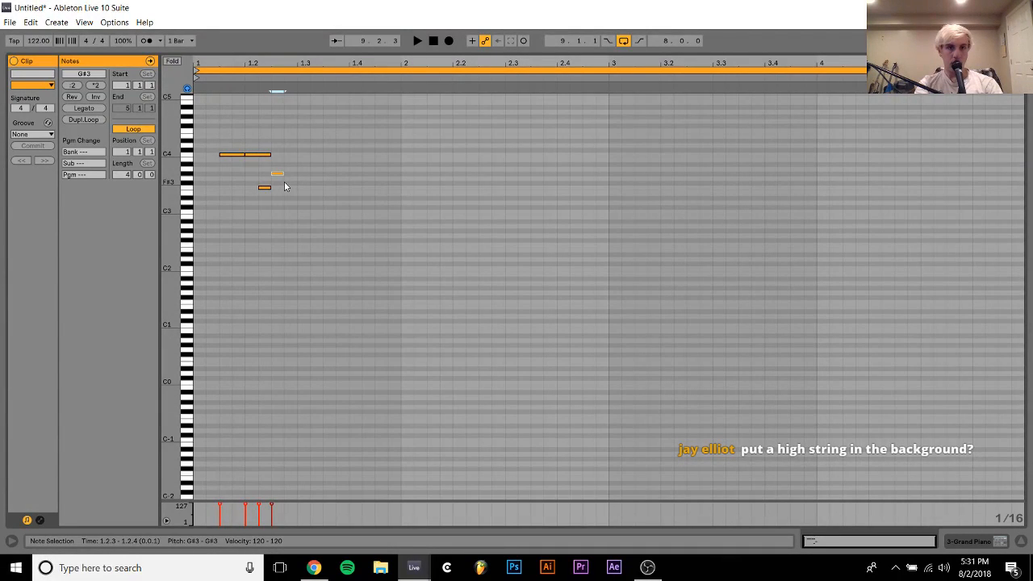
click(290, 204)
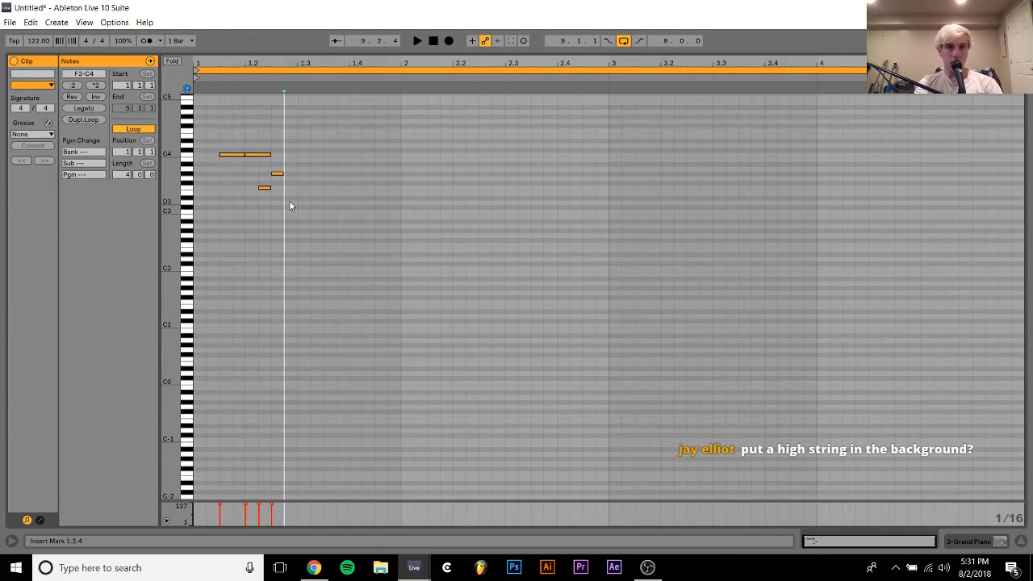
double_click(290, 202)
key(space)
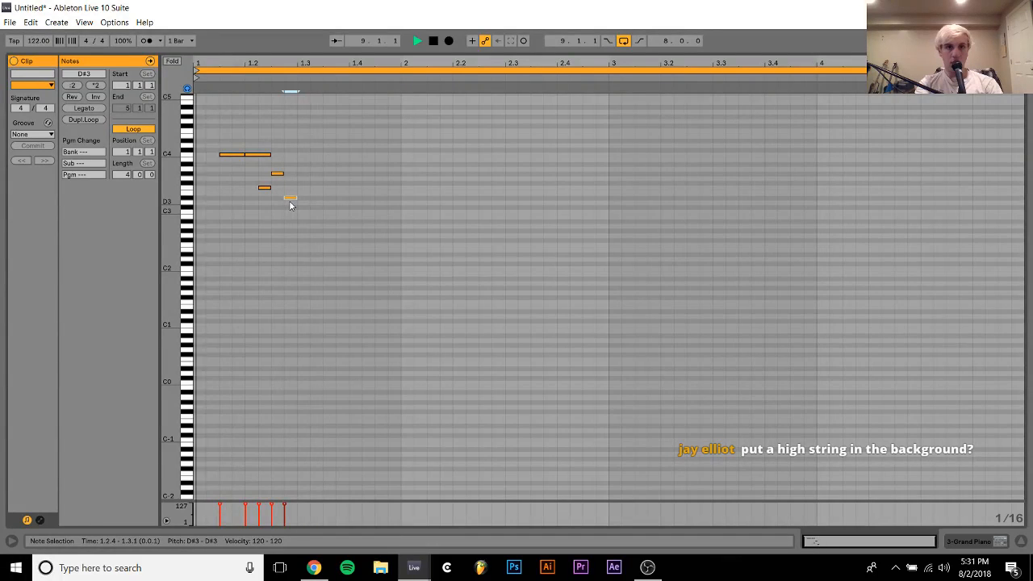
key(space)
Replace the C4 note at 1.2.1 with a sixteenth note, auditioning it at D#3 and moving it to G#3
click(269, 184)
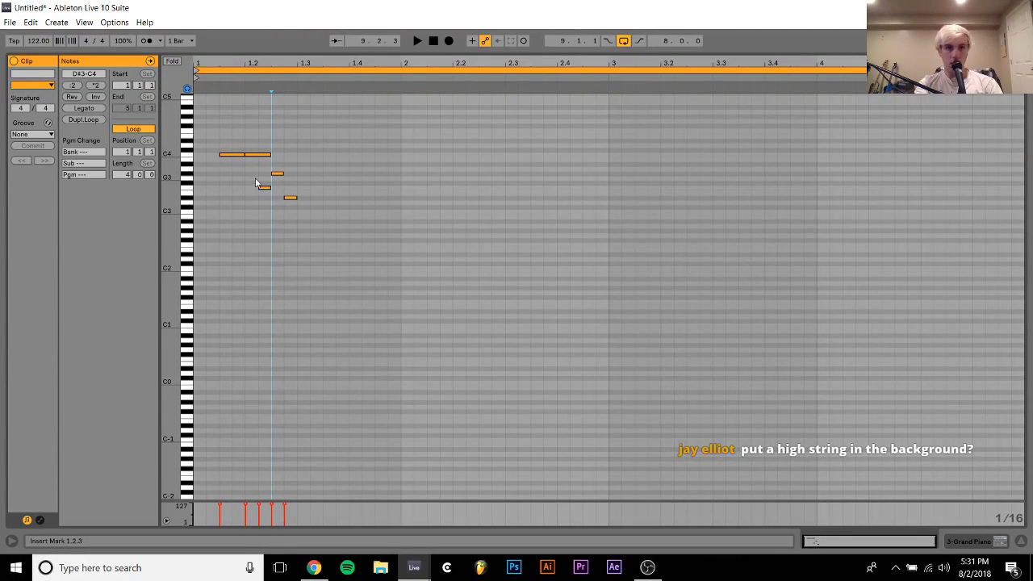
mouse_move(250, 172)
mouse_down()
mouse_move(250, 133)
mouse_move(253, 189)
mouse_up()
key(shift+Left)
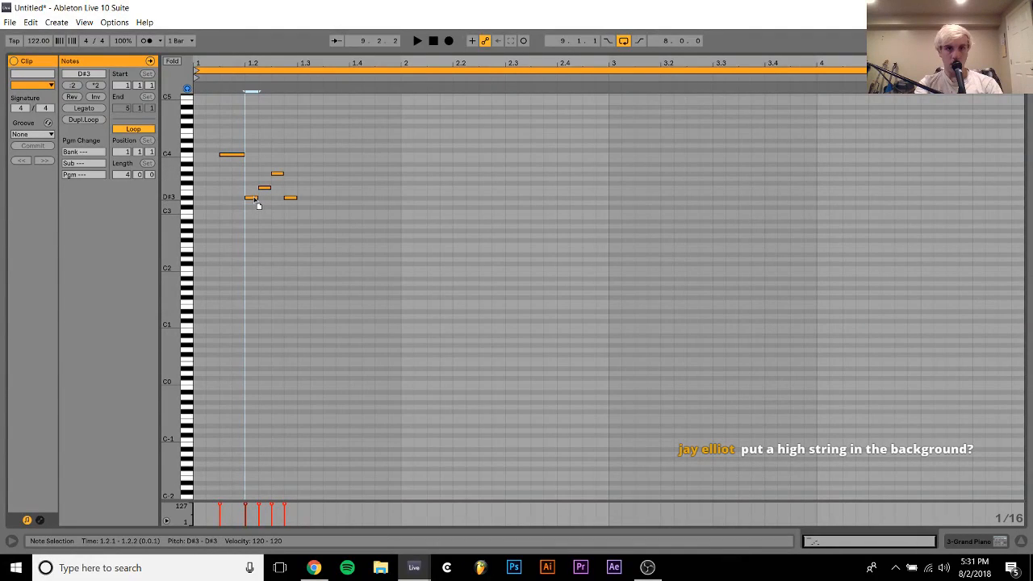
key(space)
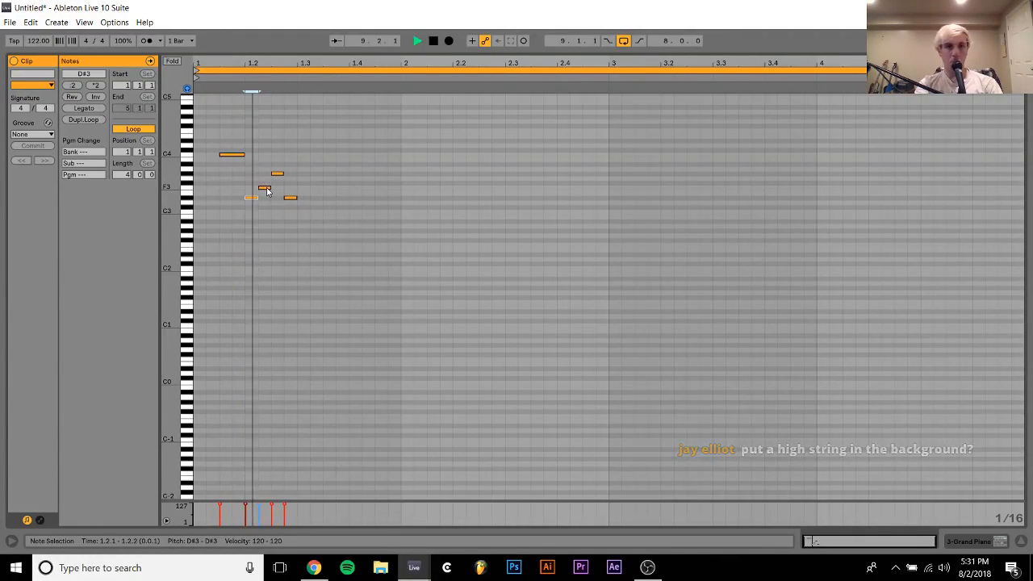
drag(254, 199, 256, 181)
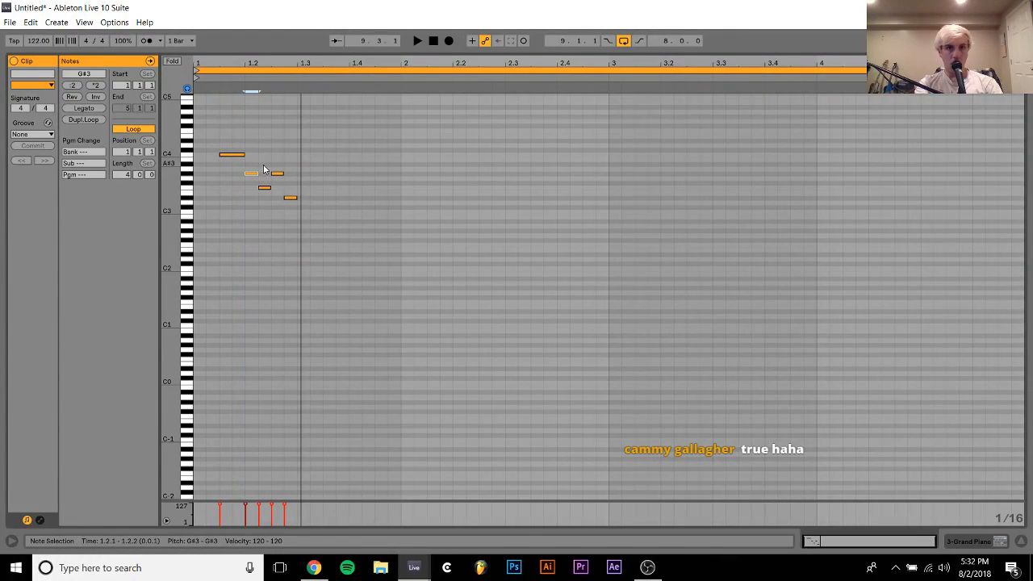
Add sixteenth notes A#3 at 1.2.2 and C4 at 1.2.3, and remove the F3 and G#3 notes beneath them
double_click(266, 164)
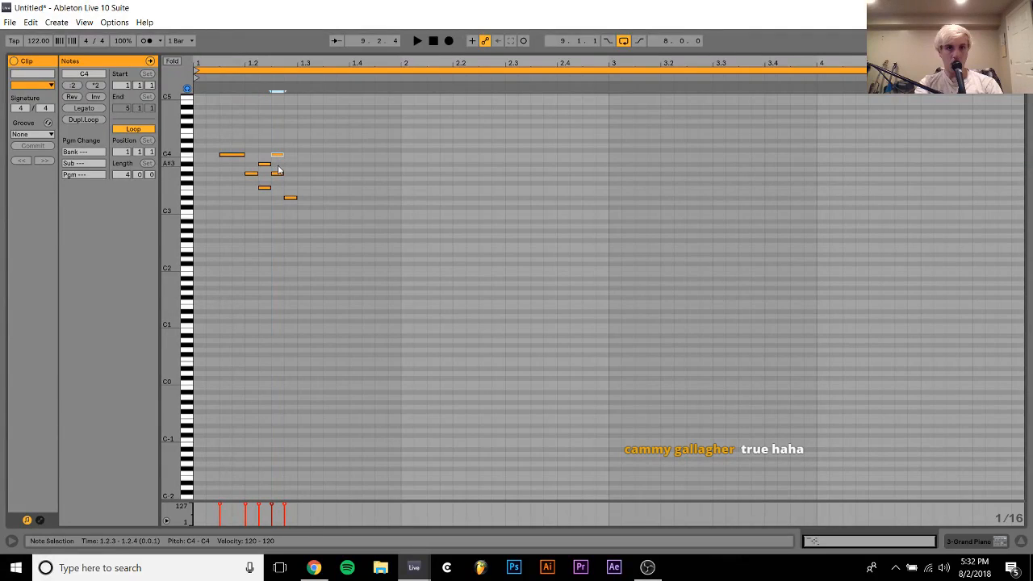
double_click(279, 173)
double_click(267, 188)
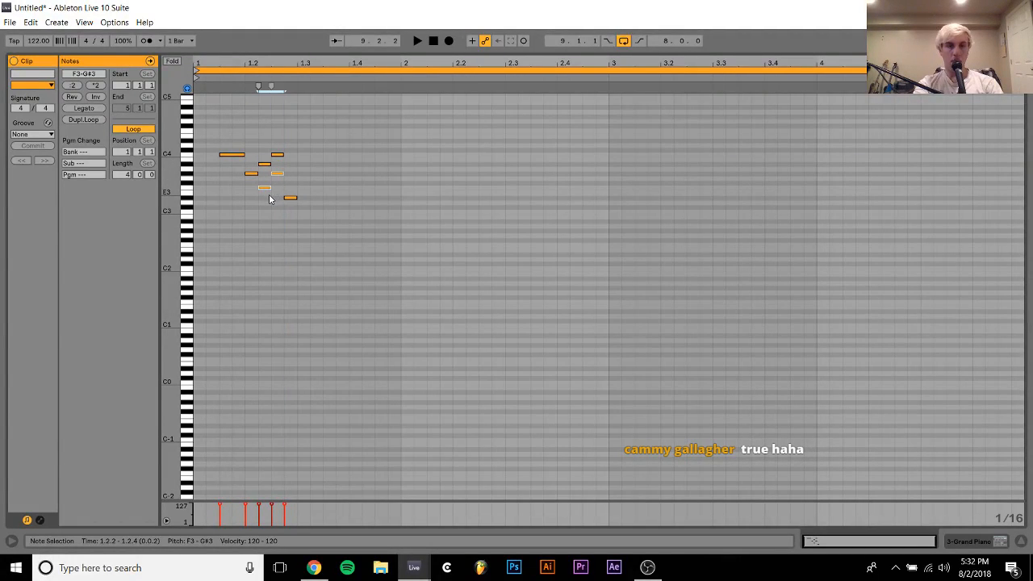
click(270, 198)
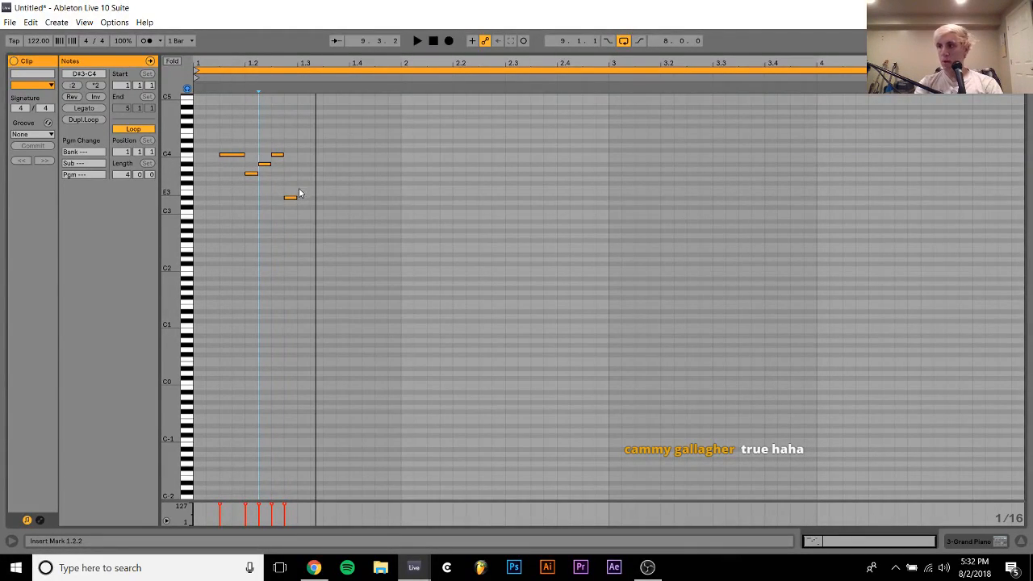
Transpose the sixteenth note at 1.2.4 up to F3 and play the phrase
click(290, 198)
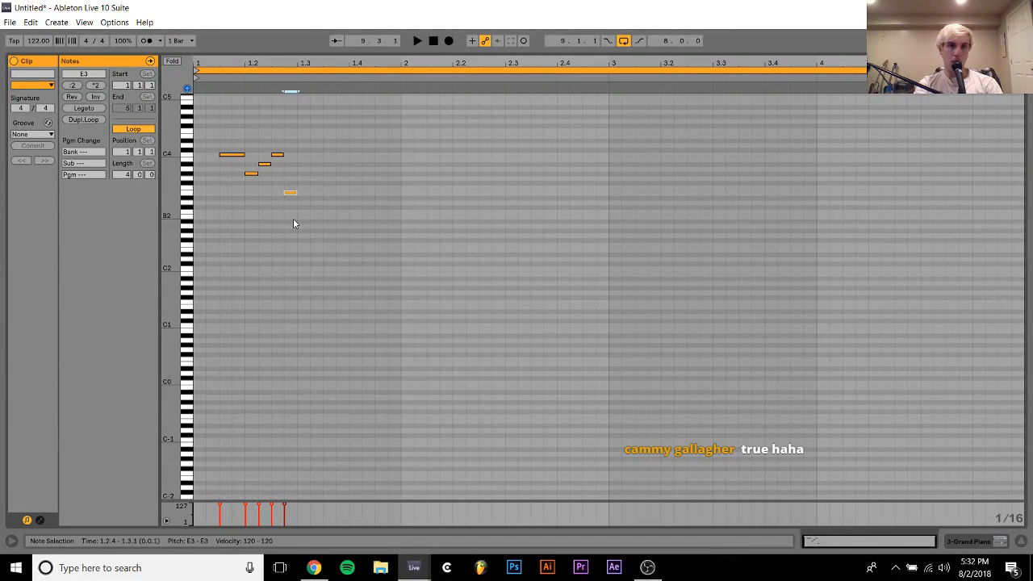
key(Up)
key(space)
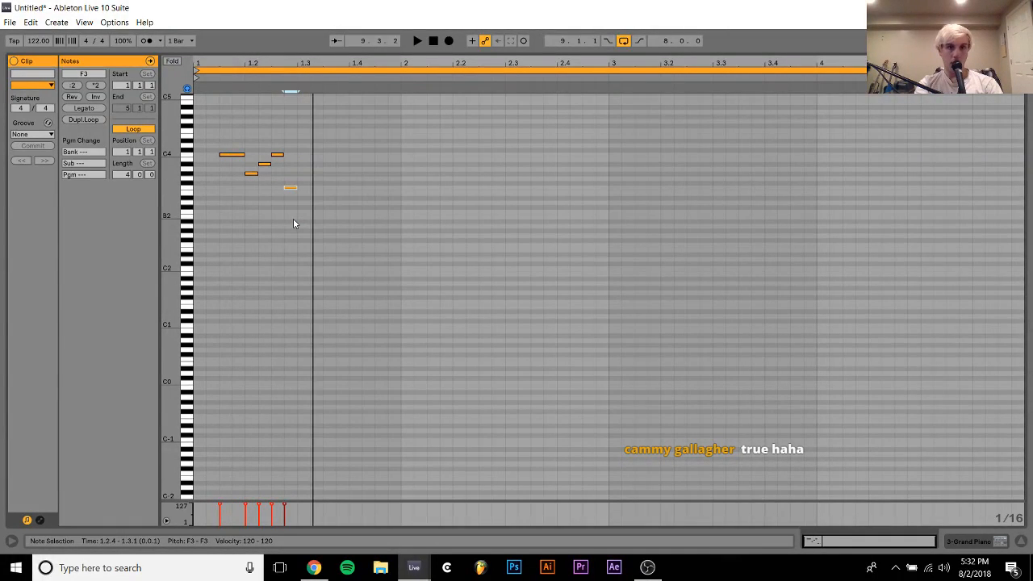
Try repeating the F3 note at 1.3.2 and 1.4.1, auditioning the placements
key(ctrl+d)
key(Right)
key(ctrl+d)
key(space)
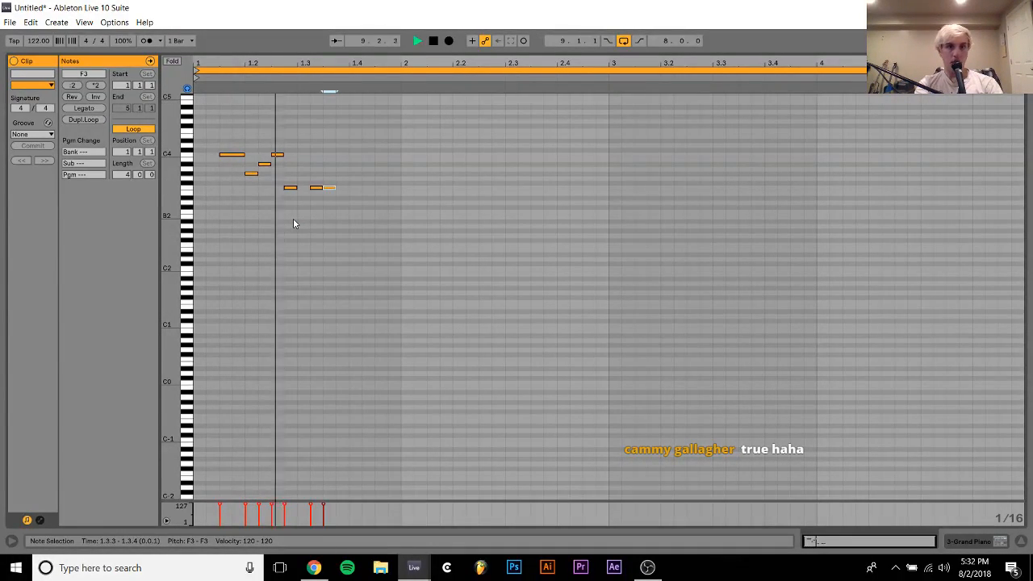
key(Right)
key(Right)
key(space)
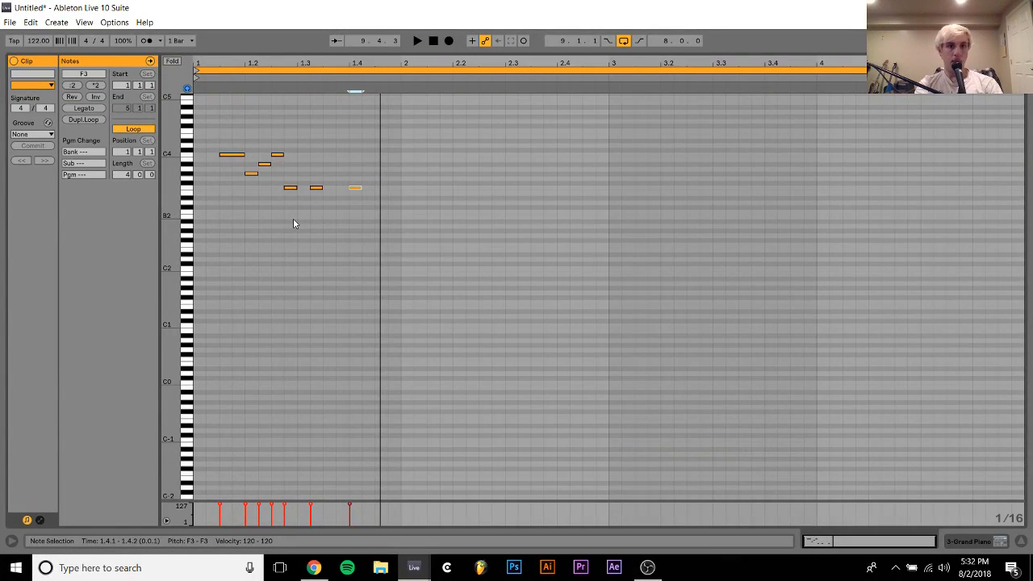
Shift the last F3 repeat back to 1.3.3, remove it and play the melody
key(Left)
key(Left)
key(Left)
key(Right)
key(space)
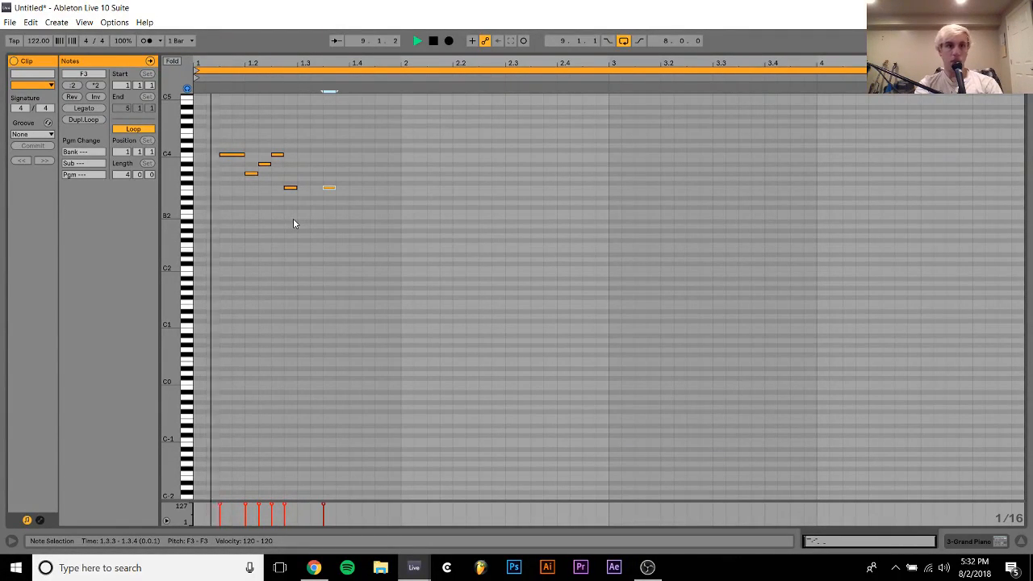
key(Delete)
key(space)
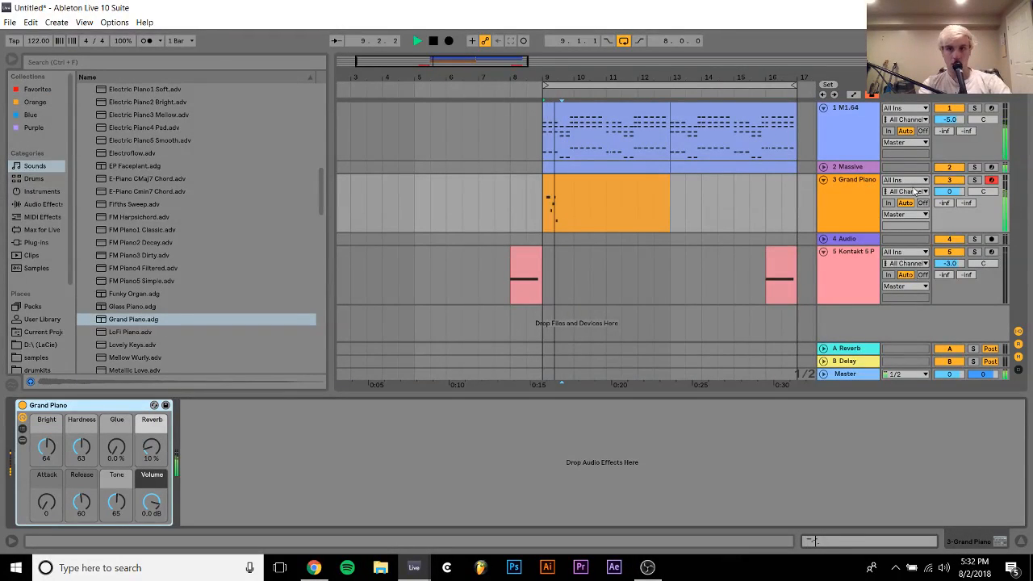
Stop playback, deactivate the Grand Piano track and insert a new MIDI track below it
key(space)
key(ctrl+shift+t)
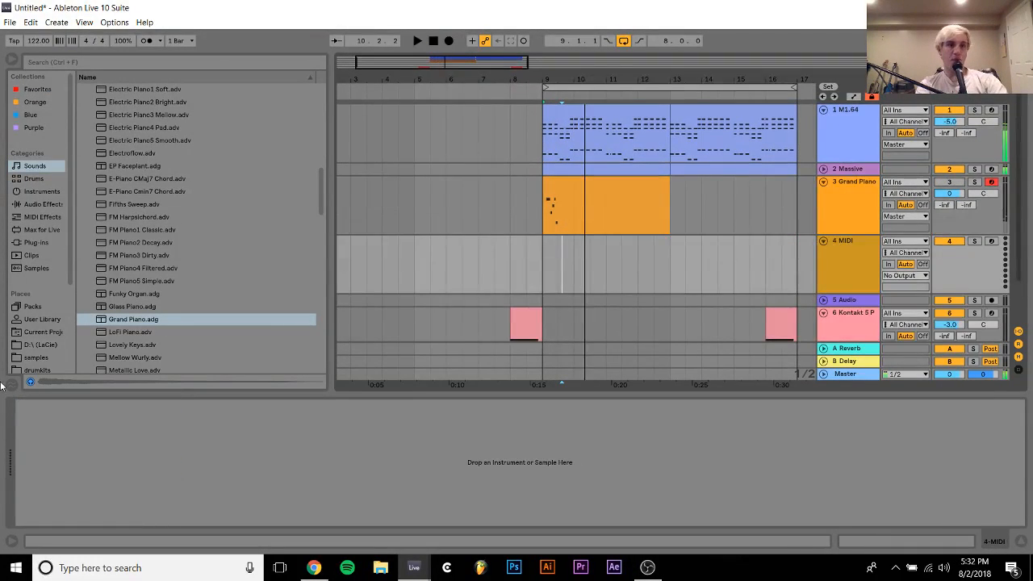
Search the samples folder for "high stri"
click(33, 358)
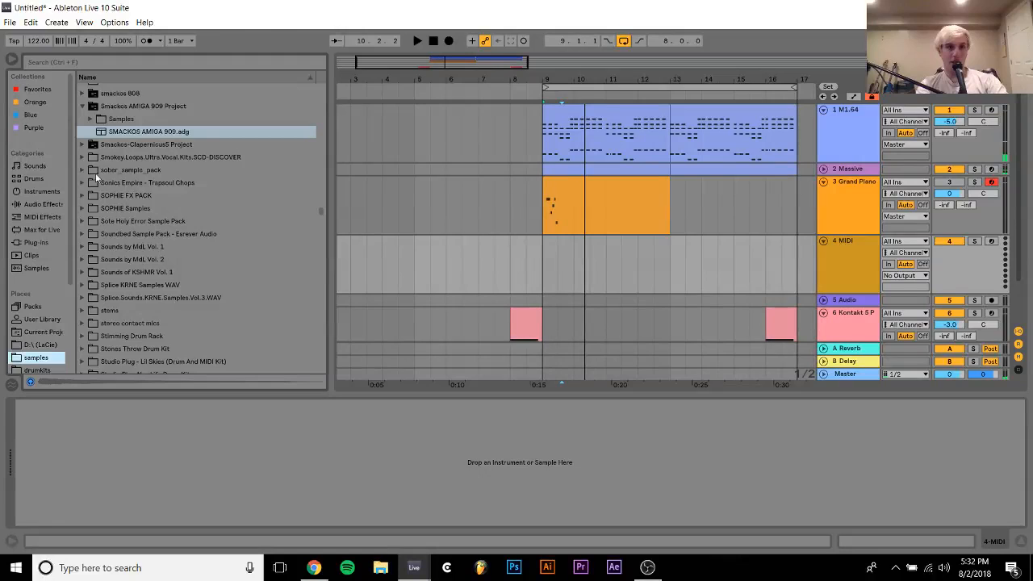
click(147, 64)
text(hi)
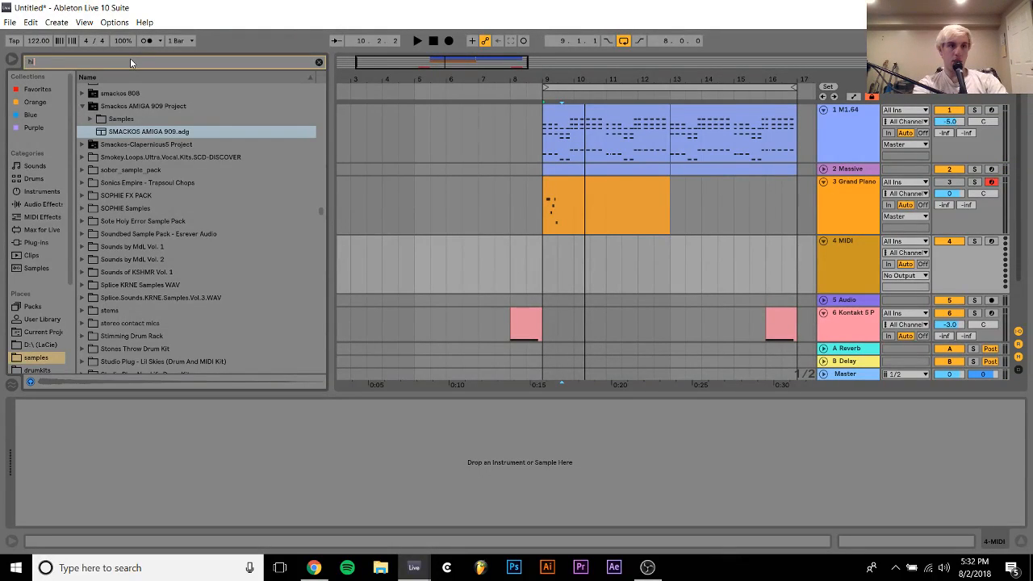
text(gh stri)
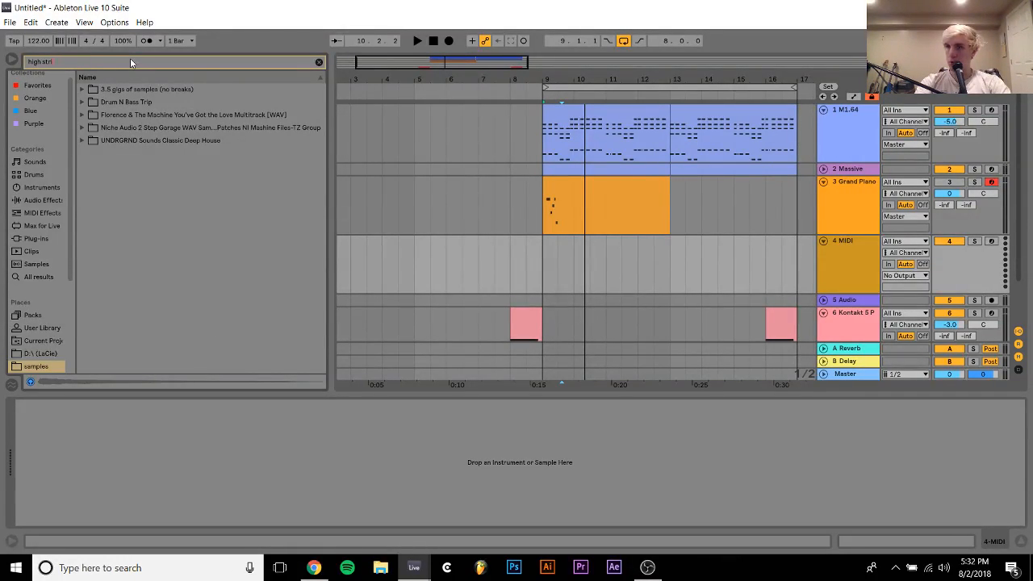
Look through the matching folders and open High String in UNDRGRND Sounds Classic Deep House
click(129, 102)
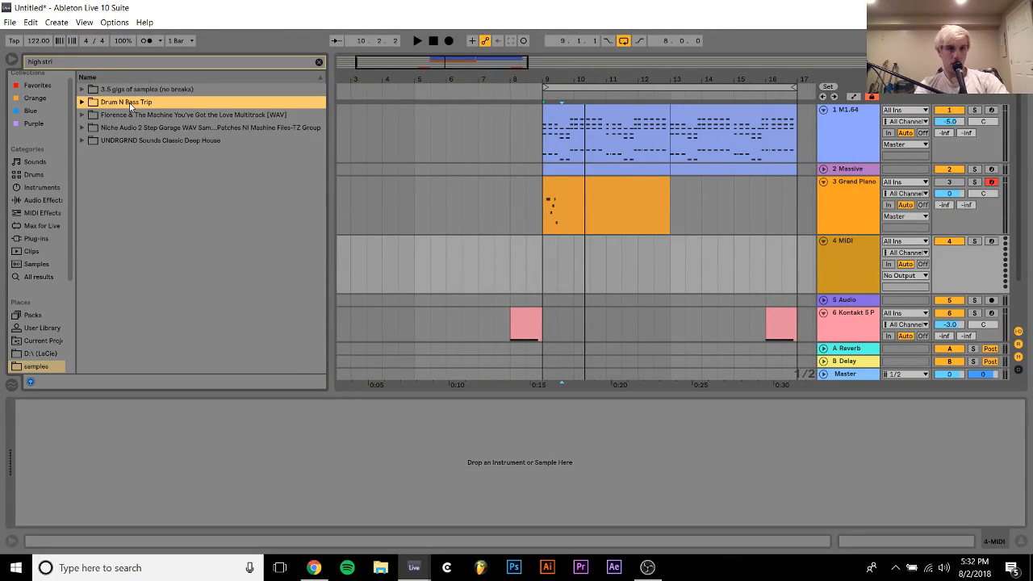
key(Right)
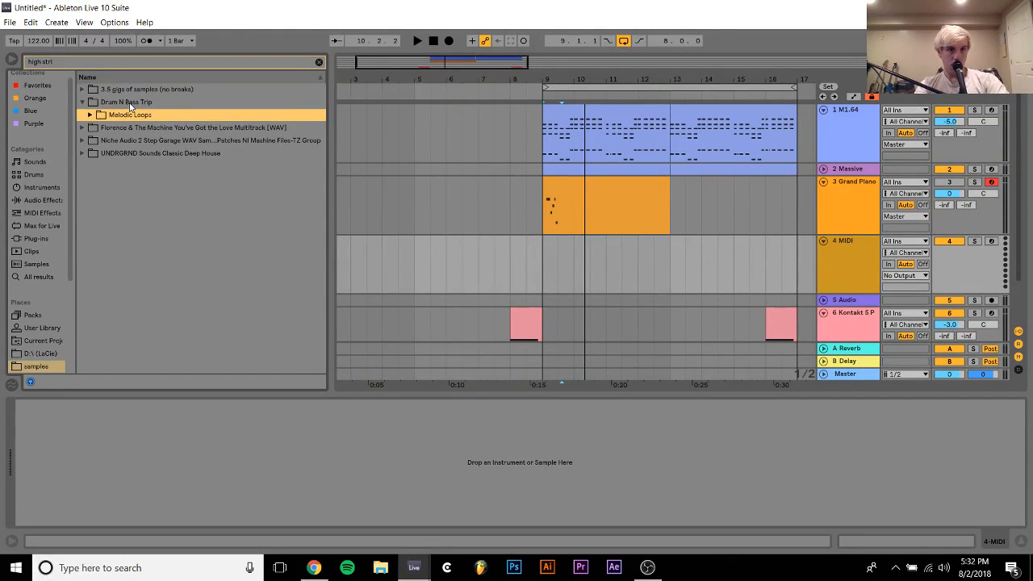
key(Down)
key(Down)
key(Down)
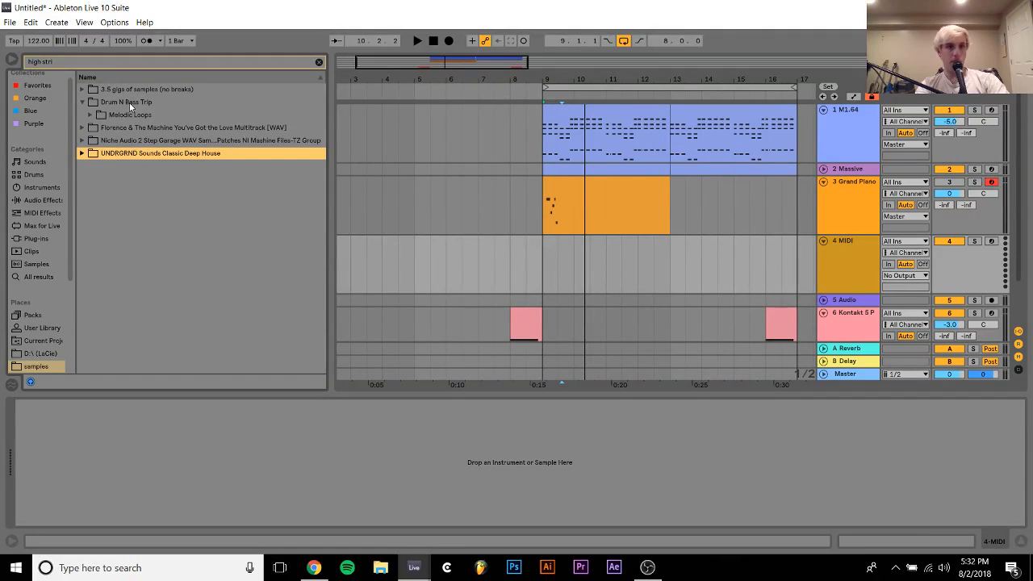
key(Right)
key(Down)
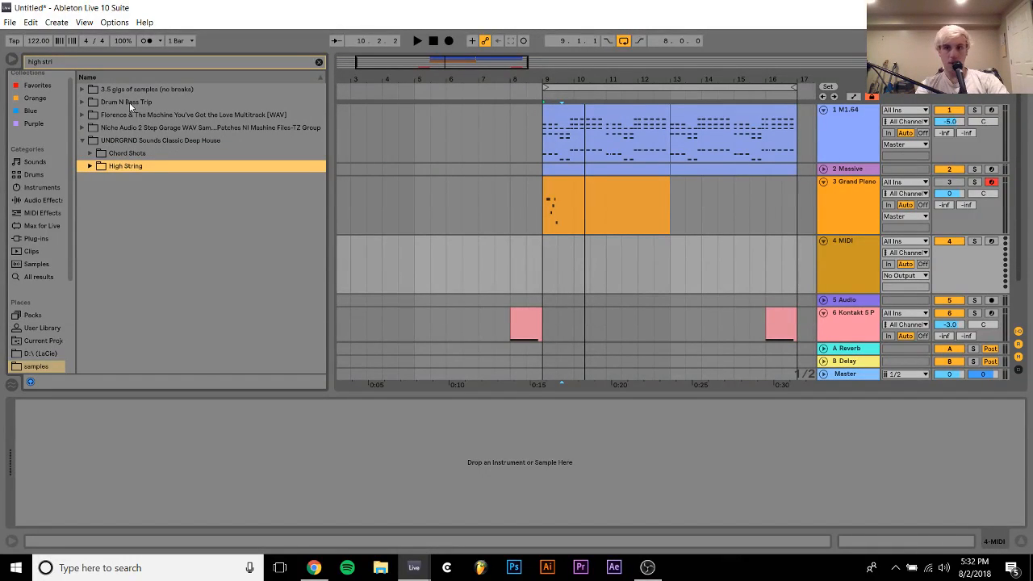
key(Right)
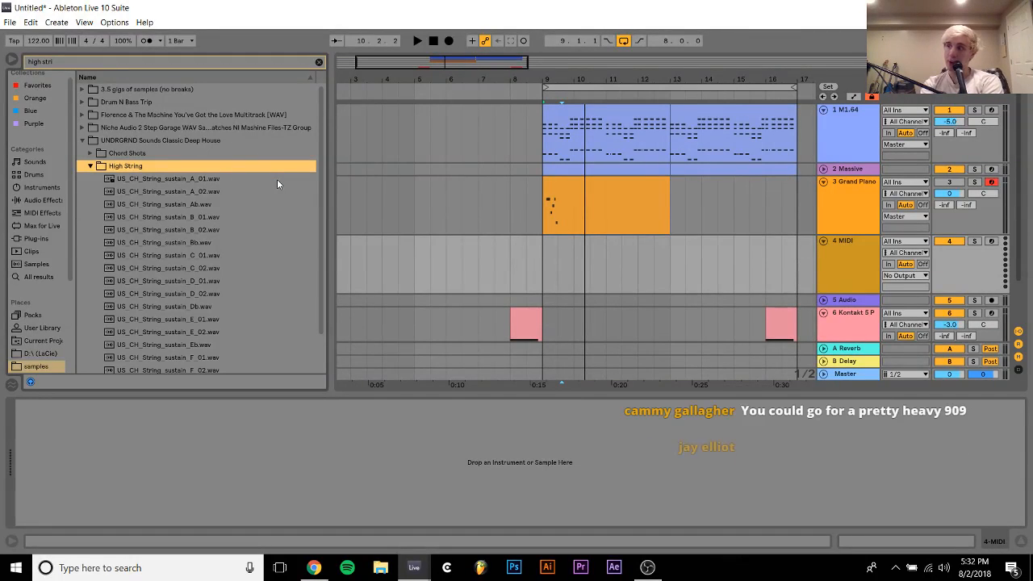
Preview the first US_CH_String_sustain samples in the High String folder
key(Down)
key(Down)
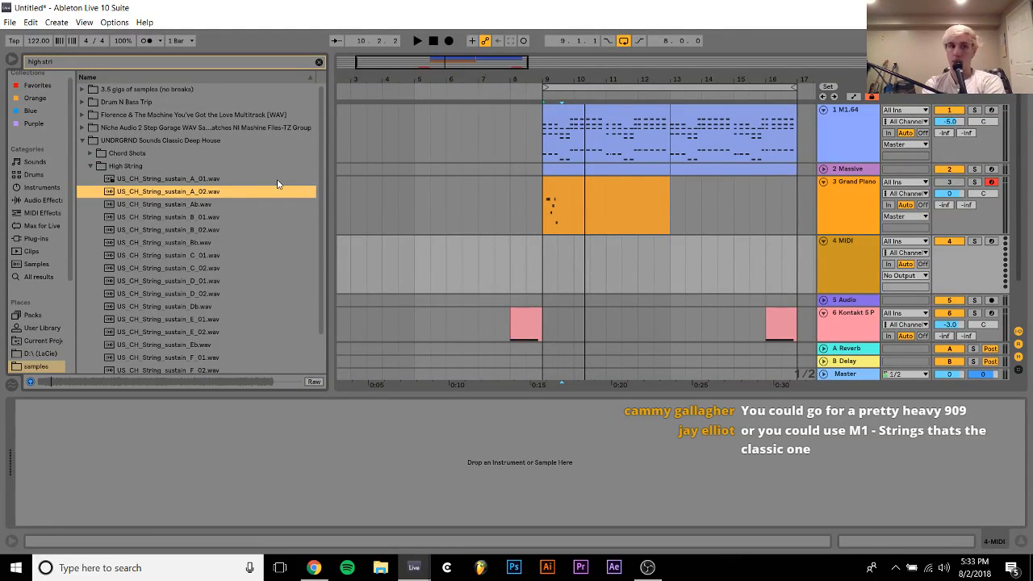
key(Down)
key(Up)
key(Up)
key(Up)
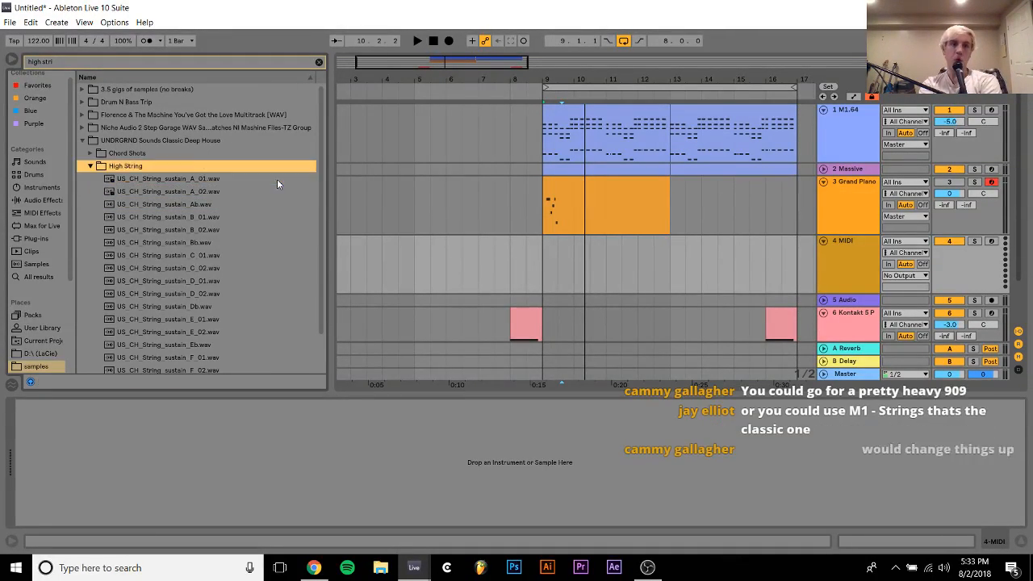
Clear the sample search and load the M1.64 plug-in from the bridge folder onto the new MIDI track
click(319, 62)
click(32, 232)
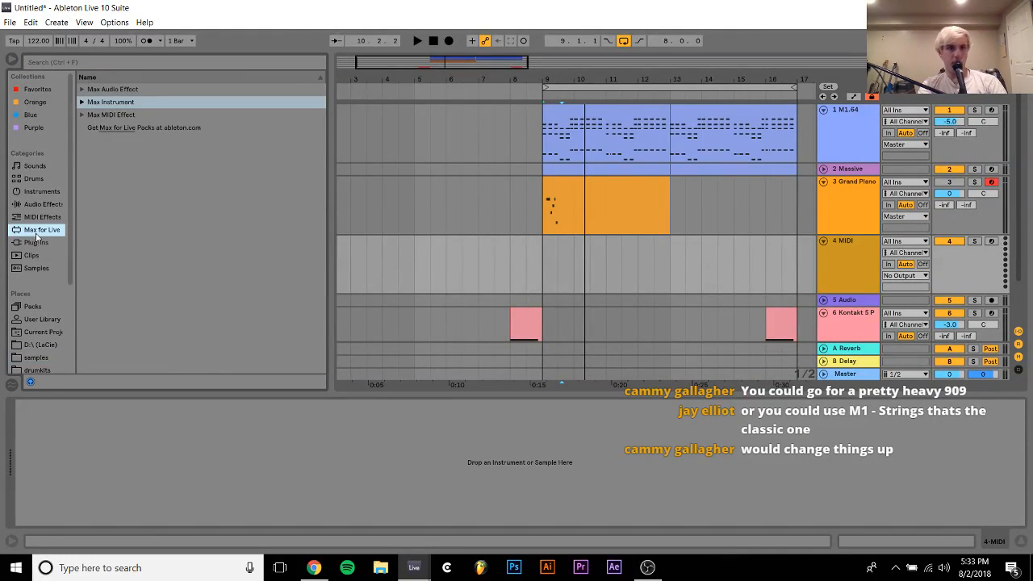
click(36, 242)
scroll(92, 122, up, 2)
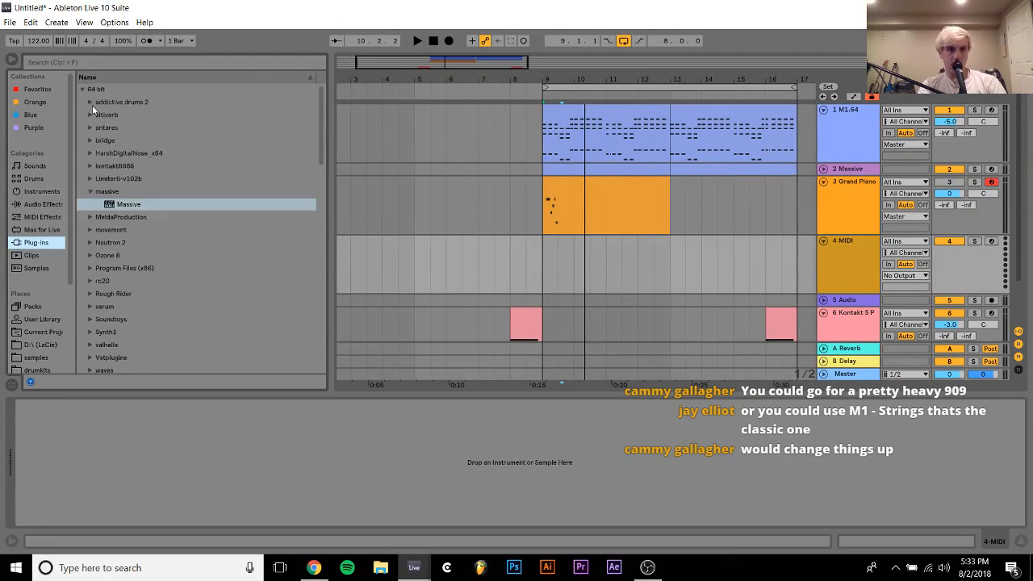
click(90, 138)
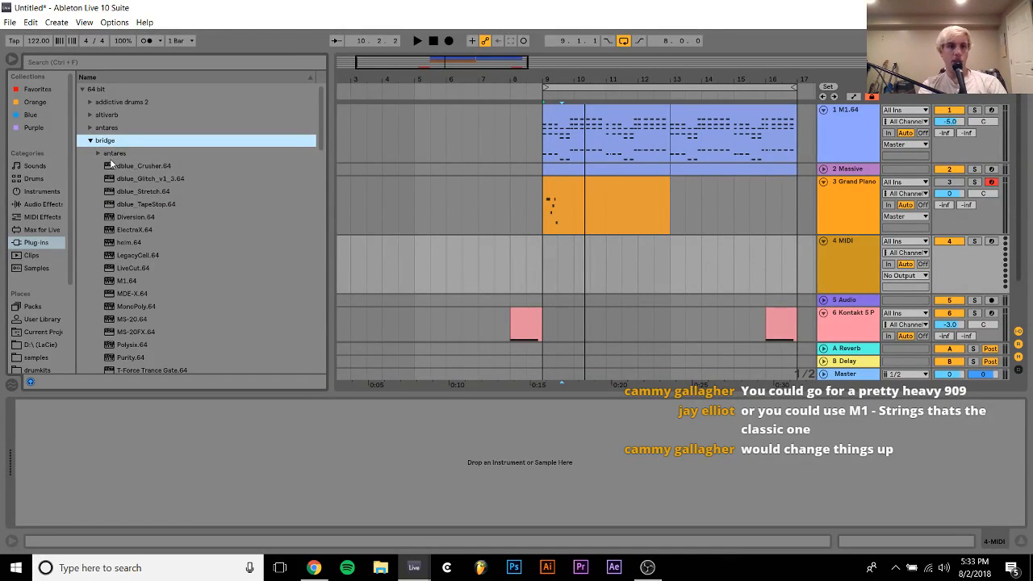
click(129, 282)
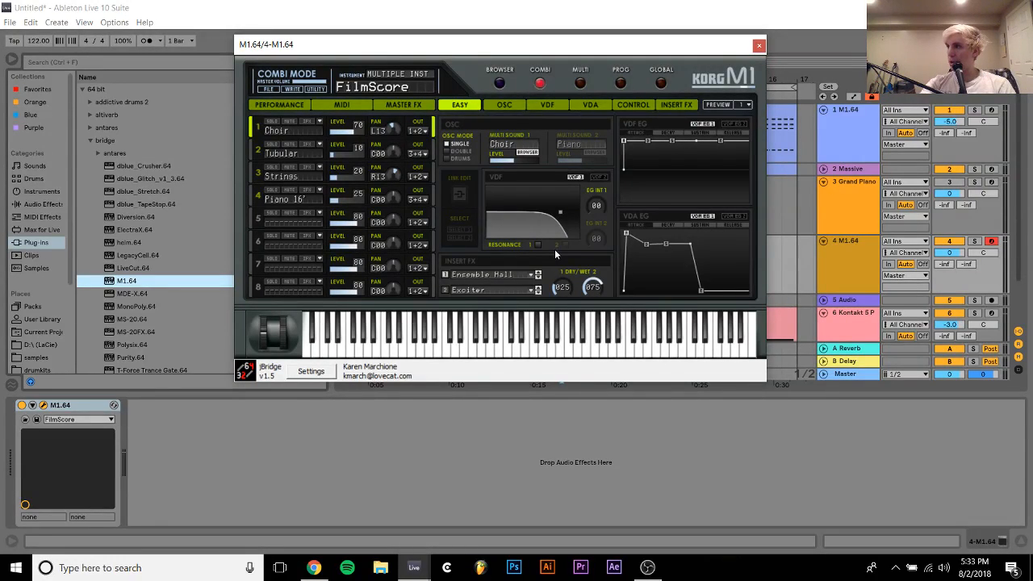
Switch the Korg M1 to program mode and load the Strings program from the Strings instrument category
click(620, 83)
click(500, 83)
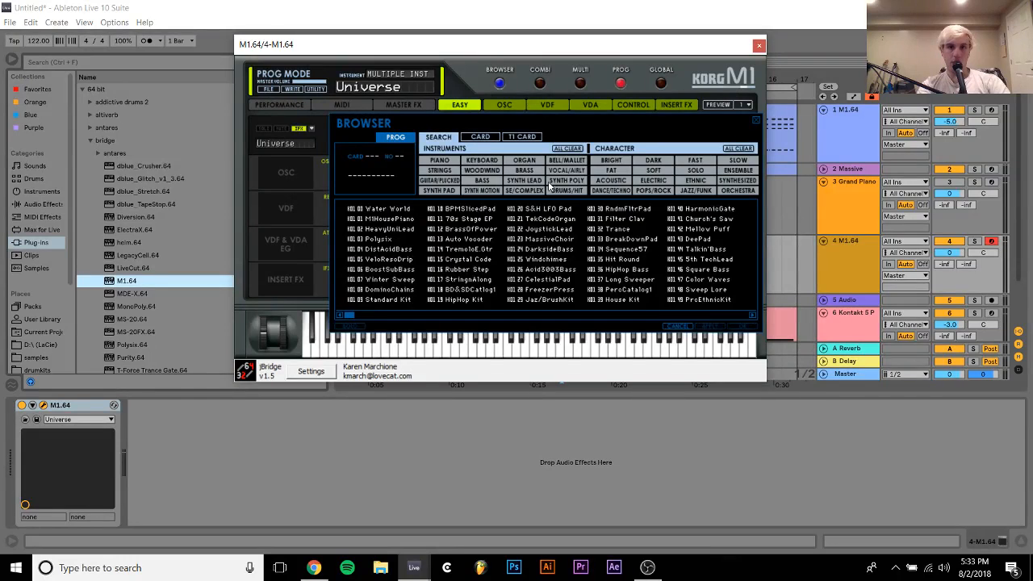
click(444, 171)
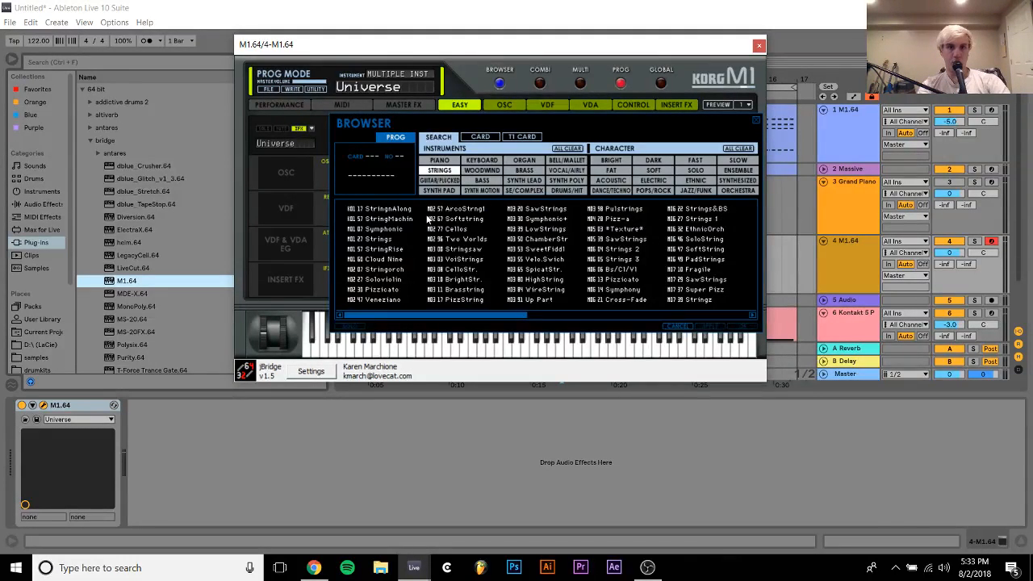
double_click(385, 240)
click(647, 457)
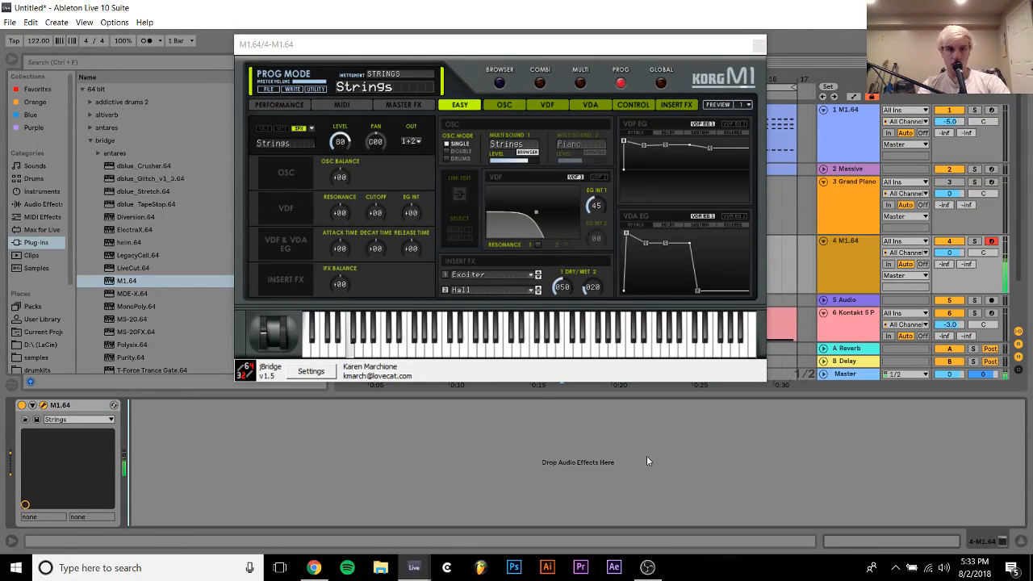
Audition the Strings sound on F in successively higher octaves
key(x)
key(f)
key(x)
key(f)
key(x)
key(f)
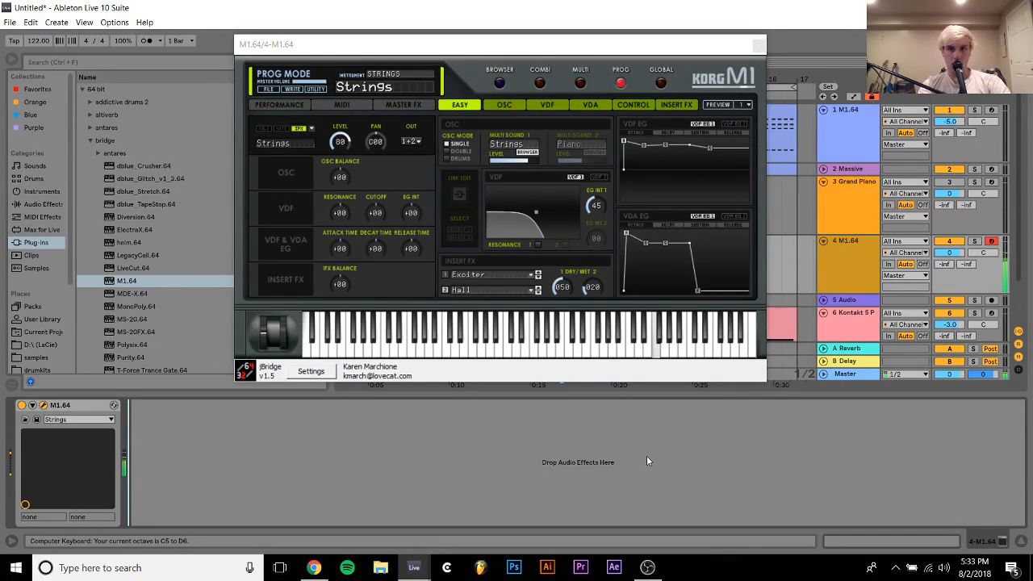
key(x)
key(f)
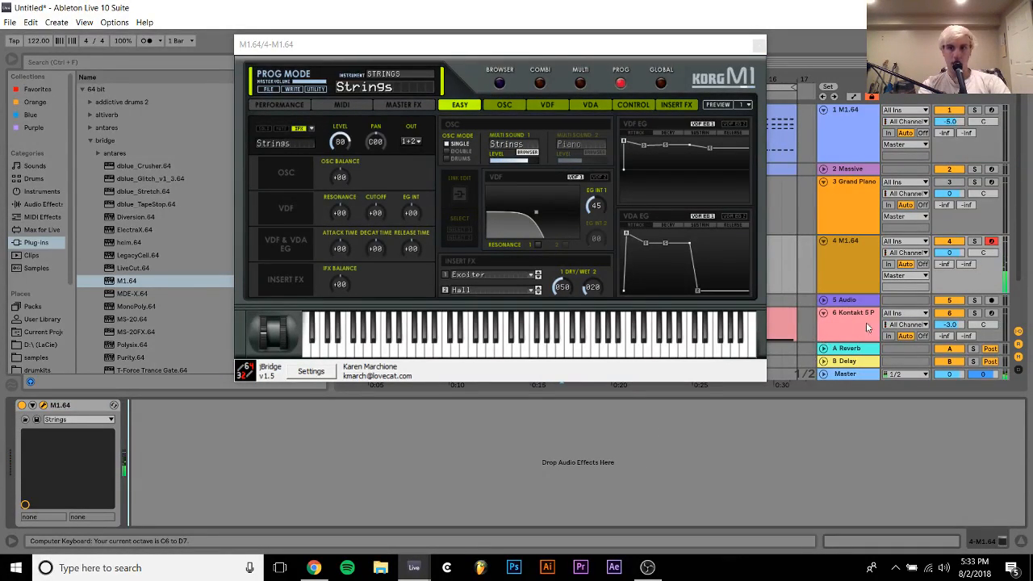
Lower the strings track's volume to -11.6 dB while playing high notes along with the loop, and close the M1 window
drag(953, 252, 953, 273)
key(space)
key(f)
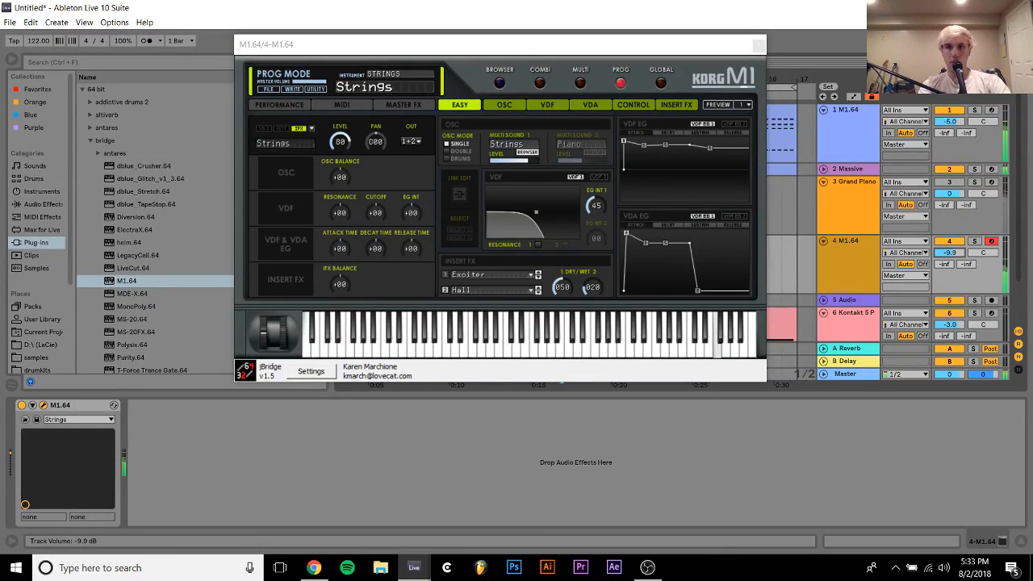
key(z)
key(a)
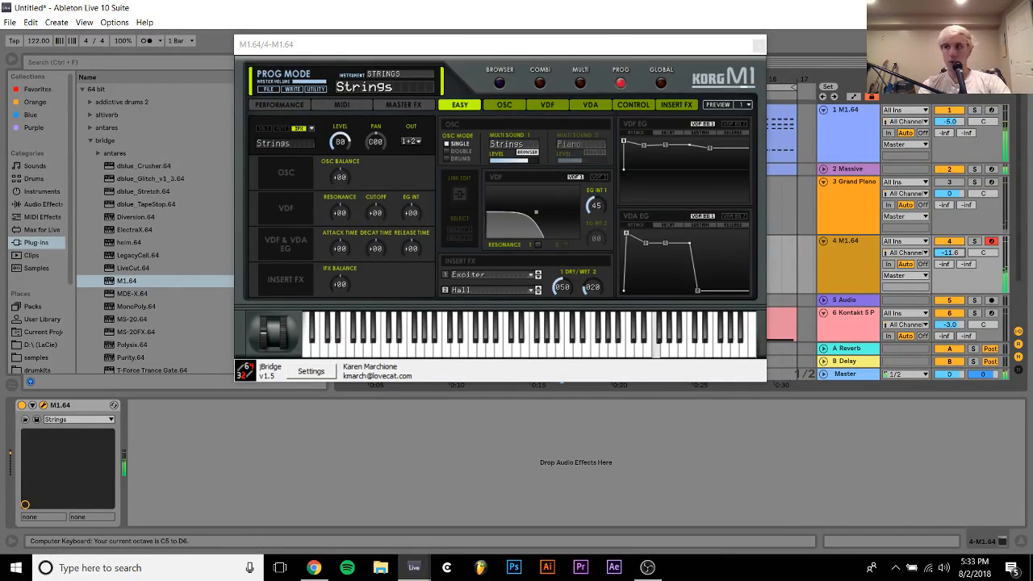
click(758, 45)
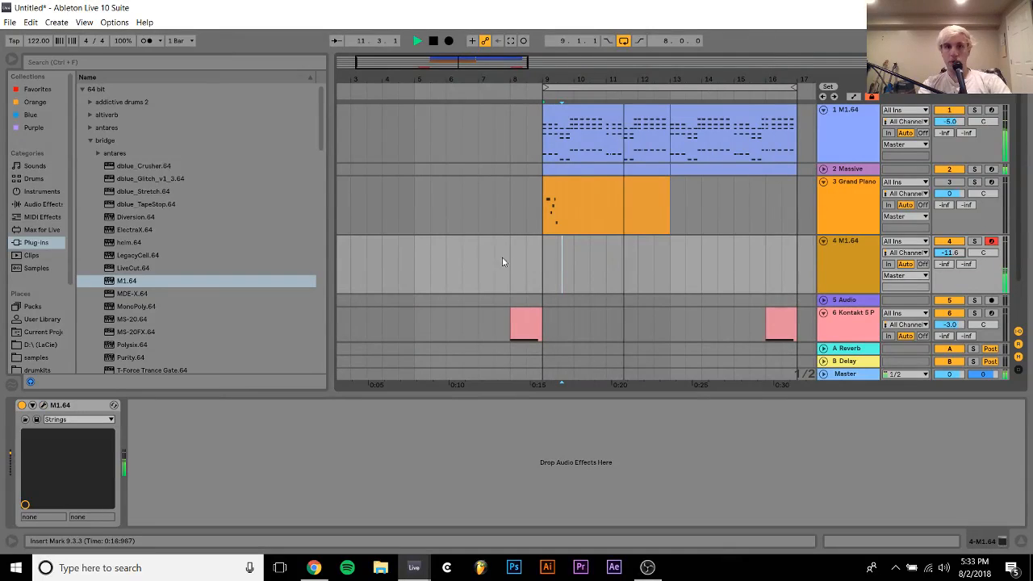
Insert a MIDI clip from 9.1.1 to 17.3.1 on the strings track and add an eighth-note F3 at 1.1.1
drag(542, 258, 803, 251)
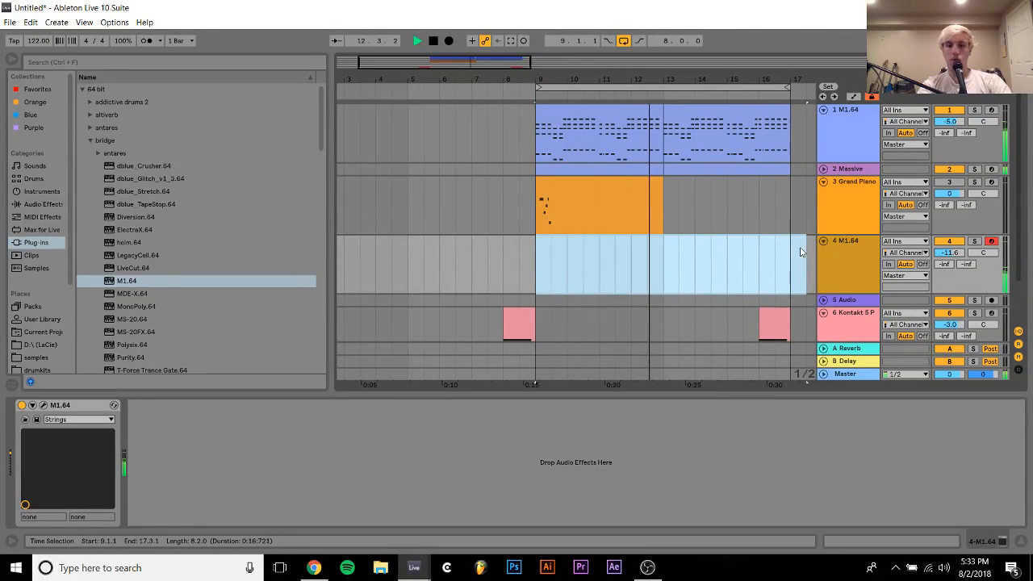
key(ctrl+shift+m)
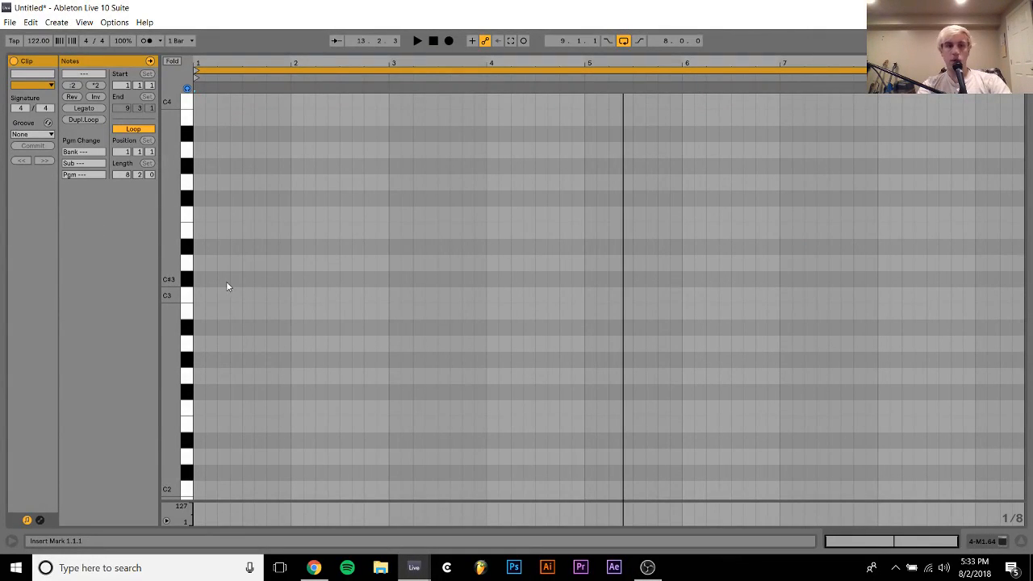
key(space)
click(203, 218)
double_click(202, 218)
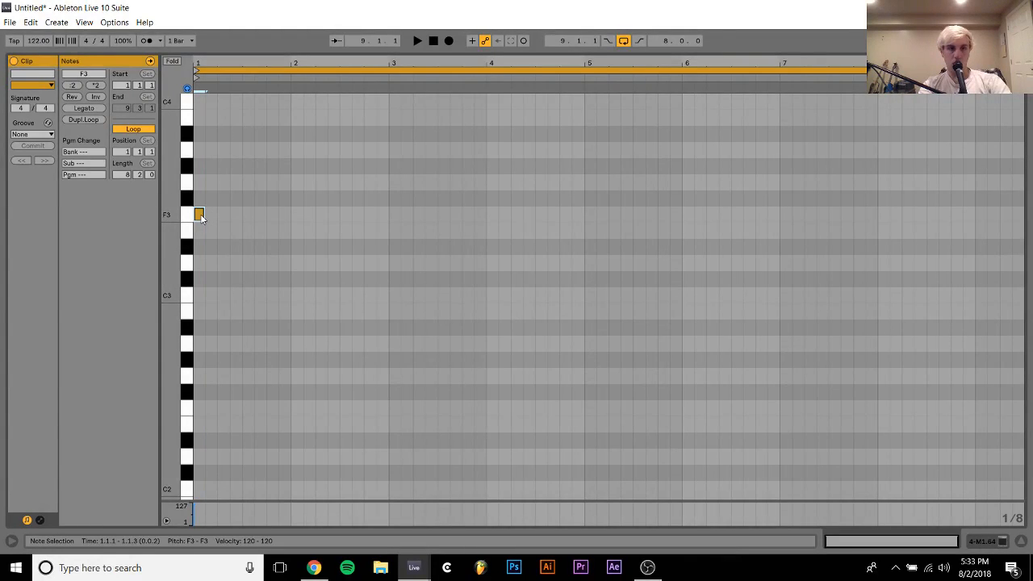
Transpose the strings clip's F3 note up two octaves to F5 and return to the track's device view
key(shift+Up)
key(shift+Up)
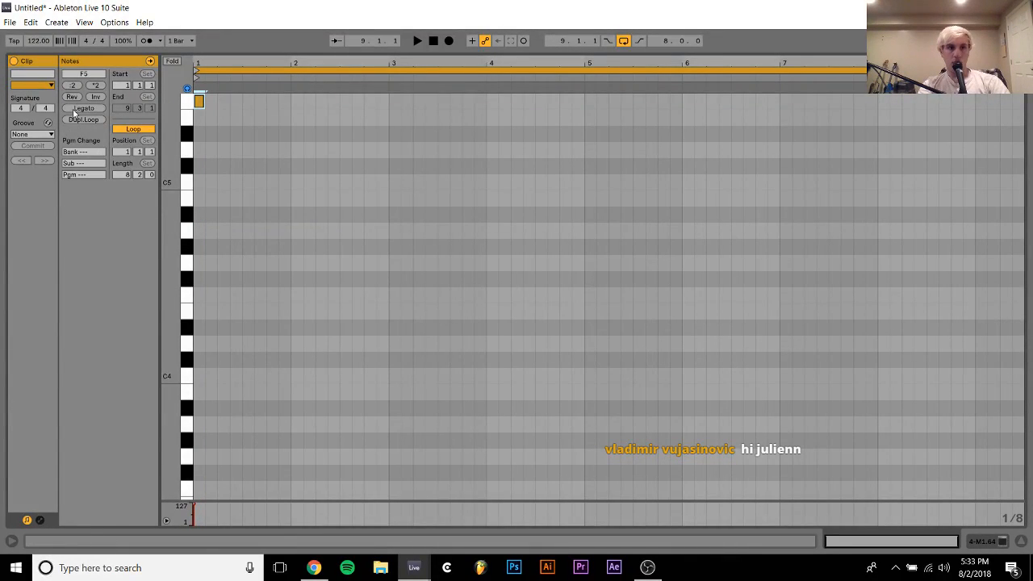
click(1000, 543)
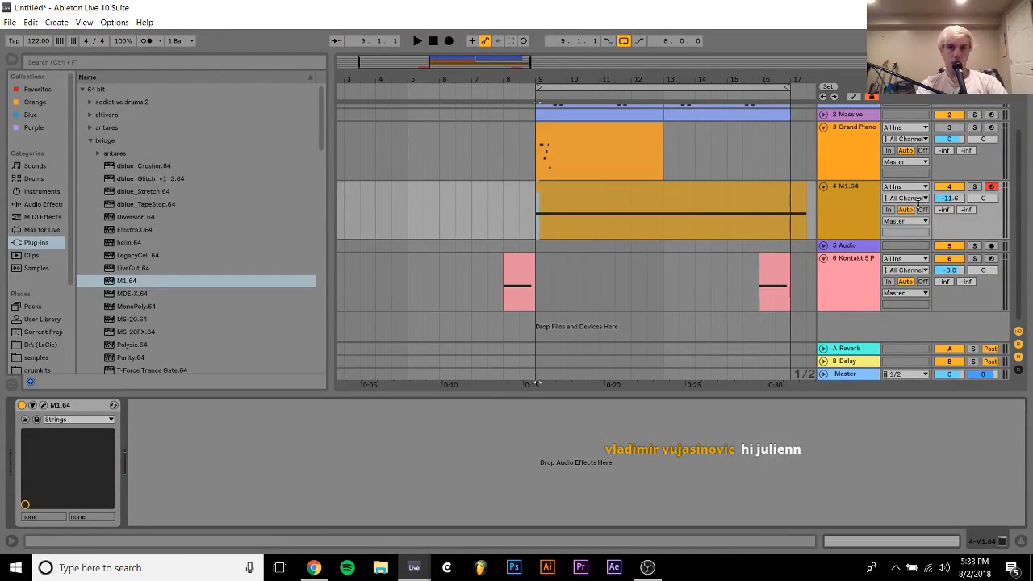
Arm the Grand Piano track for recording and open its MIDI clip for note editing
click(956, 129)
click(991, 127)
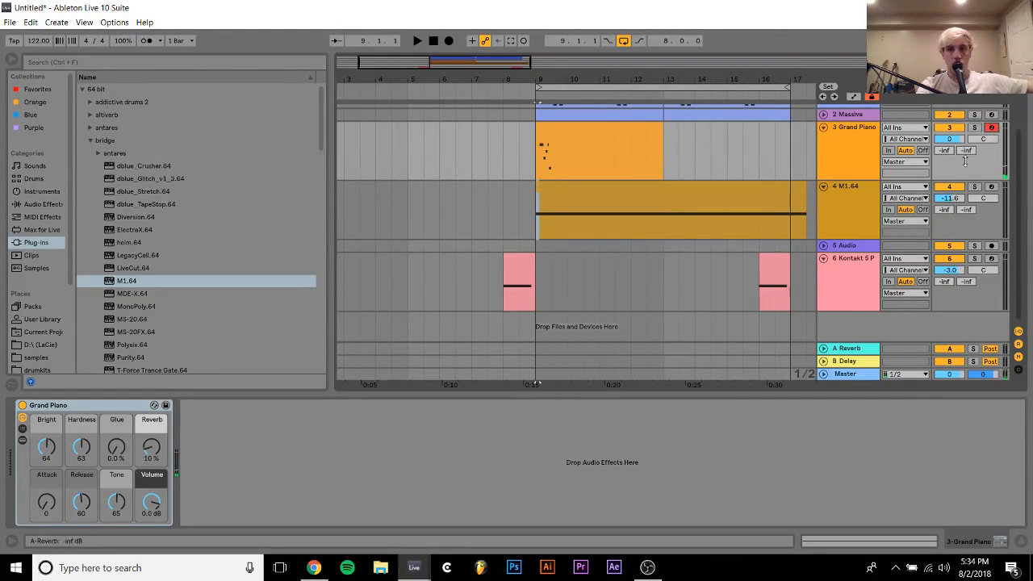
click(595, 129)
double_click(594, 129)
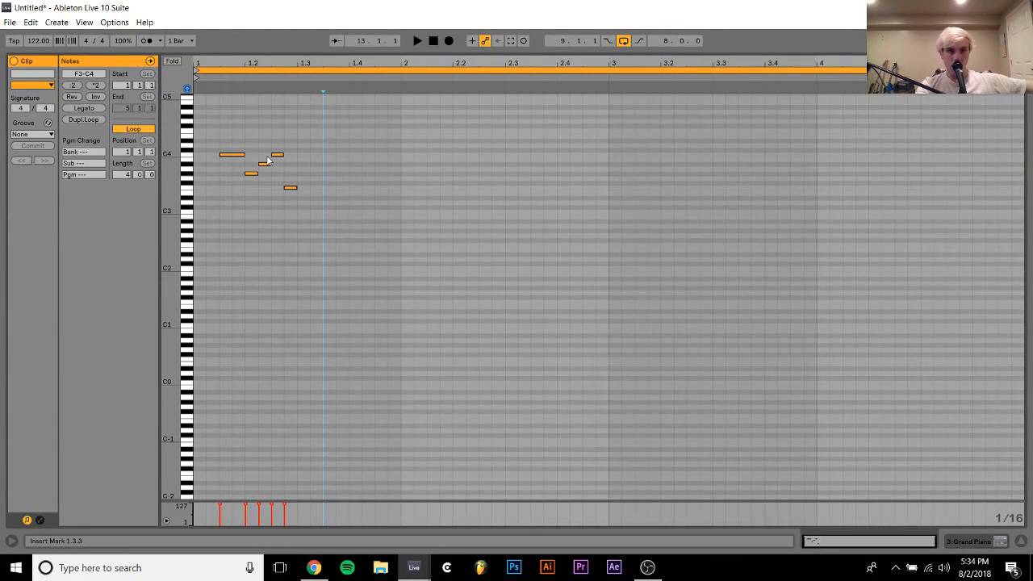
Lower the piano melody's first note to G#3 and add a sixteenth-note D#4 at 1.2.4
click(232, 156)
drag(233, 159, 235, 176)
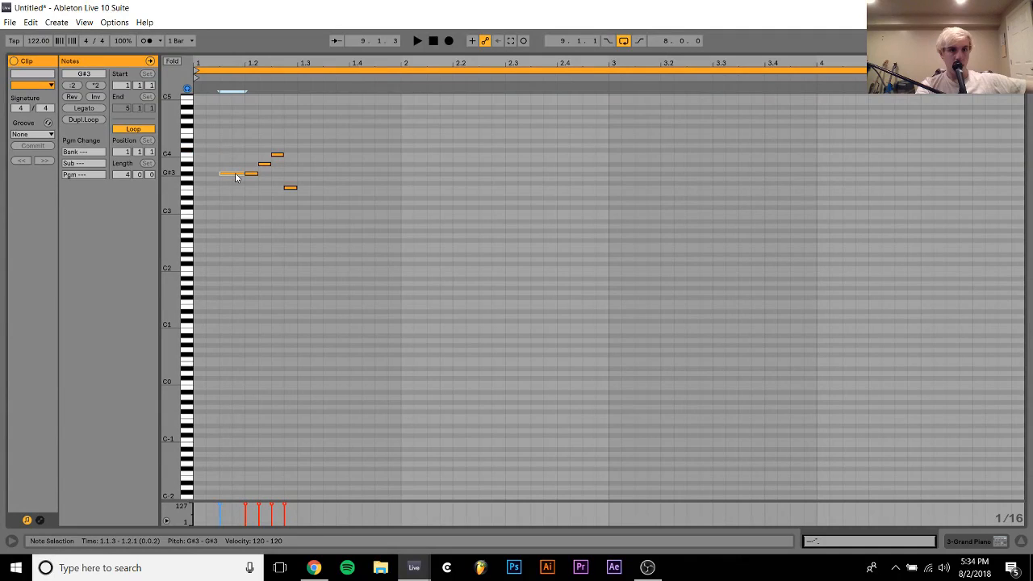
double_click(291, 137)
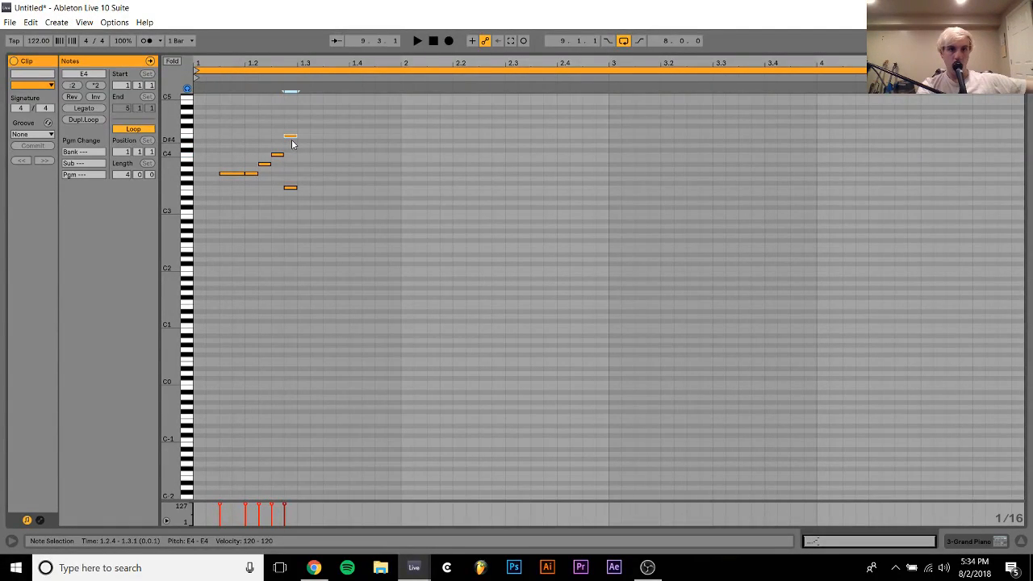
key(Down)
click(292, 187)
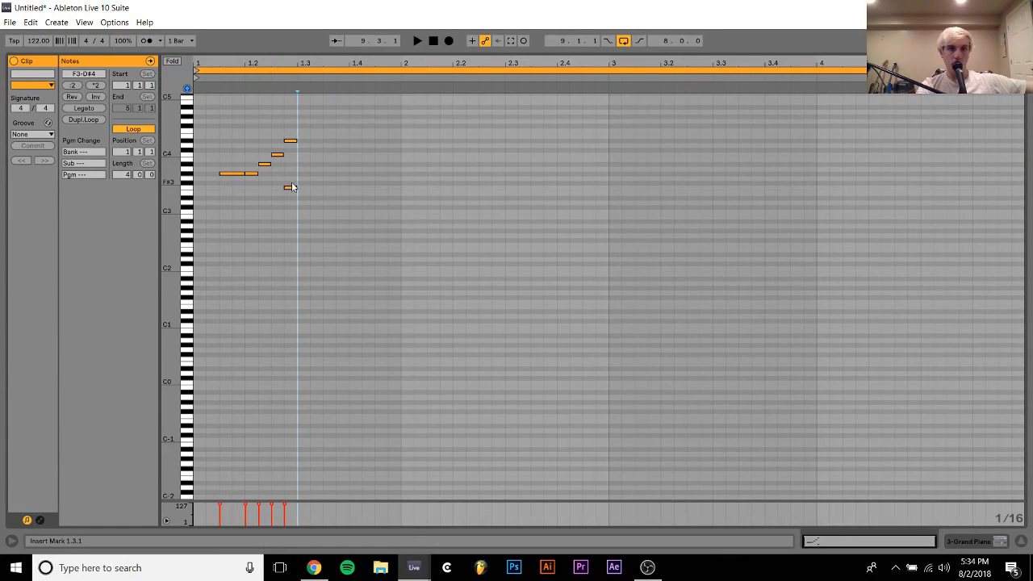
Move the melody's final F3 note to 1.3.1 while auditioning the loop
click(290, 187)
key(Right)
key(Right)
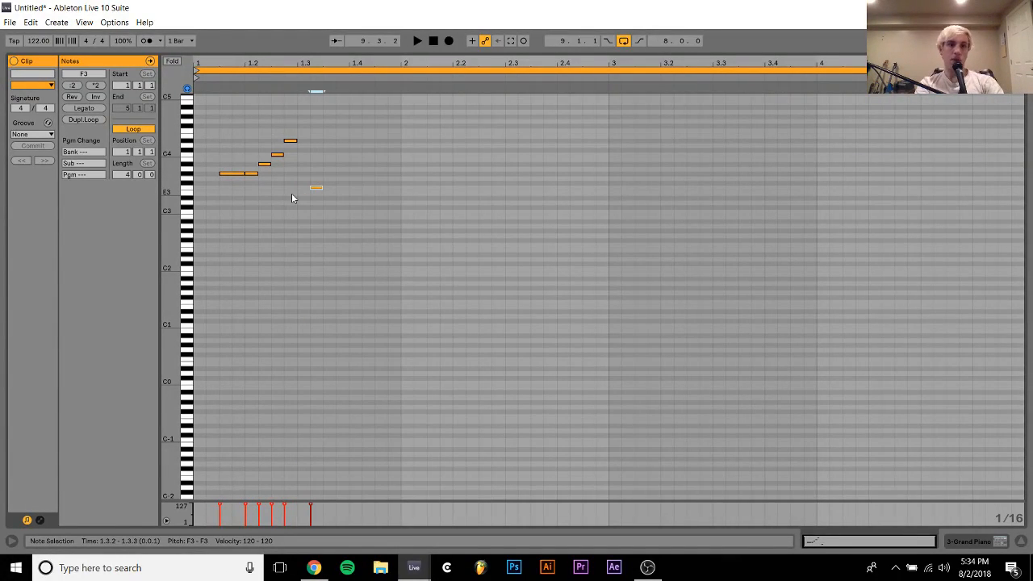
key(space)
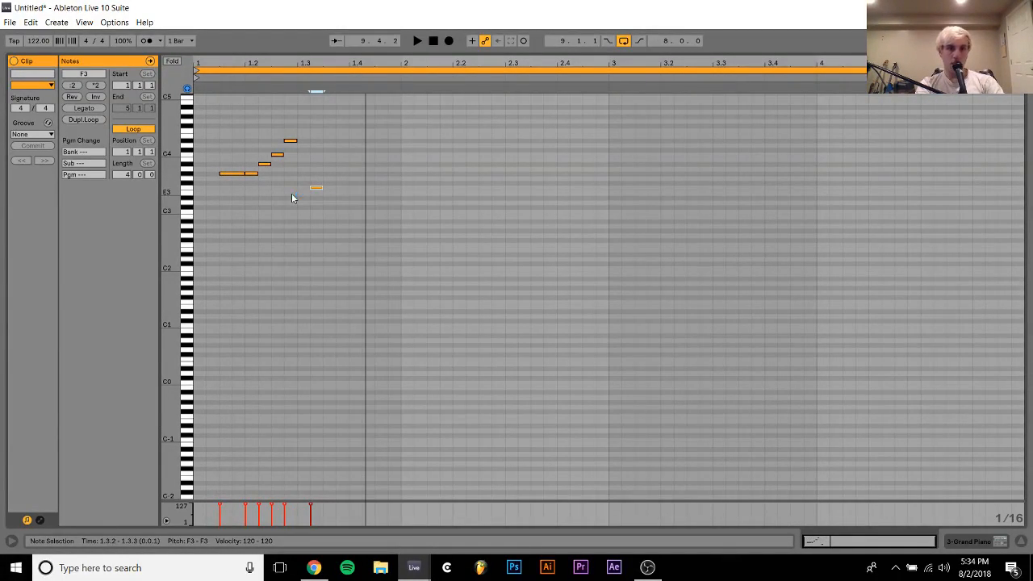
key(Left)
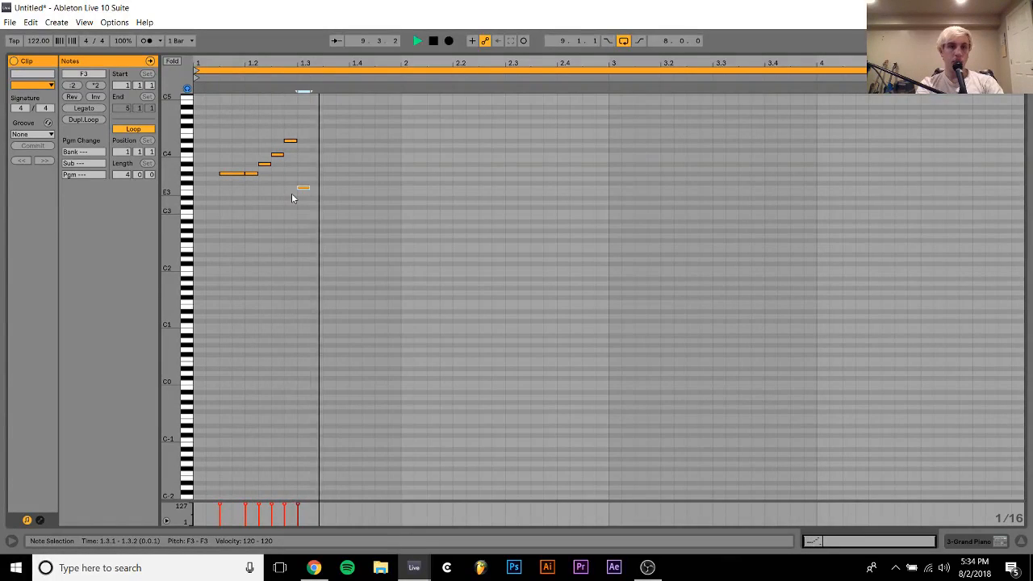
Delete all notes from the Grand Piano clip and stop playback
key(Delete)
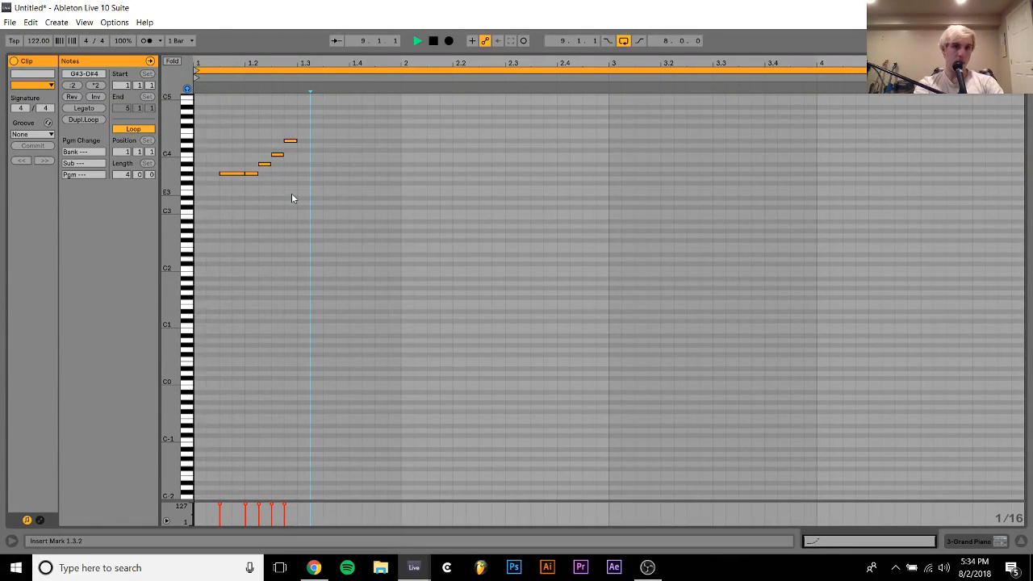
key(ctrl+a)
key(Delete)
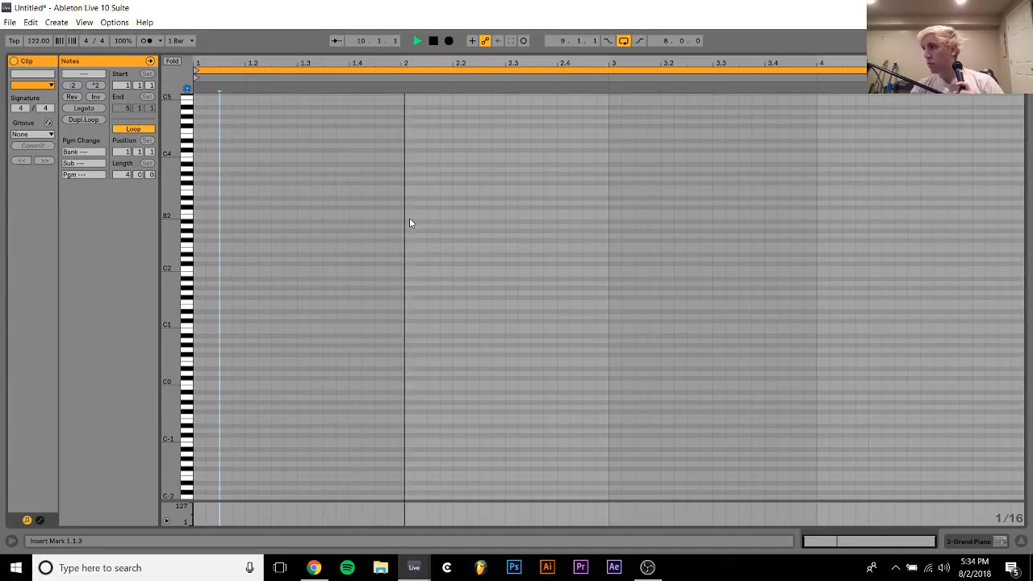
key(space)
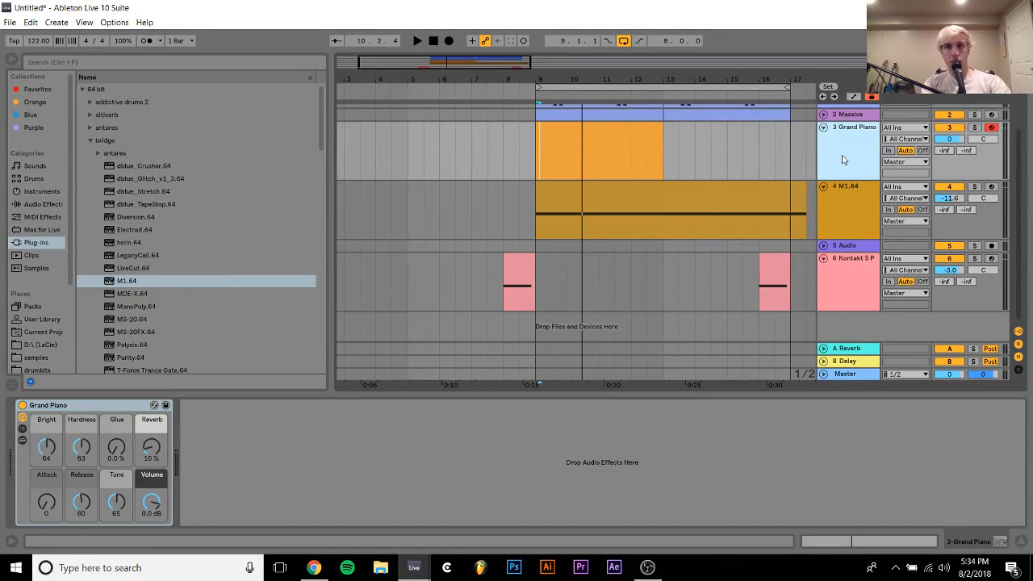
Insert a MIDI track above the M1 strings track and copy the Kontakt EXHALE instrument onto it
click(839, 202)
scroll(218, 154, down, 5)
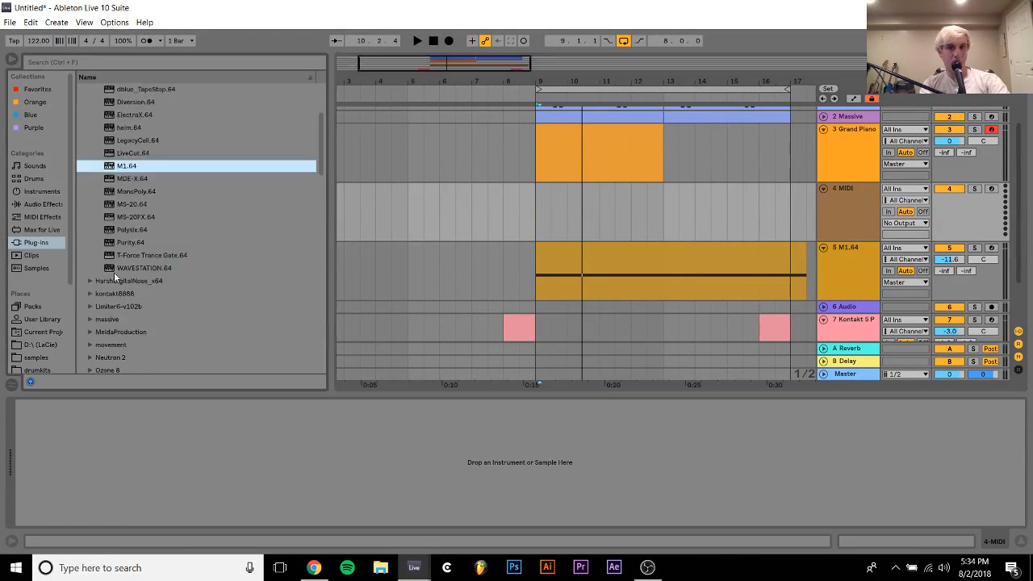
click(846, 329)
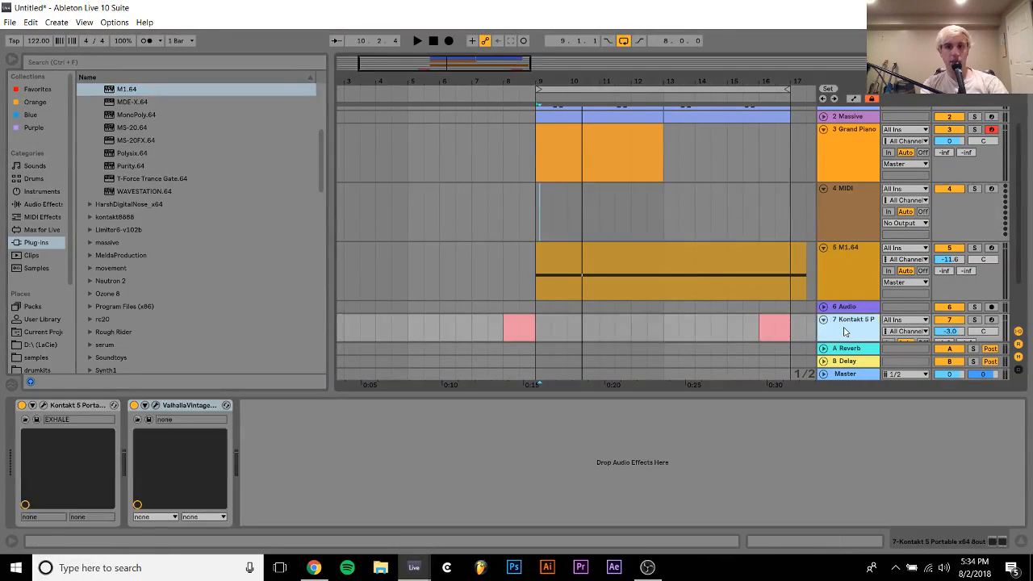
click(71, 404)
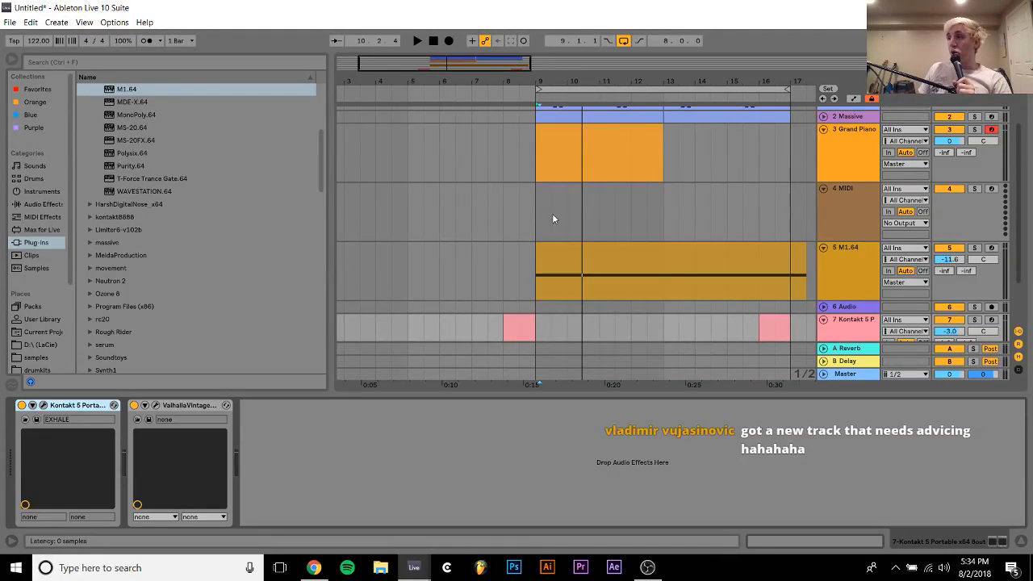
click(552, 213)
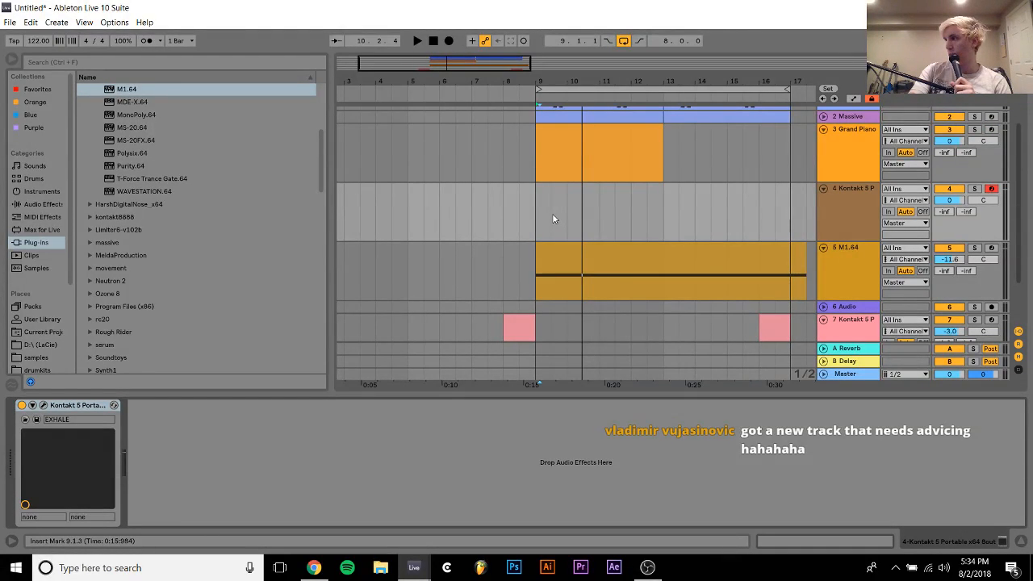
Audition the EXHALE loop presets They Cut Me Up and Power Tools on the new track and load 023. Stutter Woah
click(44, 405)
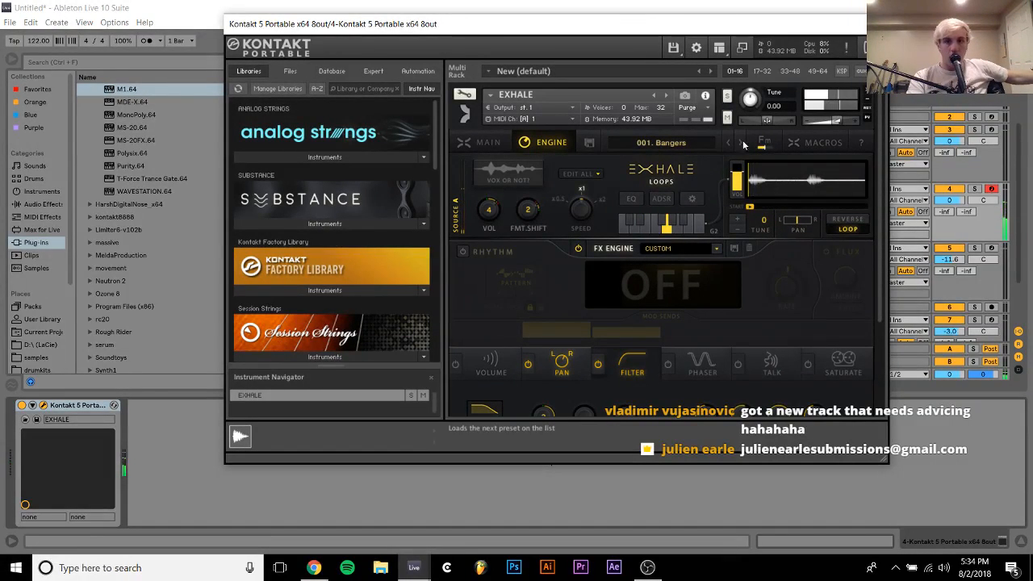
click(494, 147)
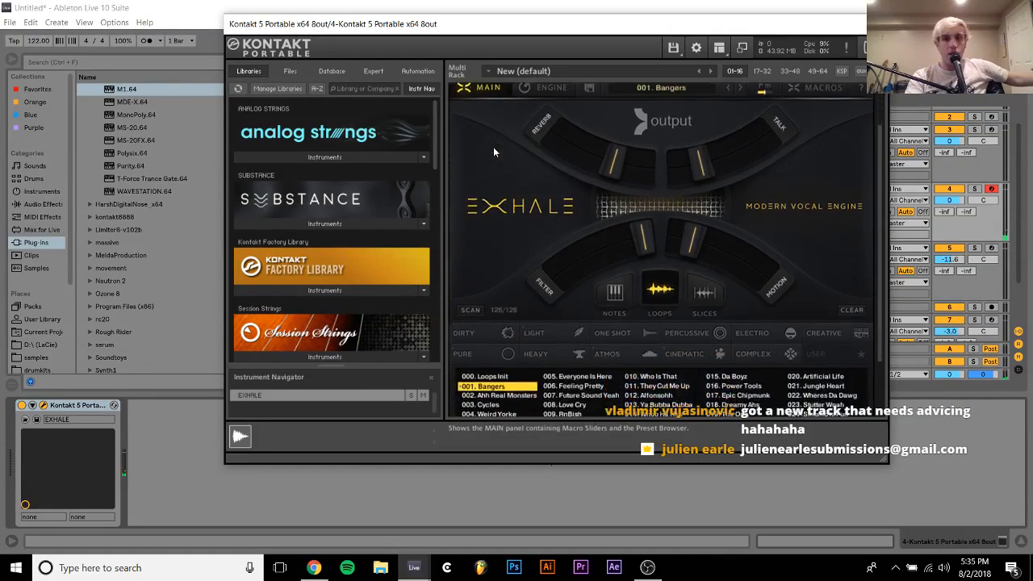
click(666, 365)
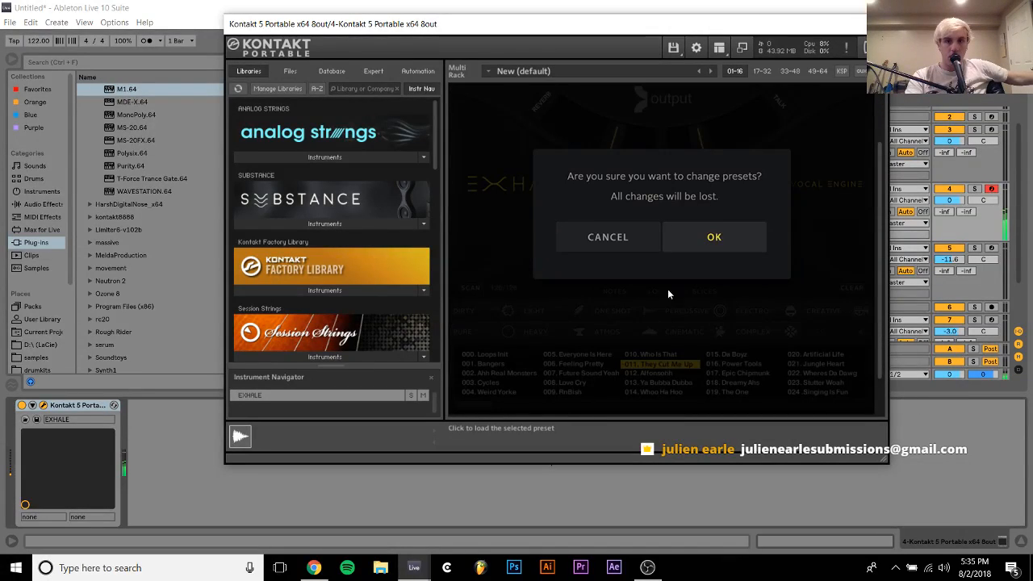
click(687, 242)
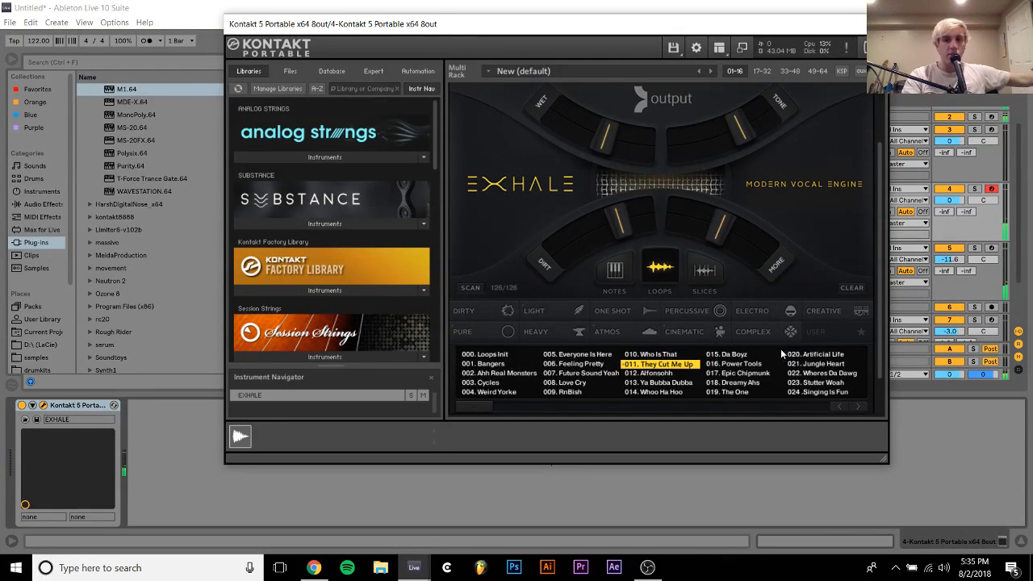
click(744, 371)
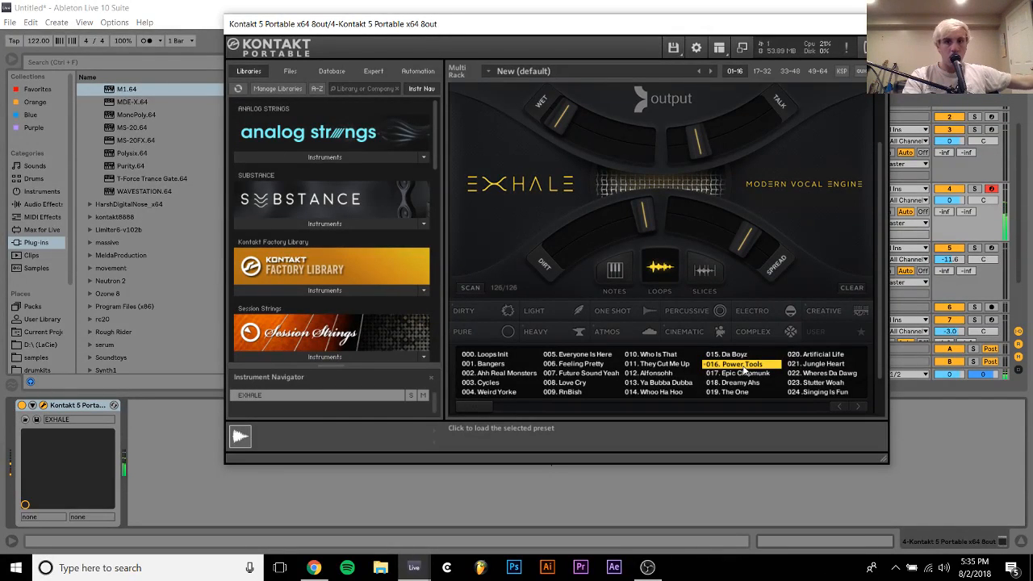
click(832, 388)
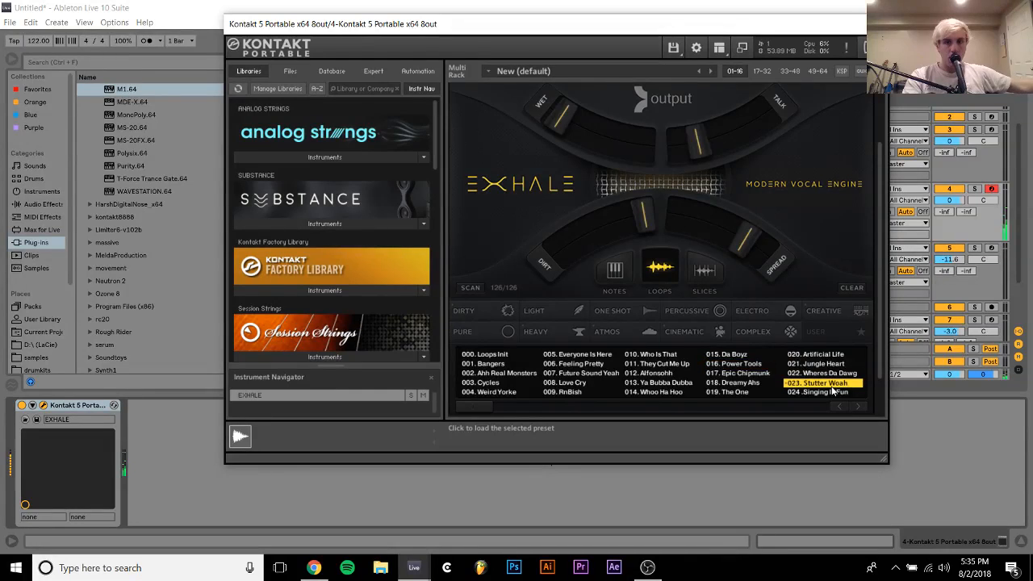
Try a Velocity MIDI effect ahead of Kontakt with Out Low set to 127
click(36, 218)
click(114, 218)
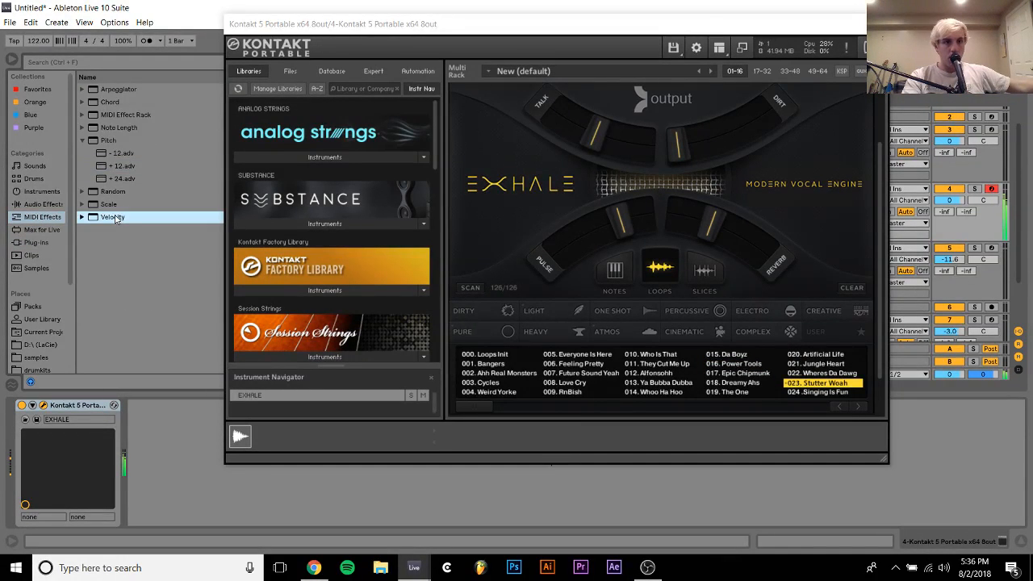
drag(114, 218, 121, 444)
drag(115, 485, 145, 456)
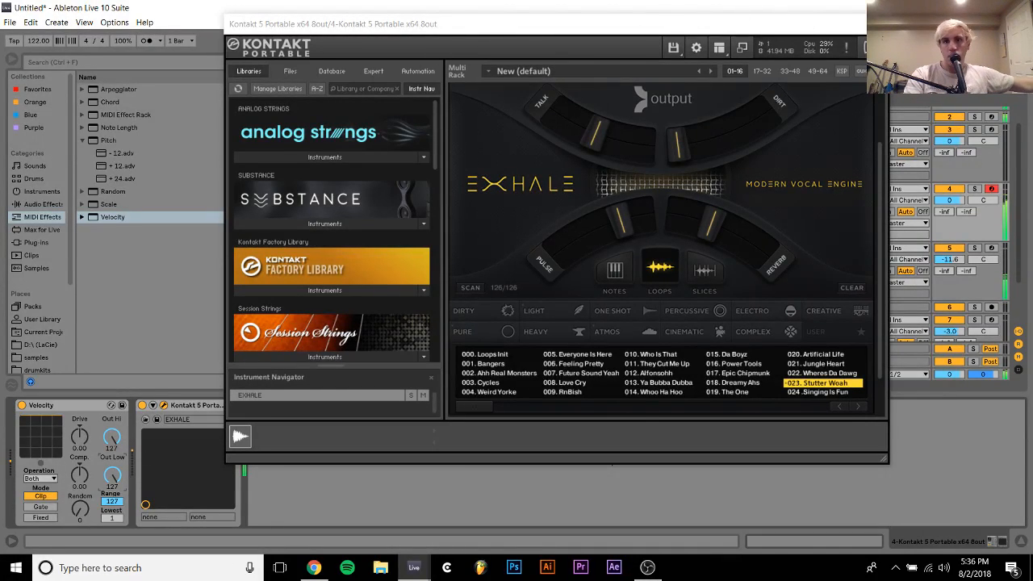
Close the Kontakt window and remove the Velocity effect from the new EXHALE track
click(877, 24)
click(98, 405)
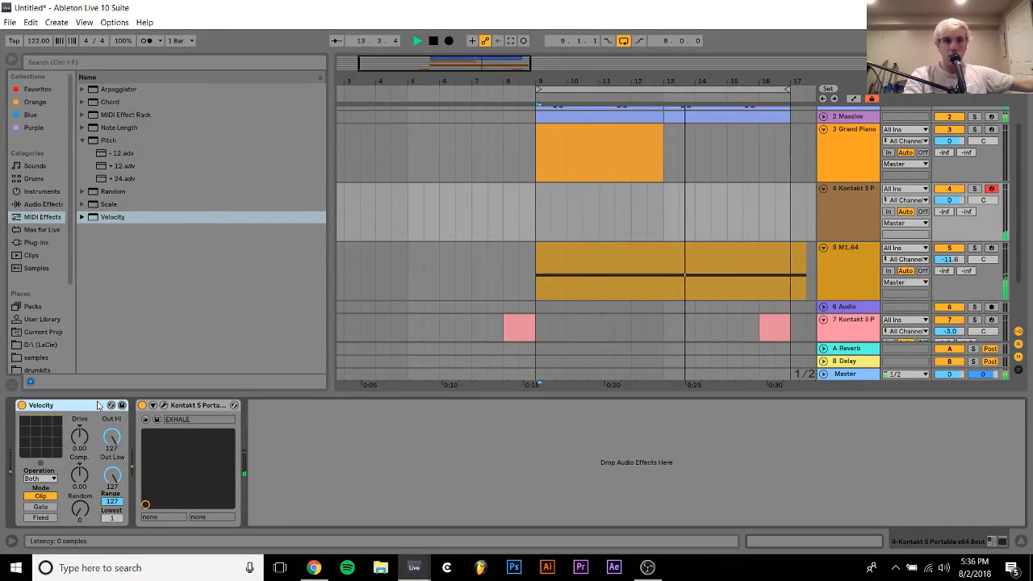
key(Delete)
Record a vocal loop part on the new EXHALE track starting from 9.1.1
drag(535, 199, 711, 181)
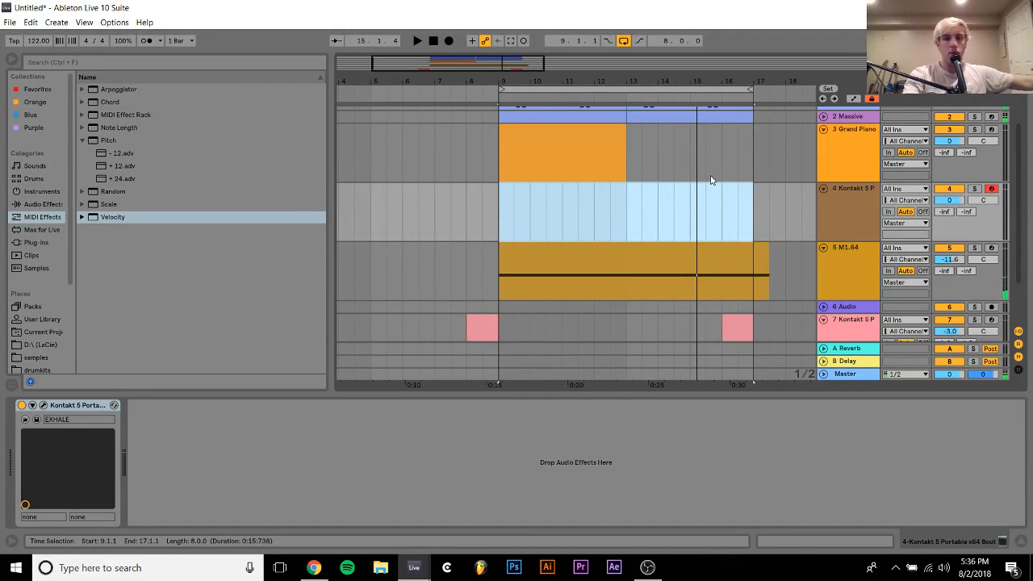
key(F9)
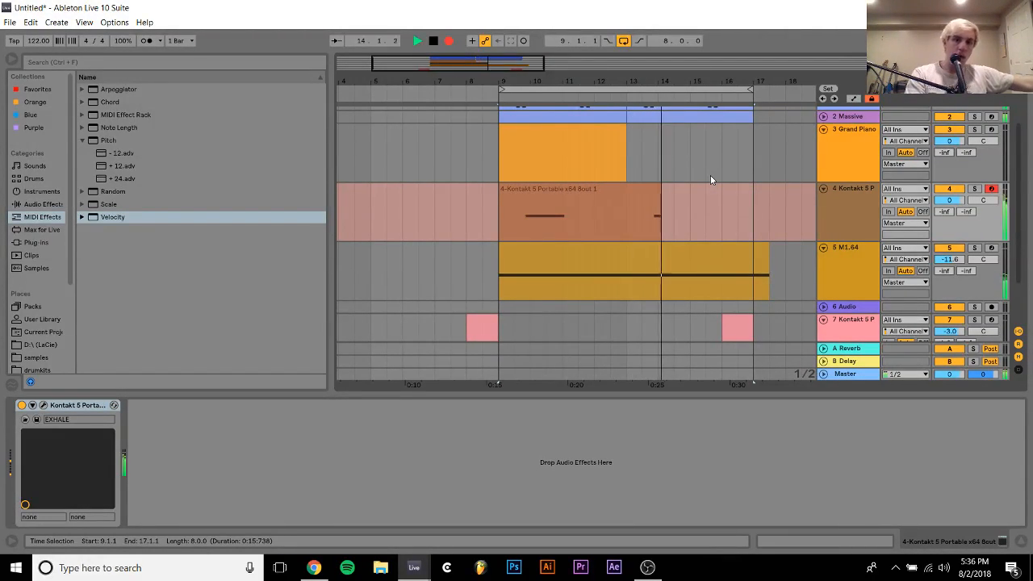
key(space)
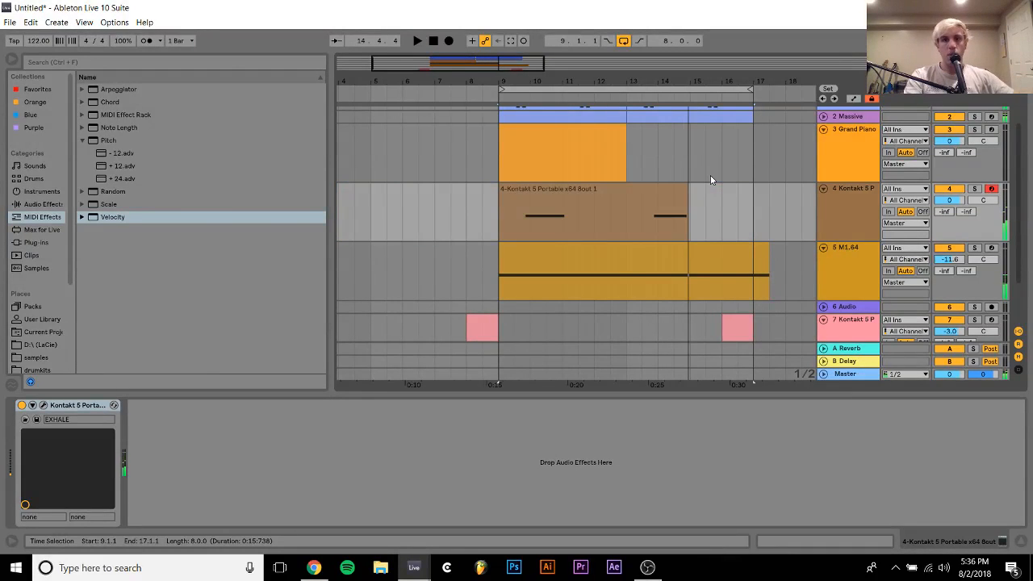
Consolidate the recorded EXHALE clip to span 9.1.1 to 17.1.1 and quantize its A#2 notes
click(638, 189)
shift+click(754, 198)
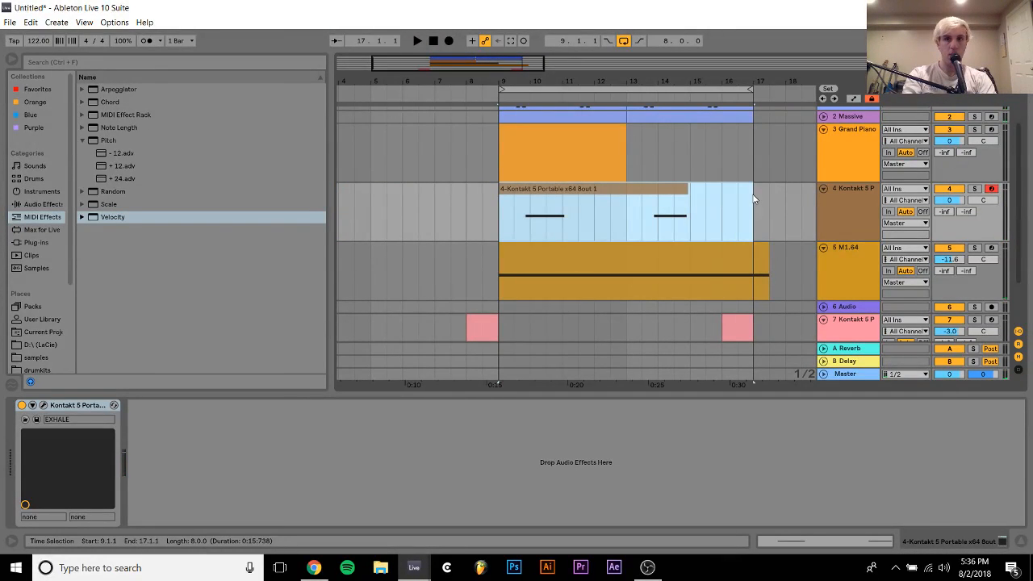
key(ctrl+j)
double_click(715, 196)
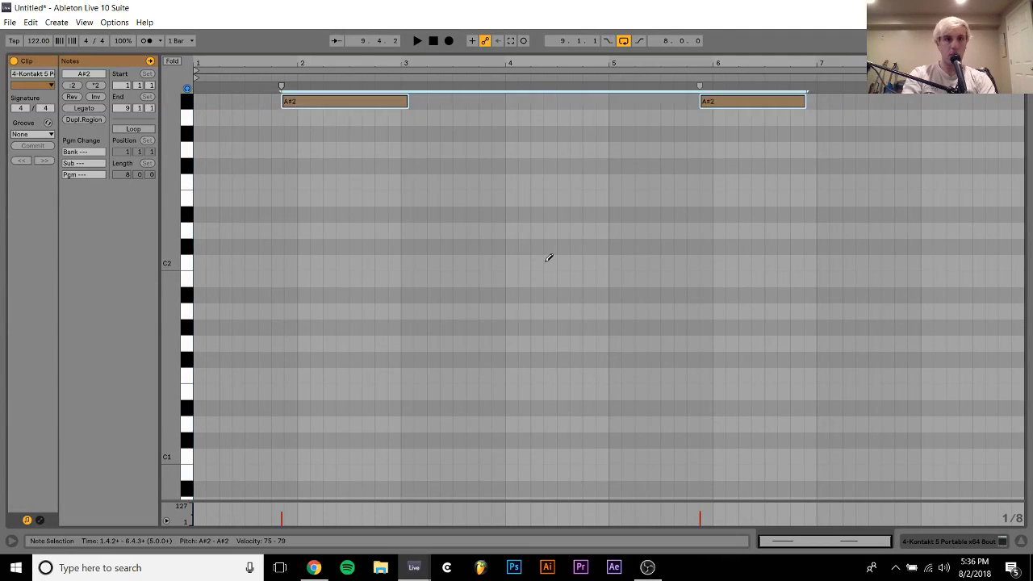
key(ctrl+u)
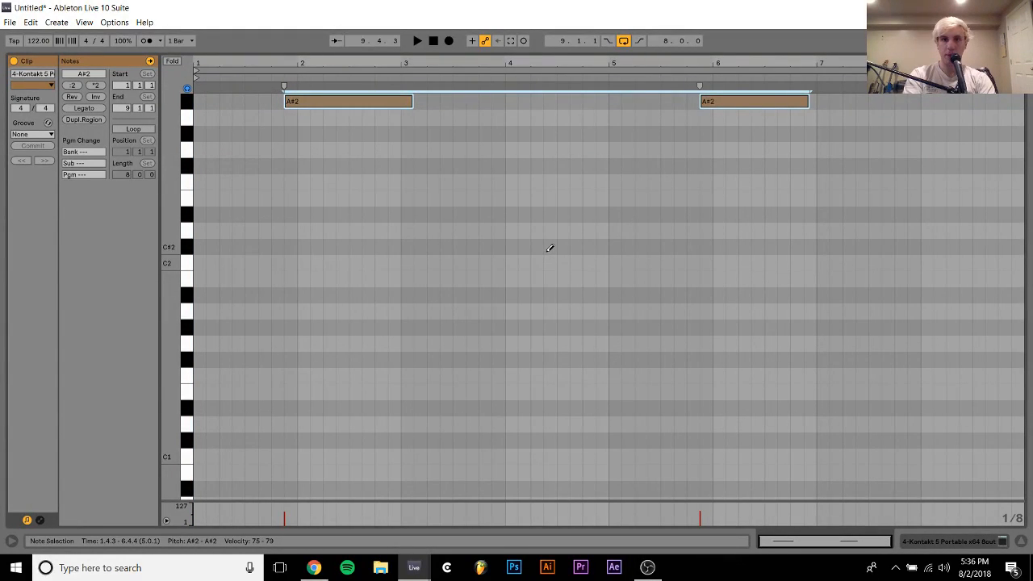
Adjust the lengths of the two A#2 notes so they end at 3.1.1 and 7.1.1, and play the loop
key(shift+Left)
key(shift+Left)
key(shift+Left)
key(shift+Left)
key(shift+Left)
key(shift+Left)
key(shift+Left)
key(shift+Left)
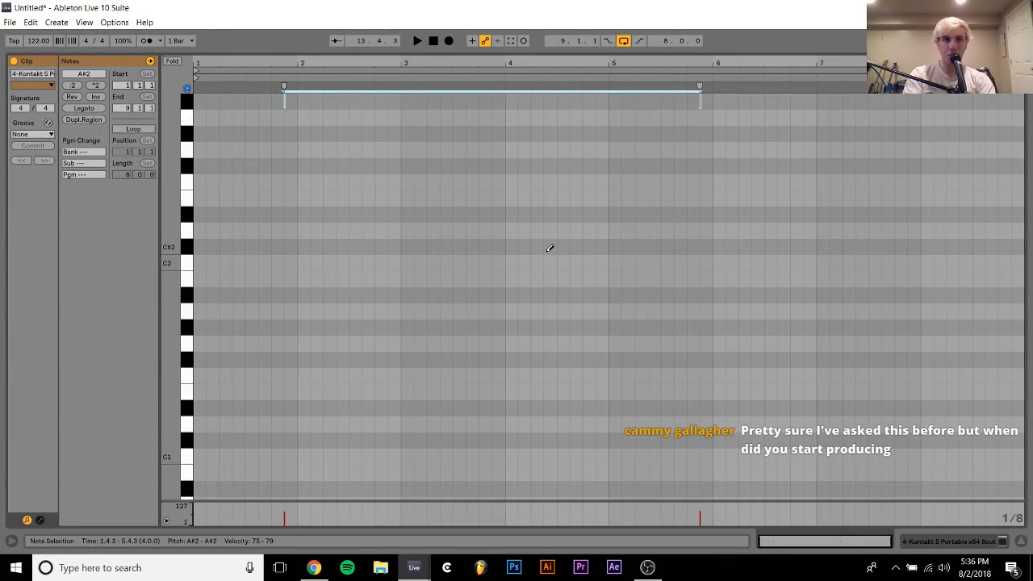
key(shift+Right)
key(shift+Right)
key(shift+Right)
key(shift+Right)
key(shift+Right)
key(shift+Right)
key(shift+Right)
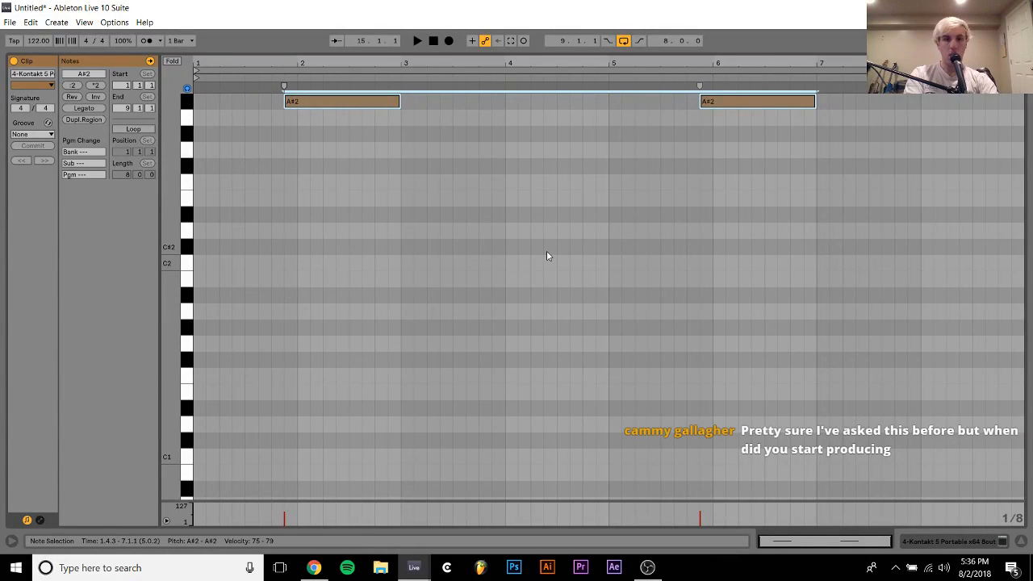
key(space)
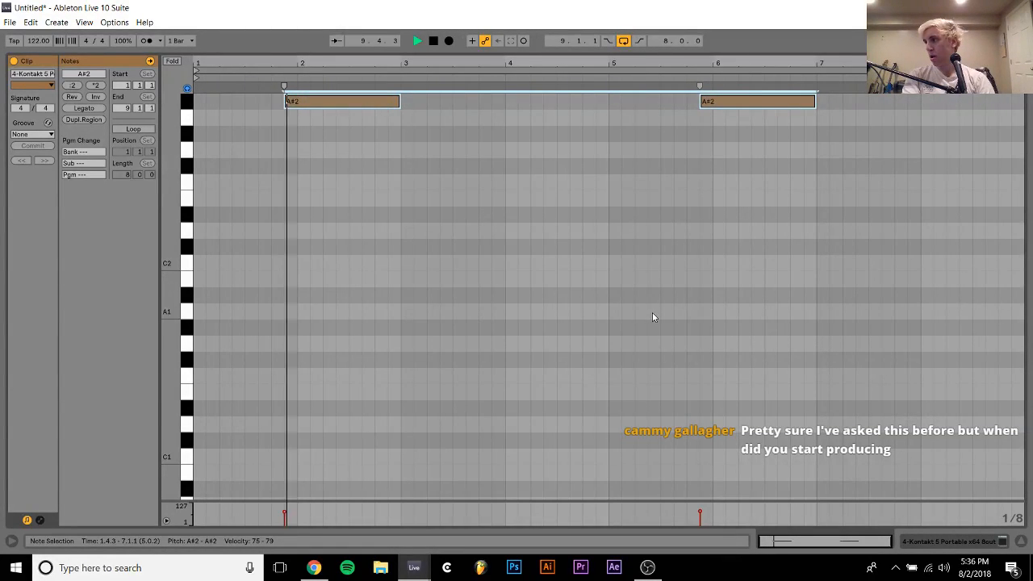
Leave the note editor and lower the second EXHALE track's volume to -2.6 dB during playback
click(929, 544)
key(space)
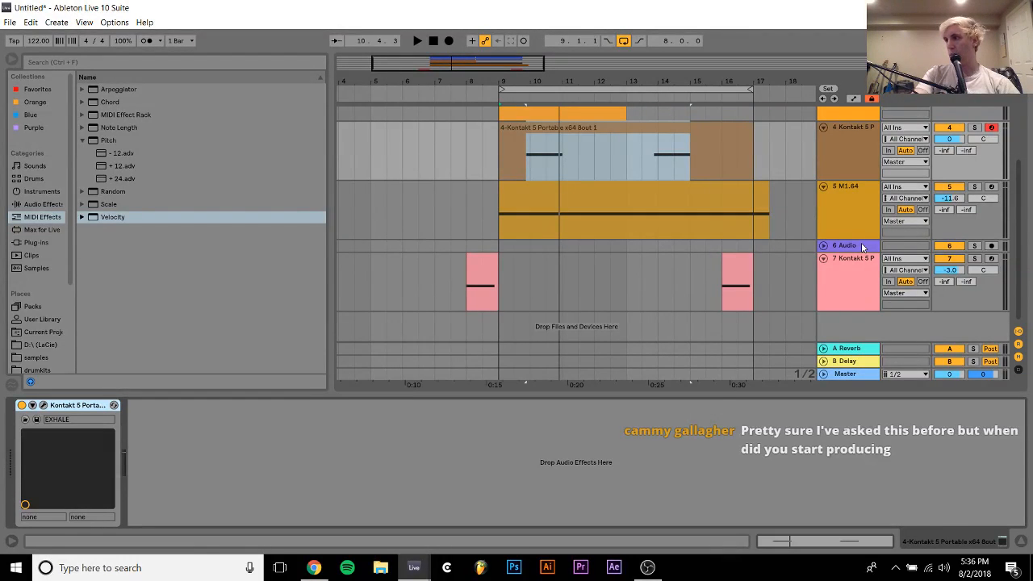
key(space)
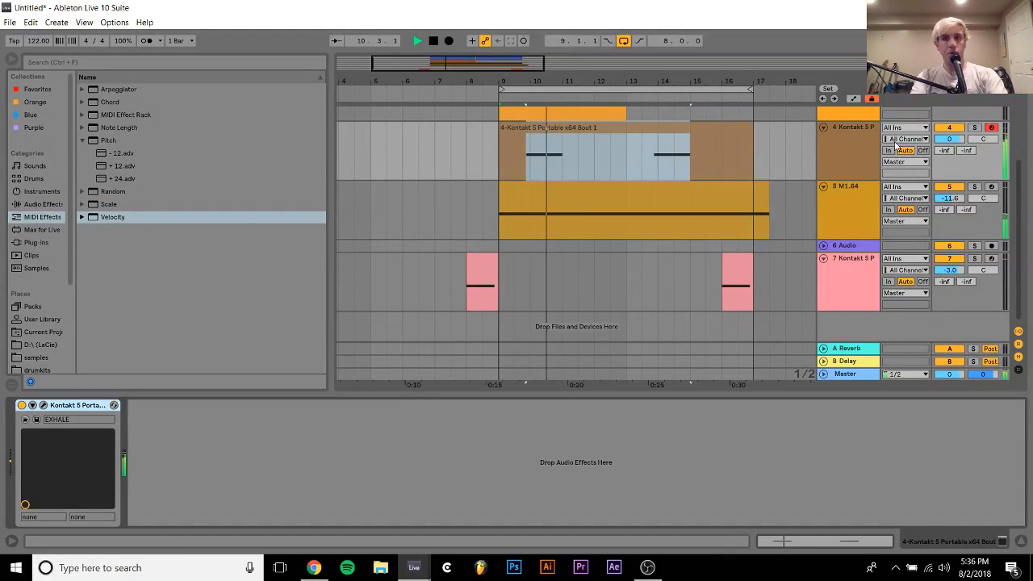
drag(938, 139, 937, 143)
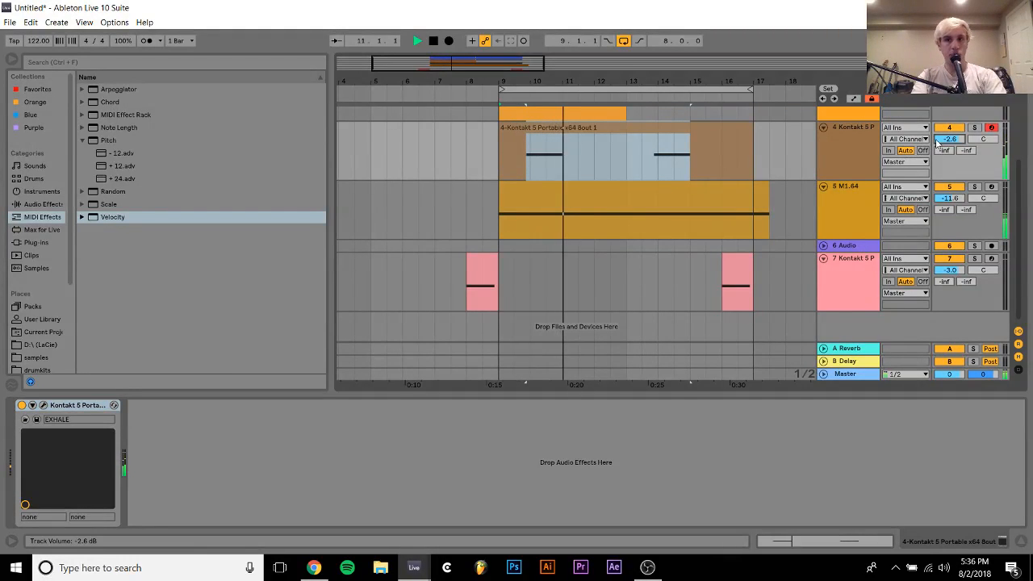
Try the 024. Singing Is Fun loop preset in the second EXHALE instrument and close its window
click(44, 405)
scroll(522, 371, down, 3)
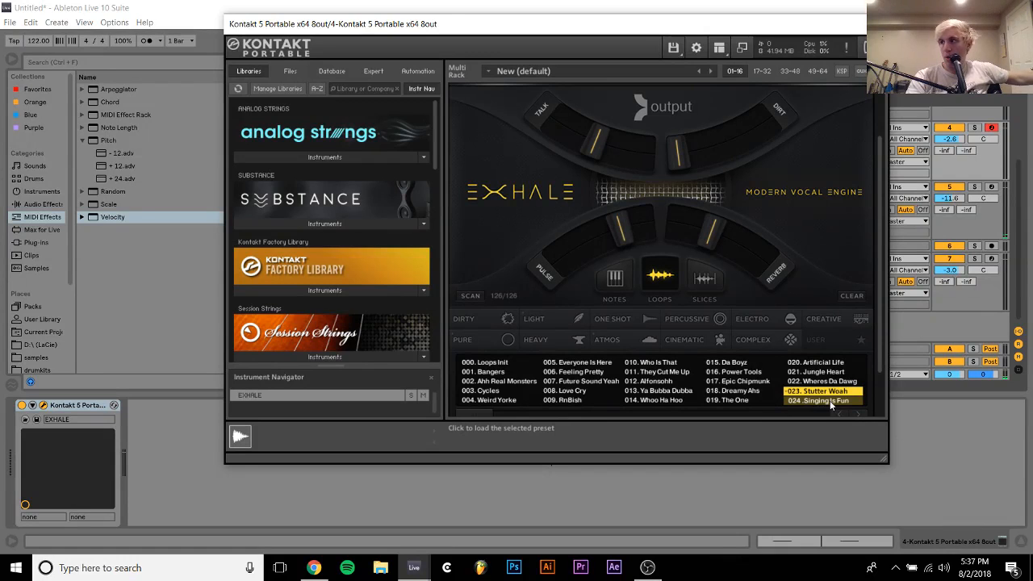
click(830, 401)
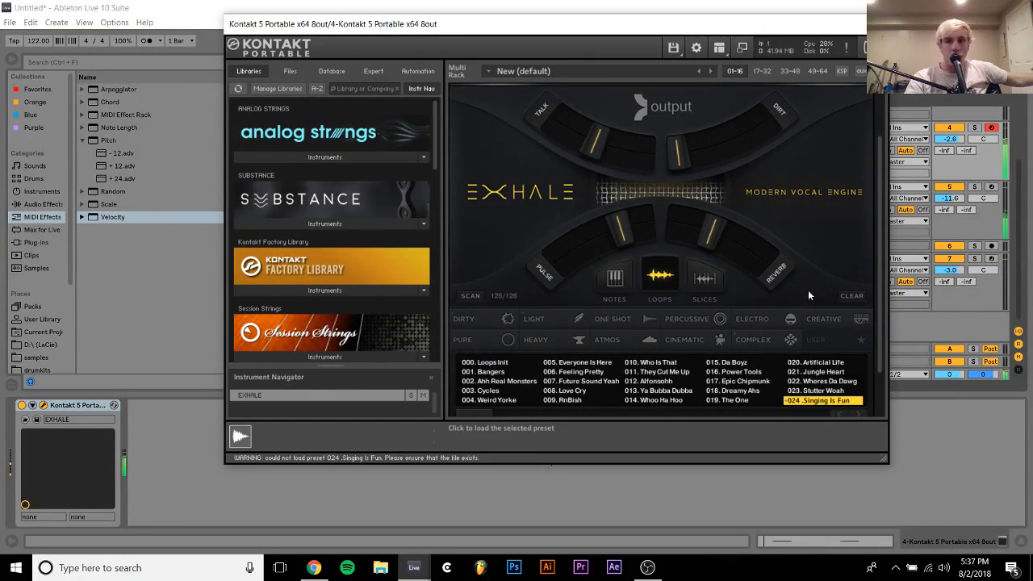
click(876, 25)
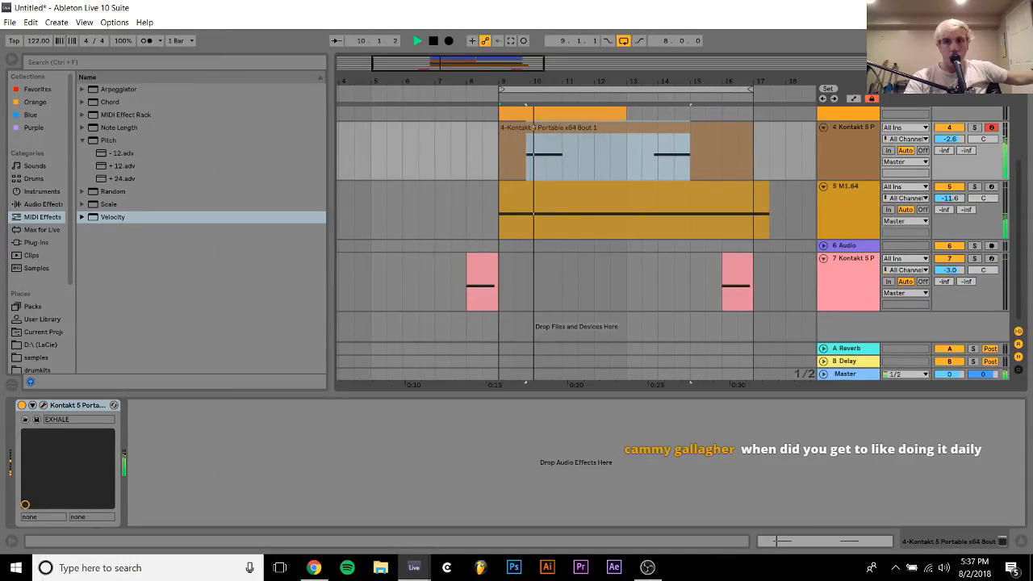
Add a C#2 note at the start of the second EXHALE clip and lengthen it to end at 1.4.3
scroll(597, 184, up, 3)
click(590, 194)
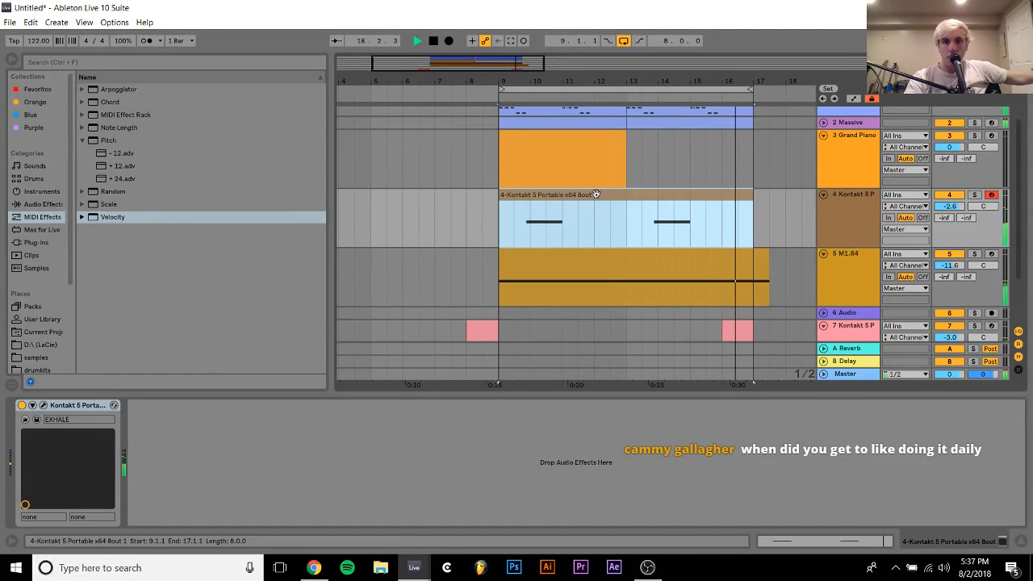
double_click(595, 193)
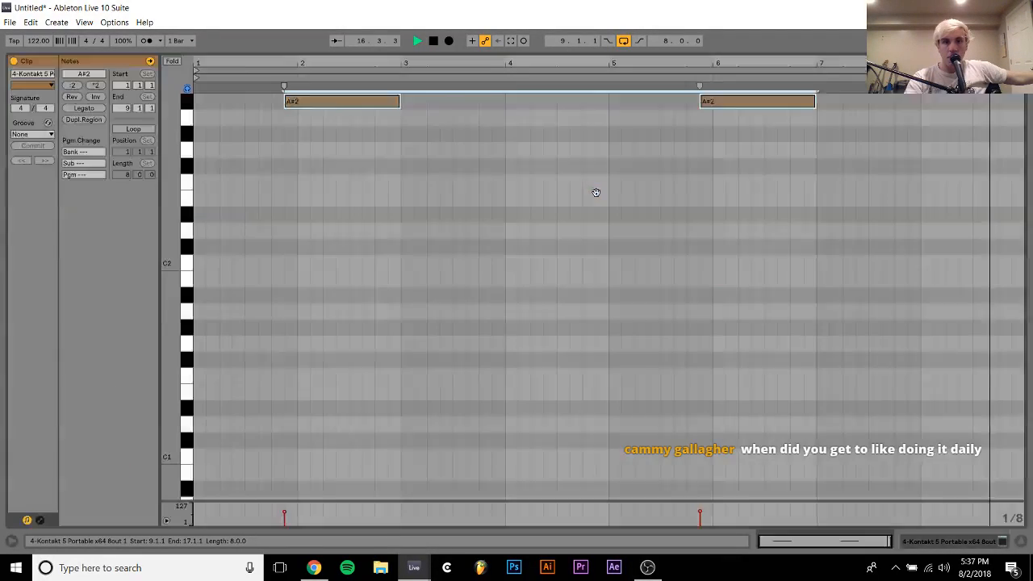
double_click(200, 246)
key(space)
key(shift+Right)
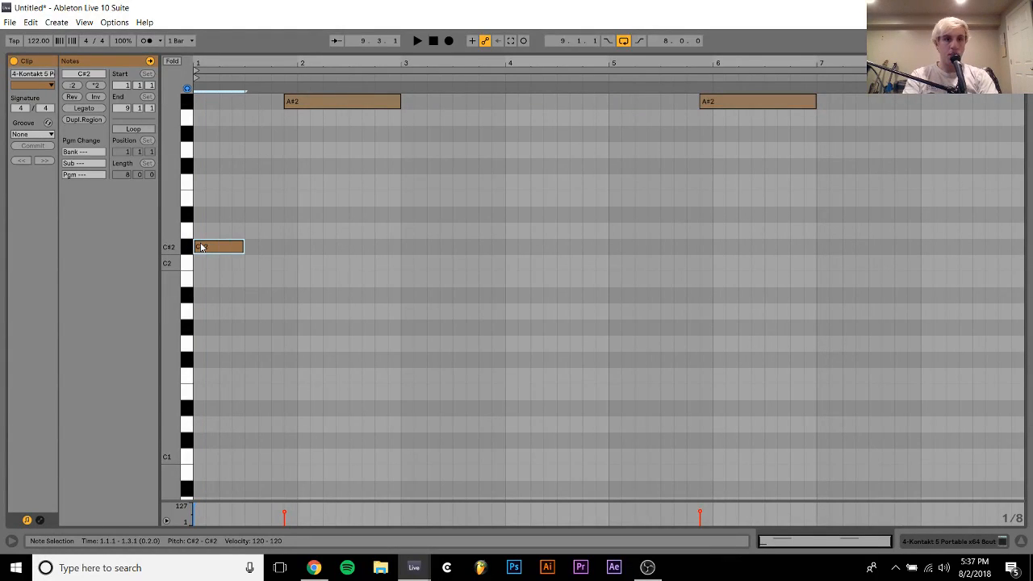
key(space)
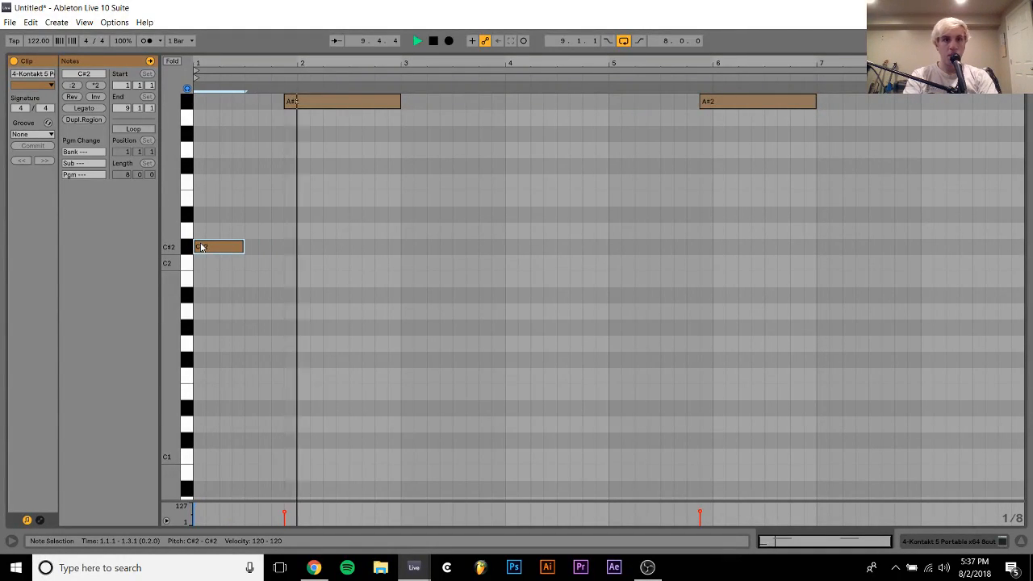
key(shift+Right)
key(shift+Right)
key(shift+Right)
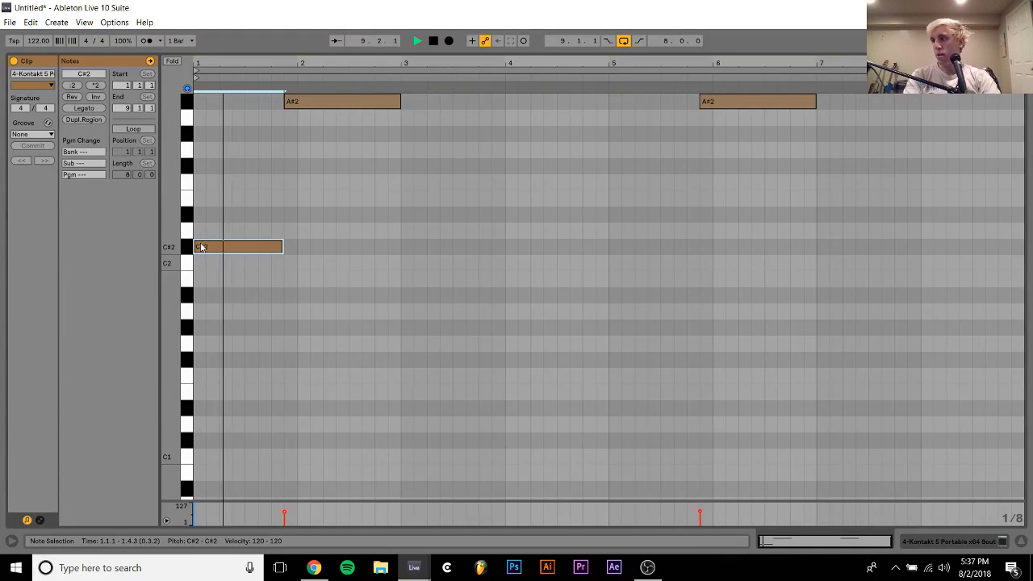
Try a duplicate of the C#2 note at 3.1.1, then stop playback and delete the copy
key(ctrl+d)
key(Right)
key(Right)
key(Right)
key(Right)
key(Right)
key(Right)
key(Right)
key(Right)
key(Right)
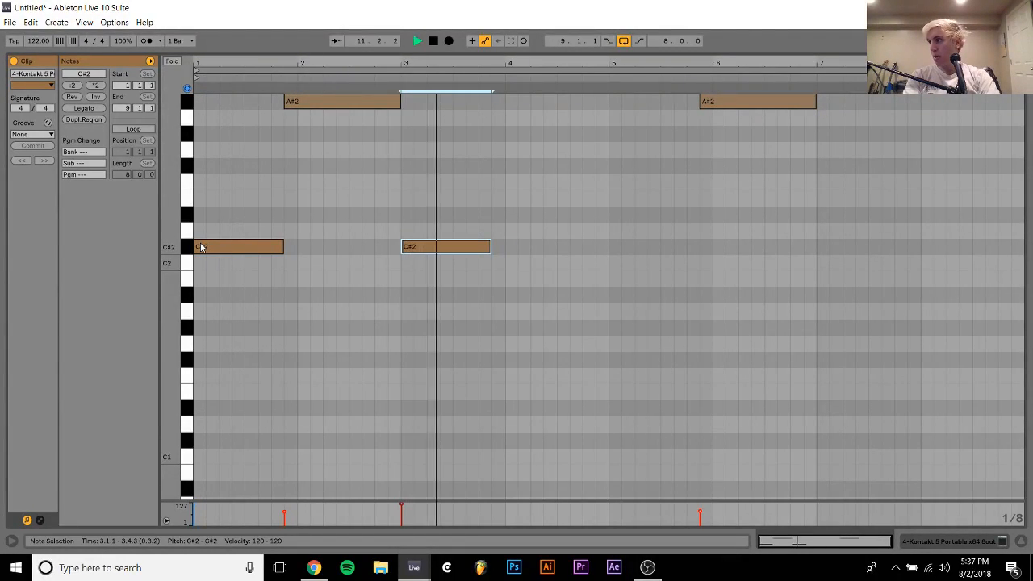
key(space)
key(Delete)
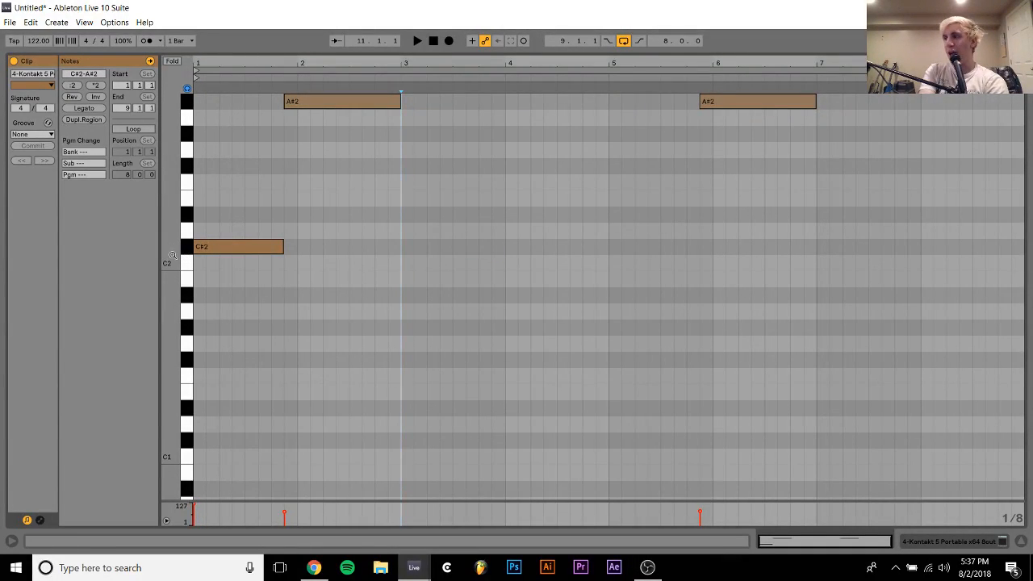
Delete both A#2 notes, extend the C#2 note to 3.1.1 and leave the note editor
click(242, 247)
drag(284, 170, 817, 91)
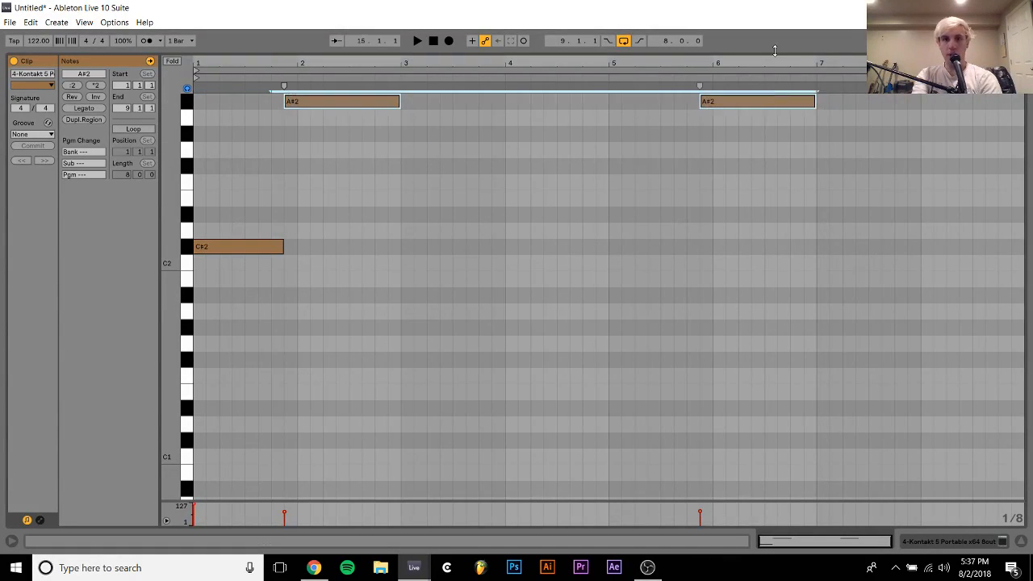
key(Delete)
key(ctrl+a)
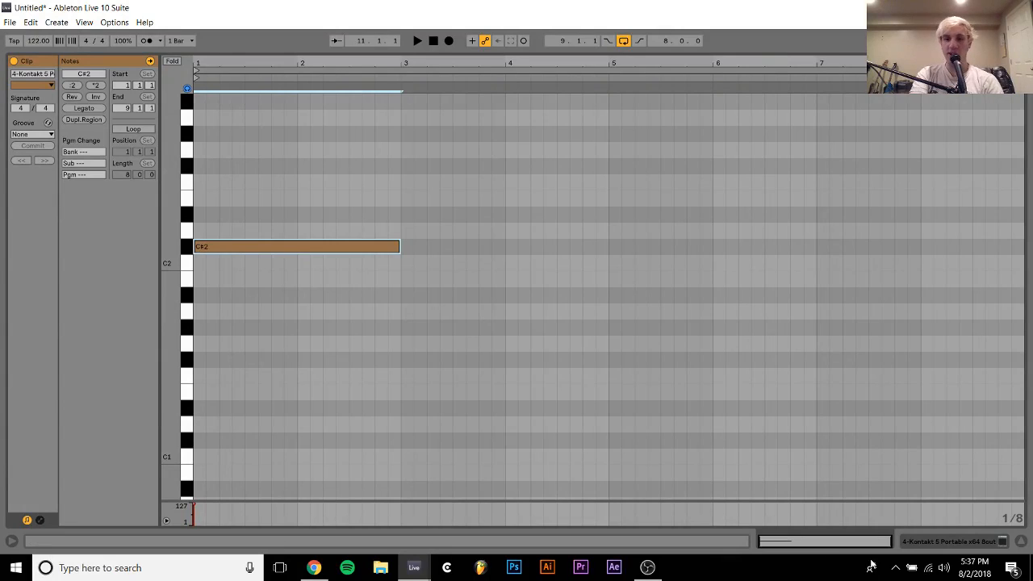
click(931, 543)
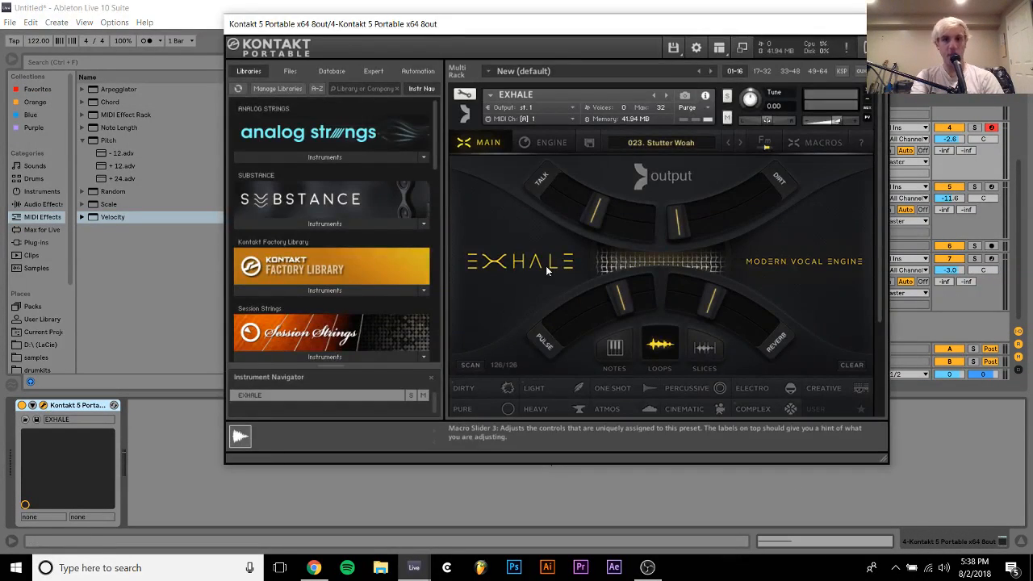
Audition the EXHALE loop presets 020. Artificial Life, 073. Bumblebee Tuna and 070. Nightlife in LA
scroll(633, 234, down, 3)
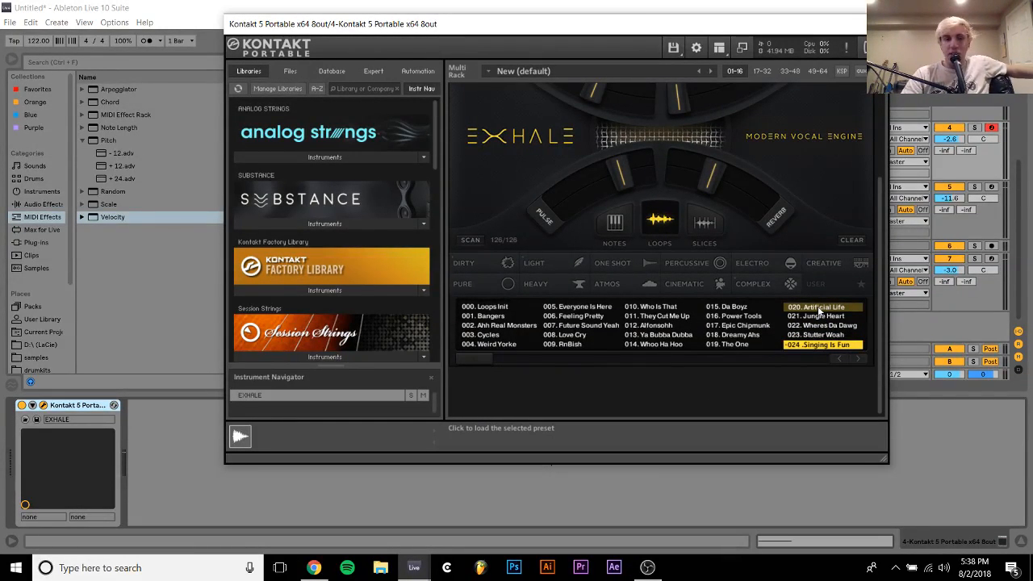
click(815, 307)
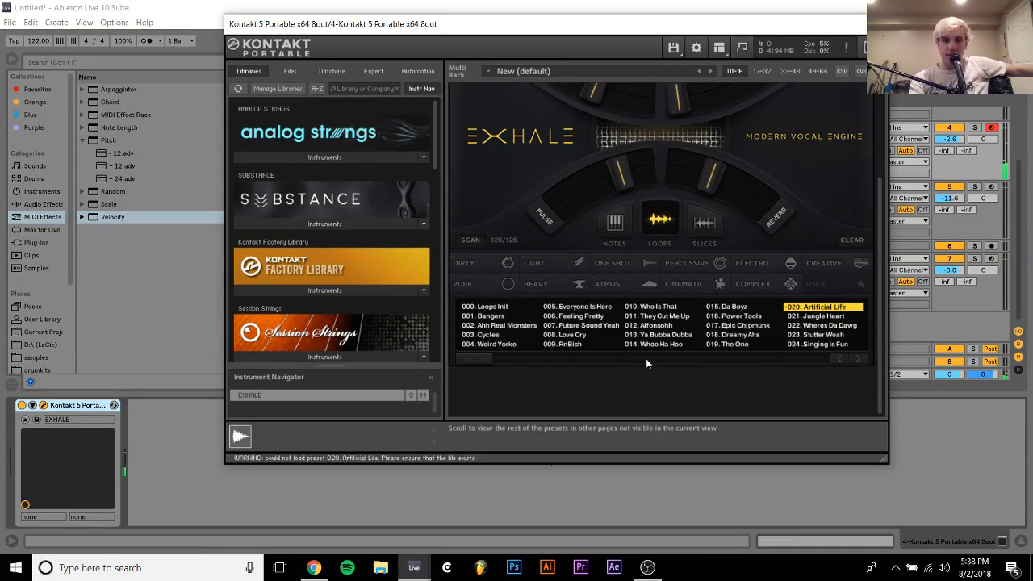
click(860, 359)
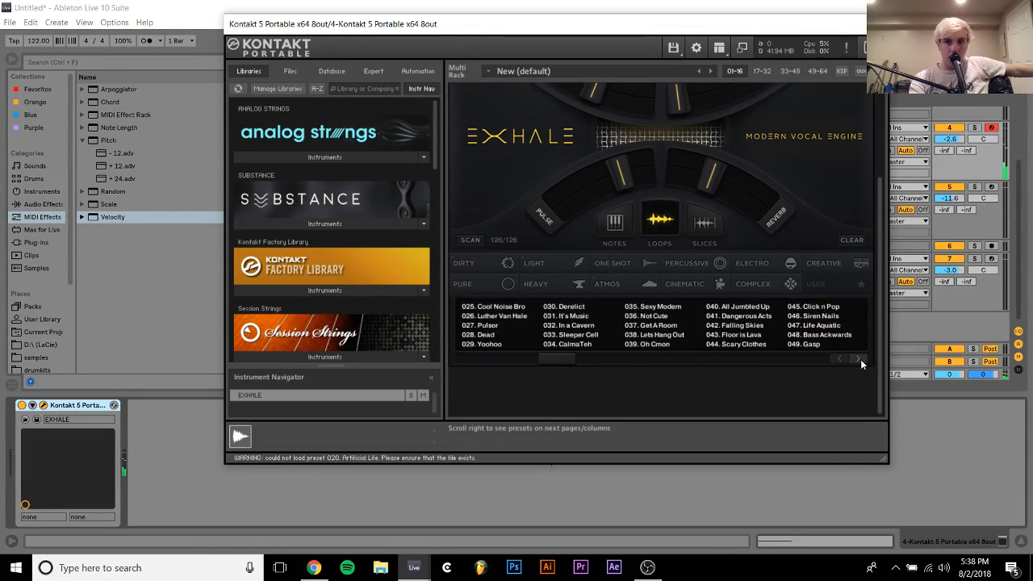
click(861, 360)
click(824, 336)
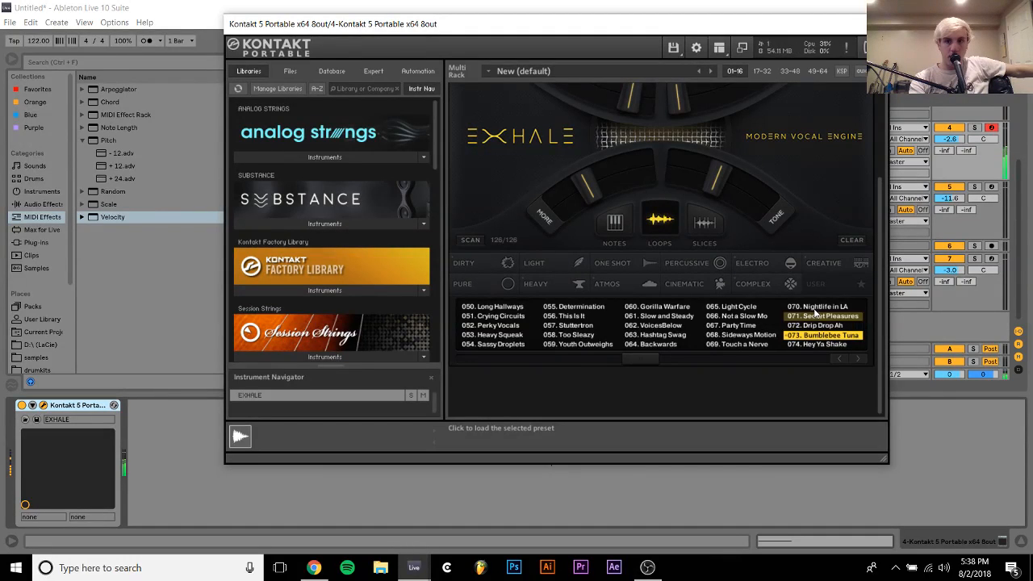
click(817, 308)
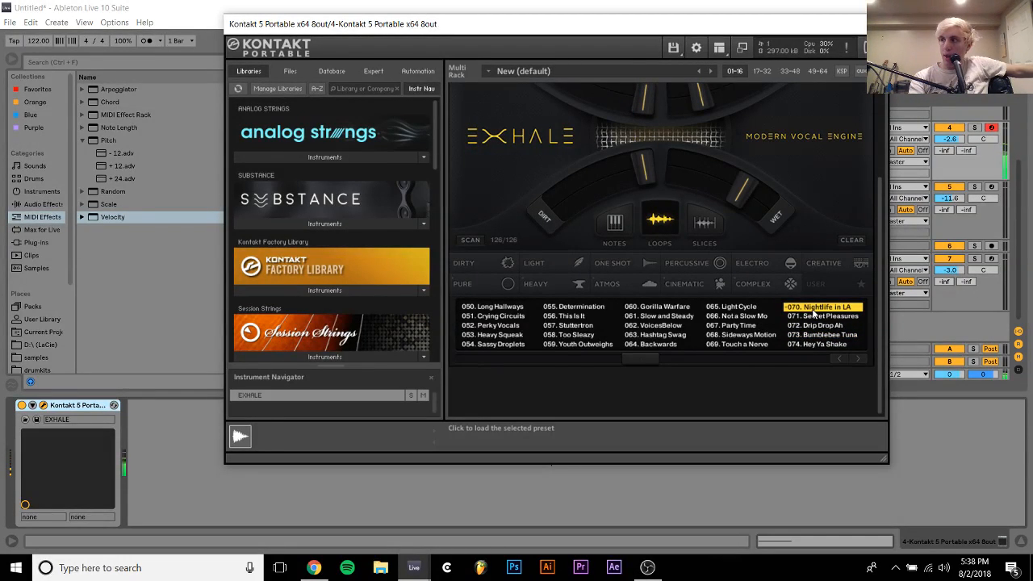
Audition more EXHALE loop presets from Not a Slow Mo to Youth Outweighs, load 064. Backwards and close the instrument window
click(749, 319)
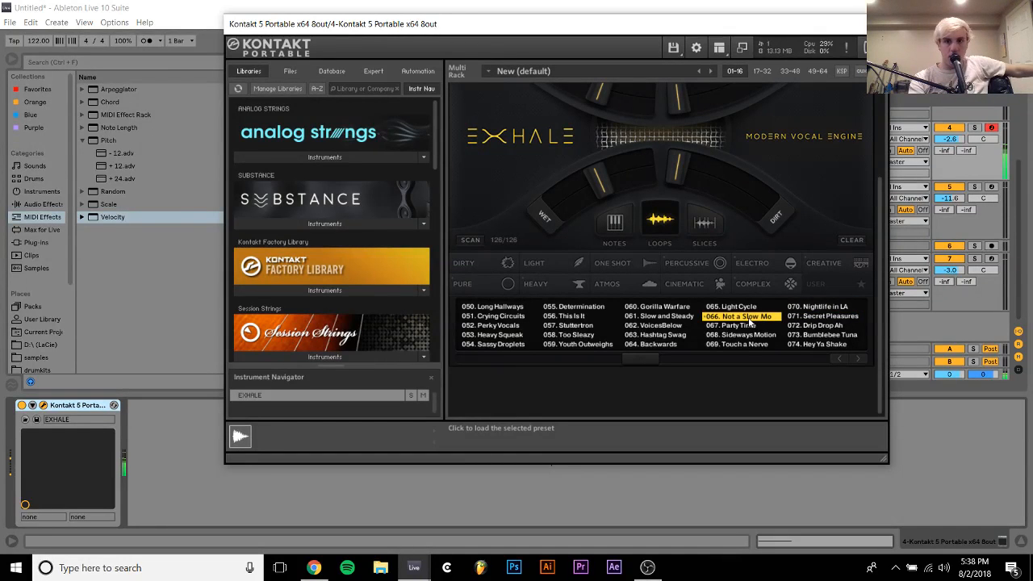
click(740, 327)
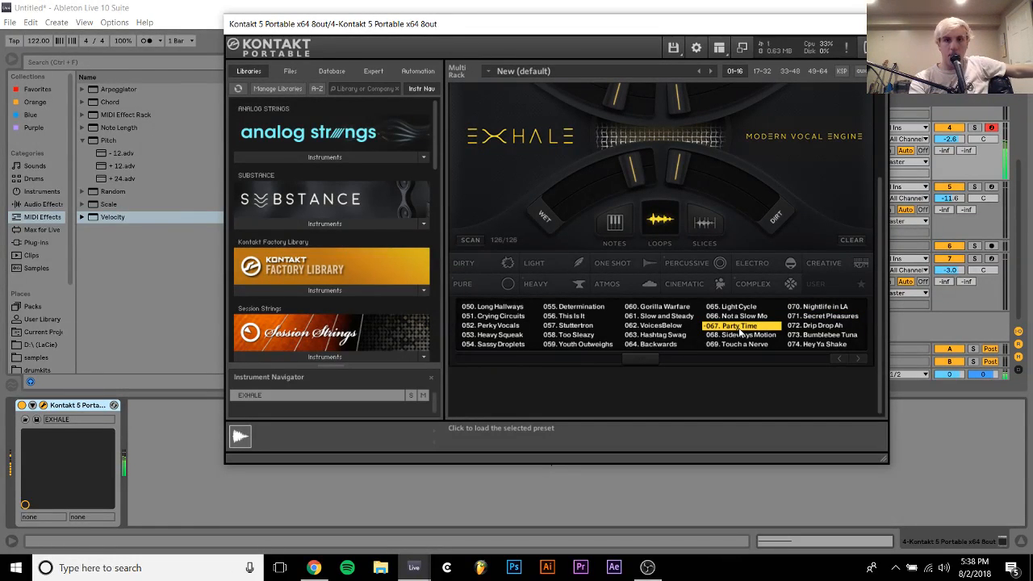
click(657, 317)
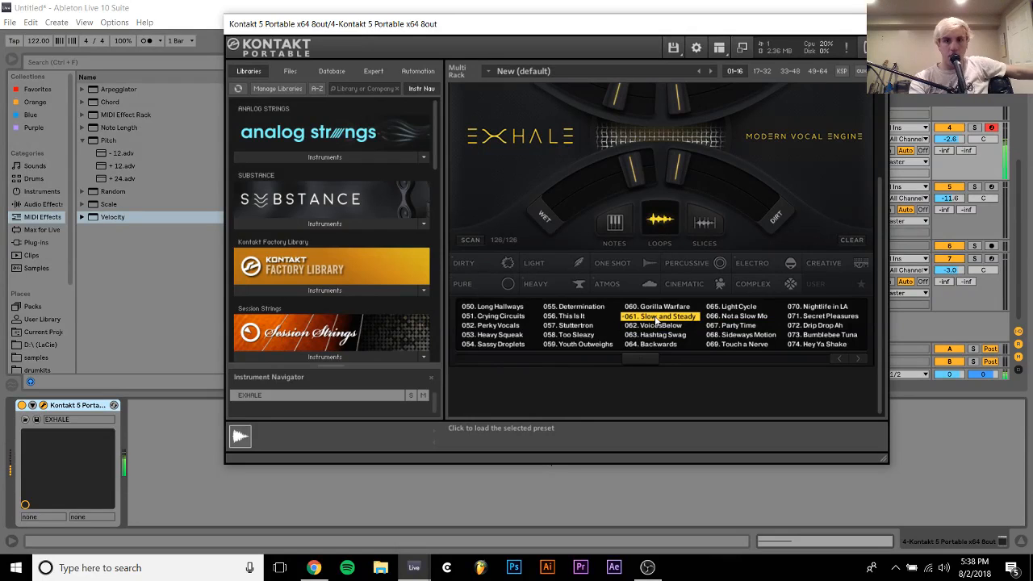
click(578, 318)
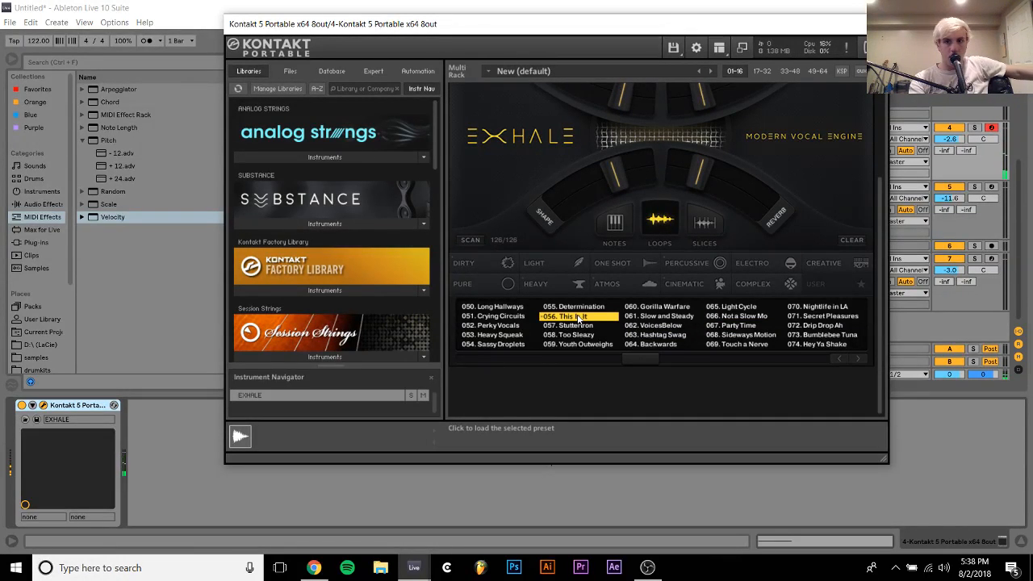
click(736, 344)
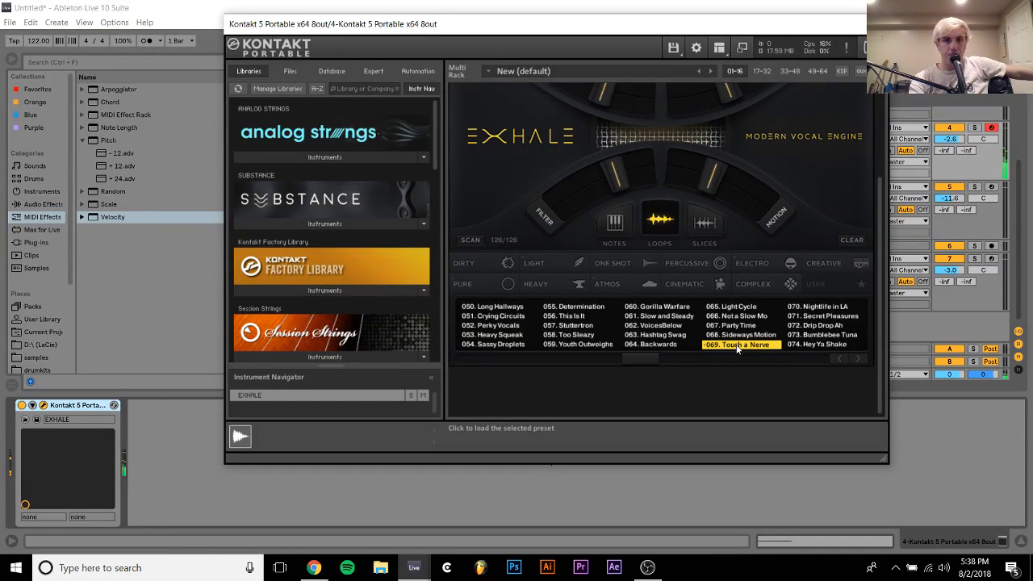
click(594, 347)
click(649, 345)
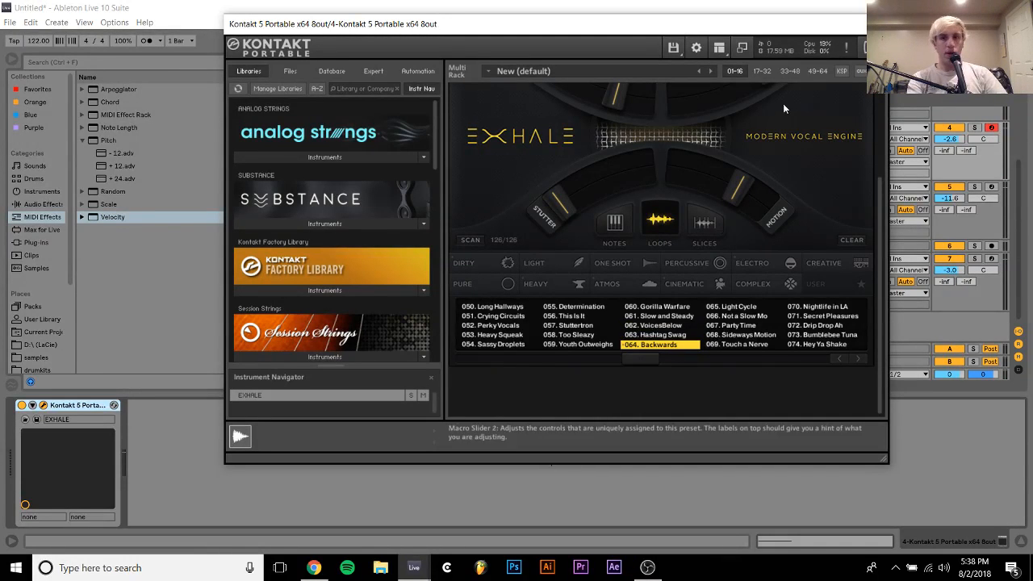
click(876, 25)
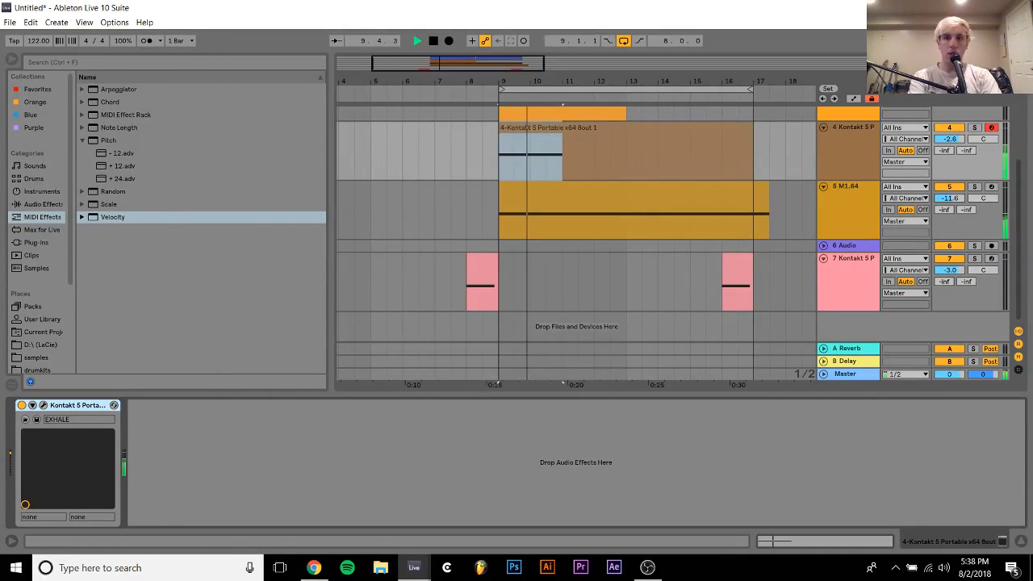
Deactivate the second EXHALE track and insert a new MIDI track below it with the Analog synth
click(950, 127)
click(842, 150)
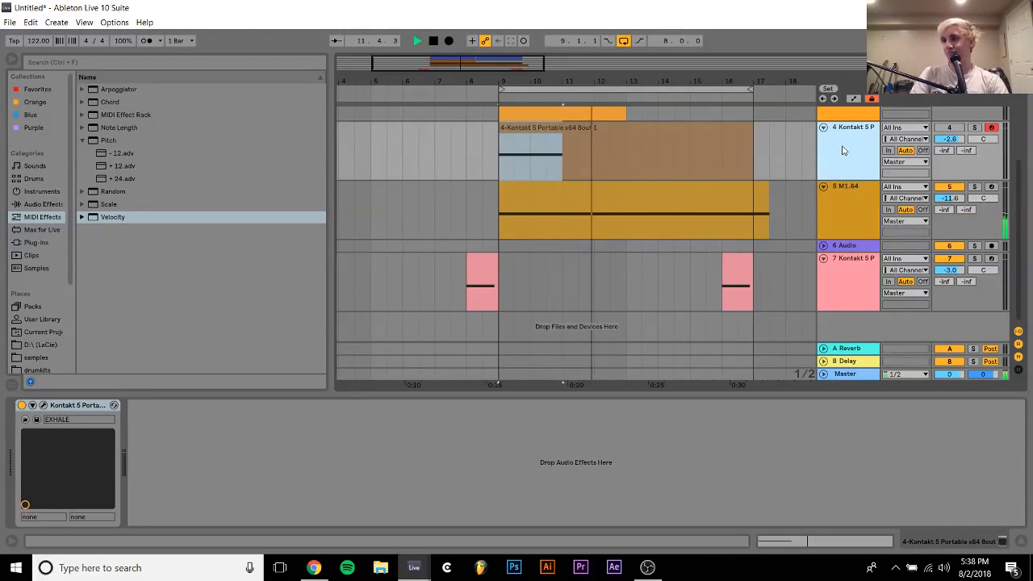
key(ctrl+shift+t)
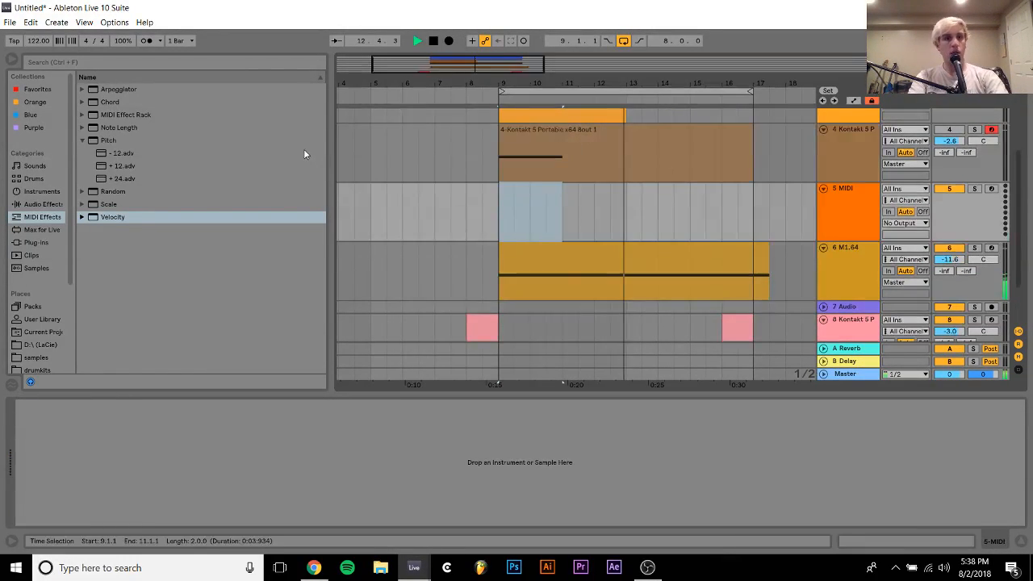
click(36, 191)
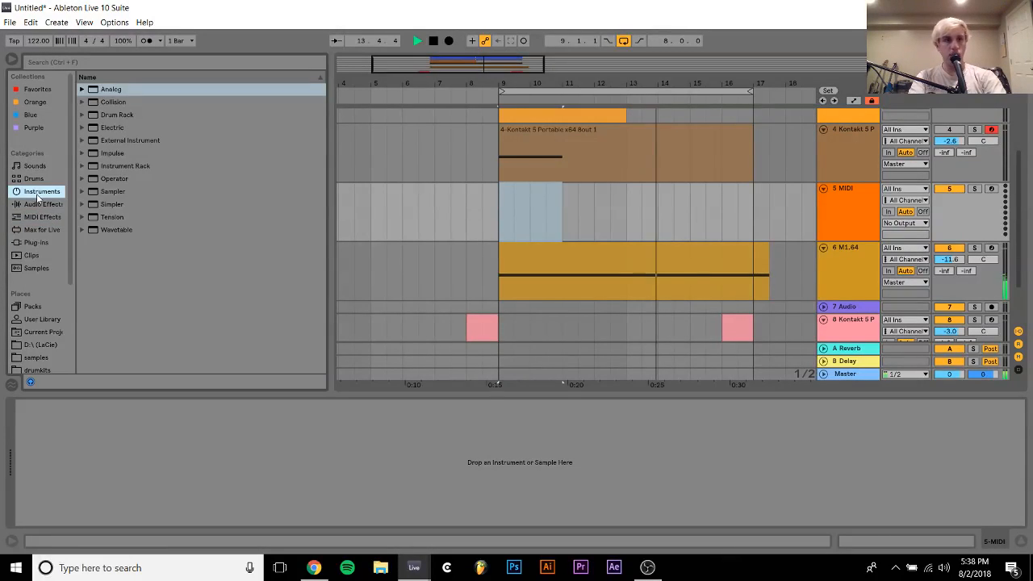
click(105, 91)
double_click(105, 90)
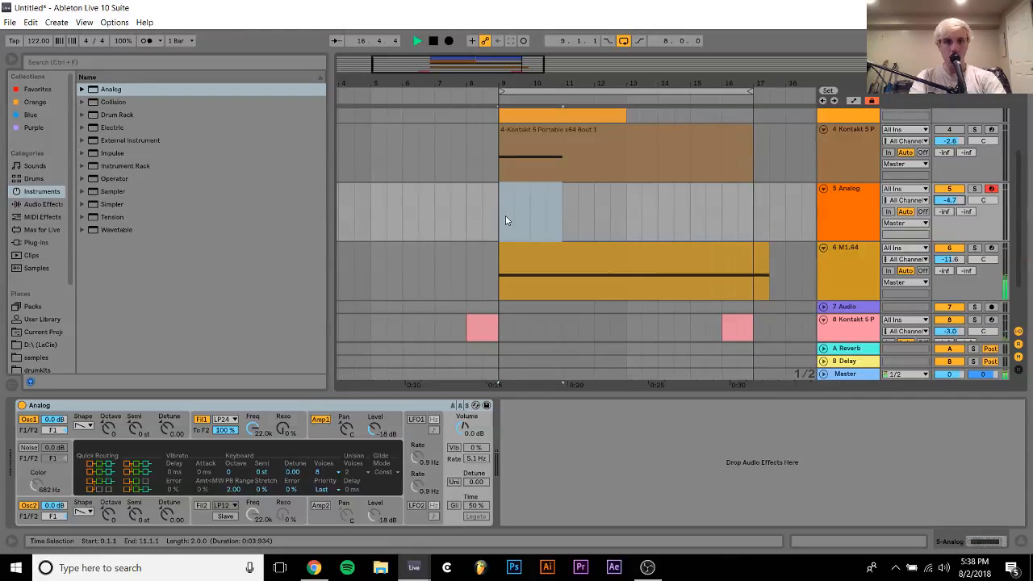
Create an empty four-bar MIDI clip on the Analog track from 9.1.1 to 13.1.1 and stop playback
drag(506, 215, 632, 210)
key(ctrl+shift+m)
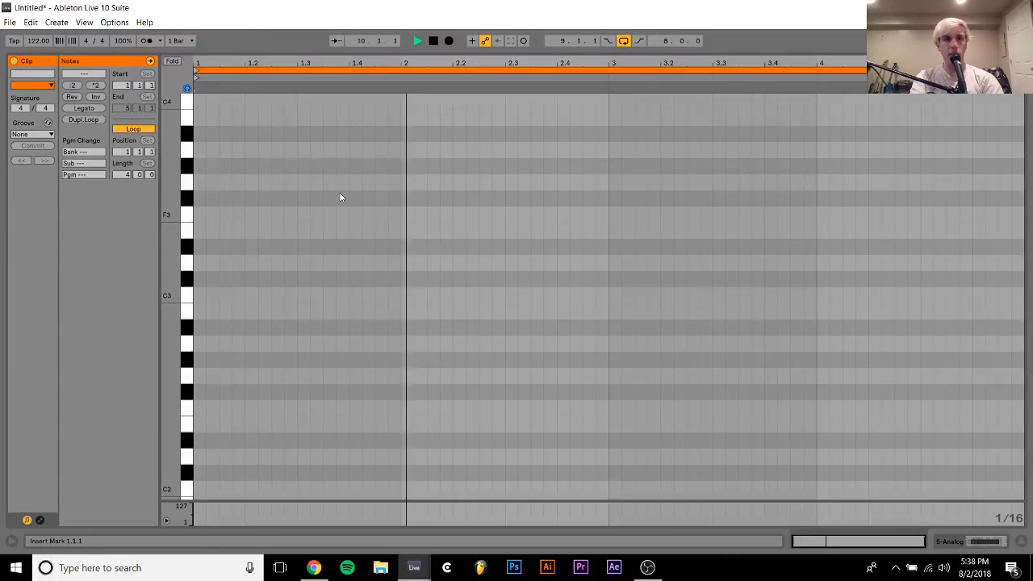
key(space)
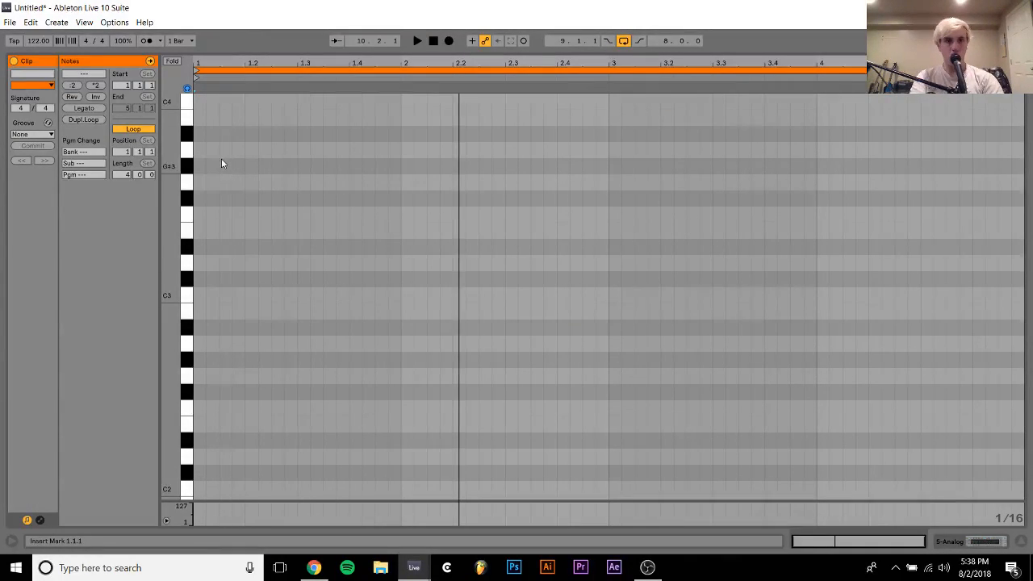
Add a sixteenth note at 1.1.3 in the Analog clip and raise it to D#4
double_click(222, 102)
key(Up)
key(Up)
key(Up)
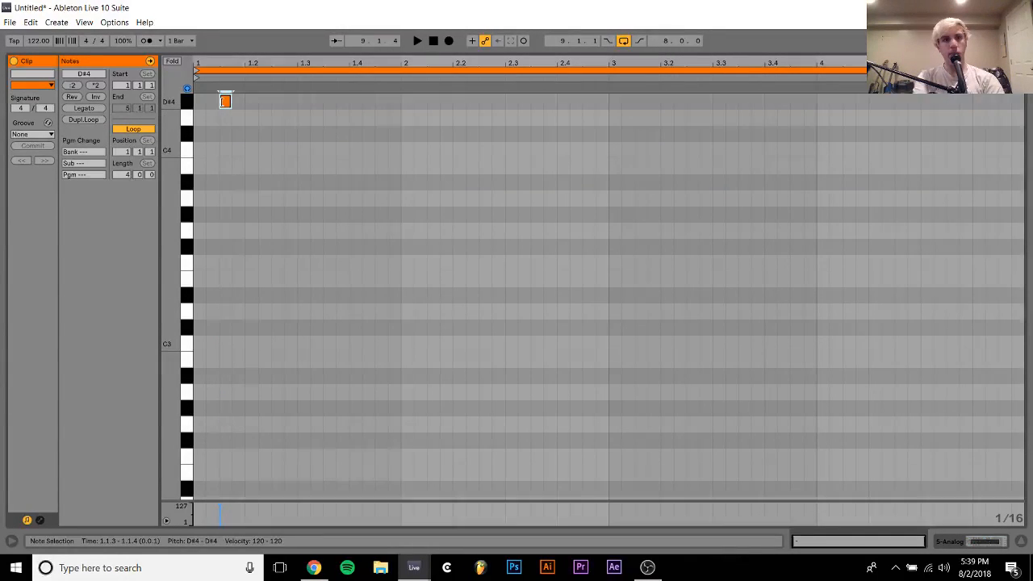
Duplicate the D#4 note to 1.2.1 and add two more sixteenth notes, D4 at 1.2.3 and C4 at 1.2.4
key(ctrl+d)
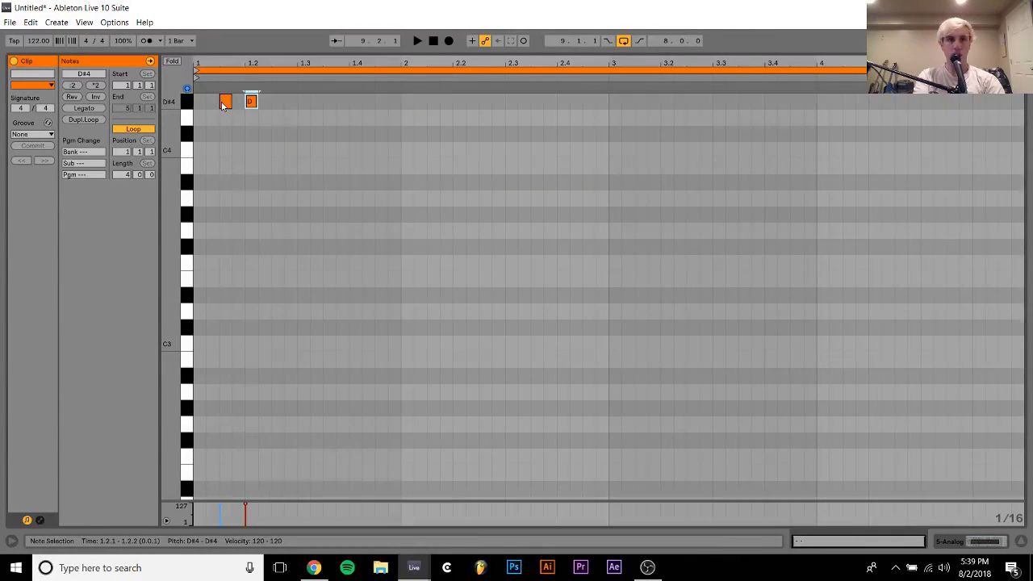
key(Down)
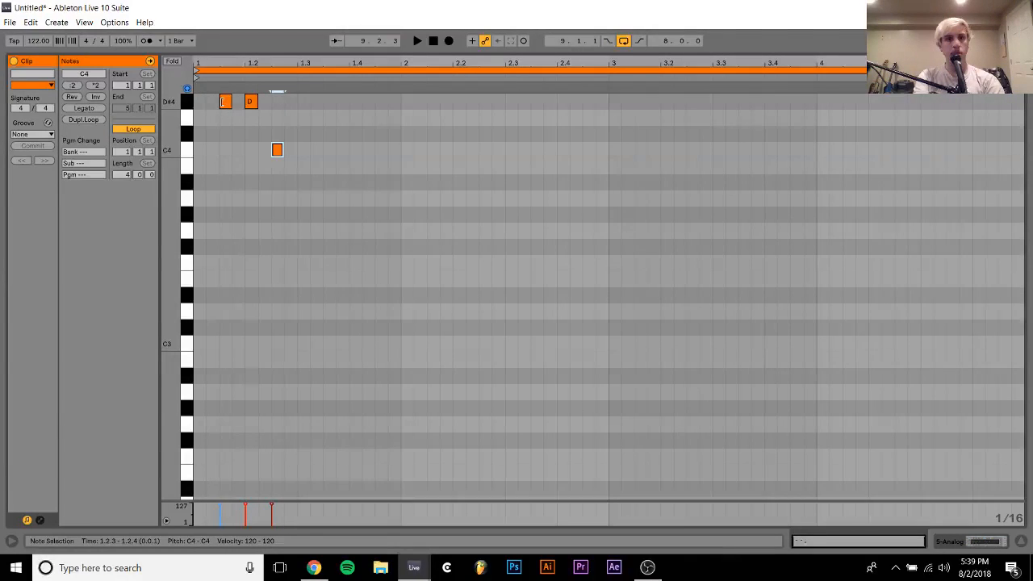
key(Up)
key(Up)
key(ctrl+d)
key(Down)
key(Down)
key(space)
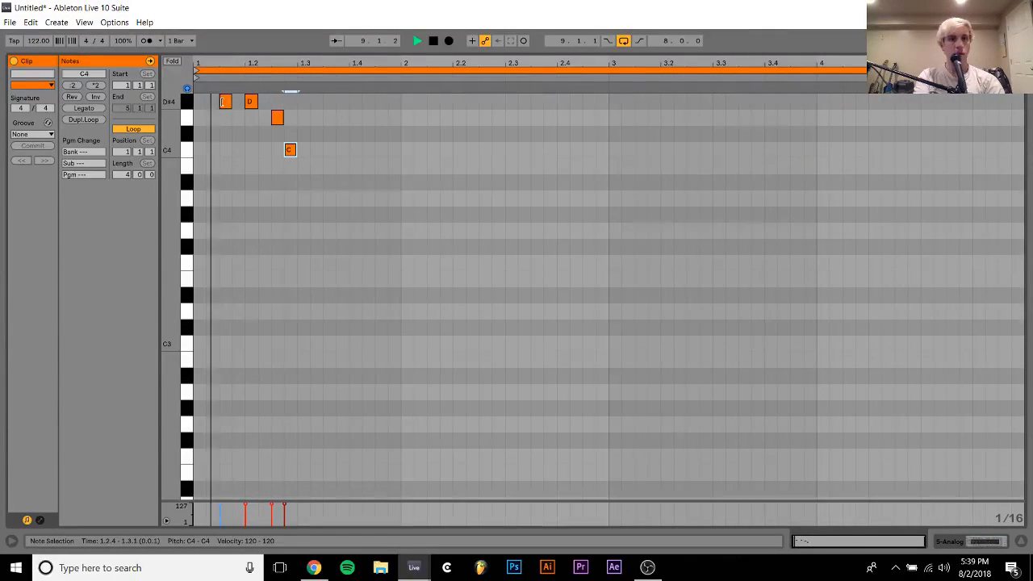
Lower the note at 1.2.3 to C4 and the note at 1.2.4 to D#3, playing the clip back
key(space)
click(273, 118)
key(Down)
key(Down)
key(space)
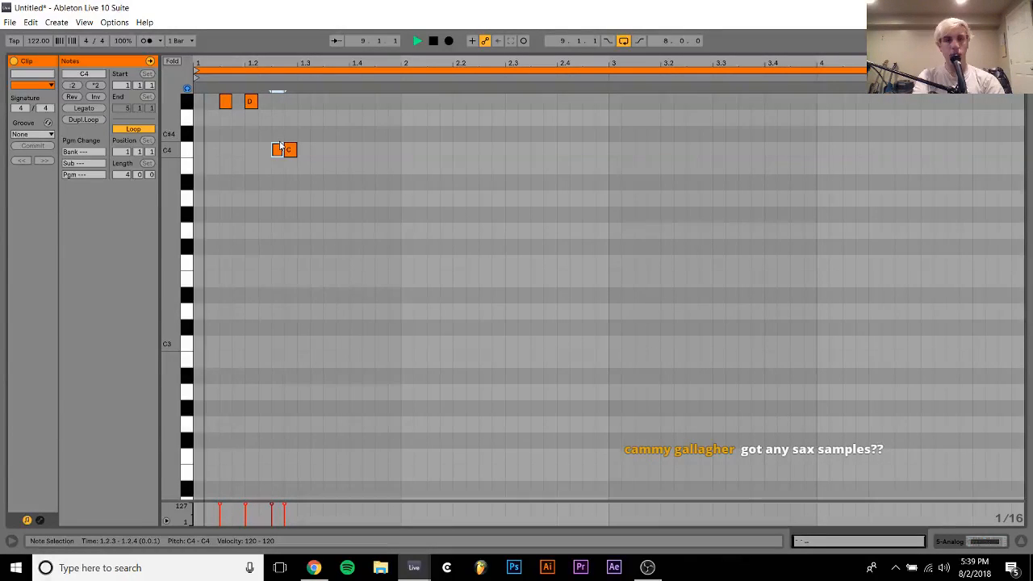
key(space)
drag(292, 150, 291, 297)
key(space)
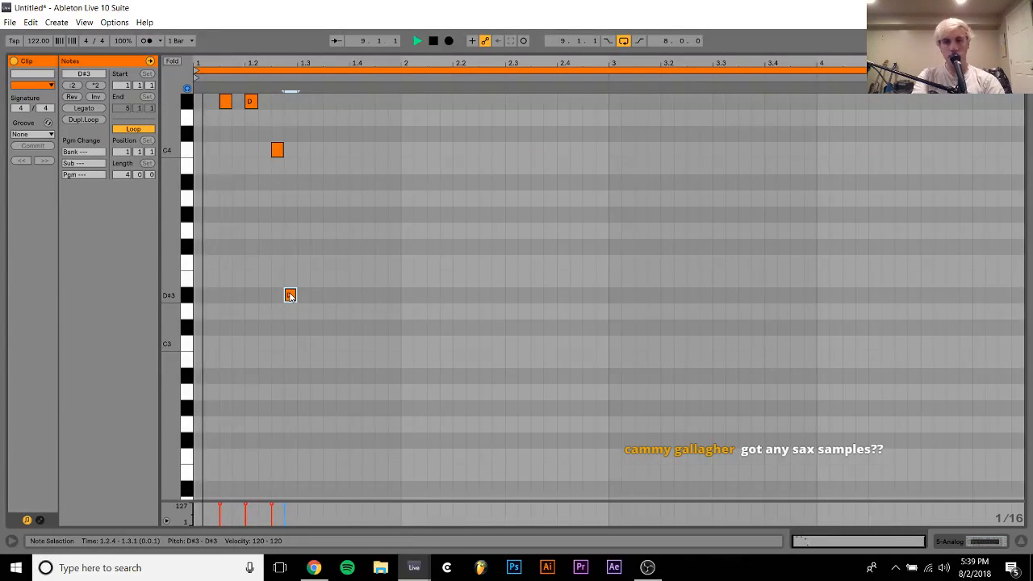
Duplicate the D#3 note to 1.3.2 raised to F3, and copy that F3 to 1.4.1
key(space)
key(ctrl+d)
key(Right)
key(Up)
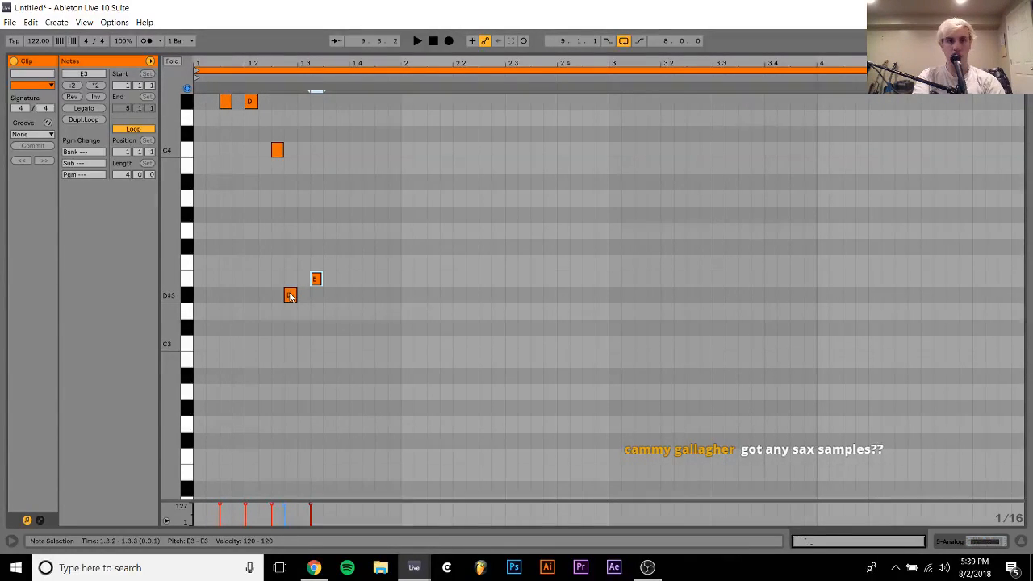
key(Up)
key(space)
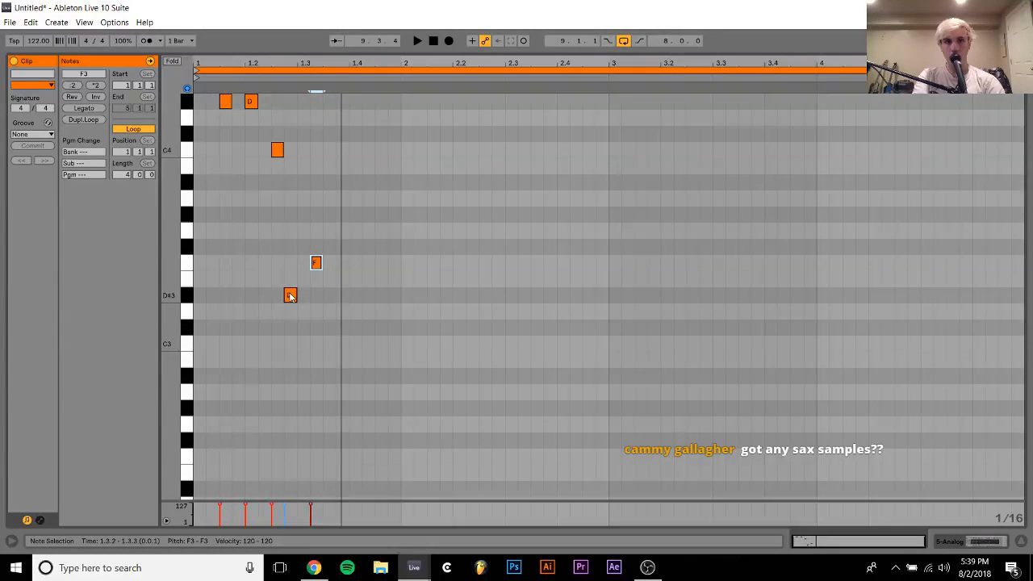
key(space)
key(ctrl+d)
key(Right)
key(Right)
key(space)
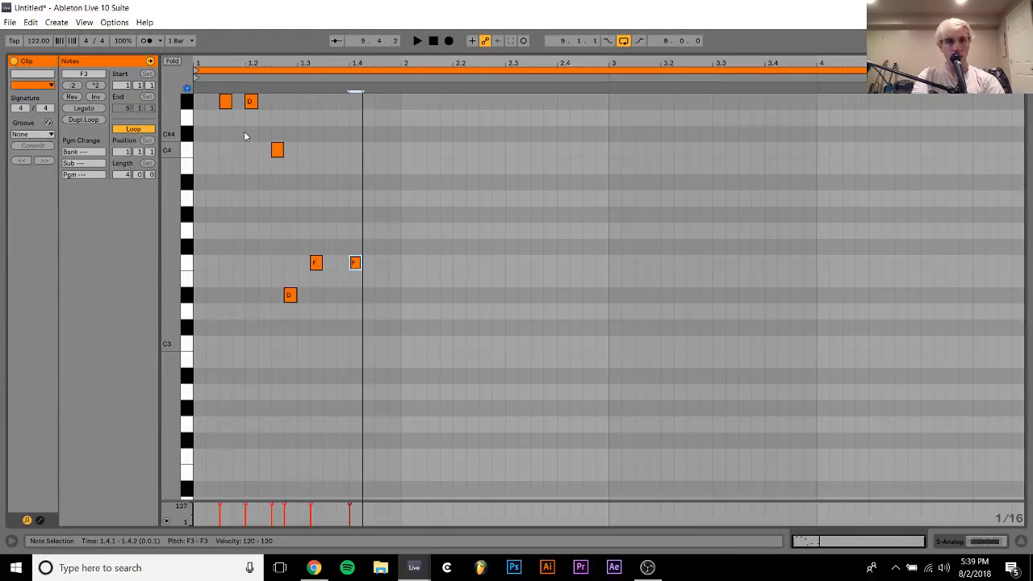
Add a D#3 sixteenth note at 1.2.2 and lengthen the D#4 at 1.2.1 to two sixteenths
double_click(265, 296)
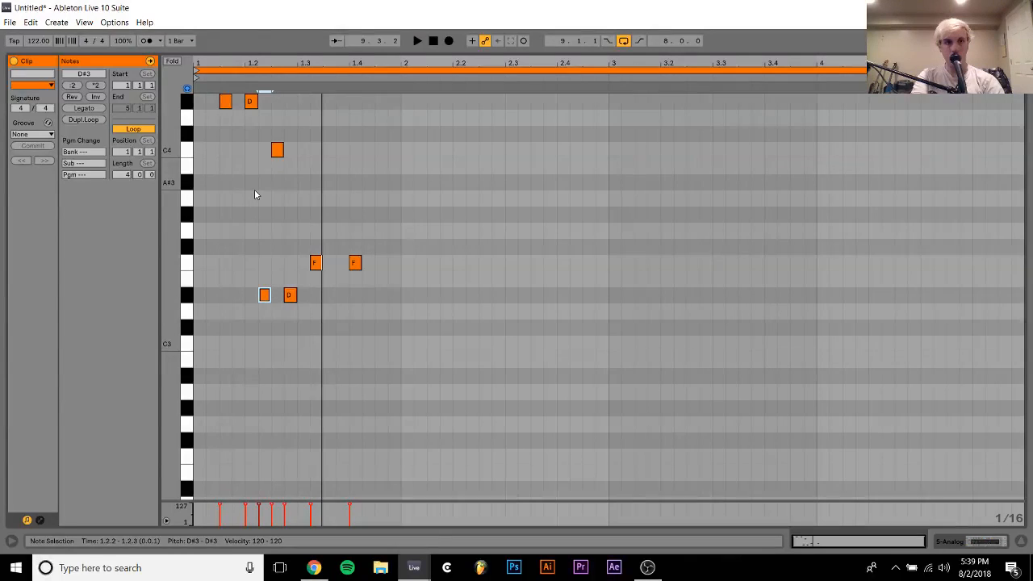
click(251, 101)
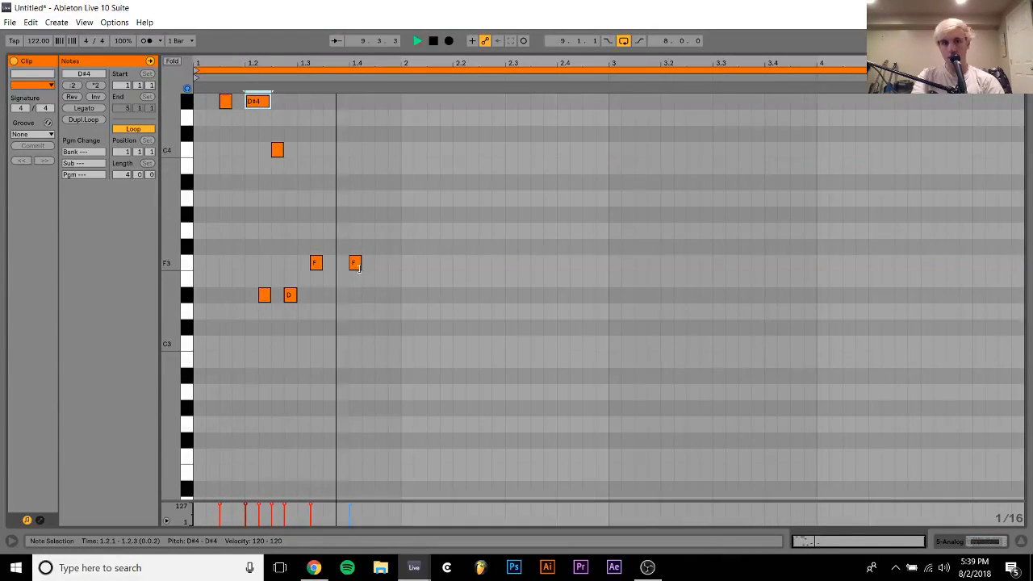
Try adding a G3 at 1.4.3 and a G#3 at 2.1.1, and delete both notes
double_click(381, 232)
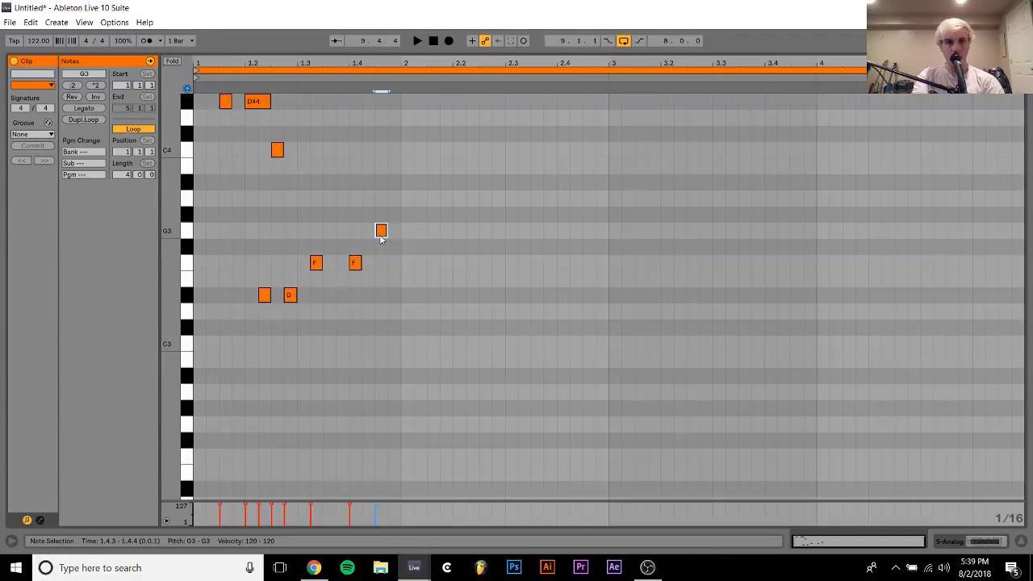
key(space)
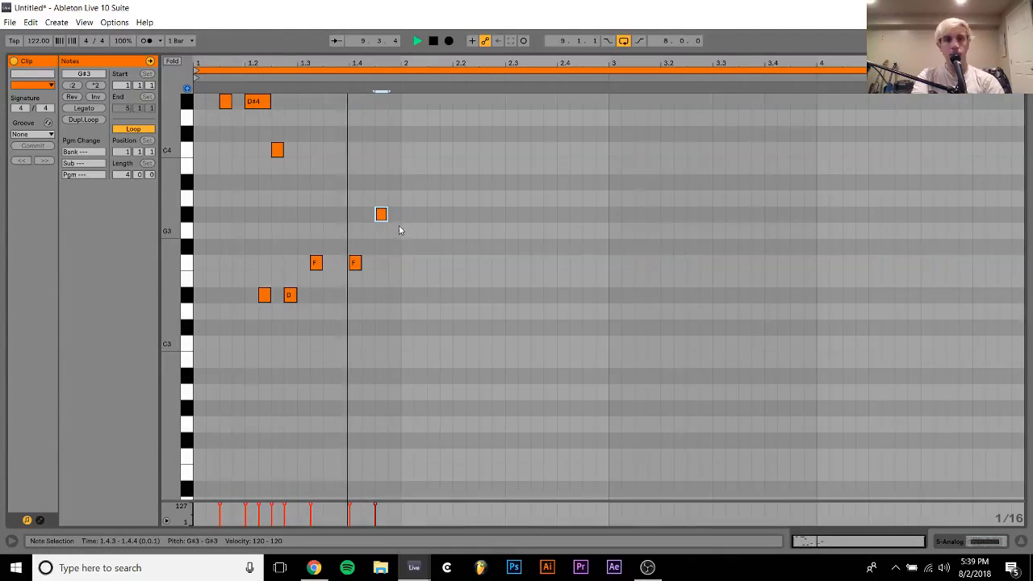
key(Down)
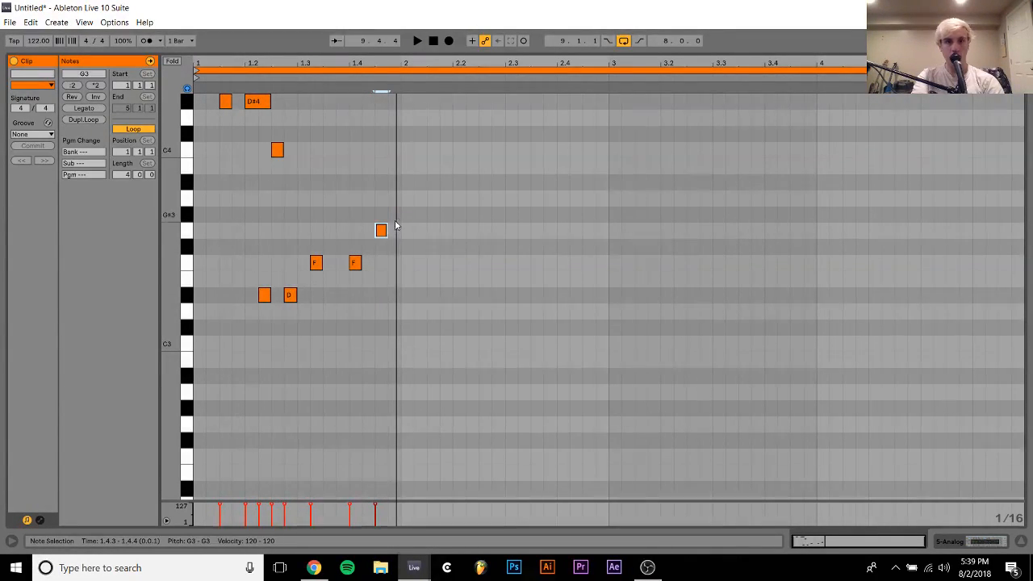
double_click(403, 216)
key(space)
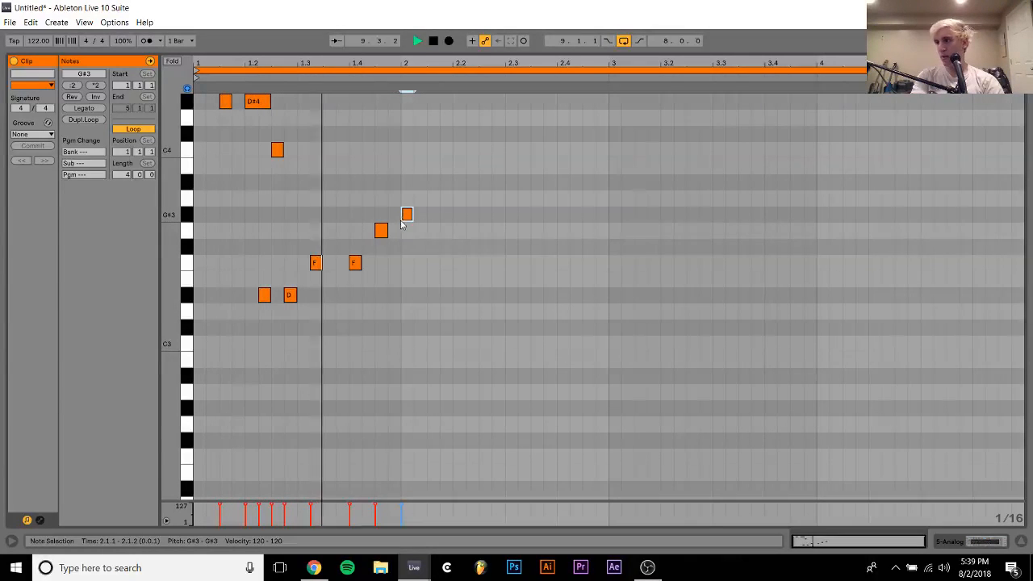
key(space)
drag(376, 197, 472, 295)
key(Delete)
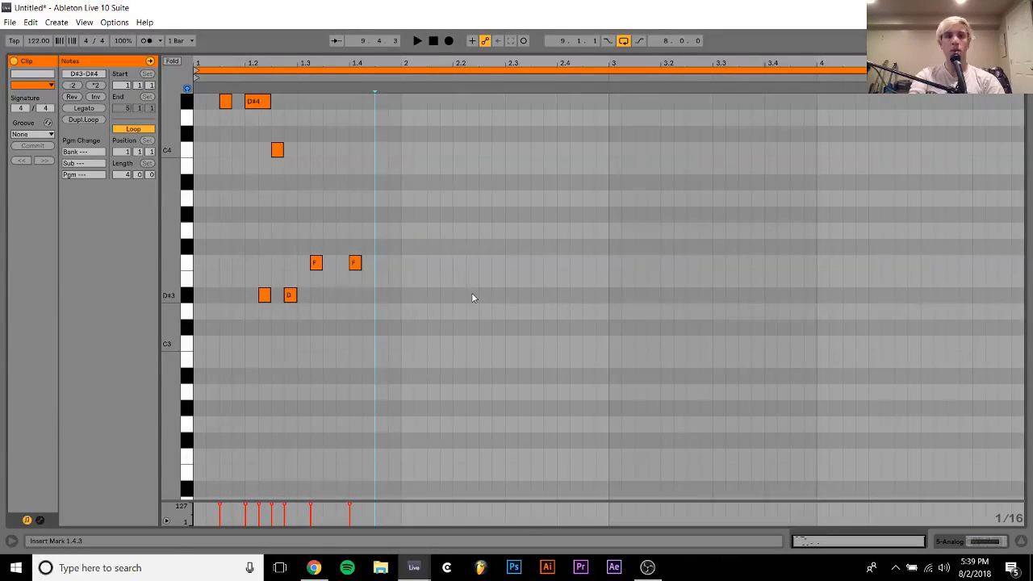
Move the F3 note at 1.4.1 to 1.3.3 and raise it to G#3
key(space)
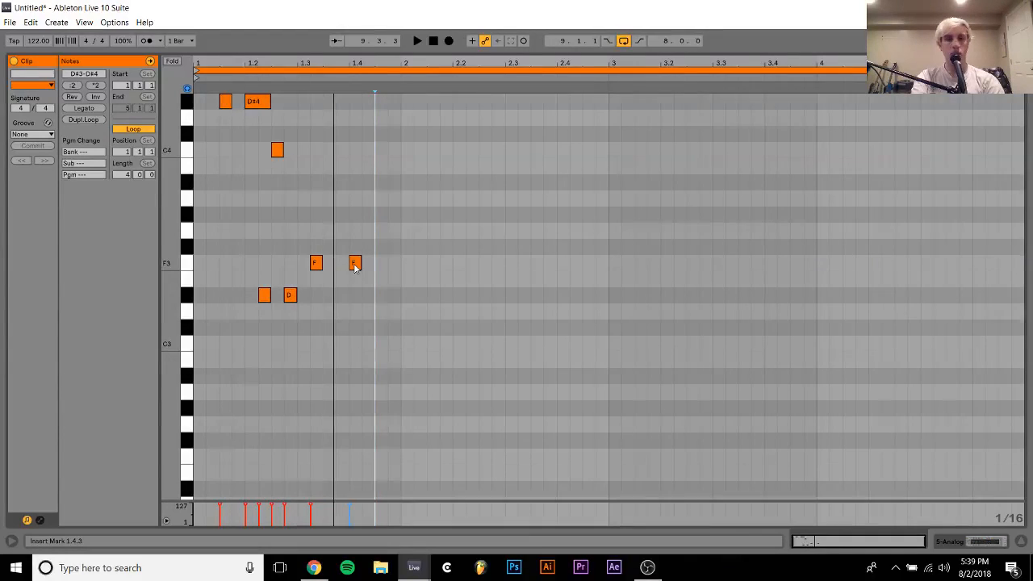
click(355, 265)
key(Up)
key(Up)
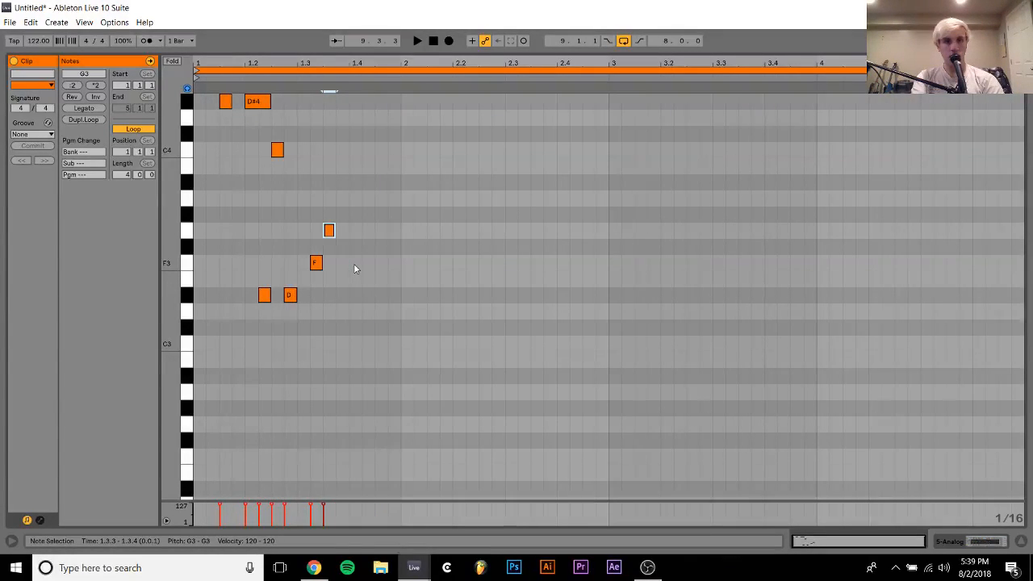
key(Up)
Add an F3 sixteenth note at 1.3.4, lengthen the G#3 at 1.3.3 to two sixteenths and play the clip
click(341, 265)
double_click(340, 264)
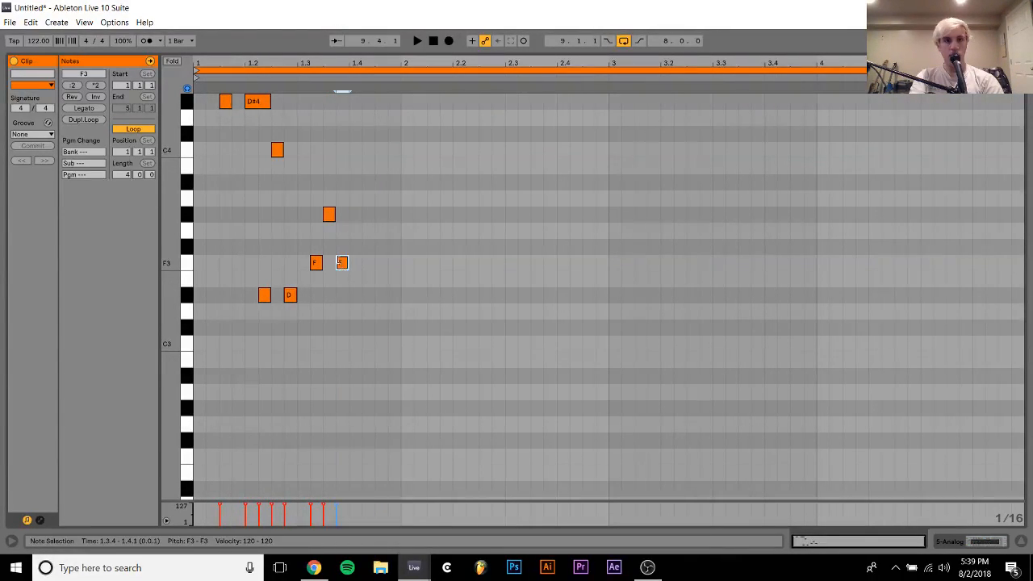
key(shift+Right)
key(space)
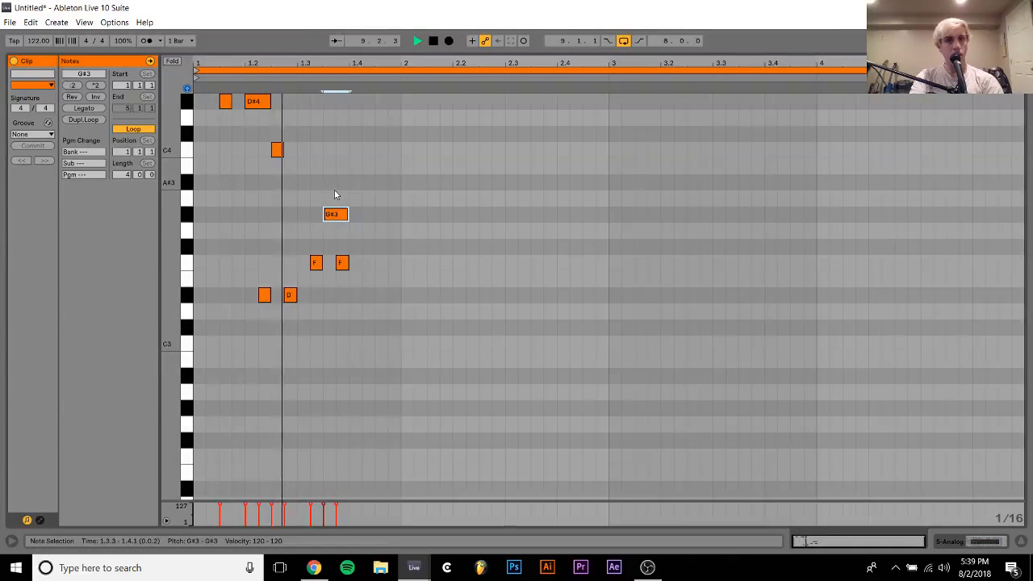
key(space)
Lengthen the F3 at 1.3.2 to two sixteenths and shift it with the following G#3 and F3 toward the end of bar 1
click(316, 263)
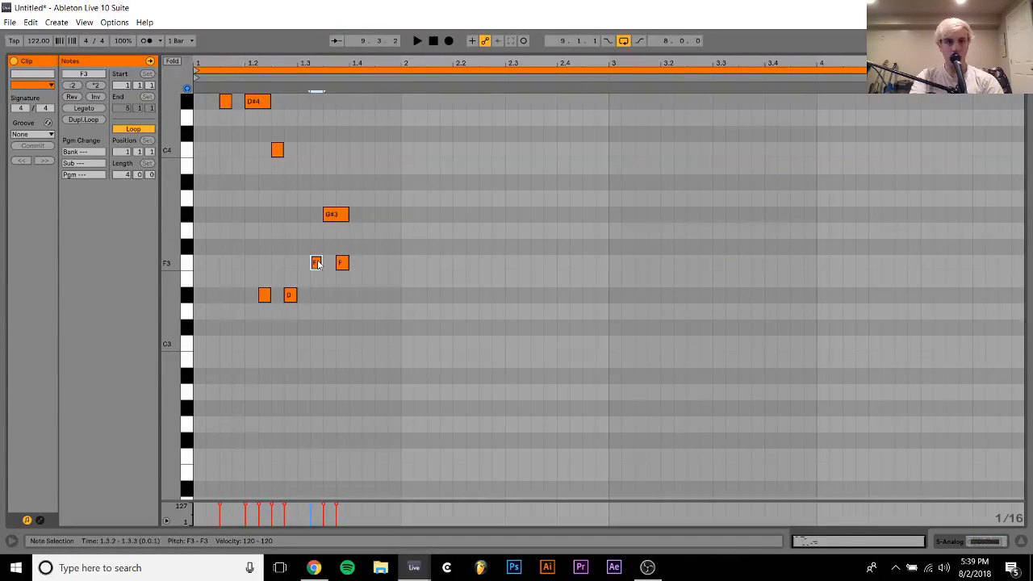
key(space)
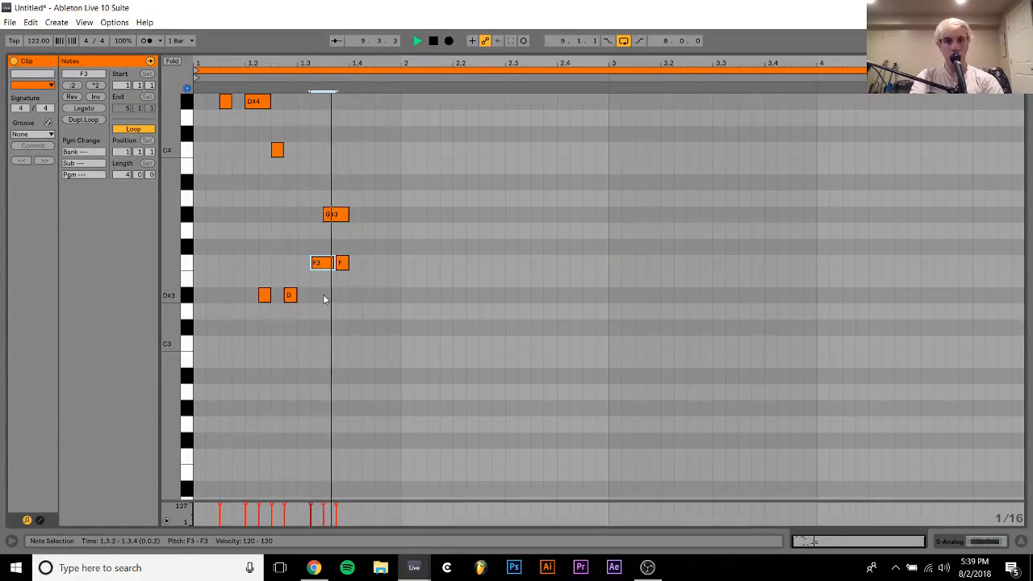
drag(324, 292, 353, 186)
key(Right)
key(Right)
key(Right)
key(Right)
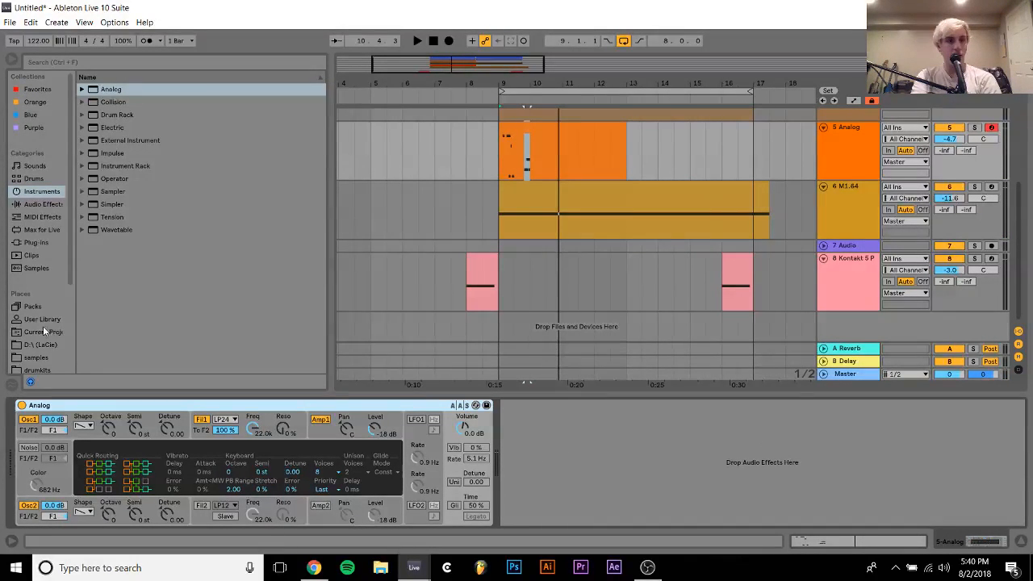
Look through the drumkits, samples and Splice folders and return to the samples folder
click(33, 367)
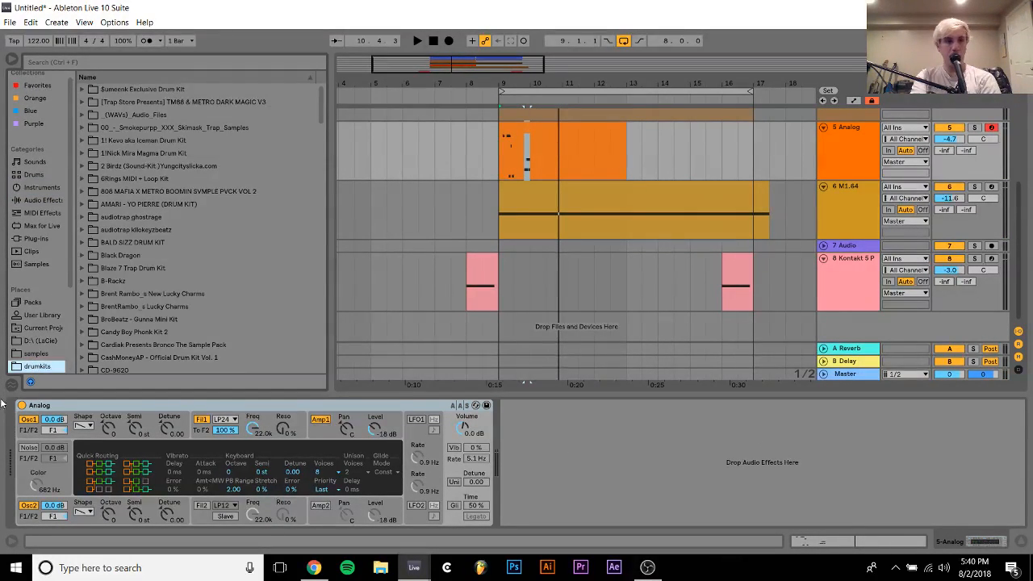
click(36, 353)
scroll(233, 176, down, 15)
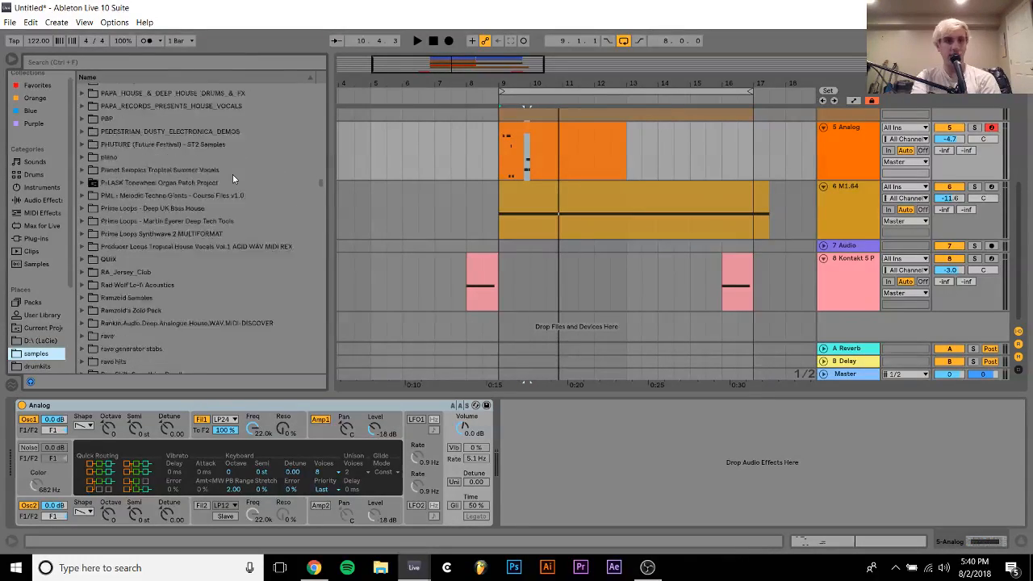
scroll(233, 177, up, 15)
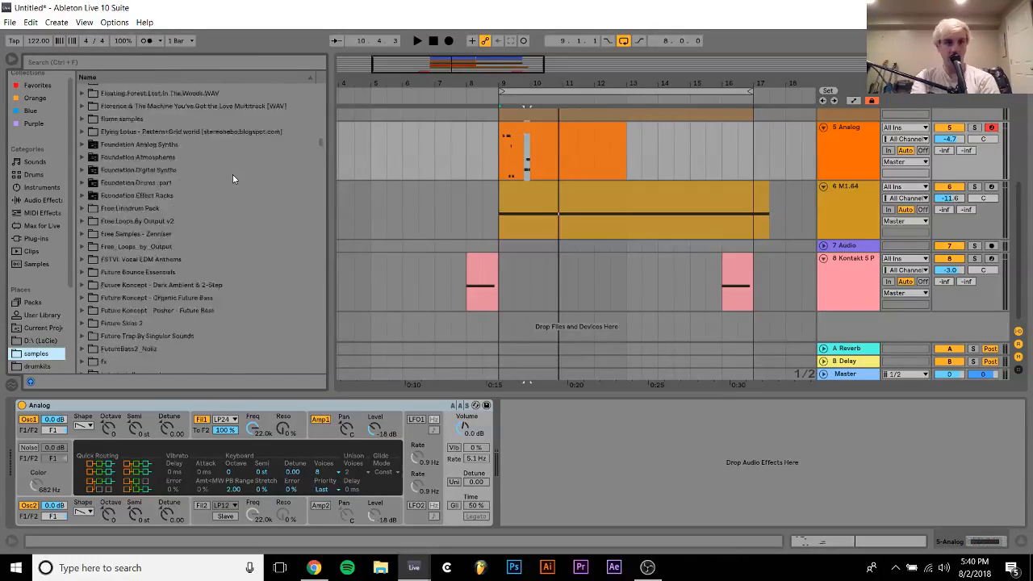
scroll(46, 331, down, 3)
click(36, 341)
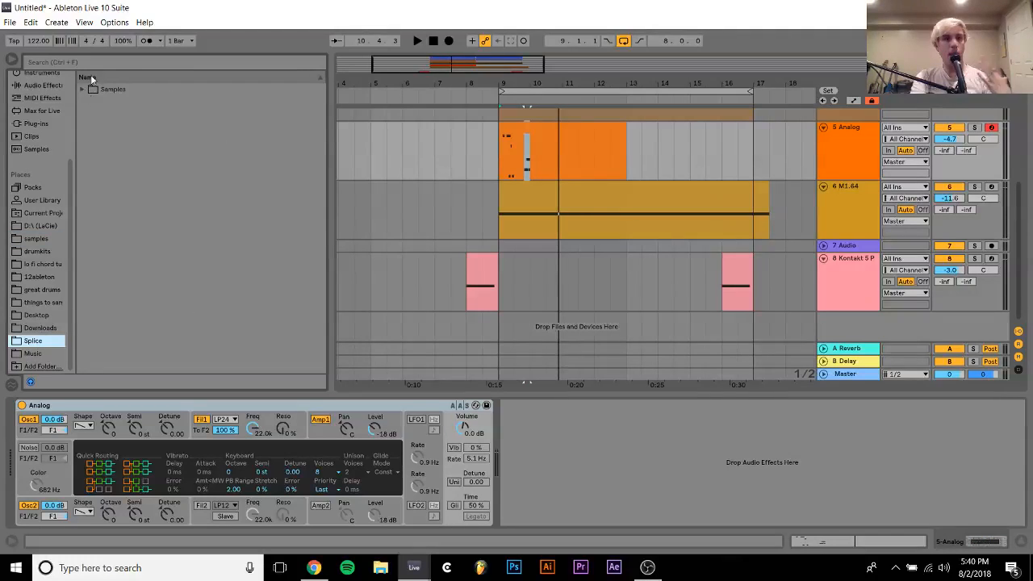
click(30, 239)
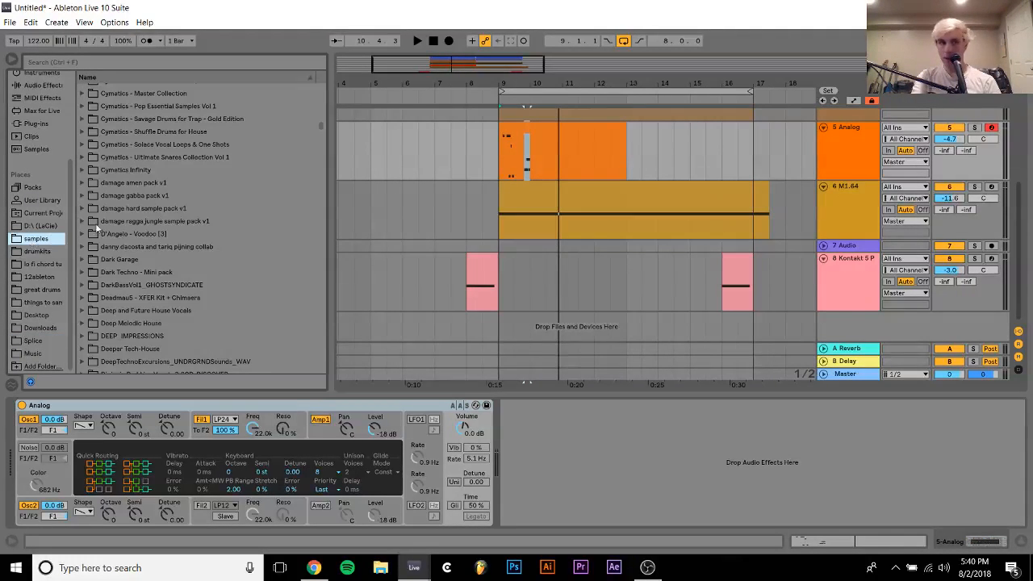
Open the Vocal One Shots folder of the Cymatics - Solace Vocal Loops & One Shots pack
click(126, 170)
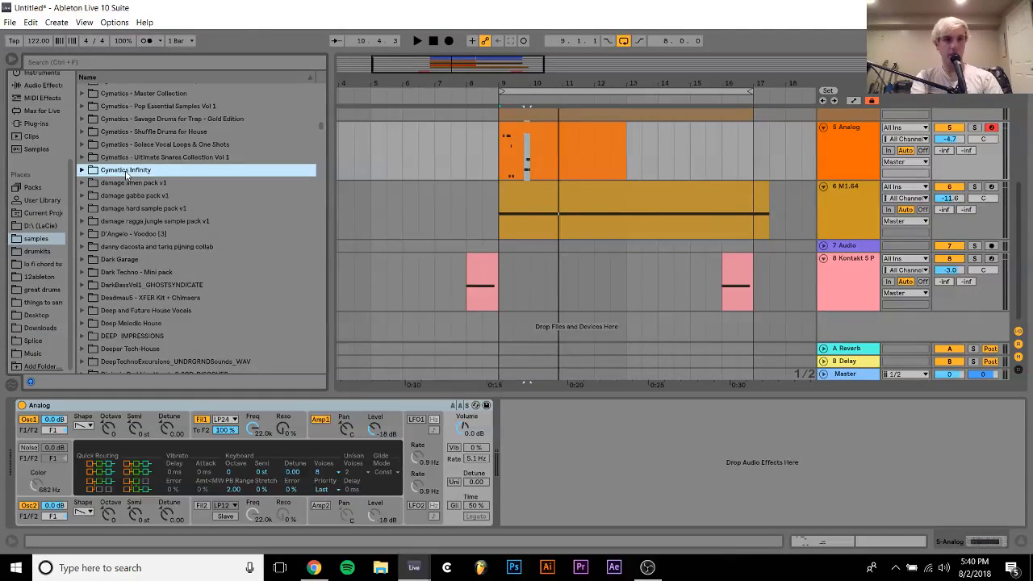
key(Up)
key(Up)
key(Up)
key(Down)
key(Down)
key(Right)
key(Left)
key(Up)
key(Right)
key(Down)
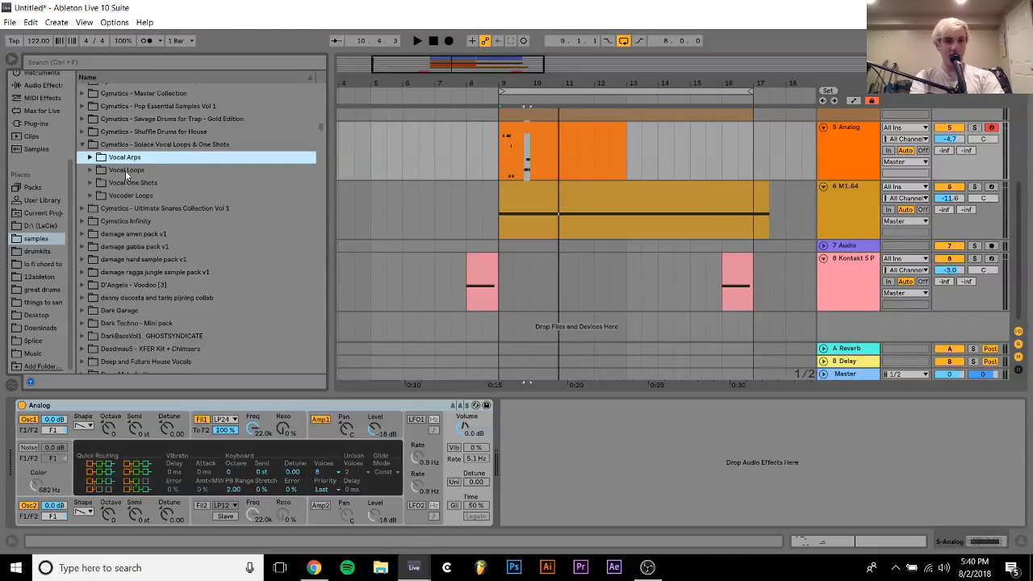
key(Down)
key(Down)
key(Right)
key(Down)
scroll(190, 216, down, 3)
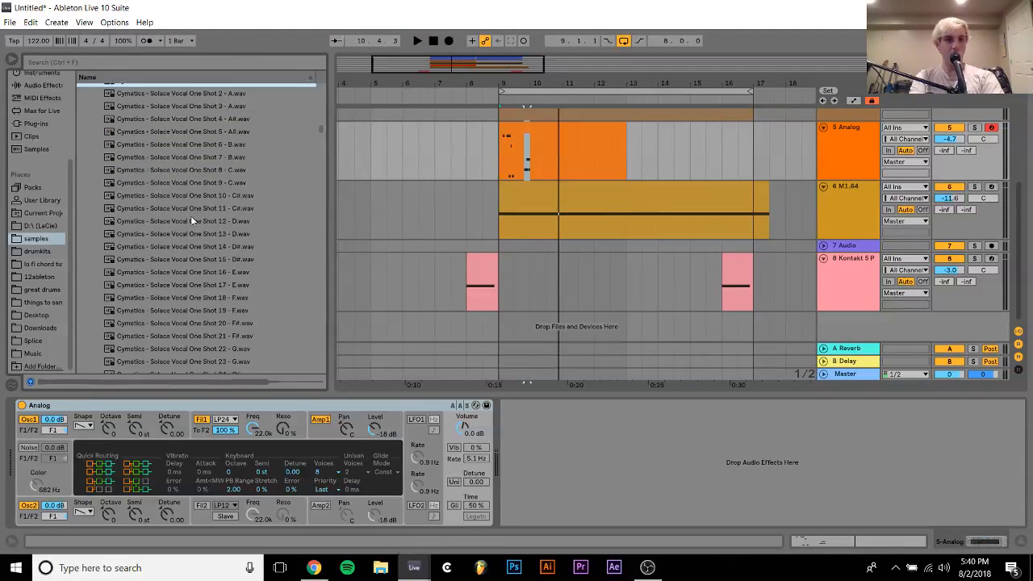
Audition the Solace vocal one shots and load Cymatics - Solace Vocal One Shot 10 - C#.wav in place of the Analog synth
click(192, 221)
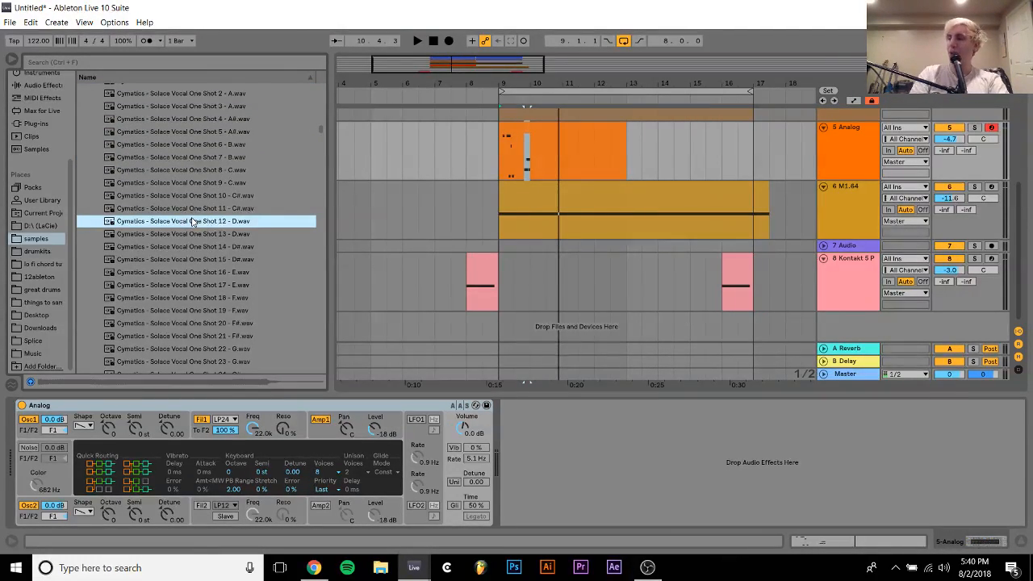
key(Down)
key(Up)
key(Up)
key(Up)
key(Up)
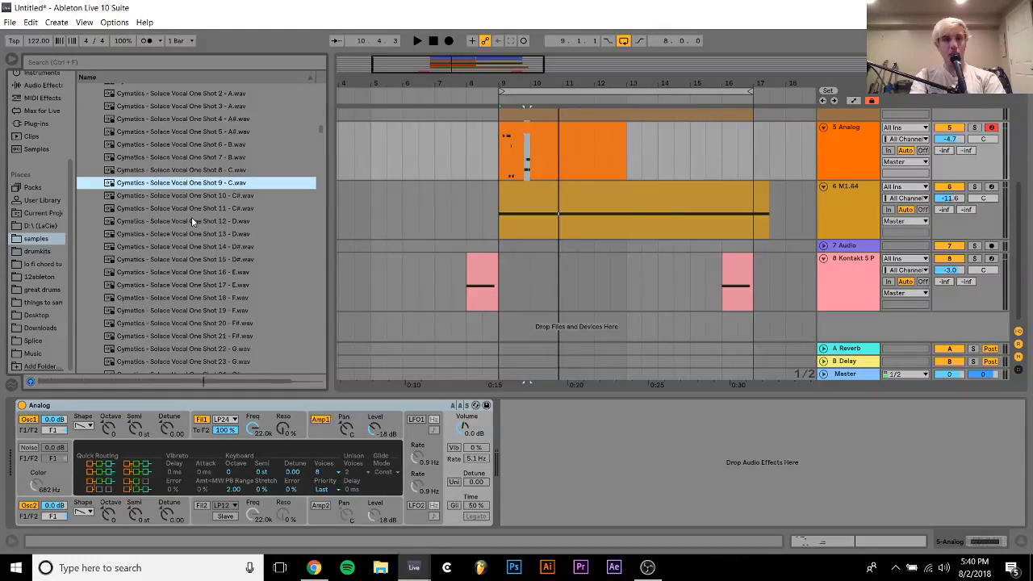
key(Down)
key(Return)
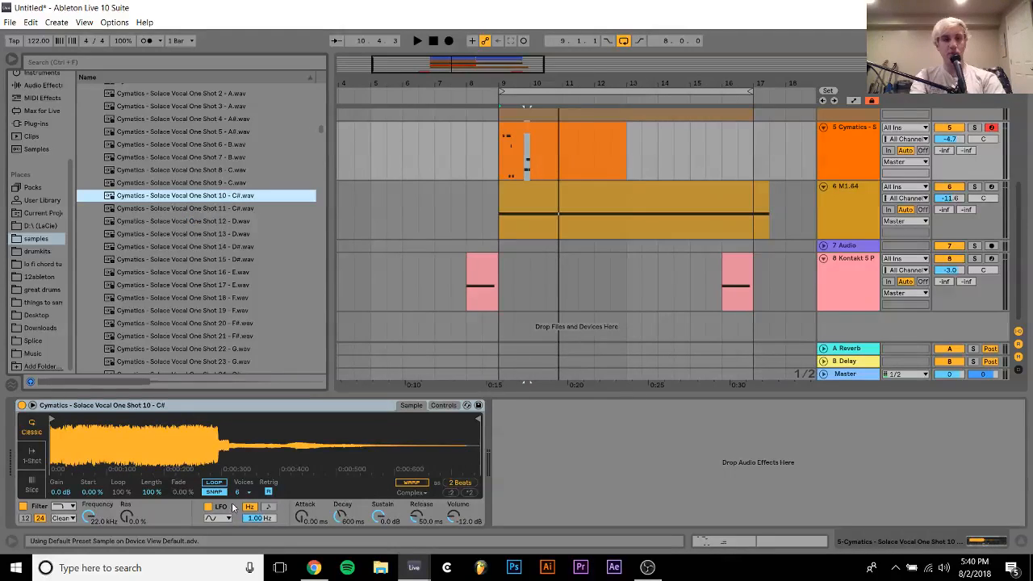
Loop the vocal sample with start at 11.7 %, length at 10.2 % and fade at 100 %
click(212, 484)
drag(152, 491, 152, 525)
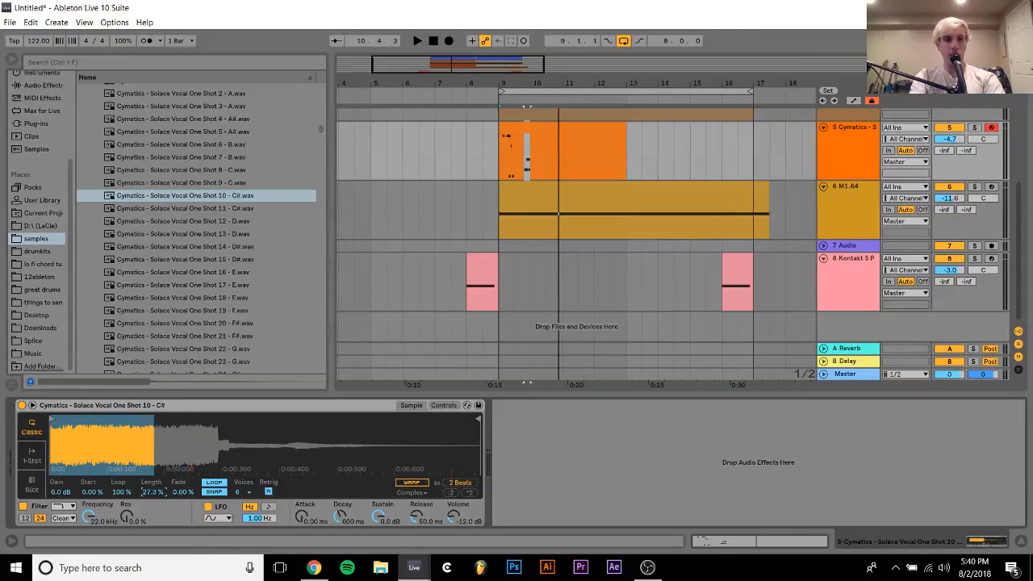
drag(83, 493, 83, 482)
drag(154, 492, 154, 508)
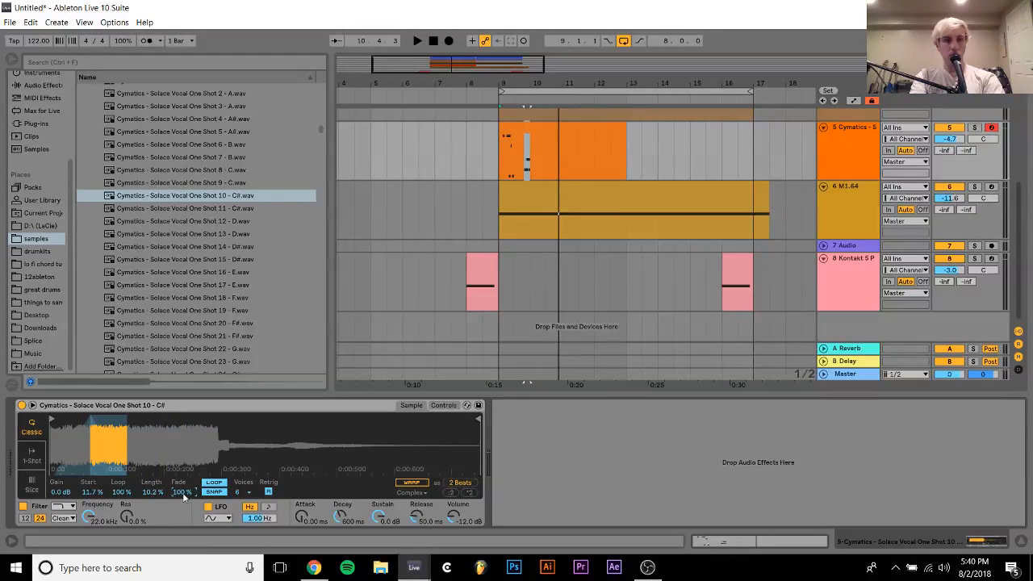
Transpose the vocal sampler by -1 st and add the -12 Pitch MIDI effect to its track
key(space)
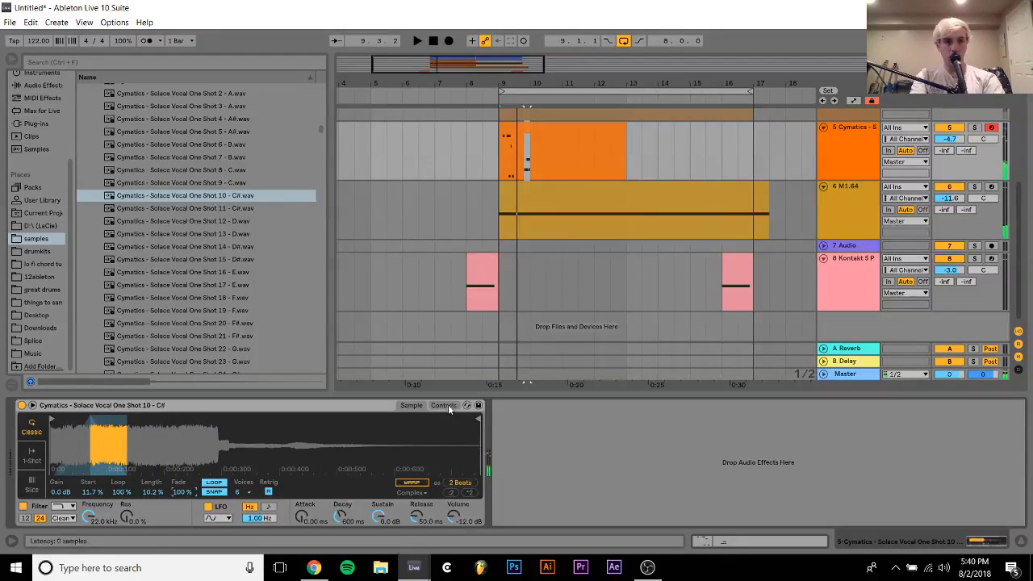
click(446, 405)
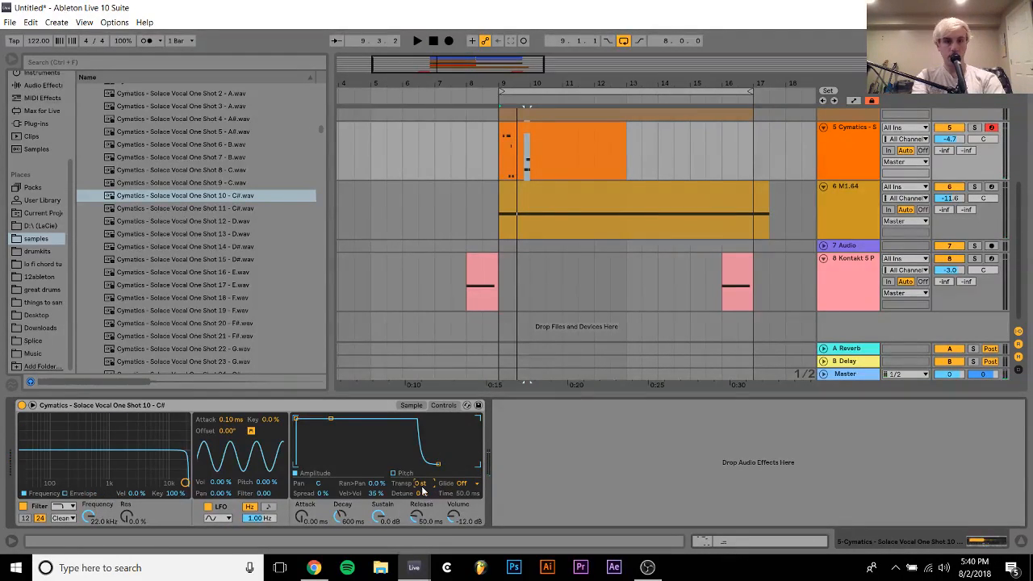
drag(421, 489, 421, 494)
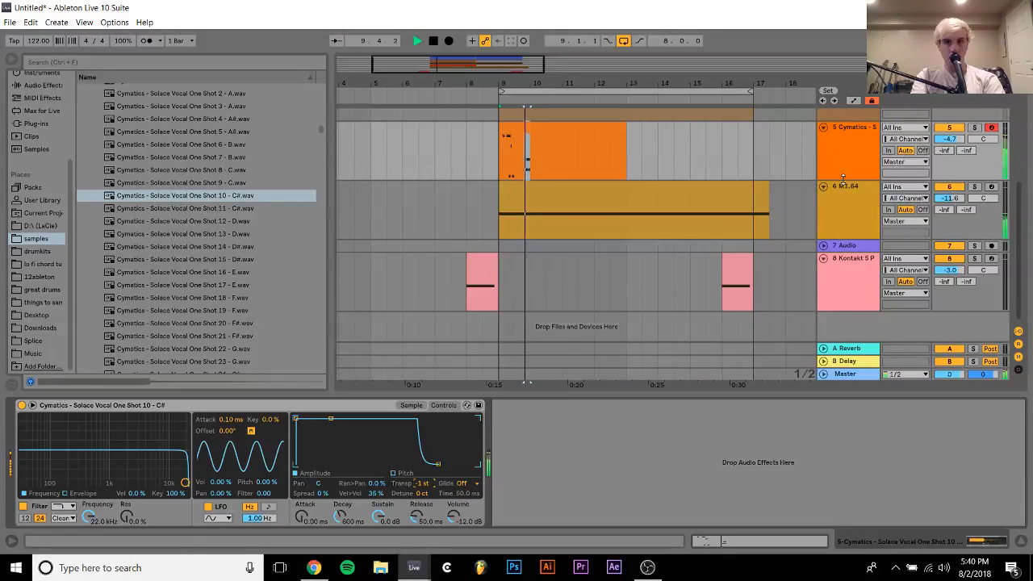
key(space)
click(37, 97)
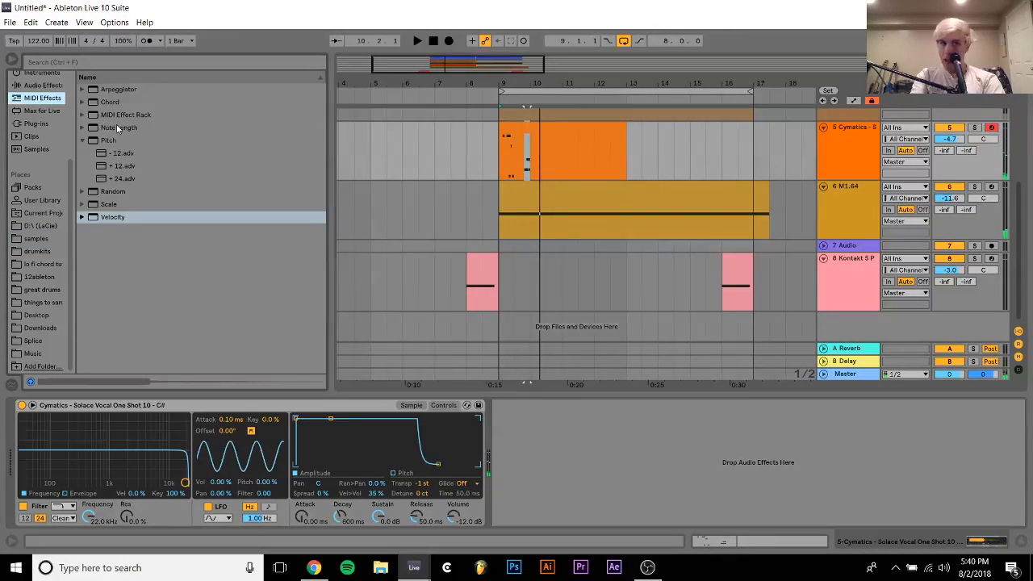
double_click(125, 154)
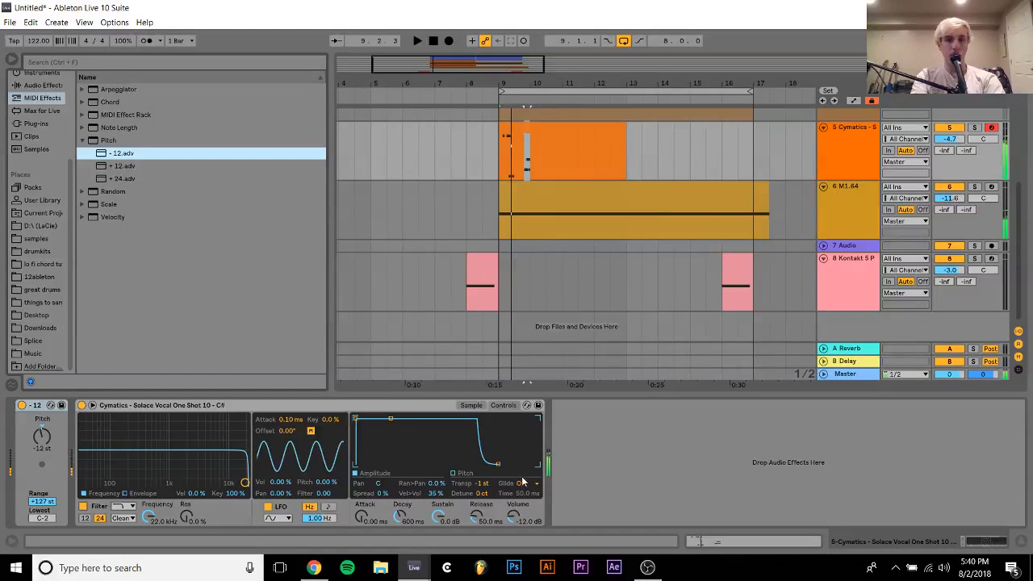
Set the vocal sampler to Glide mode with a glide time of 85.1 ms and listen to the riff
click(525, 484)
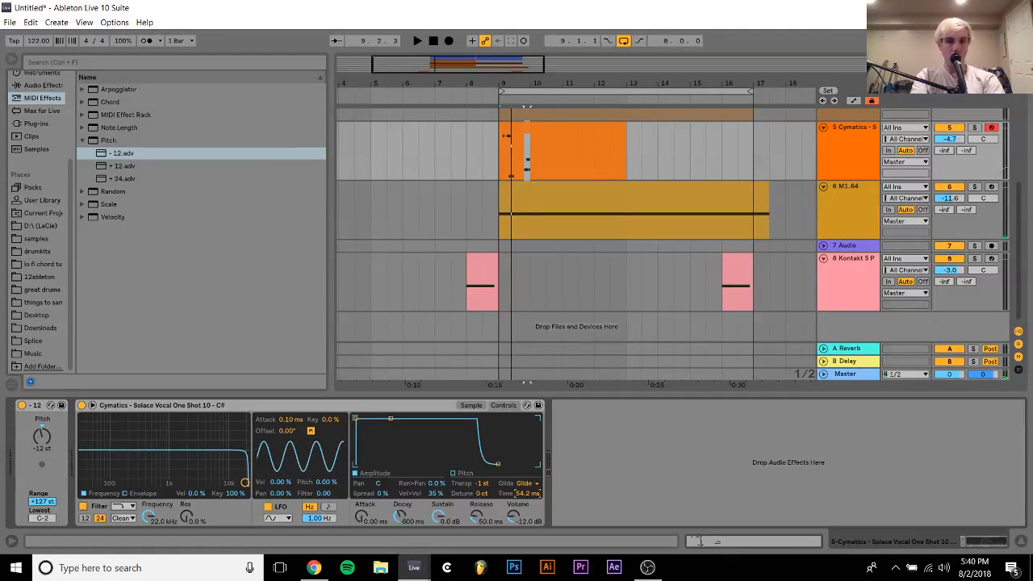
drag(528, 494, 528, 478)
key(space)
key(space)
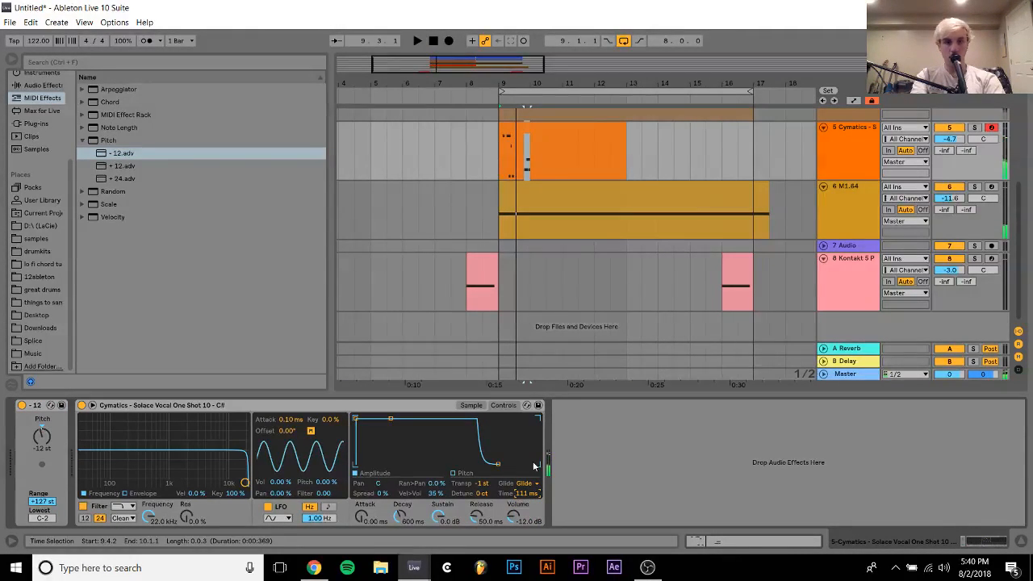
key(space)
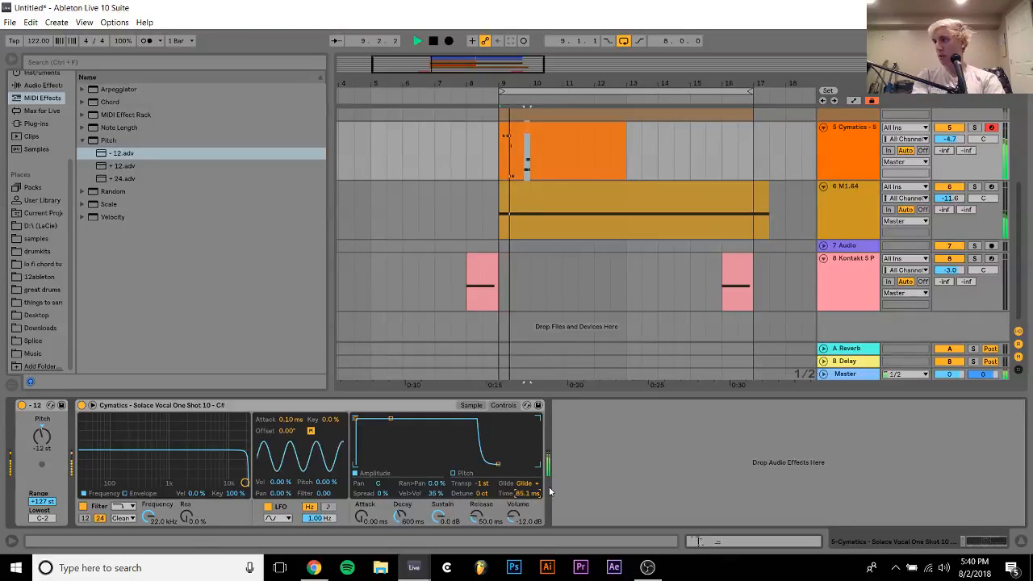
key(space)
In the vocal MIDI clip, replace the F3 and G#3 notes ending bar 1 with F3 notes at 1.3.2 and 1.4.1
double_click(526, 134)
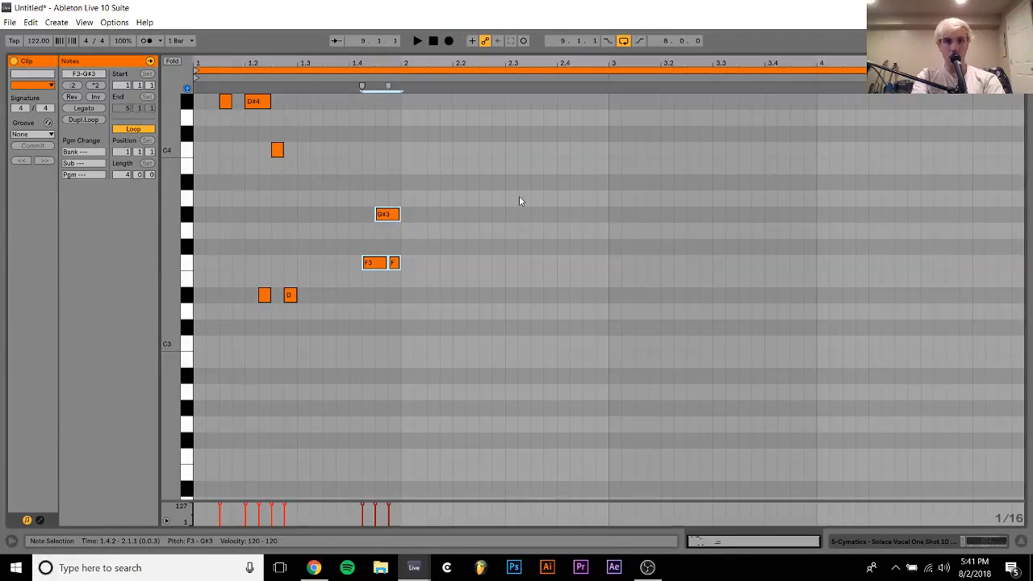
double_click(319, 265)
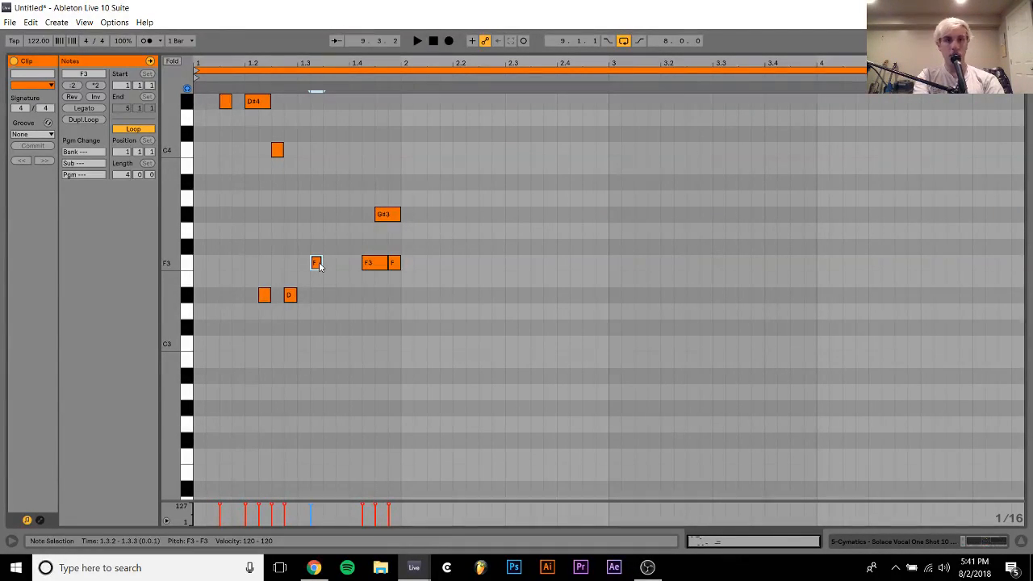
drag(363, 285, 461, 101)
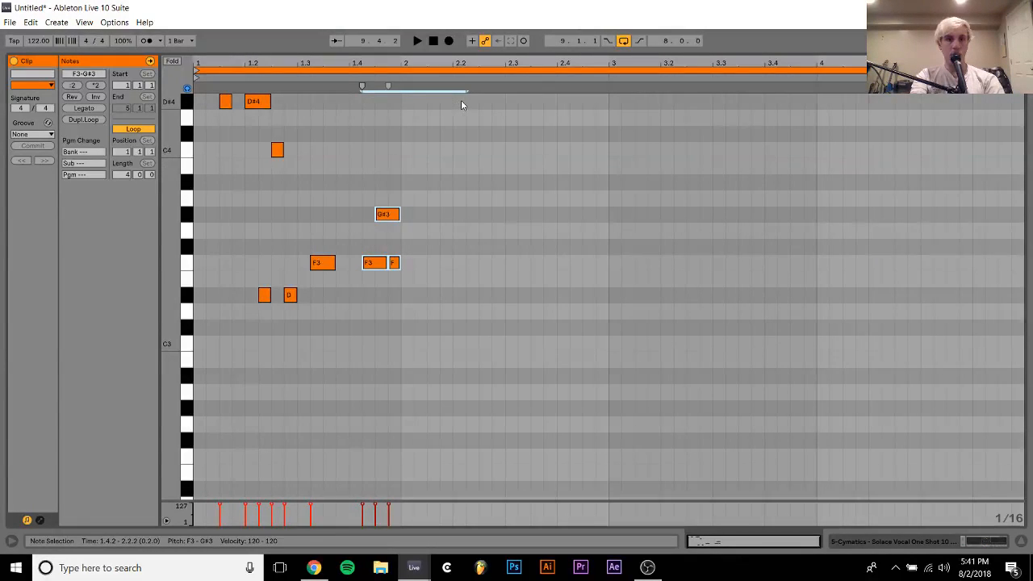
key(Delete)
double_click(360, 263)
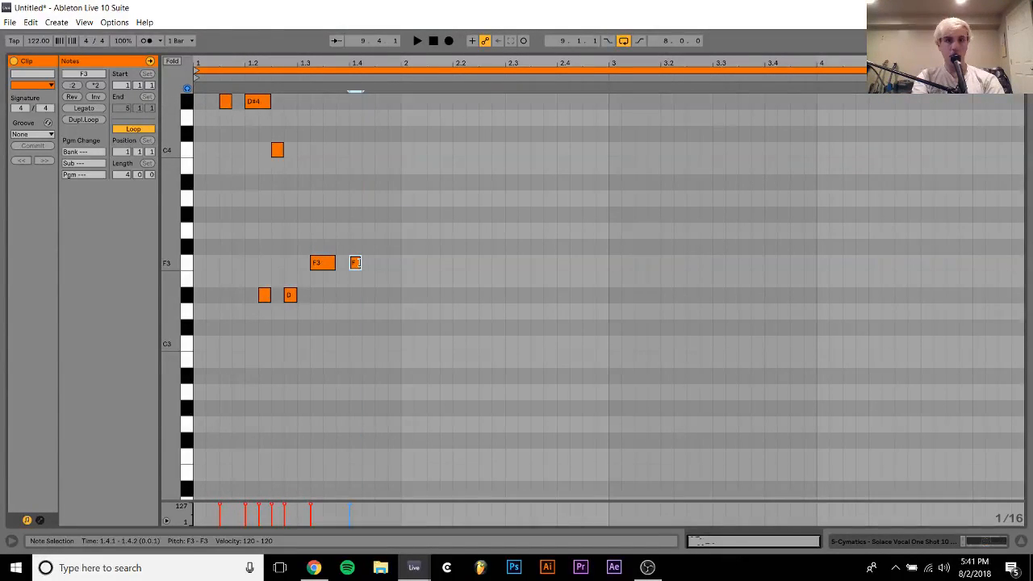
key(space)
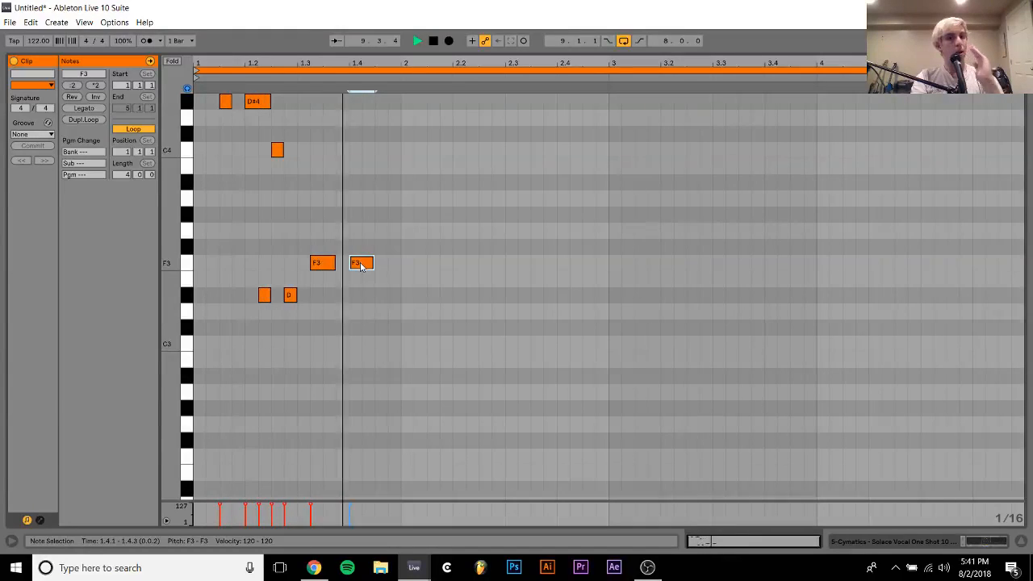
Add G3 notes at 1.4.3 and 2.1.1 and G#3 notes at 2.1.3, 2.2.1, 2.3.1 and 2.4.1, and play the riff
double_click(380, 231)
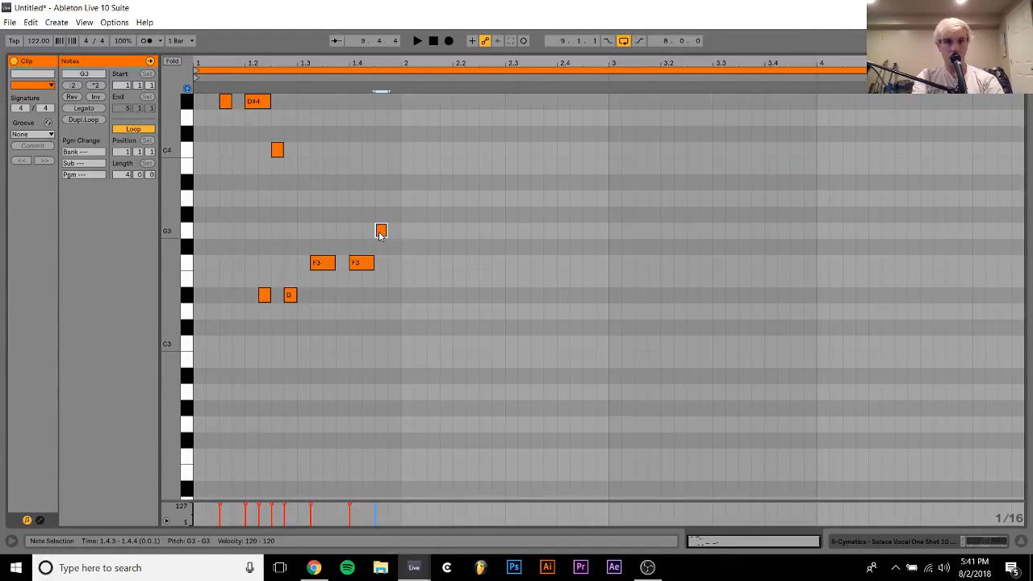
double_click(435, 214)
click(428, 230)
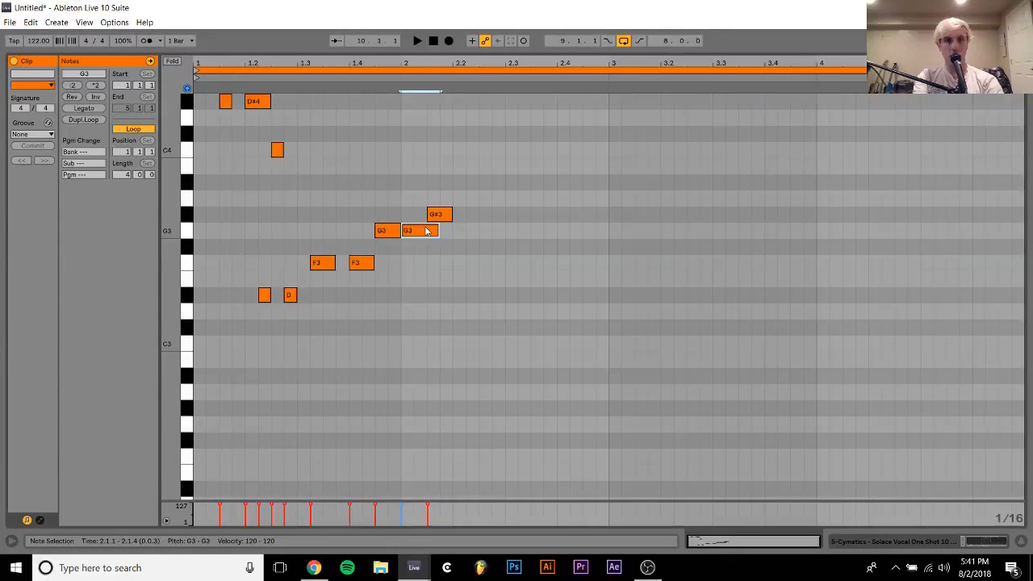
drag(436, 180, 446, 231)
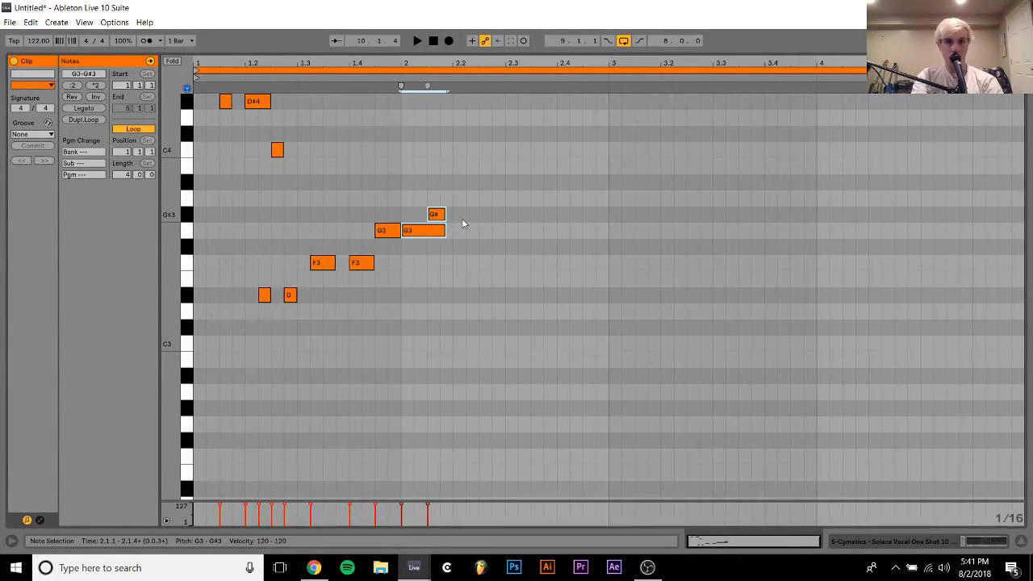
double_click(463, 219)
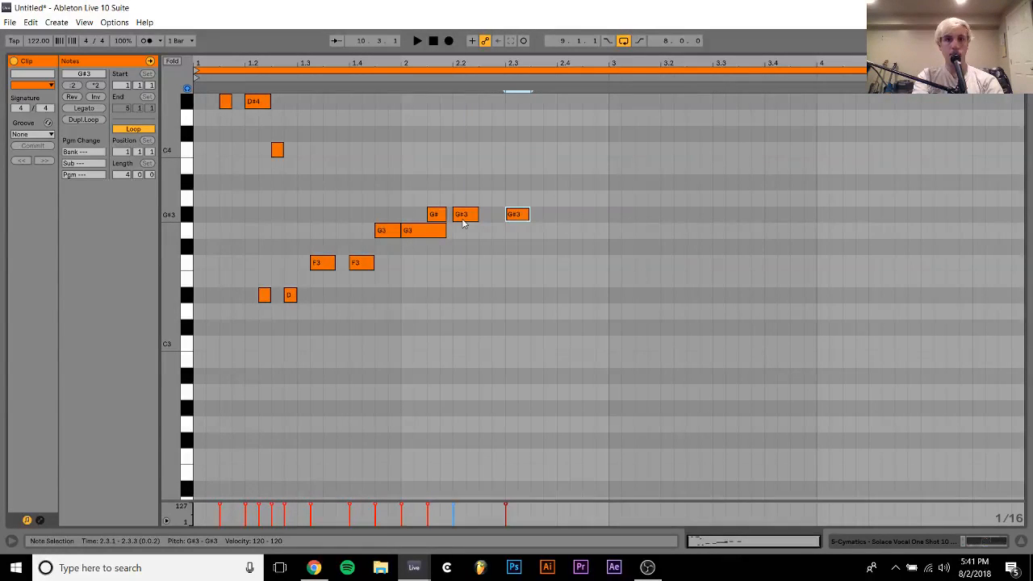
key(Right)
key(space)
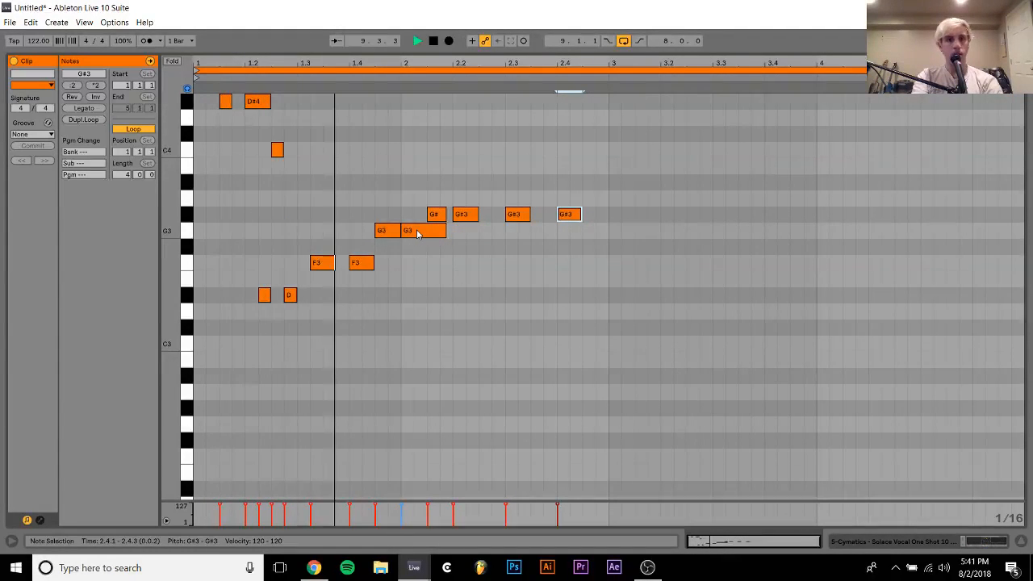
key(space)
Raise the G3 note at 1.4.3 to G#3 and try the note at 2.1.1 a semitone higher
click(387, 234)
key(Up)
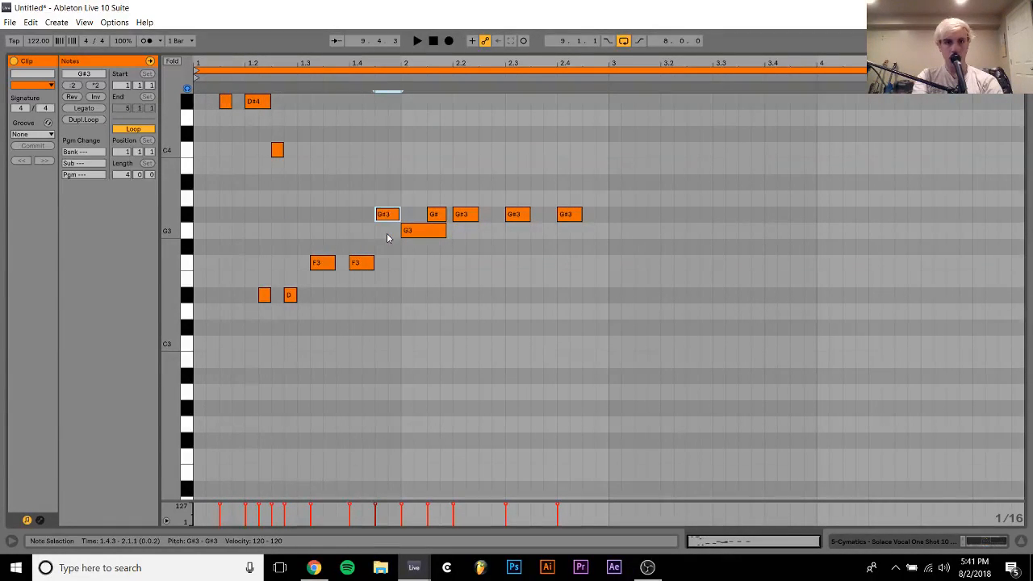
click(420, 231)
key(Up)
key(Down)
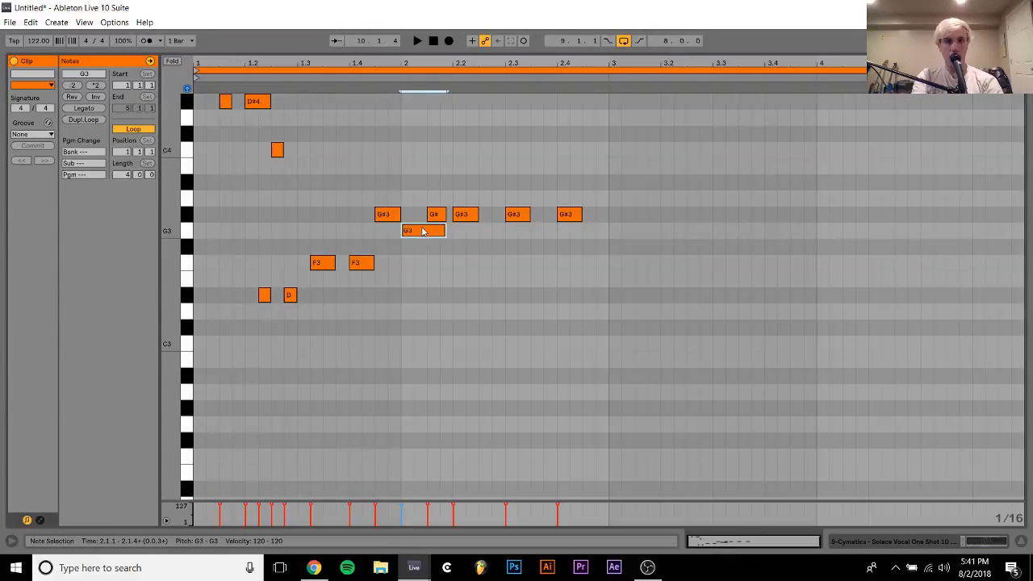
Raise the four G#3 notes in bar 2 to C4 and listen to the result
drag(418, 213, 641, 188)
key(Up)
key(Up)
key(Up)
key(Up)
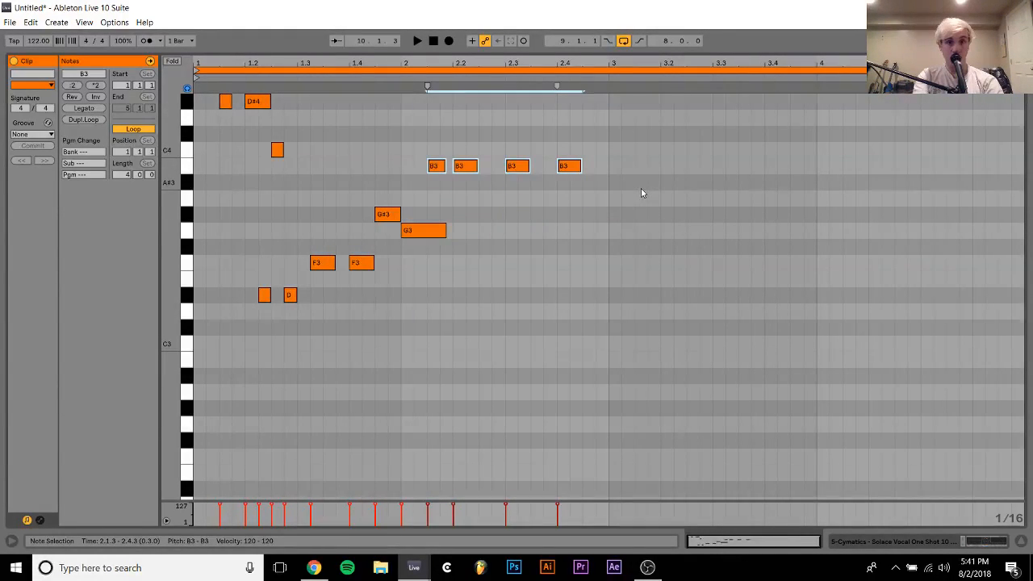
click(434, 234)
key(space)
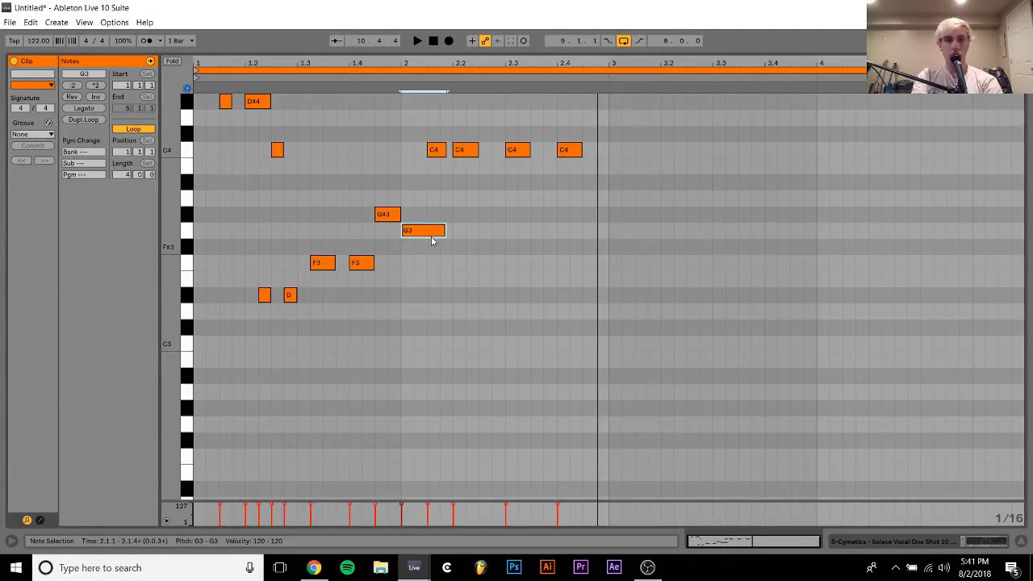
Lower the note at 1.4.3 to G3, raise the one at 2.1.1 to G#3, and play the riff
click(390, 216)
key(Down)
key(Left)
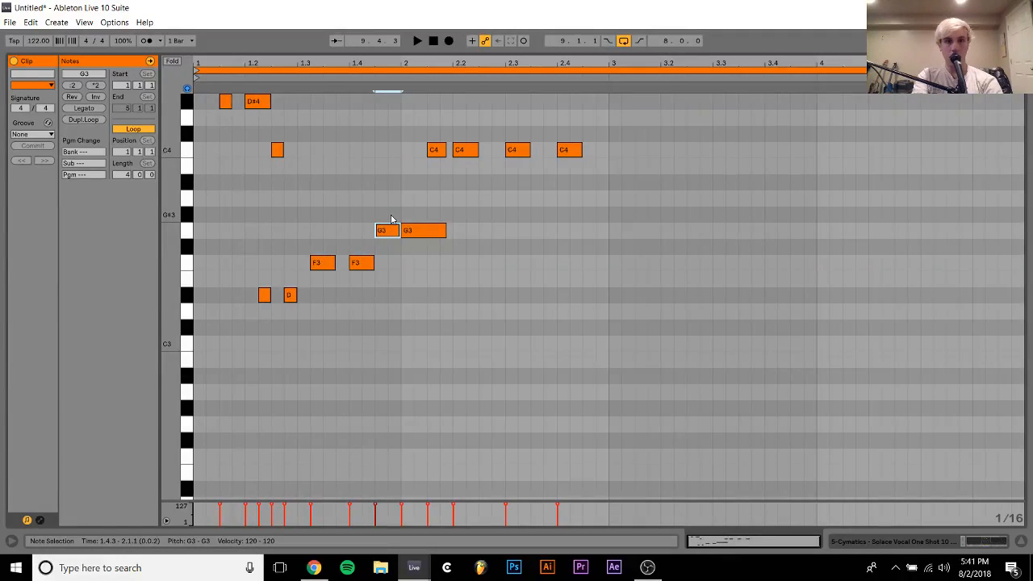
click(422, 234)
key(Up)
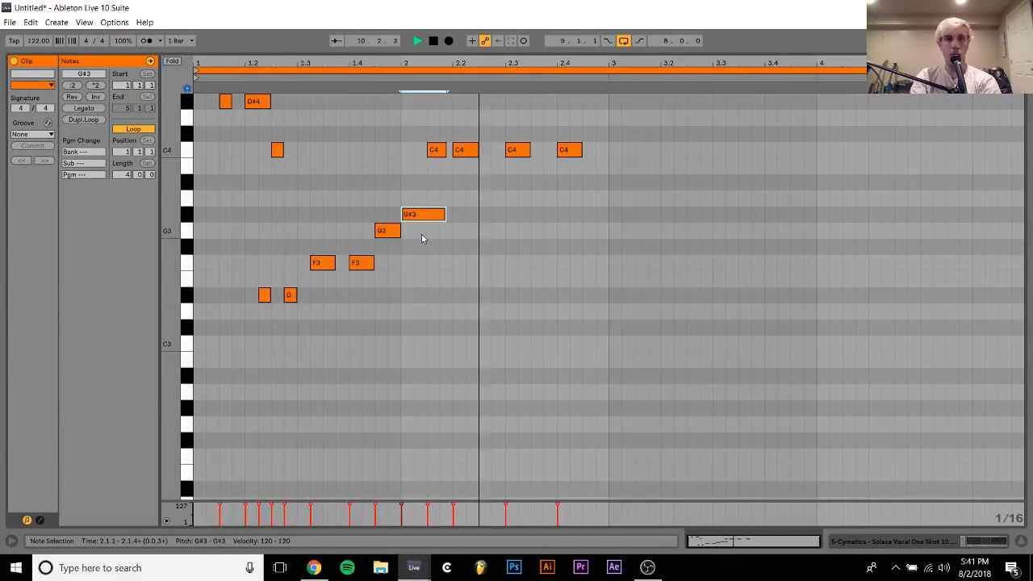
Clear all notes from the clip and restart the riff with D#4 at 1.1.1 and 1.1.4 and C4 at 1.2.3
key(ctrl+a)
key(space)
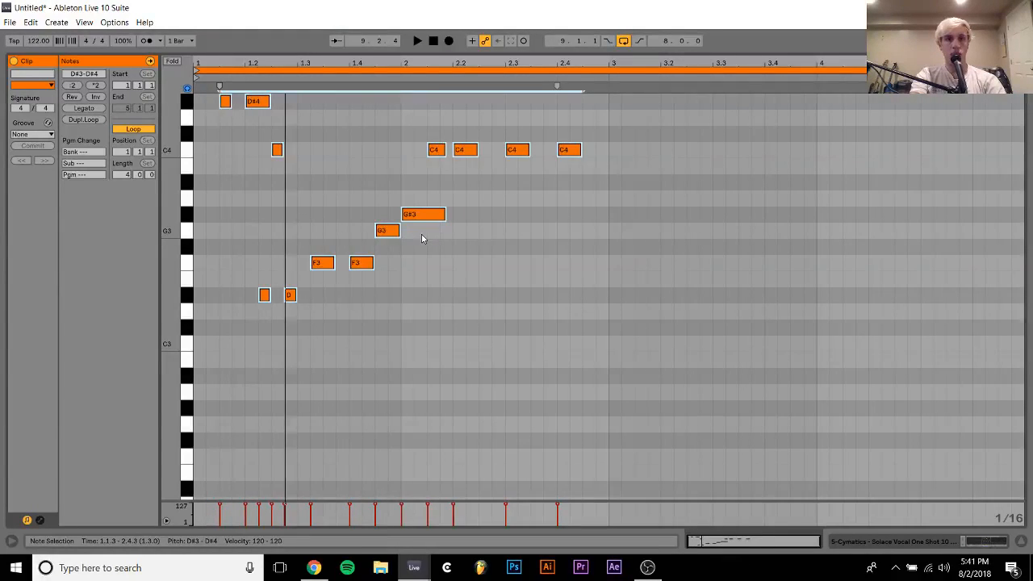
key(Delete)
double_click(199, 151)
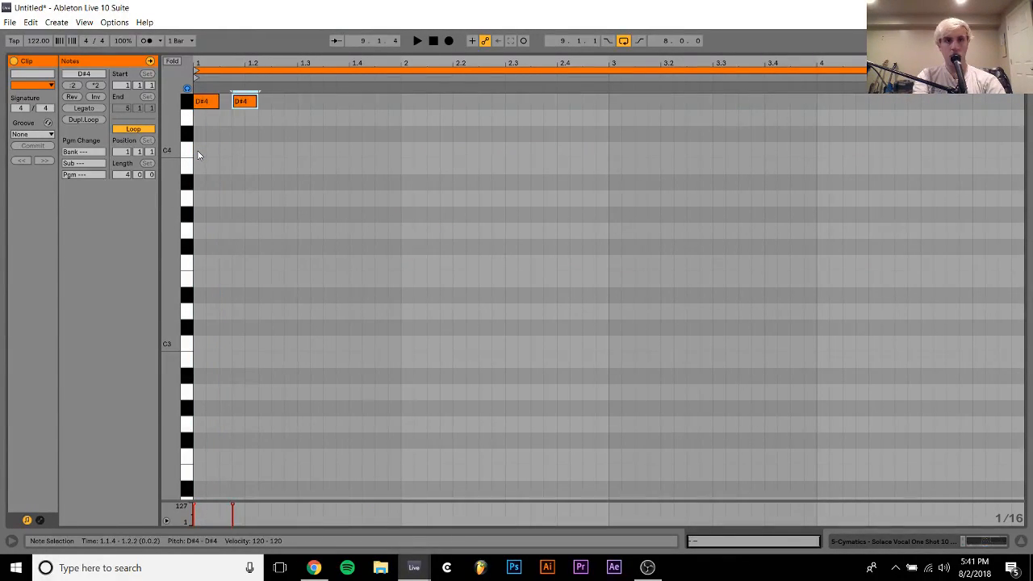
double_click(278, 151)
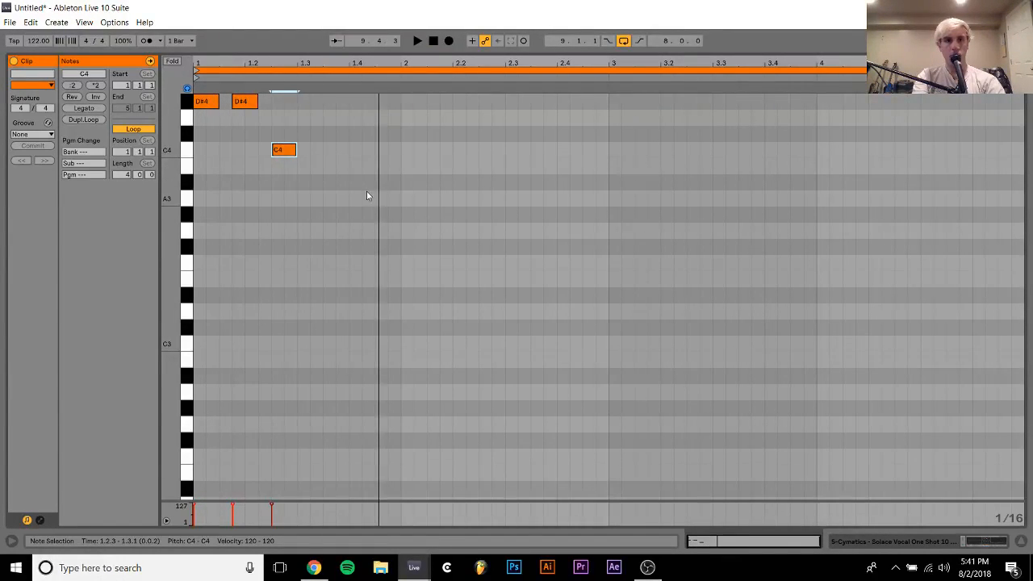
Add G#3 notes at 1.4.3 and 2.1.1 and an eighth-note C4 at 2.1.3, and play the phrase
double_click(380, 231)
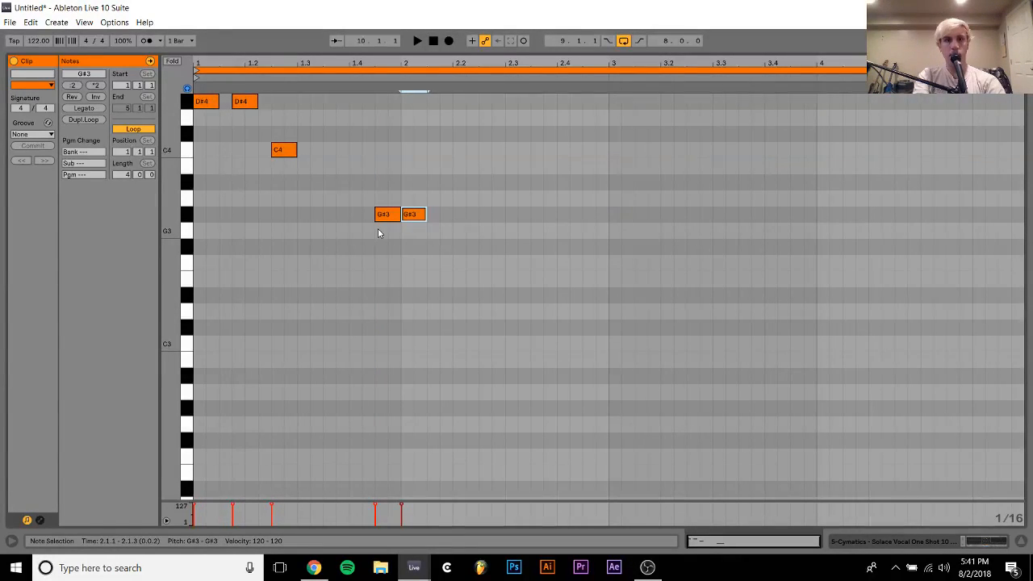
double_click(434, 183)
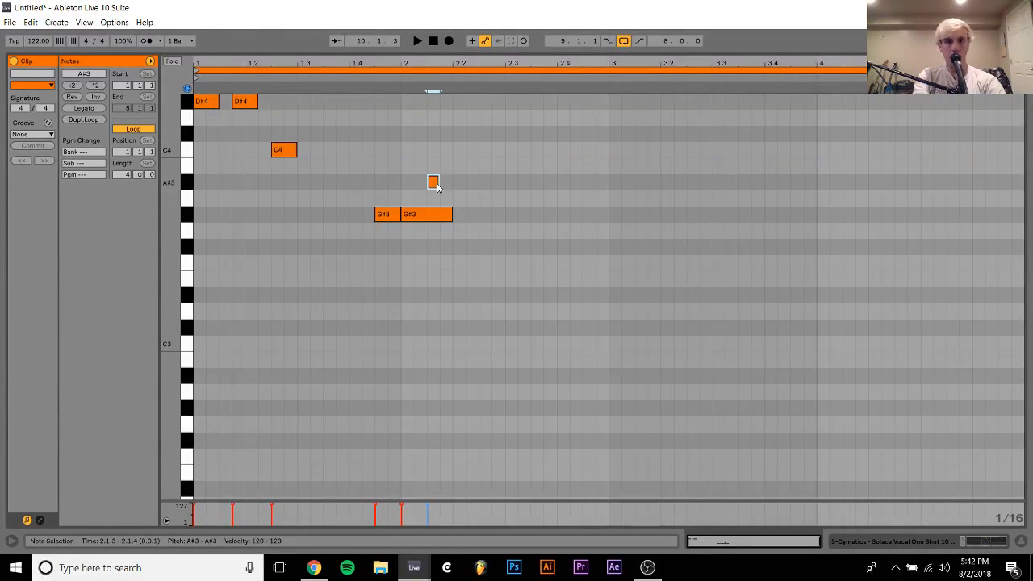
key(space)
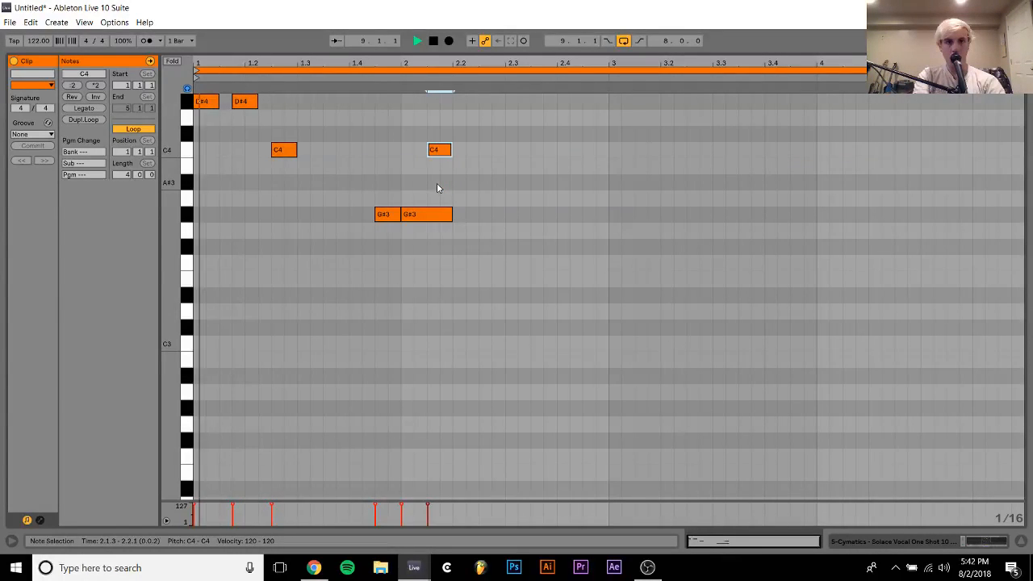
key(shift+Left)
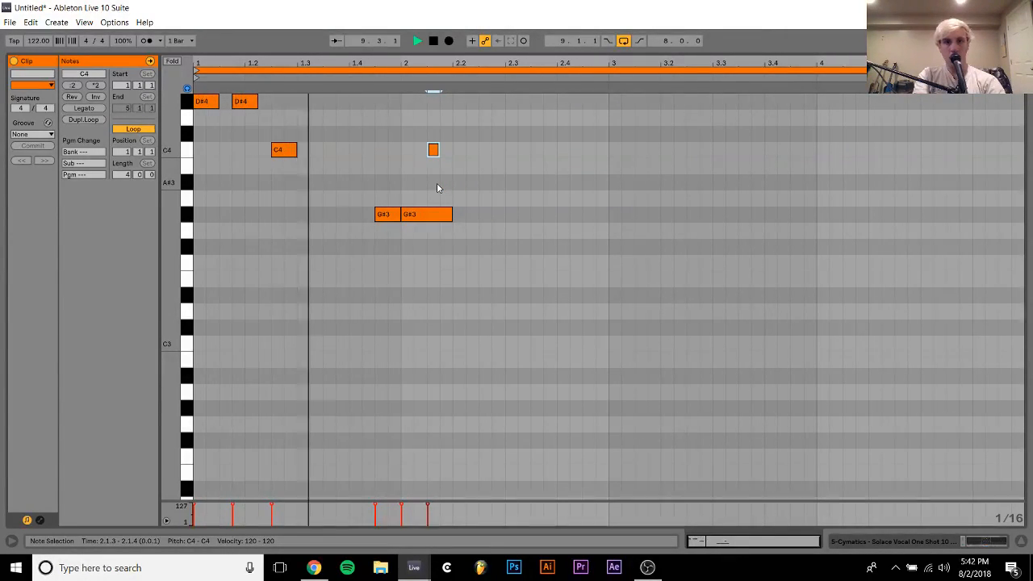
key(shift+Right)
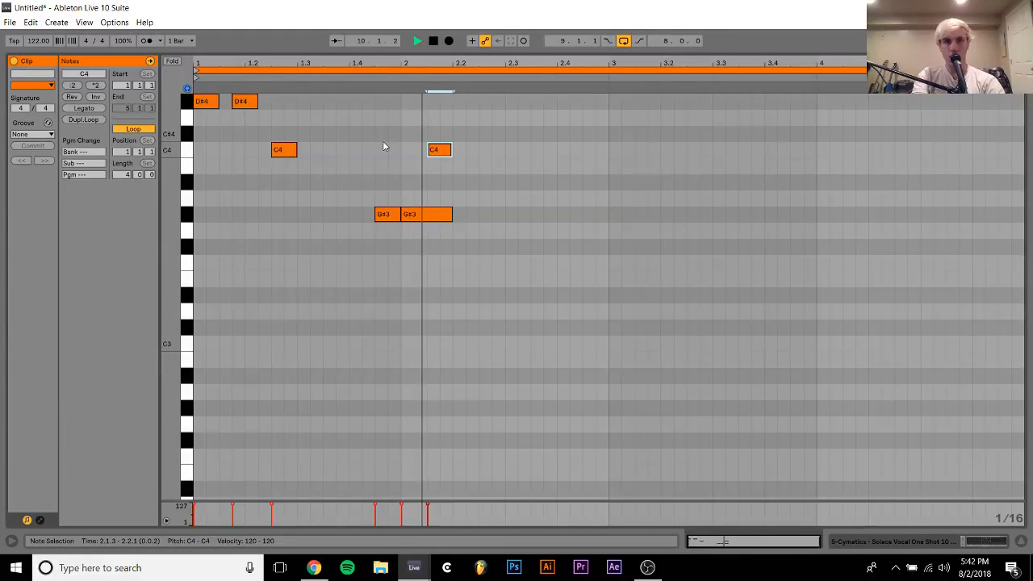
key(space)
Duplicate the G#3 and C4 phrase to start at 2.2.3 and add an eighth-note G#3 at 2.4.3
drag(387, 148, 481, 239)
key(ctrl+d)
key(space)
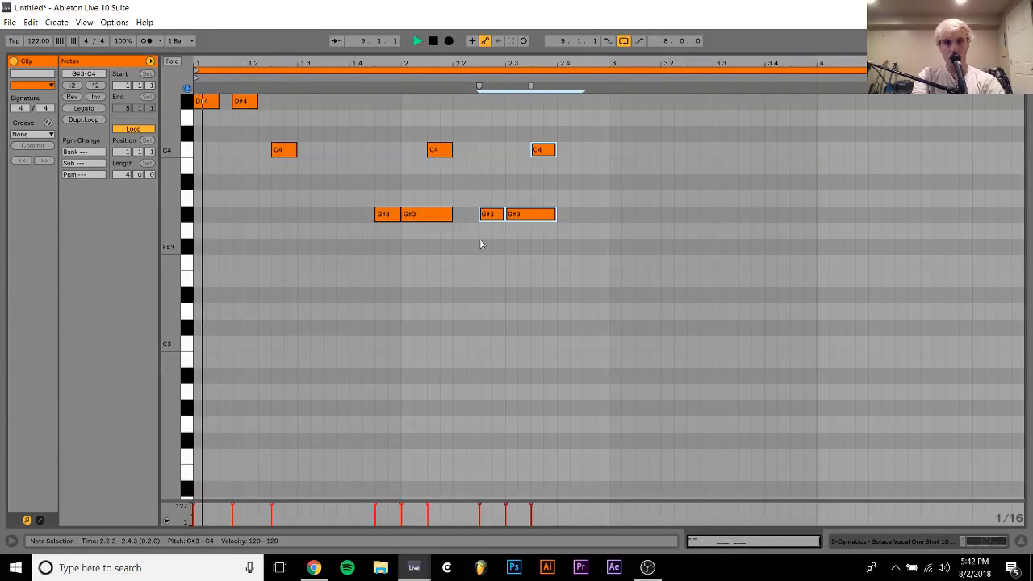
double_click(588, 215)
key(shift+Right)
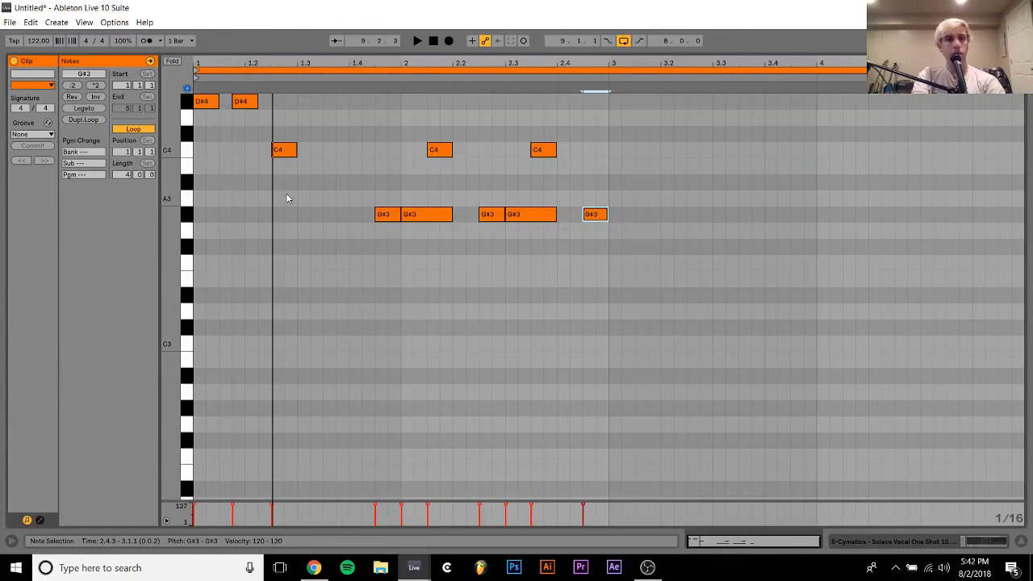
Add a sixteenth-note G3 at 1.1.3 between the two opening D#4 notes
double_click(226, 246)
key(space)
key(Up)
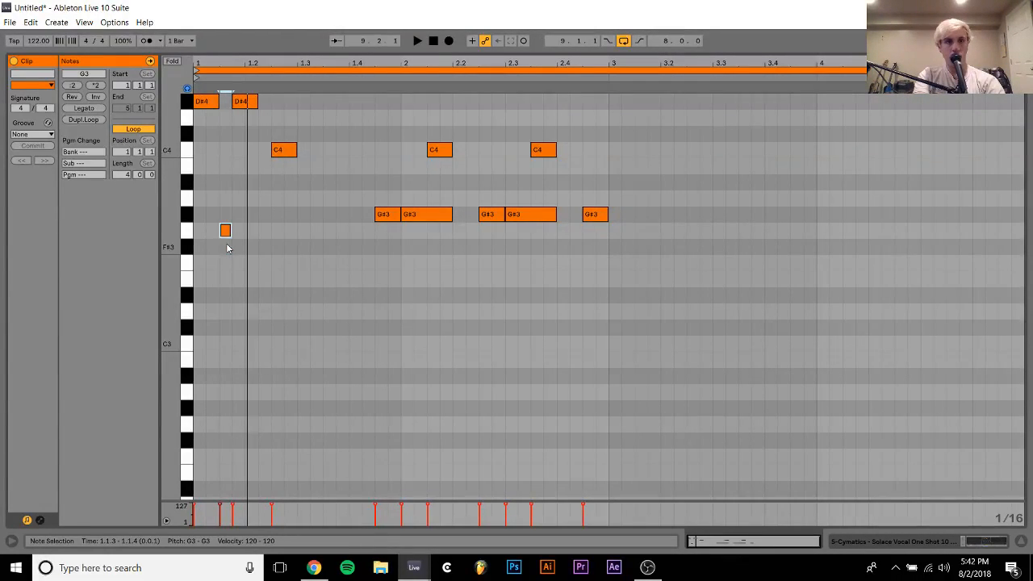
Lengthen the G3 note at 1.1.3 to an eighth note, playing the phrase to compare note lengths
key(shift+Right)
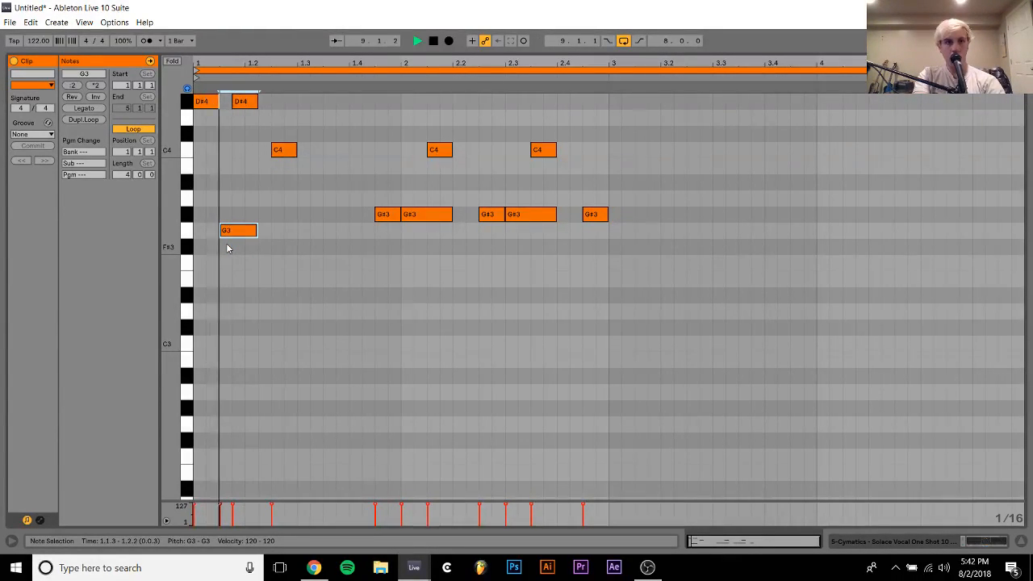
key(shift+Left)
key(space)
key(shift+Right)
key(space)
key(space)
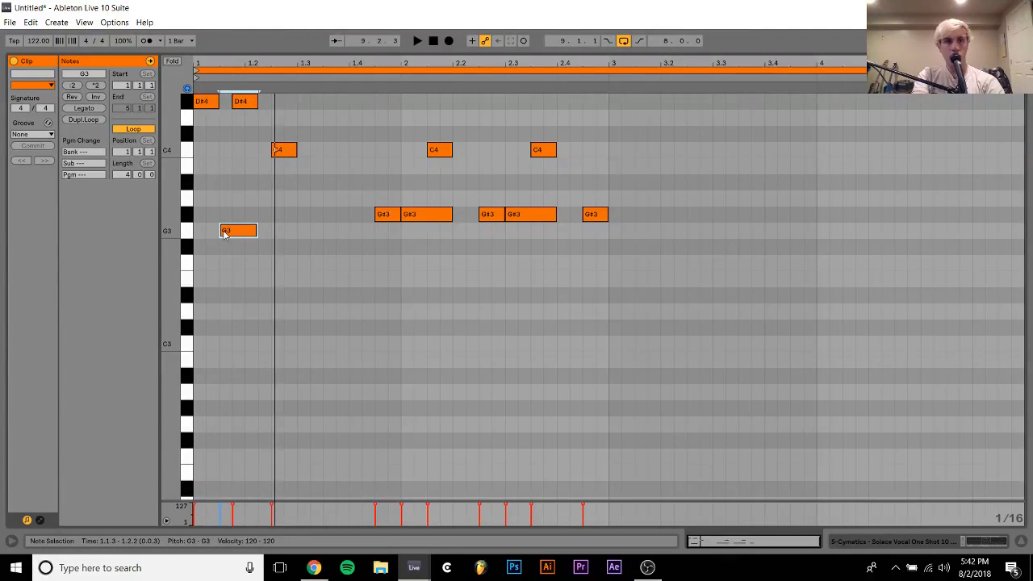
key(shift+Left)
key(space)
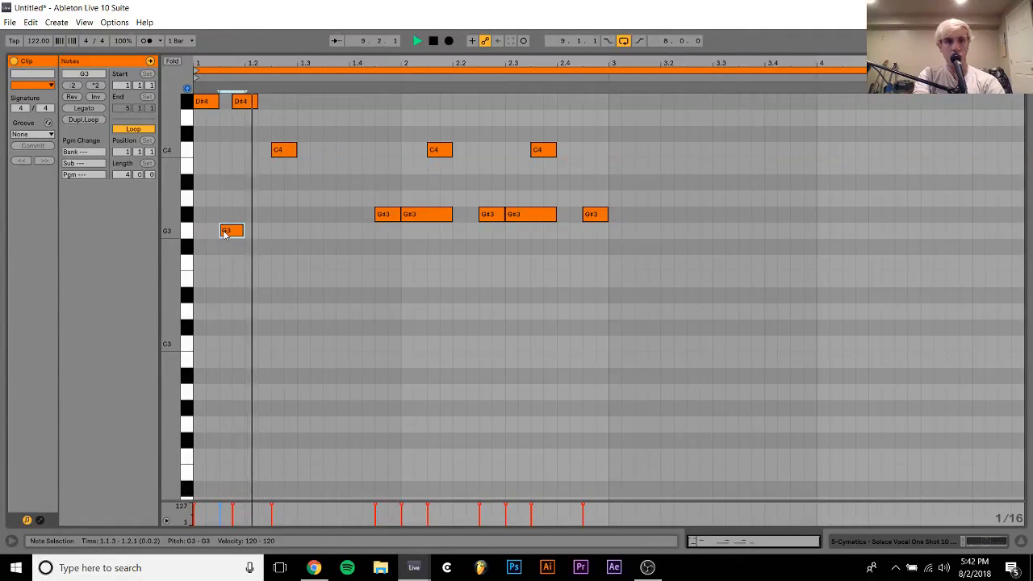
Lower the opening D#4 note at 1.1.1 to C4 and play the phrase
click(206, 102)
key(space)
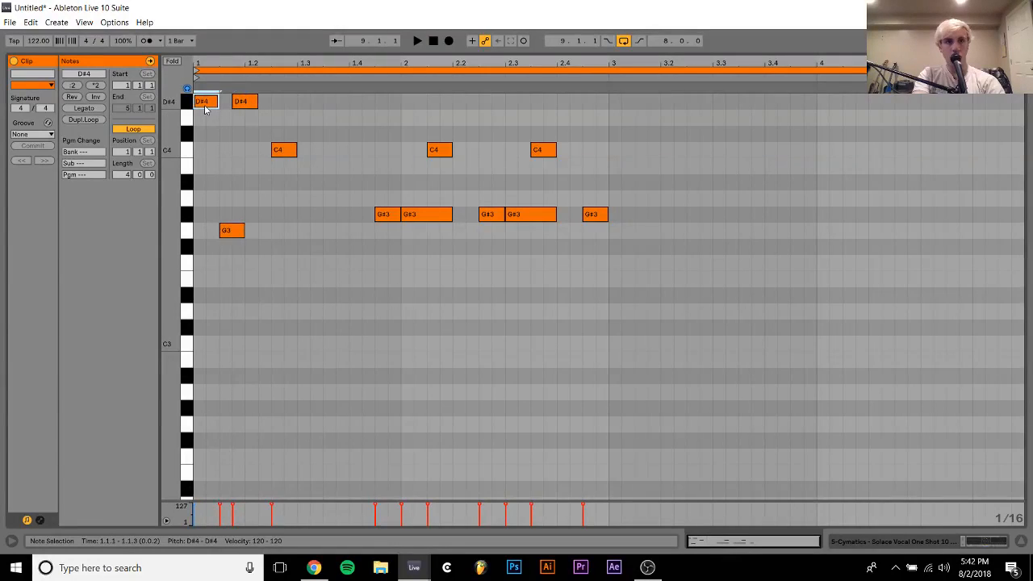
key(Down)
key(Down)
key(Down)
key(space)
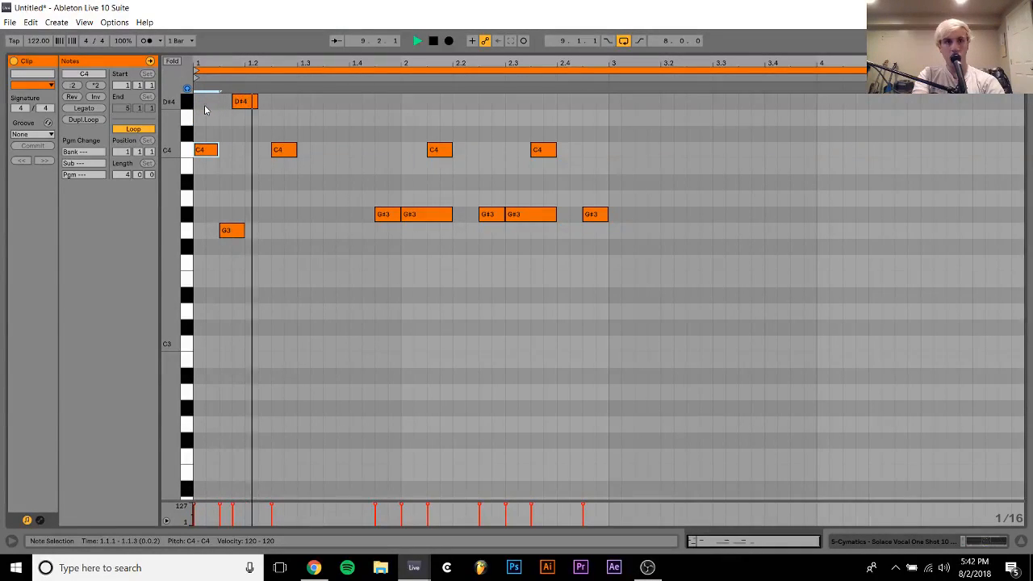
key(space)
Swap the opening notes, placing D4 at 1.1.1 and C4 at 1.1.4, and raise the first note a semitone
drag(247, 105, 205, 120)
drag(206, 156, 245, 155)
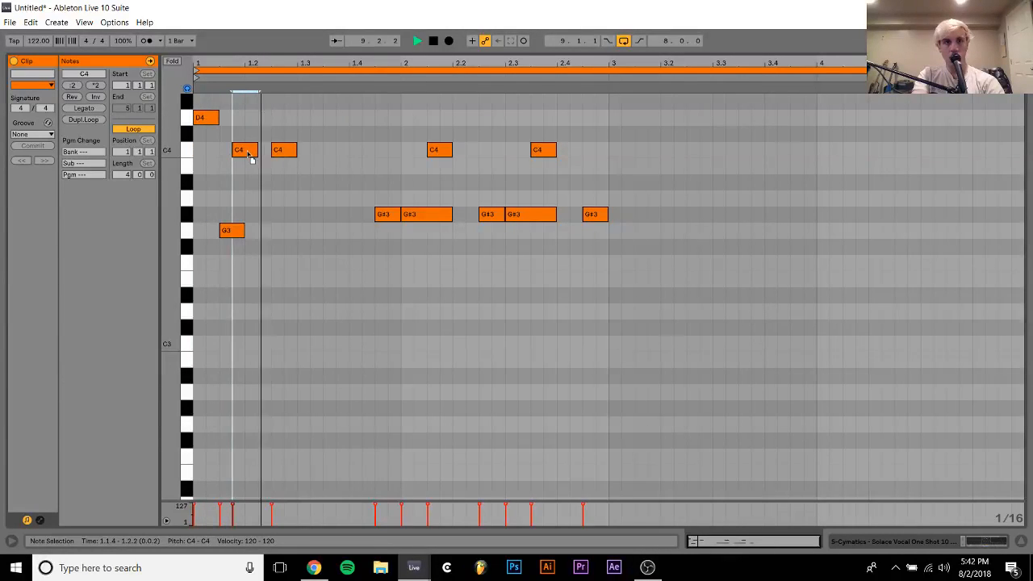
click(207, 118)
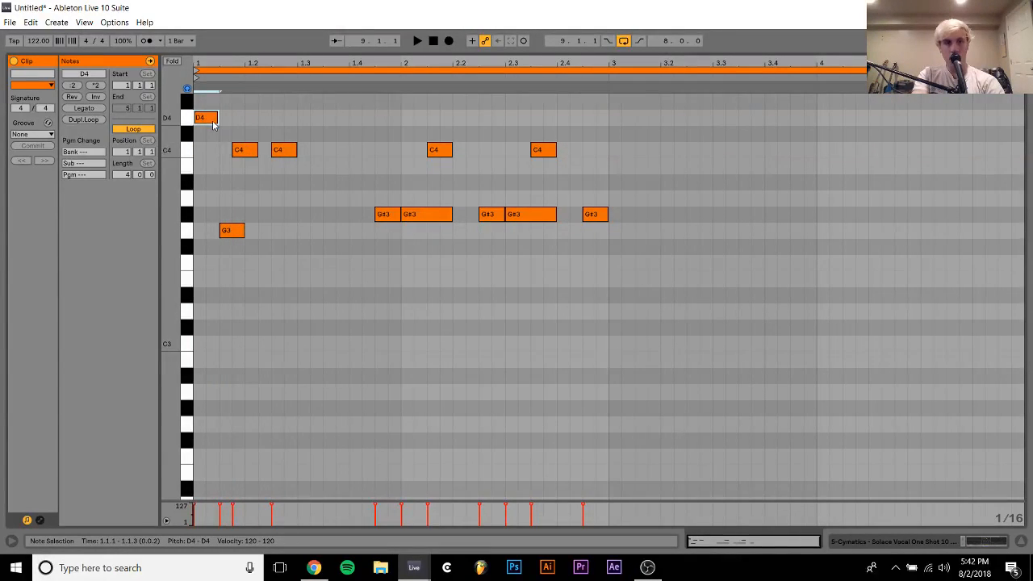
key(Up)
Clear all notes from the vocal riff clip and play the loop without it
key(ctrl+a)
key(Delete)
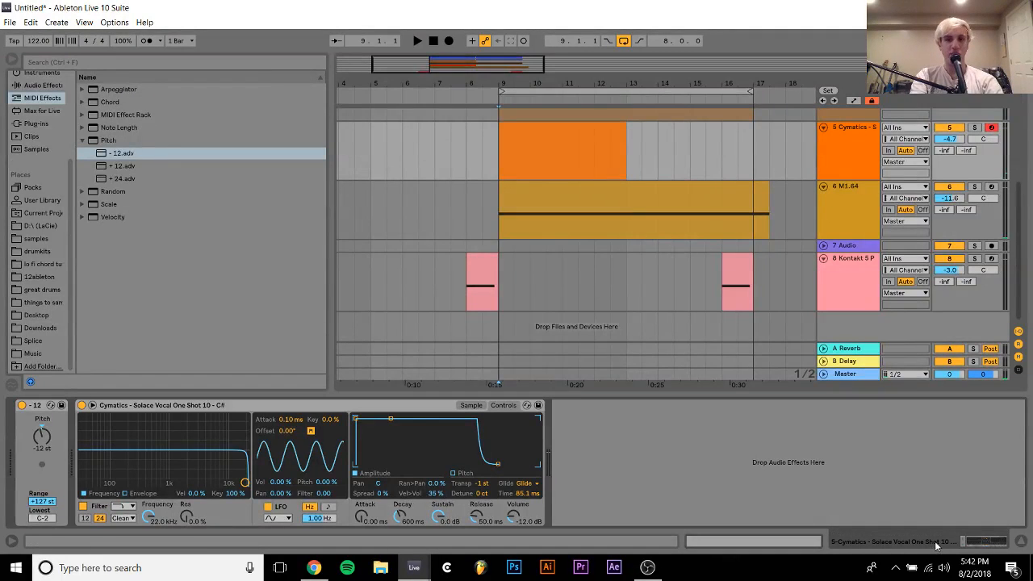
key(space)
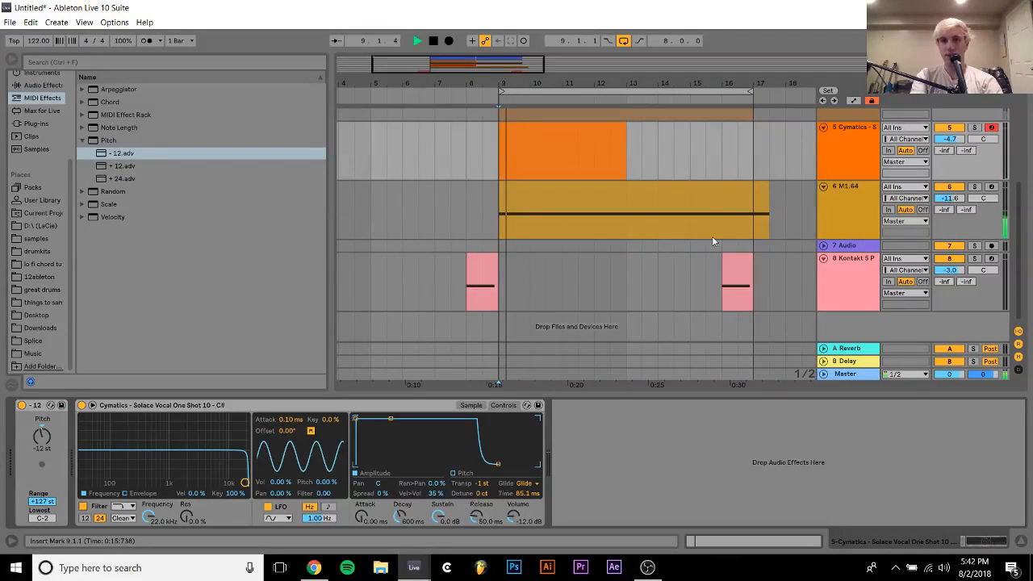
Delete the Cymatics vocal one-shot track and insert an empty MIDI track below the M1.64 strings track
click(852, 161)
key(Delete)
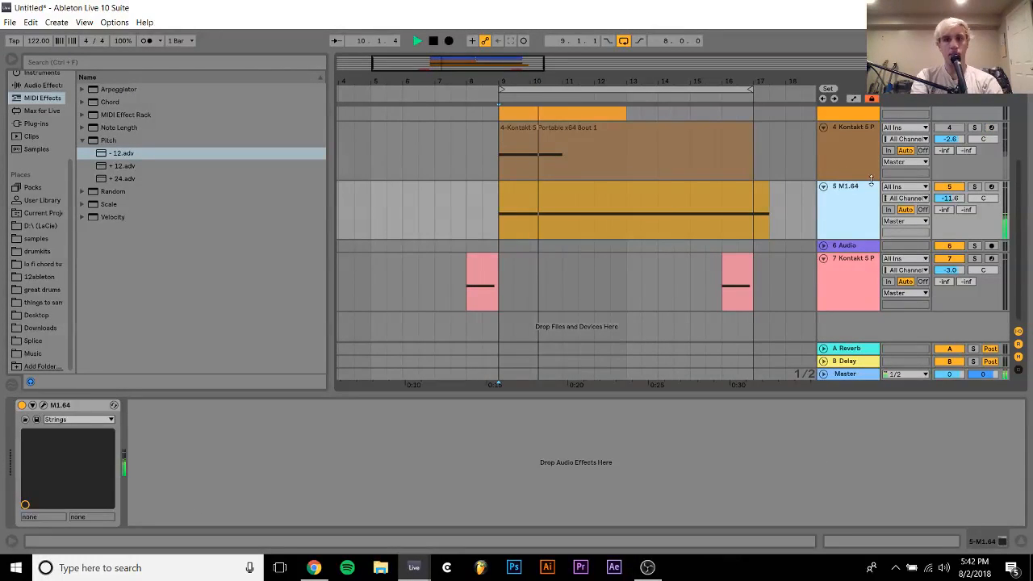
key(ctrl+shift+t)
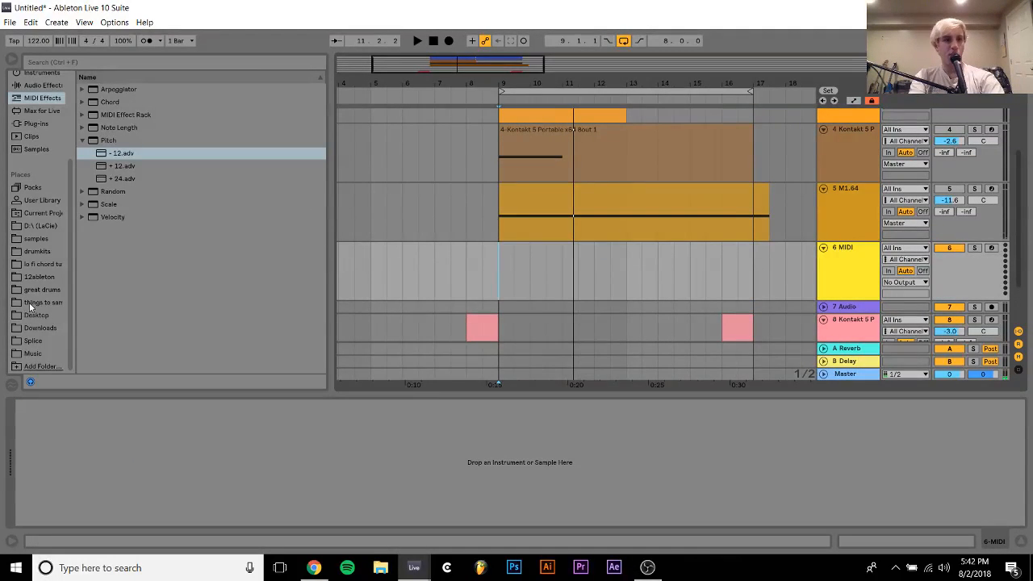
Collapse the Cymatics vocal one-shots folder and browse the samples library down to Essential Tropical House - Vocal Edition
click(33, 239)
shift+click(155, 264)
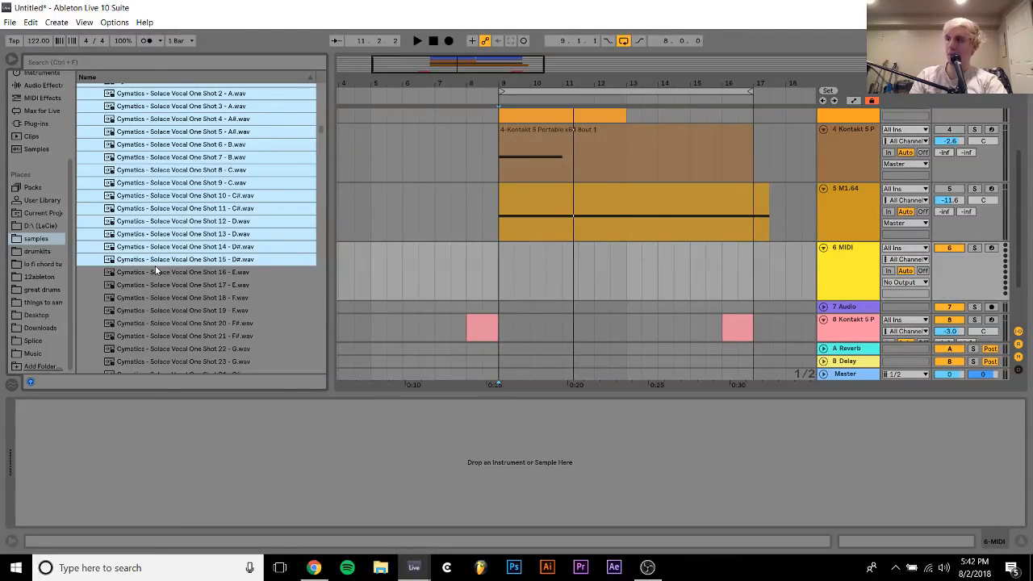
click(155, 267)
key(Left)
key(Down)
key(Down)
key(Down)
key(Down)
key(Down)
key(Down)
key(Down)
key(Down)
key(Down)
key(Down)
key(Down)
key(Down)
key(Down)
key(Down)
key(Down)
key(Down)
key(Down)
key(Down)
key(Down)
key(Down)
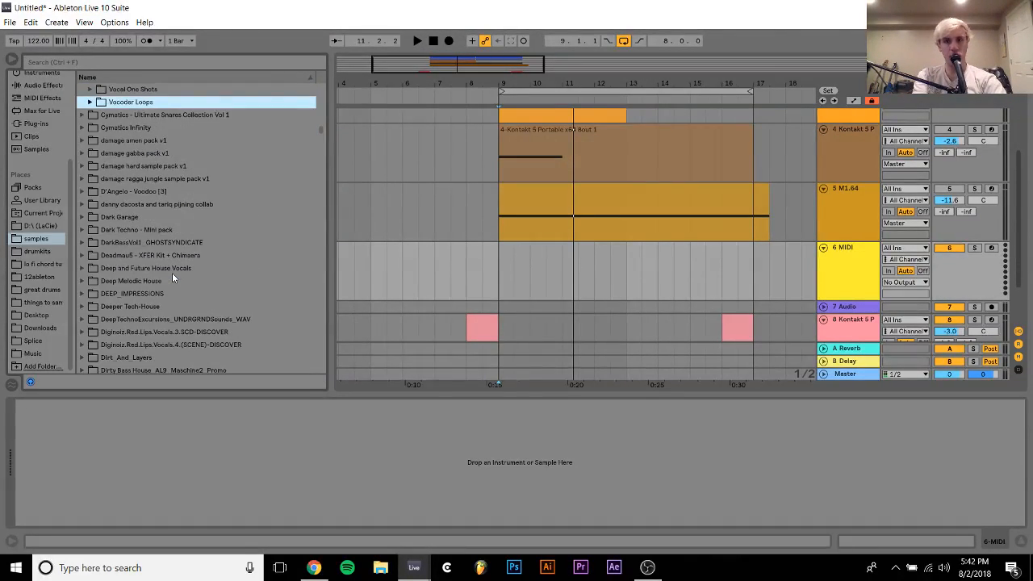
key(Down)
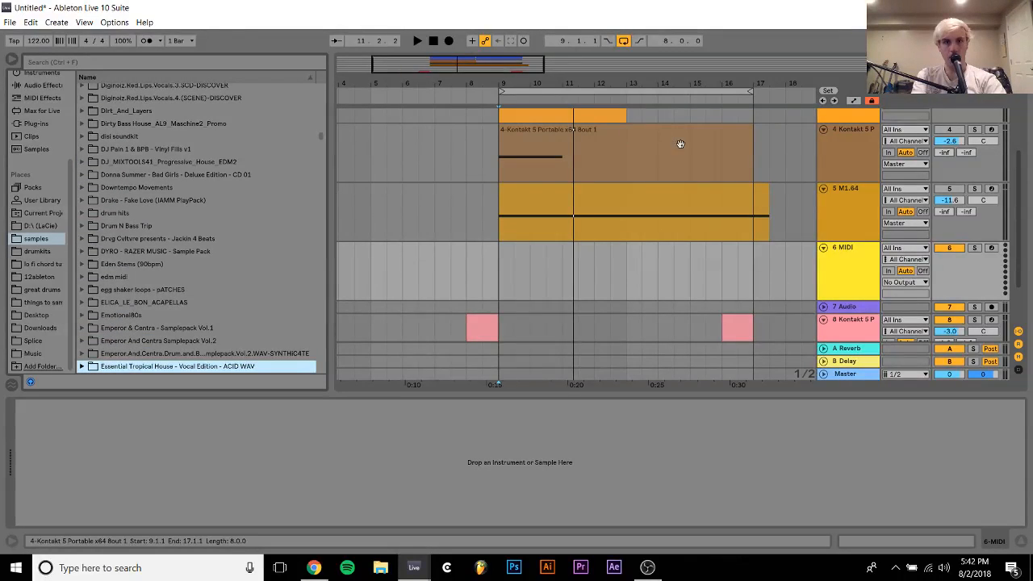
Delete the Grand Piano track and play the loop from bar 9
scroll(682, 144, up, 3)
scroll(775, 151, down, 1)
click(863, 156)
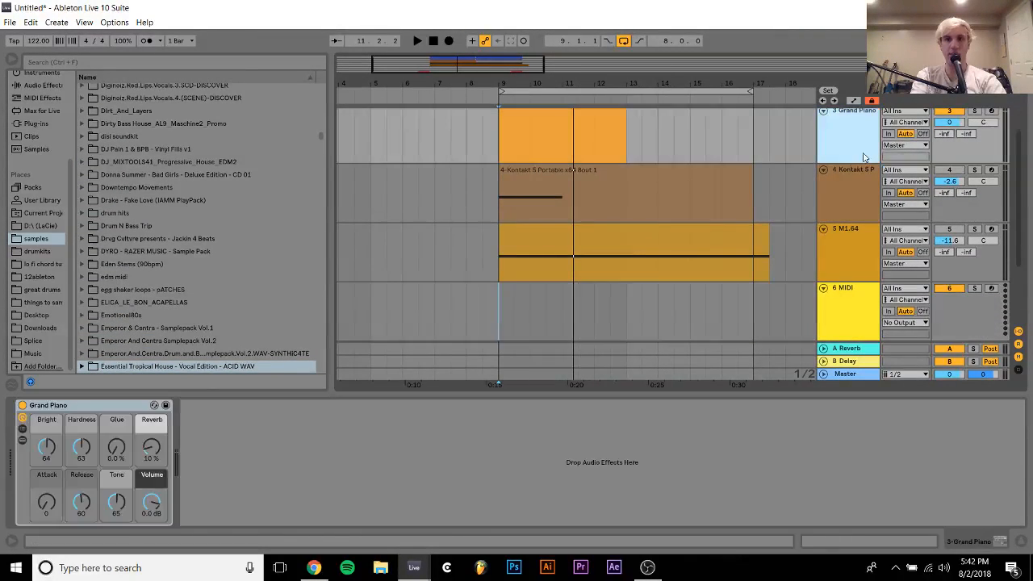
key(Delete)
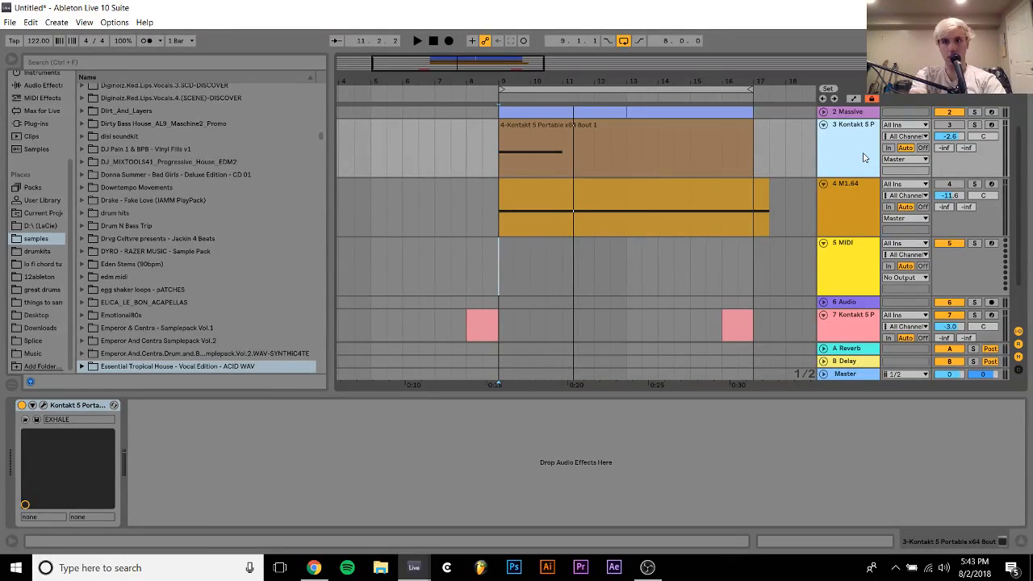
key(space)
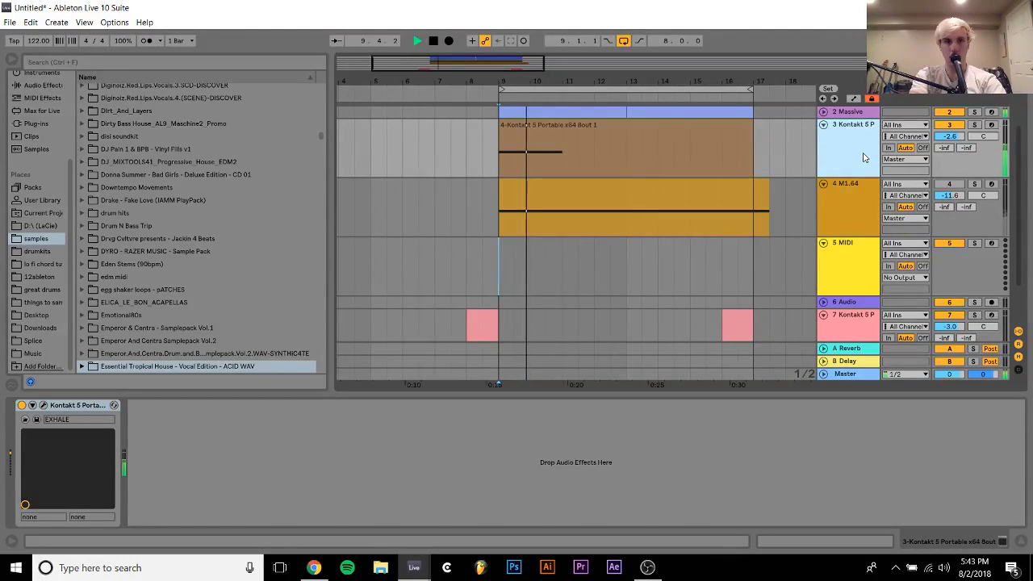
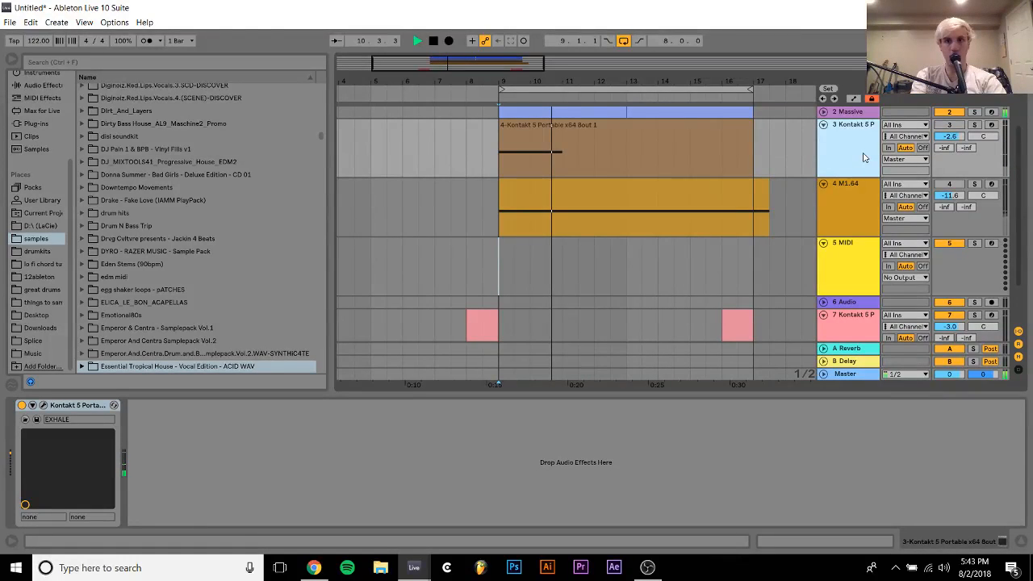
Delete the EXHALE Kontakt 5 track between the Massive and M1.64 tracks, keeping the empty MIDI track
key(Delete)
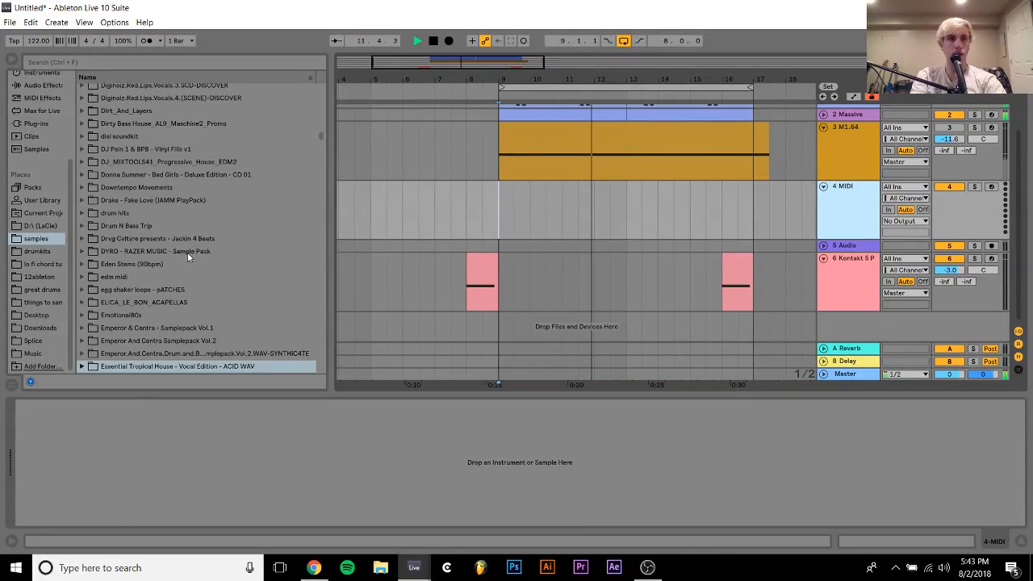
scroll(187, 252, down, 10)
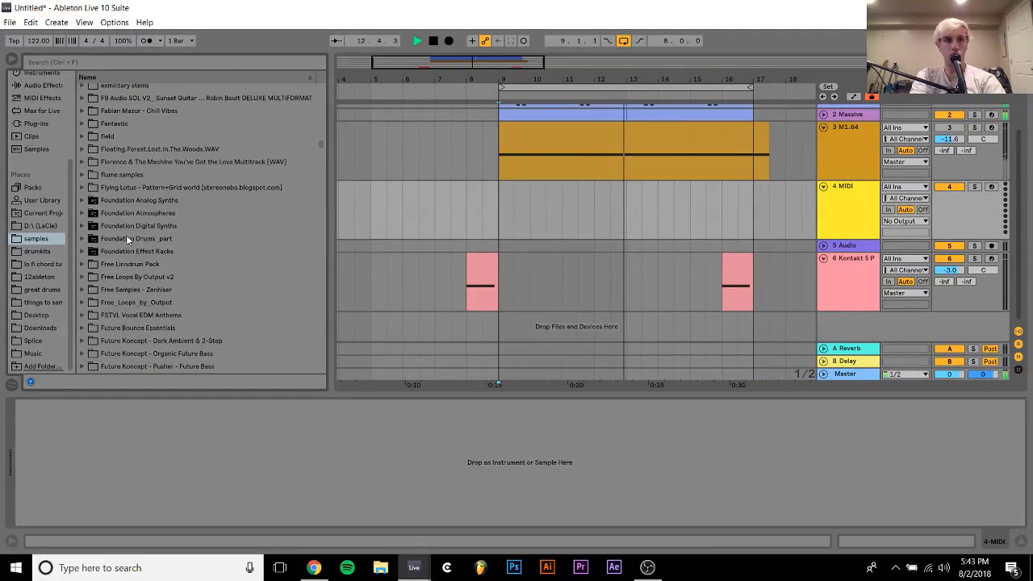
scroll(126, 235, up, 1)
Raise the groove pool's global amount to 129% for the Logic 16 Swing 61 groove
click(13, 385)
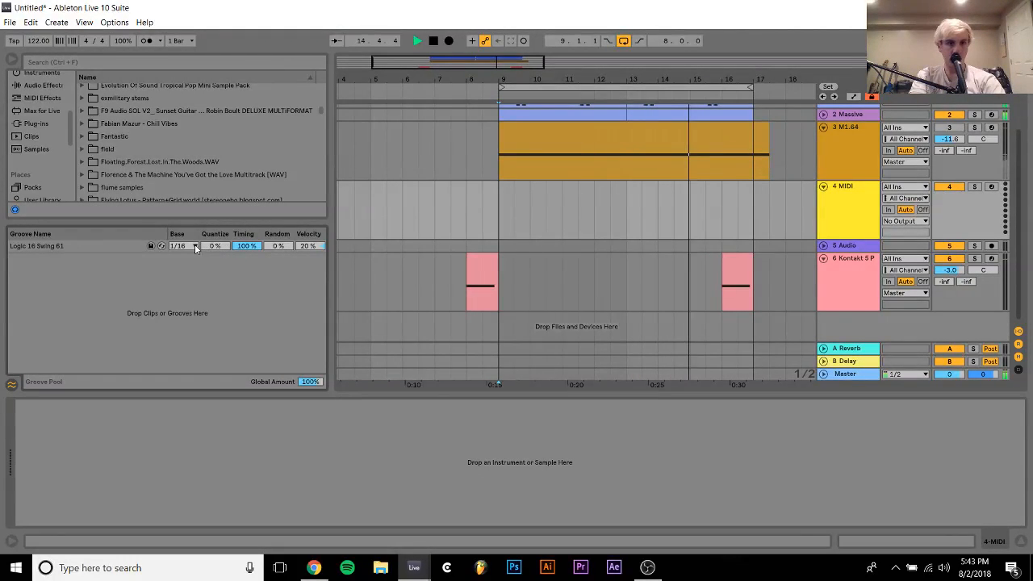
drag(312, 383, 312, 343)
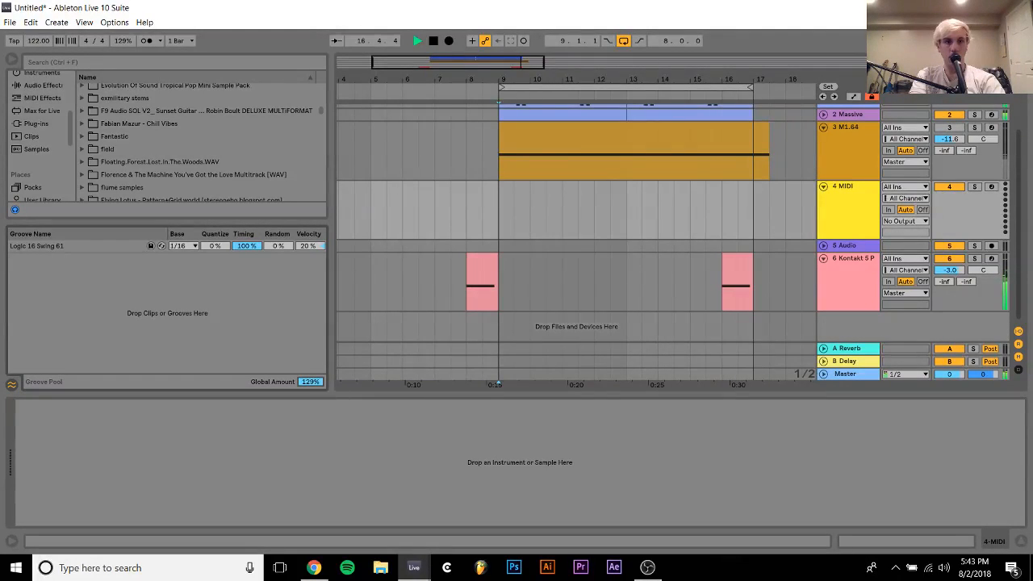
click(317, 247)
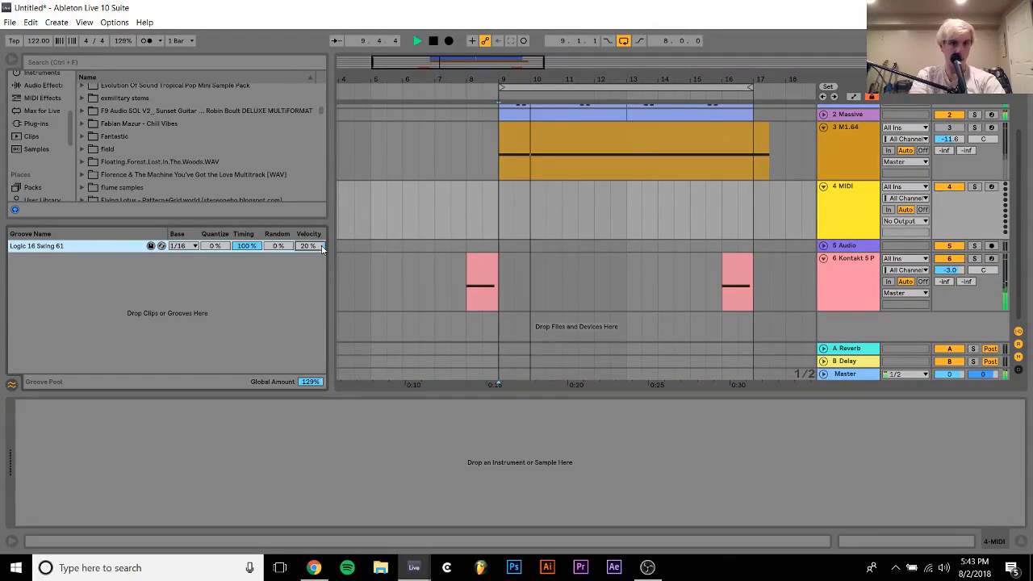
click(11, 384)
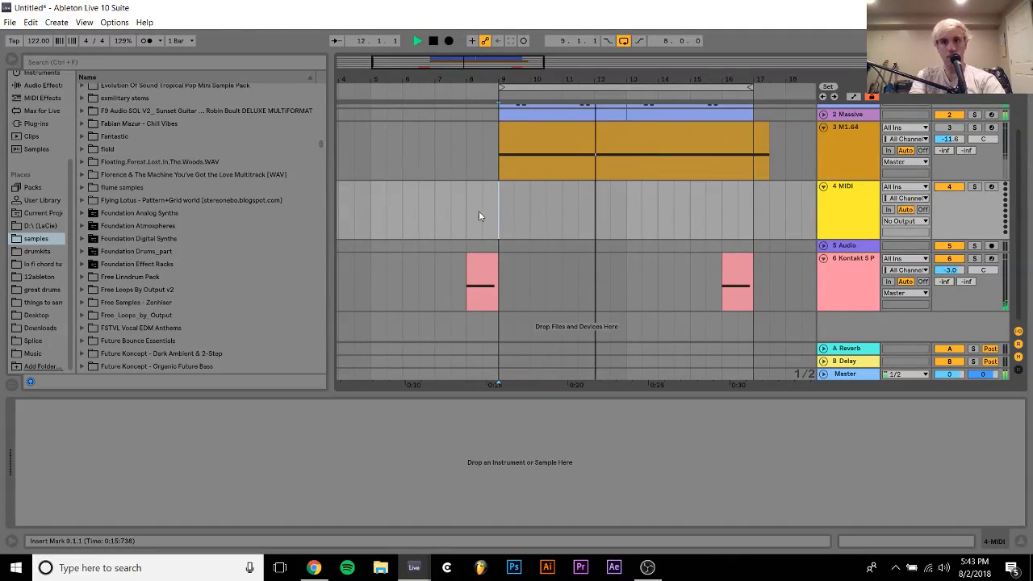
Browse the samples library through the Cymatics, Deep House and vocal pack folders, and stop the loop playback
scroll(474, 211, up, 2)
scroll(189, 145, up, 2)
click(188, 145)
scroll(188, 146, up, 5)
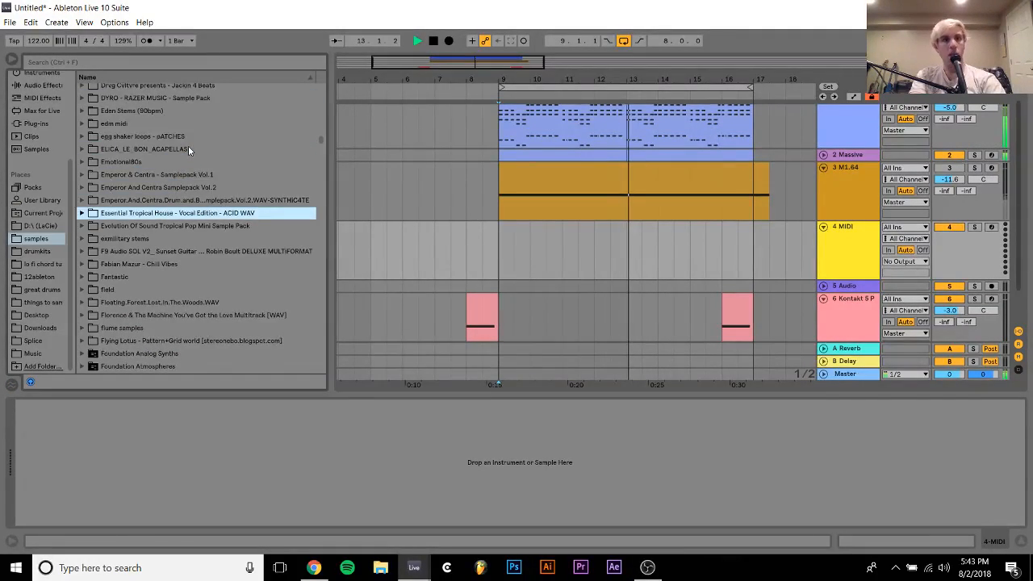
scroll(188, 145, up, 10)
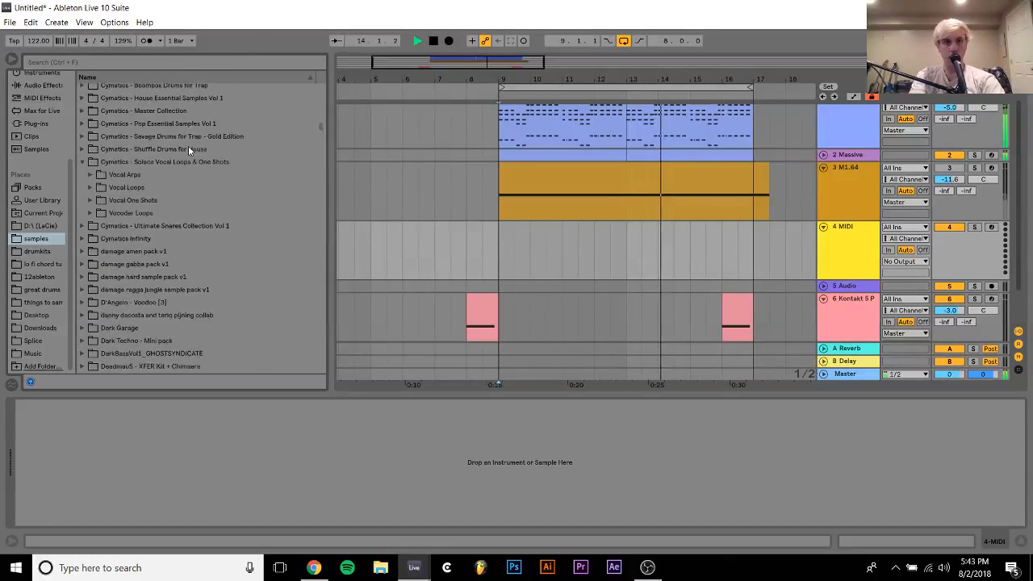
scroll(188, 146, down, 5)
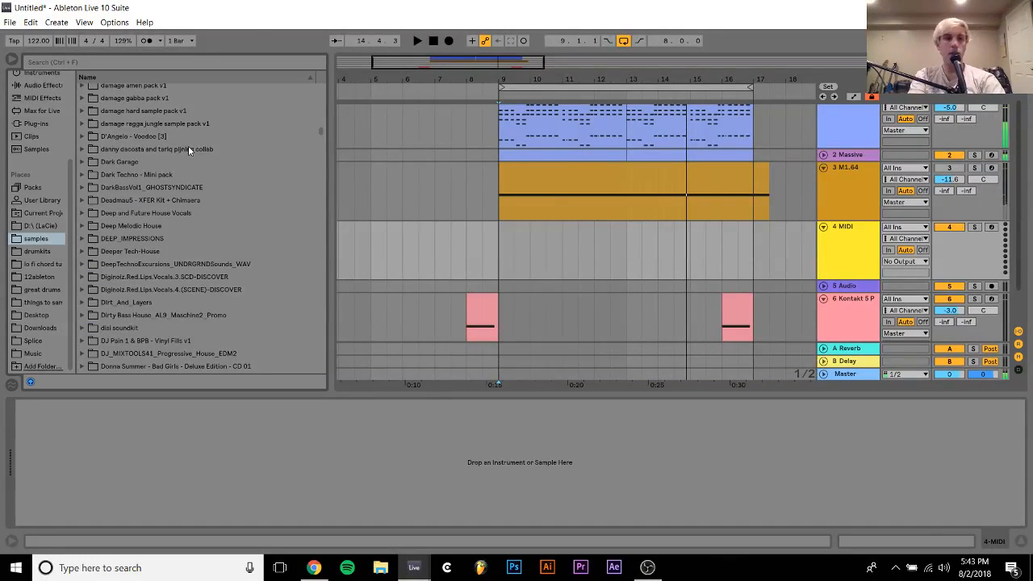
scroll(154, 309, down, 15)
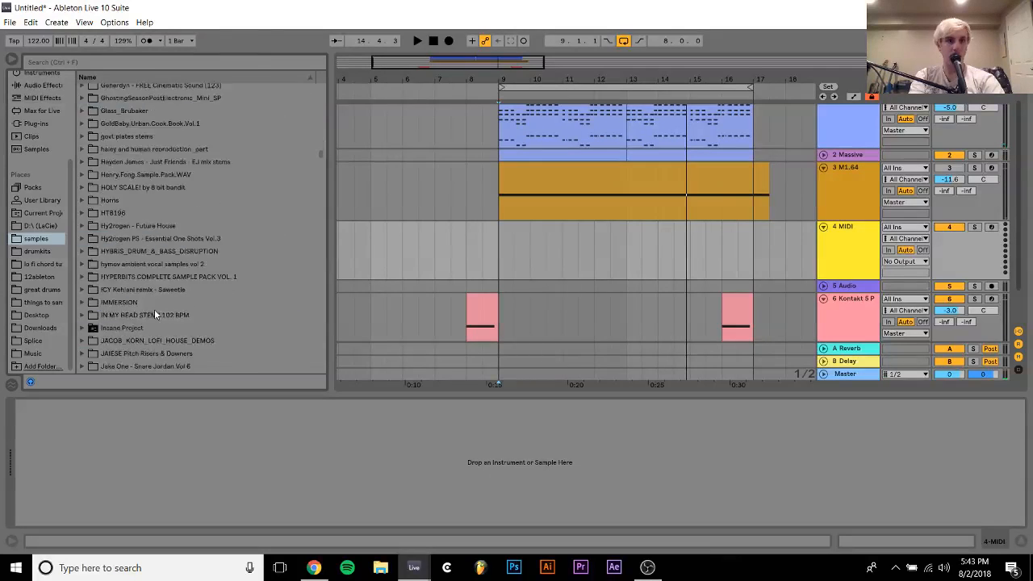
Open the Splice packs folder and search it for "kick"
click(34, 341)
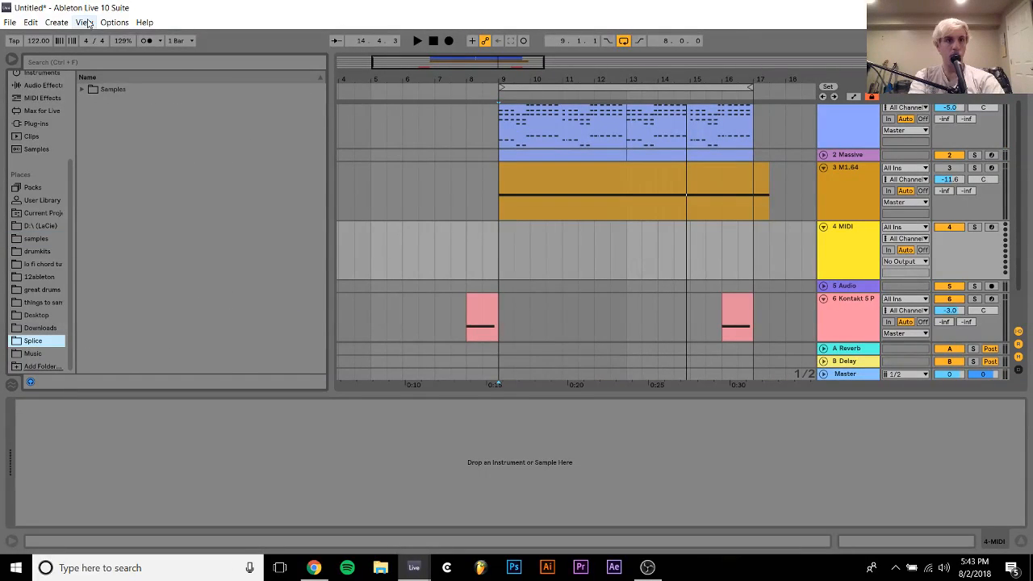
click(81, 90)
click(90, 103)
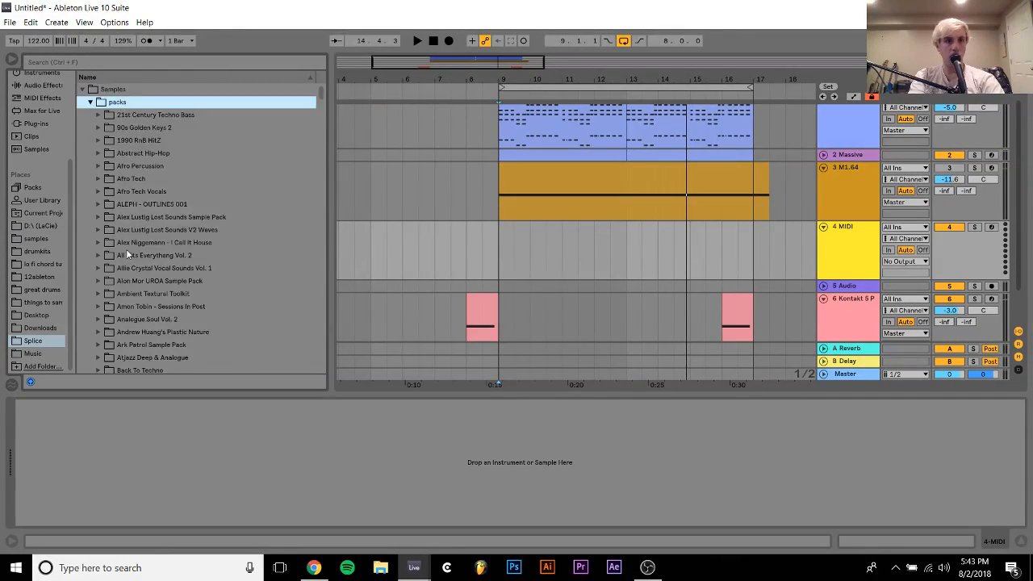
scroll(126, 249, down, 8)
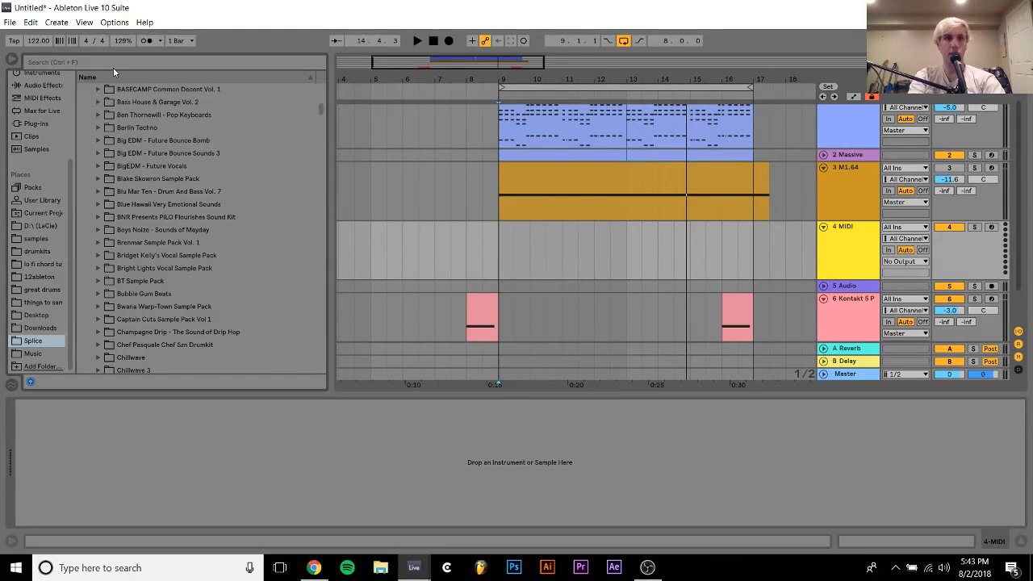
text(kick)
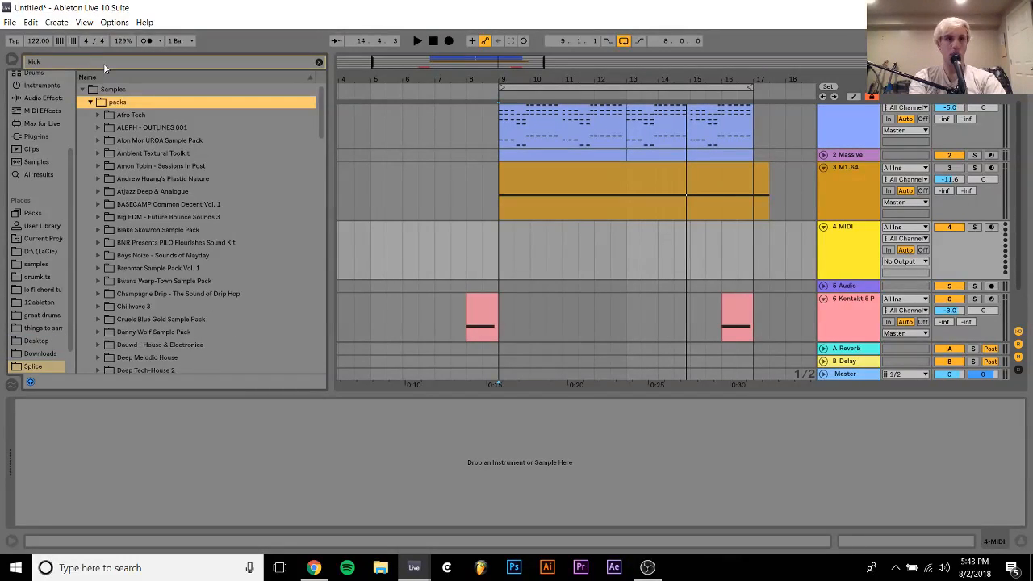
scroll(186, 244, down, 10)
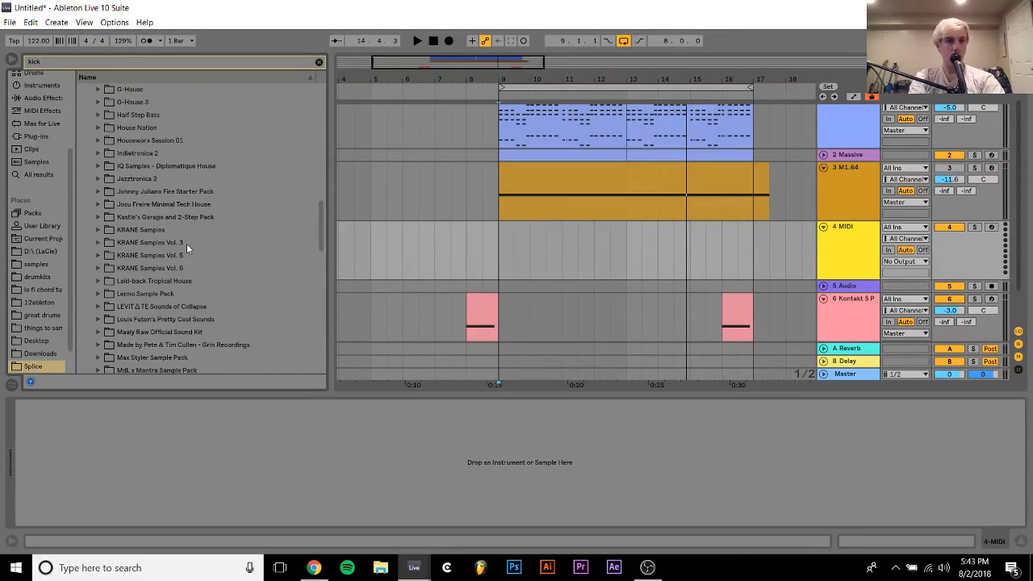
click(320, 62)
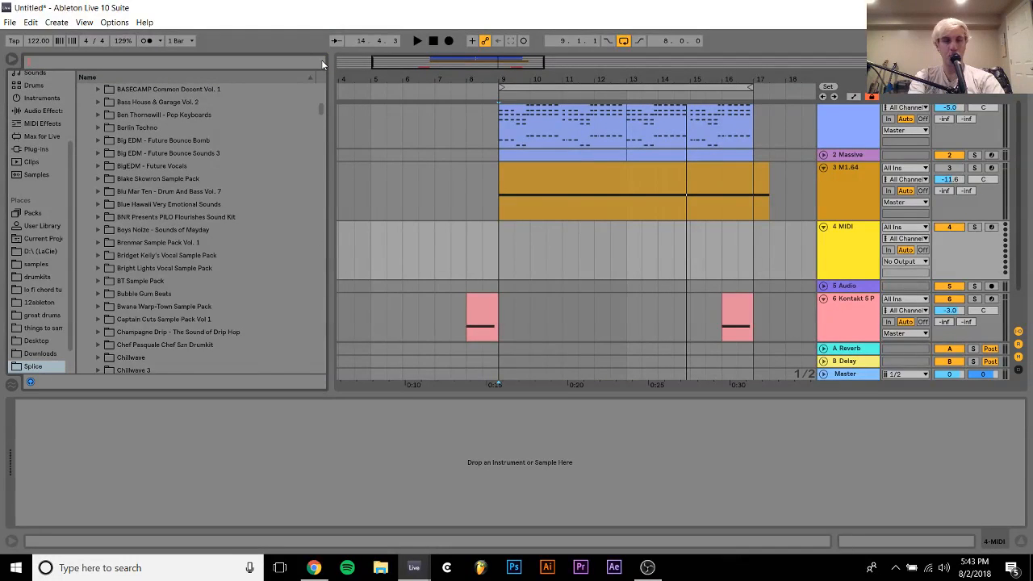
text(kick)
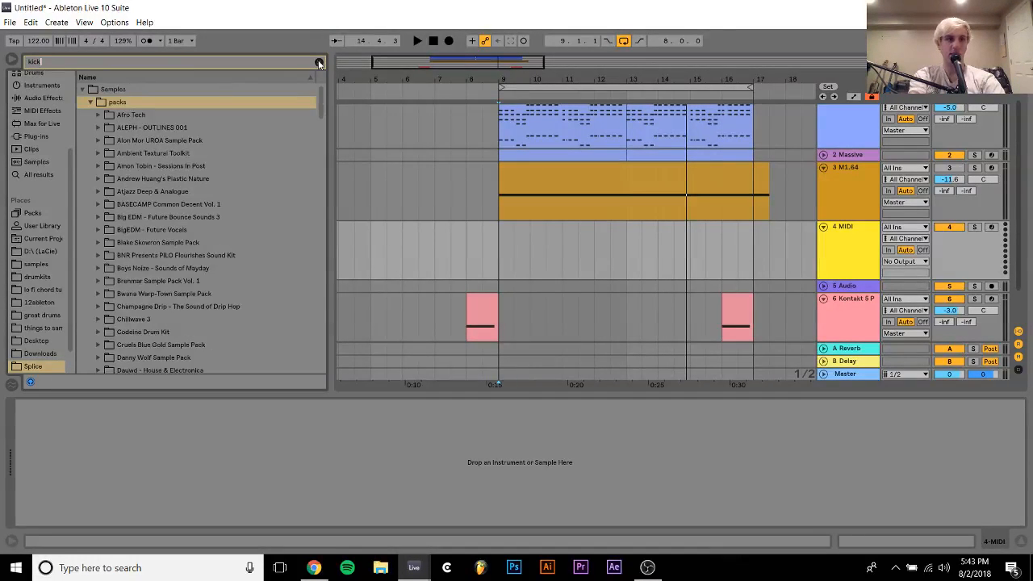
scroll(202, 210, down, 5)
scroll(202, 217, down, 6)
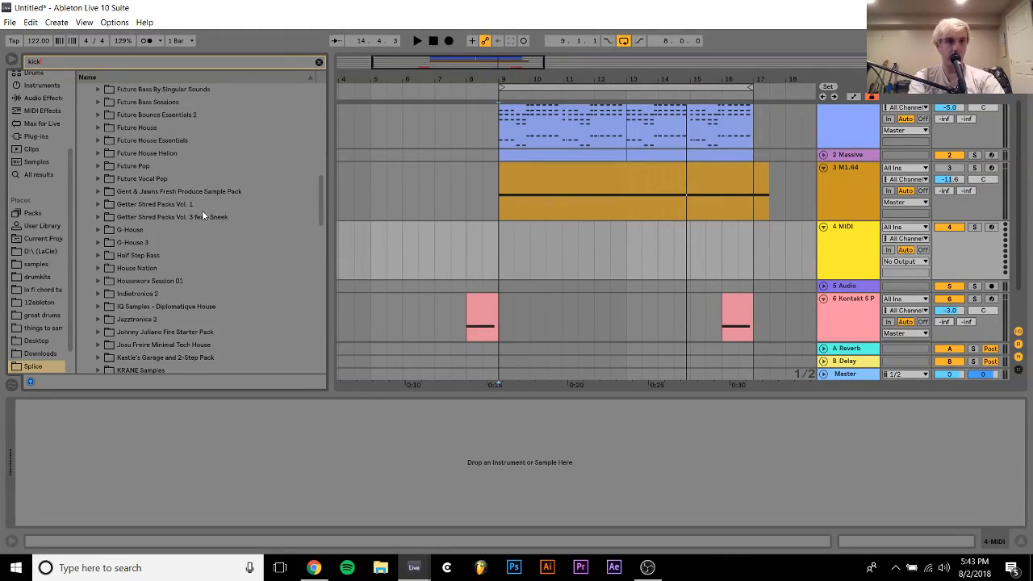
Audition WA_Future_House_Kick_14.wav from the Future House Helion pack
click(150, 101)
key(Down)
key(Down)
key(Down)
key(Down)
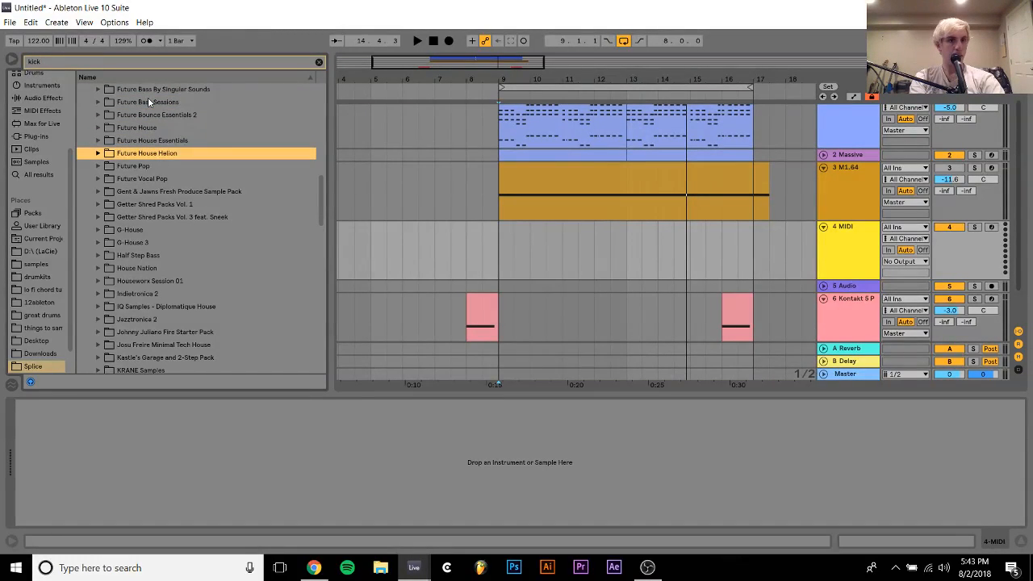
key(Right)
key(Down)
key(Right)
key(Down)
key(Right)
key(Down)
key(Down)
key(Up)
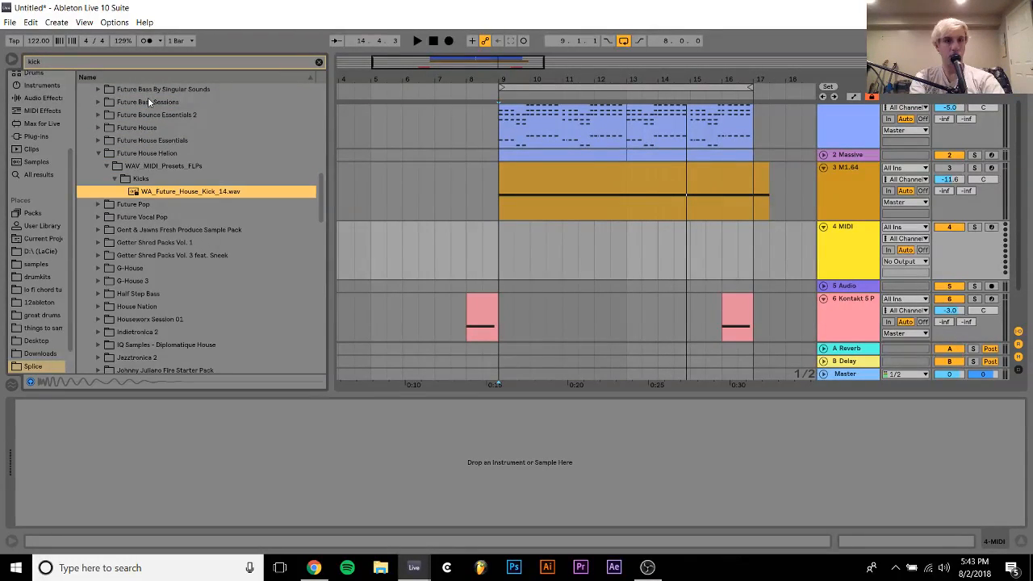
Audition WA_Kick7.wav from the one-shot kicks of the Future House Essentials pack
key(Up)
key(Up)
key(Up)
key(Up)
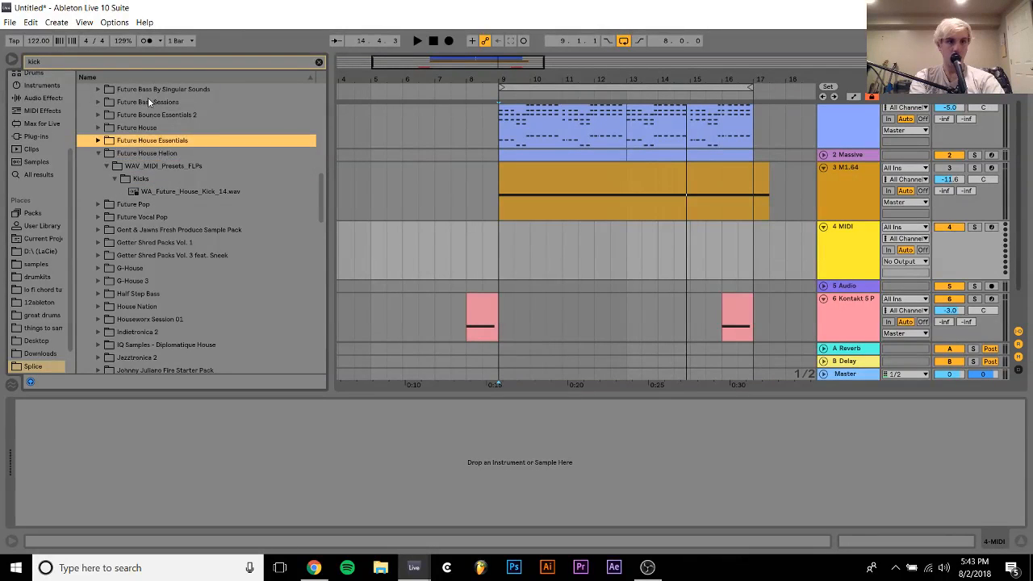
key(Right)
key(Down)
key(Right)
key(Down)
key(Right)
key(Down)
key(Right)
key(Down)
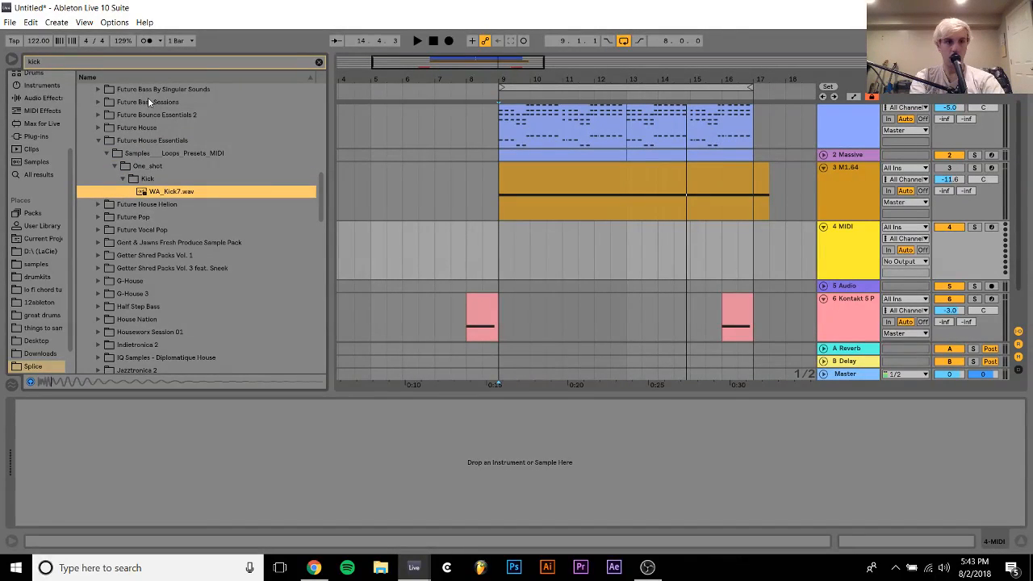
Audition Kick_-_2.wav from the Kicks folder of the Future Pop pack
key(Down)
key(Down)
key(Right)
key(Down)
key(Right)
key(Down)
key(Up)
key(Left)
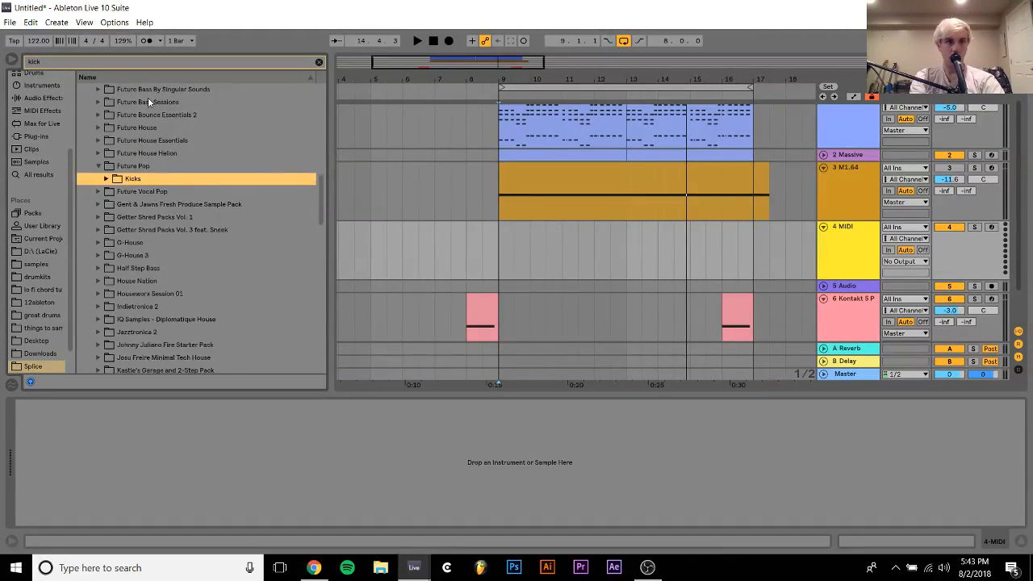
key(Right)
key(Down)
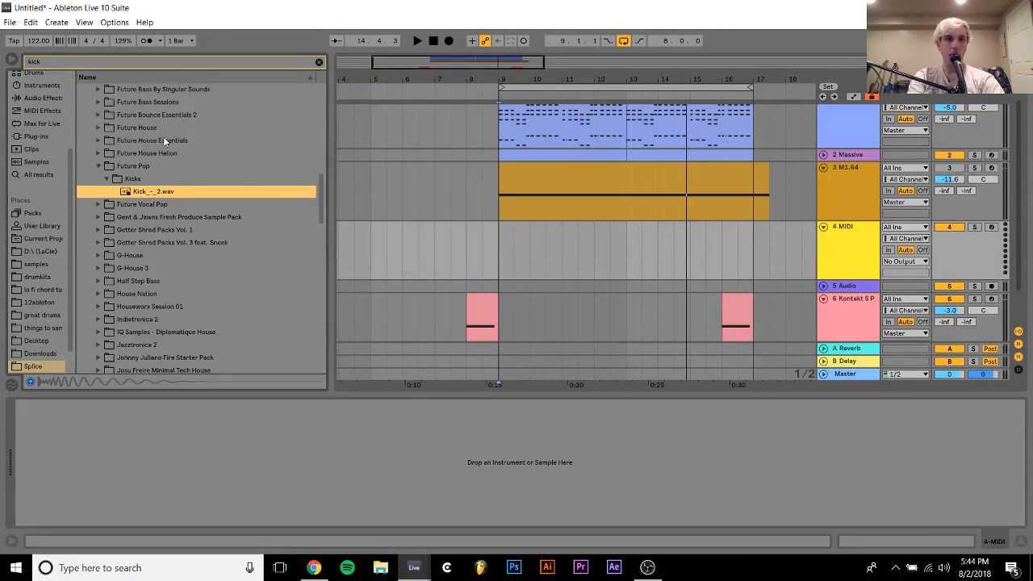
Place Kick_-_2.wav at bar 9 on the empty track 4 and duplicate it on every beat of that bar
drag(156, 193, 414, 242)
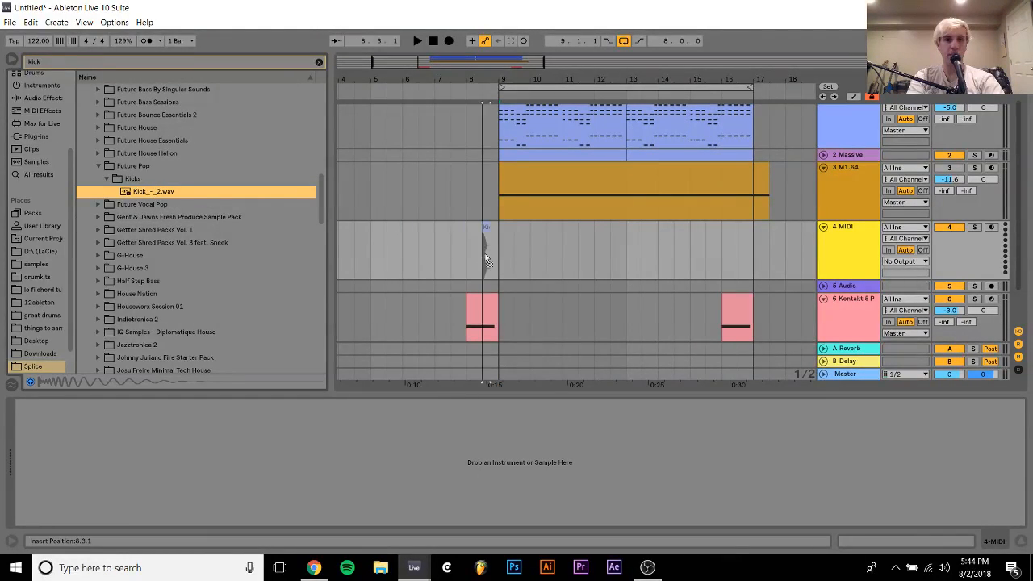
drag(487, 260, 526, 238)
key(z)
key(ctrl+d)
key(ctrl+d)
key(ctrl+d)
Duplicate the one-bar kick pattern on track 4 until it fills the loop up to bar 17
shift+click(501, 232)
key(ctrl+d)
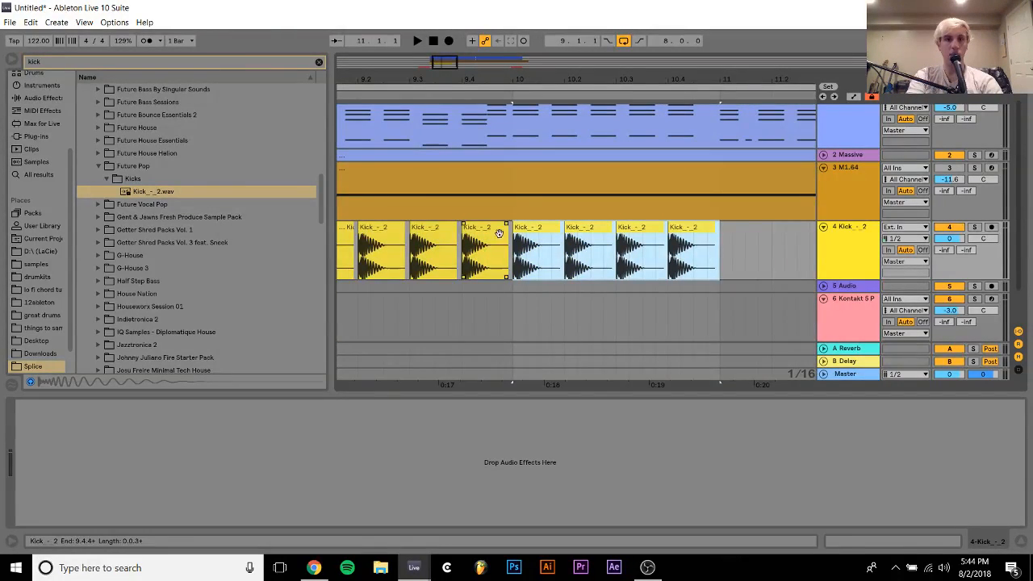
key(ctrl+d)
key(ctrl+d)
drag(501, 78, 500, 34)
key(ctrl+d)
key(ctrl+d)
key(ctrl+d)
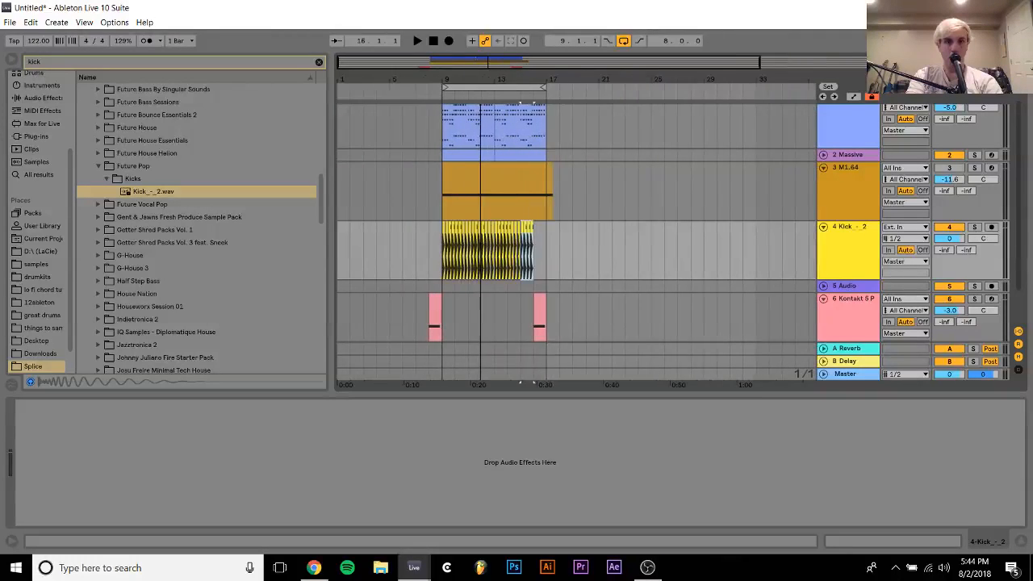
key(ctrl+d)
Play the arrangement from bar 8 with the kicks and lower the kick track's volume to -7.9 dB
click(430, 248)
key(space)
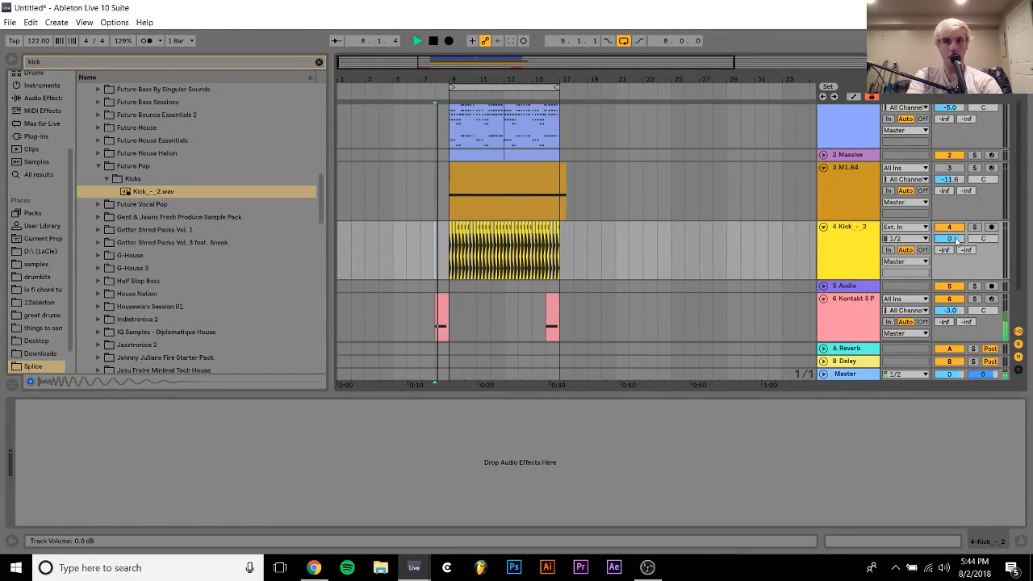
mouse_move(949, 238)
mouse_down()
mouse_move(950, 263)
mouse_move(940, 241)
mouse_up()
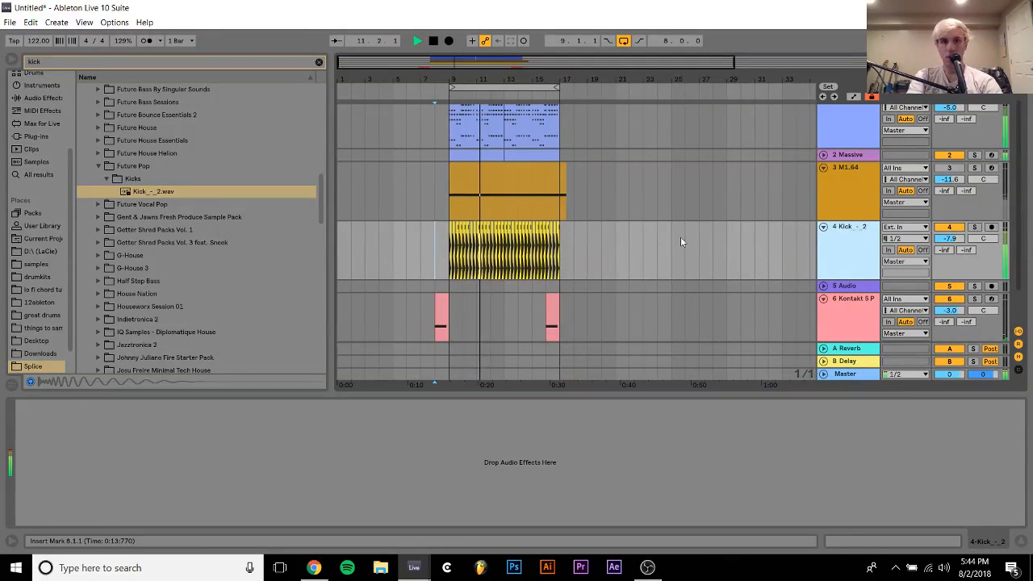
key(space)
Delete all the Kick_-_2 clips from track 4
drag(601, 246, 421, 245)
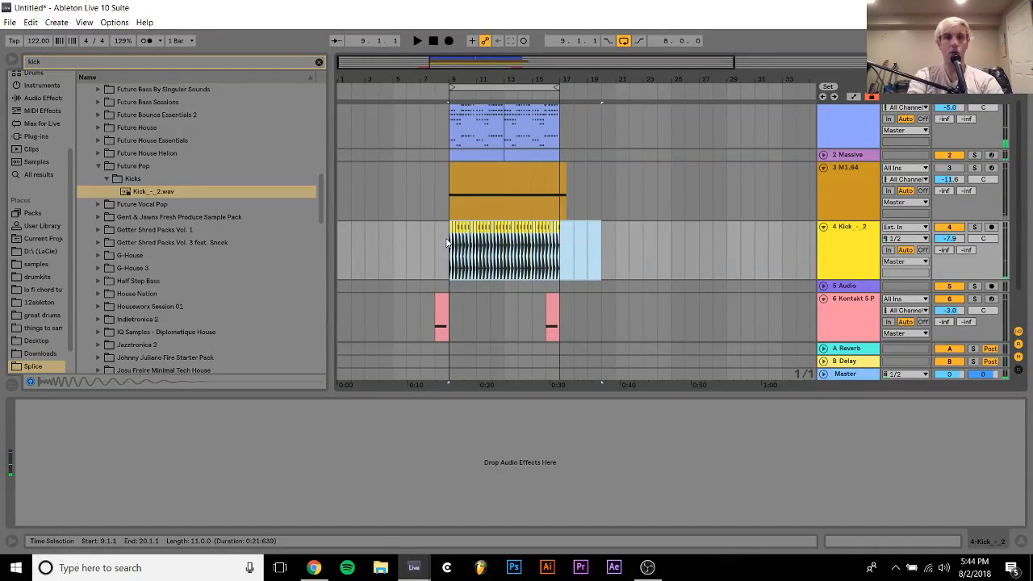
key(Delete)
click(341, 258)
Expand the House Nation pack in the kick results down to its one-shot sampler_formats folder
click(193, 219)
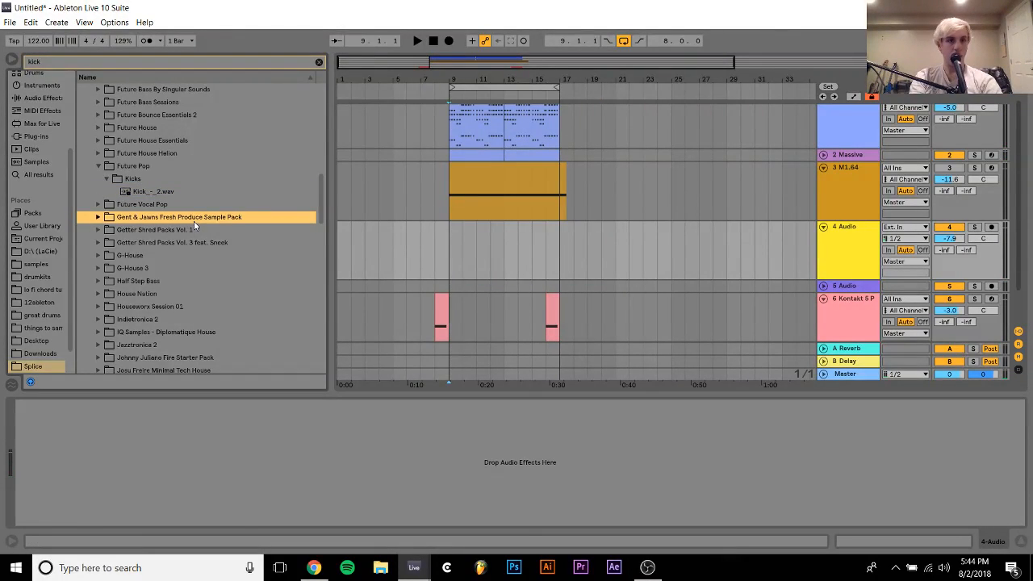
key(Down)
key(Down)
key(Down)
key(Down)
key(Down)
key(Down)
key(Down)
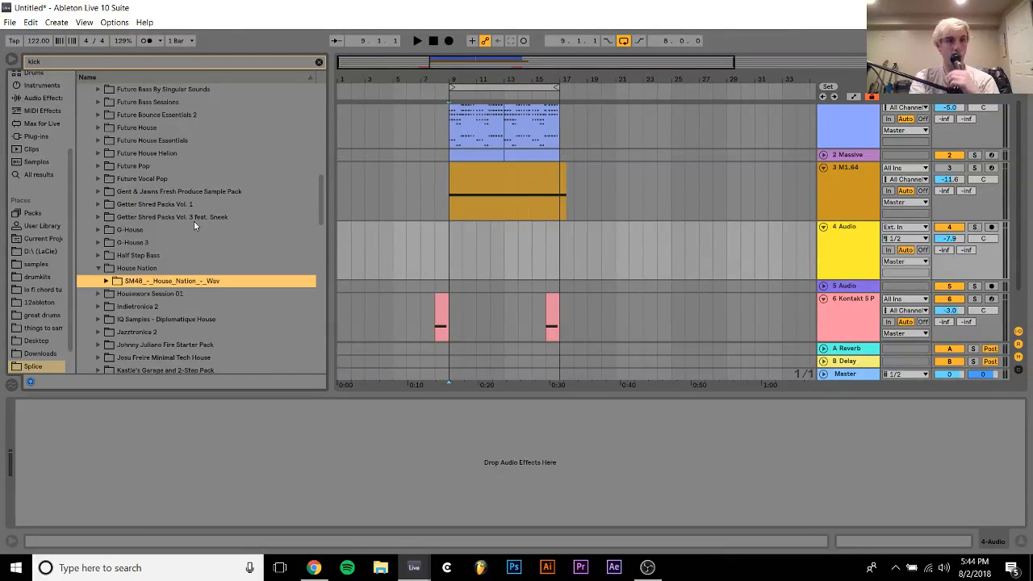
key(Right)
key(Down)
key(Down)
key(Down)
Audition hn_kick_fort.wav and hn_kick_housepunch.wav from House Nation's Kontakt kick samples
key(Down)
key(Right)
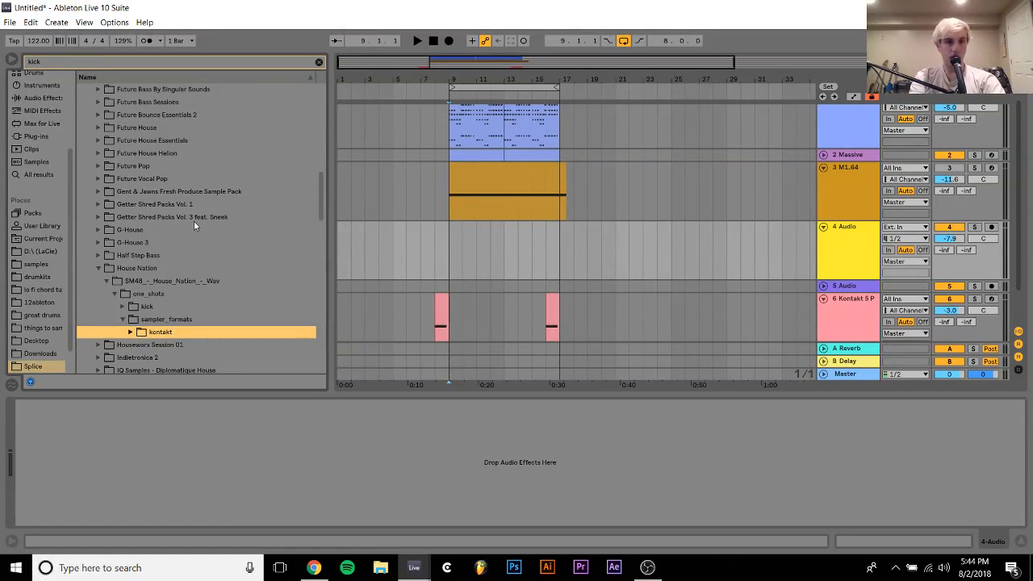
key(Down)
key(Right)
key(Down)
key(Right)
Find the IQ Samples - Diplomatique House pack in the kick results and expand it
key(Down)
key(Down)
key(Up)
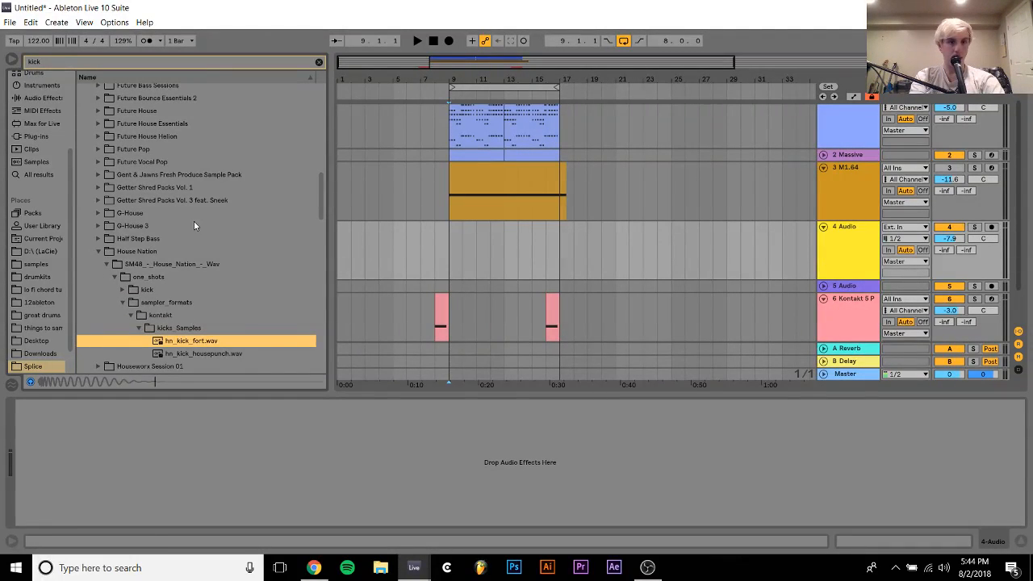
key(Down)
key(Down)
key(Down)
key(Down)
key(Down)
key(Down)
key(Down)
key(Down)
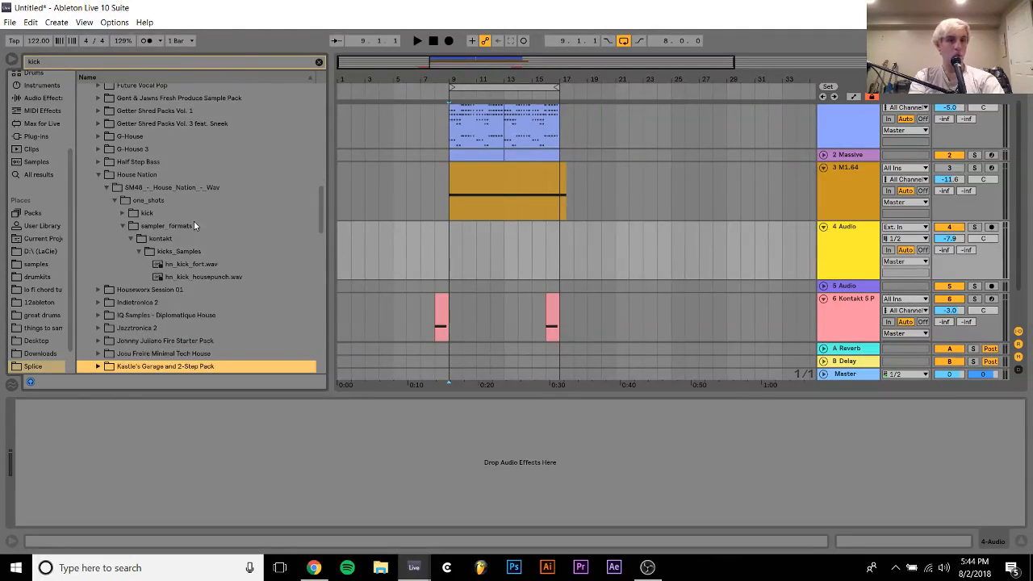
key(Up)
key(Up)
key(Down)
key(Up)
key(Up)
key(Up)
key(Right)
Open the Diplomatique House pack down to its Kicks folder and audition IQ_DH_Kick_02.wav
key(Down)
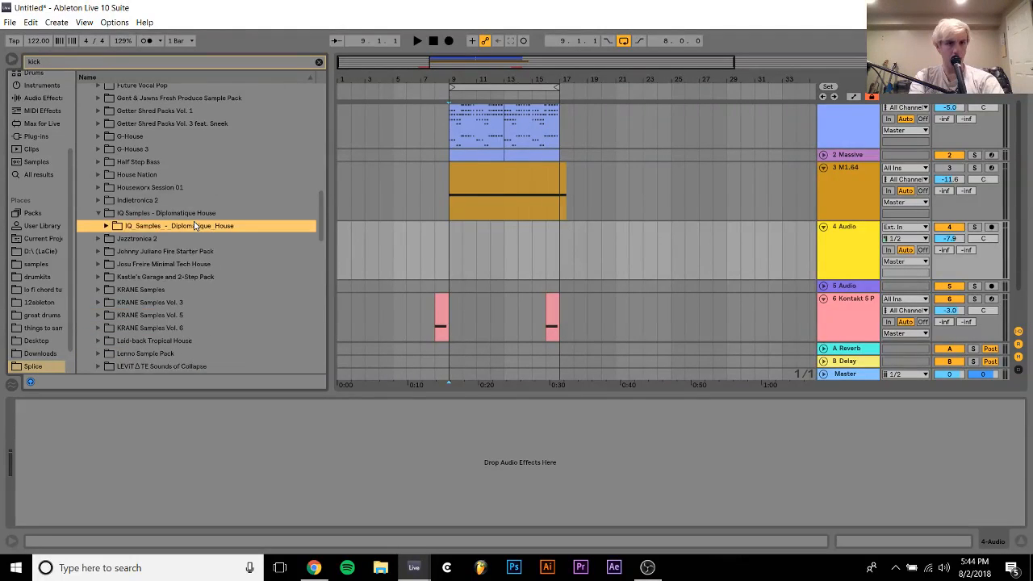
key(Right)
key(Down)
key(Right)
key(Down)
key(Right)
key(Down)
key(Down)
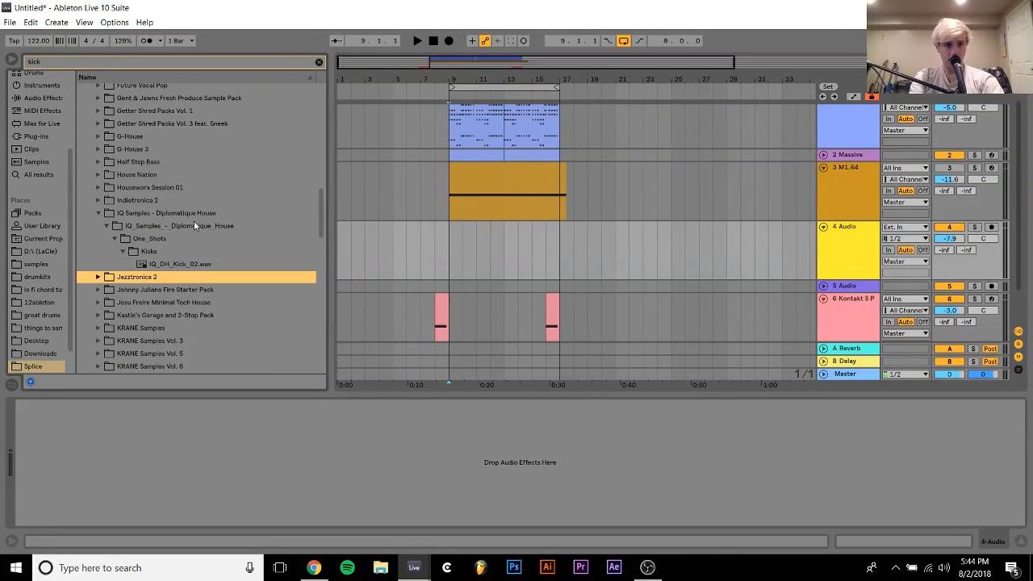
key(Down)
key(Up)
key(Up)
Place IQ_DH_Kick_02.wav on track 4 at bar 9 and shorten the clip to end at 9.1.3
click(389, 231)
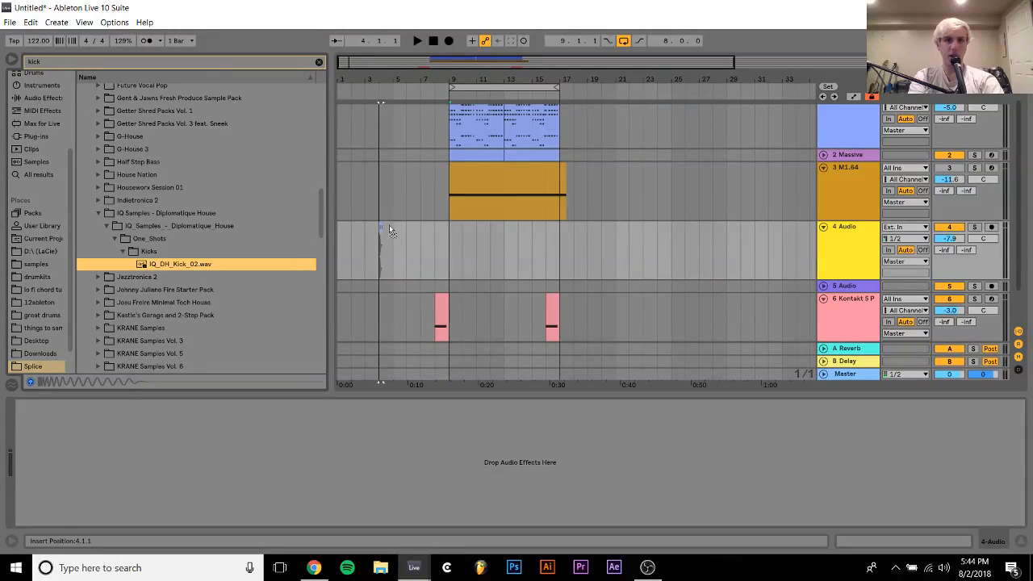
drag(444, 240, 445, 240)
drag(451, 82, 416, 280)
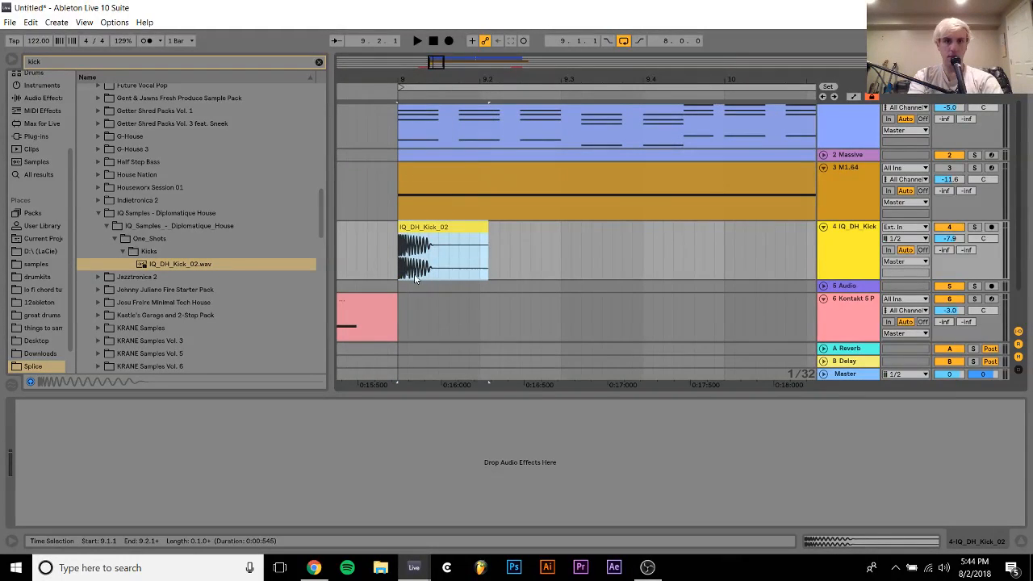
drag(483, 232, 446, 234)
Duplicate the IQ_DH_Kick_02 clip on every beat from bar 9 up to bar 17
key(ctrl+d)
key(ctrl+d)
key(ctrl+d)
key(ctrl+d)
key(ctrl+d)
key(ctrl+d)
key(ctrl+d)
key(ctrl+d)
key(ctrl+d)
key(ctrl+d)
key(ctrl+d)
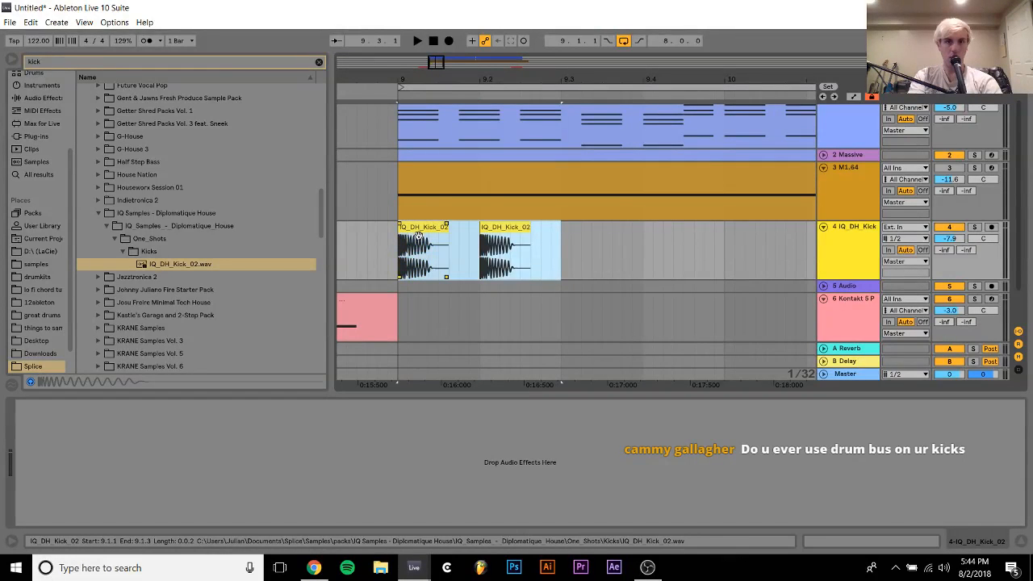
key(ctrl+d)
key(ctrl+d)
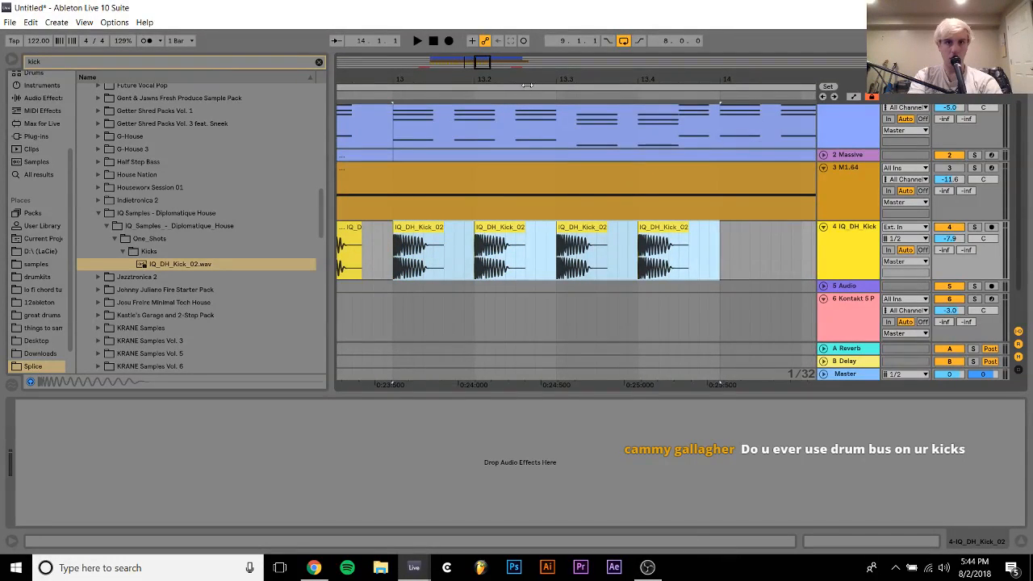
mouse_move(526, 80)
mouse_down()
mouse_move(526, 28)
mouse_move(526, 80)
mouse_up()
key(ctrl+d)
key(ctrl+d)
key(ctrl+d)
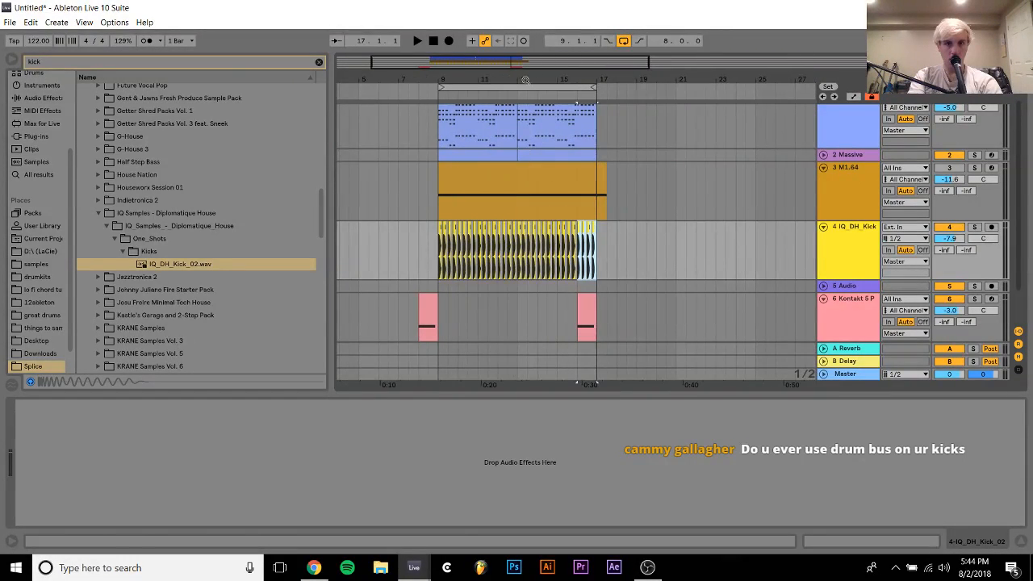
Play the arrangement from bar 9 and raise the kick track's volume to -6.3 dB
click(435, 258)
key(space)
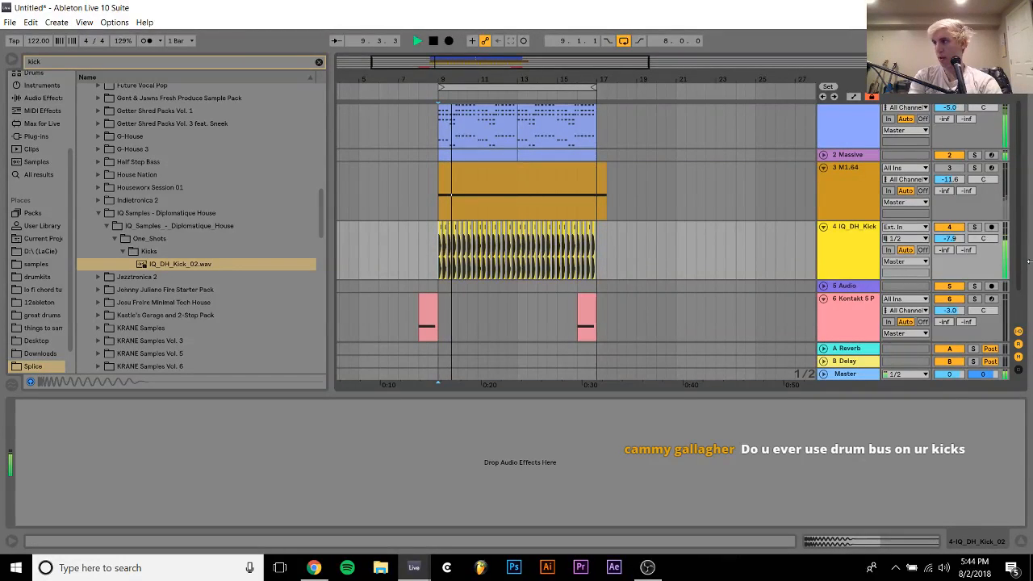
drag(954, 239, 955, 232)
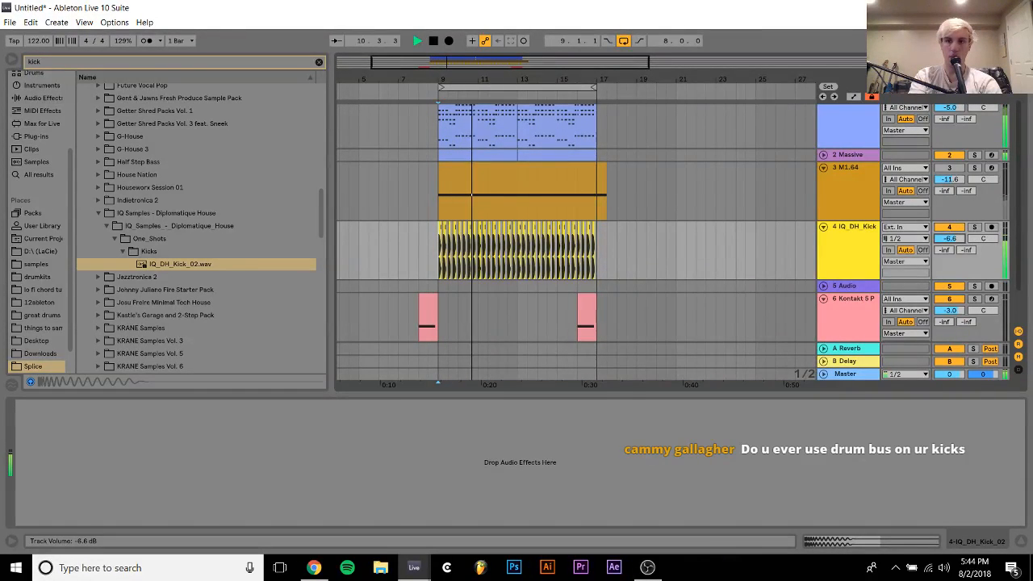
click(852, 240)
scroll(852, 239, up, 1)
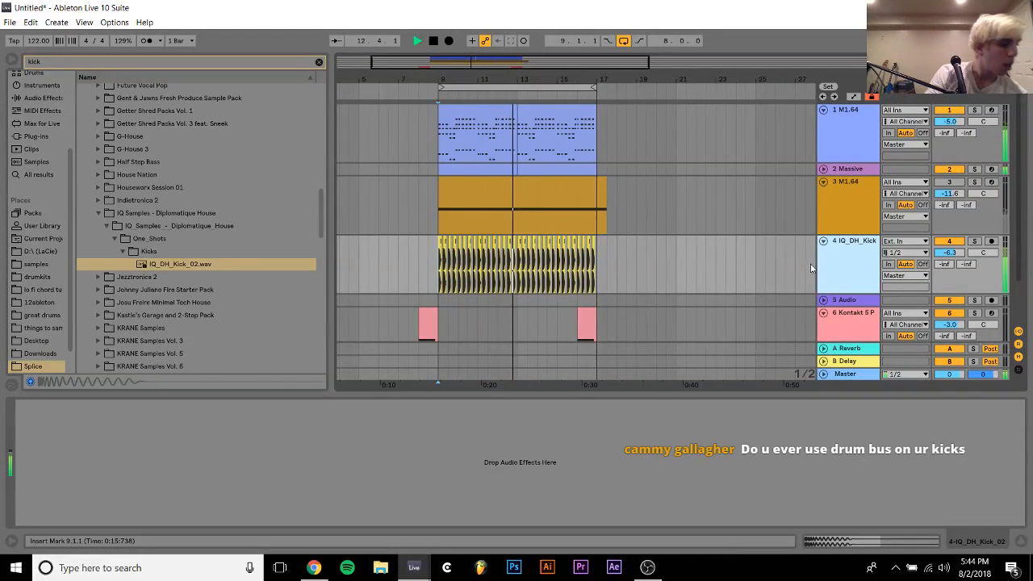
Select the M1.64 chord track and browse the full plug-in list with the kick search cleared
click(867, 152)
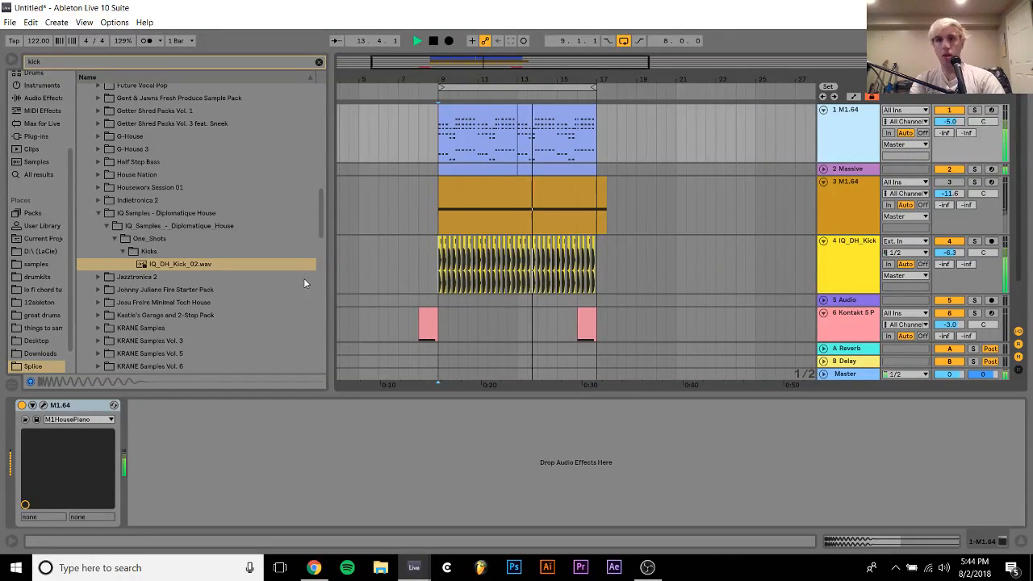
click(28, 138)
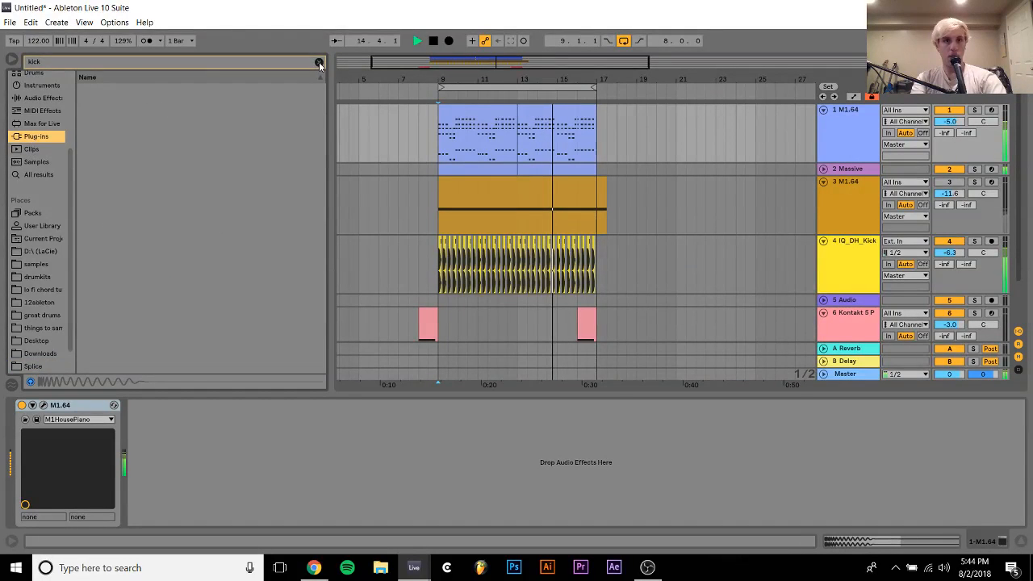
click(319, 62)
click(153, 205)
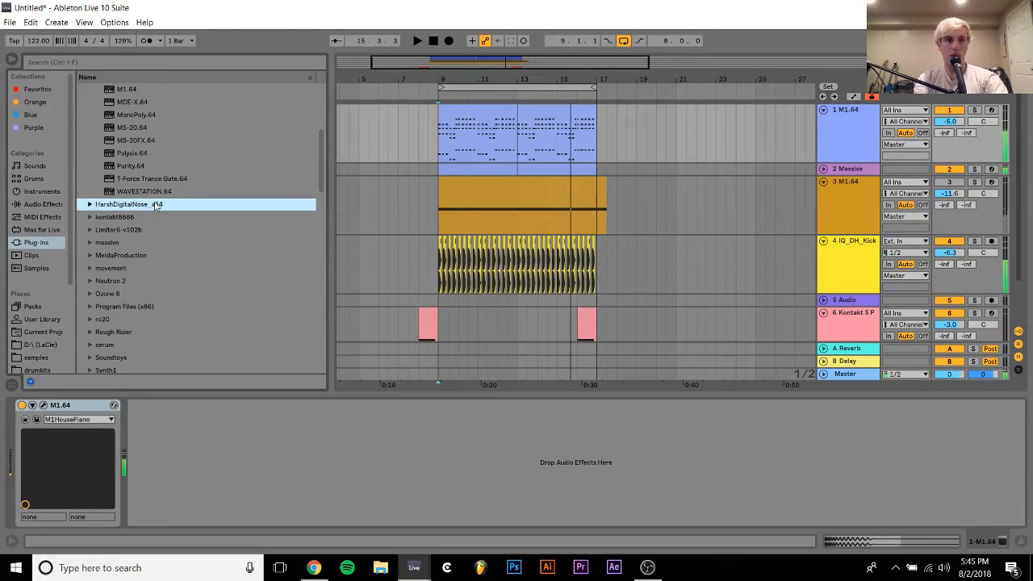
key(Down)
key(Down)
key(Down)
key(Down)
key(Down)
key(Down)
key(Down)
key(Down)
key(Down)
key(Down)
key(Down)
key(Down)
key(Down)
key(Down)
key(Down)
key(Down)
key(Down)
key(Down)
key(Down)
key(Down)
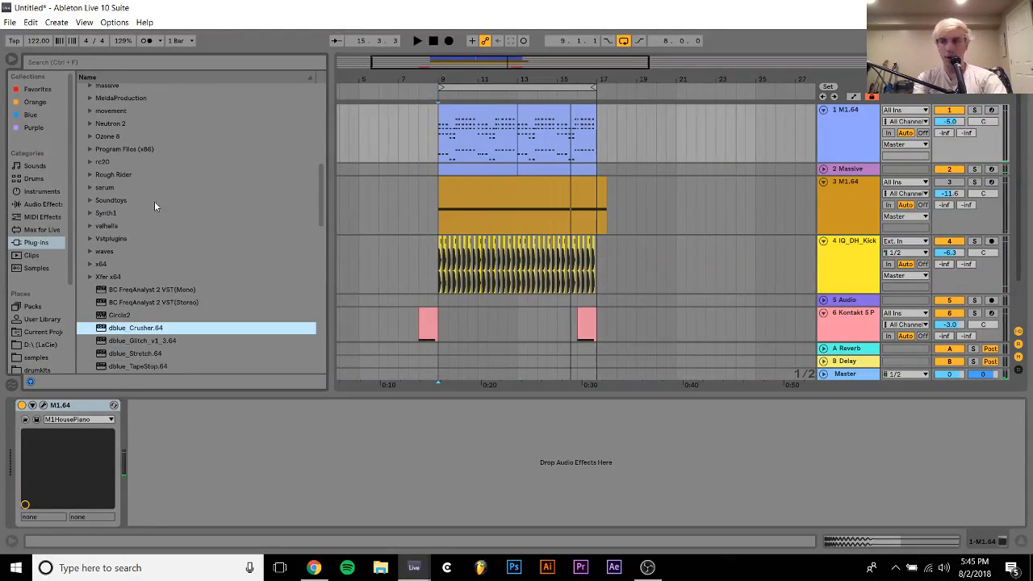
key(Up)
key(Up)
key(Up)
key(Up)
key(Up)
key(Up)
key(Up)
key(Up)
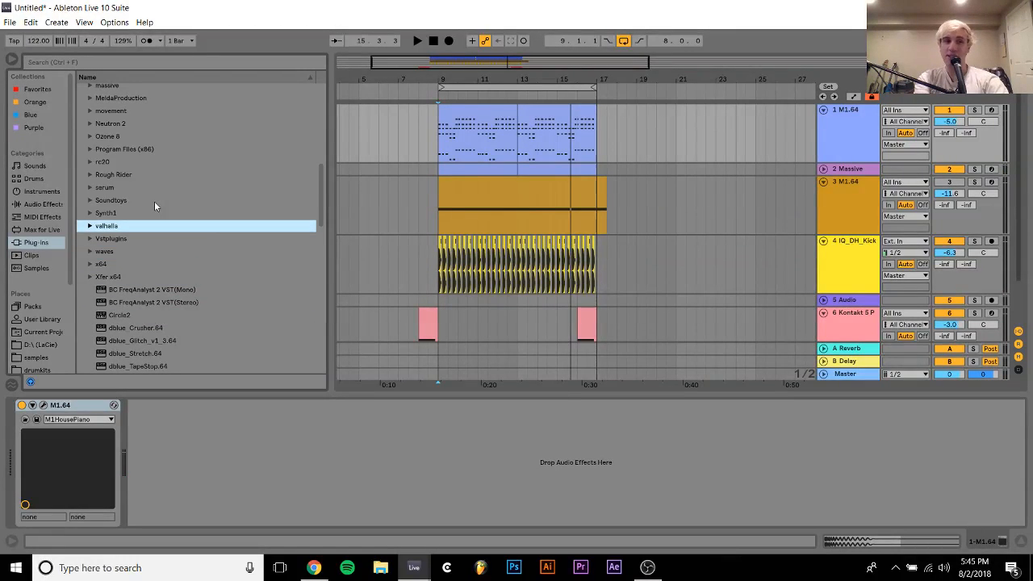
Load LFOTool_x64 from the Xfer x64 folder onto the M1.64 chord track
key(Down)
key(Down)
key(Down)
key(Down)
key(Right)
key(Down)
key(Down)
key(Down)
key(Down)
key(Down)
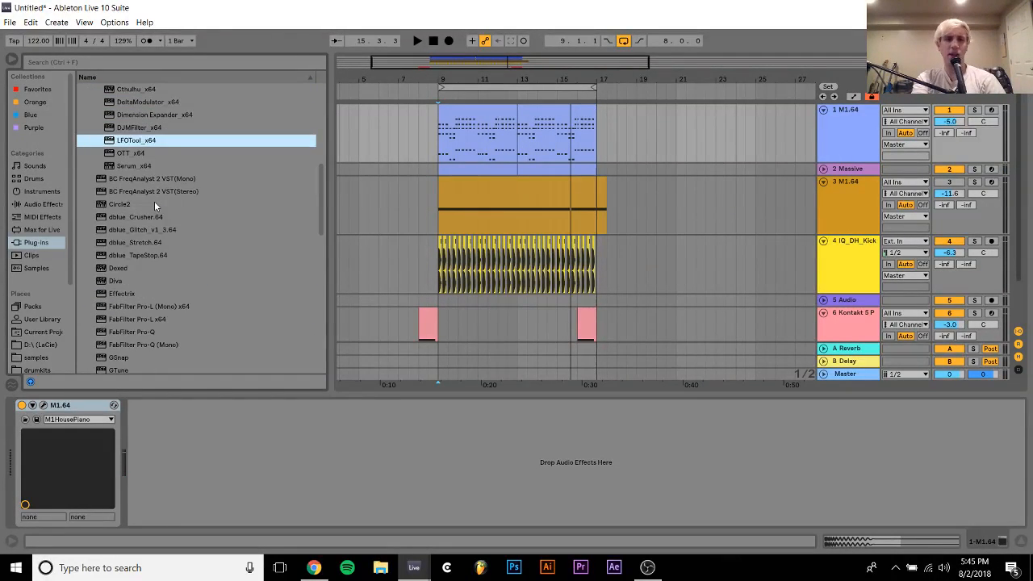
key(Down)
key(Up)
key(Return)
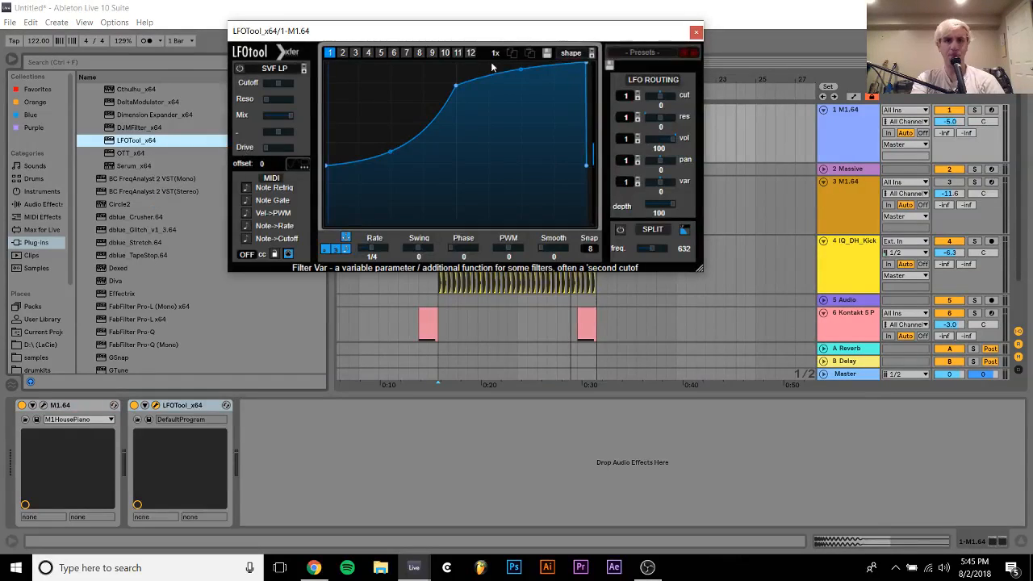
Reshape LFOTool's volume curve to start and end at zero with its peak slightly earlier, and check it in playback
drag(586, 162, 587, 251)
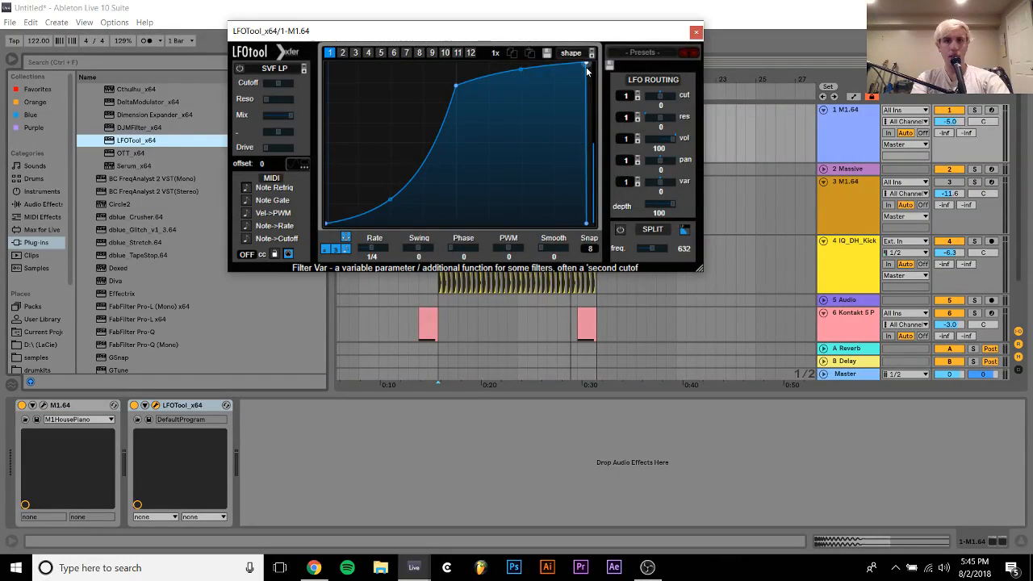
drag(586, 64, 583, 60)
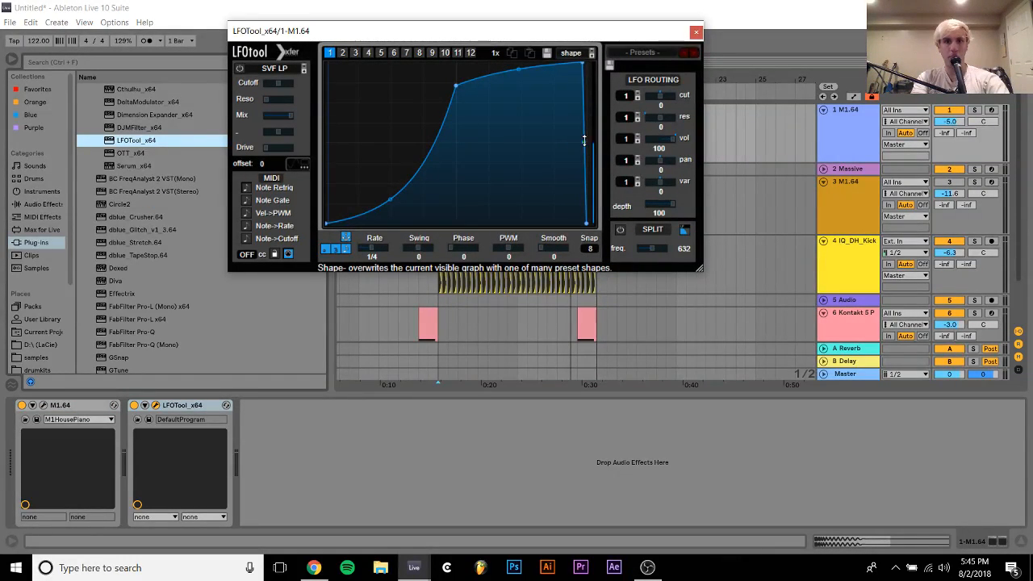
key(space)
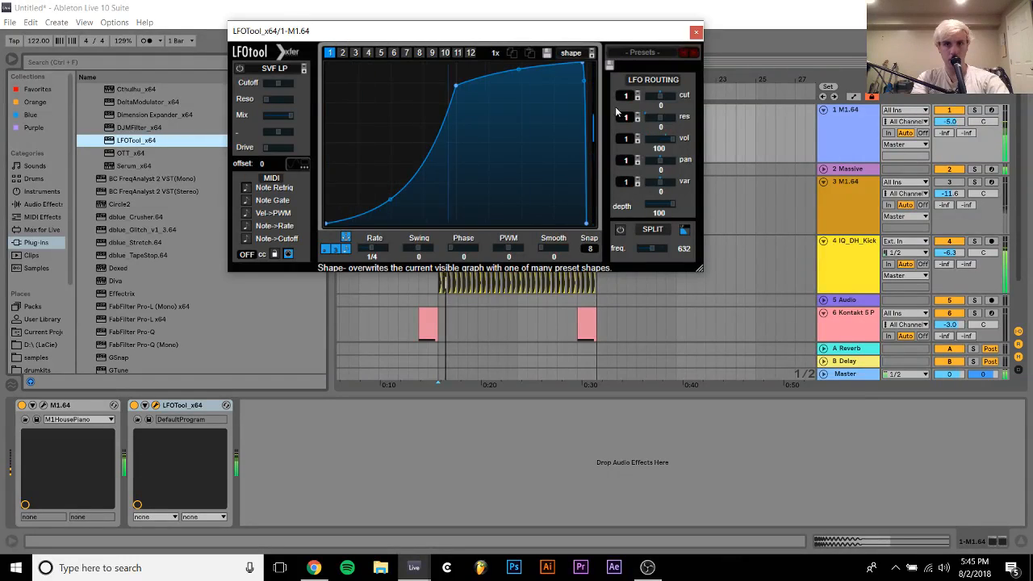
click(695, 32)
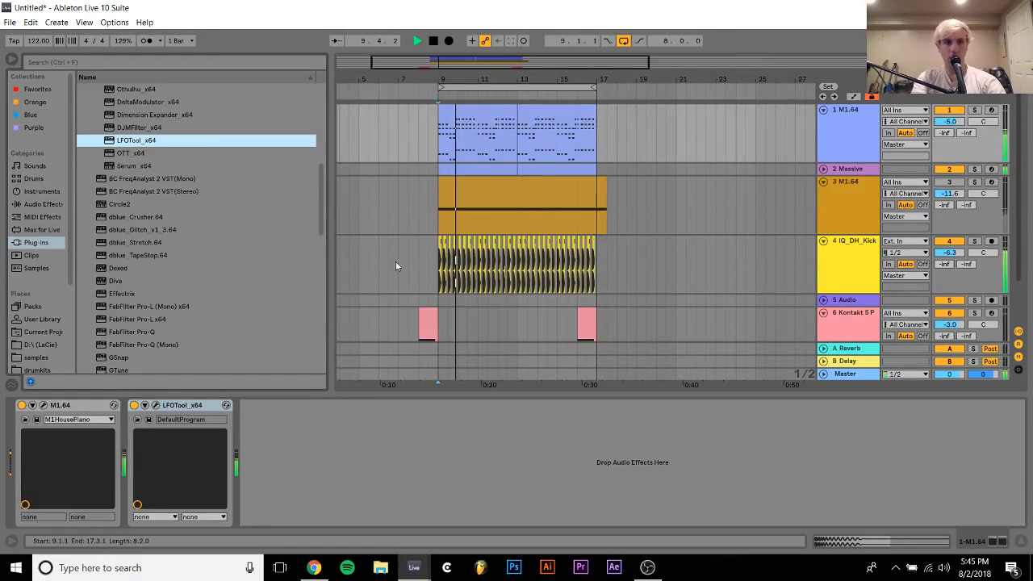
Copy the adjusted LFOTool from the chord track onto the Massive and Kontakt tracks
click(614, 168)
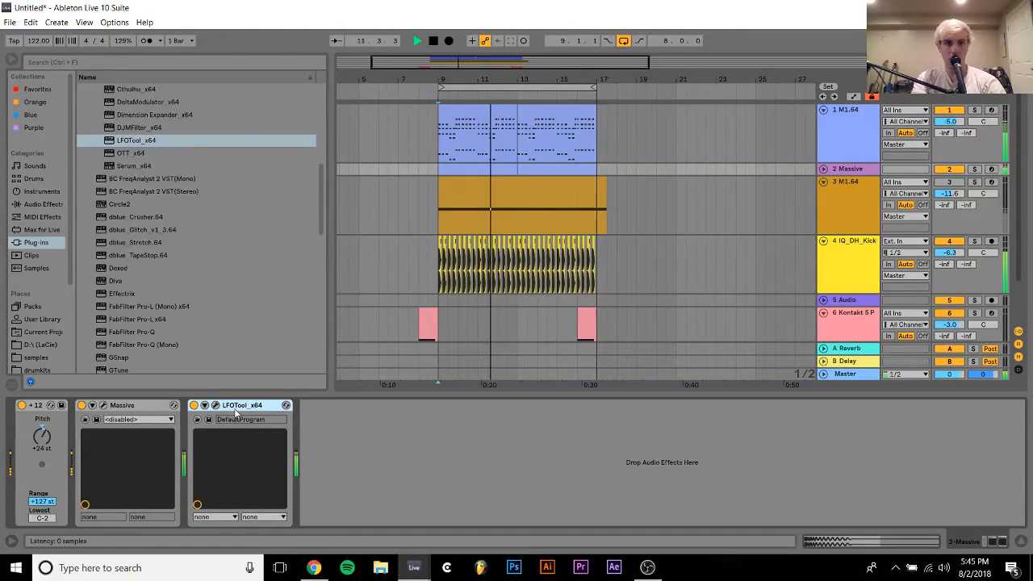
scroll(637, 343, down, 1)
click(549, 319)
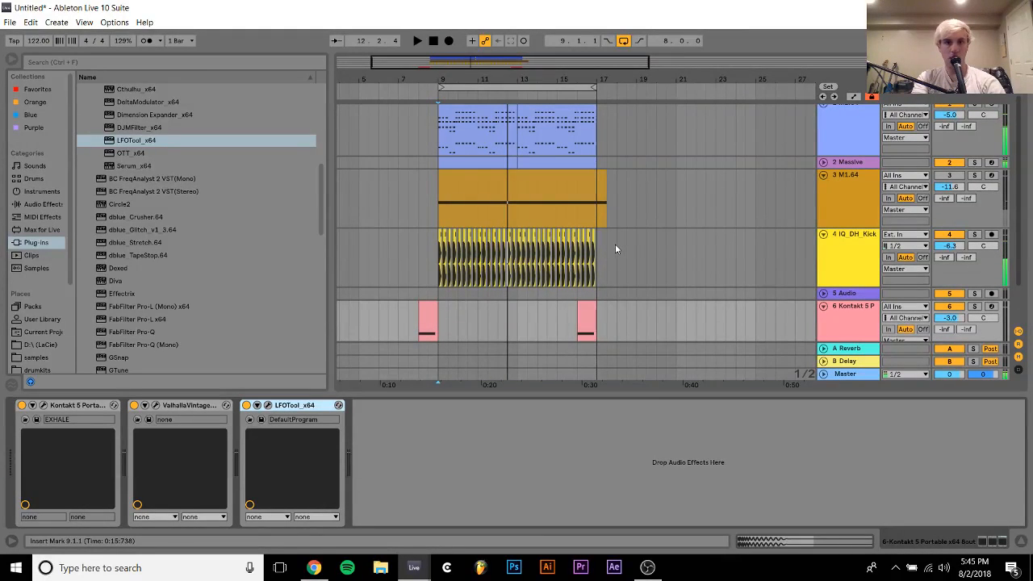
Delete all the IQ_DH_Kick_02 clips from track 4
drag(615, 249, 440, 253)
key(Delete)
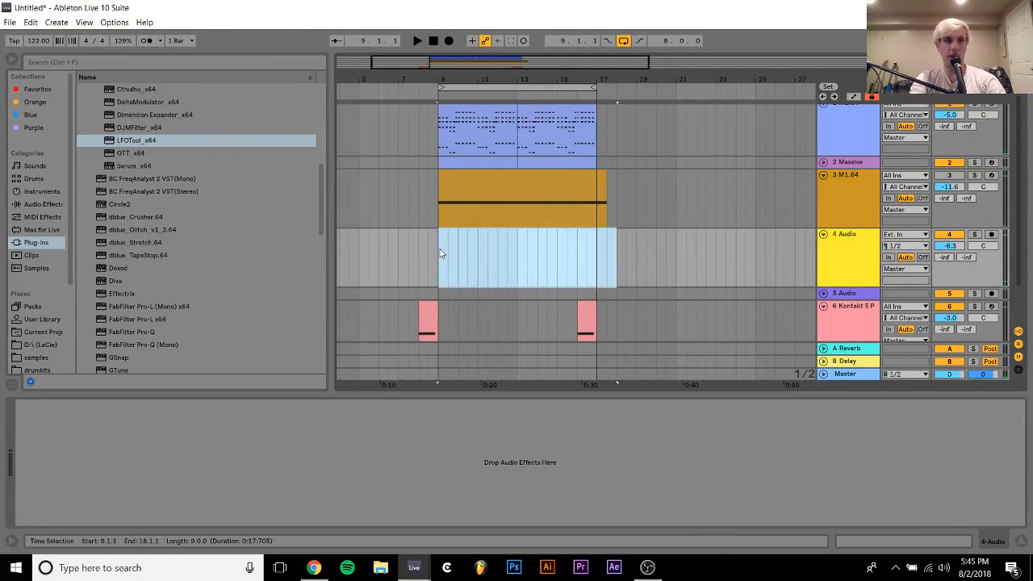
Browse the samples folder and the Splice packs from the start of the list to the packs beginning with E
click(36, 357)
scroll(171, 233, up, 5)
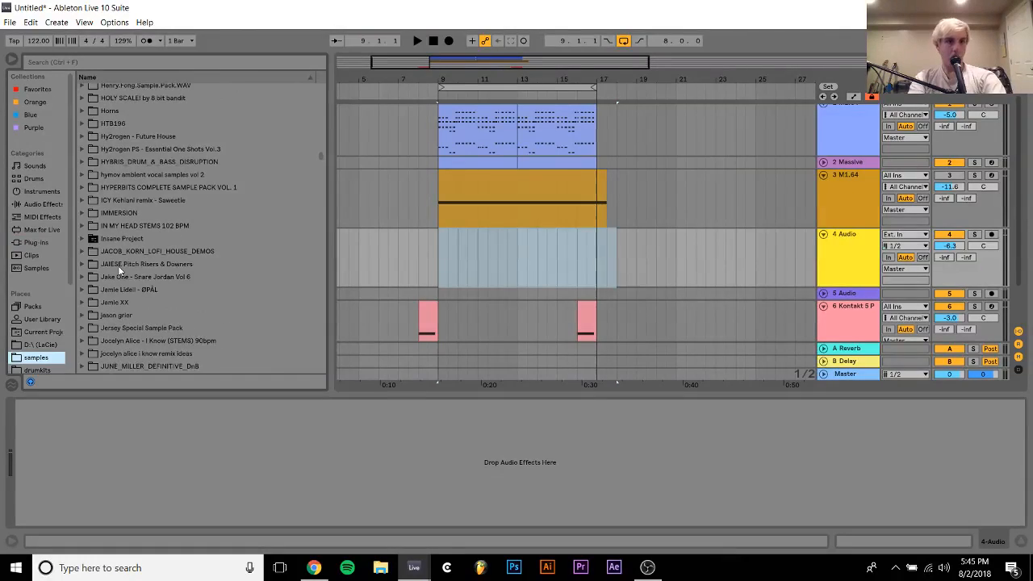
scroll(30, 329, down, 5)
click(32, 341)
scroll(271, 159, down, 3)
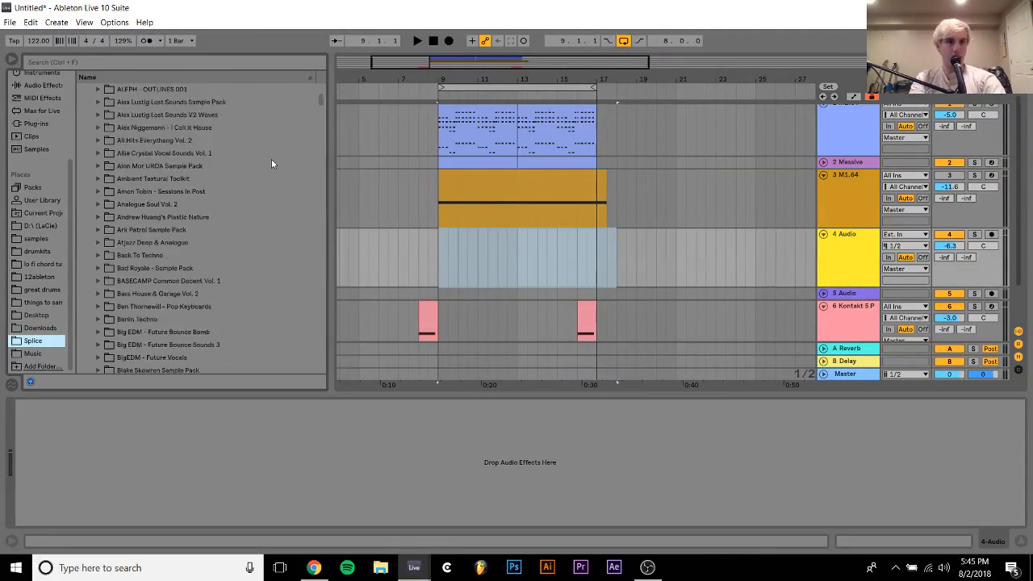
scroll(272, 159, down, 10)
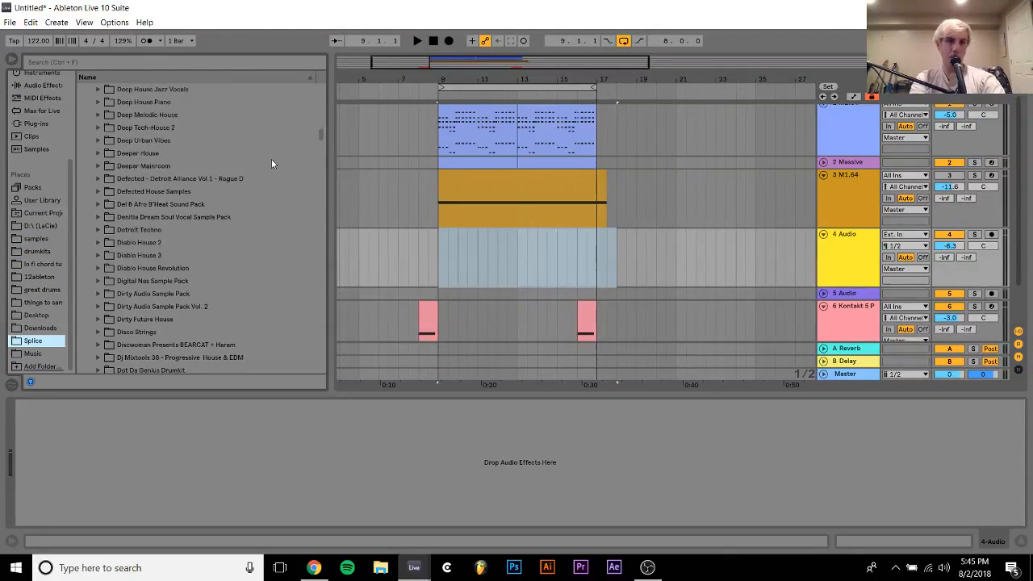
scroll(271, 159, down, 2)
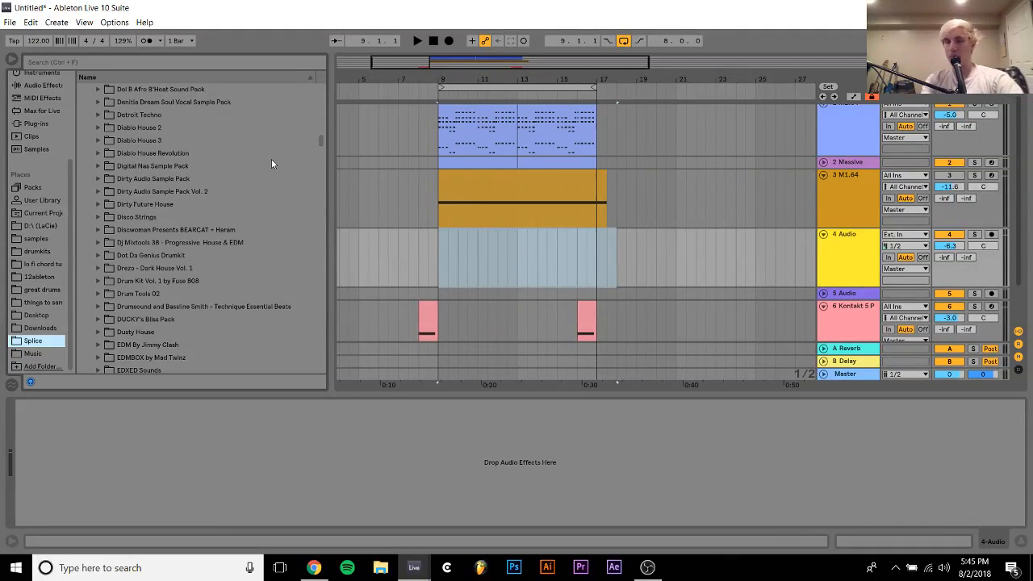
click(271, 154)
scroll(271, 158, down, 5)
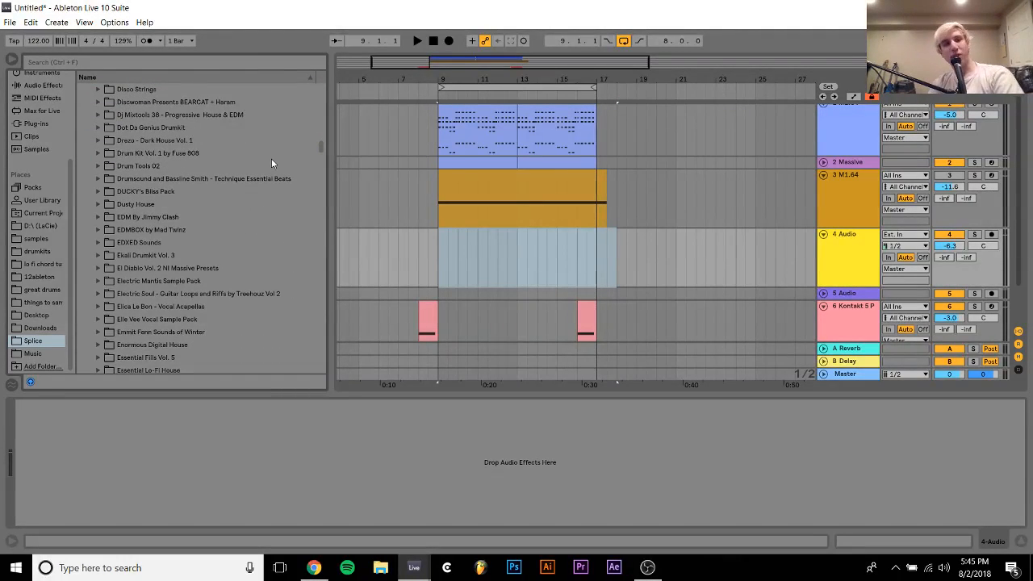
scroll(223, 178, down, 2)
click(161, 204)
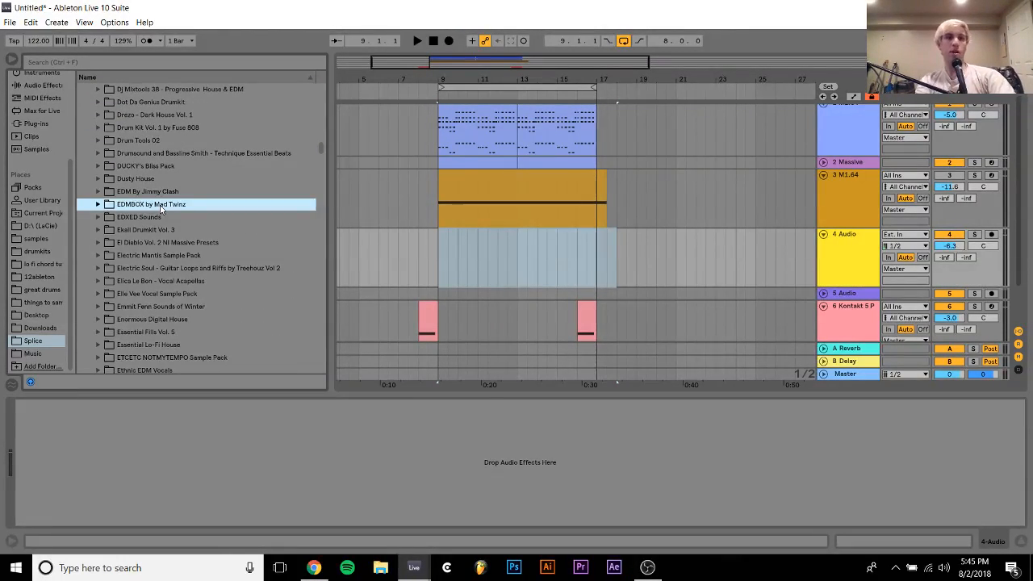
Expand the EDXED Sounds pack to CAS_EDX_Kit_01_G and audition that kit's loops
key(Down)
key(Right)
key(Down)
key(Right)
key(Down)
key(Right)
key(Down)
key(Right)
key(Down)
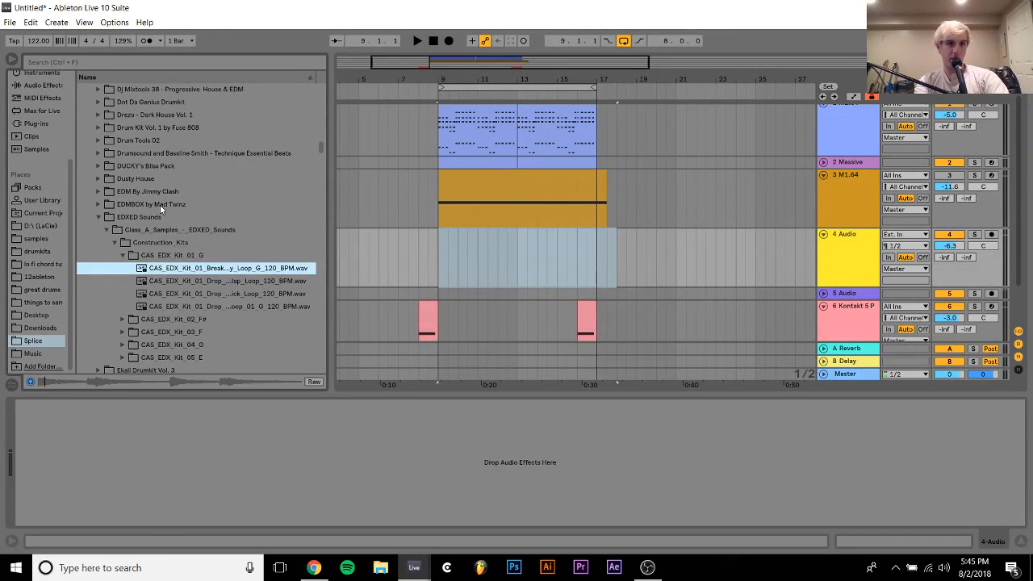
key(Down)
key(Down)
key(Down)
key(Up)
Expand CAS_EDX_Kit_03_F in the EDXED Sounds construction kits and audition its loops
key(Down)
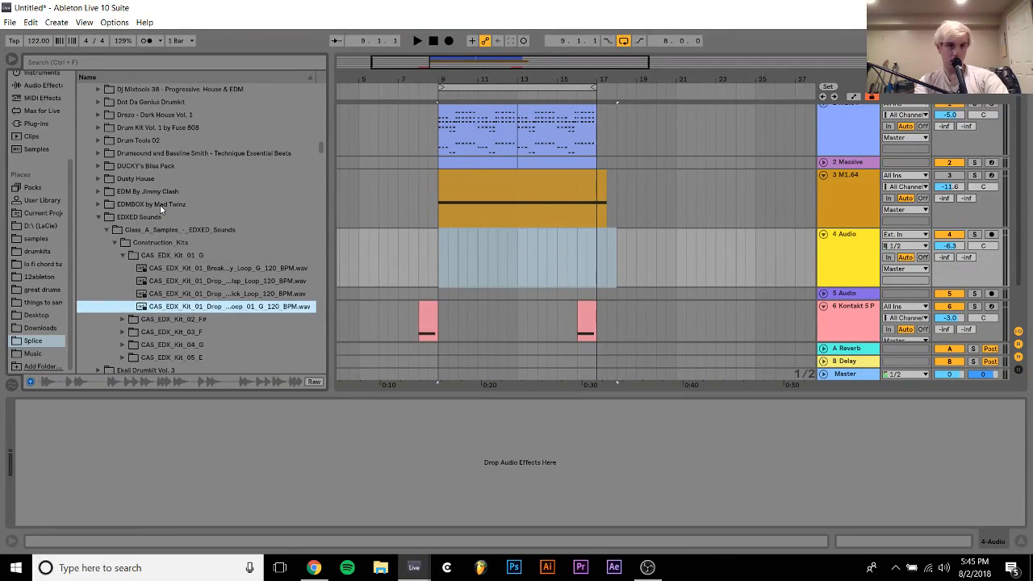
key(Down)
key(Right)
key(Down)
key(Down)
key(Down)
key(Right)
key(Down)
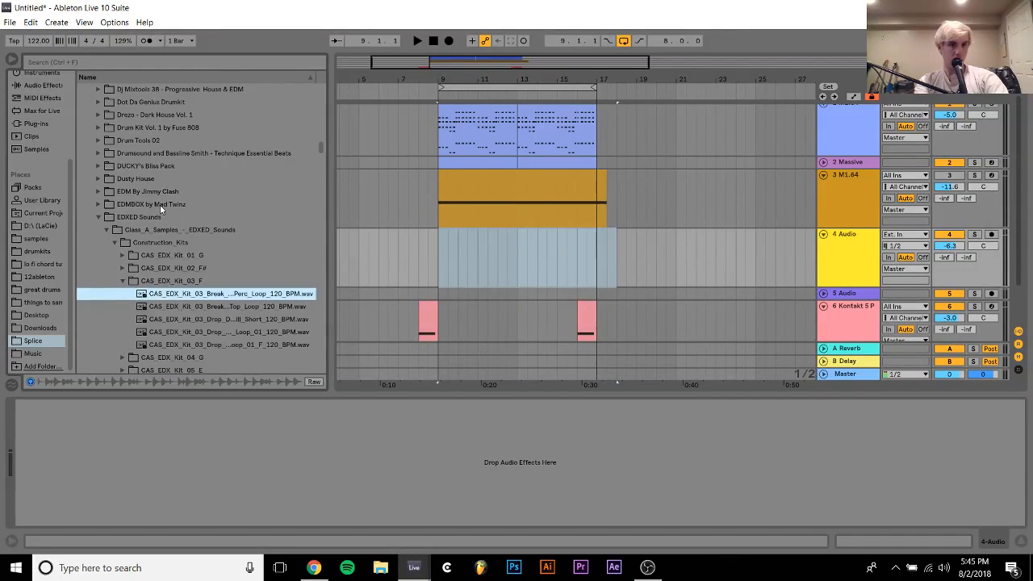
key(Down)
Expand CAS_EDX_Kit_04_G and CAS_EDX_Kit_05_E in the EDXED Sounds construction kits and audition their loops
key(Down)
key(Down)
key(Down)
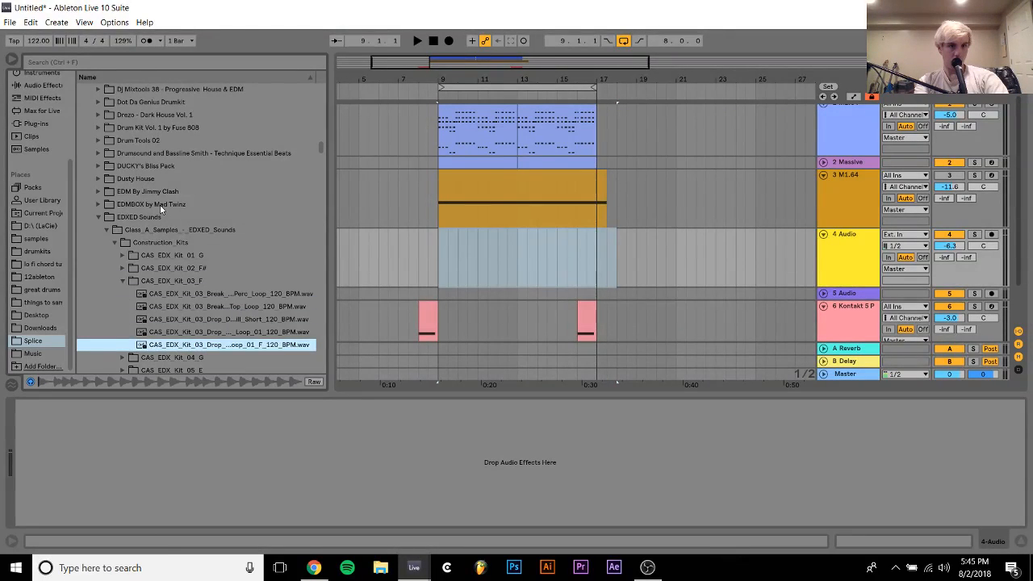
key(Down)
key(Right)
key(Down)
key(Down)
key(Down)
key(Down)
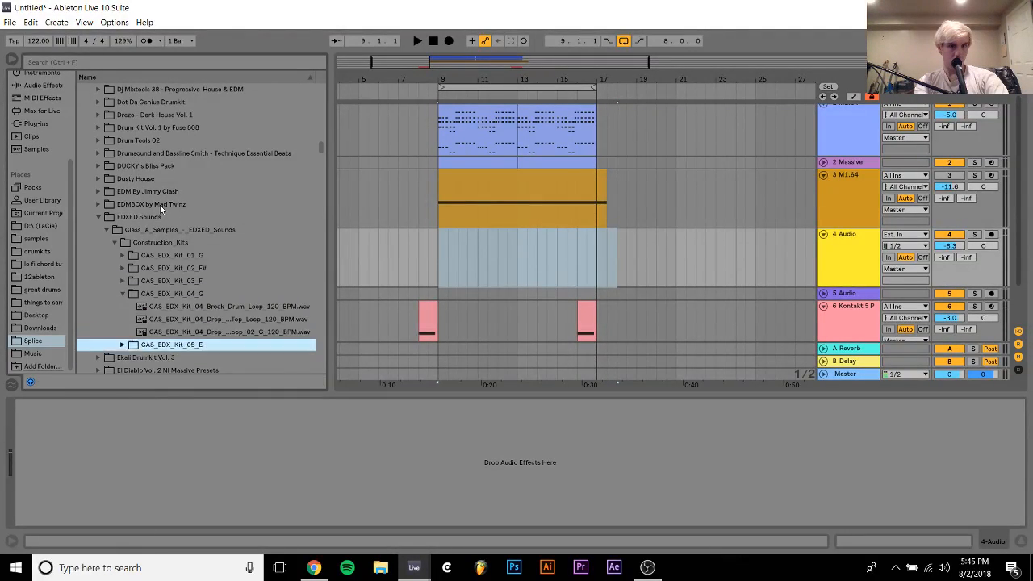
key(Right)
key(Down)
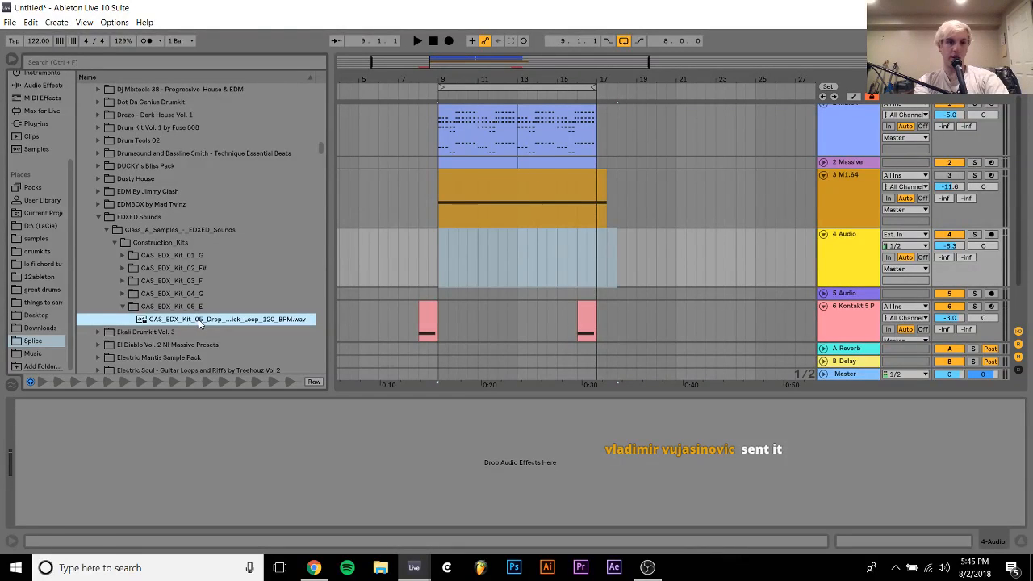
Place the CAS_EDX_Kit_05 kick loop at bar 9 of track 4 and make it an unwarped single kick transposed 1 st
drag(199, 324, 453, 249)
double_click(454, 250)
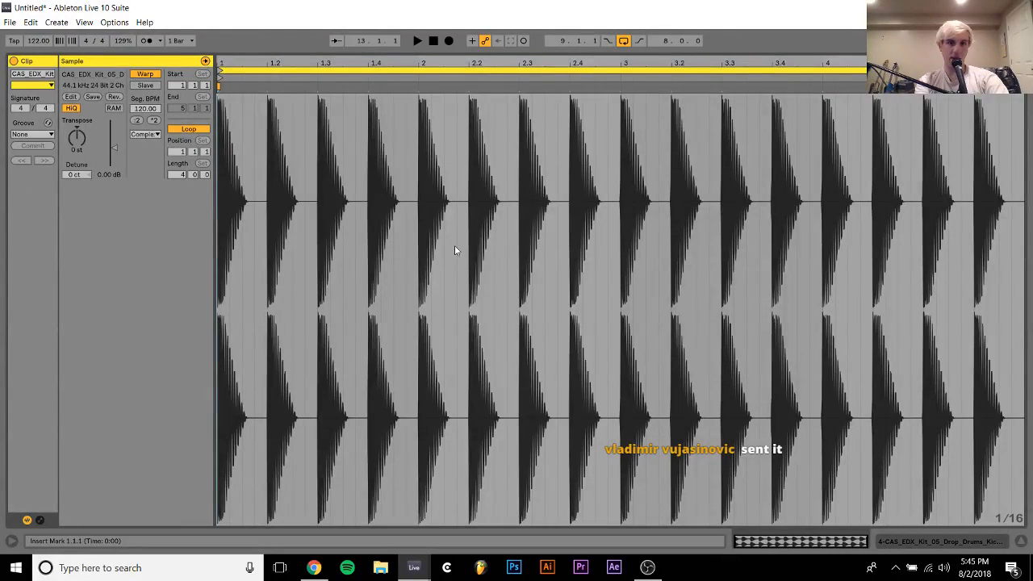
click(145, 75)
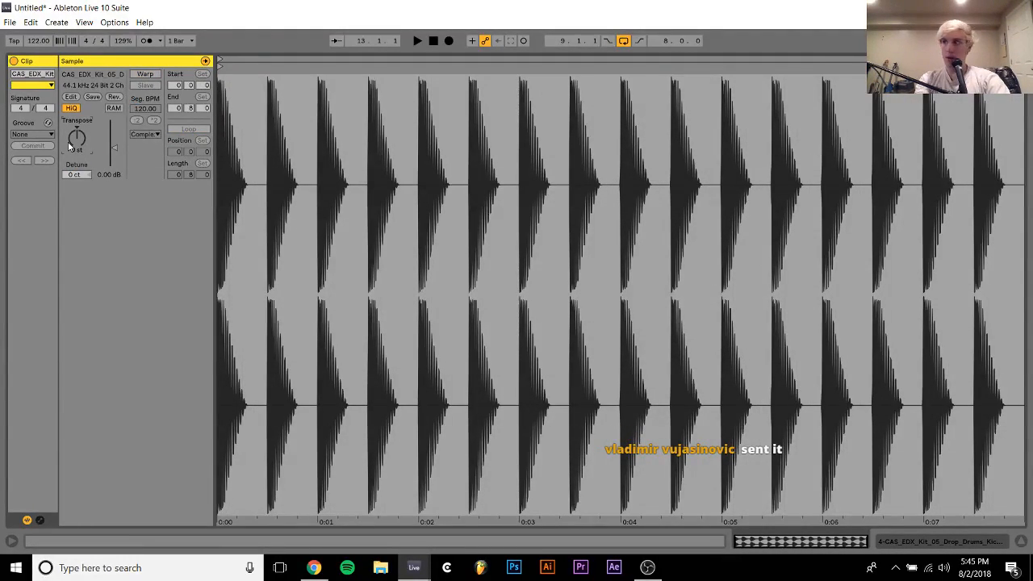
key(space)
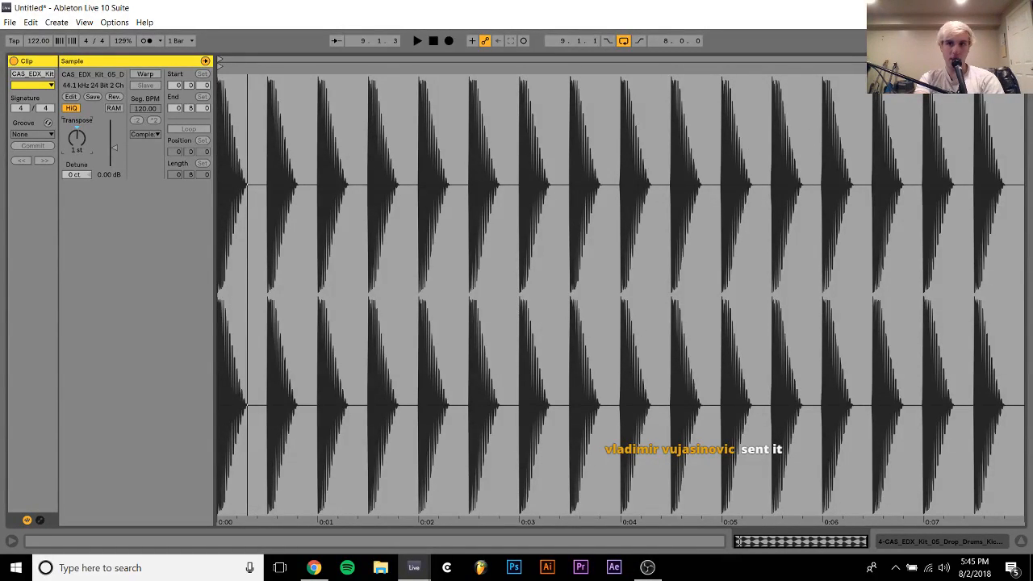
mouse_move(1025, 67)
mouse_down()
mouse_move(213, 164)
mouse_move(251, 166)
mouse_up()
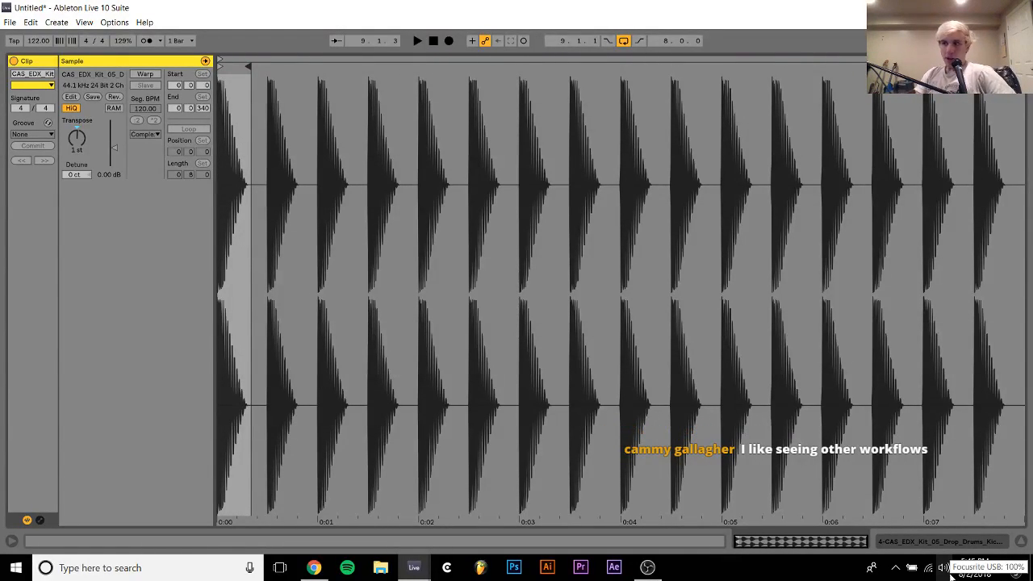
Repeat the trimmed kick on track 4 so one lands on every beat from 9.1.1
click(909, 545)
drag(439, 79, 441, 129)
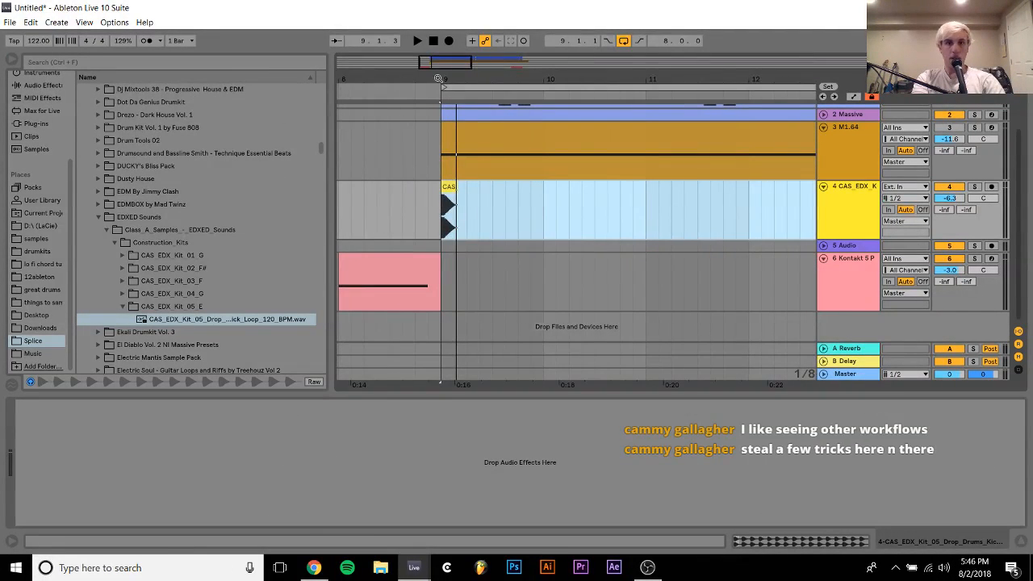
drag(467, 216, 450, 215)
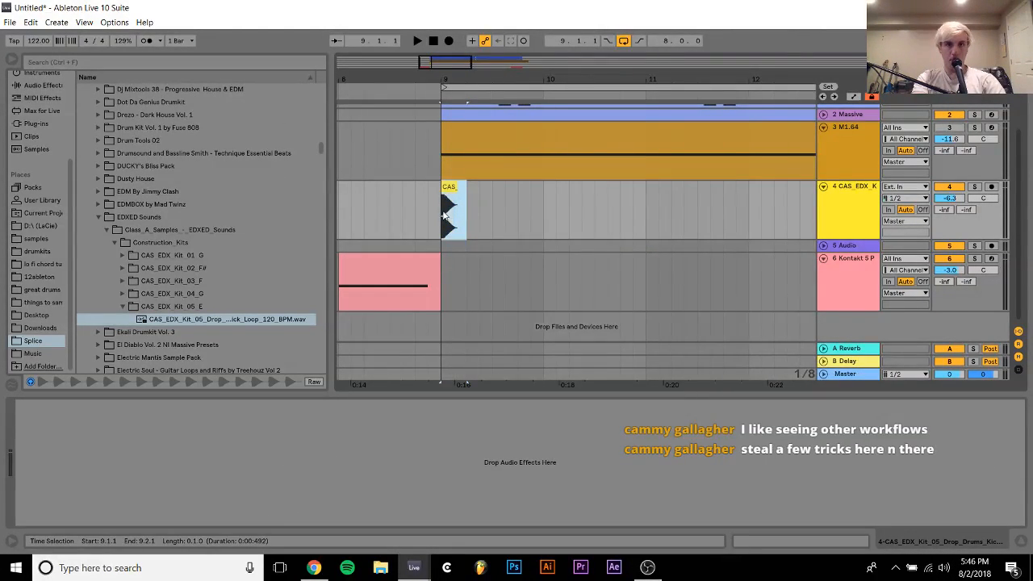
key(ctrl+d)
key(ctrl+d)
key(ctrl+d)
Extend the kick pattern on track 4 up to bar 17, undoing the duplicates that run past it
shift+click(453, 195)
key(ctrl+d)
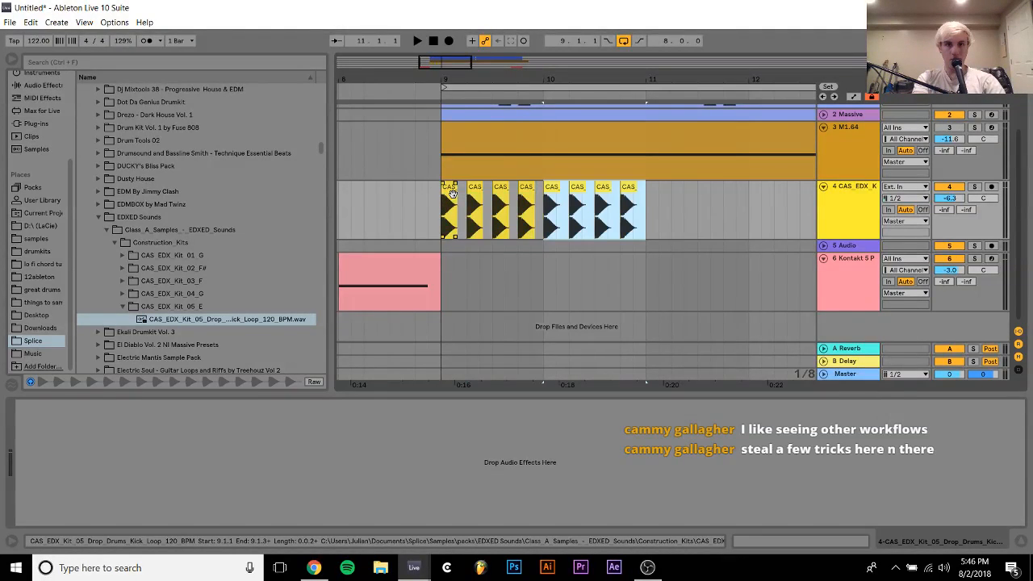
shift+click(453, 195)
key(ctrl+d)
key(ctrl+d)
key(ctrl+d)
key(ctrl+d)
key(ctrl+d)
key(ctrl+z)
key(ctrl+z)
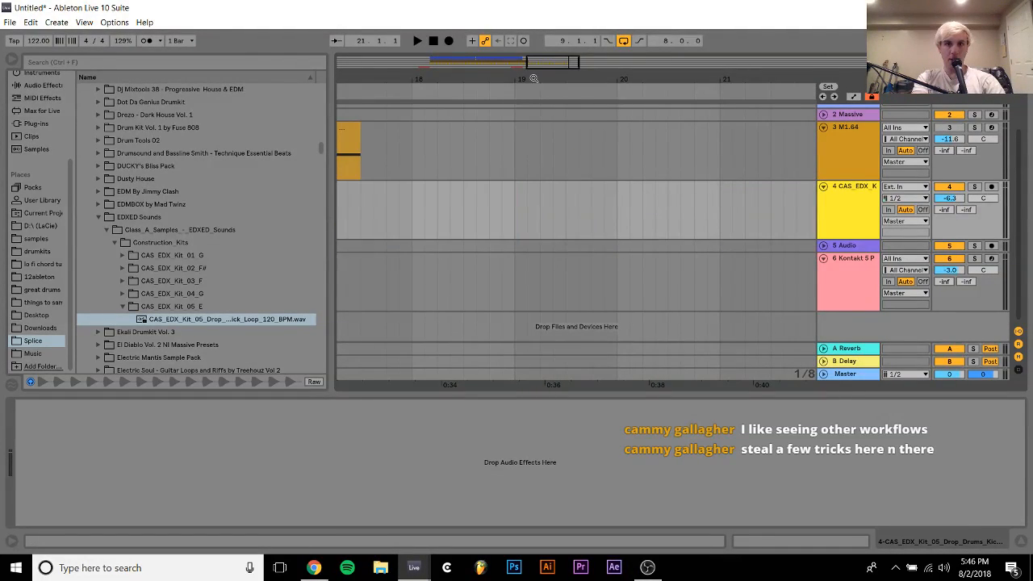
drag(532, 79, 691, 78)
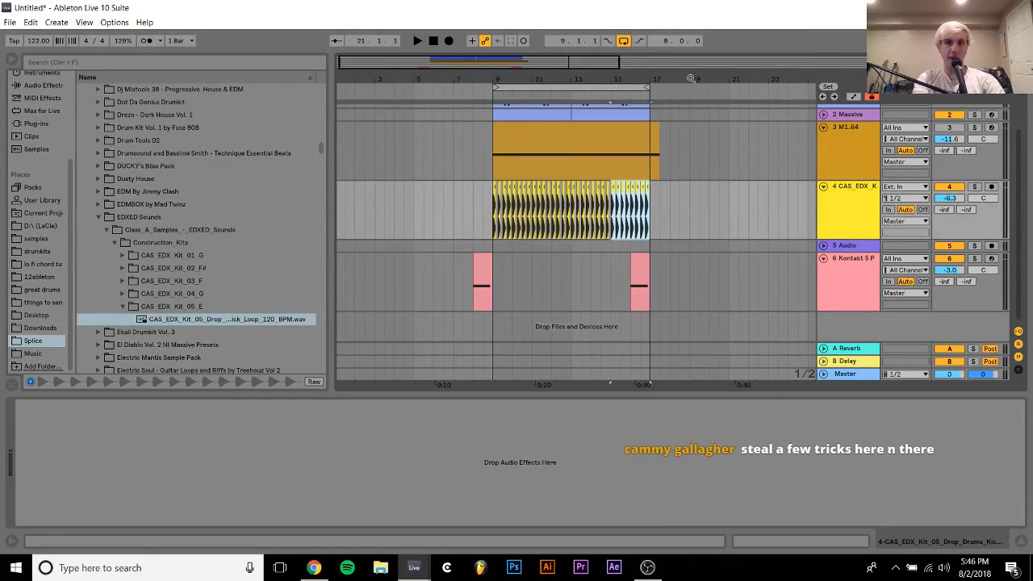
Play the arrangement from bar 8 and lower the kick track's volume to -7.1 dB
click(475, 207)
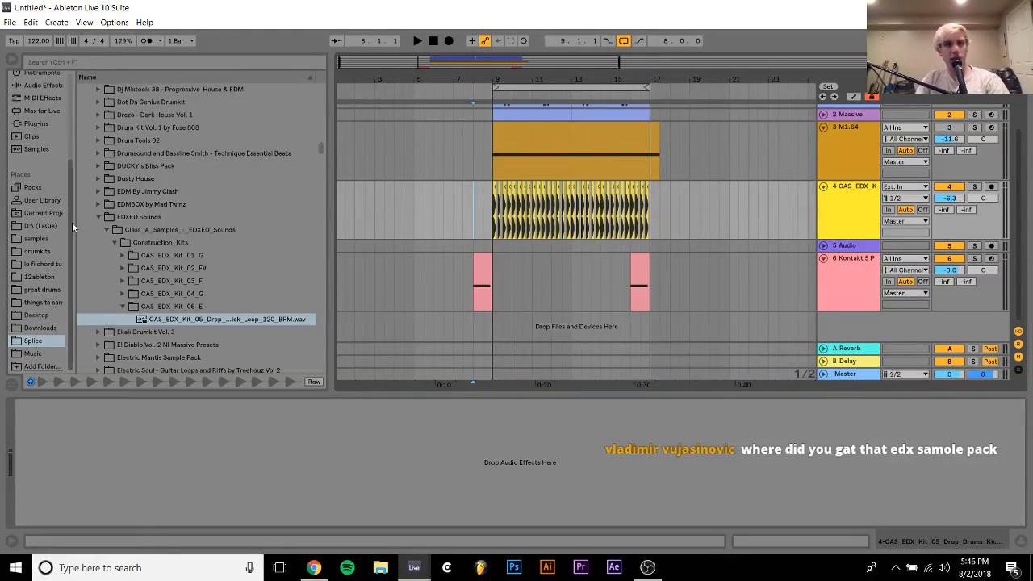
click(127, 222)
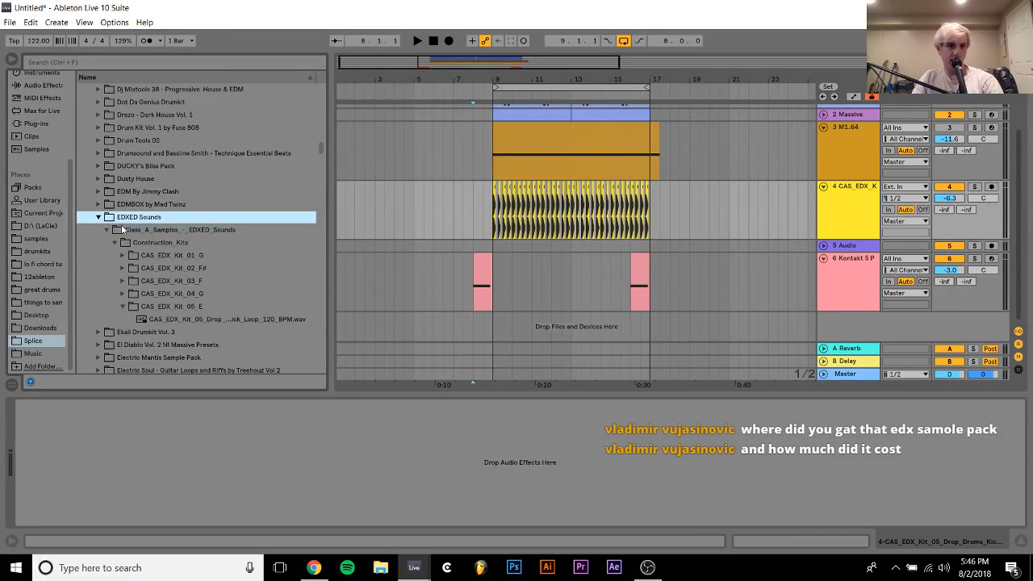
key(space)
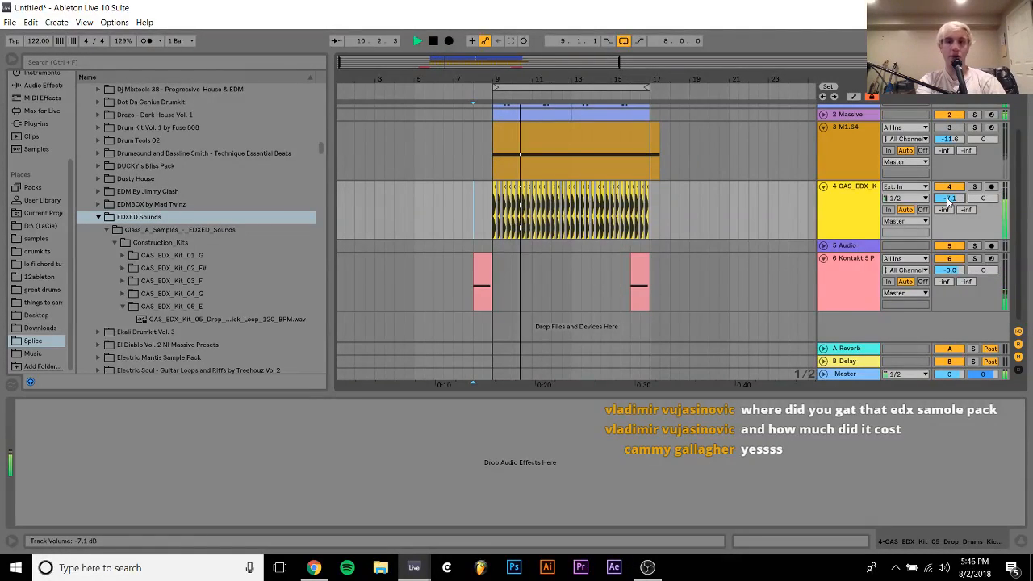
Unfold the Massive track, set its volume to -6.5 dB, and mute the track 1 M1.64 chords
scroll(949, 202, up, 2)
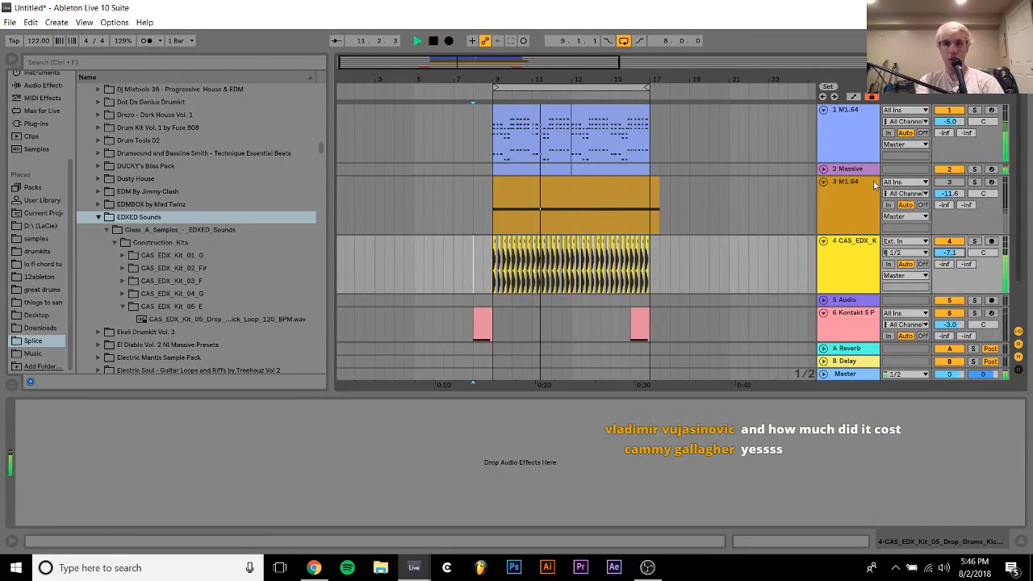
click(823, 169)
drag(947, 182, 947, 173)
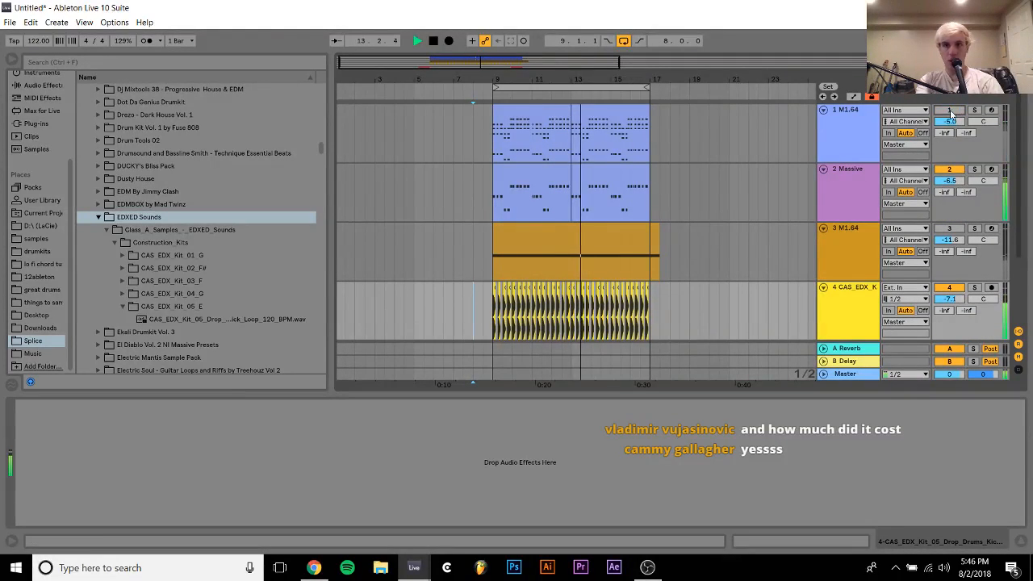
scroll(953, 119, down, 2)
scroll(945, 120, up, 2)
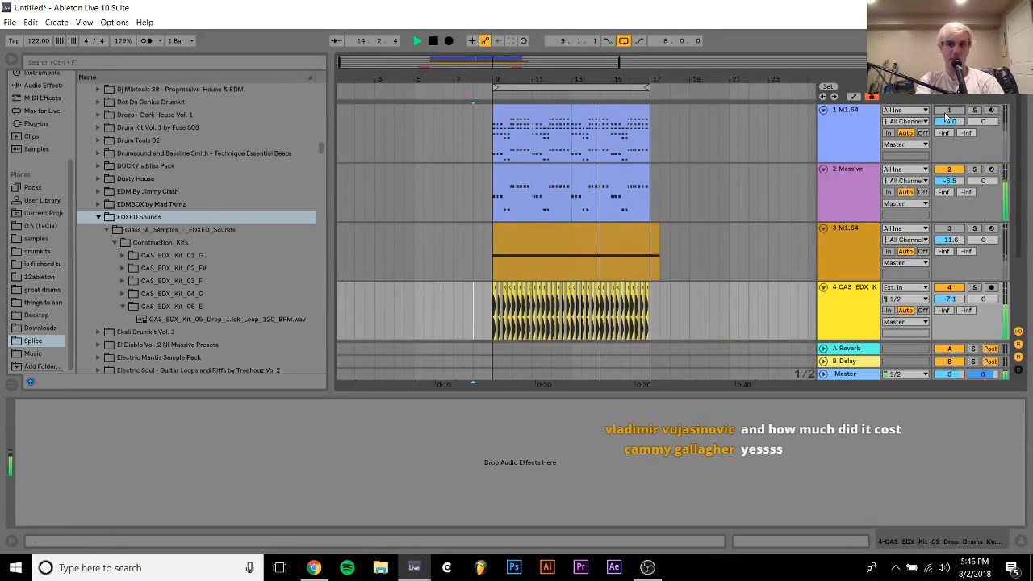
click(864, 132)
scroll(864, 131, down, 3)
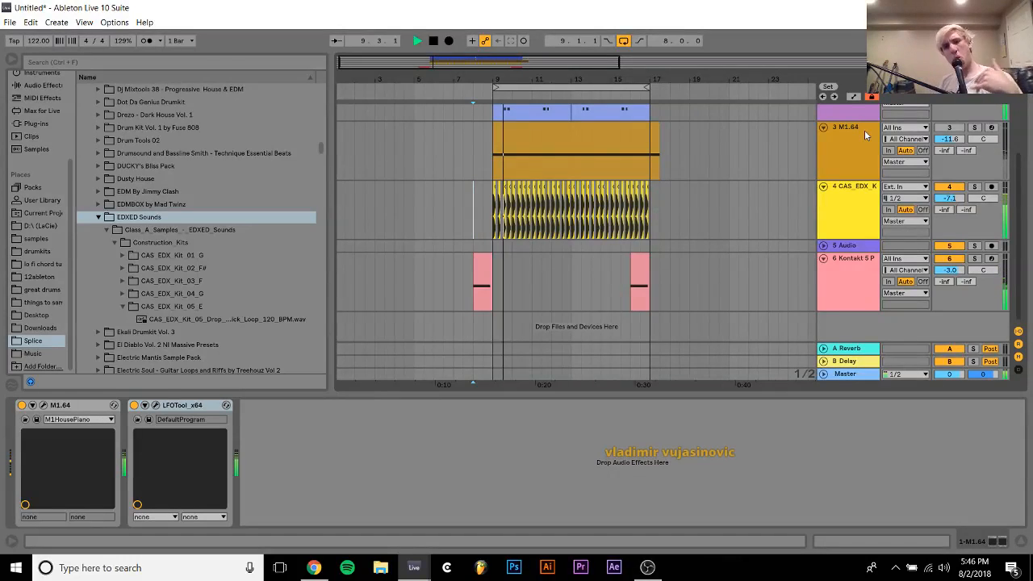
Solo the kick on track 4 and list the available audio effects
click(852, 206)
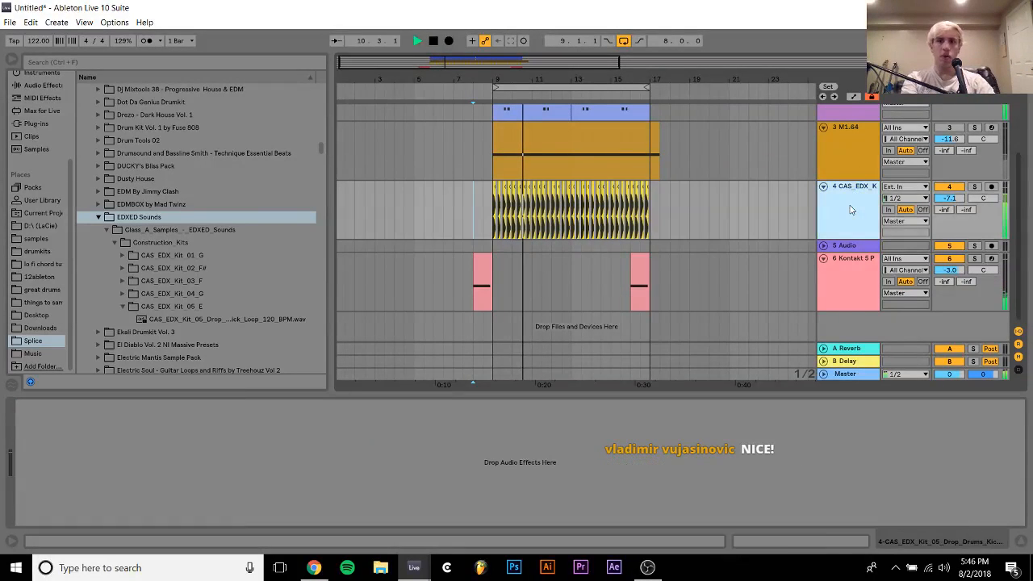
click(974, 186)
click(31, 85)
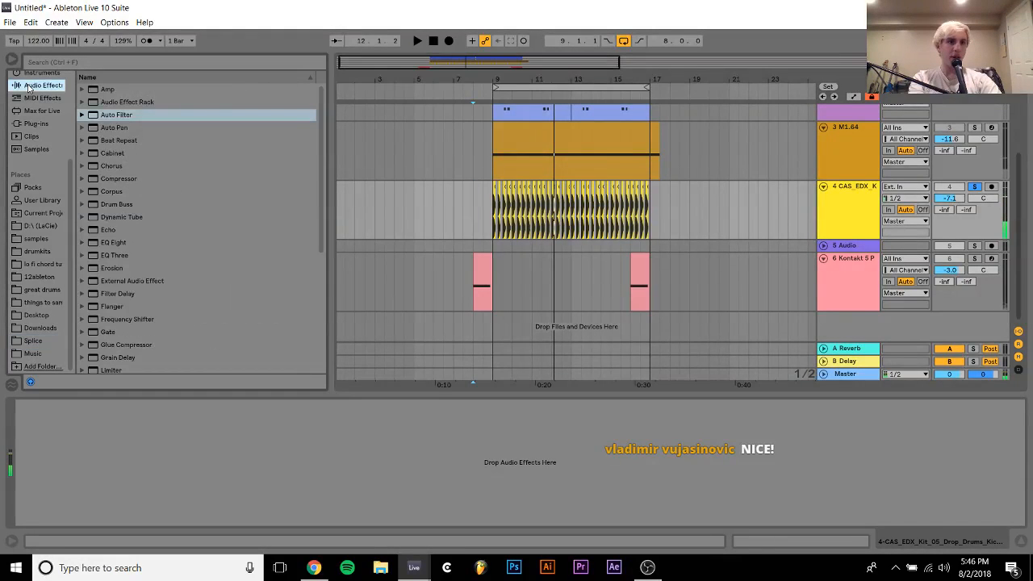
Try a low-pass Auto Filter at 275 Hz on the kick track, then remove the device
double_click(113, 117)
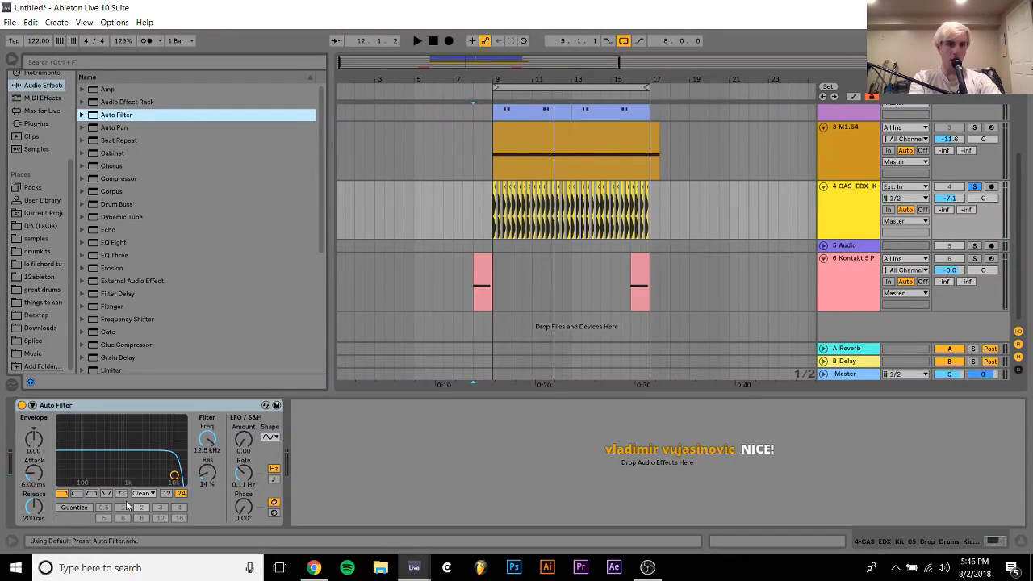
key(space)
drag(174, 475, 105, 483)
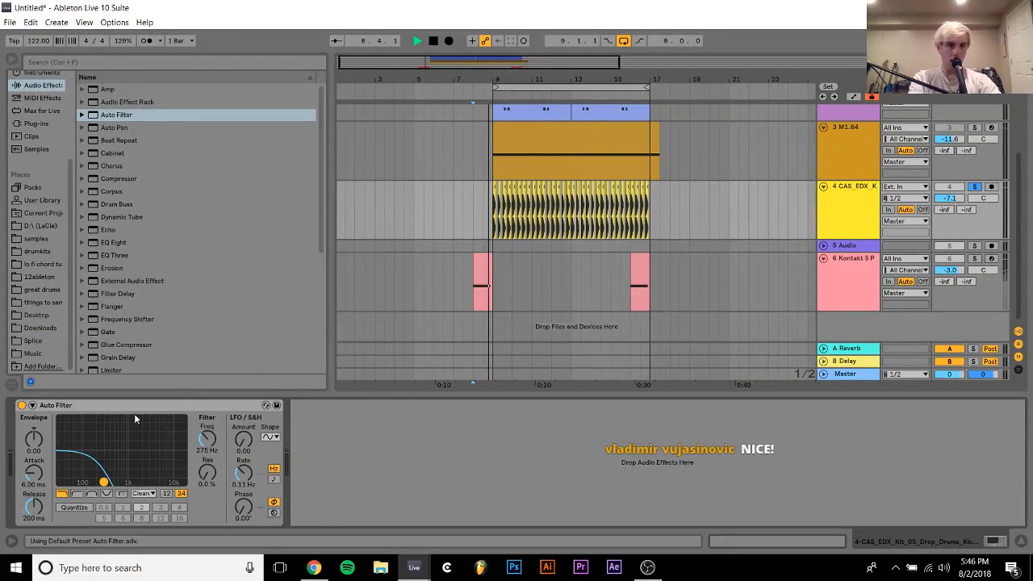
click(111, 407)
key(Delete)
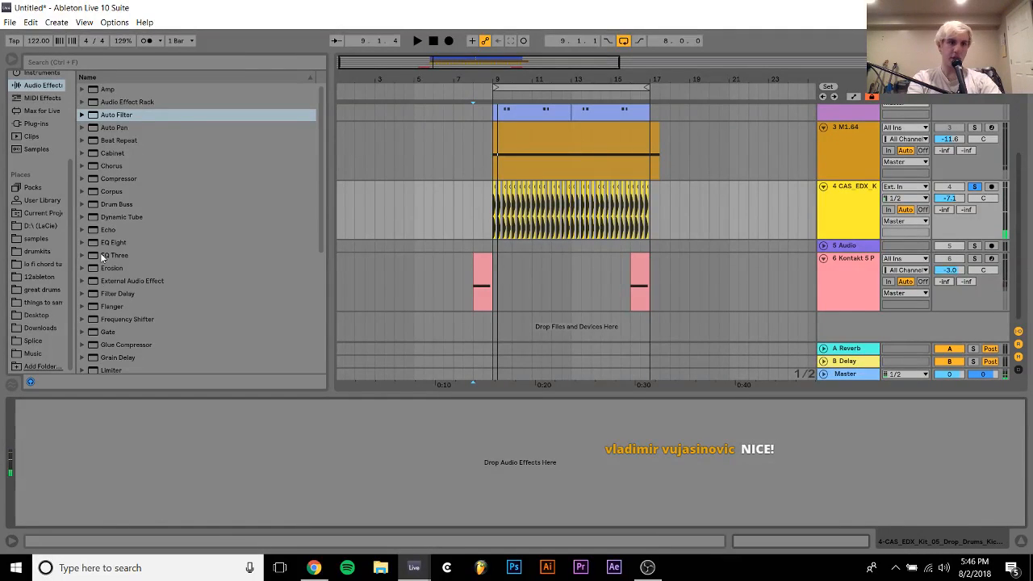
Add EQ Eight to the kick track and enable band 8 as a high cut at 115 Hz
drag(113, 242, 200, 481)
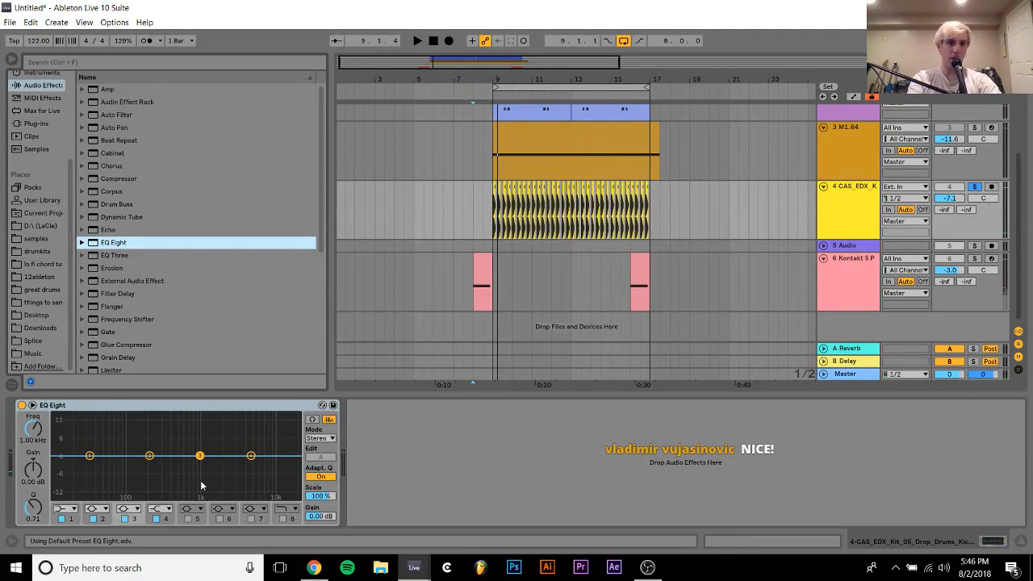
click(283, 518)
drag(47, 433, 48, 493)
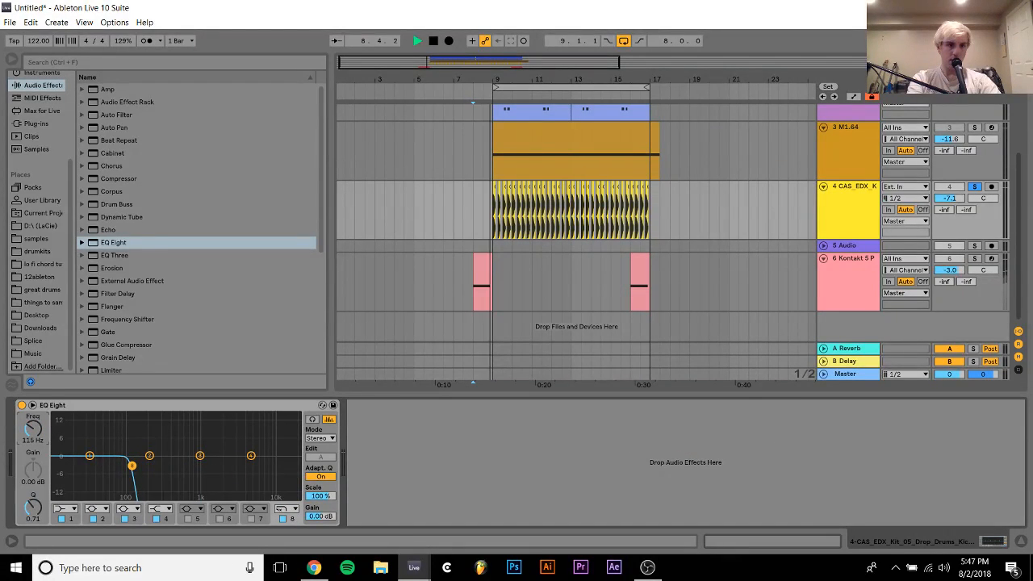
click(840, 213)
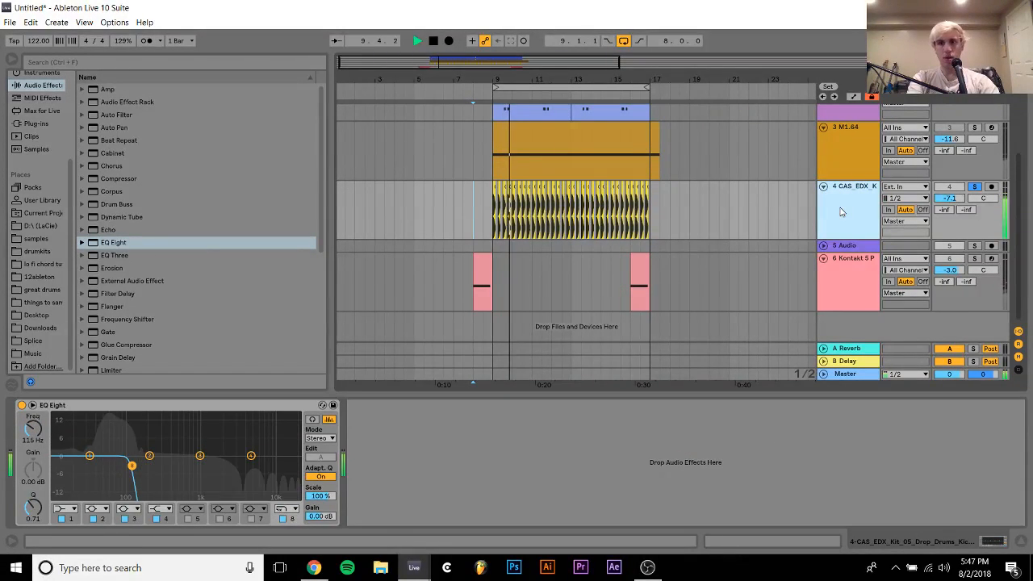
Add Utility after EQ Eight on the kick track and set its input channel to Right
scroll(235, 296, down, 5)
key(space)
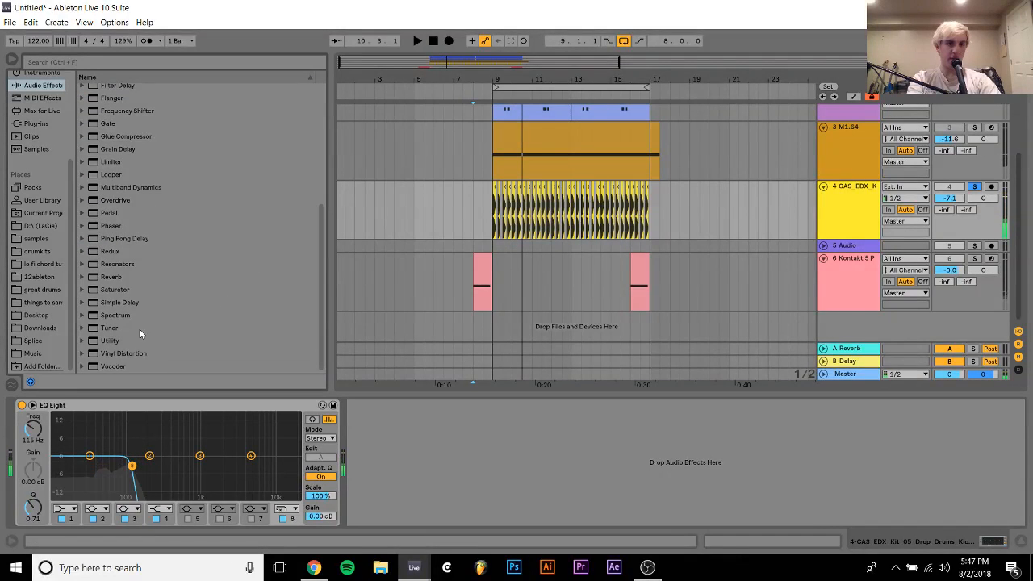
drag(110, 341, 387, 461)
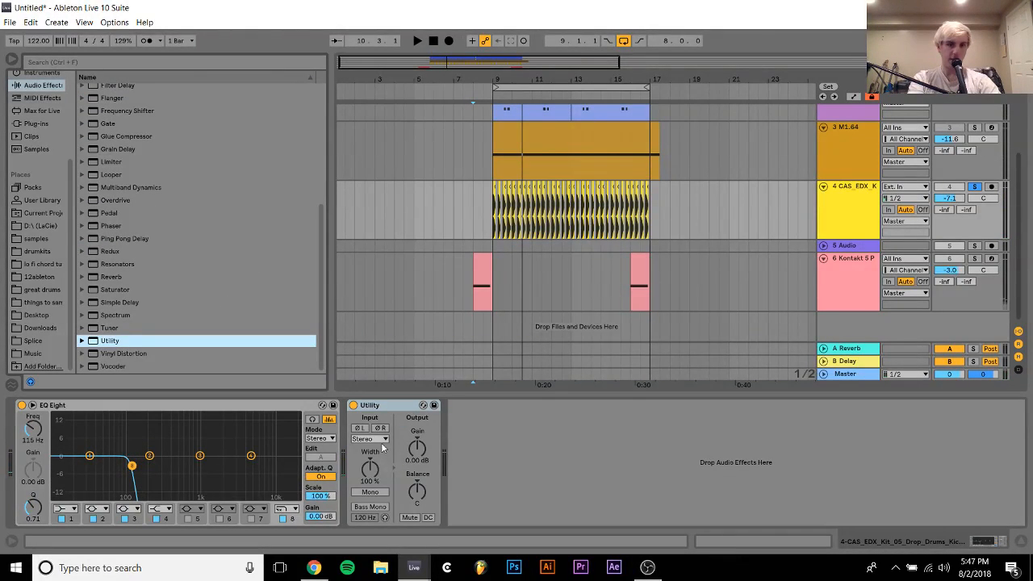
click(381, 440)
click(373, 467)
key(space)
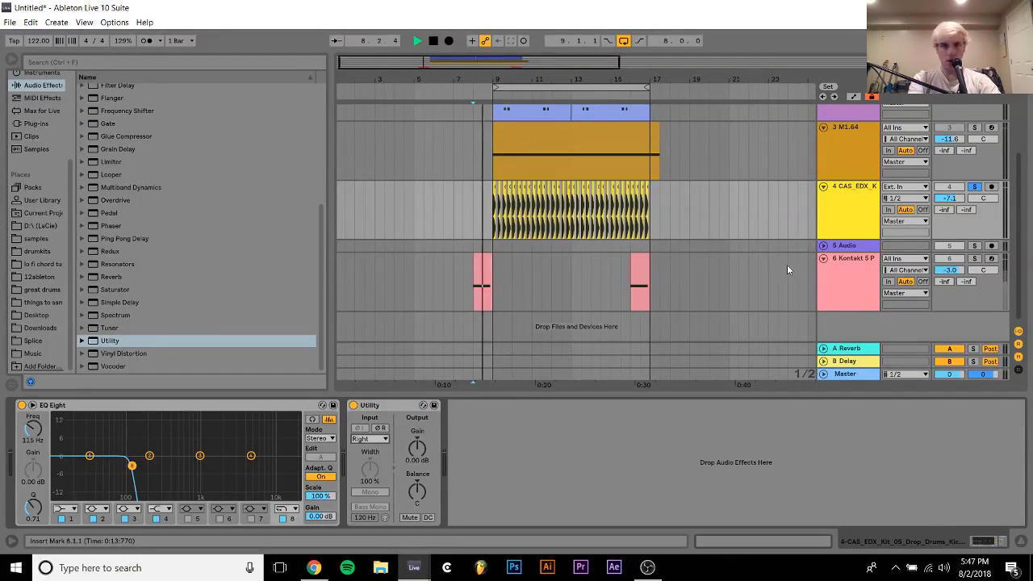
Insert a new MIDI track directly below the kick track and stop playback
click(861, 215)
key(ctrl+shift+t)
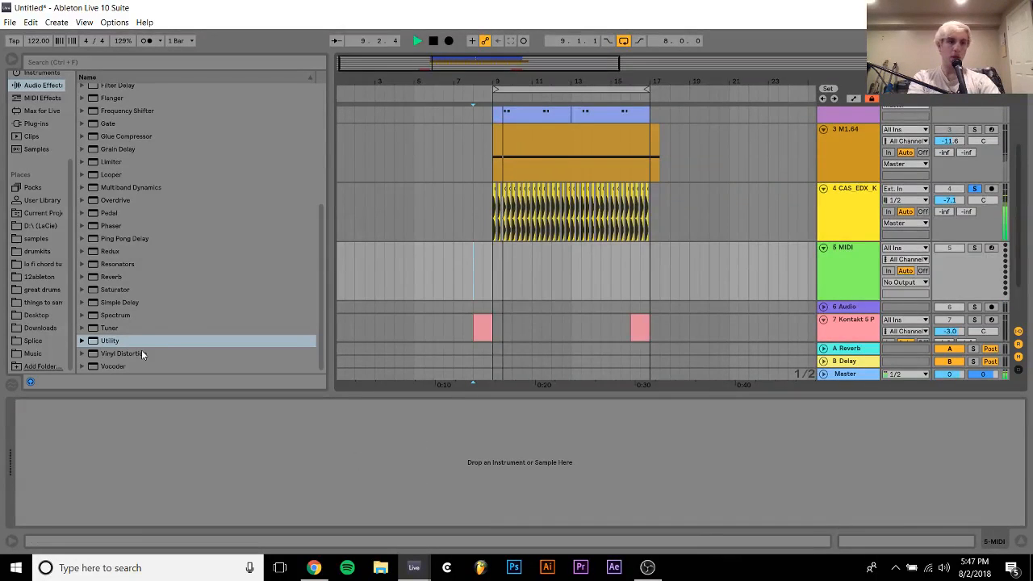
key(space)
Audition the CAS_EDX_Kit_01_G loops from Splice and place the kit's kick loop at bar 9 of track 5
click(31, 341)
click(172, 259)
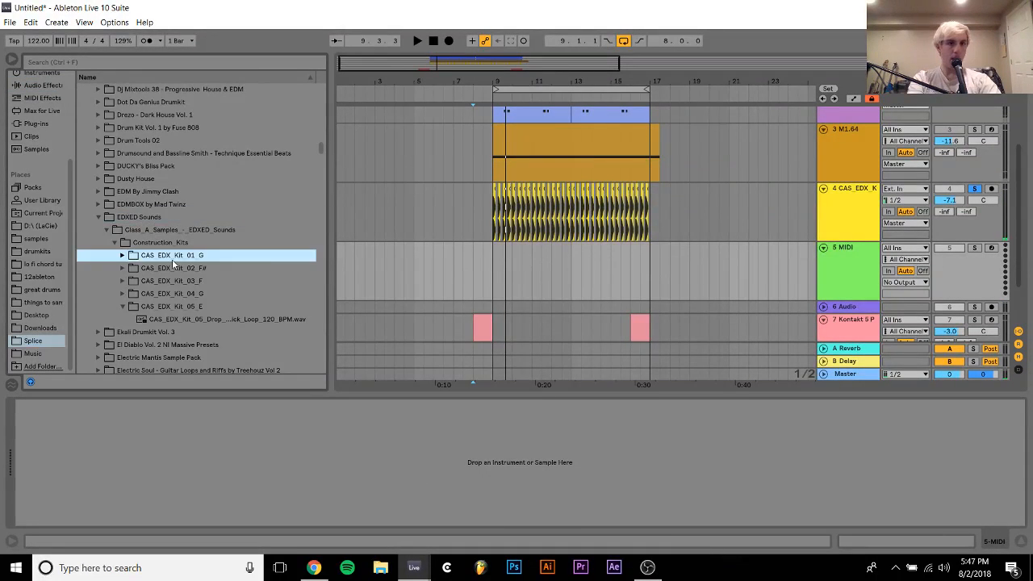
key(Right)
key(Down)
key(Down)
key(Down)
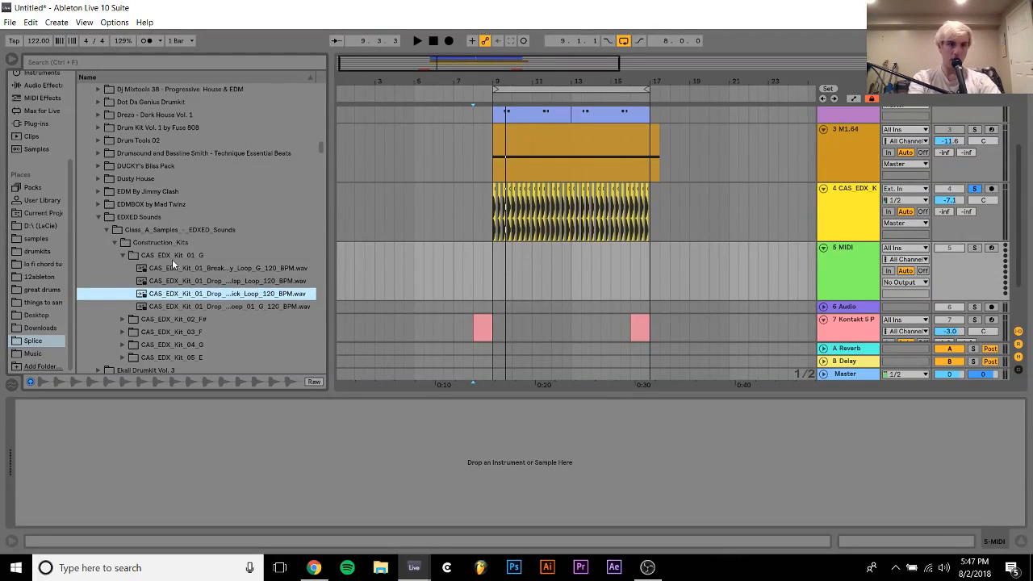
drag(200, 294, 493, 265)
Split the kick loop on track 5 at 9.1.4 and delete everything after the first kick
drag(500, 75, 498, 178)
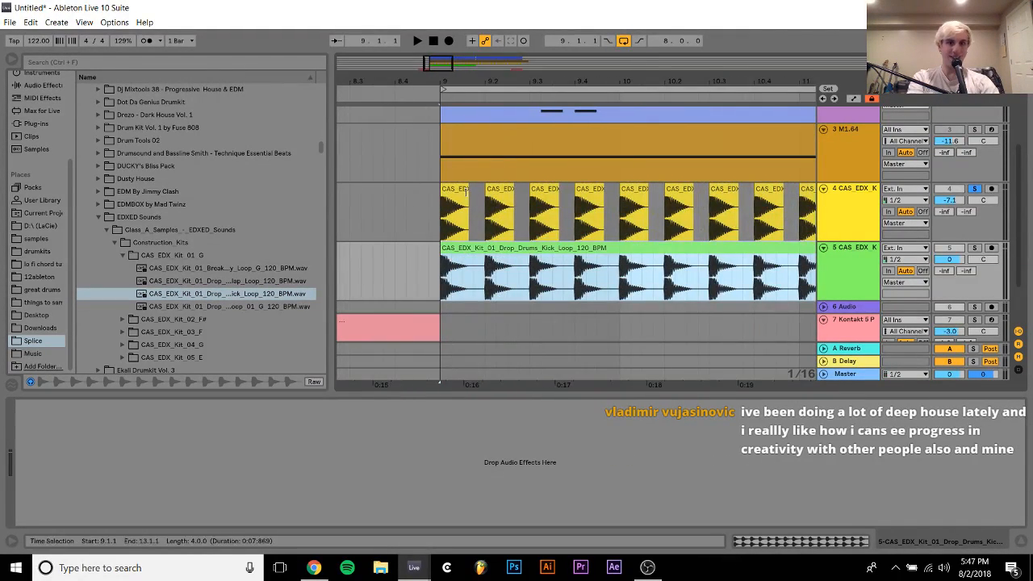
click(478, 282)
key(ctrl+e)
click(490, 252)
key(Delete)
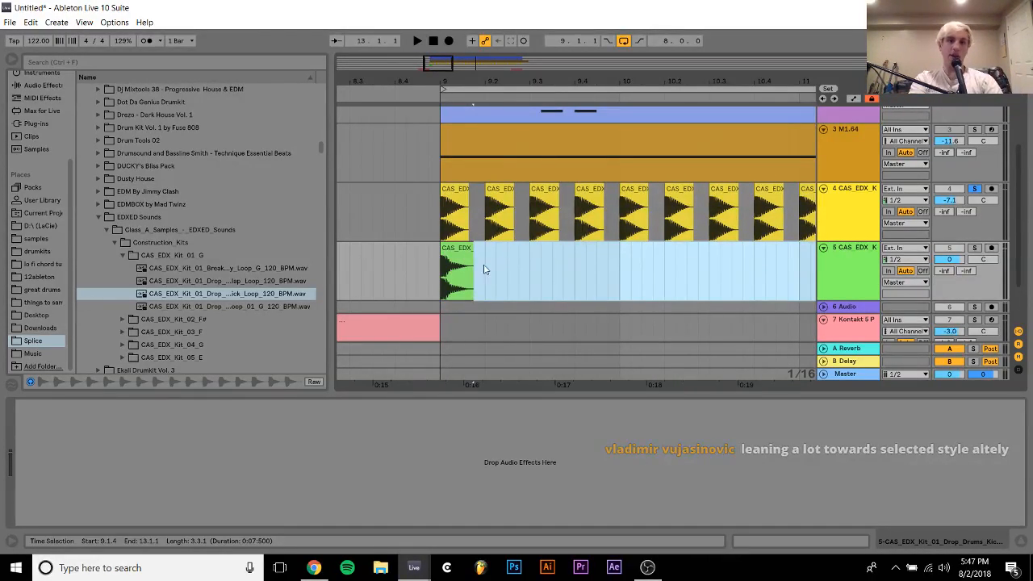
Duplicate the kick clip on track 5 along every beat from bar 9 to bar 17
drag(482, 267, 446, 266)
key(ctrl+d)
key(ctrl+d)
key(ctrl+d)
key(ctrl+d)
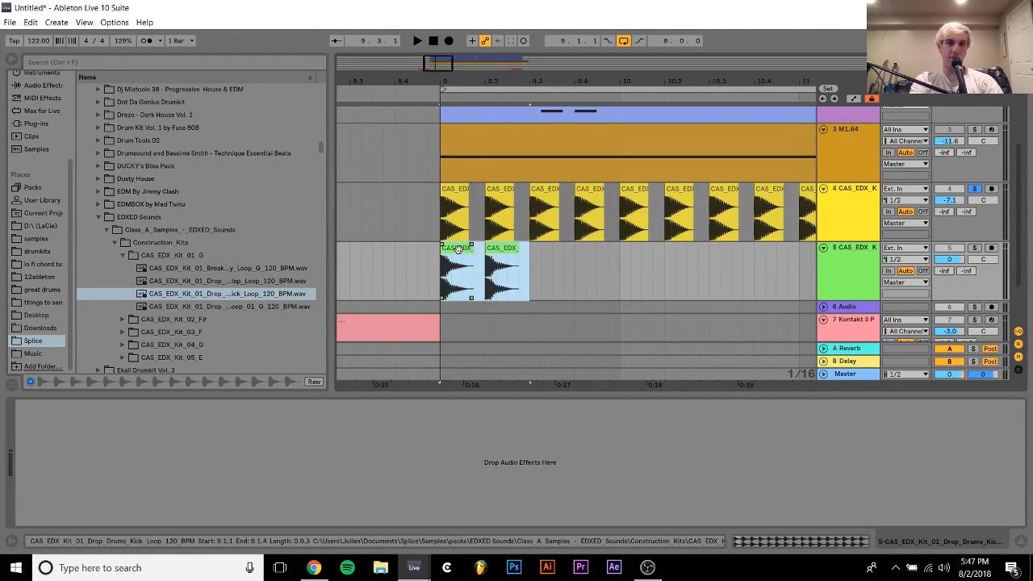
key(ctrl+d)
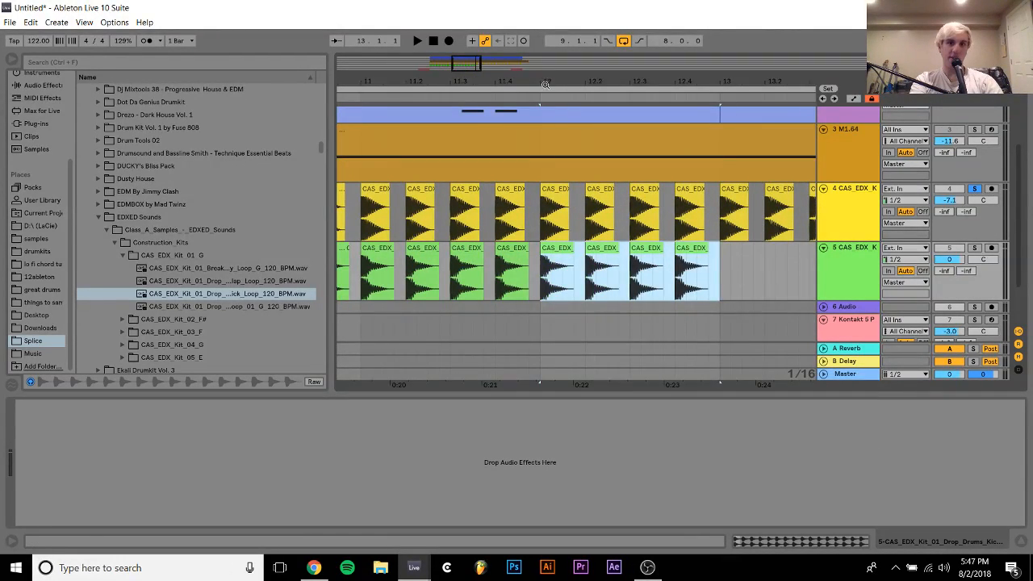
drag(547, 83, 546, 41)
key(ctrl+d)
key(ctrl+d)
key(ctrl+d)
key(ctrl+d)
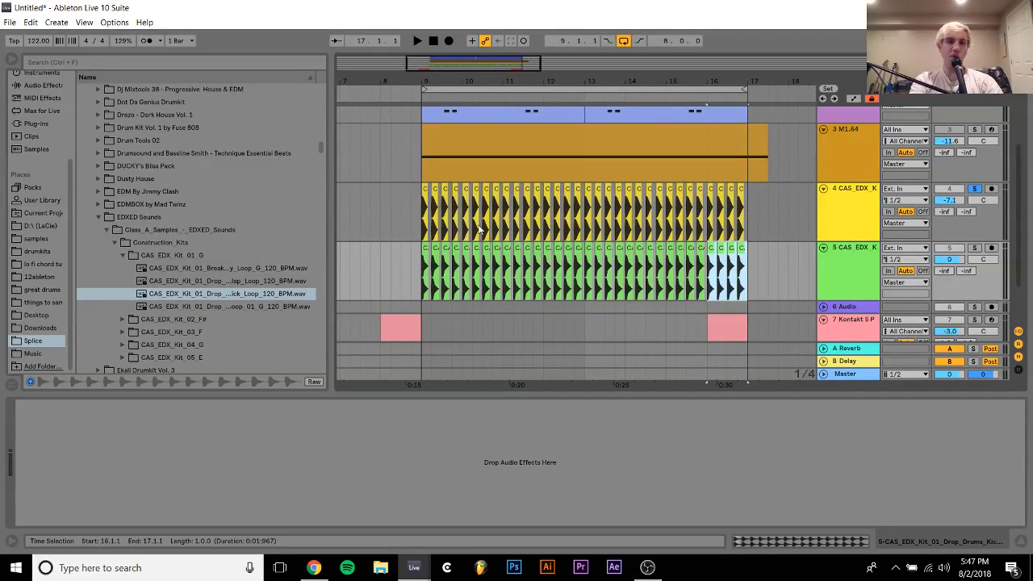
Solo track 5 and lower its volume to -3.6 dB
click(975, 248)
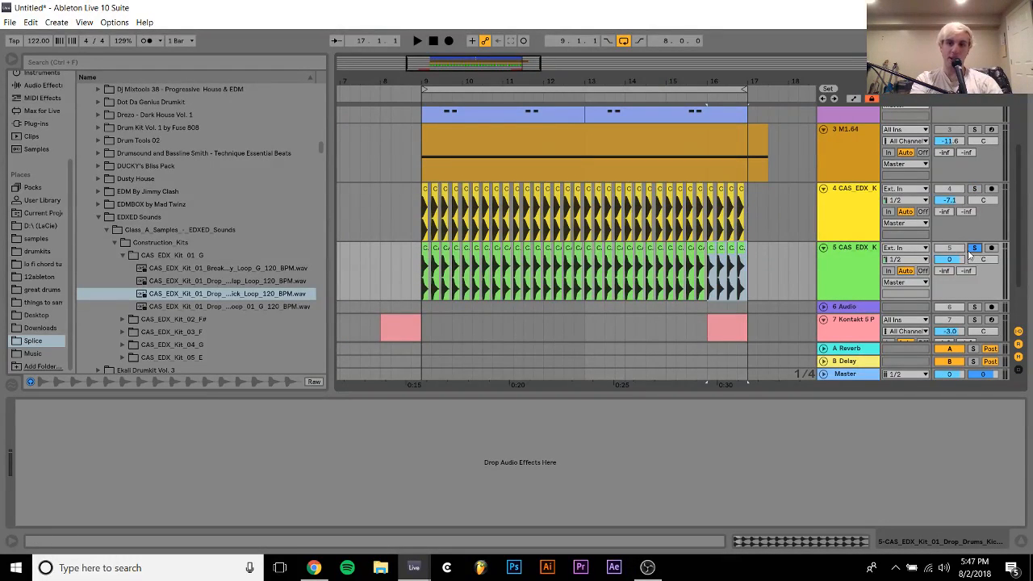
drag(958, 261, 959, 263)
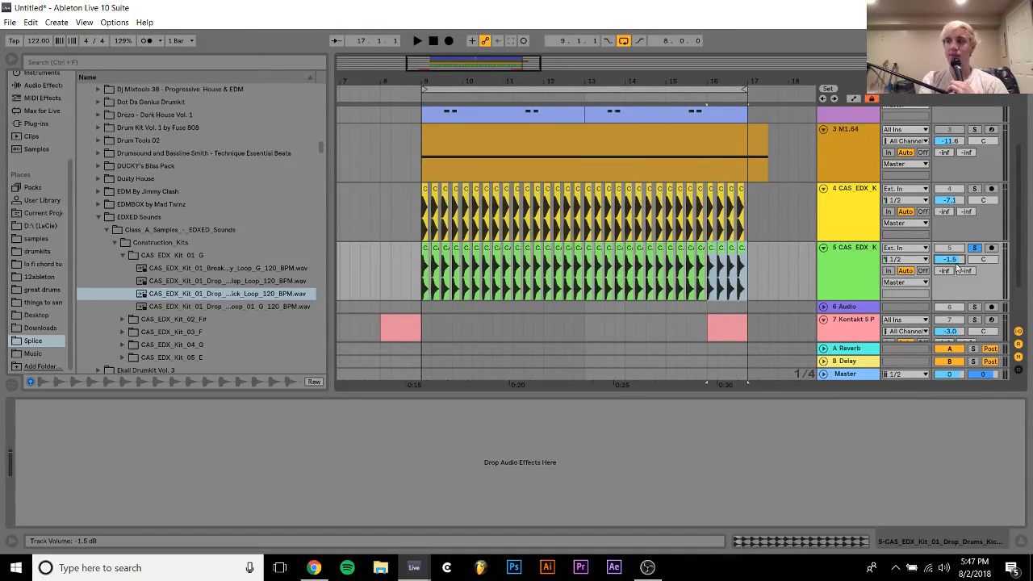
drag(958, 268, 958, 271)
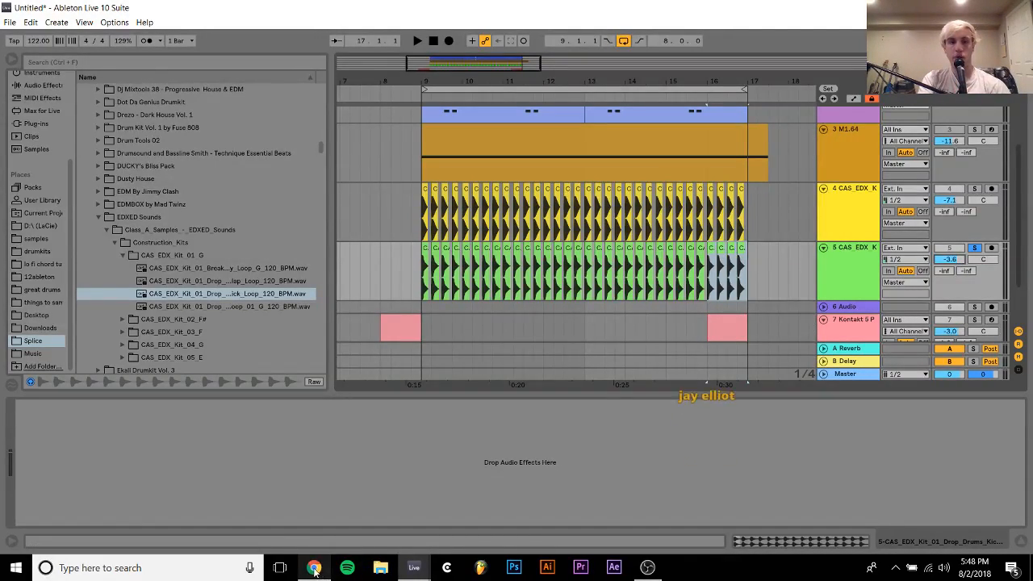
Switch to Gmail in Chrome, open the e-mail without a subject and listen to its attached builduppreview.mp3, adjusting the player volume
key(alt+Tab)
click(221, 178)
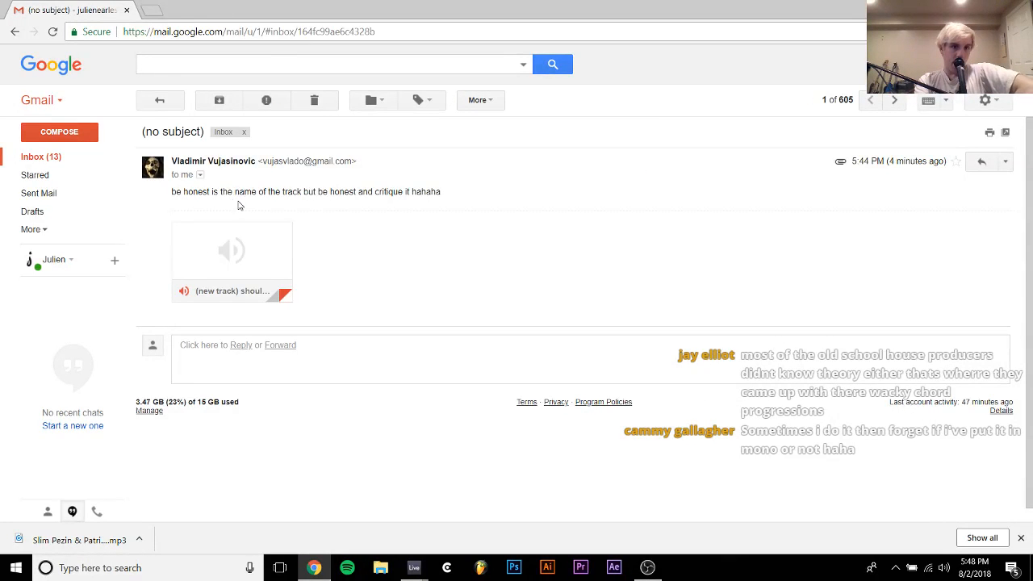
mouse_move(282, 302)
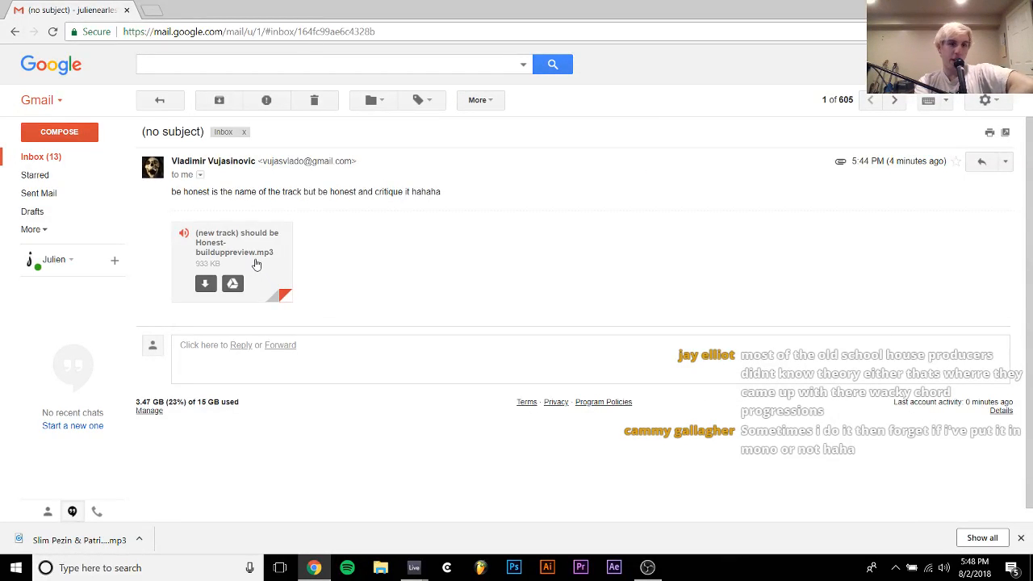
click(255, 262)
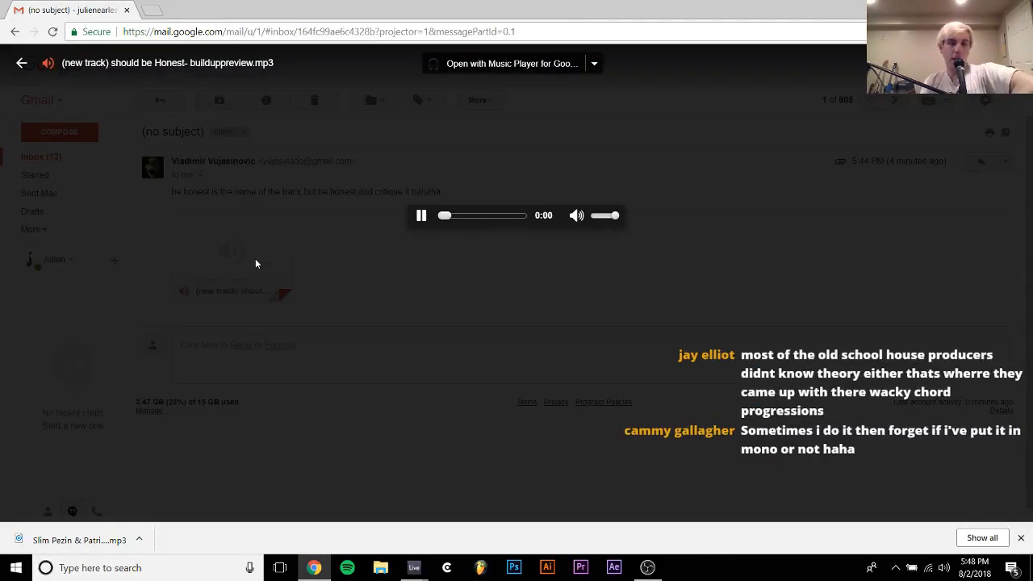
click(603, 217)
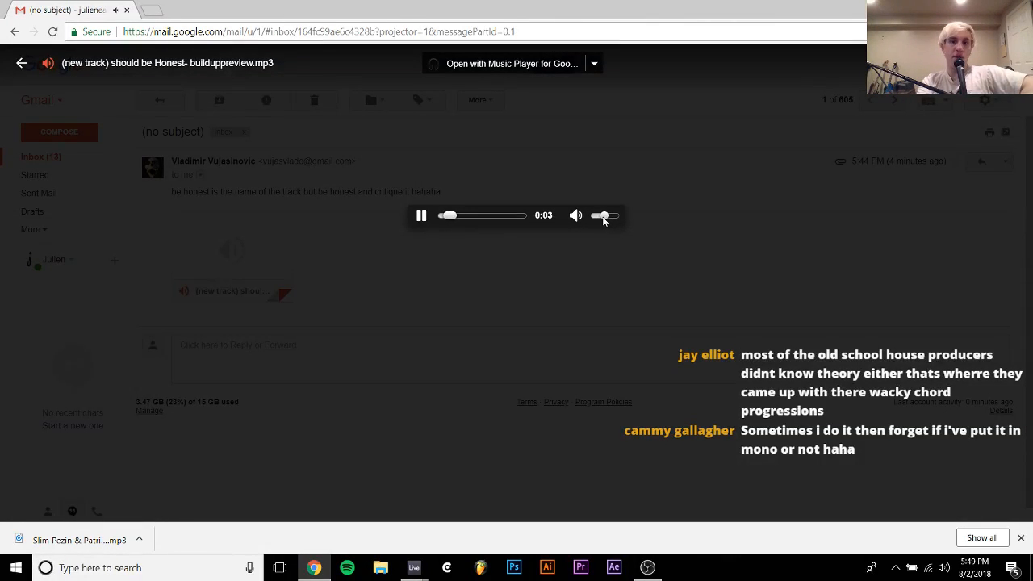
drag(604, 218, 600, 218)
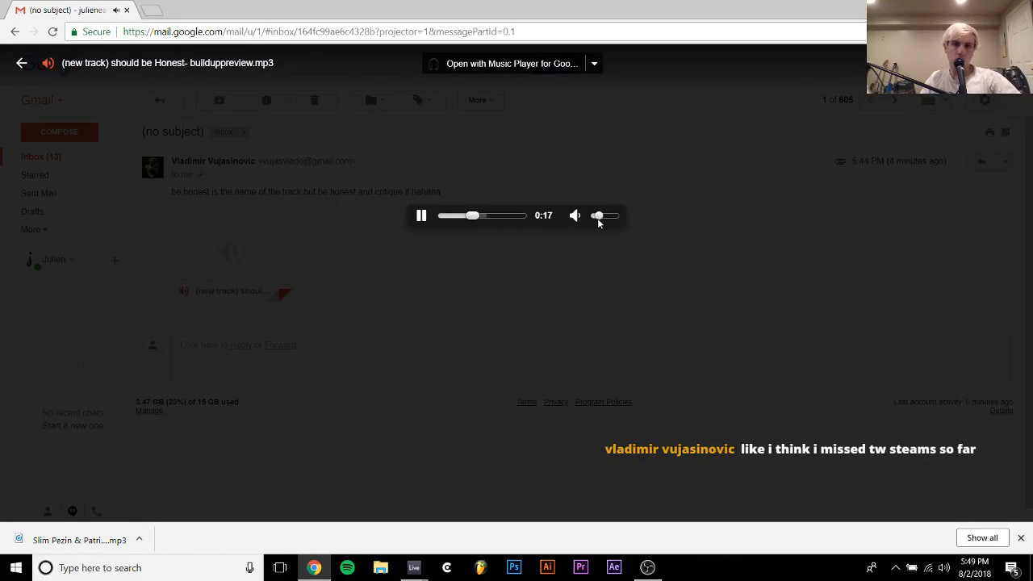
drag(598, 218, 603, 216)
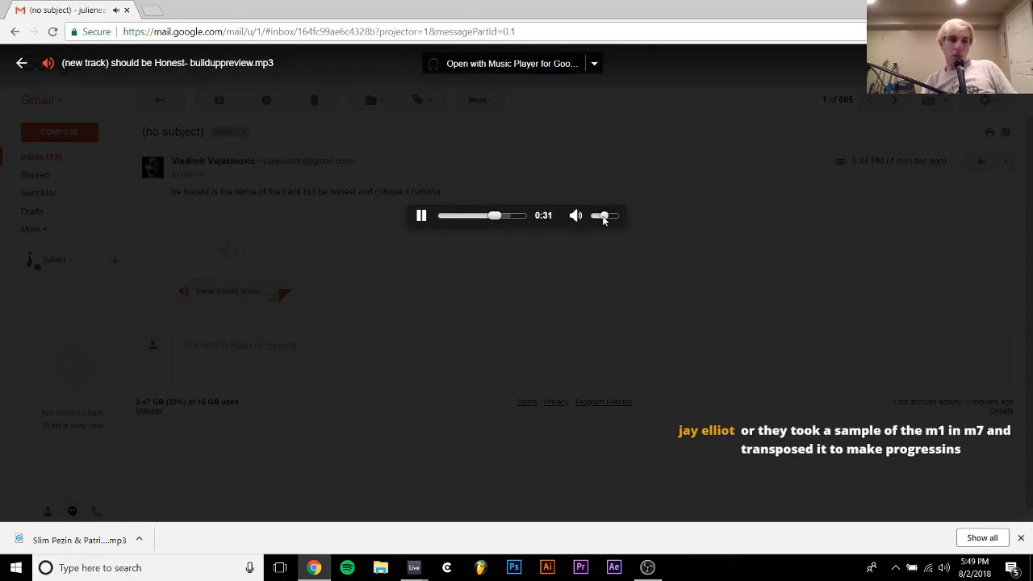
click(390, 446)
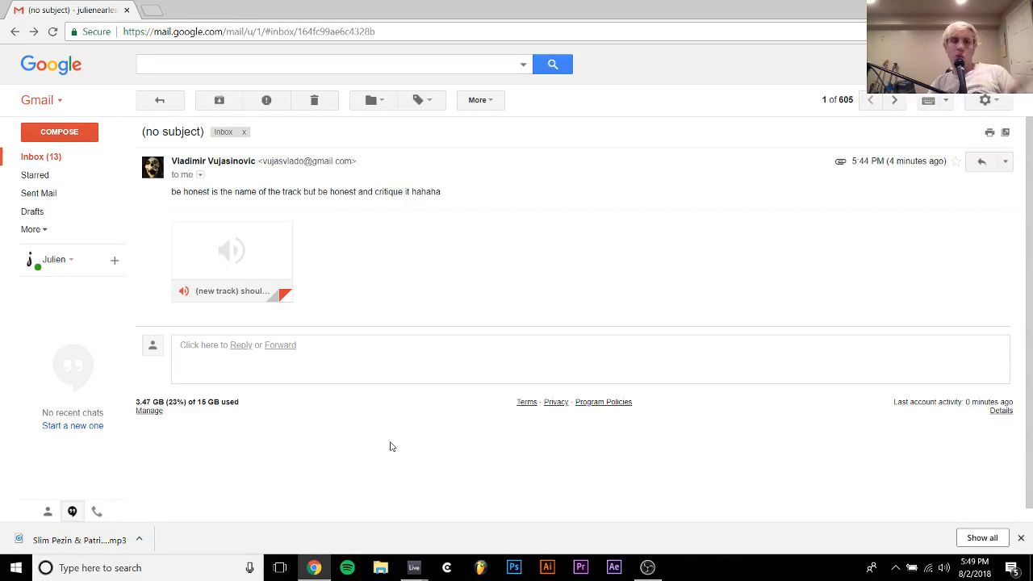
click(244, 238)
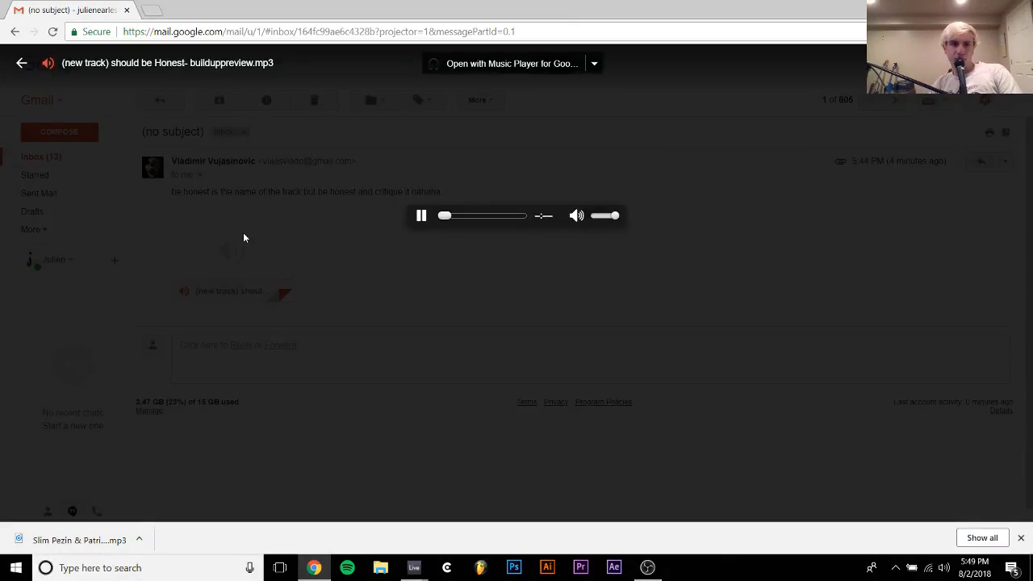
click(348, 268)
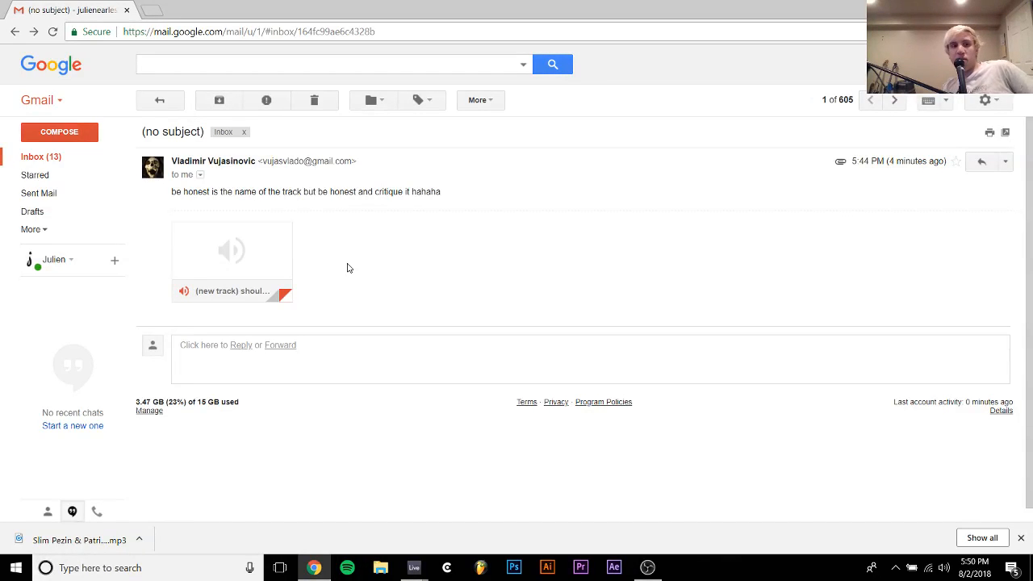
Switch back to the Untitled set in Ableton Live and audition the soloed kick on track 5
mouse_move(414, 568)
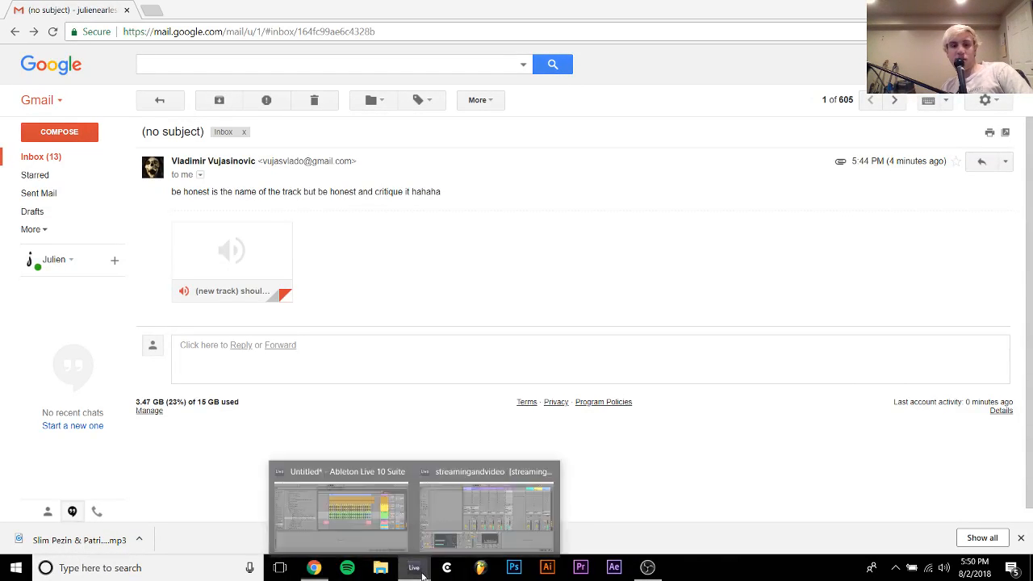
click(368, 499)
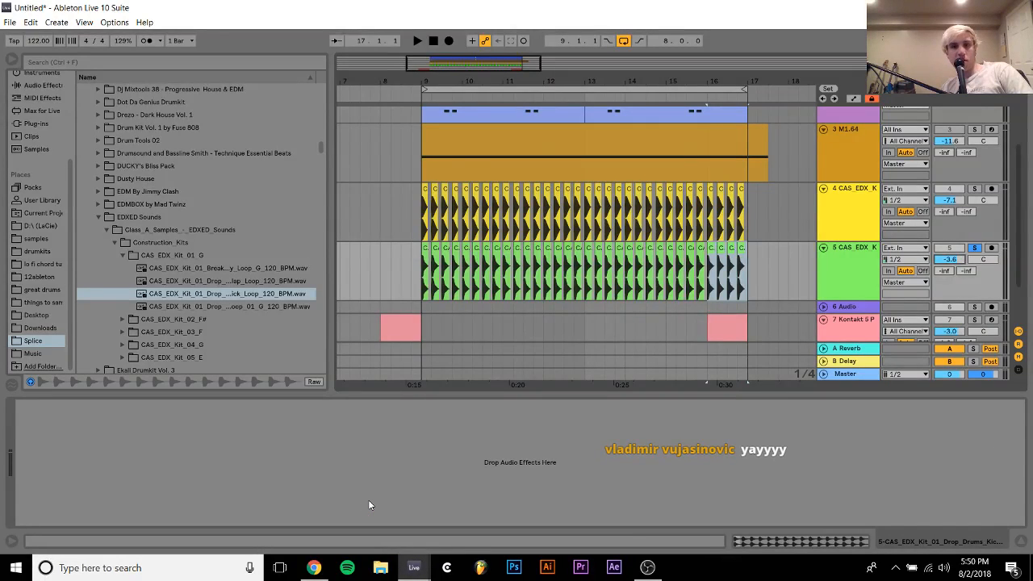
key(space)
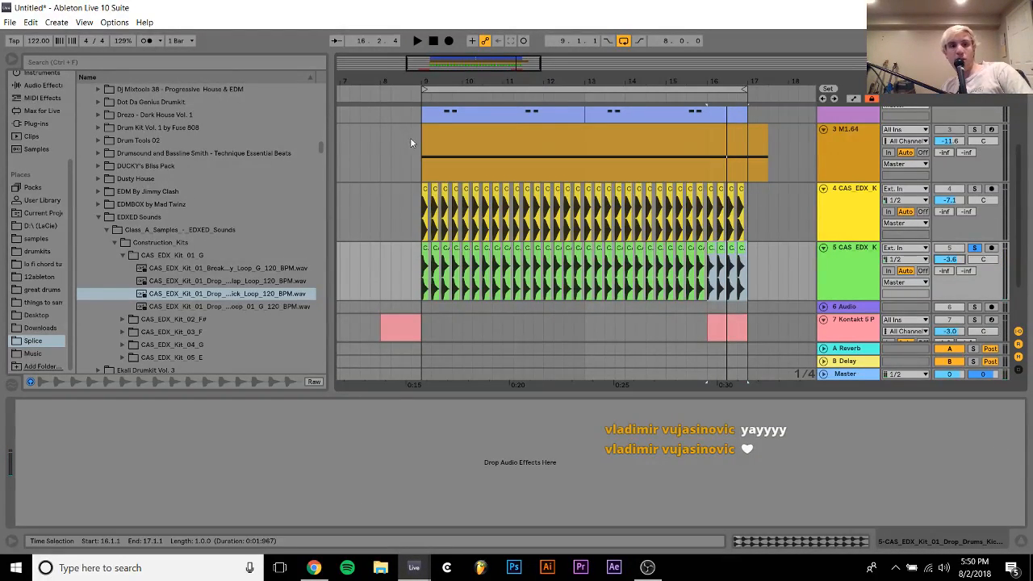
Copy the EQ Eight from track 4 onto track 5, try a steep low cut on band 1 and audition the kick
click(420, 189)
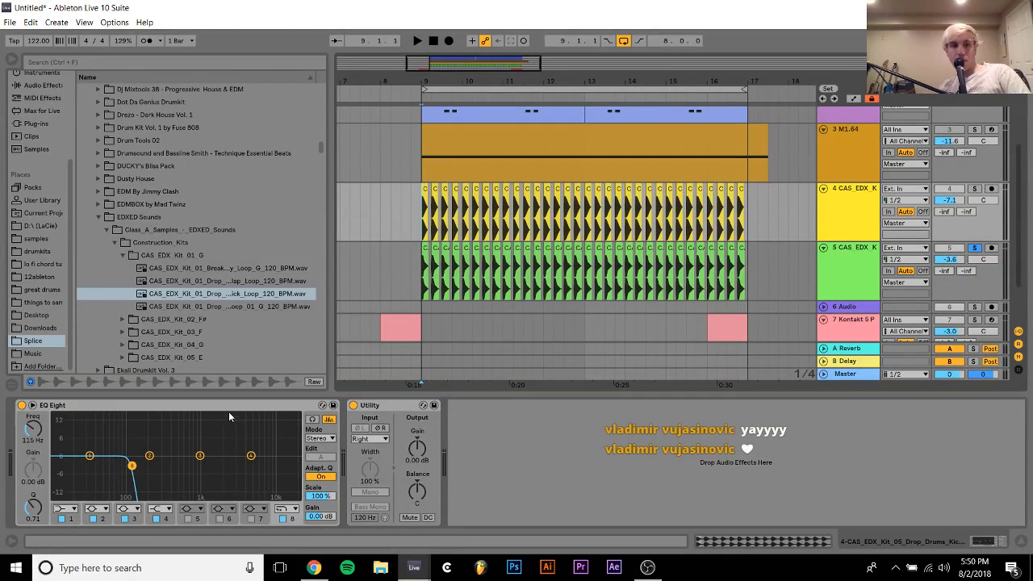
click(520, 258)
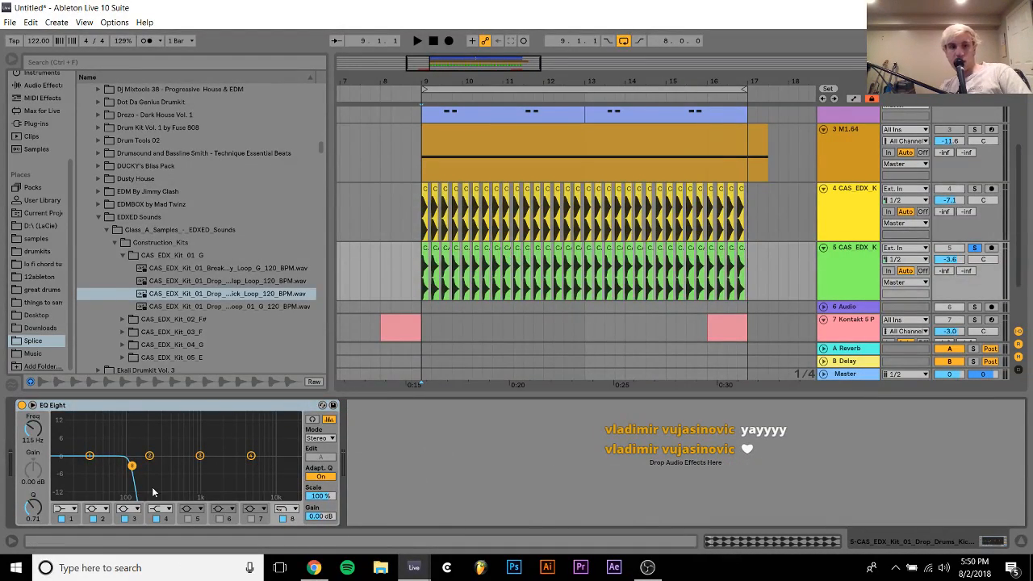
click(67, 509)
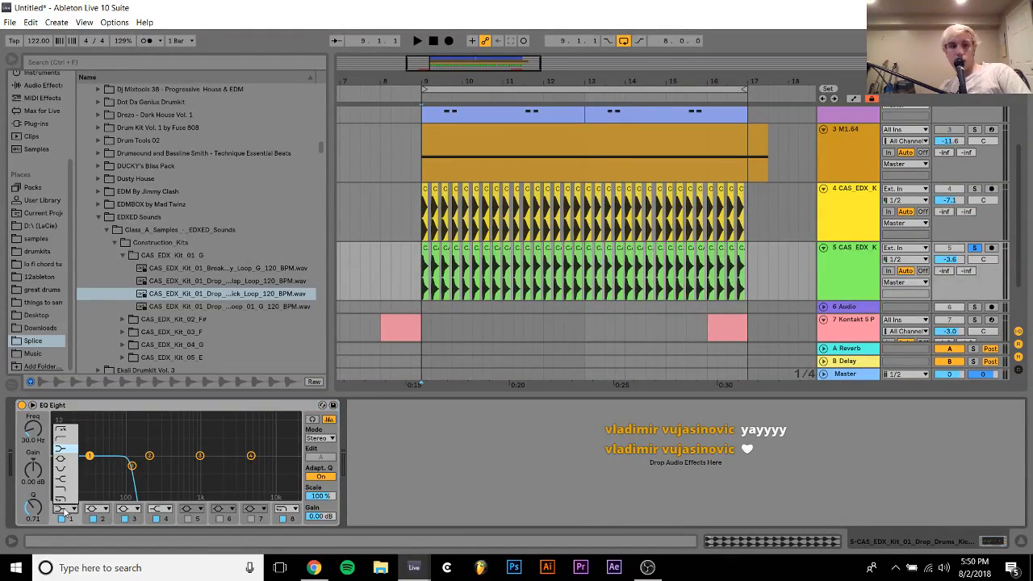
click(63, 427)
key(space)
key(space)
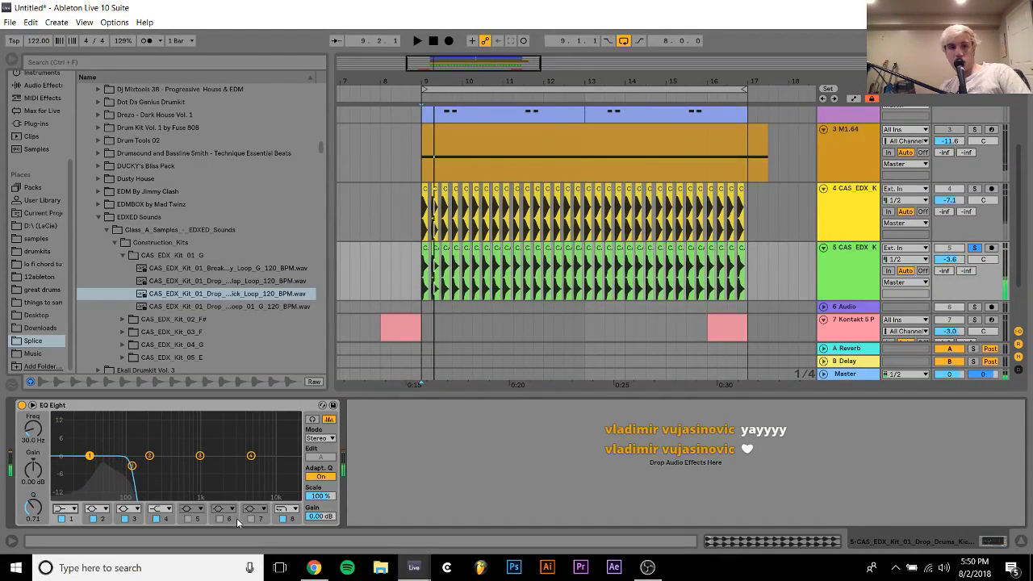
Set band 8 of track 5's EQ Eight to a steep low cut at 115 Hz and turn off band 4
click(160, 509)
click(159, 500)
click(104, 509)
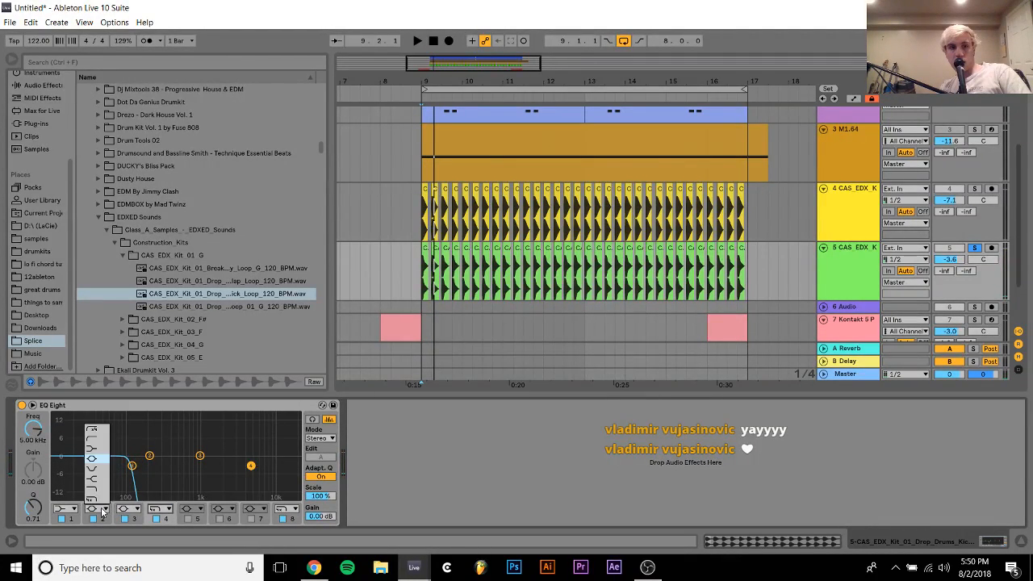
click(103, 510)
click(297, 510)
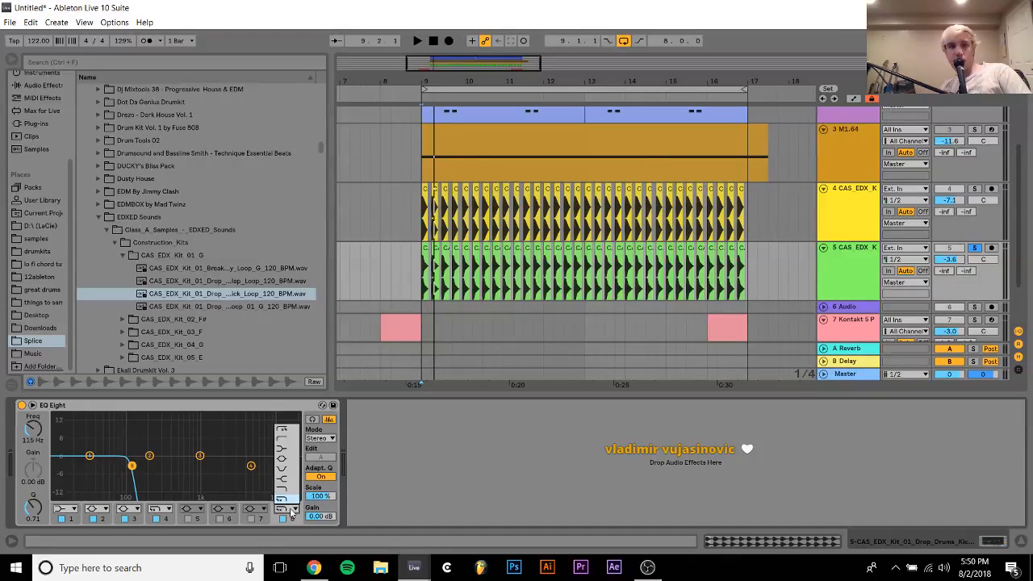
click(285, 427)
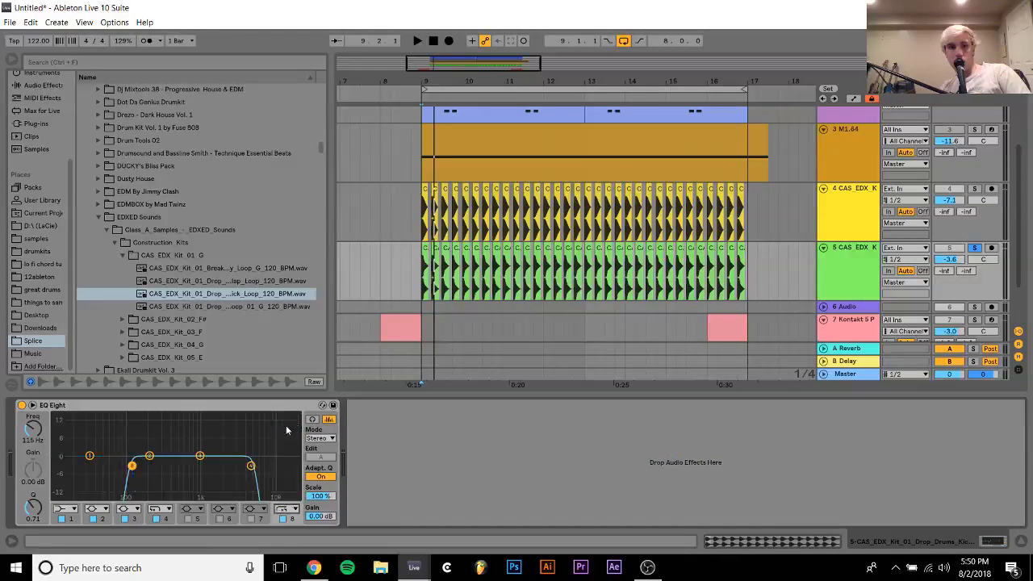
click(156, 519)
Play the loop with kick tracks 4 and 5 both soloed and lower track 5's volume to -10.0 dB
key(space)
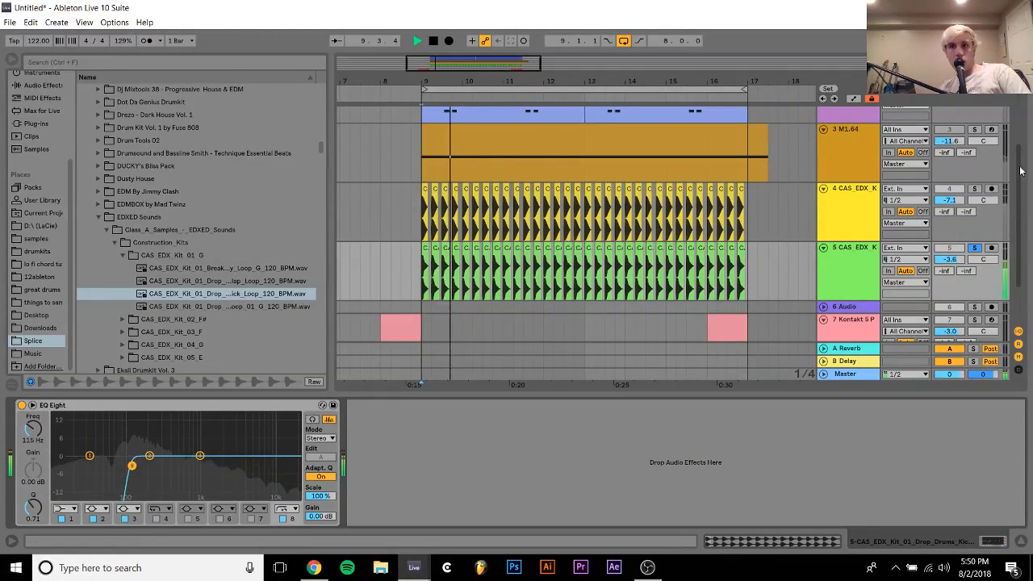
ctrl+click(976, 191)
drag(950, 259, 950, 280)
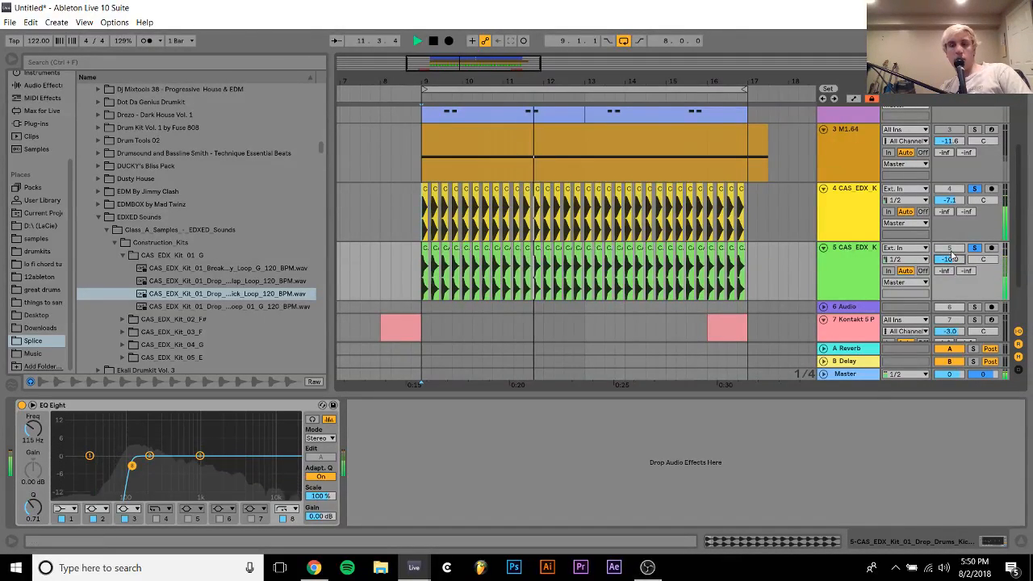
Unsolo both kick tracks and raise their volumes together, to -5.6 dB on track 4 and -8.5 dB on track 5
click(973, 250)
click(853, 259)
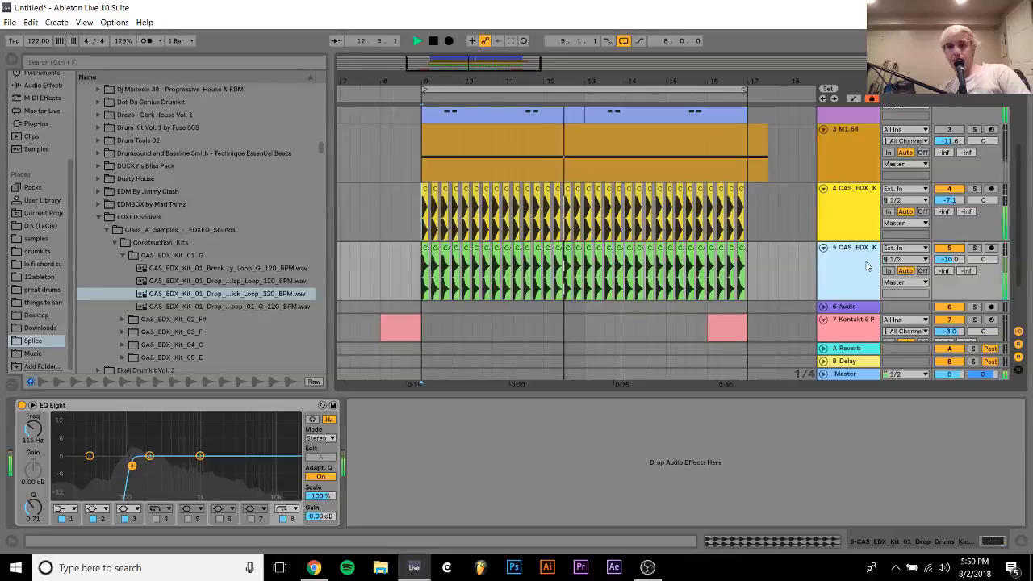
shift+click(849, 216)
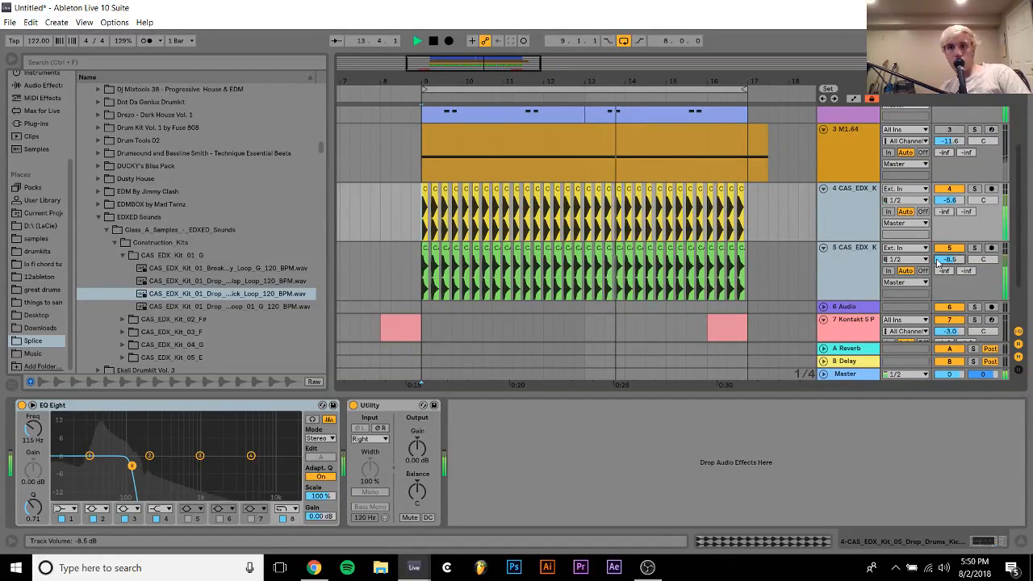
Bypass the EQ Eight on track 4 and delete the second kick track, track 5
click(856, 264)
click(852, 216)
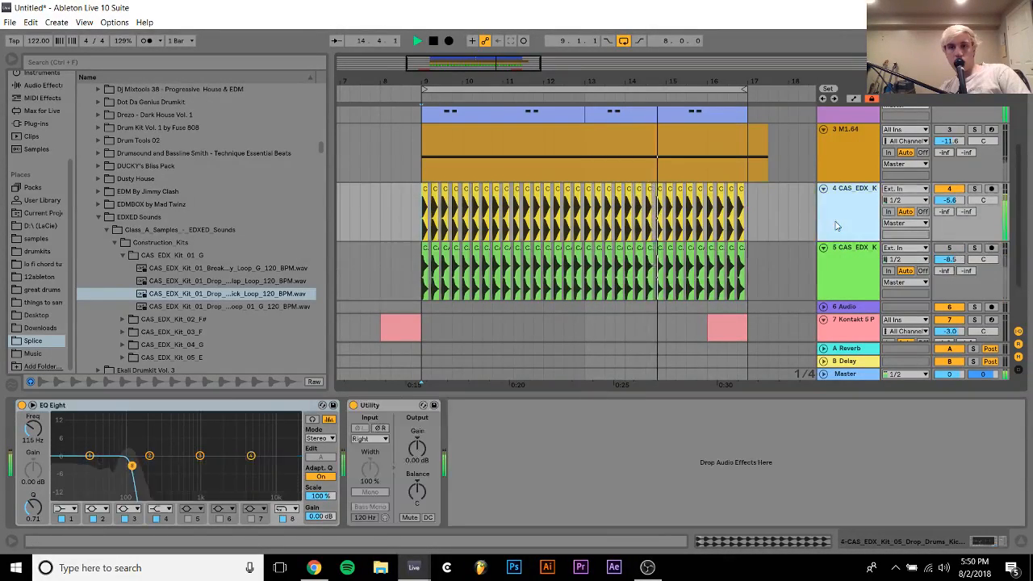
click(22, 405)
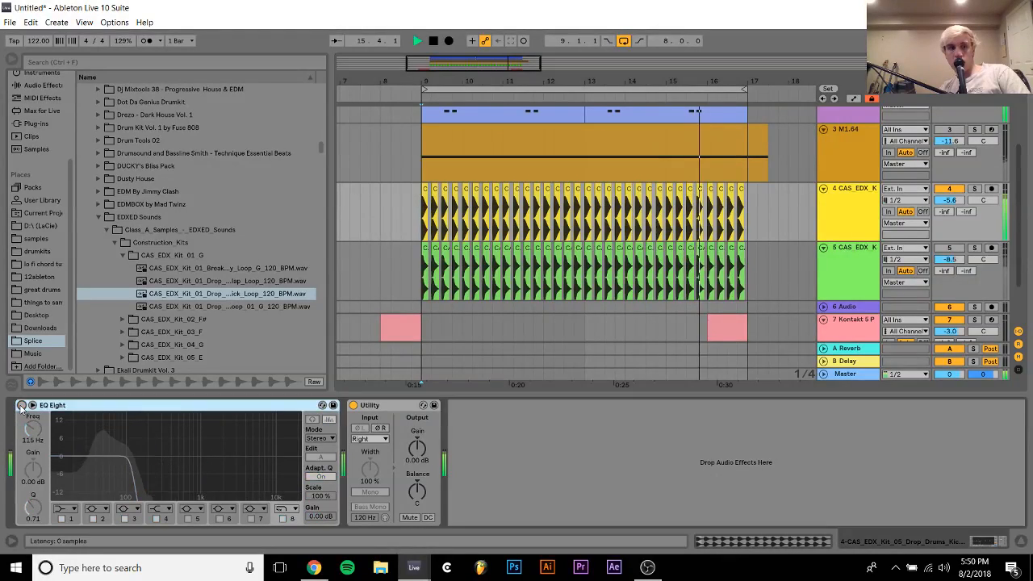
click(844, 274)
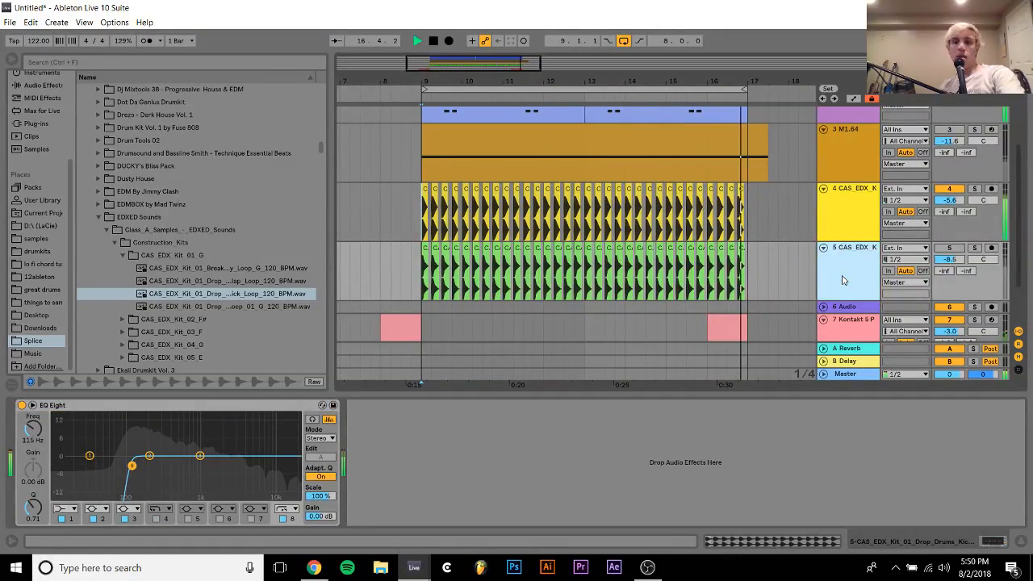
key(Delete)
Select both chord clips on track 1 M1.64 and move them from bar 9 to start at bar 1
scroll(842, 243, up, 3)
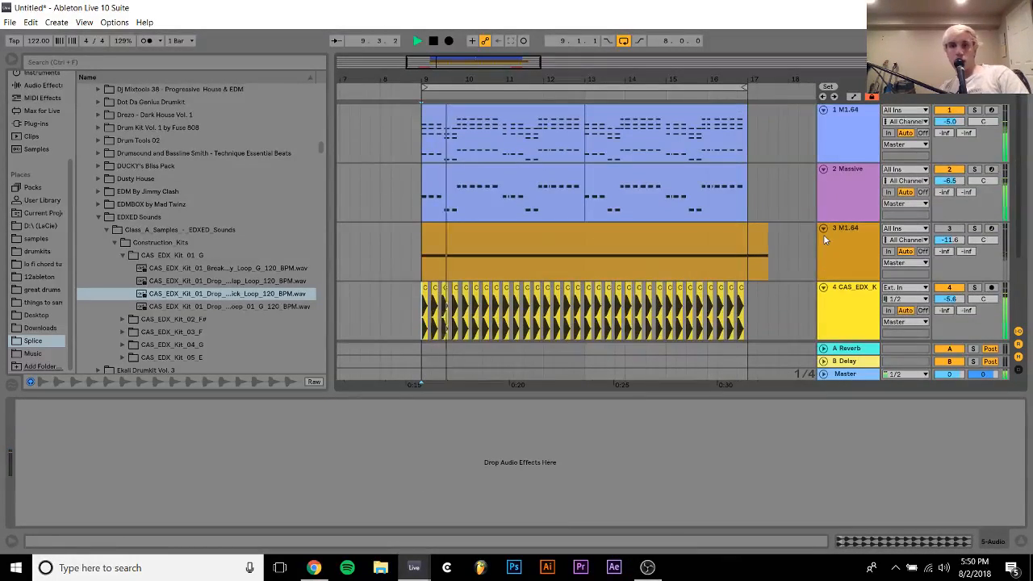
click(845, 119)
drag(631, 80, 651, 53)
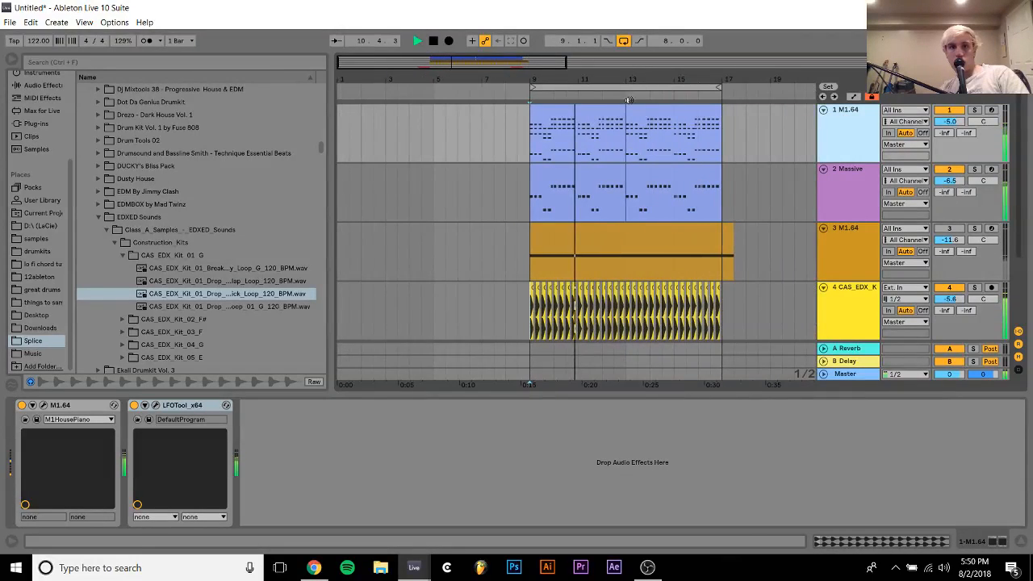
click(592, 113)
shift+click(657, 112)
drag(681, 110, 459, 132)
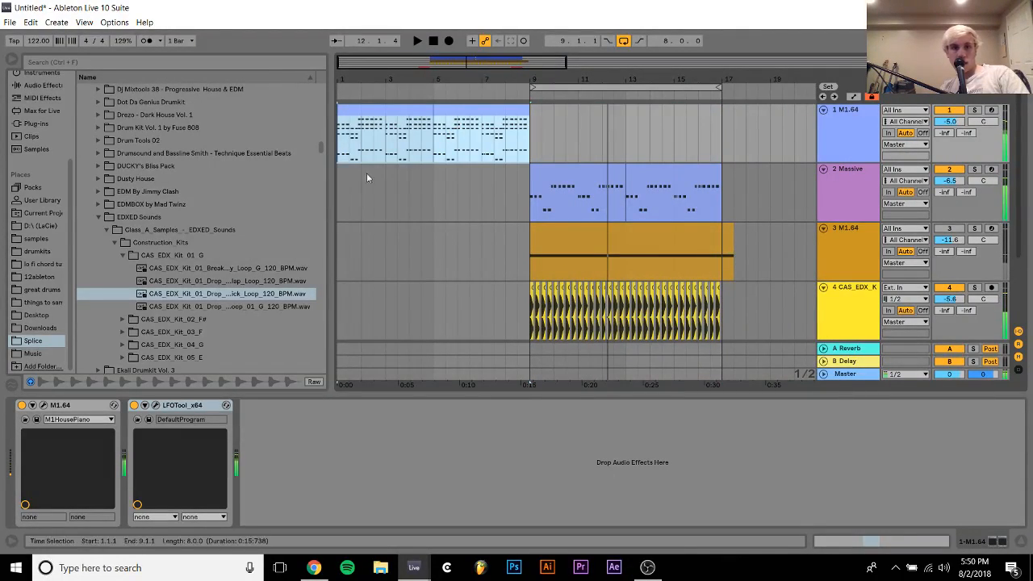
Duplicate the chord clips on track 1 M1.64 to bar 9, comparing playback with its LFOTool bypassed and re-enabled
click(135, 406)
click(844, 138)
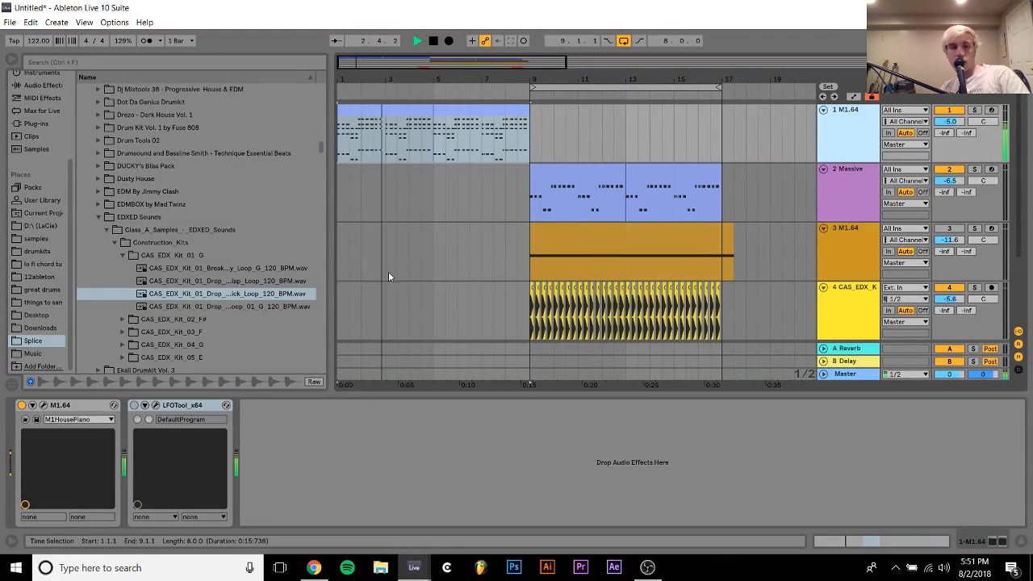
key(ctrl+d)
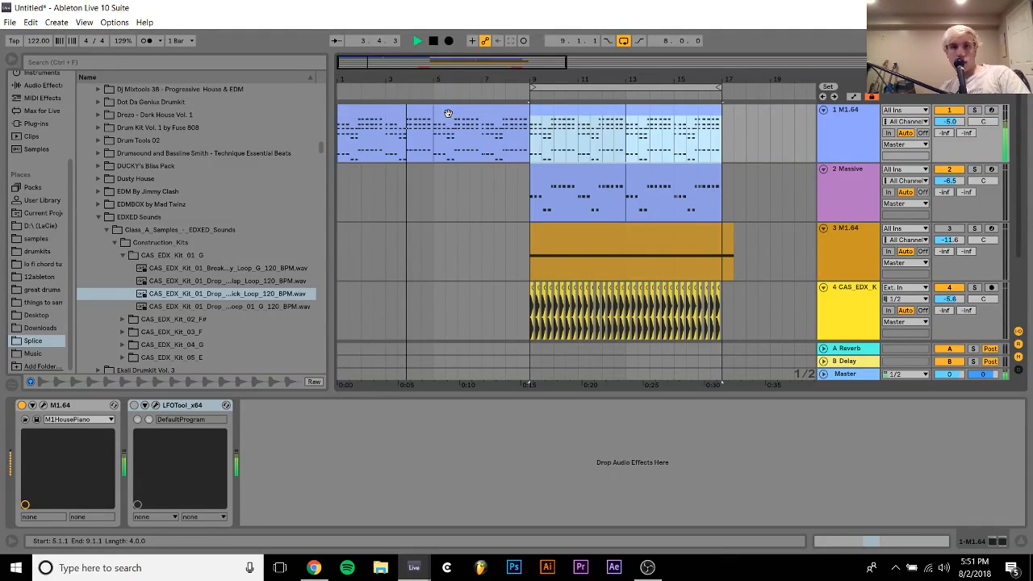
click(134, 405)
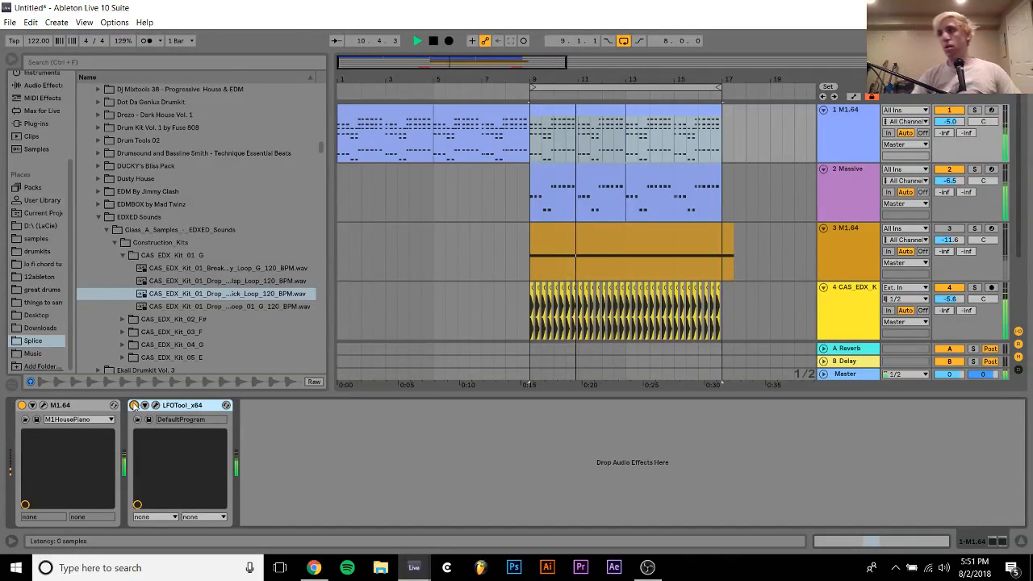
key(space)
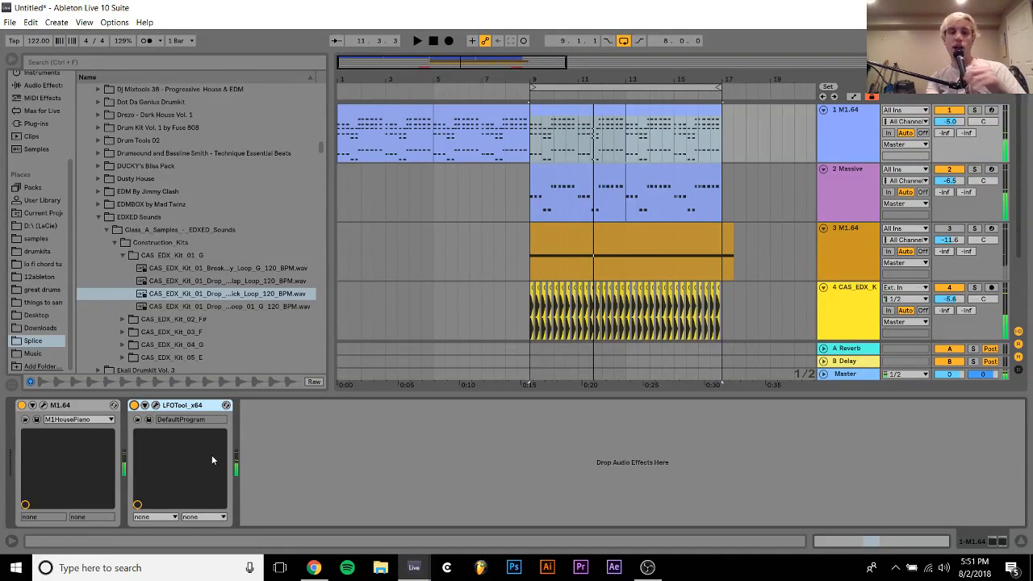
Shorten the strings clip on track 3 M1.64 so it ends at bar 17
click(731, 233)
drag(731, 233, 724, 231)
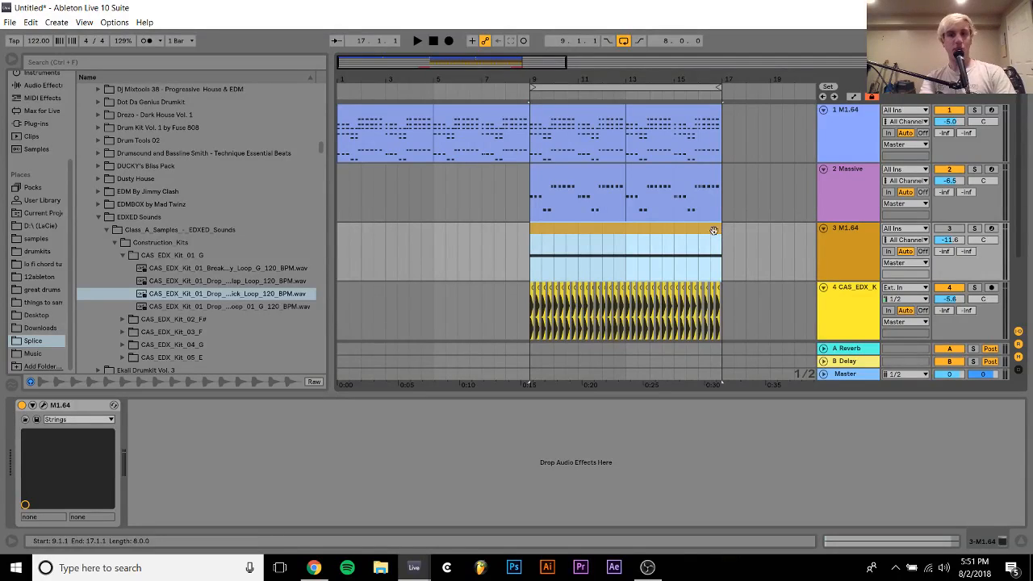
click(949, 229)
click(950, 231)
Copy the LFOTool from the Massive track onto the strings track 3 and play the loop
click(840, 201)
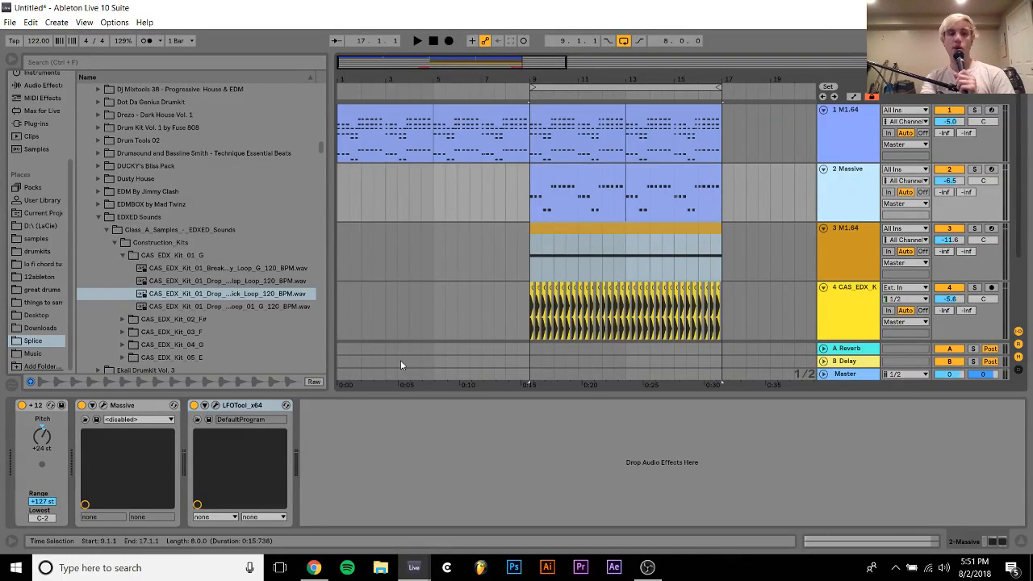
click(599, 256)
key(space)
Switch to OBS to check the stream's audio mixer, and return to Ableton Live
click(647, 567)
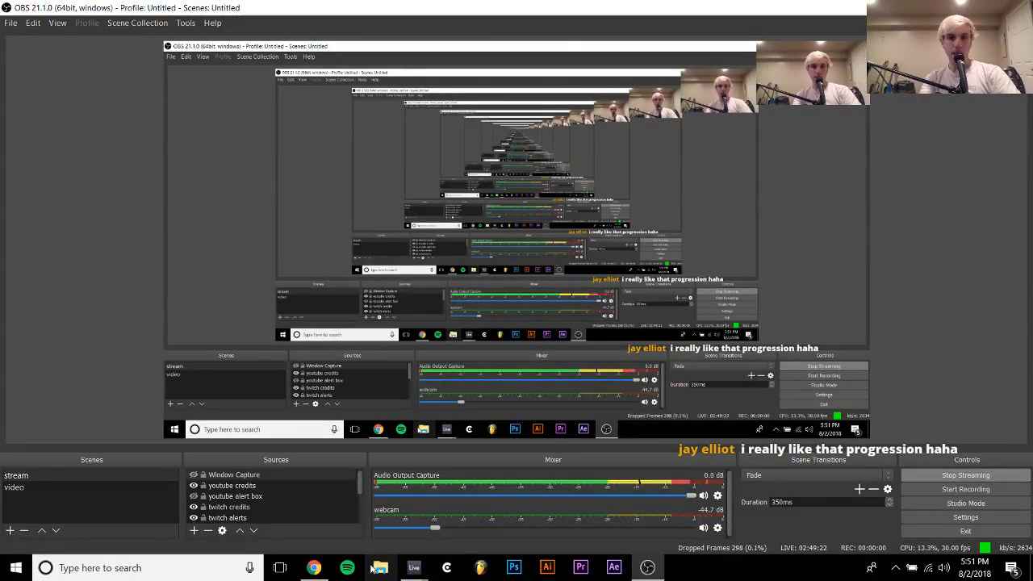
mouse_move(426, 573)
click(333, 503)
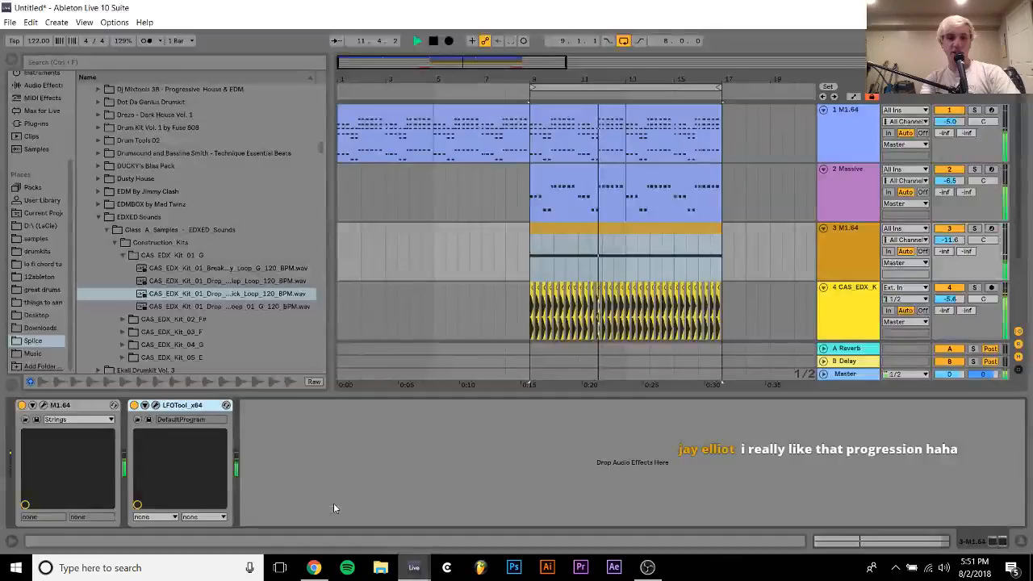
Mute the strings track 3, stop playback and show the Massive track's devices
click(956, 232)
key(space)
click(837, 187)
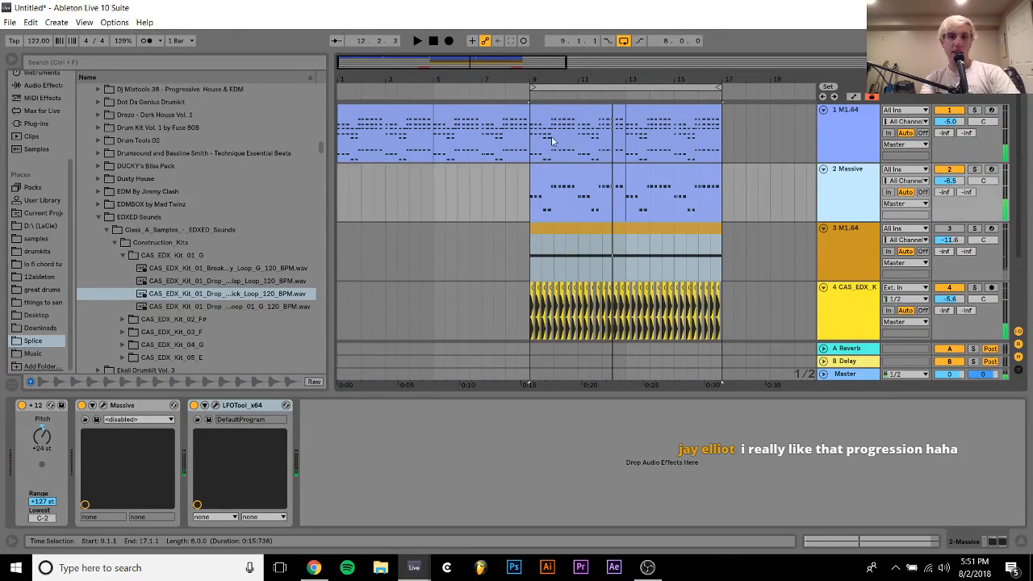
Solo the chord track 1 and play its first clip from bar 9
click(545, 110)
click(973, 111)
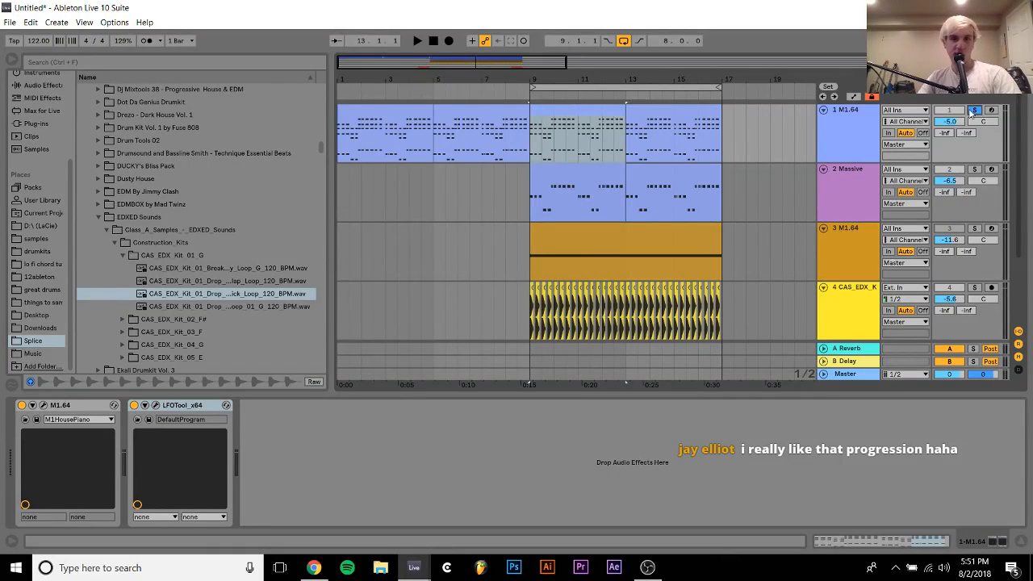
key(space)
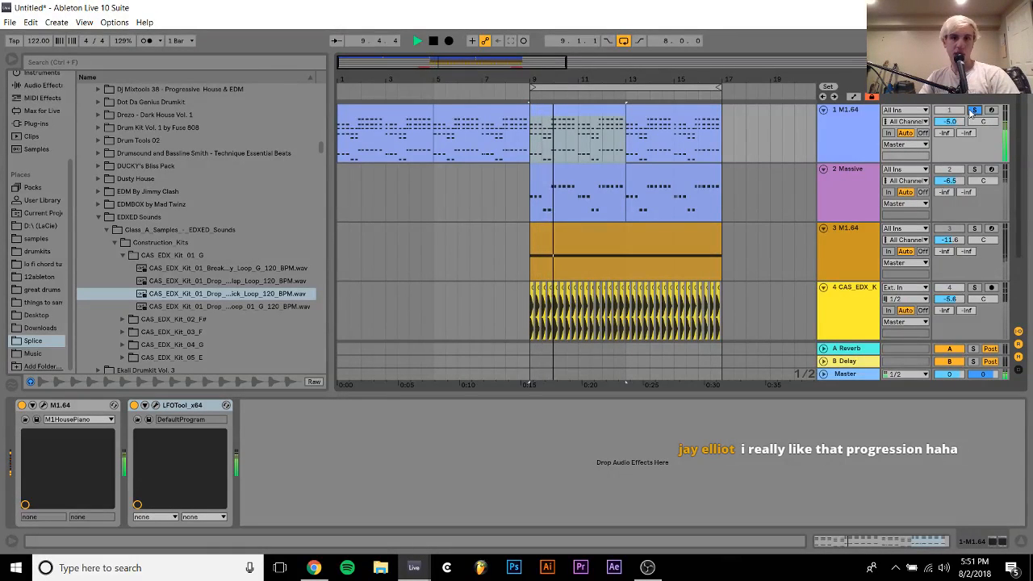
key(space)
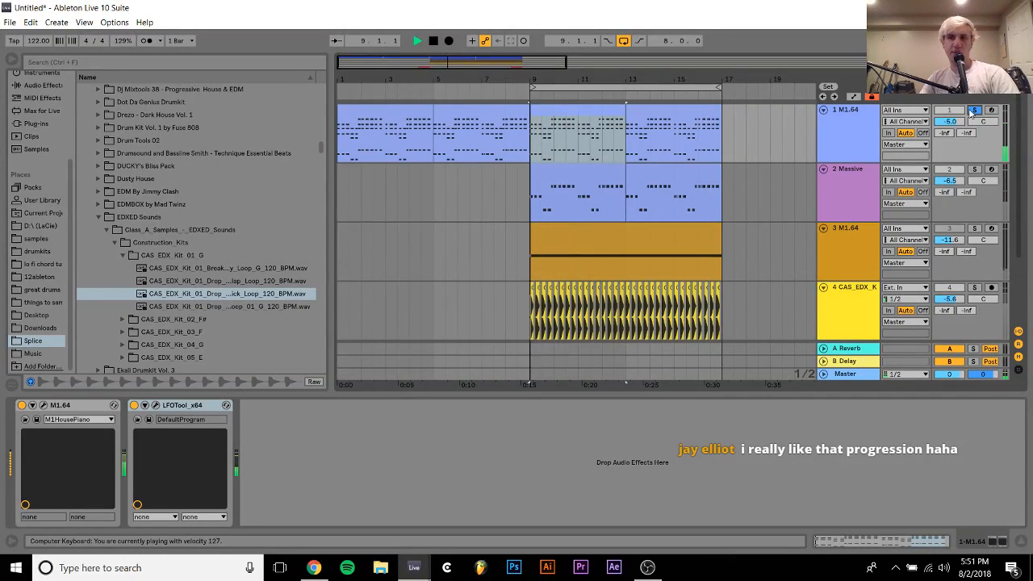
key(space)
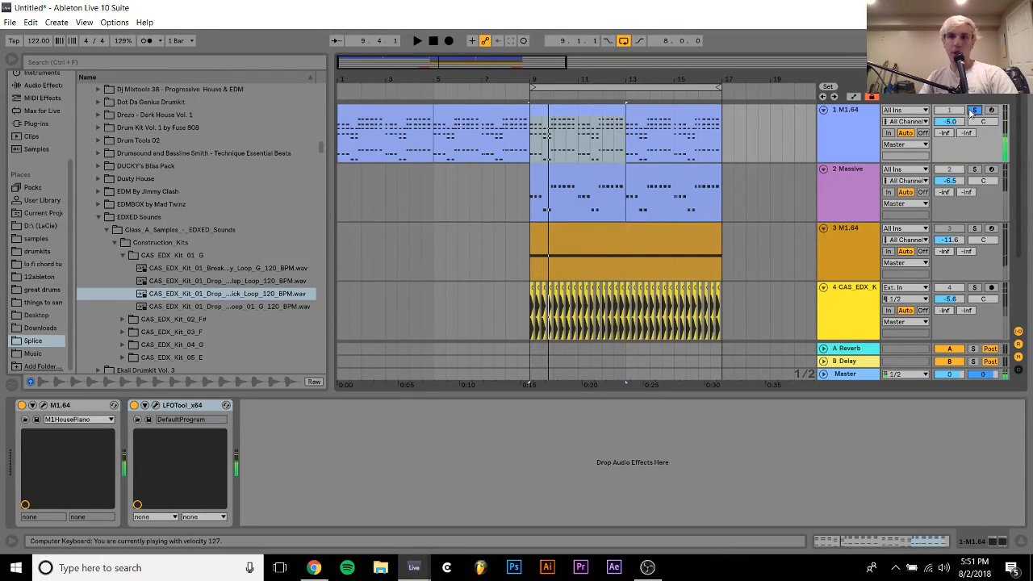
Arm track 1 and audition the chords, restoring it to unarmed and unsoloed for full loop playback
click(992, 111)
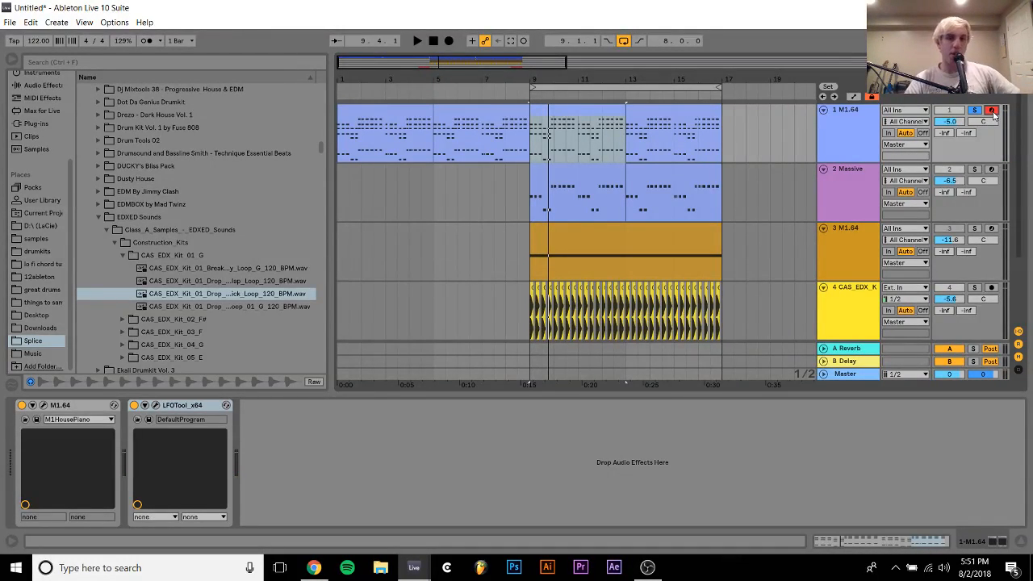
key(space)
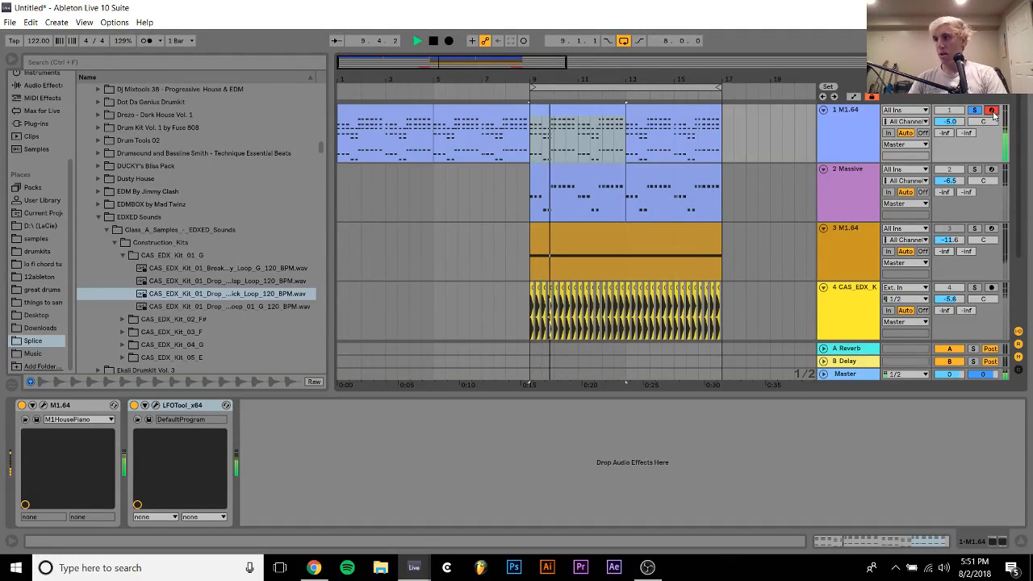
key(space)
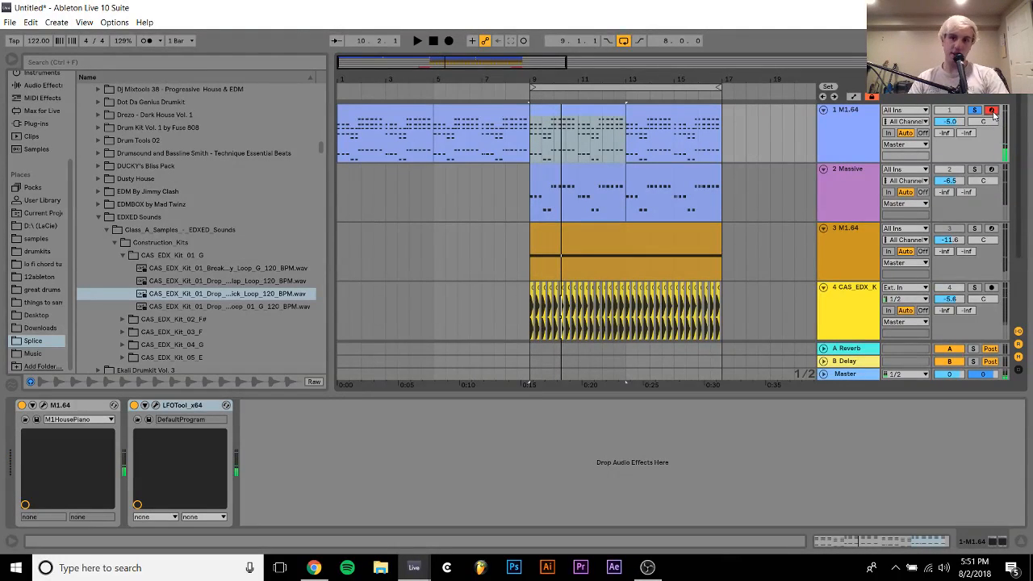
key(space)
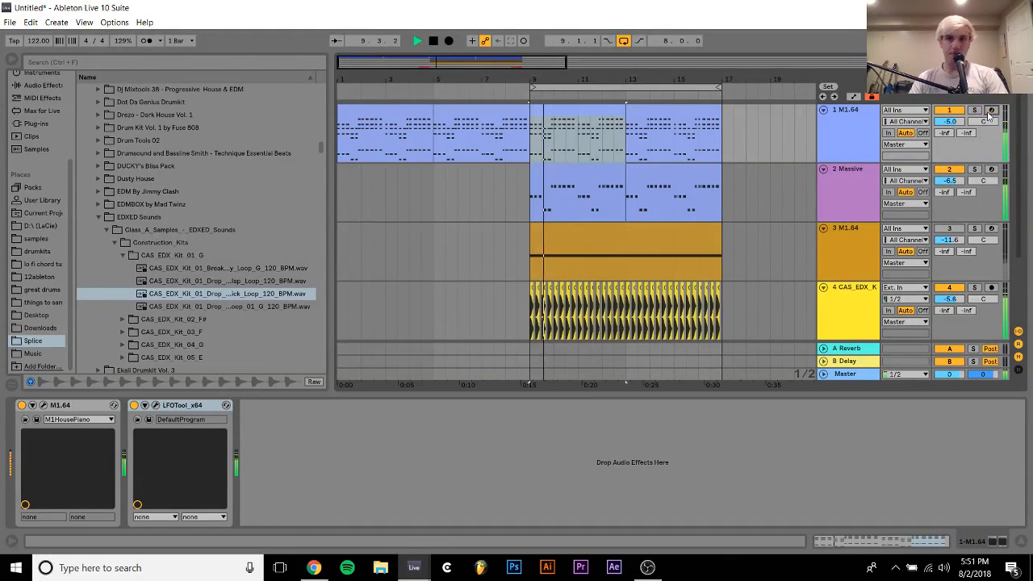
click(991, 111)
Insert a new MIDI track below the strings track 3 and browse the D:\ (LaCie) and samples folders
click(862, 263)
key(ctrl+shift+t)
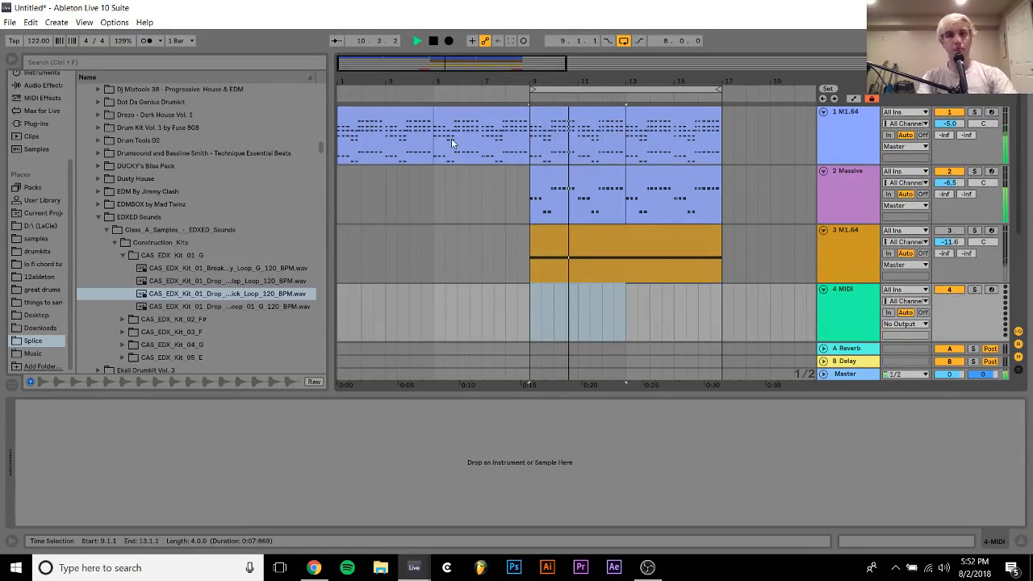
click(26, 227)
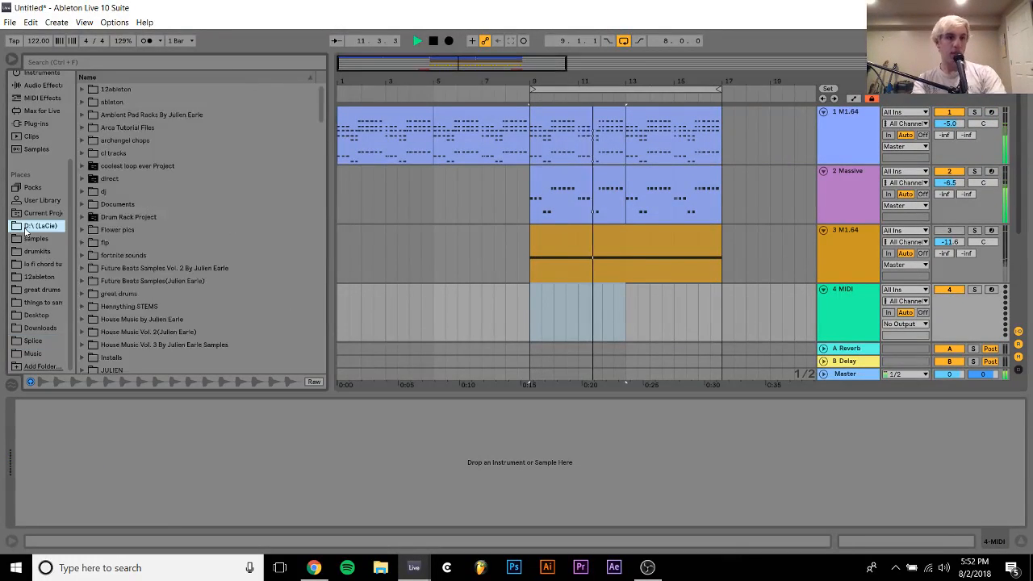
click(28, 239)
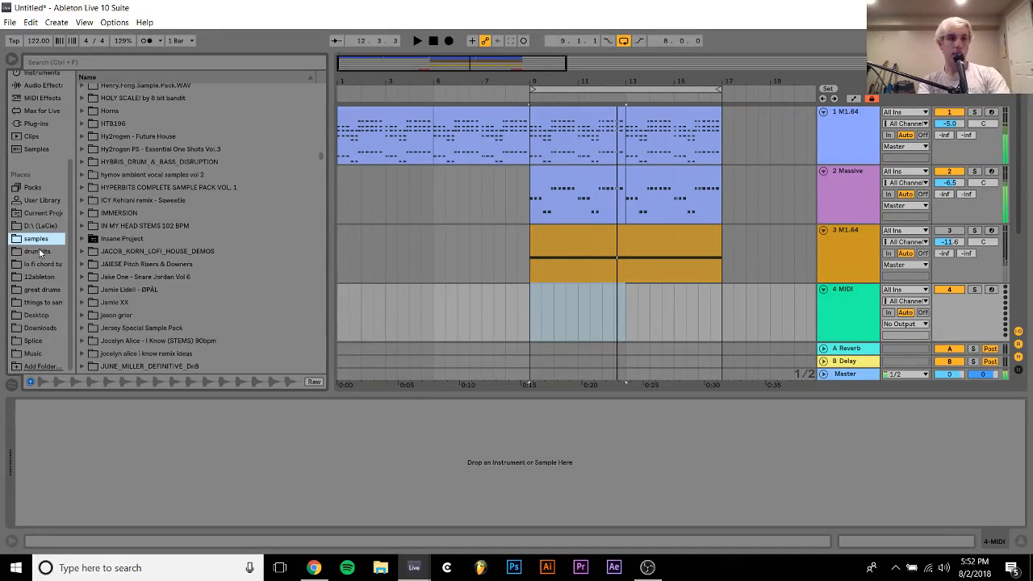
key(space)
Search the 12ableton folder for "levitat" and expand levitate remix 1.als inside the levitate remix 1 Project
click(35, 279)
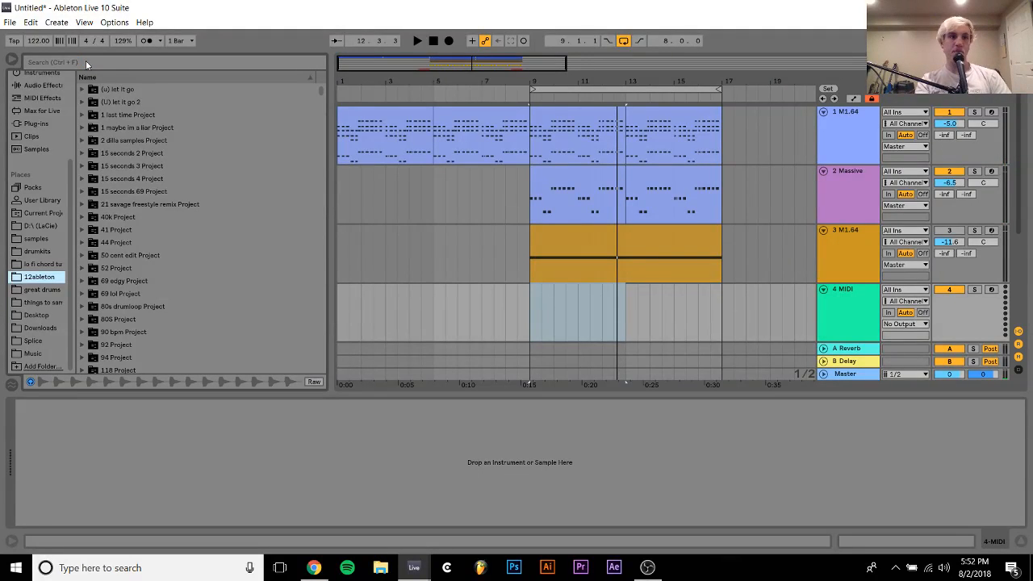
click(86, 62)
text(levitat)
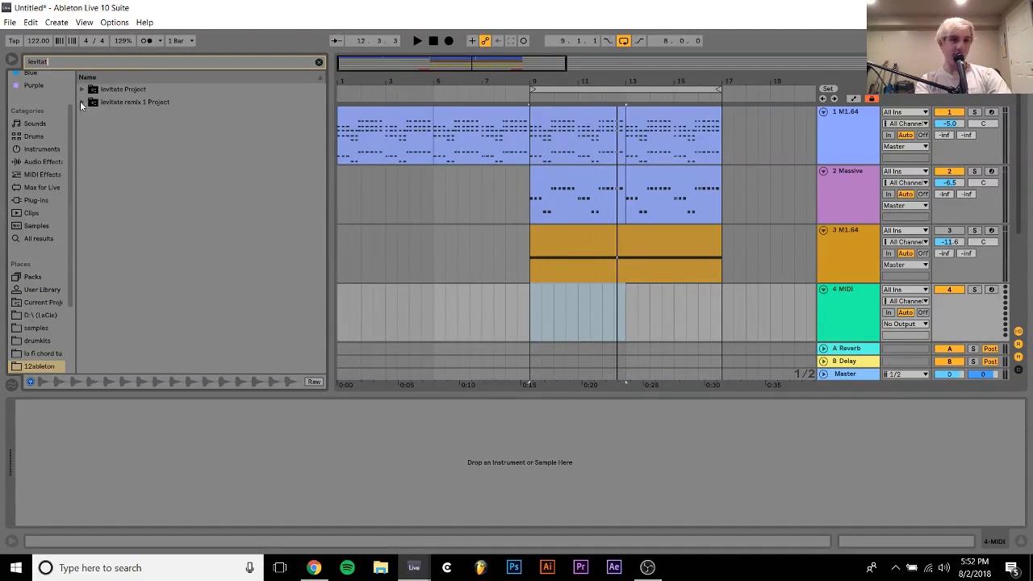
click(82, 103)
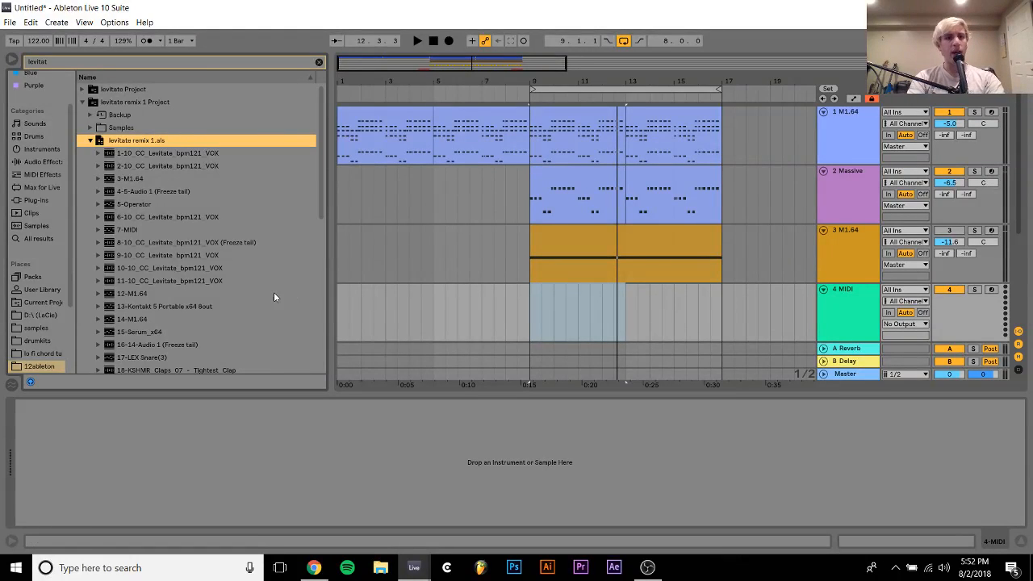
Import the Claps, clap loop, 16_PercussionShaker and VEDH2 Drumloop 001 tracks from levitate remix 1.als below the strings track
scroll(274, 295, down, 4)
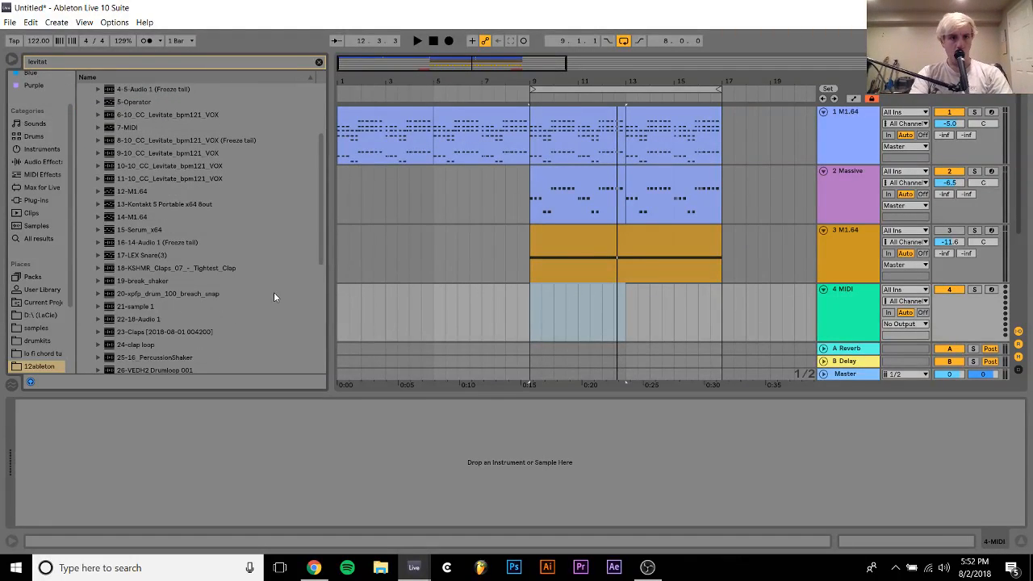
click(149, 268)
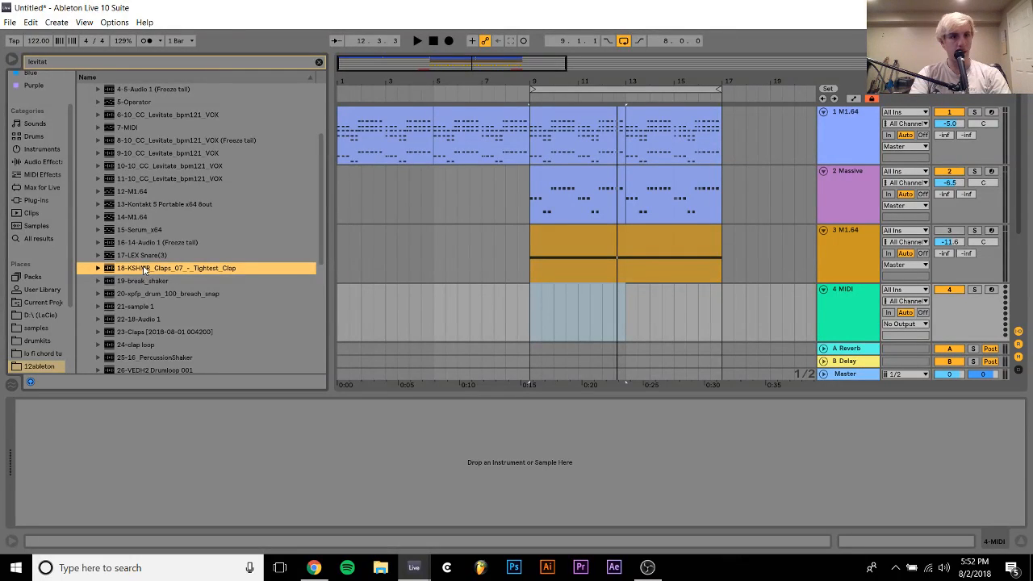
scroll(143, 269, up, 1)
scroll(144, 269, down, 5)
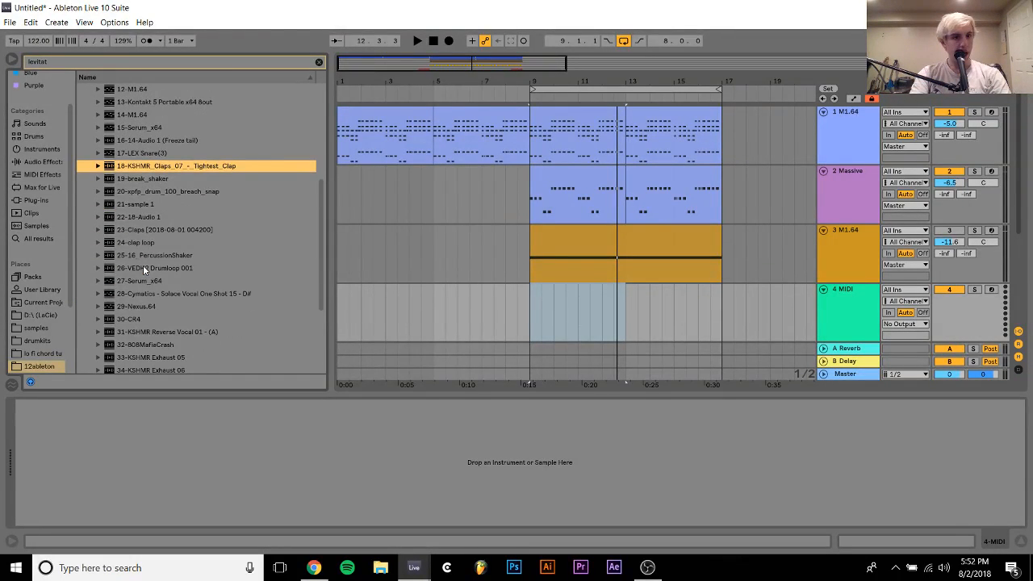
click(153, 256)
click(153, 268)
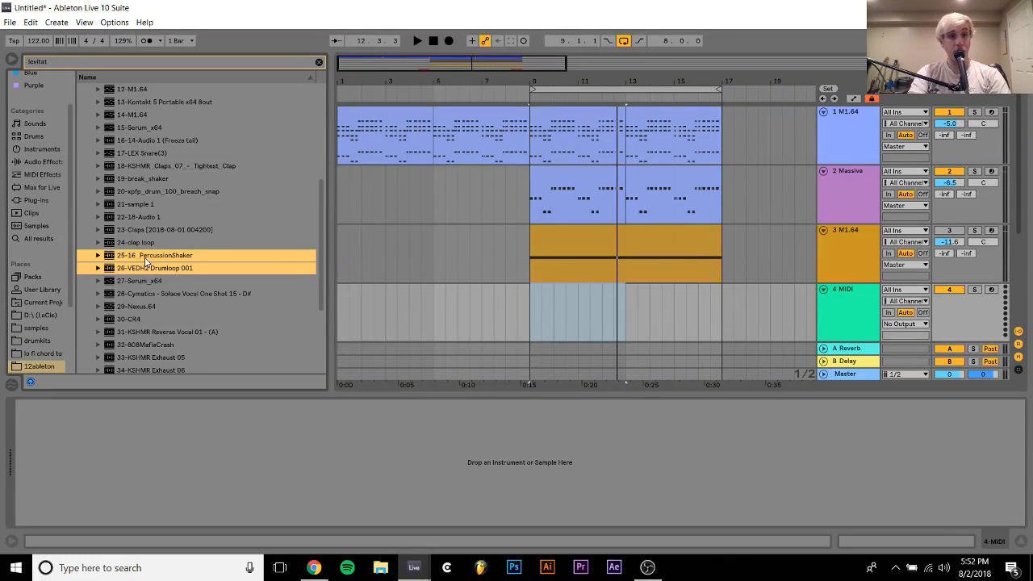
shift+click(148, 230)
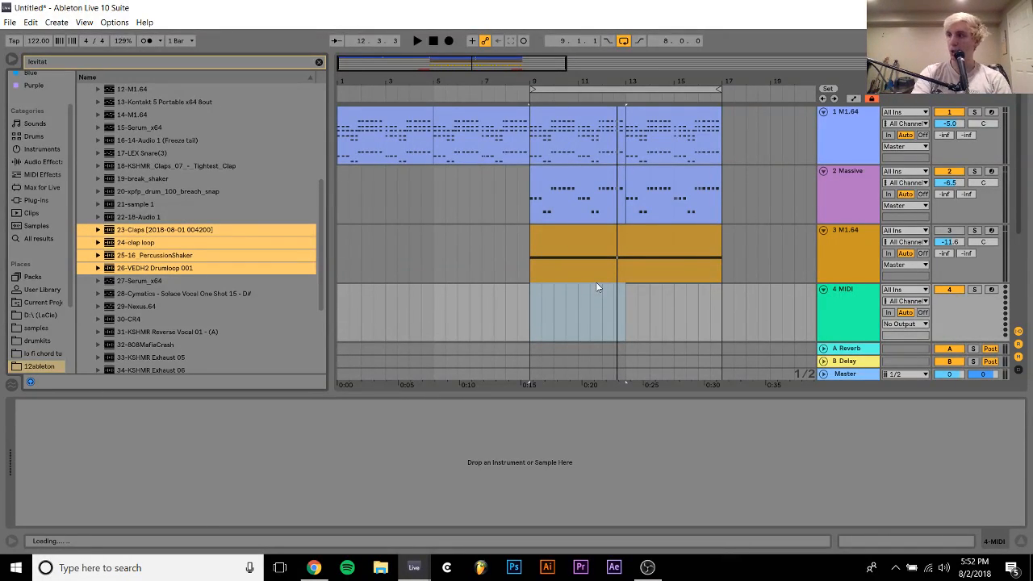
drag(592, 283, 593, 286)
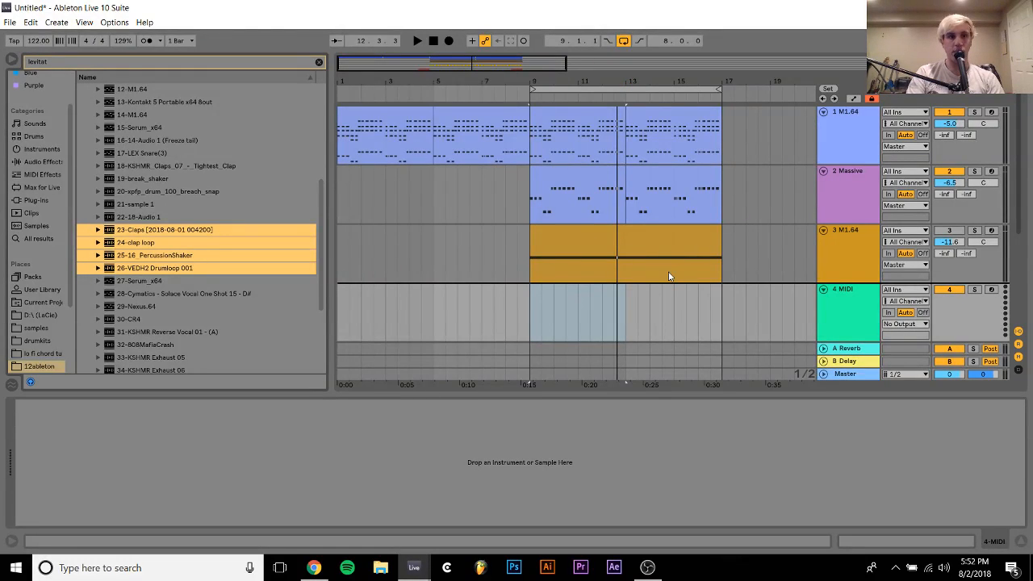
drag(668, 276, 669, 276)
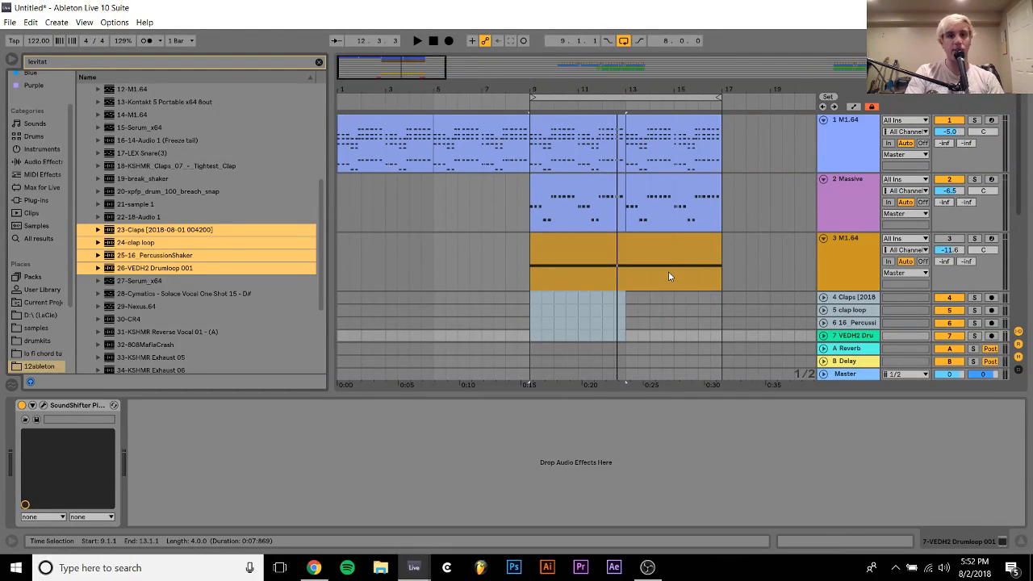
Unlock the automation envelopes and move the imported percussion clips on tracks 4 to 7 from bars 41–57 to bar 9
double_click(571, 78)
scroll(539, 335, down, 2)
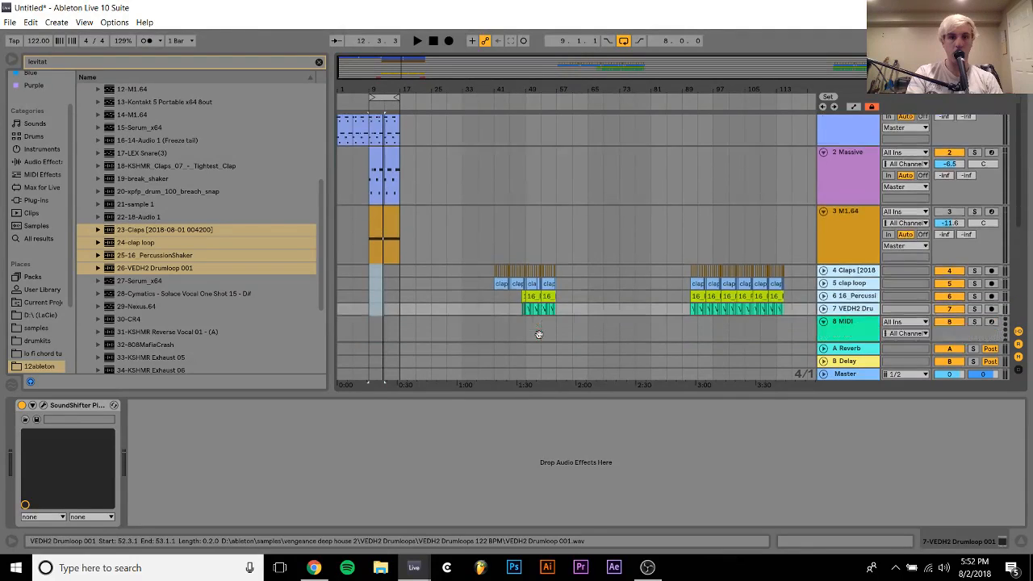
drag(491, 244, 560, 285)
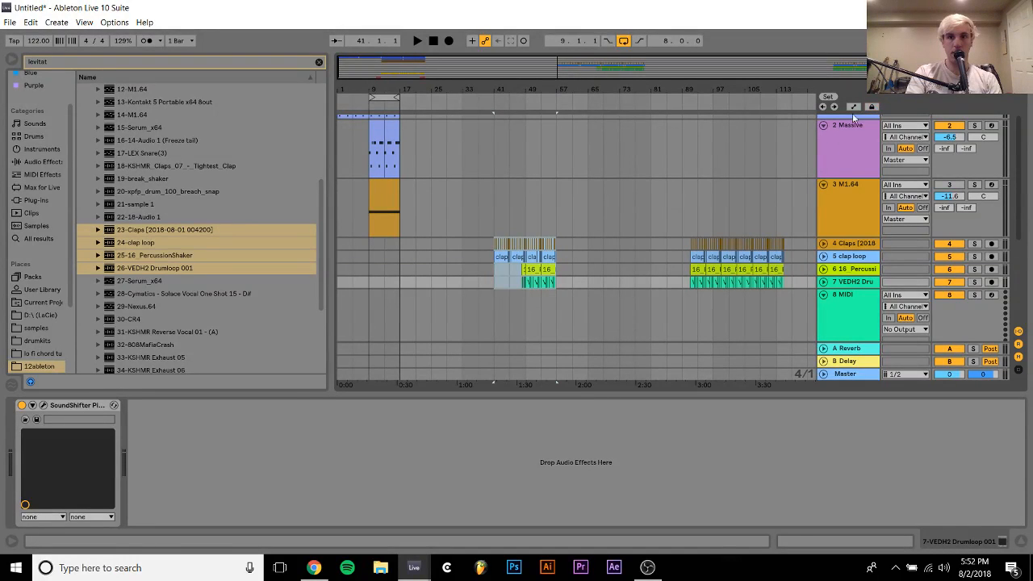
drag(502, 256, 378, 256)
Duplicate the bar 9–17 clips on the chord, Massive and strings tracks to bar 17
scroll(381, 253, up, 2)
click(381, 253)
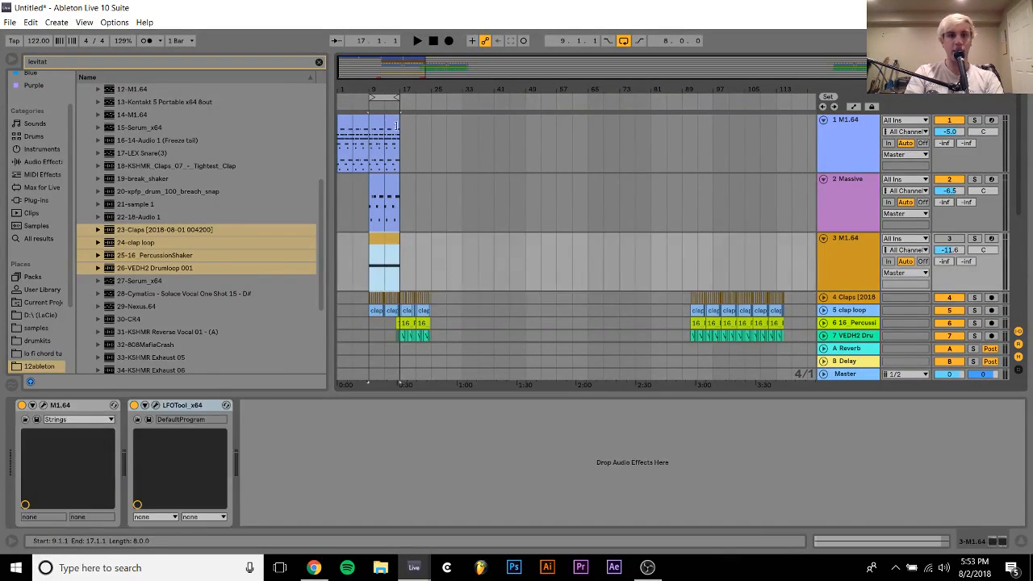
shift+click(392, 121)
key(ctrl+d)
Duplicate the bar 9–17 kick and Kontakt clips on tracks 9 to 11 to bar 17 and play from bar 9
scroll(391, 122, down, 5)
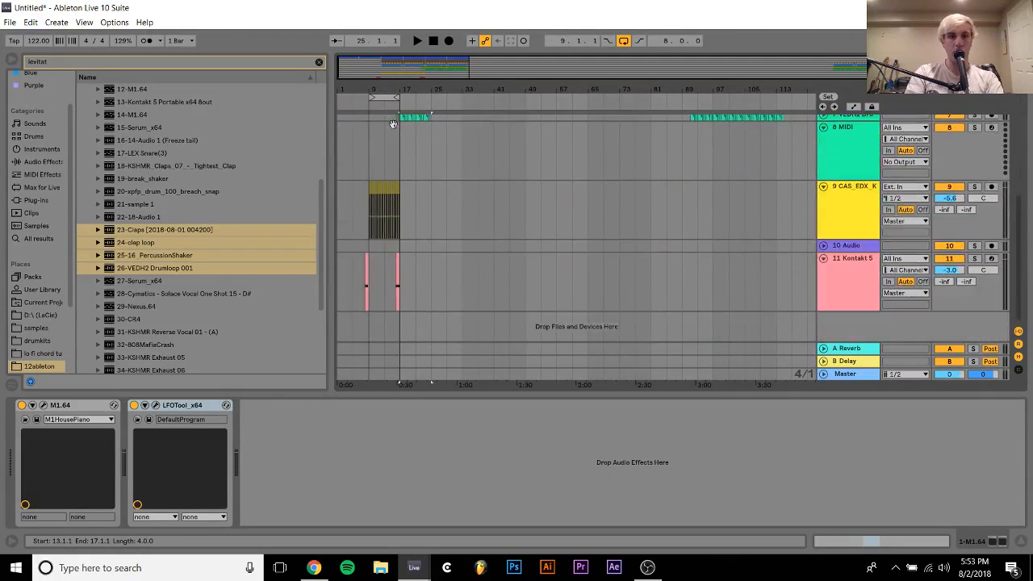
drag(364, 185, 398, 262)
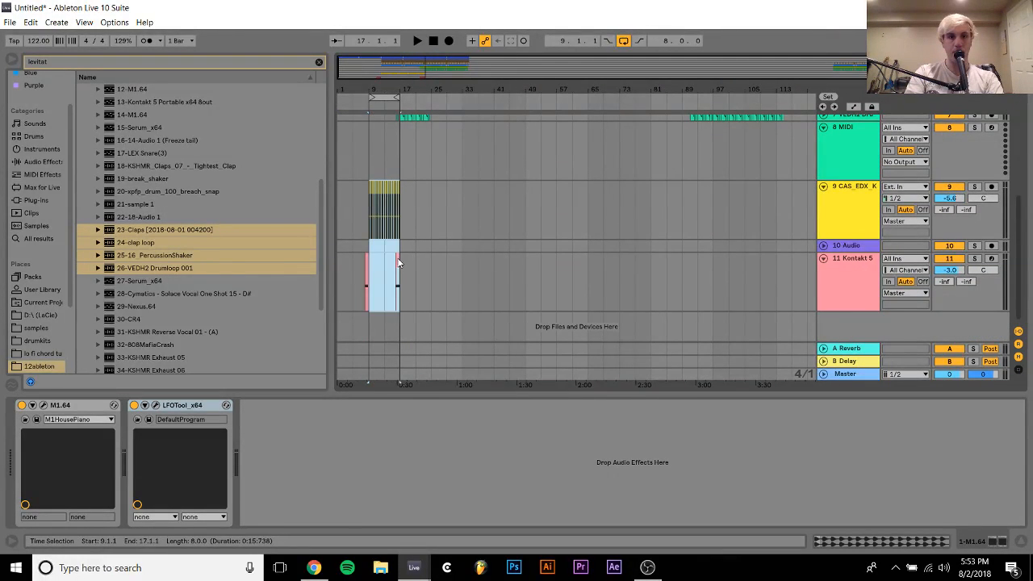
key(ctrl+d)
click(372, 161)
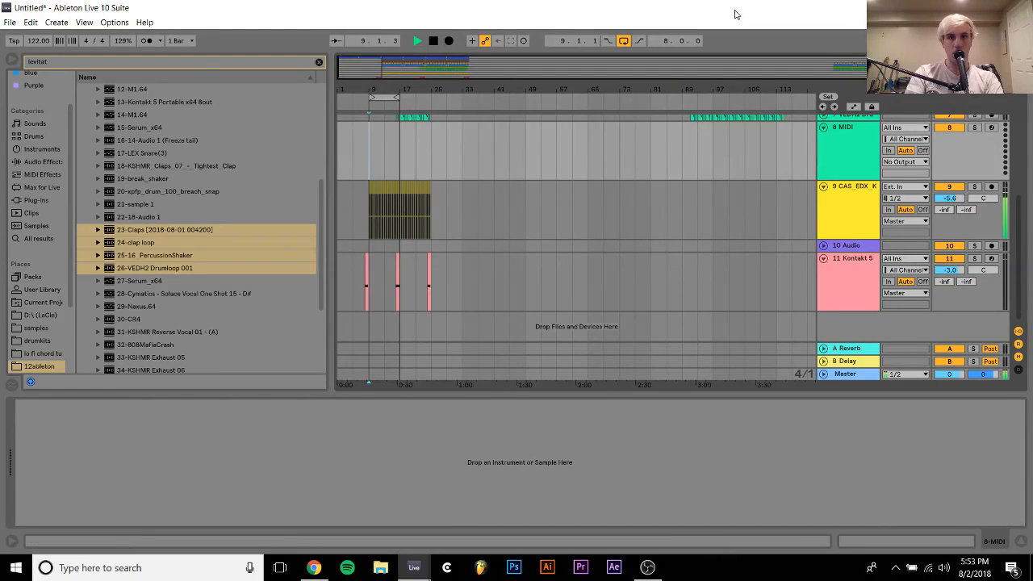
Adjust the Claps and clap loop tracks' volumes together to -17.2 dB and -5.0 dB
scroll(551, 233, up, 5)
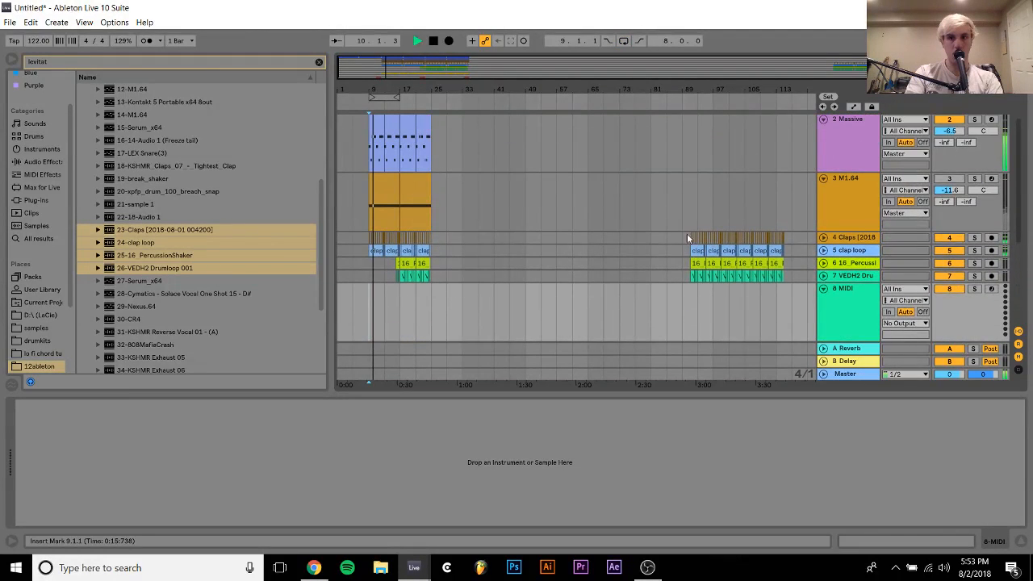
click(855, 239)
shift+click(854, 251)
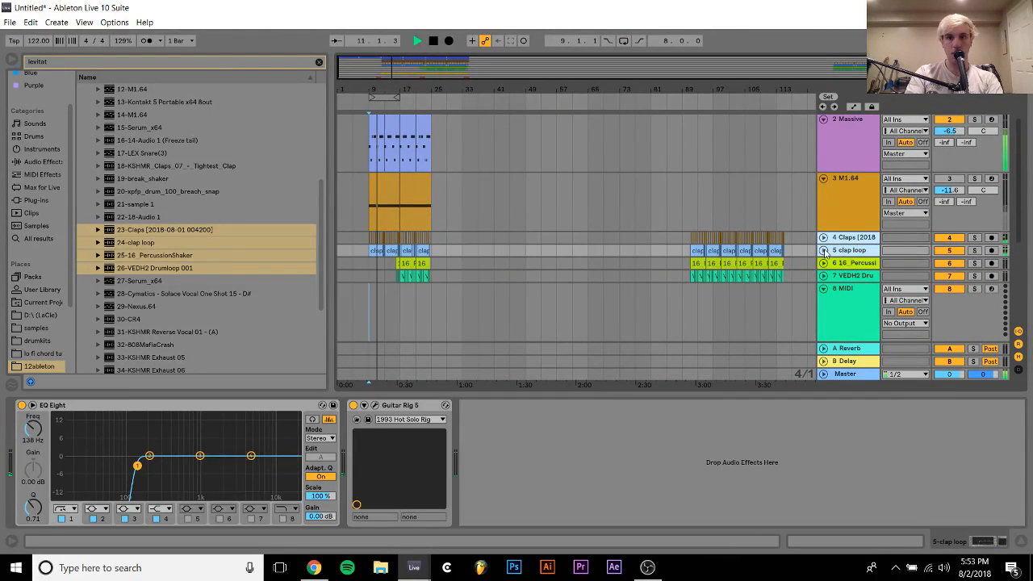
click(824, 251)
mouse_move(951, 241)
mouse_down()
mouse_move(950, 227)
mouse_move(948, 251)
mouse_up()
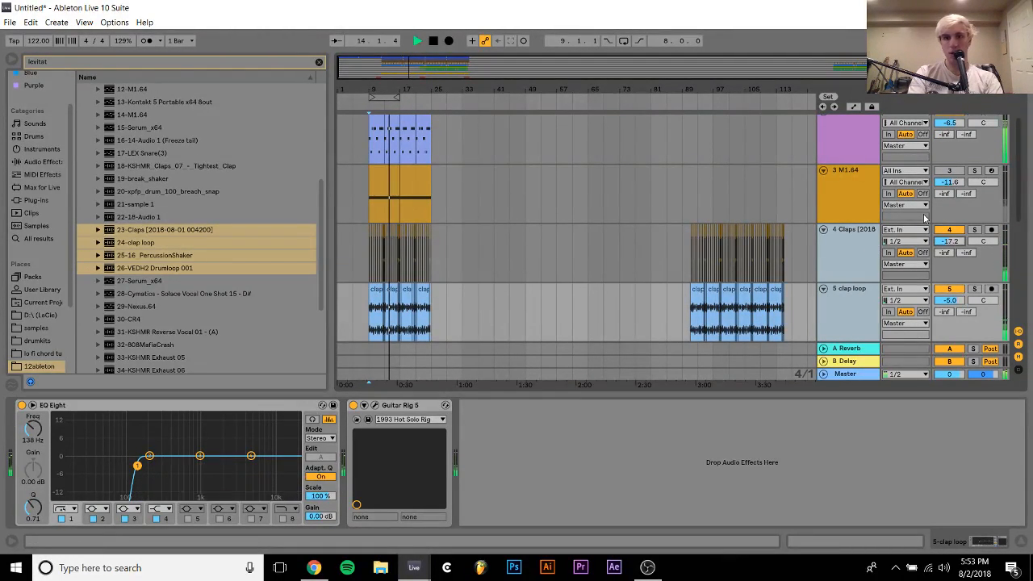
click(823, 230)
Raise the 16_PercussionShaker and VEDH2 Drumloop 001 tracks together to -10.6 dB and -6.4 dB
click(854, 256)
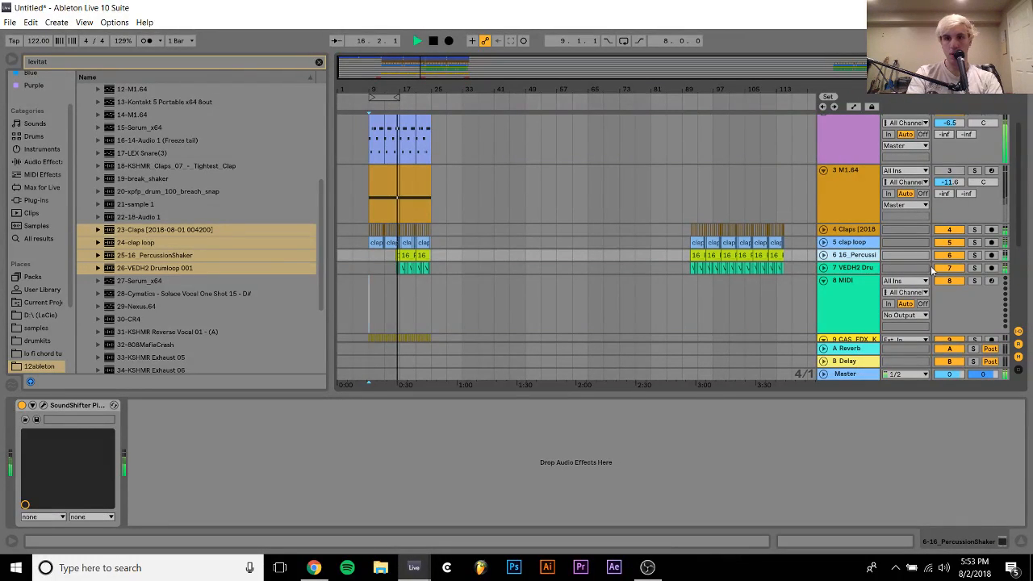
click(847, 270)
click(823, 256)
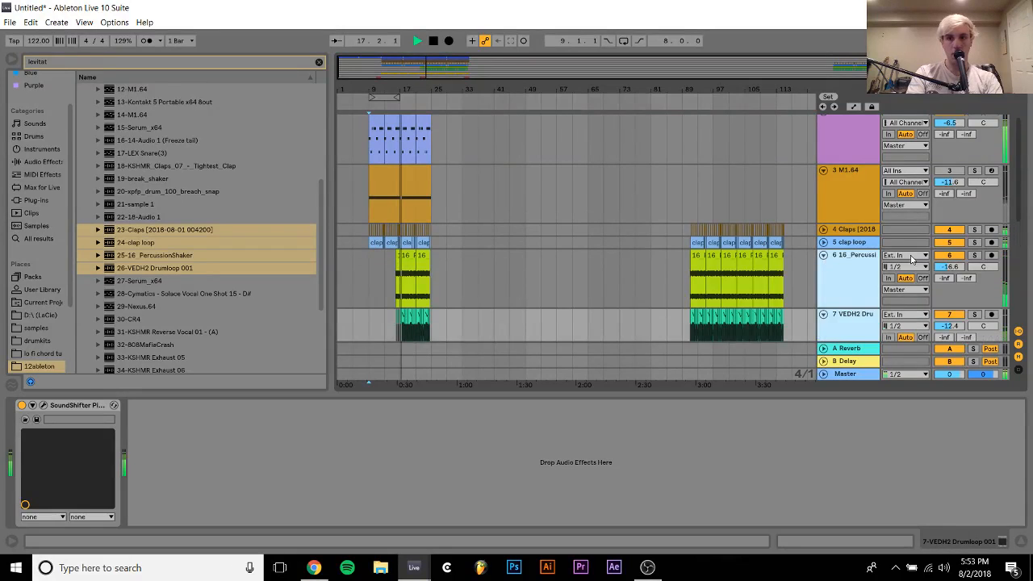
drag(950, 266, 950, 271)
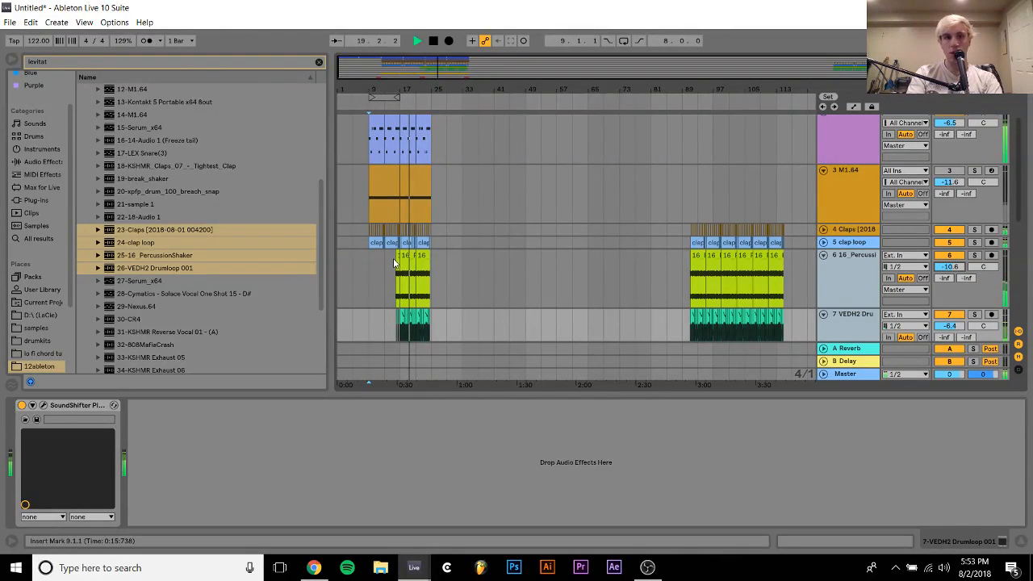
Loop bars 17–25 of the arrangement
click(421, 260)
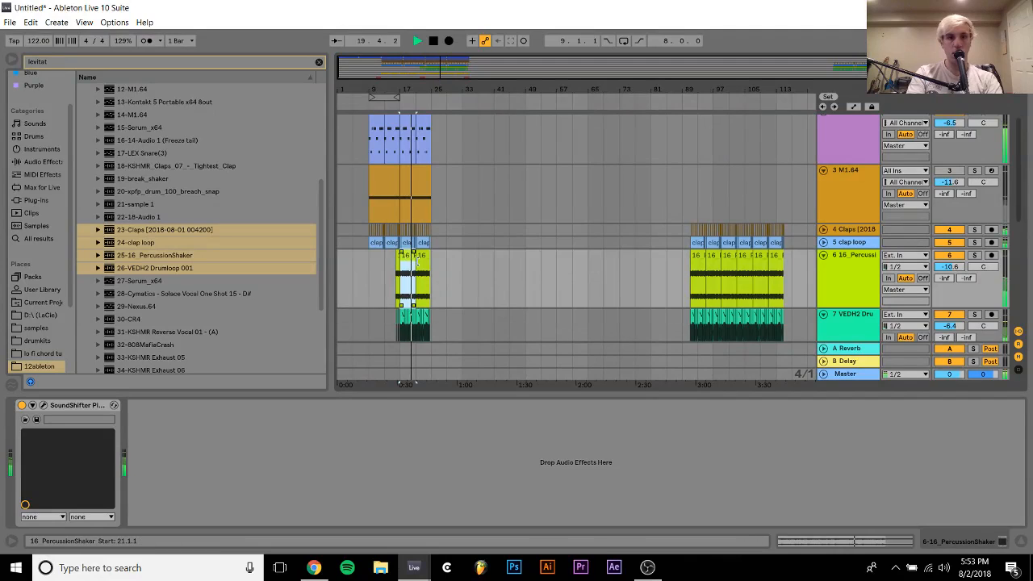
shift+click(432, 267)
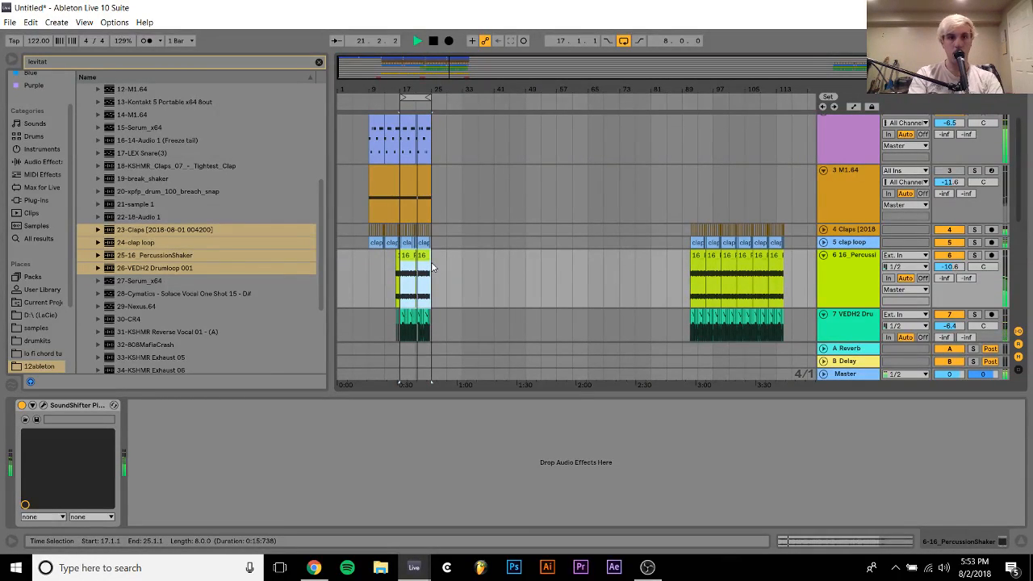
key(ctrl+l)
key(z)
key(x)
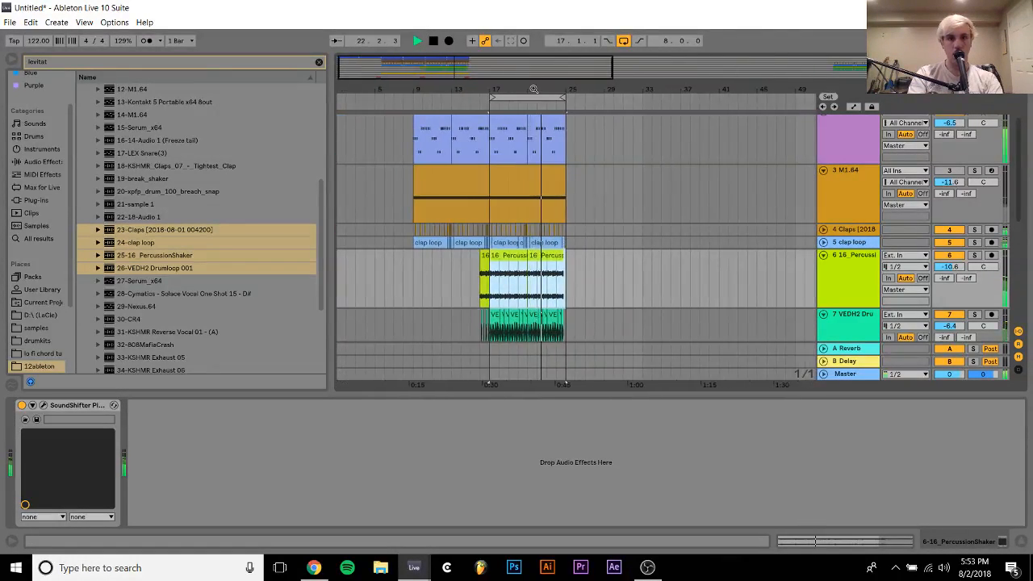
Delete the 16_PercussionShaker track
click(461, 241)
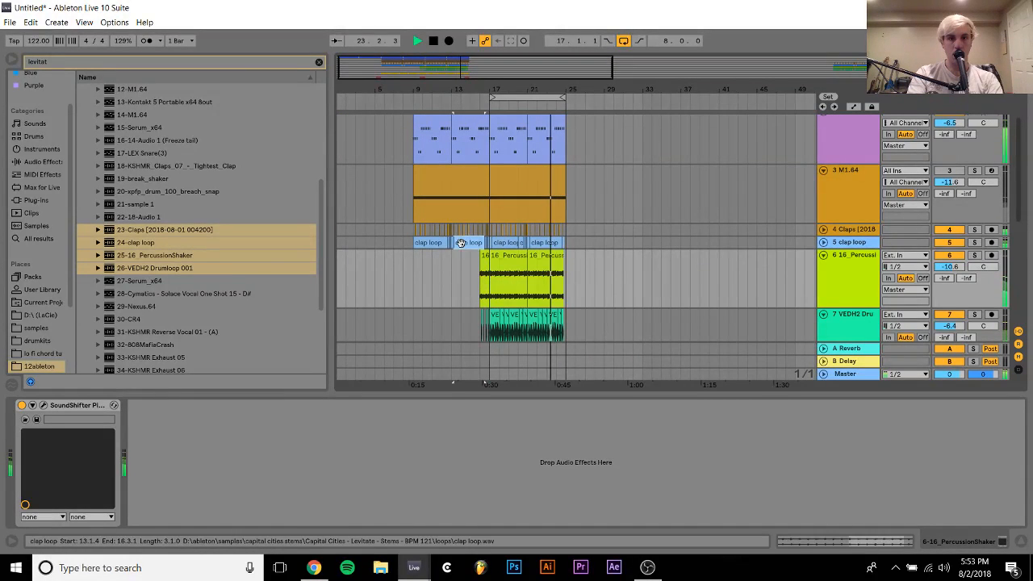
click(565, 257)
click(841, 277)
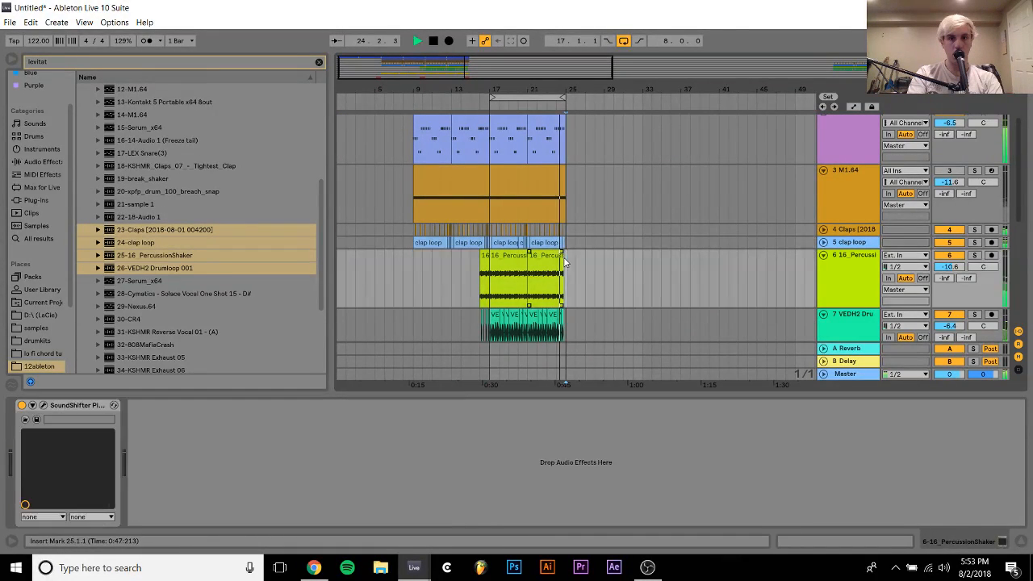
key(space)
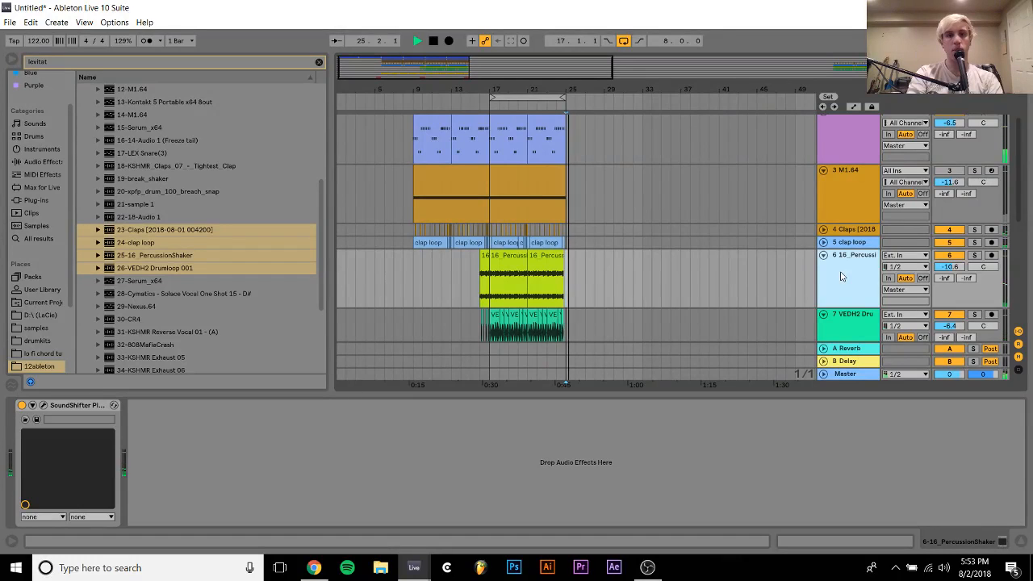
key(Delete)
key(space)
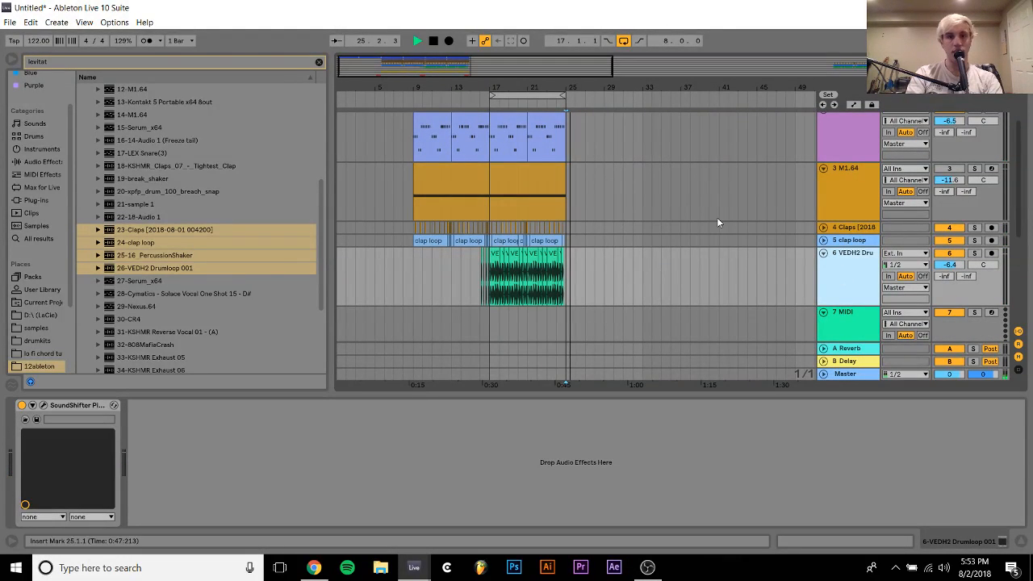
Compare the percussion with the Claps and clap loop tracks muted in turn, and set the Claps volume to -11.3 dB
click(494, 256)
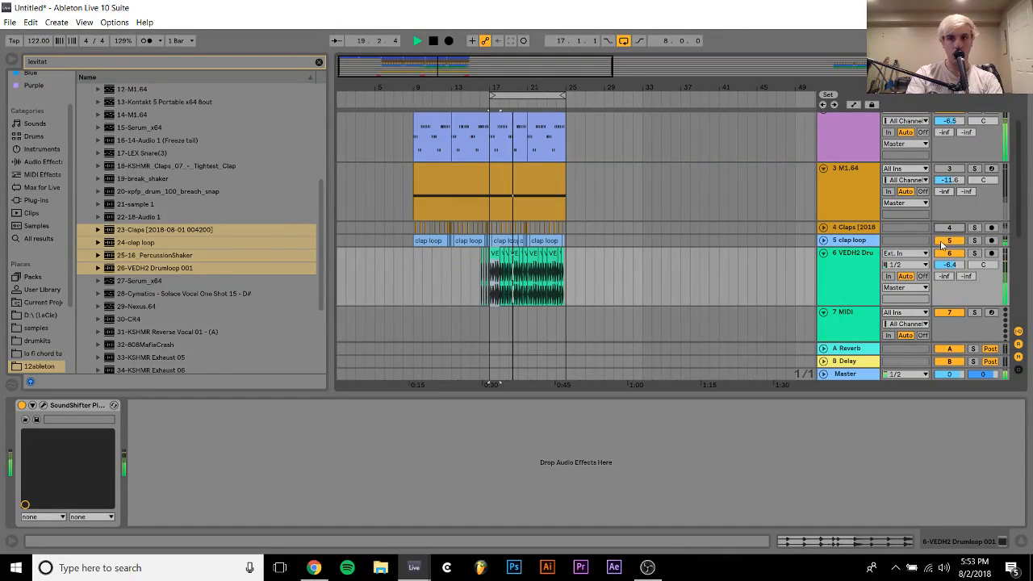
click(950, 240)
click(949, 227)
click(823, 228)
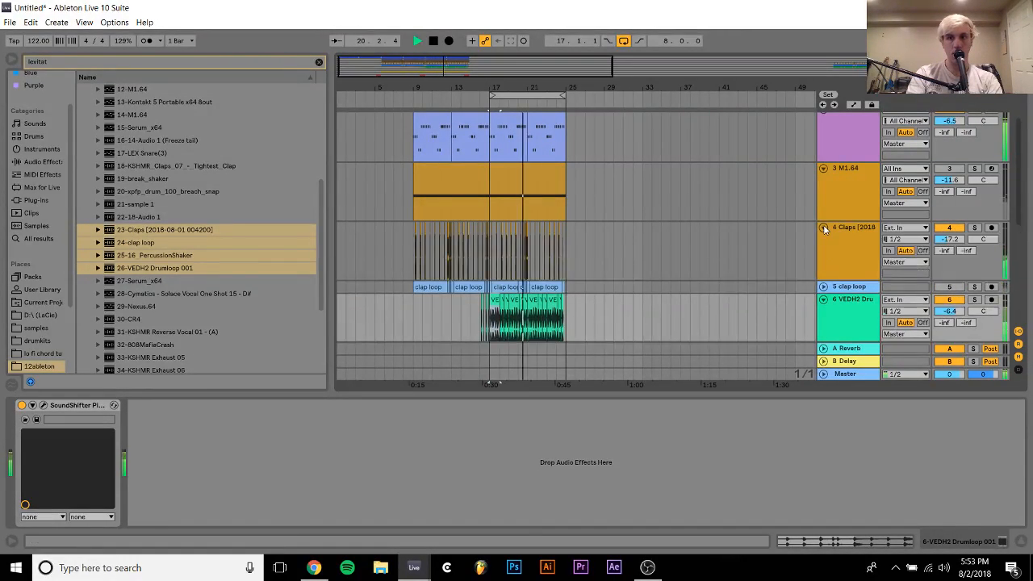
drag(949, 240, 950, 235)
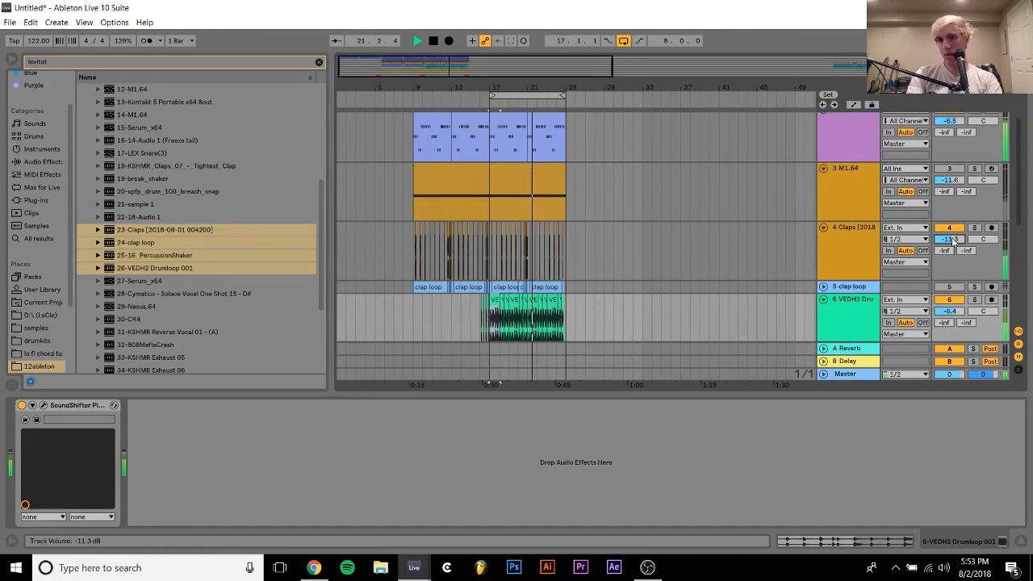
click(951, 288)
Set the transposition of all Claps clips between bars 9 and 25 to 2 st
drag(595, 236, 384, 232)
click(848, 541)
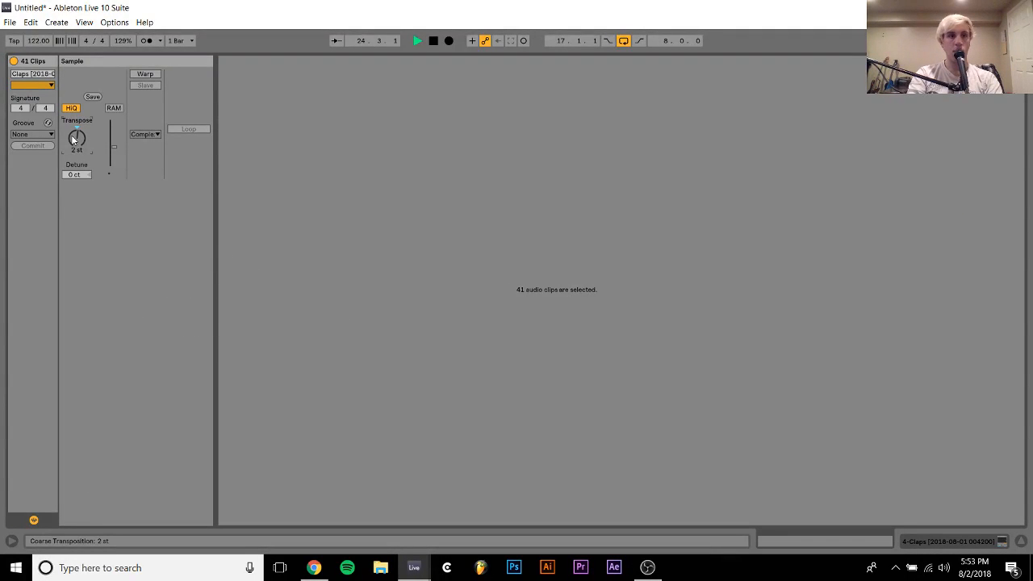
click(965, 540)
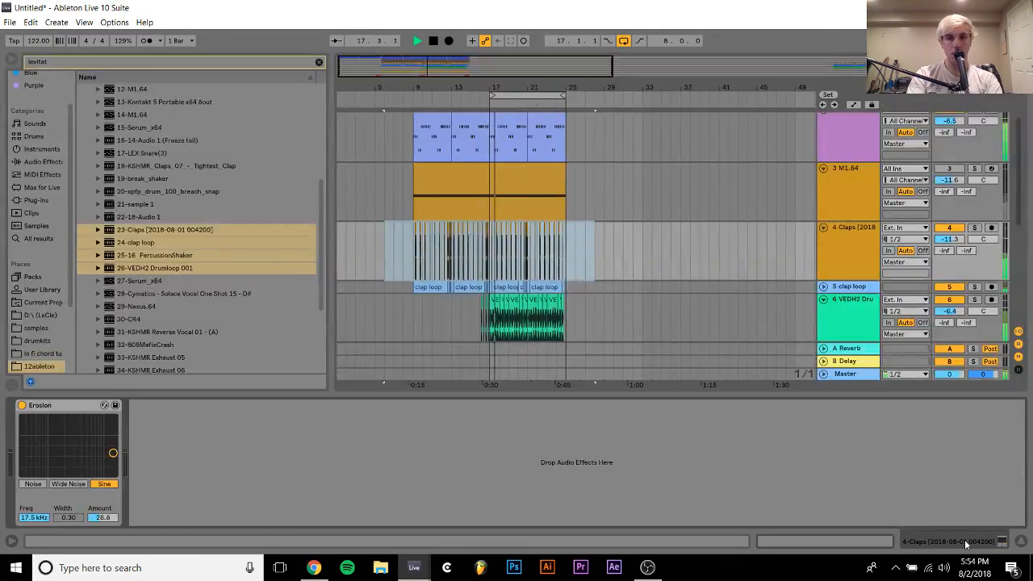
Play from bar 9 and set the clap loop track's volume to -4.4 dB
click(415, 246)
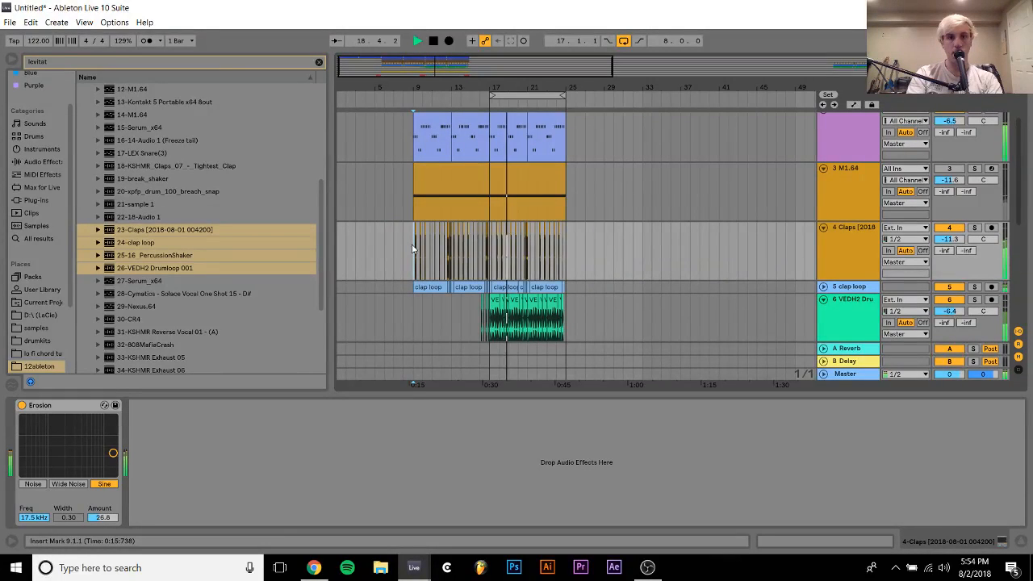
click(825, 286)
drag(950, 299, 950, 304)
Fold all tracks in the arrangement to their minimum height
click(854, 291)
key(ctrl+a)
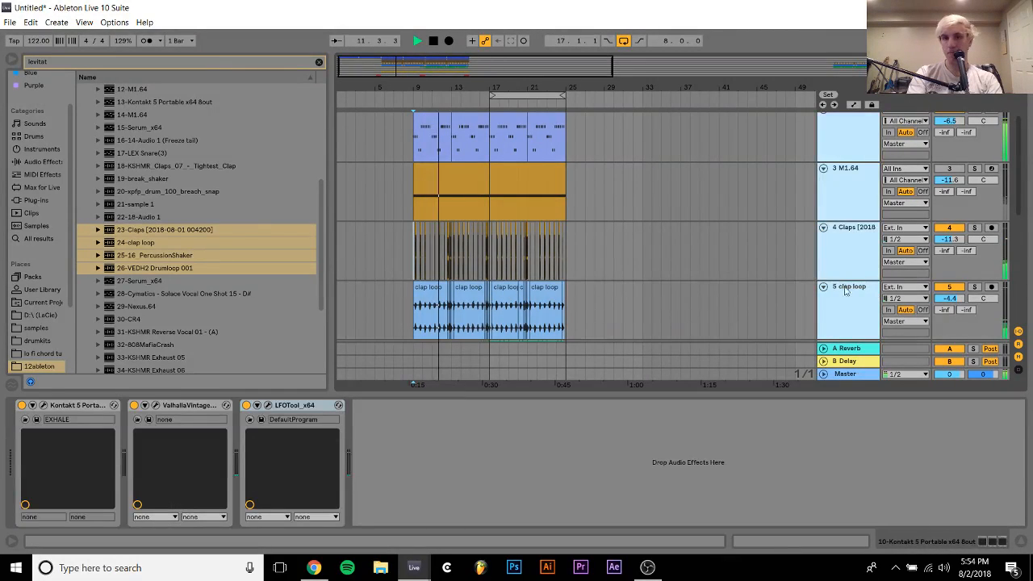
click(824, 287)
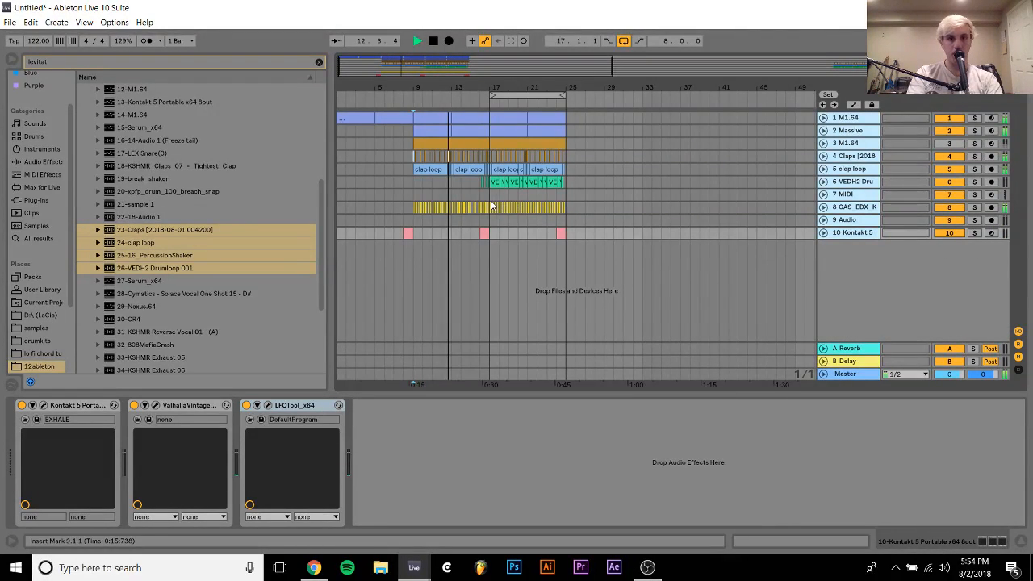
Delete the Claps, clap loop and VEDH2 Drumloop 001 tracks
click(850, 170)
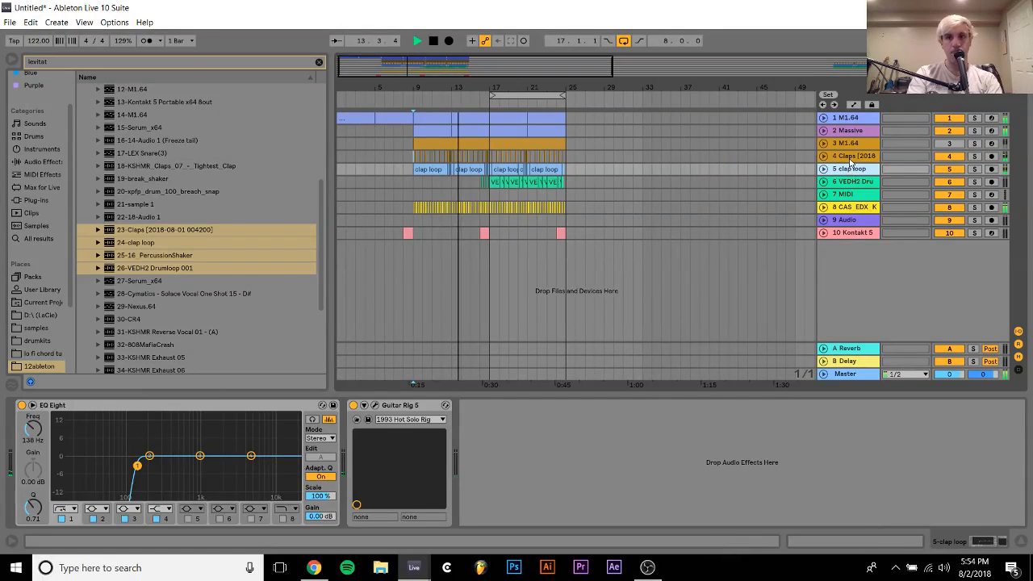
click(850, 160)
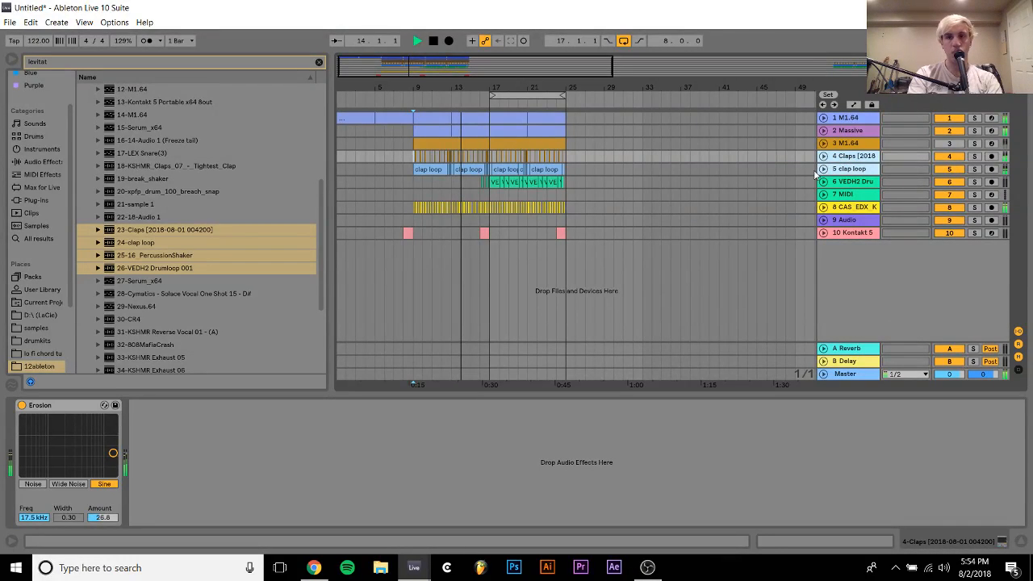
key(Delete)
key(Delete)
key(Delete)
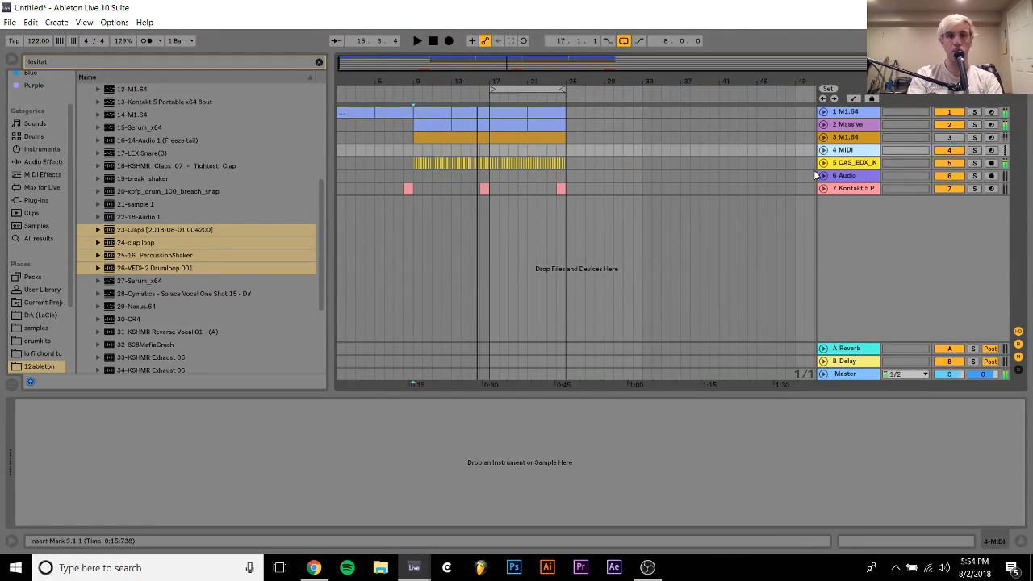
Clear the "levitat" search and switch the browser from 12ableton to the samples folder
click(319, 61)
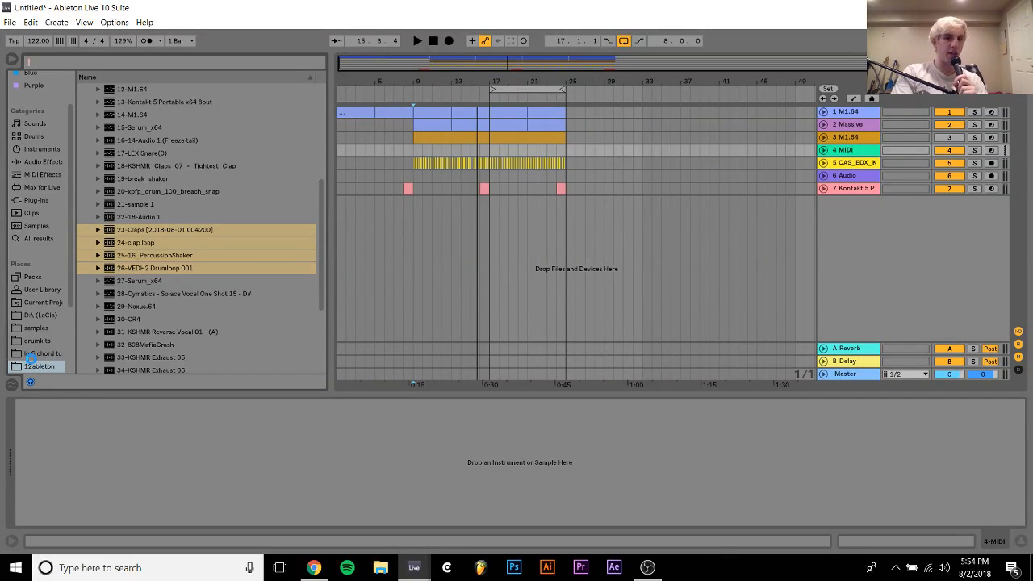
click(29, 365)
scroll(32, 363, down, 2)
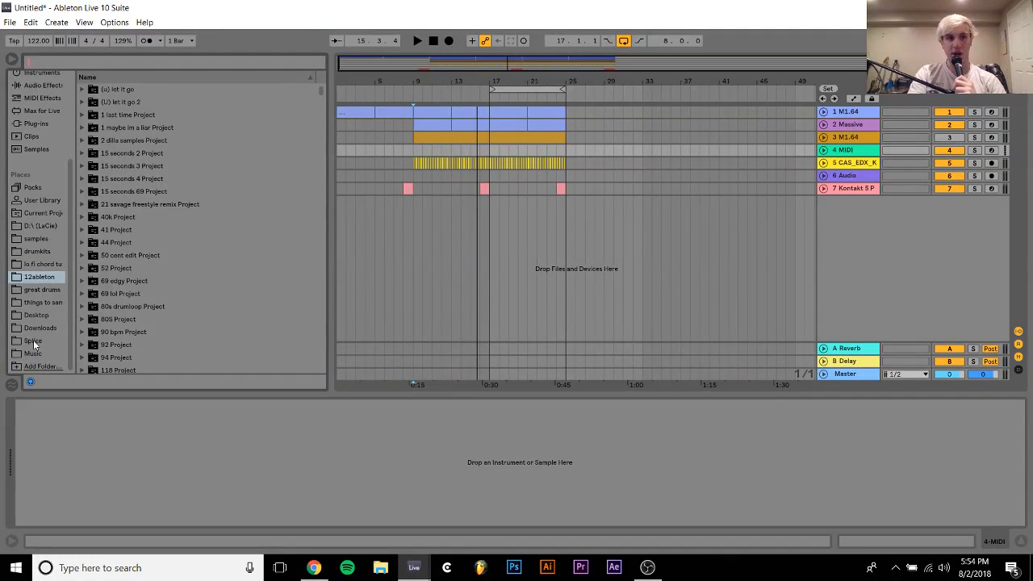
click(34, 239)
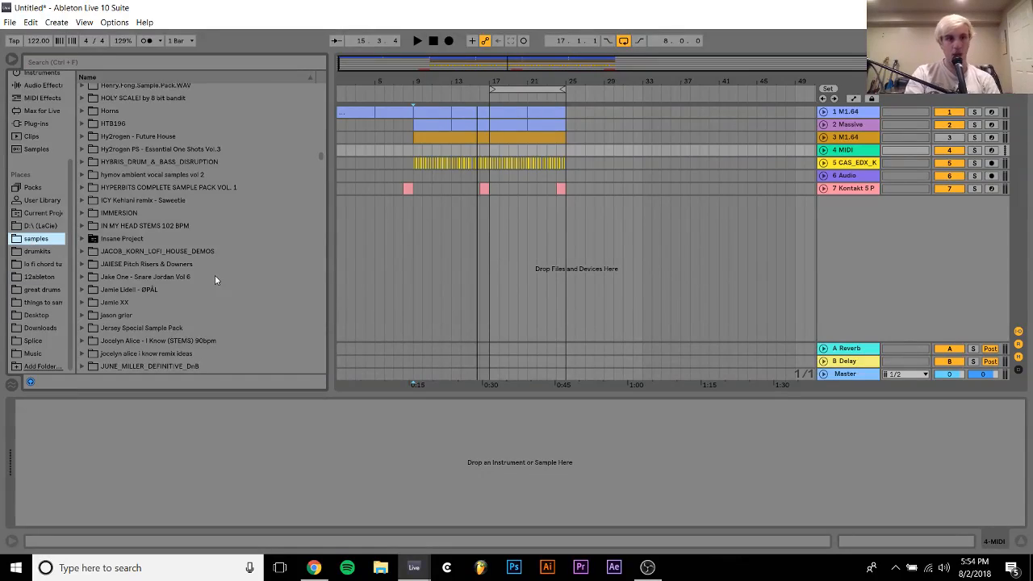
Find the vengeance deep house 2 pack in the samples folder and expand it
scroll(214, 277, down, 4)
drag(319, 162, 315, 269)
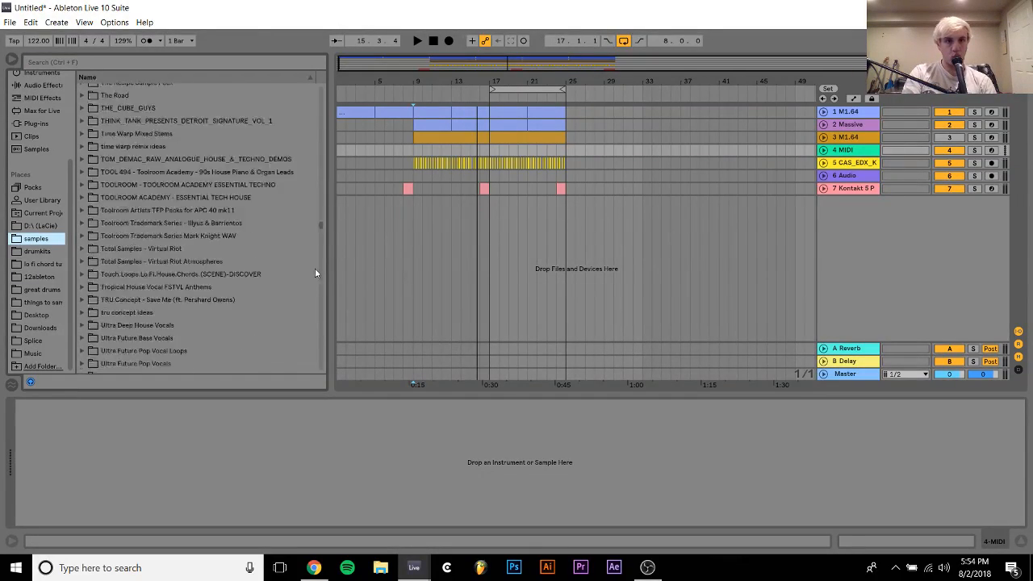
scroll(315, 273, down, 10)
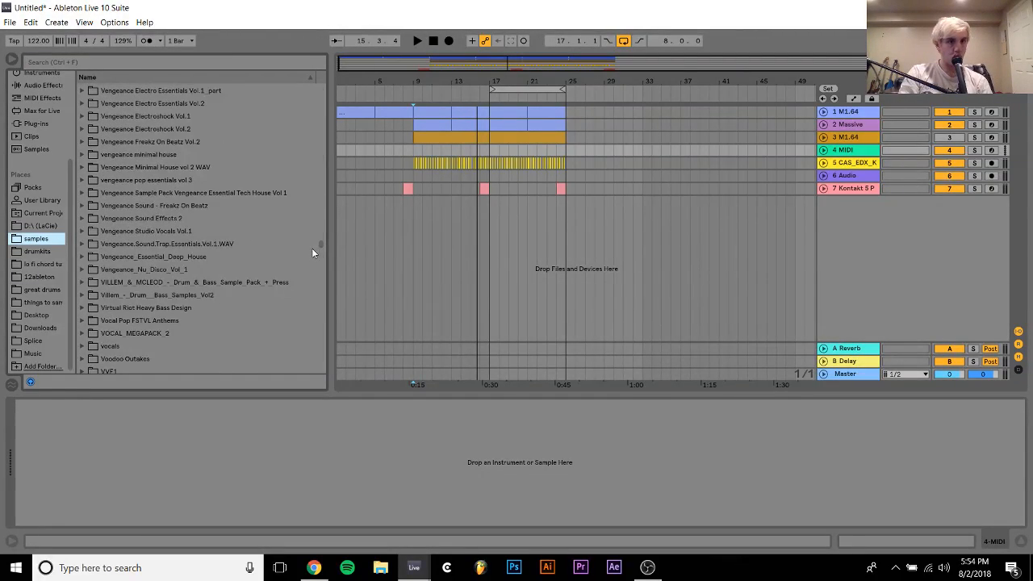
click(156, 167)
key(Up)
key(Up)
key(Up)
key(Up)
key(Up)
key(Up)
key(Up)
key(Up)
key(Up)
key(Up)
key(Up)
key(Up)
key(Up)
key(Up)
key(Up)
key(Up)
key(Up)
key(Up)
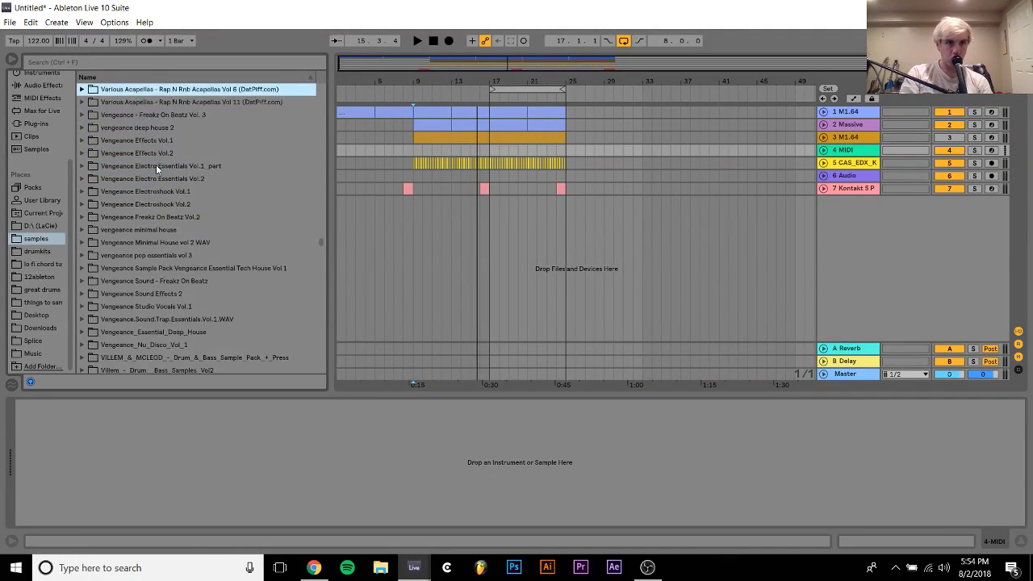
key(Down)
key(Down)
key(Down)
key(Down)
key(Down)
key(Down)
key(Down)
key(Down)
key(Down)
key(Up)
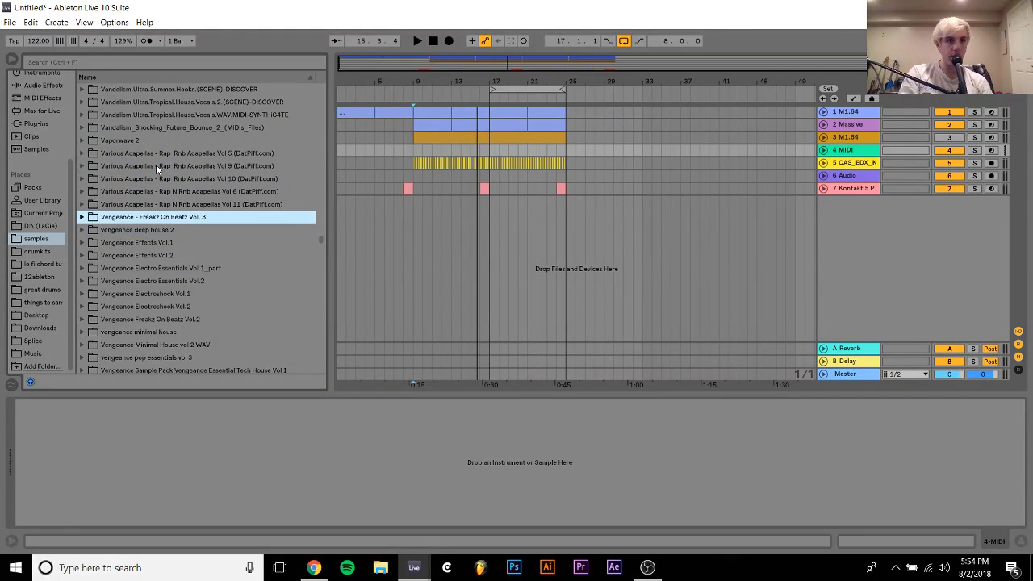
key(Down)
key(Down)
key(Up)
key(Right)
Expand VEDH2 Cymbals and select the VEDH2 Closed Hihats folder
key(Down)
key(Down)
key(Down)
key(Right)
Audition the samples in the VEDH2 Open Hihats folder and load VEDH2 Open Hihat 016.wav onto the empty MIDI track
key(Down)
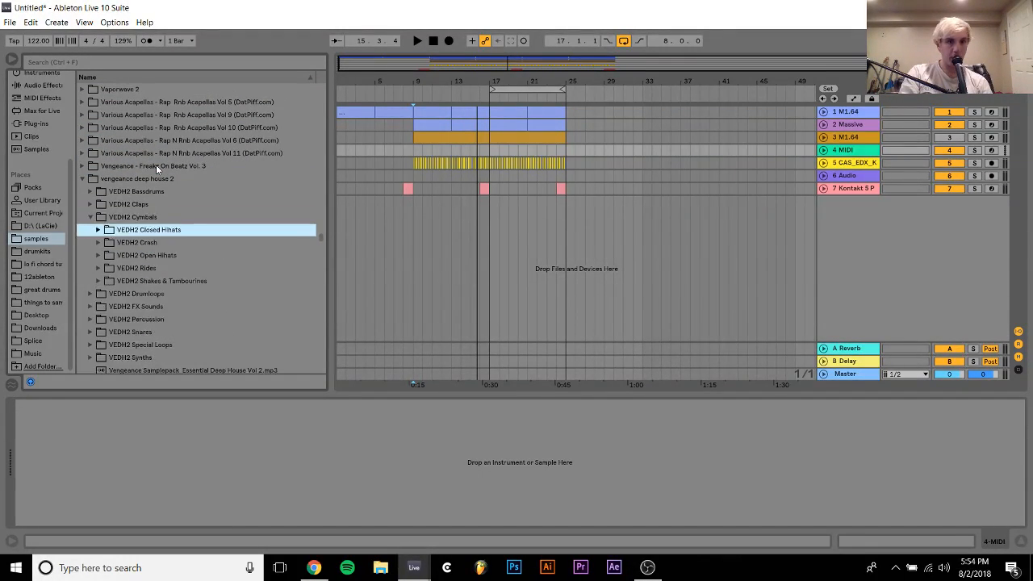
key(Down)
key(Down)
key(Right)
key(Down)
key(Down)
key(Down)
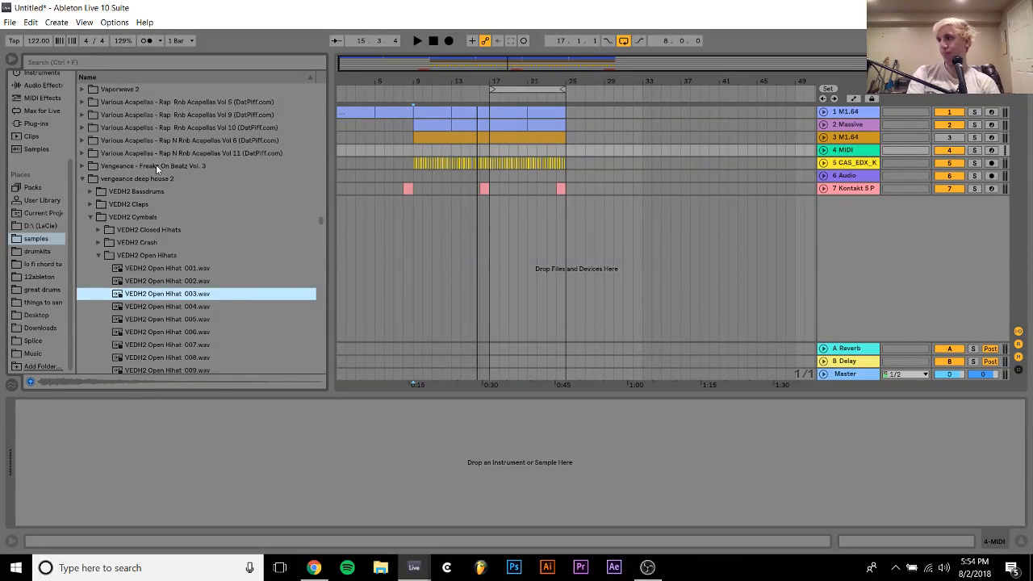
key(Down)
key(Down)
key(Down)
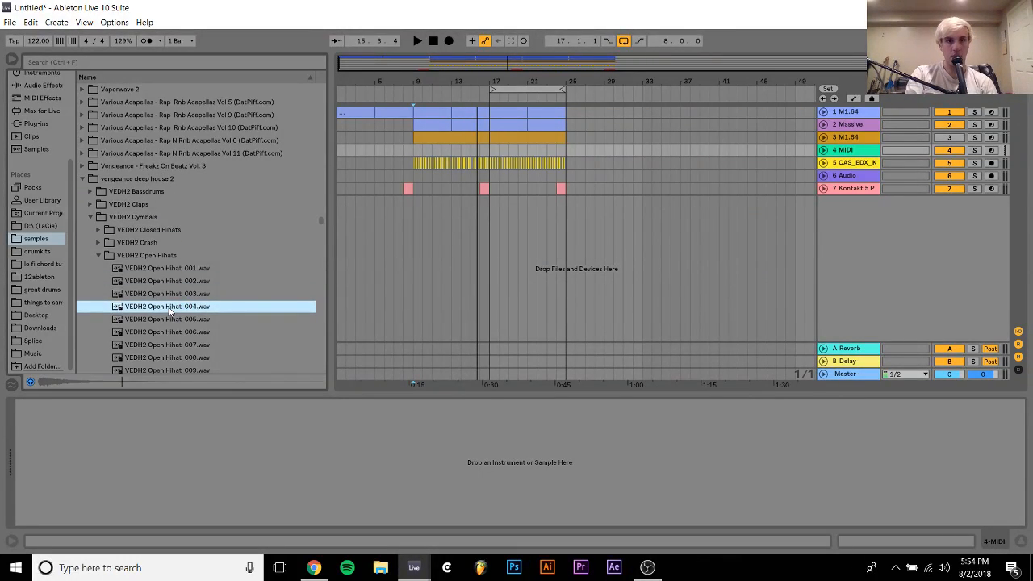
key(Down)
key(Down)
key(Down)
key(Down)
key(Down)
key(Down)
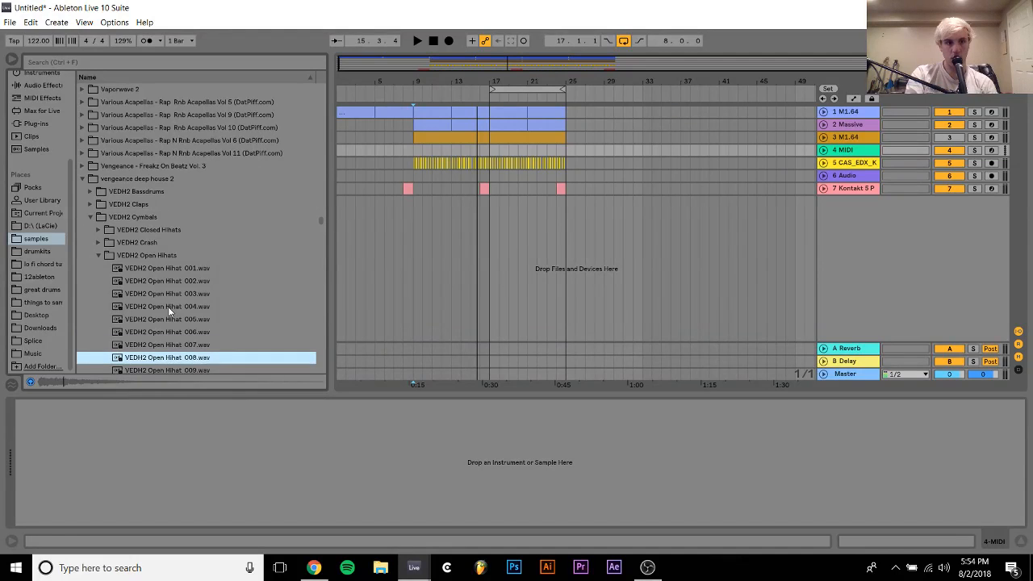
key(Down)
key(Down)
key(Down)
key(Down)
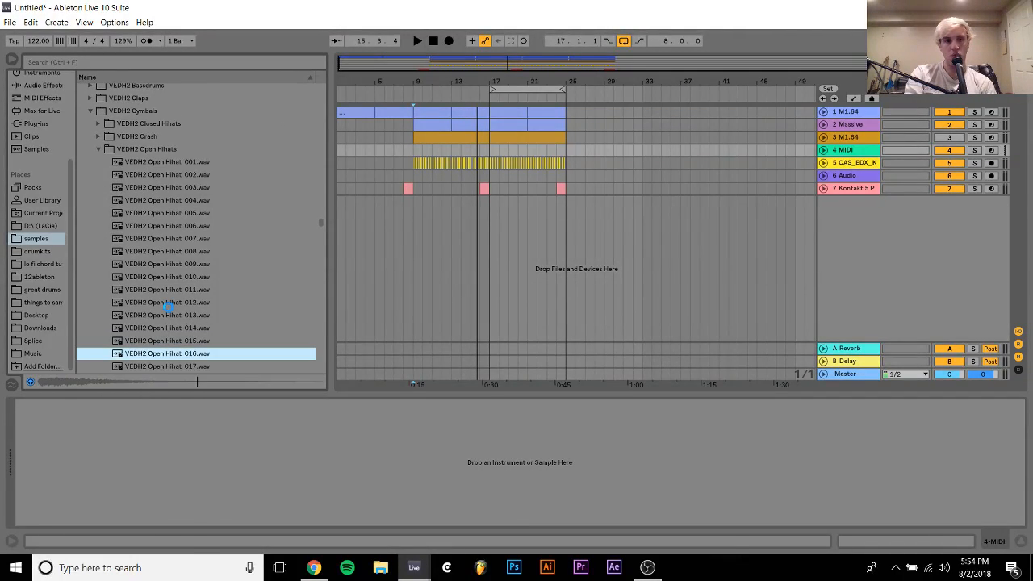
key(Return)
Insert a two-bar MIDI clip at bar 9 on the hi-hat track and add an eighth-note C3 on the first offbeat
click(412, 153)
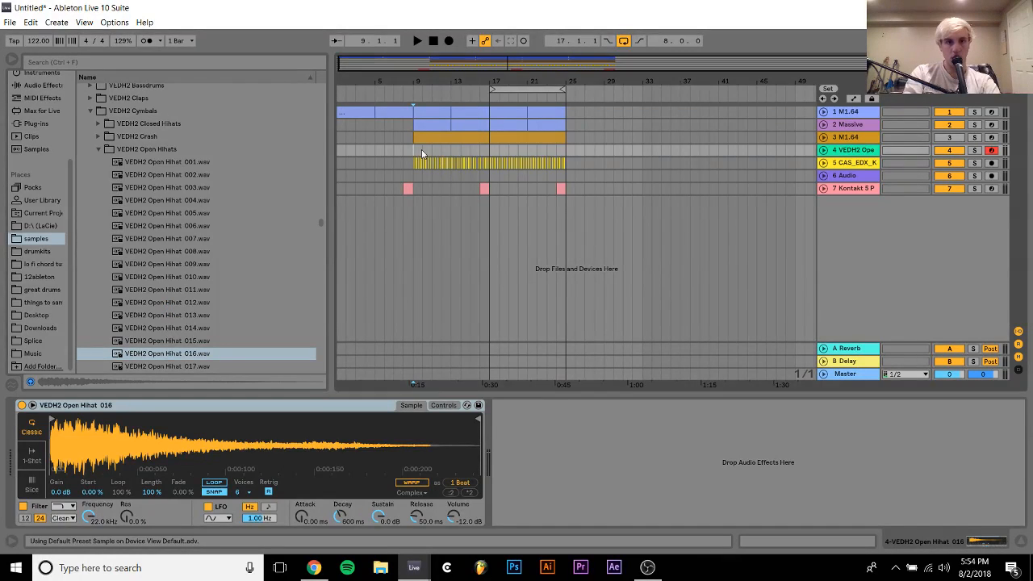
key(ctrl+shift+m)
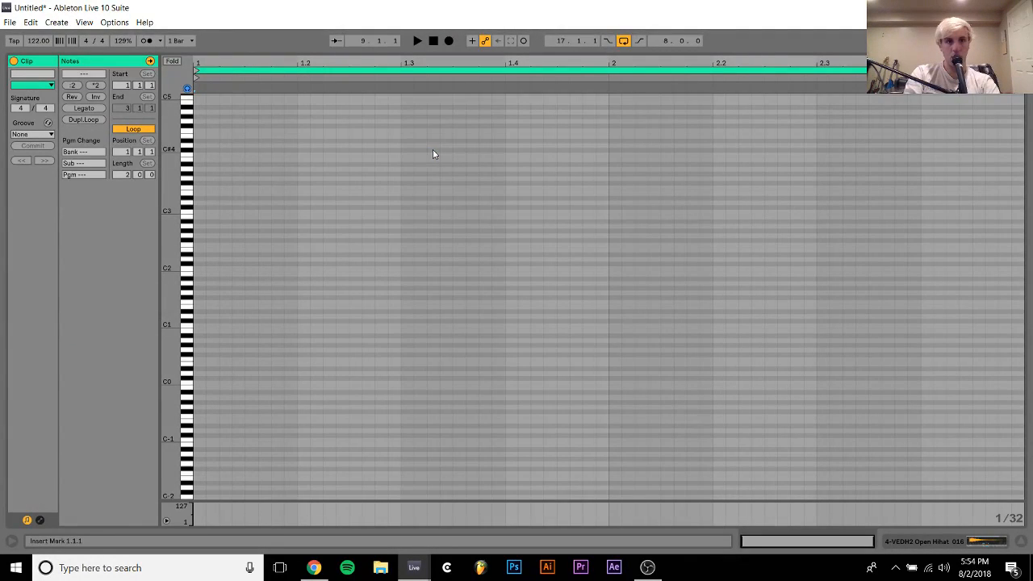
double_click(248, 196)
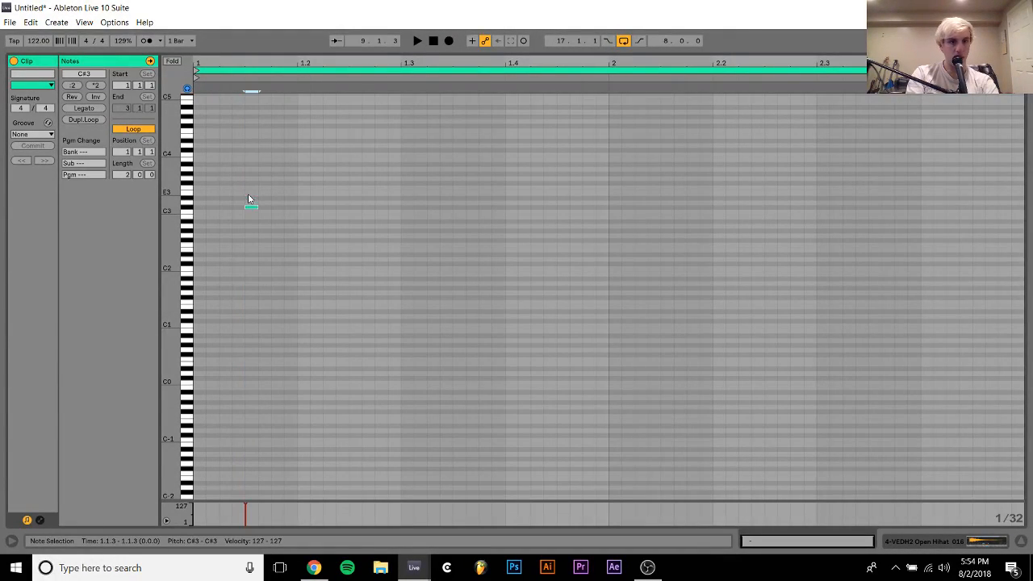
key(Down)
key(shift+Right)
key(shift+Right)
key(shift+Right)
Duplicate the offbeat C3 note onto the following offbeats across the two-bar hi-hat clip, then return to the instrument's device view
drag(273, 195, 192, 241)
key(ctrl+d)
key(ctrl+d)
key(ctrl+d)
key(ctrl+d)
key(ctrl+d)
key(ctrl+d)
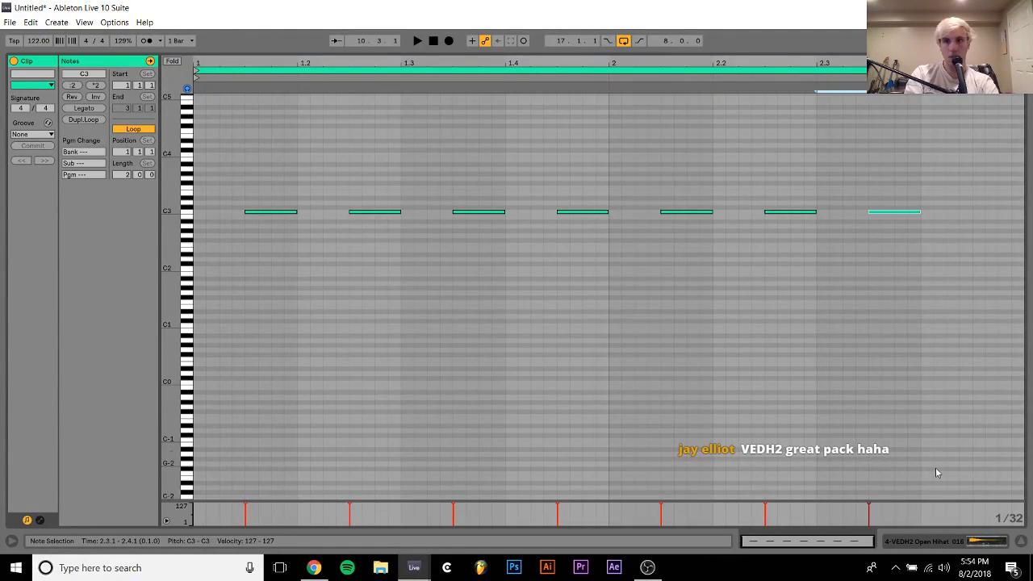
click(961, 538)
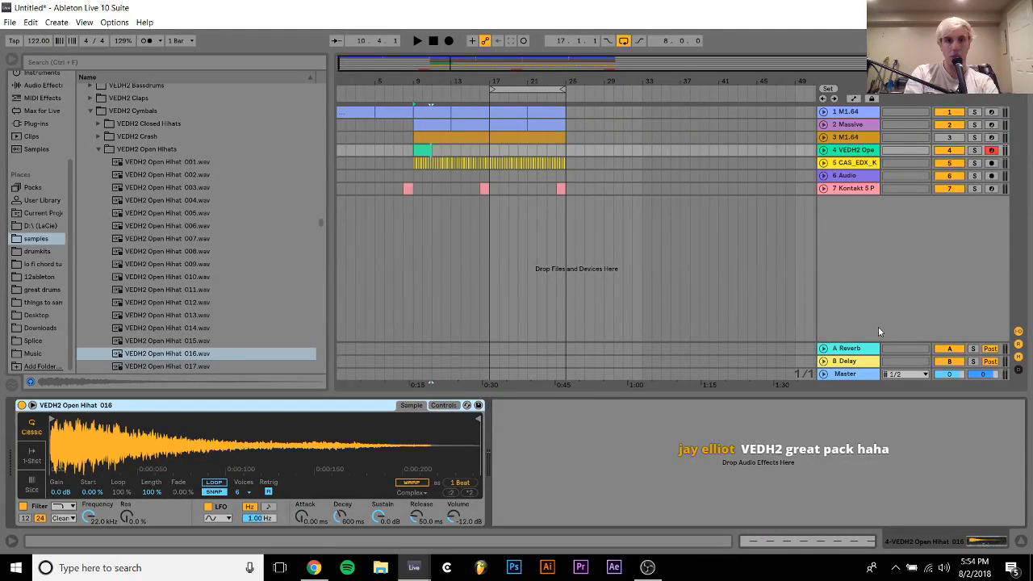
Set the hi-hat track's volume to -11.6 dB and extend its clip to bar 17
click(823, 152)
drag(950, 166, 952, 164)
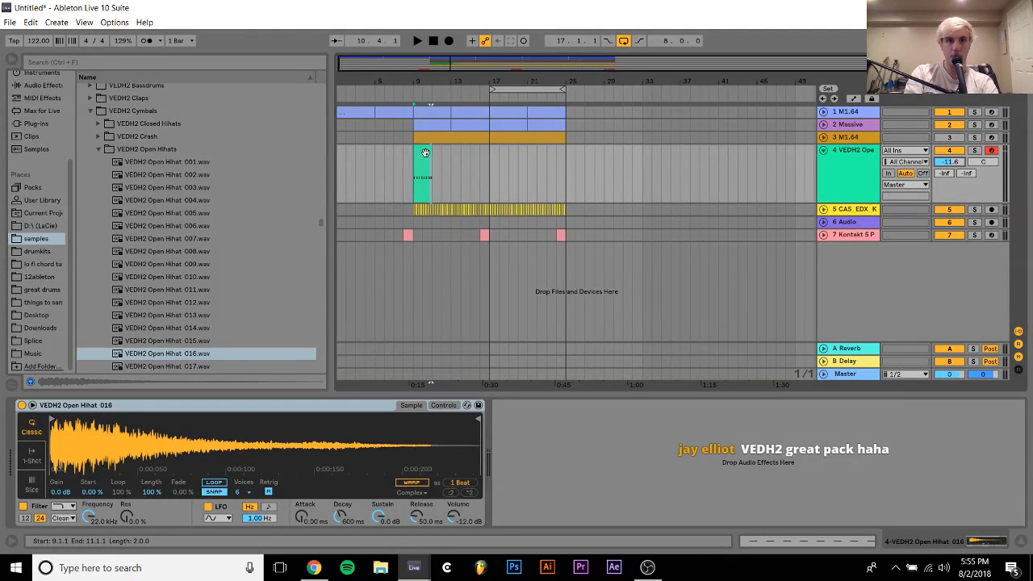
drag(429, 154, 485, 155)
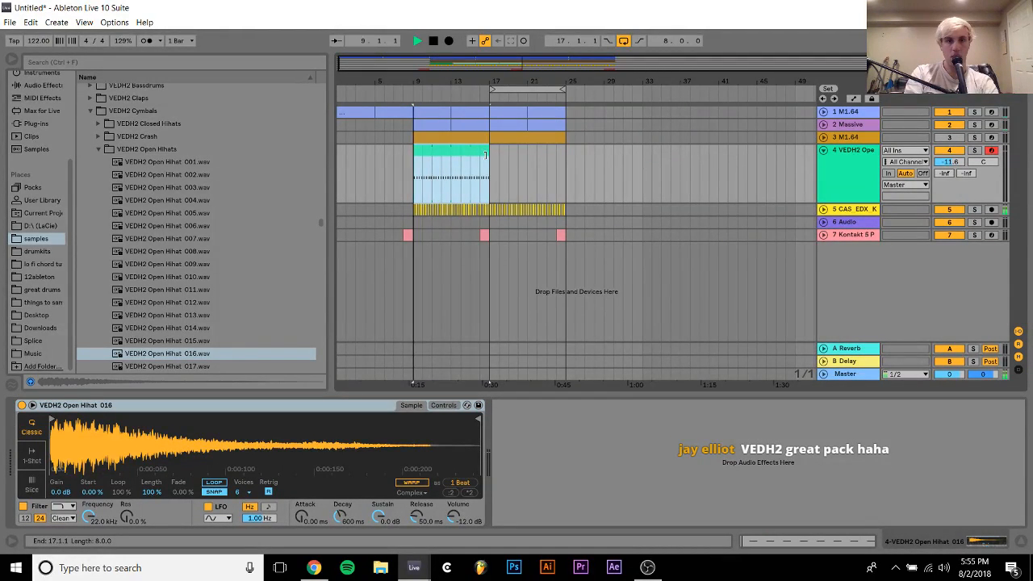
Duplicate the hi-hat clip to fill bars 17 to 25 and set the track's volume to -8.3 dB during playback
key(space)
click(462, 150)
drag(953, 165, 953, 160)
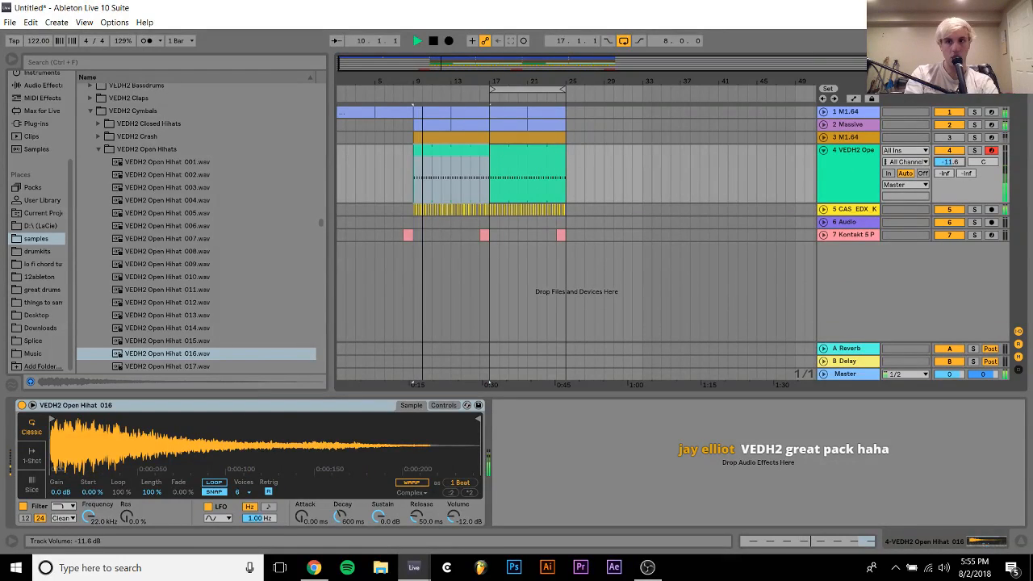
Add EQ Eight to the hi-hat track and set band 1 to a low cut at 367 Hz
click(42, 85)
scroll(129, 228, up, 5)
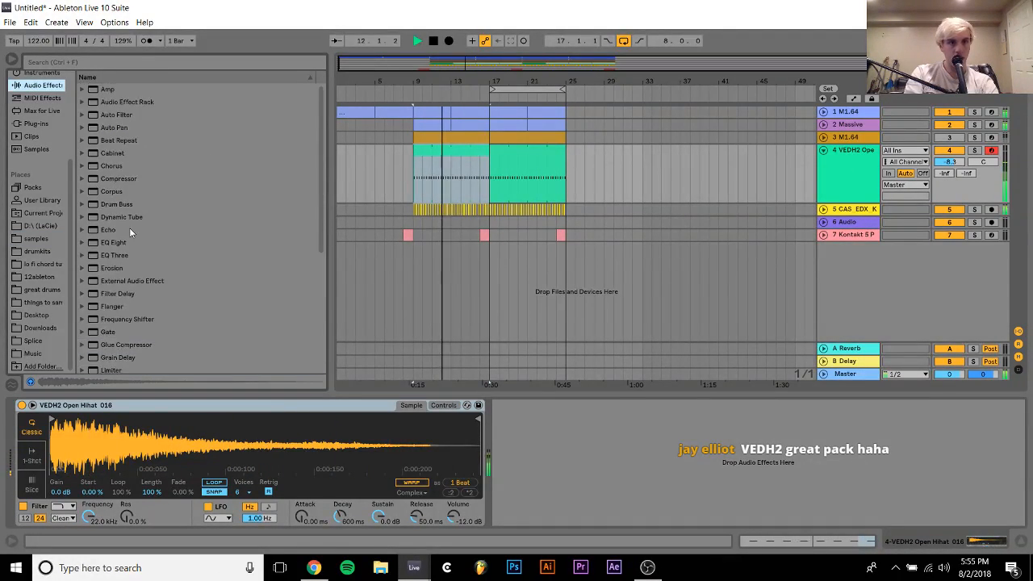
double_click(108, 243)
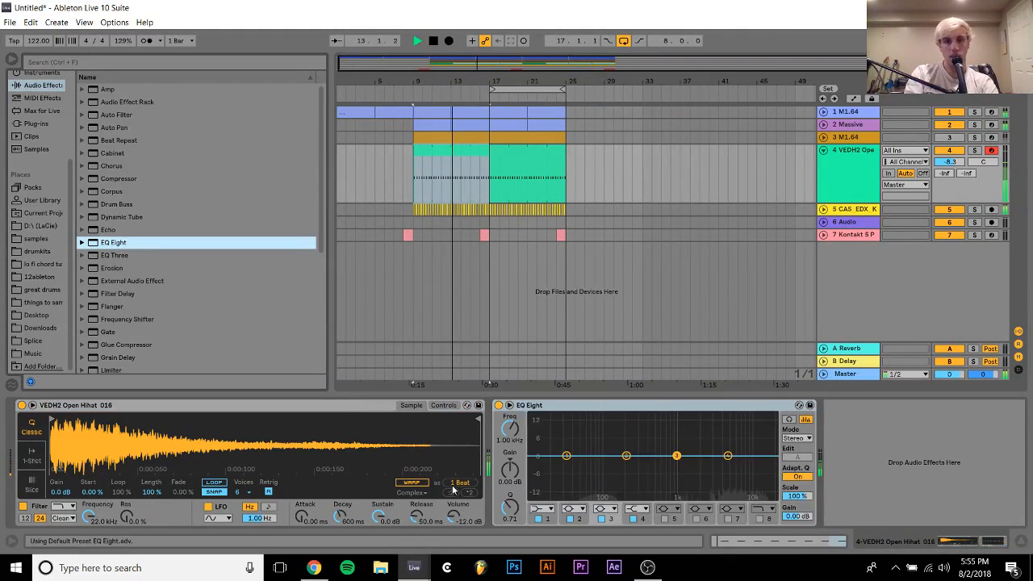
click(545, 510)
click(540, 441)
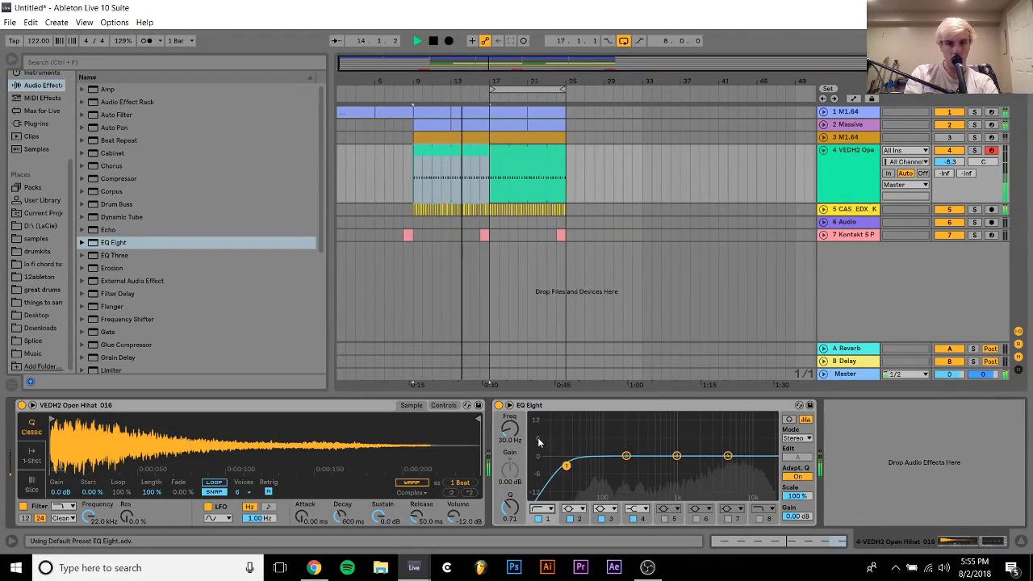
drag(567, 466, 645, 466)
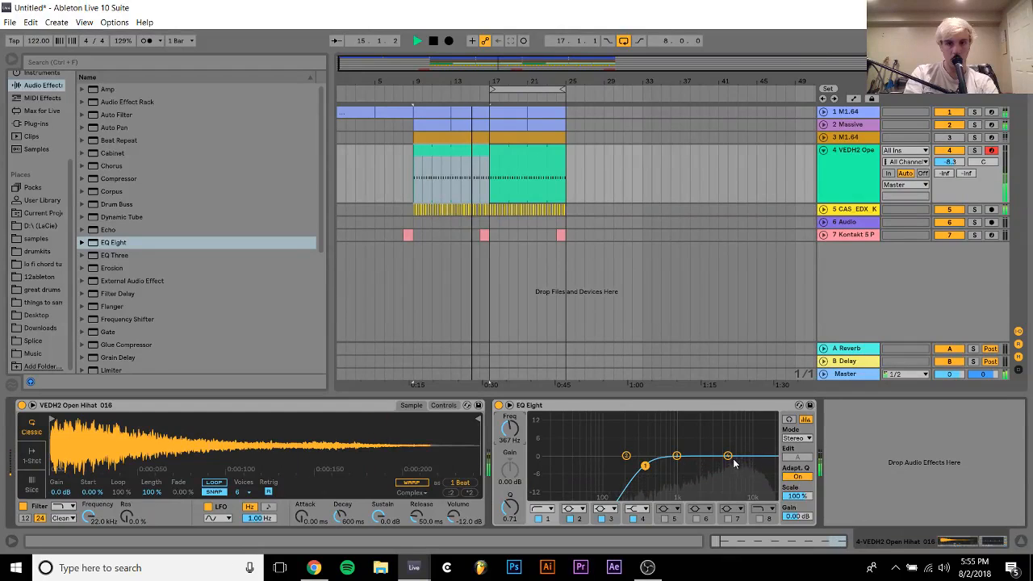
Boost EQ Eight's band 4 by 2.60 dB at 4.95 kHz, then stop playback and collapse the hi-hat track
drag(728, 456, 727, 449)
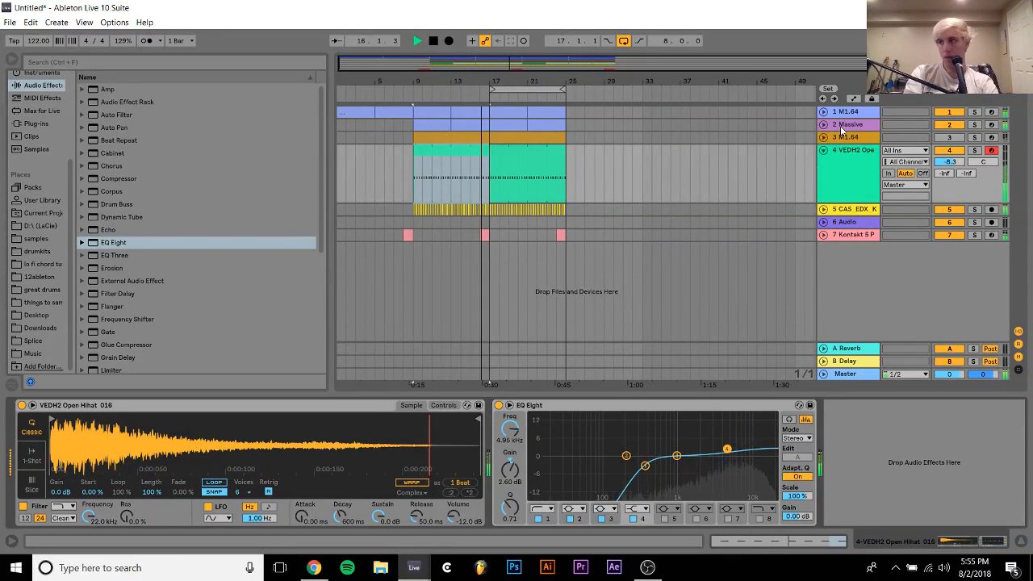
key(space)
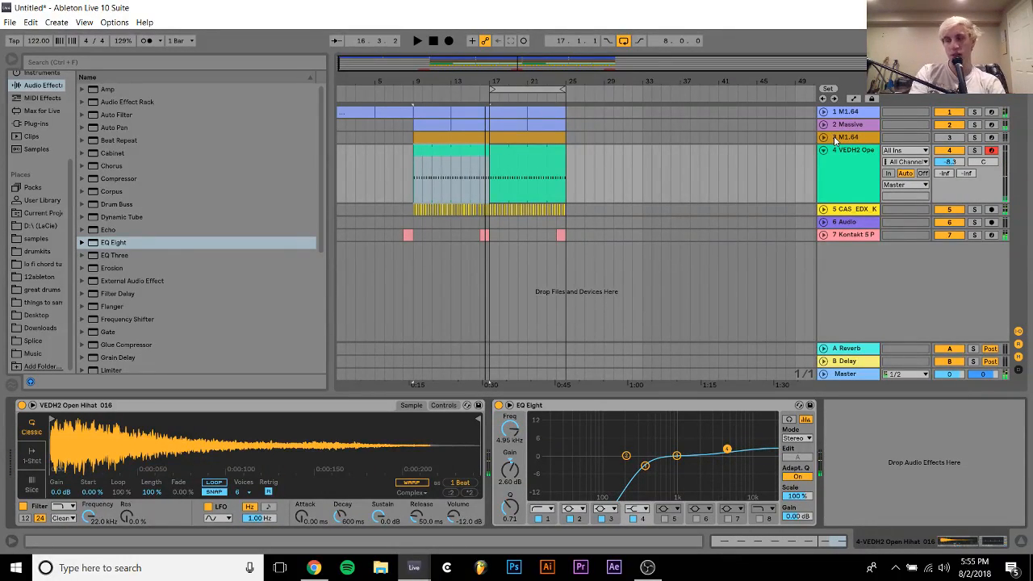
click(823, 151)
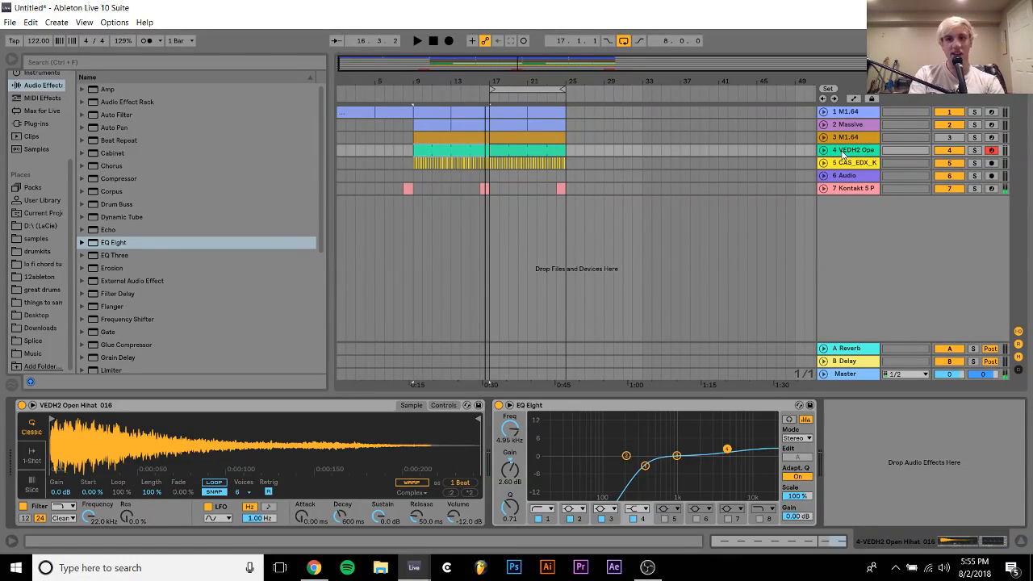
Insert a new MIDI track below the hi-hat track and search the Splice folder for "clap"
click(844, 153)
key(ctrl+shift+t)
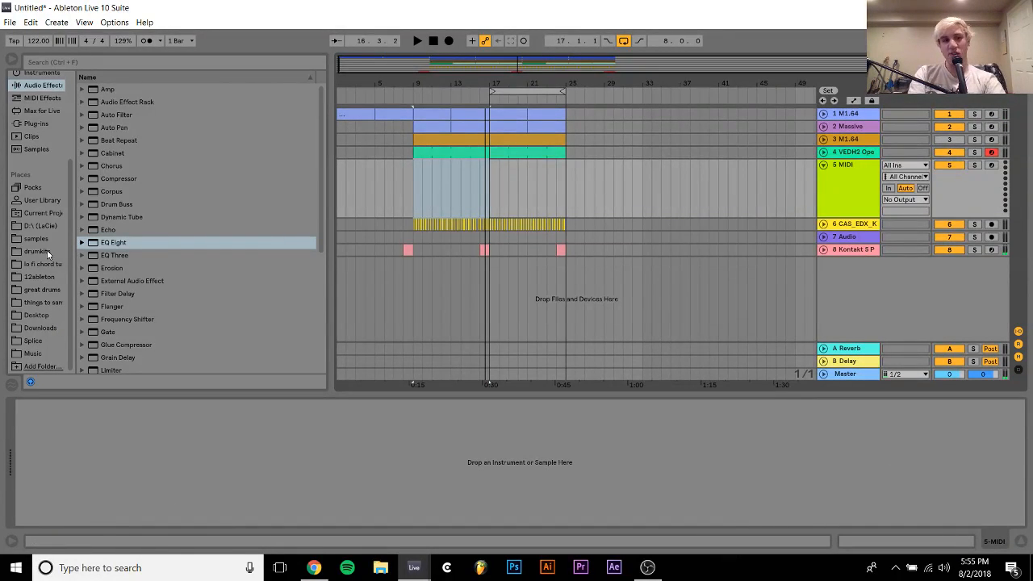
click(34, 341)
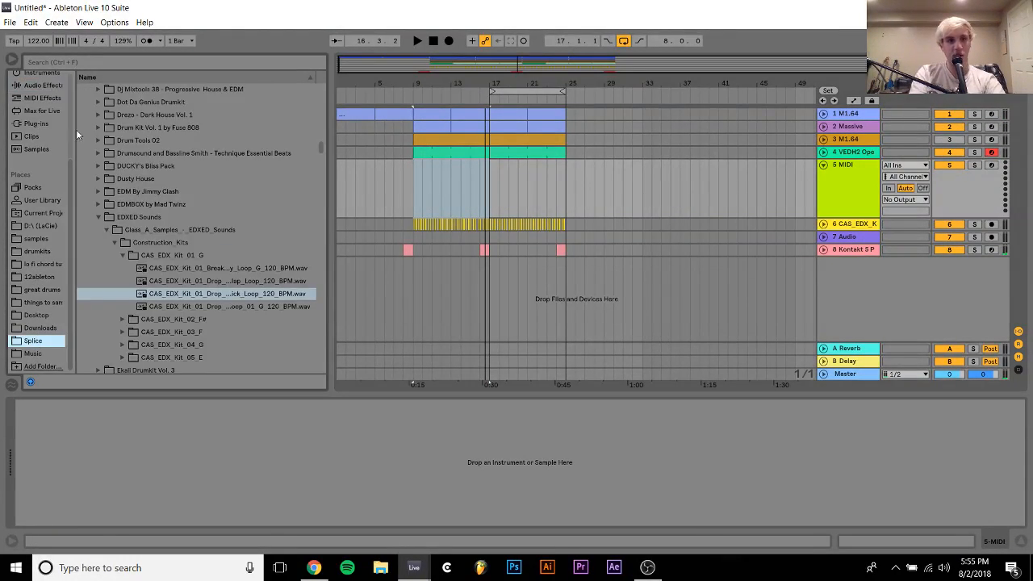
click(70, 62)
text(clap)
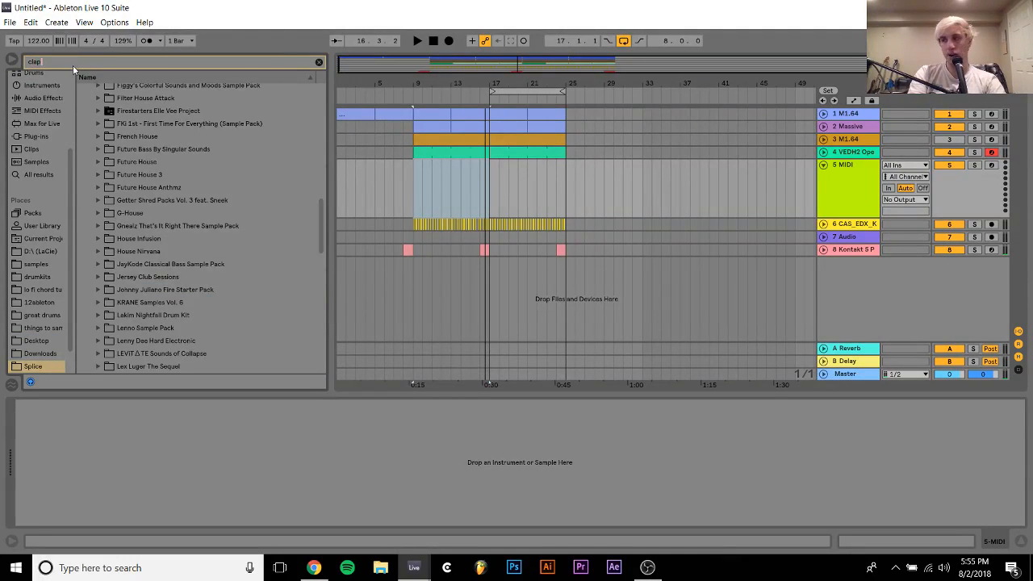
Look through the Splice packs in the clap search results, from Melodic Future House down to UK House Anthems
click(126, 214)
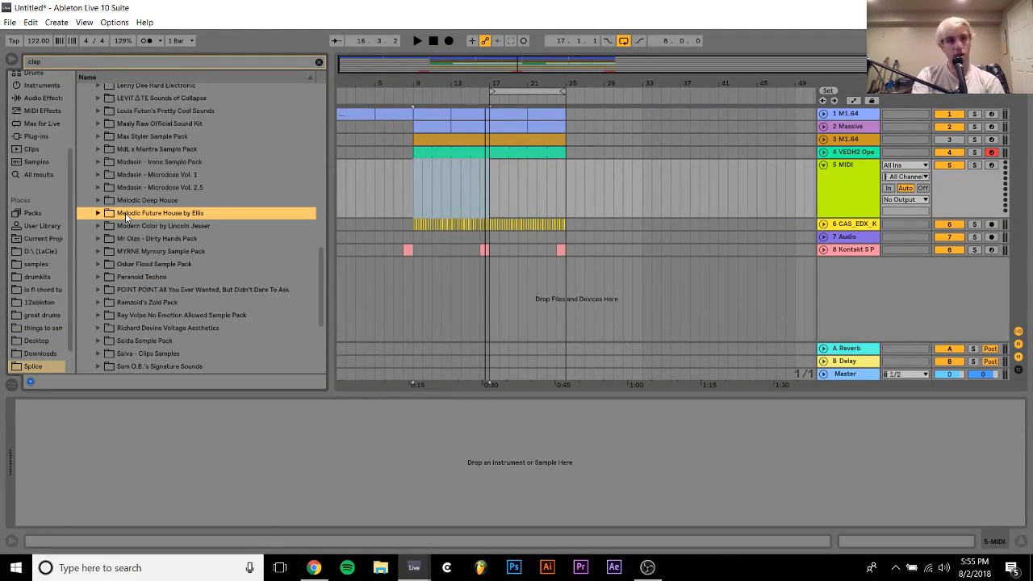
key(Up)
key(Down)
key(Down)
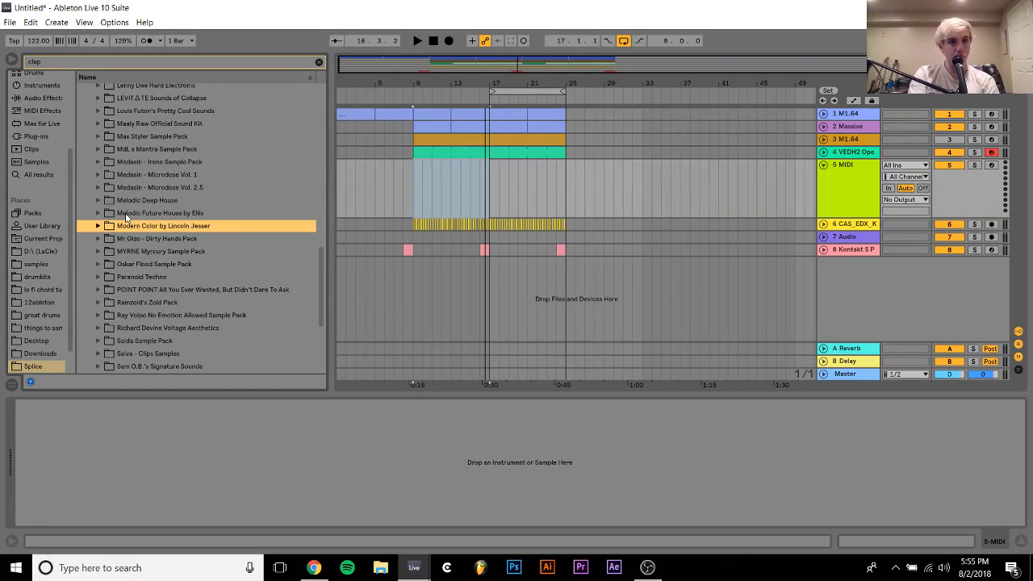
key(Down)
key(Down)
key(Down)
key(Down)
key(Down)
key(Down)
key(Down)
key(Down)
key(Down)
key(Down)
key(Down)
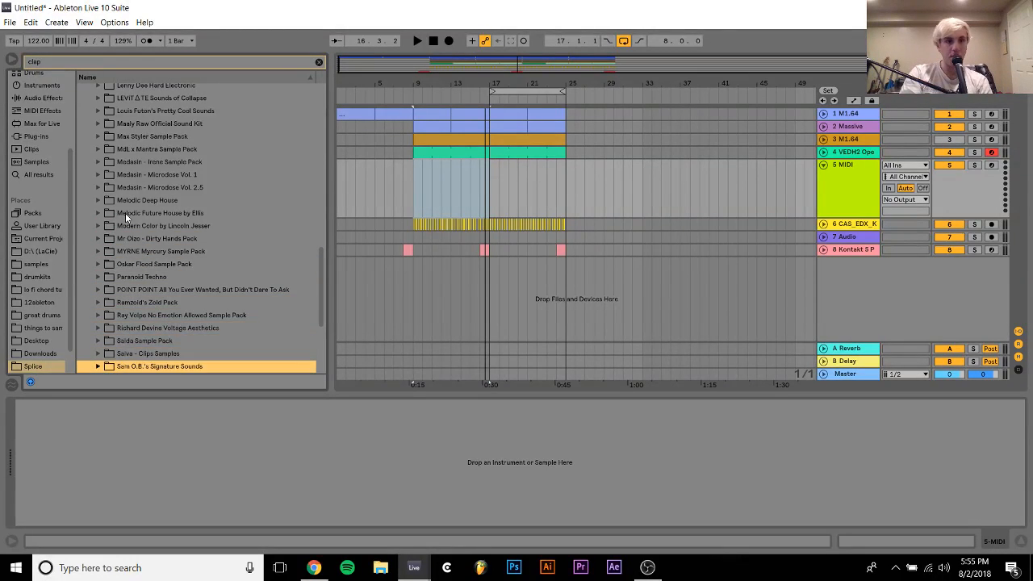
key(Down)
key(Down)
key(Down)
key(Down)
drag(419, 87, 486, 155)
scroll(213, 308, down, 3)
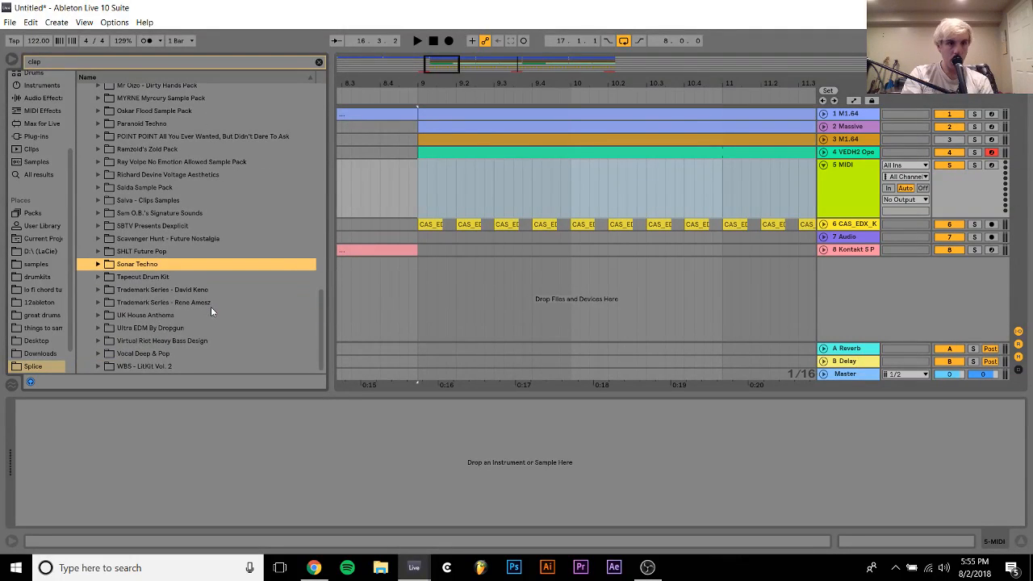
click(150, 293)
key(Down)
key(Down)
key(Down)
key(Down)
key(Down)
key(Down)
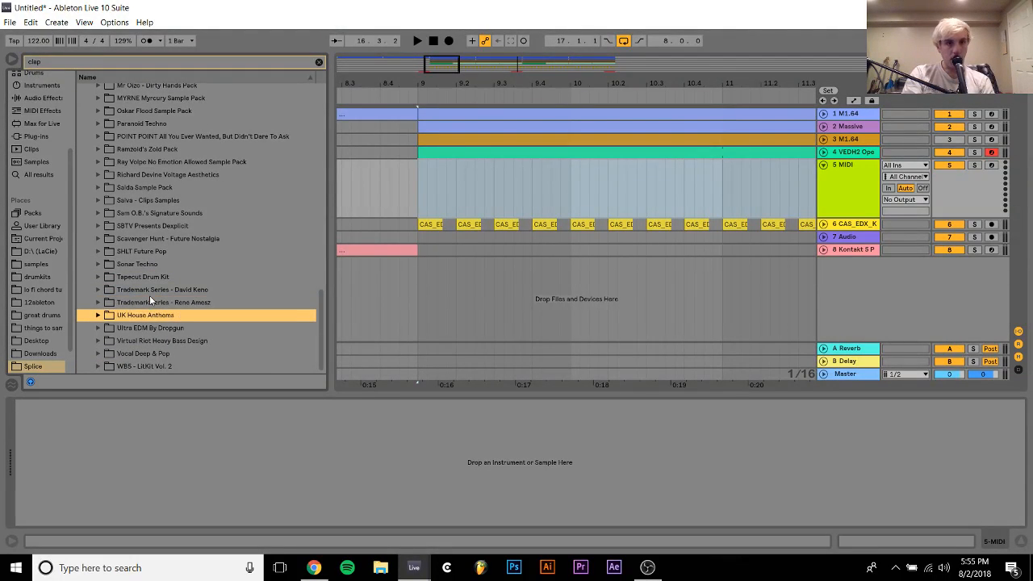
Expand the UK House Anthems pack down to the Kit 03 one-shots and audition PL_UKHA_Kit_03_Clap.wav
key(Up)
key(Up)
key(Up)
key(Up)
key(Right)
key(Down)
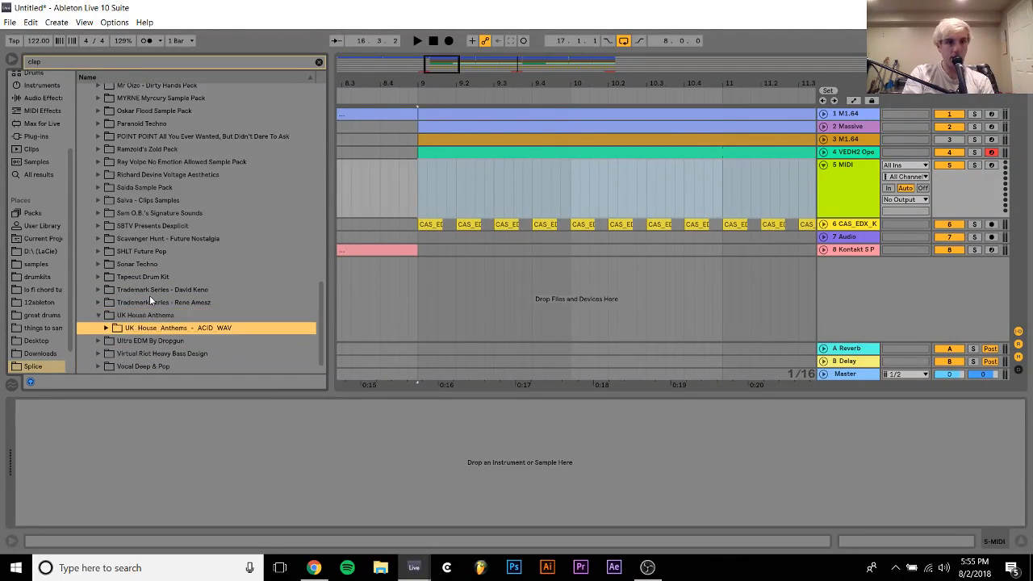
key(Right)
key(Down)
key(Right)
key(Down)
key(Right)
key(Down)
key(Down)
Browse the Kit 04 and Kit 05 folders of UK House Anthems and audition PL_UKHA_Kit_05_Clap.wav
key(Up)
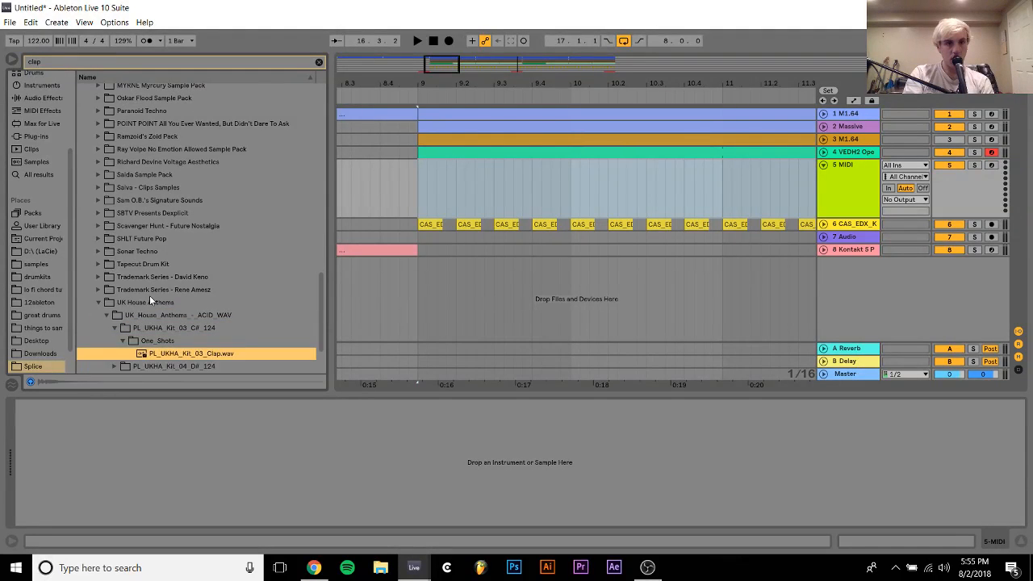
key(Down)
key(Right)
key(Down)
key(Right)
key(Down)
key(Down)
key(Down)
key(Up)
key(Right)
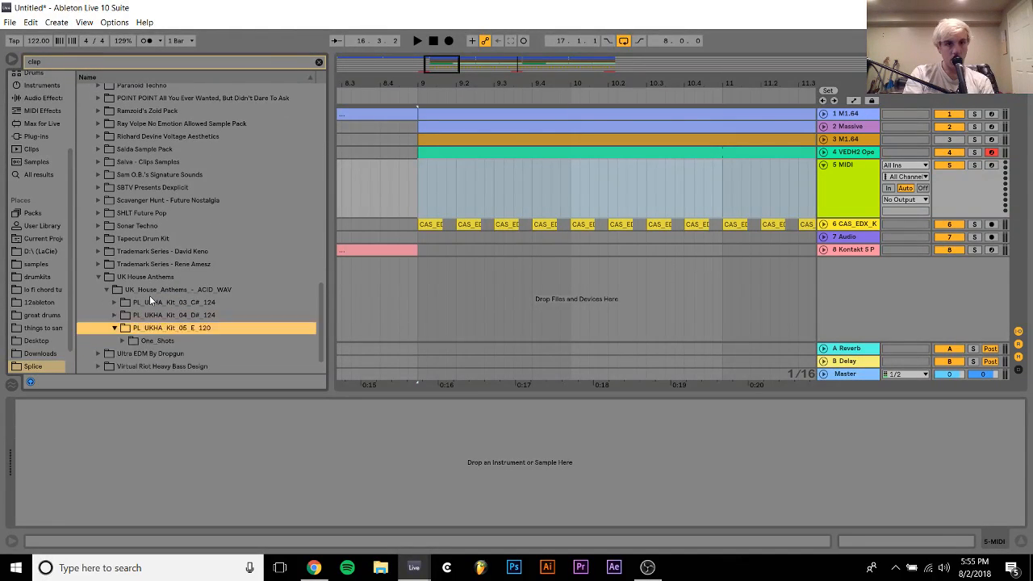
key(Down)
key(Down)
key(Right)
key(Up)
key(Right)
key(Down)
key(Down)
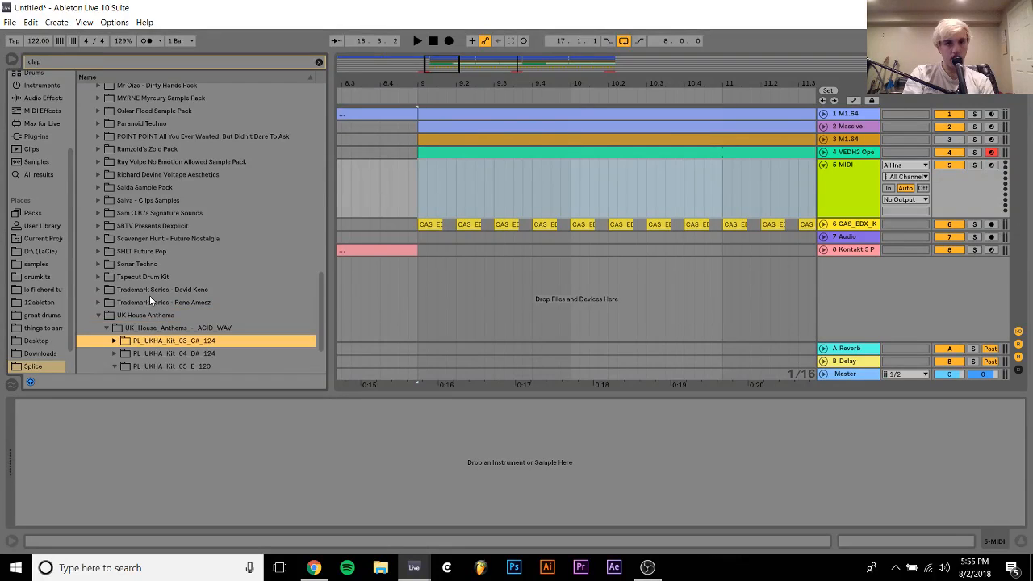
key(Down)
key(Down)
key(Down)
Expand the Ultra EDM By Dropgun pack and audition drop_clap.wav from the 04_STAR_WARS kit
key(Right)
key(Down)
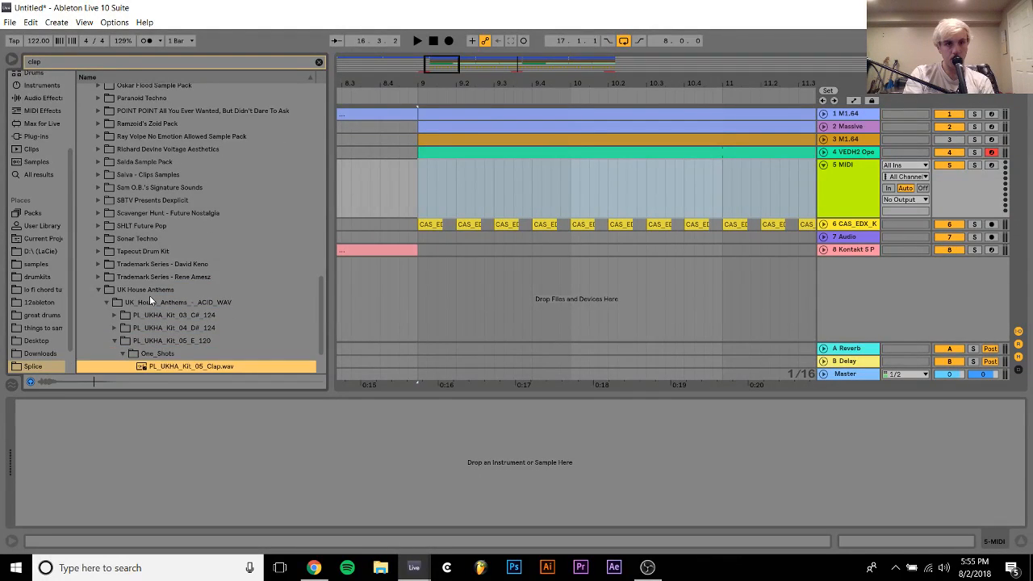
key(Down)
key(Right)
key(Down)
key(Right)
key(Down)
key(Right)
key(Down)
key(Right)
key(Down)
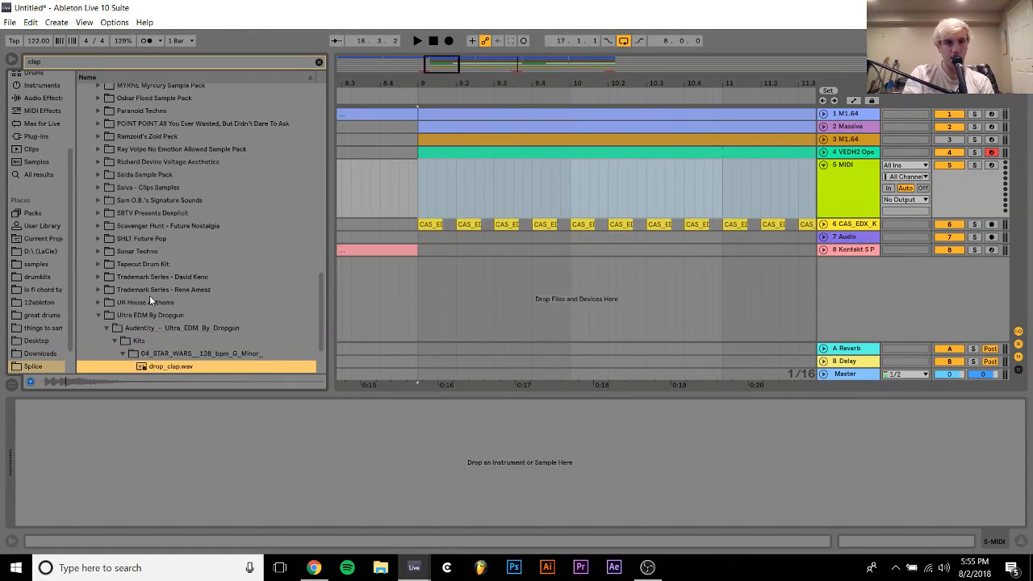
key(Down)
key(Down)
Audition drop_clap.wav from the 07_KNIGHT kit in the Ultra EDM By Dropgun pack
key(Down)
key(Down)
key(Down)
key(Up)
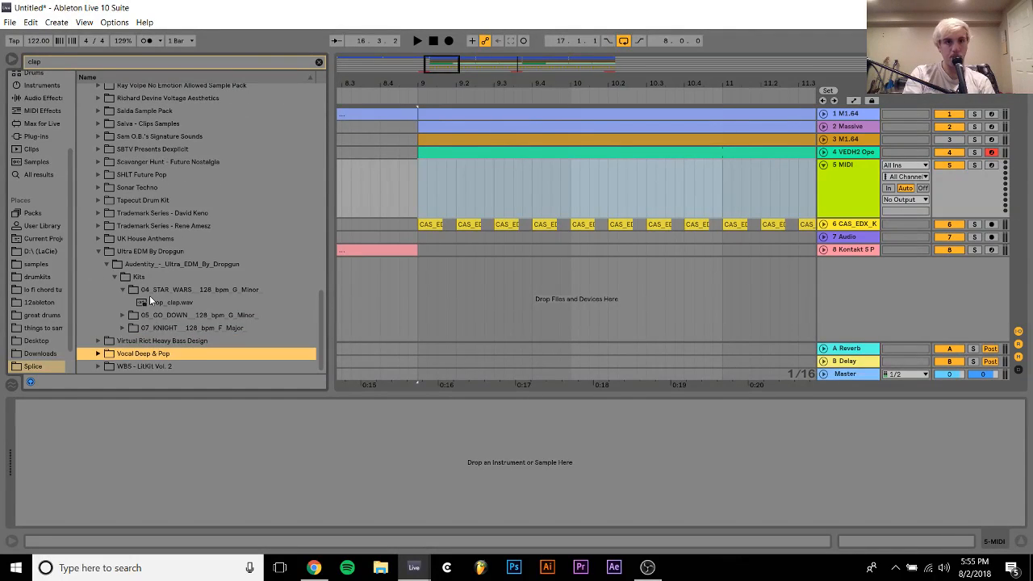
key(Up)
key(Up)
key(Up)
key(Right)
key(Down)
key(Down)
key(Right)
key(Down)
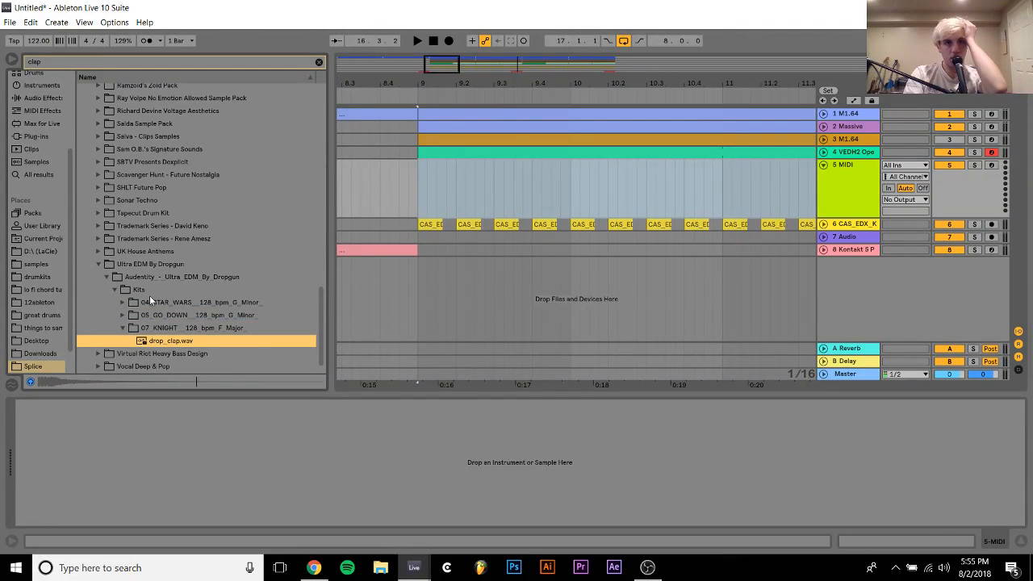
Place the 07_KNIGHT drop_clap.wav at 9.2.1 on the empty MIDI track and duplicate it every two beats up to bar 25
drag(161, 342, 456, 190)
double_click(474, 173)
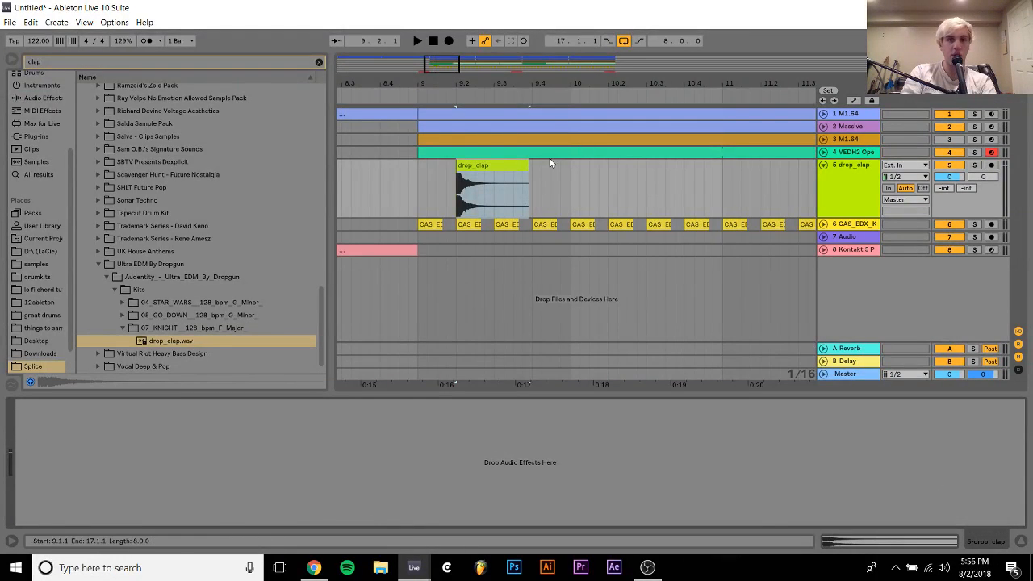
key(ctrl+d)
key(ctrl+d)
key(ctrl+d)
key(ctrl+d)
key(ctrl+d)
key(ctrl+d)
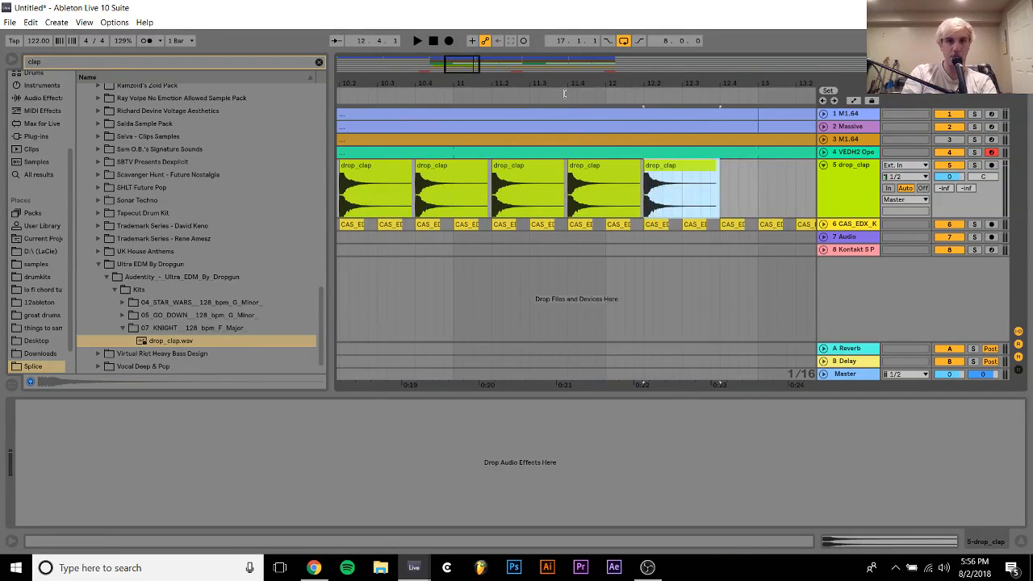
drag(564, 84, 532, 37)
key(ctrl+d)
key(ctrl+d)
key(ctrl+d)
key(ctrl+d)
key(ctrl+d)
key(ctrl+d)
key(ctrl+d)
key(ctrl+d)
key(ctrl+d)
key(ctrl+d)
key(ctrl+d)
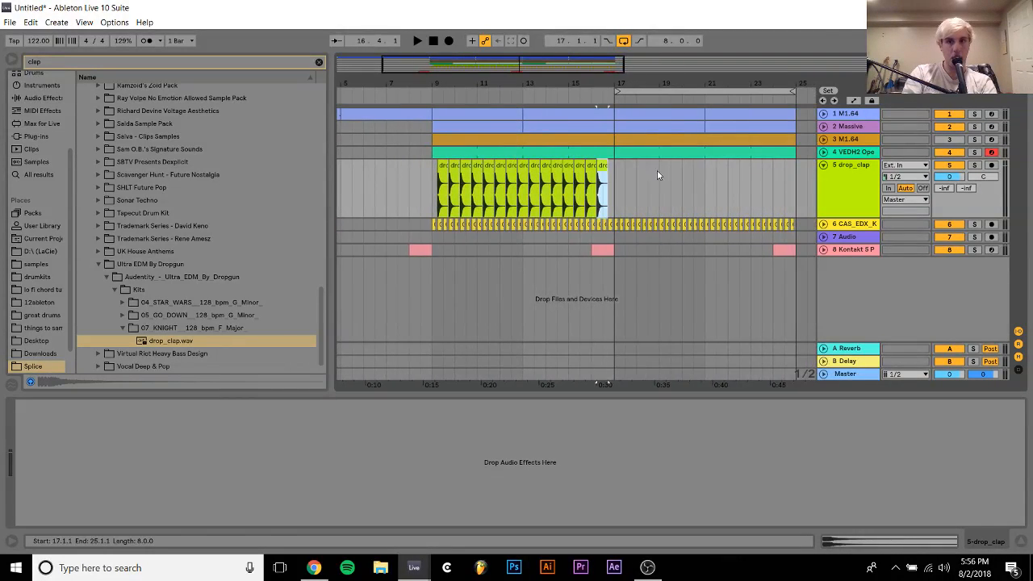
key(ctrl+d)
key(ctrl+d)
key(ctrl+d)
key(ctrl+d)
key(ctrl+d)
key(ctrl+d)
key(ctrl+d)
key(ctrl+d)
key(ctrl+d)
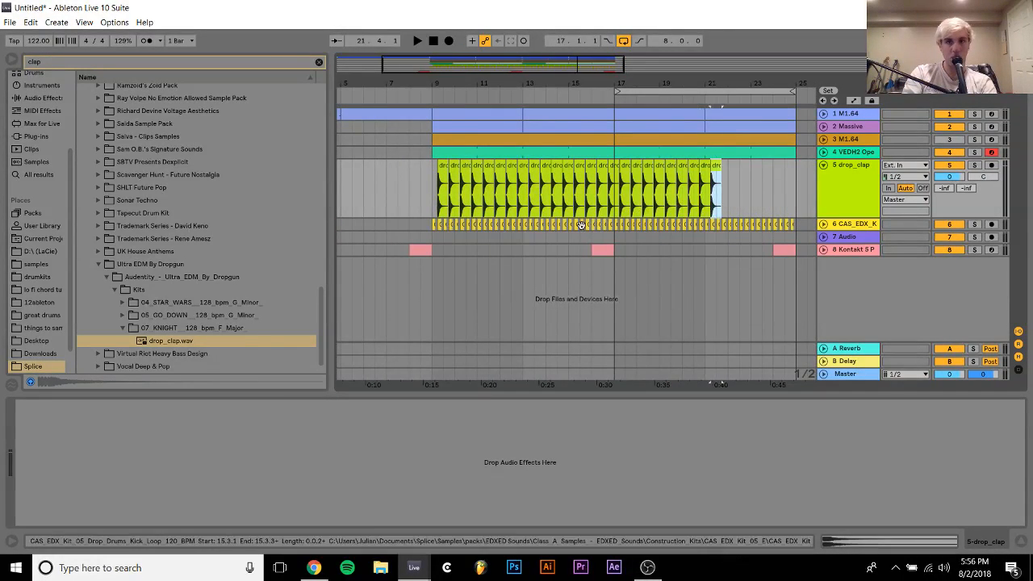
key(ctrl+d)
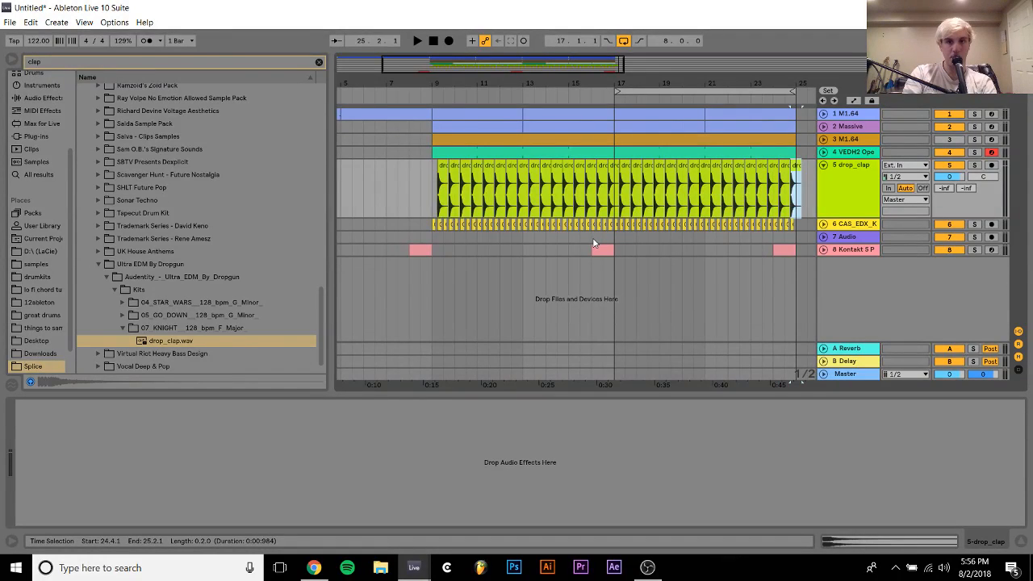
Delete the kick clips in bar 16 and bar 24 of the CAS_EDX kick track
click(595, 237)
click(612, 226)
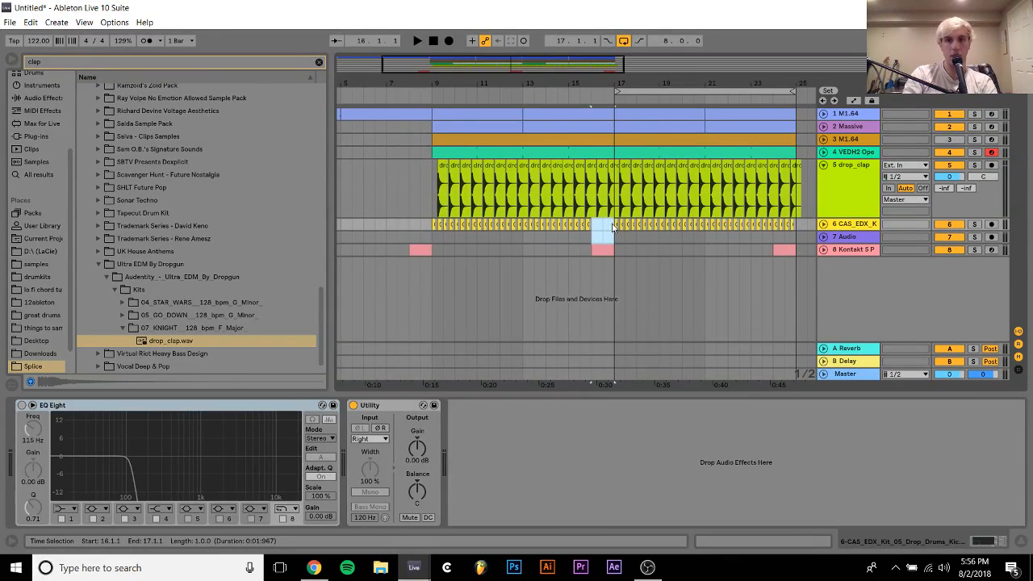
click(774, 238)
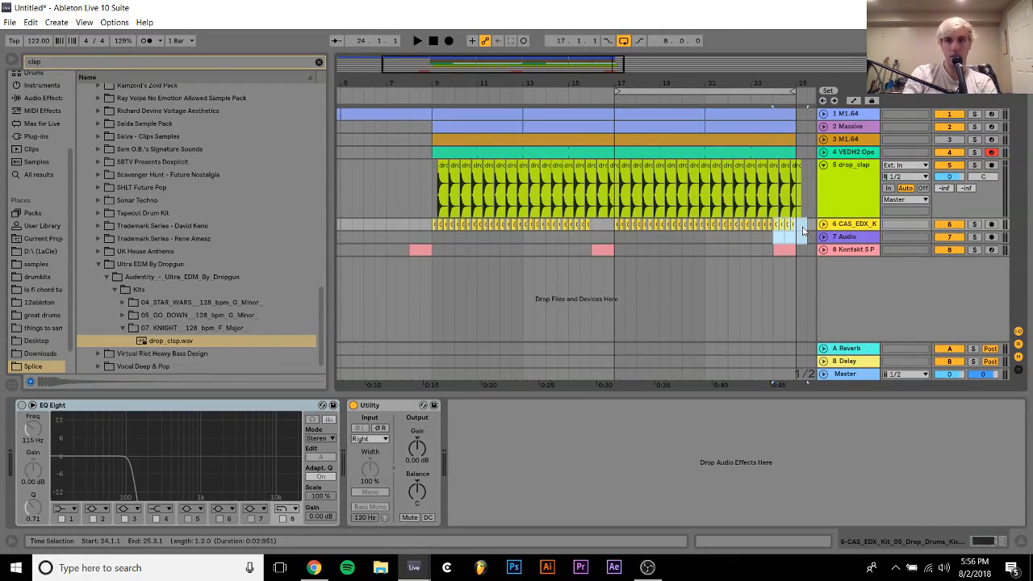
Play the arrangement from bar 8 and lower the drop_clap track's volume to -13.4 dB
click(408, 180)
key(space)
mouse_move(950, 177)
mouse_down()
mouse_move(949, 198)
mouse_move(953, 171)
mouse_up()
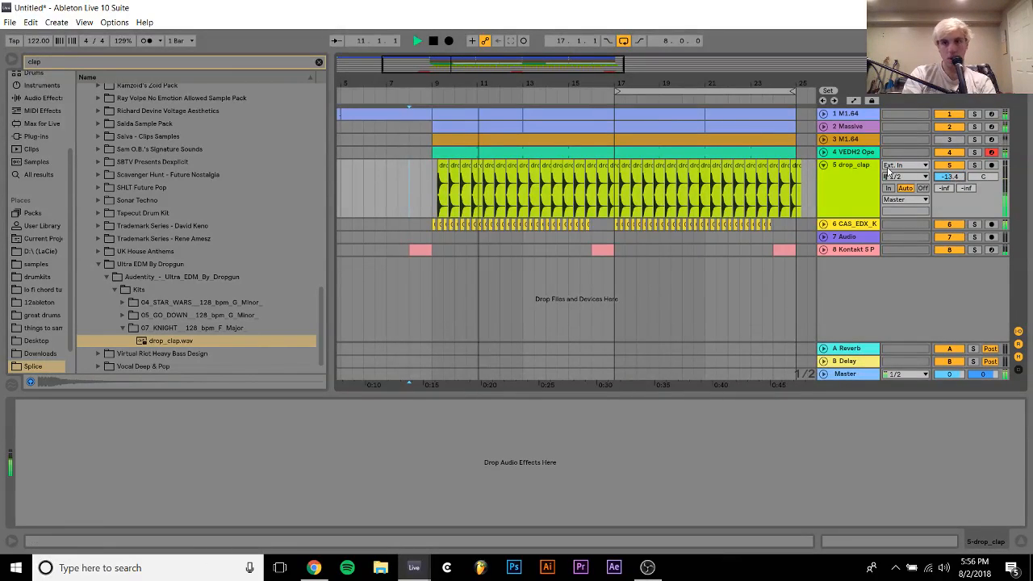
Delete the drop_clap track with all its duplicated claps
click(823, 164)
key(Delete)
key(Delete)
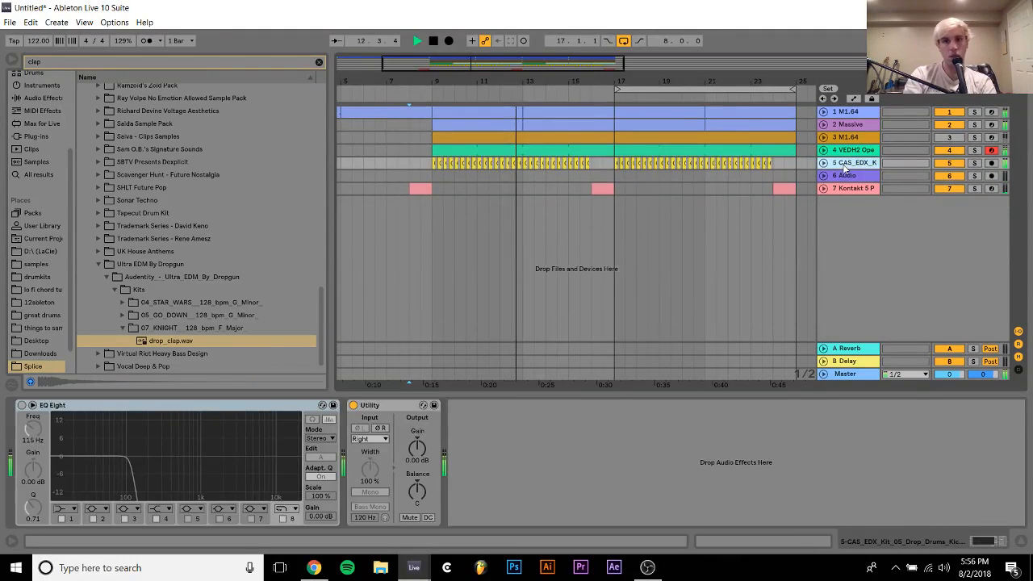
Mute the VEDH2 open hi-hat track and insert a new MIDI track below the CAS_EDX kick track
key(ctrl+z)
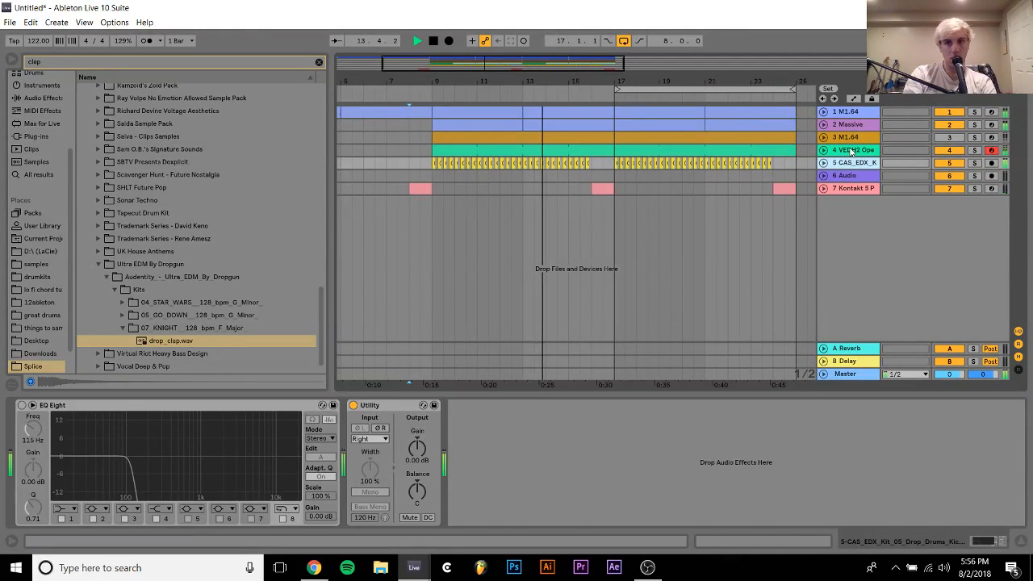
click(868, 150)
click(853, 163)
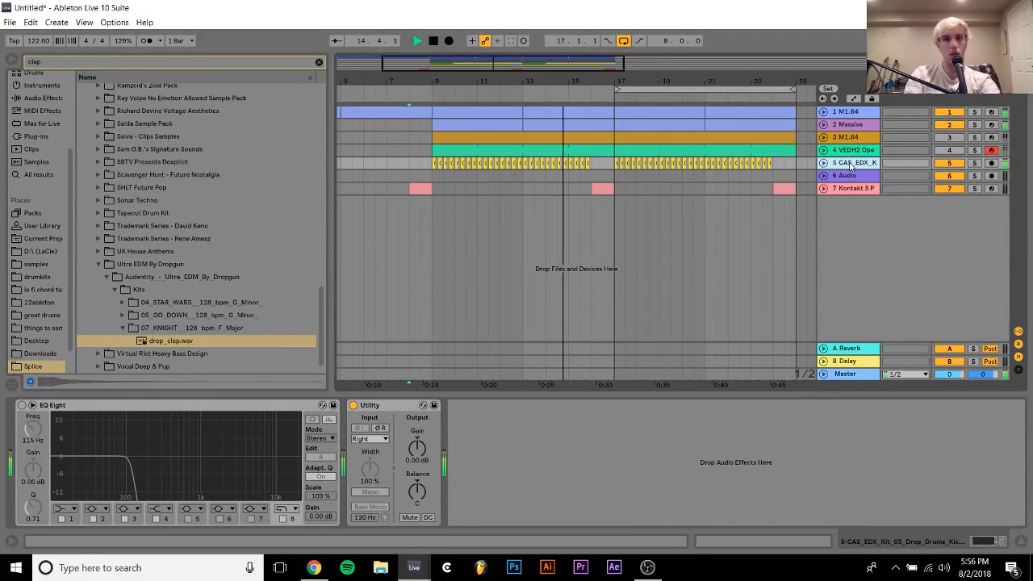
key(ctrl+shift+t)
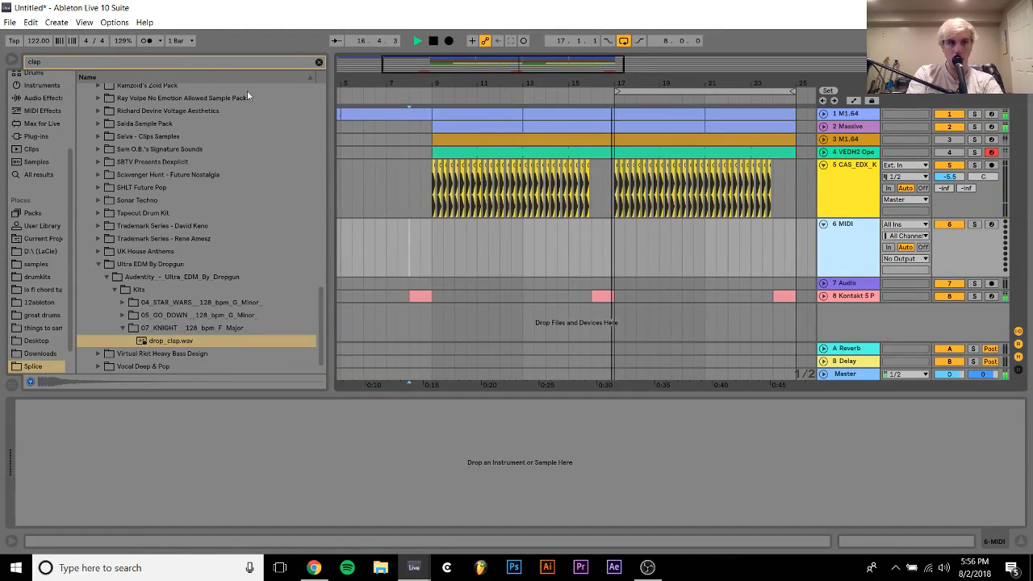
Place drop_clap.wav on the new track at 9.2.1 and lower the track's volume to -6.1 dB
key(space)
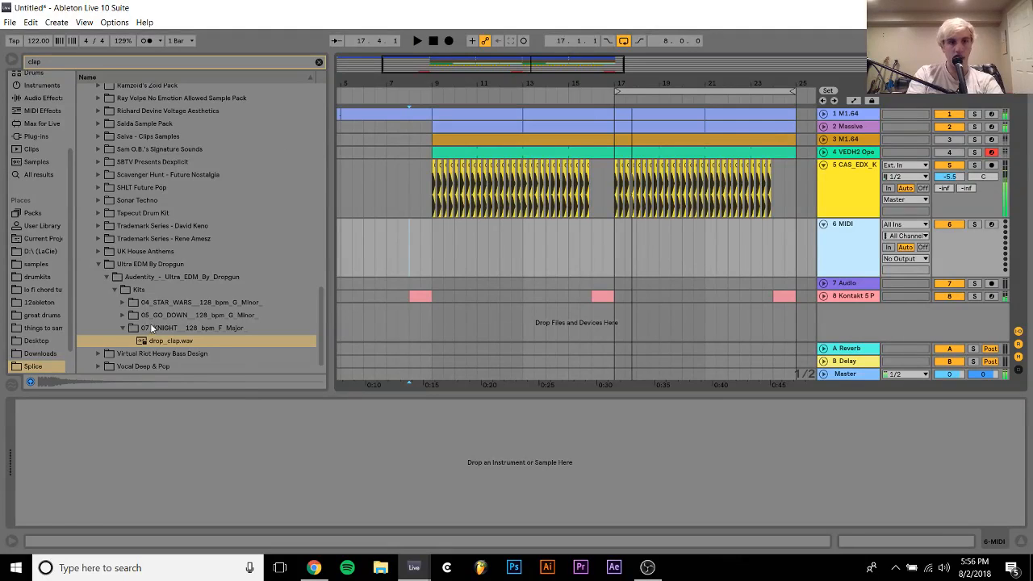
click(154, 343)
drag(145, 344, 443, 251)
drag(434, 63, 481, 228)
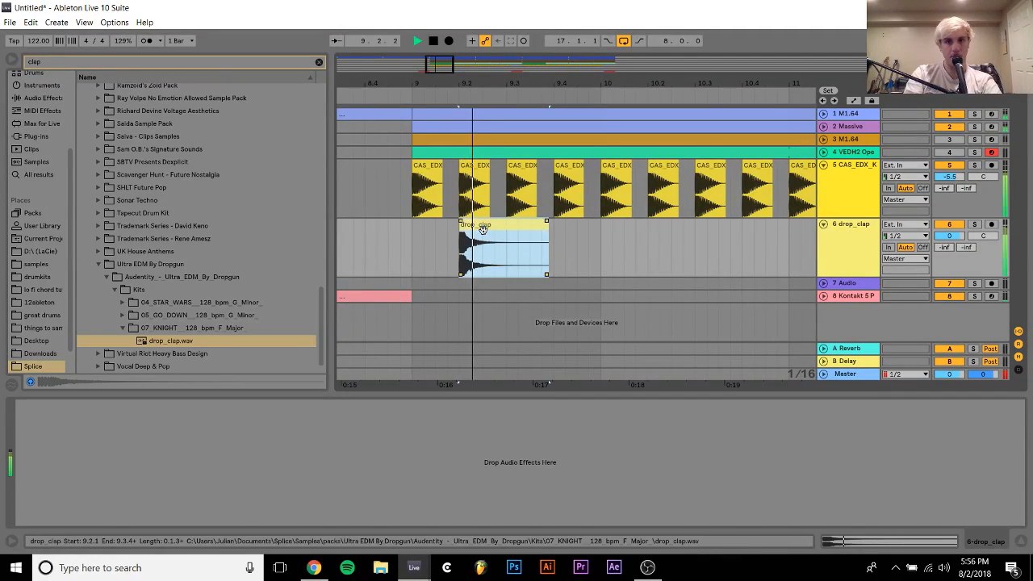
click(950, 237)
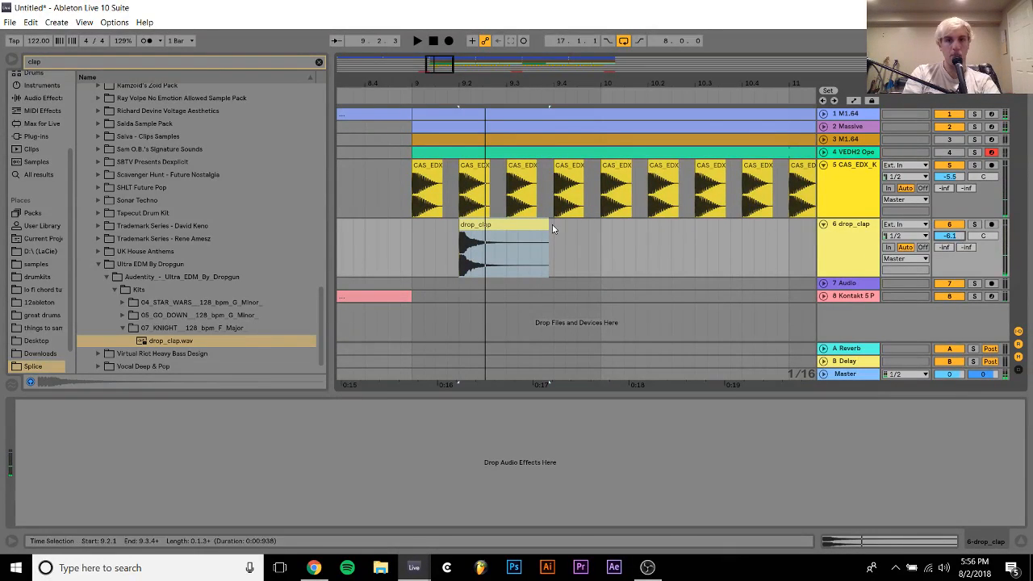
Trim the drop_clap clip's tail so it ends at about 9.2.4 and give it a fade-out
double_click(494, 228)
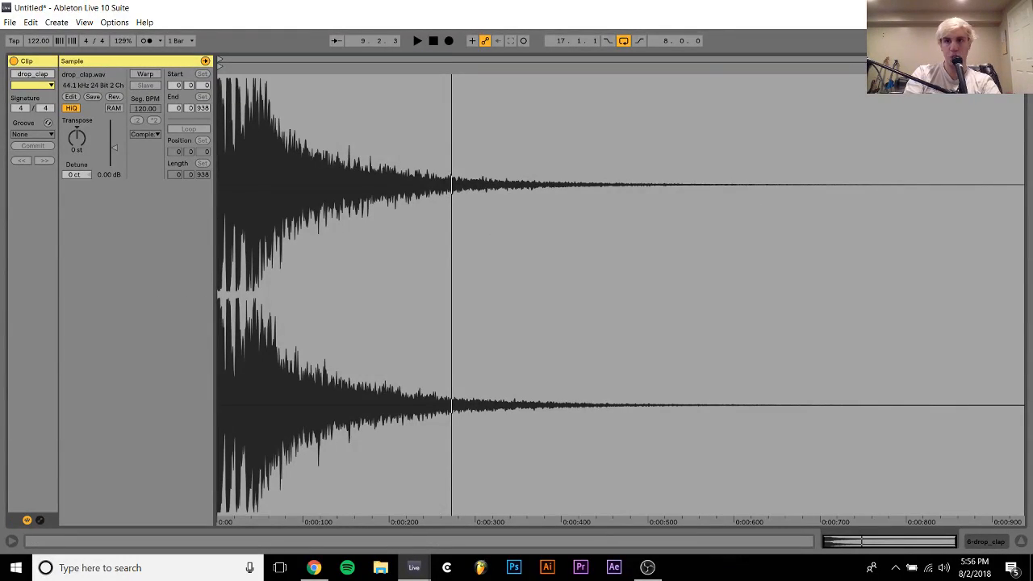
drag(1024, 64, 754, 98)
click(979, 542)
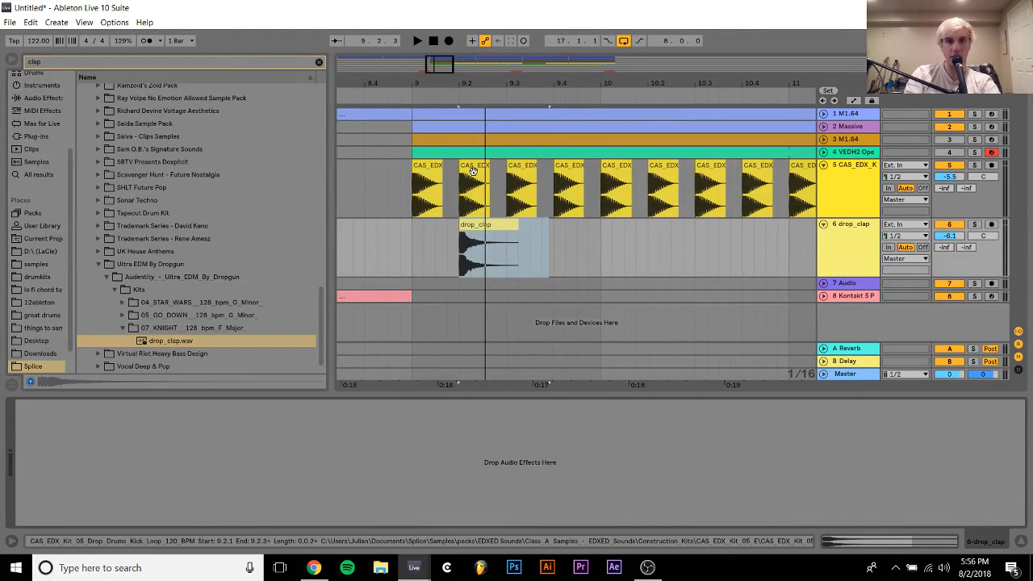
drag(549, 234, 490, 233)
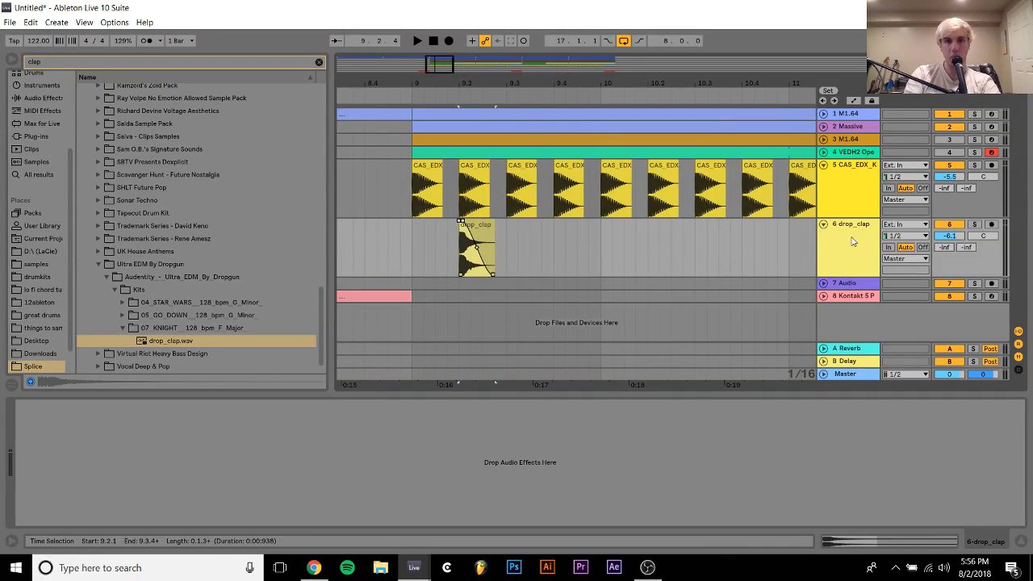
Audition the trimmed clap with its track soloed and consolidate the clip
click(481, 229)
key(space)
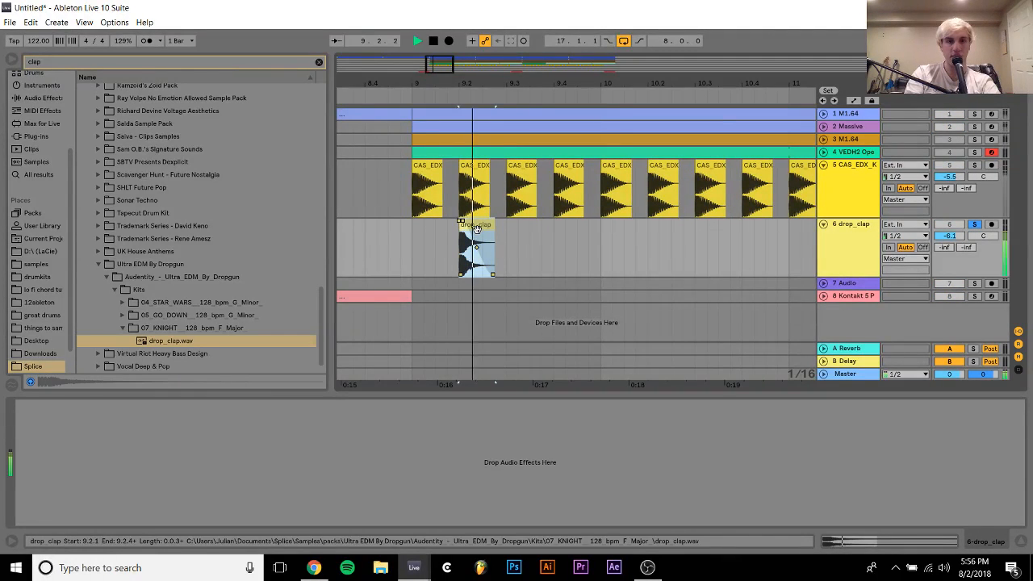
key(ctrl+j)
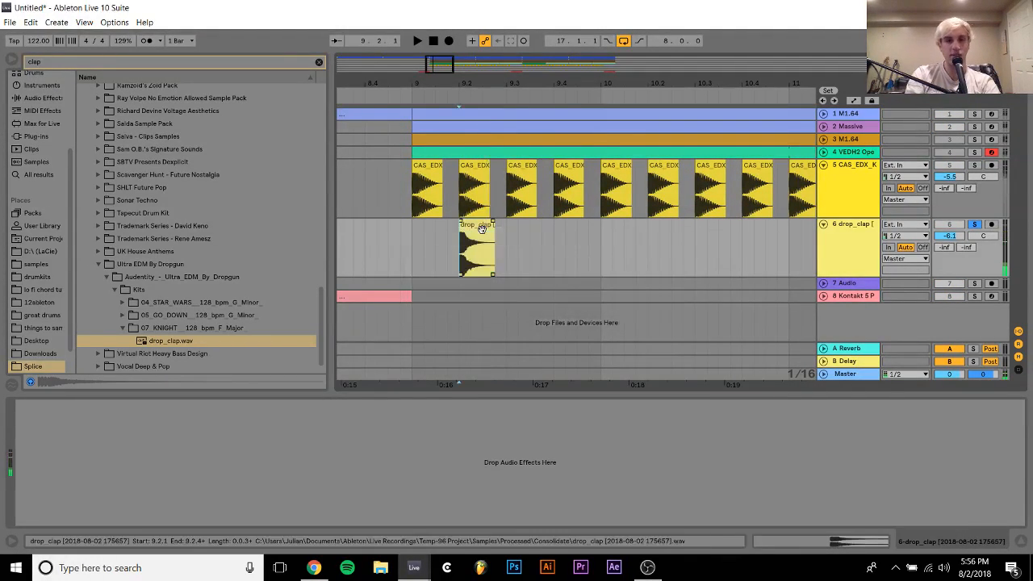
Turn off warping for the consolidated drop_clap clip
double_click(482, 229)
click(143, 77)
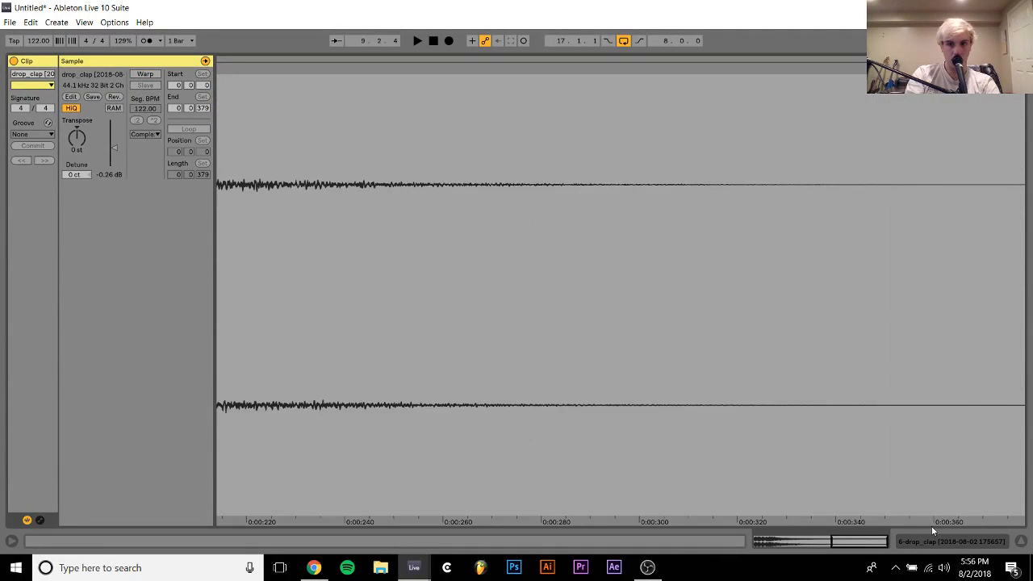
click(975, 545)
Unsolo the clap track, play it with the kick from bar 9 and lower its volume to -10.5 dB
click(419, 229)
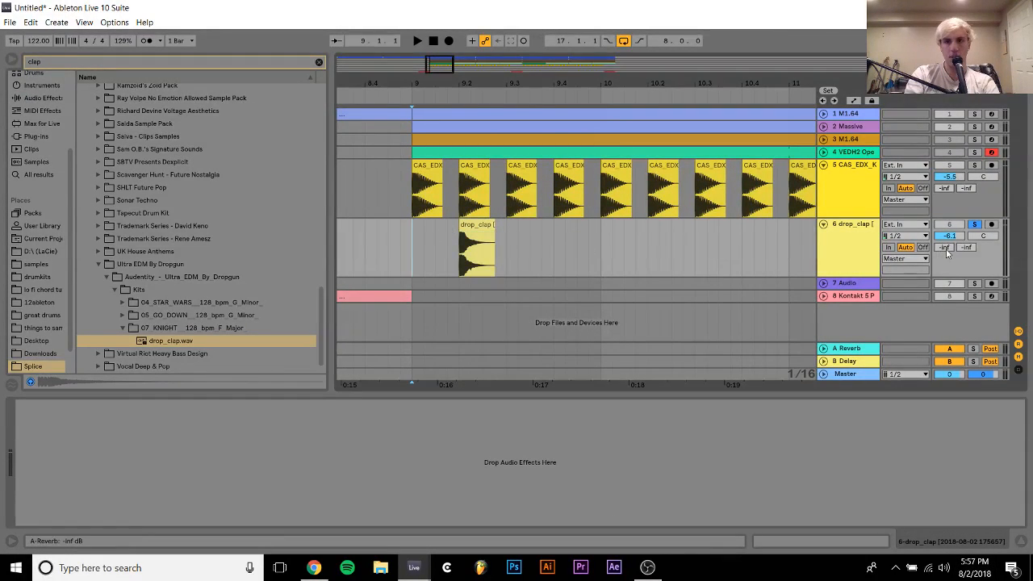
key(space)
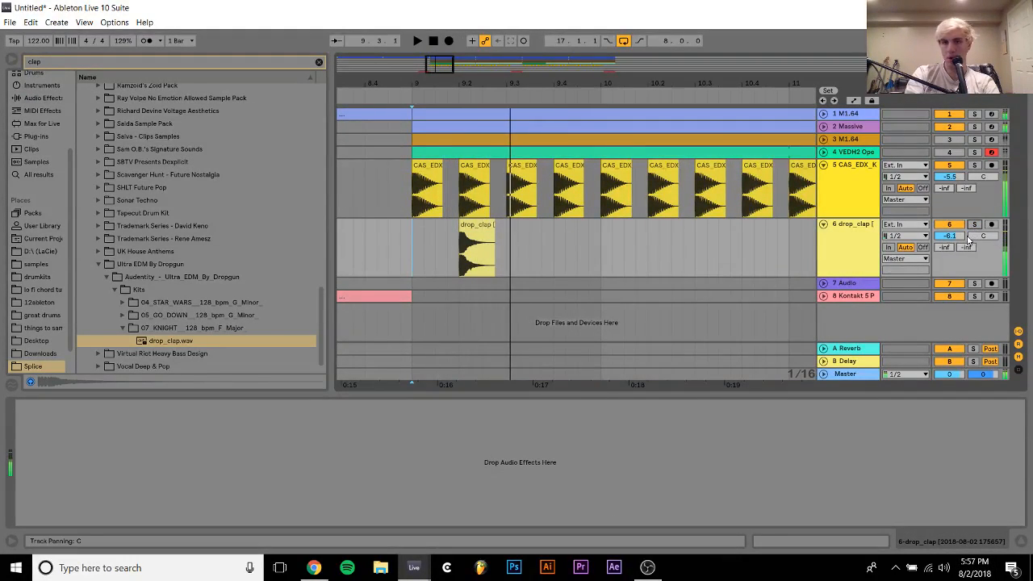
drag(950, 237, 950, 244)
key(space)
key(space)
key(space)
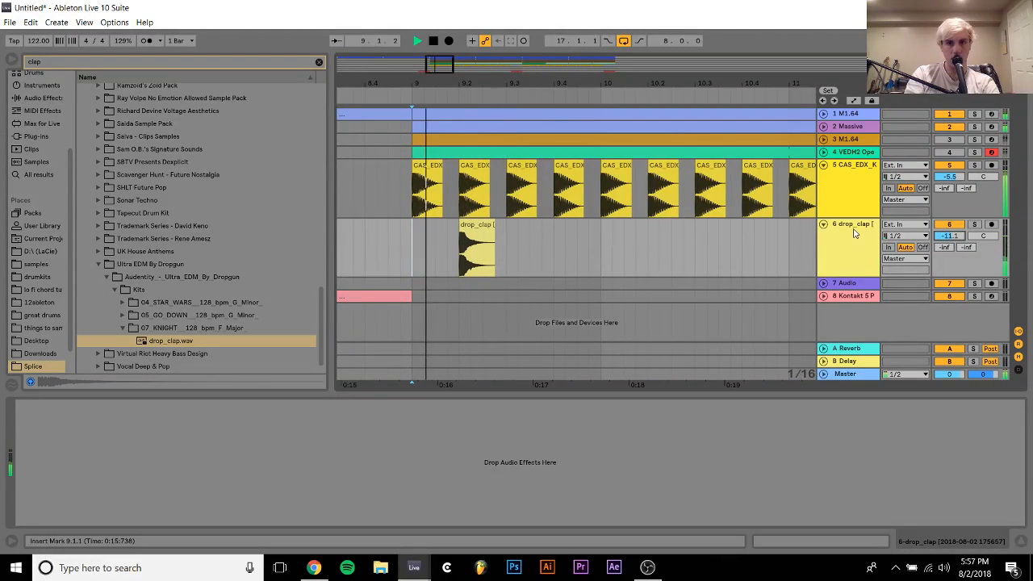
key(space)
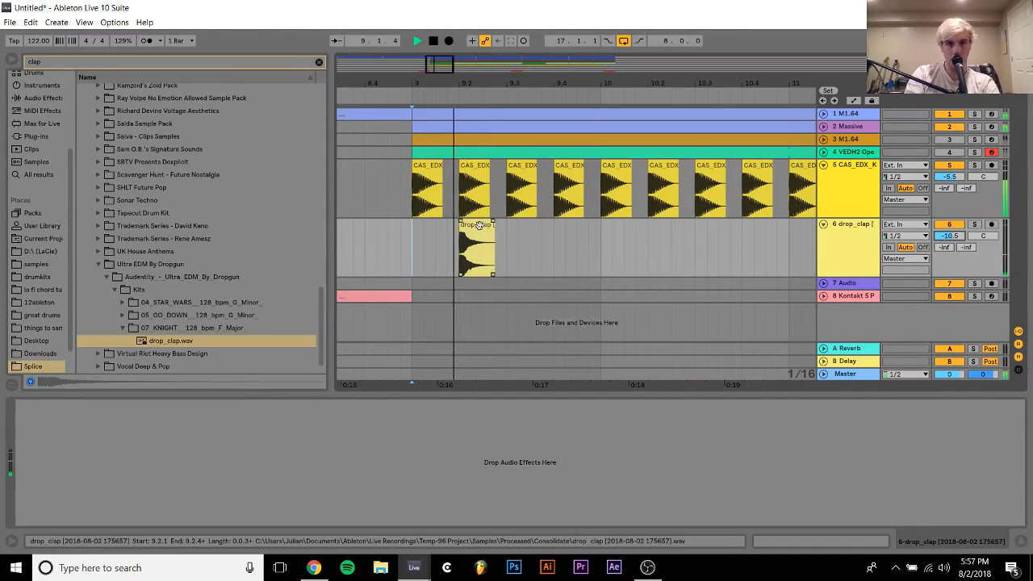
Shorten the clap clip to end at 9.2.3 with a fade-out and play it back from bar 9
click(489, 229)
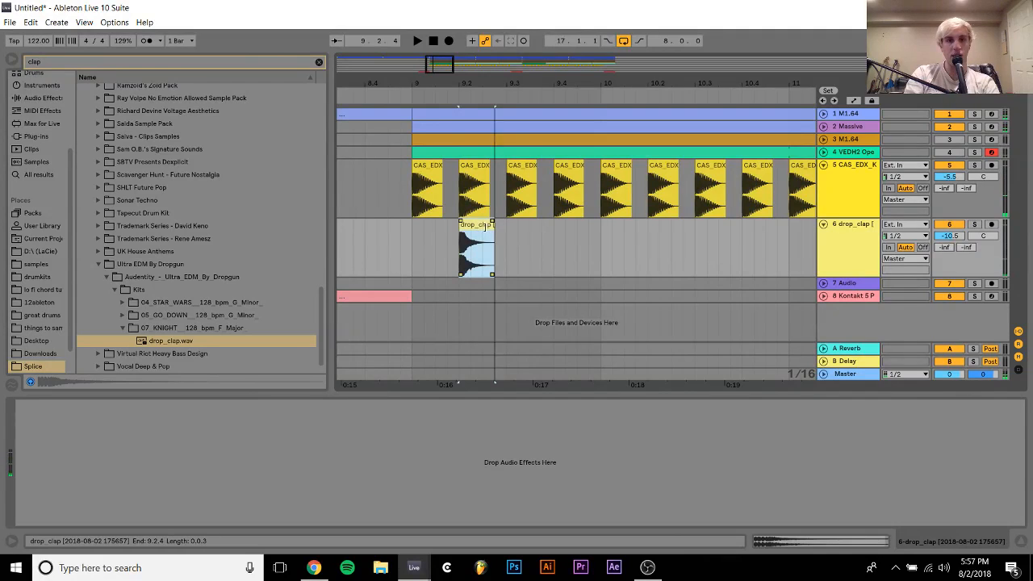
drag(484, 227, 482, 227)
click(415, 233)
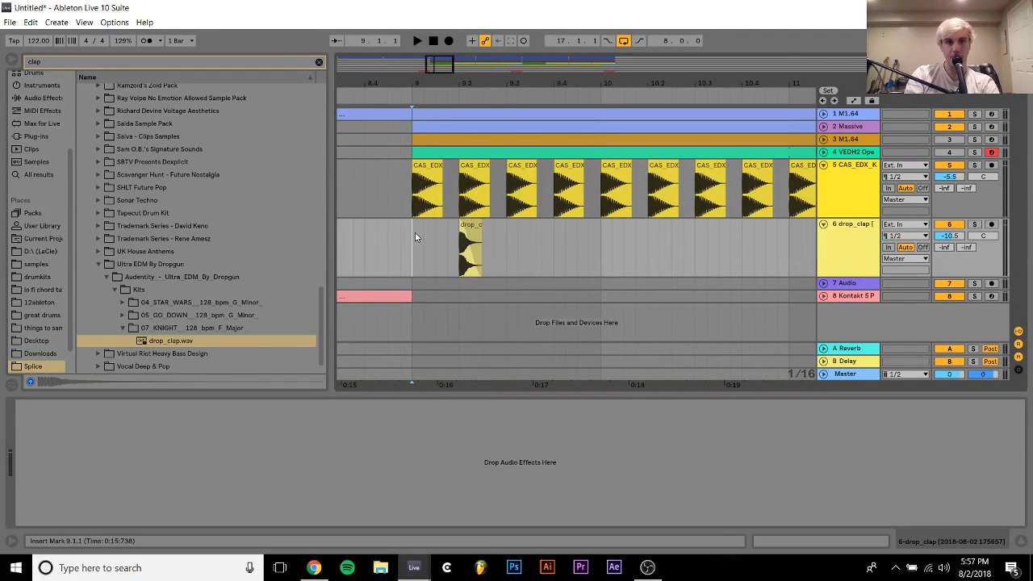
key(space)
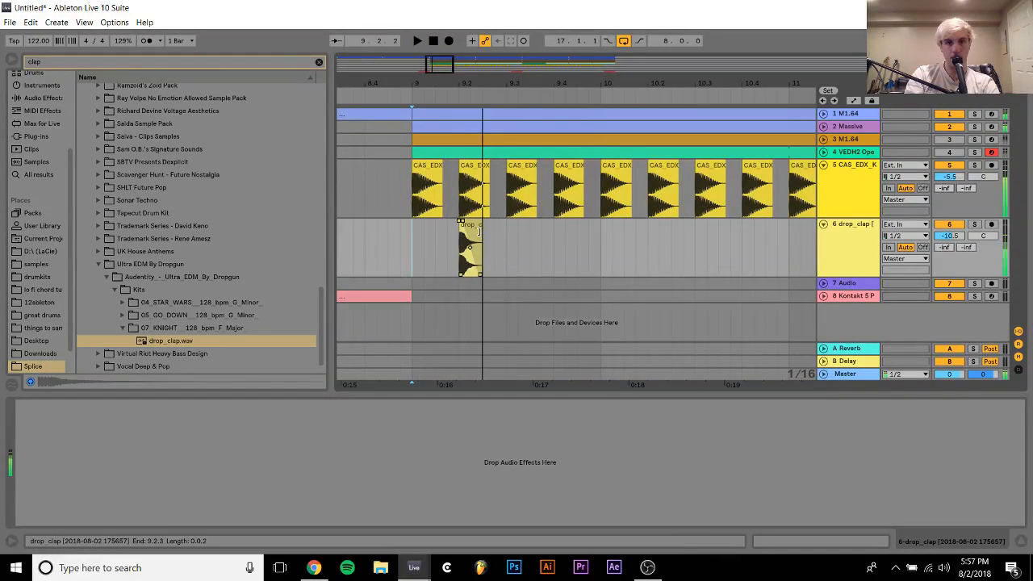
key(space)
Transpose the clap clip down to -3 st and set the clap track's volume to -8.1 dB
double_click(477, 229)
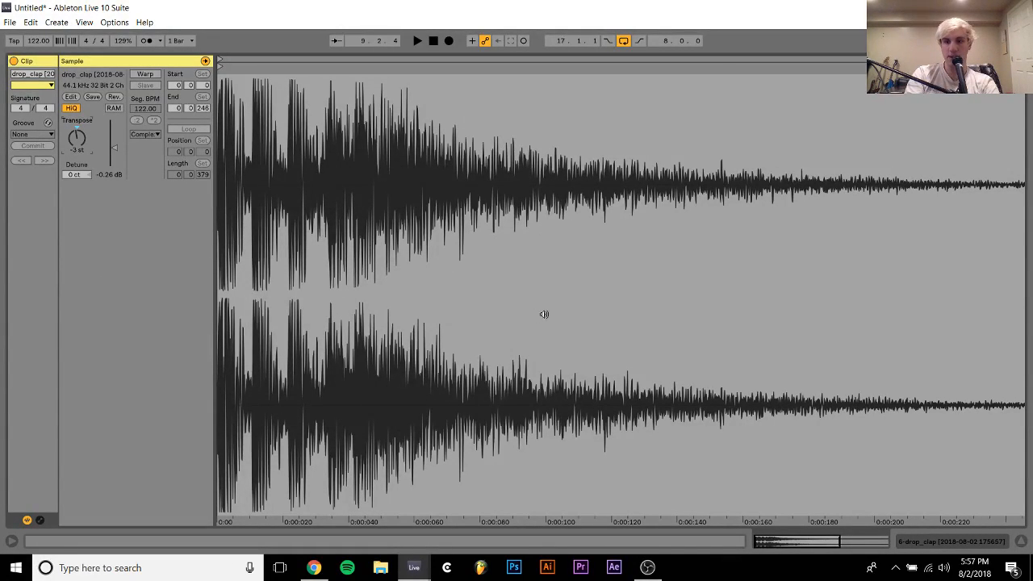
click(951, 547)
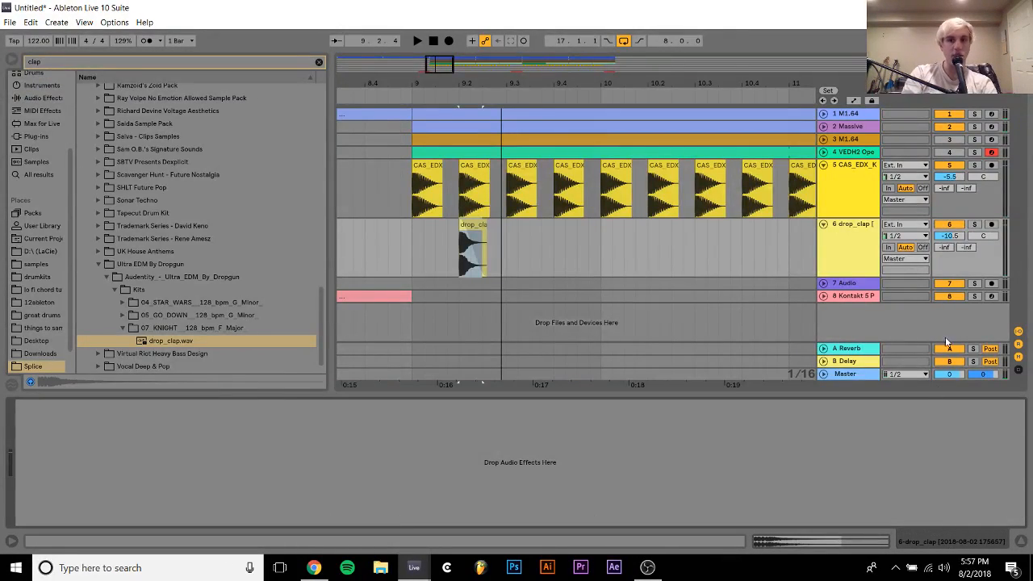
click(950, 237)
Select 9.1.1 to 9.3.1 on the clap track and play it with the track volume set to -10.0 dB
click(415, 236)
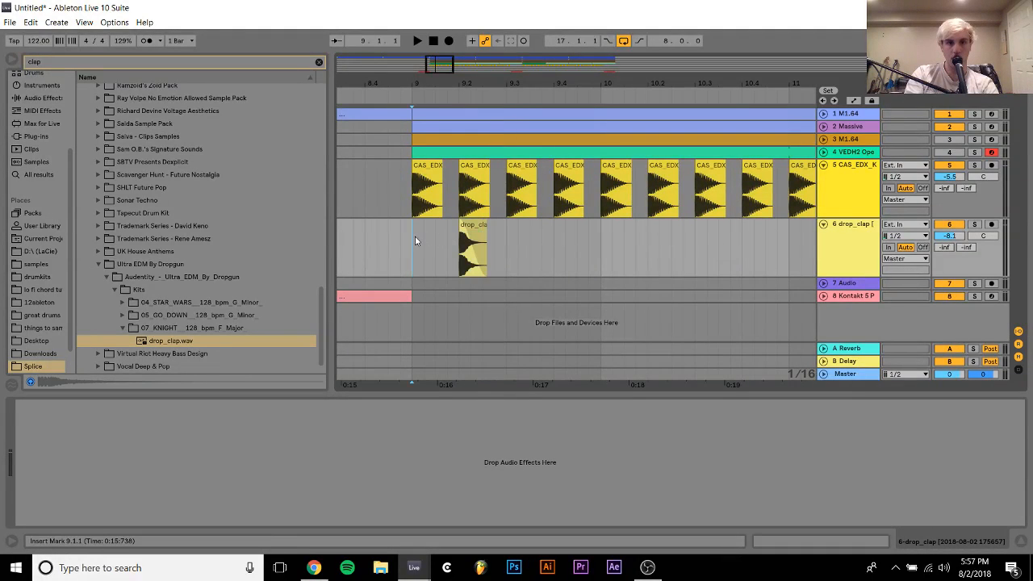
shift+click(508, 249)
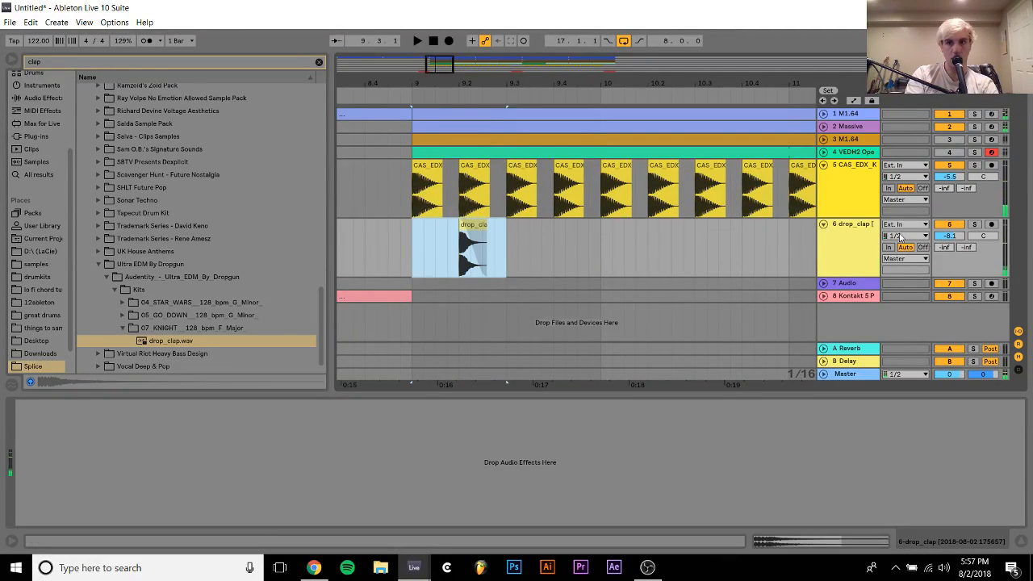
drag(945, 240, 944, 252)
key(space)
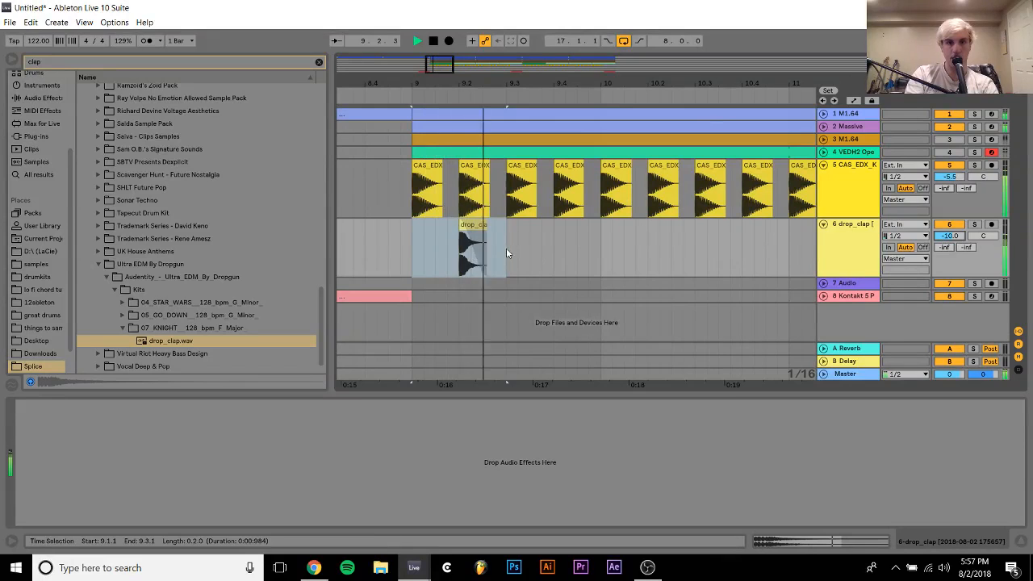
Duplicate the two-beat clap selection three times up to bar 11 and loop the two bars from 9.1.1
key(ctrl+d)
key(ctrl+d)
key(ctrl+d)
shift+click(416, 242)
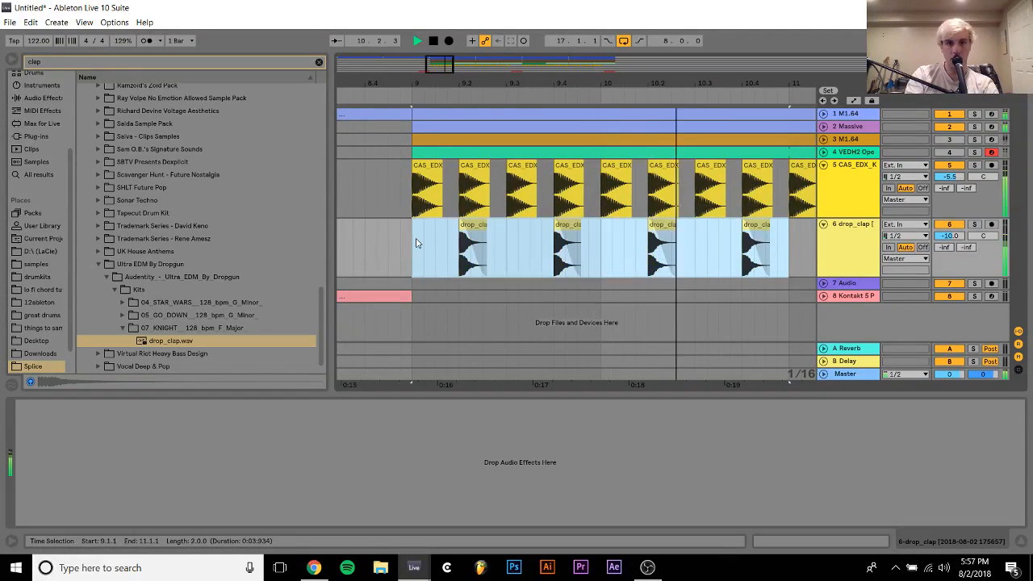
key(ctrl+l)
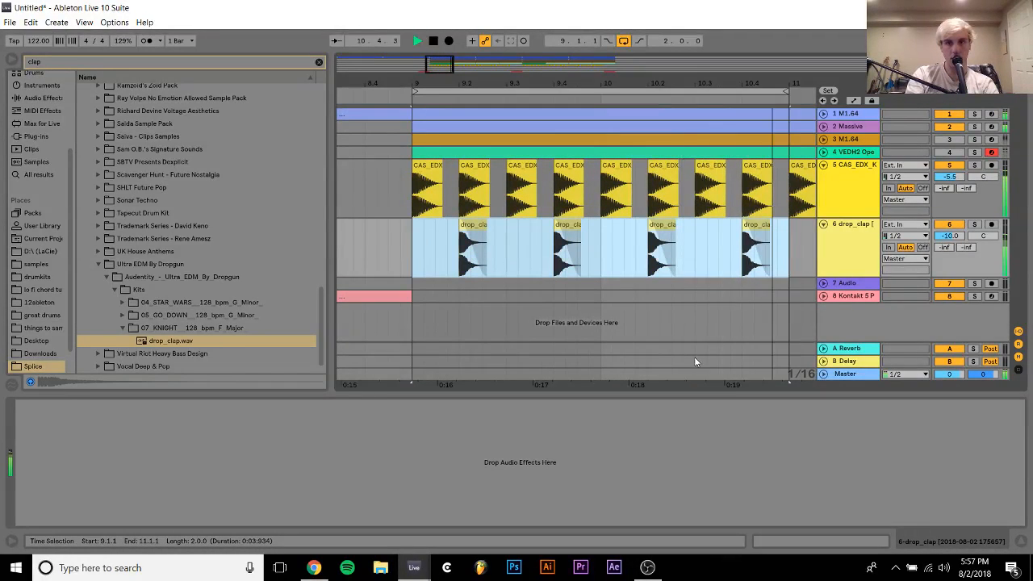
Transpose the four selected clap clips to -1 st
click(817, 544)
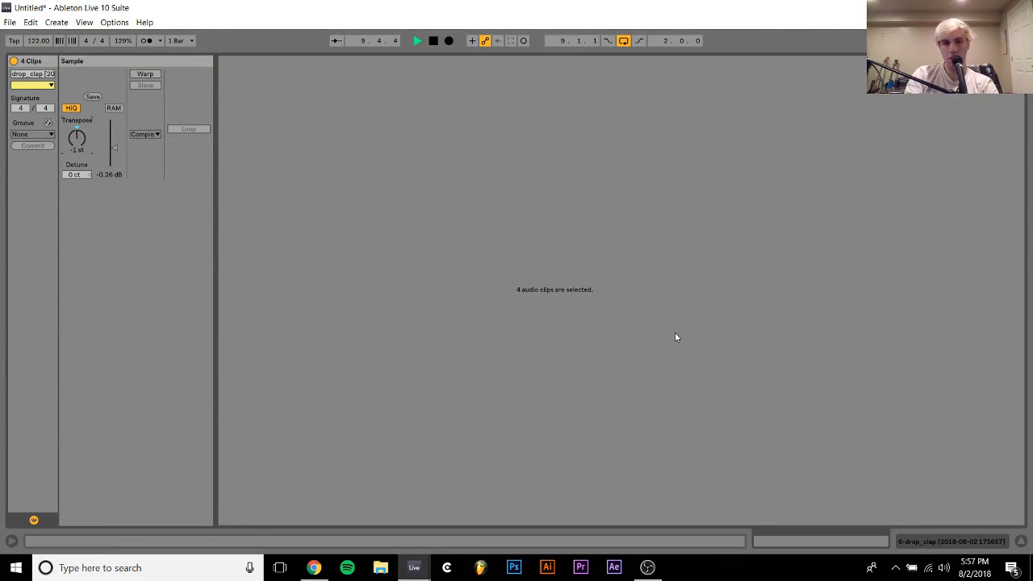
click(950, 542)
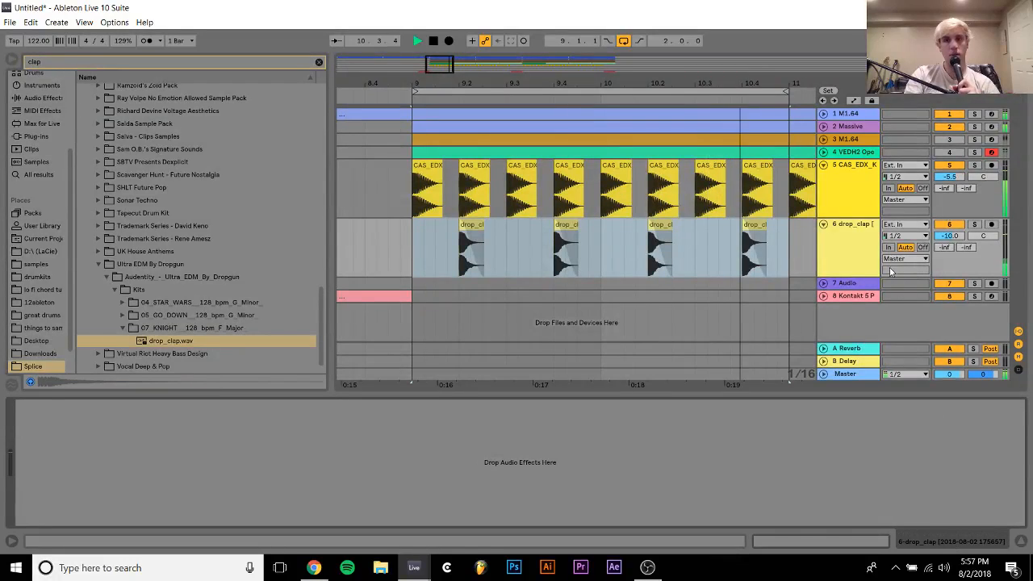
Stop playback and insert a new MIDI track below the clap track
click(860, 239)
key(space)
key(ctrl+shift+t)
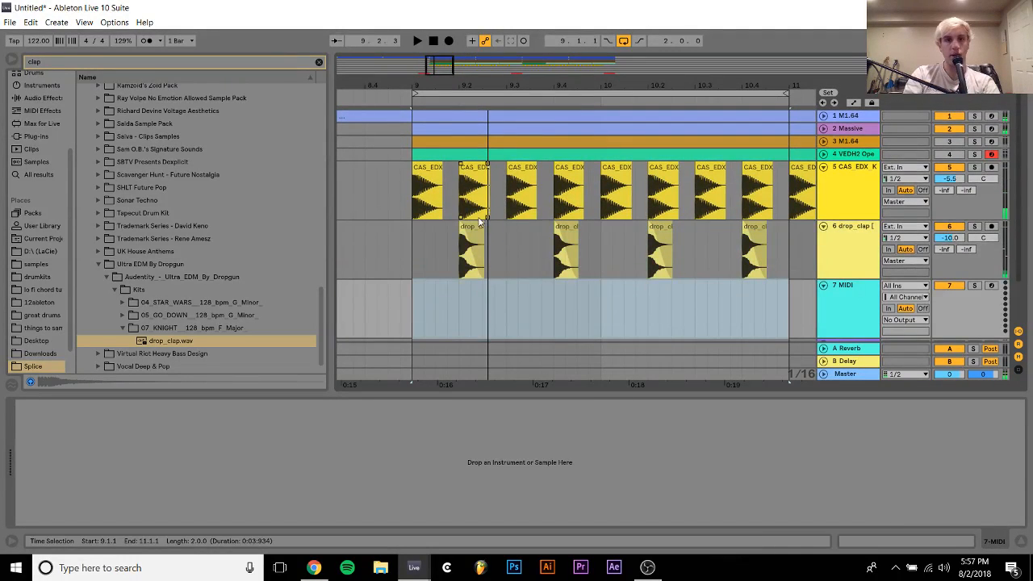
Consolidate the first clap clip at 9.2.1 and turn off warping for it
click(468, 228)
click(469, 228)
key(ctrl+j)
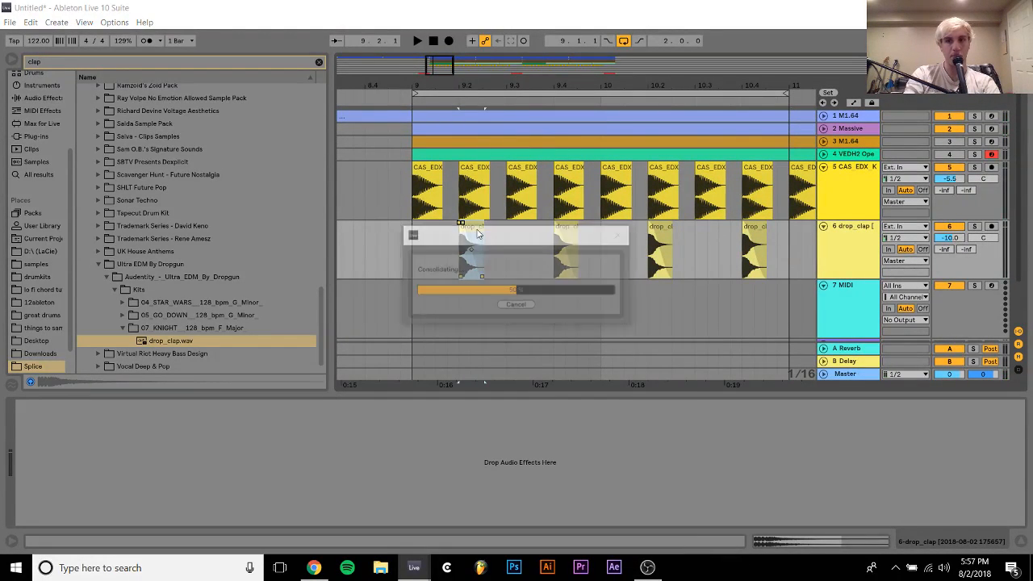
key(space)
double_click(475, 232)
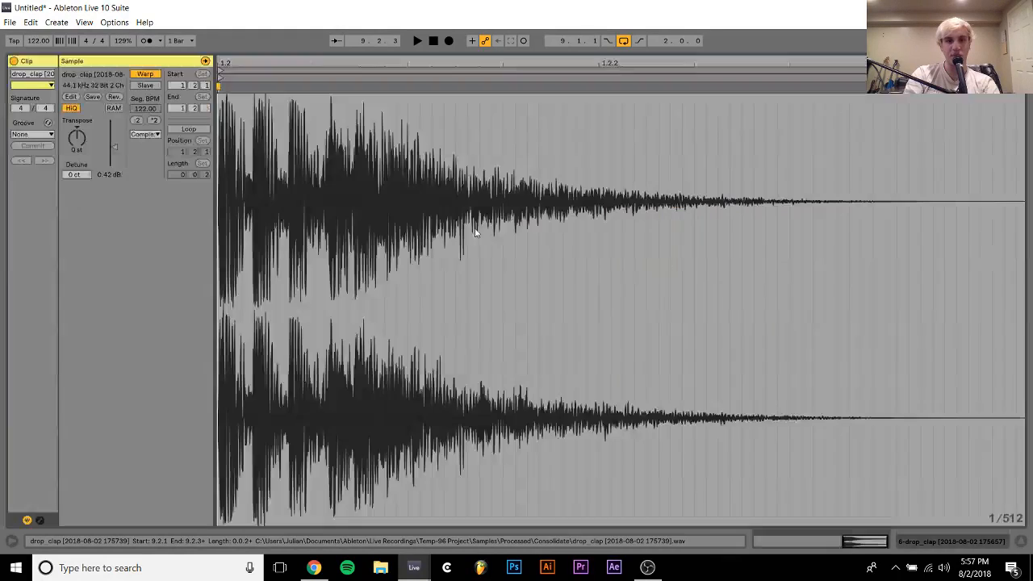
click(146, 74)
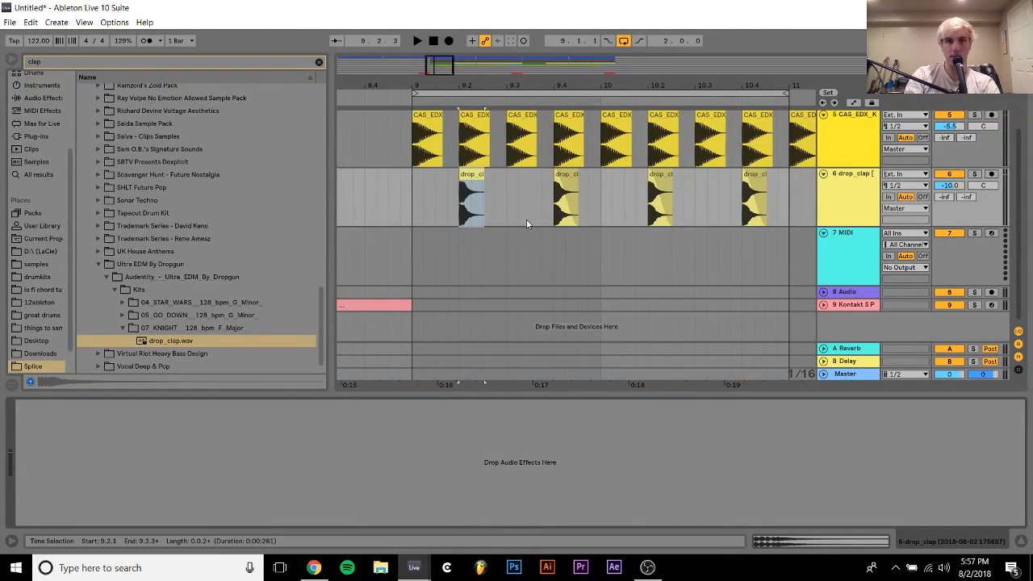
Duplicate the two-beat clap selection from 9.1.1 to 9.3.1 repeatedly until the claps reach bar 13
drag(414, 203, 507, 203)
key(ctrl+d)
key(ctrl+d)
key(ctrl+d)
key(ctrl+d)
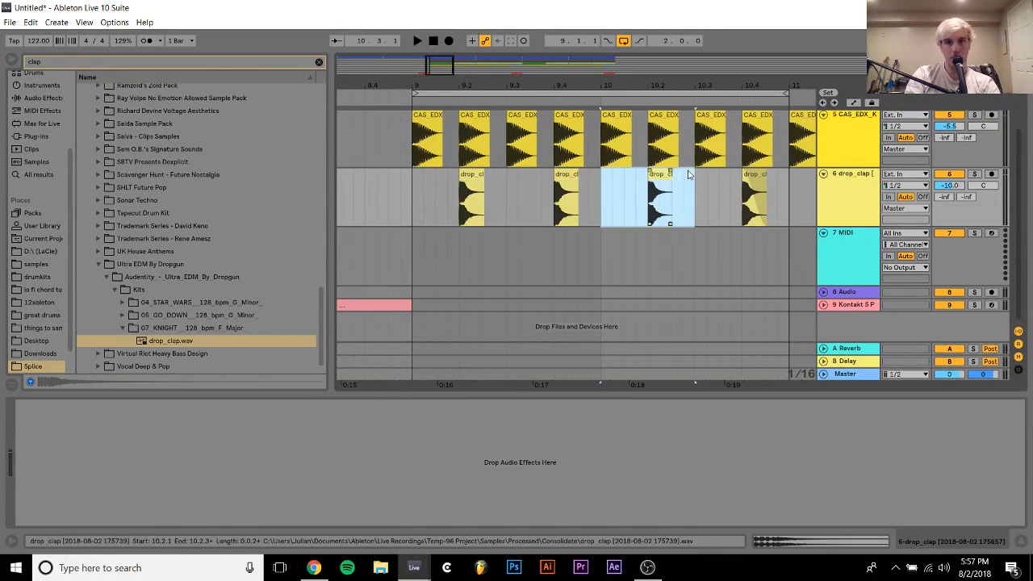
key(ctrl+d)
key(ctrl+d)
key(ctrl+d)
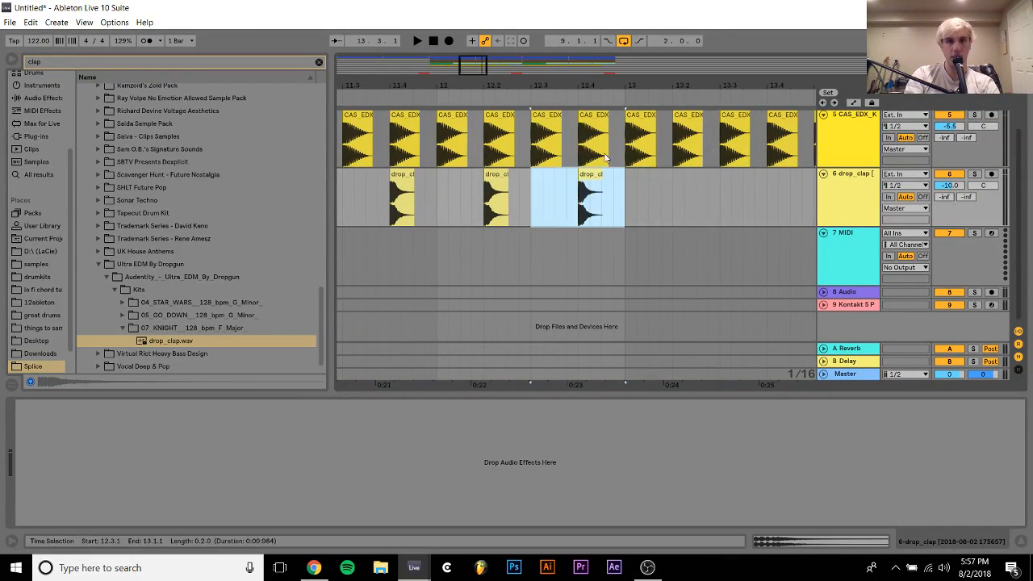
Build a clap fill before bar 13 by copying the 12.4.1 clap to 12.3.3, 12.4.3 and 12.4.4
click(595, 174)
drag(578, 201, 591, 196)
click(591, 185)
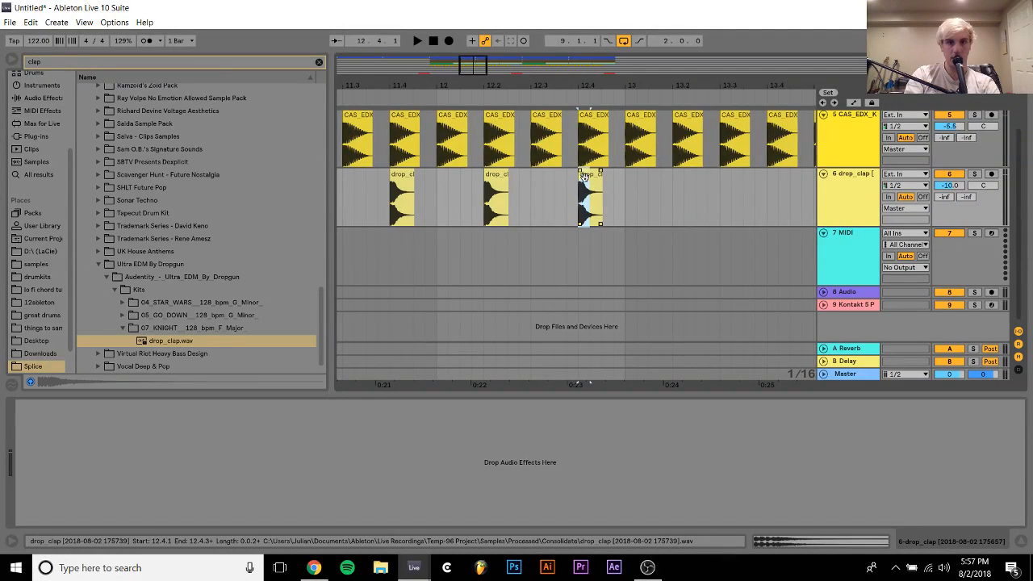
drag(592, 176, 563, 205)
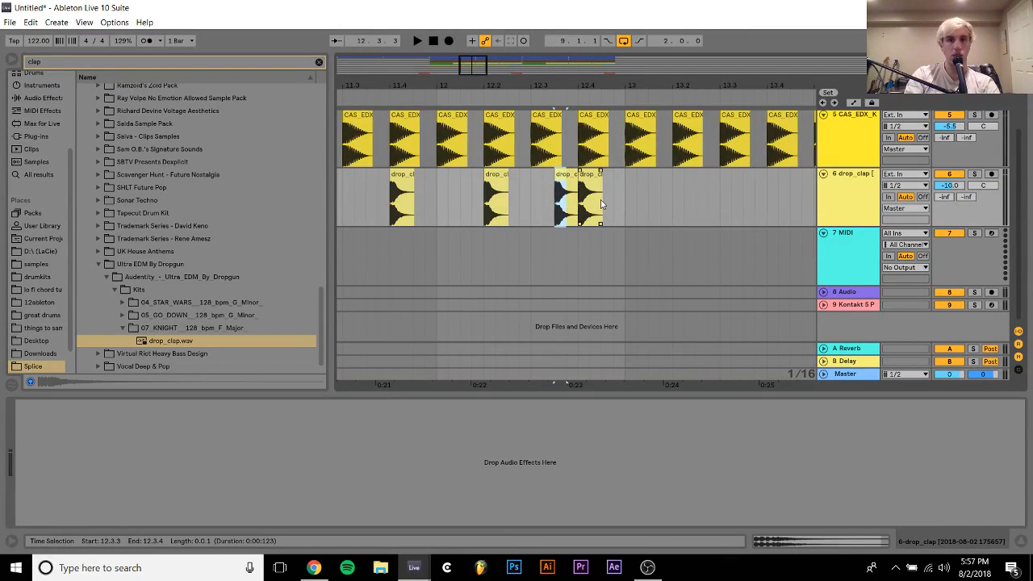
click(601, 204)
key(ctrl+v)
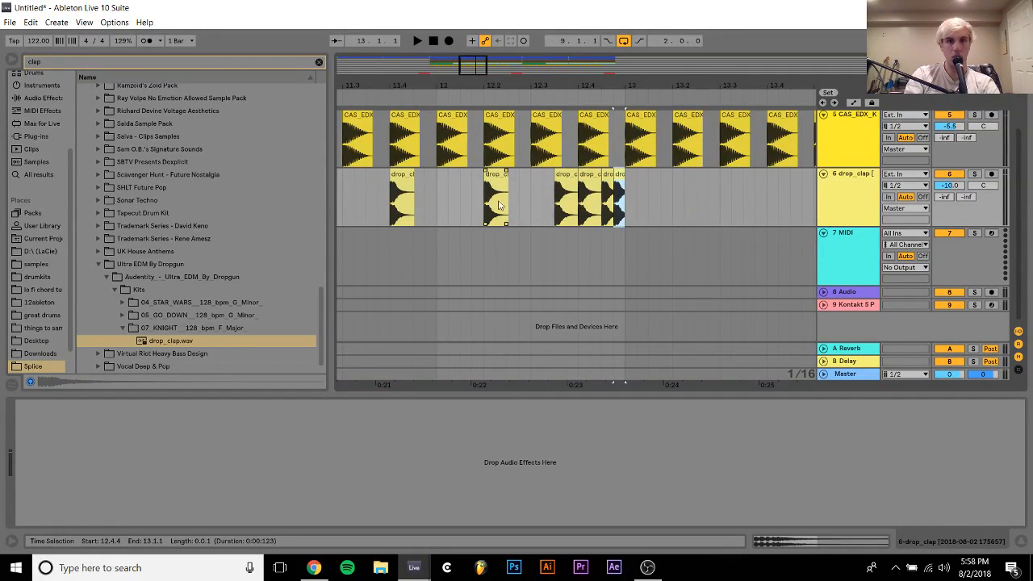
Play the clap fill from the start of bar 12 and stop playback
click(438, 196)
key(space)
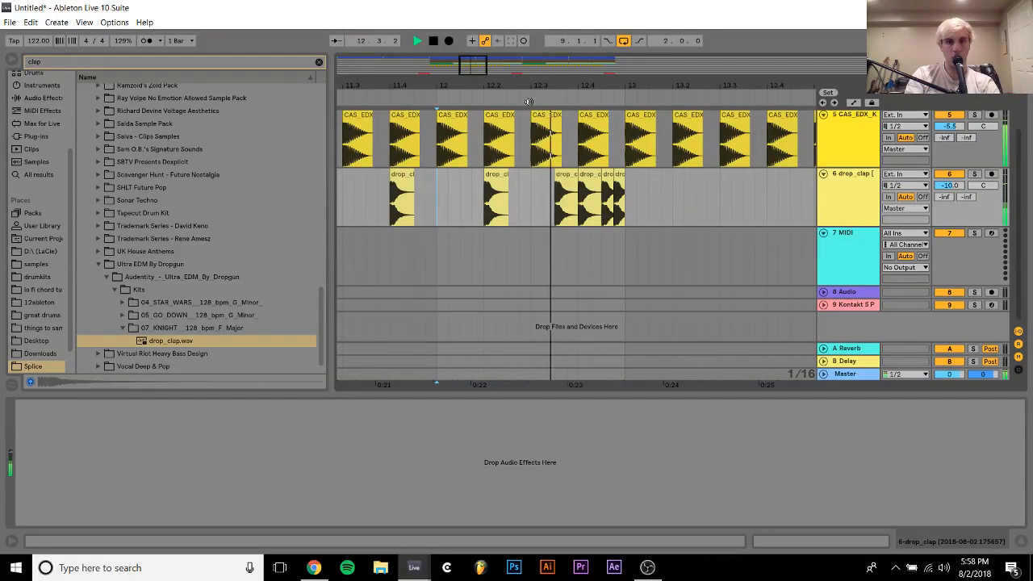
drag(516, 82, 643, 44)
key(space)
Duplicate the four-bar clap pattern from 9.1.1 to 13.1.1 up to bar 17 and play it from bar 13
drag(460, 199, 682, 187)
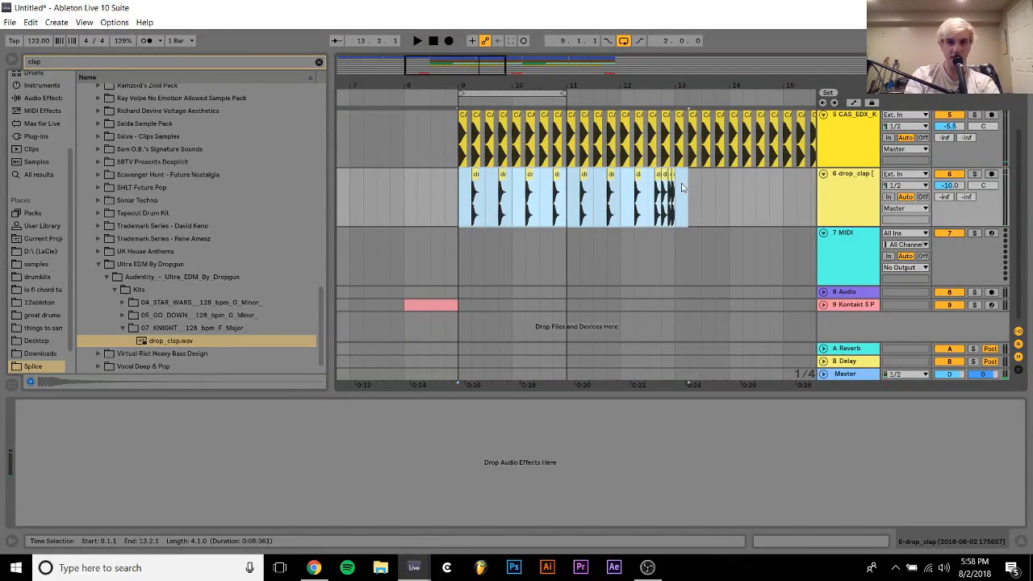
key(ctrl+d)
key(space)
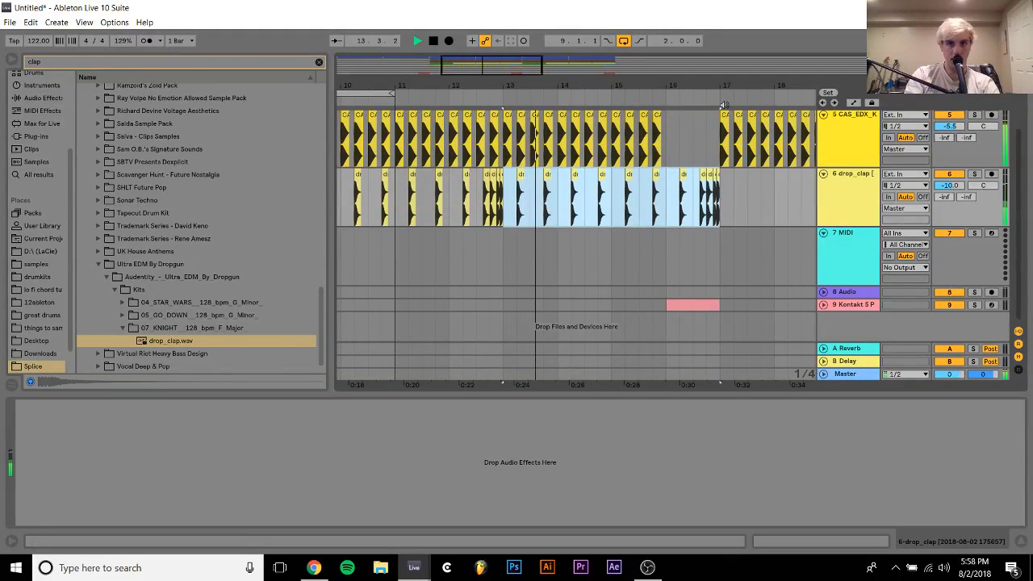
Vary the clap fill before bar 17 by placing a copy of the 16.4.1 clap at 16.4.2, and listen to it
drag(715, 84, 706, 121)
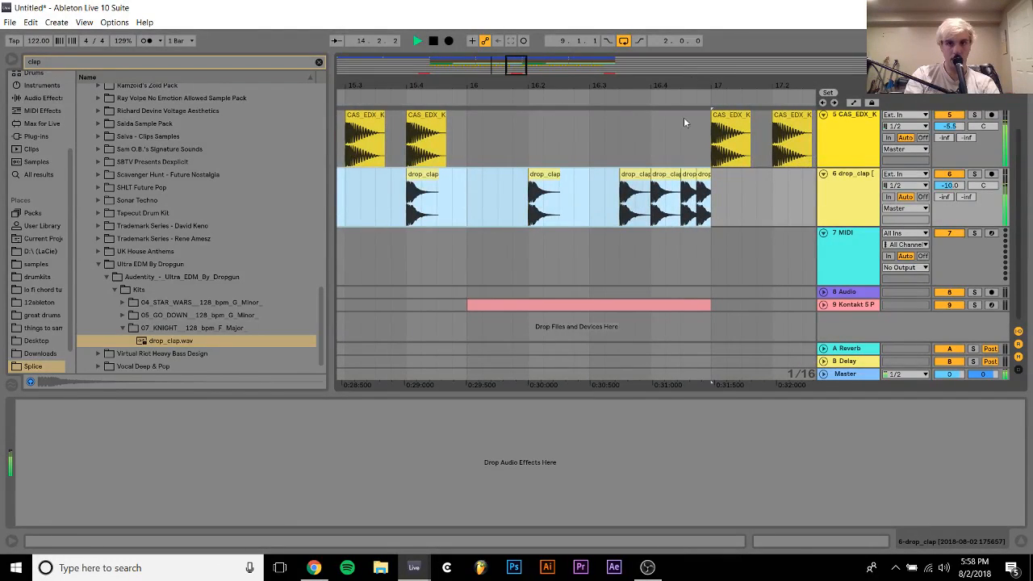
click(662, 174)
mouse_move(690, 175)
mouse_down()
mouse_move(674, 175)
mouse_move(691, 175)
mouse_up()
scroll(691, 174, down, 5)
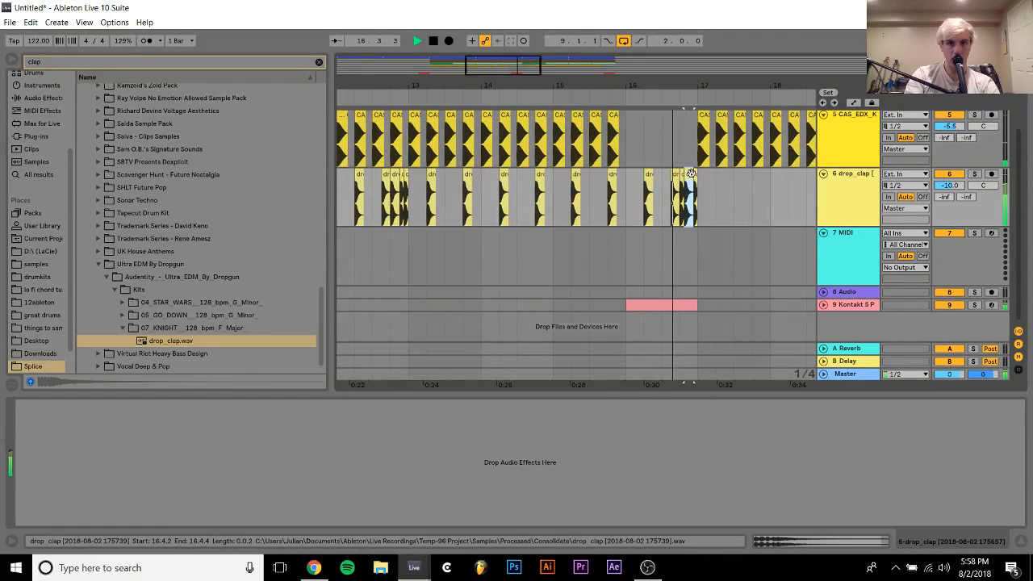
key(space)
scroll(699, 162, up, 5)
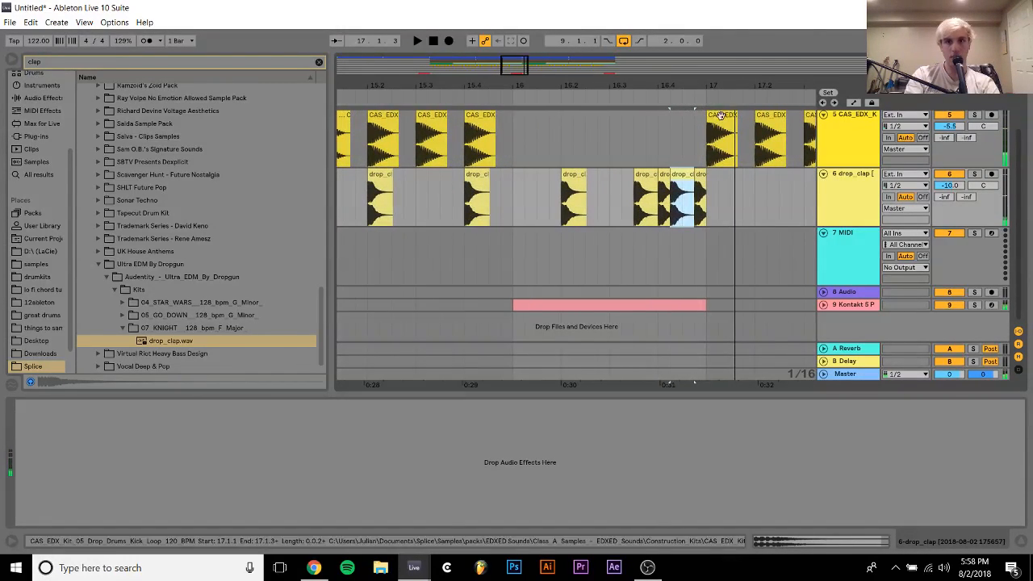
Duplicate the eight-bar clap pattern from 9.1.1 to 17.1.1 up to bar 25 and play the arrangement from bar 9
click(724, 121)
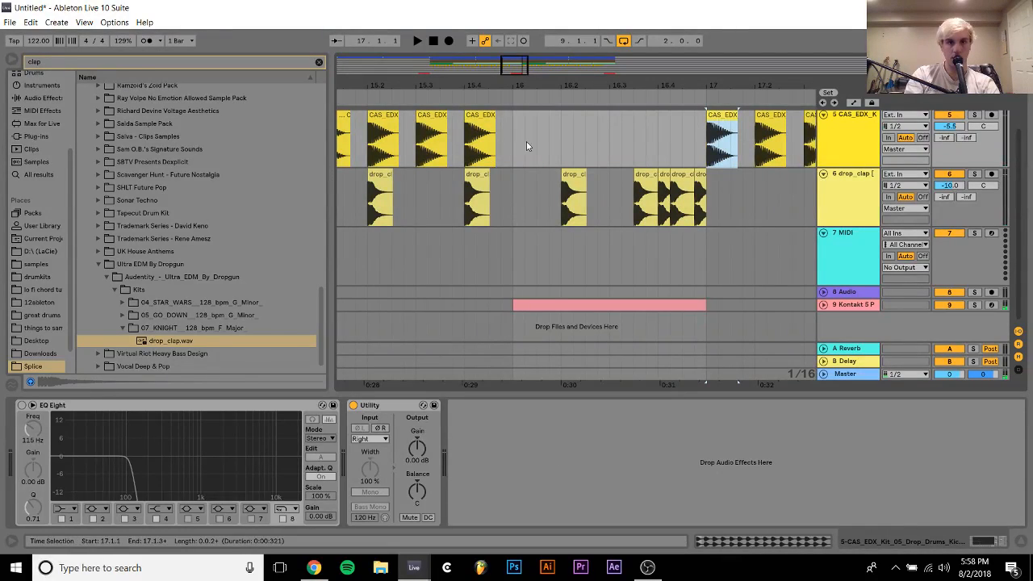
drag(533, 89, 532, 53)
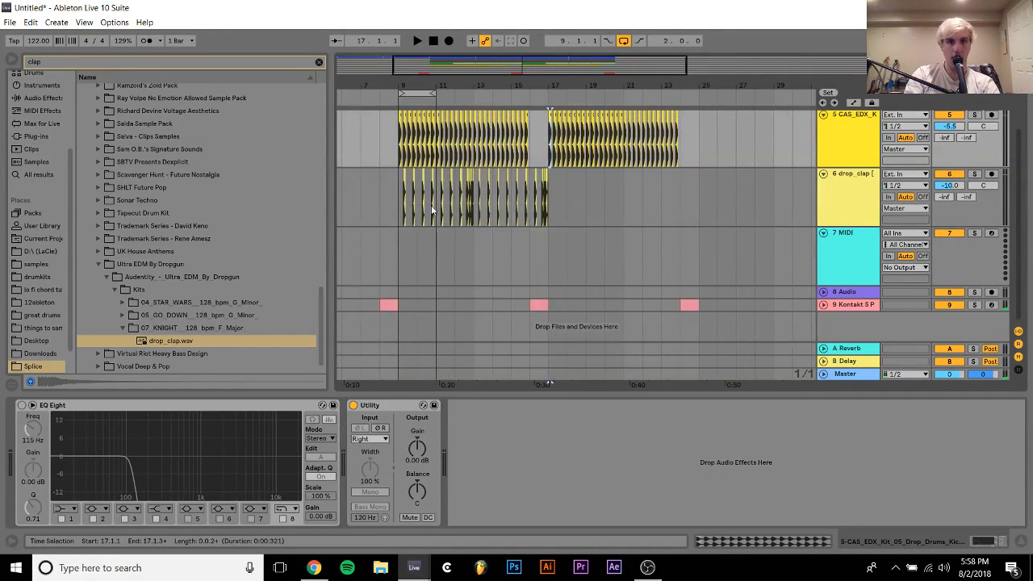
drag(397, 206, 530, 198)
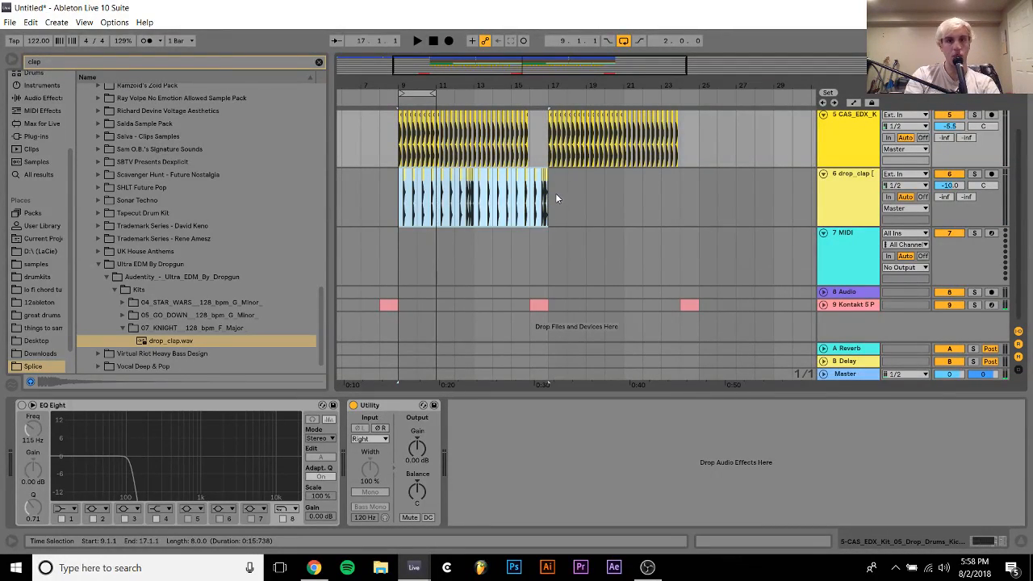
key(ctrl+d)
click(398, 198)
scroll(398, 194, up, 2)
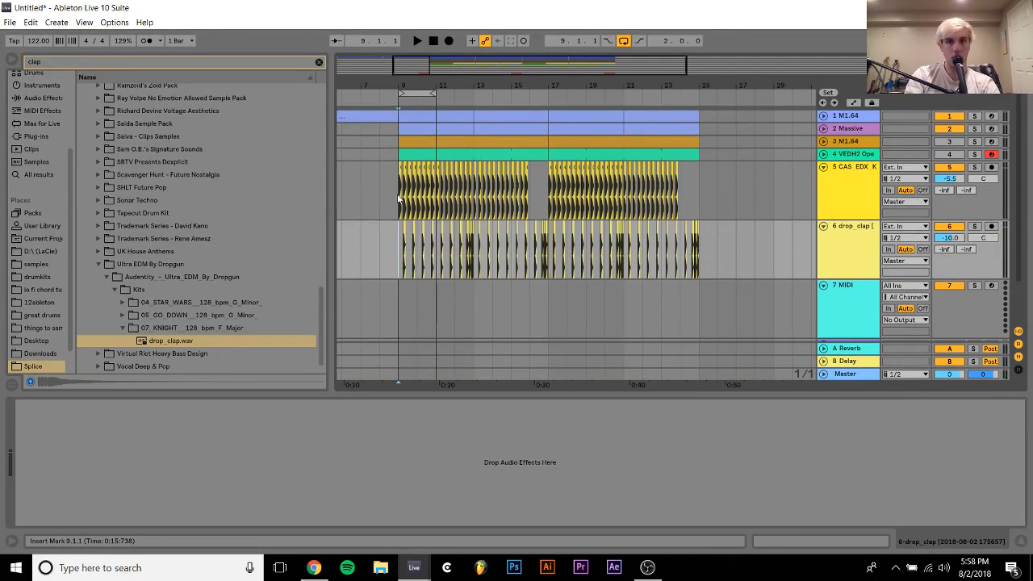
key(space)
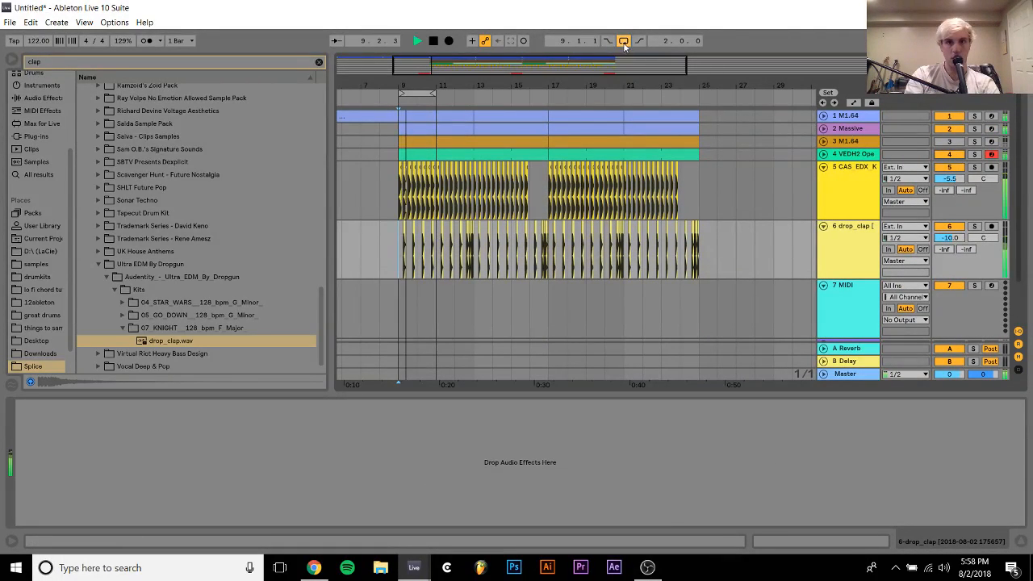
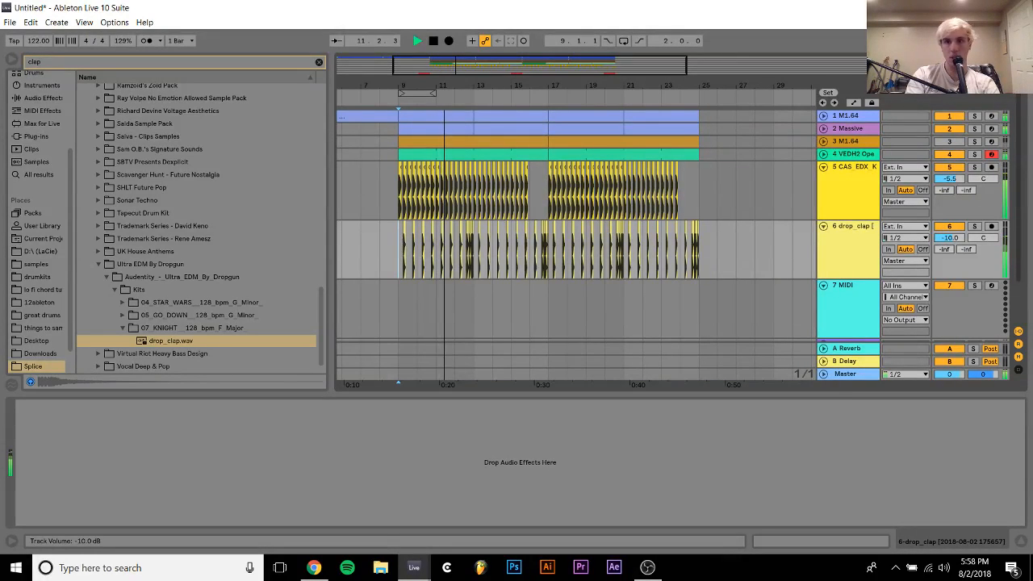
Lower the drop_clap track volume to -12.3 dB and loop the arrangement from bar 9 to bar 25
scroll(951, 240, down, 3)
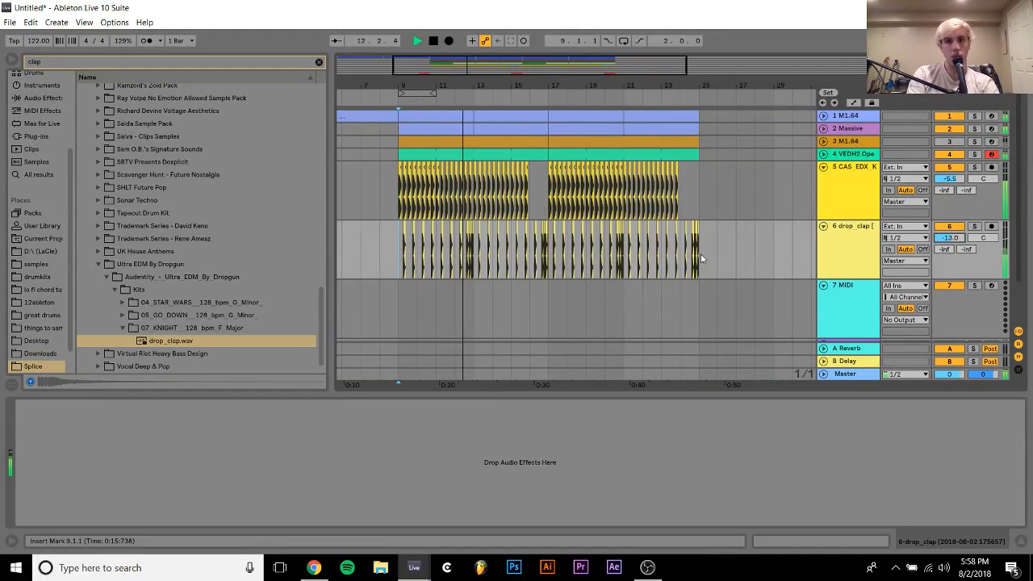
key(ctrl+a)
key(ctrl+l)
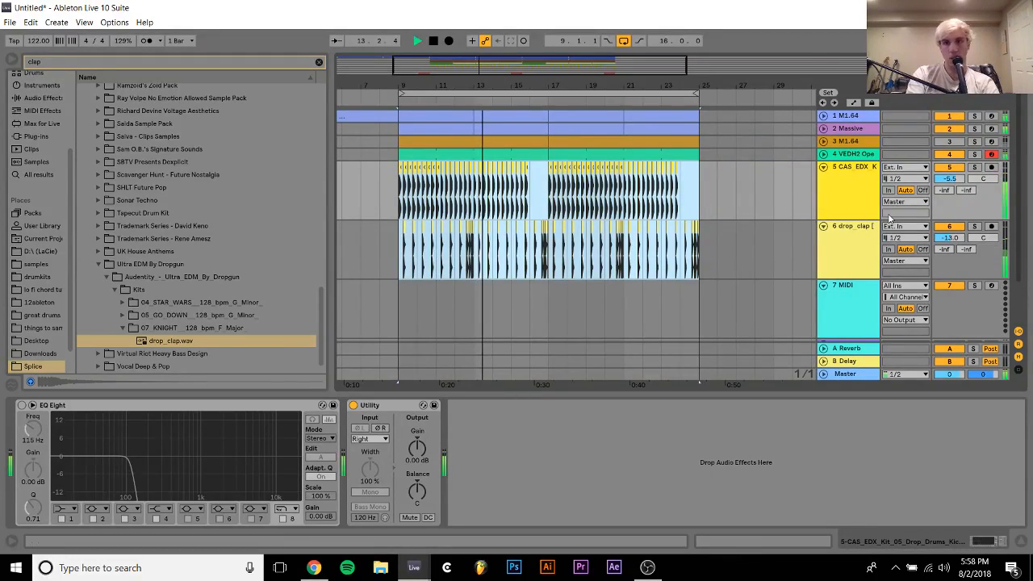
Set the open hi-hat track volume to -9.3 dB and remove its pattern from bar 9 up to bar 16
click(823, 153)
click(851, 162)
drag(957, 166, 958, 170)
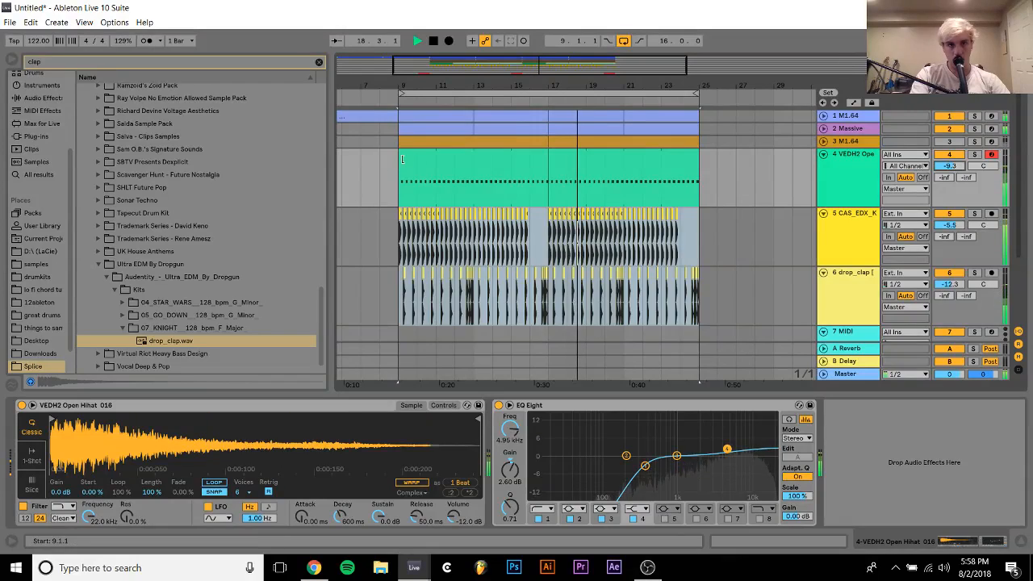
drag(400, 154, 530, 157)
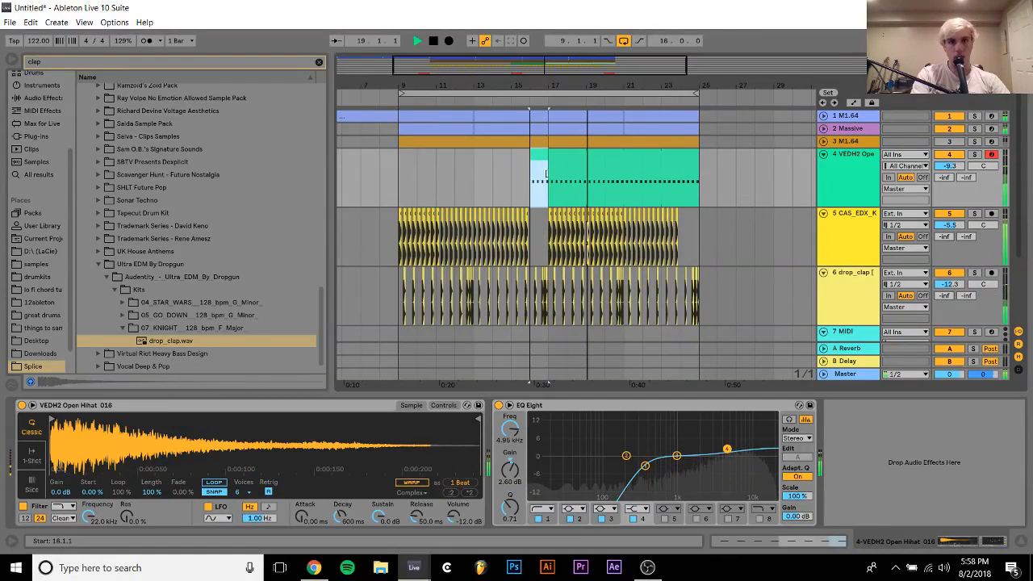
Play from before bar 9 with LFOTool bypassed on the M1 track, switching it back on as bar 9 approaches
click(355, 116)
key(space)
click(134, 406)
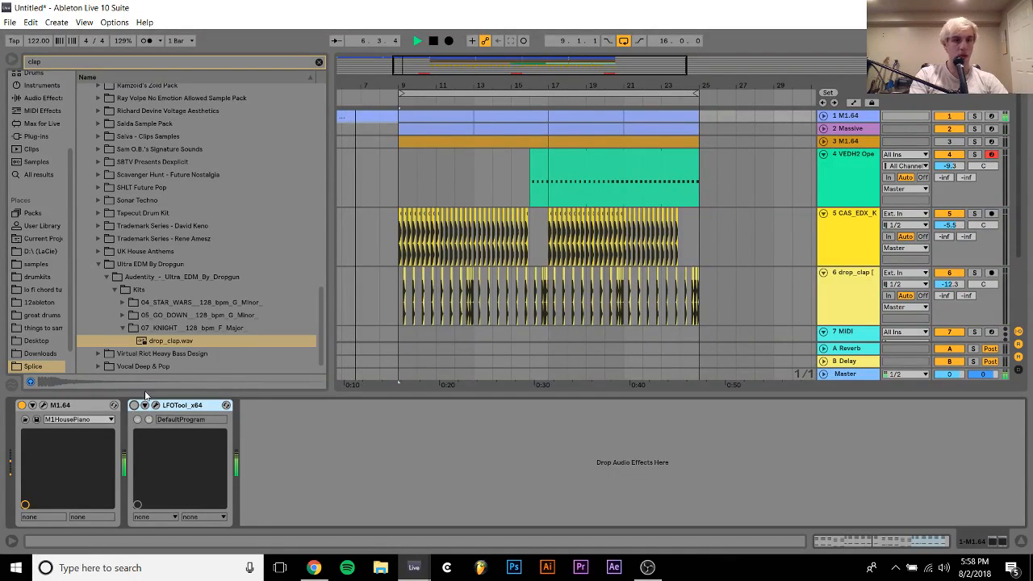
click(98, 367)
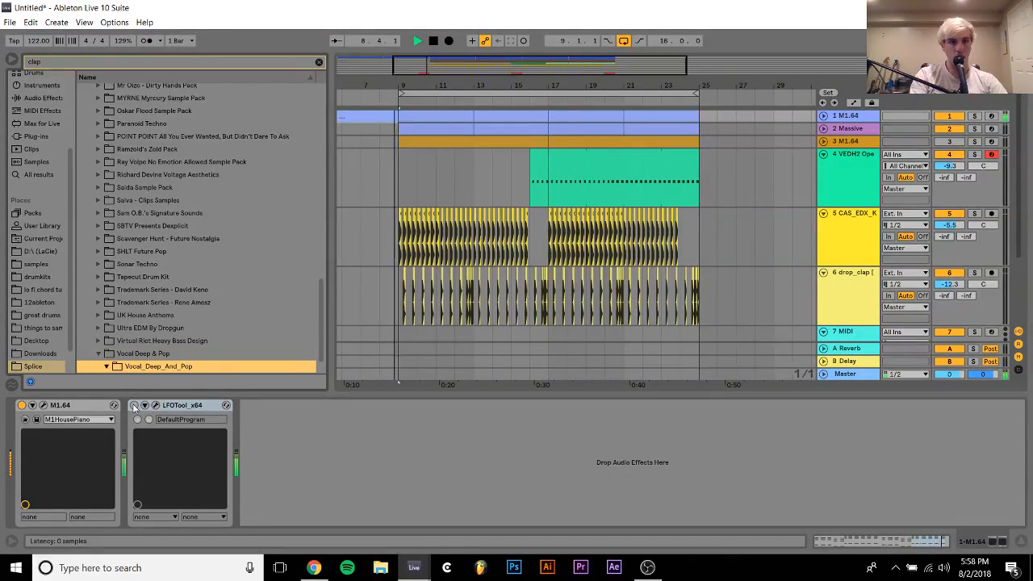
click(134, 406)
Audition Drop_Clap.wav from the Vocal Deep & Pop kit 04_I_Tried_120_Bpm_F#min over the playing track
click(106, 367)
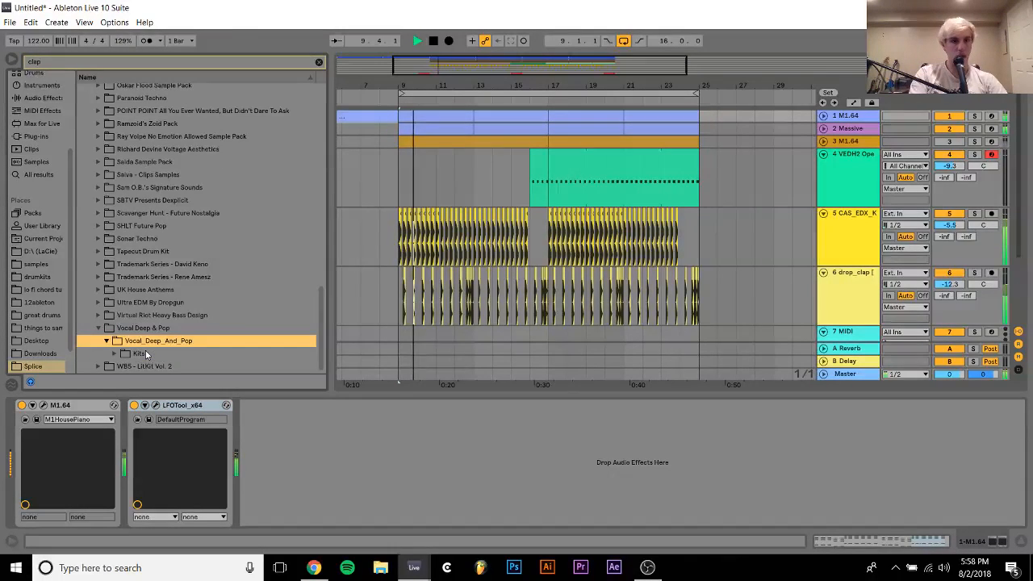
click(115, 354)
key(Down)
key(Right)
key(Down)
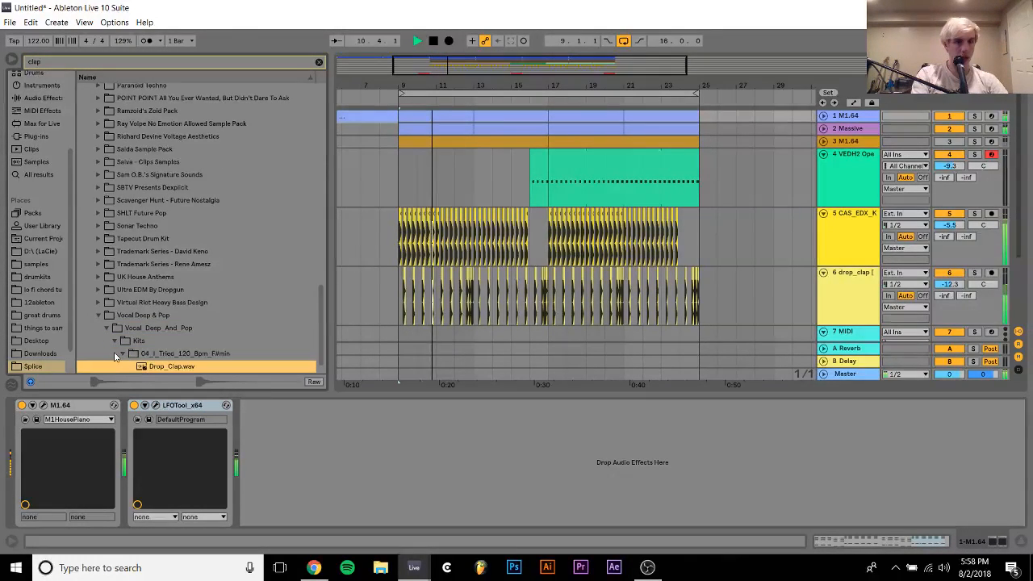
Audition Clap (Atlanta).wav from WBS - LitKit Vol. 2 and compare it with the Vocal Deep & Pop Drop_Clap.wav
key(Down)
key(Up)
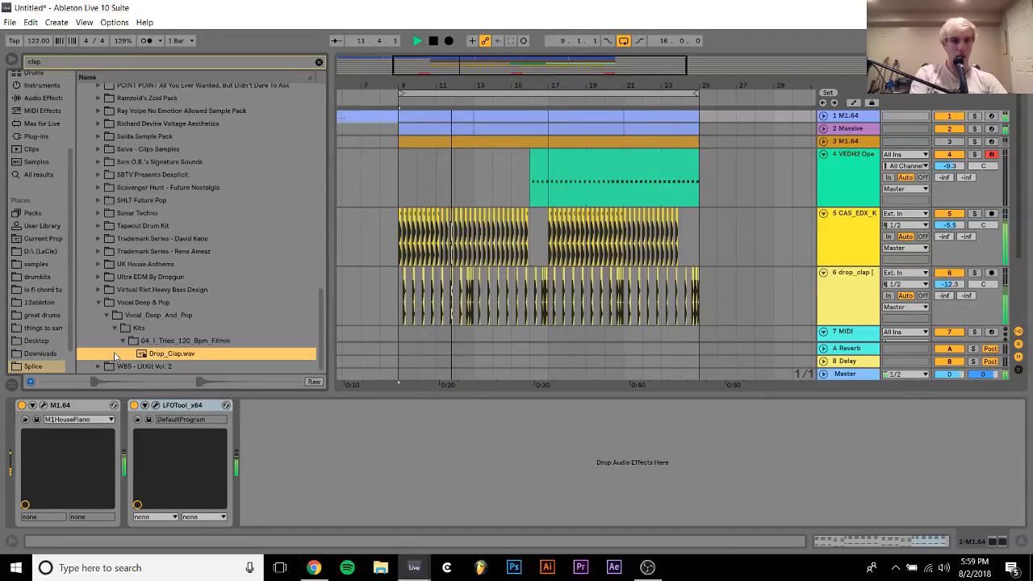
key(Down)
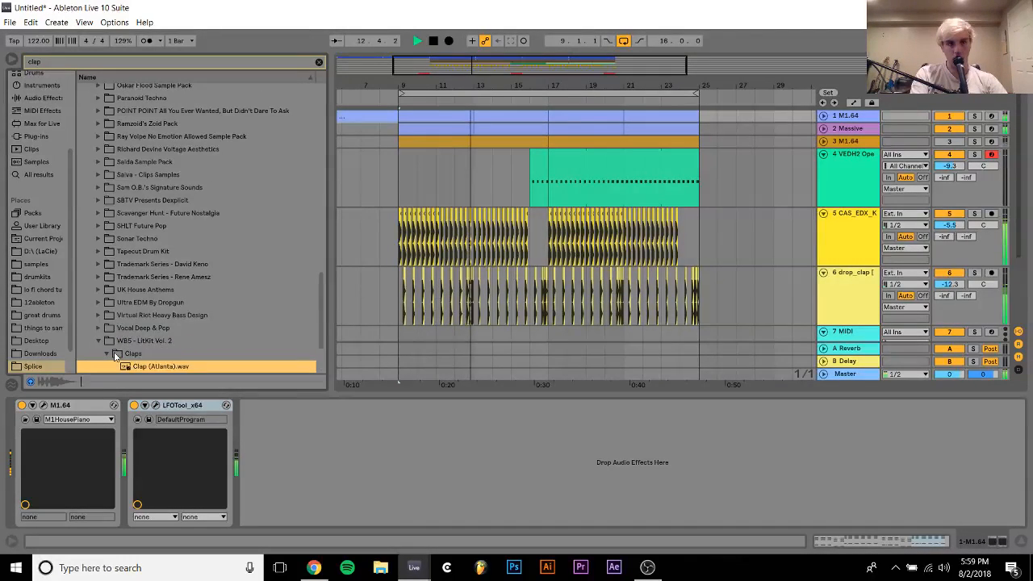
key(Right)
key(Up)
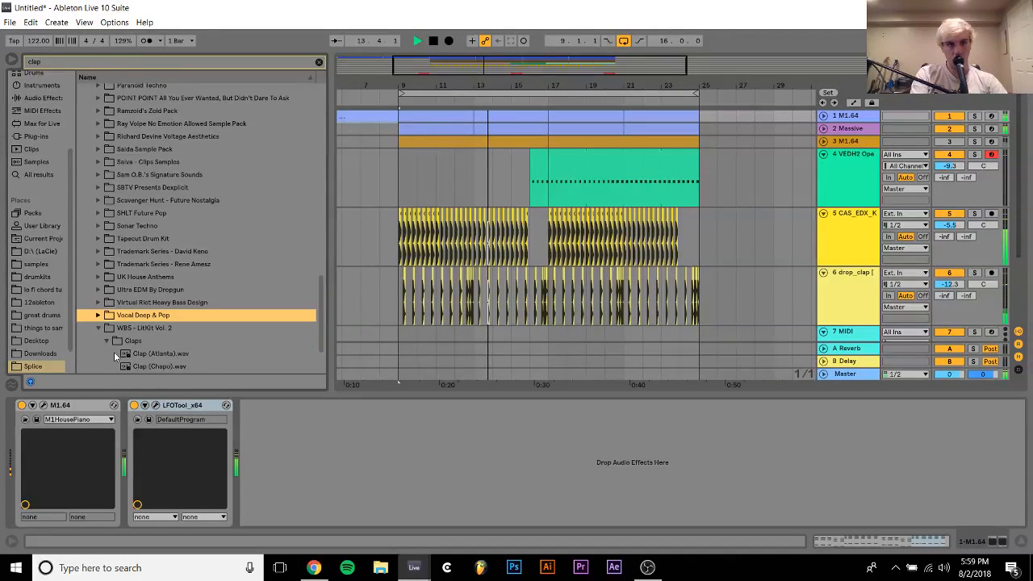
key(Right)
key(Down)
key(Down)
key(Down)
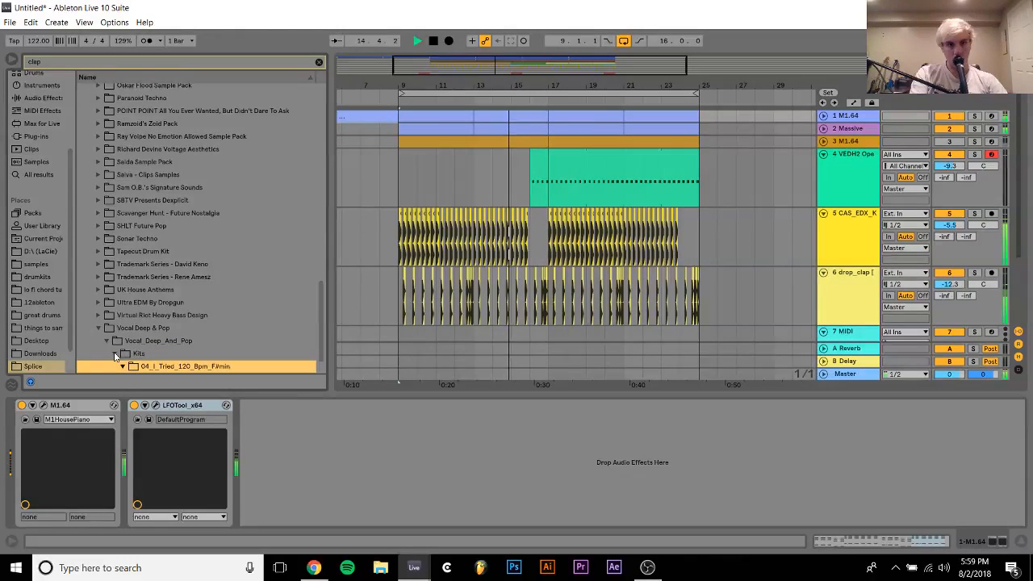
key(Down)
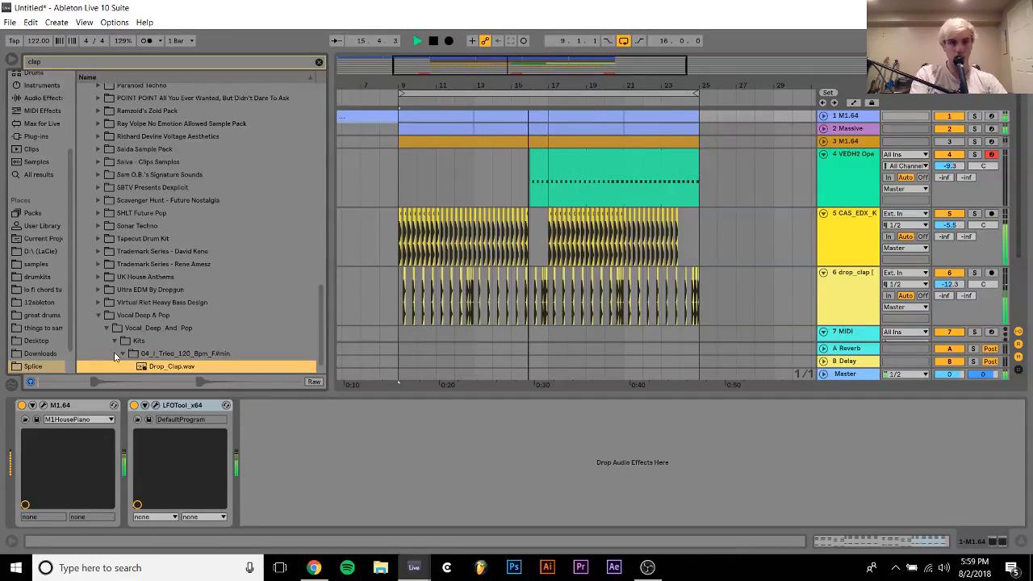
click(115, 356)
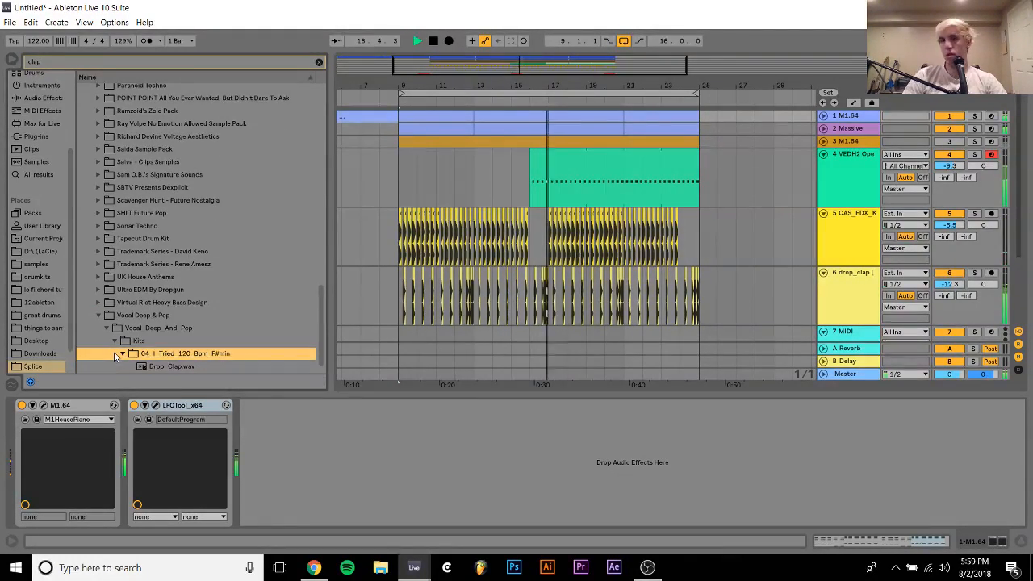
Place the Vocal Deep & Pop Drop_Clap.wav on the drop_clap track at 9.1.1 and play it
click(823, 213)
key(space)
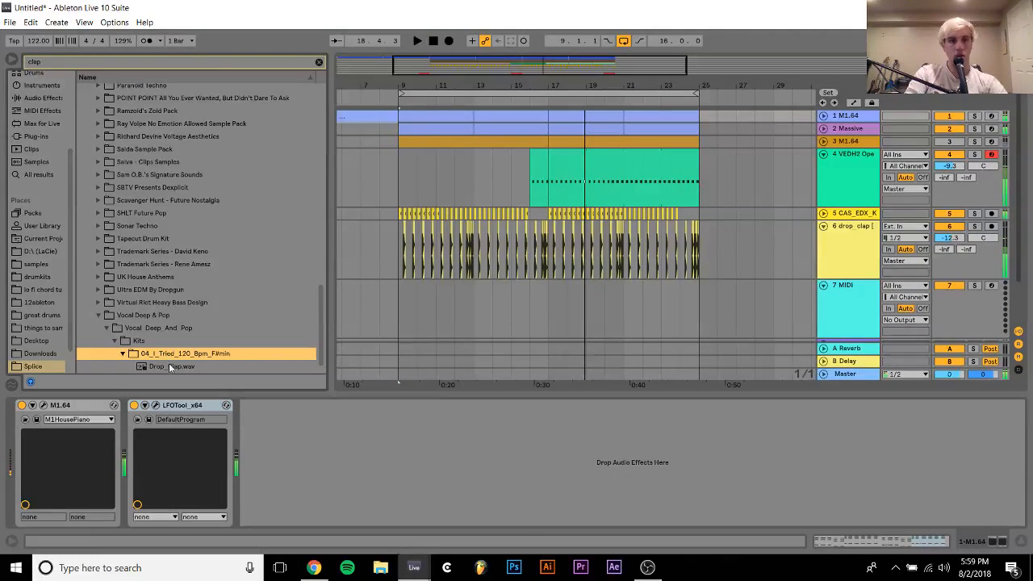
drag(168, 365, 402, 254)
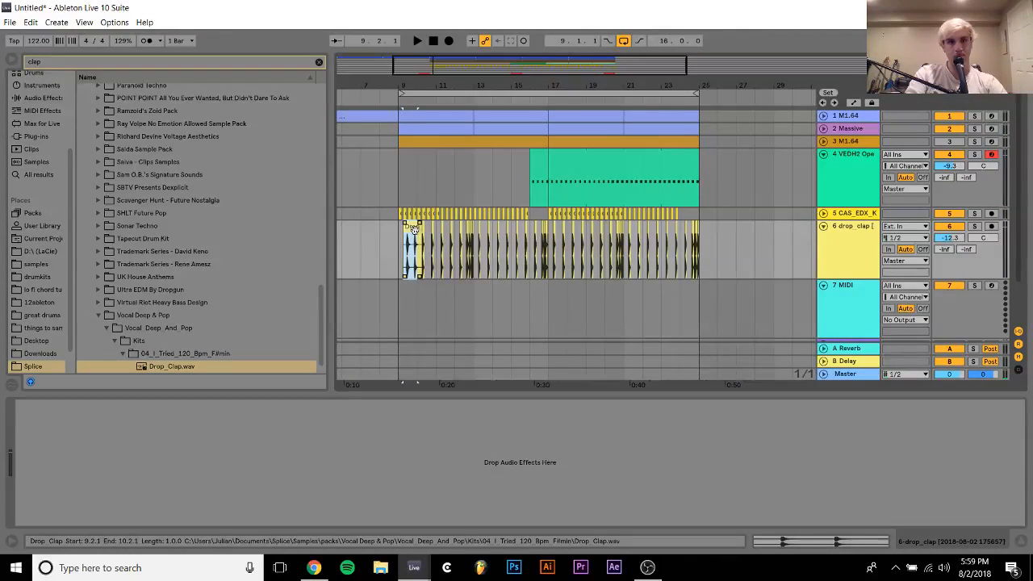
drag(412, 230, 408, 228)
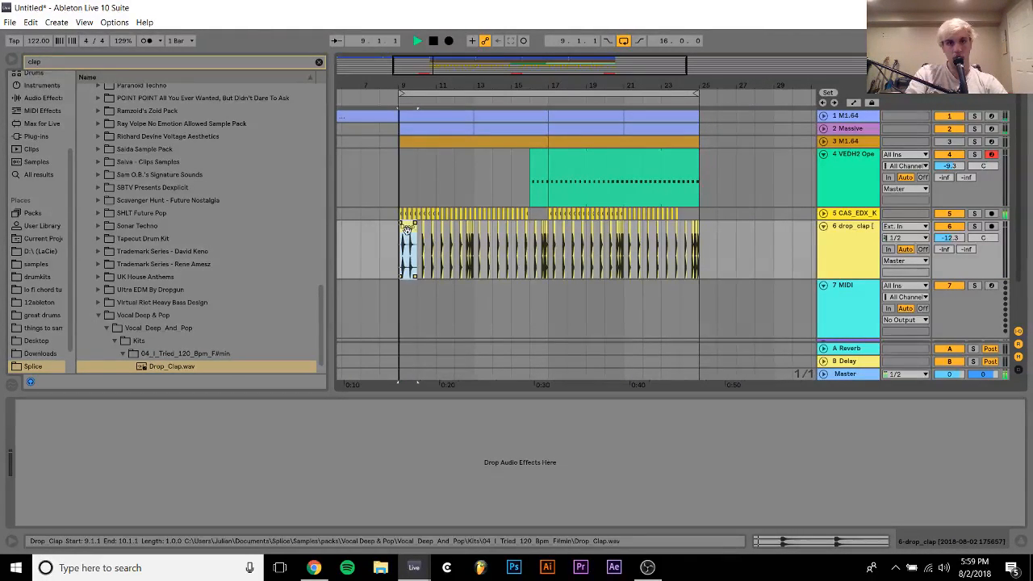
key(space)
Turn off warping for the new Drop_Clap clip and play it against the existing clap pattern
drag(412, 75, 410, 84)
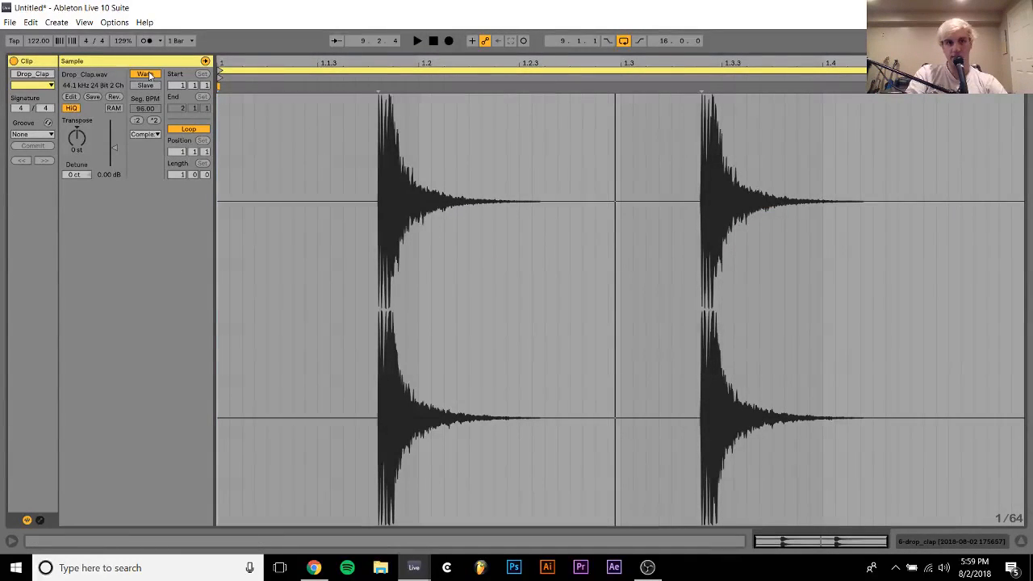
click(147, 75)
key(space)
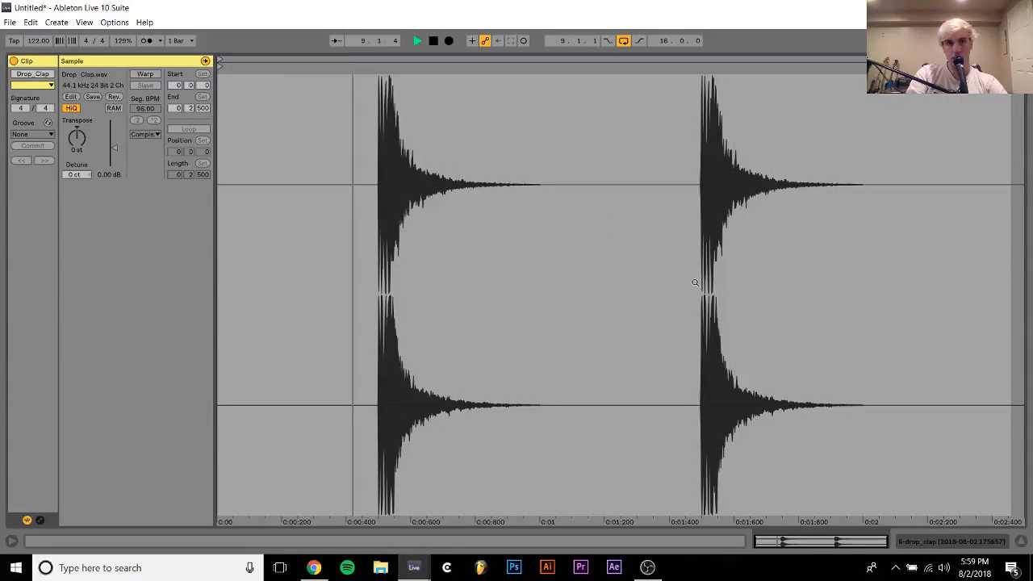
click(956, 538)
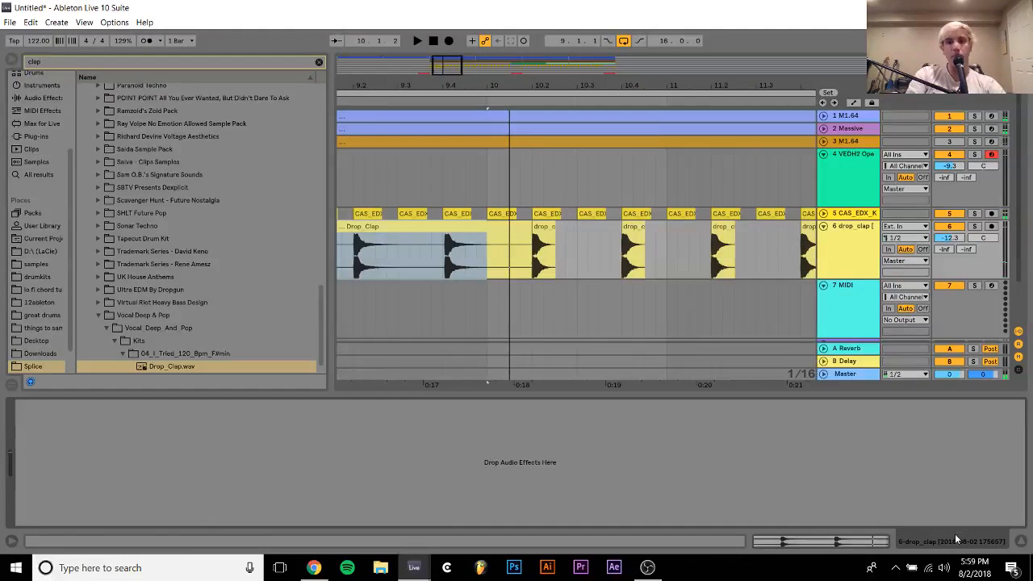
key(space)
key(space)
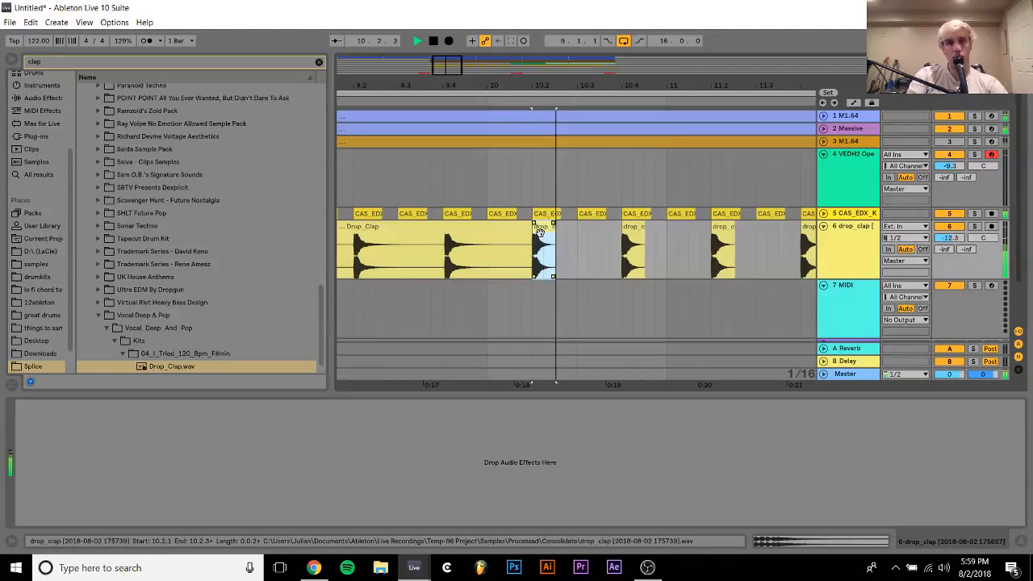
Split the Drop_Clap clip at 9.2.1 and delete the silent part before it
click(516, 228)
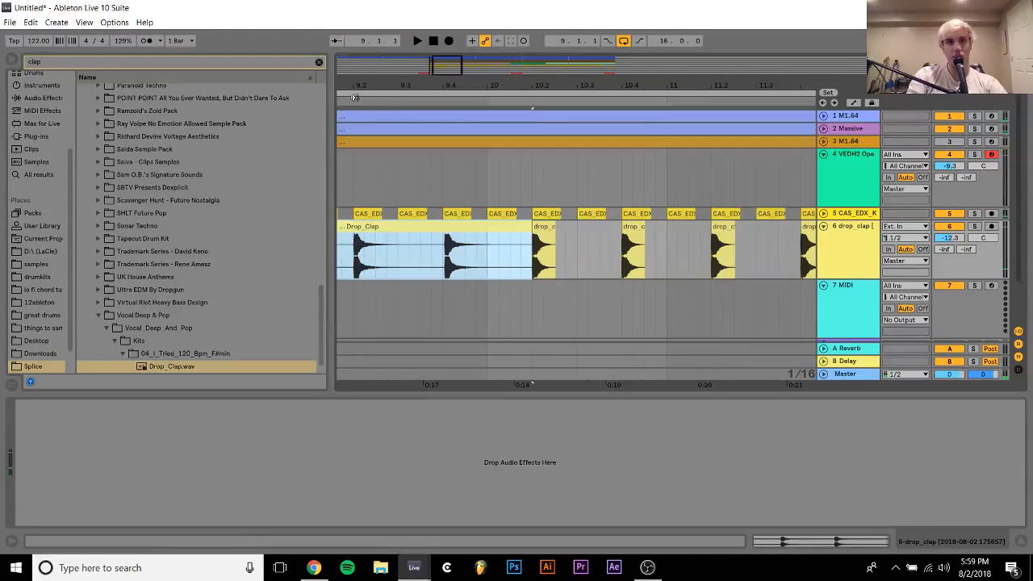
scroll(360, 240, up, 2)
drag(362, 241, 515, 239)
scroll(516, 238, up, 5)
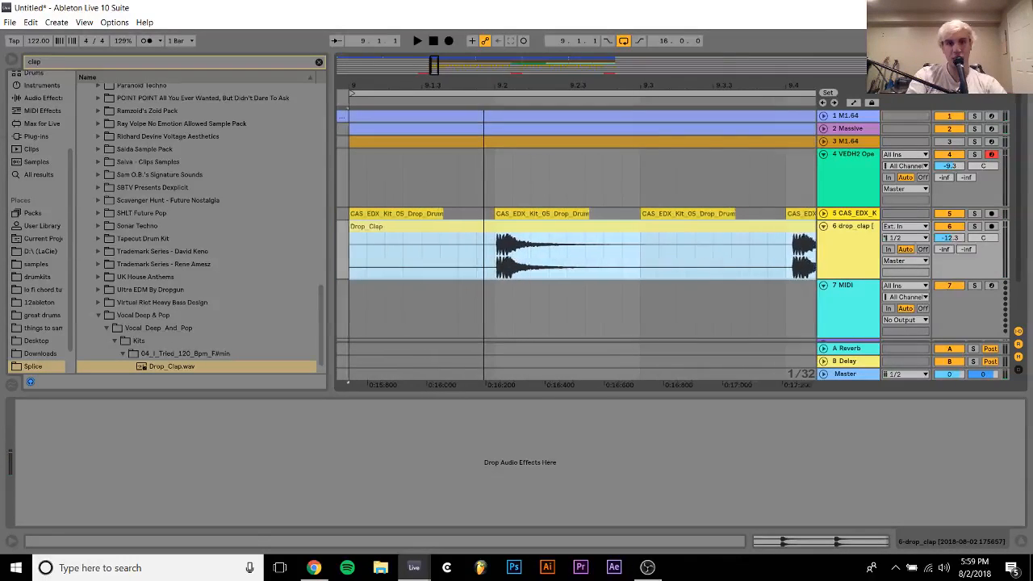
click(498, 256)
key(ctrl+e)
click(487, 229)
key(Delete)
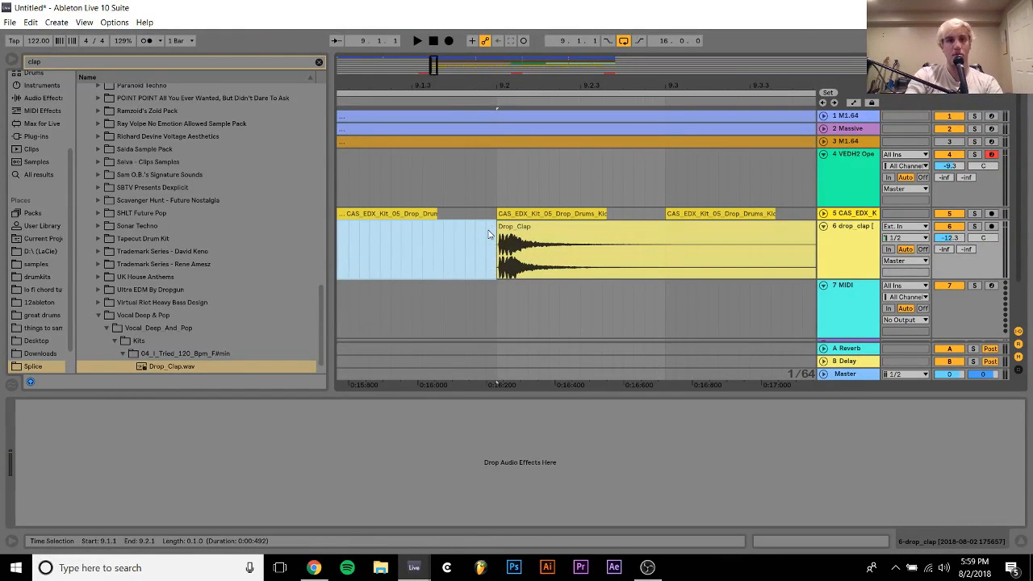
Move the Drop_Clap sample's start to the first clap's transient and its end to that clap's tail at 1 second
double_click(559, 230)
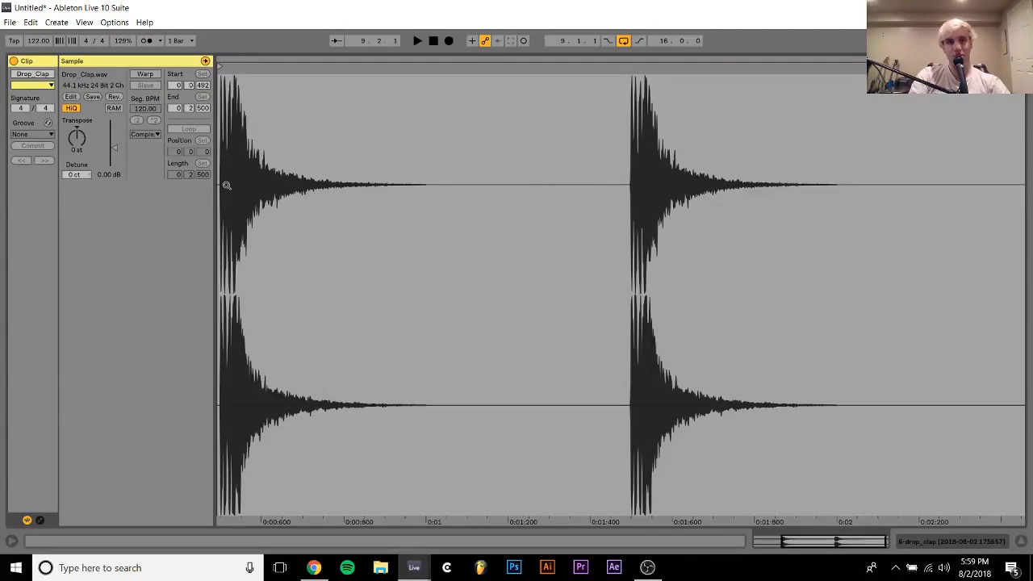
drag(219, 133, 230, 319)
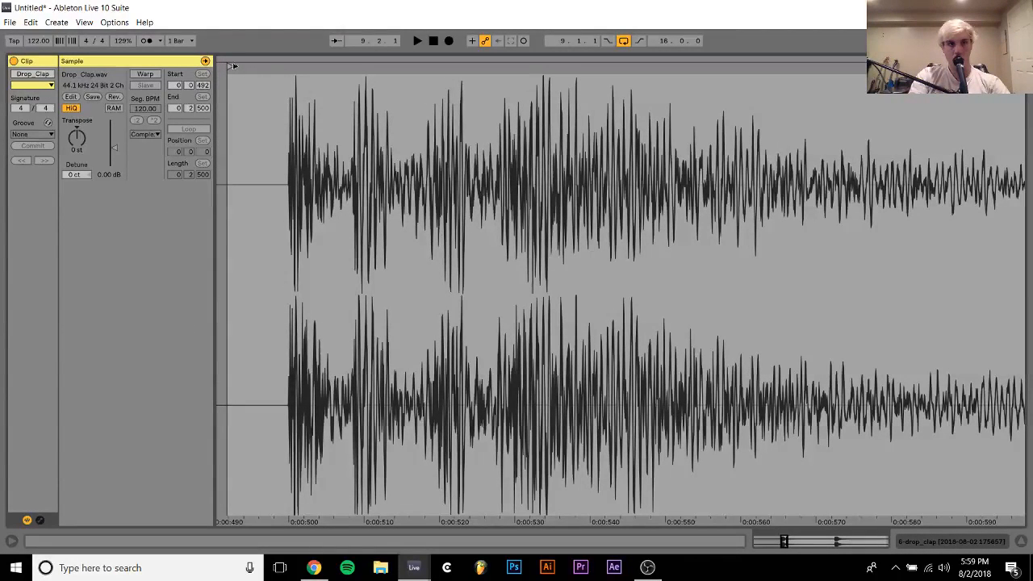
drag(233, 65, 290, 73)
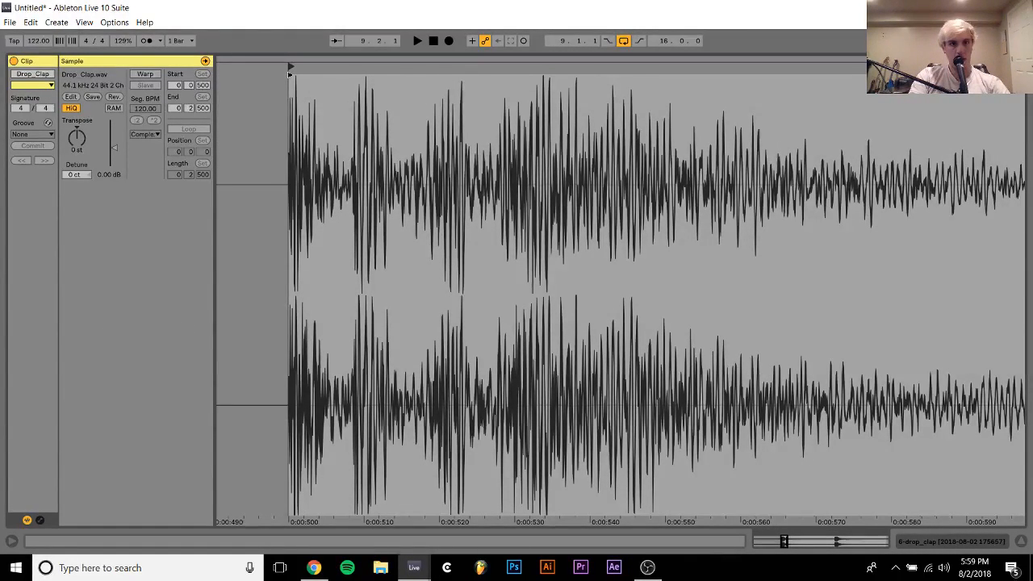
drag(303, 274, 413, 129)
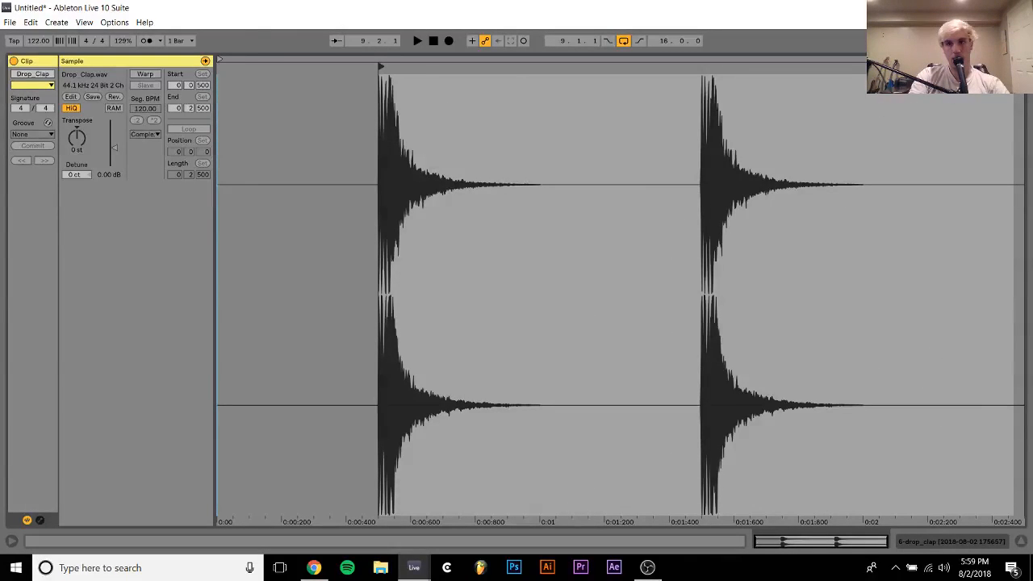
drag(1019, 65, 539, 65)
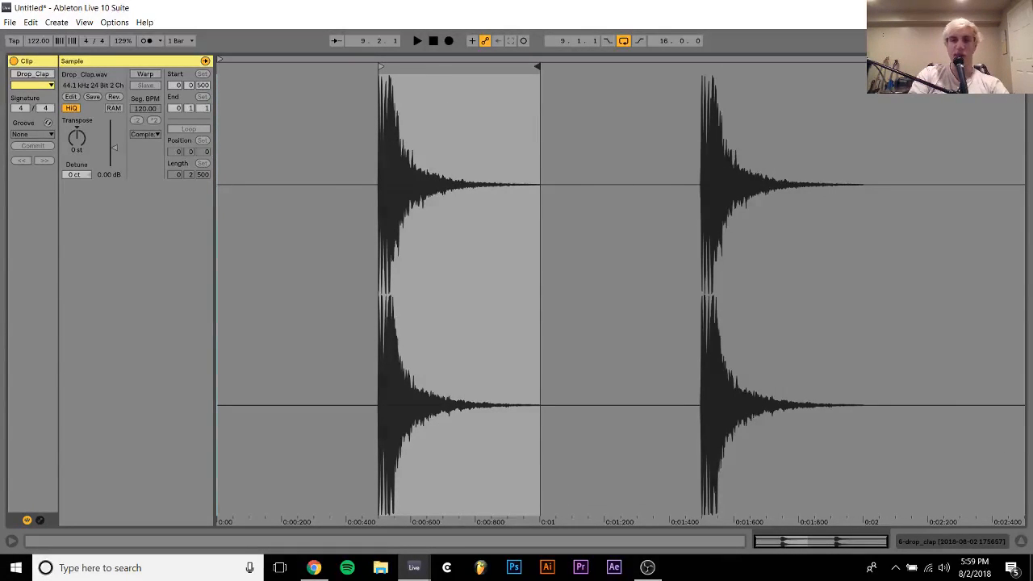
click(958, 546)
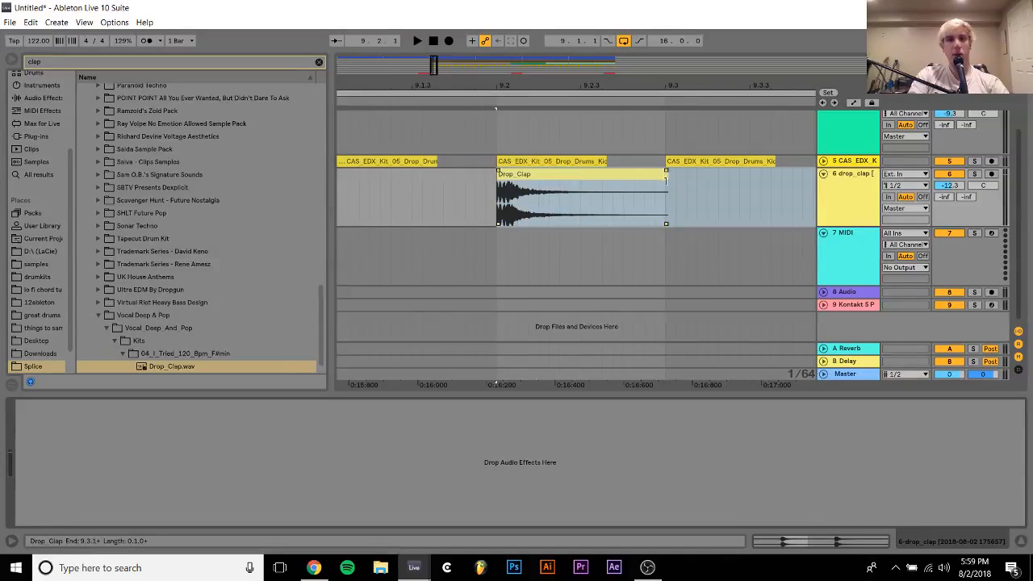
Fade out the 9.2.1 Drop_Clap clip and set the drop_clap track volume to -11.2 dB while playing from bar 9
drag(664, 184, 499, 172)
mouse_move(563, 83)
mouse_down()
mouse_move(485, 82)
mouse_move(430, 47)
mouse_up()
click(357, 195)
key(space)
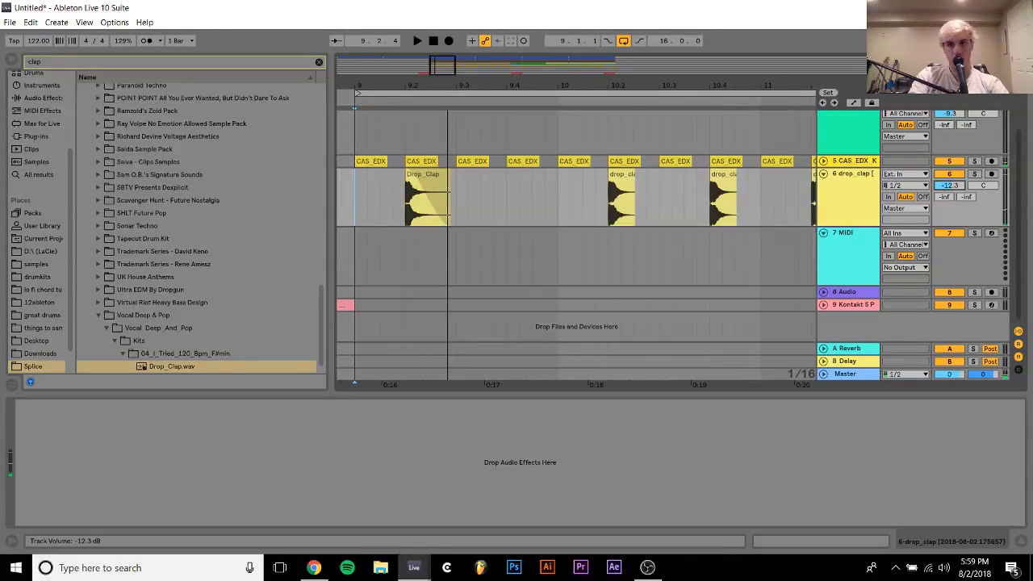
drag(956, 189, 960, 187)
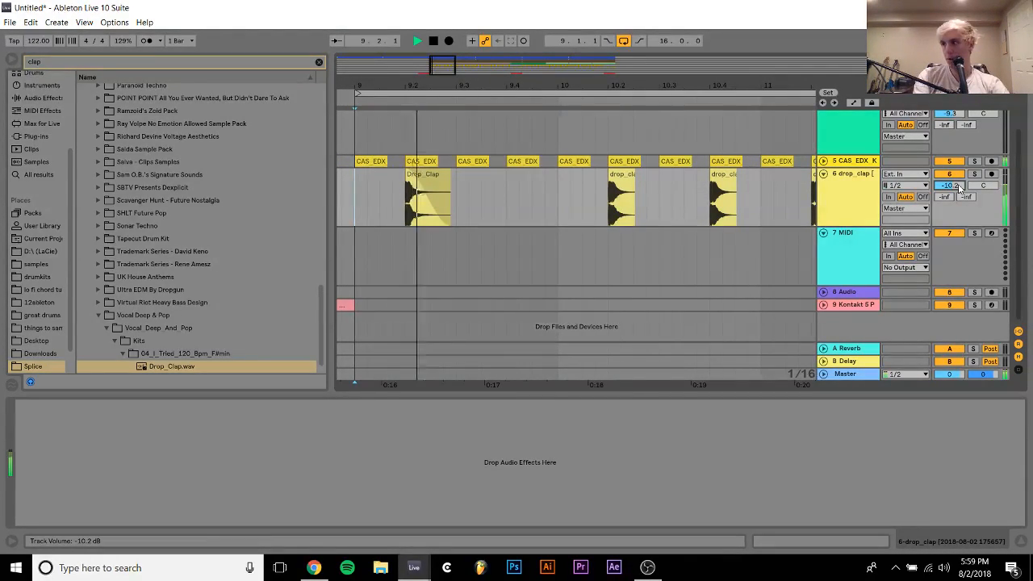
key(space)
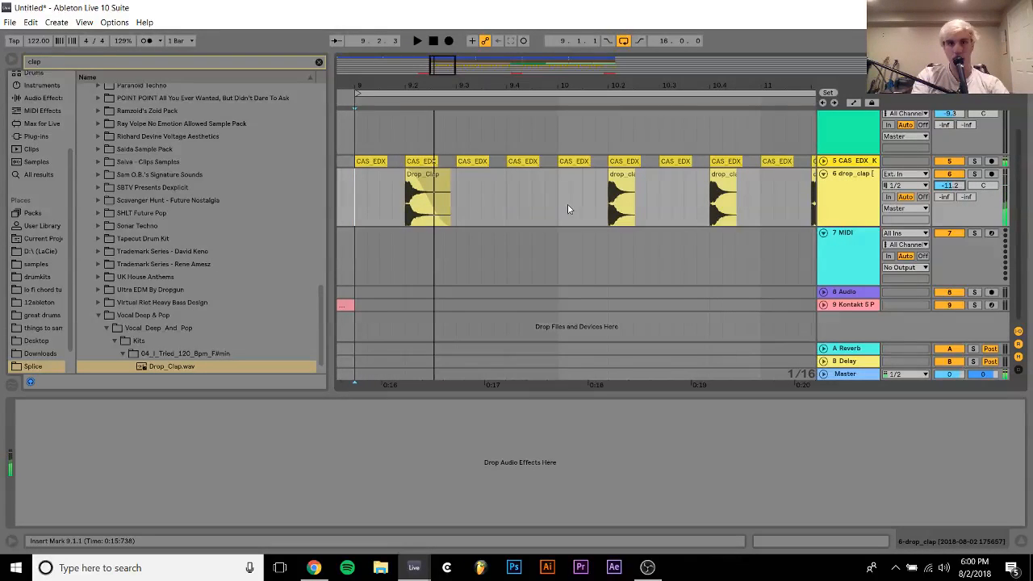
Shorten the Drop_Clap clip at 9.2.1 to about two thirds of a beat
click(440, 176)
click(440, 176)
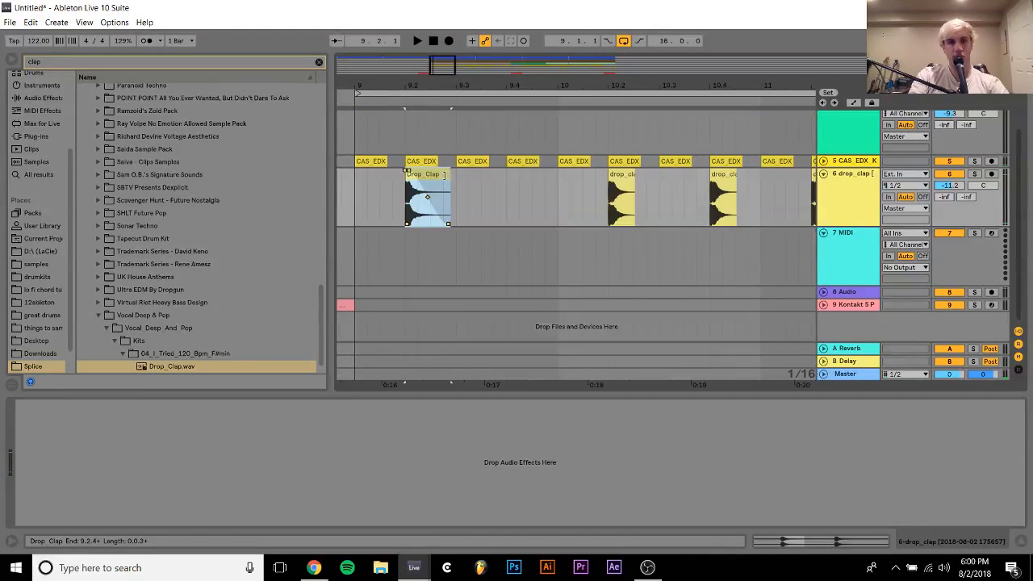
drag(447, 175, 436, 175)
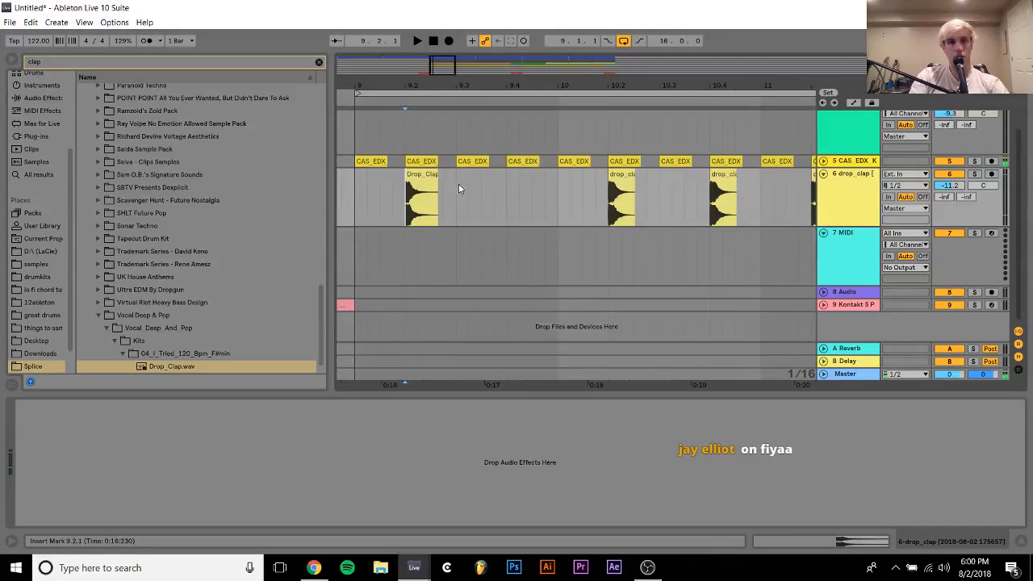
Repeat the half-bar Drop_Clap section from 9.1.1 to 9.3.1 on the drop_clap track up to bar 13
drag(458, 184, 367, 192)
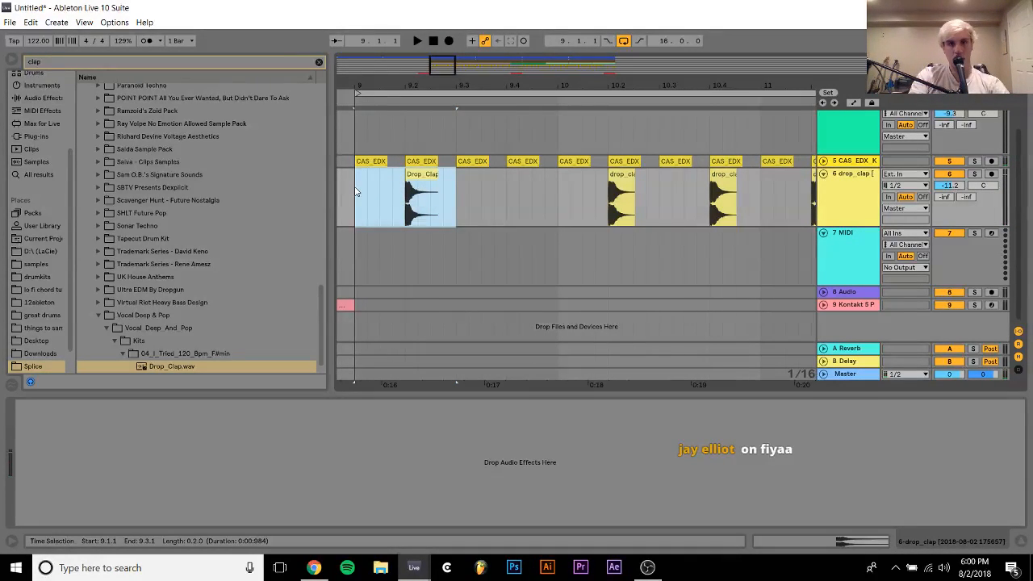
key(ctrl+d)
shift+click(355, 188)
key(ctrl+d)
shift+click(355, 188)
key(ctrl+d)
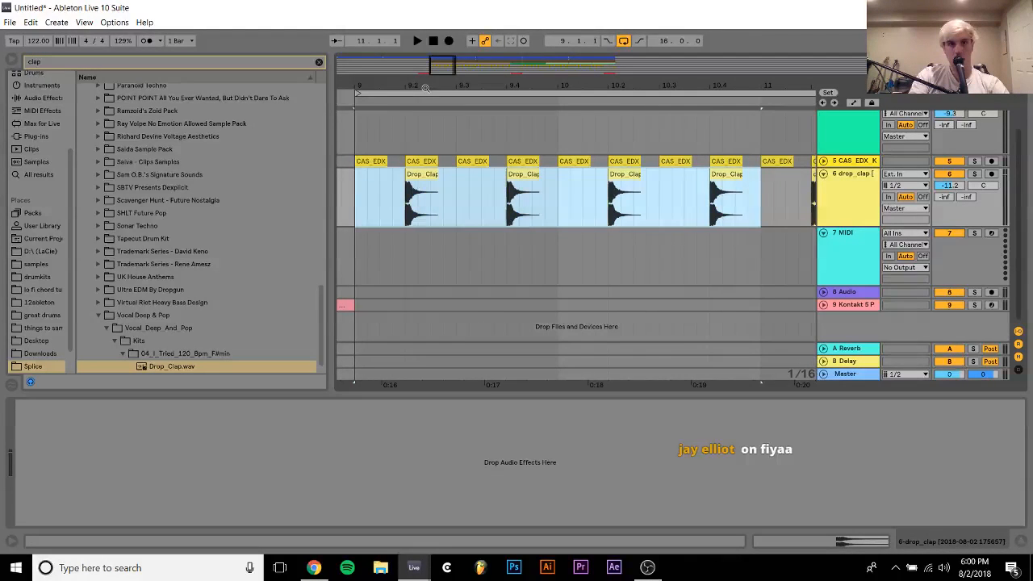
drag(425, 88, 484, 86)
key(ctrl+d)
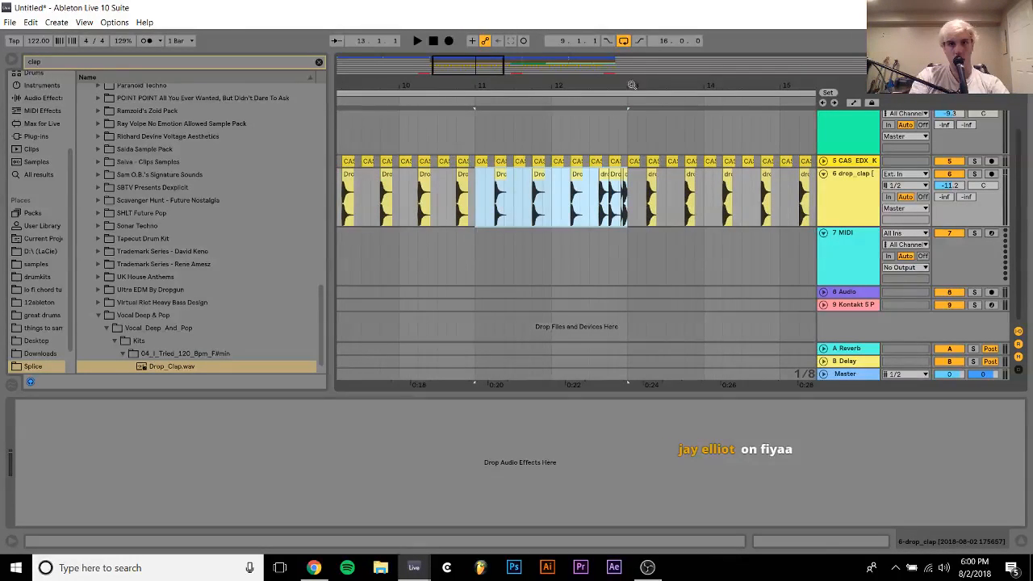
Shorten the Drop_Clap clip at 12.4.1 to two sixteenths, ending at 12.4.3, and play the fill from 12.3.1
drag(632, 85, 632, 129)
click(565, 208)
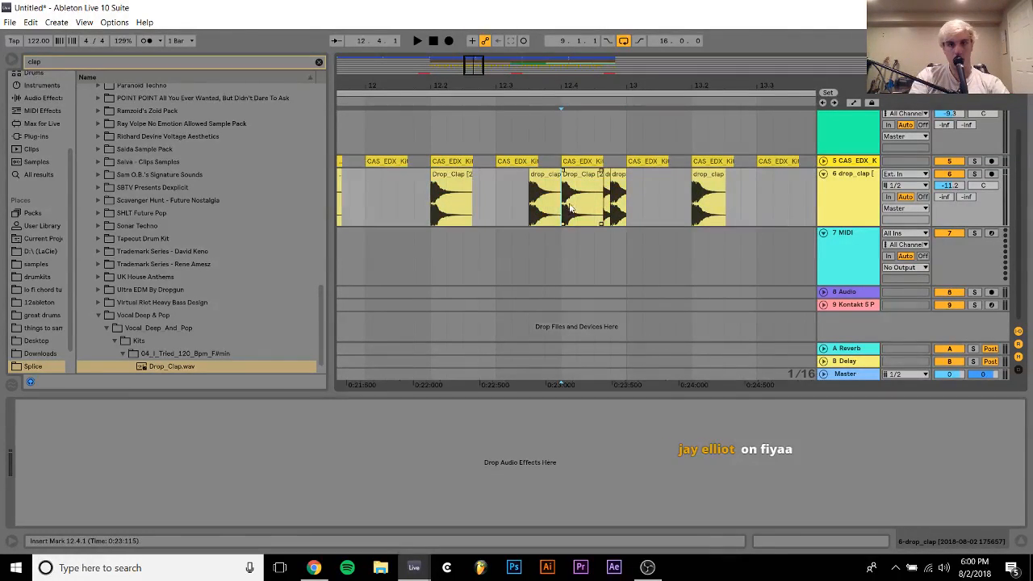
click(571, 178)
drag(573, 181, 575, 206)
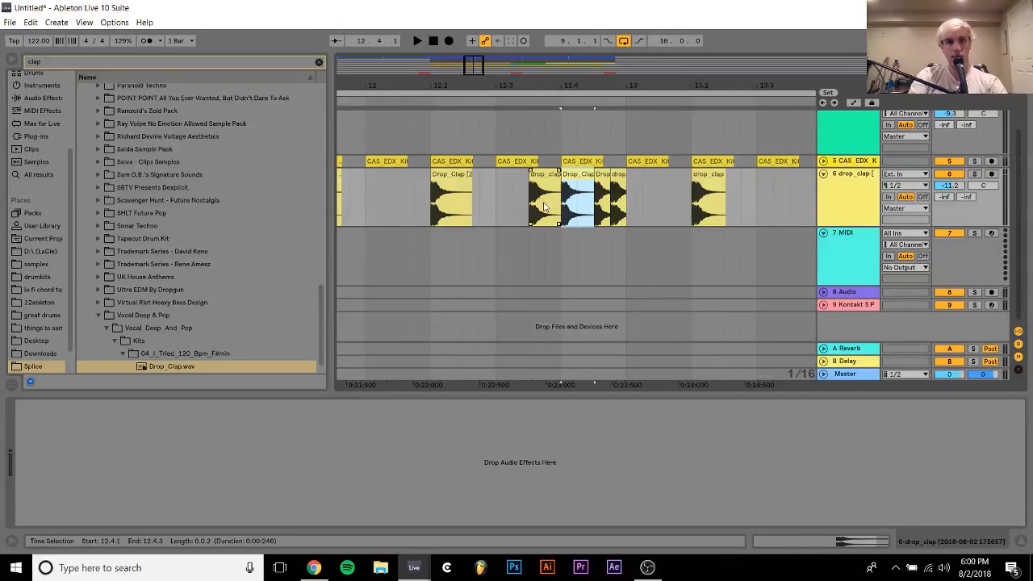
click(496, 208)
key(space)
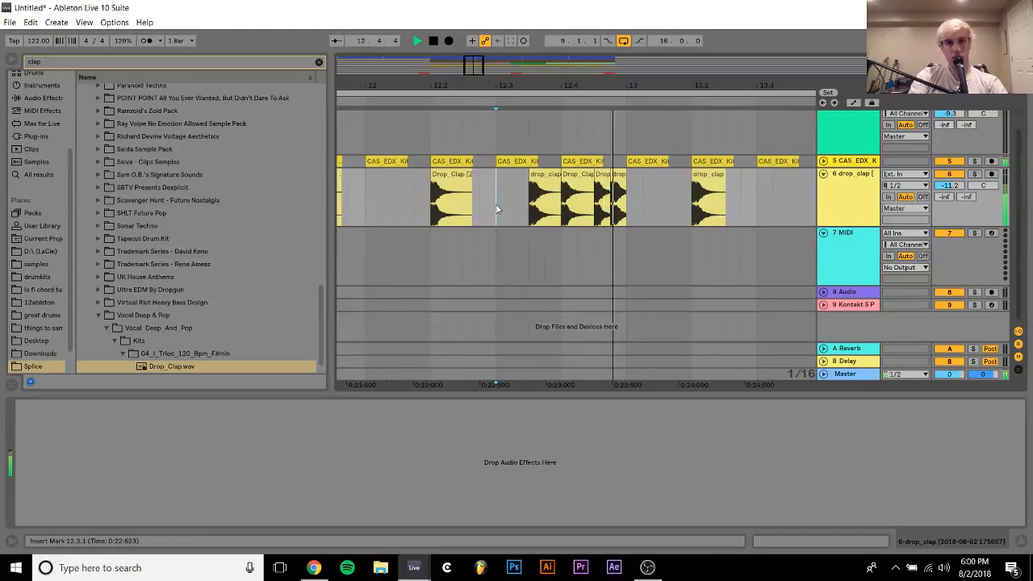
Replace the old fill claps at 12.3.3, 12.4.3 and 12.4.4 with the new Drop_Clap sample and play the fill
click(530, 208)
key(space)
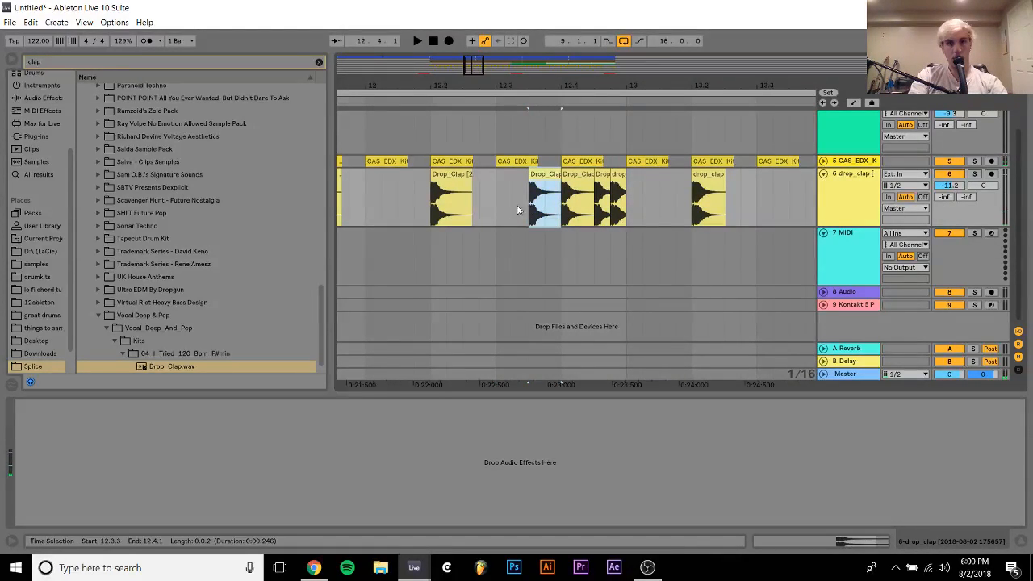
click(493, 201)
key(space)
click(602, 176)
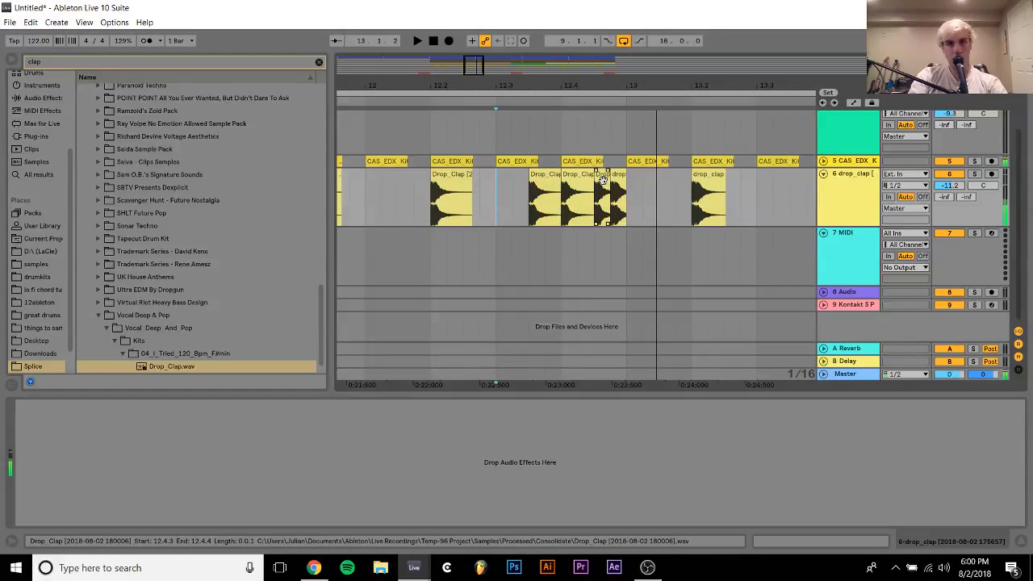
key(space)
click(485, 197)
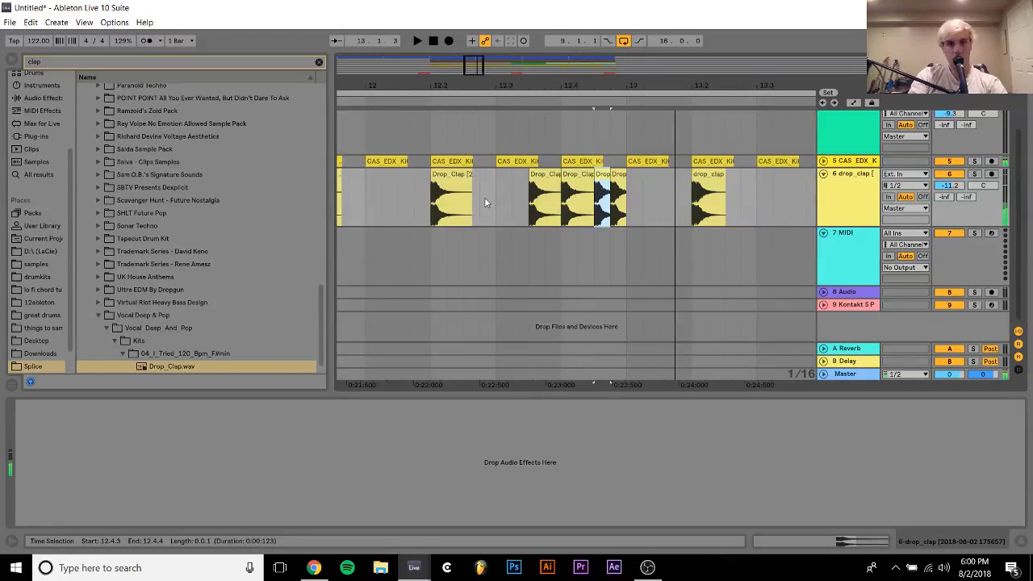
key(space)
Duplicate the four-bar clap pattern from 9.1.1 to 13.1.1 so it also fills bars 13 to 16
drag(600, 68, 600, 24)
key(space)
drag(464, 86, 459, 165)
drag(414, 196, 632, 200)
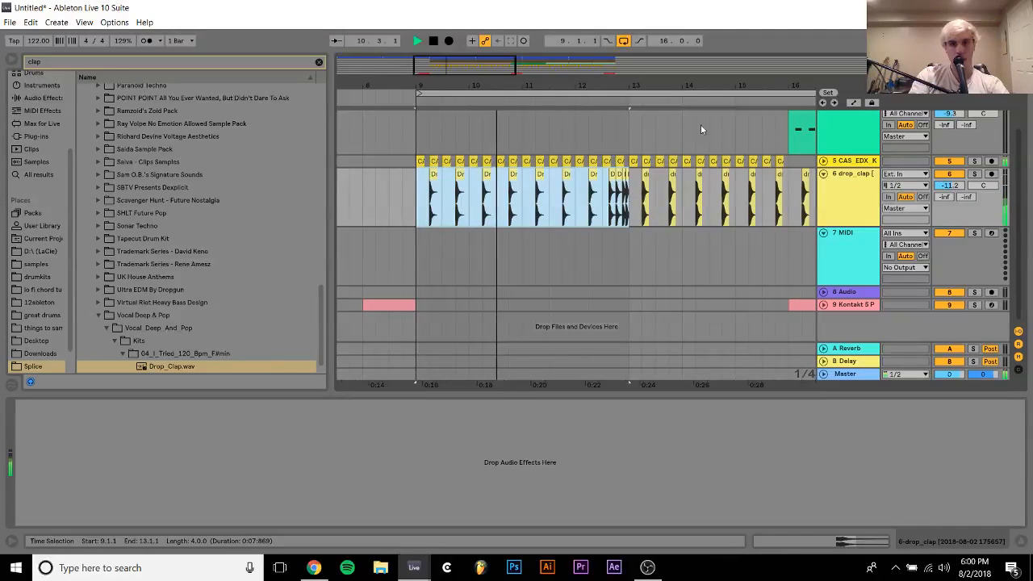
key(ctrl+d)
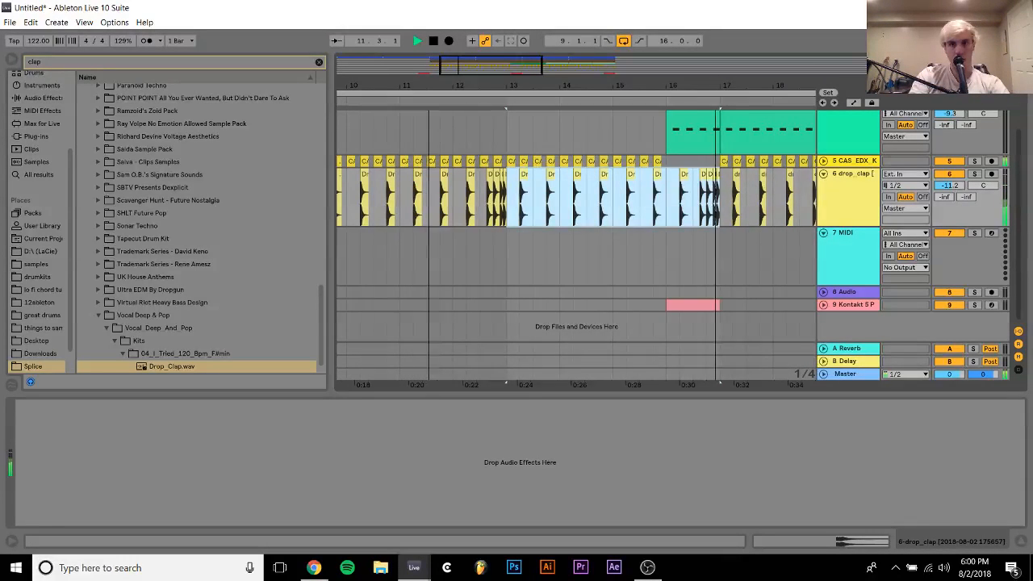
Vary the clap fill before bar 17 with a one-sixteenth clip at 16.4.1 followed by a two-sixteenth clip at 16.4.2
drag(724, 77, 665, 188)
click(660, 190)
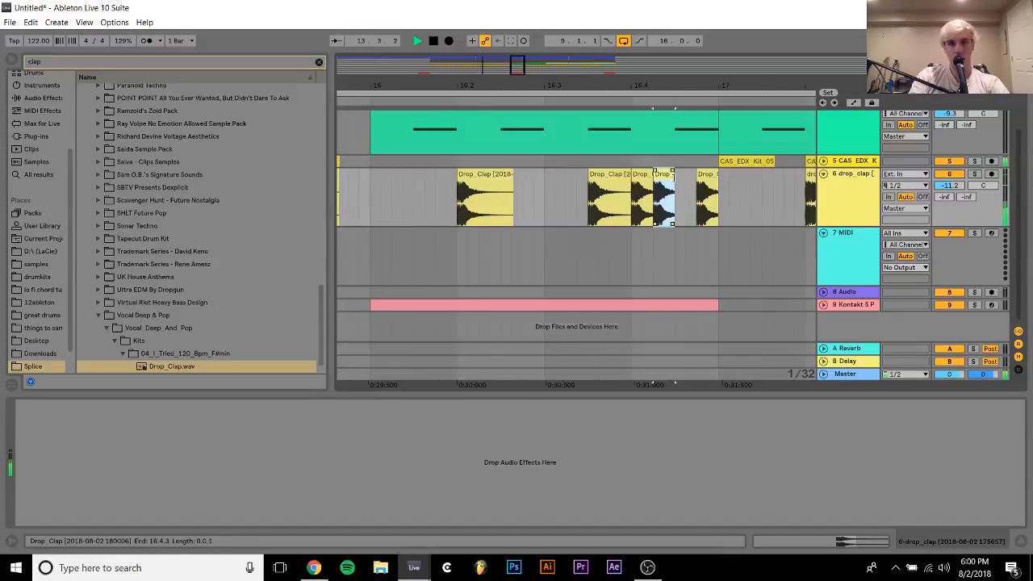
key(ctrl+d)
key(ctrl+d)
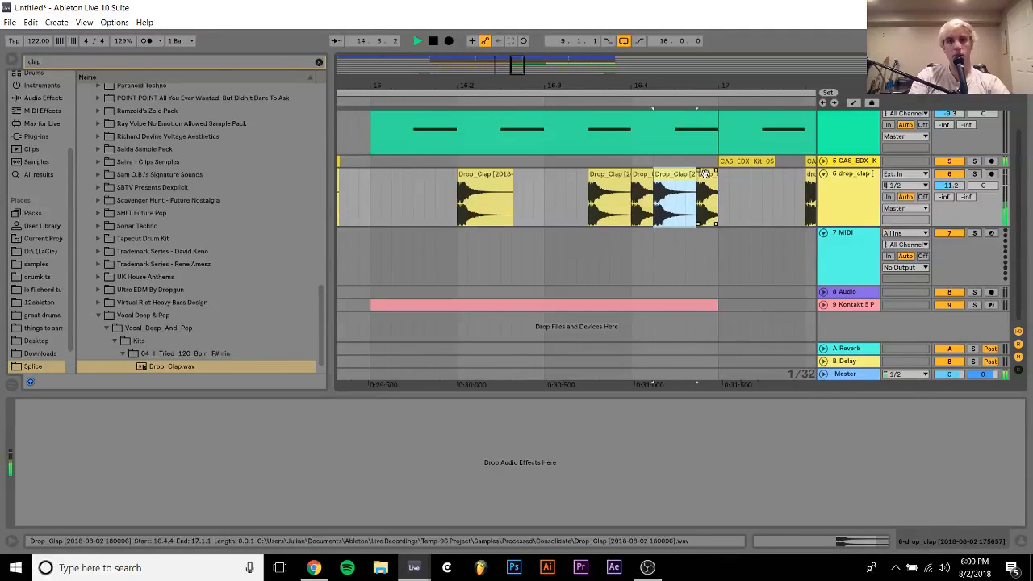
Duplicate the eight-bar clap pattern from bar 9 to bar 17 so it continues up to bar 25
scroll(685, 187, down, 10)
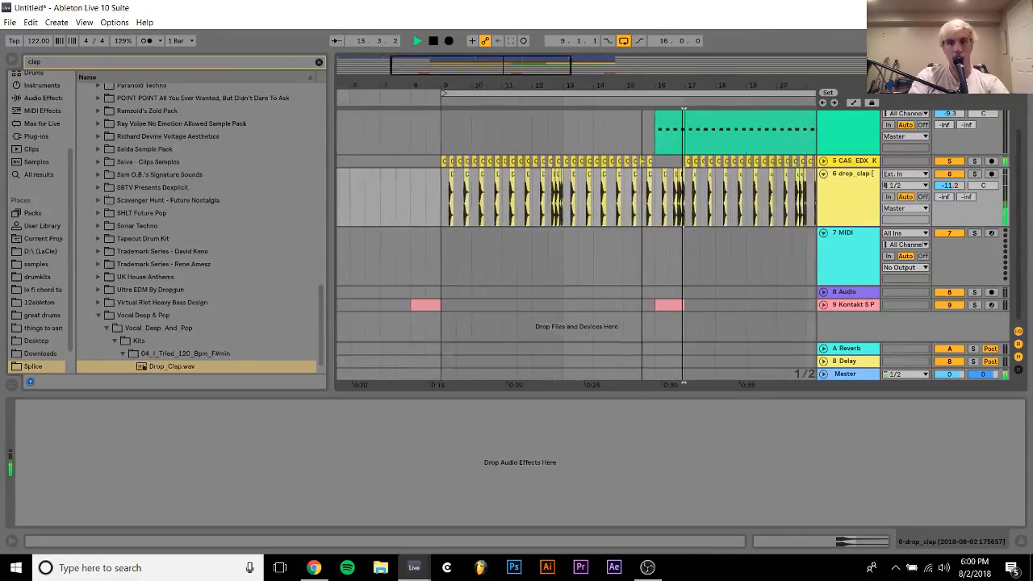
drag(684, 187, 499, 194)
key(ctrl+d)
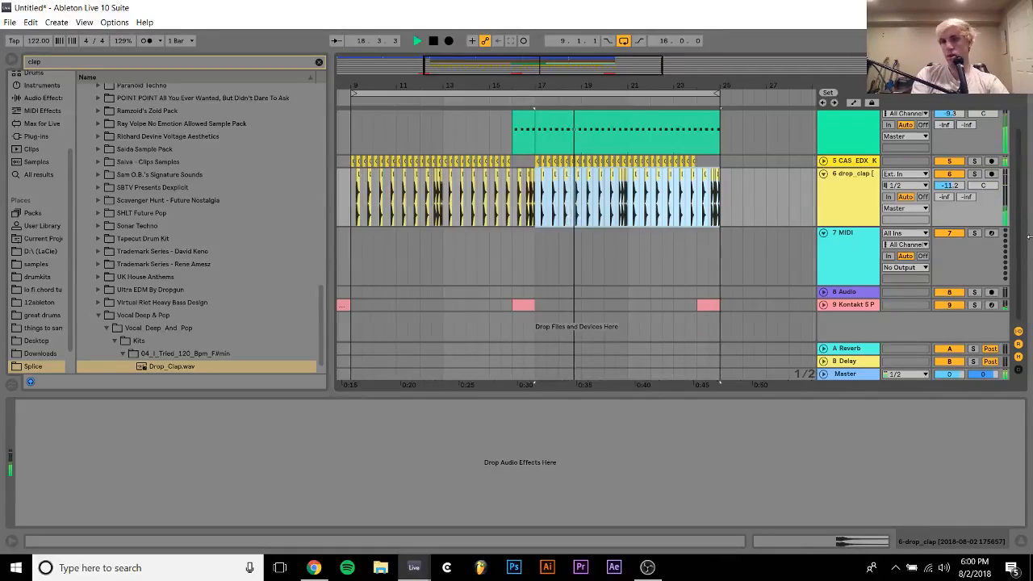
Collapse the VEDH2 Open Hihat track and show its devices, leaving the drop_clap track unfolded
scroll(824, 226, up, 3)
click(823, 227)
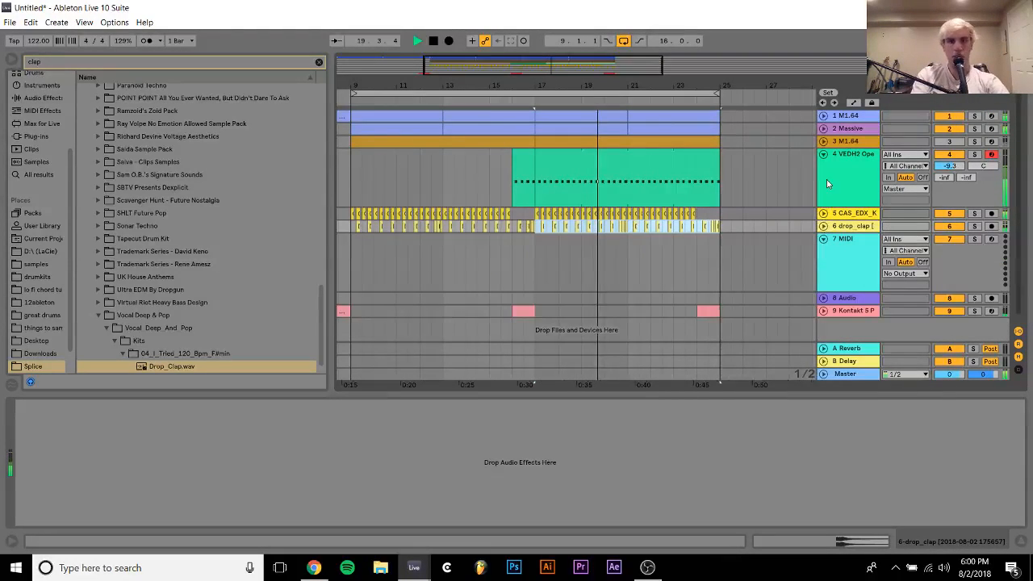
click(823, 154)
click(856, 154)
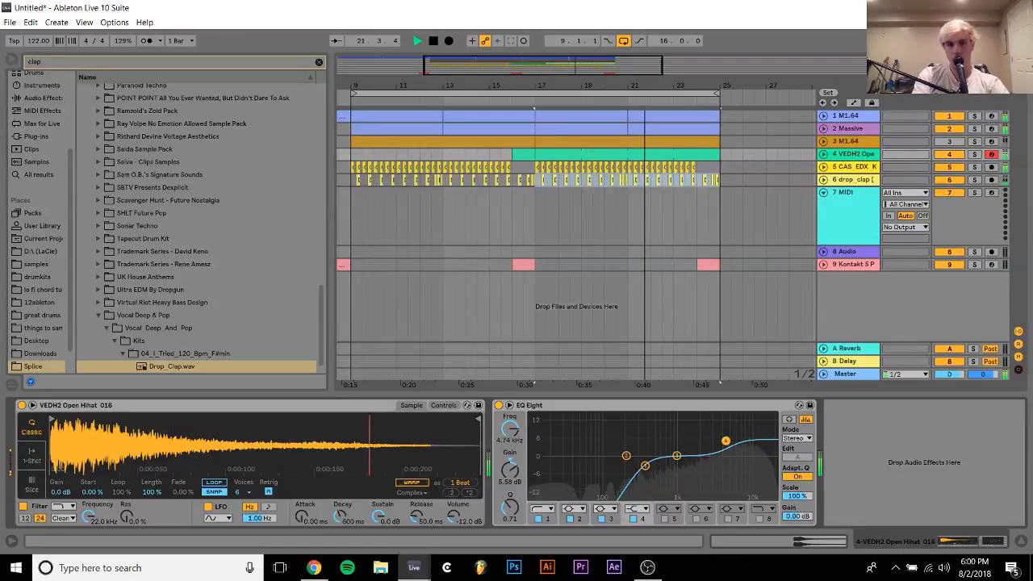
click(824, 179)
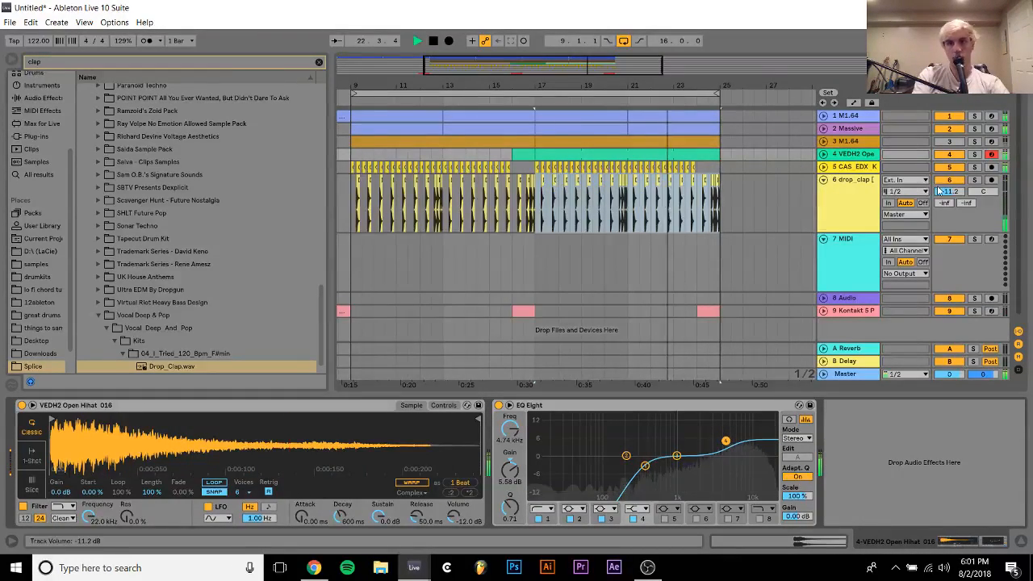
Duplicate the first M1.64 track and open the M1 instrument on the copy
click(845, 118)
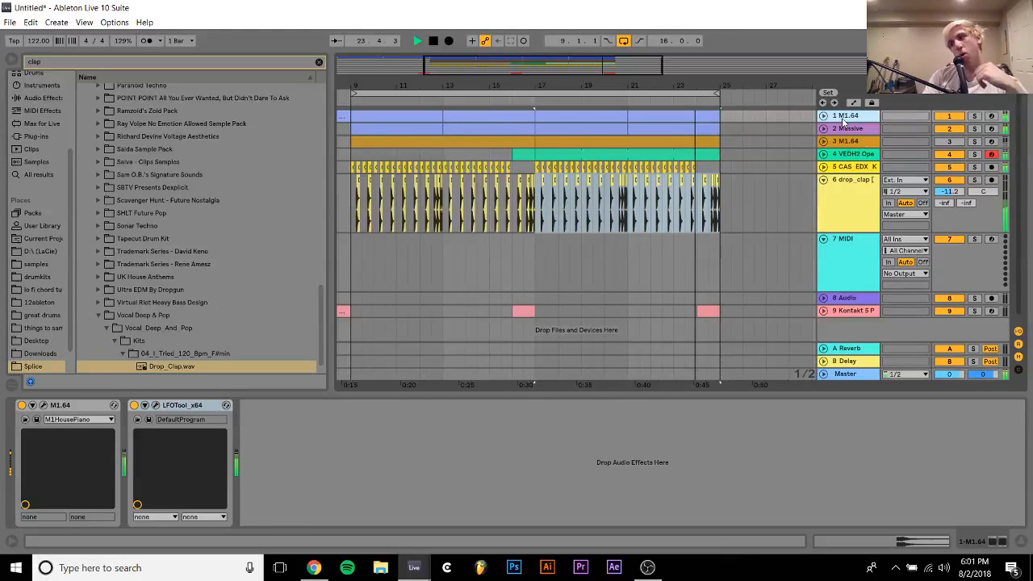
key(ctrl+d)
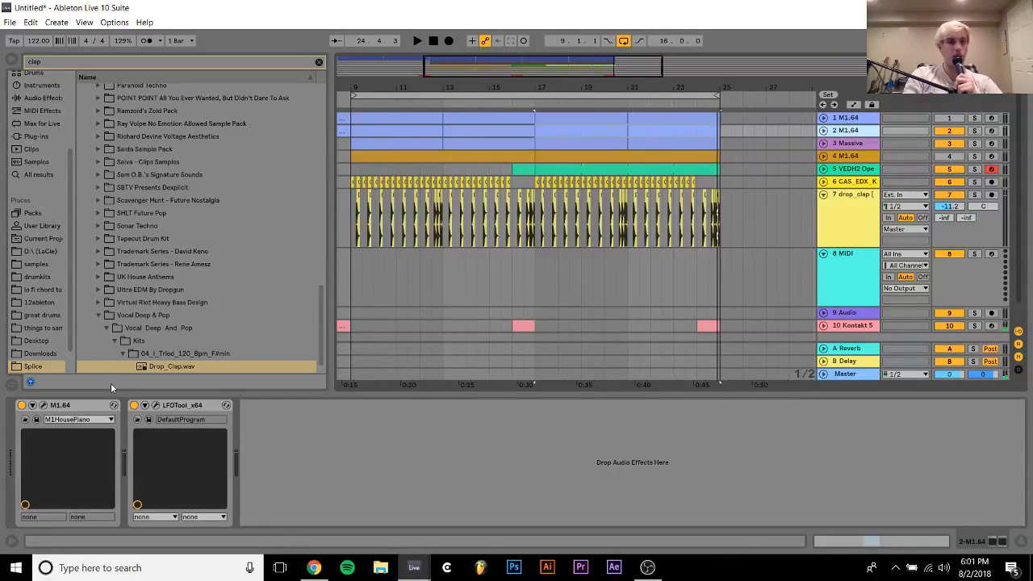
click(43, 406)
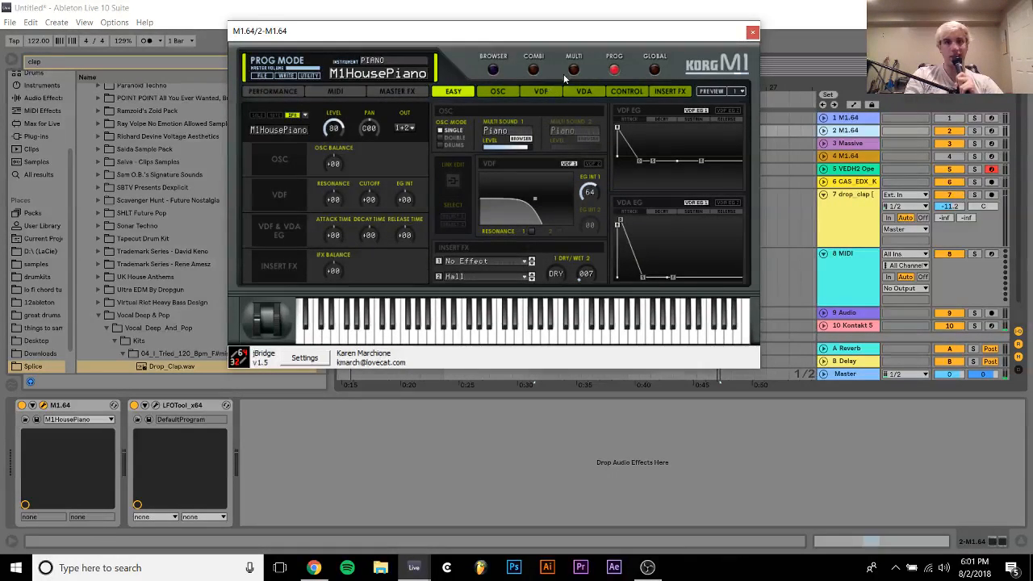
Filter the M1's program browser to Bell/Mallet and load the M03 46 Marimba program on the duplicated track
click(493, 71)
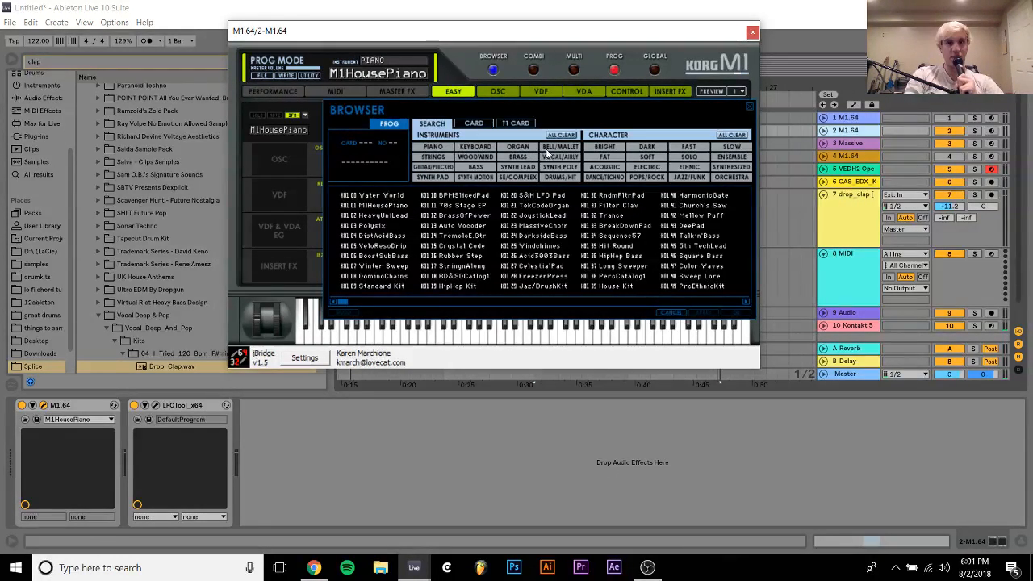
click(549, 149)
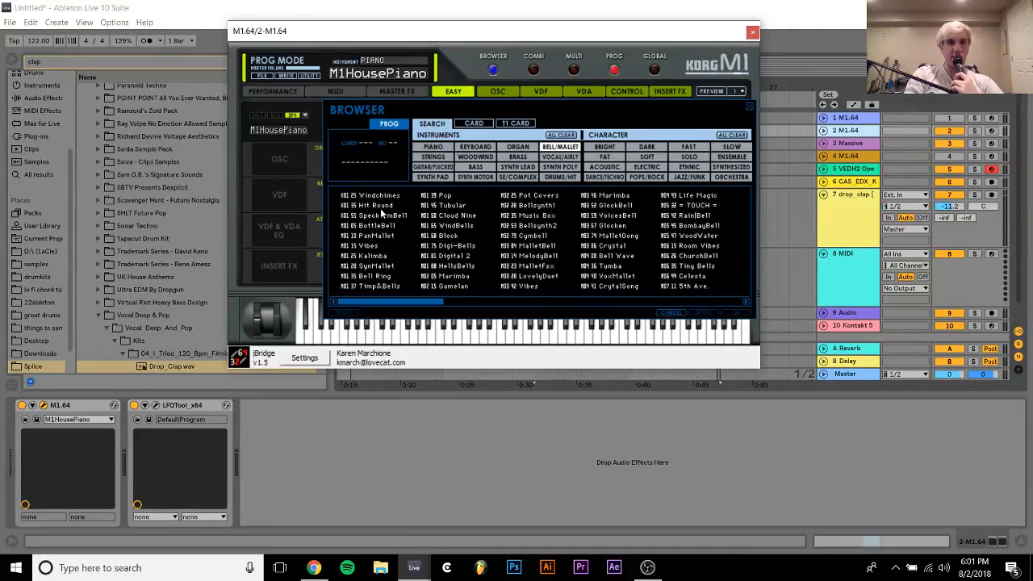
click(600, 198)
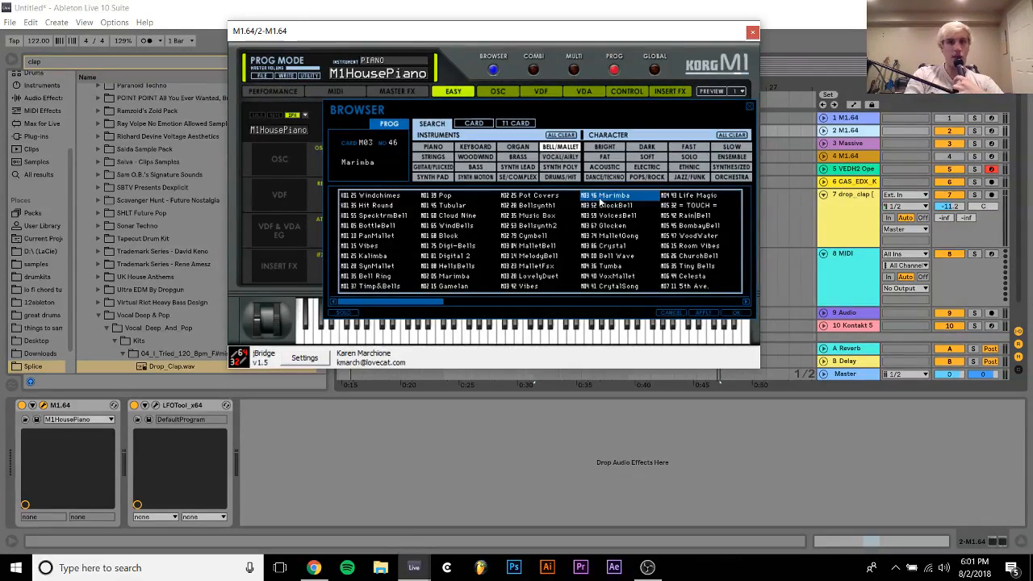
click(846, 132)
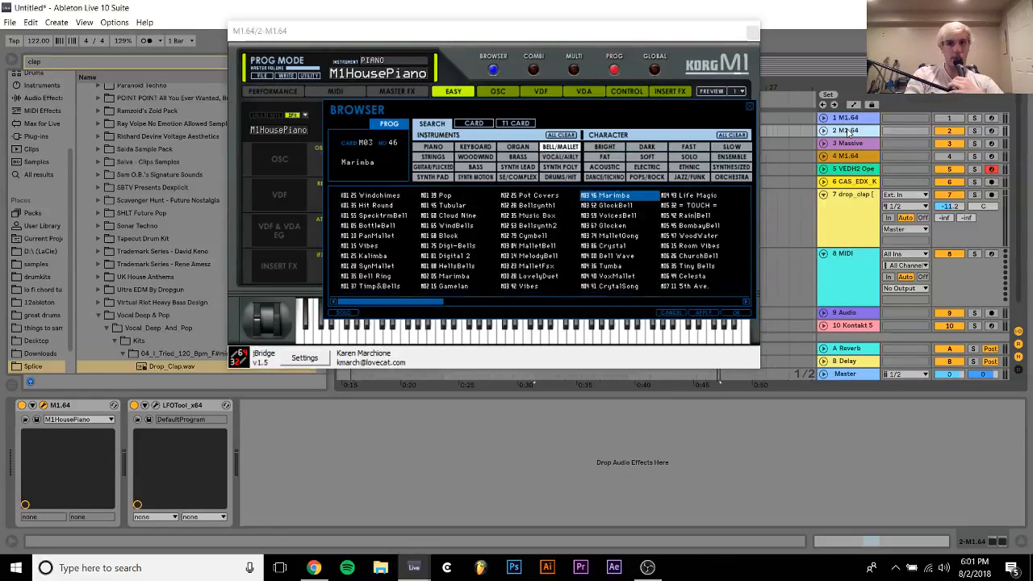
double_click(608, 199)
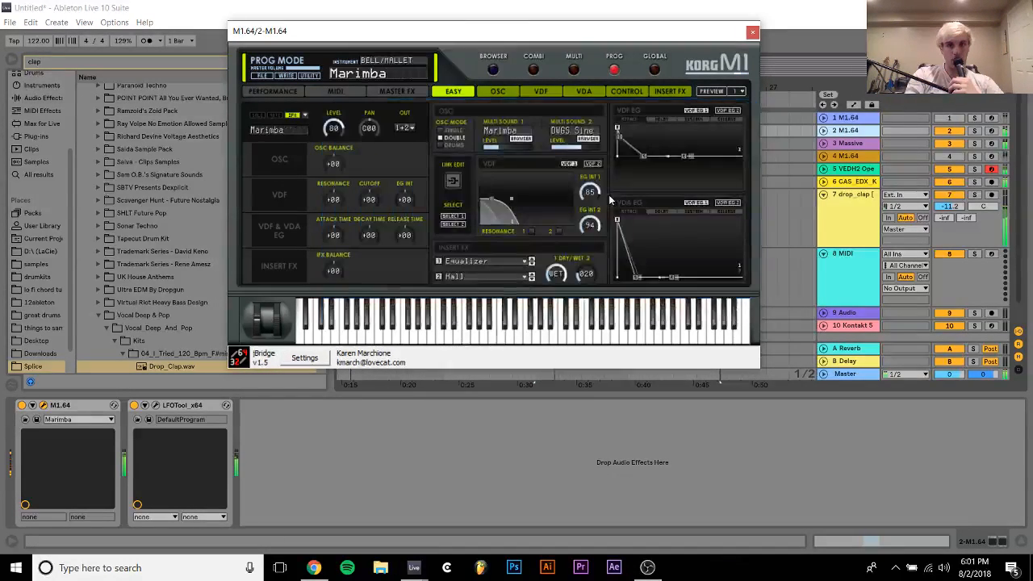
Add the Pitch +24 MIDI effect preset before the M1 on the duplicated track and set its pitch to +12 st
click(44, 113)
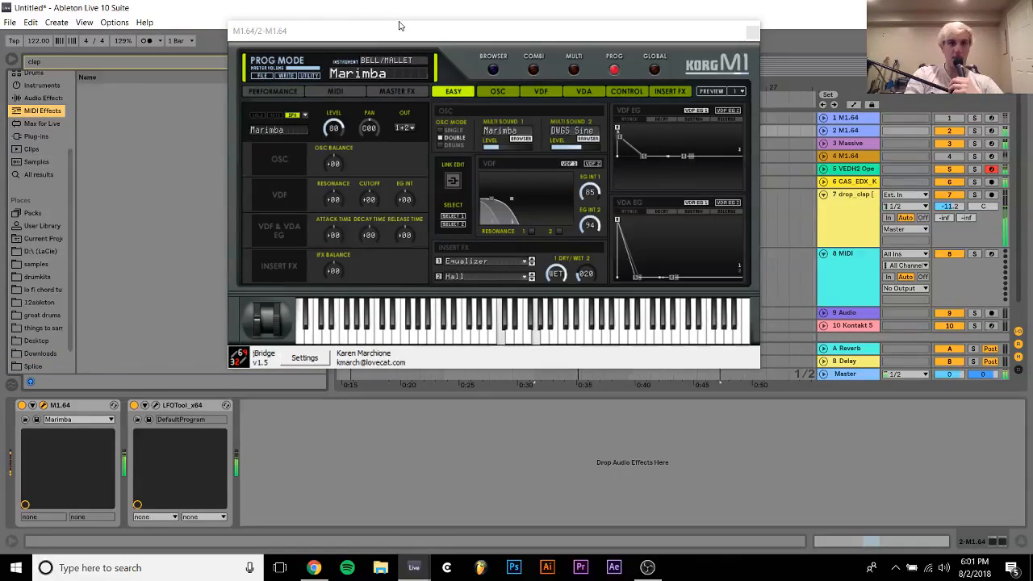
drag(399, 26, 531, 53)
click(318, 62)
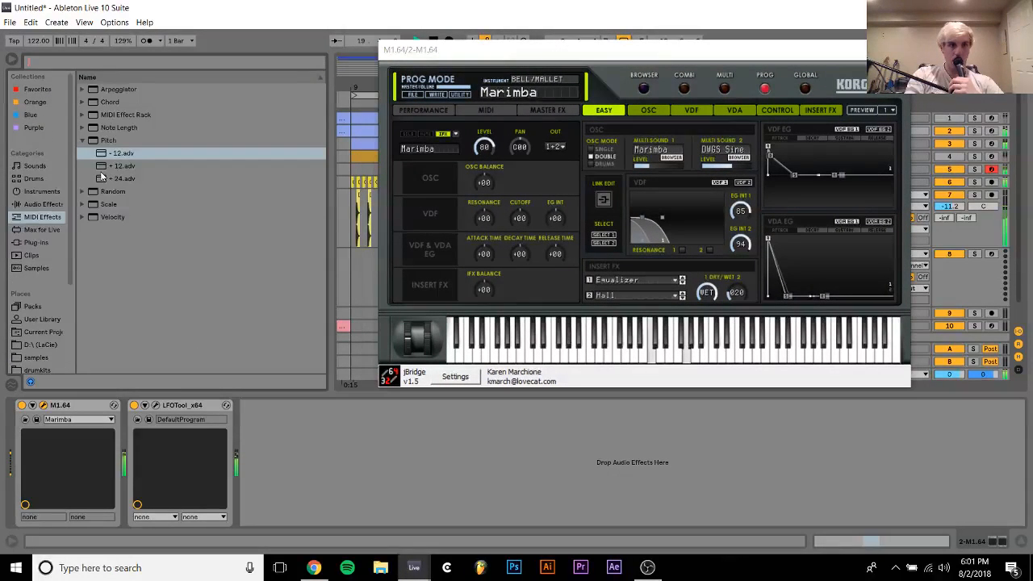
double_click(121, 179)
click(44, 447)
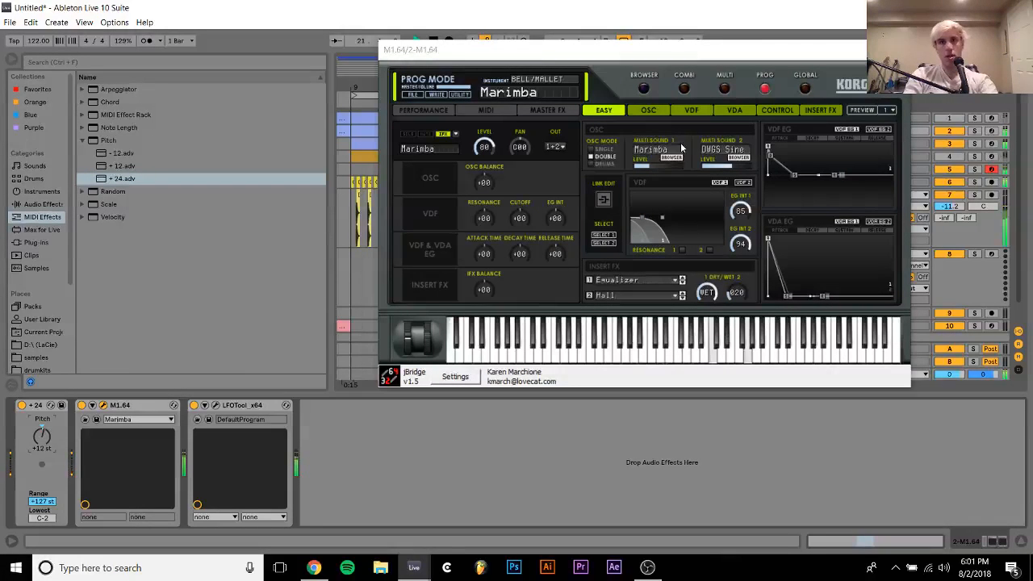
Turn off both insert effects, FX 1 and FX 2, of the M1's Marimba program
click(817, 110)
click(771, 136)
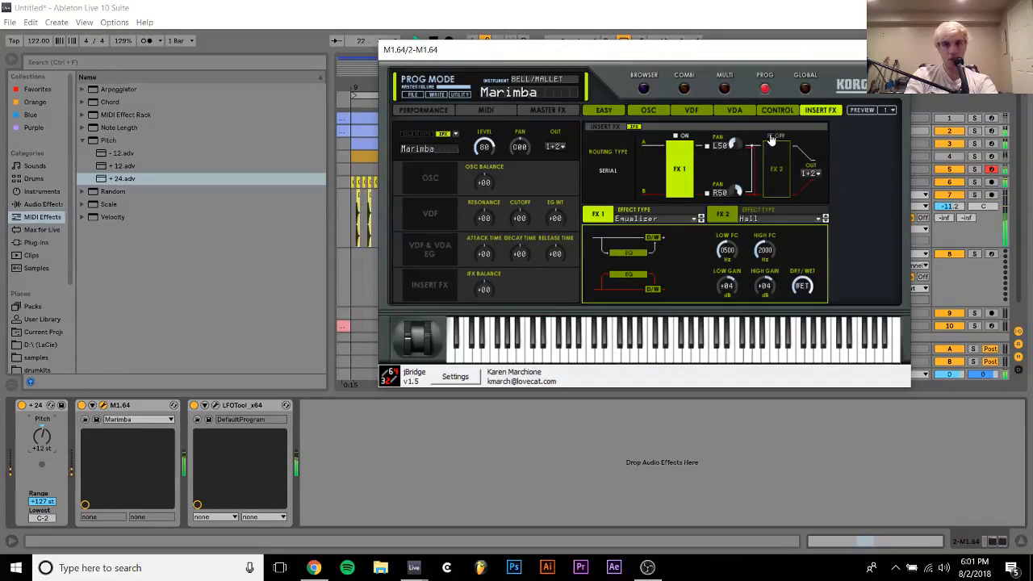
click(678, 136)
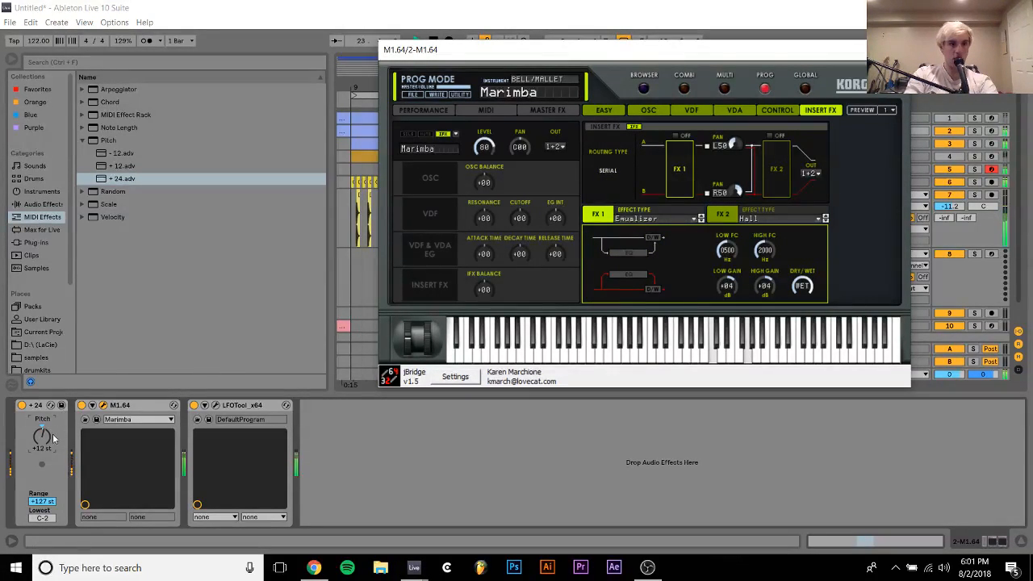
Solo the duplicated M1 track and load the Cymbell program from the Bell/Mallet list
click(644, 88)
click(975, 132)
double_click(684, 255)
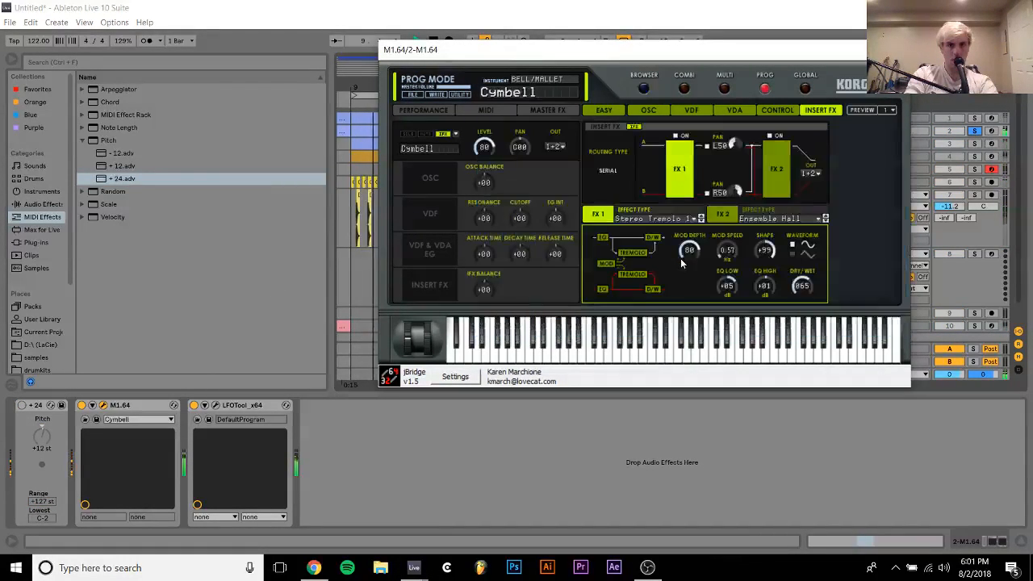
Audition Bell/Mallet programs in the M1, load Tumba and turn off its insert effects FX 1 and FX 2
click(643, 88)
click(686, 275)
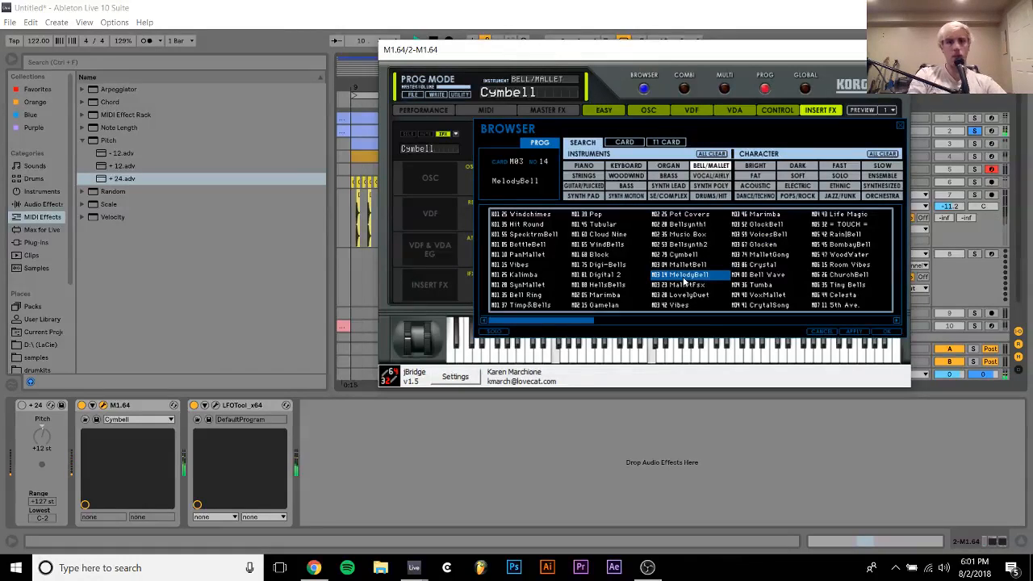
click(685, 286)
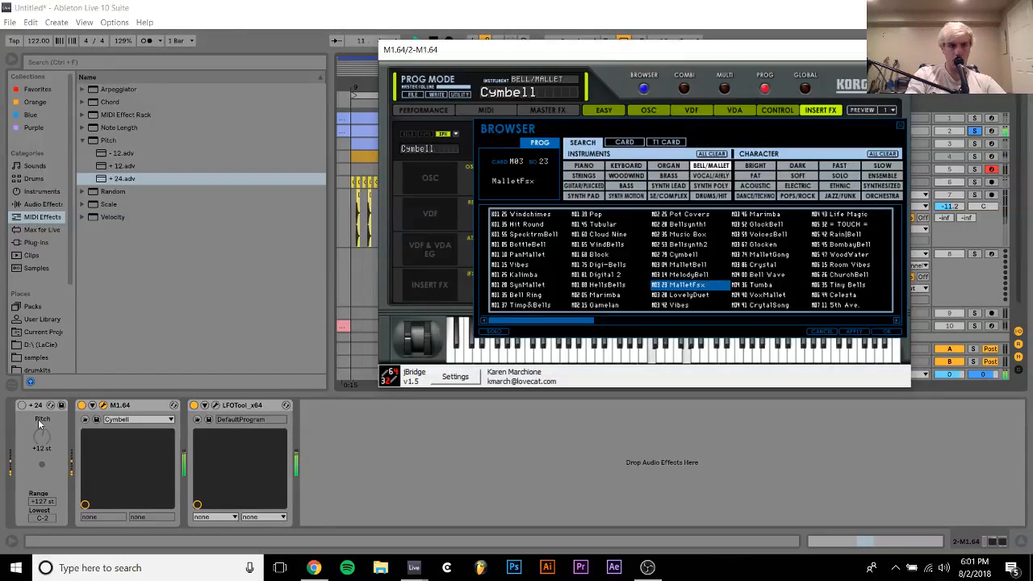
click(597, 286)
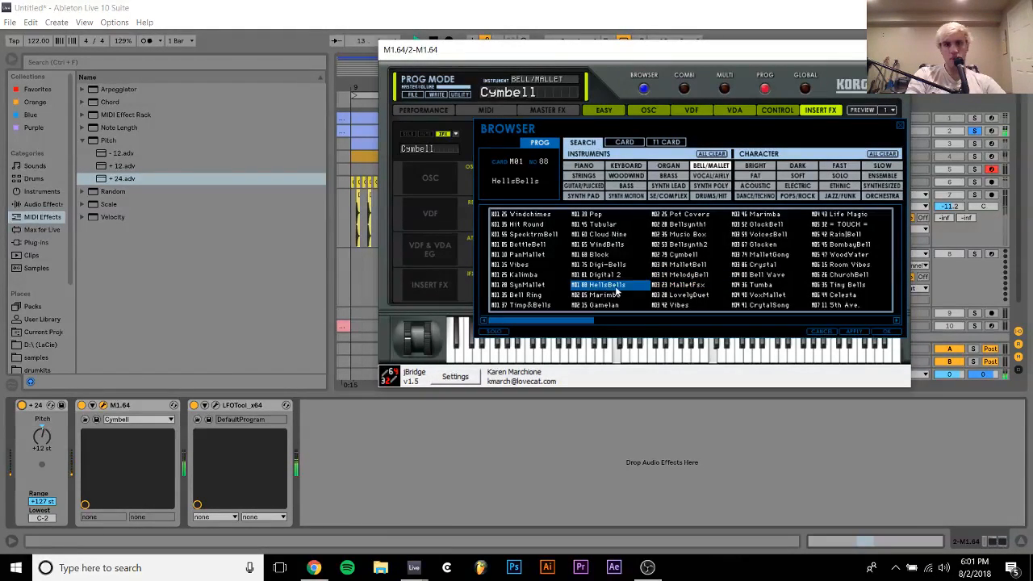
click(753, 285)
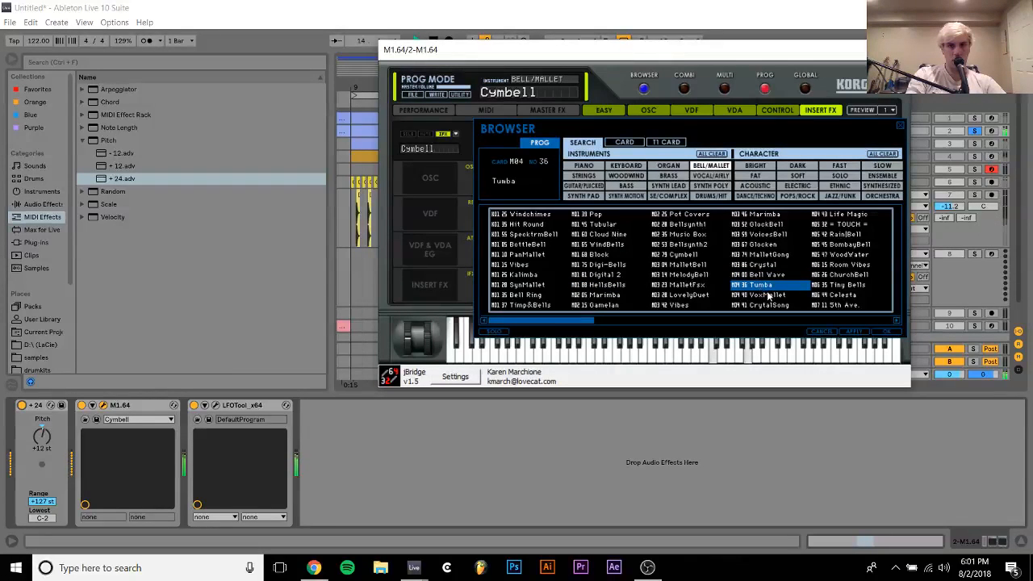
click(769, 296)
click(767, 287)
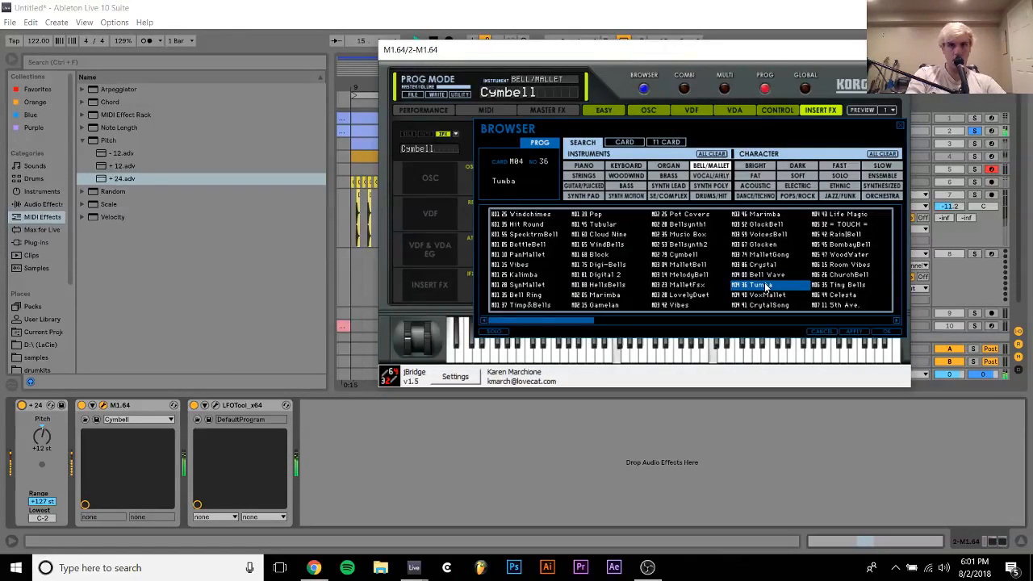
double_click(766, 287)
click(773, 148)
click(682, 141)
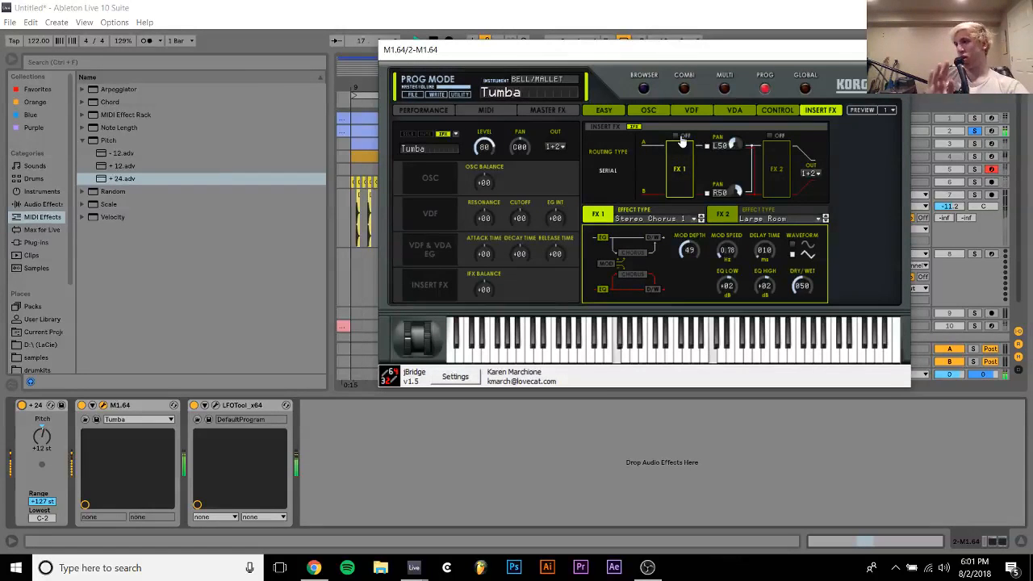
Lower the Tumba program's VDF envelope sustain to the minimum with a shorter slope, then unsolo the track and close the plug-in window
click(599, 111)
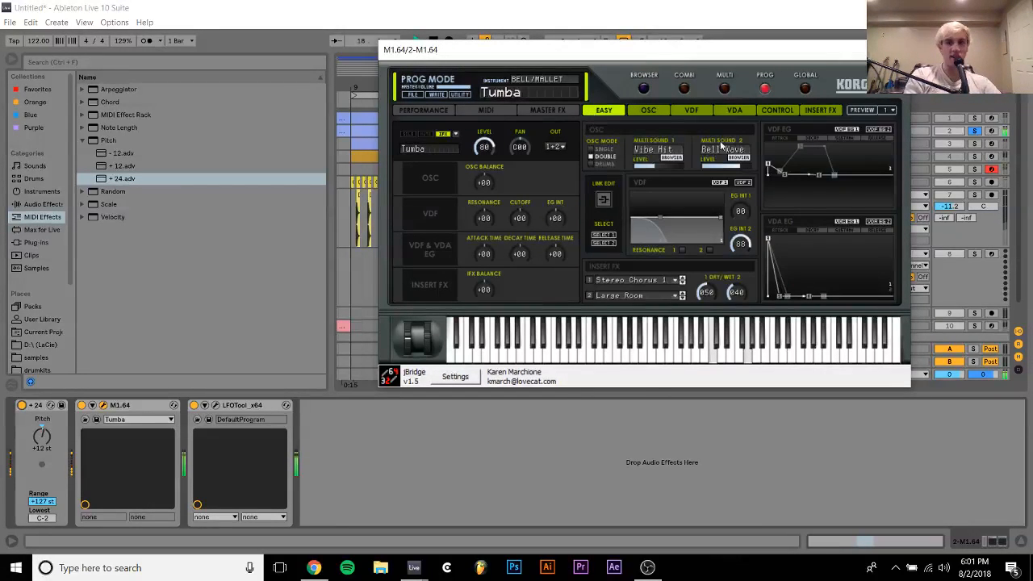
drag(809, 179, 806, 244)
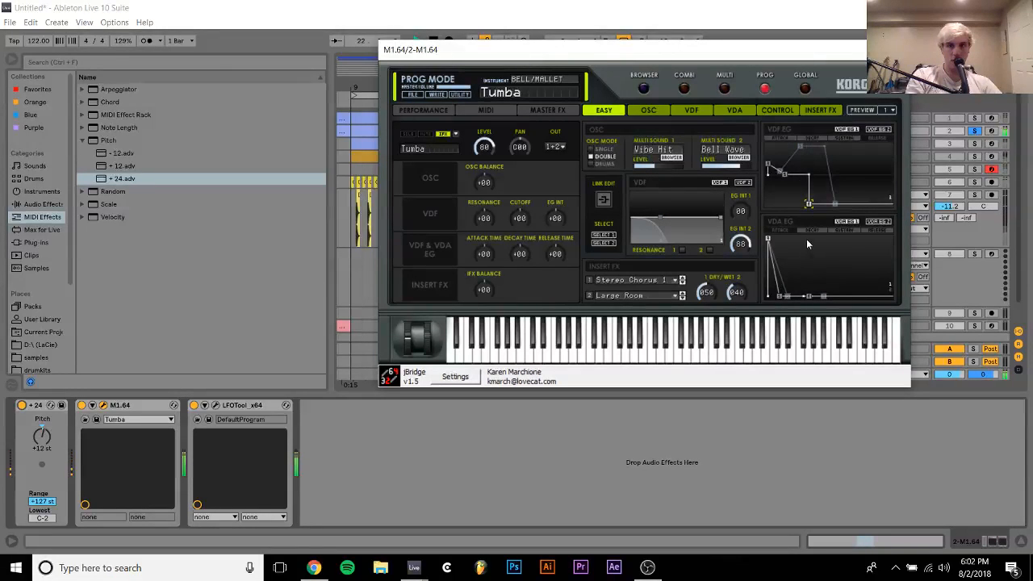
drag(786, 176, 802, 212)
click(974, 133)
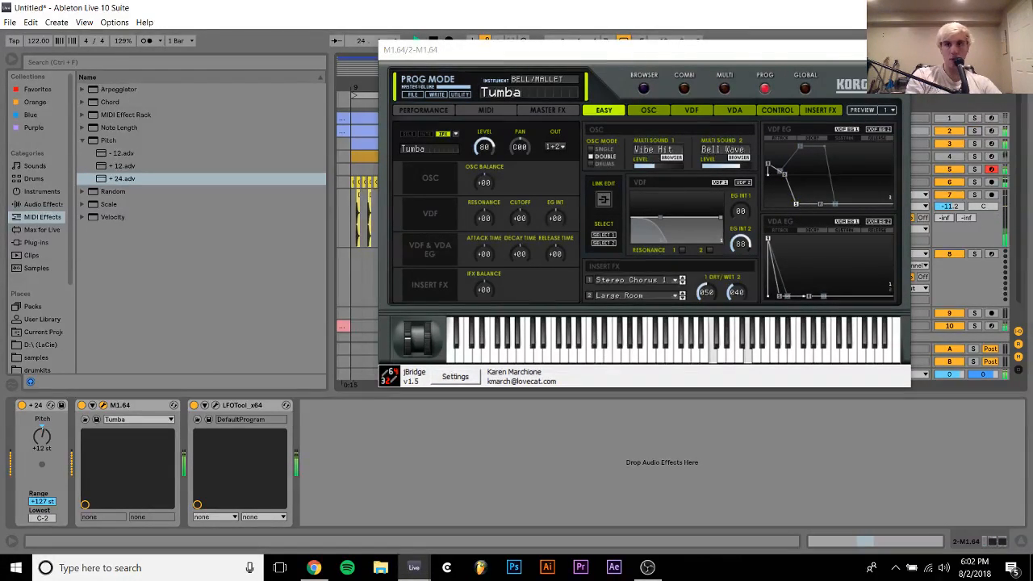
click(894, 50)
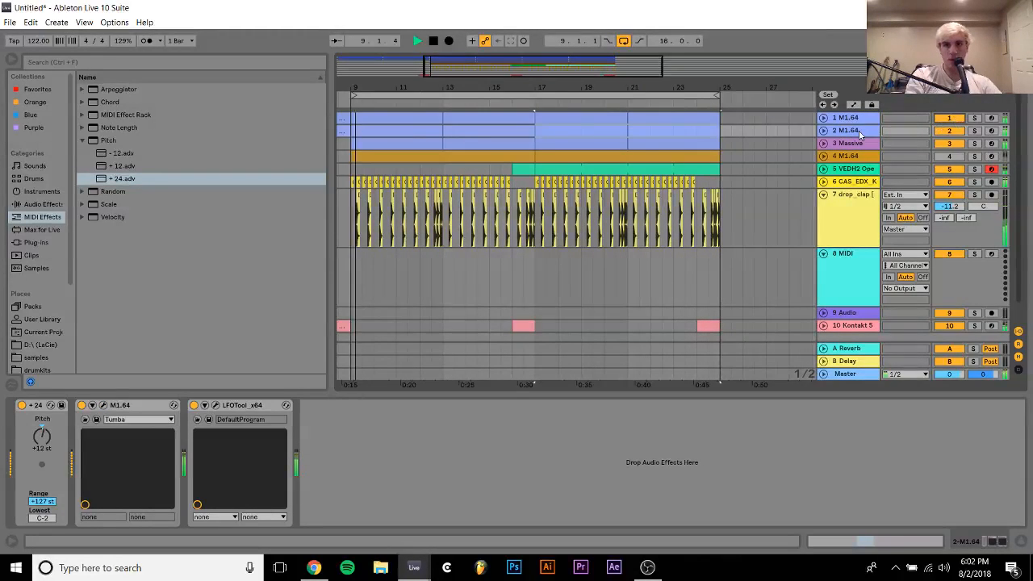
Set the duplicated M1 track's volume to -7.4 dB, muting and unmuting the original M1 track to compare
click(824, 130)
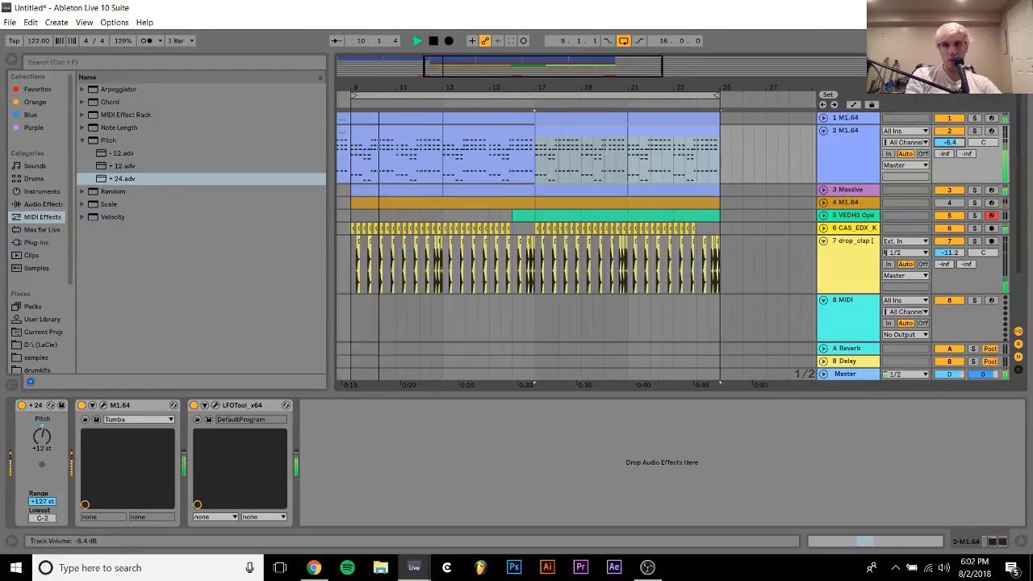
drag(953, 142, 953, 147)
click(956, 117)
click(851, 137)
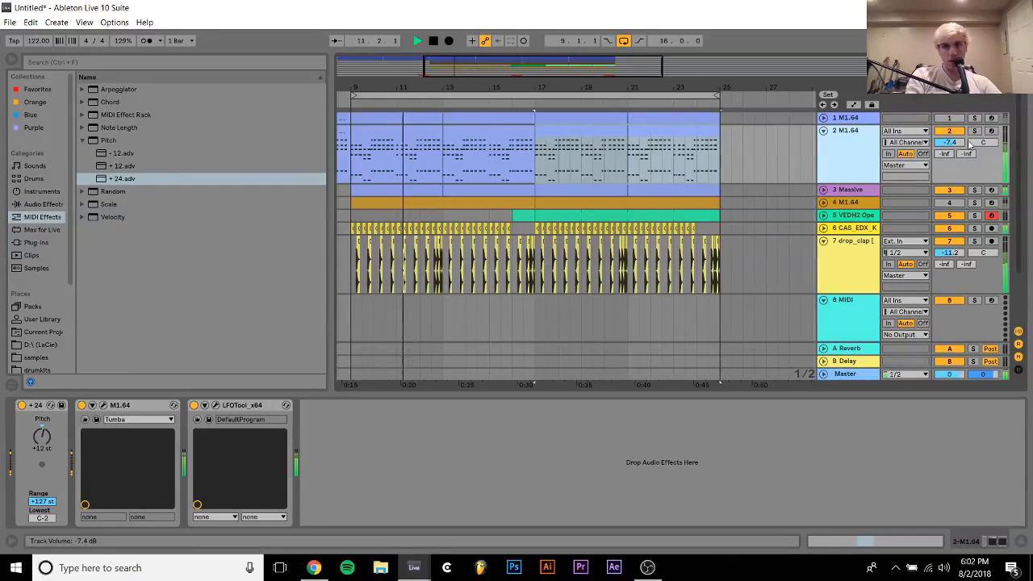
click(950, 118)
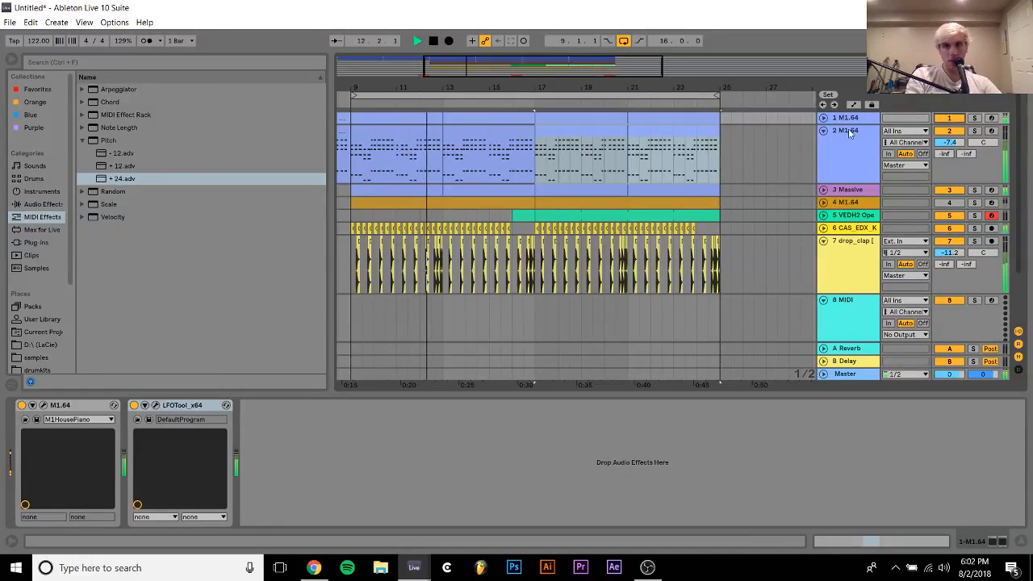
Add a sixteenth note to the Massive bass clip at bar 9, transpose it to G#2 and shift it to position 3.3.1
double_click(389, 194)
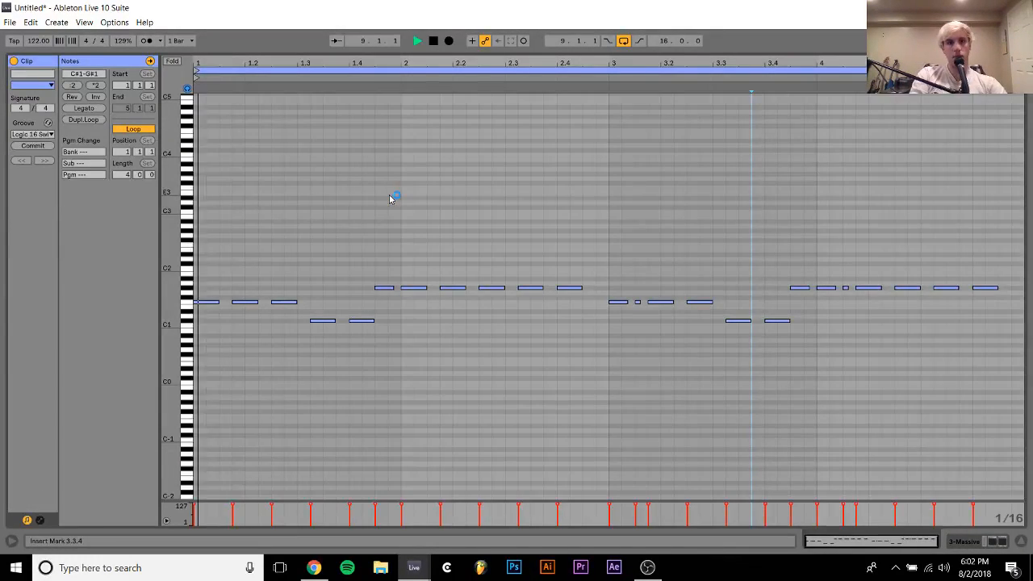
double_click(681, 290)
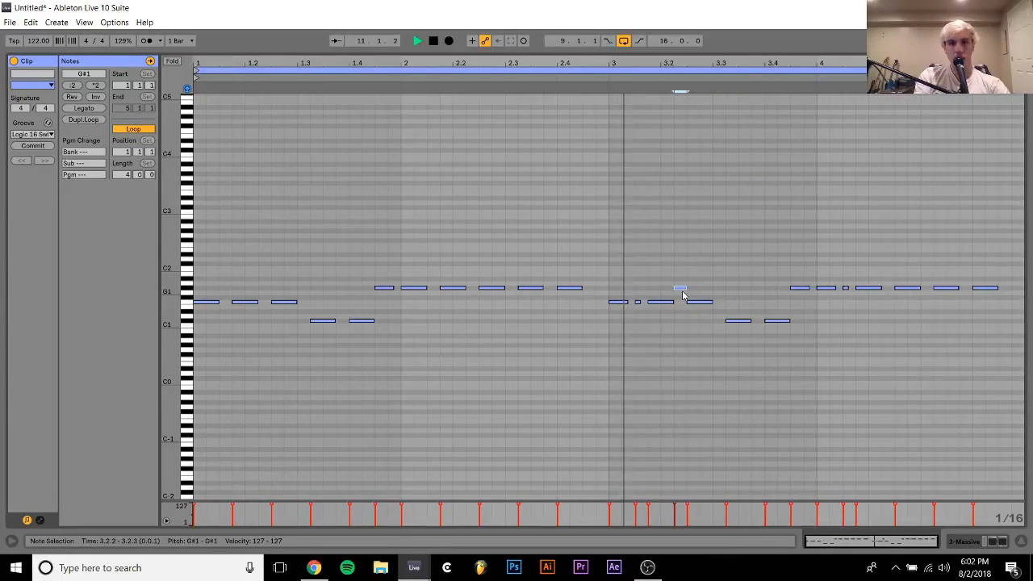
key(shift+Up)
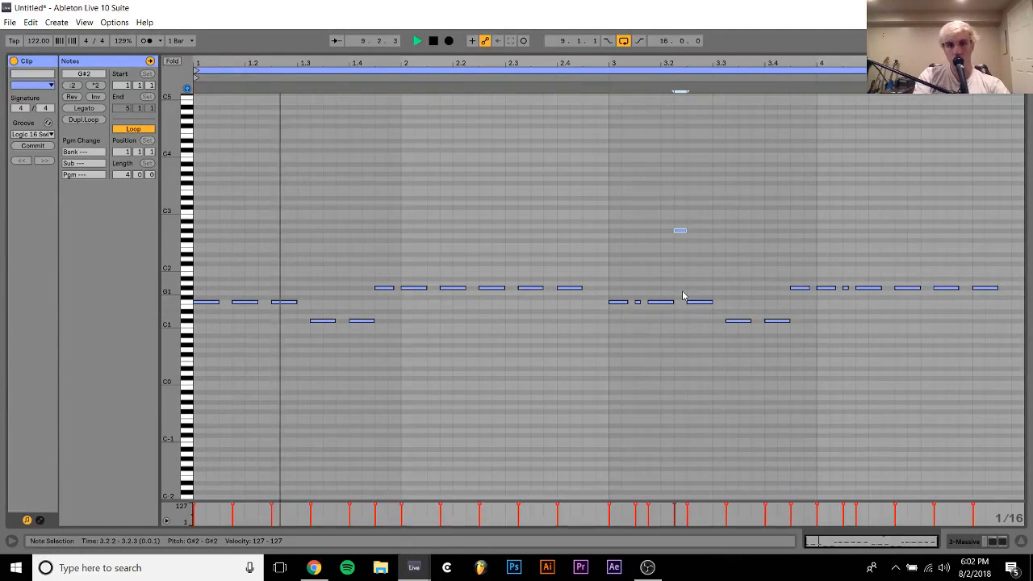
key(Right)
key(Right)
key(Right)
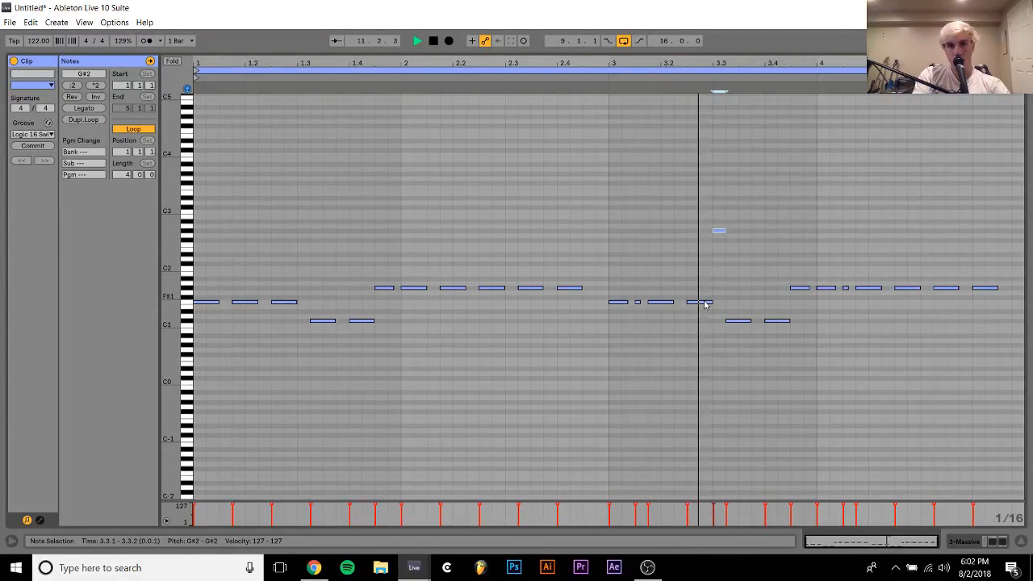
Shorten the bass clip's F1 note at 3.2.3 to a sixteenth and move the high note to G2 at 3.2.4
key(space)
click(700, 302)
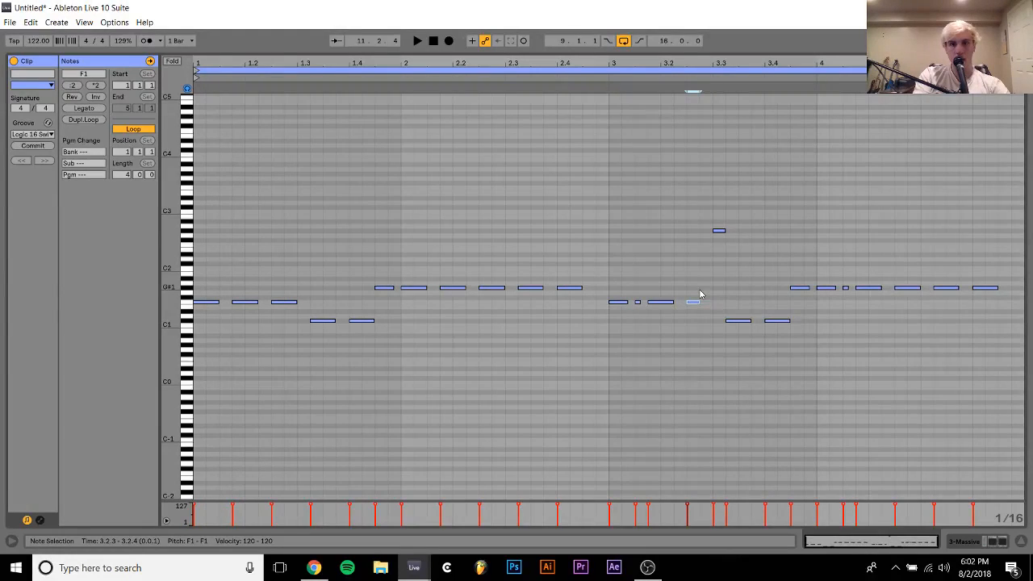
click(719, 231)
key(Down)
key(space)
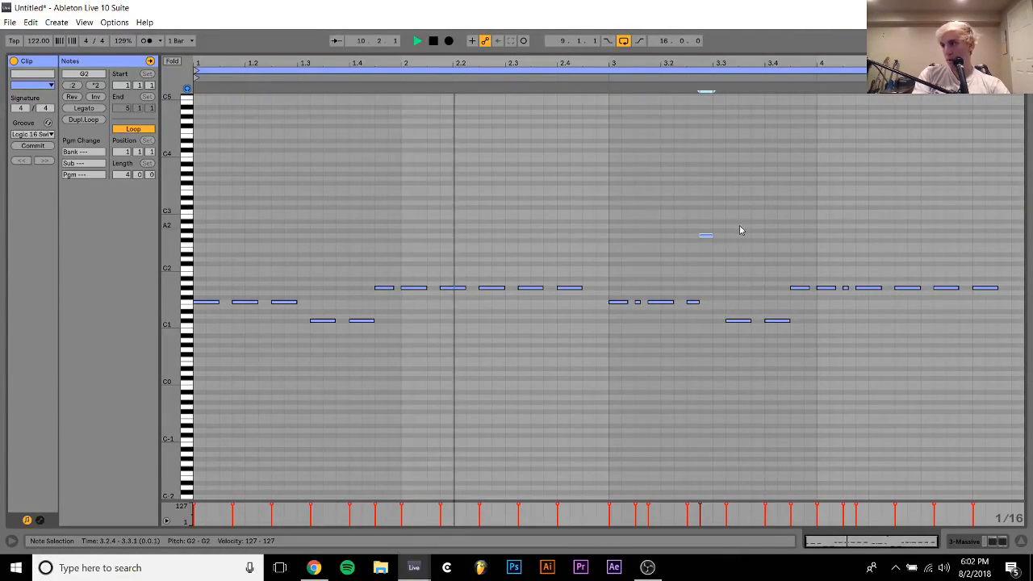
click(763, 195)
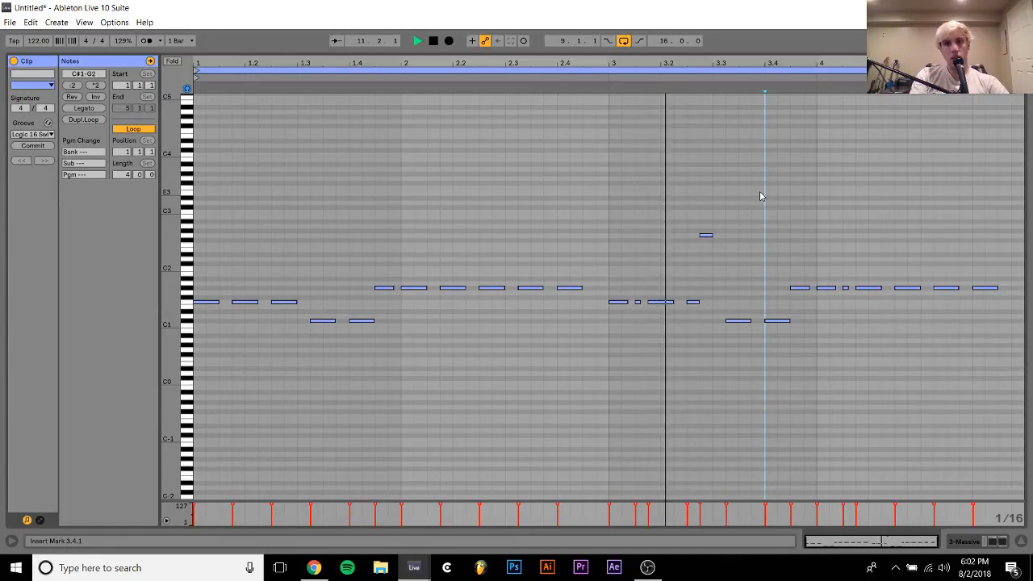
click(978, 541)
scroll(953, 165, up, 2)
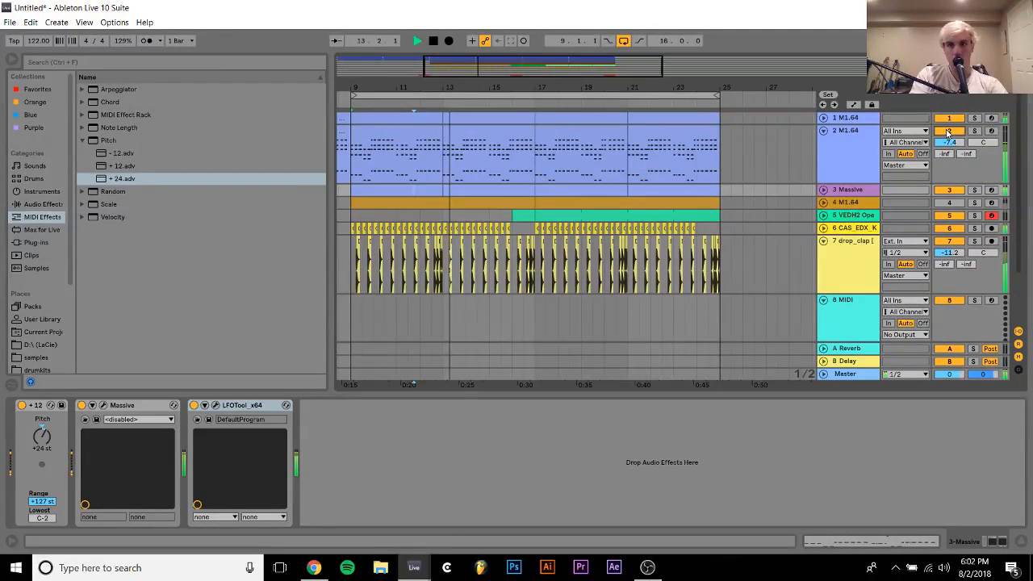
Reopen the Massive bass clip at bar 9, delete its high G2 note and select bars 9 to 13 in the arrangement
click(425, 188)
double_click(426, 189)
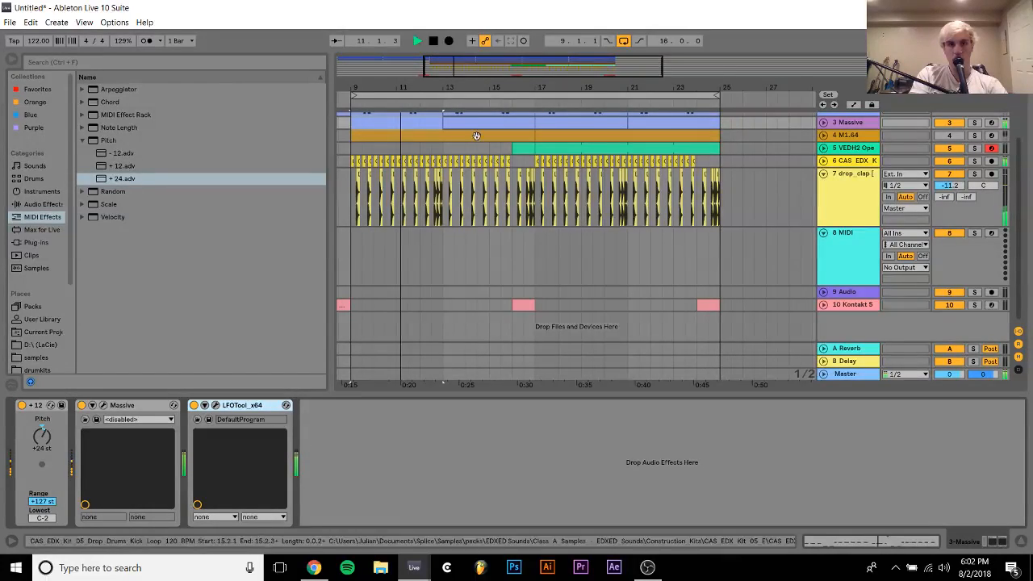
scroll(473, 176, up, 3)
click(471, 190)
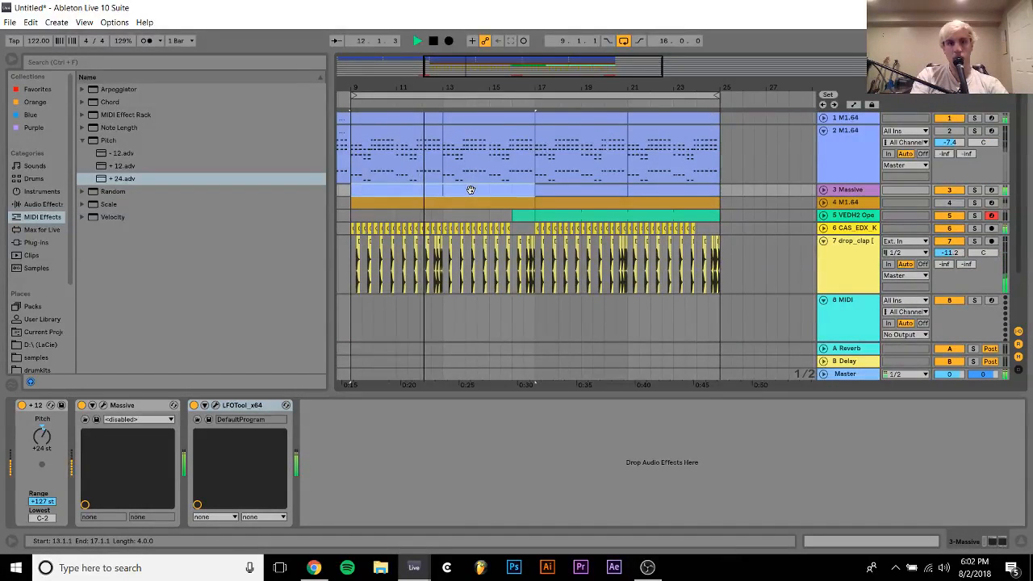
double_click(420, 193)
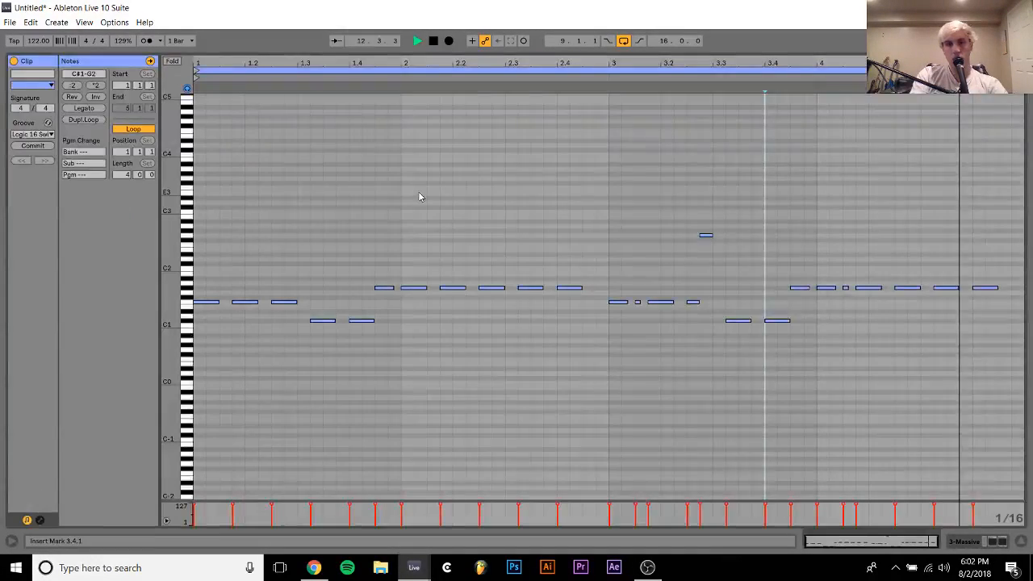
double_click(706, 235)
key(space)
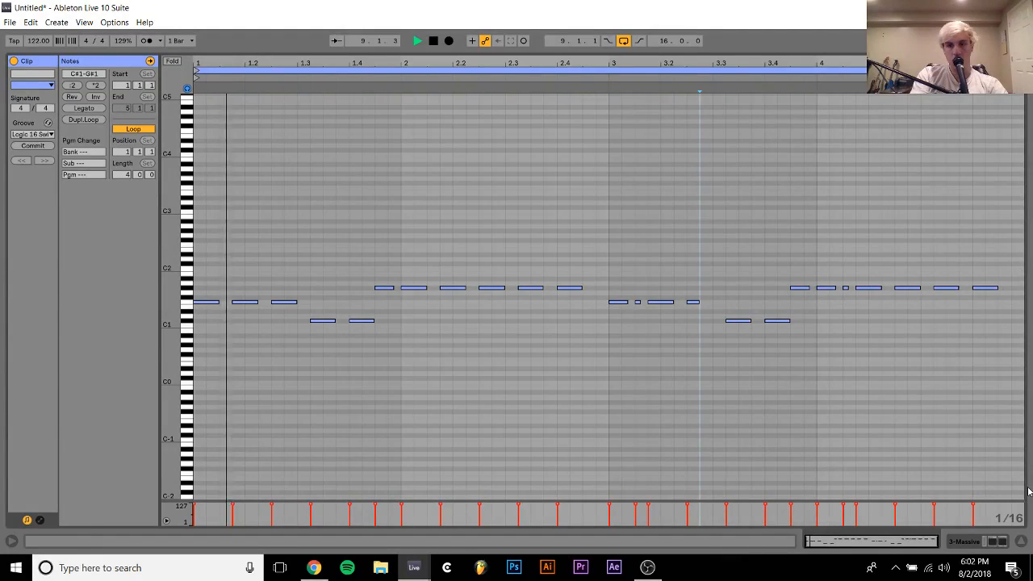
click(991, 543)
scroll(478, 151, up, 1)
scroll(477, 145, up, 1)
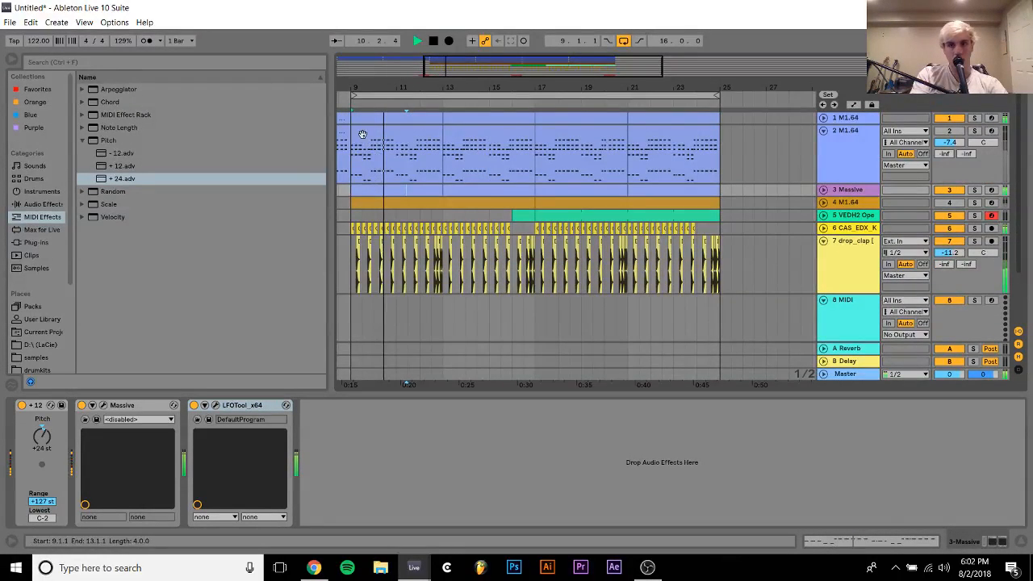
drag(459, 191, 385, 195)
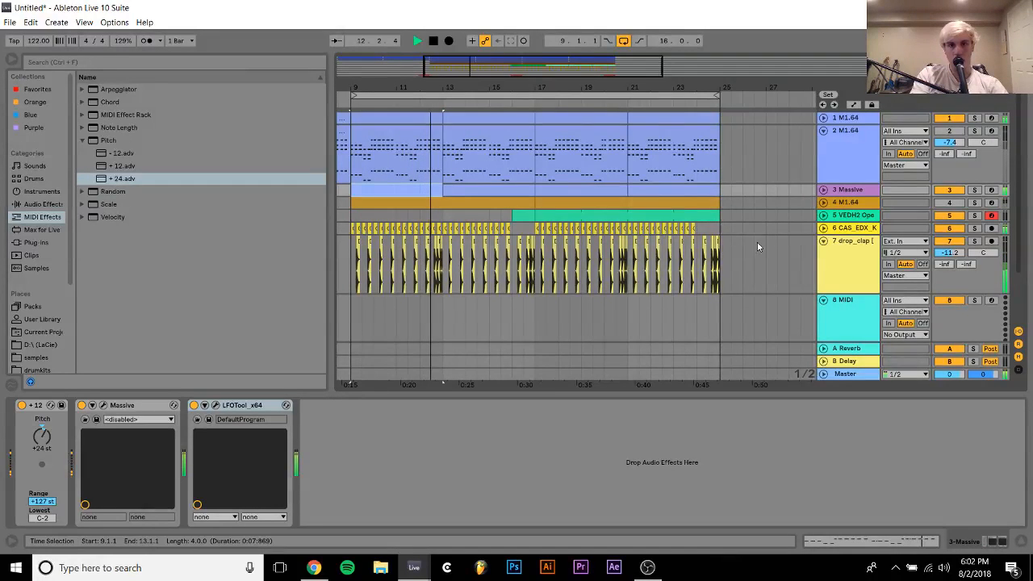
Select all clips on the drop_clap track, turn off Warp and transpose them by -2 st
drag(755, 246, 352, 256)
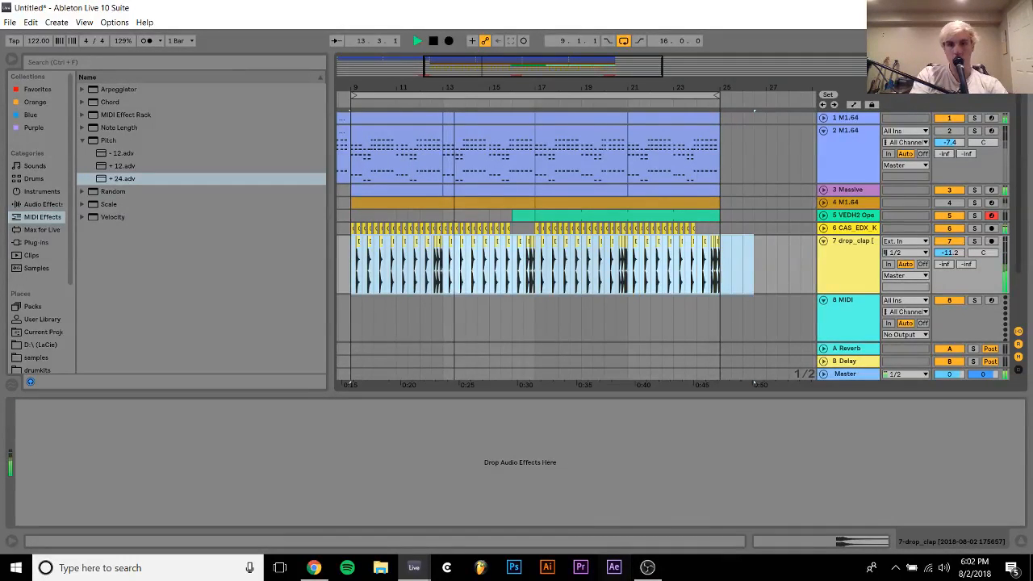
click(802, 545)
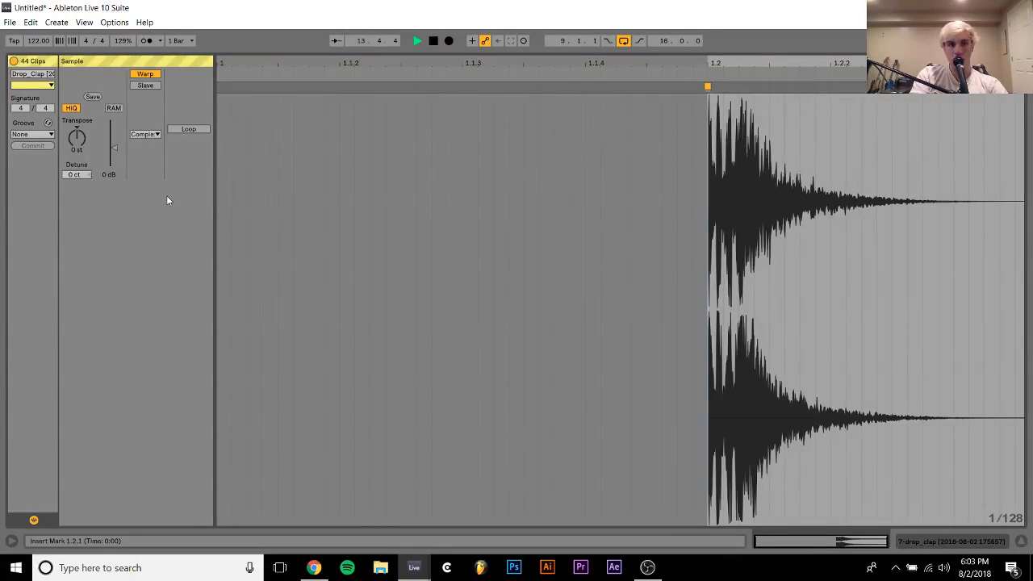
click(148, 75)
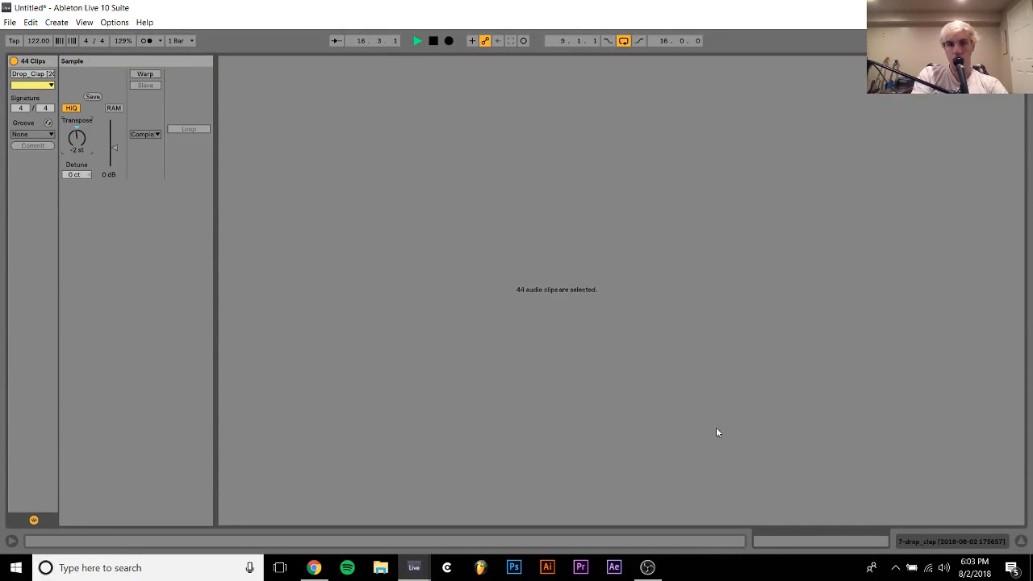
click(910, 543)
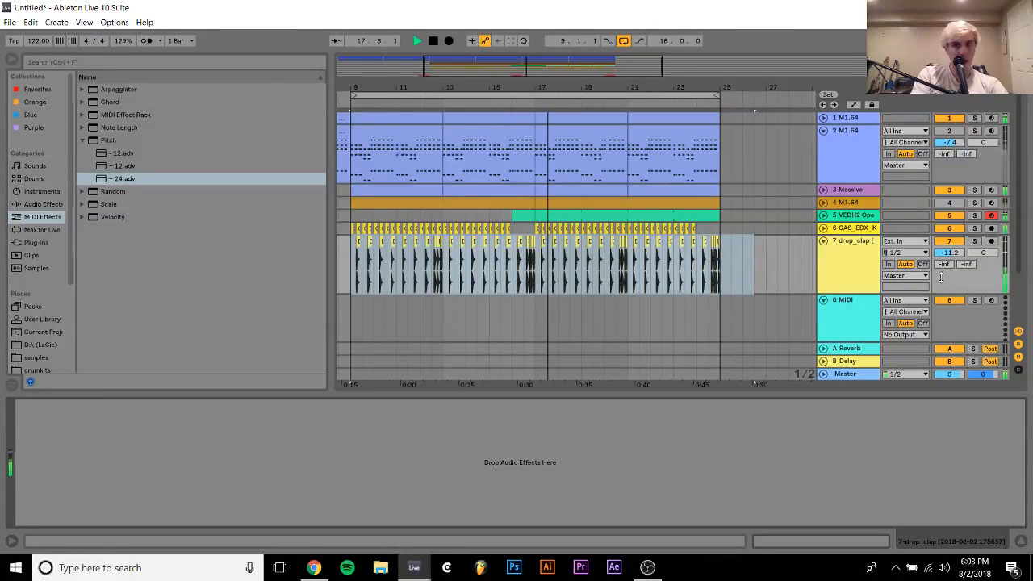
Raise the drop_clap track's volume to -10.7 dB
drag(947, 256, 946, 252)
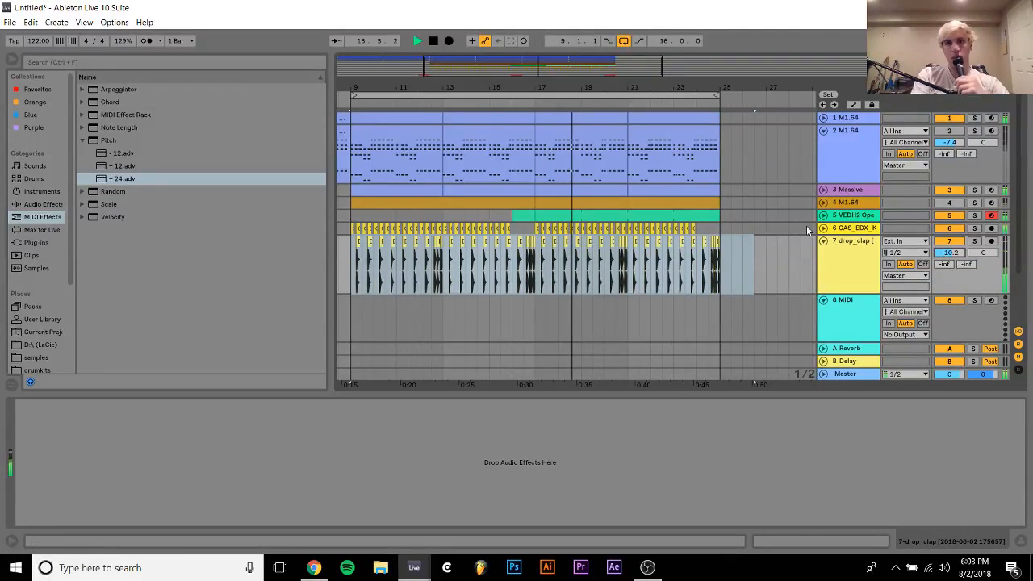
drag(754, 218, 723, 276)
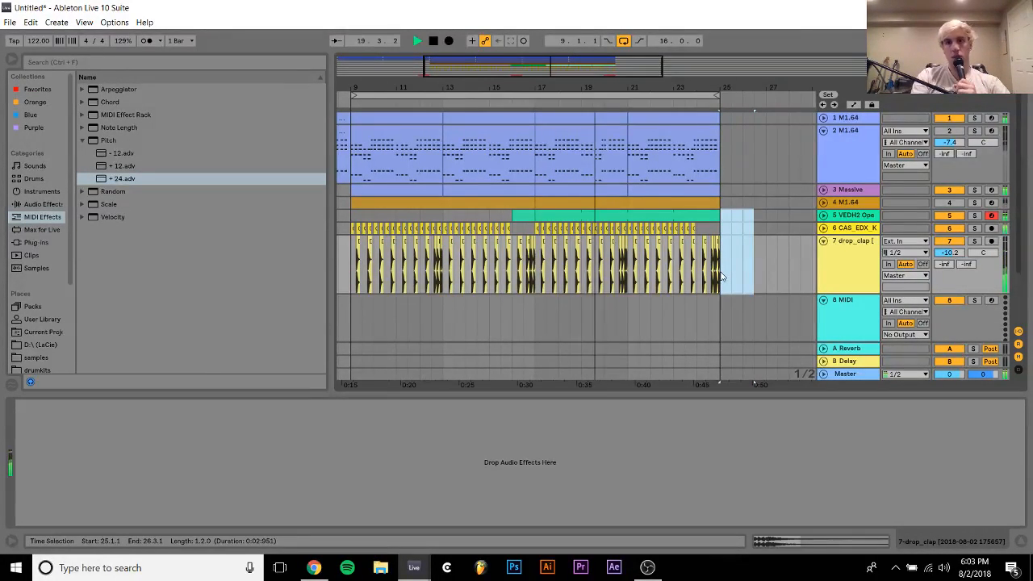
click(824, 240)
click(823, 241)
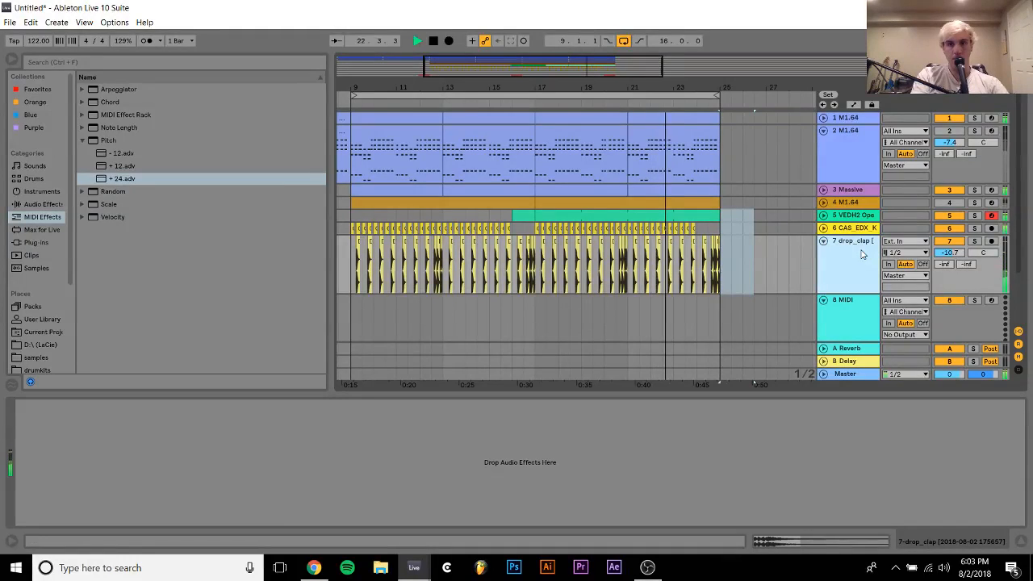
Add a Utility audio effect to the drop_clap track, compare its Left and Right input channel modes, and set it to Right
click(42, 205)
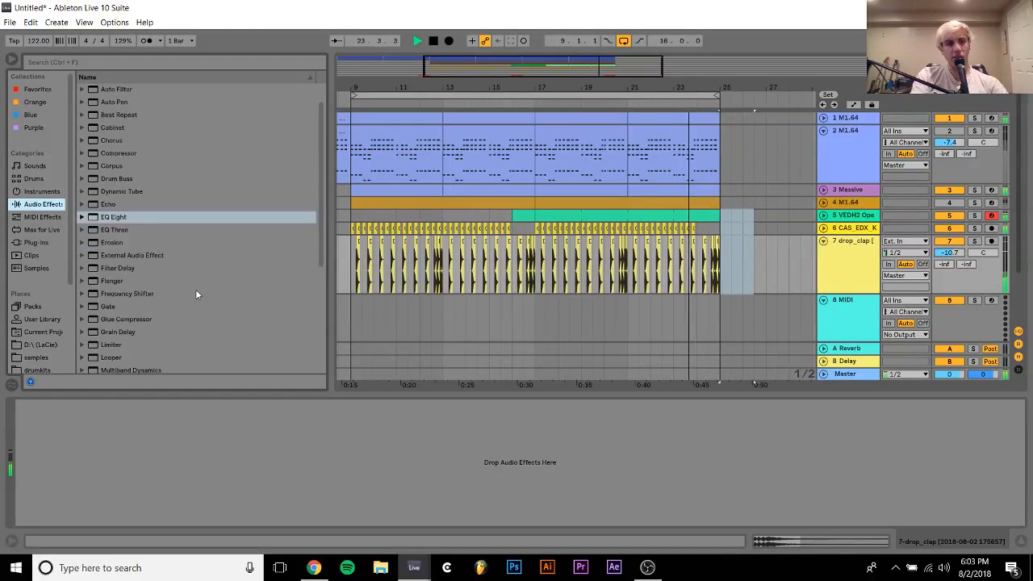
scroll(195, 291, down, 5)
click(111, 339)
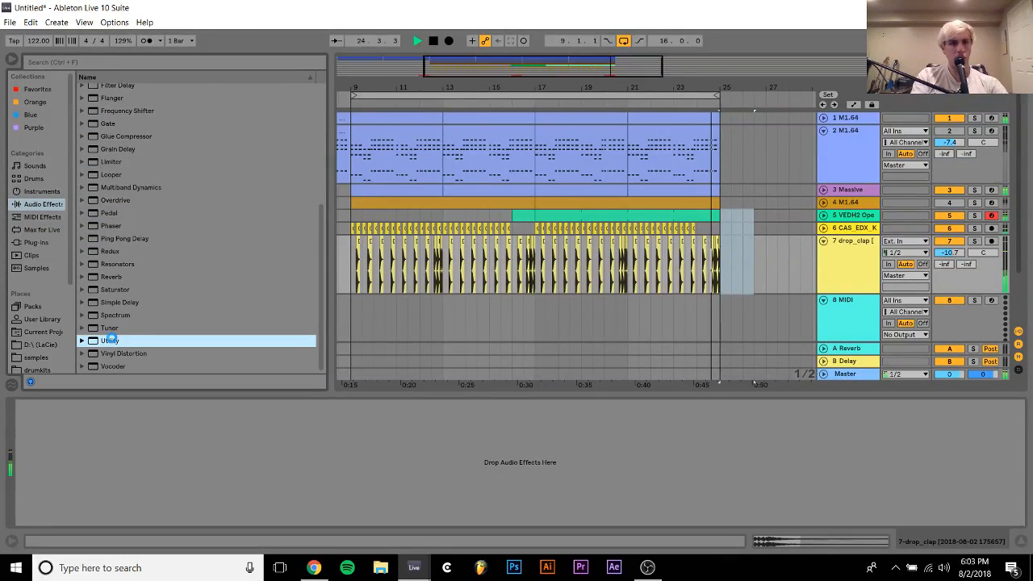
click(51, 440)
click(46, 470)
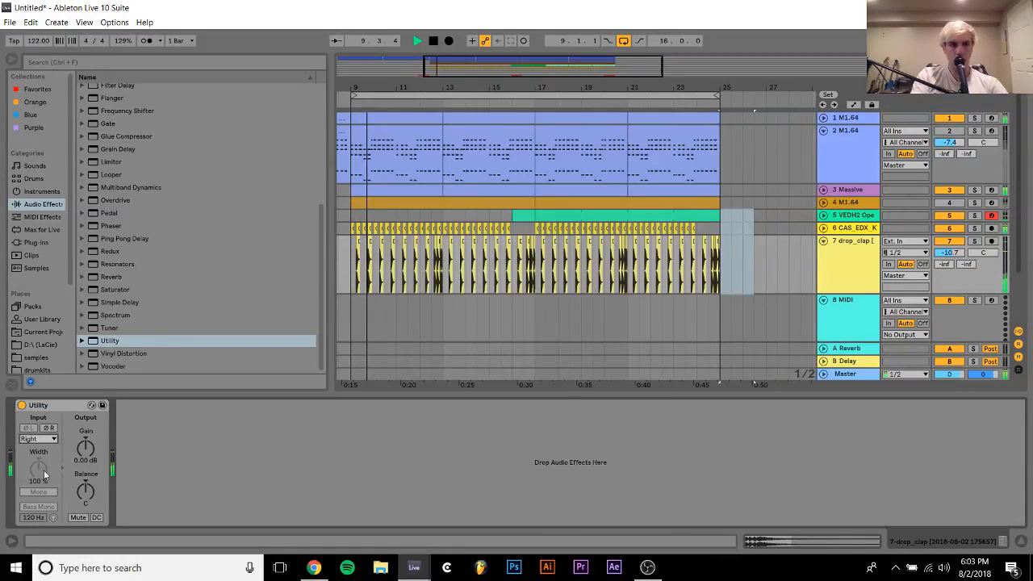
key(Up)
key(Up)
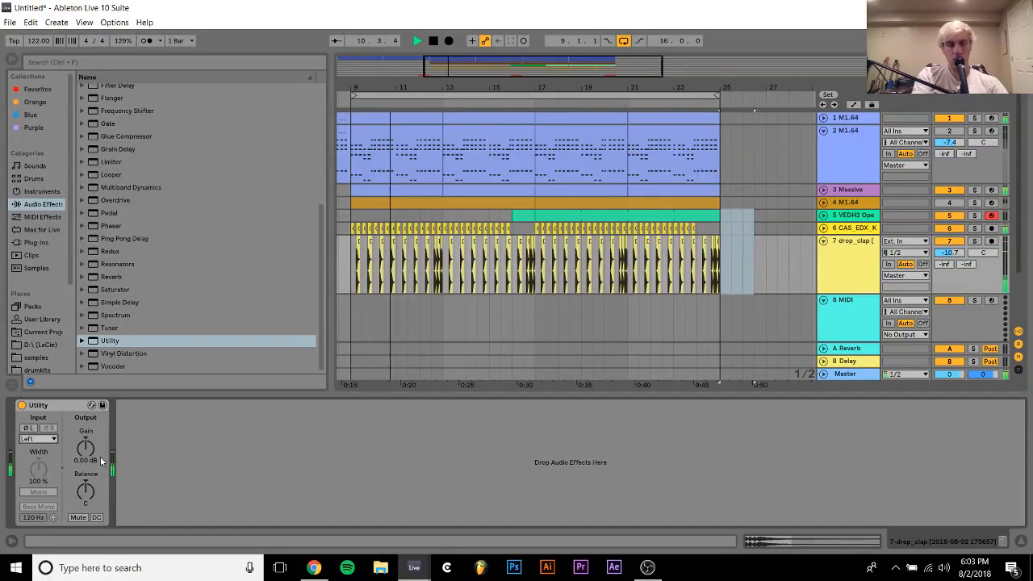
key(Down)
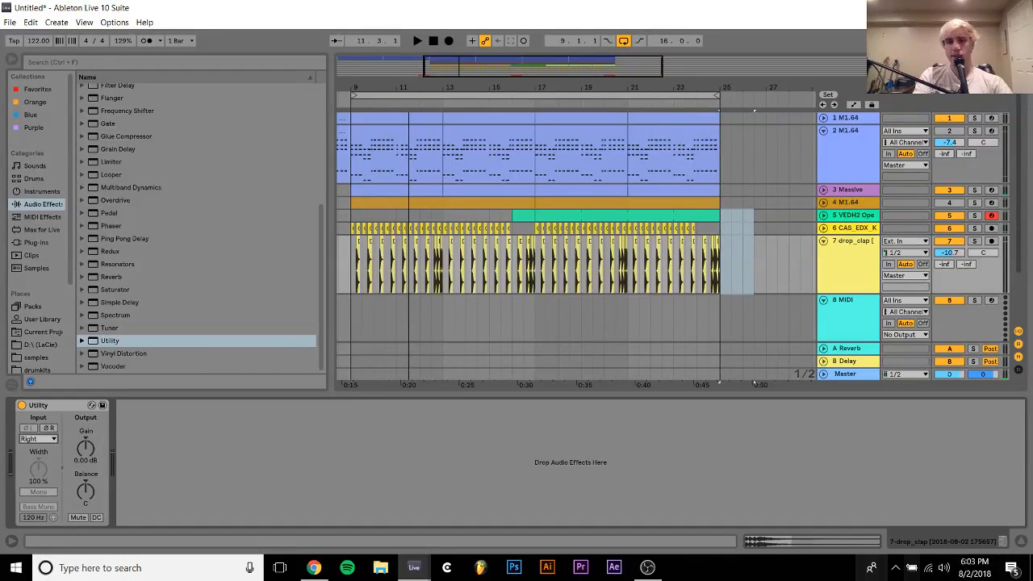
Check the system clock and calendar, and switch to OBS to view the running stream
click(975, 568)
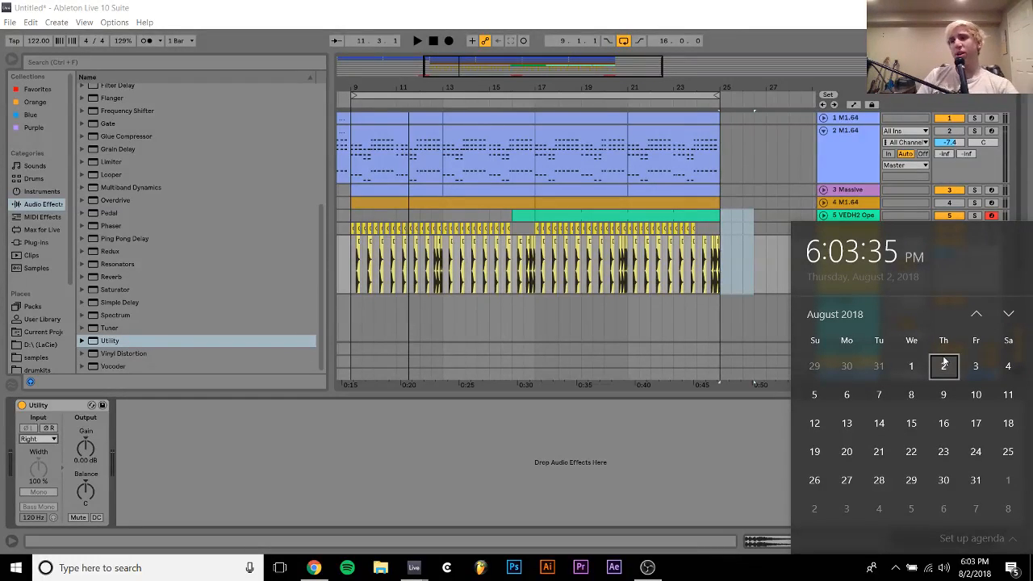
click(647, 567)
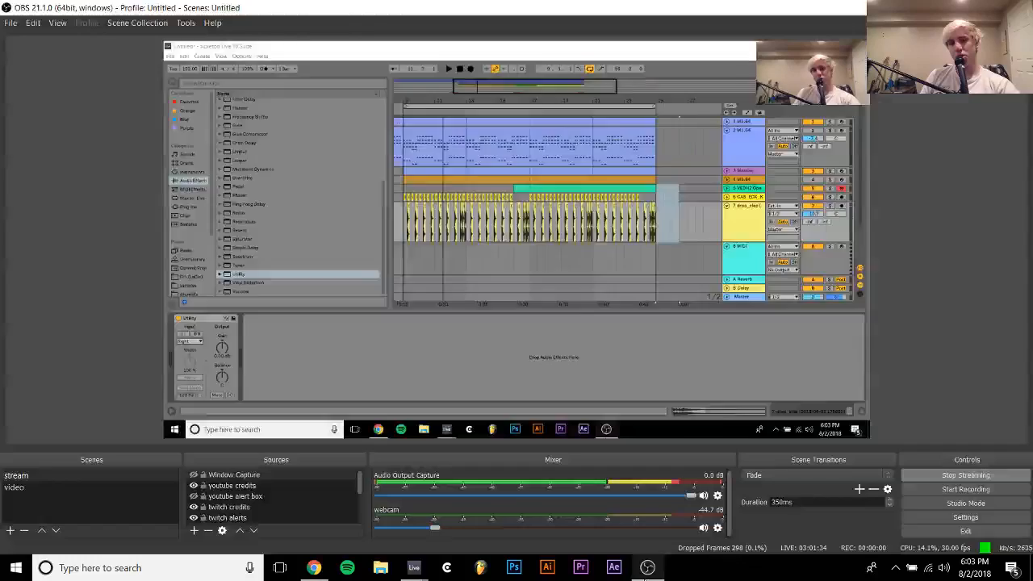